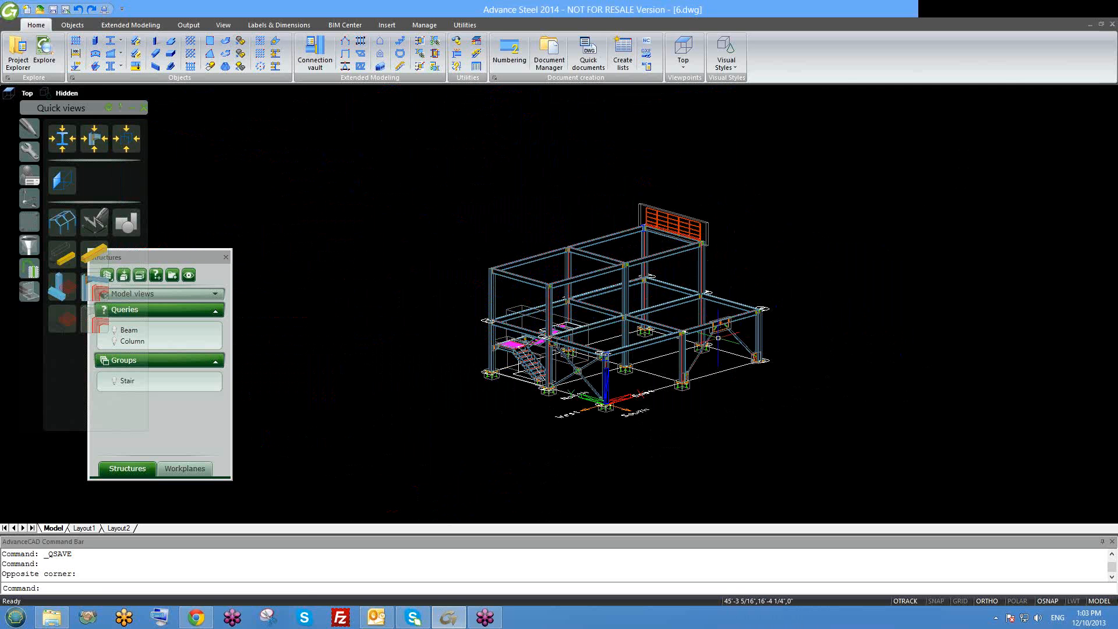
Look through the default prototypes, highlight ASDETPROTO-Single-ANSI-D.dwg, and leave the list without opening a file
{"action": "middle_click_drag", "start_coordinate": [707, 343], "coordinate": [706, 338]}
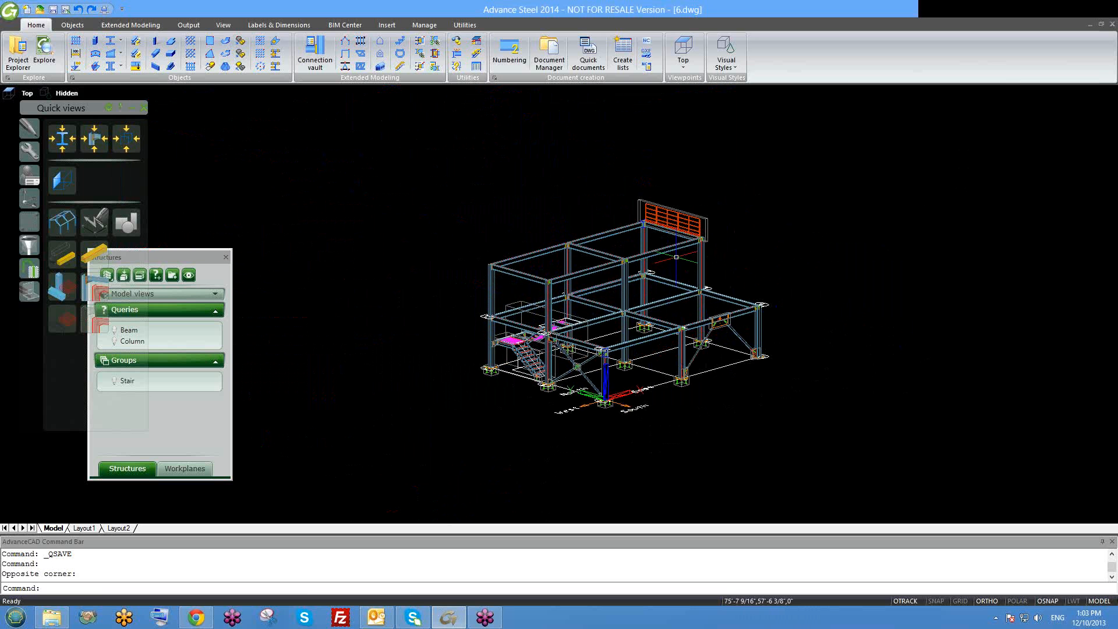
{"action": "middle_click_drag", "start_coordinate": [670, 266], "coordinate": [668, 262]}
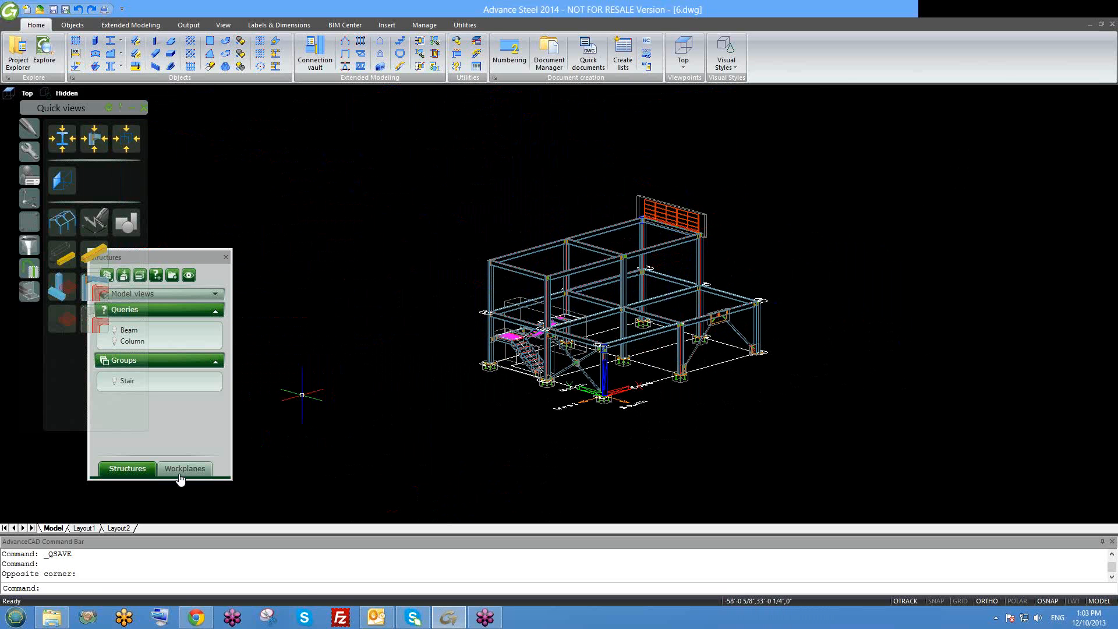
{"action": "left_click", "coordinate": [189, 25]}
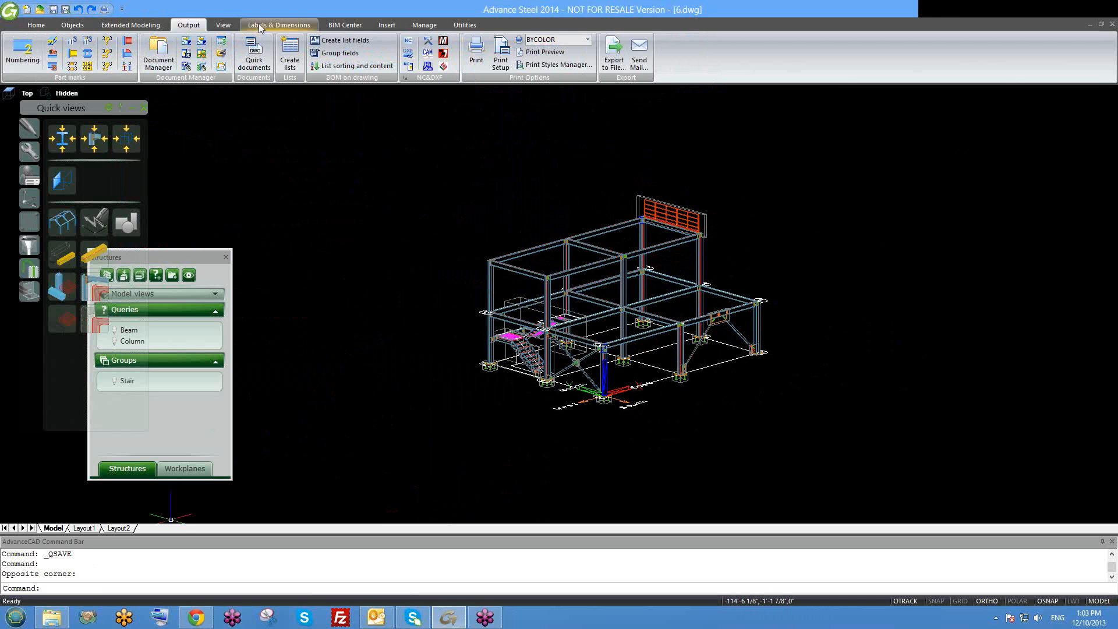
{"action": "left_click", "coordinate": [219, 57]}
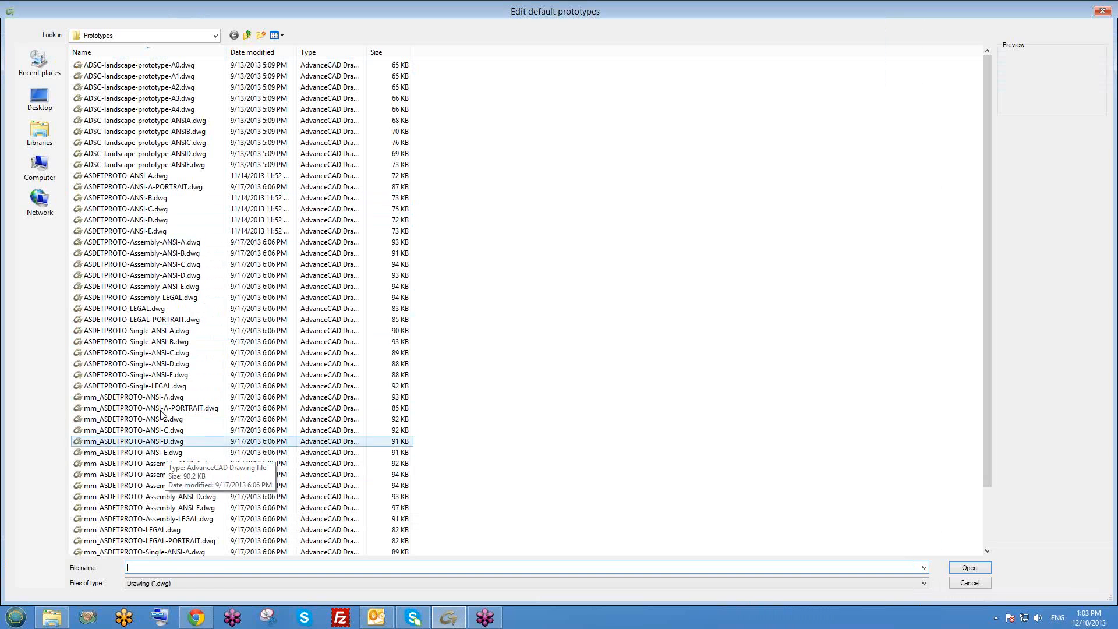
{"action": "left_click", "coordinate": [164, 362]}
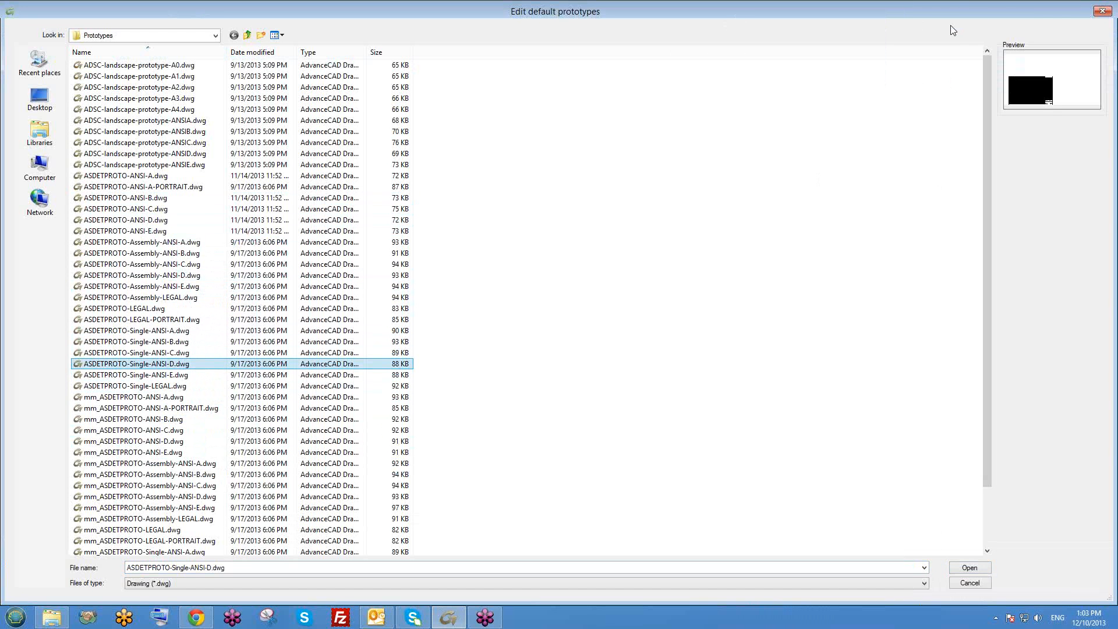
{"action": "left_click", "coordinate": [1100, 8]}
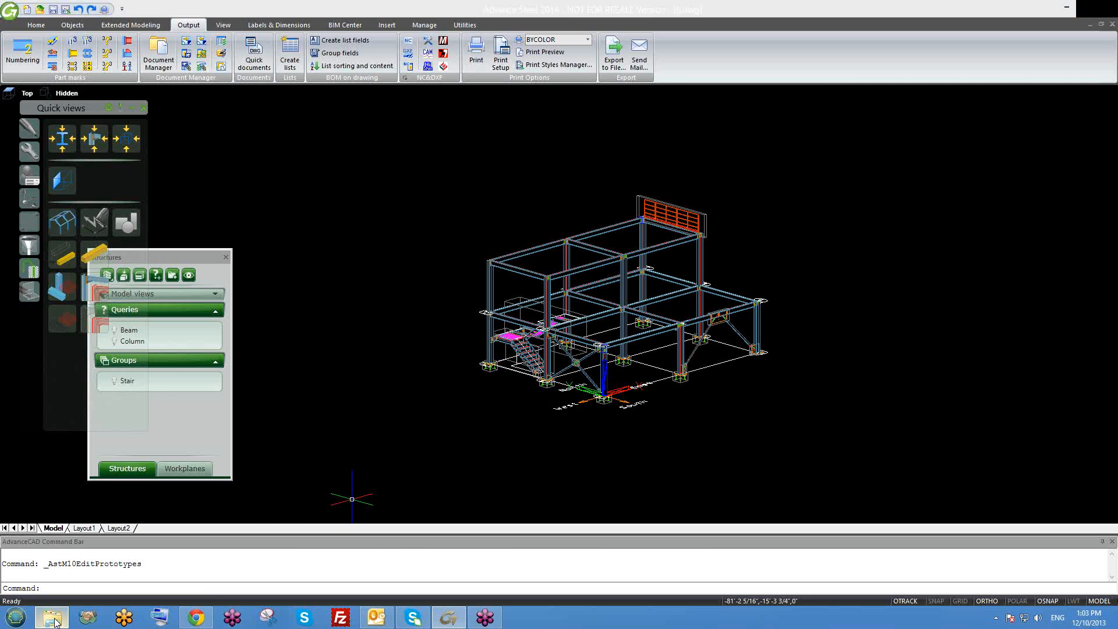
Open the "december 2nd" folder from the Windows desktop
{"action": "left_click", "coordinate": [63, 612]}
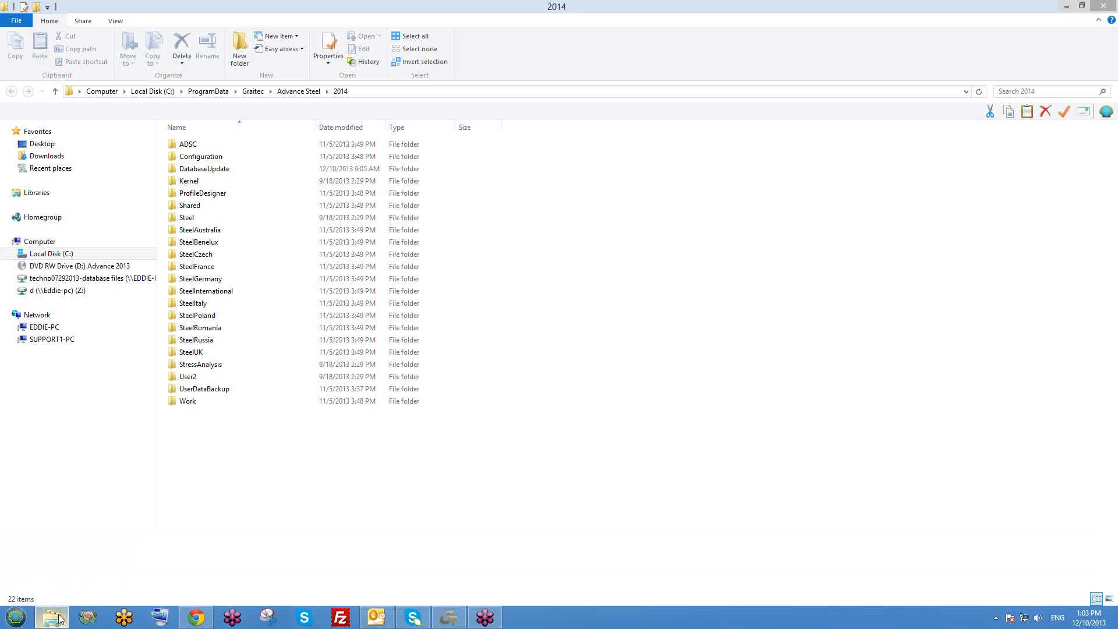
{"action": "right_click", "coordinate": [936, 615]}
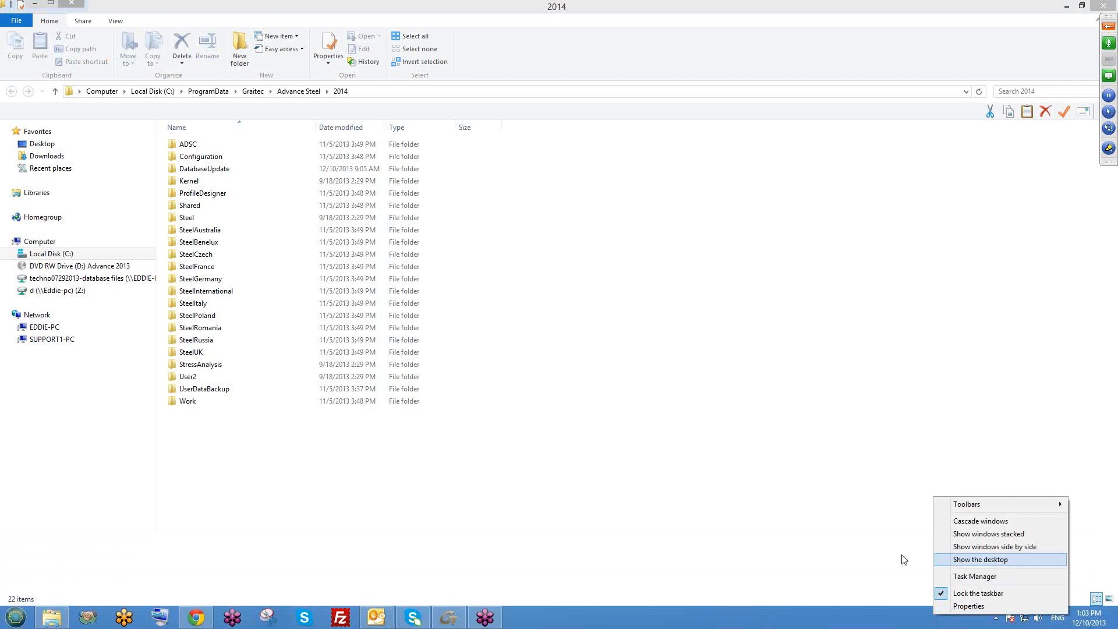
{"action": "left_click", "coordinate": [955, 561]}
{"action": "left_click", "coordinate": [513, 310]}
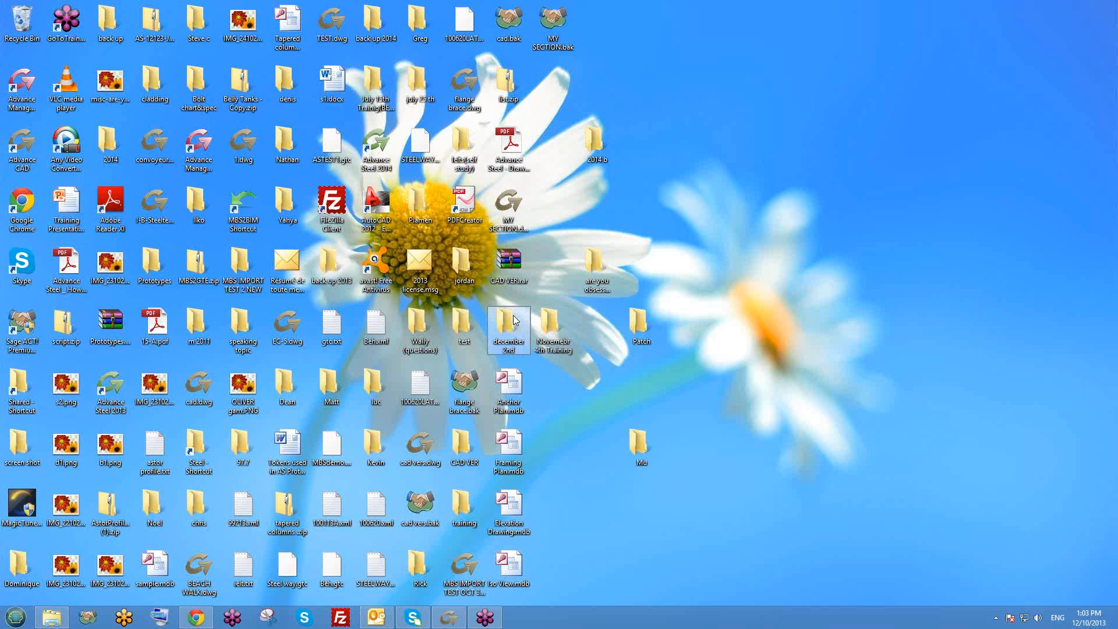
{"action": "mouse_move", "coordinate": [505, 329]}
{"action": "double_click", "coordinate": [518, 341]}
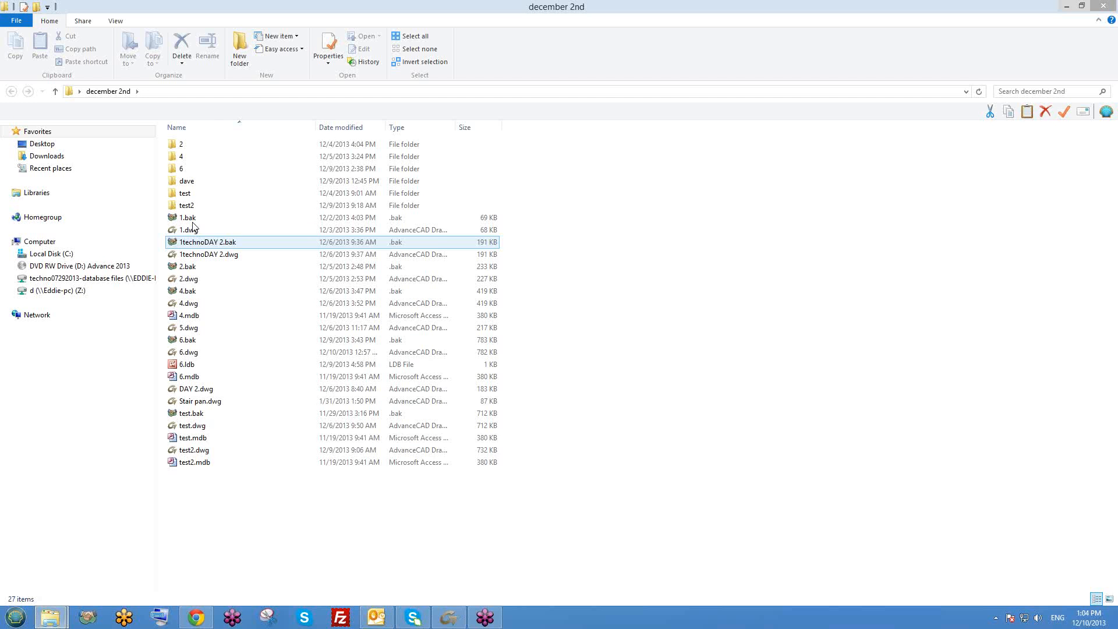
Open the Prototypes folder inside project folder 6
{"action": "right_click", "coordinate": [227, 495]}
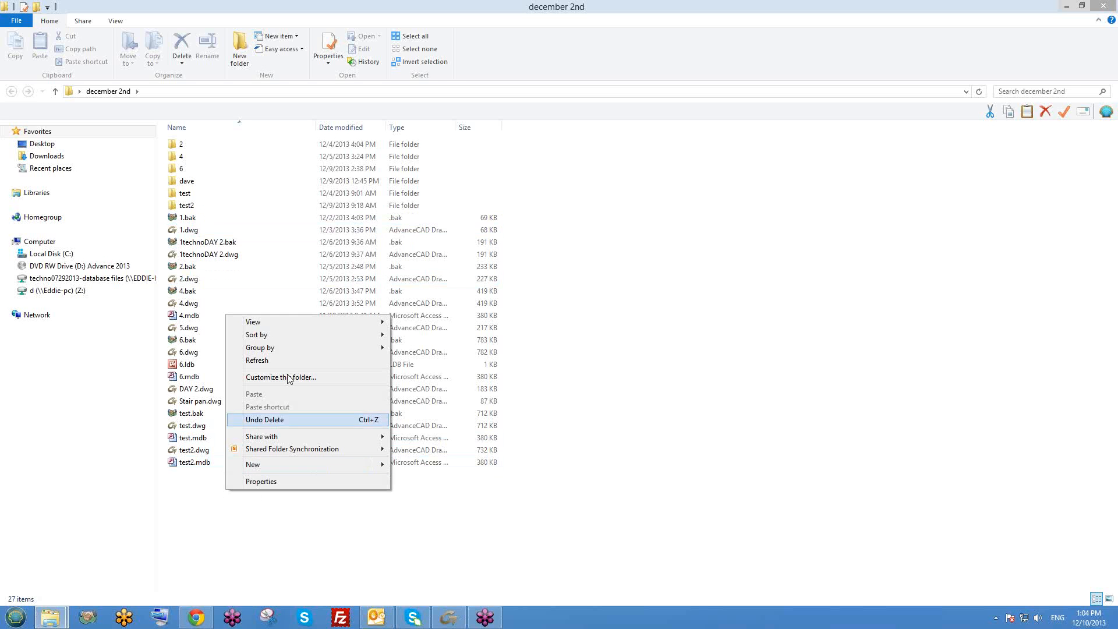
{"action": "left_click", "coordinate": [687, 366]}
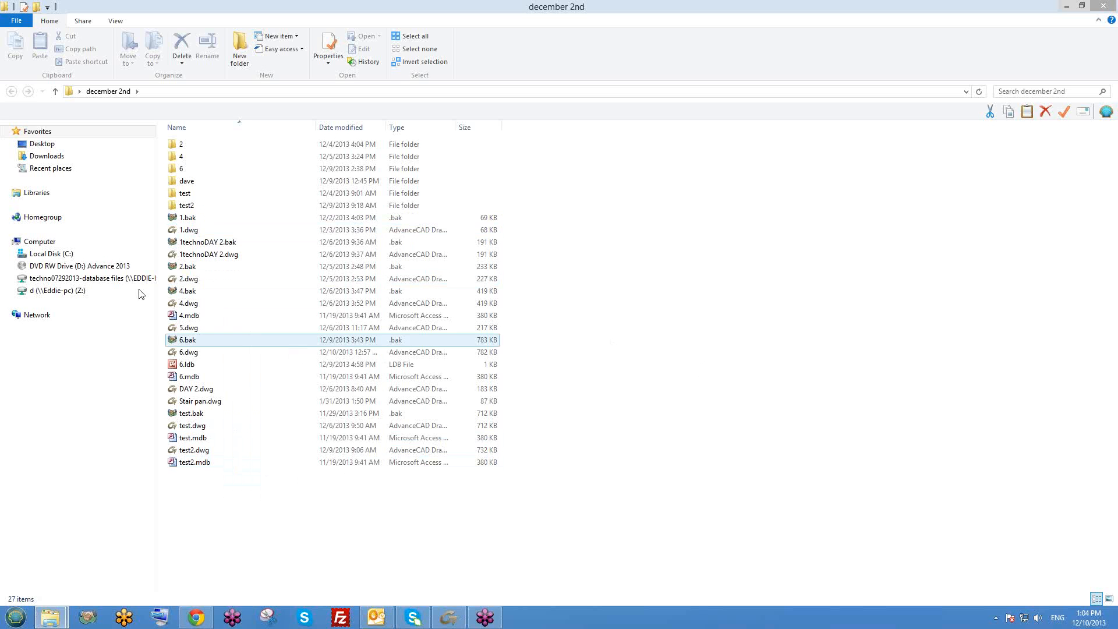
{"action": "left_click", "coordinate": [197, 175]}
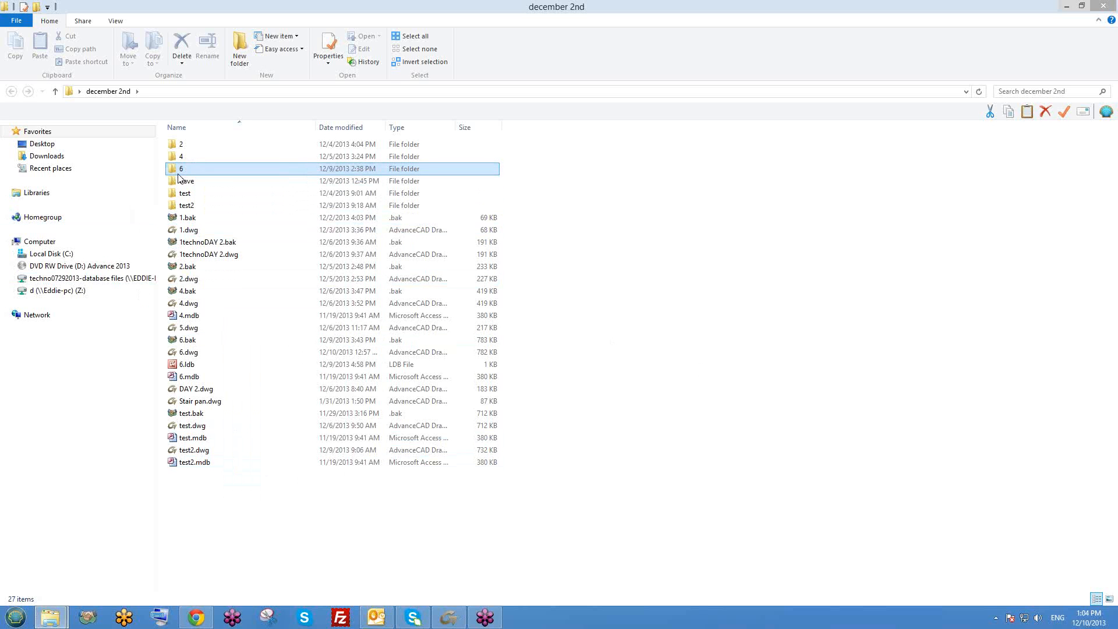
{"action": "double_click", "coordinate": [193, 174]}
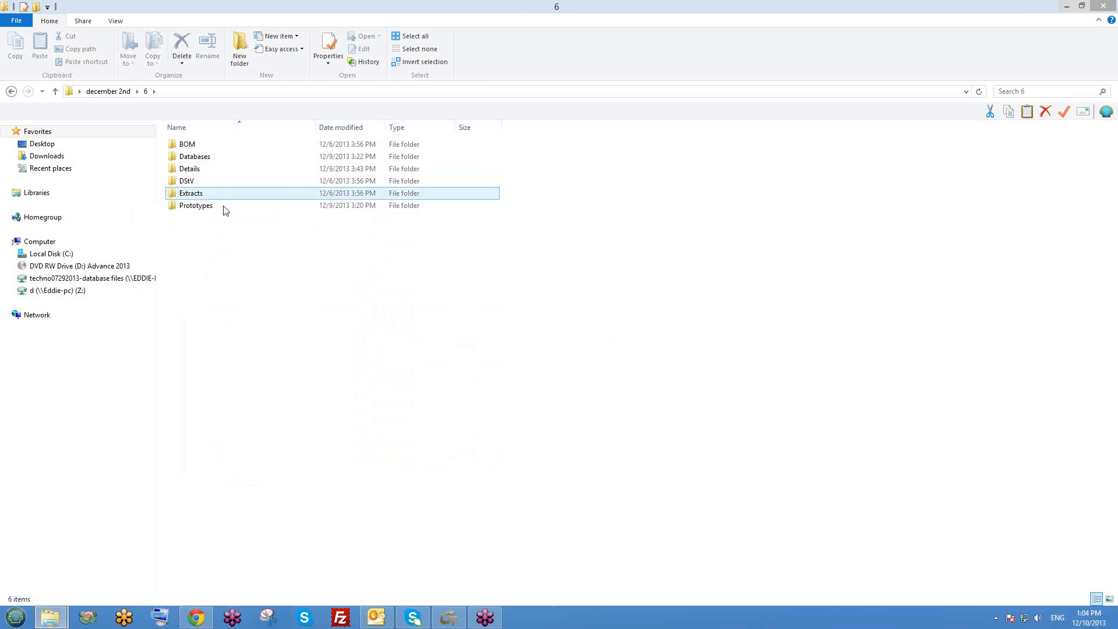
{"action": "double_click", "coordinate": [197, 208]}
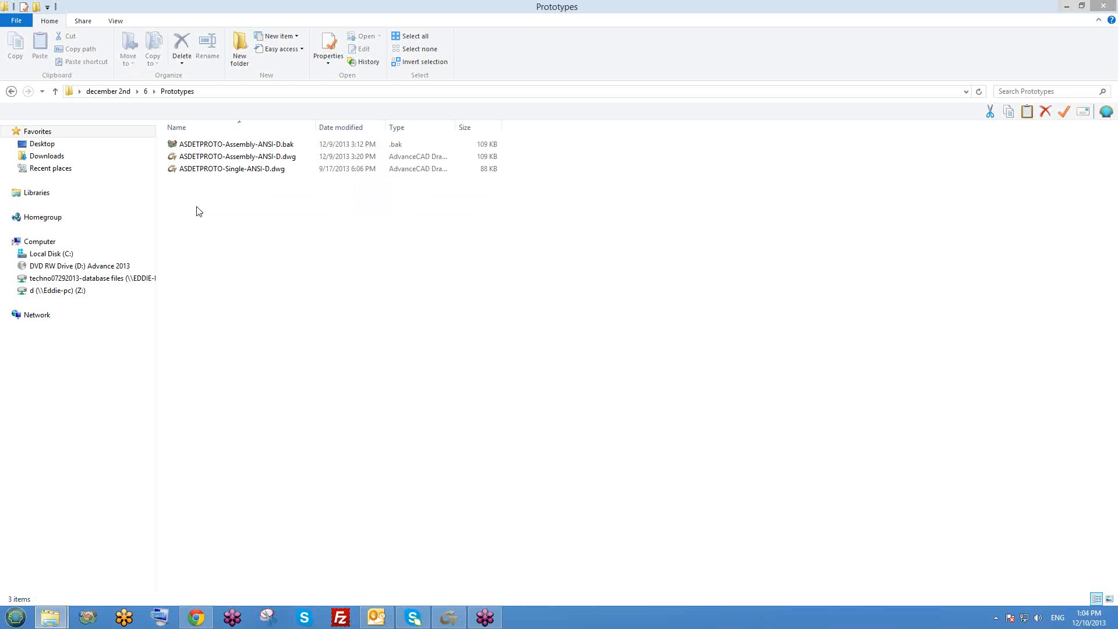
Open the project's ASDETPROTO-Assembly-ANSI-D.dwg prototype from the Prototypes folder in Advance Steel
{"action": "left_click", "coordinate": [231, 157]}
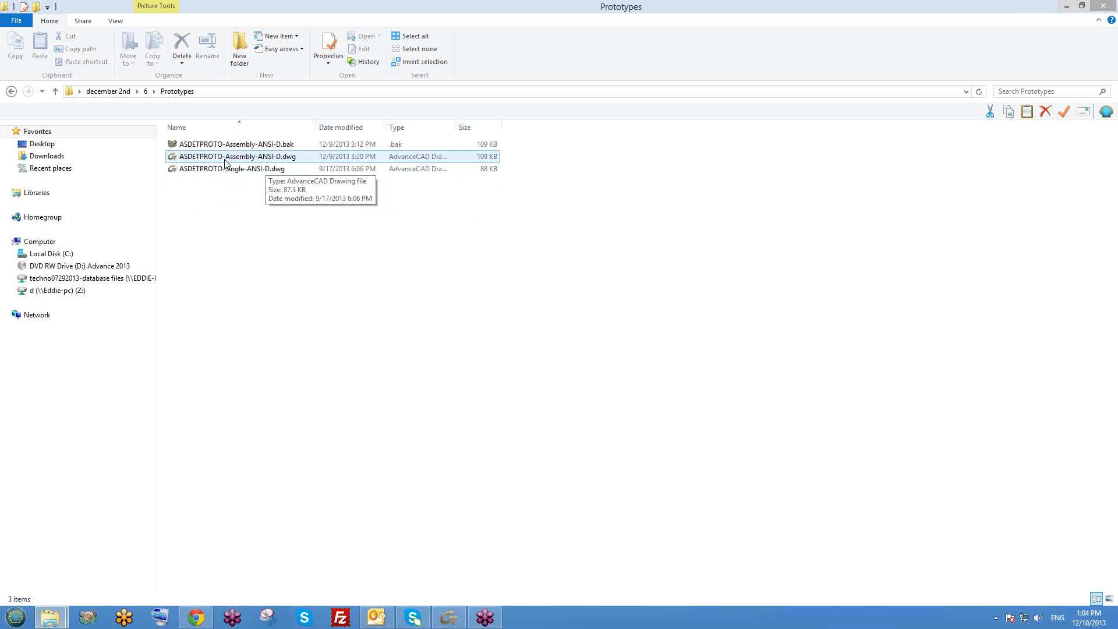
{"action": "left_click", "coordinate": [229, 169]}
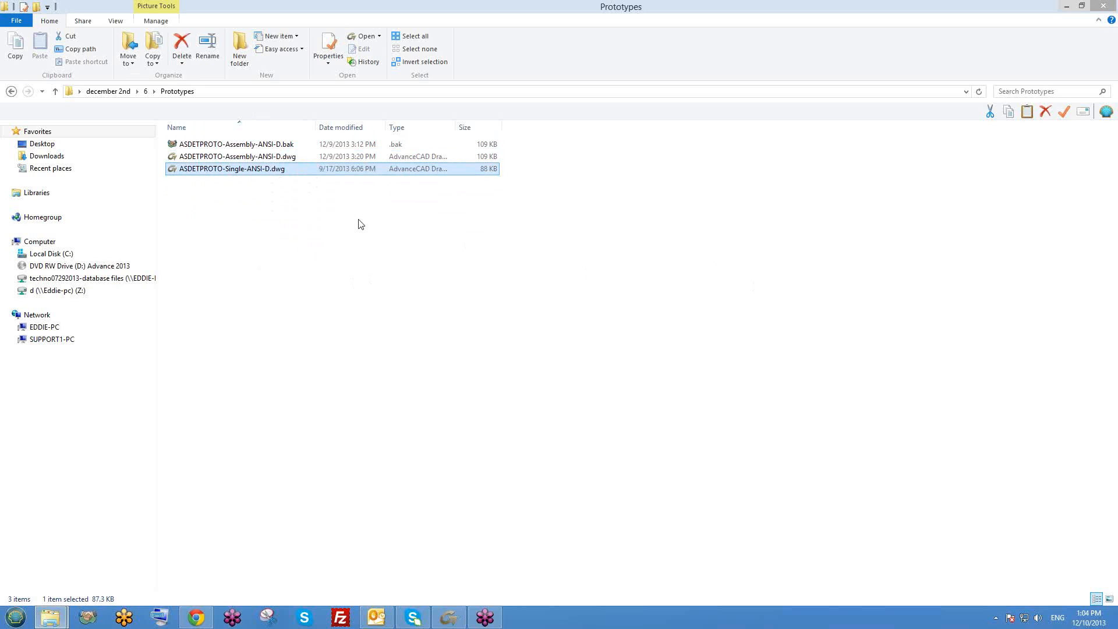
{"action": "left_click", "coordinate": [273, 157]}
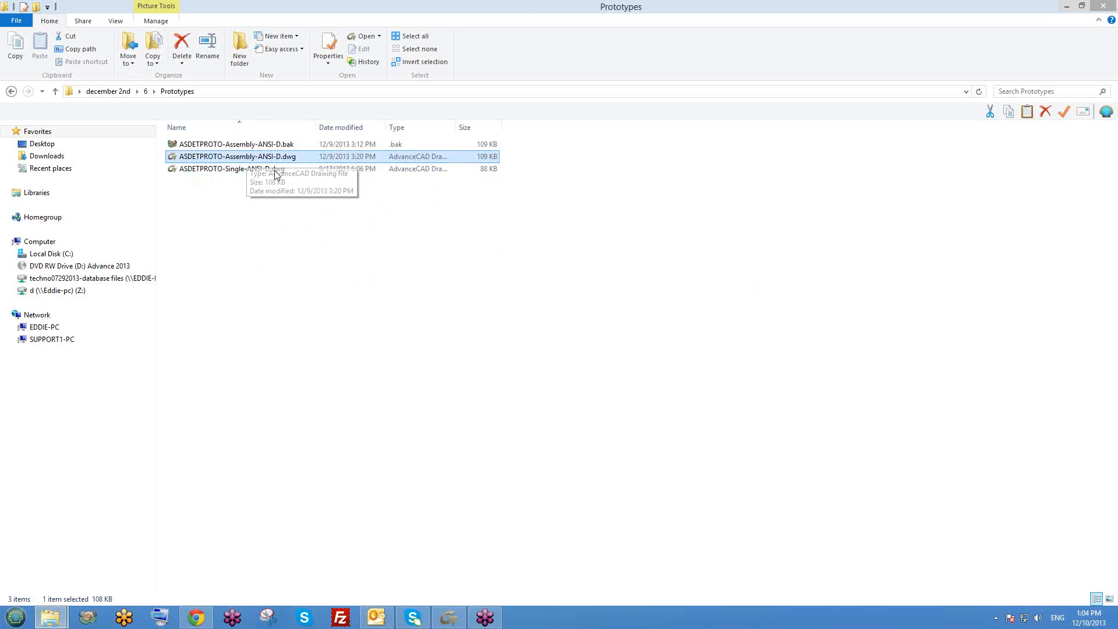
{"action": "left_click", "coordinate": [304, 221]}
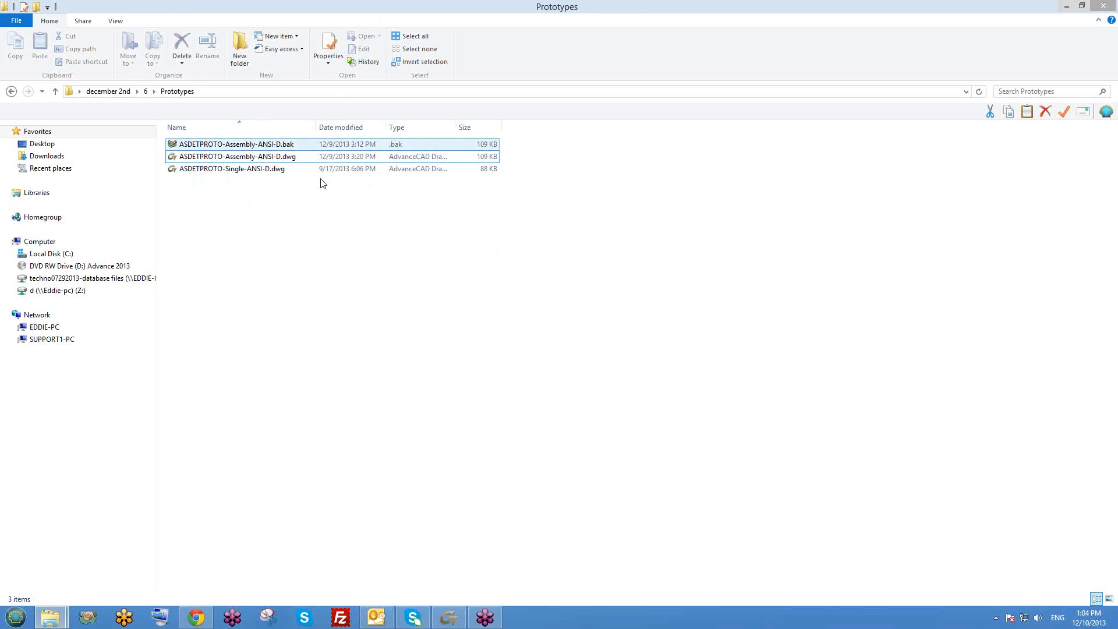
{"action": "left_click", "coordinate": [448, 617]}
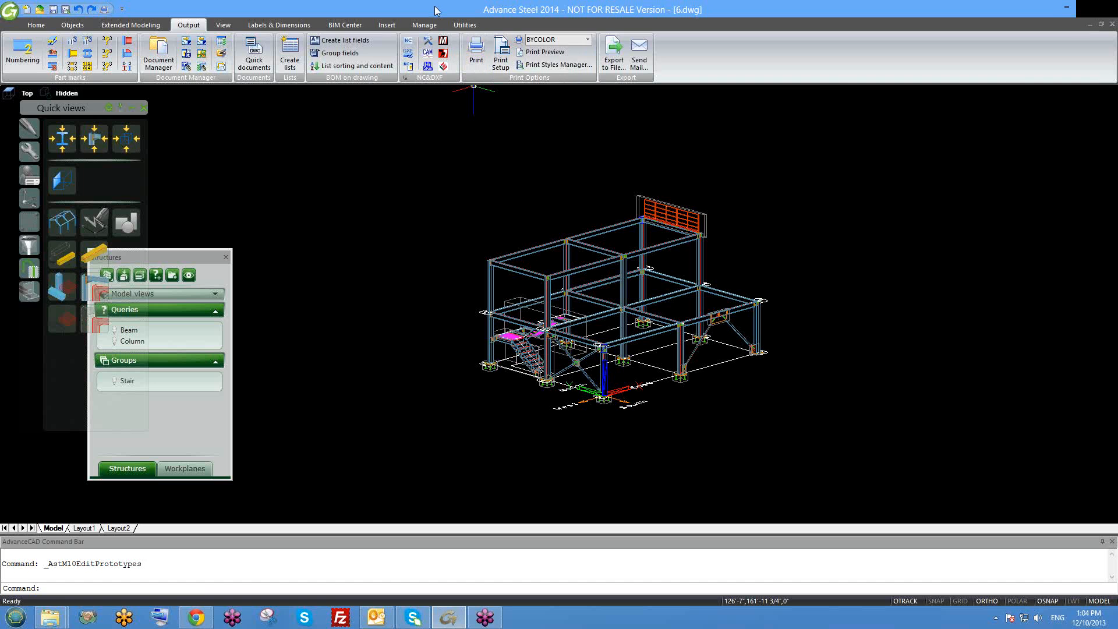
{"action": "left_click_drag", "start_coordinate": [435, 6], "coordinate": [808, 101]}
{"action": "left_click_drag", "start_coordinate": [245, 156], "coordinate": [600, 299]}
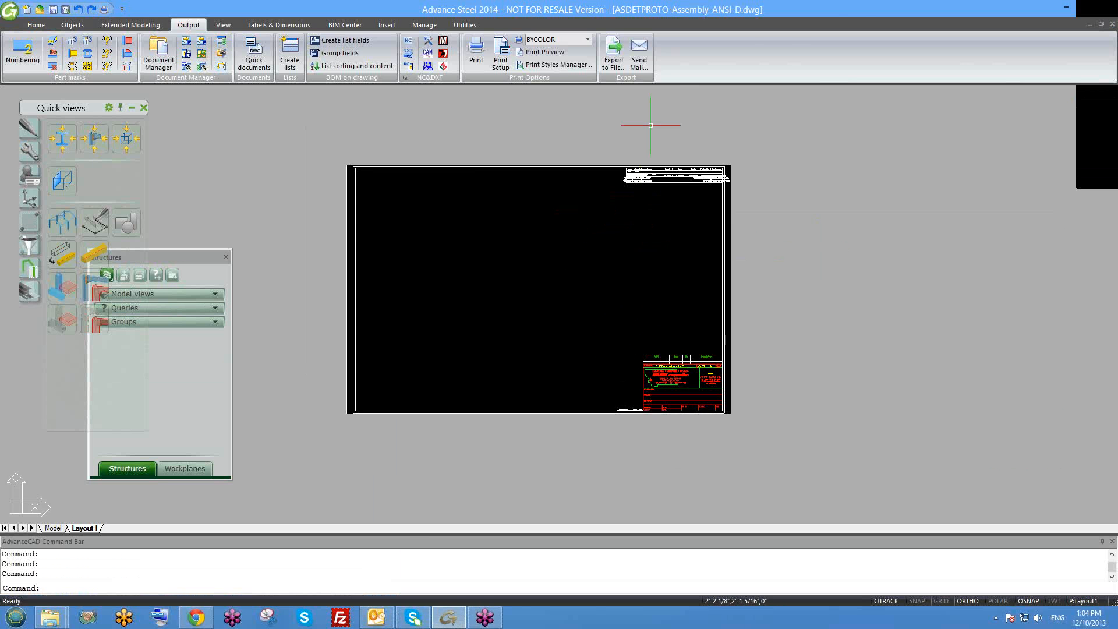
Open the project's ASDETPROTO-Single-ANSI-D.dwg prototype from the Prototypes folder as well and view its sheet
{"action": "double_click", "coordinate": [688, 14]}
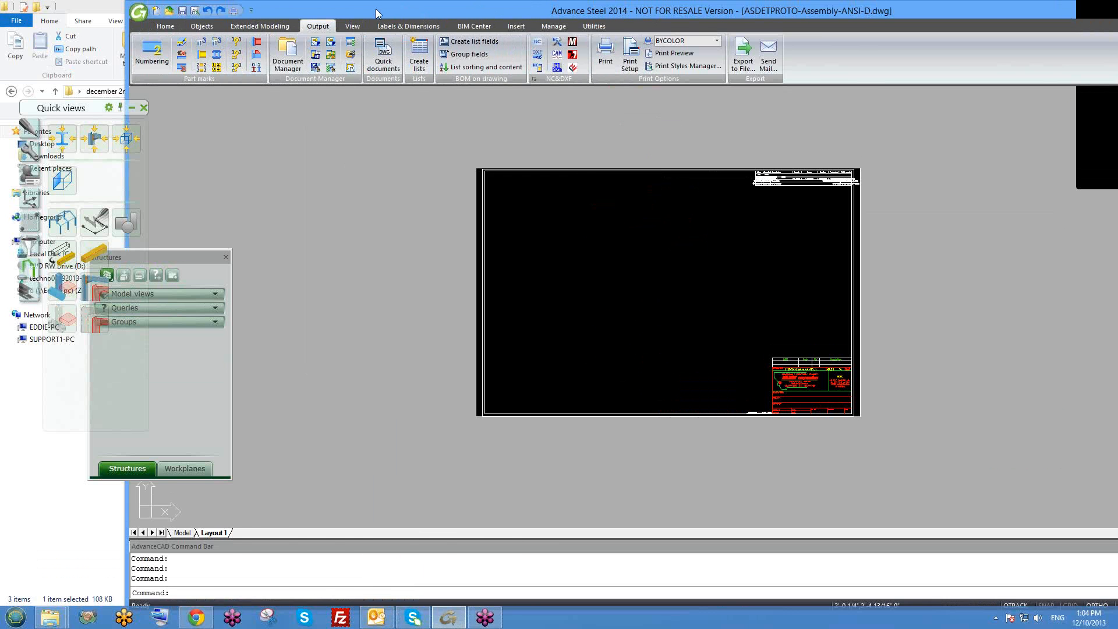
{"action": "left_click_drag", "start_coordinate": [480, 18], "coordinate": [609, 29]}
{"action": "left_click_drag", "start_coordinate": [215, 169], "coordinate": [674, 263]}
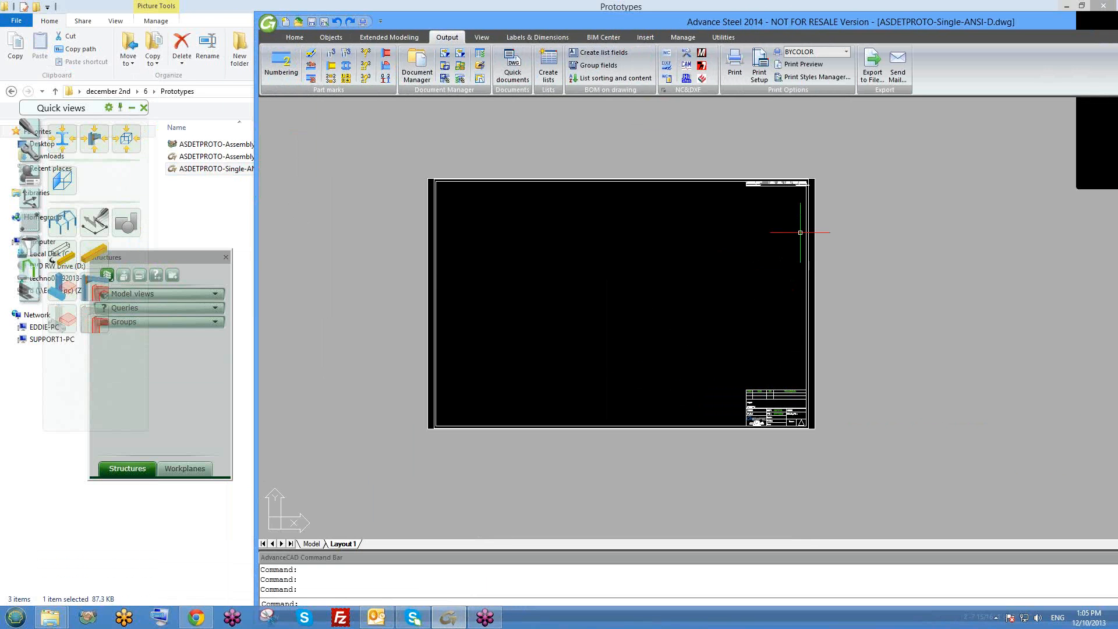
{"action": "scroll", "coordinate": [772, 198], "scroll_direction": "up", "scroll_amount": 3}
{"action": "scroll", "coordinate": [767, 220], "scroll_direction": "down", "scroll_amount": 4}
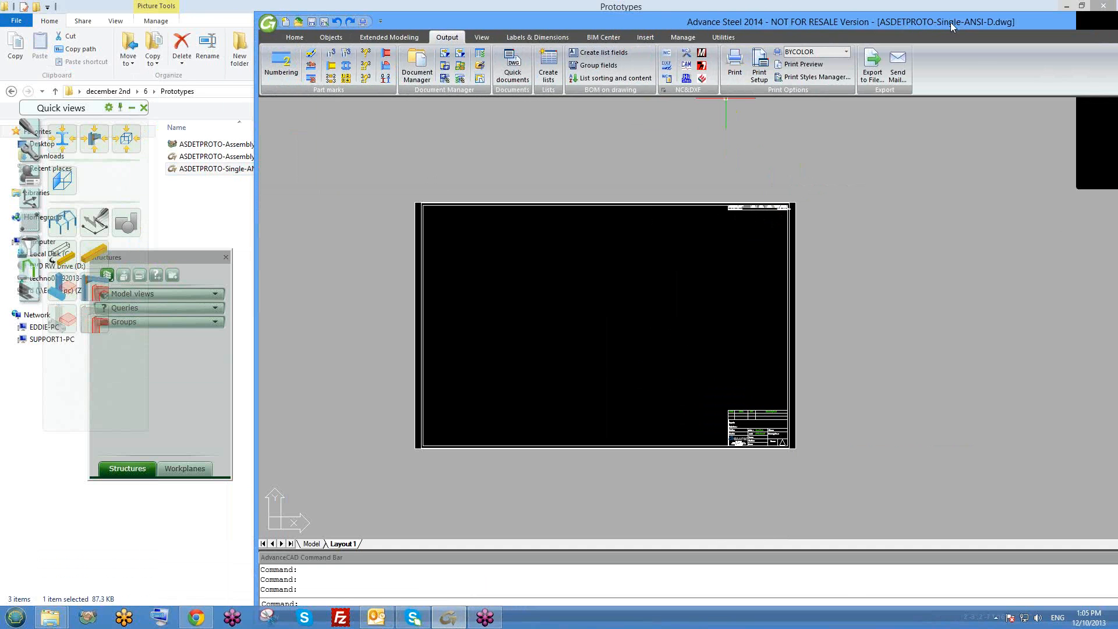
In ASDETPROTO-Assembly-ANSI-D.dwg, check which templates are available for the parts list on the sheet and close its properties
{"action": "key", "text": "ctrl+Tab"}
{"action": "middle_click_drag", "start_coordinate": [926, 249], "coordinate": [811, 279]}
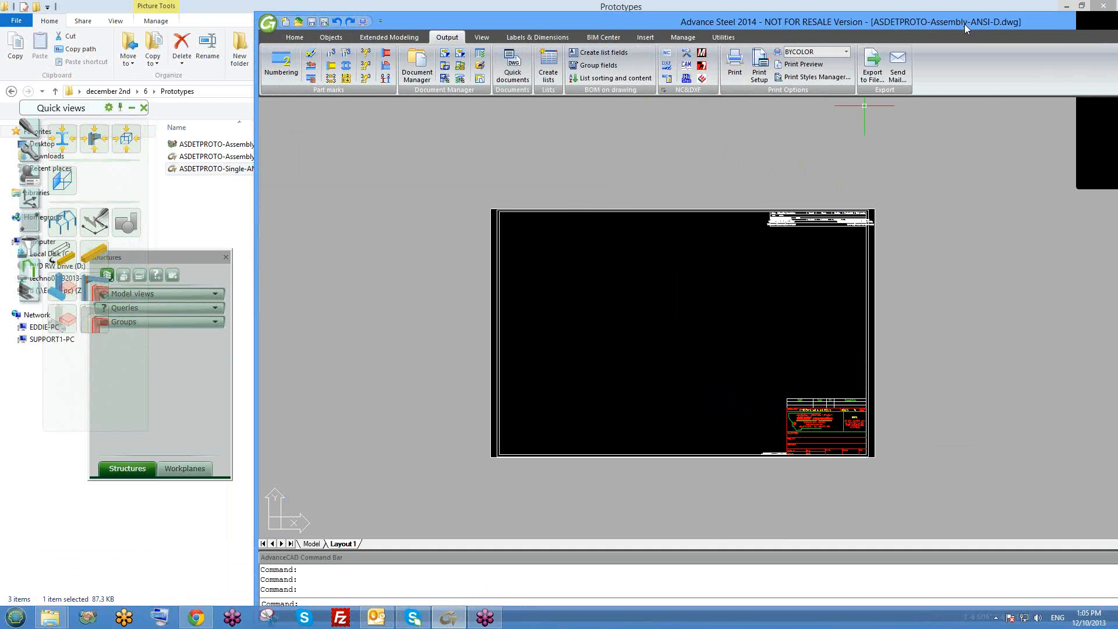
{"action": "scroll", "coordinate": [840, 250], "scroll_direction": "up", "scroll_amount": 2}
{"action": "scroll", "coordinate": [838, 199], "scroll_direction": "down", "scroll_amount": 3}
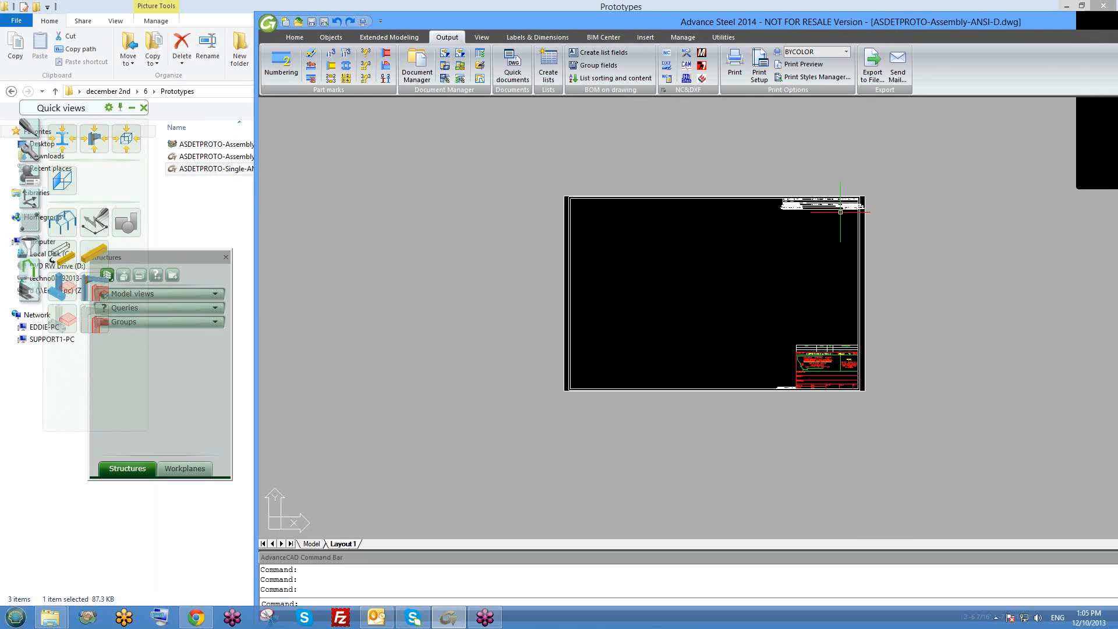
{"action": "scroll", "coordinate": [776, 199], "scroll_direction": "up", "scroll_amount": 8}
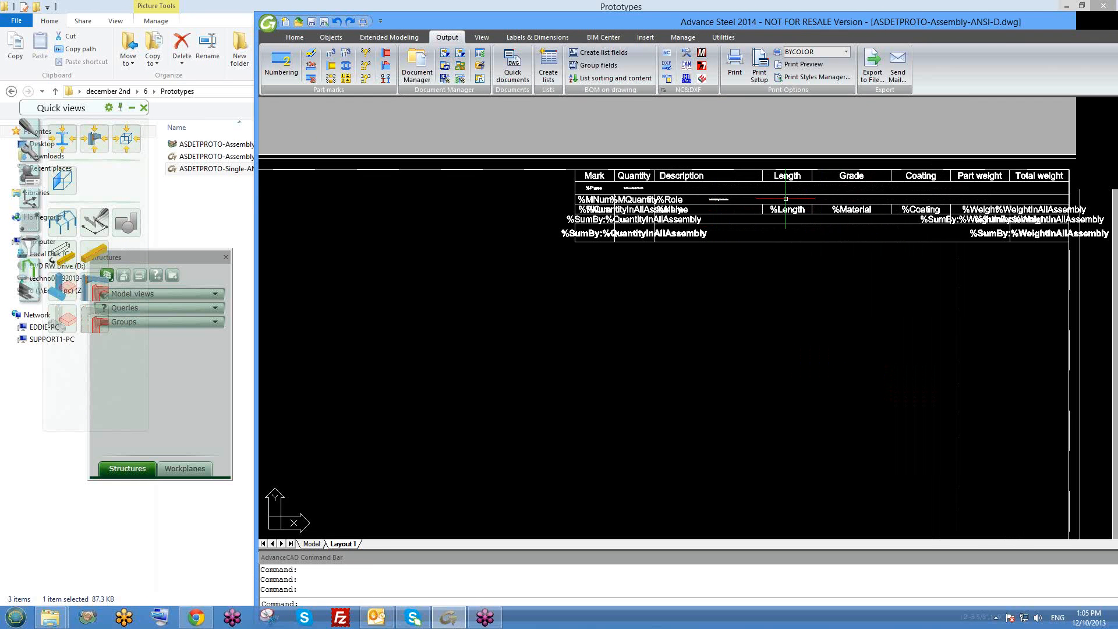
{"action": "left_click", "coordinate": [789, 193]}
{"action": "double_click", "coordinate": [789, 193]}
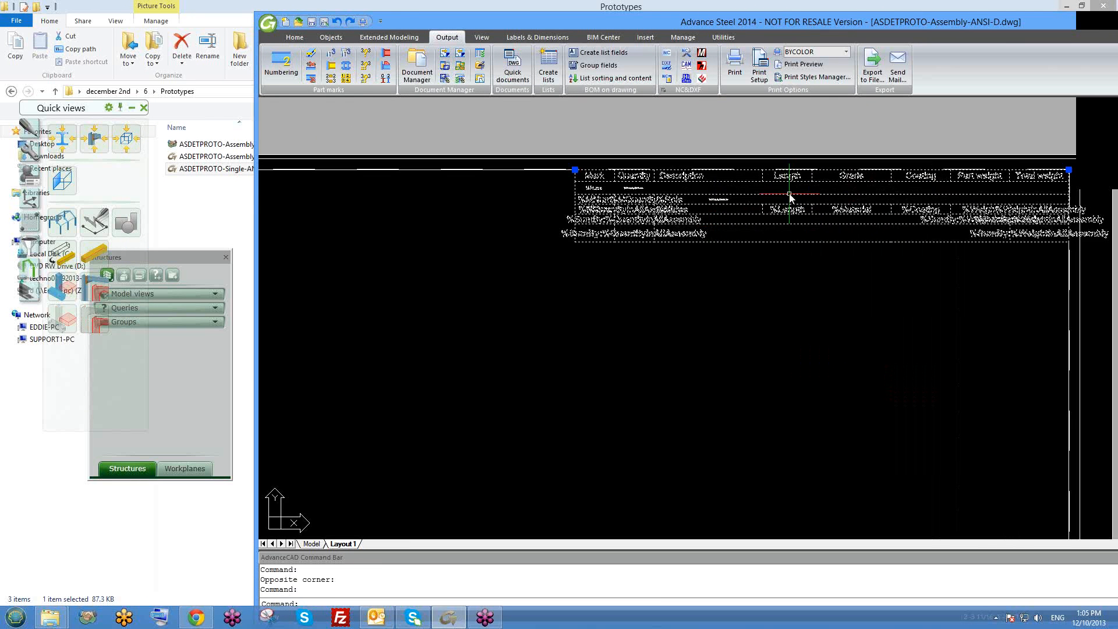
{"action": "left_click", "coordinate": [106, 46]}
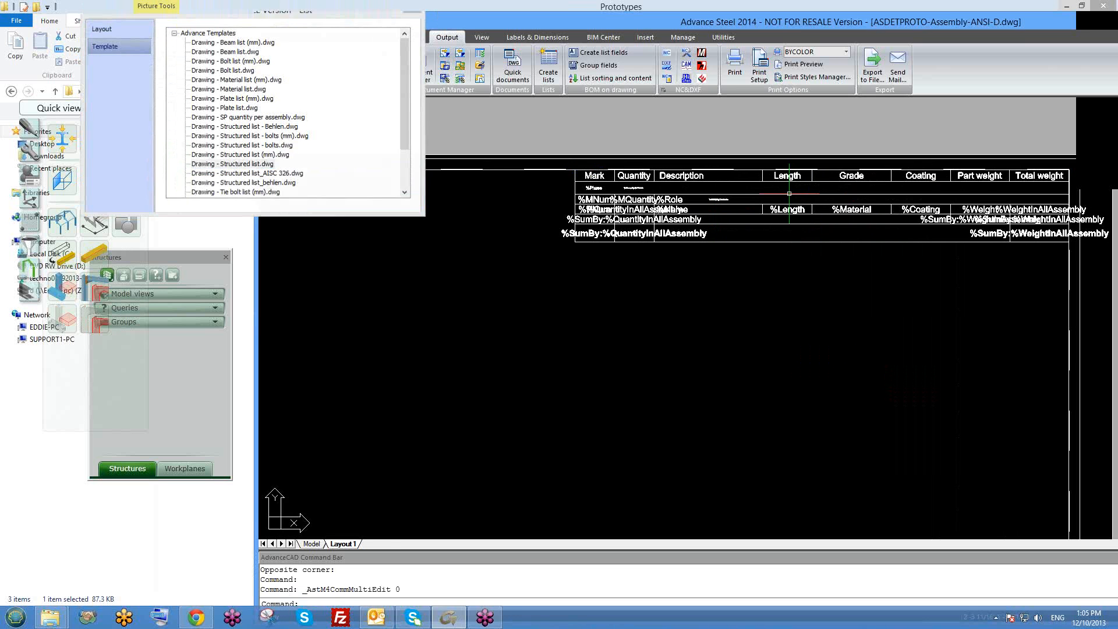
{"action": "left_click", "coordinate": [416, 11]}
{"action": "scroll", "coordinate": [734, 306], "scroll_direction": "down", "scroll_amount": 5}
In ASDETPROTO-Single-ANSI-D.dwg, check which template the sheet's parts list uses and close its properties
{"action": "key", "text": "ctrl+Tab"}
{"action": "key", "text": "ctrl+Tab"}
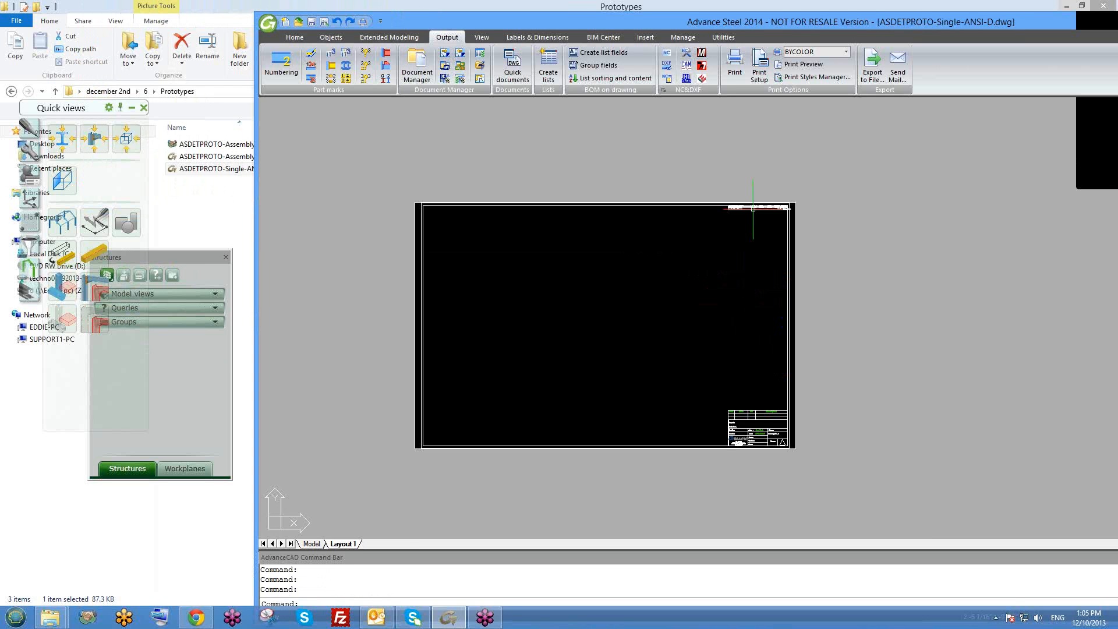
{"action": "scroll", "coordinate": [752, 209], "scroll_direction": "up", "scroll_amount": 5}
{"action": "double_click", "coordinate": [753, 209]}
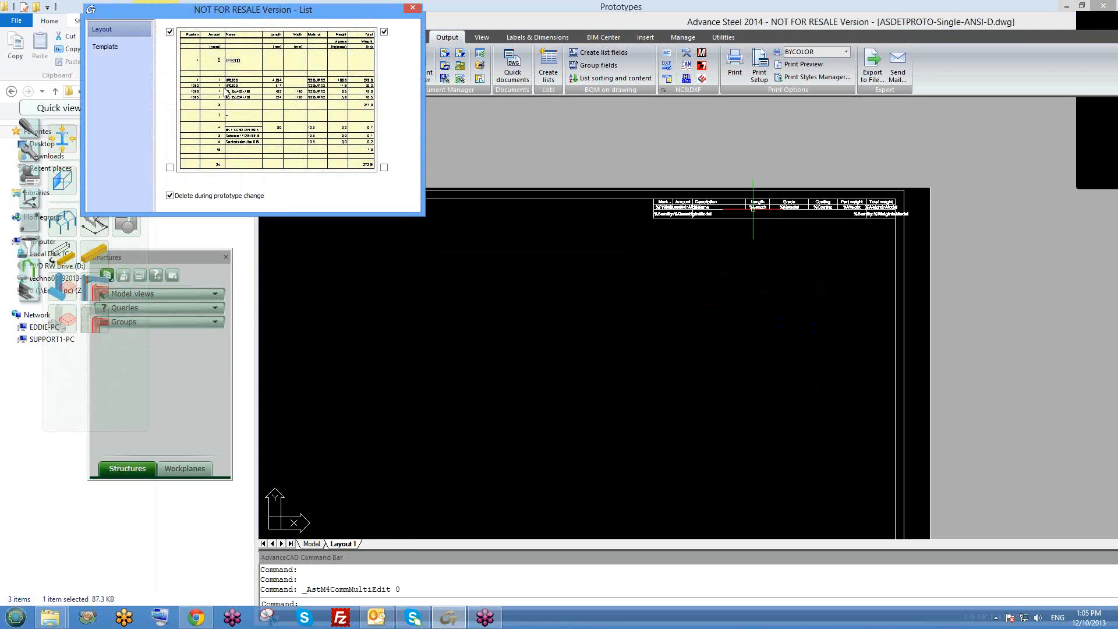
{"action": "left_click", "coordinate": [133, 48]}
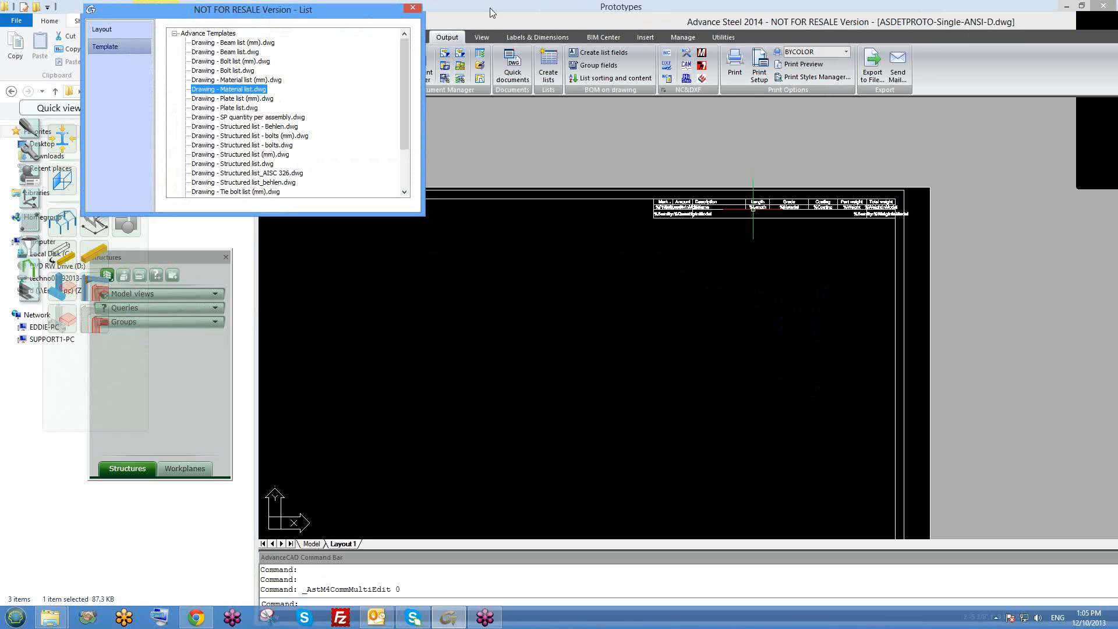
{"action": "left_click", "coordinate": [413, 8]}
Examine the title block of the single-part prototype and return to ASDETPROTO-Assembly-ANSI-D.dwg
{"action": "scroll", "coordinate": [746, 192], "scroll_direction": "down", "scroll_amount": 3}
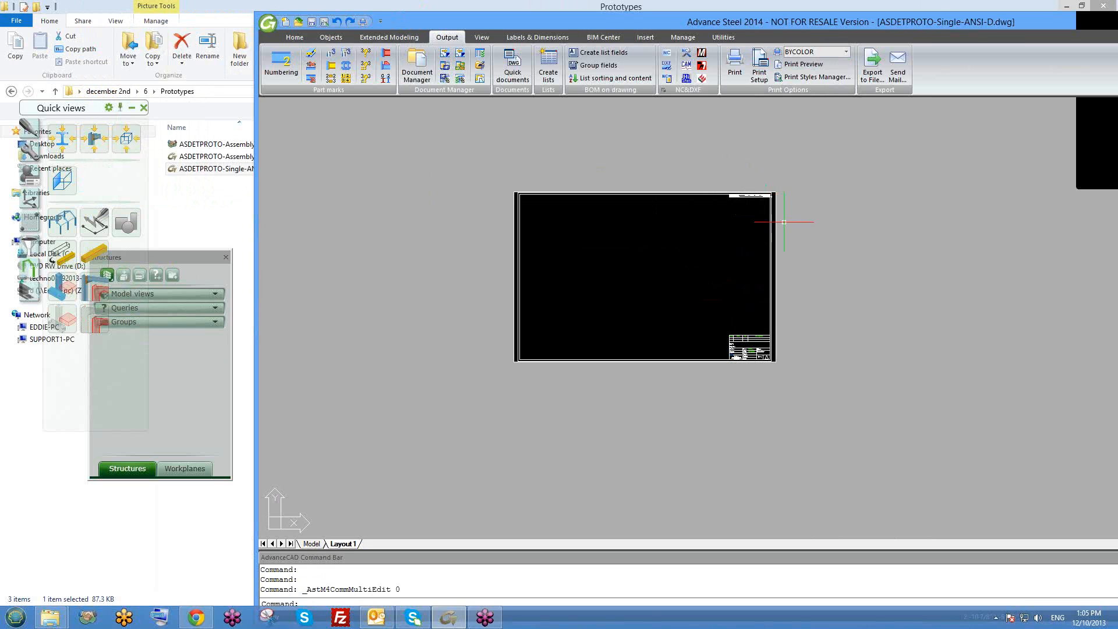
{"action": "scroll", "coordinate": [725, 344], "scroll_direction": "up", "scroll_amount": 4}
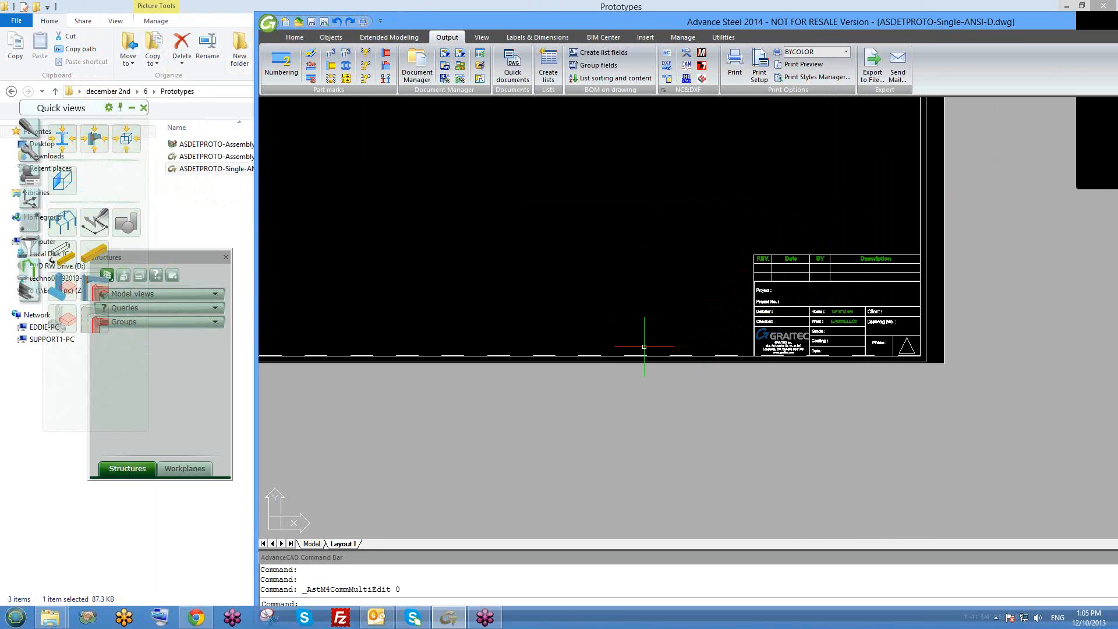
{"action": "key", "text": "ctrl+Tab"}
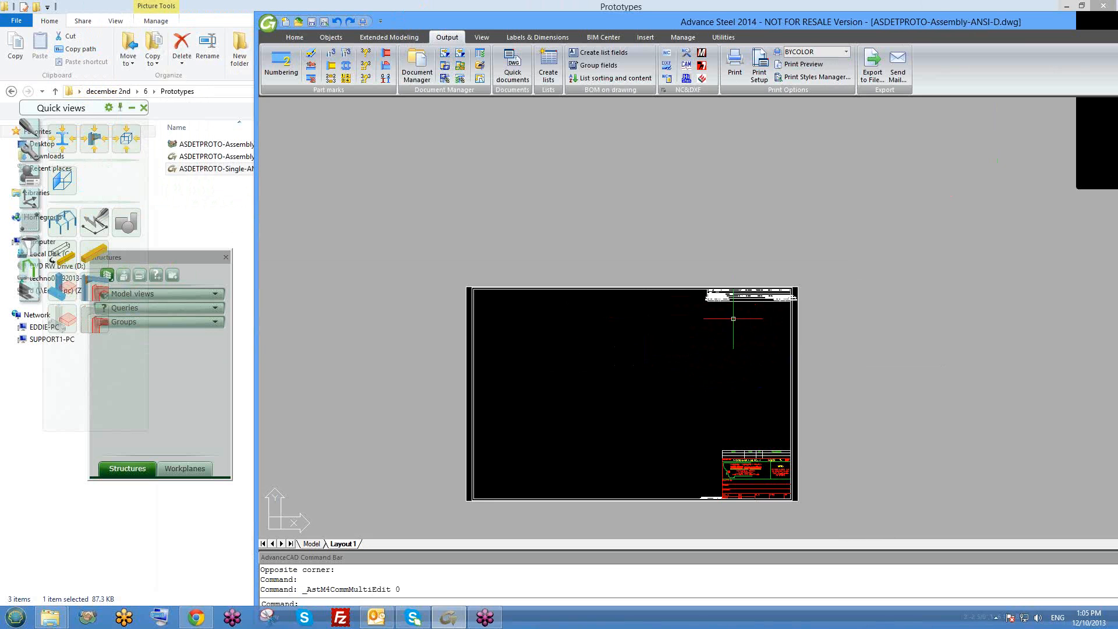
Examine the assembly prototype's title block and the small list beside it, and compare them with ASDETPROTO-Single-ANSI-D.dwg
{"action": "scroll", "coordinate": [720, 454], "scroll_direction": "up", "scroll_amount": 3}
{"action": "middle_click_drag", "start_coordinate": [701, 382], "coordinate": [714, 223]}
{"action": "scroll", "coordinate": [714, 224], "scroll_direction": "down", "scroll_amount": 1}
{"action": "scroll", "coordinate": [710, 326], "scroll_direction": "up", "scroll_amount": 4}
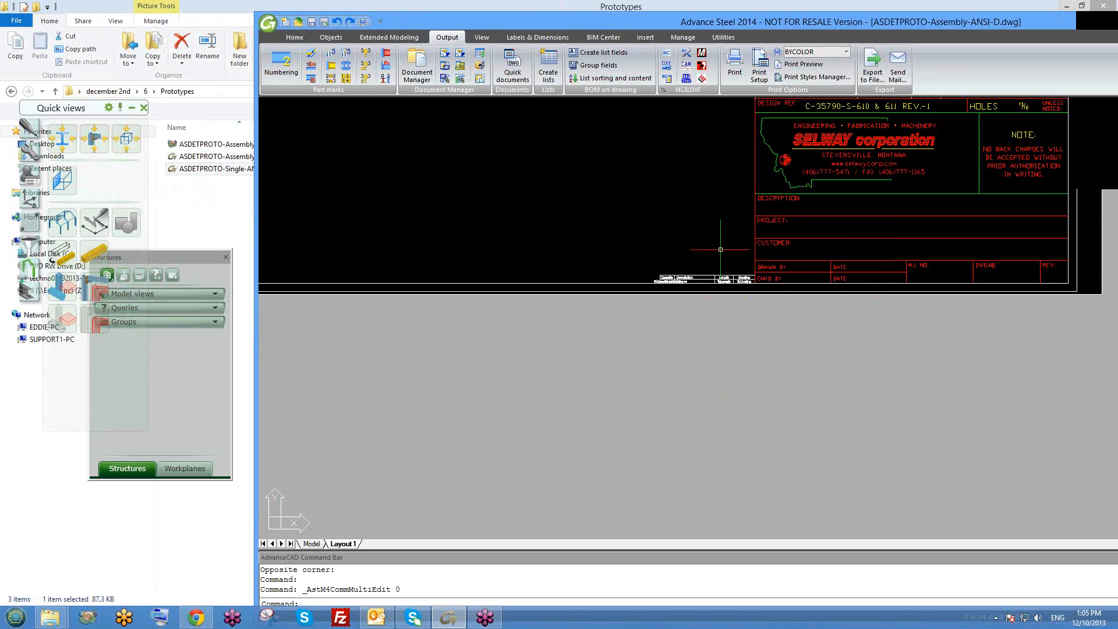
{"action": "left_click", "coordinate": [710, 319]}
{"action": "key", "text": "Escape"}
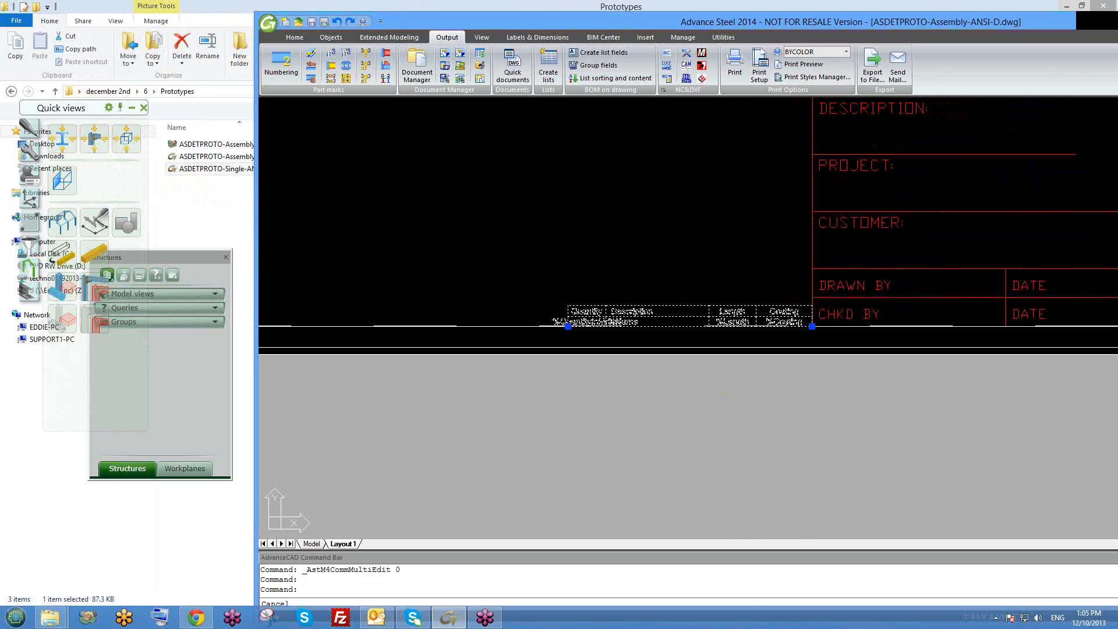
{"action": "scroll", "coordinate": [709, 328], "scroll_direction": "down", "scroll_amount": 4}
{"action": "key", "text": "ctrl+Tab"}
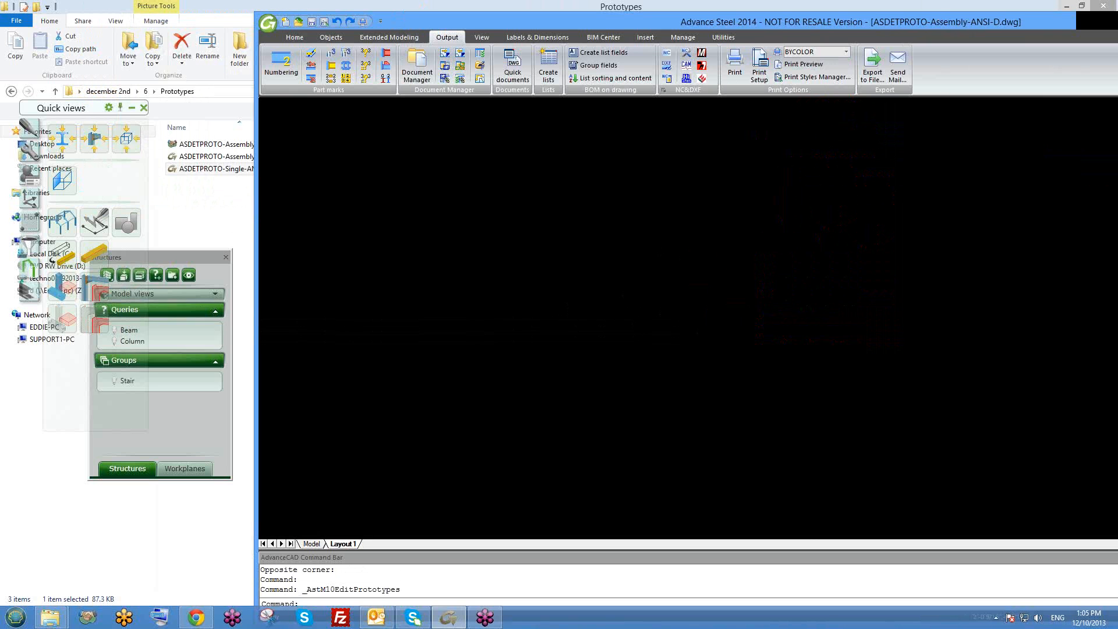
{"action": "key", "text": "ctrl+Tab"}
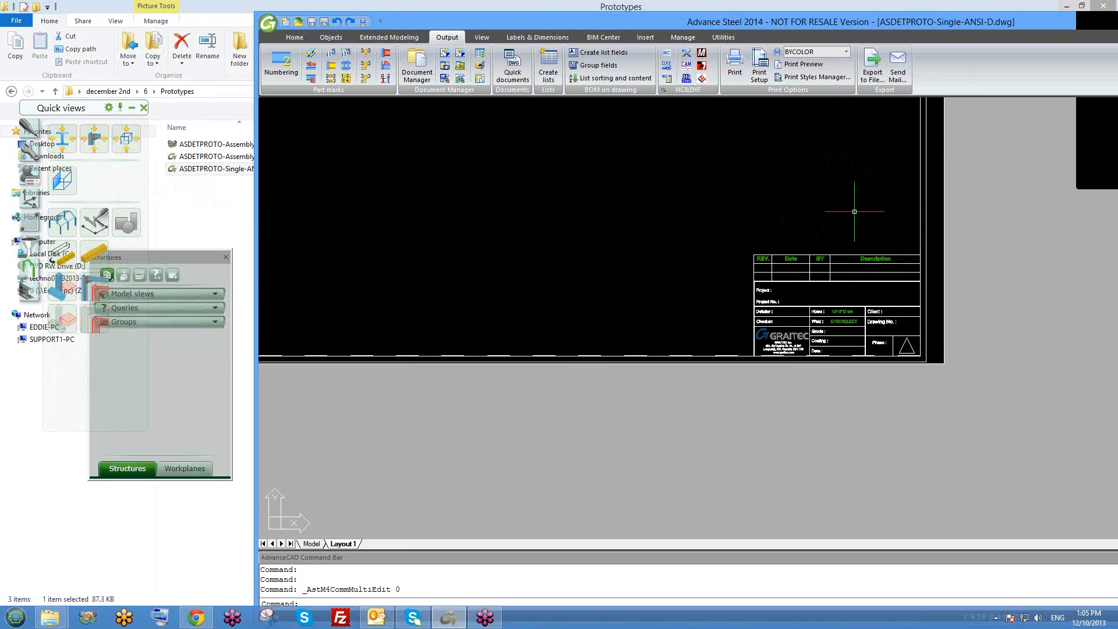
{"action": "scroll", "coordinate": [870, 214], "scroll_direction": "down", "scroll_amount": 4}
{"action": "scroll", "coordinate": [870, 177], "scroll_direction": "up", "scroll_amount": 2}
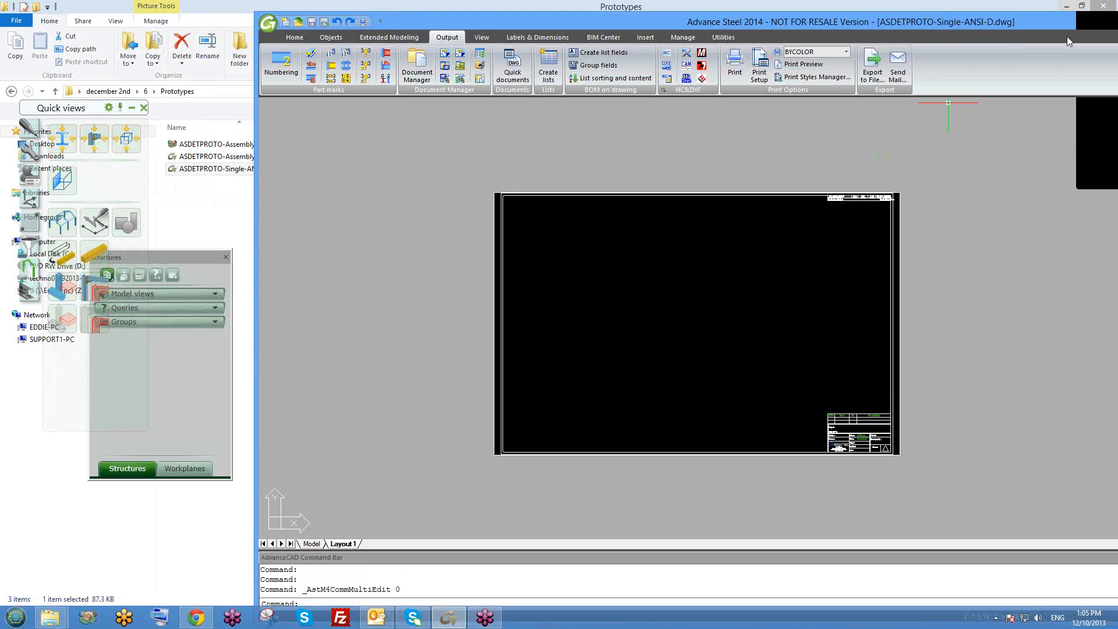
Minimise the Prototypes folder window and maximise the Advance Steel window
{"action": "left_click", "coordinate": [1042, 9]}
{"action": "double_click", "coordinate": [1021, 11]}
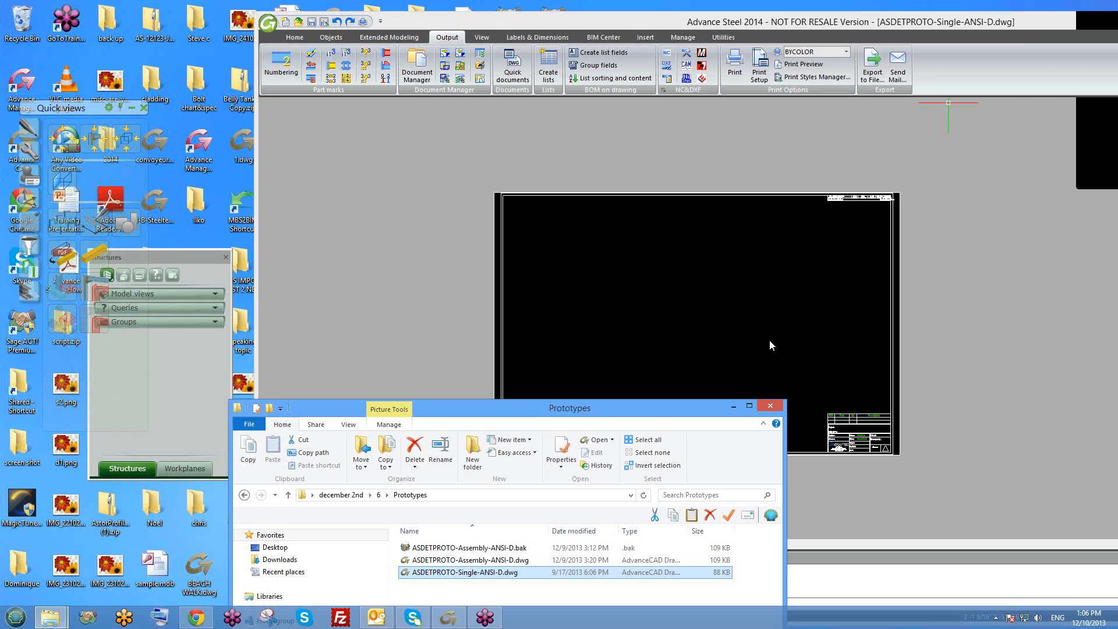
{"action": "left_click", "coordinate": [738, 412]}
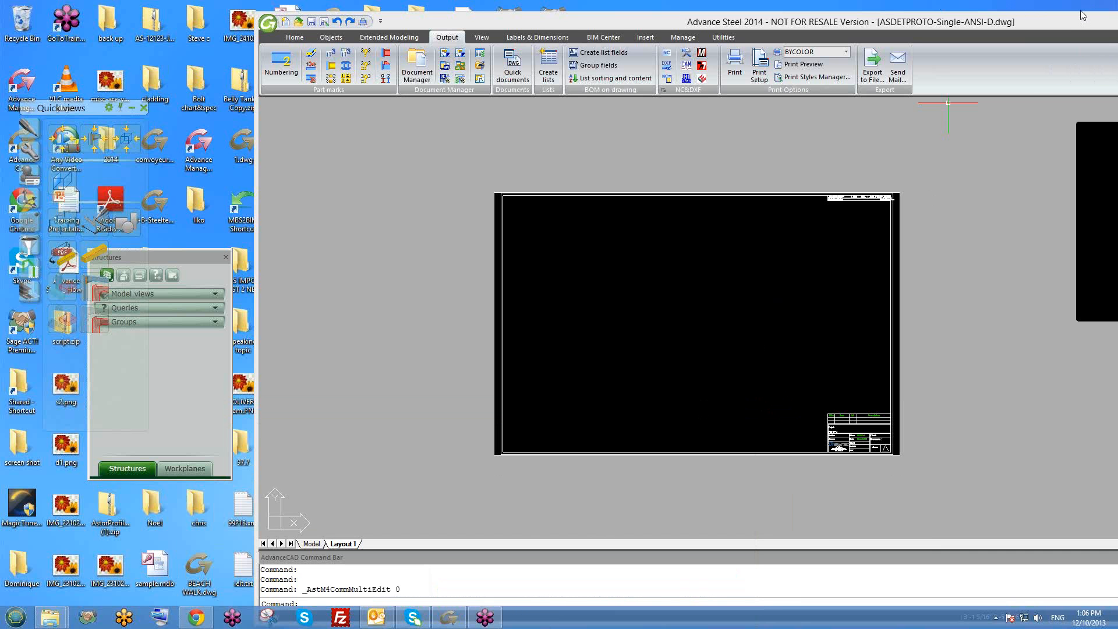
{"action": "double_click", "coordinate": [1043, 17]}
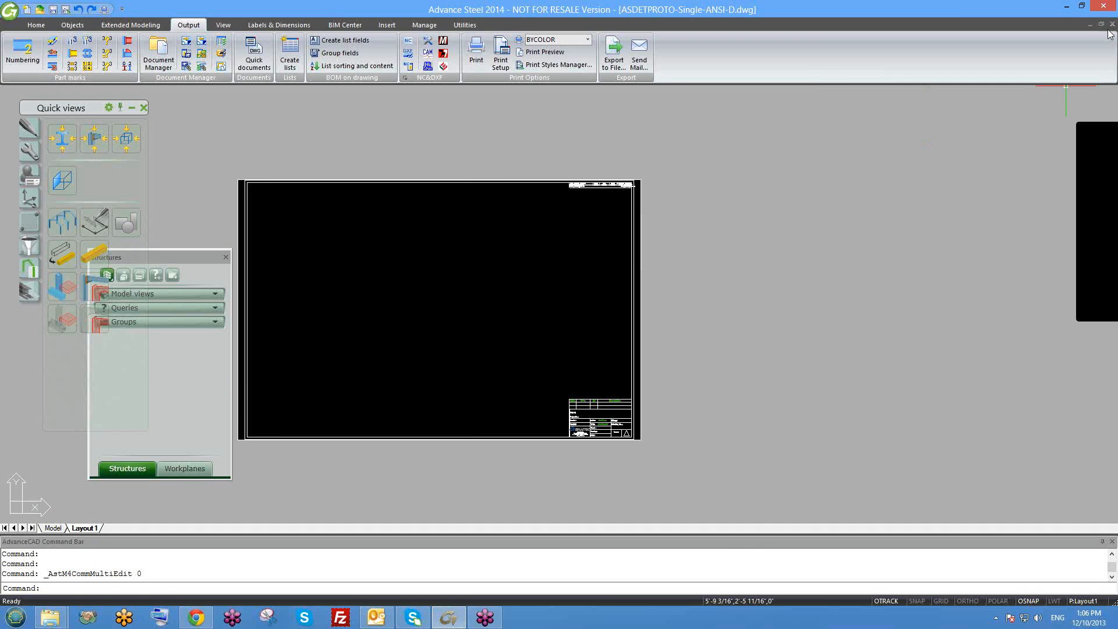
Close ASDETPROTO-Single-ANSI-D.dwg with its changes saved and inspect the sheet of ASDETPROTO-Assembly-ANSI-D.dwg
{"action": "left_click", "coordinate": [1112, 25]}
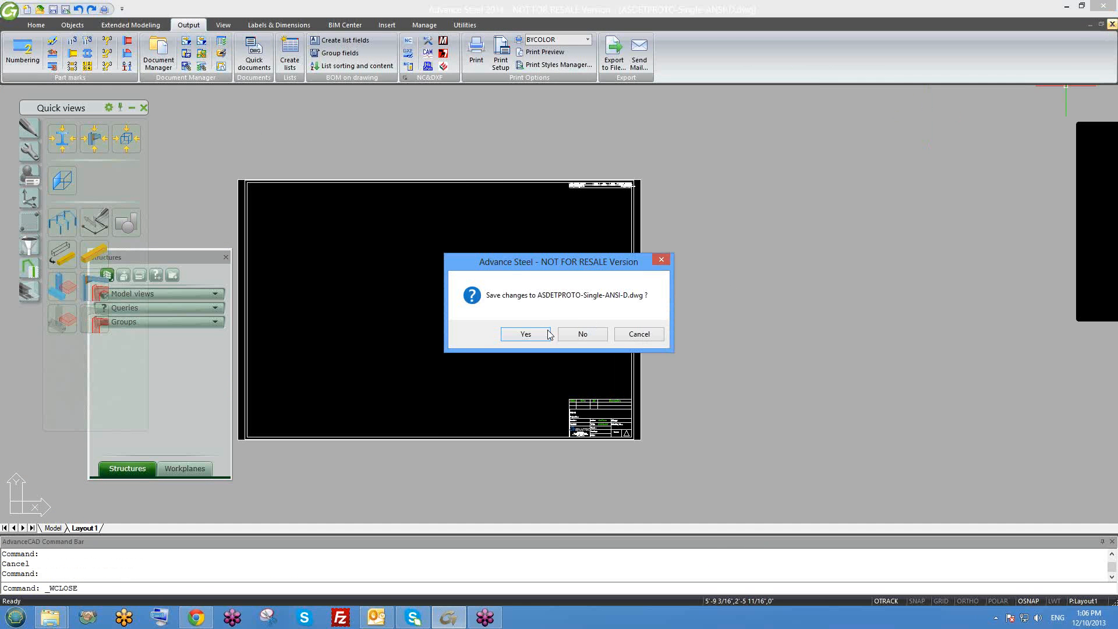
{"action": "left_click", "coordinate": [545, 334]}
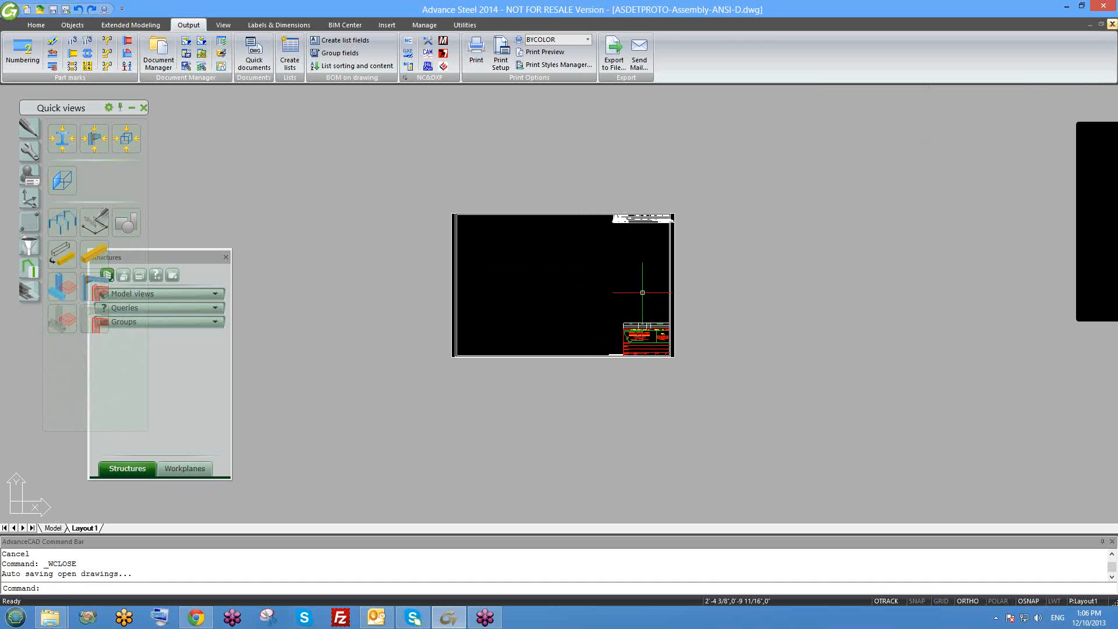
{"action": "middle_click_drag", "start_coordinate": [695, 258], "coordinate": [774, 264]}
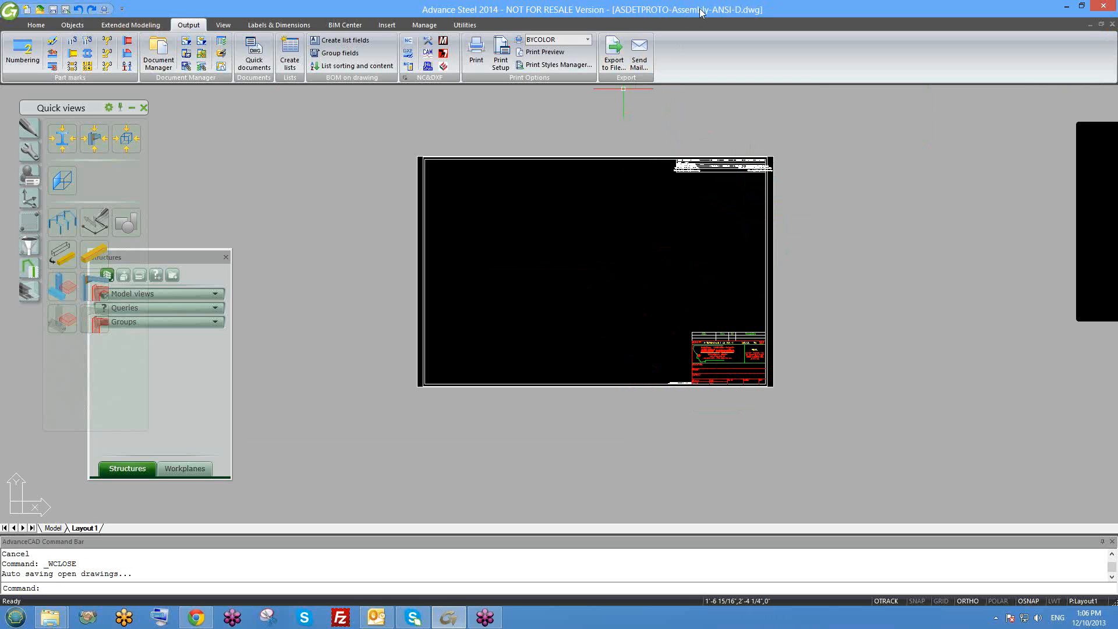
{"action": "scroll", "coordinate": [743, 357], "scroll_direction": "up", "scroll_amount": 3}
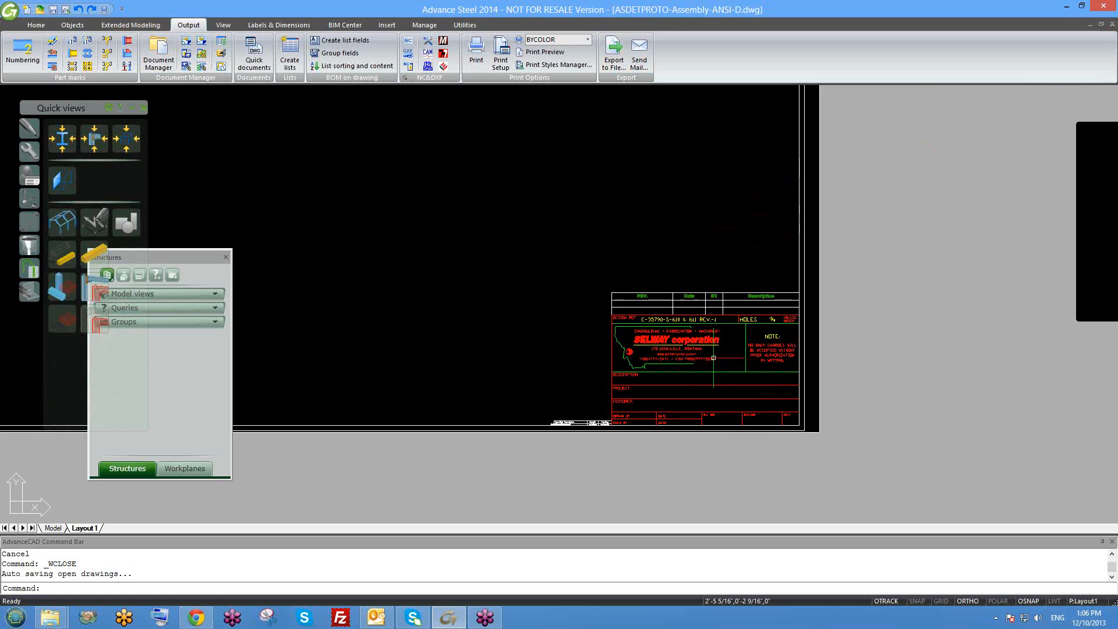
{"action": "middle_click_drag", "start_coordinate": [667, 318], "coordinate": [783, 352]}
{"action": "scroll", "coordinate": [753, 353], "scroll_direction": "down", "scroll_amount": 1}
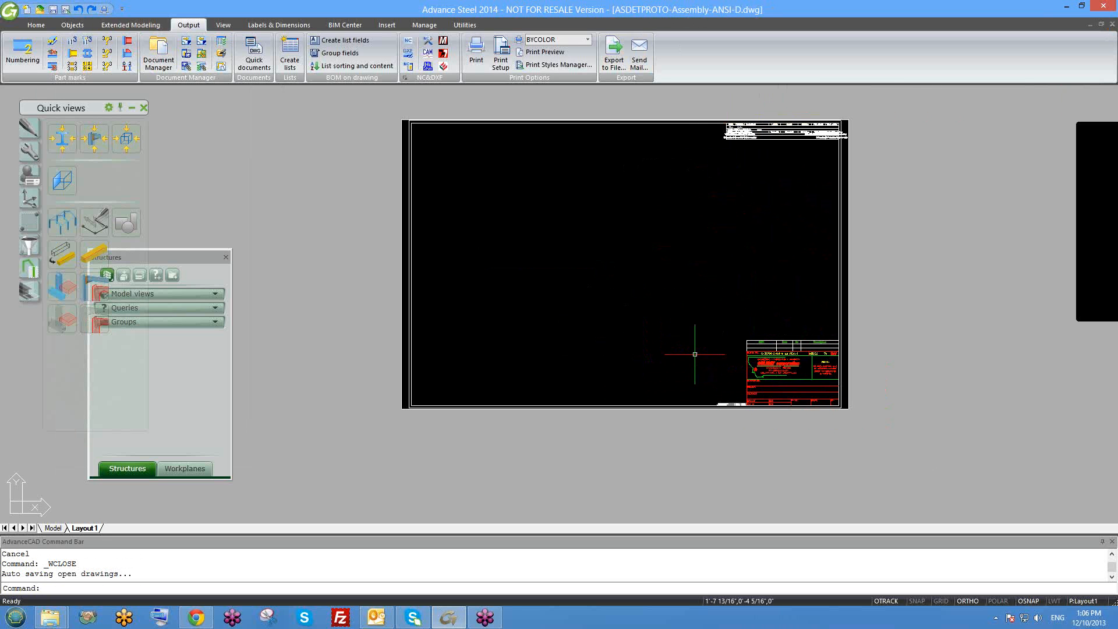
Save a copy of the assembly prototype as ASDETPROTO-Single-ANSI-D.dwg in the Prototypes folder, replacing the existing file
{"action": "left_click", "coordinate": [66, 9]}
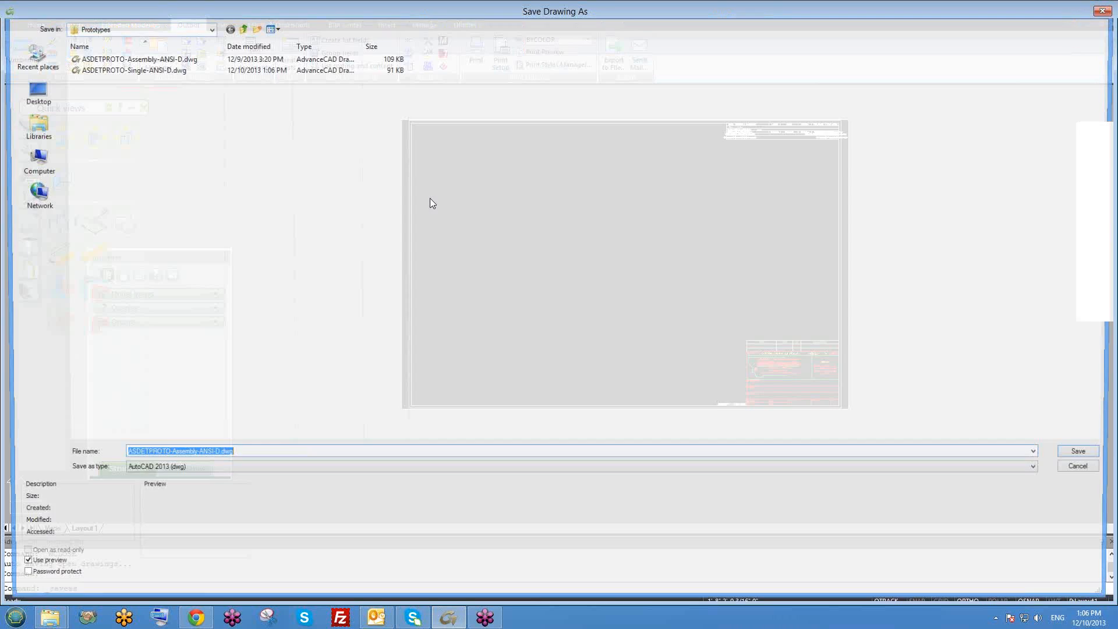
{"action": "left_click", "coordinate": [1087, 470]}
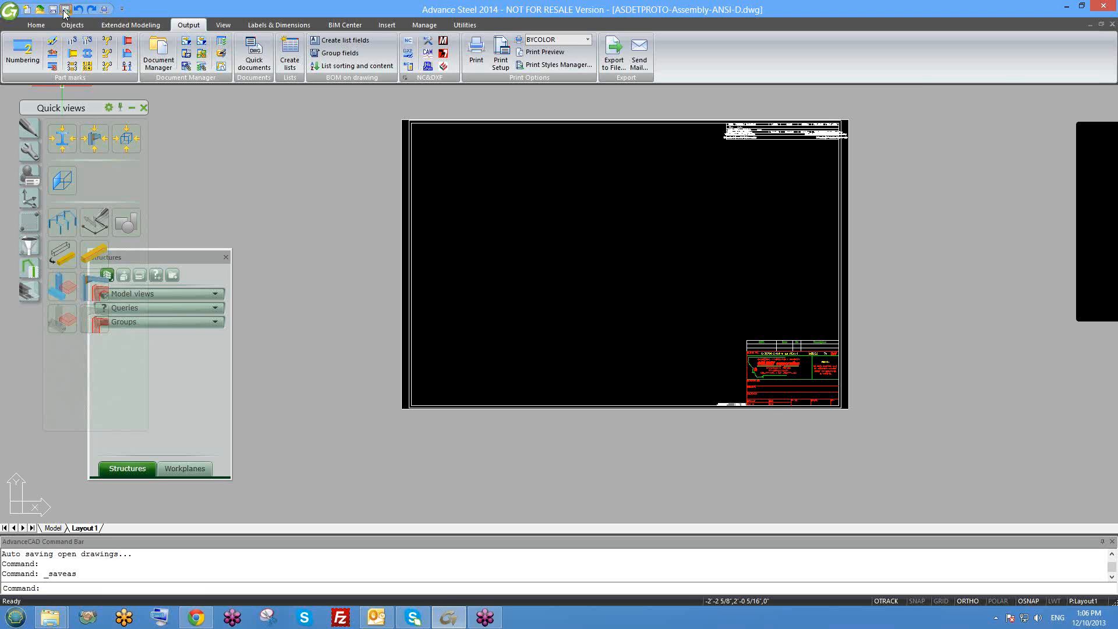
{"action": "left_click", "coordinate": [65, 9]}
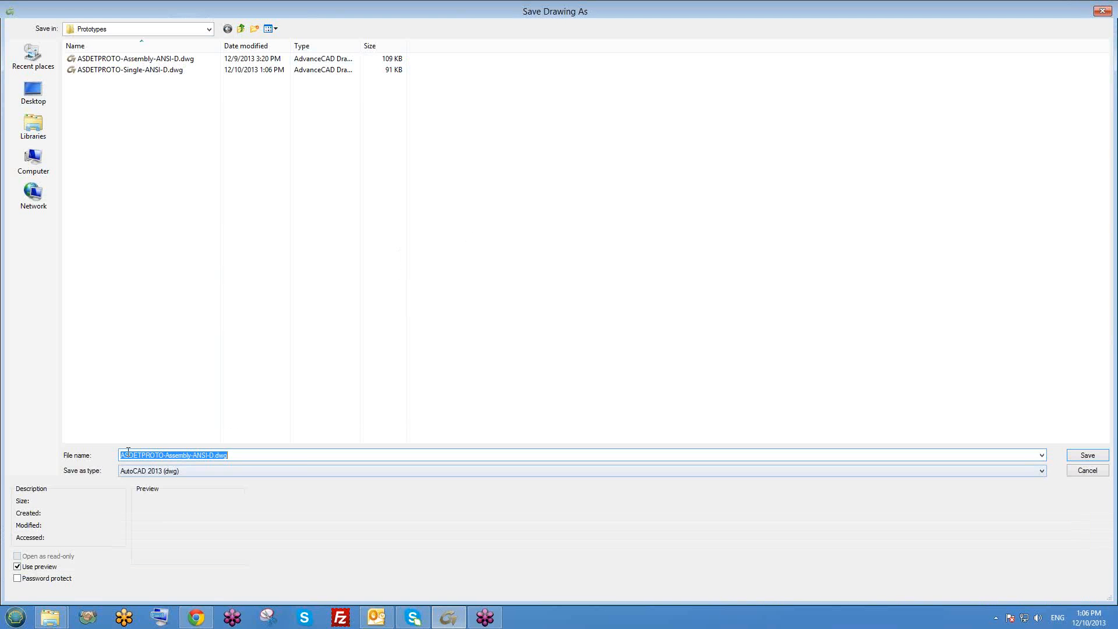
{"action": "left_click", "coordinate": [120, 71]}
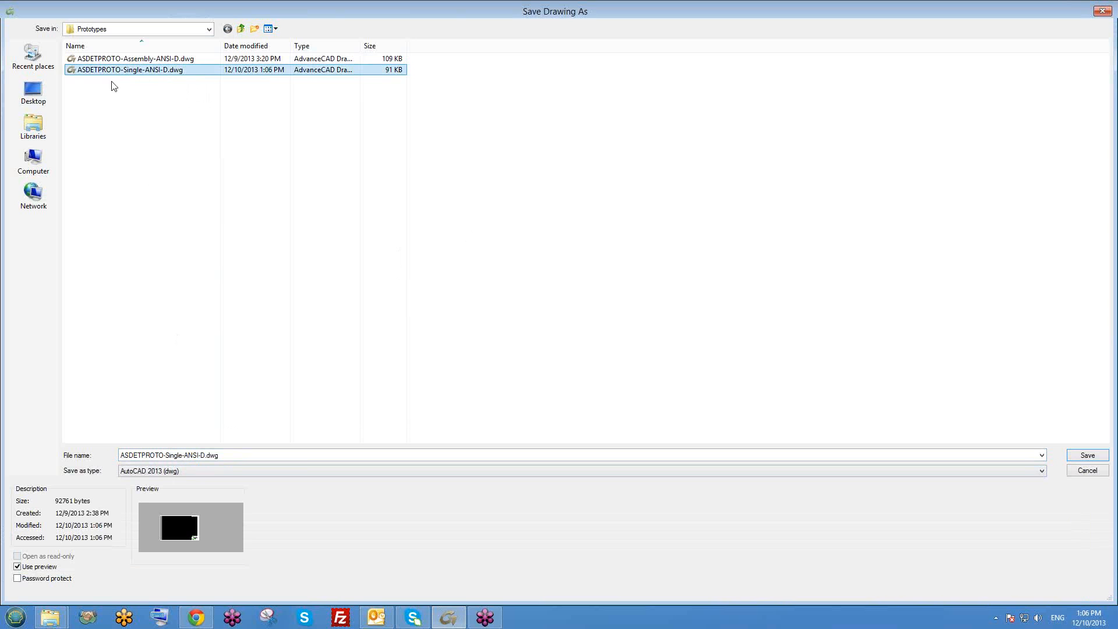
{"action": "left_click", "coordinate": [1091, 457]}
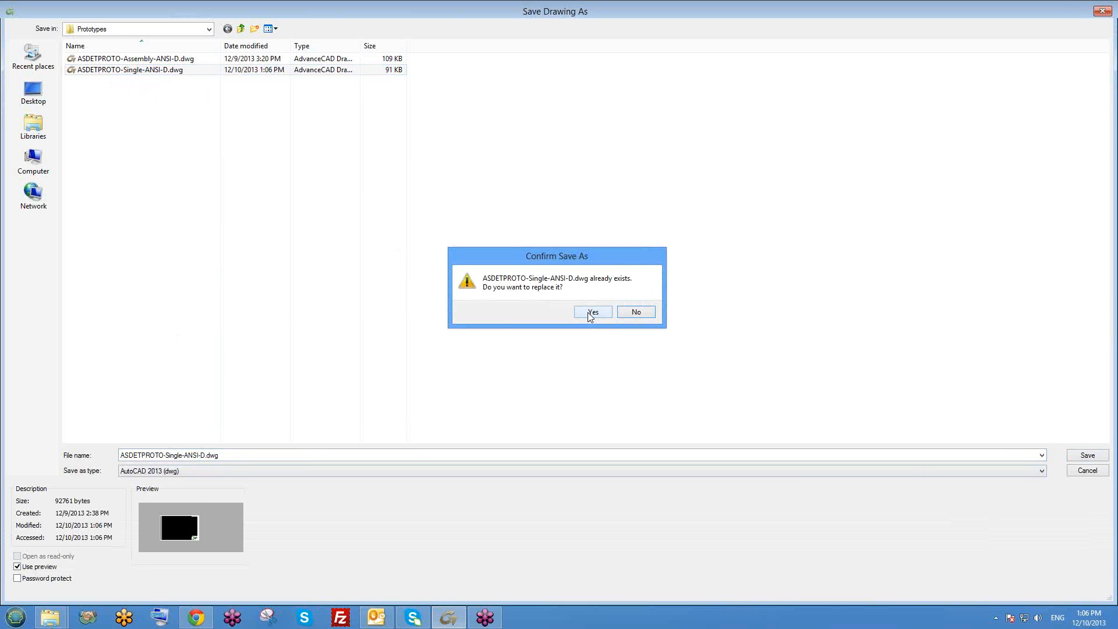
{"action": "left_click", "coordinate": [592, 313]}
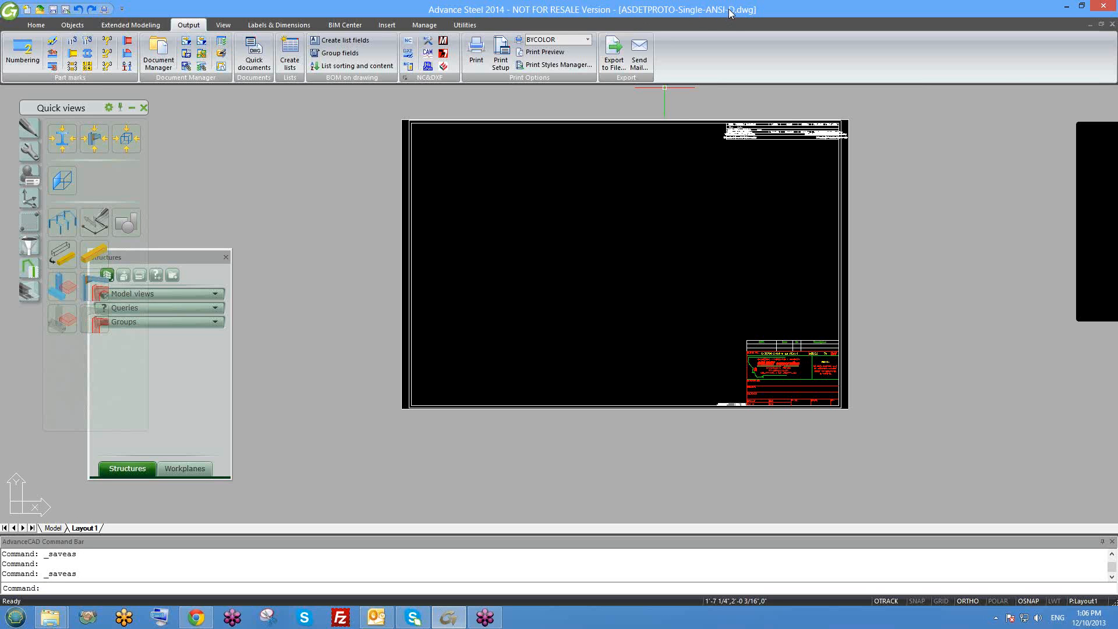
Delete the small Quantity, Description, Length and Coating list beside the title block in the single-part prototype
{"action": "middle_click_drag", "start_coordinate": [791, 148], "coordinate": [781, 163]}
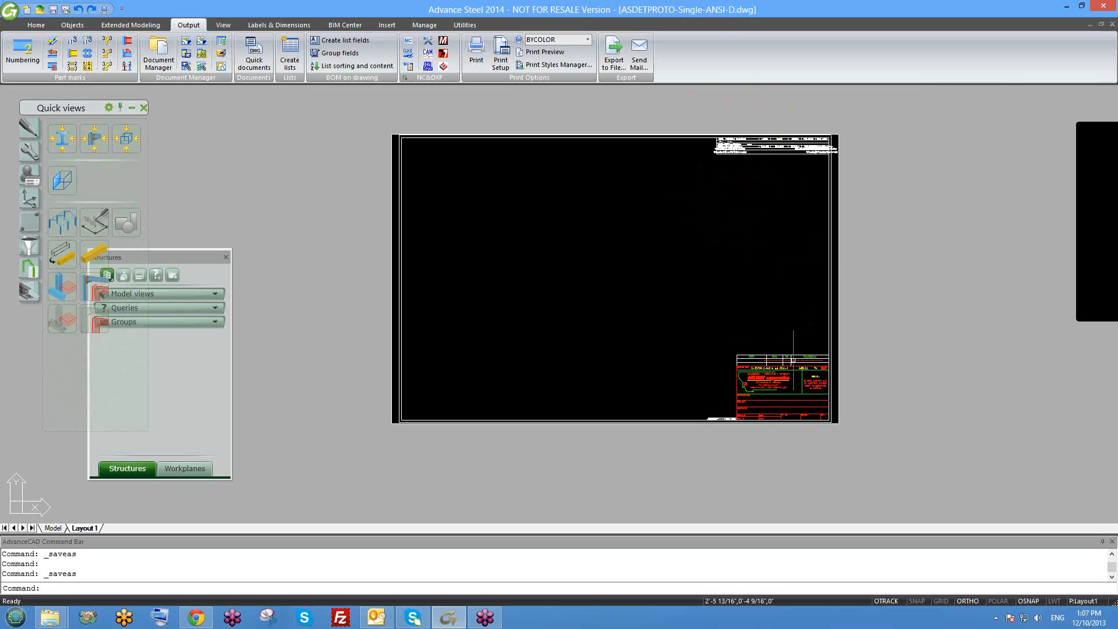
{"action": "scroll", "coordinate": [793, 360], "scroll_direction": "up", "scroll_amount": 2}
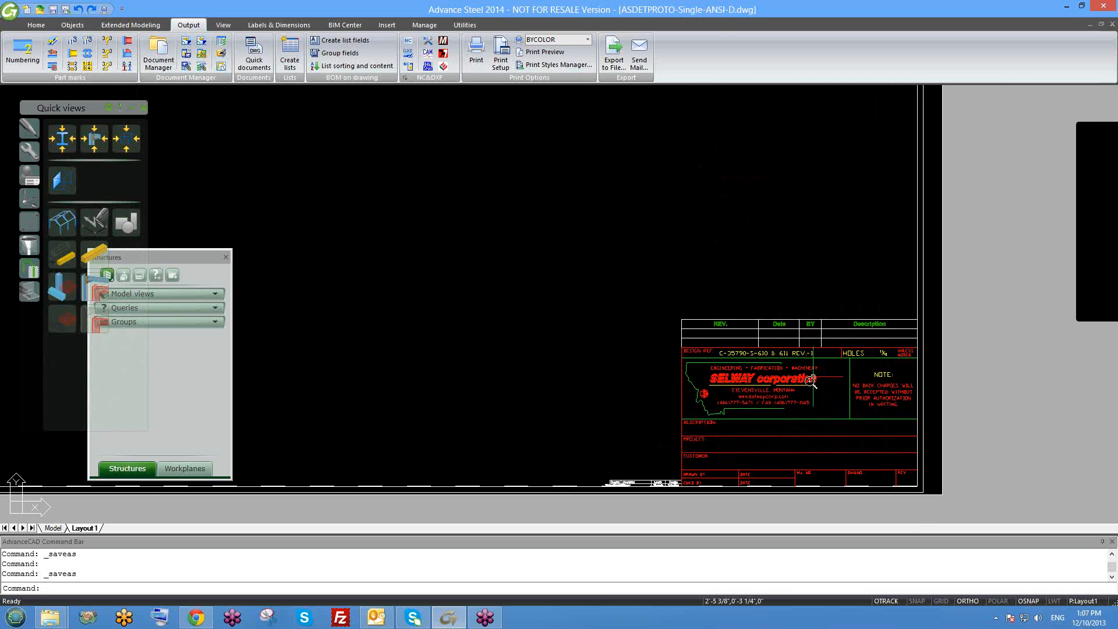
{"action": "scroll", "coordinate": [809, 376], "scroll_direction": "down", "scroll_amount": 2}
{"action": "scroll", "coordinate": [695, 435], "scroll_direction": "up", "scroll_amount": 5}
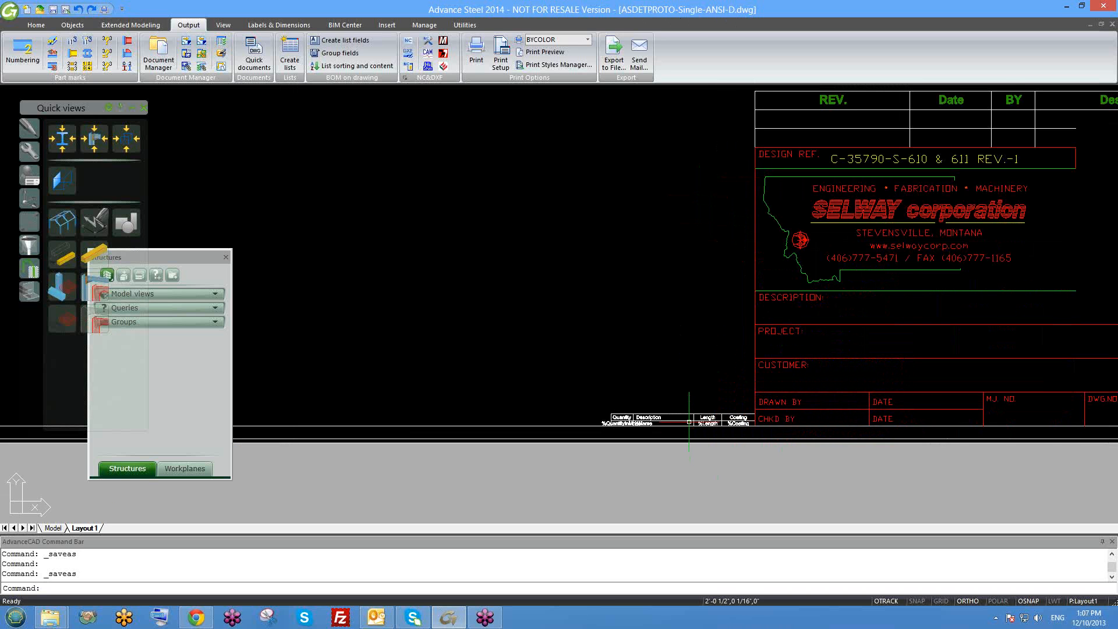
{"action": "left_click", "coordinate": [688, 420]}
{"action": "key", "text": "Delete"}
{"action": "scroll", "coordinate": [689, 420], "scroll_direction": "down", "scroll_amount": 5}
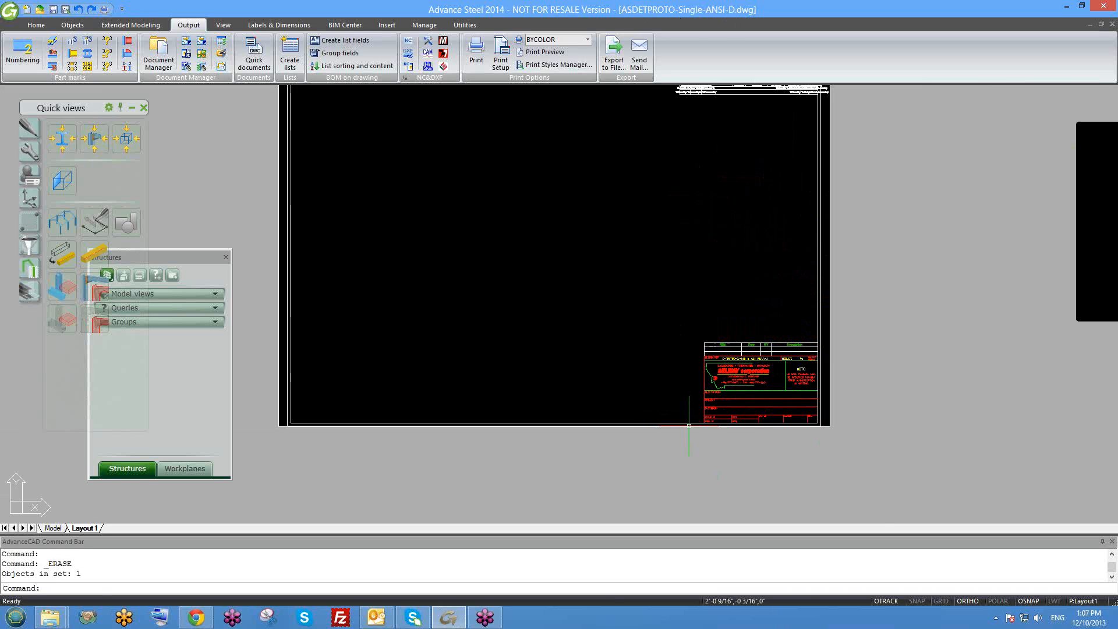
Change the template of the parts list at the sheet's upper edge to Drawing - Material list.dwg
{"action": "scroll", "coordinate": [737, 120], "scroll_direction": "up", "scroll_amount": 2}
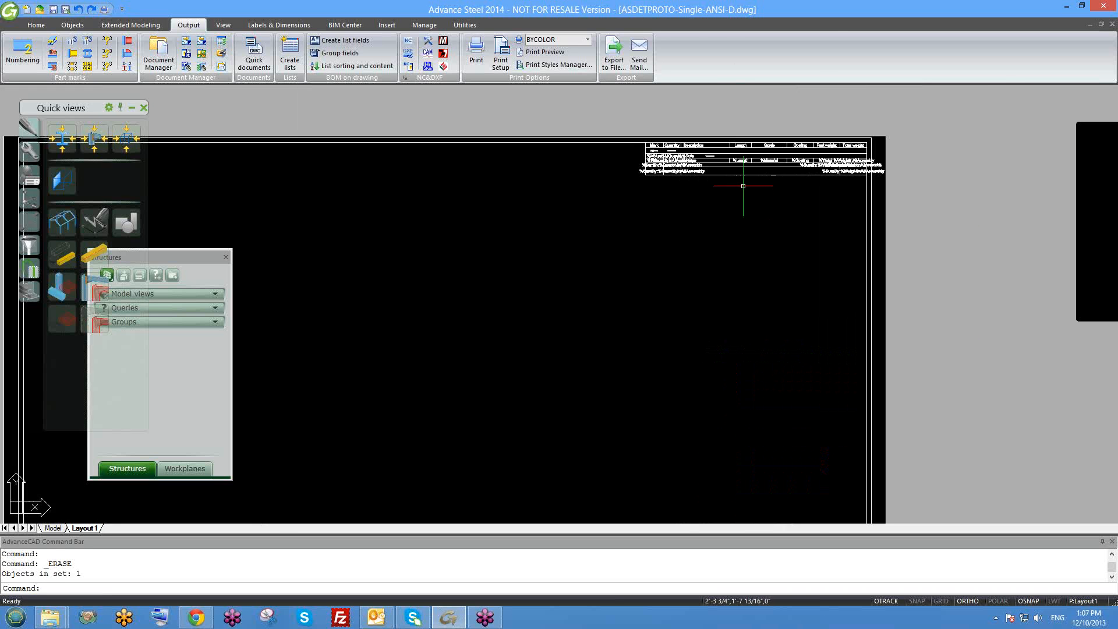
{"action": "double_click", "coordinate": [735, 162]}
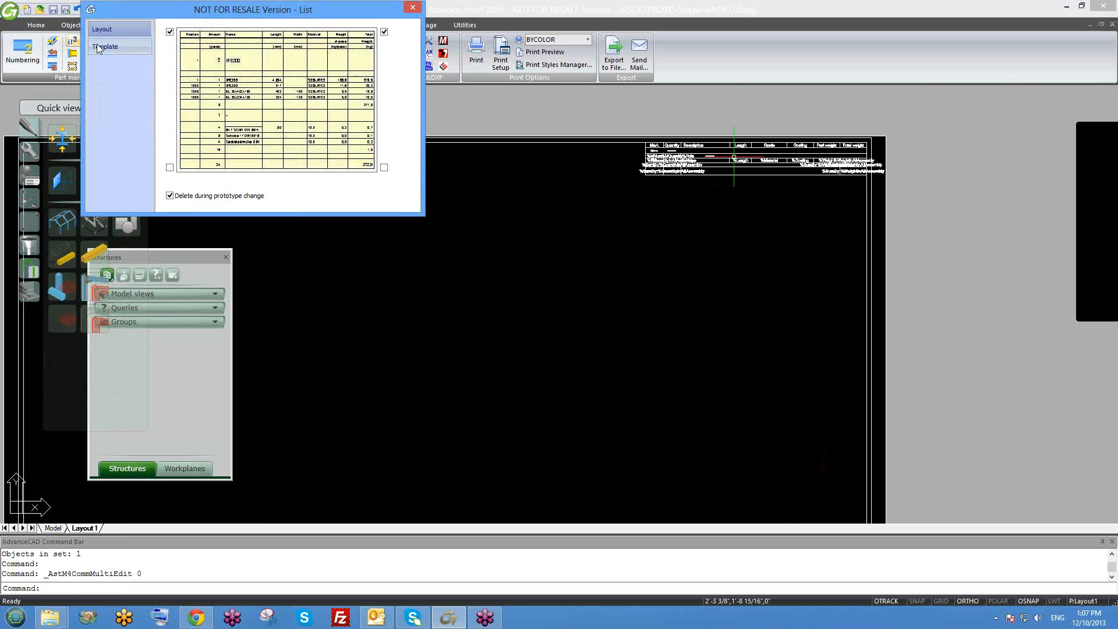
{"action": "left_click", "coordinate": [105, 47]}
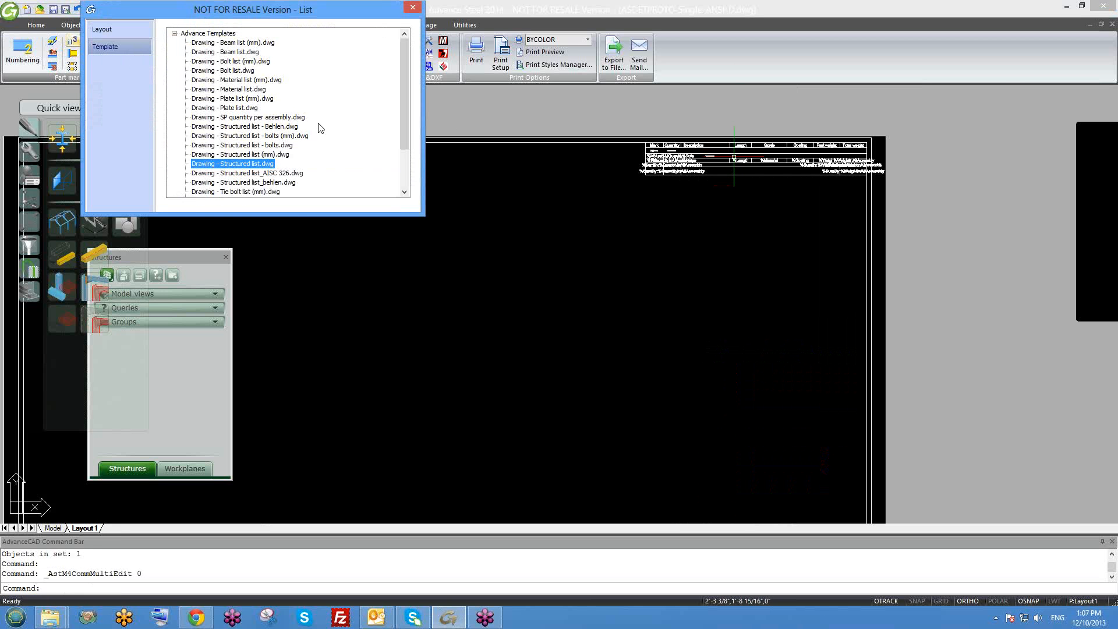
{"action": "left_click", "coordinate": [243, 90]}
{"action": "left_click", "coordinate": [413, 7]}
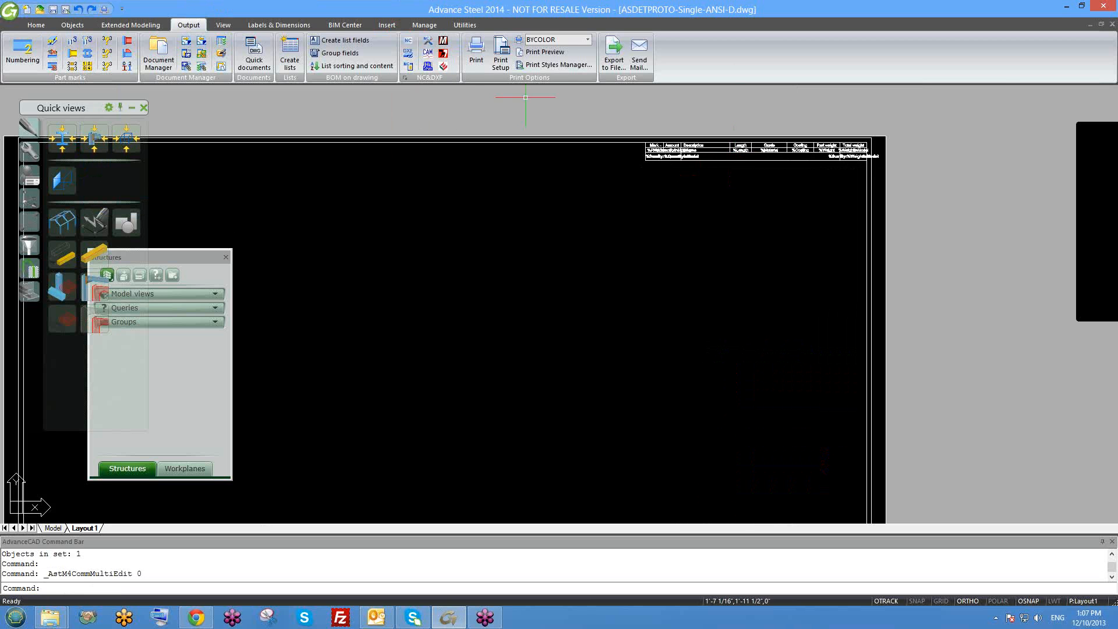
Check the title block and the parts list's properties in the single-part prototype, and save and close the drawing
{"action": "scroll", "coordinate": [715, 230], "scroll_direction": "down", "scroll_amount": 3}
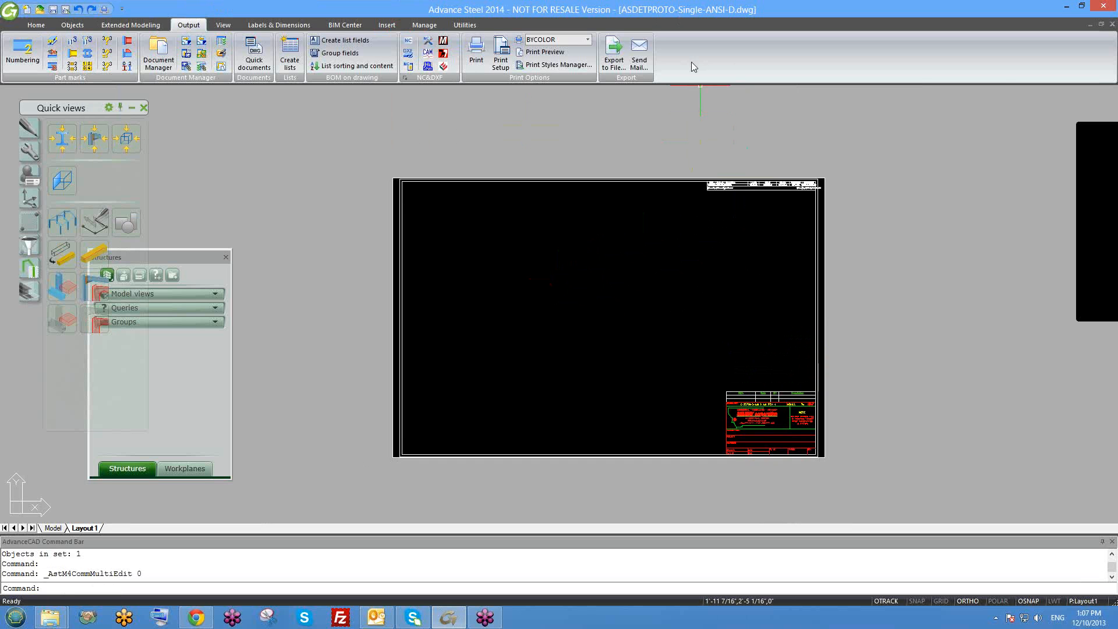
{"action": "scroll", "coordinate": [799, 256], "scroll_direction": "up", "scroll_amount": 2}
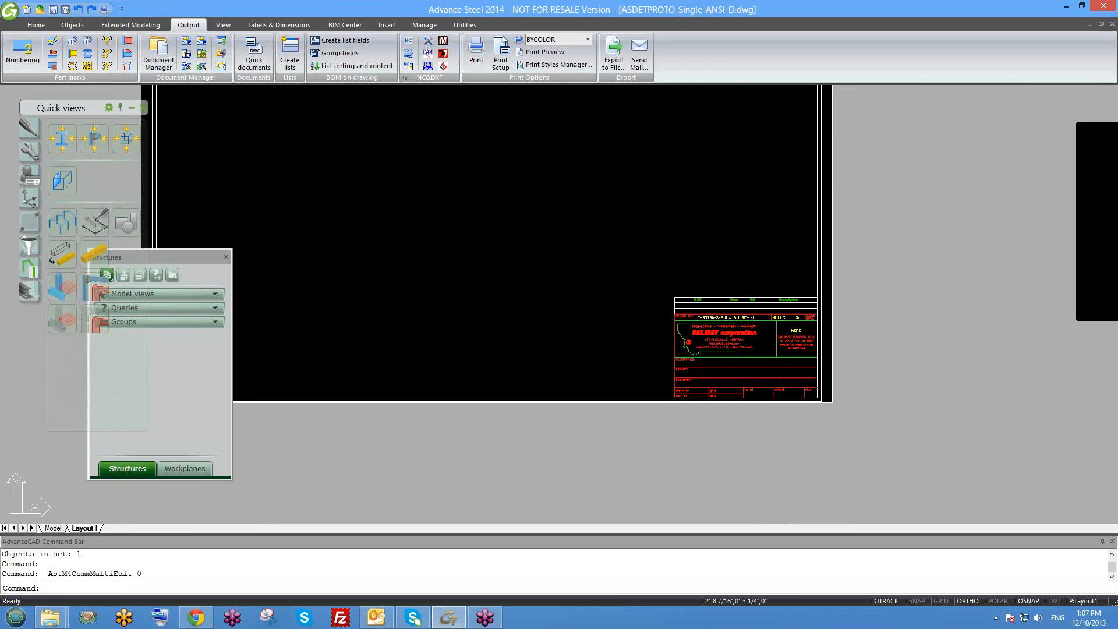
{"action": "scroll", "coordinate": [781, 367], "scroll_direction": "down", "scroll_amount": 2}
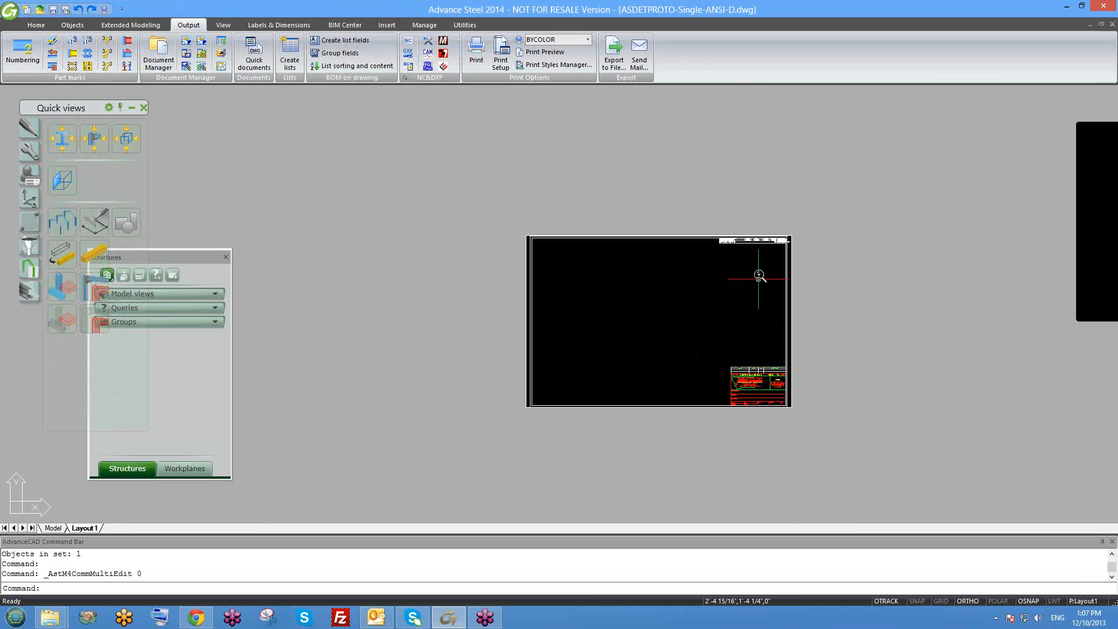
{"action": "scroll", "coordinate": [759, 276], "scroll_direction": "up", "scroll_amount": 3}
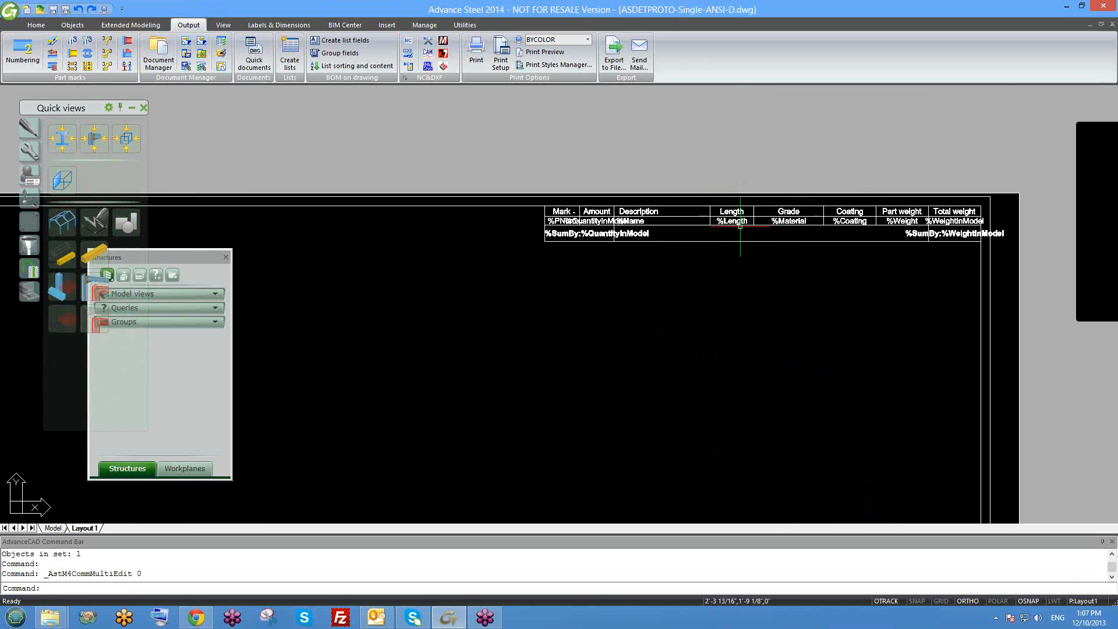
{"action": "double_click", "coordinate": [740, 225]}
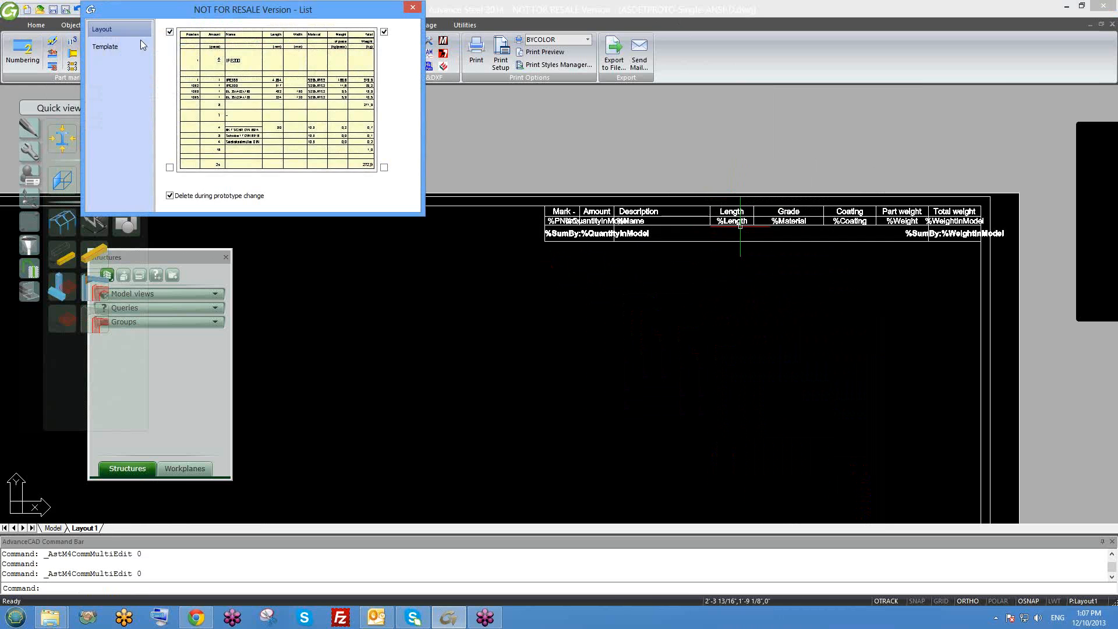
{"action": "left_click", "coordinate": [412, 8]}
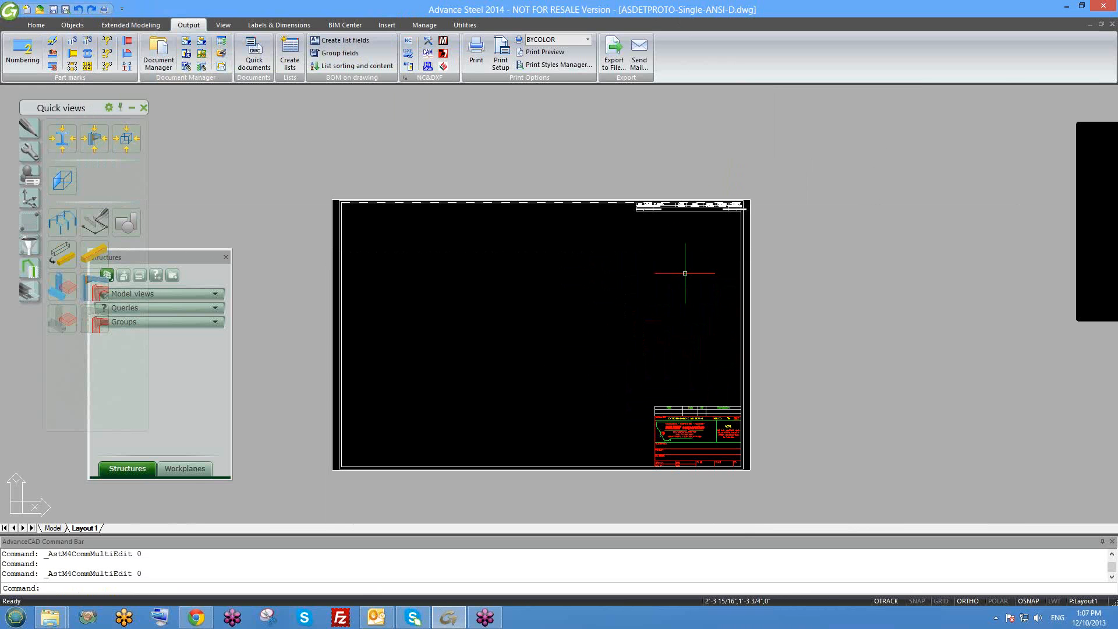
{"action": "key", "text": "ctrl+s"}
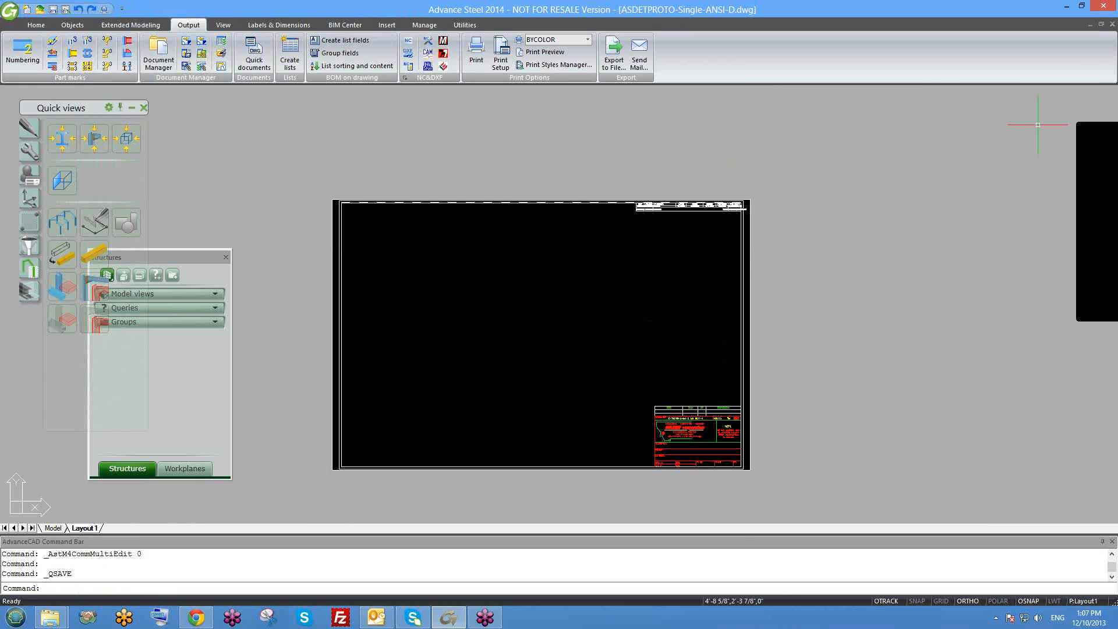
{"action": "left_click", "coordinate": [1112, 27]}
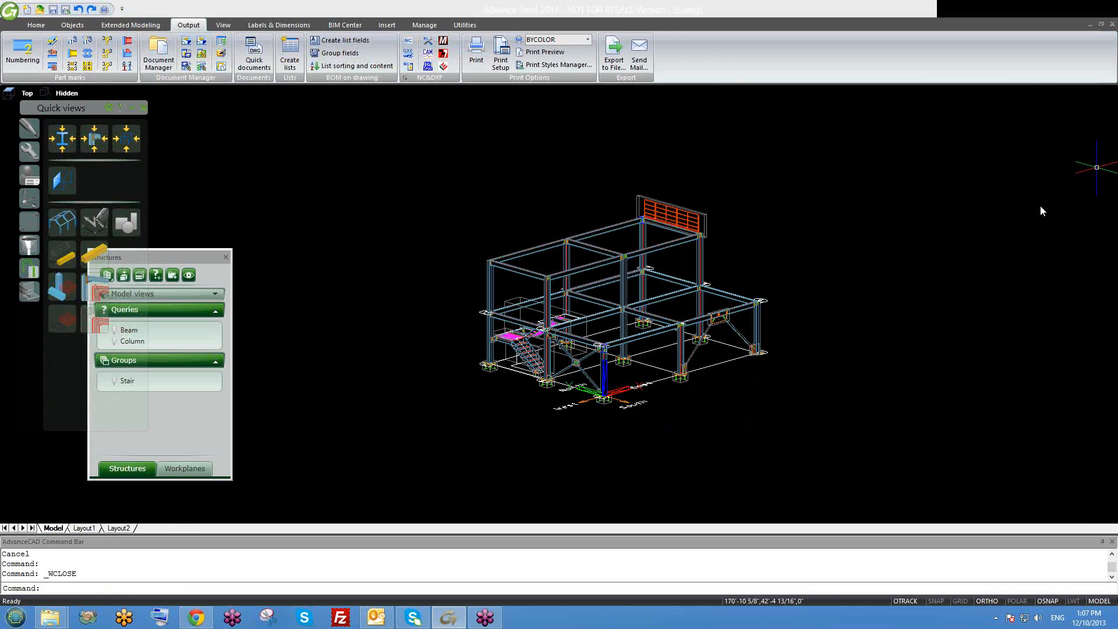
{"action": "middle_click_drag", "start_coordinate": [495, 224], "coordinate": [494, 222]}
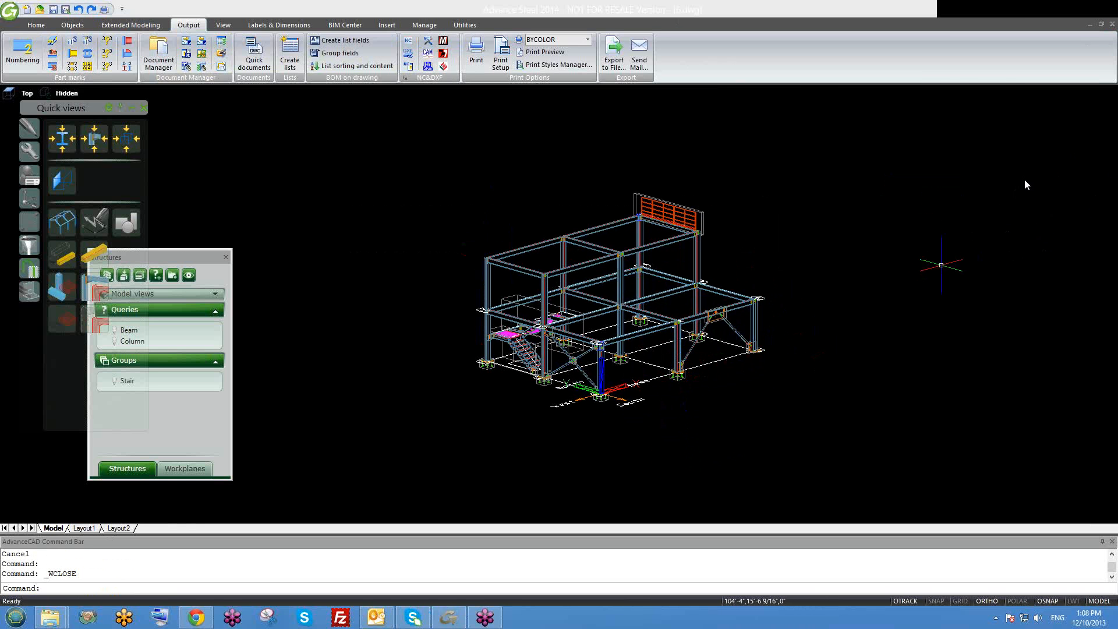
{"action": "left_click", "coordinate": [833, 226]}
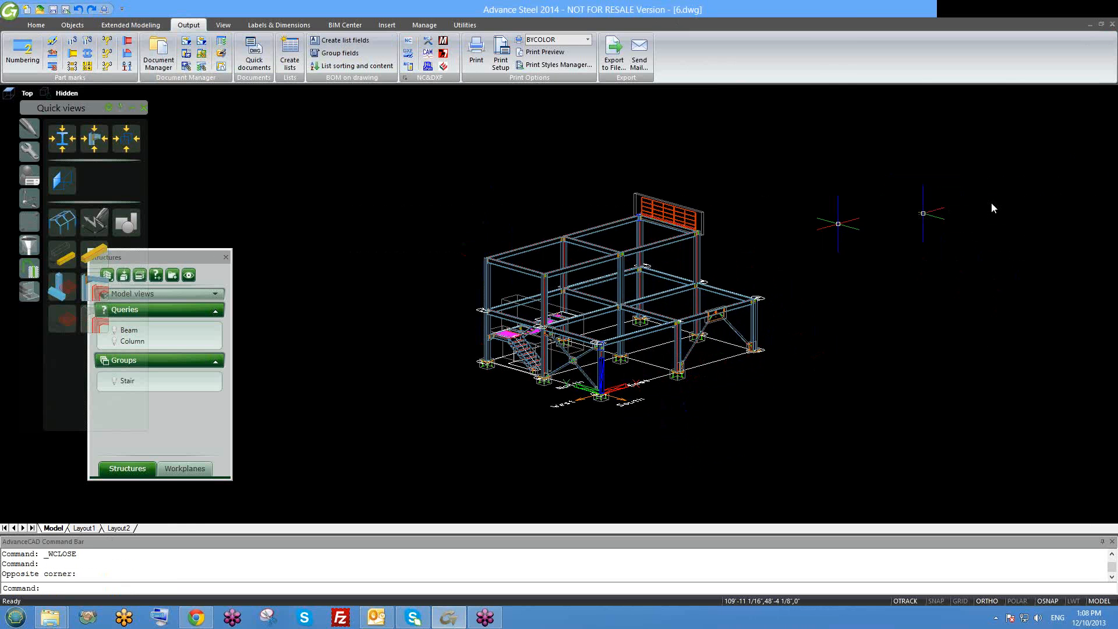
{"action": "left_click", "coordinate": [1039, 181]}
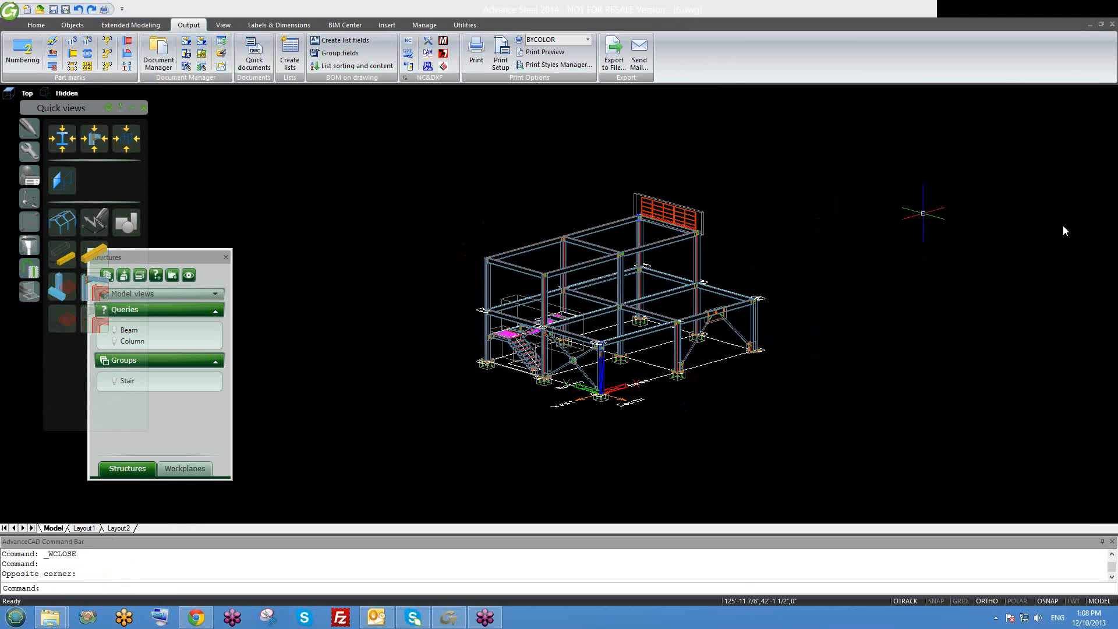
{"action": "left_click", "coordinate": [1054, 217]}
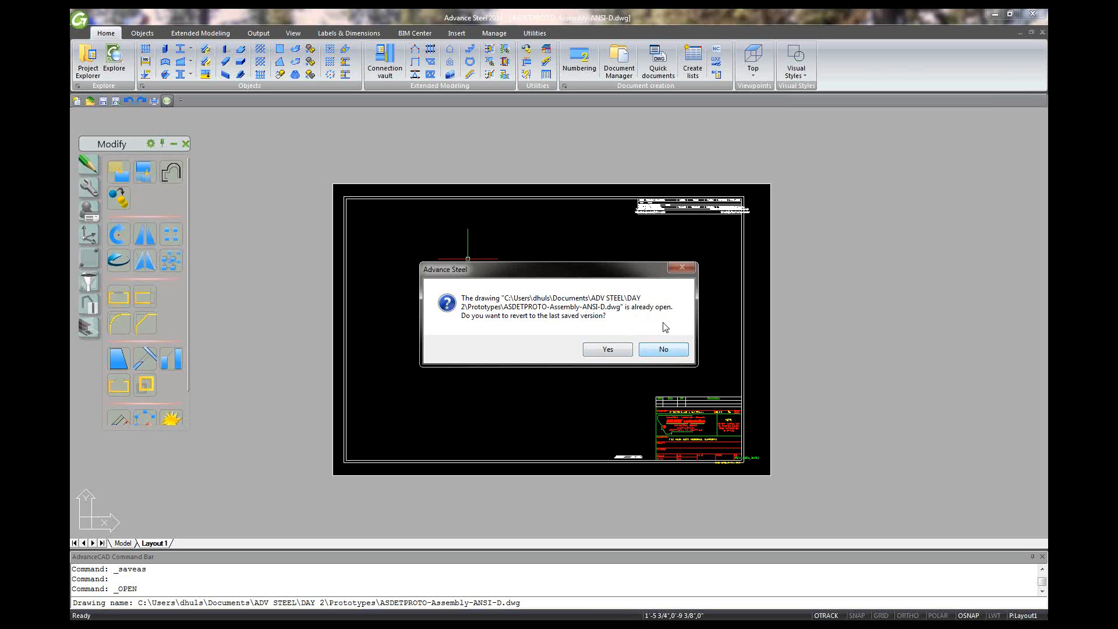
Decline reverting the assembly prototype to its last saved version, and close the assembly and single-part prototypes without saving changes
{"action": "left_click", "coordinate": [675, 355]}
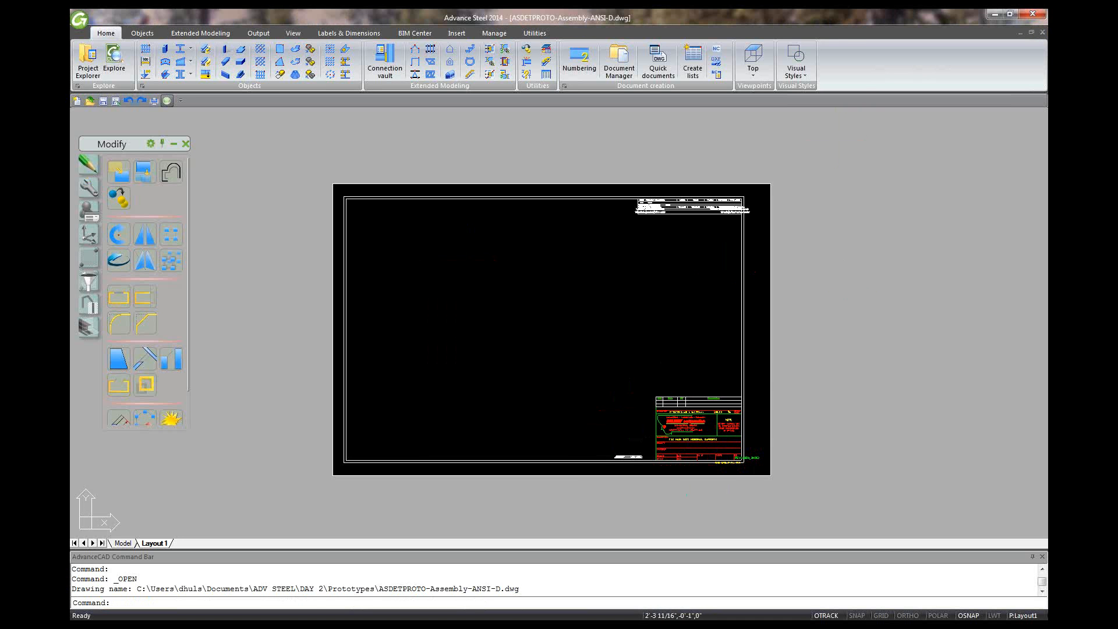
{"action": "scroll", "coordinate": [699, 466], "scroll_direction": "up", "scroll_amount": 3}
{"action": "scroll", "coordinate": [818, 276], "scroll_direction": "down", "scroll_amount": 2}
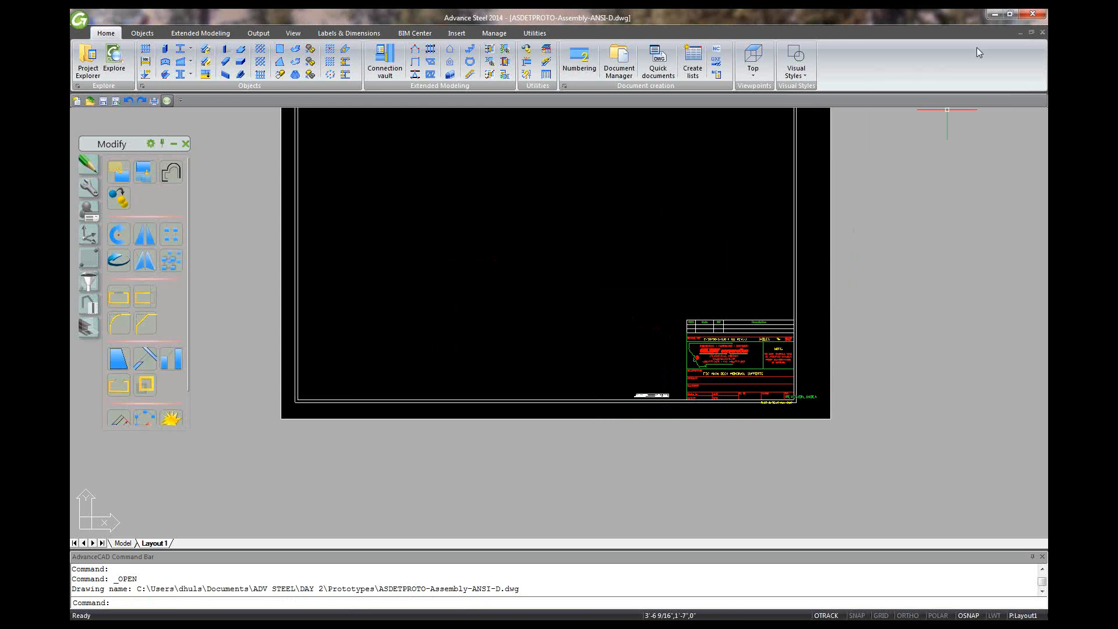
{"action": "left_click", "coordinate": [1042, 32]}
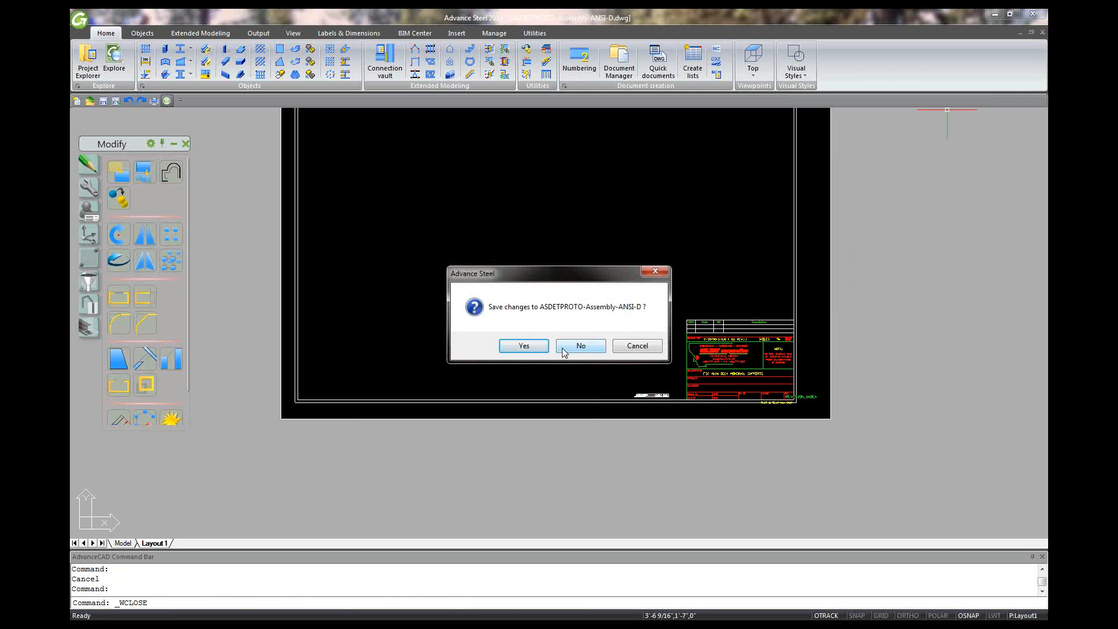
{"action": "left_click", "coordinate": [564, 350]}
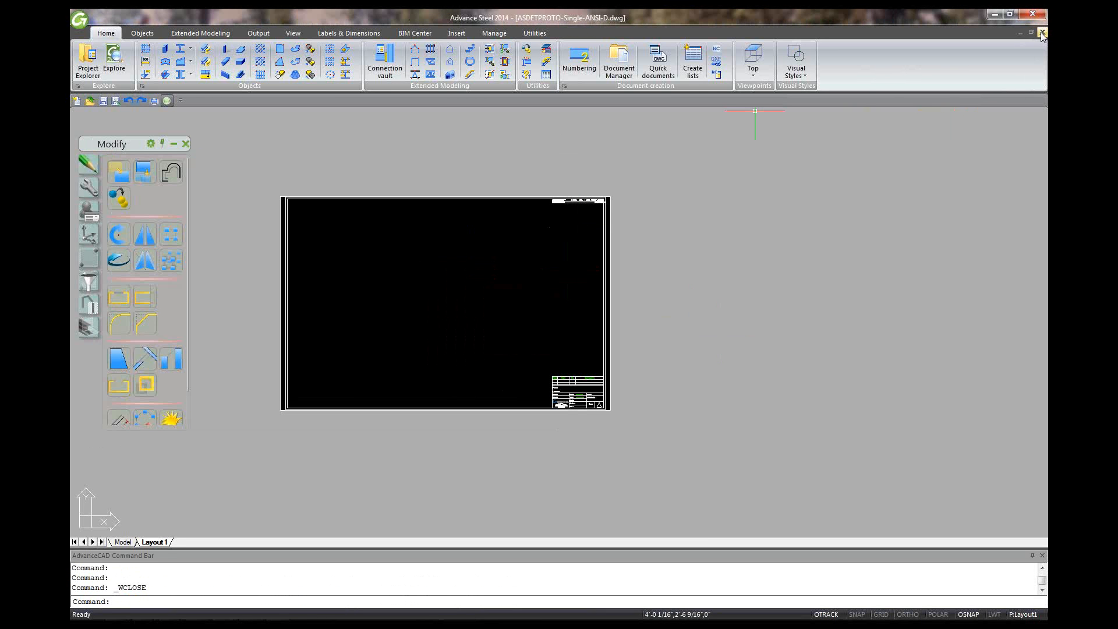
{"action": "left_click", "coordinate": [1042, 32]}
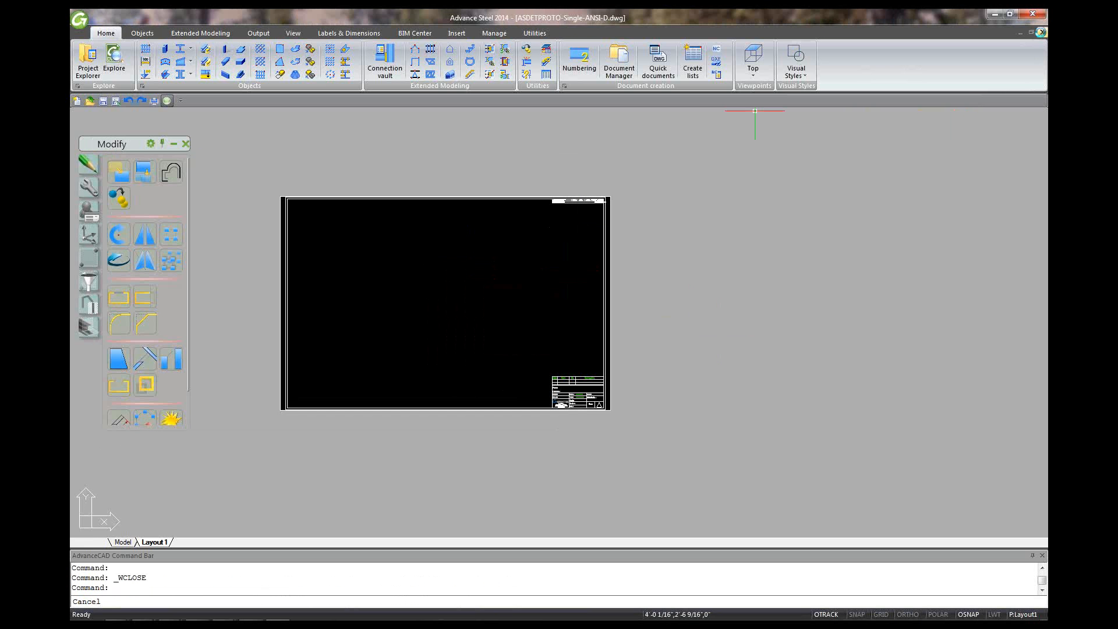
{"action": "left_click", "coordinate": [577, 351]}
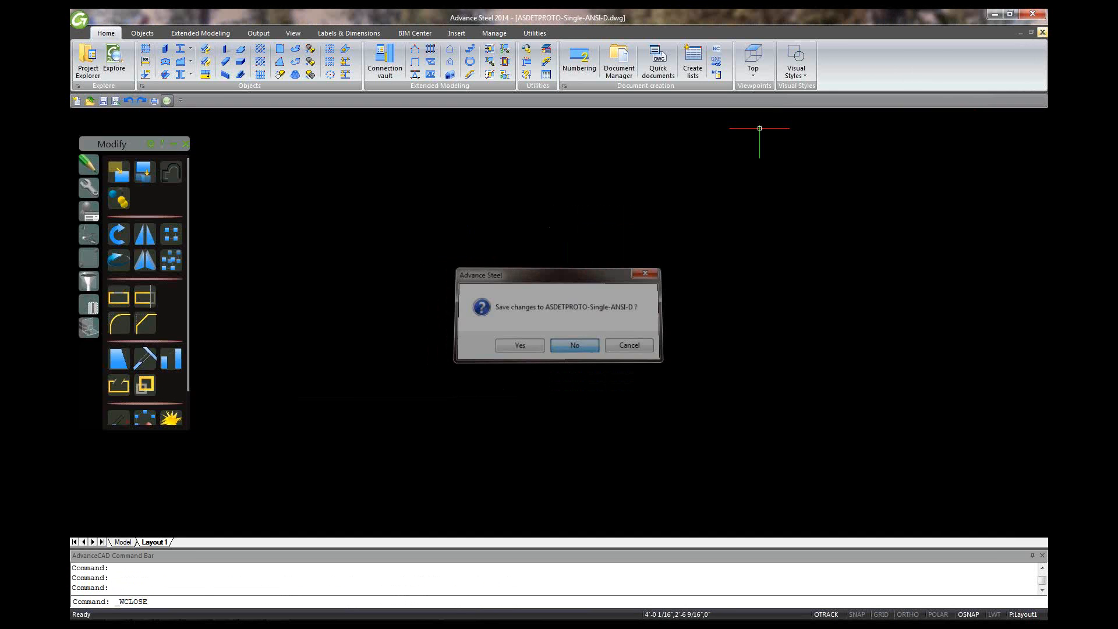
{"action": "scroll", "coordinate": [701, 348], "scroll_direction": "down", "scroll_amount": 1}
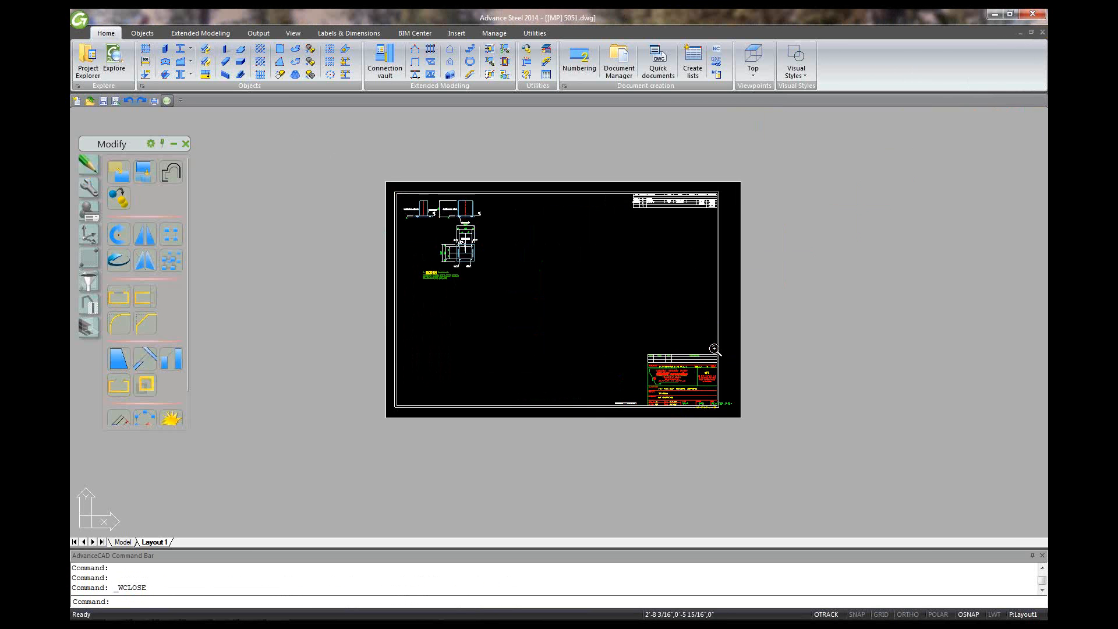
{"action": "scroll", "coordinate": [666, 322], "scroll_direction": "up", "scroll_amount": 3}
{"action": "scroll", "coordinate": [666, 322], "scroll_direction": "down", "scroll_amount": 3}
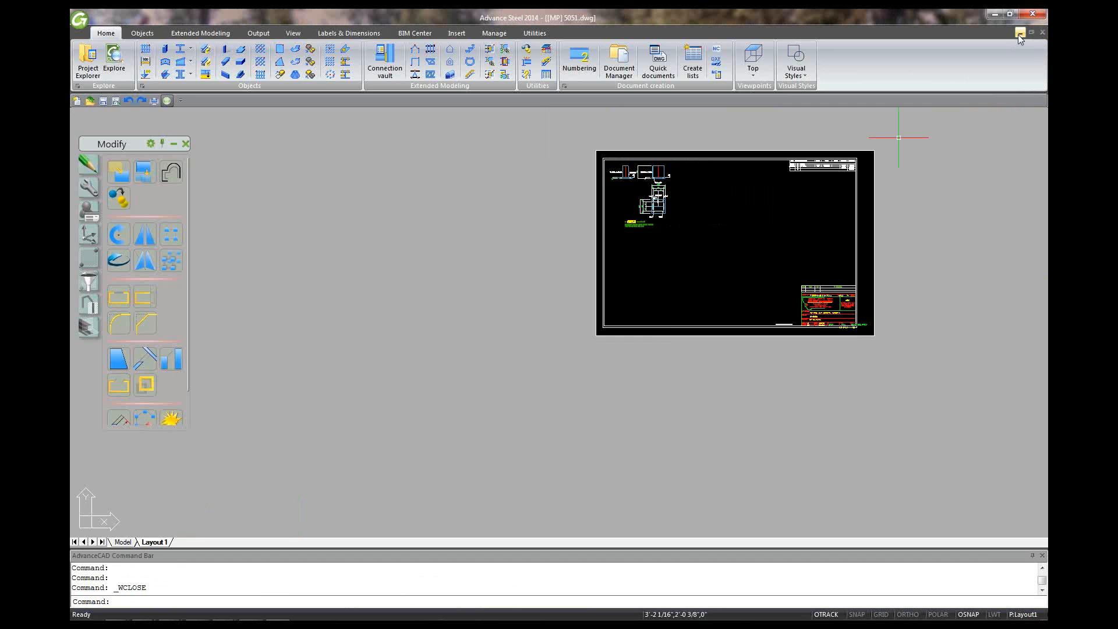
{"action": "left_click", "coordinate": [1019, 33]}
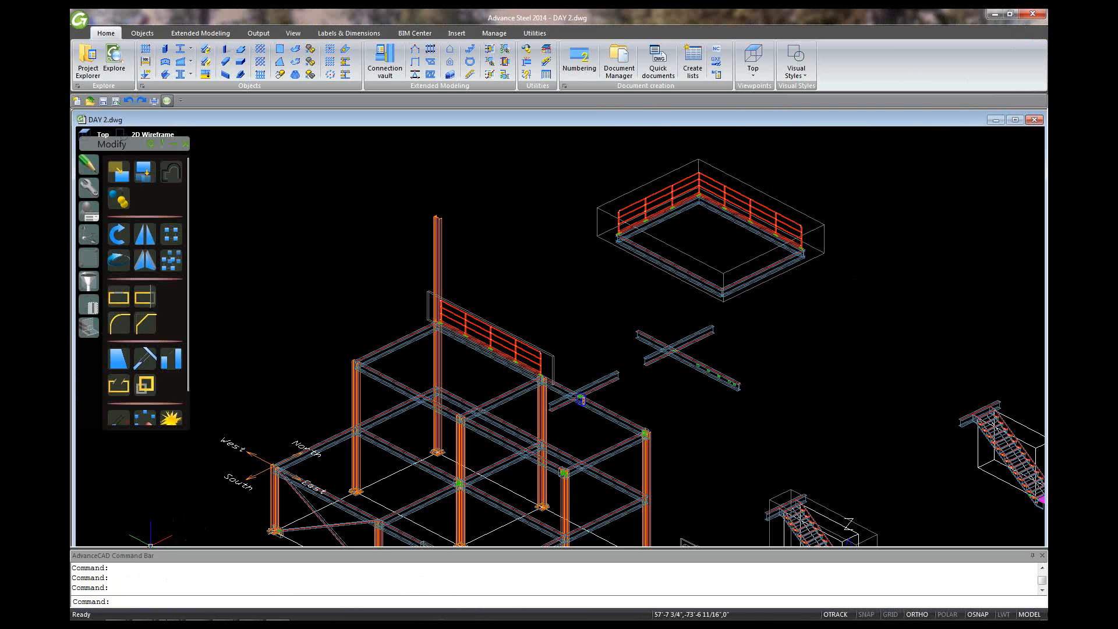
{"action": "mouse_move", "coordinate": [282, 615]}
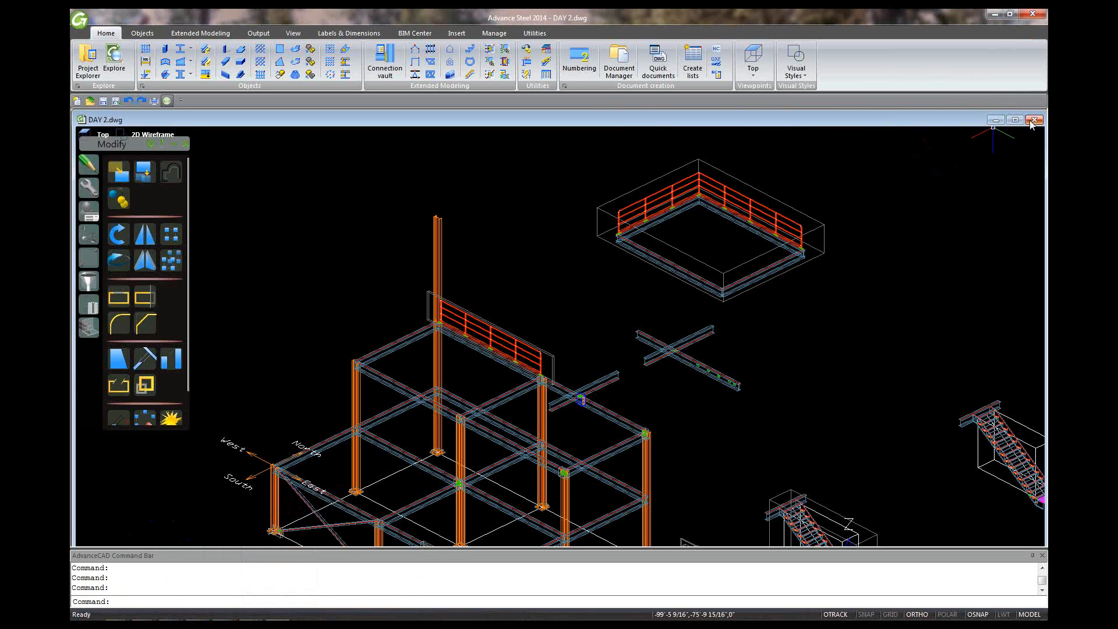
{"action": "left_click", "coordinate": [996, 121]}
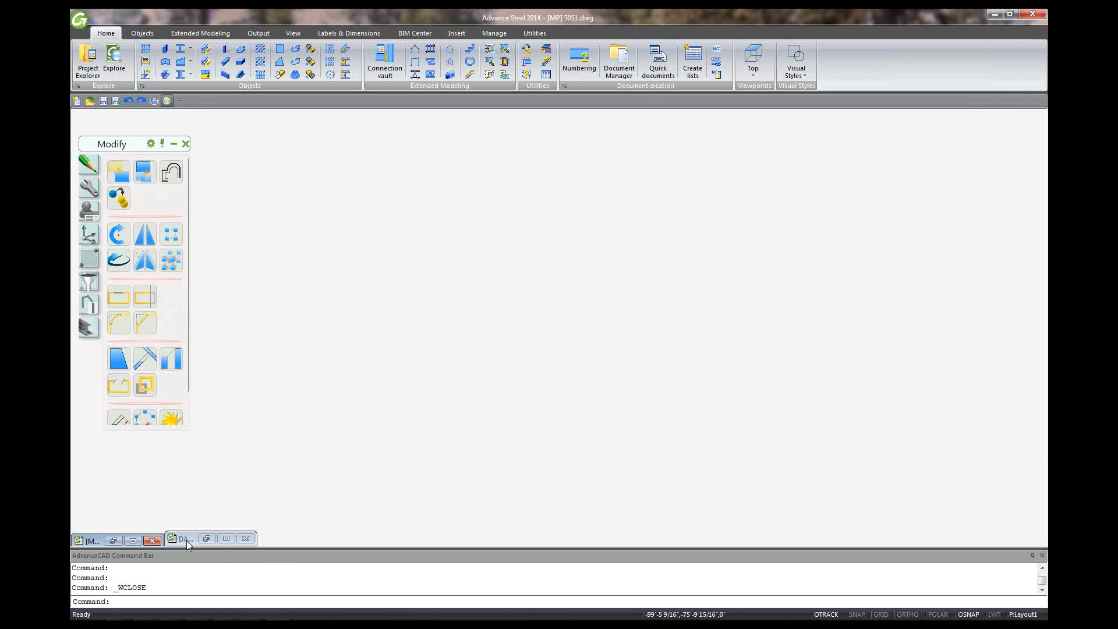
{"action": "left_click", "coordinate": [186, 541]}
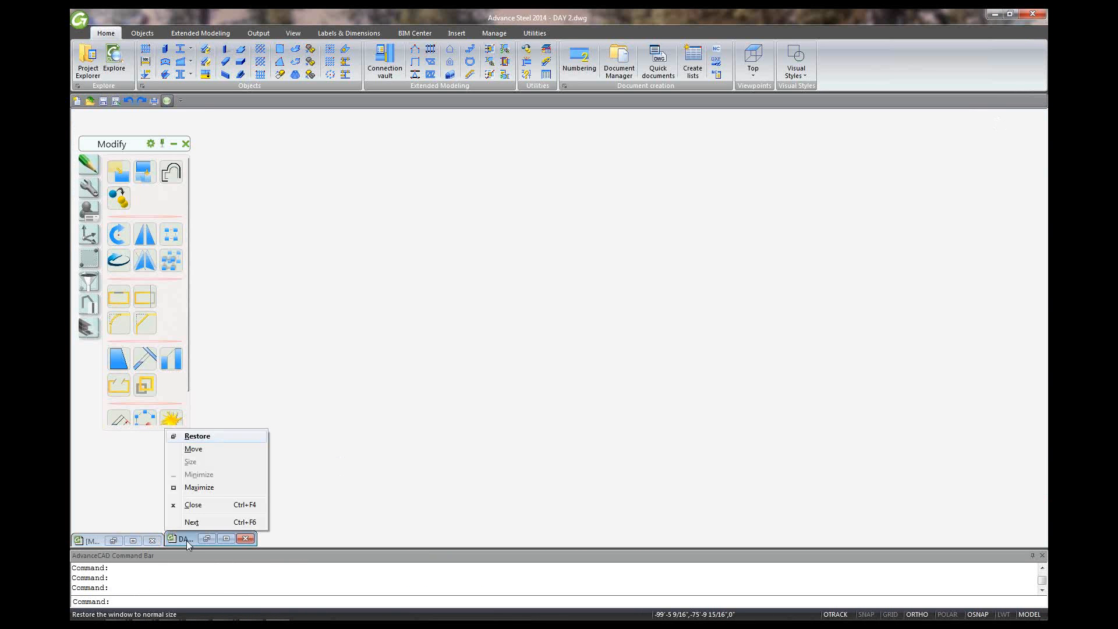
{"action": "left_click", "coordinate": [195, 438]}
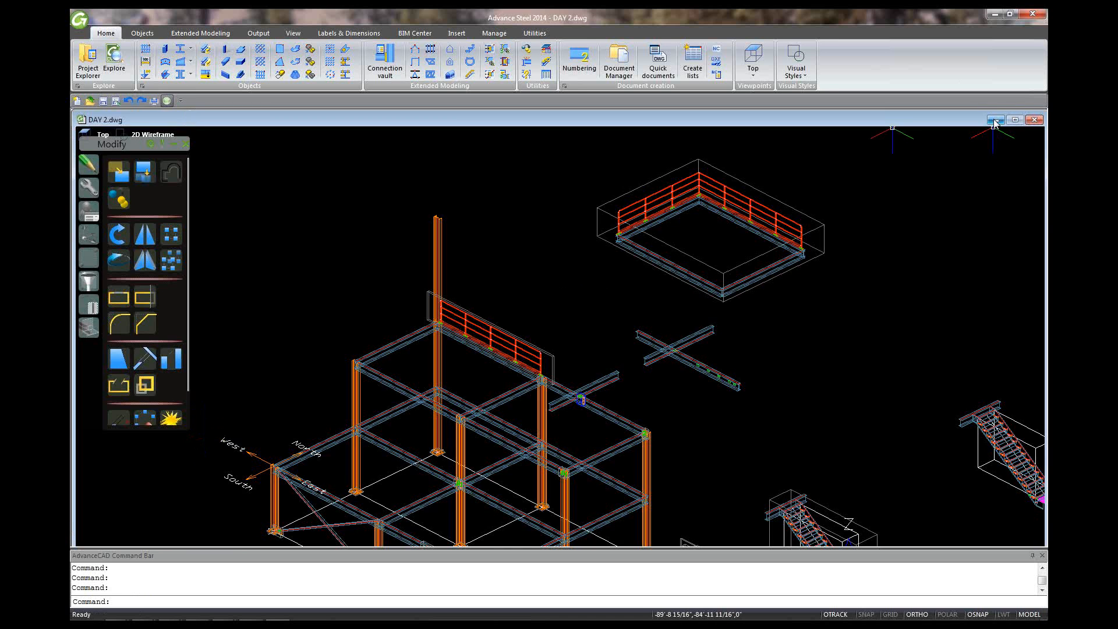
{"action": "left_click", "coordinate": [995, 121]}
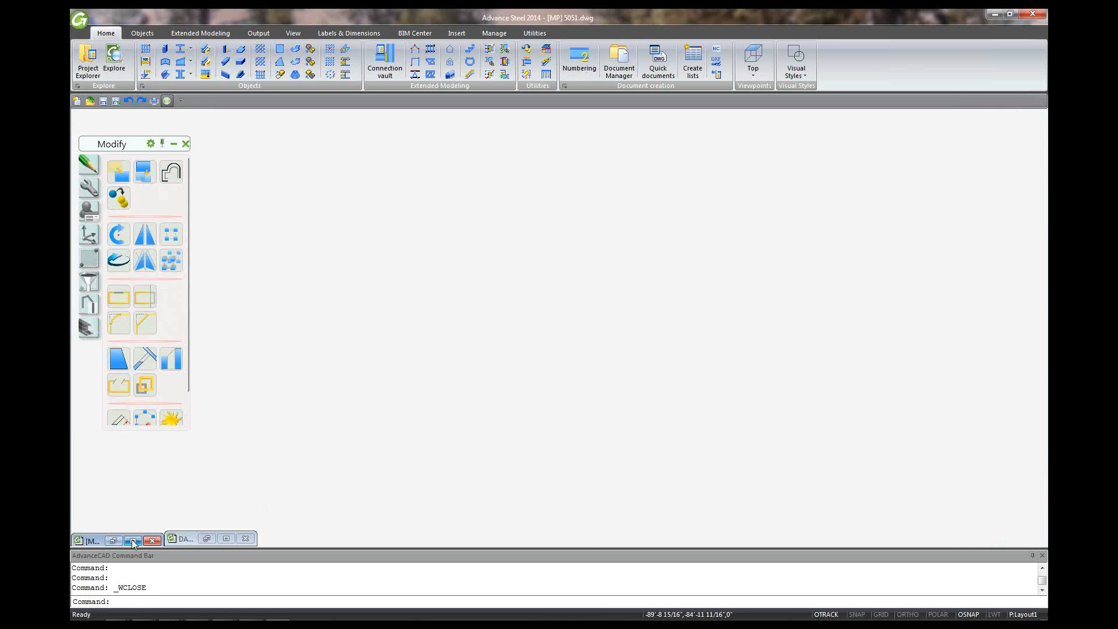
Maximise the [MP] 5051 drawing and close it without saving changes
{"action": "left_click", "coordinate": [133, 541]}
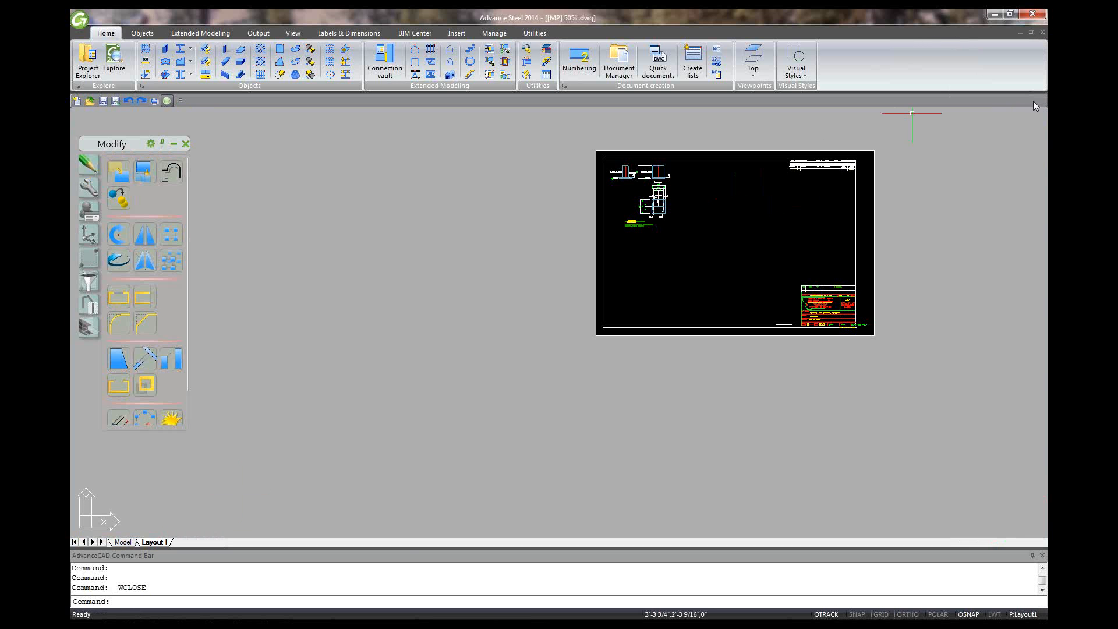
{"action": "left_click", "coordinate": [1042, 32]}
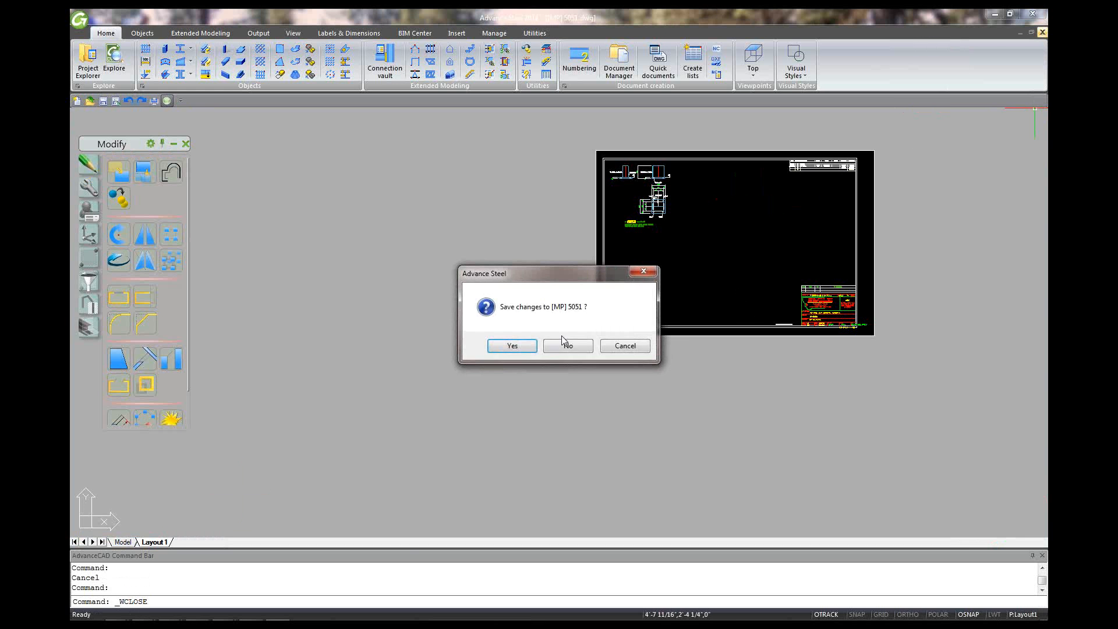
{"action": "left_click", "coordinate": [568, 346]}
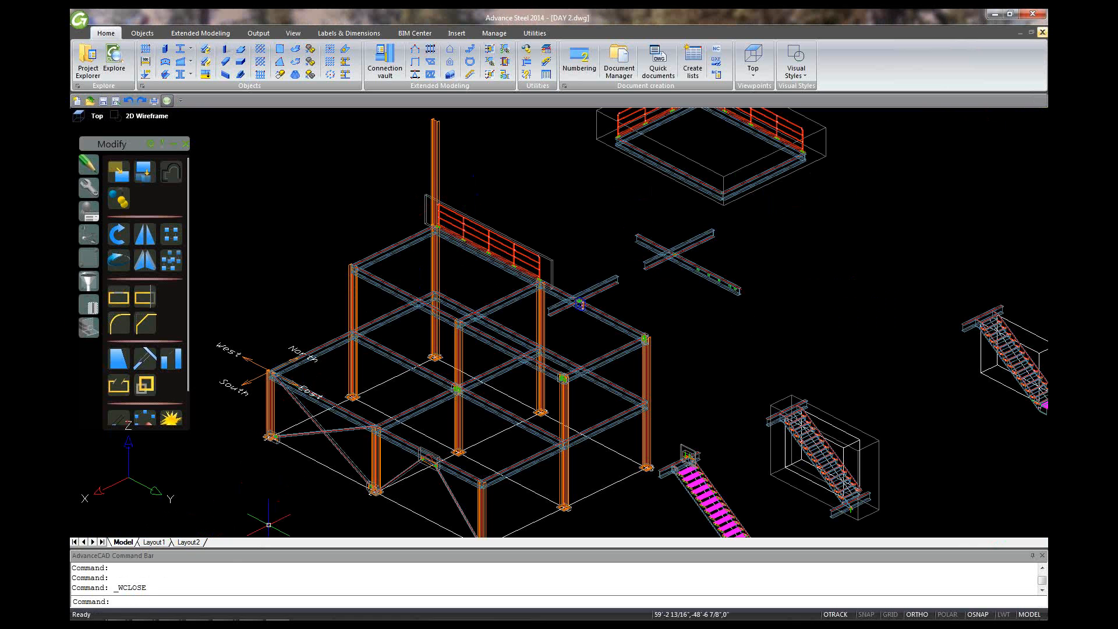
Switch to the Prototypes folder in Windows Explorer and open the drawing ASDETPROTO-Assembly-ANSI-D
{"action": "mouse_move", "coordinate": [168, 617]}
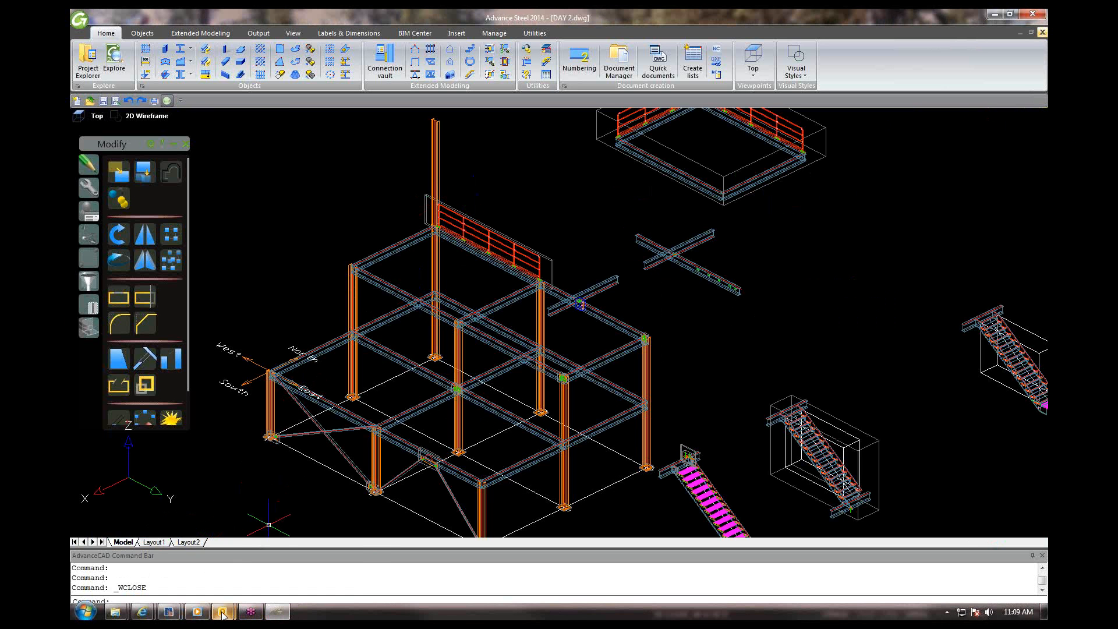
{"action": "mouse_move", "coordinate": [223, 614]}
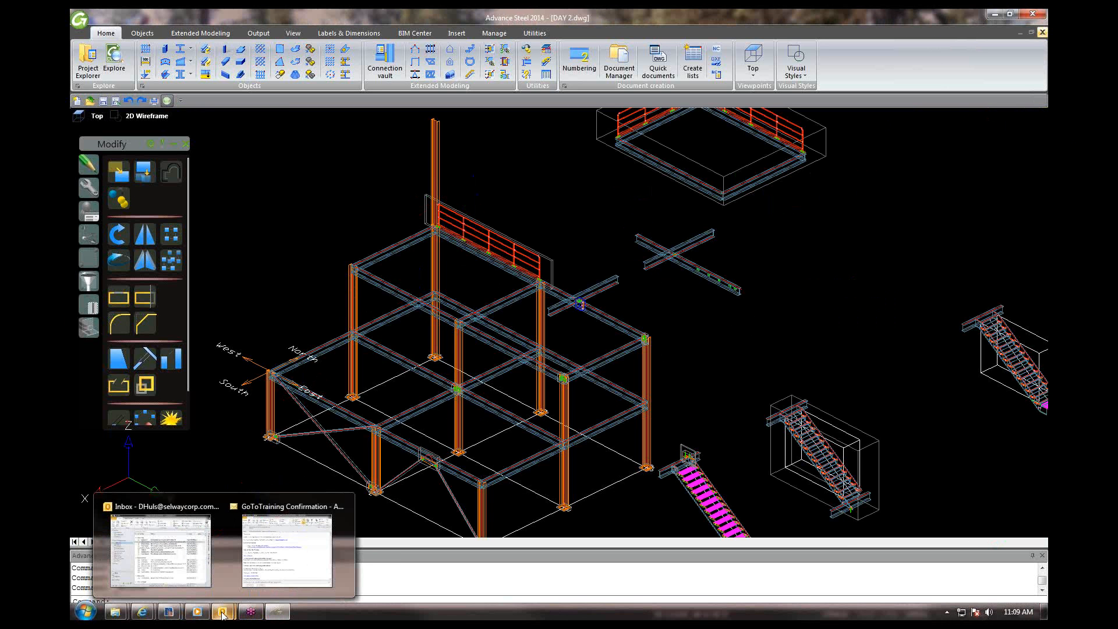
{"action": "left_click", "coordinate": [116, 611]}
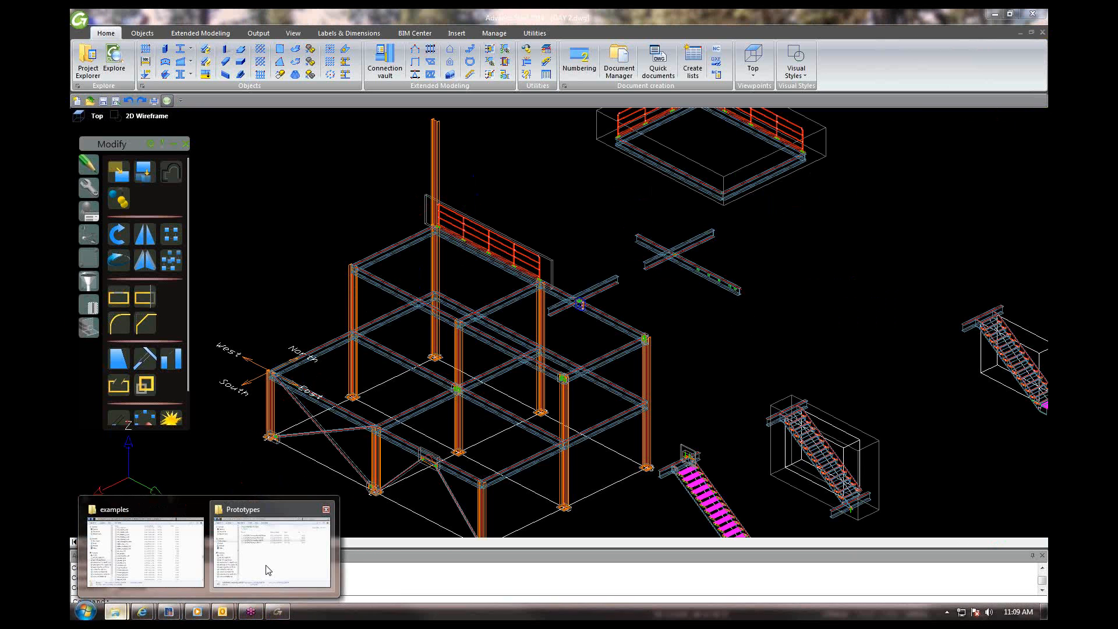
{"action": "left_click", "coordinate": [268, 570]}
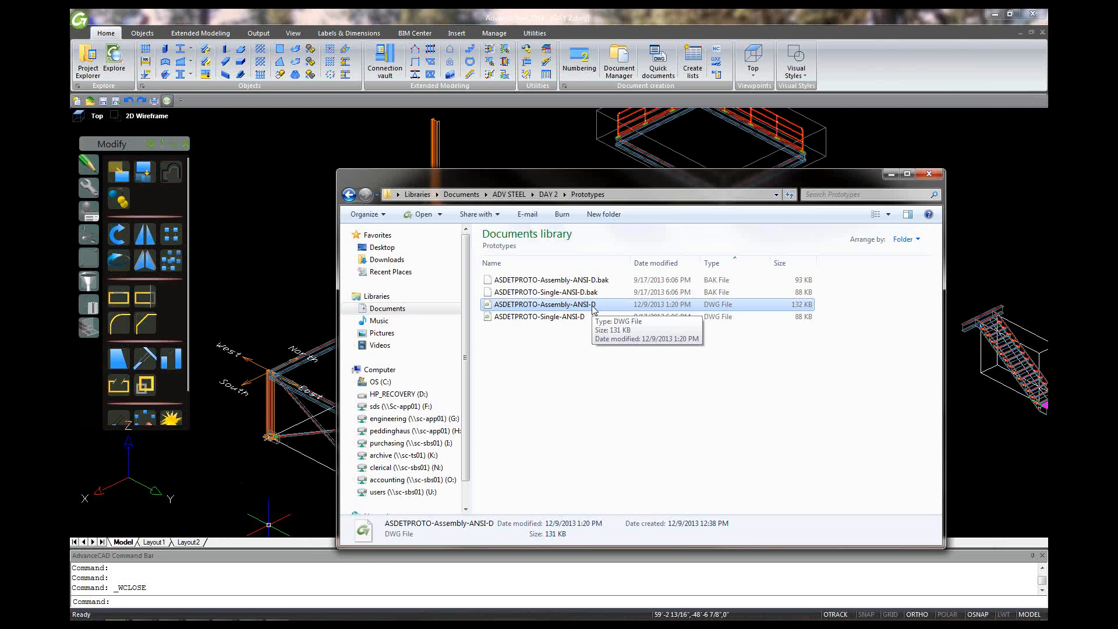
{"action": "double_click", "coordinate": [594, 307]}
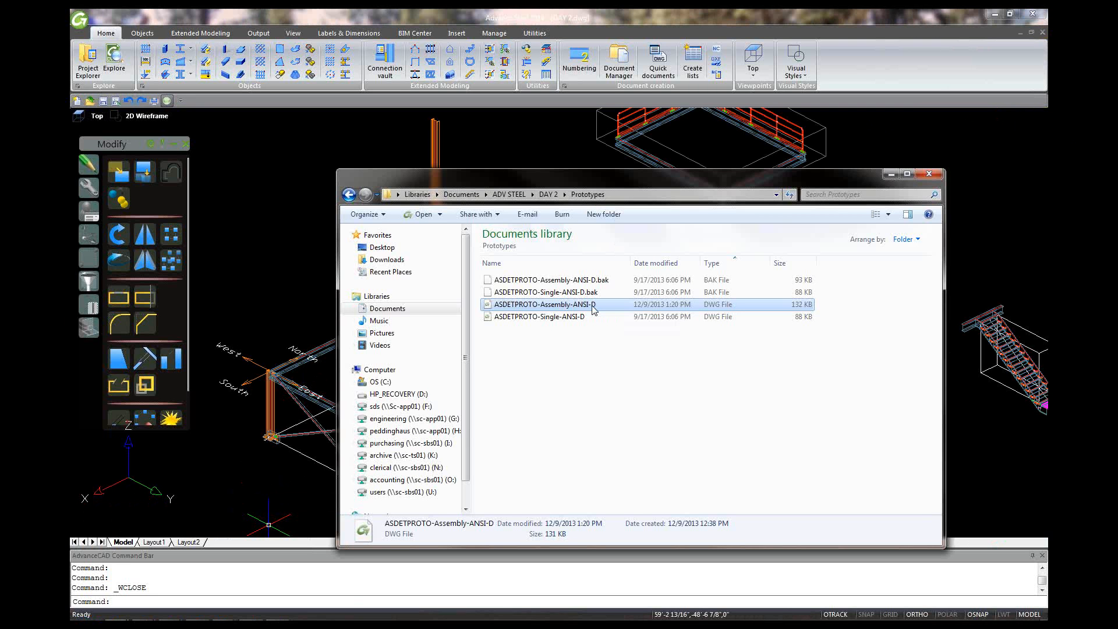
{"action": "double_click", "coordinate": [592, 306]}
{"action": "double_click", "coordinate": [592, 306]}
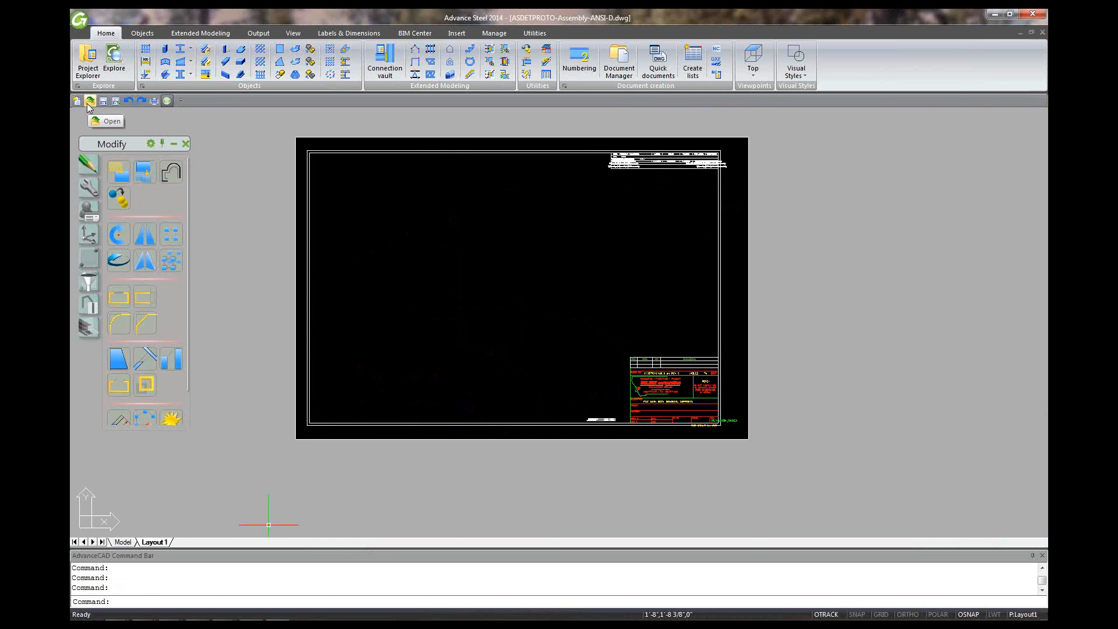
Save the assembly prototype under the name ASDETPROTO-Single-ANSI-D.dwg in the Prototypes folder, overwriting the file already there
{"action": "left_click", "coordinate": [117, 103]}
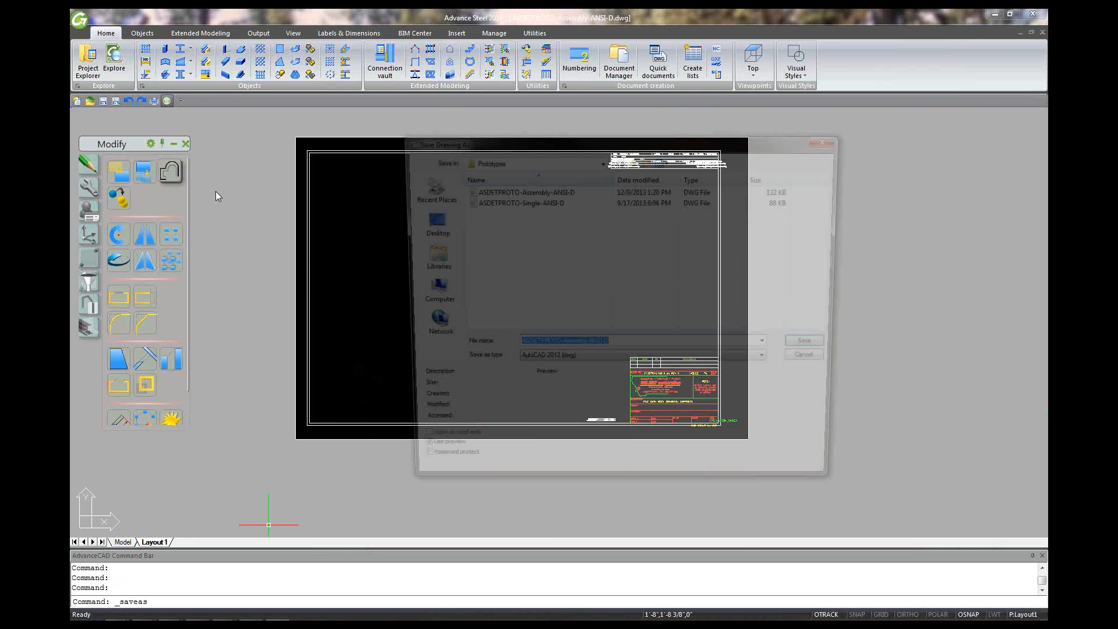
{"action": "left_click", "coordinate": [518, 202]}
{"action": "left_click", "coordinate": [832, 347]}
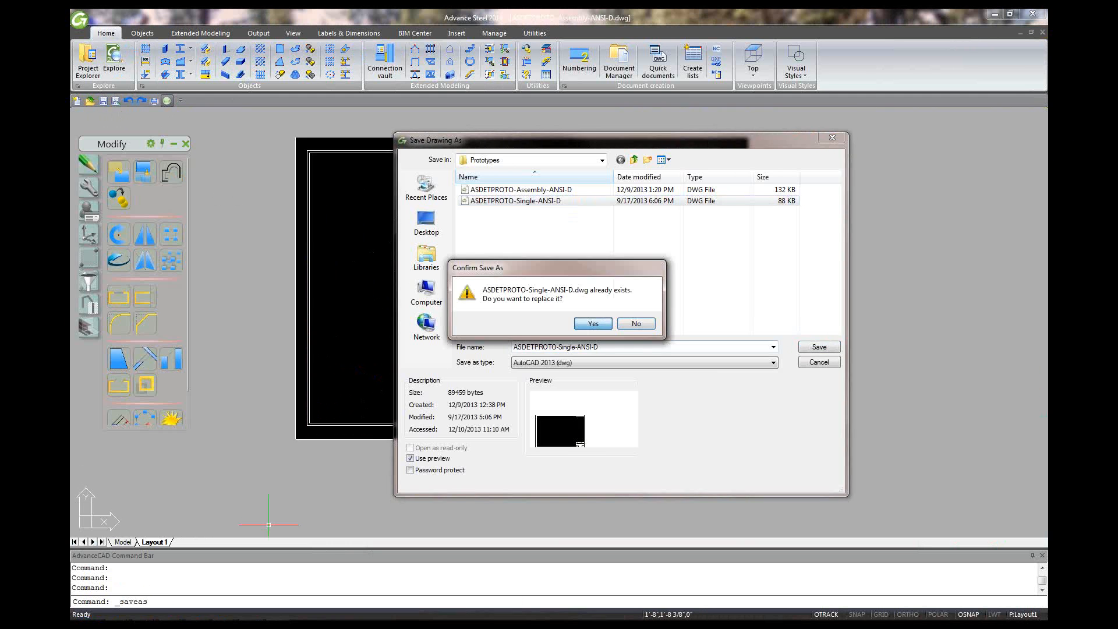
{"action": "left_click", "coordinate": [592, 323]}
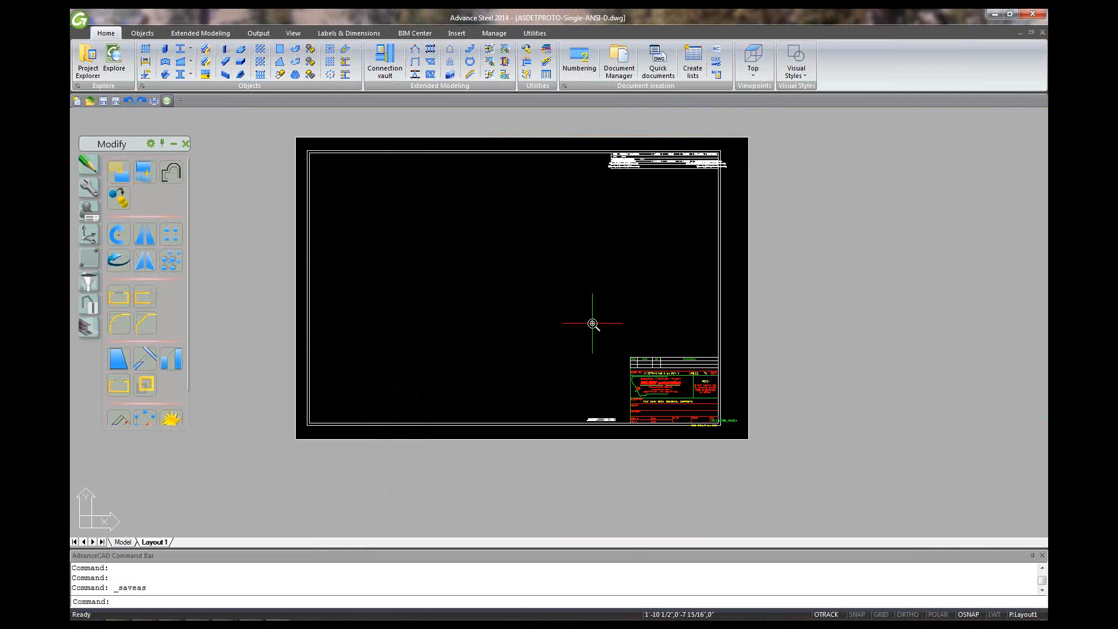
Change the template of the list in the sheet's upper corner to Drawing - Material list.dwg
{"action": "scroll", "coordinate": [656, 250], "scroll_direction": "down", "scroll_amount": 2}
{"action": "scroll", "coordinate": [656, 239], "scroll_direction": "up", "scroll_amount": 5}
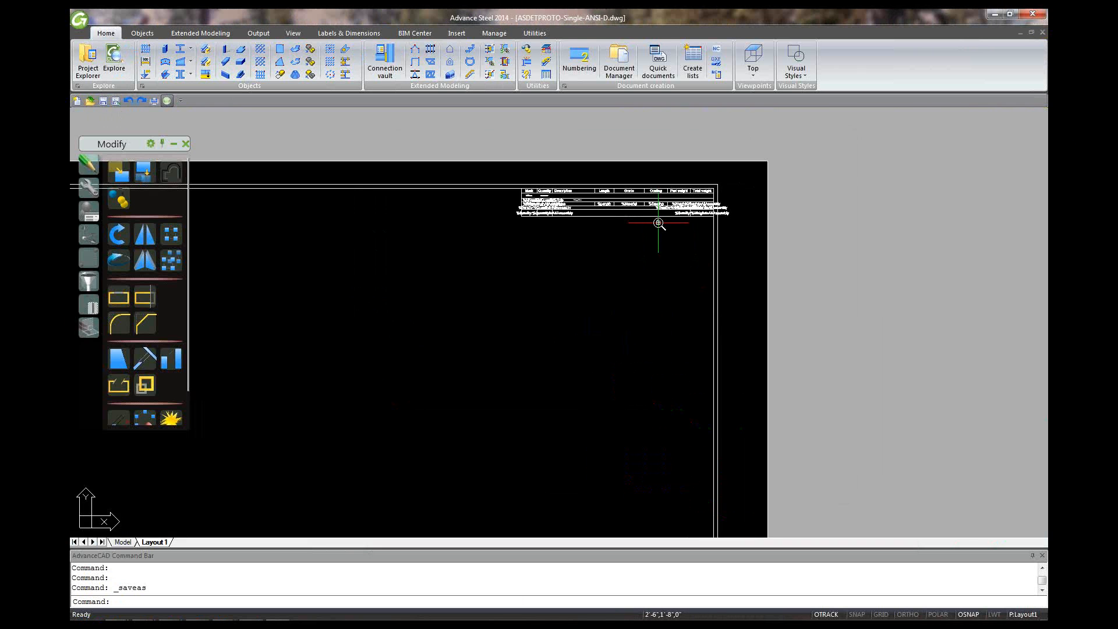
{"action": "scroll", "coordinate": [657, 222], "scroll_direction": "down", "scroll_amount": 2}
{"action": "scroll", "coordinate": [660, 222], "scroll_direction": "up", "scroll_amount": 4}
{"action": "scroll", "coordinate": [661, 222], "scroll_direction": "up", "scroll_amount": 2}
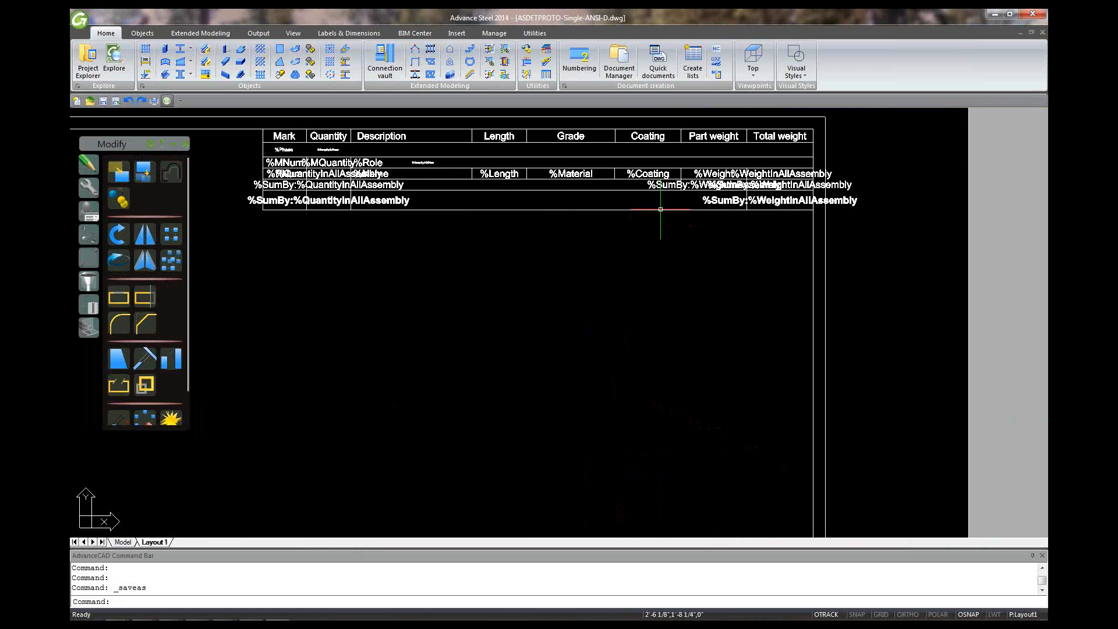
{"action": "left_click", "coordinate": [660, 209]}
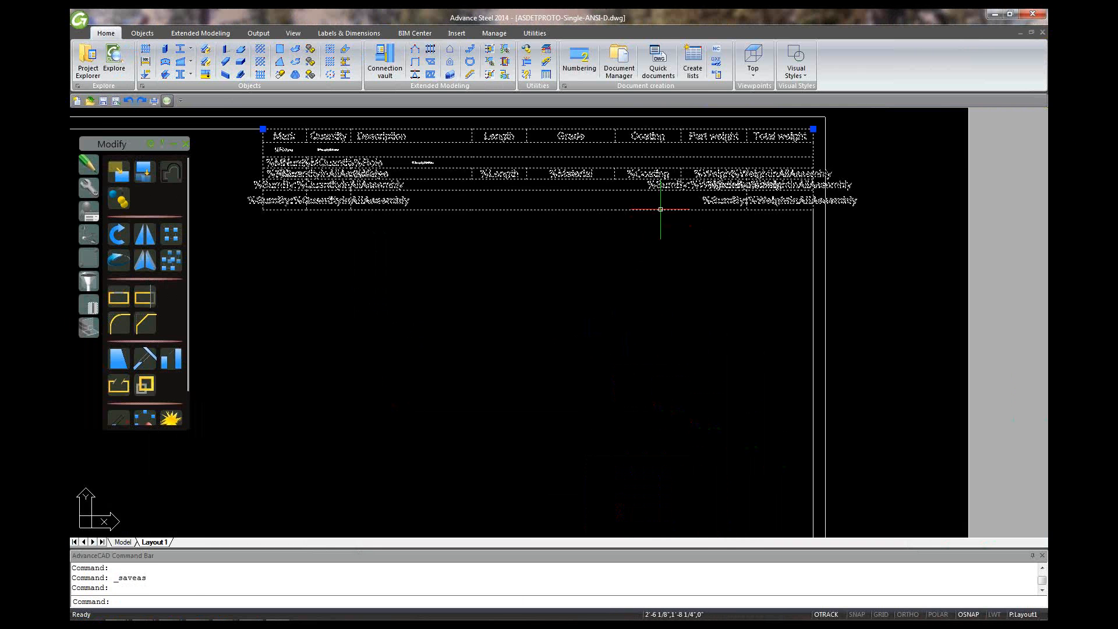
{"action": "double_click", "coordinate": [660, 209]}
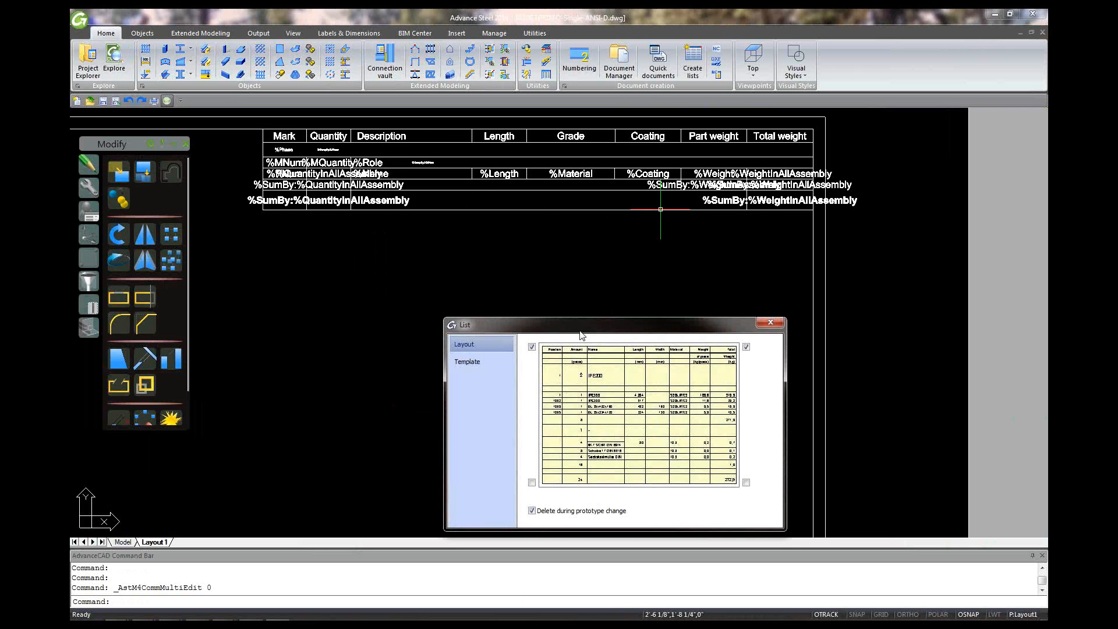
{"action": "left_click", "coordinate": [404, 302]}
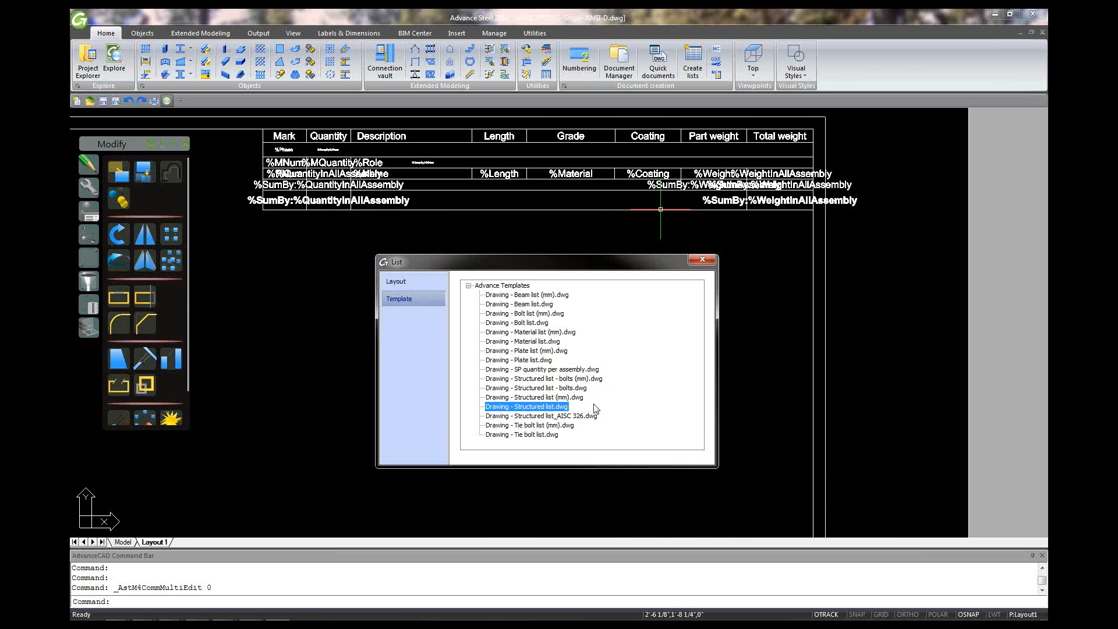
{"action": "left_click", "coordinate": [535, 333]}
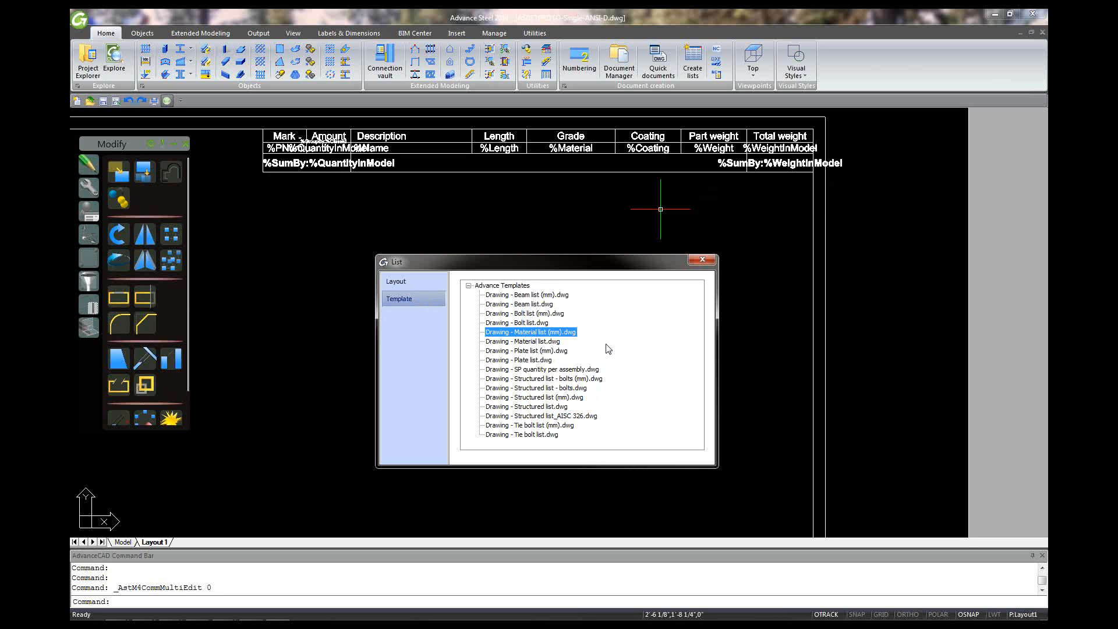
{"action": "left_click", "coordinate": [541, 342]}
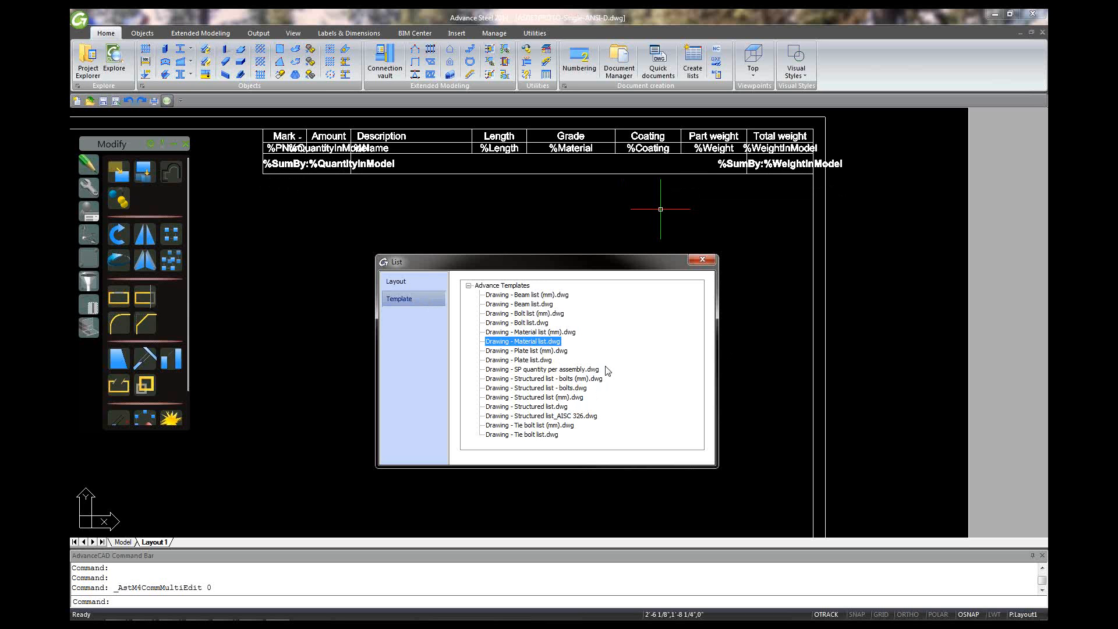
{"action": "left_click", "coordinate": [703, 260]}
Delete the bolt list beside the title block and save the single-part prototype
{"action": "scroll", "coordinate": [591, 265], "scroll_direction": "down", "scroll_amount": 5}
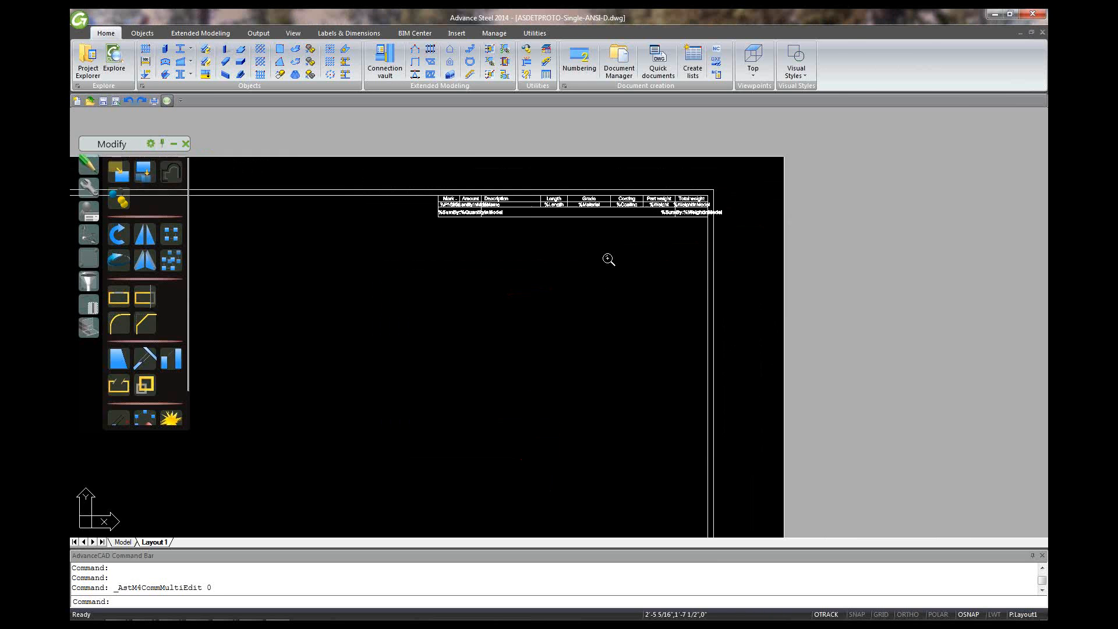
{"action": "scroll", "coordinate": [525, 372], "scroll_direction": "down", "scroll_amount": 4}
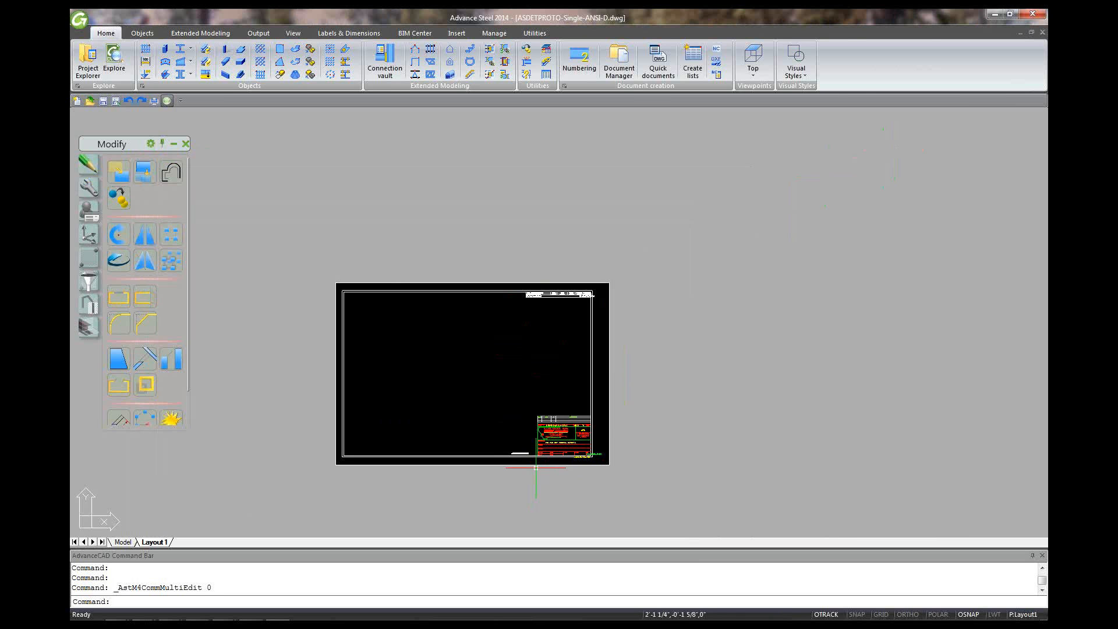
{"action": "scroll", "coordinate": [552, 447], "scroll_direction": "up", "scroll_amount": 3}
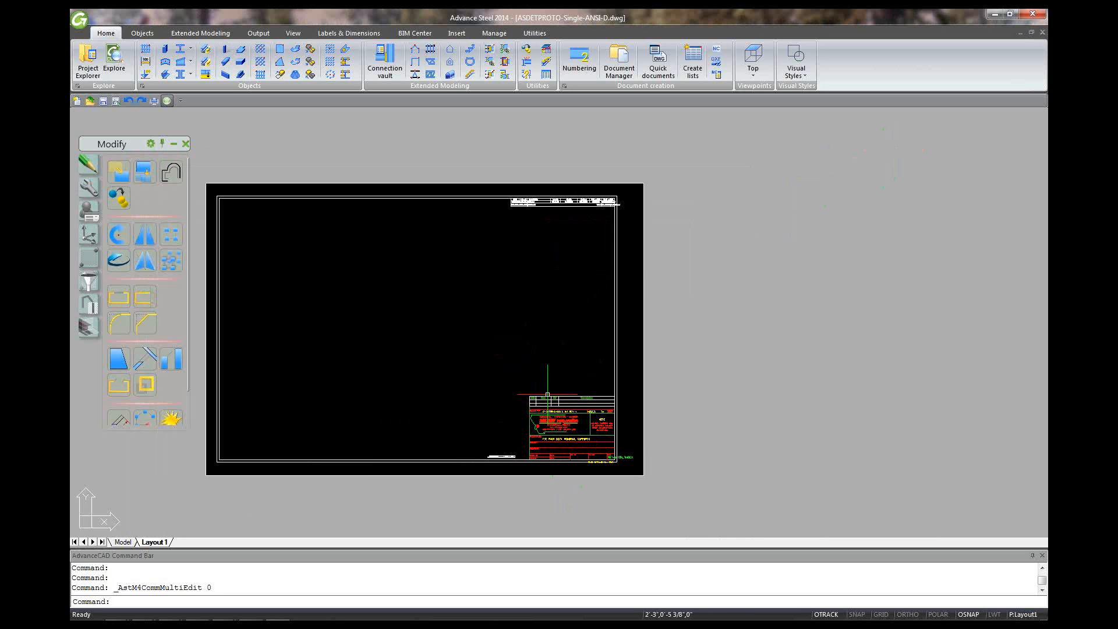
{"action": "scroll", "coordinate": [513, 456], "scroll_direction": "up", "scroll_amount": 7}
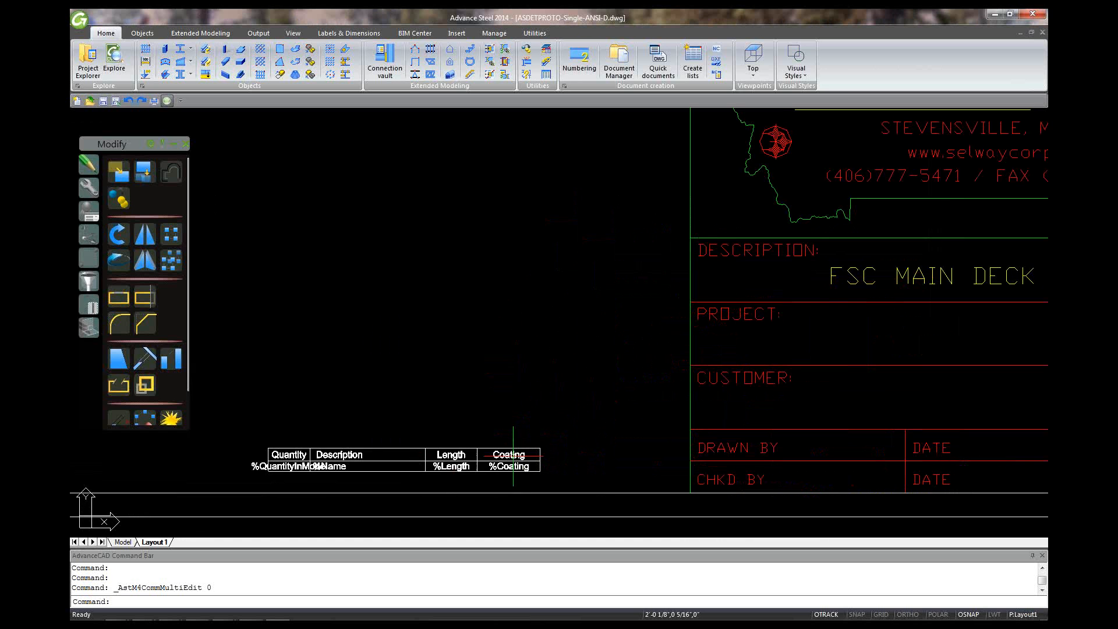
{"action": "left_click", "coordinate": [510, 455]}
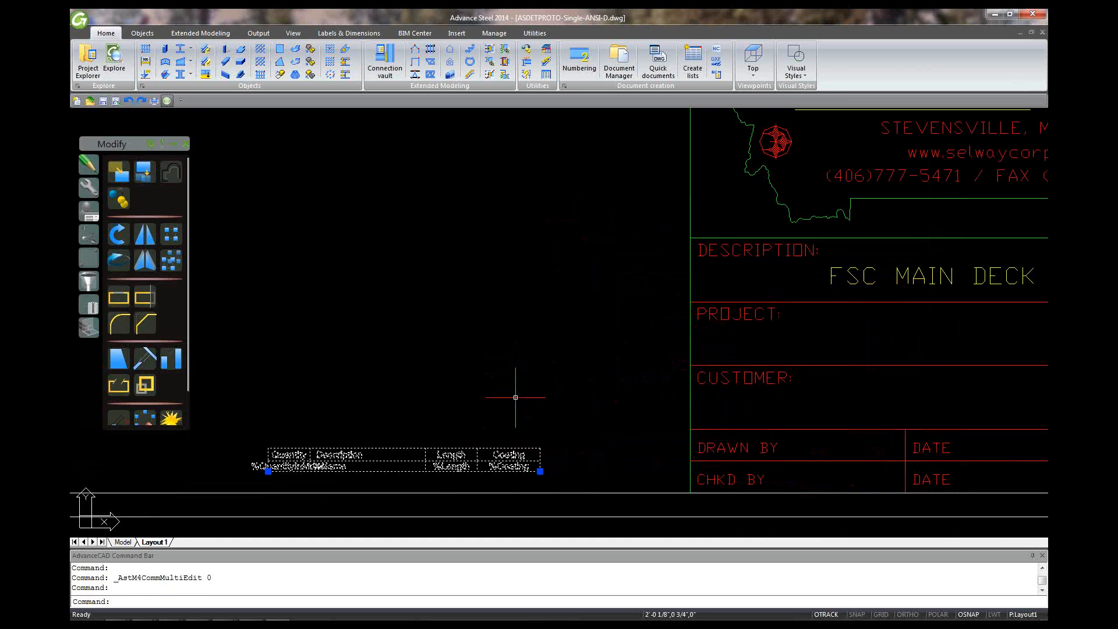
{"action": "key", "text": "Delete"}
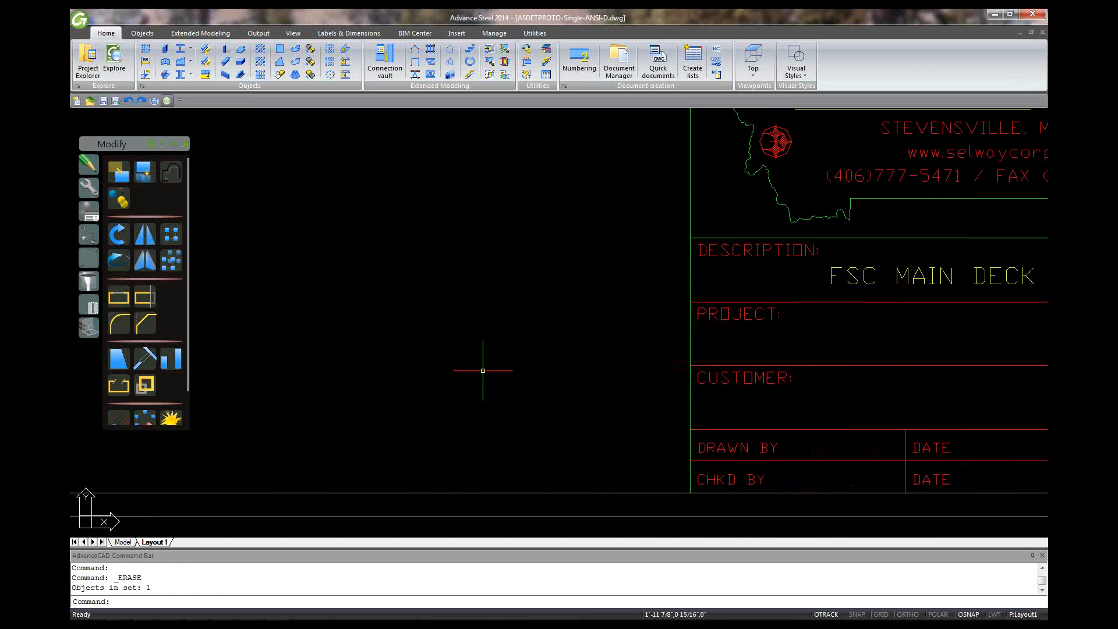
{"action": "scroll", "coordinate": [502, 389], "scroll_direction": "down", "scroll_amount": 2}
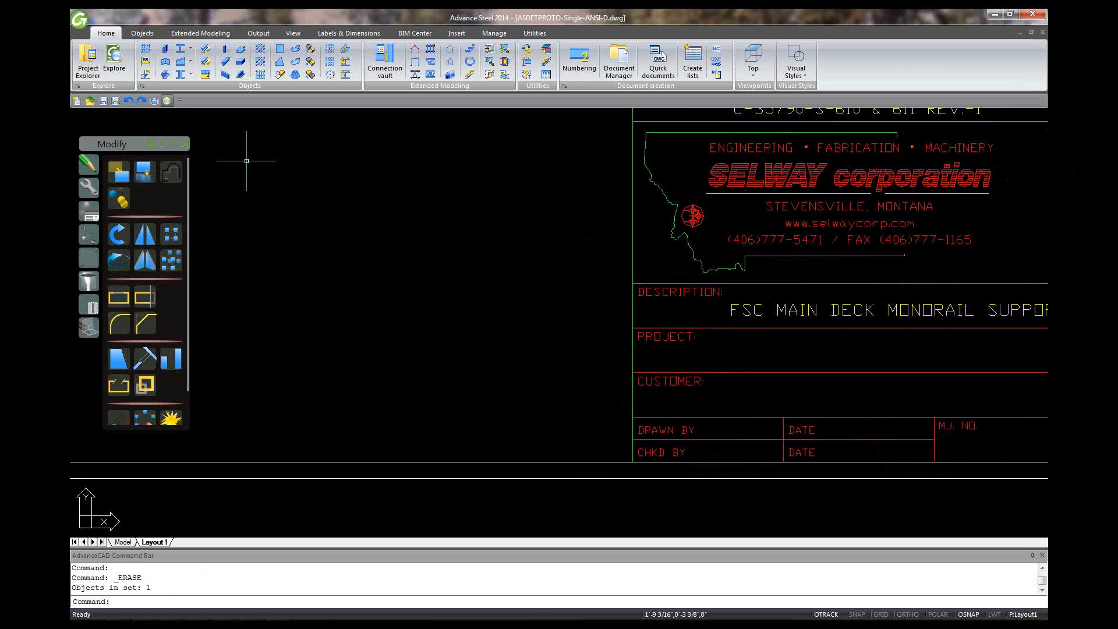
{"action": "left_click", "coordinate": [103, 100]}
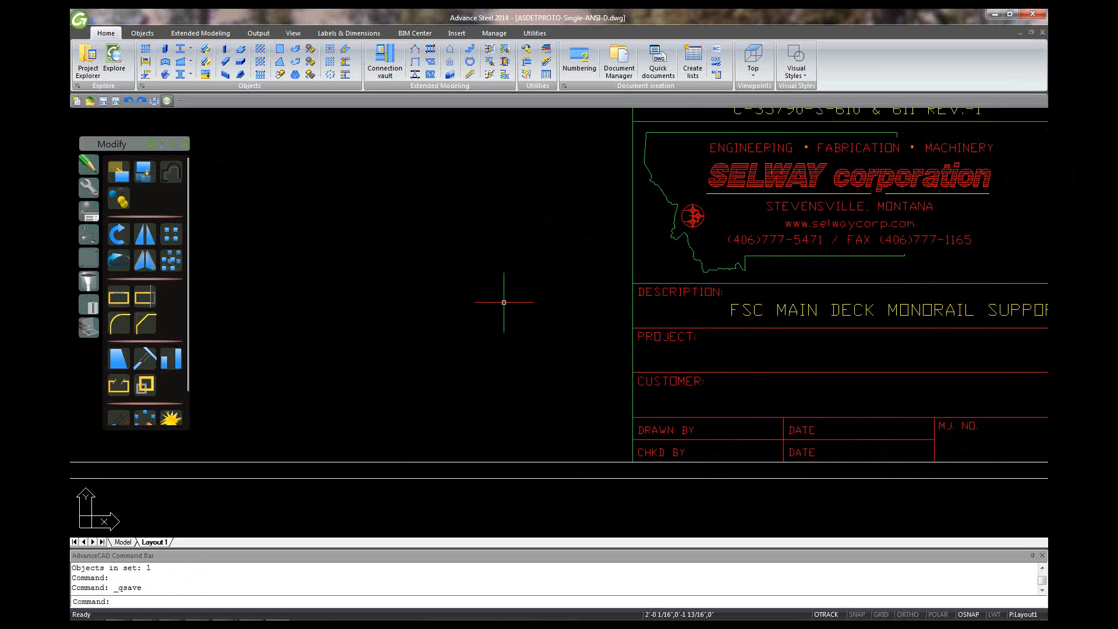
Examine the prototype's title block, including the REVISION_INDEX tag and plot date at the sheet corner
{"action": "scroll", "coordinate": [504, 302], "scroll_direction": "down", "scroll_amount": 4}
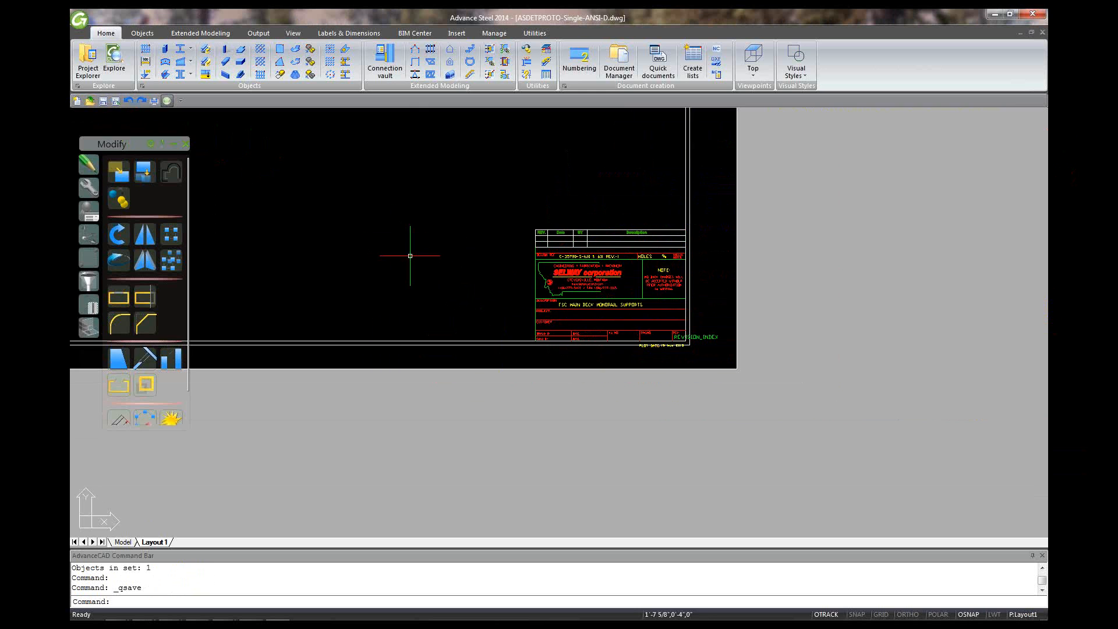
{"action": "scroll", "coordinate": [641, 280], "scroll_direction": "down", "scroll_amount": 4}
{"action": "scroll", "coordinate": [644, 275], "scroll_direction": "up", "scroll_amount": 2}
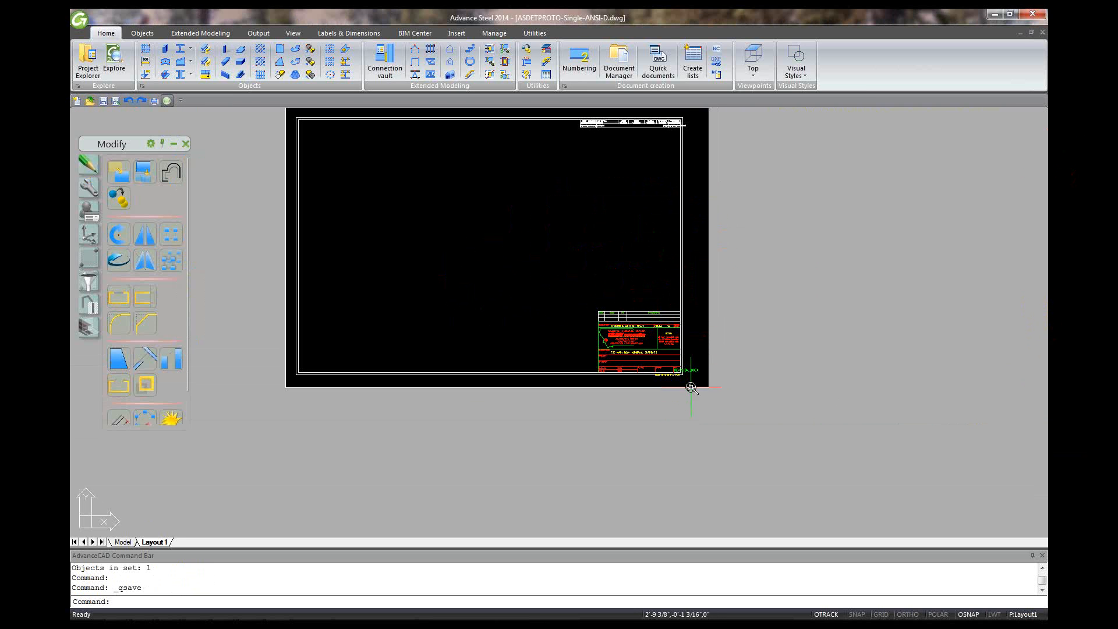
{"action": "scroll", "coordinate": [690, 378], "scroll_direction": "up", "scroll_amount": 6}
{"action": "scroll", "coordinate": [688, 371], "scroll_direction": "up", "scroll_amount": 2}
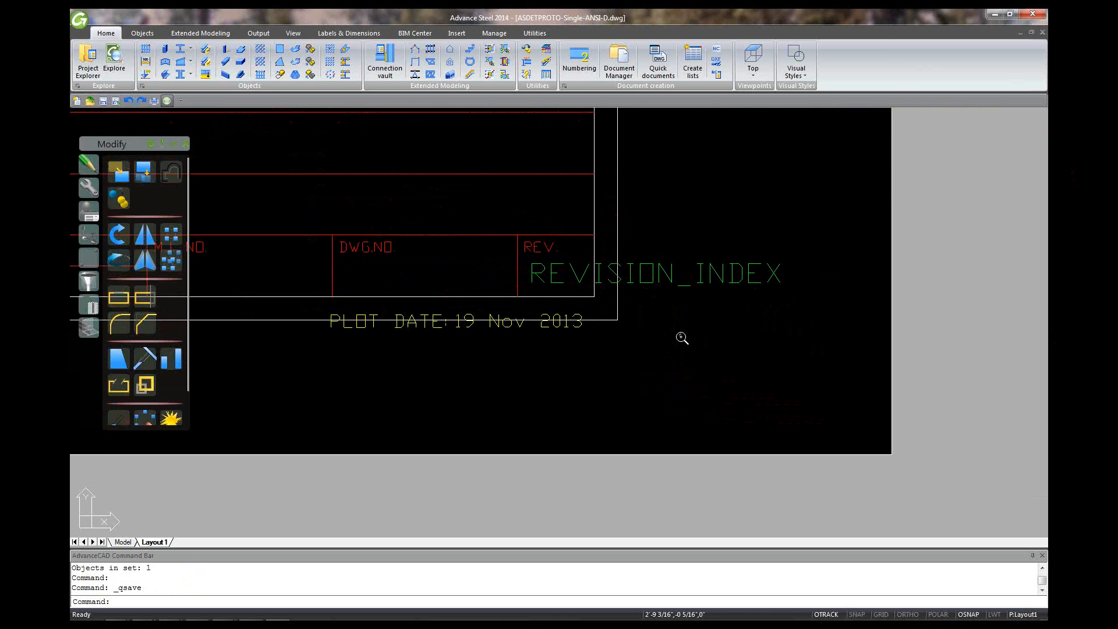
{"action": "scroll", "coordinate": [682, 338], "scroll_direction": "down", "scroll_amount": 8}
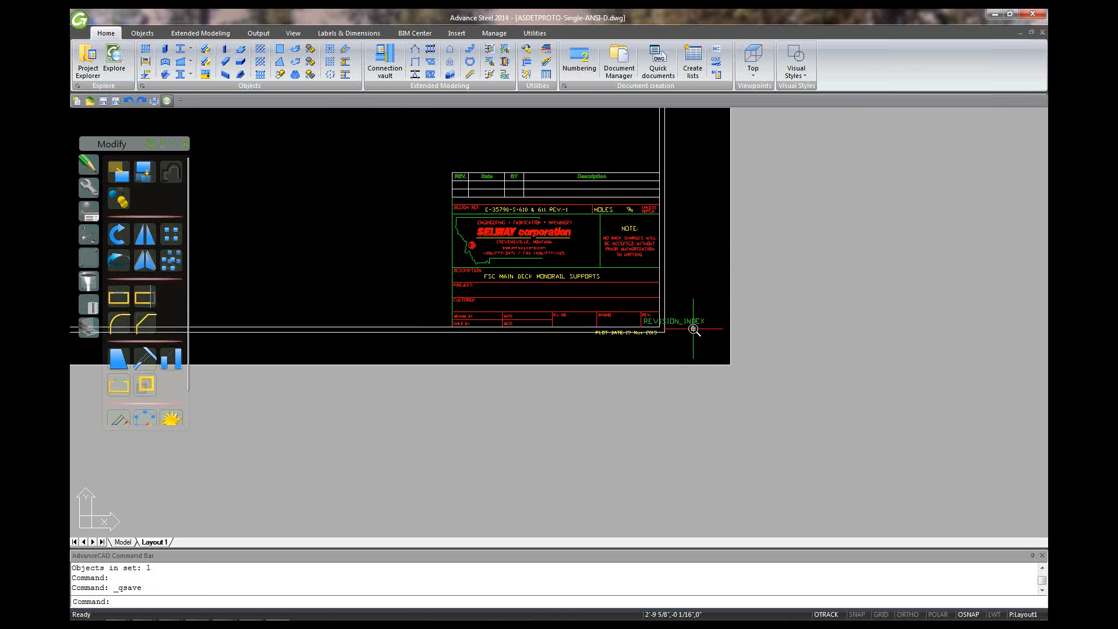
{"action": "scroll", "coordinate": [694, 329], "scroll_direction": "up", "scroll_amount": 3}
{"action": "scroll", "coordinate": [694, 330], "scroll_direction": "up", "scroll_amount": 1}
{"action": "scroll", "coordinate": [696, 327], "scroll_direction": "down", "scroll_amount": 2}
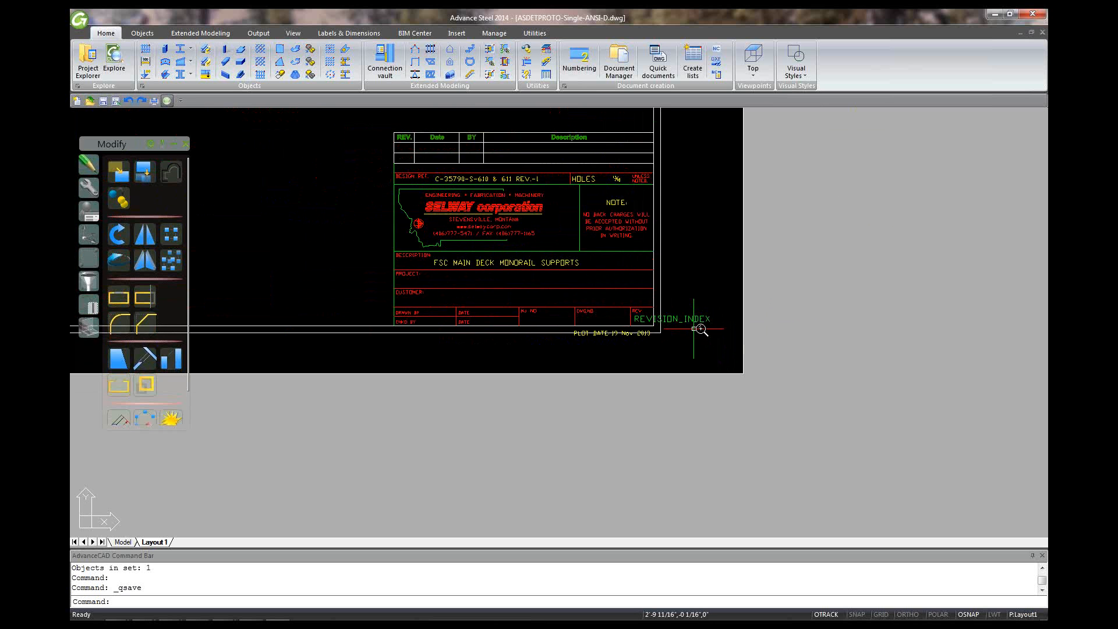
{"action": "scroll", "coordinate": [653, 313], "scroll_direction": "up", "scroll_amount": 3}
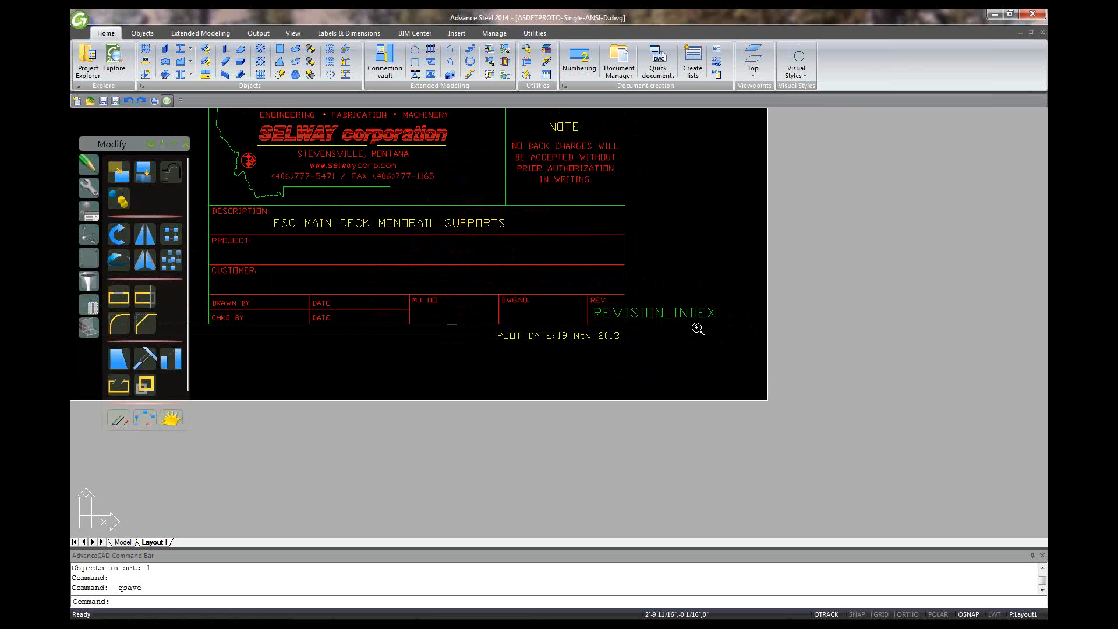
{"action": "scroll", "coordinate": [696, 327], "scroll_direction": "down", "scroll_amount": 1}
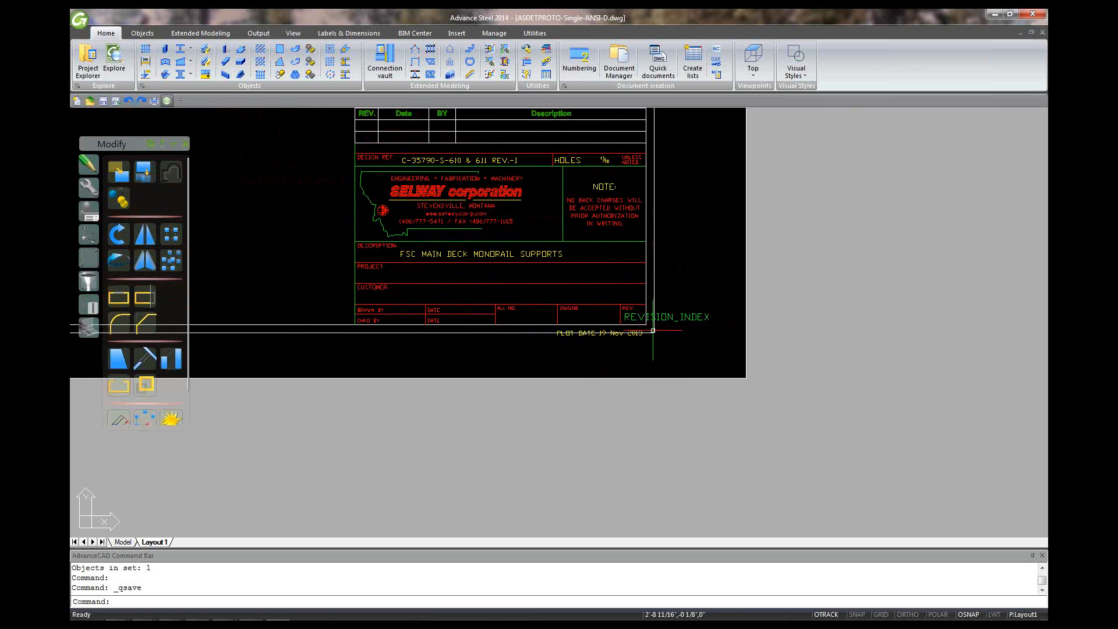
{"action": "scroll", "coordinate": [663, 352], "scroll_direction": "down", "scroll_amount": 1}
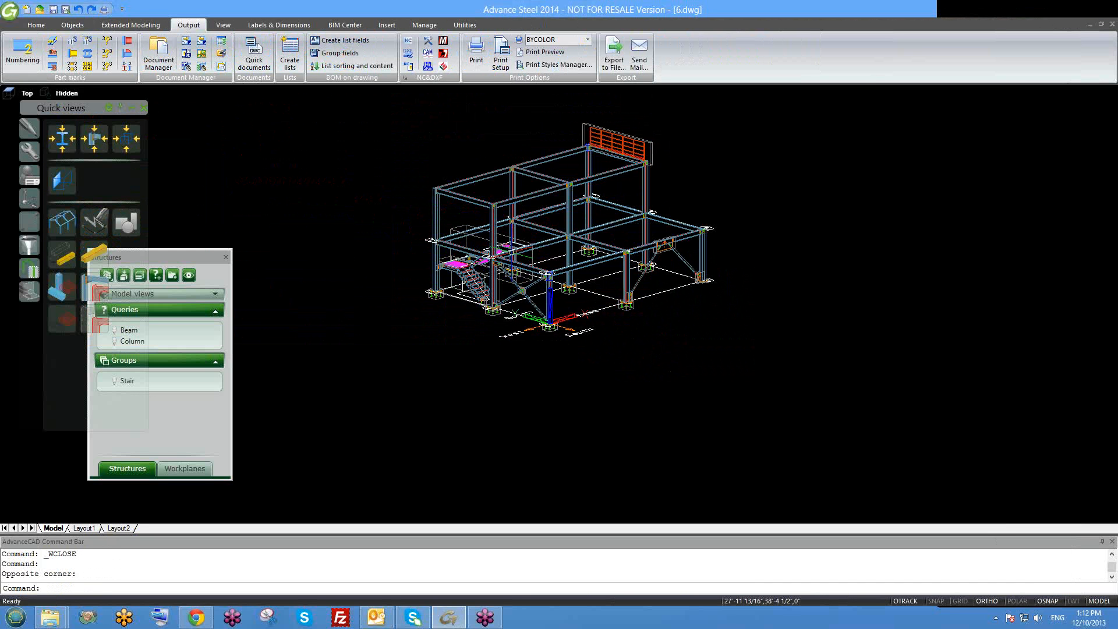
View the steel structure in model 6.dwg, then open the identical-part numbering settings and close them without numbering
{"action": "scroll", "coordinate": [511, 252], "scroll_direction": "down", "scroll_amount": 2}
{"action": "mouse_move", "coordinate": [554, 305]}
{"action": "middle_mouse_down", "text": "shift"}
{"action": "mouse_move", "coordinate": [588, 312]}
{"action": "mouse_move", "coordinate": [562, 292]}
{"action": "middle_mouse_up", "text": "shift"}
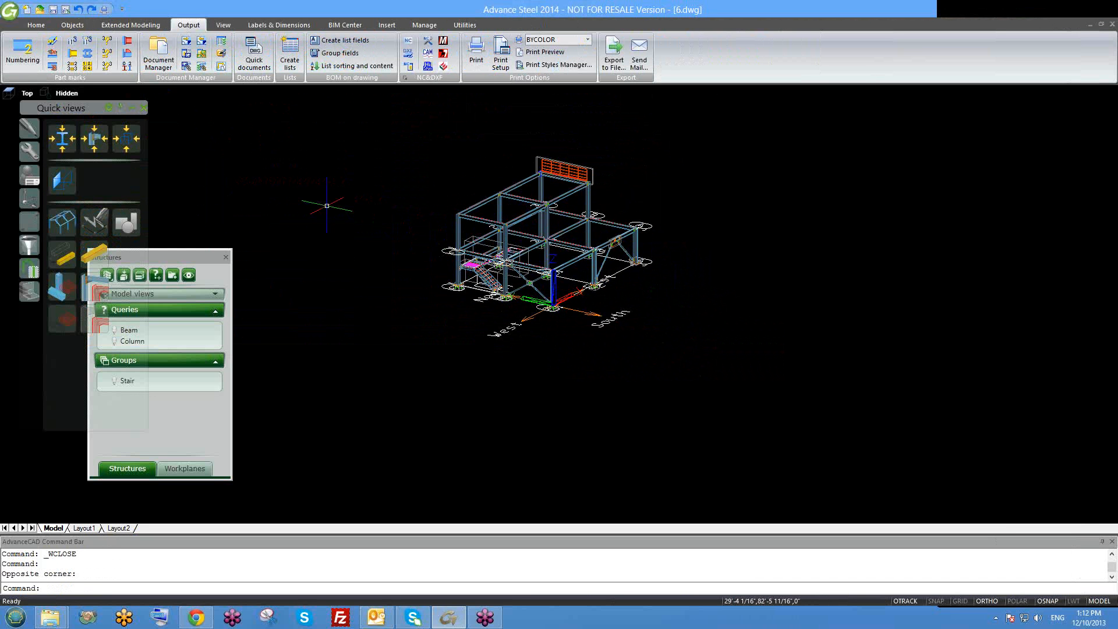
{"action": "middle_click_drag", "start_coordinate": [458, 262], "coordinate": [447, 289]}
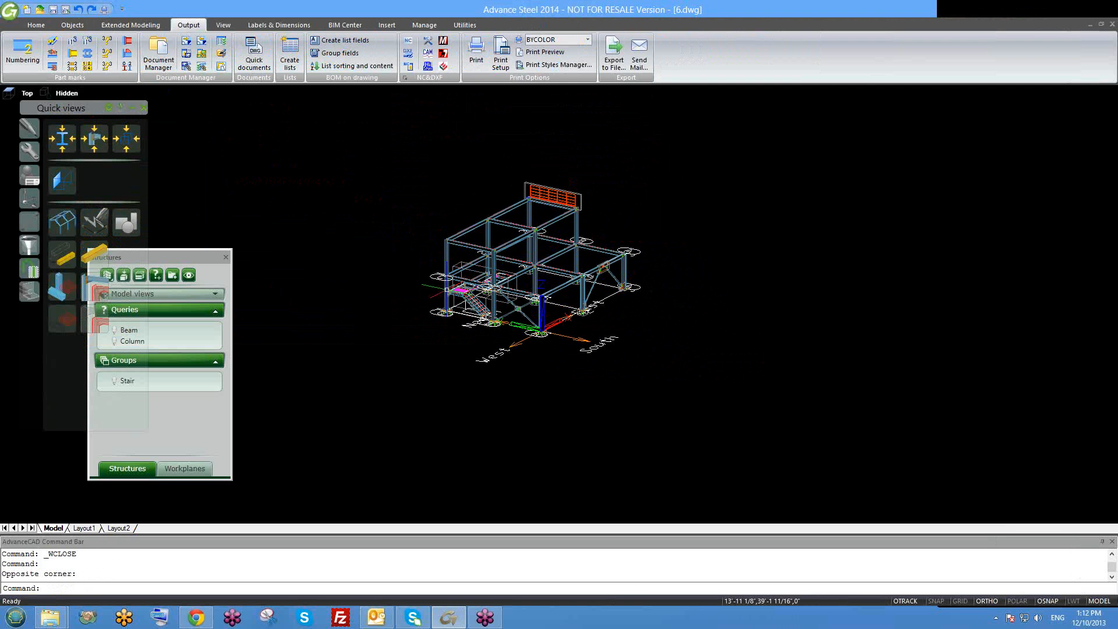
{"action": "middle_click_drag", "start_coordinate": [534, 284], "coordinate": [503, 303]}
{"action": "middle_click_drag", "start_coordinate": [508, 379], "coordinate": [466, 376], "text": "shift"}
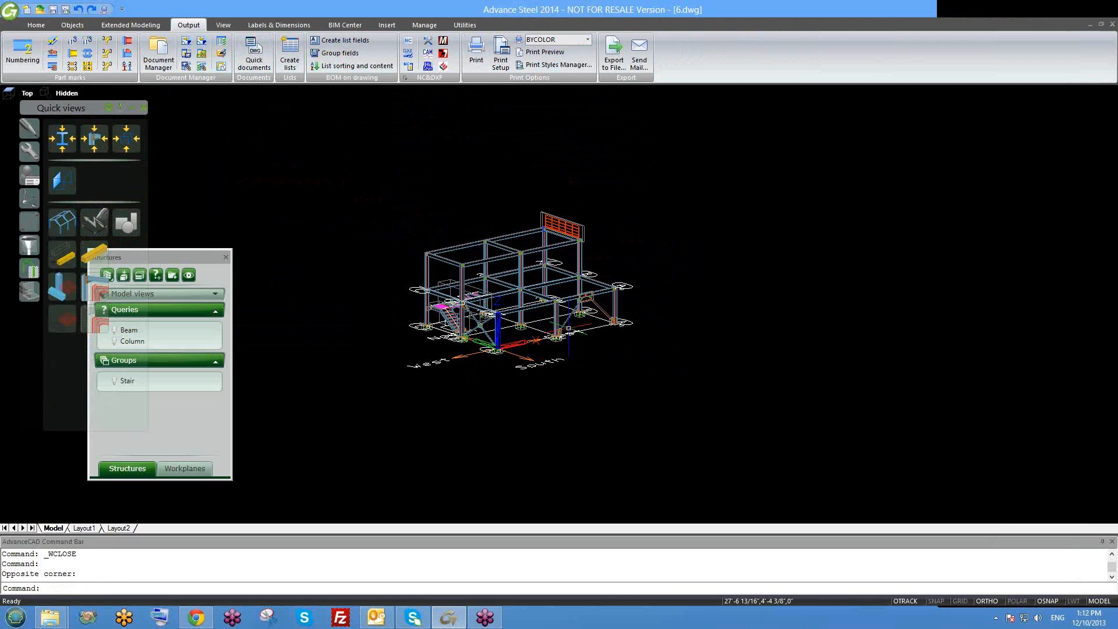
{"action": "left_click", "coordinate": [24, 52]}
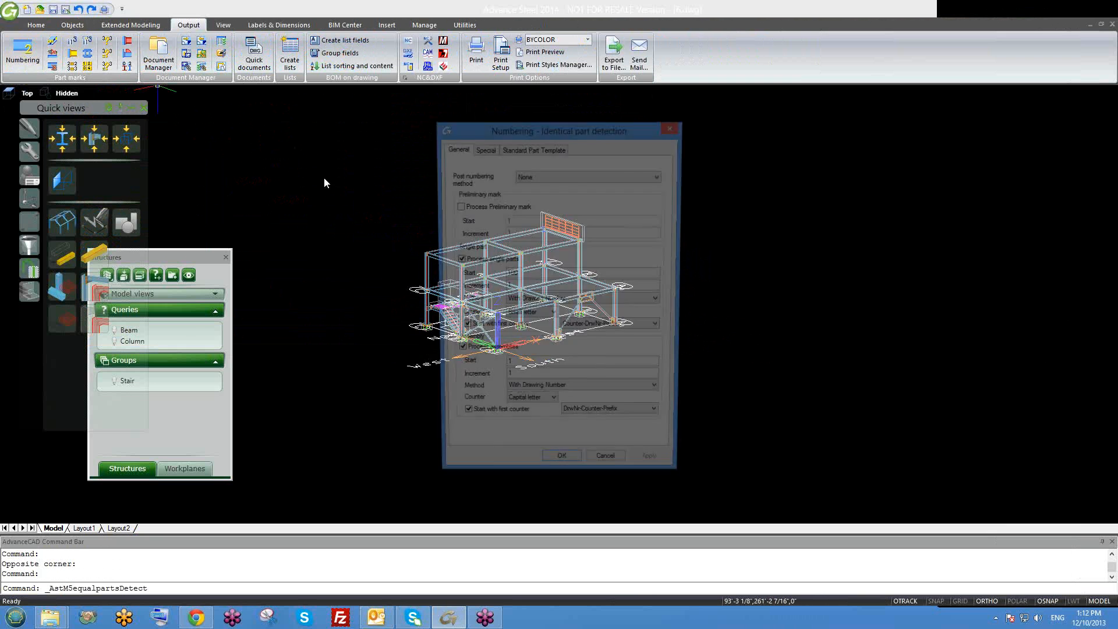
{"action": "left_click", "coordinate": [608, 472]}
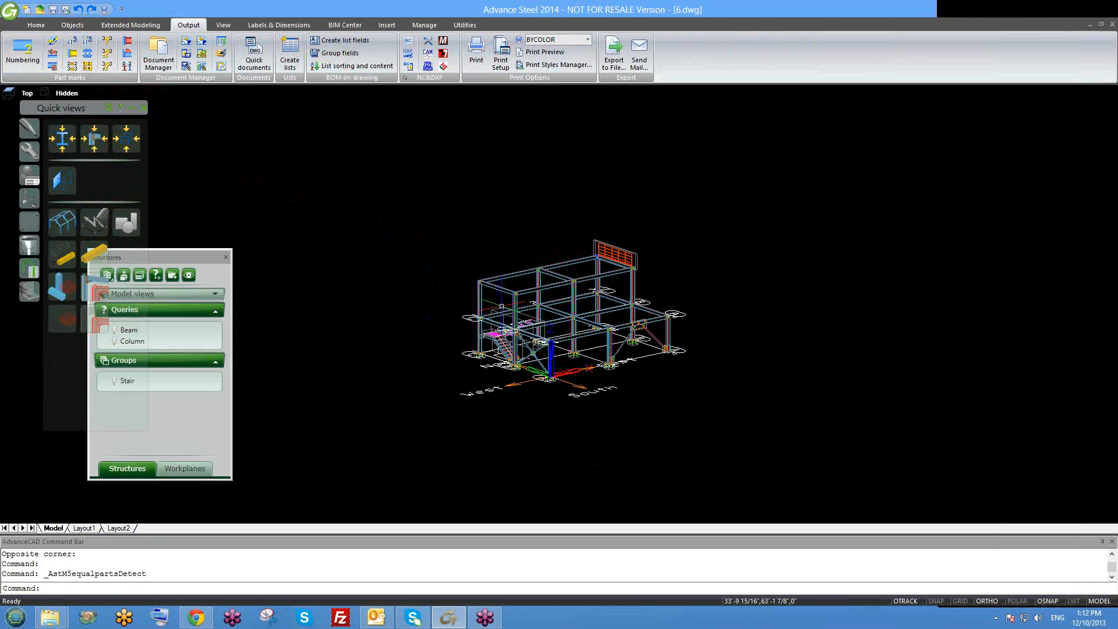
Open Quick documents, browse the Mainparts category of the user drawing processes, restore the window to a smaller size, and collapse the category
{"action": "middle_click_drag", "start_coordinate": [533, 312], "coordinate": [509, 282]}
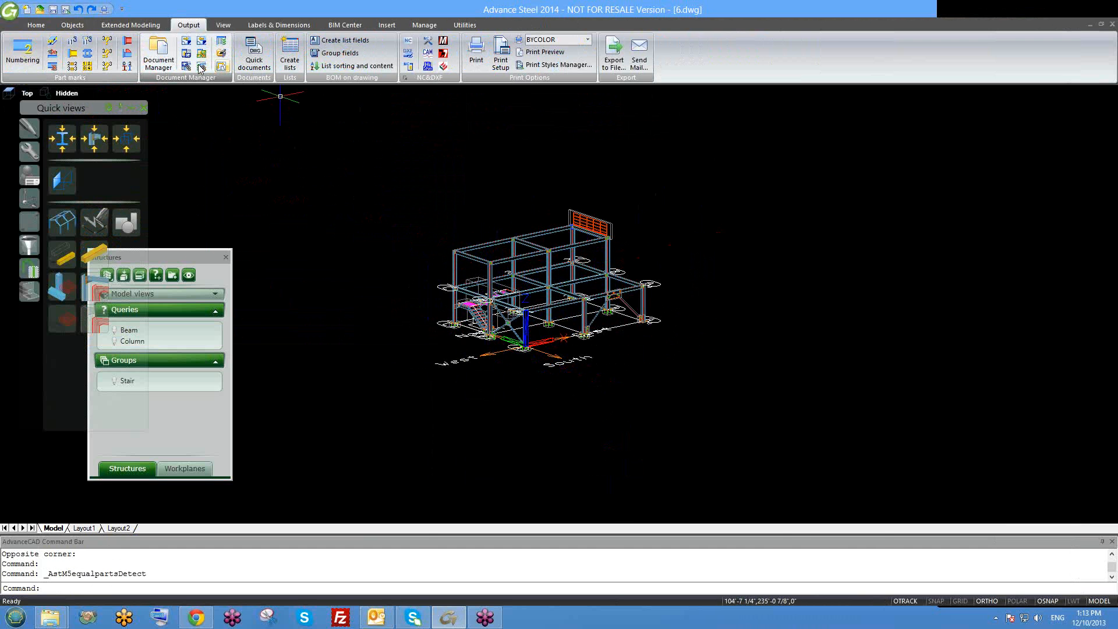
{"action": "left_click", "coordinate": [253, 63]}
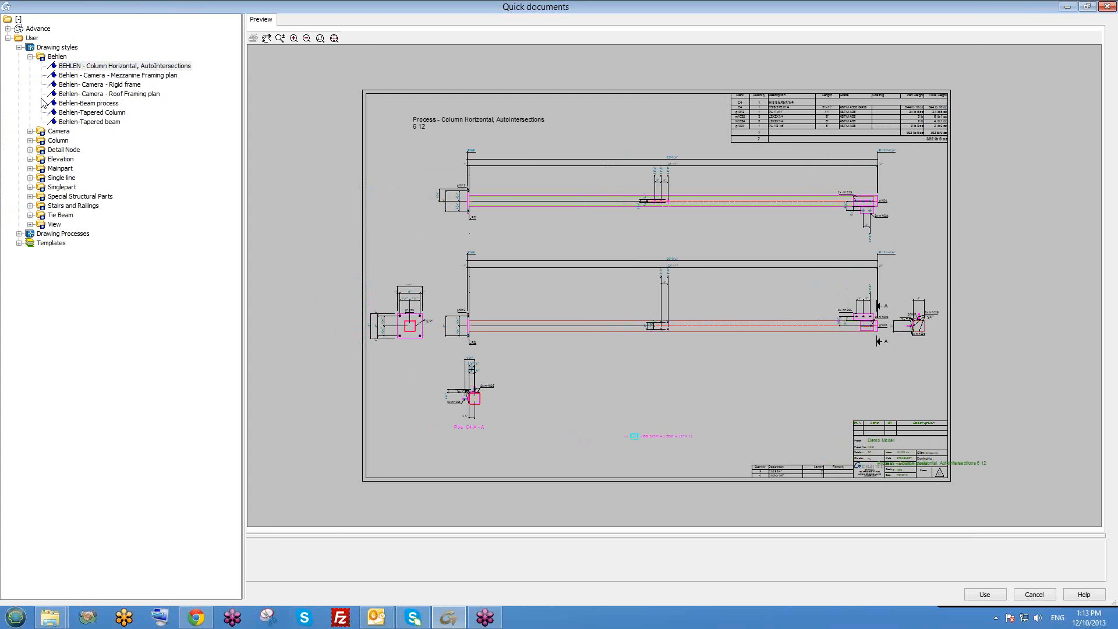
{"action": "left_click", "coordinate": [30, 58]}
{"action": "left_click", "coordinate": [19, 47]}
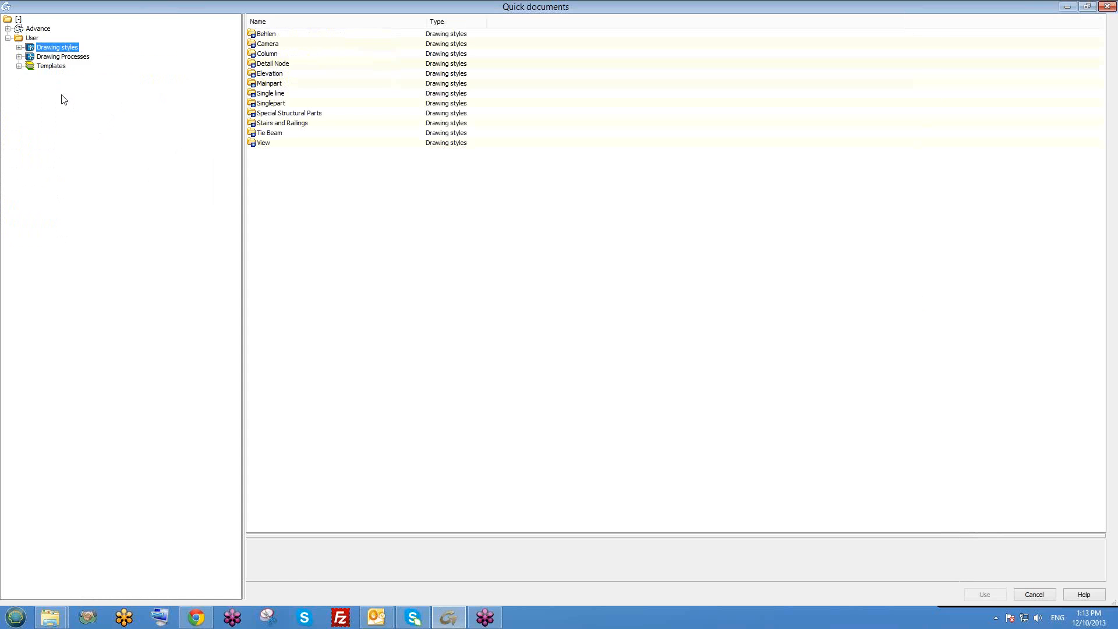
{"action": "double_click", "coordinate": [60, 57]}
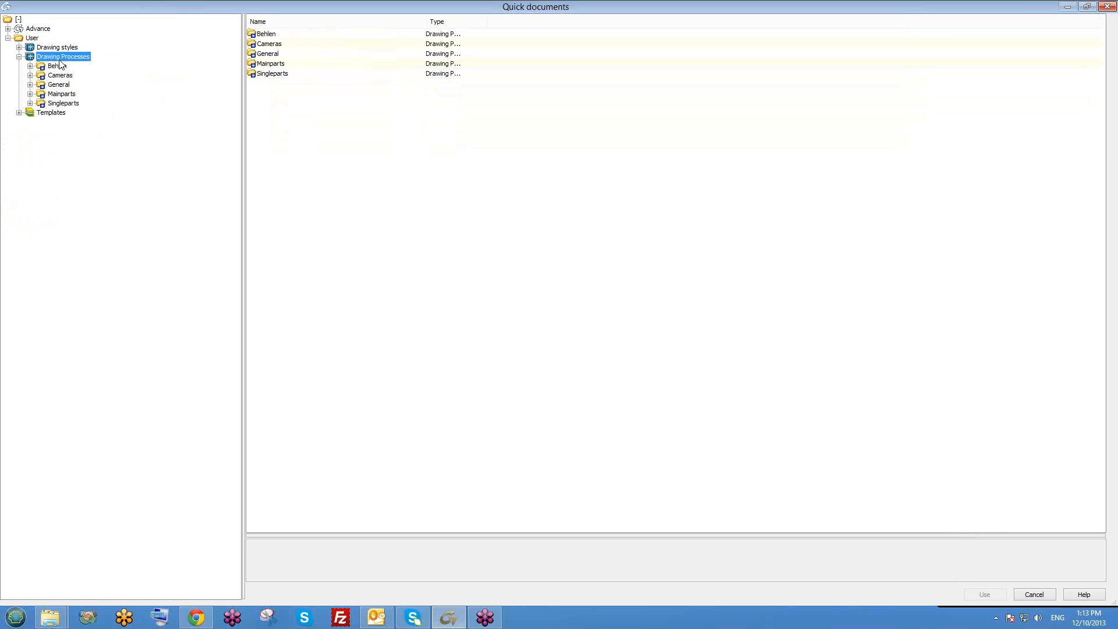
{"action": "left_click", "coordinate": [63, 95]}
{"action": "double_click", "coordinate": [63, 95]}
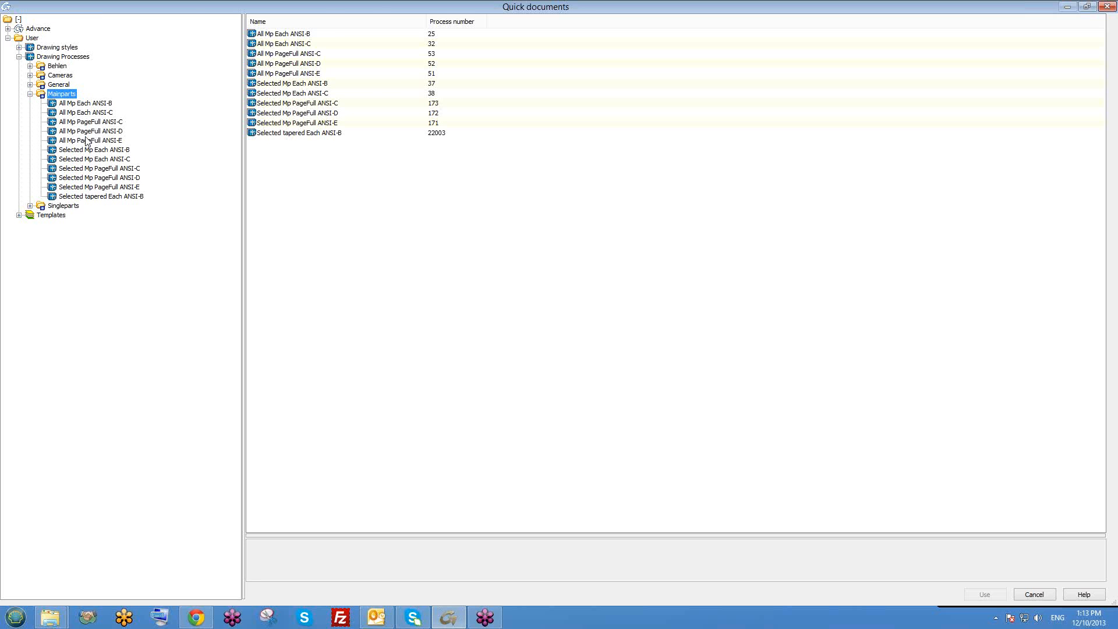
{"action": "double_click", "coordinate": [432, 2]}
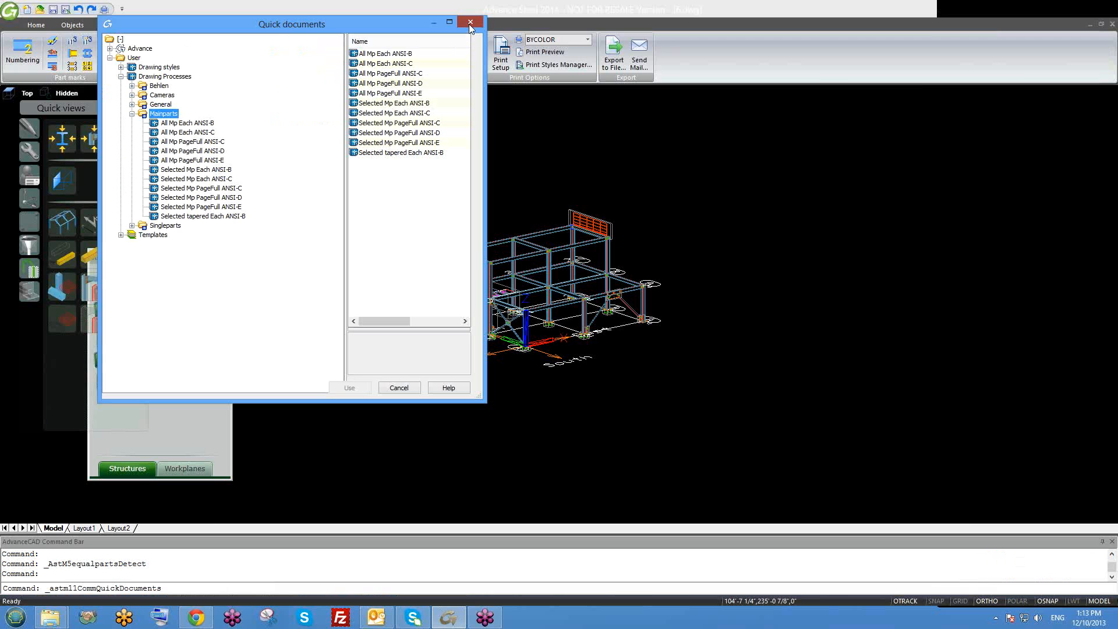
{"action": "left_click", "coordinate": [133, 113]}
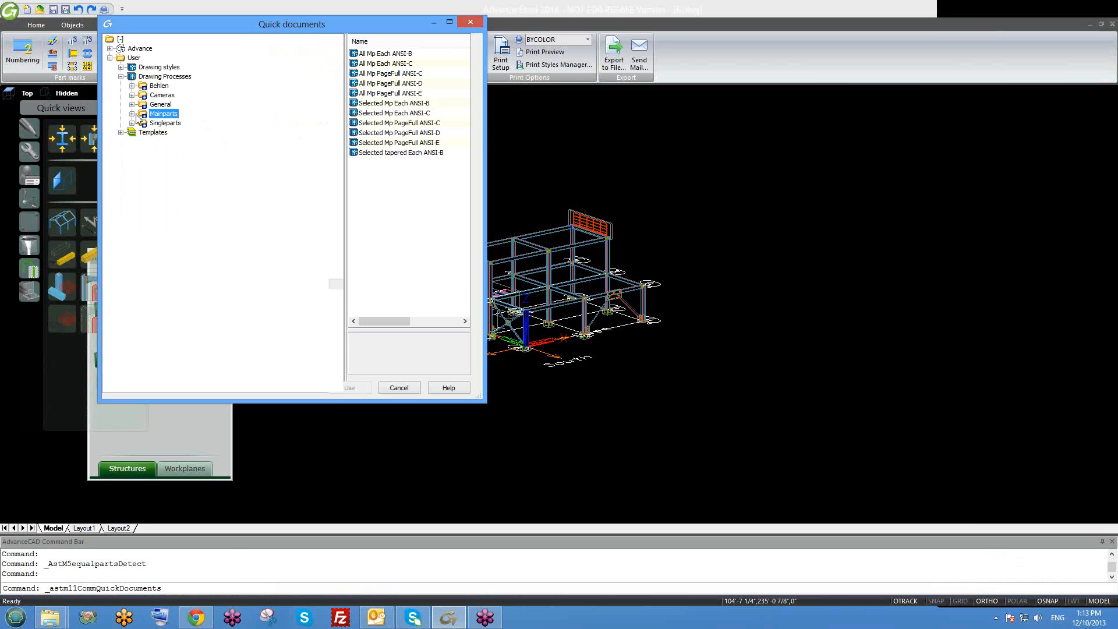
Run the Singleparts drawing process All Sp PageFull ANSI-D on the model, accepting its process properties
{"action": "left_click", "coordinate": [169, 124]}
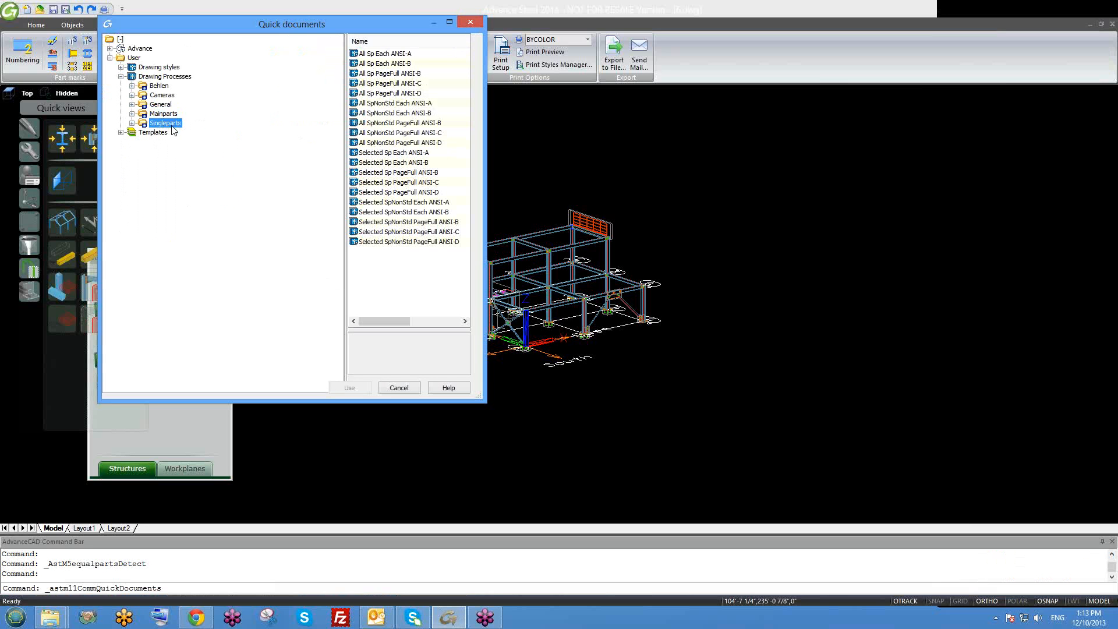
{"action": "double_click", "coordinate": [171, 126]}
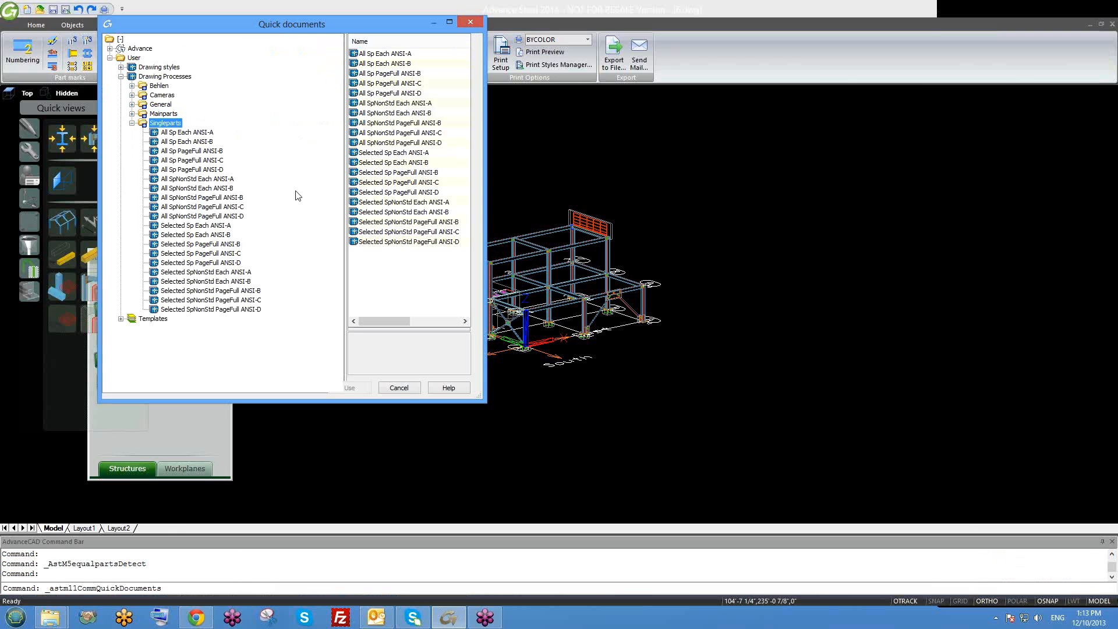
{"action": "left_click", "coordinate": [189, 135]}
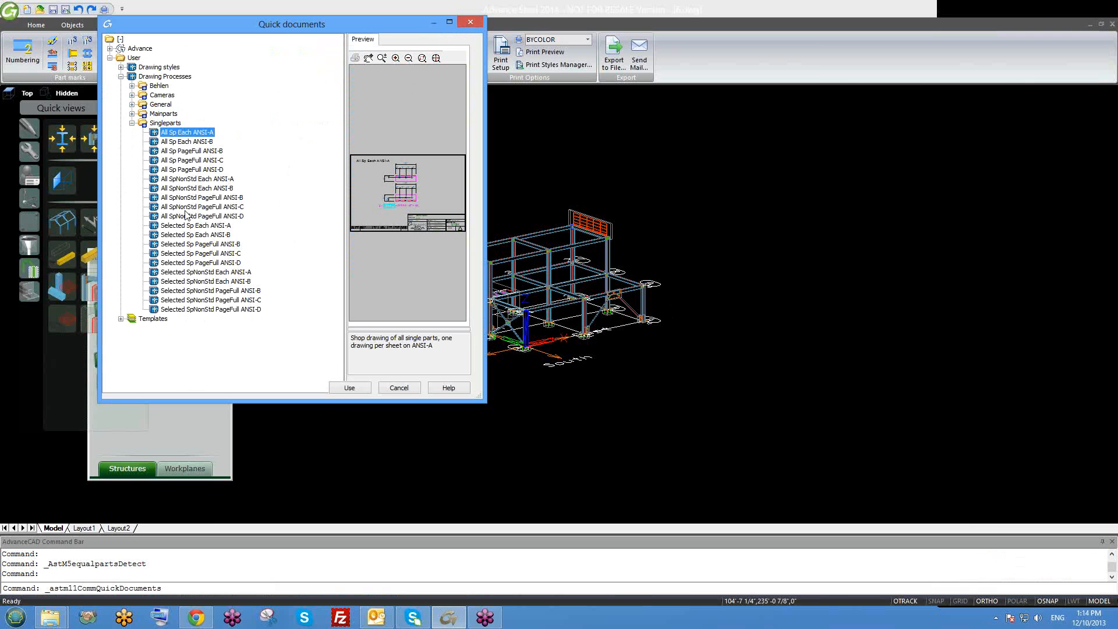
{"action": "left_click", "coordinate": [193, 180]}
{"action": "left_click", "coordinate": [194, 170]}
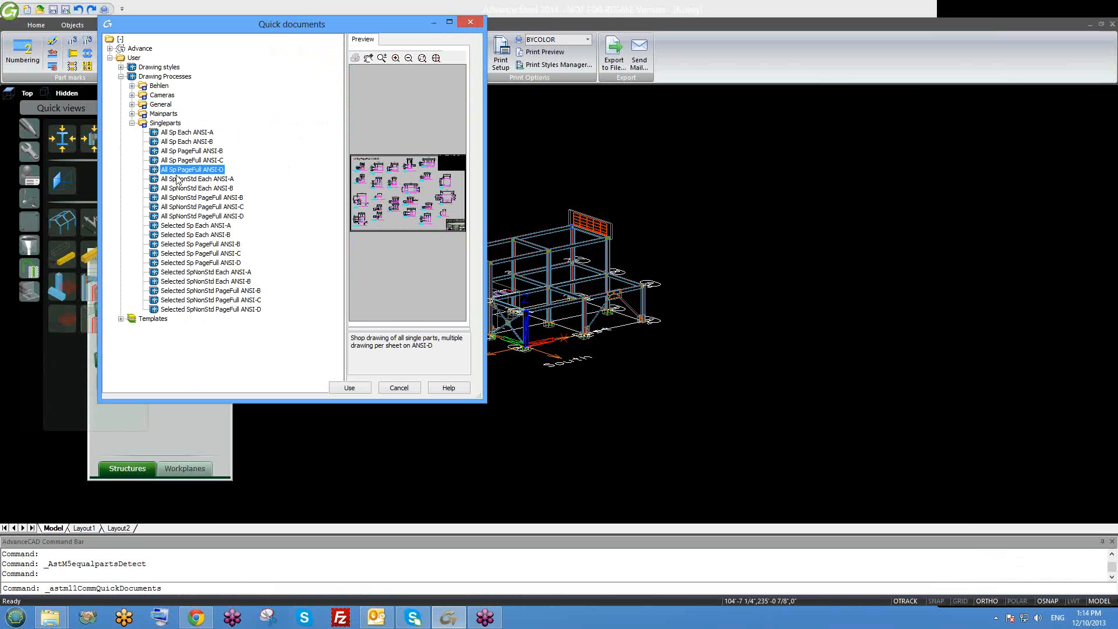
{"action": "left_click", "coordinate": [202, 161]}
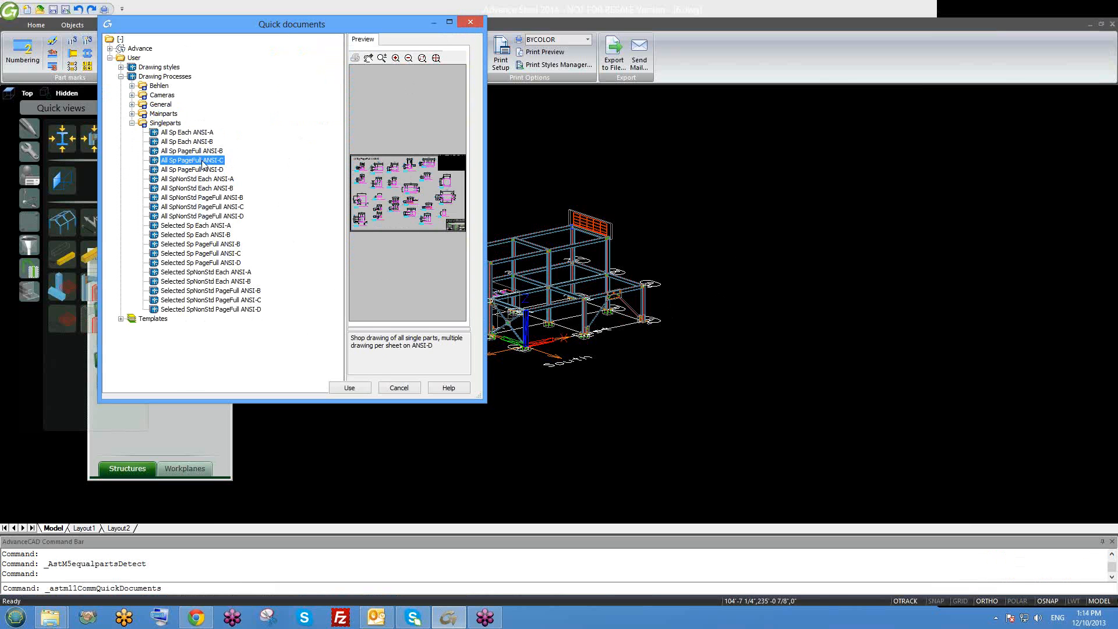
{"action": "left_click", "coordinate": [214, 180]}
{"action": "left_click", "coordinate": [209, 170]}
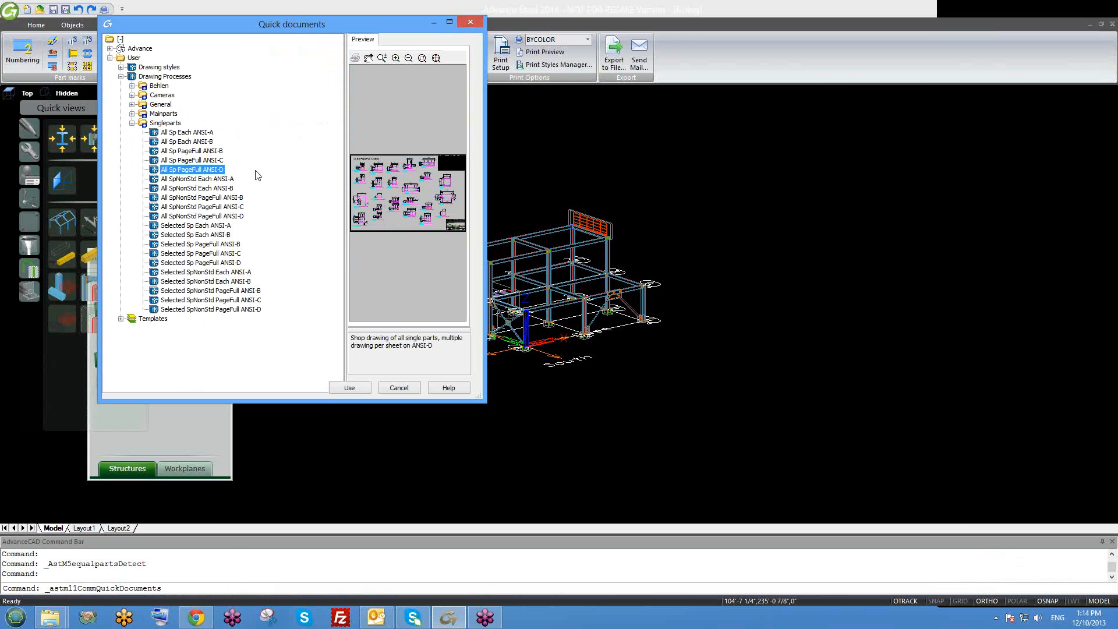
{"action": "left_click", "coordinate": [355, 386]}
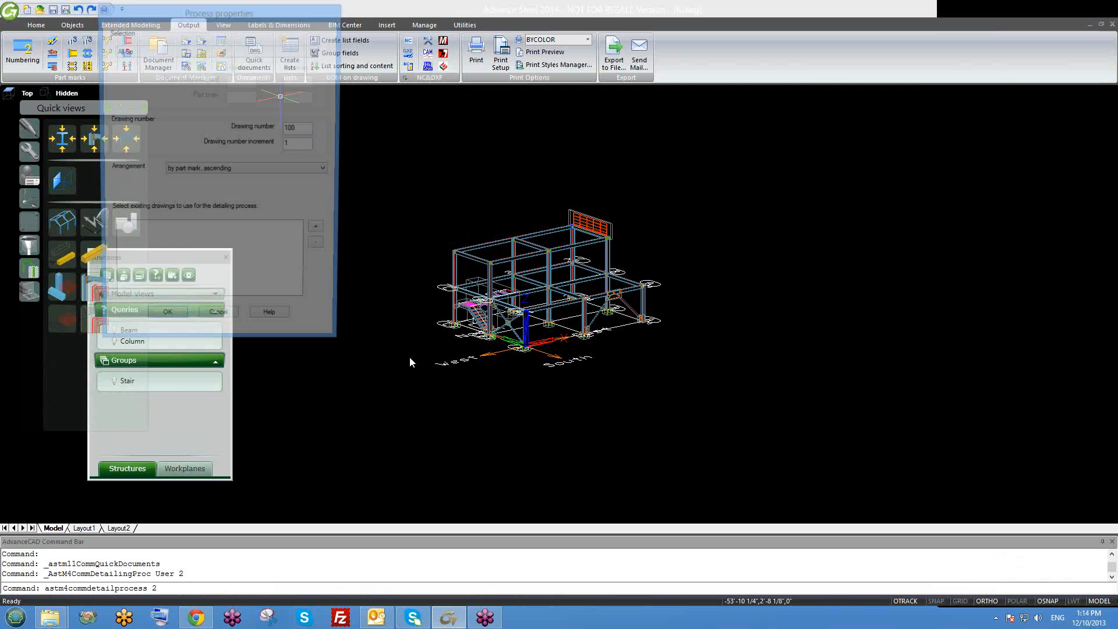
{"action": "left_click", "coordinate": [170, 324]}
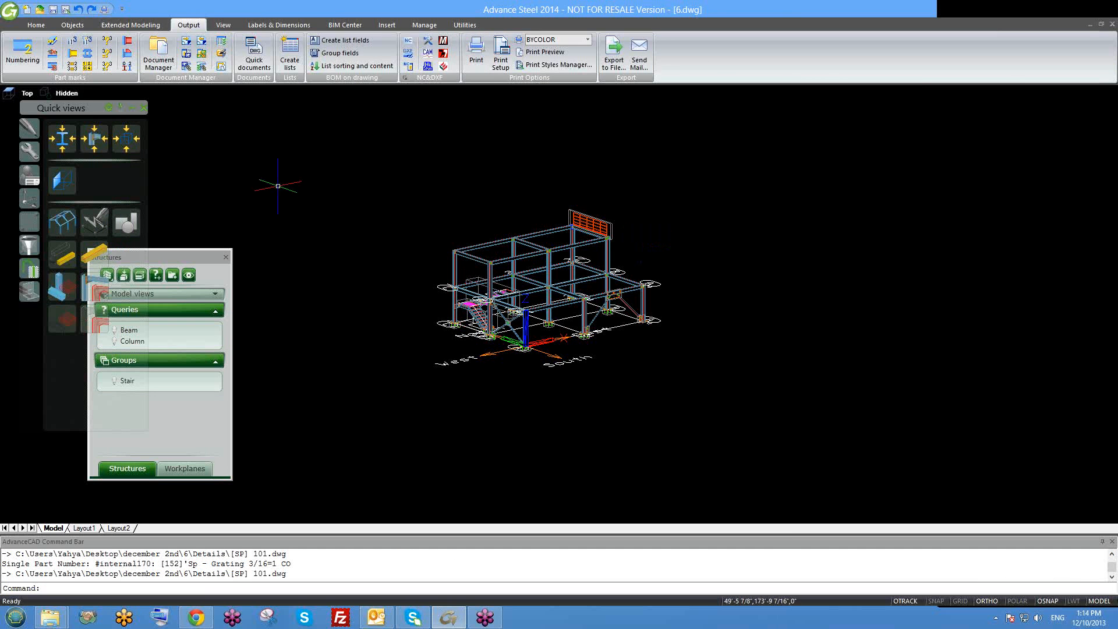
Open the Document Manager and preview the up-to-date detail drawings [SP] 100.dwg and [SP] 101.dwg
{"action": "left_click", "coordinate": [158, 53]}
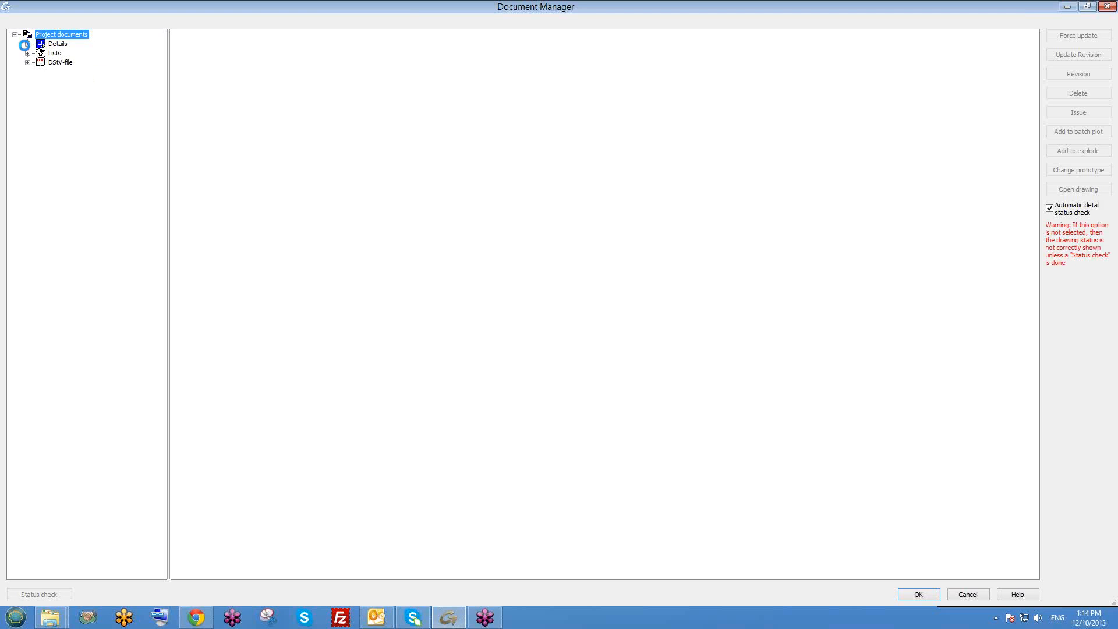
{"action": "left_click", "coordinate": [28, 44]}
{"action": "left_click", "coordinate": [41, 53]}
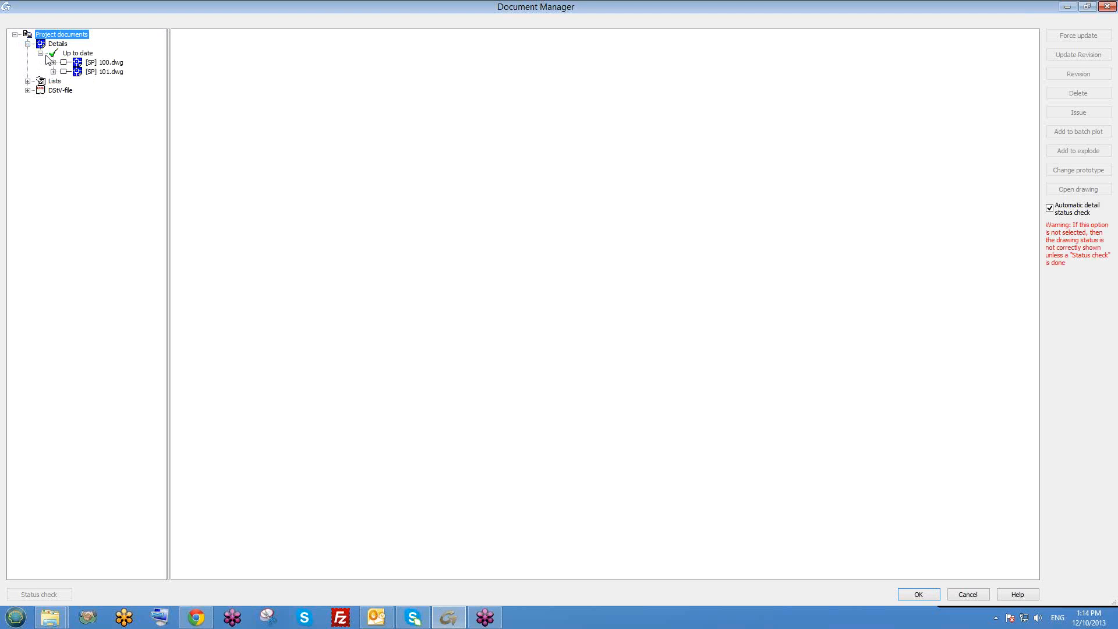
{"action": "left_click", "coordinate": [104, 63]}
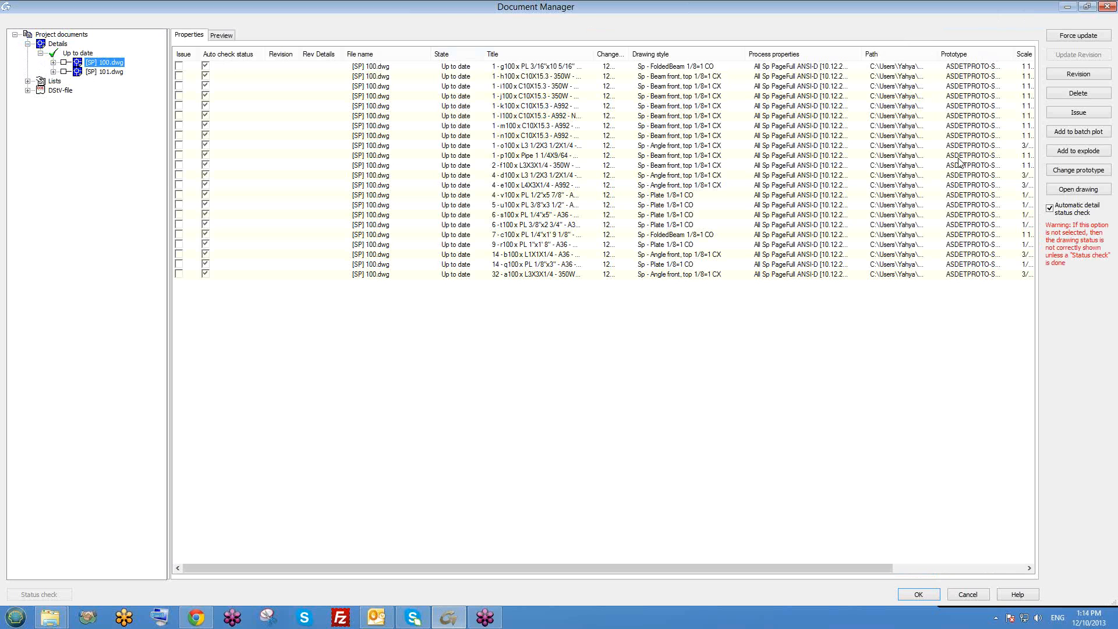
{"action": "left_click", "coordinate": [220, 35]}
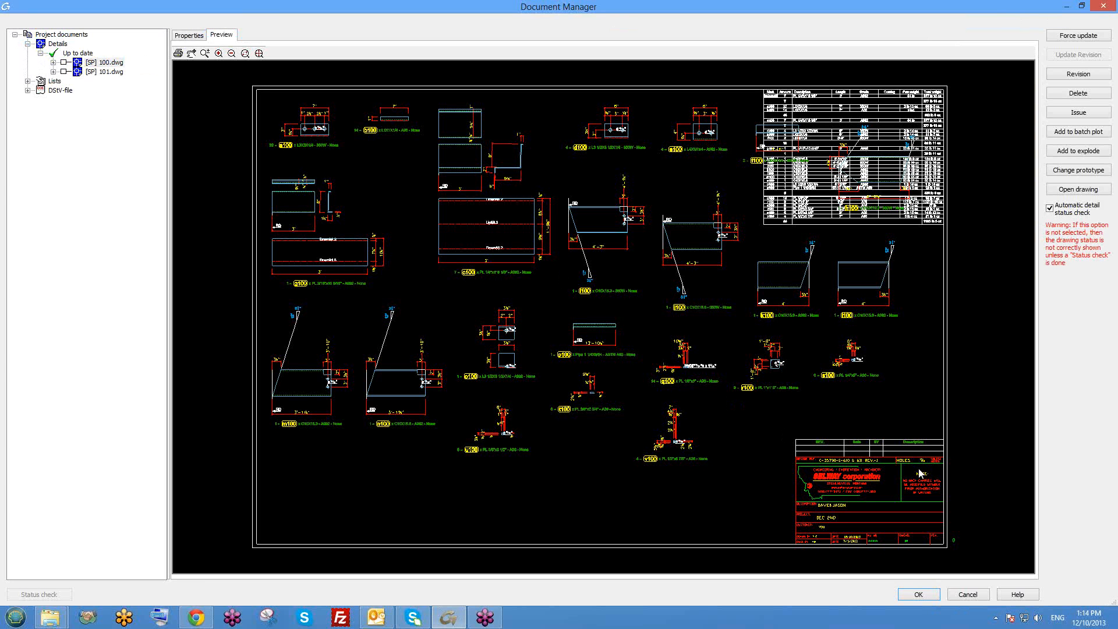
{"action": "left_click", "coordinate": [99, 72]}
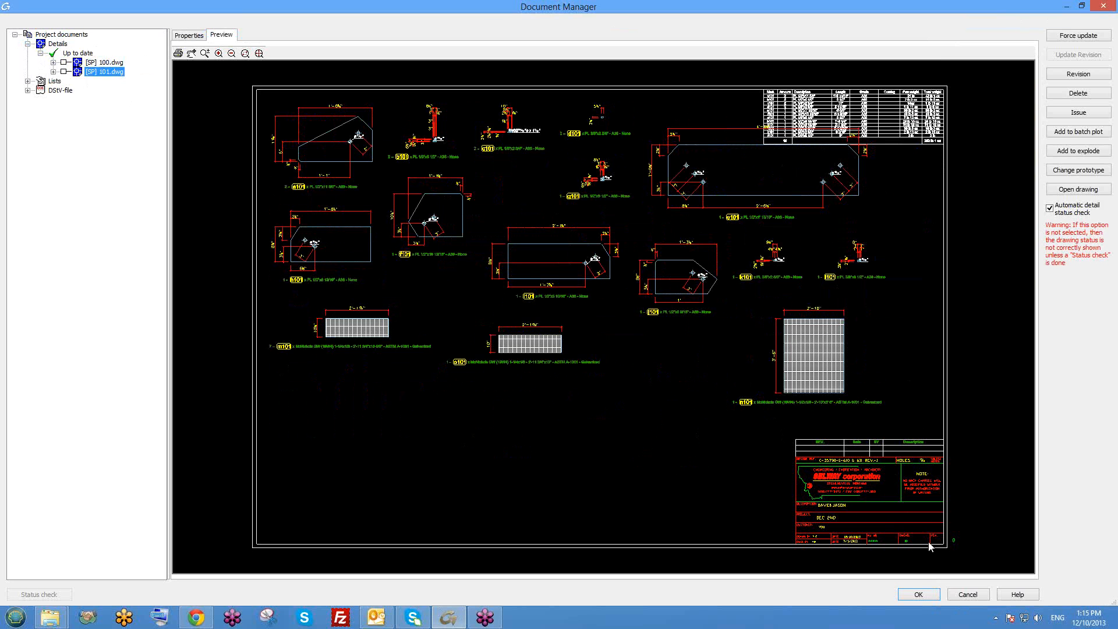
Examine the title block and the material list on the preview of [SP] 101.dwg
{"action": "mouse_move", "coordinate": [928, 542]}
{"action": "middle_mouse_down"}
{"action": "mouse_move", "coordinate": [935, 524]}
{"action": "mouse_move", "coordinate": [924, 512]}
{"action": "mouse_move", "coordinate": [833, 499]}
{"action": "middle_mouse_up"}
{"action": "scroll", "coordinate": [923, 512], "scroll_direction": "up", "scroll_amount": 4}
{"action": "scroll", "coordinate": [915, 512], "scroll_direction": "down", "scroll_amount": 4}
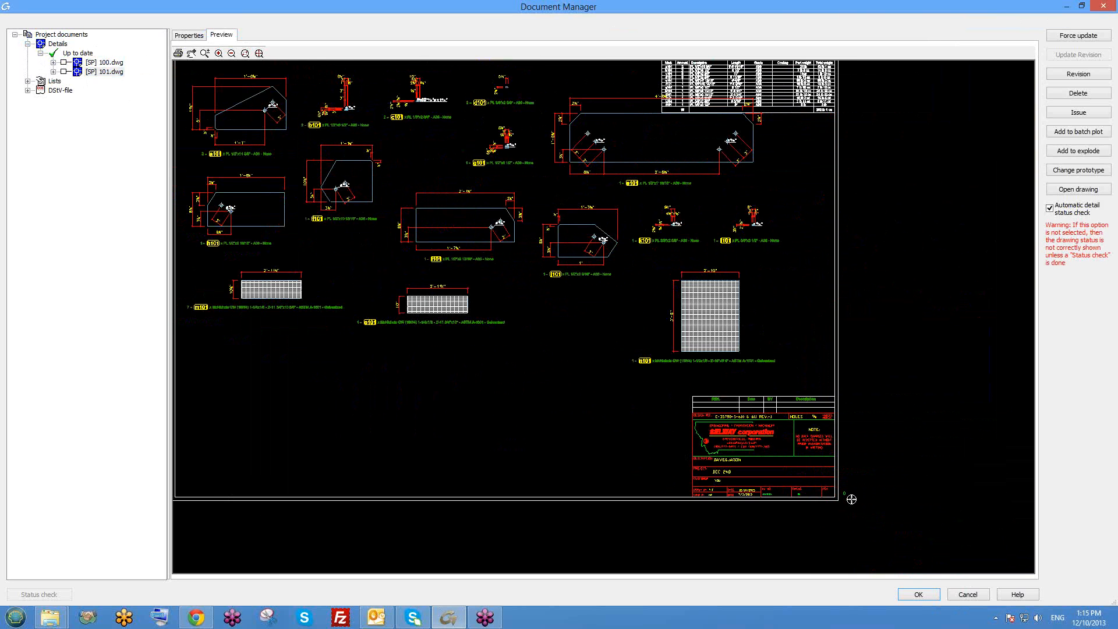
{"action": "scroll", "coordinate": [850, 498], "scroll_direction": "down", "scroll_amount": 1}
{"action": "middle_click_drag", "start_coordinate": [728, 175], "coordinate": [783, 327]}
{"action": "scroll", "coordinate": [781, 240], "scroll_direction": "up", "scroll_amount": 4}
{"action": "scroll", "coordinate": [806, 268], "scroll_direction": "up", "scroll_amount": 3}
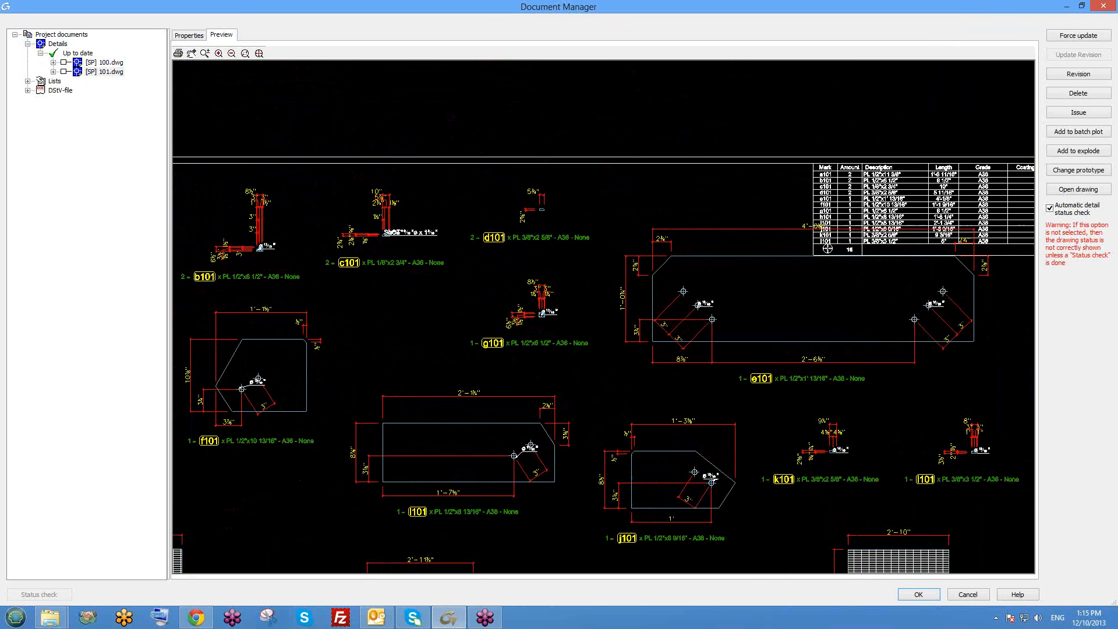
{"action": "middle_click_drag", "start_coordinate": [996, 160], "coordinate": [542, 235]}
{"action": "scroll", "coordinate": [542, 236], "scroll_direction": "up", "scroll_amount": 6}
{"action": "middle_click_drag", "start_coordinate": [443, 321], "coordinate": [729, 362]}
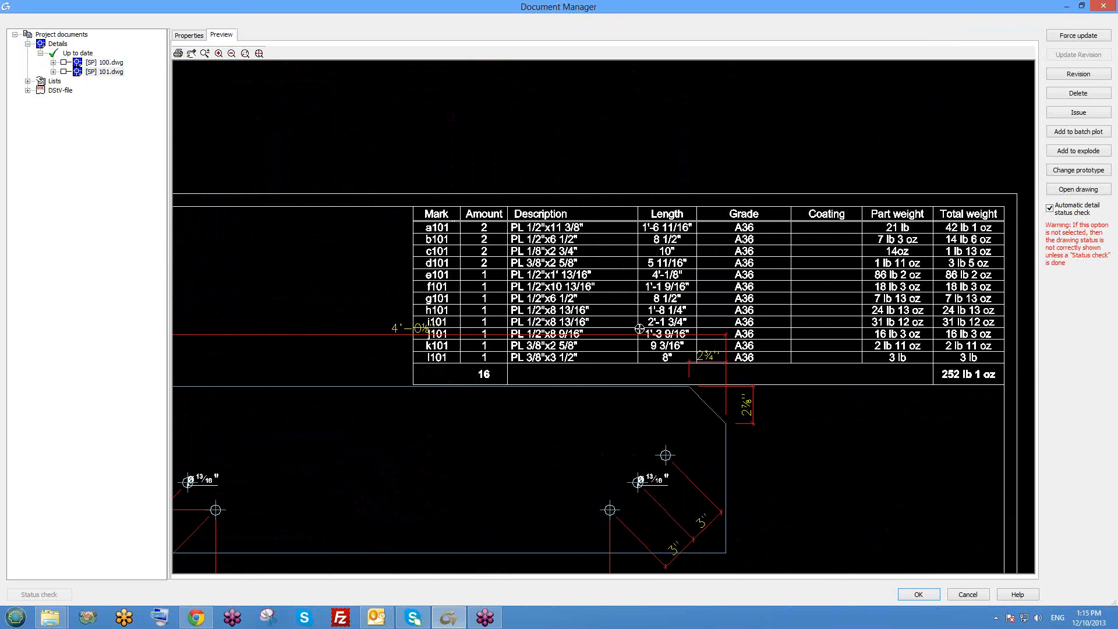
{"action": "scroll", "coordinate": [639, 282], "scroll_direction": "down", "scroll_amount": 8}
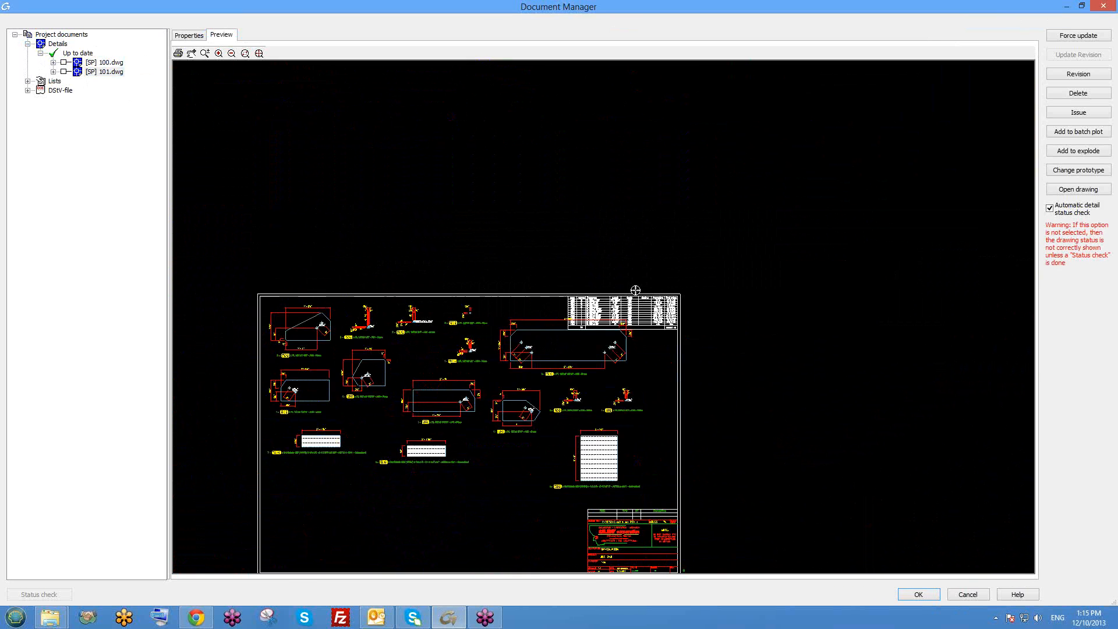
{"action": "middle_click_drag", "start_coordinate": [531, 379], "coordinate": [616, 301]}
Compare the previews of [SP] 100.dwg and [SP] 101.dwg, and close the Document Manager
{"action": "left_click", "coordinate": [108, 63]}
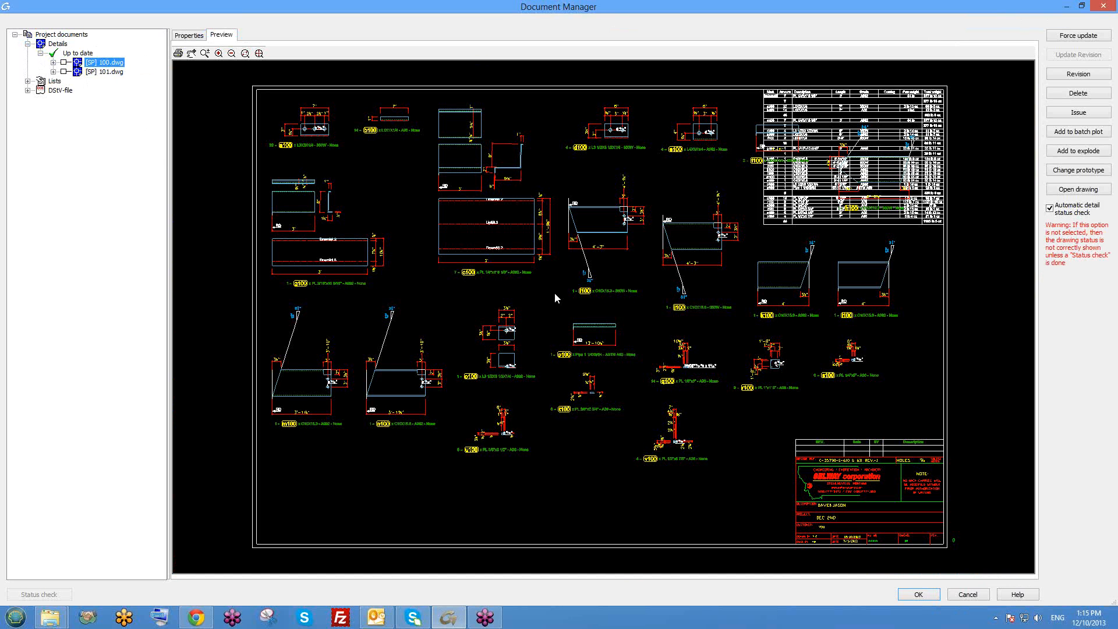
{"action": "left_click", "coordinate": [99, 70]}
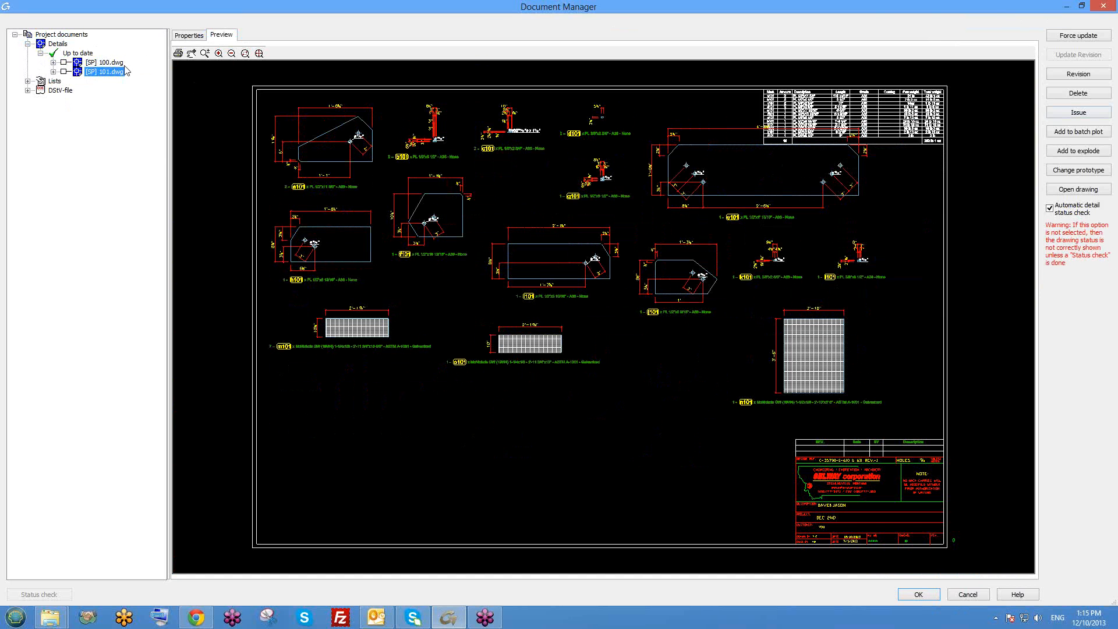
{"action": "left_click", "coordinate": [1100, 6]}
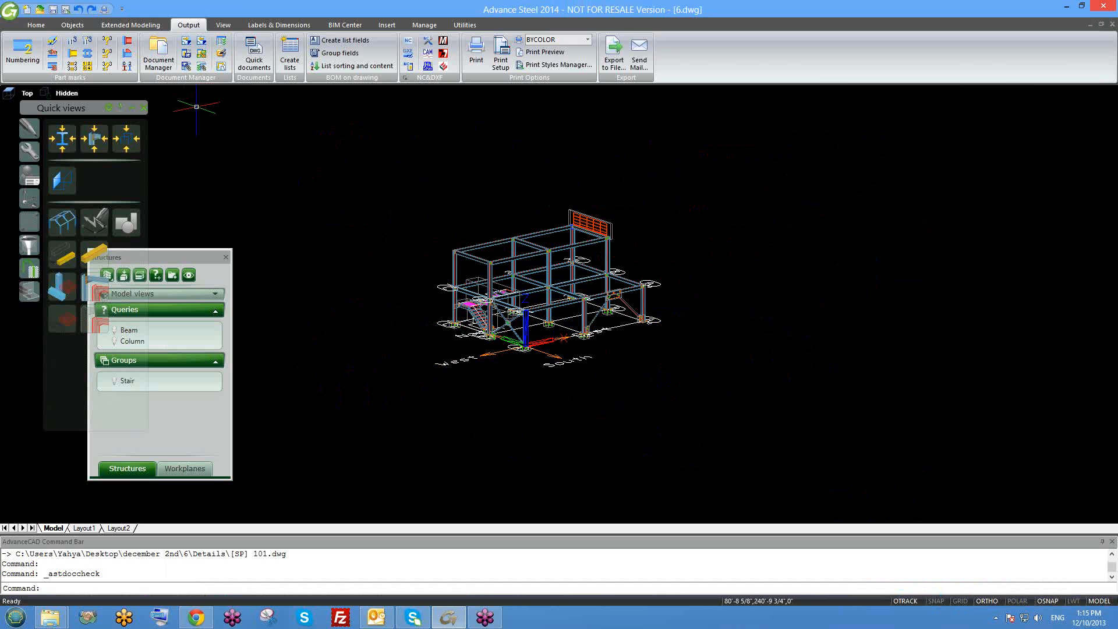
Reopen Quick documents, widen the category tree, collapse Singleparts and expand the General drawing processes
{"action": "left_click", "coordinate": [156, 64]}
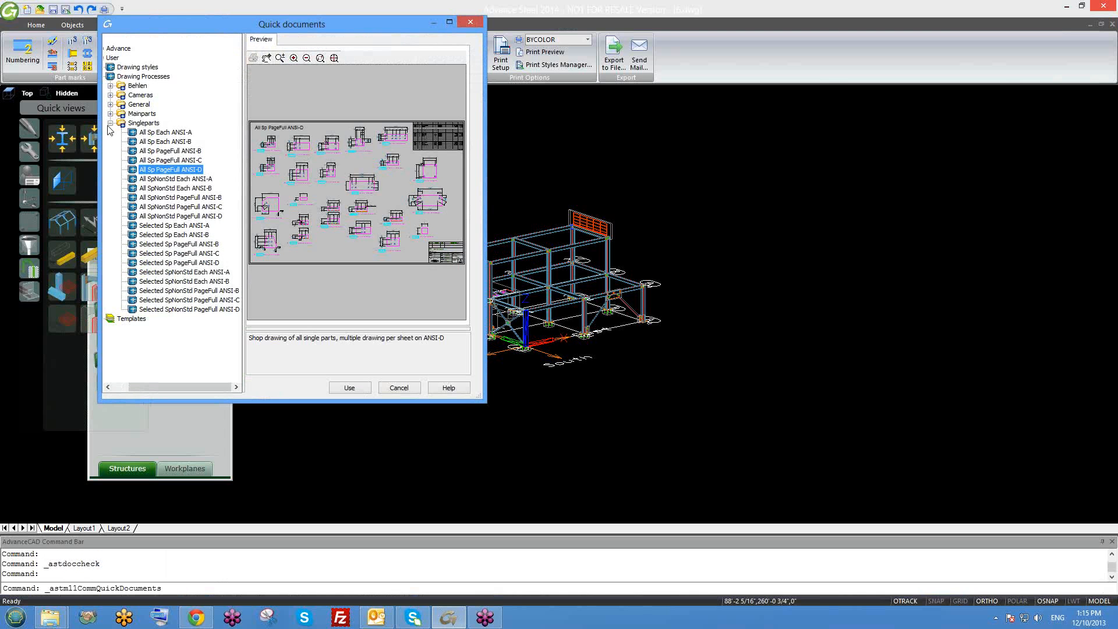
{"action": "left_click", "coordinate": [130, 123]}
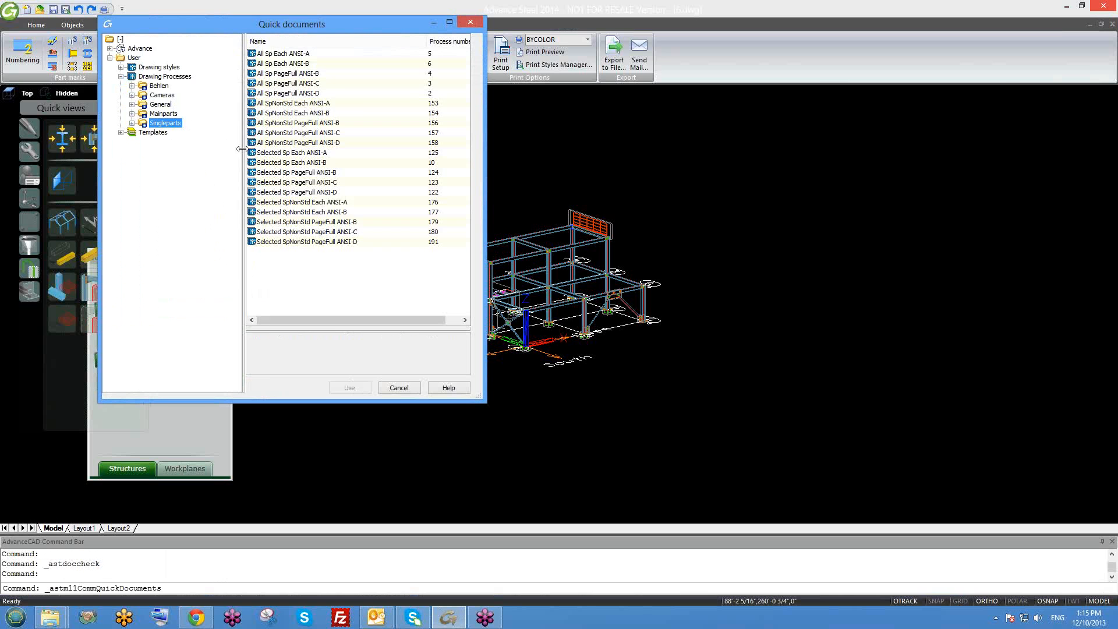
{"action": "left_click_drag", "start_coordinate": [243, 150], "coordinate": [336, 150]}
{"action": "double_click", "coordinate": [167, 123]}
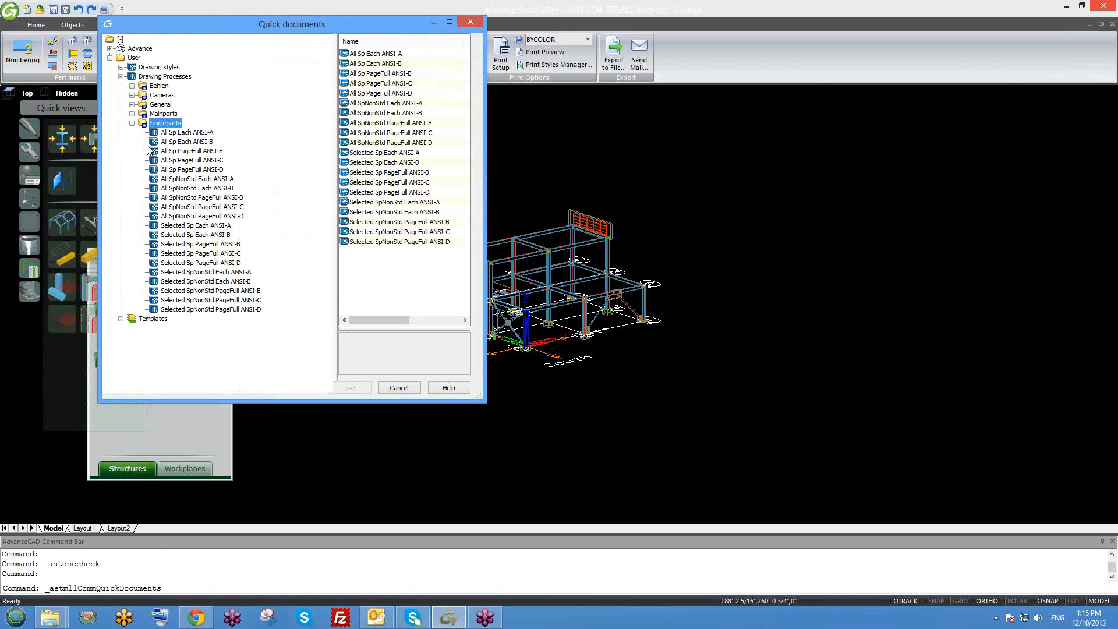
{"action": "double_click", "coordinate": [166, 122]}
{"action": "left_click", "coordinate": [163, 115]}
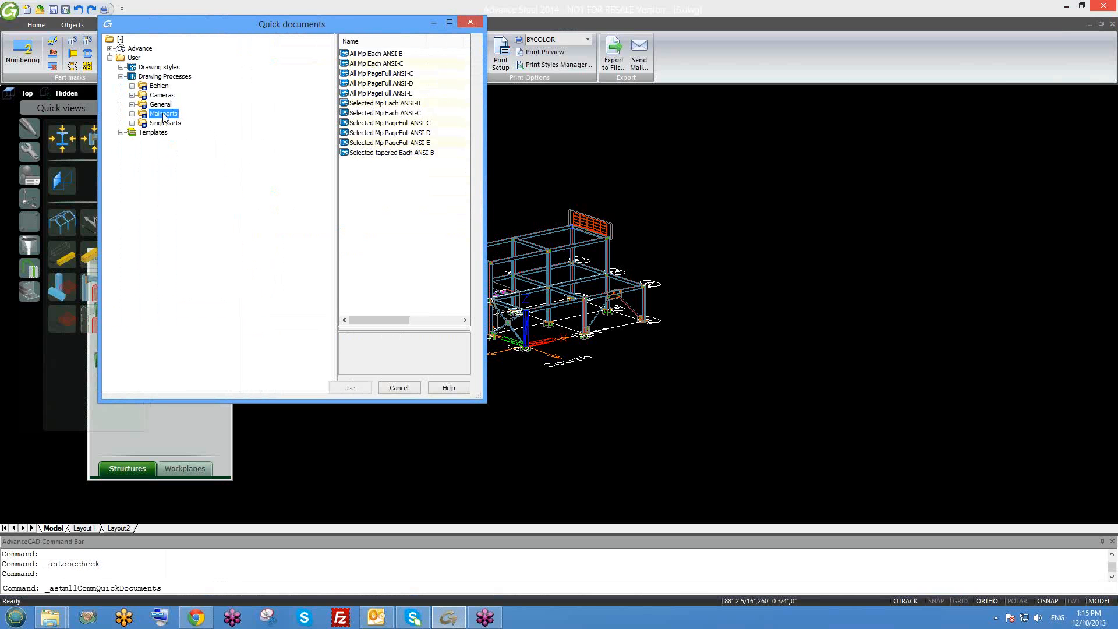
{"action": "double_click", "coordinate": [155, 106]}
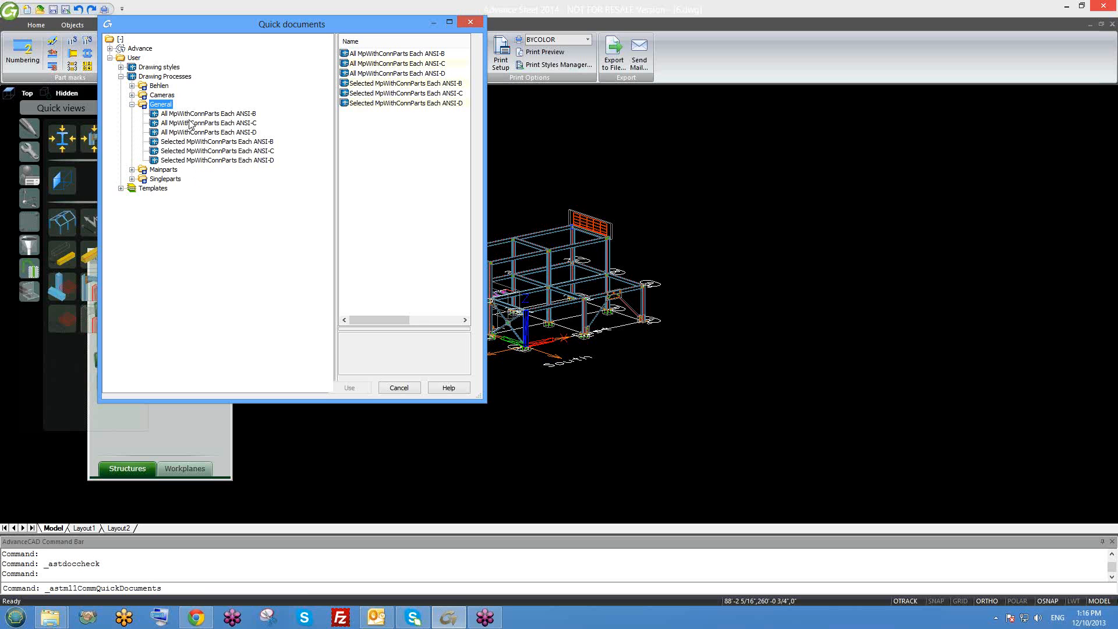
Preview the General processes All MpWithConnParts Each ANSI-B and Selected MpWithConnParts Each ANSI-B and ANSI-C, and close Quick documents without running one
{"action": "left_click", "coordinate": [175, 142]}
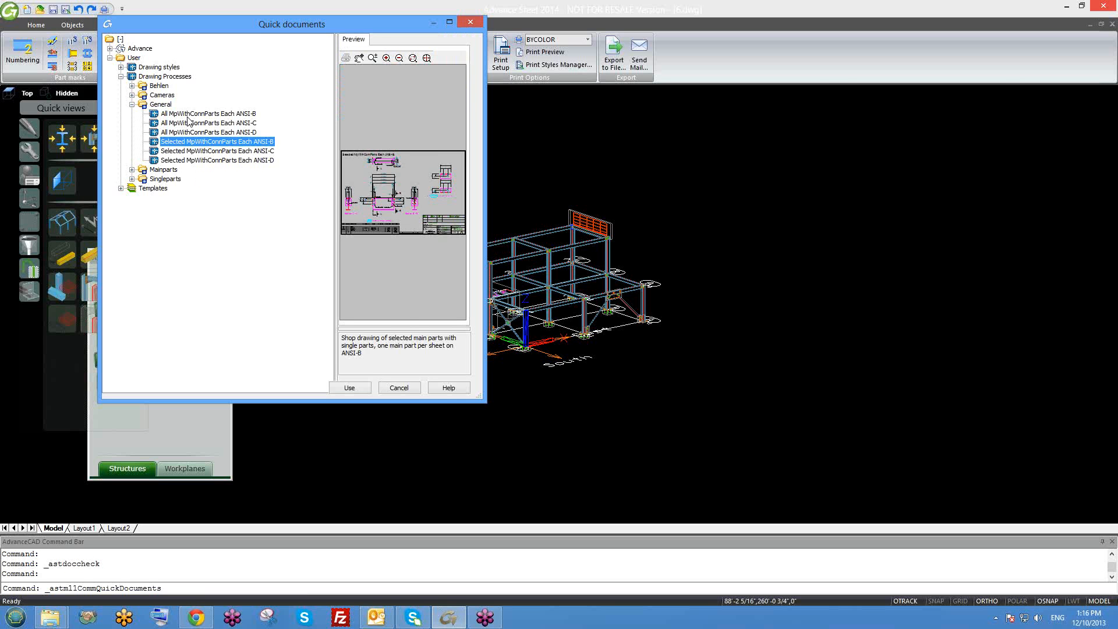
{"action": "left_click", "coordinate": [173, 115]}
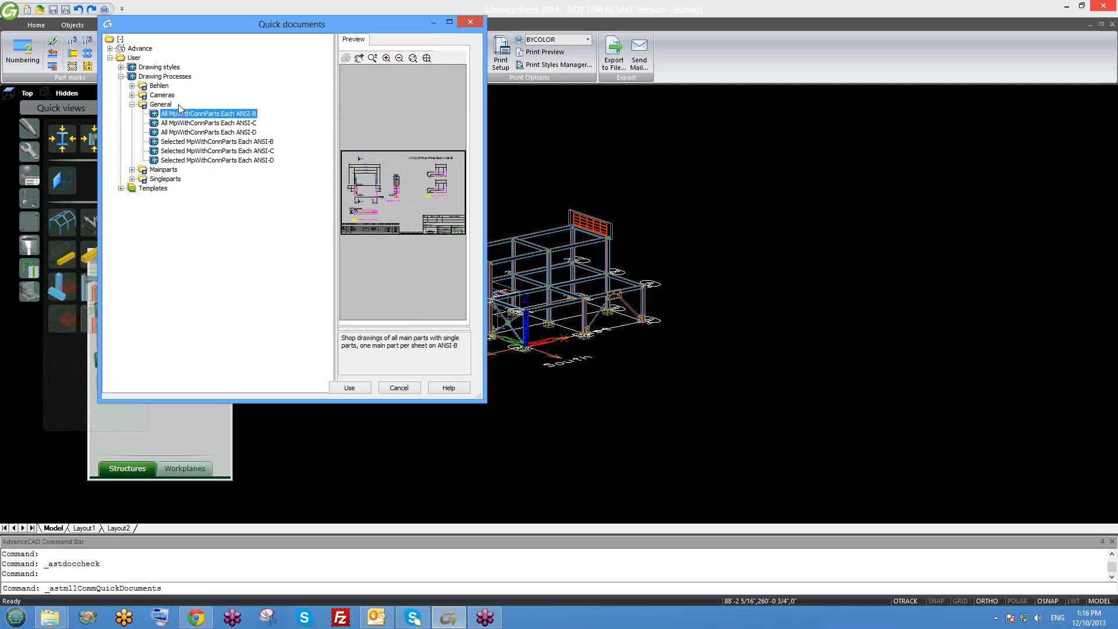
{"action": "left_click", "coordinate": [191, 142]}
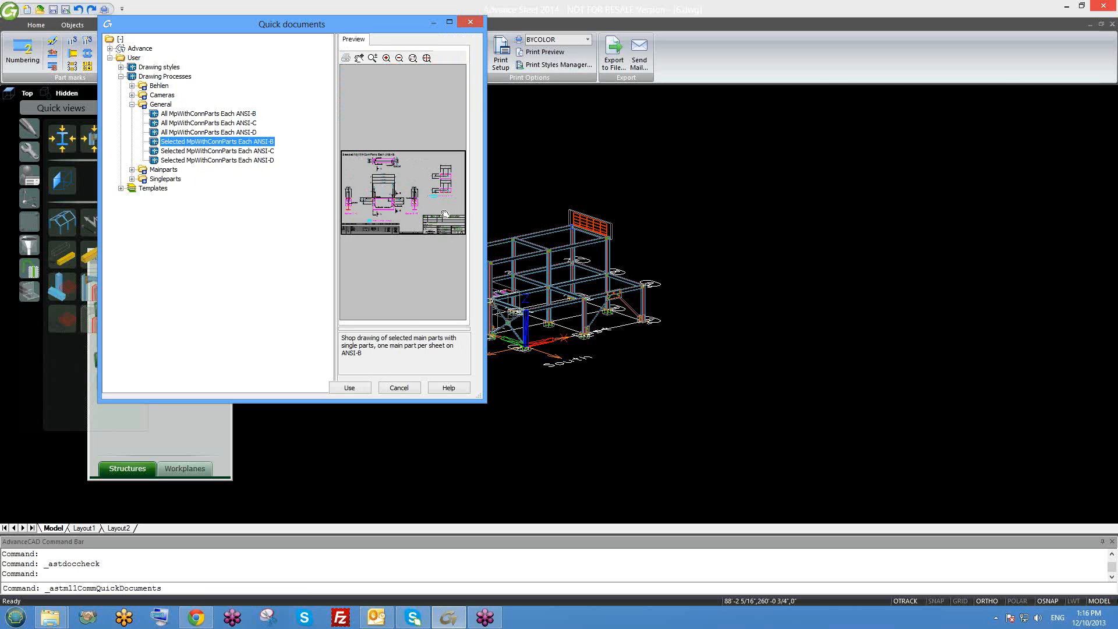
{"action": "left_click", "coordinate": [236, 153]}
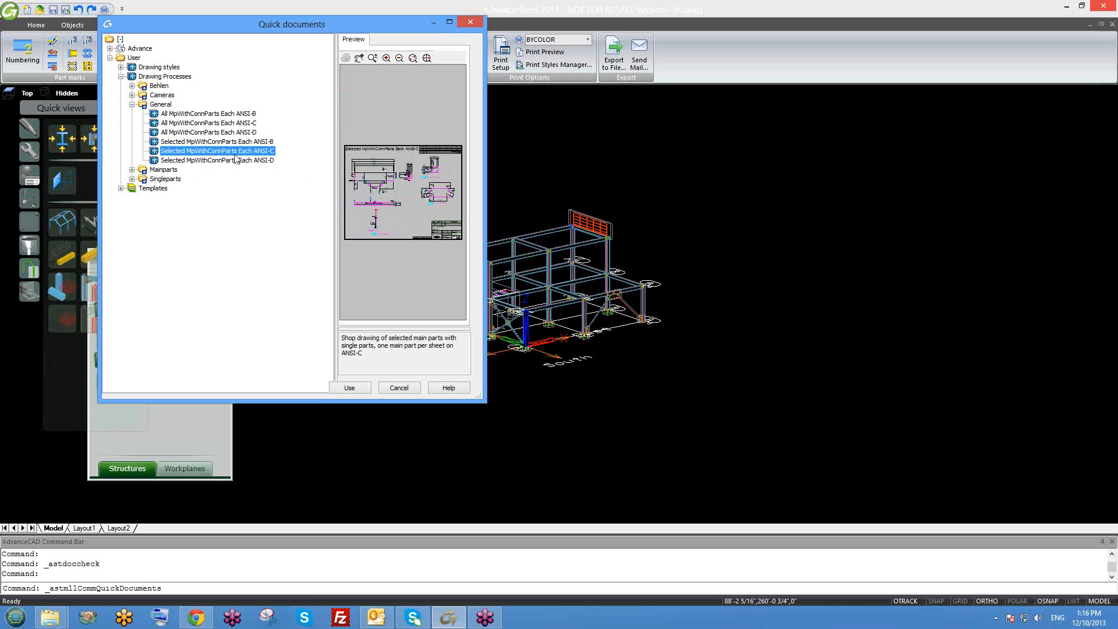
{"action": "left_click", "coordinate": [241, 142]}
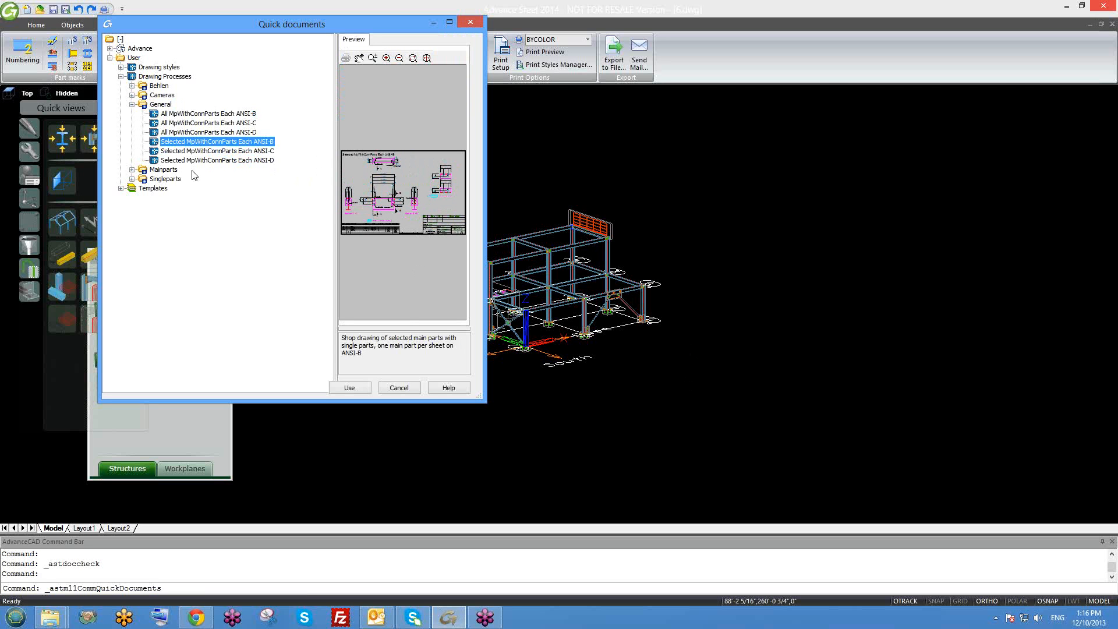
{"action": "left_click", "coordinate": [268, 151]}
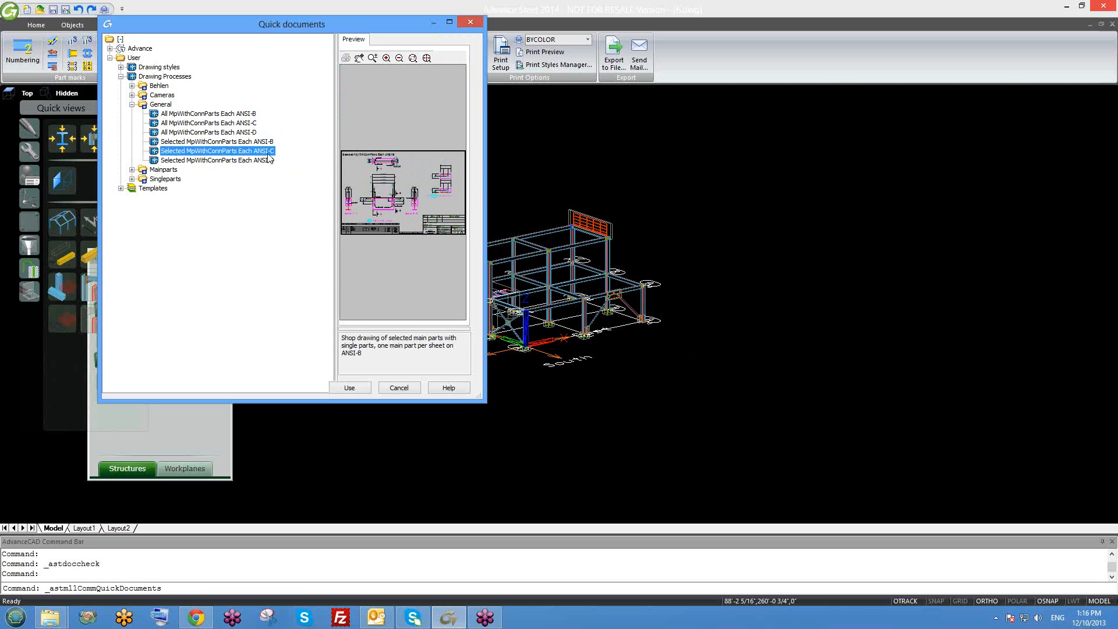
{"action": "left_click", "coordinate": [166, 105]}
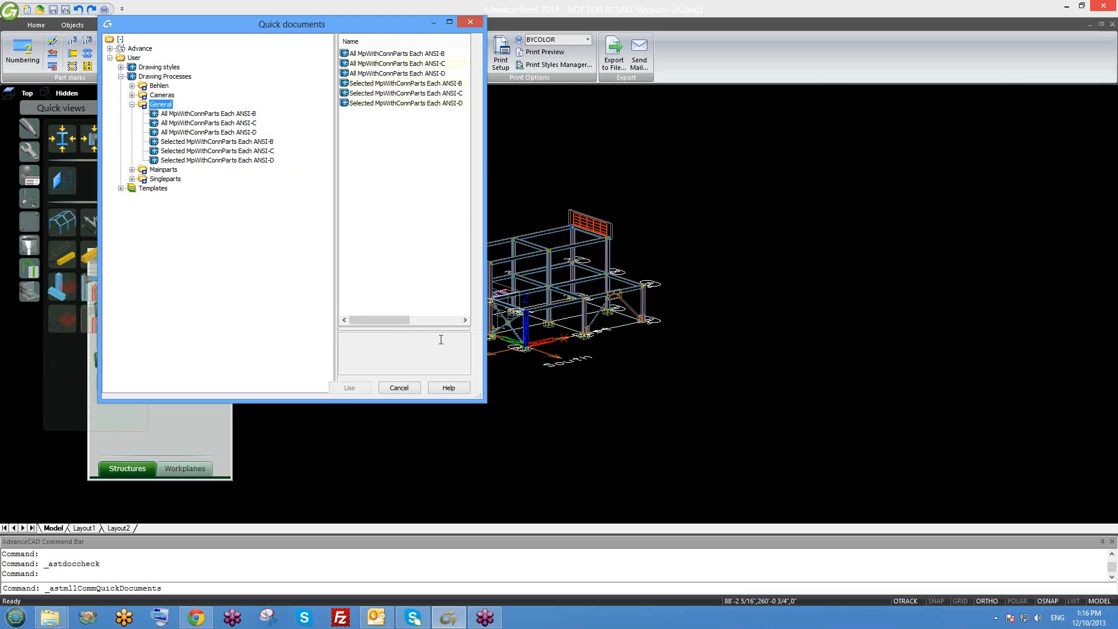
{"action": "left_click", "coordinate": [399, 389]}
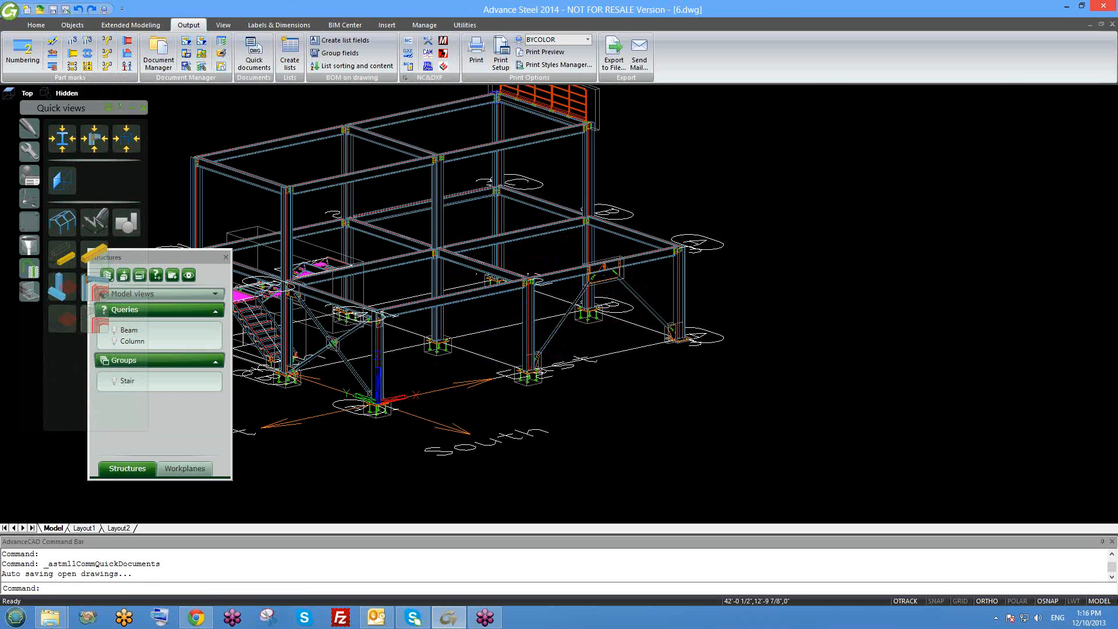
Highlight the corner column at the braced bay's outer end together with the parts connected to it
{"action": "scroll", "coordinate": [576, 319], "scroll_direction": "up", "scroll_amount": 4}
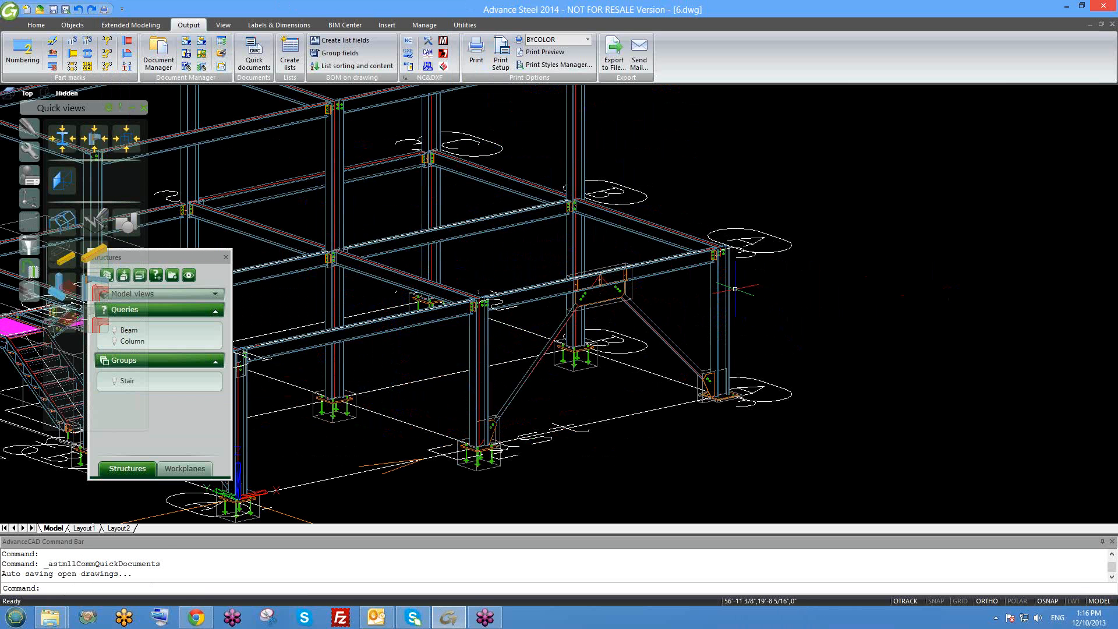
{"action": "scroll", "coordinate": [734, 289], "scroll_direction": "up", "scroll_amount": 5}
{"action": "left_click", "coordinate": [29, 220]}
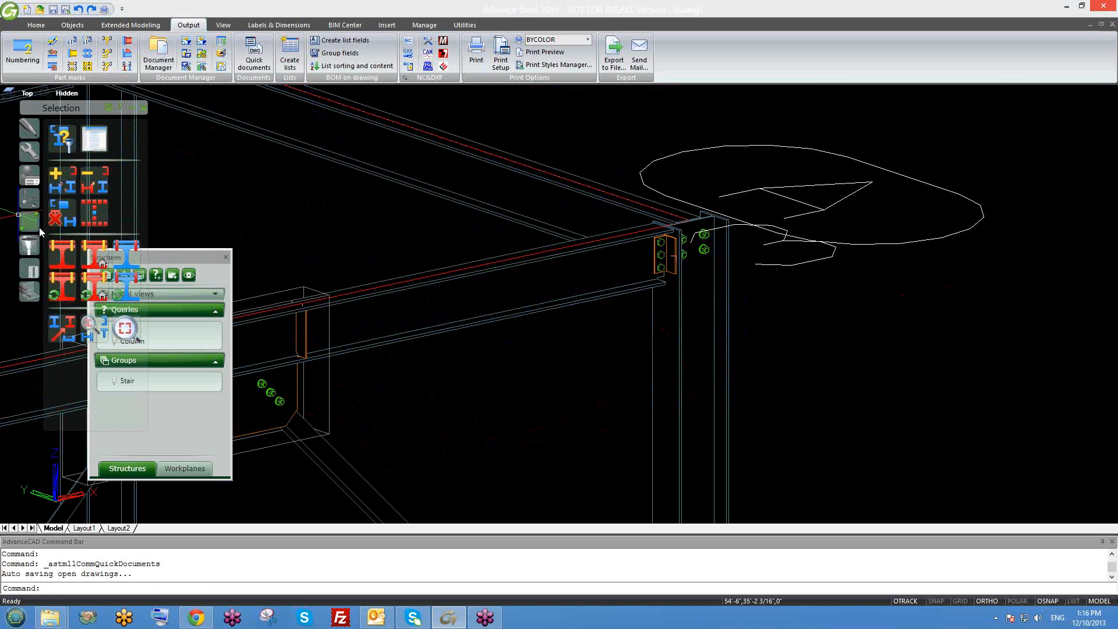
{"action": "left_click", "coordinate": [93, 283]}
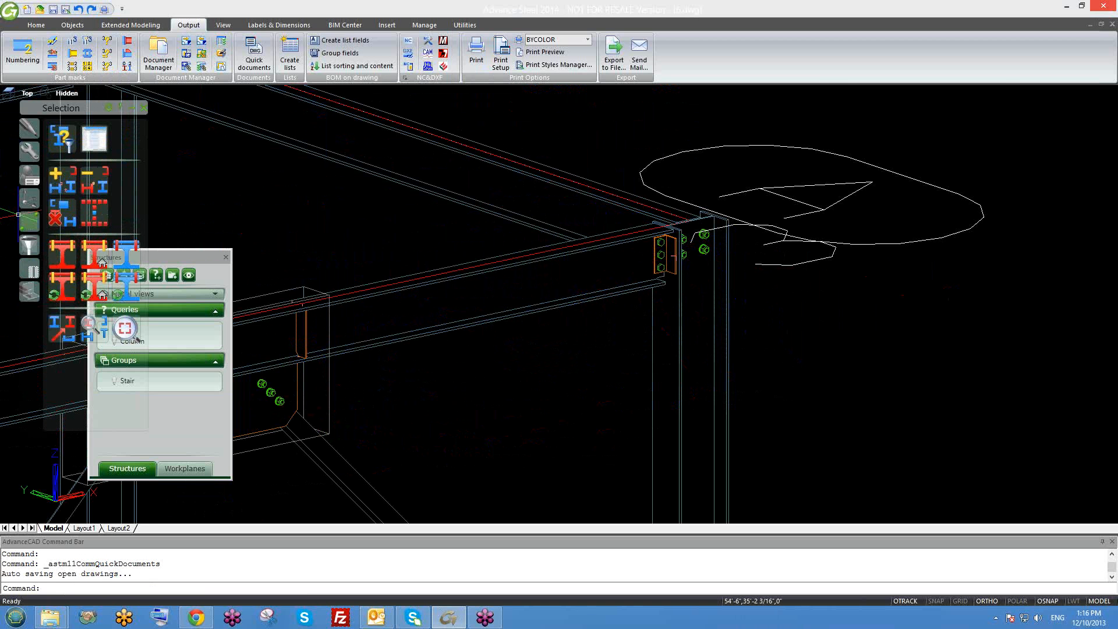
{"action": "left_click", "coordinate": [732, 332]}
{"action": "left_click", "coordinate": [710, 329]}
{"action": "right_click", "coordinate": [709, 329]}
{"action": "scroll", "coordinate": [677, 312], "scroll_direction": "down", "scroll_amount": 5}
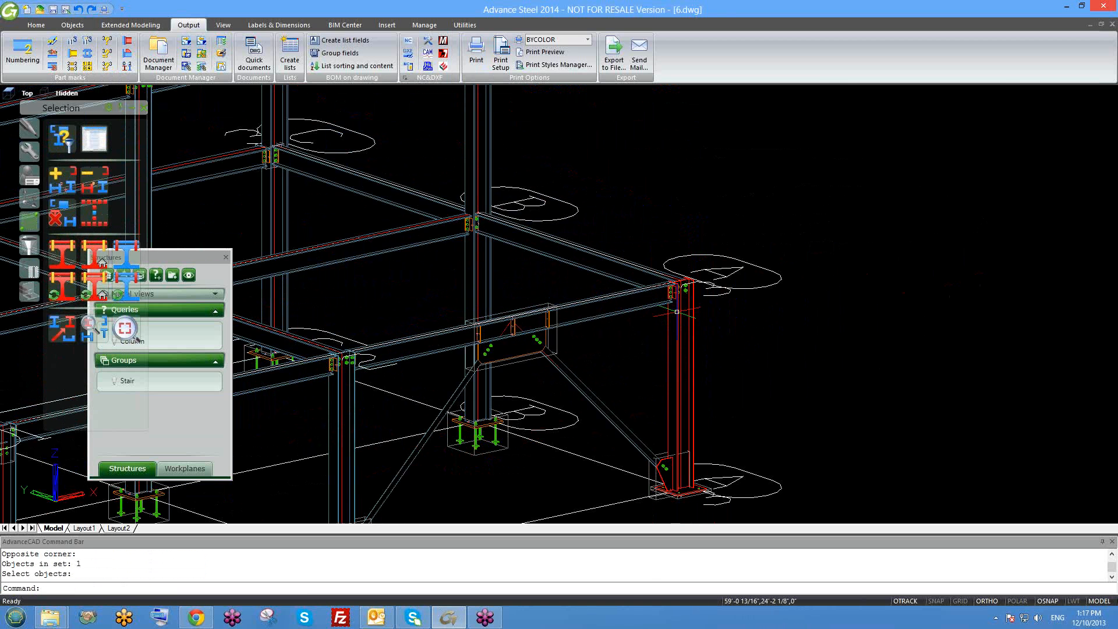
Examine the clip angle connection at the head of the highlighted corner column
{"action": "scroll", "coordinate": [676, 312], "scroll_direction": "up", "scroll_amount": 5}
{"action": "scroll", "coordinate": [675, 288], "scroll_direction": "up", "scroll_amount": 6}
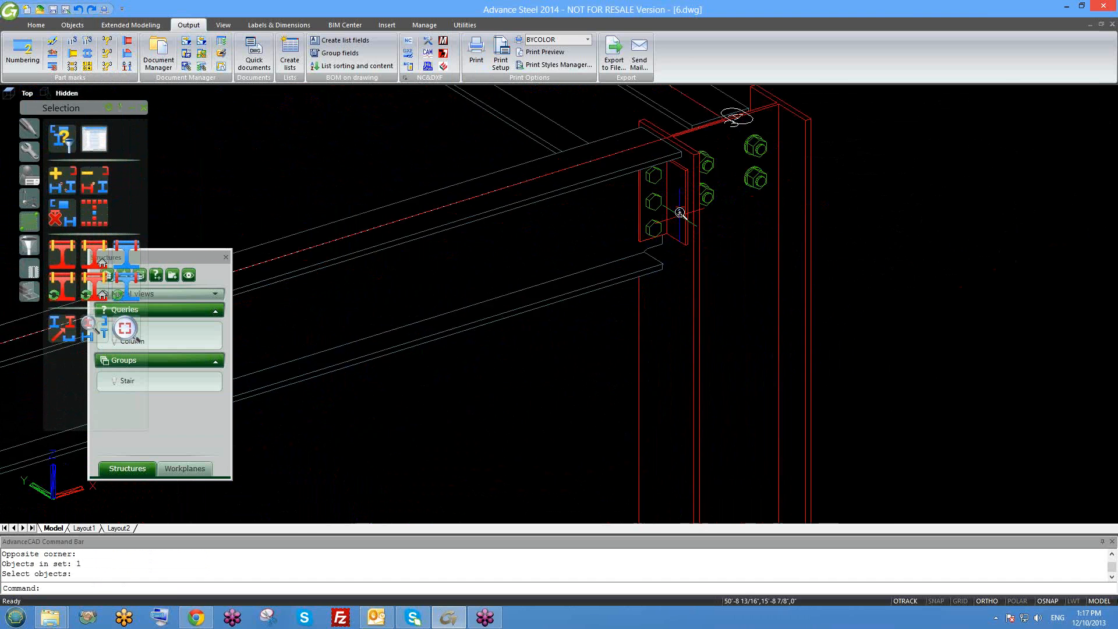
{"action": "scroll", "coordinate": [678, 175], "scroll_direction": "down", "scroll_amount": 5}
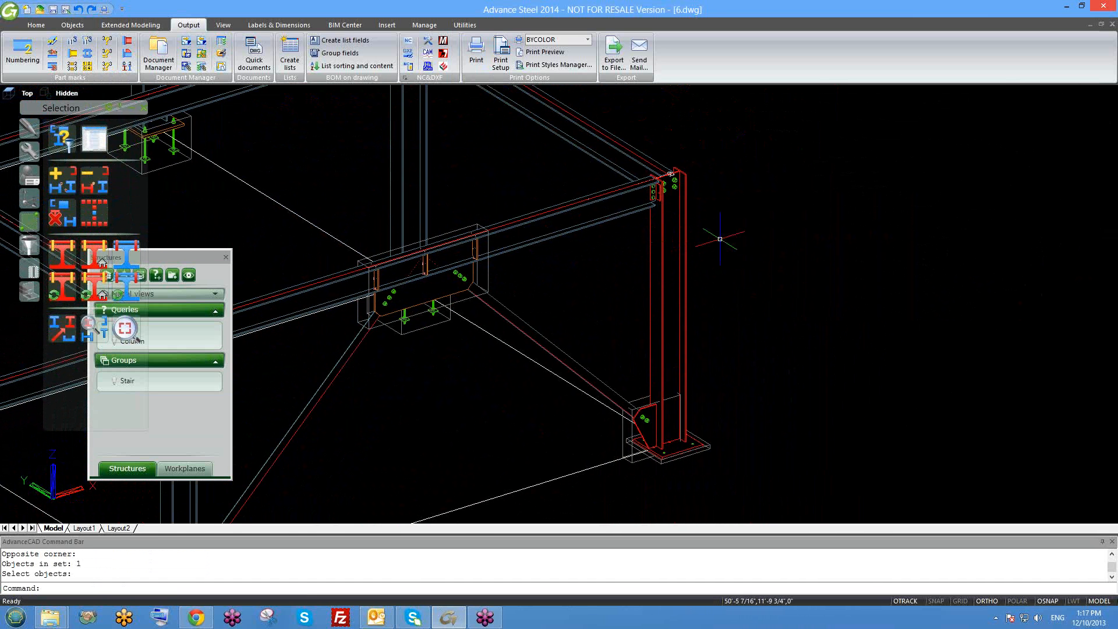
{"action": "scroll", "coordinate": [675, 216], "scroll_direction": "up", "scroll_amount": 3}
{"action": "key", "text": "Escape"}
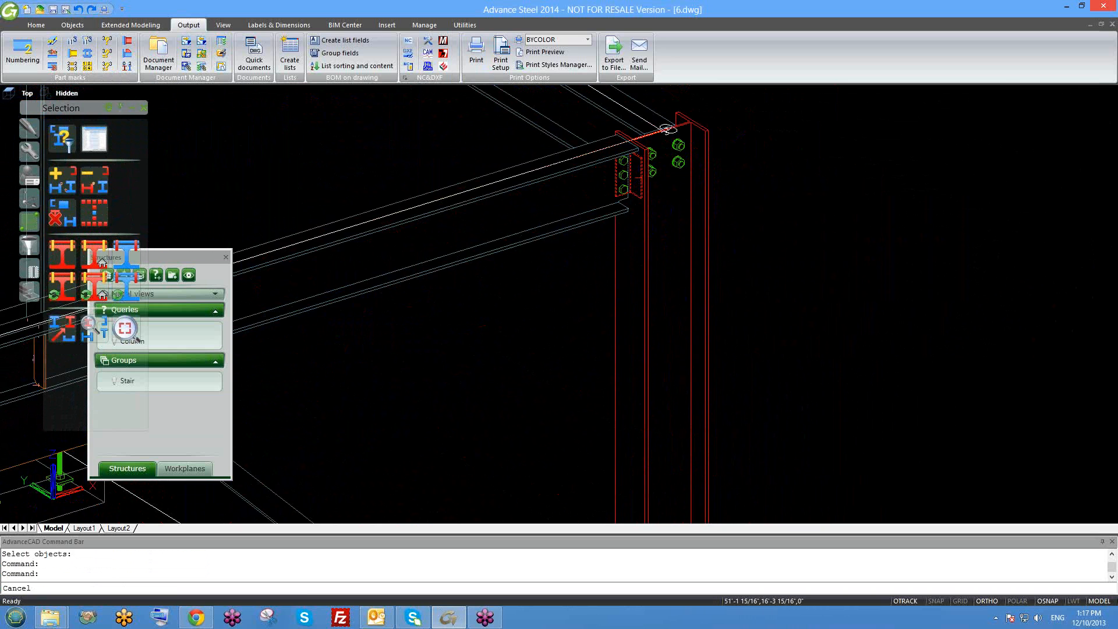
{"action": "scroll", "coordinate": [633, 316], "scroll_direction": "down", "scroll_amount": 3}
{"action": "scroll", "coordinate": [624, 323], "scroll_direction": "up", "scroll_amount": 2}
{"action": "scroll", "coordinate": [624, 324], "scroll_direction": "down", "scroll_amount": 3}
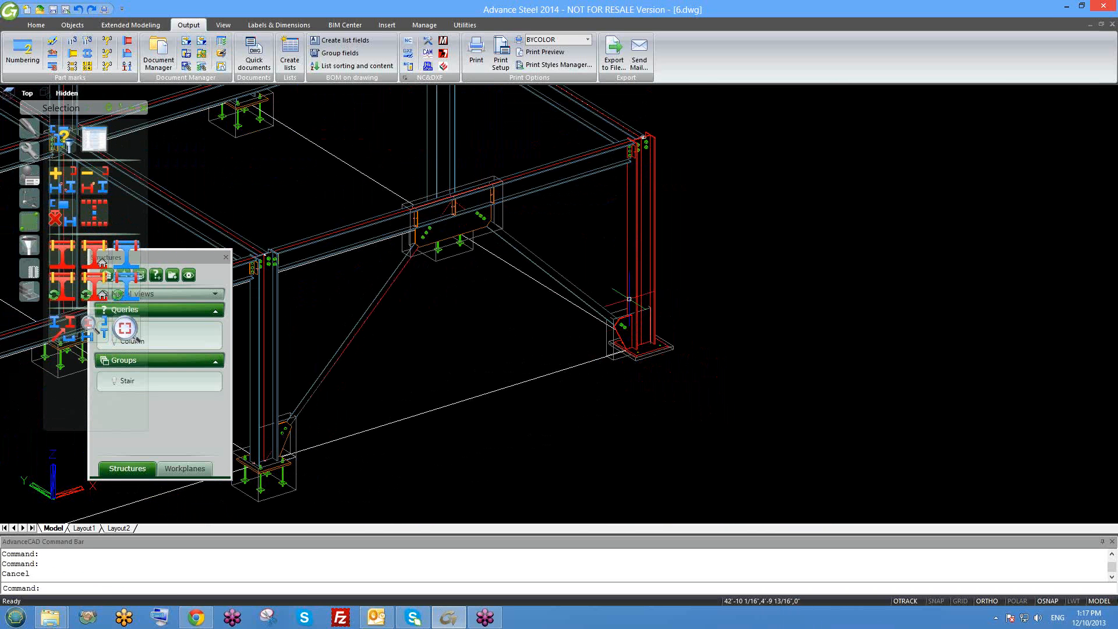
Examine the base plate and bracing gusset at the foot of the highlighted column, and clear the column selection
{"action": "scroll", "coordinate": [657, 152], "scroll_direction": "up", "scroll_amount": 2}
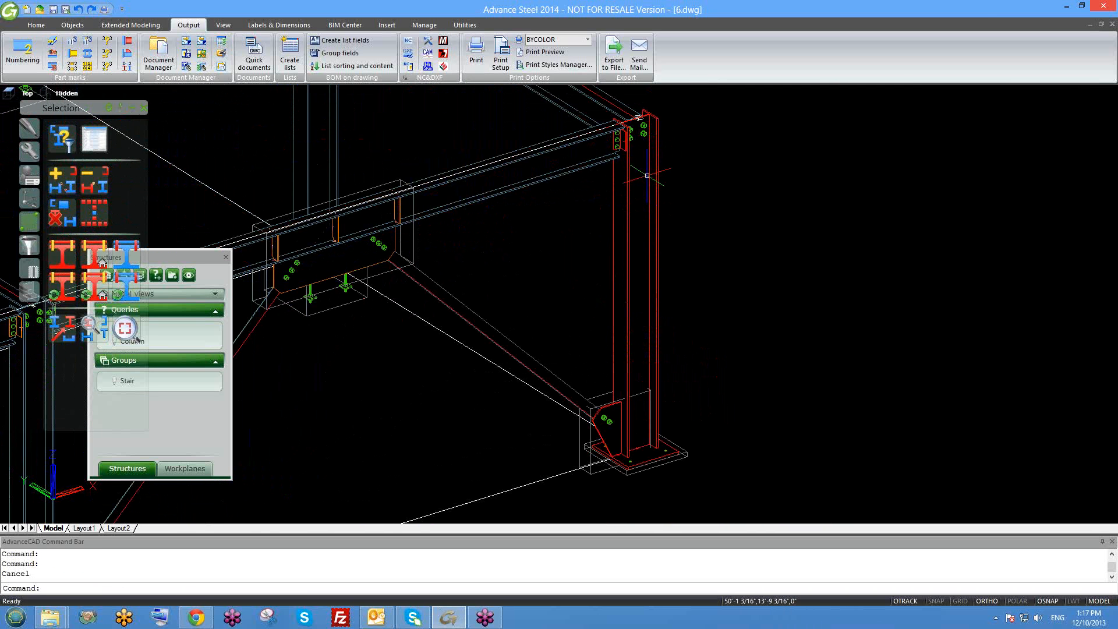
{"action": "key", "text": "Escape"}
{"action": "scroll", "coordinate": [650, 460], "scroll_direction": "up", "scroll_amount": 2}
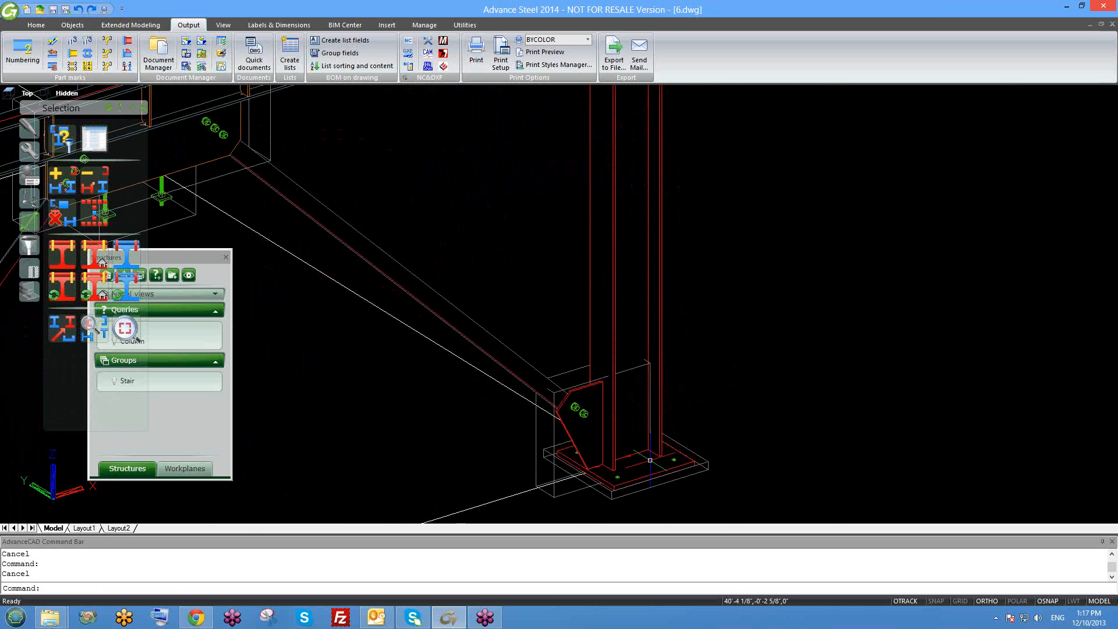
{"action": "scroll", "coordinate": [602, 436], "scroll_direction": "down", "scroll_amount": 3}
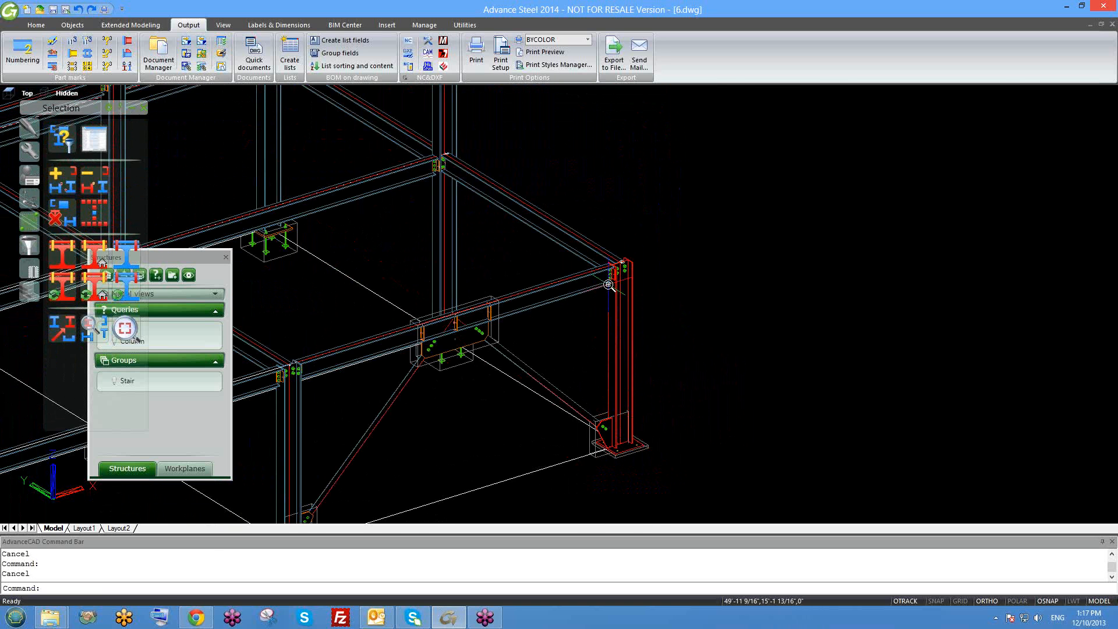
{"action": "scroll", "coordinate": [608, 284], "scroll_direction": "down", "scroll_amount": 2}
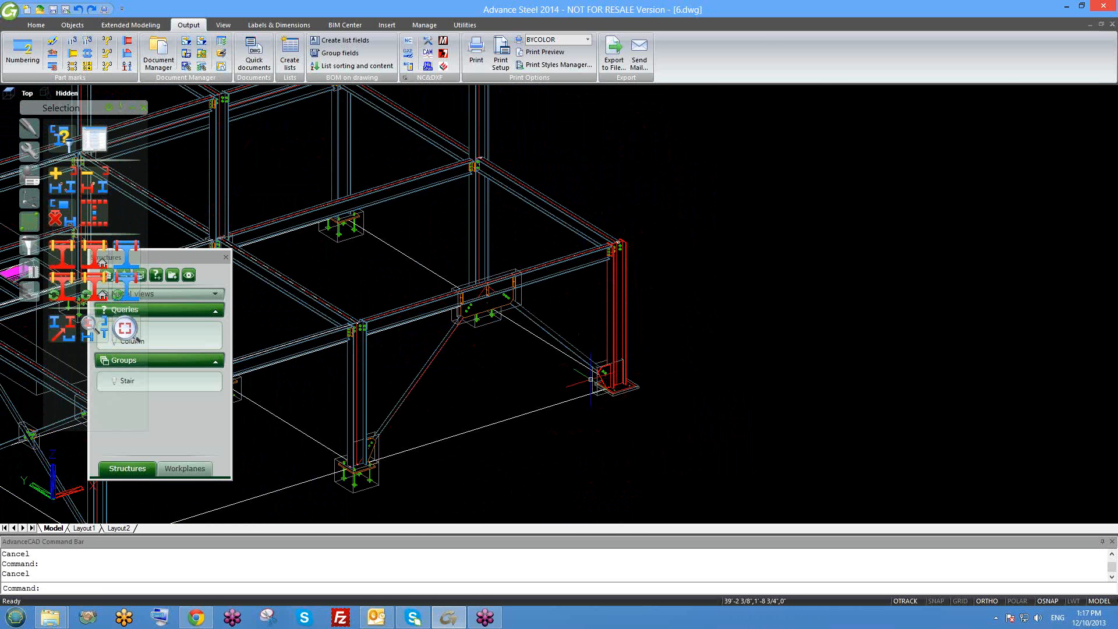
{"action": "middle_click_drag", "start_coordinate": [502, 231], "coordinate": [541, 225]}
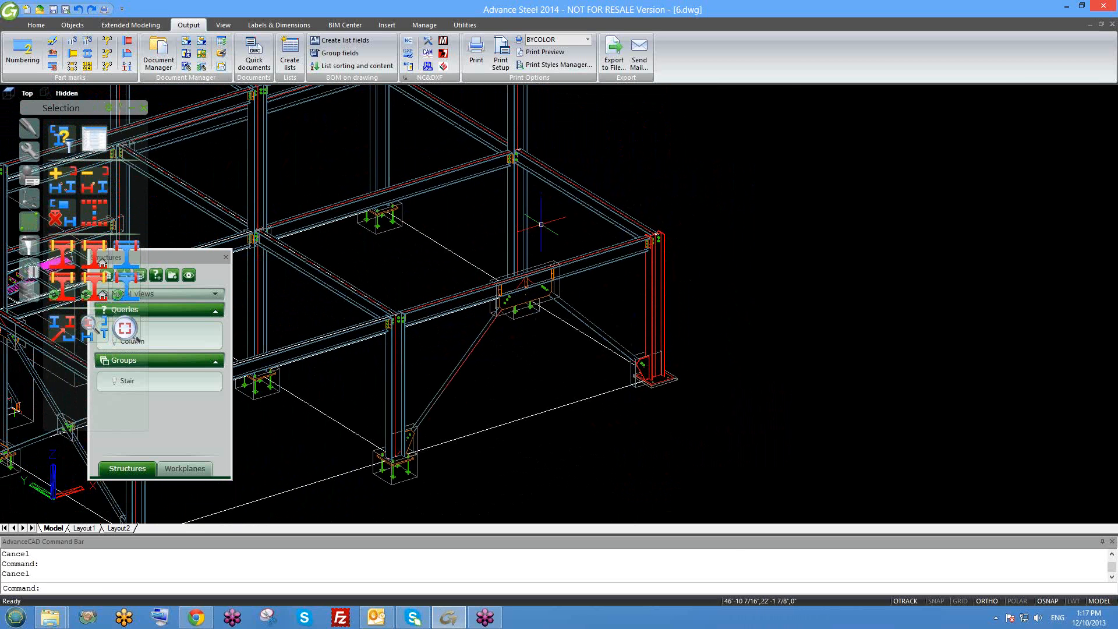
{"action": "scroll", "coordinate": [641, 280], "scroll_direction": "up", "scroll_amount": 3}
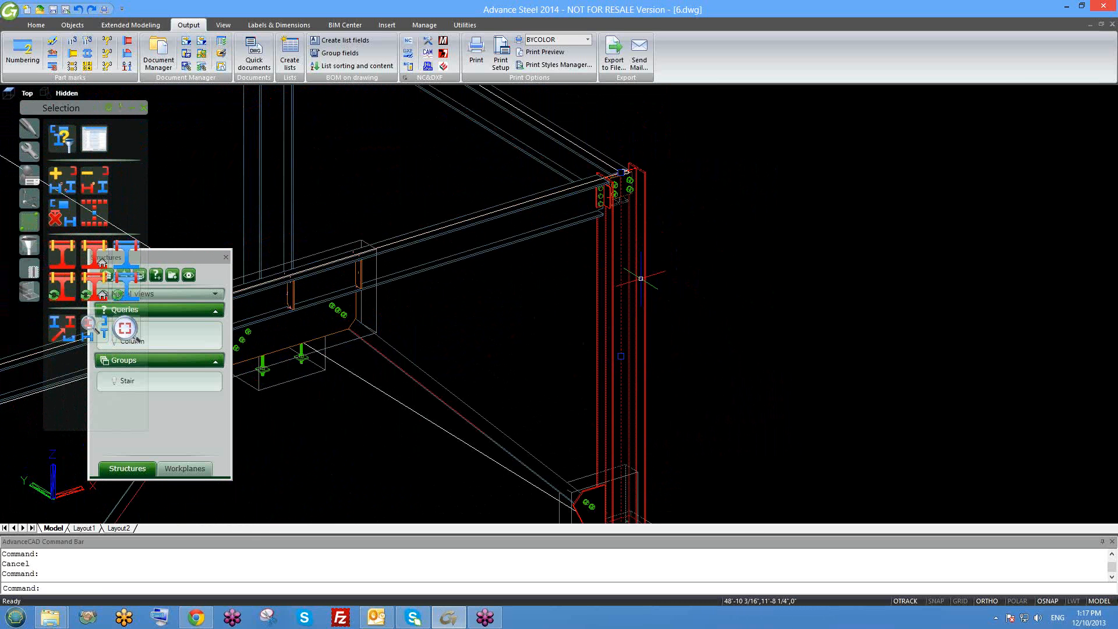
{"action": "key", "text": "Escape"}
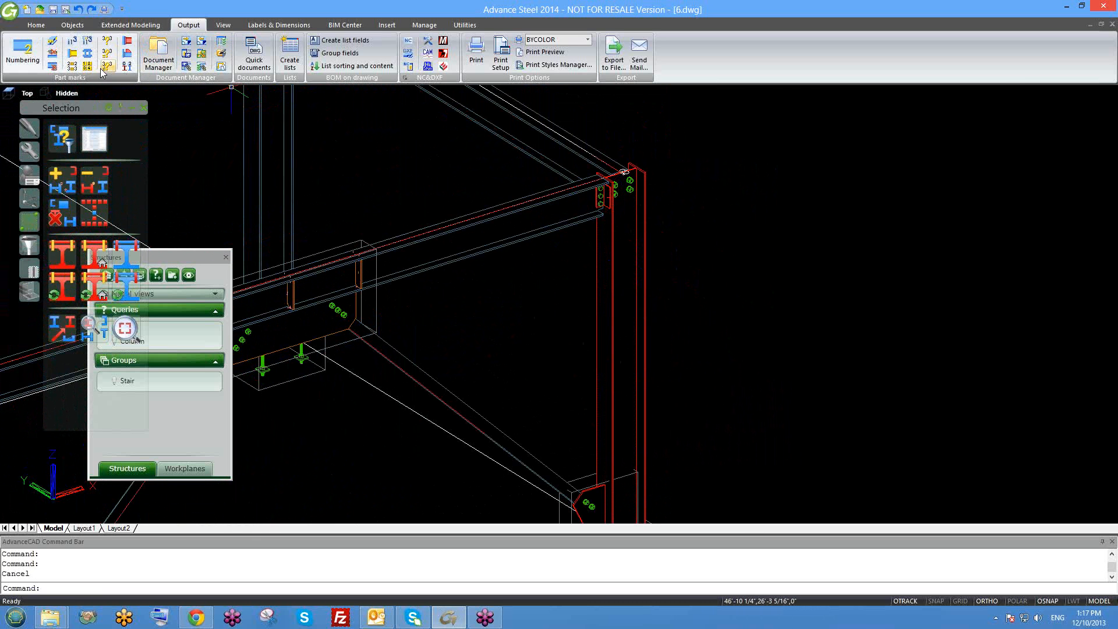
Reopen Quick documents, widen the category tree to read the General process names, and close it without running one
{"action": "left_click", "coordinate": [254, 54]}
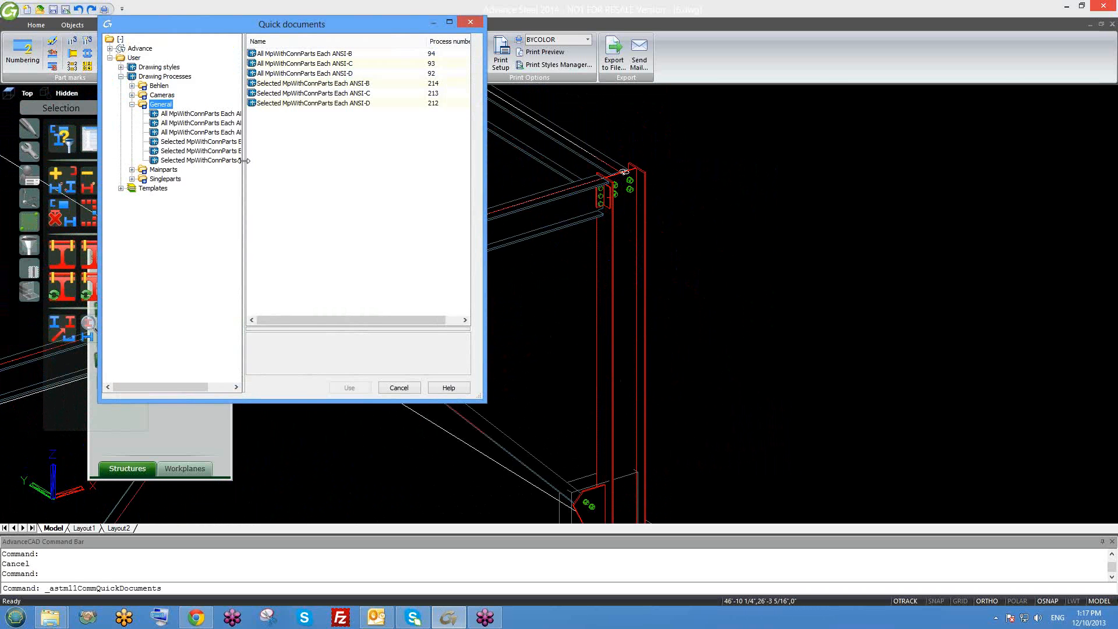
{"action": "left_click_drag", "start_coordinate": [243, 163], "coordinate": [298, 163]}
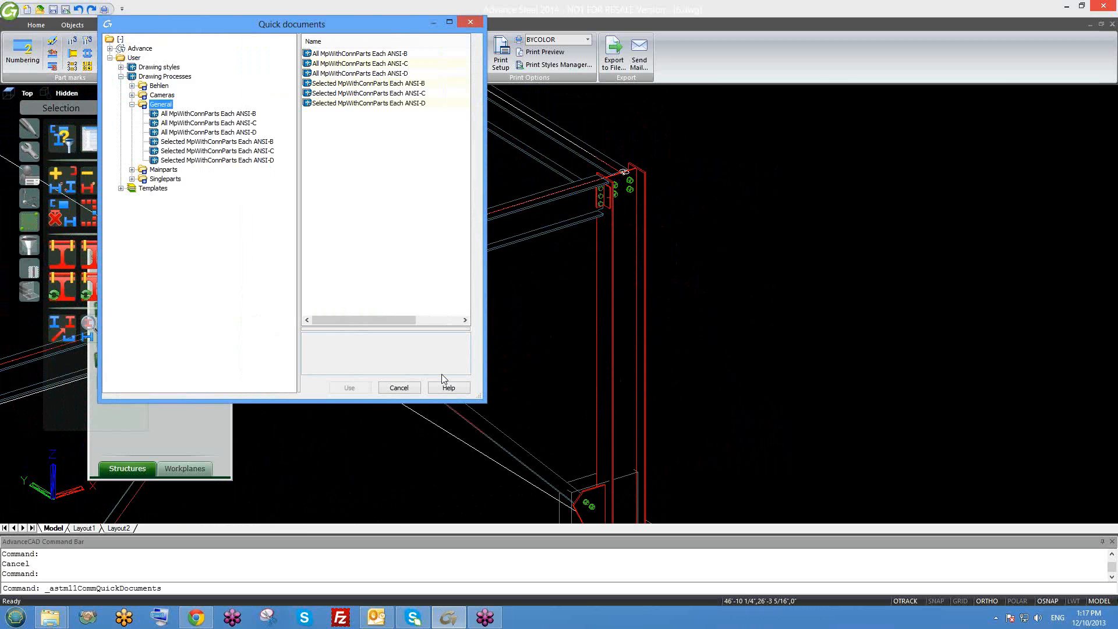
{"action": "left_click", "coordinate": [398, 388]}
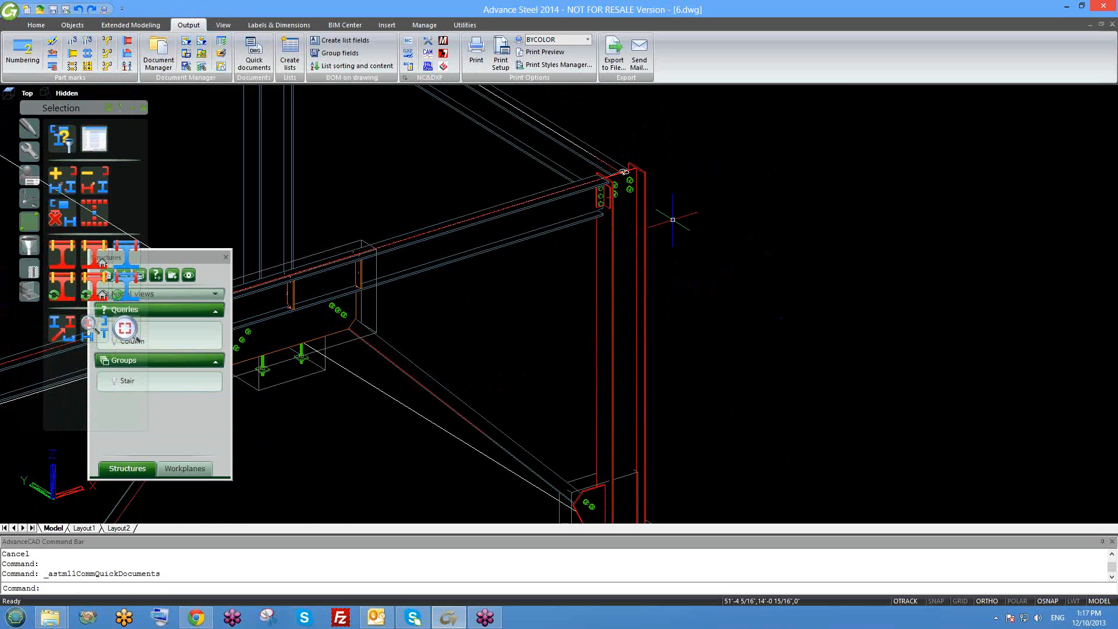
Compare the clip angle at the corner column's head with the plates attached at its base
{"action": "scroll", "coordinate": [628, 153], "scroll_direction": "up", "scroll_amount": 3}
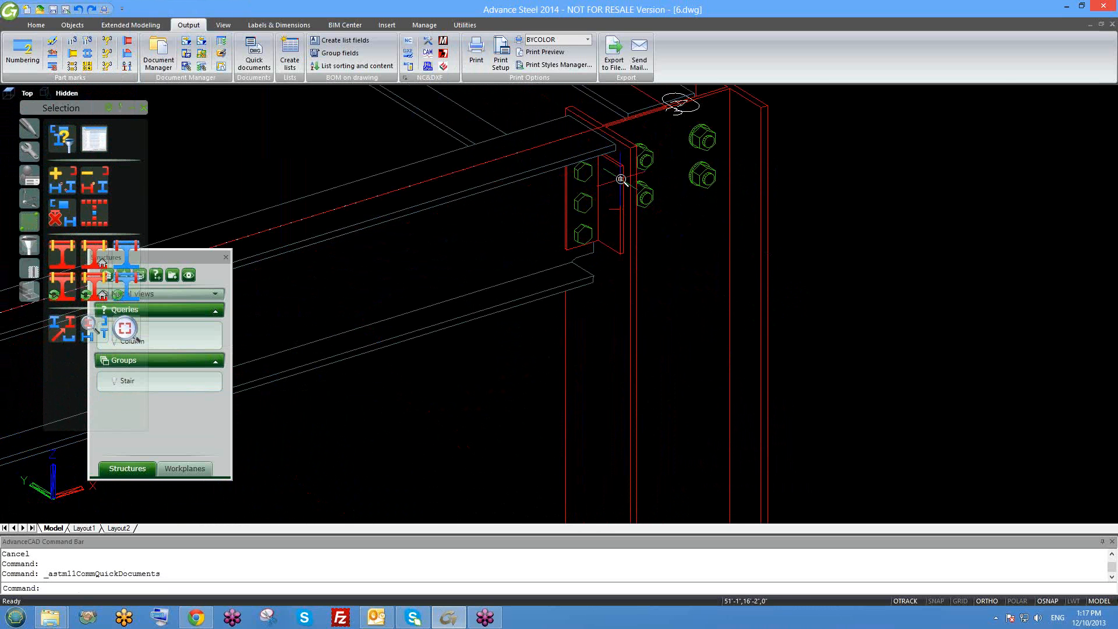
{"action": "scroll", "coordinate": [620, 170], "scroll_direction": "up", "scroll_amount": 2}
{"action": "scroll", "coordinate": [618, 184], "scroll_direction": "down", "scroll_amount": 5}
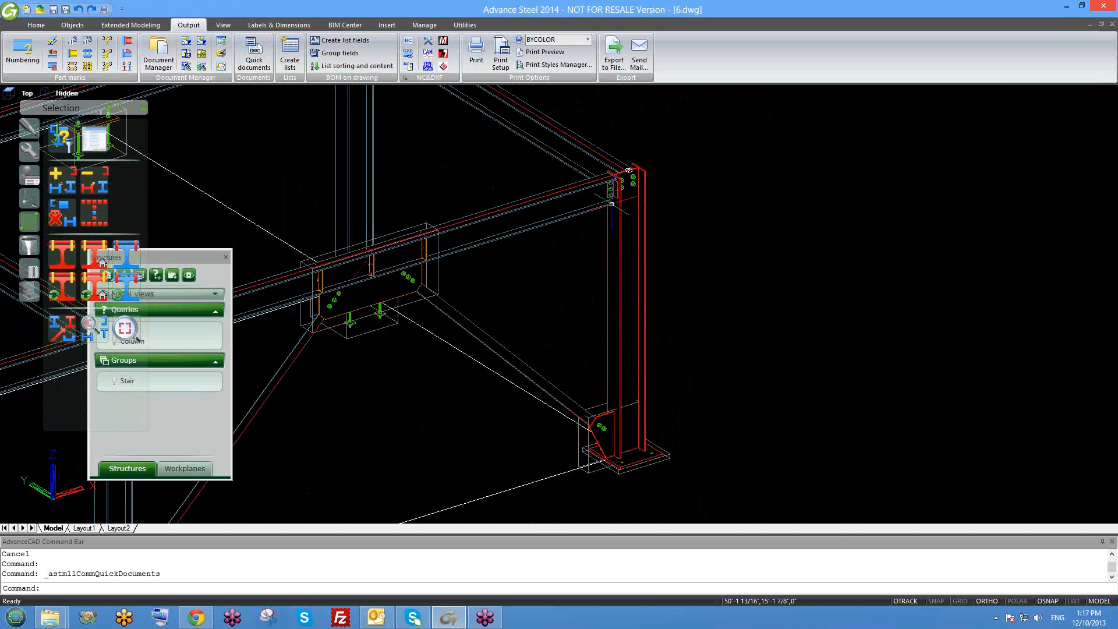
{"action": "scroll", "coordinate": [640, 122], "scroll_direction": "up", "scroll_amount": 3}
{"action": "scroll", "coordinate": [663, 105], "scroll_direction": "up", "scroll_amount": 2}
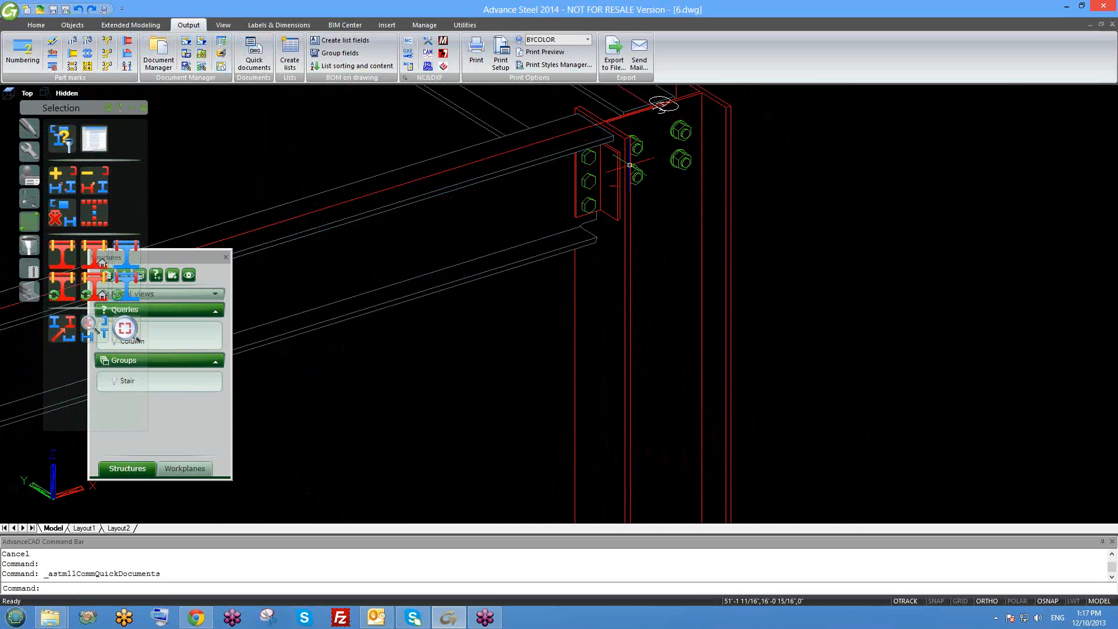
{"action": "scroll", "coordinate": [662, 104], "scroll_direction": "down", "scroll_amount": 4}
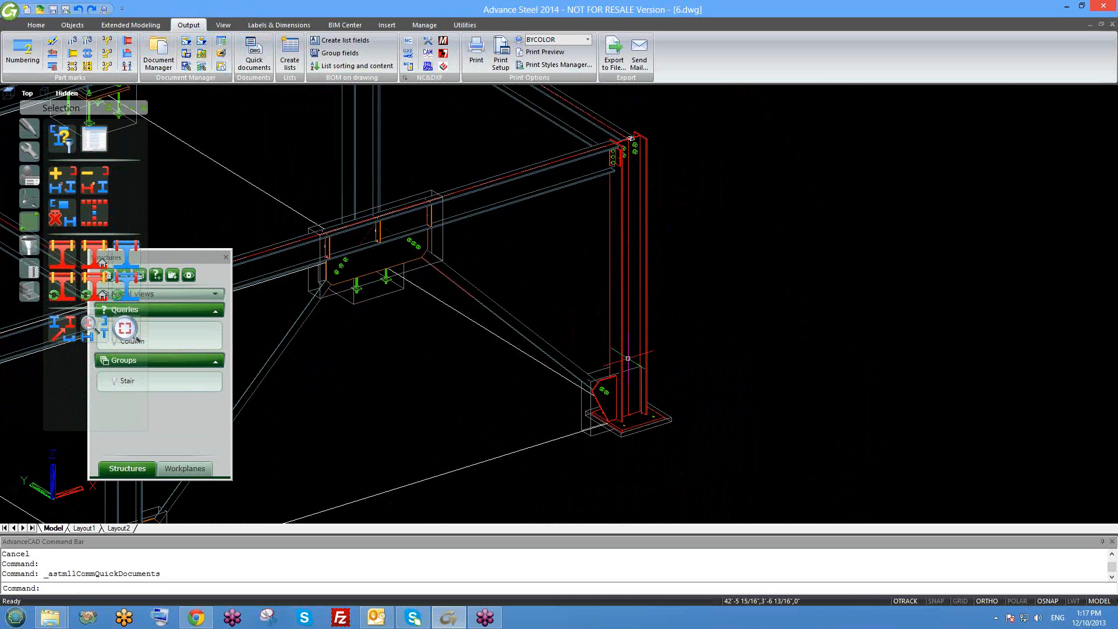
{"action": "scroll", "coordinate": [635, 169], "scroll_direction": "up", "scroll_amount": 3}
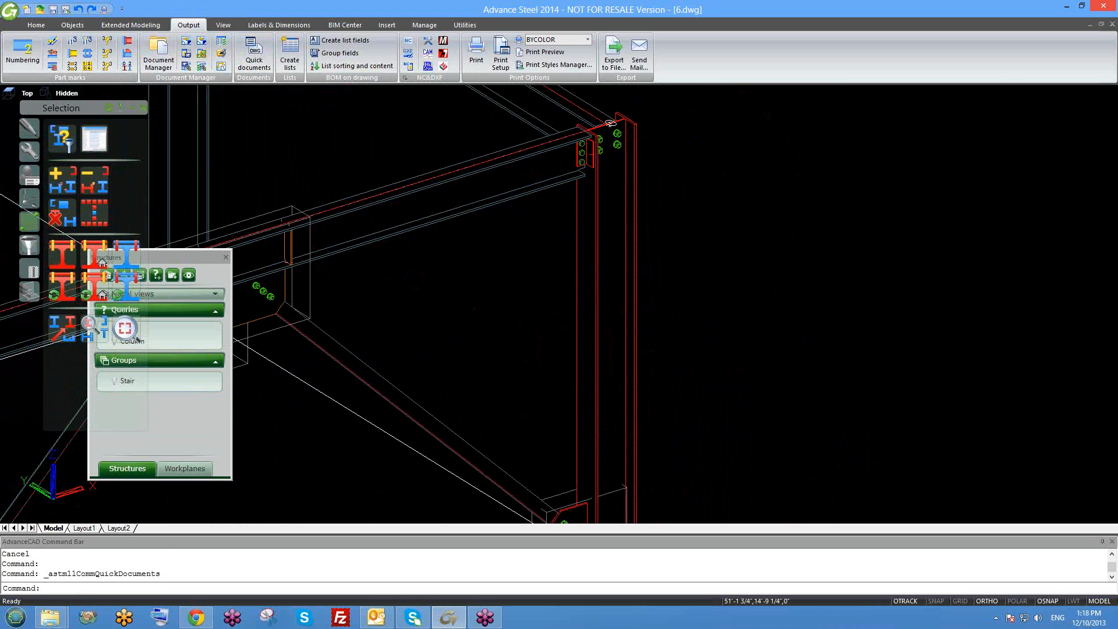
Check the General drawing processes in Quick documents once more, and close the dialog without using any
{"action": "key", "text": "Escape"}
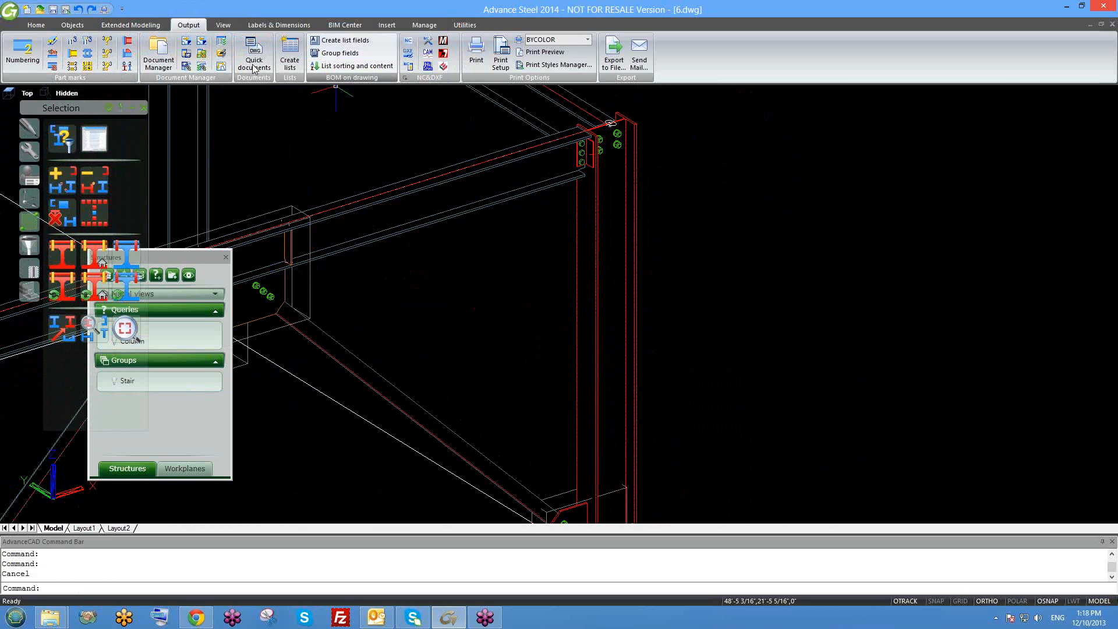
{"action": "left_click", "coordinate": [190, 62]}
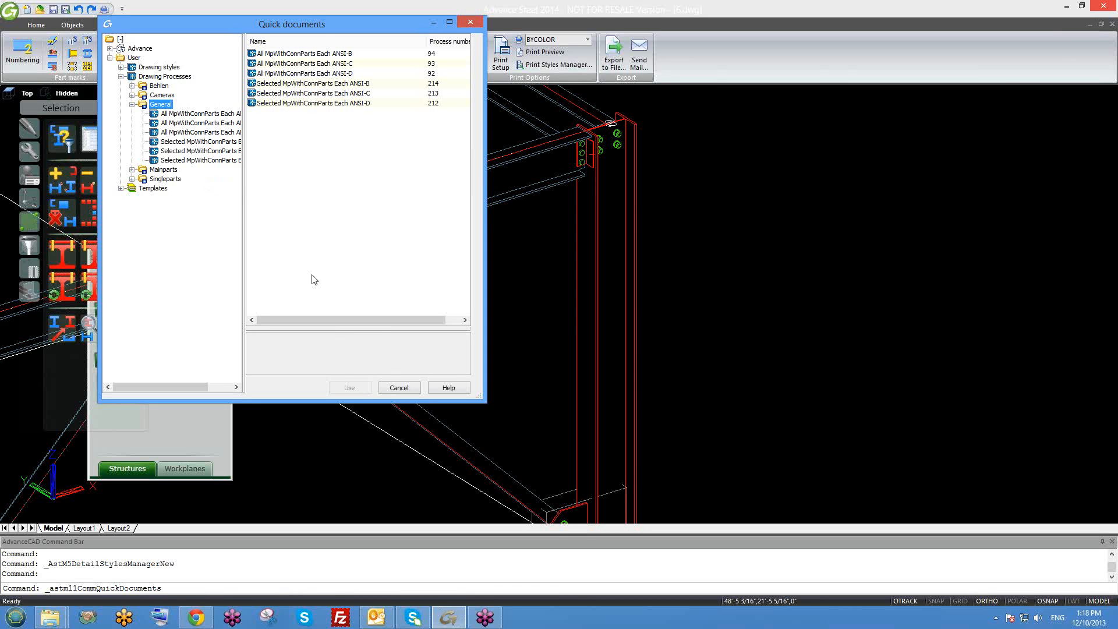
{"action": "left_click", "coordinate": [399, 388]}
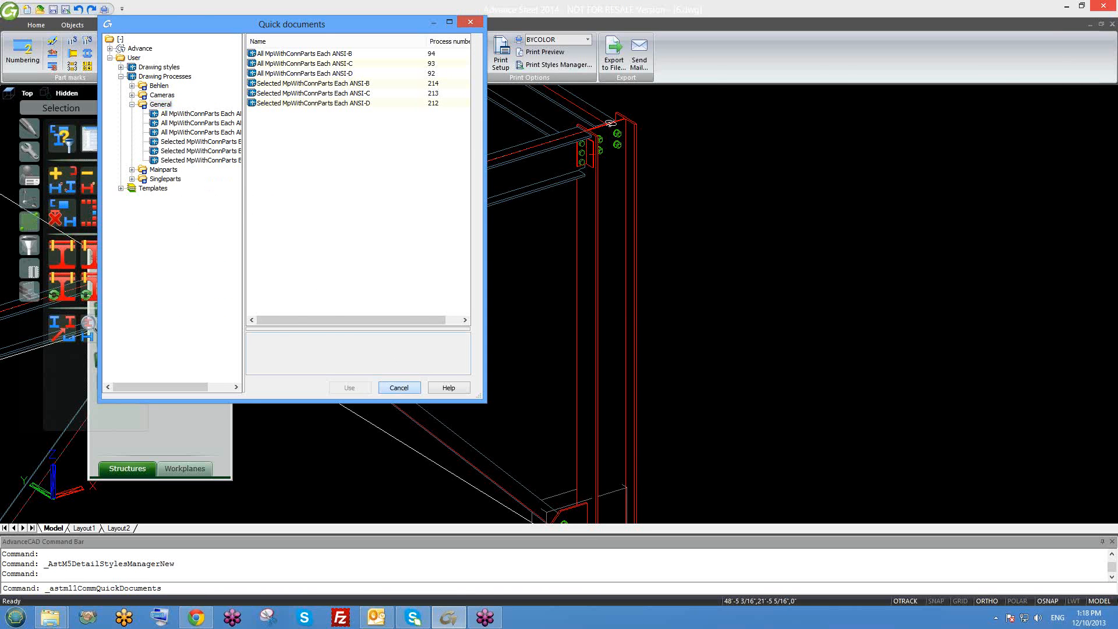
Examine the highlighted corner column and its attached parts within the surrounding braced frame
{"action": "middle_click_drag", "start_coordinate": [618, 263], "coordinate": [656, 165]}
{"action": "scroll", "coordinate": [669, 202], "scroll_direction": "down", "scroll_amount": 3}
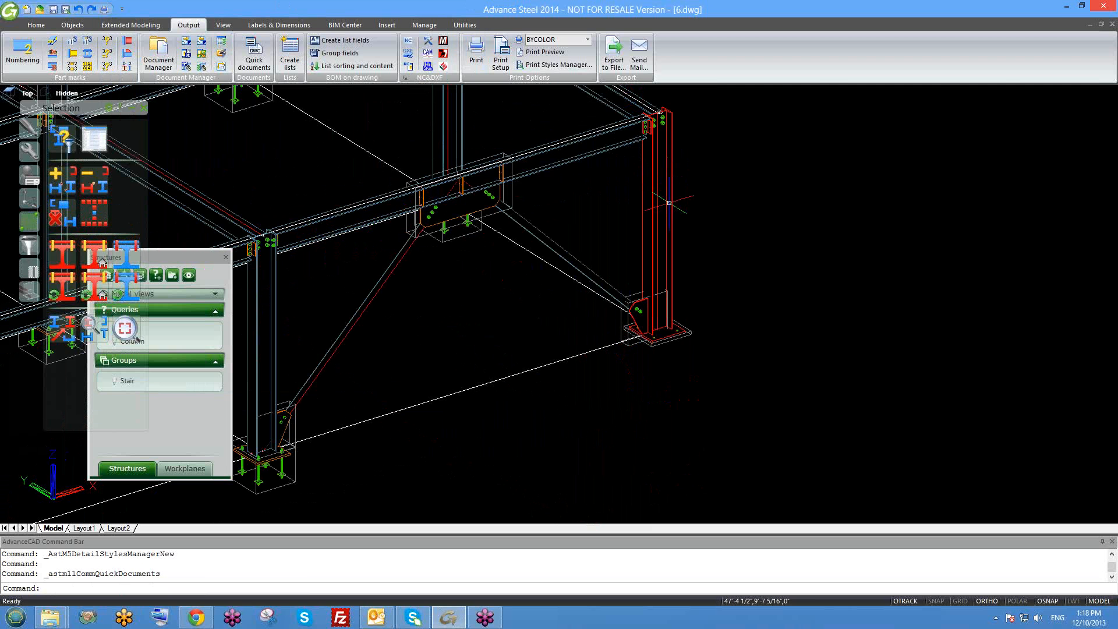
{"action": "middle_click_drag", "start_coordinate": [668, 233], "coordinate": [661, 262]}
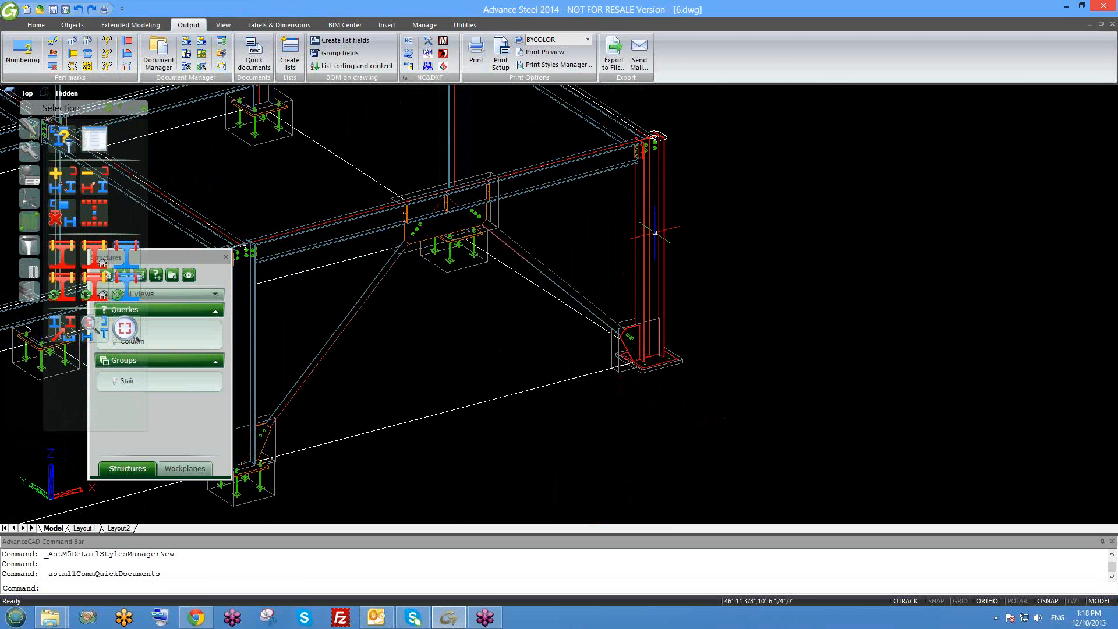
{"action": "scroll", "coordinate": [643, 153], "scroll_direction": "up", "scroll_amount": 5}
{"action": "scroll", "coordinate": [644, 210], "scroll_direction": "down", "scroll_amount": 6}
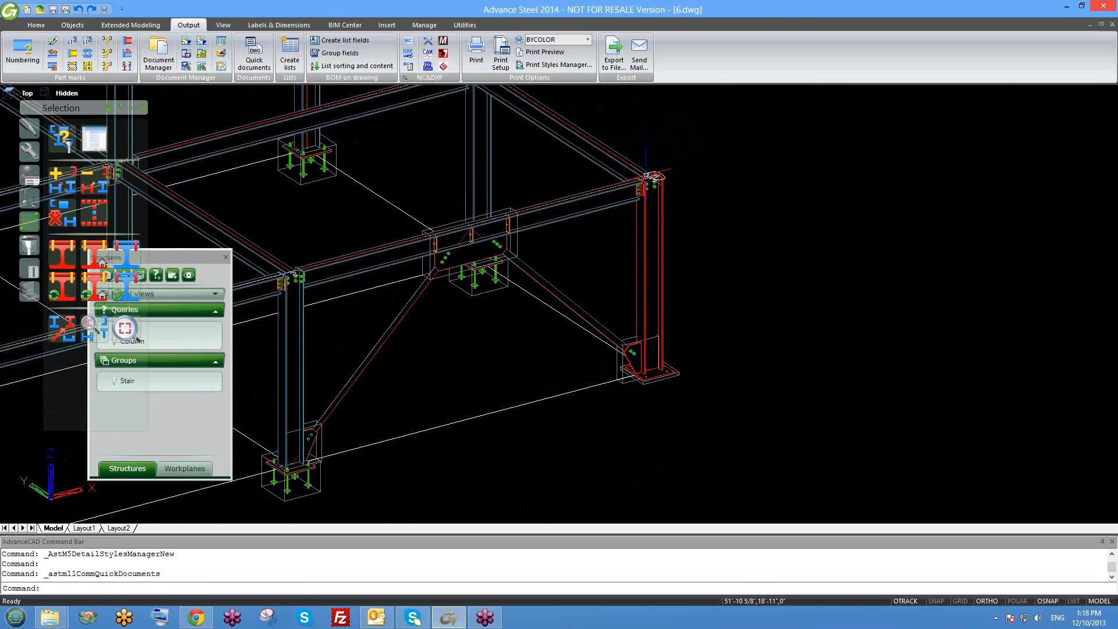
{"action": "middle_click_drag", "start_coordinate": [312, 156], "coordinate": [446, 218]}
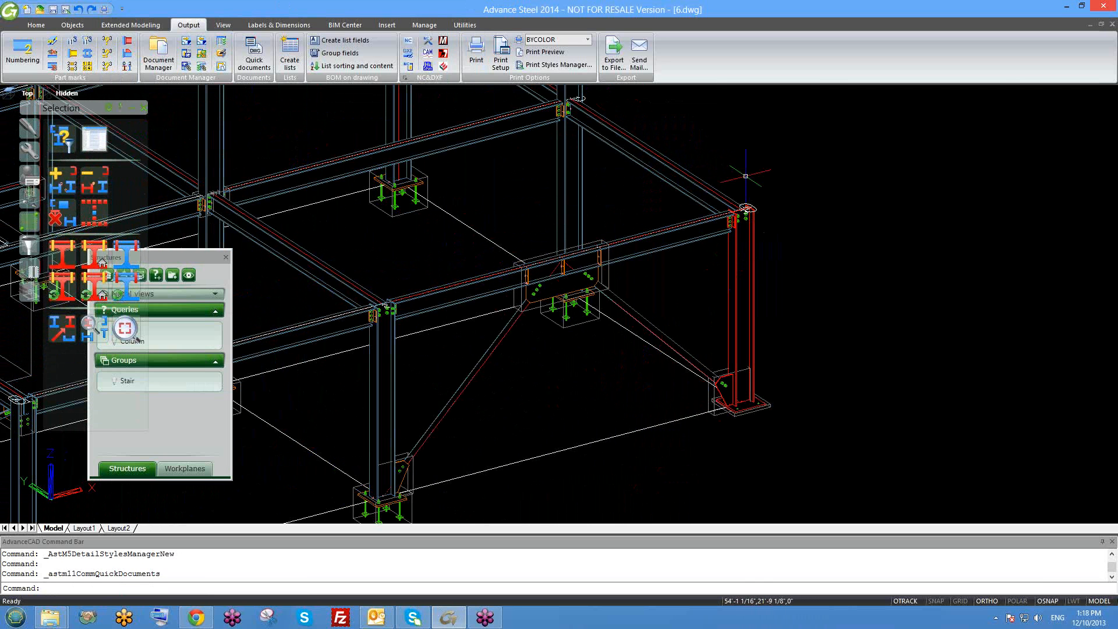
{"action": "middle_click_drag", "start_coordinate": [734, 246], "coordinate": [687, 236]}
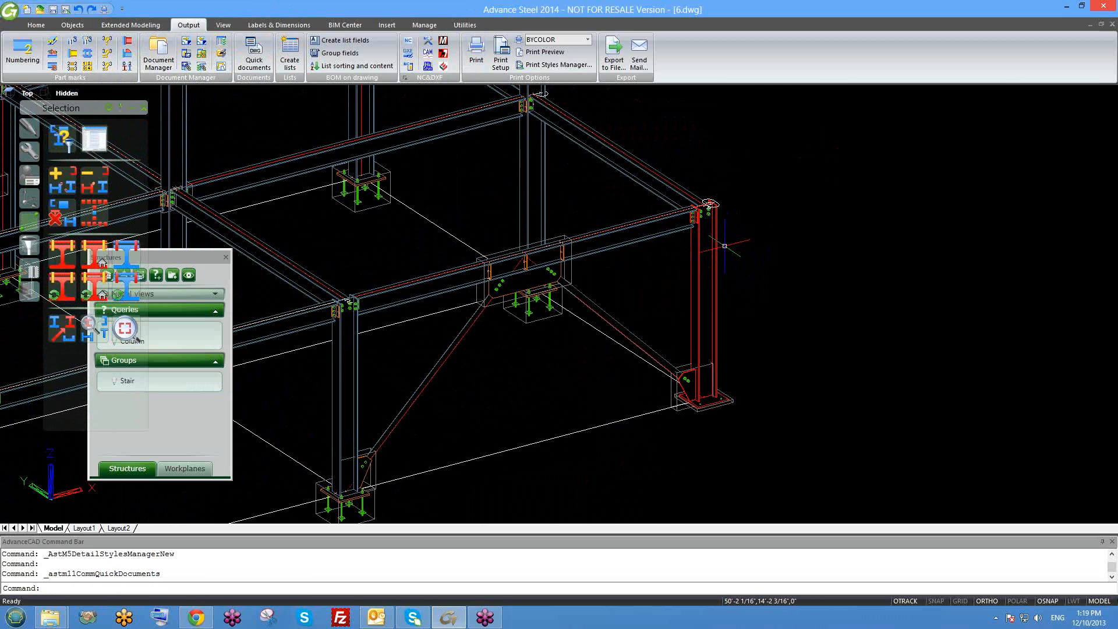
{"action": "middle_click_drag", "start_coordinate": [724, 246], "coordinate": [684, 257]}
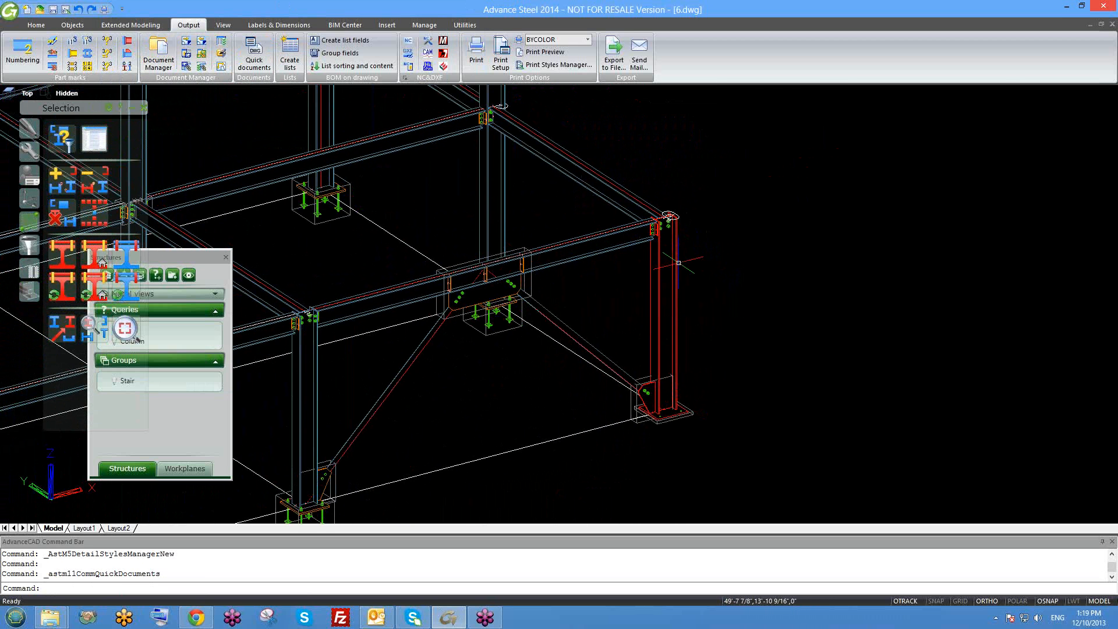
Delete [SP] 100.dwg and [SP] 101.dwg from the Details folder in the Un-register Document dialog, and close it
{"action": "left_click", "coordinate": [201, 45]}
{"action": "left_click_drag", "start_coordinate": [177, 120], "coordinate": [124, 66]}
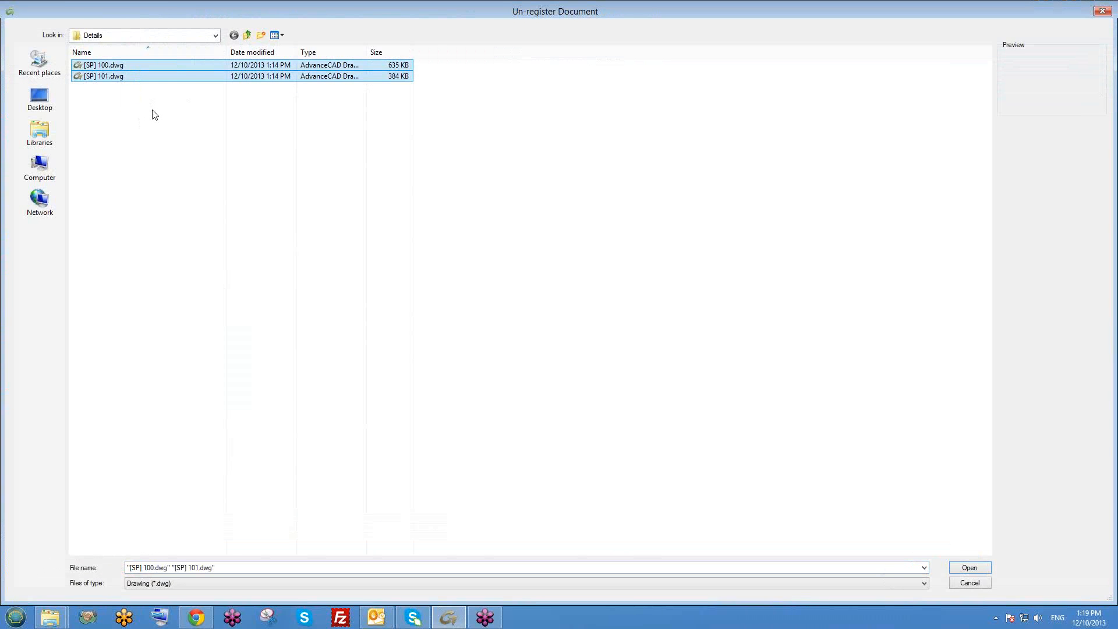
{"action": "key", "text": "Delete"}
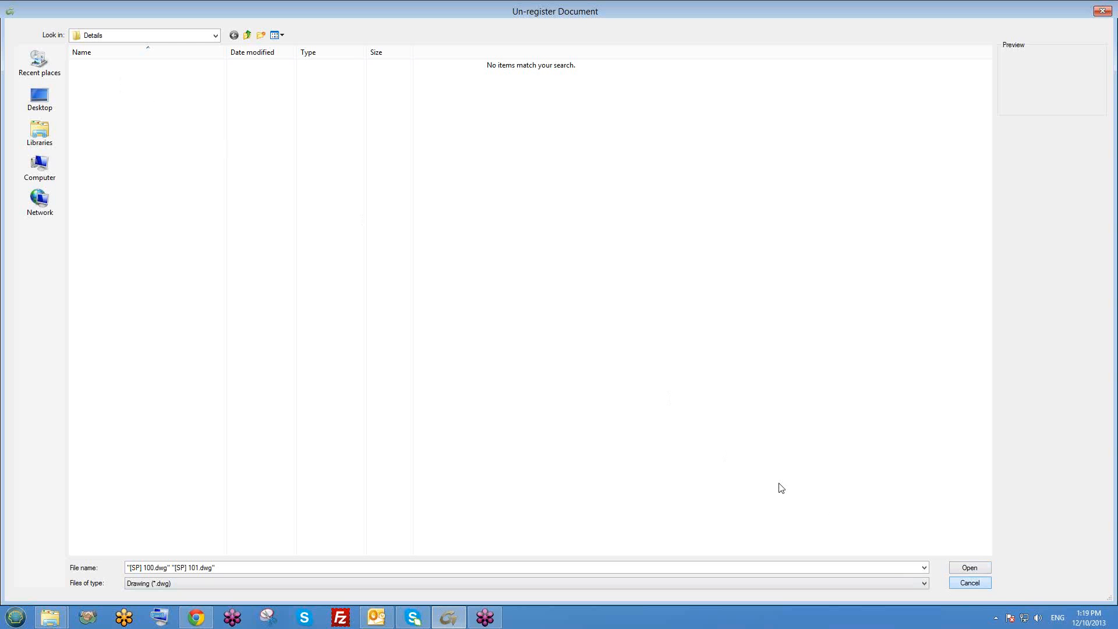
{"action": "left_click", "coordinate": [986, 587]}
Switch to the desktop, look through the Recycle Bin for the deleted [SP] drawings, and close it
{"action": "right_click", "coordinate": [936, 622]}
{"action": "left_click", "coordinate": [960, 568]}
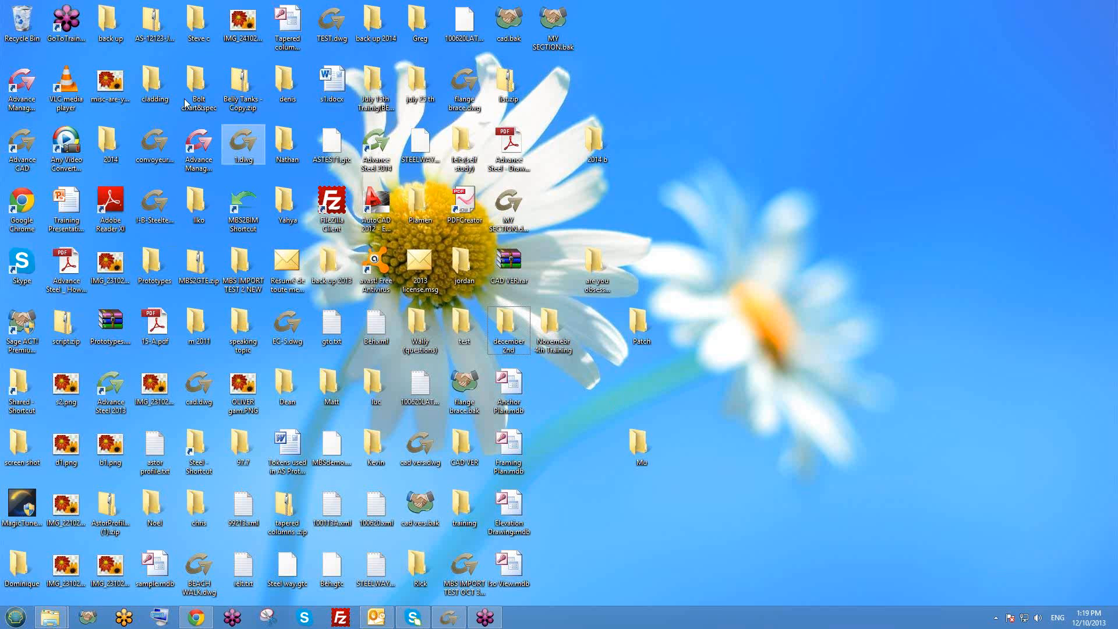
{"action": "double_click", "coordinate": [20, 23]}
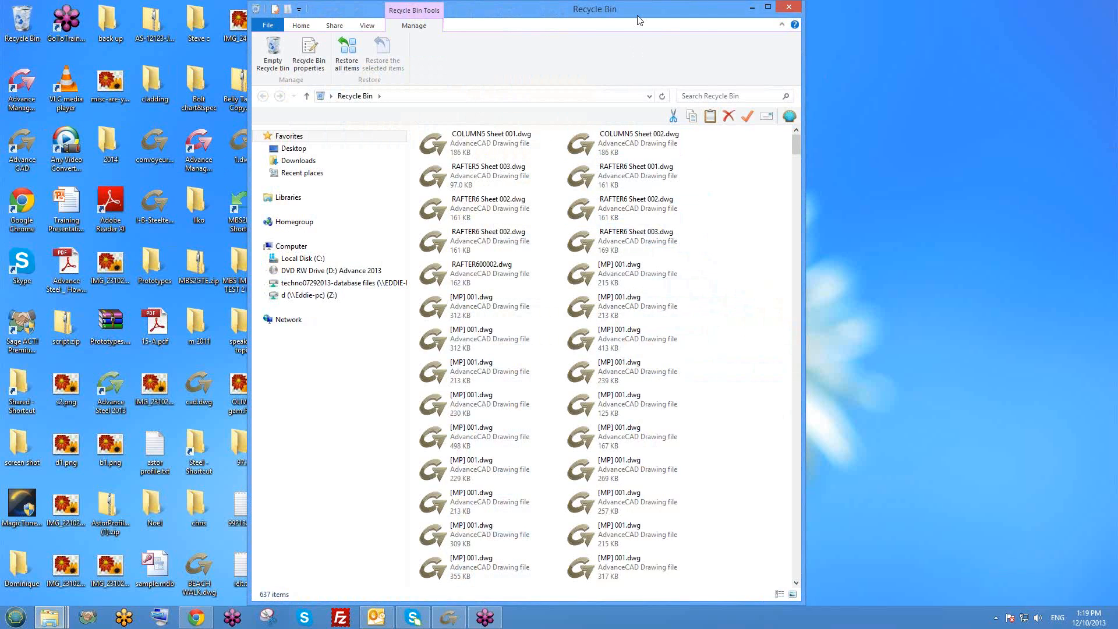
{"action": "double_click", "coordinate": [639, 21]}
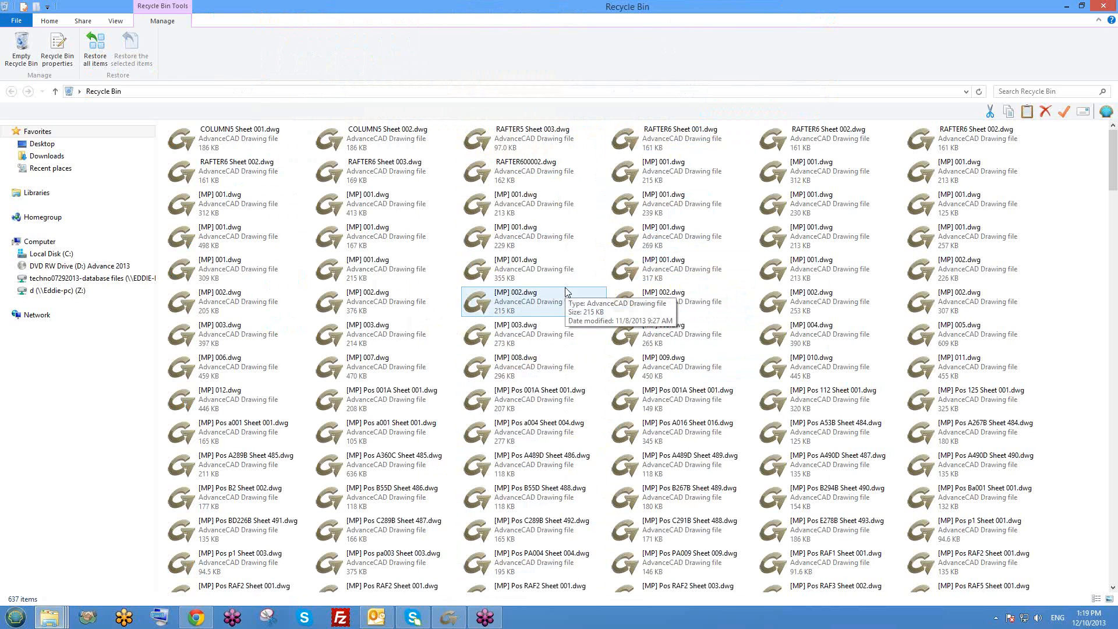
{"action": "key", "text": "s"}
{"action": "key", "text": "s"}
{"action": "key", "text": "s"}
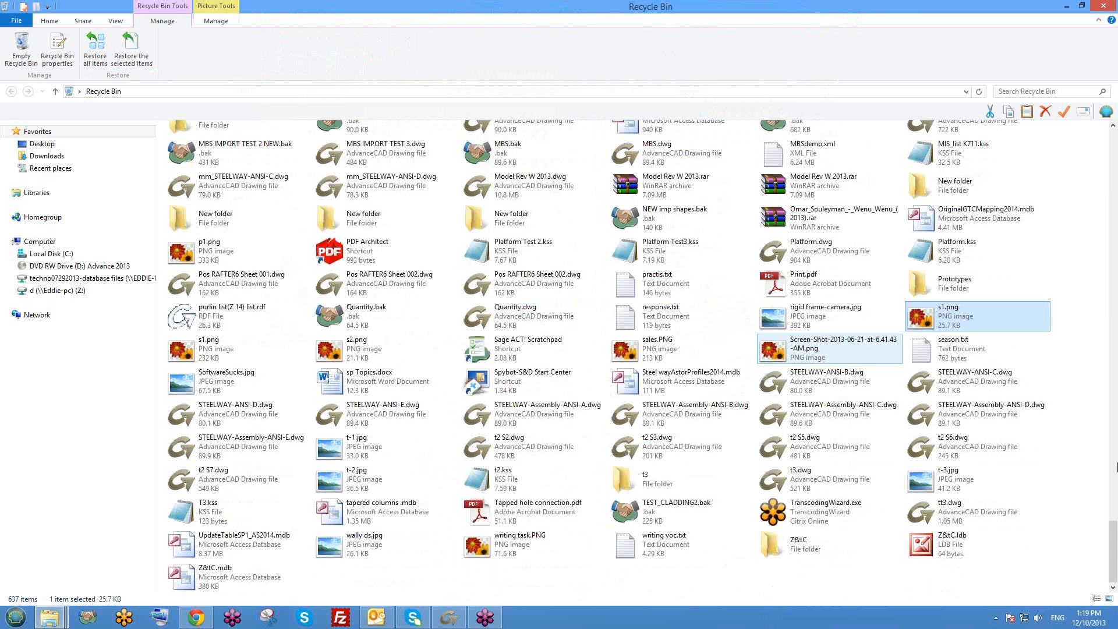
{"action": "key", "text": "s"}
{"action": "key", "text": "s"}
{"action": "key", "text": "s"}
{"action": "key", "text": "s"}
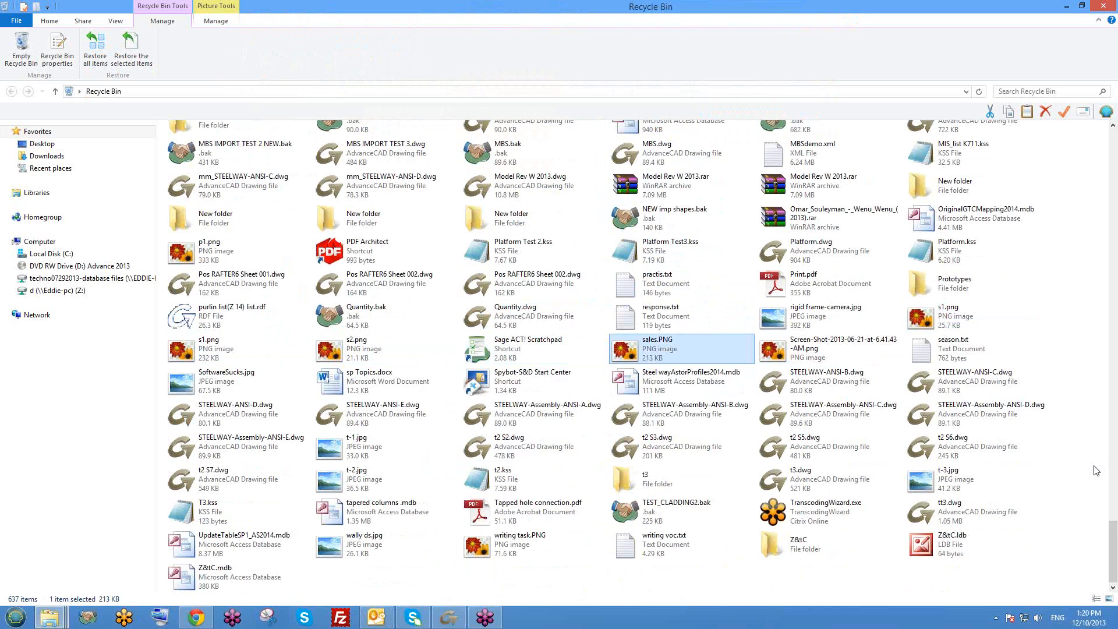
{"action": "key", "text": "s"}
{"action": "key", "text": "s"}
{"action": "key", "text": "s"}
{"action": "key", "text": "s"}
{"action": "key", "text": "s"}
{"action": "key", "text": "s"}
{"action": "key", "text": "s"}
{"action": "key", "text": "s"}
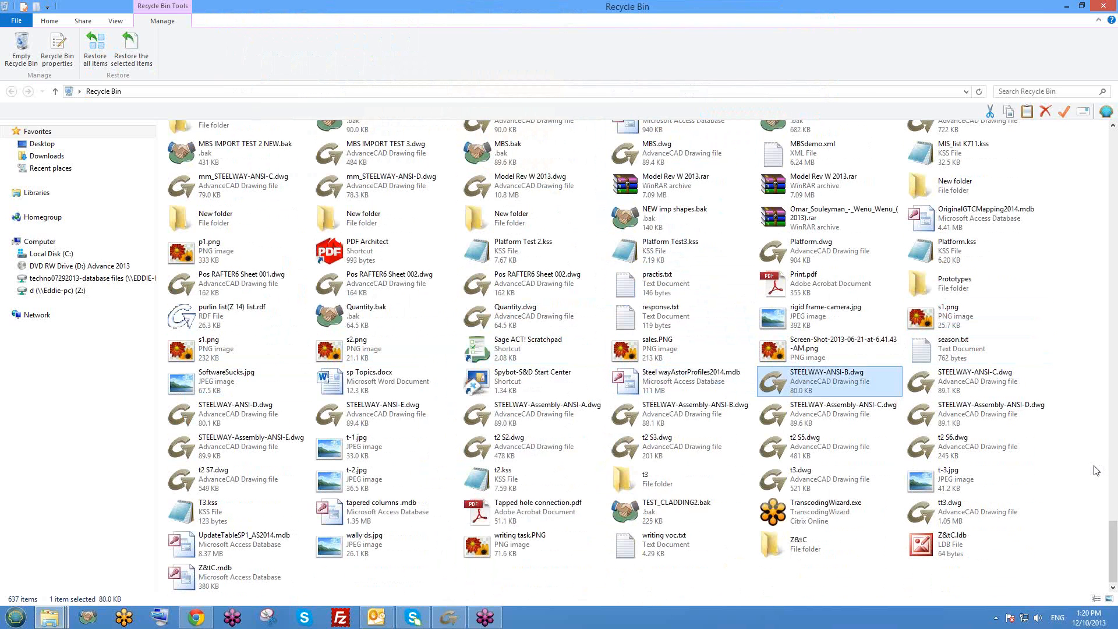
{"action": "key", "text": "s"}
{"action": "key", "text": "s"}
{"action": "key", "text": "s"}
{"action": "key", "text": "s"}
{"action": "key", "text": "s"}
{"action": "key", "text": "s"}
{"action": "key", "text": "s"}
{"action": "key", "text": "s"}
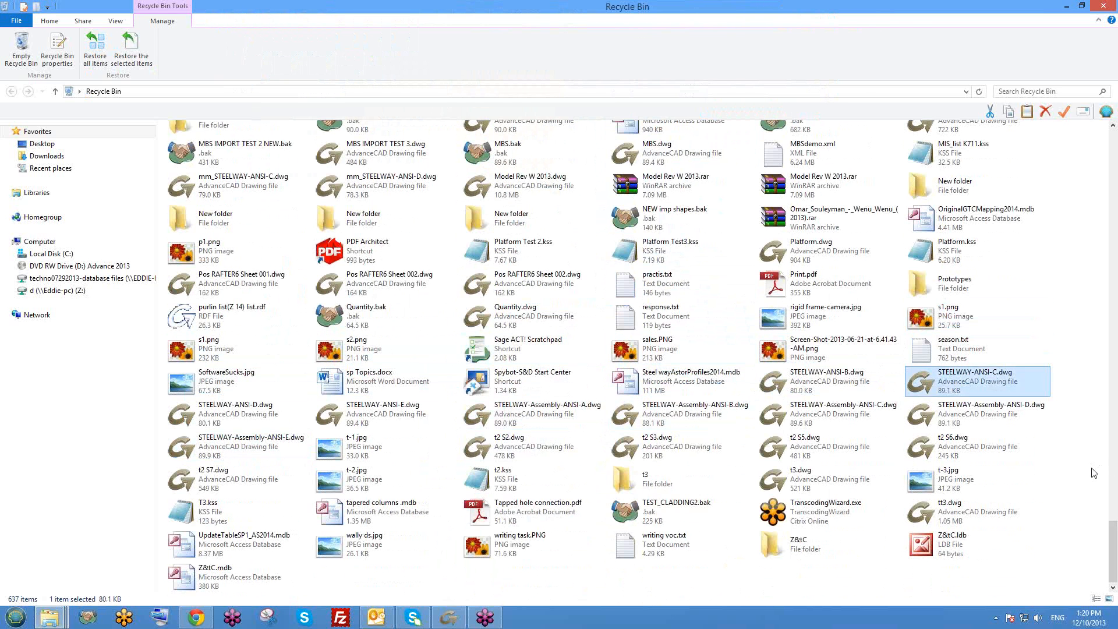
{"action": "key", "text": "s"}
{"action": "key", "text": "s"}
{"action": "key", "text": "s"}
{"action": "key", "text": "s"}
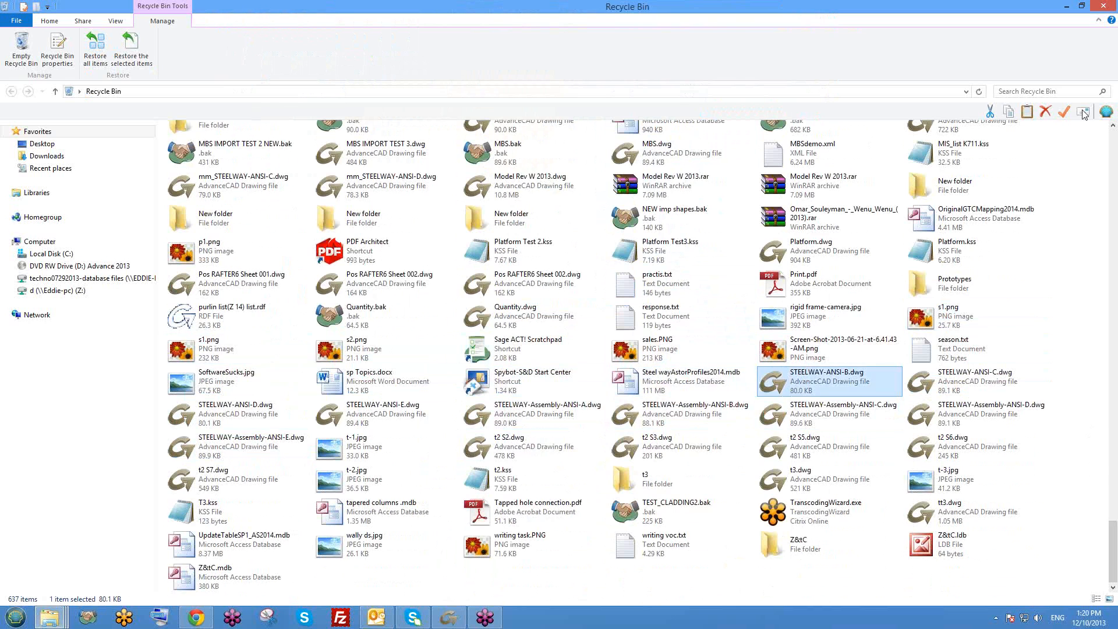
{"action": "left_click", "coordinate": [1109, 7]}
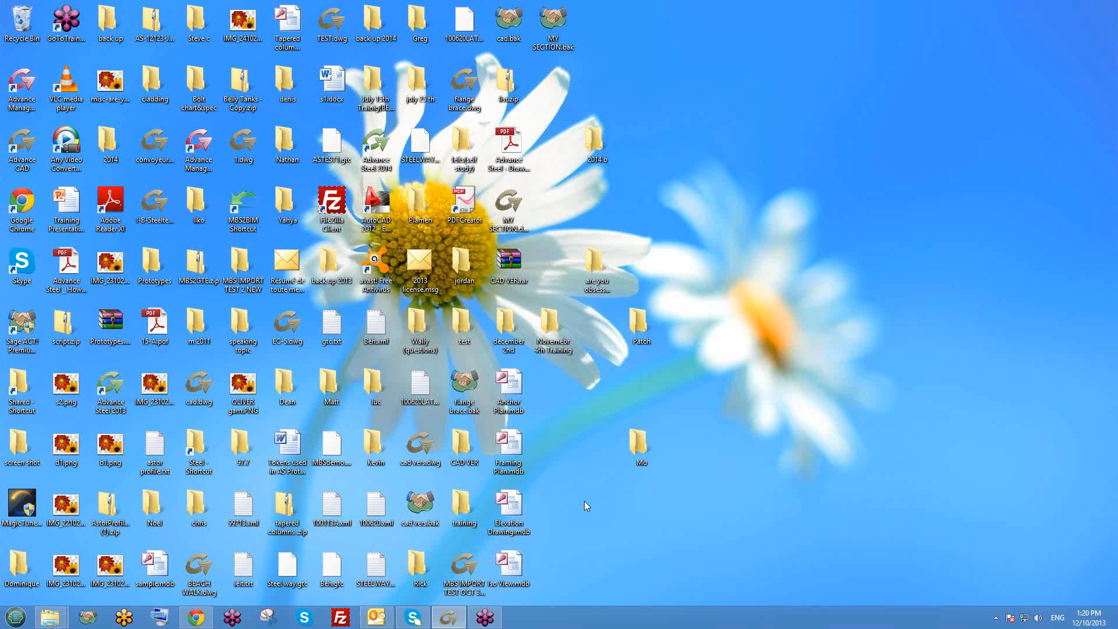
Return to Advance Steel and check the Details folder in the Register Document and Un-register Document dialogs, cancelling both
{"action": "left_click", "coordinate": [448, 617]}
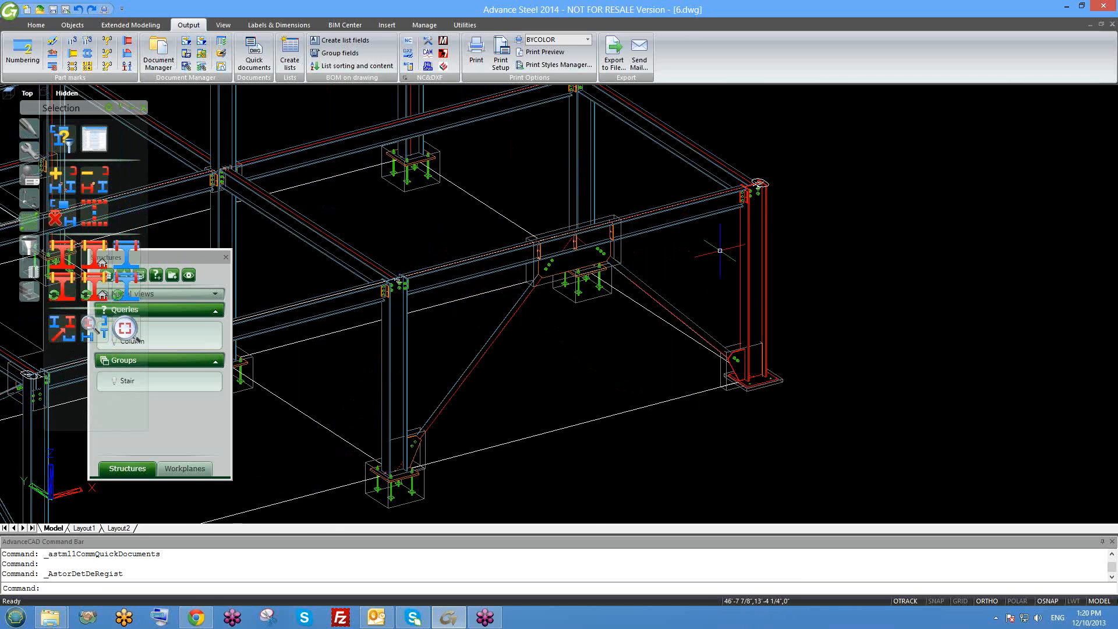
{"action": "scroll", "coordinate": [748, 208], "scroll_direction": "up", "scroll_amount": 3}
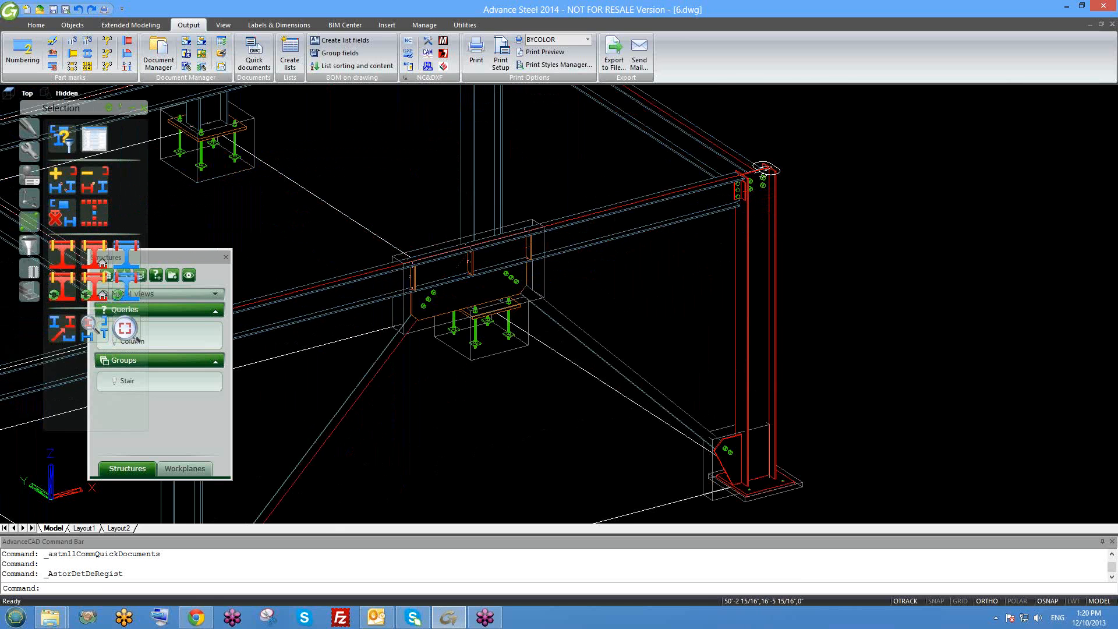
{"action": "left_click", "coordinate": [185, 42]}
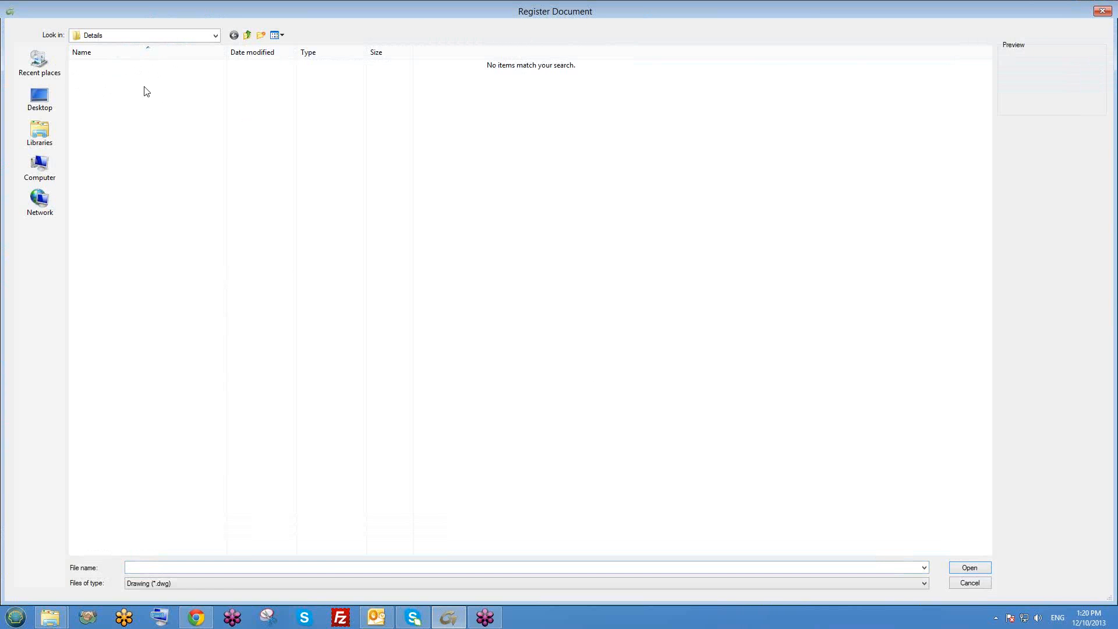
{"action": "left_click", "coordinate": [982, 585]}
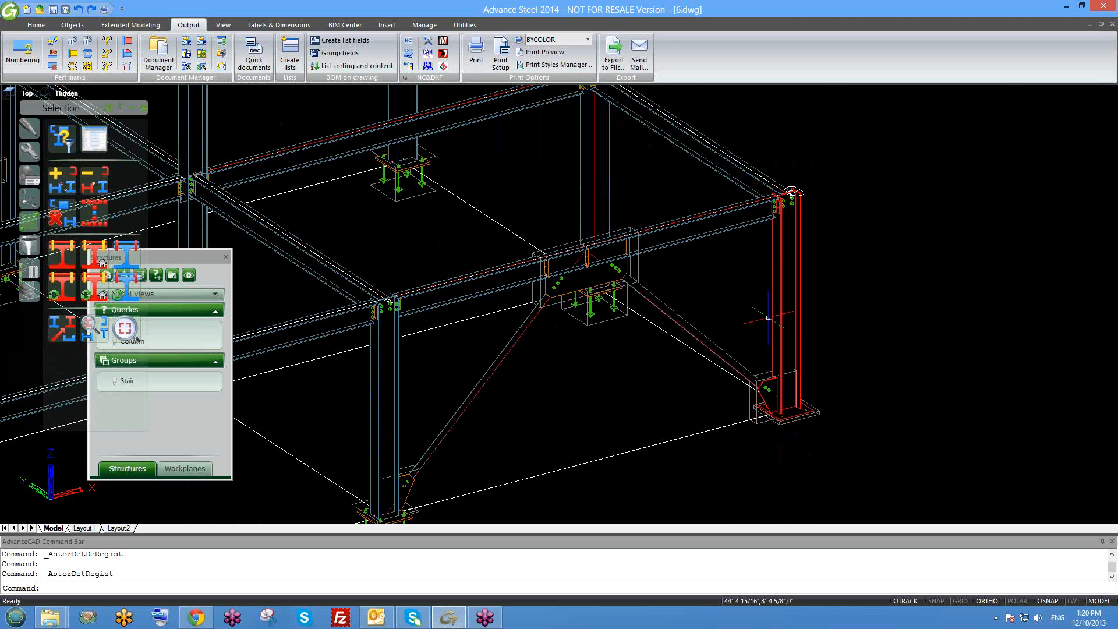
{"action": "left_click", "coordinate": [204, 42]}
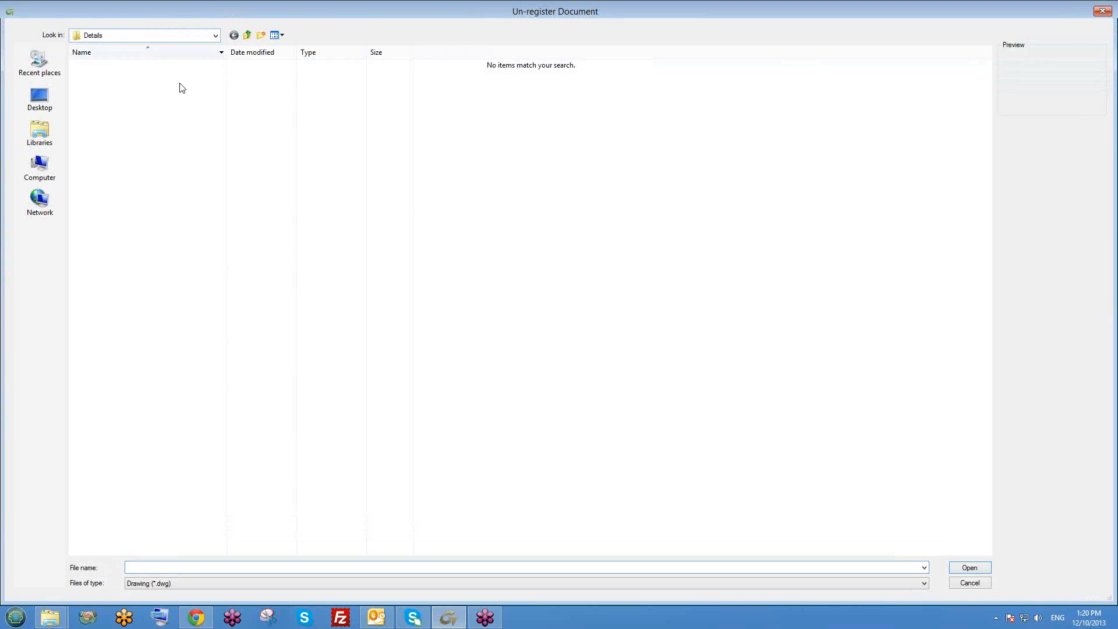
{"action": "left_click_drag", "start_coordinate": [192, 136], "coordinate": [113, 68]}
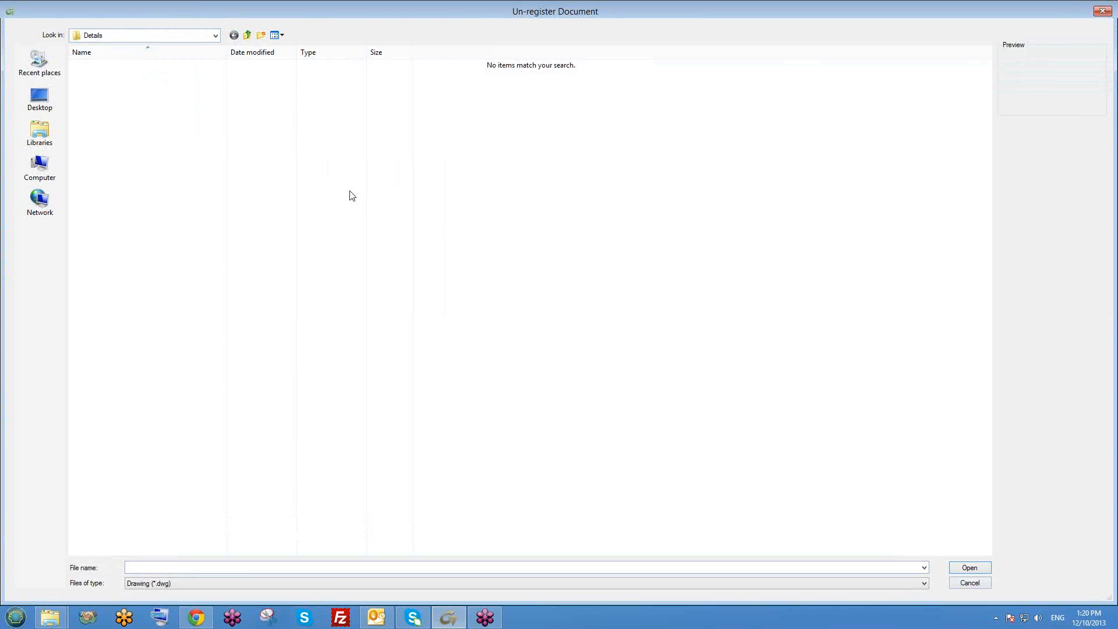
{"action": "left_click", "coordinate": [980, 584]}
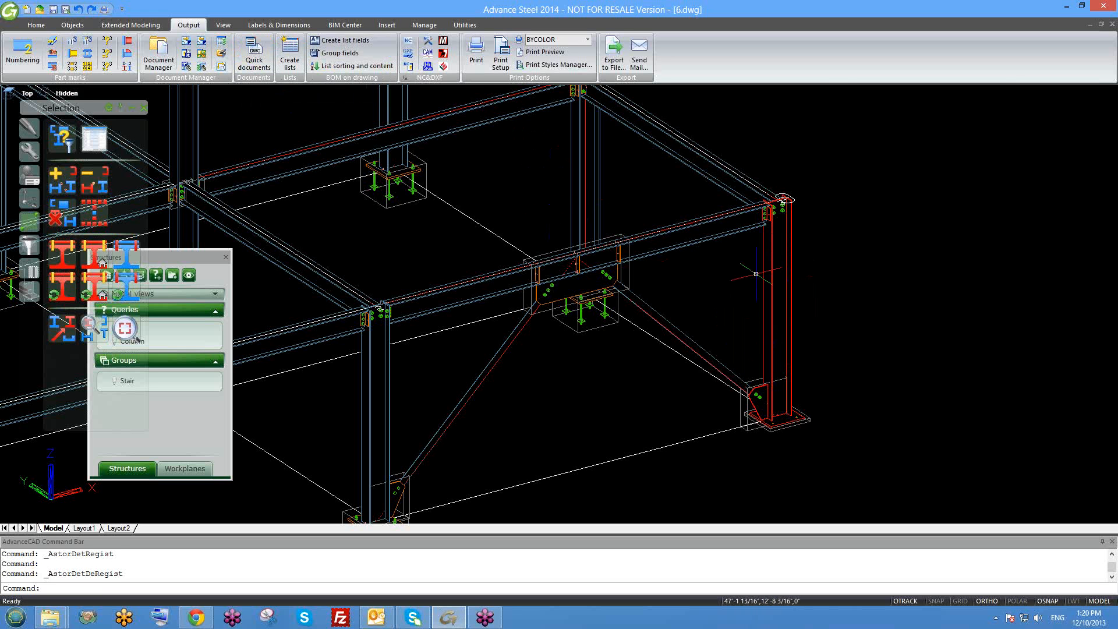
Create the corner column's shop drawing with the General process Selected MpWithConnParts Each ANSI-D, accepting the default process properties
{"action": "left_click", "coordinate": [788, 282]}
{"action": "left_click", "coordinate": [254, 53]}
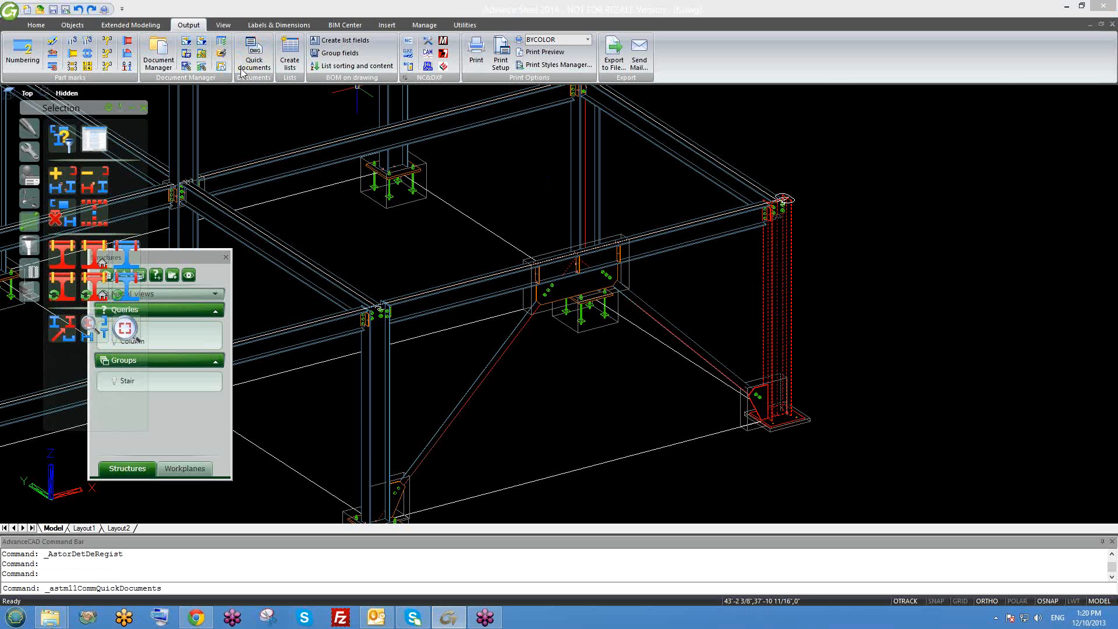
{"action": "left_click_drag", "start_coordinate": [244, 173], "coordinate": [326, 174]}
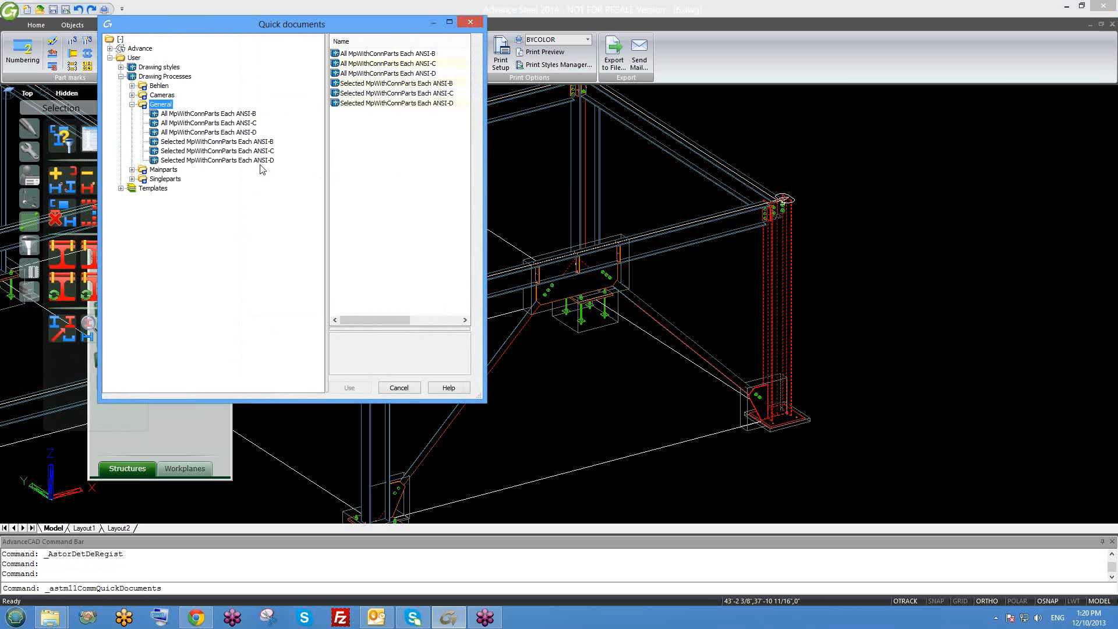
{"action": "left_click", "coordinate": [201, 142]}
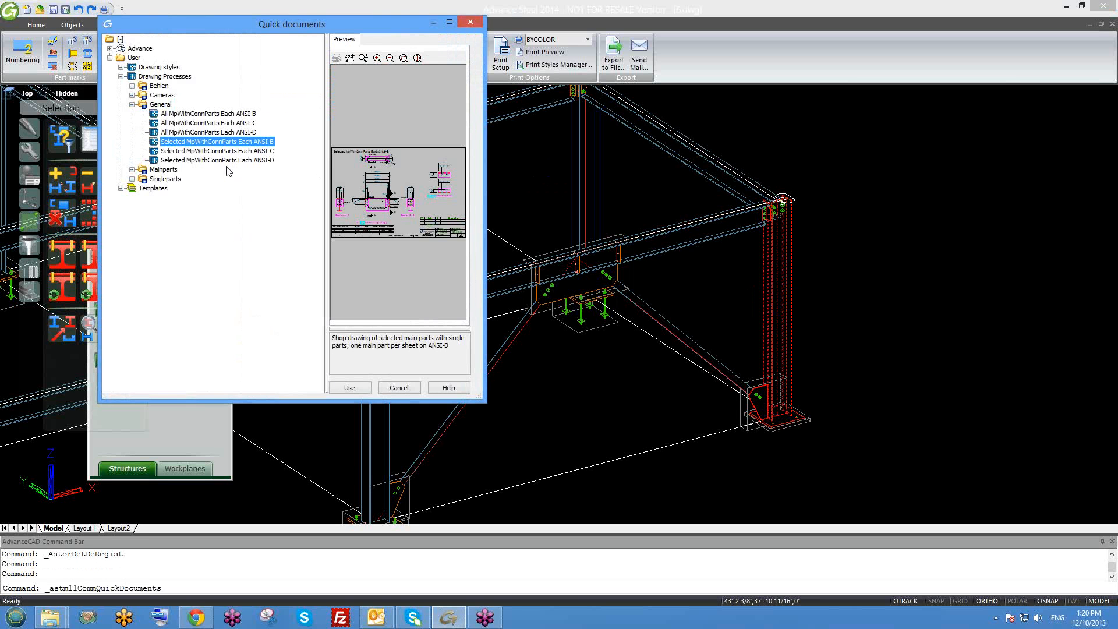
{"action": "left_click", "coordinate": [228, 161]}
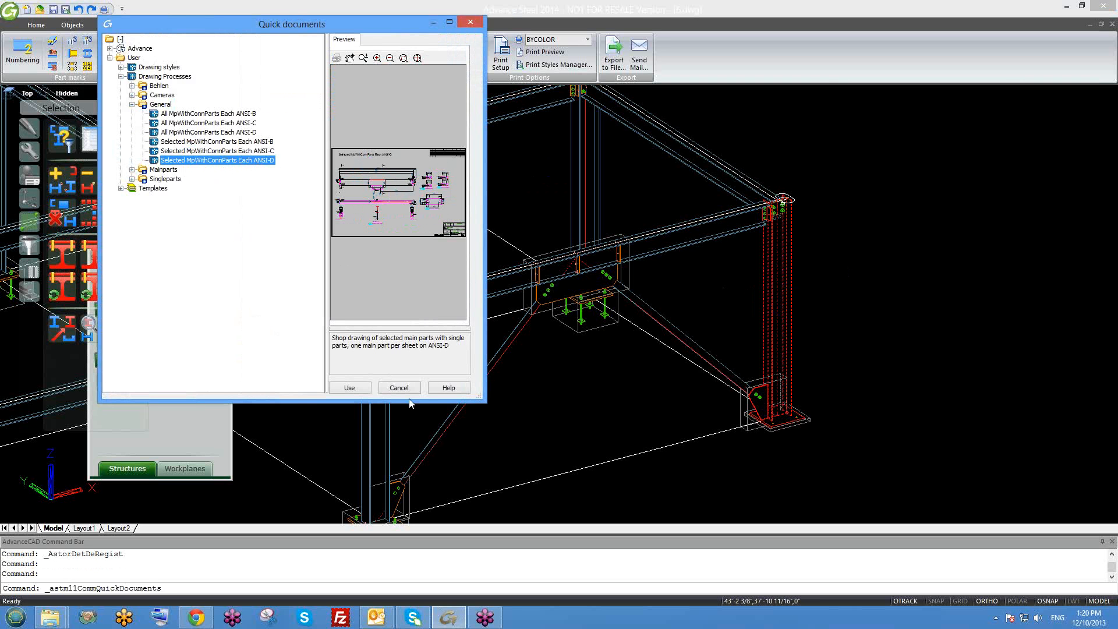
{"action": "left_click", "coordinate": [350, 388]}
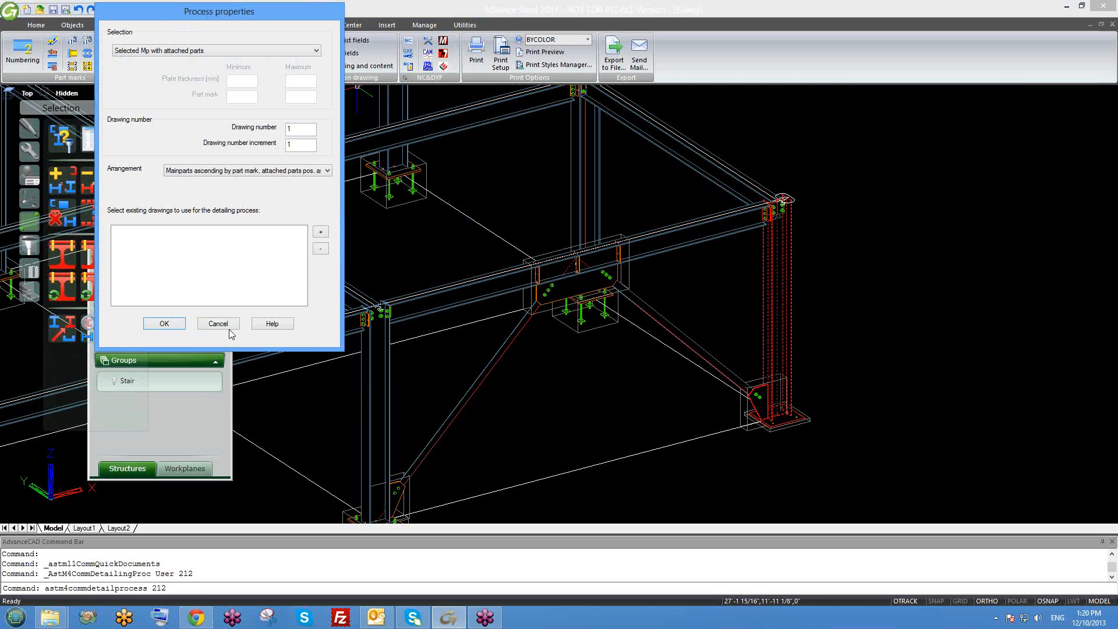
{"action": "left_click", "coordinate": [165, 323]}
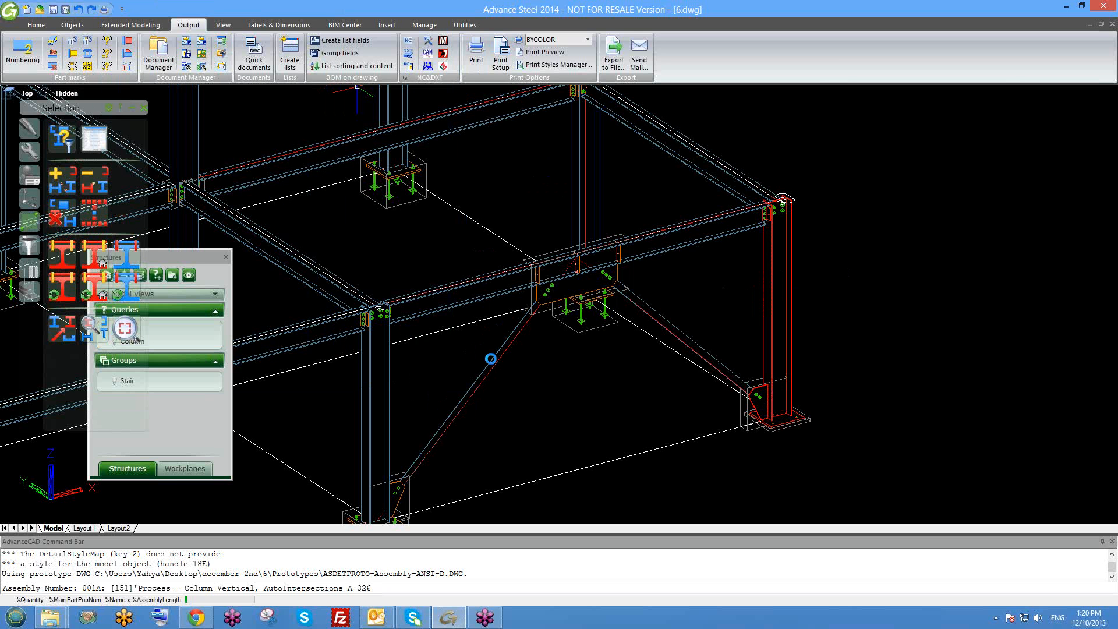
Open the corner column's assembly detail drawing from the model
{"action": "left_click", "coordinate": [781, 283]}
{"action": "right_click", "coordinate": [781, 282]}
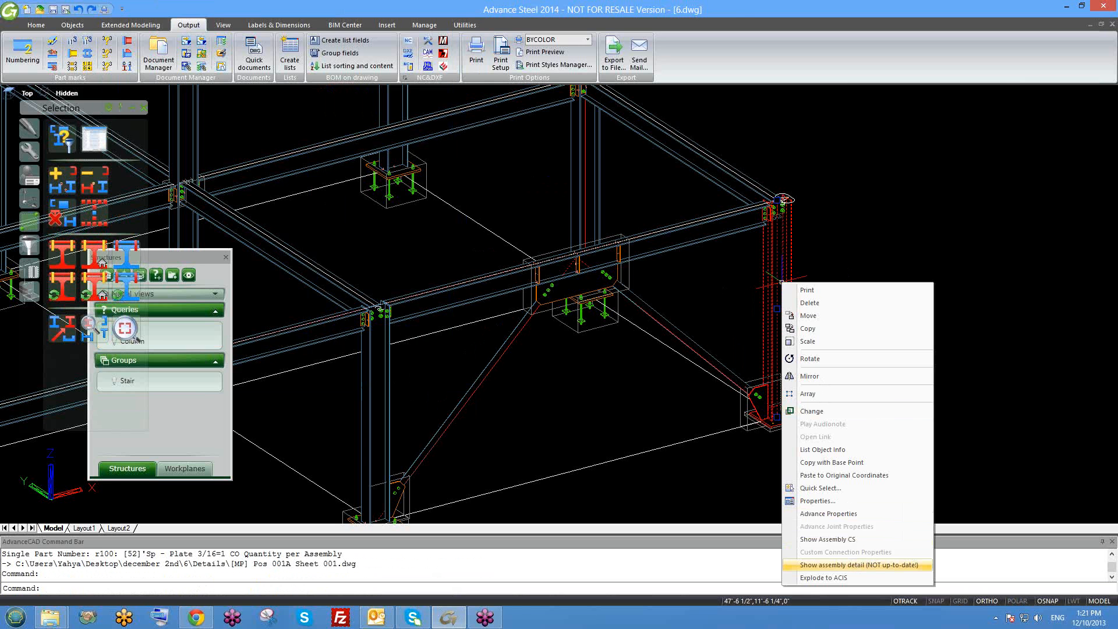
{"action": "left_click", "coordinate": [859, 564]}
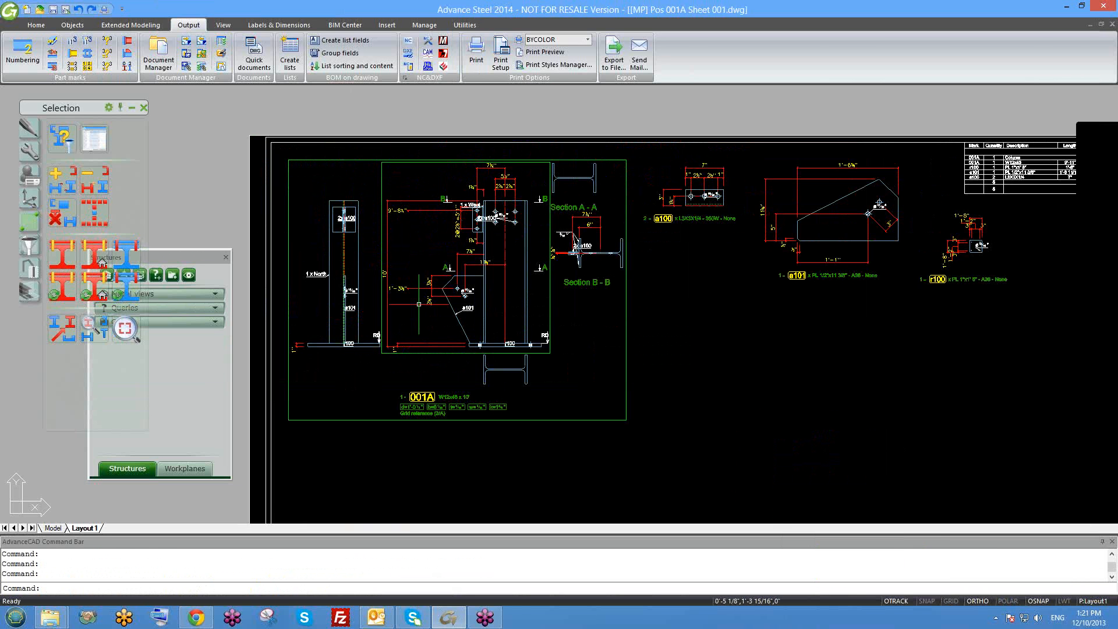
Examine the ANSI-D sheet's layout, comparing the main column views with the separate details of its attached parts
{"action": "middle_click_drag", "start_coordinate": [579, 318], "coordinate": [398, 327]}
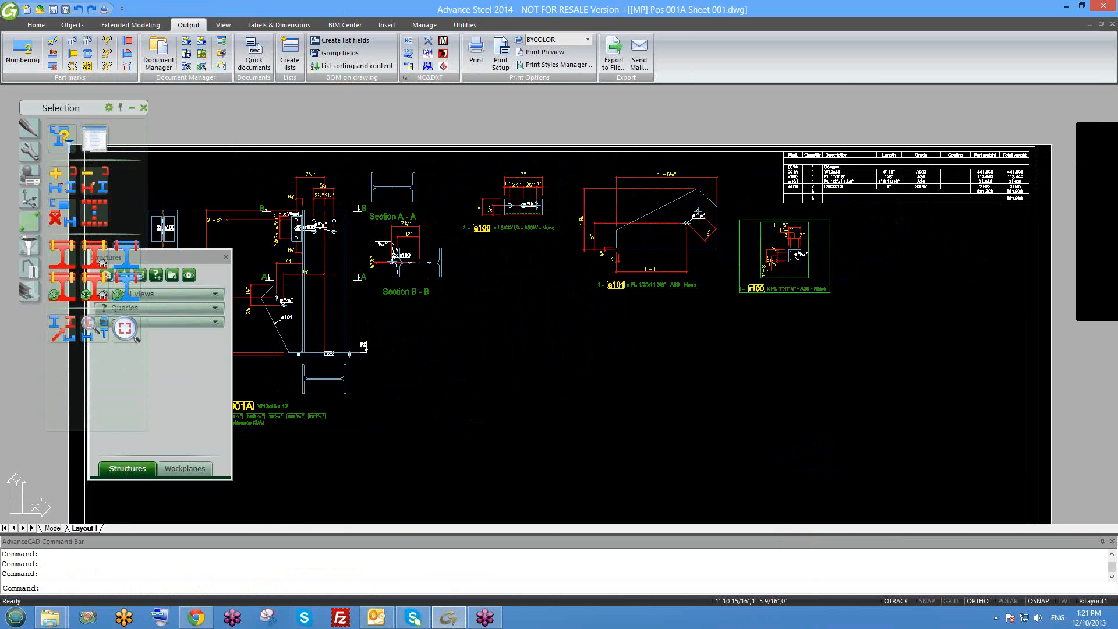
{"action": "scroll", "coordinate": [750, 265], "scroll_direction": "up", "scroll_amount": 1}
{"action": "middle_click_drag", "start_coordinate": [640, 248], "coordinate": [786, 319]}
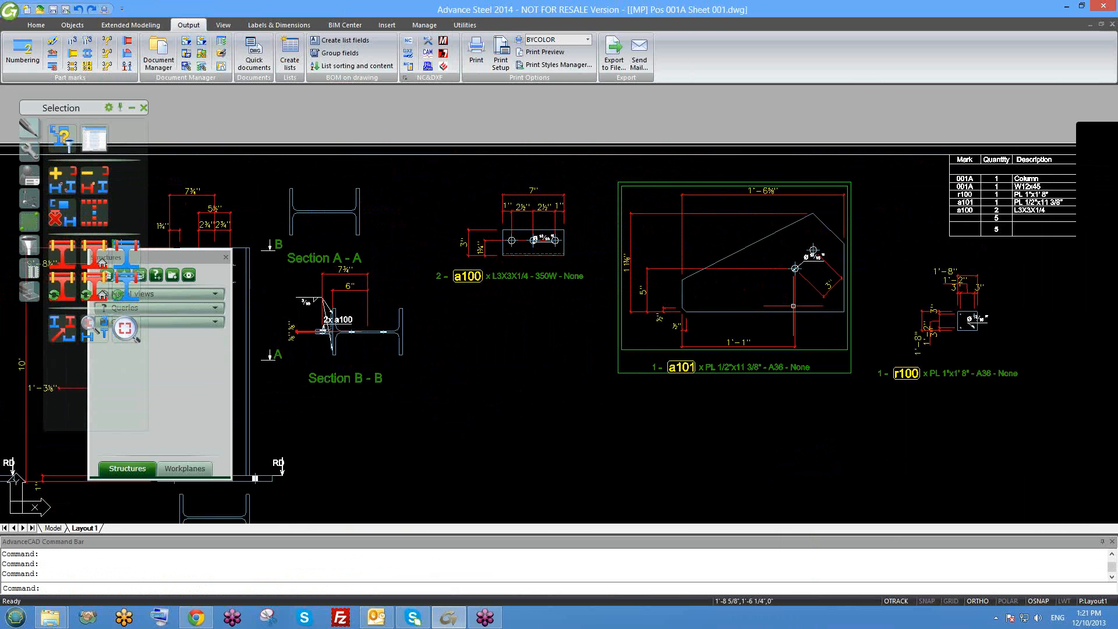
{"action": "scroll", "coordinate": [792, 306], "scroll_direction": "down", "scroll_amount": 4}
{"action": "scroll", "coordinate": [539, 414], "scroll_direction": "up", "scroll_amount": 4}
{"action": "scroll", "coordinate": [532, 394], "scroll_direction": "down", "scroll_amount": 4}
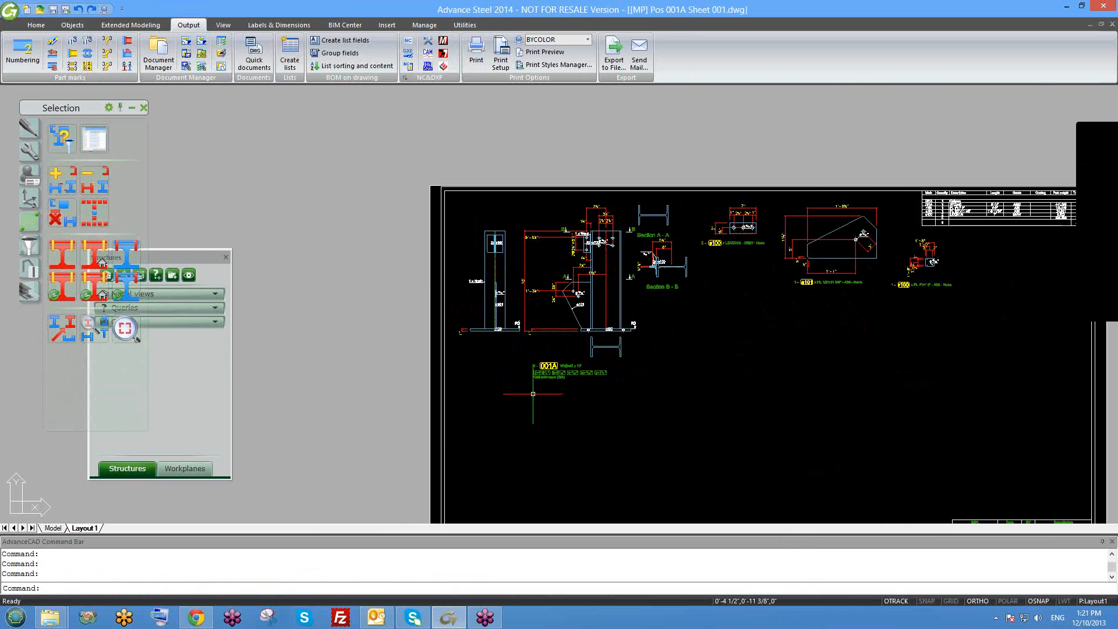
{"action": "middle_click_drag", "start_coordinate": [848, 281], "coordinate": [786, 275]}
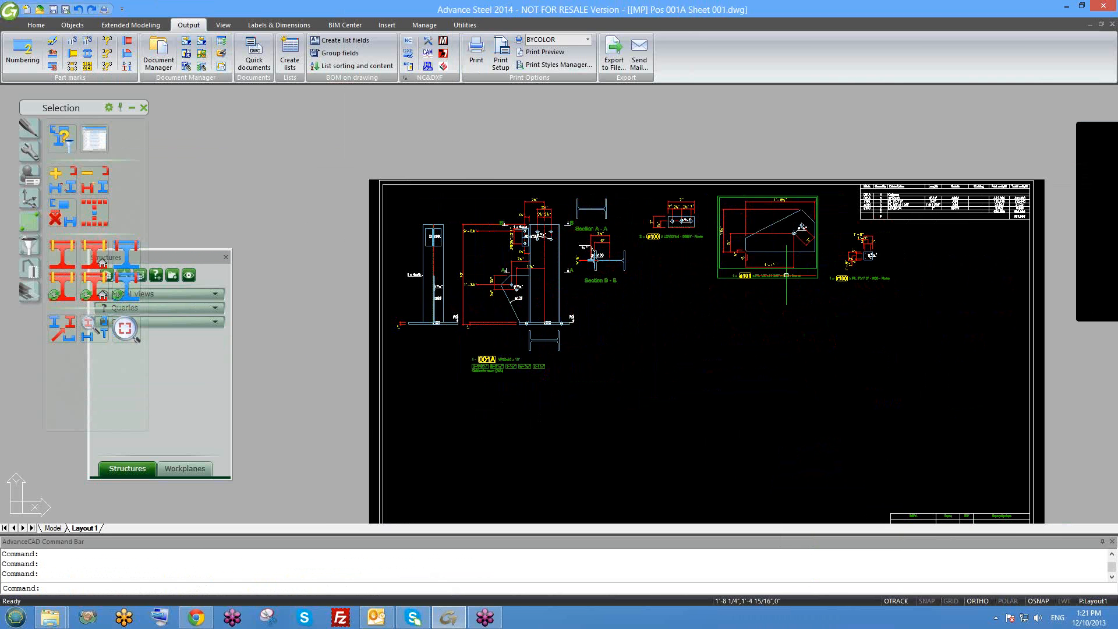
Inspect the single-part details and labels of clip angle a100, gusset plate a101 and base plate r100
{"action": "scroll", "coordinate": [864, 276], "scroll_direction": "up", "scroll_amount": 1}
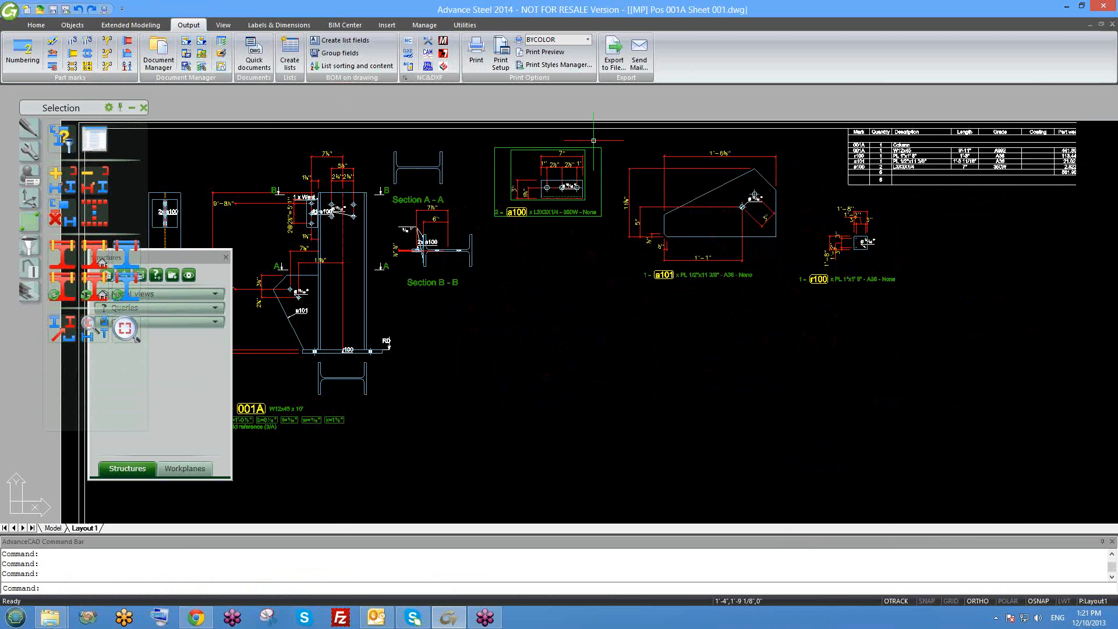
{"action": "scroll", "coordinate": [804, 282], "scroll_direction": "up", "scroll_amount": 1}
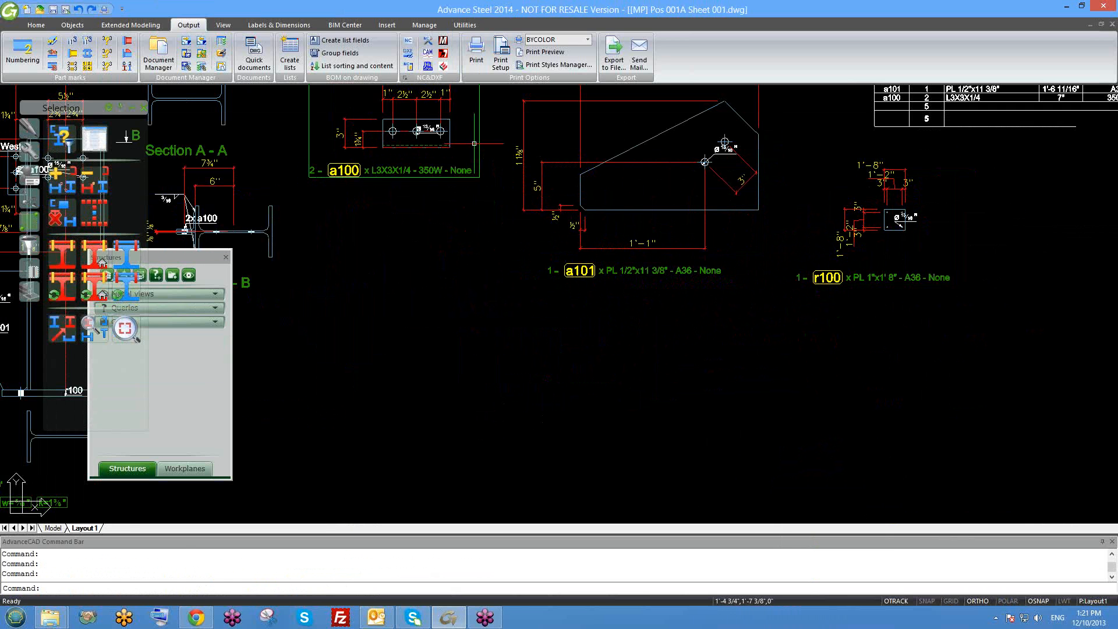
{"action": "scroll", "coordinate": [335, 174], "scroll_direction": "up", "scroll_amount": 1}
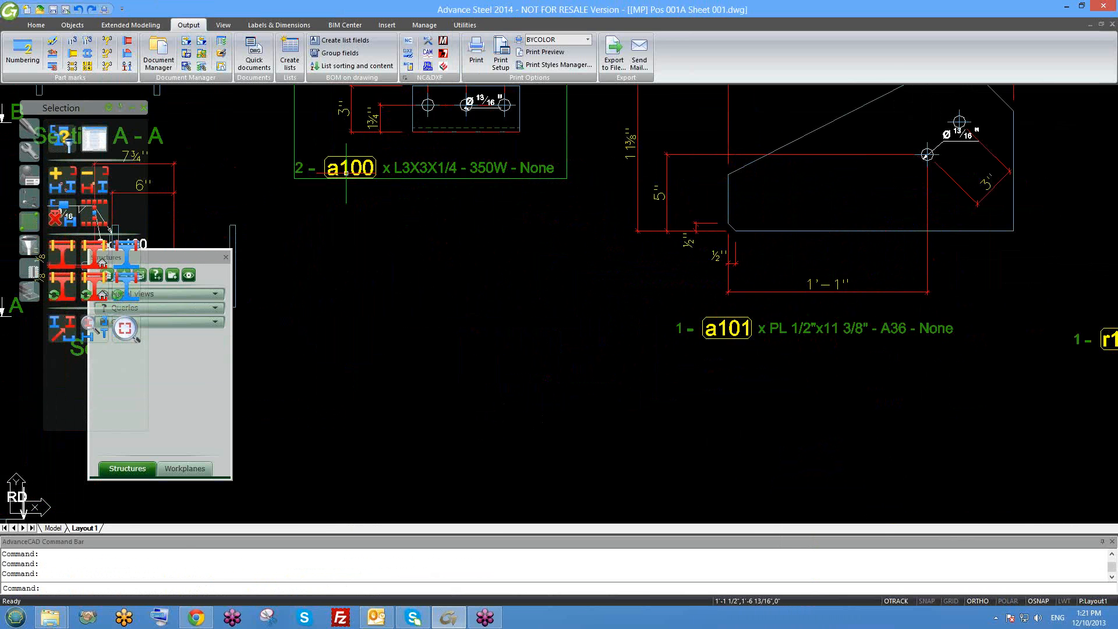
{"action": "middle_click_drag", "start_coordinate": [725, 327], "coordinate": [543, 308]}
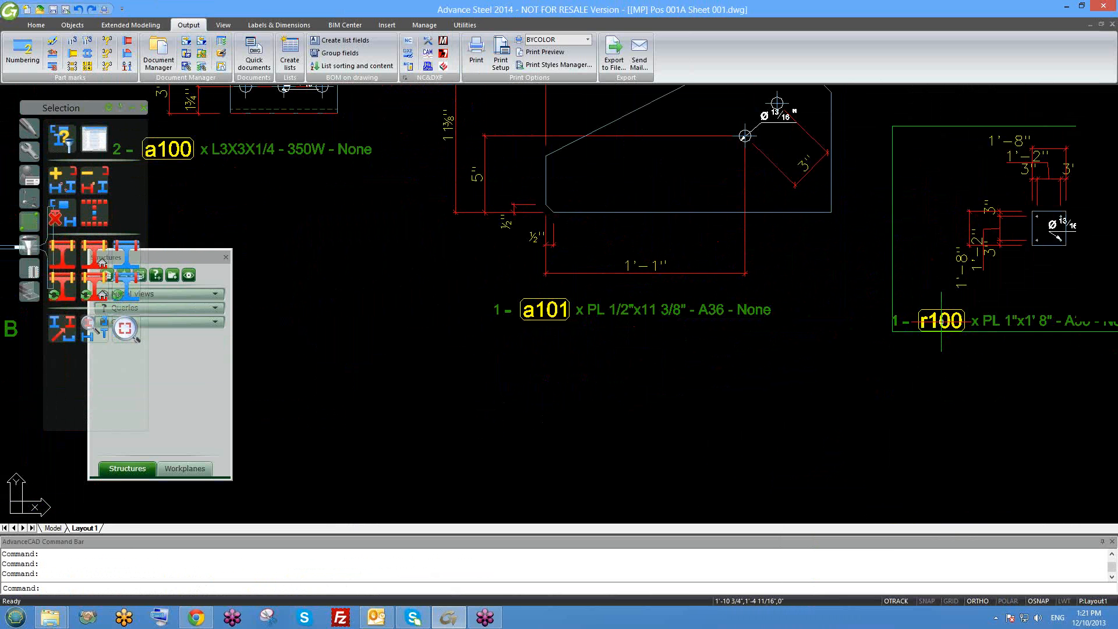
{"action": "scroll", "coordinate": [911, 346], "scroll_direction": "down", "scroll_amount": 3}
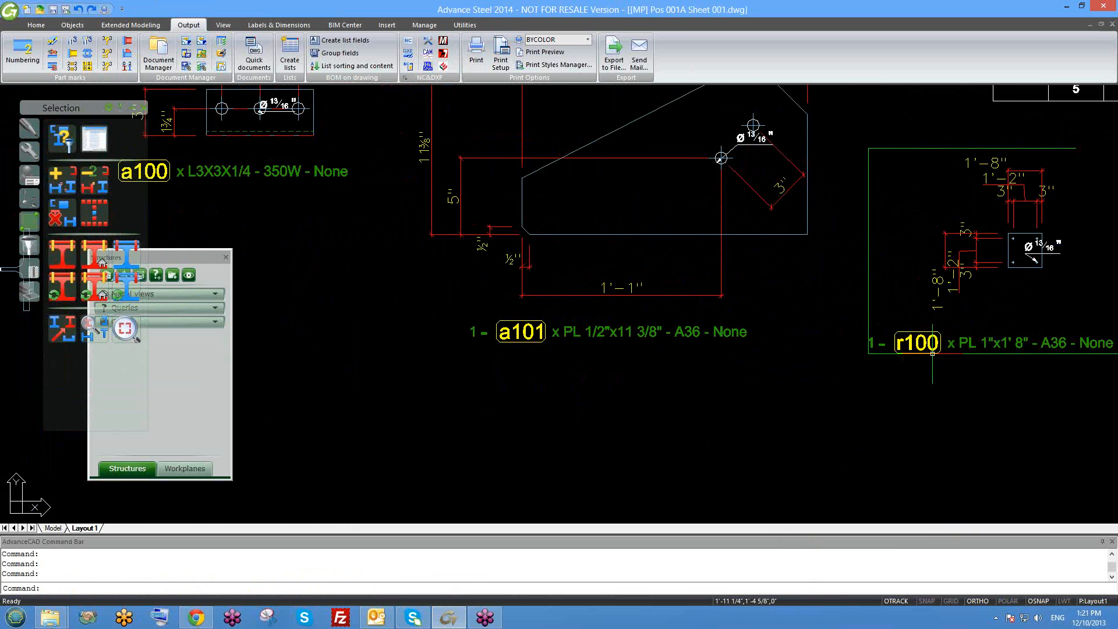
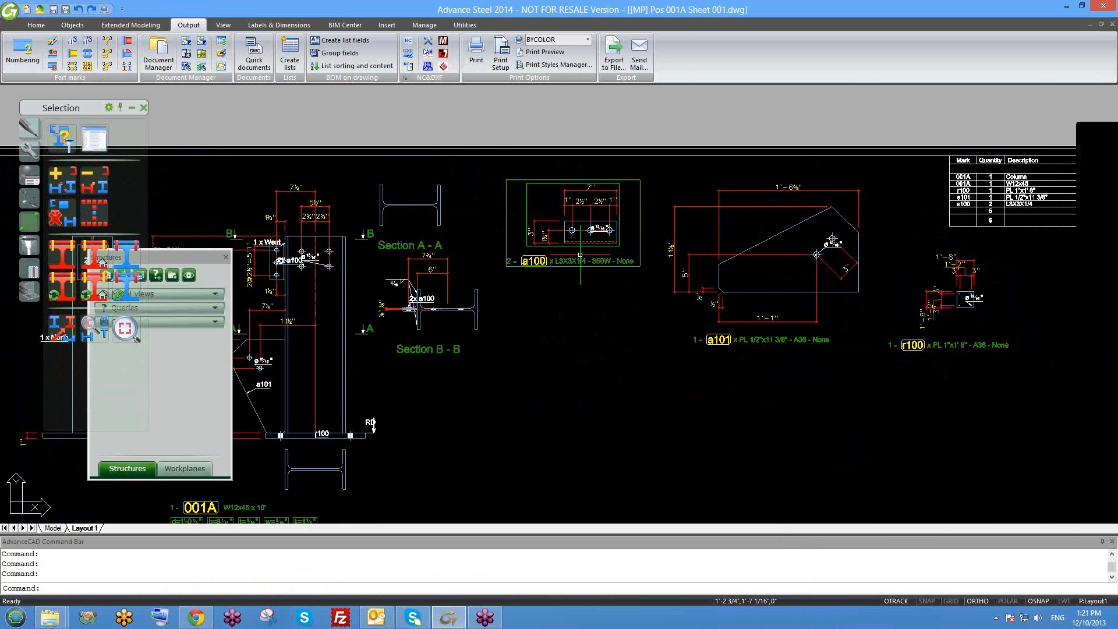
{"action": "scroll", "coordinate": [679, 263], "scroll_direction": "down", "scroll_amount": 1}
{"action": "scroll", "coordinate": [879, 297], "scroll_direction": "up", "scroll_amount": 5}
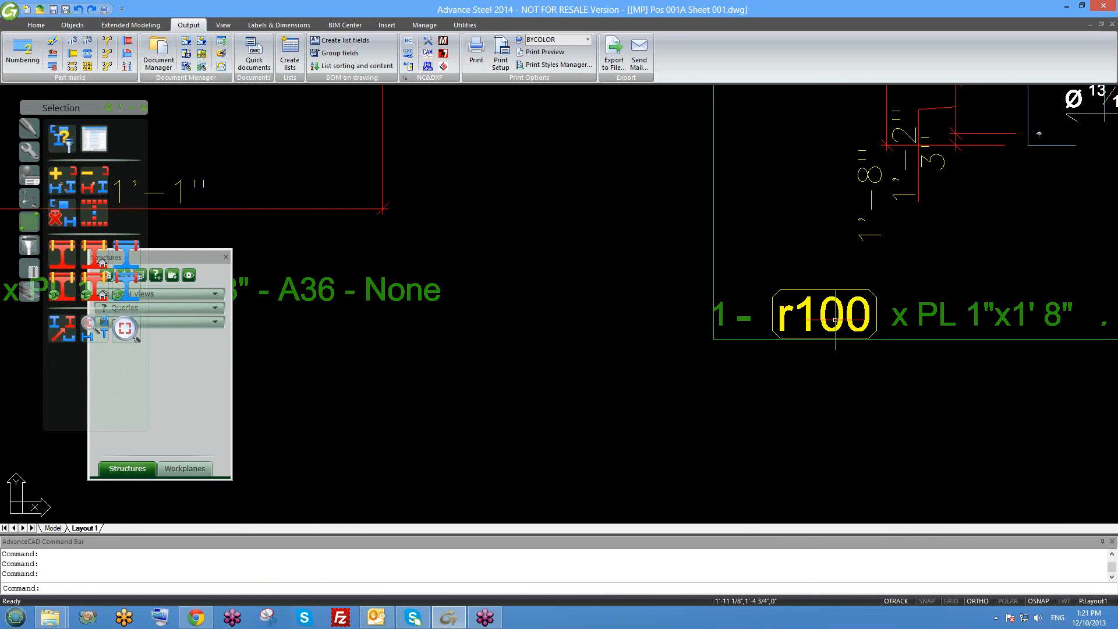
Finish reviewing the corner column's sheet and close the drawing without saving changes
{"action": "scroll", "coordinate": [835, 320], "scroll_direction": "down", "scroll_amount": 5}
{"action": "scroll", "coordinate": [506, 311], "scroll_direction": "up", "scroll_amount": 4}
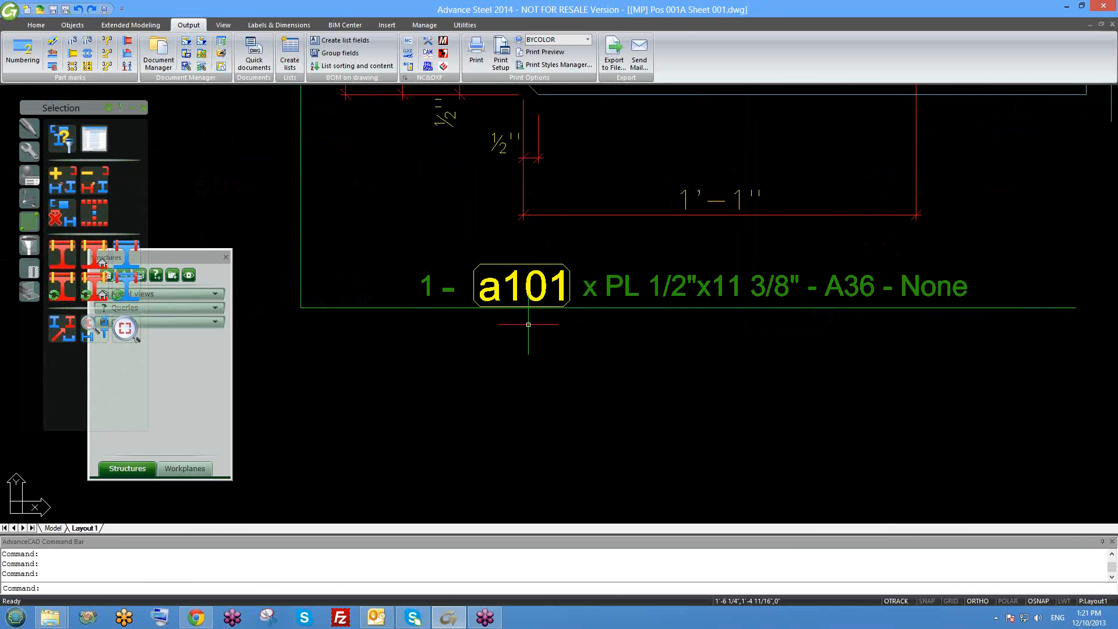
{"action": "scroll", "coordinate": [580, 317], "scroll_direction": "down", "scroll_amount": 6}
{"action": "scroll", "coordinate": [580, 317], "scroll_direction": "down", "scroll_amount": 3}
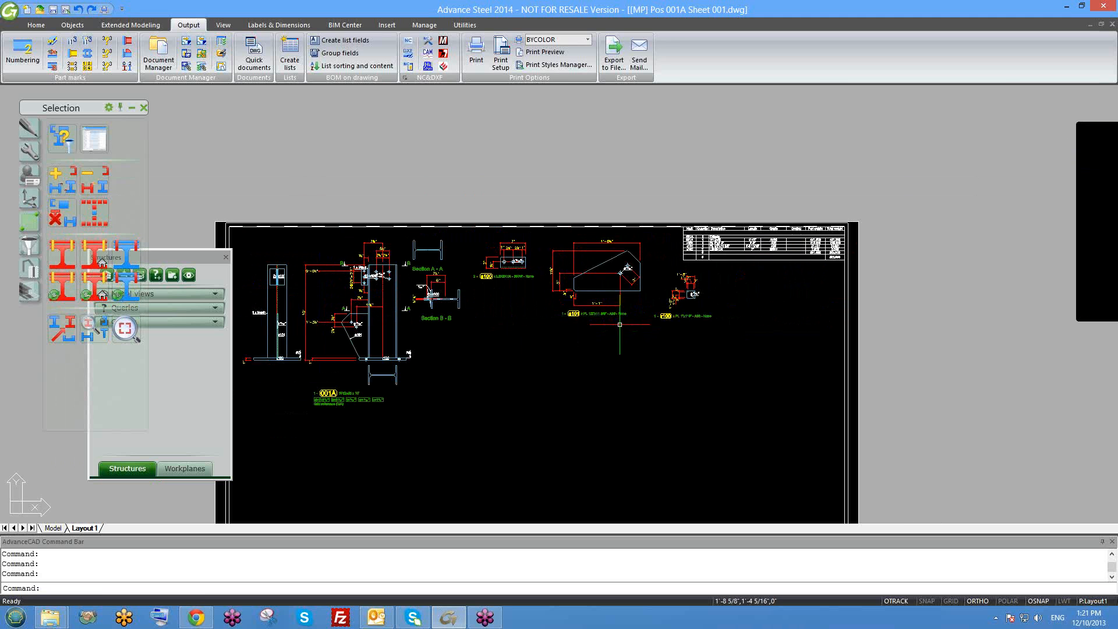
{"action": "left_click", "coordinate": [1111, 24]}
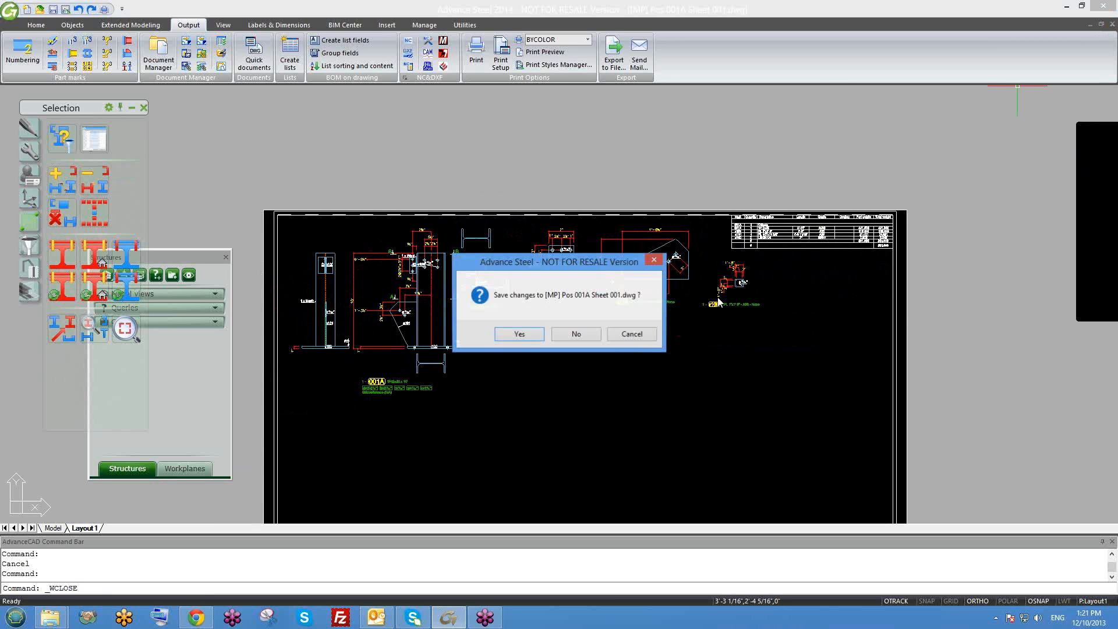
{"action": "left_click", "coordinate": [574, 333]}
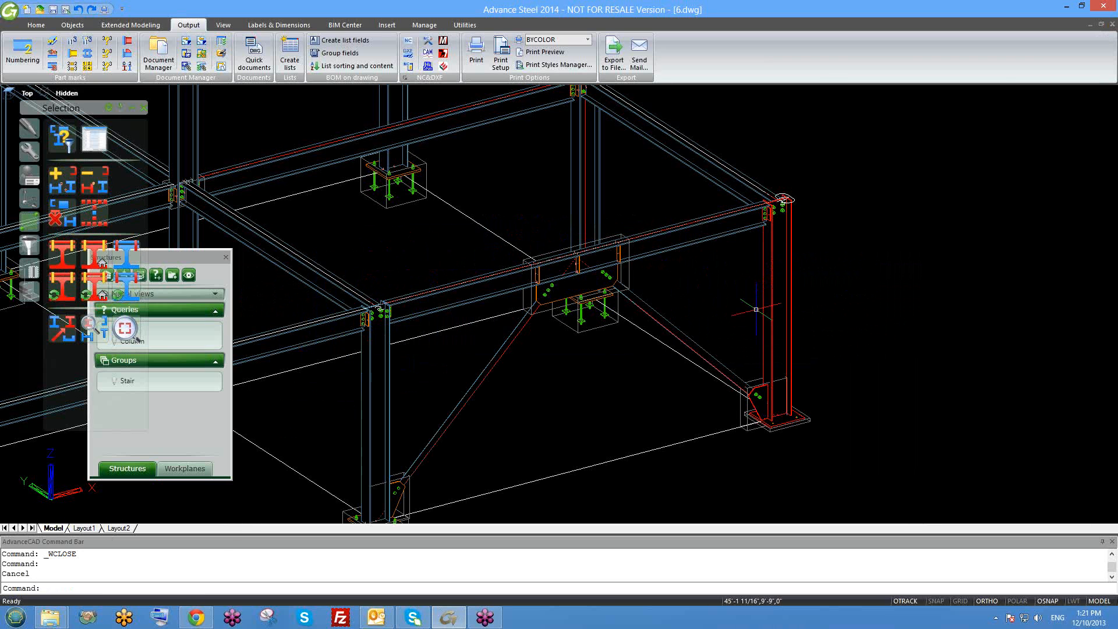
Try to open the corner column's outdated assembly detail from the model, checking the Document Manager between attempts
{"action": "left_click", "coordinate": [767, 302]}
{"action": "right_click", "coordinate": [767, 303]}
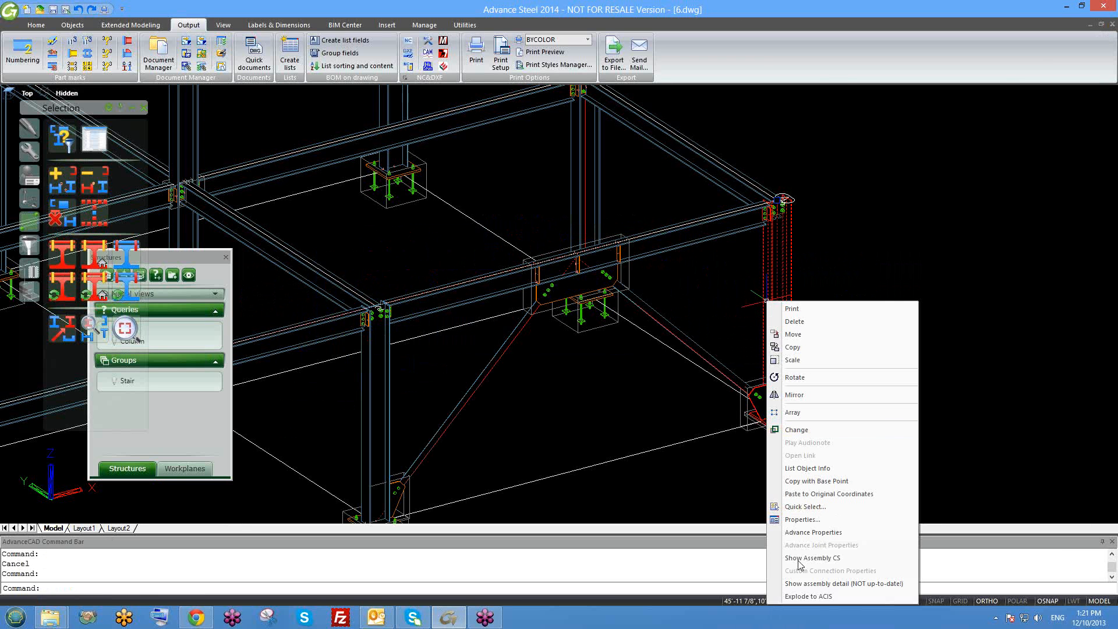
{"action": "left_click", "coordinate": [753, 304]}
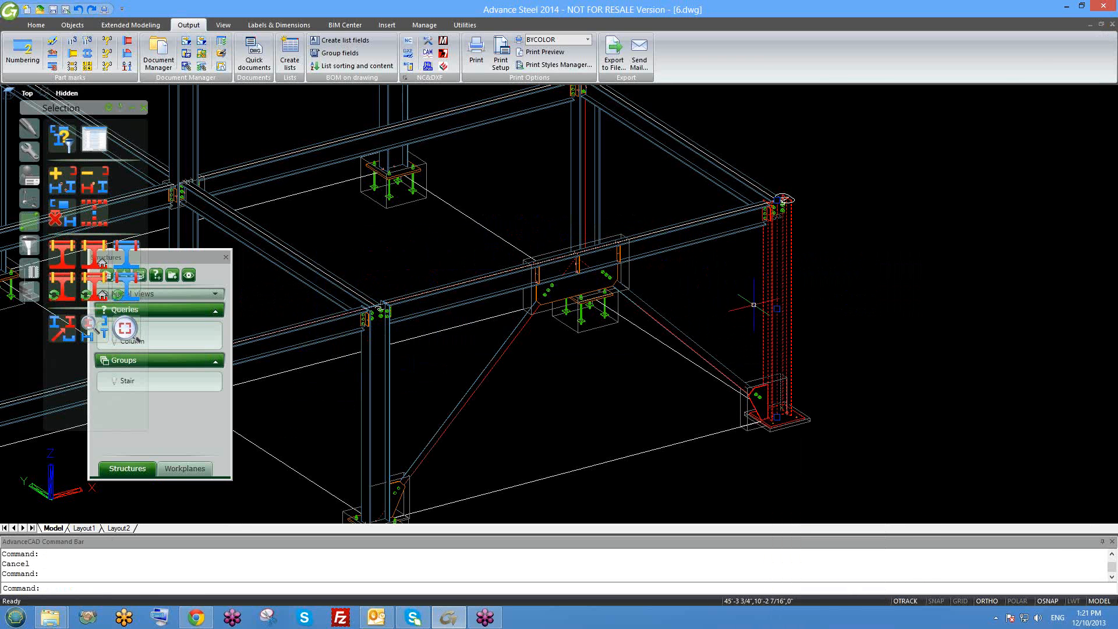
{"action": "right_click", "coordinate": [770, 268]}
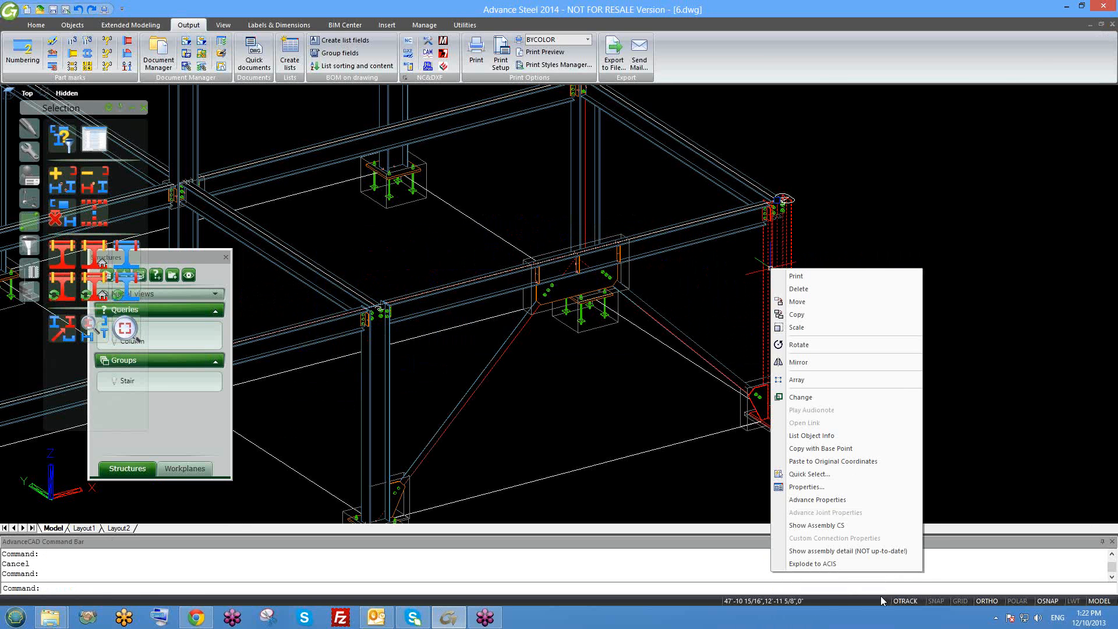
{"action": "left_click", "coordinate": [862, 552]}
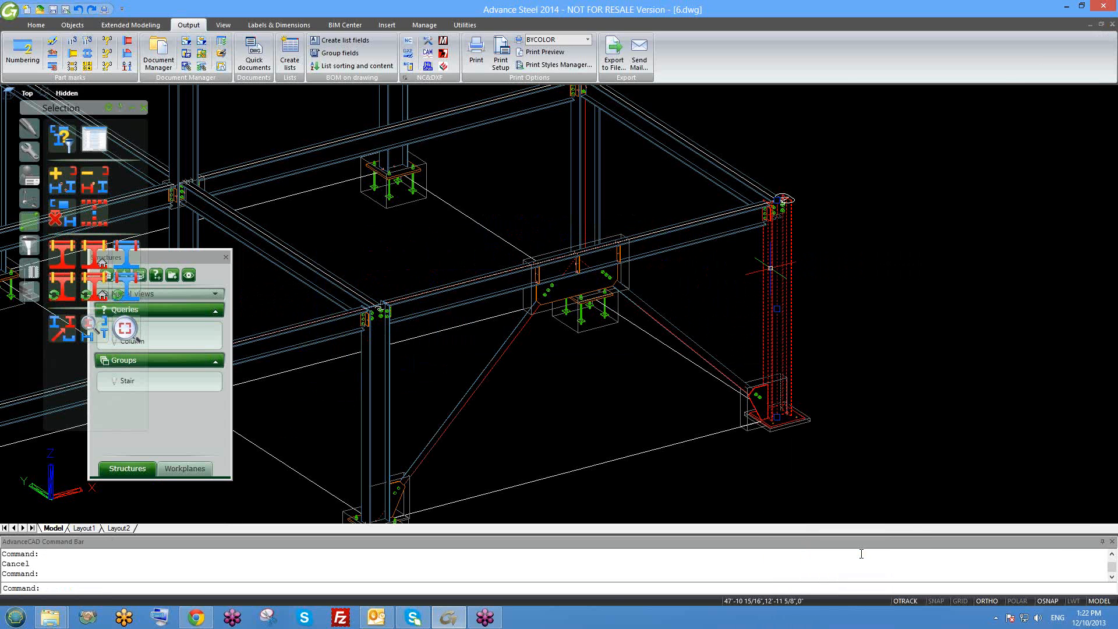
{"action": "left_click", "coordinate": [157, 58]}
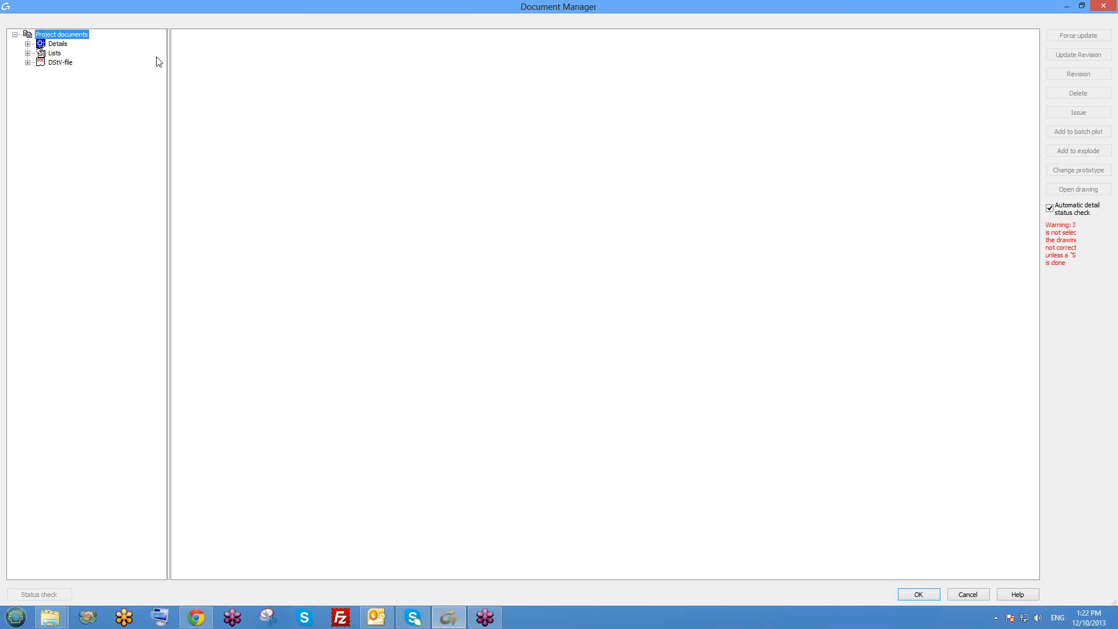
{"action": "left_click", "coordinate": [1091, 8]}
{"action": "right_click", "coordinate": [771, 295]}
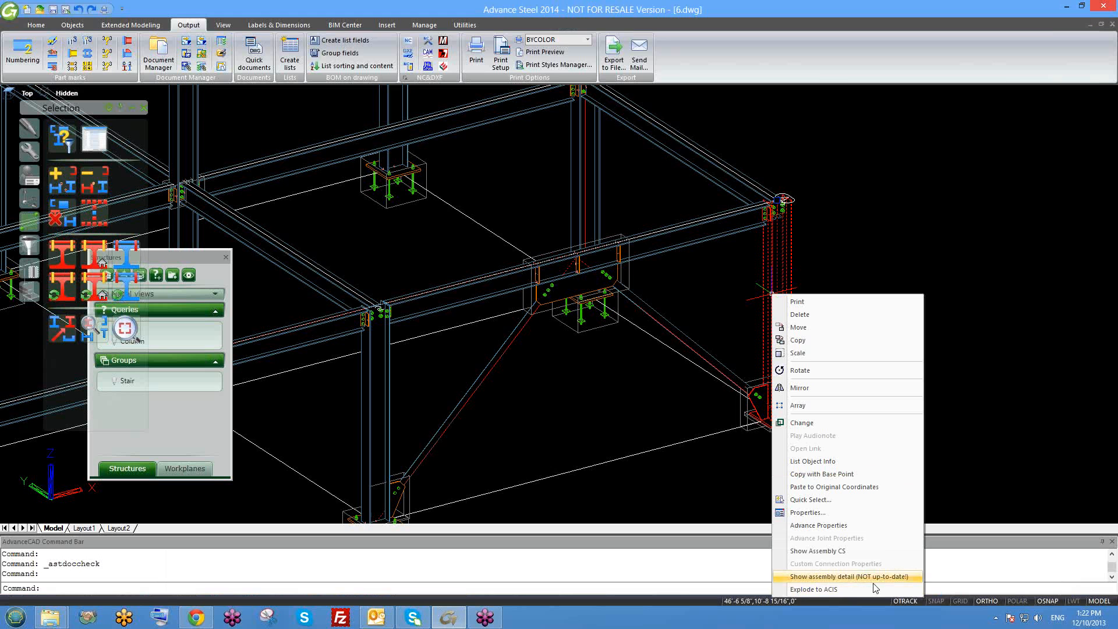
{"action": "left_click", "coordinate": [829, 576]}
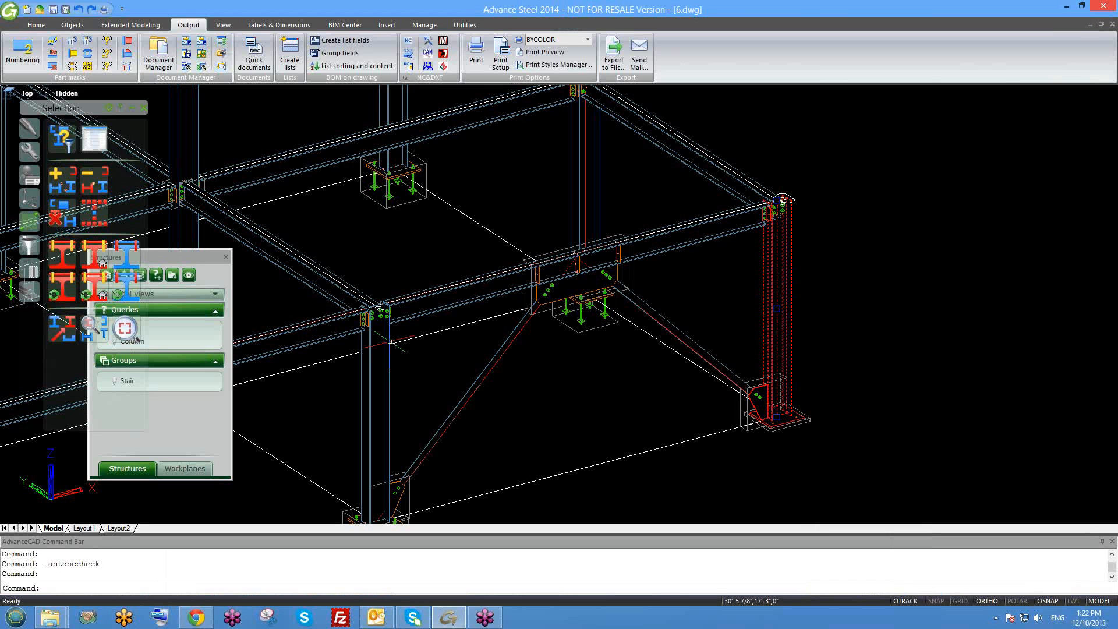
List the up-to-date details in the Document Manager and force an update of the corner column's sheet
{"action": "left_click", "coordinate": [154, 61]}
{"action": "left_click", "coordinate": [58, 45]}
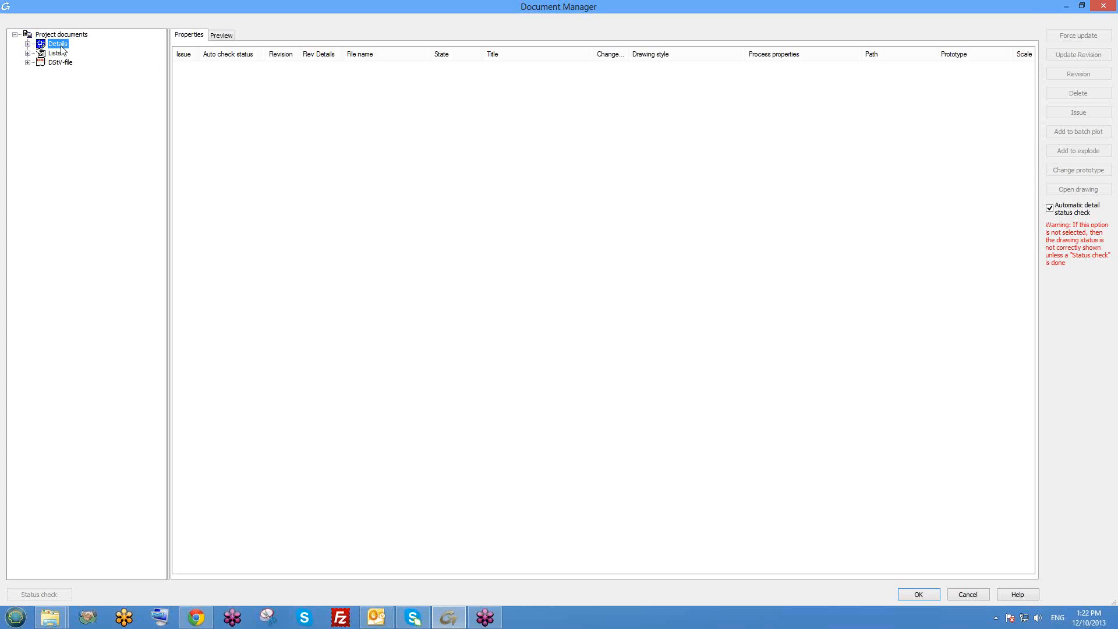
{"action": "left_click", "coordinate": [28, 44]}
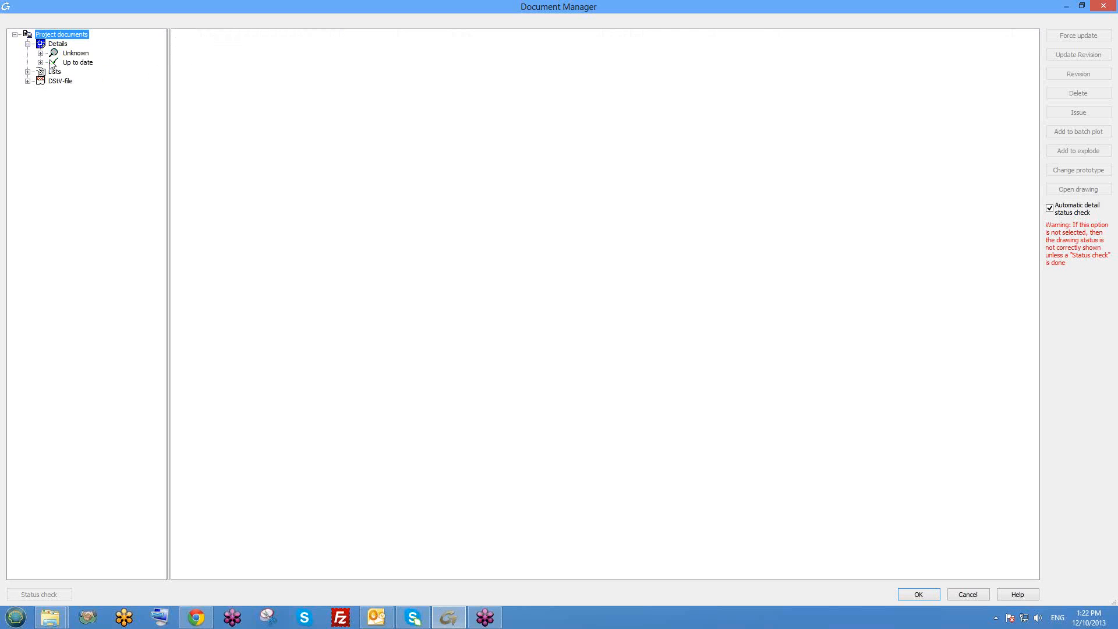
{"action": "left_click", "coordinate": [68, 63]}
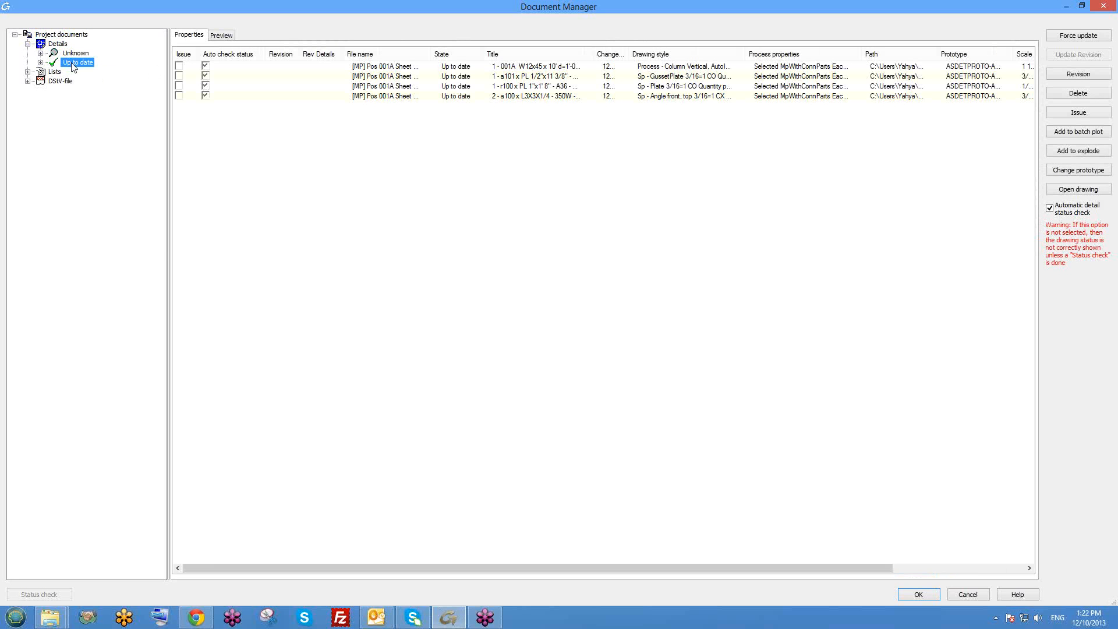
{"action": "right_click", "coordinate": [78, 67]}
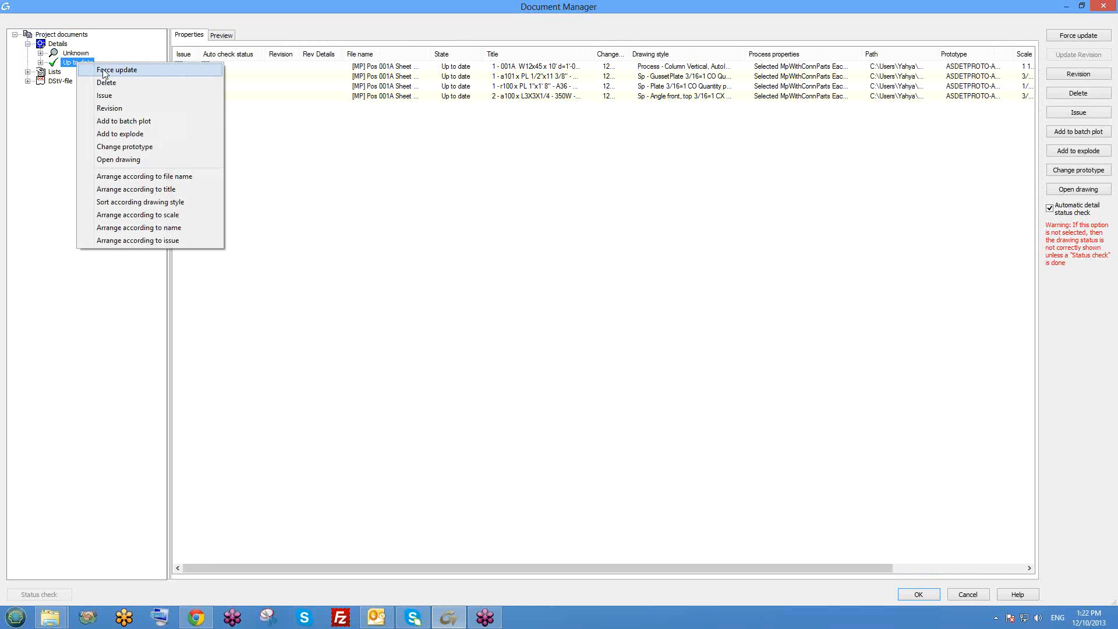
{"action": "left_click", "coordinate": [103, 69]}
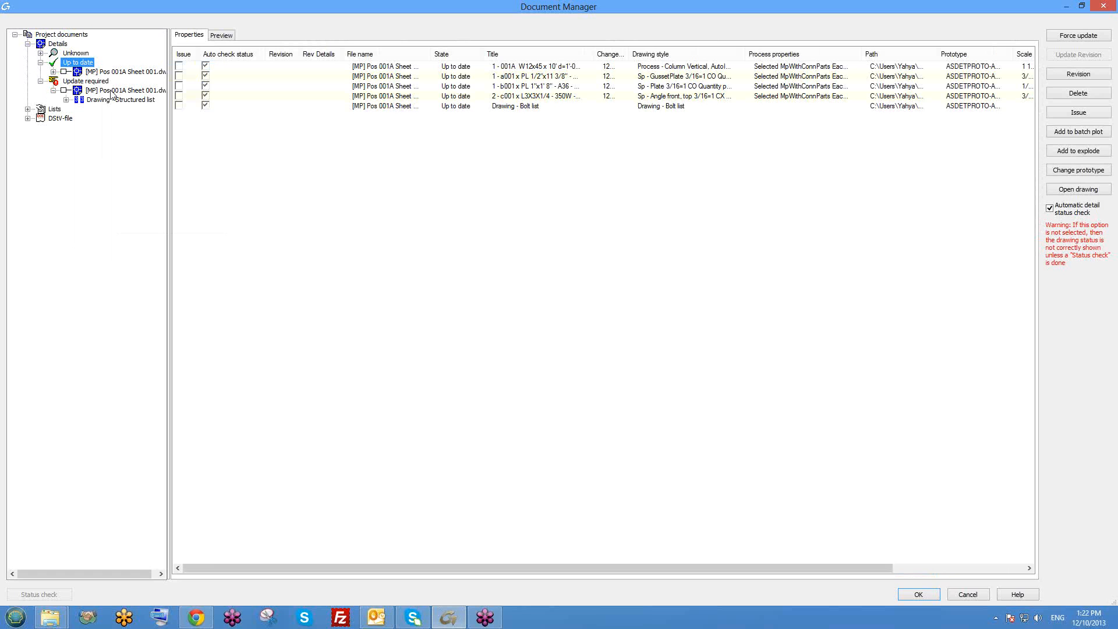
Force an update of the structured list still in the Update required group of details
{"action": "left_click", "coordinate": [40, 62]}
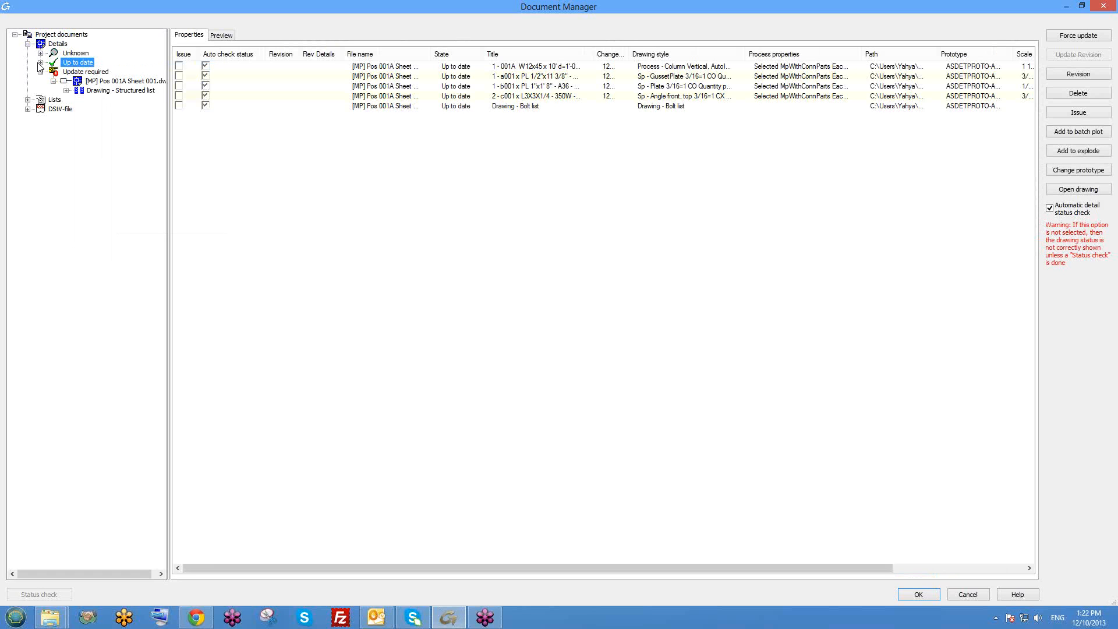
{"action": "left_click", "coordinate": [90, 73]}
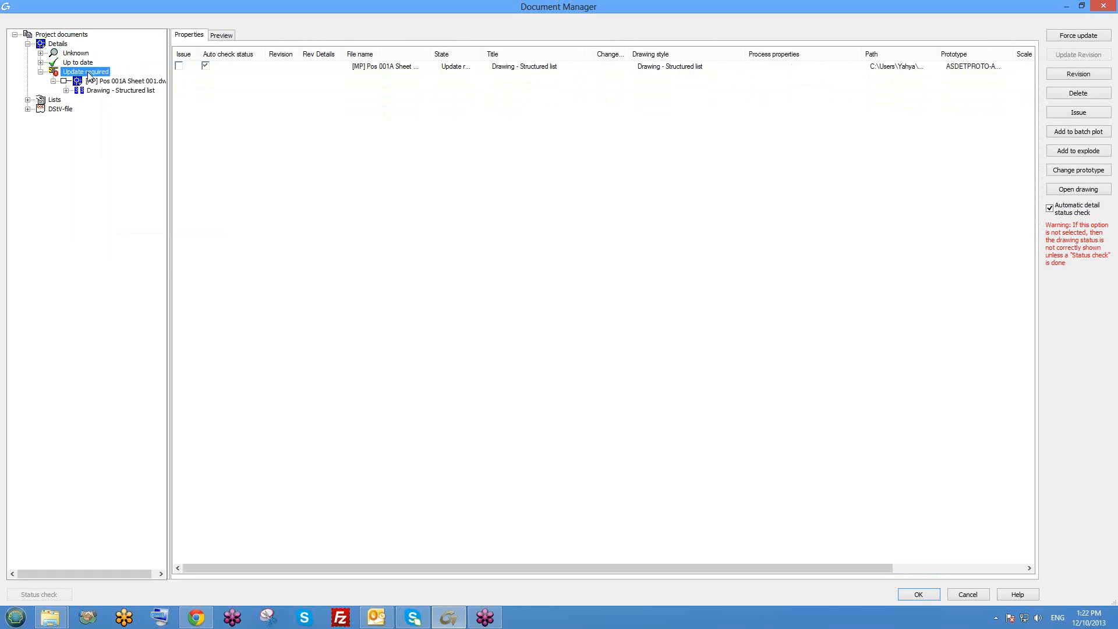
{"action": "right_click", "coordinate": [89, 73]}
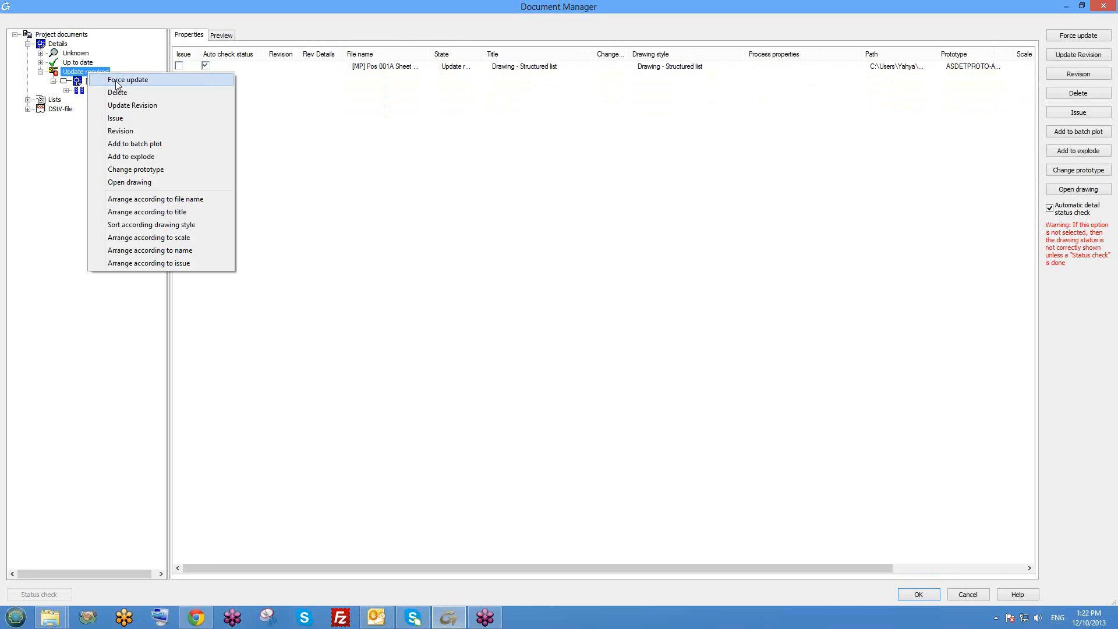
{"action": "left_click", "coordinate": [130, 81]}
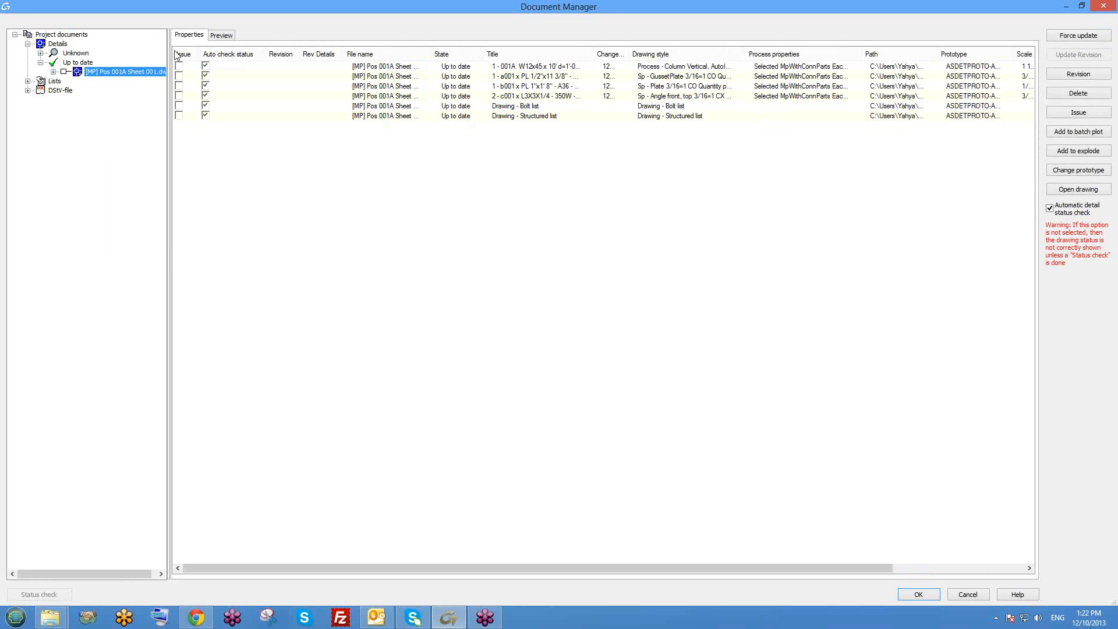
Preview the updated column sheet and examine the marks of the clip angle, gusset plate and base plate details
{"action": "left_click", "coordinate": [222, 36]}
{"action": "scroll", "coordinate": [664, 250], "scroll_direction": "up", "scroll_amount": 3}
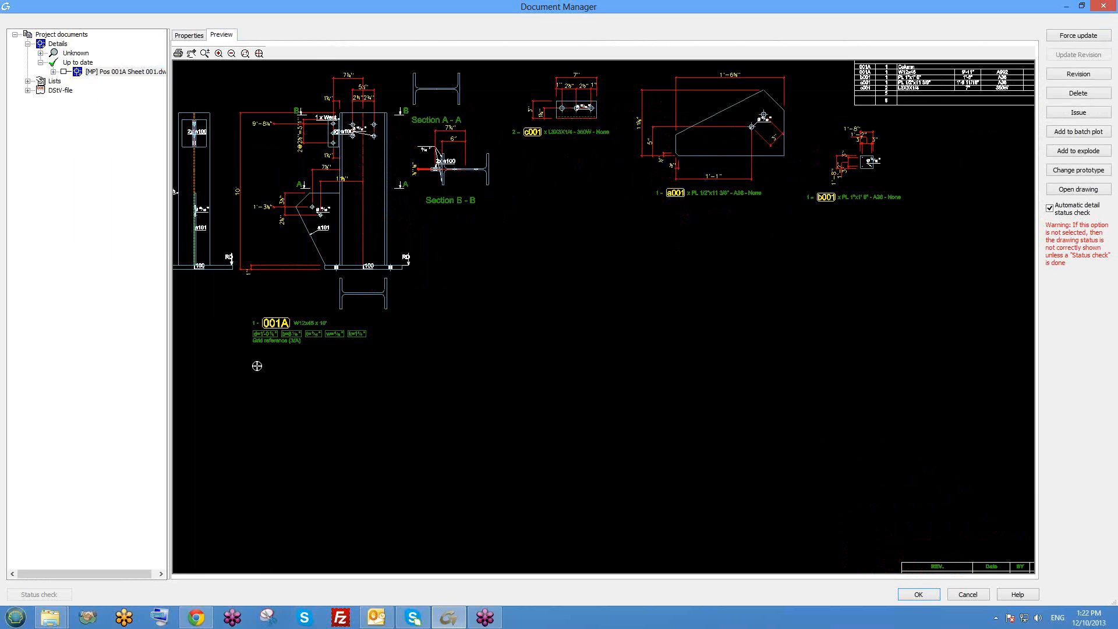
{"action": "scroll", "coordinate": [544, 138], "scroll_direction": "up", "scroll_amount": 1}
{"action": "scroll", "coordinate": [535, 97], "scroll_direction": "up", "scroll_amount": 1}
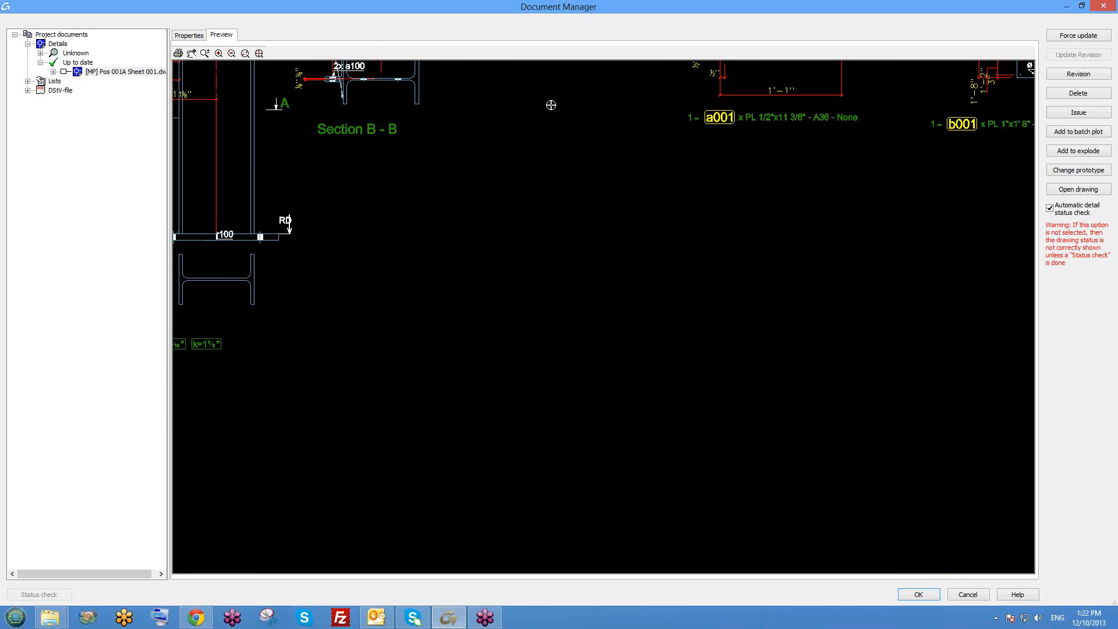
{"action": "middle_click_drag", "start_coordinate": [551, 104], "coordinate": [481, 237]}
{"action": "middle_click_drag", "start_coordinate": [642, 249], "coordinate": [507, 245]}
{"action": "scroll", "coordinate": [780, 233], "scroll_direction": "down", "scroll_amount": 3}
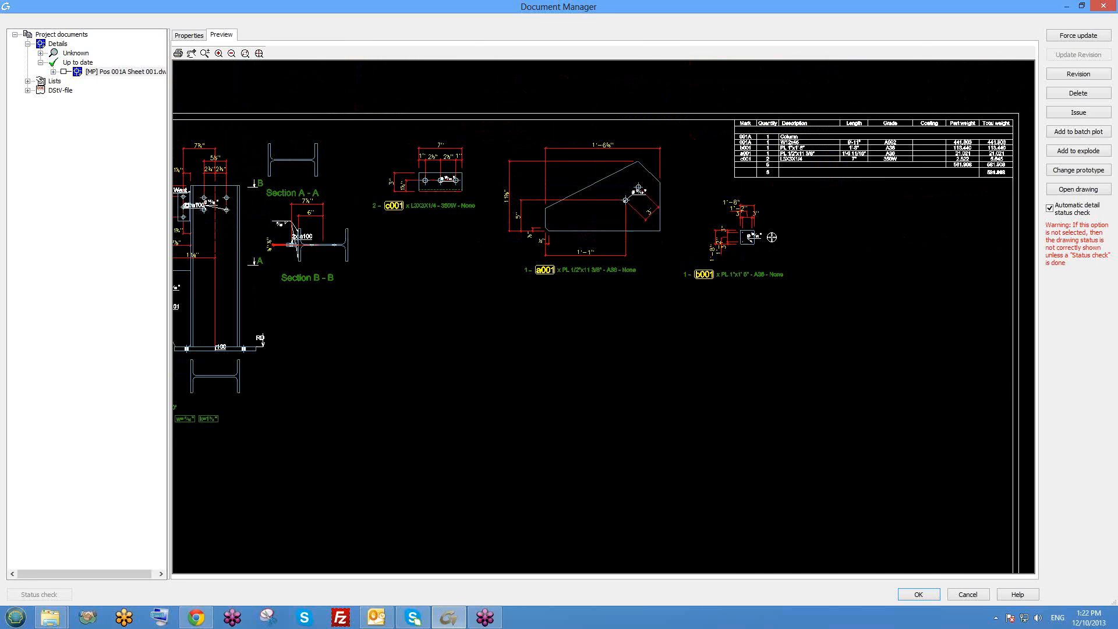
Inspect the title block fields in the previewed sheet, including project, customer, dates and drawing number
{"action": "middle_click_drag", "start_coordinate": [779, 438], "coordinate": [752, 185]}
{"action": "scroll", "coordinate": [871, 423], "scroll_direction": "up", "scroll_amount": 1}
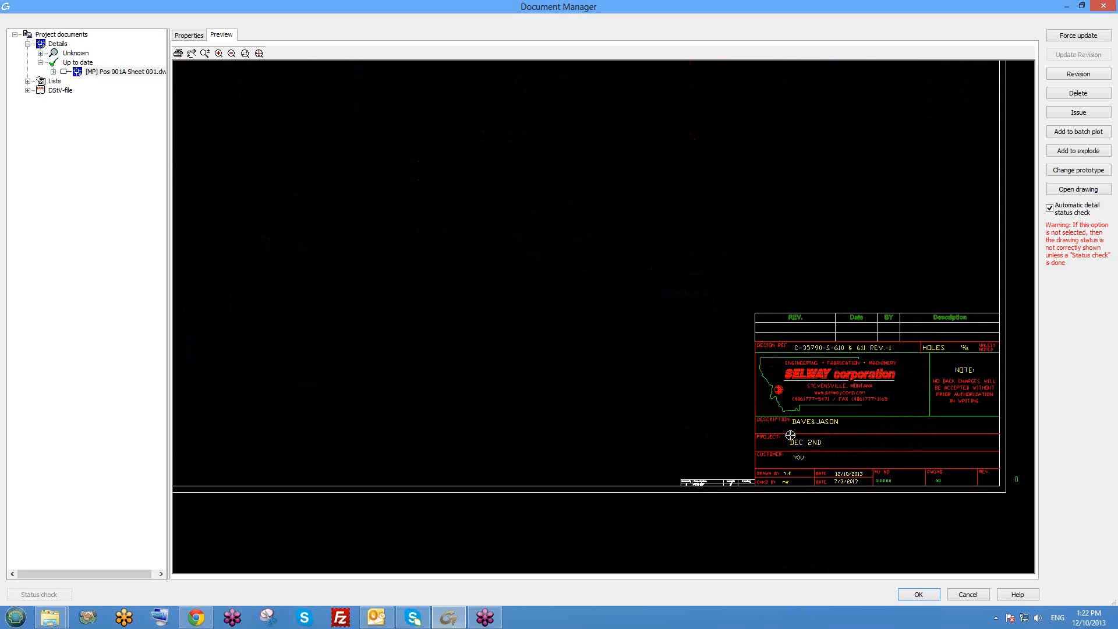
{"action": "scroll", "coordinate": [790, 435], "scroll_direction": "up", "scroll_amount": 1}
{"action": "scroll", "coordinate": [891, 489], "scroll_direction": "up", "scroll_amount": 4}
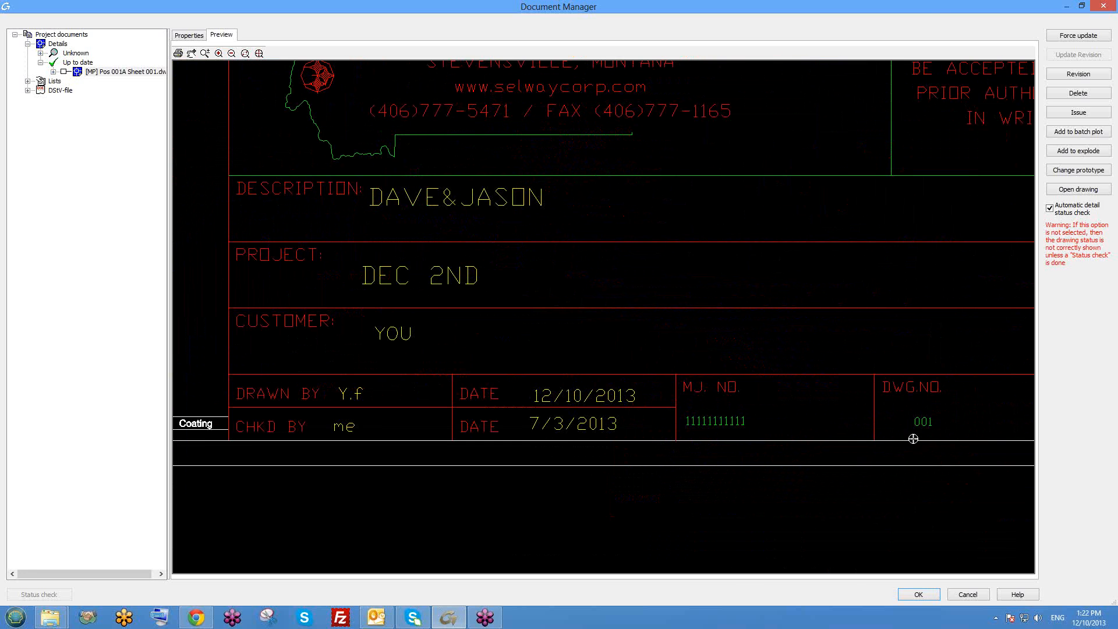
{"action": "scroll", "coordinate": [913, 437], "scroll_direction": "down", "scroll_amount": 5}
{"action": "middle_click_drag", "start_coordinate": [562, 204], "coordinate": [896, 418]}
{"action": "scroll", "coordinate": [896, 418], "scroll_direction": "down", "scroll_amount": 4}
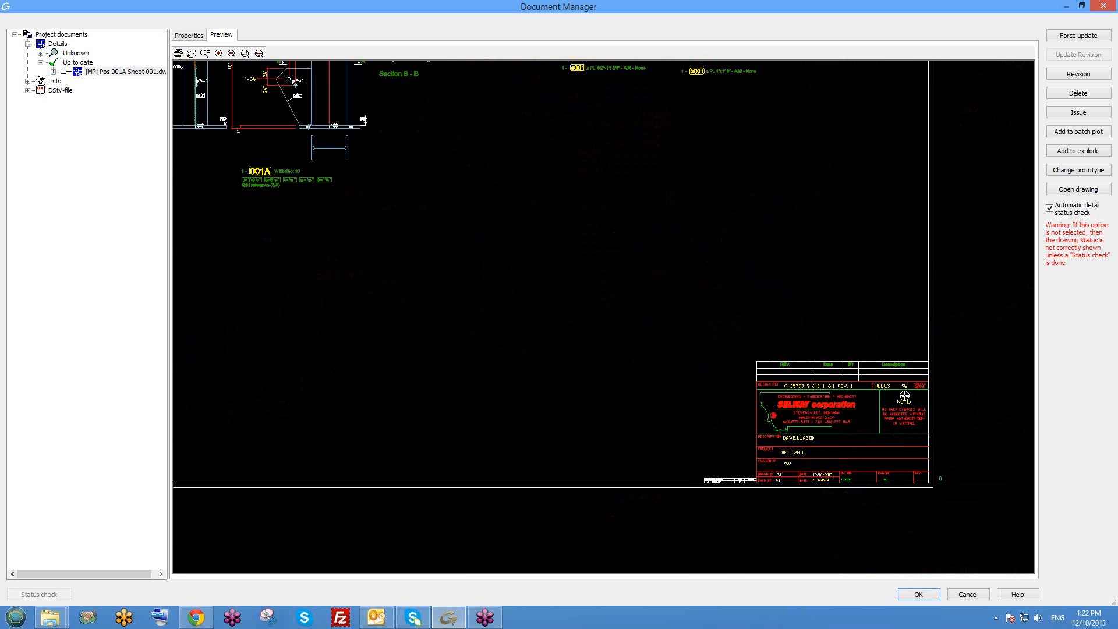
Compare the main column views with the attached-part details across the previewed sheet, and close the Document Manager
{"action": "middle_click_drag", "start_coordinate": [674, 217], "coordinate": [864, 320]}
{"action": "scroll", "coordinate": [845, 271], "scroll_direction": "up", "scroll_amount": 1}
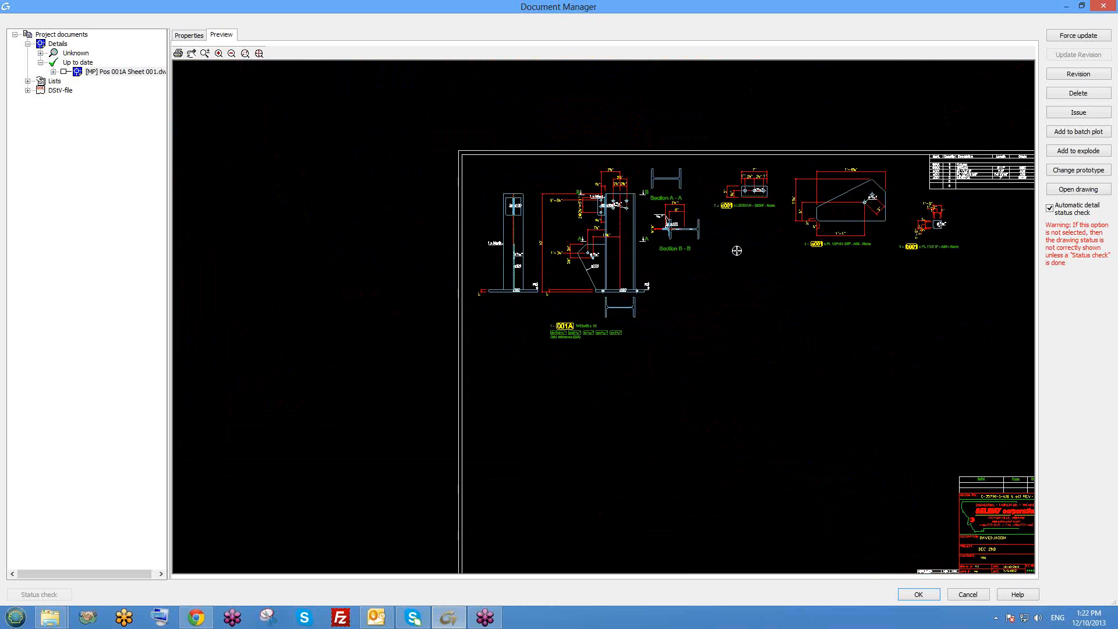
{"action": "scroll", "coordinate": [727, 244], "scroll_direction": "up", "scroll_amount": 1}
{"action": "scroll", "coordinate": [713, 201], "scroll_direction": "up", "scroll_amount": 1}
{"action": "scroll", "coordinate": [858, 207], "scroll_direction": "down", "scroll_amount": 1}
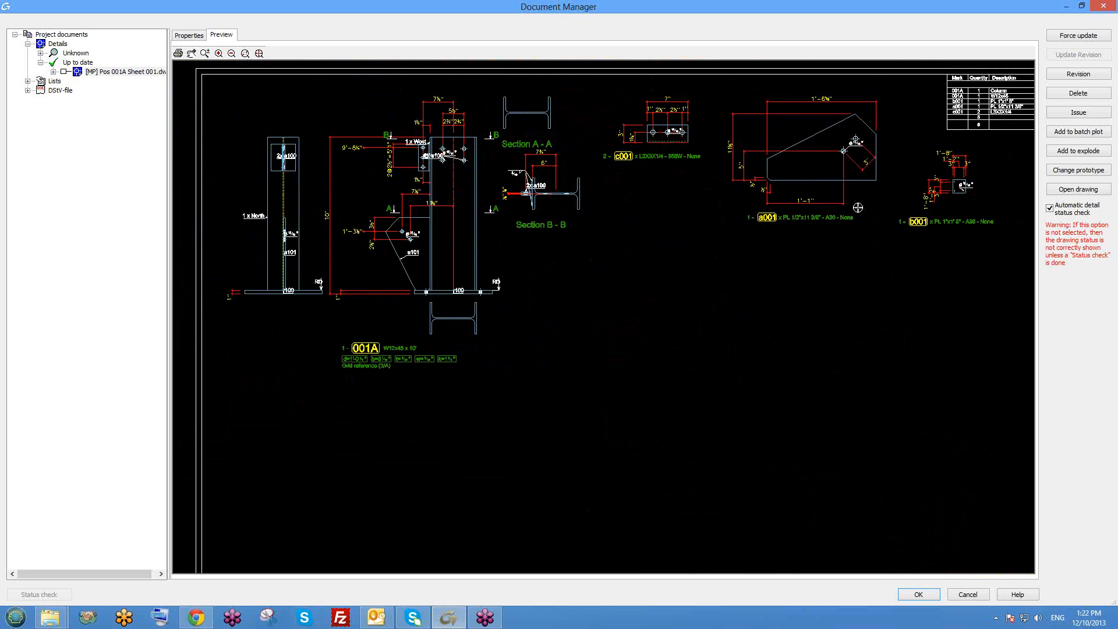
{"action": "middle_click_drag", "start_coordinate": [845, 221], "coordinate": [830, 235]}
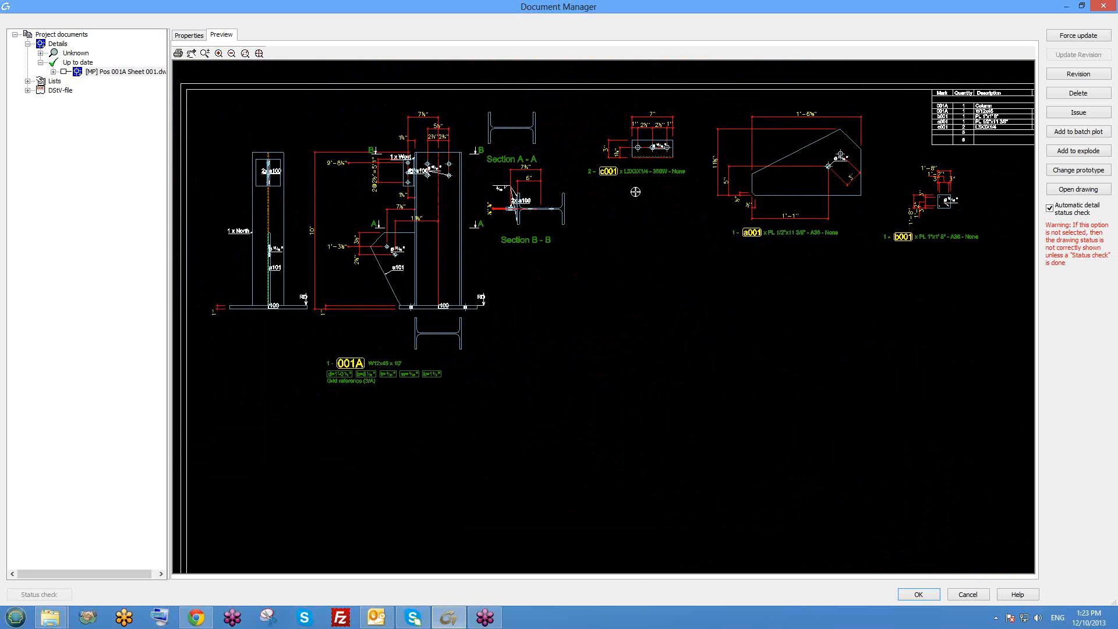
{"action": "scroll", "coordinate": [332, 381], "scroll_direction": "up", "scroll_amount": 1}
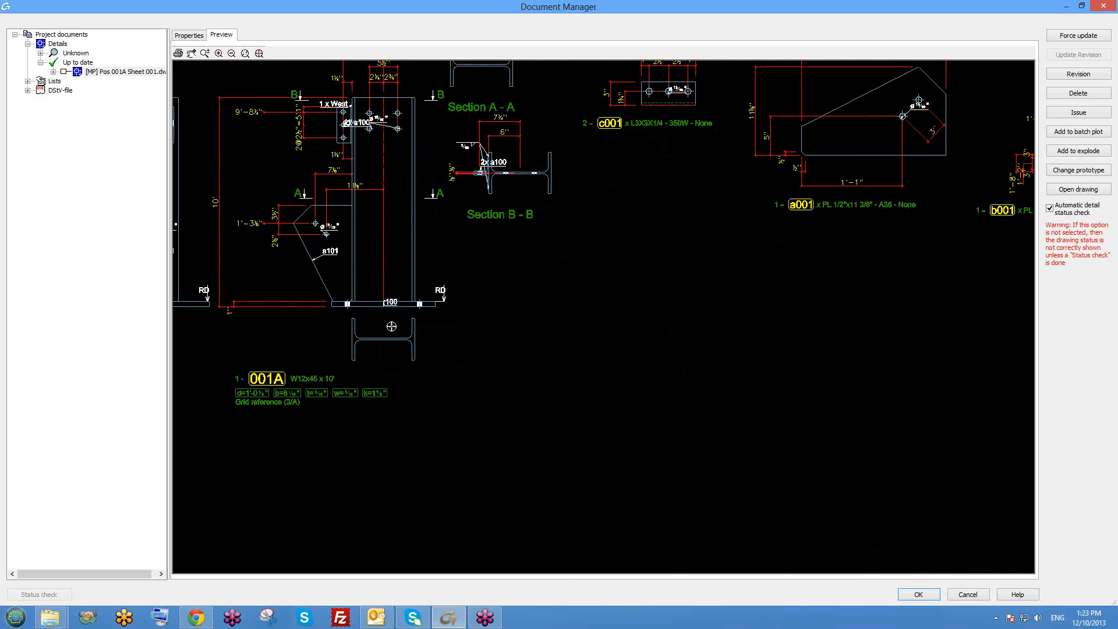
{"action": "scroll", "coordinate": [636, 250], "scroll_direction": "down", "scroll_amount": 3}
{"action": "middle_click_drag", "start_coordinate": [798, 306], "coordinate": [728, 241]}
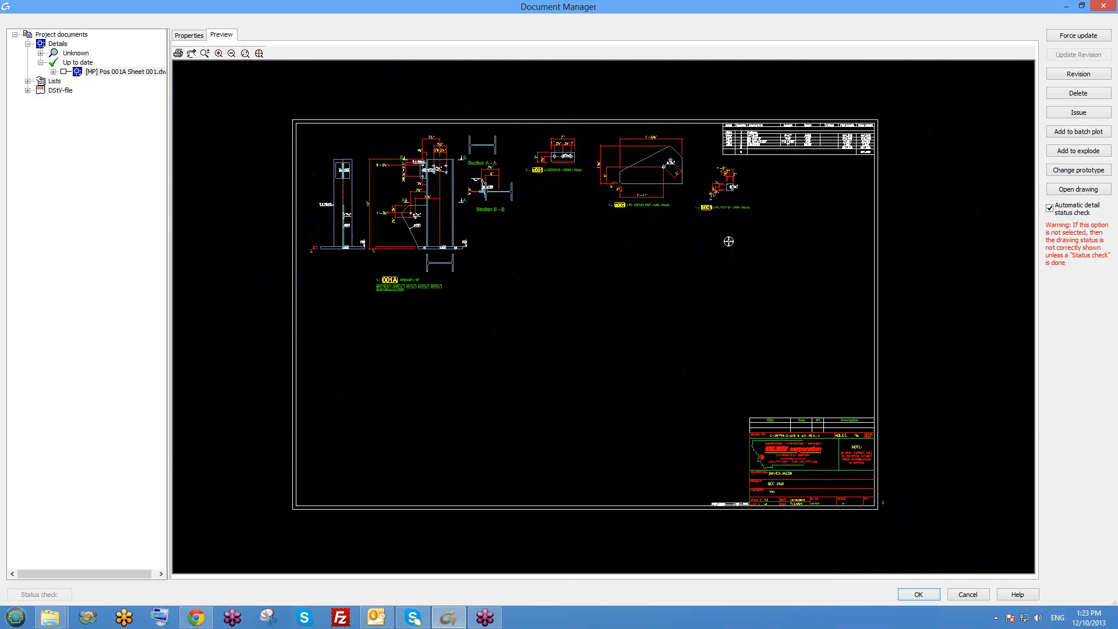
{"action": "left_click", "coordinate": [1103, 6]}
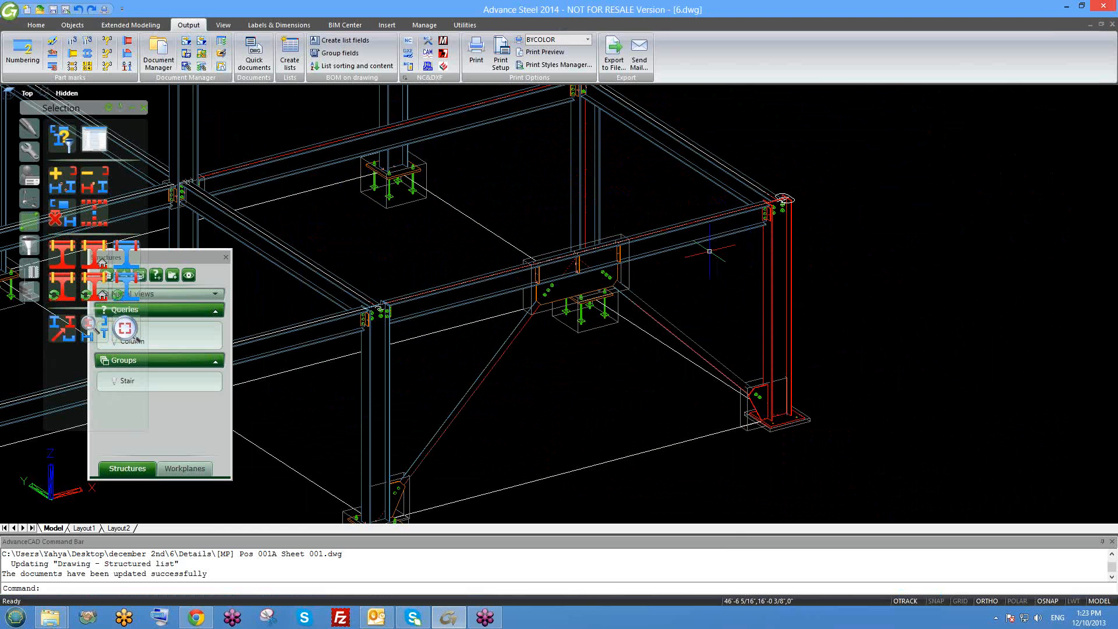
Create a single-part shop drawing of the gusset plate at the column base with the Selected Sp Each ANSI-B drawing process
{"action": "scroll", "coordinate": [751, 286], "scroll_direction": "down", "scroll_amount": 2}
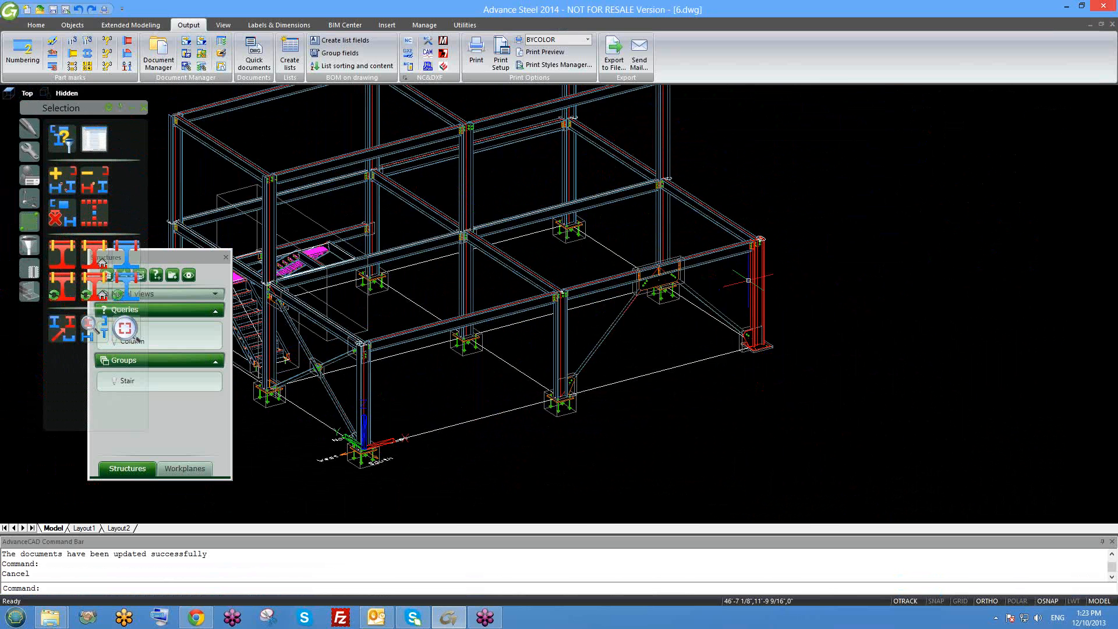
{"action": "scroll", "coordinate": [745, 273], "scroll_direction": "up", "scroll_amount": 4}
{"action": "scroll", "coordinate": [760, 388], "scroll_direction": "up", "scroll_amount": 4}
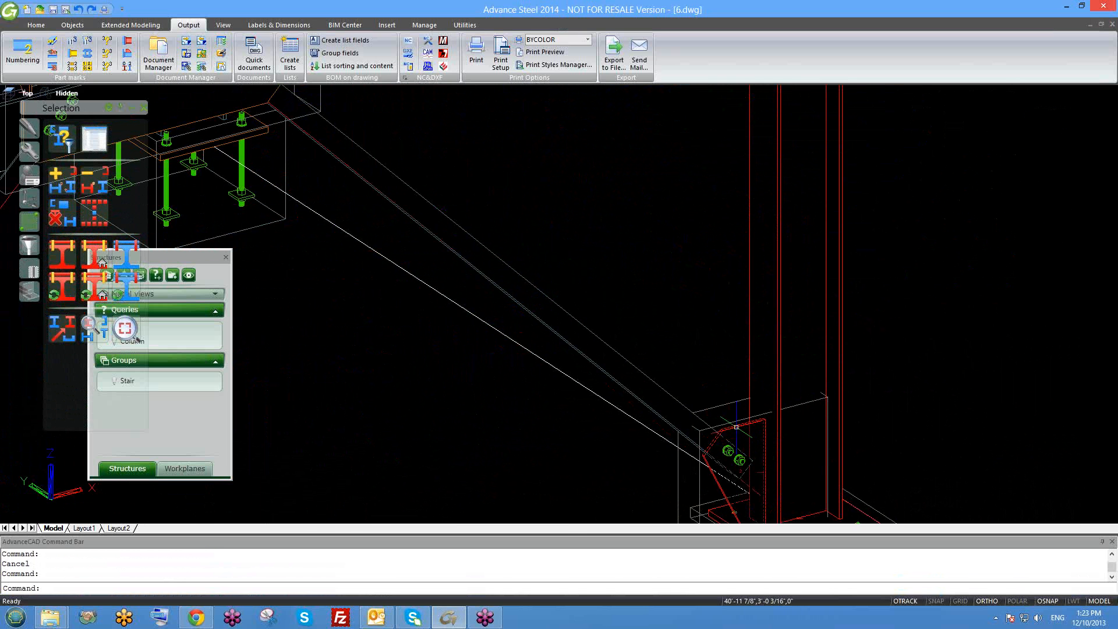
{"action": "middle_click_drag", "start_coordinate": [732, 452], "coordinate": [724, 357]}
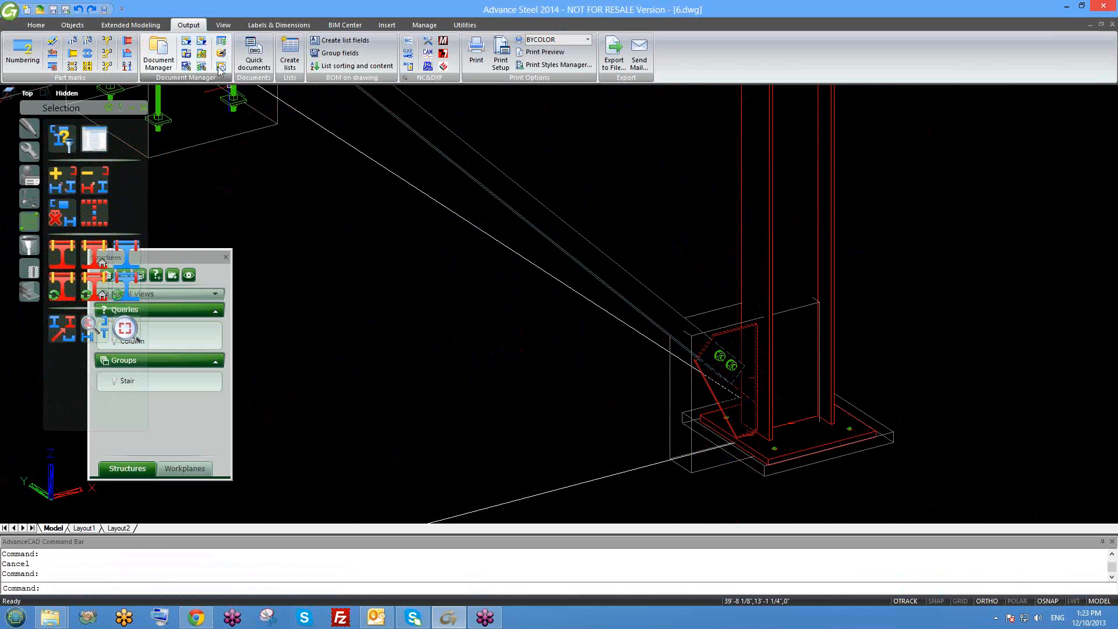
{"action": "left_click", "coordinate": [254, 55]}
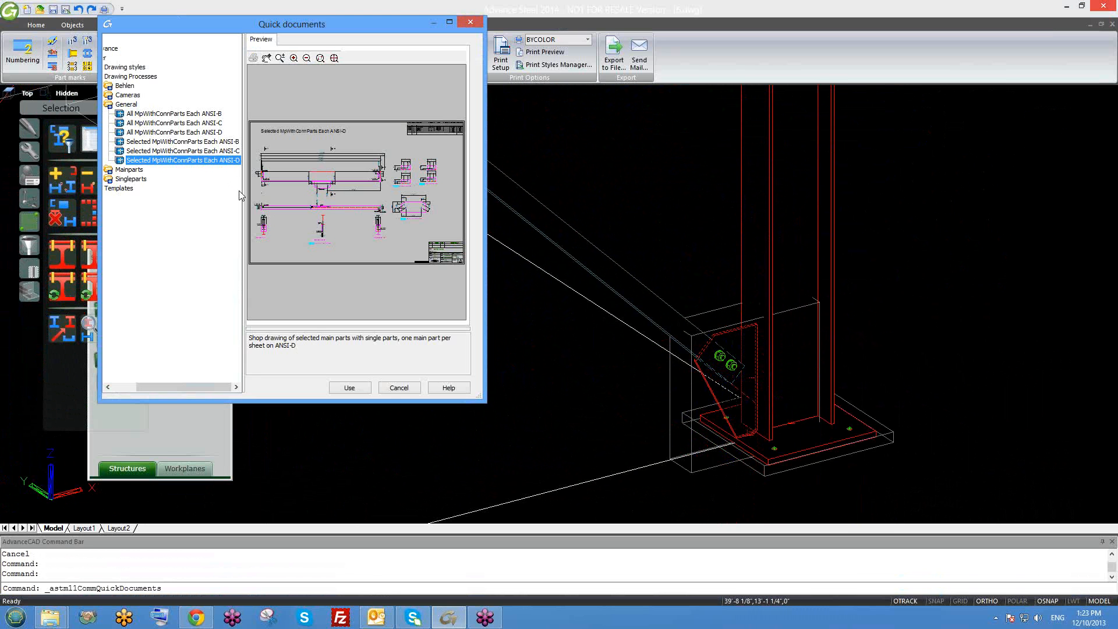
{"action": "left_click_drag", "start_coordinate": [244, 194], "coordinate": [300, 195]}
{"action": "double_click", "coordinate": [139, 104]}
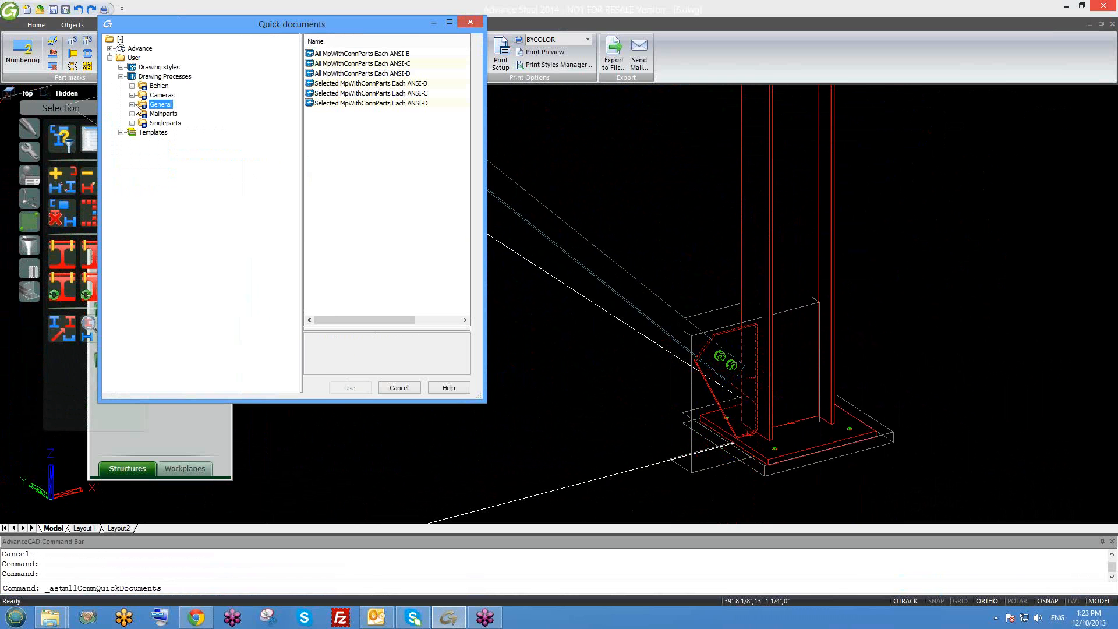
{"action": "double_click", "coordinate": [166, 123]}
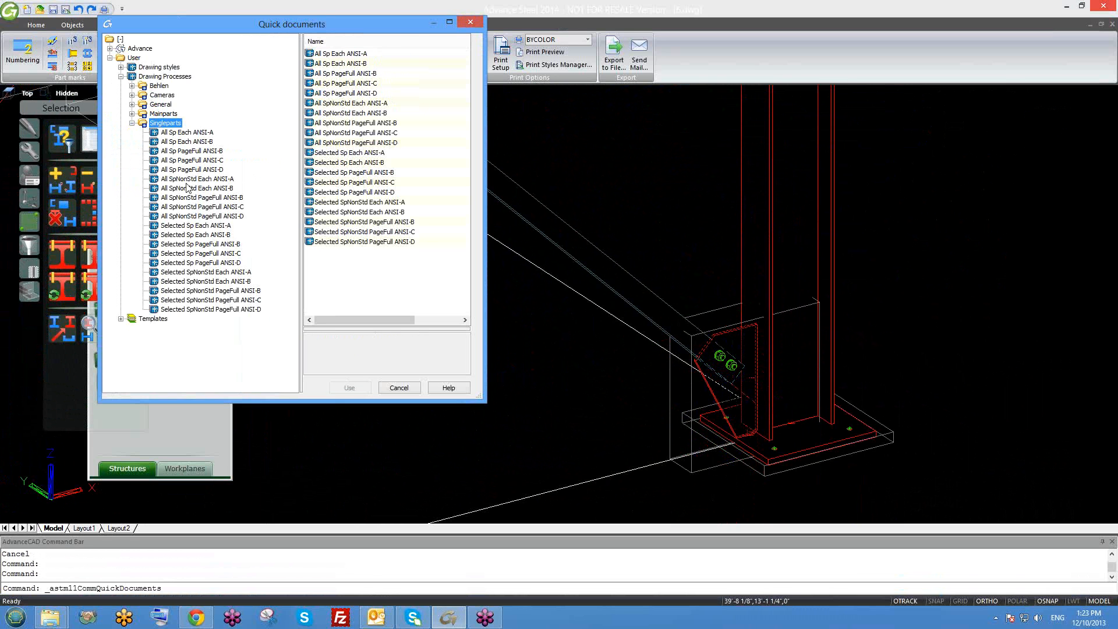
{"action": "left_click", "coordinate": [182, 235]}
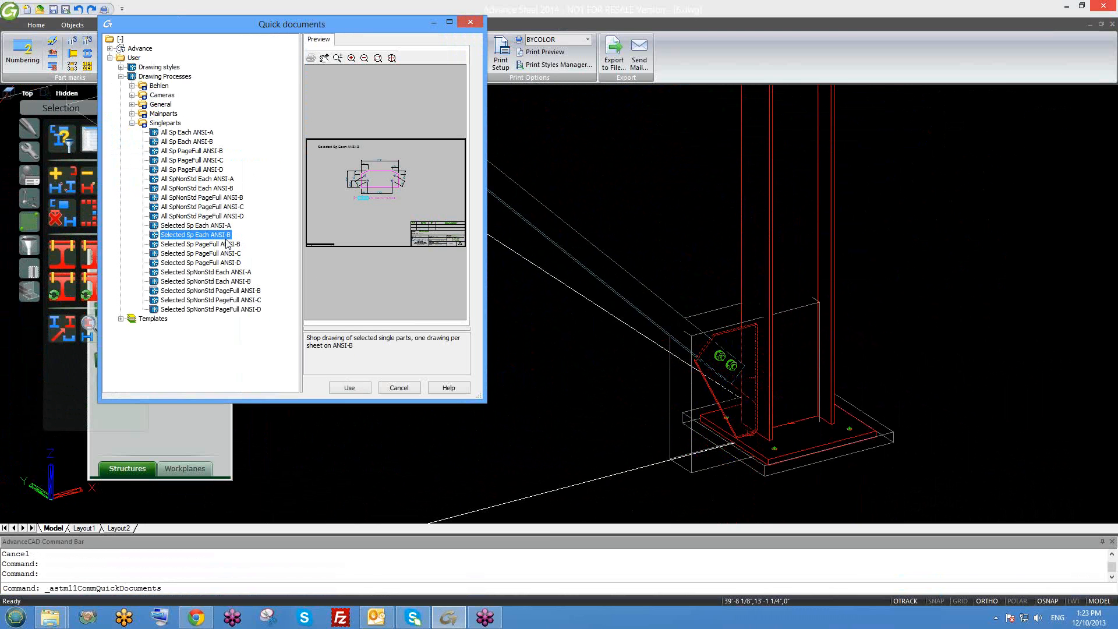
{"action": "left_click", "coordinate": [349, 388]}
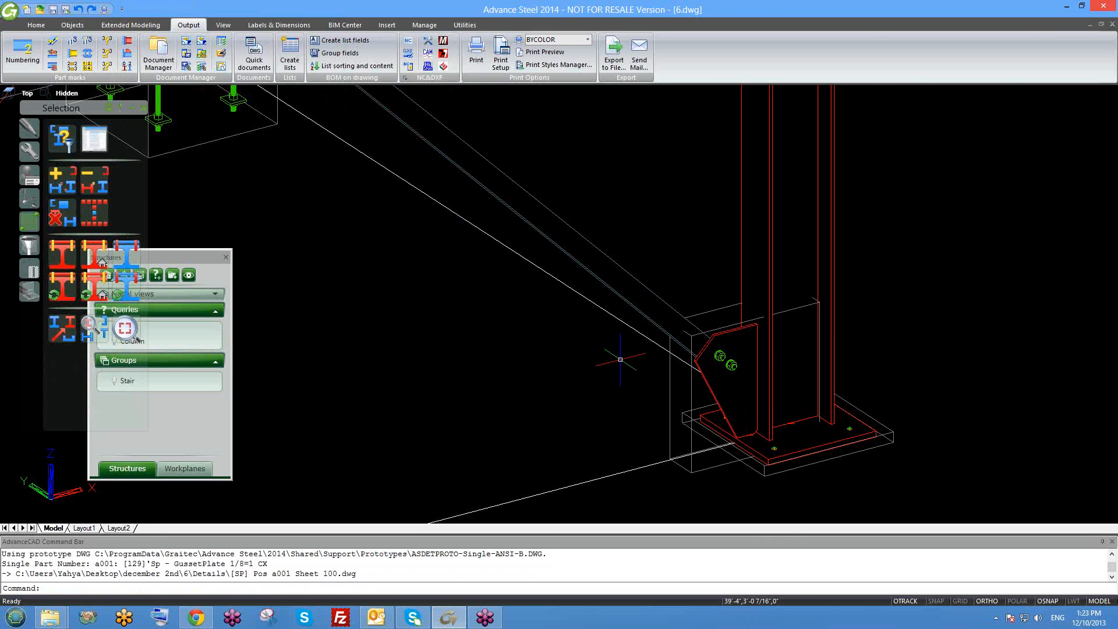
List the part details linked to the gusset plate at the column base
{"action": "left_click", "coordinate": [720, 347]}
{"action": "right_click", "coordinate": [721, 336]}
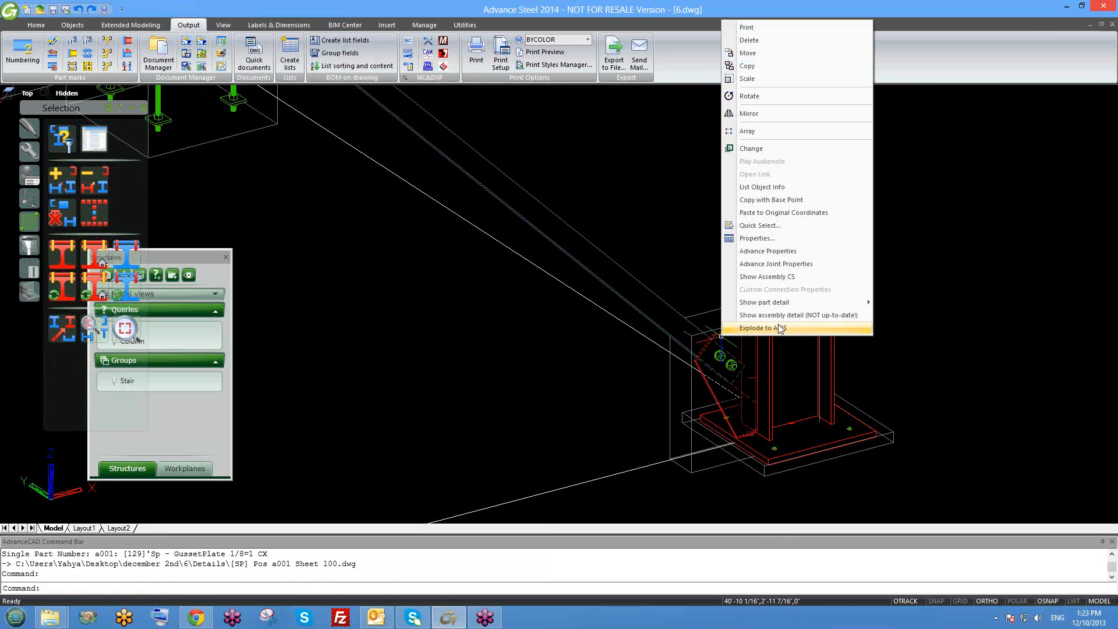
{"action": "mouse_move", "coordinate": [791, 305]}
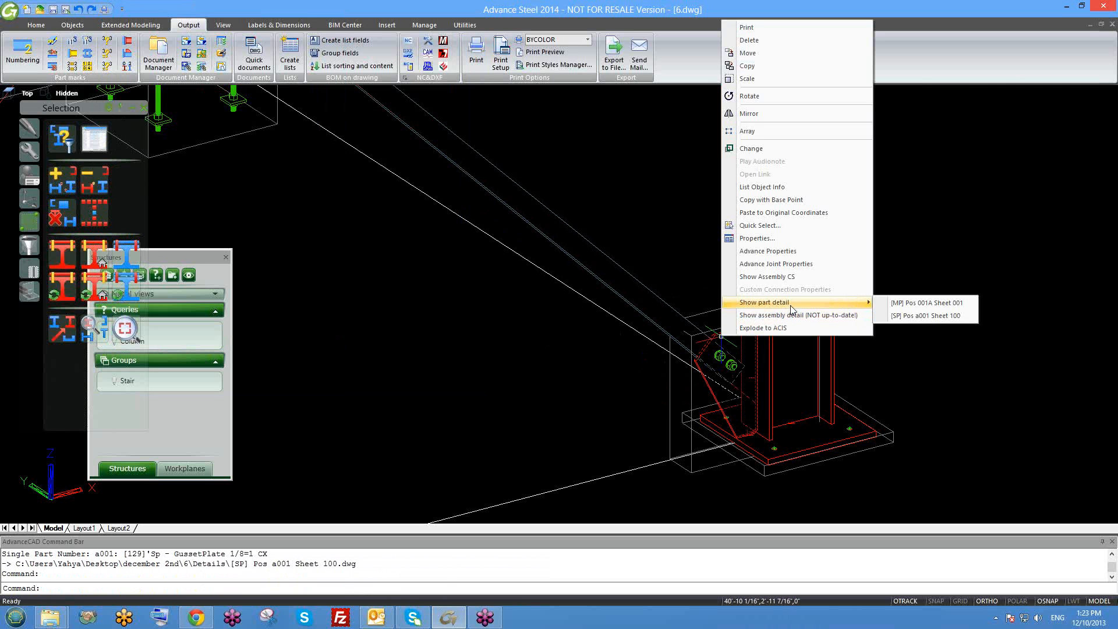
{"action": "key", "text": "Escape"}
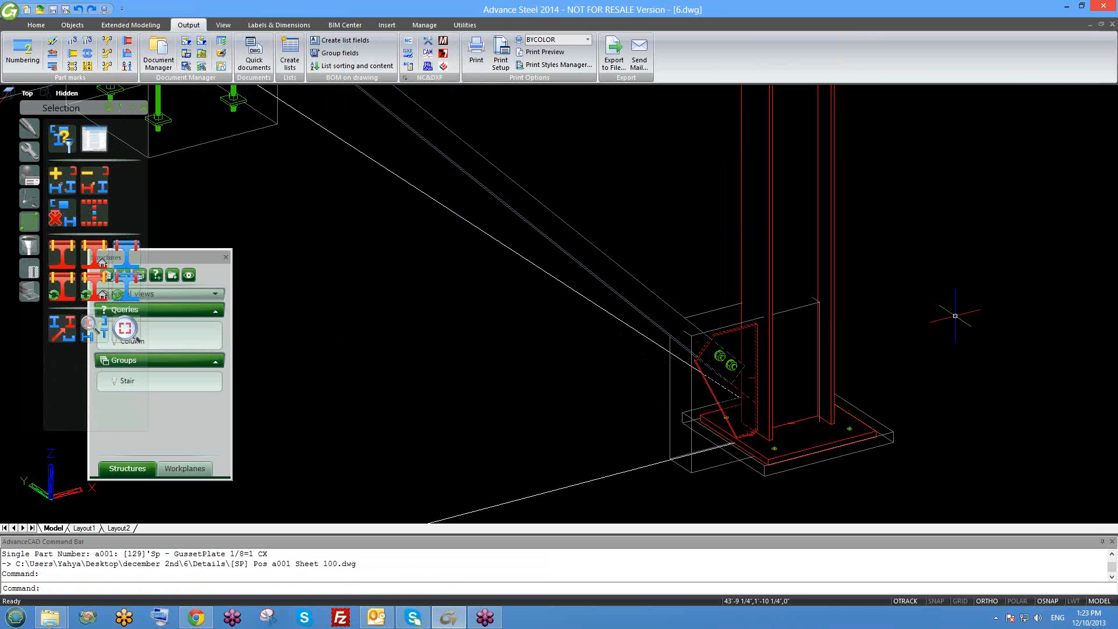
View the gusset plate's single-part detail [SP] Pos a001 Sheet 100 and close the drawing without saving
{"action": "scroll", "coordinate": [729, 329], "scroll_direction": "up", "scroll_amount": 5}
{"action": "left_click", "coordinate": [729, 329]}
{"action": "right_click", "coordinate": [729, 329]}
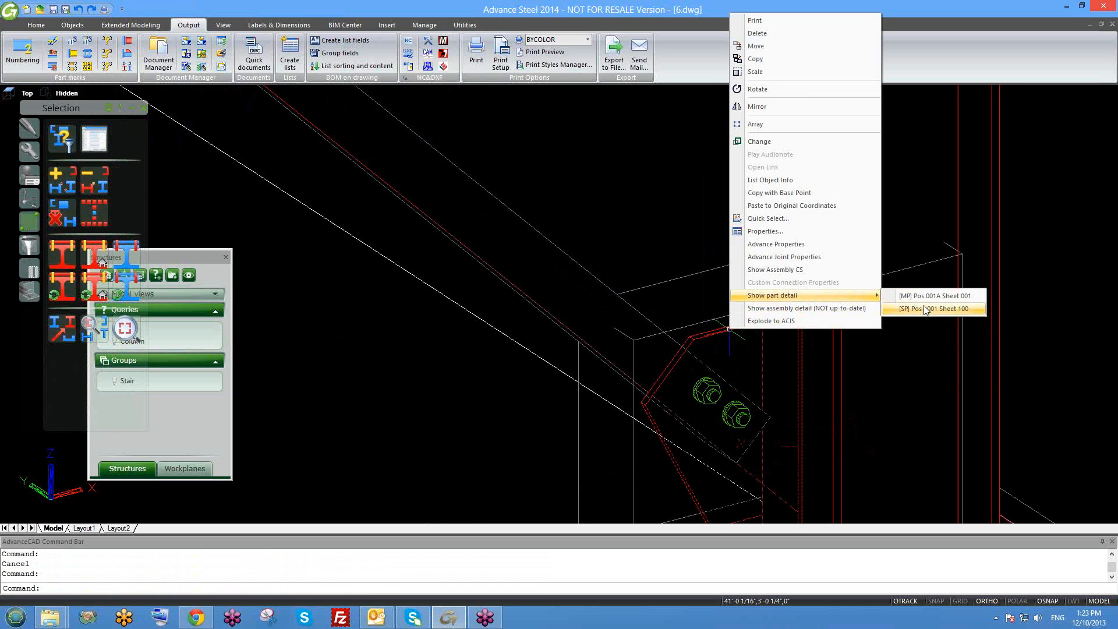
{"action": "left_click", "coordinate": [925, 309]}
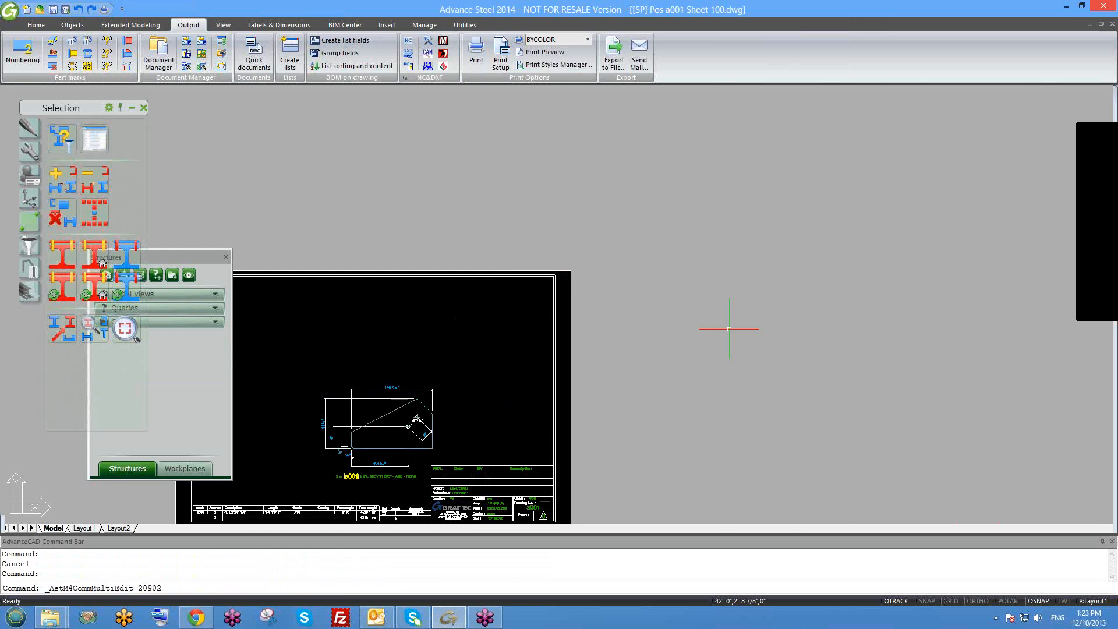
{"action": "scroll", "coordinate": [566, 402], "scroll_direction": "up", "scroll_amount": 2}
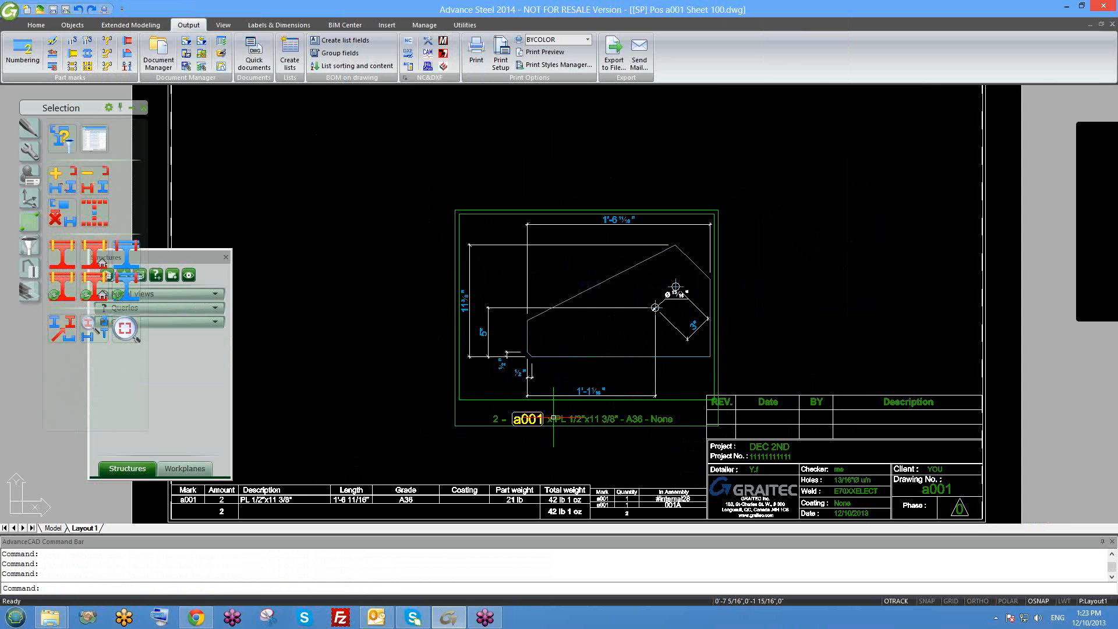
{"action": "key", "text": "ctrl+F4"}
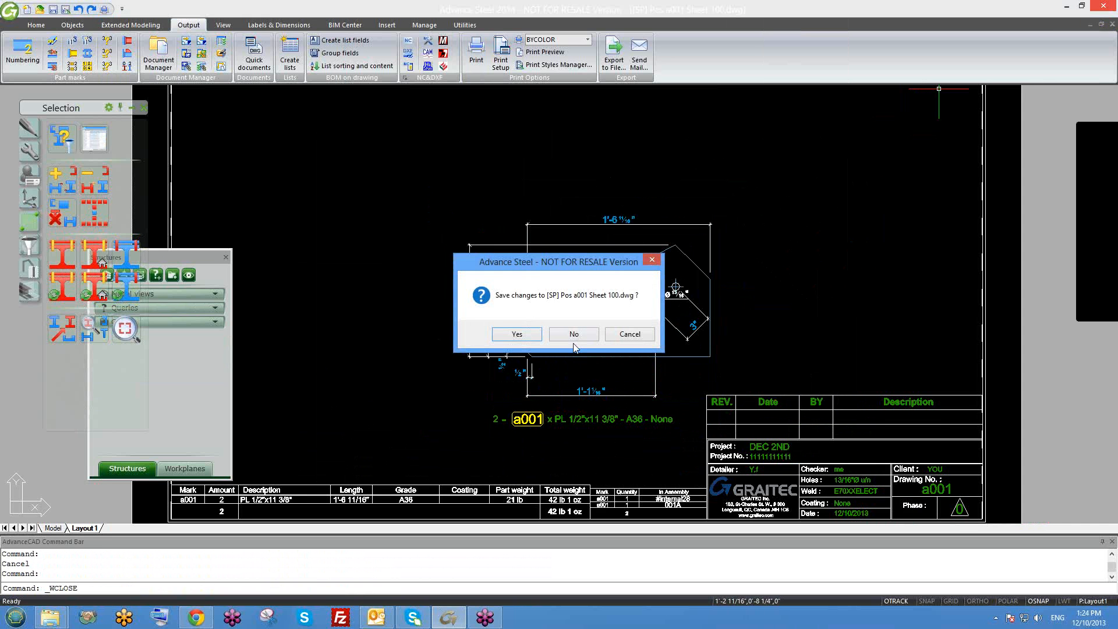
{"action": "left_click", "coordinate": [574, 335]}
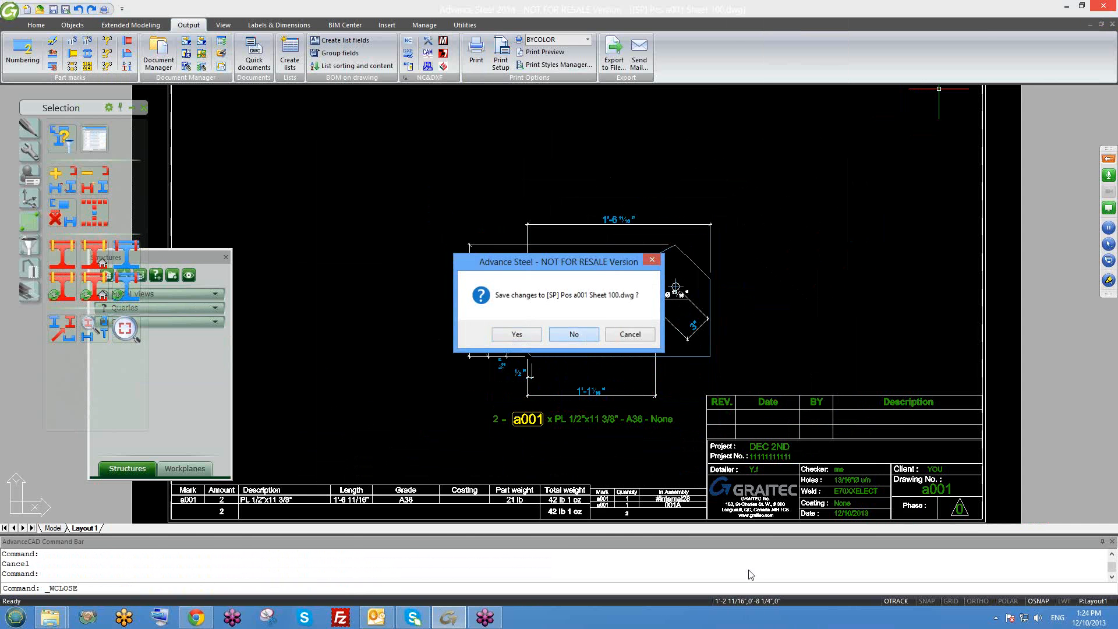
Switch to the desktop, launch Advance Manager 2014 and open the Defaults from its settings
{"action": "right_click", "coordinate": [694, 617]}
{"action": "left_click", "coordinate": [748, 566]}
{"action": "left_click", "coordinate": [212, 153]}
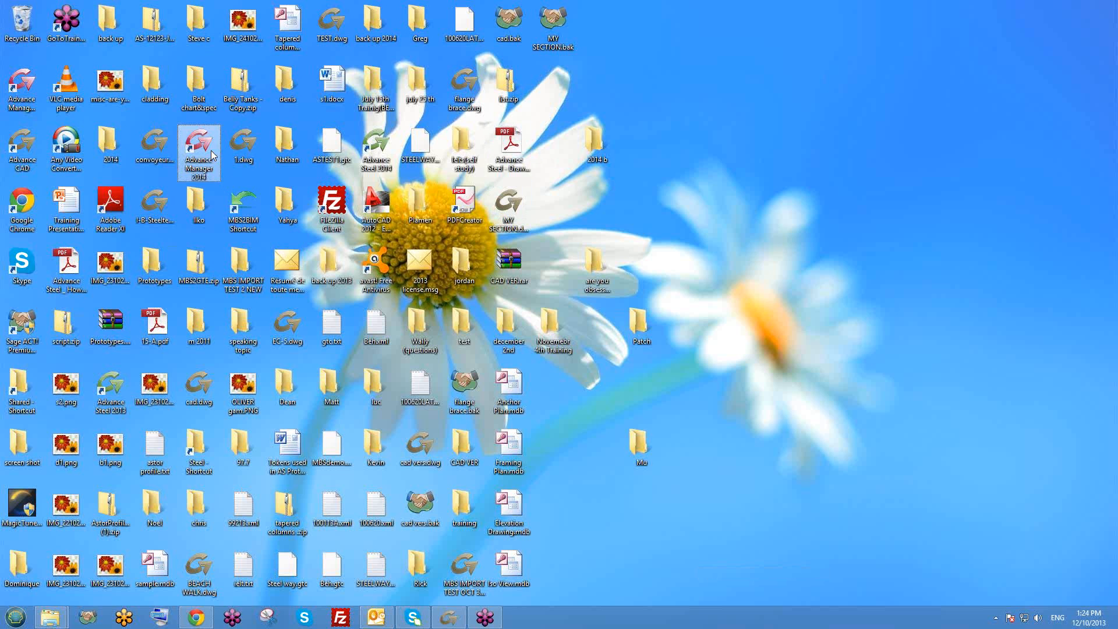
{"action": "double_click", "coordinate": [211, 154]}
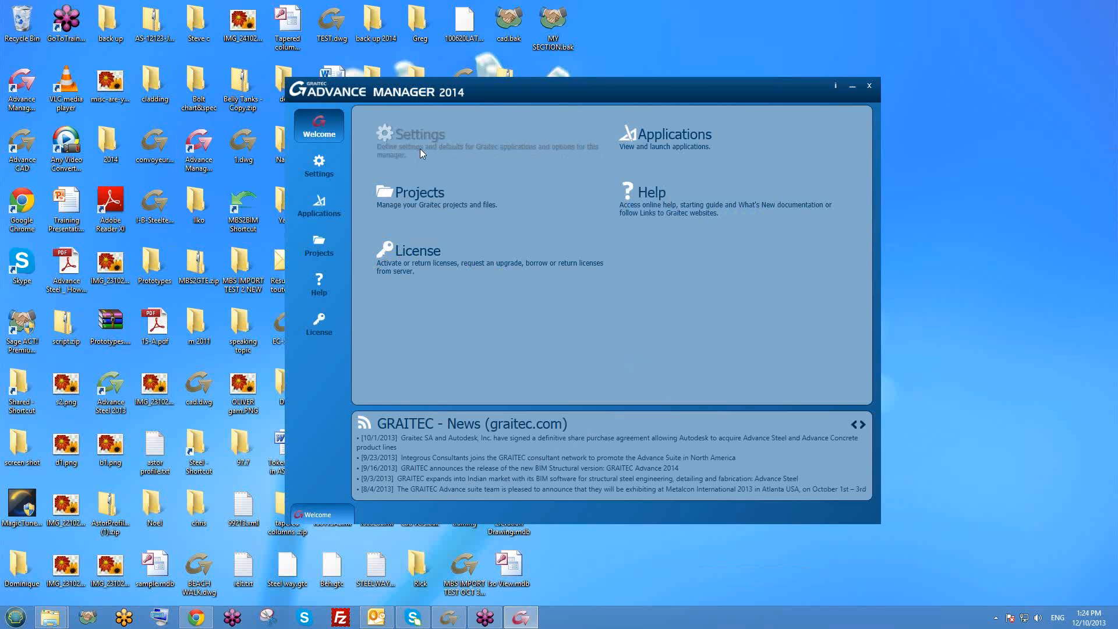
{"action": "left_click", "coordinate": [422, 153]}
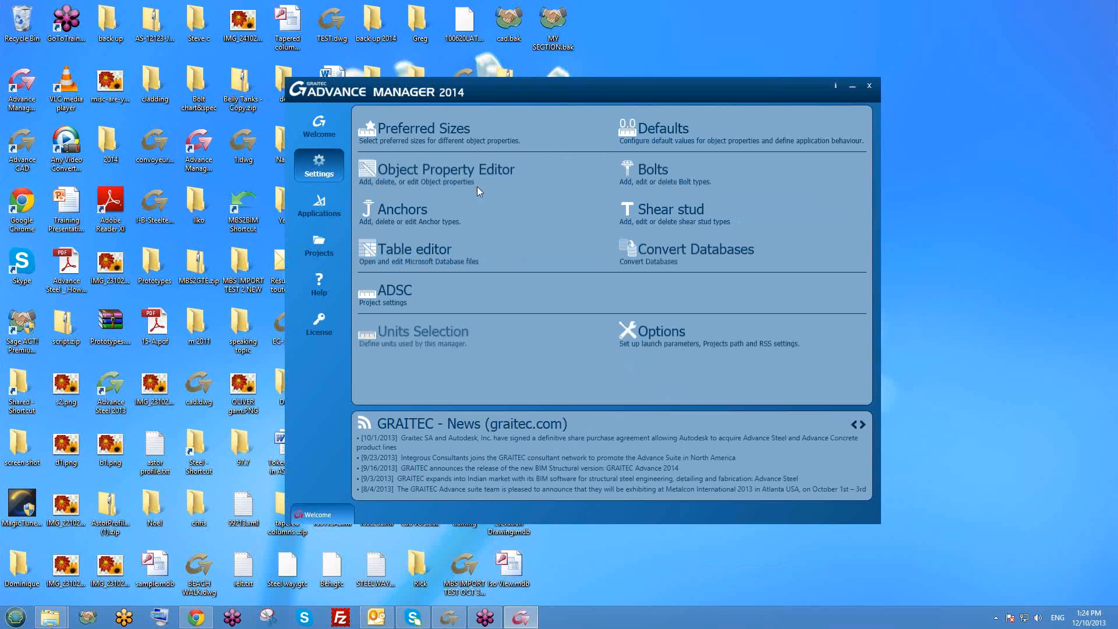
{"action": "left_click", "coordinate": [650, 142]}
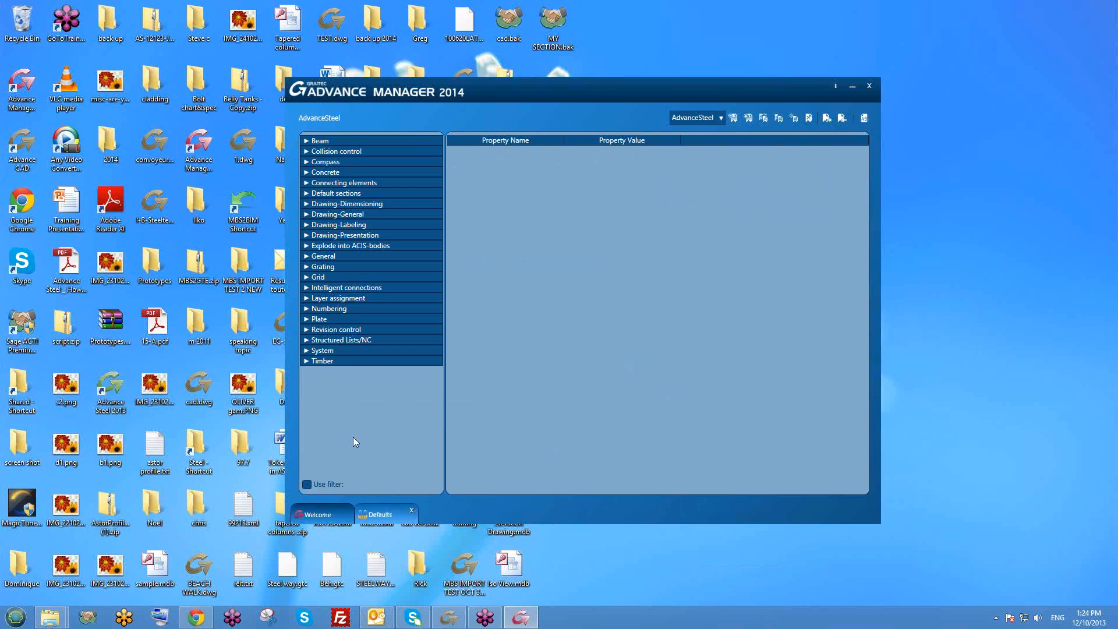
Filter the AdvanceSteel defaults by "main", examine the General properties under Drawing-General, and minimize Advance Manager
{"action": "left_click", "coordinate": [337, 485]}
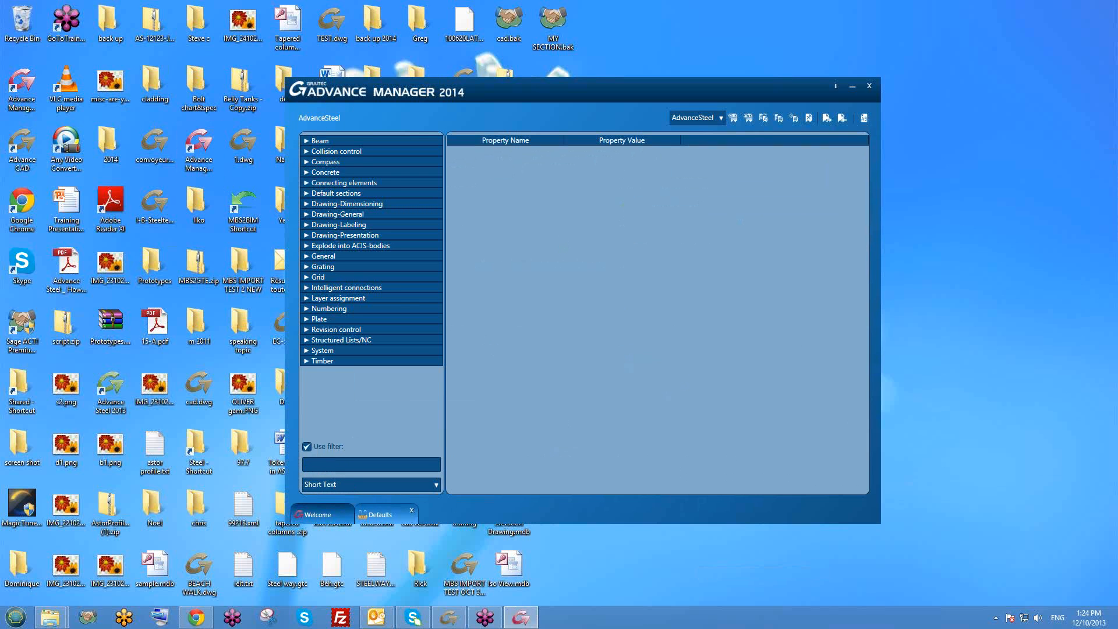
{"action": "type", "text": "main"}
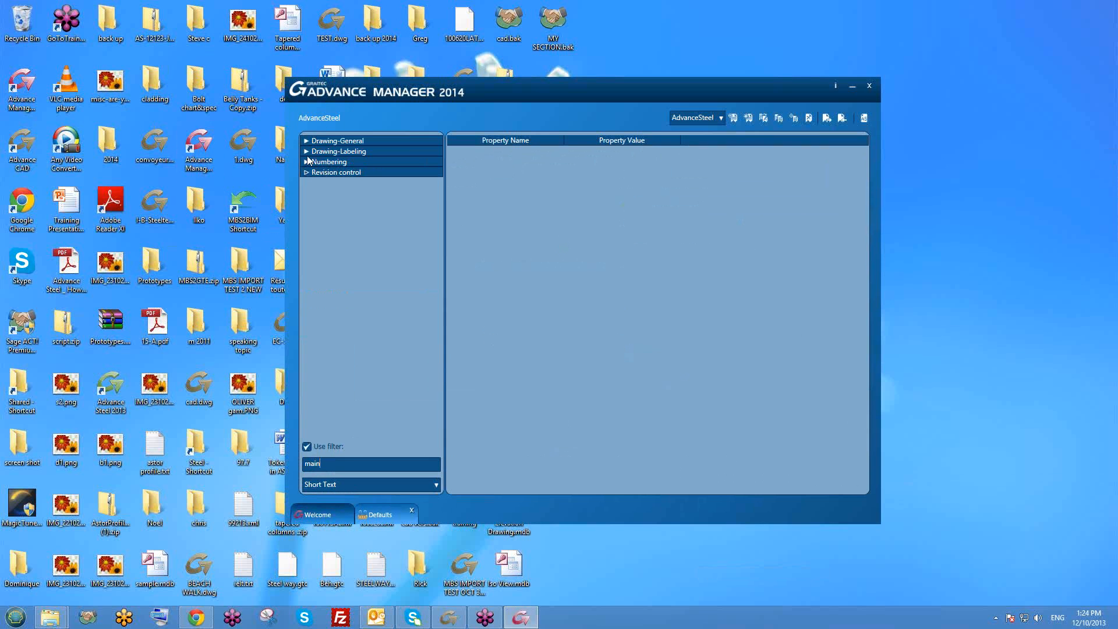
{"action": "left_click", "coordinate": [306, 151]}
{"action": "left_click", "coordinate": [312, 141]}
{"action": "left_click", "coordinate": [323, 151]}
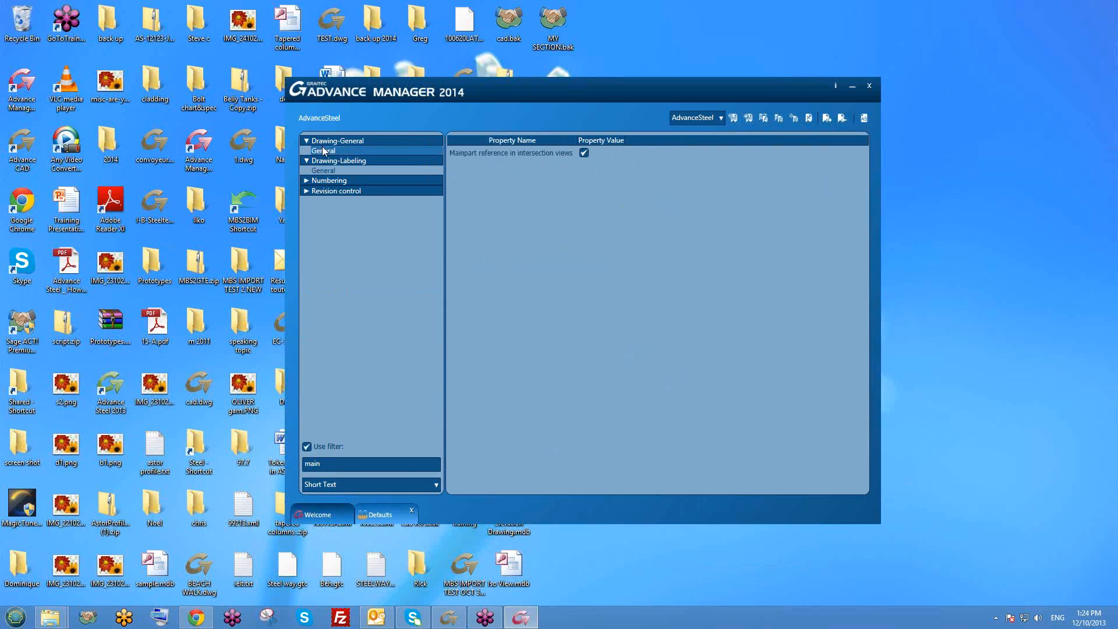
{"action": "left_click", "coordinate": [306, 140]}
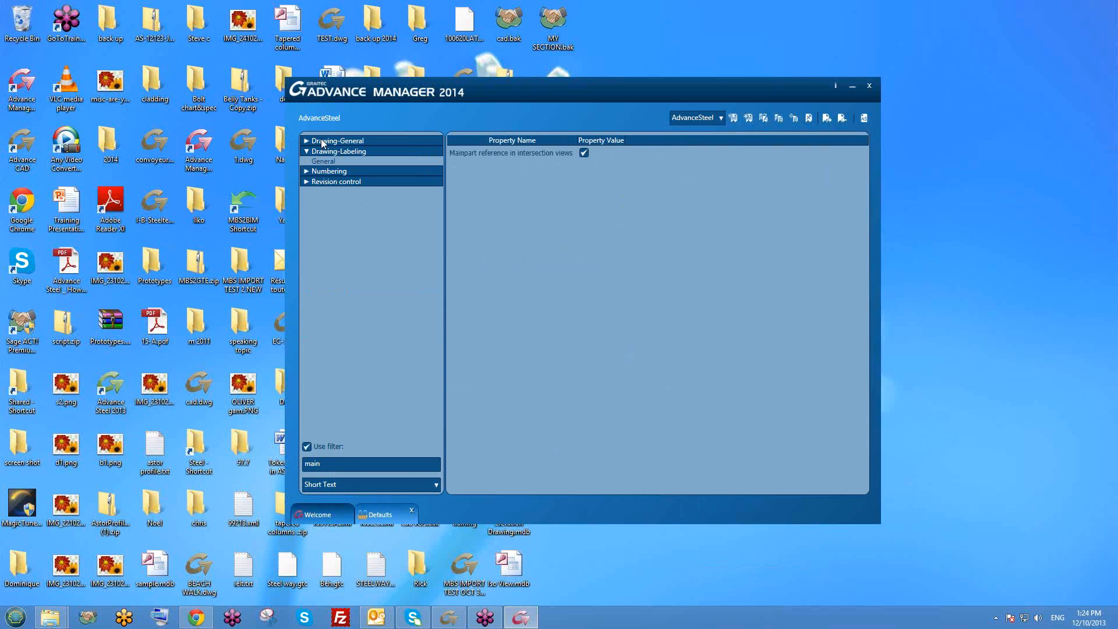
{"action": "left_click", "coordinate": [308, 151]}
{"action": "left_click", "coordinate": [306, 141]}
{"action": "left_click", "coordinate": [316, 151]}
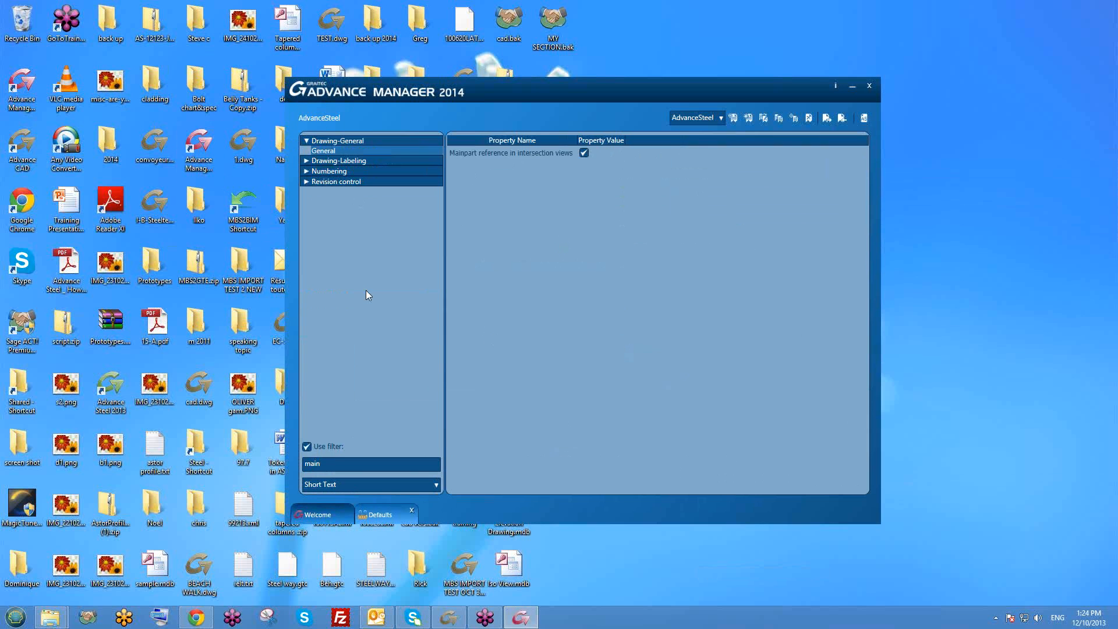
{"action": "double_click", "coordinate": [374, 466]}
{"action": "left_click", "coordinate": [854, 86]}
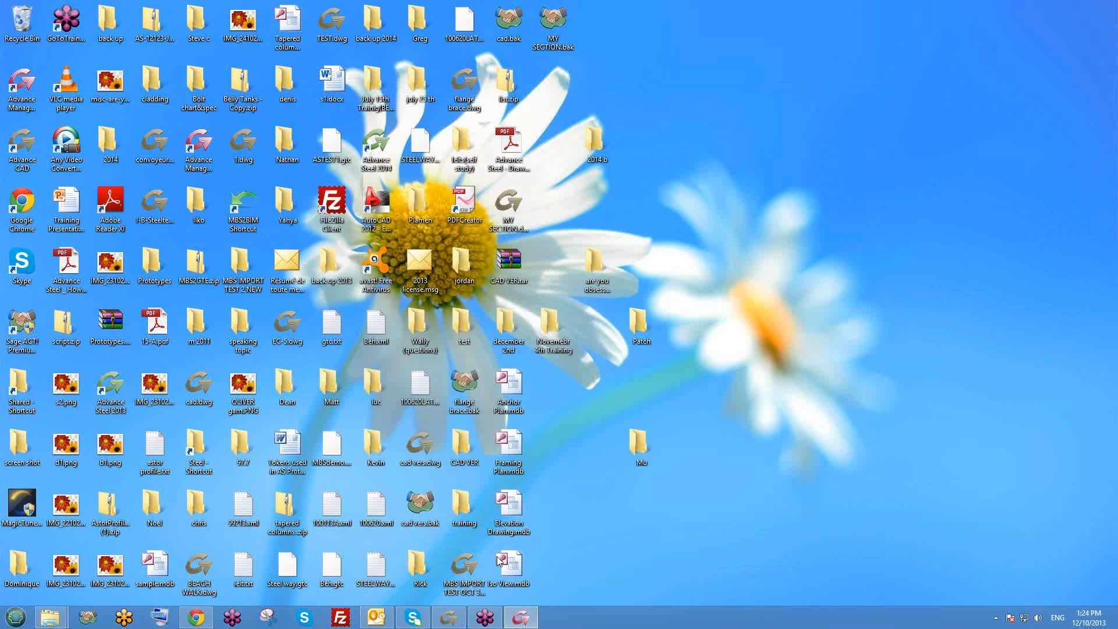
Switch back to the Advance Steel model and check which part details are available for the gusset plate
{"action": "left_click", "coordinate": [448, 617]}
{"action": "scroll", "coordinate": [717, 357], "scroll_direction": "down", "scroll_amount": 5}
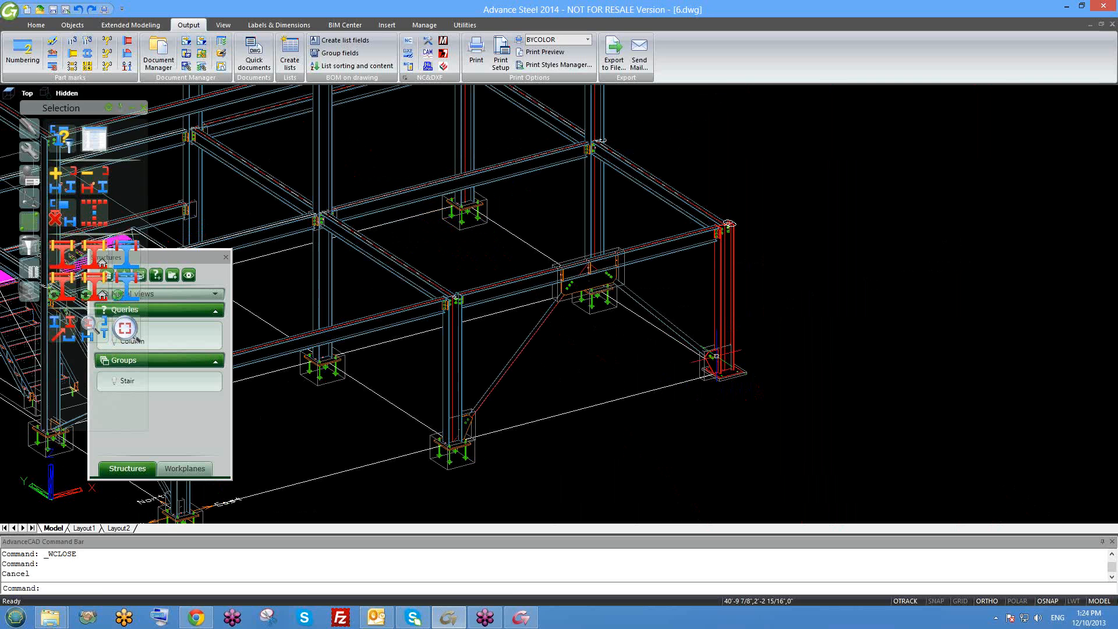
{"action": "scroll", "coordinate": [717, 357], "scroll_direction": "up", "scroll_amount": 5}
{"action": "left_click", "coordinate": [680, 320]}
{"action": "right_click", "coordinate": [680, 320]}
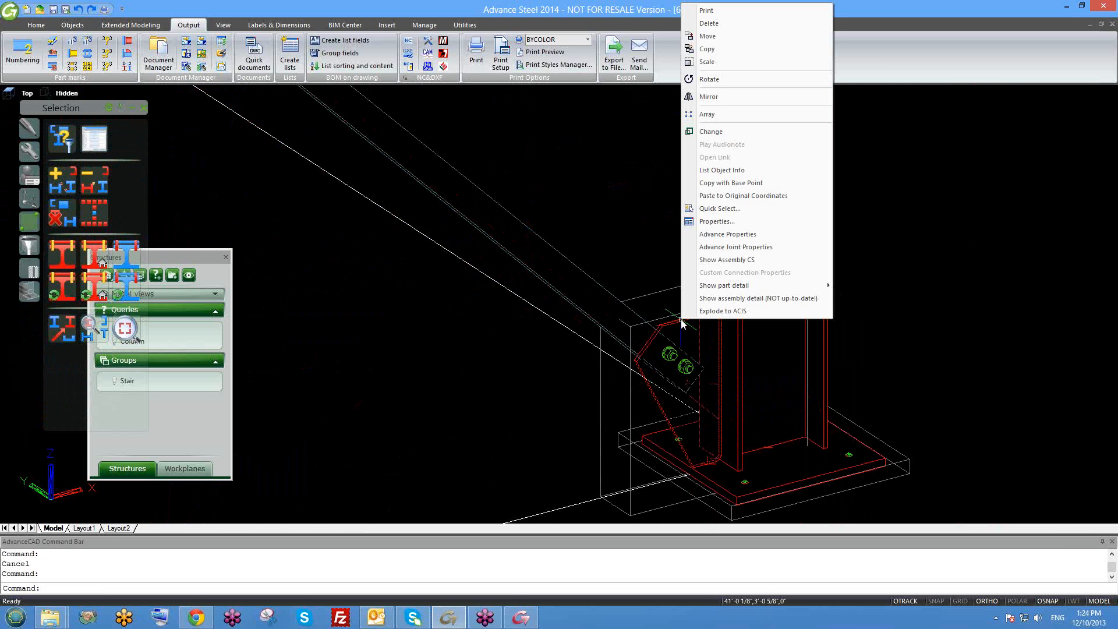
{"action": "mouse_move", "coordinate": [762, 286]}
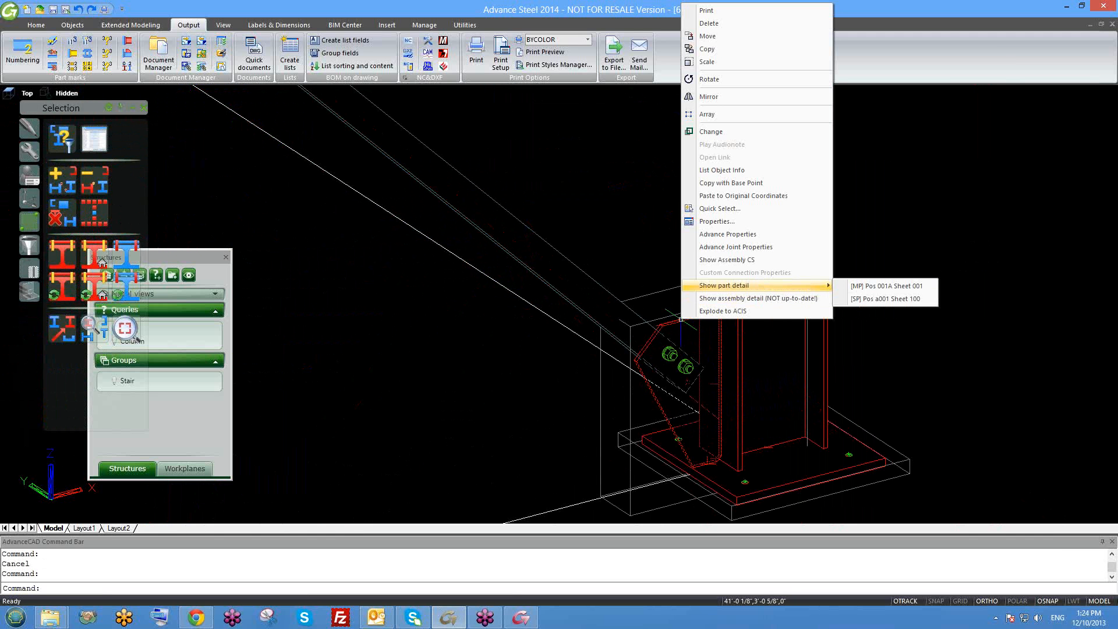
{"action": "key", "text": "Escape"}
Open the gusset plate's part detail [MP] Pos 001A Sheet 001 and examine the a001 plate detail beside the column views
{"action": "scroll", "coordinate": [675, 323], "scroll_direction": "up", "scroll_amount": 3}
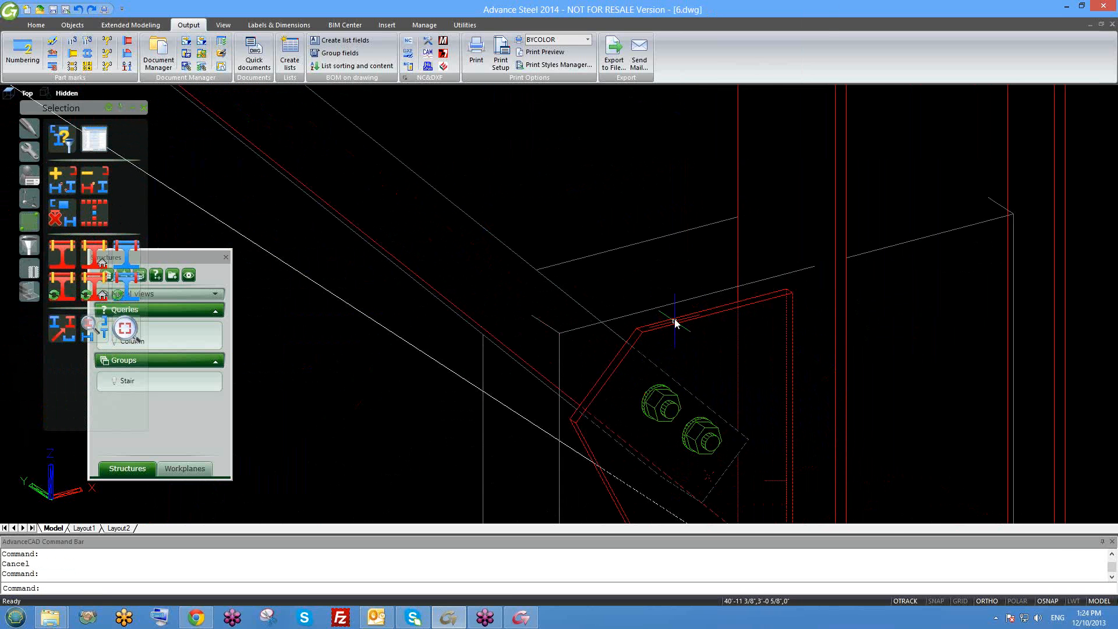
{"action": "right_click", "coordinate": [676, 323]}
{"action": "mouse_move", "coordinate": [762, 285]}
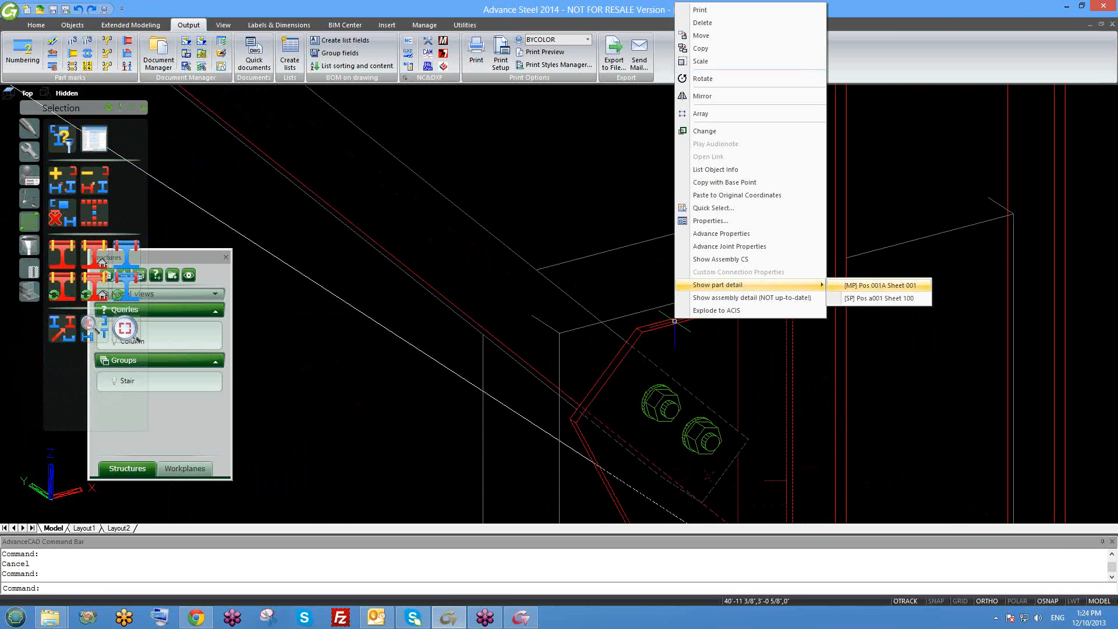
{"action": "left_click", "coordinate": [879, 285]}
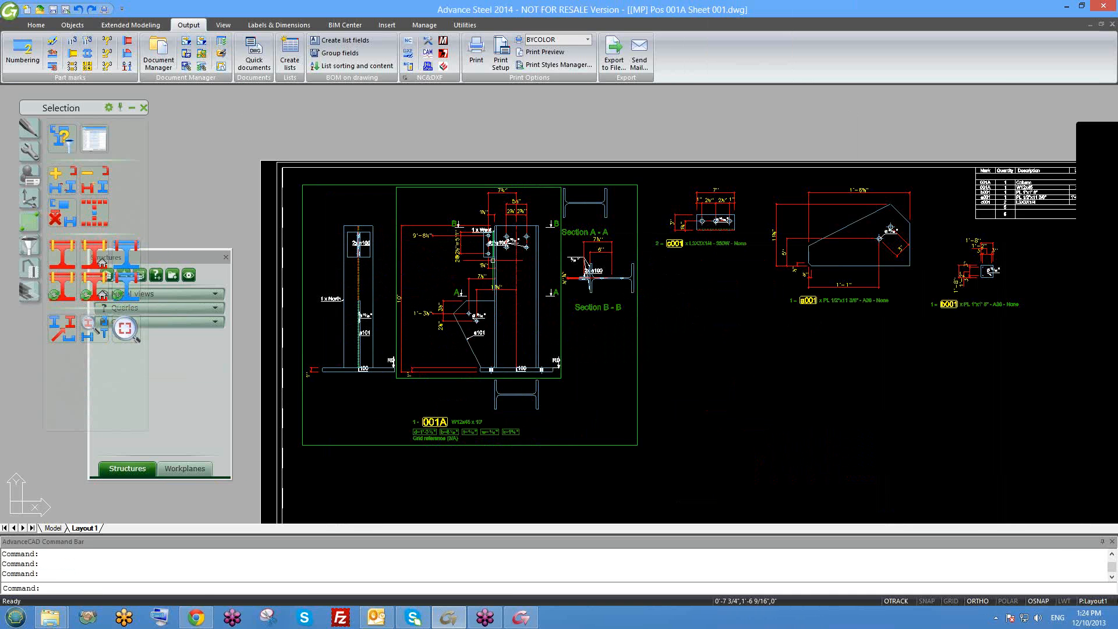
{"action": "middle_click_drag", "start_coordinate": [779, 365], "coordinate": [686, 326]}
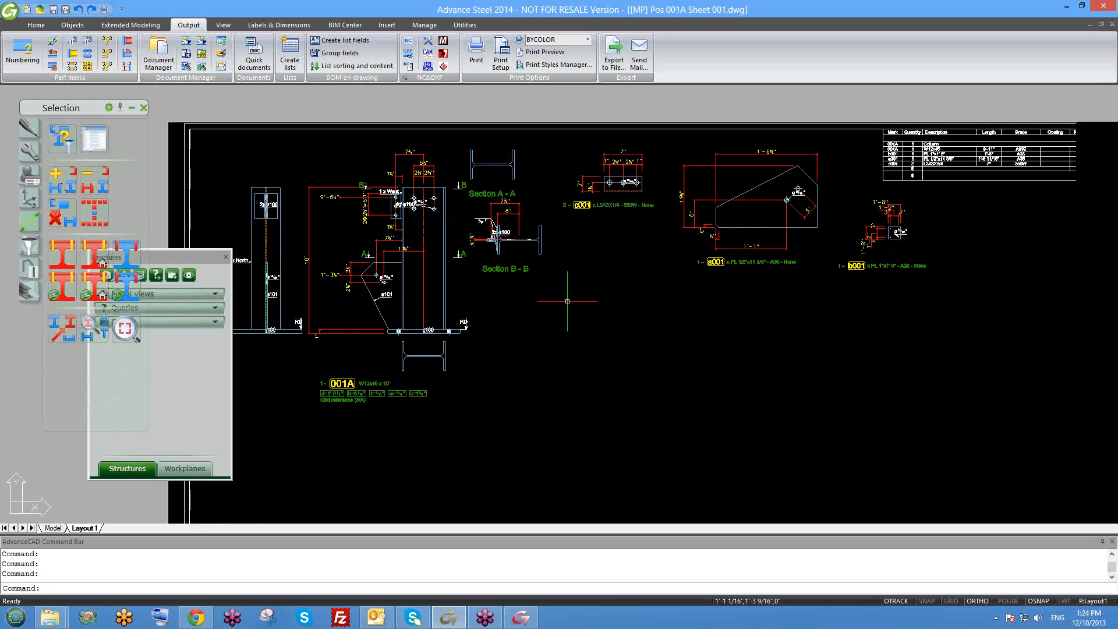
{"action": "scroll", "coordinate": [570, 265], "scroll_direction": "down", "scroll_amount": 2}
{"action": "scroll", "coordinate": [658, 269], "scroll_direction": "up", "scroll_amount": 5}
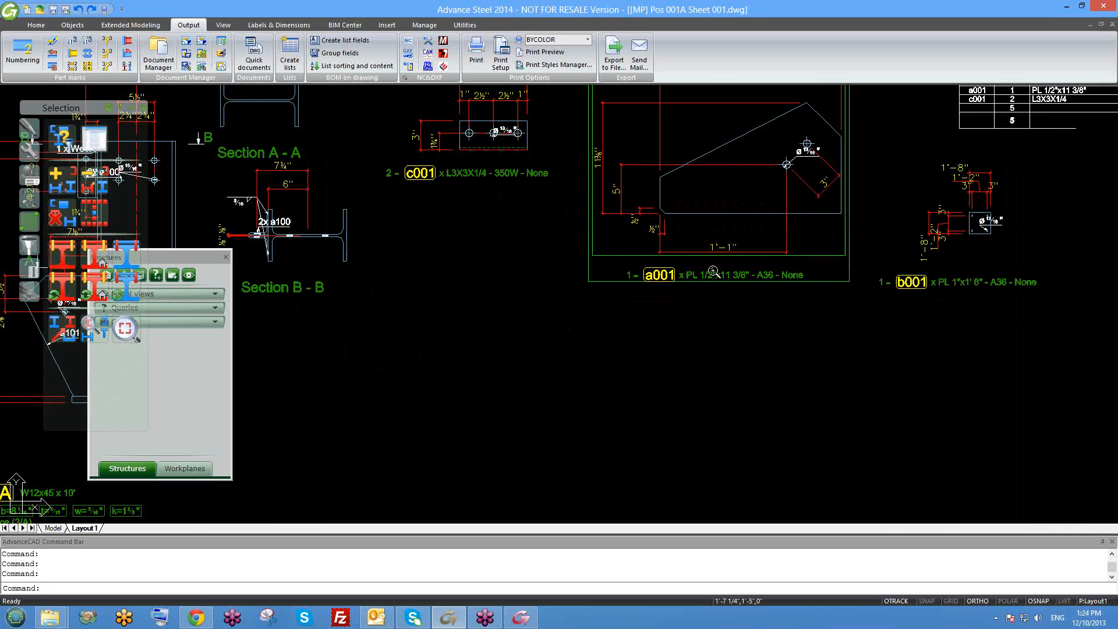
{"action": "scroll", "coordinate": [646, 295], "scroll_direction": "down", "scroll_amount": 3}
{"action": "scroll", "coordinate": [669, 244], "scroll_direction": "up", "scroll_amount": 1}
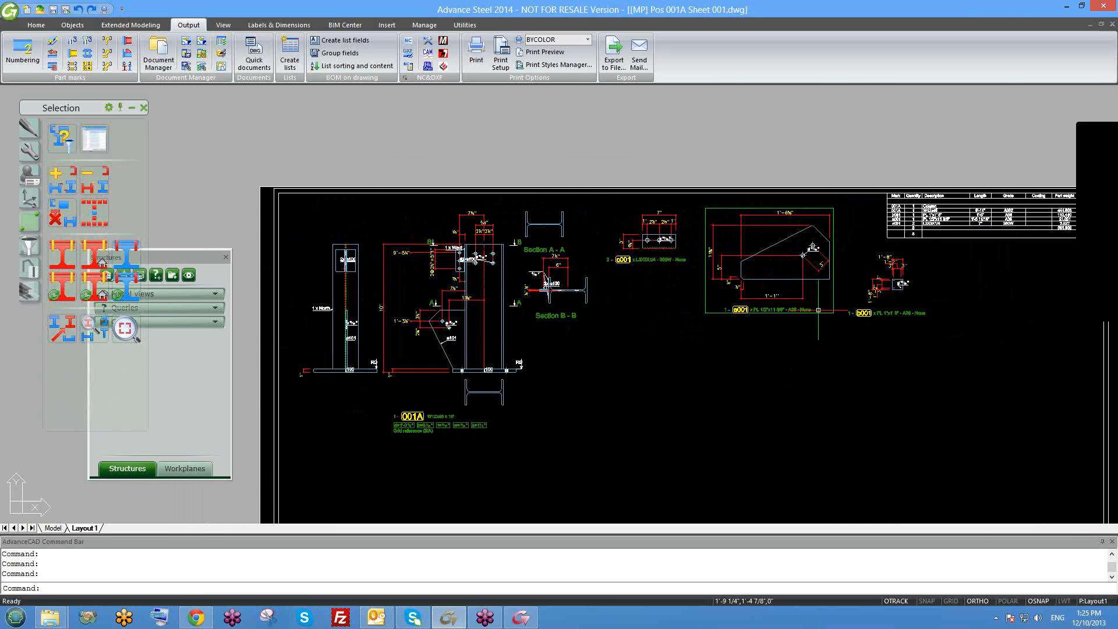
Examine the a001 plate detail on the column's main-part sheet and close the drawing without saving changes
{"action": "scroll", "coordinate": [684, 230], "scroll_direction": "up", "scroll_amount": 2}
{"action": "scroll", "coordinate": [746, 223], "scroll_direction": "up", "scroll_amount": 2}
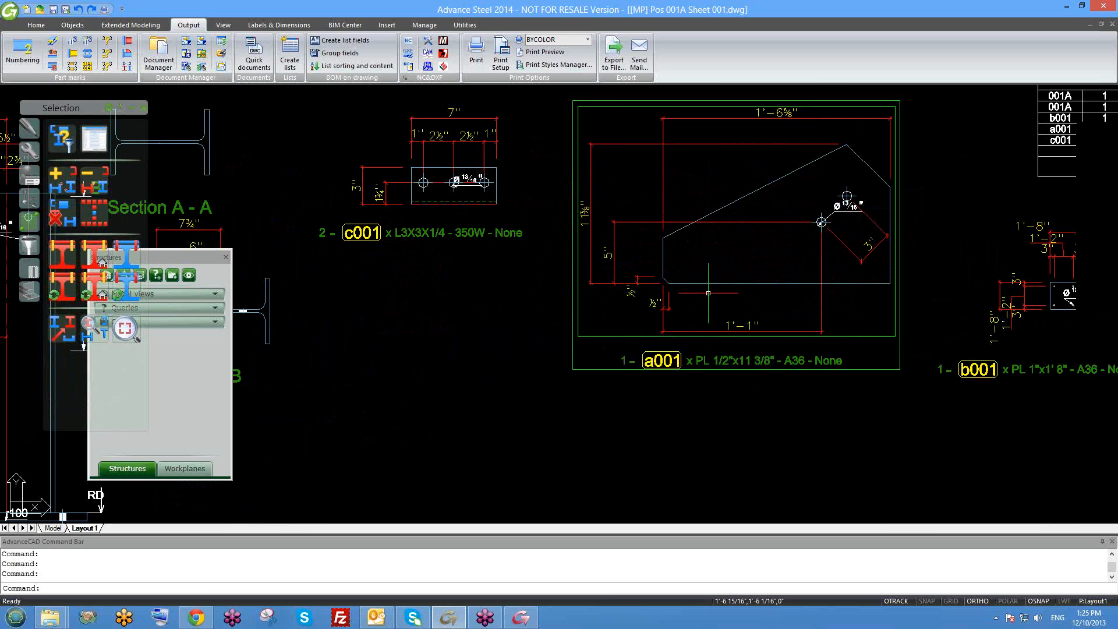
{"action": "scroll", "coordinate": [702, 262], "scroll_direction": "down", "scroll_amount": 5}
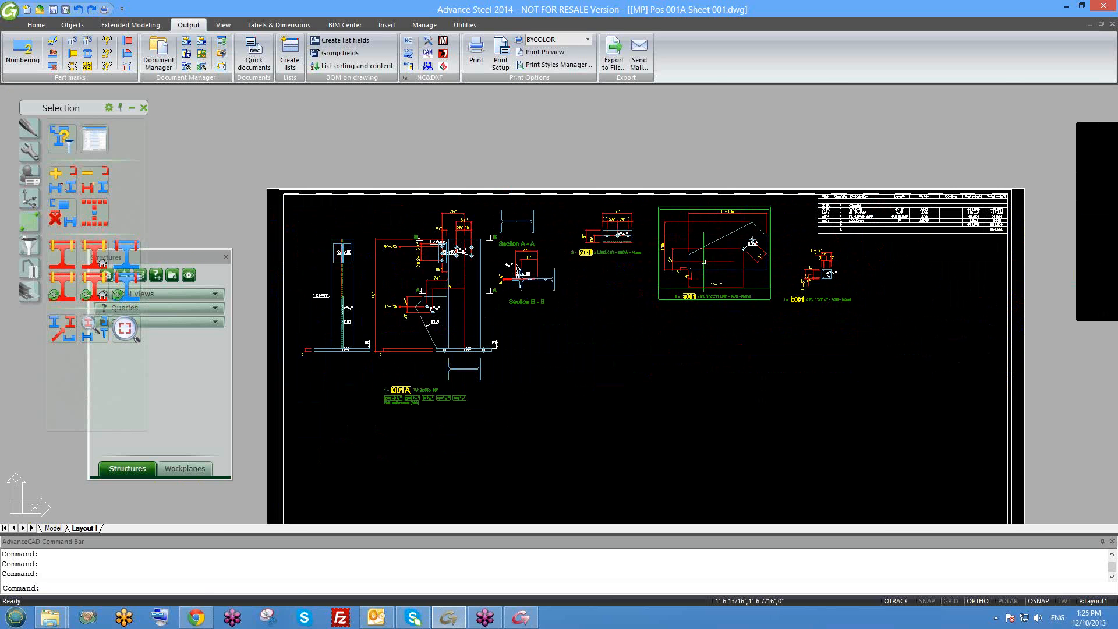
{"action": "scroll", "coordinate": [718, 244], "scroll_direction": "up", "scroll_amount": 2}
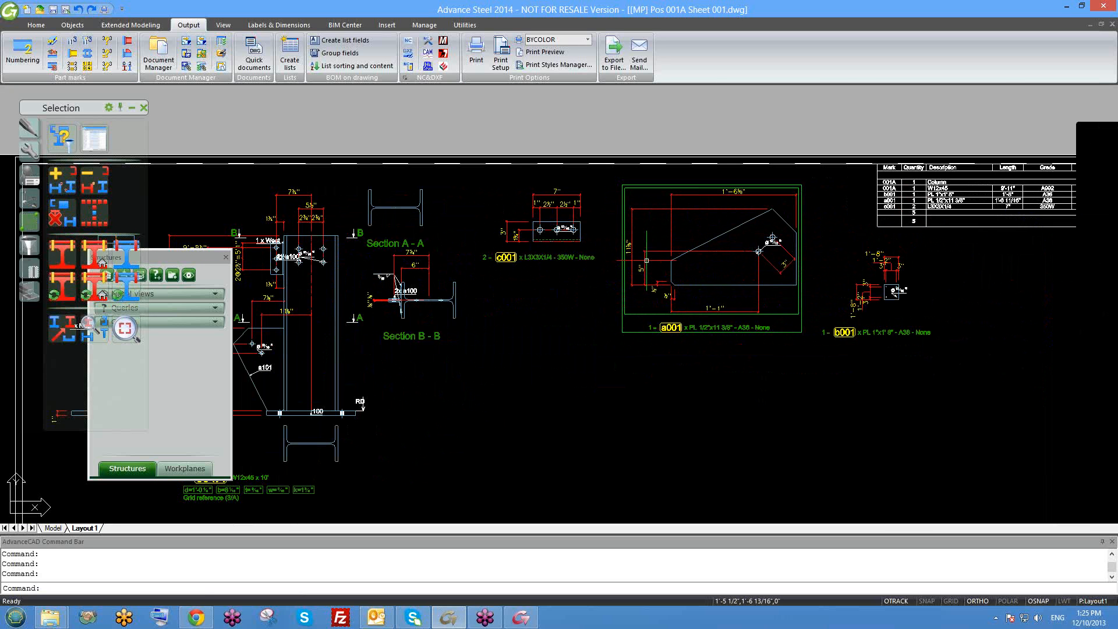
{"action": "scroll", "coordinate": [688, 269], "scroll_direction": "down", "scroll_amount": 2}
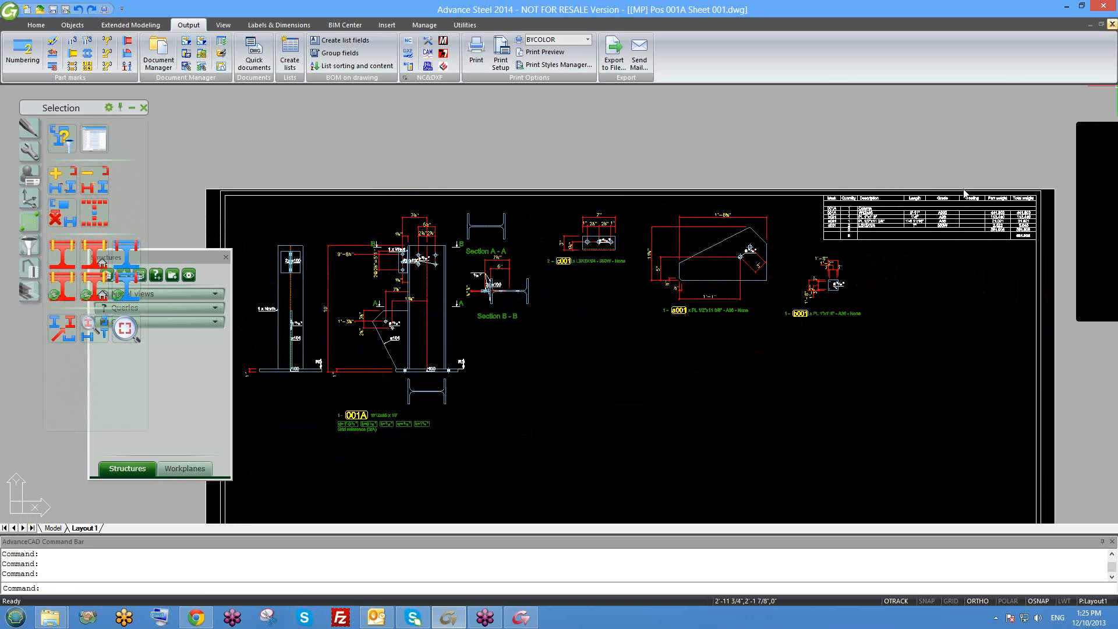
{"action": "left_click", "coordinate": [1112, 24]}
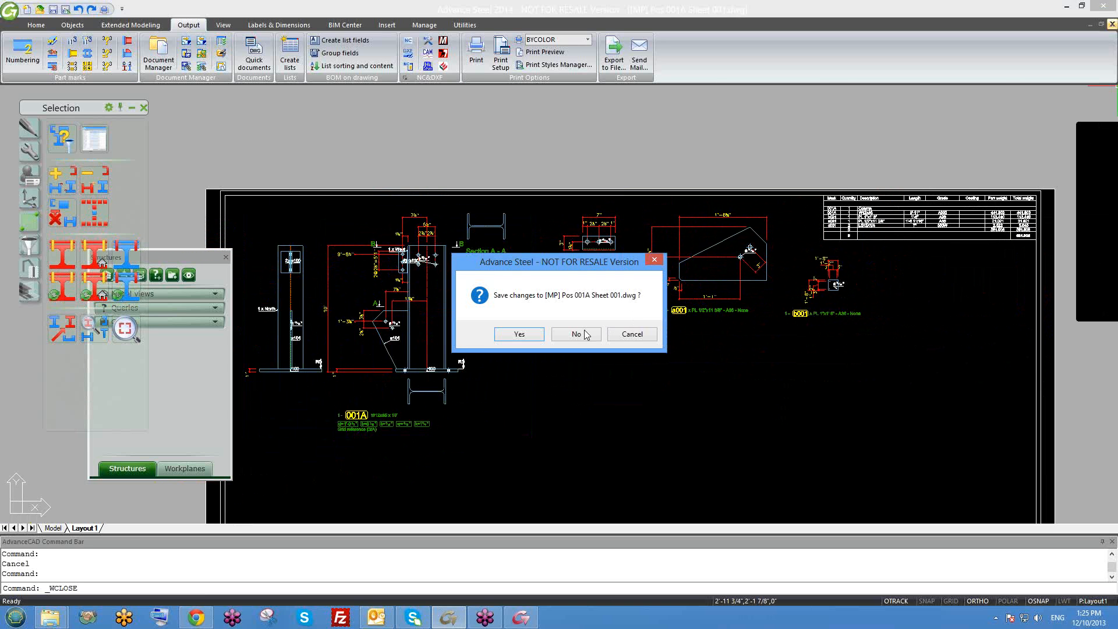
{"action": "left_click", "coordinate": [586, 335]}
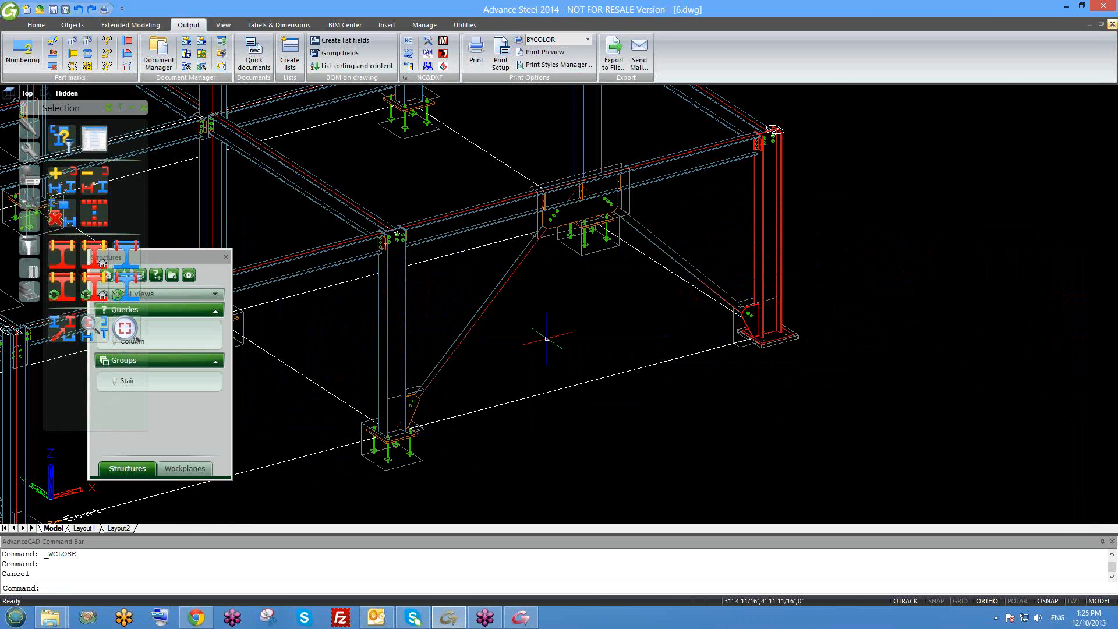
Open Quick documents from the model, examine the General drawing processes with their full names, and collapse the folder
{"action": "scroll", "coordinate": [539, 373], "scroll_direction": "down", "scroll_amount": 2}
{"action": "middle_click_drag", "start_coordinate": [532, 360], "coordinate": [709, 342]}
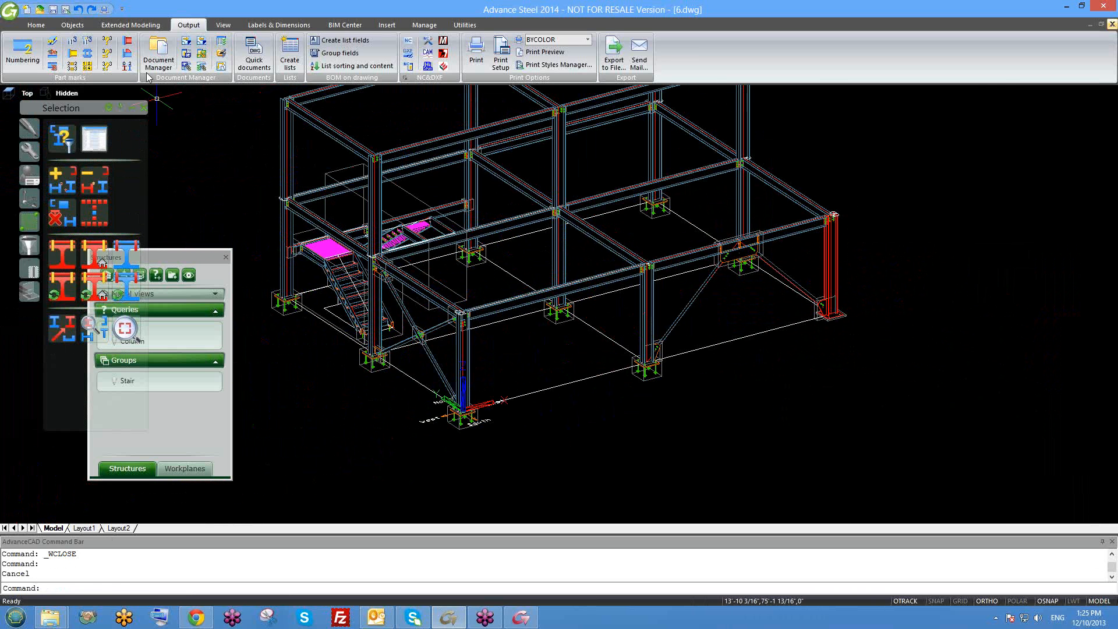
{"action": "left_click", "coordinate": [255, 63]}
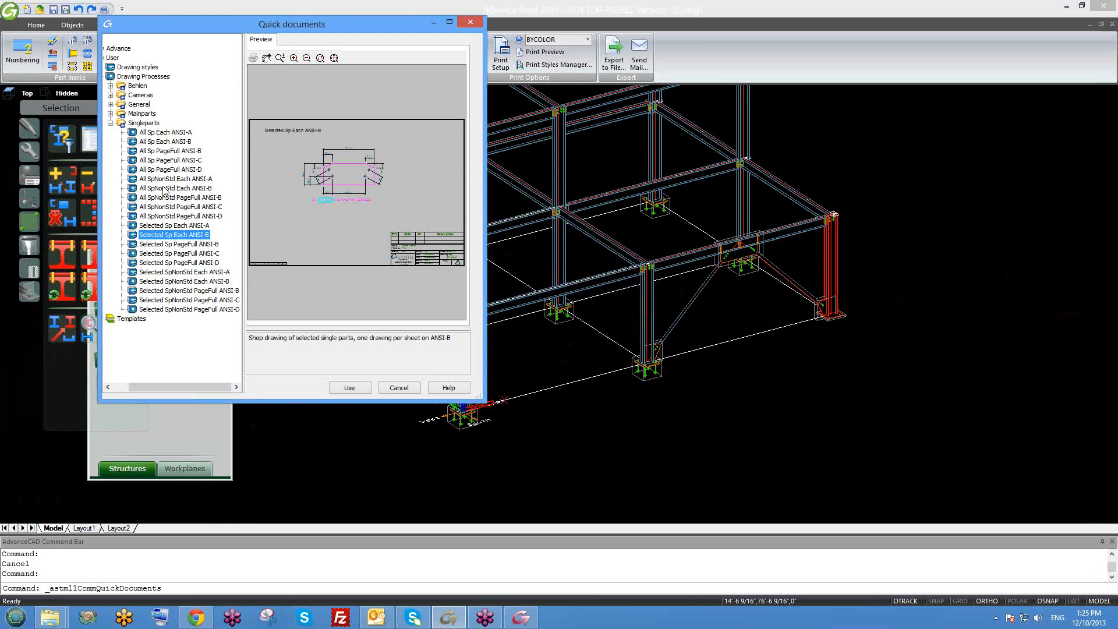
{"action": "left_click", "coordinate": [114, 125]}
{"action": "double_click", "coordinate": [163, 105]}
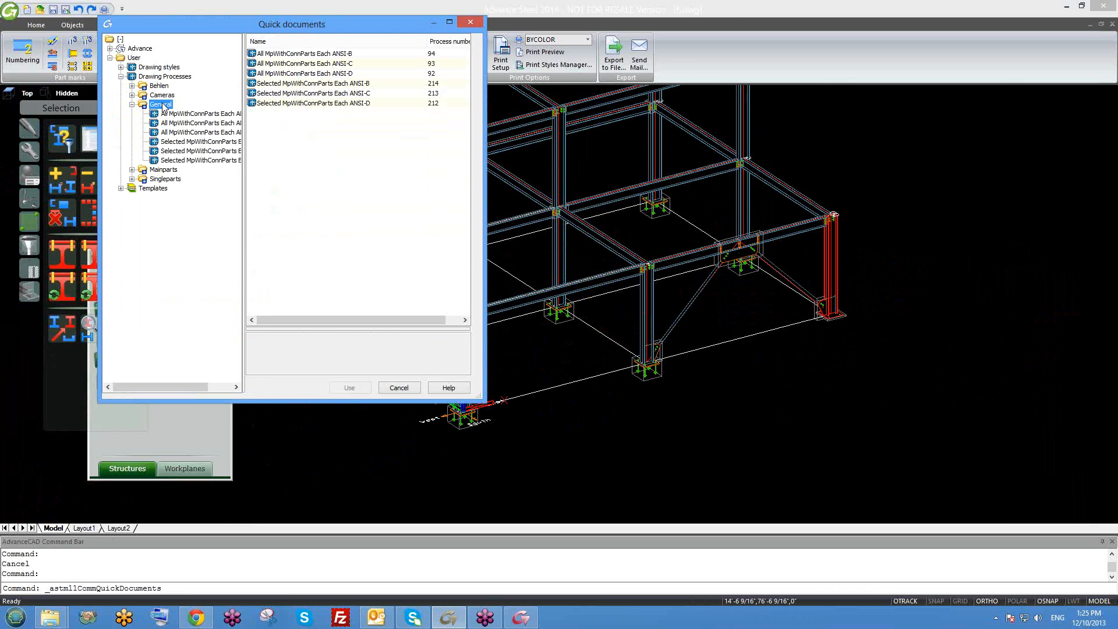
{"action": "left_click_drag", "start_coordinate": [244, 174], "coordinate": [323, 175]}
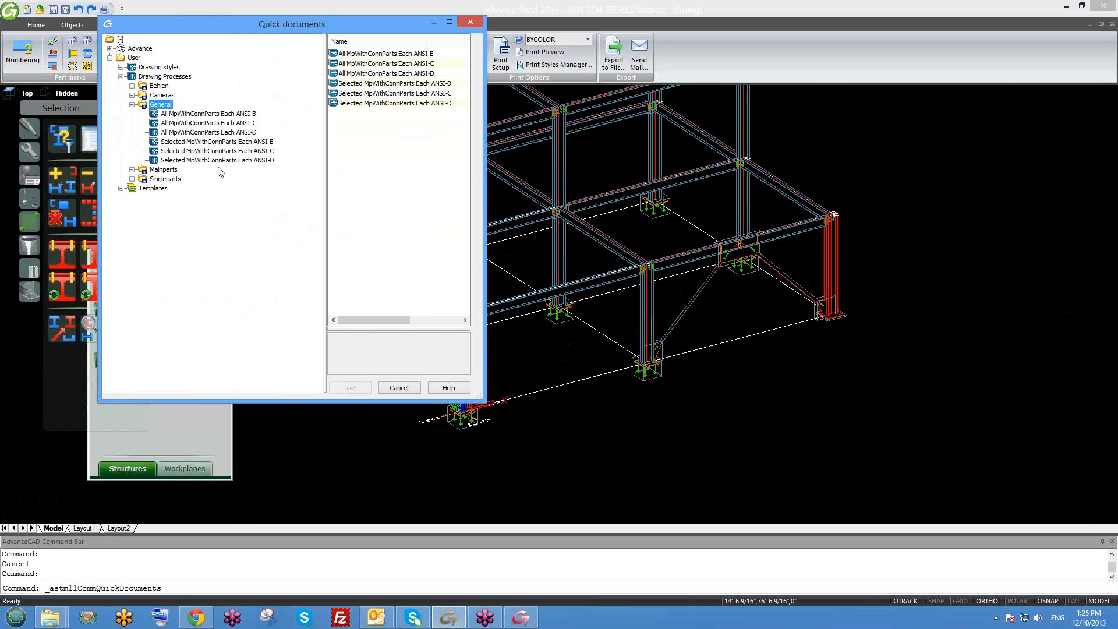
{"action": "left_click", "coordinate": [132, 104]}
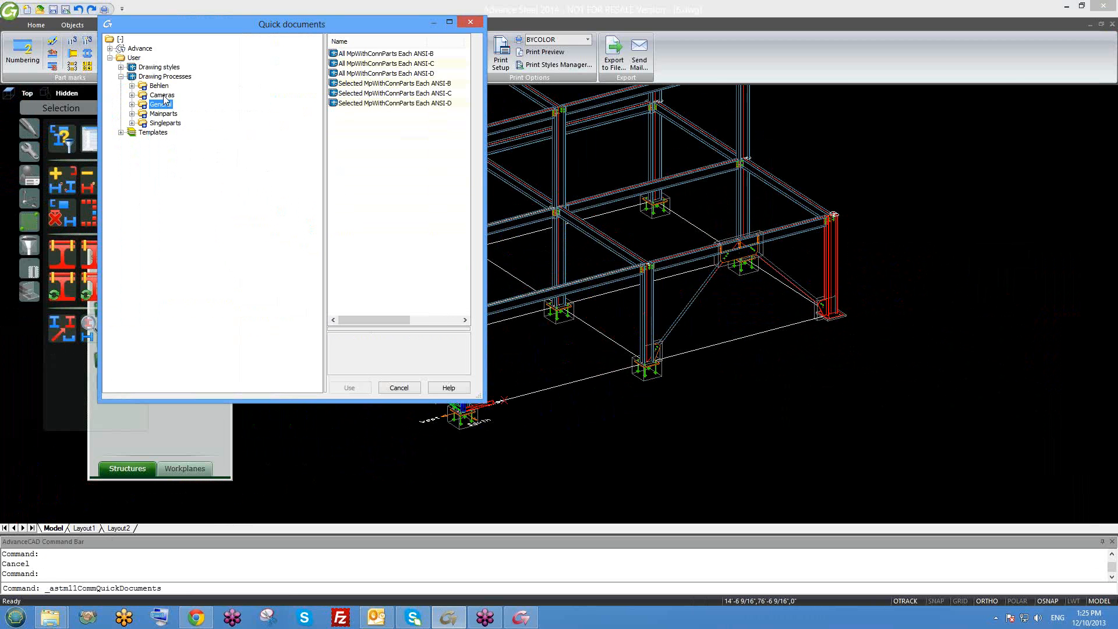
Examine the Cameras drawing processes, collapse the Drawing Processes tree and dismiss Quick documents without using any process
{"action": "double_click", "coordinate": [163, 94]}
{"action": "left_click", "coordinate": [132, 95]}
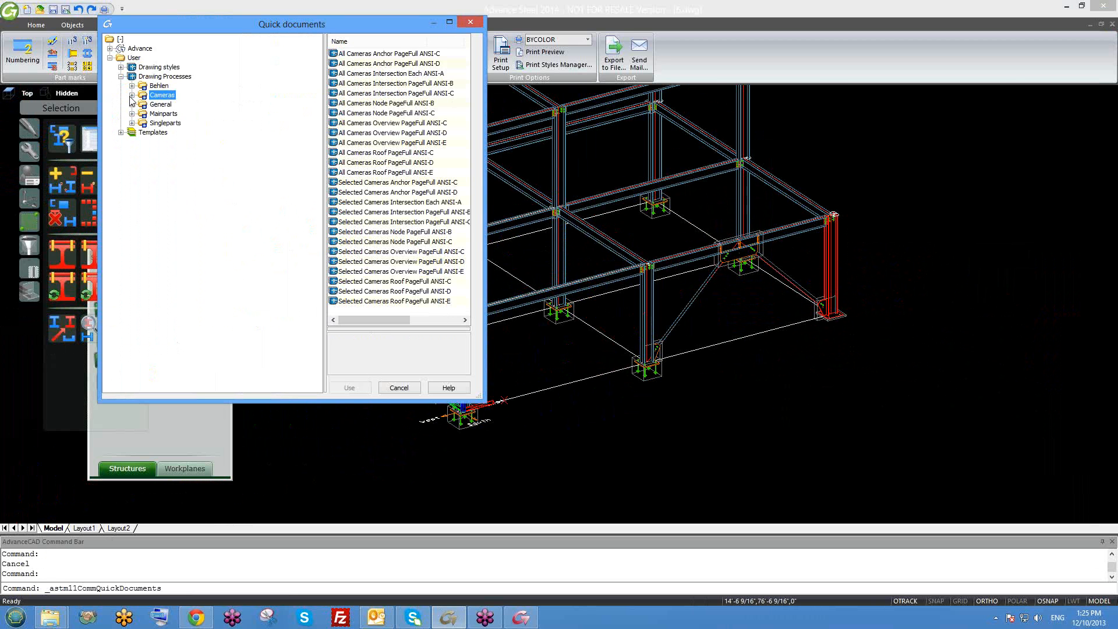
{"action": "left_click", "coordinate": [120, 76]}
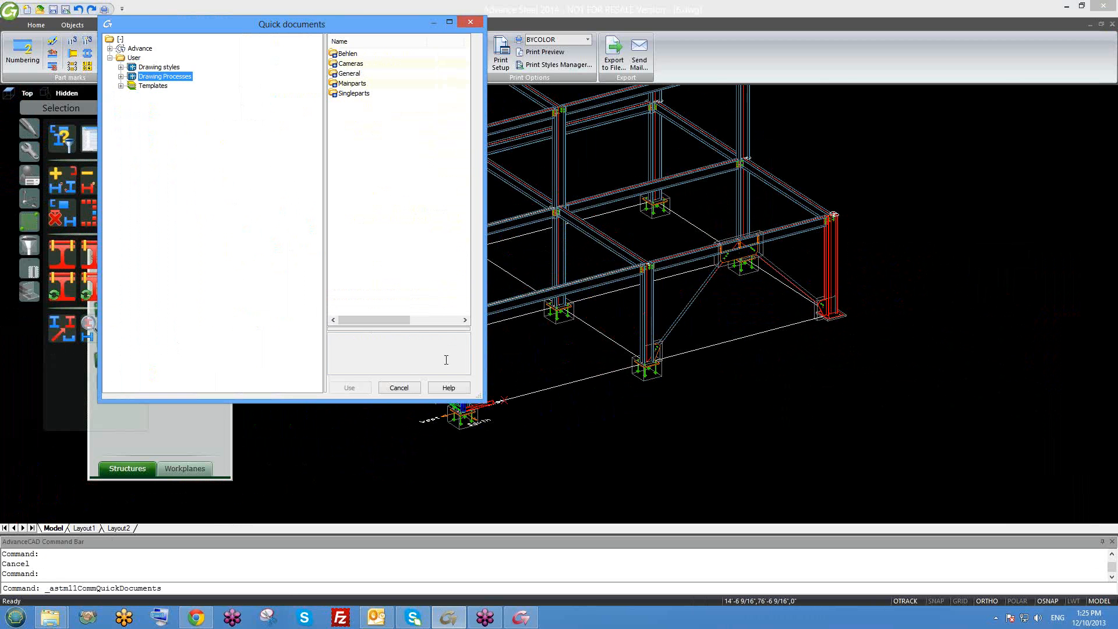
{"action": "left_click", "coordinate": [405, 387]}
{"action": "left_click", "coordinate": [405, 387]}
{"action": "key", "text": "Escape"}
{"action": "key", "text": "Escape"}
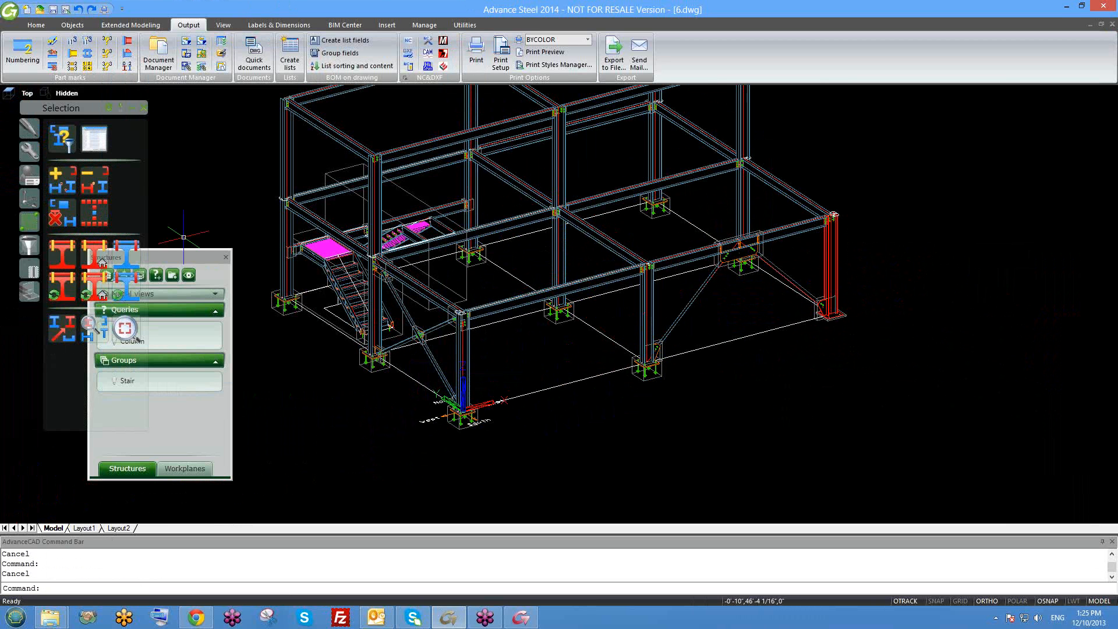
Close the 6.dwg model without saving changes and exit Advance Steel
{"action": "left_click", "coordinate": [1112, 24]}
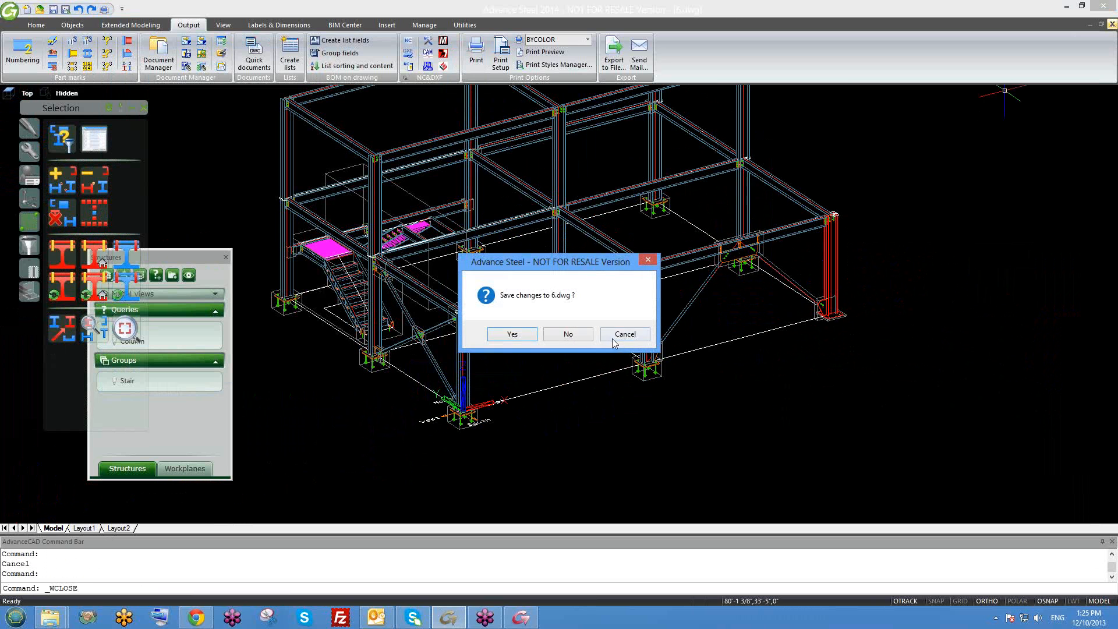
{"action": "left_click", "coordinate": [585, 336]}
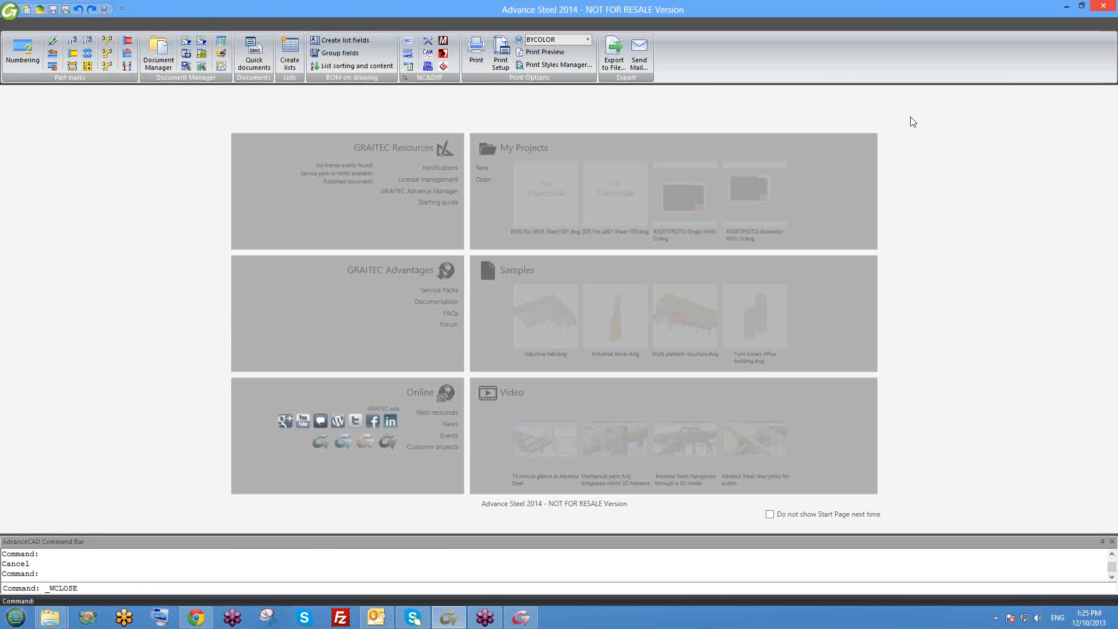
{"action": "left_click", "coordinate": [1103, 7]}
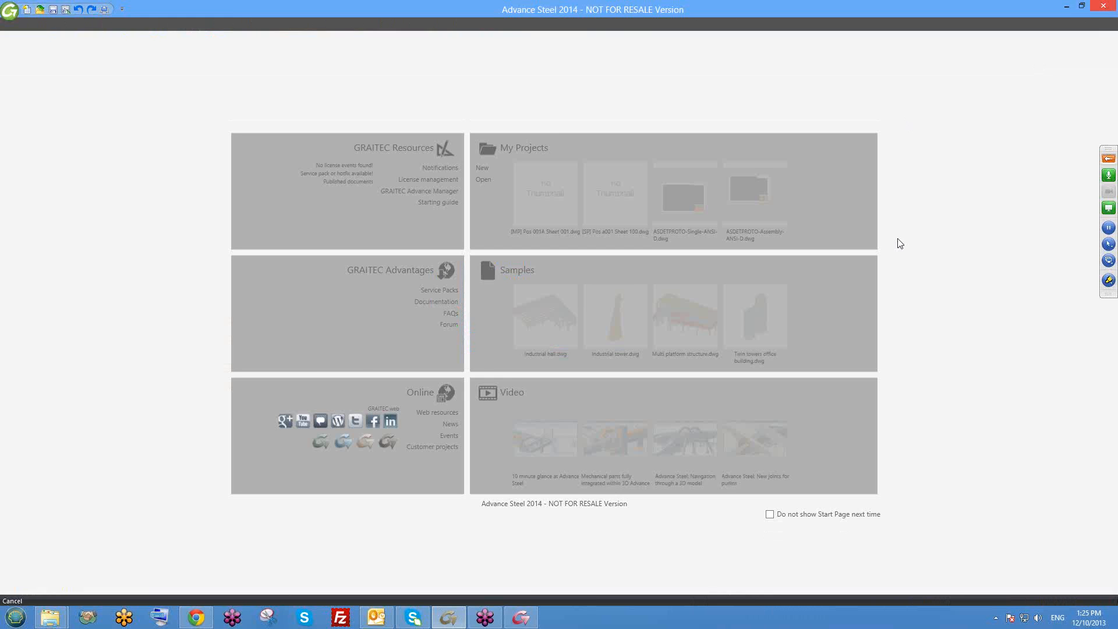
{"action": "right_click", "coordinate": [788, 369]}
{"action": "key", "text": "Escape"}
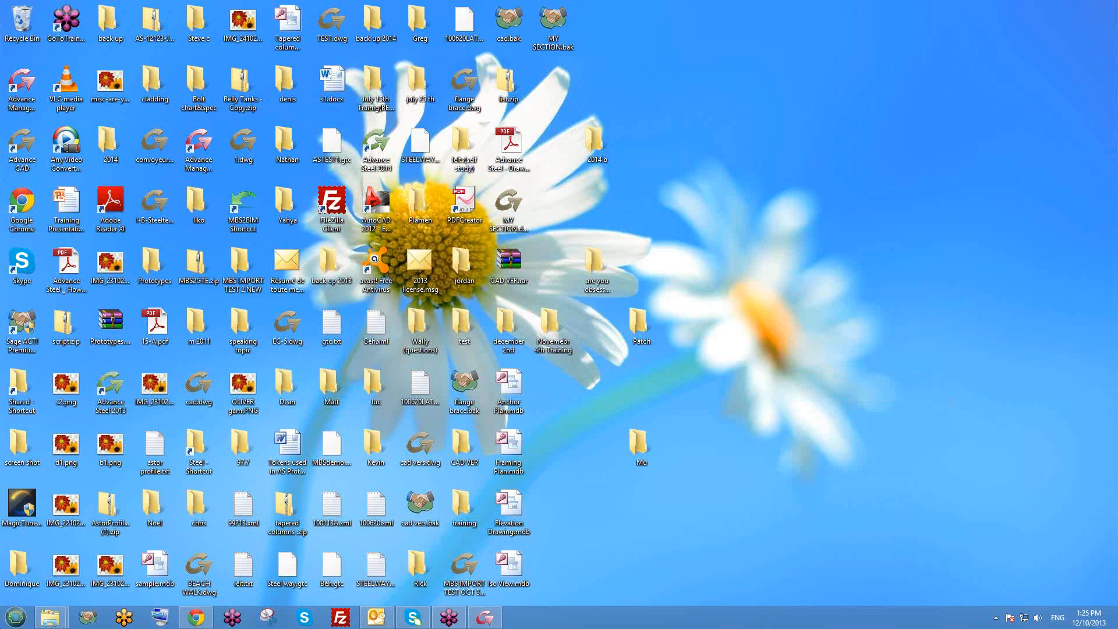
Switch to the Advance Steel 2014 program data folder in File Explorer and open its User2 Data folder
{"action": "key", "text": "super"}
{"action": "left_click", "coordinate": [50, 617]}
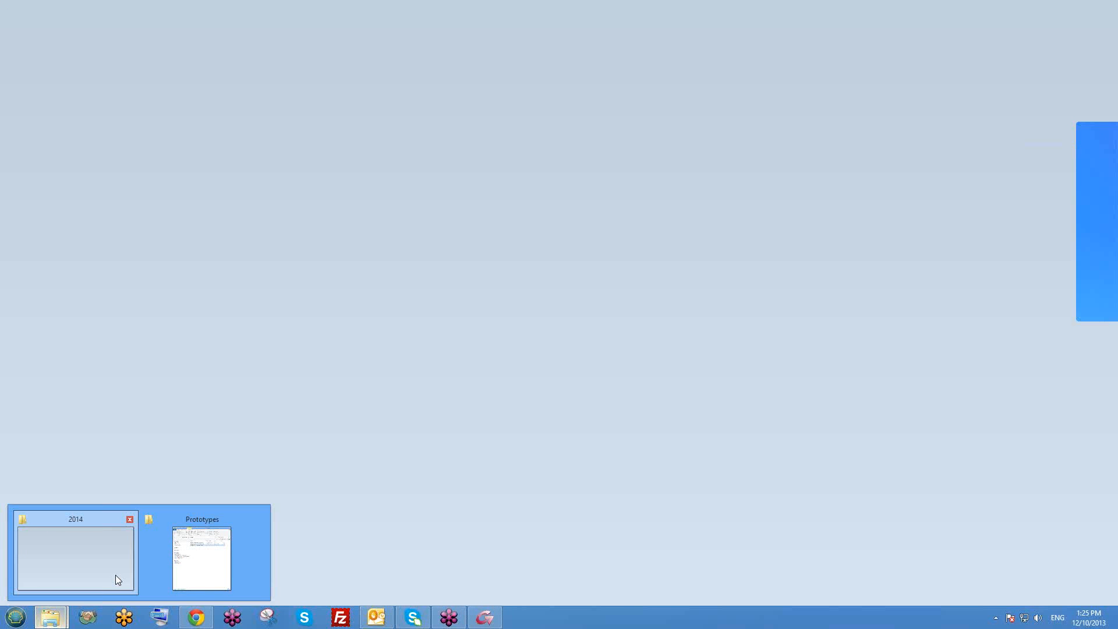
{"action": "left_click", "coordinate": [116, 574]}
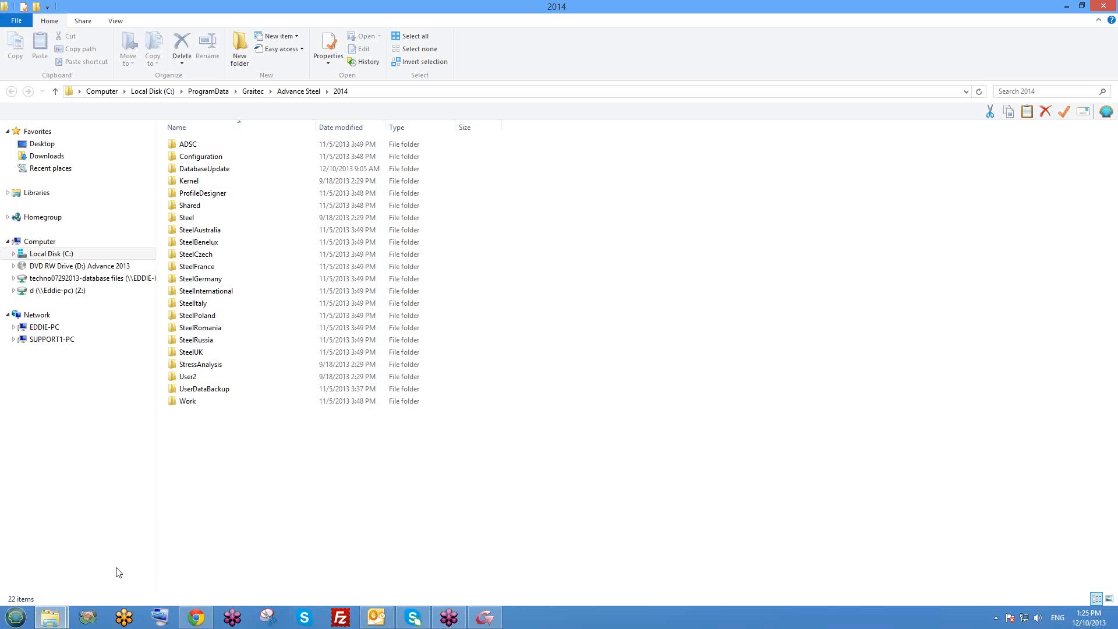
{"action": "double_click", "coordinate": [224, 377]}
{"action": "double_click", "coordinate": [192, 144]}
Rename AstorAddIn.mdb as BehlenAstorAddIn.mdb, closing Advance Manager to release the file and retrying the rename
{"action": "left_click", "coordinate": [182, 171]}
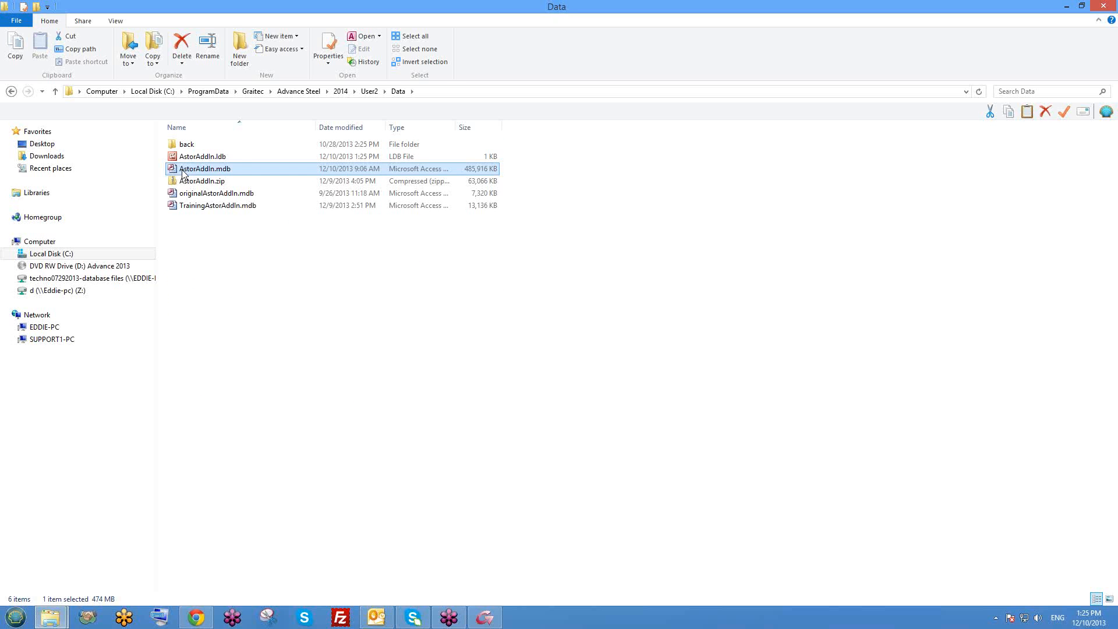
{"action": "left_click", "coordinate": [182, 170]}
{"action": "left_click", "coordinate": [182, 170]}
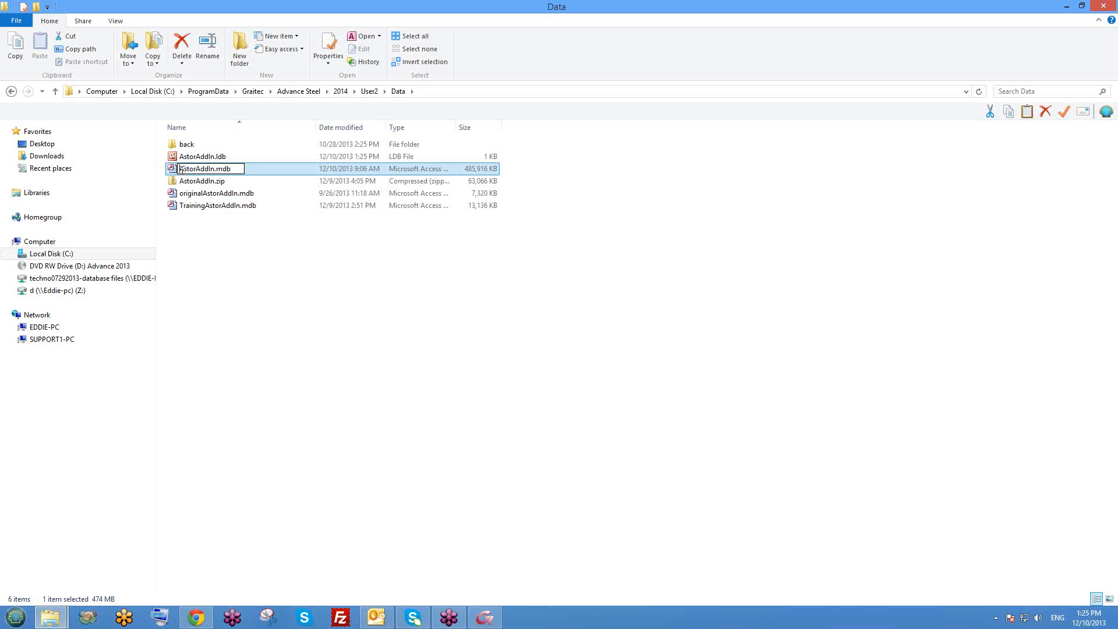
{"action": "type", "text": "Behlen"}
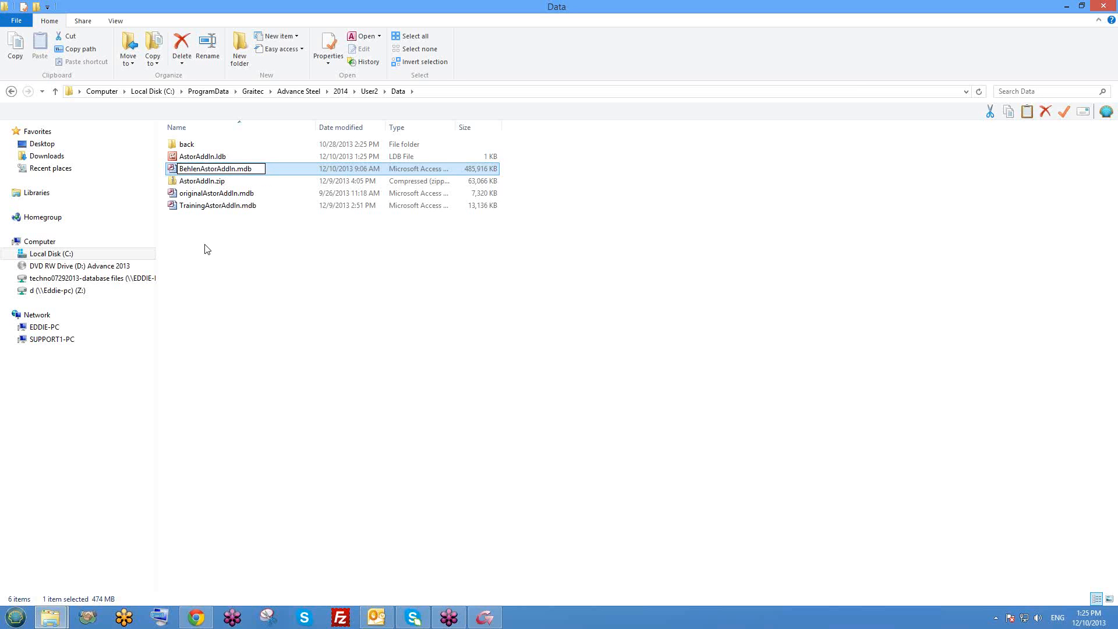
{"action": "key", "text": "Return"}
{"action": "right_click", "coordinate": [485, 616]}
{"action": "left_click", "coordinate": [509, 587]}
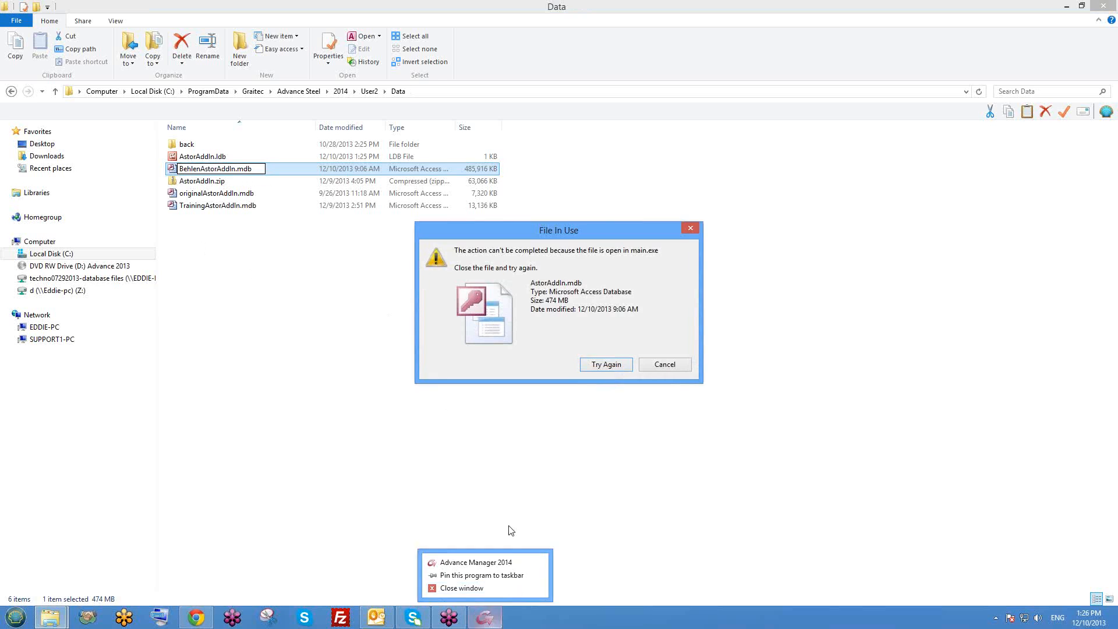
{"action": "left_click", "coordinate": [600, 365]}
Rename TrainingAstorAddIn.mdb as AstorAddIn.mdb
{"action": "left_click", "coordinate": [205, 209]}
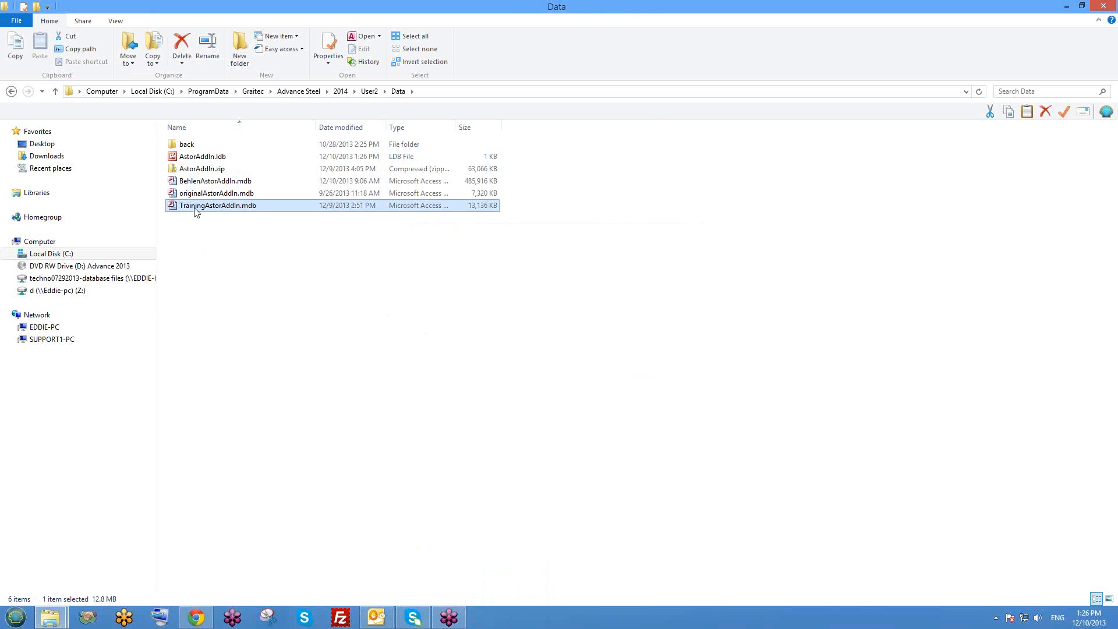
{"action": "left_click", "coordinate": [207, 205]}
{"action": "left_click_drag", "start_coordinate": [207, 206], "coordinate": [173, 207]}
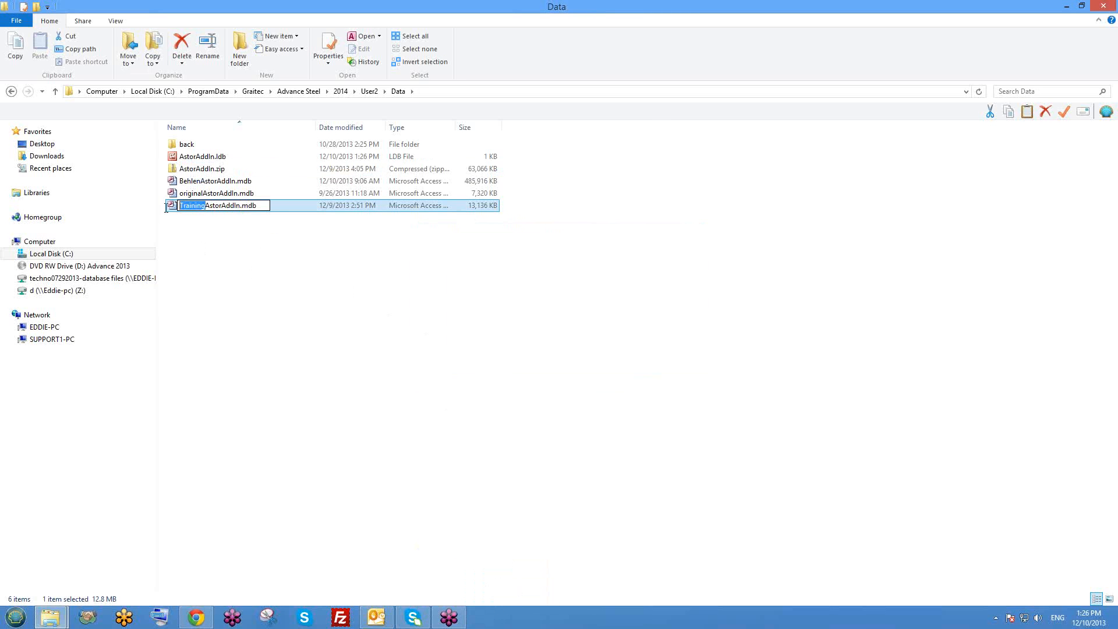
{"action": "key", "text": "Delete"}
{"action": "left_click", "coordinate": [340, 353]}
Show the desktop and launch Advance Steel 2014
{"action": "right_click", "coordinate": [728, 617]}
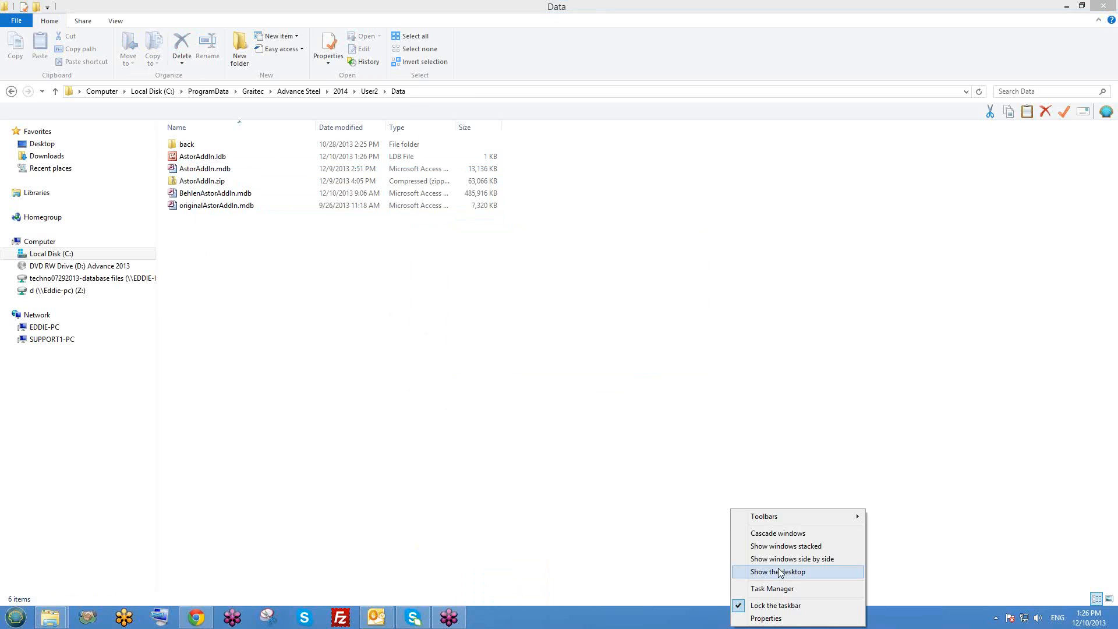
{"action": "left_click", "coordinate": [763, 572]}
{"action": "left_click", "coordinate": [388, 149]}
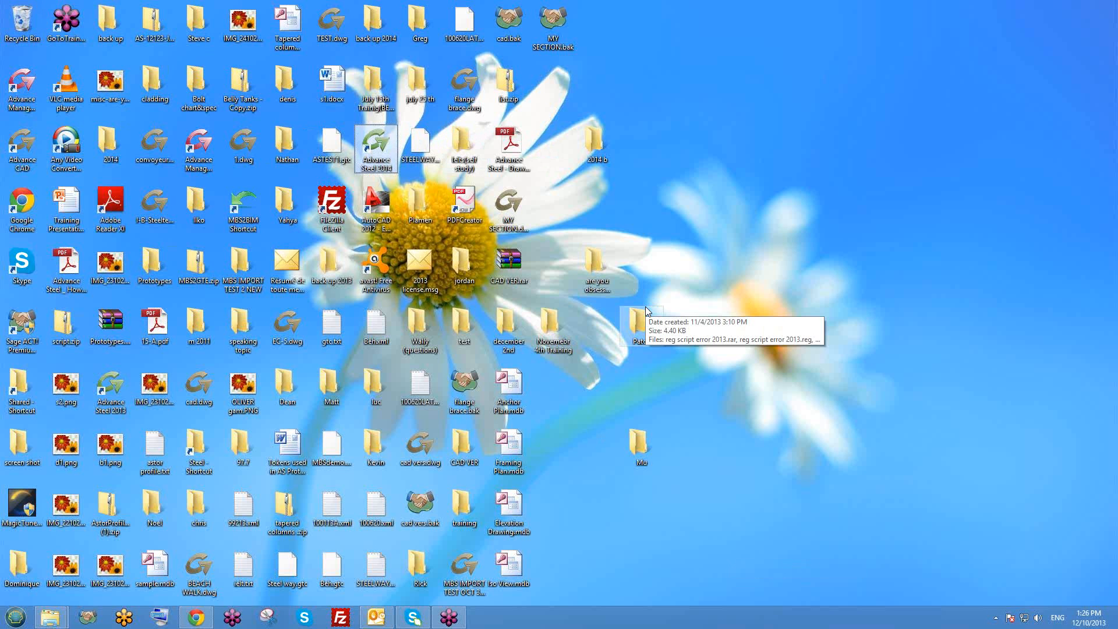
{"action": "left_click", "coordinate": [564, 361]}
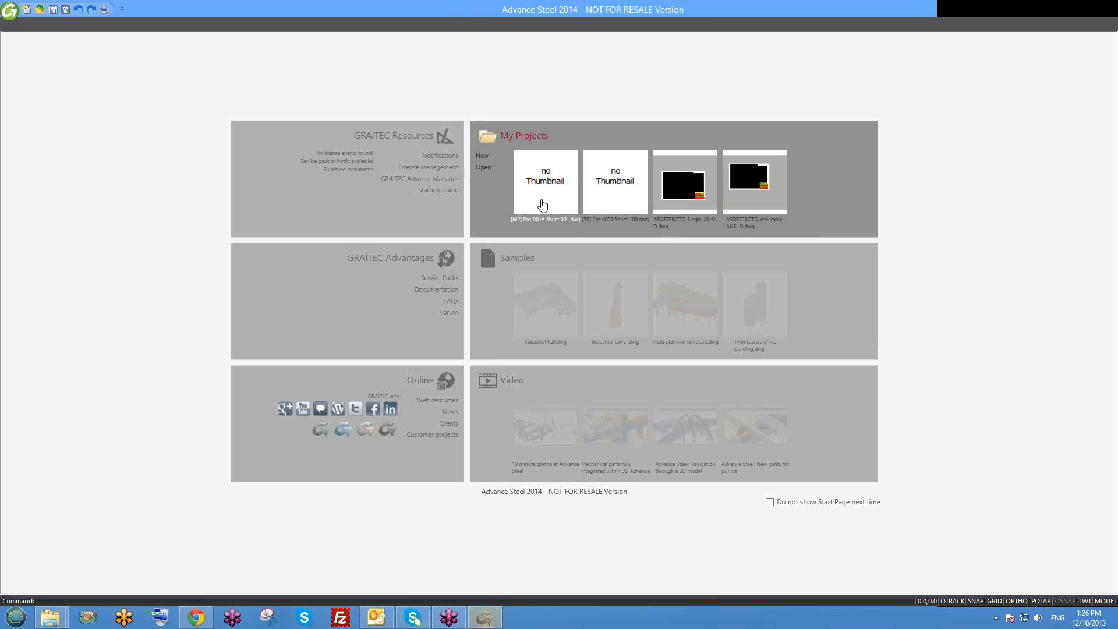
{"action": "left_click", "coordinate": [483, 168]}
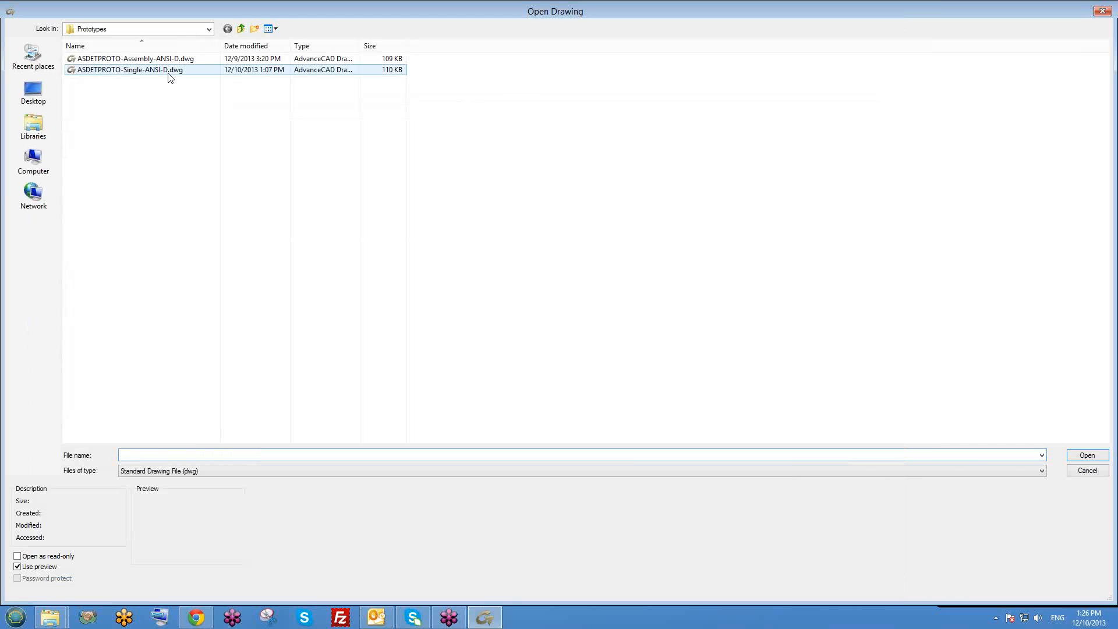
{"action": "left_click", "coordinate": [169, 75]}
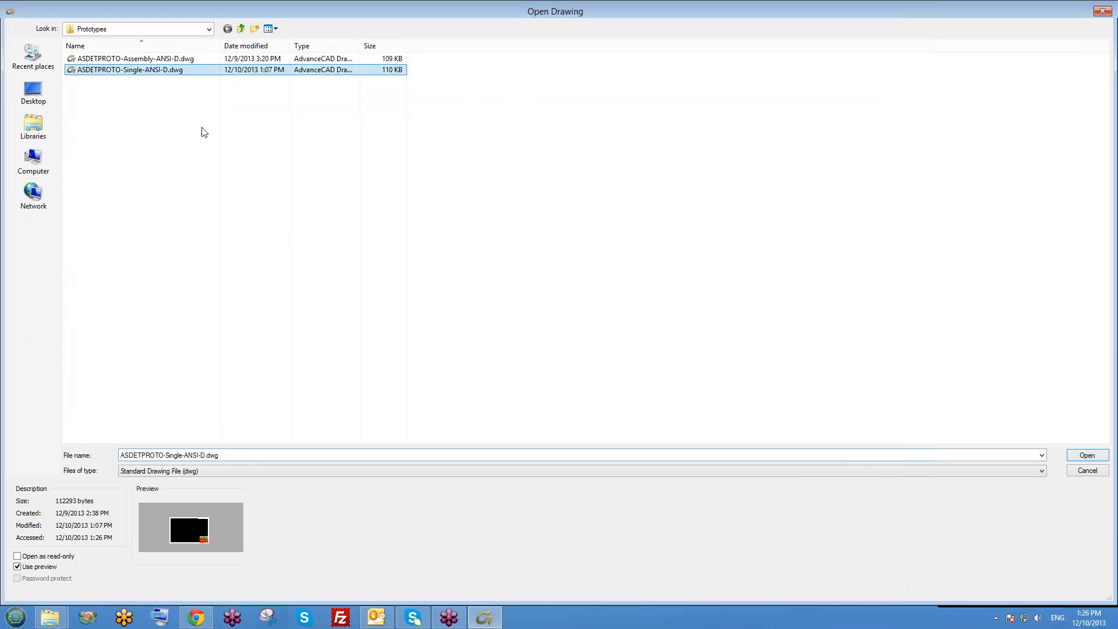
{"action": "key", "text": "BackSpace"}
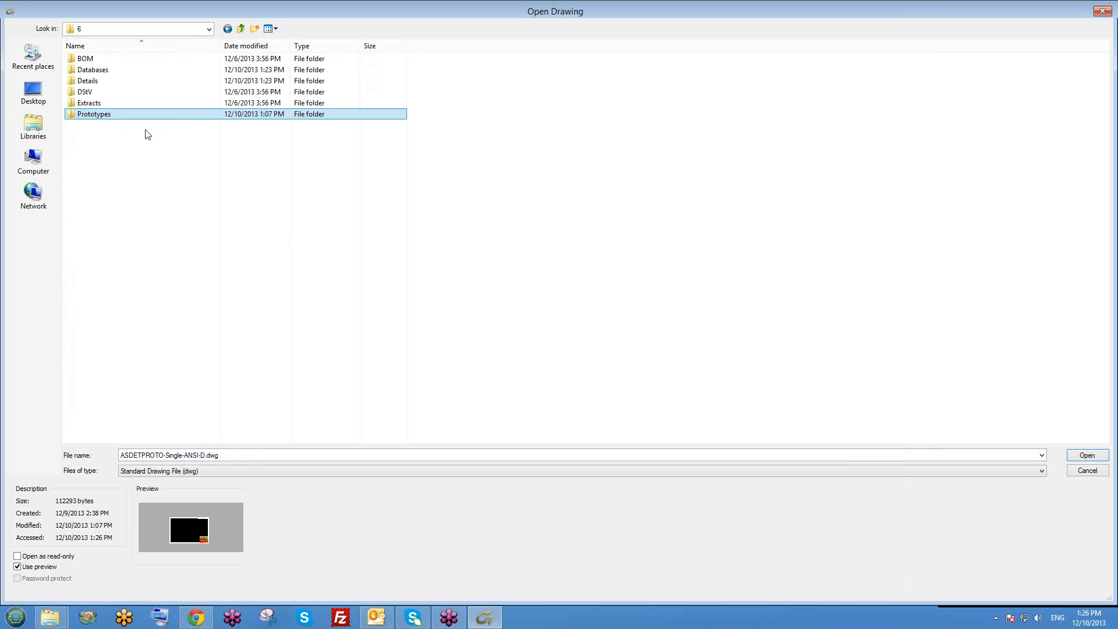
{"action": "key", "text": "Escape"}
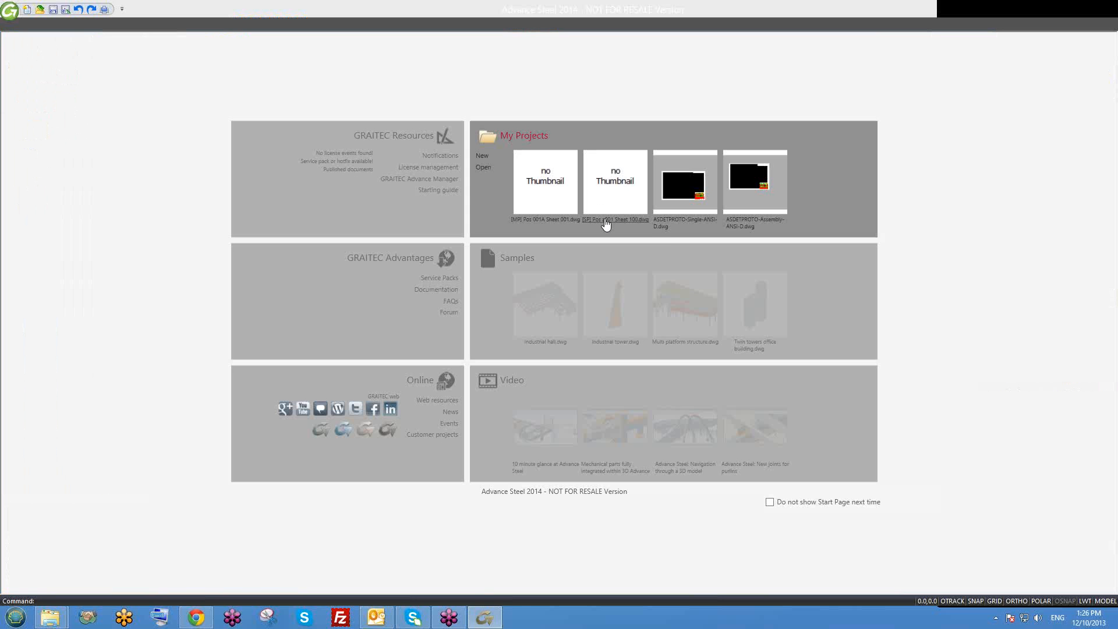
Open the model 6.dwg from the december 2nd folder on the Desktop
{"action": "left_click", "coordinate": [488, 169]}
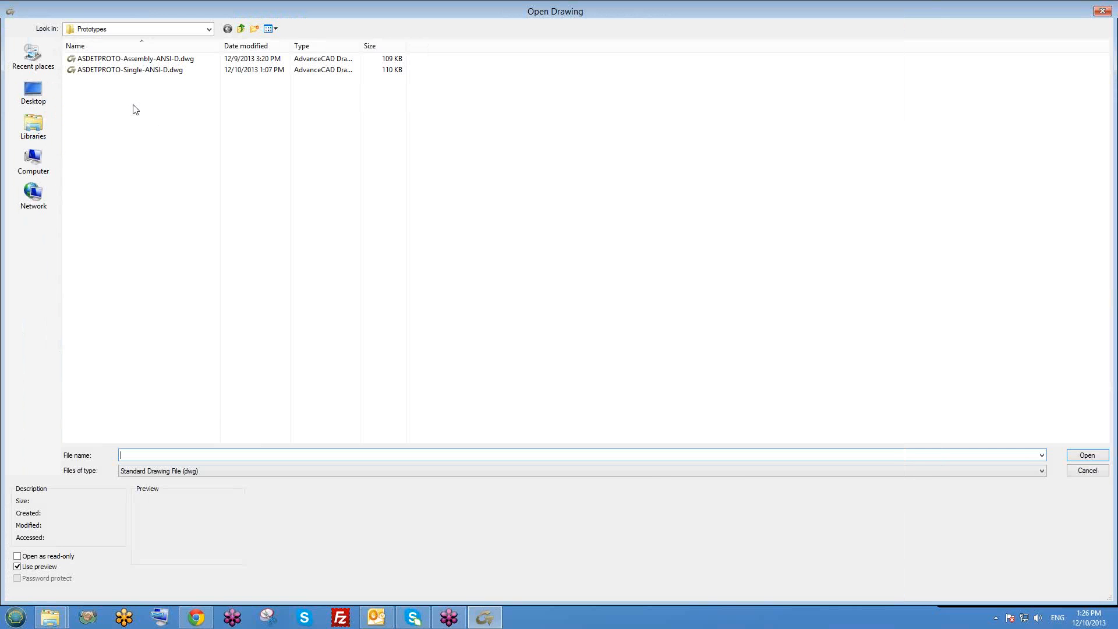
{"action": "left_click", "coordinate": [32, 93]}
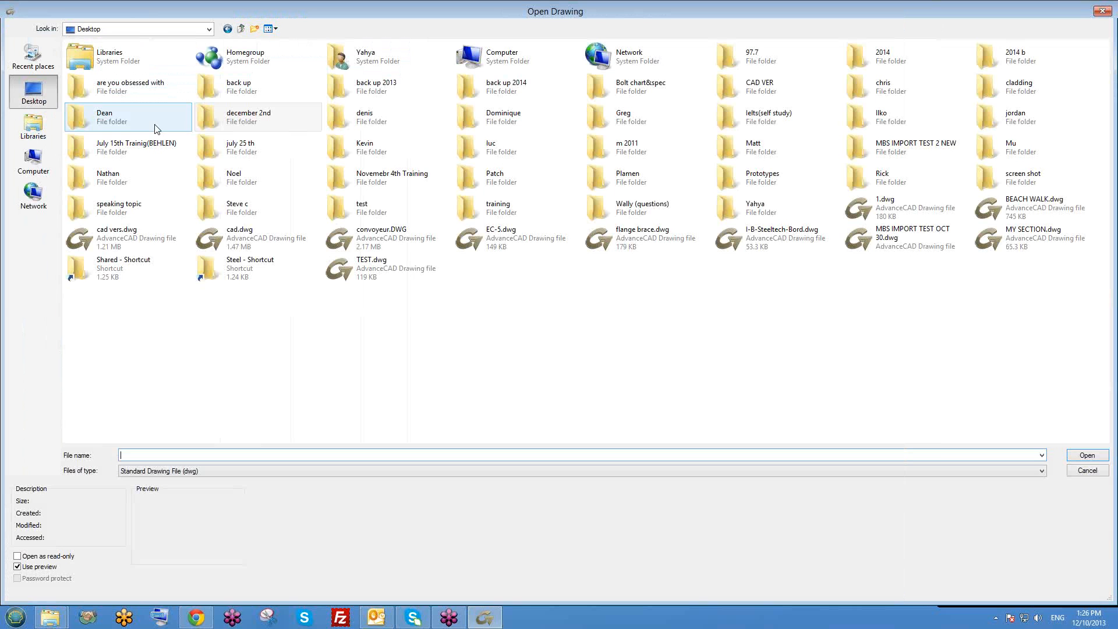
{"action": "key", "text": "Right"}
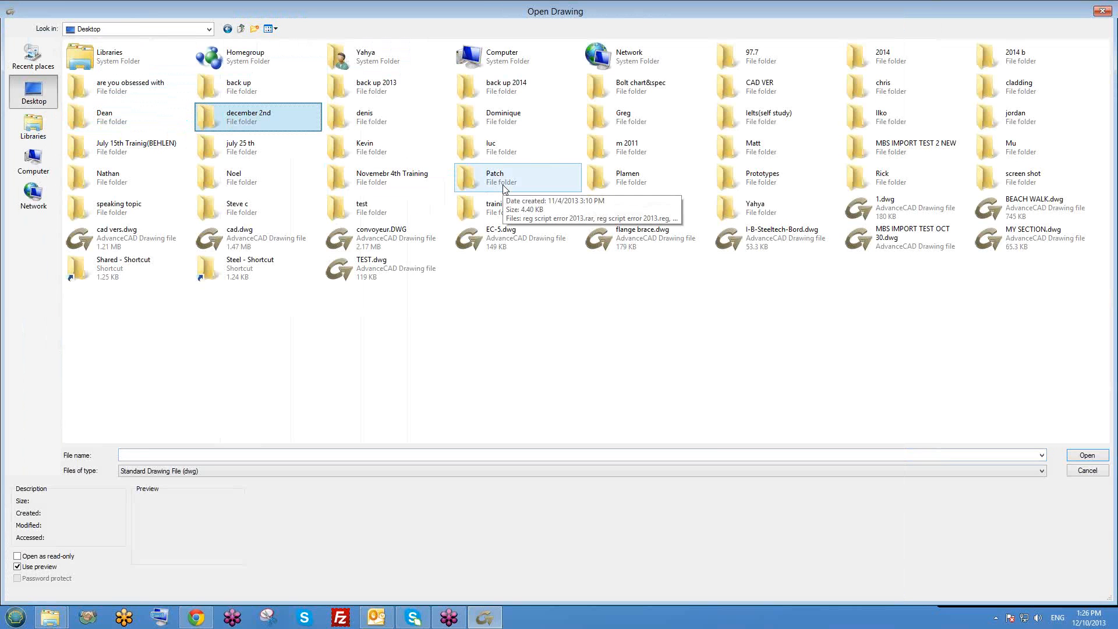
{"action": "double_click", "coordinate": [253, 119]}
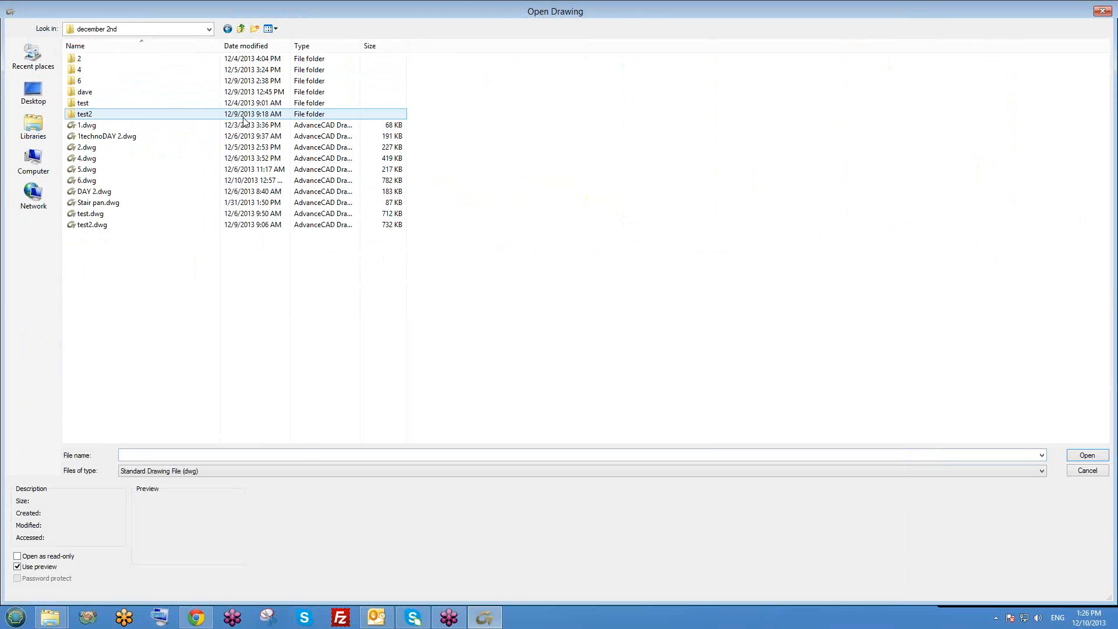
{"action": "left_click", "coordinate": [92, 158]}
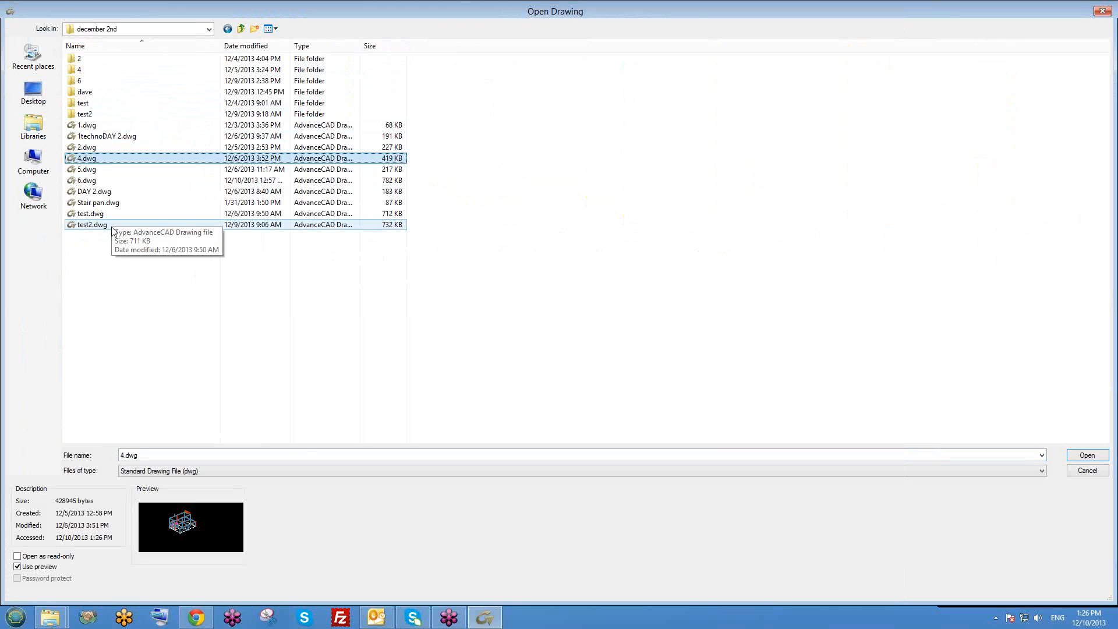
{"action": "left_click", "coordinate": [93, 224]}
{"action": "left_click", "coordinate": [101, 191]}
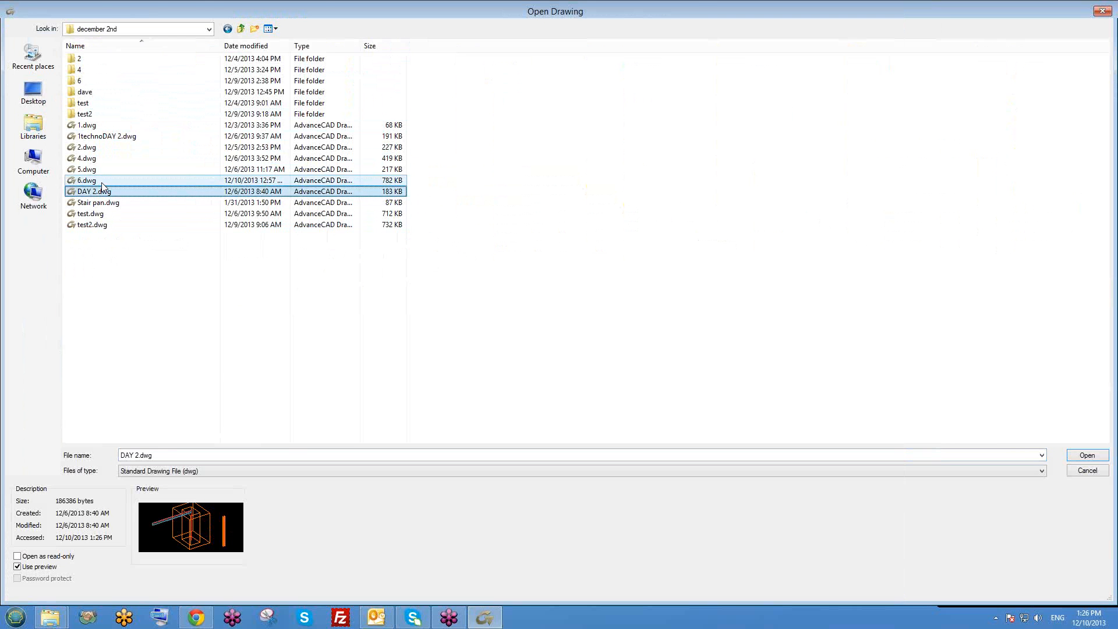
{"action": "double_click", "coordinate": [101, 183]}
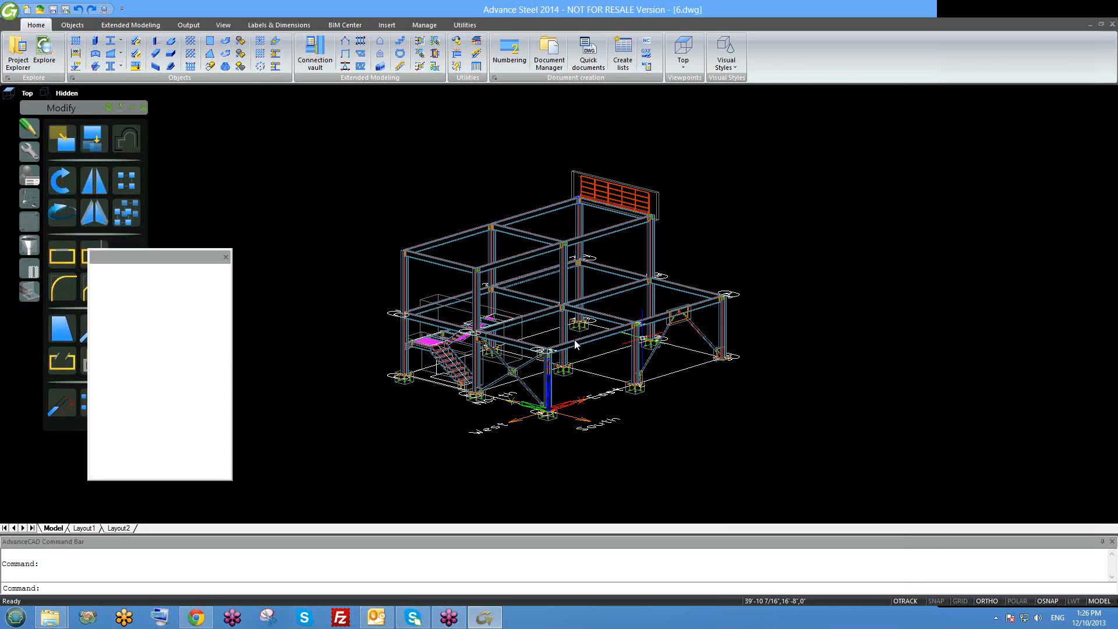
Check the drawing process categories in the User section of Quick Documents, and close it without running any process
{"action": "scroll", "coordinate": [664, 358], "scroll_direction": "down", "scroll_amount": 2}
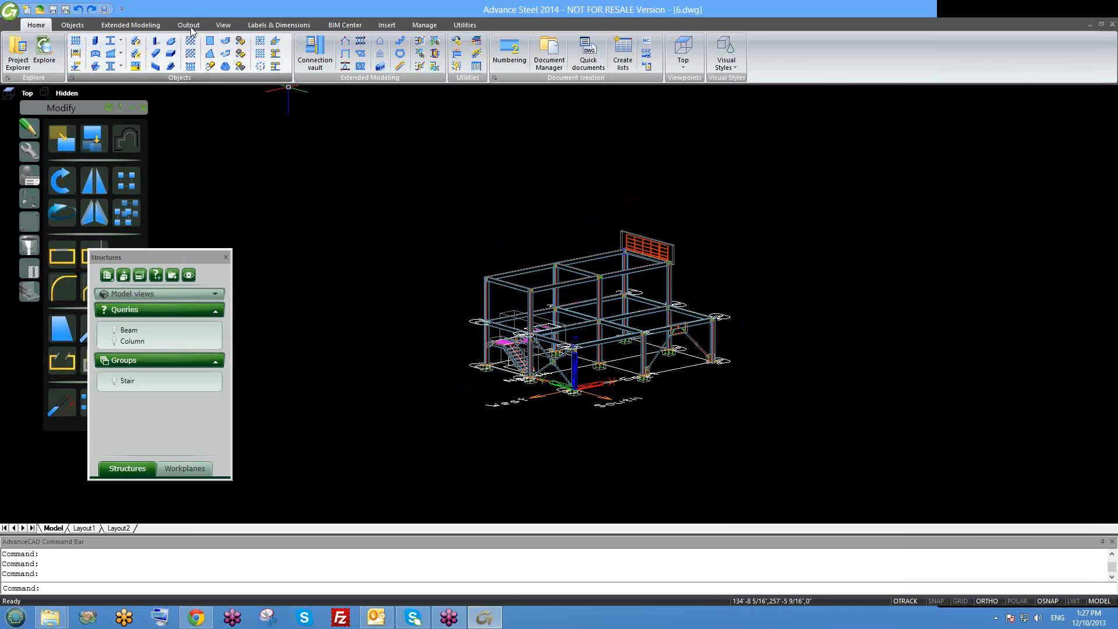
{"action": "left_click", "coordinate": [188, 25]}
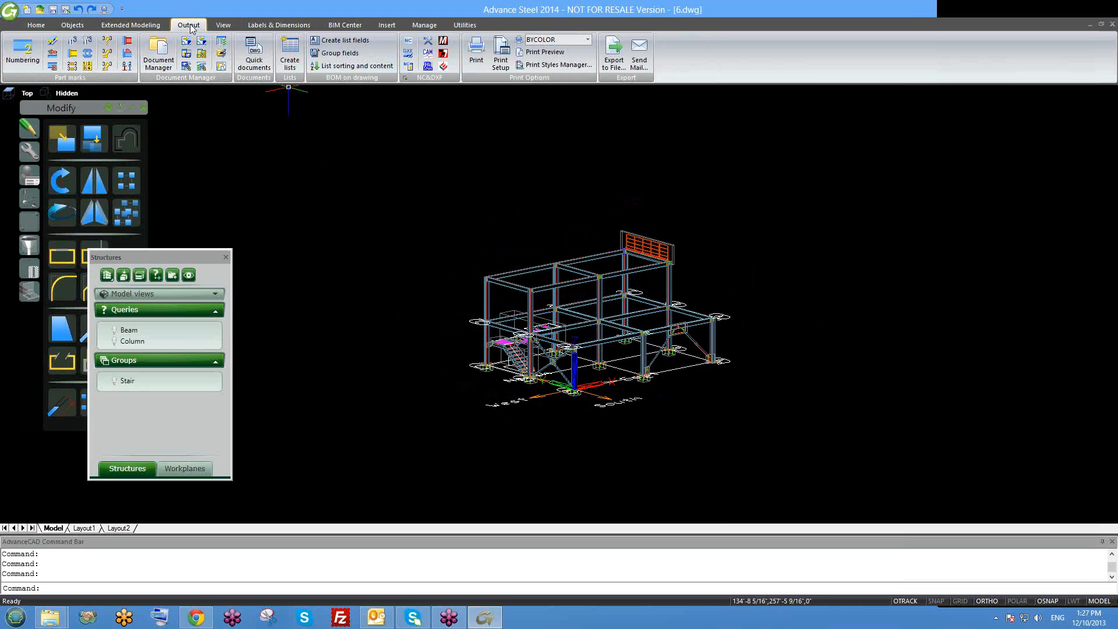
{"action": "left_click", "coordinate": [254, 55]}
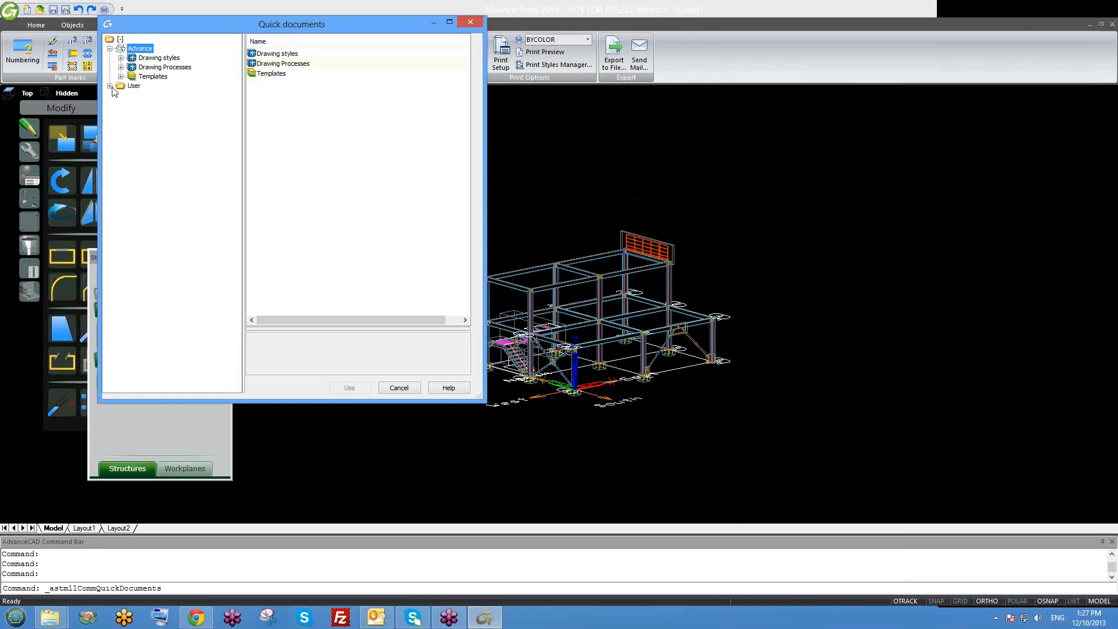
{"action": "left_click", "coordinate": [110, 86]}
{"action": "left_click", "coordinate": [154, 105]}
{"action": "double_click", "coordinate": [148, 106]}
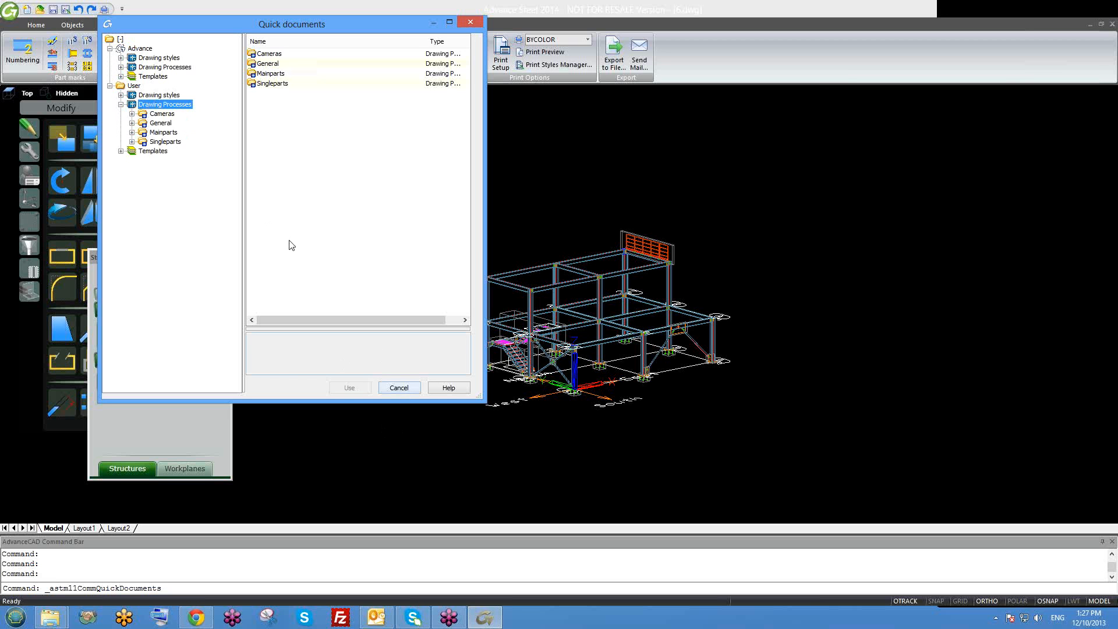
{"action": "left_click", "coordinate": [399, 387]}
Create a column shop drawing with the User main parts process Selected Mp PageFull ANSI-D, accepting the default process properties
{"action": "scroll", "coordinate": [641, 321], "scroll_direction": "up", "scroll_amount": 2}
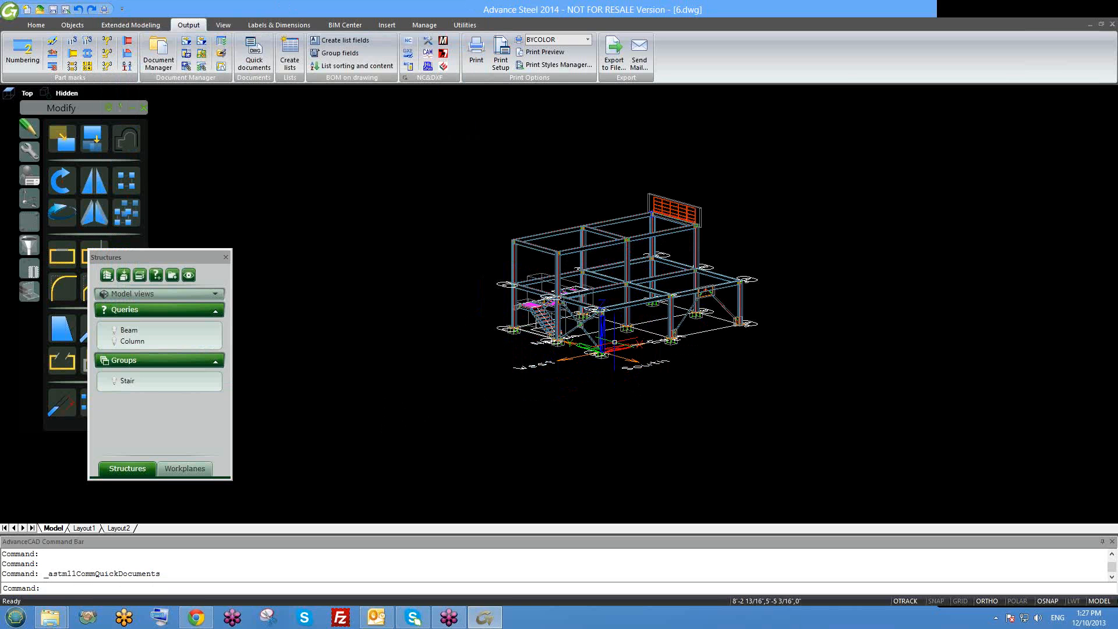
{"action": "scroll", "coordinate": [640, 321], "scroll_direction": "up", "scroll_amount": 1}
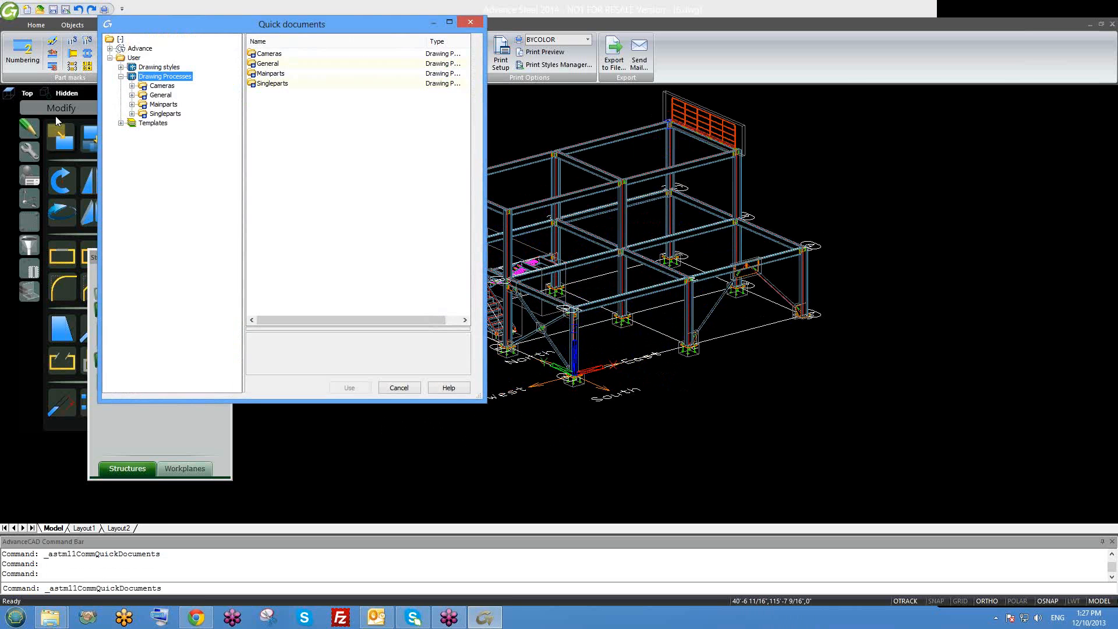
{"action": "double_click", "coordinate": [166, 105]}
{"action": "left_click_drag", "start_coordinate": [240, 186], "coordinate": [297, 187]}
{"action": "left_click", "coordinate": [199, 163]}
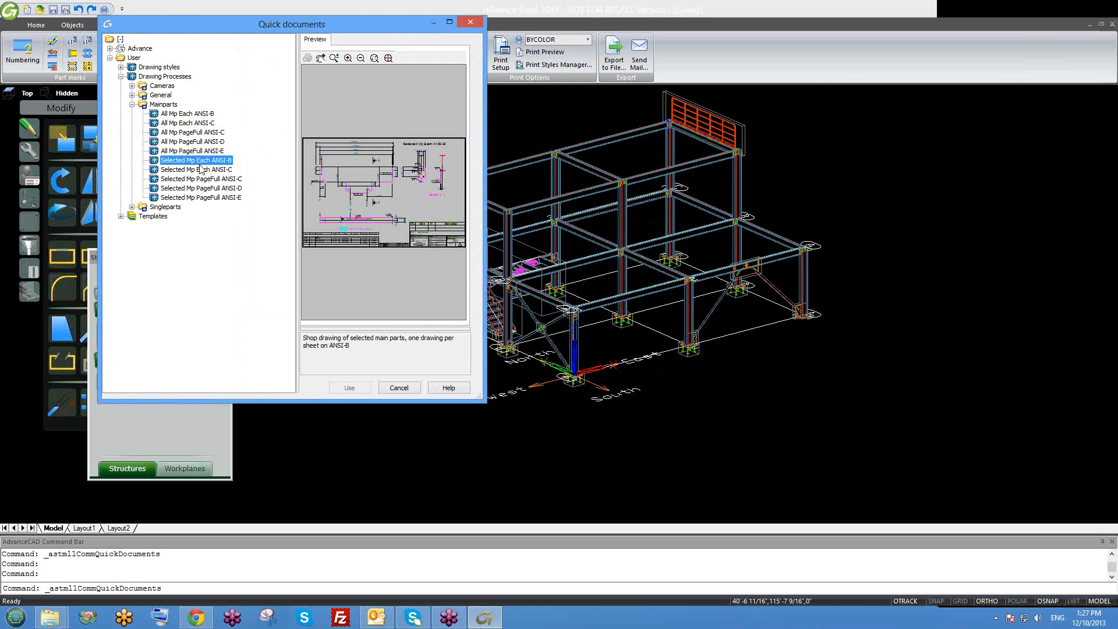
{"action": "left_click", "coordinate": [213, 188]}
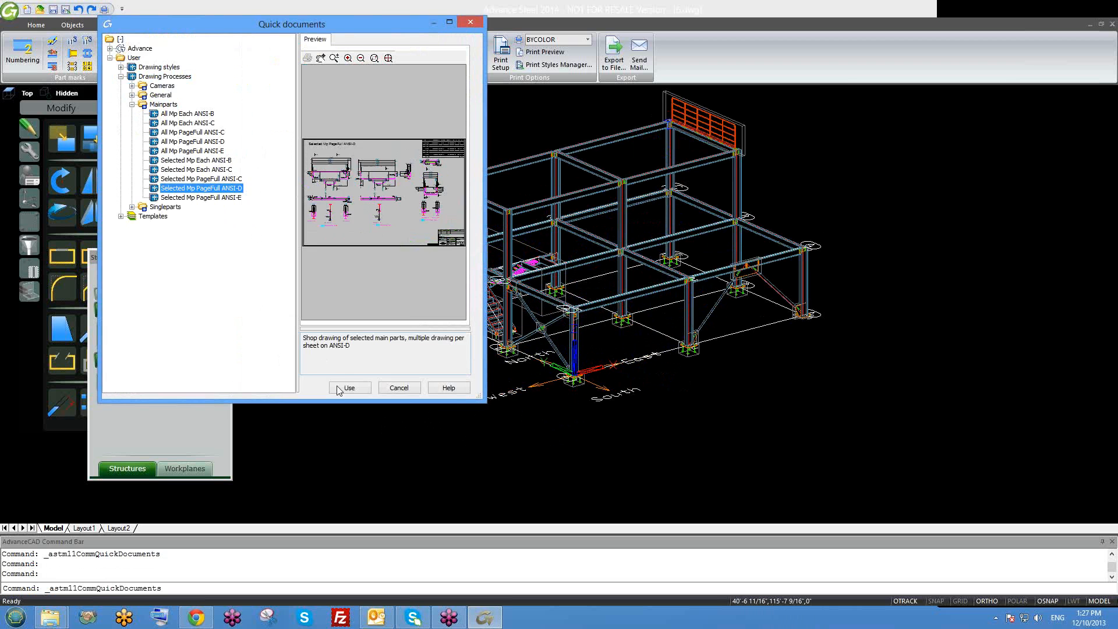
{"action": "left_click", "coordinate": [345, 389]}
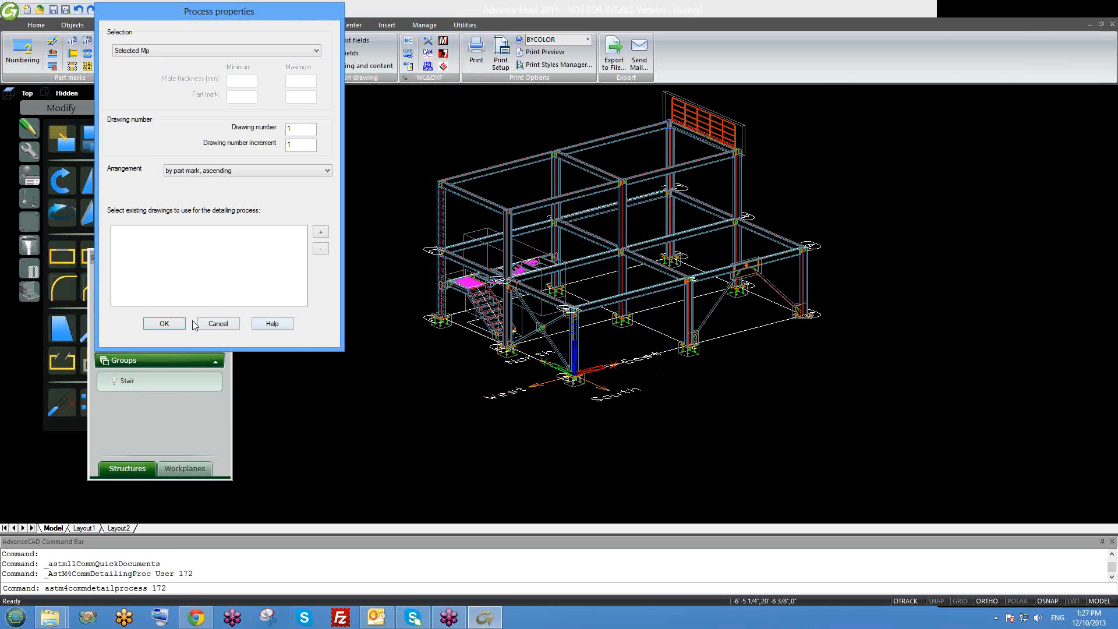
{"action": "left_click", "coordinate": [177, 325]}
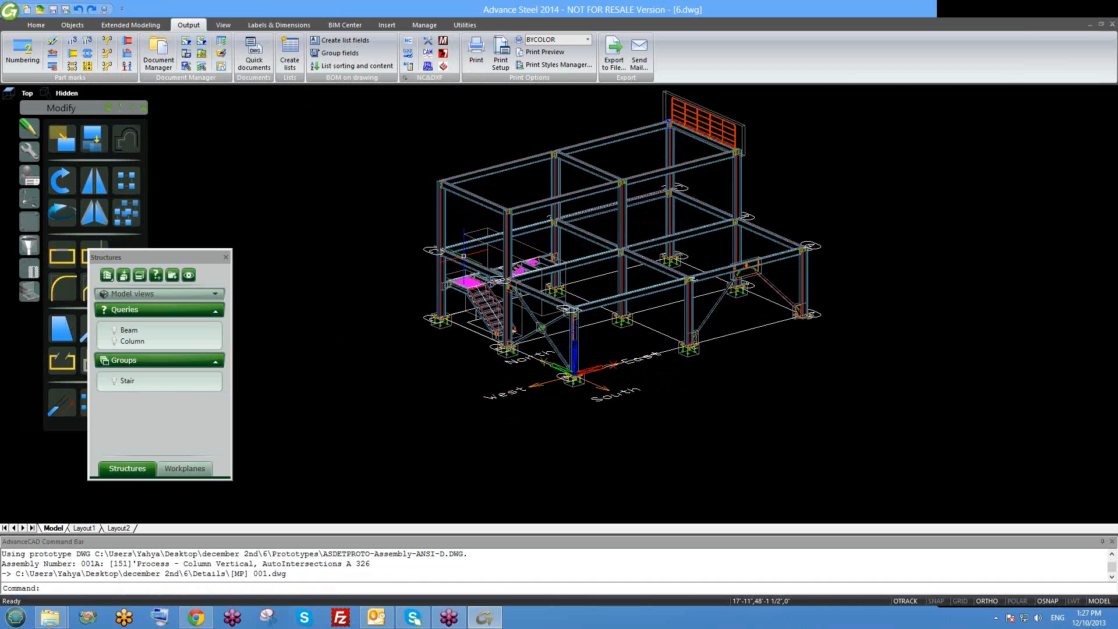
{"action": "left_click", "coordinate": [444, 232]}
{"action": "right_click", "coordinate": [445, 229]}
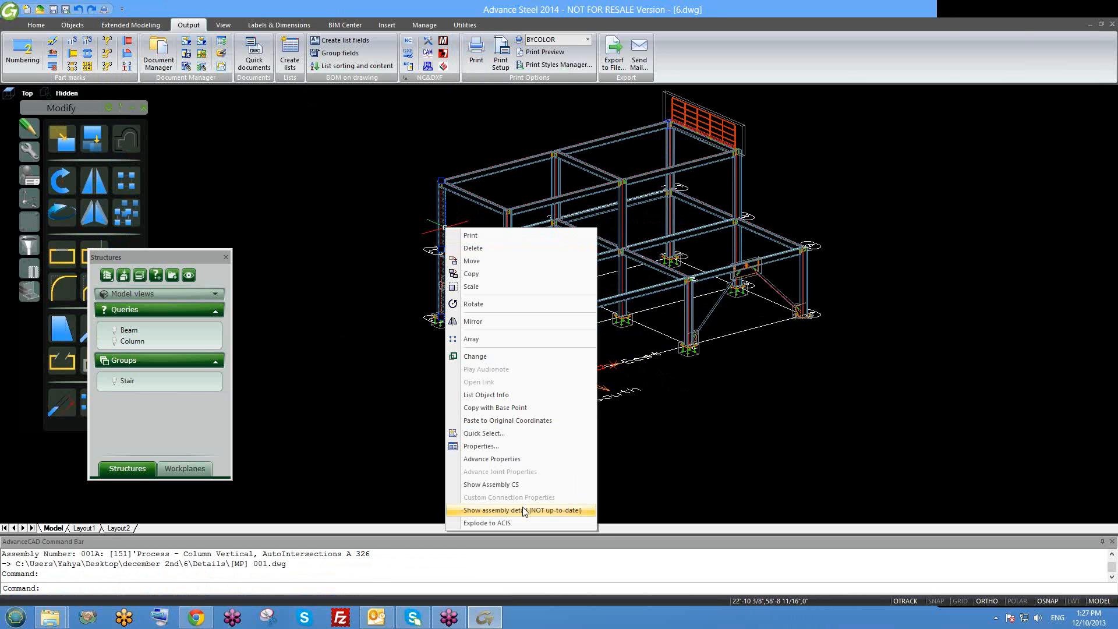
{"action": "key", "text": "Escape"}
Open the up-to-date detail drawing [MP] 001.dwg from the Document Manager
{"action": "left_click", "coordinate": [158, 54]}
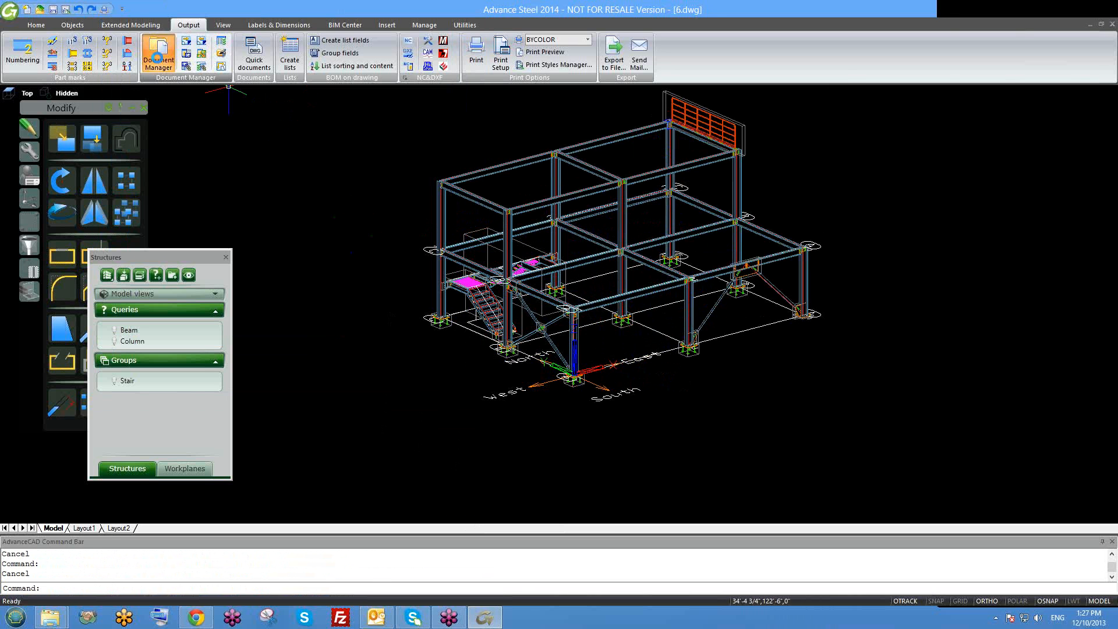
{"action": "double_click", "coordinate": [54, 45]}
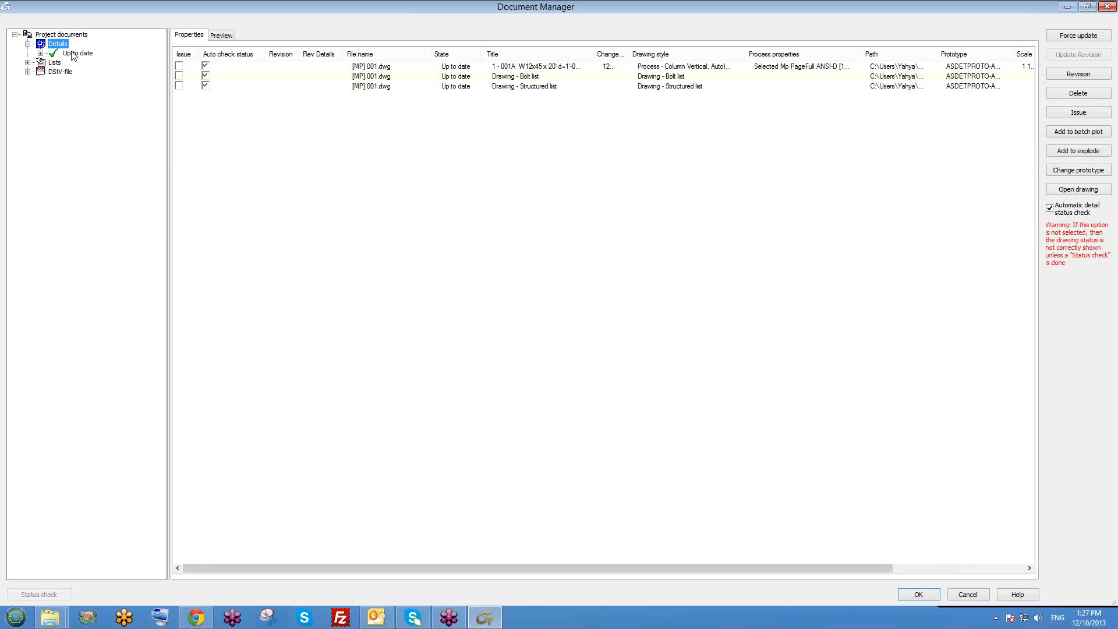
{"action": "right_click", "coordinate": [72, 53]}
{"action": "left_click", "coordinate": [92, 60]}
{"action": "right_click", "coordinate": [94, 62]}
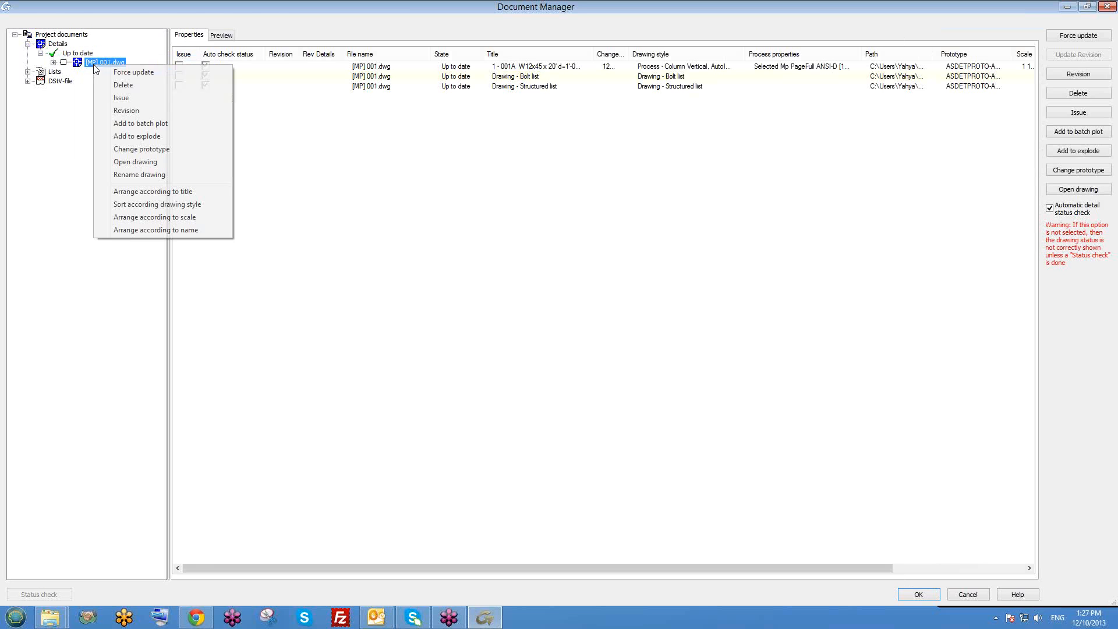
{"action": "left_click", "coordinate": [456, 195]}
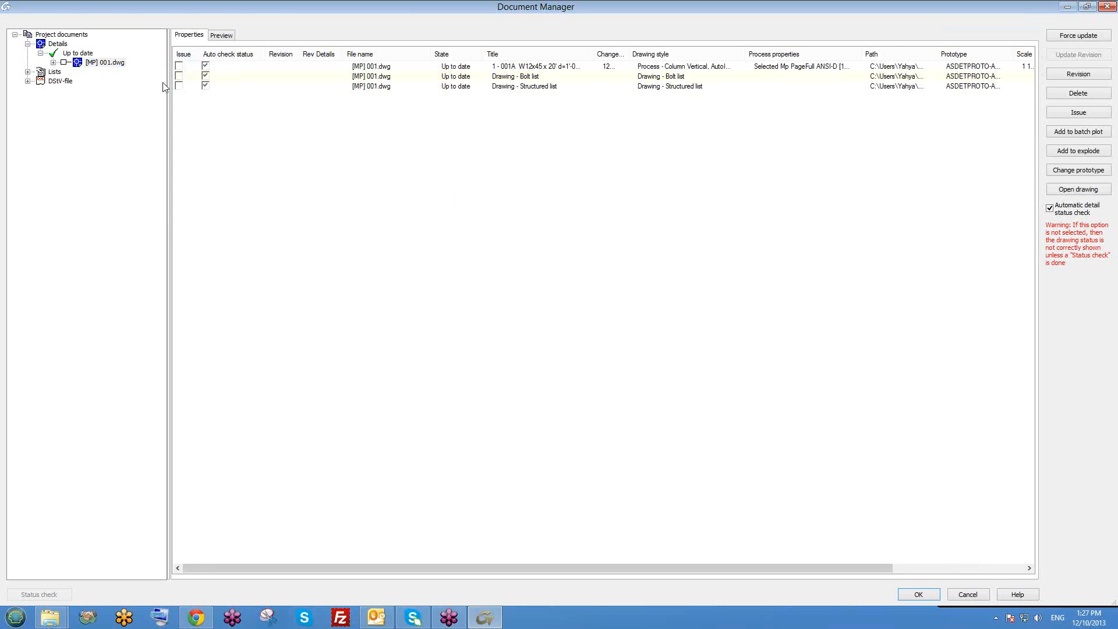
{"action": "left_click", "coordinate": [116, 64]}
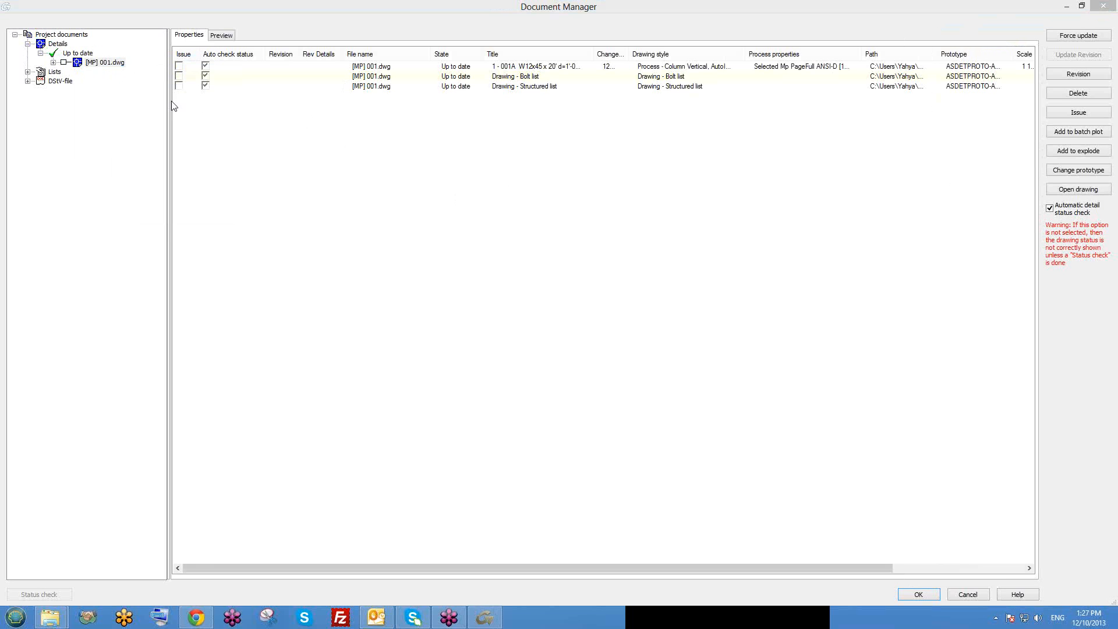
{"action": "right_click", "coordinate": [115, 63]}
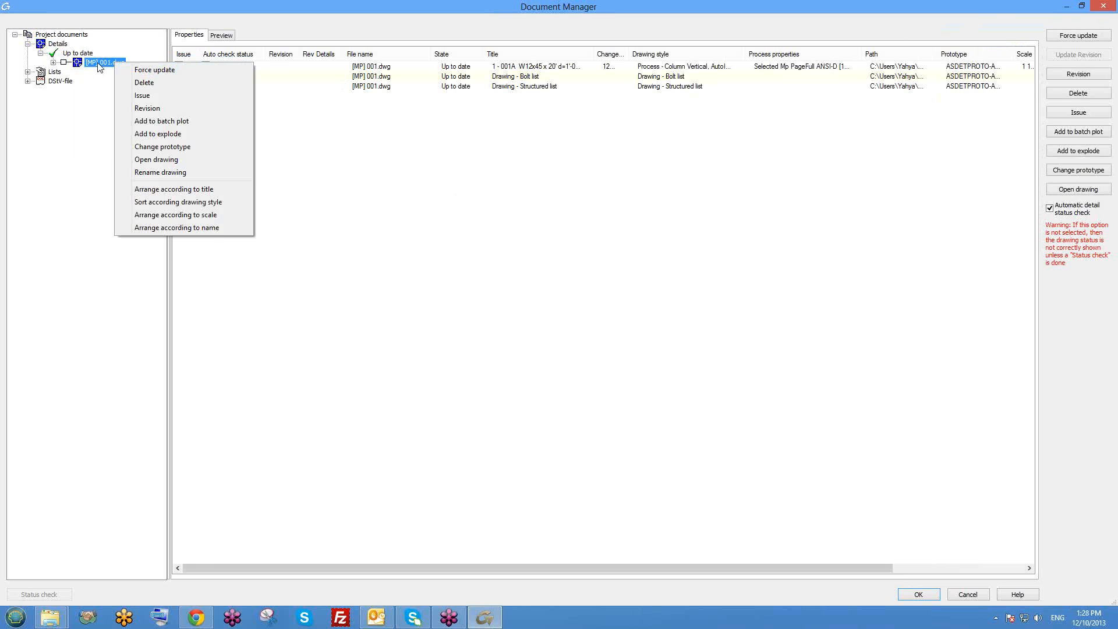
{"action": "double_click", "coordinate": [98, 63]}
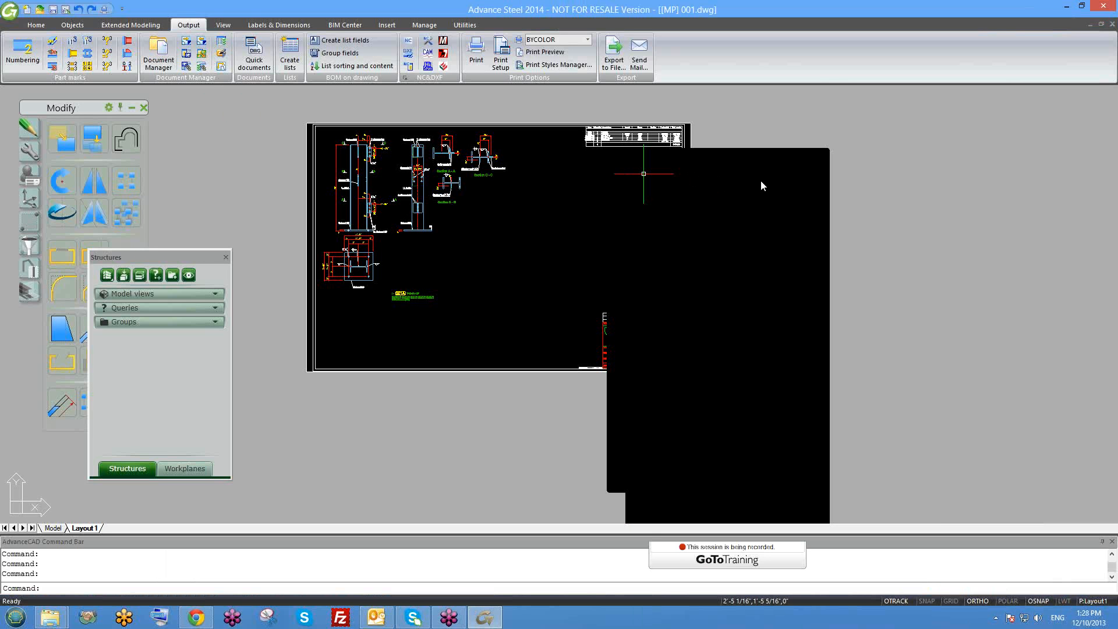
Examine the column shop drawing's title block, section views, dimensions and part mark labels, including the one at the base plate
{"action": "left_click_drag", "start_coordinate": [761, 180], "coordinate": [1072, 200]}
{"action": "middle_click_drag", "start_coordinate": [430, 276], "coordinate": [467, 286]}
{"action": "scroll", "coordinate": [441, 314], "scroll_direction": "up", "scroll_amount": 4}
{"action": "scroll", "coordinate": [441, 267], "scroll_direction": "down", "scroll_amount": 2}
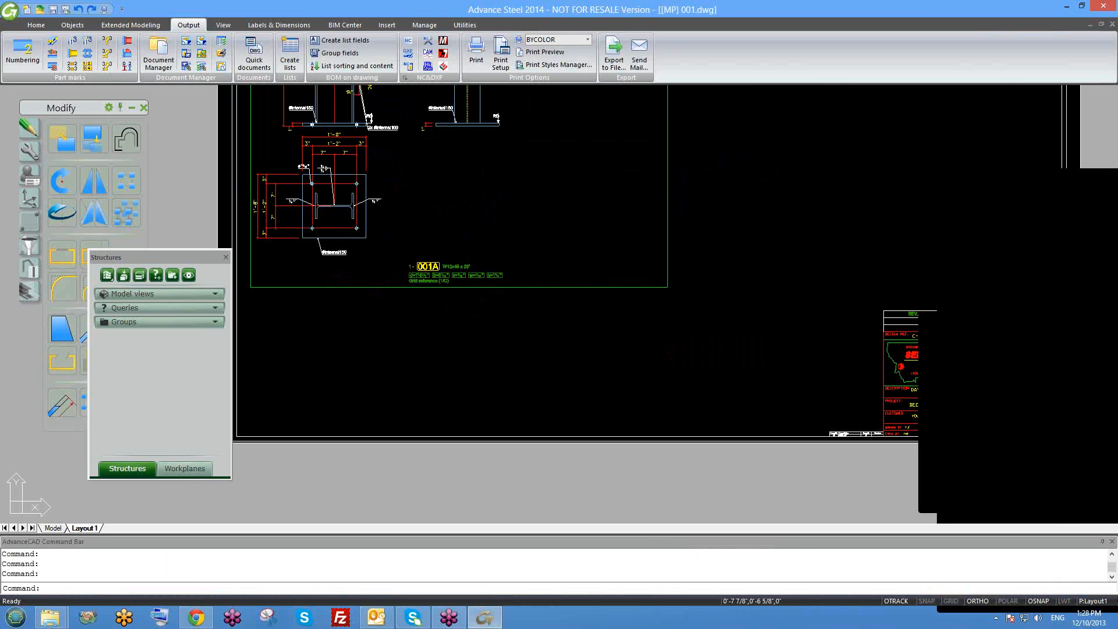
{"action": "middle_click_drag", "start_coordinate": [914, 428], "coordinate": [563, 379]}
{"action": "scroll", "coordinate": [607, 380], "scroll_direction": "up", "scroll_amount": 1}
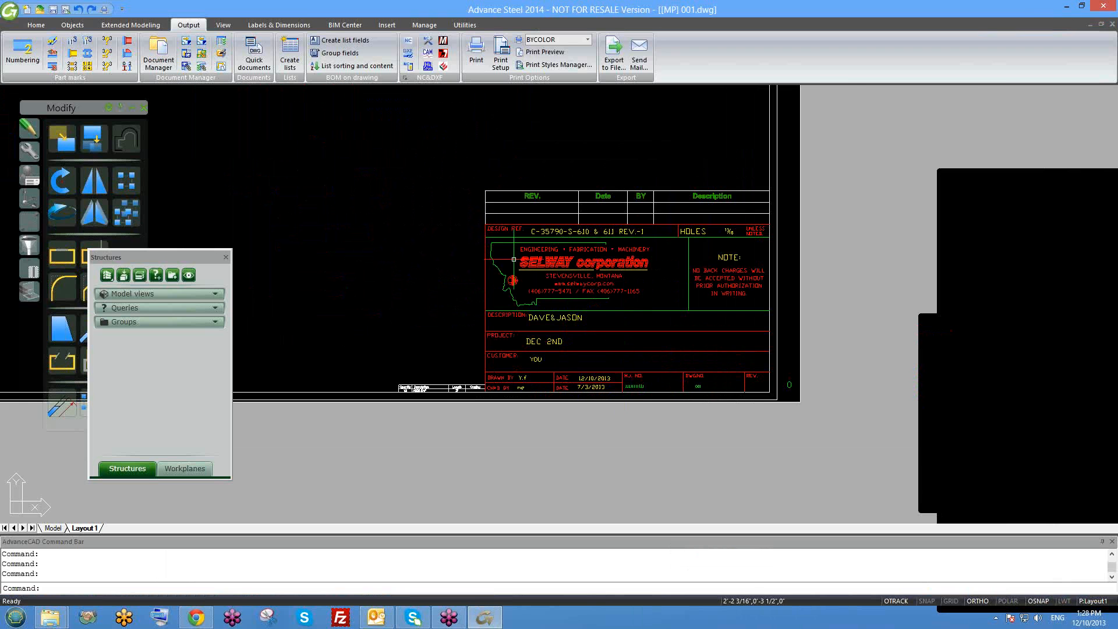
{"action": "scroll", "coordinate": [809, 343], "scroll_direction": "down", "scroll_amount": 5}
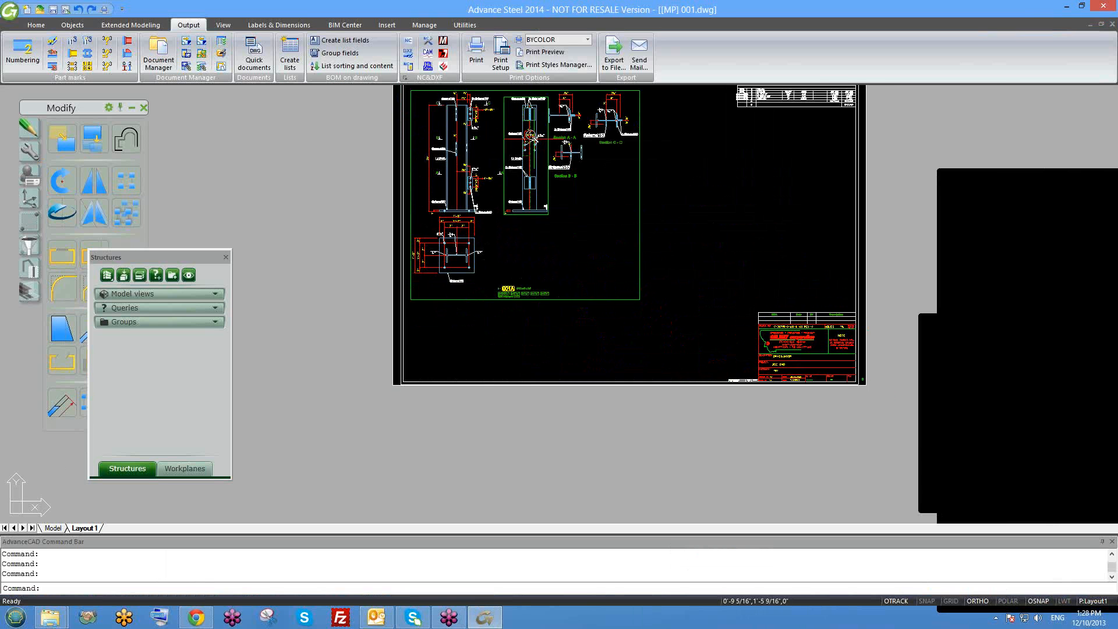
{"action": "scroll", "coordinate": [530, 135], "scroll_direction": "up", "scroll_amount": 5}
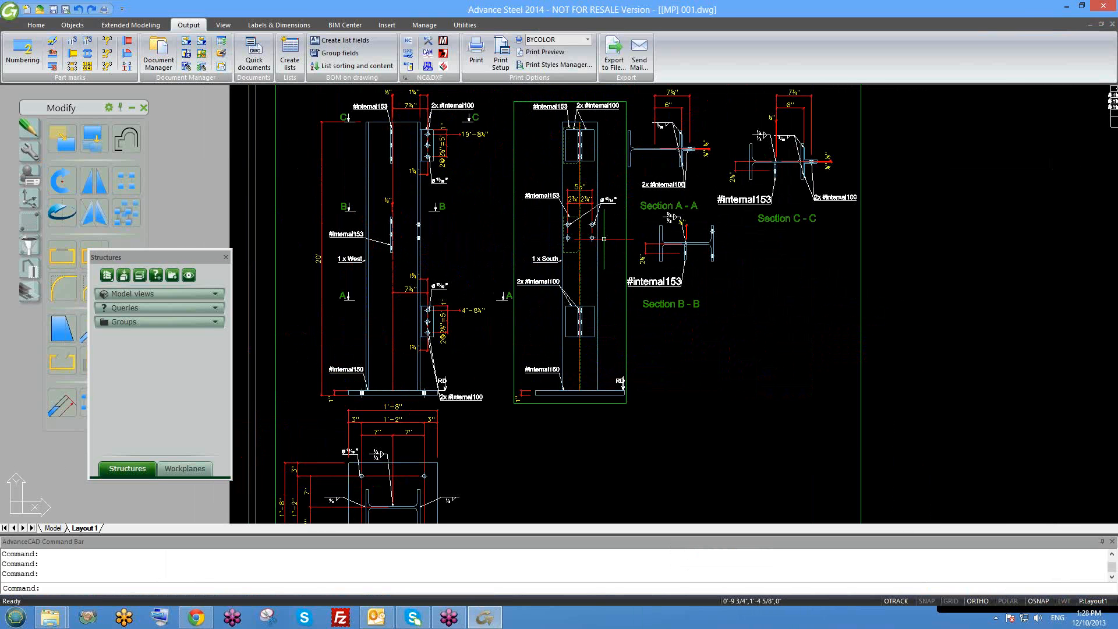
{"action": "scroll", "coordinate": [604, 239], "scroll_direction": "down", "scroll_amount": 2}
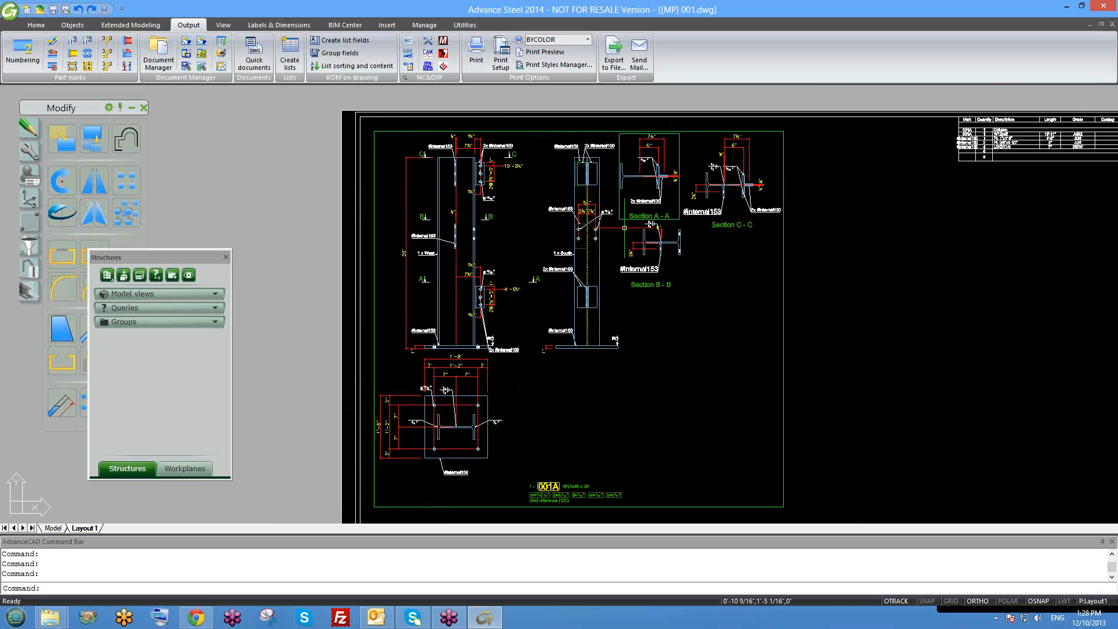
{"action": "middle_click_drag", "start_coordinate": [617, 275], "coordinate": [605, 268]}
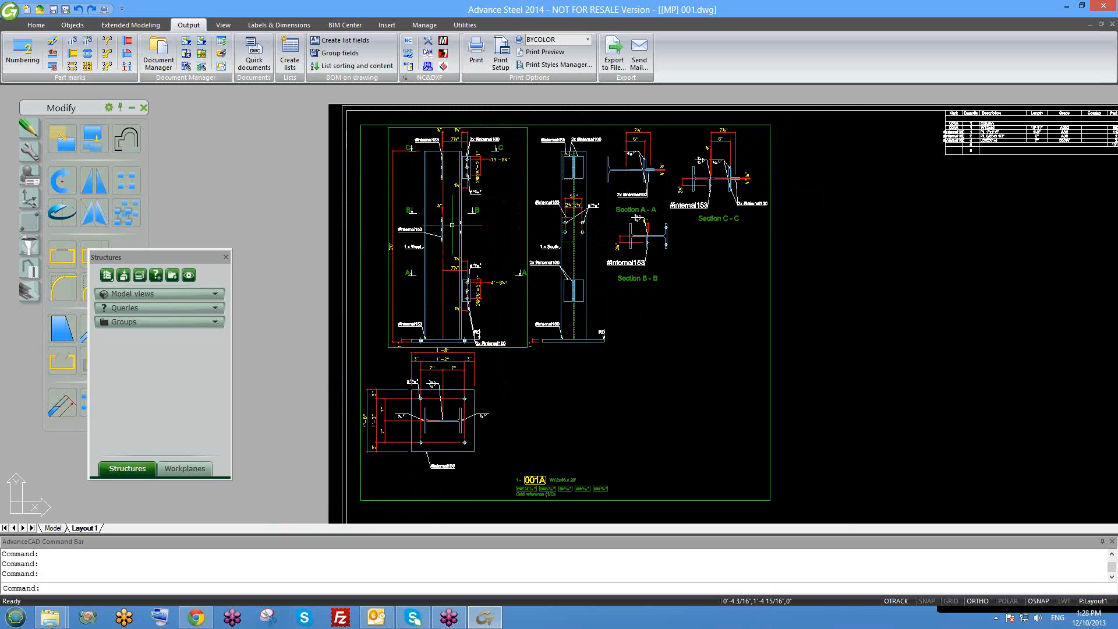
{"action": "scroll", "coordinate": [404, 328], "scroll_direction": "up", "scroll_amount": 5}
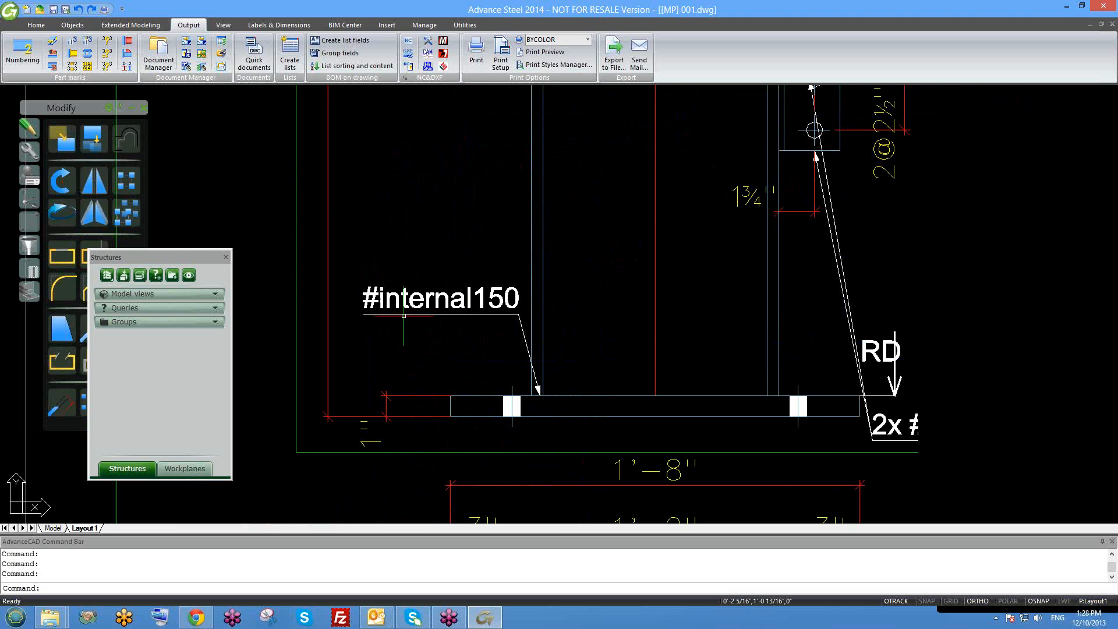
Examine the 001A column drawing, including the base plate, elevations, sections and overall sheet layout
{"action": "scroll", "coordinate": [446, 343], "scroll_direction": "down", "scroll_amount": 4}
{"action": "scroll", "coordinate": [462, 239], "scroll_direction": "up", "scroll_amount": 3}
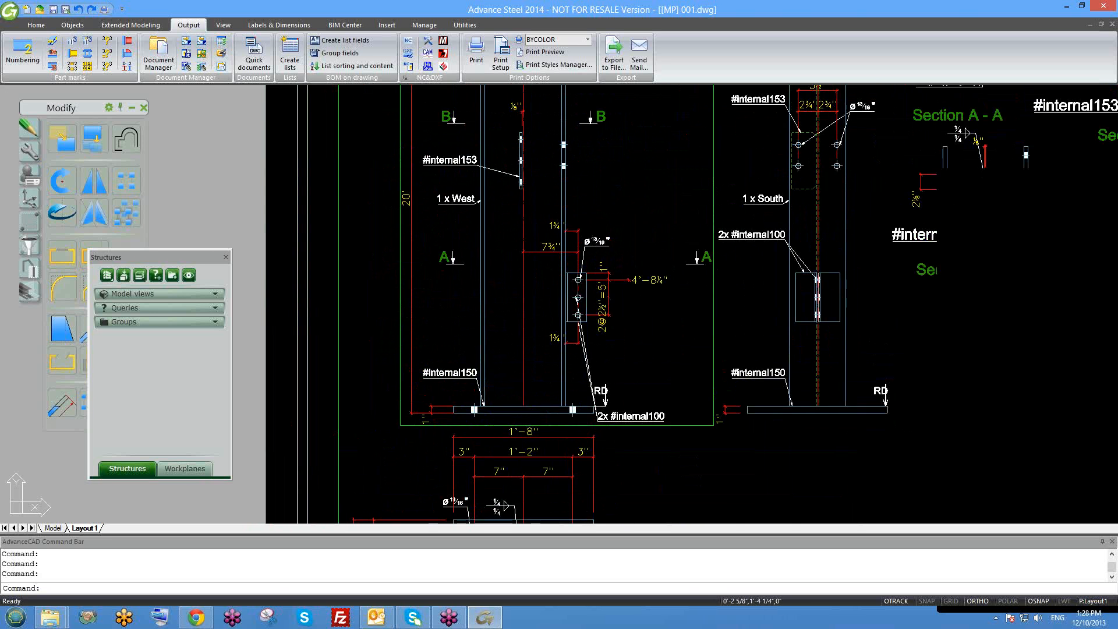
{"action": "scroll", "coordinate": [463, 240], "scroll_direction": "down", "scroll_amount": 6}
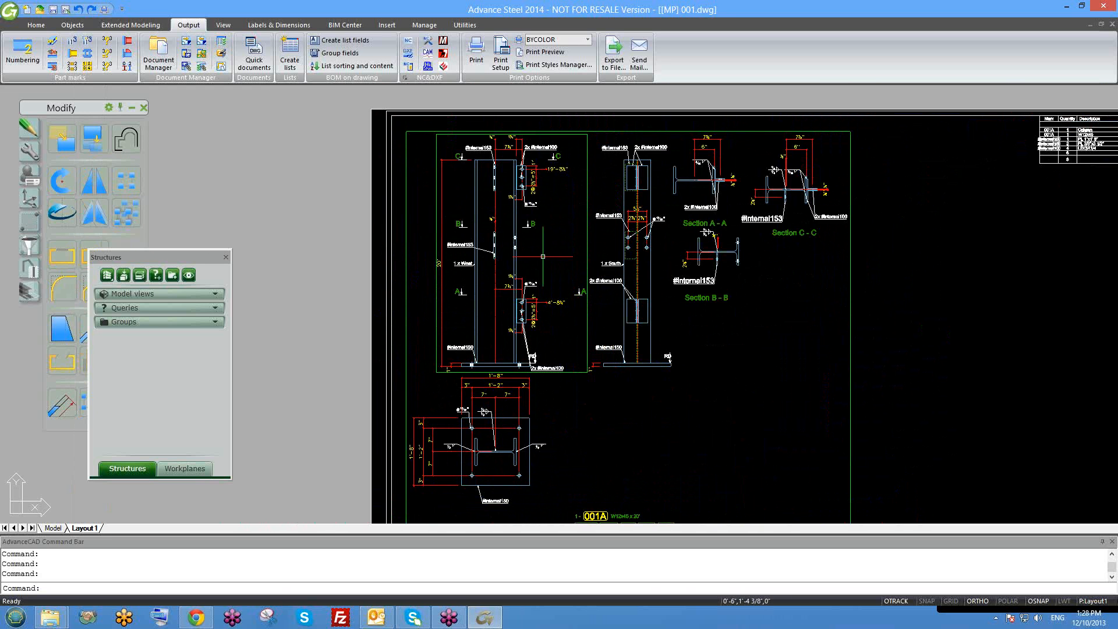
{"action": "scroll", "coordinate": [687, 280], "scroll_direction": "up", "scroll_amount": 2}
{"action": "scroll", "coordinate": [661, 226], "scroll_direction": "down", "scroll_amount": 5}
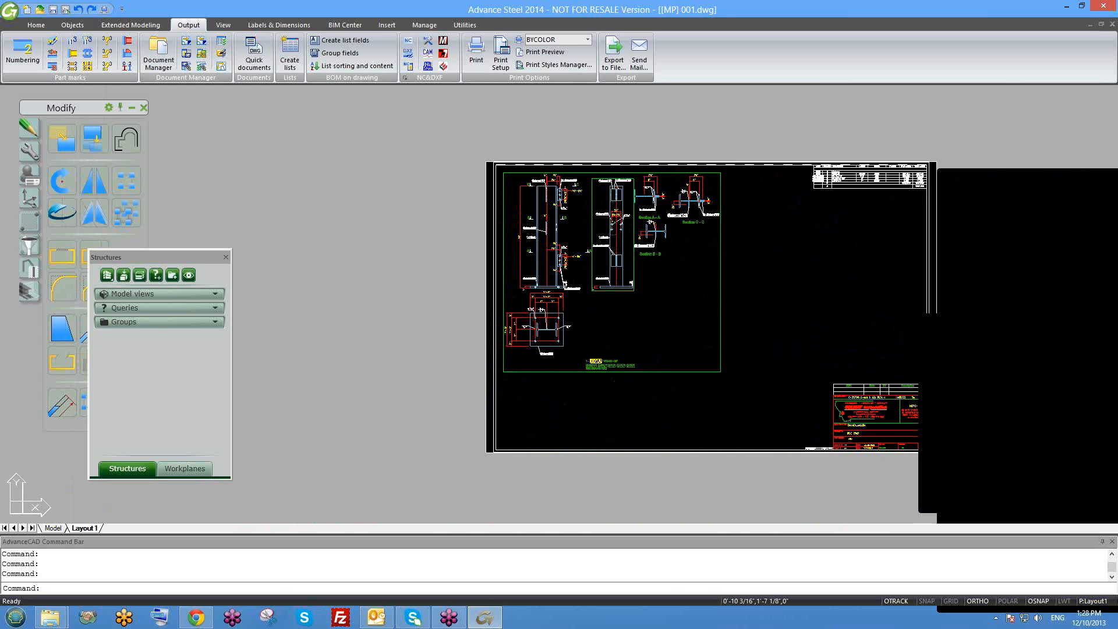
{"action": "scroll", "coordinate": [661, 227], "scroll_direction": "up", "scroll_amount": 3}
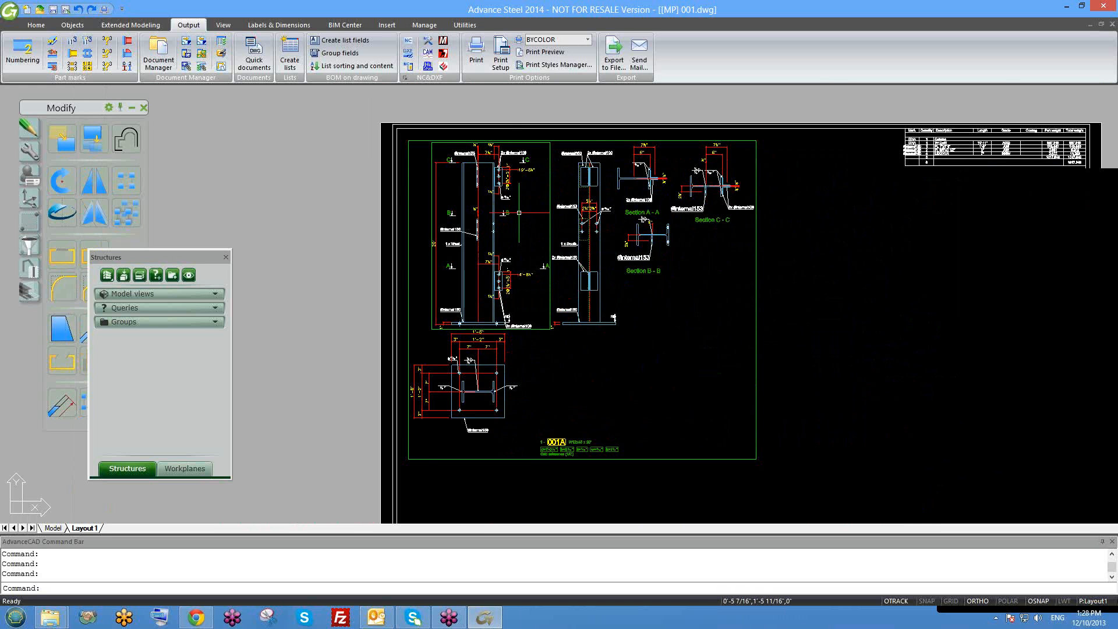
{"action": "scroll", "coordinate": [475, 195], "scroll_direction": "up", "scroll_amount": 2}
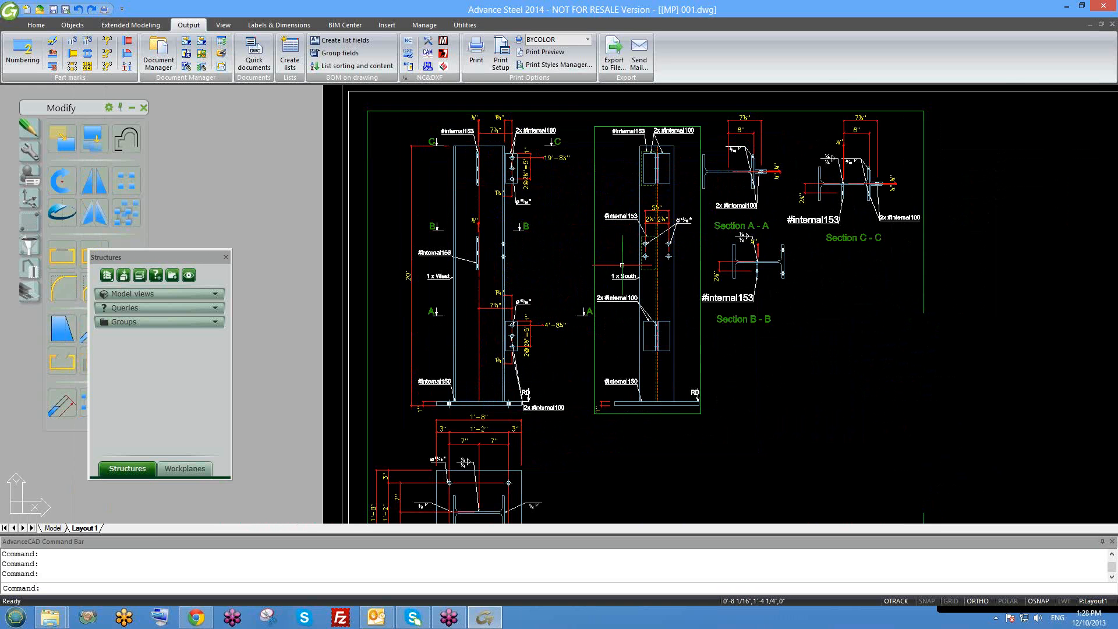
{"action": "scroll", "coordinate": [679, 408], "scroll_direction": "up", "scroll_amount": 3}
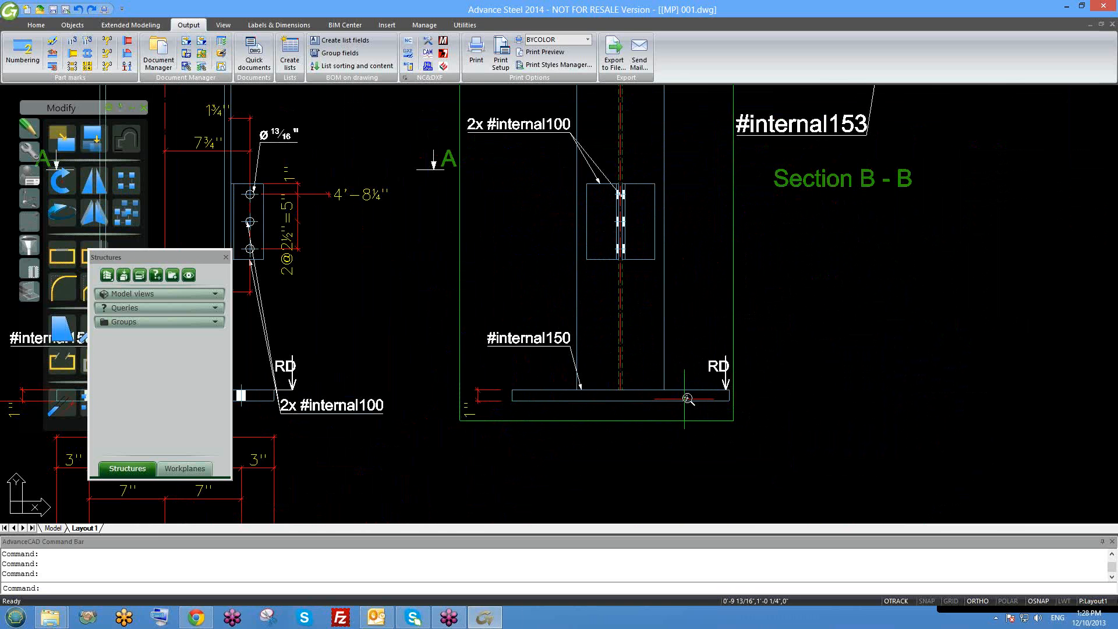
{"action": "scroll", "coordinate": [679, 408], "scroll_direction": "down", "scroll_amount": 2}
{"action": "scroll", "coordinate": [695, 392], "scroll_direction": "down", "scroll_amount": 2}
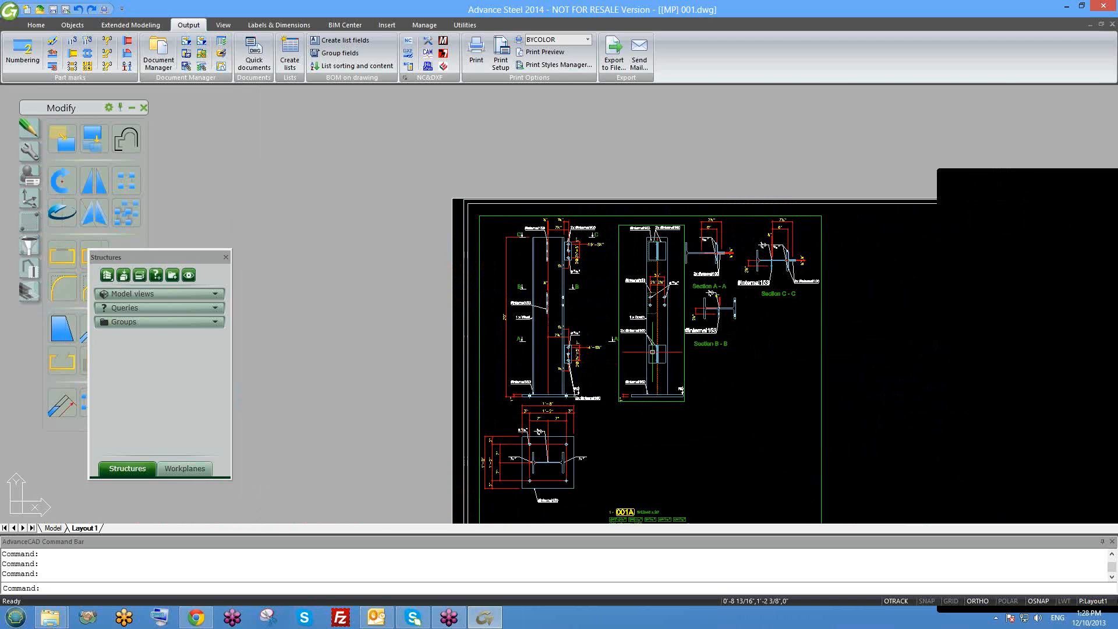
{"action": "scroll", "coordinate": [637, 326], "scroll_direction": "up", "scroll_amount": 1}
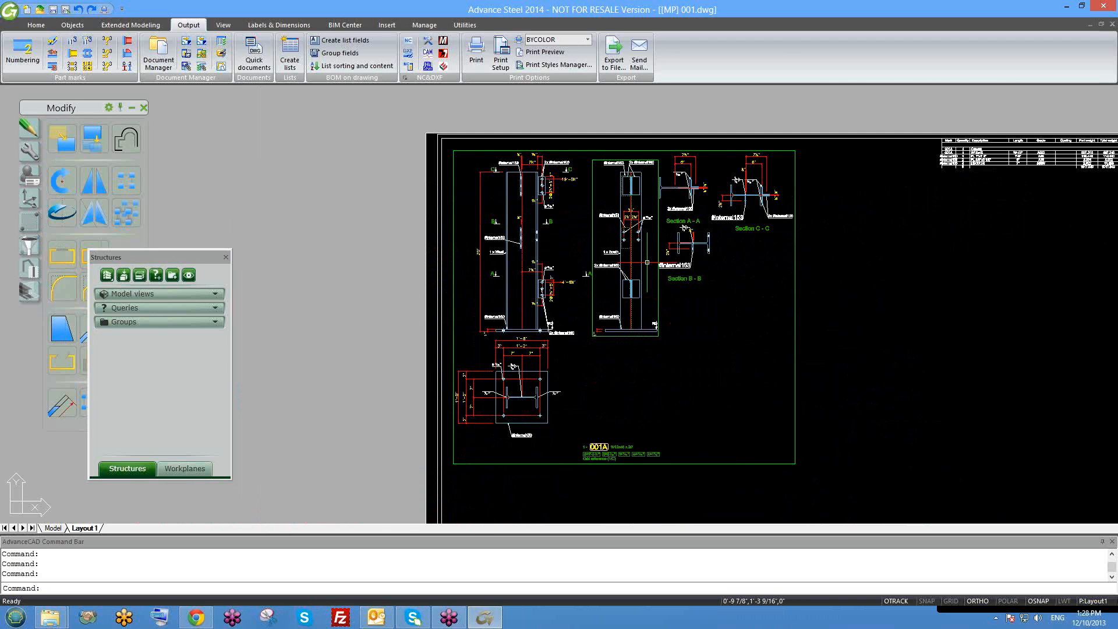
Switch to the 6.dwg model, change the corner column's section to AISC W12x50, and reopen its properties to check
{"action": "key", "text": "ctrl+Tab"}
{"action": "scroll", "coordinate": [498, 259], "scroll_direction": "up", "scroll_amount": 2}
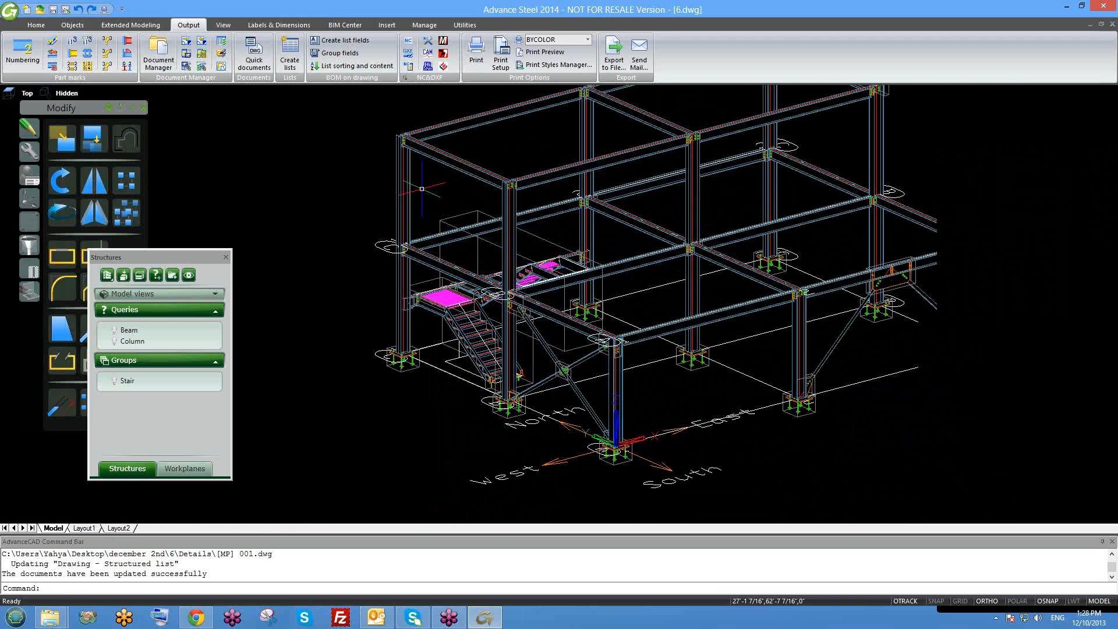
{"action": "left_click", "coordinate": [425, 189]}
{"action": "double_click", "coordinate": [397, 188]}
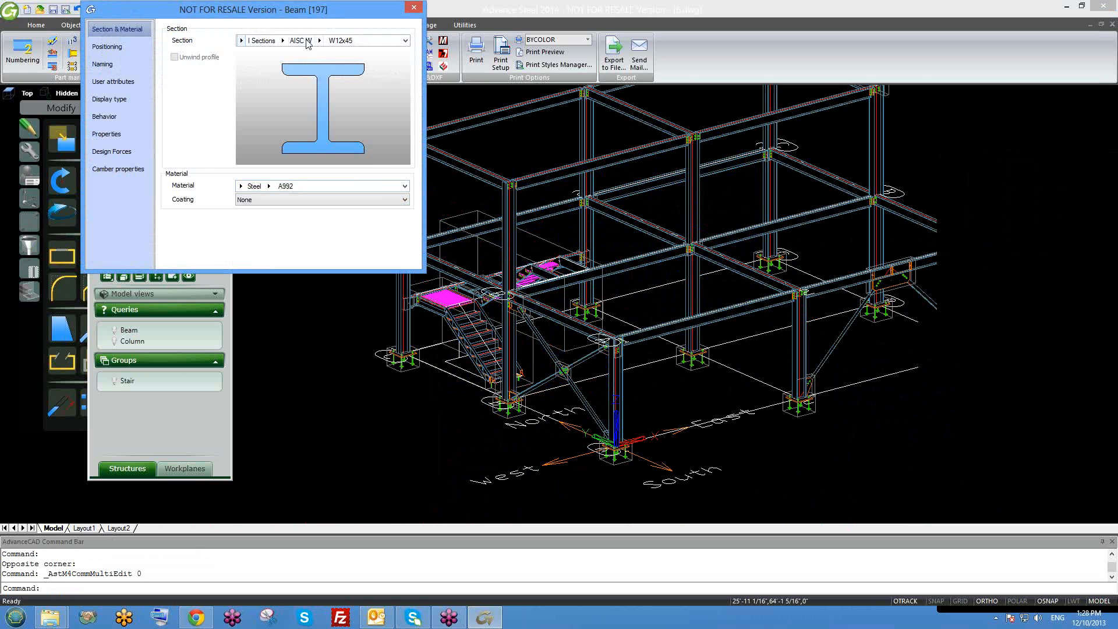
{"action": "left_click", "coordinate": [321, 44]}
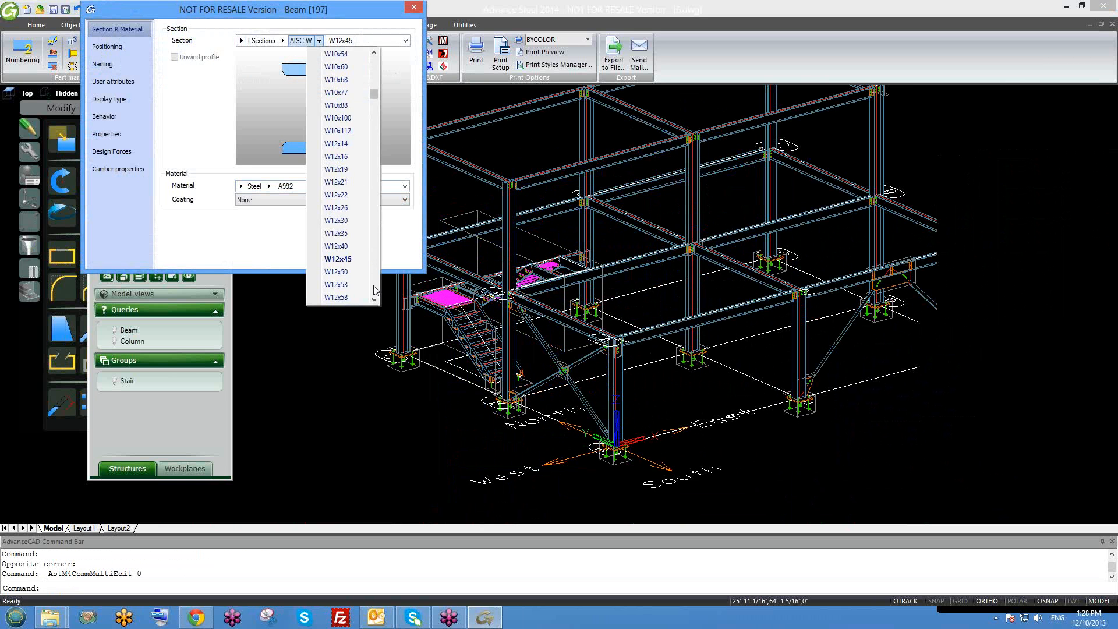
{"action": "left_click", "coordinate": [413, 7]}
{"action": "scroll", "coordinate": [402, 186], "scroll_direction": "up", "scroll_amount": 2}
{"action": "double_click", "coordinate": [417, 219]}
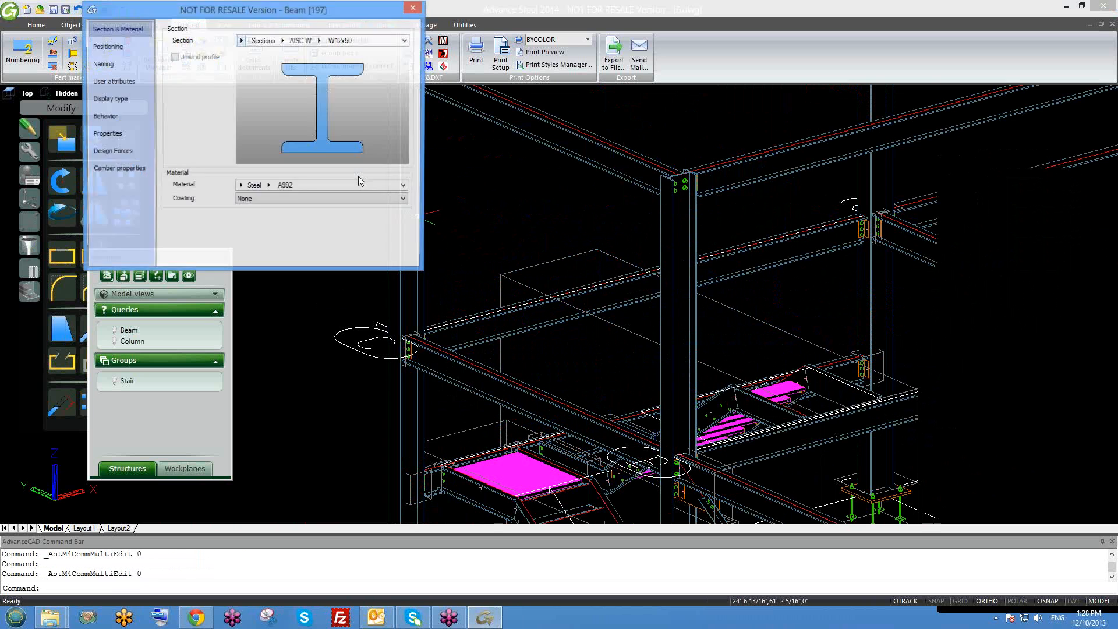
{"action": "left_click", "coordinate": [413, 7]}
Show the assembly detail of the modified column from the model
{"action": "right_click", "coordinate": [402, 192]}
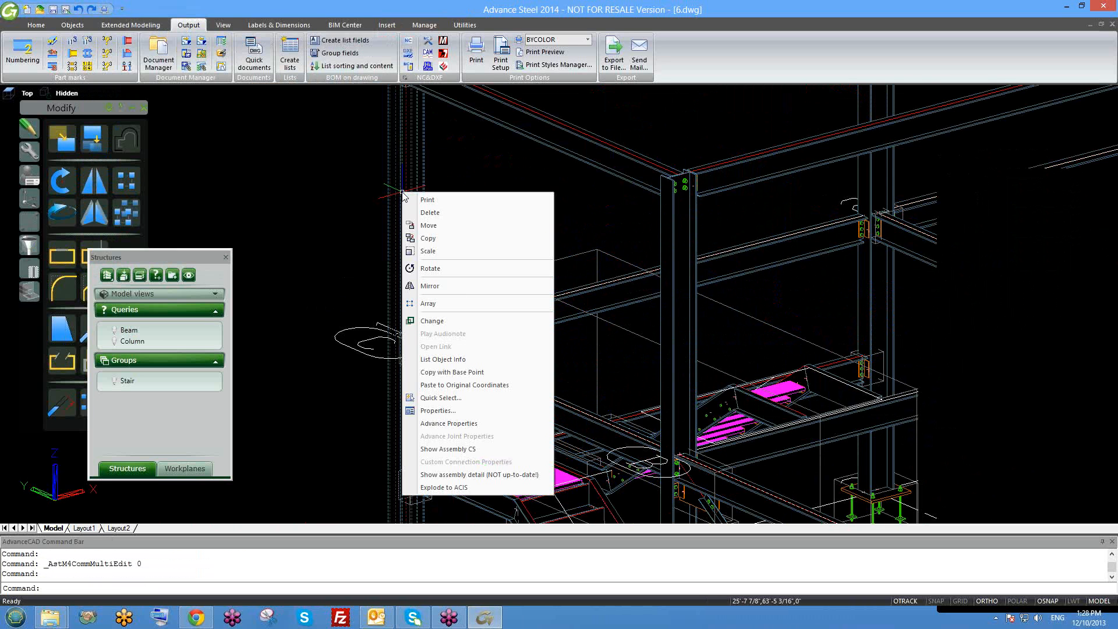
{"action": "left_click", "coordinate": [497, 474]}
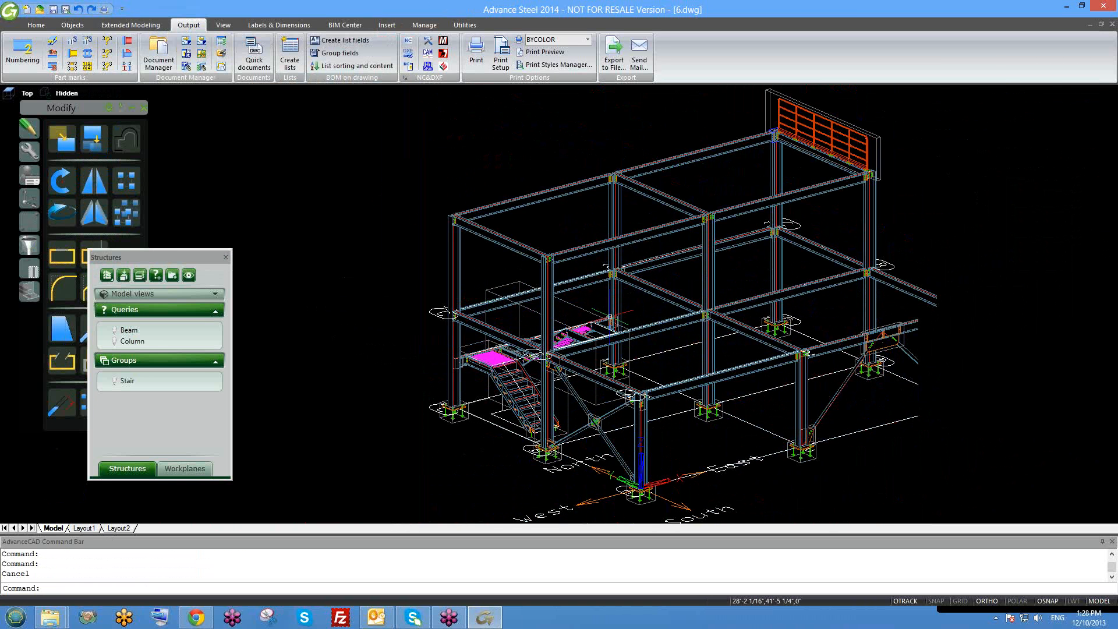
{"action": "middle_click_drag", "start_coordinate": [557, 293], "coordinate": [545, 261]}
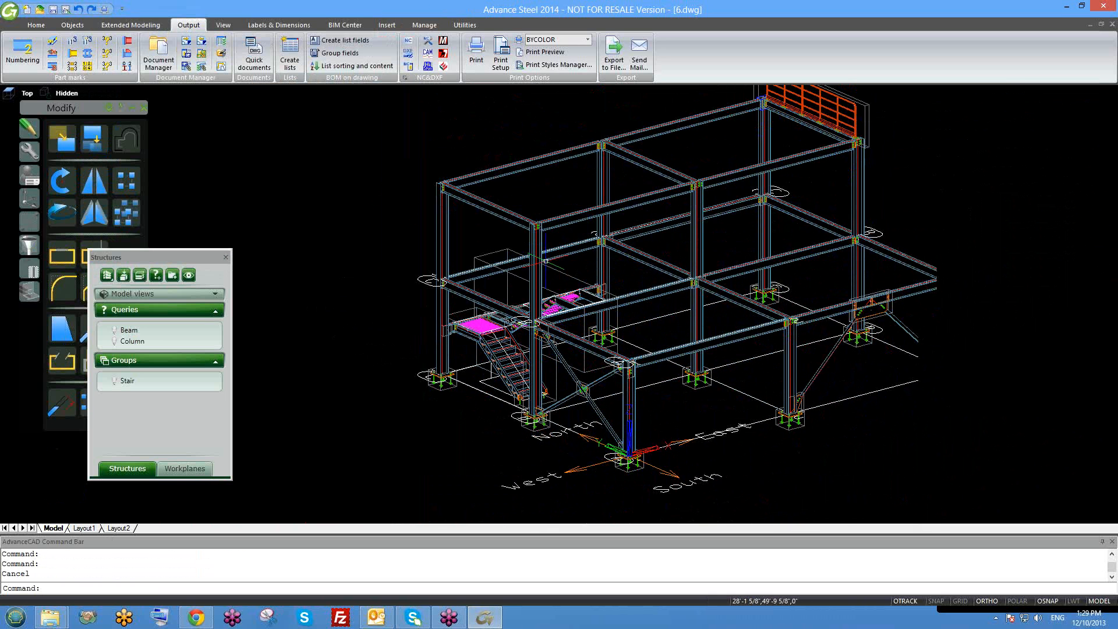
Return to the [MP] 001.dwg drawing and check the section size in the 001A column label
{"action": "key", "text": "ctrl+Tab"}
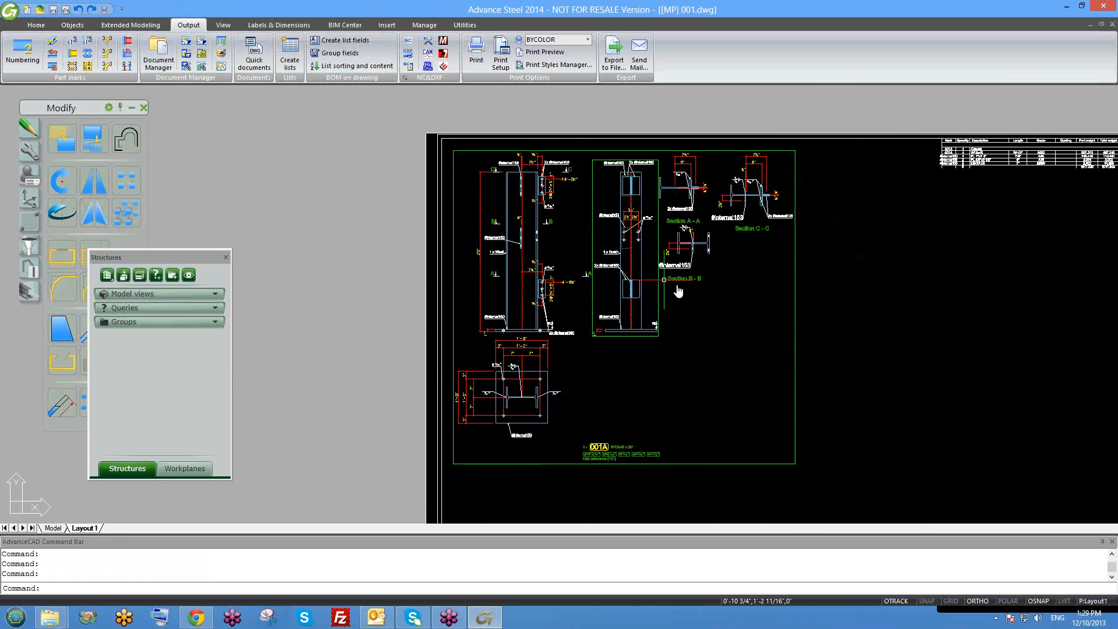
{"action": "middle_click_drag", "start_coordinate": [677, 291], "coordinate": [506, 265]}
{"action": "scroll", "coordinate": [523, 271], "scroll_direction": "down", "scroll_amount": 3}
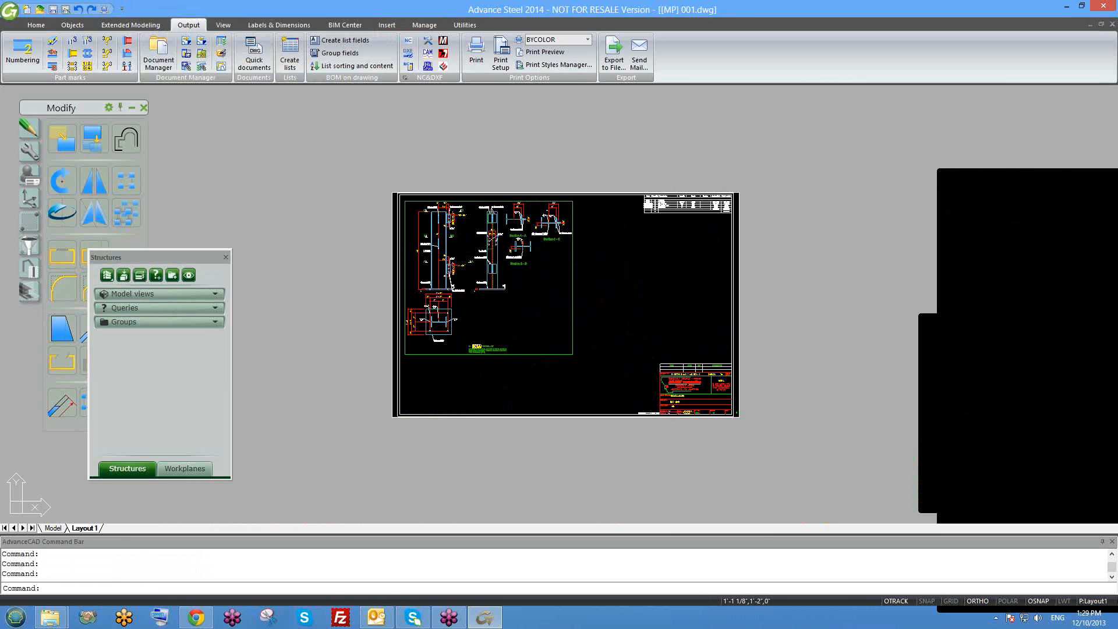
{"action": "left_click", "coordinate": [278, 25]}
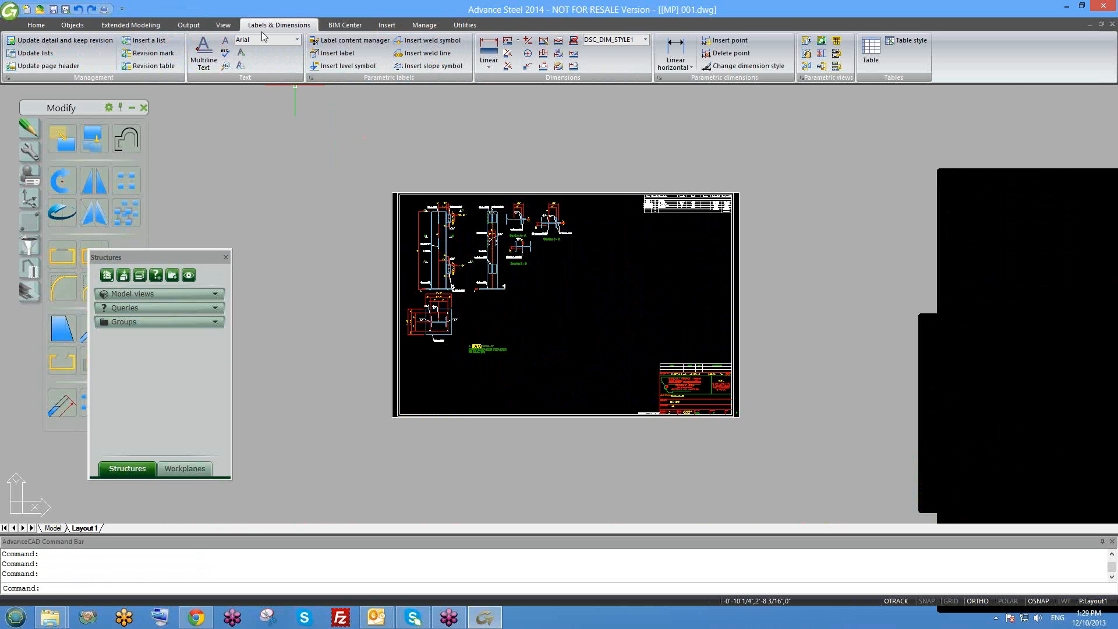
{"action": "left_click", "coordinate": [8, 78]}
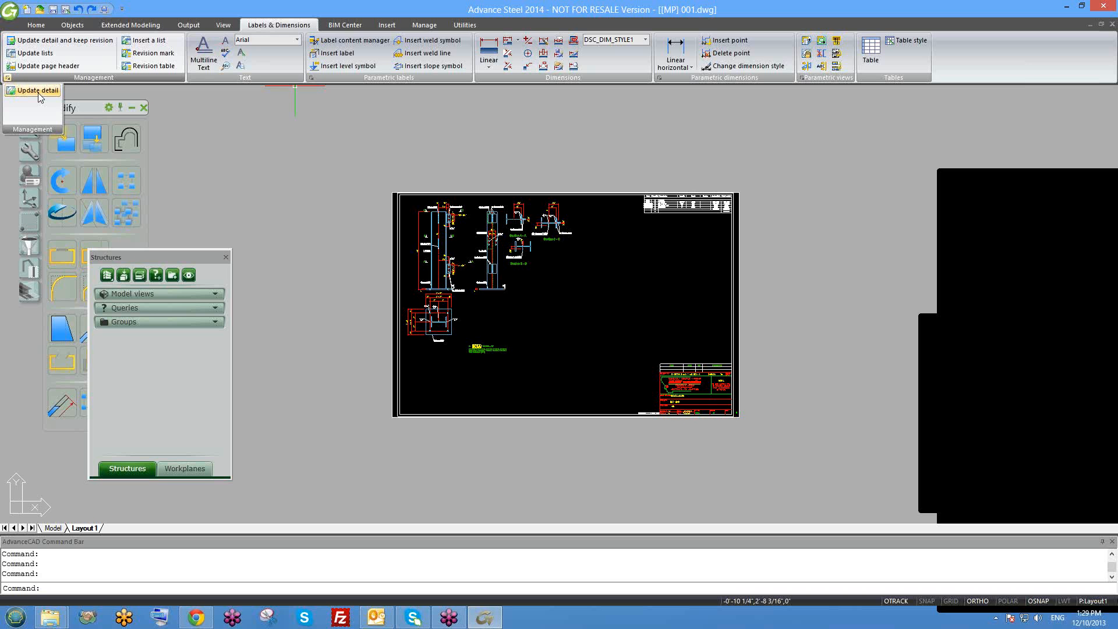
{"action": "left_click", "coordinate": [39, 92]}
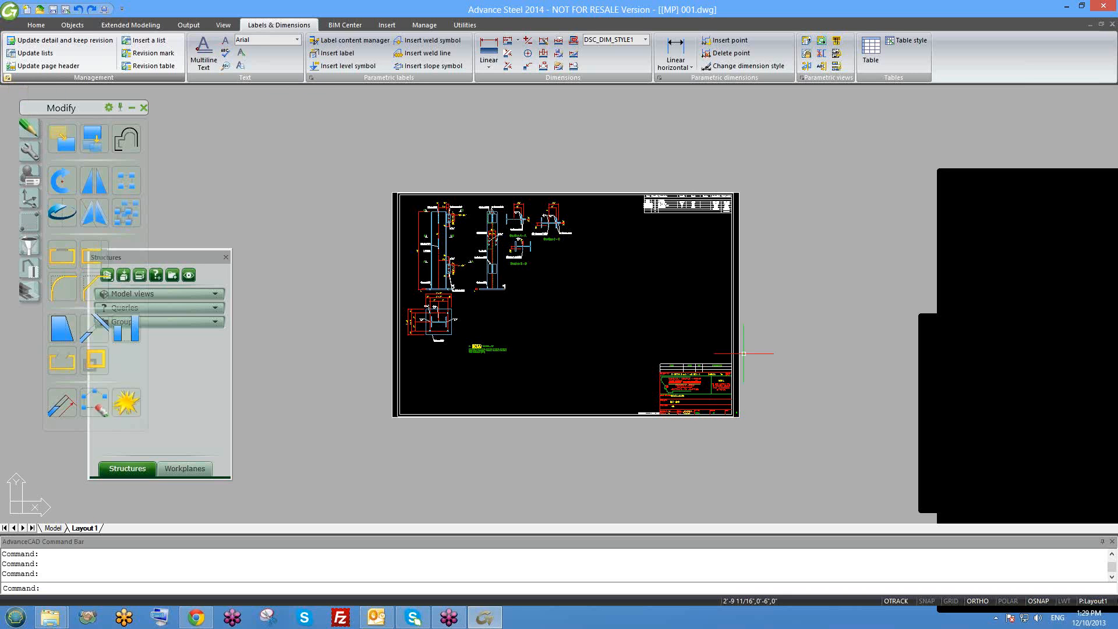
{"action": "scroll", "coordinate": [477, 347], "scroll_direction": "up", "scroll_amount": 8}
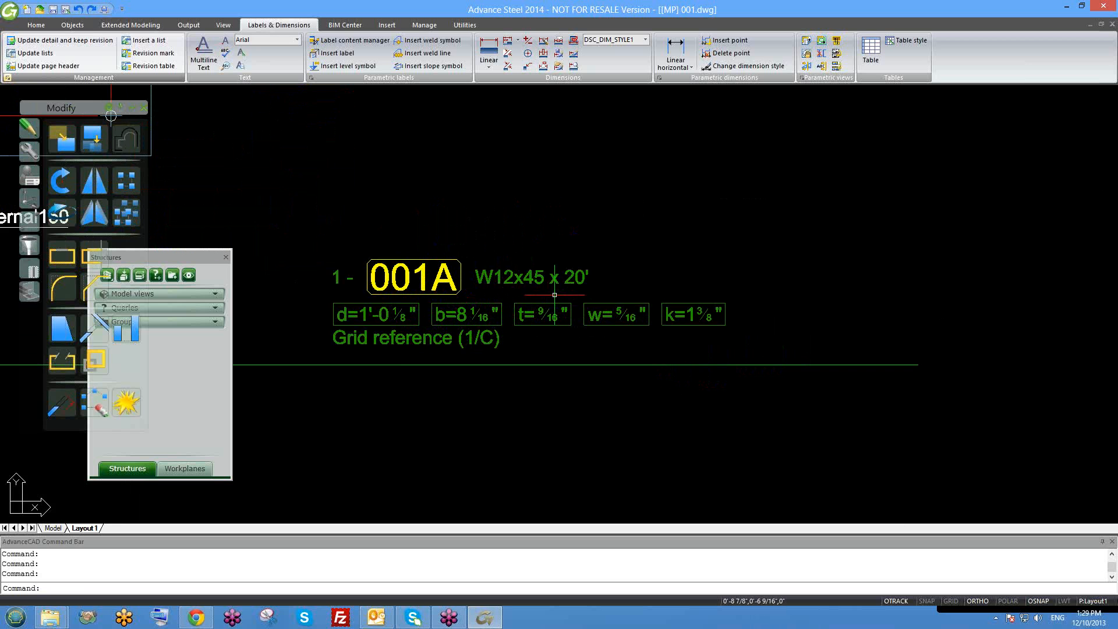
Update the 001A column detail in the drawing from the changed model and check its label
{"action": "left_click", "coordinate": [9, 78]}
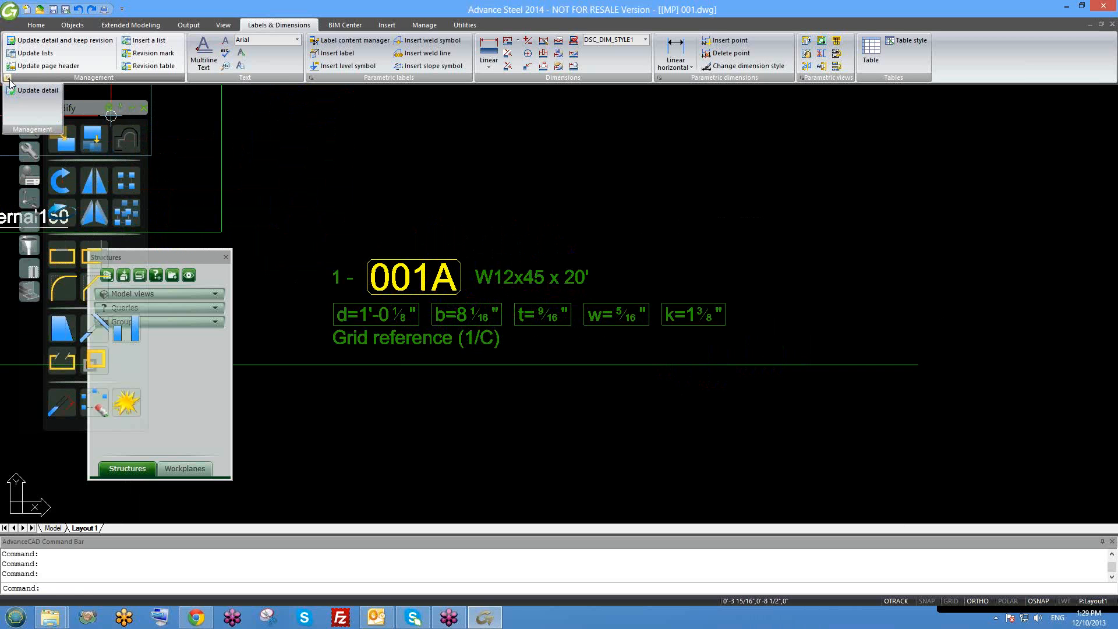
{"action": "left_click", "coordinate": [26, 93]}
{"action": "scroll", "coordinate": [538, 338], "scroll_direction": "down", "scroll_amount": 2}
{"action": "scroll", "coordinate": [538, 337], "scroll_direction": "down", "scroll_amount": 3}
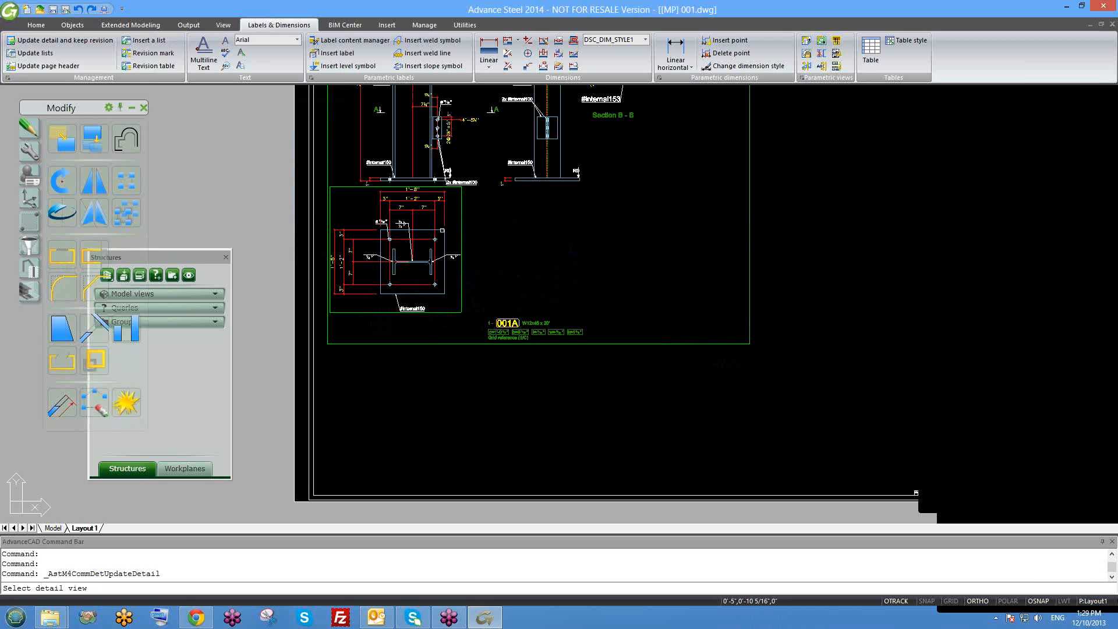
{"action": "left_click", "coordinate": [442, 231]}
{"action": "scroll", "coordinate": [483, 320], "scroll_direction": "up", "scroll_amount": 5}
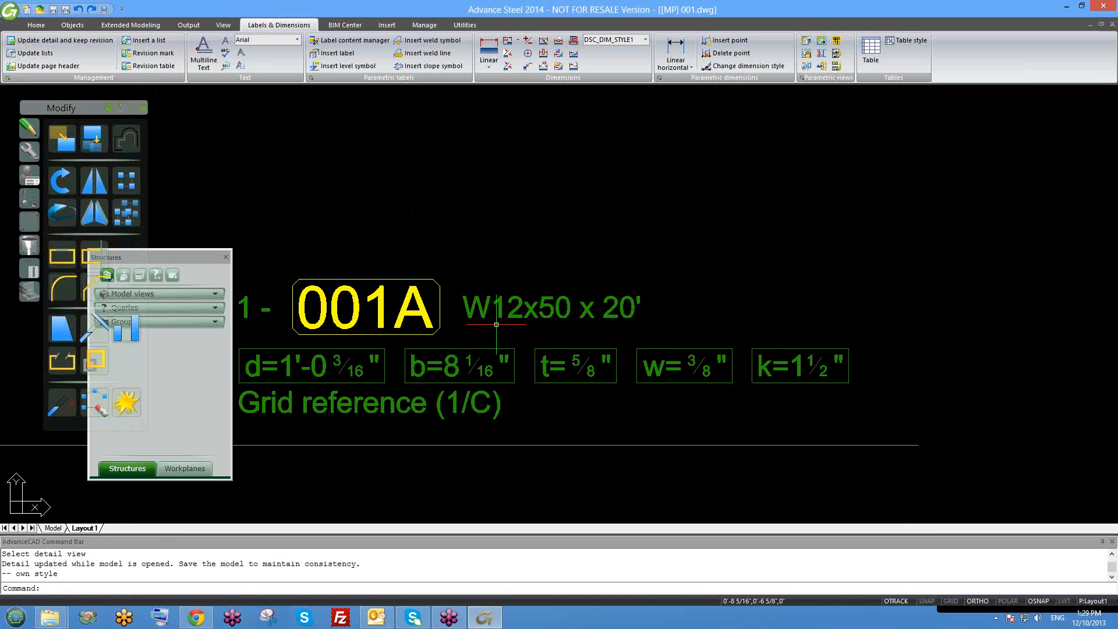
{"action": "scroll", "coordinate": [630, 410], "scroll_direction": "down", "scroll_amount": 5}
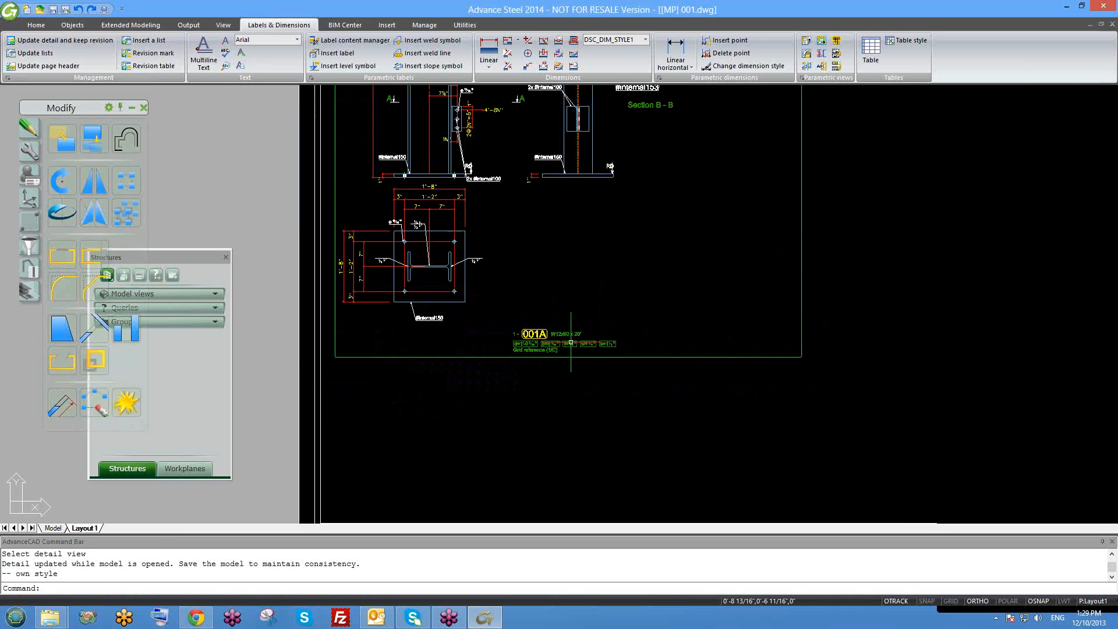
Update the drawing's parts list and check the description of the 001A column profile
{"action": "scroll", "coordinate": [604, 390], "scroll_direction": "down", "scroll_amount": 2}
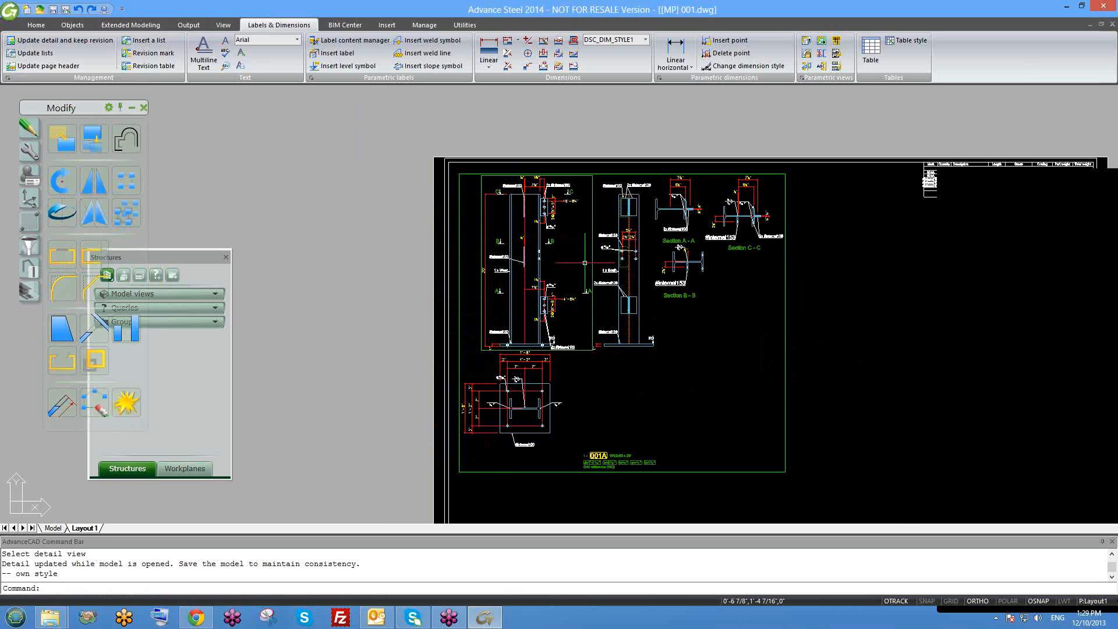
{"action": "scroll", "coordinate": [536, 181], "scroll_direction": "up", "scroll_amount": 6}
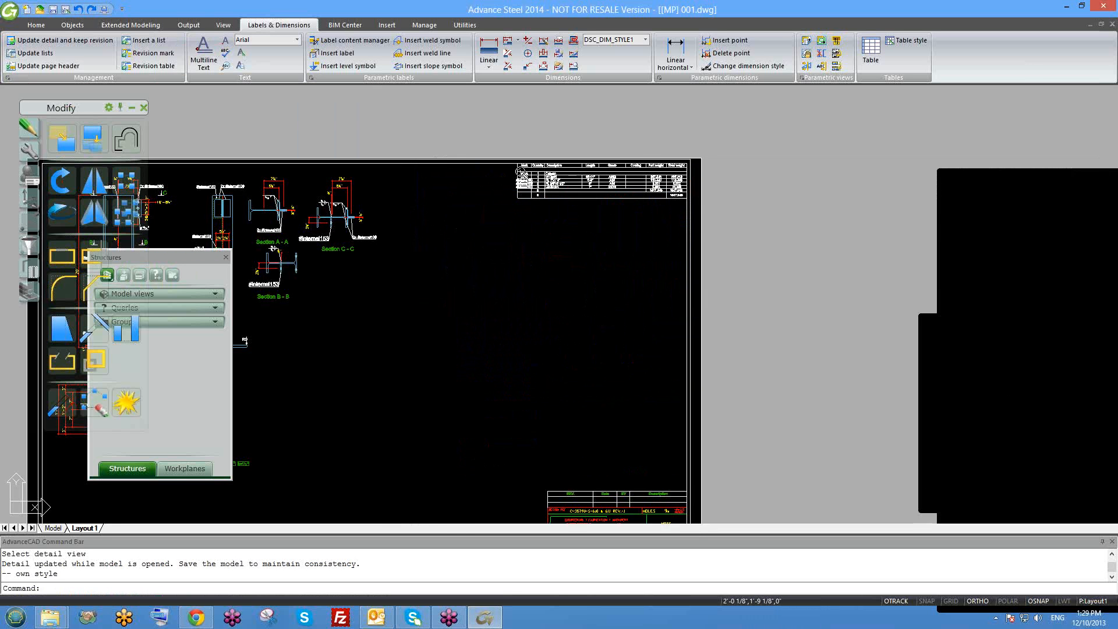
{"action": "scroll", "coordinate": [761, 213], "scroll_direction": "up", "scroll_amount": 4}
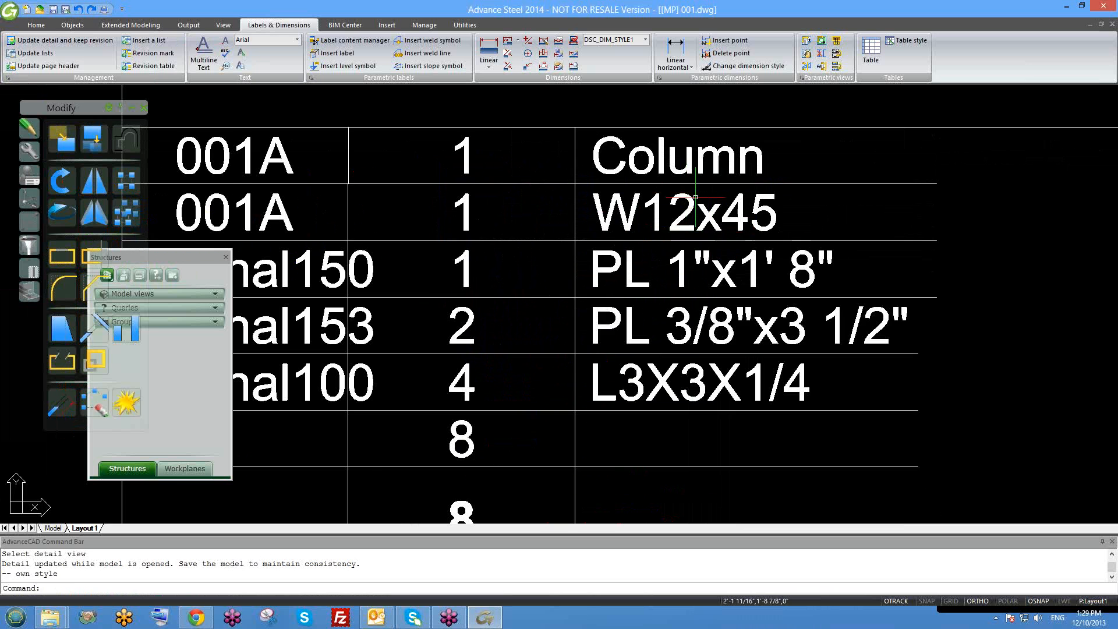
{"action": "scroll", "coordinate": [705, 215], "scroll_direction": "down", "scroll_amount": 2}
{"action": "scroll", "coordinate": [706, 214], "scroll_direction": "down", "scroll_amount": 2}
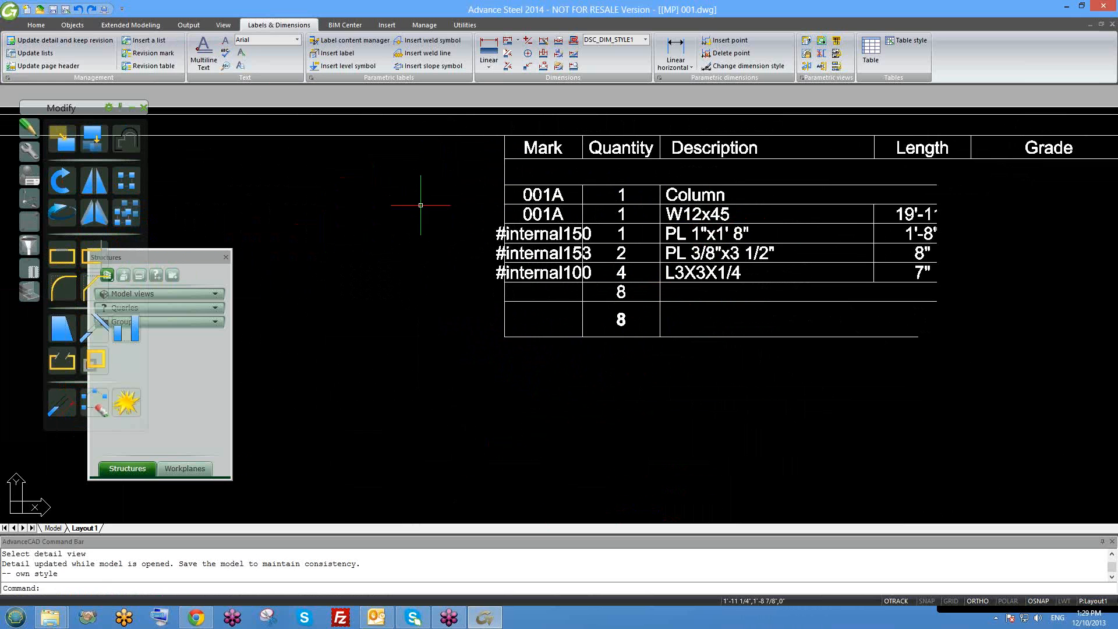
{"action": "left_click", "coordinate": [37, 53]}
{"action": "scroll", "coordinate": [678, 208], "scroll_direction": "up", "scroll_amount": 2}
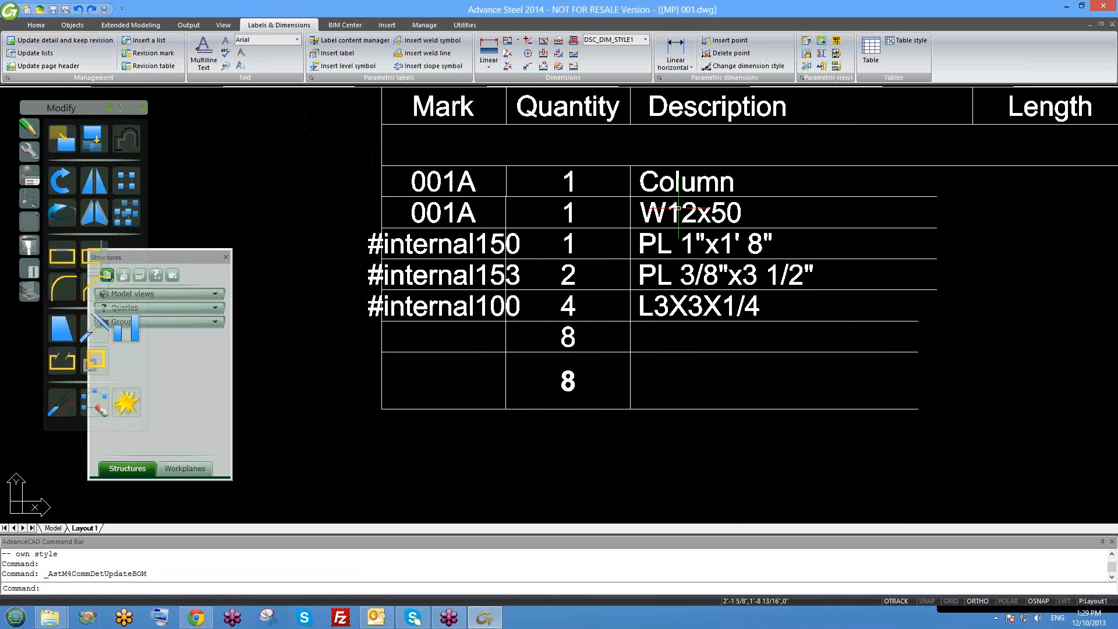
{"action": "scroll", "coordinate": [678, 208], "scroll_direction": "up", "scroll_amount": 2}
{"action": "scroll", "coordinate": [698, 215], "scroll_direction": "down", "scroll_amount": 4}
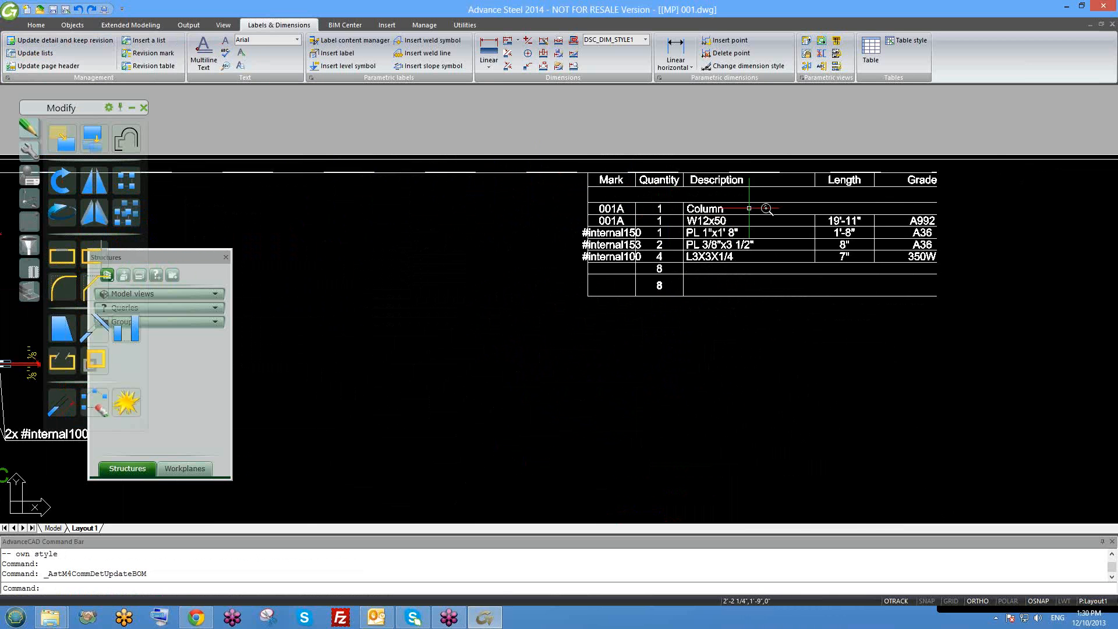
{"action": "scroll", "coordinate": [756, 215], "scroll_direction": "down", "scroll_amount": 5}
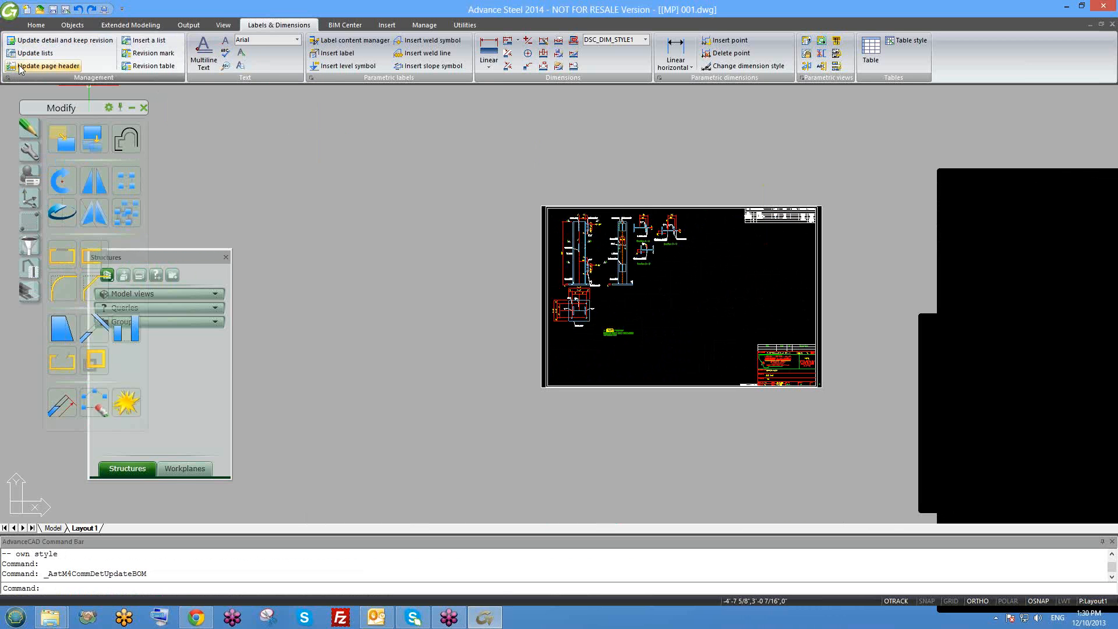
{"action": "left_click", "coordinate": [8, 77]}
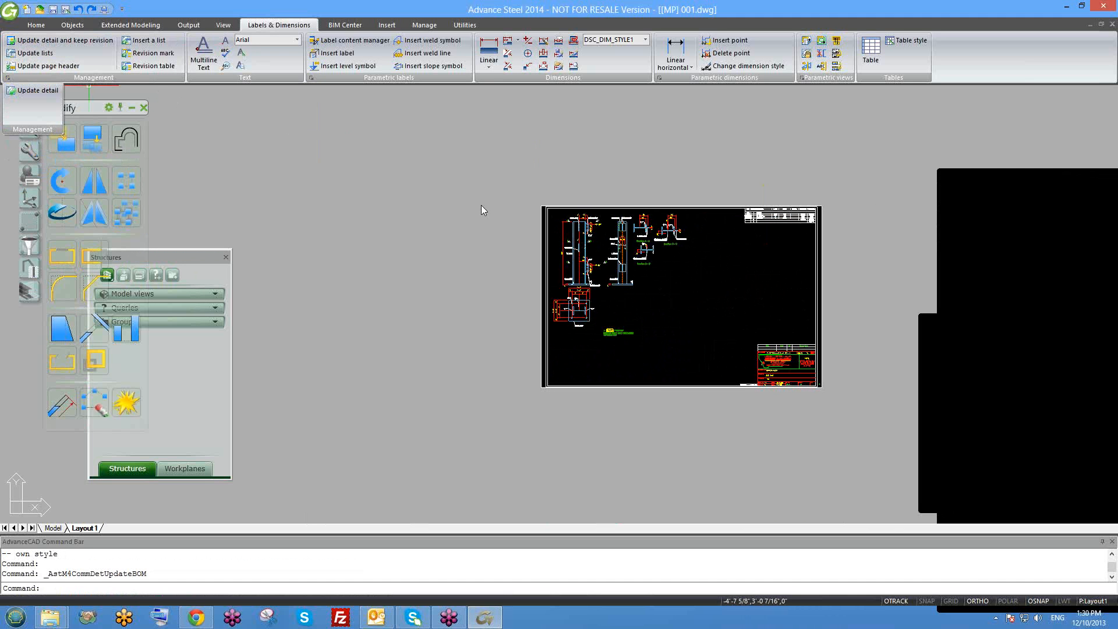
{"action": "scroll", "coordinate": [709, 263], "scroll_direction": "up", "scroll_amount": 2}
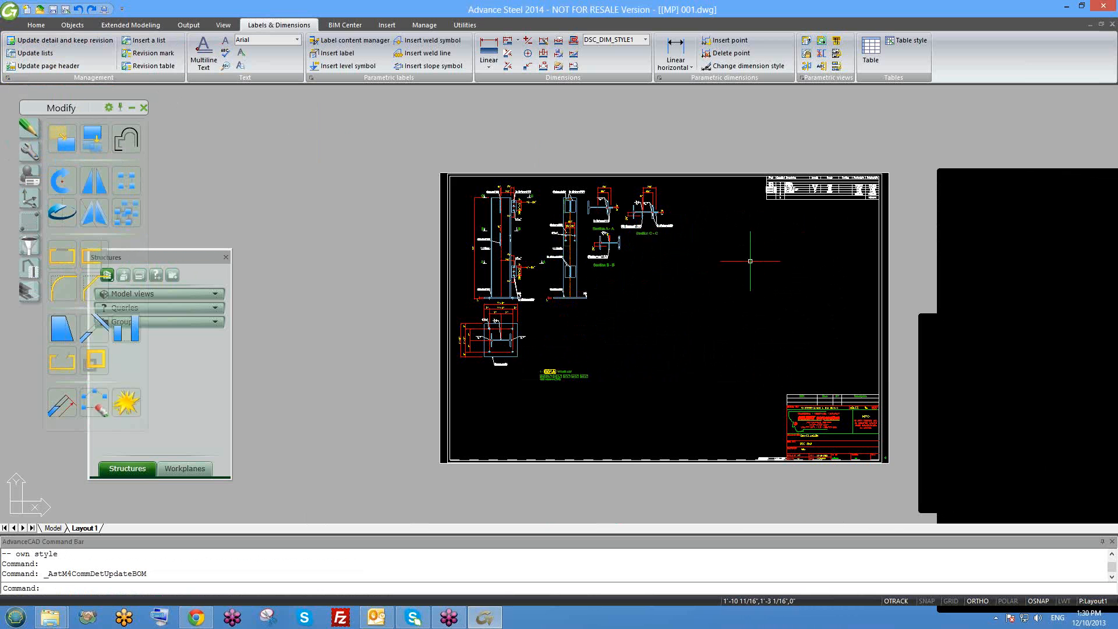
{"action": "scroll", "coordinate": [572, 225], "scroll_direction": "up", "scroll_amount": 2}
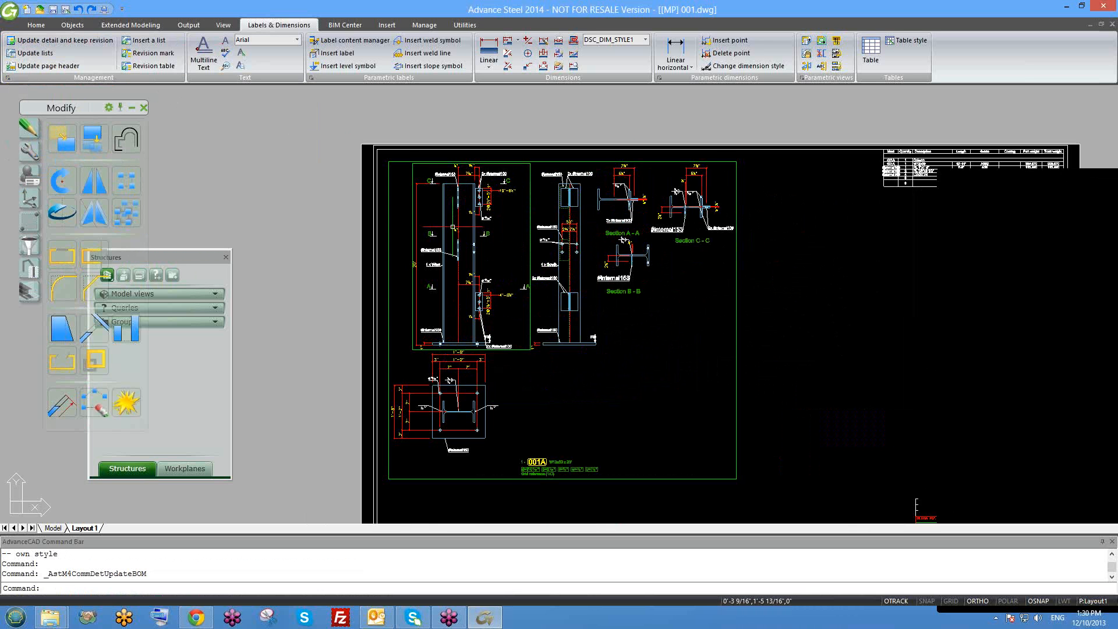
Examine the dimensions, part labels and section views of the updated 001A column detail in the drawing
{"action": "scroll", "coordinate": [475, 206], "scroll_direction": "up", "scroll_amount": 2}
{"action": "scroll", "coordinate": [619, 262], "scroll_direction": "down", "scroll_amount": 2}
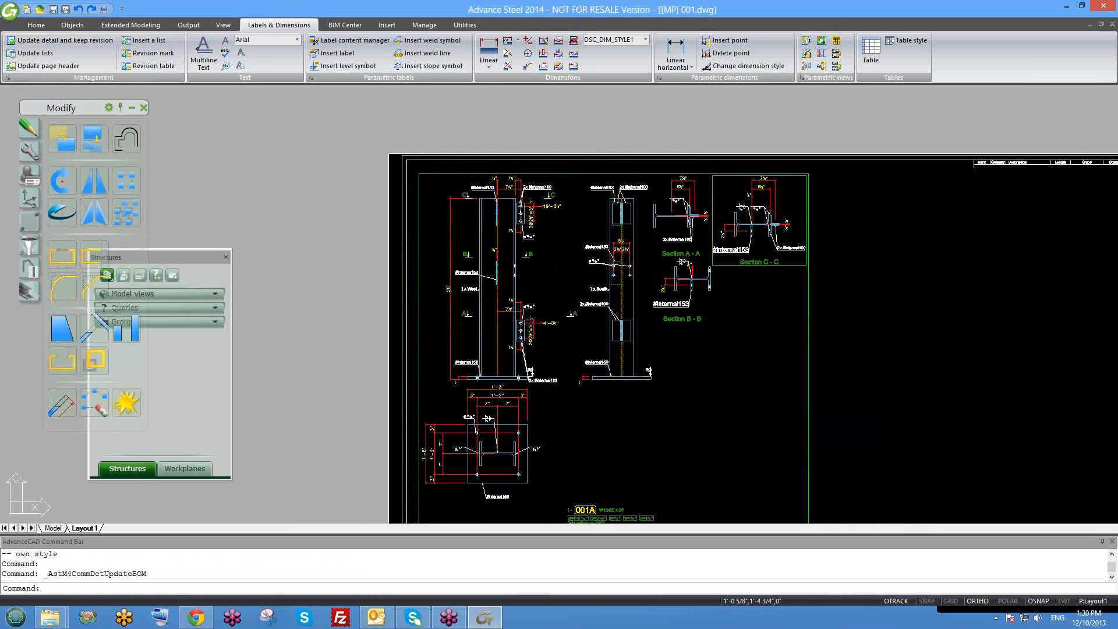
{"action": "scroll", "coordinate": [517, 229], "scroll_direction": "up", "scroll_amount": 2}
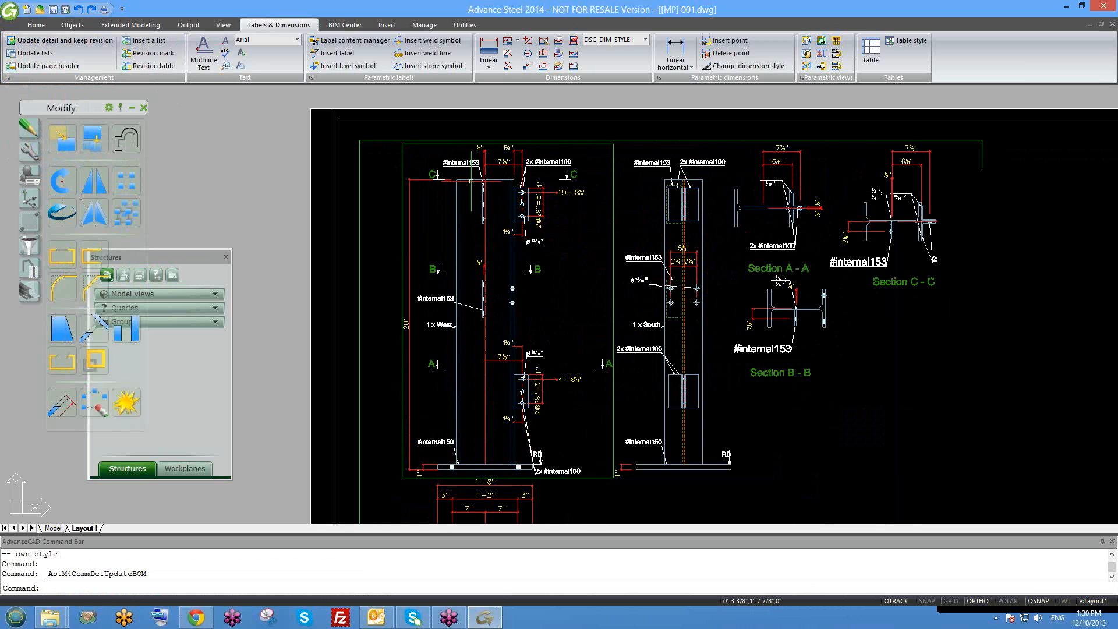
{"action": "scroll", "coordinate": [461, 172], "scroll_direction": "up", "scroll_amount": 2}
{"action": "scroll", "coordinate": [461, 172], "scroll_direction": "down", "scroll_amount": 3}
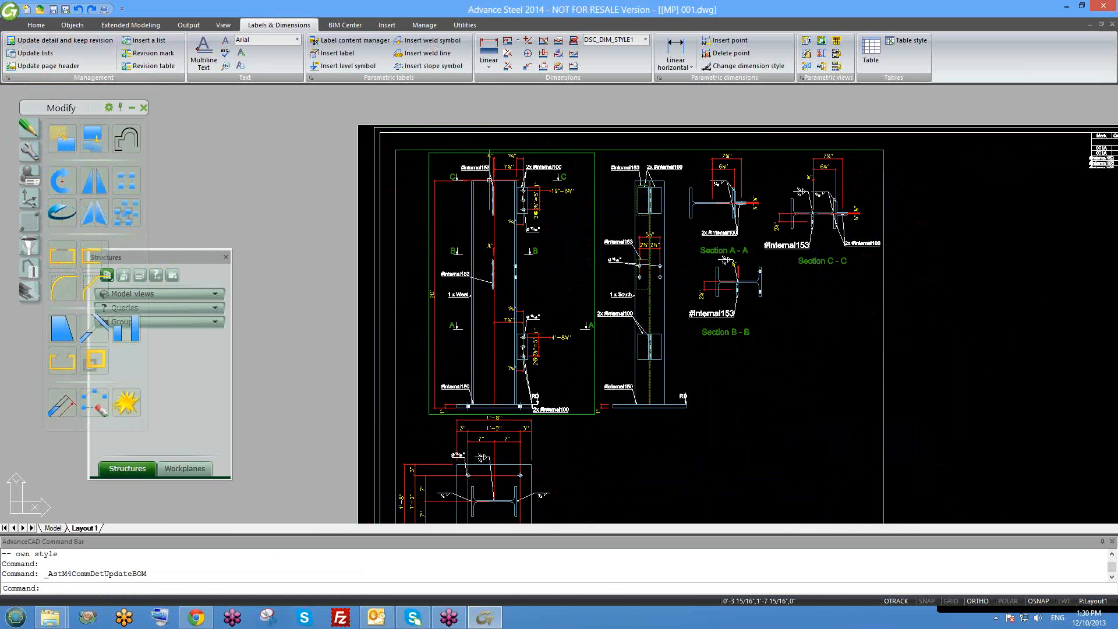
{"action": "scroll", "coordinate": [517, 195], "scroll_direction": "up", "scroll_amount": 4}
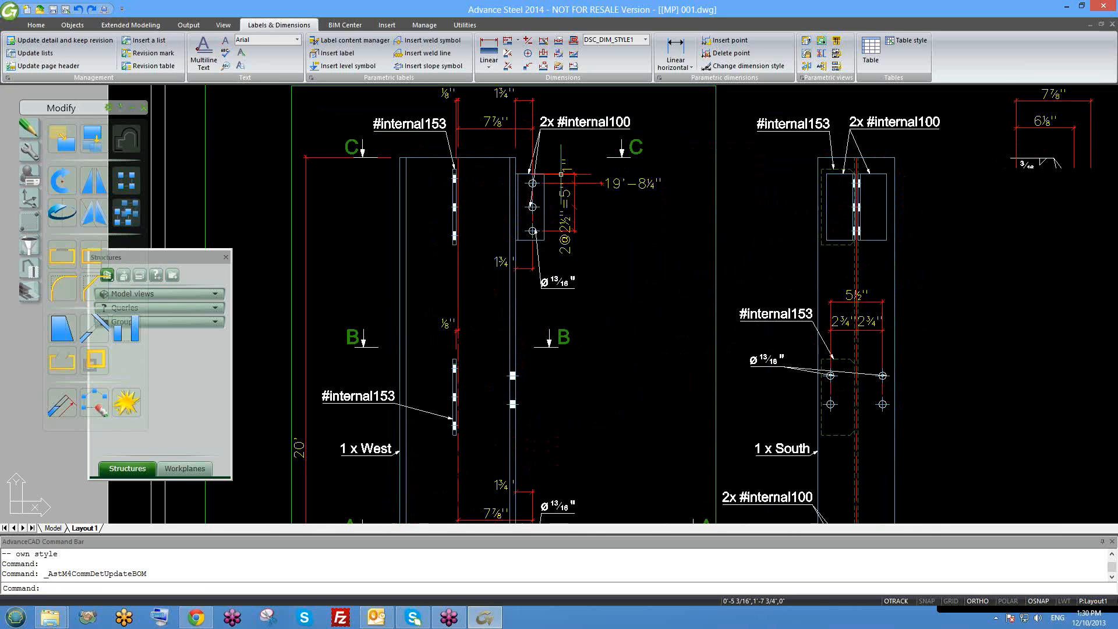
{"action": "scroll", "coordinate": [696, 210], "scroll_direction": "down", "scroll_amount": 3}
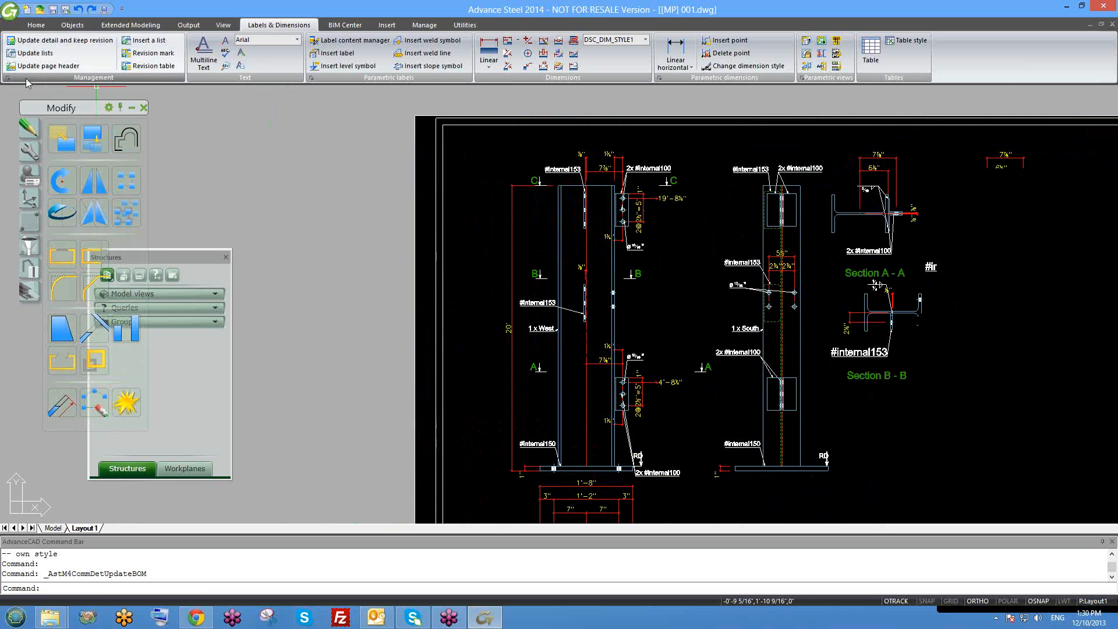
{"action": "left_click", "coordinate": [9, 78]}
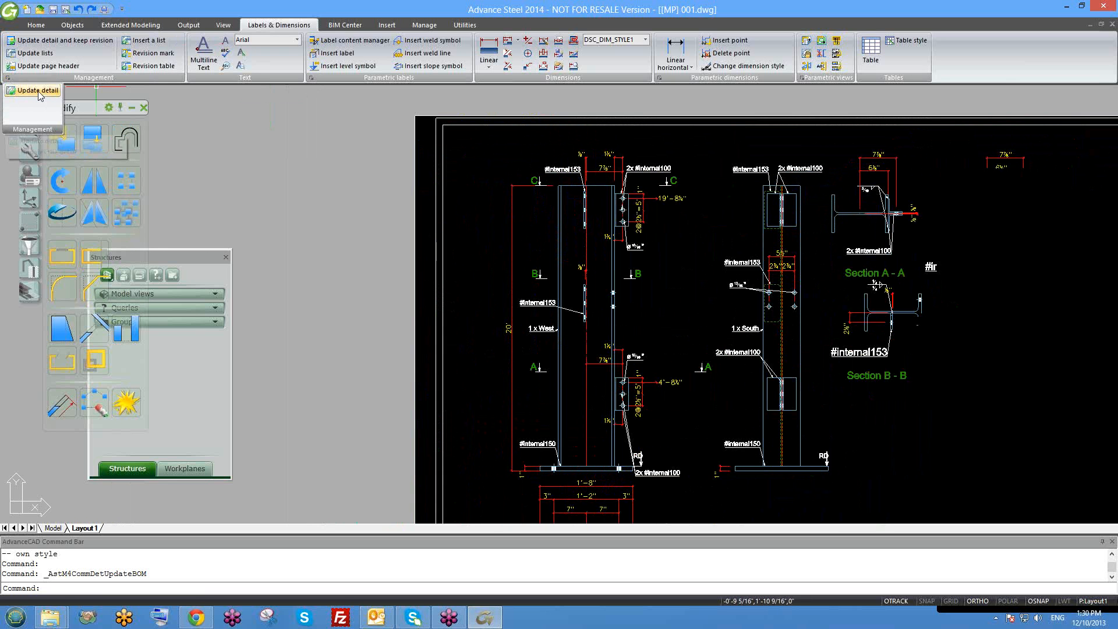
{"action": "left_click", "coordinate": [48, 91]}
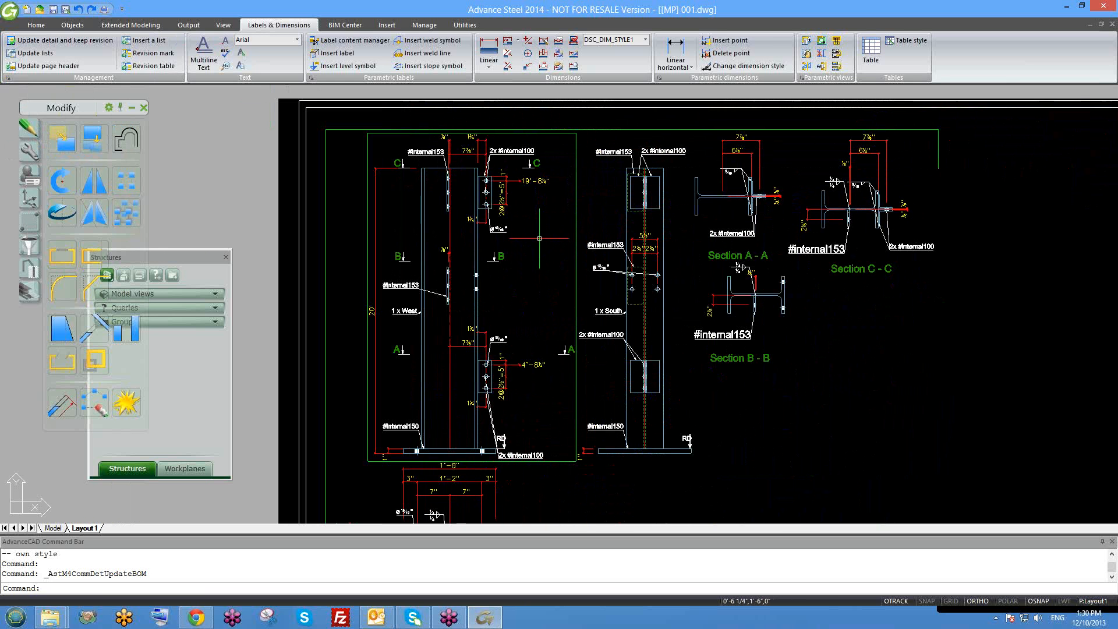
{"action": "middle_click_drag", "start_coordinate": [554, 257], "coordinate": [605, 266]}
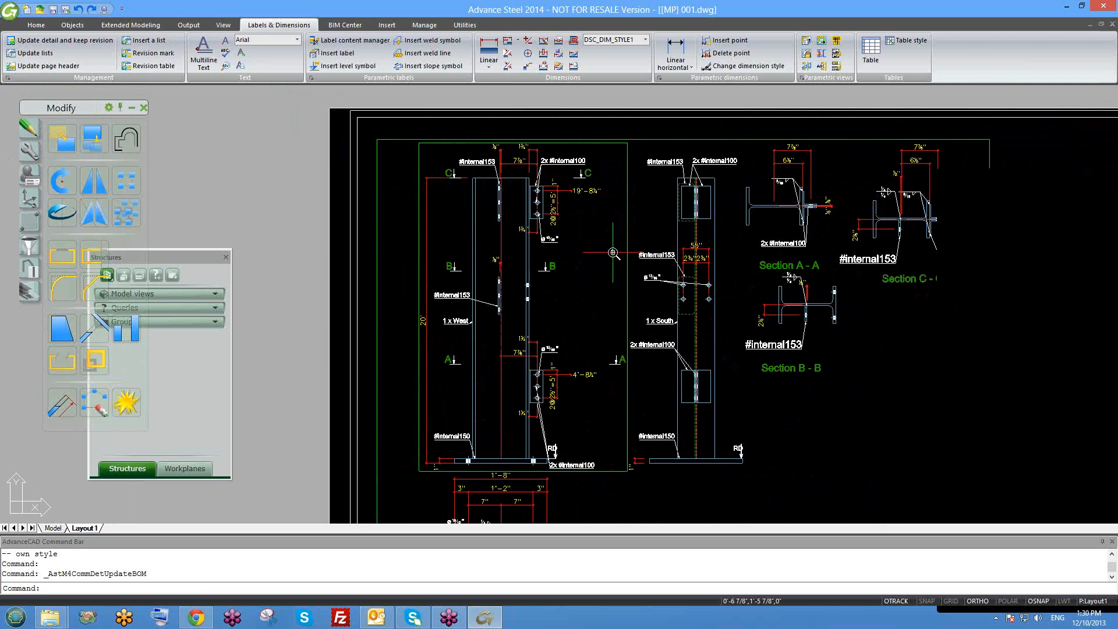
{"action": "scroll", "coordinate": [613, 252], "scroll_direction": "down", "scroll_amount": 3}
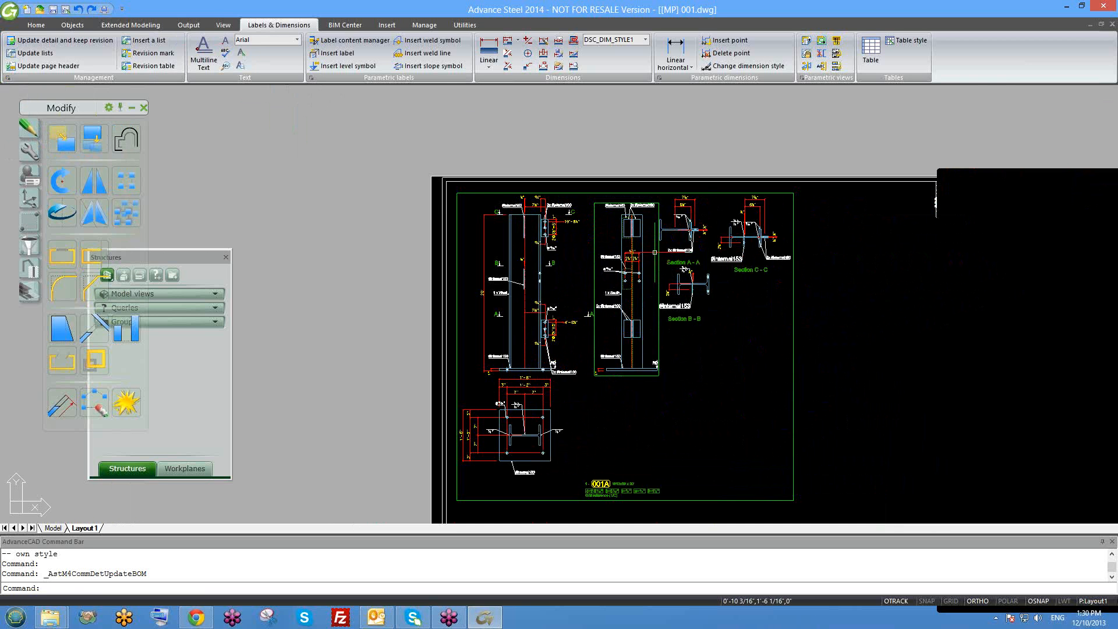
Close the [MP] 001.dwg drawing and save its changes
{"action": "left_click", "coordinate": [1112, 24]}
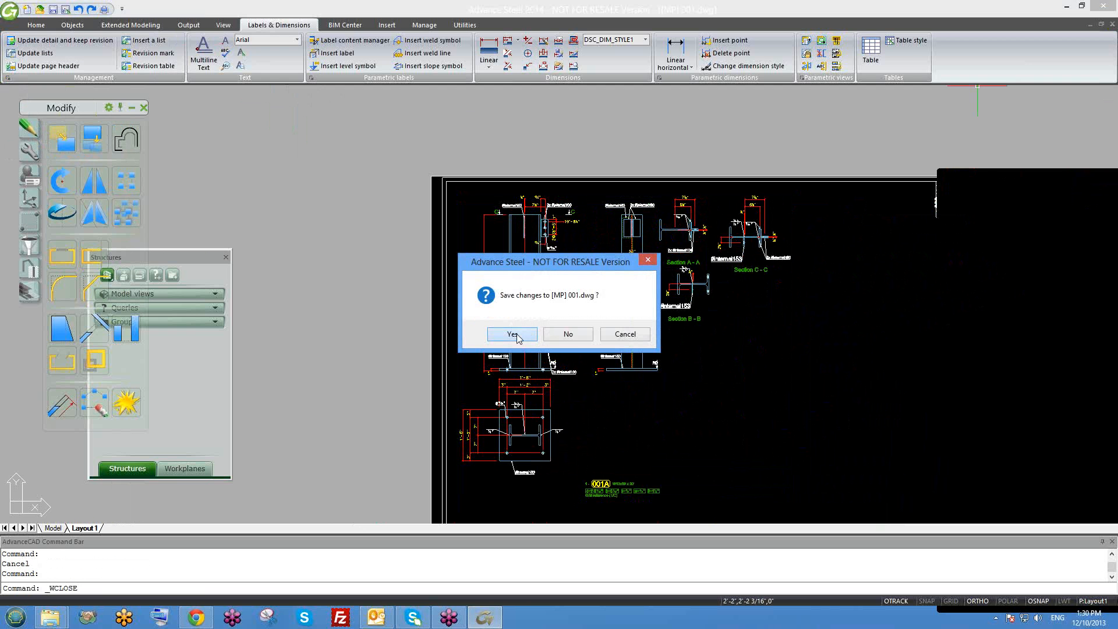
{"action": "left_click", "coordinate": [512, 334]}
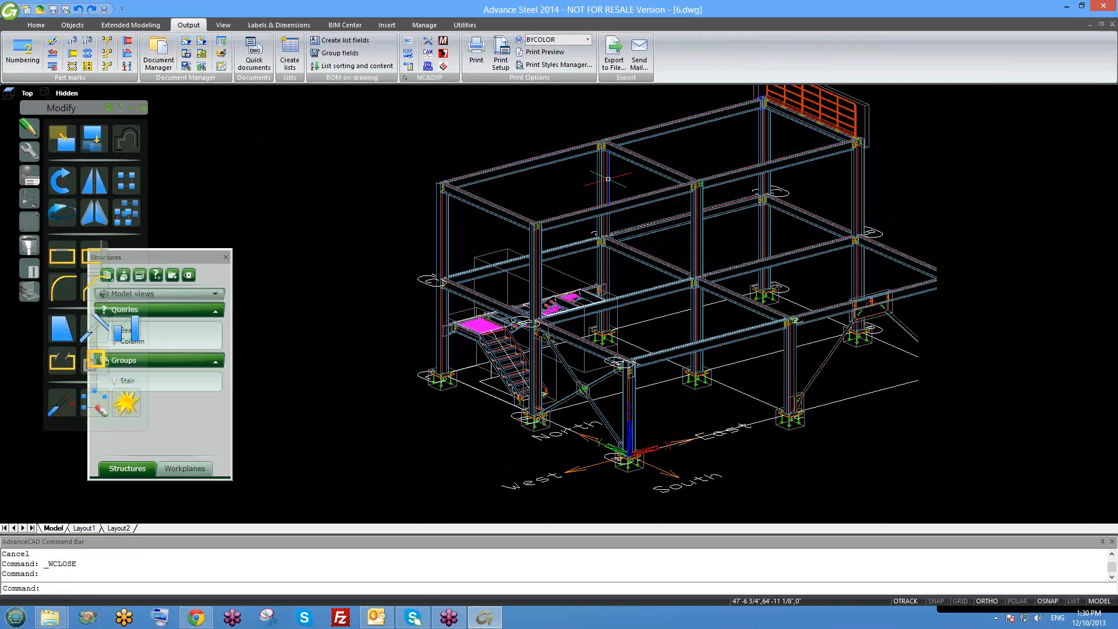
Change the section of the corner column beside the stair landing to AISC W12x45 and save the model
{"action": "middle_click_drag", "start_coordinate": [640, 234], "coordinate": [615, 244]}
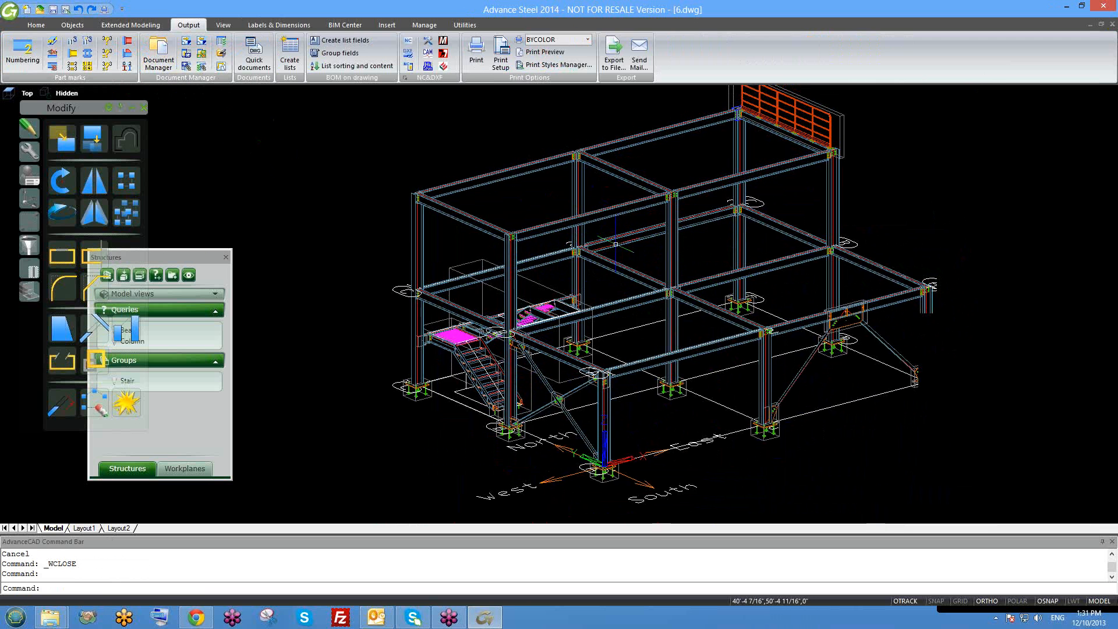
{"action": "middle_click_drag", "start_coordinate": [618, 289], "coordinate": [608, 280], "text": "shift"}
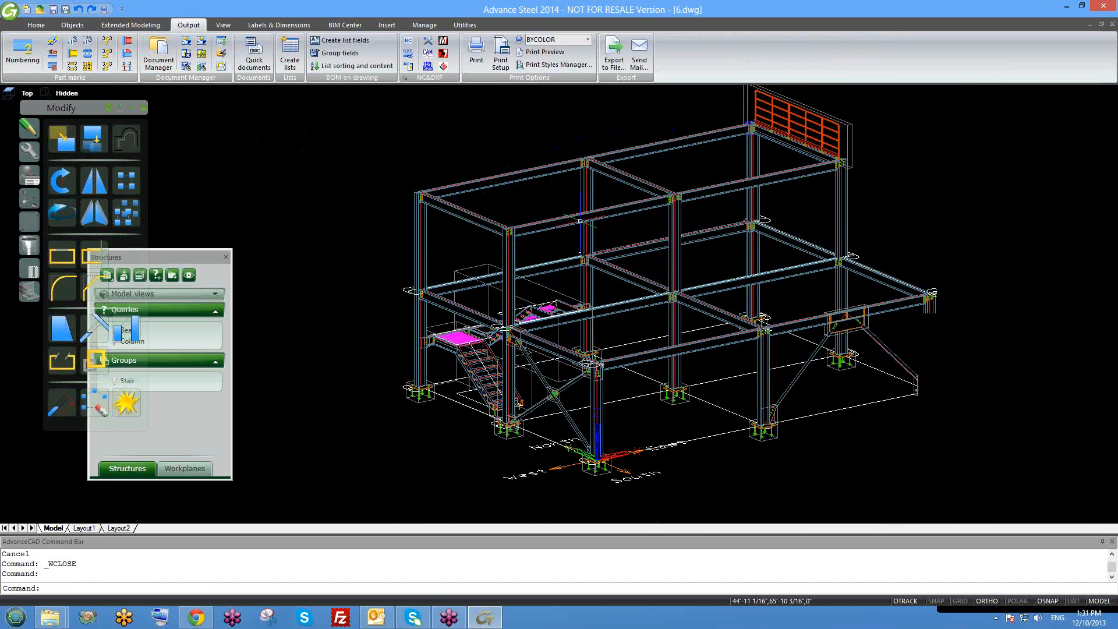
{"action": "middle_click_drag", "start_coordinate": [604, 237], "coordinate": [586, 233]}
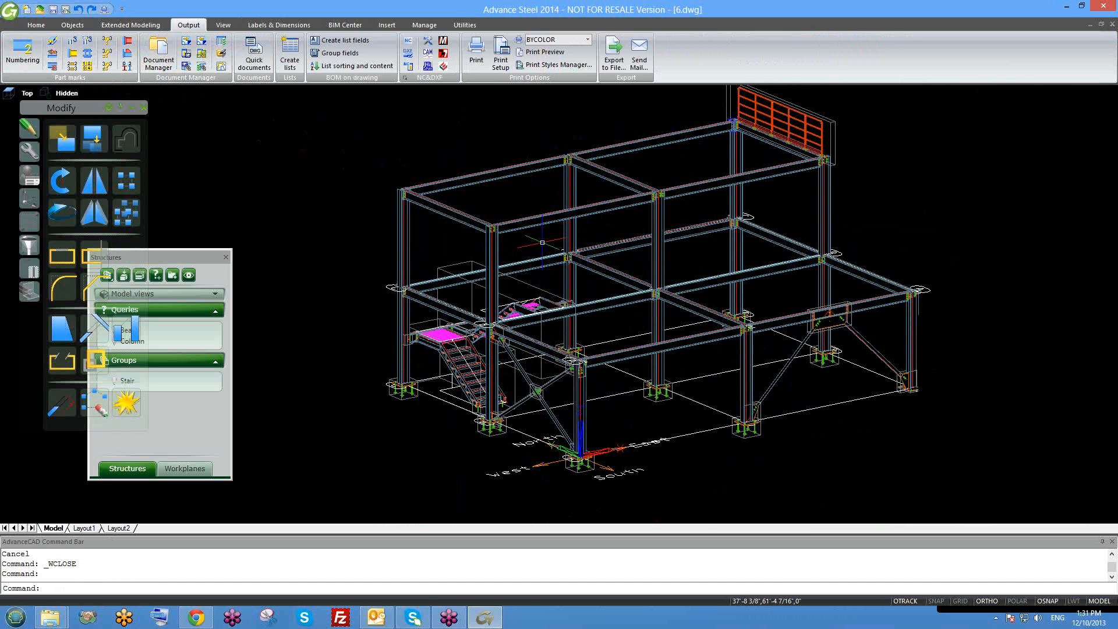
{"action": "scroll", "coordinate": [419, 238], "scroll_direction": "up", "scroll_amount": 3}
{"action": "double_click", "coordinate": [395, 251]}
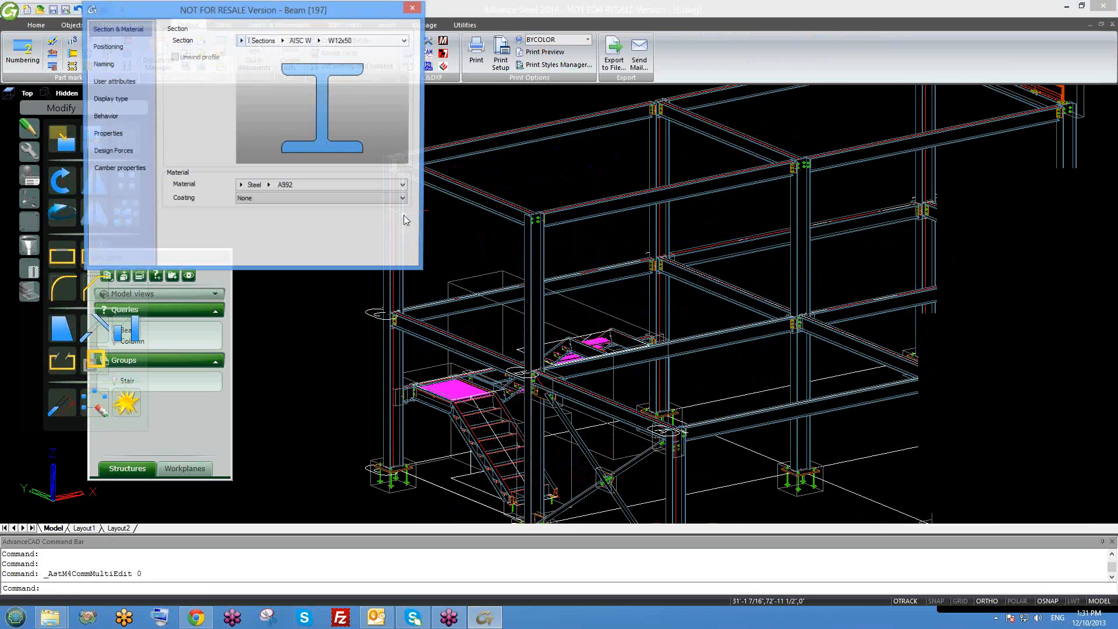
{"action": "left_click", "coordinate": [319, 40]}
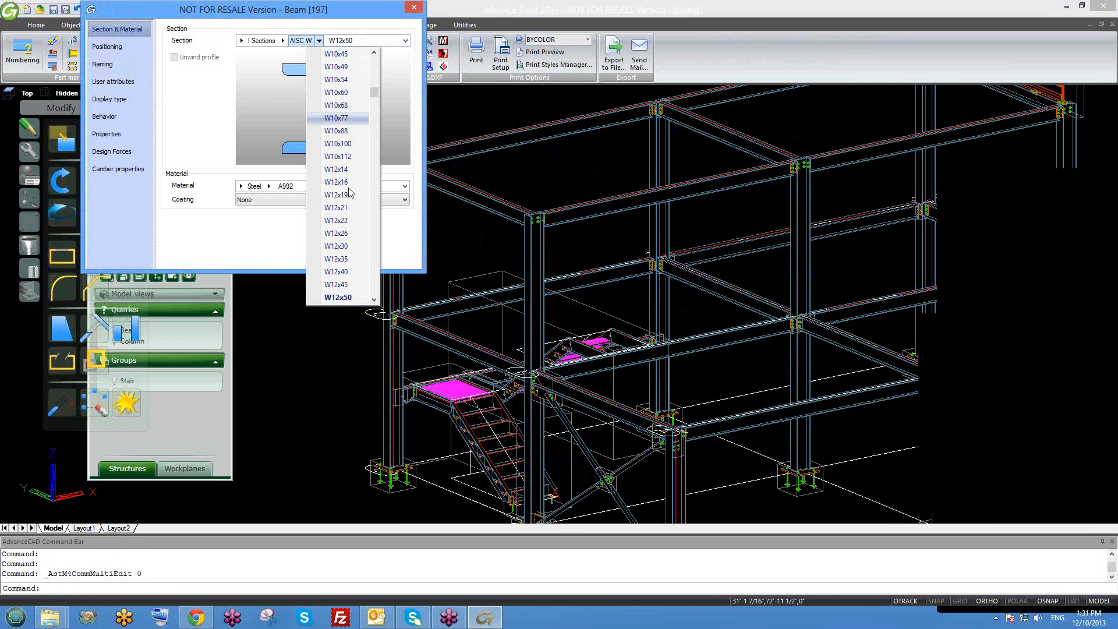
{"action": "left_click", "coordinate": [348, 285]}
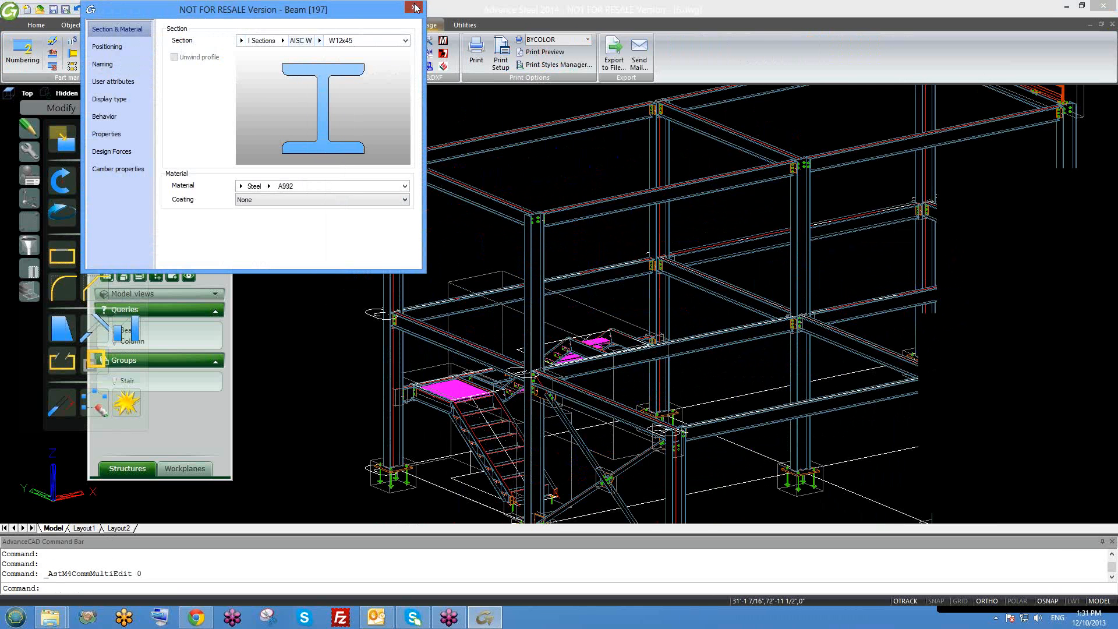
{"action": "left_click", "coordinate": [414, 7]}
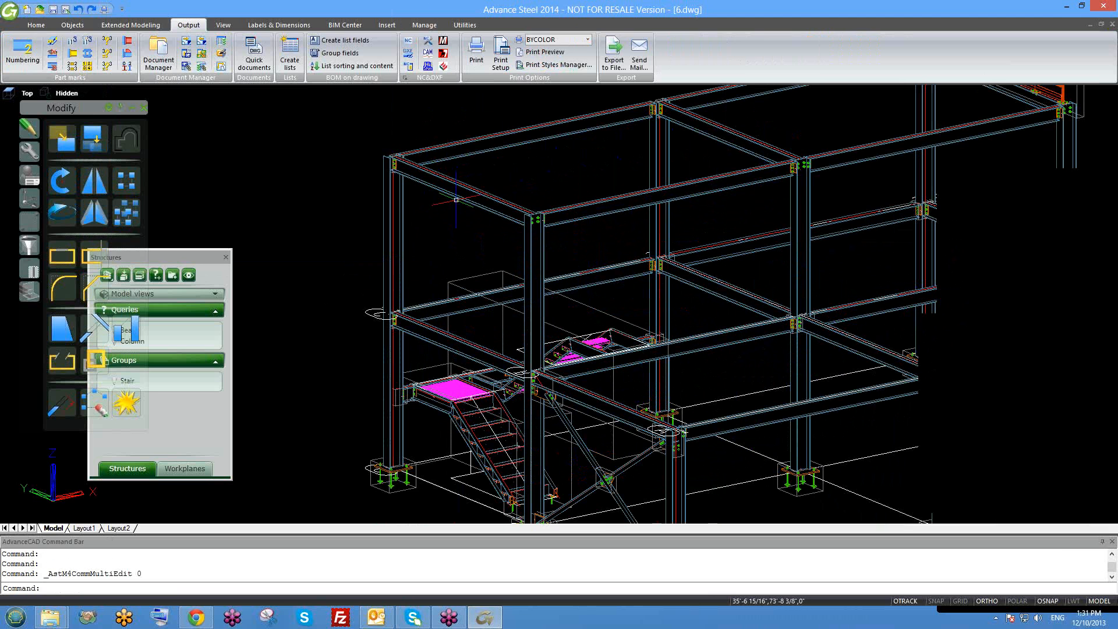
{"action": "key", "text": "ctrl+s"}
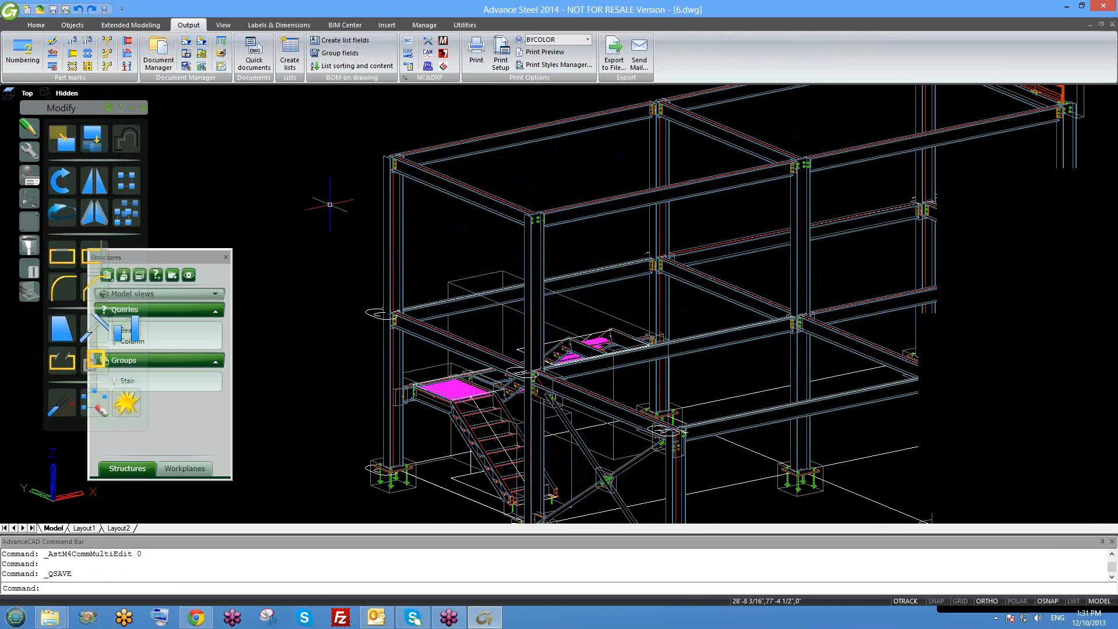
Check the status of the modified column's assembly detail without opening it
{"action": "left_click", "coordinate": [384, 217]}
{"action": "right_click", "coordinate": [382, 218]}
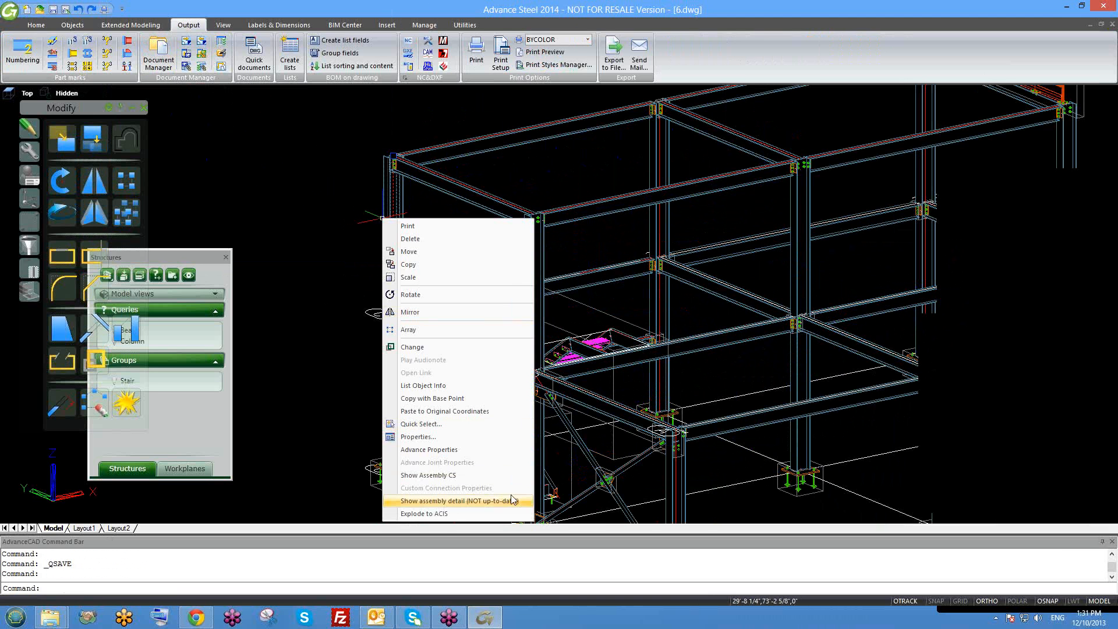
{"action": "key", "text": "Escape"}
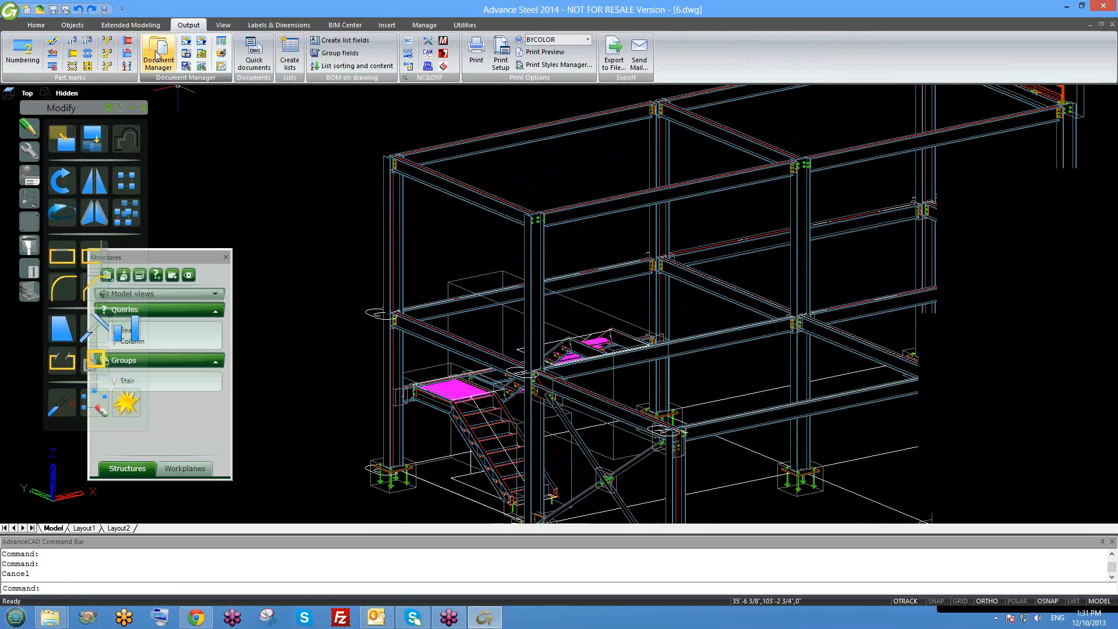
Force an update of all details marked as update required in the Document Manager
{"action": "left_click", "coordinate": [157, 56]}
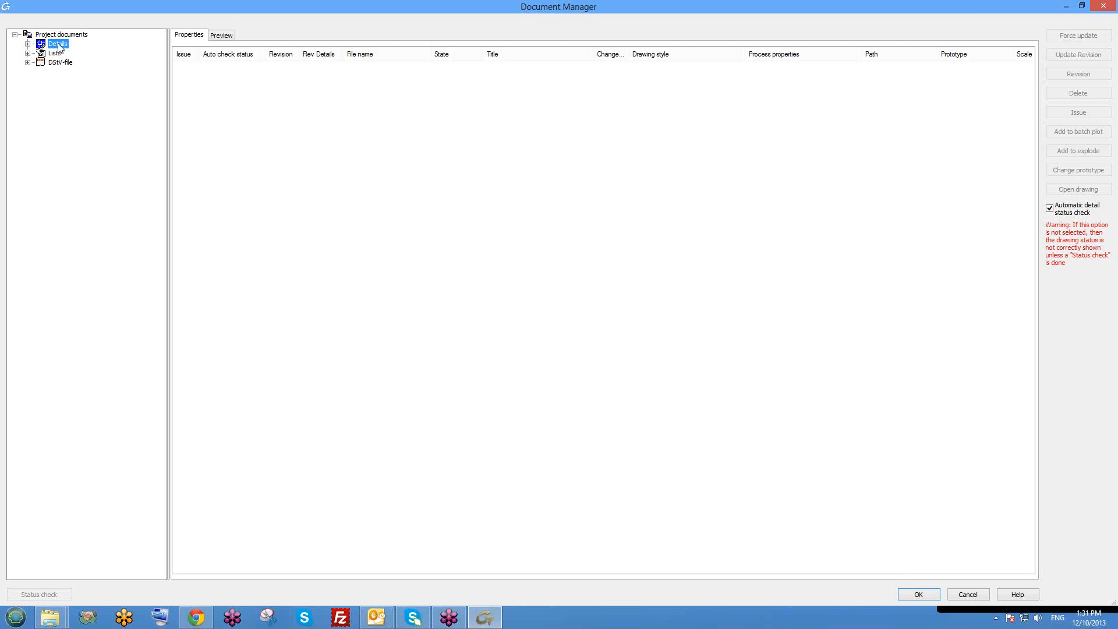
{"action": "right_click", "coordinate": [79, 64]}
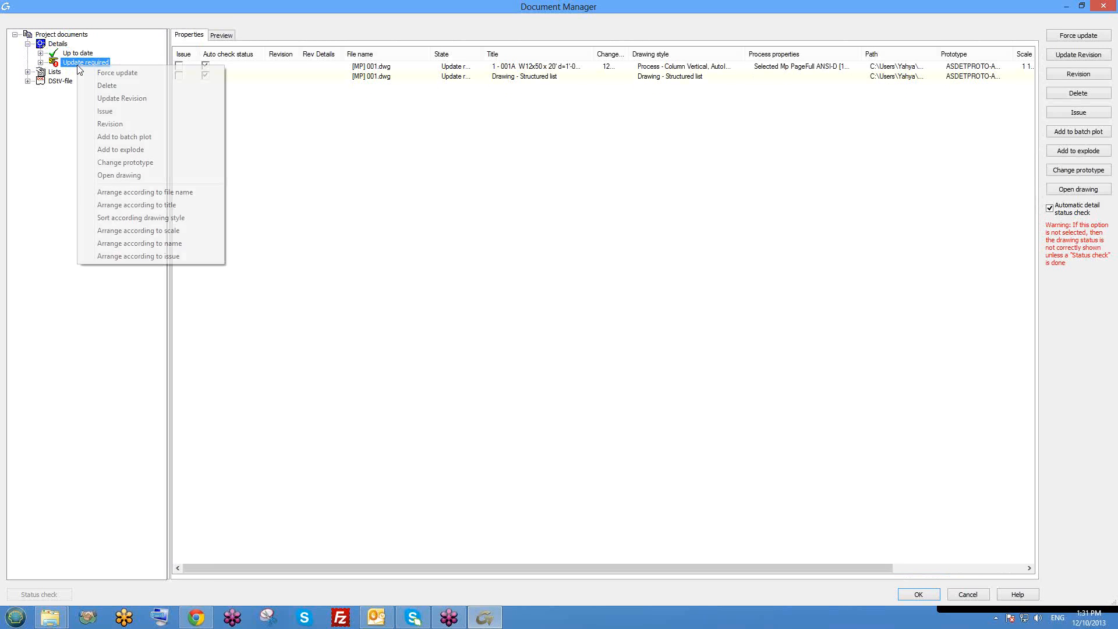
{"action": "left_click", "coordinate": [316, 129]}
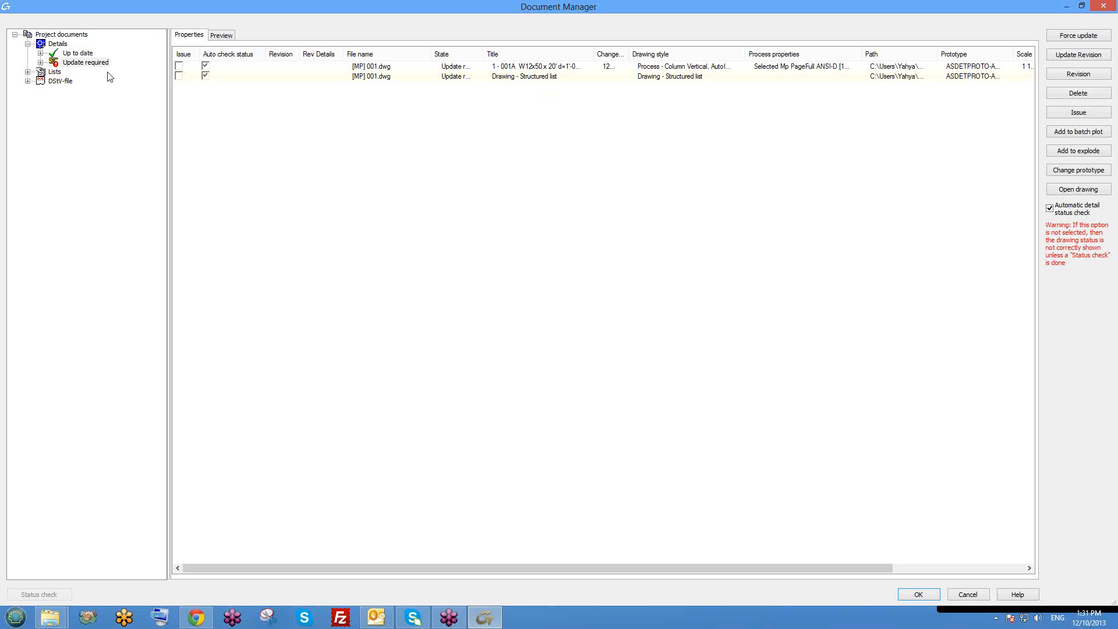
{"action": "right_click", "coordinate": [107, 66]}
{"action": "right_click", "coordinate": [95, 66]}
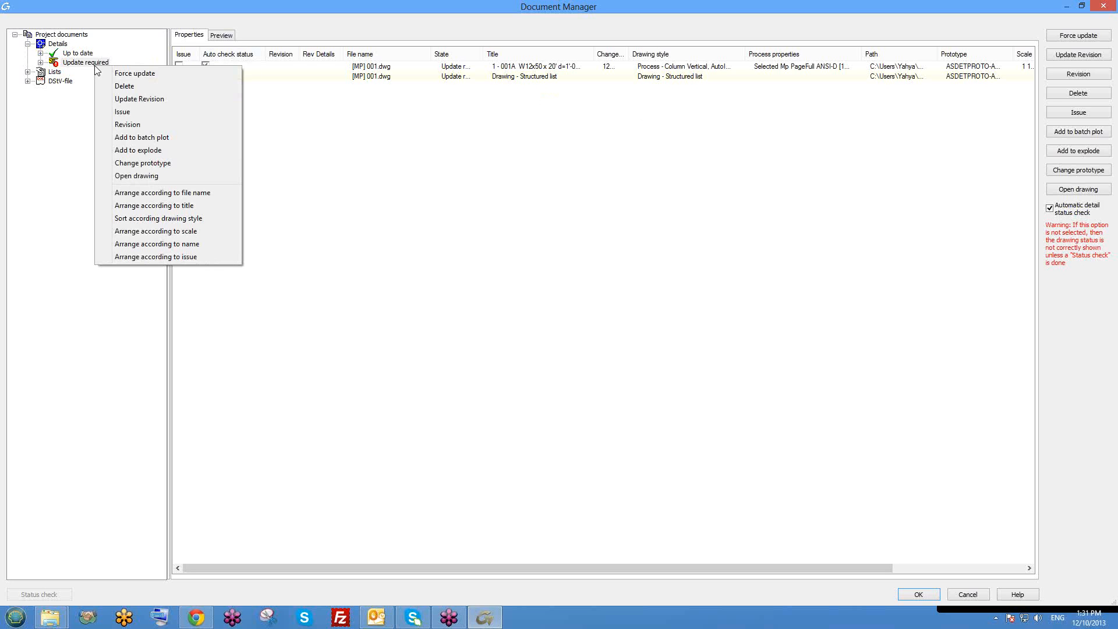
{"action": "left_click", "coordinate": [133, 74]}
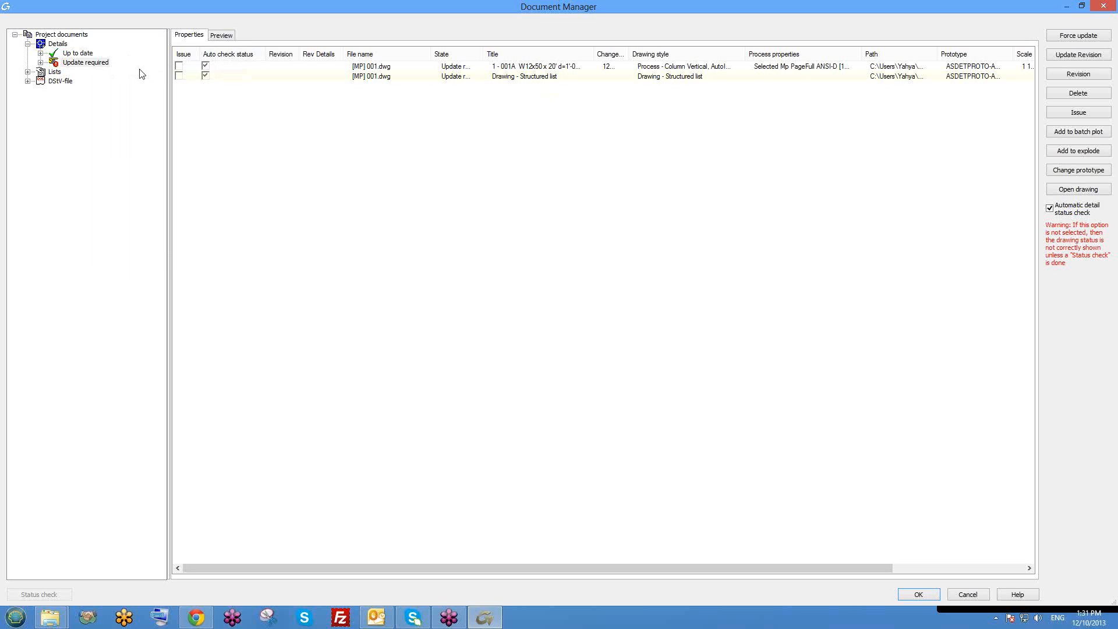
Preview the updated [MP] 001.dwg drawing and check the section size in the 001A column label
{"action": "left_click", "coordinate": [111, 63]}
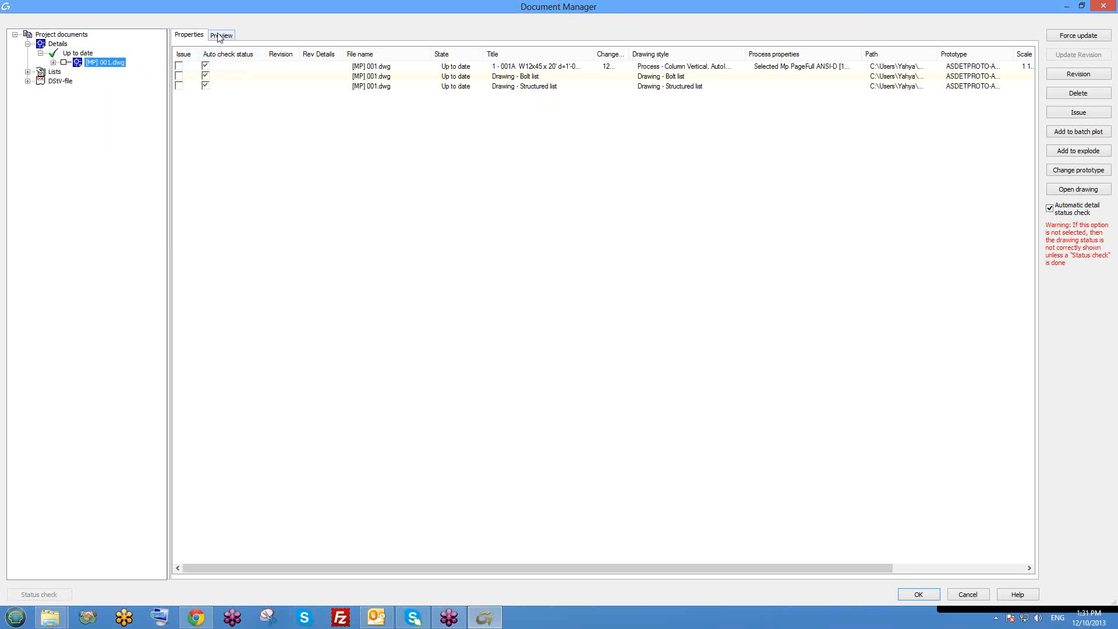
{"action": "left_click", "coordinate": [219, 35]}
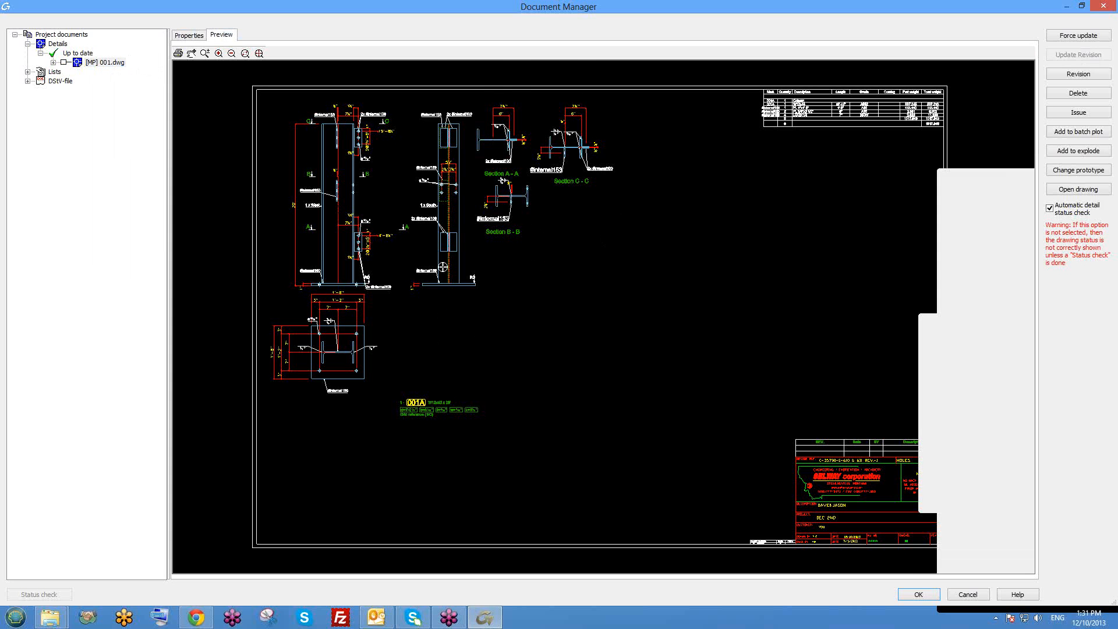
{"action": "middle_click_drag", "start_coordinate": [443, 267], "coordinate": [452, 348]}
{"action": "scroll", "coordinate": [452, 348], "scroll_direction": "up", "scroll_amount": 5}
{"action": "middle_click_drag", "start_coordinate": [205, 381], "coordinate": [368, 372]}
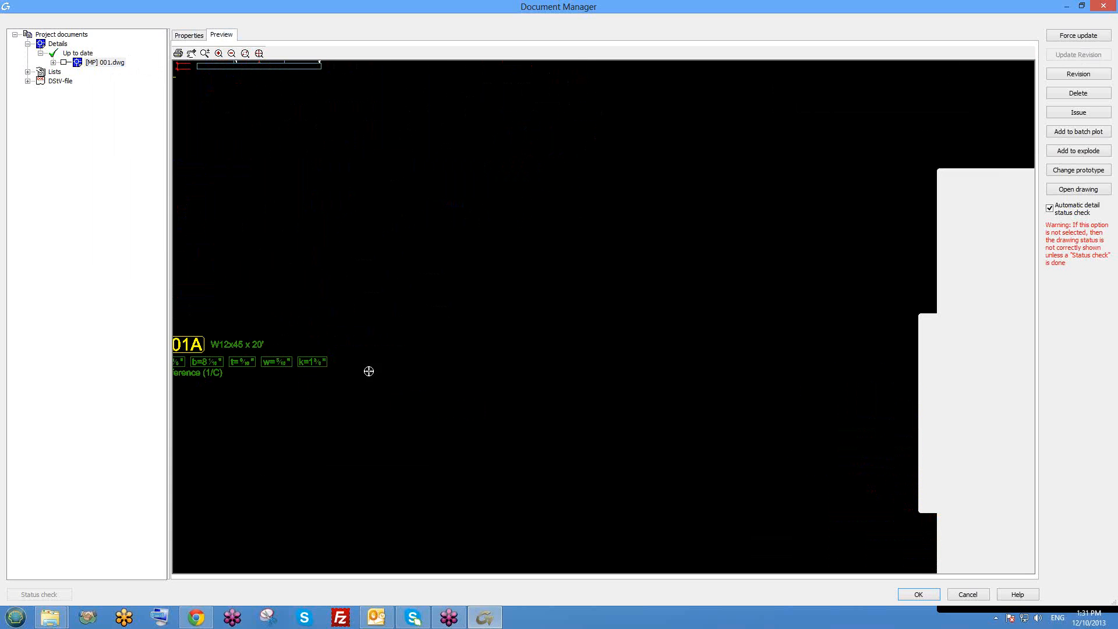
{"action": "scroll", "coordinate": [379, 357], "scroll_direction": "up", "scroll_amount": 1}
Check the 001A profile description in the parts list of the previewed drawing
{"action": "scroll", "coordinate": [375, 364], "scroll_direction": "down", "scroll_amount": 2}
{"action": "scroll", "coordinate": [373, 367], "scroll_direction": "down", "scroll_amount": 4}
{"action": "middle_click_drag", "start_coordinate": [669, 197], "coordinate": [418, 419]}
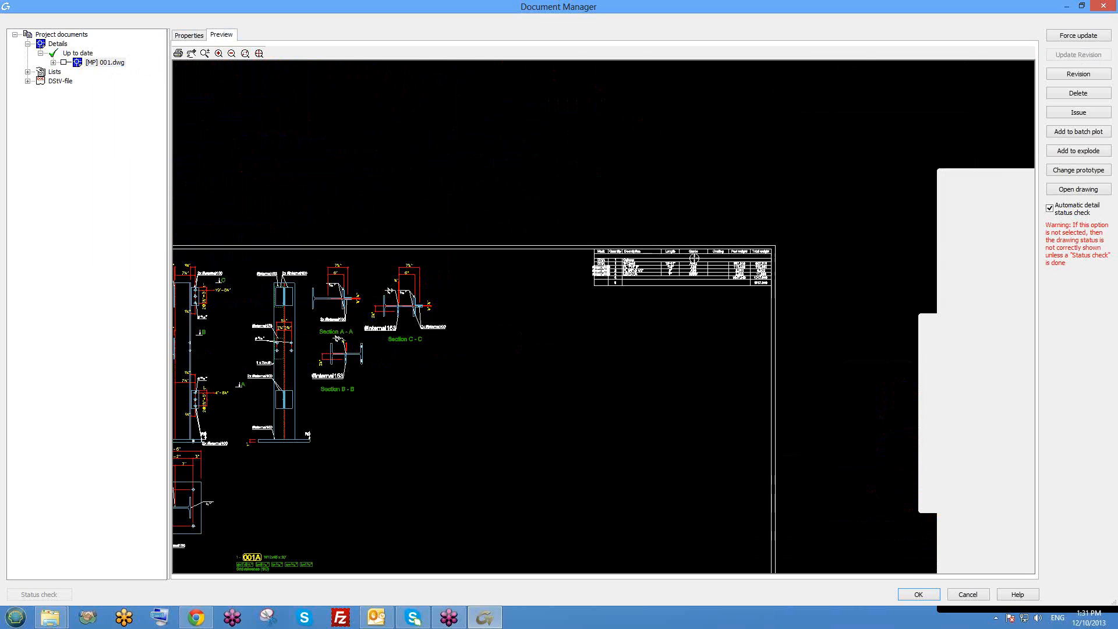
{"action": "scroll", "coordinate": [711, 257], "scroll_direction": "up", "scroll_amount": 4}
{"action": "scroll", "coordinate": [672, 234], "scroll_direction": "up", "scroll_amount": 7}
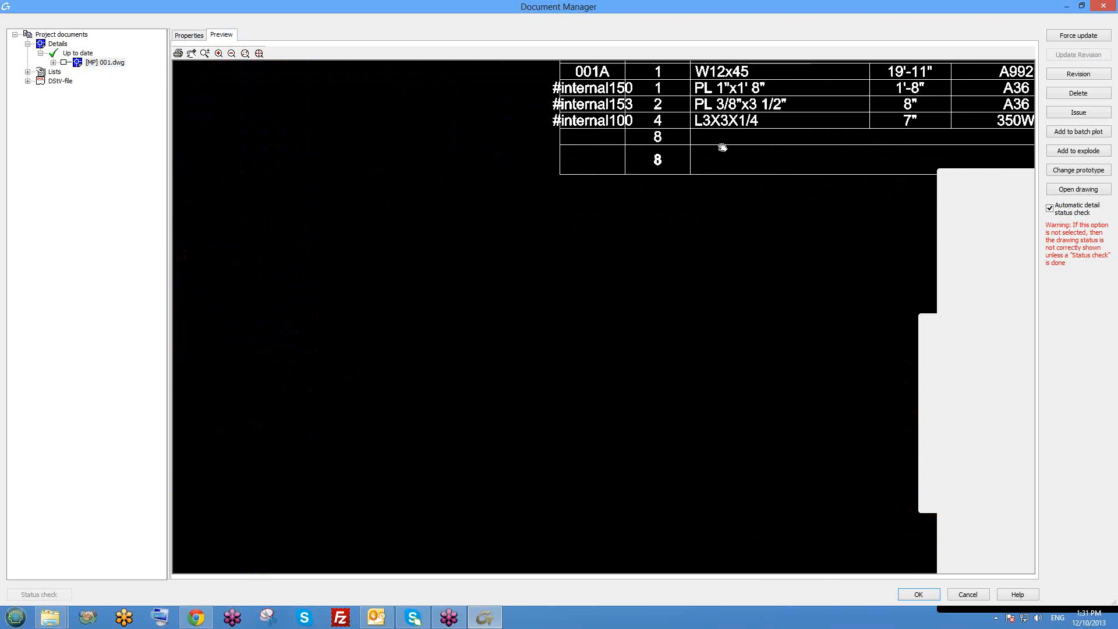
{"action": "middle_click_drag", "start_coordinate": [721, 147], "coordinate": [698, 246]}
{"action": "scroll", "coordinate": [722, 145], "scroll_direction": "up", "scroll_amount": 2}
{"action": "scroll", "coordinate": [720, 156], "scroll_direction": "down", "scroll_amount": 20}
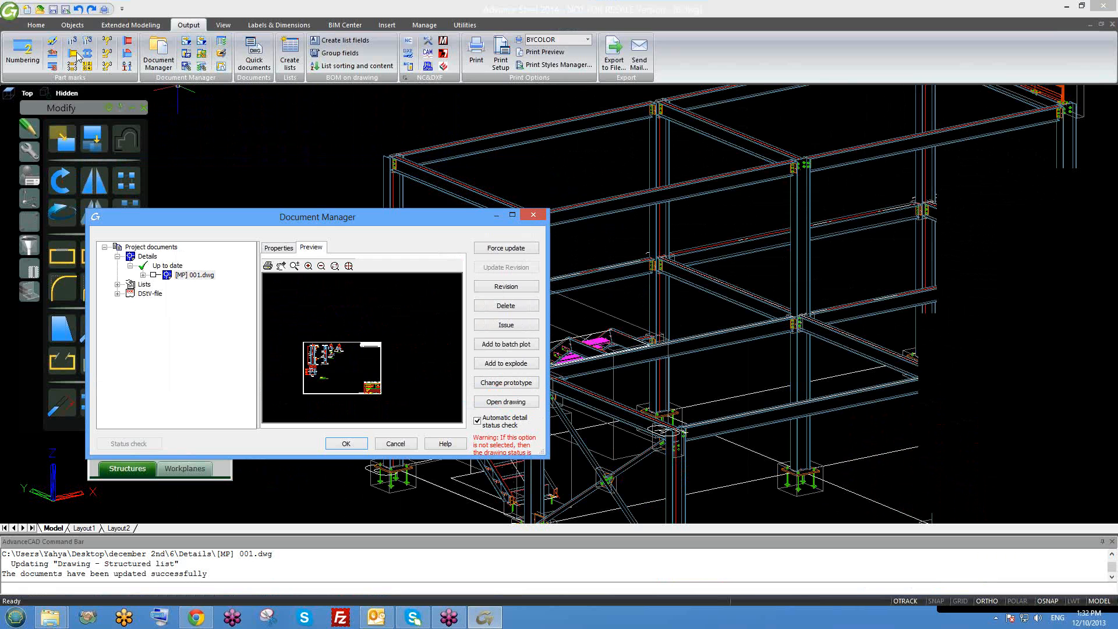
Maximize the Document Manager and force an update of the details in the up-to-date group
{"action": "double_click", "coordinate": [302, 220]}
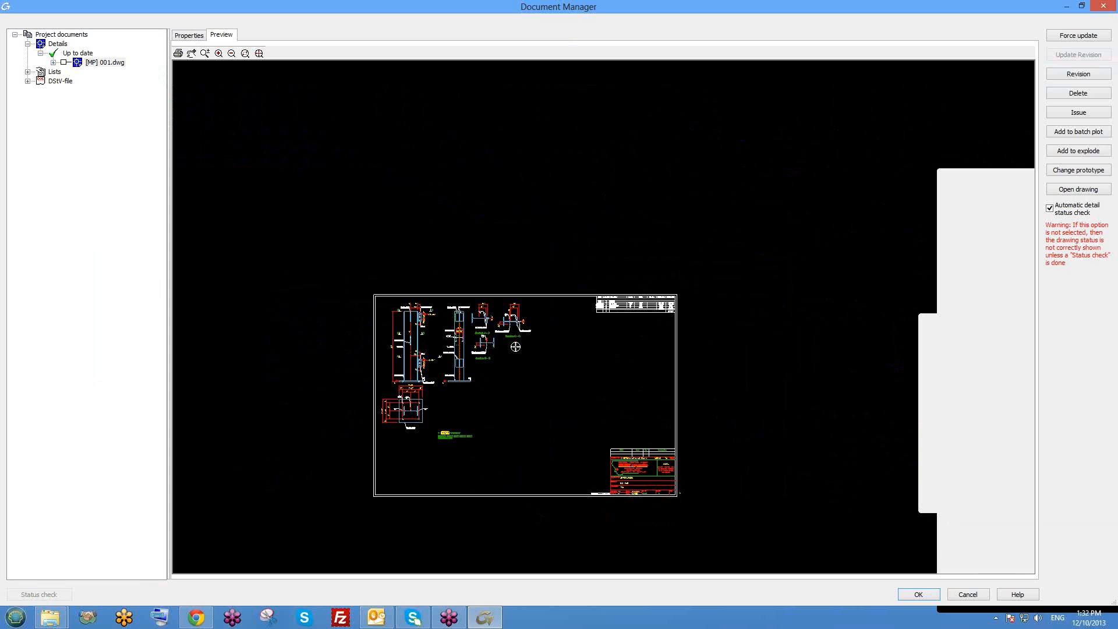
{"action": "right_click", "coordinate": [75, 56]}
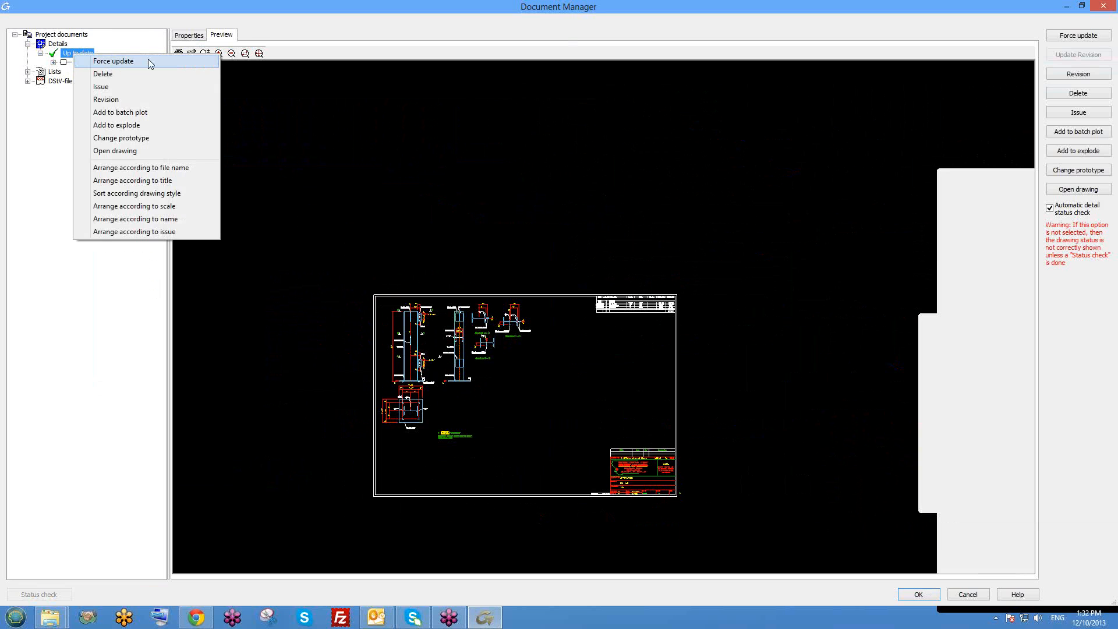
{"action": "left_click", "coordinate": [113, 61]}
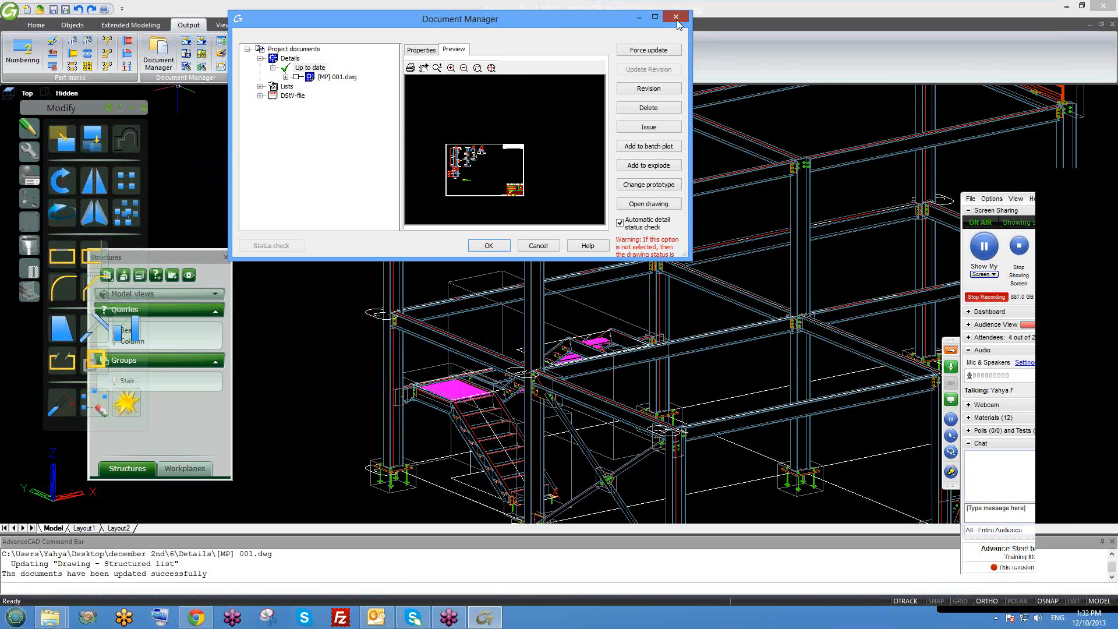
Close the Document Manager and examine the upper beam connections of the frame's middle column in the model
{"action": "left_click", "coordinate": [675, 17]}
{"action": "scroll", "coordinate": [766, 216], "scroll_direction": "down", "scroll_amount": 2}
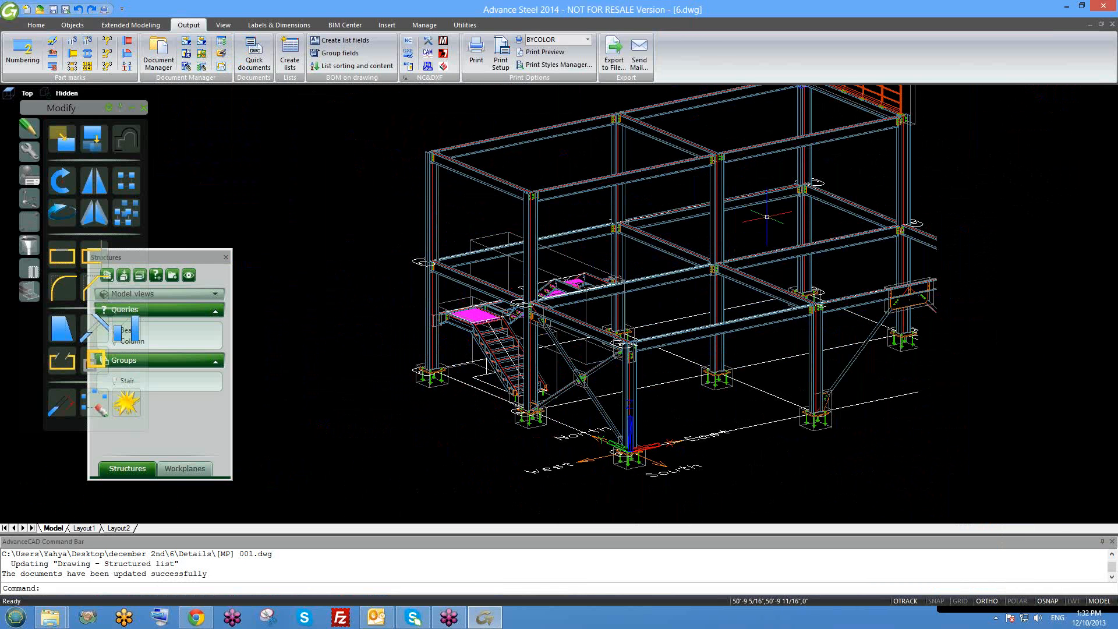
{"action": "scroll", "coordinate": [782, 198], "scroll_direction": "down", "scroll_amount": 1}
{"action": "scroll", "coordinate": [676, 204], "scroll_direction": "down", "scroll_amount": 1}
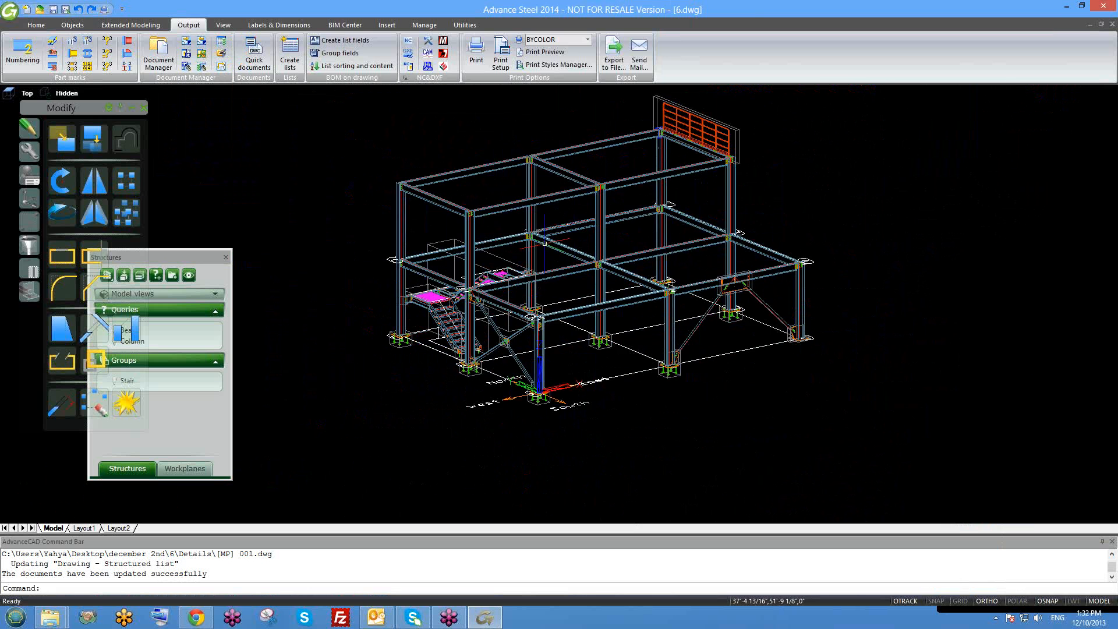
{"action": "middle_click_drag", "start_coordinate": [550, 254], "coordinate": [556, 251], "text": "shift"}
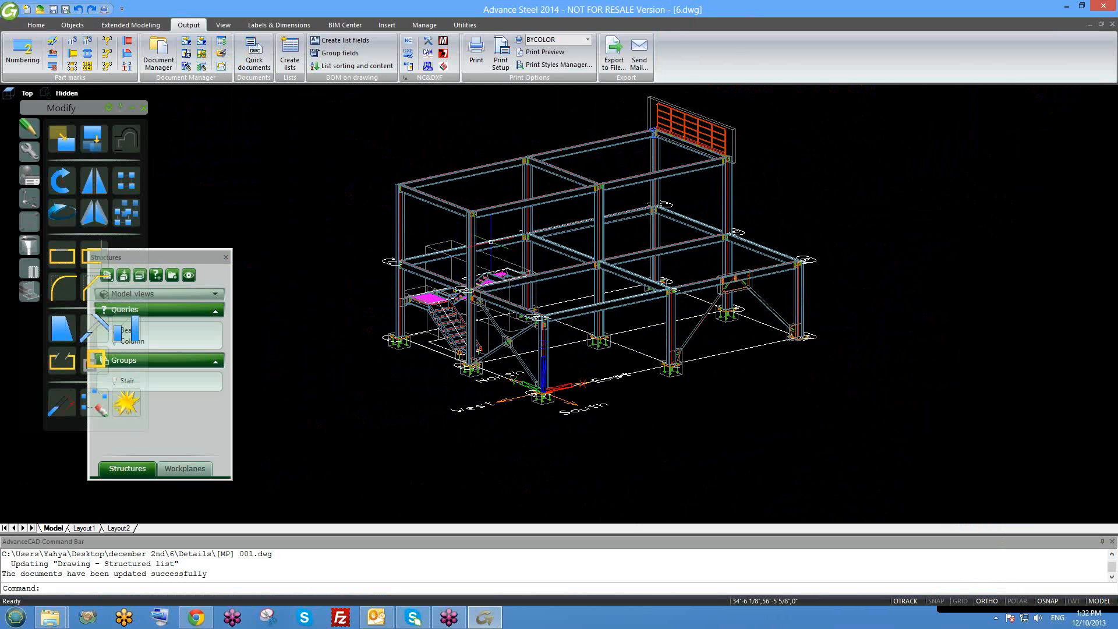
{"action": "scroll", "coordinate": [662, 235], "scroll_direction": "up", "scroll_amount": 2}
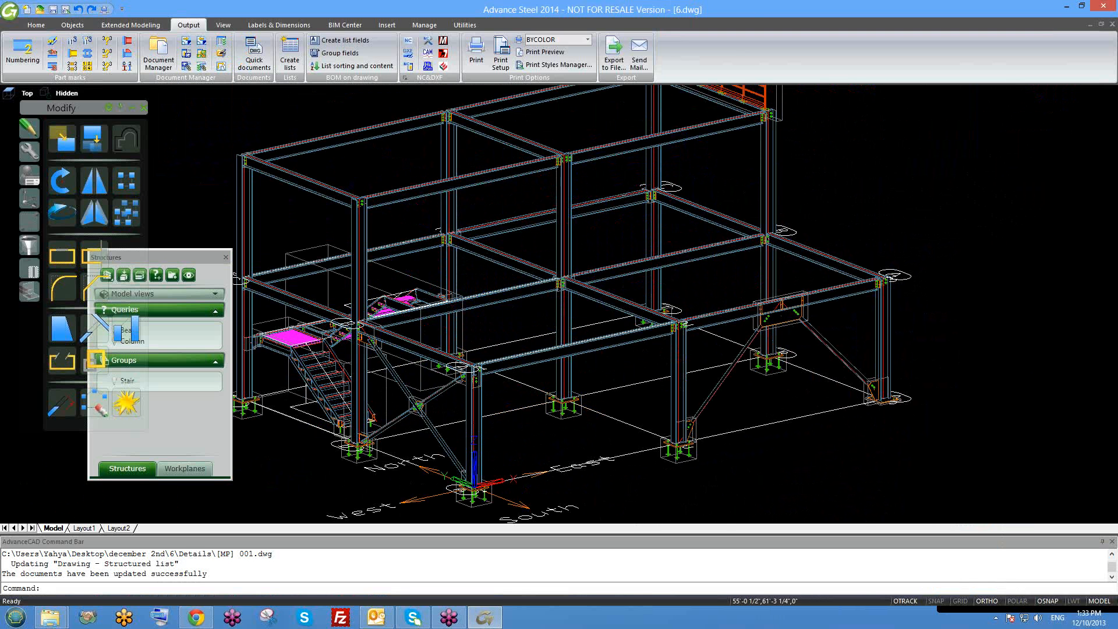
{"action": "scroll", "coordinate": [594, 195], "scroll_direction": "up", "scroll_amount": 2}
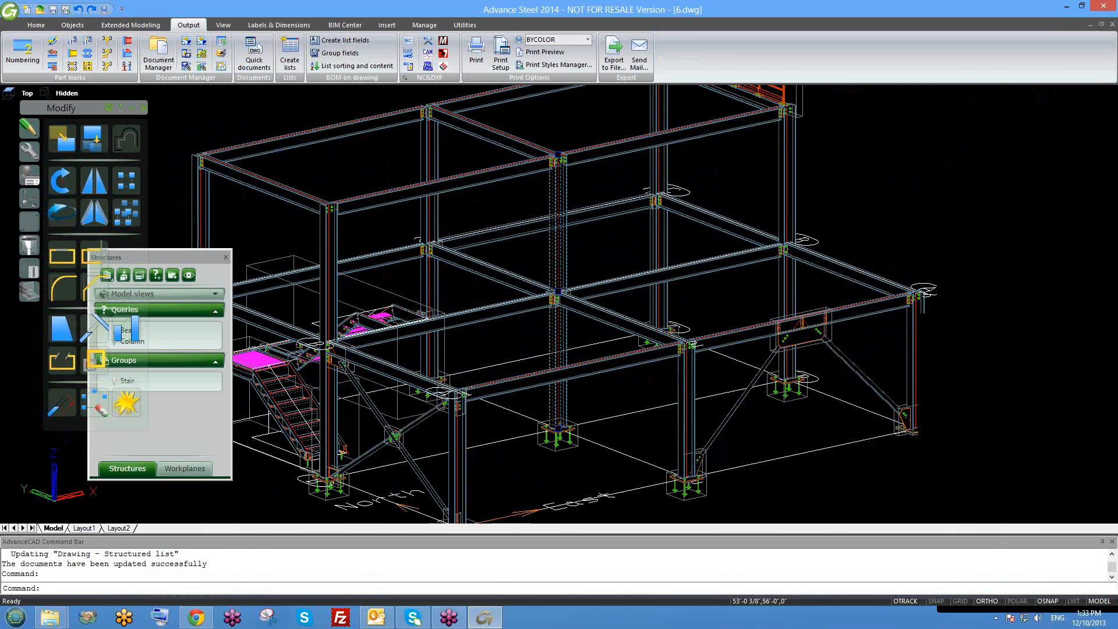
{"action": "scroll", "coordinate": [590, 198], "scroll_direction": "down", "scroll_amount": 1}
{"action": "key", "text": "Escape"}
{"action": "scroll", "coordinate": [579, 181], "scroll_direction": "up", "scroll_amount": 3}
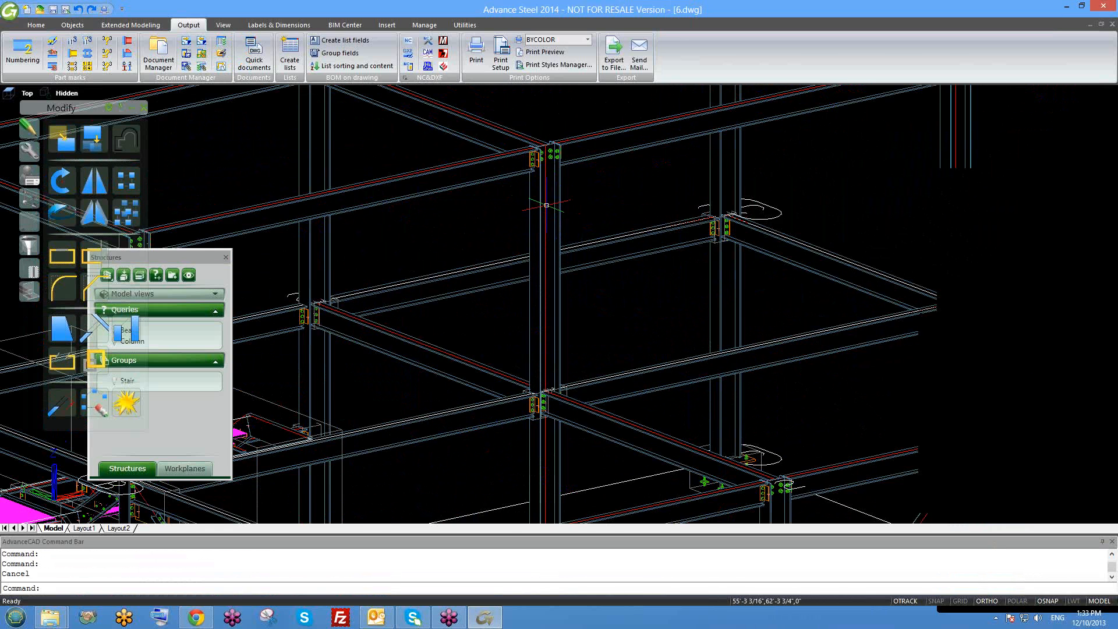
{"action": "scroll", "coordinate": [546, 205], "scroll_direction": "up", "scroll_amount": 1}
{"action": "scroll", "coordinate": [601, 251], "scroll_direction": "up", "scroll_amount": 1}
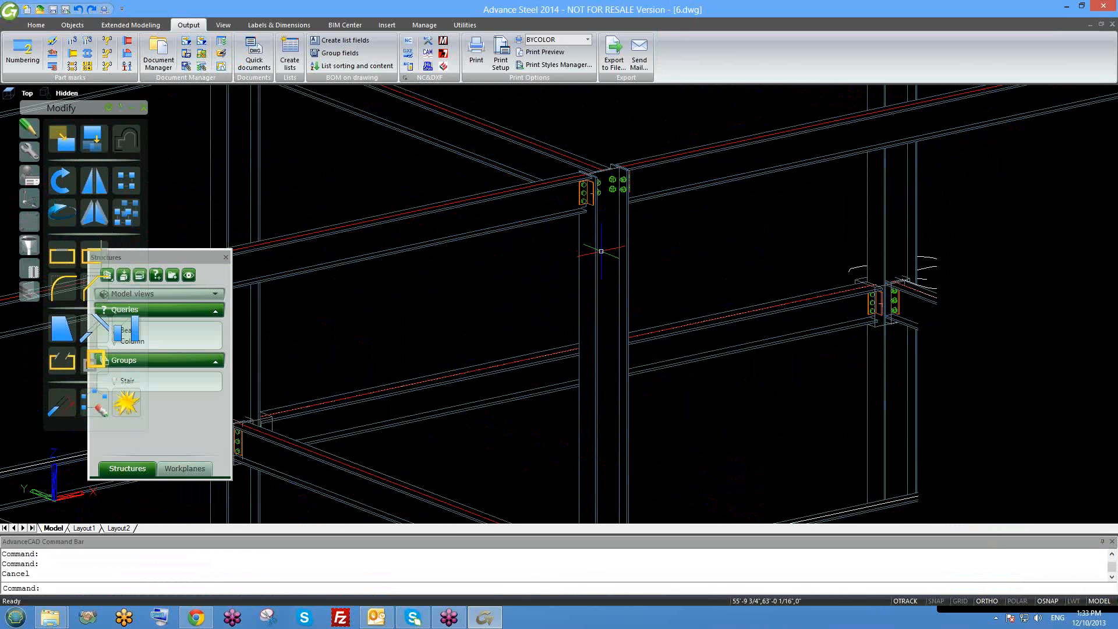
{"action": "left_click", "coordinate": [604, 252]}
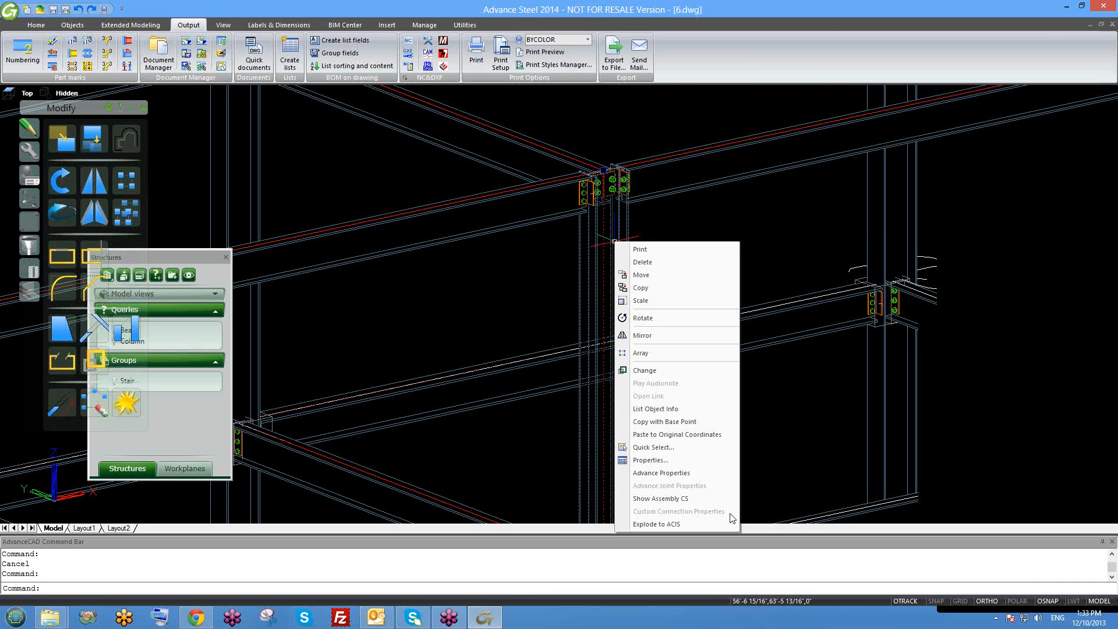
{"action": "key", "text": "Escape"}
{"action": "scroll", "coordinate": [683, 301], "scroll_direction": "down", "scroll_amount": 6}
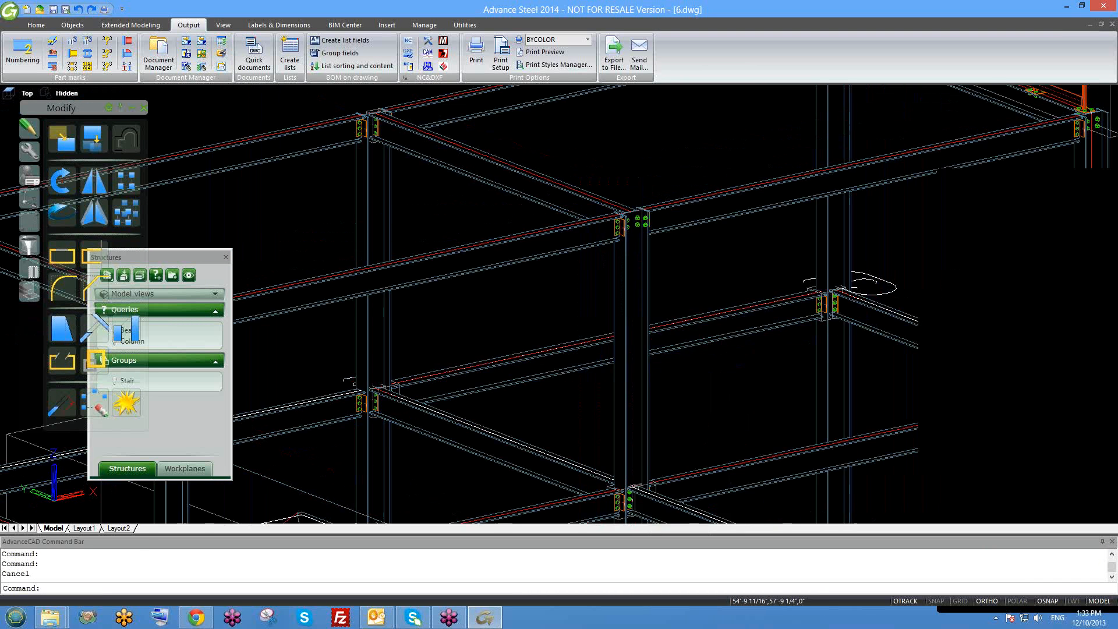
{"action": "scroll", "coordinate": [682, 301], "scroll_direction": "up", "scroll_amount": 5}
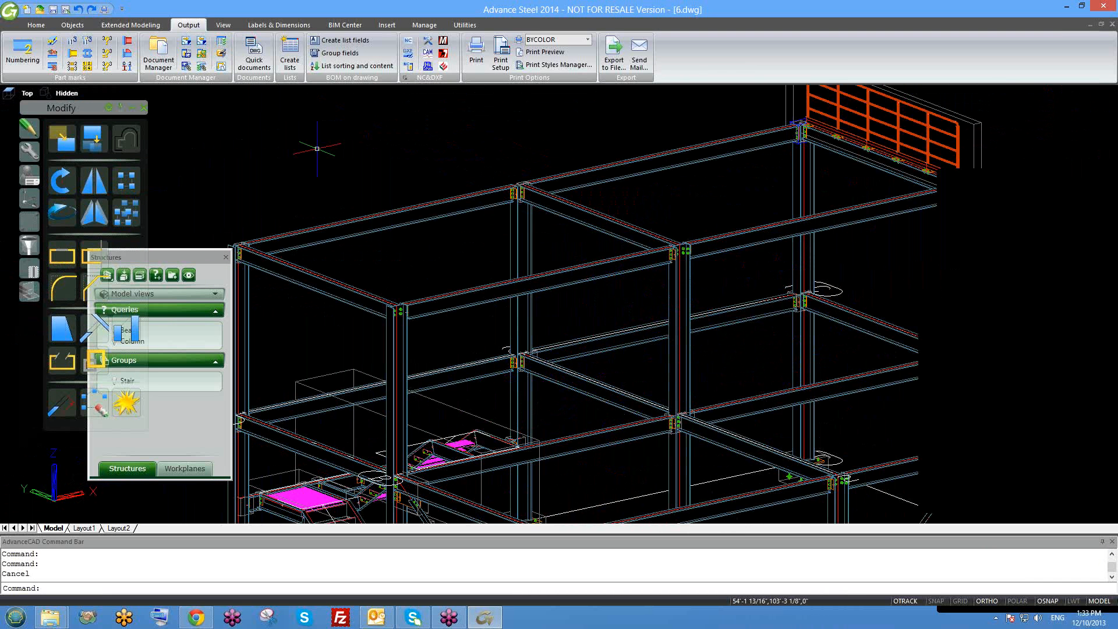
{"action": "scroll", "coordinate": [678, 302], "scroll_direction": "up", "scroll_amount": 3}
{"action": "scroll", "coordinate": [678, 240], "scroll_direction": "down", "scroll_amount": 2}
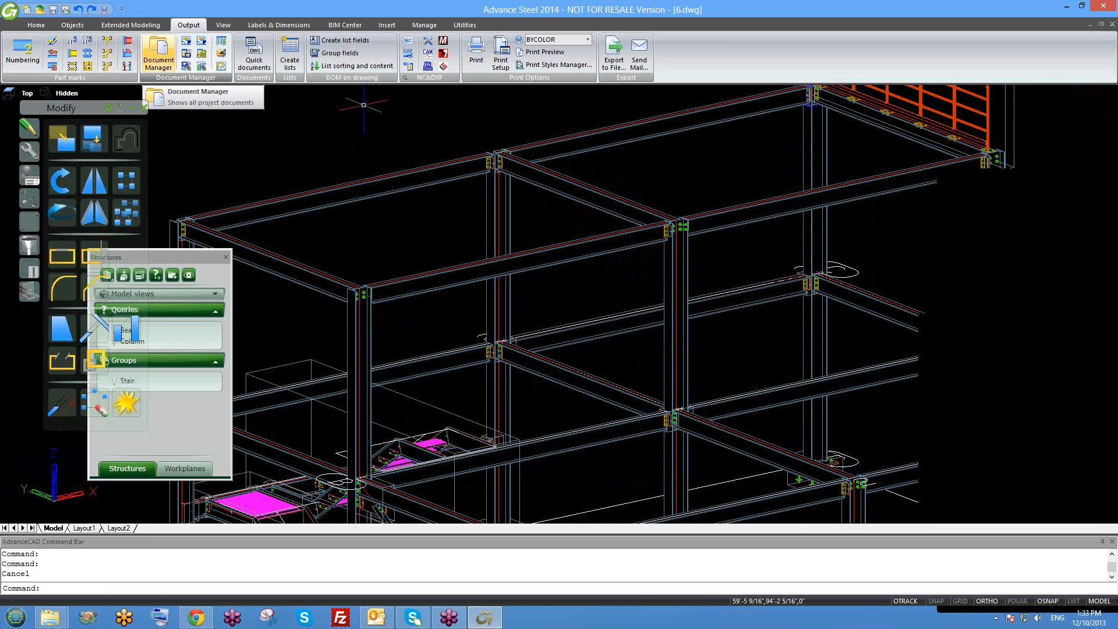
{"action": "scroll", "coordinate": [583, 258], "scroll_direction": "down", "scroll_amount": 3}
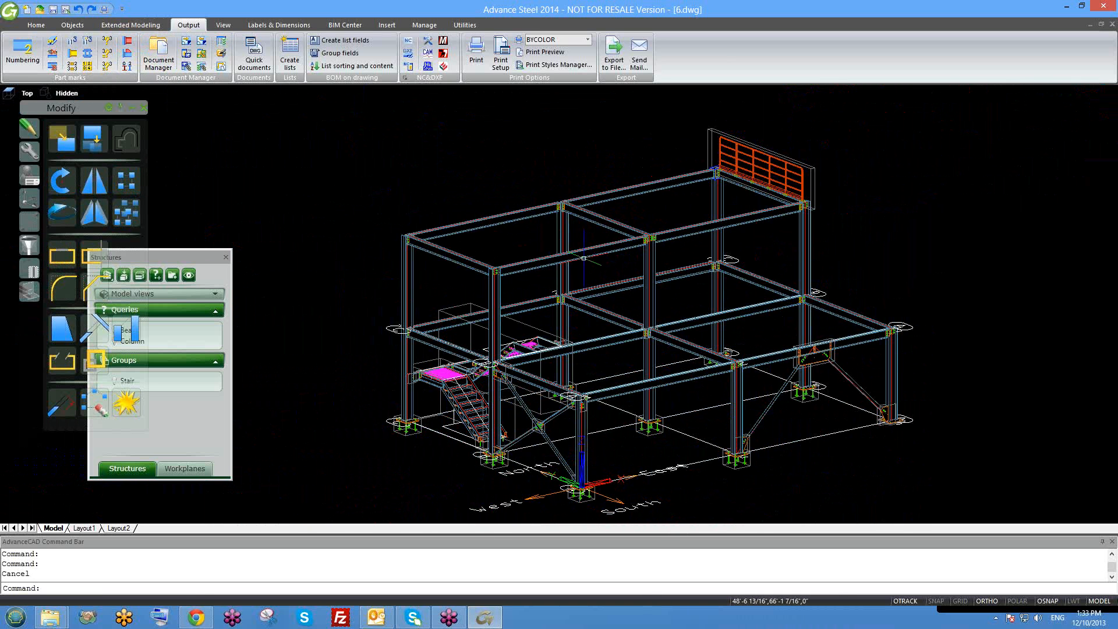
{"action": "middle_click_drag", "start_coordinate": [540, 300], "coordinate": [481, 268]}
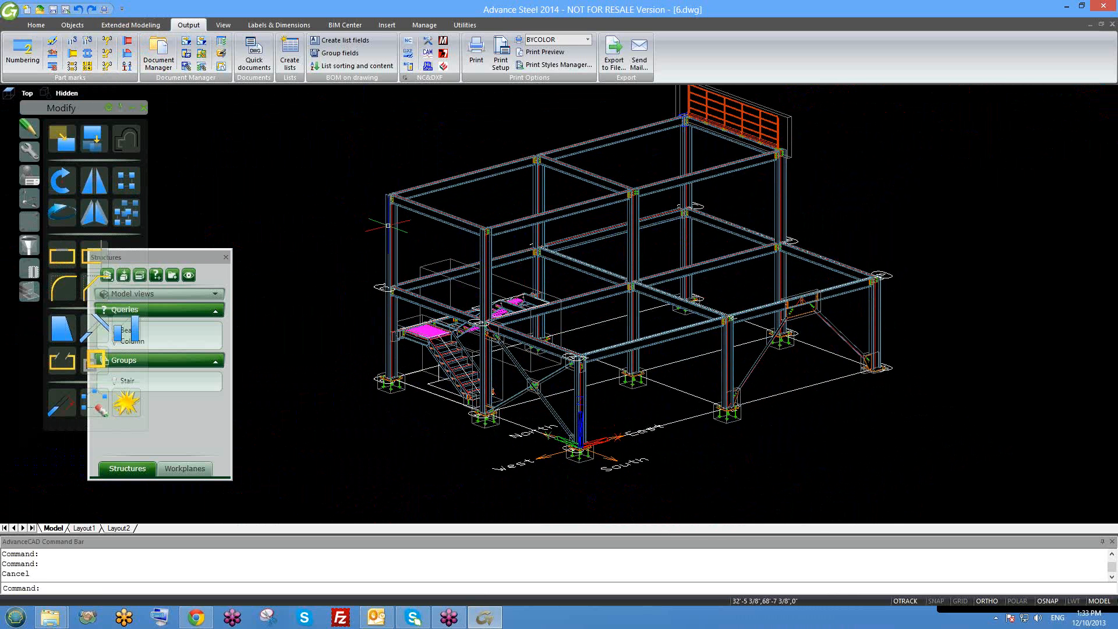
Review the up-to-date details group, its available actions and its drawing in the maximized Document Manager
{"action": "left_click", "coordinate": [168, 67]}
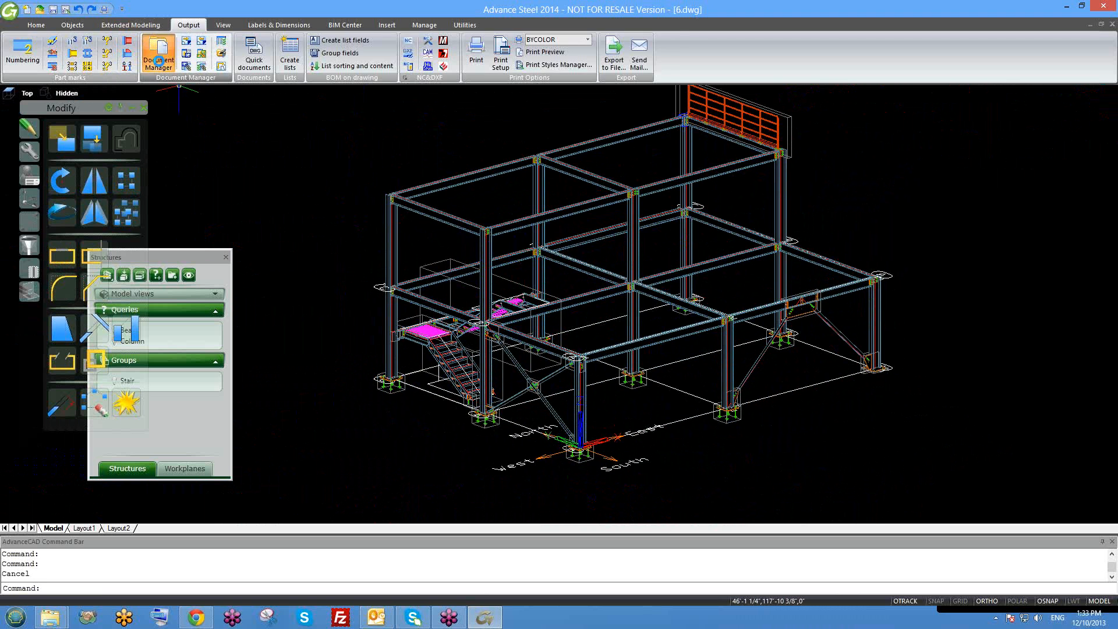
{"action": "left_click", "coordinate": [272, 68]}
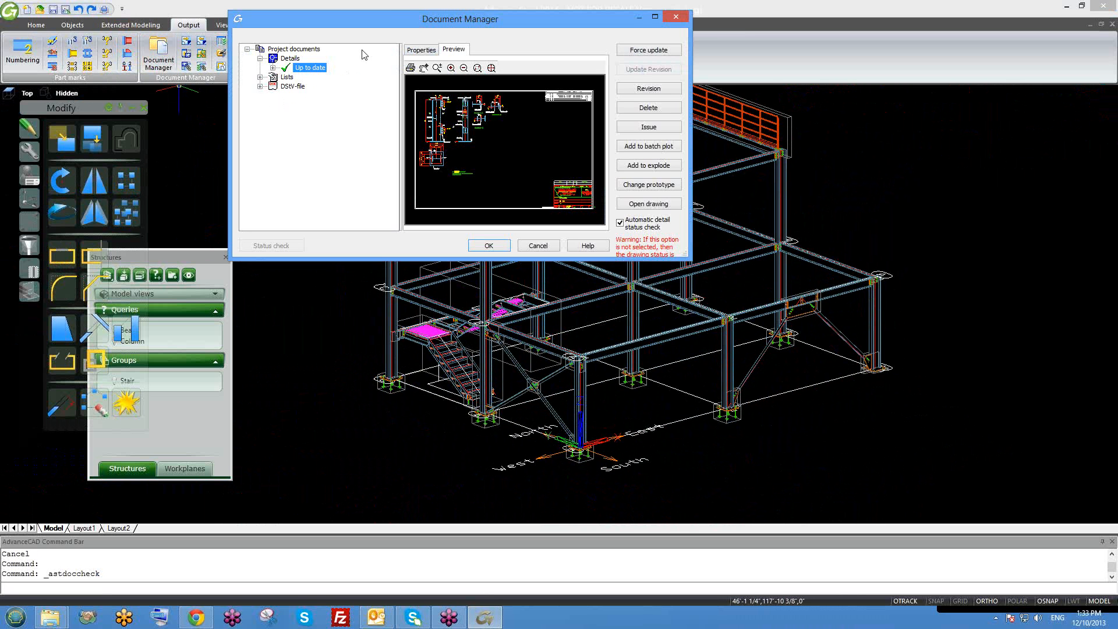
{"action": "double_click", "coordinate": [386, 11]}
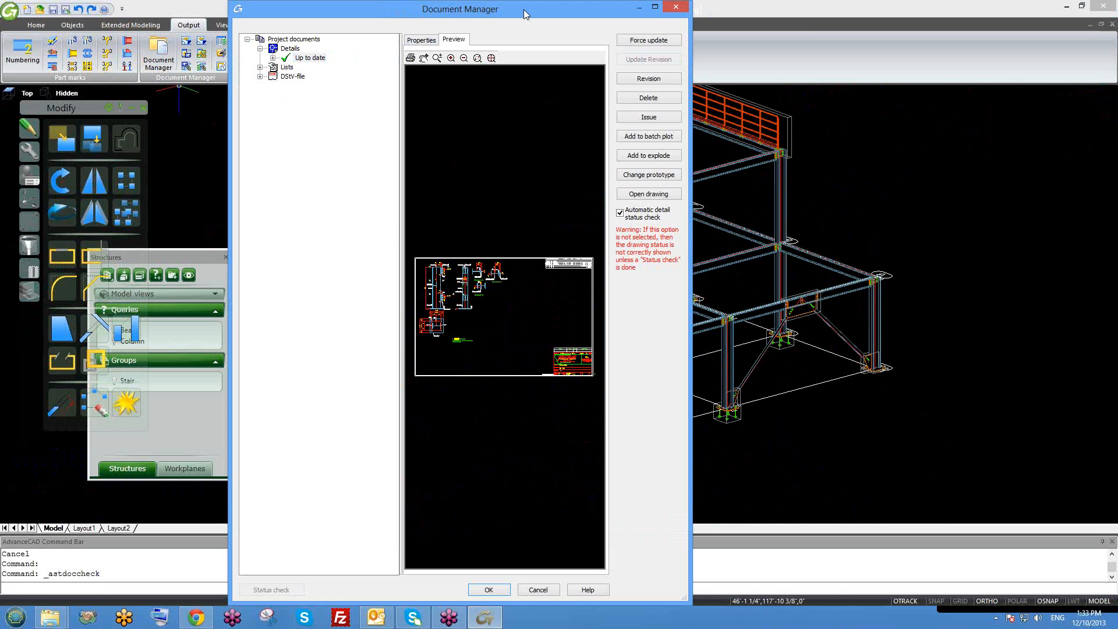
{"action": "left_click", "coordinate": [654, 7]}
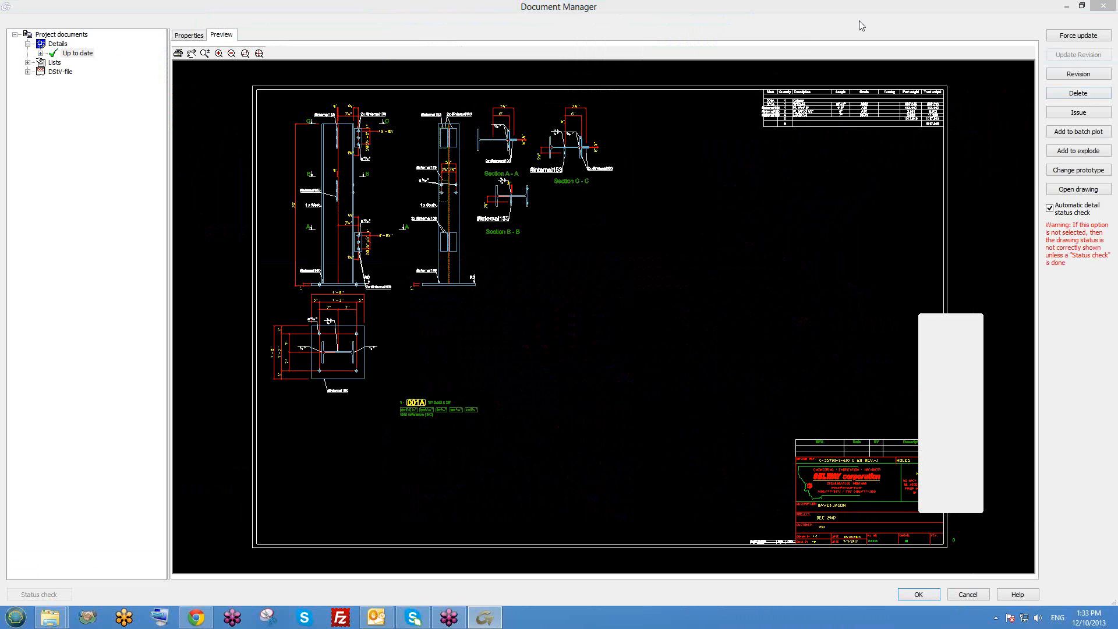
{"action": "right_click", "coordinate": [90, 55]}
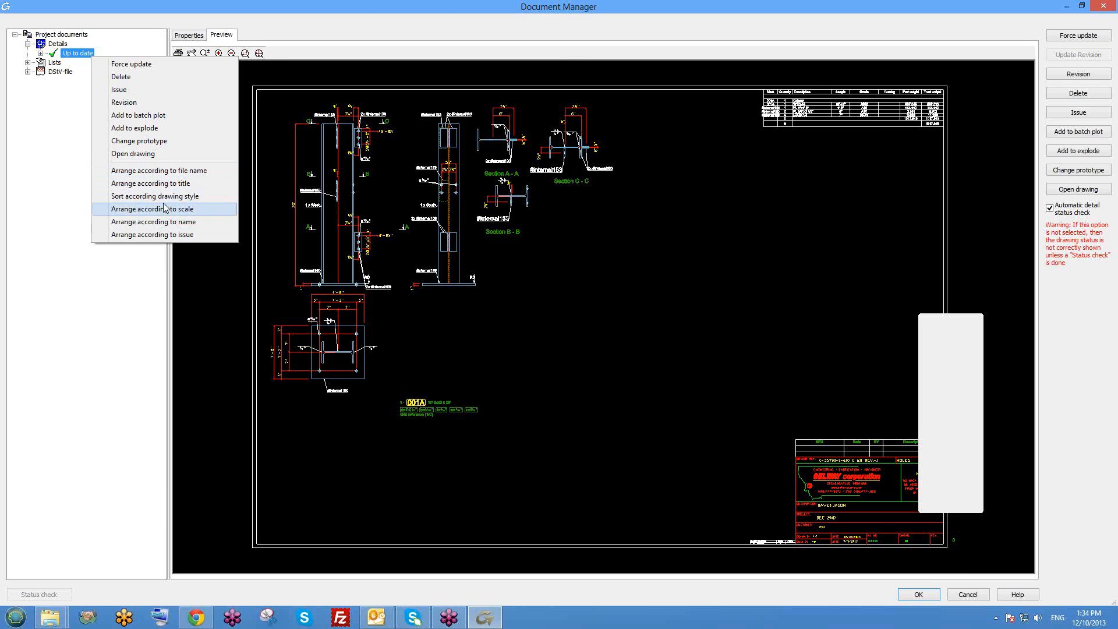
{"action": "left_click", "coordinate": [40, 53]}
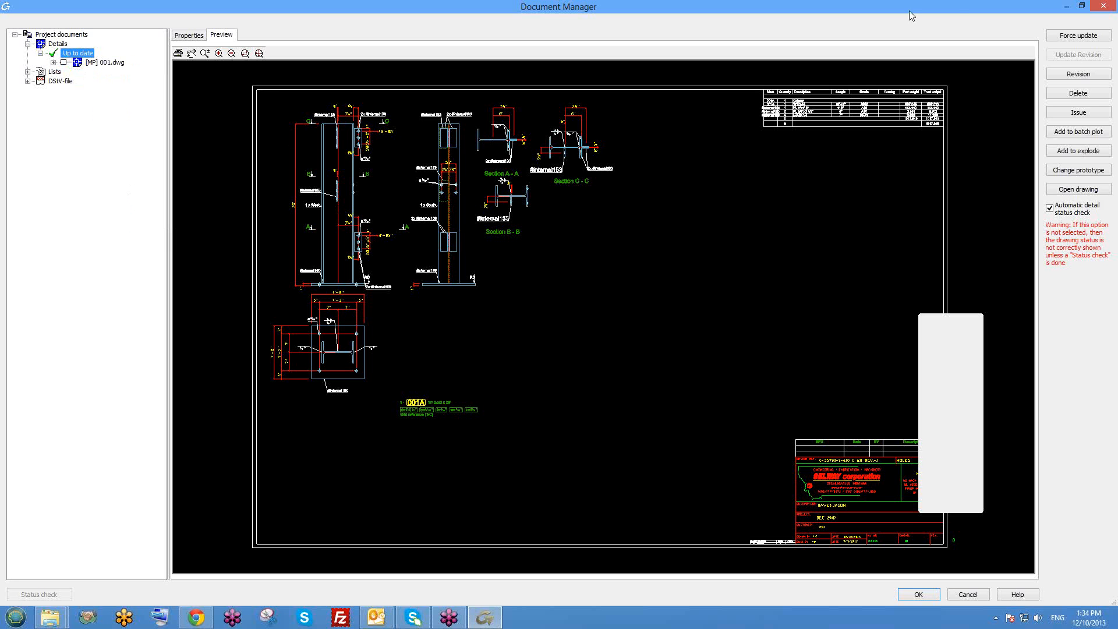
{"action": "left_click", "coordinate": [1103, 7]}
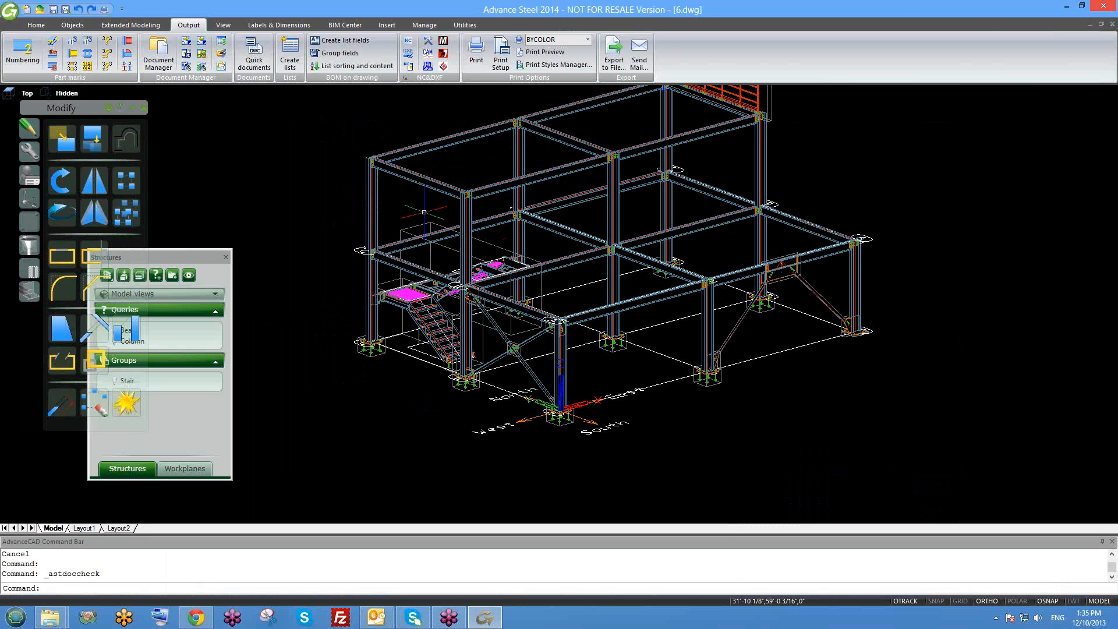
Un-register the [MP] 001.dwg drawing from the model and check the details group in the Document Manager
{"action": "left_click", "coordinate": [202, 44]}
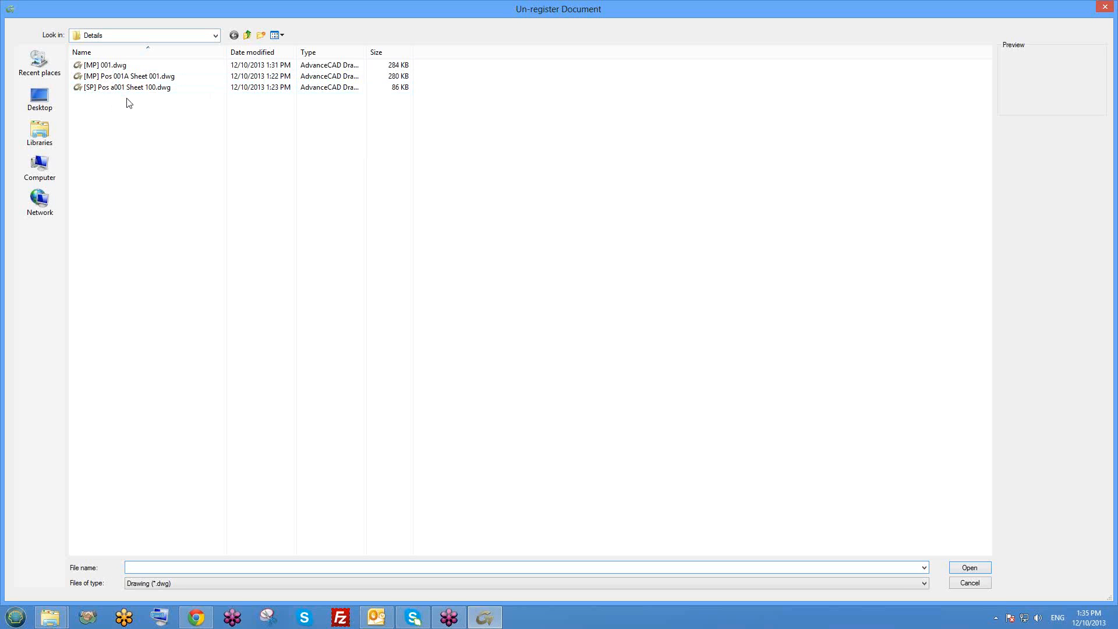
{"action": "left_click", "coordinate": [105, 66]}
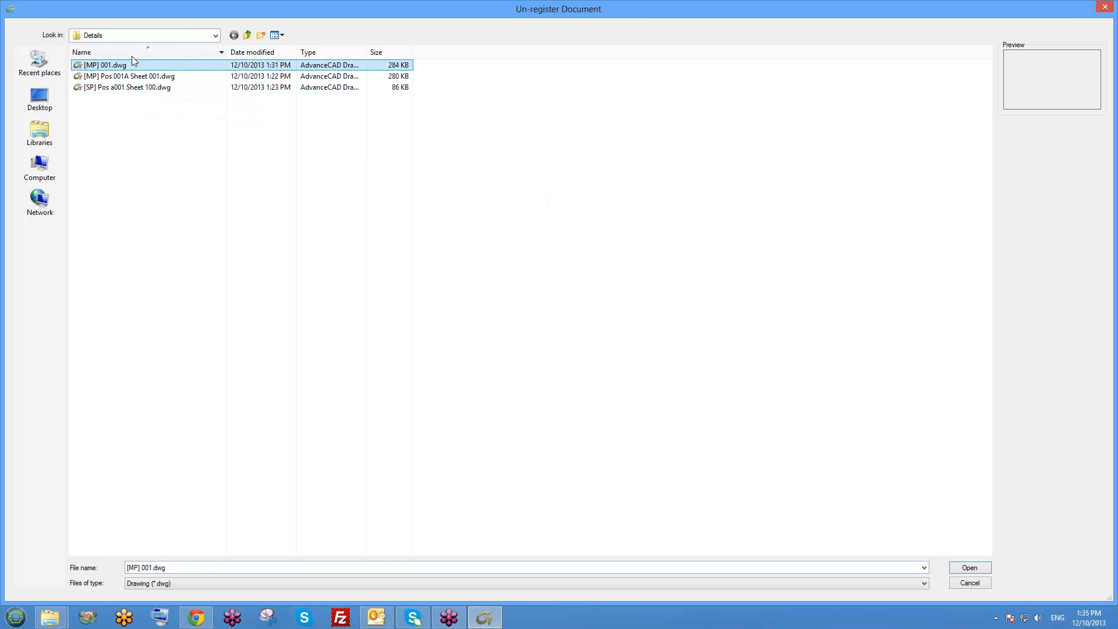
{"action": "left_click", "coordinate": [969, 568]}
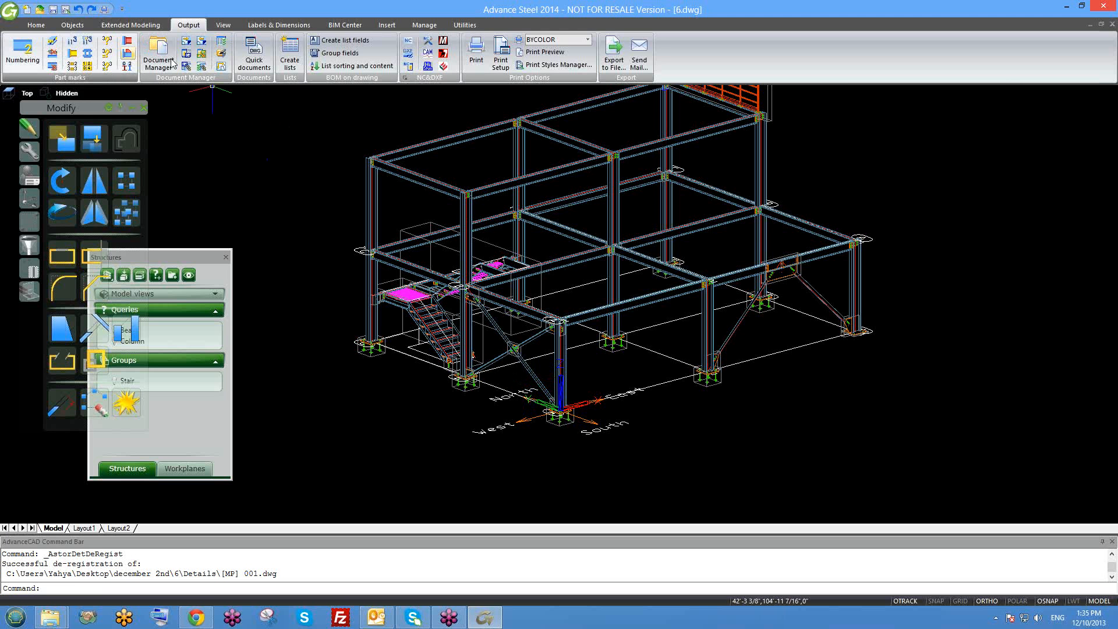
{"action": "left_click", "coordinate": [158, 55]}
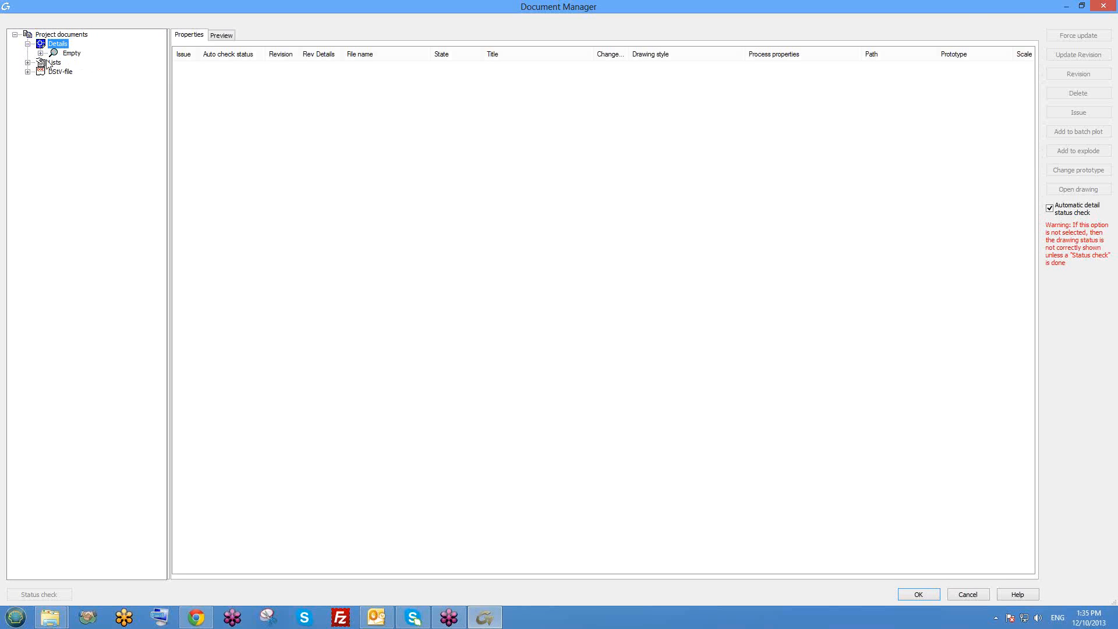
{"action": "left_click", "coordinate": [1100, 10]}
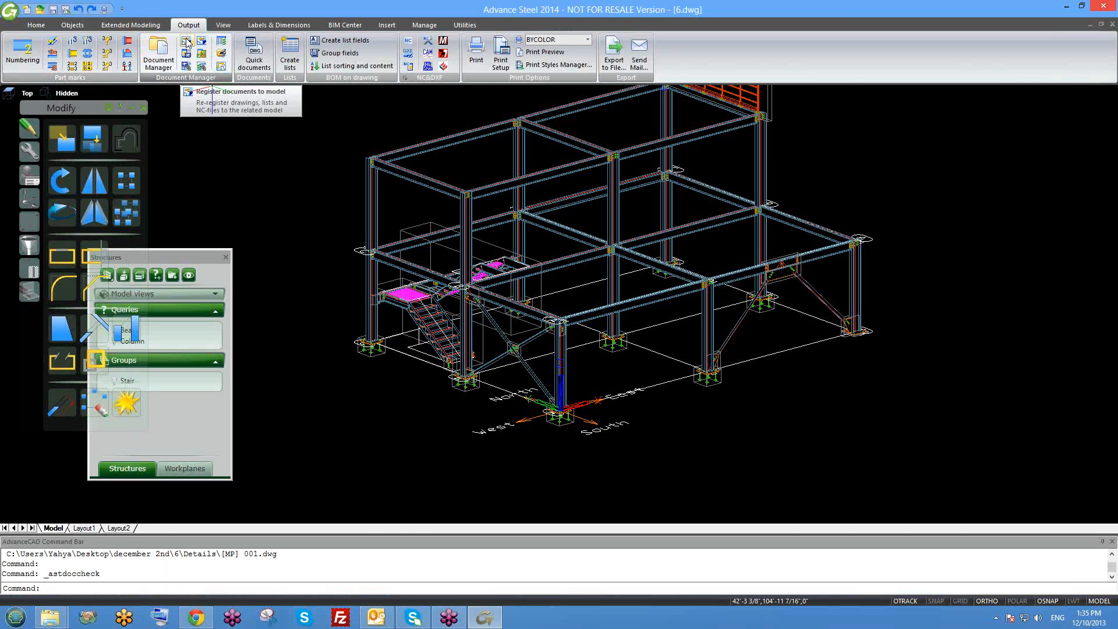
Start registering a document to the model and locate [MP] 001.dwg in the Details subfolder of the DeRegistered folder
{"action": "left_click", "coordinate": [187, 42]}
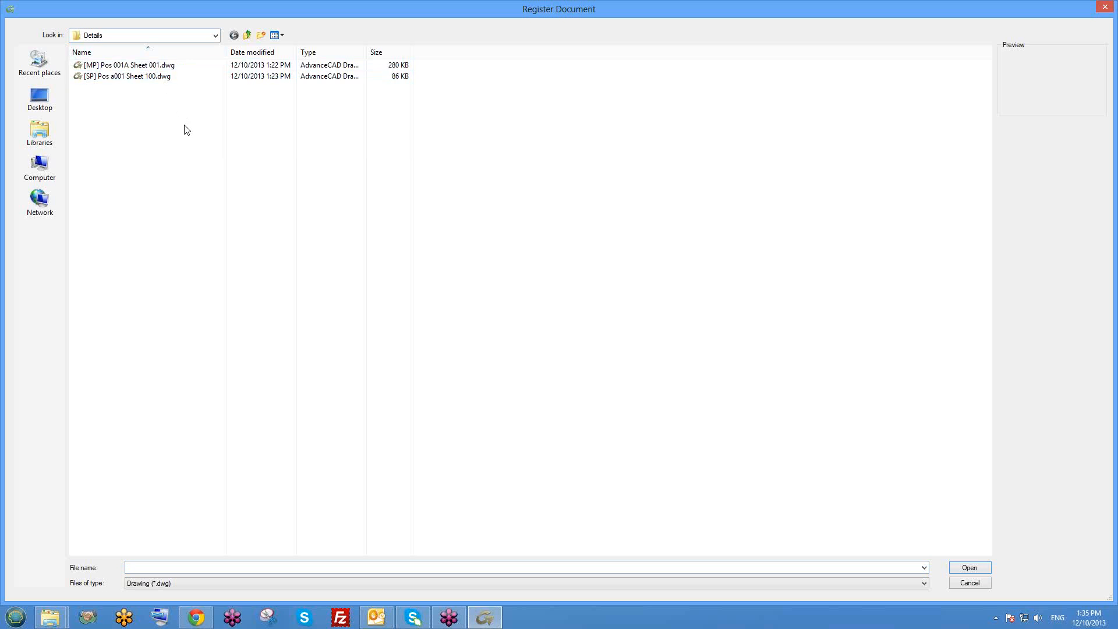
{"action": "key", "text": "BackSpace"}
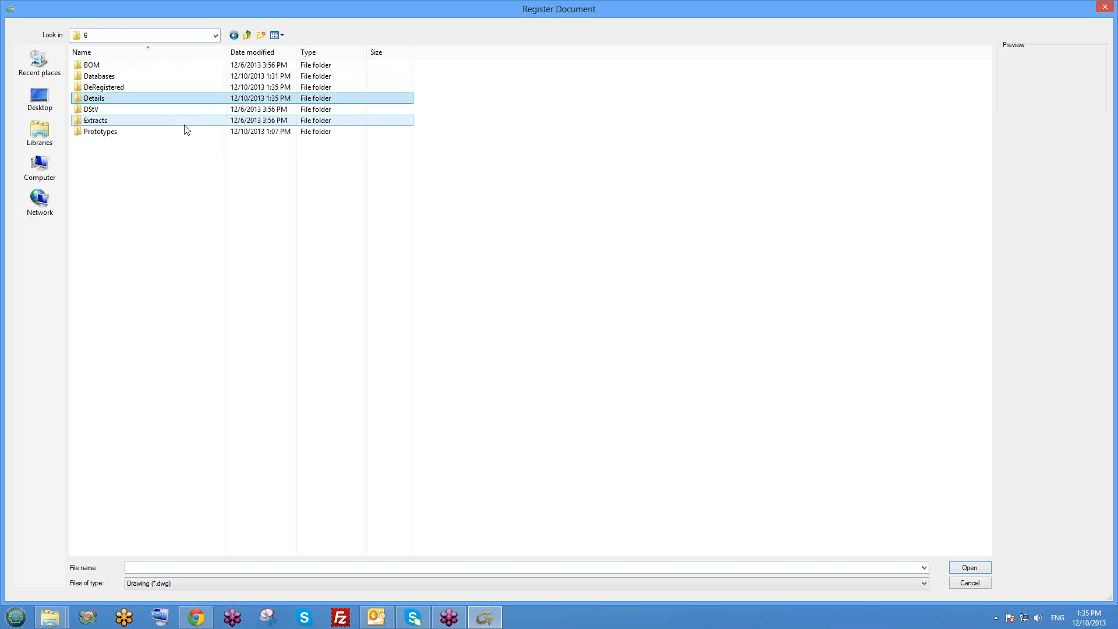
{"action": "double_click", "coordinate": [100, 88]}
{"action": "double_click", "coordinate": [100, 68]}
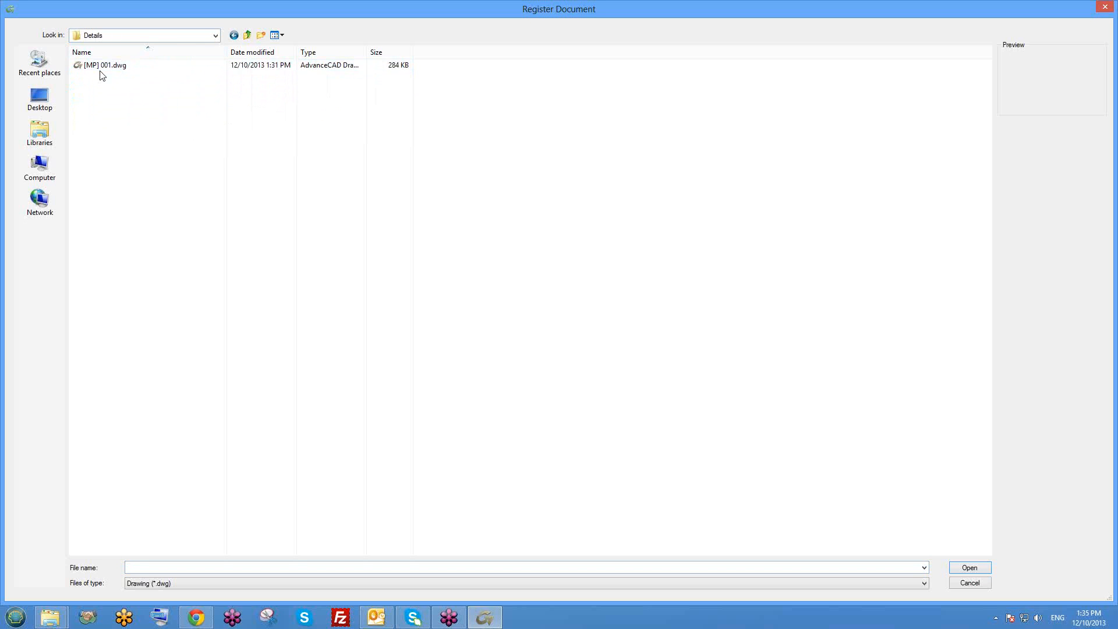
{"action": "left_click", "coordinate": [100, 70]}
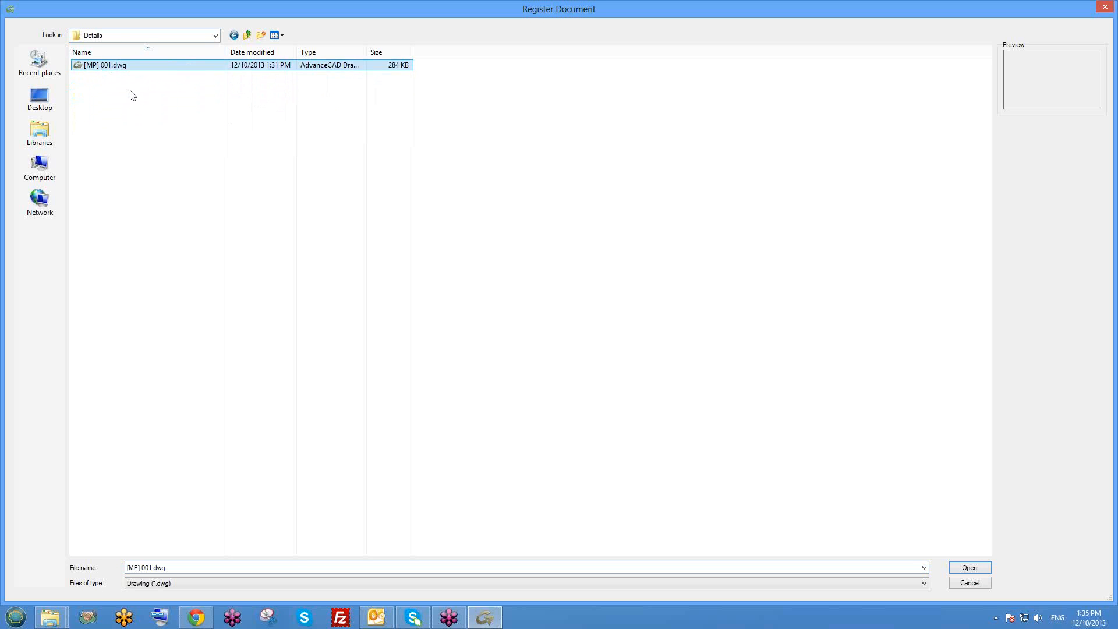
{"action": "key", "text": "BackSpace"}
{"action": "key", "text": "BackSpace"}
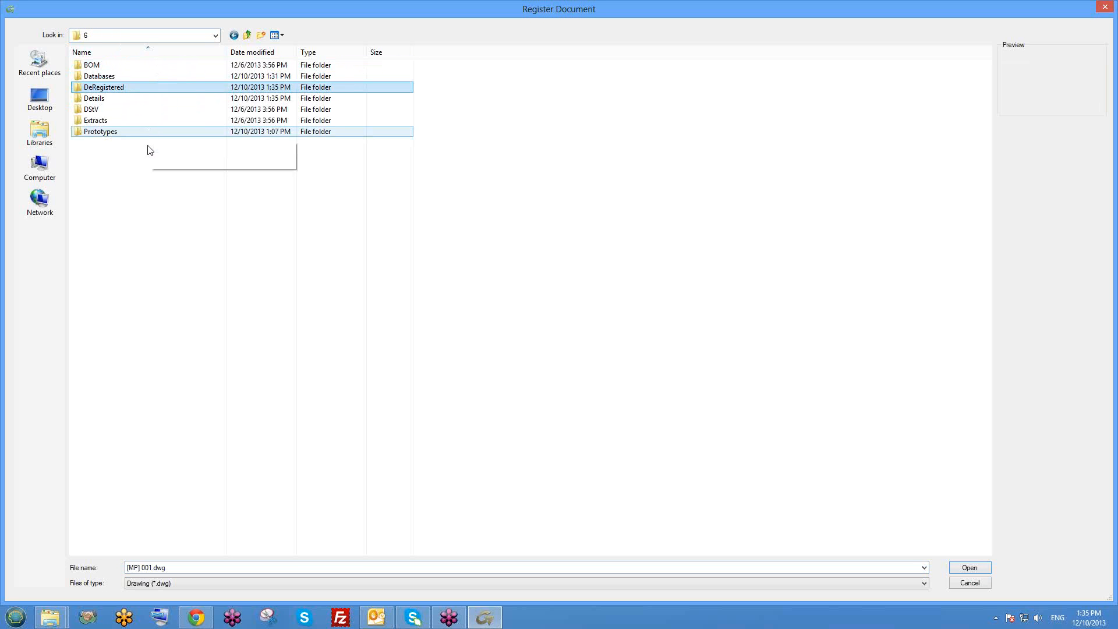
{"action": "double_click", "coordinate": [103, 90]}
{"action": "double_click", "coordinate": [100, 65]}
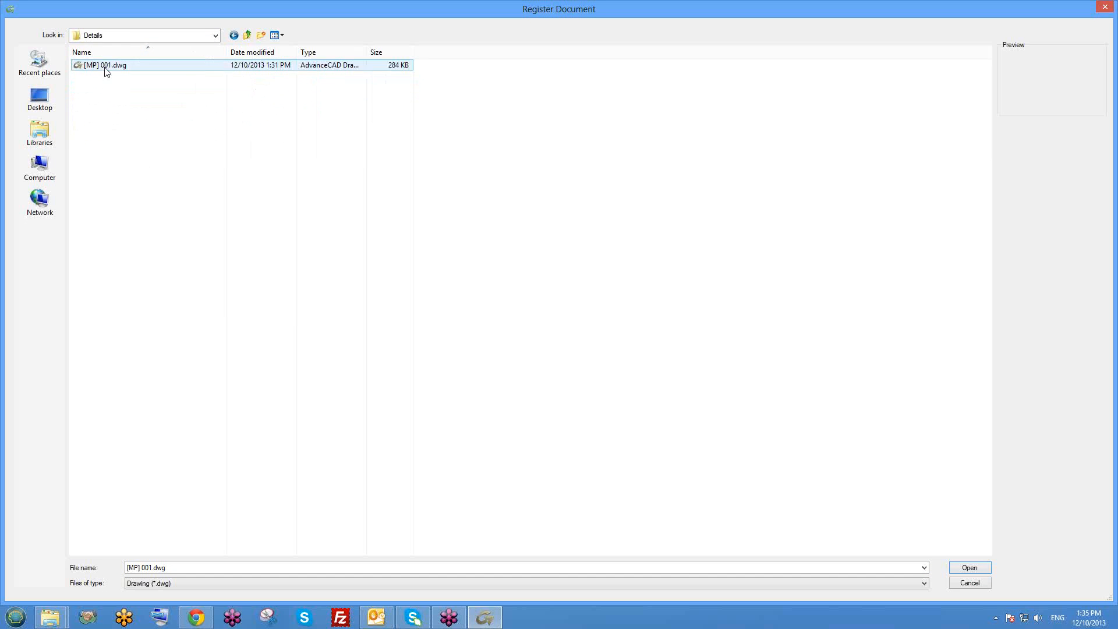
{"action": "left_click", "coordinate": [115, 69]}
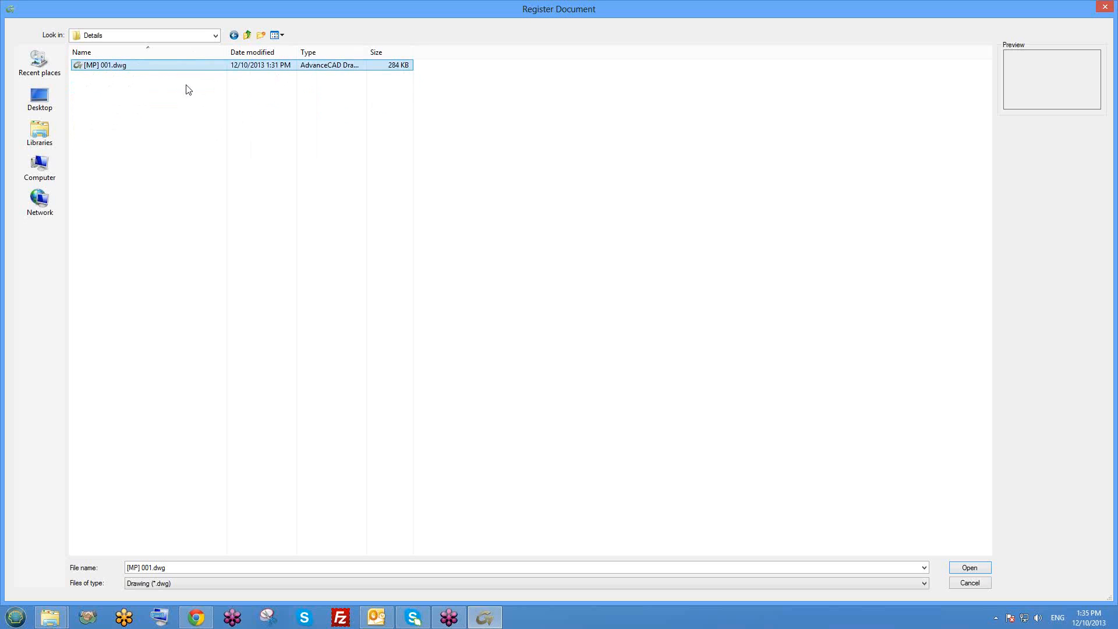
Browse from the DeRegistered folder to the project's own Details folder, check its drawings, and leave the registration
{"action": "key", "text": "BackSpace"}
{"action": "key", "text": "BackSpace"}
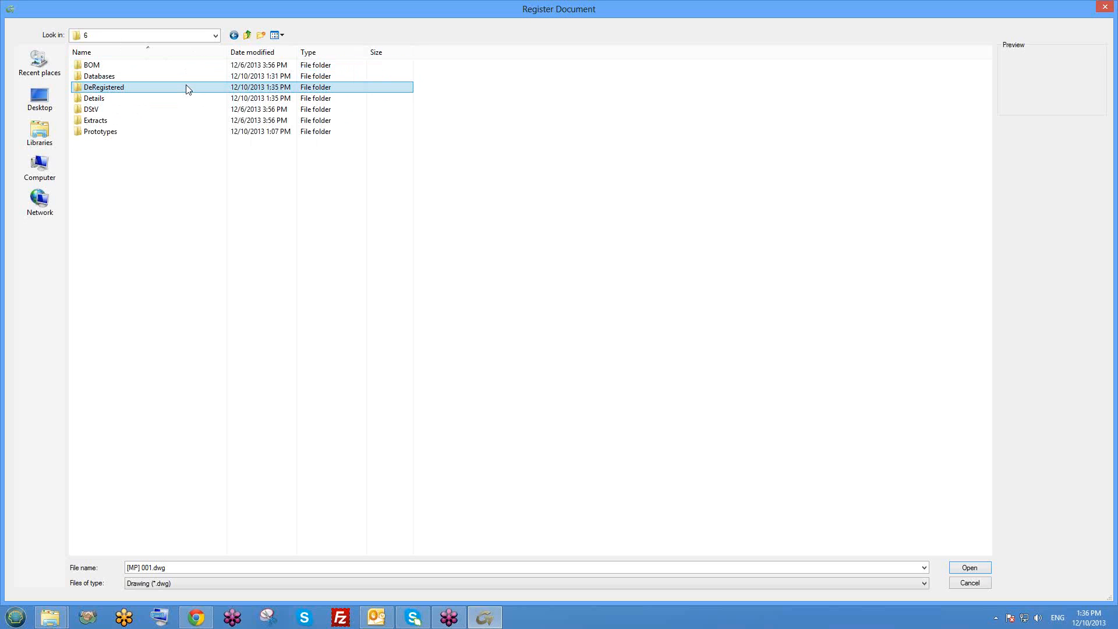
{"action": "double_click", "coordinate": [116, 98]}
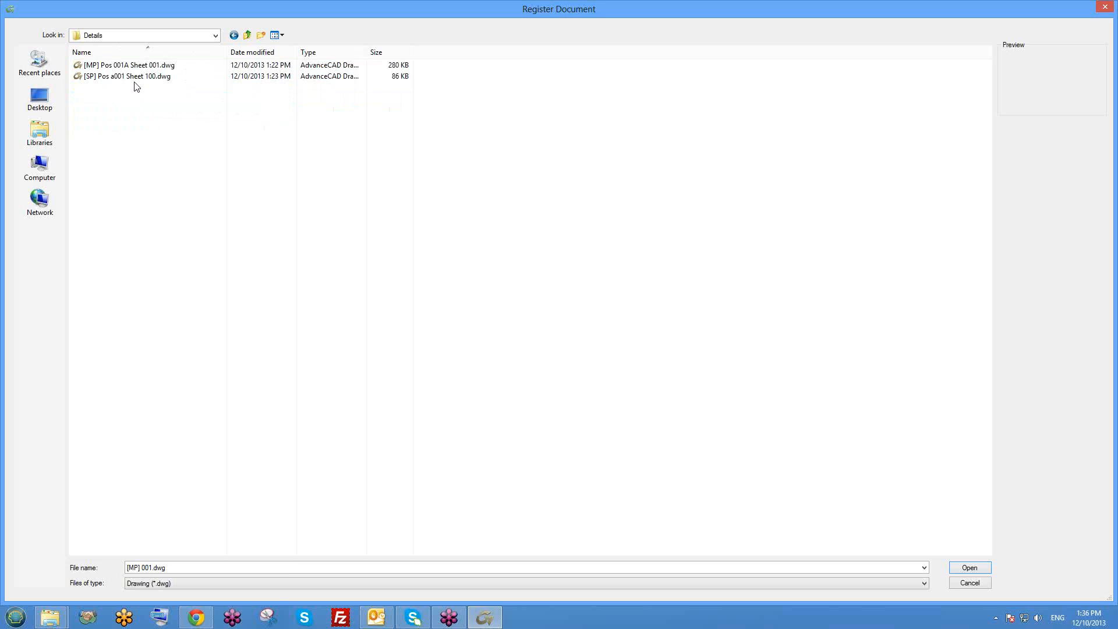
{"action": "left_click_drag", "start_coordinate": [154, 105], "coordinate": [262, 87]}
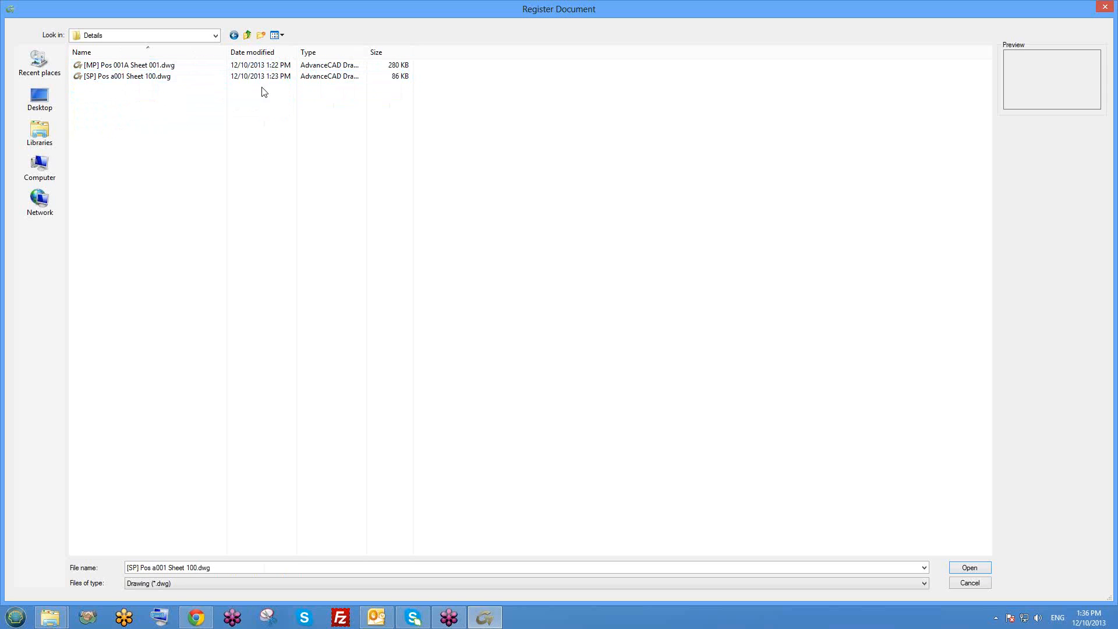
{"action": "left_click", "coordinate": [1104, 5]}
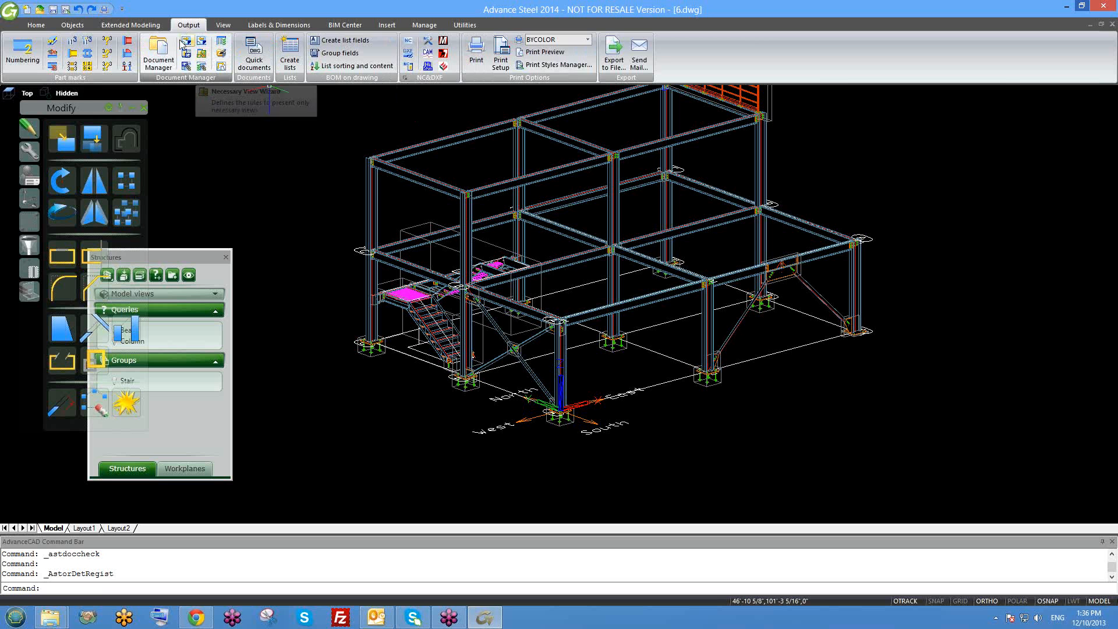
Register both [MP] Pos 001A Sheet 001.dwg and [SP] Pos a001 Sheet 100.dwg to the model
{"action": "left_click", "coordinate": [186, 43]}
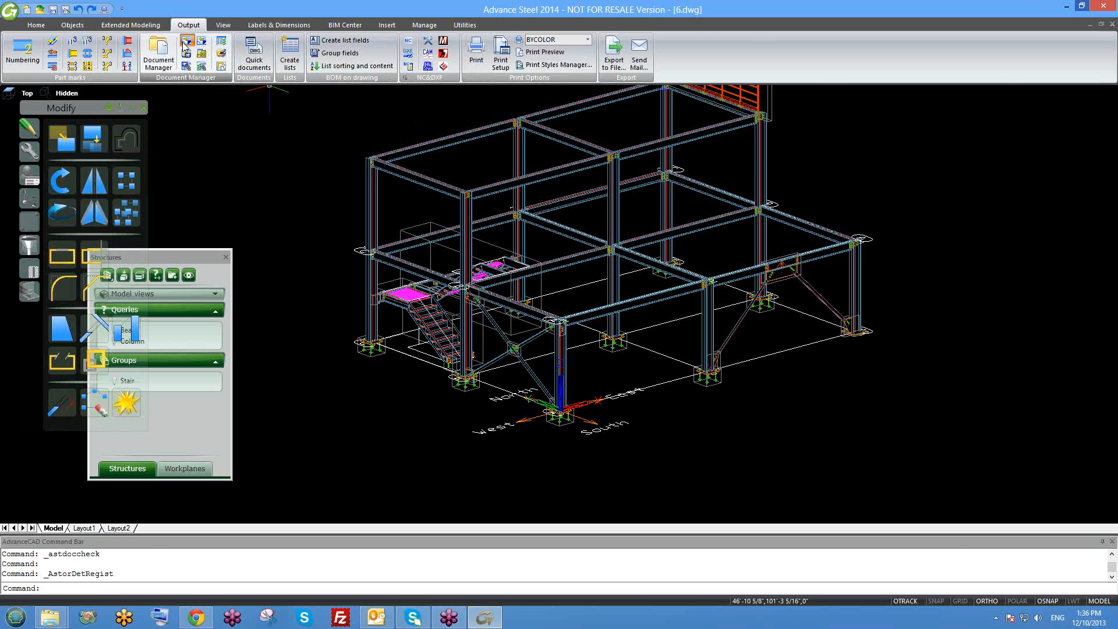
{"action": "left_click_drag", "start_coordinate": [161, 113], "coordinate": [120, 60]}
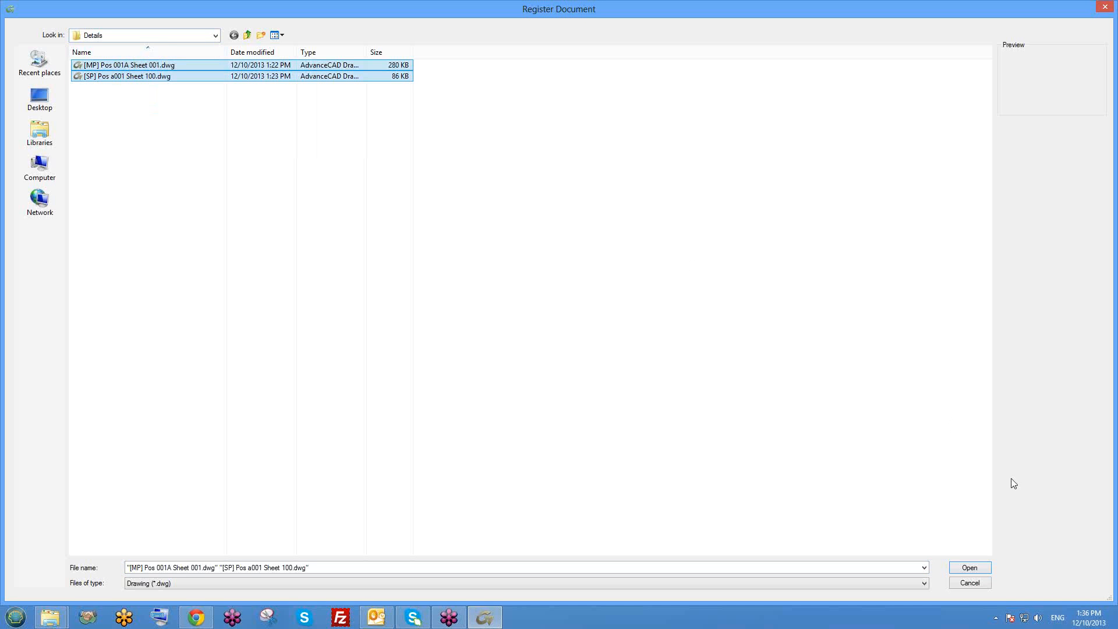
{"action": "left_click", "coordinate": [979, 567]}
Update the details in the Update required group of the Document Manager
{"action": "left_click", "coordinate": [151, 67]}
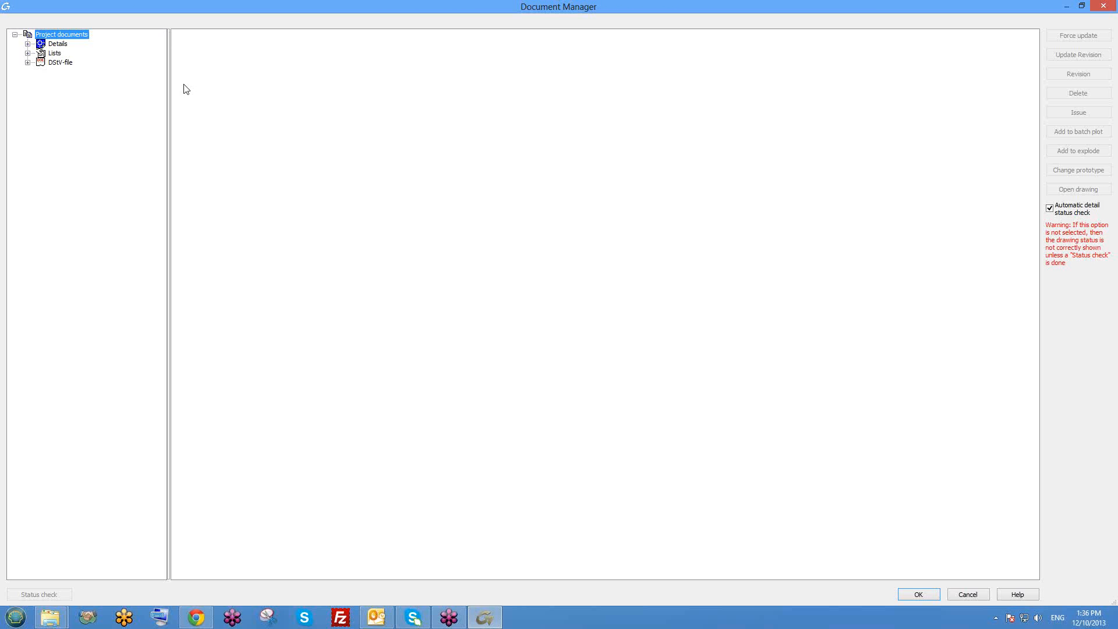
{"action": "double_click", "coordinate": [58, 45]}
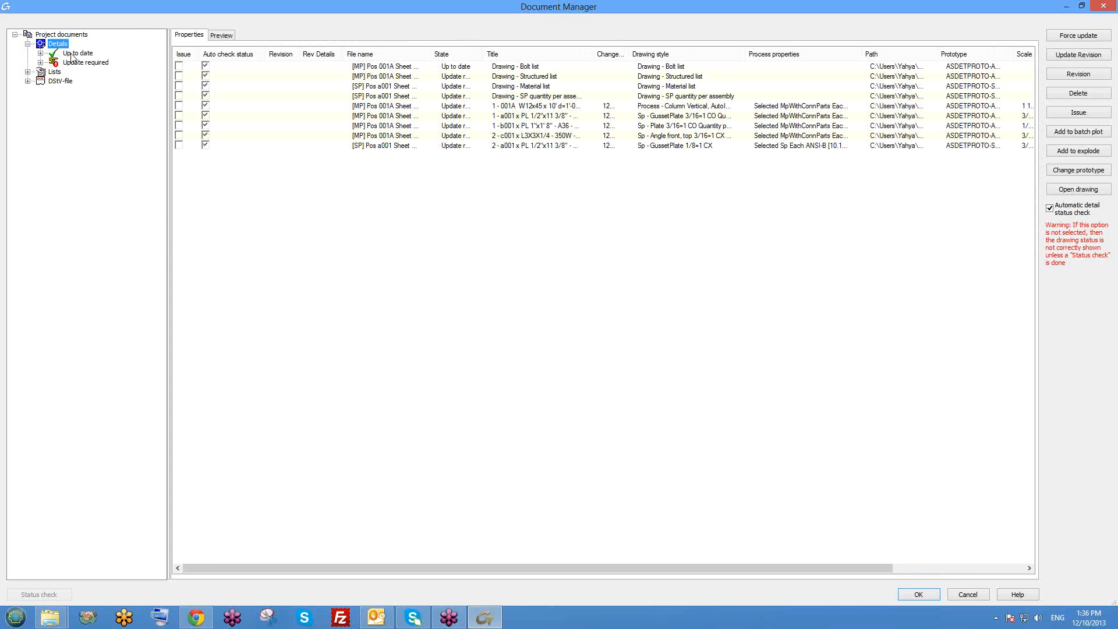
{"action": "right_click", "coordinate": [77, 63]}
{"action": "left_click", "coordinate": [93, 65]}
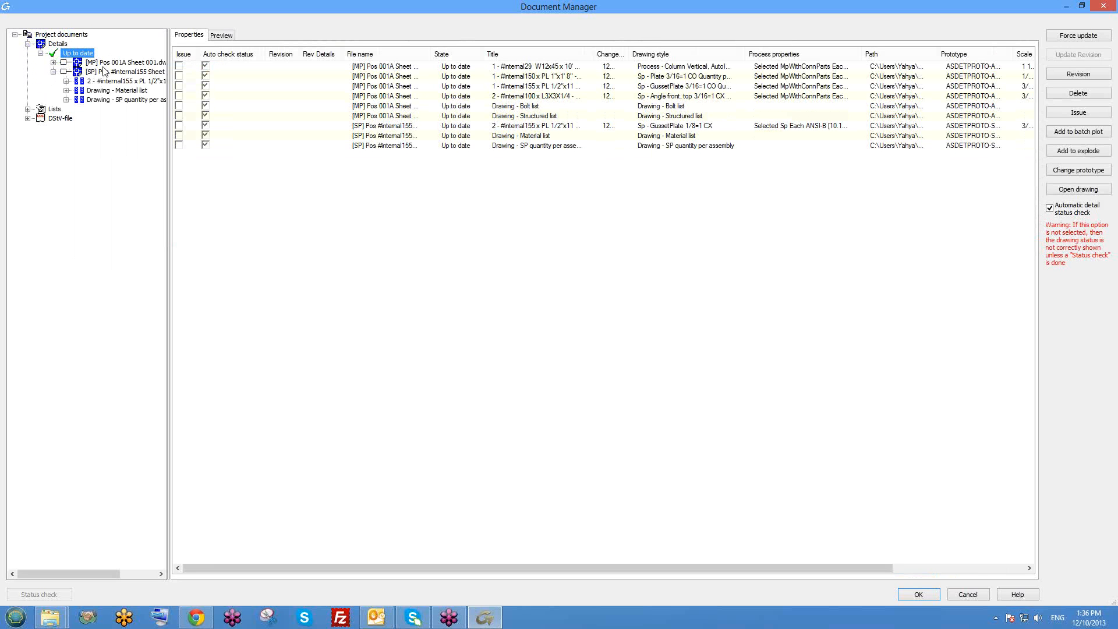
Preview the updated [MP] Pos 001A Sheet 001.dwg drawing and close the Document Manager
{"action": "left_click", "coordinate": [53, 71]}
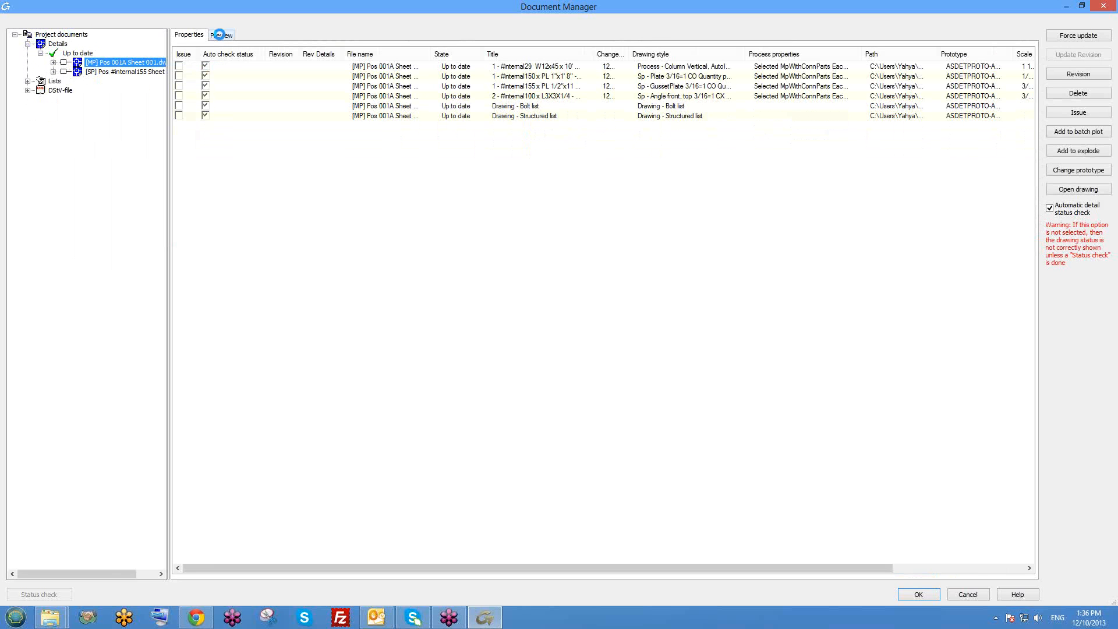
{"action": "left_click", "coordinate": [221, 35]}
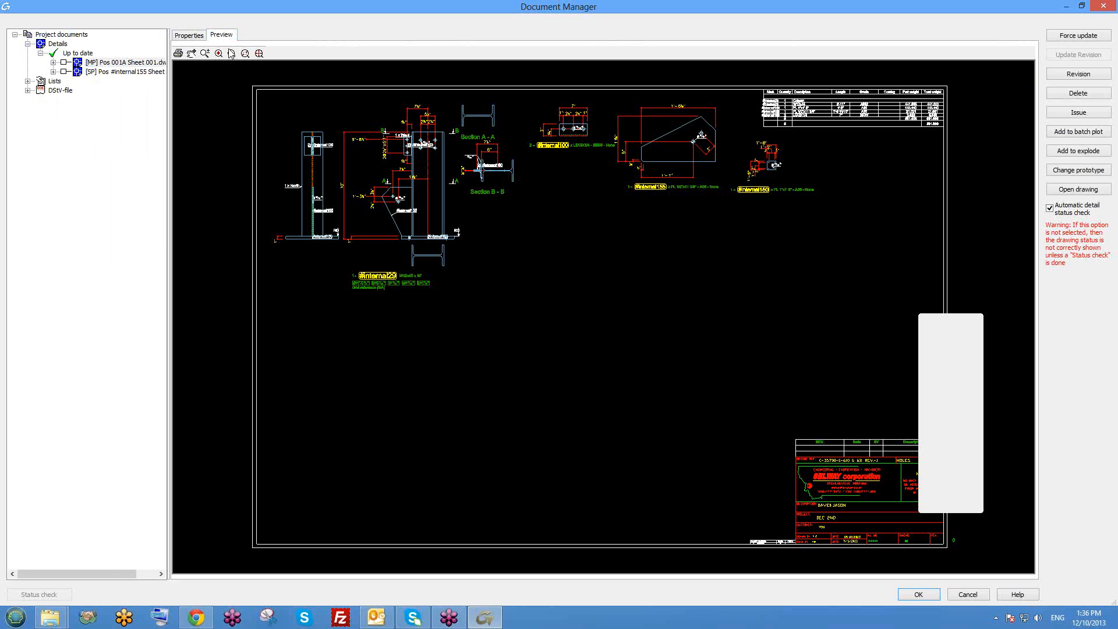
{"action": "left_click", "coordinate": [124, 62]}
{"action": "left_click", "coordinate": [131, 62]}
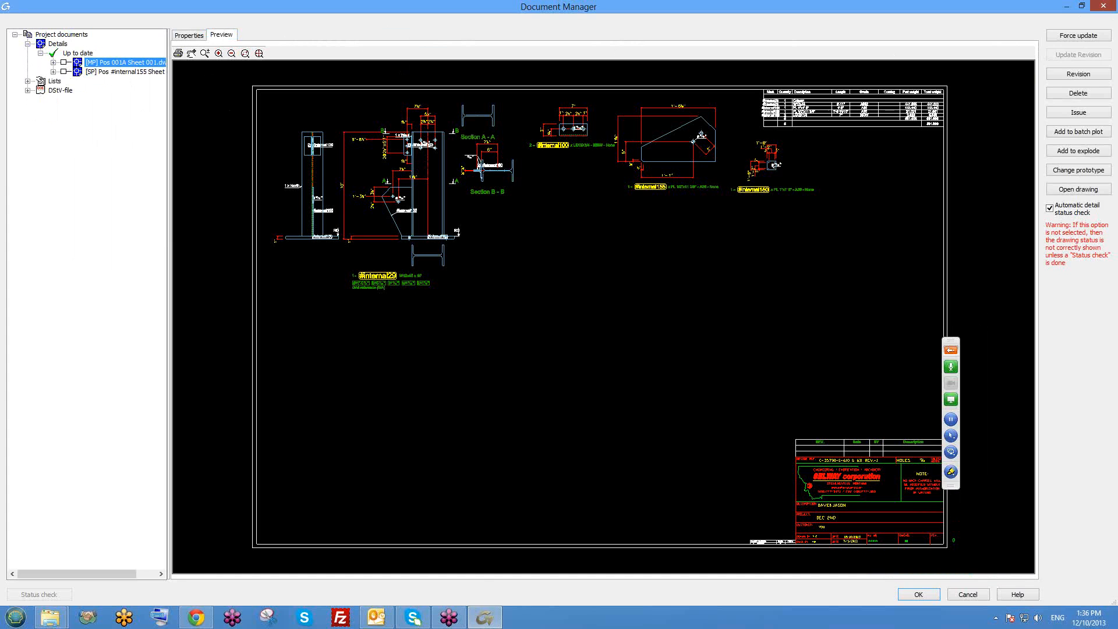
{"action": "left_click", "coordinate": [1108, 6]}
Reopen the Document Manager and review the previews of [MP] Pos 001A Sheet 001.dwg and [SP] Pos #internal155 Sheet 100.dwg
{"action": "left_click", "coordinate": [162, 61]}
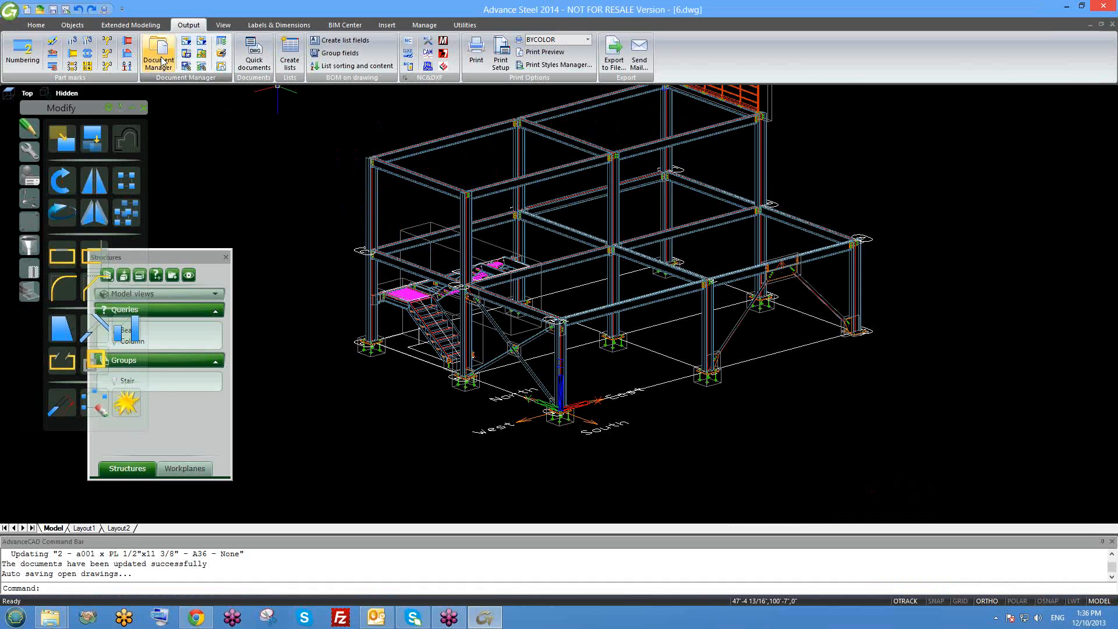
{"action": "double_click", "coordinate": [243, 10]}
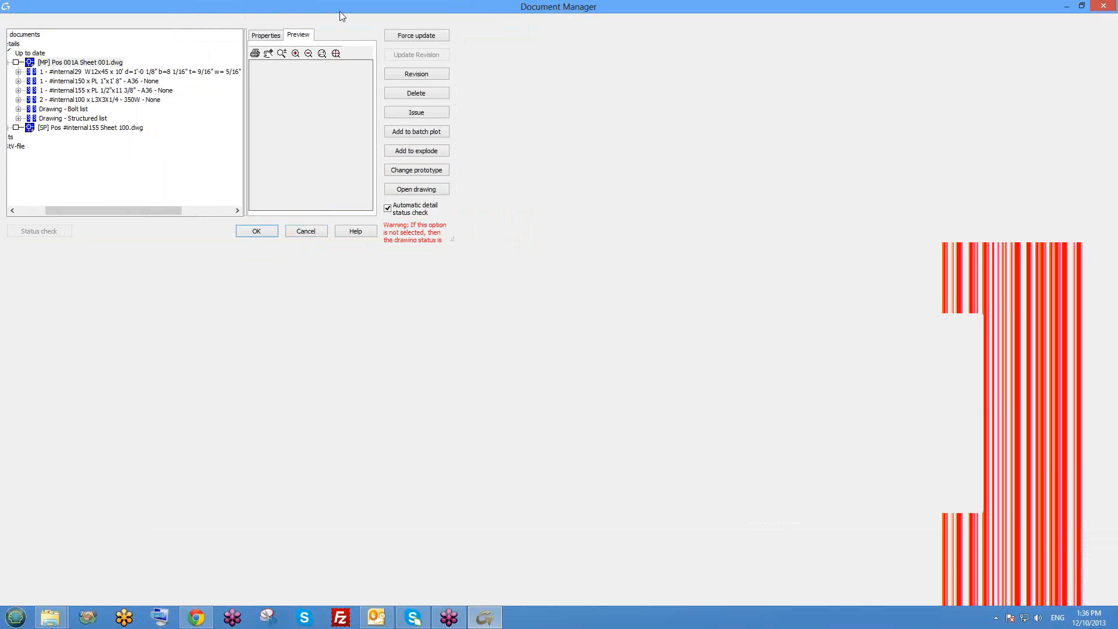
{"action": "double_click", "coordinate": [342, 16]}
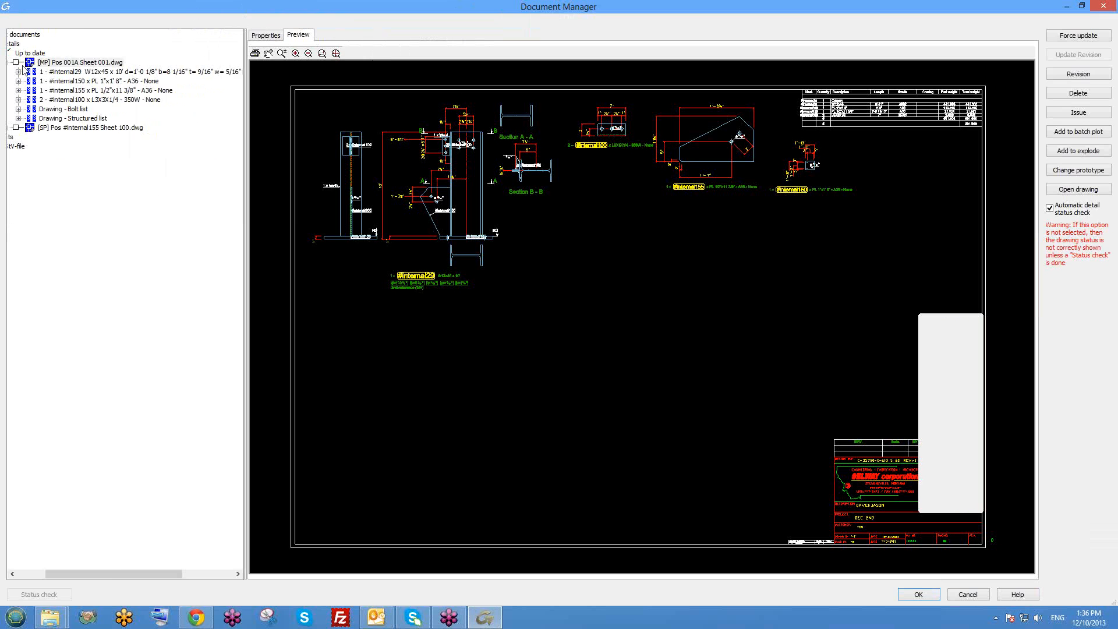
{"action": "left_click_drag", "start_coordinate": [111, 572], "coordinate": [83, 573]}
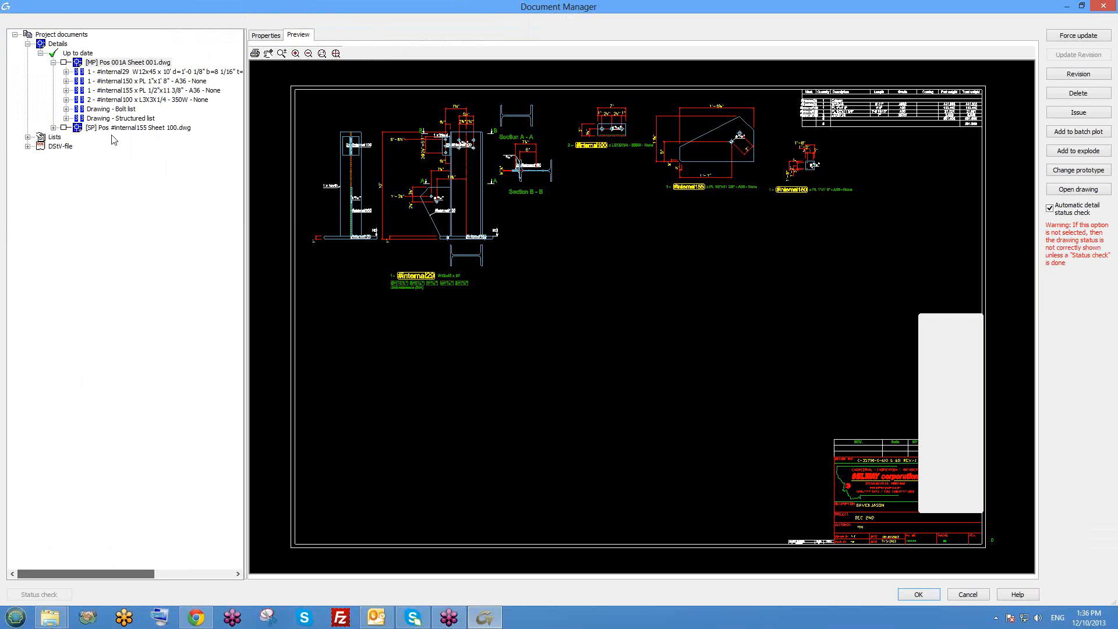
{"action": "left_click", "coordinate": [53, 63]}
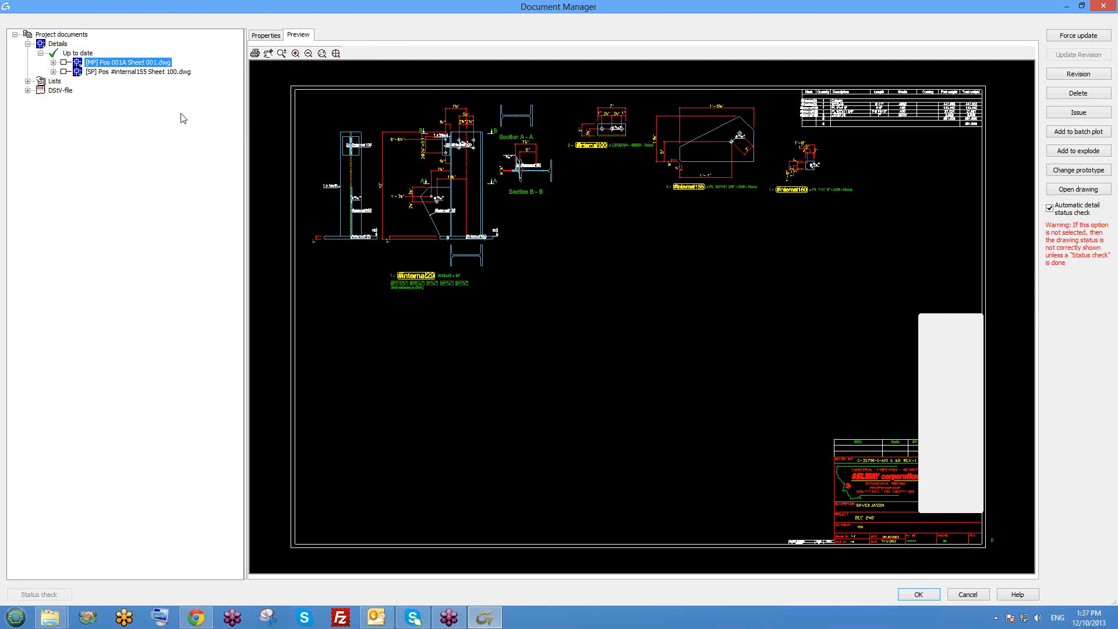
{"action": "left_click", "coordinate": [174, 72]}
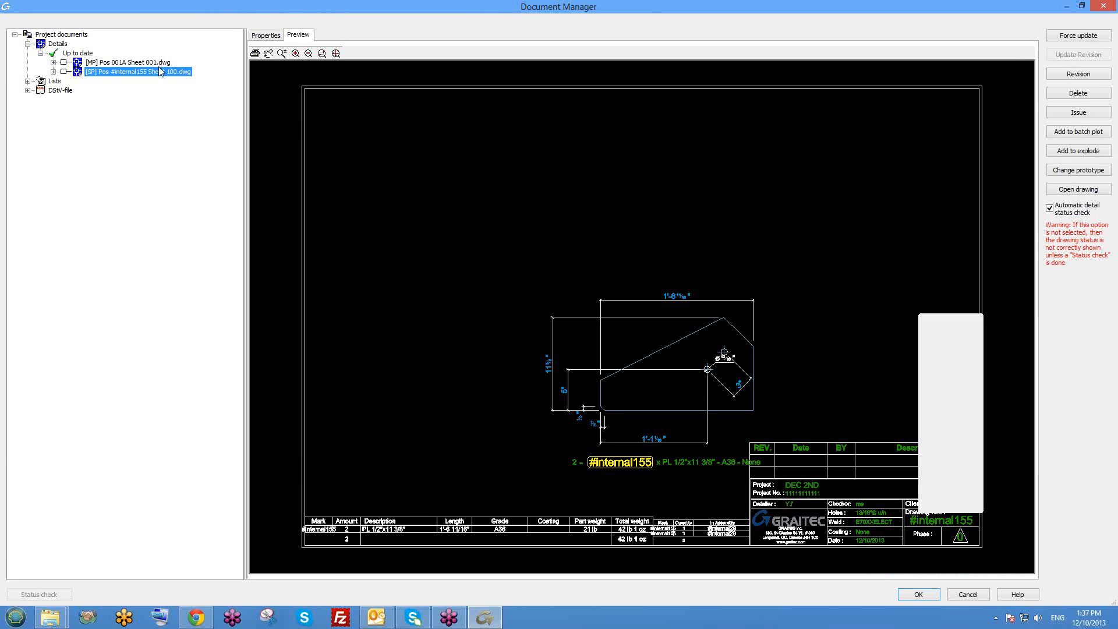
{"action": "key", "text": "Up"}
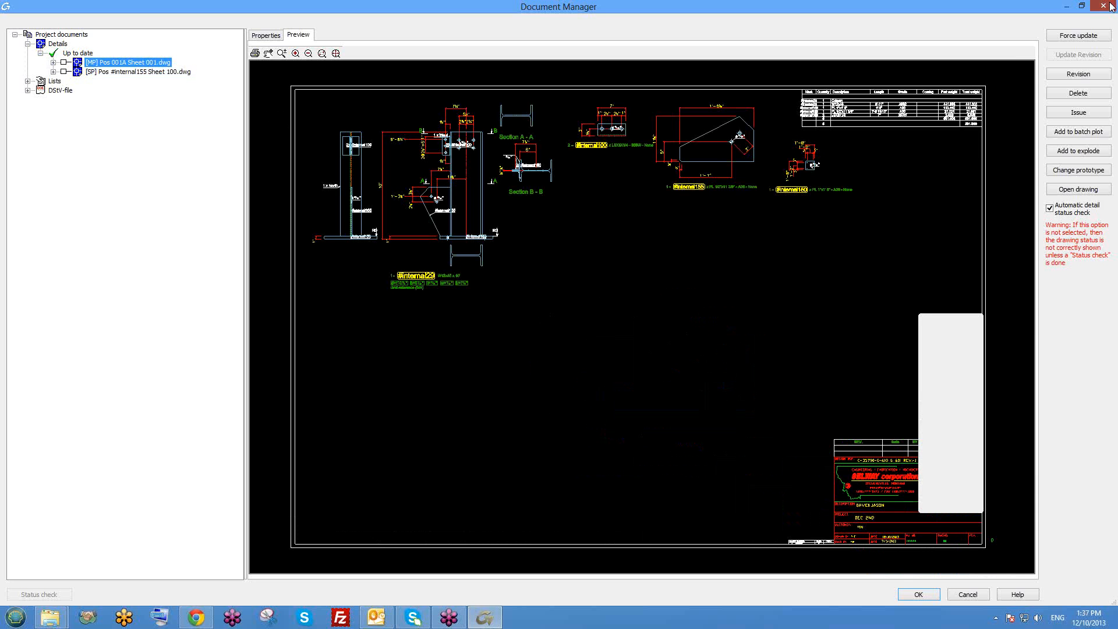
{"action": "left_click", "coordinate": [1111, 7]}
Close the 6.dwg model without saving its changes and reopen it from the recent projects
{"action": "left_click", "coordinate": [1112, 25]}
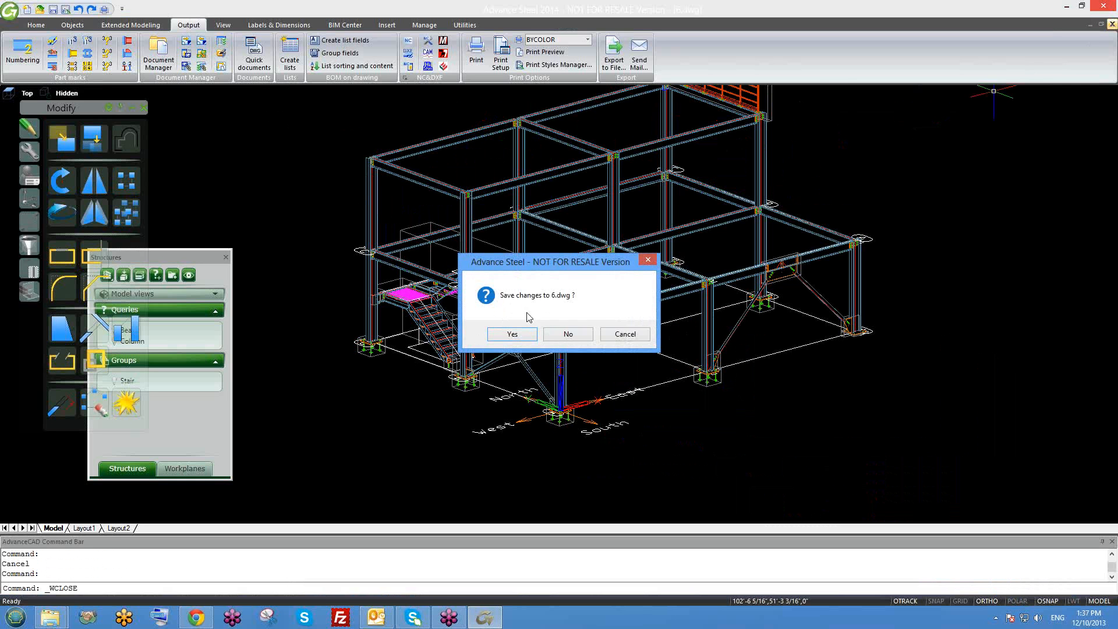
{"action": "left_click", "coordinate": [568, 334]}
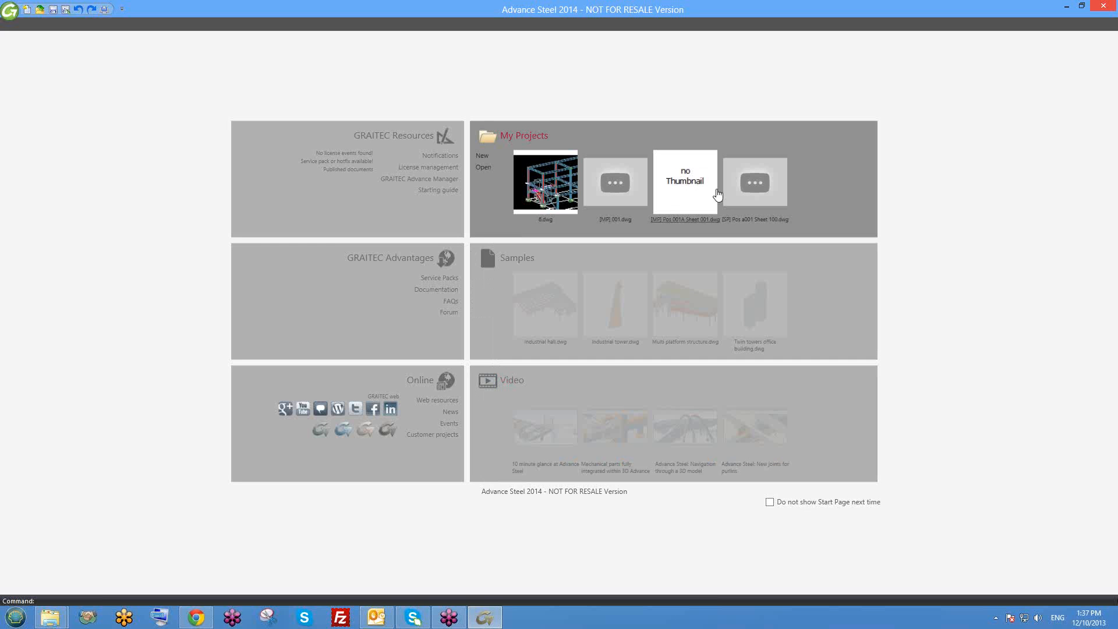
{"action": "left_click", "coordinate": [554, 199]}
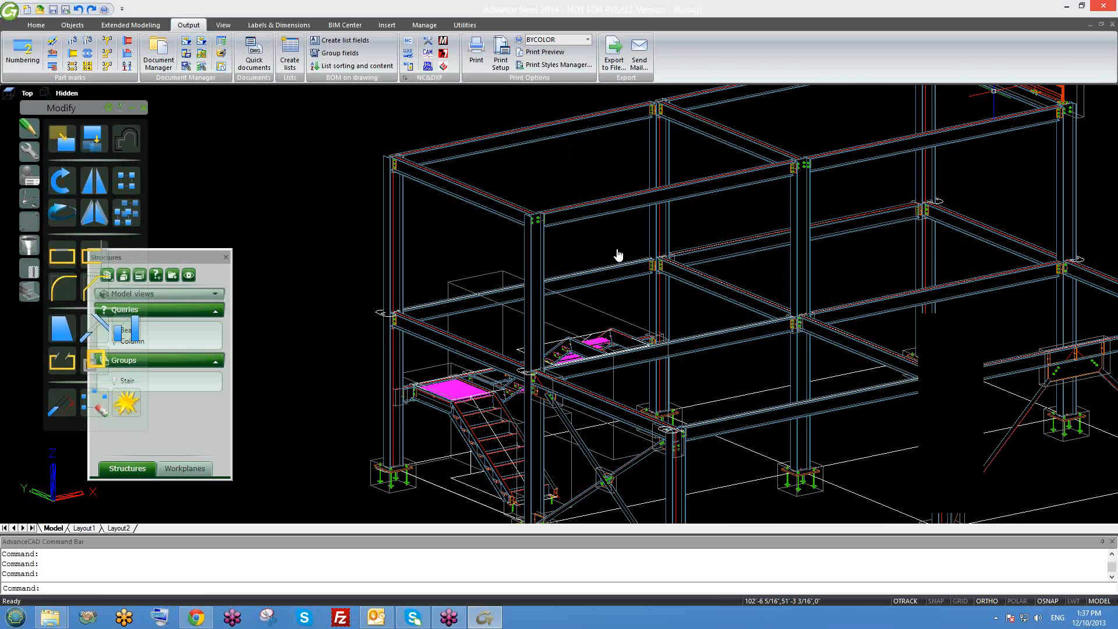
{"action": "scroll", "coordinate": [616, 249], "scroll_direction": "down", "scroll_amount": 6}
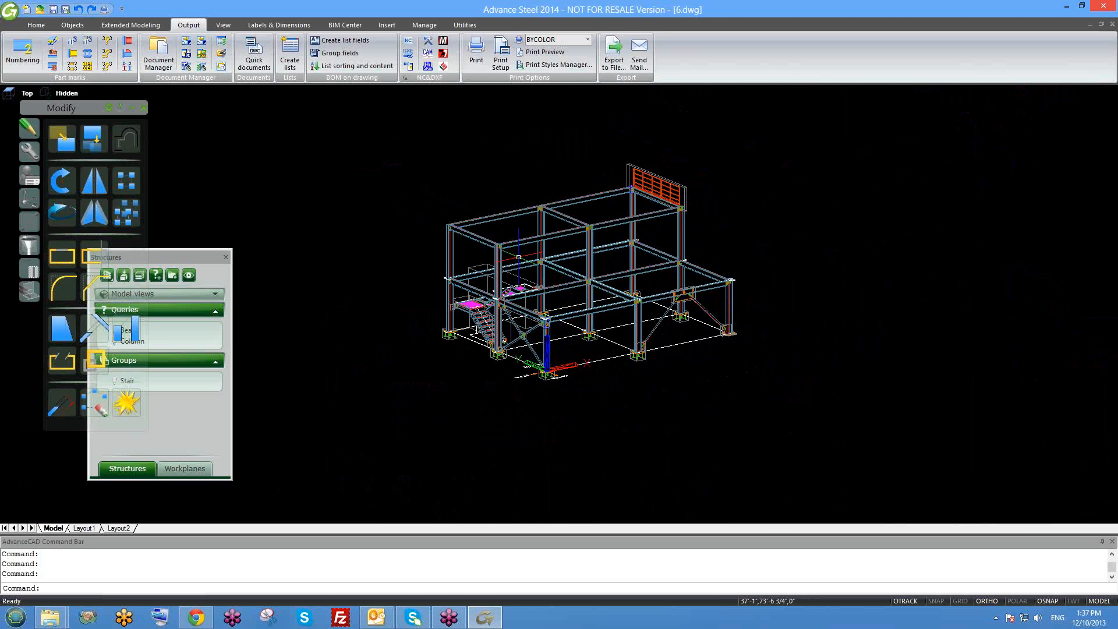
Check the Details group of the reopened model in the Document Manager and close it
{"action": "left_click", "coordinate": [164, 68]}
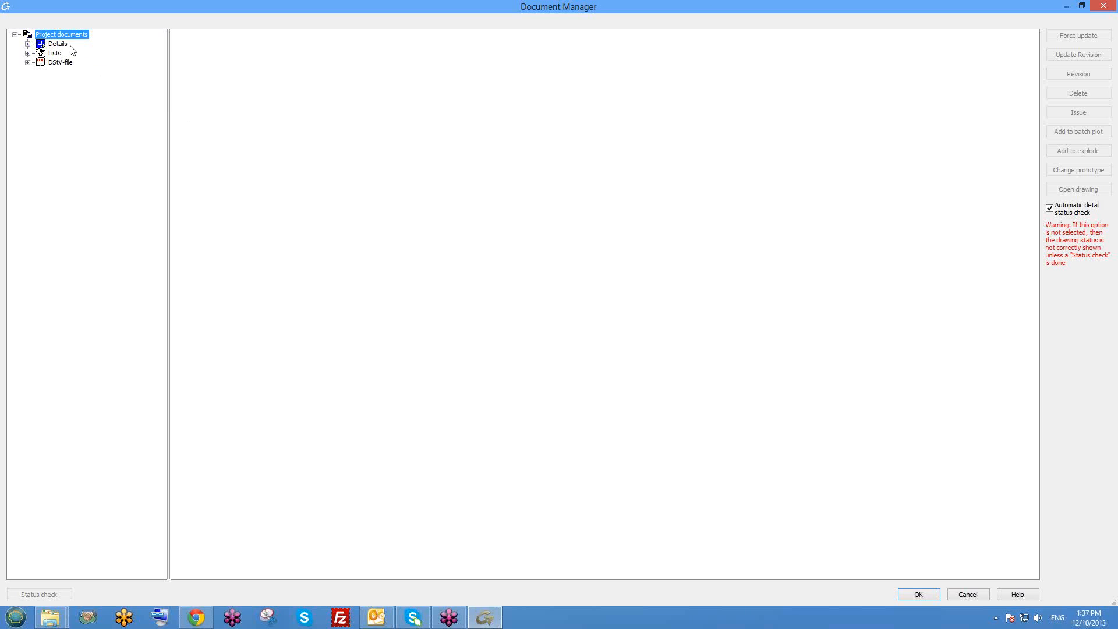
{"action": "left_click", "coordinate": [66, 44]}
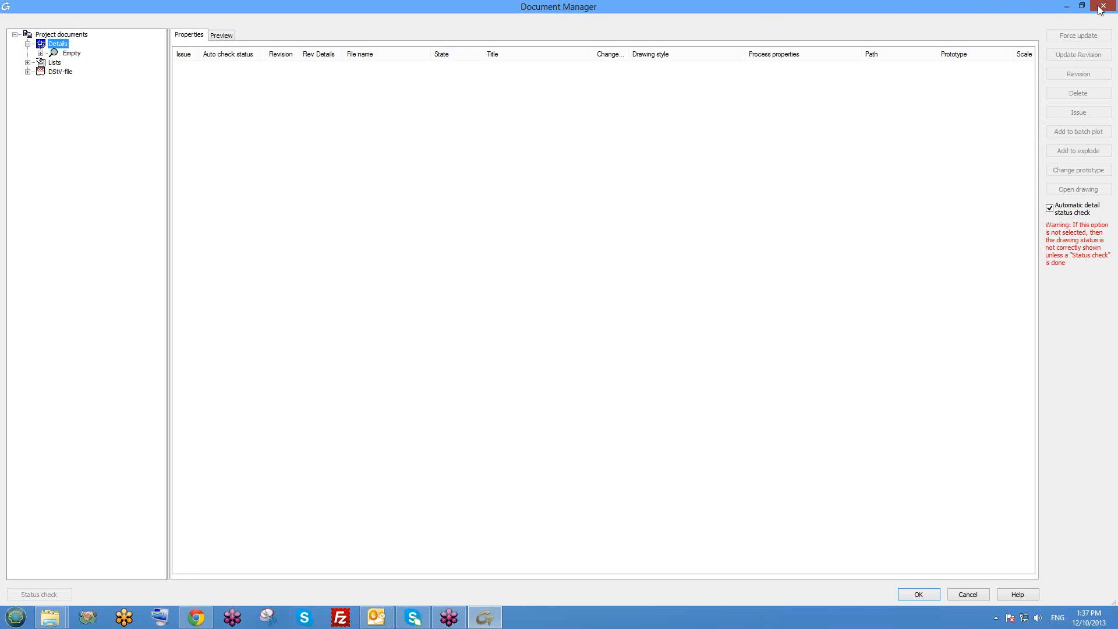
{"action": "left_click", "coordinate": [1101, 7]}
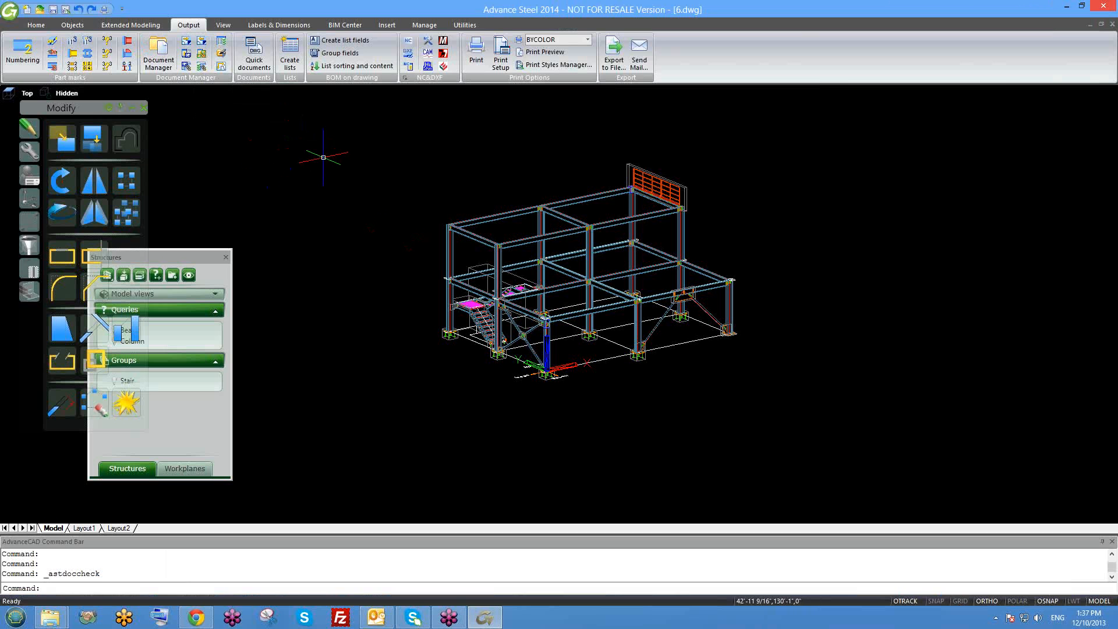
Start registering a document and inspect the drawings in the Details folder of project 6
{"action": "left_click", "coordinate": [186, 43]}
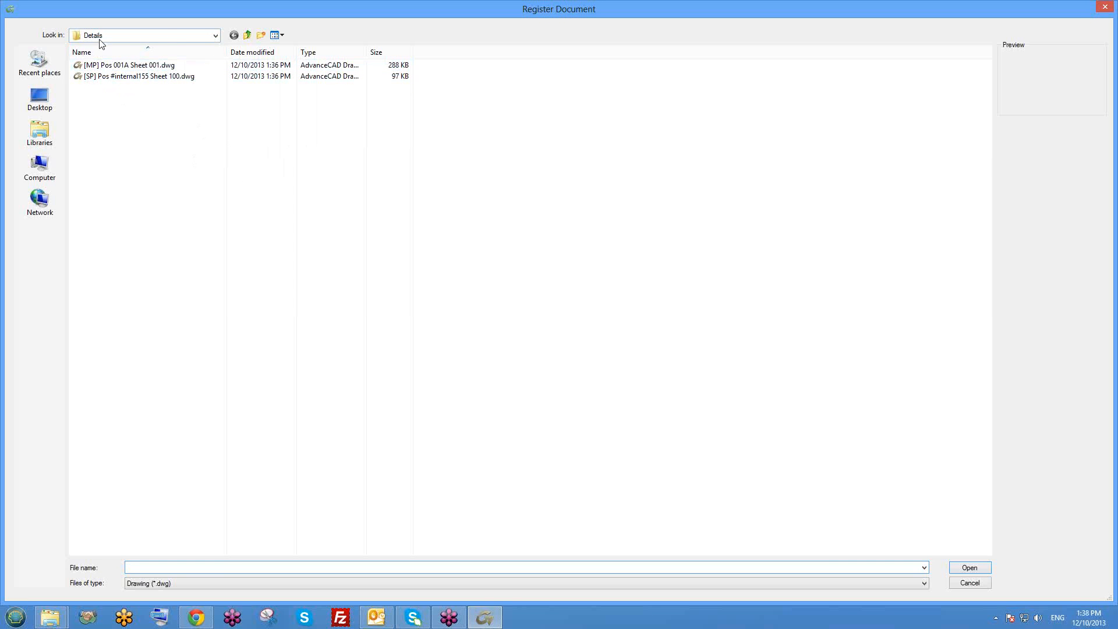
{"action": "left_click", "coordinate": [248, 36]}
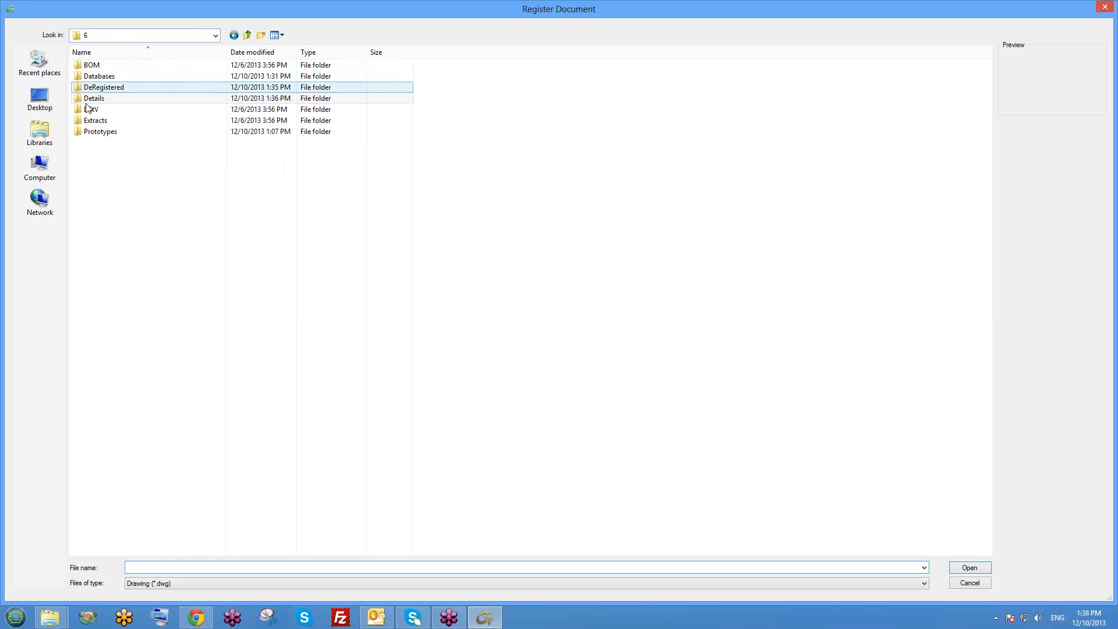
{"action": "left_click", "coordinate": [110, 99]}
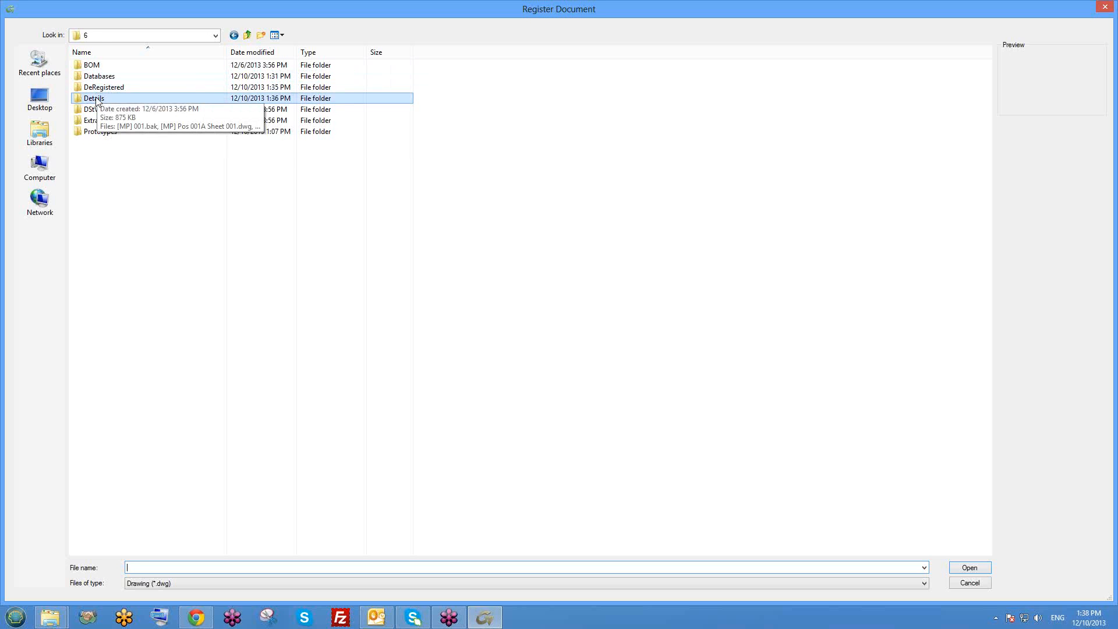
{"action": "double_click", "coordinate": [97, 98]}
{"action": "left_click_drag", "start_coordinate": [203, 110], "coordinate": [149, 117]}
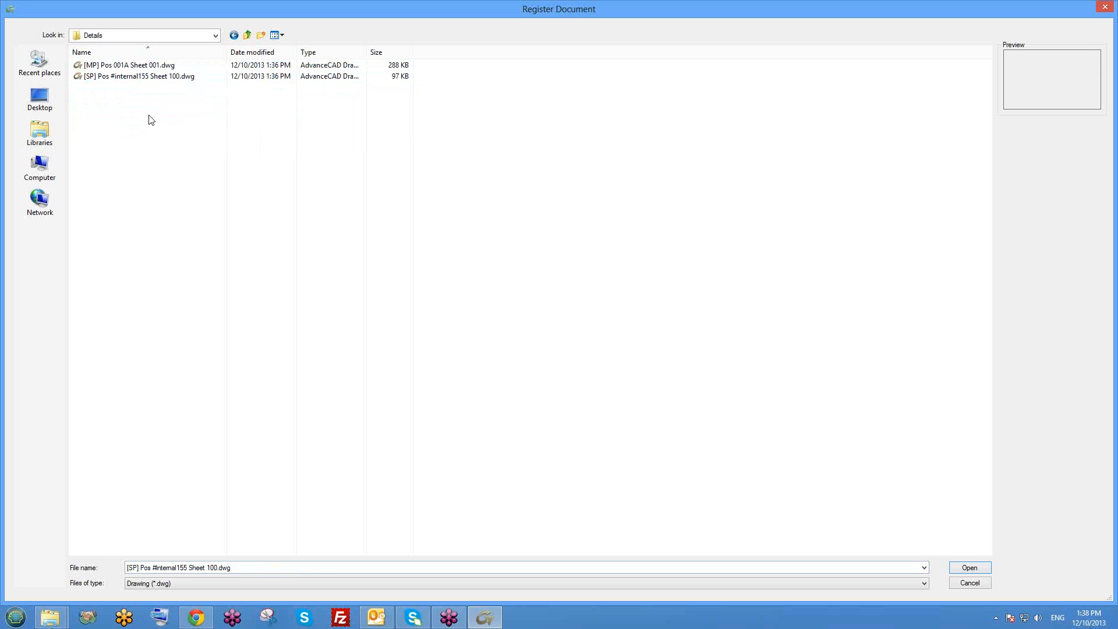
Inspect the DeRegistered folder and its Details subfolder for un-registered drawings, and return to the project 6 folder
{"action": "key", "text": "BackSpace"}
{"action": "double_click", "coordinate": [110, 88]}
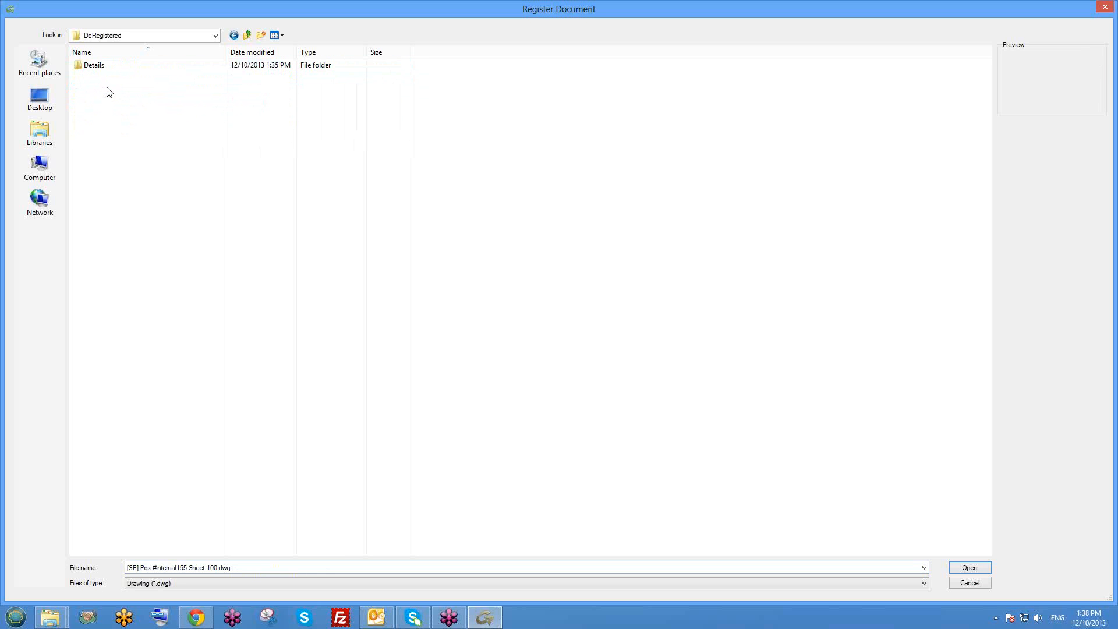
{"action": "key", "text": "BackSpace"}
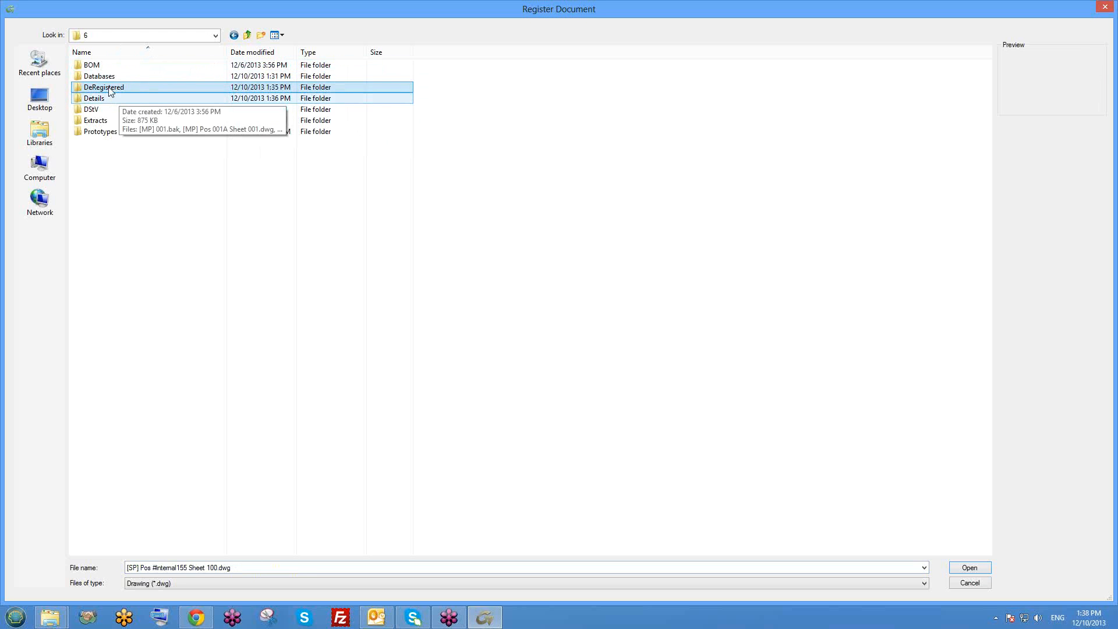
{"action": "double_click", "coordinate": [111, 88]}
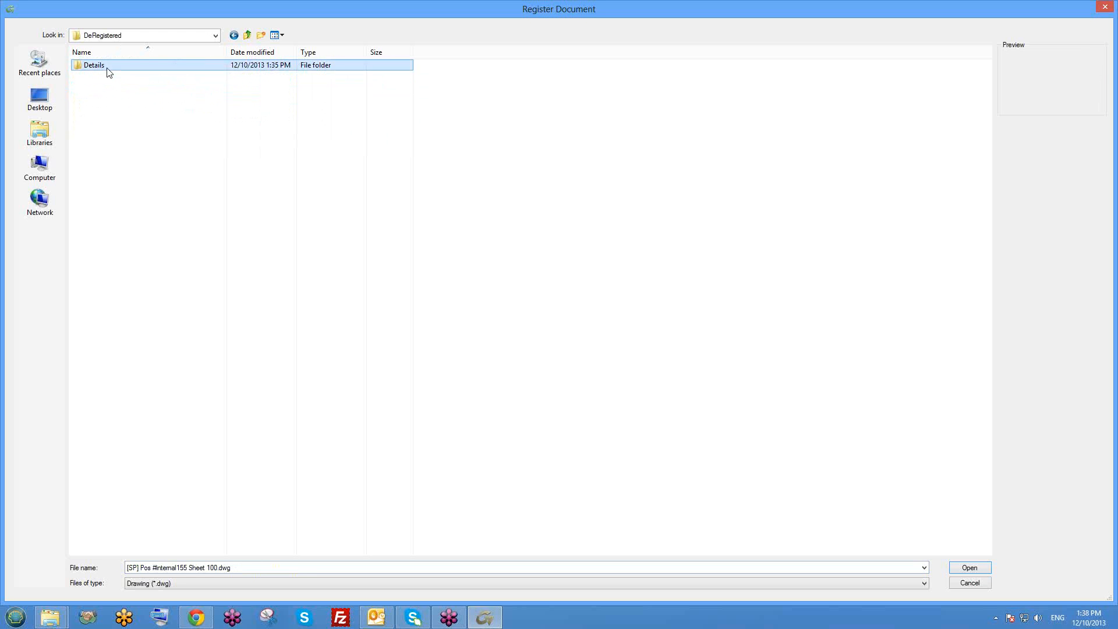
{"action": "double_click", "coordinate": [108, 71]}
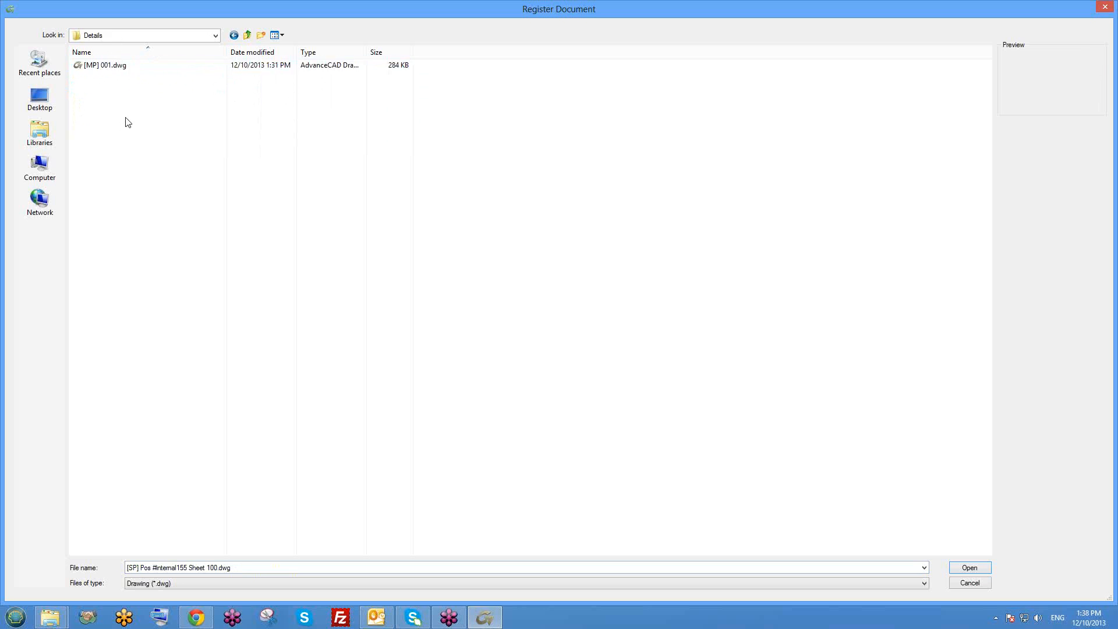
{"action": "key", "text": "BackSpace"}
{"action": "key", "text": "BackSpace"}
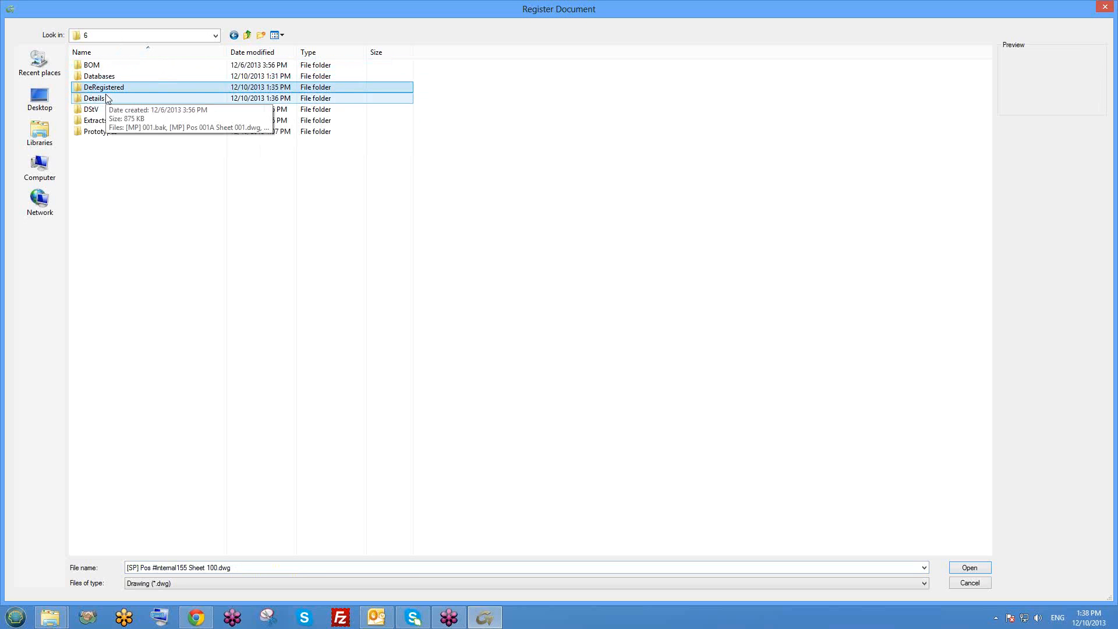
Cancel the document registration, restart it to check the Details and project 6 folders, and cancel it again
{"action": "left_click", "coordinate": [1103, 8]}
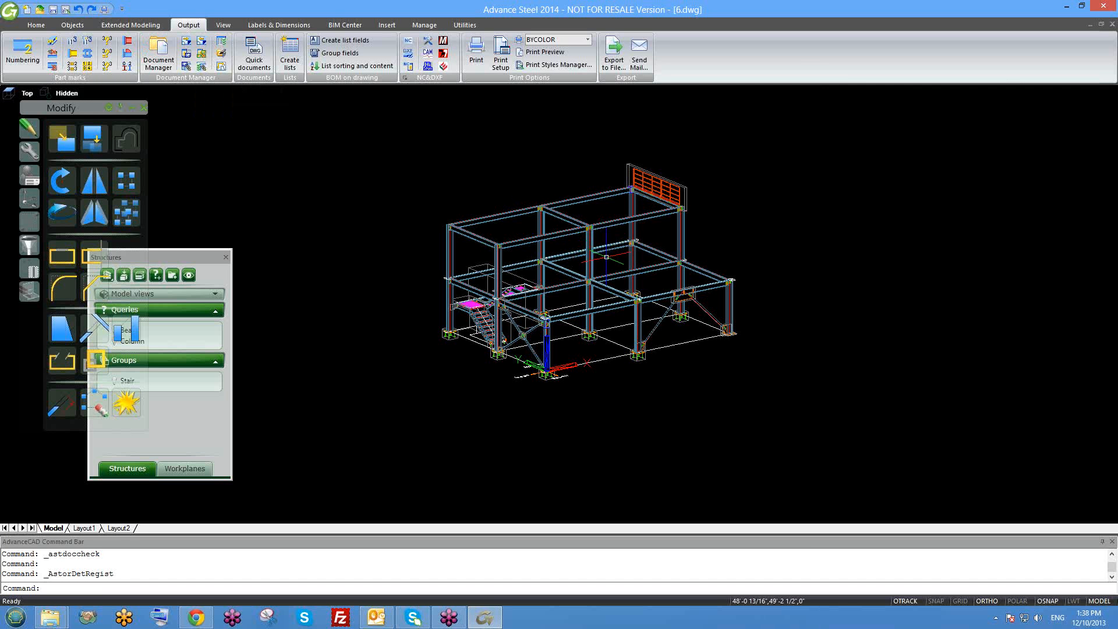
{"action": "middle_click_drag", "start_coordinate": [605, 291], "coordinate": [580, 291]}
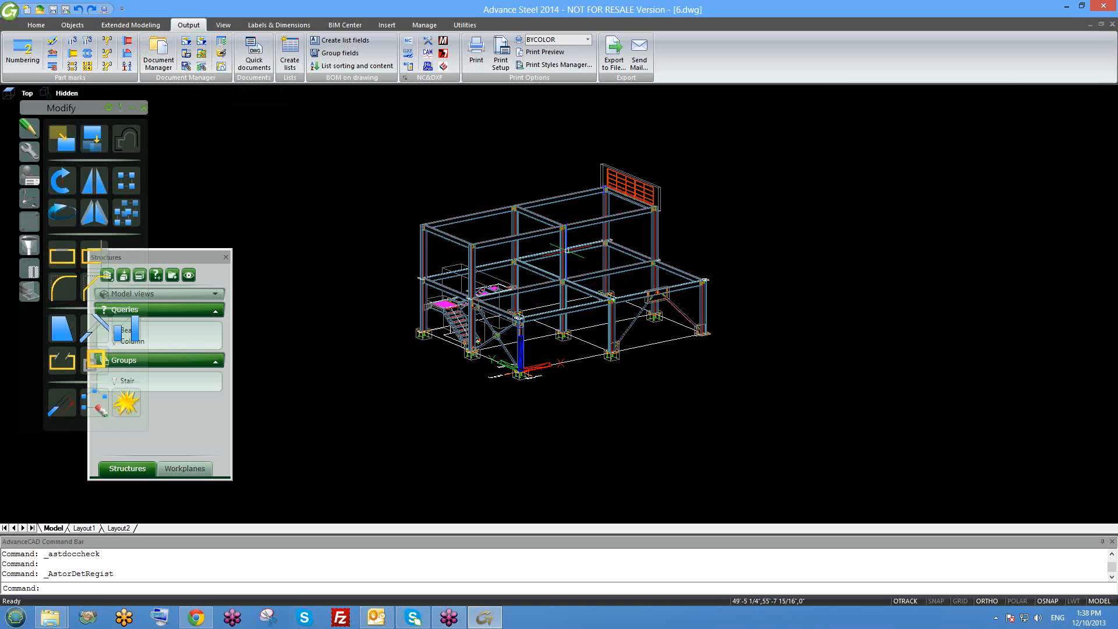
{"action": "left_click", "coordinate": [186, 41]}
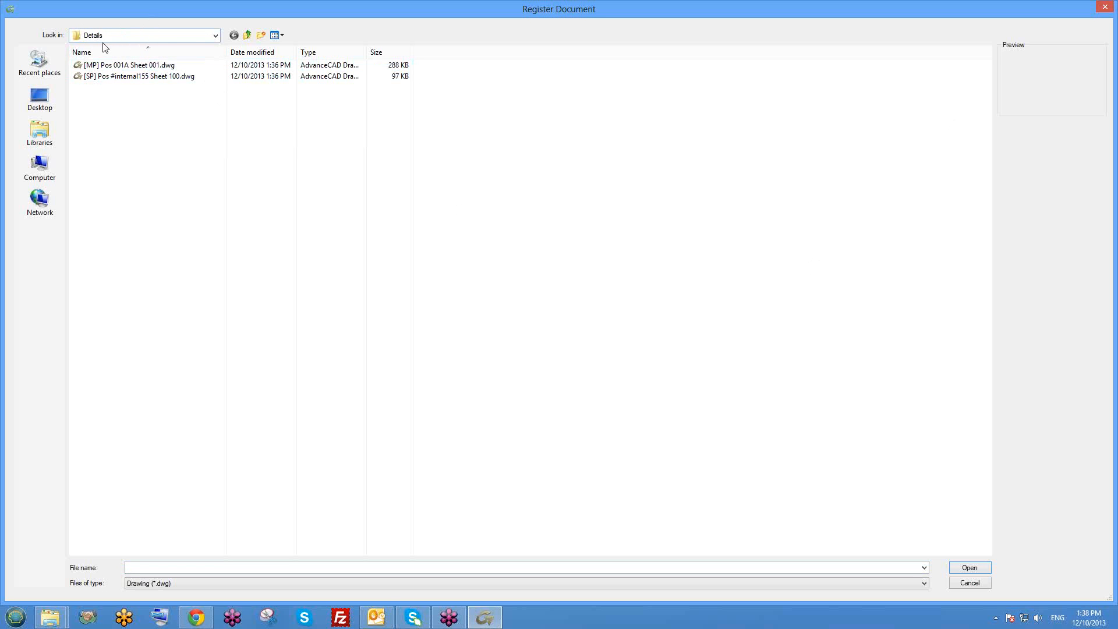
{"action": "left_click", "coordinate": [246, 35]}
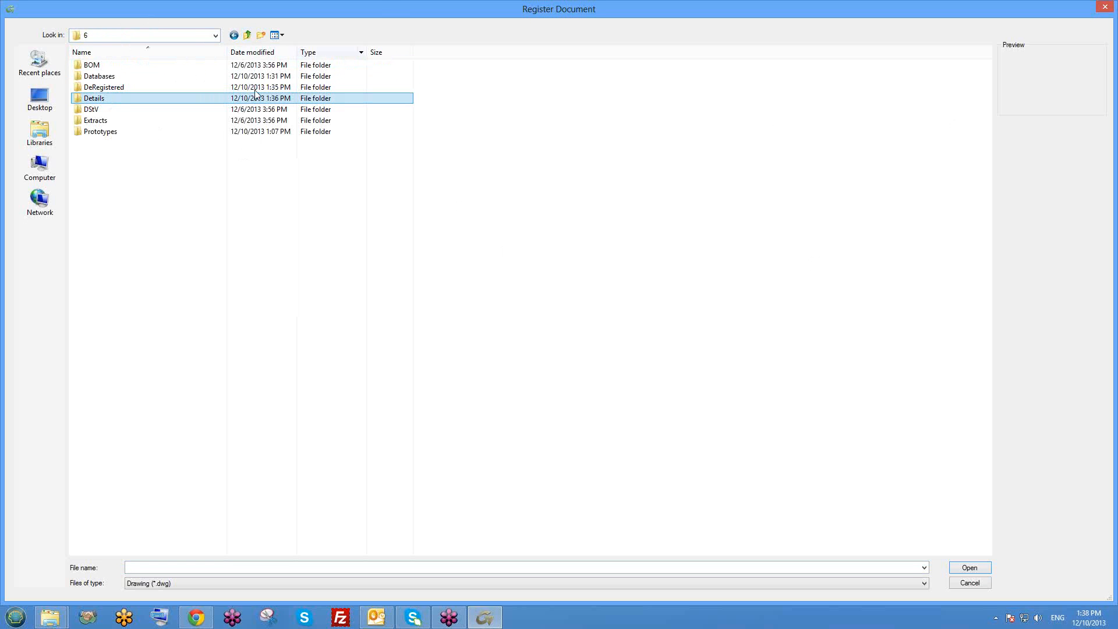
{"action": "left_click", "coordinate": [1104, 8]}
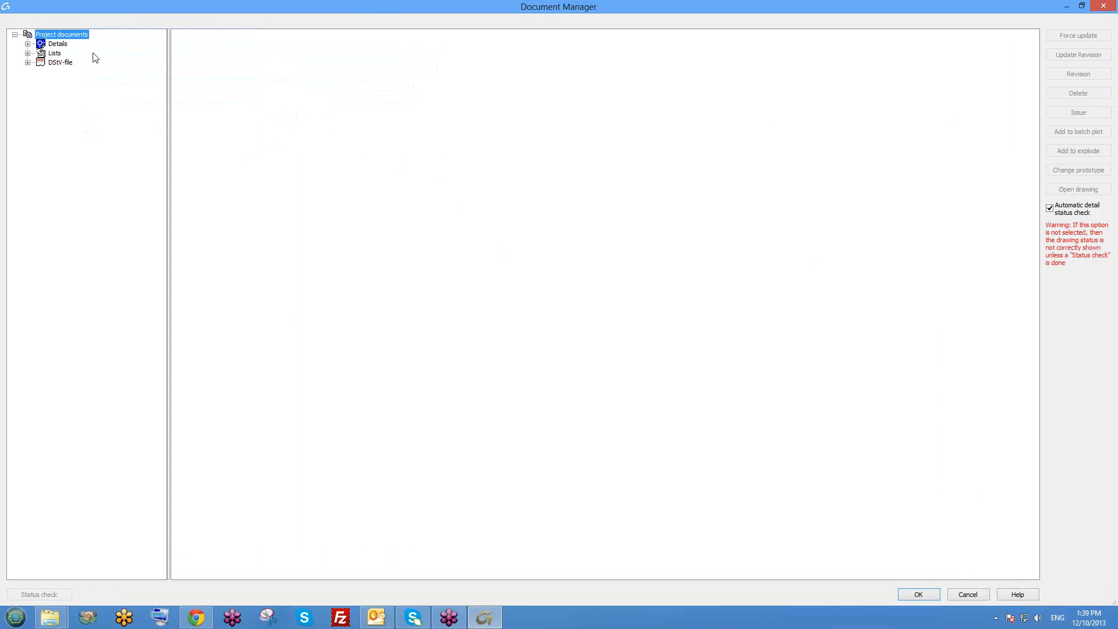
Check the Details group in the Document Manager for registered drawings and close the manager
{"action": "left_click", "coordinate": [58, 44]}
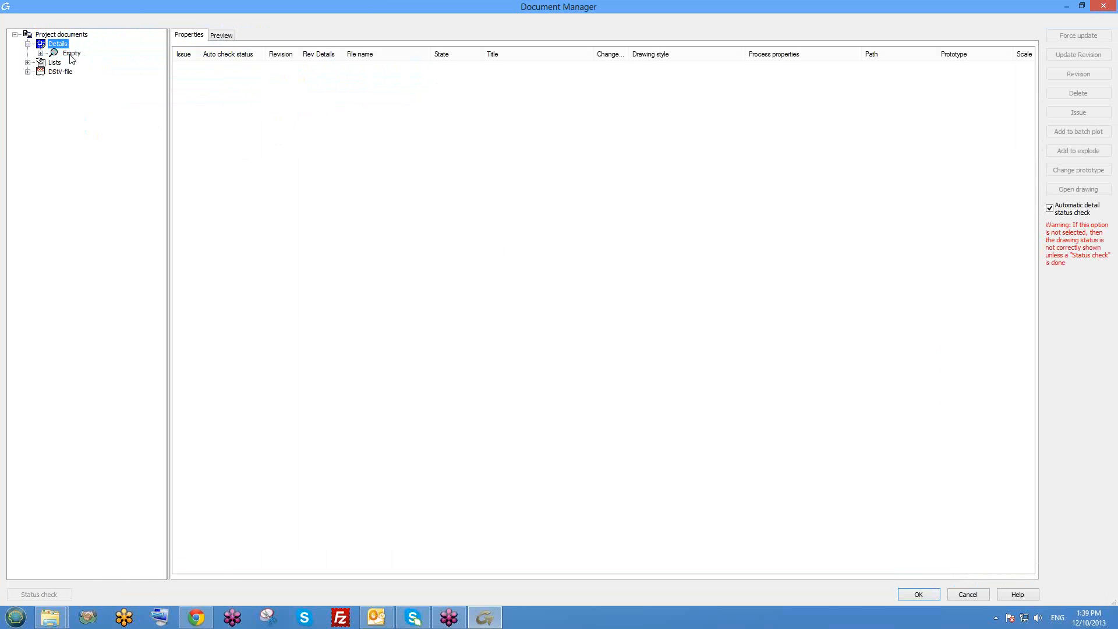
{"action": "left_click", "coordinate": [71, 54]}
{"action": "left_click", "coordinate": [1100, 6]}
Register the drawings [MP] Pos 001A Sheet 001.dwg and [SP] Pos #internal155 Sheet 100.dwg from the Details folder
{"action": "left_click", "coordinate": [184, 42]}
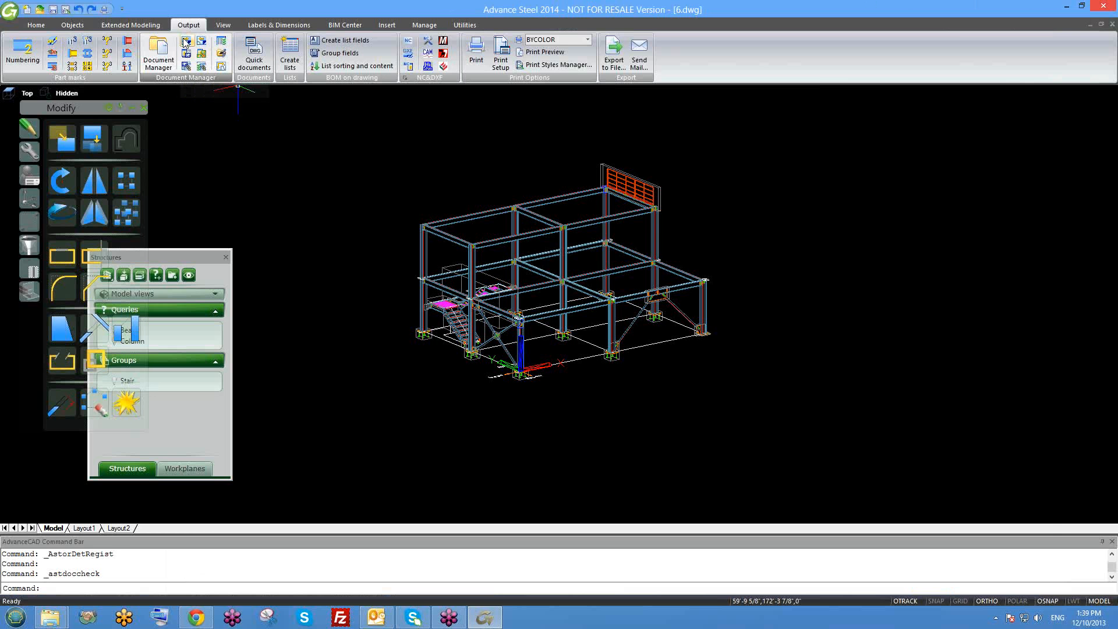
{"action": "left_click_drag", "start_coordinate": [184, 113], "coordinate": [156, 68]}
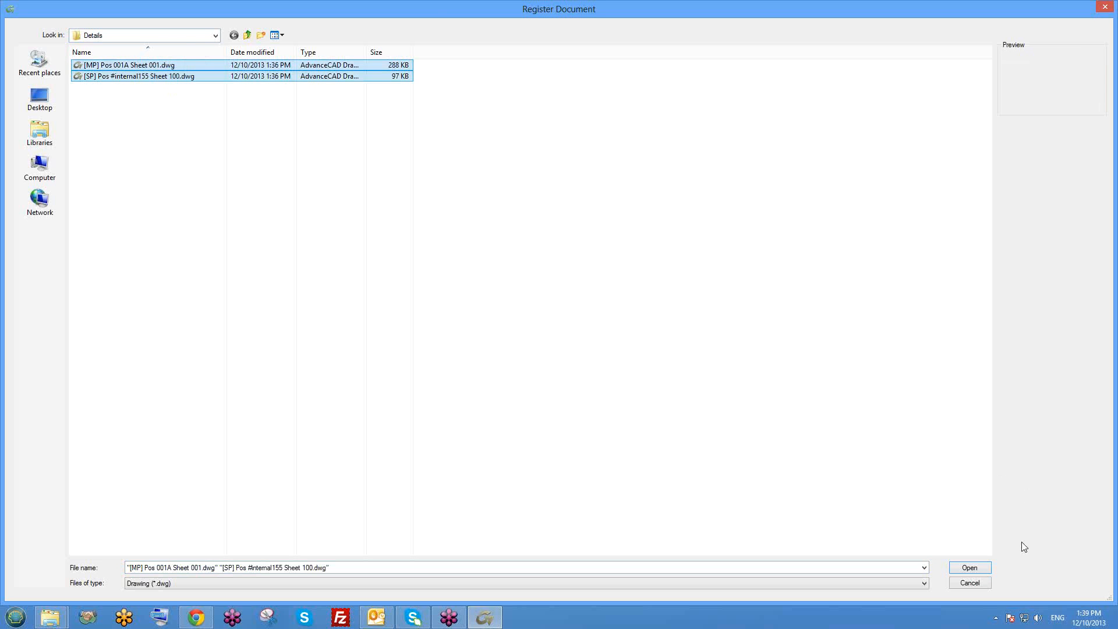
{"action": "left_click", "coordinate": [975, 570]}
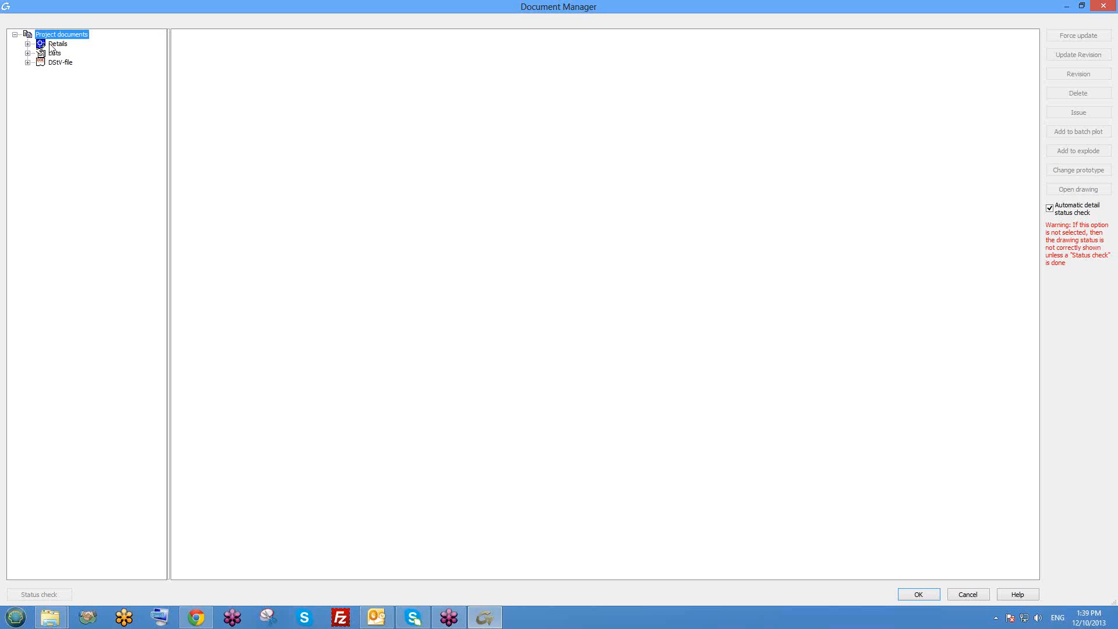
Force an update of all drawings in the Up to date group under Details in the Document Manager
{"action": "double_click", "coordinate": [48, 43]}
{"action": "left_click", "coordinate": [64, 55]}
{"action": "right_click", "coordinate": [65, 56]}
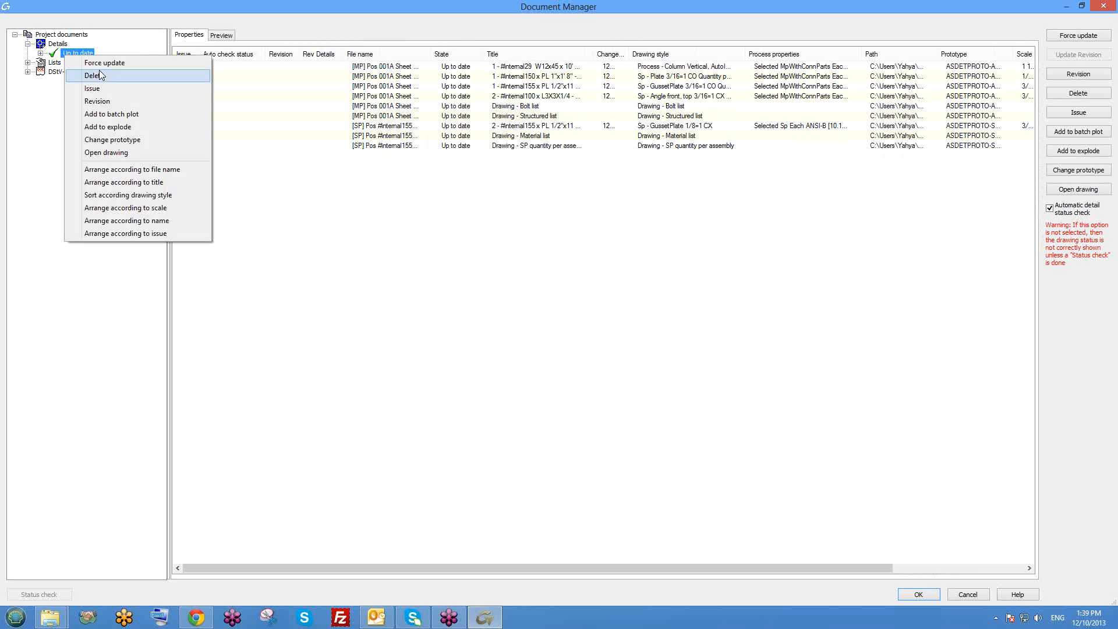
{"action": "left_click", "coordinate": [105, 64]}
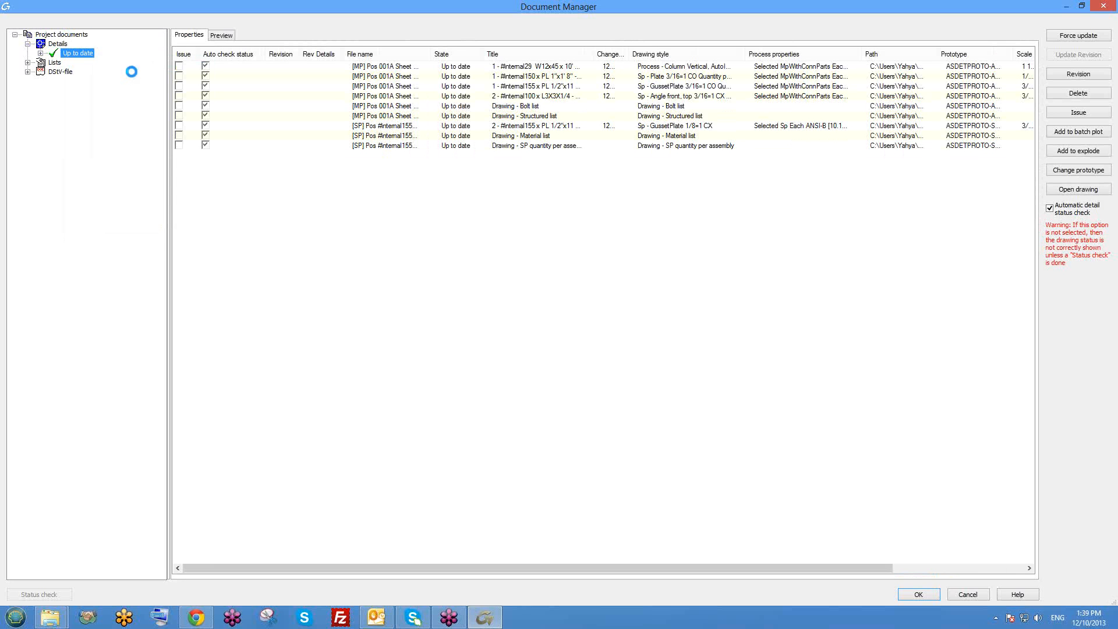
Preview the updated [SP] Pos b001 Sheet 100 and [MP] Pos 001A Sheet 001 drawings and close the Document Manager
{"action": "left_click", "coordinate": [52, 71]}
{"action": "left_click", "coordinate": [80, 74]}
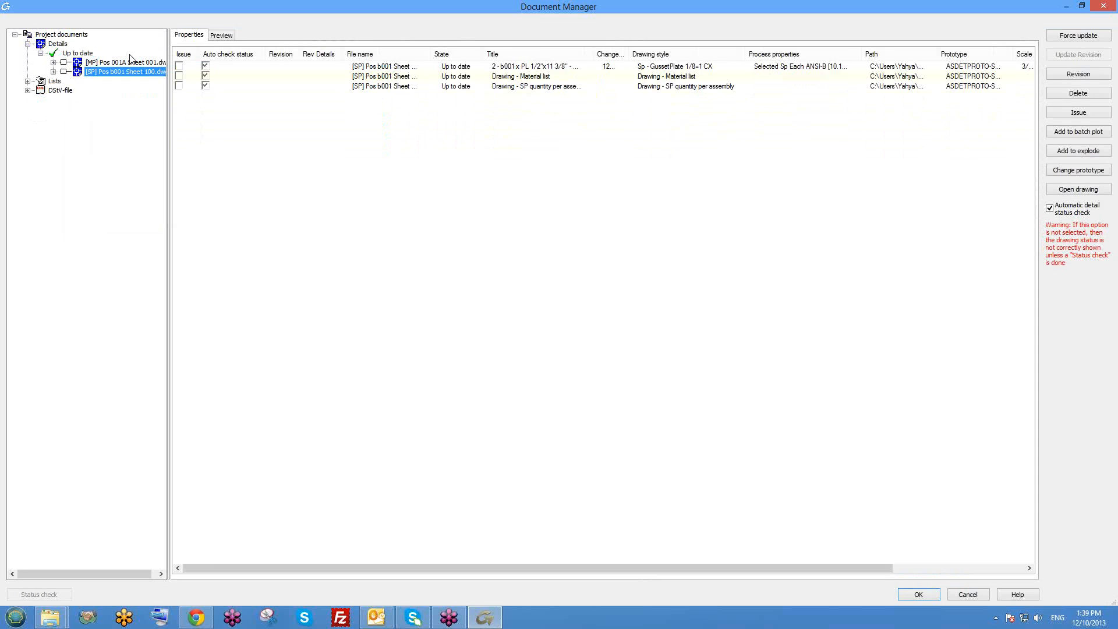
{"action": "left_click", "coordinate": [222, 36]}
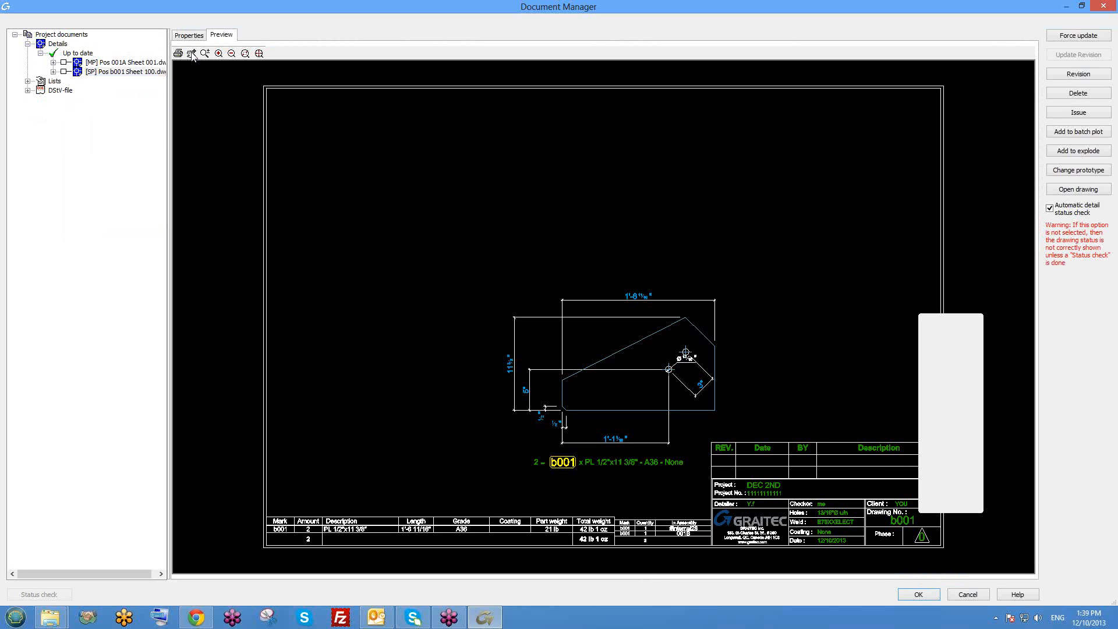
{"action": "left_click", "coordinate": [141, 63]}
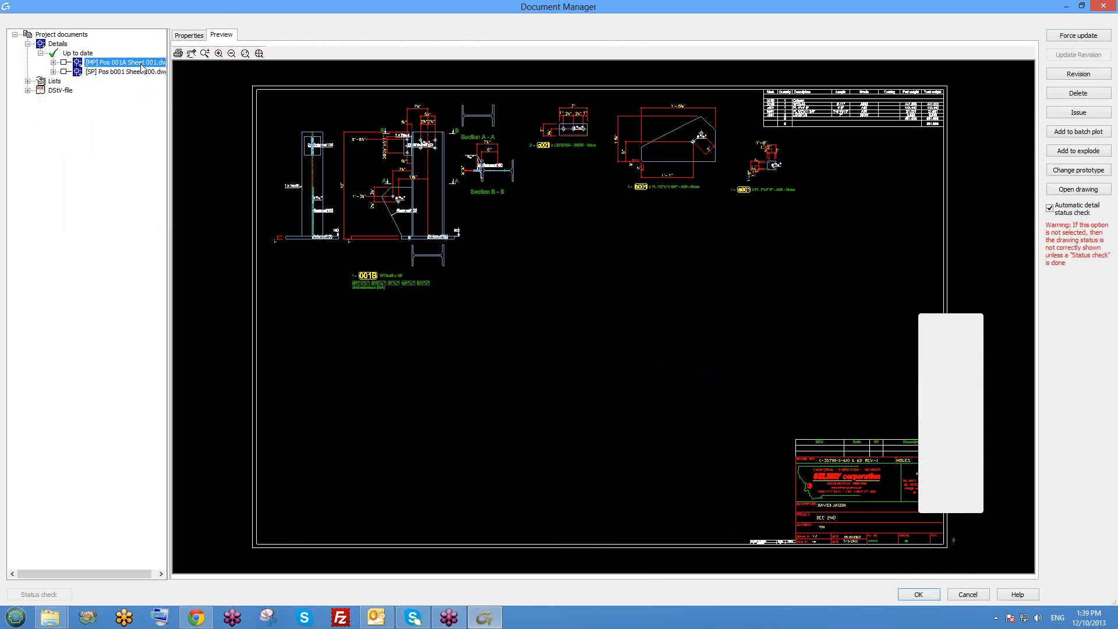
{"action": "left_click", "coordinate": [1102, 6]}
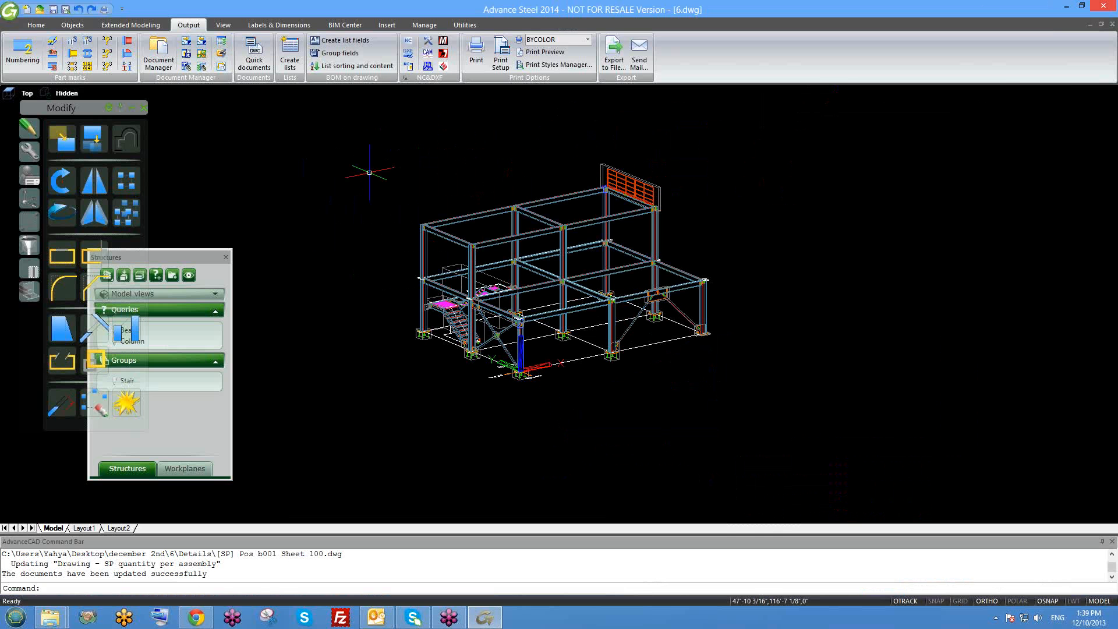
Un-register [MP] Pos 001A Sheet 001.dwg and [SP] Pos b001 Sheet 100.dwg from the Details folder
{"action": "left_click", "coordinate": [201, 41]}
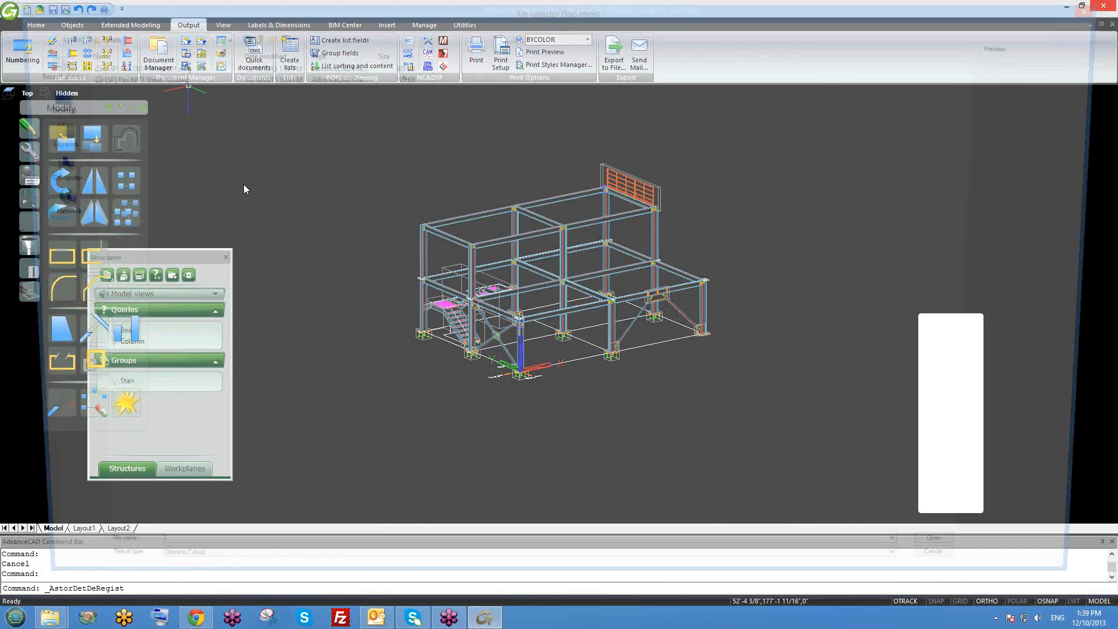
{"action": "left_click_drag", "start_coordinate": [243, 191], "coordinate": [159, 64]}
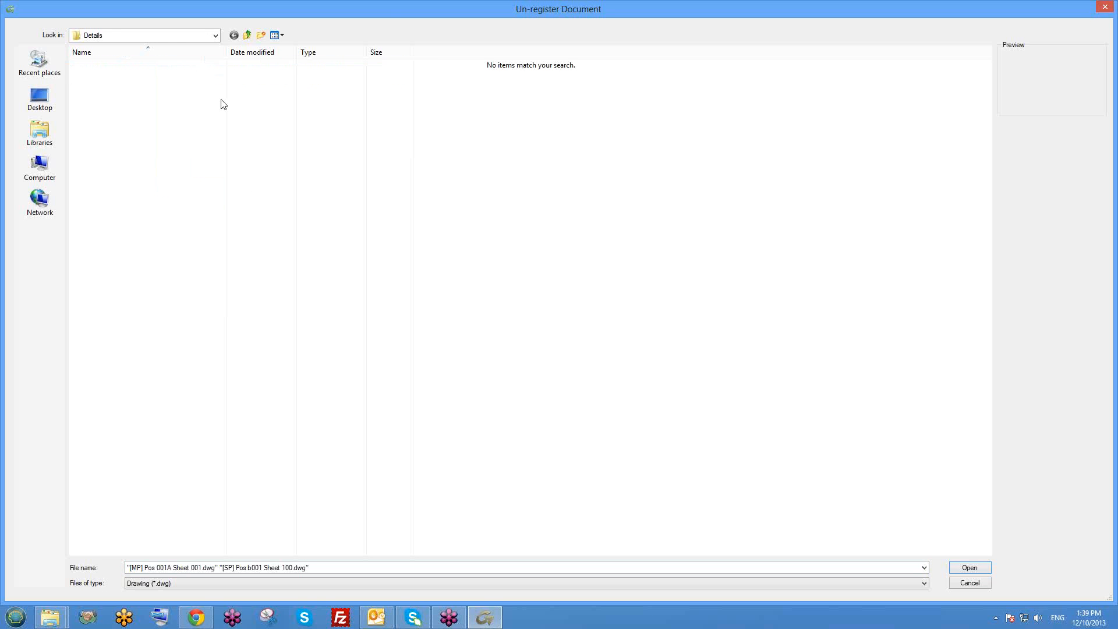
{"action": "left_click", "coordinate": [1109, 6]}
Review the general settings for identical part detection numbering and cancel without numbering the model
{"action": "scroll", "coordinate": [500, 256], "scroll_direction": "up", "scroll_amount": 2}
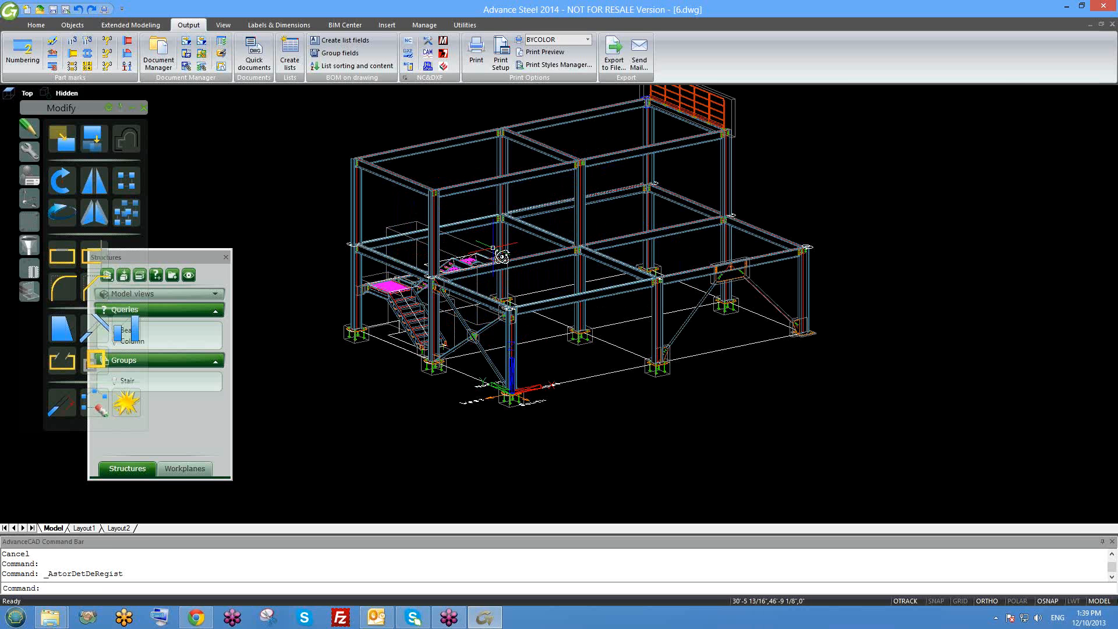
{"action": "middle_click_drag", "start_coordinate": [501, 256], "coordinate": [497, 249], "text": "shift"}
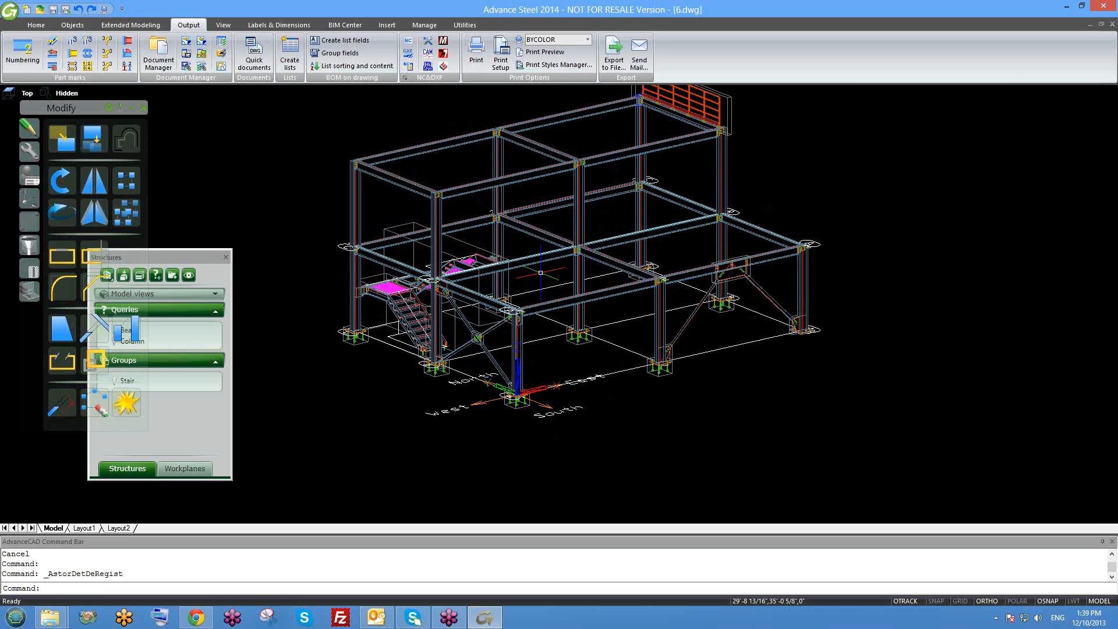
{"action": "mouse_move", "coordinate": [651, 233]}
{"action": "middle_mouse_down"}
{"action": "mouse_move", "coordinate": [650, 288]}
{"action": "mouse_move", "coordinate": [643, 238]}
{"action": "middle_mouse_up"}
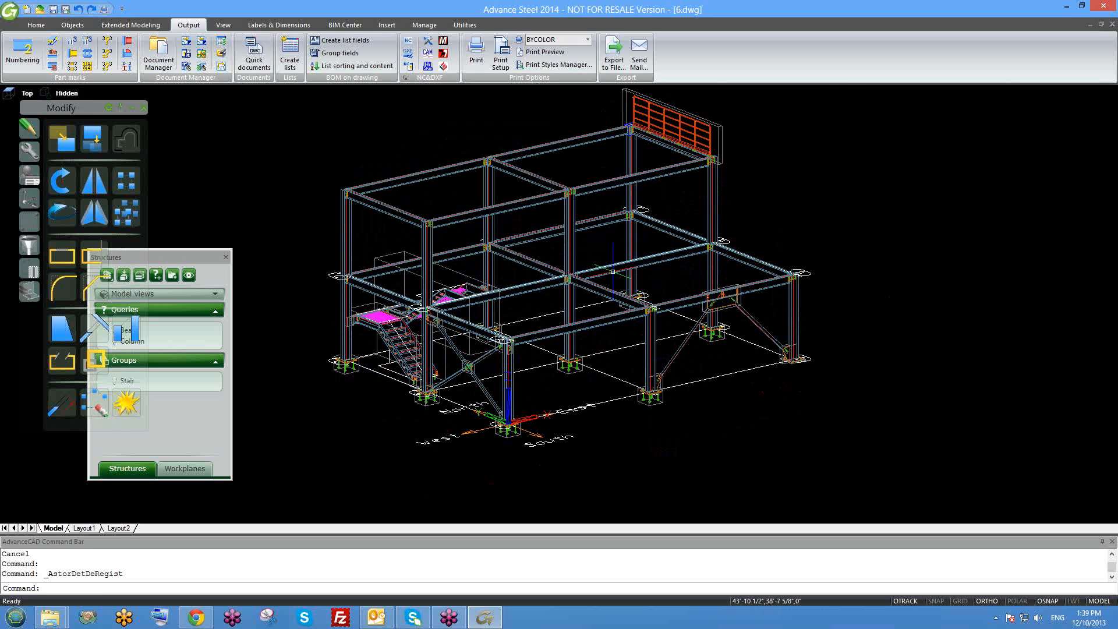
{"action": "middle_click_drag", "start_coordinate": [592, 278], "coordinate": [587, 274], "text": "shift"}
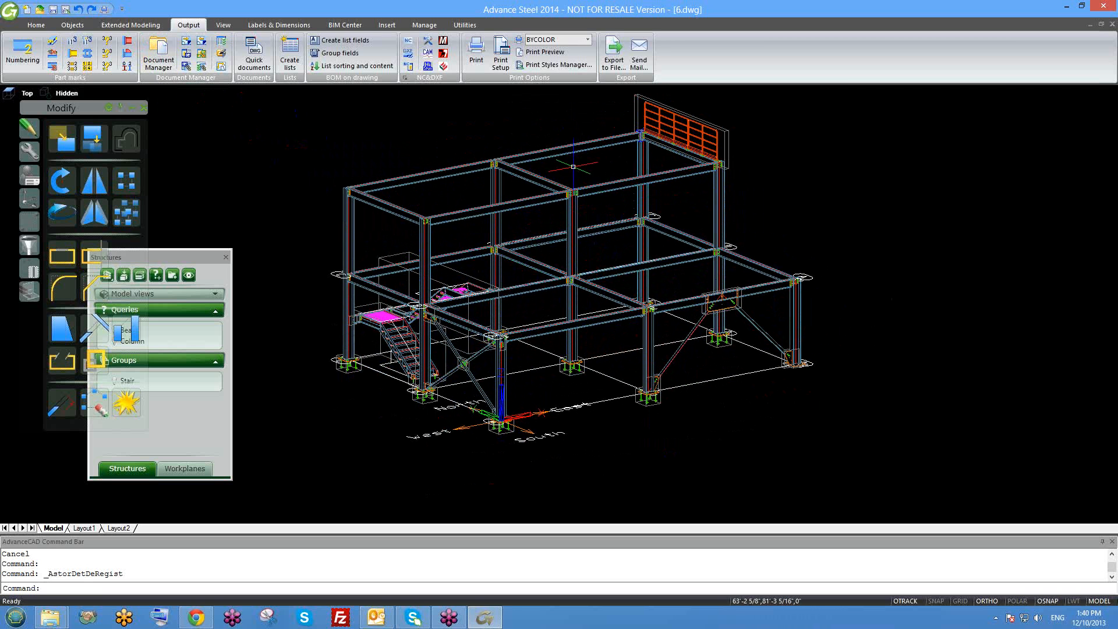
{"action": "left_click", "coordinate": [23, 51]}
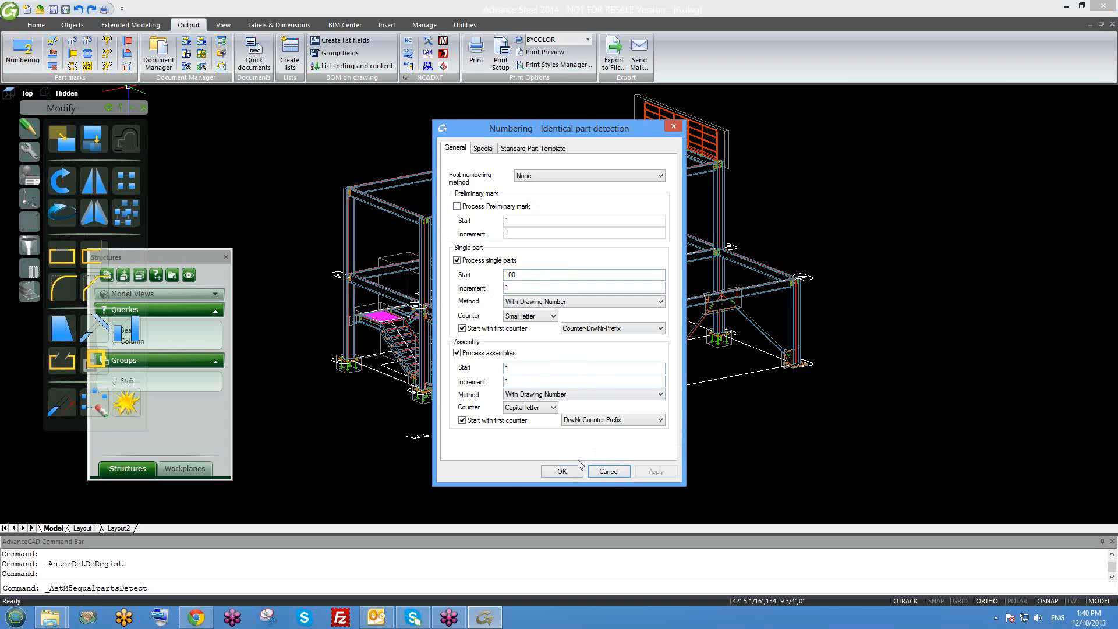
{"action": "left_click", "coordinate": [605, 471]}
Check the Document Manager's Details group for remaining drawings after the un-registering, and close the manager
{"action": "left_click", "coordinate": [159, 56]}
{"action": "double_click", "coordinate": [60, 47]}
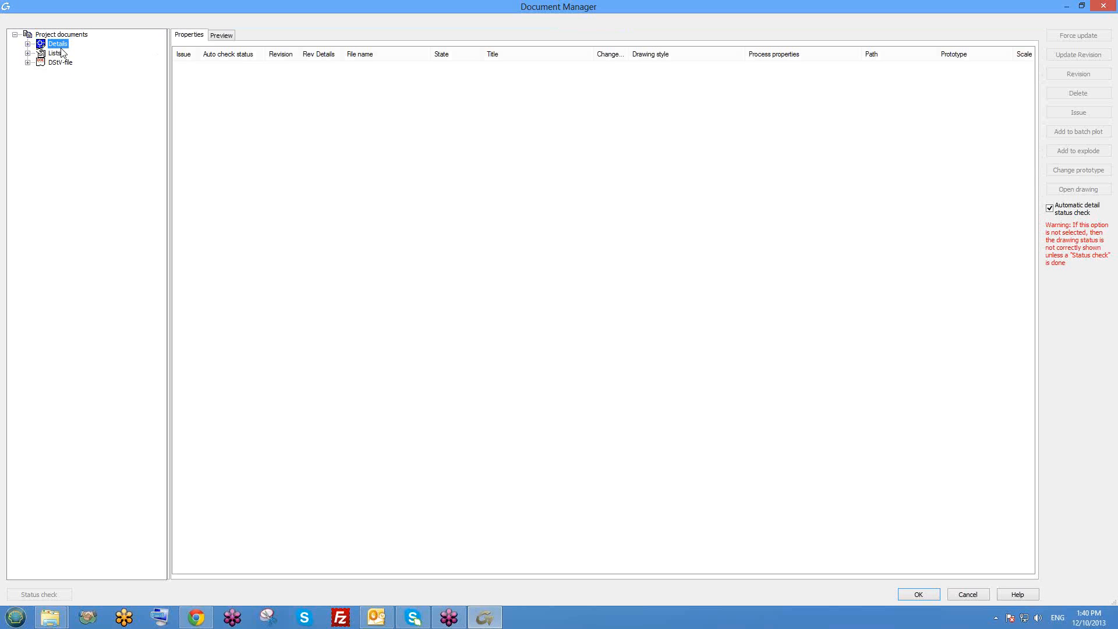
{"action": "left_click_drag", "start_coordinate": [1007, 7], "coordinate": [931, 31]}
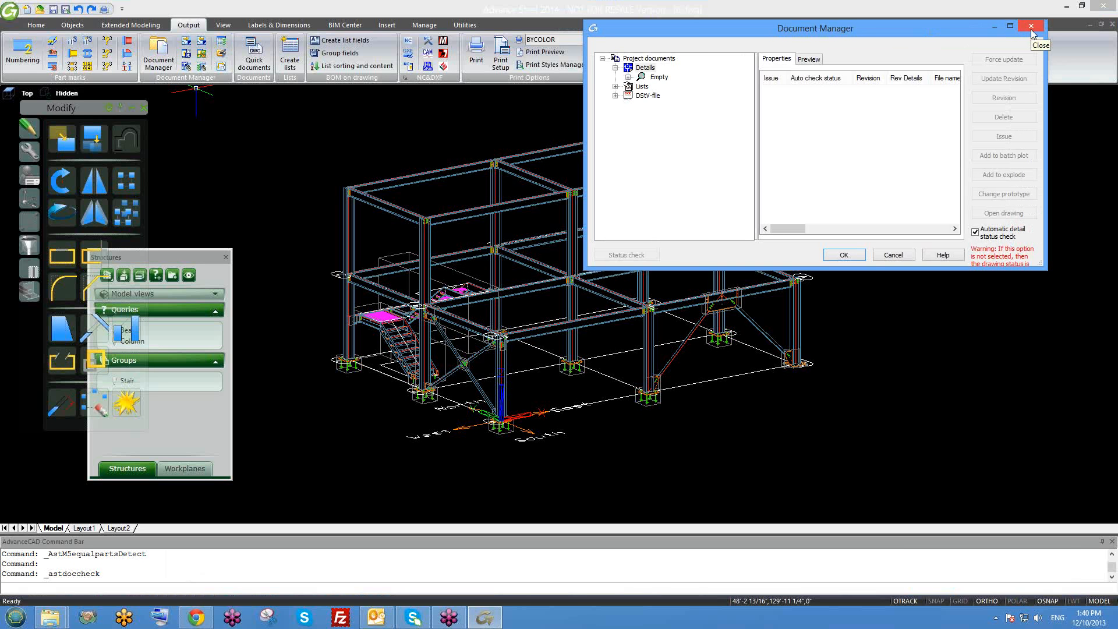
{"action": "left_click", "coordinate": [1031, 34]}
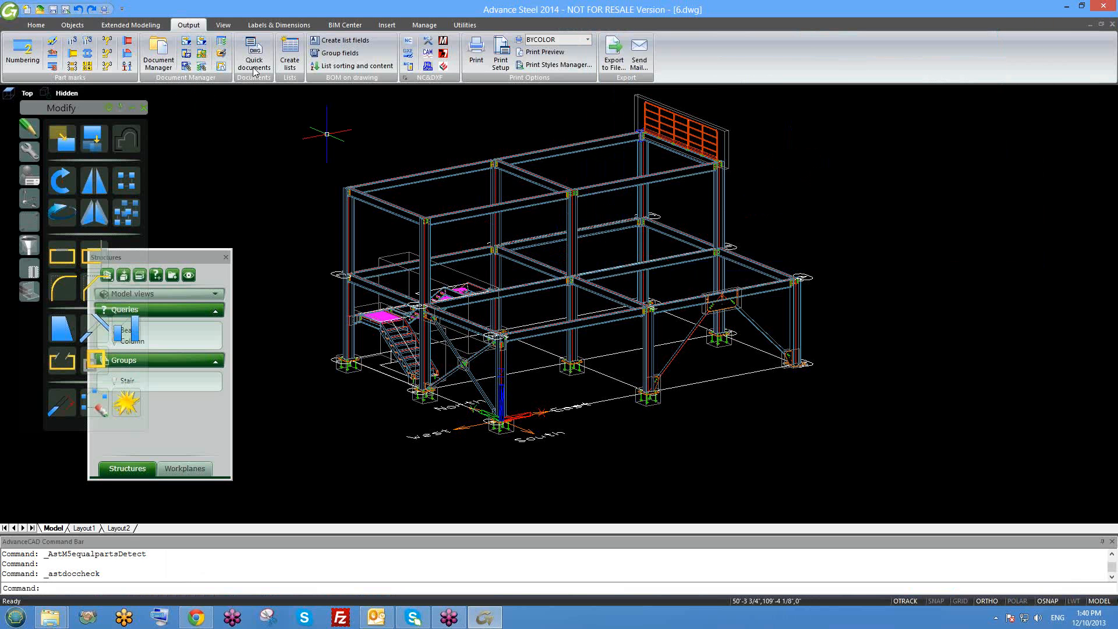
Check the Details folder for drawings that can still be un-registered and cancel the Un-register Document command
{"action": "left_click", "coordinate": [202, 41]}
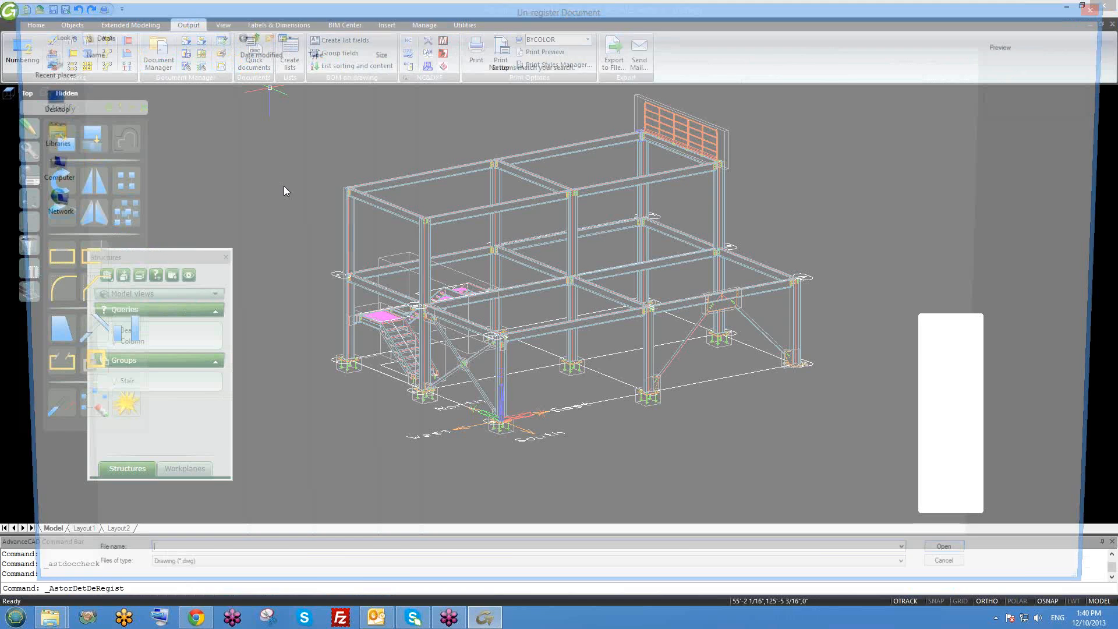
{"action": "left_click_drag", "start_coordinate": [477, 298], "coordinate": [141, 69]}
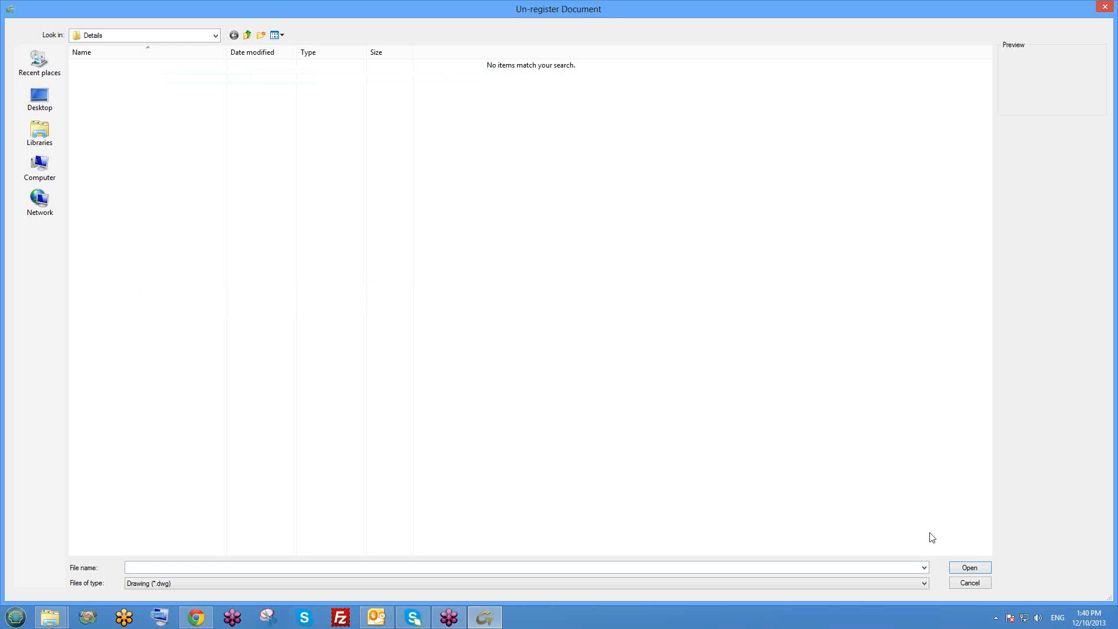
{"action": "left_click", "coordinate": [970, 584]}
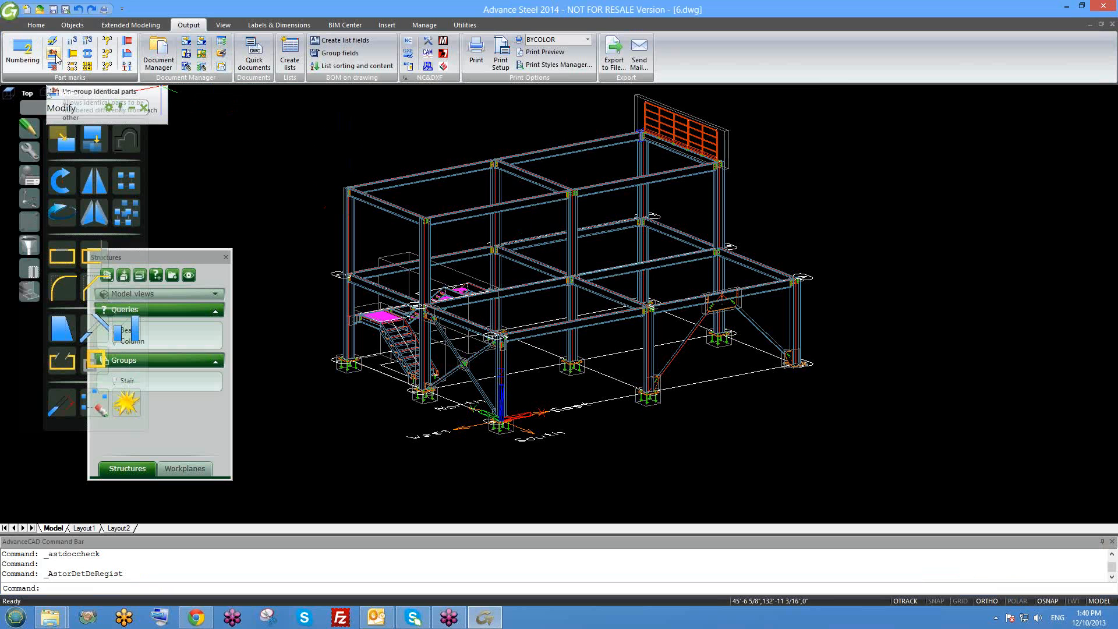
Move the Modify tool palette lower in the drawing area
{"action": "left_click_drag", "start_coordinate": [56, 106], "coordinate": [62, 169]}
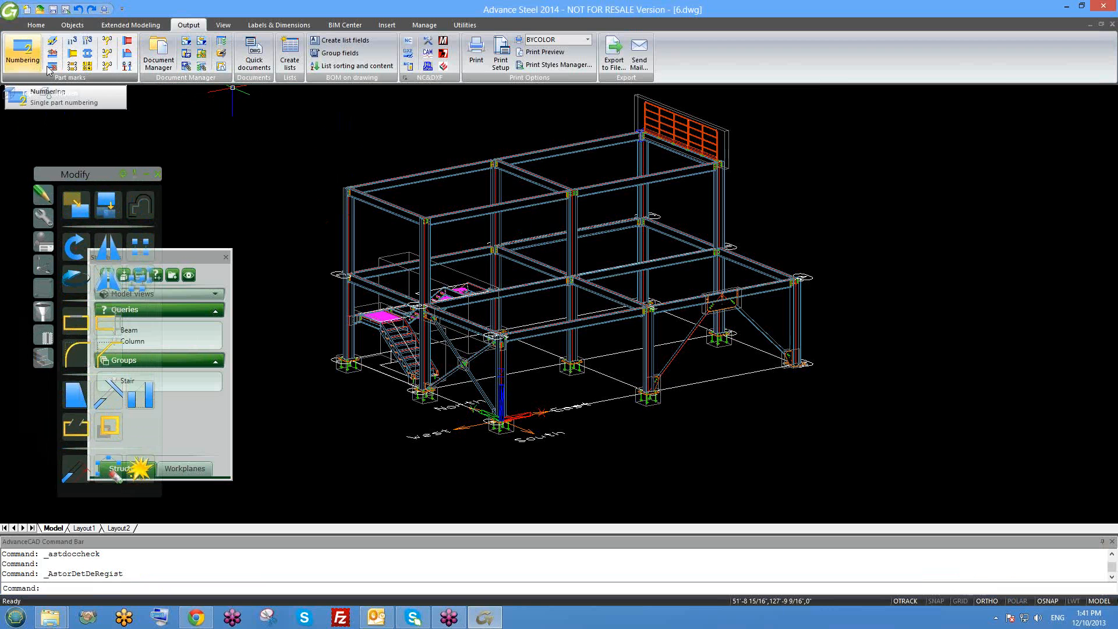
{"action": "middle_click_drag", "start_coordinate": [526, 282], "coordinate": [547, 281]}
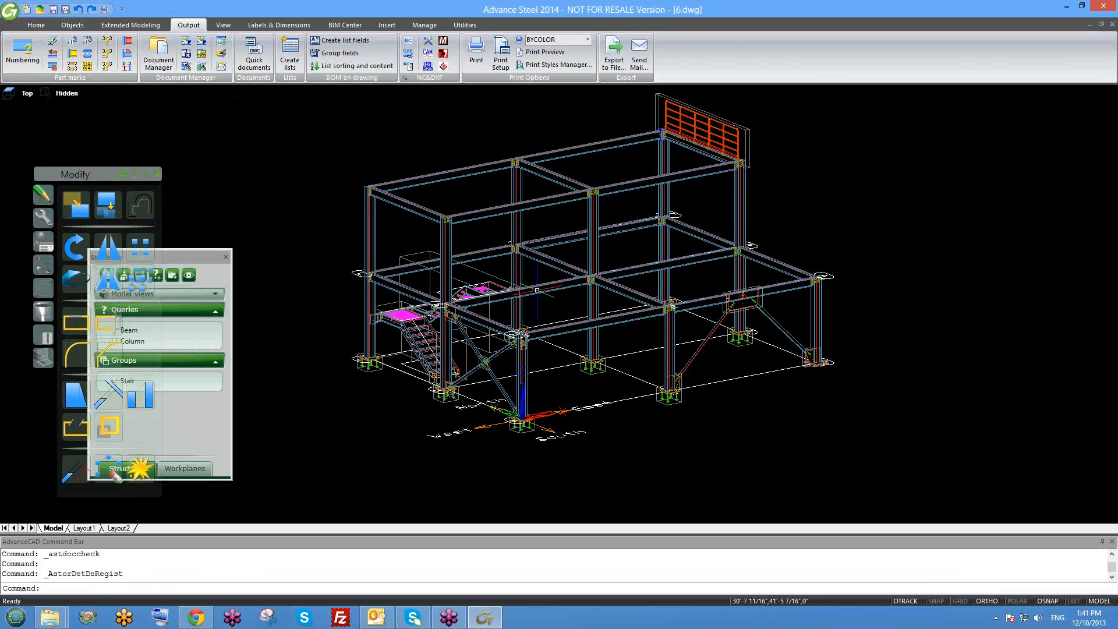
{"action": "middle_click_drag", "start_coordinate": [543, 329], "coordinate": [548, 309], "text": "shift"}
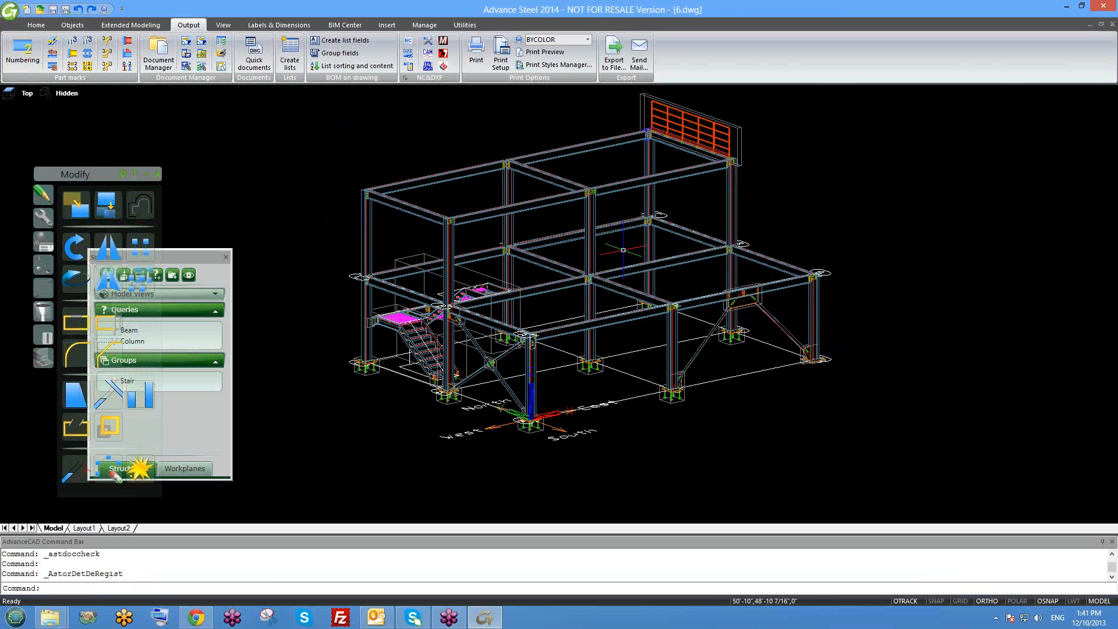
{"action": "middle_click_drag", "start_coordinate": [593, 256], "coordinate": [636, 298]}
{"action": "middle_click_drag", "start_coordinate": [655, 351], "coordinate": [598, 322], "text": "shift"}
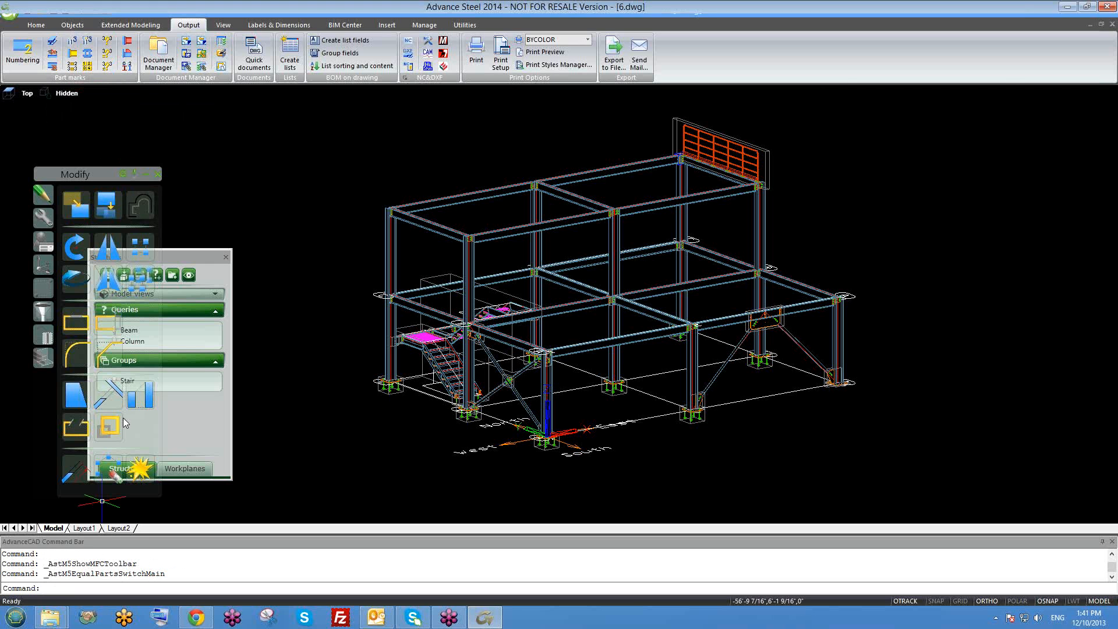
Toggle the part mark display to preliminary parts and review the numbering settings without running the numbering
{"action": "left_click", "coordinate": [53, 42]}
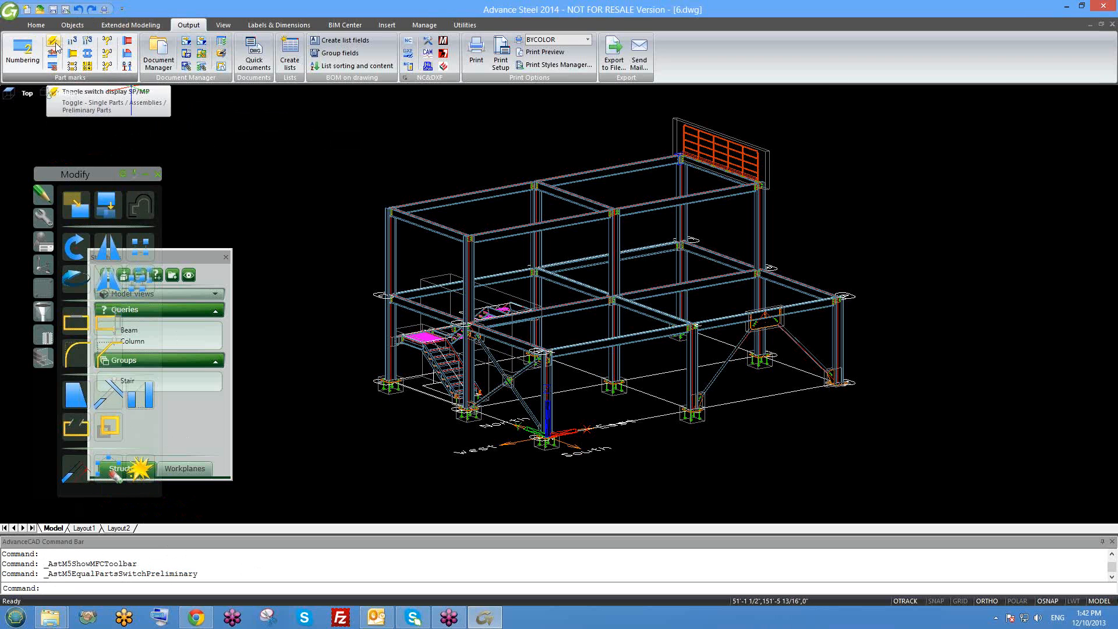
{"action": "left_click", "coordinate": [23, 52]}
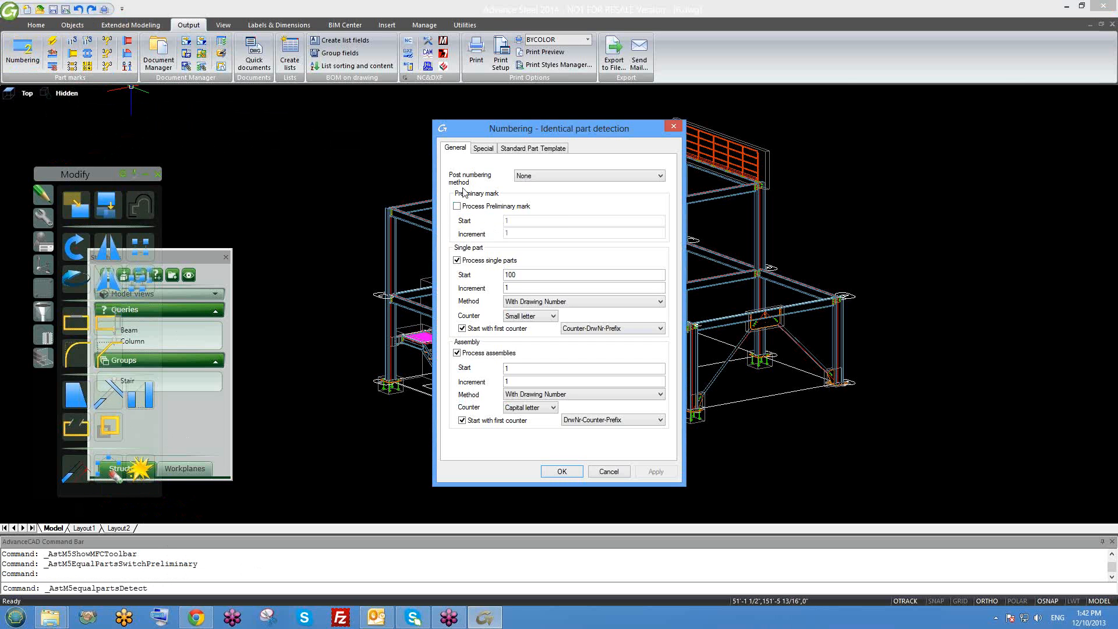
{"action": "left_click", "coordinate": [672, 127]}
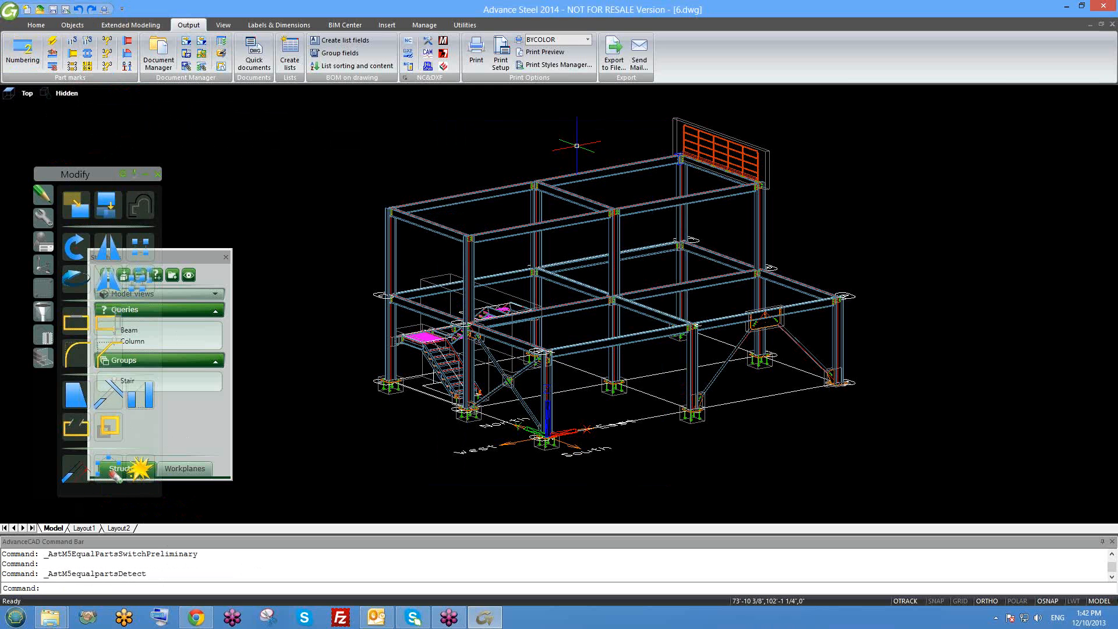
Switch the part mark display to single parts, reset the single part numbering and delete the single part marks
{"action": "left_click", "coordinate": [53, 45]}
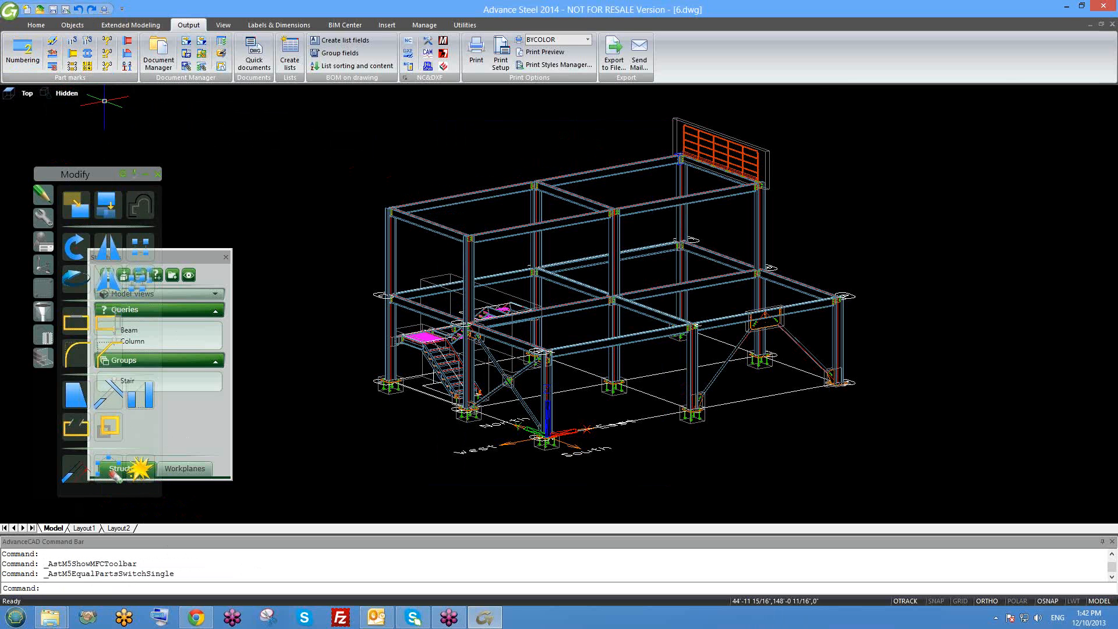
{"action": "left_click", "coordinate": [51, 55]}
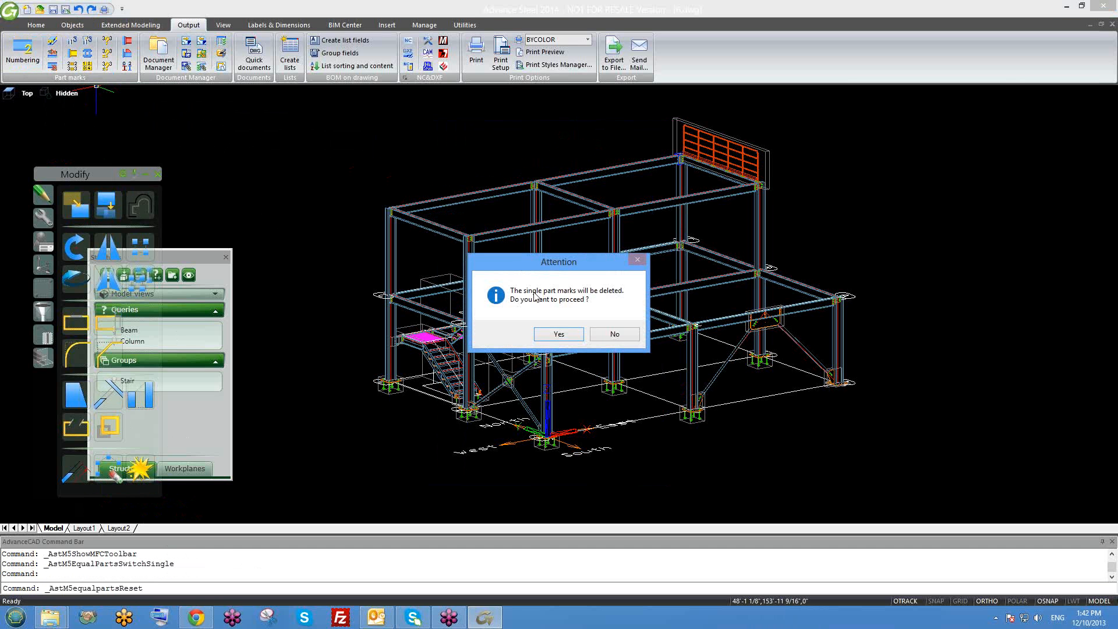
{"action": "left_click", "coordinate": [549, 338]}
{"action": "left_click", "coordinate": [52, 65]}
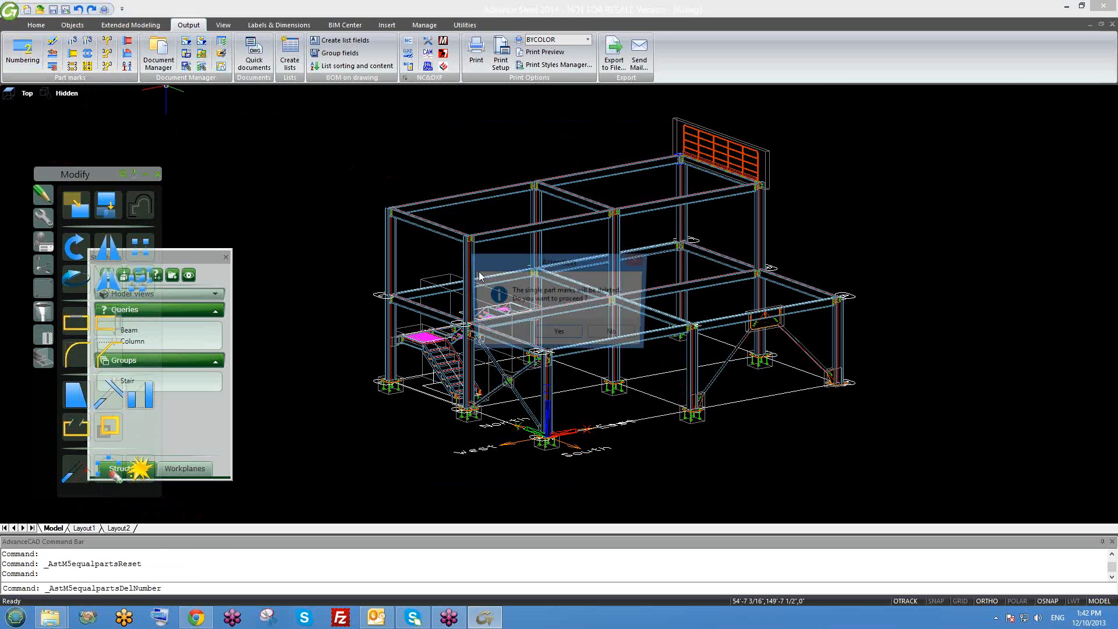
{"action": "left_click", "coordinate": [558, 334]}
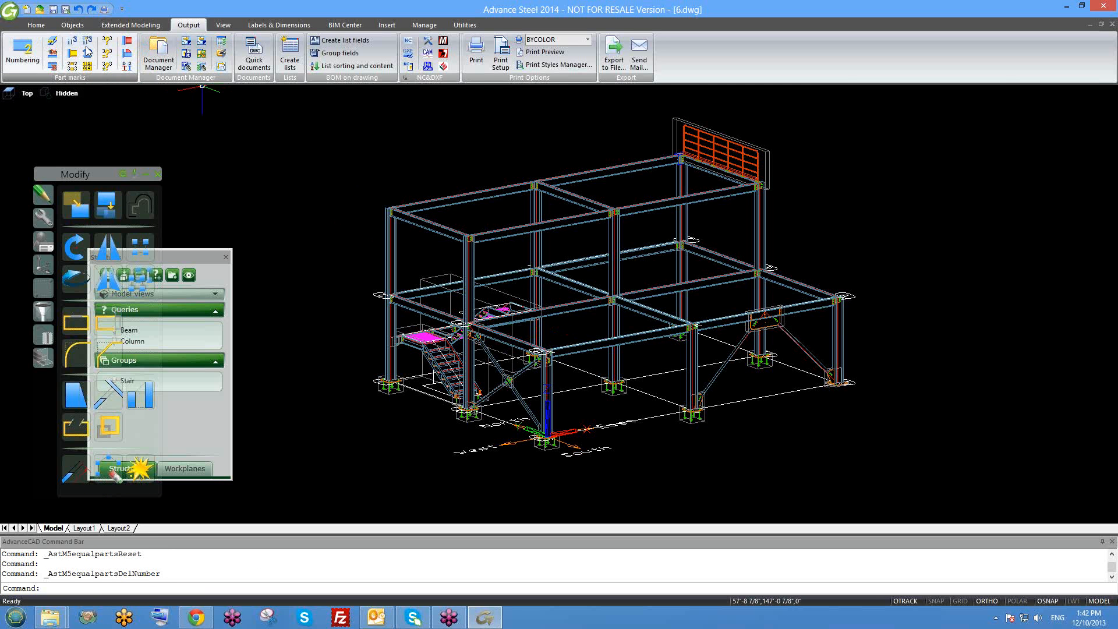
Switch the part mark display to main parts, then reset the assembly numbering and delete the assembly part marks
{"action": "left_click", "coordinate": [53, 42]}
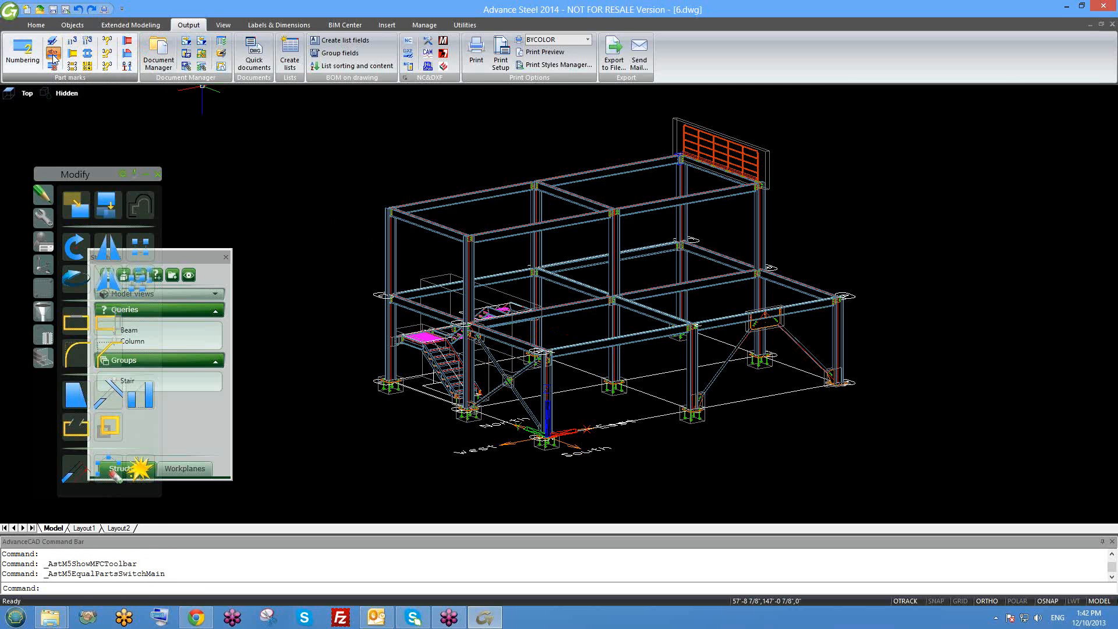
{"action": "left_click", "coordinate": [570, 336]}
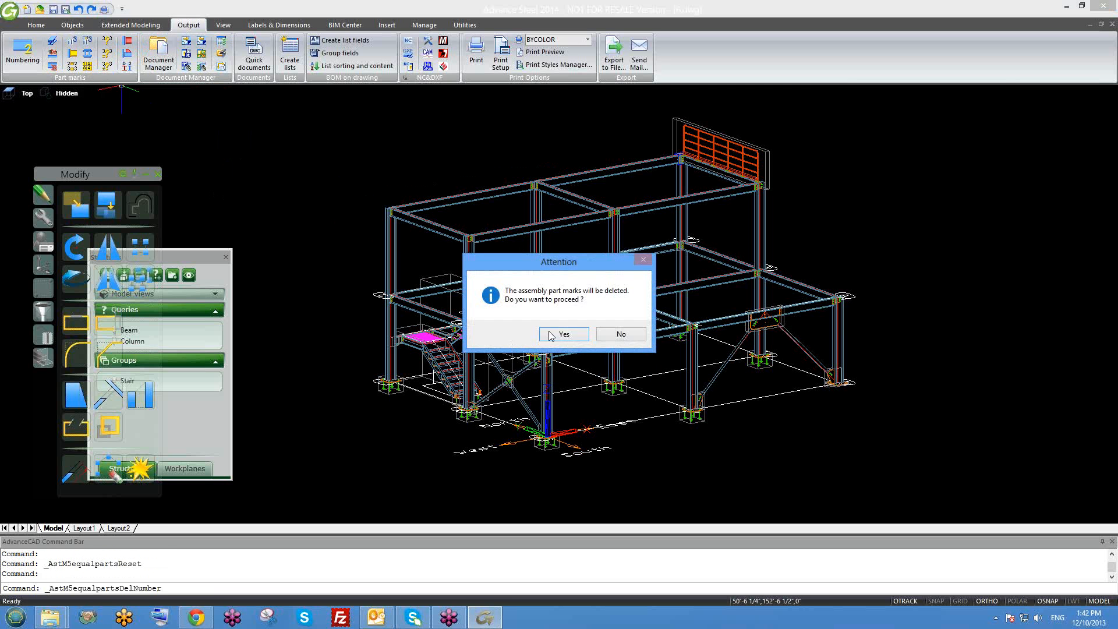
{"action": "left_click", "coordinate": [551, 336]}
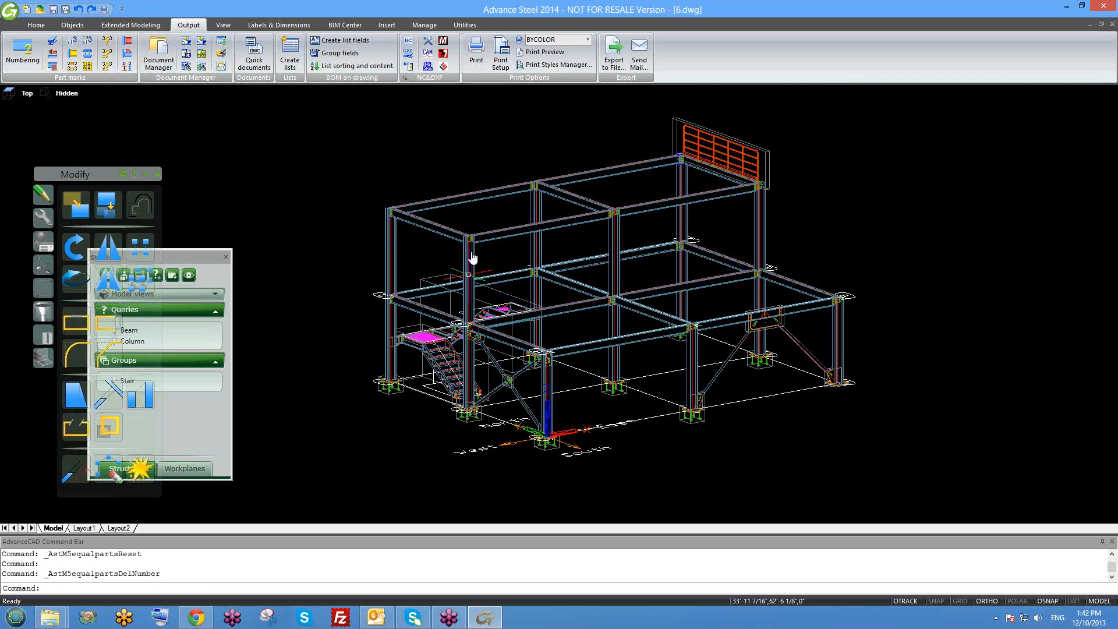
Check the single part mark and assembly mark in the naming properties of the upper roof beam
{"action": "middle_click_drag", "start_coordinate": [465, 275], "coordinate": [471, 252]}
{"action": "middle_click_drag", "start_coordinate": [534, 270], "coordinate": [513, 284]}
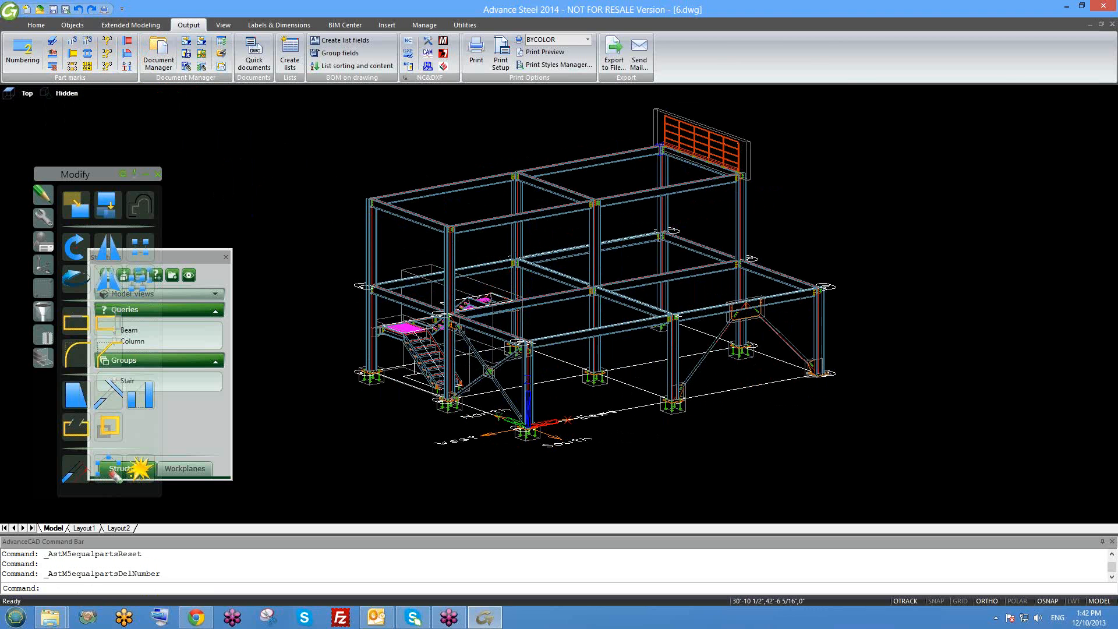
{"action": "middle_click_drag", "start_coordinate": [532, 327], "coordinate": [634, 226], "text": "shift"}
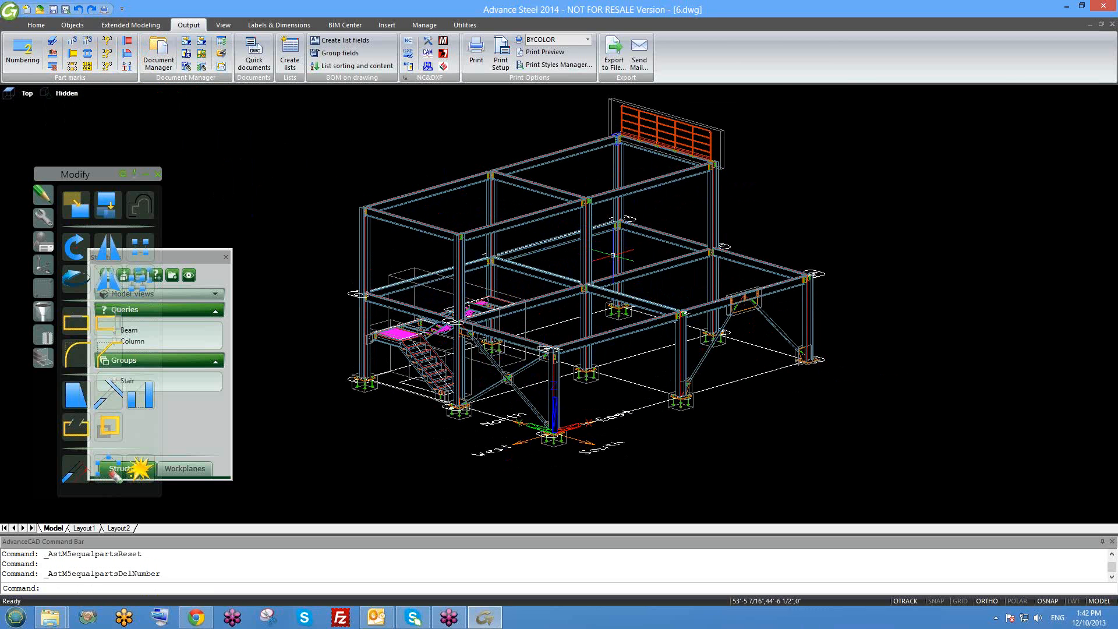
{"action": "middle_click_drag", "start_coordinate": [609, 272], "coordinate": [612, 291]}
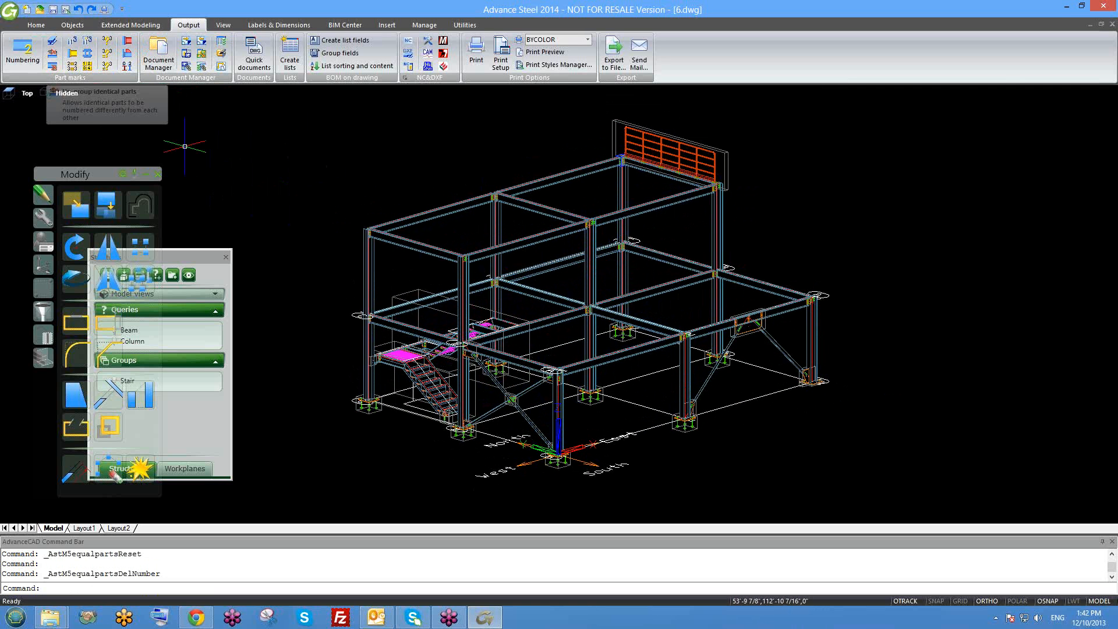
{"action": "left_click", "coordinate": [440, 208]}
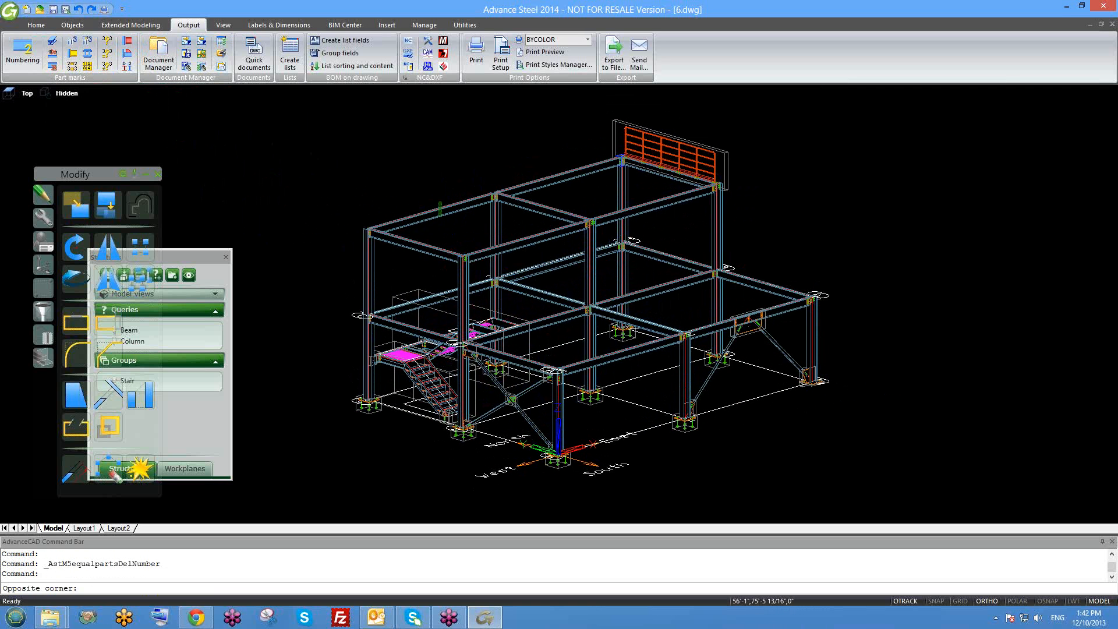
{"action": "double_click", "coordinate": [436, 215]}
{"action": "left_click", "coordinate": [116, 66]}
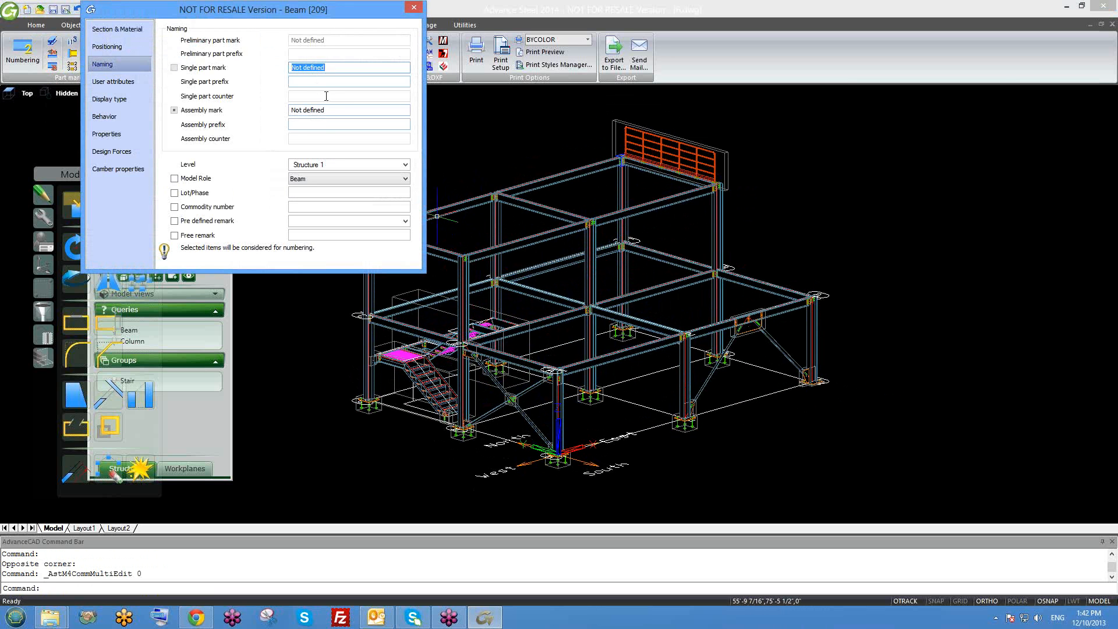
{"action": "left_click", "coordinate": [327, 109]}
{"action": "left_click", "coordinate": [326, 68]}
{"action": "left_click", "coordinate": [413, 7]}
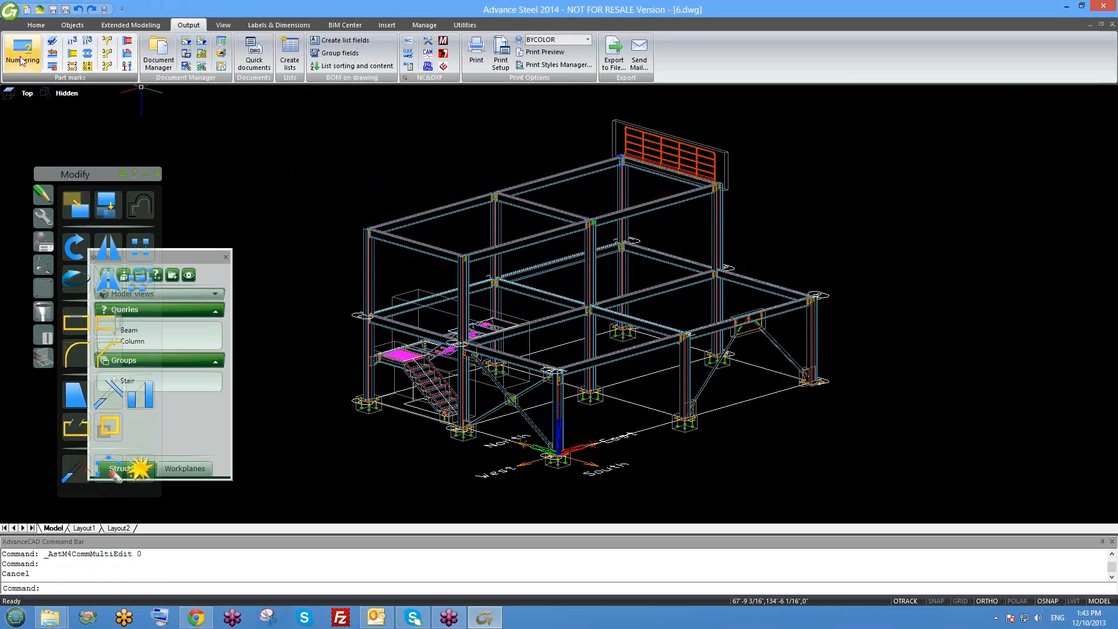
Number the model with single parts starting at 100 and assemblies at 1, both using the With Drawing Number method
{"action": "left_click", "coordinate": [23, 51]}
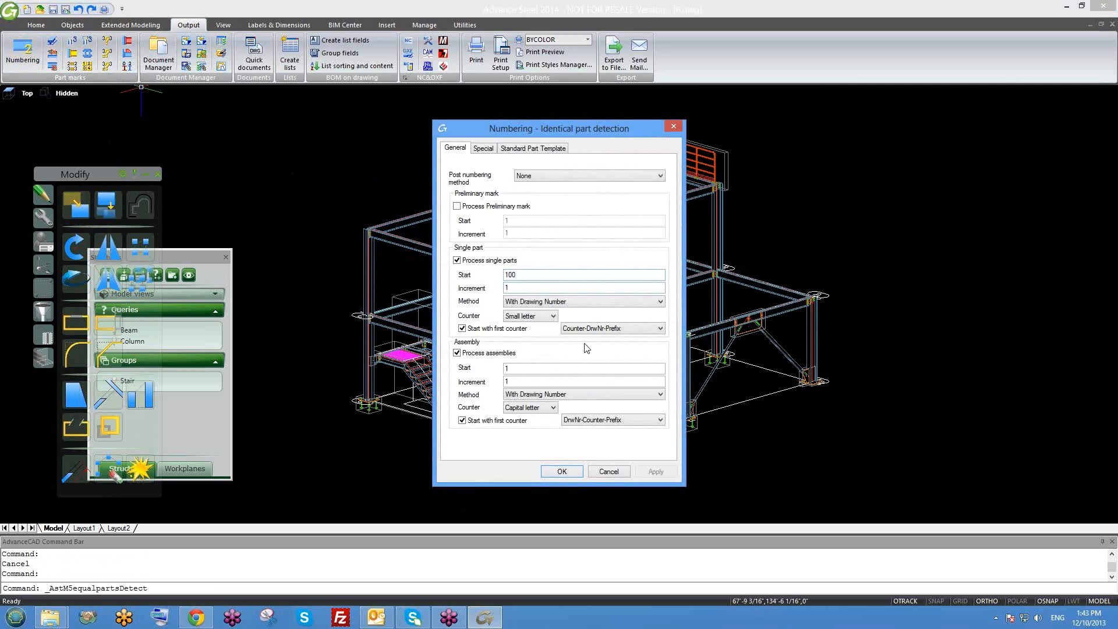
{"action": "left_click", "coordinate": [562, 471]}
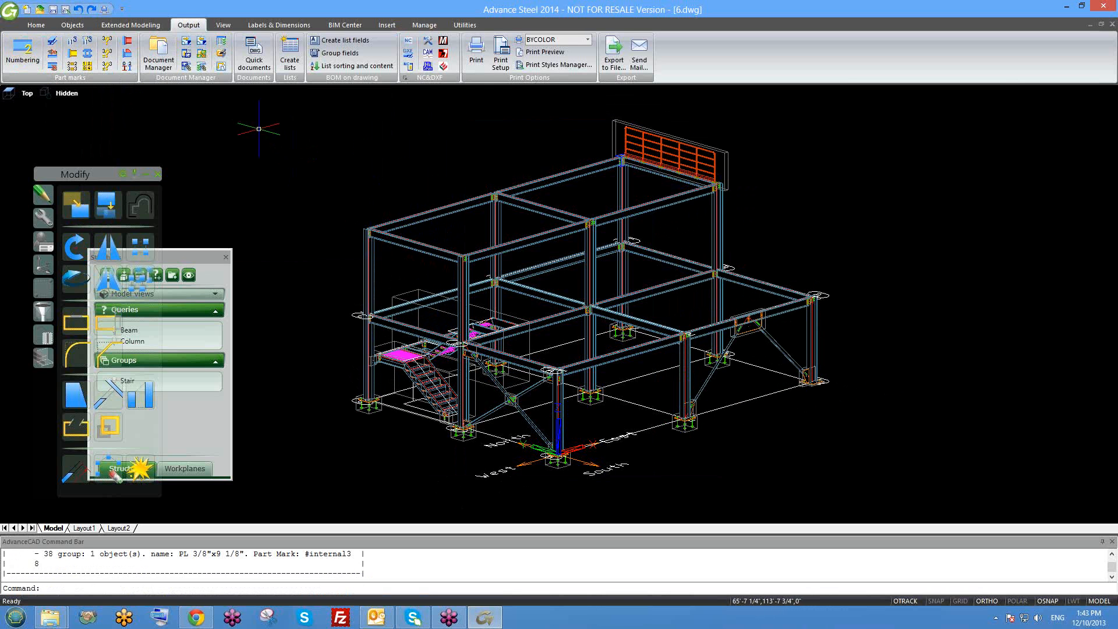
Create a Selected Mp PageFull ANSI-D shop drawing of the tall corner column behind the stair, with drawing number 1
{"action": "scroll", "coordinate": [580, 256], "scroll_direction": "up", "scroll_amount": 1}
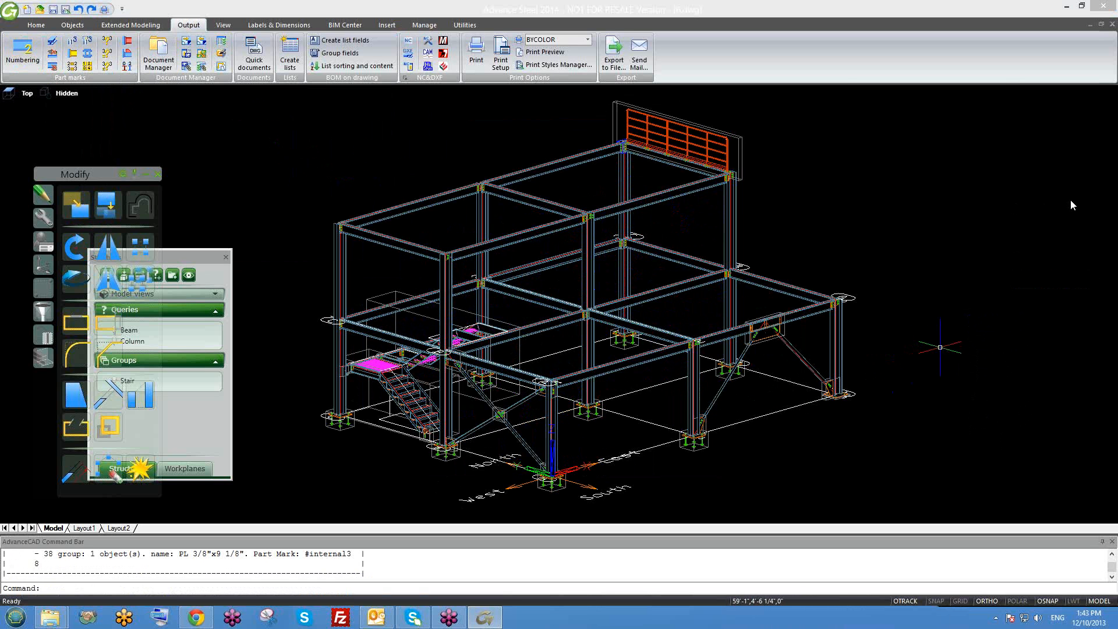
{"action": "middle_click_drag", "start_coordinate": [795, 287], "coordinate": [756, 228]}
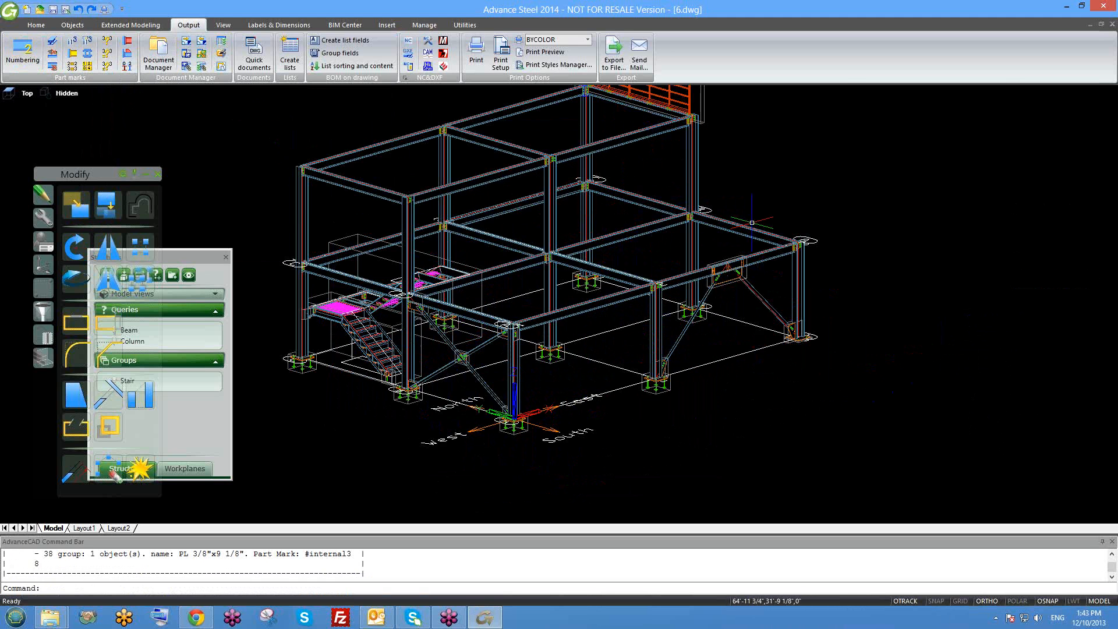
{"action": "middle_click_drag", "start_coordinate": [481, 250], "coordinate": [459, 253]}
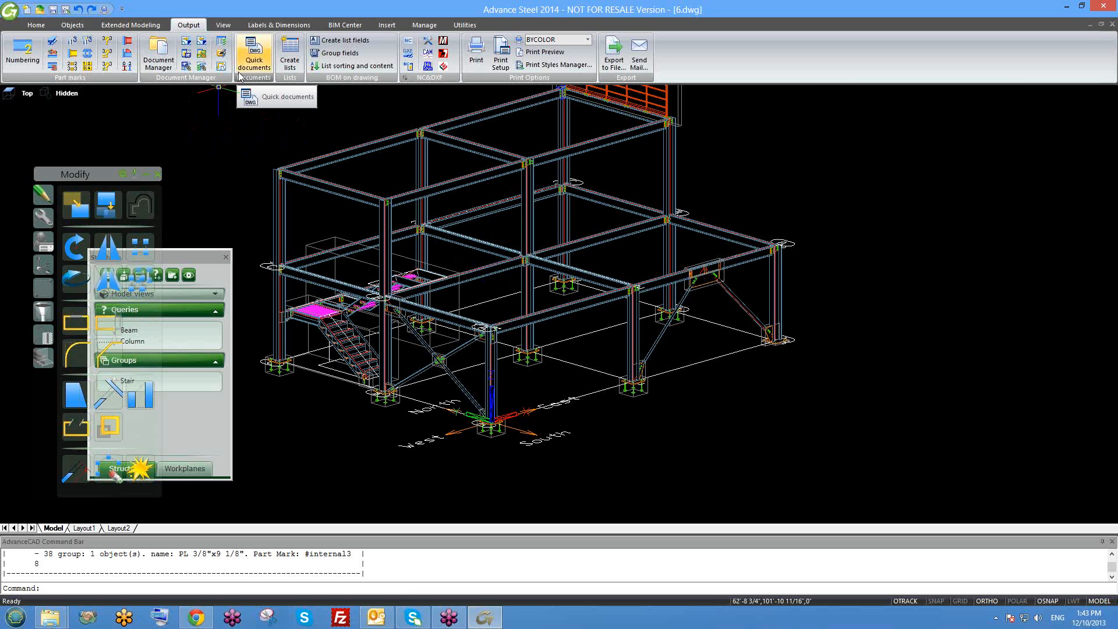
{"action": "left_click", "coordinate": [285, 27]}
{"action": "middle_click_drag", "start_coordinate": [490, 254], "coordinate": [513, 259]}
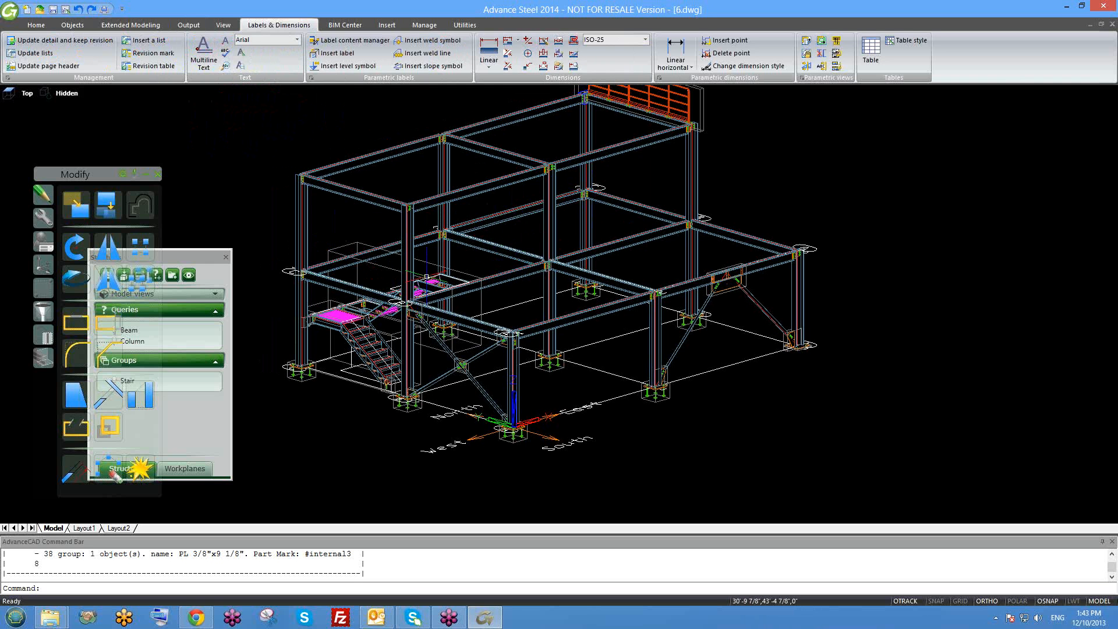
{"action": "left_click", "coordinate": [310, 231]}
{"action": "left_click", "coordinate": [301, 224]}
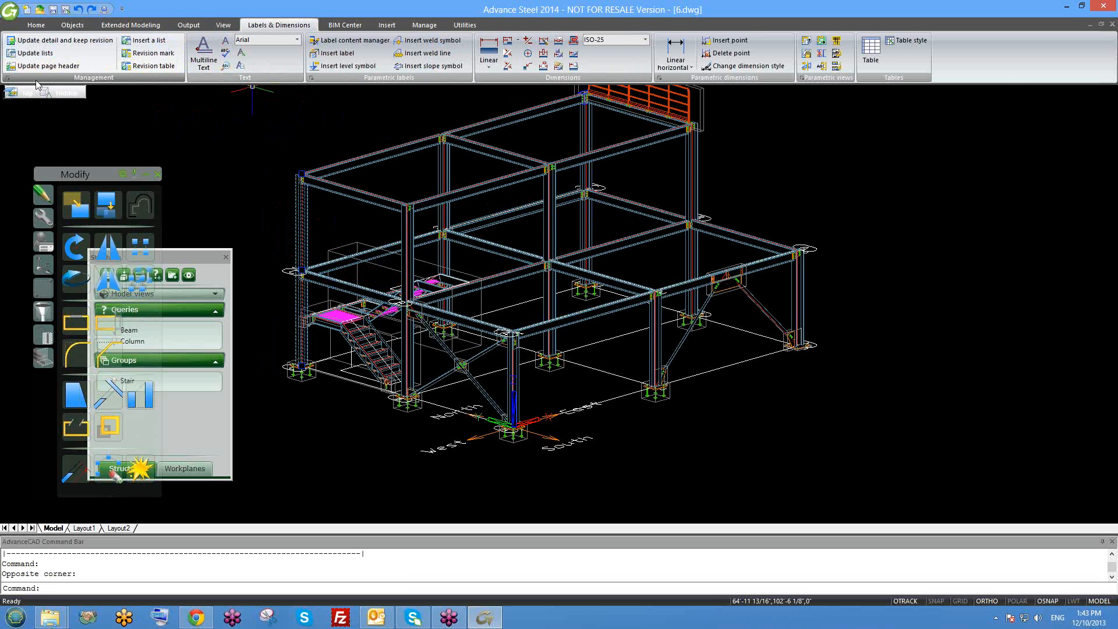
{"action": "left_click", "coordinate": [188, 25]}
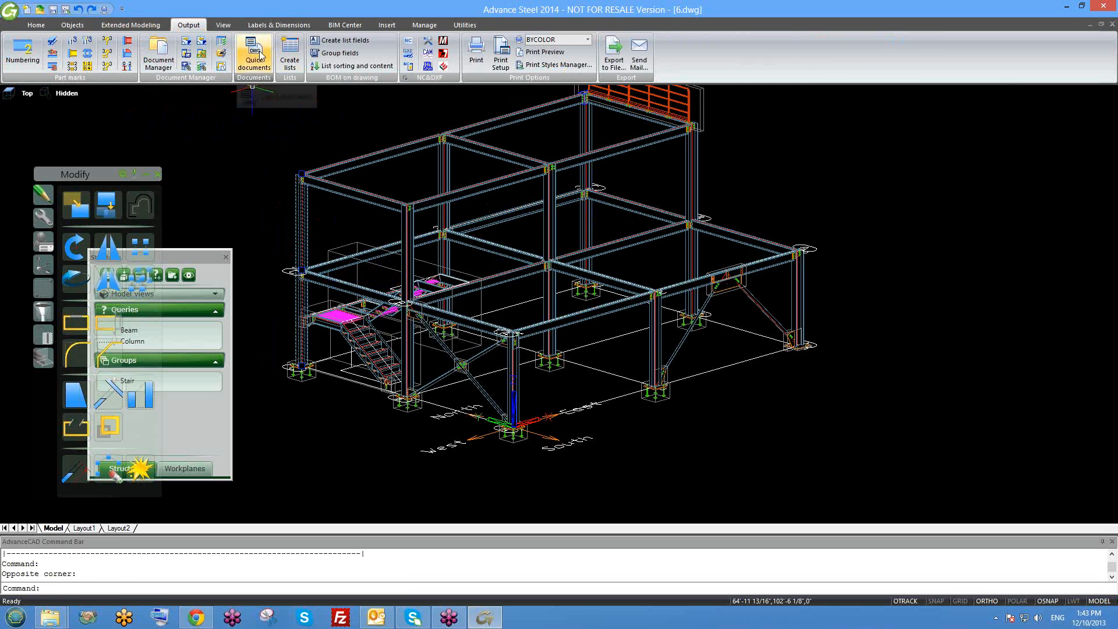
{"action": "left_click", "coordinate": [290, 51]}
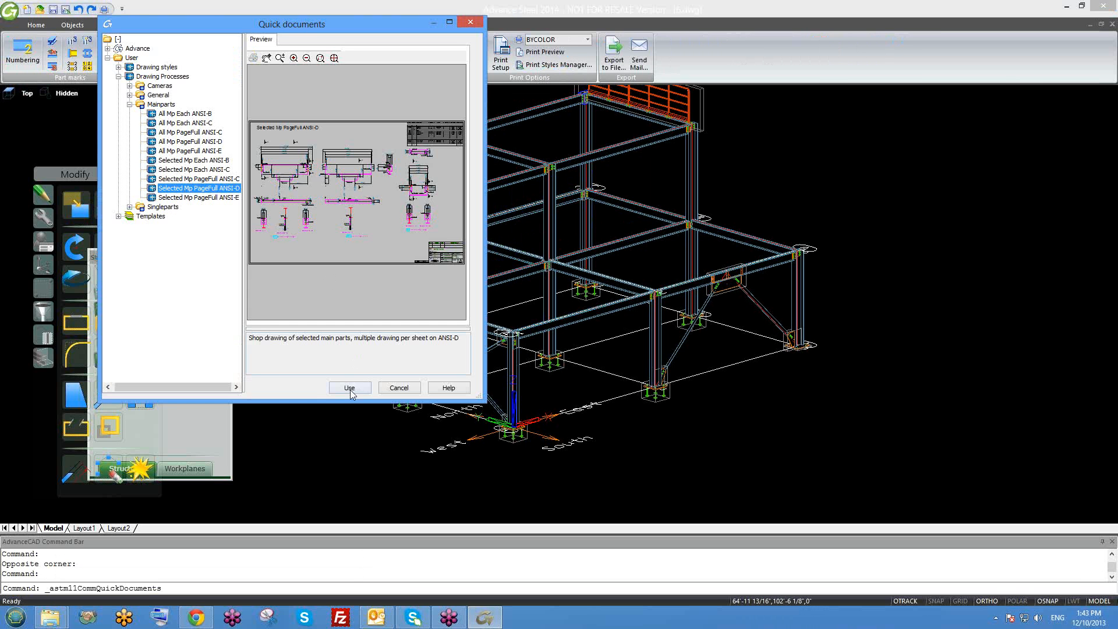
{"action": "left_click", "coordinate": [349, 388]}
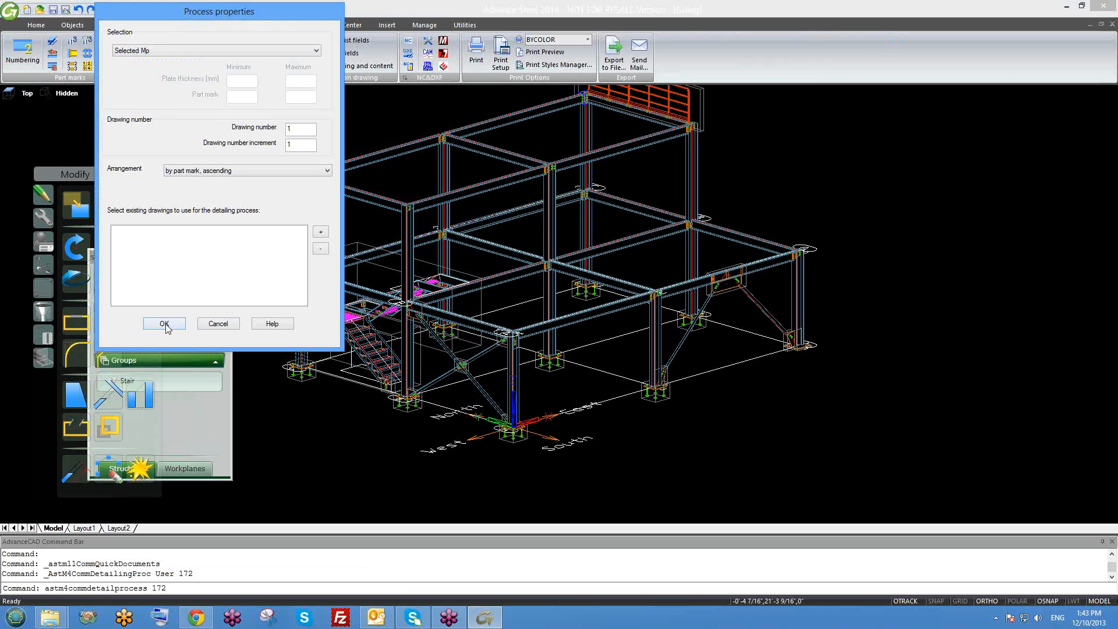
{"action": "left_click", "coordinate": [165, 326]}
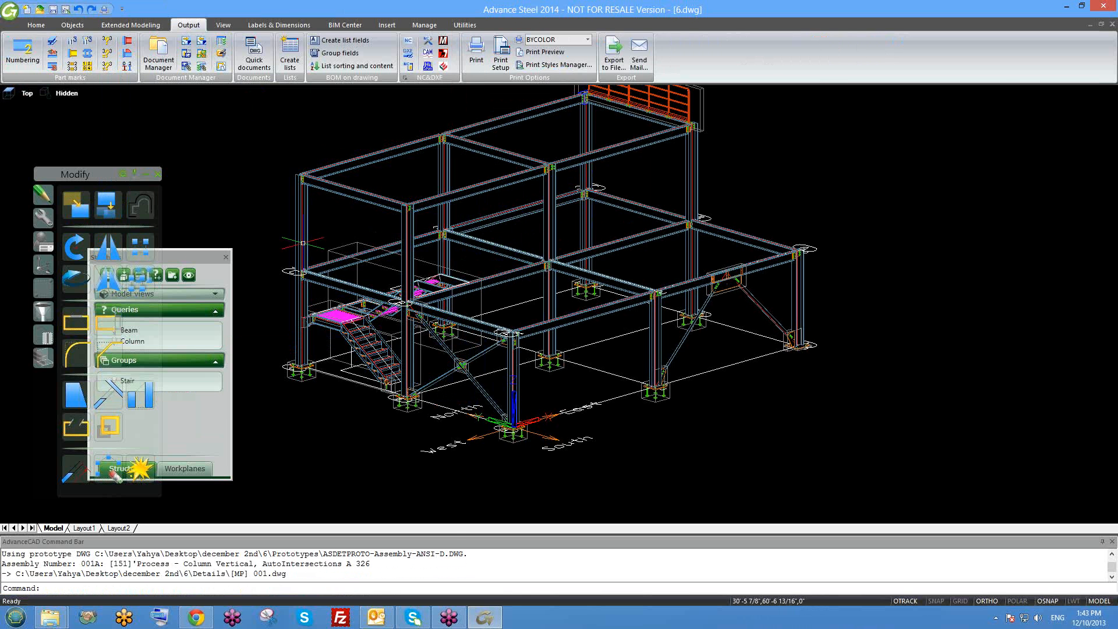
Open the assembly detail of the corner column behind the stair
{"action": "left_click", "coordinate": [301, 238]}
{"action": "right_click", "coordinate": [302, 238]}
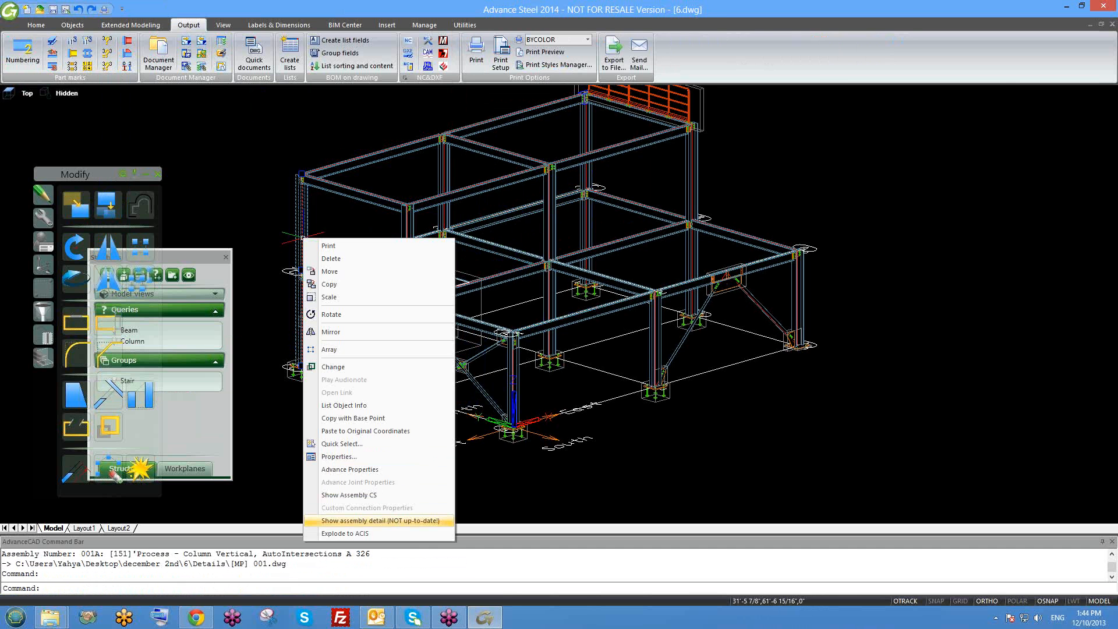
{"action": "left_click", "coordinate": [378, 520]}
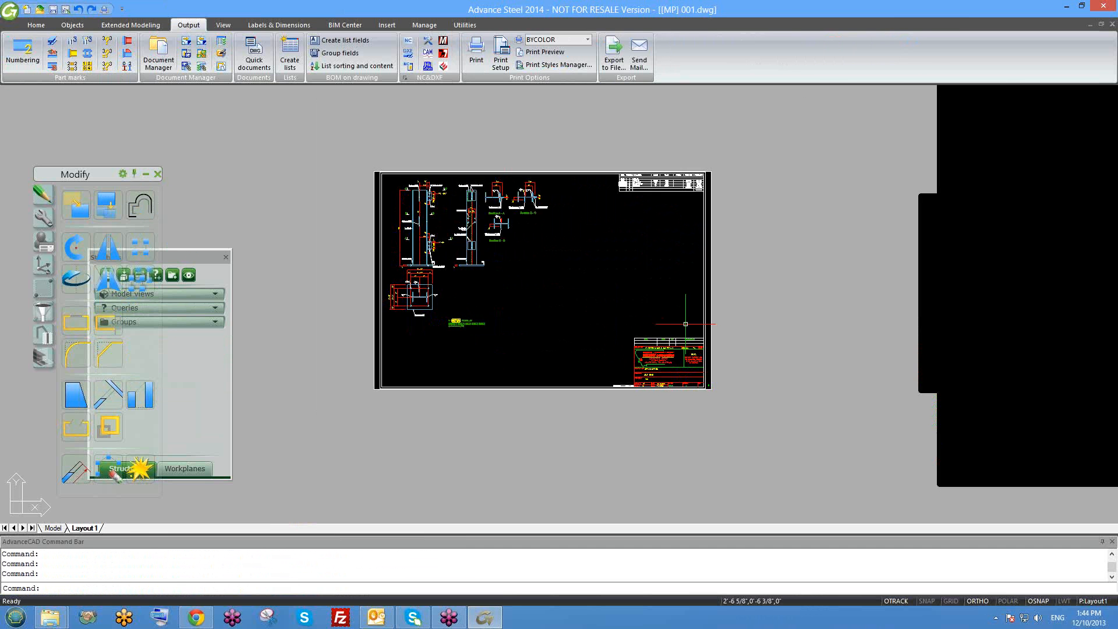
Examine the column's views, sections and part labels on the detail sheet, and close the drawing
{"action": "scroll", "coordinate": [685, 324], "scroll_direction": "up", "scroll_amount": 5}
{"action": "scroll", "coordinate": [658, 364], "scroll_direction": "down", "scroll_amount": 6}
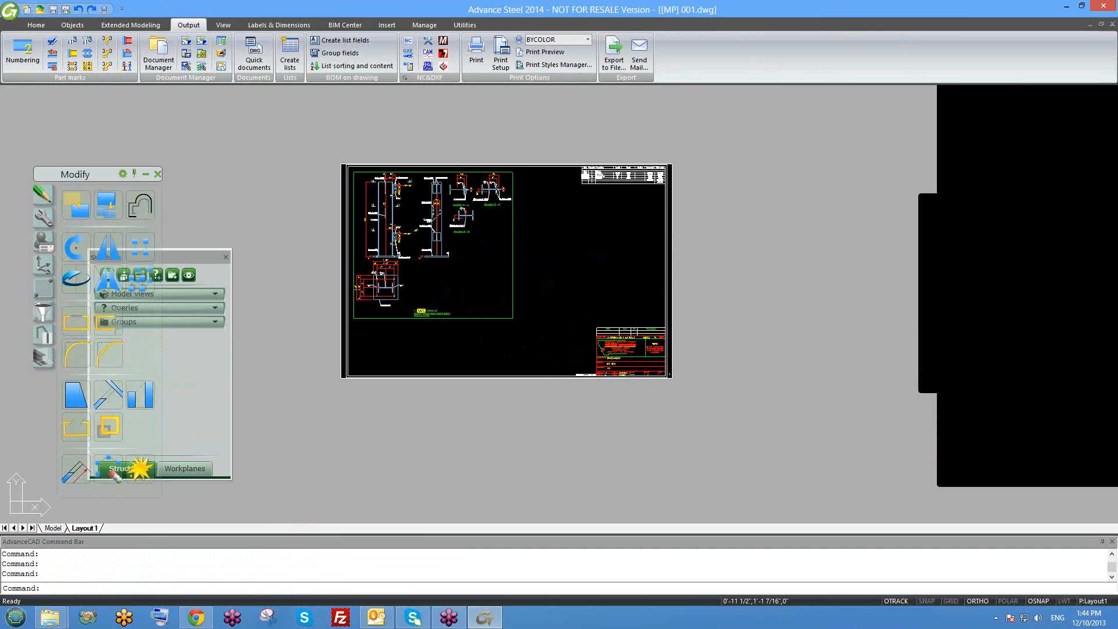
{"action": "middle_click_drag", "start_coordinate": [460, 245], "coordinate": [623, 262]}
{"action": "scroll", "coordinate": [590, 233], "scroll_direction": "up", "scroll_amount": 2}
{"action": "middle_click_drag", "start_coordinate": [512, 198], "coordinate": [478, 201]}
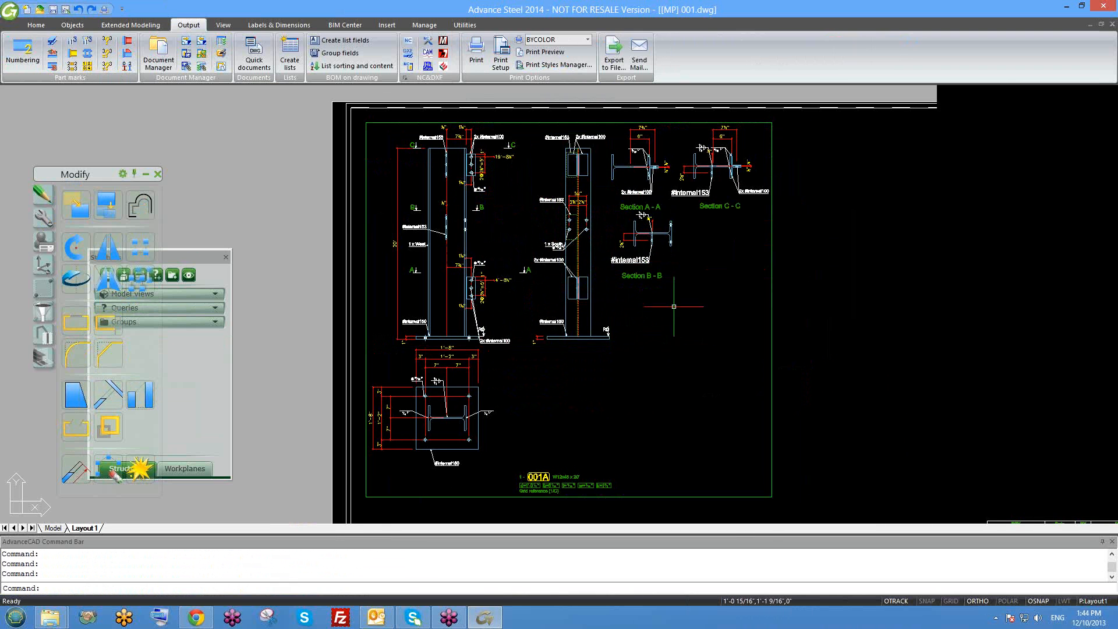
{"action": "scroll", "coordinate": [518, 363], "scroll_direction": "up", "scroll_amount": 4}
{"action": "scroll", "coordinate": [582, 262], "scroll_direction": "down", "scroll_amount": 5}
{"action": "scroll", "coordinate": [570, 320], "scroll_direction": "up", "scroll_amount": 1}
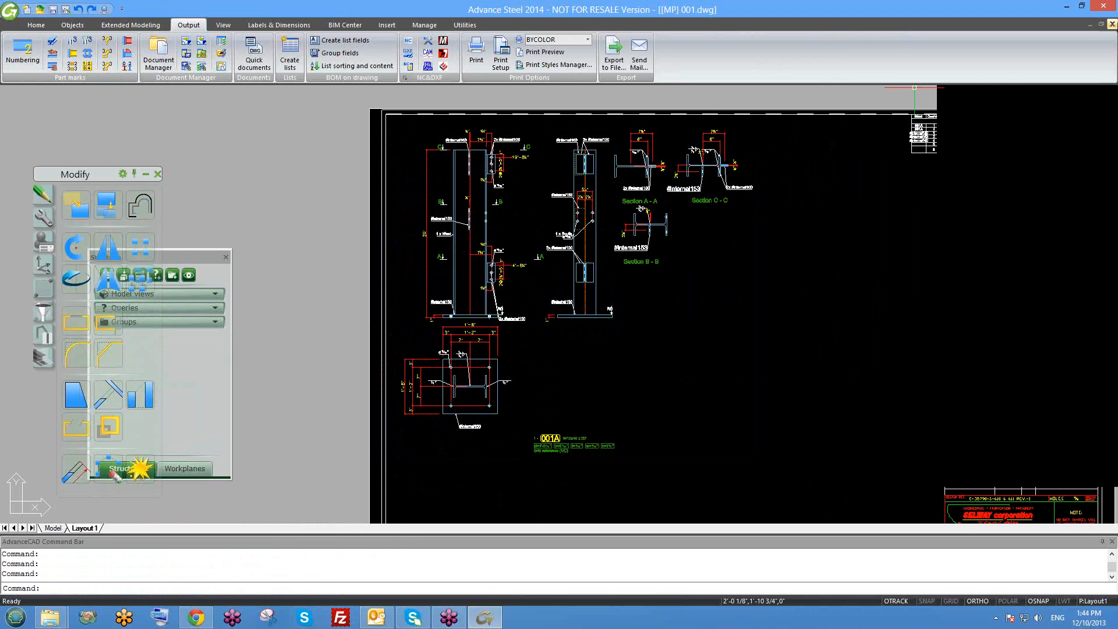
{"action": "left_click", "coordinate": [1112, 25]}
{"action": "left_click", "coordinate": [565, 335]}
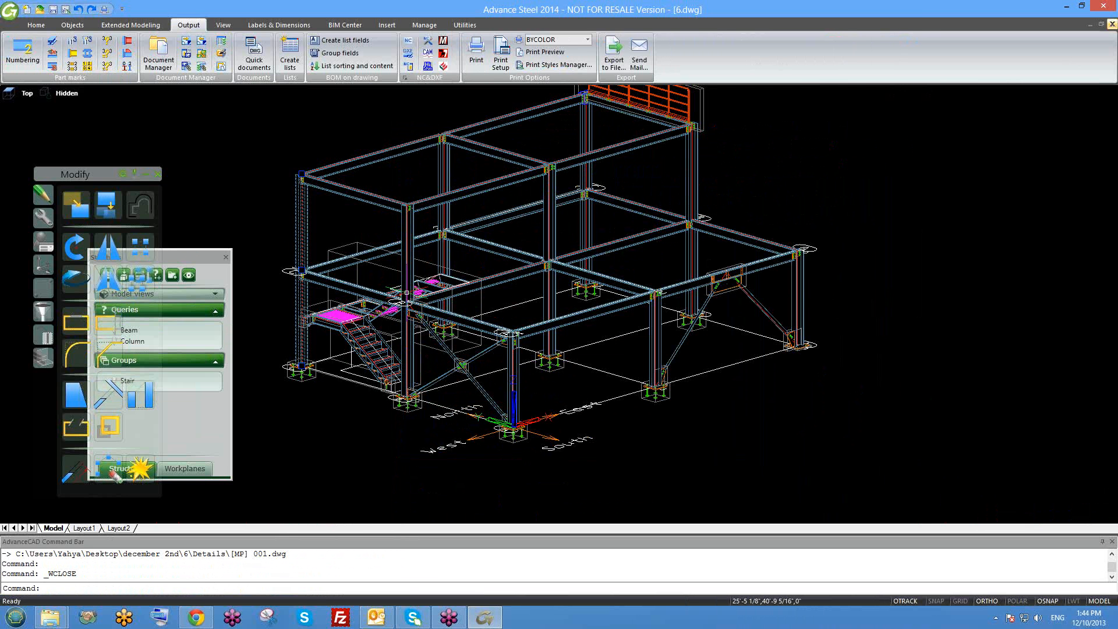
Check the assembly detail status of the same corner column again in the model
{"action": "left_click", "coordinate": [301, 210]}
{"action": "right_click", "coordinate": [301, 211]}
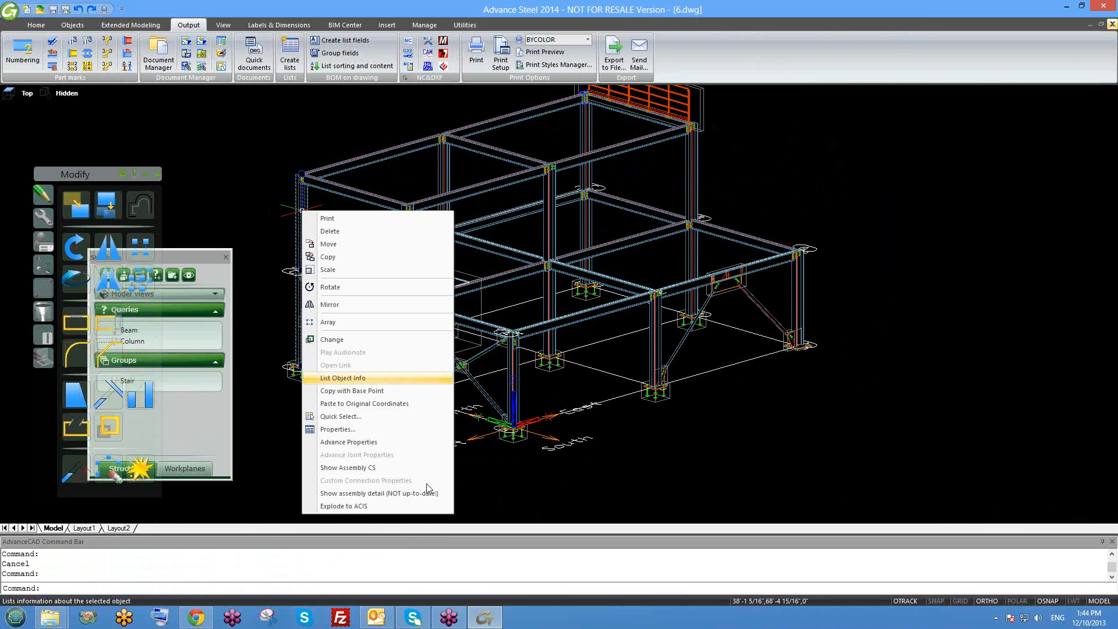
{"action": "left_click", "coordinate": [393, 495]}
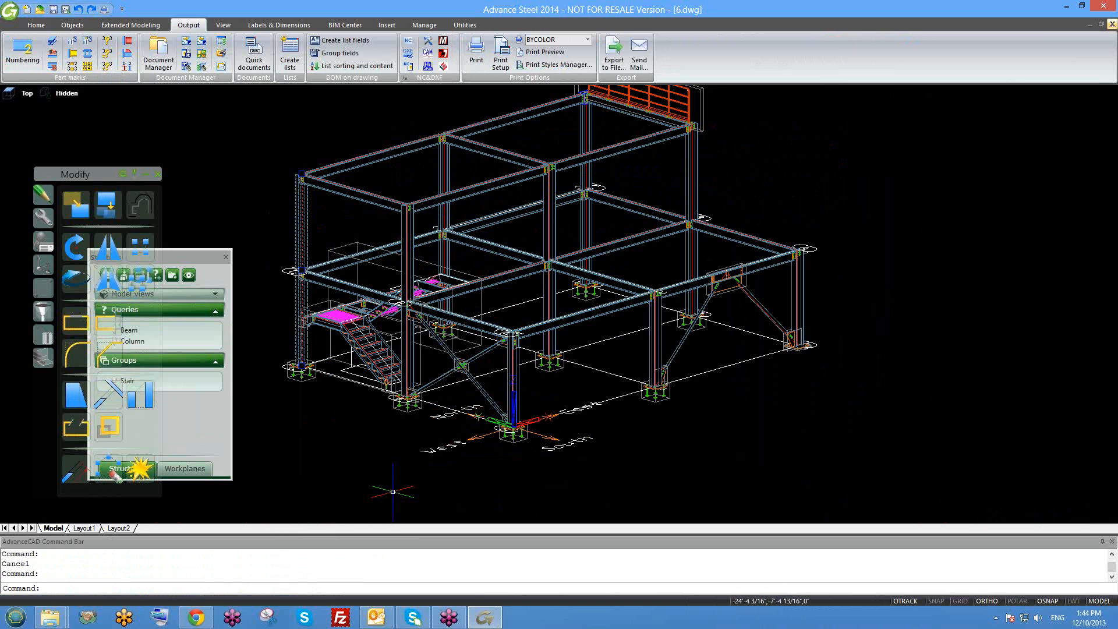
List the up-to-date detail drawings in the Document Manager and review the actions available for that group
{"action": "left_click", "coordinate": [169, 66]}
{"action": "double_click", "coordinate": [698, 32]}
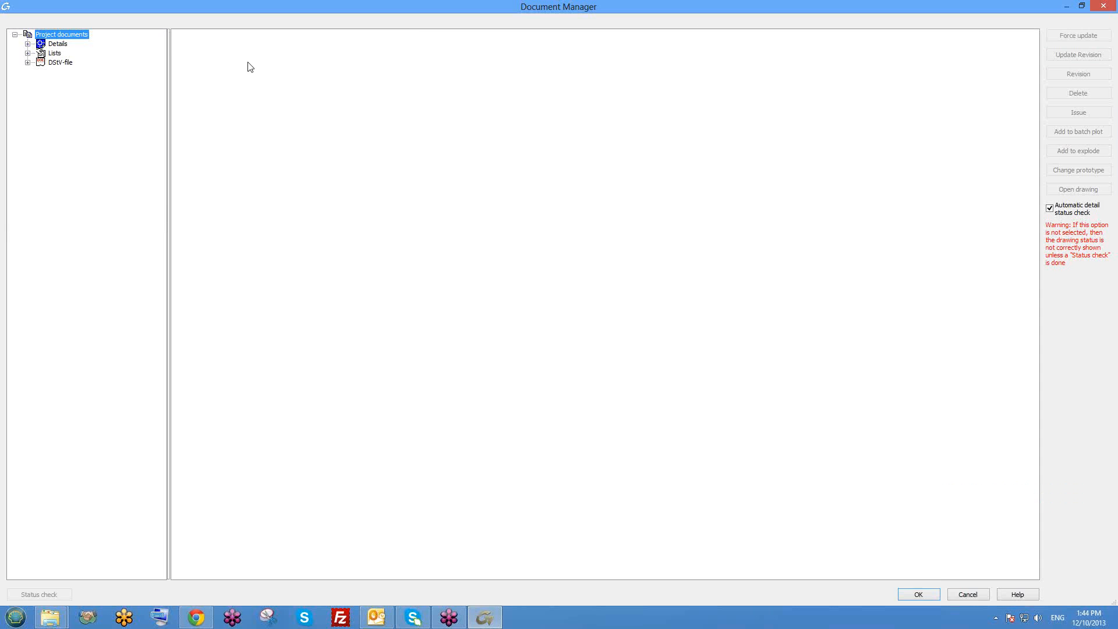
{"action": "double_click", "coordinate": [65, 43]}
{"action": "left_click", "coordinate": [68, 53]}
{"action": "right_click", "coordinate": [69, 53]}
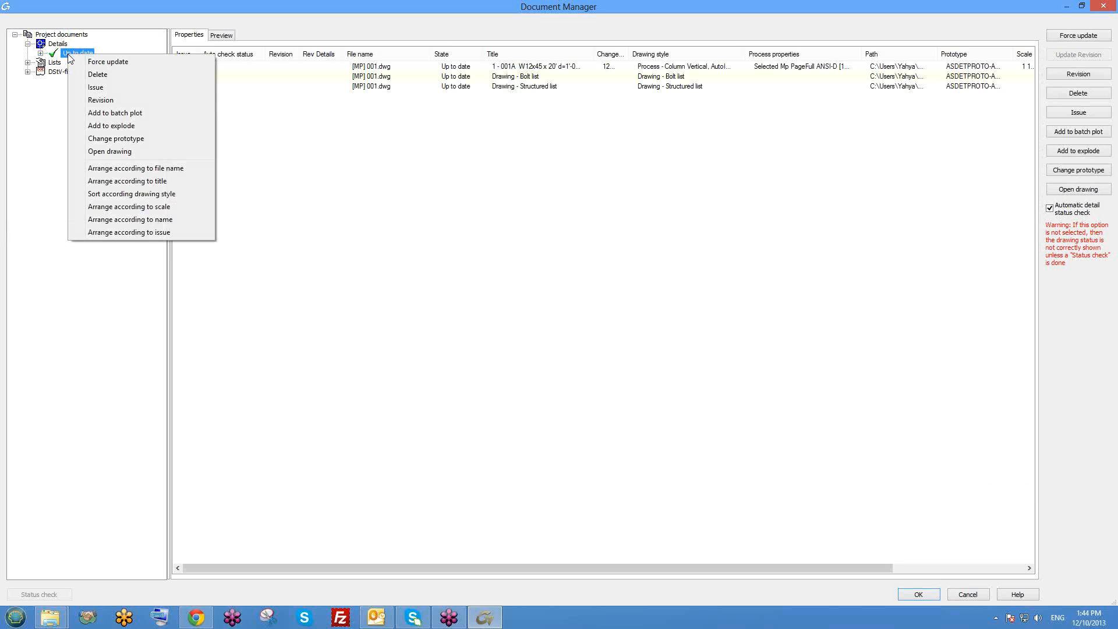
{"action": "left_click", "coordinate": [796, 15]}
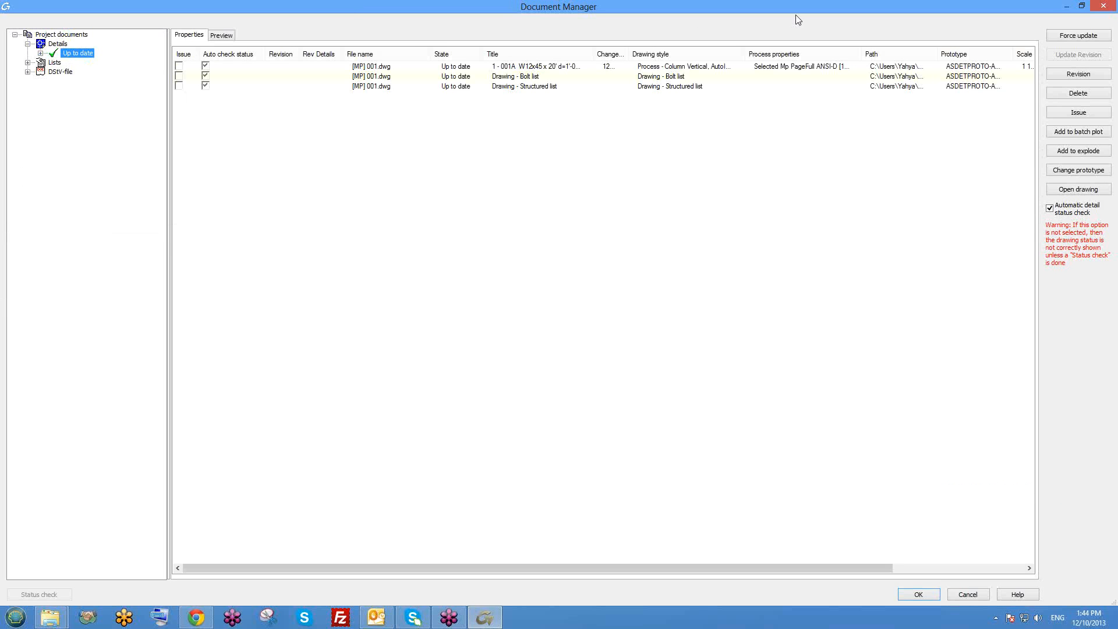
Close the Document Manager, reopen it to check the detail drawings under Up to date, and return to the model
{"action": "left_click", "coordinate": [1099, 7]}
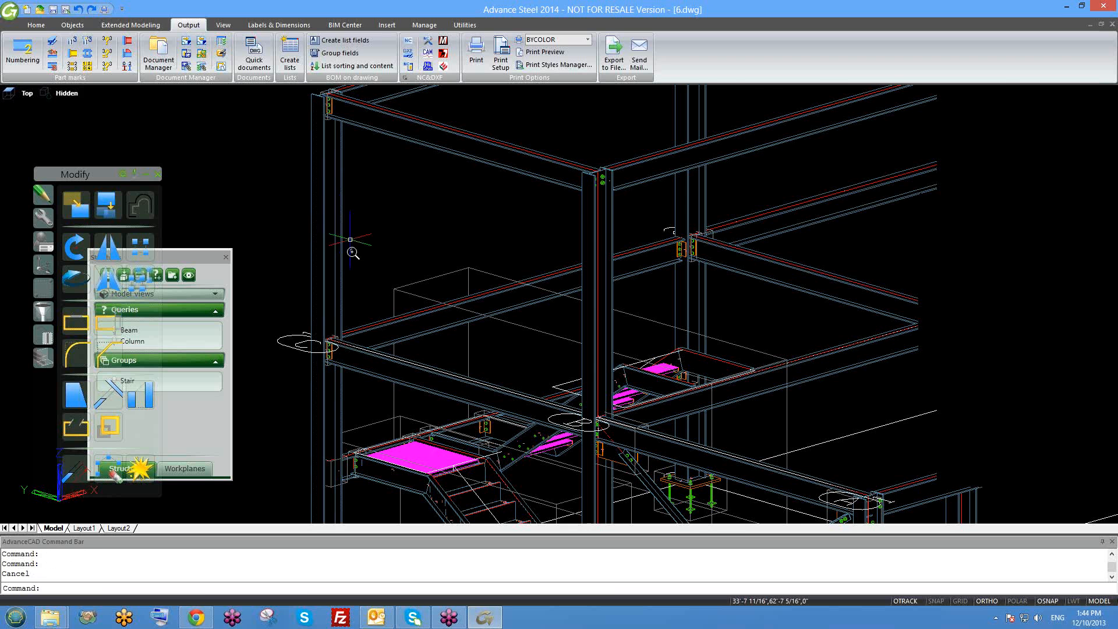
{"action": "scroll", "coordinate": [339, 224], "scroll_direction": "down", "scroll_amount": 3}
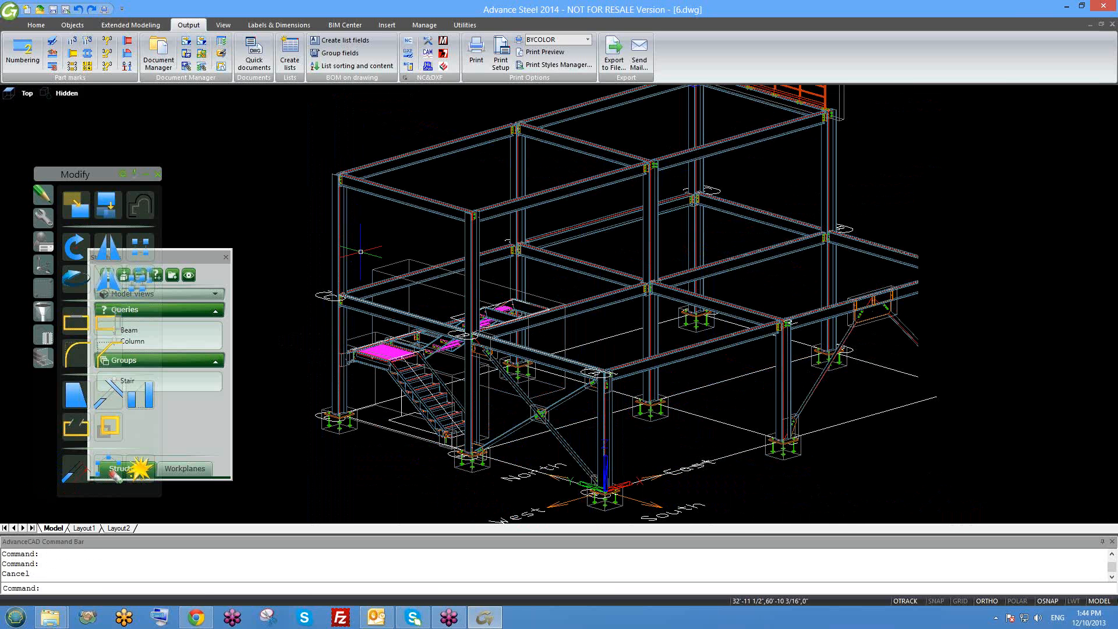
{"action": "scroll", "coordinate": [559, 259], "scroll_direction": "down", "scroll_amount": 1}
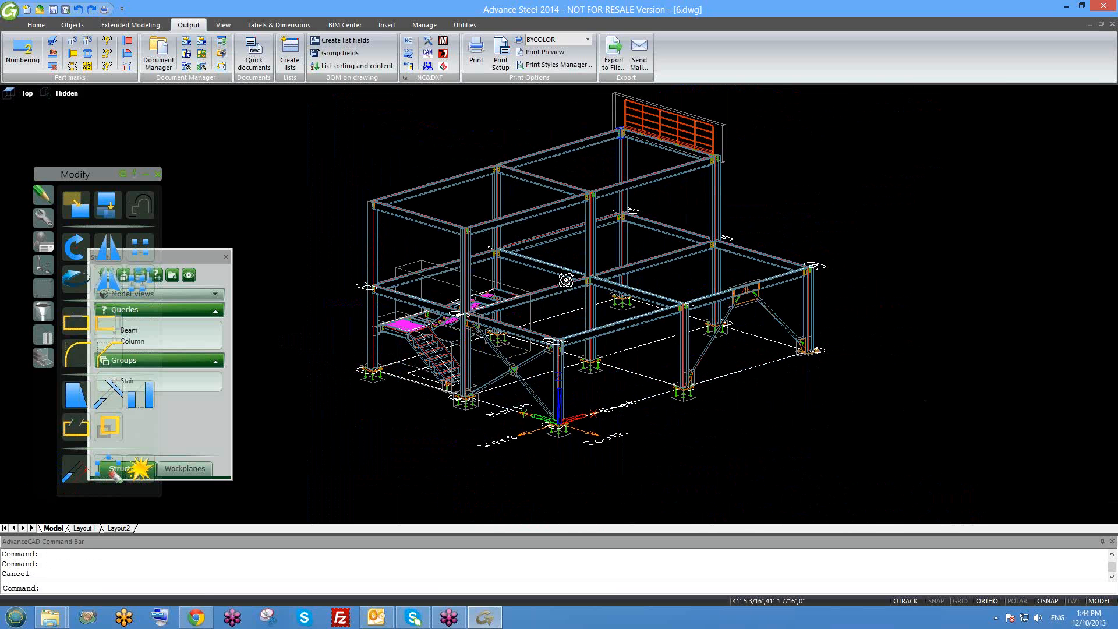
{"action": "scroll", "coordinate": [553, 275], "scroll_direction": "down", "scroll_amount": 1}
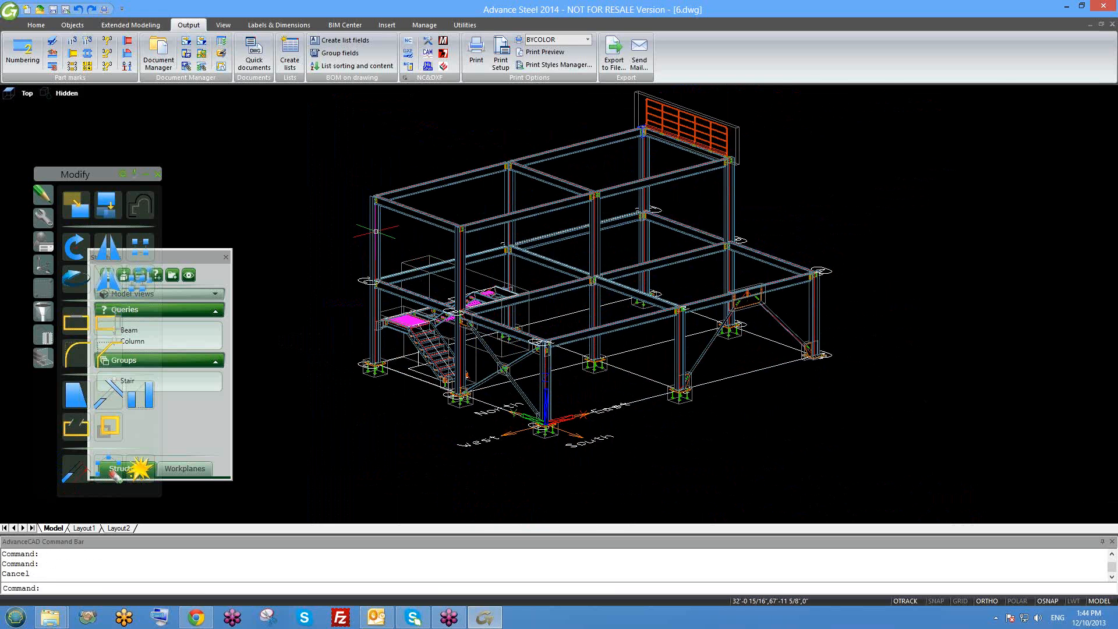
{"action": "left_click", "coordinate": [158, 52]}
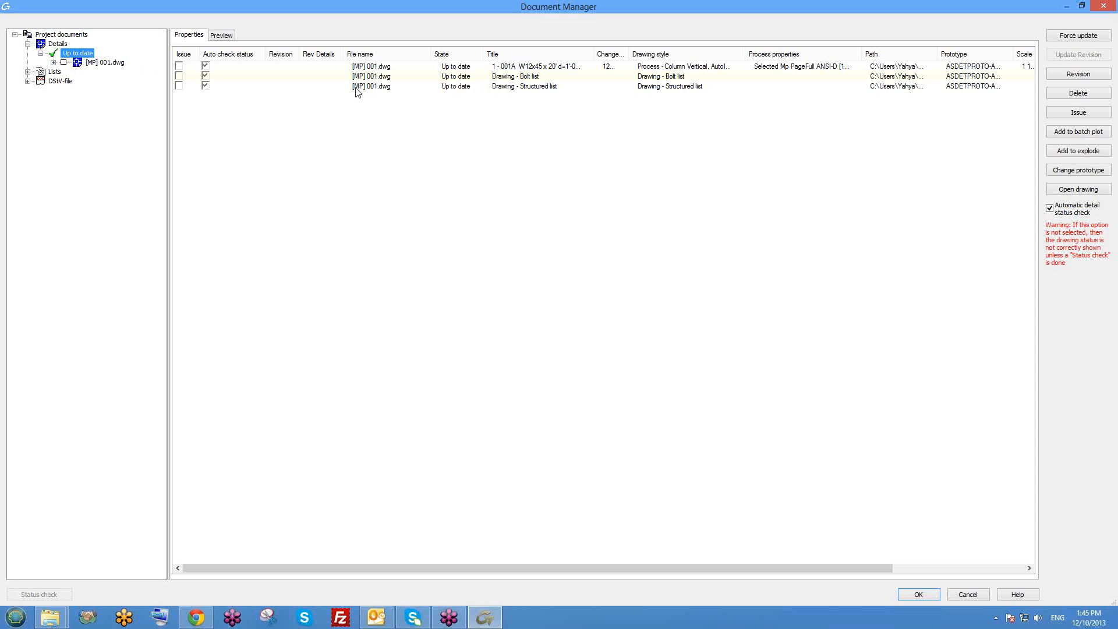
{"action": "left_click", "coordinate": [1108, 6]}
Check whether the rear middle column in the model offers an assembly detail, and dismiss its options
{"action": "scroll", "coordinate": [408, 230], "scroll_direction": "up", "scroll_amount": 3}
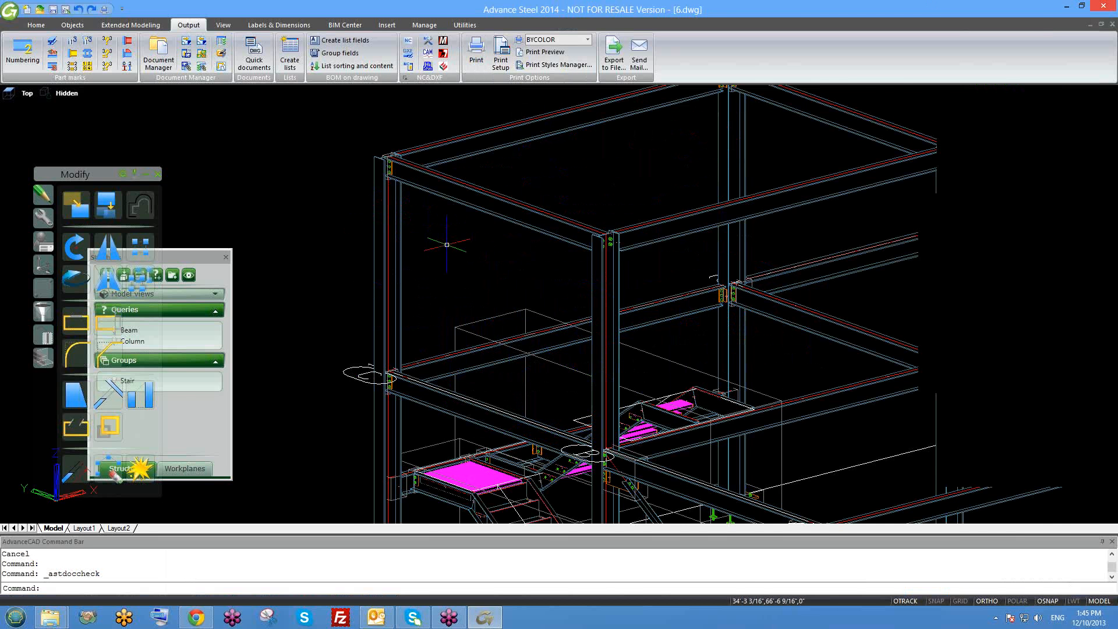
{"action": "scroll", "coordinate": [446, 245], "scroll_direction": "up", "scroll_amount": 3}
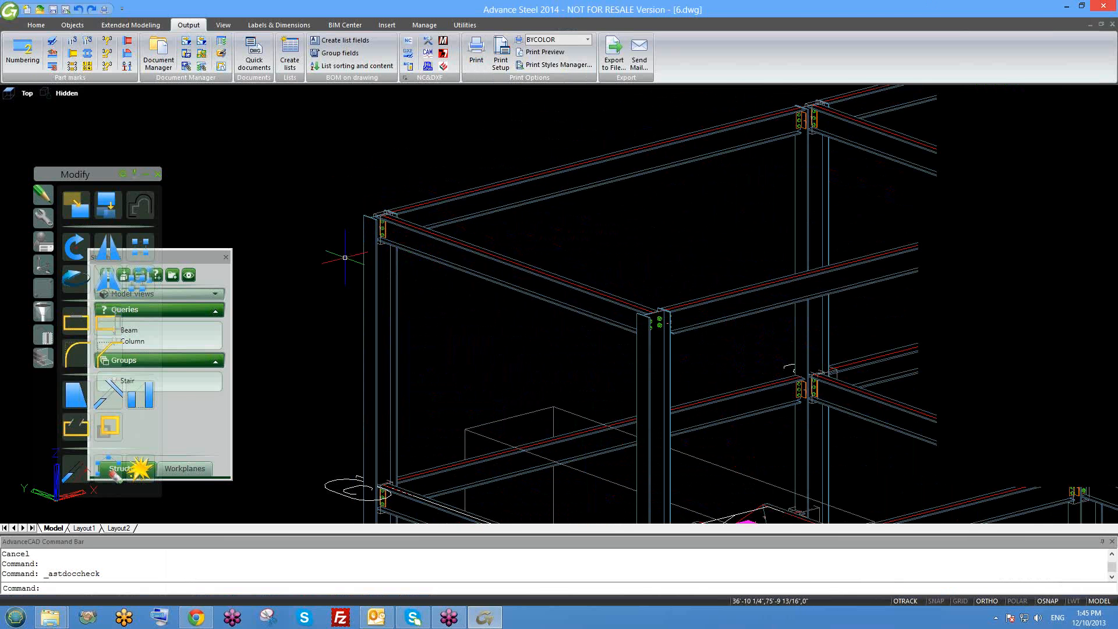
{"action": "scroll", "coordinate": [345, 256], "scroll_direction": "down", "scroll_amount": 6}
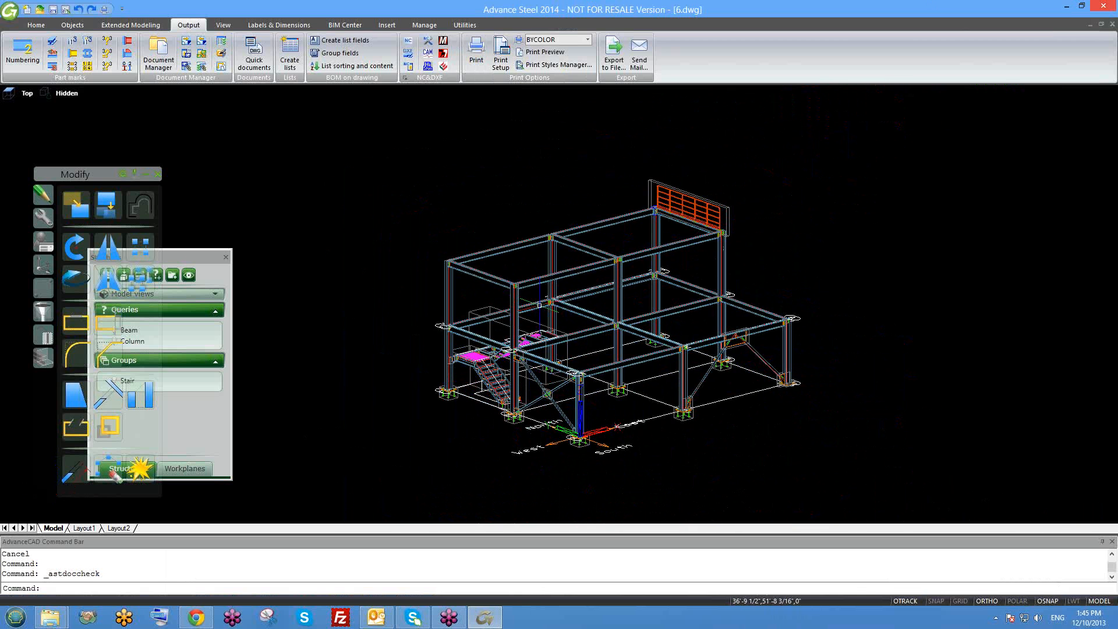
{"action": "middle_click_drag", "start_coordinate": [573, 331], "coordinate": [557, 312], "text": "shift"}
{"action": "scroll", "coordinate": [558, 273], "scroll_direction": "up", "scroll_amount": 3}
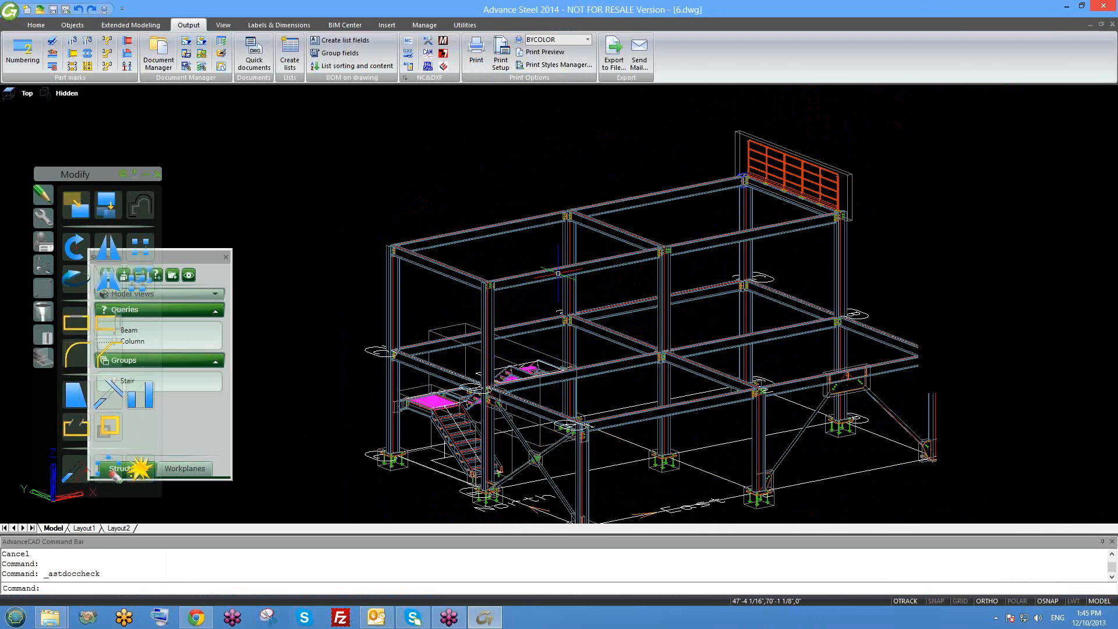
{"action": "left_click", "coordinate": [567, 228]}
{"action": "right_click", "coordinate": [568, 229]}
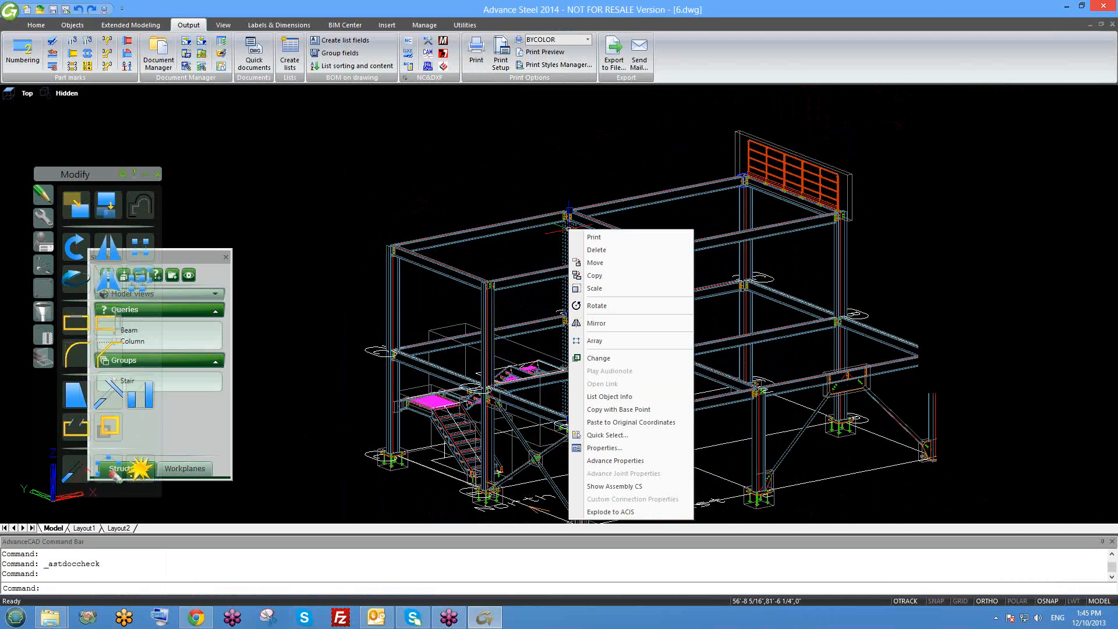
{"action": "key", "text": "Escape"}
{"action": "scroll", "coordinate": [401, 373], "scroll_direction": "down", "scroll_amount": 5}
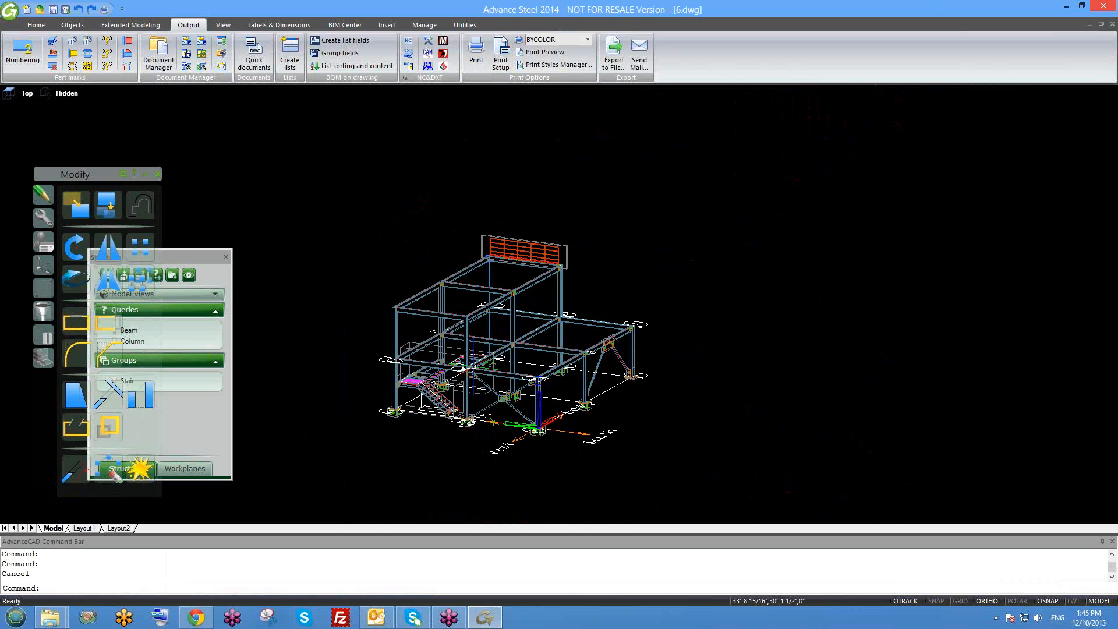
{"action": "middle_click_drag", "start_coordinate": [473, 367], "coordinate": [423, 369], "text": "shift"}
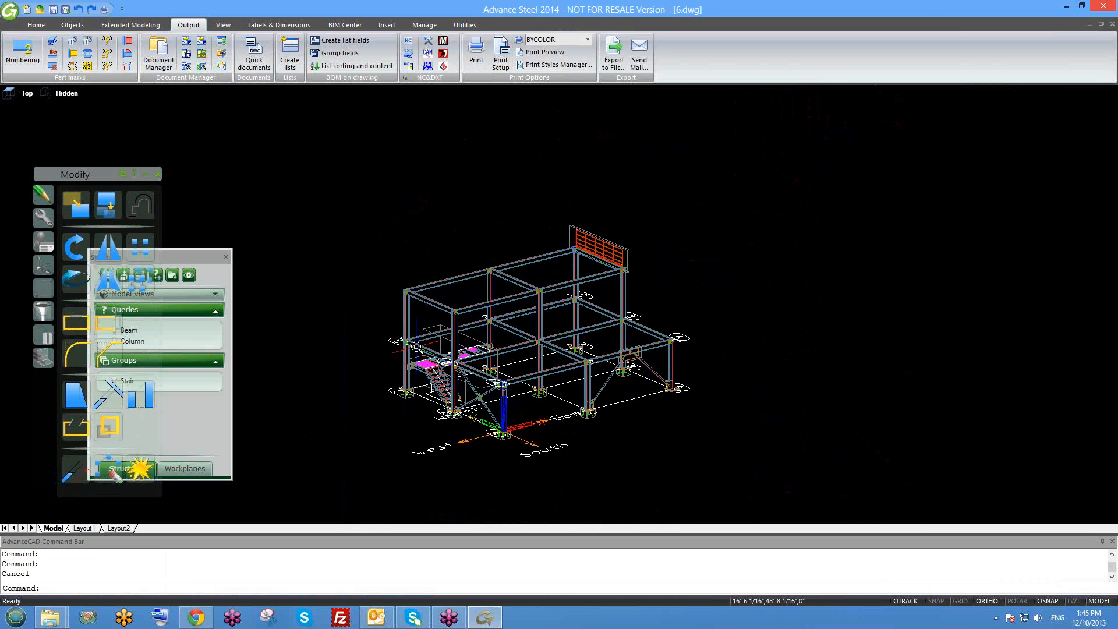
{"action": "scroll", "coordinate": [416, 346], "scroll_direction": "up", "scroll_amount": 1}
{"action": "scroll", "coordinate": [436, 375], "scroll_direction": "up", "scroll_amount": 1}
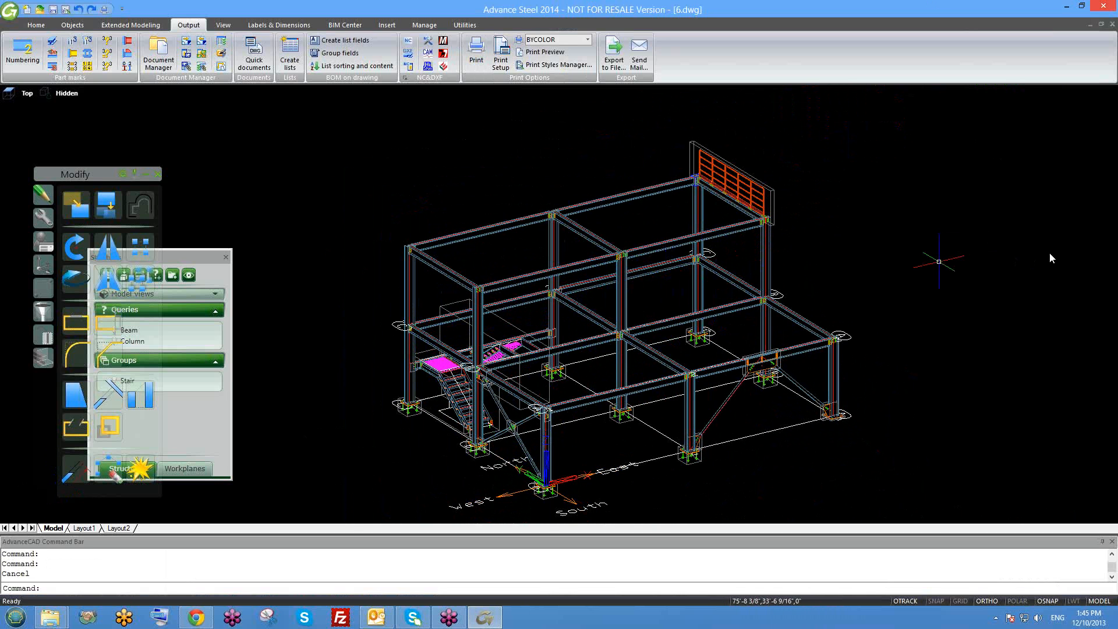
{"action": "left_click", "coordinate": [881, 236]}
{"action": "left_click", "coordinate": [859, 257]}
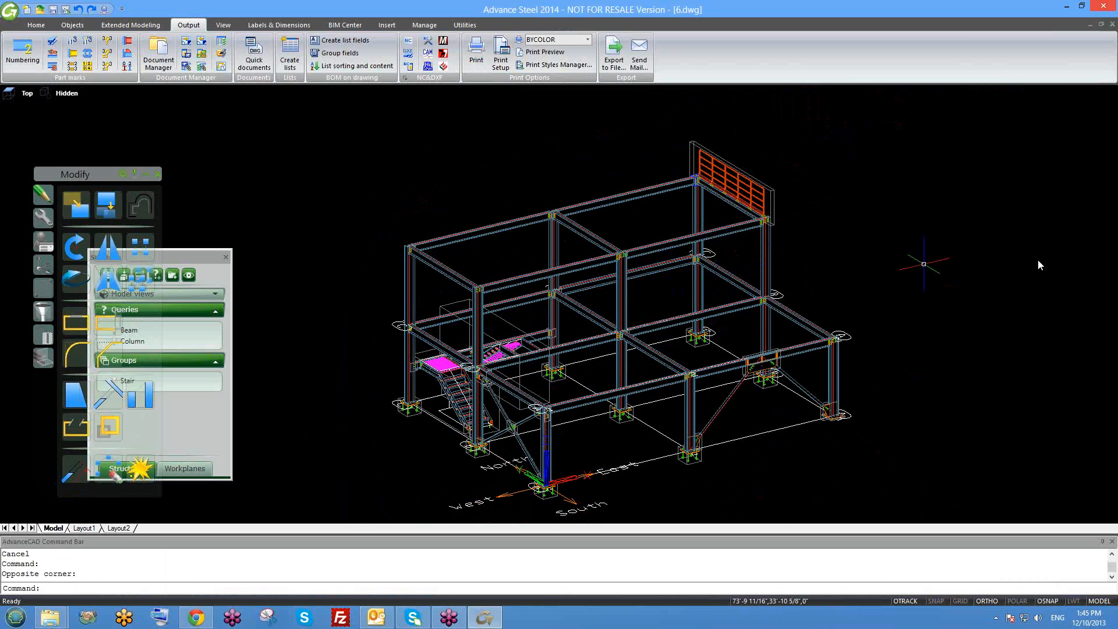
{"action": "left_click", "coordinate": [1039, 256]}
{"action": "left_click", "coordinate": [1046, 292]}
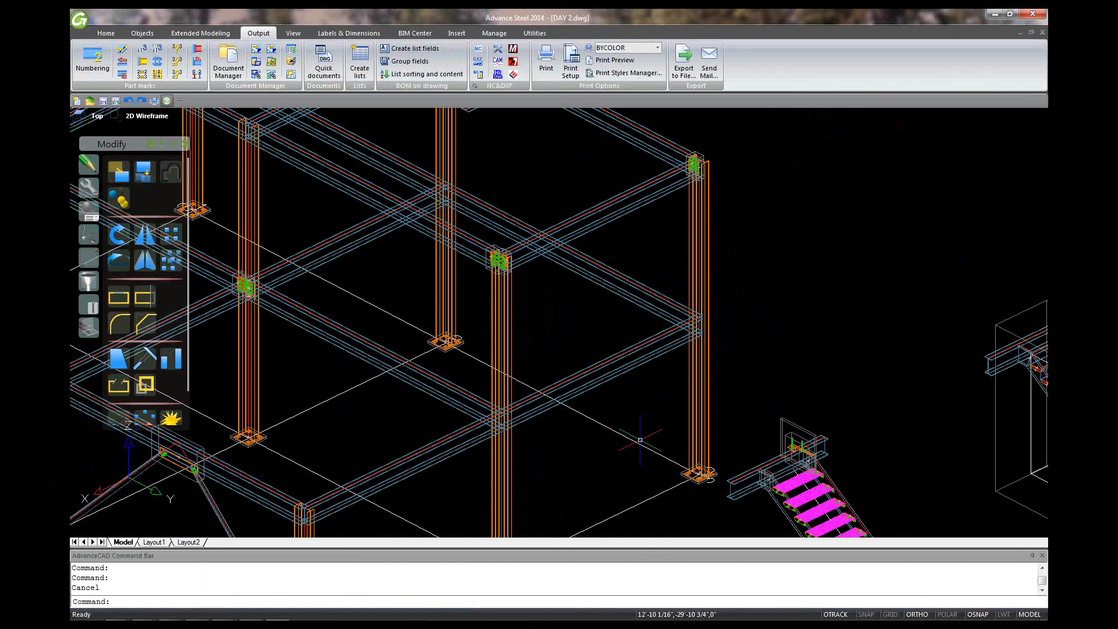
In the DAY 2 model, open the assembly detail of the corner column nearest the separate stair
{"action": "right_click", "coordinate": [706, 422]}
{"action": "key", "text": "Escape"}
{"action": "left_click_drag", "start_coordinate": [719, 369], "coordinate": [699, 378]}
{"action": "right_click", "coordinate": [703, 376]}
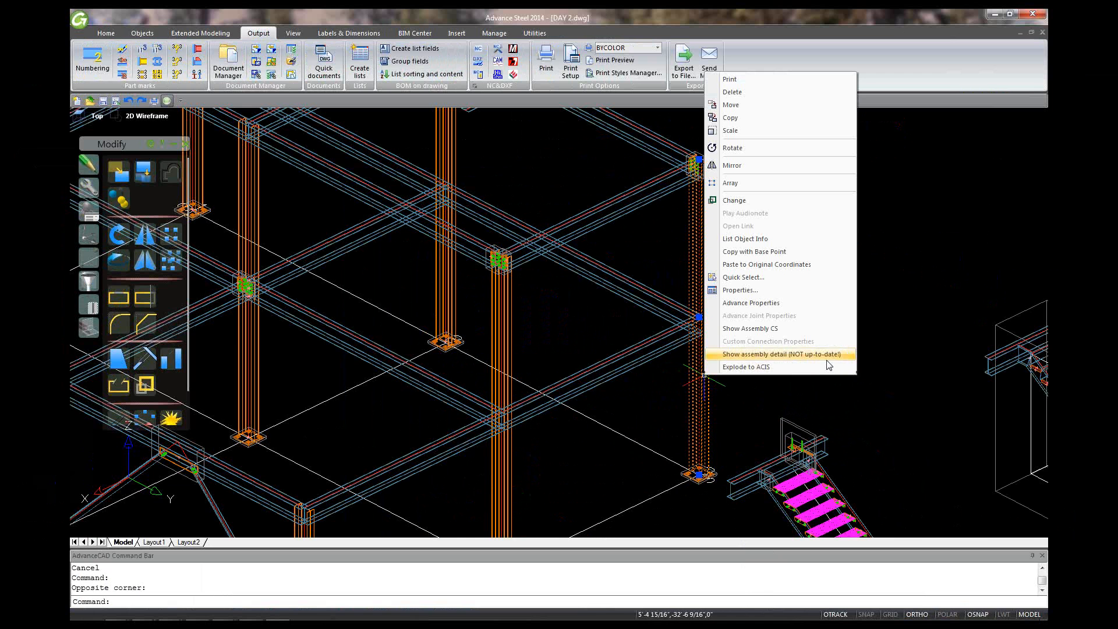
{"action": "left_click", "coordinate": [772, 356]}
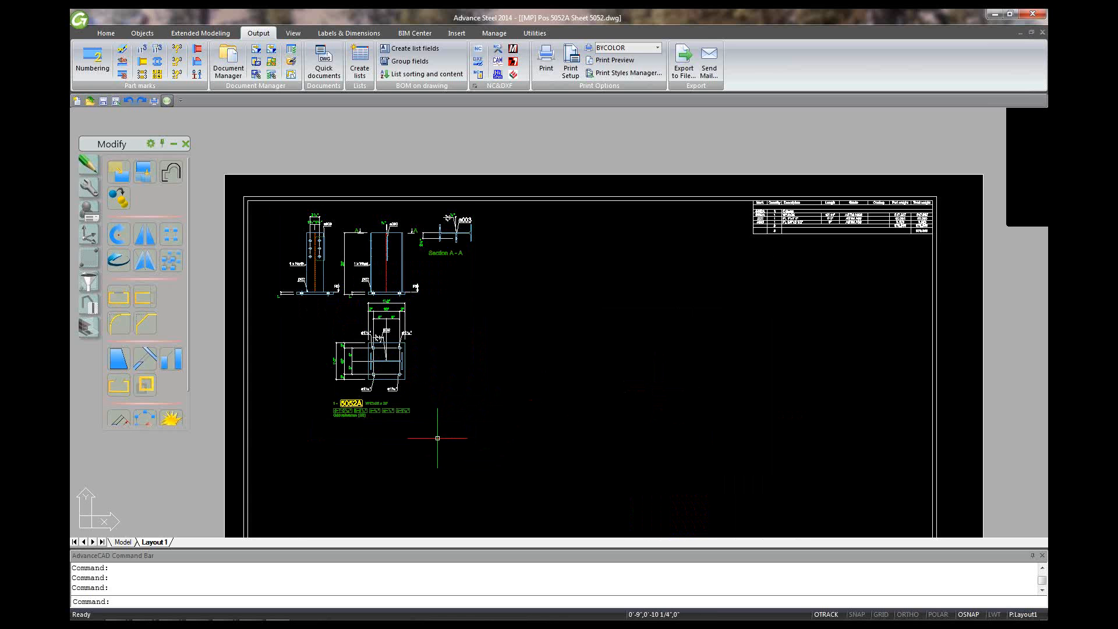
Examine the column's elevations, Section A - A, base plate view and parts list on the detail sheet
{"action": "scroll", "coordinate": [437, 438], "scroll_direction": "up", "scroll_amount": 2}
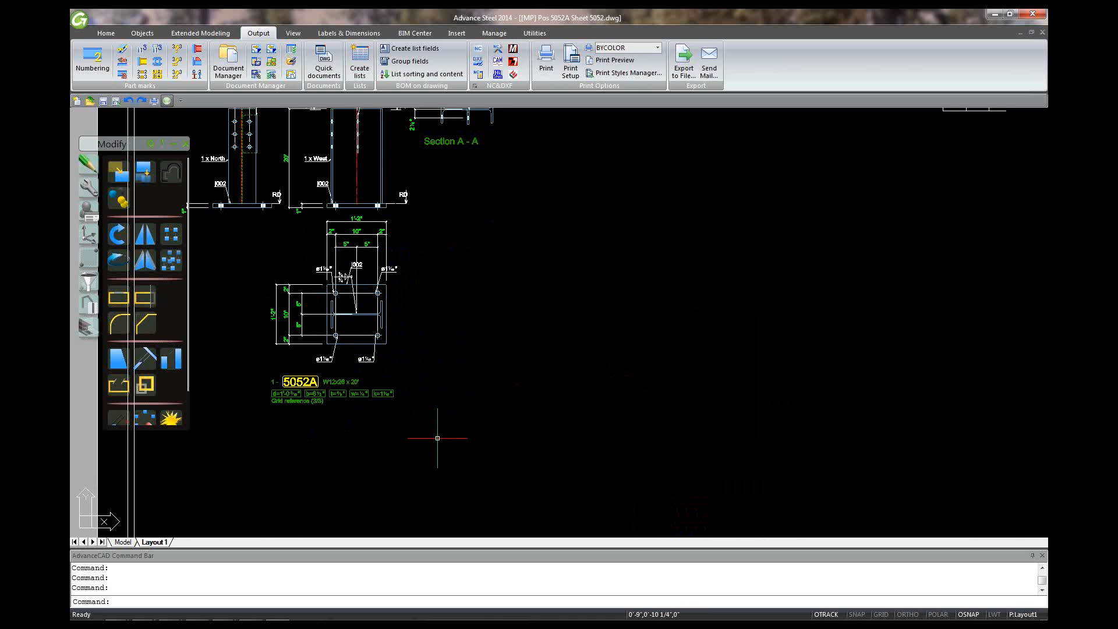
{"action": "left_click", "coordinate": [555, 365]}
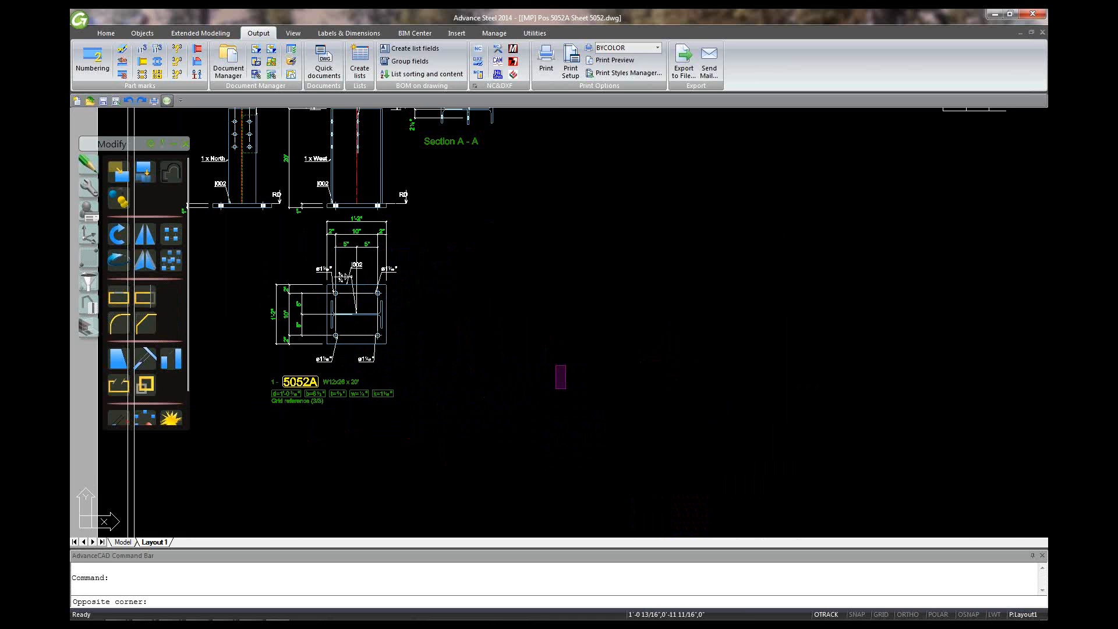
{"action": "key", "text": "Escape"}
{"action": "key", "text": "Escape"}
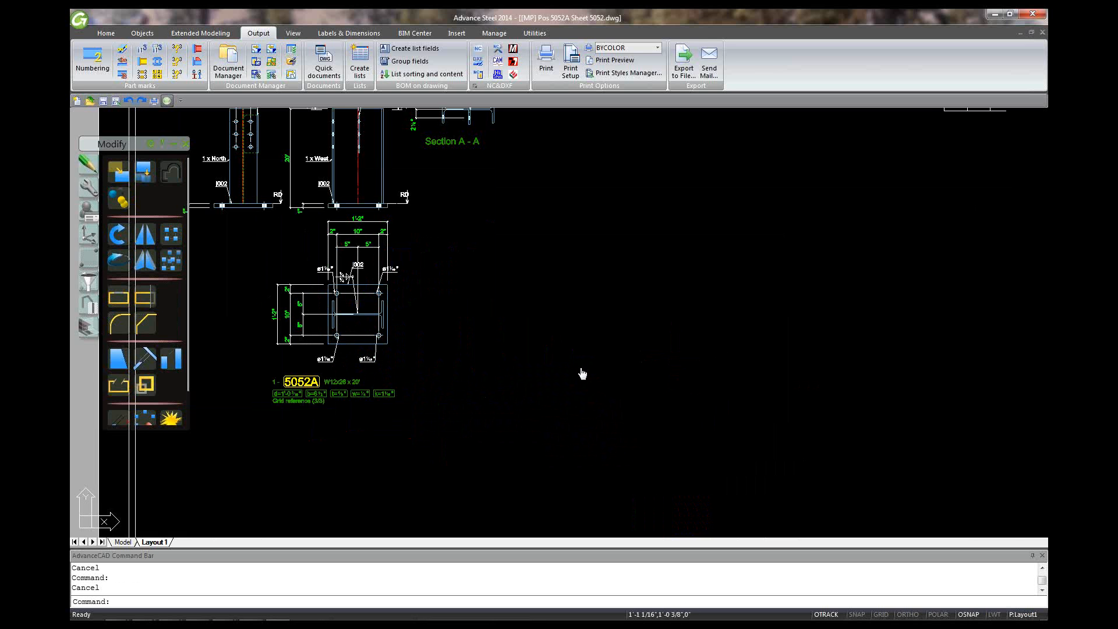
{"action": "mouse_move", "coordinate": [582, 374]}
{"action": "middle_mouse_down"}
{"action": "mouse_move", "coordinate": [646, 446]}
{"action": "mouse_move", "coordinate": [647, 434]}
{"action": "middle_mouse_up"}
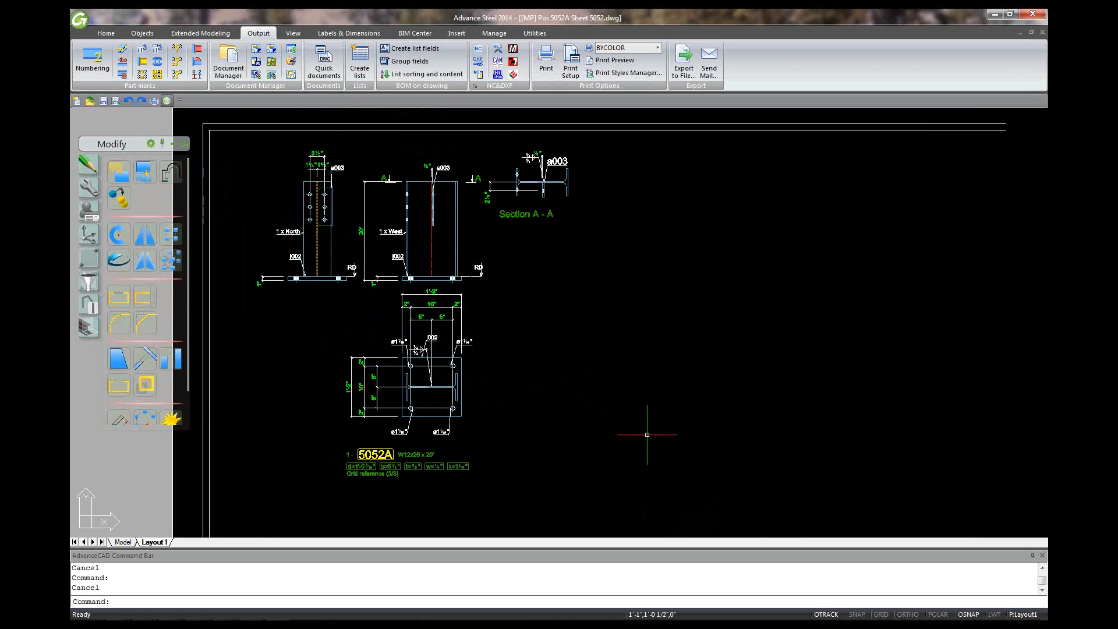
{"action": "scroll", "coordinate": [648, 436], "scroll_direction": "down", "scroll_amount": 2}
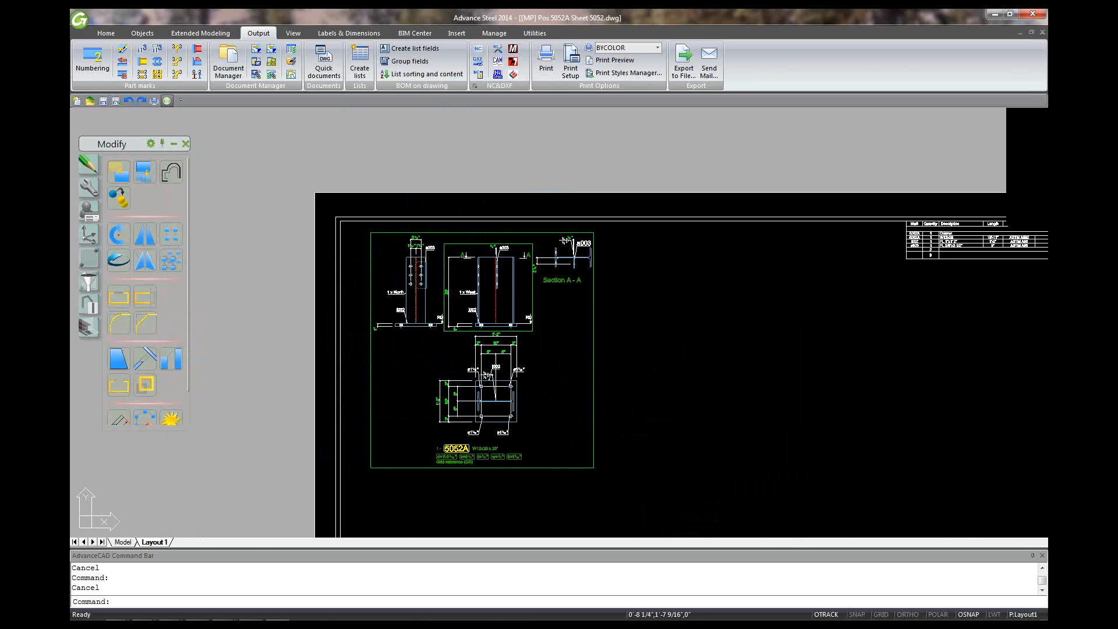
{"action": "scroll", "coordinate": [611, 256], "scroll_direction": "down", "scroll_amount": 2}
{"action": "scroll", "coordinate": [887, 252], "scroll_direction": "up", "scroll_amount": 5}
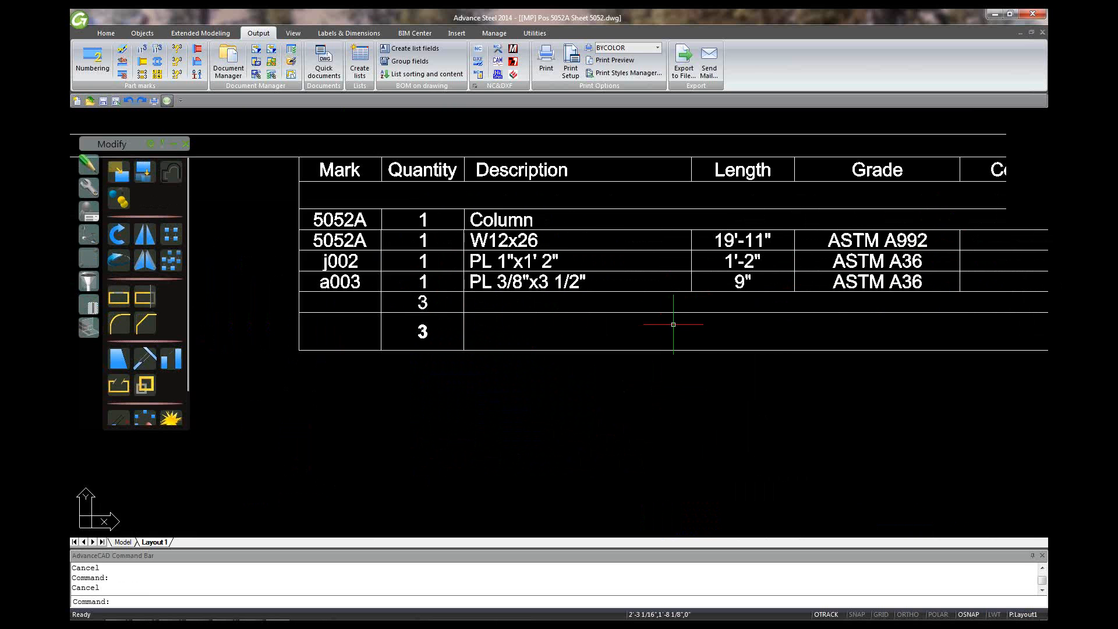
{"action": "scroll", "coordinate": [668, 325], "scroll_direction": "down", "scroll_amount": 1}
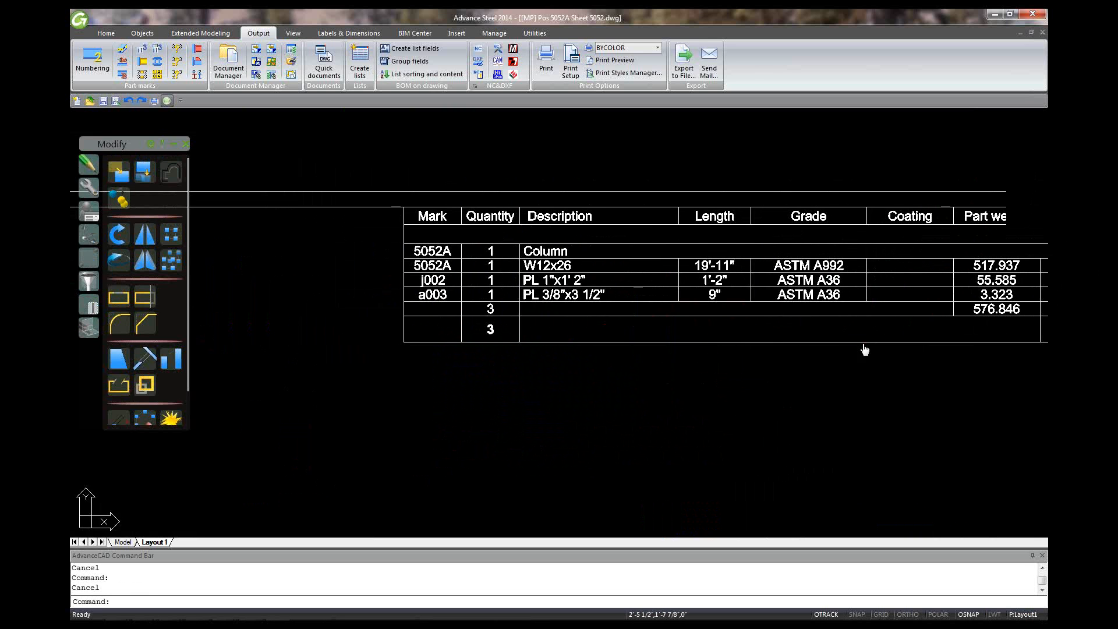
{"action": "middle_click_drag", "start_coordinate": [863, 350], "coordinate": [790, 352]}
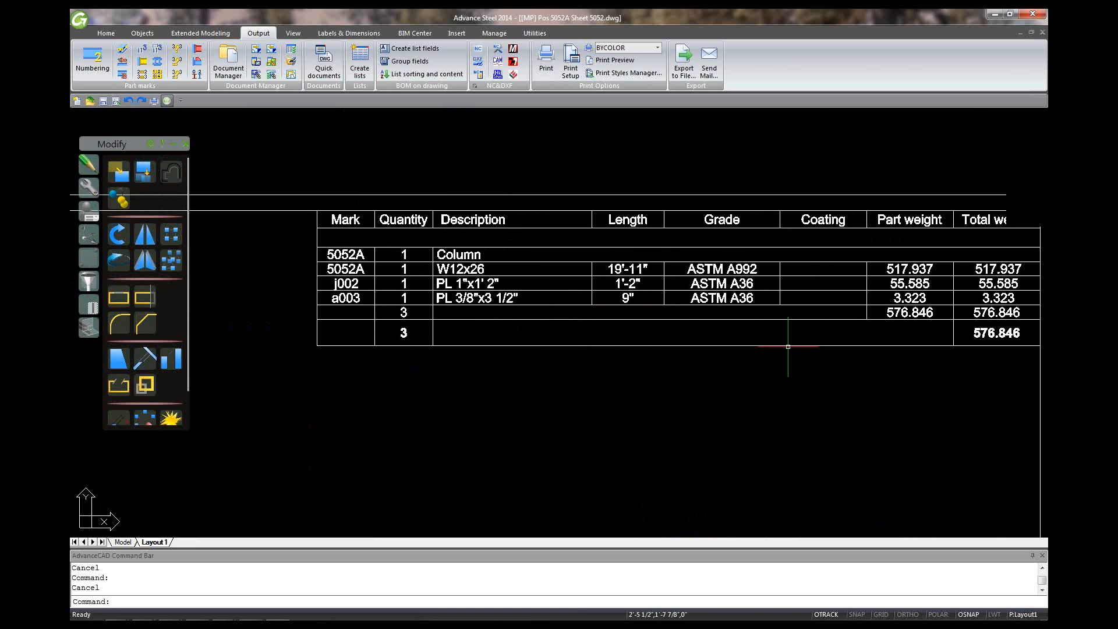
{"action": "scroll", "coordinate": [896, 265], "scroll_direction": "down", "scroll_amount": 2}
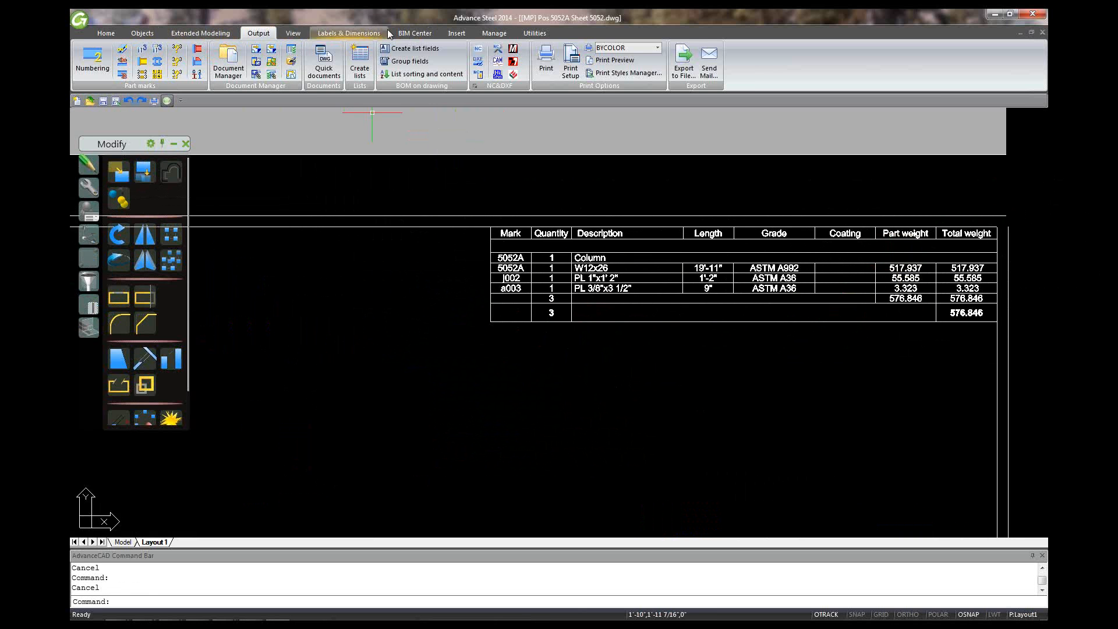
Show the Advance Steel version and build information in the session with the column's detail sheet
{"action": "left_click", "coordinate": [495, 33]}
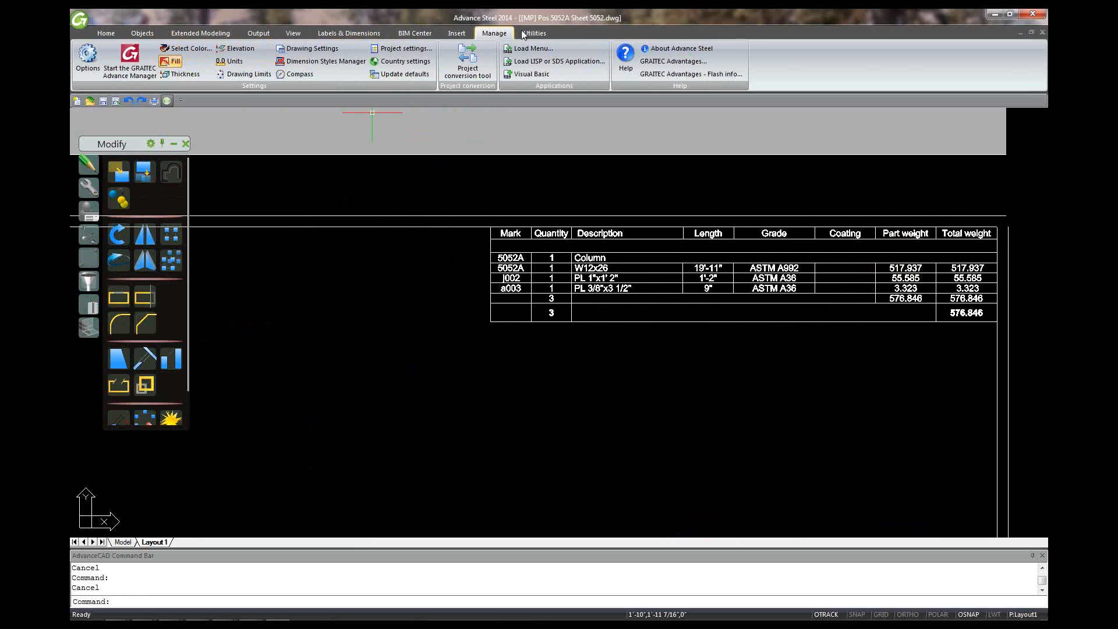
{"action": "left_click", "coordinate": [693, 49]}
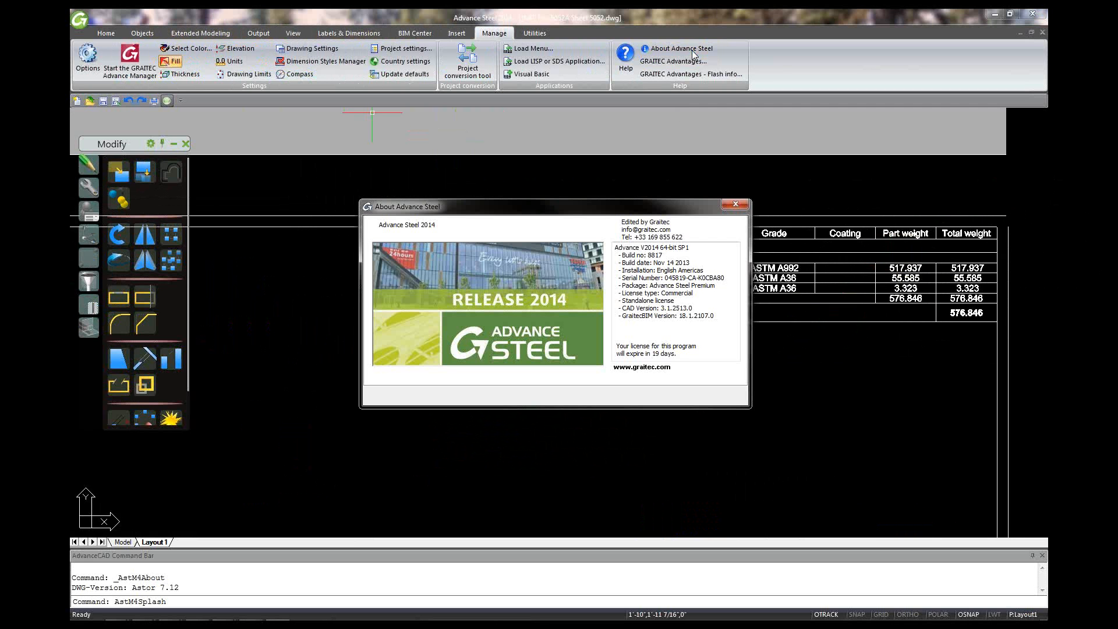
{"action": "left_click", "coordinate": [737, 205]}
{"action": "left_click", "coordinate": [686, 50]}
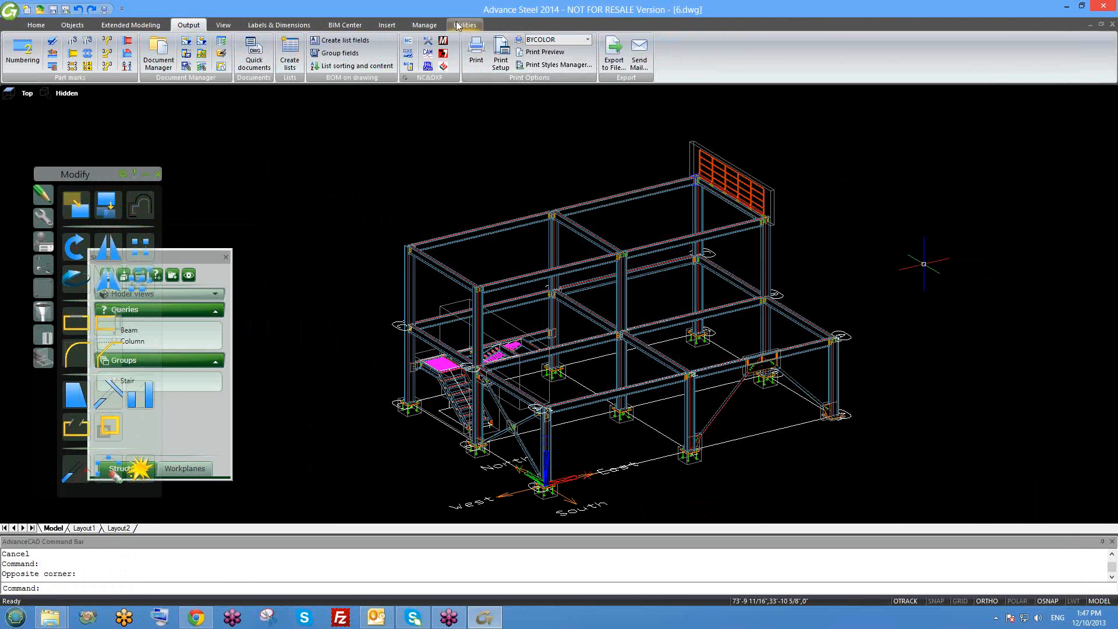
Switch to the 6.dwg session, check its Advance Steel version and build information, and close the information window
{"action": "left_click", "coordinate": [424, 25]}
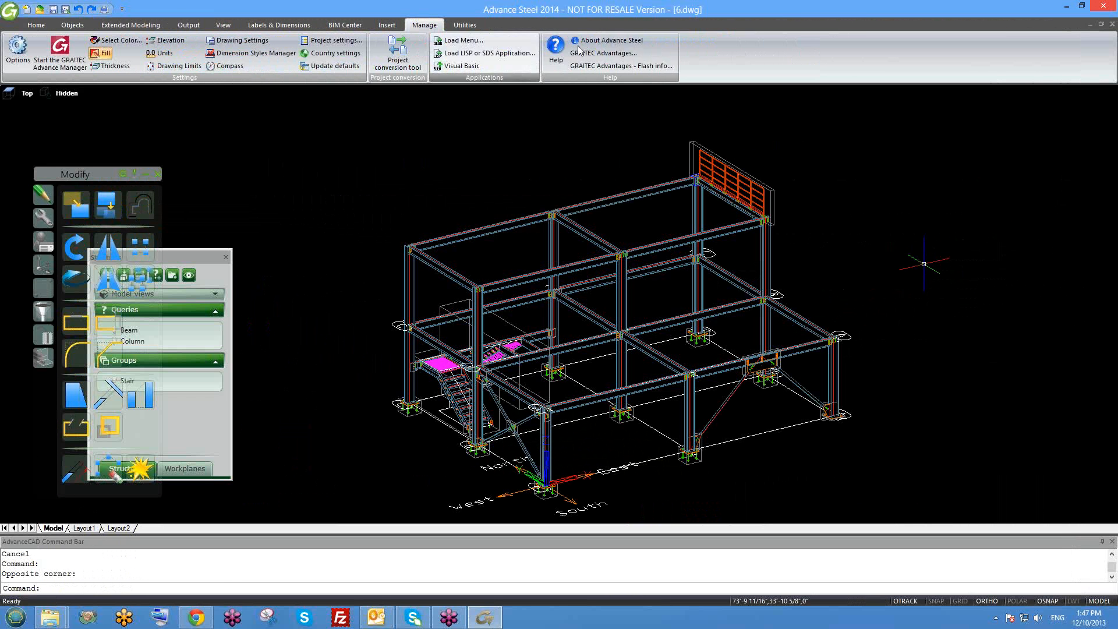
{"action": "left_click", "coordinate": [612, 41]}
{"action": "left_click_drag", "start_coordinate": [693, 241], "coordinate": [642, 235]}
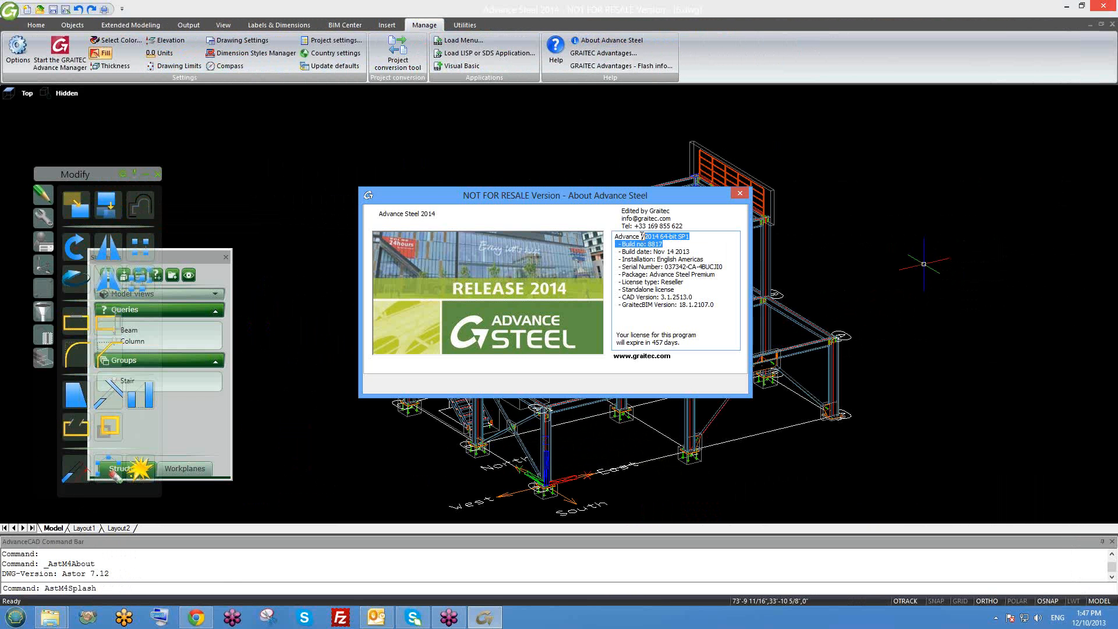
{"action": "left_click", "coordinate": [650, 238]}
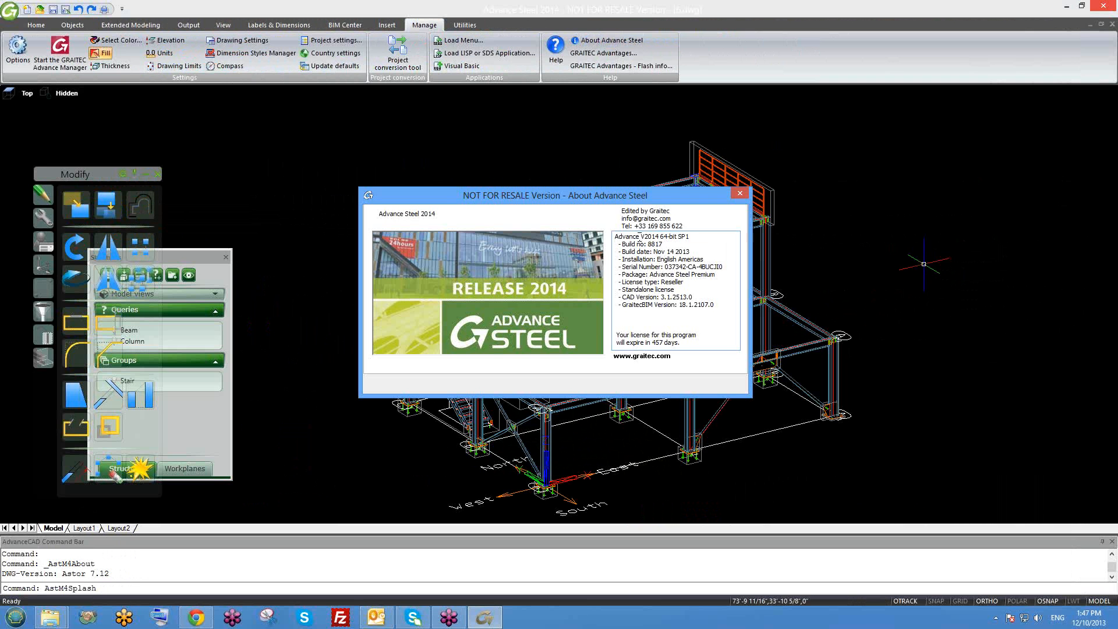
{"action": "left_click_drag", "start_coordinate": [663, 240], "coordinate": [615, 240]}
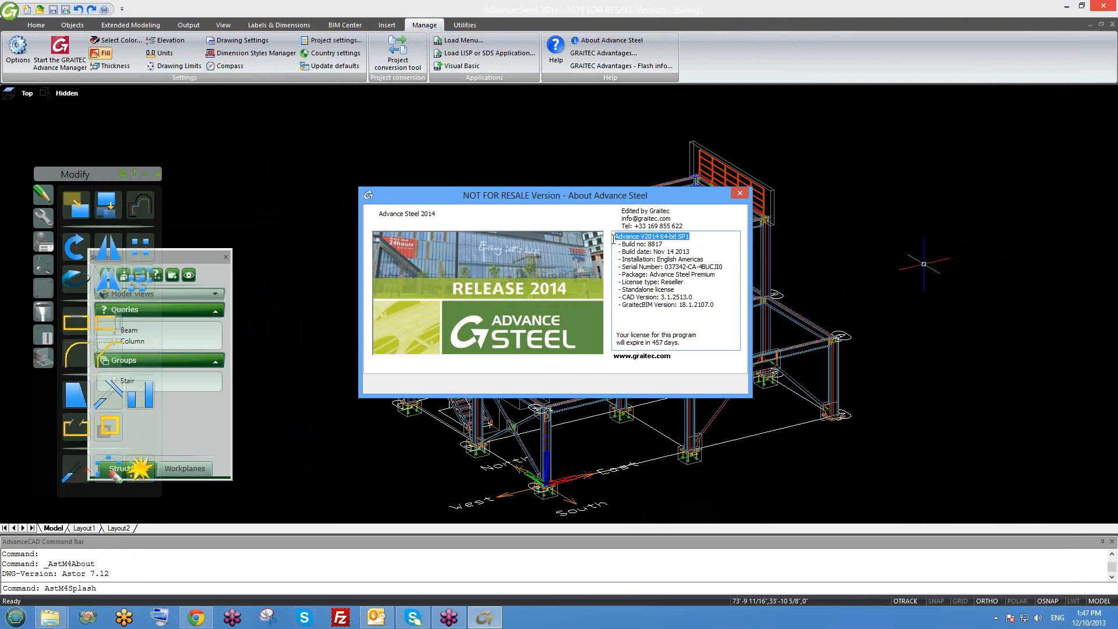
{"action": "left_click", "coordinate": [653, 273]}
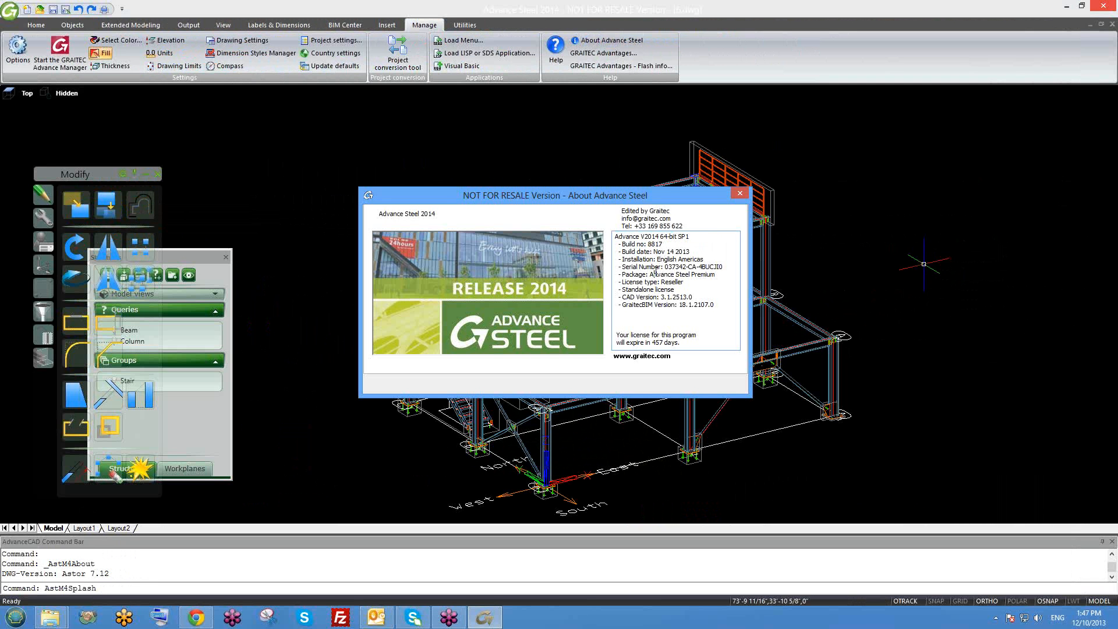
{"action": "left_click", "coordinate": [739, 194]}
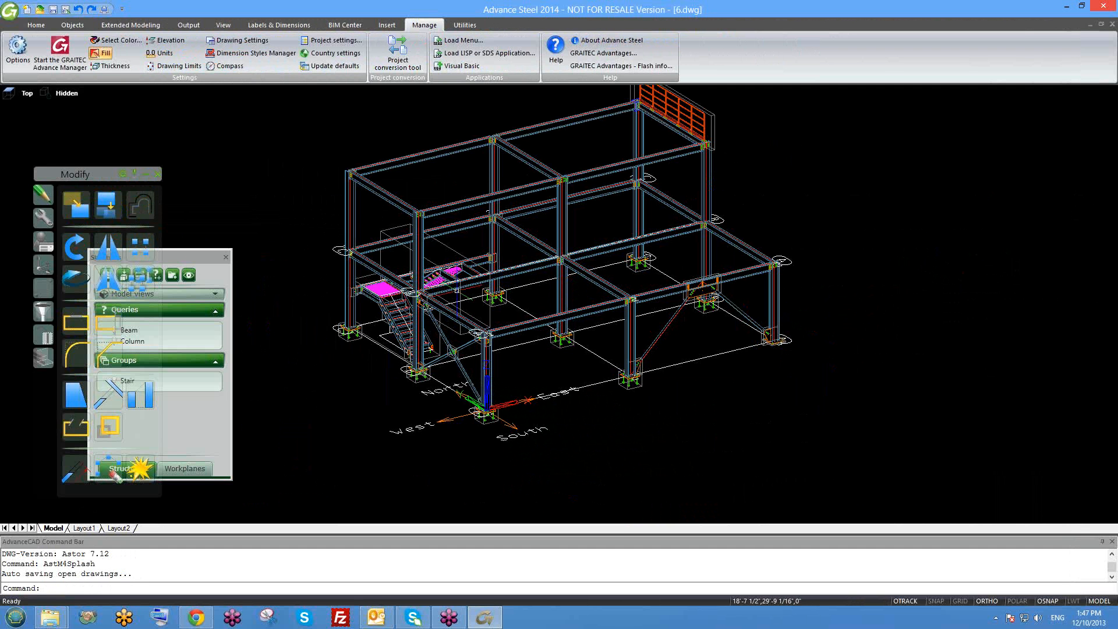
Inspect the stair, its landing and the surrounding columns in the 6.dwg model
{"action": "scroll", "coordinate": [576, 298], "scroll_direction": "down", "scroll_amount": 2}
{"action": "middle_click_drag", "start_coordinate": [549, 319], "coordinate": [537, 305]}
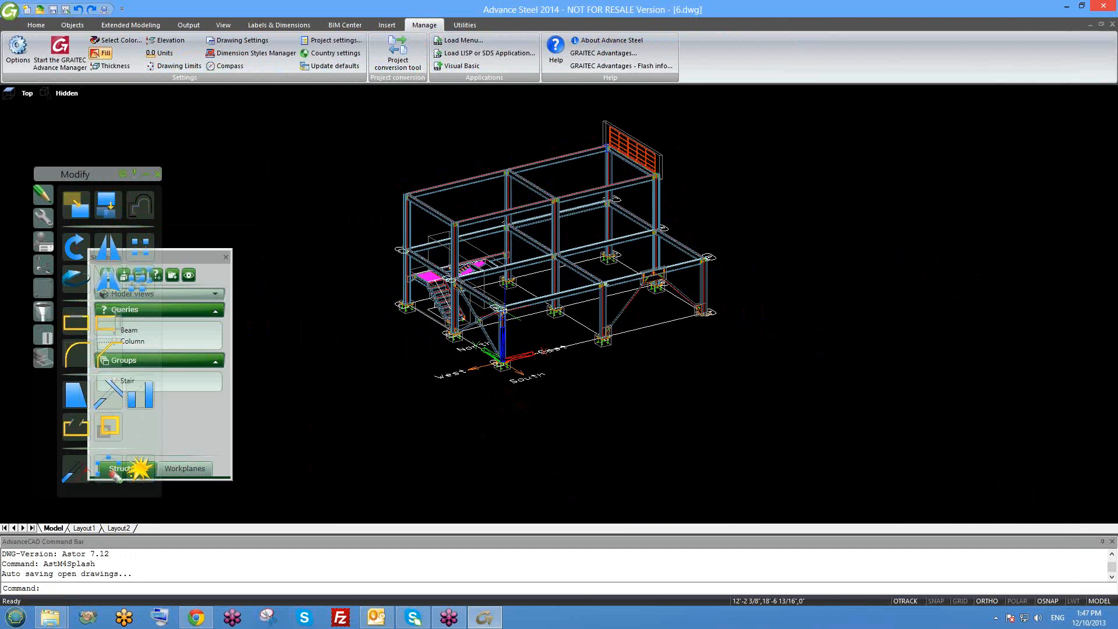
{"action": "scroll", "coordinate": [505, 314], "scroll_direction": "up", "scroll_amount": 6}
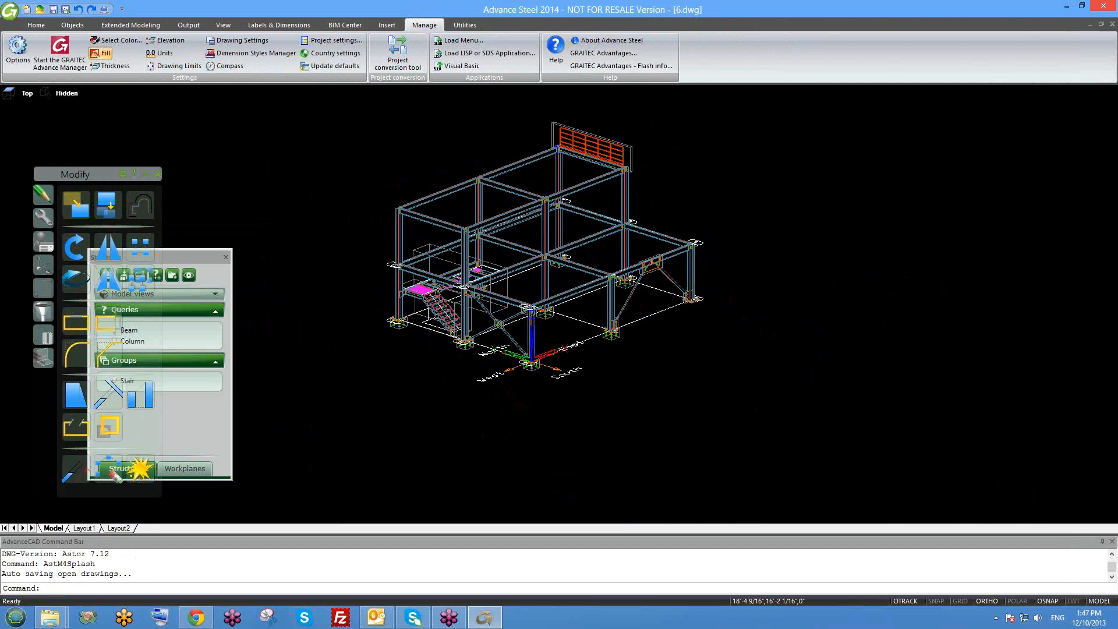
{"action": "scroll", "coordinate": [514, 319], "scroll_direction": "up", "scroll_amount": 4}
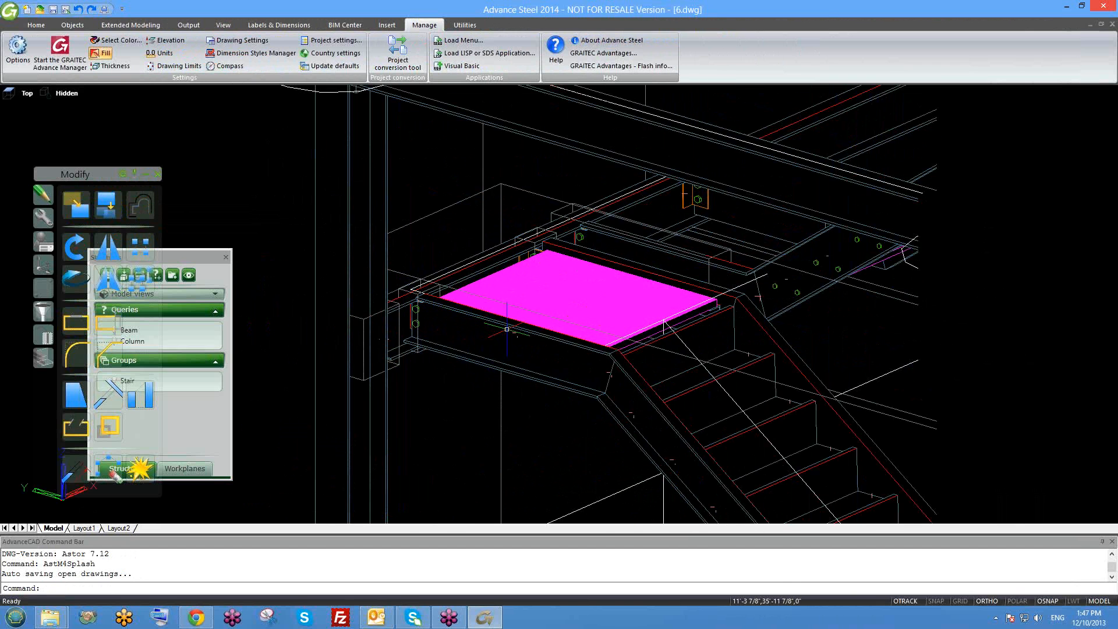
{"action": "scroll", "coordinate": [532, 328], "scroll_direction": "down", "scroll_amount": 5}
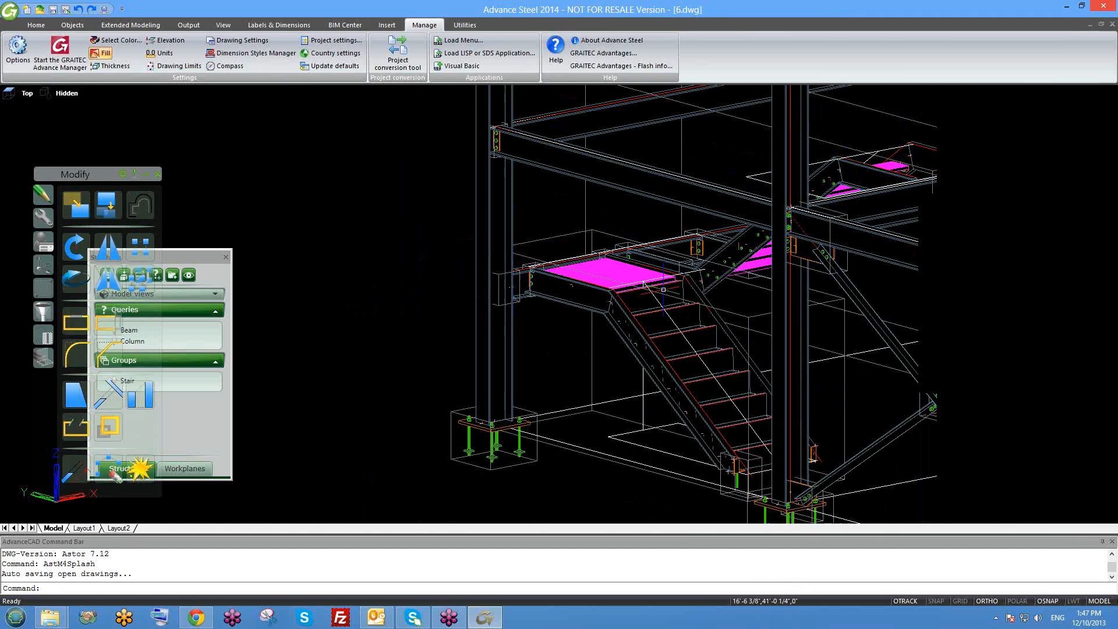
{"action": "middle_click_drag", "start_coordinate": [704, 314], "coordinate": [665, 338]}
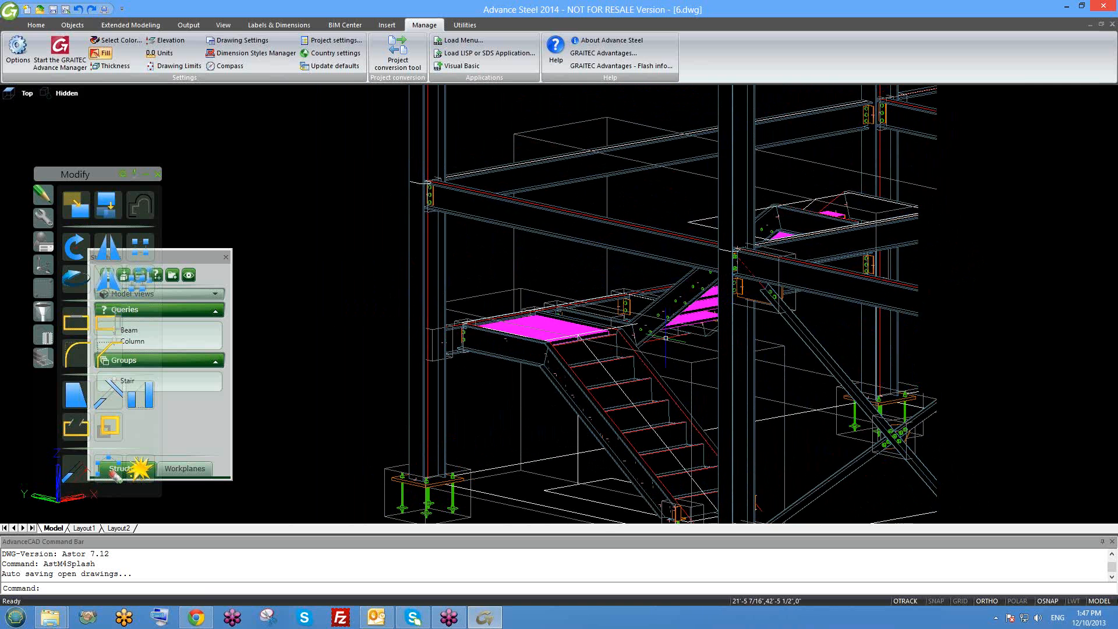
{"action": "scroll", "coordinate": [653, 300], "scroll_direction": "down", "scroll_amount": 10}
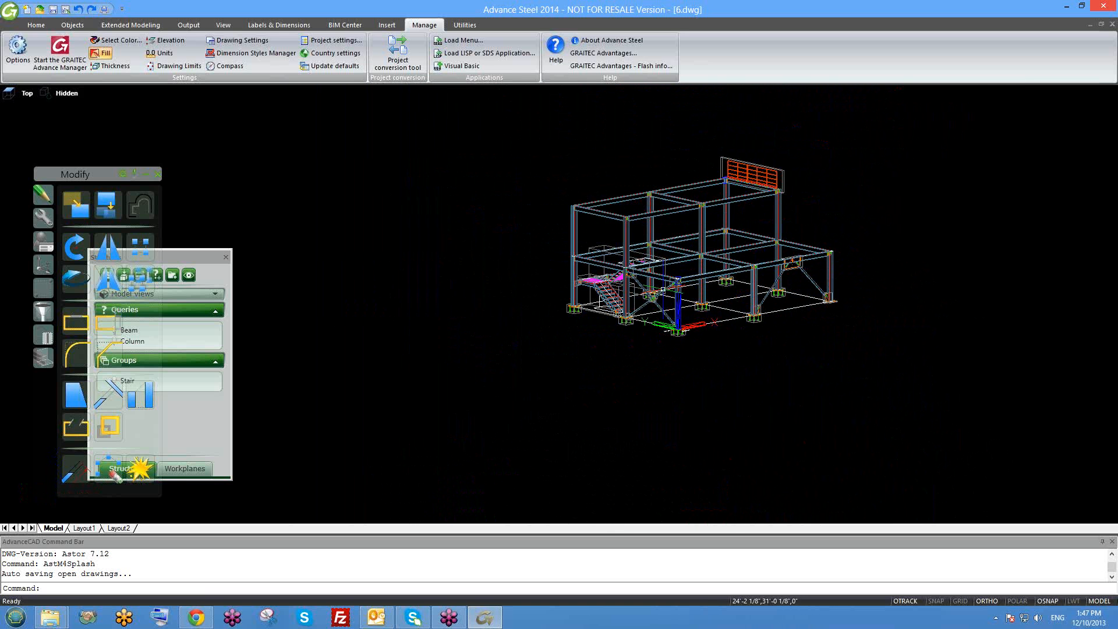
Examine the whole 6.dwg frame from an adjusted angle, including the upper-level columns and the railing on the roof edge
{"action": "middle_click_drag", "start_coordinate": [664, 290], "coordinate": [645, 288], "text": "shift"}
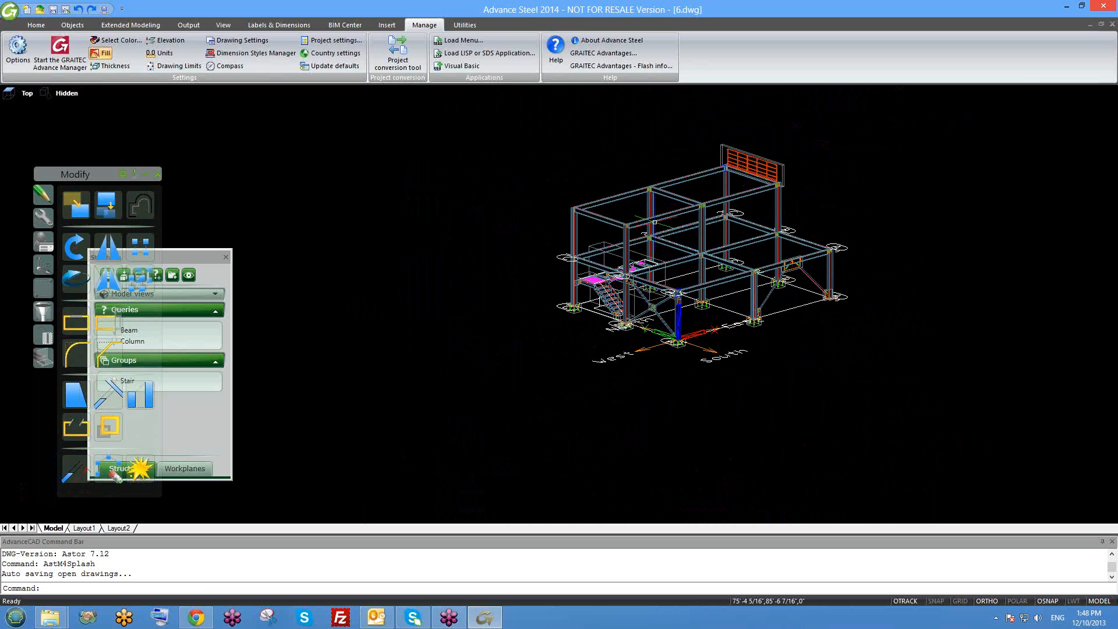
{"action": "scroll", "coordinate": [654, 280], "scroll_direction": "up", "scroll_amount": 4}
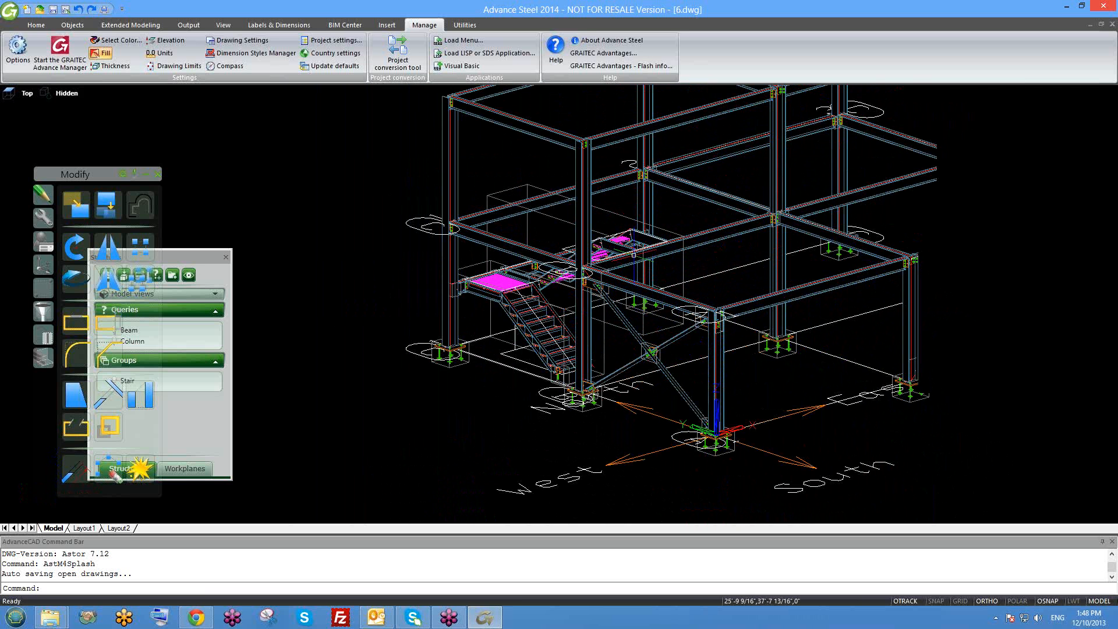
{"action": "middle_click_drag", "start_coordinate": [634, 255], "coordinate": [589, 294]}
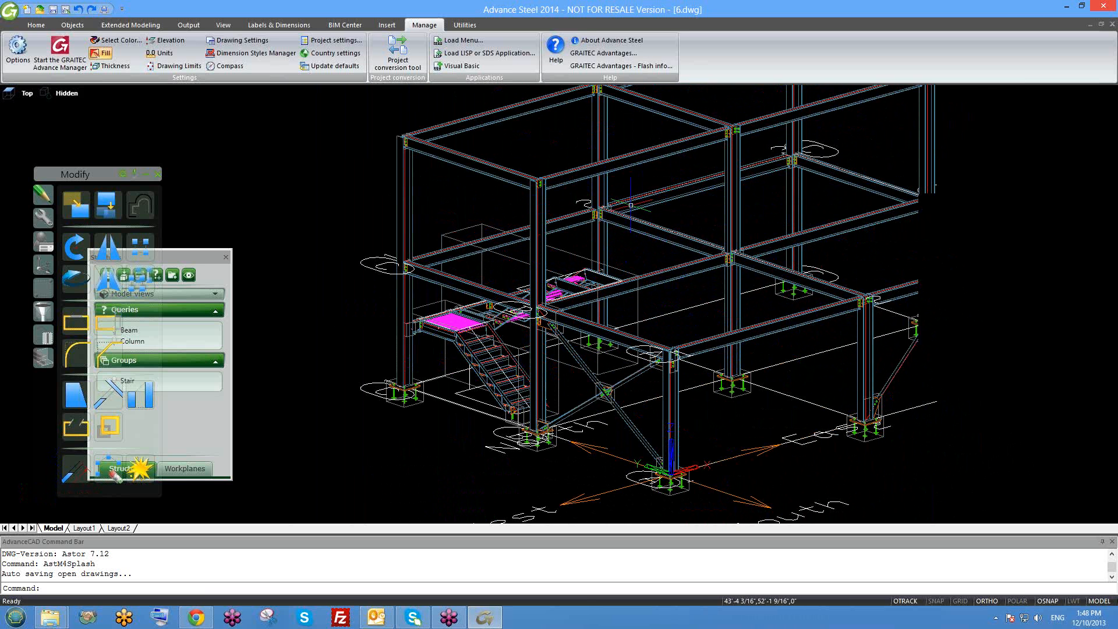
{"action": "middle_click_drag", "start_coordinate": [643, 194], "coordinate": [621, 250]}
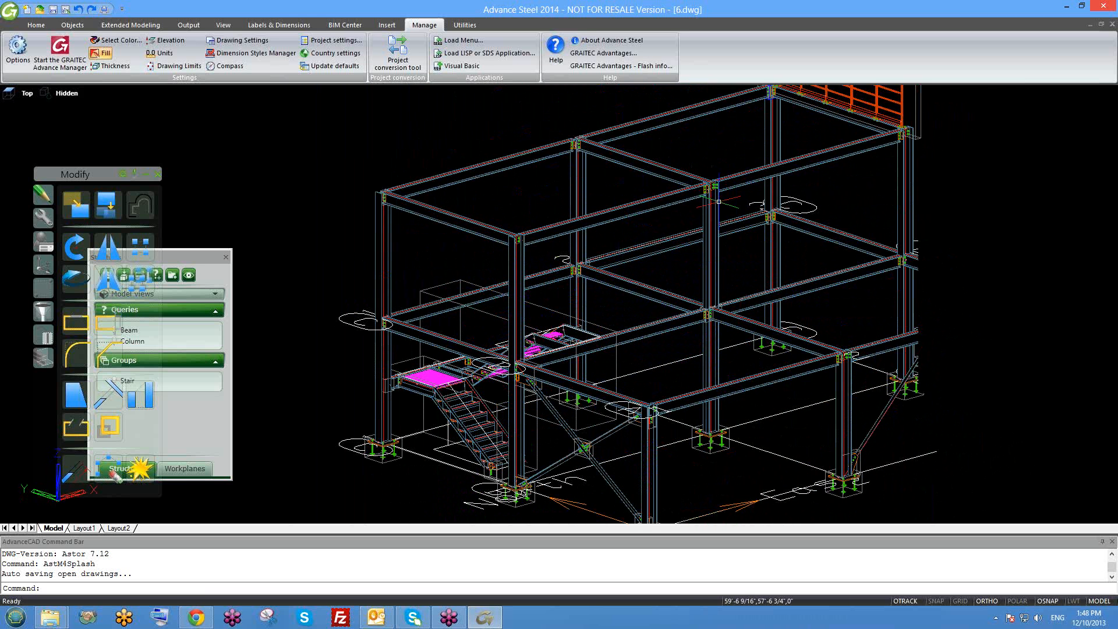
{"action": "scroll", "coordinate": [713, 198], "scroll_direction": "down", "scroll_amount": 2}
{"action": "scroll", "coordinate": [718, 239], "scroll_direction": "down", "scroll_amount": 1}
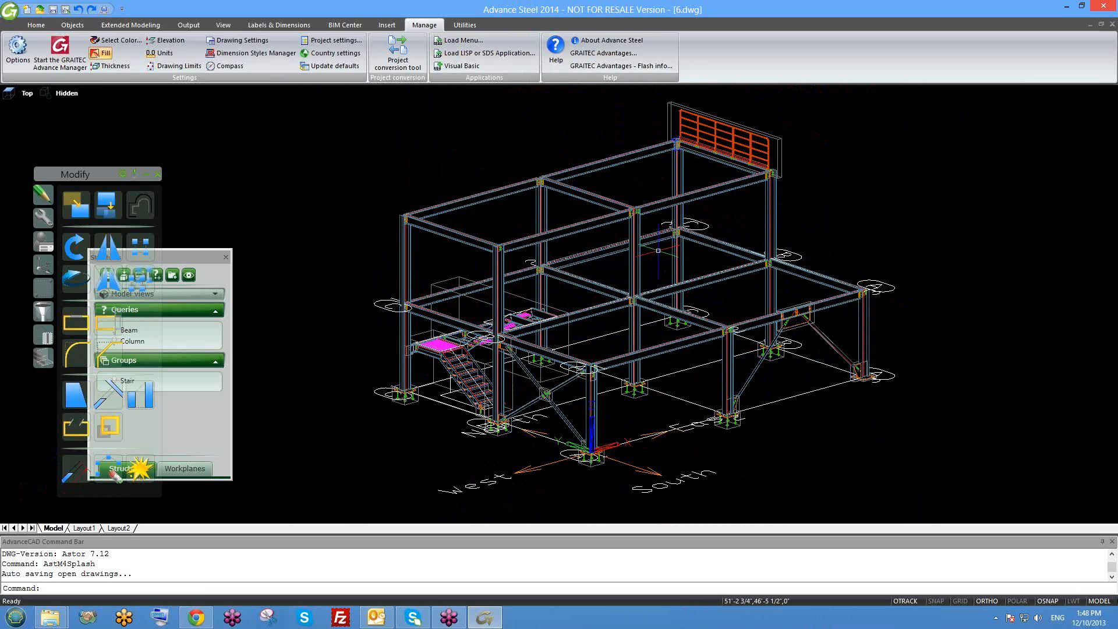
{"action": "middle_click_drag", "start_coordinate": [563, 302], "coordinate": [563, 279]}
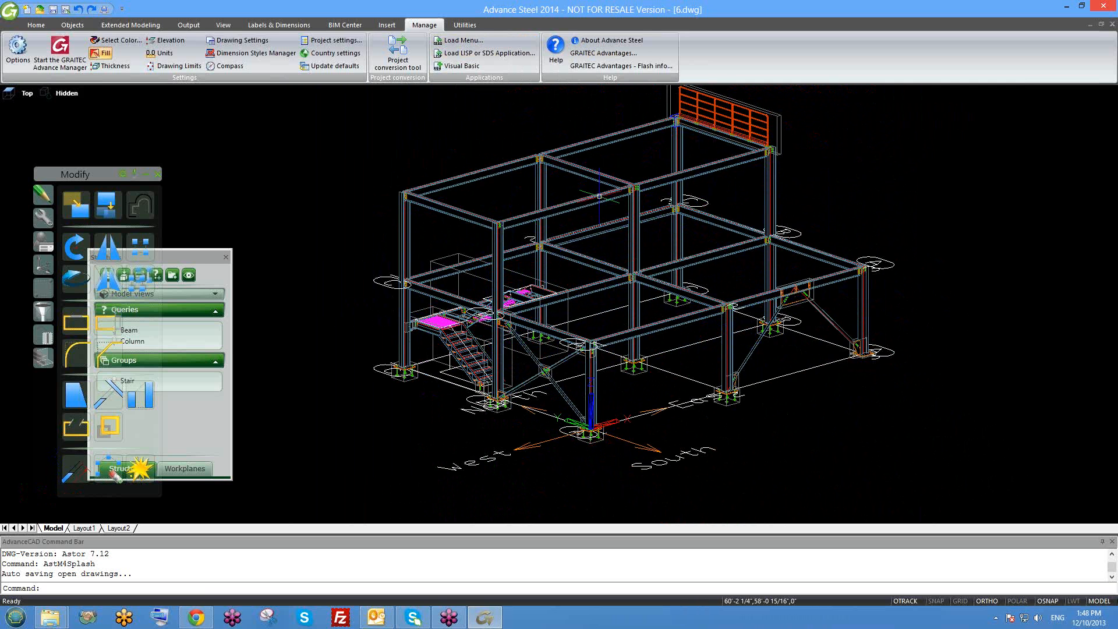
{"action": "middle_click_drag", "start_coordinate": [804, 199], "coordinate": [794, 225]}
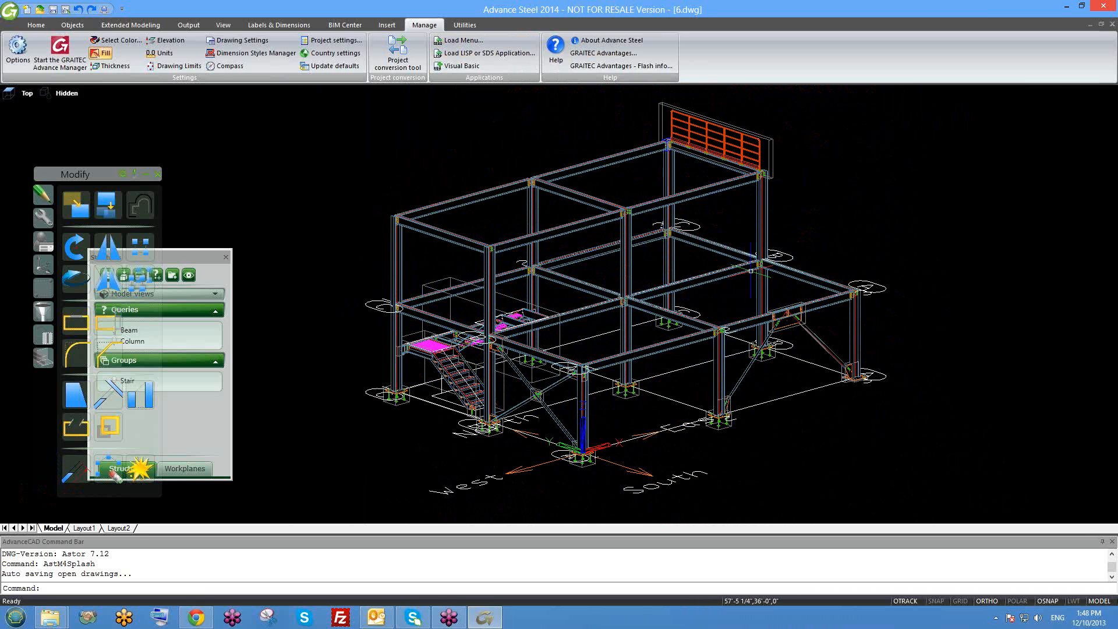
{"action": "scroll", "coordinate": [736, 327], "scroll_direction": "down", "scroll_amount": 2}
{"action": "scroll", "coordinate": [765, 207], "scroll_direction": "up", "scroll_amount": 5}
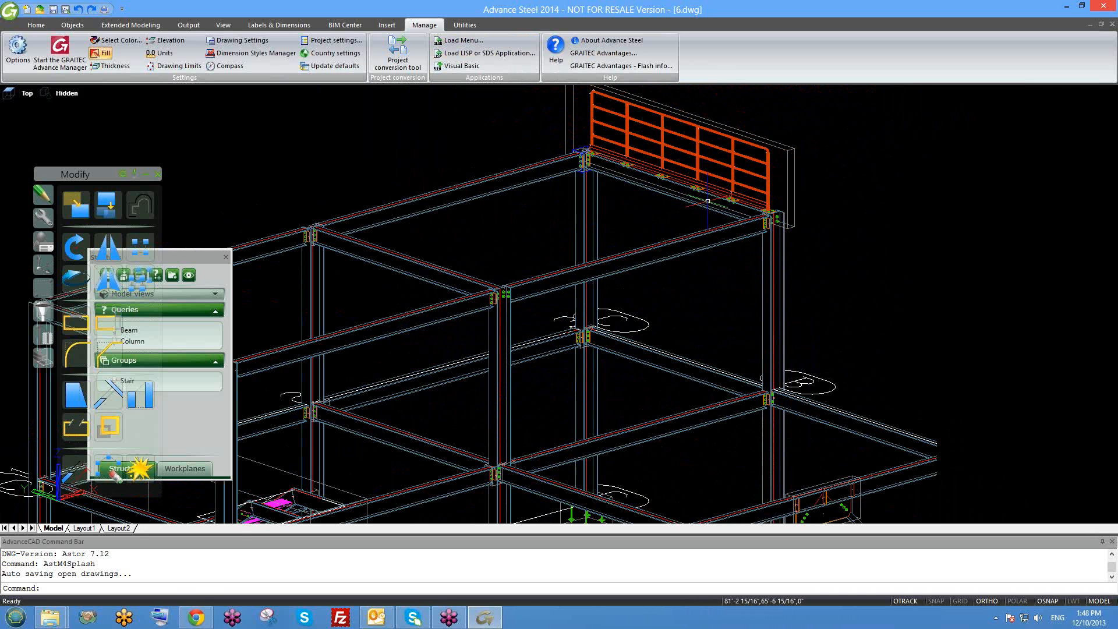
{"action": "scroll", "coordinate": [669, 257], "scroll_direction": "down", "scroll_amount": 4}
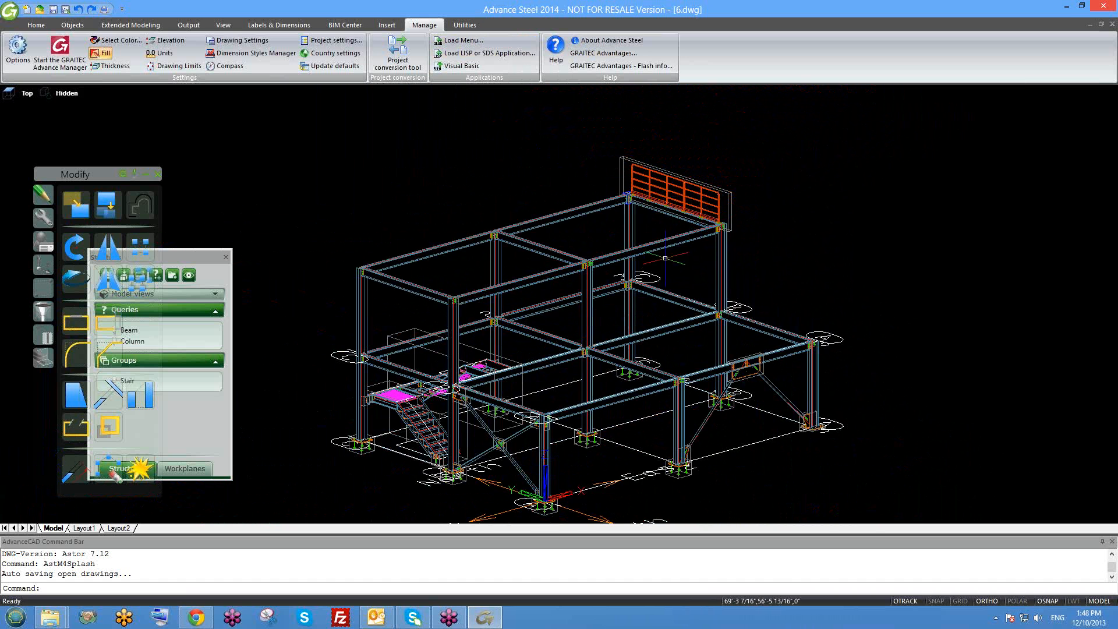
{"action": "scroll", "coordinate": [662, 267], "scroll_direction": "down", "scroll_amount": 2}
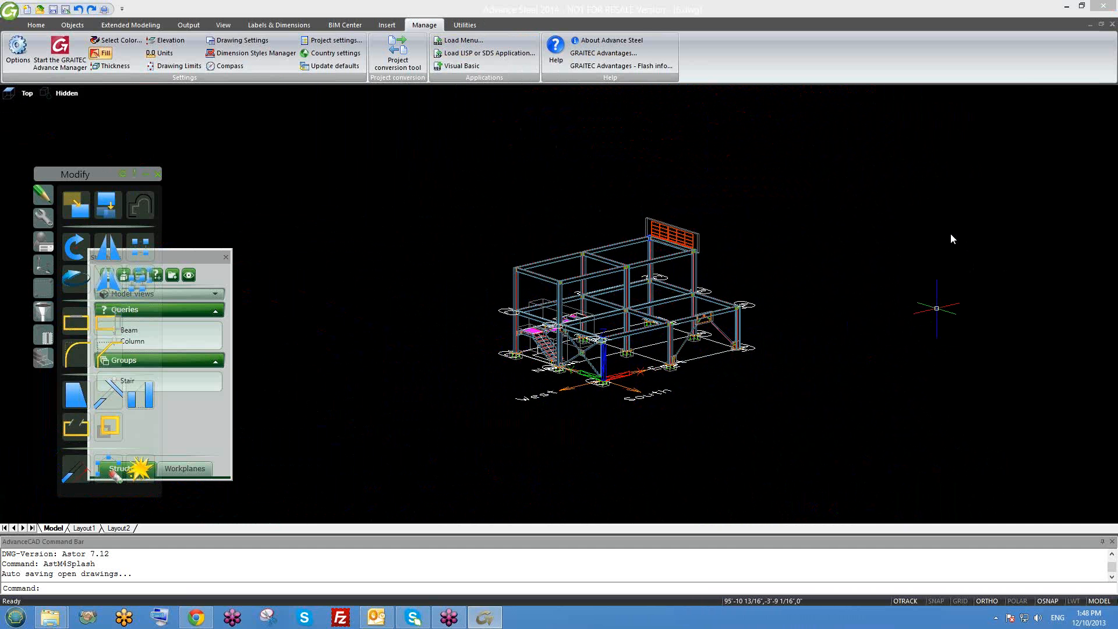
{"action": "scroll", "coordinate": [666, 300], "scroll_direction": "up", "scroll_amount": 5}
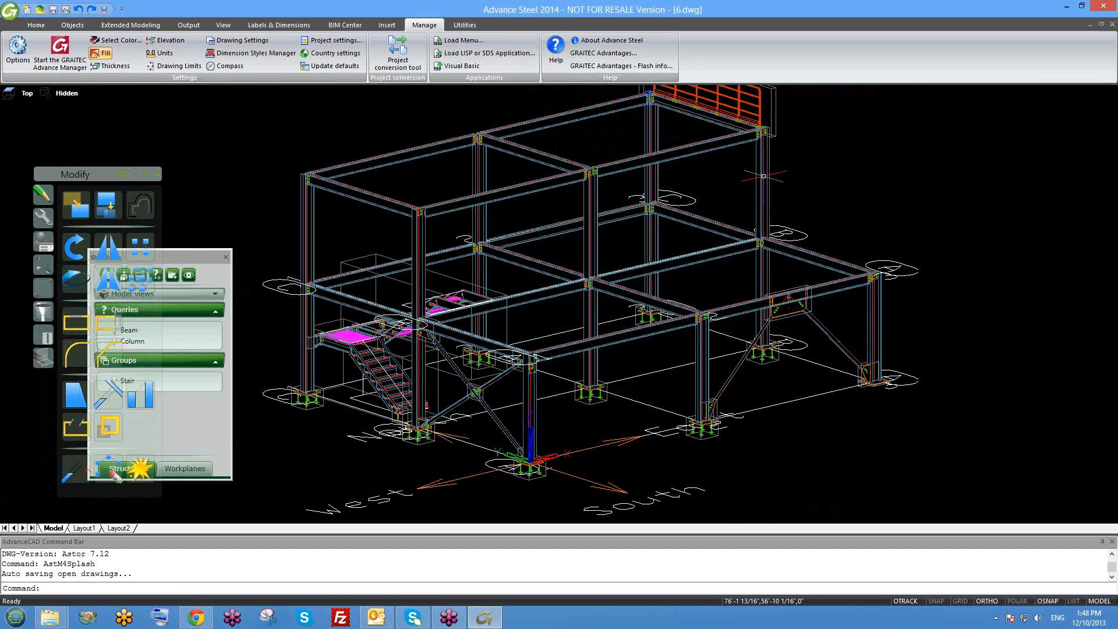
Check which assembly and detail commands are available for the column below the railing's near corner, without changing the column
{"action": "left_click", "coordinate": [763, 176]}
{"action": "right_click", "coordinate": [763, 175]}
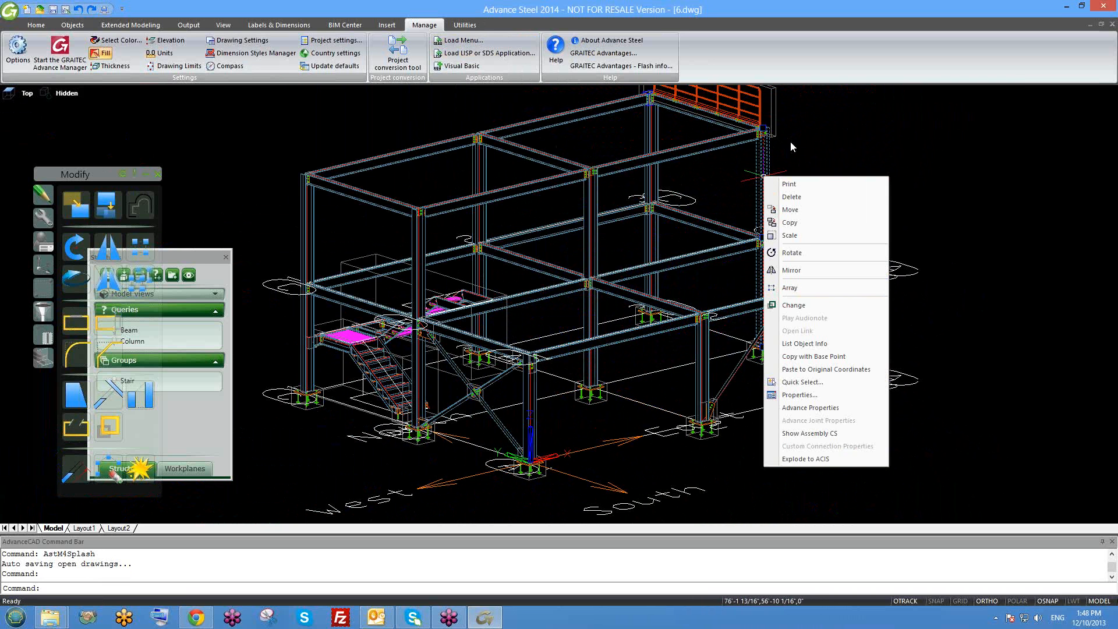
{"action": "key", "text": "Escape"}
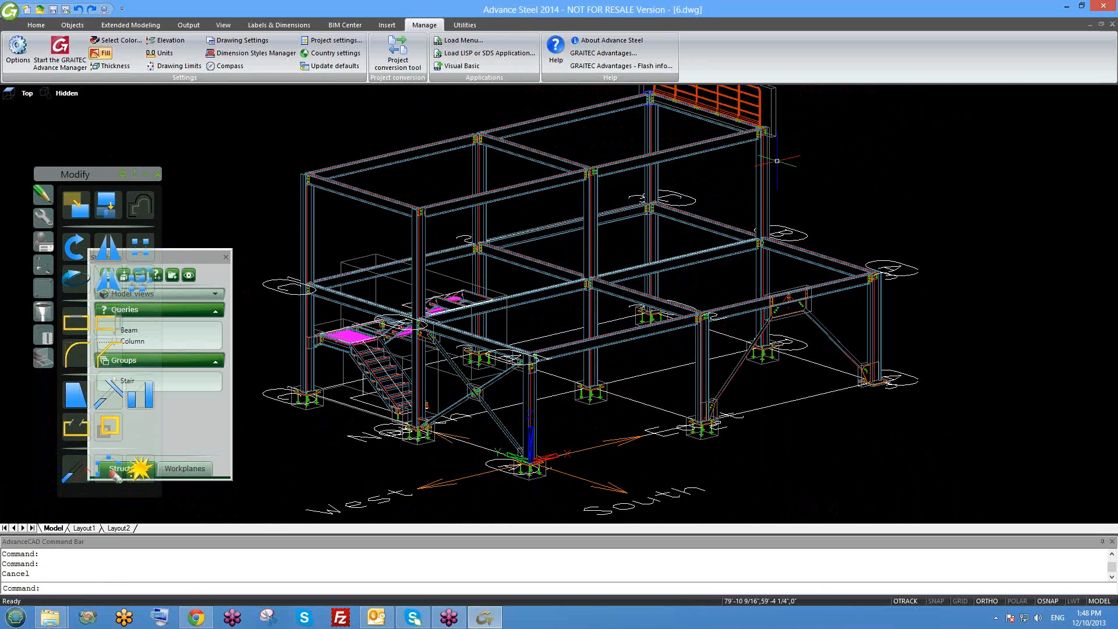
{"action": "scroll", "coordinate": [757, 186], "scroll_direction": "down", "scroll_amount": 2}
{"action": "left_click", "coordinate": [760, 185]}
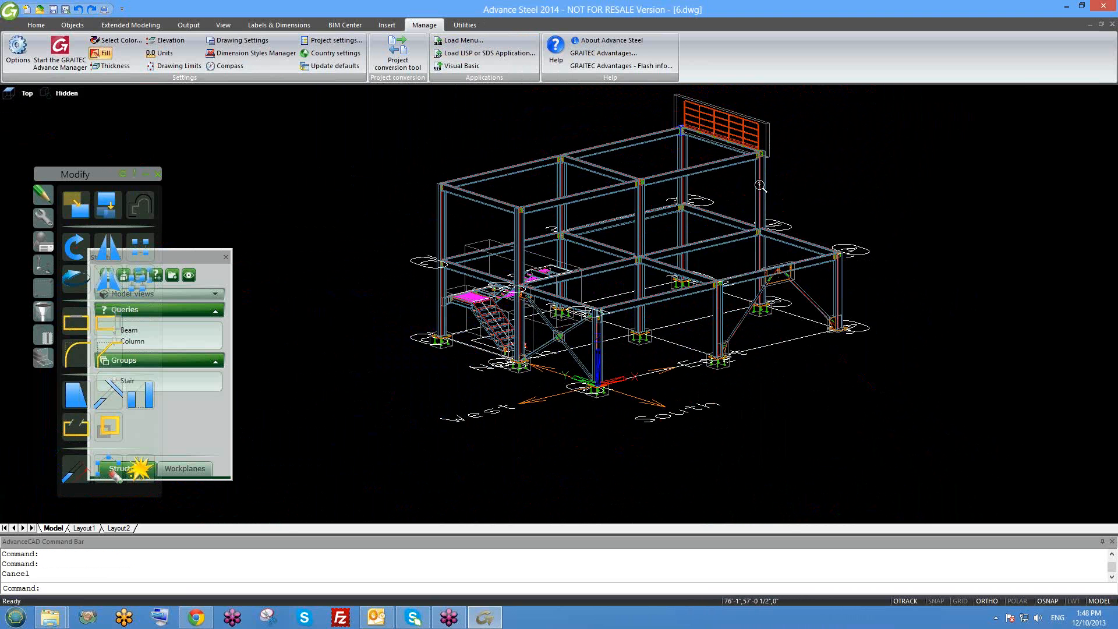
{"action": "scroll", "coordinate": [760, 184], "scroll_direction": "up", "scroll_amount": 2}
{"action": "right_click", "coordinate": [760, 183]}
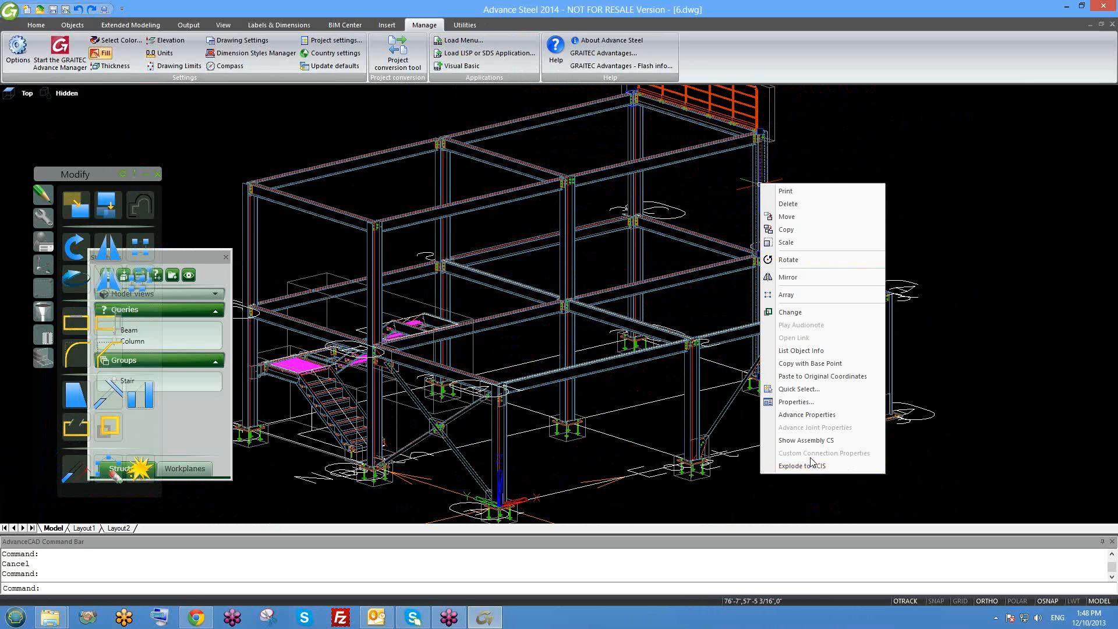
{"action": "left_click", "coordinate": [788, 465]}
{"action": "key", "text": "Escape"}
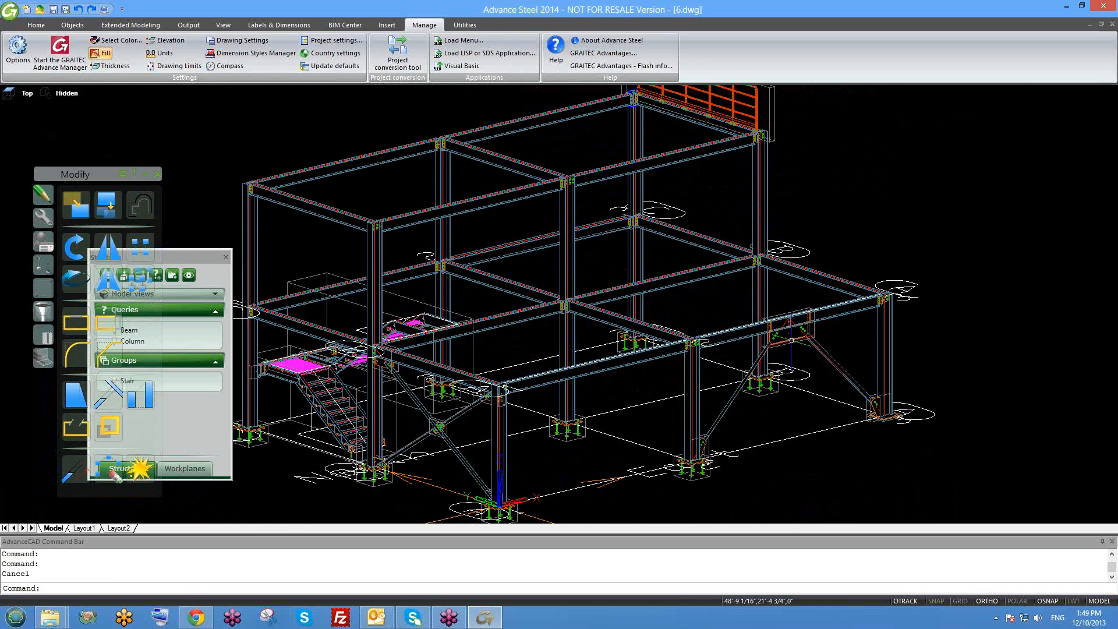
In the Document Manager, preview the up-to-date detail [MP] 001.dwg and open its drawing
{"action": "middle_click_drag", "start_coordinate": [756, 304], "coordinate": [739, 302]}
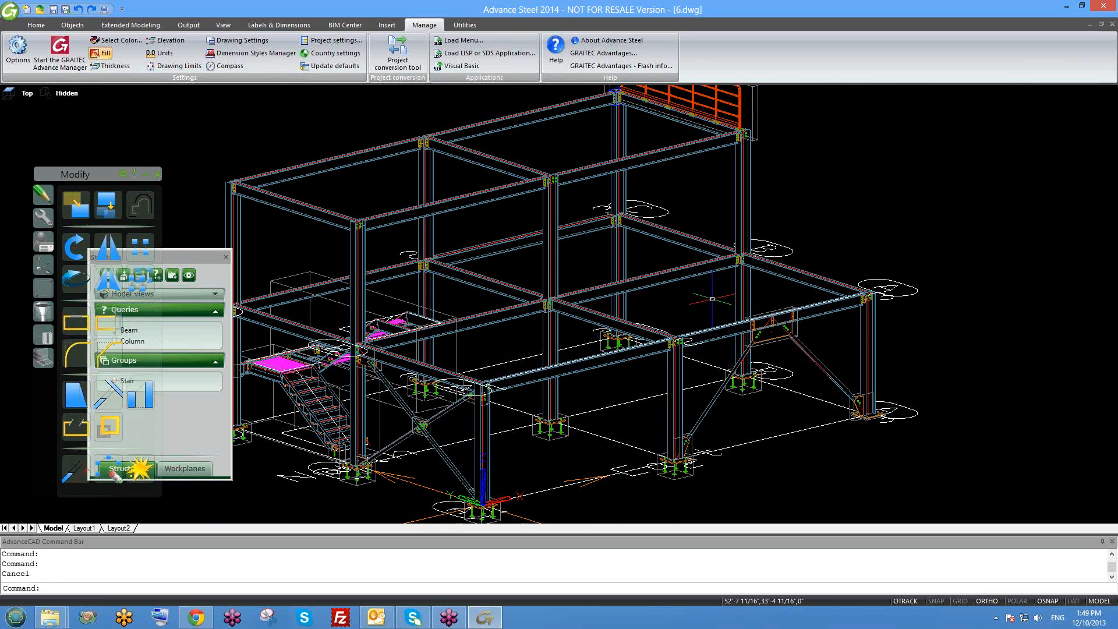
{"action": "scroll", "coordinate": [702, 305], "scroll_direction": "down", "scroll_amount": 3}
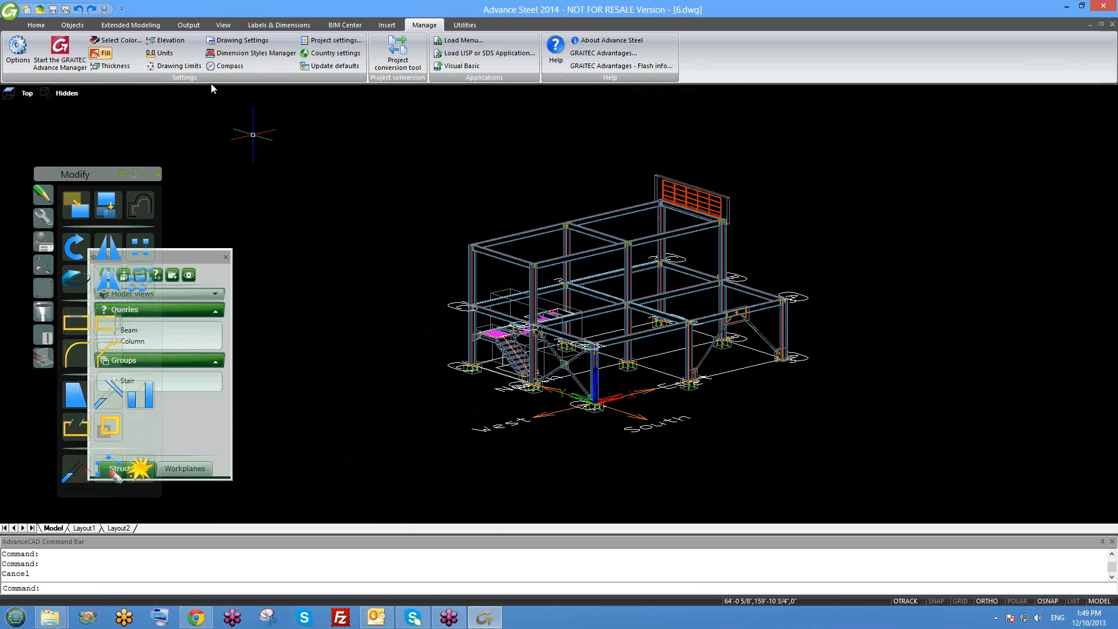
{"action": "left_click", "coordinate": [188, 25]}
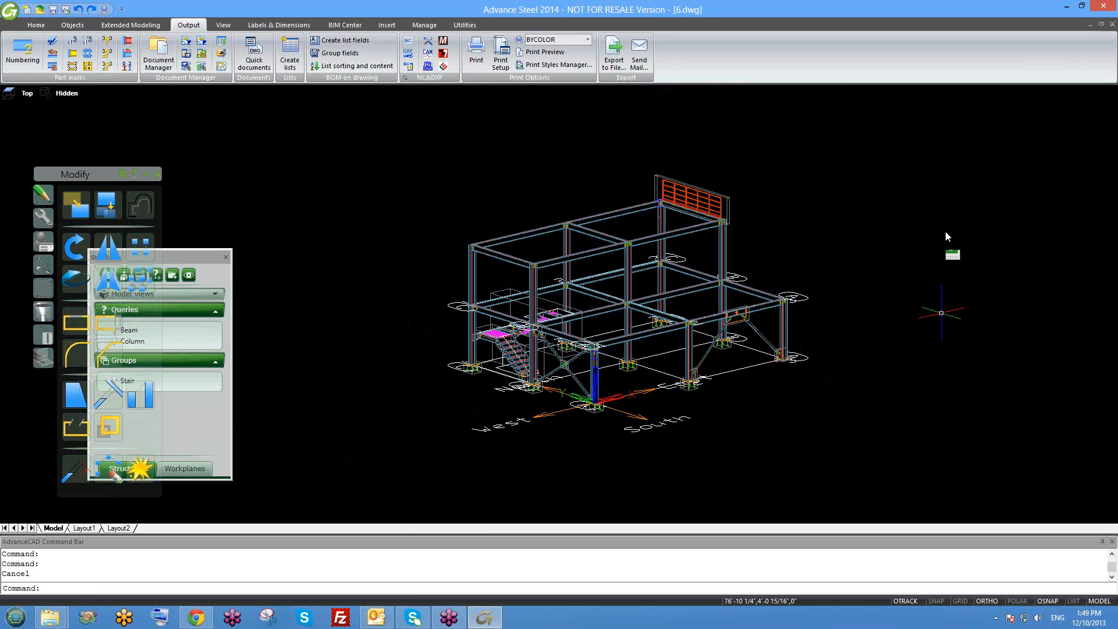
{"action": "middle_click_drag", "start_coordinate": [815, 307], "coordinate": [784, 269]}
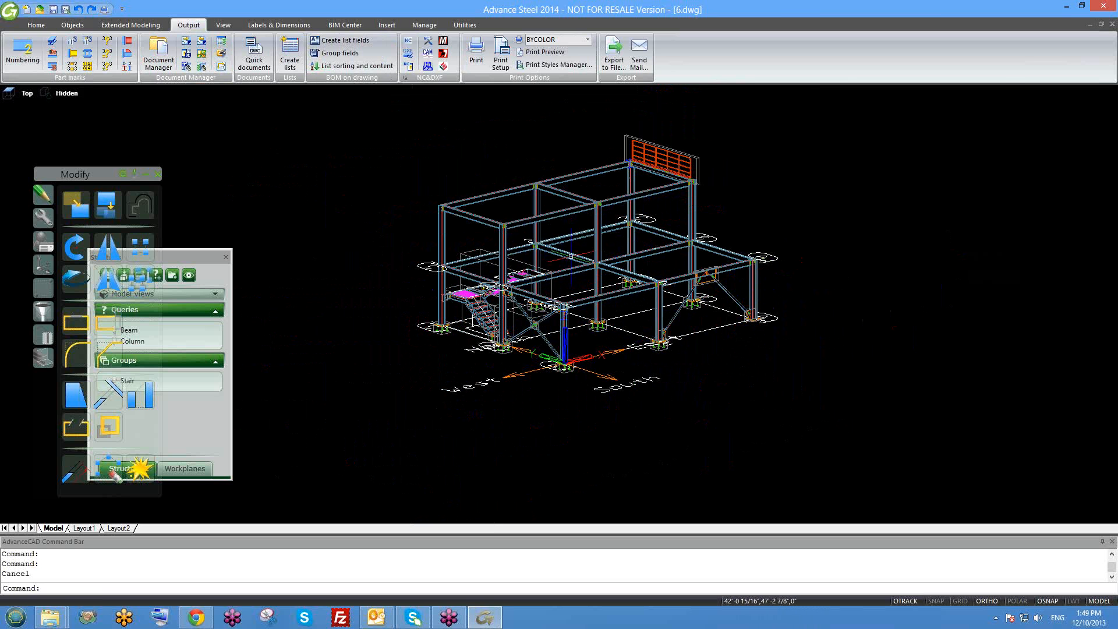
{"action": "middle_click_drag", "start_coordinate": [570, 257], "coordinate": [466, 276]}
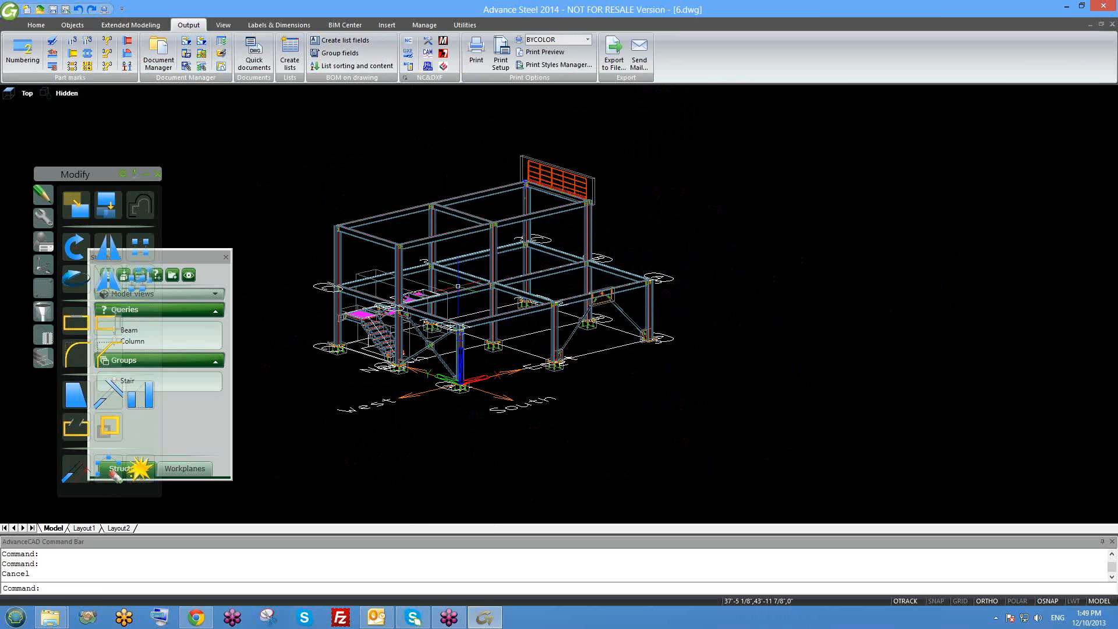
{"action": "left_click", "coordinate": [158, 55]}
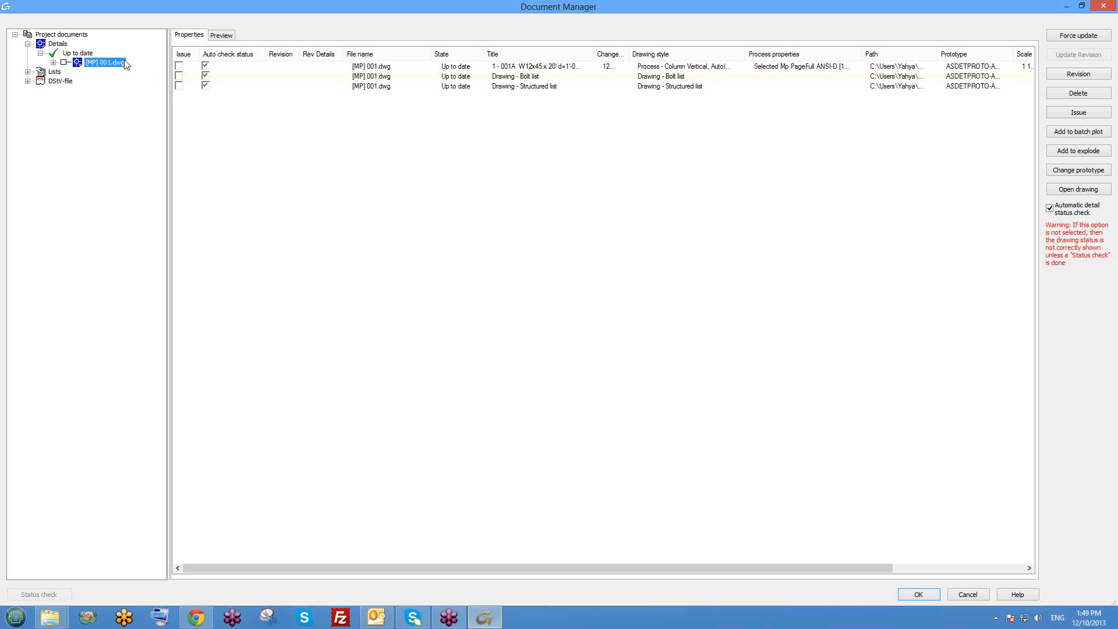
{"action": "left_click", "coordinate": [226, 37]}
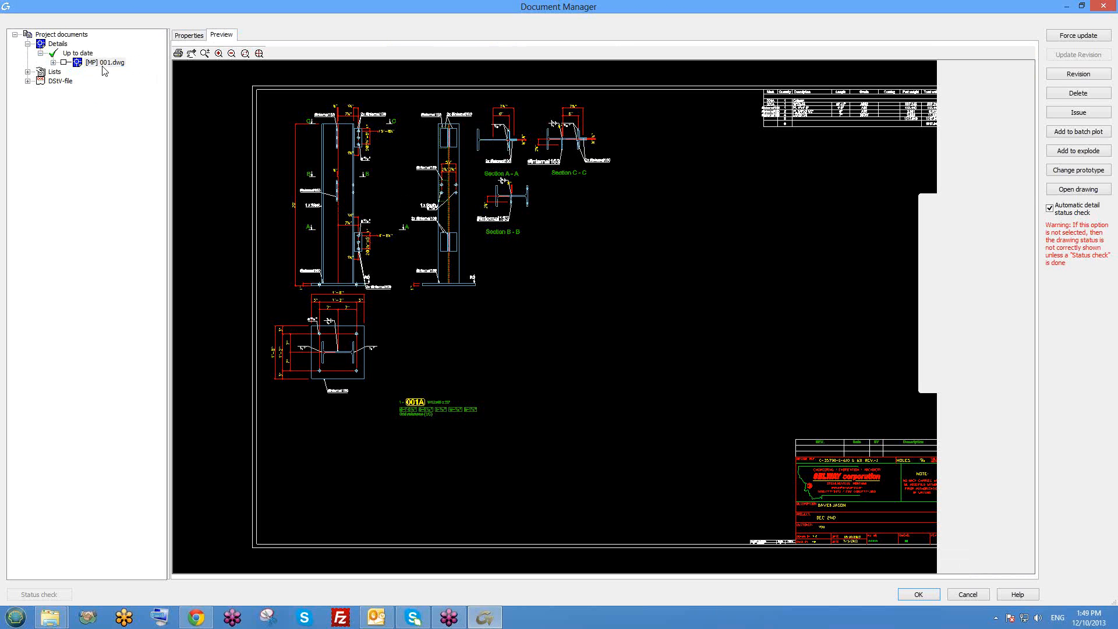
{"action": "left_click", "coordinate": [104, 62]}
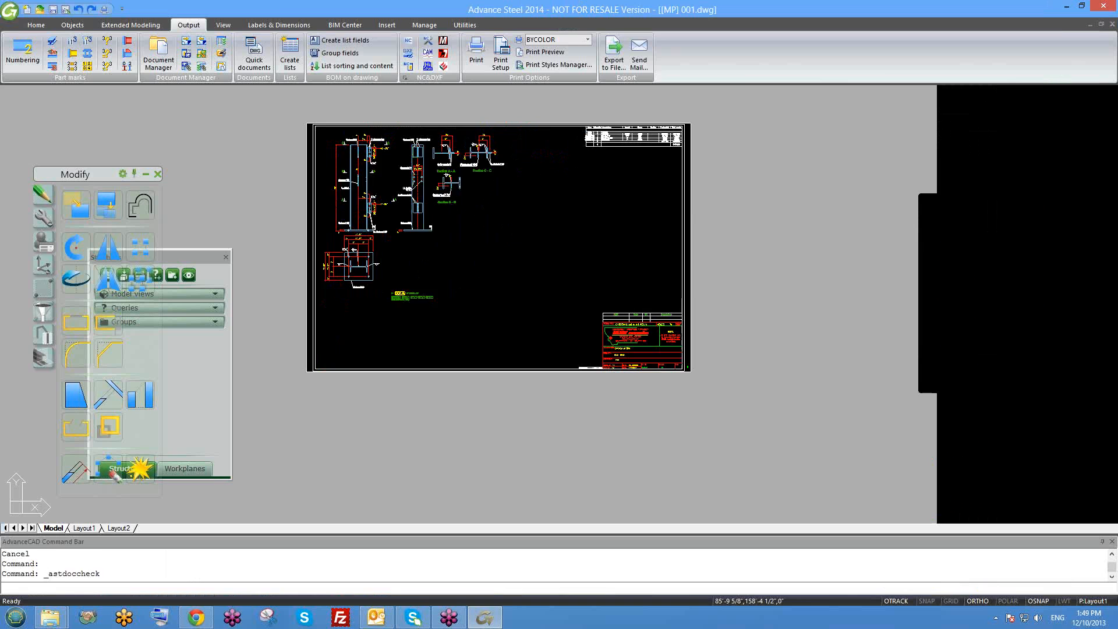
Examine the column detail sheet's layout, elevations, sections, and part labels around section marks A and B
{"action": "scroll", "coordinate": [358, 211], "scroll_direction": "up", "scroll_amount": 2}
{"action": "middle_click_drag", "start_coordinate": [419, 264], "coordinate": [534, 379]}
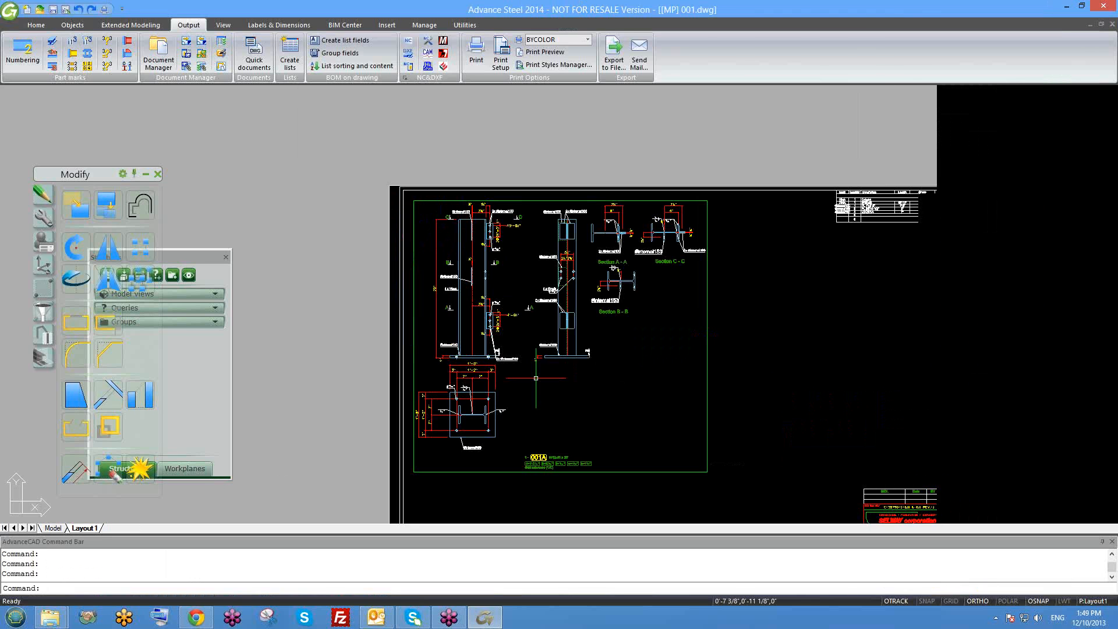
{"action": "middle_click_drag", "start_coordinate": [656, 384], "coordinate": [611, 320]}
{"action": "middle_click_drag", "start_coordinate": [811, 371], "coordinate": [744, 365]}
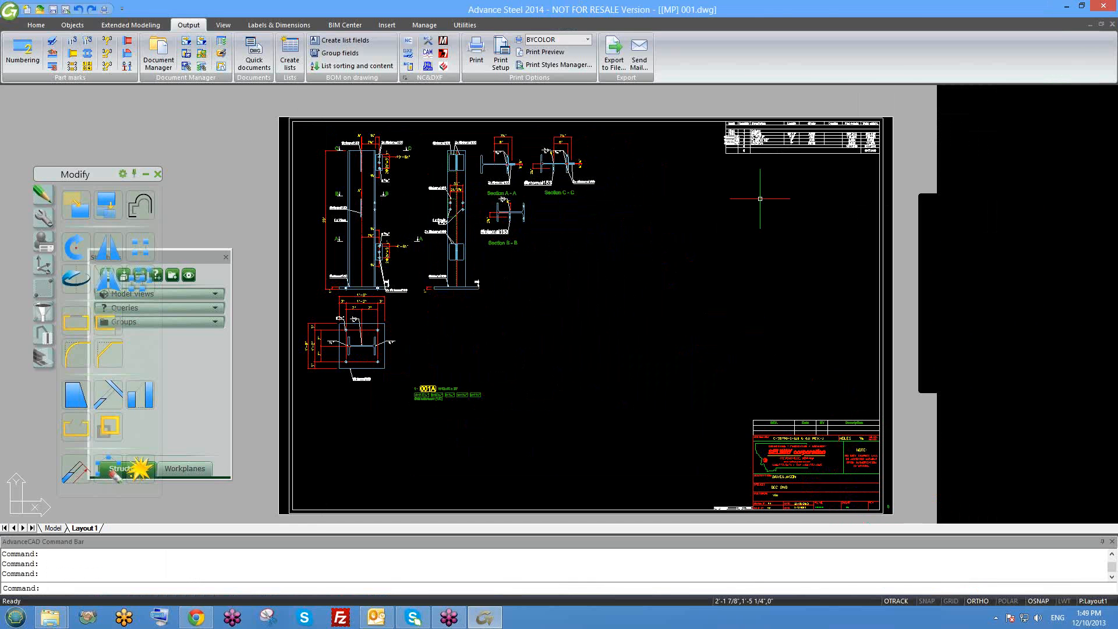
{"action": "scroll", "coordinate": [329, 175], "scroll_direction": "up", "scroll_amount": 8}
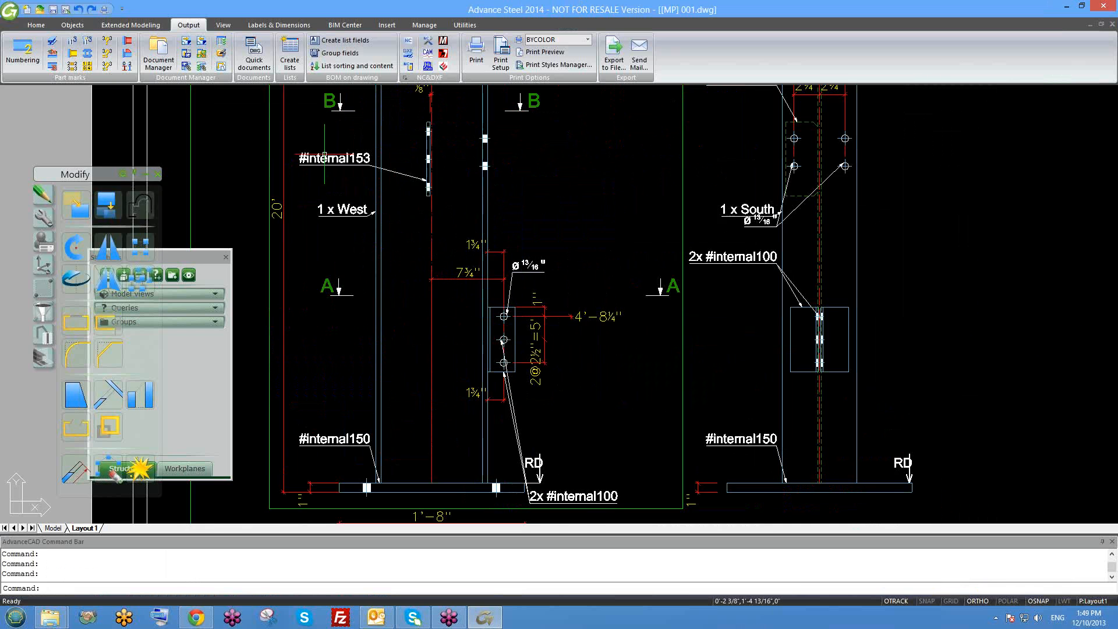
{"action": "middle_click_drag", "start_coordinate": [325, 153], "coordinate": [408, 273]}
{"action": "scroll", "coordinate": [408, 273], "scroll_direction": "down", "scroll_amount": 7}
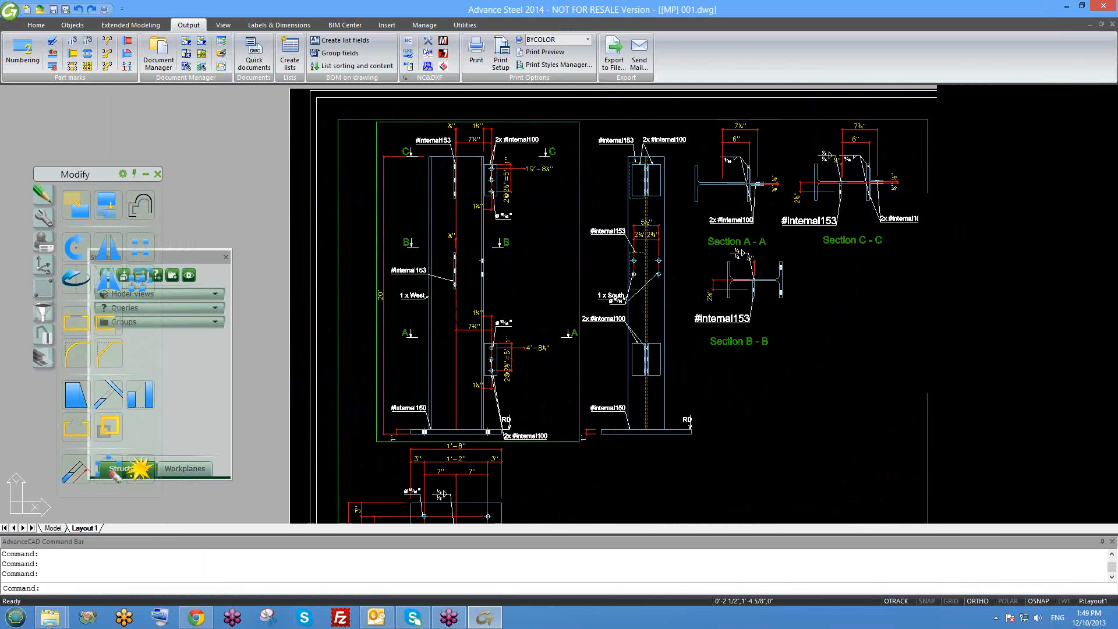
{"action": "scroll", "coordinate": [430, 250], "scroll_direction": "up", "scroll_amount": 8}
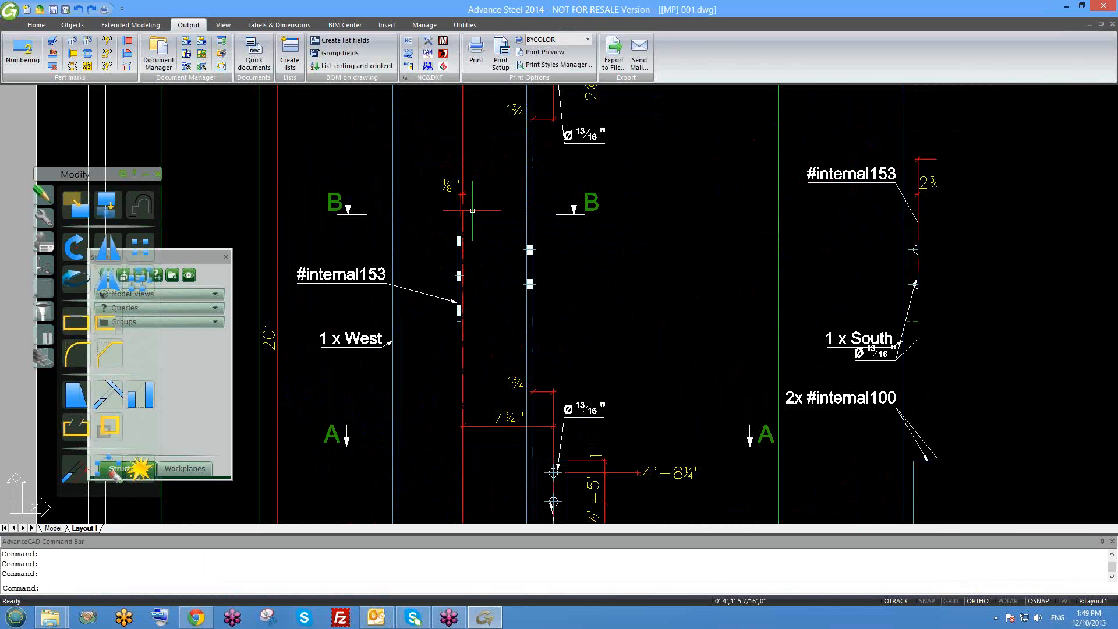
Return to the 6.dwg model and show the user single-part drawing processes in Quick documents
{"action": "scroll", "coordinate": [458, 265], "scroll_direction": "down", "scroll_amount": 4}
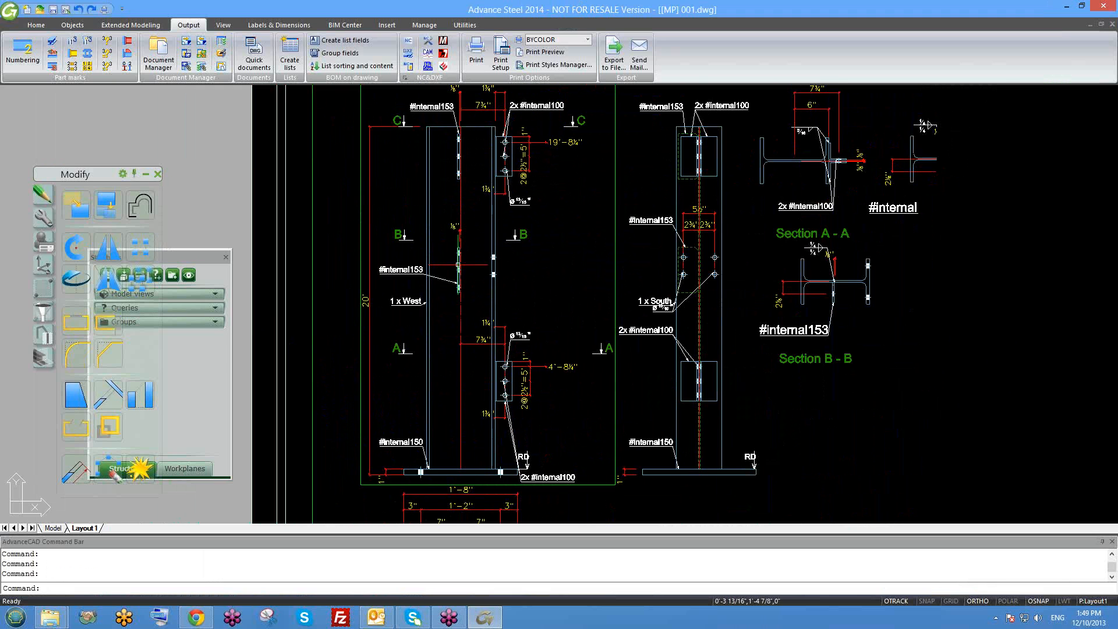
{"action": "key", "text": "ctrl+Tab"}
{"action": "scroll", "coordinate": [460, 279], "scroll_direction": "up", "scroll_amount": 2}
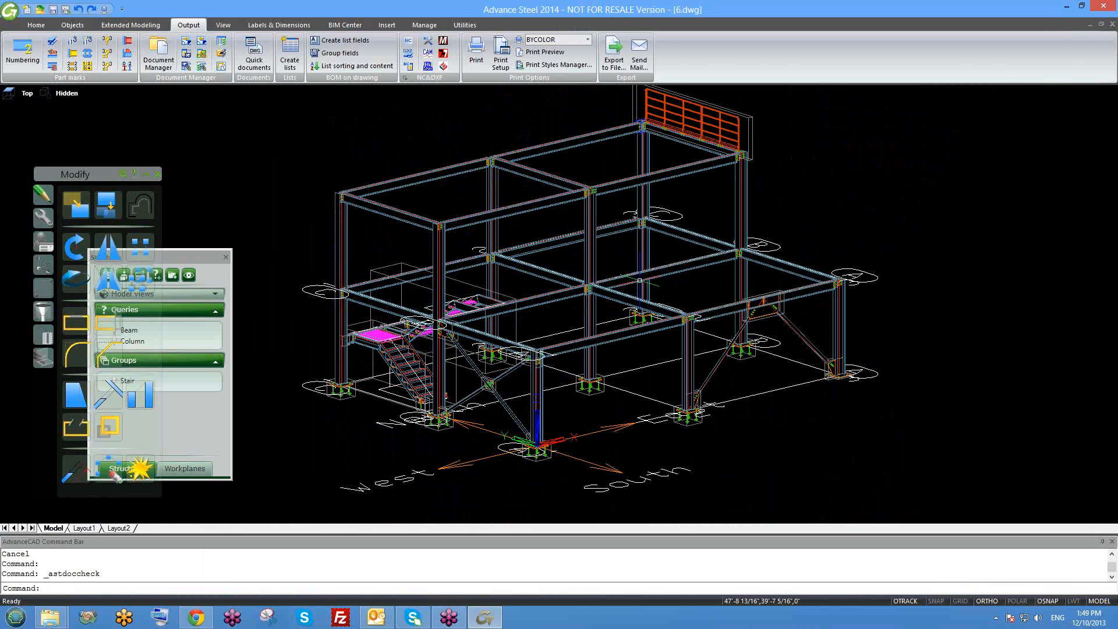
{"action": "left_click", "coordinate": [271, 58]}
{"action": "left_click", "coordinate": [131, 104]}
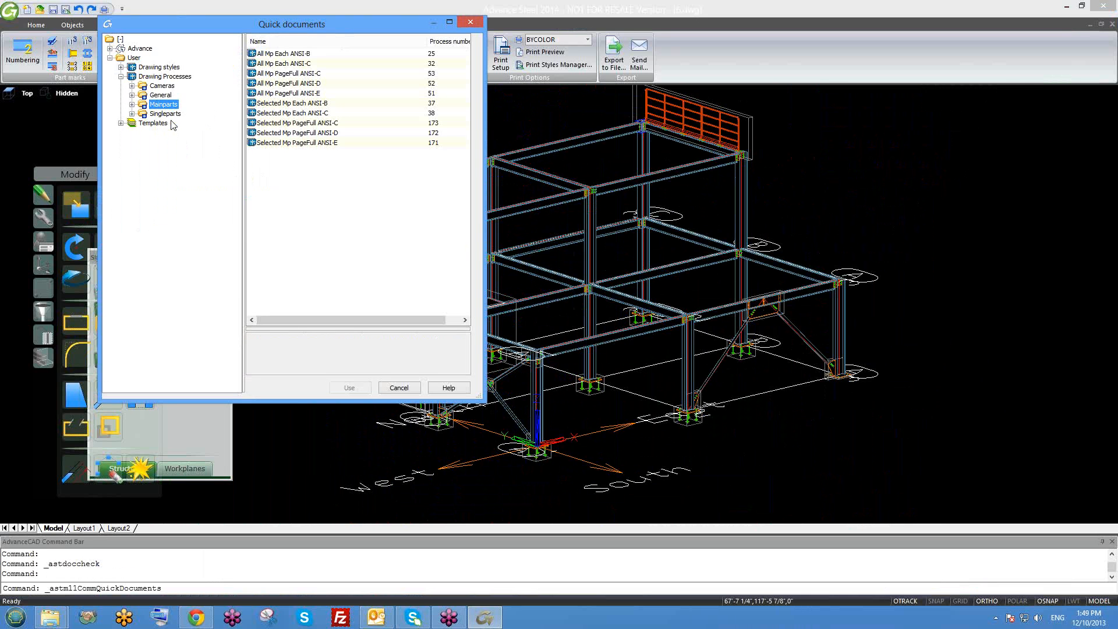
{"action": "double_click", "coordinate": [170, 114]}
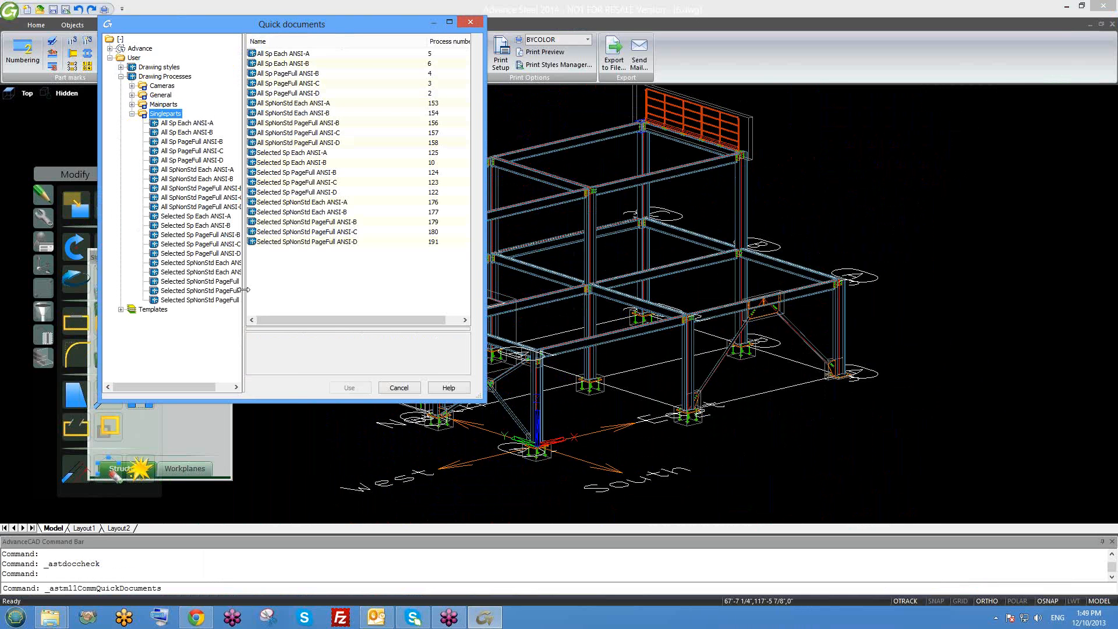
Run the All Sp PageFull ANSI-D process for all single parts, starting at drawing number 100 and arranged by ascending part mark
{"action": "left_click_drag", "start_coordinate": [242, 289], "coordinate": [294, 290]}
{"action": "left_click", "coordinate": [199, 244]}
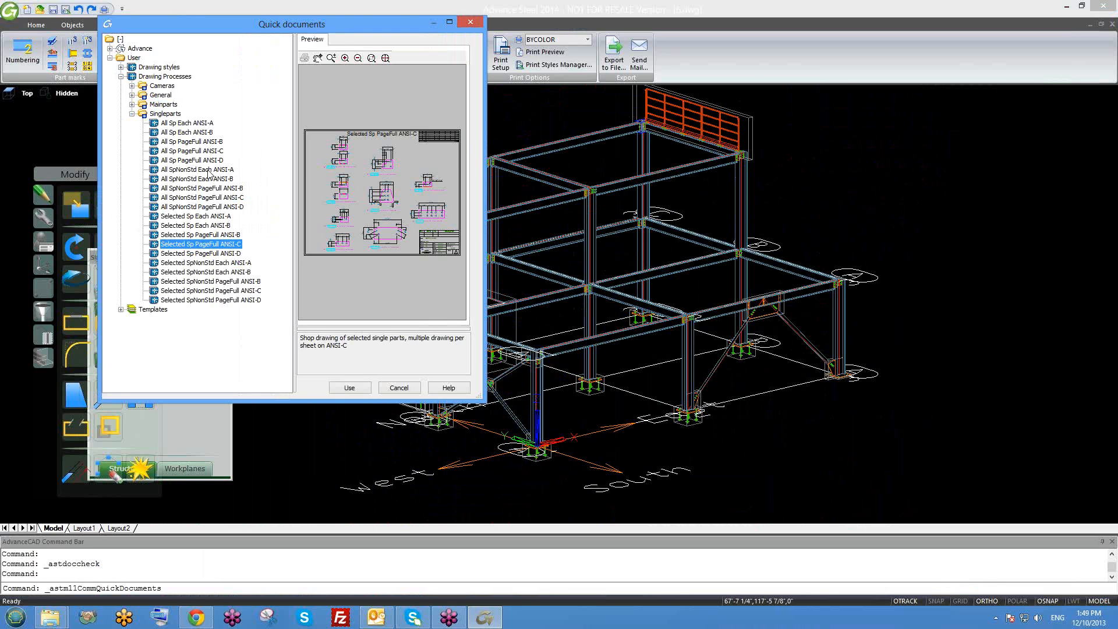
{"action": "left_click", "coordinate": [192, 161]}
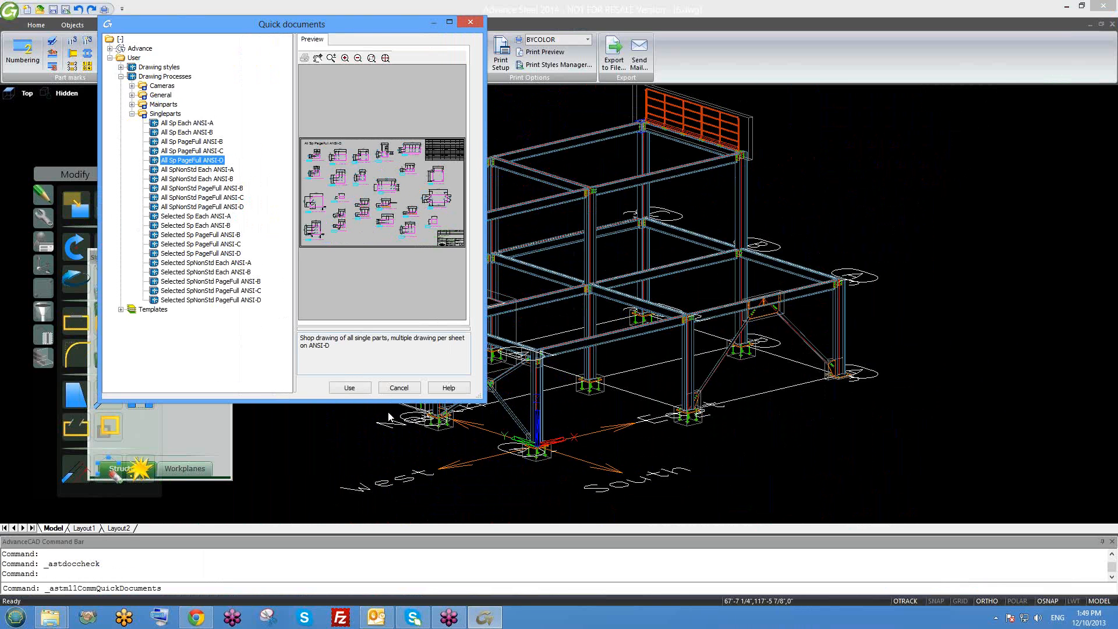
{"action": "left_click", "coordinate": [353, 388]}
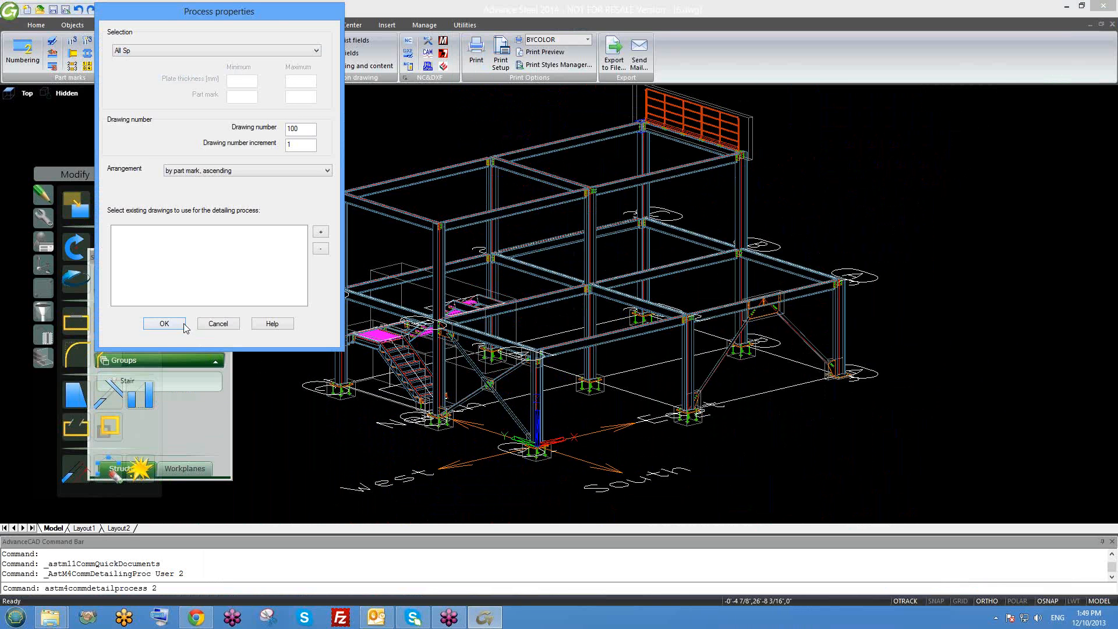
{"action": "left_click", "coordinate": [184, 323]}
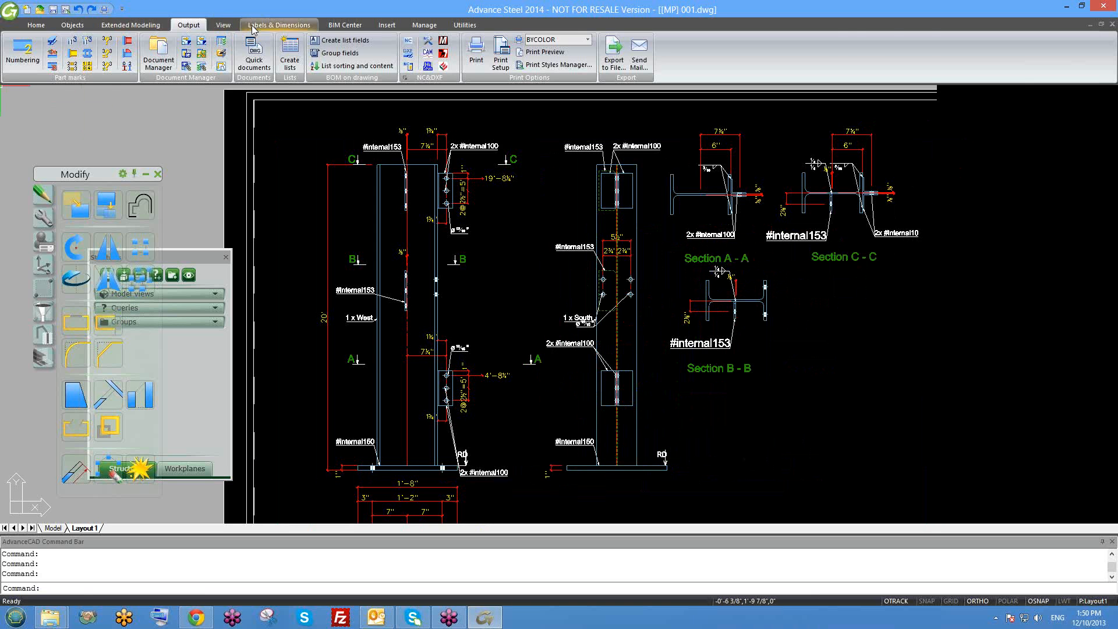
Update the column detail on the [MP] 001.dwg sheet so its part labels take the current part marks
{"action": "left_click", "coordinate": [279, 25]}
{"action": "left_click", "coordinate": [15, 79]}
{"action": "left_click", "coordinate": [32, 92]}
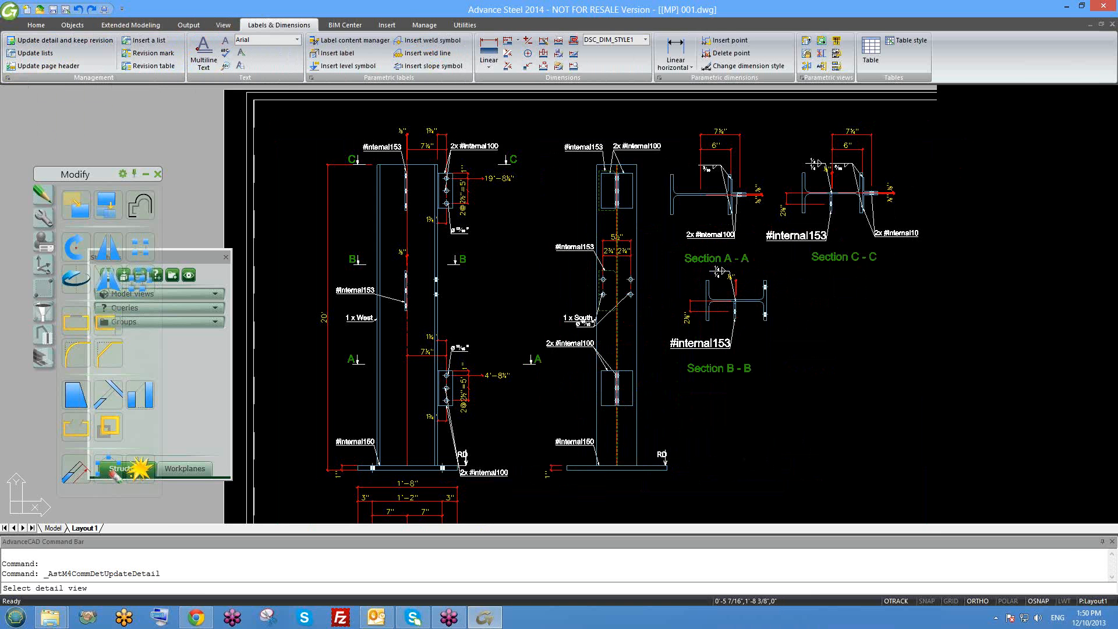
{"action": "left_click", "coordinate": [469, 146]}
{"action": "scroll", "coordinate": [452, 141], "scroll_direction": "up", "scroll_amount": 1}
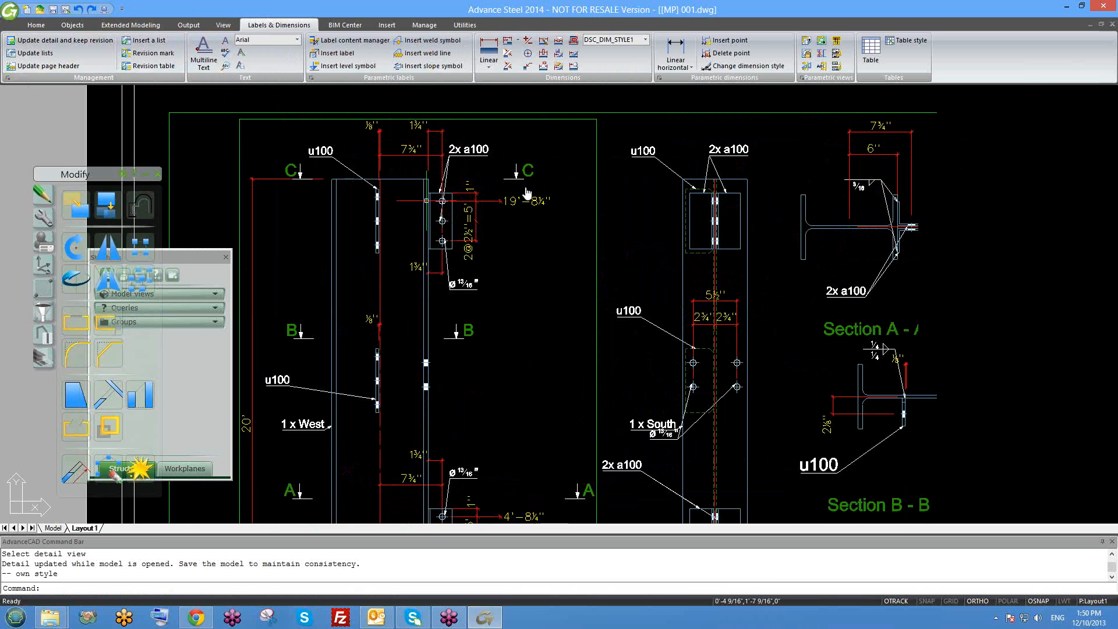
{"action": "scroll", "coordinate": [426, 201], "scroll_direction": "up", "scroll_amount": 1}
{"action": "scroll", "coordinate": [454, 266], "scroll_direction": "down", "scroll_amount": 1}
{"action": "middle_click_drag", "start_coordinate": [454, 264], "coordinate": [542, 278]}
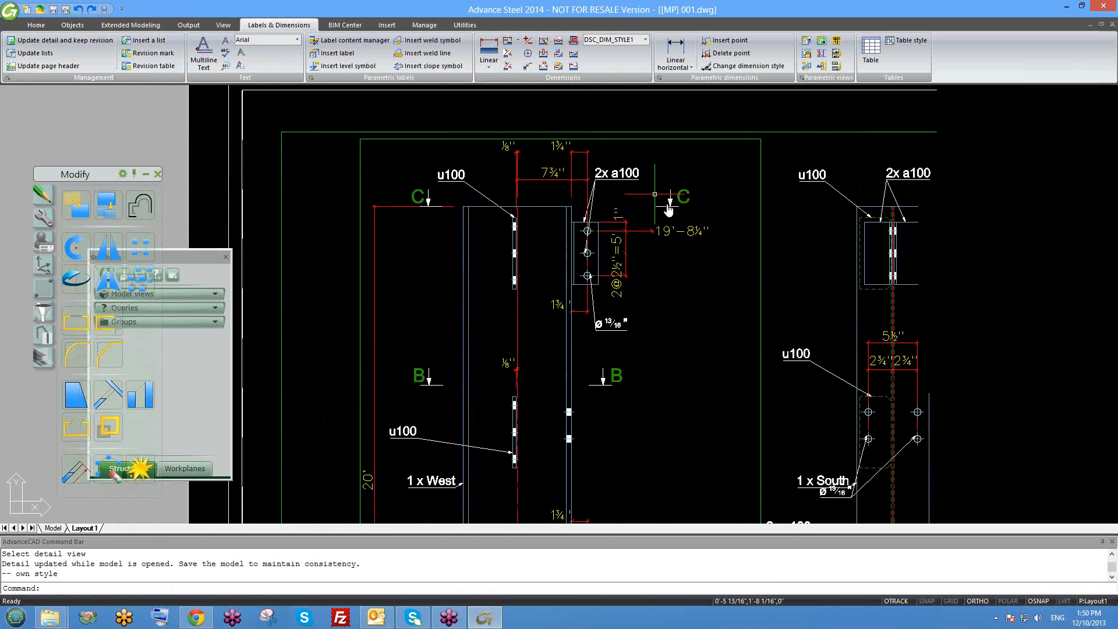
Update the column sheet's parts list so its marks match the current numbering
{"action": "scroll", "coordinate": [668, 210], "scroll_direction": "down", "scroll_amount": 1}
{"action": "scroll", "coordinate": [571, 254], "scroll_direction": "down", "scroll_amount": 2}
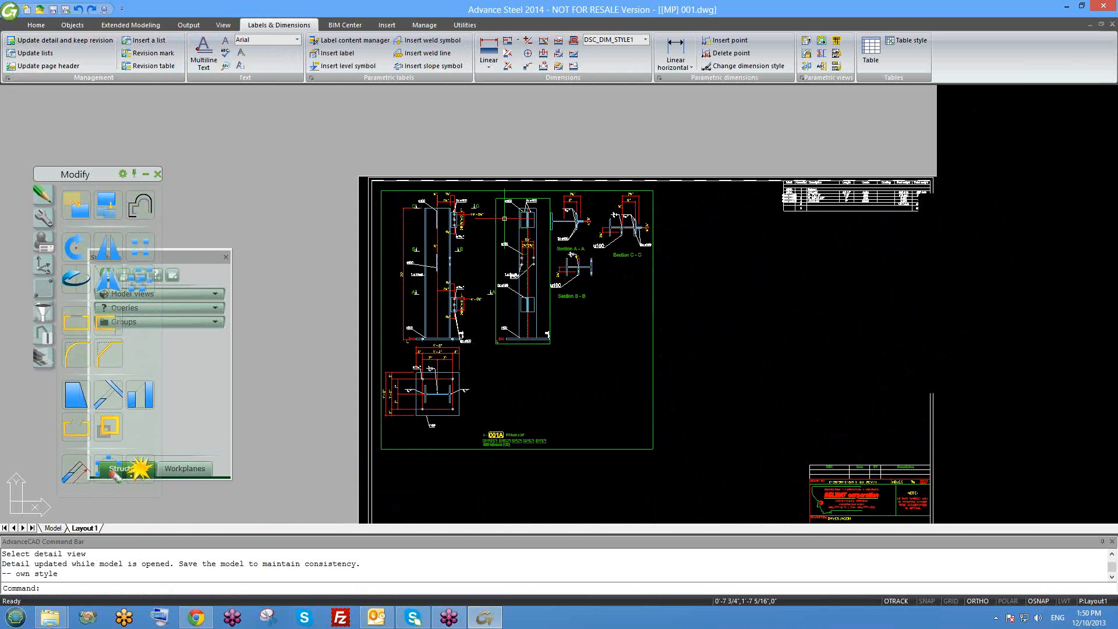
{"action": "scroll", "coordinate": [824, 198], "scroll_direction": "up", "scroll_amount": 4}
{"action": "middle_click_drag", "start_coordinate": [700, 217], "coordinate": [639, 252]}
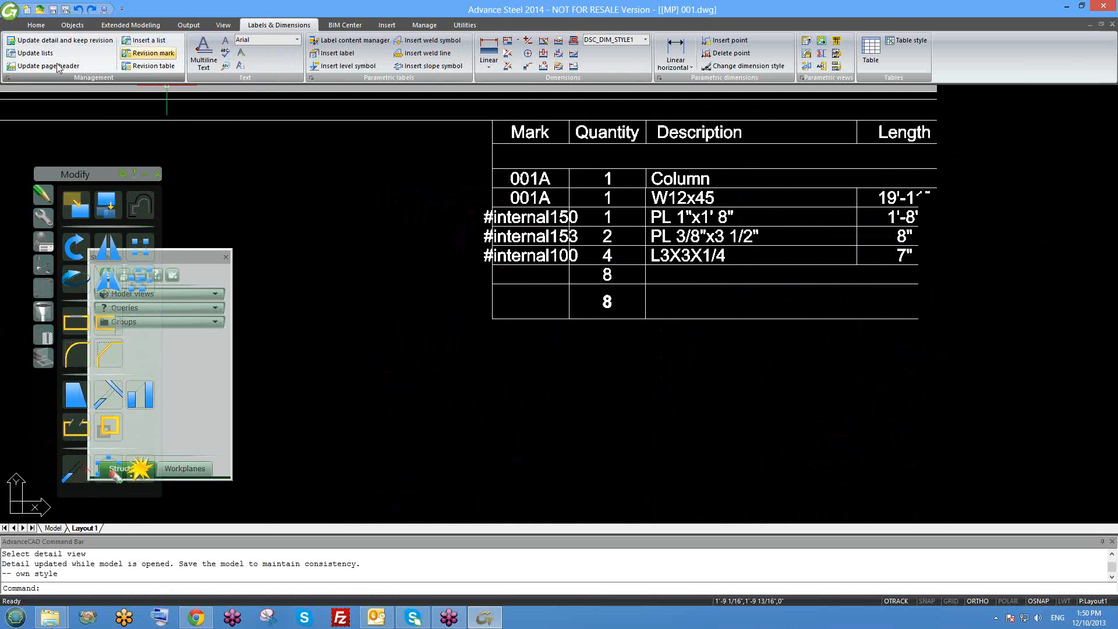
{"action": "left_click", "coordinate": [35, 55]}
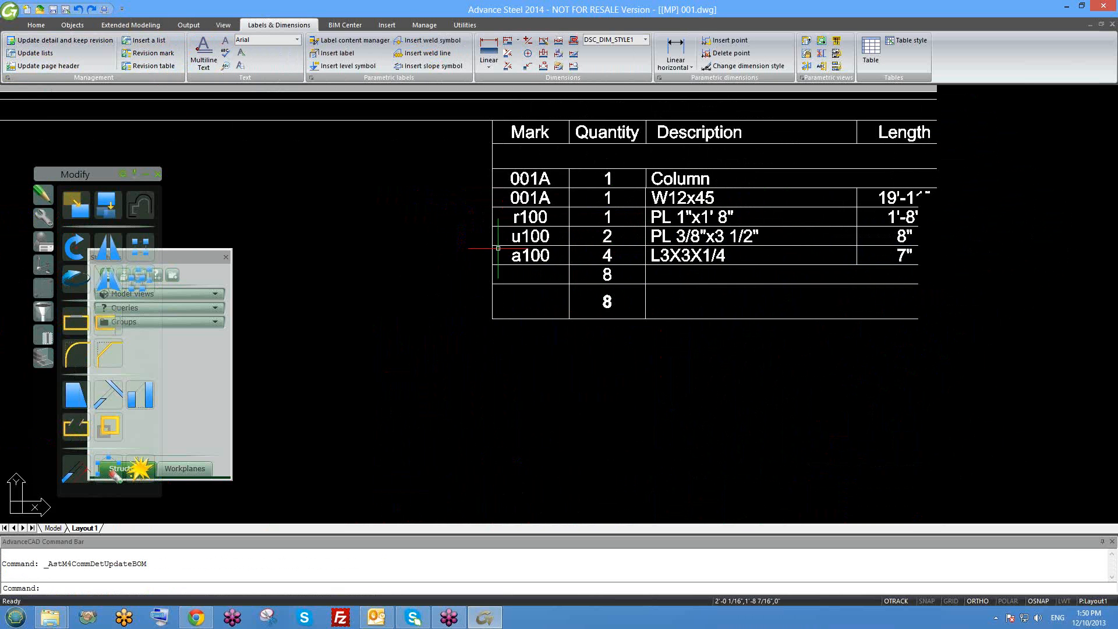
Examine the whole updated column sheet, including the elevations, Sections A, B and C, and the parts list
{"action": "scroll", "coordinate": [599, 274], "scroll_direction": "down", "scroll_amount": 3}
{"action": "middle_click_drag", "start_coordinate": [598, 274], "coordinate": [673, 141]}
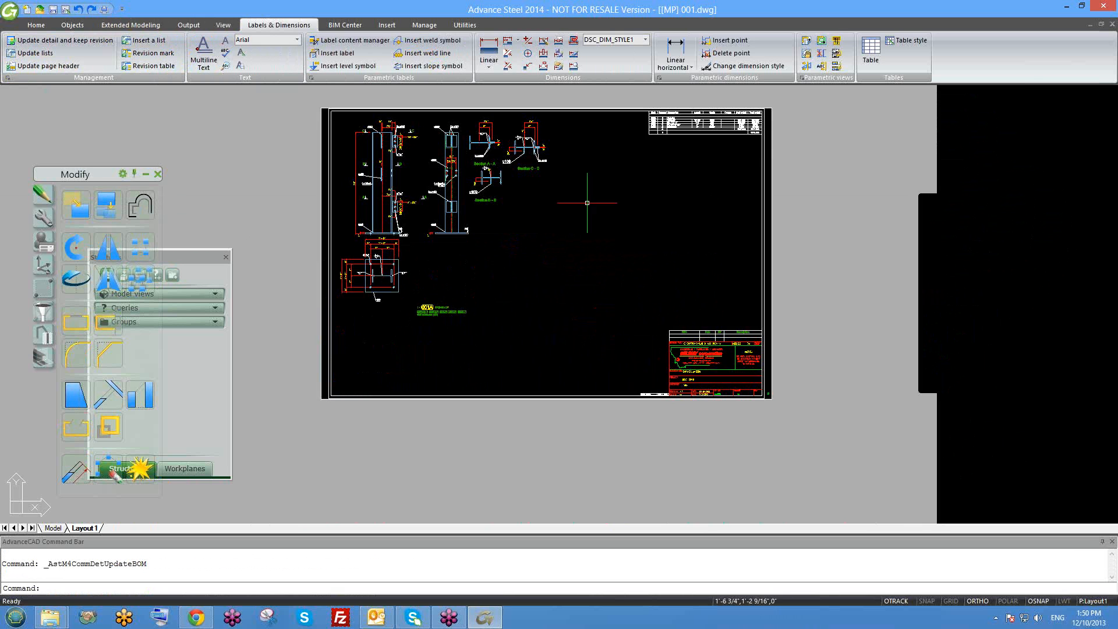
{"action": "middle_click_drag", "start_coordinate": [588, 204], "coordinate": [662, 267]}
{"action": "scroll", "coordinate": [619, 223], "scroll_direction": "up", "scroll_amount": 4}
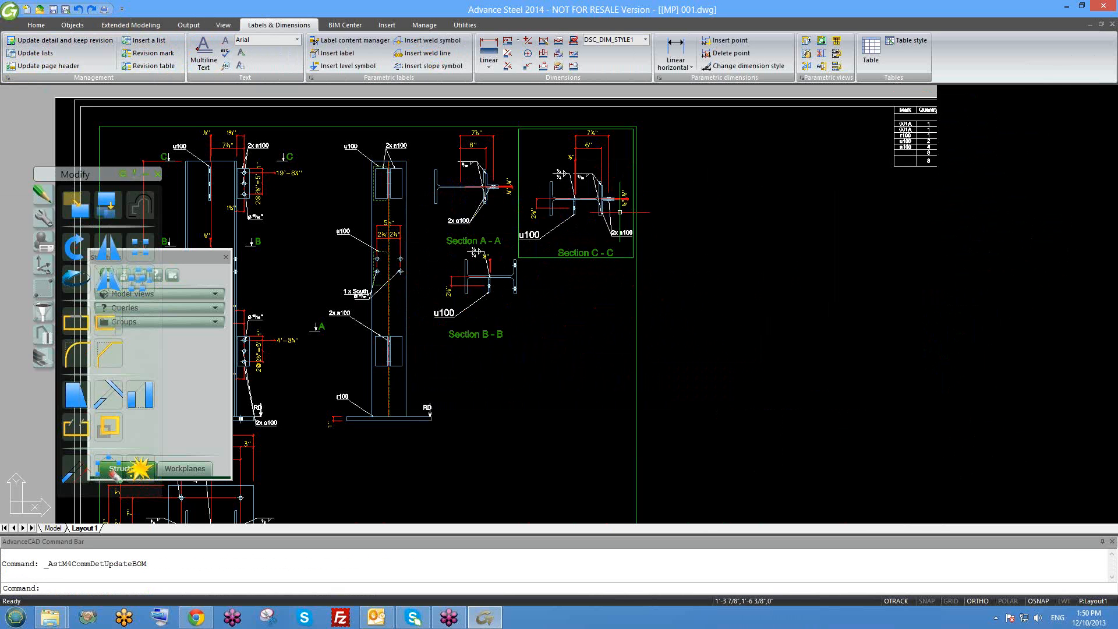
{"action": "middle_click_drag", "start_coordinate": [618, 222], "coordinate": [464, 313]}
{"action": "scroll", "coordinate": [610, 232], "scroll_direction": "down", "scroll_amount": 3}
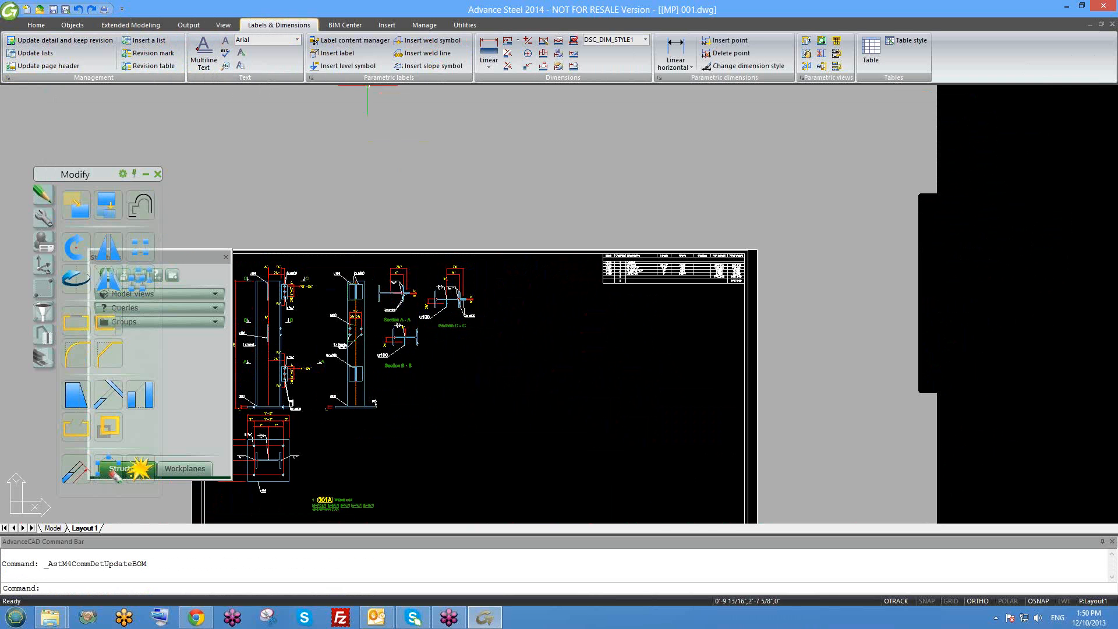
{"action": "middle_click_drag", "start_coordinate": [410, 333], "coordinate": [504, 254]}
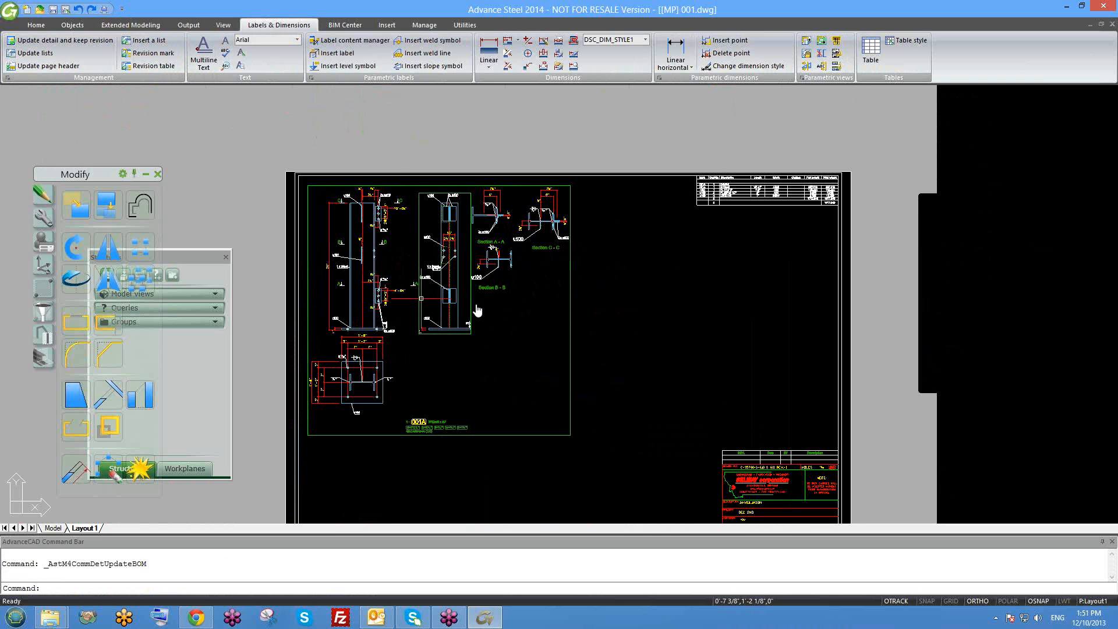
Examine the hole spacing dimensions and hole diameter label at the upper clip angle in the front elevation
{"action": "scroll", "coordinate": [478, 311], "scroll_direction": "up", "scroll_amount": 5}
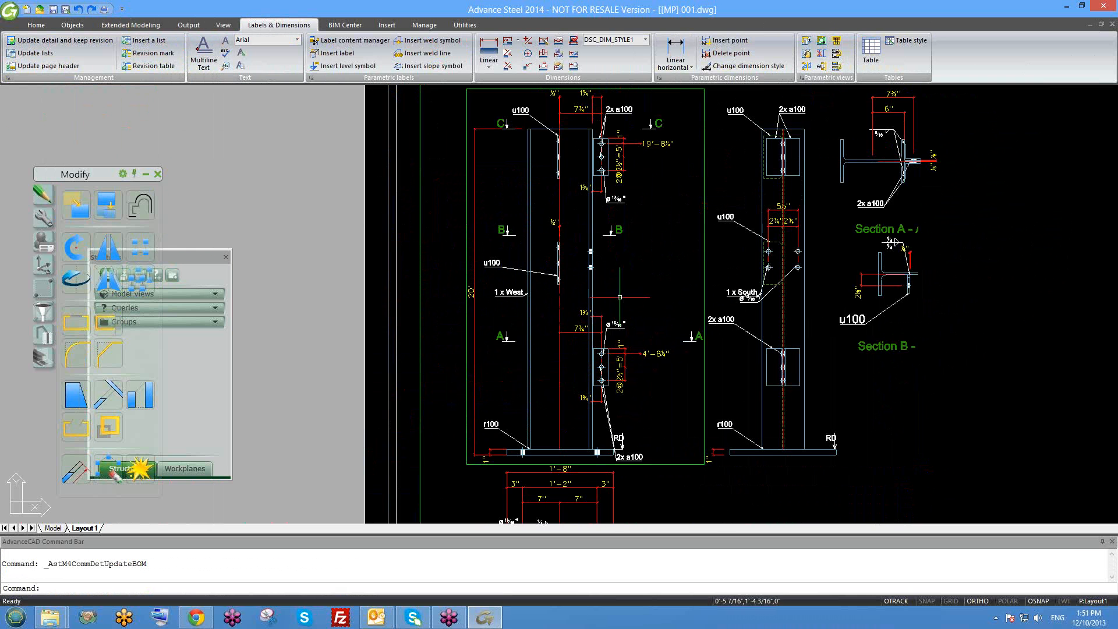
{"action": "scroll", "coordinate": [623, 146], "scroll_direction": "up", "scroll_amount": 4}
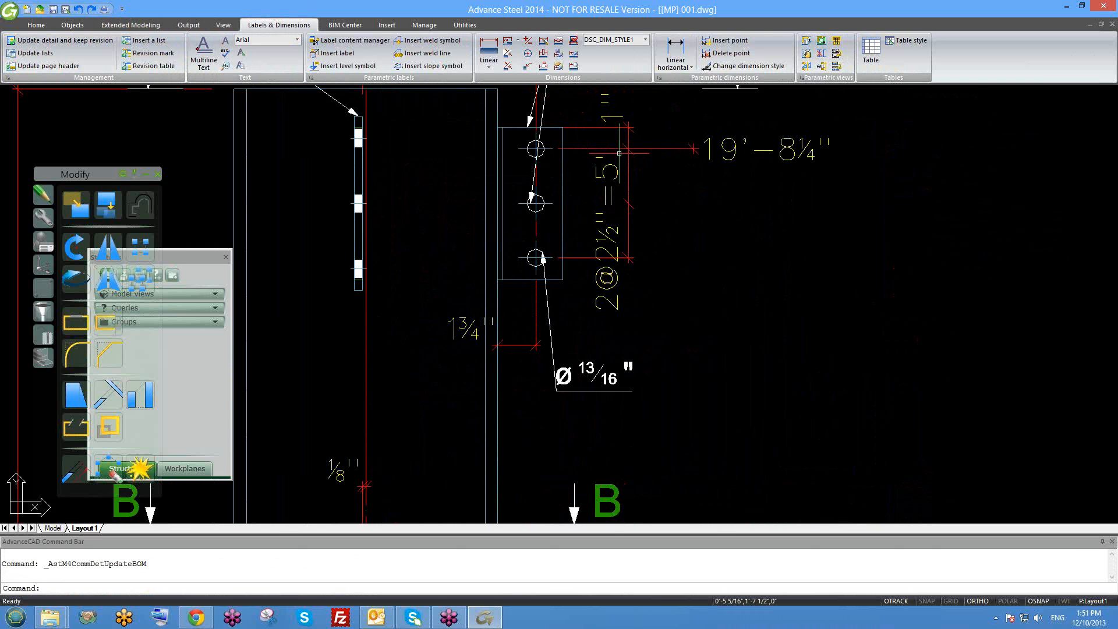
{"action": "middle_click_drag", "start_coordinate": [626, 167], "coordinate": [617, 215]}
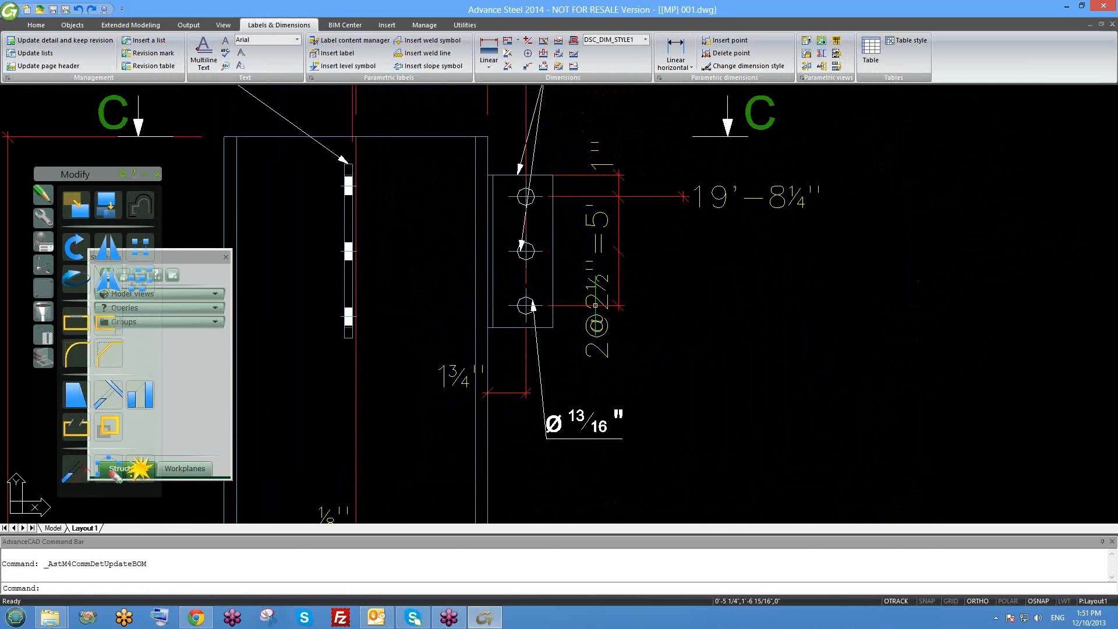
{"action": "scroll", "coordinate": [598, 317], "scroll_direction": "up", "scroll_amount": 2}
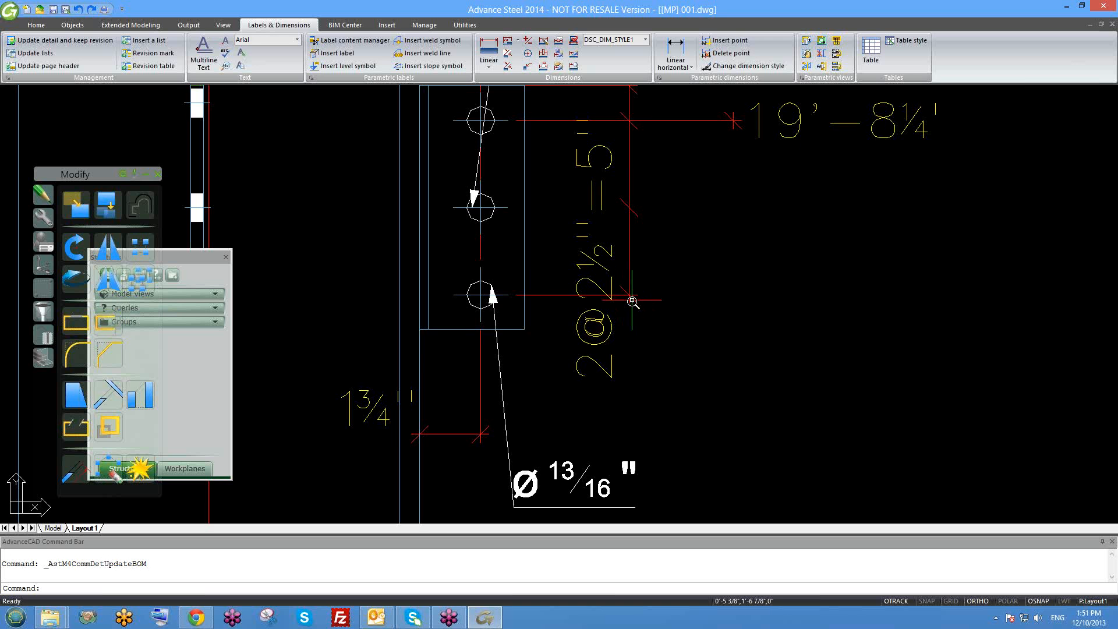
{"action": "scroll", "coordinate": [626, 294], "scroll_direction": "up", "scroll_amount": 2}
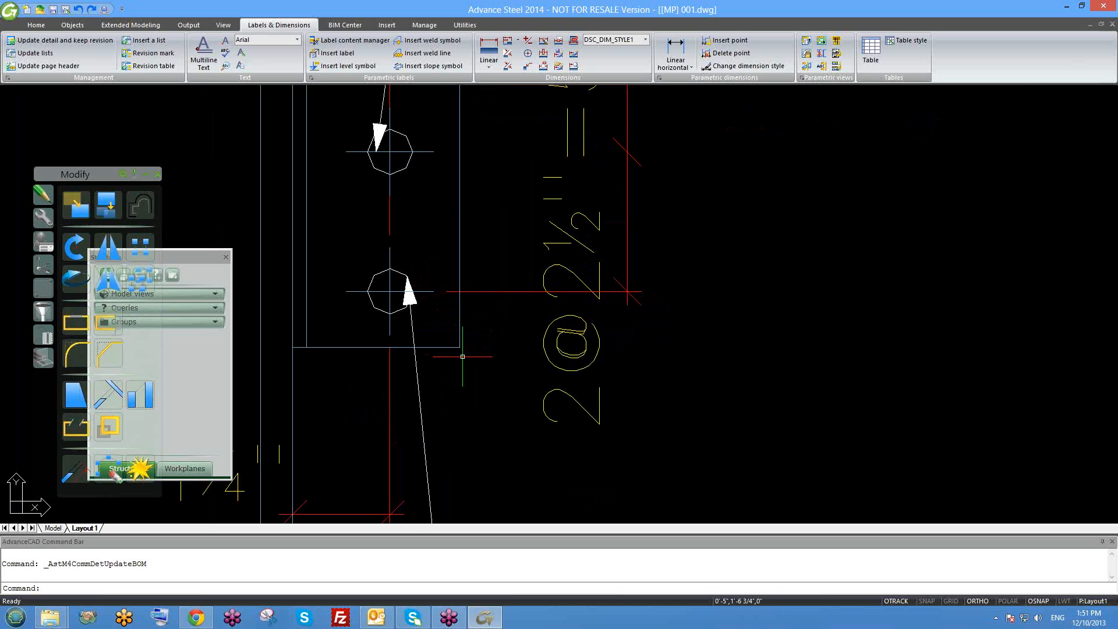
{"action": "scroll", "coordinate": [459, 359], "scroll_direction": "down", "scroll_amount": 3}
{"action": "scroll", "coordinate": [460, 355], "scroll_direction": "down", "scroll_amount": 3}
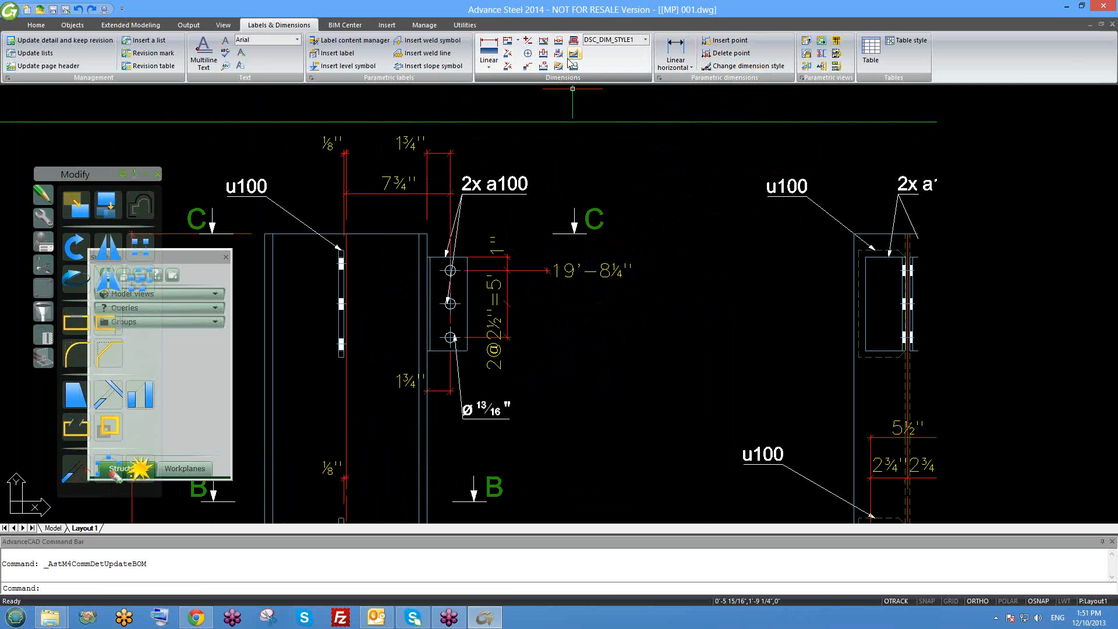
Examine the column elevations, the base plate view, and the 001A title label below them
{"action": "scroll", "coordinate": [589, 113], "scroll_direction": "down", "scroll_amount": 3}
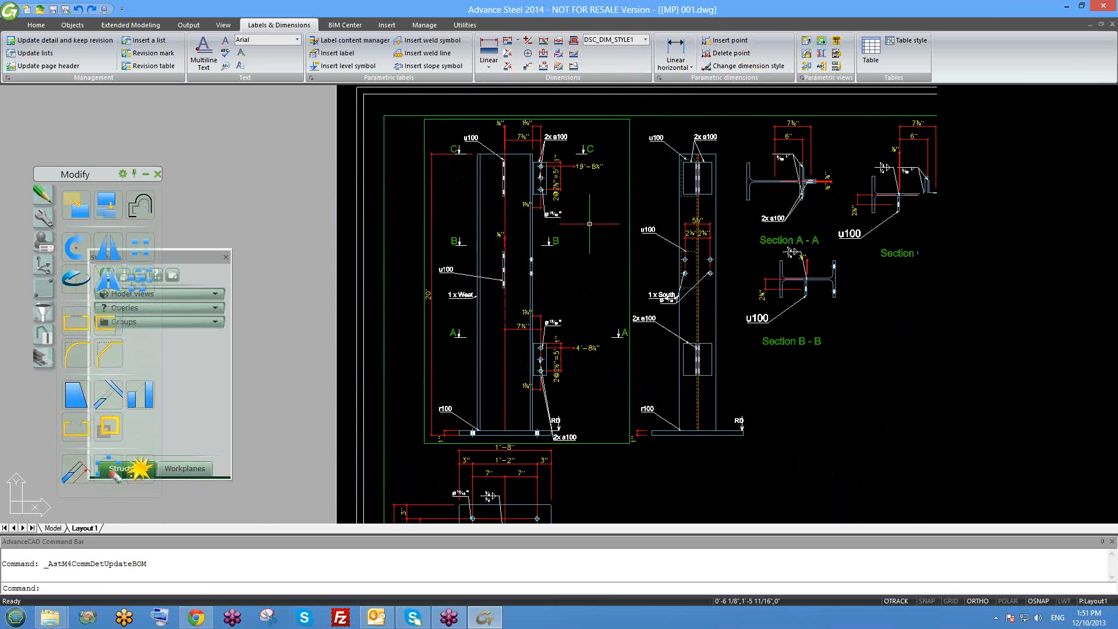
{"action": "scroll", "coordinate": [509, 101], "scroll_direction": "down", "scroll_amount": 2}
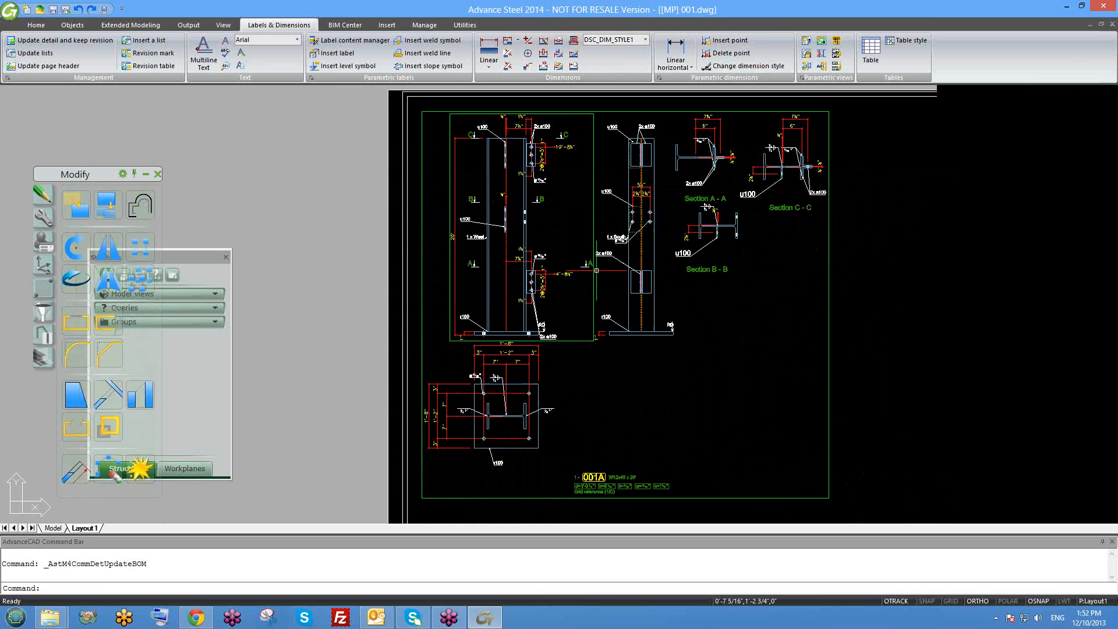
{"action": "scroll", "coordinate": [628, 489], "scroll_direction": "up", "scroll_amount": 3}
{"action": "scroll", "coordinate": [612, 468], "scroll_direction": "down", "scroll_amount": 1}
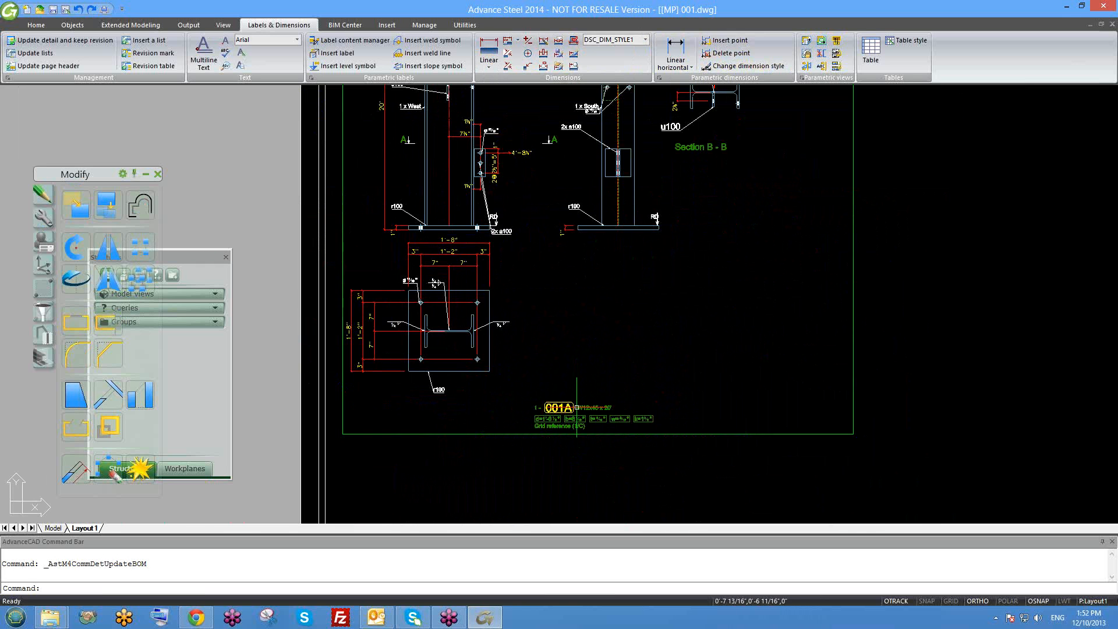
{"action": "scroll", "coordinate": [598, 411], "scroll_direction": "down", "scroll_amount": 3}
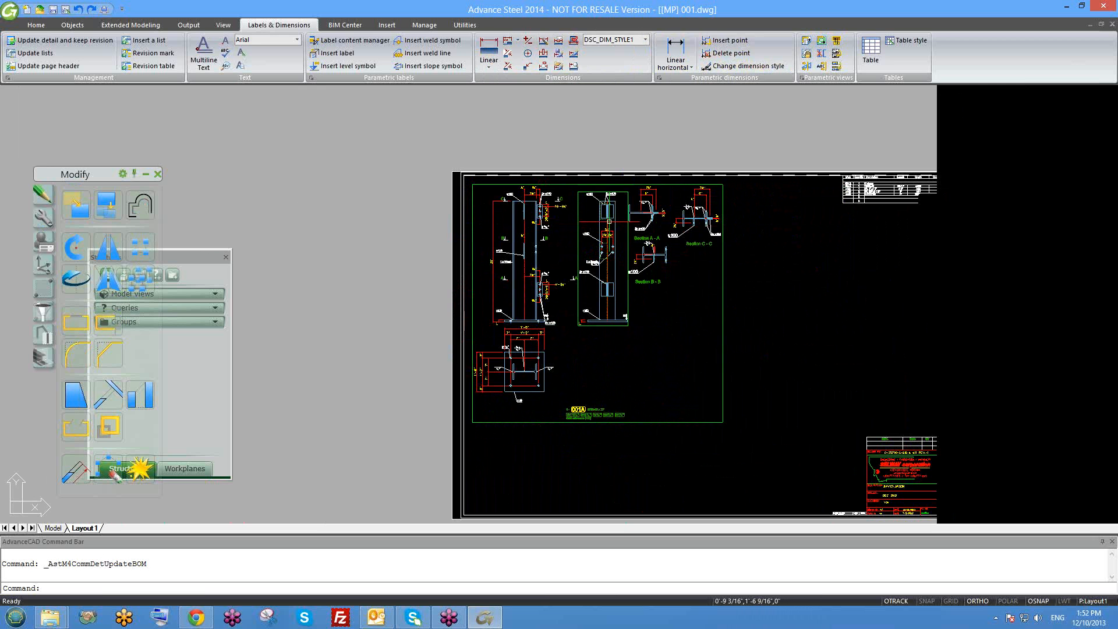
Measure the on-sheet distance between the lower and upper ends of the front elevation's overall height dimension
{"action": "scroll", "coordinate": [556, 252], "scroll_direction": "up", "scroll_amount": 2}
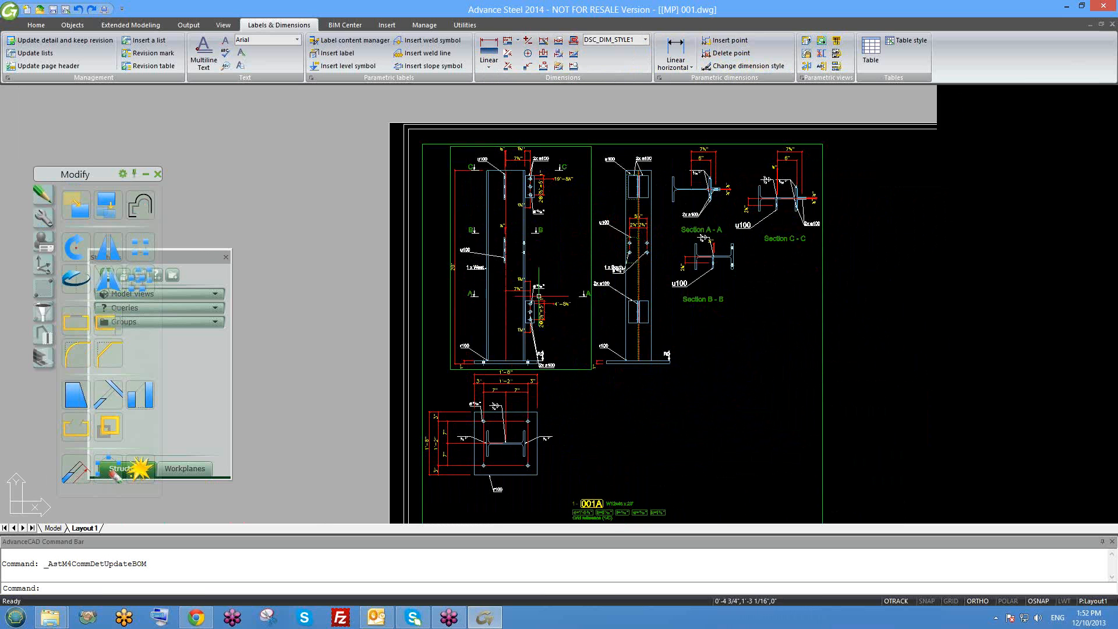
{"action": "scroll", "coordinate": [466, 268], "scroll_direction": "up", "scroll_amount": 6}
{"action": "scroll", "coordinate": [475, 285], "scroll_direction": "down", "scroll_amount": 3}
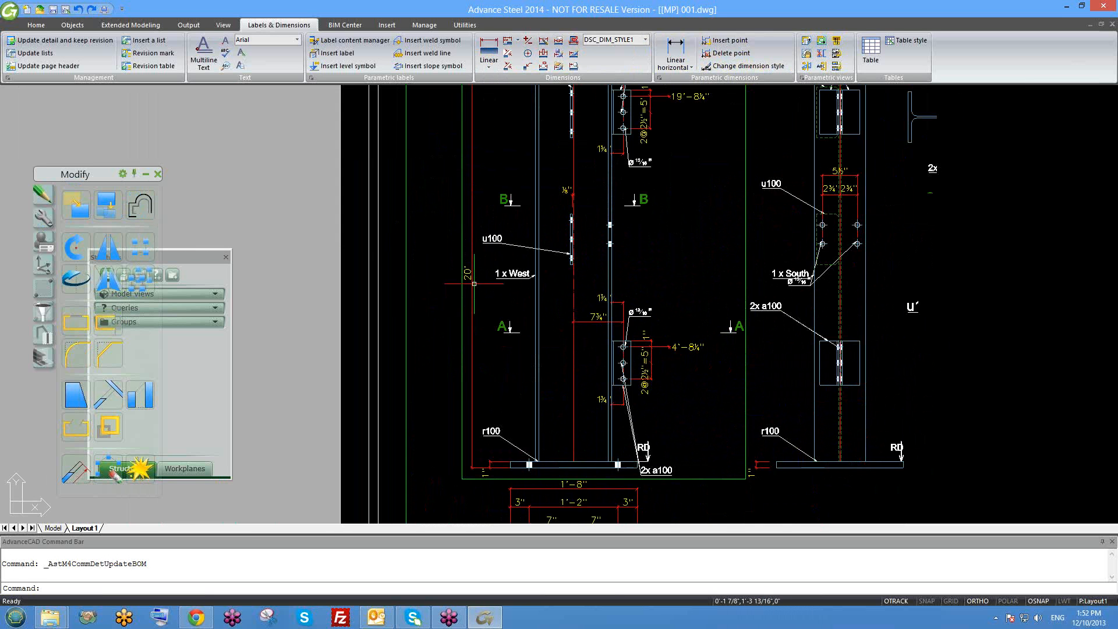
{"action": "scroll", "coordinate": [474, 284], "scroll_direction": "down", "scroll_amount": 2}
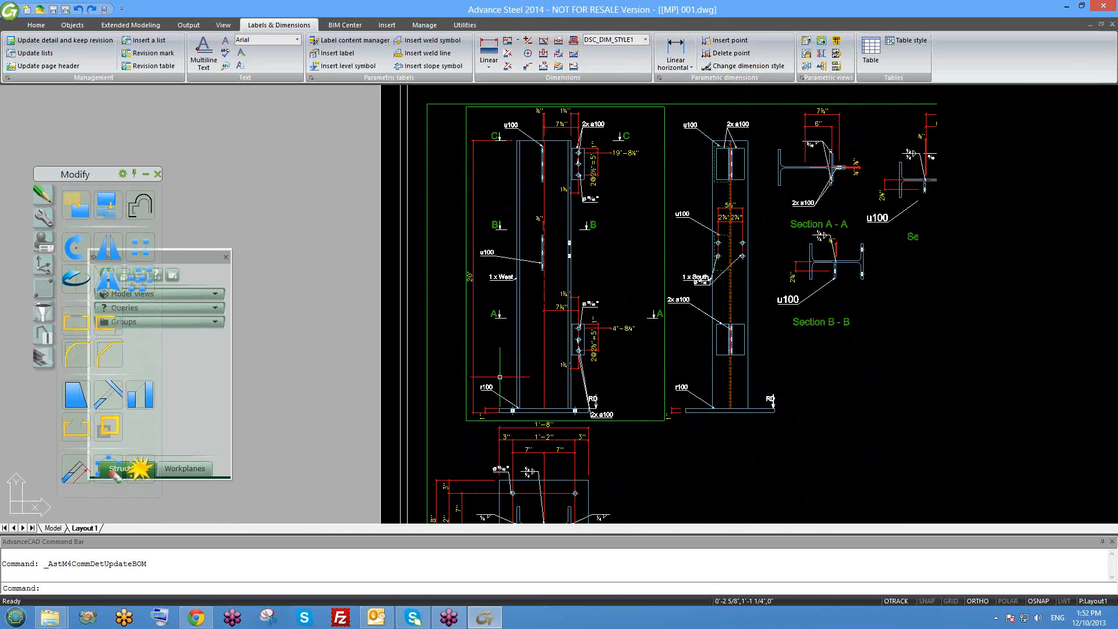
{"action": "type", "text": "di"}
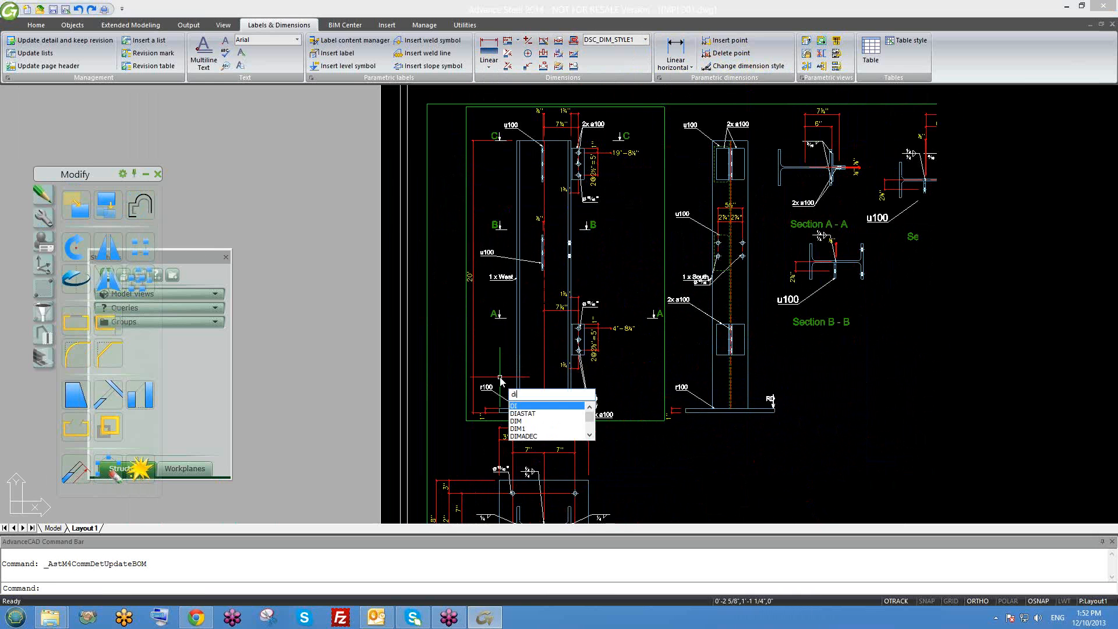
{"action": "key", "text": "Return"}
{"action": "scroll", "coordinate": [489, 402], "scroll_direction": "up", "scroll_amount": 2}
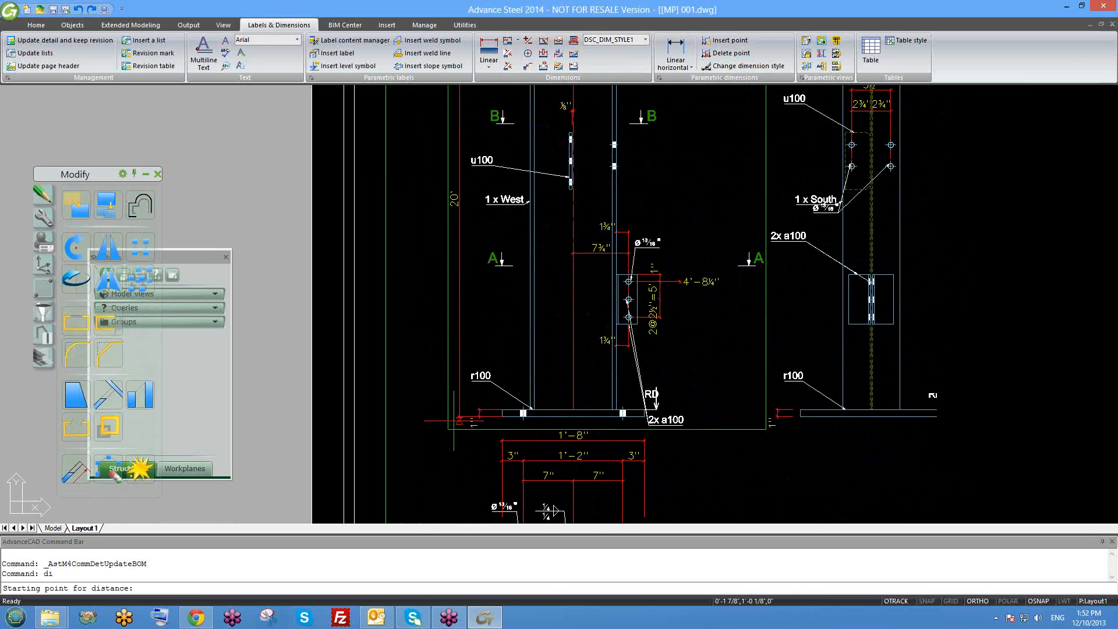
{"action": "left_click", "coordinate": [456, 418]}
{"action": "scroll", "coordinate": [457, 418], "scroll_direction": "down", "scroll_amount": 3}
{"action": "scroll", "coordinate": [457, 425], "scroll_direction": "down", "scroll_amount": 3}
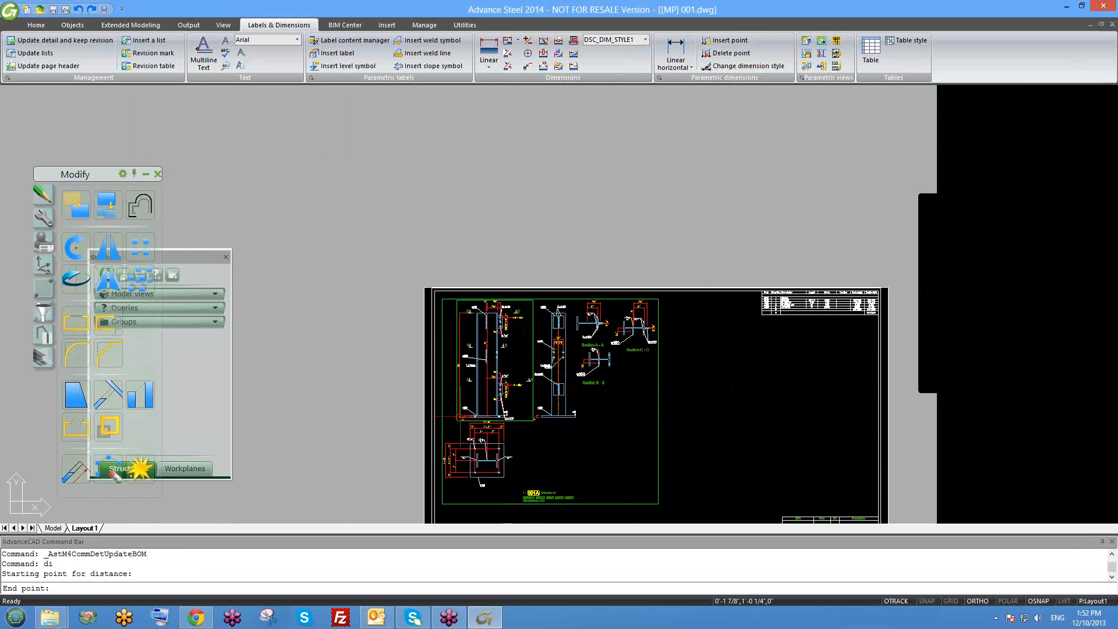
{"action": "scroll", "coordinate": [452, 335], "scroll_direction": "up", "scroll_amount": 2}
{"action": "left_click", "coordinate": [461, 301]}
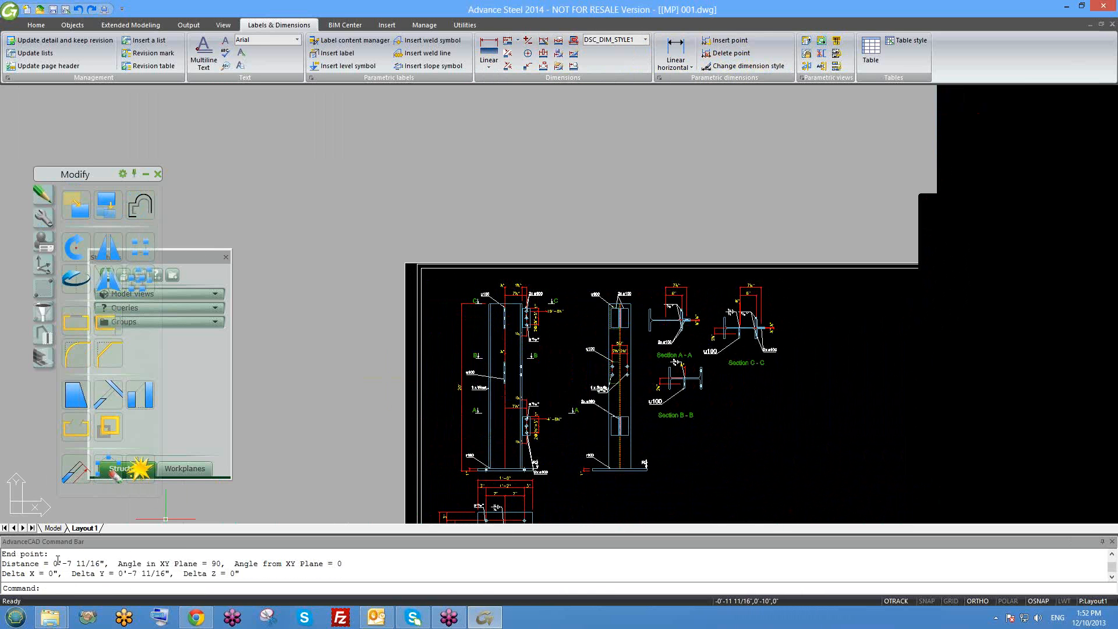
Review the standard dimension types and examine the column's elevations, sections and base plate view
{"action": "left_click_drag", "start_coordinate": [57, 564], "coordinate": [106, 563]}
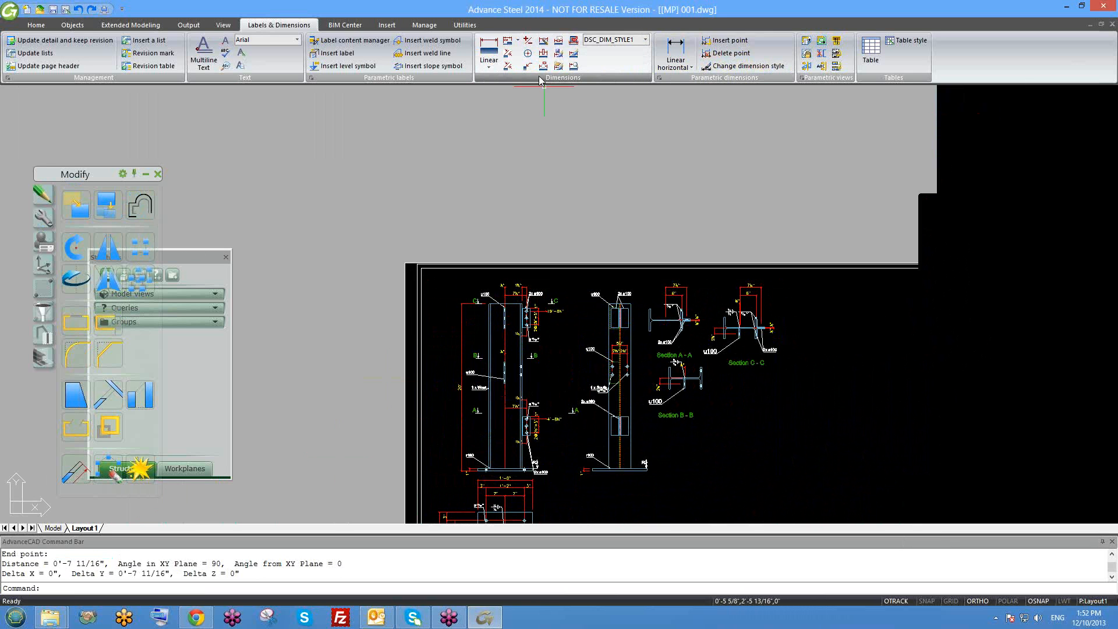
{"action": "left_click", "coordinate": [486, 67]}
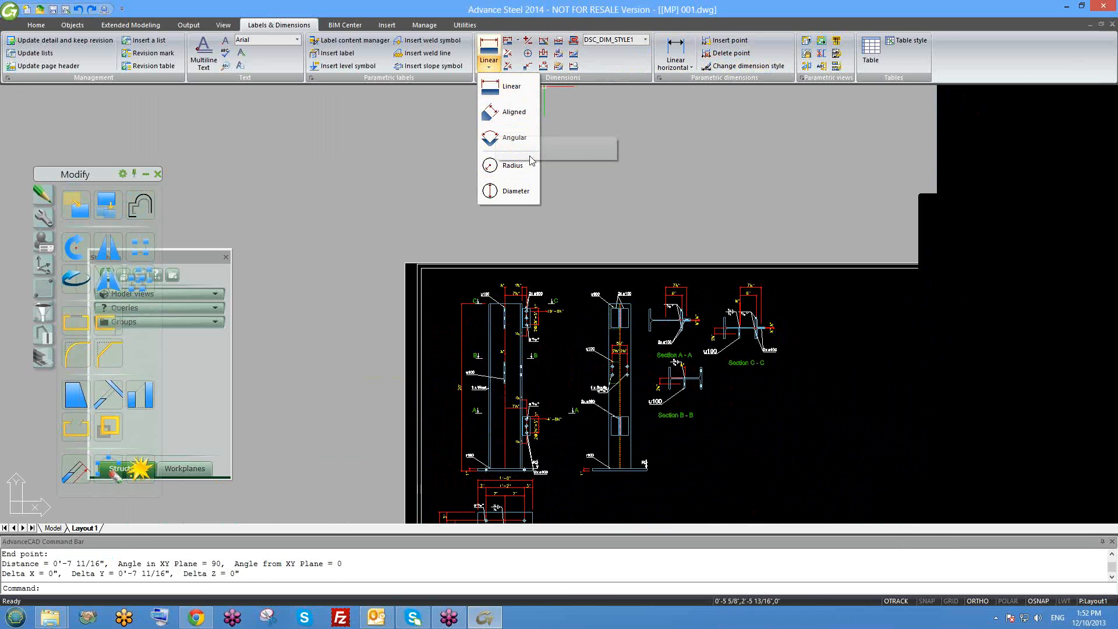
{"action": "left_click", "coordinate": [533, 274]}
{"action": "scroll", "coordinate": [554, 245], "scroll_direction": "up", "scroll_amount": 3}
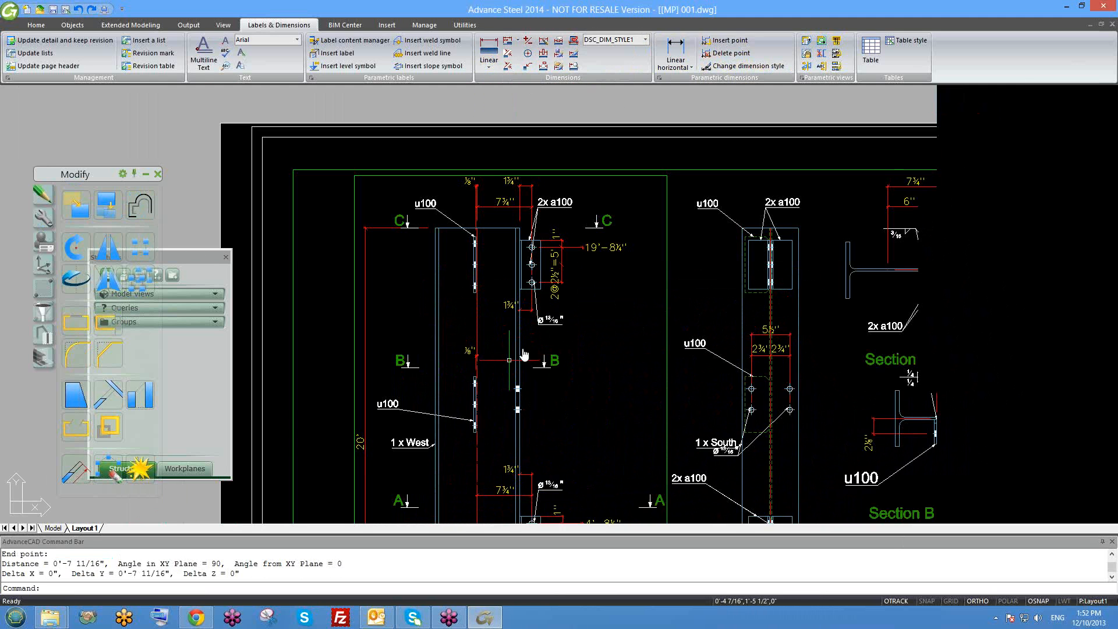
{"action": "scroll", "coordinate": [493, 334], "scroll_direction": "down", "scroll_amount": 2}
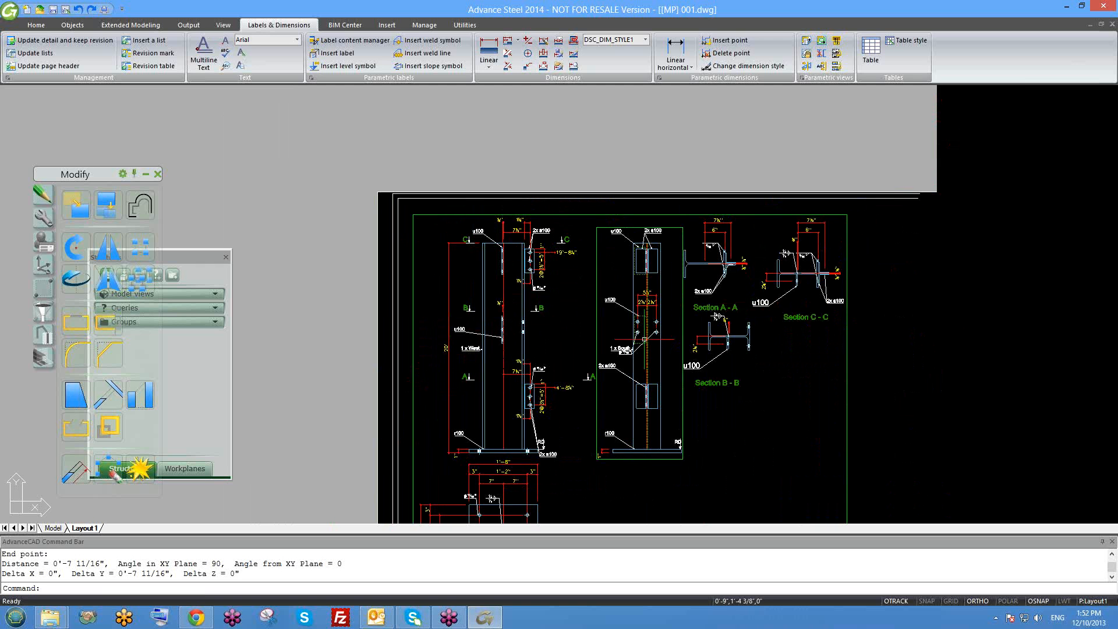
{"action": "middle_click_drag", "start_coordinate": [644, 340], "coordinate": [616, 300]}
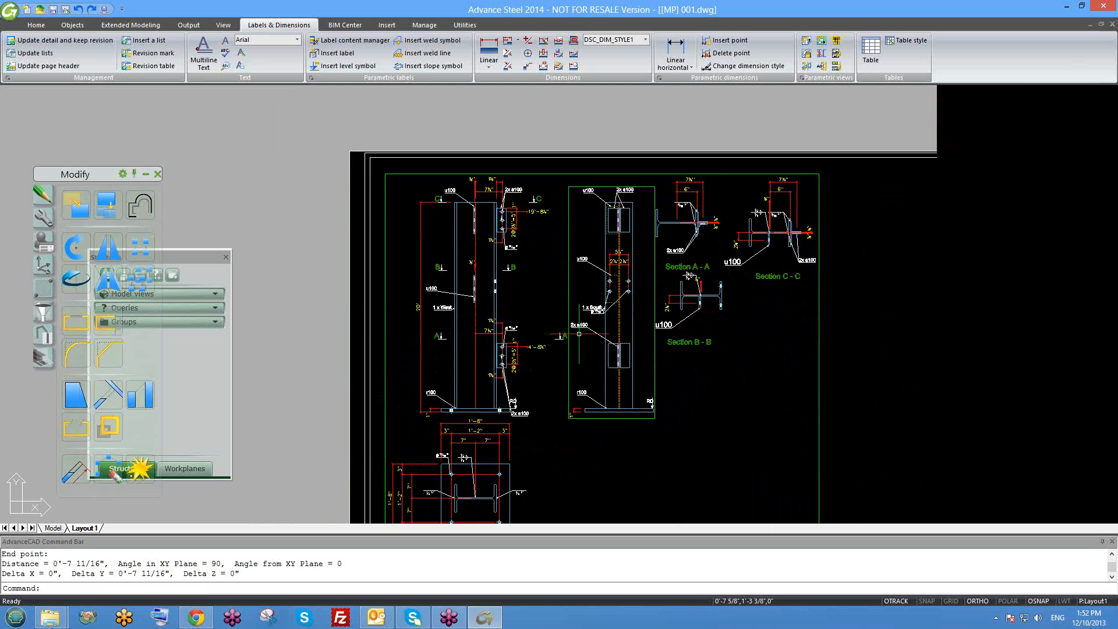
{"action": "scroll", "coordinate": [753, 225], "scroll_direction": "down", "scroll_amount": 2}
{"action": "middle_click_drag", "start_coordinate": [669, 318], "coordinate": [647, 314]}
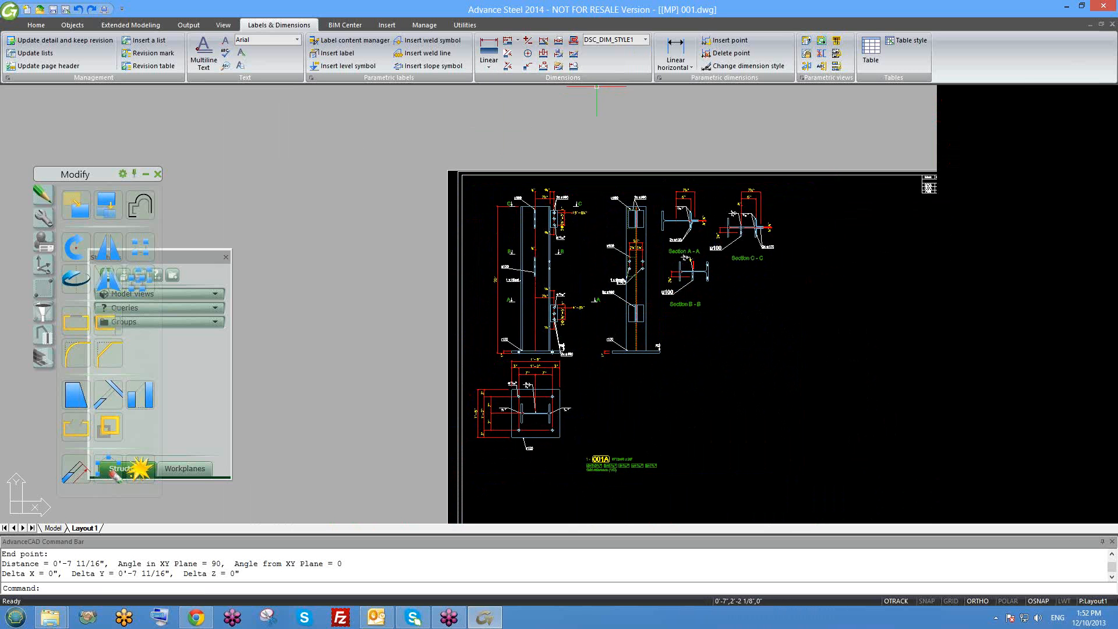
{"action": "middle_click_drag", "start_coordinate": [641, 249], "coordinate": [617, 246]}
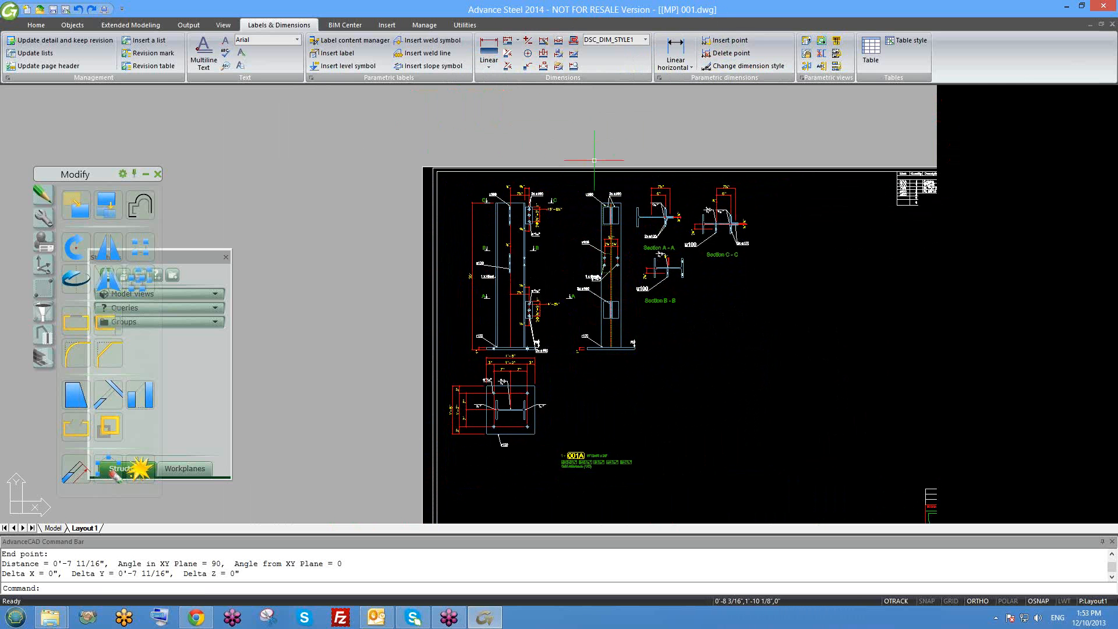
Insert a point at the lower outer corner of the upper clip angle into its vertical hole spacing dimension in the front elevation
{"action": "scroll", "coordinate": [632, 172], "scroll_direction": "up", "scroll_amount": 6}
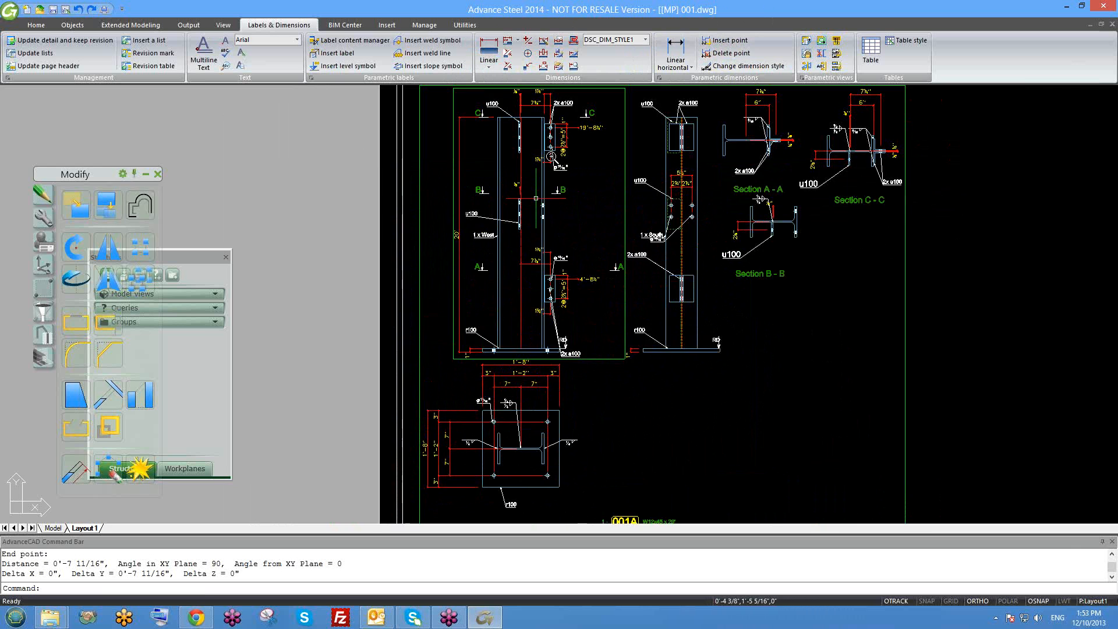
{"action": "scroll", "coordinate": [605, 291], "scroll_direction": "up", "scroll_amount": 4}
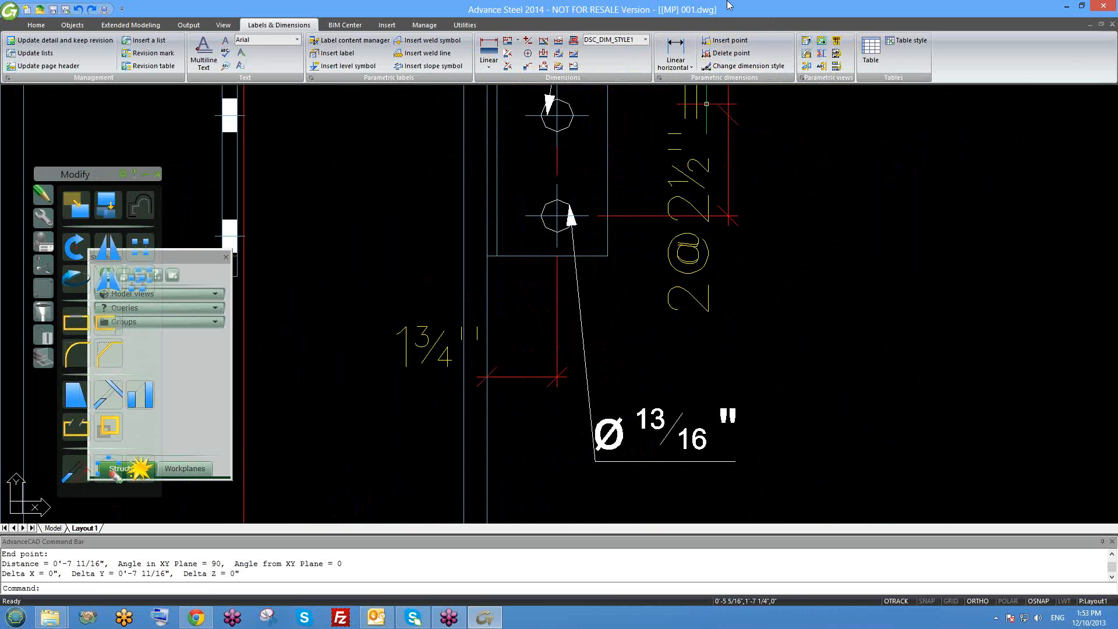
{"action": "left_click", "coordinate": [717, 45]}
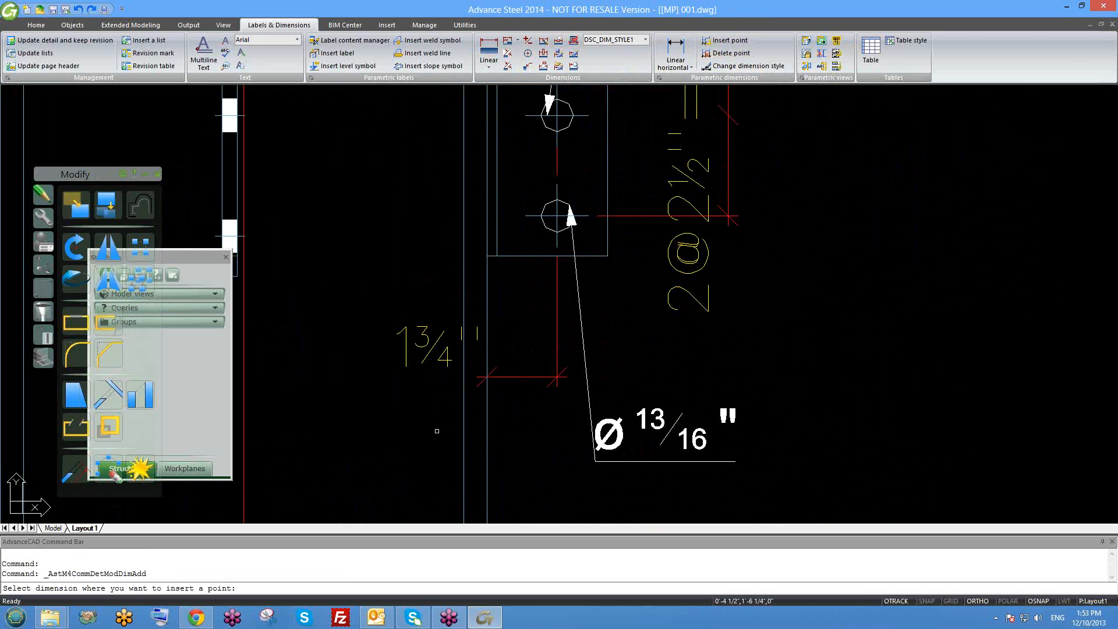
{"action": "left_click", "coordinate": [726, 211]}
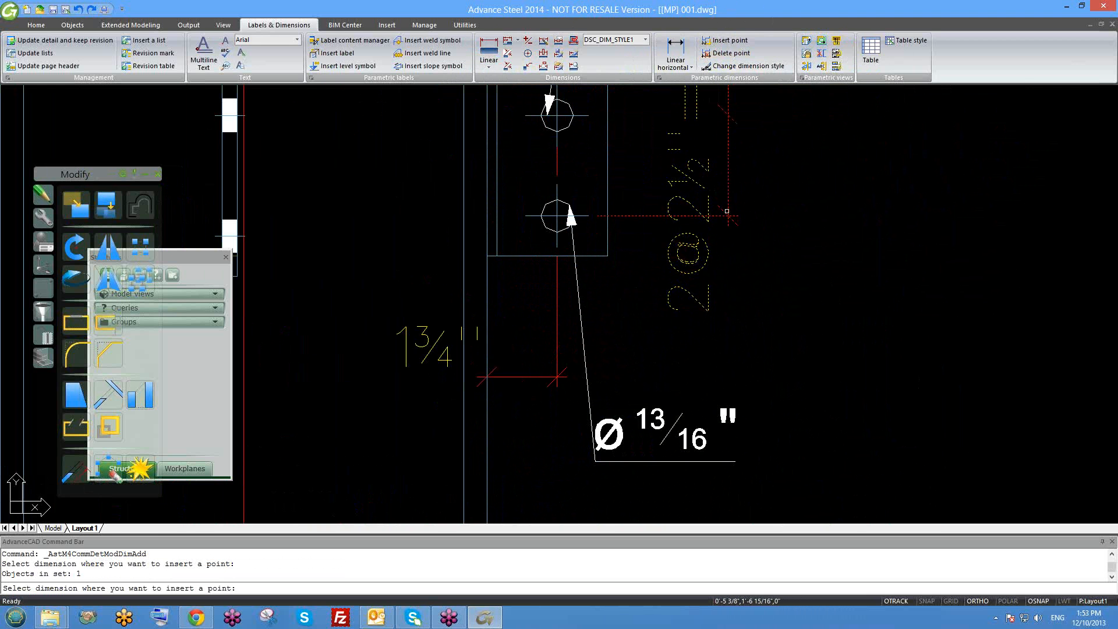
{"action": "key", "text": "Return"}
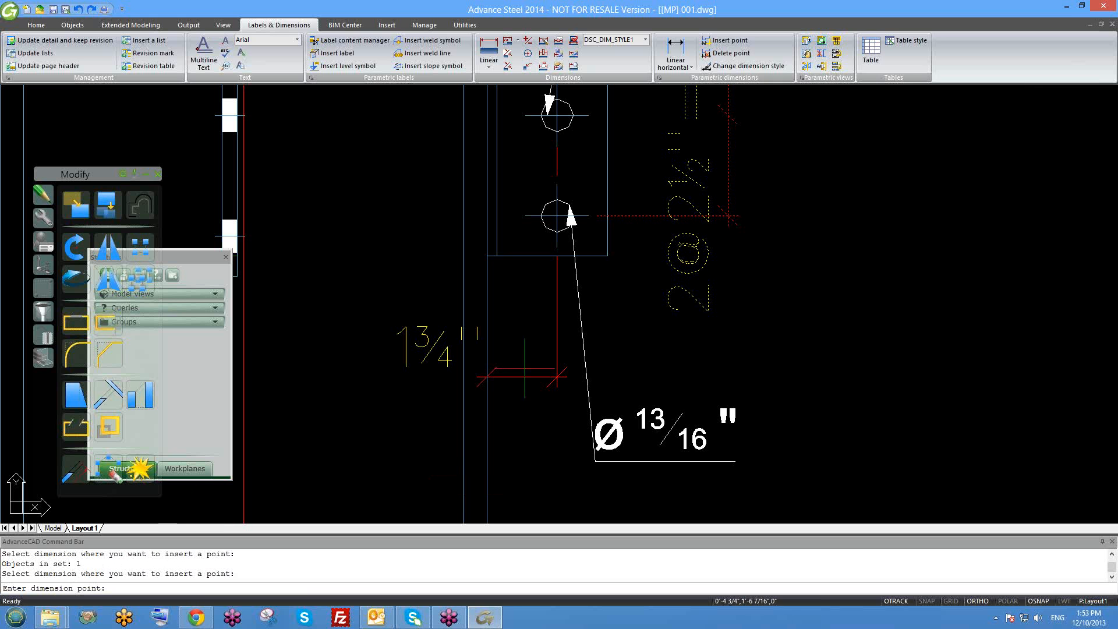
{"action": "left_click", "coordinate": [607, 256]}
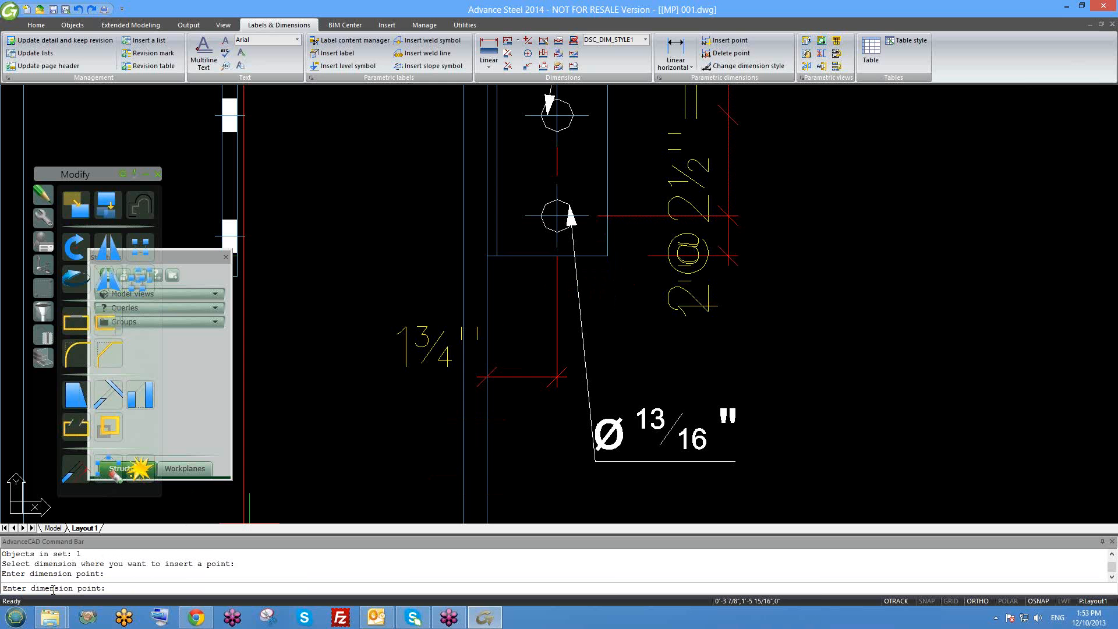
Extend the same vertical dimension with points above and at the lower clip angle and at the base plate
{"action": "scroll", "coordinate": [885, 238], "scroll_direction": "down", "scroll_amount": 5}
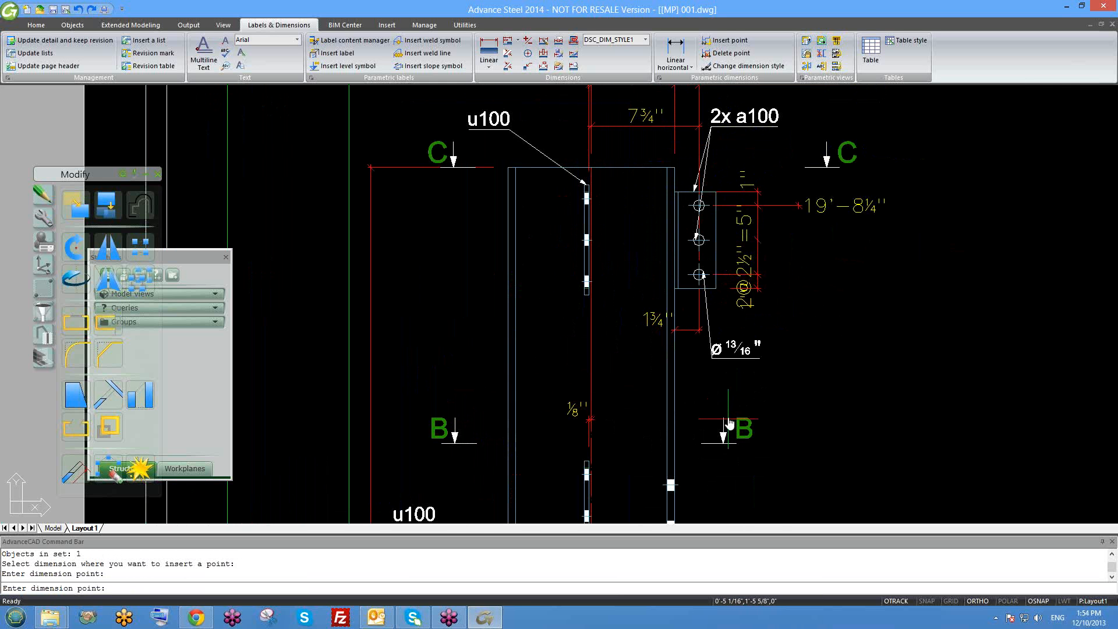
{"action": "middle_click_drag", "start_coordinate": [726, 418], "coordinate": [705, 313]}
{"action": "scroll", "coordinate": [701, 310], "scroll_direction": "down", "scroll_amount": 5}
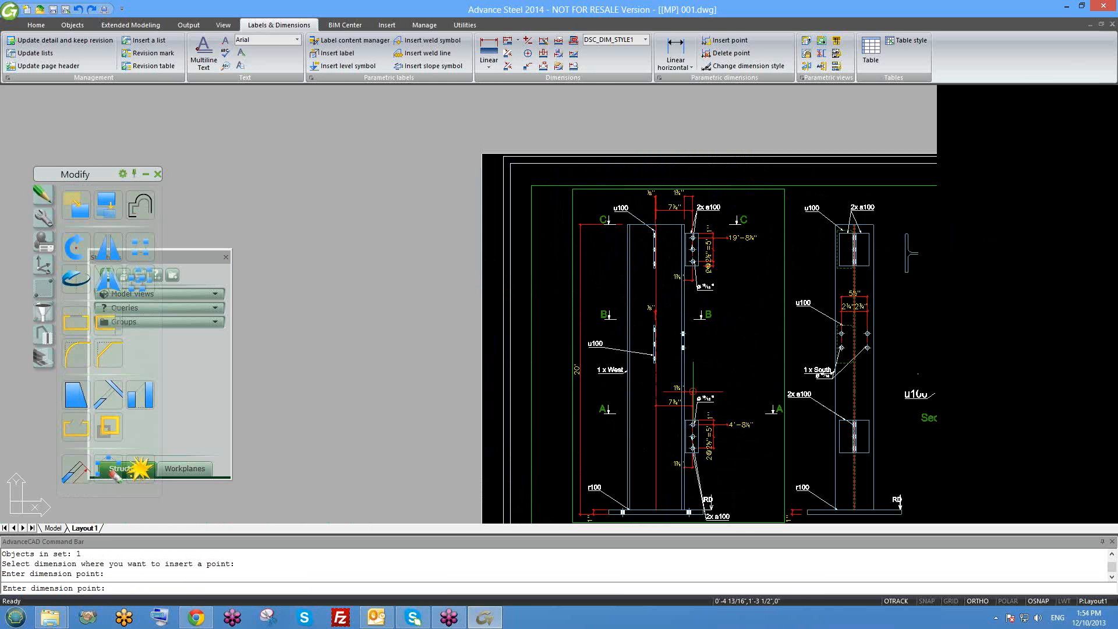
{"action": "left_click", "coordinate": [692, 391]}
{"action": "left_click", "coordinate": [692, 448]}
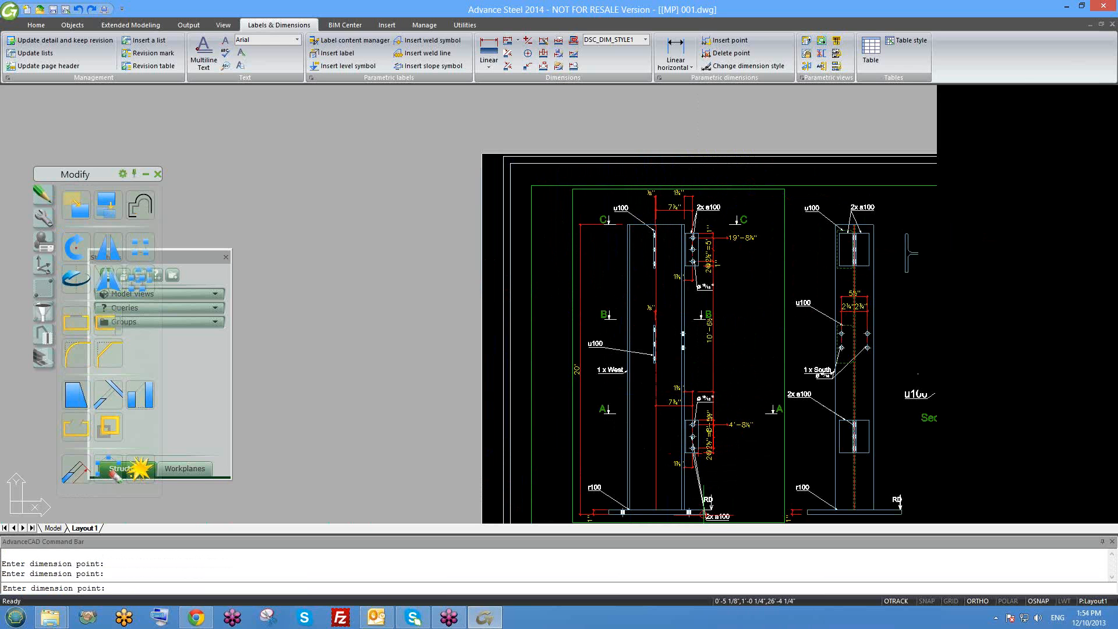
{"action": "left_click", "coordinate": [705, 511]}
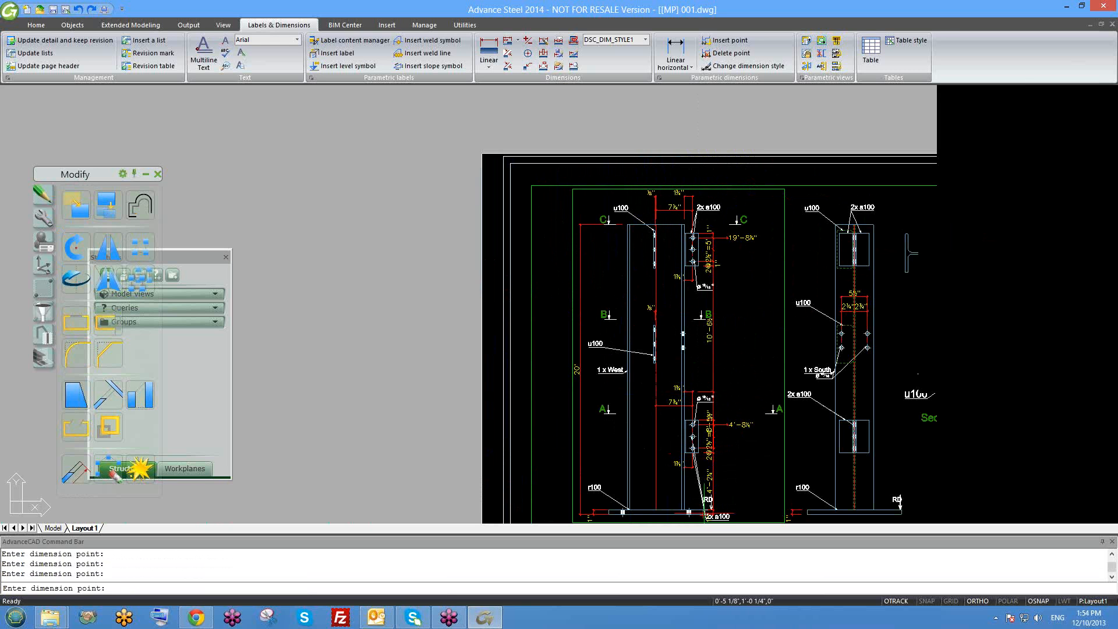
{"action": "middle_click_drag", "start_coordinate": [703, 514], "coordinate": [663, 324]}
{"action": "scroll", "coordinate": [685, 359], "scroll_direction": "up", "scroll_amount": 1}
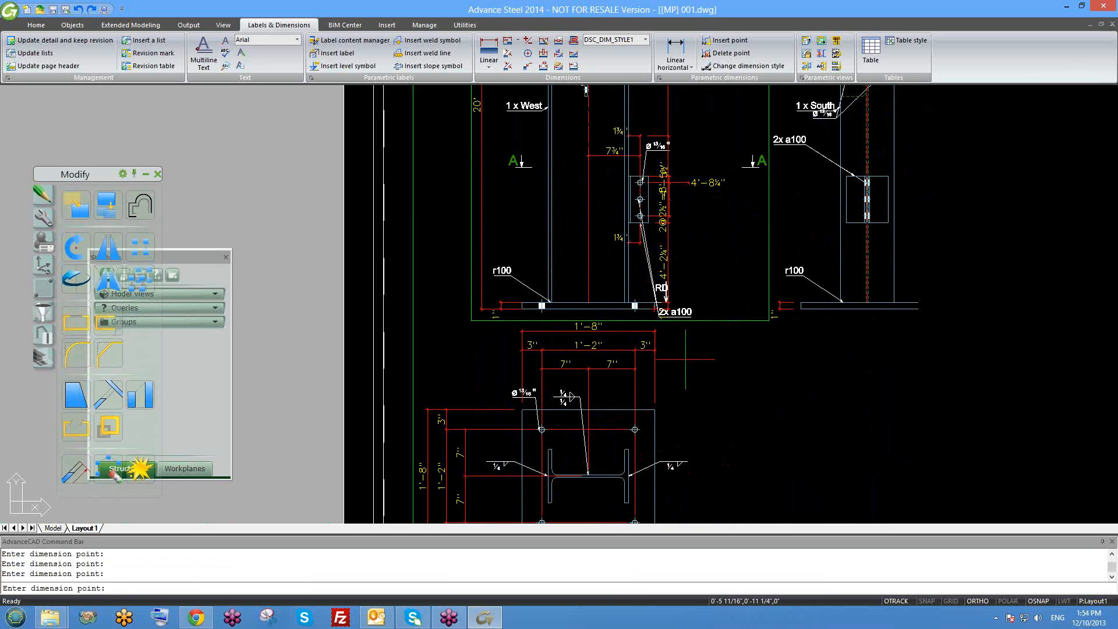
{"action": "key", "text": "Return"}
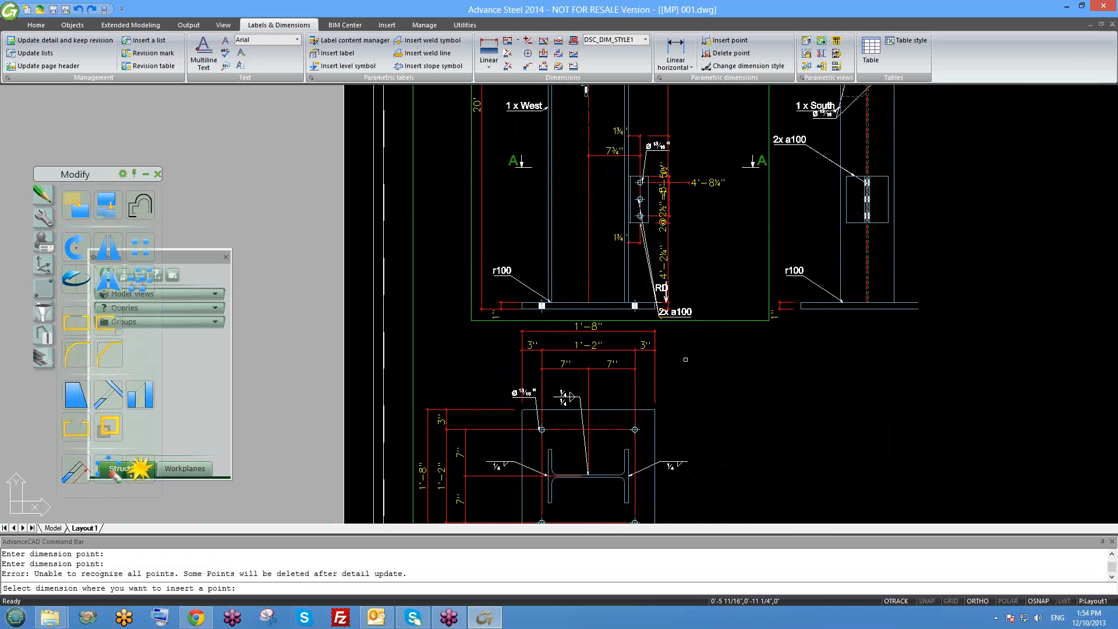
{"action": "key", "text": "Escape"}
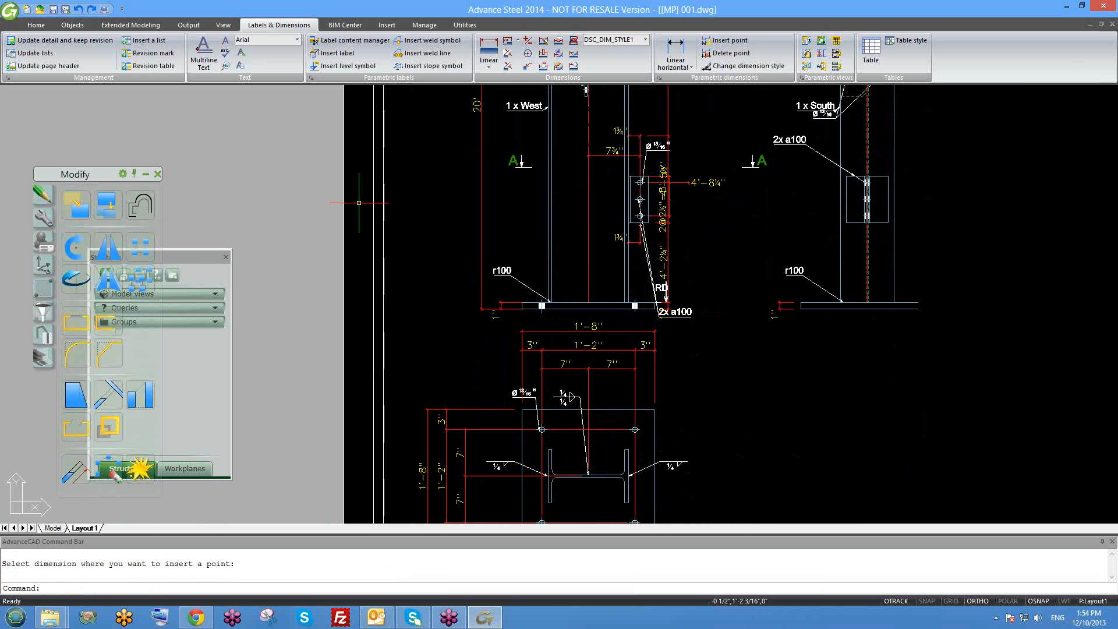
Select the extended dimension below the upper clip angle to inspect its points, and clear the selection
{"action": "scroll", "coordinate": [555, 290], "scroll_direction": "down", "scroll_amount": 3}
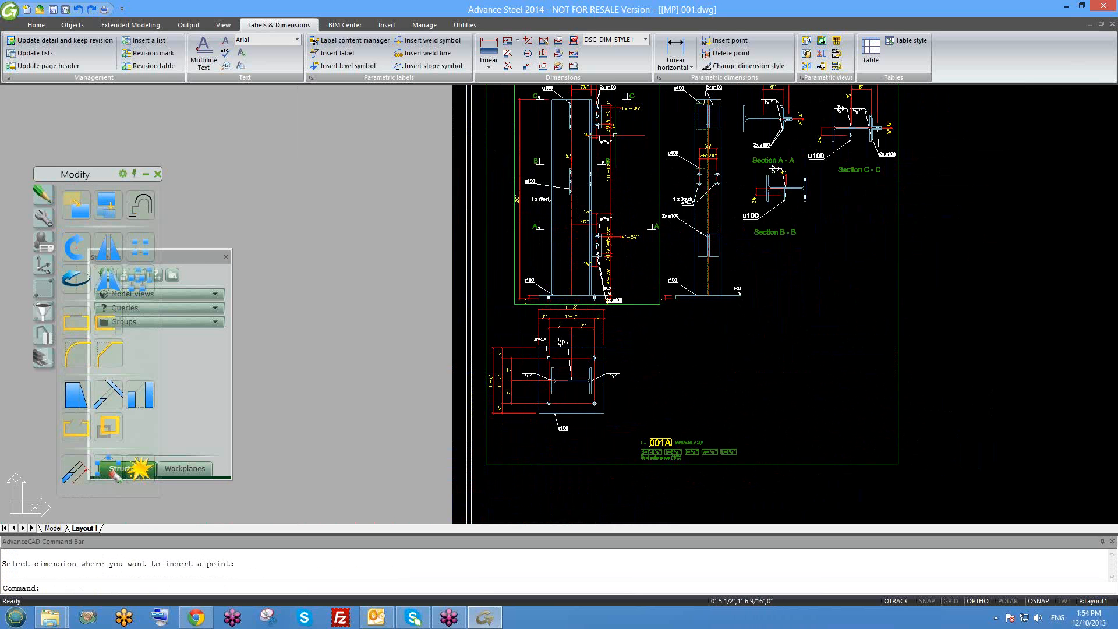
{"action": "scroll", "coordinate": [603, 163], "scroll_direction": "up", "scroll_amount": 5}
{"action": "left_click", "coordinate": [604, 163]}
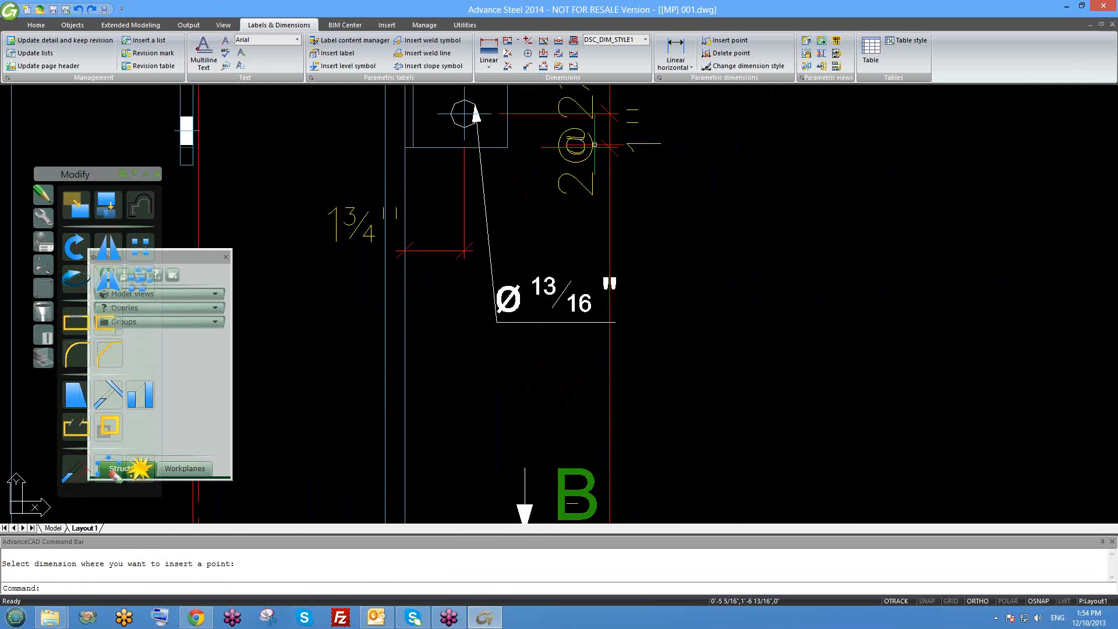
{"action": "left_click", "coordinate": [585, 114]}
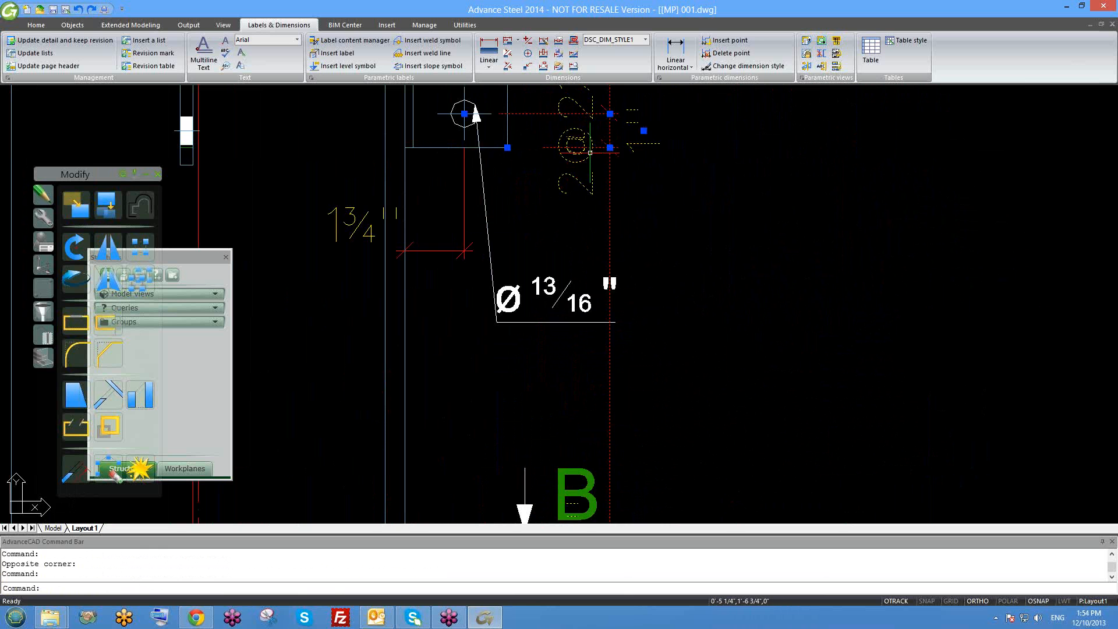
{"action": "key", "text": "Escape"}
{"action": "scroll", "coordinate": [610, 166], "scroll_direction": "down", "scroll_amount": 3}
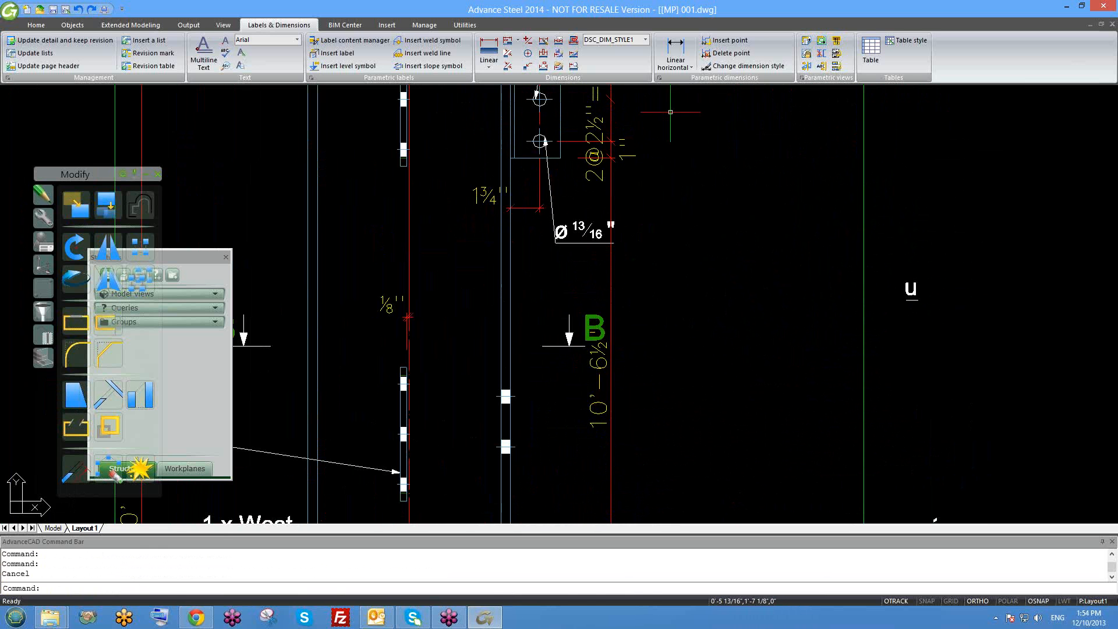
Delete the added base plate point from the extended vertical dimension in the front elevation
{"action": "left_click", "coordinate": [726, 58]}
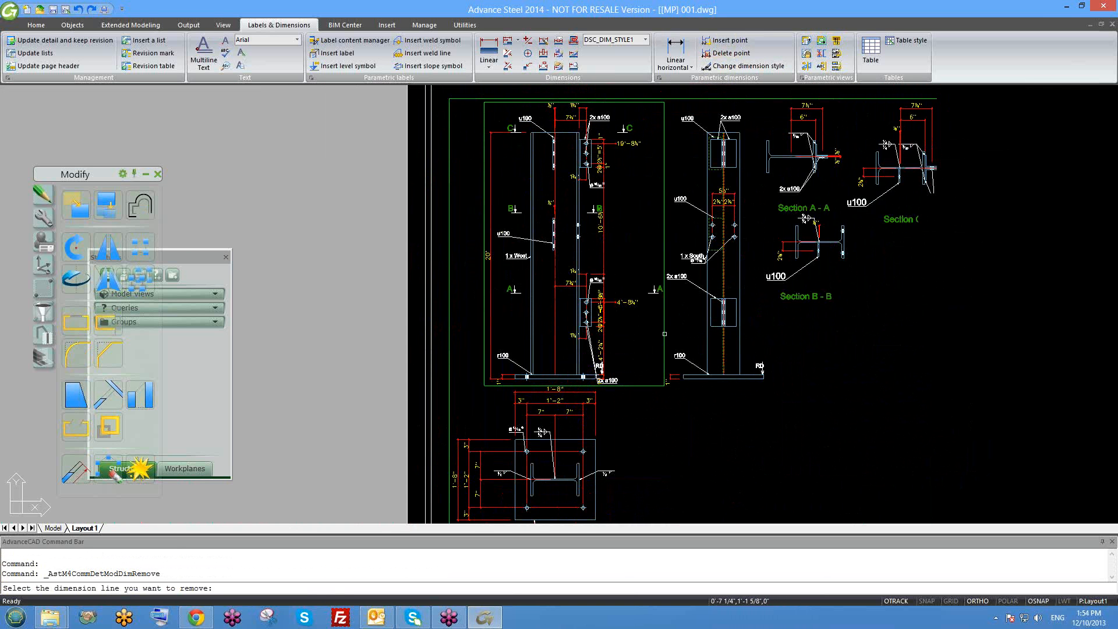
{"action": "scroll", "coordinate": [610, 352], "scroll_direction": "up", "scroll_amount": 4}
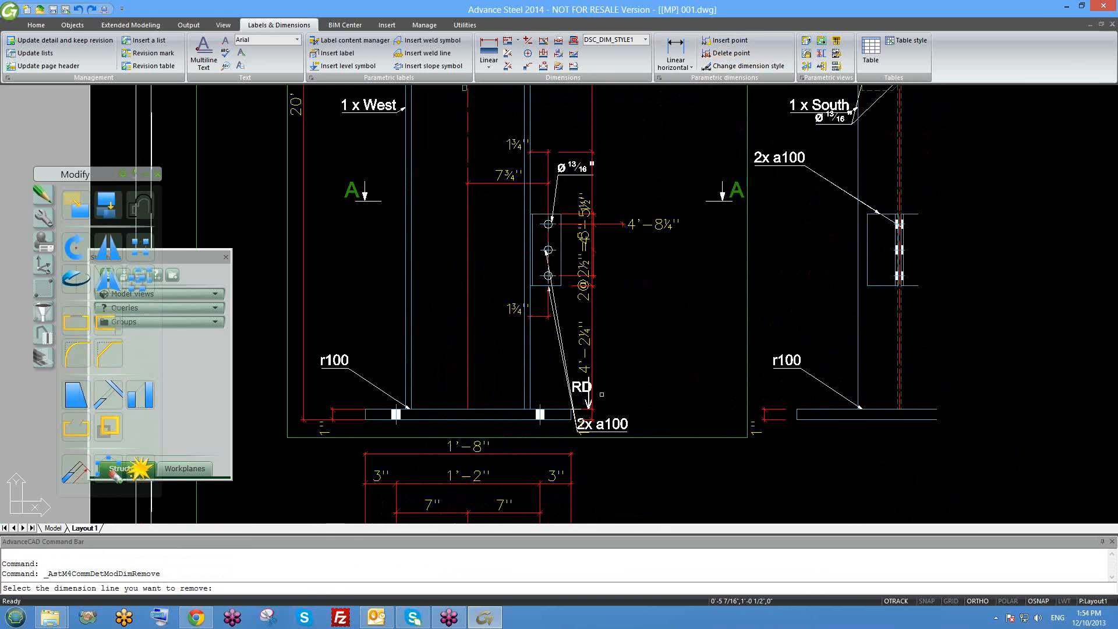
{"action": "scroll", "coordinate": [592, 409], "scroll_direction": "up", "scroll_amount": 2}
{"action": "left_click", "coordinate": [592, 419]}
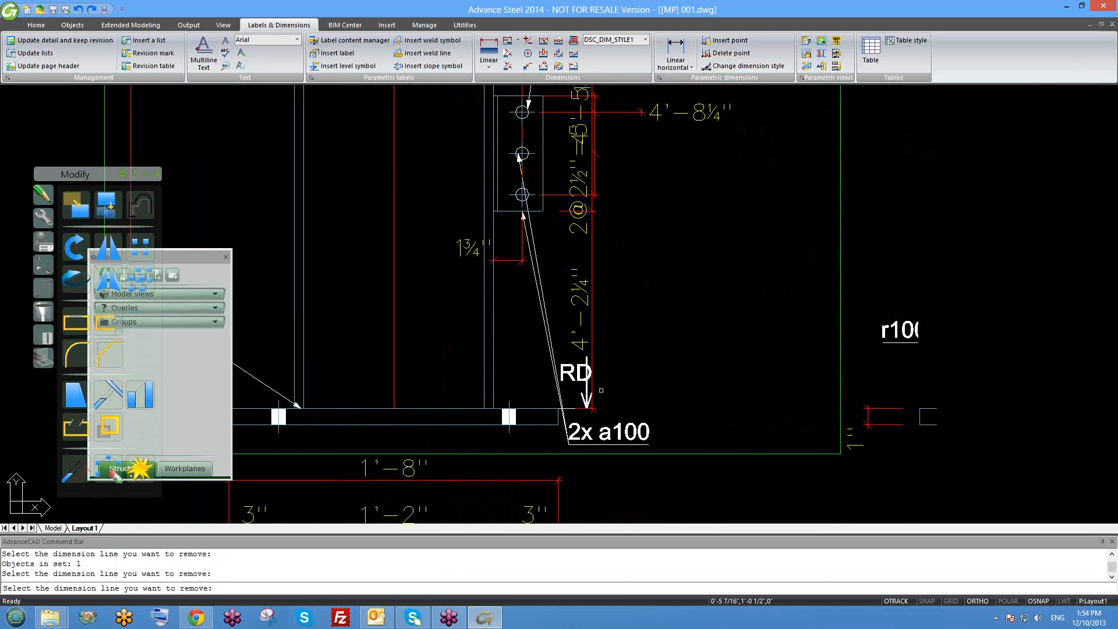
{"action": "scroll", "coordinate": [593, 384], "scroll_direction": "up", "scroll_amount": 2}
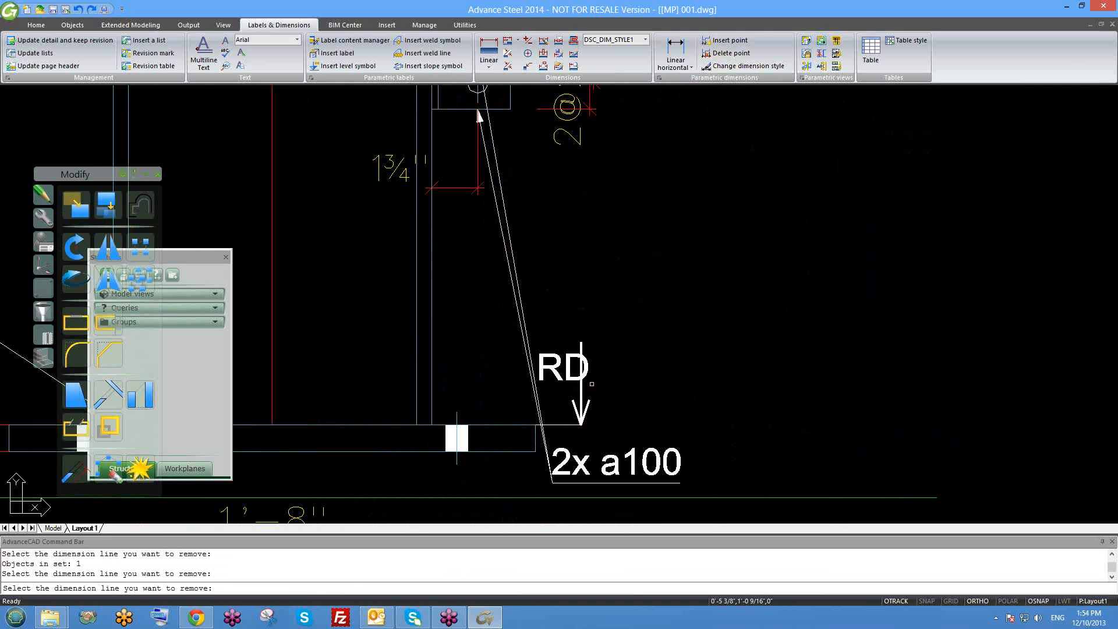
Delete the added point at the lower edge of the lower clip angle from the vertical dimension
{"action": "scroll", "coordinate": [592, 378], "scroll_direction": "down", "scroll_amount": 5}
{"action": "scroll", "coordinate": [591, 367], "scroll_direction": "up", "scroll_amount": 6}
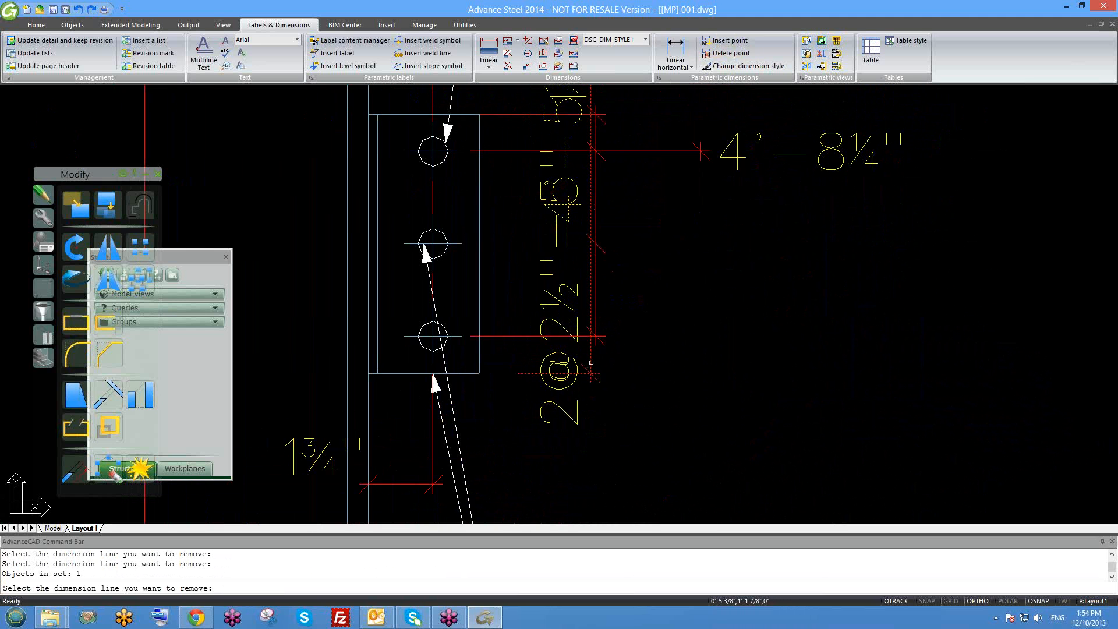
{"action": "scroll", "coordinate": [606, 231], "scroll_direction": "down", "scroll_amount": 3}
{"action": "scroll", "coordinate": [605, 277], "scroll_direction": "down", "scroll_amount": 3}
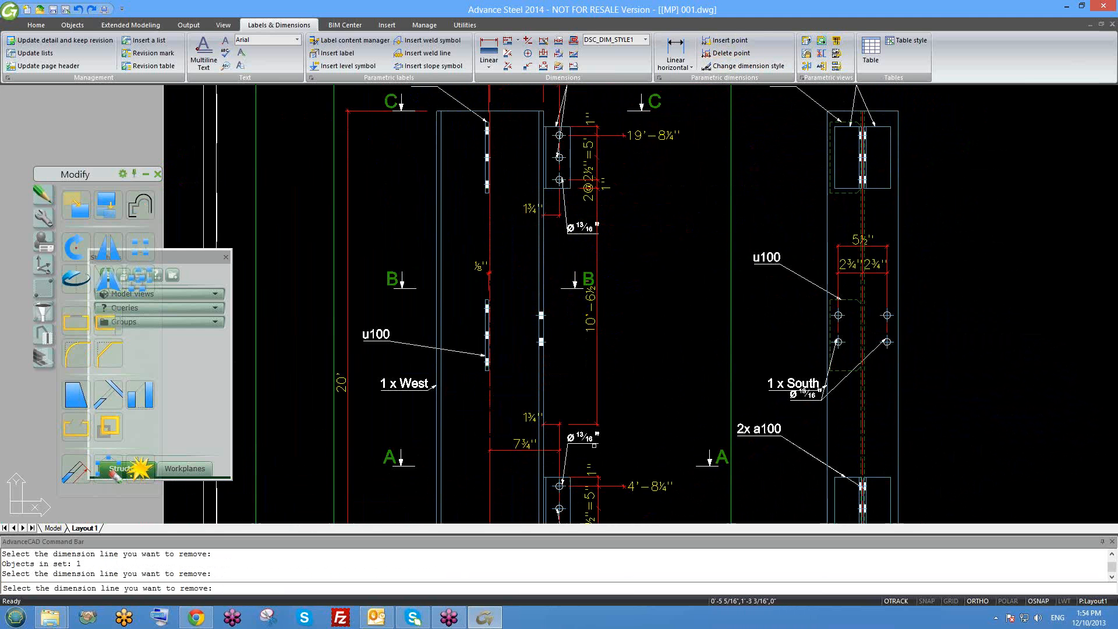
Delete the added points above the lower clip angle and at the upper clip angle's lower corner from the vertical dimension
{"action": "scroll", "coordinate": [586, 179], "scroll_direction": "up", "scroll_amount": 6}
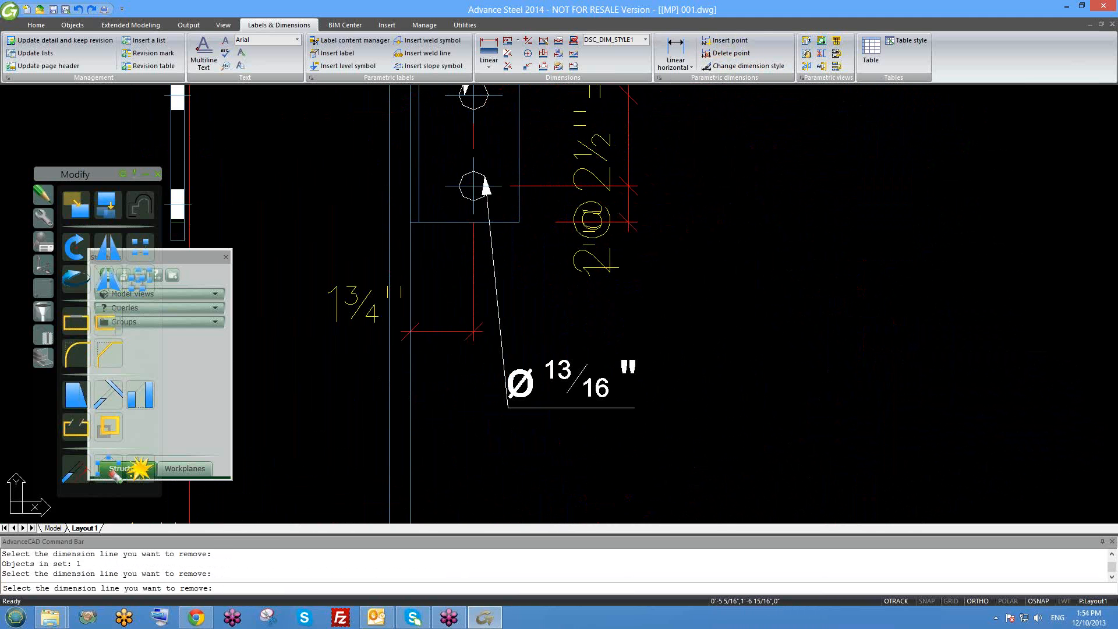
{"action": "middle_click_drag", "start_coordinate": [664, 235], "coordinate": [647, 321]}
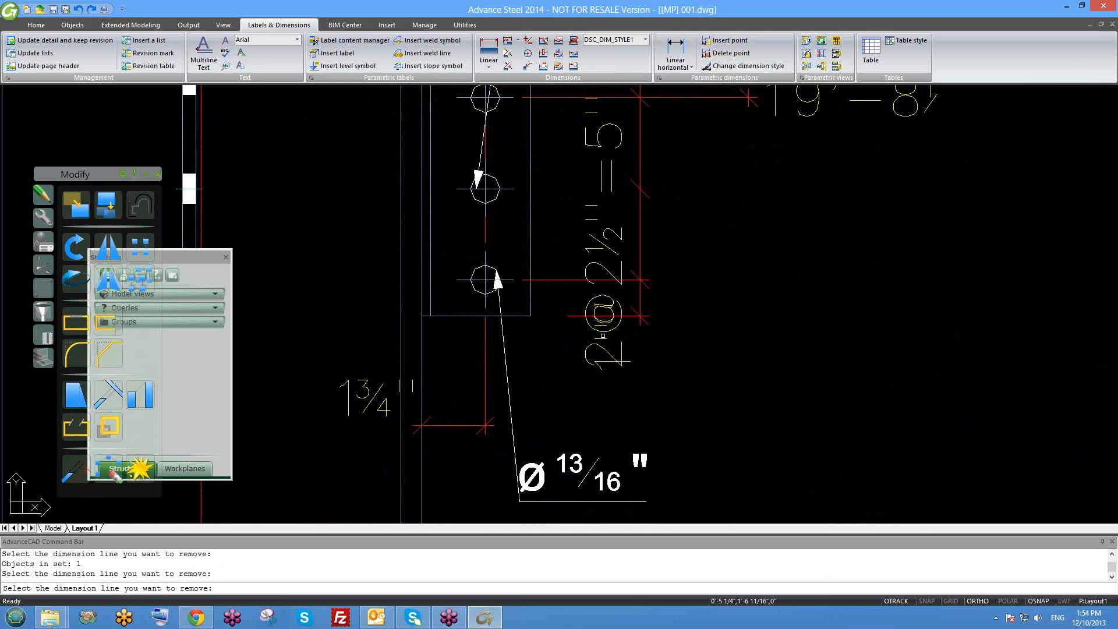
{"action": "left_click", "coordinate": [606, 331]}
{"action": "scroll", "coordinate": [628, 320], "scroll_direction": "down", "scroll_amount": 3}
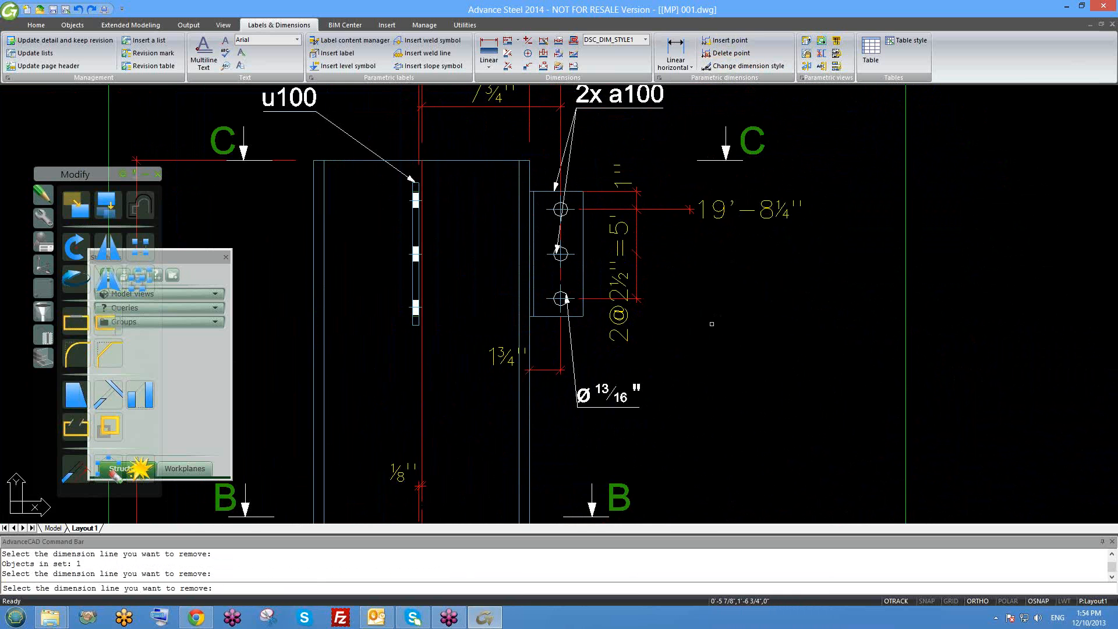
{"action": "key", "text": "Return"}
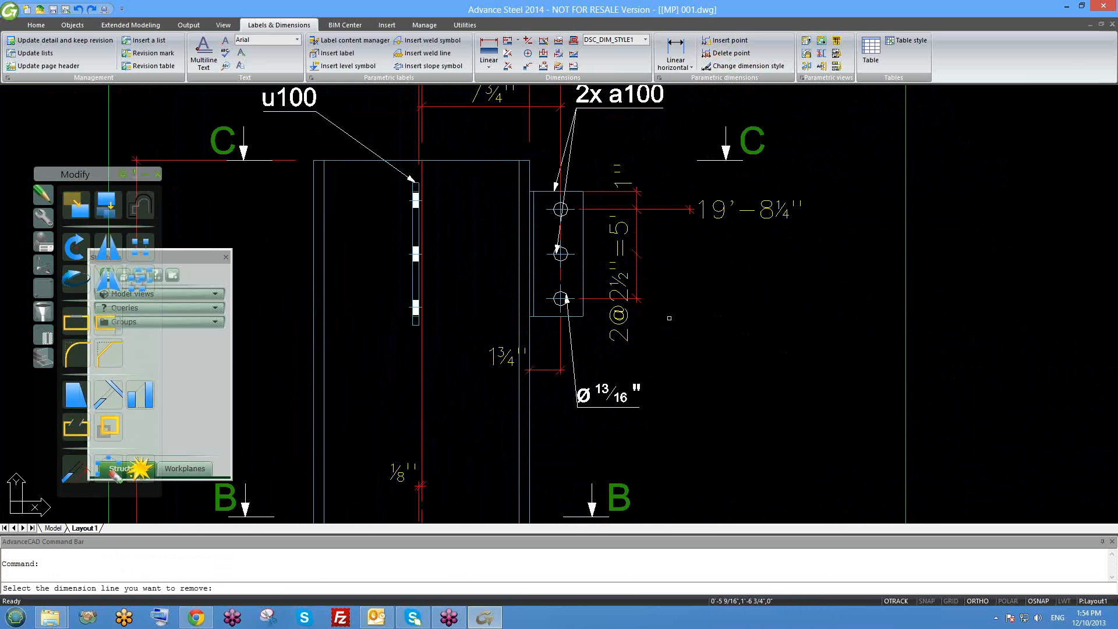
{"action": "key", "text": "Escape"}
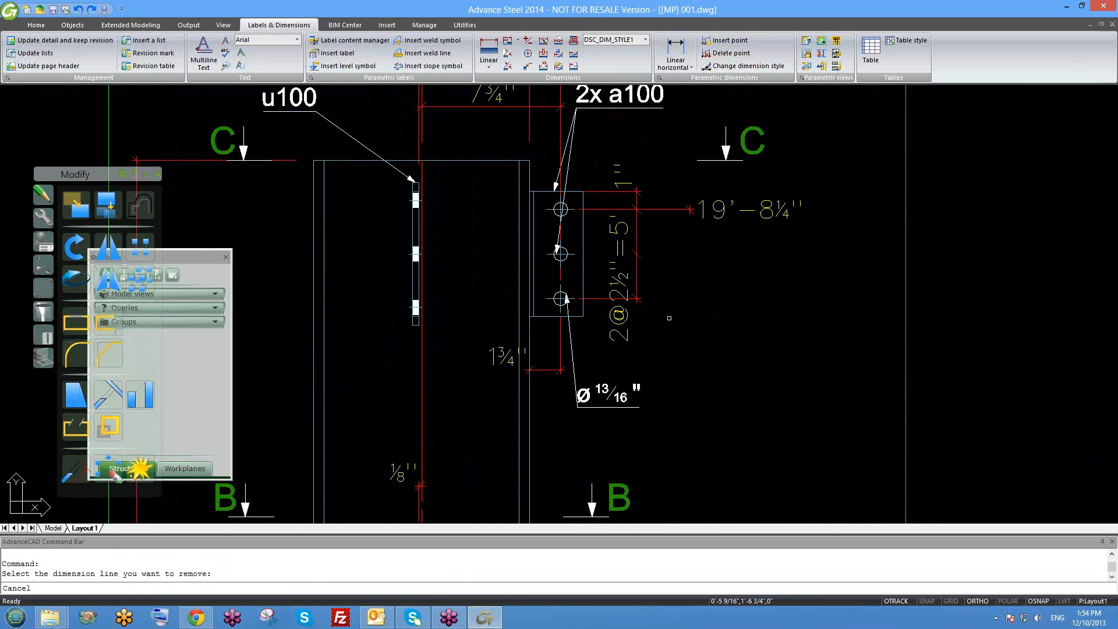
Add a parametric vertical dimension between the upper clip angle's lower and upper outer corners, placing it outside the hole spacing dimension
{"action": "scroll", "coordinate": [675, 257], "scroll_direction": "down", "scroll_amount": 2}
{"action": "scroll", "coordinate": [676, 257], "scroll_direction": "up", "scroll_amount": 3}
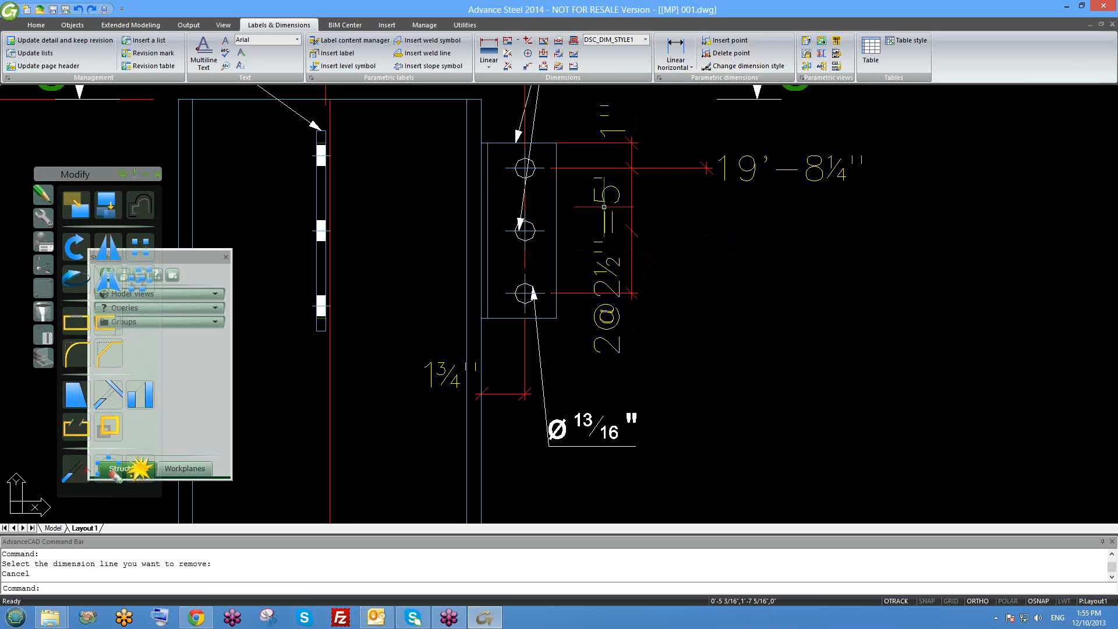
{"action": "left_click", "coordinate": [690, 67]}
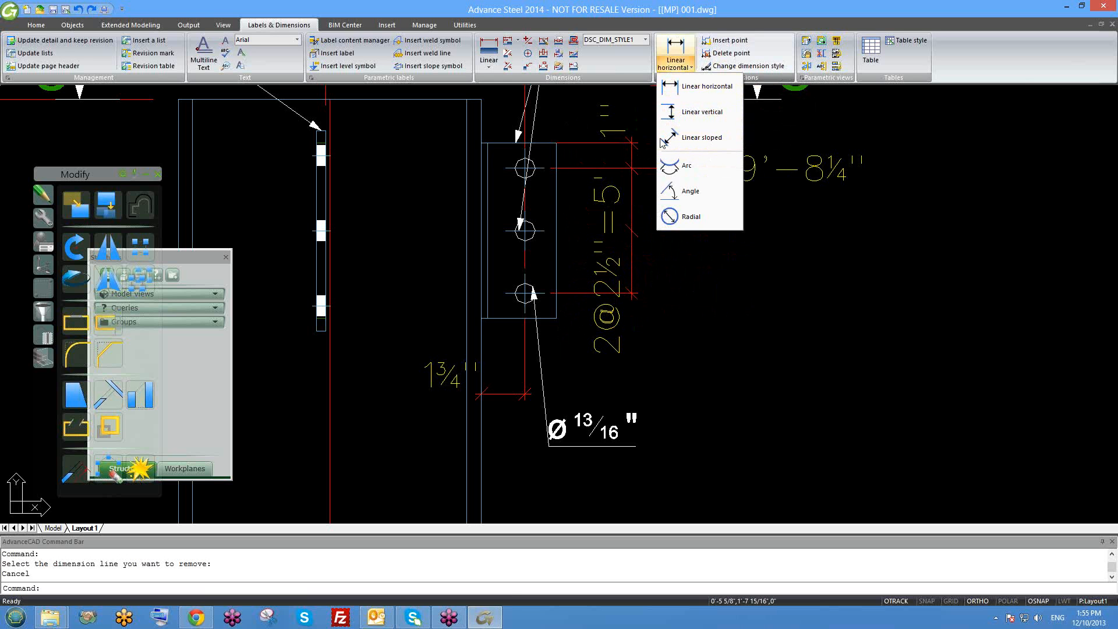
{"action": "left_click", "coordinate": [702, 112]}
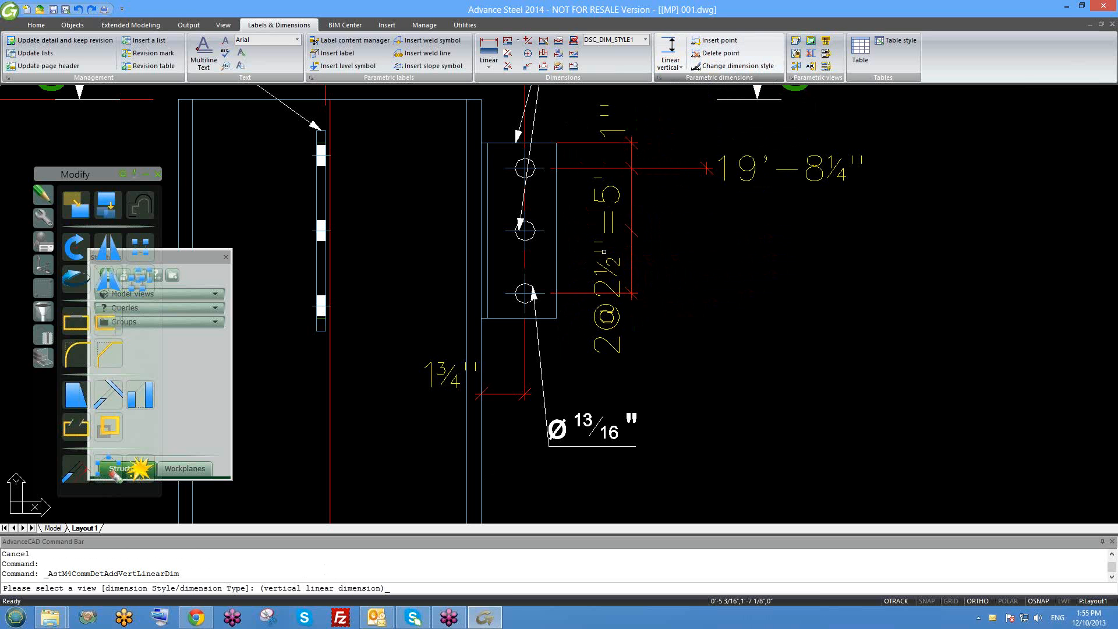
{"action": "left_click", "coordinate": [557, 243]}
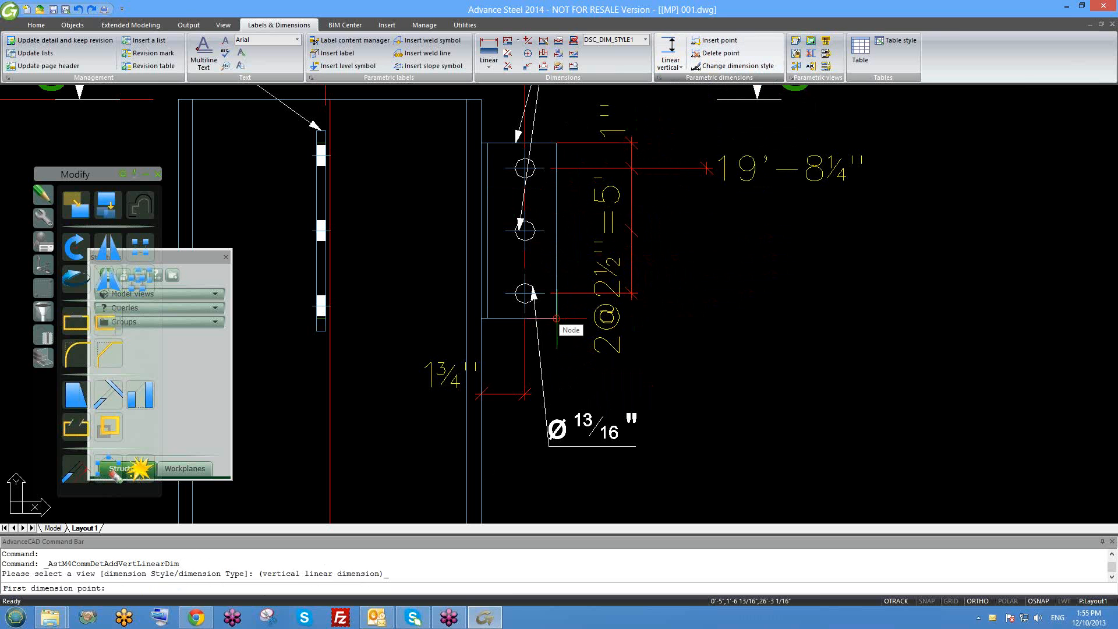
{"action": "left_click", "coordinate": [557, 319]}
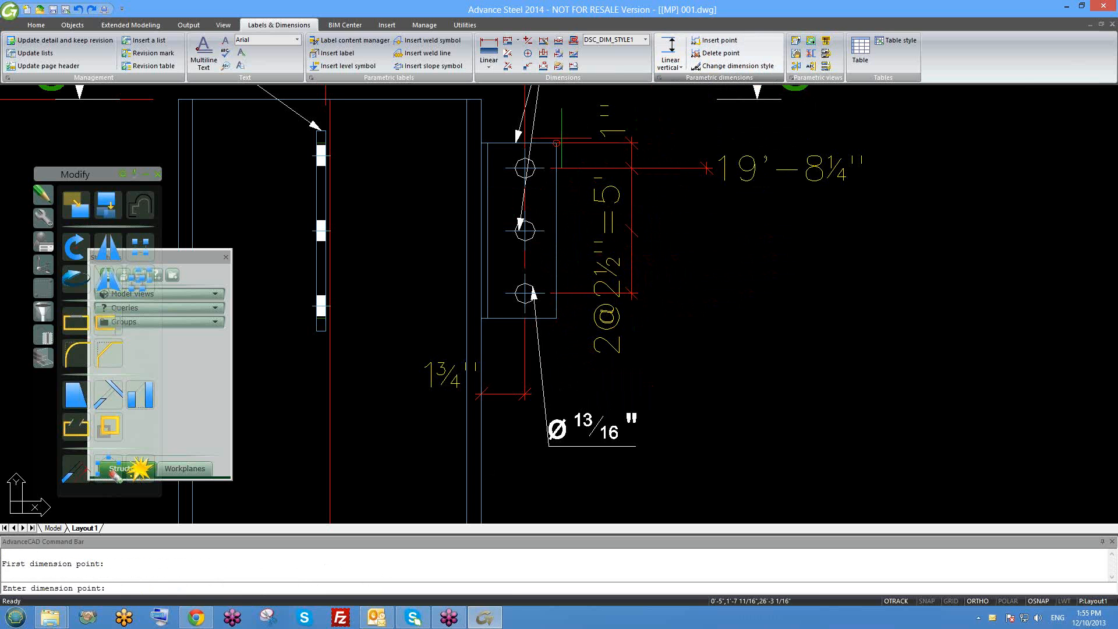
{"action": "left_click", "coordinate": [557, 143]}
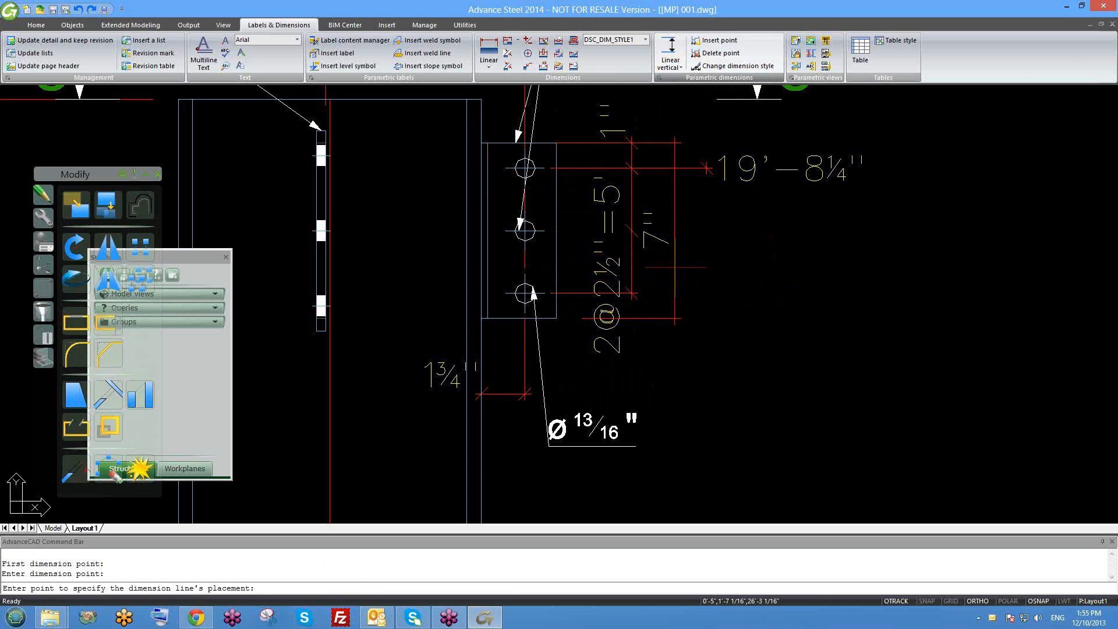
{"action": "left_click", "coordinate": [675, 268]}
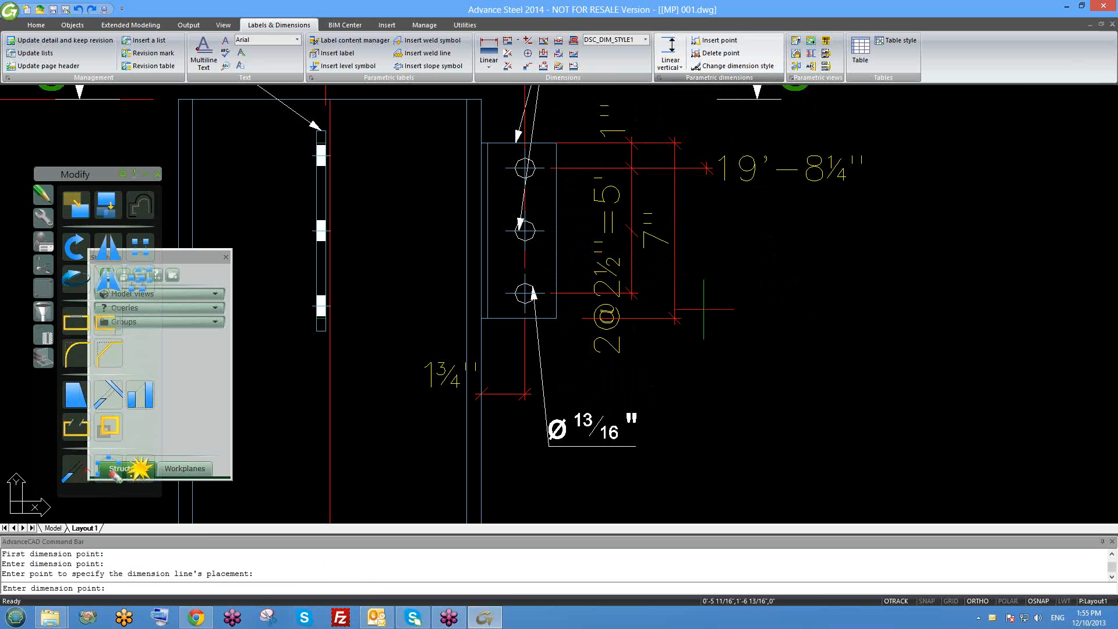
{"action": "key", "text": "Return"}
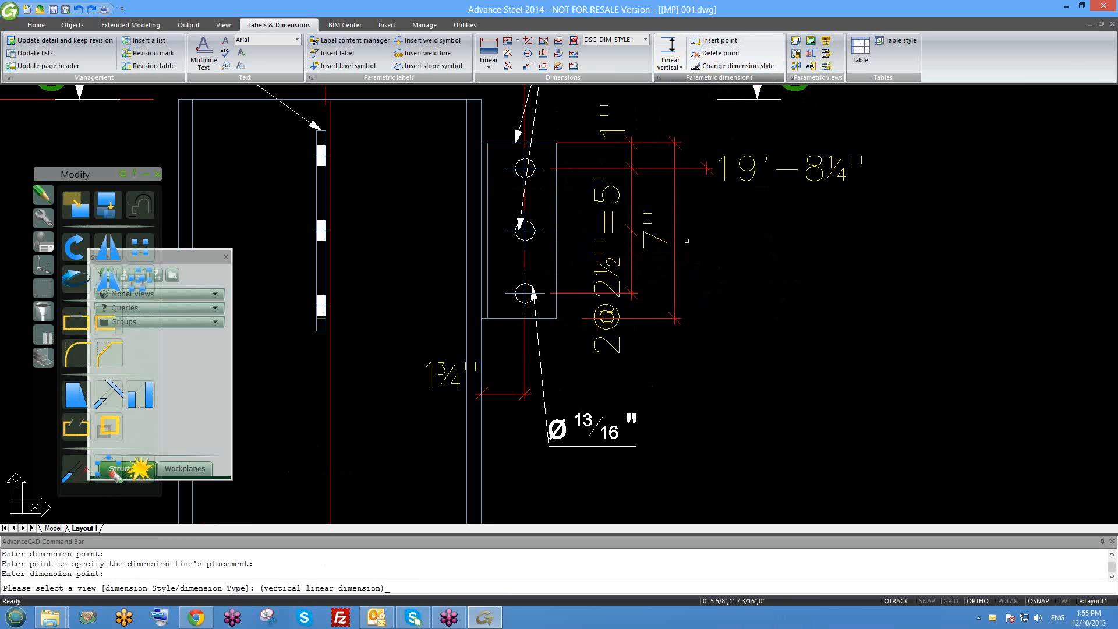
Open the new clip angle dimension's properties and try the Linear, absolute and Linear, relative and absolute presentations
{"action": "left_click", "coordinate": [687, 243]}
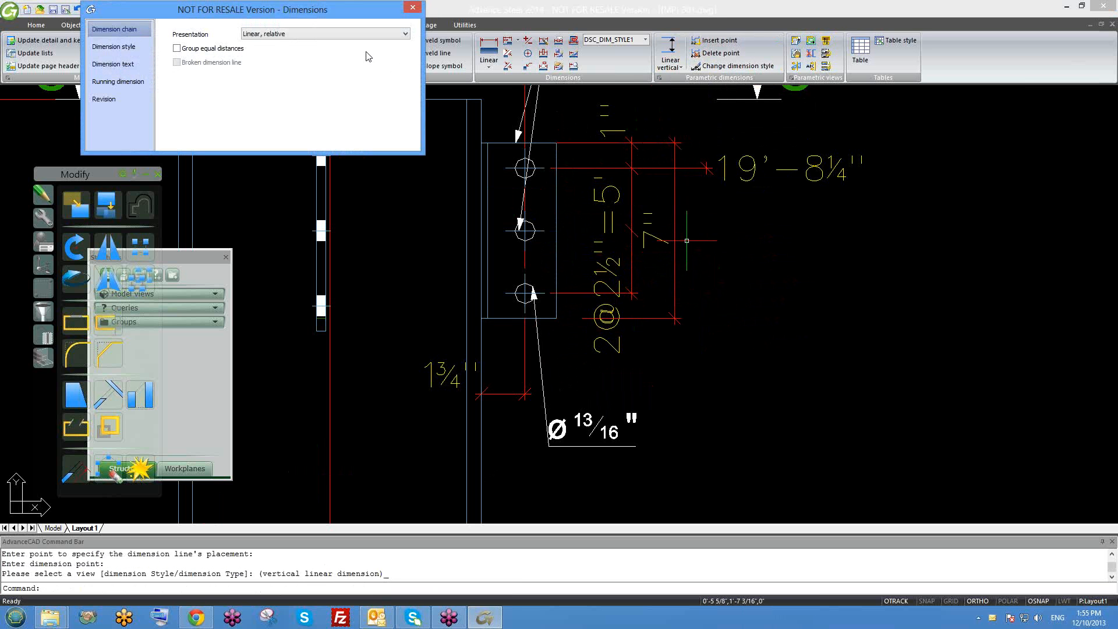
{"action": "middle_click_drag", "start_coordinate": [625, 284], "coordinate": [634, 311]}
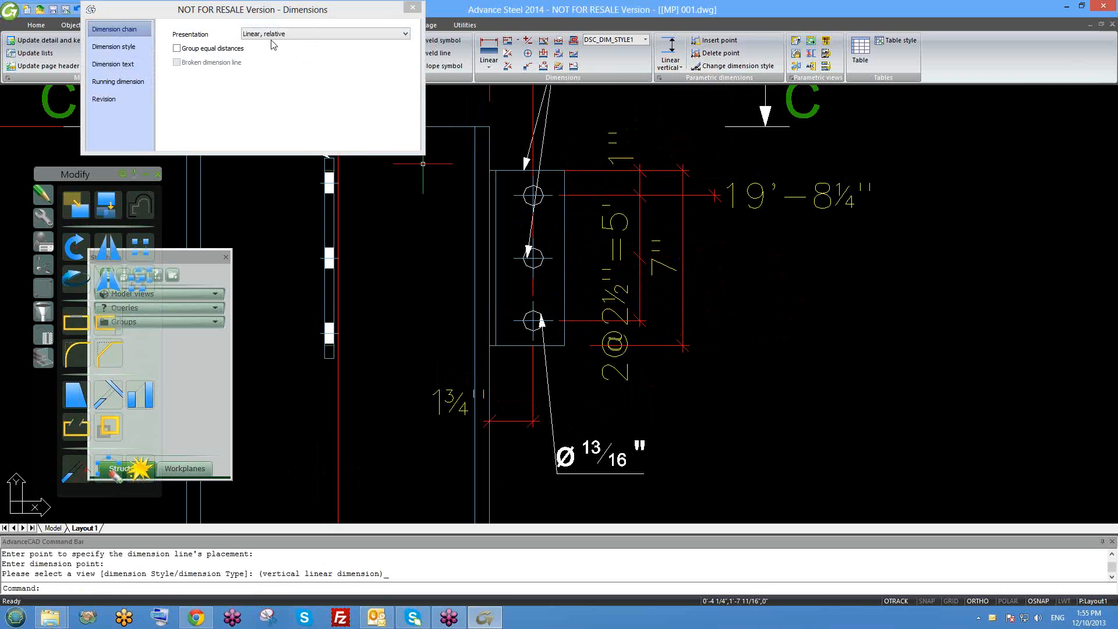
{"action": "left_click_drag", "start_coordinate": [277, 16], "coordinate": [298, 26]}
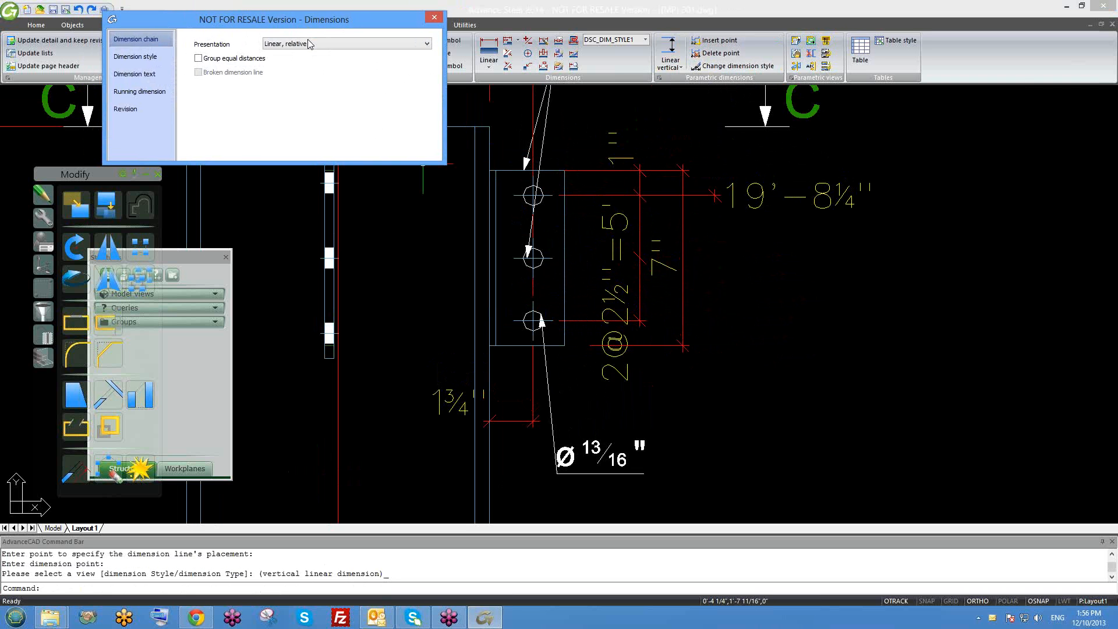
{"action": "left_click", "coordinate": [298, 45]}
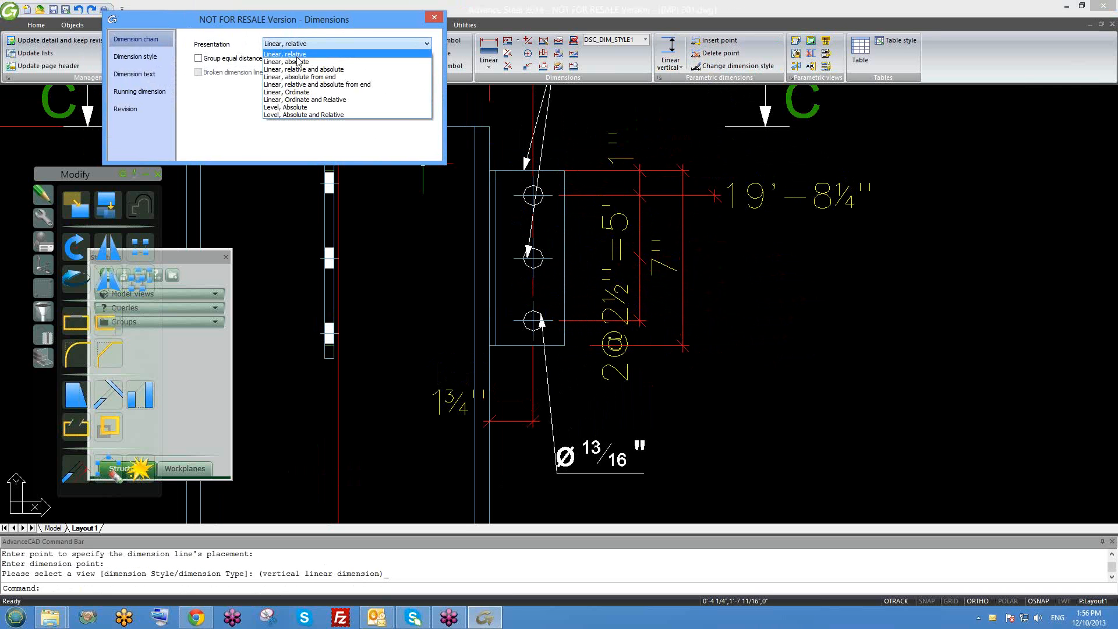
{"action": "left_click", "coordinate": [298, 62]}
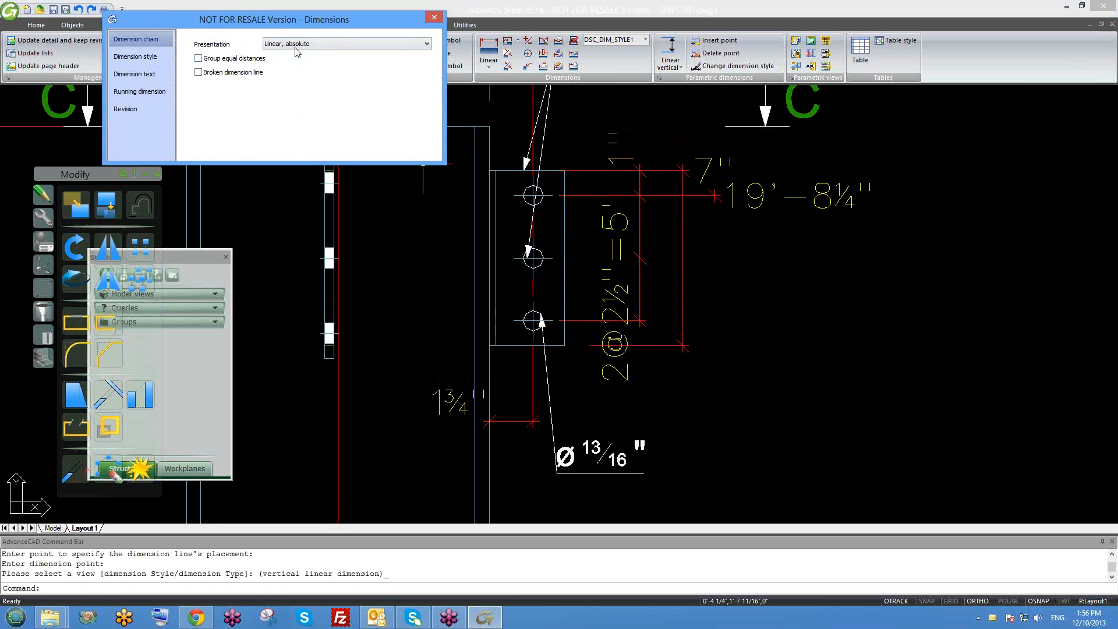
{"action": "left_click", "coordinate": [296, 52]}
{"action": "left_click", "coordinate": [297, 72]}
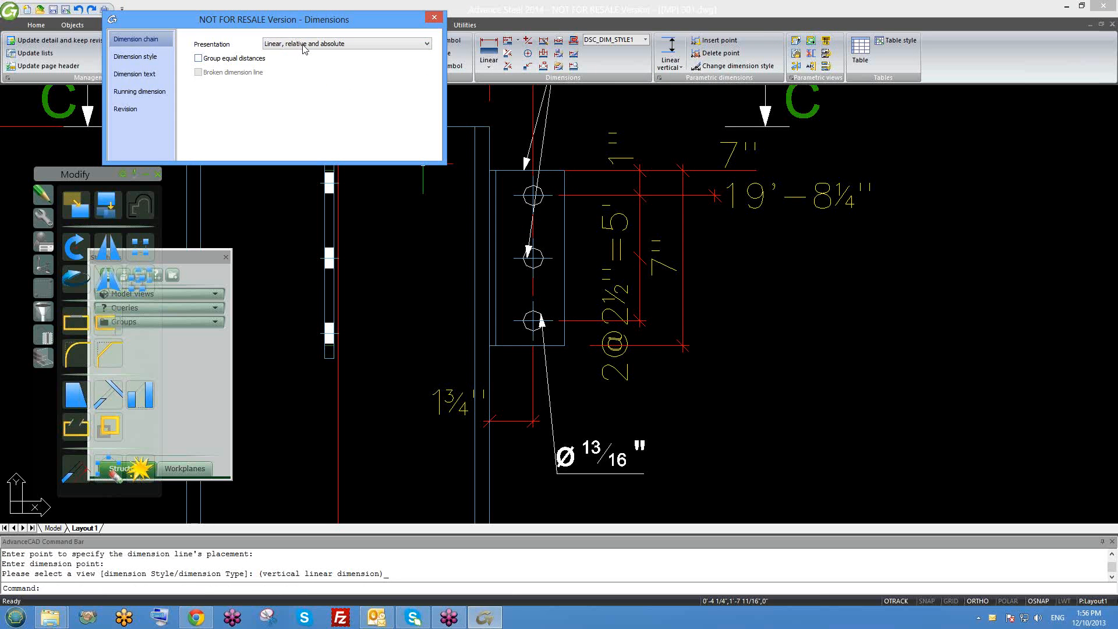
Try the Linear, absolute from end, Linear, Ordinate and Level, Absolute presentations on the clip angle's overall height dimension
{"action": "left_click", "coordinate": [303, 46]}
{"action": "left_click", "coordinate": [304, 82]}
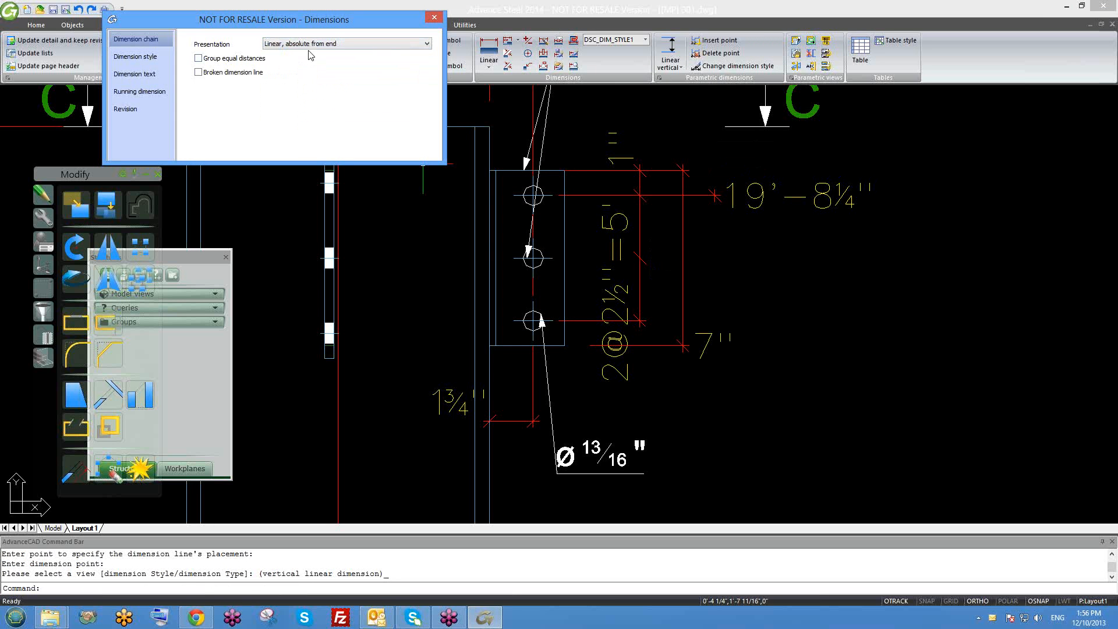
{"action": "left_click", "coordinate": [310, 47]}
{"action": "left_click", "coordinate": [310, 96]}
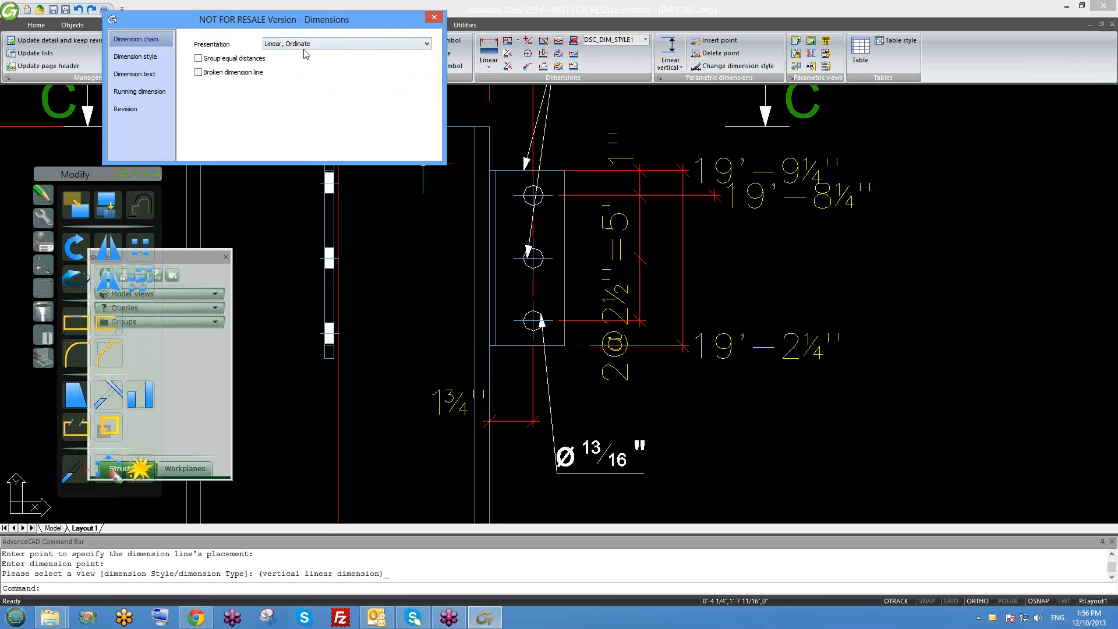
{"action": "left_click", "coordinate": [304, 46]}
{"action": "left_click", "coordinate": [311, 108]}
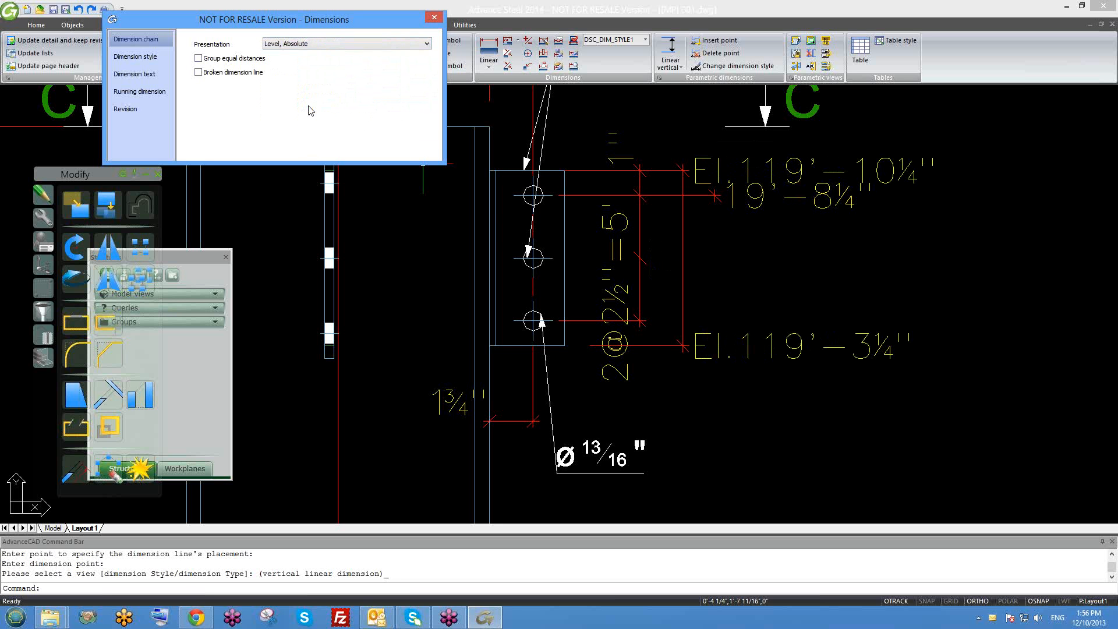
Set the overall height dimension's presentation to Linear, relative, and delete that dimension from the clip angle
{"action": "left_click", "coordinate": [320, 46]}
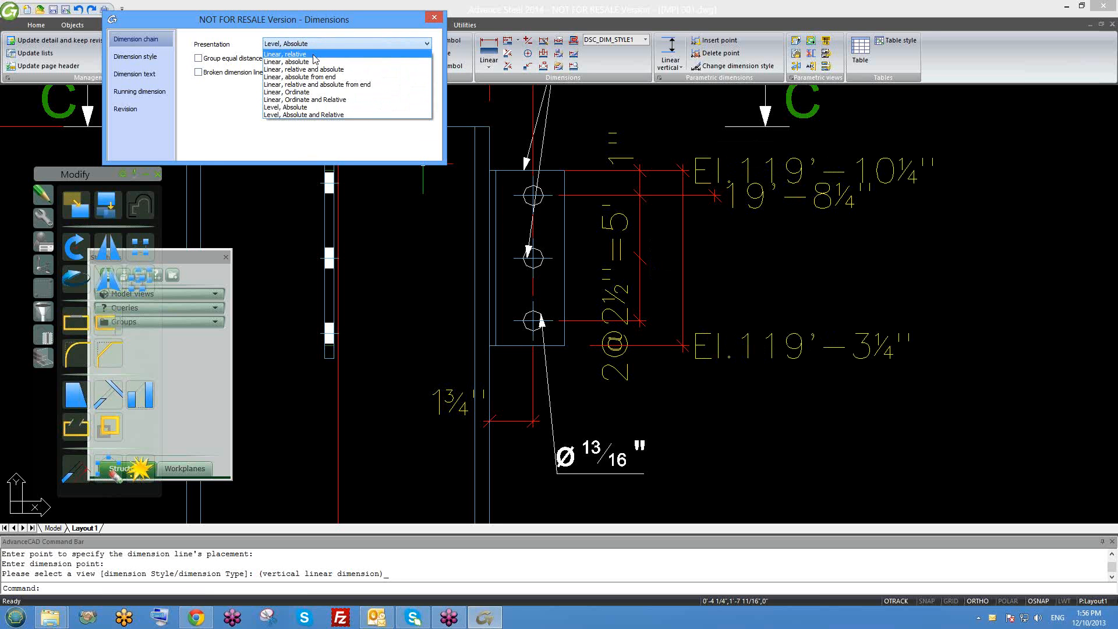
{"action": "left_click", "coordinate": [314, 55]}
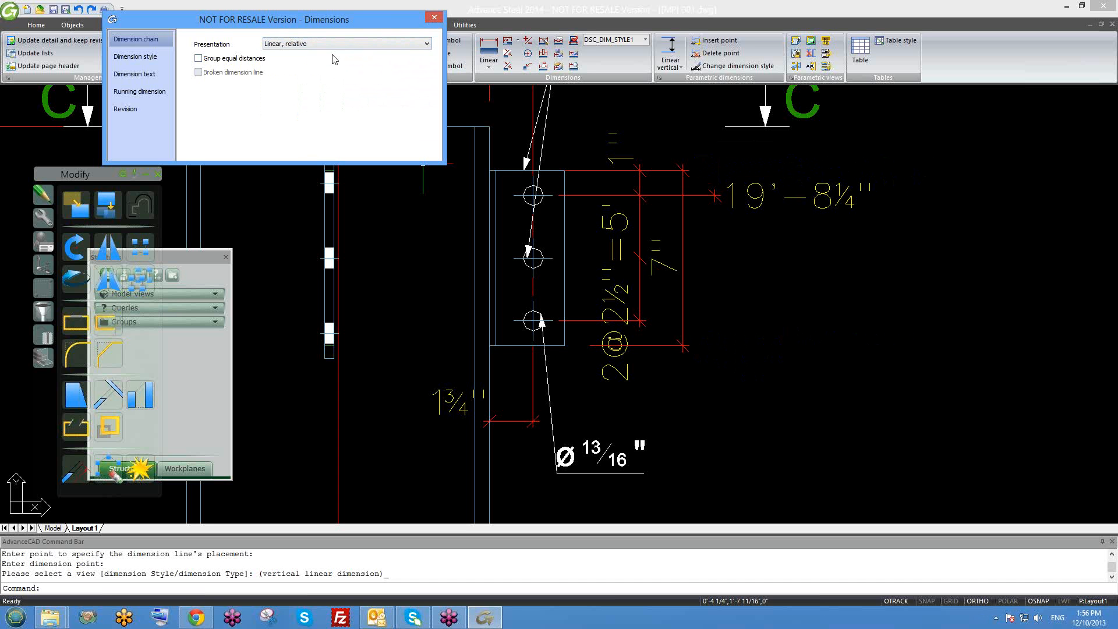
{"action": "left_click", "coordinate": [435, 17]}
{"action": "left_click", "coordinate": [664, 264]}
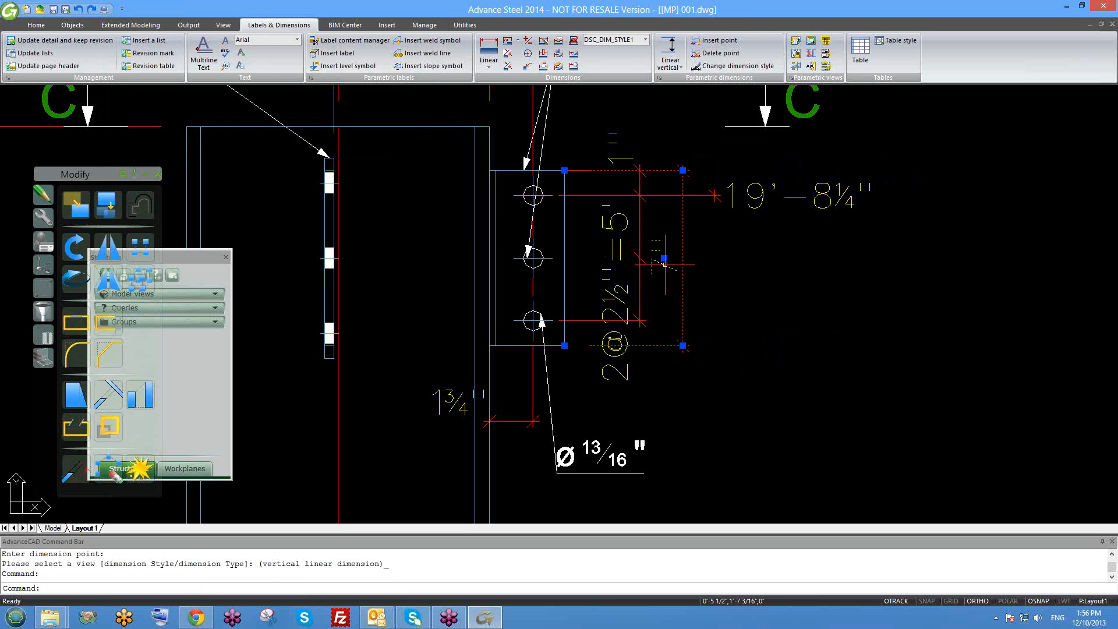
{"action": "key", "text": "Delete"}
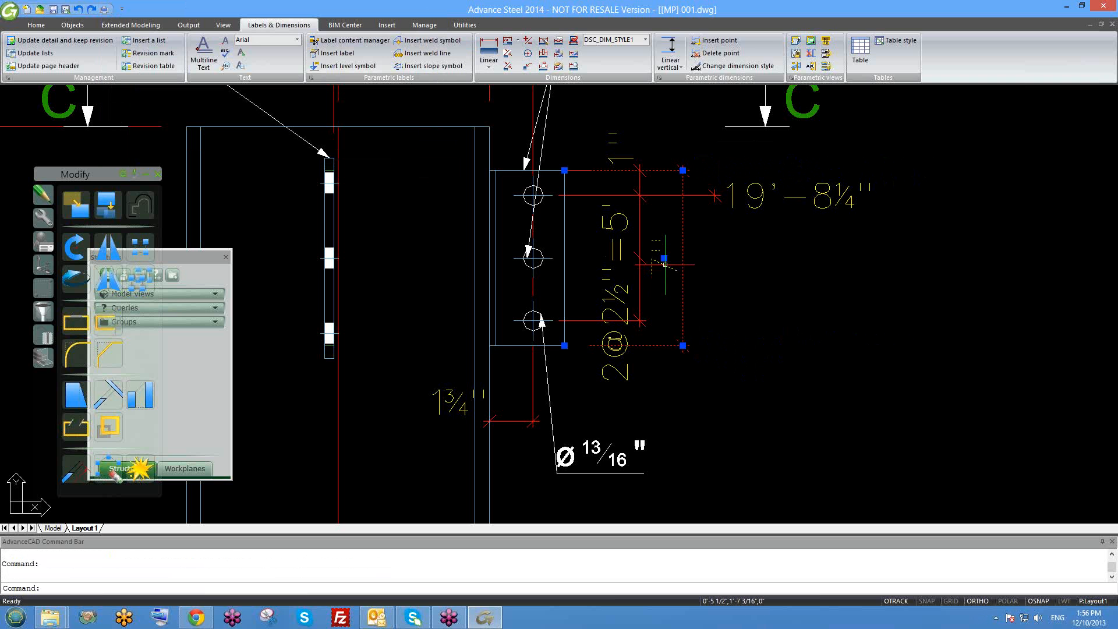
Open the choice of parametric dimension types
{"action": "left_click", "coordinate": [675, 67]}
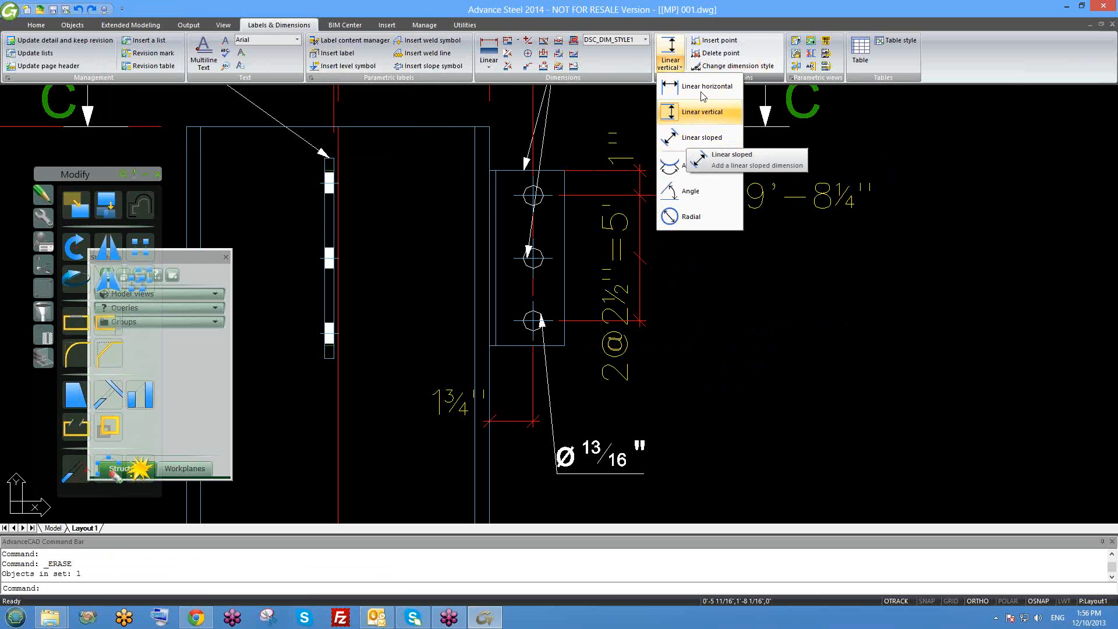
{"action": "left_click", "coordinate": [557, 284]}
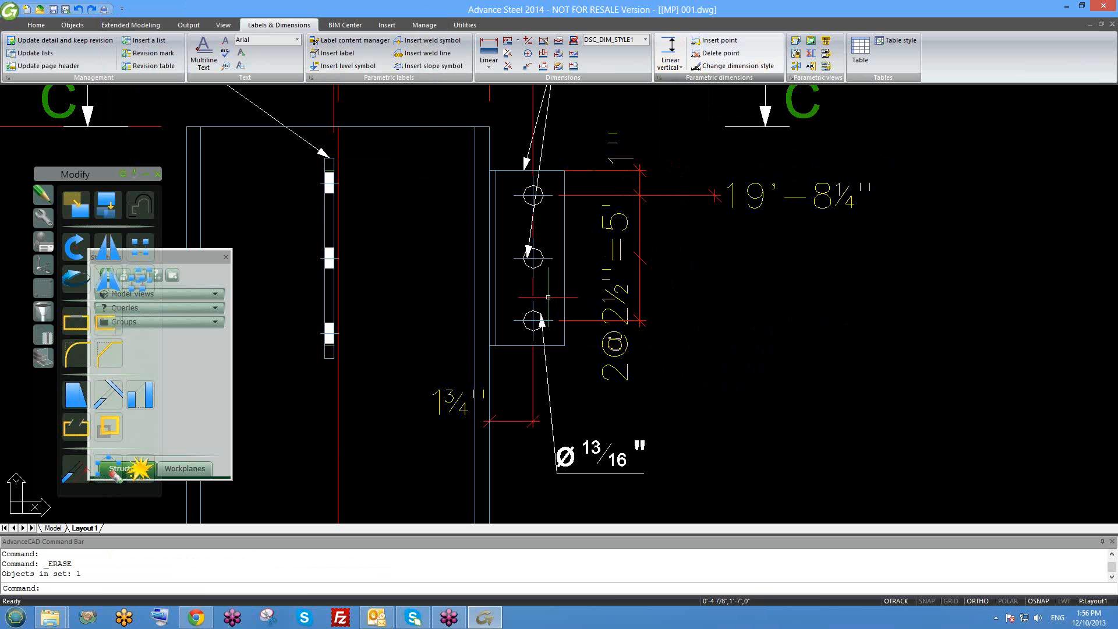
{"action": "left_click", "coordinate": [681, 65]}
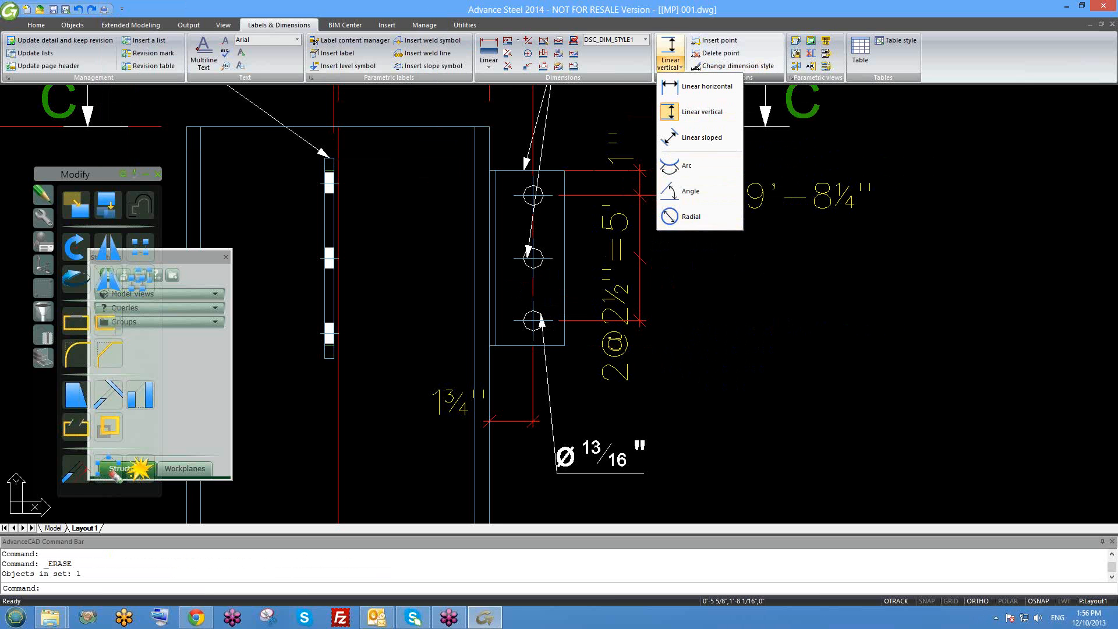
{"action": "left_click", "coordinate": [689, 216]}
Examine the column detail's elevations and its existing sections A-A, B-B and C-C
{"action": "scroll", "coordinate": [648, 251], "scroll_direction": "down", "scroll_amount": 2}
{"action": "scroll", "coordinate": [648, 251], "scroll_direction": "down", "scroll_amount": 1}
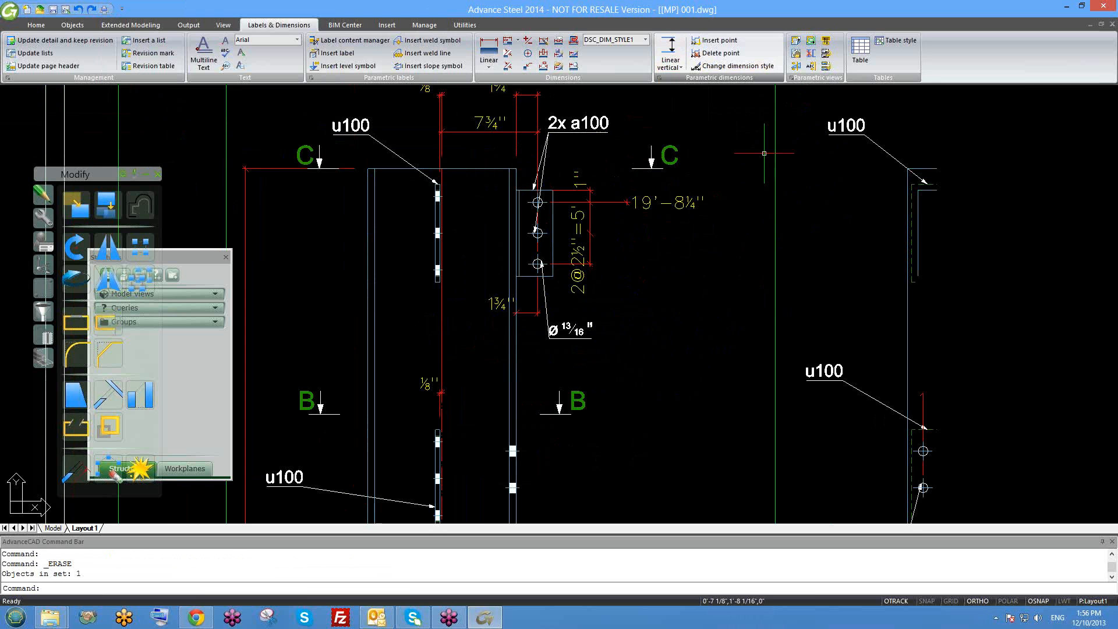
{"action": "middle_click_drag", "start_coordinate": [763, 160], "coordinate": [709, 169]}
{"action": "scroll", "coordinate": [708, 168], "scroll_direction": "down", "scroll_amount": 1}
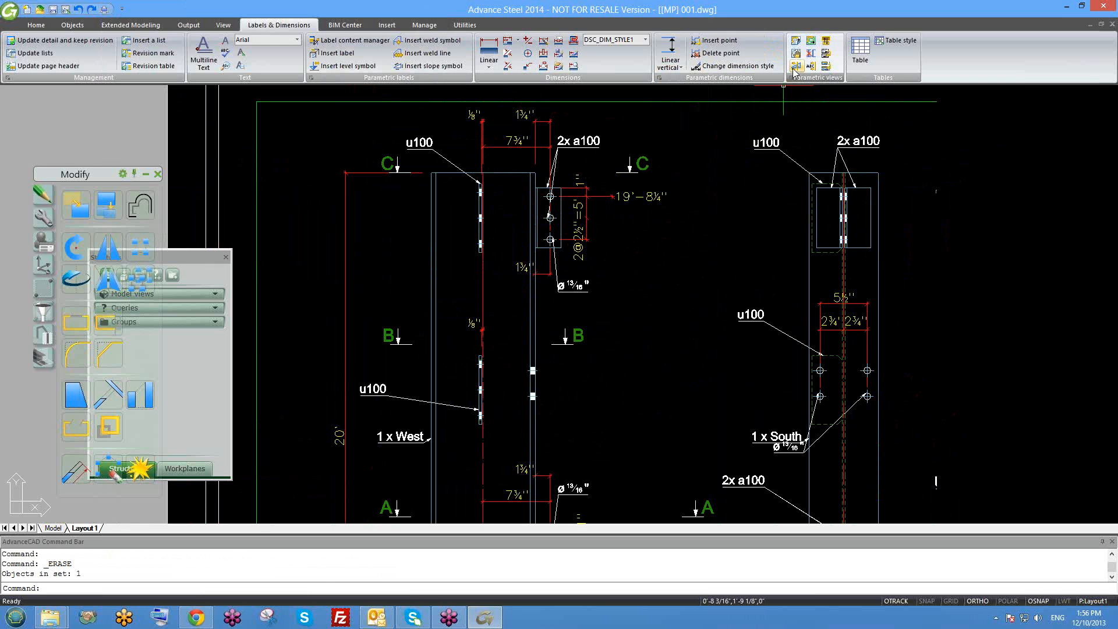
{"action": "scroll", "coordinate": [475, 160], "scroll_direction": "down", "scroll_amount": 3}
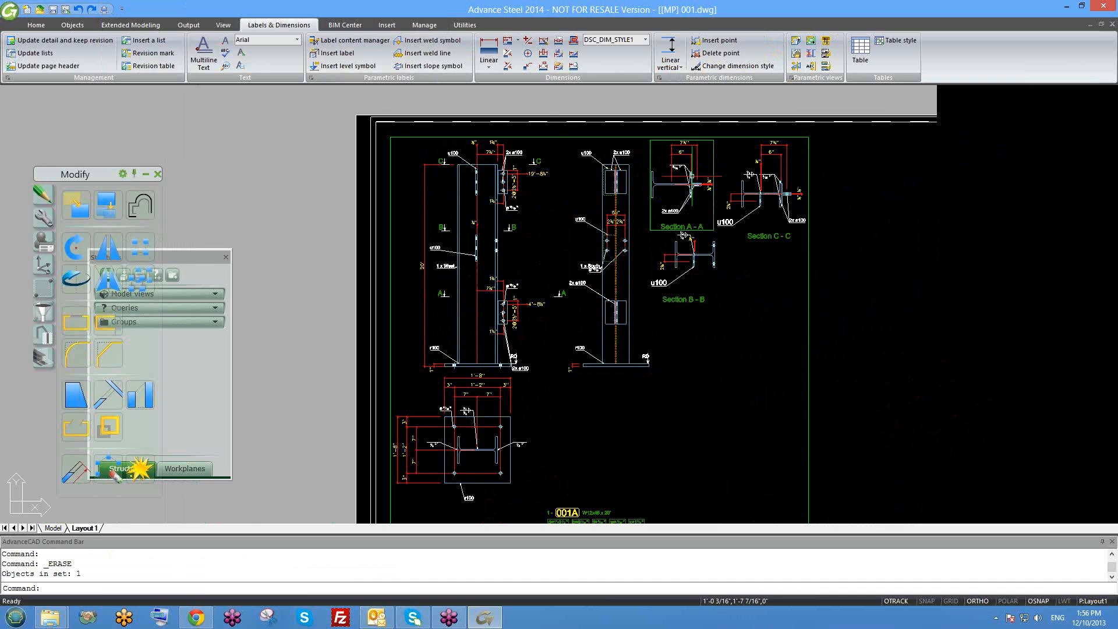
{"action": "scroll", "coordinate": [749, 224], "scroll_direction": "up", "scroll_amount": 2}
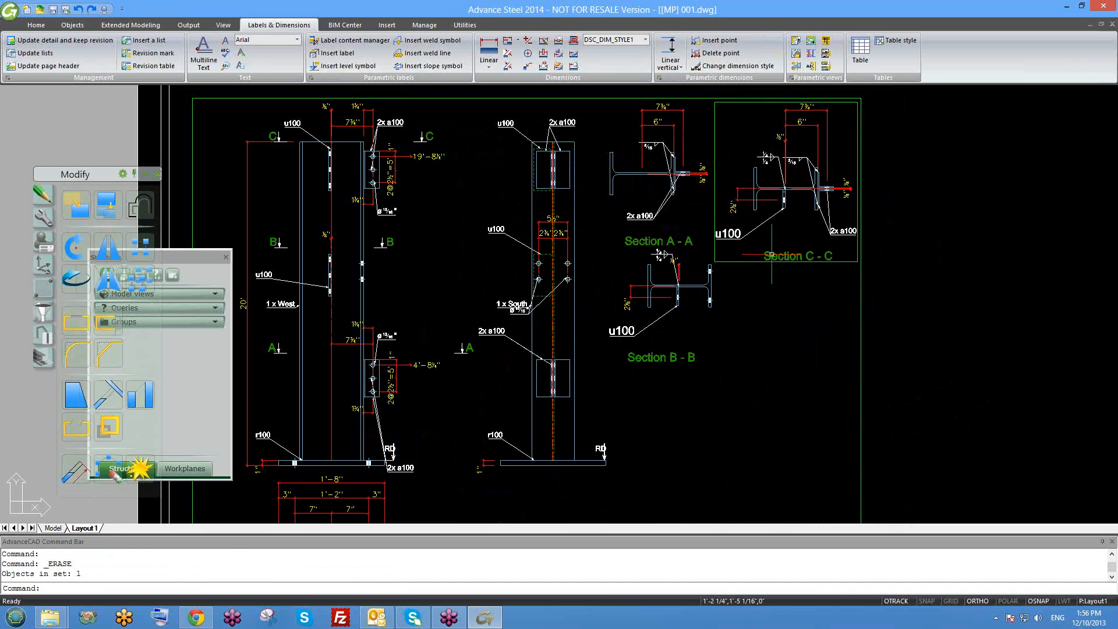
{"action": "scroll", "coordinate": [774, 297], "scroll_direction": "down", "scroll_amount": 1}
{"action": "scroll", "coordinate": [632, 371], "scroll_direction": "up", "scroll_amount": 2}
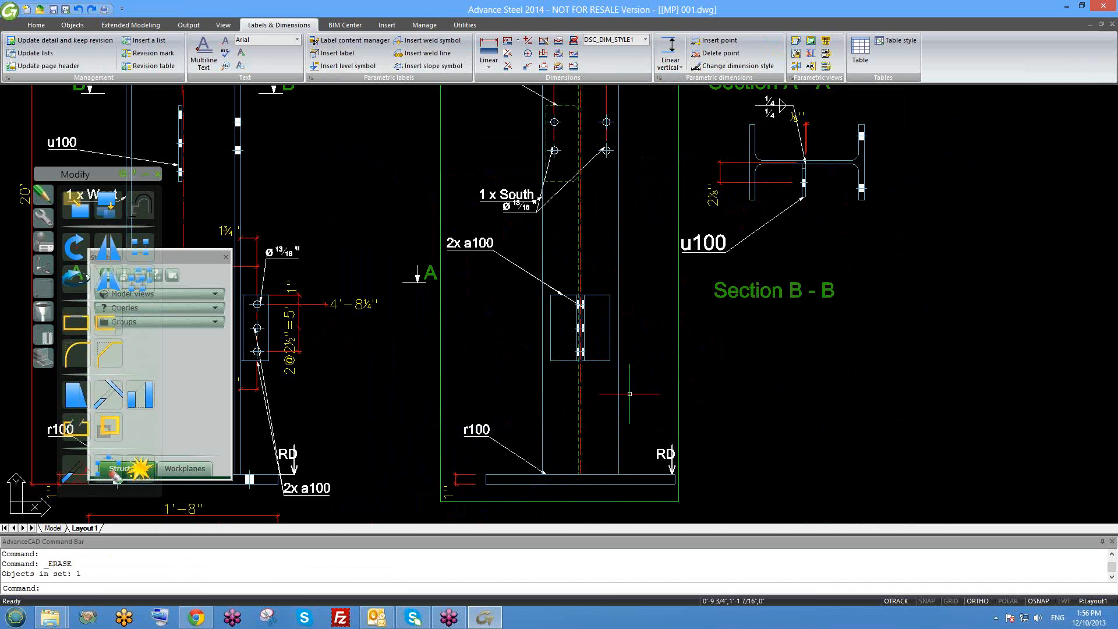
{"action": "middle_click_drag", "start_coordinate": [635, 400], "coordinate": [691, 460]}
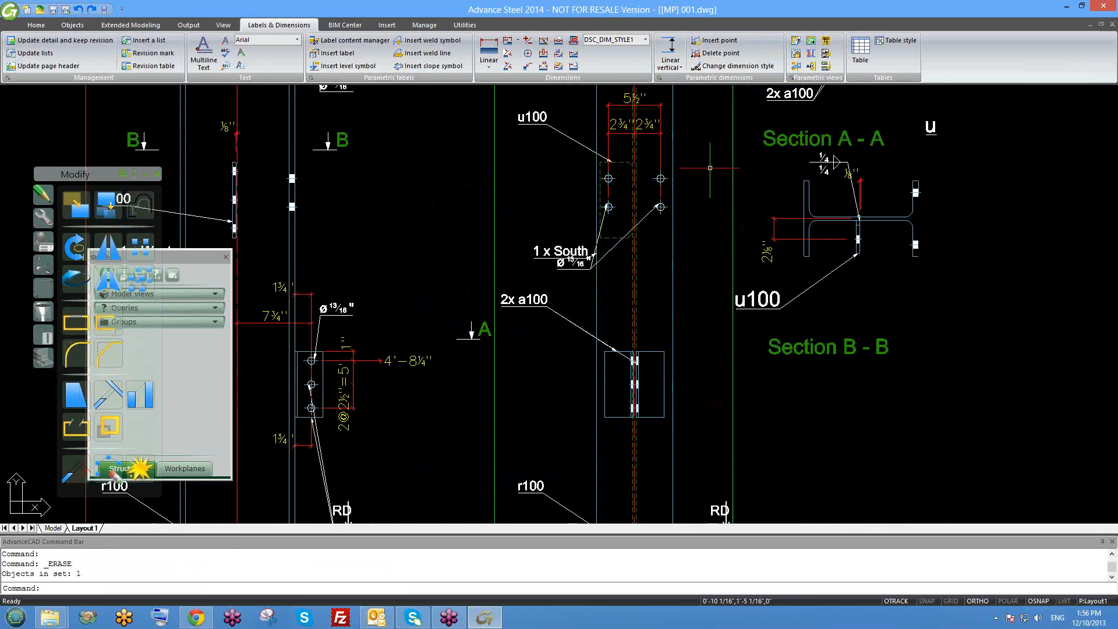
Start a manual section cut with the last view request, using the column's side elevation as the detail view
{"action": "left_click", "coordinate": [797, 67]}
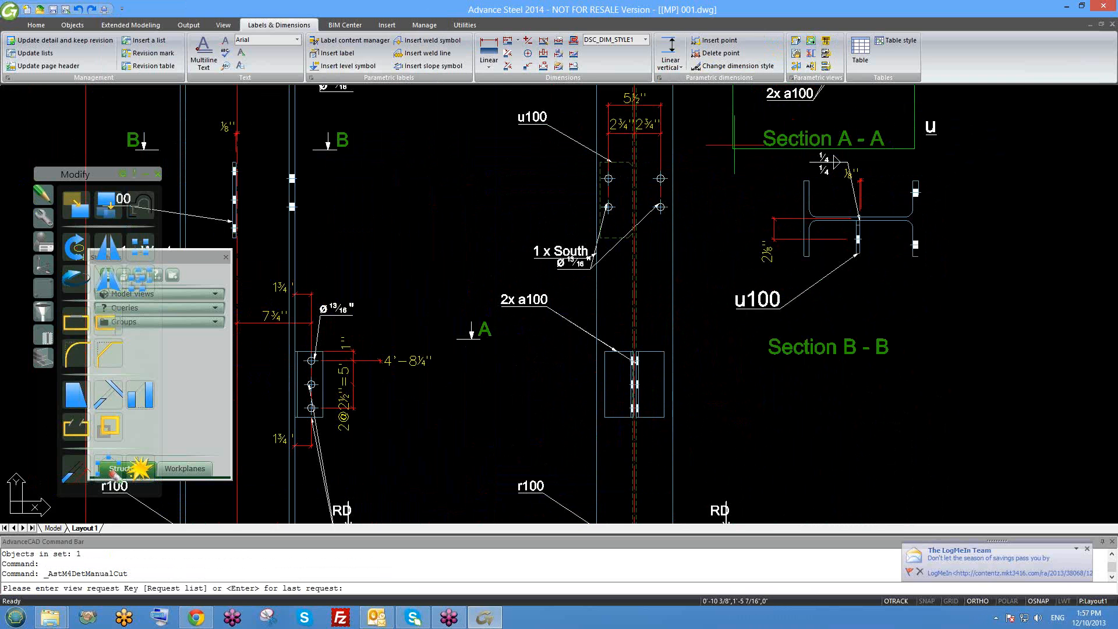
{"action": "scroll", "coordinate": [643, 233], "scroll_direction": "down", "scroll_amount": 3}
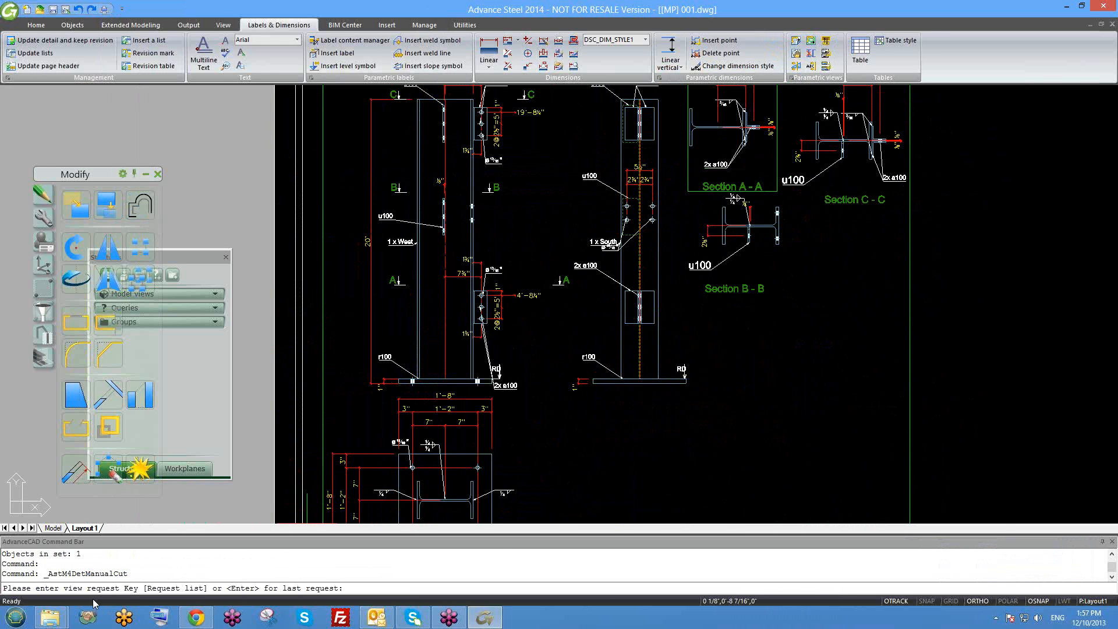
{"action": "middle_click_drag", "start_coordinate": [736, 282], "coordinate": [616, 327]}
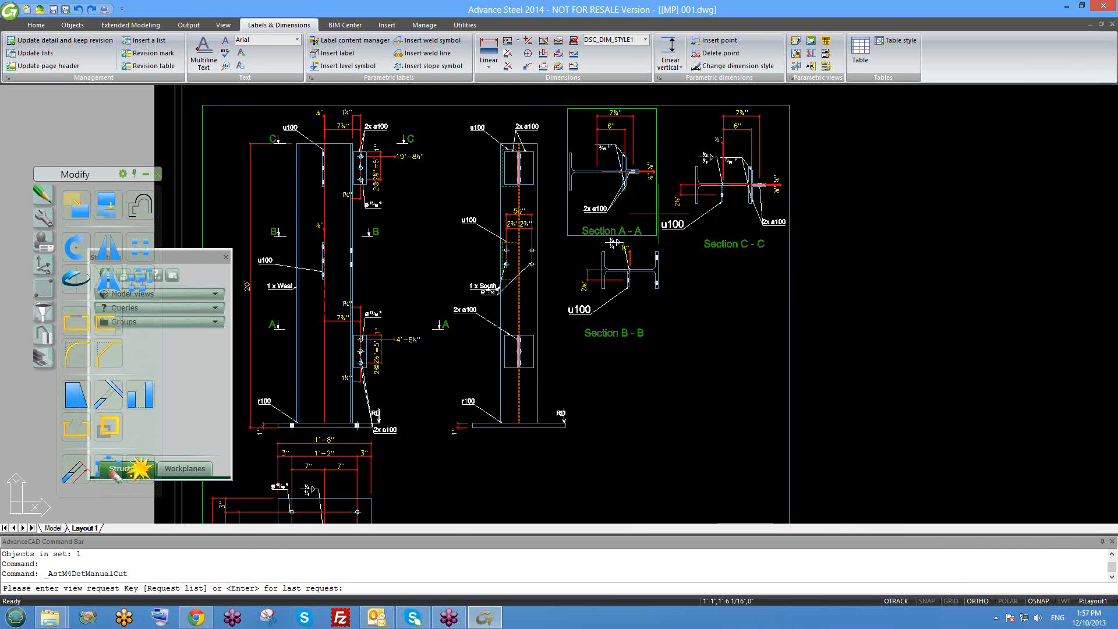
{"action": "key", "text": "Return"}
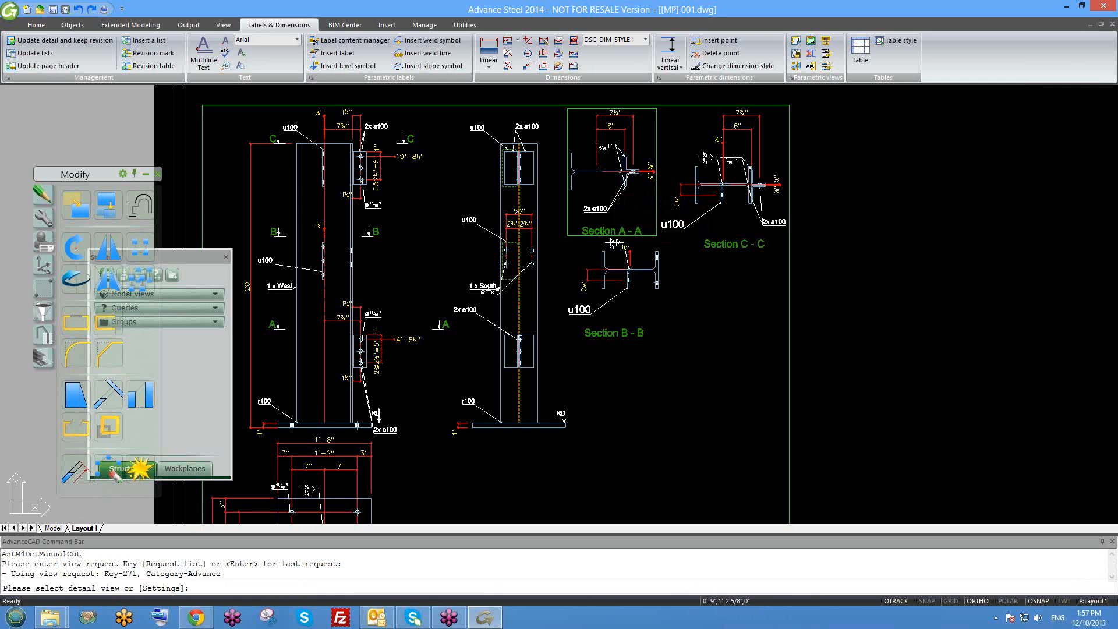
{"action": "middle_click_drag", "start_coordinate": [506, 312], "coordinate": [595, 277]}
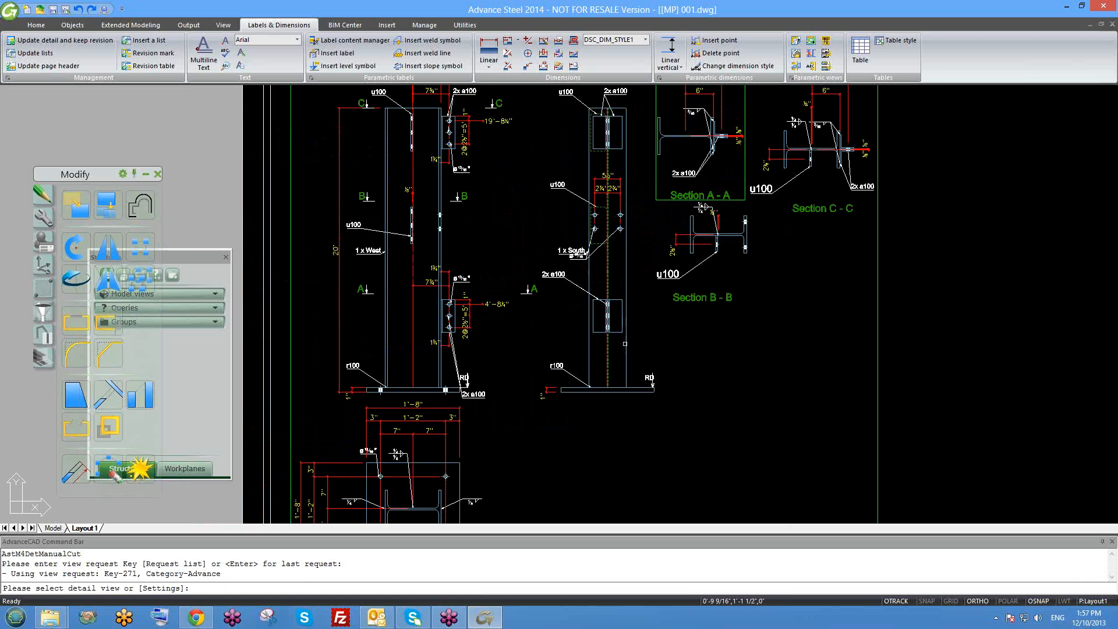
{"action": "scroll", "coordinate": [618, 343], "scroll_direction": "up", "scroll_amount": 4}
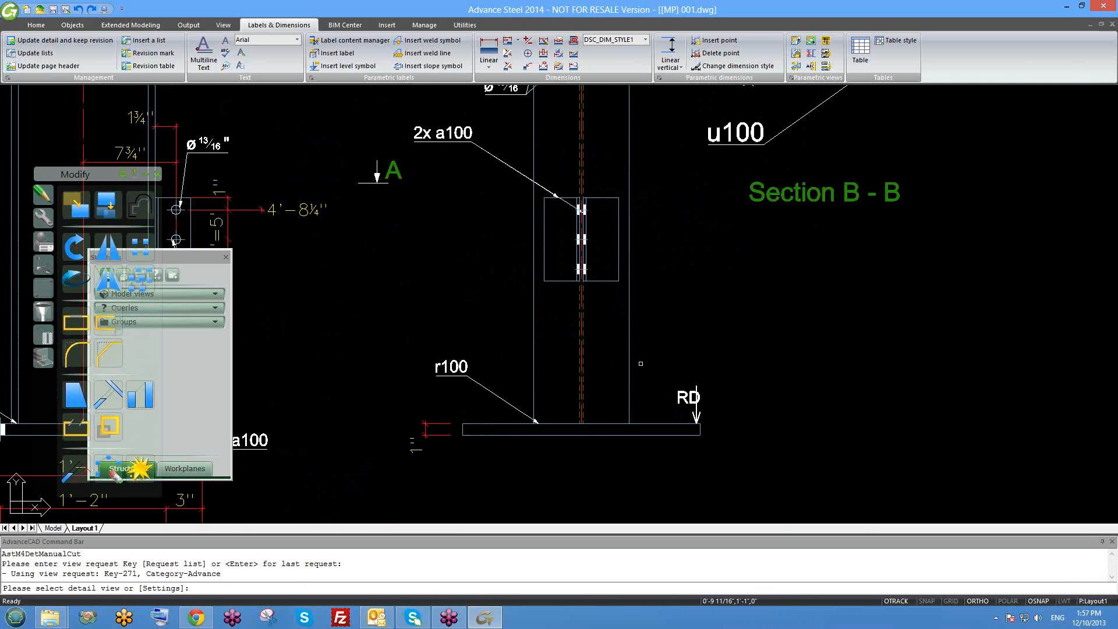
{"action": "left_click", "coordinate": [629, 364]}
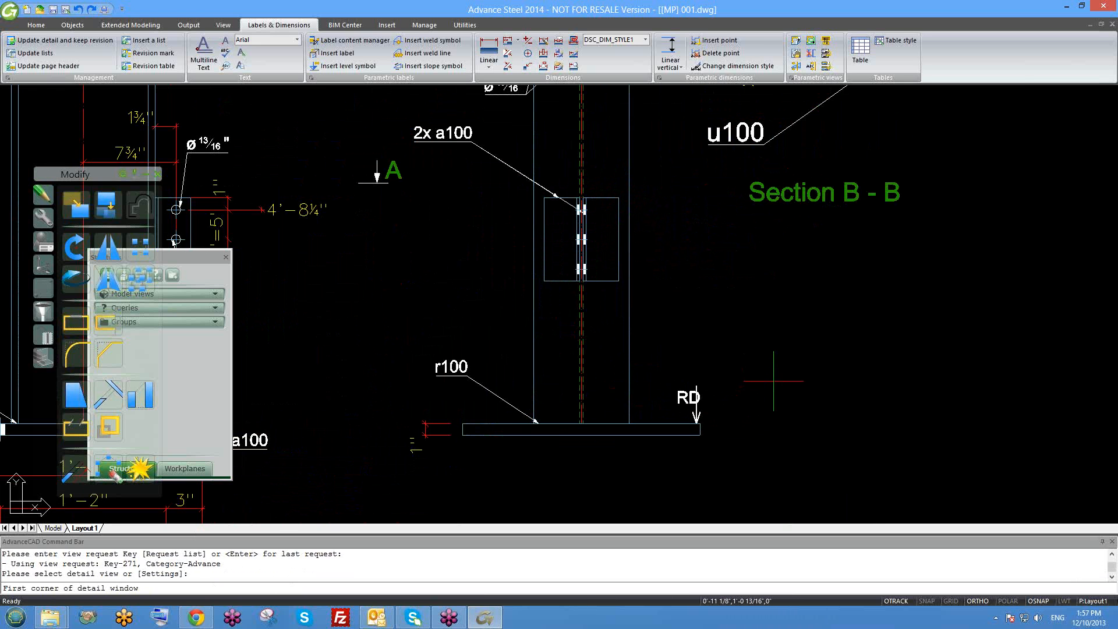
Define the cut window just above the base plate with its depth below the plate, accepting automatic width settings and the view scale
{"action": "left_click", "coordinate": [777, 378]}
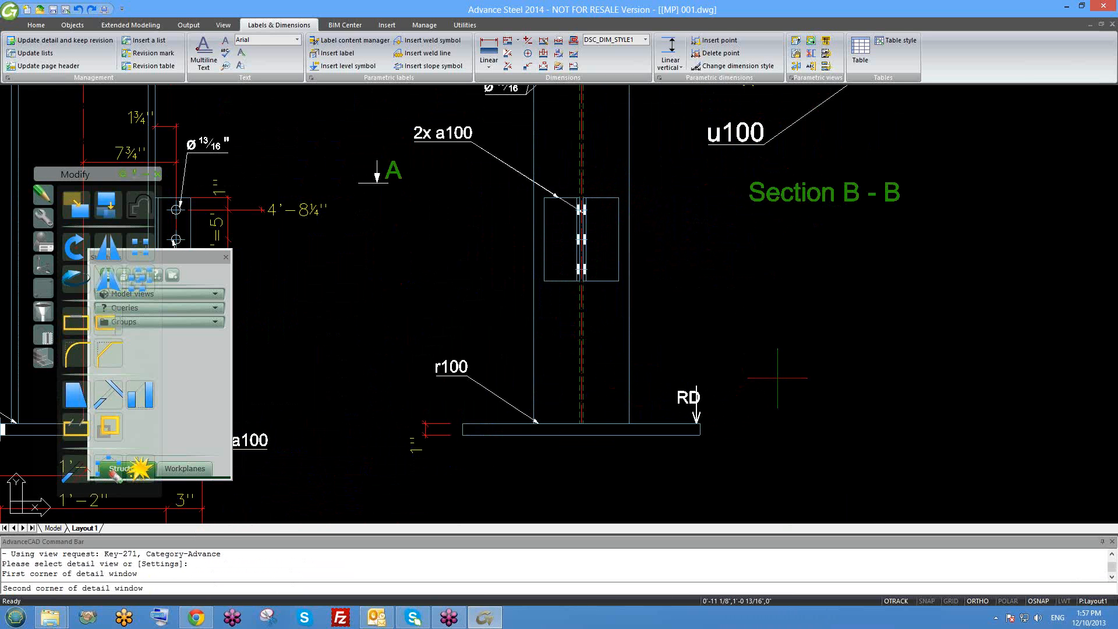
{"action": "left_click", "coordinate": [379, 401]}
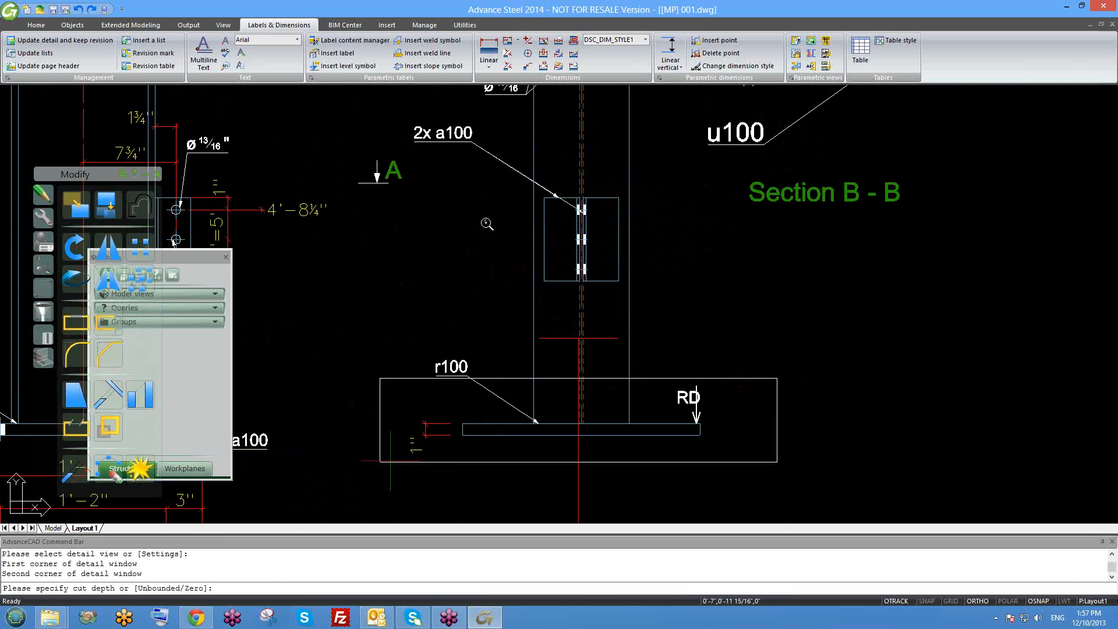
{"action": "scroll", "coordinate": [494, 304], "scroll_direction": "down", "scroll_amount": 3}
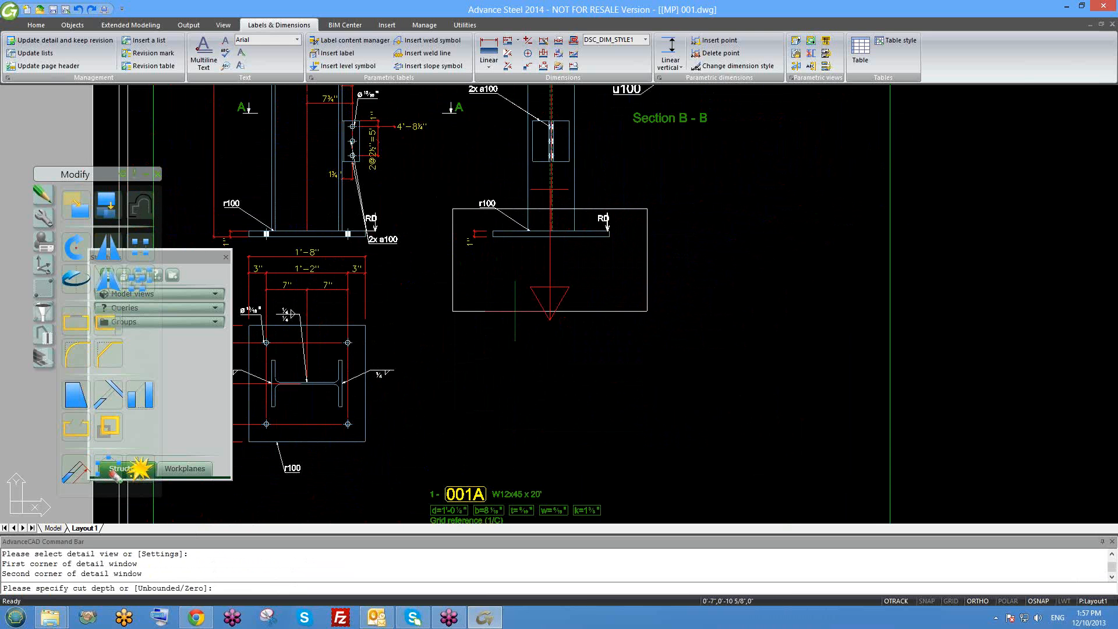
{"action": "left_click", "coordinate": [515, 311]}
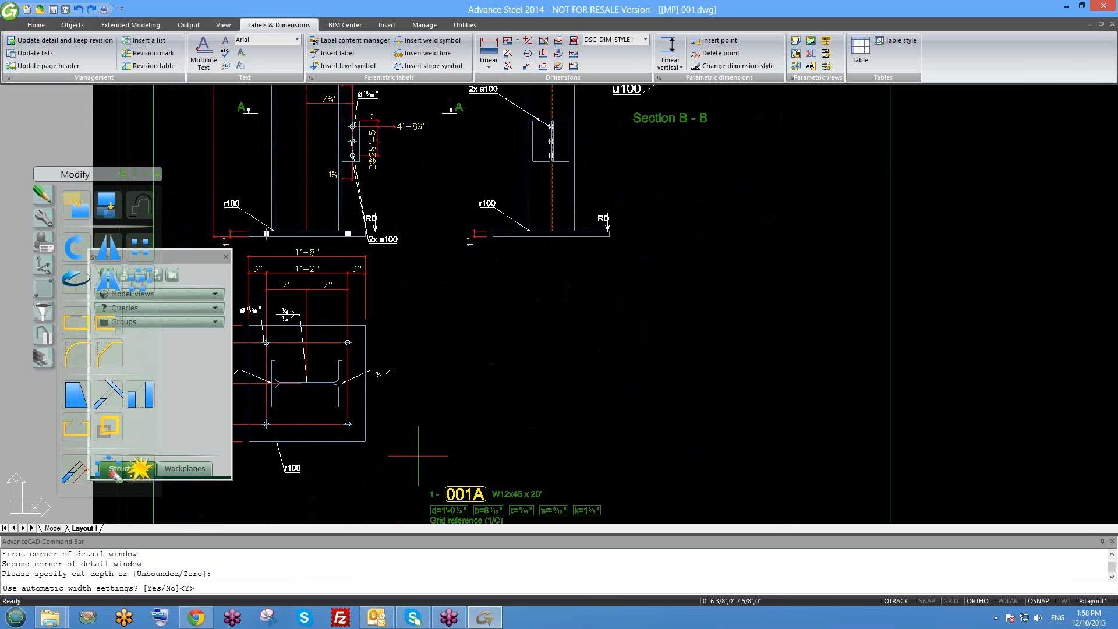
{"action": "key", "text": "Return"}
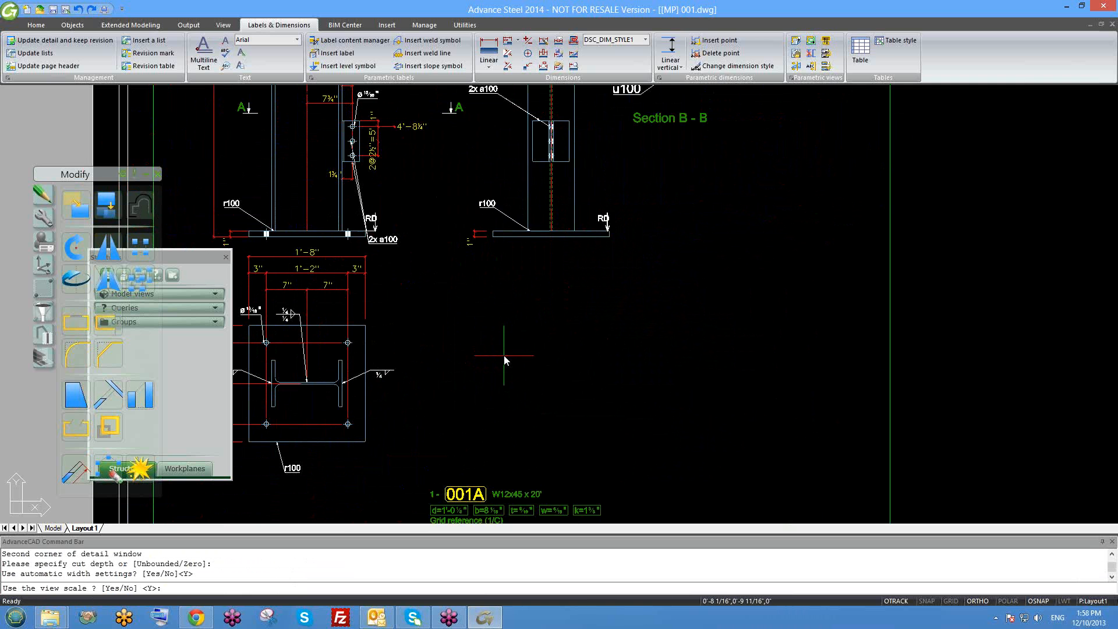
{"action": "key", "text": "Return"}
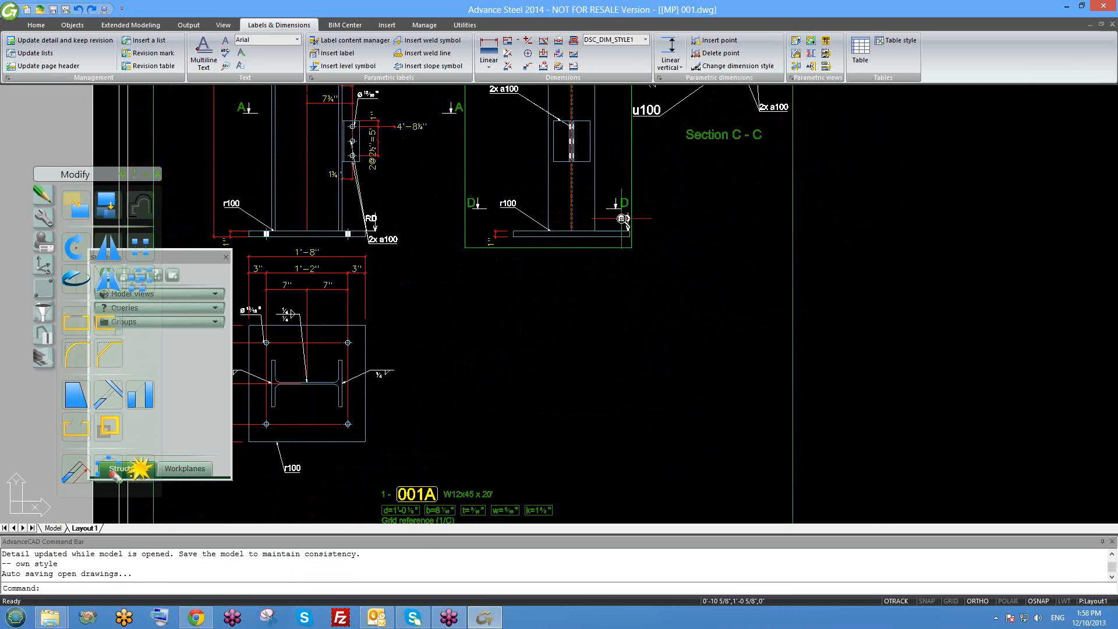
Move the Section D-D view into the empty space below and right of Section C-C, with ortho mode off
{"action": "scroll", "coordinate": [488, 208], "scroll_direction": "up", "scroll_amount": 2}
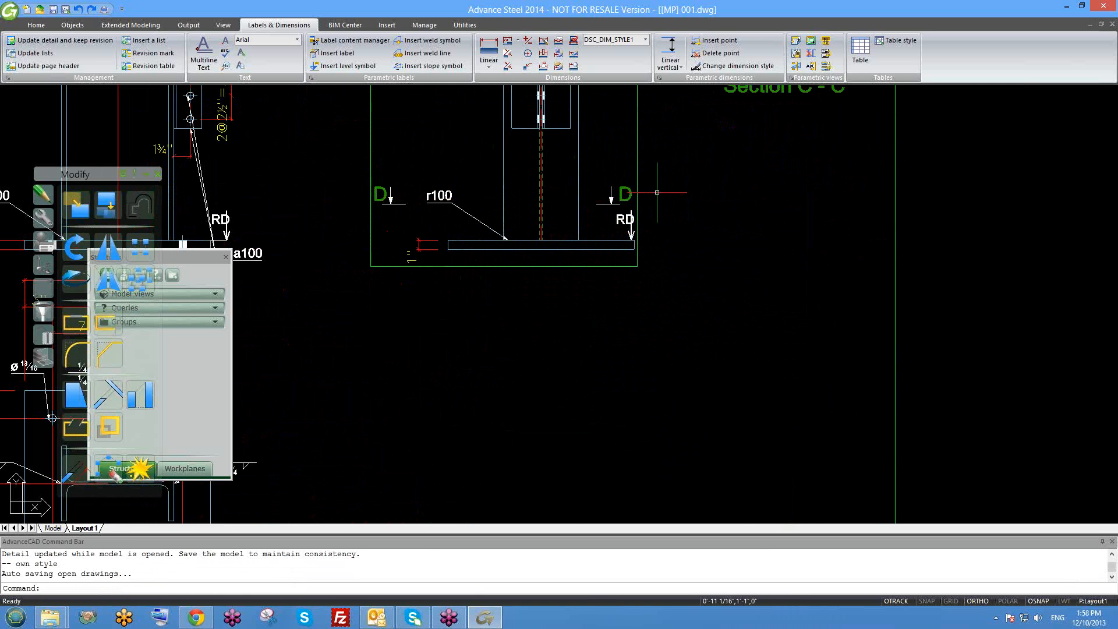
{"action": "scroll", "coordinate": [583, 245], "scroll_direction": "down", "scroll_amount": 5}
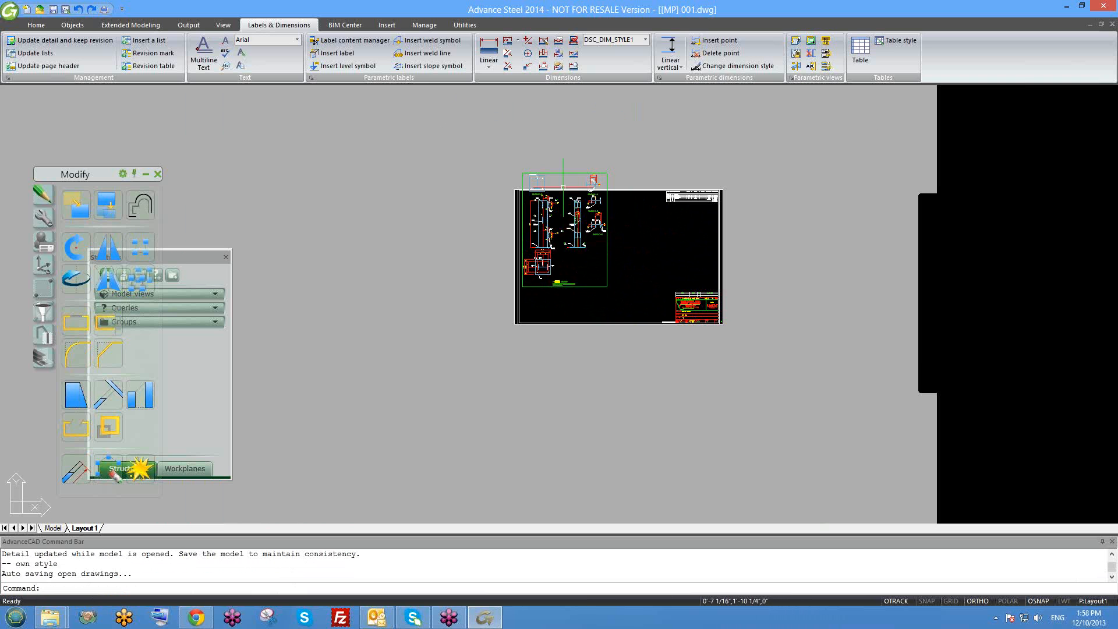
{"action": "scroll", "coordinate": [582, 245], "scroll_direction": "up", "scroll_amount": 3}
{"action": "middle_click_drag", "start_coordinate": [722, 256], "coordinate": [715, 242]}
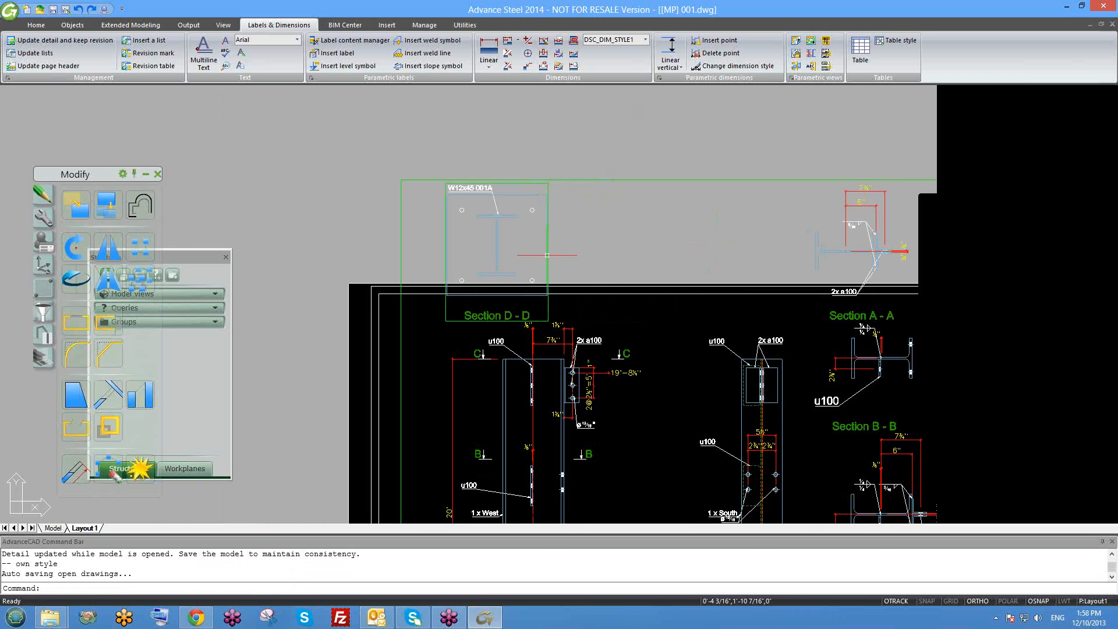
{"action": "left_click", "coordinate": [550, 299]}
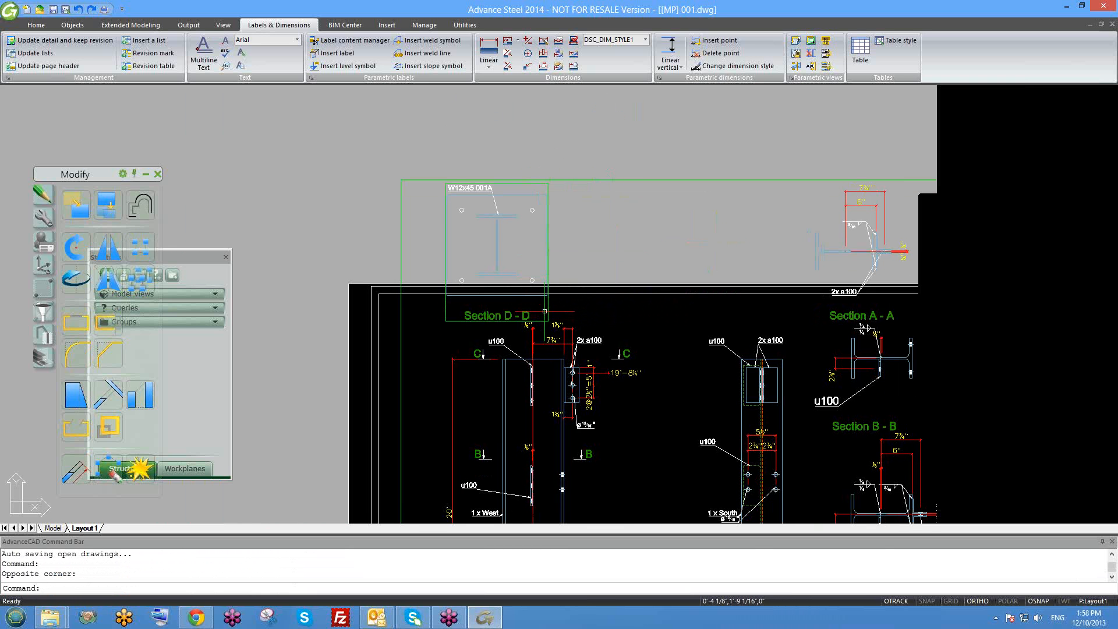
{"action": "left_click", "coordinate": [547, 311]}
{"action": "type", "text": "m"}
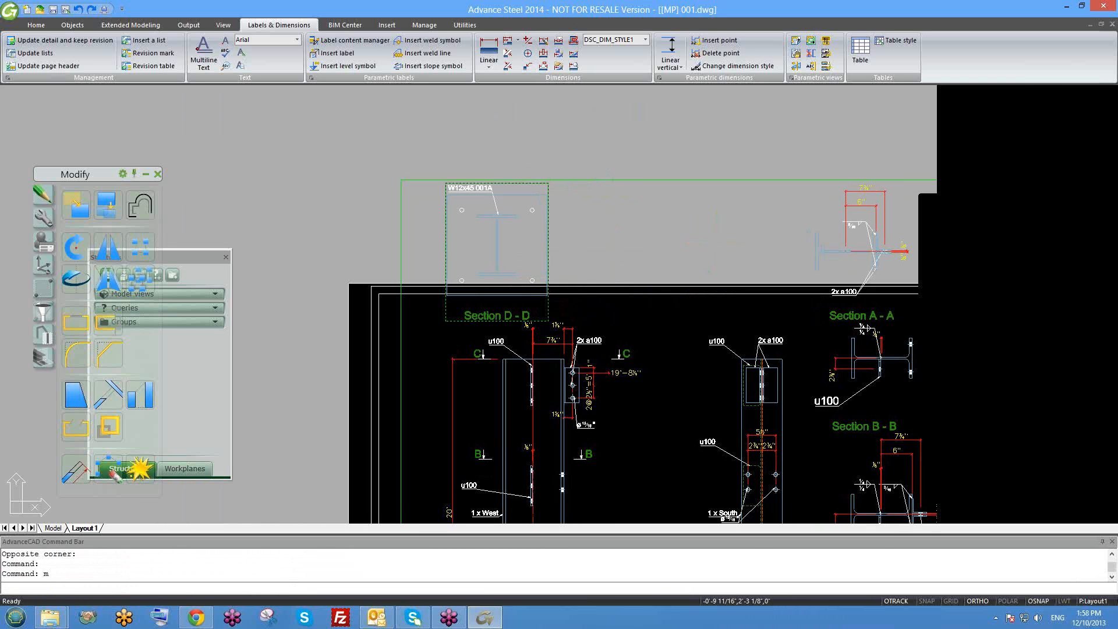
{"action": "left_click", "coordinate": [510, 354]}
{"action": "scroll", "coordinate": [520, 286], "scroll_direction": "down", "scroll_amount": 1}
{"action": "mouse_move", "coordinate": [520, 286]}
{"action": "middle_mouse_down"}
{"action": "mouse_move", "coordinate": [461, 273]}
{"action": "mouse_move", "coordinate": [402, 239]}
{"action": "middle_mouse_up"}
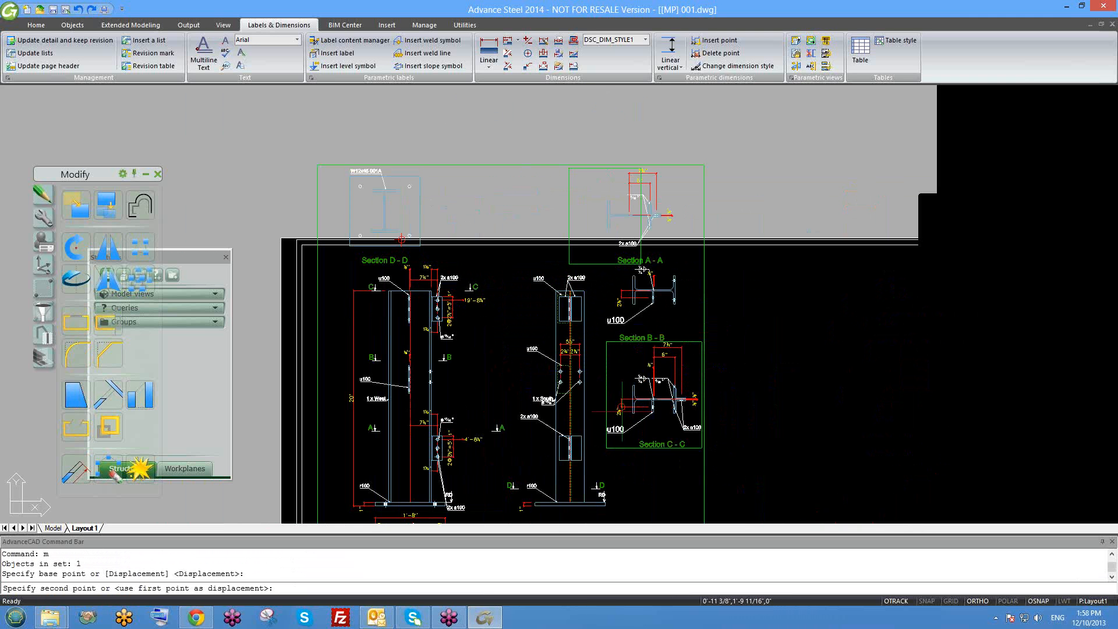
{"action": "key", "text": "F8"}
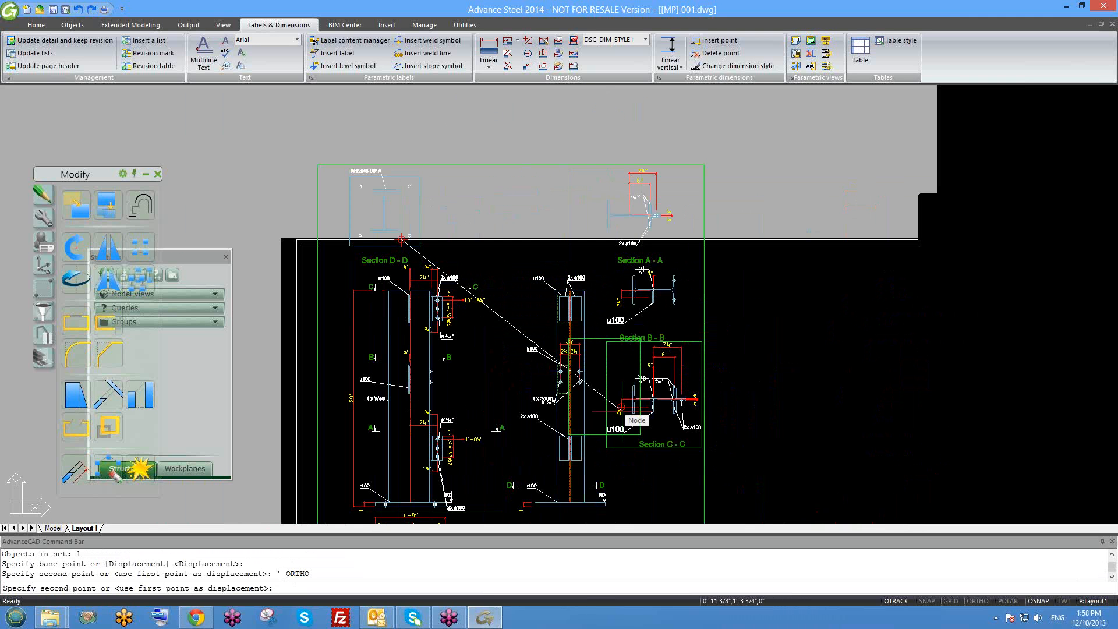
{"action": "middle_click_drag", "start_coordinate": [622, 411], "coordinate": [492, 238]}
{"action": "left_click", "coordinate": [690, 345]}
{"action": "scroll", "coordinate": [688, 376], "scroll_direction": "up", "scroll_amount": 2}
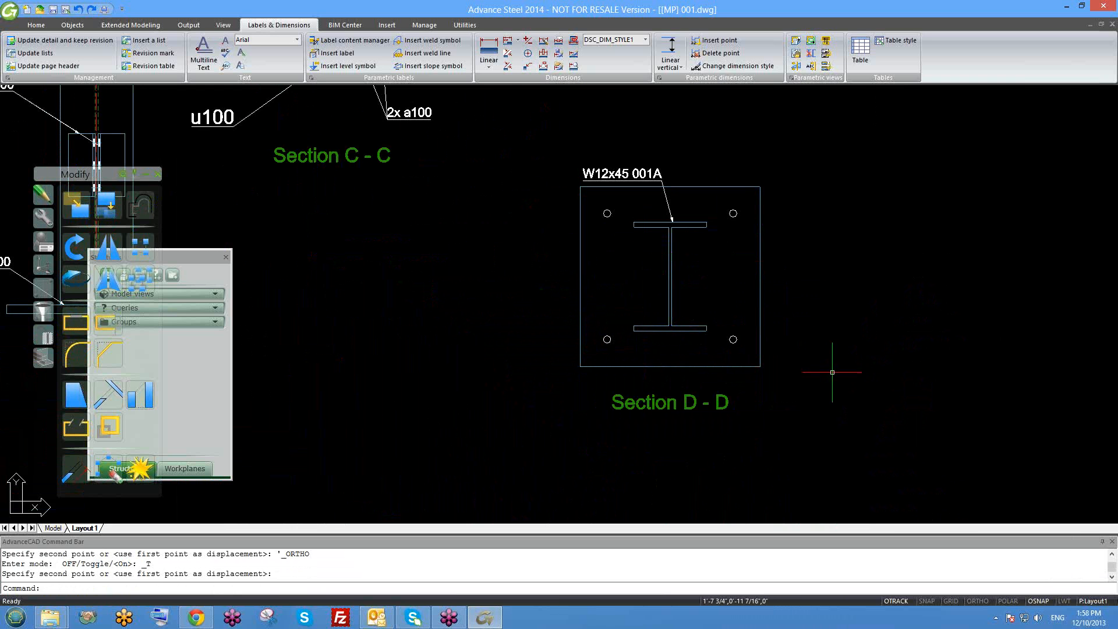
Start another manual section cut with the last view request, using the column's side elevation as the detail view
{"action": "scroll", "coordinate": [832, 363], "scroll_direction": "down", "scroll_amount": 4}
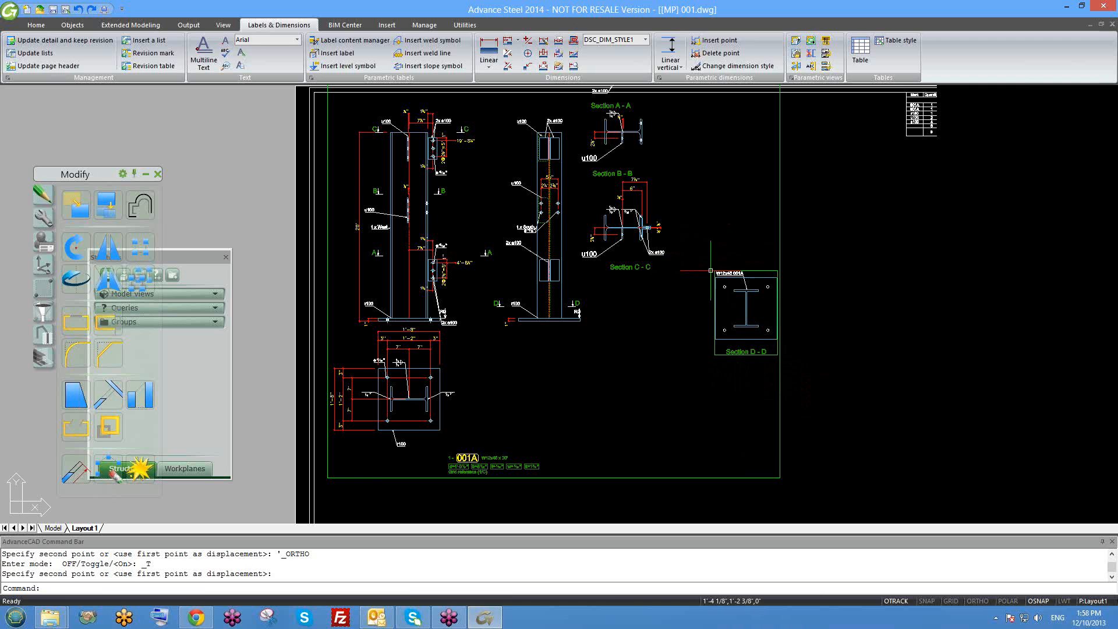
{"action": "middle_click_drag", "start_coordinate": [761, 309], "coordinate": [740, 338]}
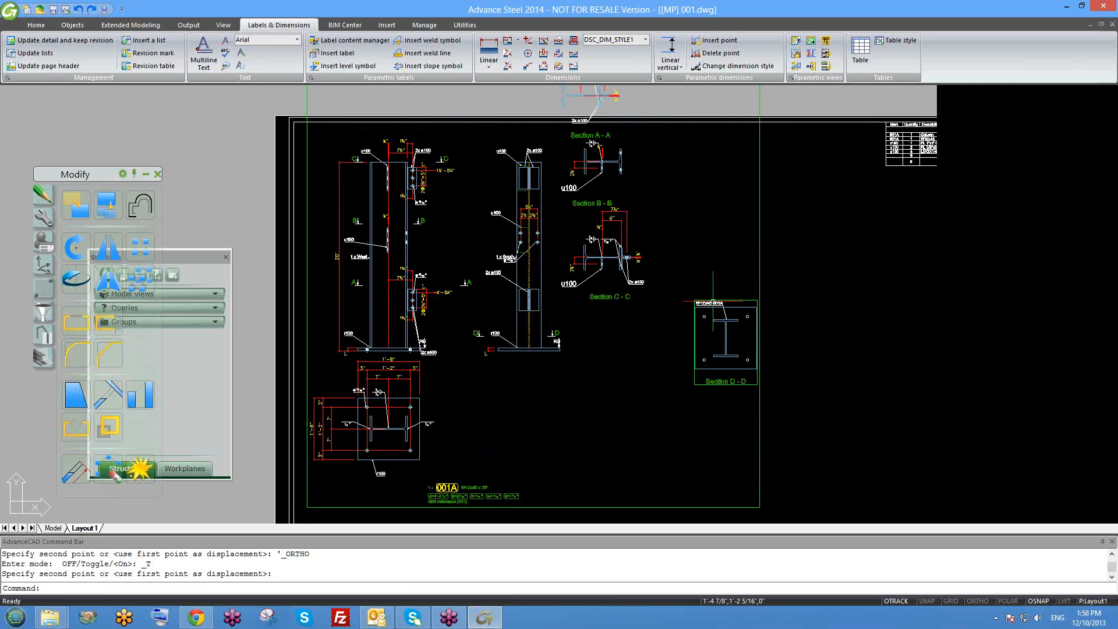
{"action": "scroll", "coordinate": [639, 257], "scroll_direction": "up", "scroll_amount": 2}
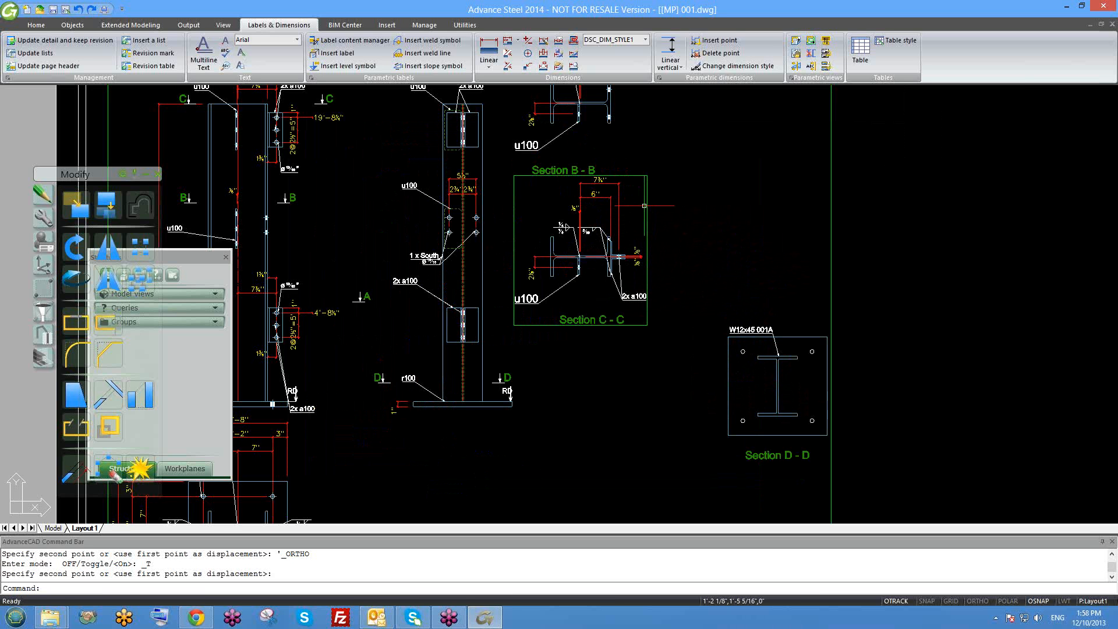
{"action": "scroll", "coordinate": [679, 274], "scroll_direction": "down", "scroll_amount": 2}
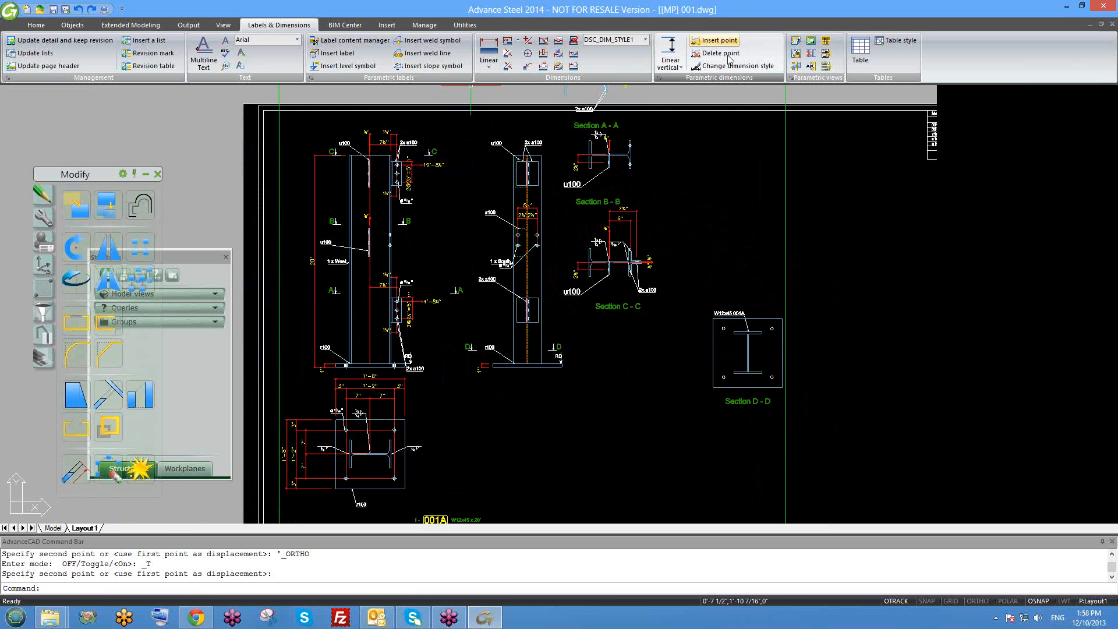
{"action": "left_click", "coordinate": [795, 66]}
{"action": "scroll", "coordinate": [536, 201], "scroll_direction": "up", "scroll_amount": 2}
{"action": "key", "text": "Return"}
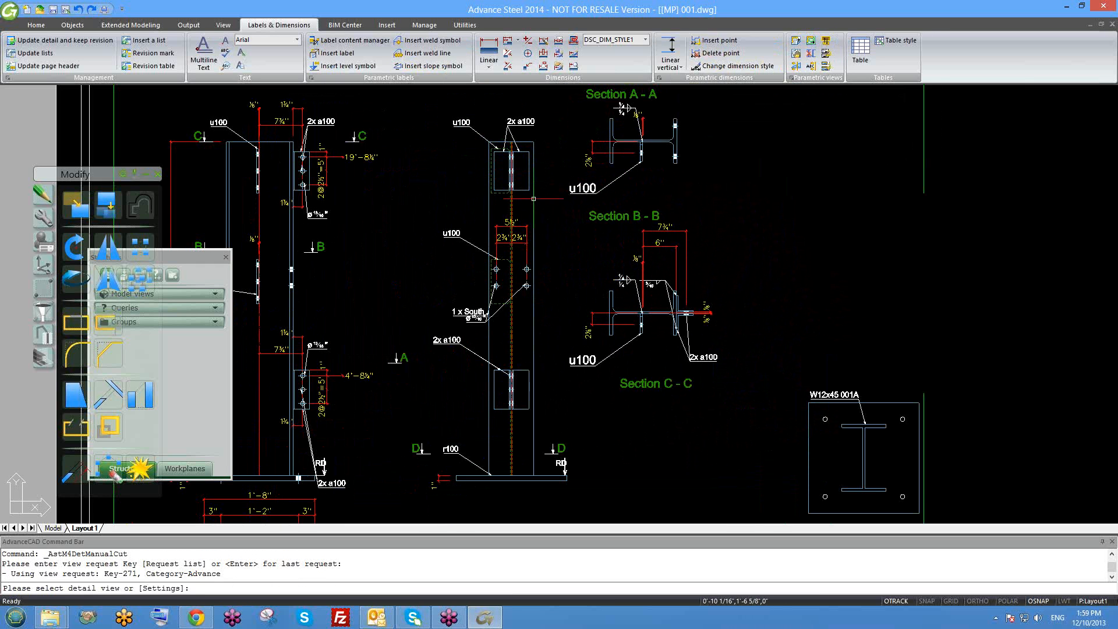
{"action": "left_click", "coordinate": [534, 199]}
Define a horizontal cut window just below the side elevation's upper connection, depth above the column top, accepting automatic width settings and the view scale
{"action": "left_click", "coordinate": [548, 200]}
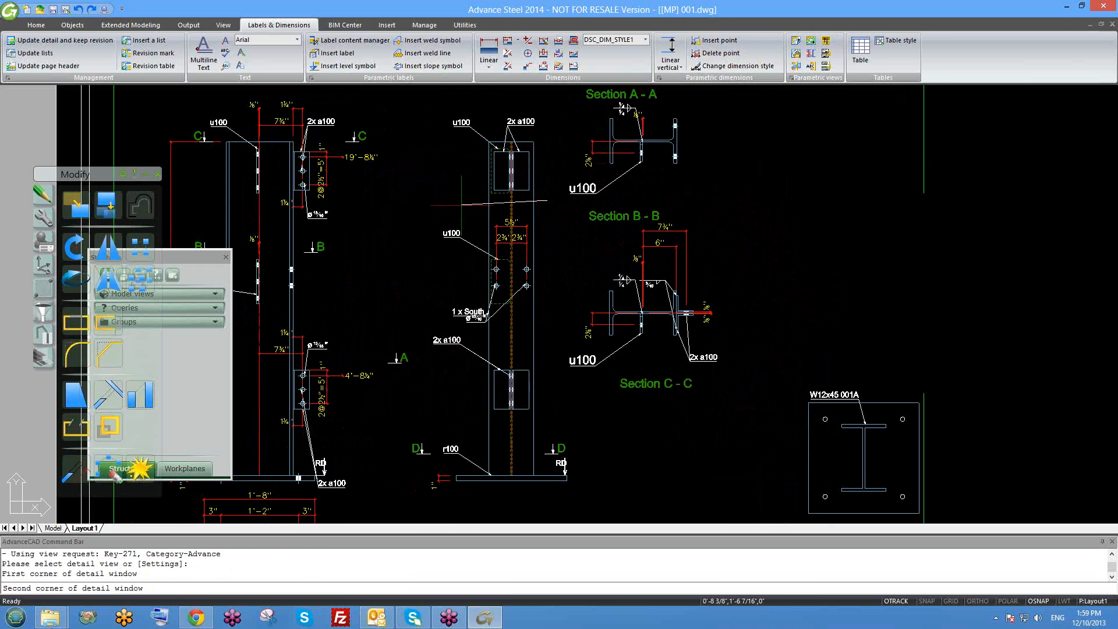
{"action": "key", "text": "F8"}
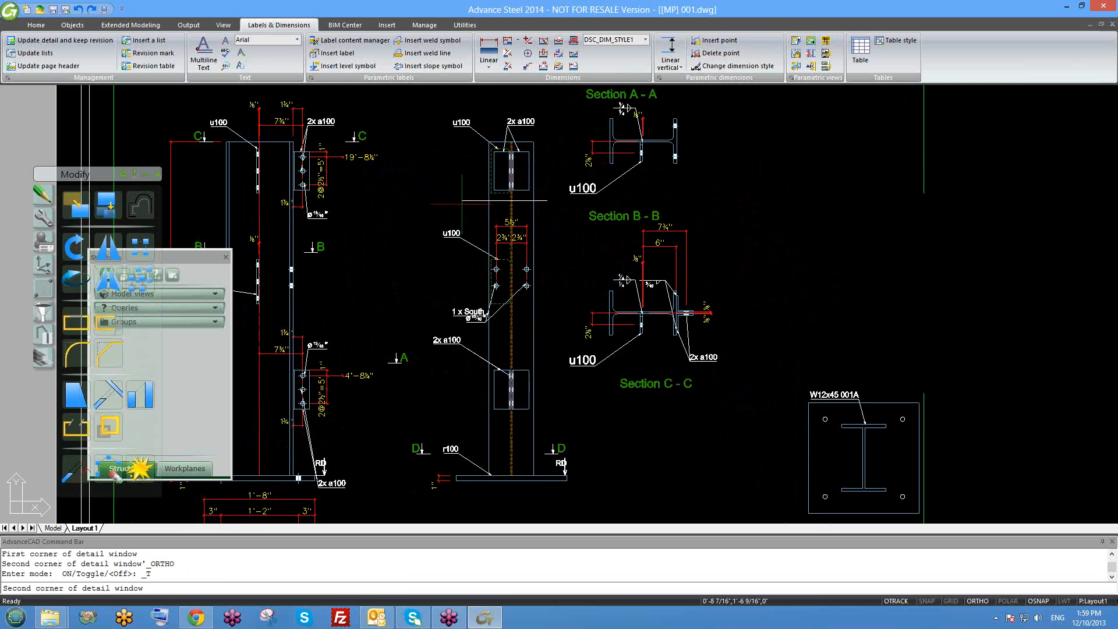
{"action": "left_click", "coordinate": [461, 200]}
{"action": "key", "text": "Return"}
{"action": "key", "text": "Return"}
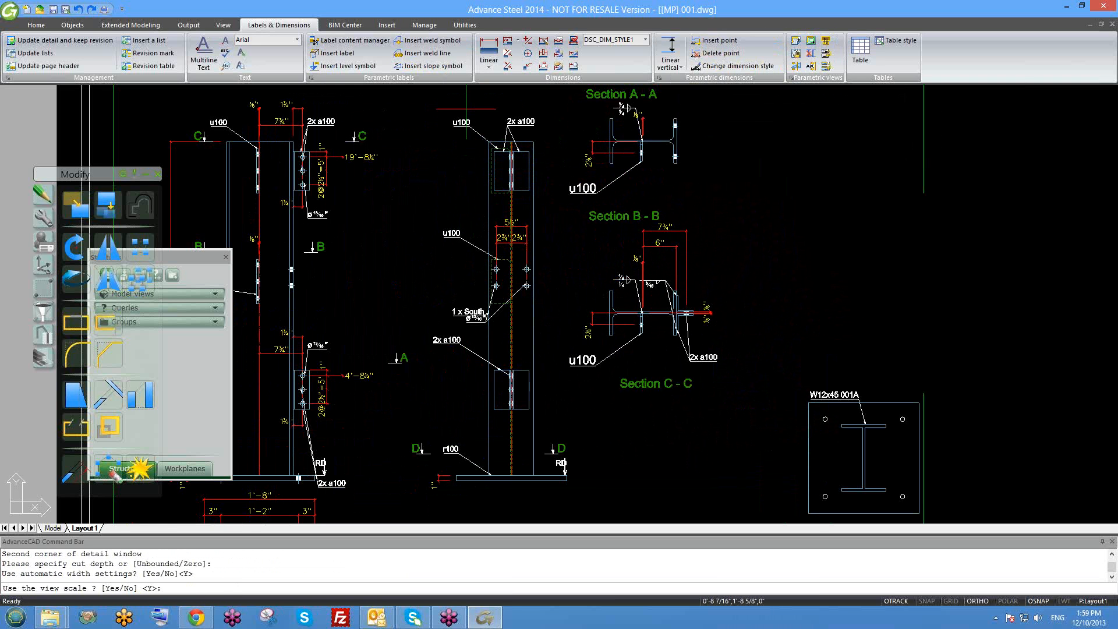
{"action": "key", "text": "Return"}
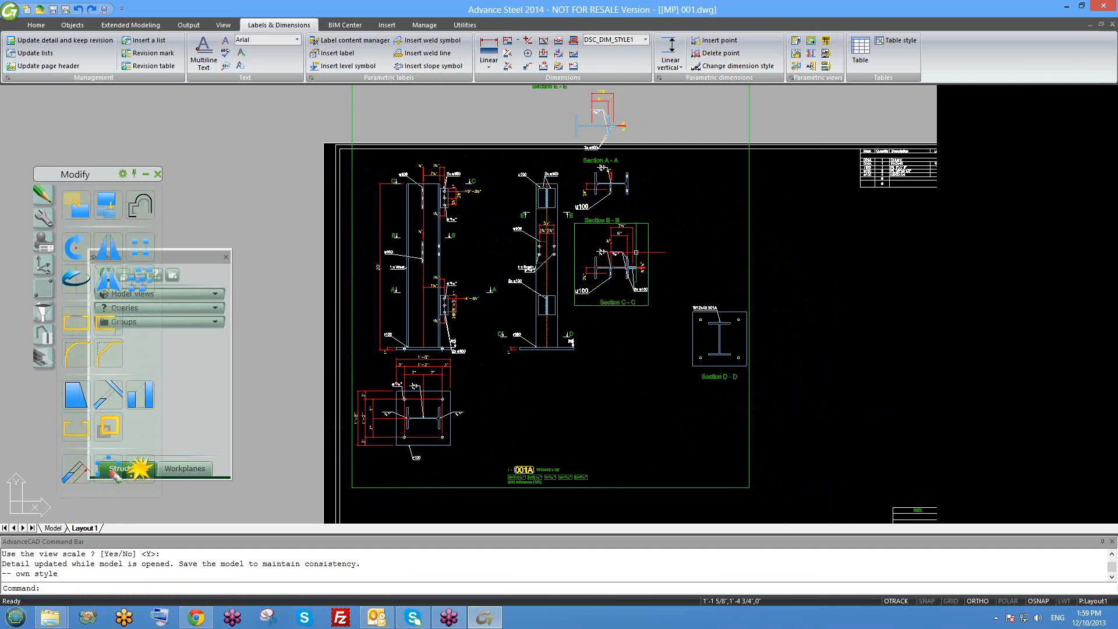
Move the Section E-E view into the empty space above and right of Section D-D, with ortho mode off
{"action": "scroll", "coordinate": [614, 175], "scroll_direction": "up", "scroll_amount": 1}
{"action": "middle_click_drag", "start_coordinate": [615, 175], "coordinate": [630, 244]}
{"action": "scroll", "coordinate": [638, 142], "scroll_direction": "down", "scroll_amount": 4}
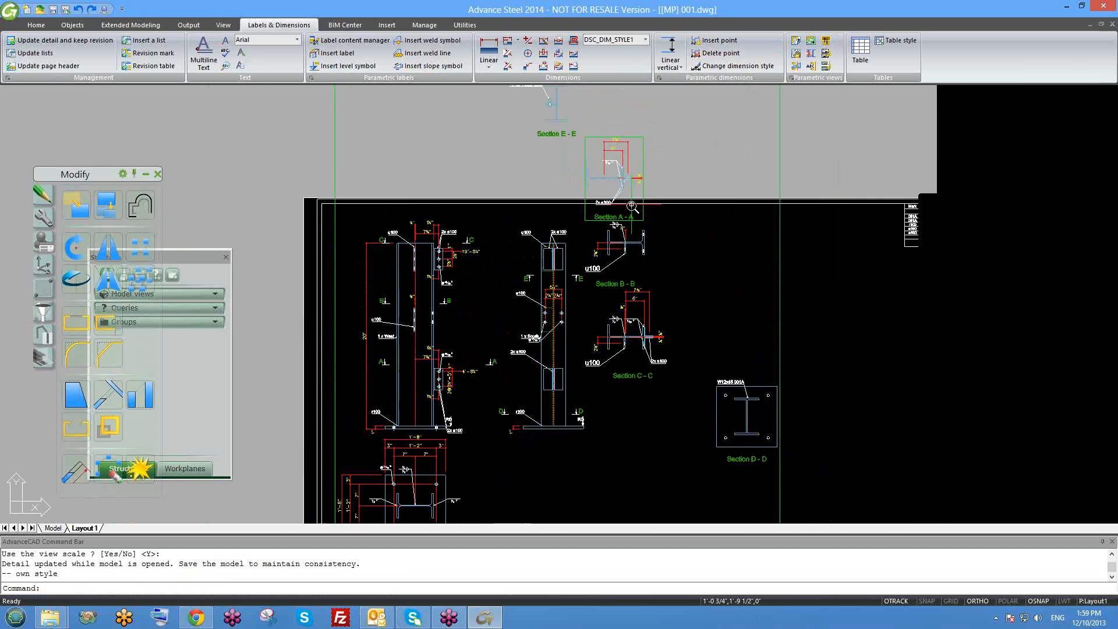
{"action": "scroll", "coordinate": [626, 214], "scroll_direction": "up", "scroll_amount": 4}
{"action": "scroll", "coordinate": [625, 214], "scroll_direction": "down", "scroll_amount": 3}
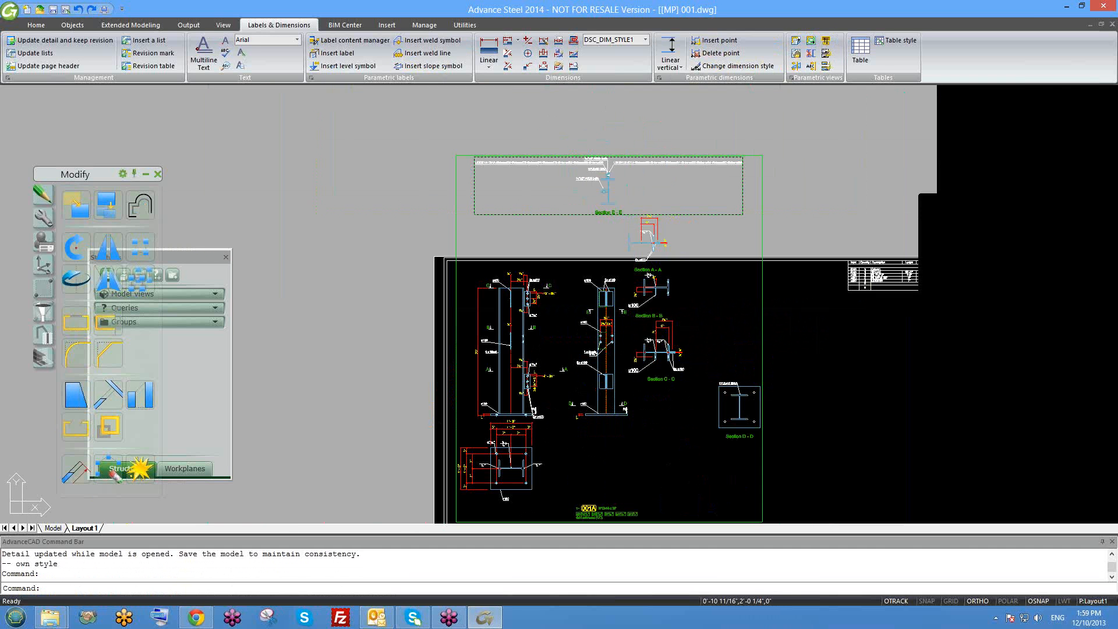
{"action": "type", "text": "m"}
{"action": "left_click", "coordinate": [621, 201]}
{"action": "middle_click_drag", "start_coordinate": [729, 328], "coordinate": [565, 272]}
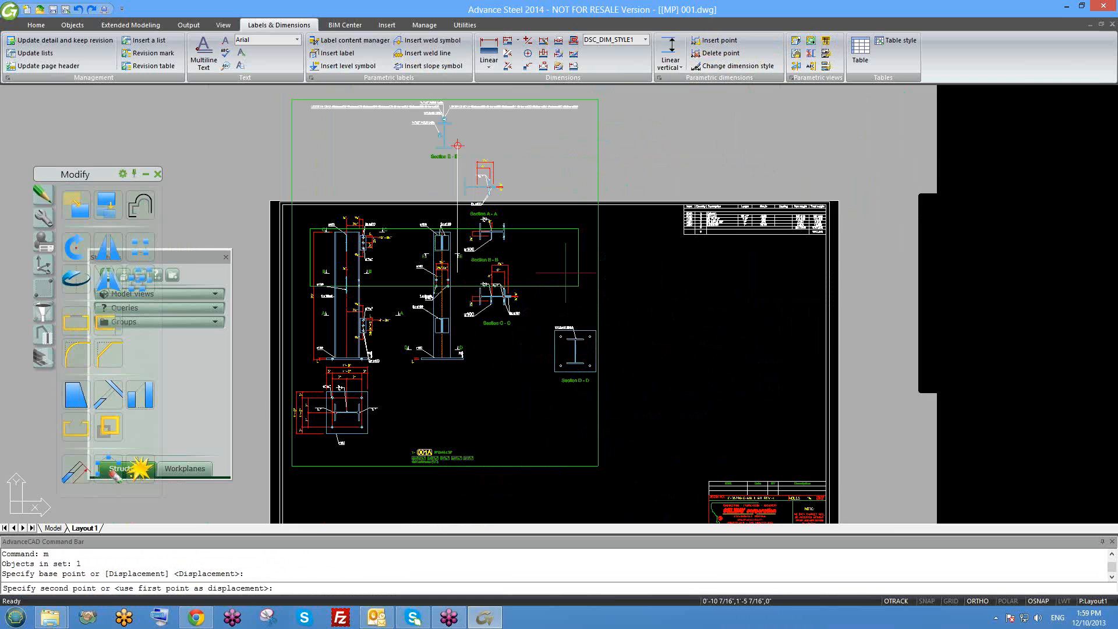
{"action": "key", "text": "F8"}
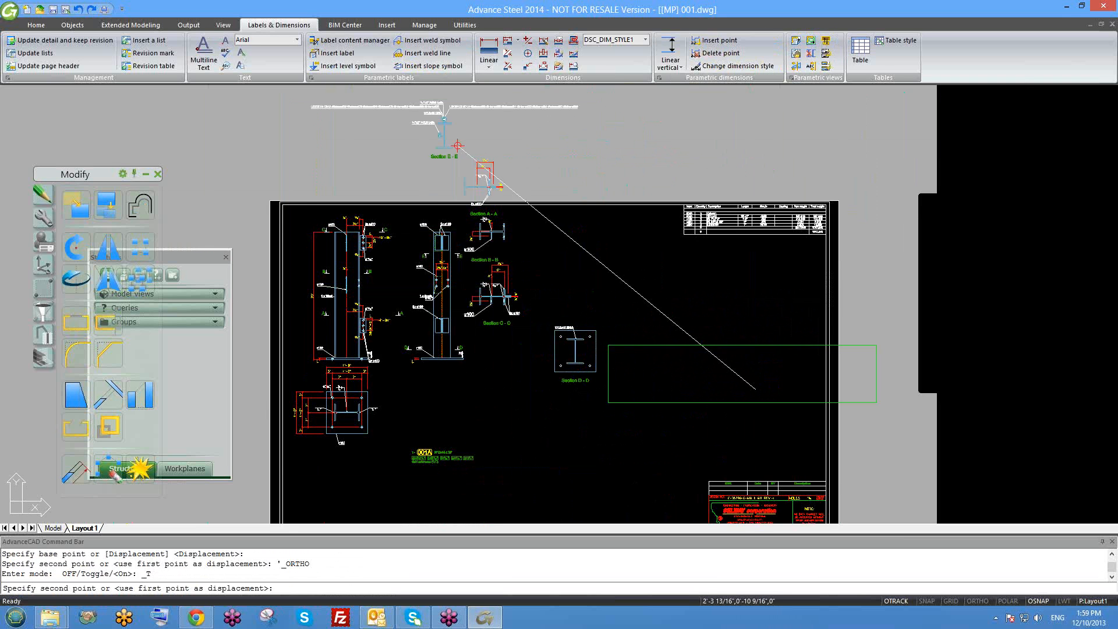
{"action": "left_click", "coordinate": [686, 300]}
Erase the overlong L3X3X1/4 angle labels from the Section E-E view
{"action": "scroll", "coordinate": [700, 282], "scroll_direction": "up", "scroll_amount": 2}
{"action": "left_click", "coordinate": [711, 230]}
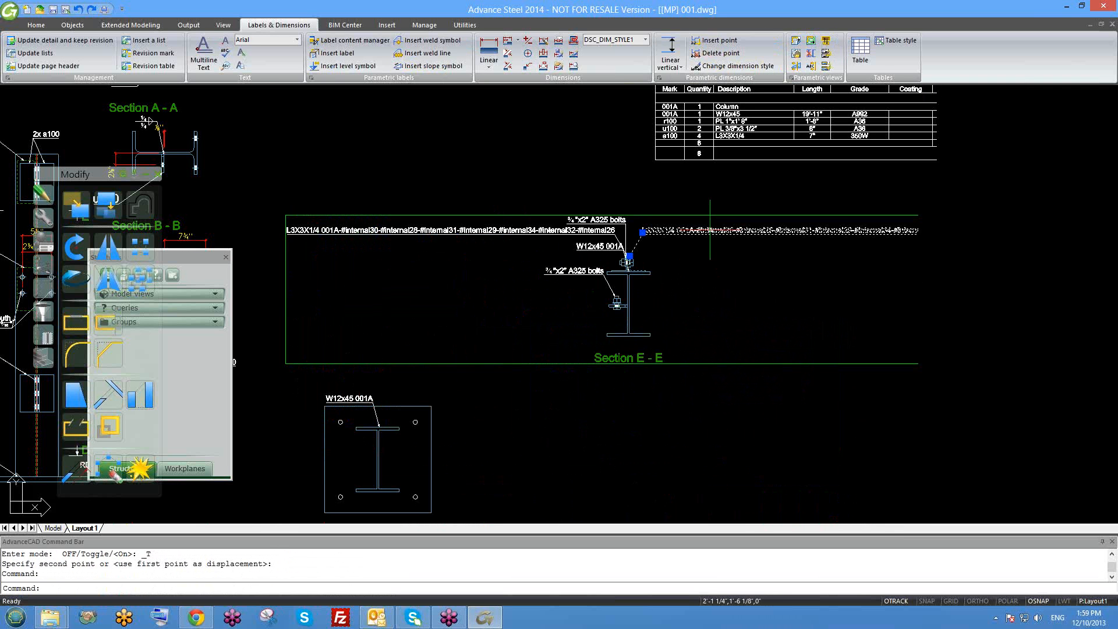
{"action": "key", "text": "Delete"}
{"action": "scroll", "coordinate": [614, 282], "scroll_direction": "down", "scroll_amount": 3}
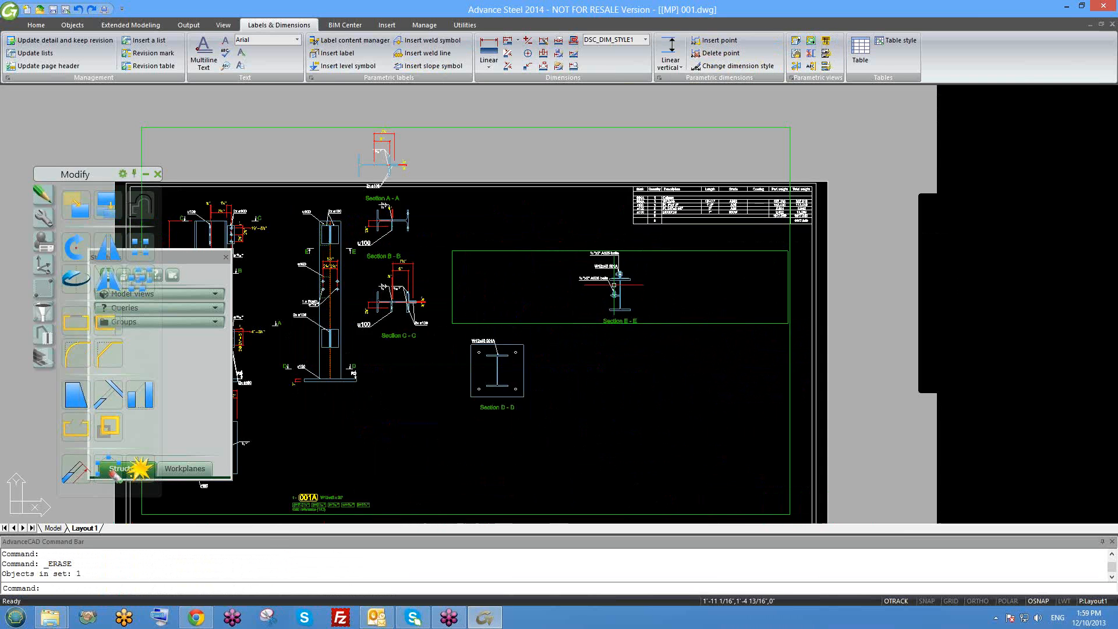
Update the detail for the Section E-E view so its frame fits the remaining content
{"action": "left_click", "coordinate": [8, 77]}
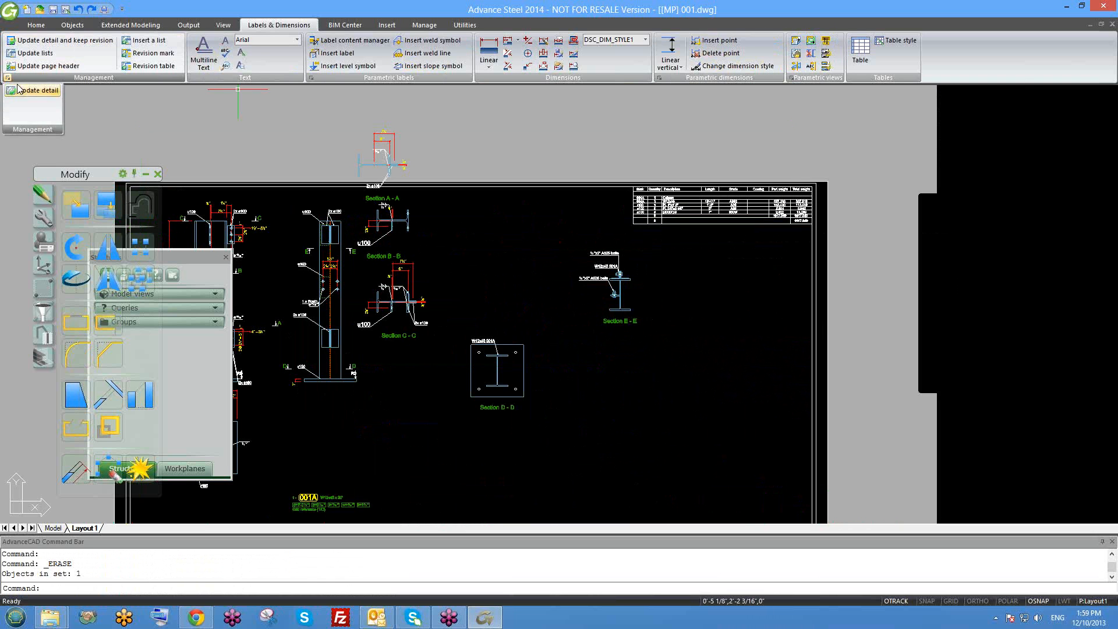
{"action": "left_click", "coordinate": [17, 90]}
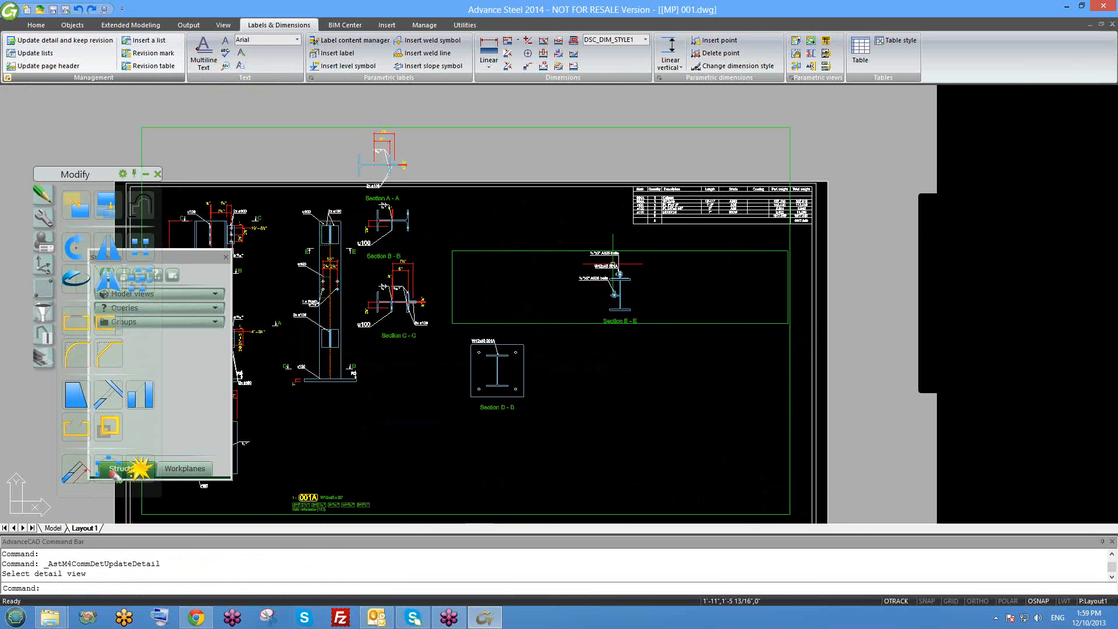
{"action": "left_click", "coordinate": [9, 80]}
{"action": "left_click", "coordinate": [18, 89]}
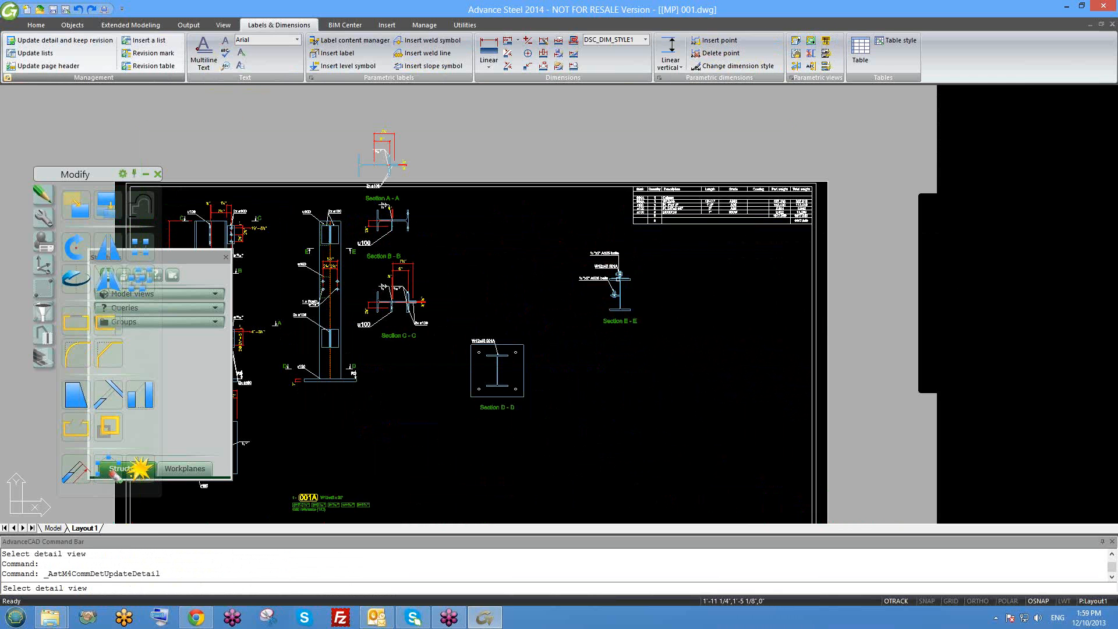
{"action": "left_click", "coordinate": [618, 278]}
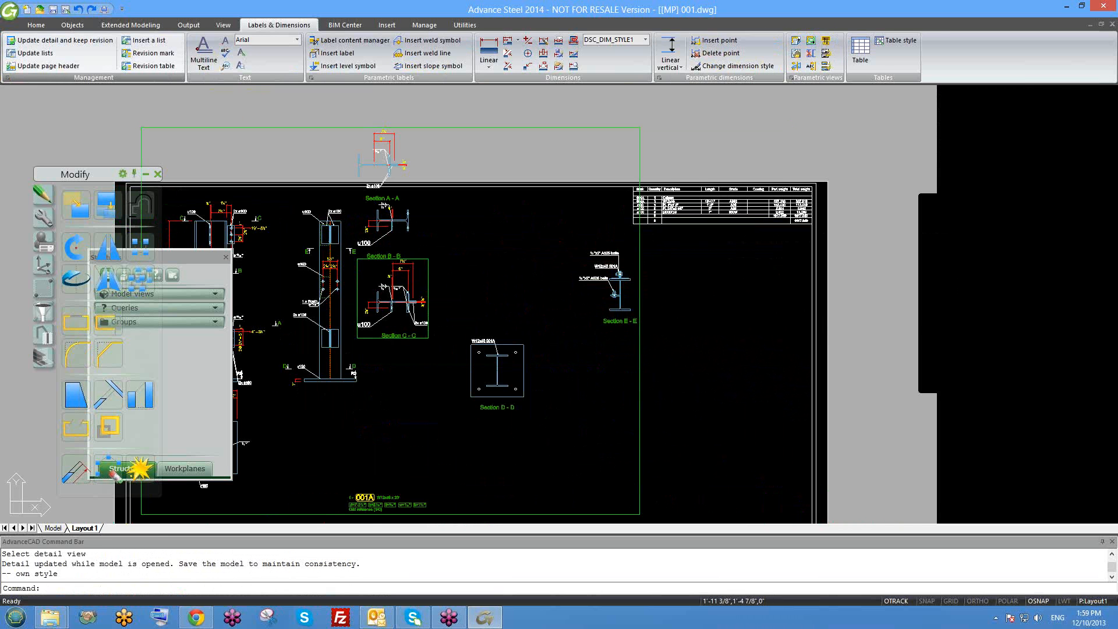
{"action": "scroll", "coordinate": [619, 280], "scroll_direction": "up", "scroll_amount": 4}
{"action": "key", "text": "Escape"}
{"action": "key", "text": "Escape"}
{"action": "scroll", "coordinate": [617, 316], "scroll_direction": "down", "scroll_amount": 3}
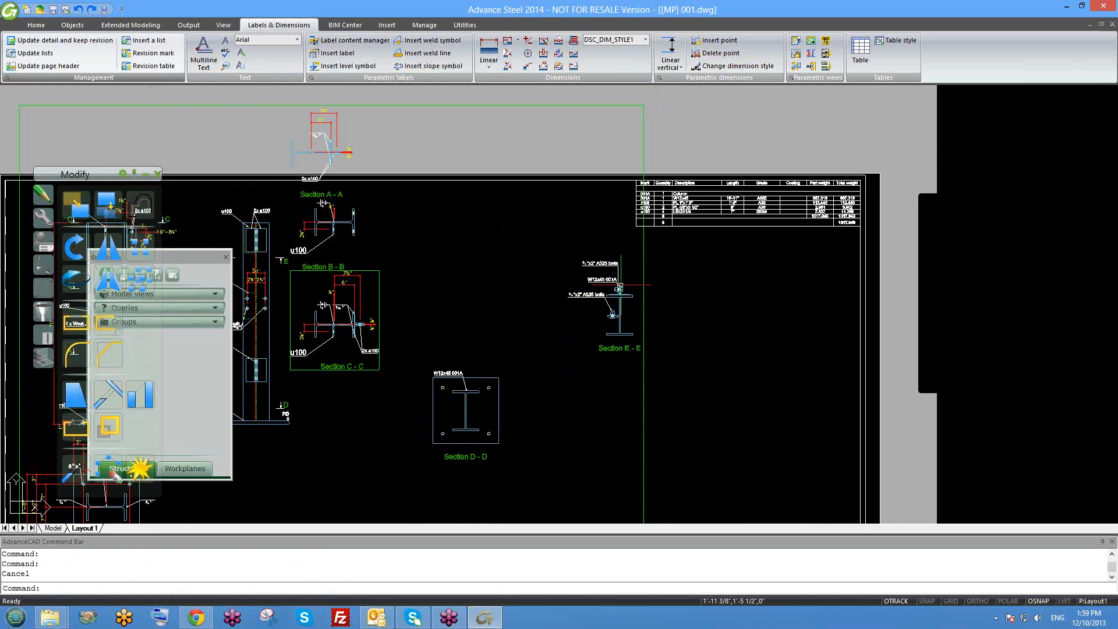
Move the Section A-A view from above the sheet border into the empty space above Section D-D
{"action": "scroll", "coordinate": [582, 262], "scroll_direction": "down", "scroll_amount": 3}
{"action": "scroll", "coordinate": [491, 235], "scroll_direction": "up", "scroll_amount": 2}
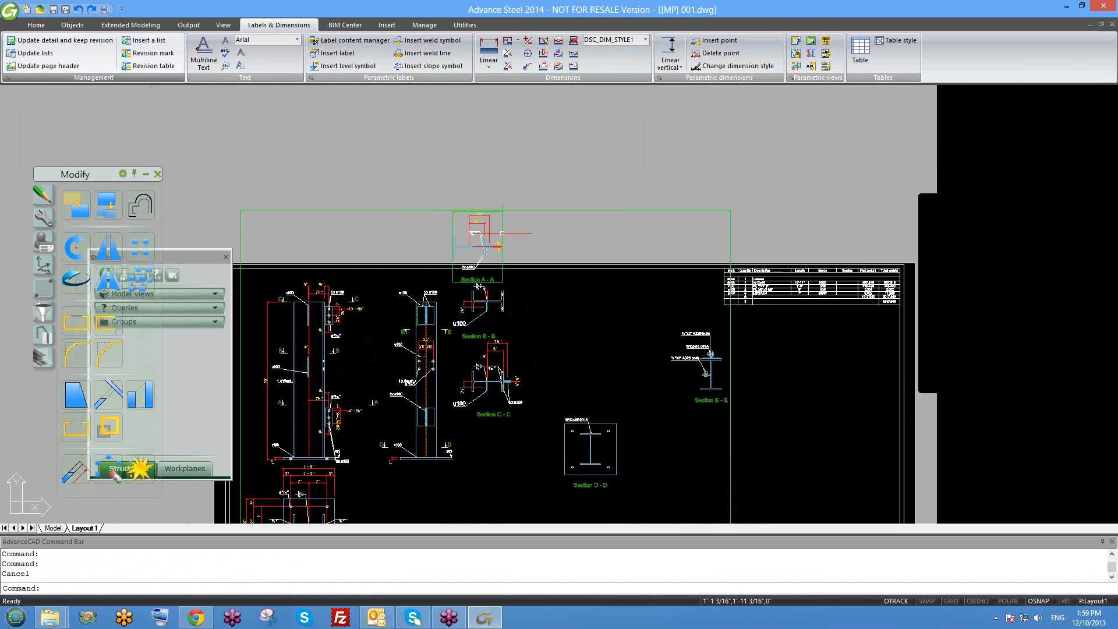
{"action": "left_click", "coordinate": [502, 235]}
{"action": "type", "text": "m"}
{"action": "key", "text": "Return"}
{"action": "left_click", "coordinate": [499, 235]}
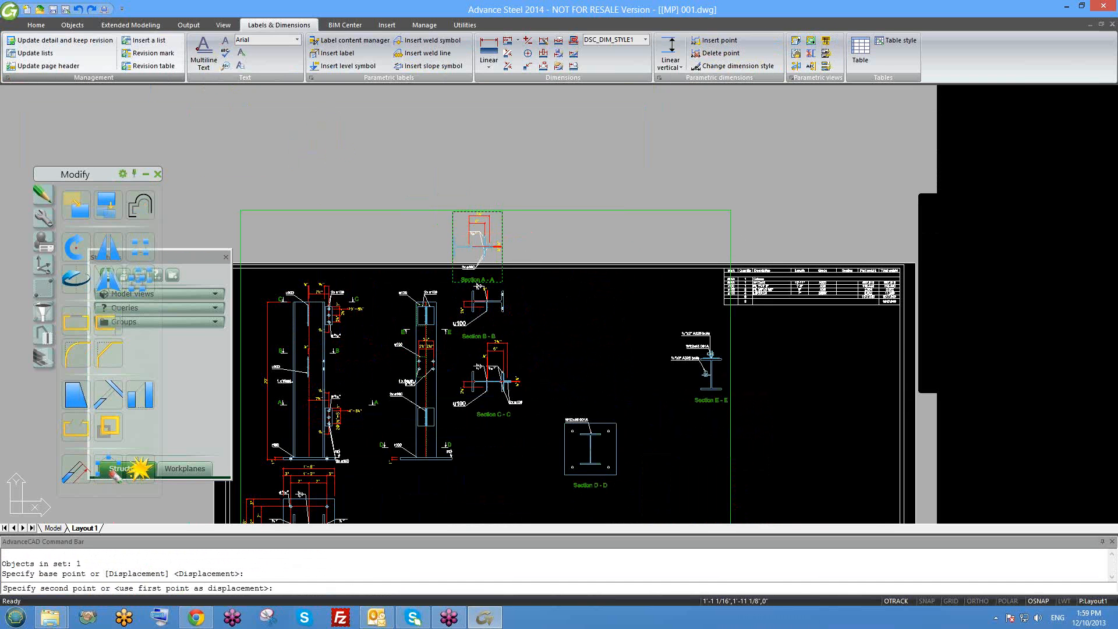
{"action": "left_click", "coordinate": [617, 331]}
Delete the Section D-D view from the column detail
{"action": "scroll", "coordinate": [629, 349], "scroll_direction": "down", "scroll_amount": 2}
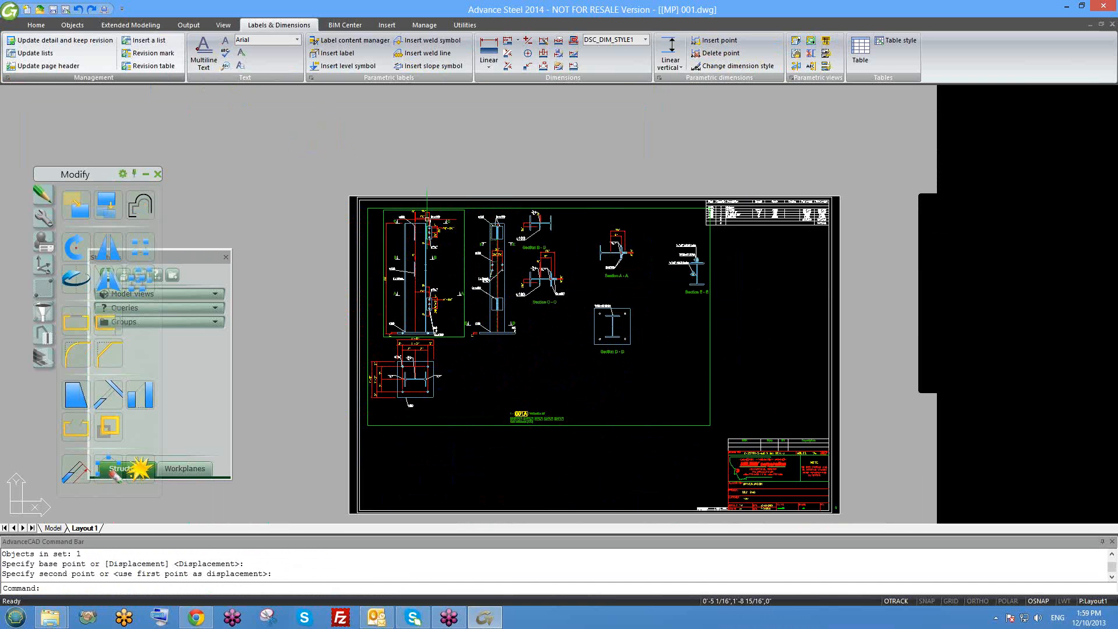
{"action": "scroll", "coordinate": [668, 172], "scroll_direction": "up", "scroll_amount": 2}
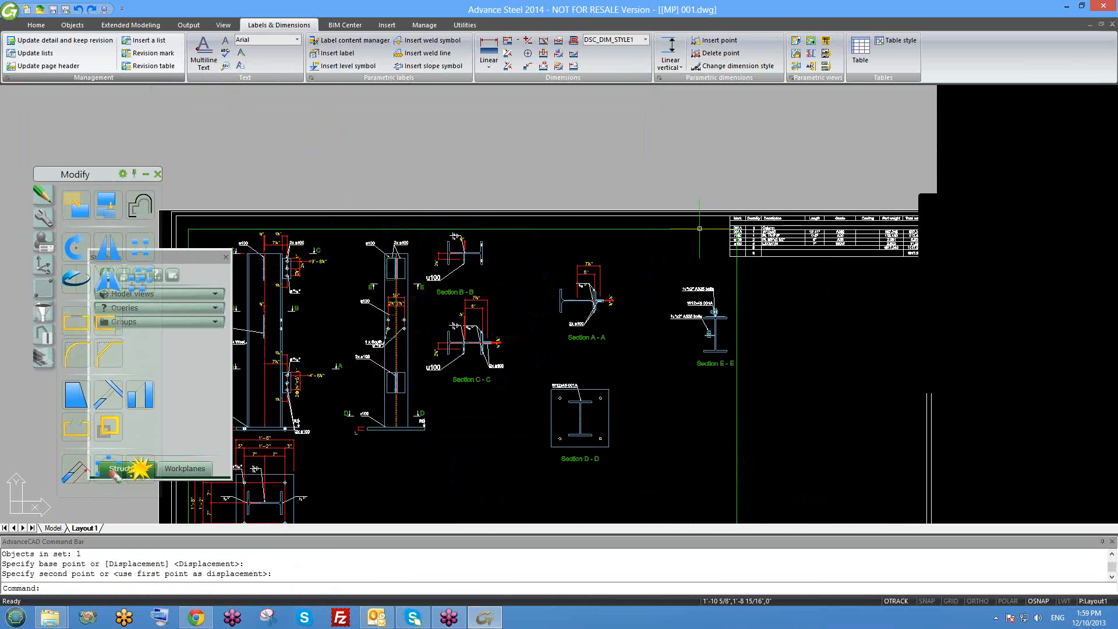
{"action": "scroll", "coordinate": [699, 229], "scroll_direction": "down", "scroll_amount": 2}
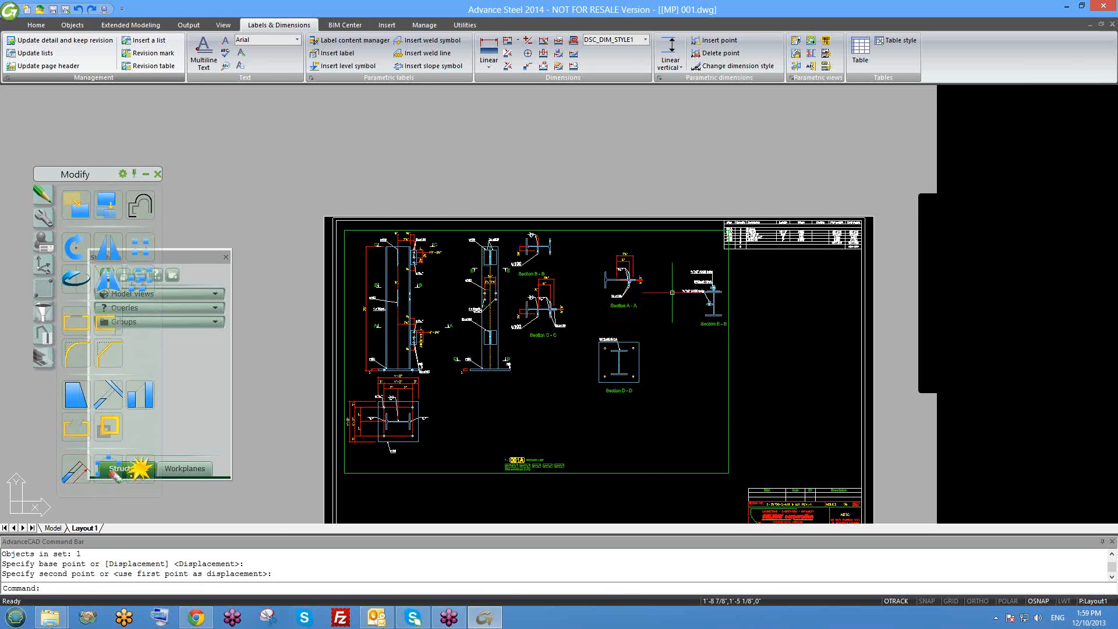
{"action": "scroll", "coordinate": [622, 346], "scroll_direction": "up", "scroll_amount": 2}
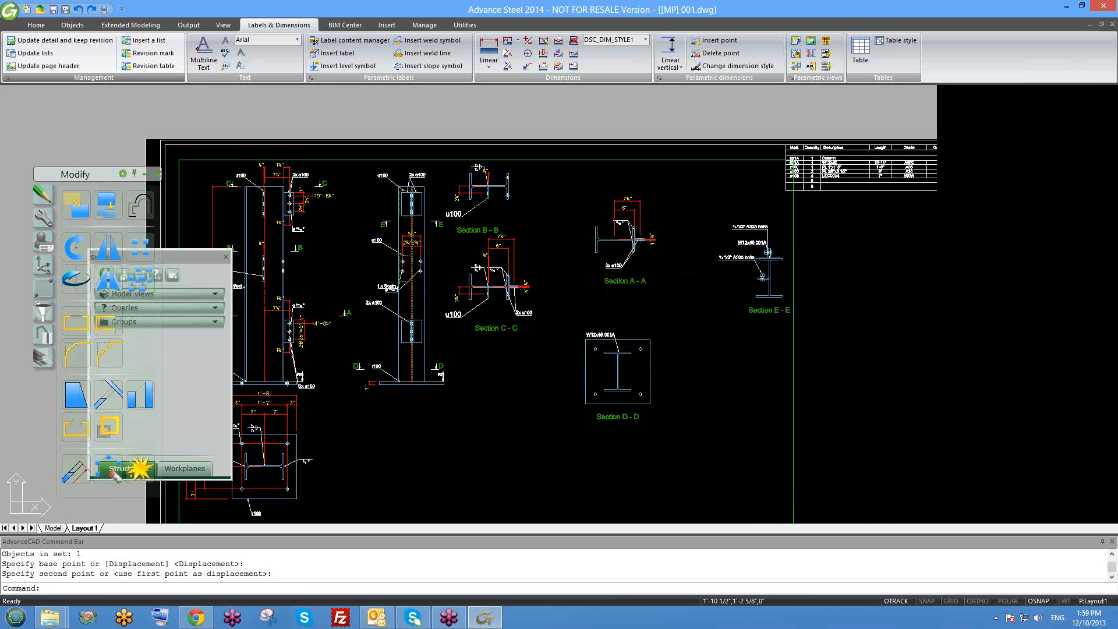
{"action": "scroll", "coordinate": [765, 351], "scroll_direction": "up", "scroll_amount": 2}
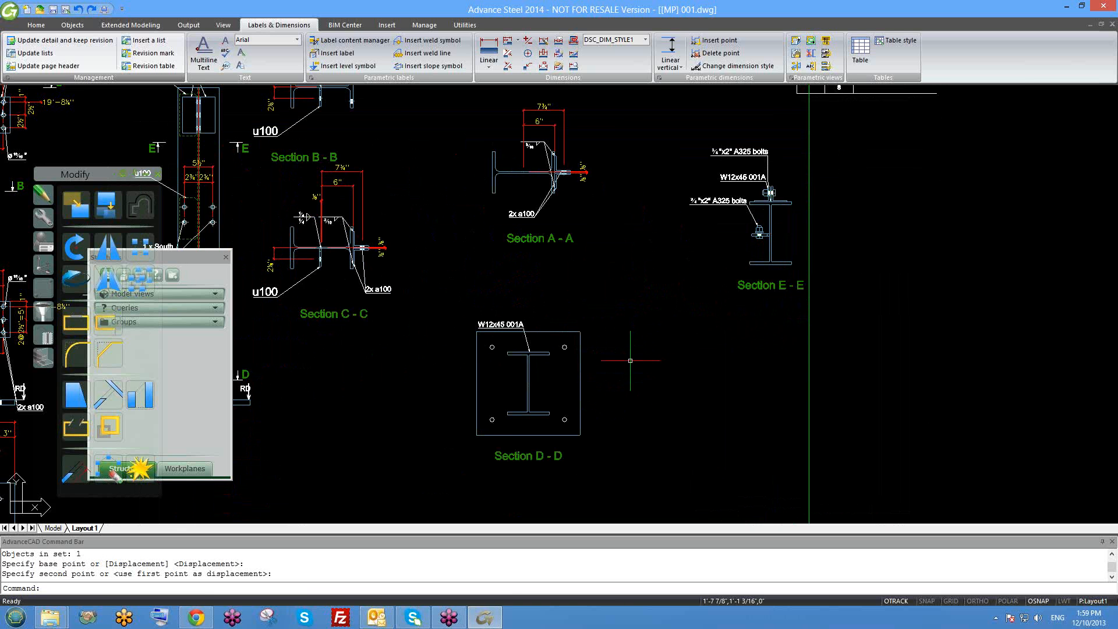
{"action": "middle_click_drag", "start_coordinate": [606, 404], "coordinate": [678, 327]}
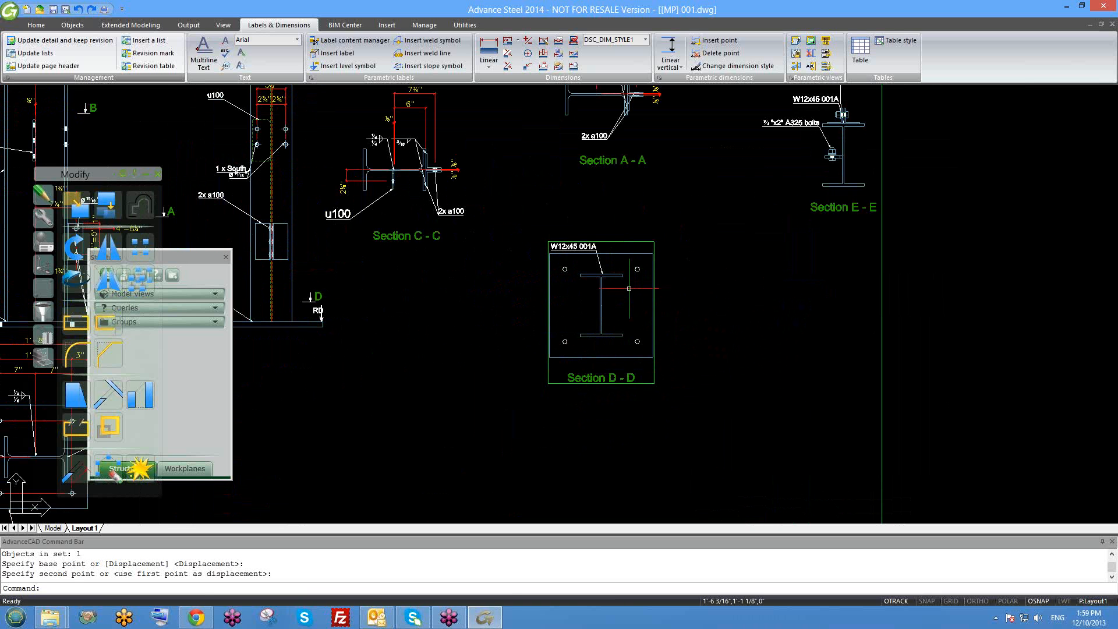
{"action": "left_click", "coordinate": [630, 243]}
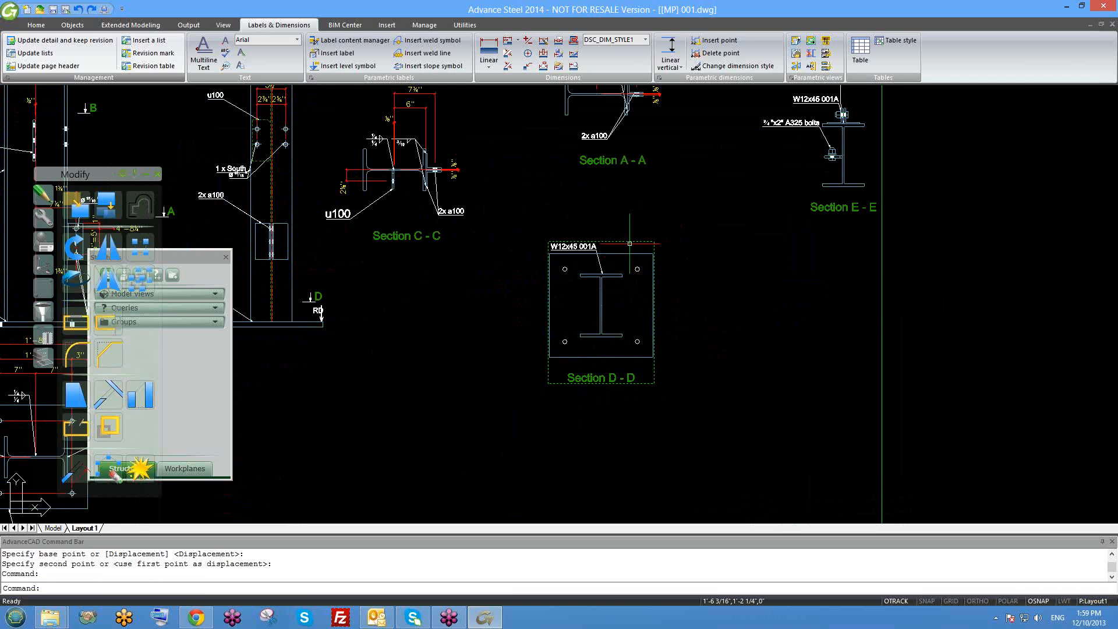
{"action": "key", "text": "Delete"}
Renumber the section cuts of the column detail so their letters run consecutively without the deleted section
{"action": "scroll", "coordinate": [632, 297], "scroll_direction": "down", "scroll_amount": 2}
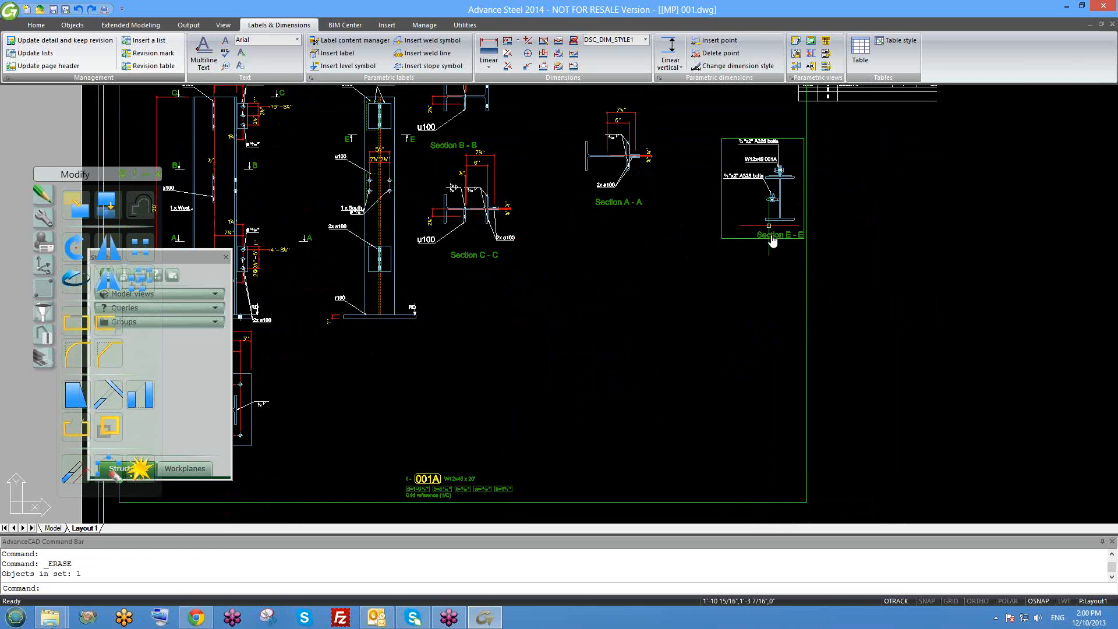
{"action": "middle_click_drag", "start_coordinate": [773, 239], "coordinate": [787, 262]}
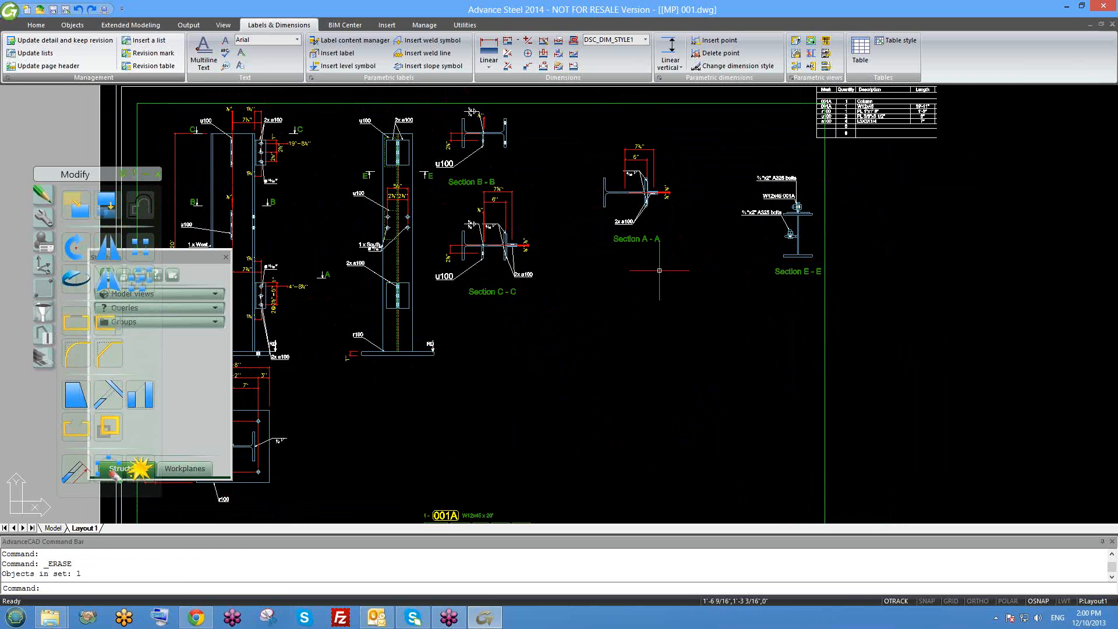
{"action": "scroll", "coordinate": [658, 311], "scroll_direction": "down", "scroll_amount": 2}
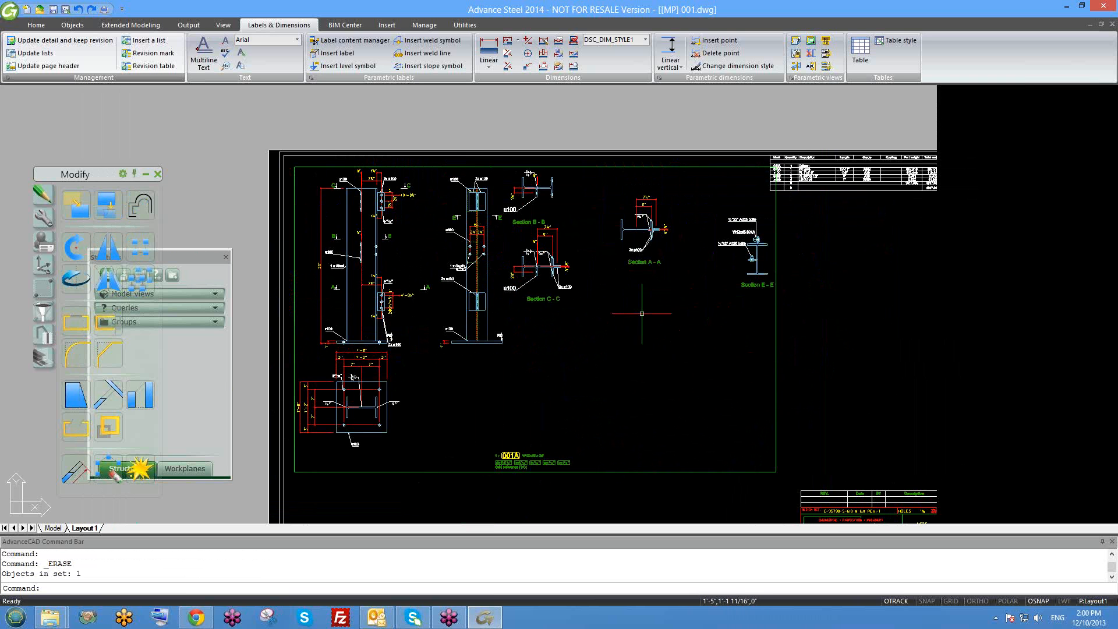
{"action": "scroll", "coordinate": [619, 300], "scroll_direction": "up", "scroll_amount": 2}
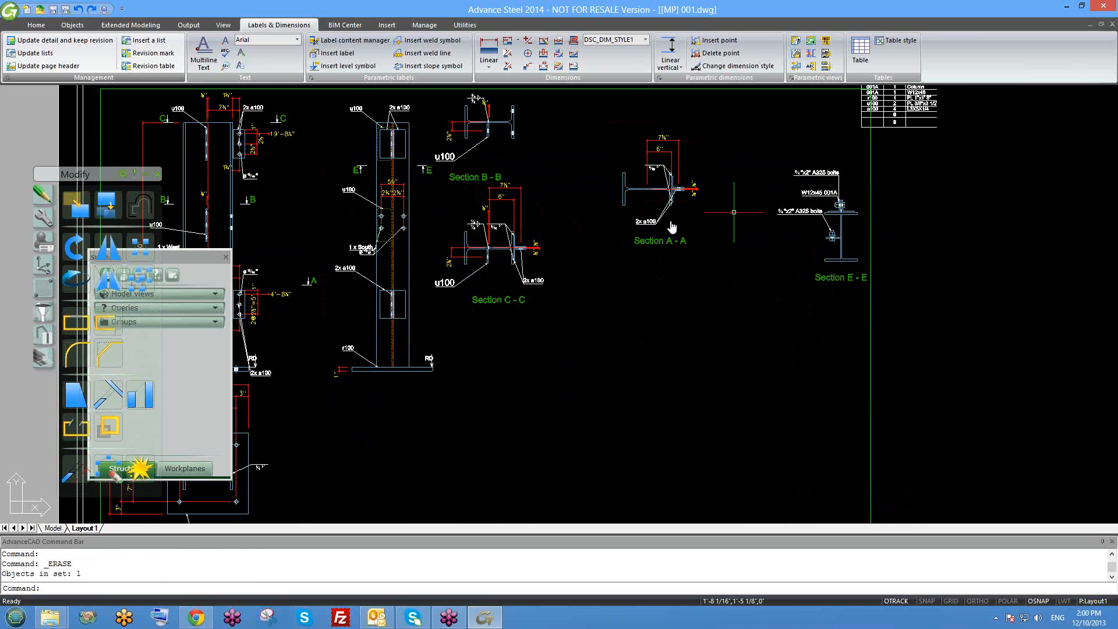
{"action": "middle_click_drag", "start_coordinate": [714, 204], "coordinate": [674, 237]}
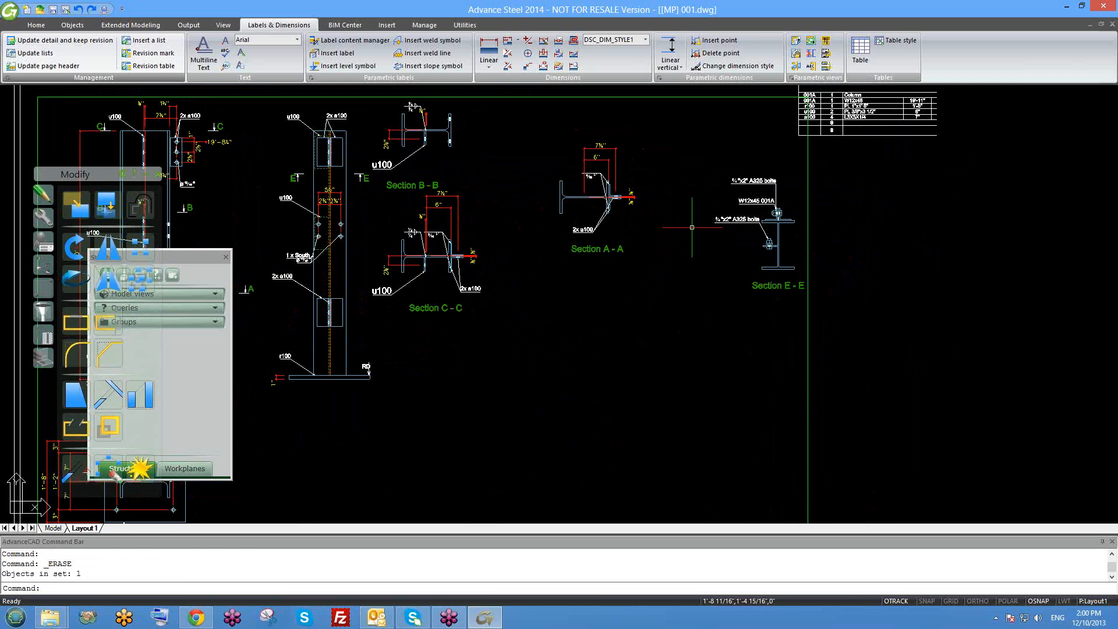
{"action": "left_click", "coordinate": [812, 68]}
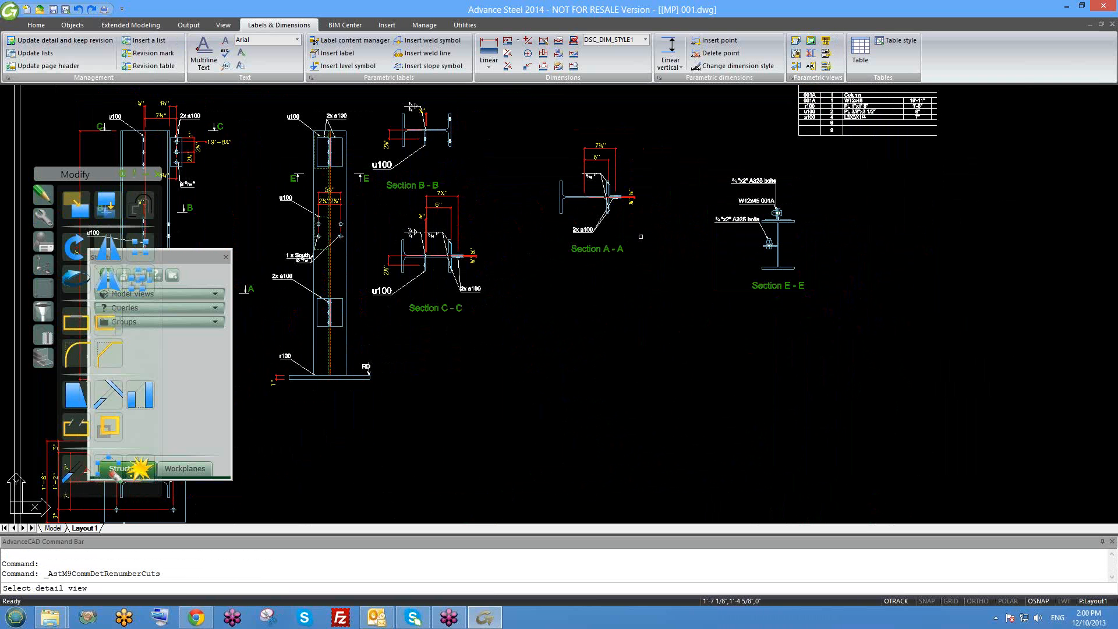
{"action": "left_click", "coordinate": [588, 197]}
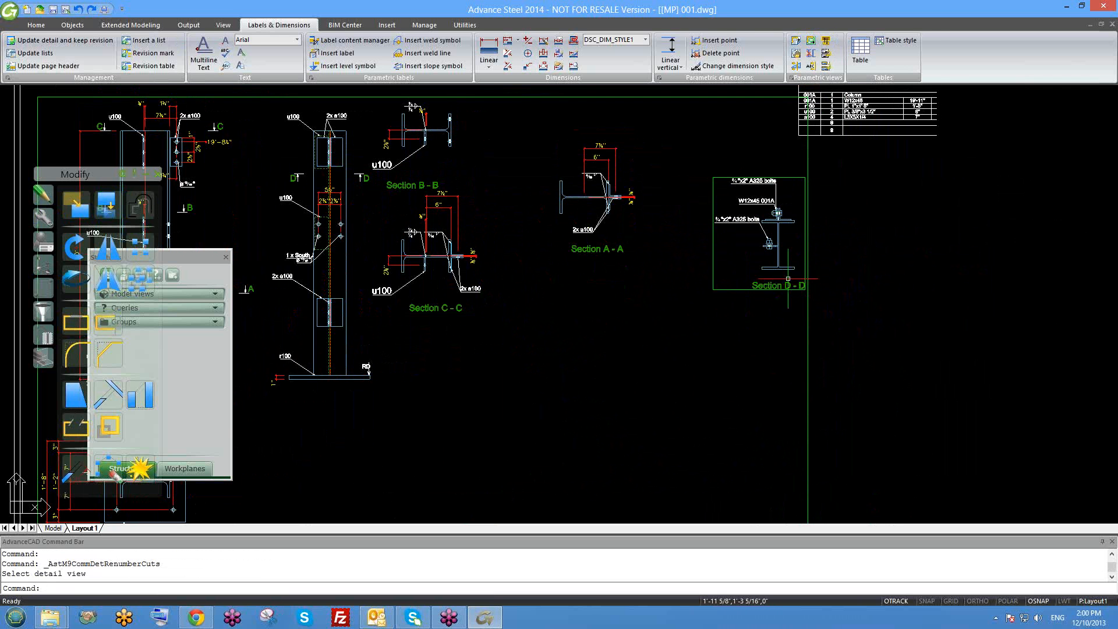
{"action": "scroll", "coordinate": [788, 282], "scroll_direction": "up", "scroll_amount": 2}
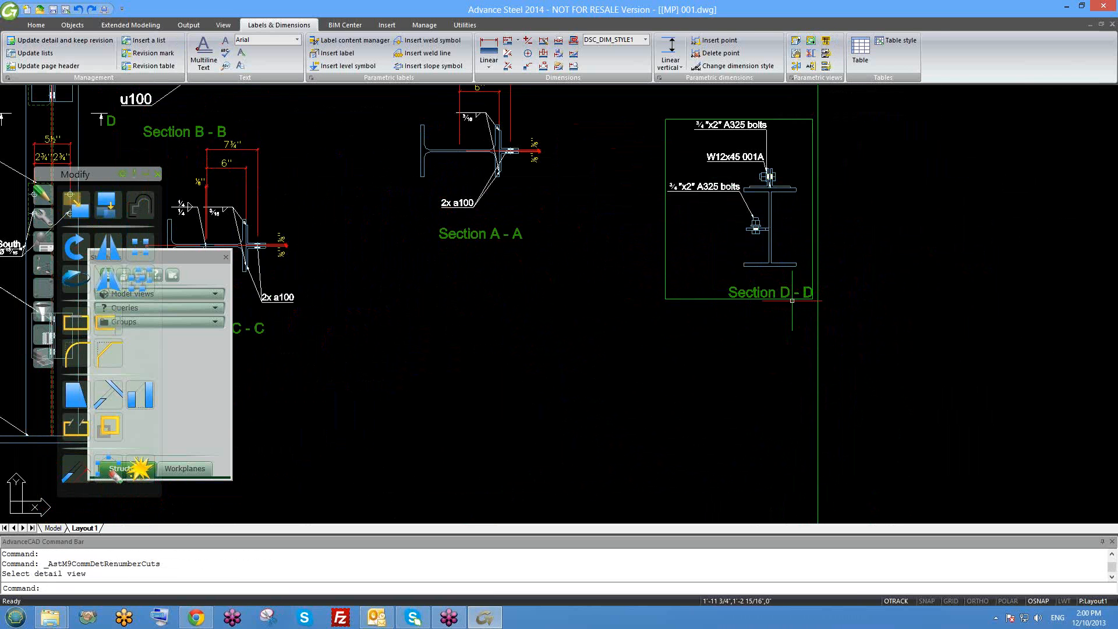
{"action": "scroll", "coordinate": [774, 285], "scroll_direction": "down", "scroll_amount": 2}
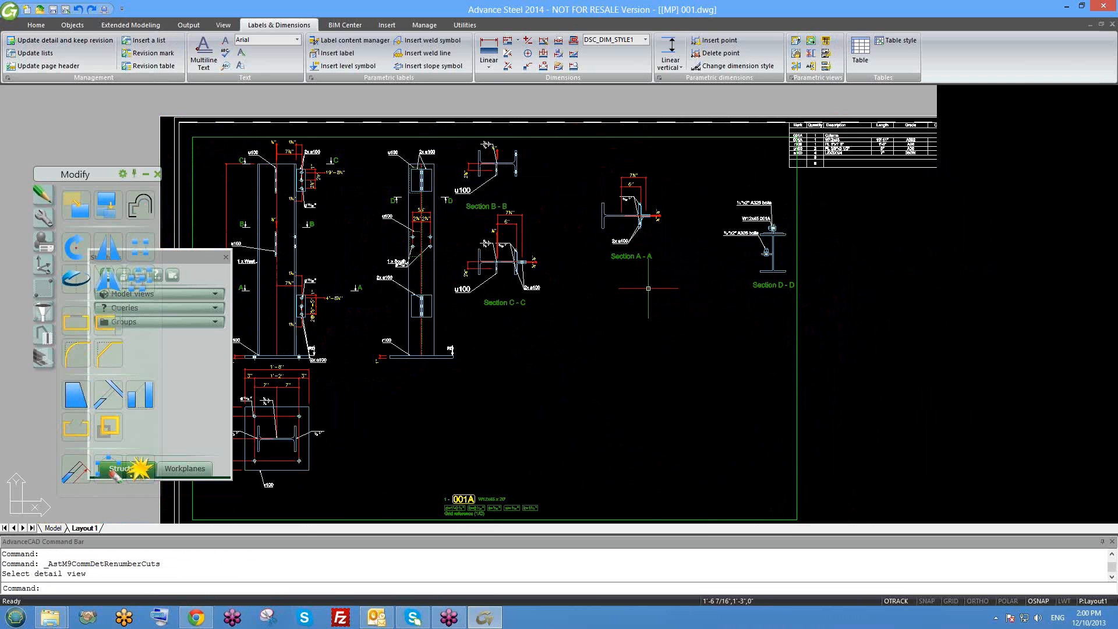
{"action": "scroll", "coordinate": [620, 264], "scroll_direction": "down", "scroll_amount": 3}
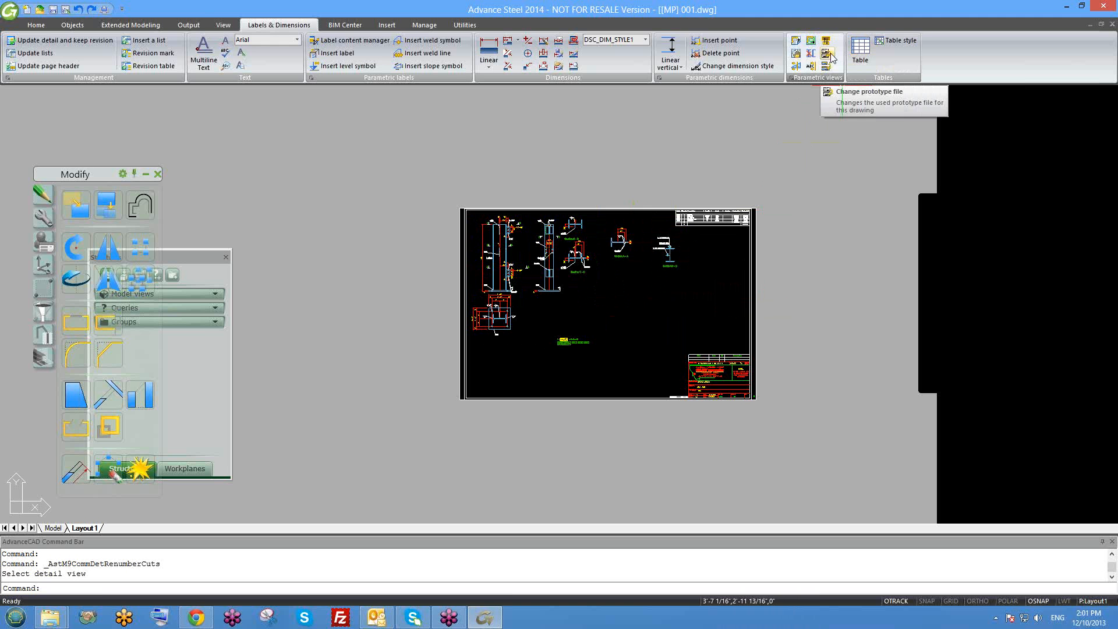
Check the Change prototype option for the [MP] 001 drawing in the model's Document Manager, and return to the detail drawing
{"action": "left_click", "coordinate": [188, 25]}
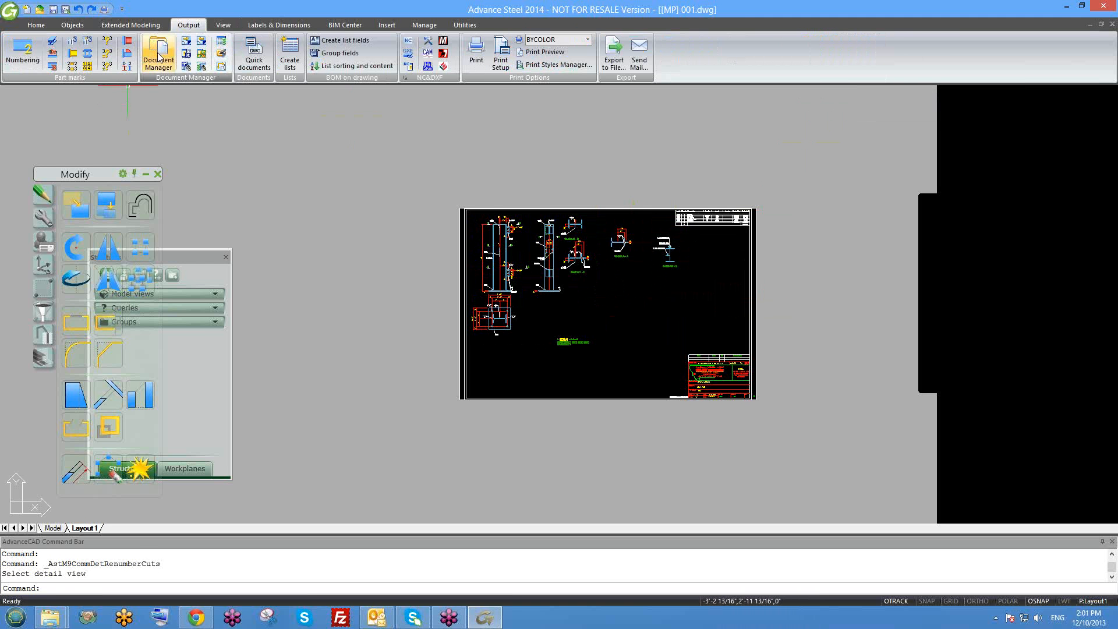
{"action": "left_click", "coordinate": [158, 56]}
{"action": "key", "text": "ctrl+Tab"}
{"action": "left_click", "coordinate": [166, 63]}
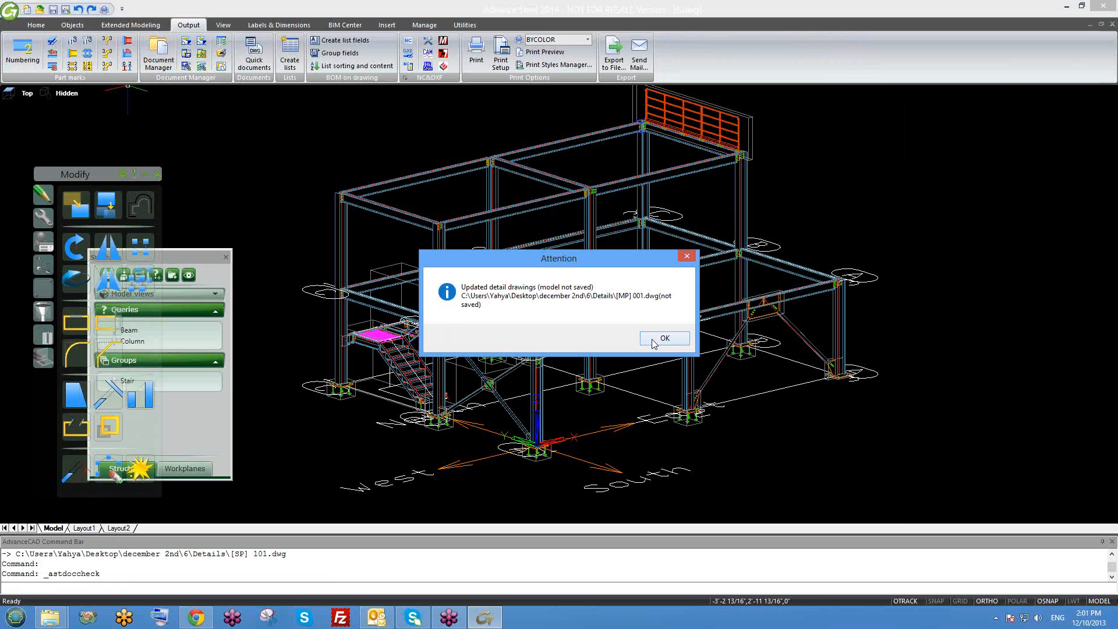
{"action": "left_click", "coordinate": [663, 338]}
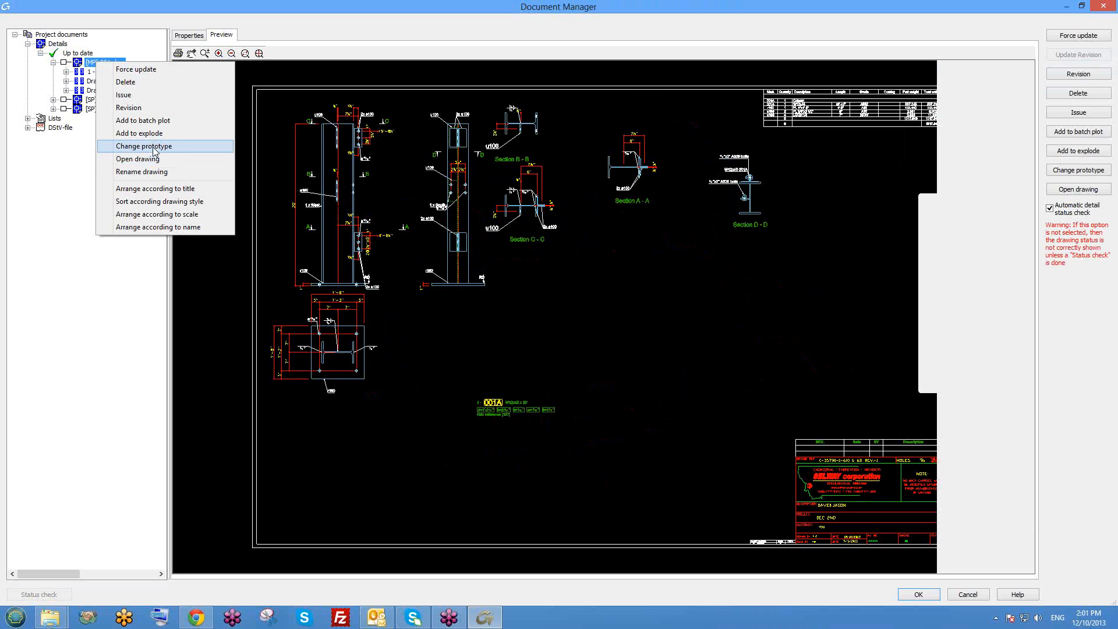
{"action": "left_click", "coordinate": [1104, 5]}
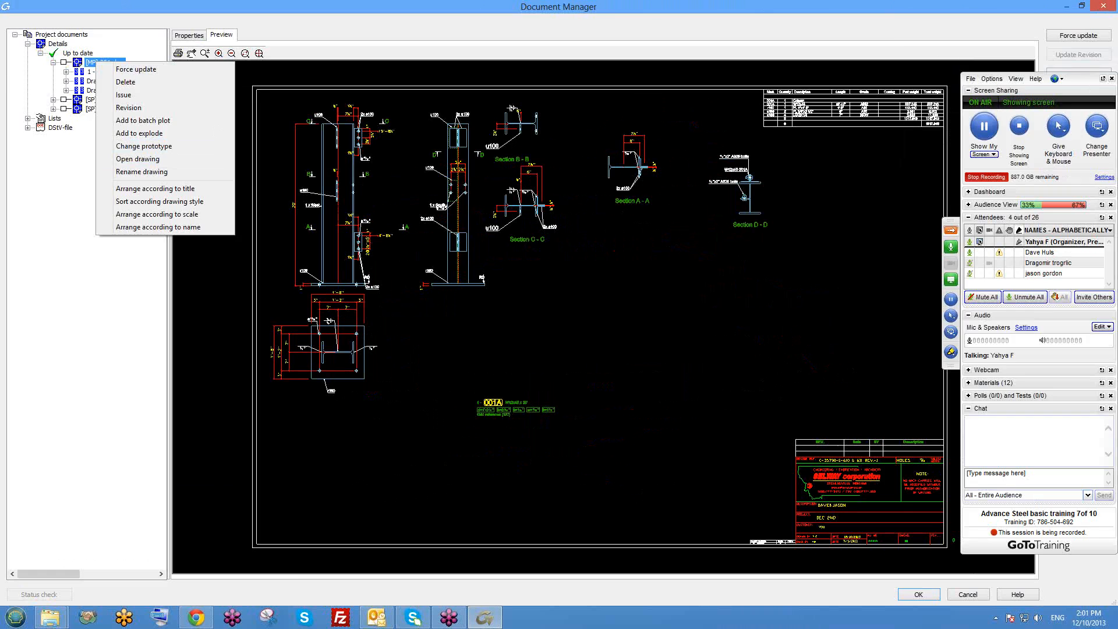
{"action": "left_click", "coordinate": [280, 26]}
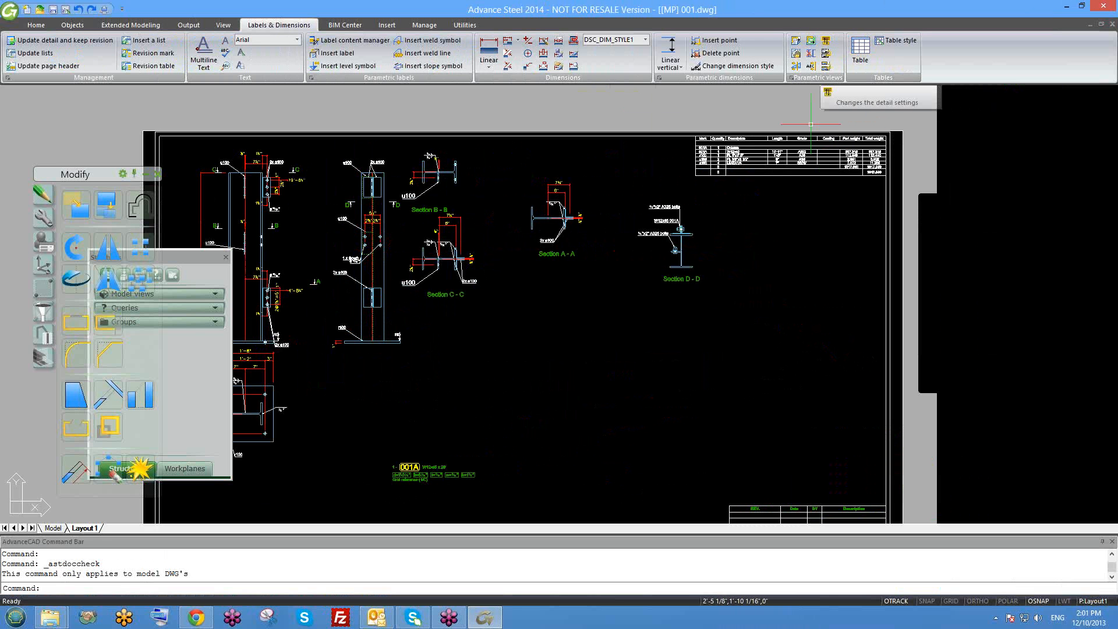
Move the Section D-D view into the empty space below the Section C-C view
{"action": "scroll", "coordinate": [757, 192], "scroll_direction": "down", "scroll_amount": 2}
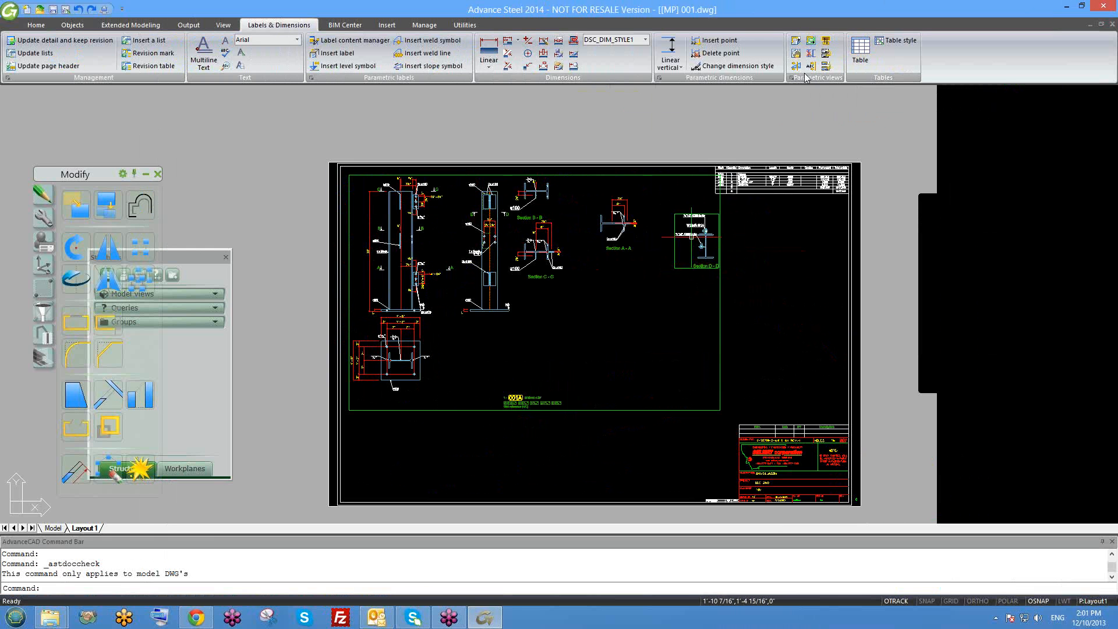
{"action": "left_click", "coordinate": [691, 269]}
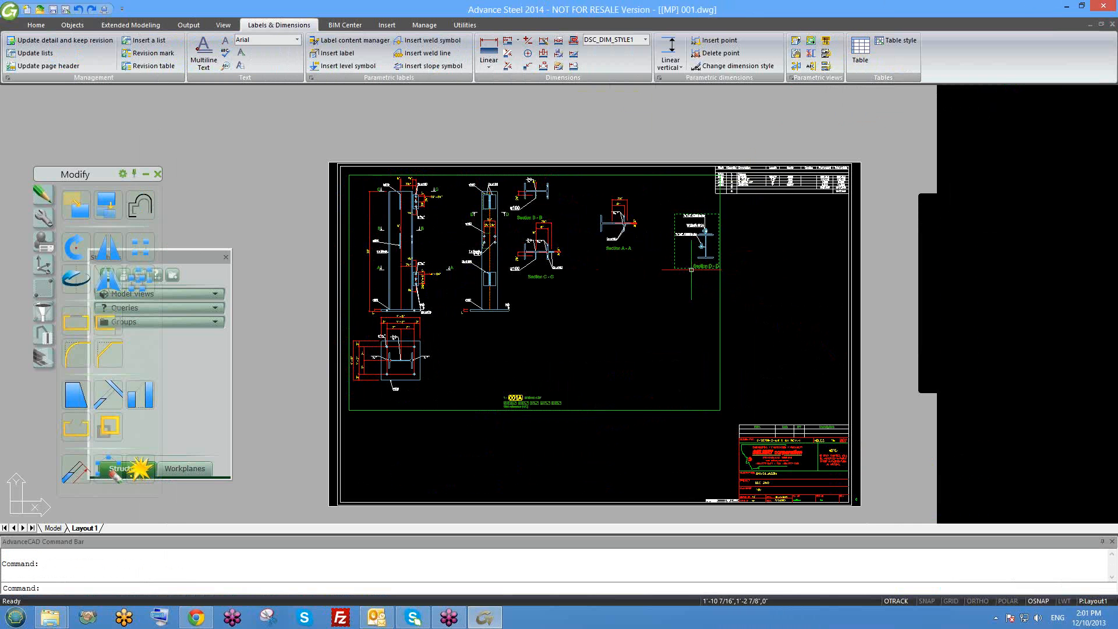
{"action": "type", "text": "m"}
{"action": "key", "text": "Return"}
{"action": "left_click", "coordinate": [691, 269]}
{"action": "left_click", "coordinate": [593, 337]}
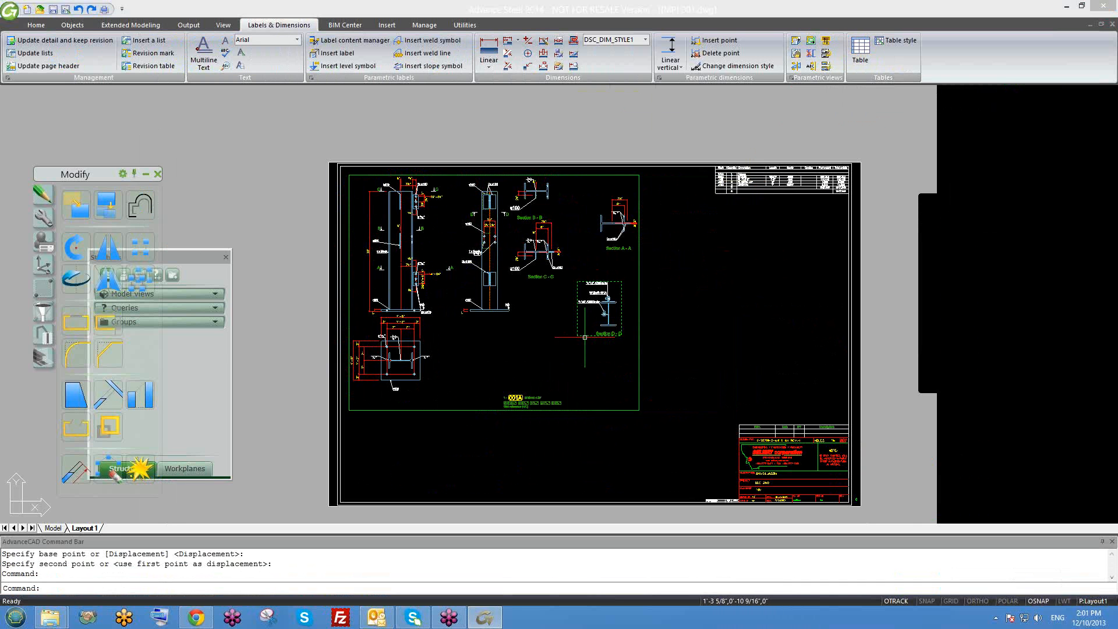
{"action": "middle_click_drag", "start_coordinate": [562, 344], "coordinate": [725, 239]}
{"action": "middle_click_drag", "start_coordinate": [761, 177], "coordinate": [690, 254]}
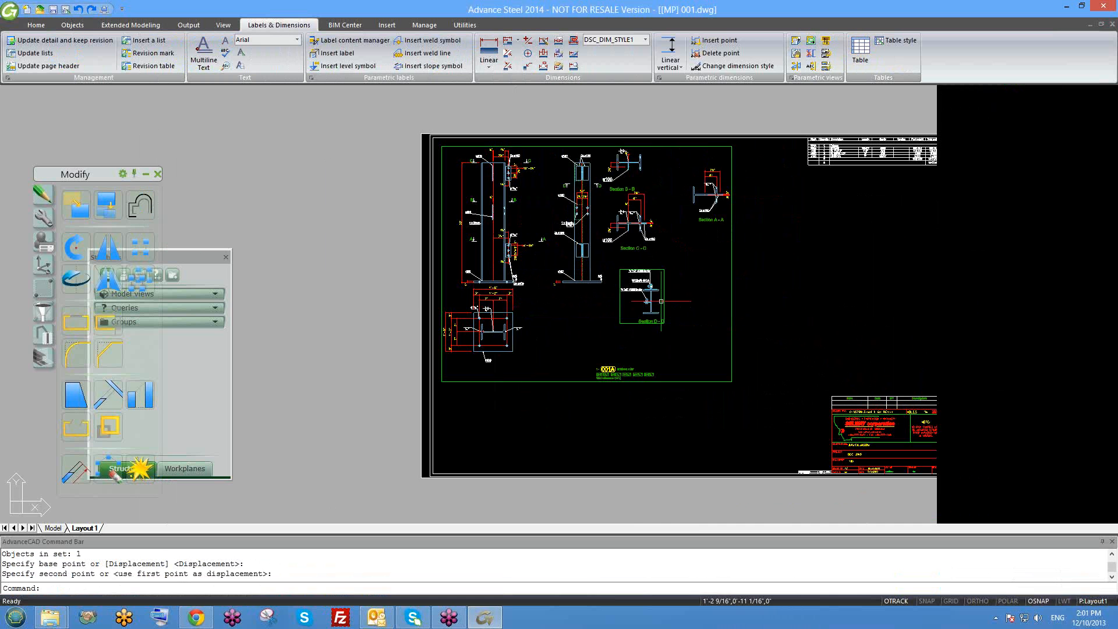
{"action": "left_click", "coordinate": [628, 324]}
{"action": "right_click", "coordinate": [627, 325]}
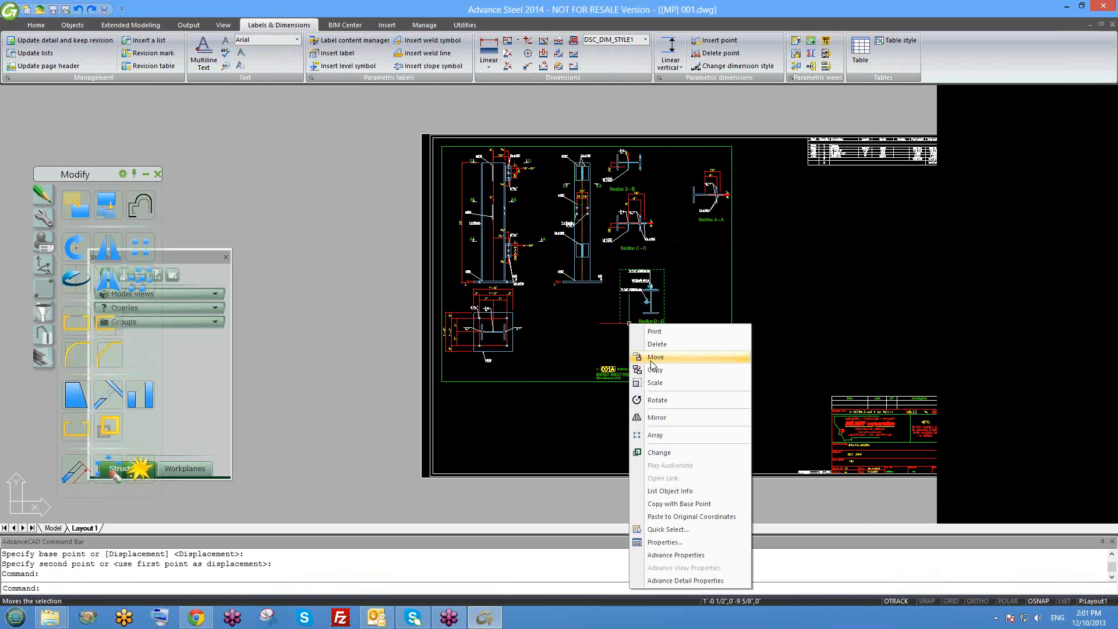
{"action": "key", "text": "Escape"}
{"action": "key", "text": "Escape"}
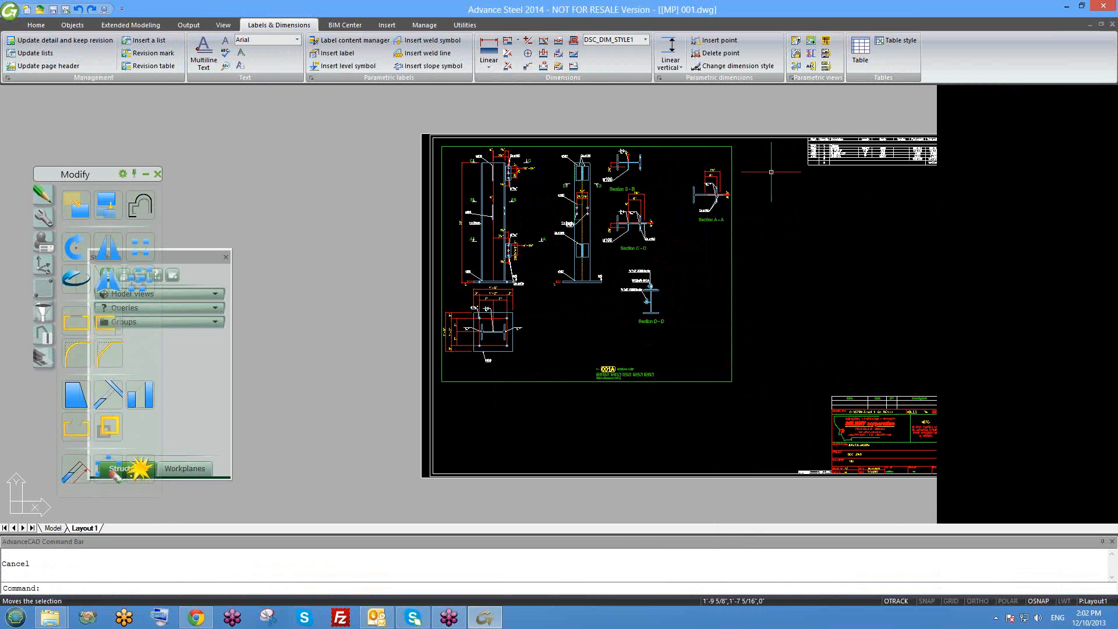
Open the column detail's settings for editing, and move and narrow the dialog so the drawing views stay uncovered
{"action": "scroll", "coordinate": [868, 154], "scroll_direction": "up", "scroll_amount": 6}
{"action": "scroll", "coordinate": [868, 164], "scroll_direction": "down", "scroll_amount": 6}
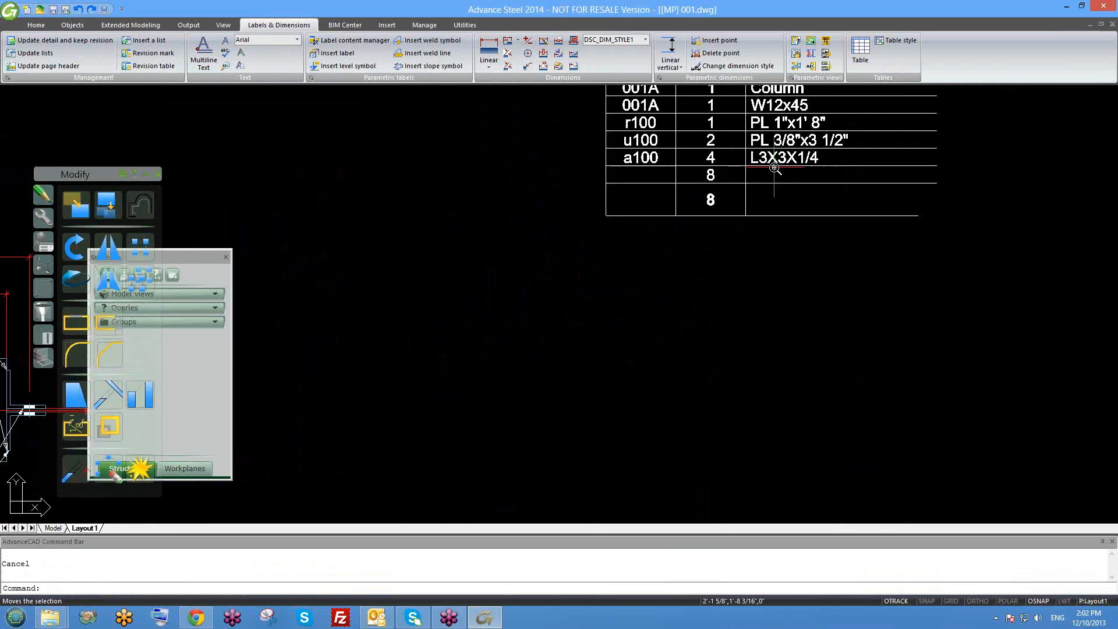
{"action": "scroll", "coordinate": [767, 297], "scroll_direction": "up", "scroll_amount": 1}
{"action": "scroll", "coordinate": [768, 297], "scroll_direction": "down", "scroll_amount": 3}
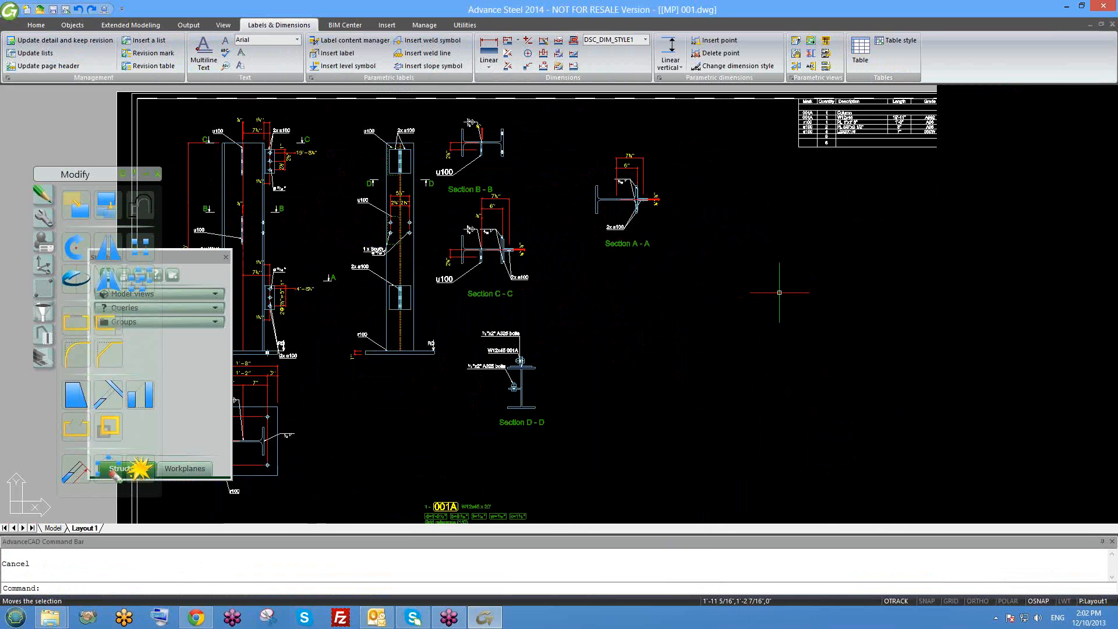
{"action": "middle_click_drag", "start_coordinate": [588, 324], "coordinate": [708, 301]}
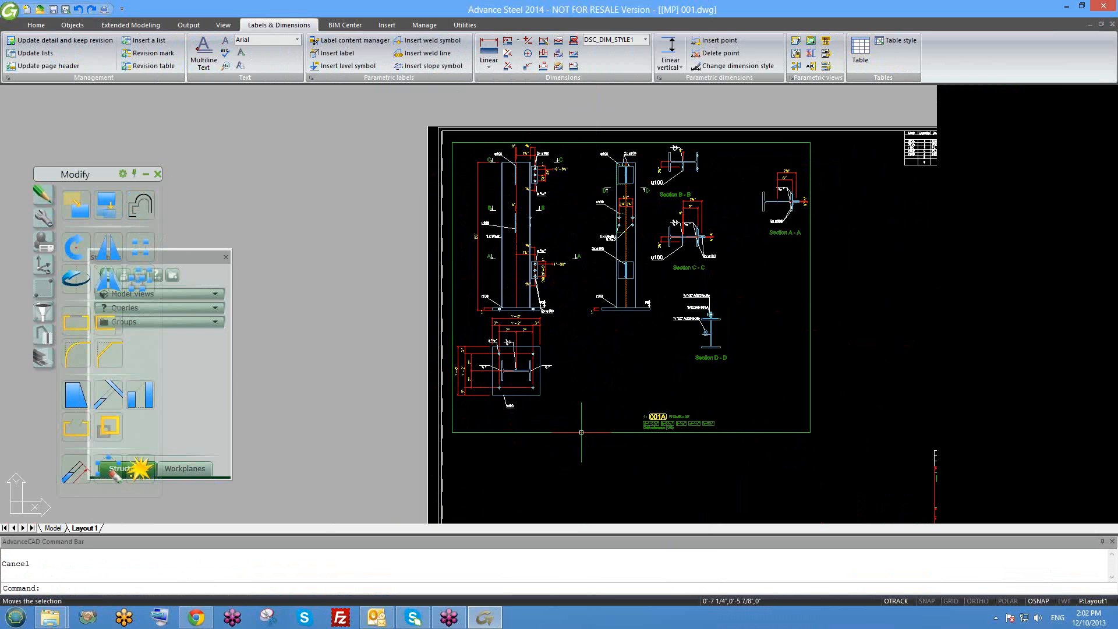
{"action": "double_click", "coordinate": [792, 432]}
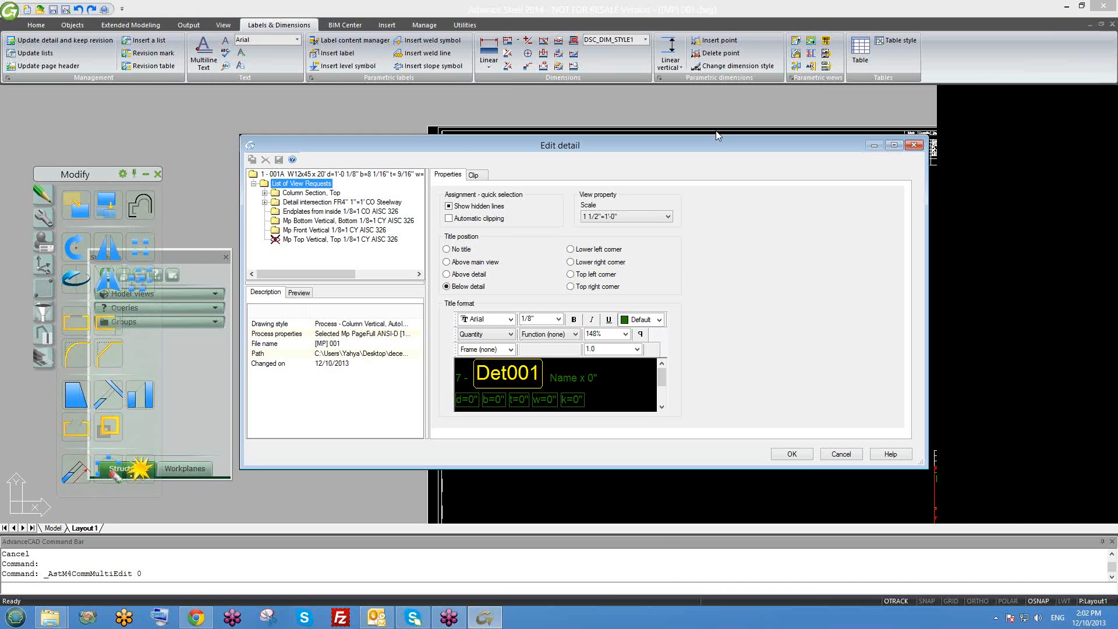
{"action": "mouse_move", "coordinate": [704, 142]}
{"action": "left_mouse_down"}
{"action": "mouse_move", "coordinate": [512, 7]}
{"action": "mouse_move", "coordinate": [442, 39]}
{"action": "mouse_move", "coordinate": [519, 35]}
{"action": "left_mouse_up"}
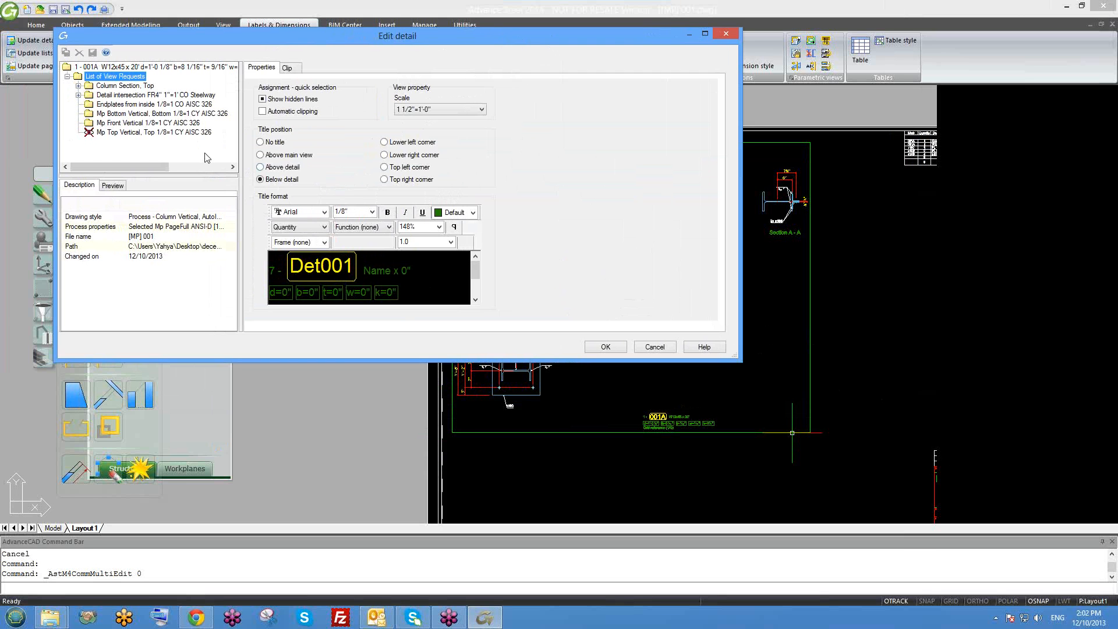
{"action": "mouse_move", "coordinate": [433, 37]}
{"action": "left_mouse_down"}
{"action": "mouse_move", "coordinate": [278, 33]}
{"action": "mouse_move", "coordinate": [496, 26]}
{"action": "mouse_move", "coordinate": [410, 26]}
{"action": "mouse_move", "coordinate": [369, 1]}
{"action": "mouse_move", "coordinate": [438, 18]}
{"action": "left_mouse_up"}
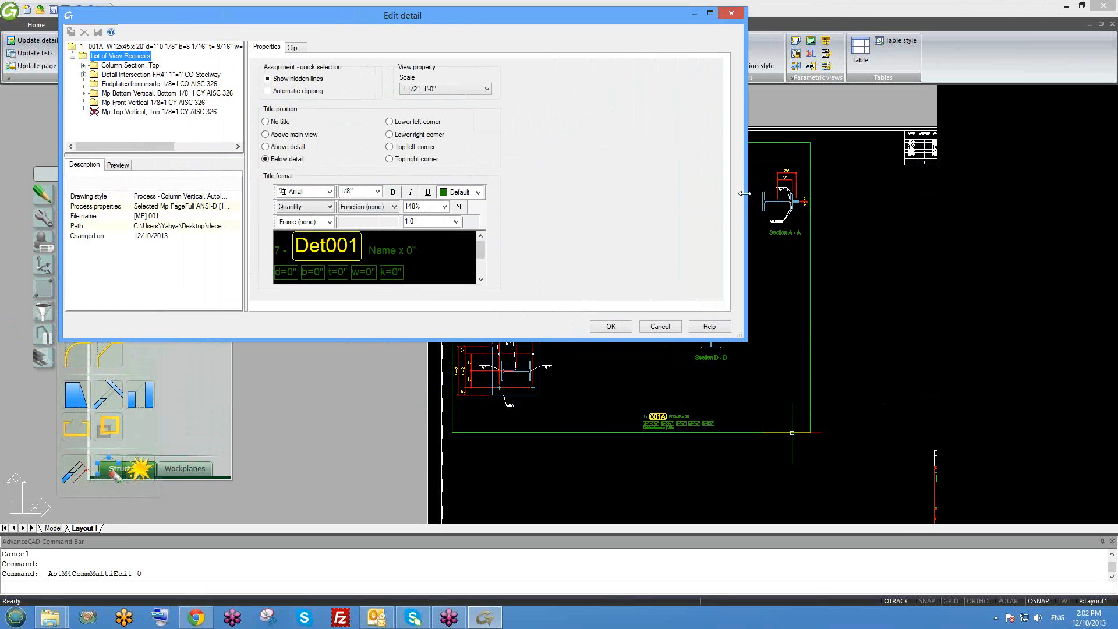
{"action": "mouse_move", "coordinate": [743, 193]}
{"action": "left_mouse_down"}
{"action": "mouse_move", "coordinate": [414, 175]}
{"action": "mouse_move", "coordinate": [427, 193]}
{"action": "left_mouse_up"}
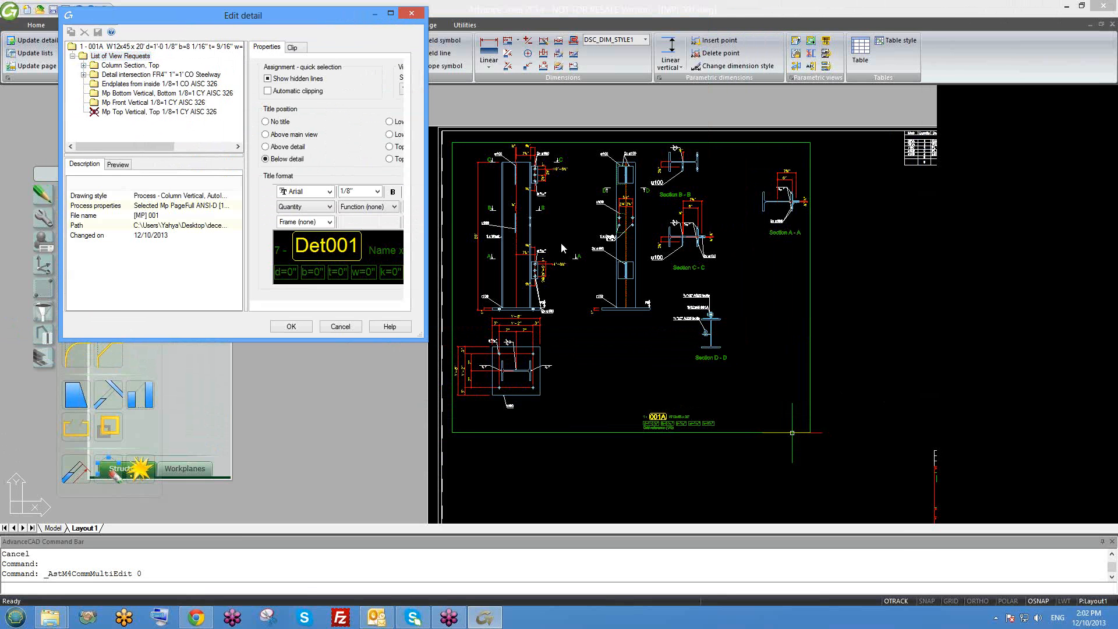
Review the column detail's view requests from Column Section, Top through Mp Front Vertical and compare them with the drawn views
{"action": "left_click", "coordinate": [129, 65]}
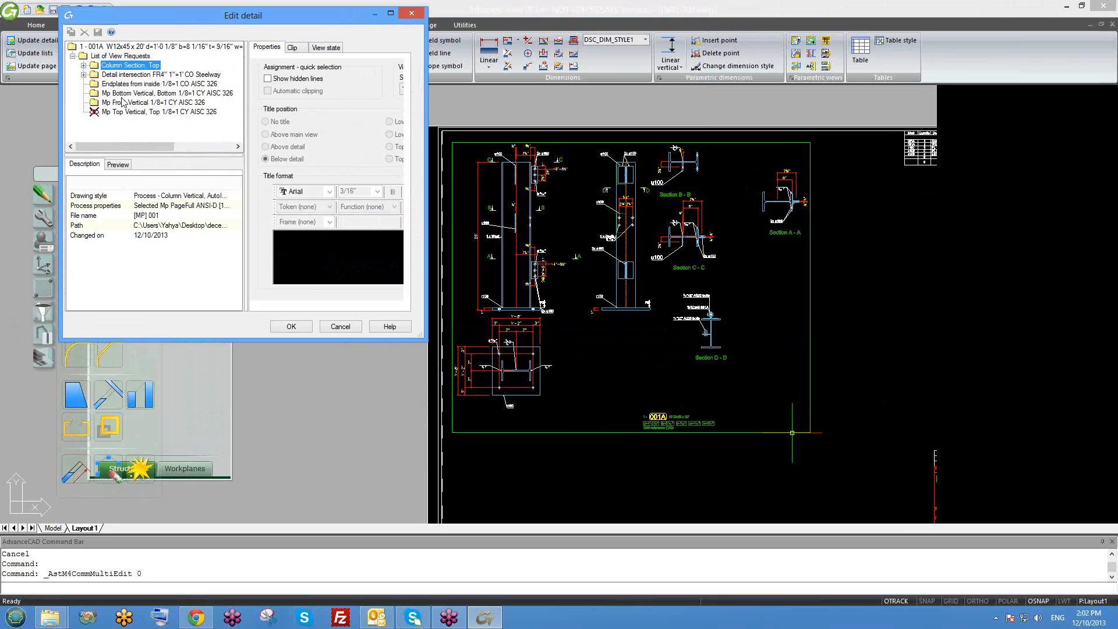
{"action": "left_click", "coordinate": [121, 94]}
{"action": "left_click", "coordinate": [122, 102]}
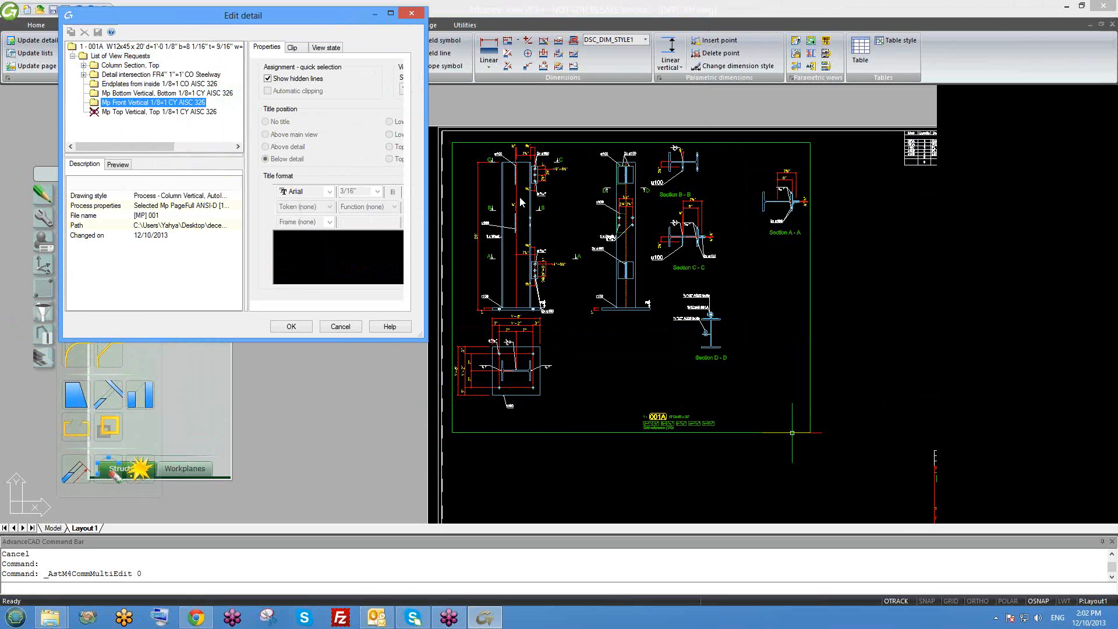
{"action": "left_click", "coordinate": [127, 94]}
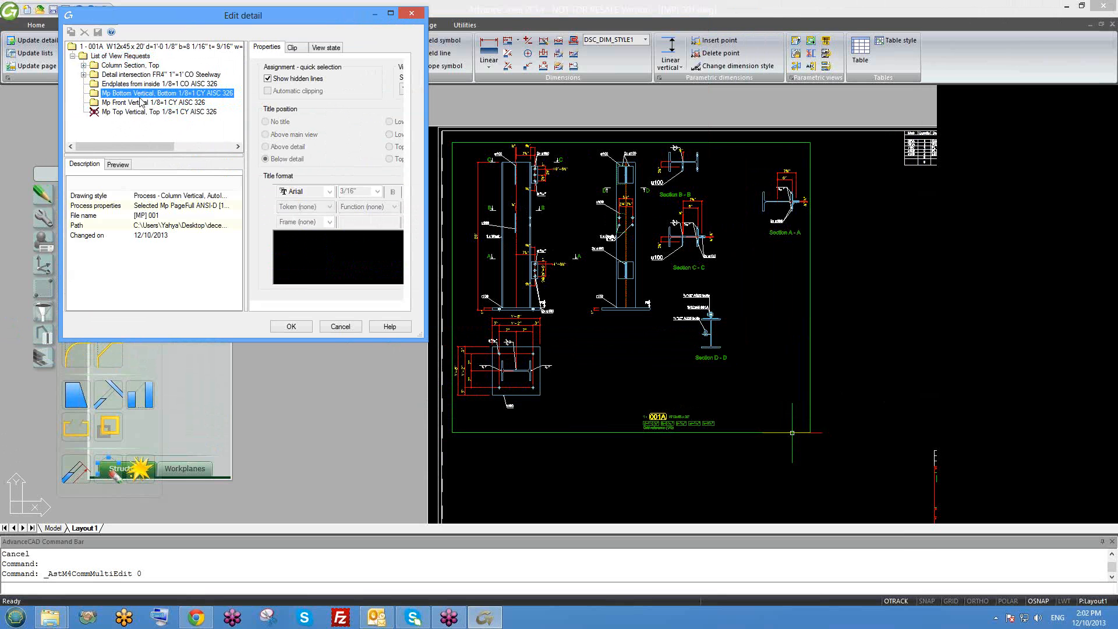
{"action": "left_click", "coordinate": [124, 104]}
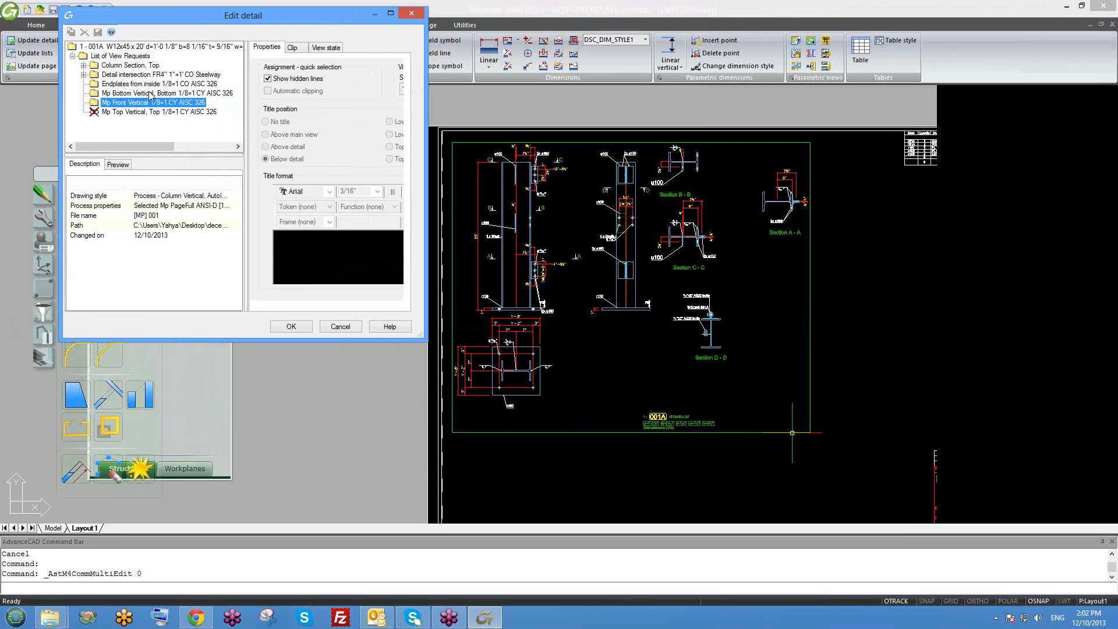
{"action": "left_click", "coordinate": [150, 93]}
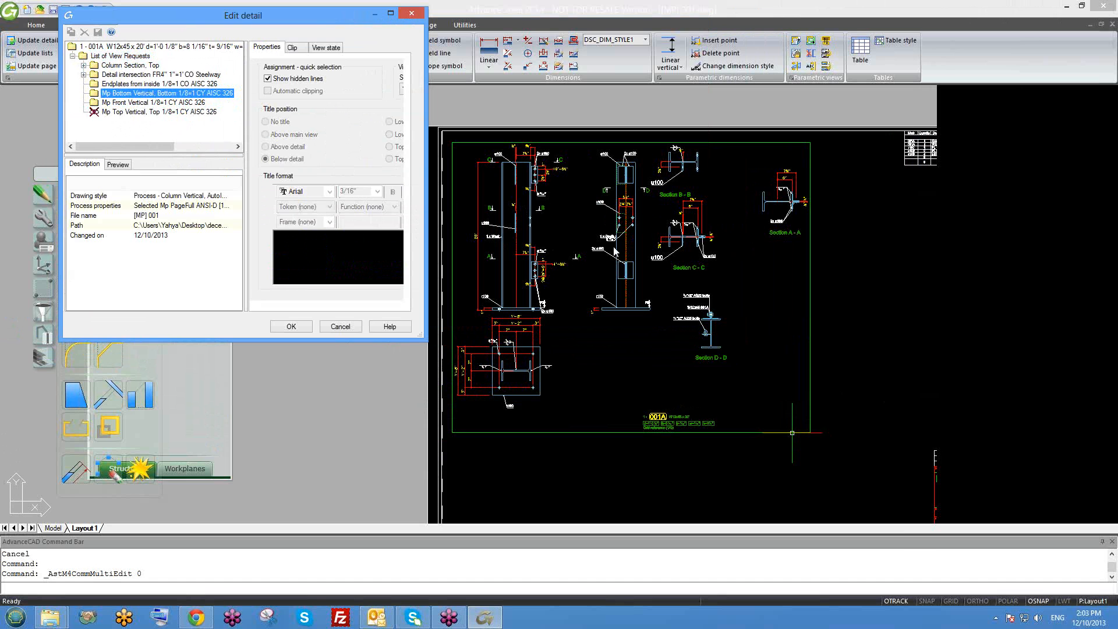
{"action": "left_click", "coordinate": [141, 85]}
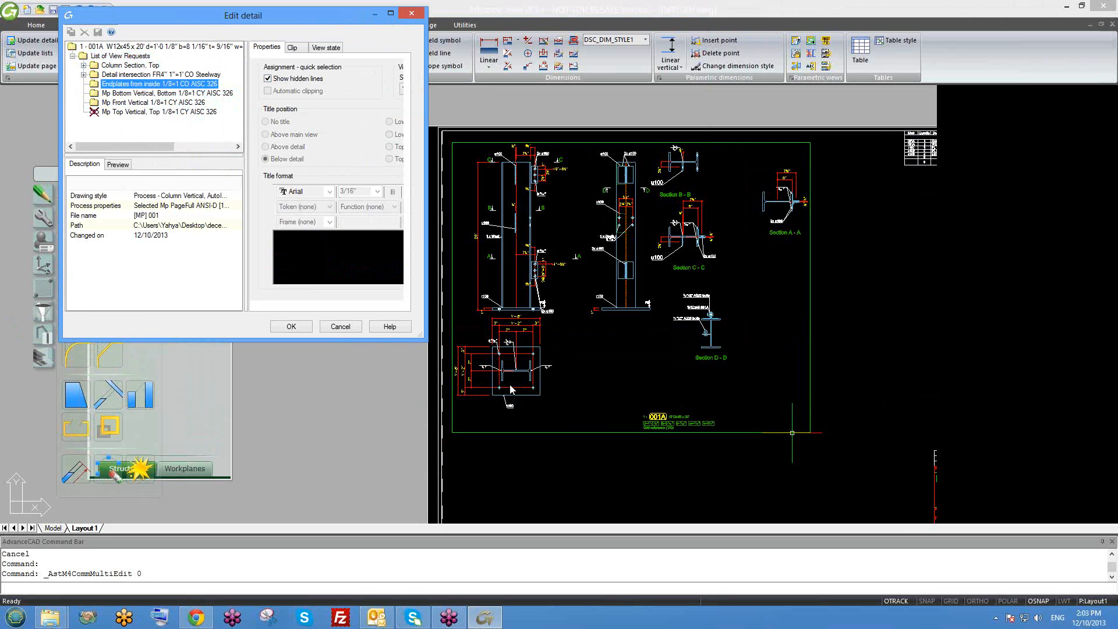
{"action": "left_click", "coordinate": [146, 74]}
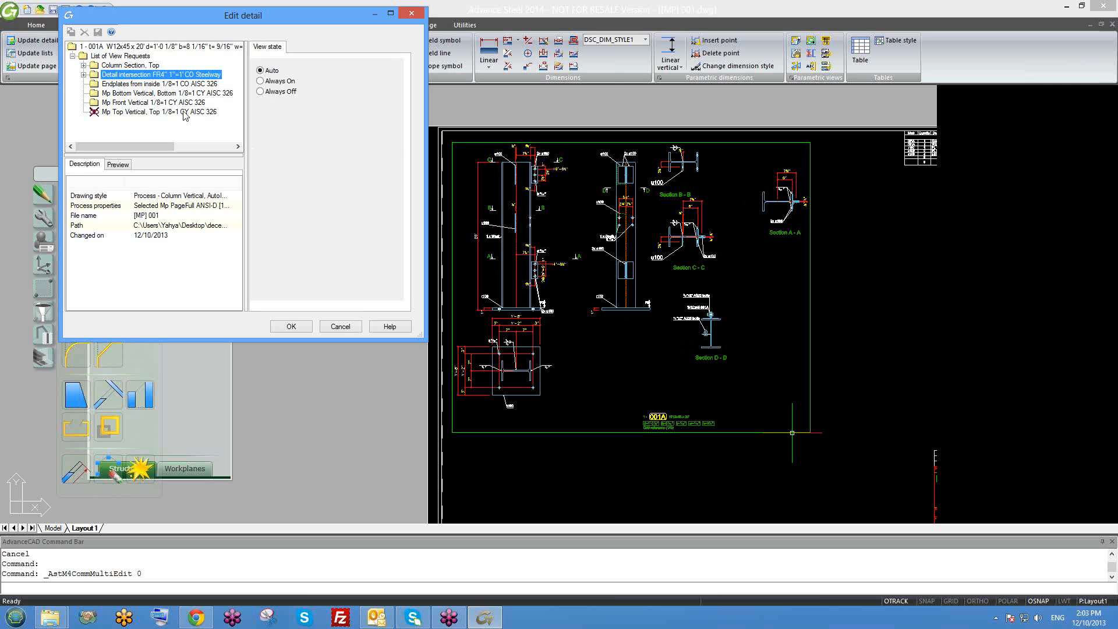
{"action": "left_click", "coordinate": [125, 66]}
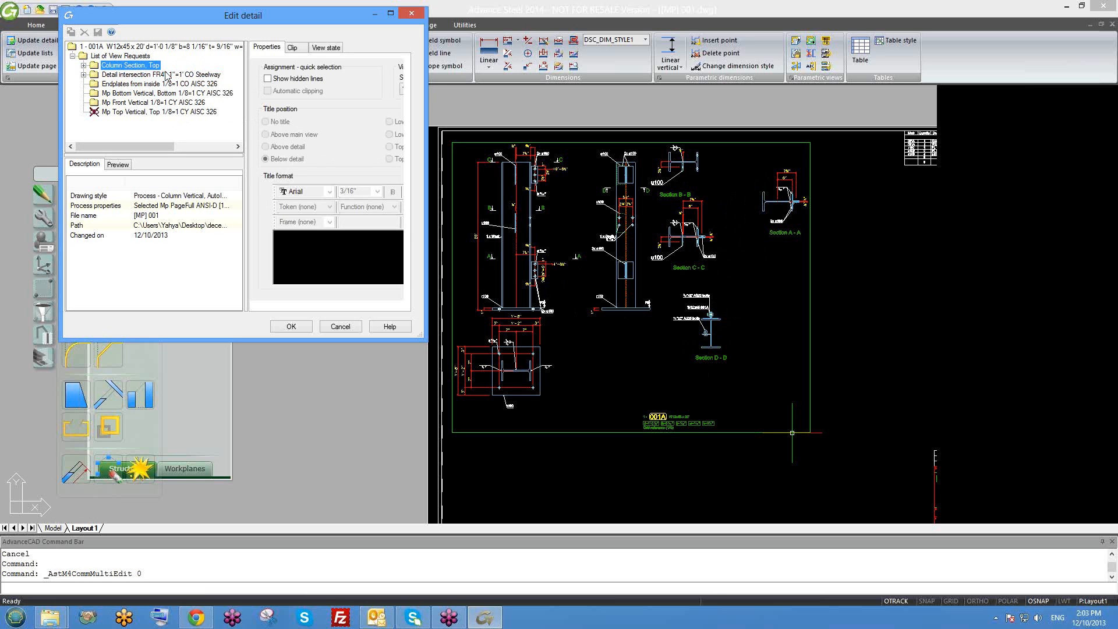
Set the view state of the Mp Bottom Vertical view request to Always Off and update the detail
{"action": "left_click", "coordinate": [124, 95]}
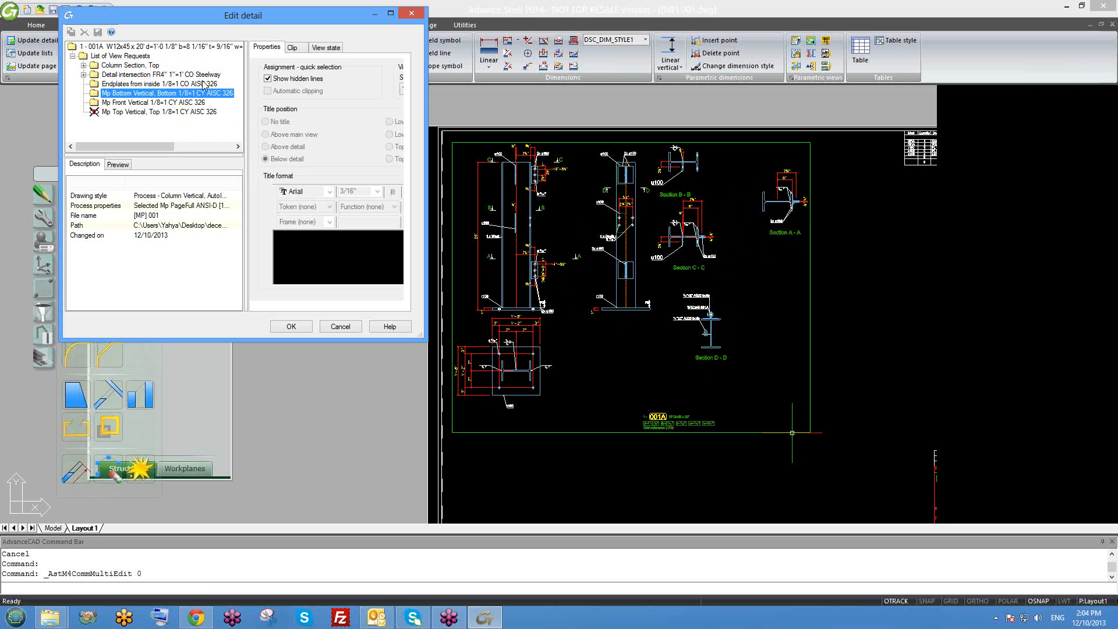
{"action": "left_click", "coordinate": [327, 48]}
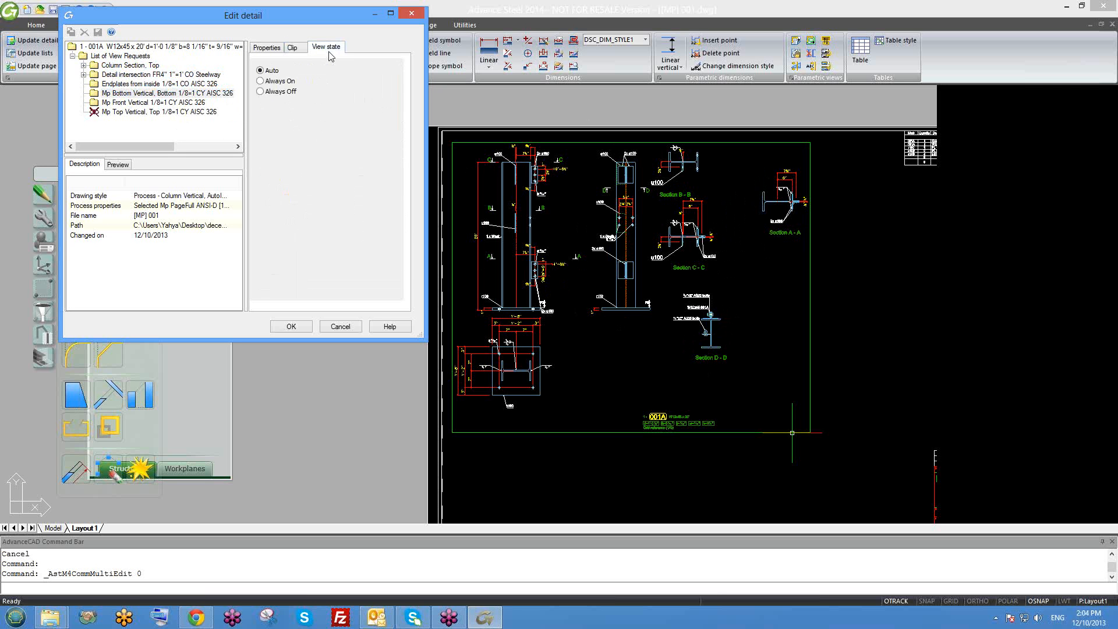
{"action": "left_click", "coordinate": [260, 71]}
{"action": "left_click", "coordinate": [261, 92]}
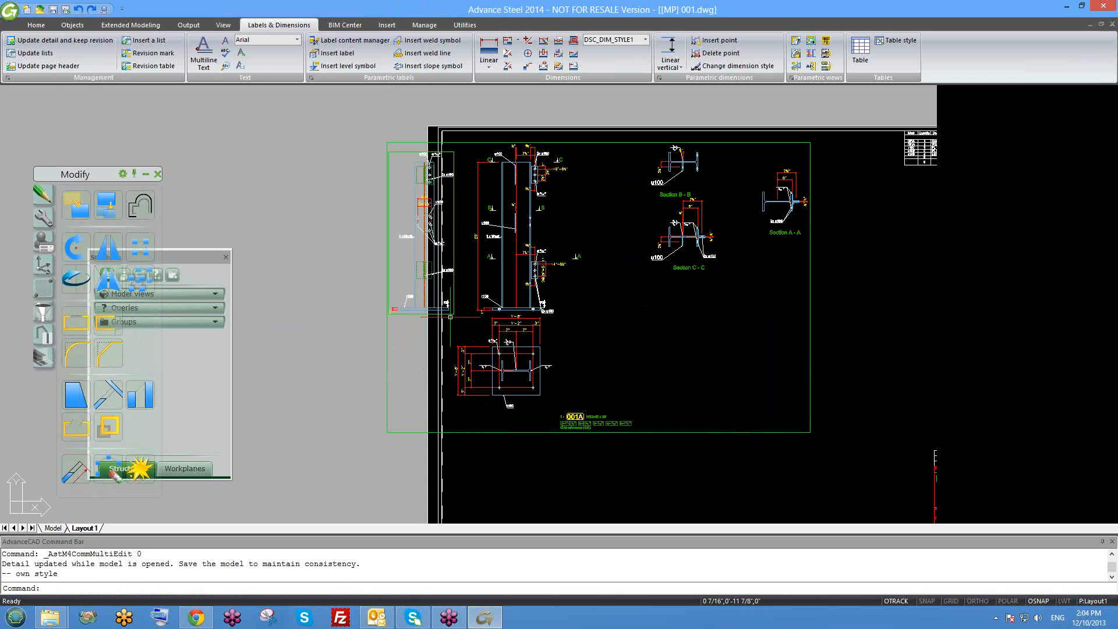
Move the side elevation placed outside the sheet into the empty space between the front view and the sections
{"action": "left_click", "coordinate": [450, 316]}
{"action": "left_click", "coordinate": [447, 313]}
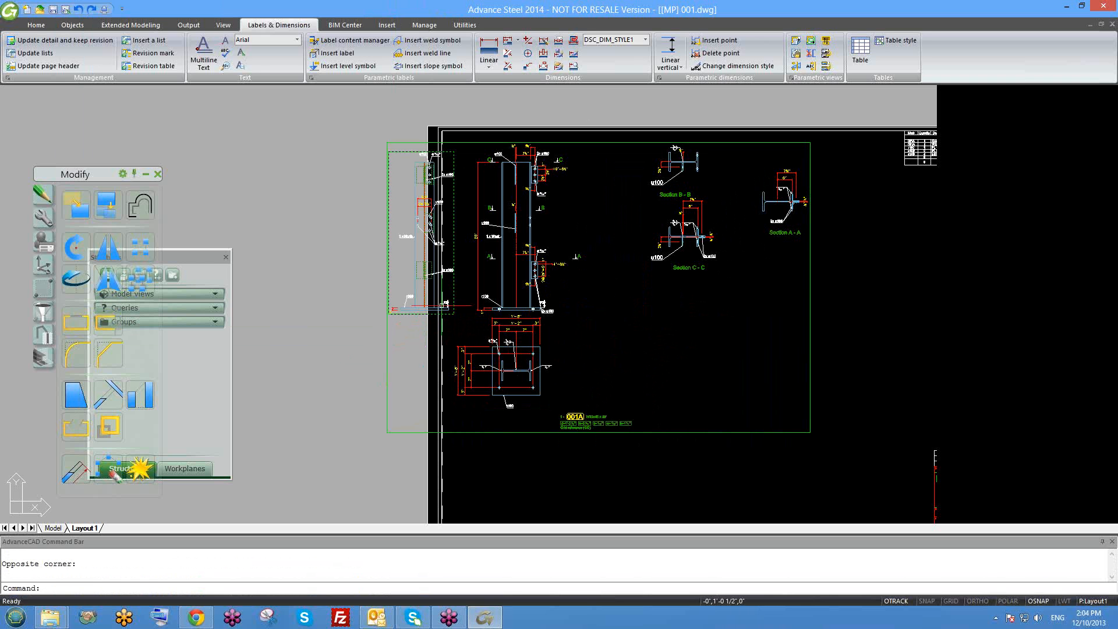
{"action": "type", "text": "m"}
{"action": "key", "text": "Return"}
{"action": "left_click", "coordinate": [454, 334]}
{"action": "left_click", "coordinate": [647, 390]}
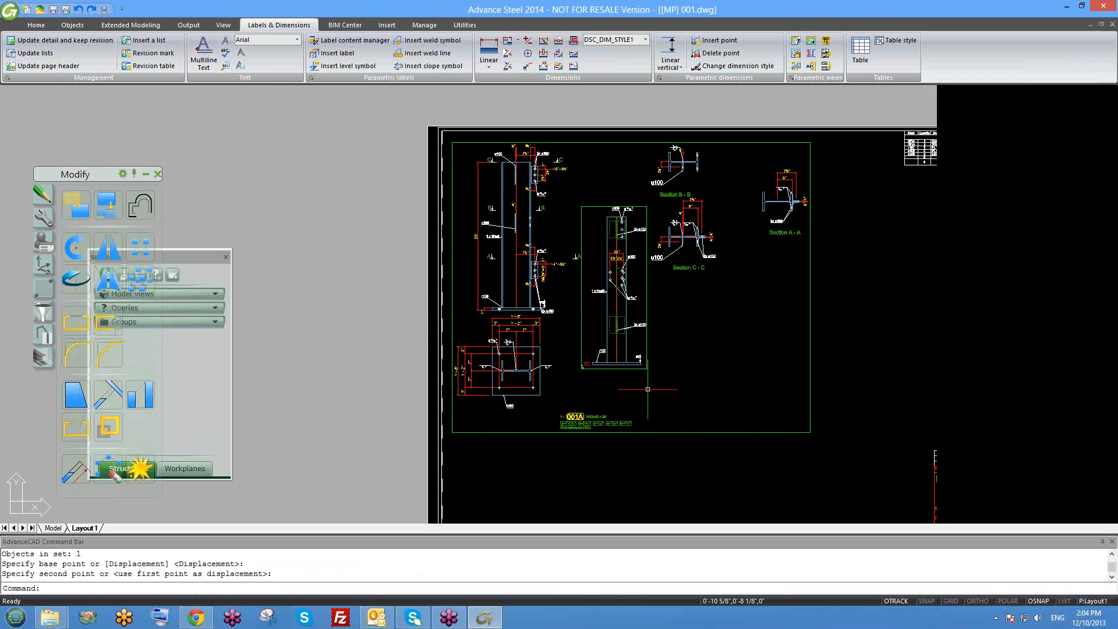
{"action": "scroll", "coordinate": [648, 320], "scroll_direction": "up", "scroll_amount": 2}
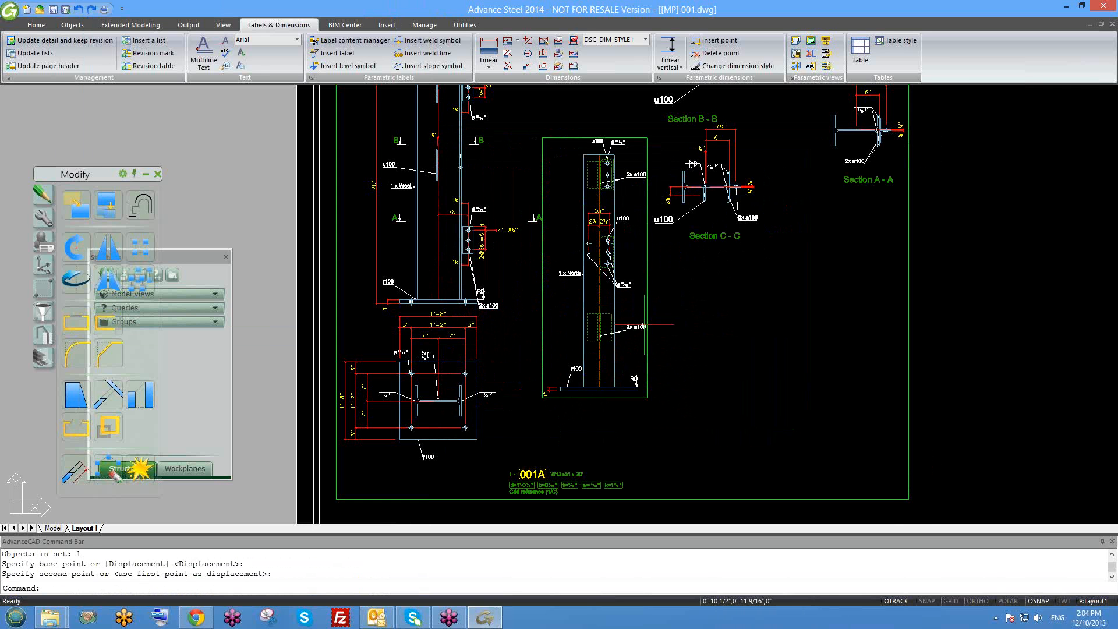
{"action": "scroll", "coordinate": [586, 210], "scroll_direction": "down", "scroll_amount": 2}
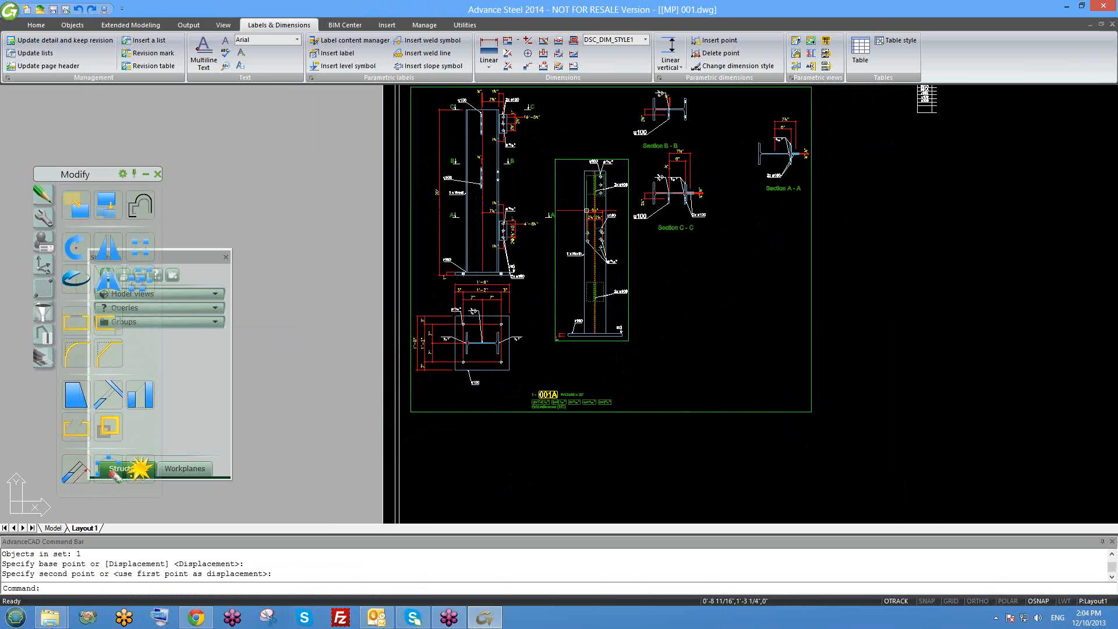
Set the view state of the Mp Top Vertical view request to Always Off and update the detail
{"action": "double_click", "coordinate": [654, 399]}
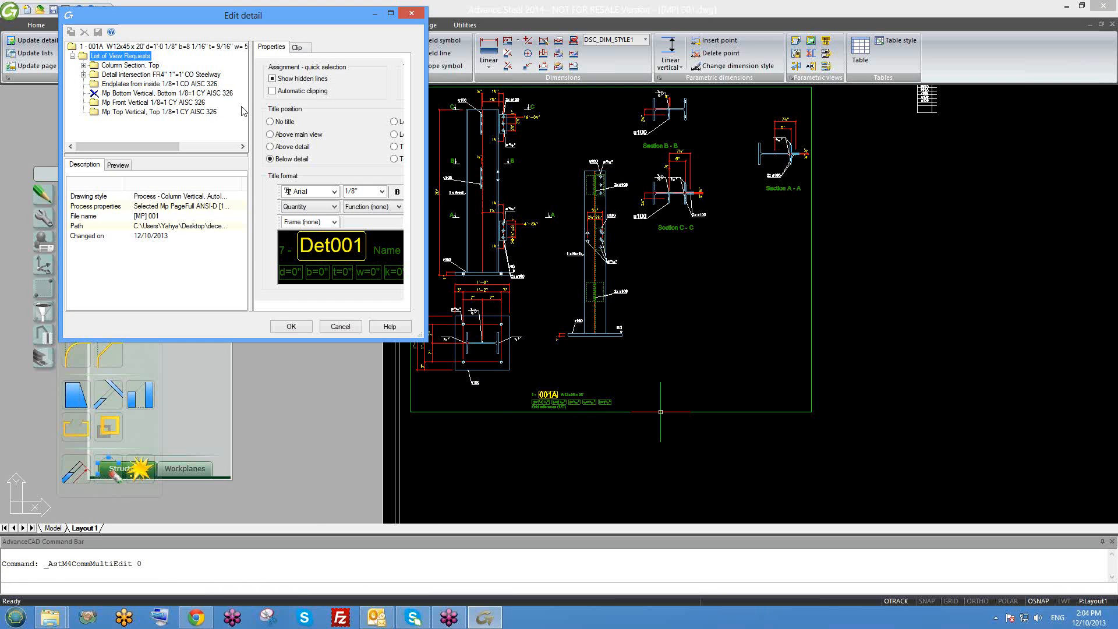
{"action": "left_click", "coordinate": [118, 95]}
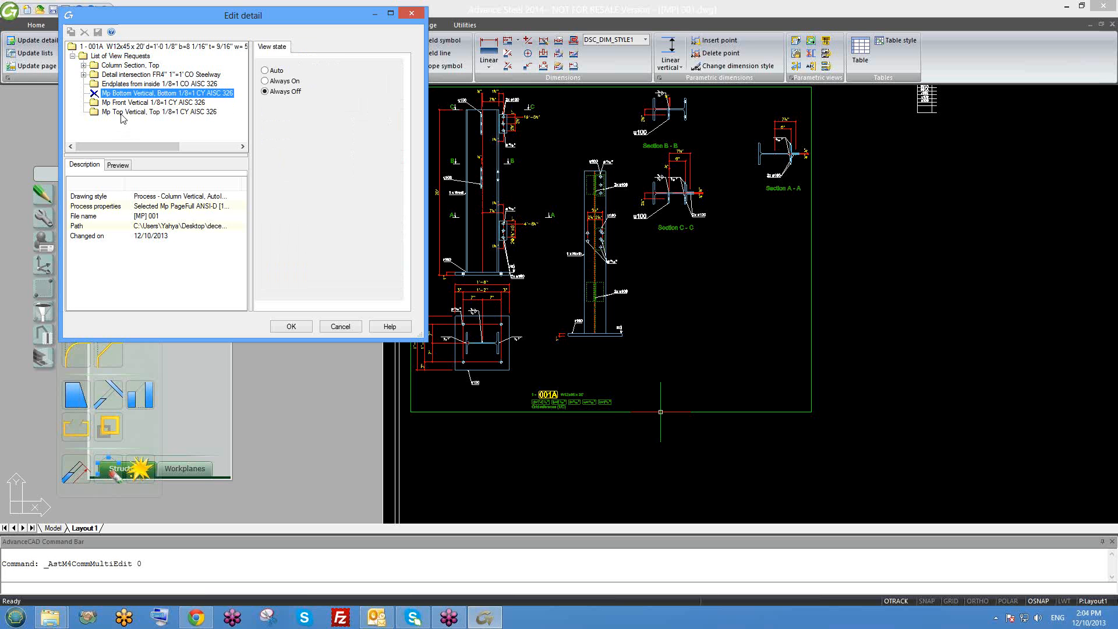
{"action": "left_click", "coordinate": [122, 113]}
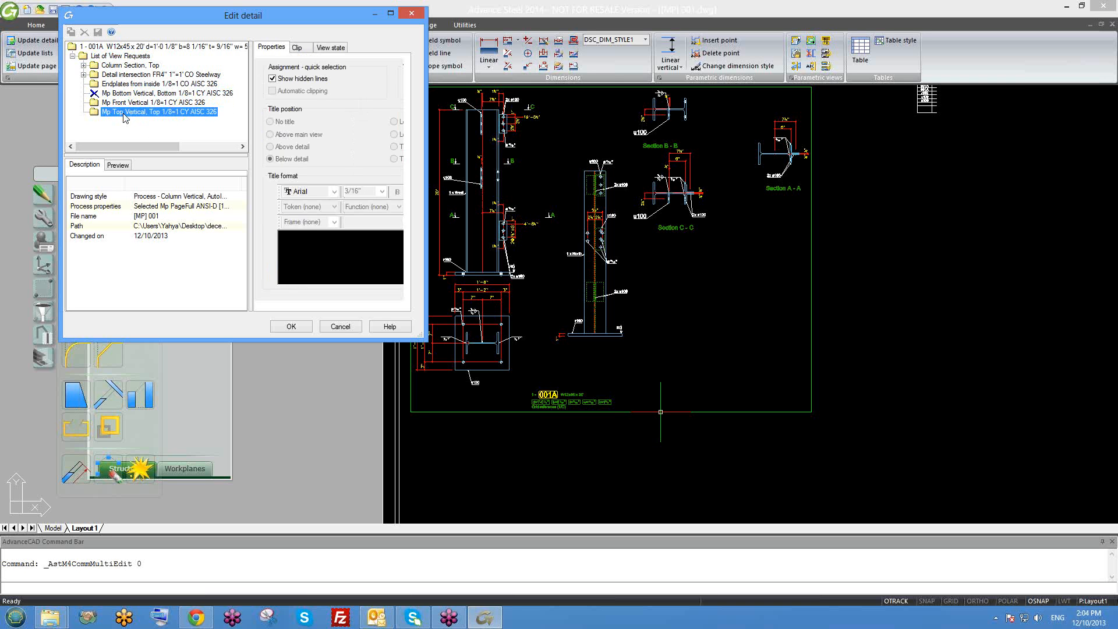
{"action": "left_click", "coordinate": [343, 49]}
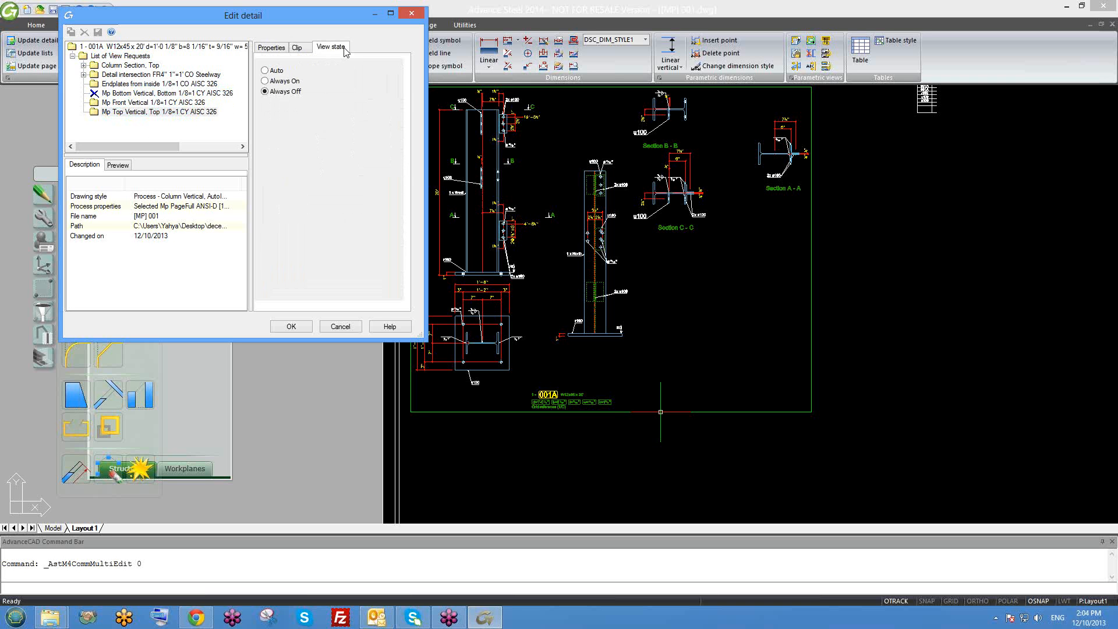
{"action": "left_click", "coordinate": [274, 92]}
{"action": "left_click", "coordinate": [129, 113]}
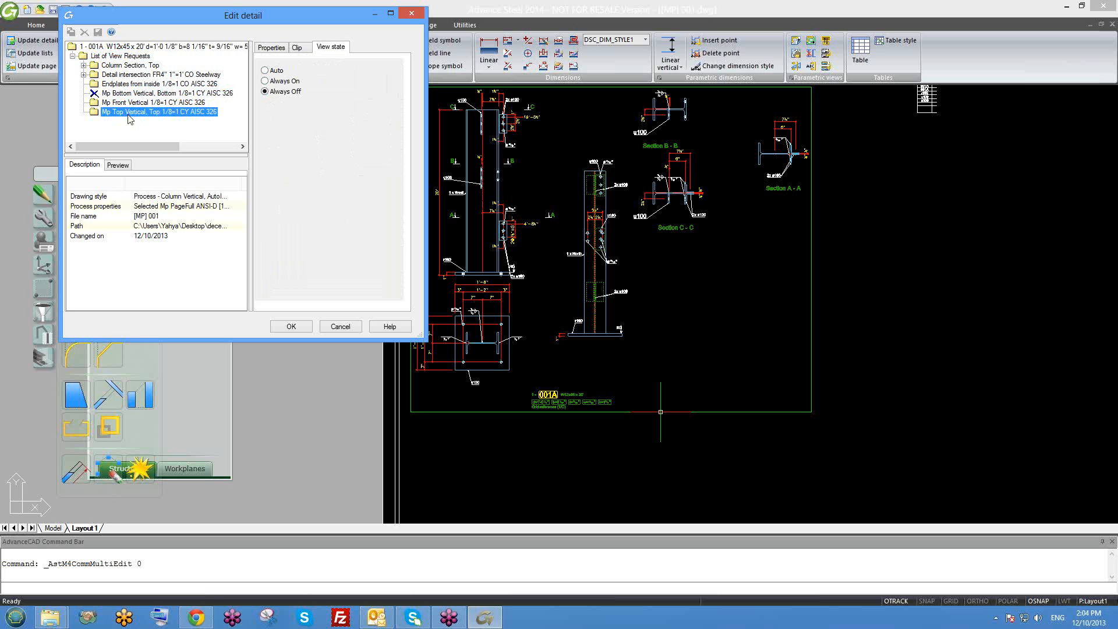
{"action": "left_click", "coordinate": [120, 94]}
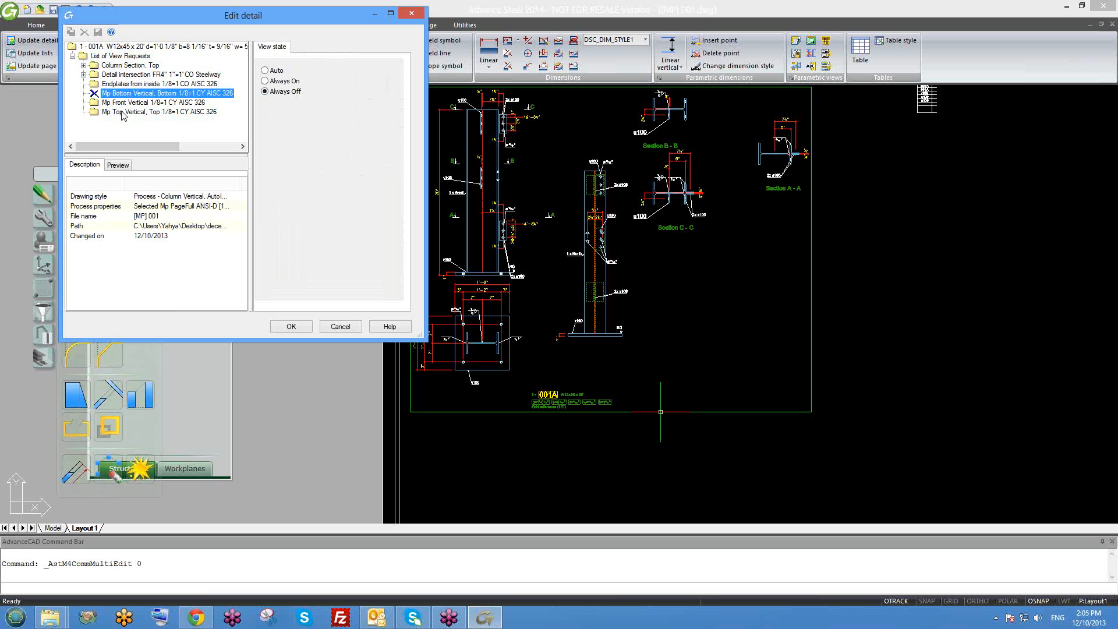
{"action": "left_click", "coordinate": [121, 113]}
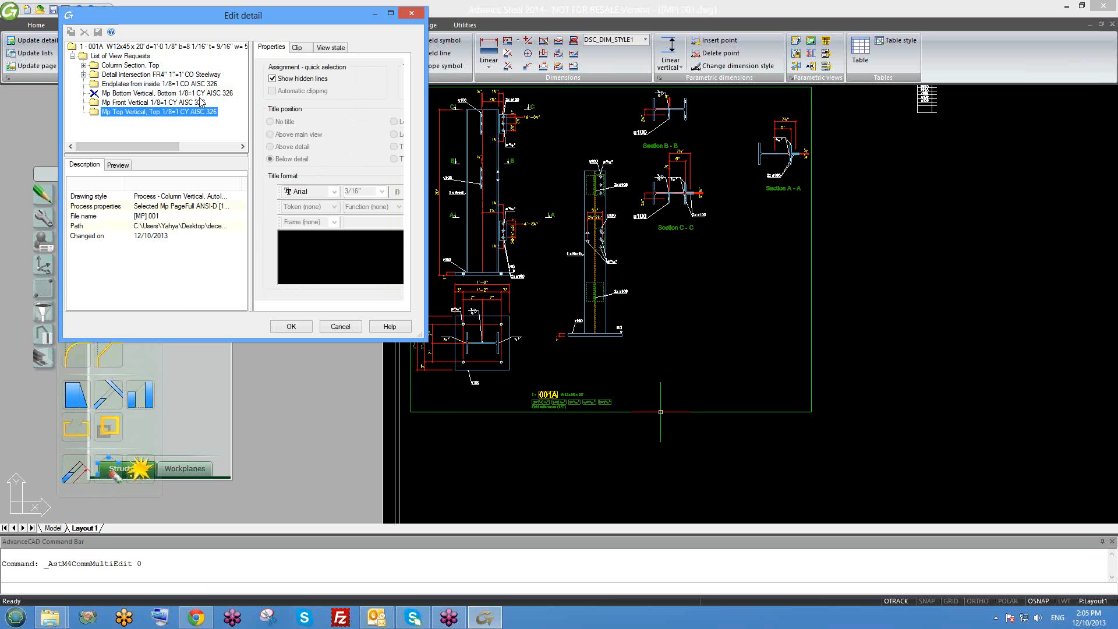
{"action": "left_click", "coordinate": [330, 48]}
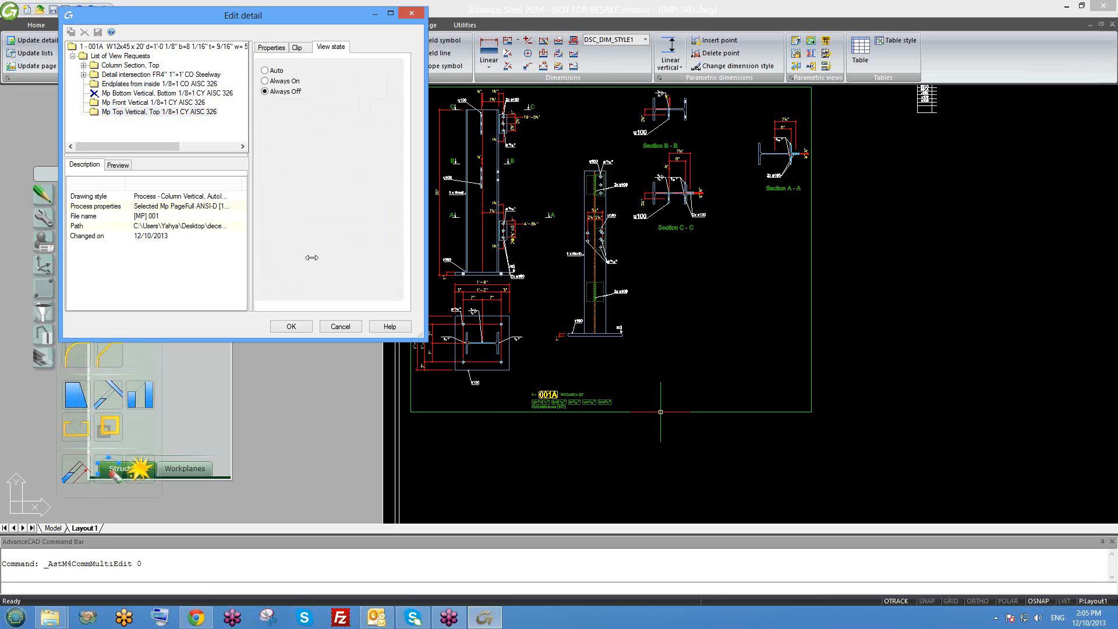
{"action": "left_click", "coordinate": [290, 326]}
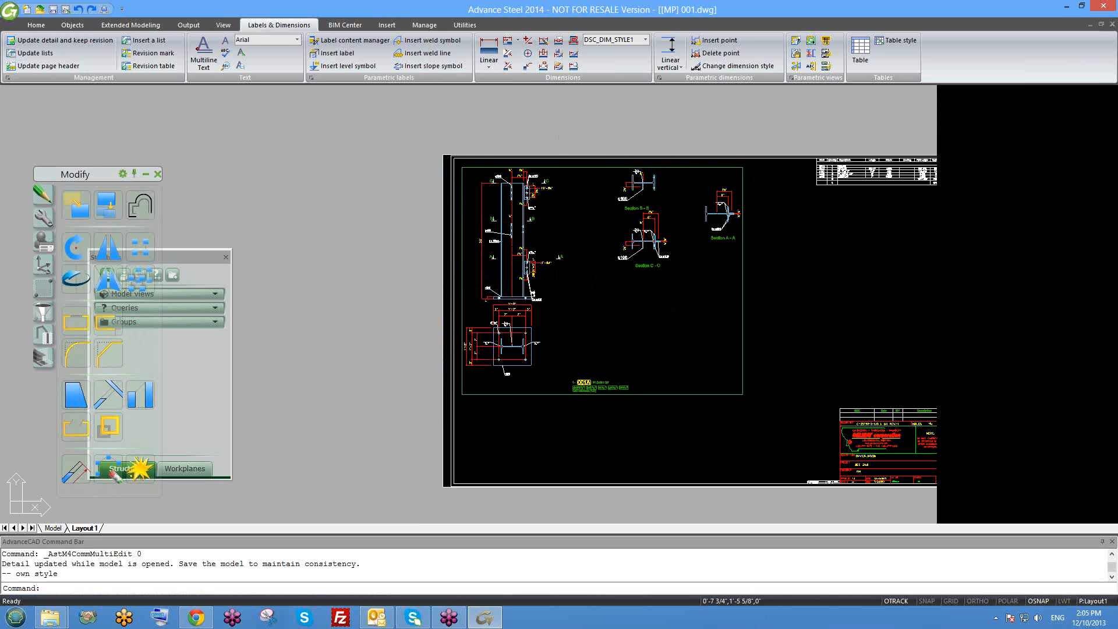
Set the view state of the Mp Bottom Vertical view request to Always On and update the detail
{"action": "double_click", "coordinate": [683, 394]}
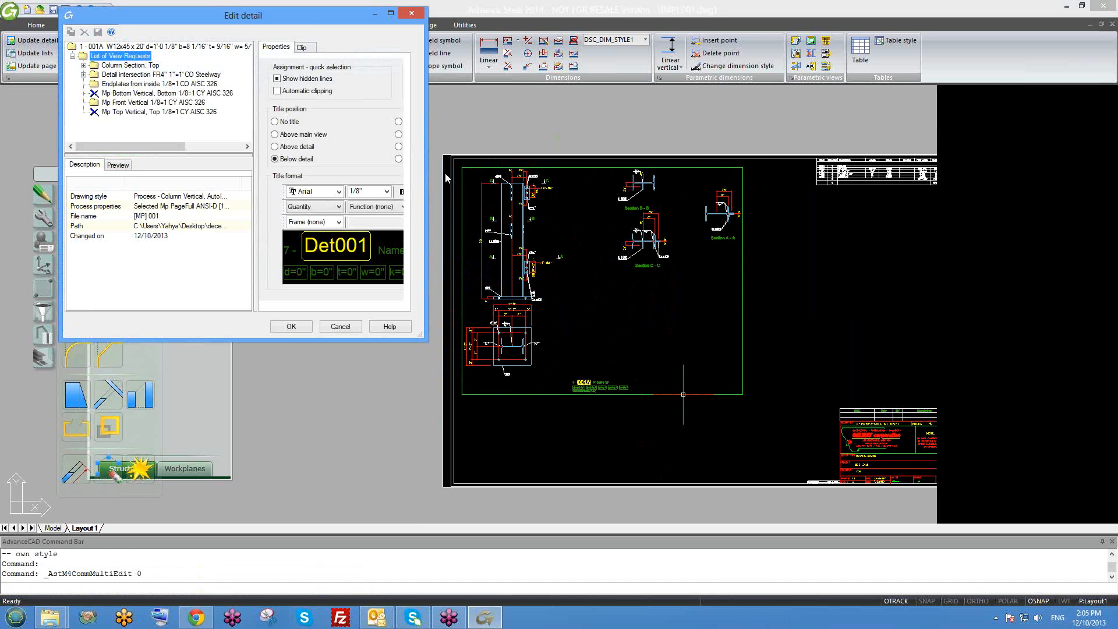
{"action": "left_click", "coordinate": [130, 94]}
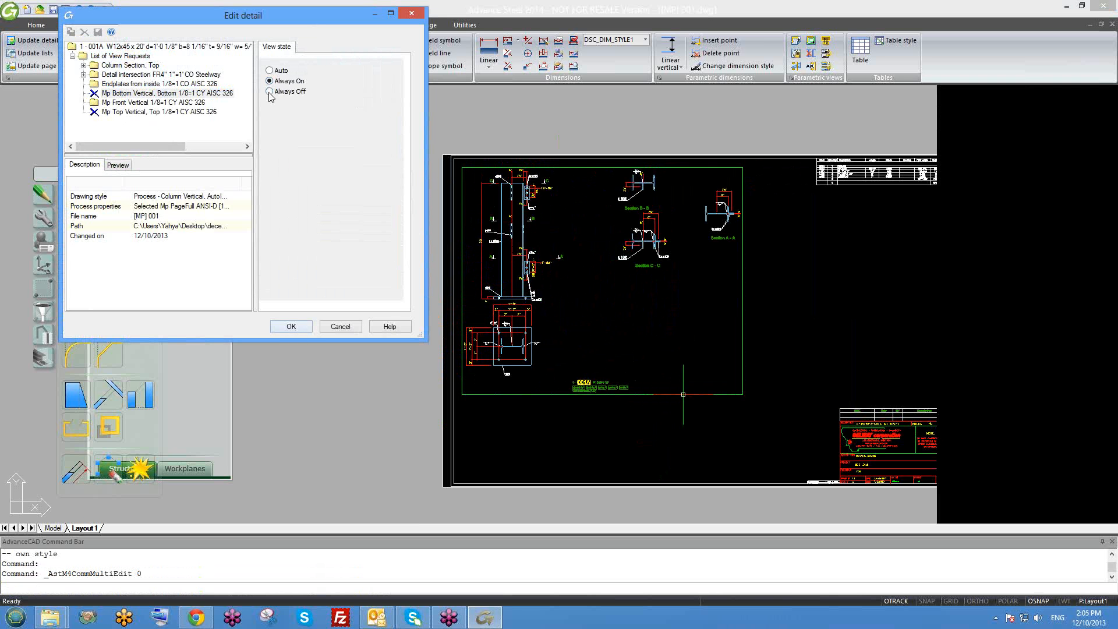
{"action": "left_click", "coordinate": [291, 328]}
{"action": "scroll", "coordinate": [609, 247], "scroll_direction": "up", "scroll_amount": 2}
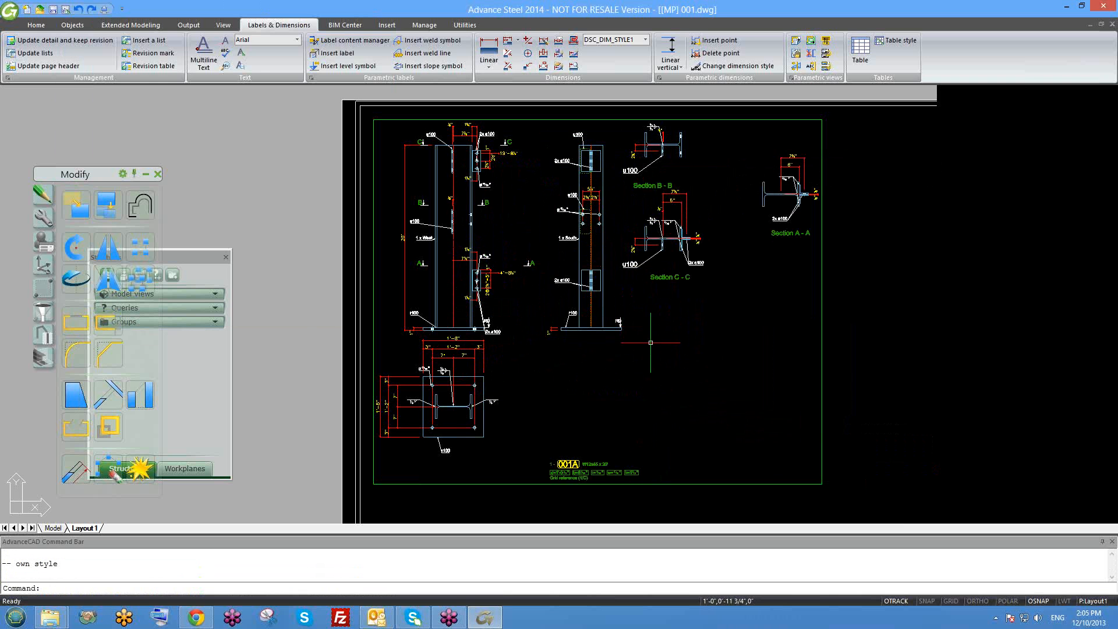
{"action": "scroll", "coordinate": [589, 393], "scroll_direction": "down", "scroll_amount": 2}
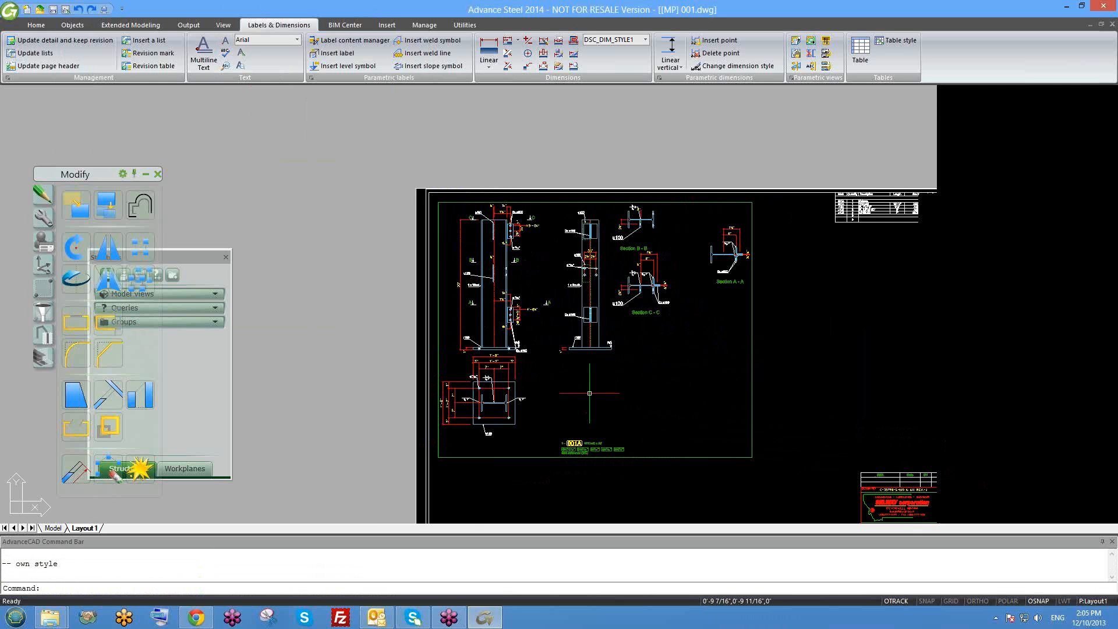
Try to switch the Mp Front Vertical view request to Always Off in the column detail's settings
{"action": "scroll", "coordinate": [589, 393], "scroll_direction": "down", "scroll_amount": 1}
{"action": "double_click", "coordinate": [638, 437]}
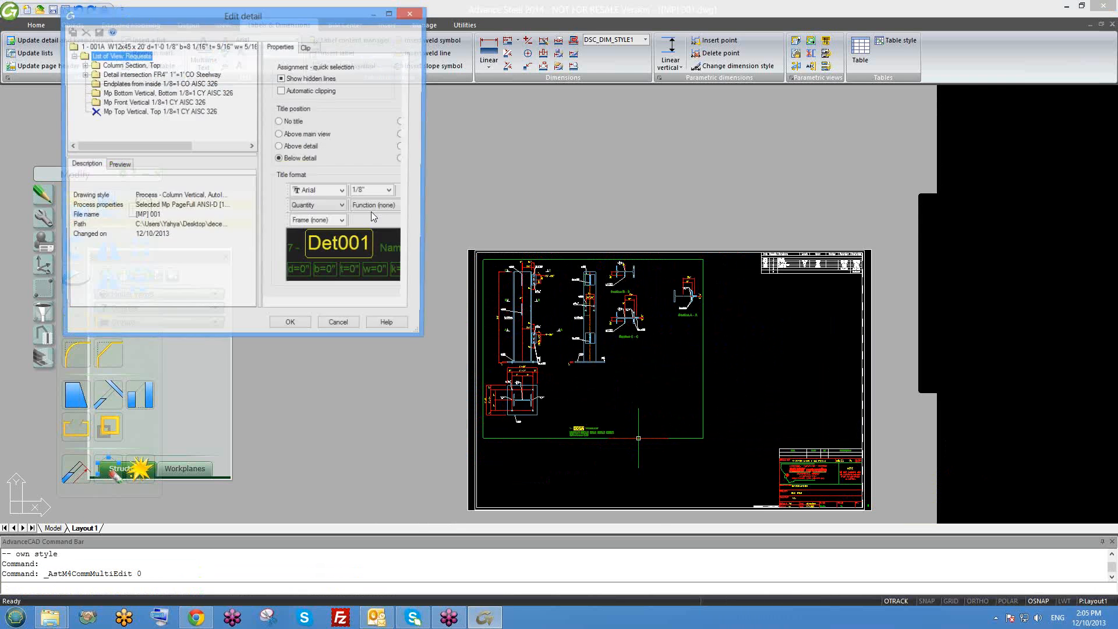
{"action": "left_click", "coordinate": [120, 102]}
{"action": "left_click", "coordinate": [344, 47]}
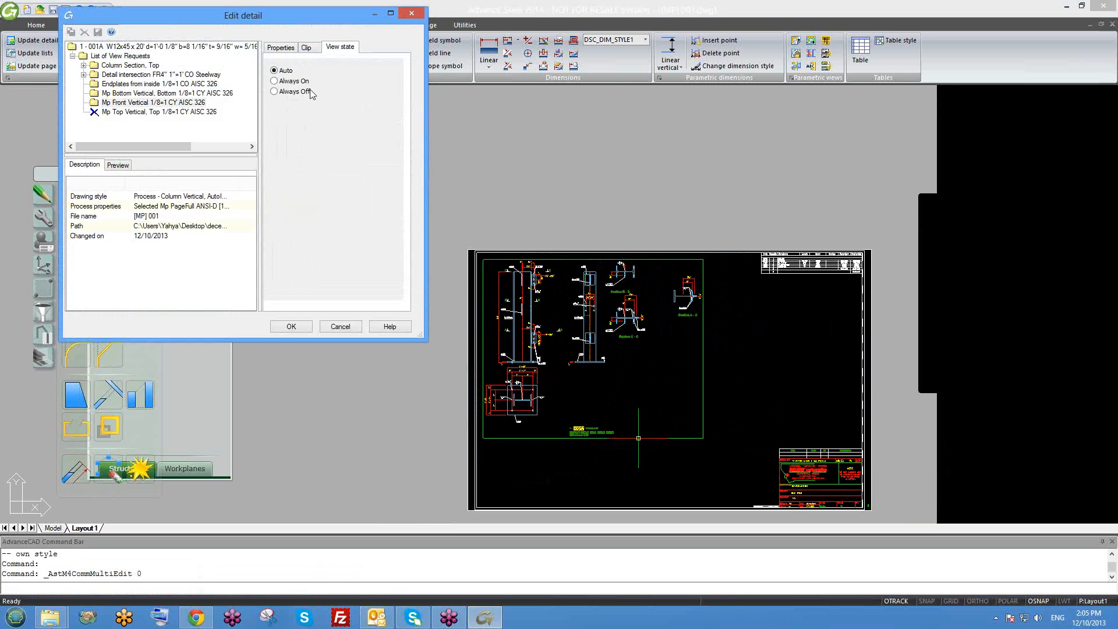
{"action": "left_click", "coordinate": [293, 92]}
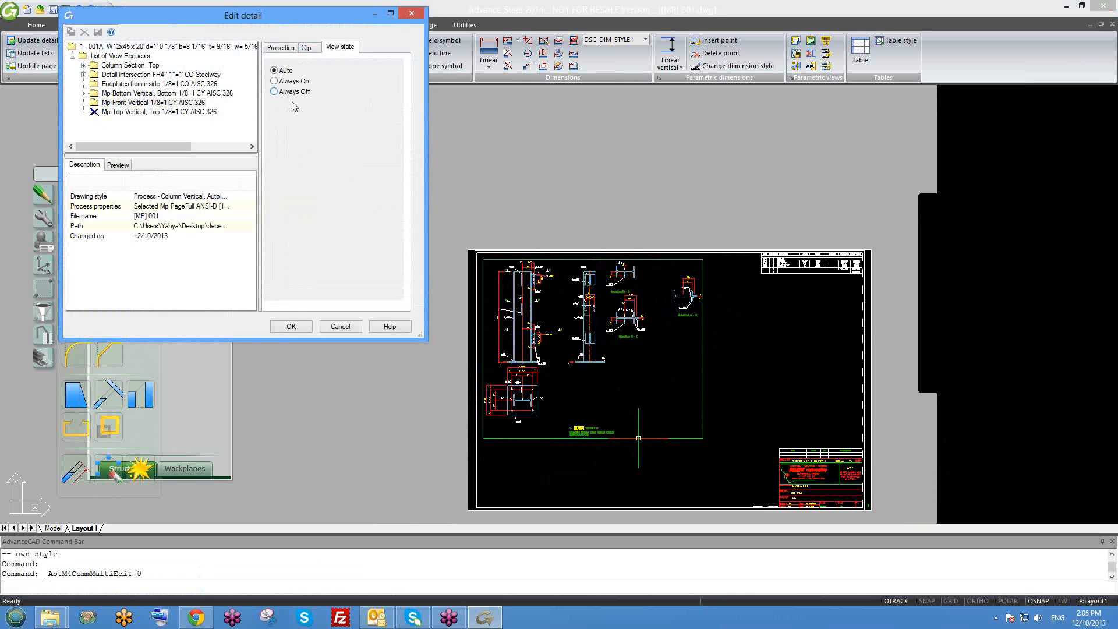
{"action": "left_click", "coordinate": [291, 326]}
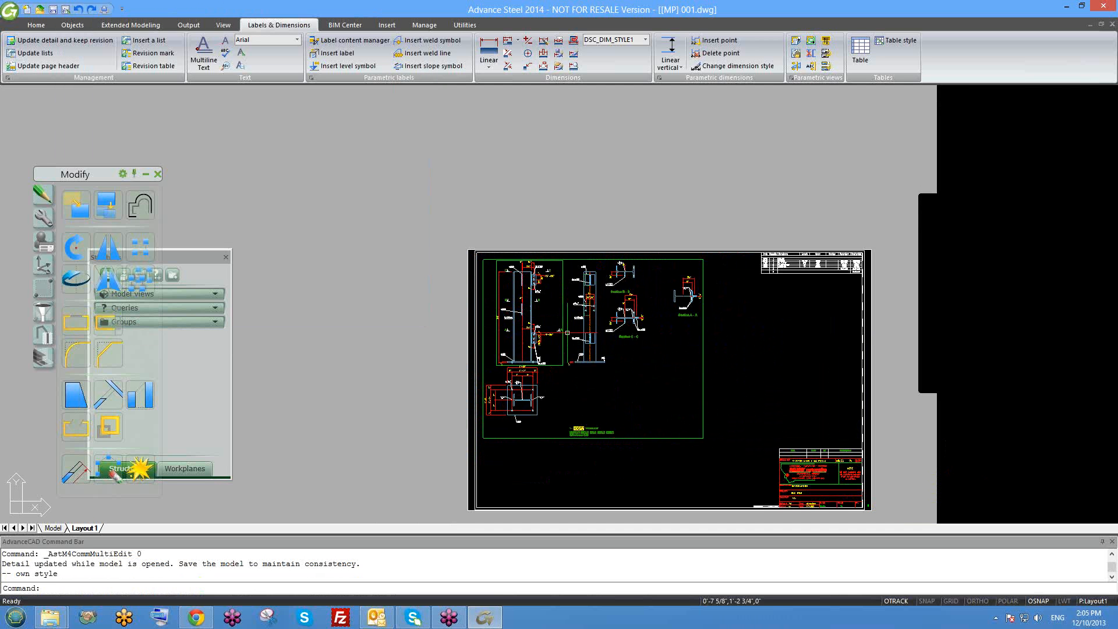
Reopen the column detail's settings, try setting the Mp Front Vertical view request to Always Off again, and update the detail
{"action": "left_click", "coordinate": [659, 441]}
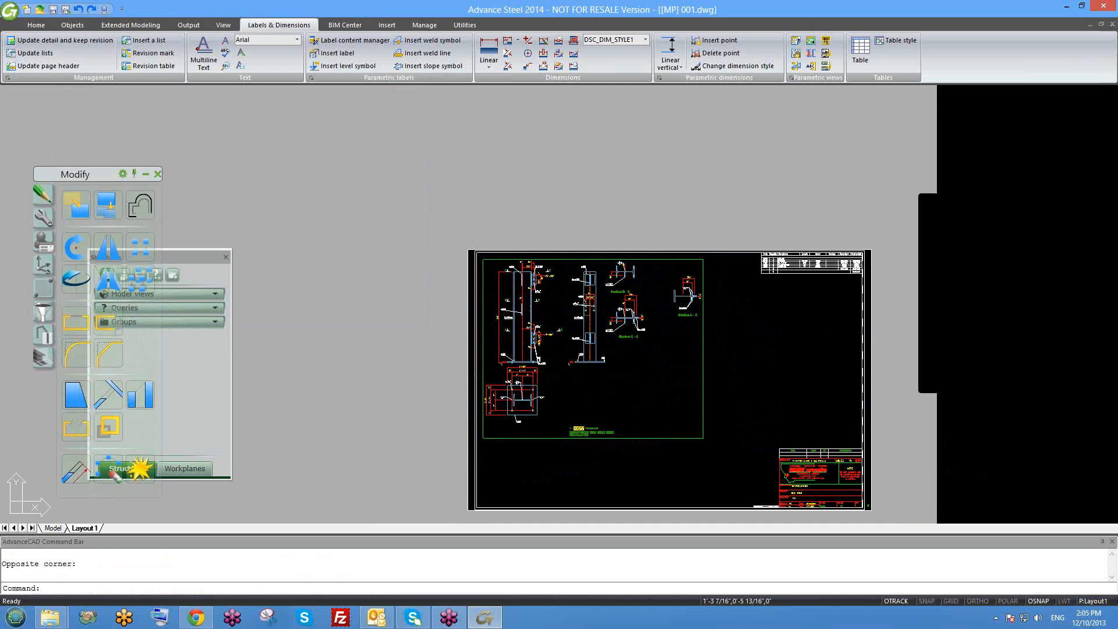
{"action": "left_click", "coordinate": [659, 438]}
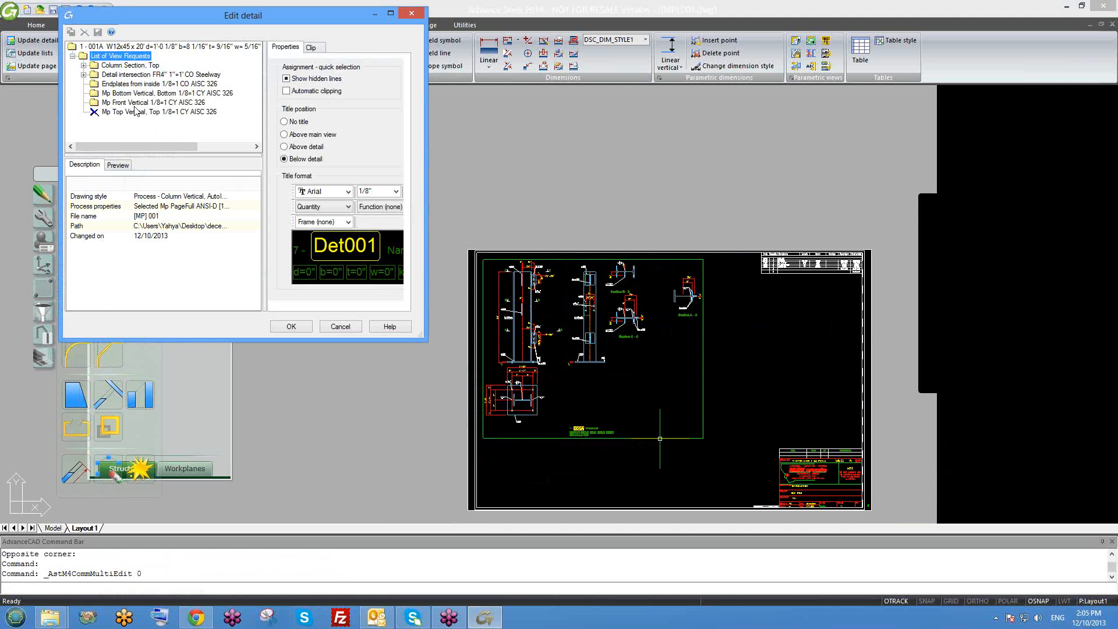
{"action": "left_click", "coordinate": [132, 103]}
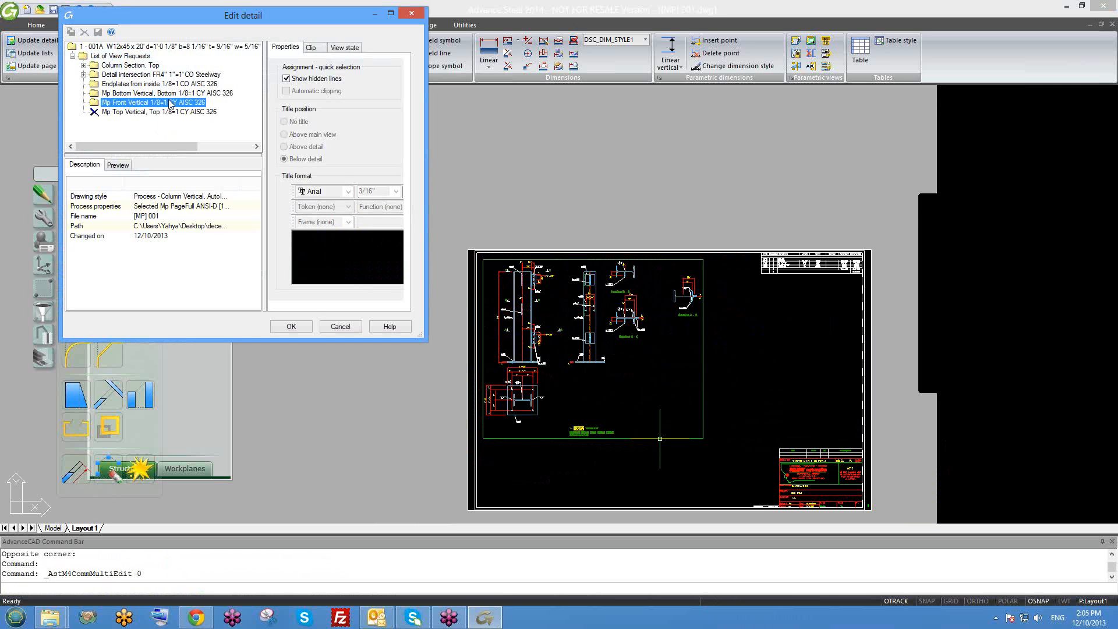
{"action": "left_click", "coordinate": [344, 48]}
{"action": "left_click", "coordinate": [297, 92]}
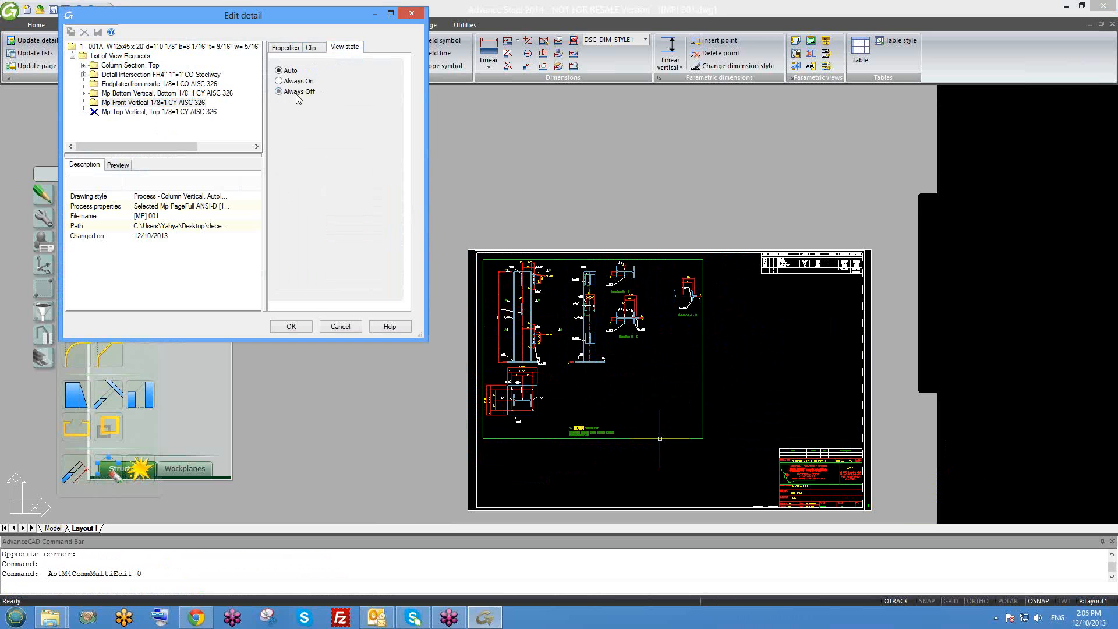
{"action": "left_click", "coordinate": [291, 326]}
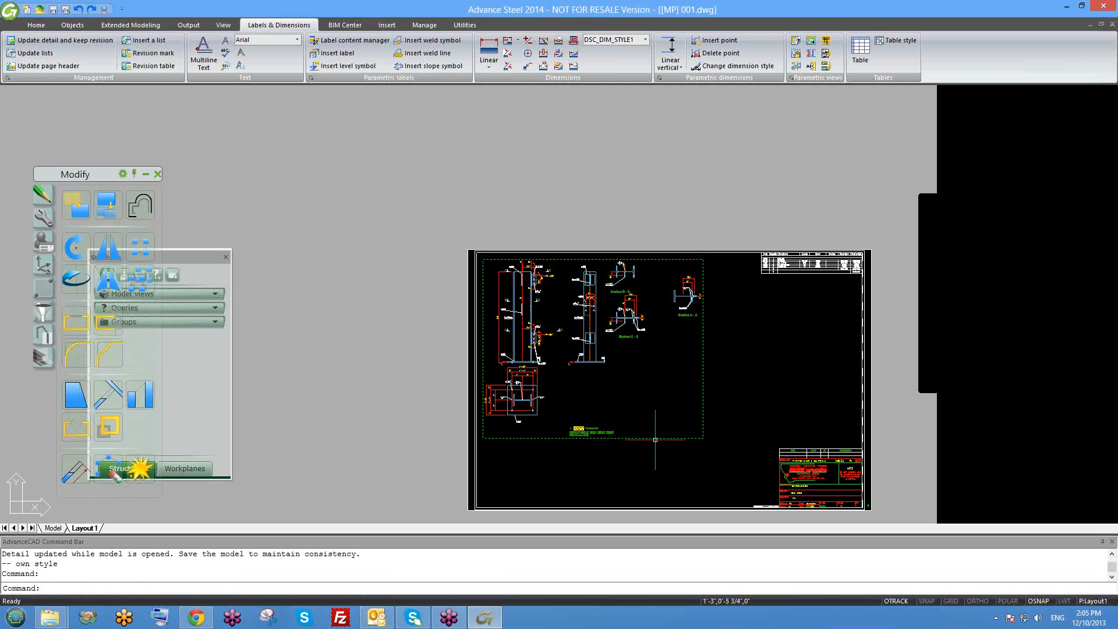
Reopen the column detail's settings and examine its view requests, including the entries within Detail intersection and Column Section, Top
{"action": "double_click", "coordinate": [655, 439]}
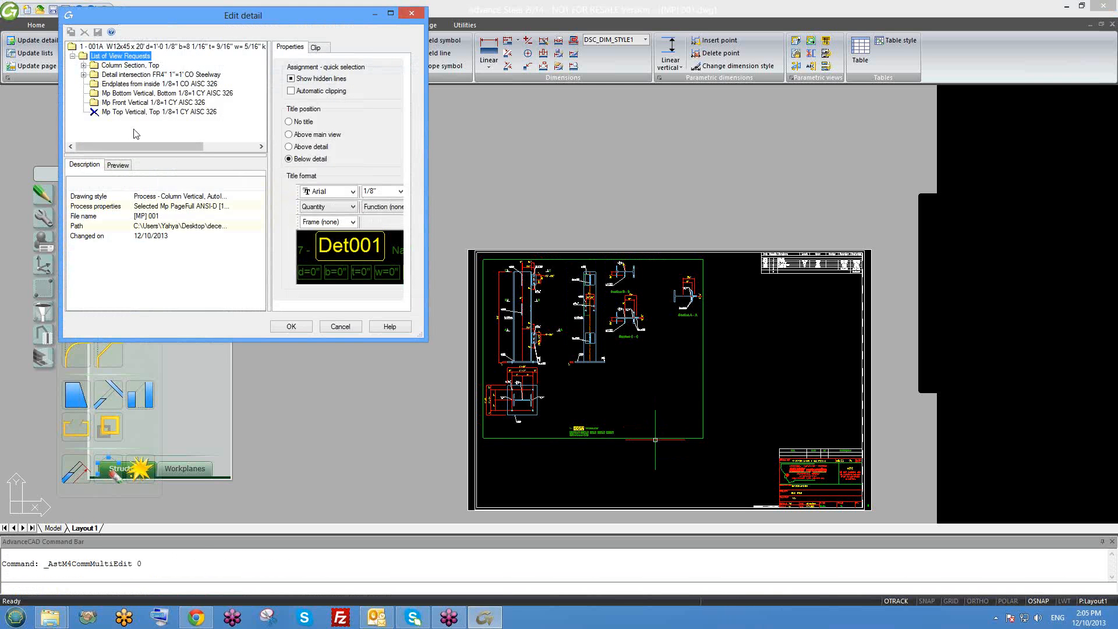
{"action": "left_click", "coordinate": [130, 112]}
{"action": "left_click", "coordinate": [132, 103]}
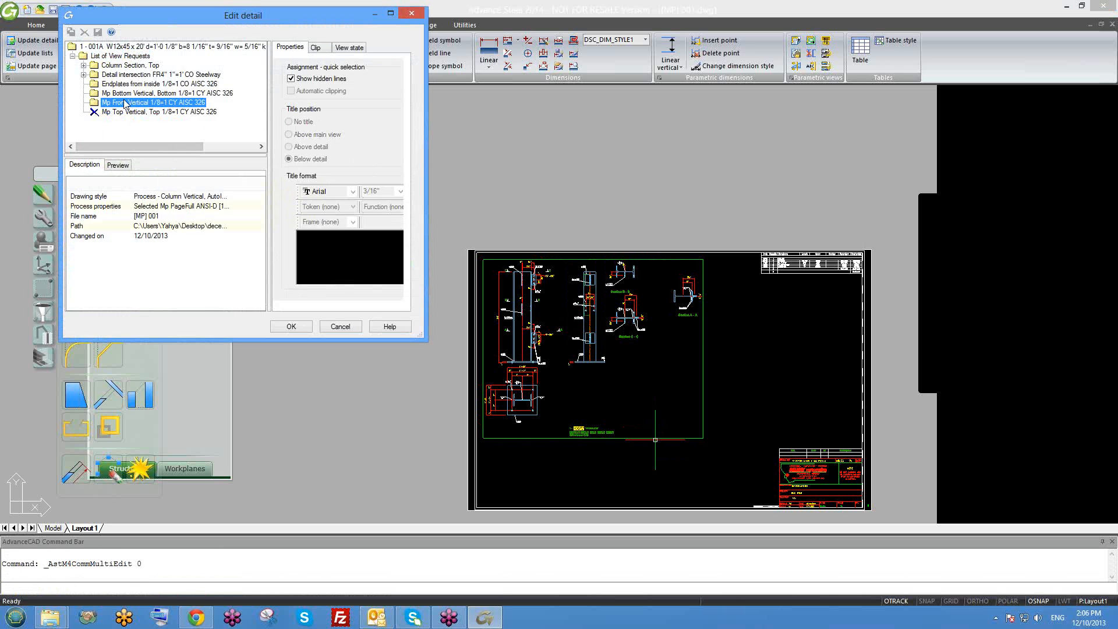
{"action": "left_click_drag", "start_coordinate": [267, 24], "coordinate": [521, 200]}
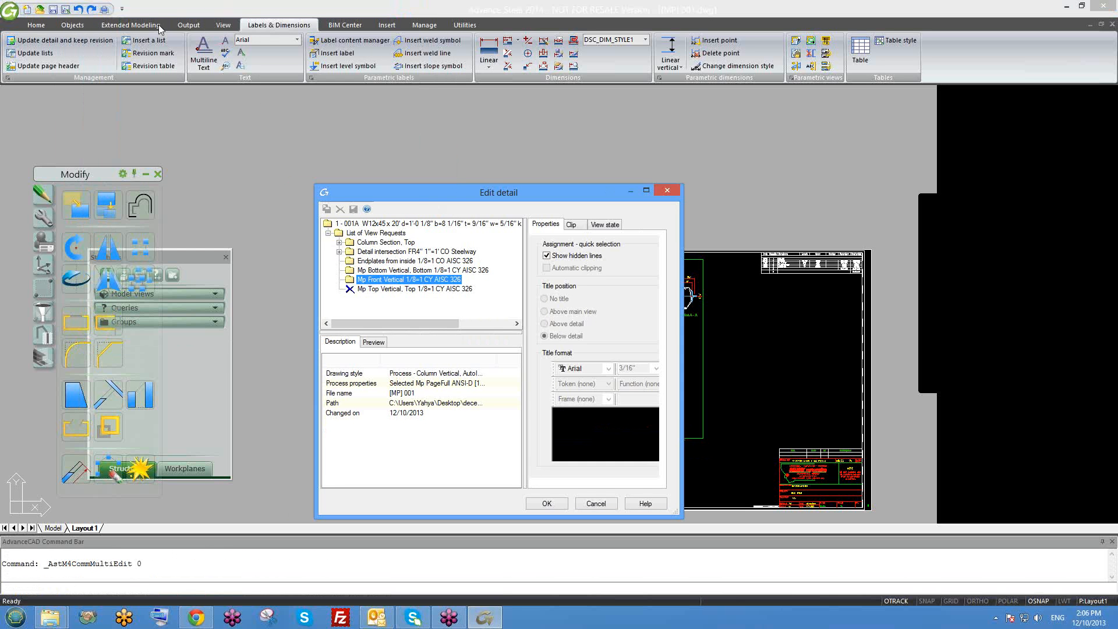
{"action": "left_click_drag", "start_coordinate": [408, 192], "coordinate": [164, 21]}
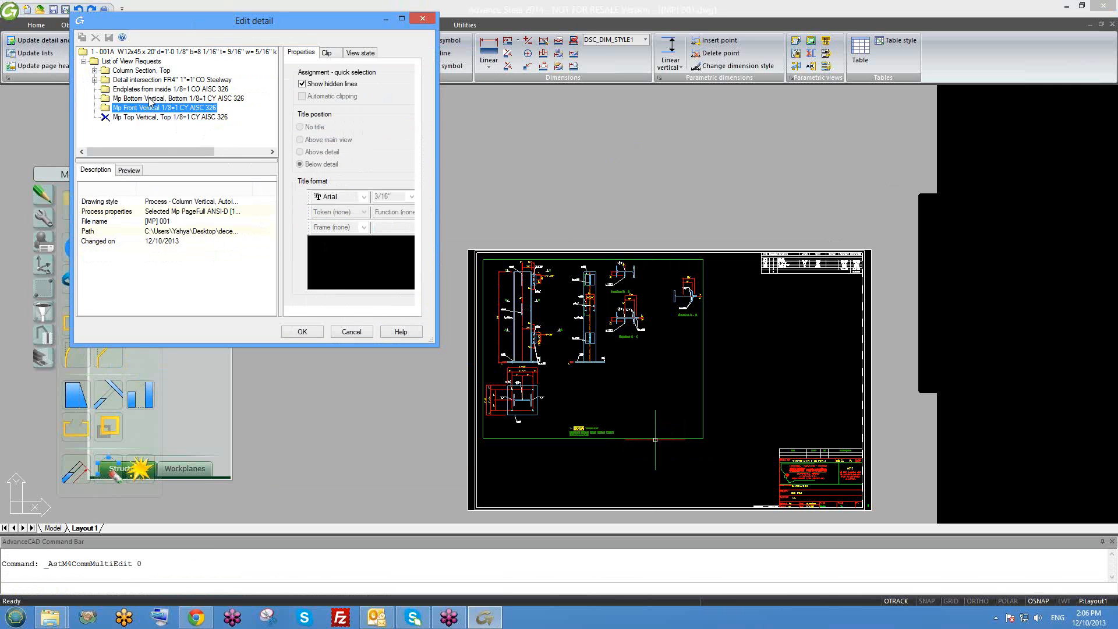
{"action": "left_click", "coordinate": [130, 91]}
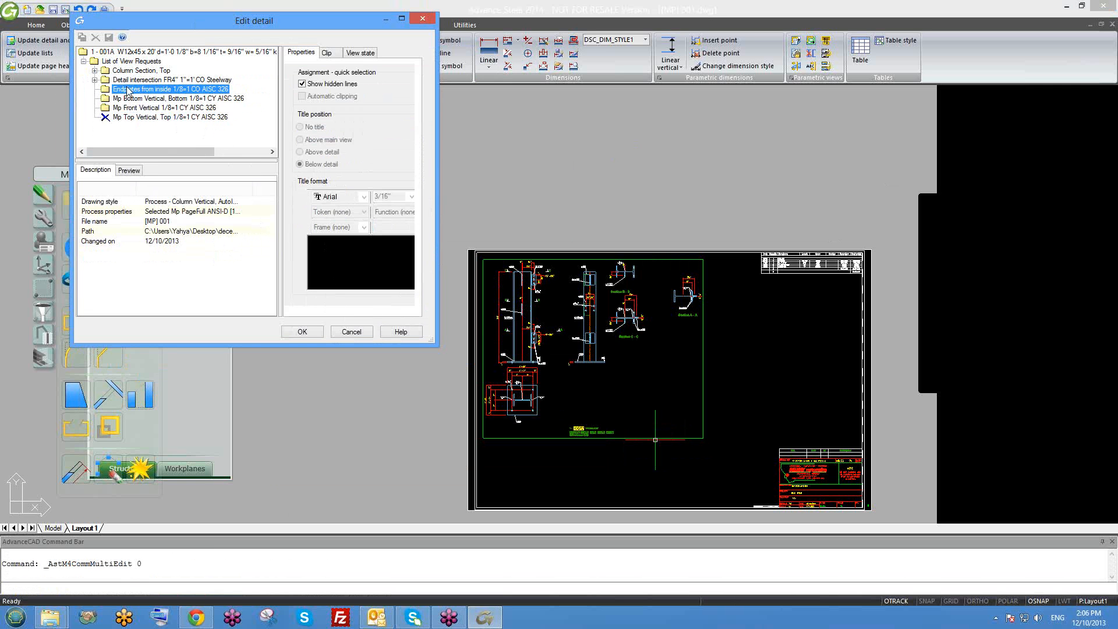
{"action": "left_click", "coordinate": [129, 81]}
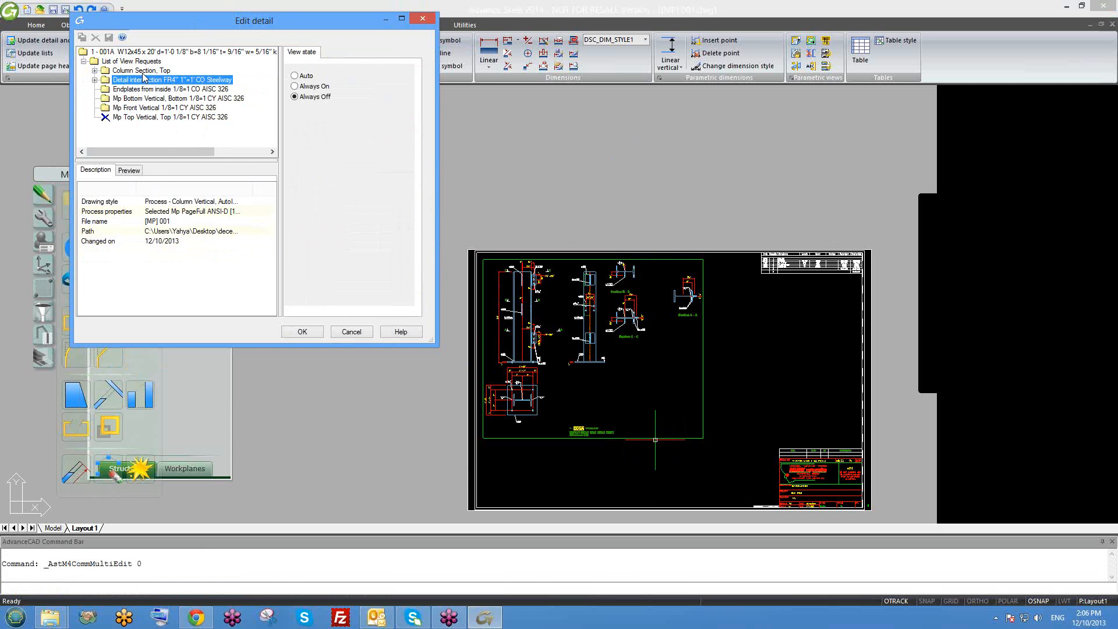
{"action": "left_click", "coordinate": [95, 80]}
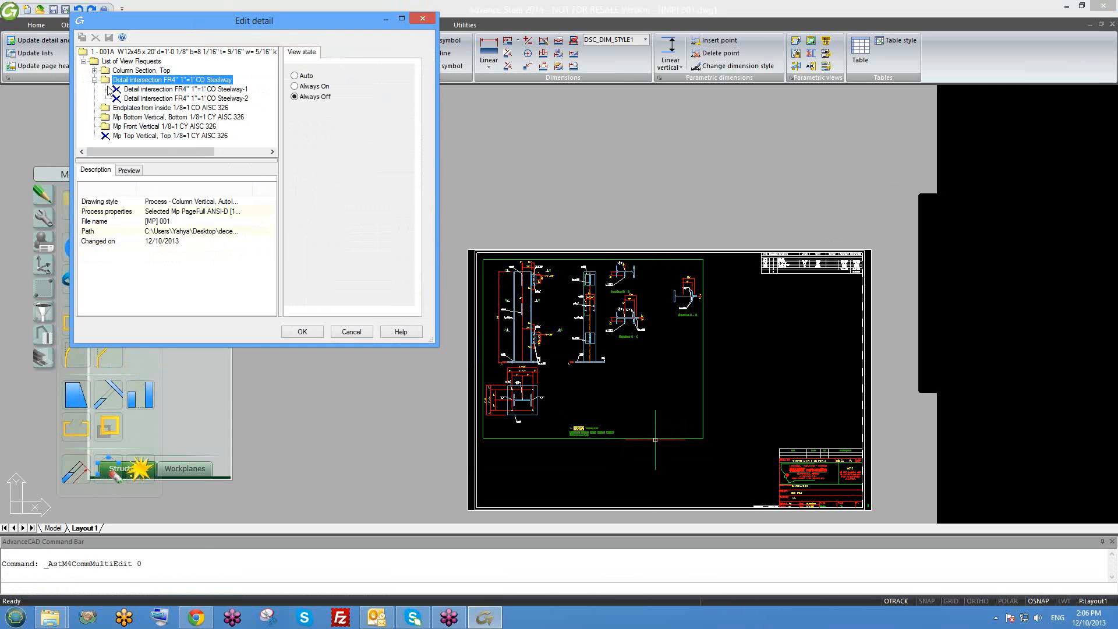
{"action": "left_click", "coordinate": [94, 71]}
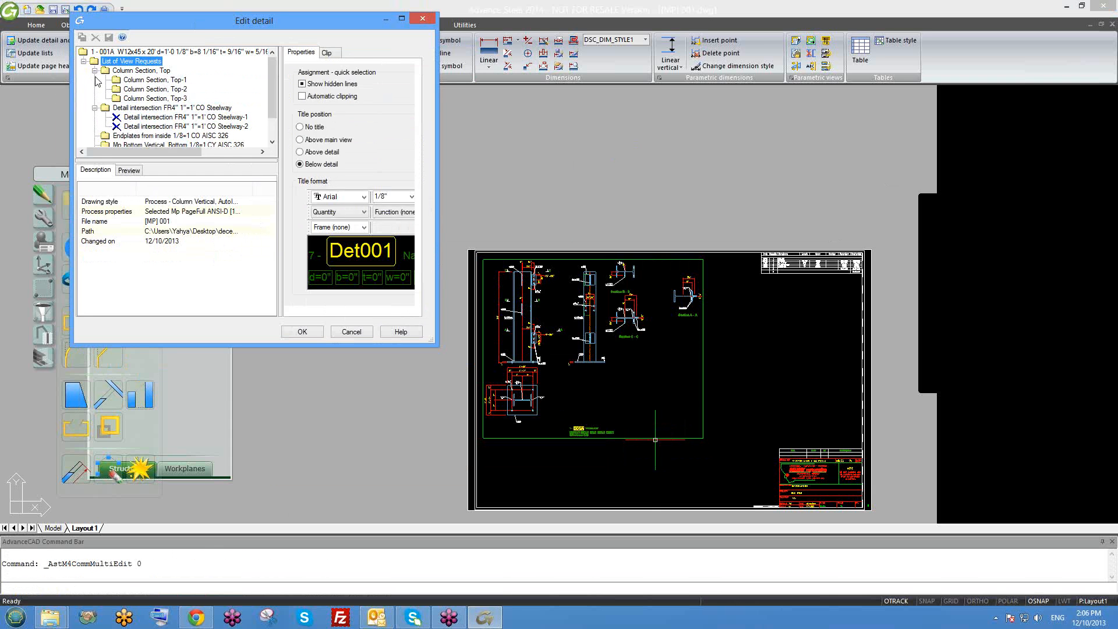
{"action": "left_click", "coordinate": [95, 71]}
{"action": "left_click", "coordinate": [95, 80]}
Set the view state of the Endplates from inside view request to Always Off and update the detail
{"action": "left_click", "coordinate": [118, 89]}
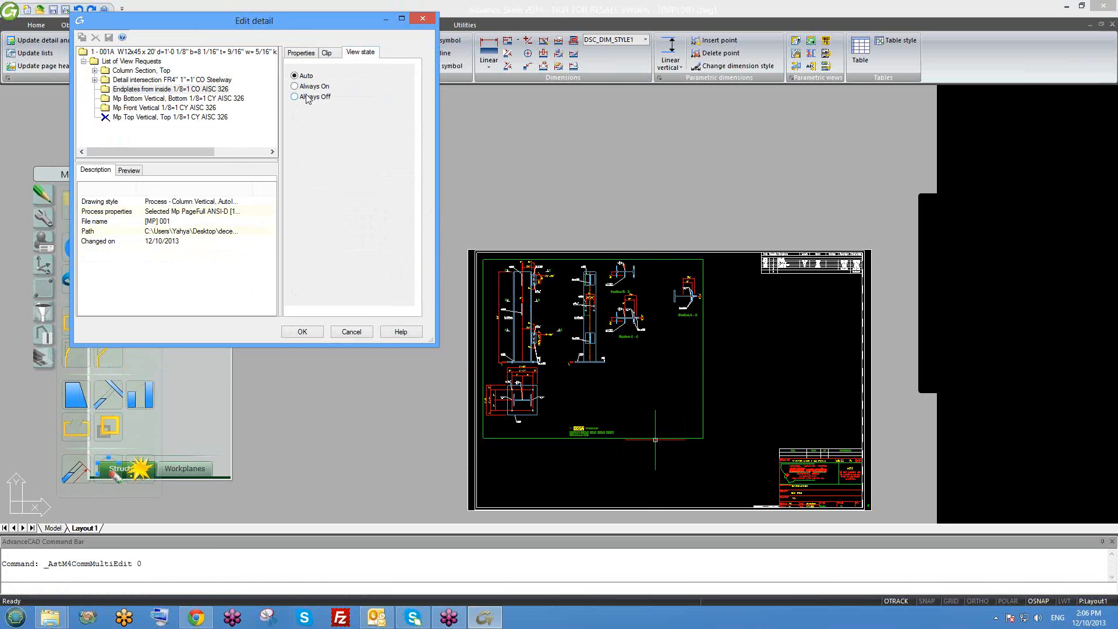
{"action": "left_click", "coordinate": [295, 96]}
{"action": "scroll", "coordinate": [599, 391], "scroll_direction": "up", "scroll_amount": 2}
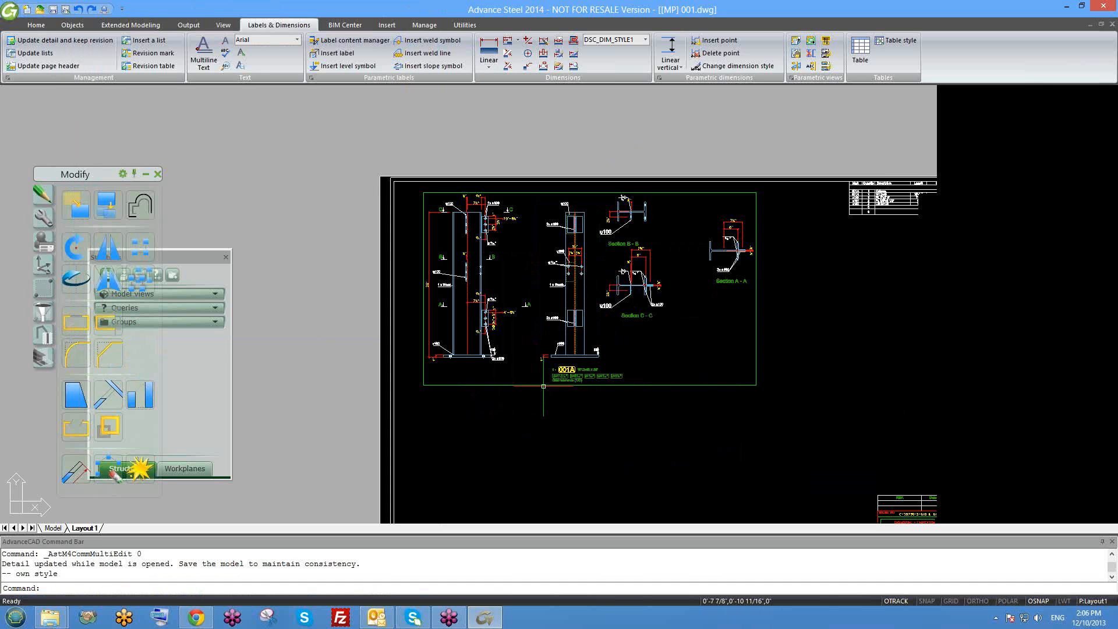
Check the view state of the Endplates from inside view request in the column detail's settings and close them without changes
{"action": "double_click", "coordinate": [718, 385]}
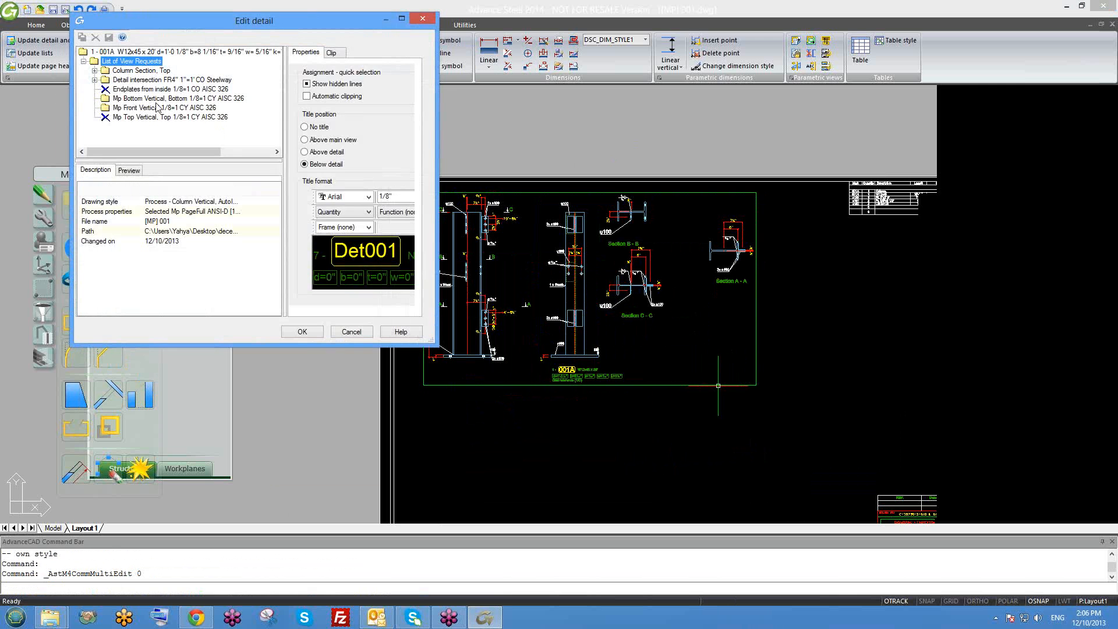
{"action": "left_click", "coordinate": [156, 89]}
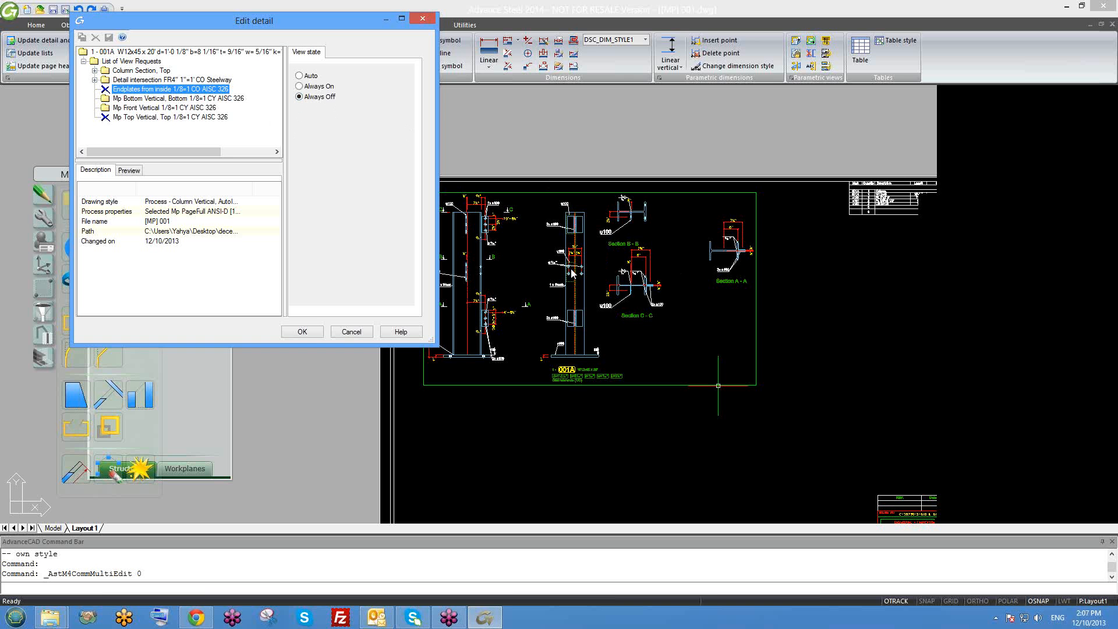
{"action": "left_click", "coordinate": [423, 18]}
Enlarge the column detail's settings window and review the detail's clipping, scale and title options without changing them
{"action": "scroll", "coordinate": [660, 312], "scroll_direction": "up", "scroll_amount": 2}
{"action": "left_click", "coordinate": [660, 313]}
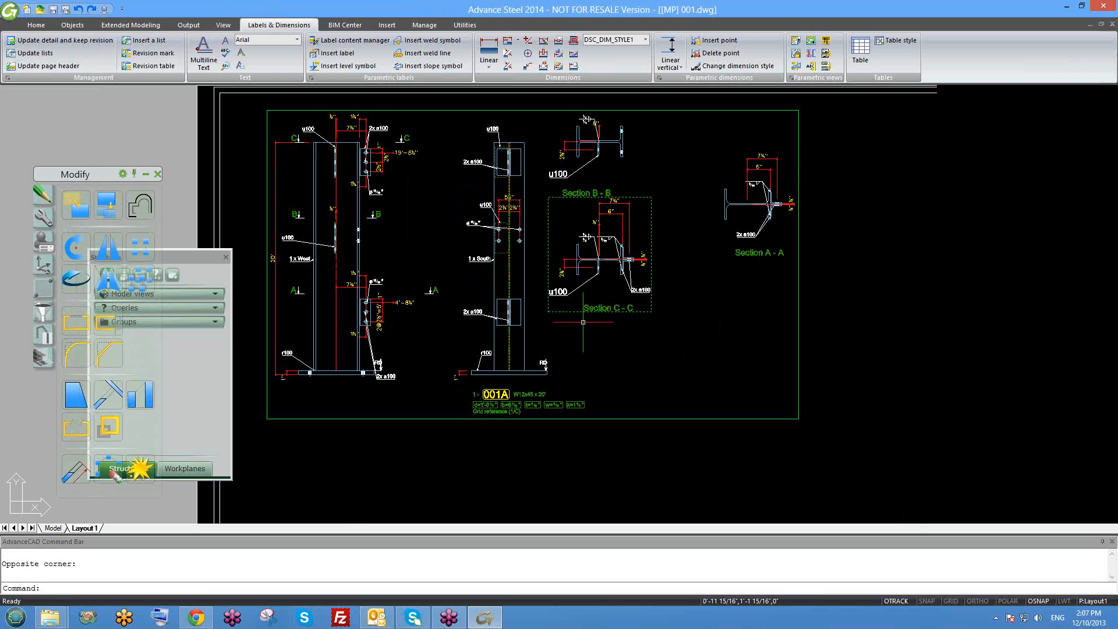
{"action": "key", "text": "Escape"}
{"action": "scroll", "coordinate": [612, 313], "scroll_direction": "down", "scroll_amount": 3}
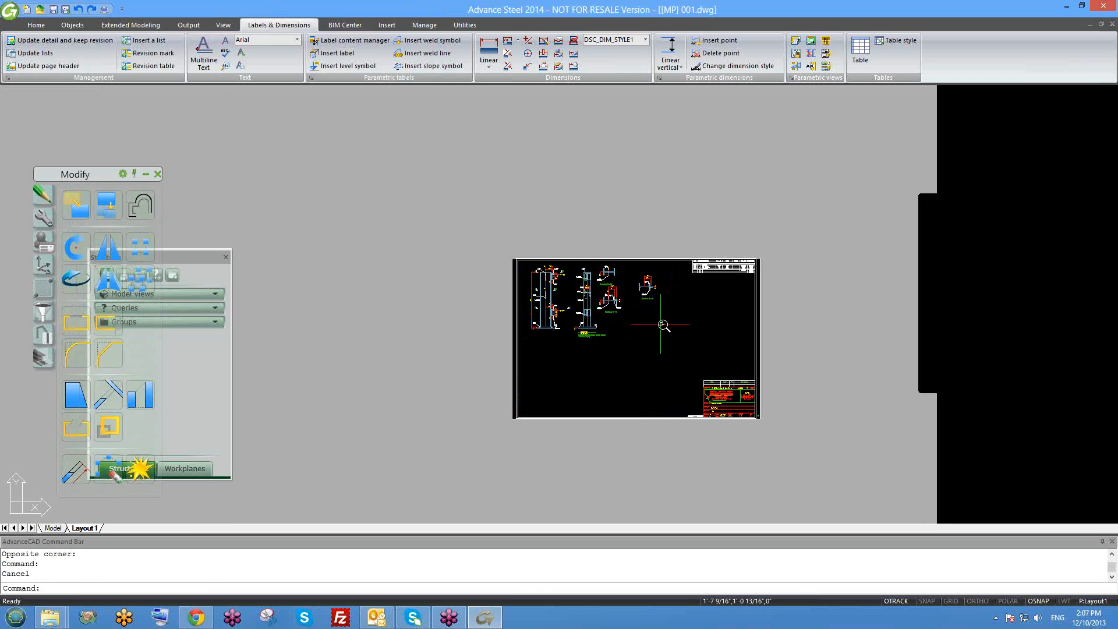
{"action": "scroll", "coordinate": [664, 324], "scroll_direction": "up", "scroll_amount": 1}
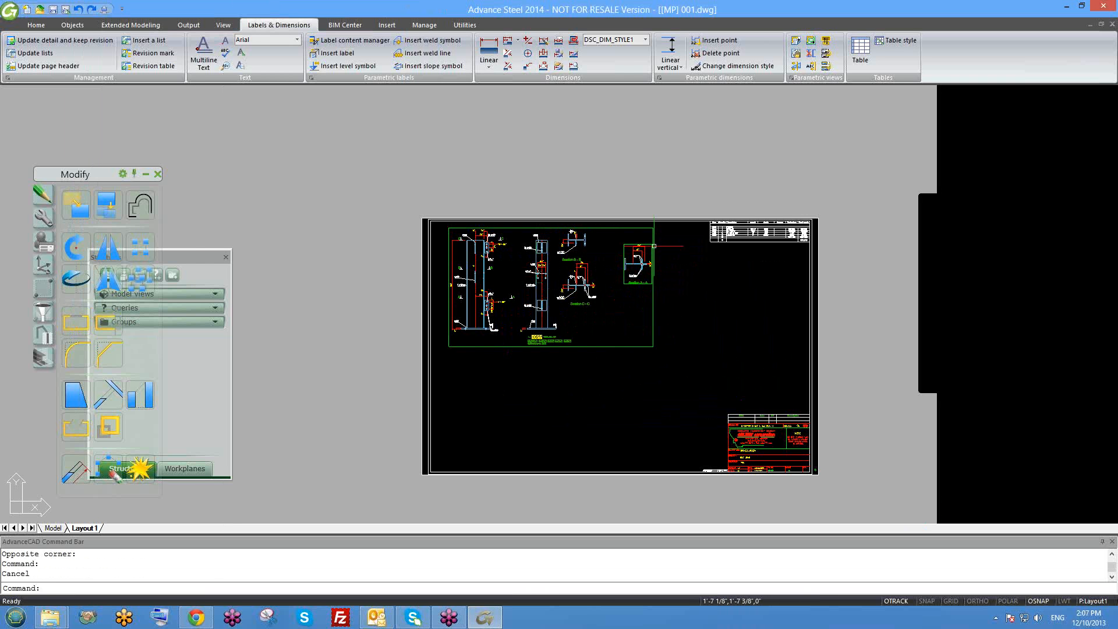
{"action": "scroll", "coordinate": [566, 319], "scroll_direction": "up", "scroll_amount": 2}
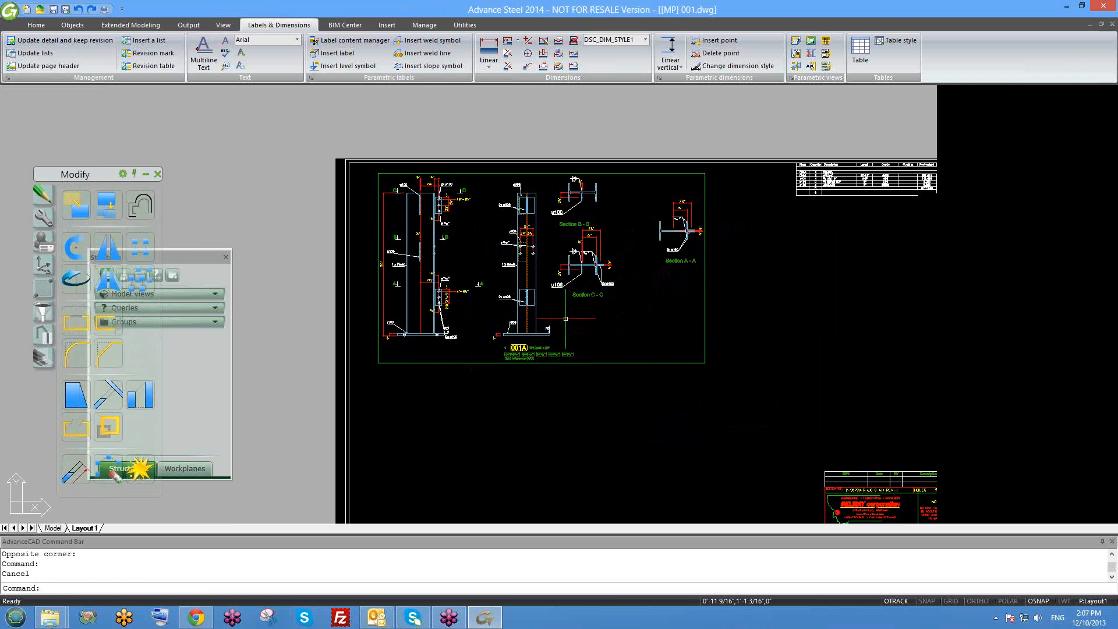
{"action": "double_click", "coordinate": [691, 361]}
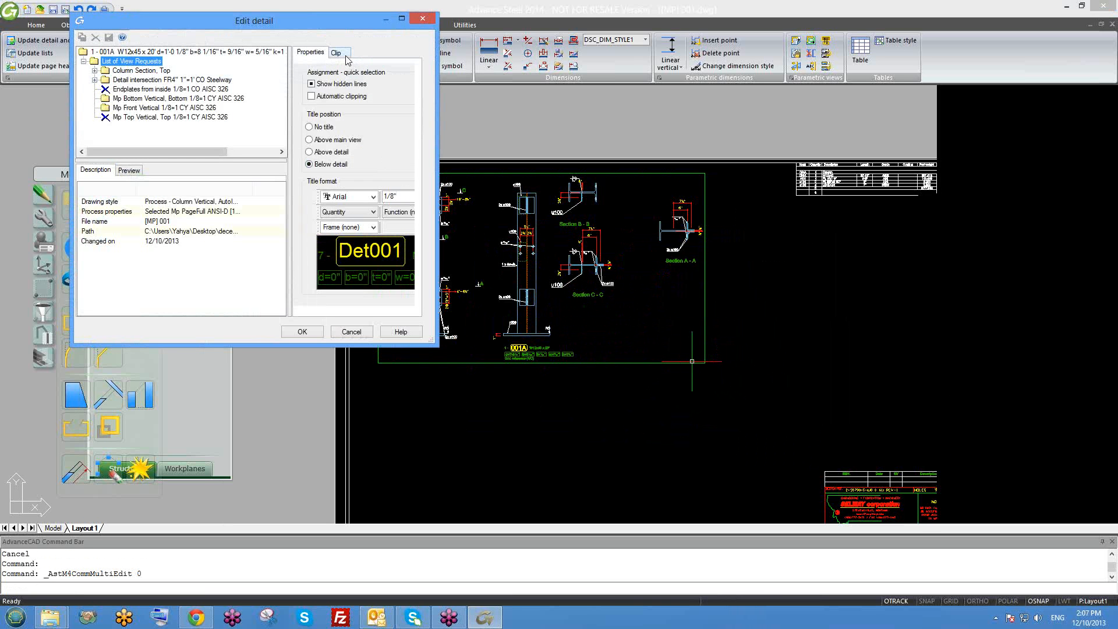
{"action": "double_click", "coordinate": [359, 27]}
{"action": "left_click", "coordinate": [272, 37]}
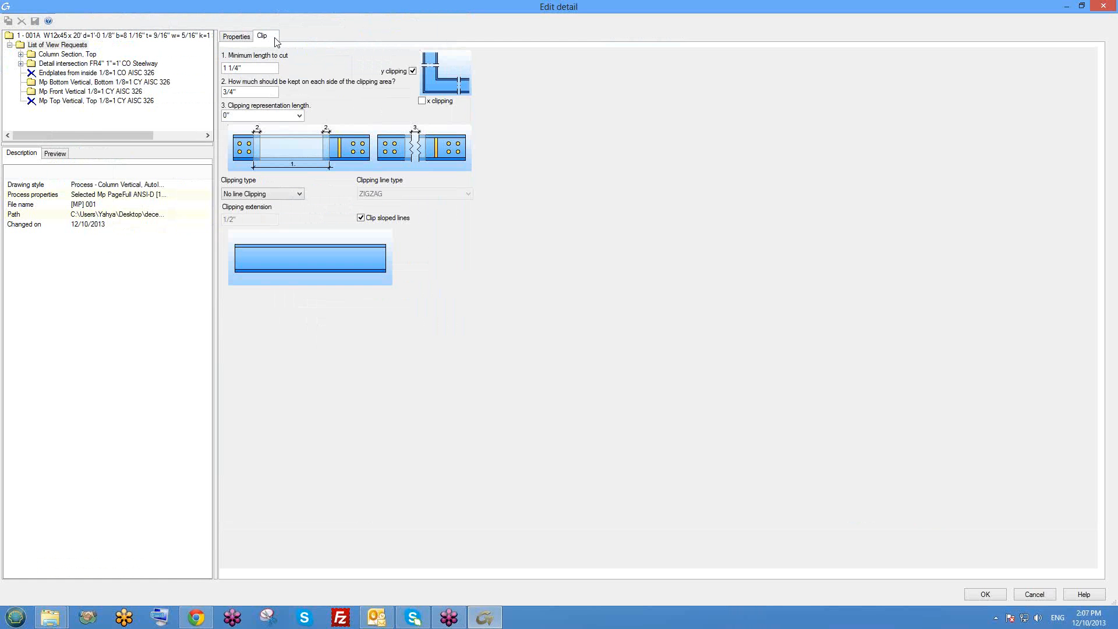
{"action": "left_click", "coordinate": [1102, 16]}
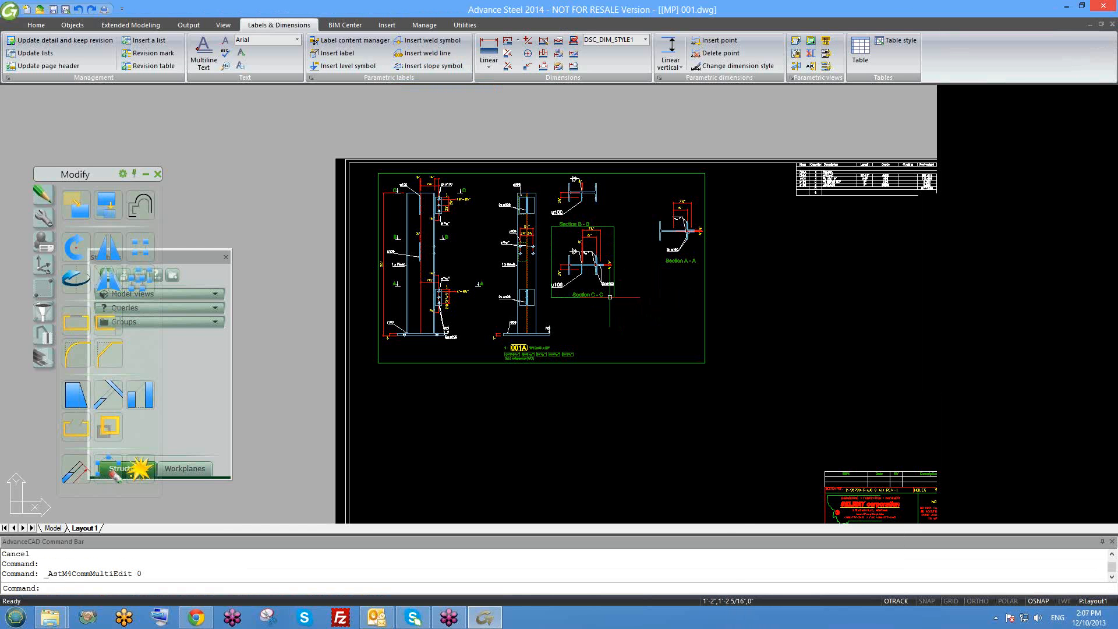
{"action": "double_click", "coordinate": [705, 314]}
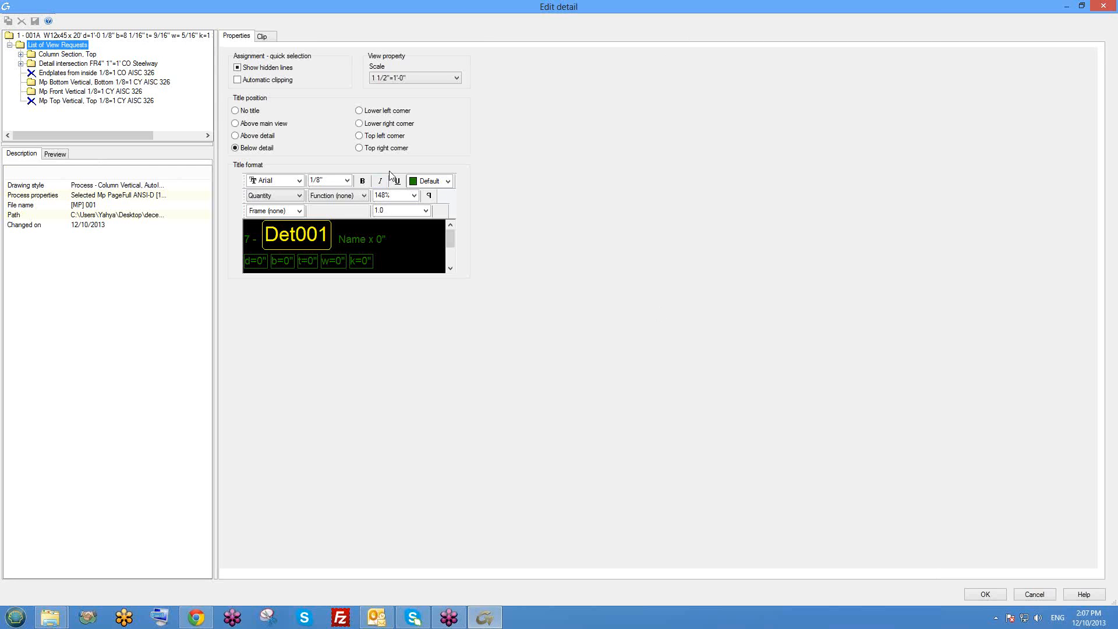
{"action": "key", "text": "Escape"}
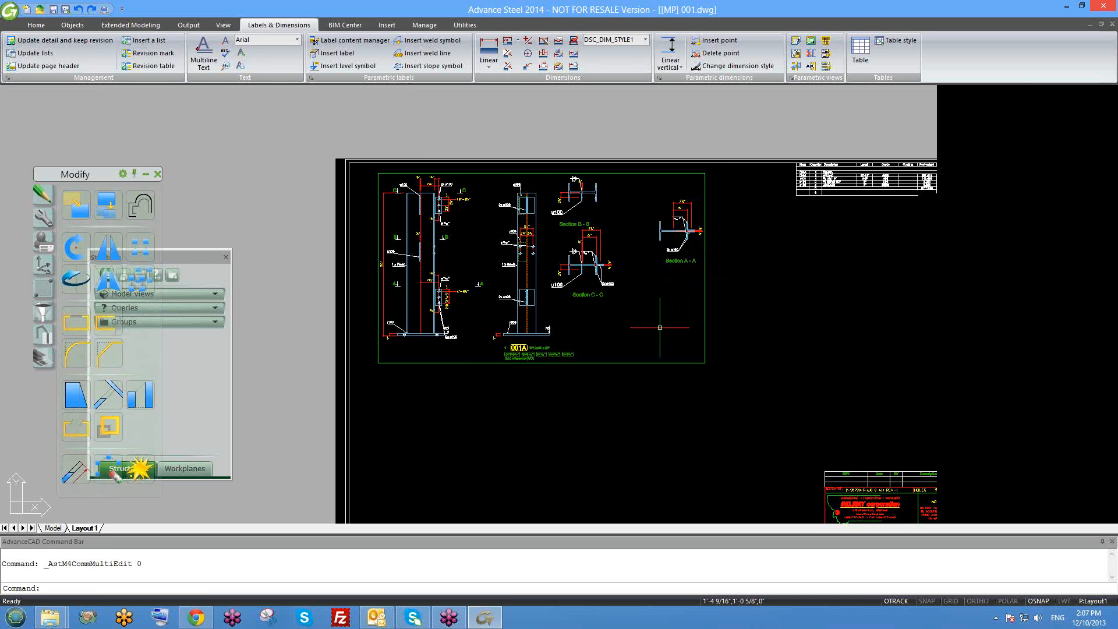
Review the view states of the Mp Top Vertical and Column Section, Top view requests and close the detail's settings without changes
{"action": "scroll", "coordinate": [643, 341], "scroll_direction": "up", "scroll_amount": 2}
{"action": "scroll", "coordinate": [618, 357], "scroll_direction": "down", "scroll_amount": 3}
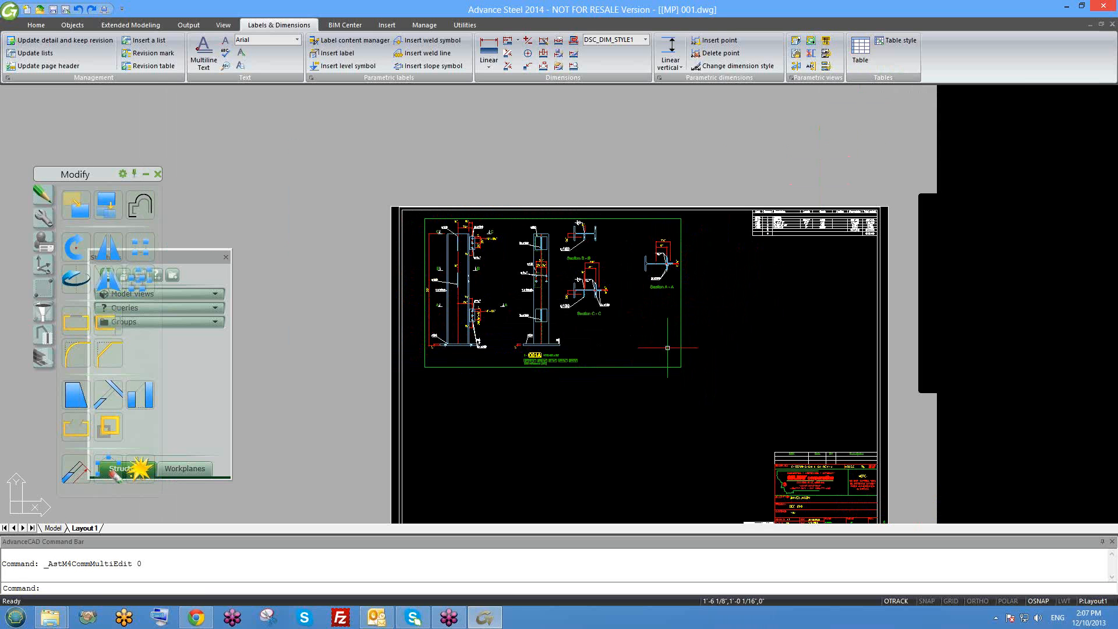
{"action": "left_click", "coordinate": [645, 370]}
{"action": "left_click", "coordinate": [641, 367]}
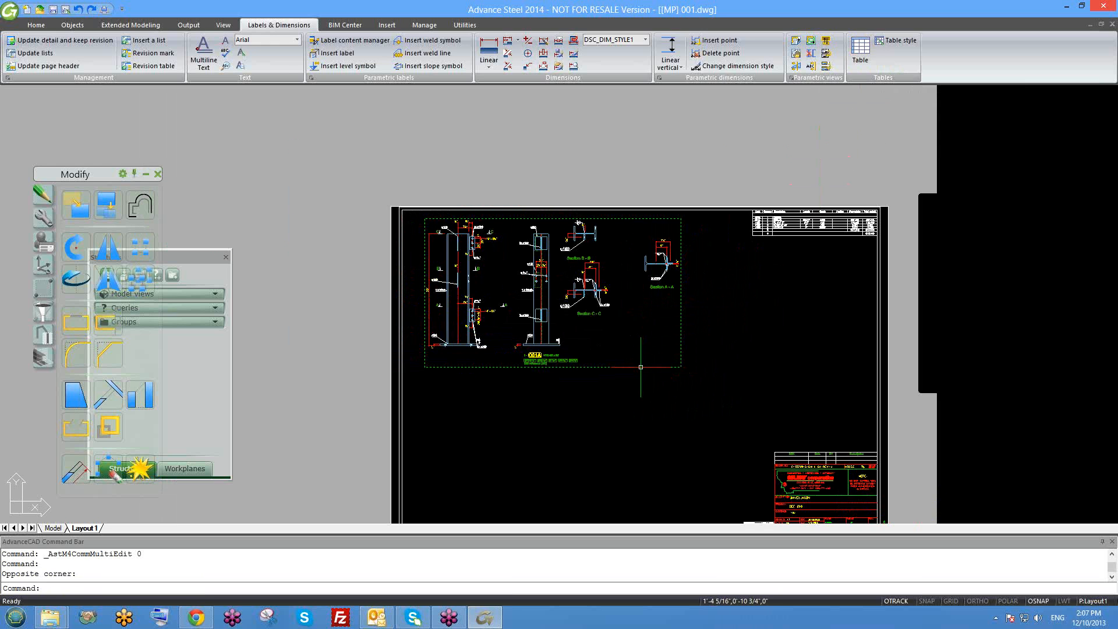
{"action": "double_click", "coordinate": [640, 367]}
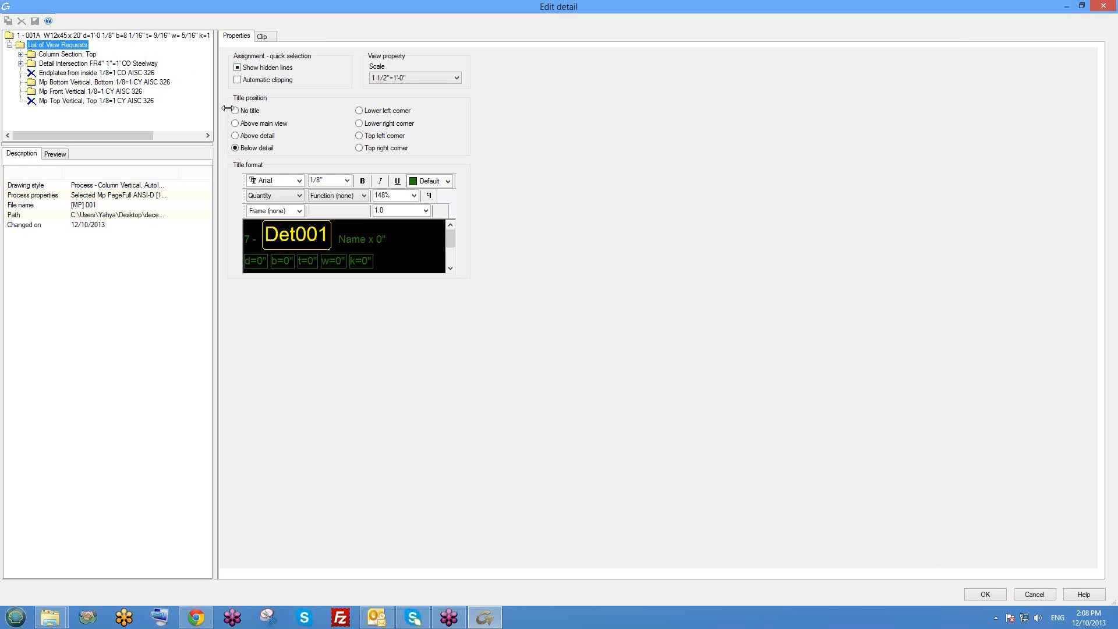
{"action": "left_click", "coordinate": [93, 101]}
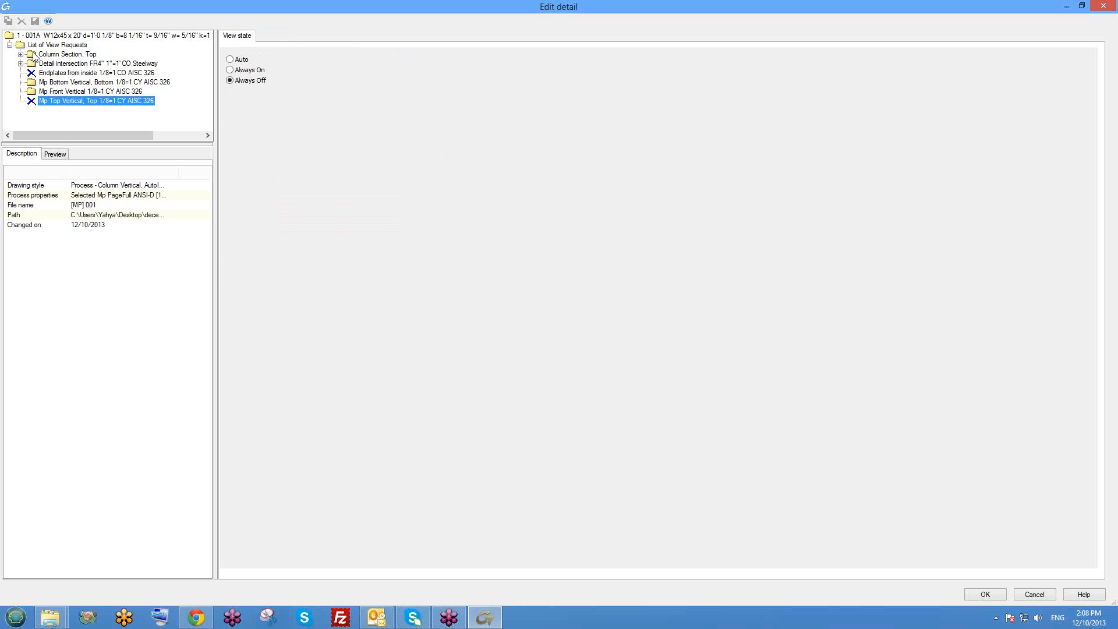
{"action": "left_click", "coordinate": [35, 54]}
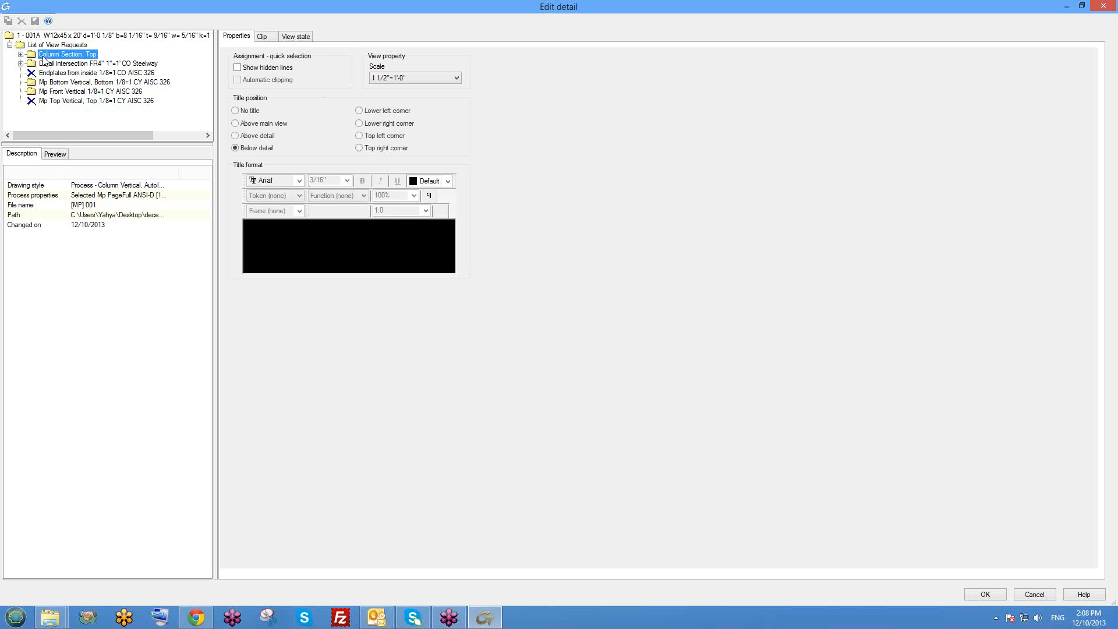
{"action": "left_click", "coordinate": [301, 36]}
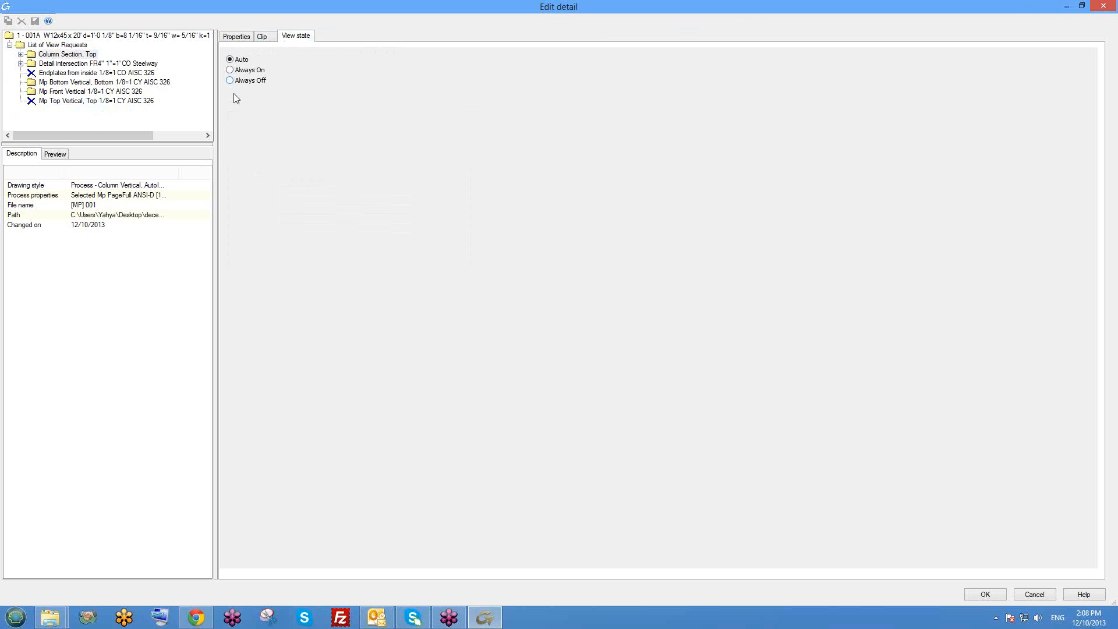
{"action": "left_click", "coordinate": [1109, 13]}
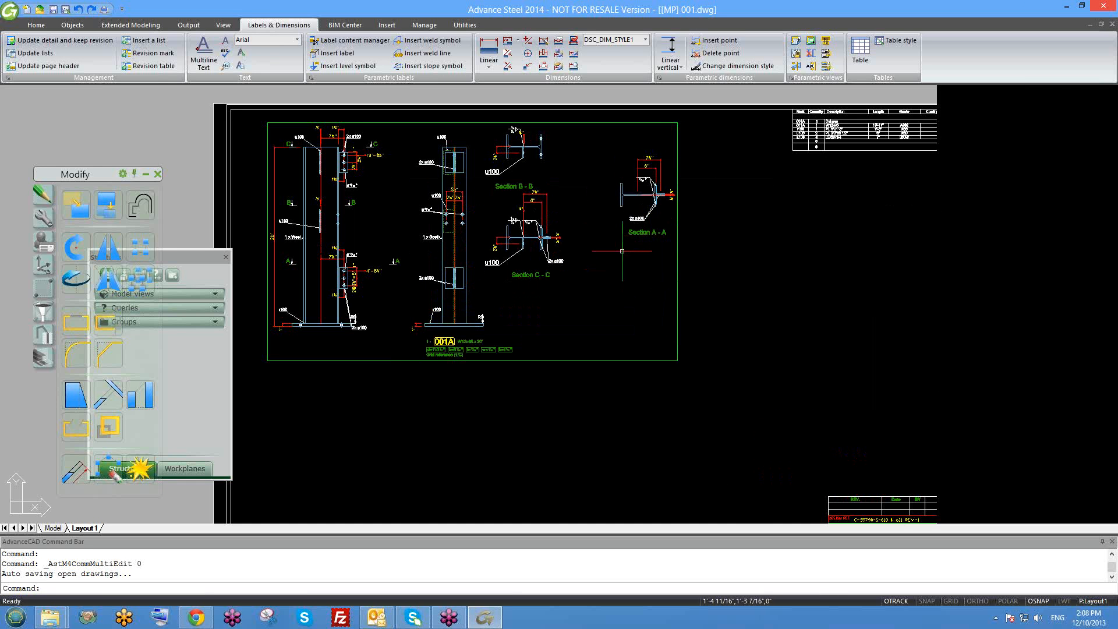
{"action": "scroll", "coordinate": [569, 258], "scroll_direction": "down", "scroll_amount": 2}
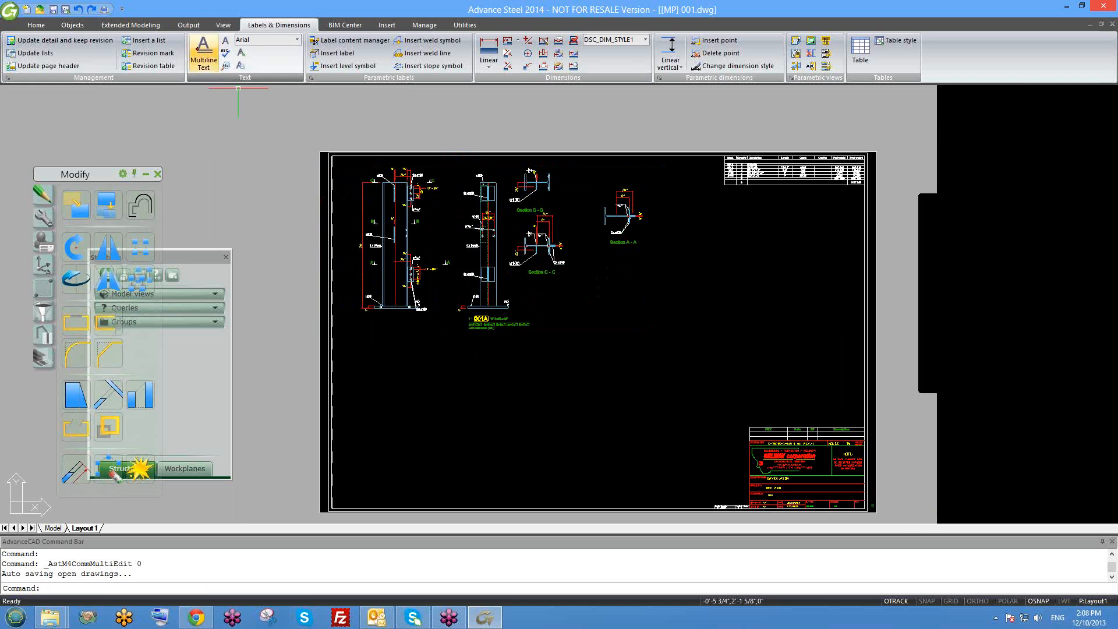
{"action": "scroll", "coordinate": [429, 240], "scroll_direction": "up", "scroll_amount": 2}
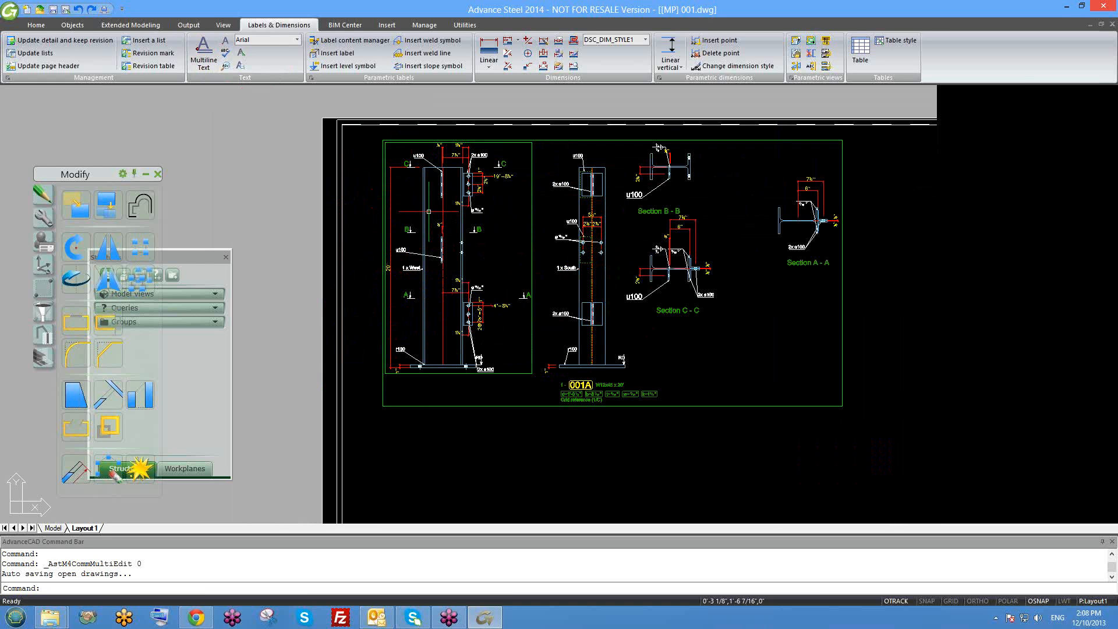
Set the scale of the column detail to 3/16"=1" and update the detail
{"action": "scroll", "coordinate": [405, 180], "scroll_direction": "up", "scroll_amount": 2}
{"action": "scroll", "coordinate": [483, 219], "scroll_direction": "down", "scroll_amount": 3}
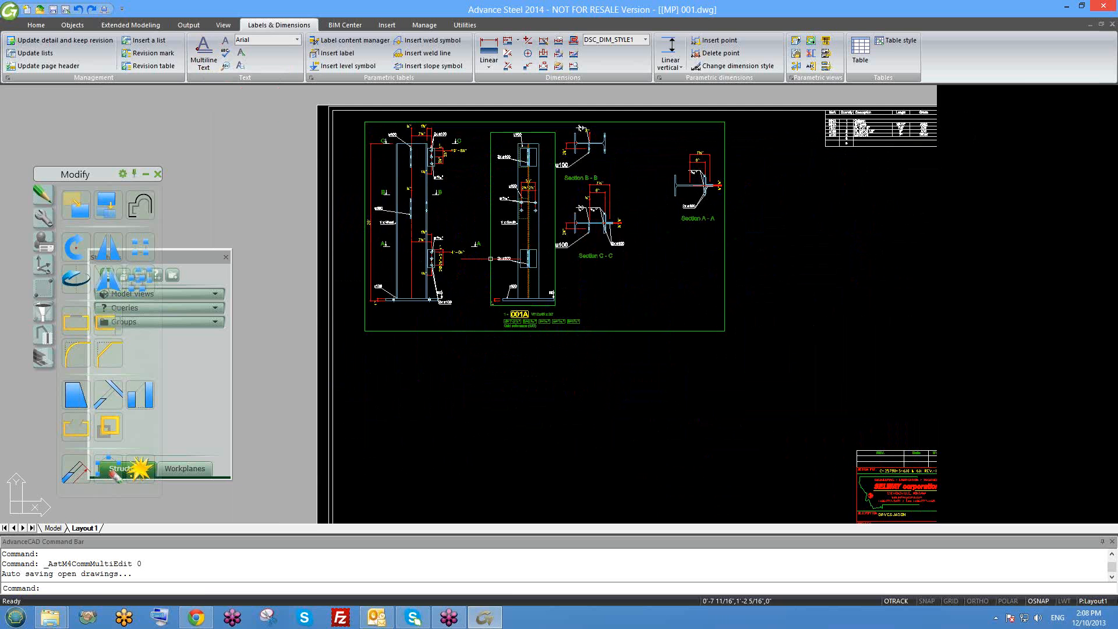
{"action": "scroll", "coordinate": [531, 295], "scroll_direction": "down", "scroll_amount": 2}
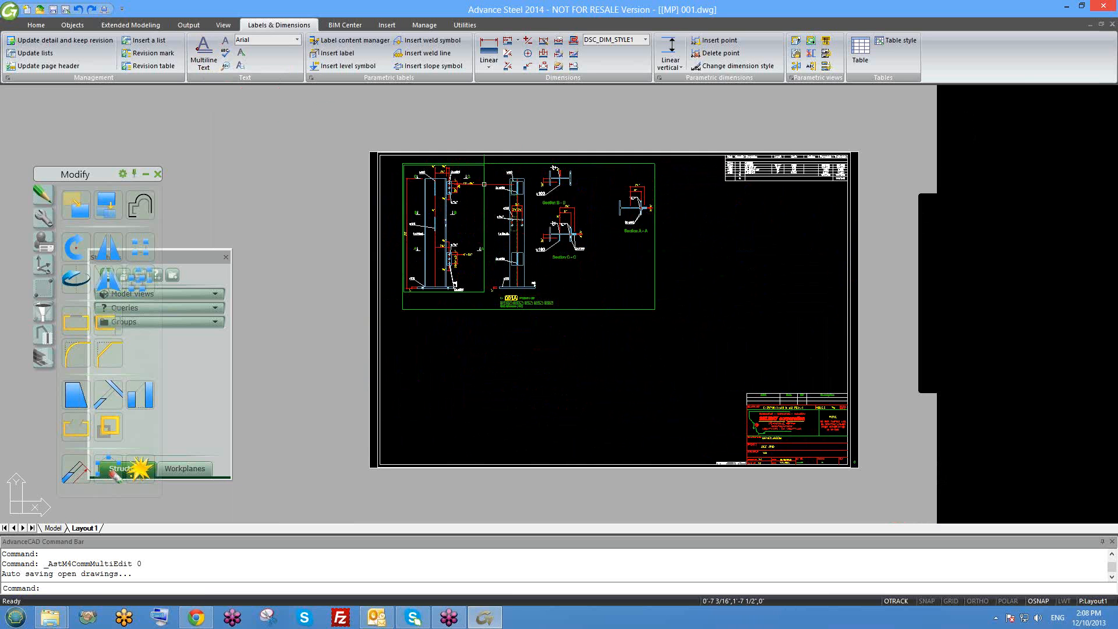
{"action": "double_click", "coordinate": [654, 261]}
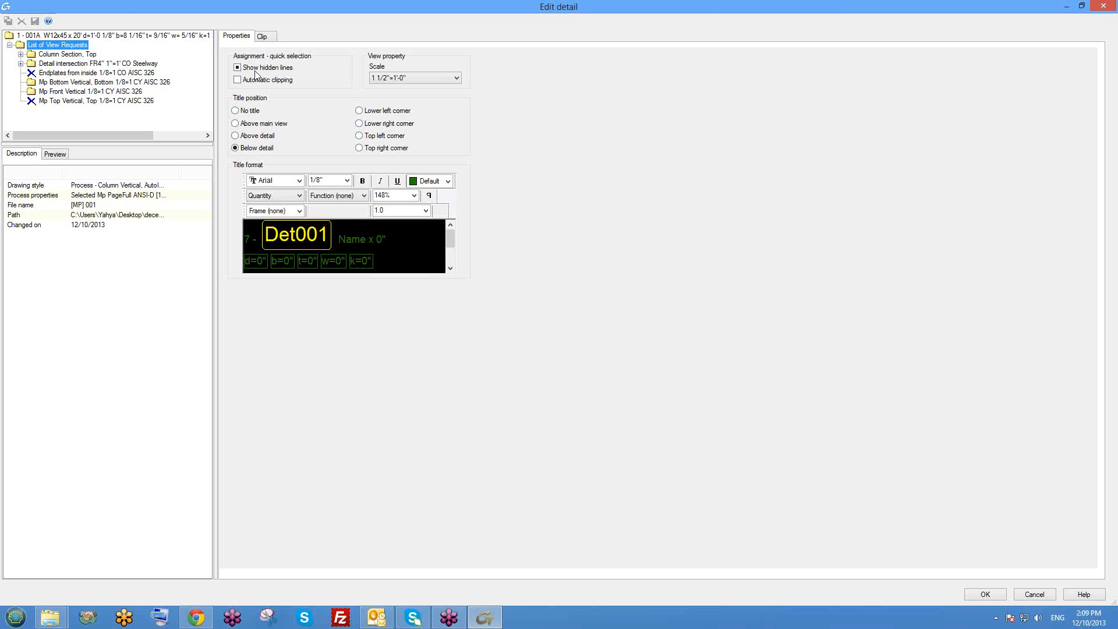
{"action": "left_click", "coordinate": [262, 36]}
{"action": "left_click", "coordinate": [235, 37]}
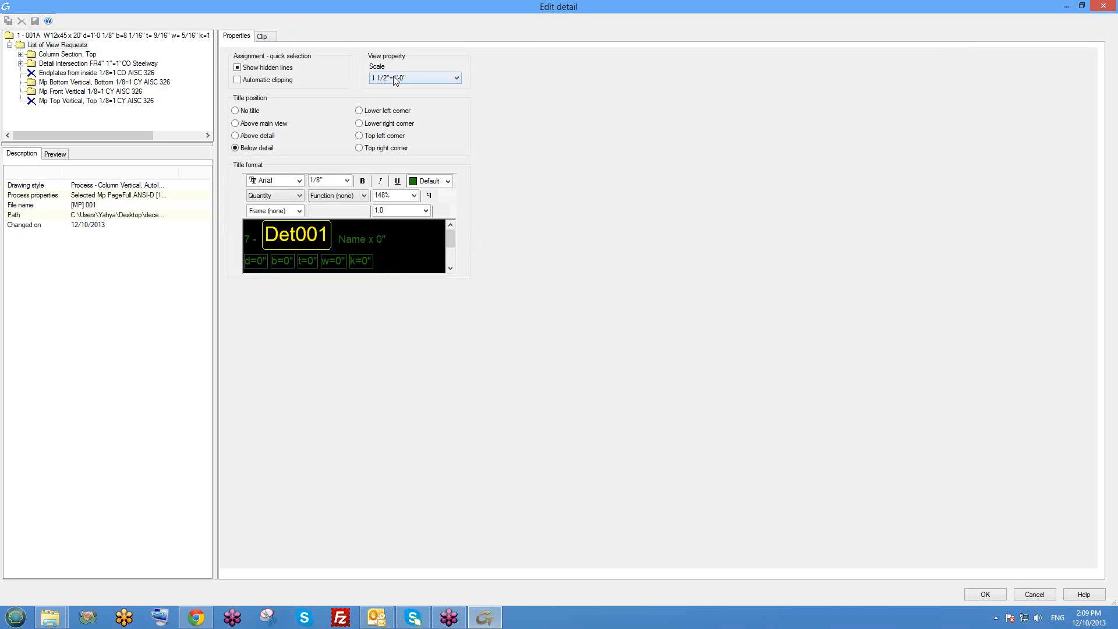
{"action": "left_click", "coordinate": [416, 77]}
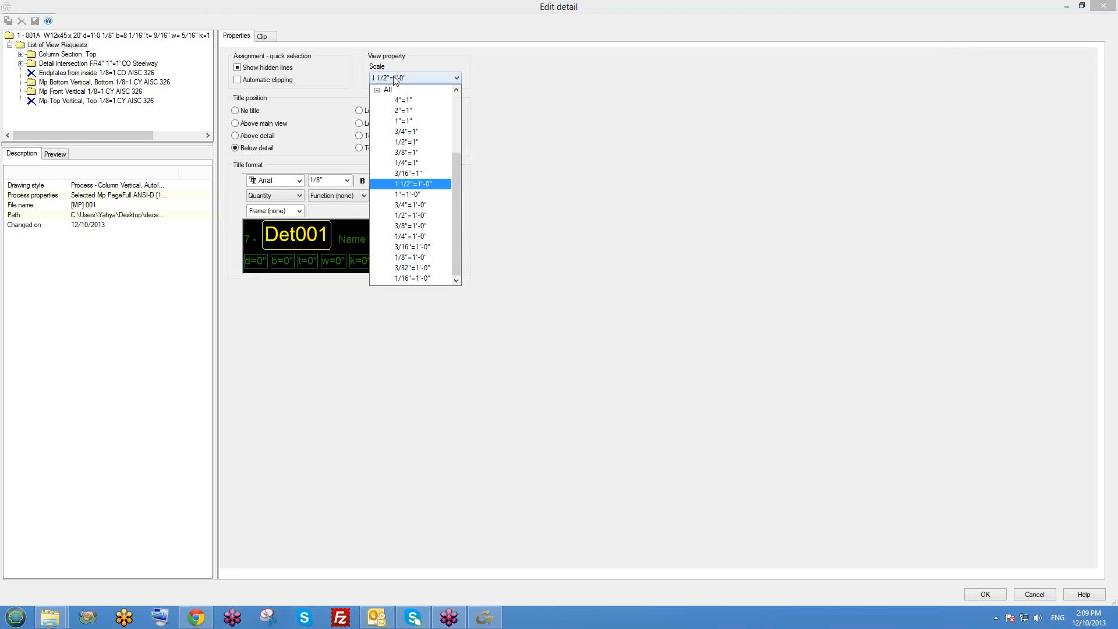
{"action": "left_click", "coordinate": [411, 175]}
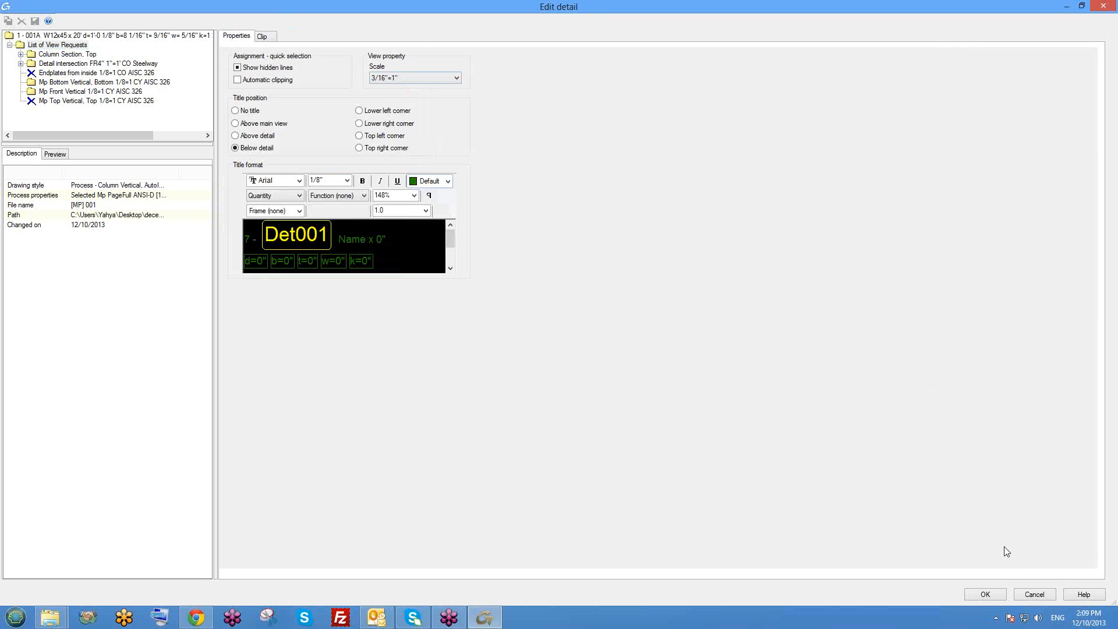
{"action": "left_click", "coordinate": [1001, 595]}
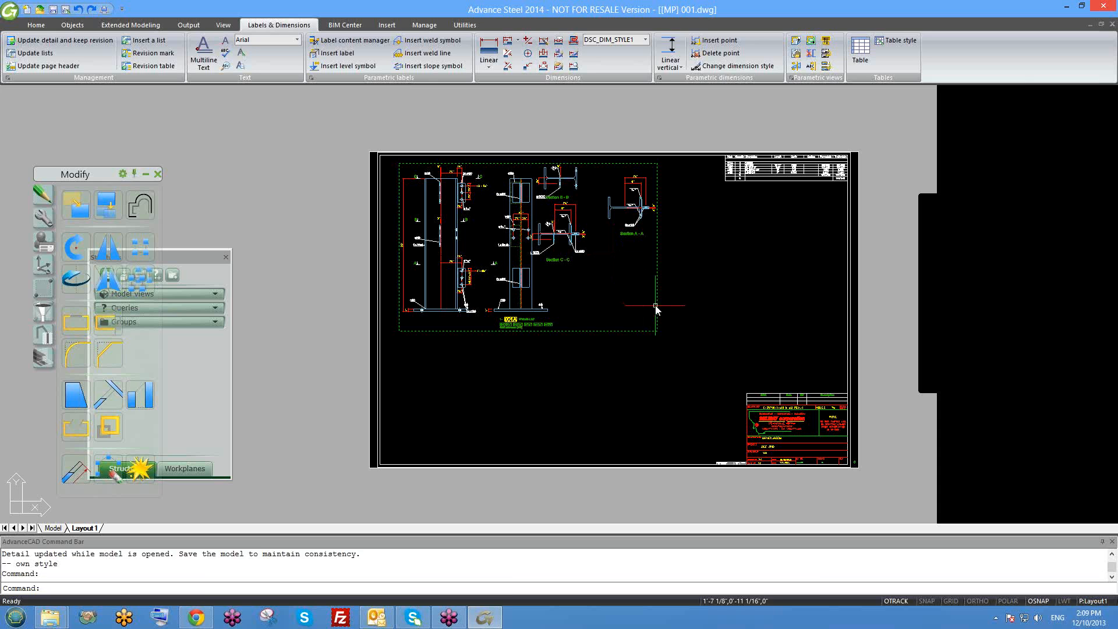
Set the column detail's scale to 1 1/2"=1'-0" and update the detail
{"action": "double_click", "coordinate": [656, 306]}
{"action": "left_click", "coordinate": [418, 74]}
{"action": "left_click", "coordinate": [424, 185]}
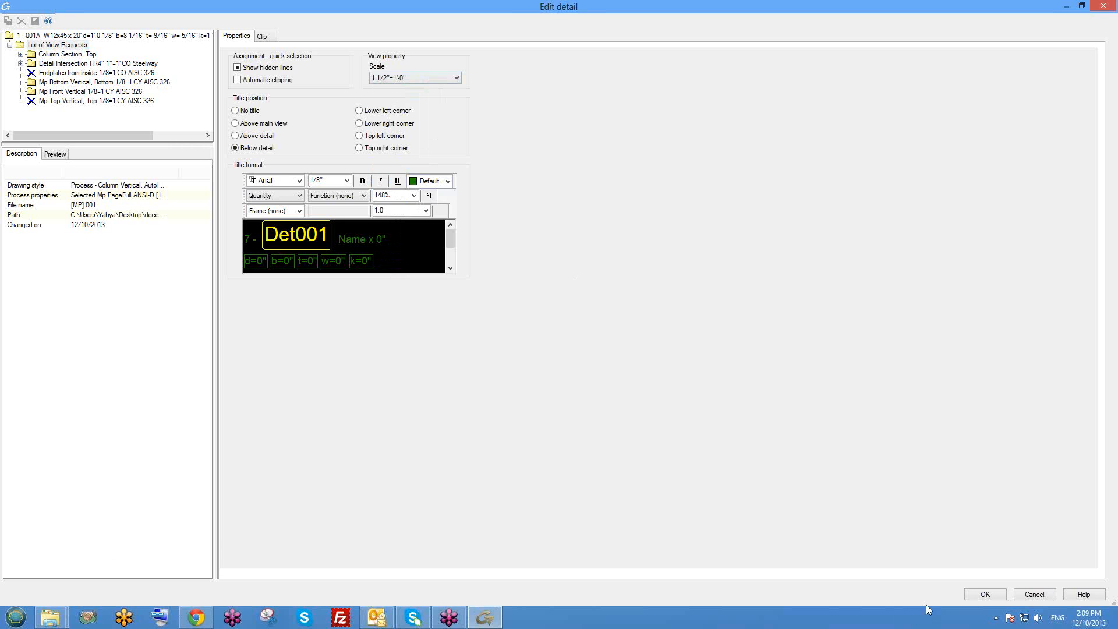
{"action": "left_click", "coordinate": [978, 595]}
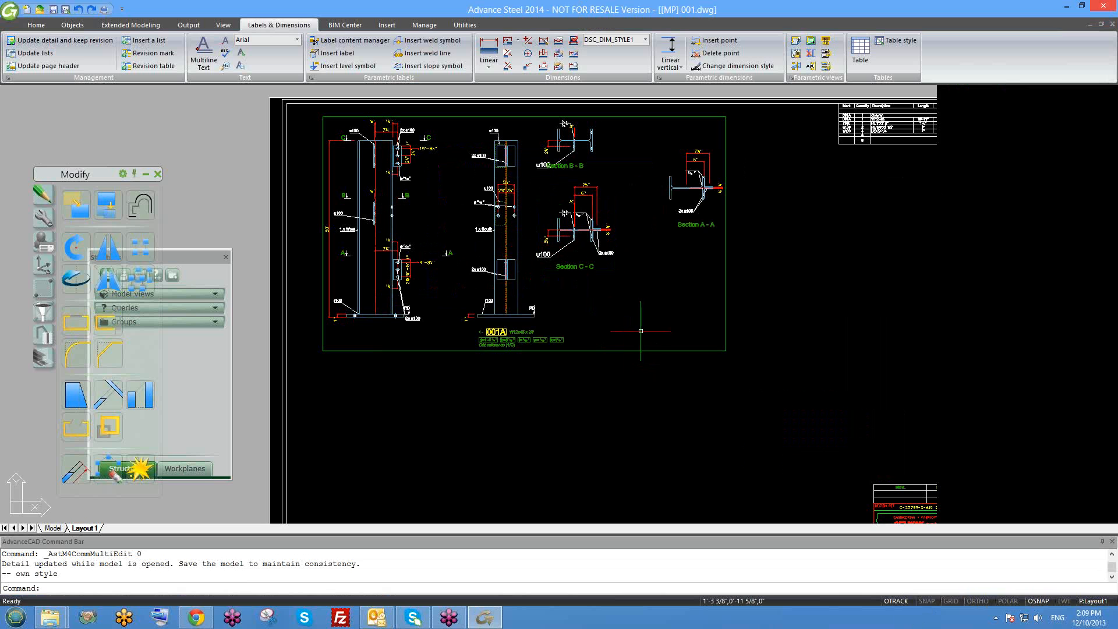
Review the column detail's clipping and title settings, then shrink and reposition the settings window so the title in the drawing can be compared
{"action": "double_click", "coordinate": [637, 117]}
{"action": "left_click", "coordinate": [263, 36]}
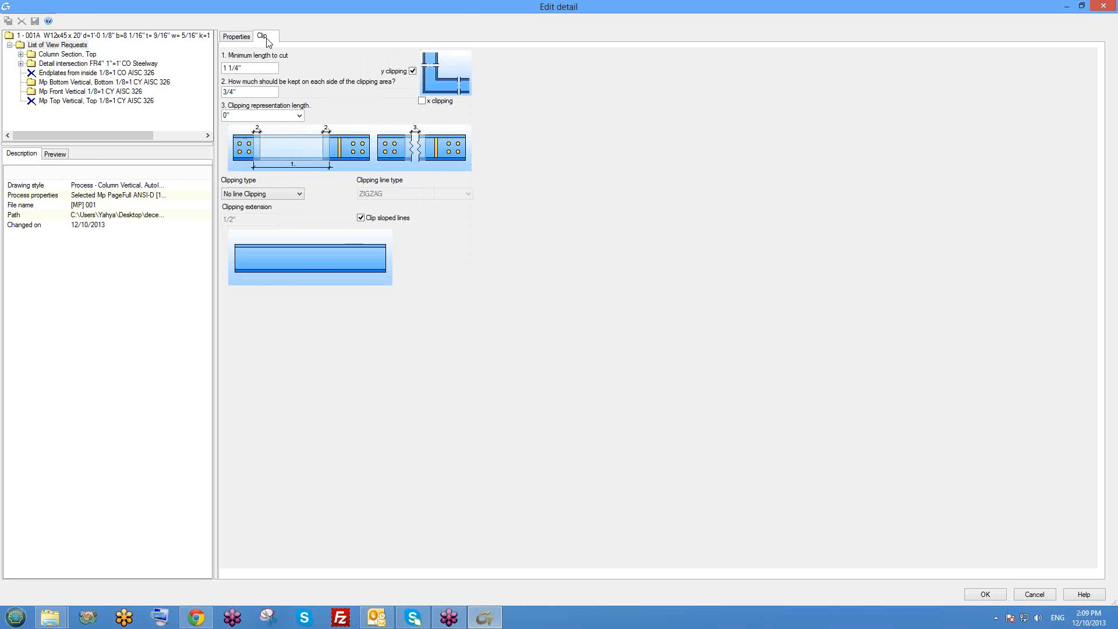
{"action": "left_click", "coordinate": [247, 38]}
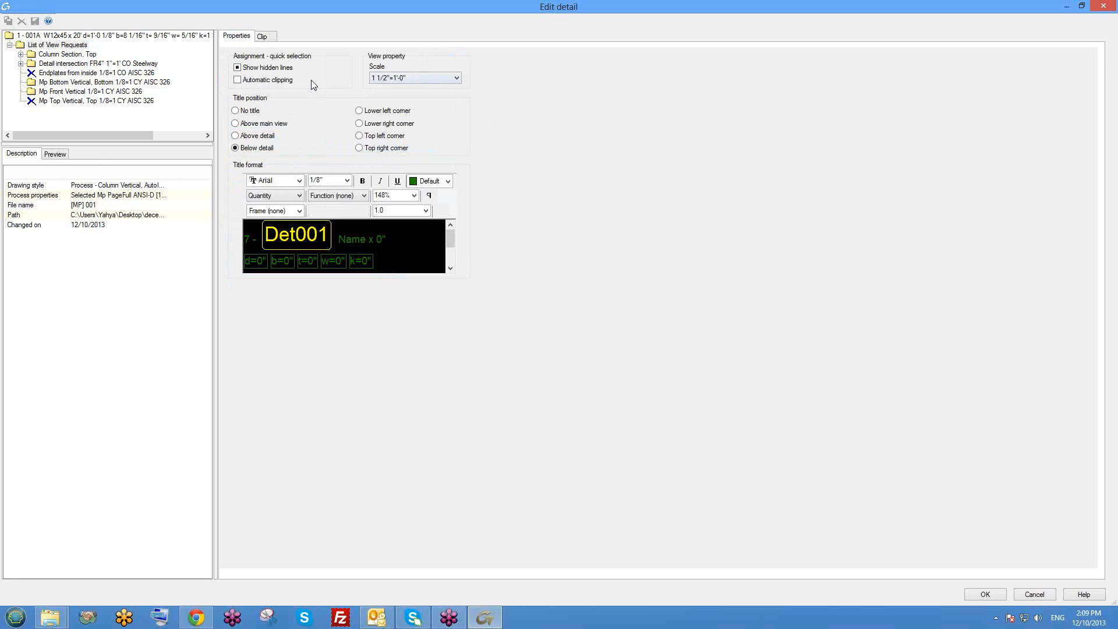
{"action": "double_click", "coordinate": [460, 6]}
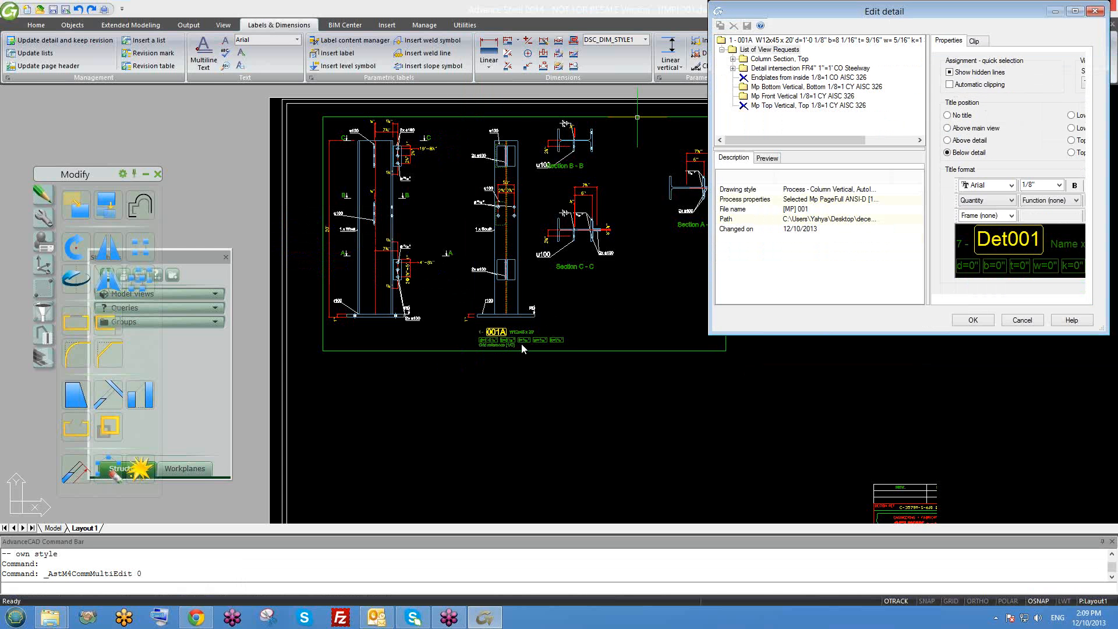
{"action": "double_click", "coordinate": [784, 3]}
{"action": "left_click_drag", "start_coordinate": [744, 13], "coordinate": [239, 5]}
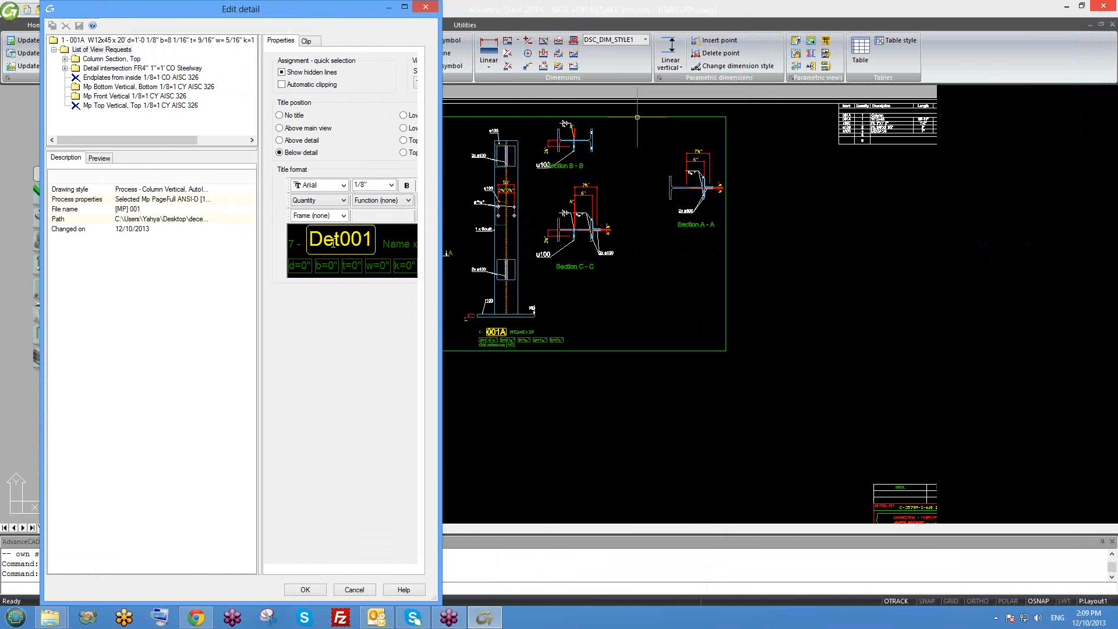
Inspect the main part mark in the detail's title format and browse the available tokens without replacing it
{"action": "left_click", "coordinate": [333, 243]}
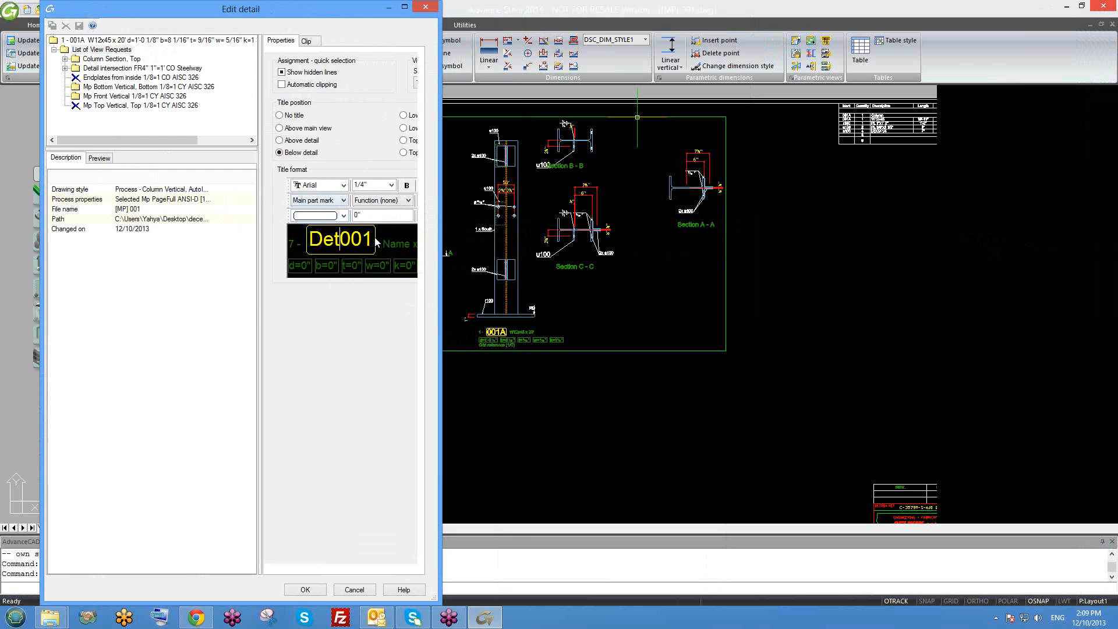
{"action": "left_click_drag", "start_coordinate": [369, 237], "coordinate": [311, 238]}
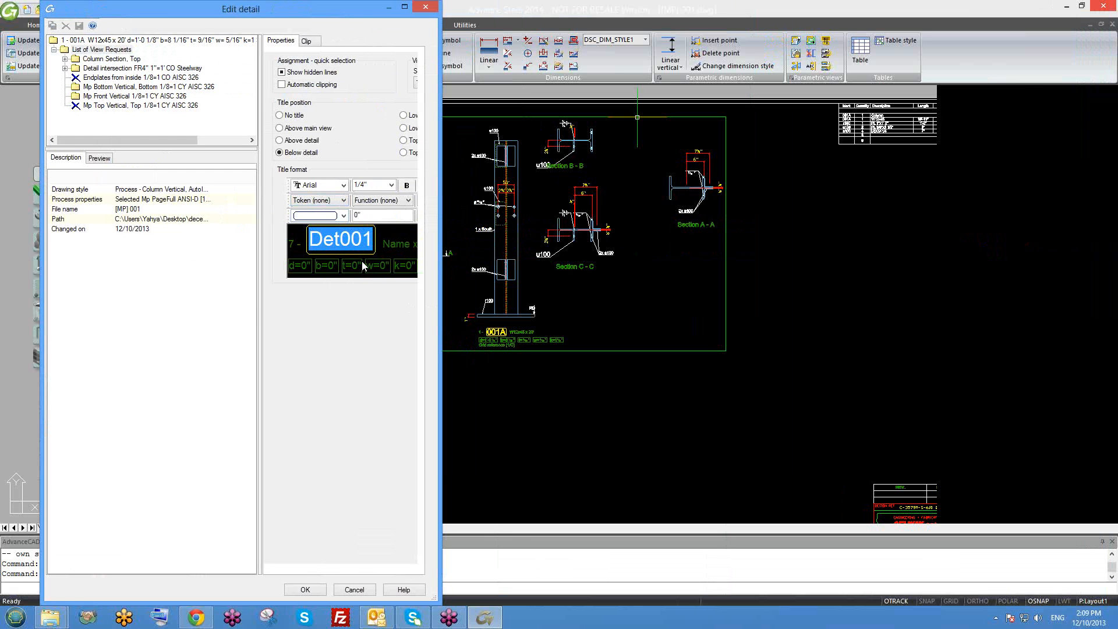
{"action": "left_click", "coordinate": [336, 203]}
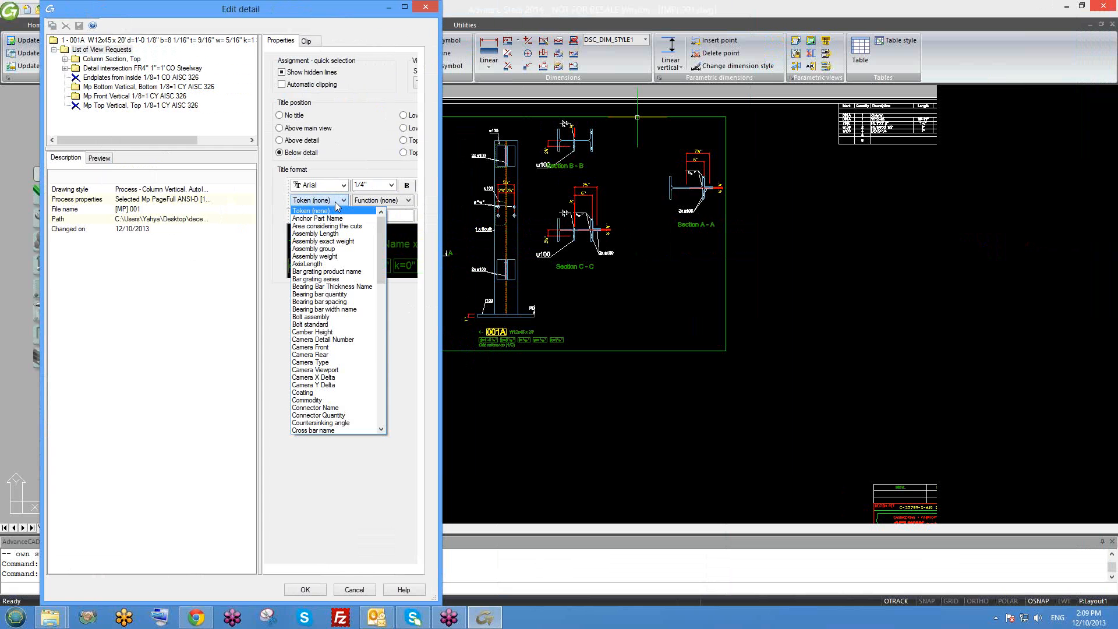
{"action": "left_click_drag", "start_coordinate": [382, 244], "coordinate": [378, 358]}
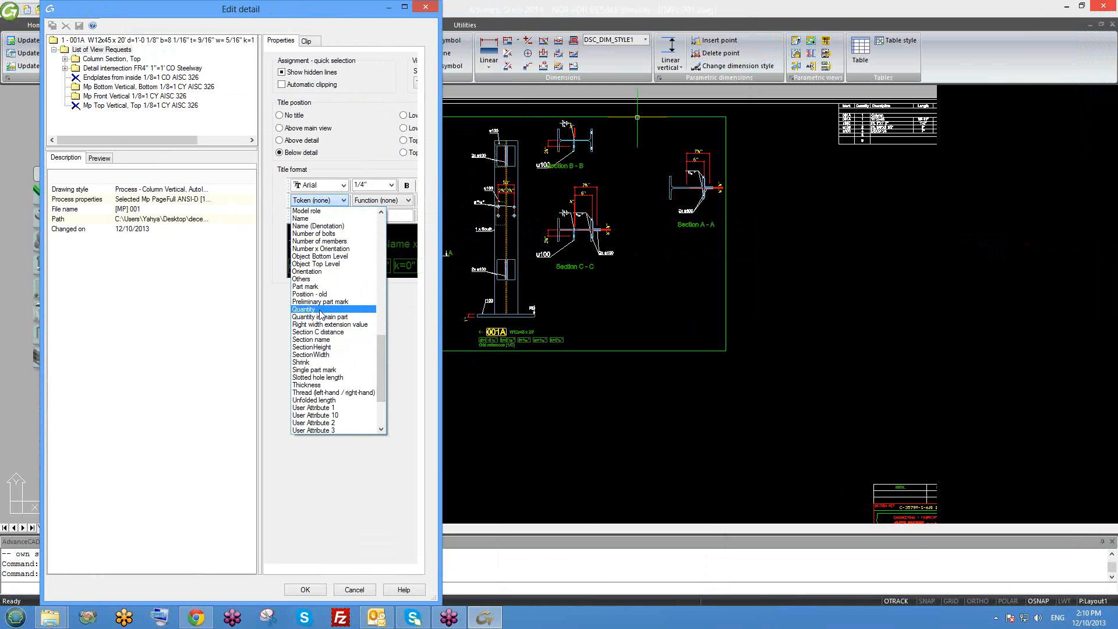
{"action": "left_click", "coordinate": [374, 240]}
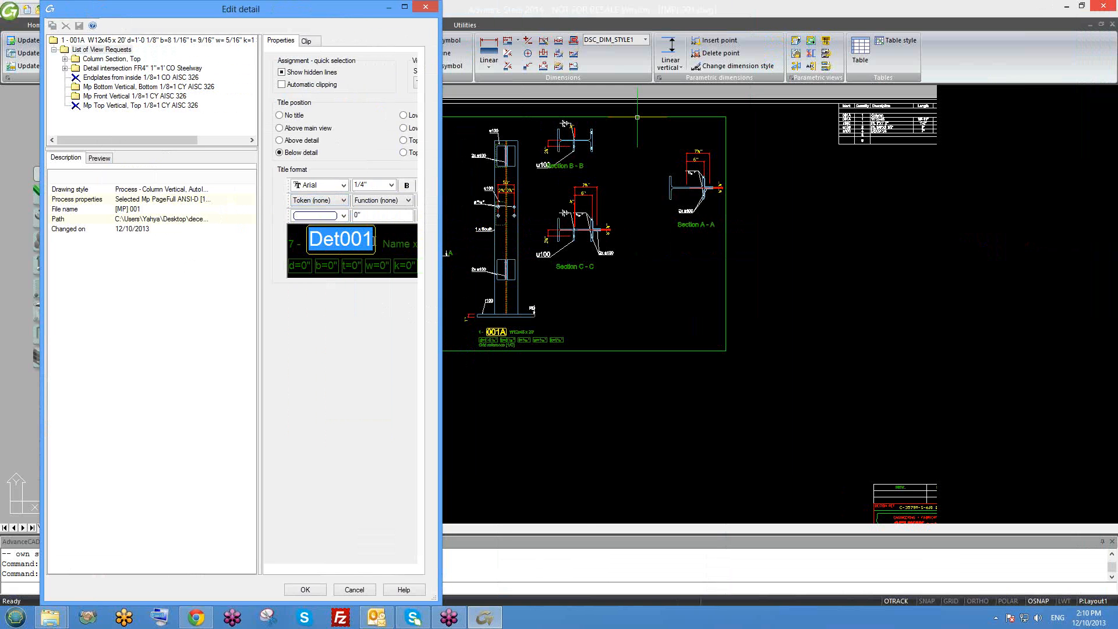
{"action": "left_click", "coordinate": [369, 247]}
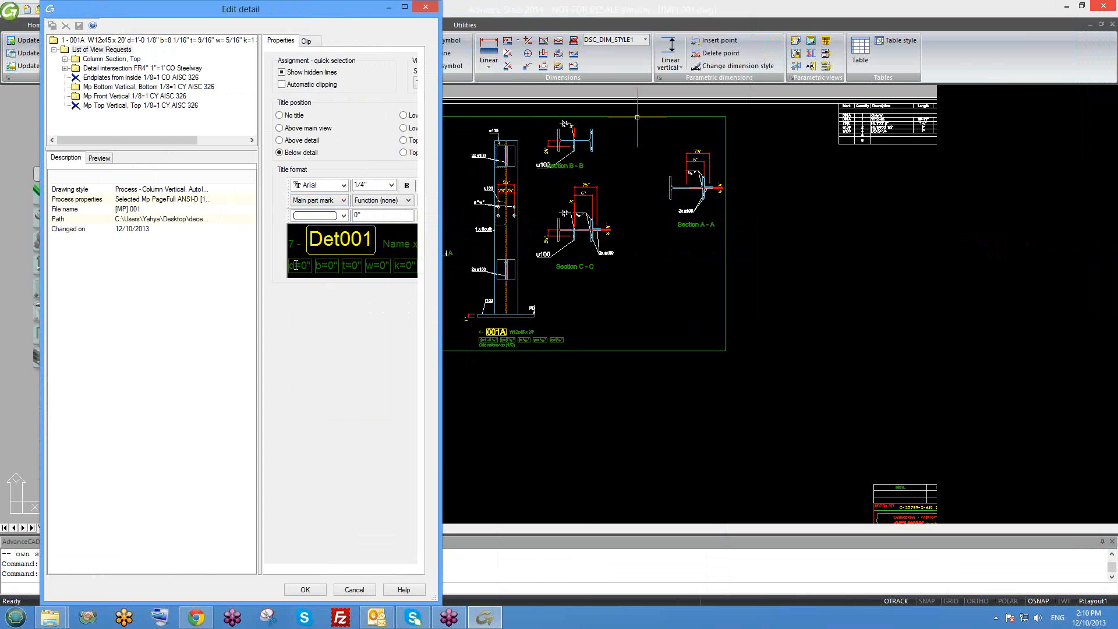
Delete everything after the part mark in the detail's title format and insert the Name token there
{"action": "left_click", "coordinate": [292, 244]}
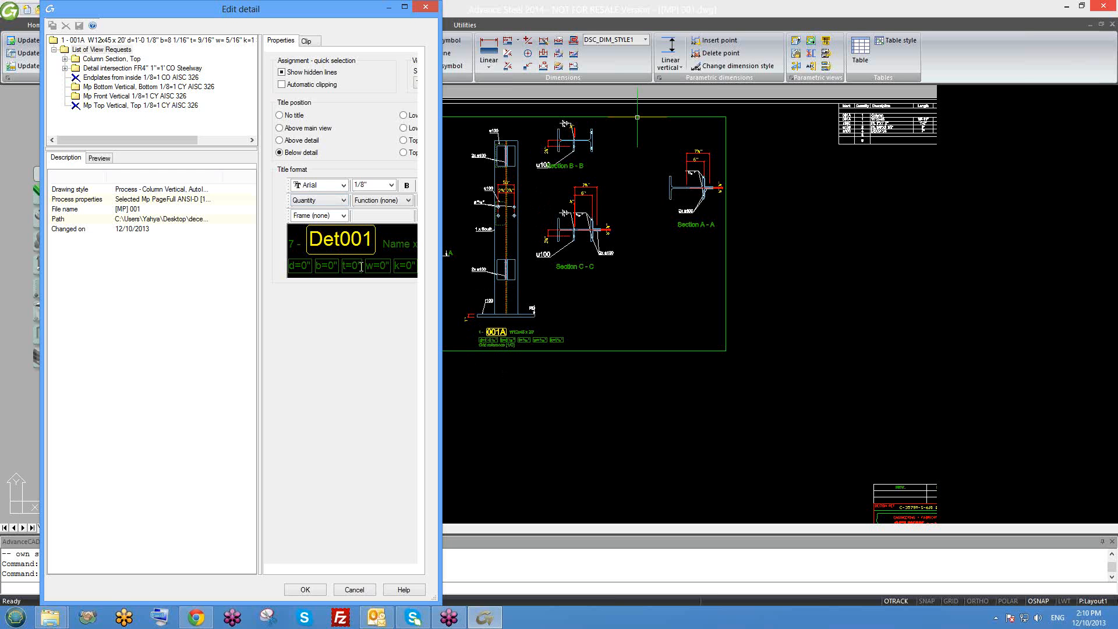
{"action": "left_click", "coordinate": [388, 245]}
{"action": "left_click_drag", "start_coordinate": [386, 249], "coordinate": [414, 284]}
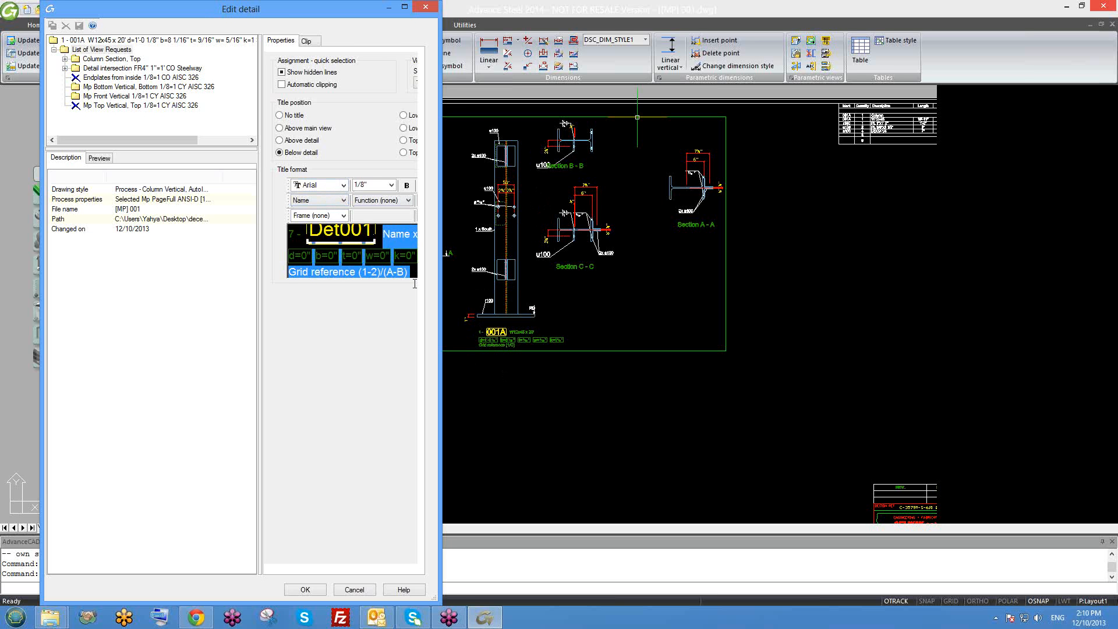
{"action": "key", "text": "Delete"}
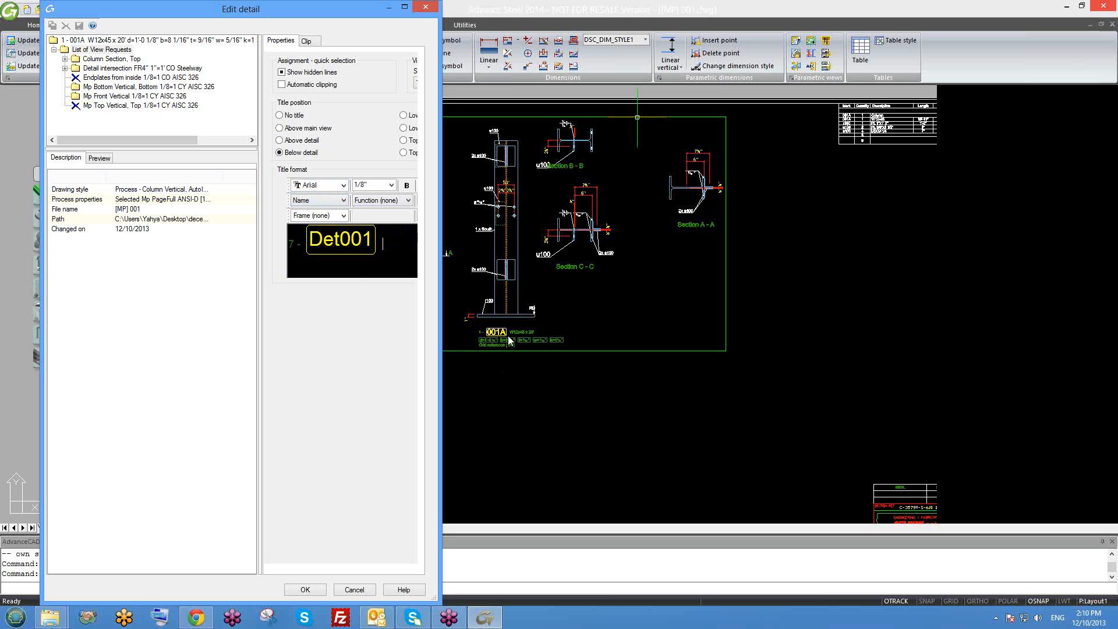
{"action": "left_click", "coordinate": [335, 202]}
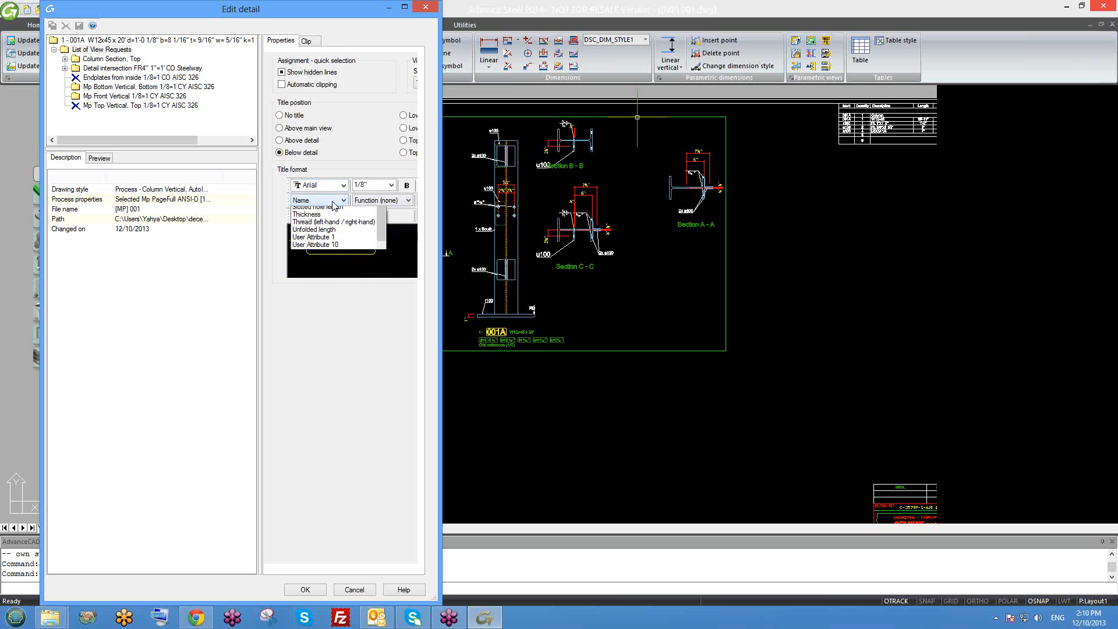
{"action": "left_click", "coordinate": [326, 210]}
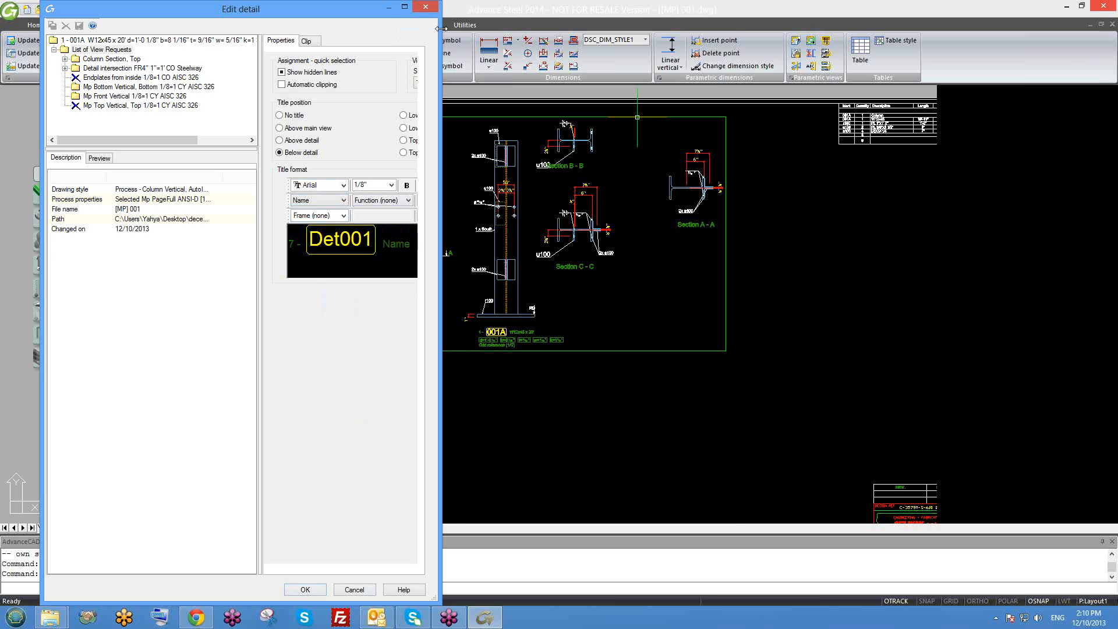
Widen the settings window and select the whole title line to review its text formatting options
{"action": "left_click_drag", "start_coordinate": [442, 28], "coordinate": [738, 57]}
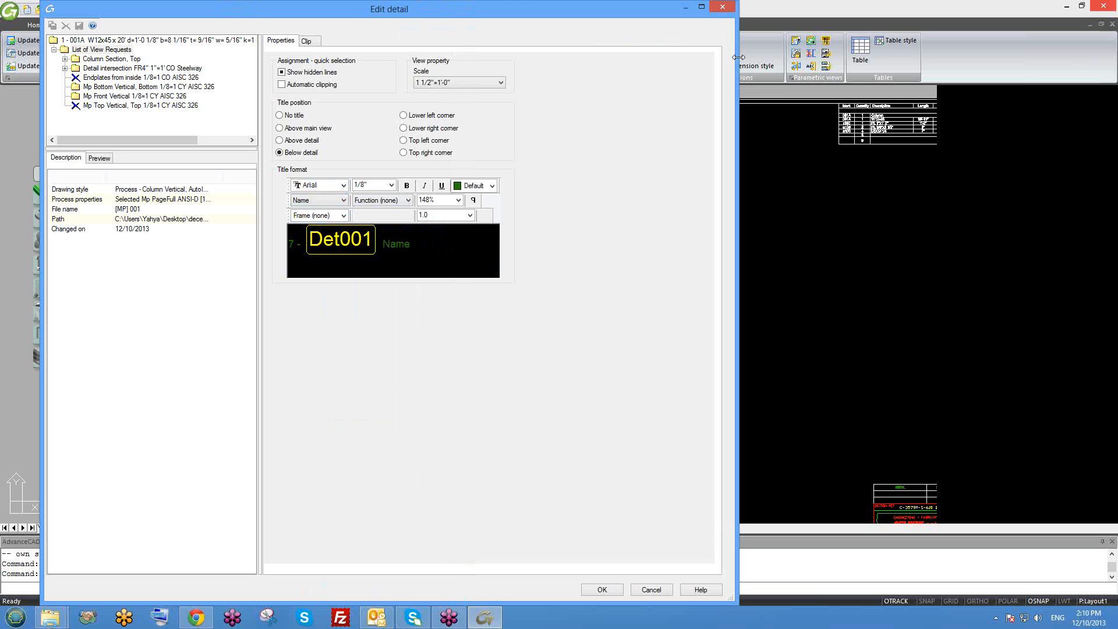
{"action": "left_click", "coordinate": [351, 247]}
{"action": "left_click_drag", "start_coordinate": [427, 247], "coordinate": [268, 237]}
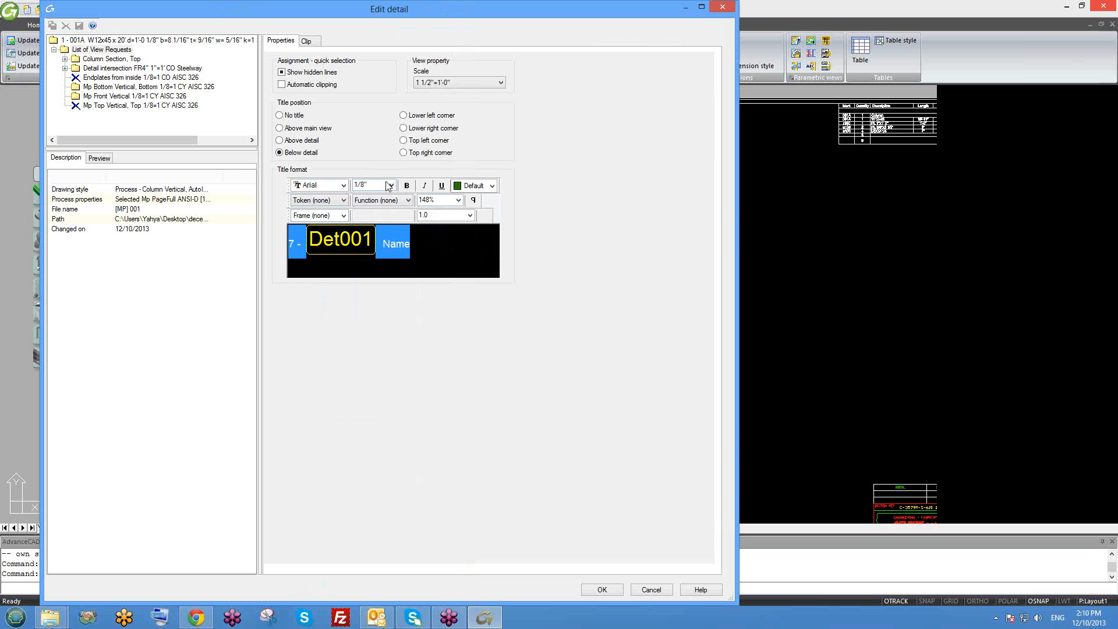
Turn off y clipping for the column detail and update the detail
{"action": "left_click", "coordinate": [307, 42]}
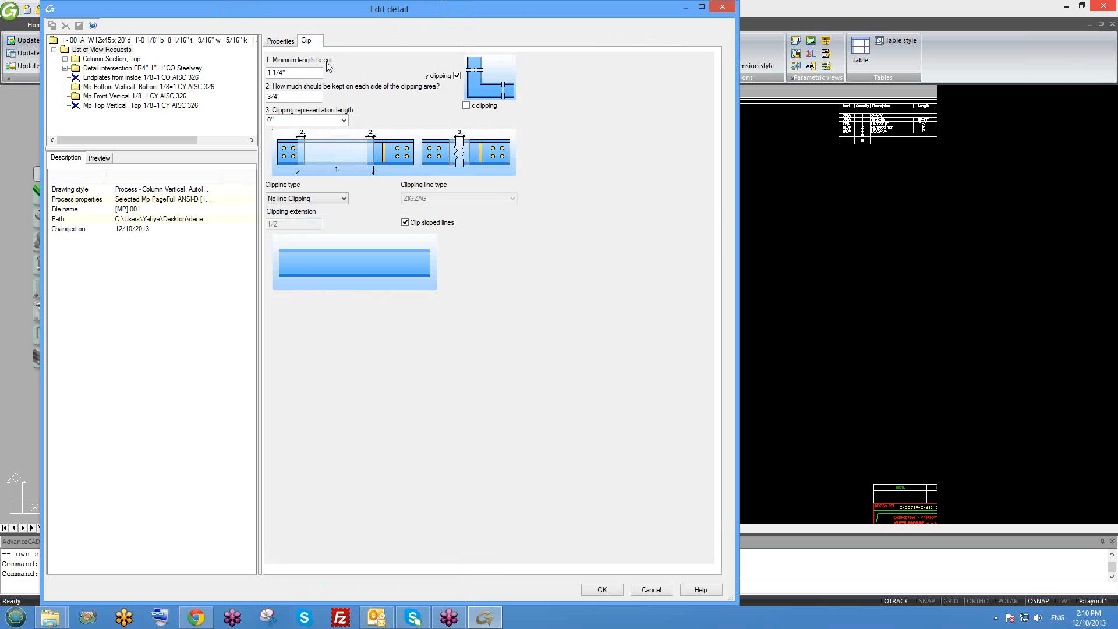
{"action": "mouse_move", "coordinate": [460, 10]}
{"action": "left_mouse_down"}
{"action": "mouse_move", "coordinate": [118, 7]}
{"action": "mouse_move", "coordinate": [1114, 7]}
{"action": "mouse_move", "coordinate": [804, 9]}
{"action": "mouse_move", "coordinate": [1006, 12]}
{"action": "mouse_move", "coordinate": [830, 11]}
{"action": "left_mouse_up"}
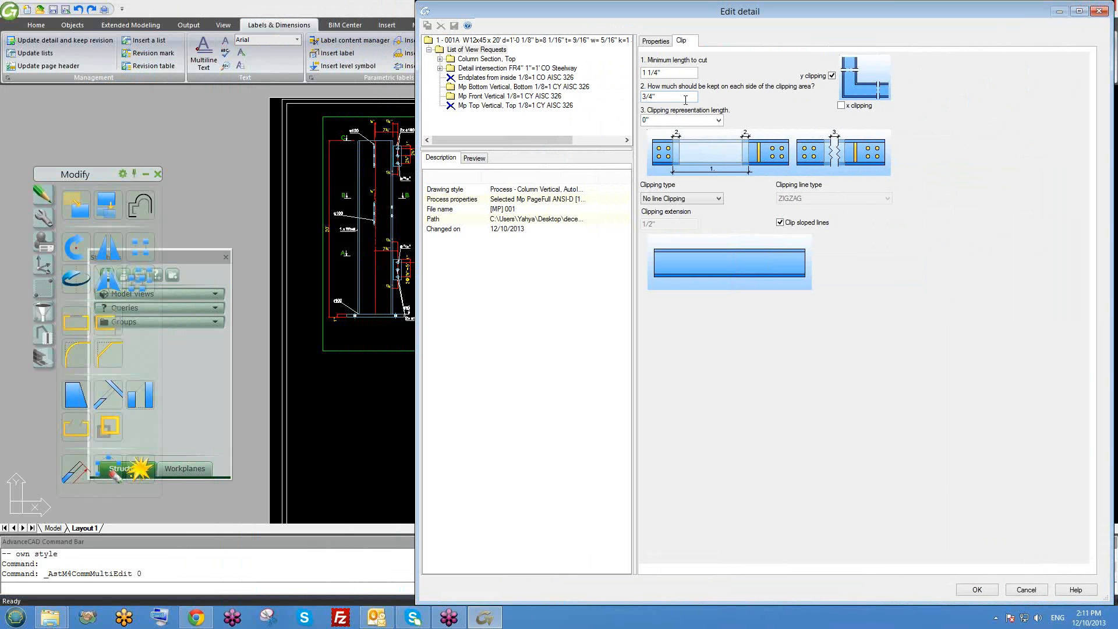
{"action": "left_click", "coordinate": [831, 77]}
{"action": "left_click_drag", "start_coordinate": [802, 11], "coordinate": [407, 0]}
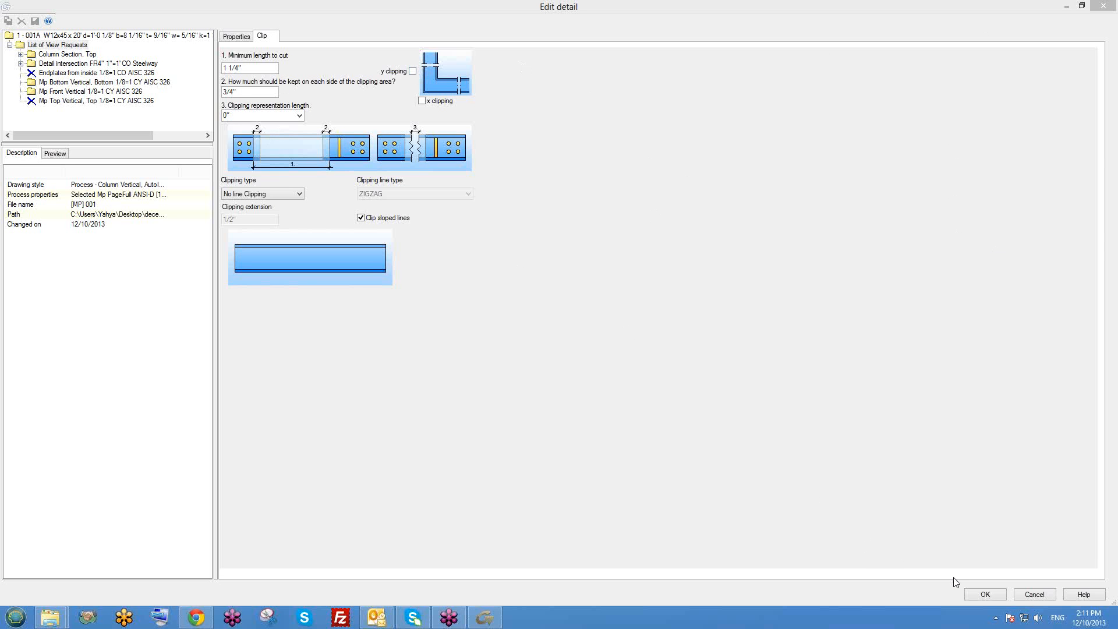
{"action": "left_click", "coordinate": [984, 595]}
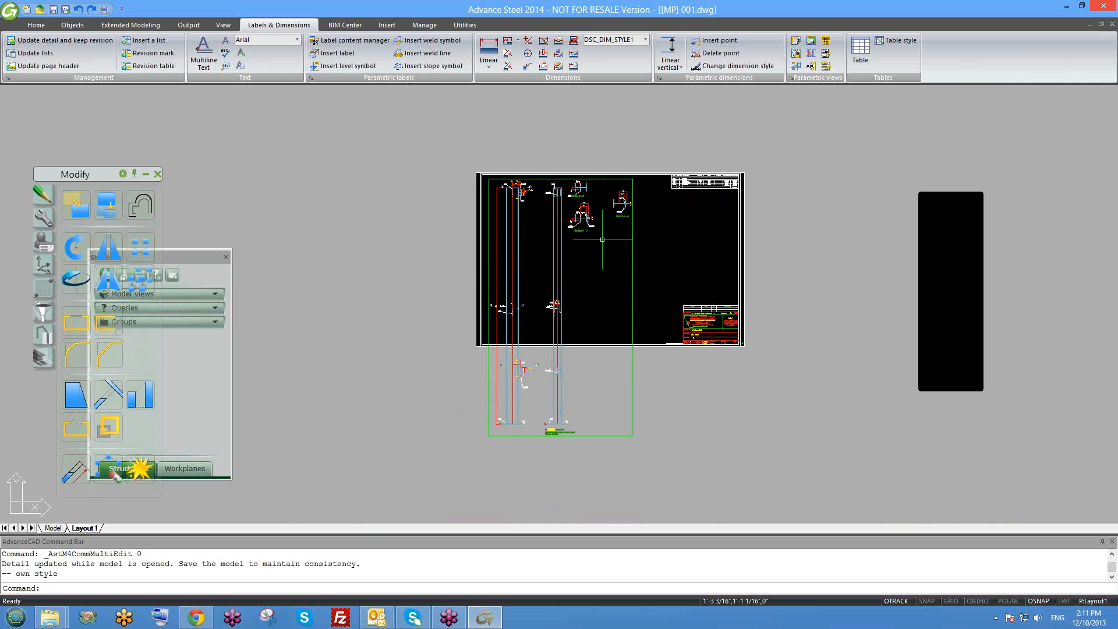
Examine the unclipped column views and how far the detail extends beyond the sheet border
{"action": "scroll", "coordinate": [501, 434], "scroll_direction": "up", "scroll_amount": 2}
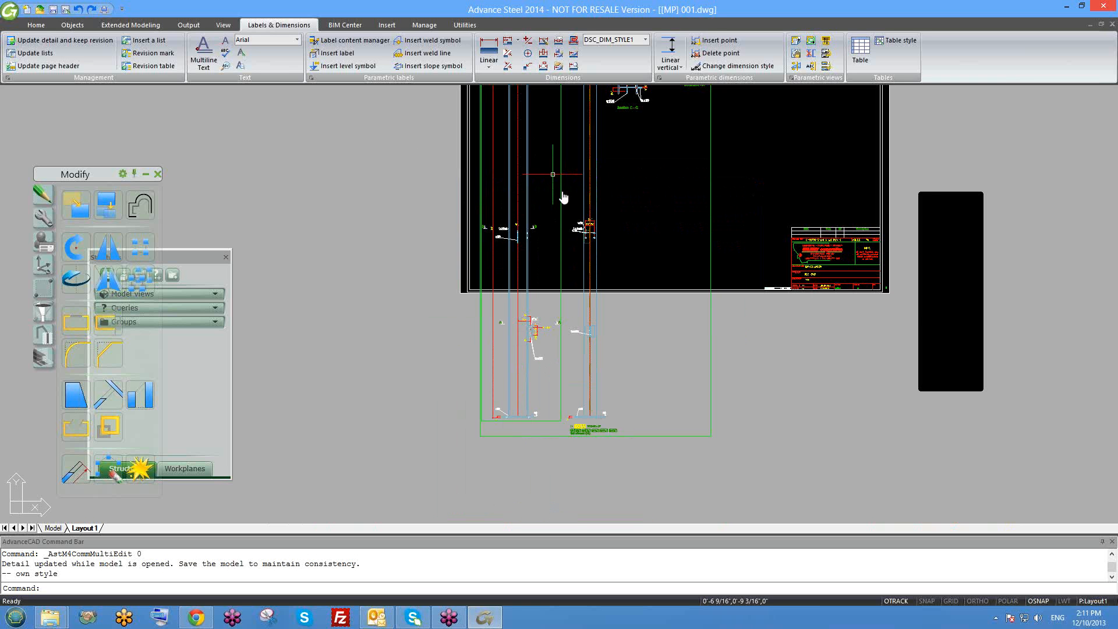
{"action": "middle_click_drag", "start_coordinate": [561, 195], "coordinate": [637, 297]}
{"action": "middle_click_drag", "start_coordinate": [616, 207], "coordinate": [569, 179]}
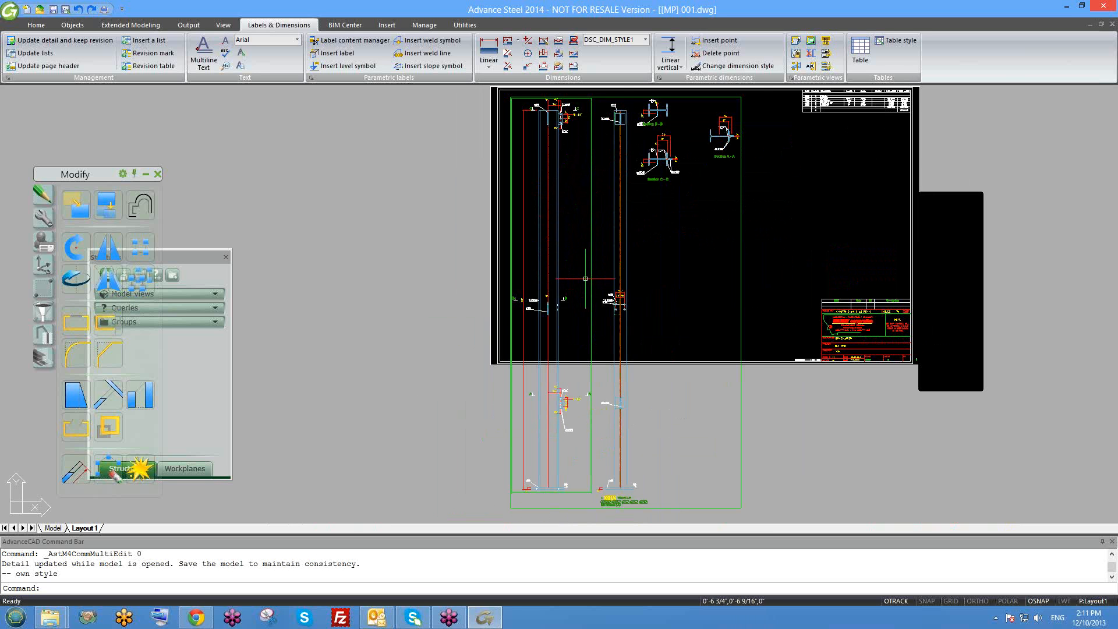
{"action": "scroll", "coordinate": [524, 296], "scroll_direction": "up", "scroll_amount": 5}
{"action": "scroll", "coordinate": [523, 294], "scroll_direction": "down", "scroll_amount": 4}
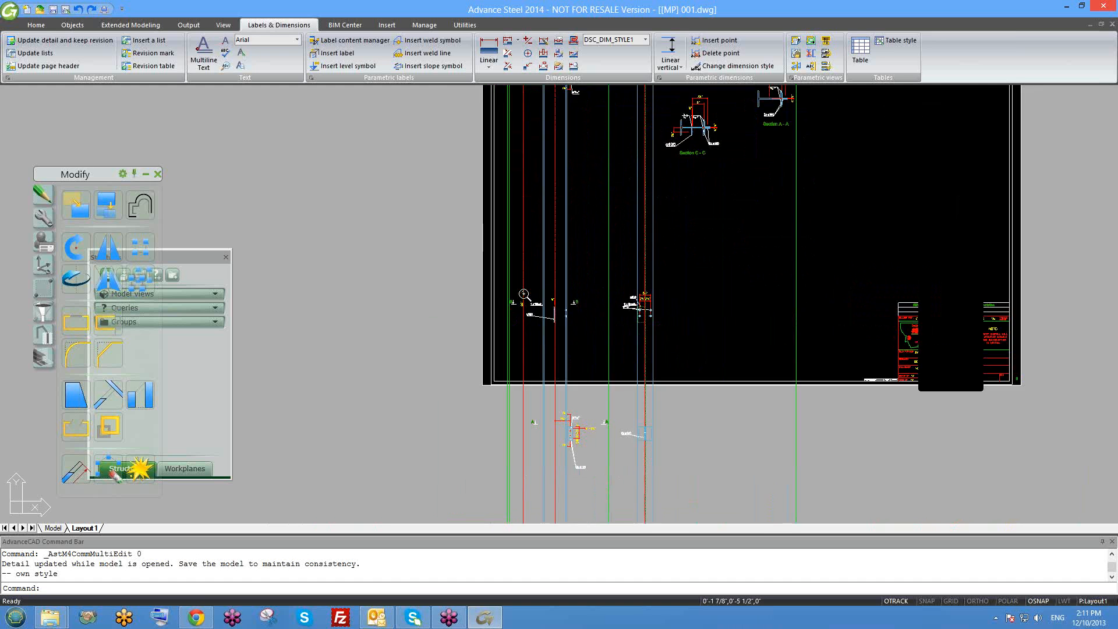
{"action": "scroll", "coordinate": [523, 294], "scroll_direction": "down", "scroll_amount": 3}
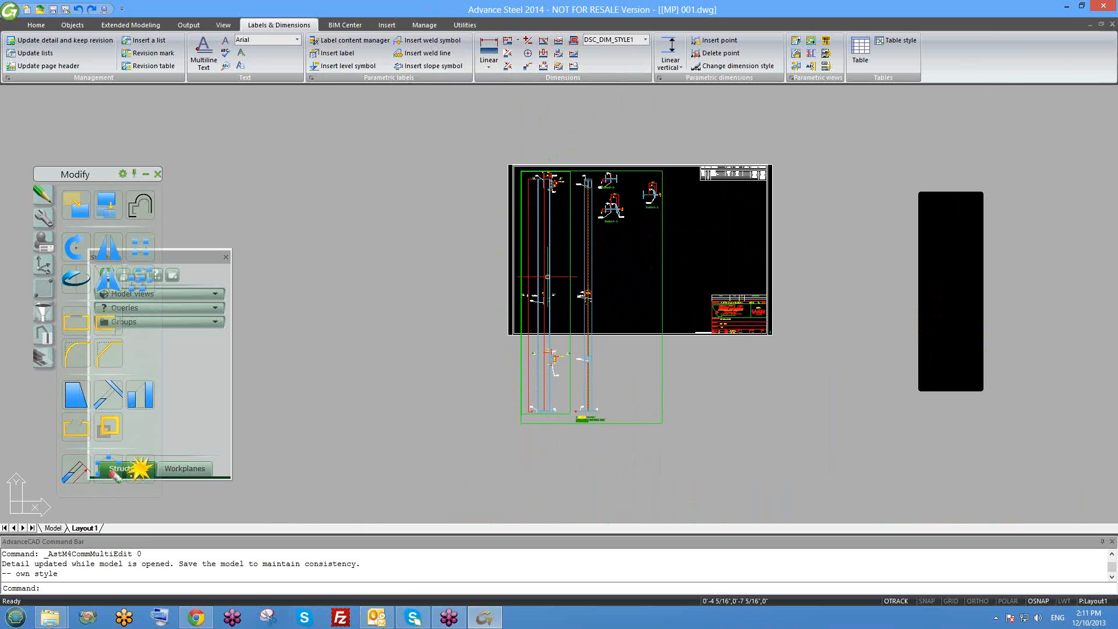
{"action": "left_click", "coordinate": [567, 425]}
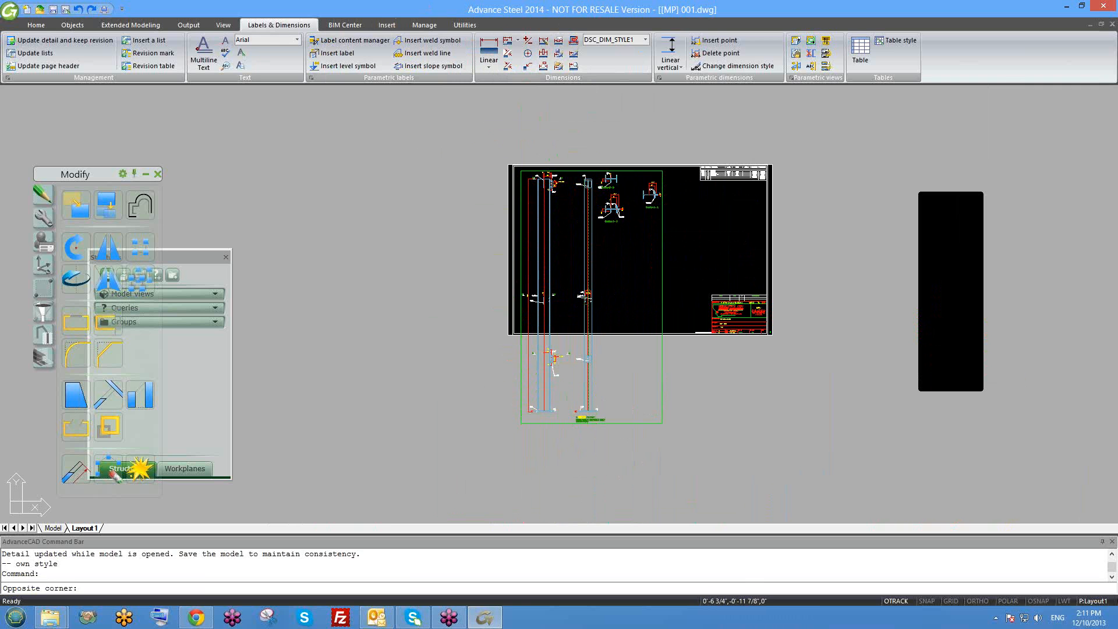
Turn y clipping back on for the column detail and update the detail
{"action": "left_click", "coordinate": [564, 424]}
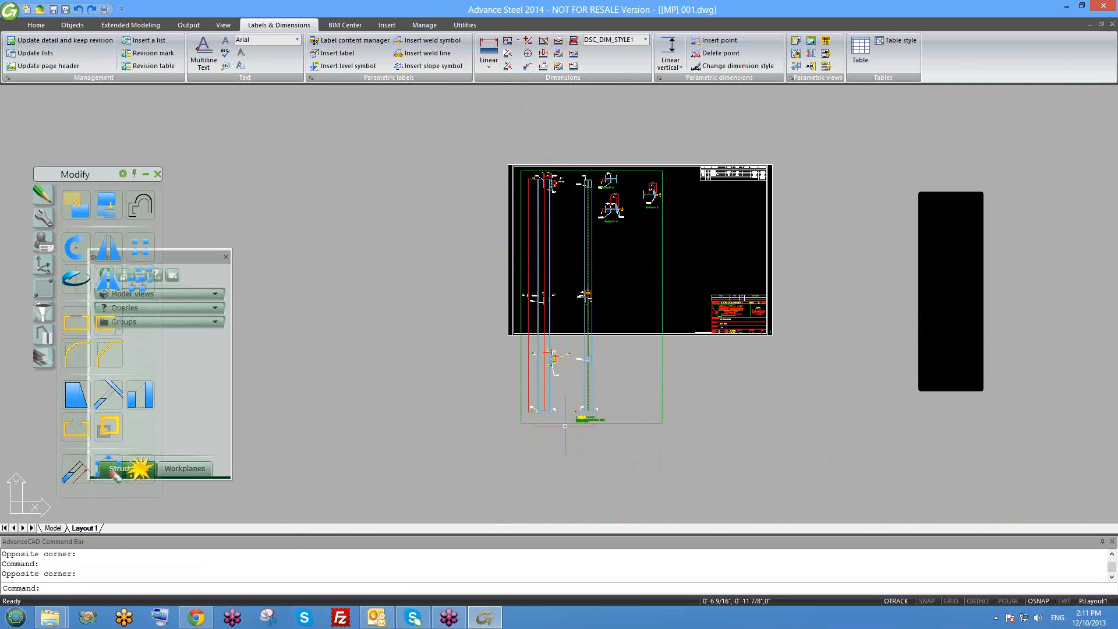
{"action": "double_click", "coordinate": [563, 425]}
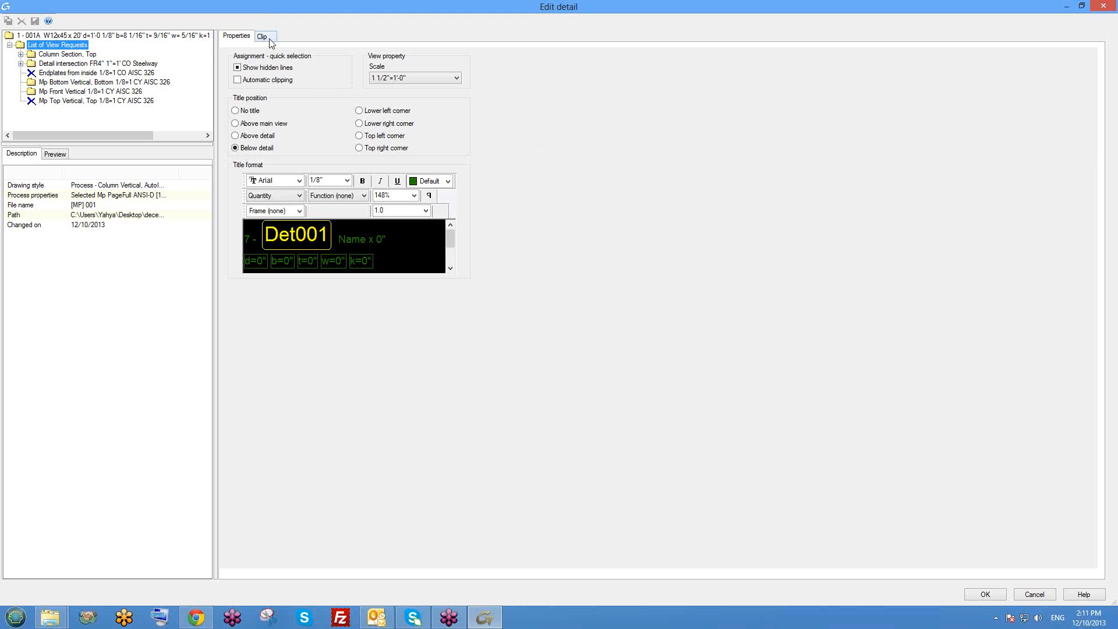
{"action": "left_click", "coordinate": [269, 40]}
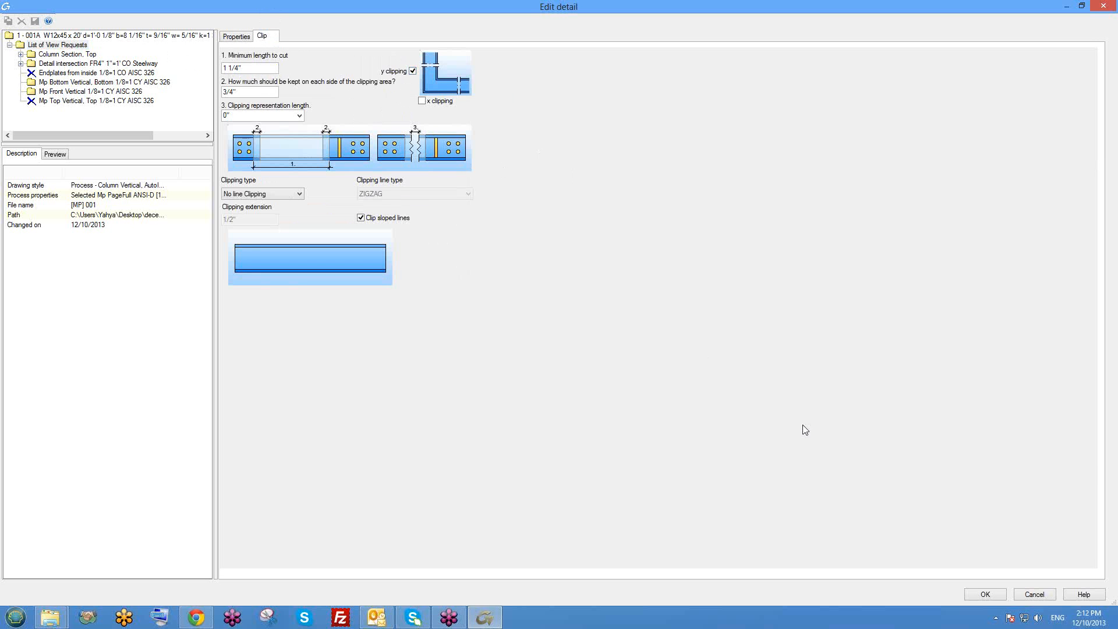
{"action": "left_click", "coordinate": [989, 596]}
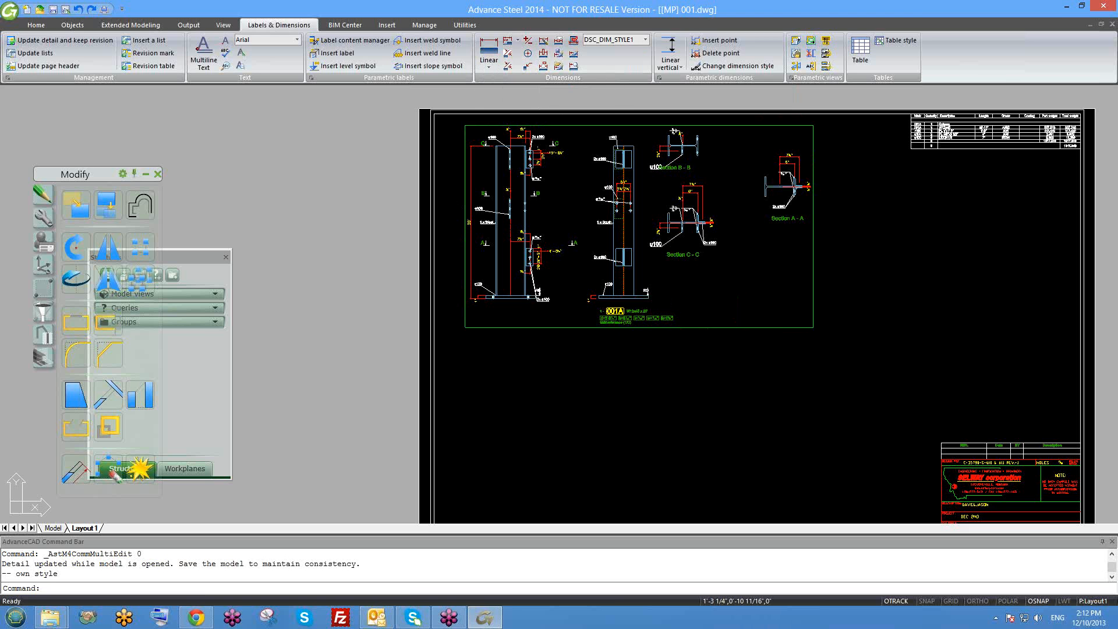
Review the column detail's properties without changing them, and examine the clipped views, their dimensions and their fit on the sheet
{"action": "double_click", "coordinate": [736, 323]}
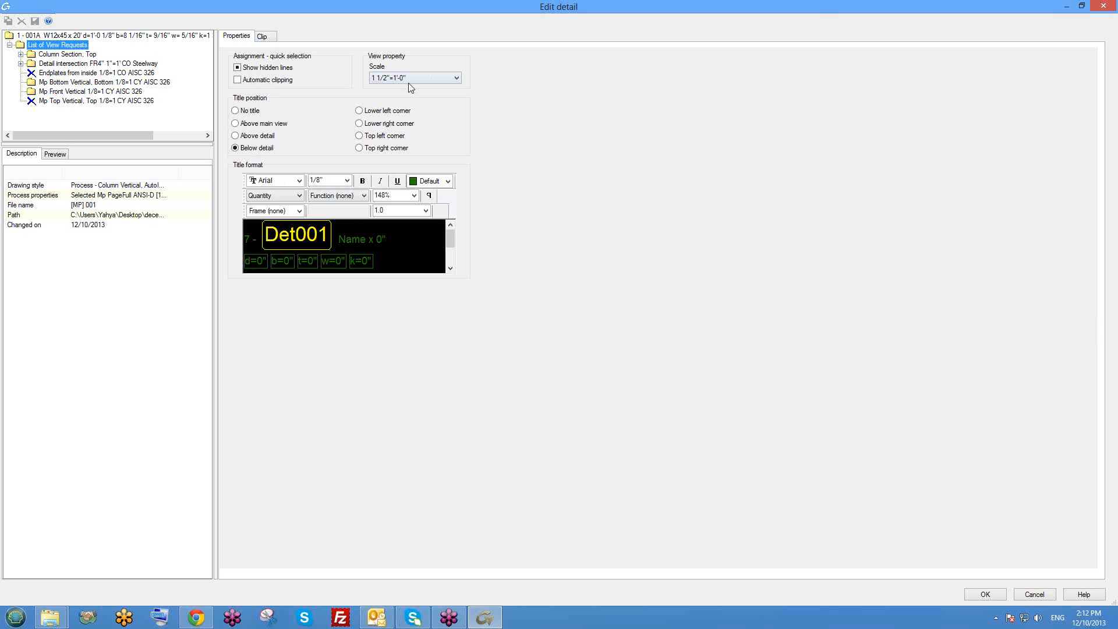
{"action": "left_click", "coordinate": [1104, 6]}
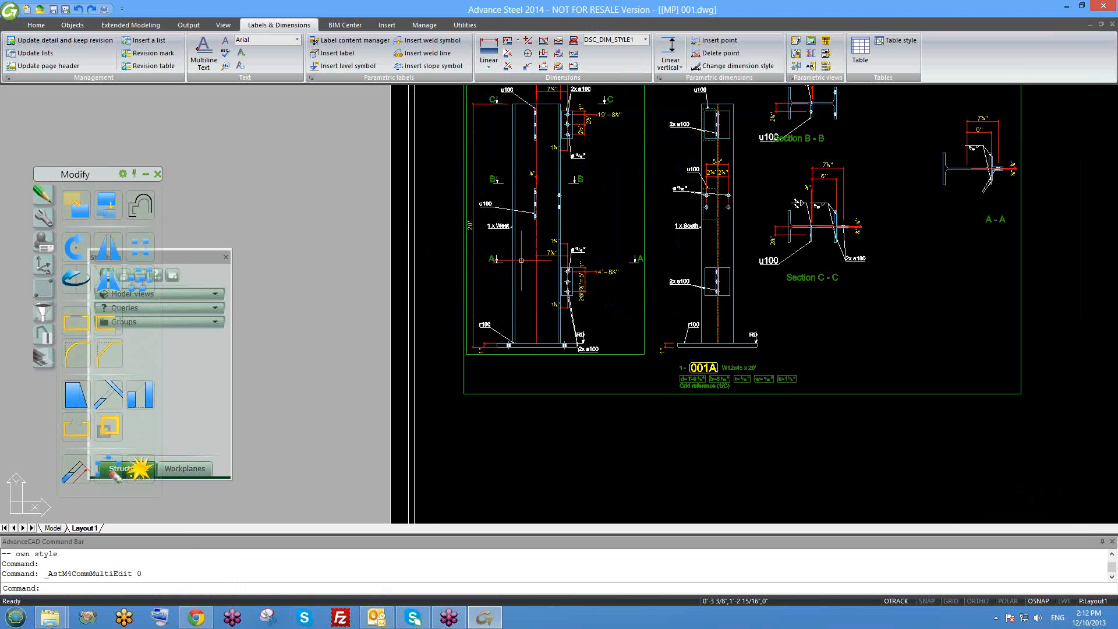
{"action": "middle_click_drag", "start_coordinate": [572, 199], "coordinate": [584, 264]}
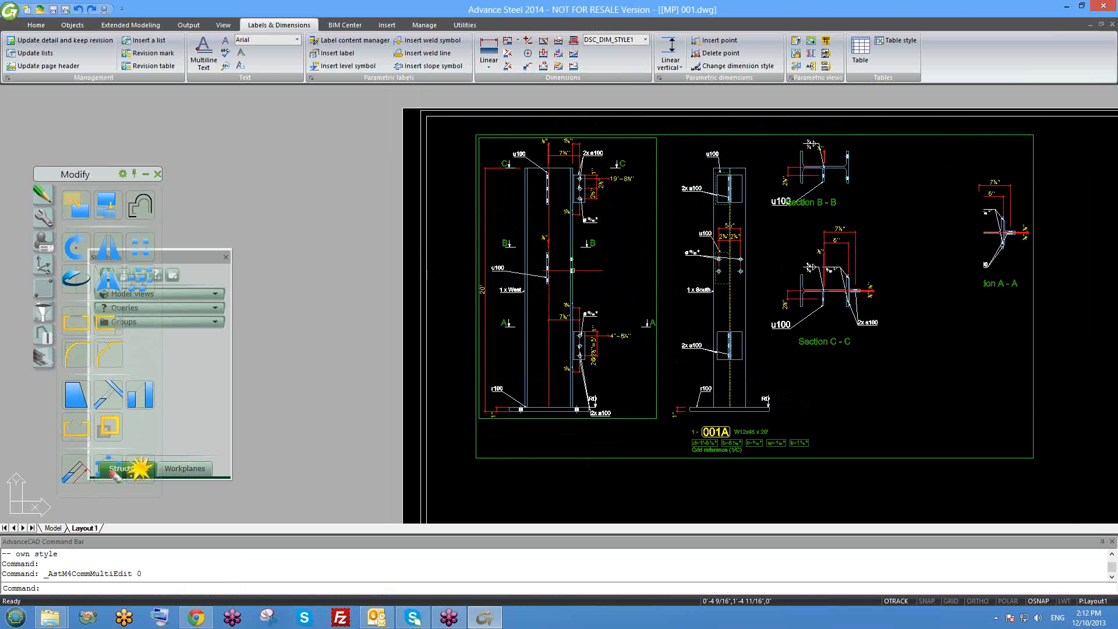
{"action": "scroll", "coordinate": [567, 236], "scroll_direction": "down", "scroll_amount": 1}
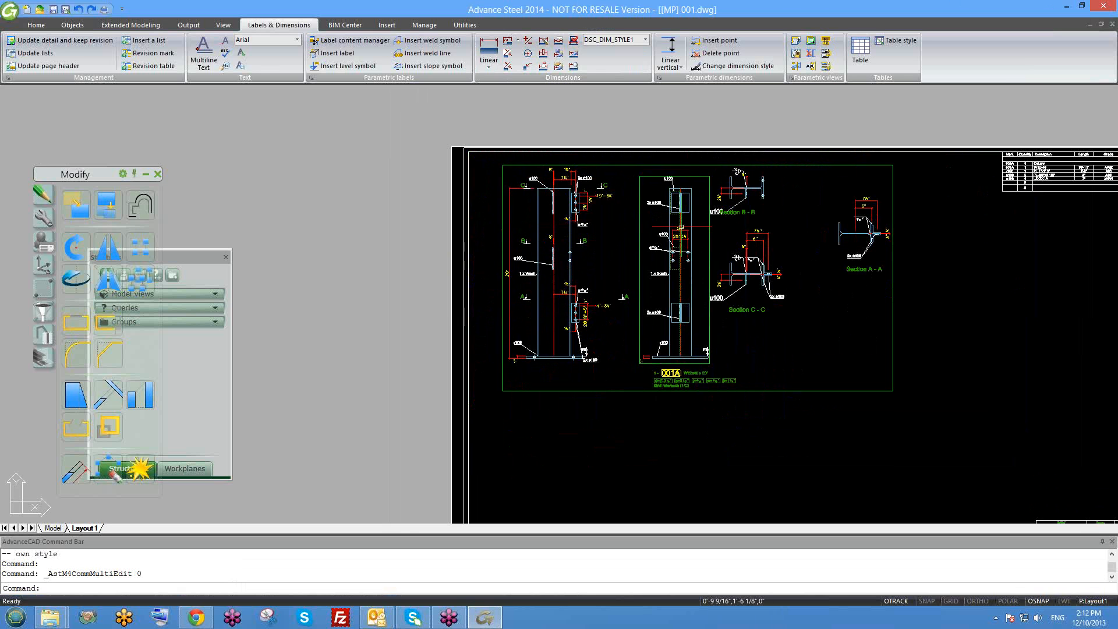
{"action": "scroll", "coordinate": [560, 215], "scroll_direction": "down", "scroll_amount": 1}
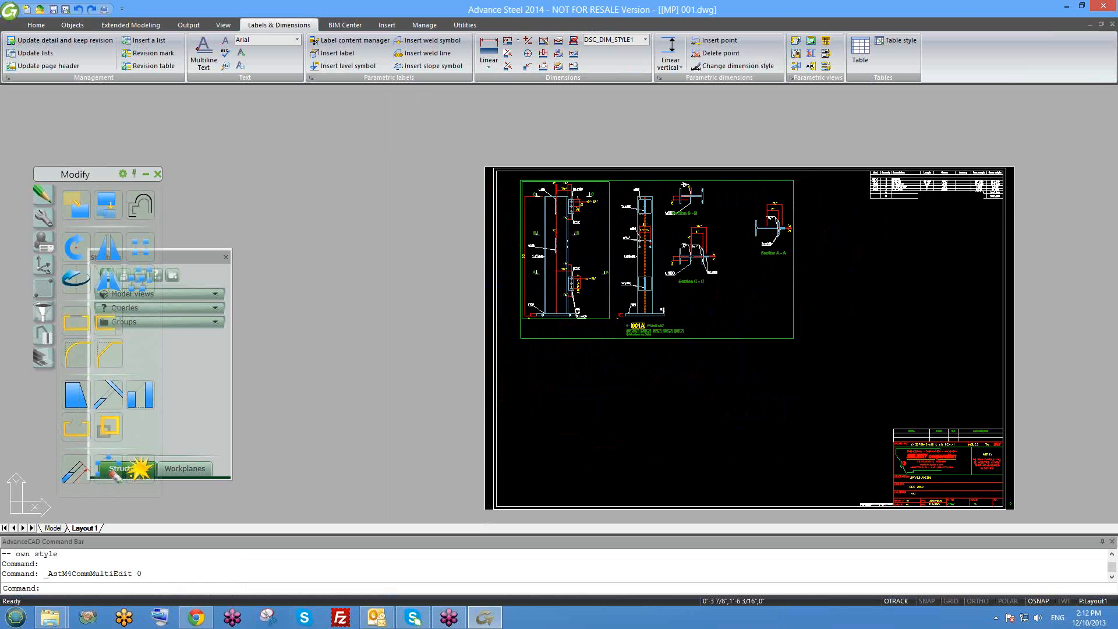
{"action": "scroll", "coordinate": [542, 244], "scroll_direction": "up", "scroll_amount": 5}
{"action": "scroll", "coordinate": [432, 375], "scroll_direction": "down", "scroll_amount": 2}
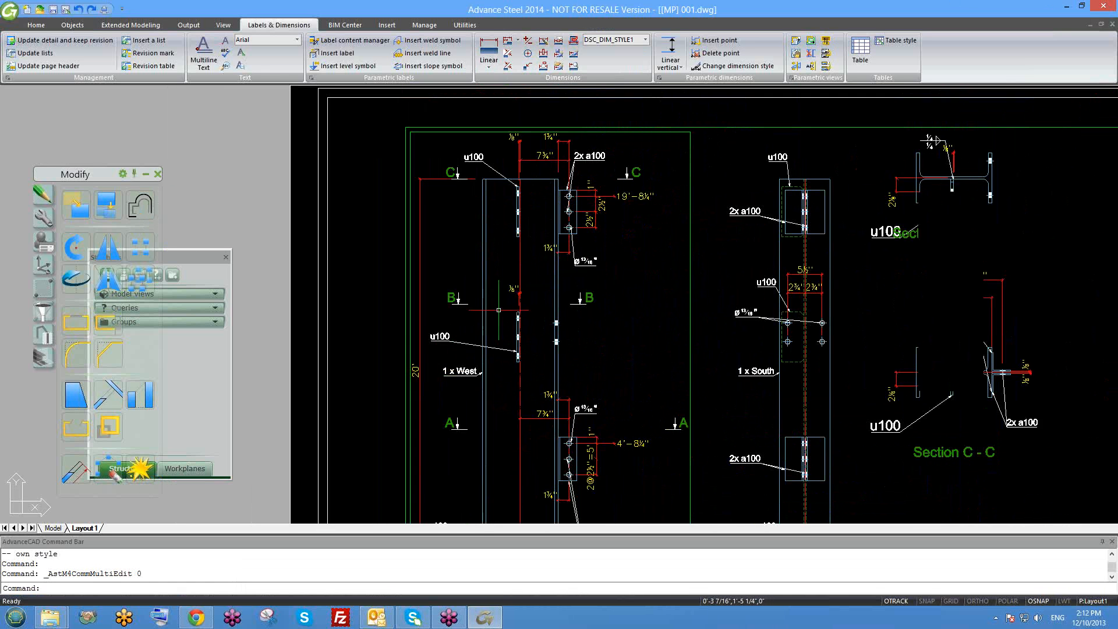
{"action": "scroll", "coordinate": [507, 300], "scroll_direction": "down", "scroll_amount": 3}
{"action": "scroll", "coordinate": [806, 409], "scroll_direction": "up", "scroll_amount": 1}
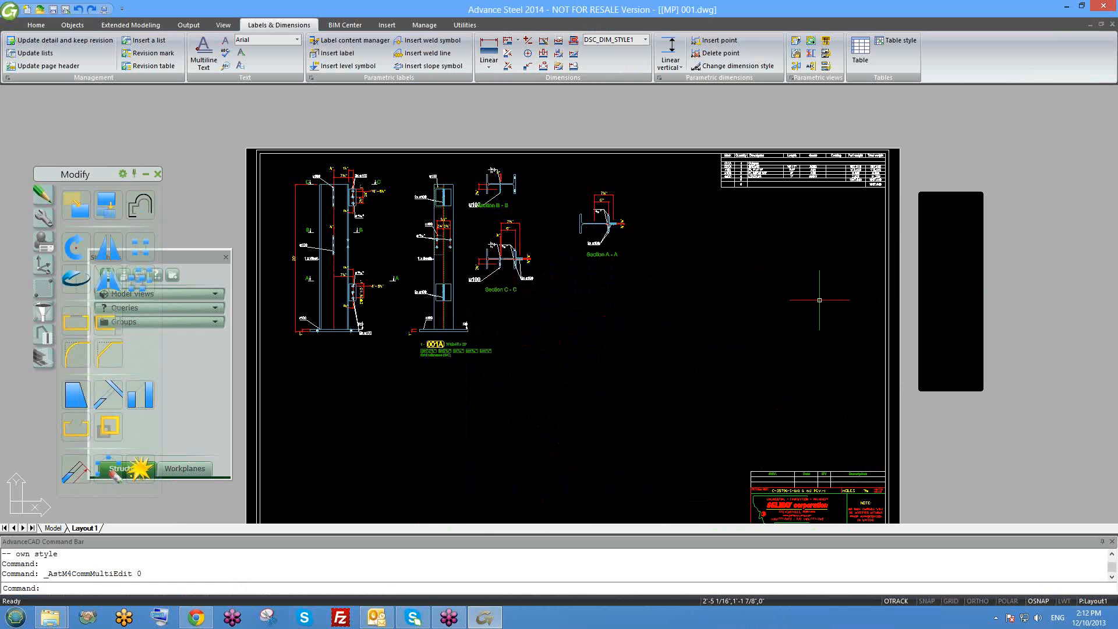
{"action": "scroll", "coordinate": [818, 301], "scroll_direction": "down", "scroll_amount": 1}
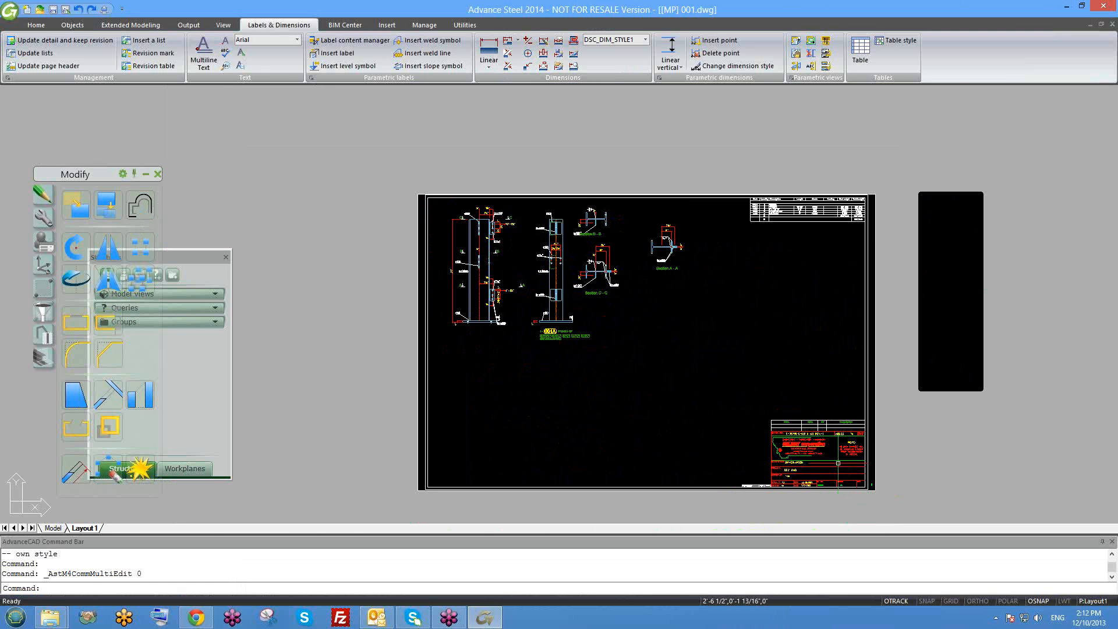
{"action": "scroll", "coordinate": [475, 276], "scroll_direction": "up", "scroll_amount": 2}
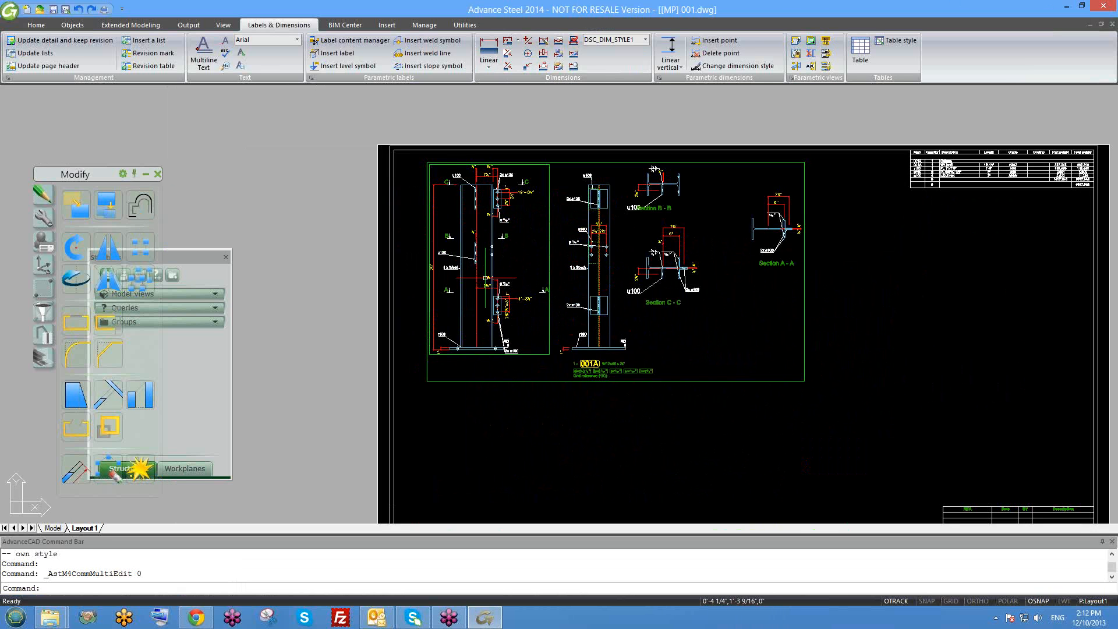
{"action": "middle_click_drag", "start_coordinate": [425, 192], "coordinate": [470, 213]}
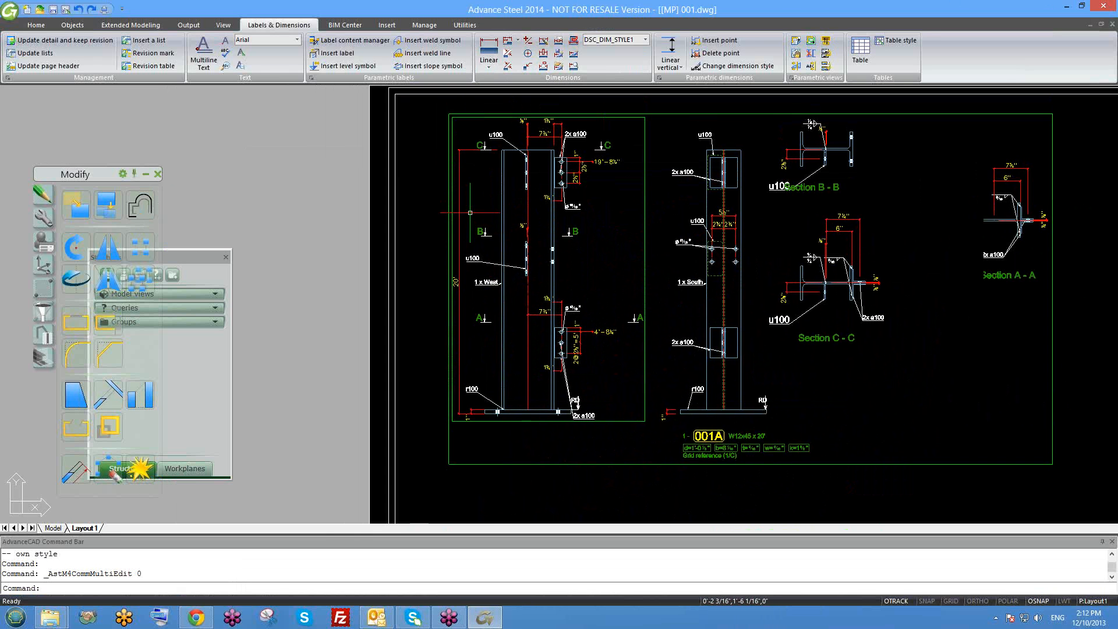
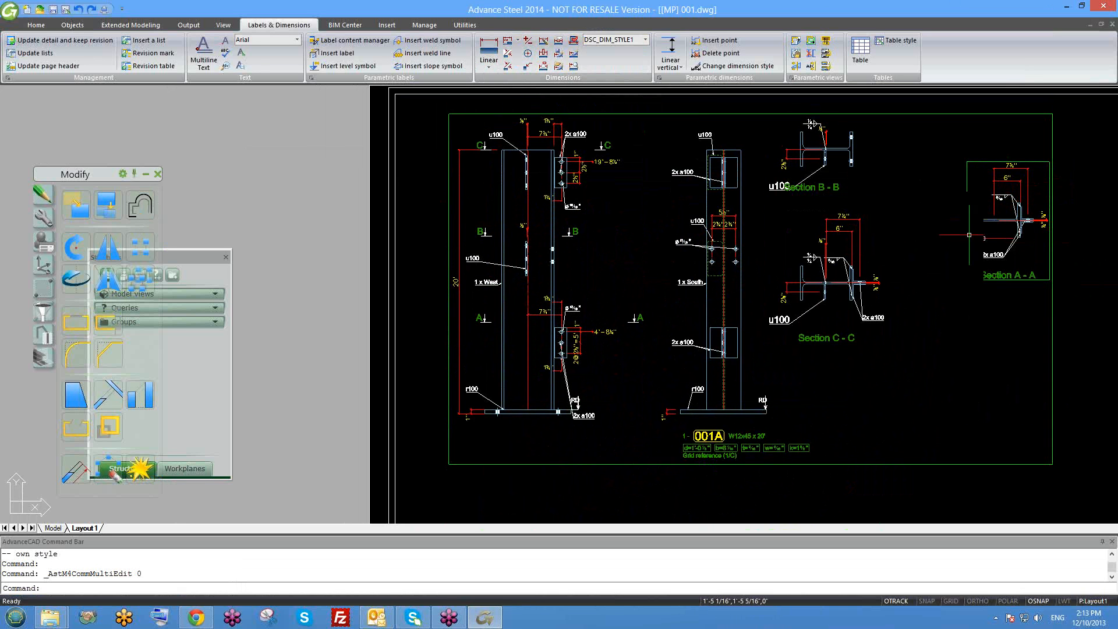
{"action": "scroll", "coordinate": [654, 269], "scroll_direction": "down", "scroll_amount": 4}
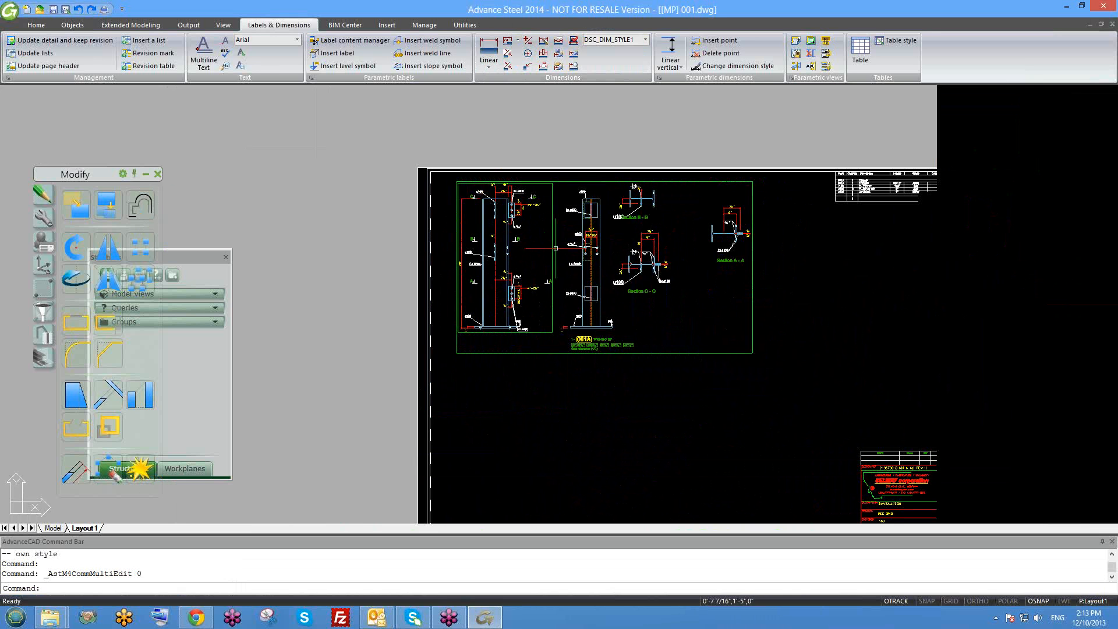
{"action": "mouse_move", "coordinate": [817, 248]}
{"action": "middle_mouse_down"}
{"action": "mouse_move", "coordinate": [630, 235]}
{"action": "mouse_move", "coordinate": [641, 254]}
{"action": "middle_mouse_up"}
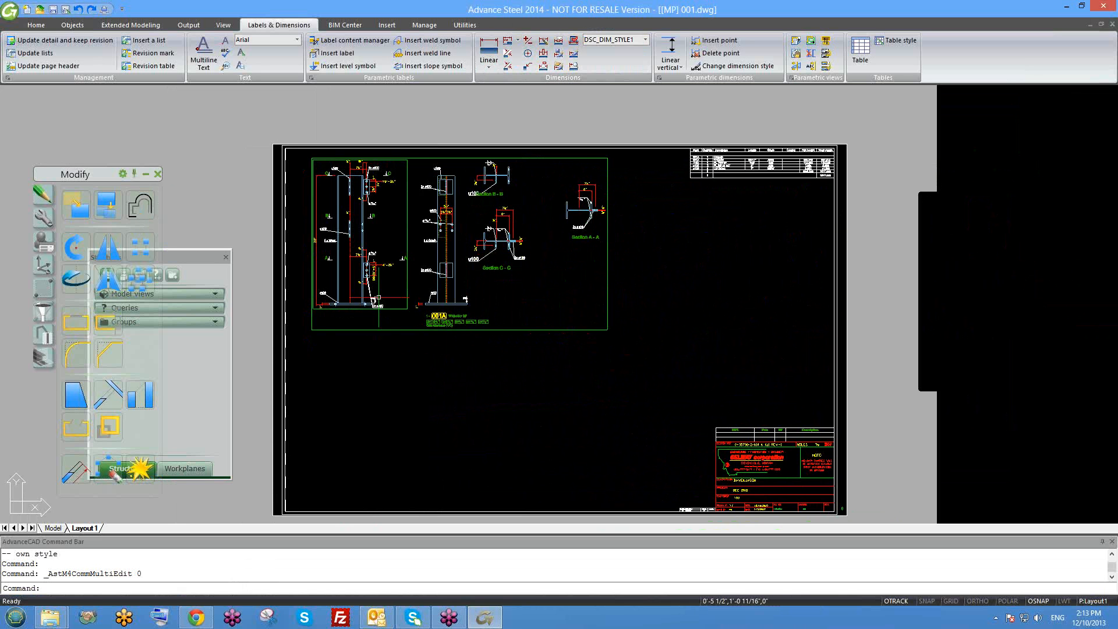
{"action": "middle_click_drag", "start_coordinate": [378, 298], "coordinate": [426, 294]}
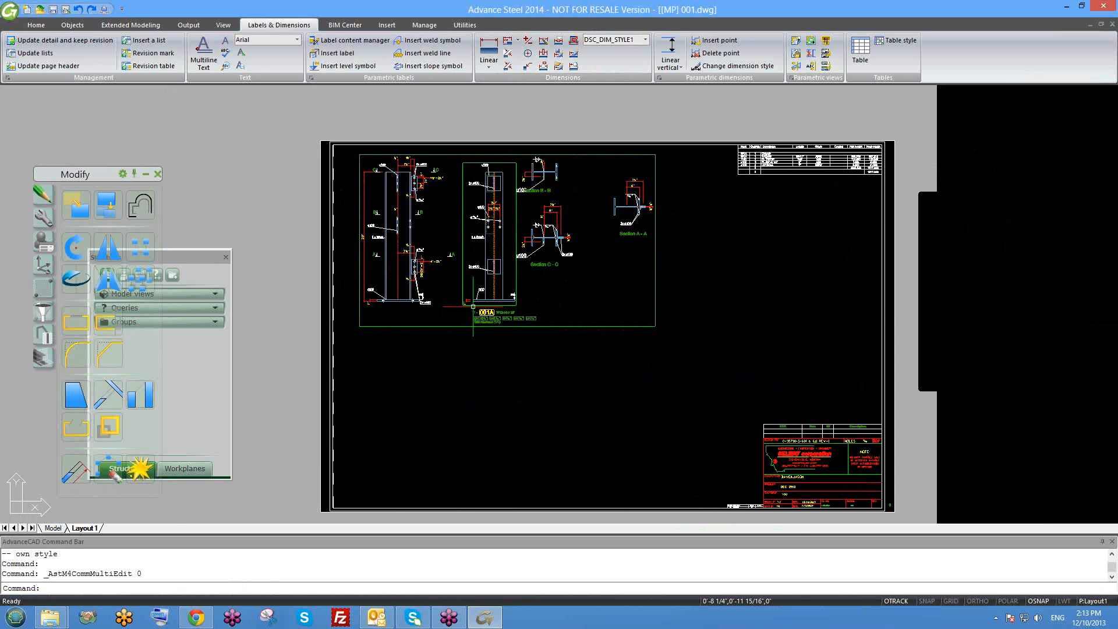
{"action": "scroll", "coordinate": [369, 230], "scroll_direction": "up", "scroll_amount": 2}
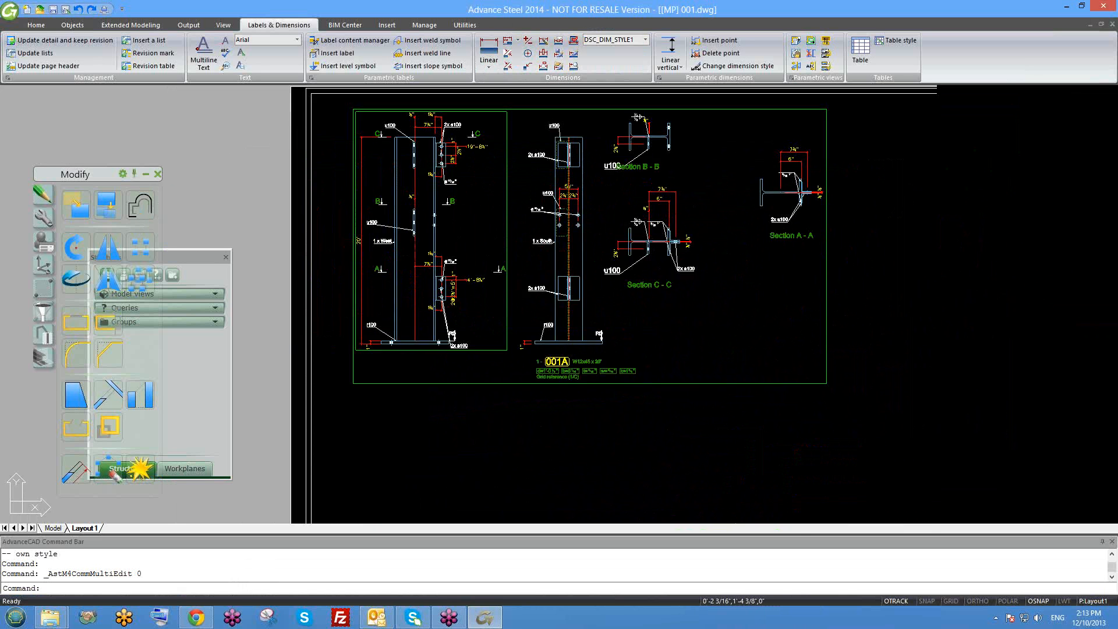
{"action": "scroll", "coordinate": [367, 230], "scroll_direction": "up", "scroll_amount": 2}
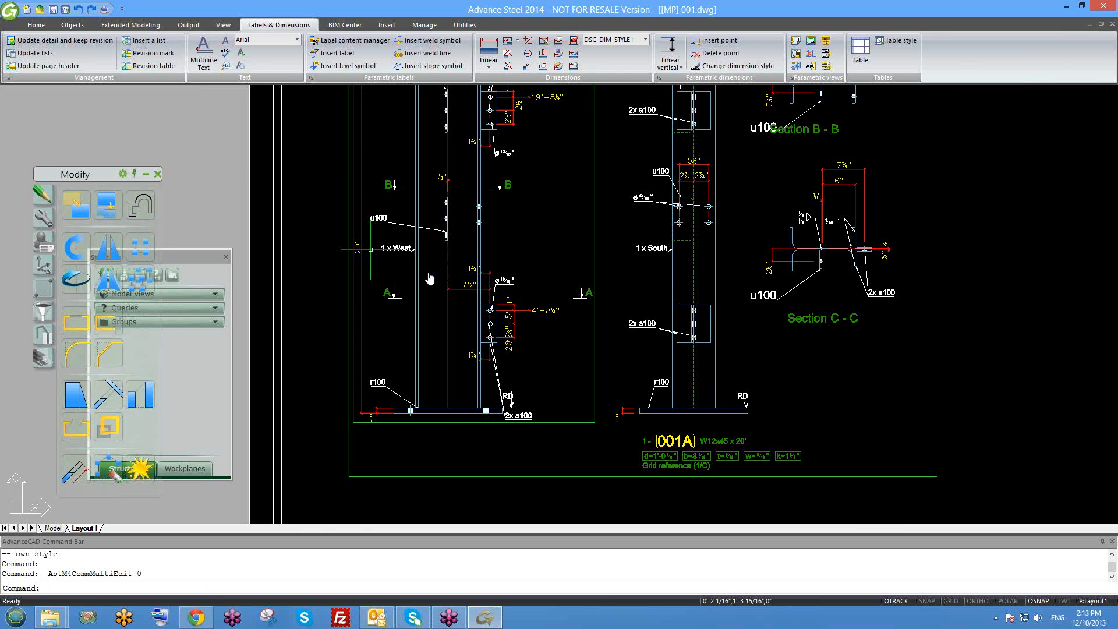
{"action": "middle_click_drag", "start_coordinate": [429, 278], "coordinate": [511, 307]}
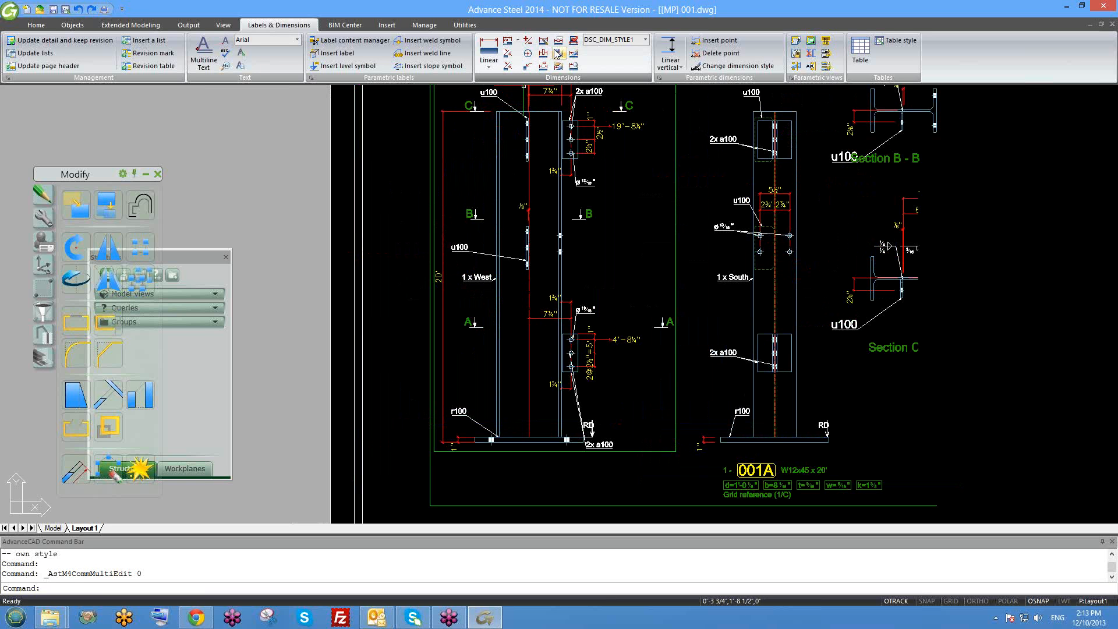
Turn off y clipping again for the column detail and update the detail
{"action": "scroll", "coordinate": [551, 165], "scroll_direction": "down", "scroll_amount": 3}
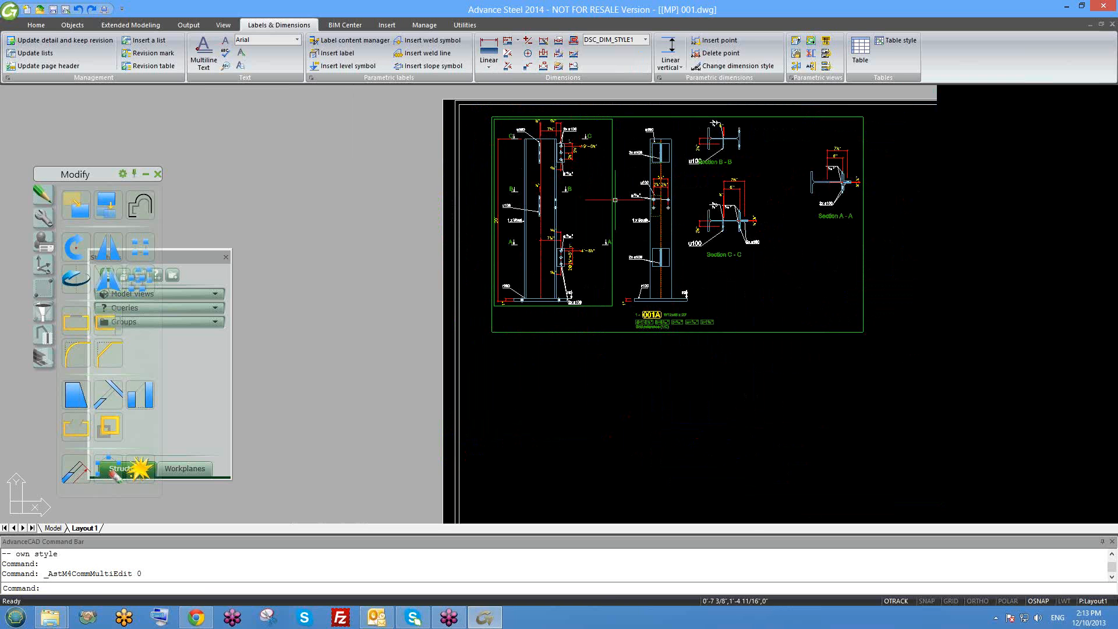
{"action": "double_click", "coordinate": [735, 333]}
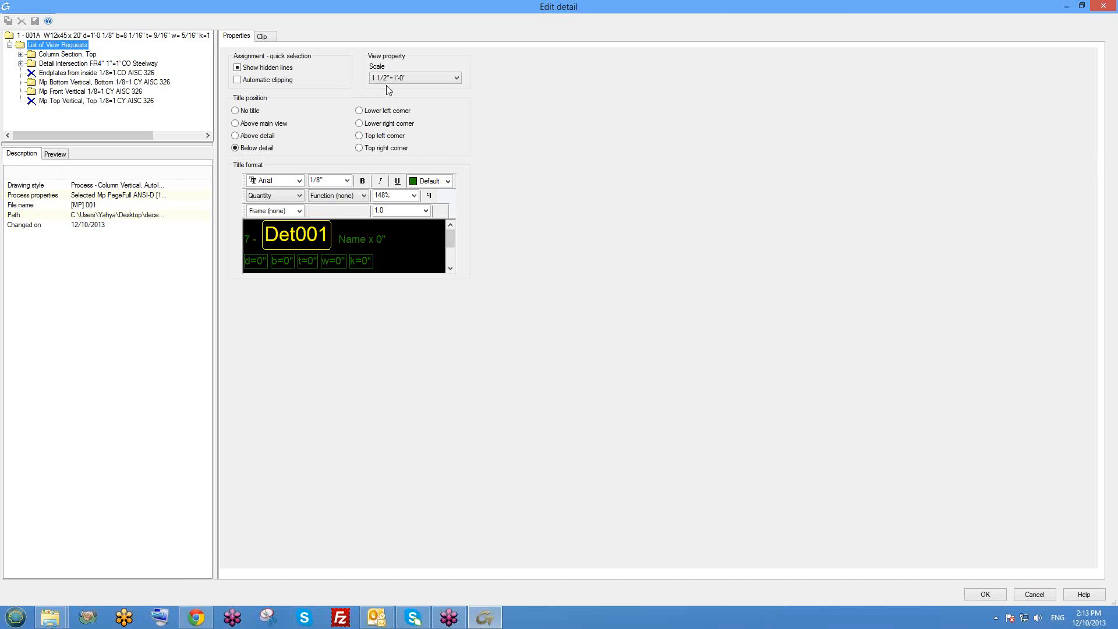
{"action": "left_click", "coordinate": [265, 36]}
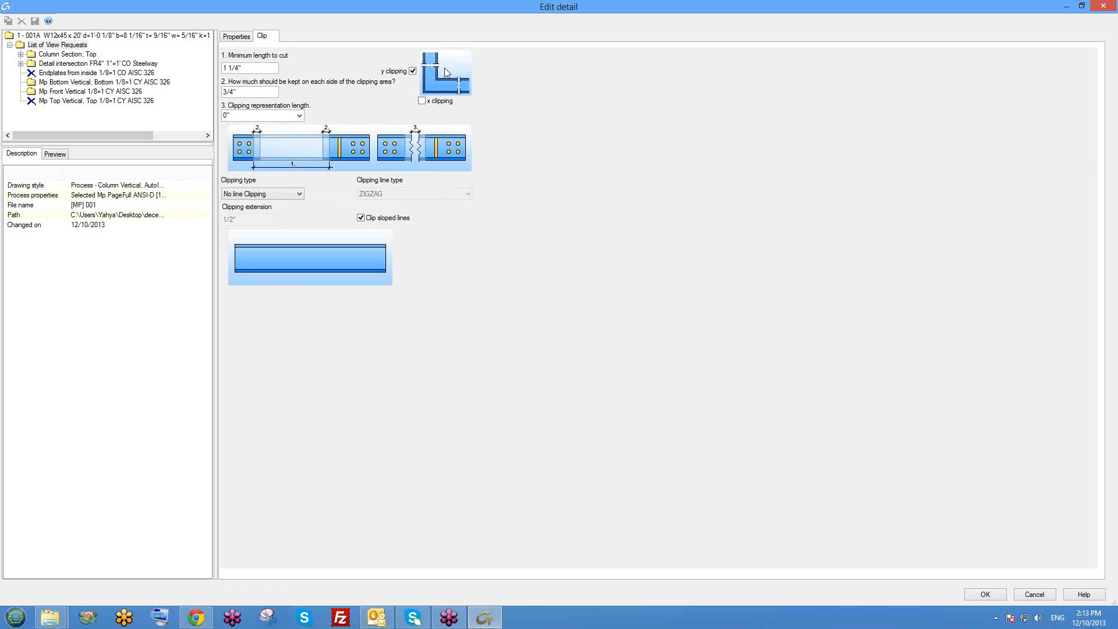
{"action": "left_click", "coordinate": [413, 73]}
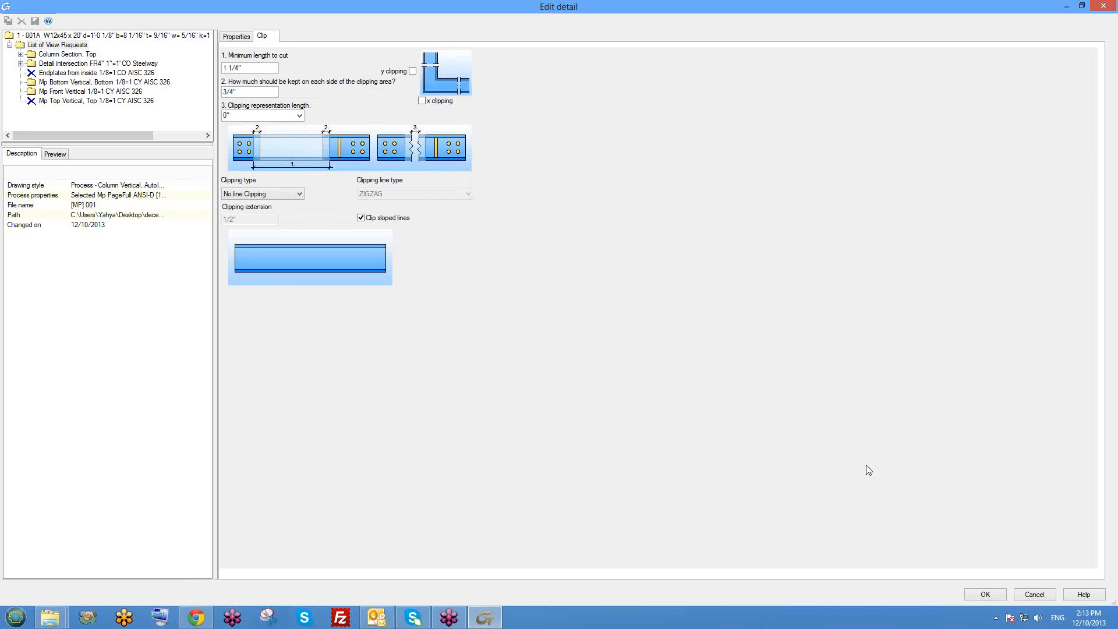
{"action": "left_click", "coordinate": [982, 593]}
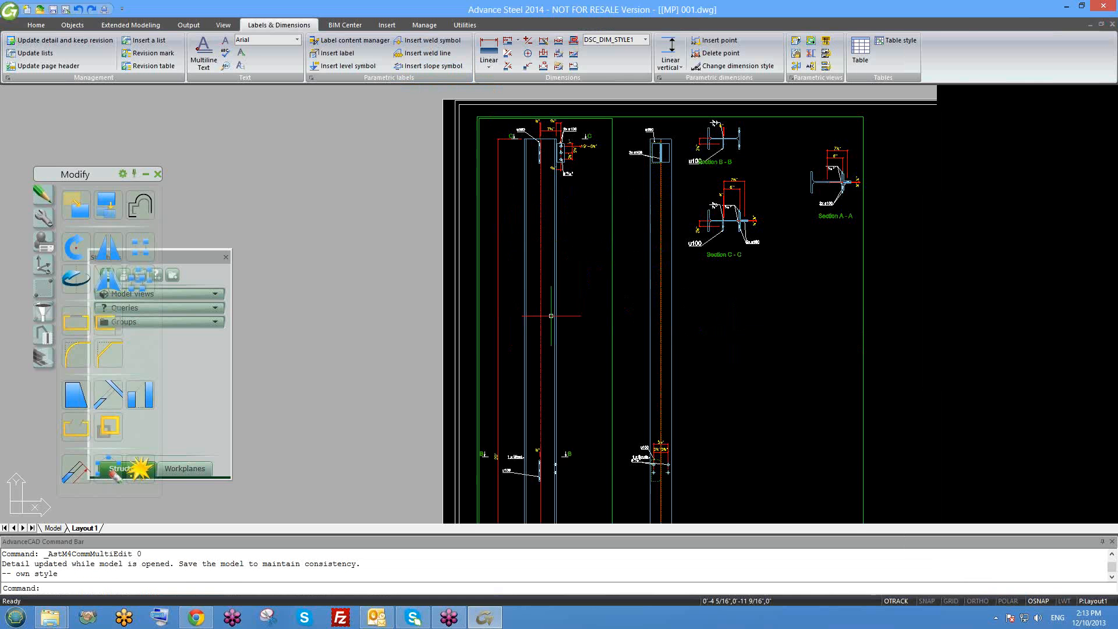
Add a vertical linear dimension over the full length of the West column view, just outside the existing 20' dimension line
{"action": "left_click", "coordinate": [488, 65]}
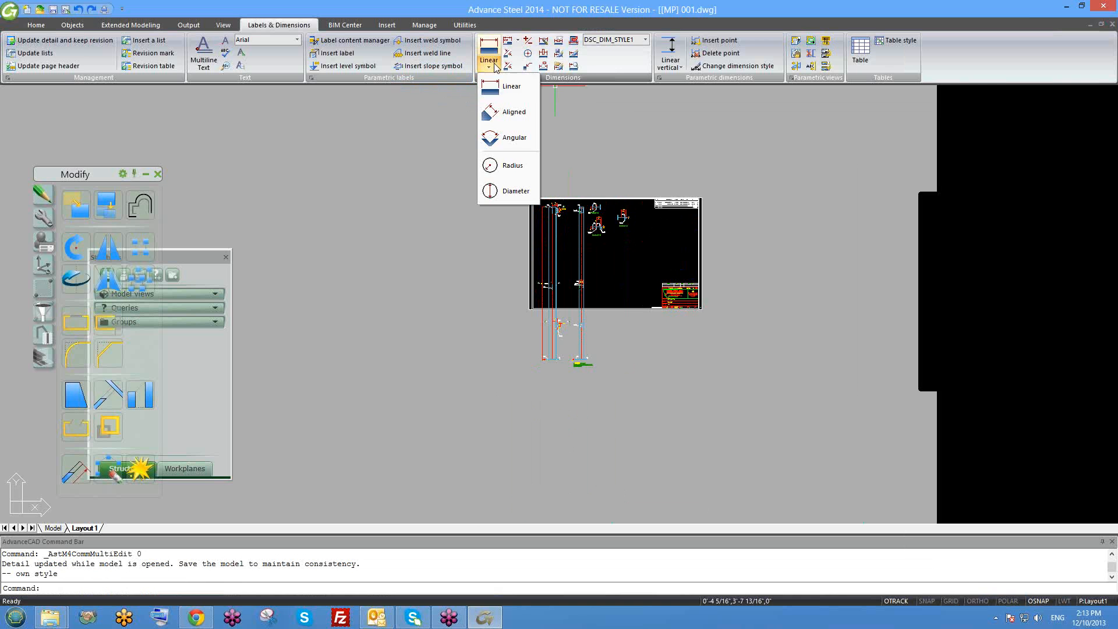
{"action": "left_click", "coordinate": [506, 88]}
{"action": "scroll", "coordinate": [542, 372], "scroll_direction": "up", "scroll_amount": 6}
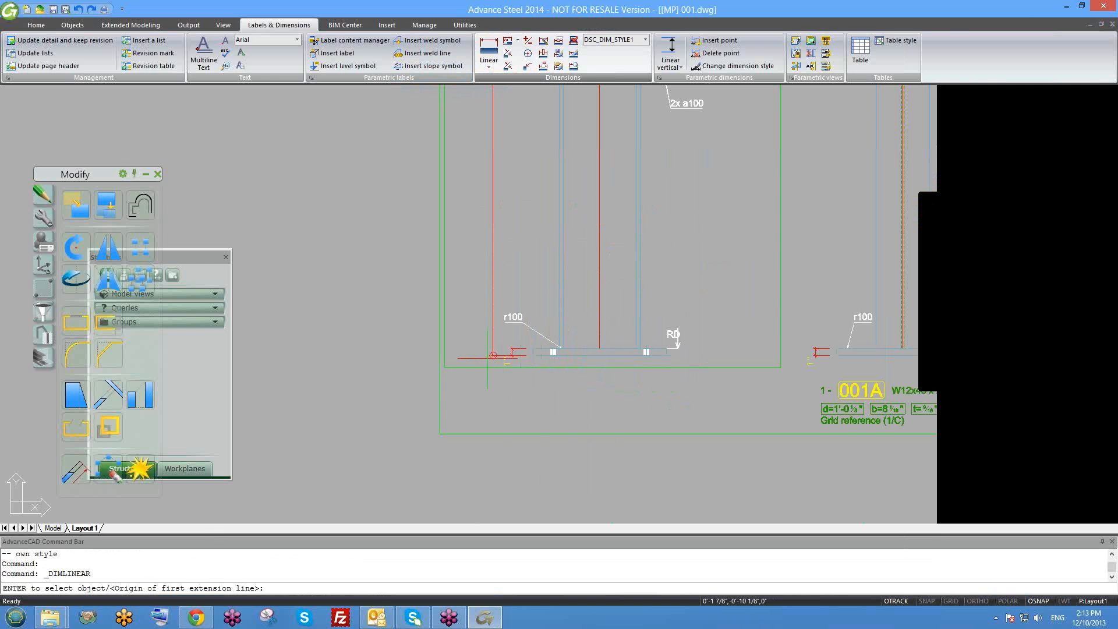
{"action": "left_click", "coordinate": [493, 354]}
{"action": "scroll", "coordinate": [494, 356], "scroll_direction": "down", "scroll_amount": 5}
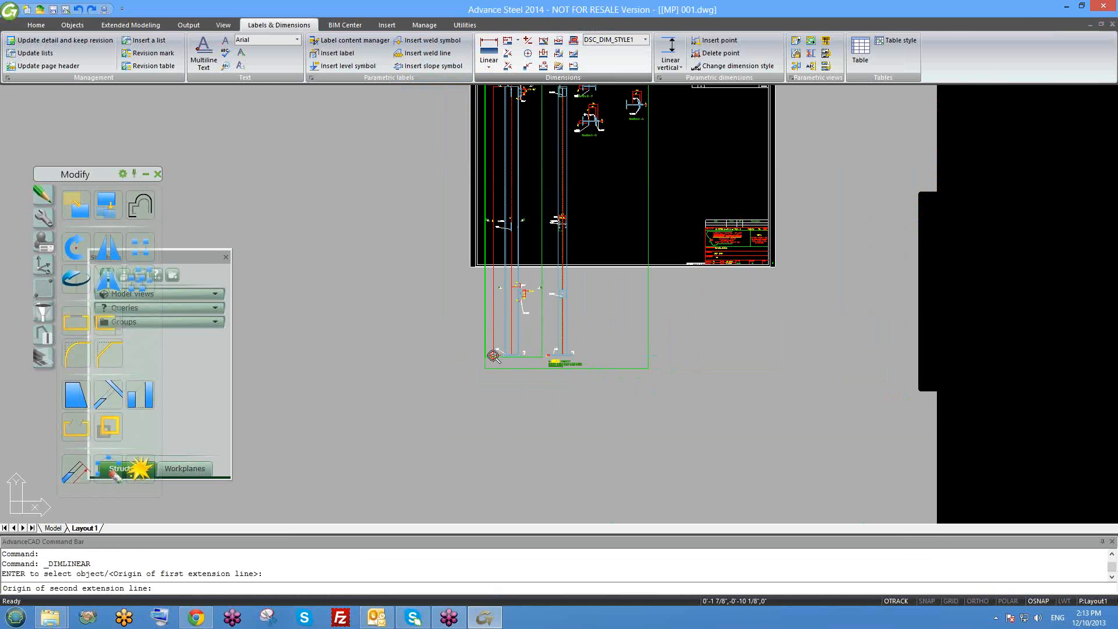
{"action": "scroll", "coordinate": [493, 355], "scroll_direction": "down", "scroll_amount": 1}
{"action": "middle_click_drag", "start_coordinate": [493, 355], "coordinate": [504, 476]}
{"action": "left_click", "coordinate": [504, 476]}
{"action": "scroll", "coordinate": [504, 476], "scroll_direction": "up", "scroll_amount": 6}
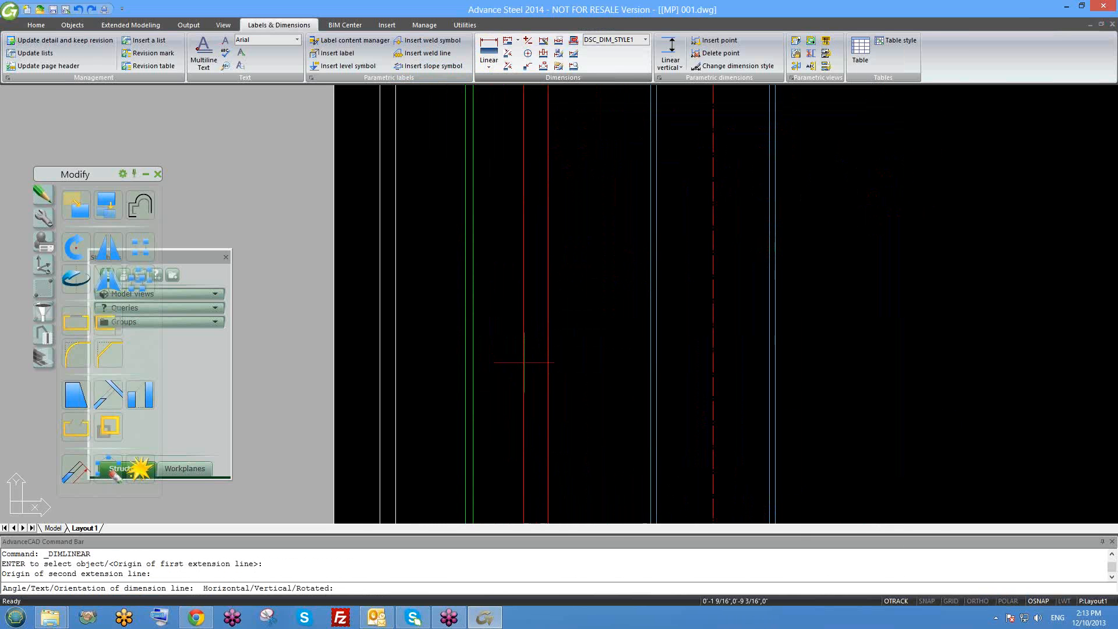
{"action": "middle_click_drag", "start_coordinate": [524, 363], "coordinate": [557, 134]}
{"action": "left_click", "coordinate": [550, 138]}
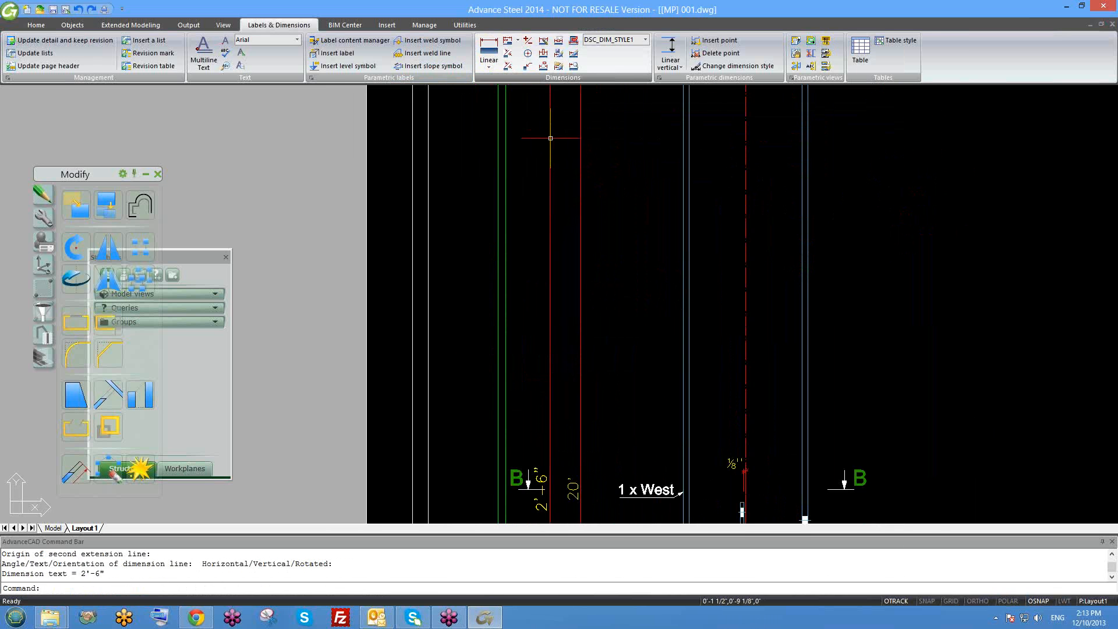
{"action": "scroll", "coordinate": [581, 460], "scroll_direction": "up", "scroll_amount": 5}
{"action": "scroll", "coordinate": [581, 460], "scroll_direction": "down", "scroll_amount": 7}
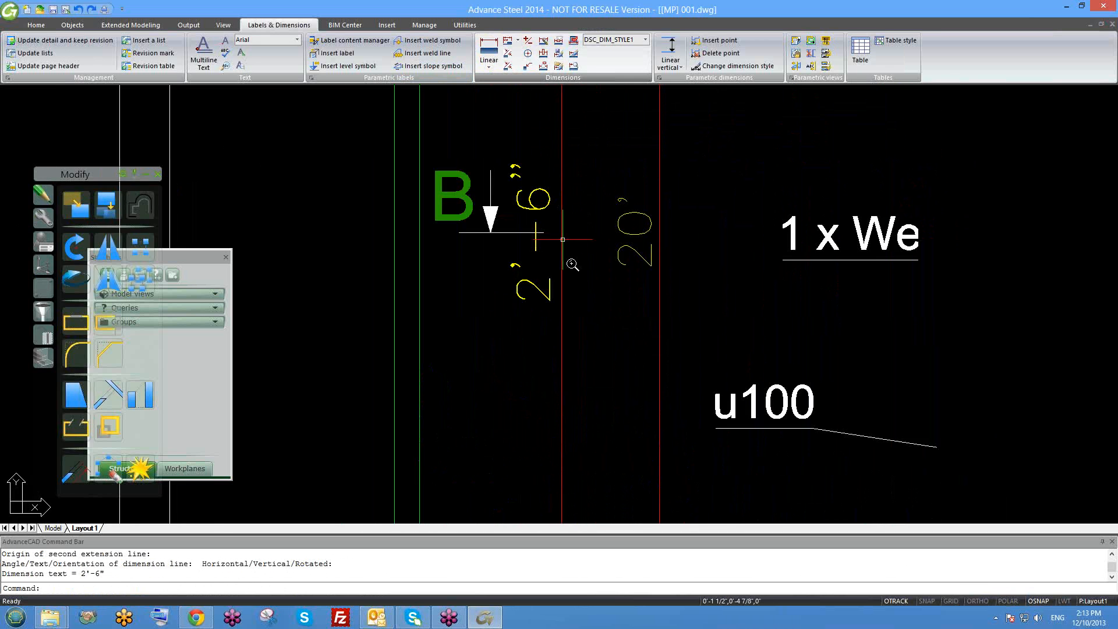
Review the column detail's overall properties and its scale, leaving the settings unchanged
{"action": "scroll", "coordinate": [590, 300], "scroll_direction": "down", "scroll_amount": 2}
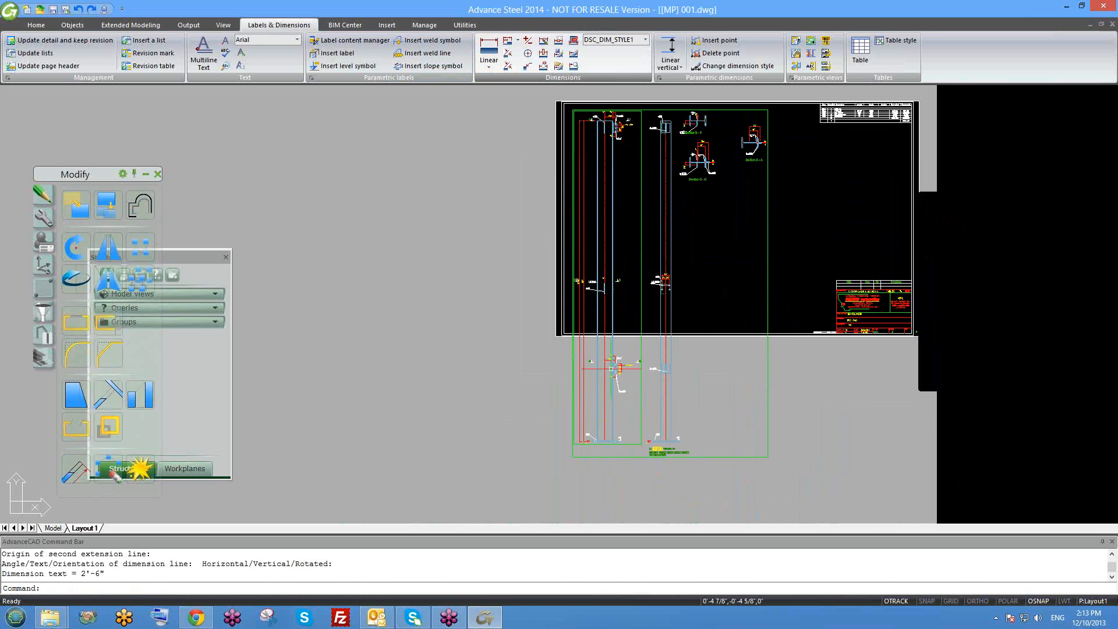
{"action": "scroll", "coordinate": [667, 412], "scroll_direction": "up", "scroll_amount": 8}
{"action": "scroll", "coordinate": [667, 412], "scroll_direction": "down", "scroll_amount": 4}
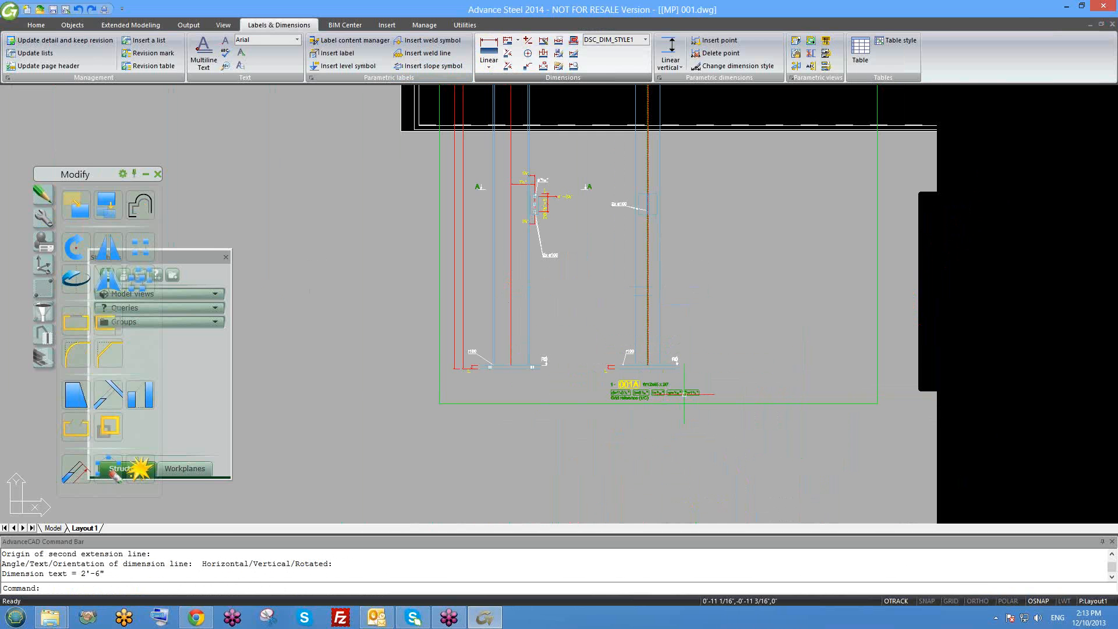
{"action": "double_click", "coordinate": [687, 404]}
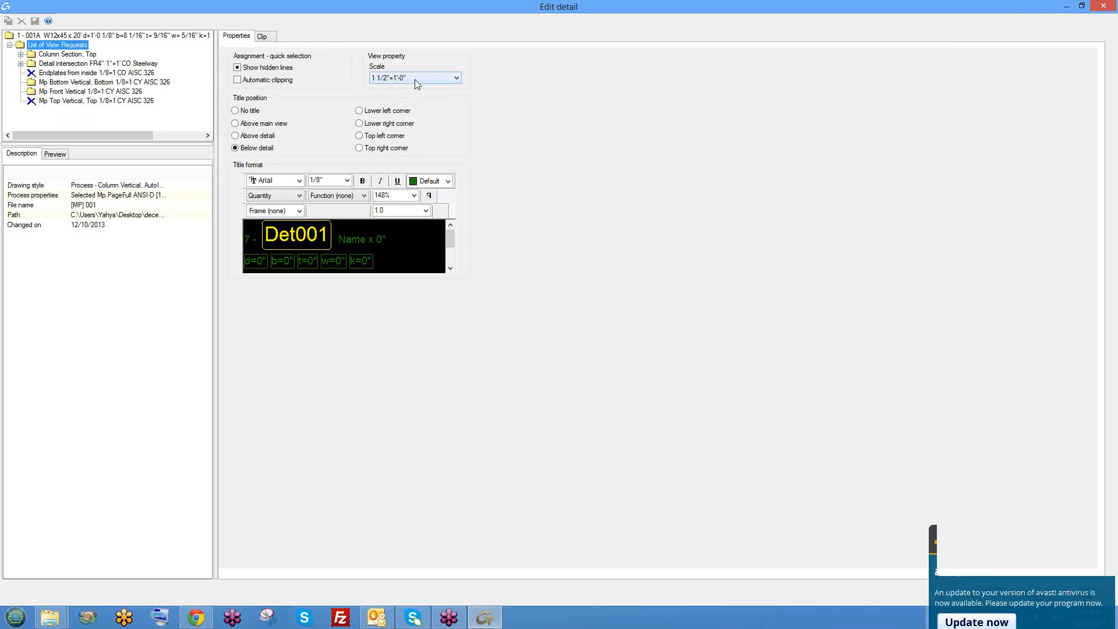
{"action": "left_click", "coordinate": [1104, 7]}
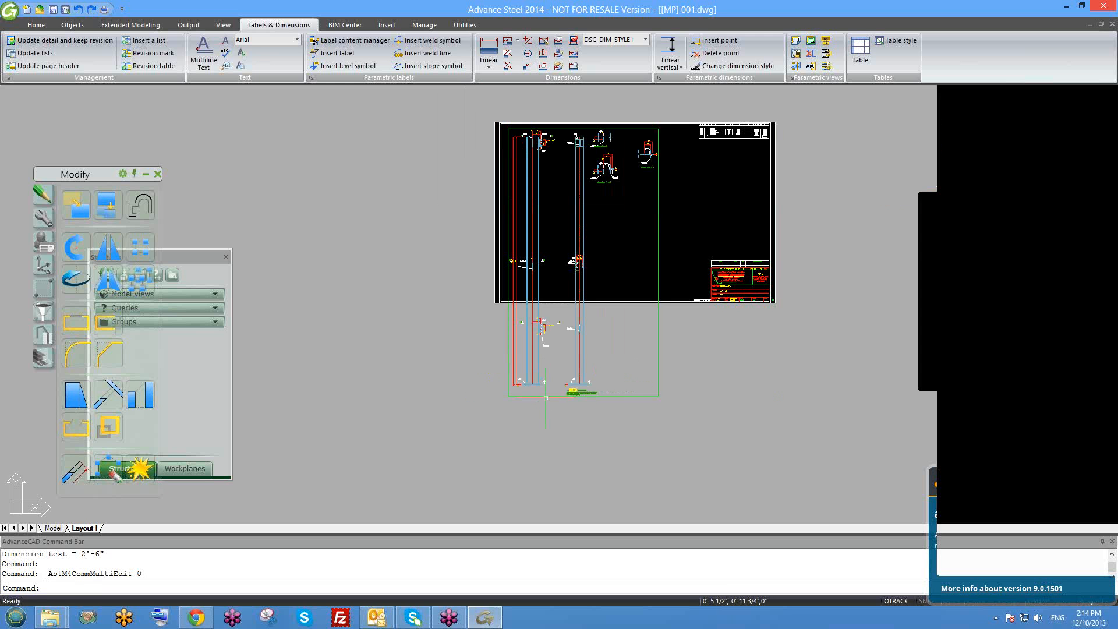
Delete the 2'-6" linear dimension beside the West column view's 20' dimension line
{"action": "scroll", "coordinate": [506, 205], "scroll_direction": "up", "scroll_amount": 2}
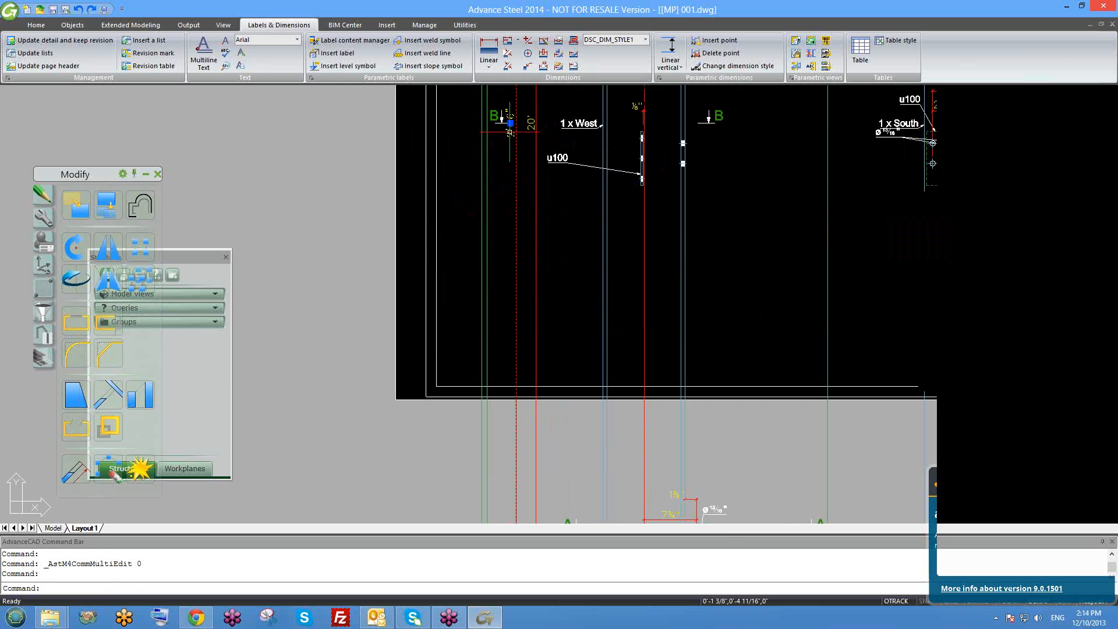
{"action": "key", "text": "Delete"}
{"action": "scroll", "coordinate": [529, 233], "scroll_direction": "down", "scroll_amount": 3}
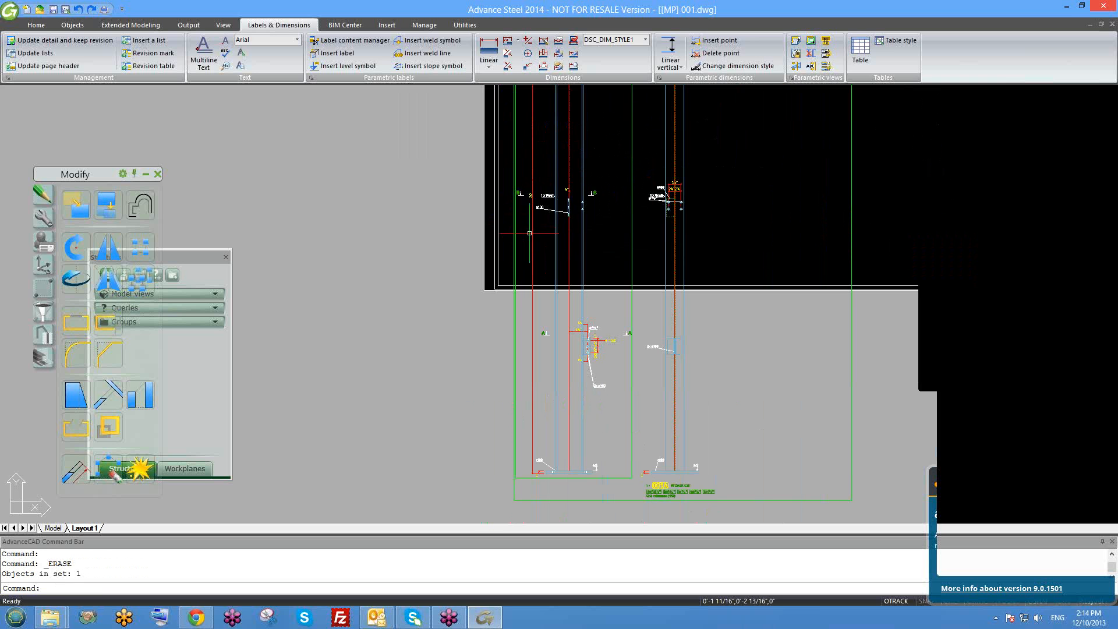
Turn on y clipping for the column detail and update the detail
{"action": "scroll", "coordinate": [582, 233], "scroll_direction": "down", "scroll_amount": 5}
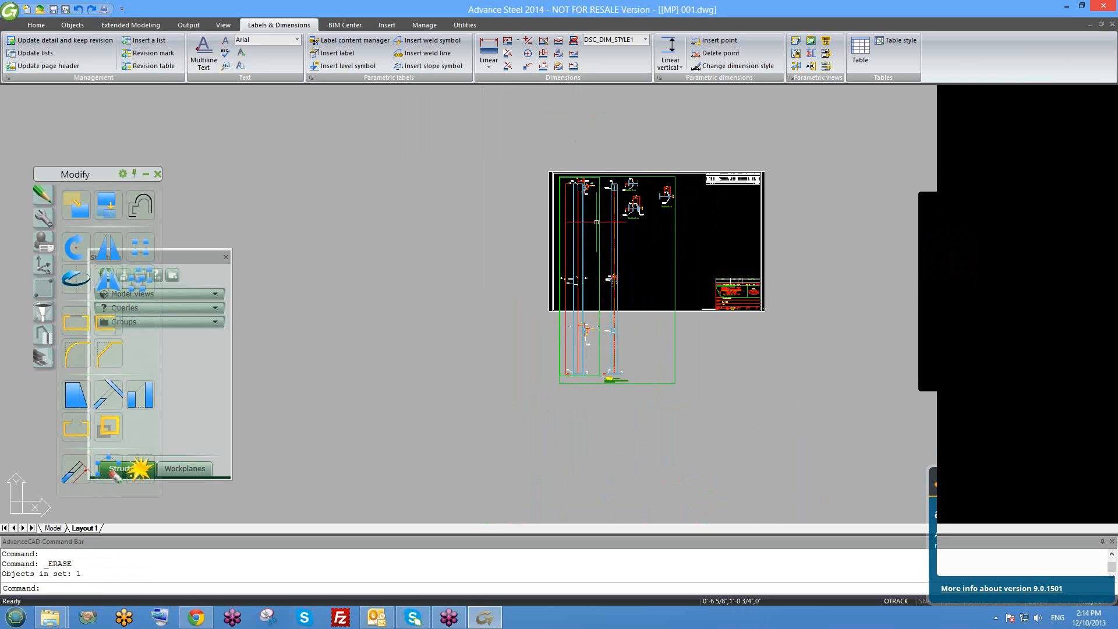
{"action": "scroll", "coordinate": [594, 240], "scroll_direction": "up", "scroll_amount": 2}
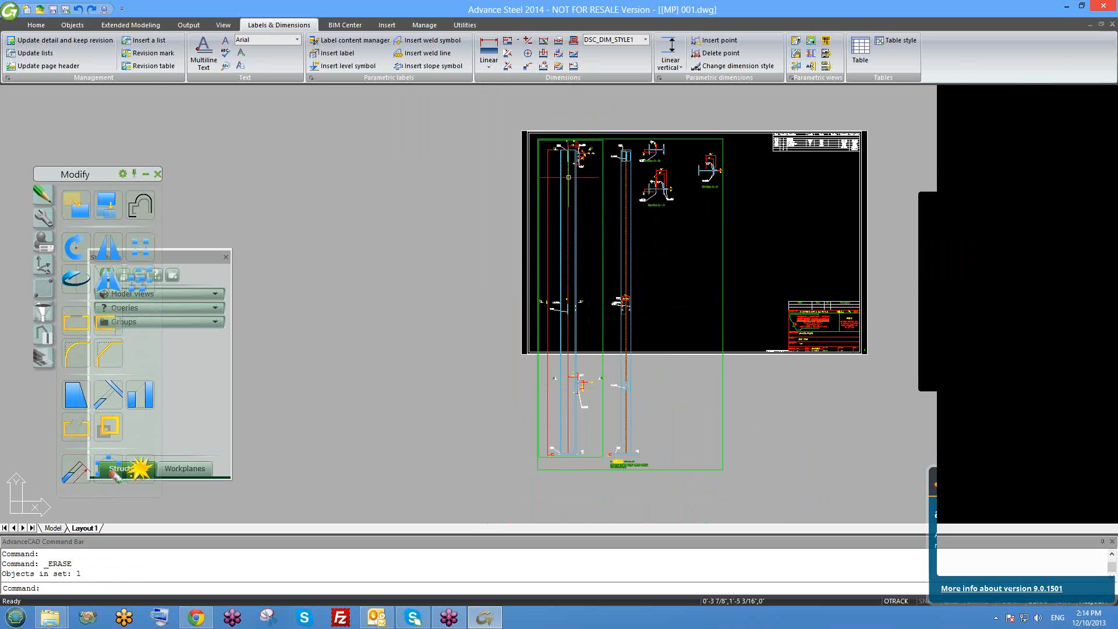
{"action": "double_click", "coordinate": [677, 468]}
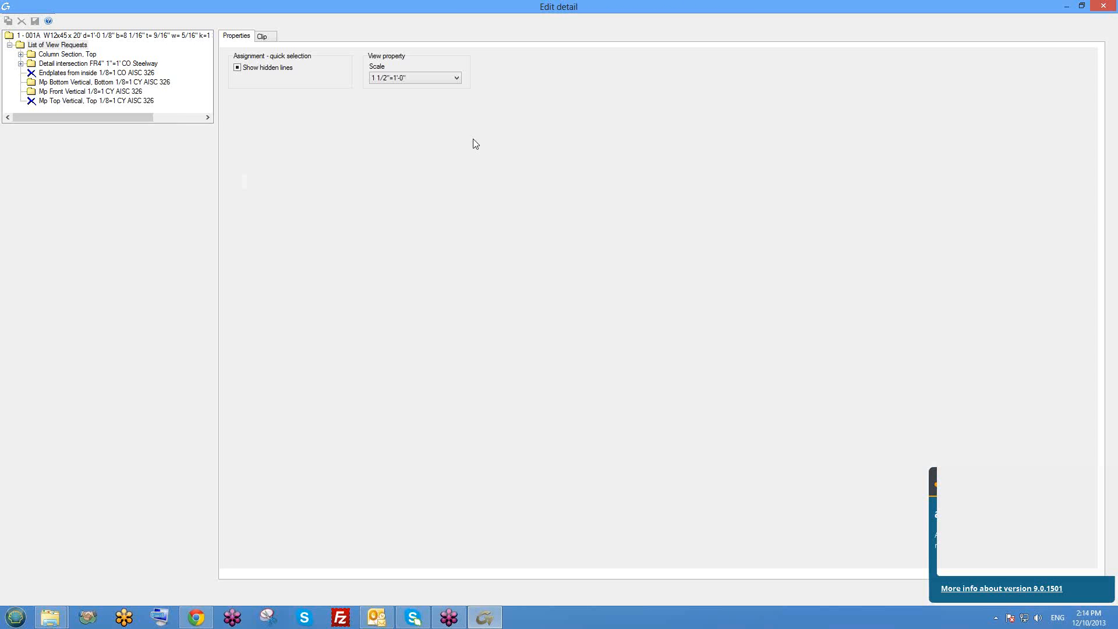
{"action": "left_click", "coordinate": [272, 39]}
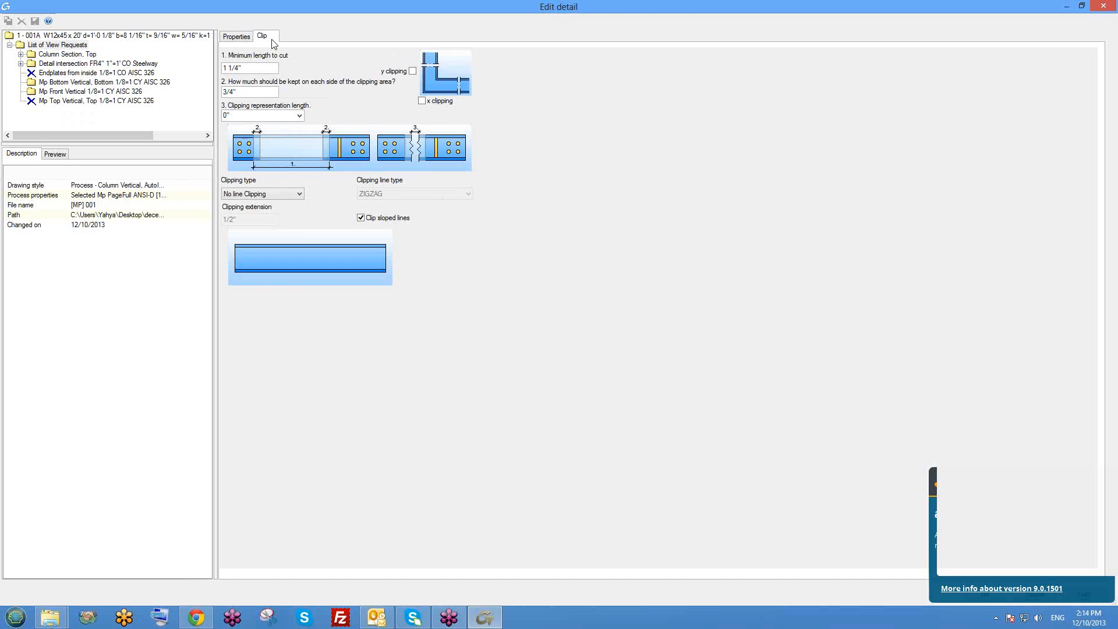
{"action": "left_click", "coordinate": [411, 71]}
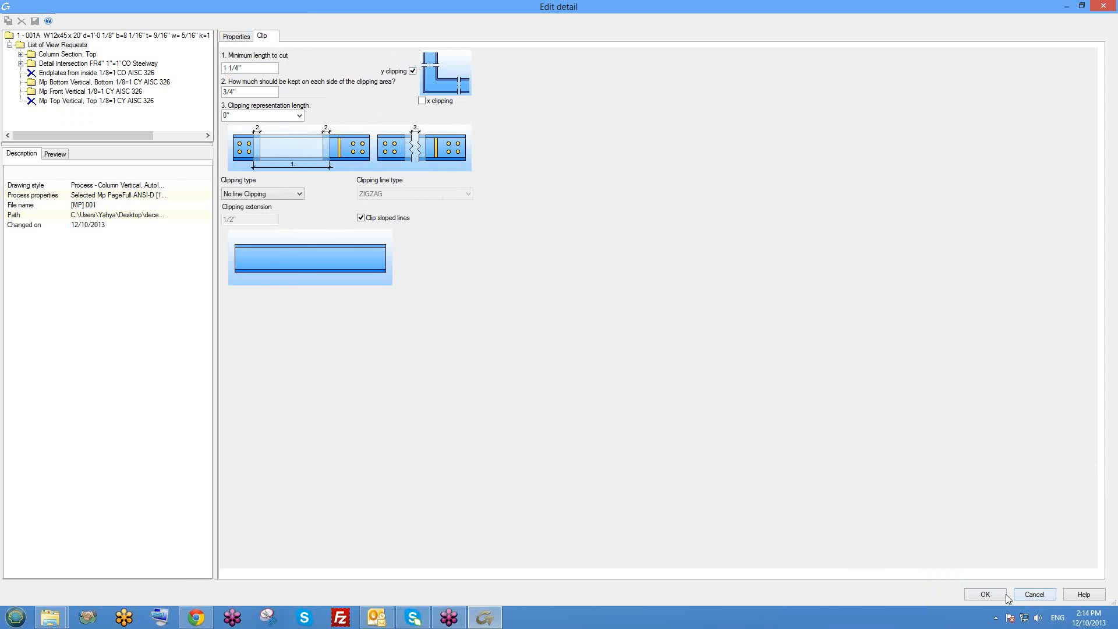
{"action": "left_click", "coordinate": [1004, 596]}
{"action": "scroll", "coordinate": [578, 347], "scroll_direction": "up", "scroll_amount": 3}
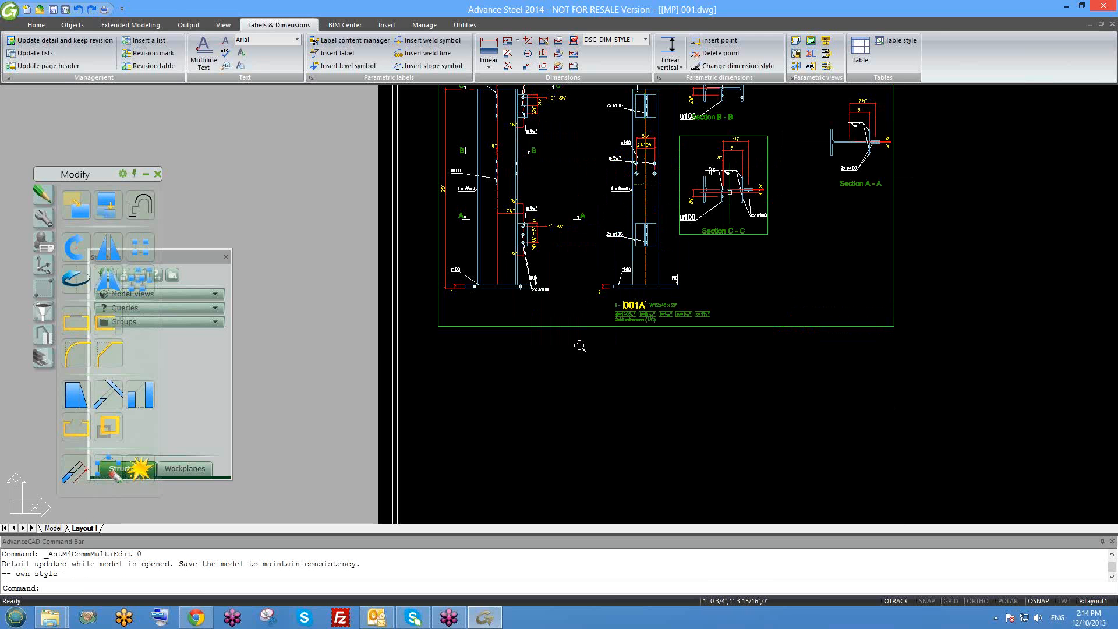
Change the column detail's clipping type to Normal Clipping
{"action": "scroll", "coordinate": [561, 349], "scroll_direction": "down", "scroll_amount": 1}
{"action": "scroll", "coordinate": [561, 348], "scroll_direction": "down", "scroll_amount": 2}
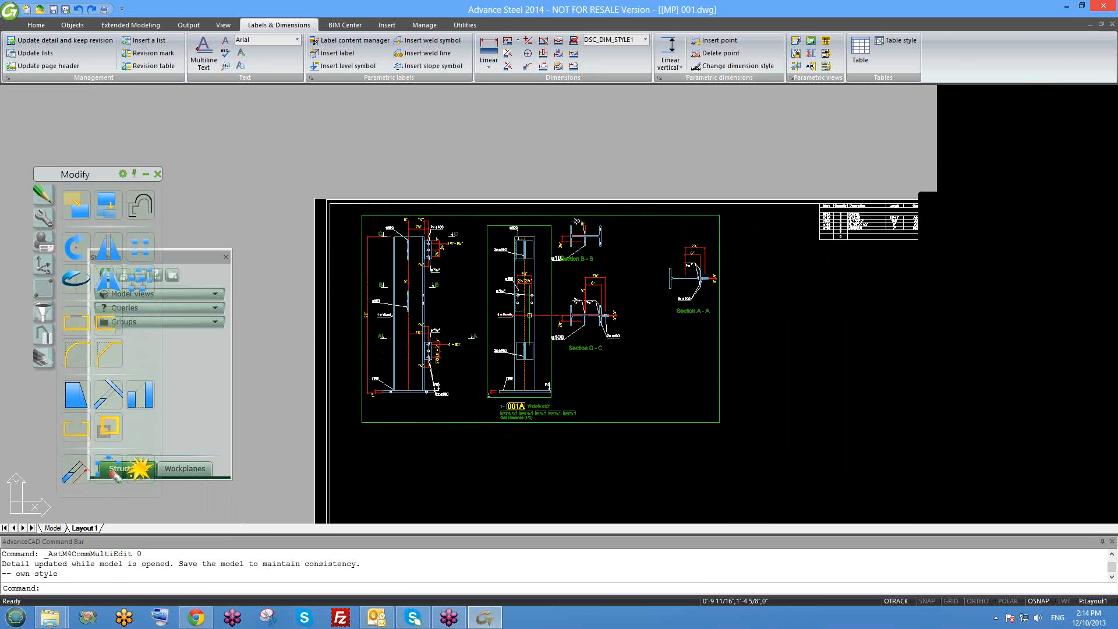
{"action": "left_click", "coordinate": [715, 421]}
{"action": "left_click", "coordinate": [713, 423]}
{"action": "double_click", "coordinate": [713, 424]}
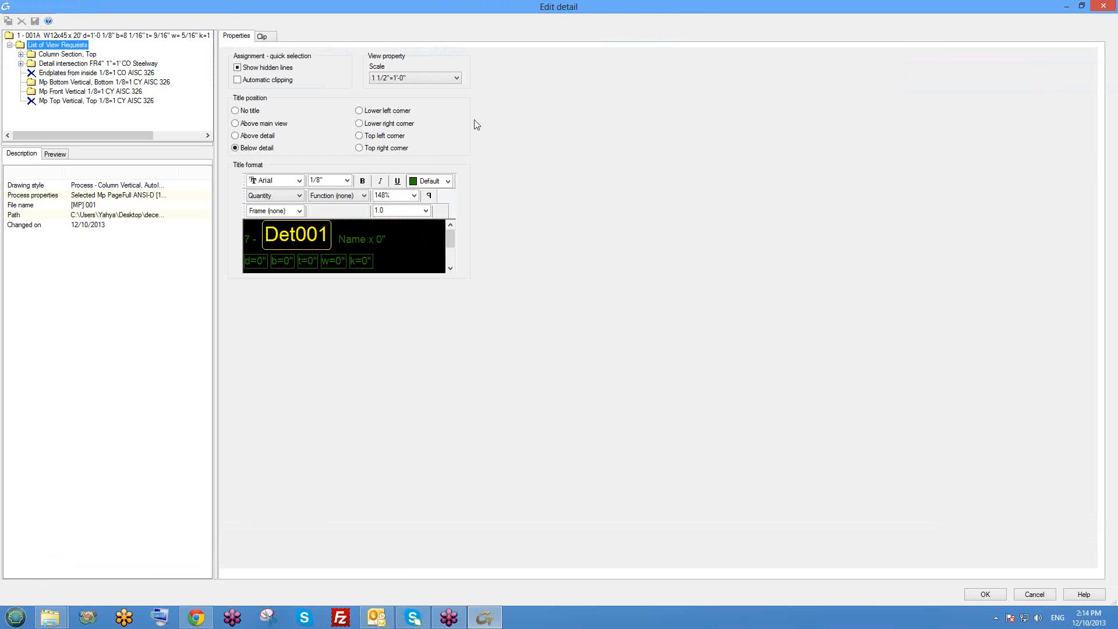
{"action": "left_click", "coordinate": [270, 39]}
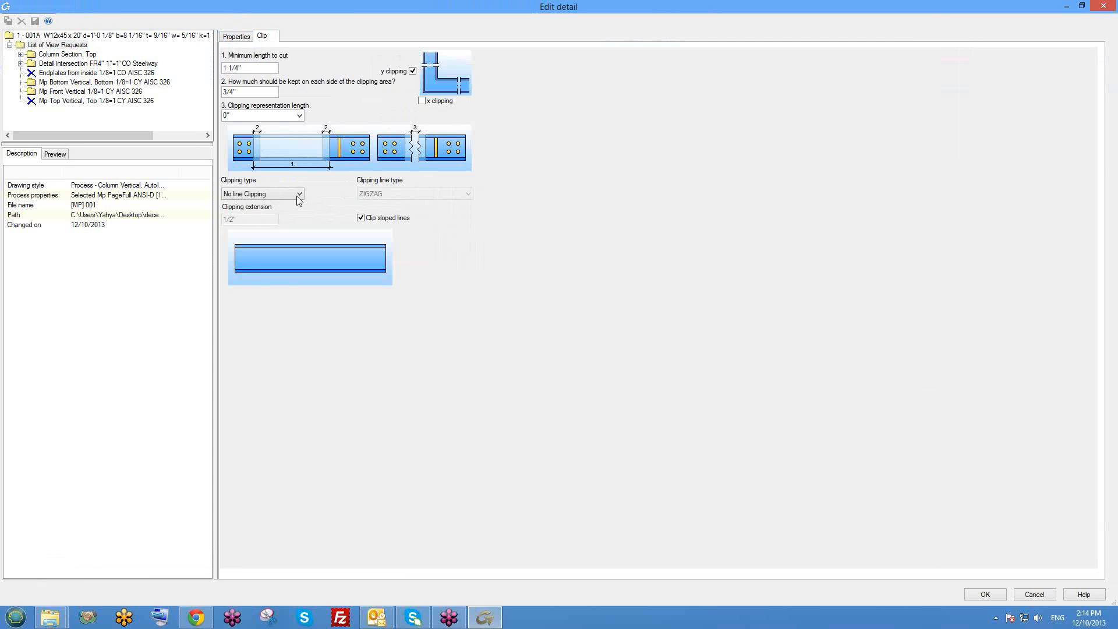
{"action": "left_click", "coordinate": [254, 194]}
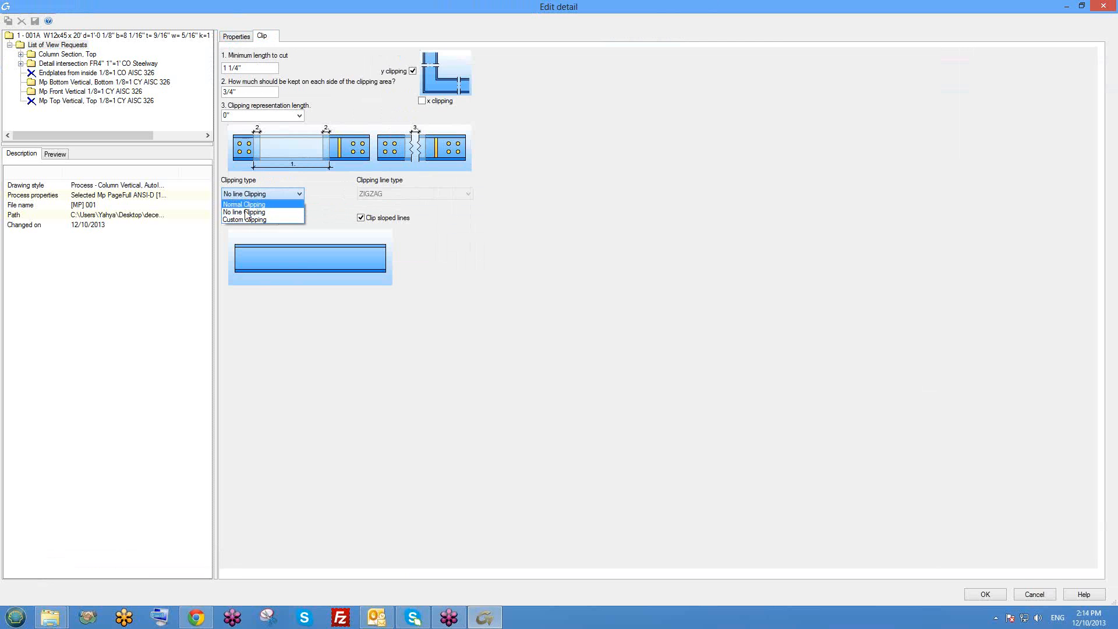
{"action": "left_click", "coordinate": [247, 205]}
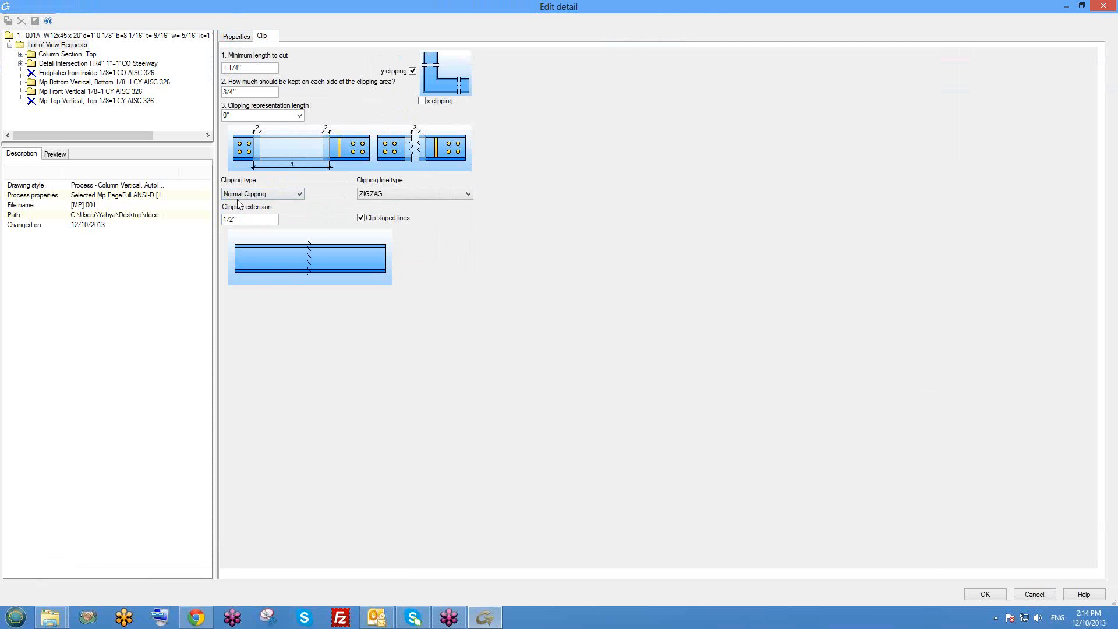
Keep the ZIGZAG clipping line, set the clipping extension and clipping representation length to 1/16", and apply the changes to the detail
{"action": "left_click", "coordinate": [401, 194]}
{"action": "left_click", "coordinate": [400, 193]}
{"action": "left_click_drag", "start_coordinate": [247, 219], "coordinate": [191, 226]}
{"action": "type", "text": "16"}
{"action": "left_click_drag", "start_coordinate": [249, 117], "coordinate": [216, 122]}
{"action": "left_click", "coordinate": [998, 596]}
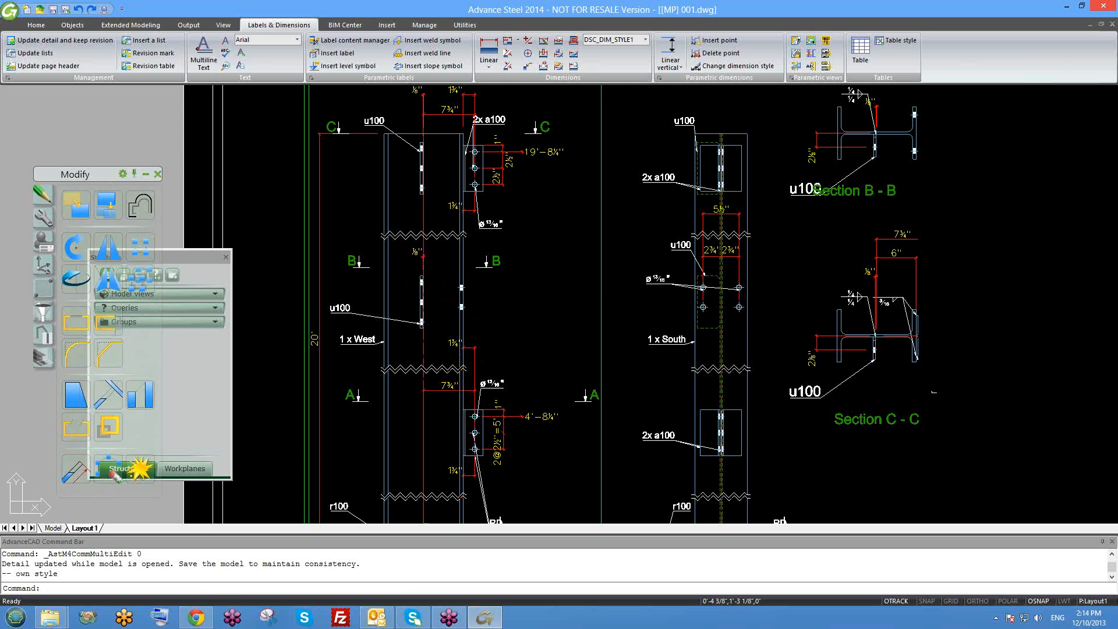
Change the column detail's clipping type to No line Clipping and apply it to the detail
{"action": "middle_click_drag", "start_coordinate": [468, 384], "coordinate": [481, 299]}
{"action": "scroll", "coordinate": [480, 299], "scroll_direction": "down", "scroll_amount": 2}
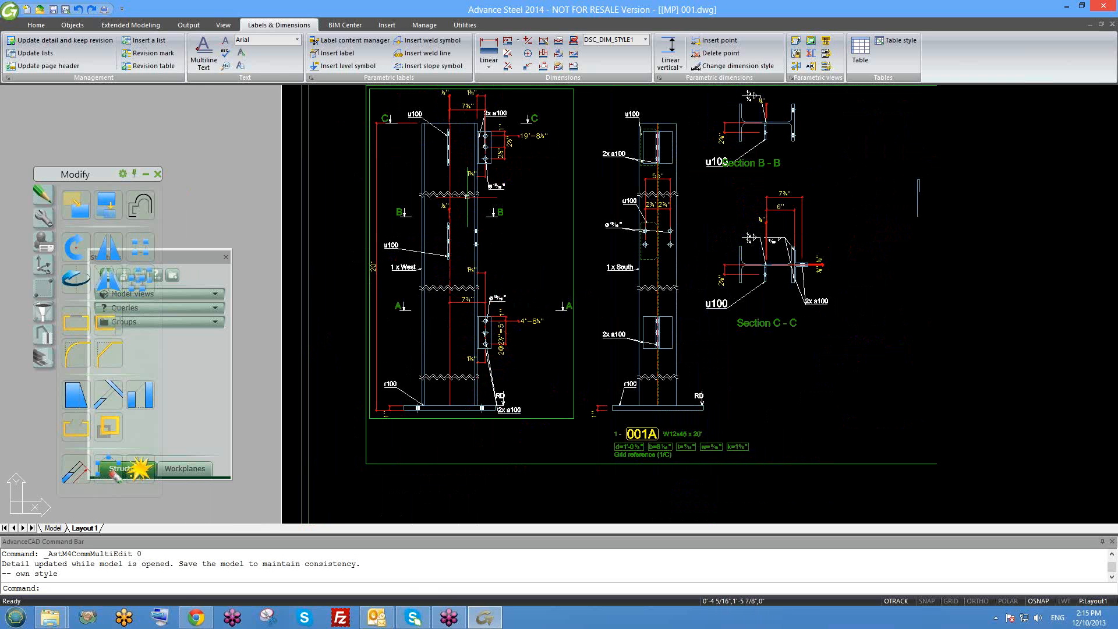
{"action": "middle_click_drag", "start_coordinate": [518, 276], "coordinate": [465, 277]}
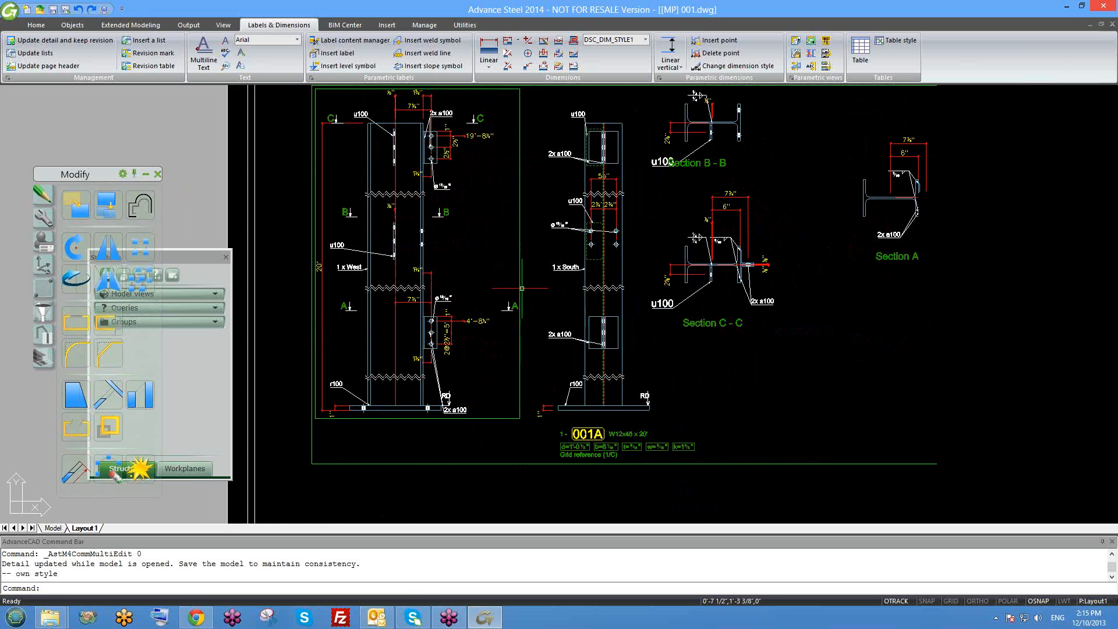
{"action": "scroll", "coordinate": [587, 358], "scroll_direction": "up", "scroll_amount": 2}
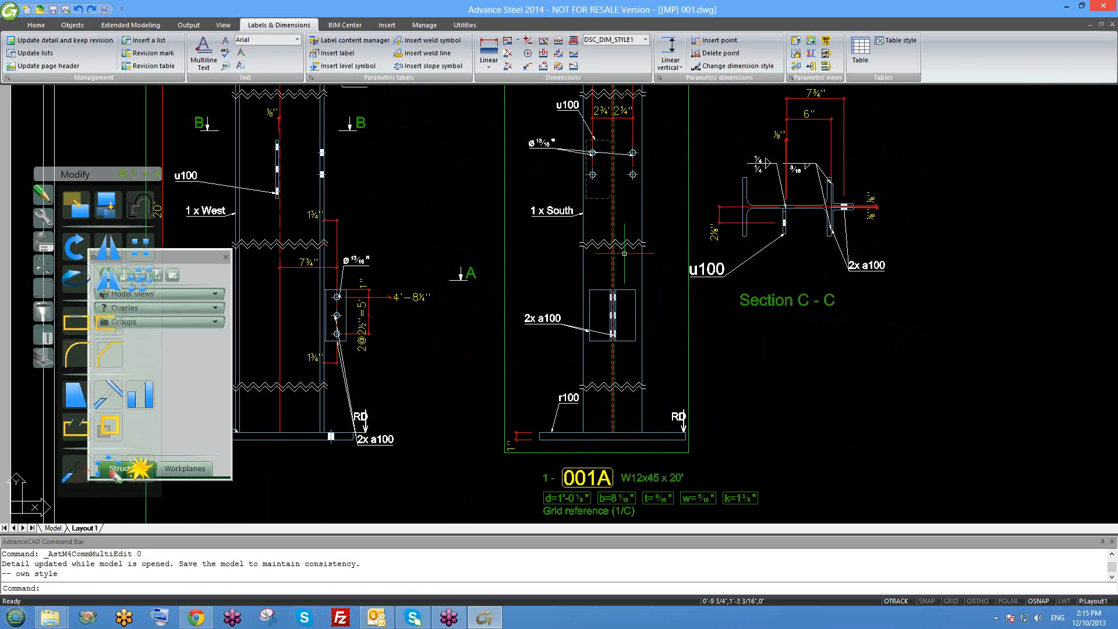
{"action": "scroll", "coordinate": [624, 253], "scroll_direction": "down", "scroll_amount": 1}
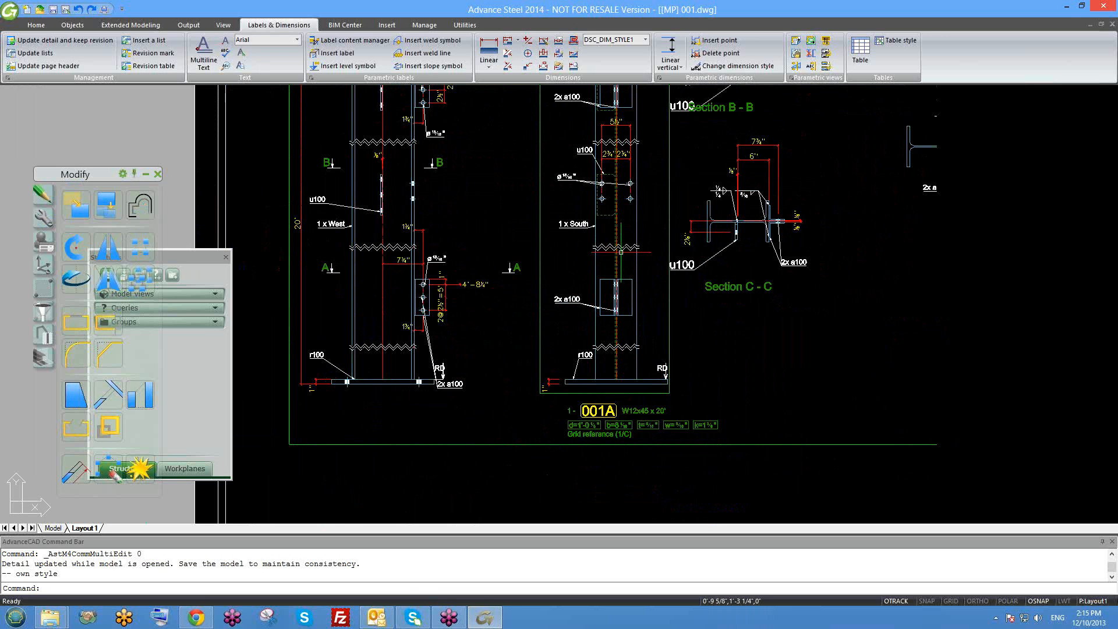
{"action": "scroll", "coordinate": [621, 252], "scroll_direction": "down", "scroll_amount": 1}
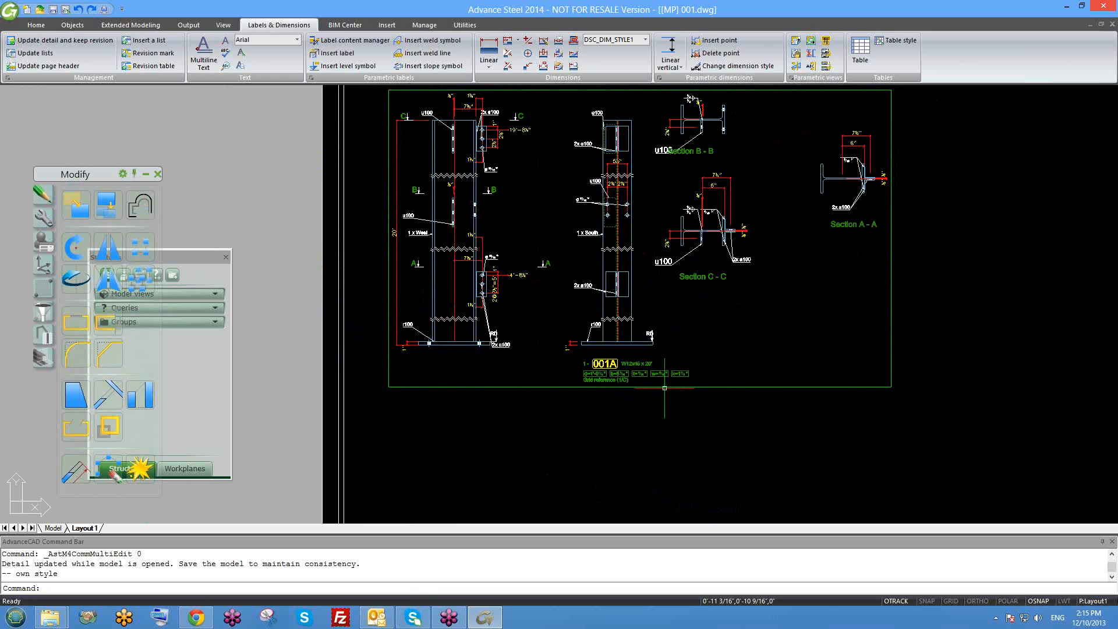
{"action": "double_click", "coordinate": [664, 387]}
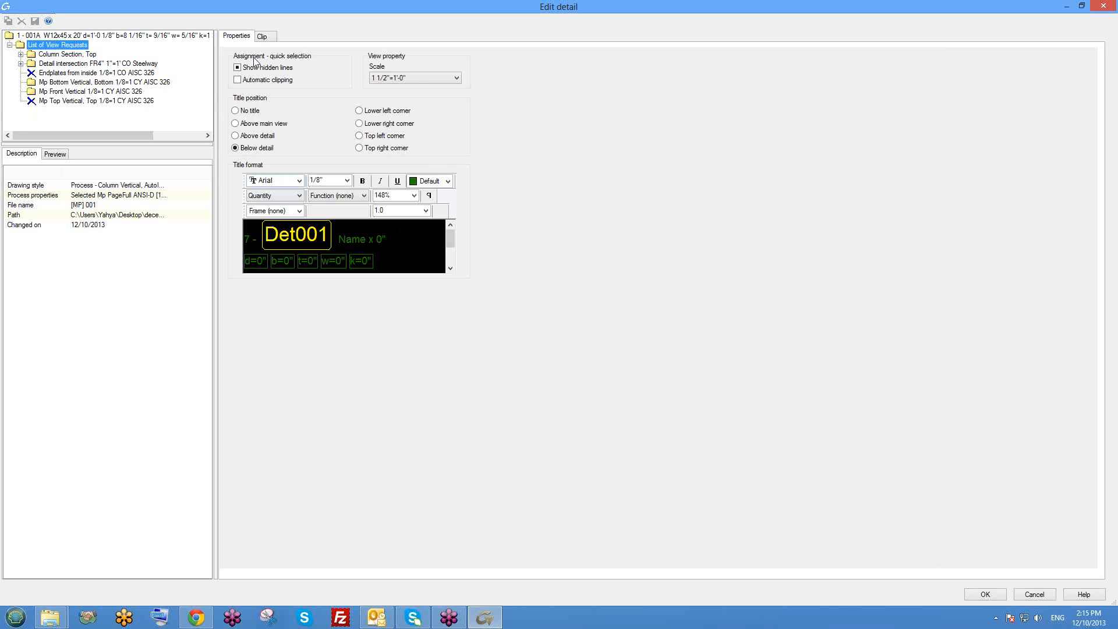
{"action": "left_click", "coordinate": [262, 36]}
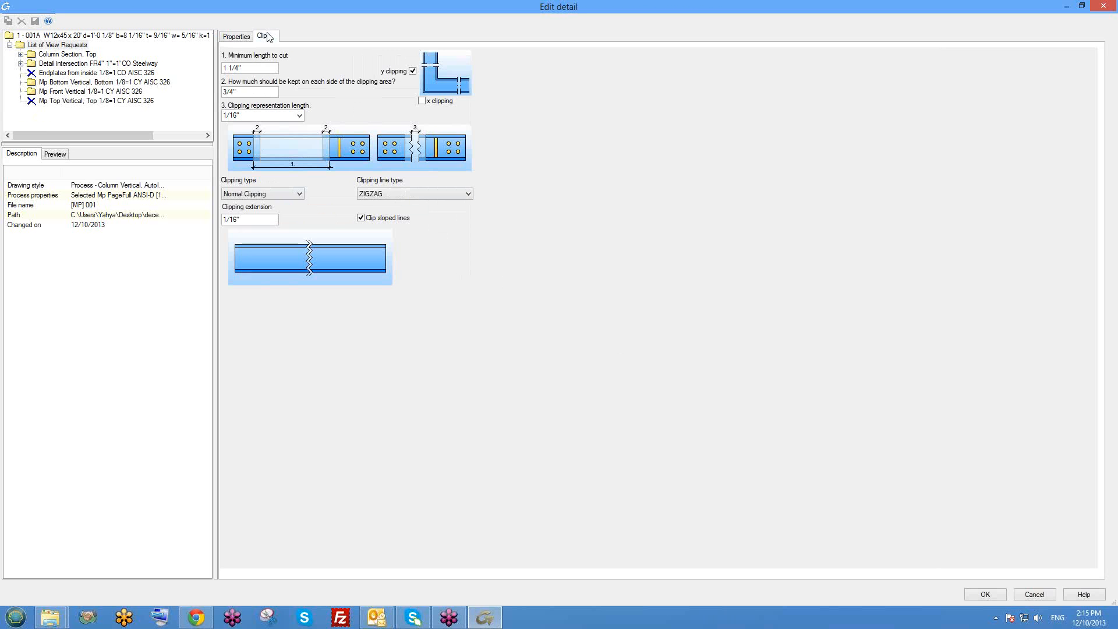
{"action": "left_click", "coordinate": [265, 195]}
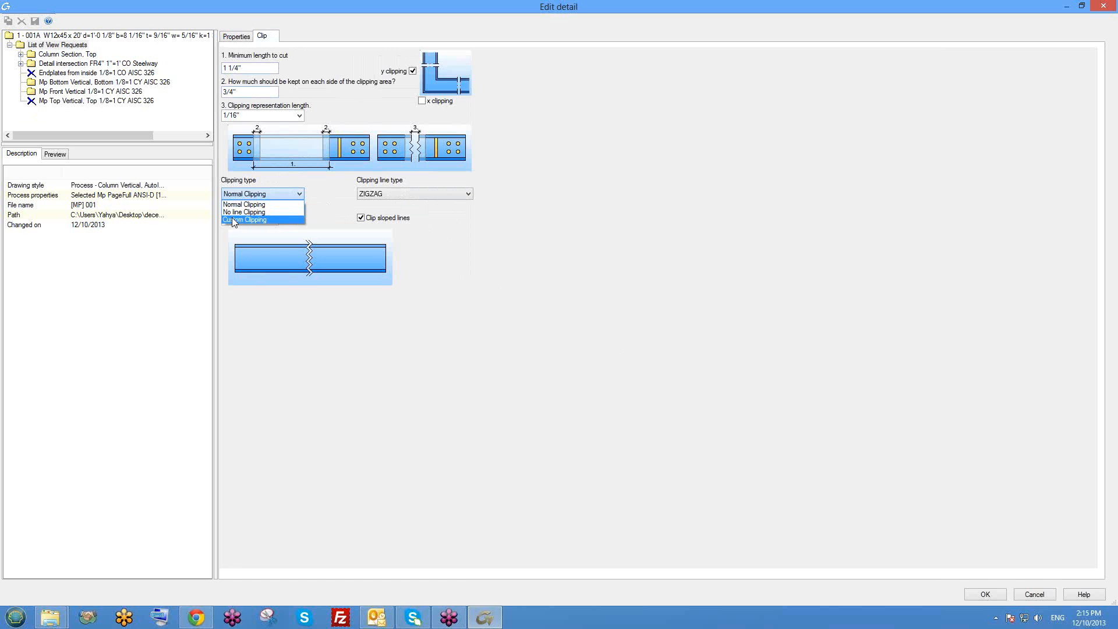
{"action": "left_click", "coordinate": [245, 212]}
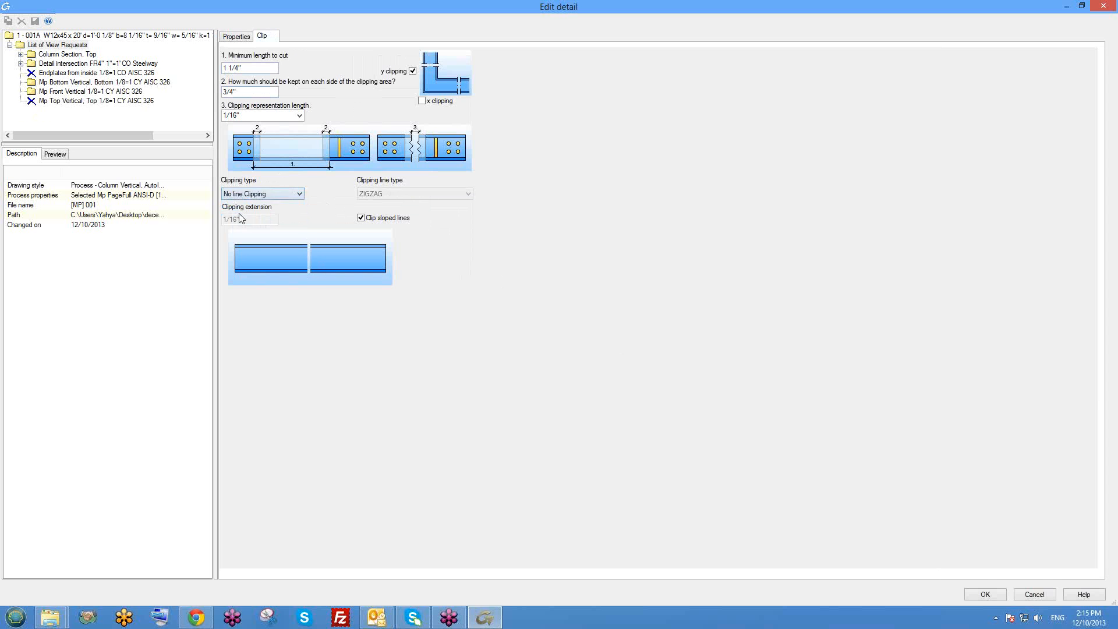
{"action": "left_click", "coordinate": [984, 596]}
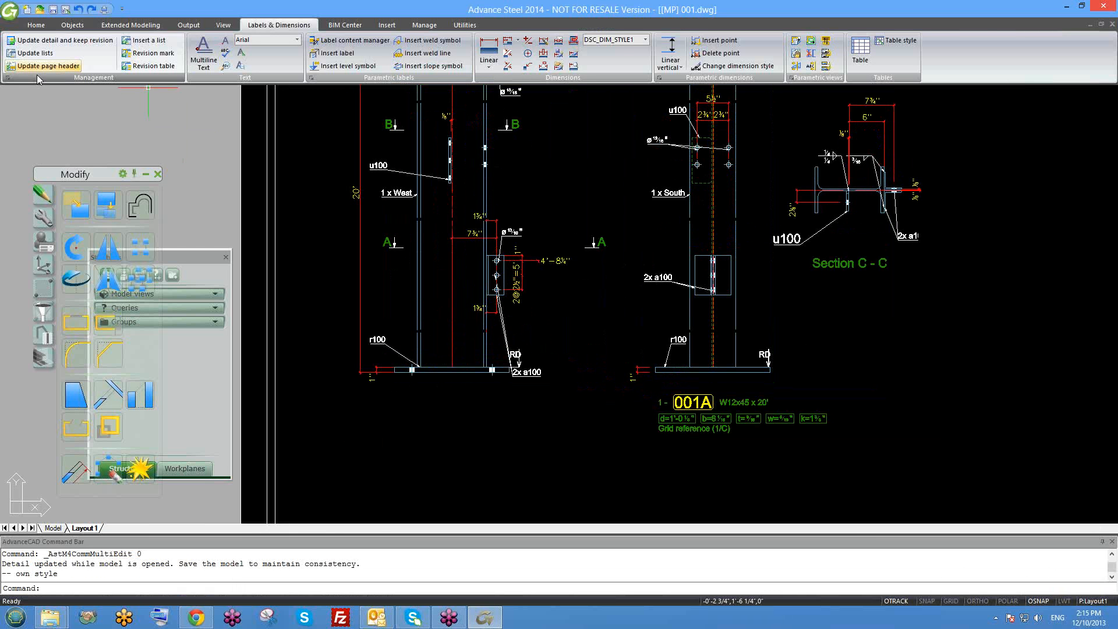
Run the detail update command on the column detail
{"action": "left_click", "coordinate": [11, 78]}
{"action": "left_click", "coordinate": [32, 92]}
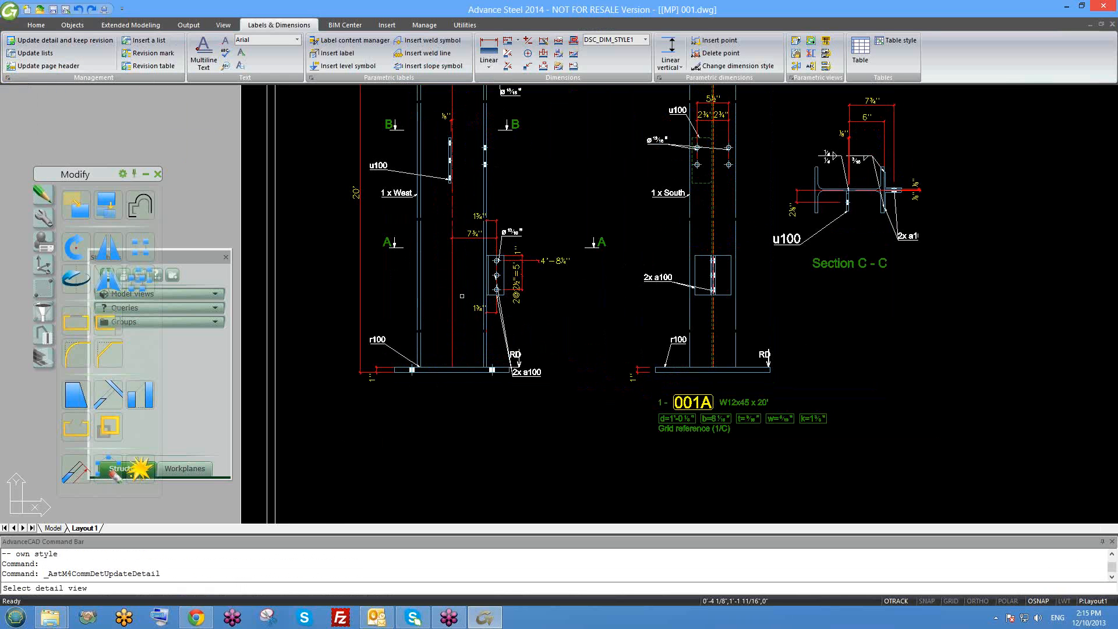
{"action": "left_click", "coordinate": [481, 301]}
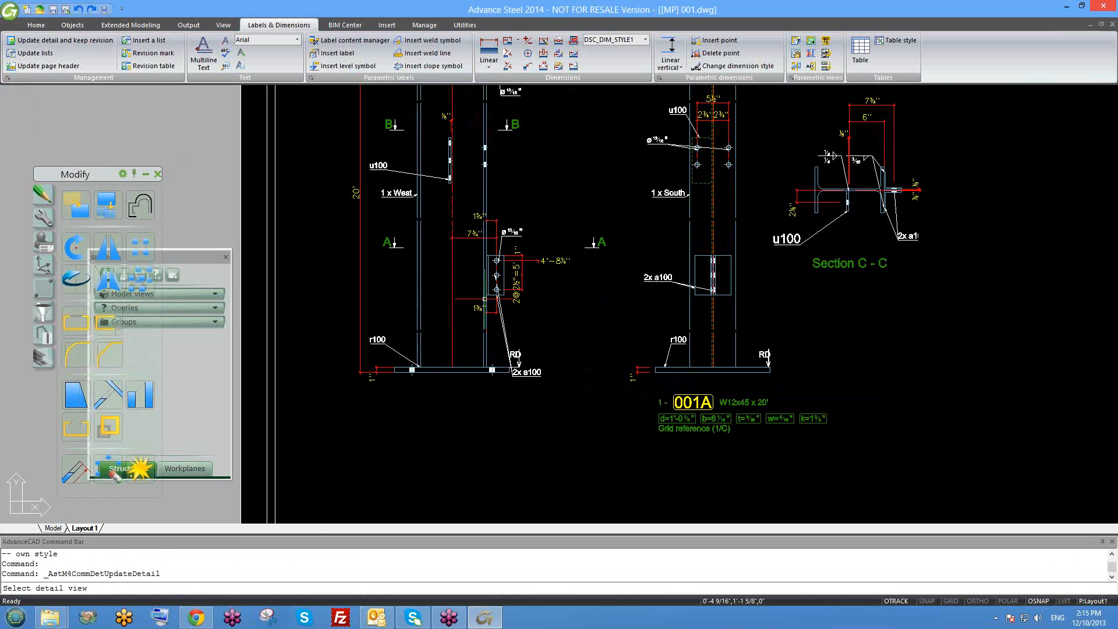
{"action": "scroll", "coordinate": [451, 322], "scroll_direction": "down", "scroll_amount": 1}
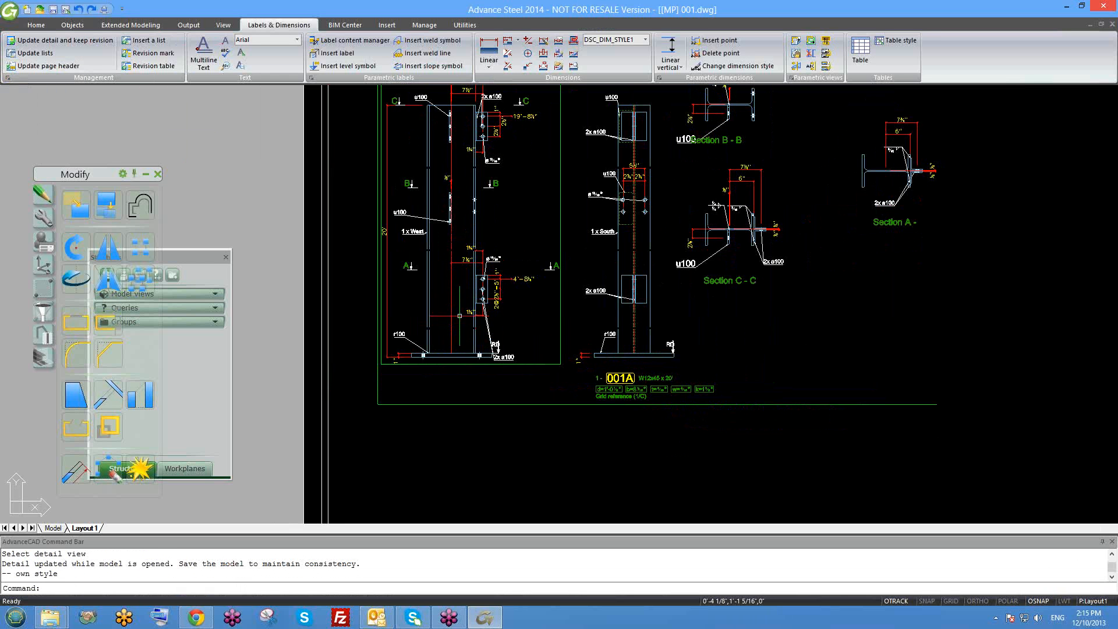
Set the column detail's clipping representation length to Use default and apply the change to the detail
{"action": "double_click", "coordinate": [540, 363]}
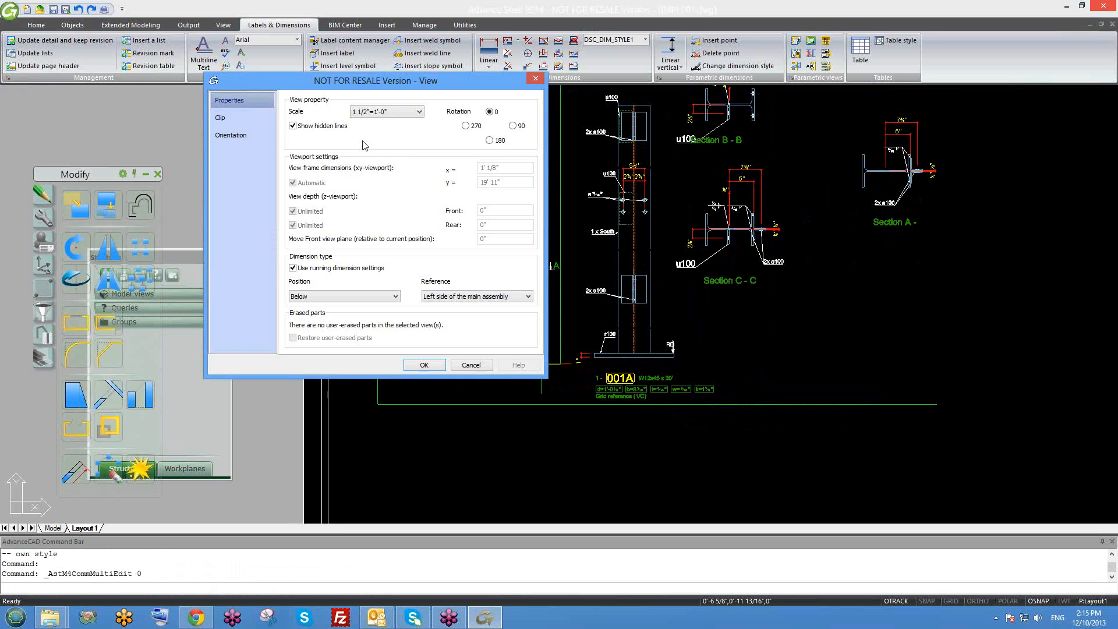
{"action": "left_click", "coordinate": [483, 366]}
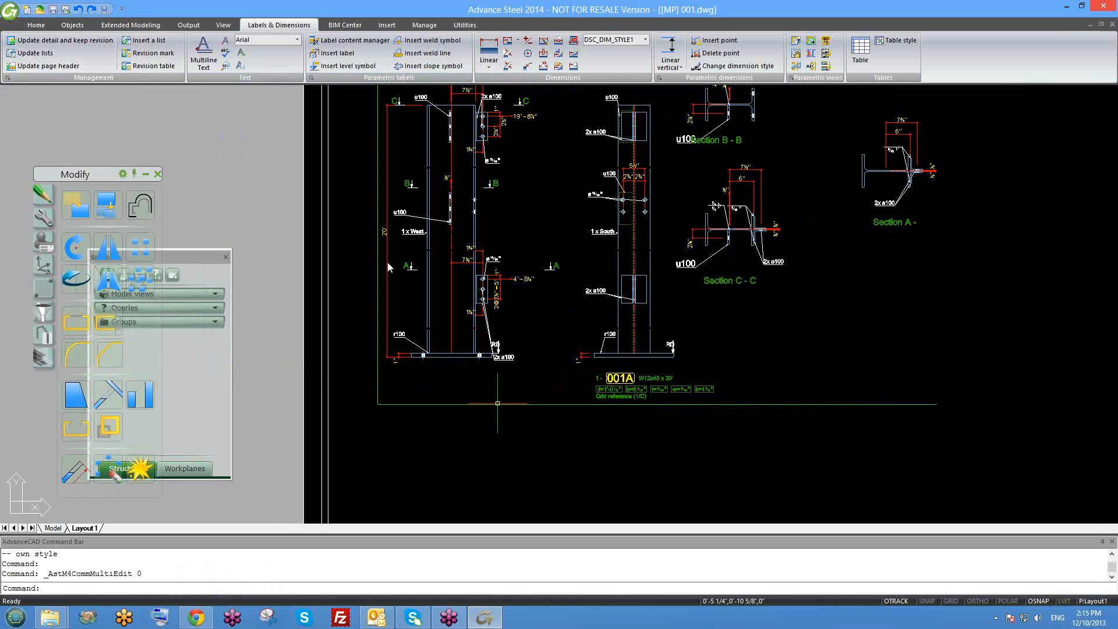
{"action": "double_click", "coordinate": [496, 403]}
{"action": "left_click", "coordinate": [275, 34]}
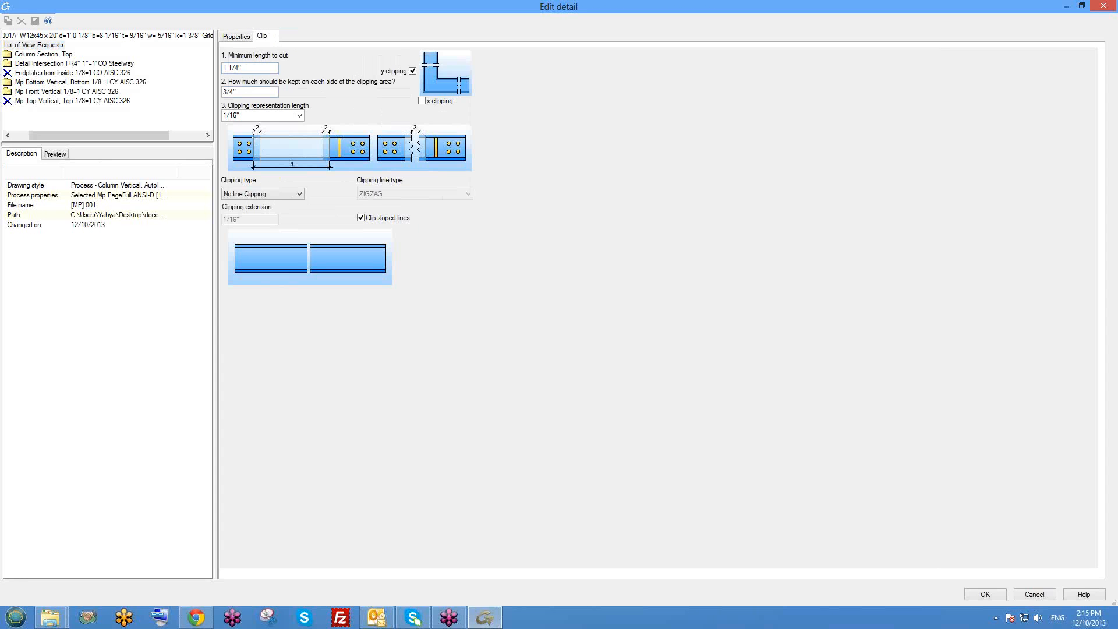
{"action": "left_click_drag", "start_coordinate": [240, 115], "coordinate": [180, 119]}
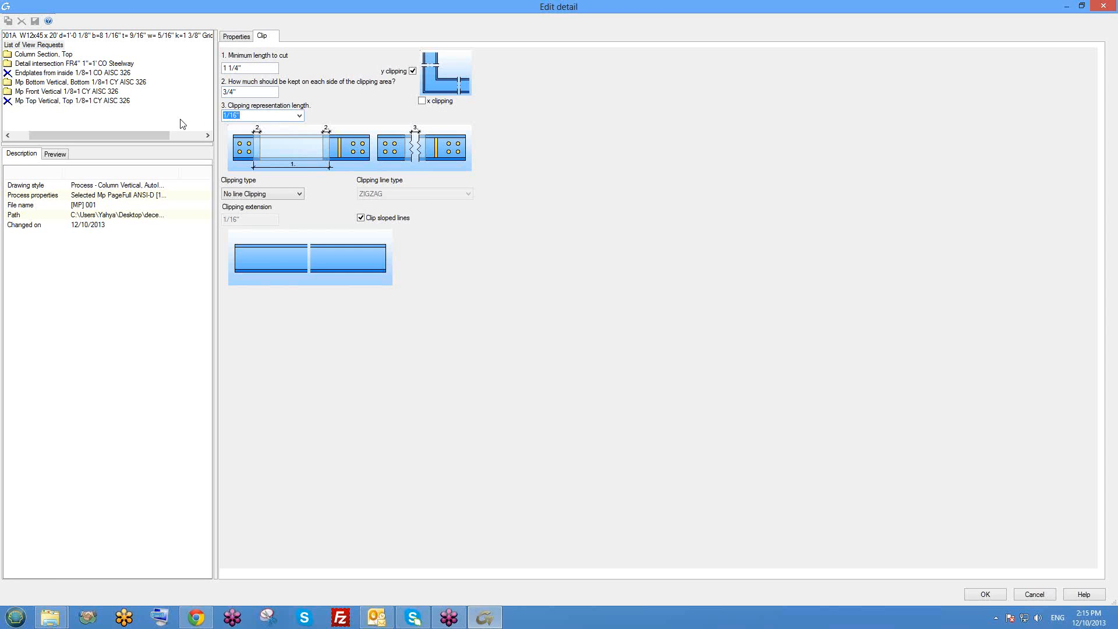
{"action": "left_click", "coordinate": [300, 116]}
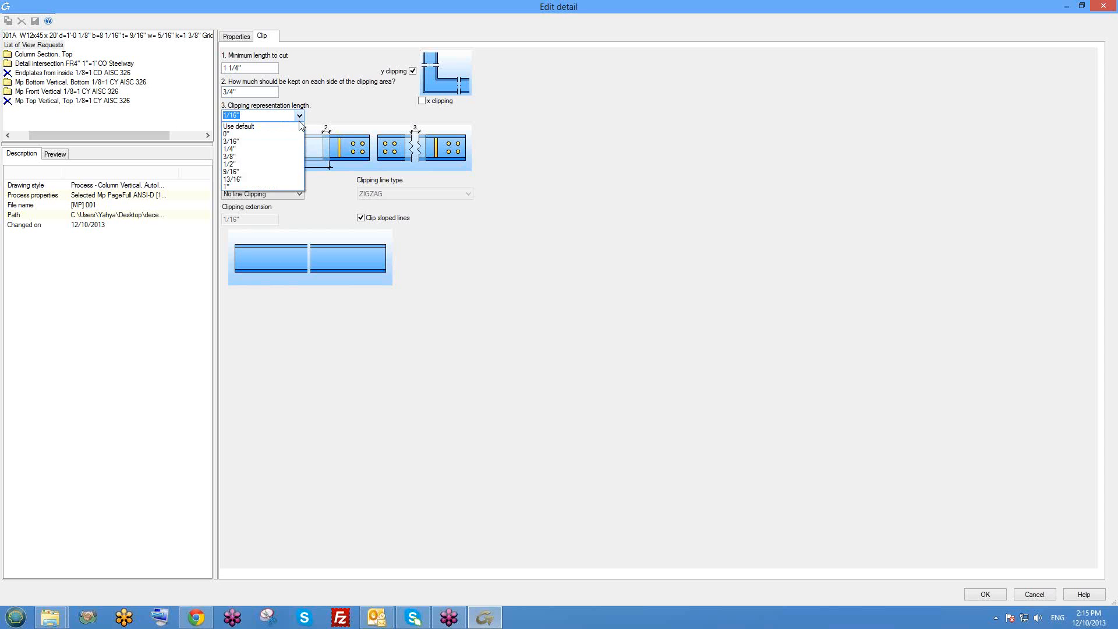
{"action": "left_click", "coordinate": [274, 129]}
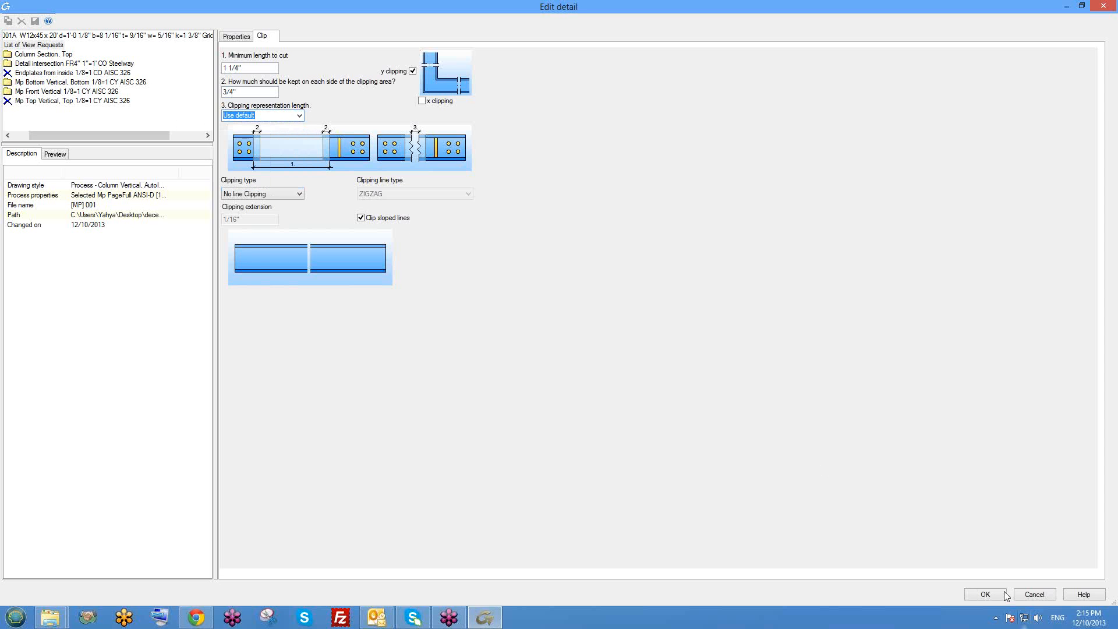
{"action": "left_click", "coordinate": [1004, 594]}
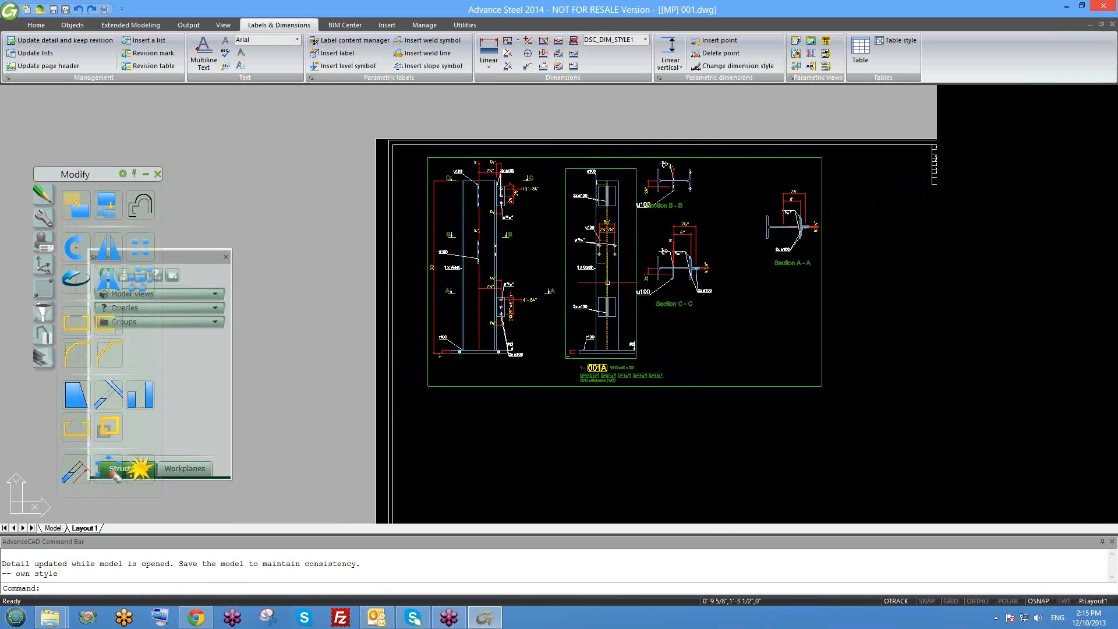
{"action": "middle_click_drag", "start_coordinate": [739, 305], "coordinate": [583, 299]}
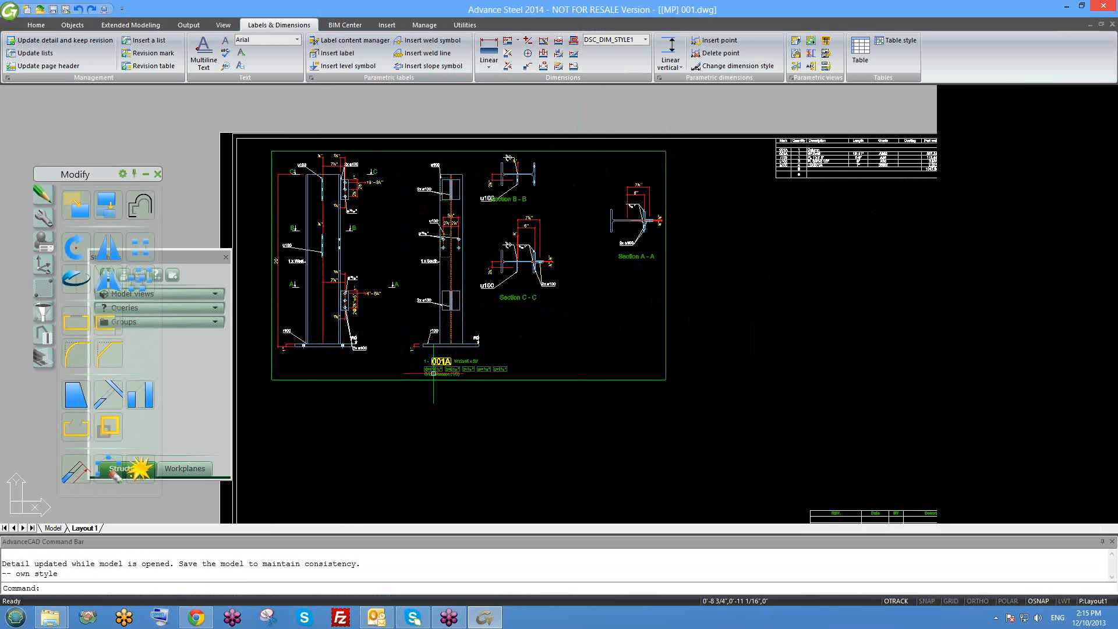
Check the column detail's clipping settings and close them without changes
{"action": "double_click", "coordinate": [399, 379]}
{"action": "left_click", "coordinate": [263, 37]}
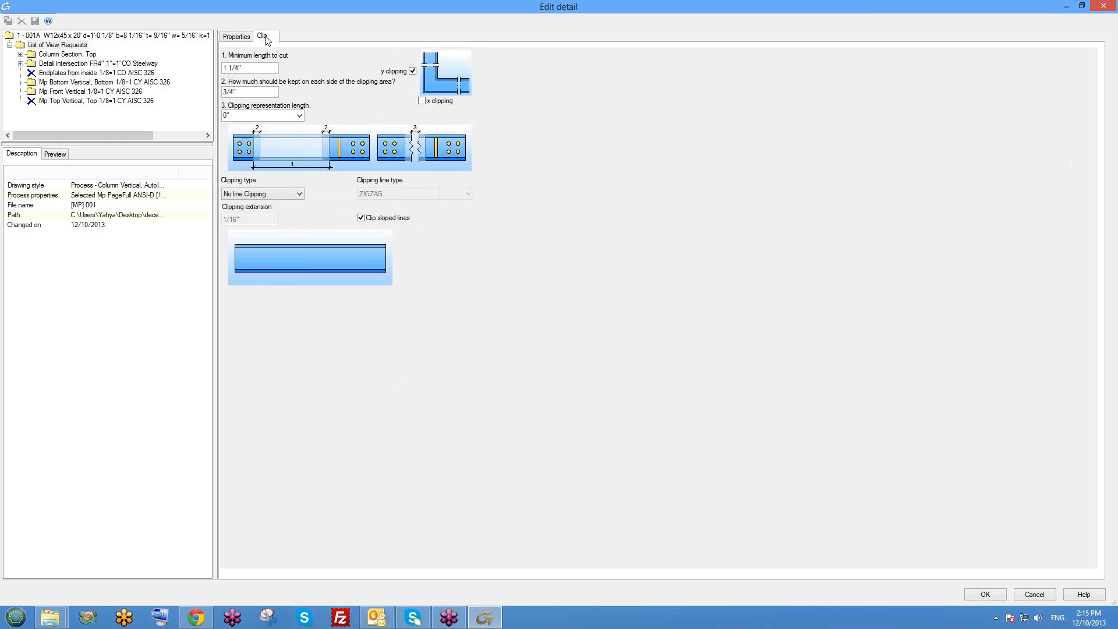
{"action": "left_click", "coordinate": [1113, 9]}
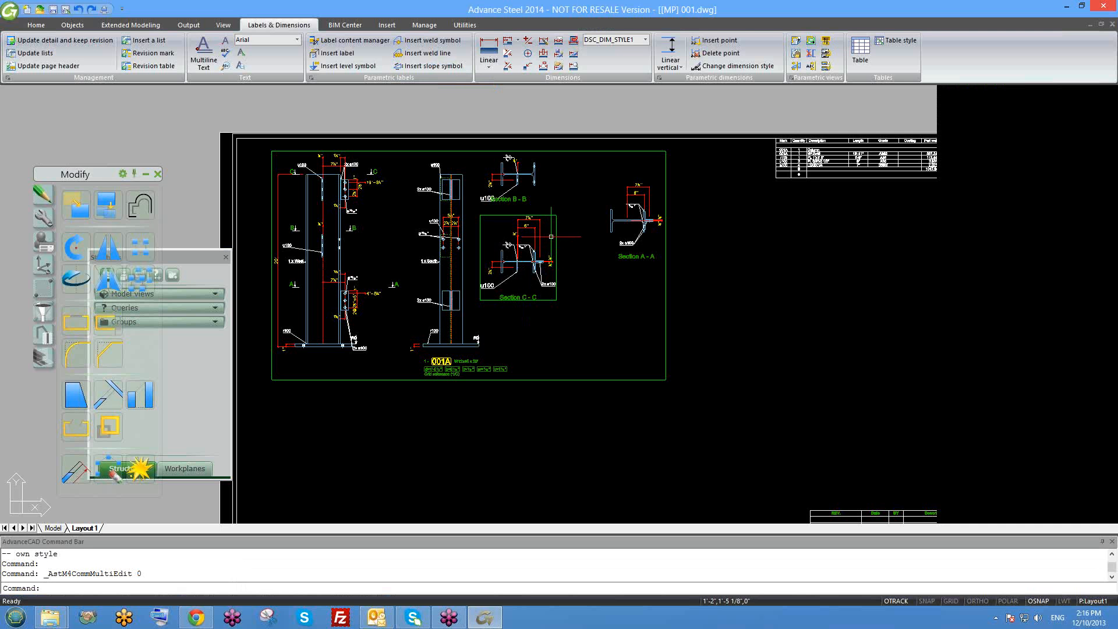
Review the Section C - C view's scale, rotation, clipping and compass orientation settings, and leave without applying changes
{"action": "double_click", "coordinate": [526, 222]}
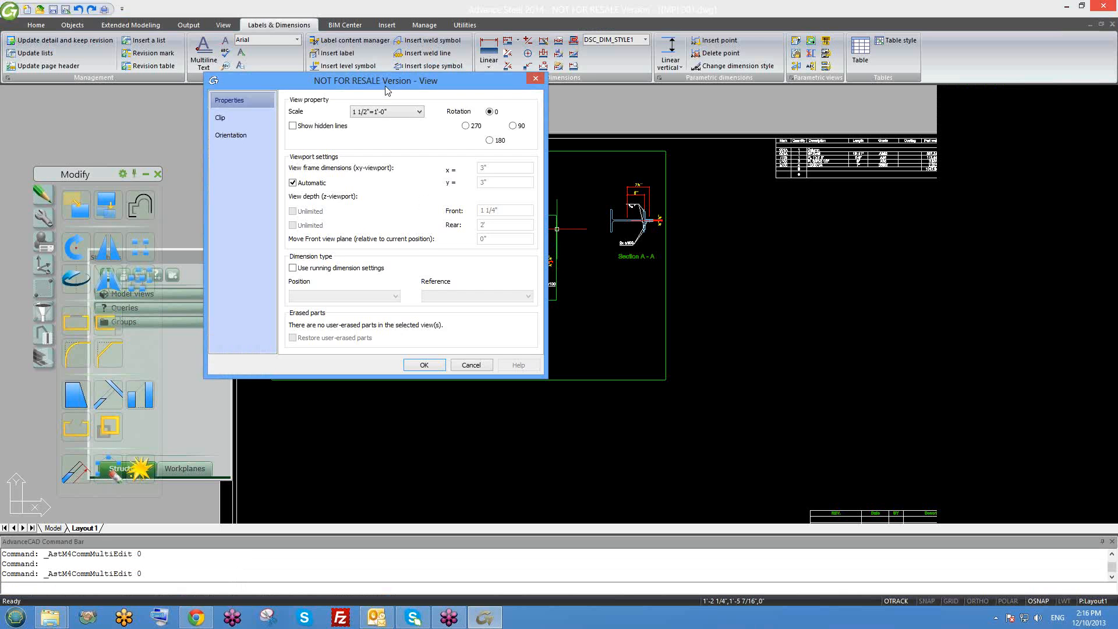
{"action": "left_click_drag", "start_coordinate": [483, 88], "coordinate": [368, 35]}
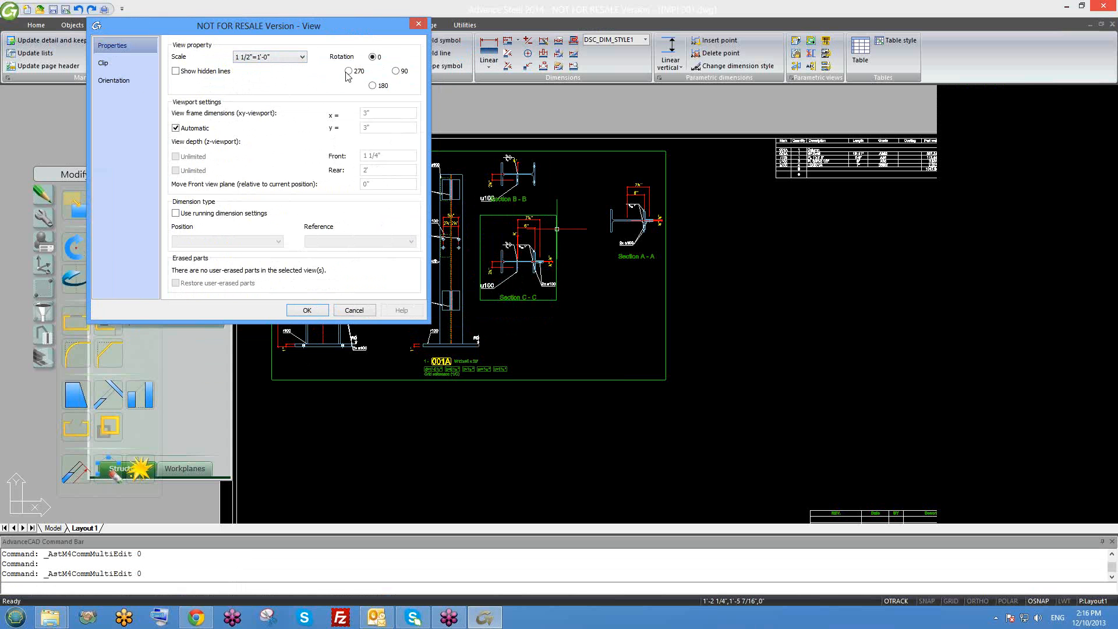
{"action": "left_click", "coordinate": [396, 71]}
{"action": "left_click", "coordinate": [130, 68]}
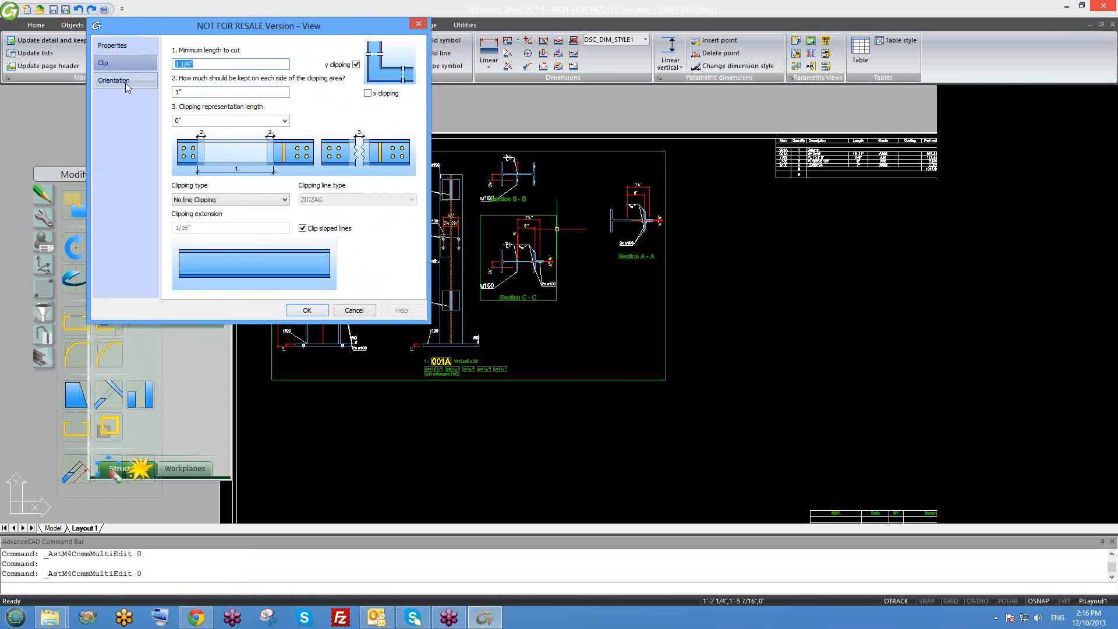
{"action": "left_click", "coordinate": [125, 82]}
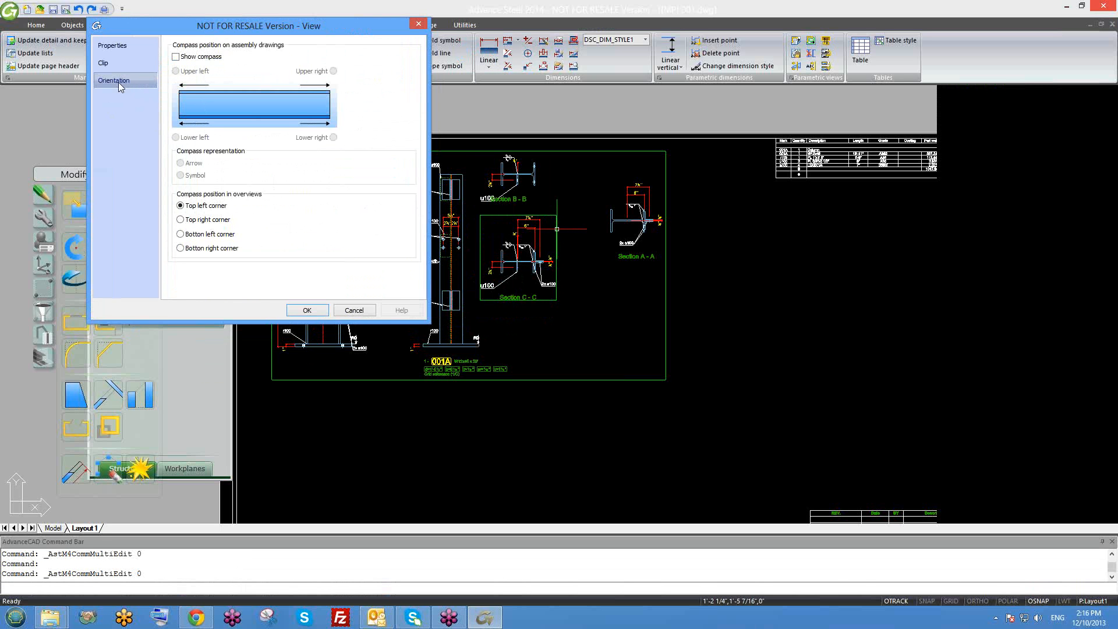
{"action": "left_click", "coordinate": [117, 64]}
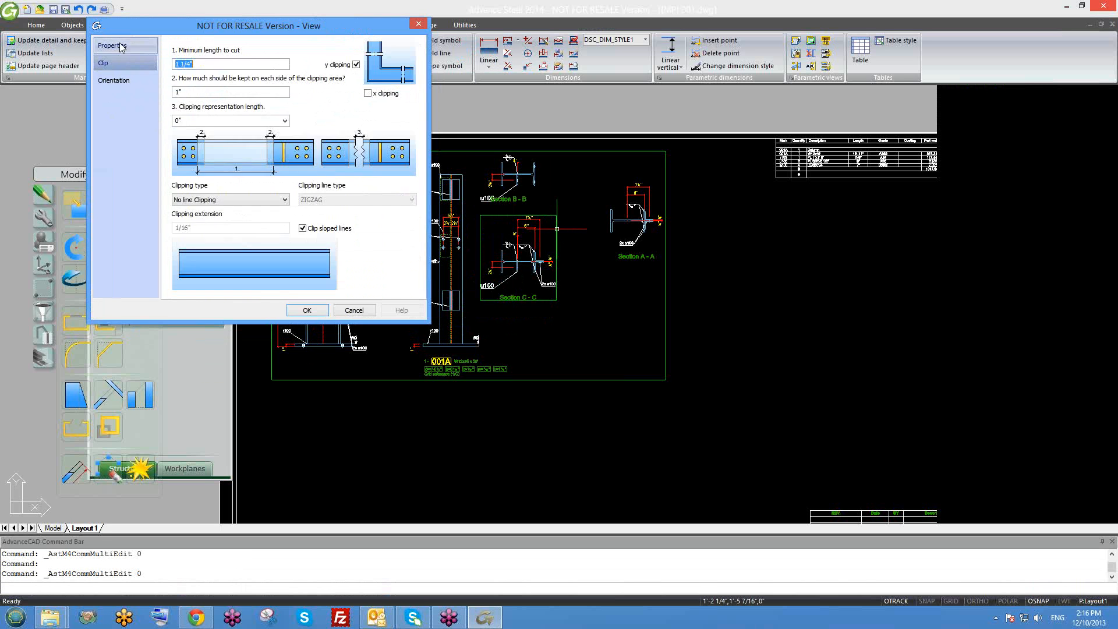
{"action": "left_click", "coordinate": [119, 45]}
{"action": "left_click", "coordinate": [110, 62]}
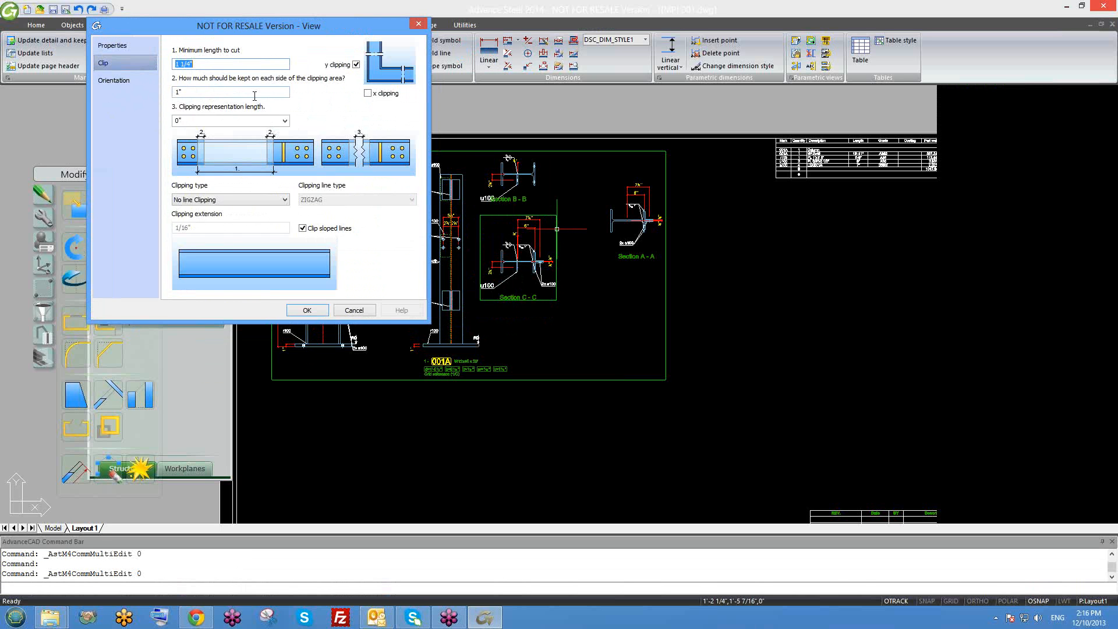
{"action": "left_click", "coordinate": [114, 45]}
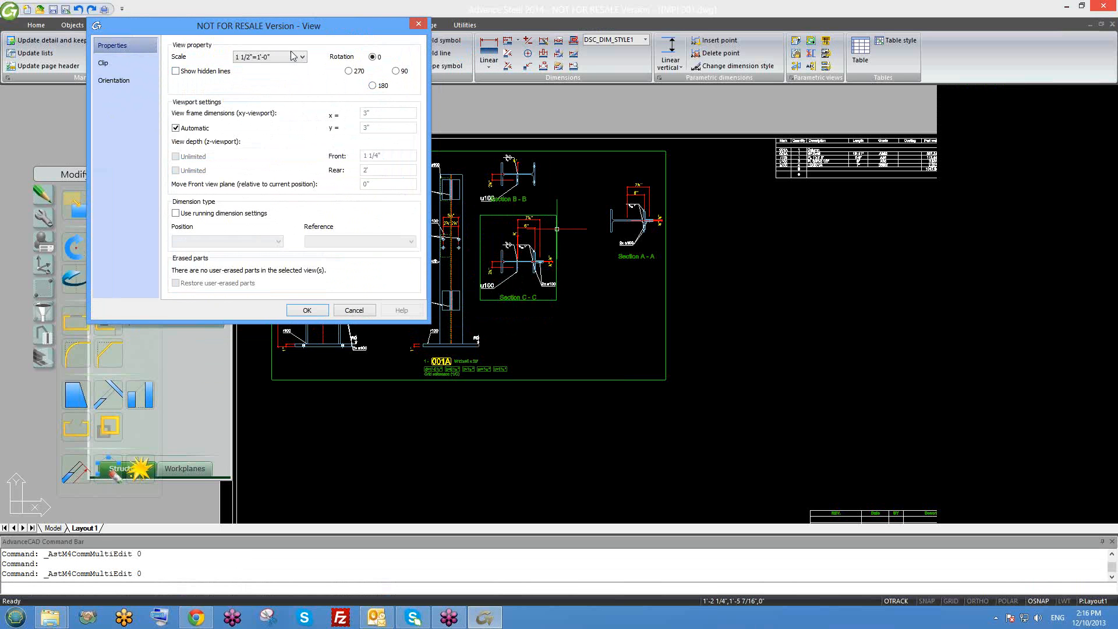
{"action": "left_click", "coordinate": [354, 310]}
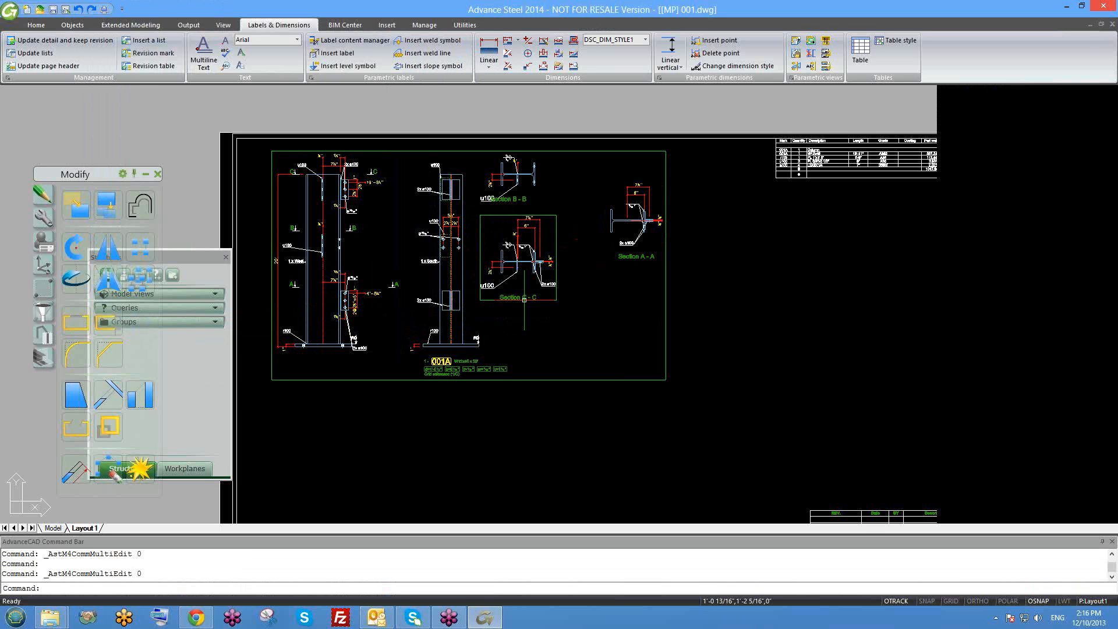
Move the Section C - C view to the lower part of the sheet, beneath the column elevations
{"action": "scroll", "coordinate": [544, 291], "scroll_direction": "down", "scroll_amount": 3}
{"action": "type", "text": "m"}
{"action": "key", "text": "Return"}
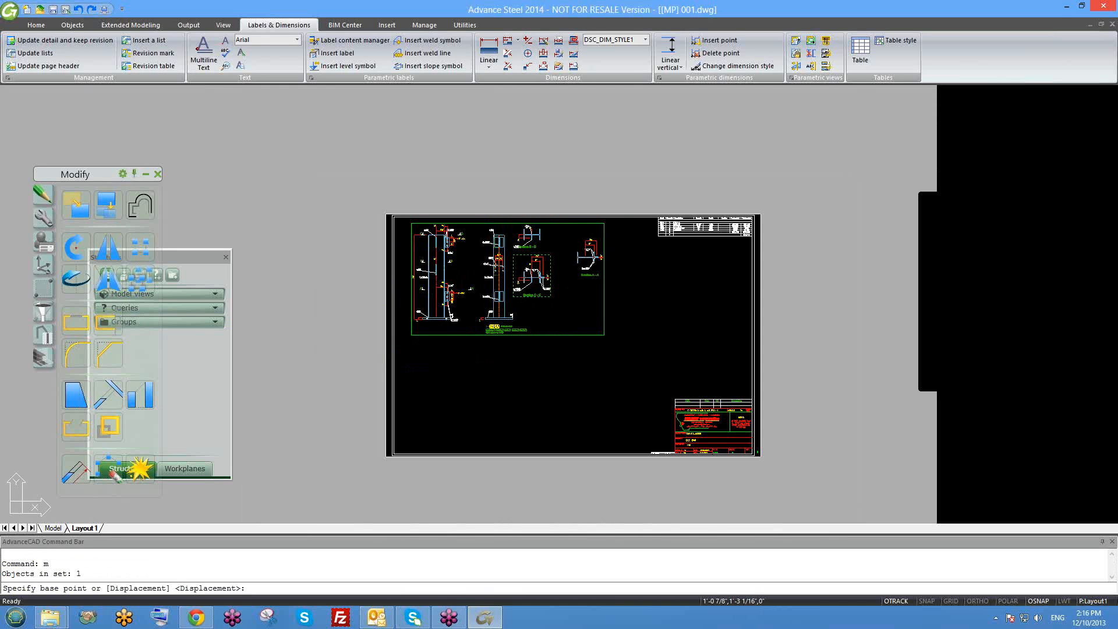
{"action": "left_click", "coordinate": [535, 286]}
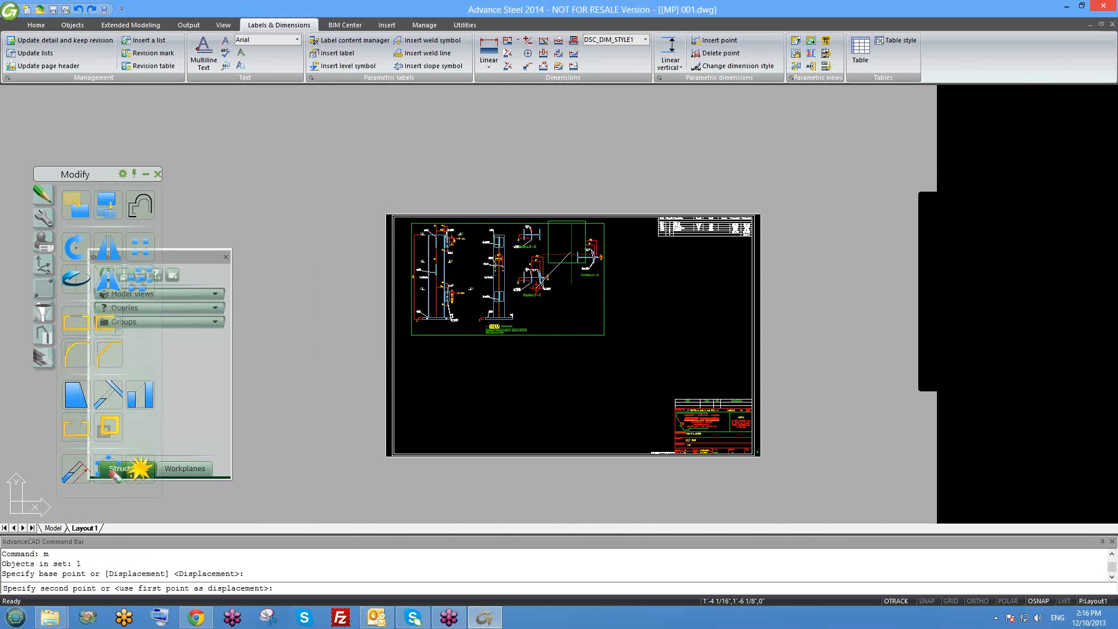
{"action": "scroll", "coordinate": [643, 214], "scroll_direction": "up", "scroll_amount": 1}
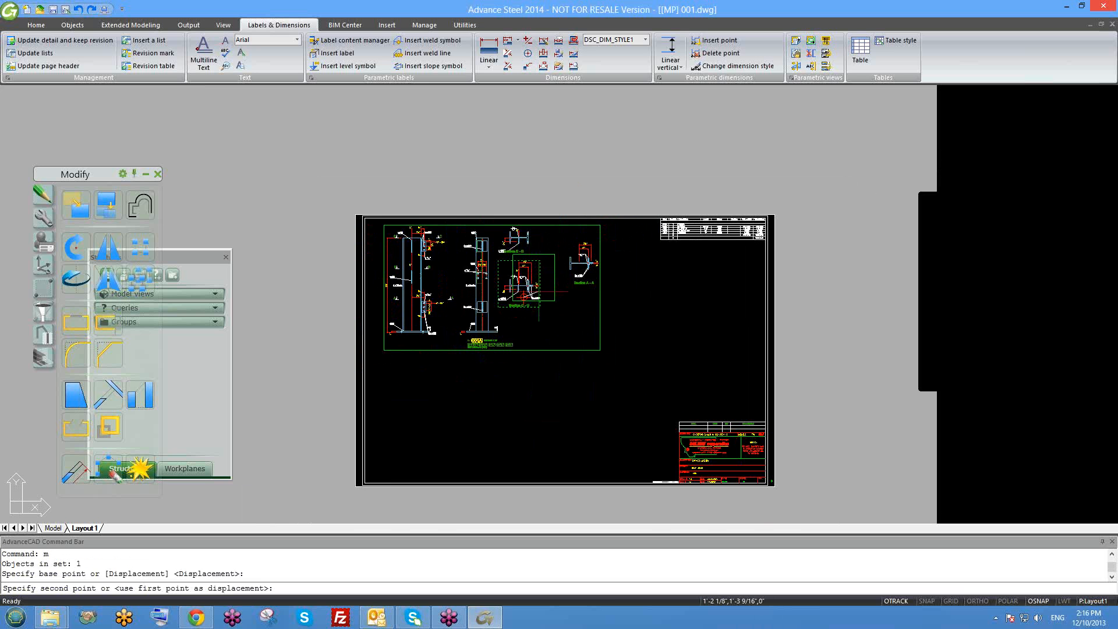
{"action": "middle_click_drag", "start_coordinate": [535, 365], "coordinate": [565, 187]}
{"action": "left_click", "coordinate": [532, 277]}
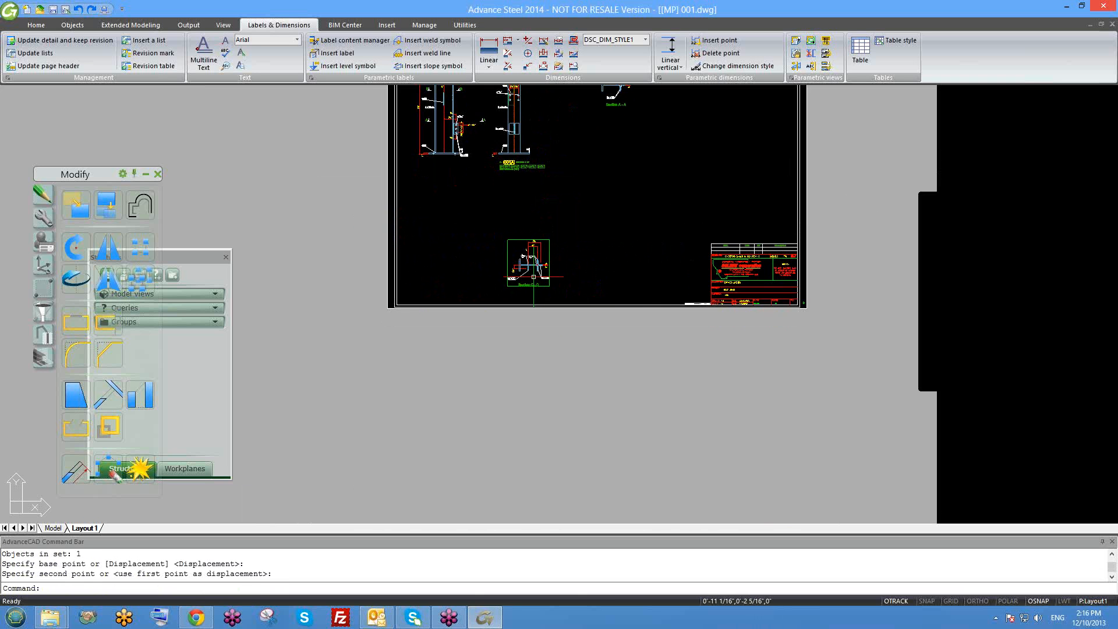
Move the Section C - C view off the sheet, below its lower border
{"action": "scroll", "coordinate": [583, 333], "scroll_direction": "down", "scroll_amount": 1}
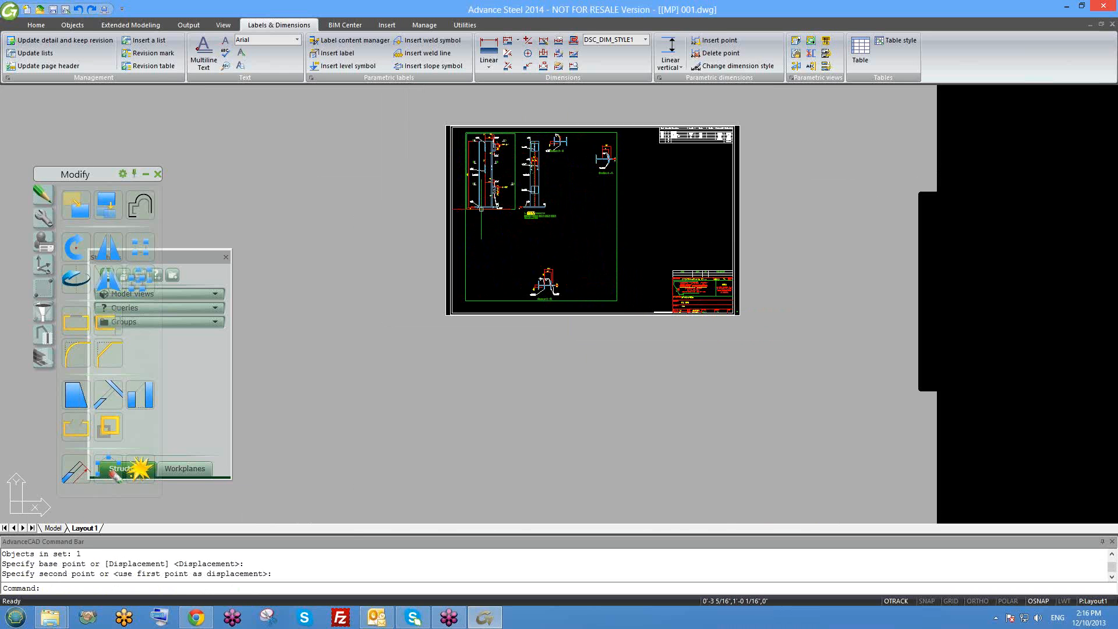
{"action": "left_click", "coordinate": [559, 282]}
{"action": "type", "text": "m"}
{"action": "key", "text": "Return"}
{"action": "left_click", "coordinate": [592, 272]}
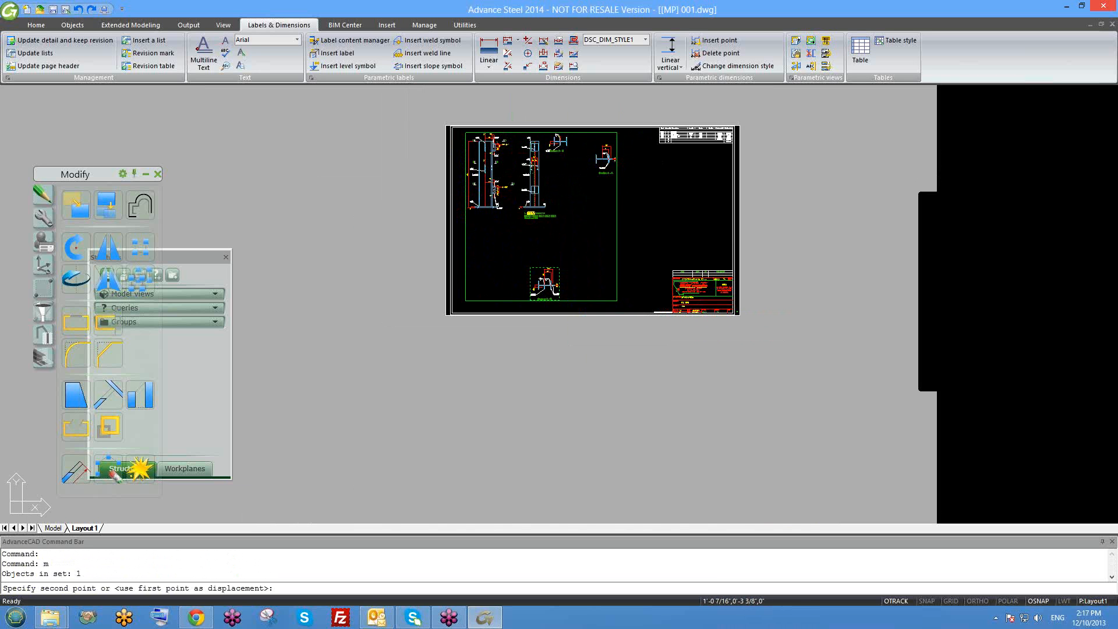
{"action": "left_click", "coordinate": [584, 390]}
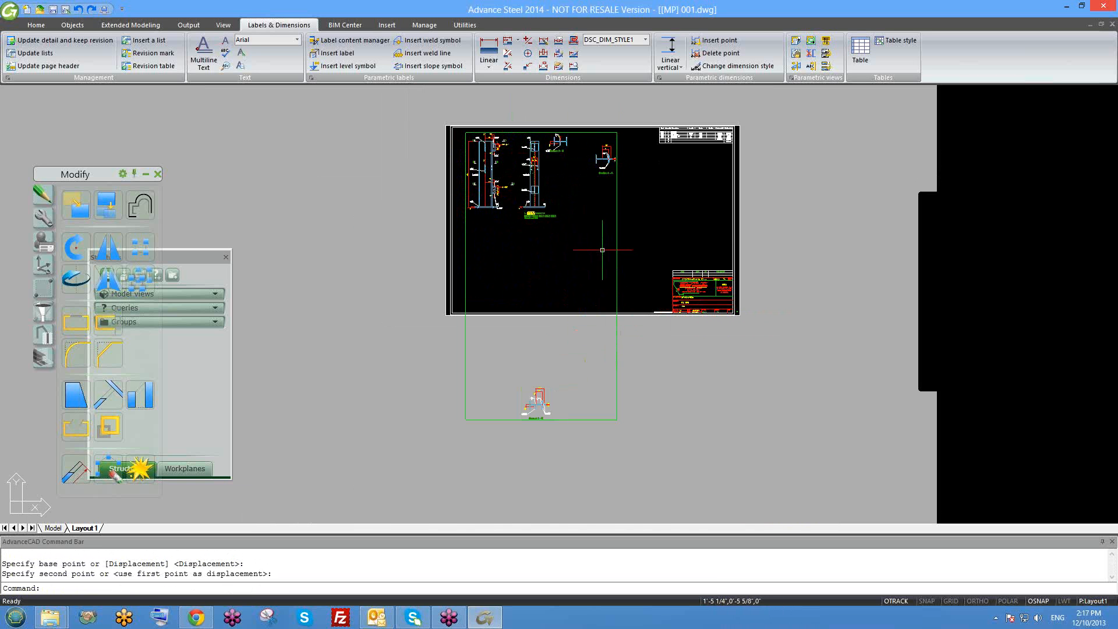
Move the Section C - C view back onto the sheet, between the column's side elevation and Section A - A, beneath Section B - B
{"action": "left_click", "coordinate": [521, 391]}
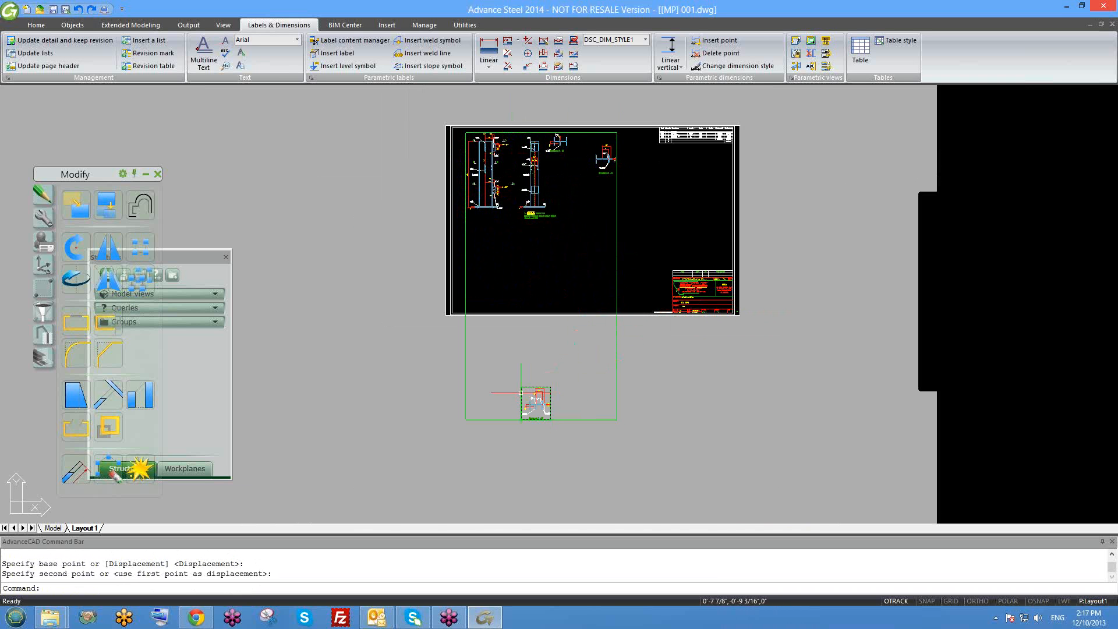
{"action": "type", "text": "m"}
{"action": "key", "text": "Return"}
{"action": "left_click", "coordinate": [520, 392]}
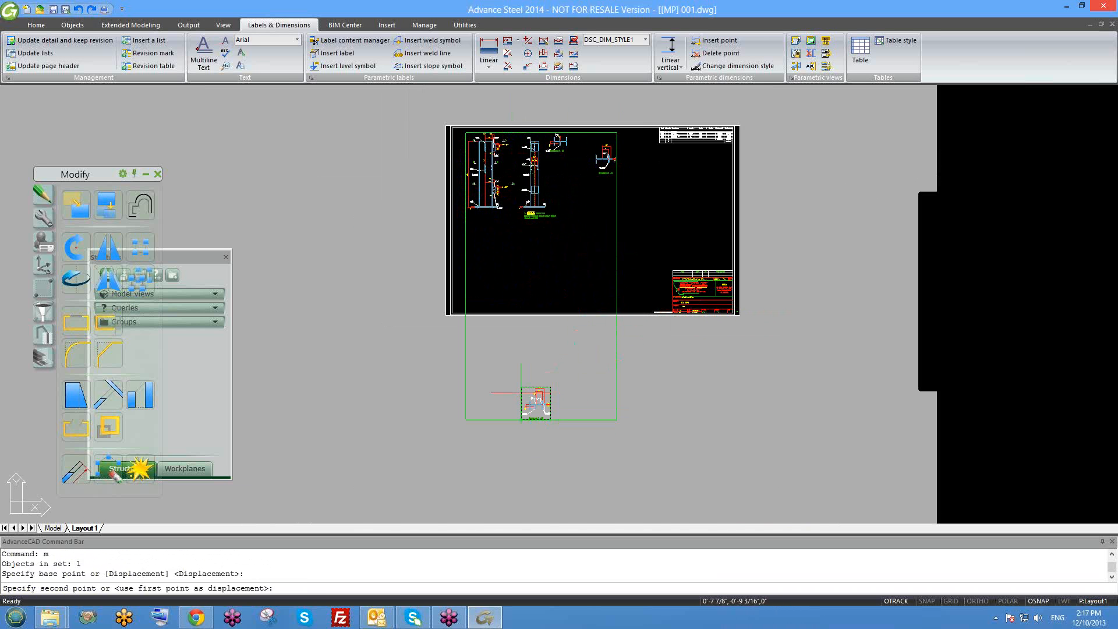
{"action": "left_click", "coordinate": [559, 178]}
{"action": "scroll", "coordinate": [571, 162], "scroll_direction": "up", "scroll_amount": 2}
{"action": "middle_click_drag", "start_coordinate": [555, 156], "coordinate": [577, 237]}
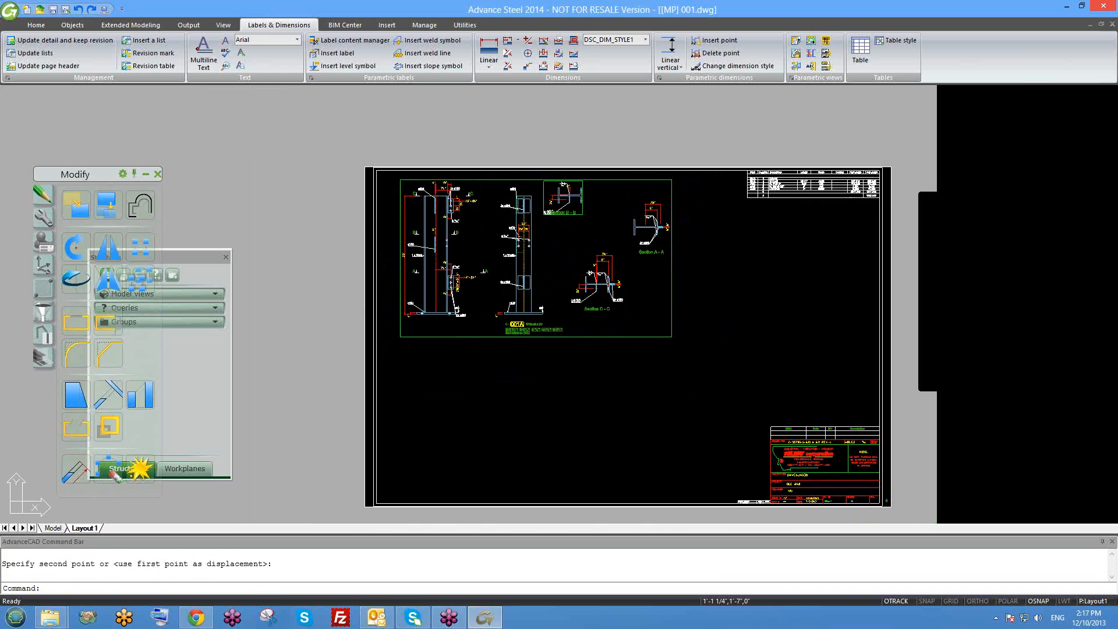
Examine the column detail's two elevations and section views on the sheet up close and as a whole
{"action": "scroll", "coordinate": [579, 211], "scroll_direction": "down", "scroll_amount": 2}
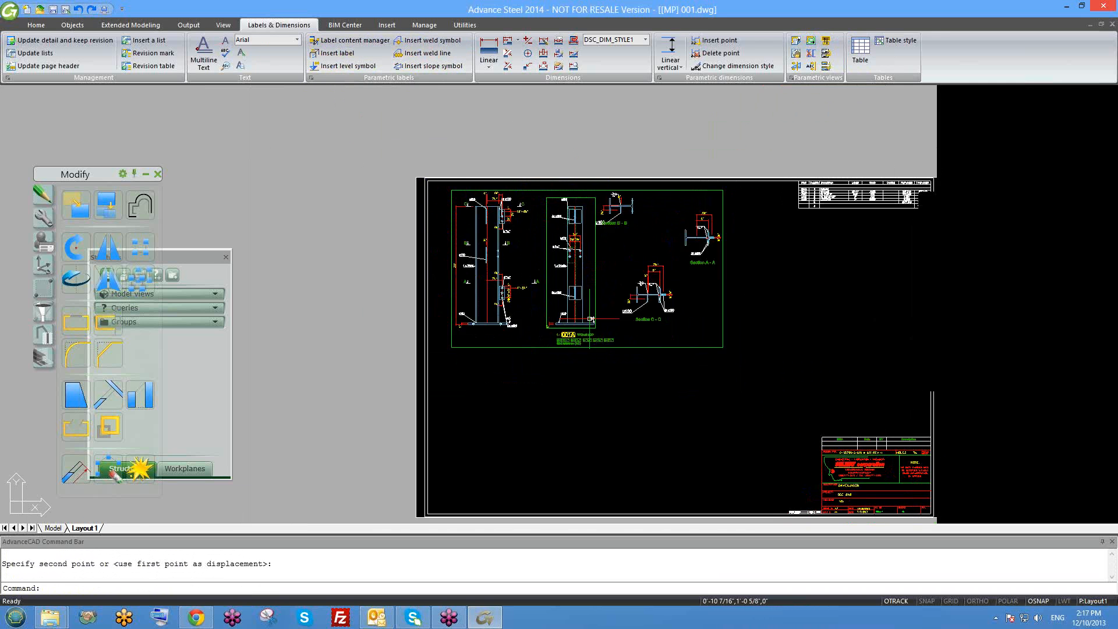
{"action": "scroll", "coordinate": [507, 296], "scroll_direction": "up", "scroll_amount": 4}
{"action": "scroll", "coordinate": [524, 207], "scroll_direction": "down", "scroll_amount": 1}
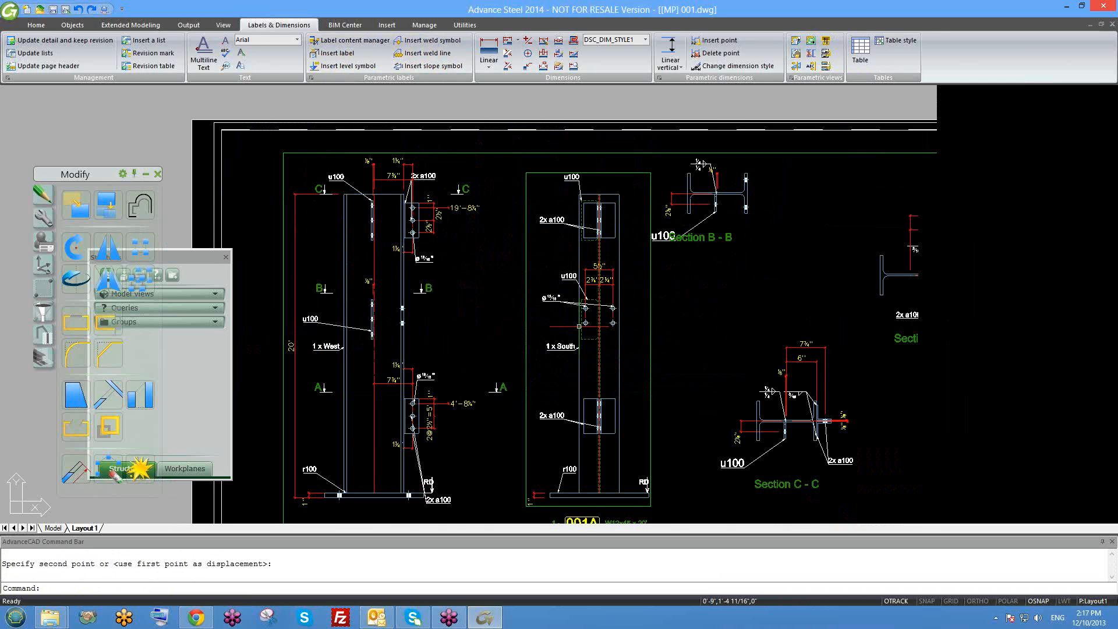
{"action": "scroll", "coordinate": [553, 198], "scroll_direction": "down", "scroll_amount": 2}
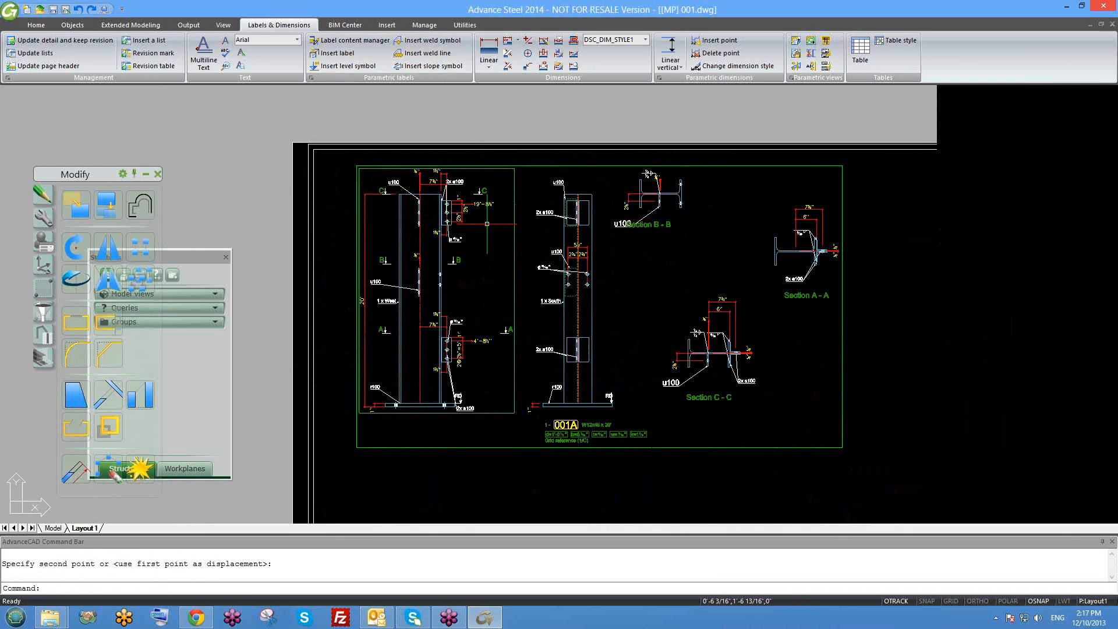
{"action": "scroll", "coordinate": [436, 170], "scroll_direction": "up", "scroll_amount": 2}
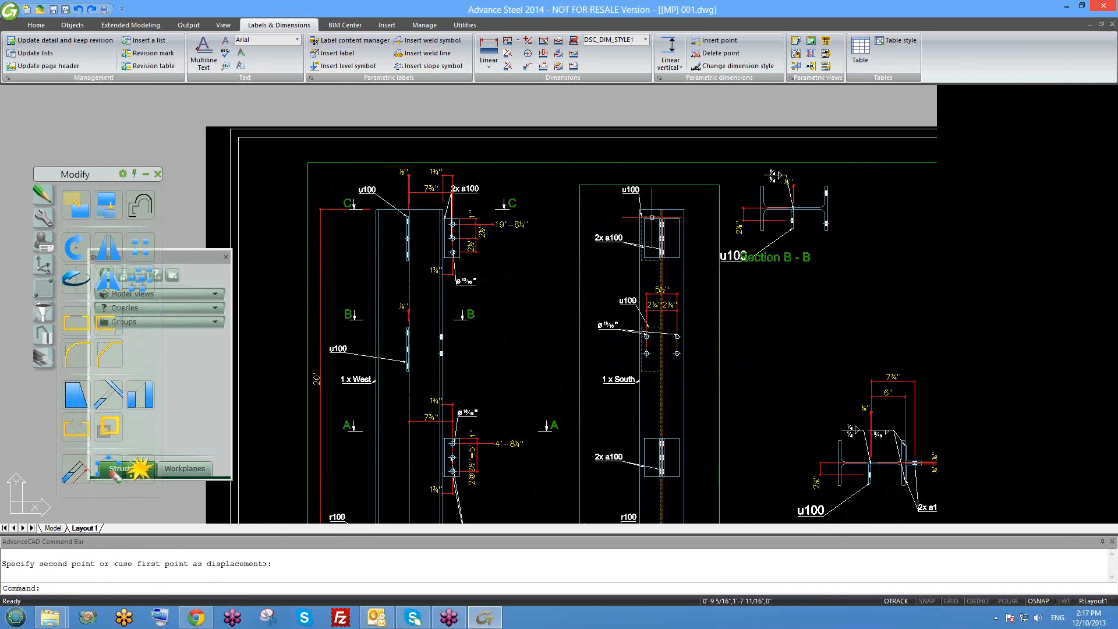
{"action": "scroll", "coordinate": [627, 221], "scroll_direction": "down", "scroll_amount": 3}
{"action": "scroll", "coordinate": [627, 246], "scroll_direction": "up", "scroll_amount": 3}
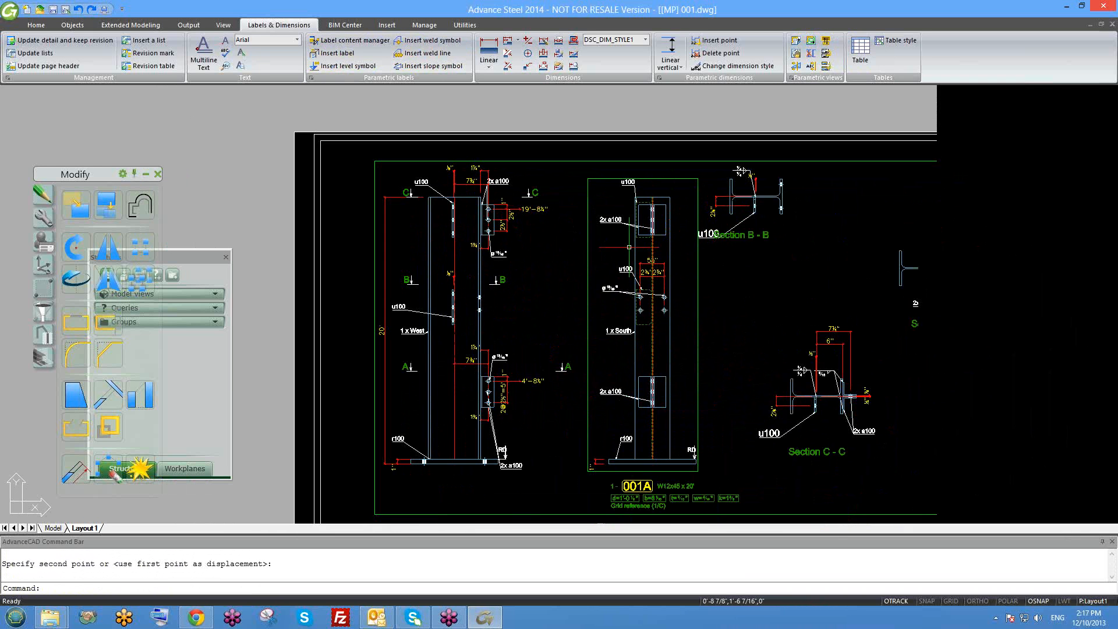
{"action": "scroll", "coordinate": [626, 250], "scroll_direction": "down", "scroll_amount": 2}
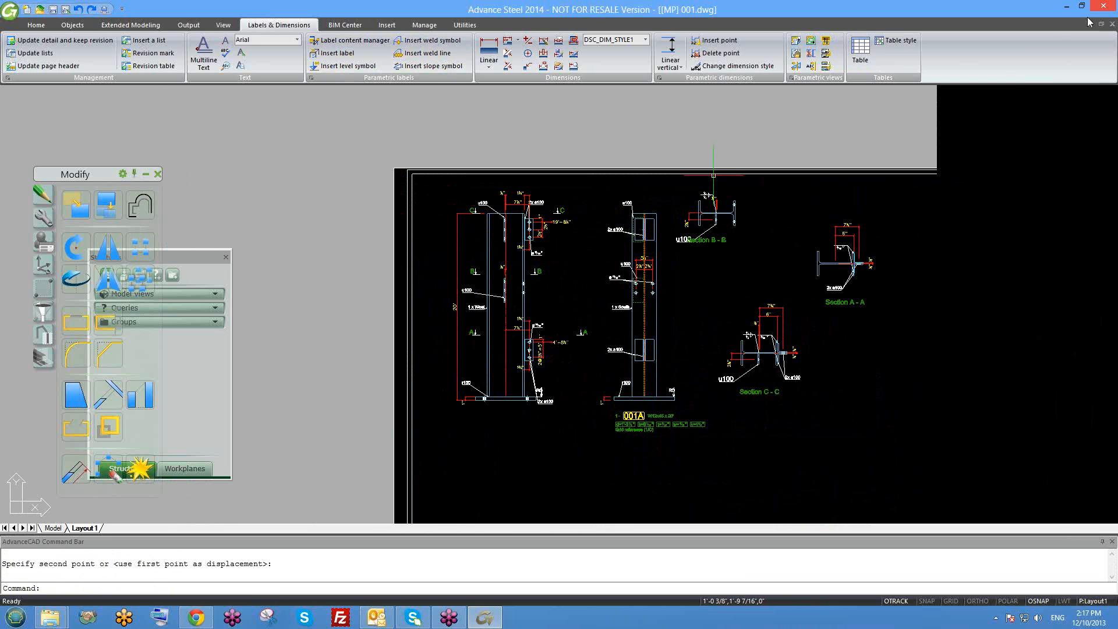
{"action": "middle_click_drag", "start_coordinate": [641, 264], "coordinate": [596, 252]}
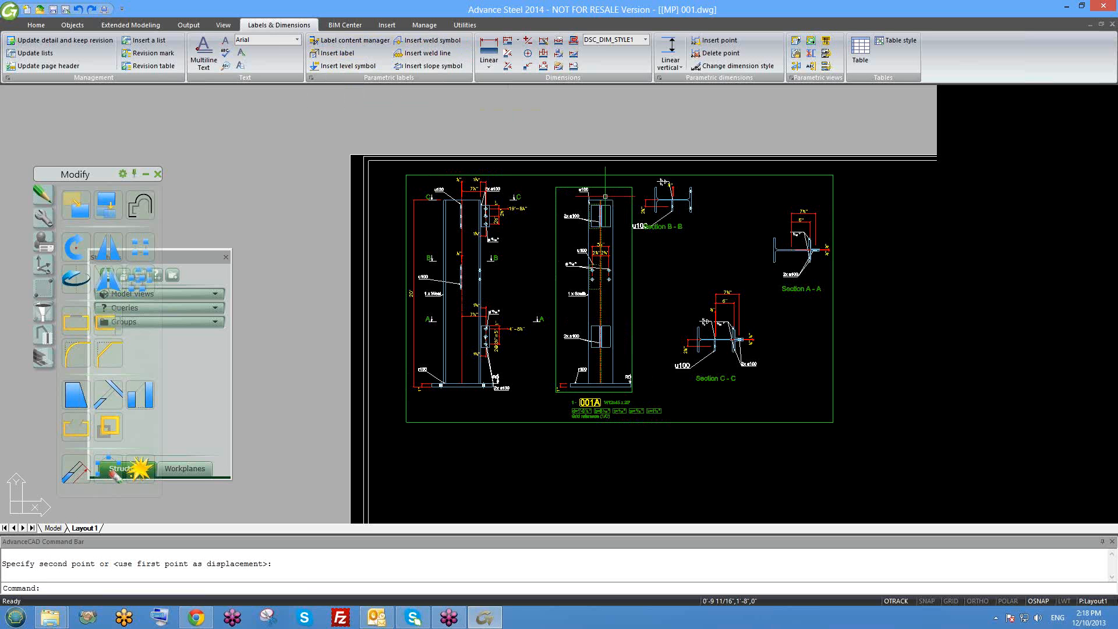
Open the content settings of the u100 label at the column's top in the west elevation, and close them unchanged
{"action": "middle_click_drag", "start_coordinate": [603, 233], "coordinate": [603, 205]}
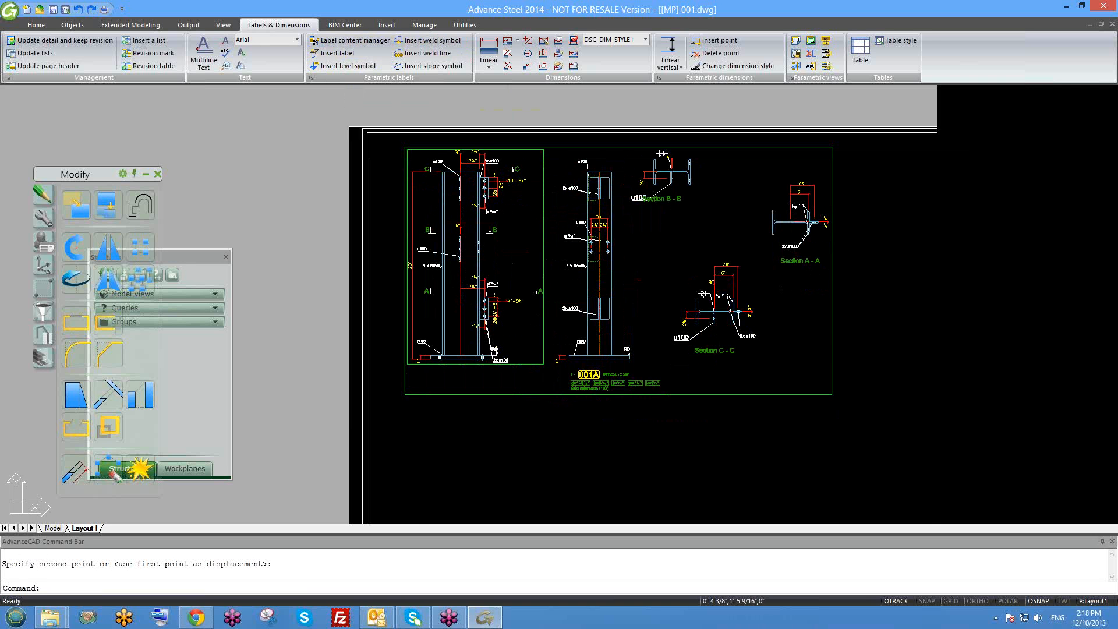
{"action": "scroll", "coordinate": [362, 164], "scroll_direction": "up", "scroll_amount": 2}
{"action": "scroll", "coordinate": [429, 334], "scroll_direction": "up", "scroll_amount": 2}
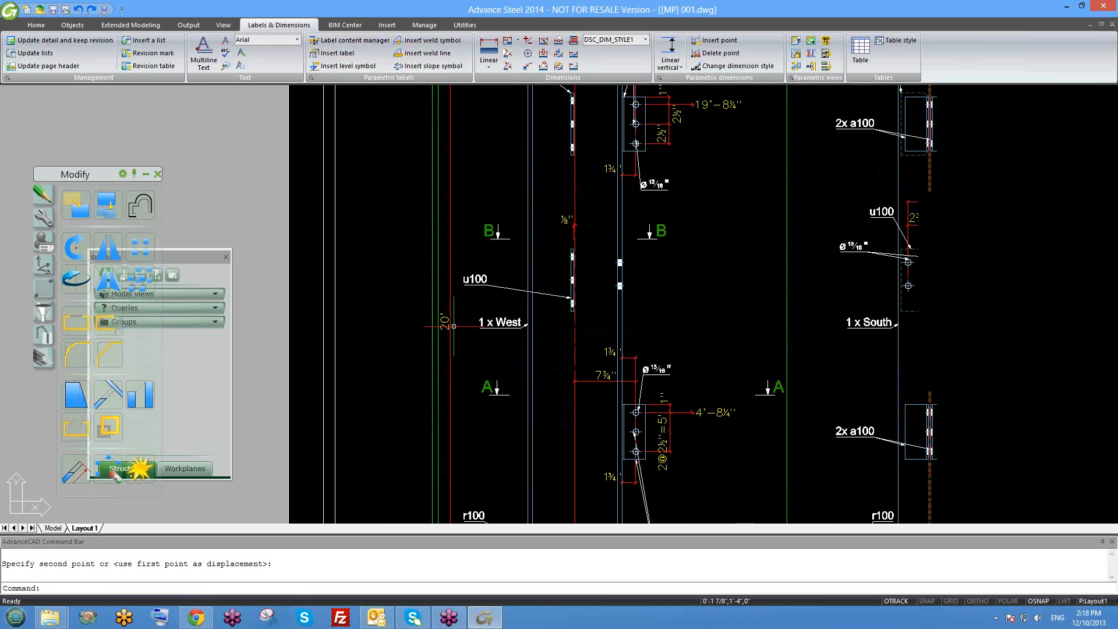
{"action": "scroll", "coordinate": [454, 324], "scroll_direction": "down", "scroll_amount": 2}
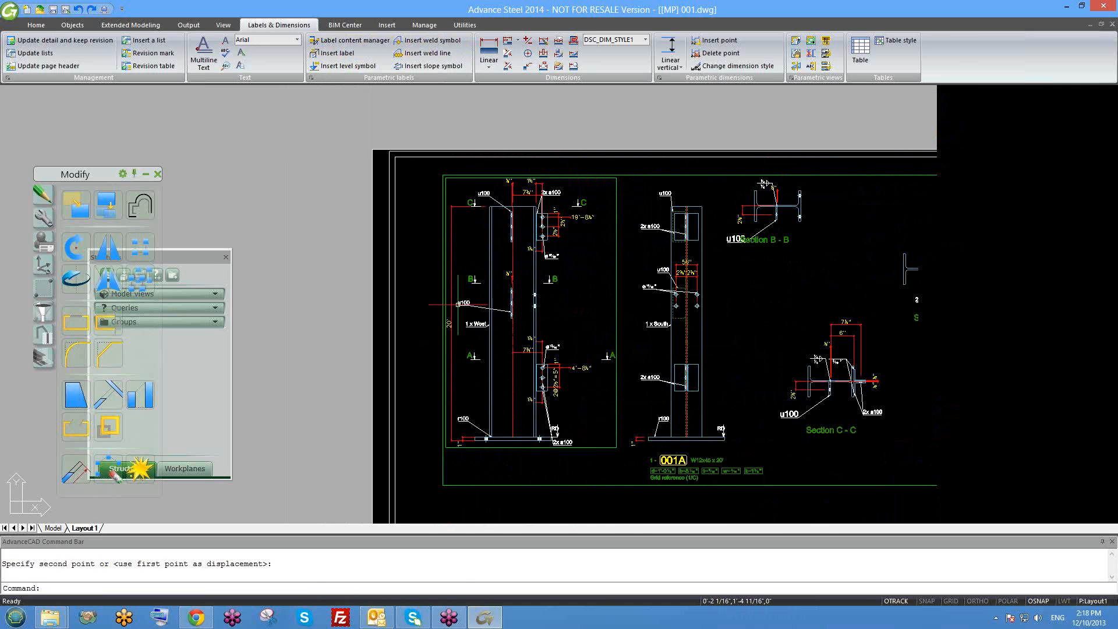
{"action": "scroll", "coordinate": [466, 262], "scroll_direction": "up", "scroll_amount": 2}
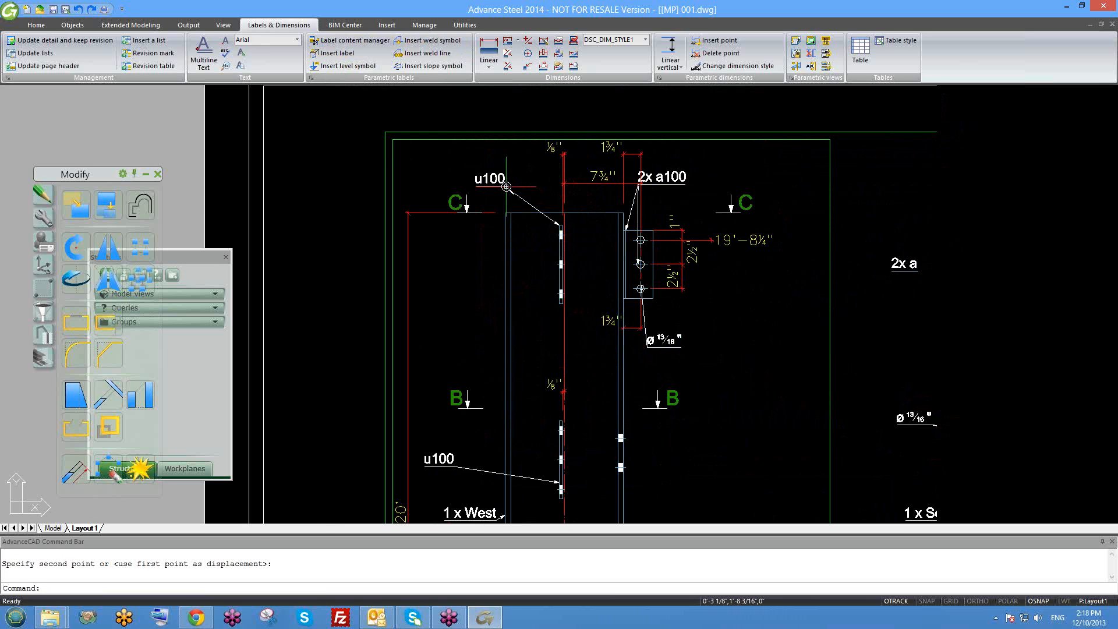
{"action": "scroll", "coordinate": [503, 186], "scroll_direction": "up", "scroll_amount": 2}
{"action": "middle_click_drag", "start_coordinate": [568, 257], "coordinate": [611, 279]}
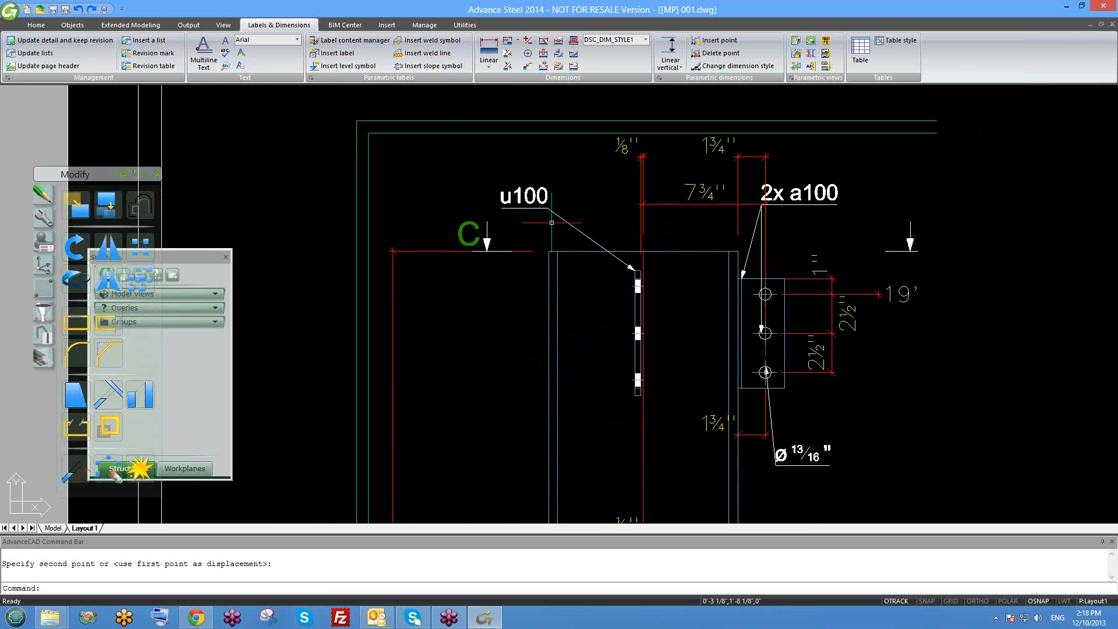
{"action": "double_click", "coordinate": [521, 194]}
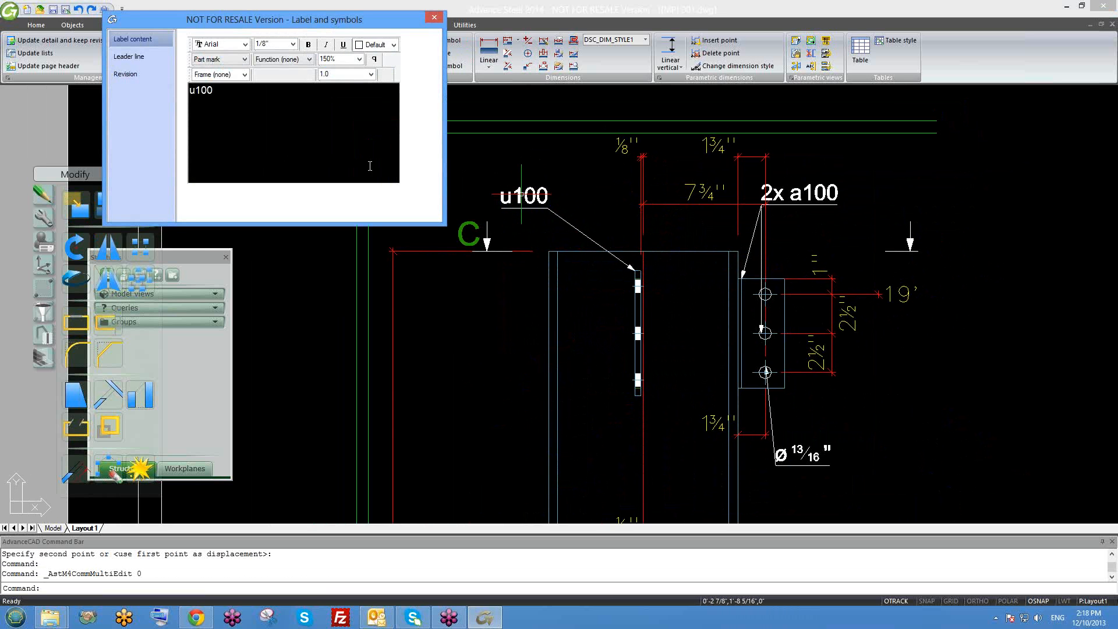
{"action": "left_click", "coordinate": [238, 110]}
{"action": "left_click", "coordinate": [433, 18]}
Check which parts the u100 and 2x a100 labels at the column's top are attached to
{"action": "scroll", "coordinate": [527, 201], "scroll_direction": "up", "scroll_amount": 1}
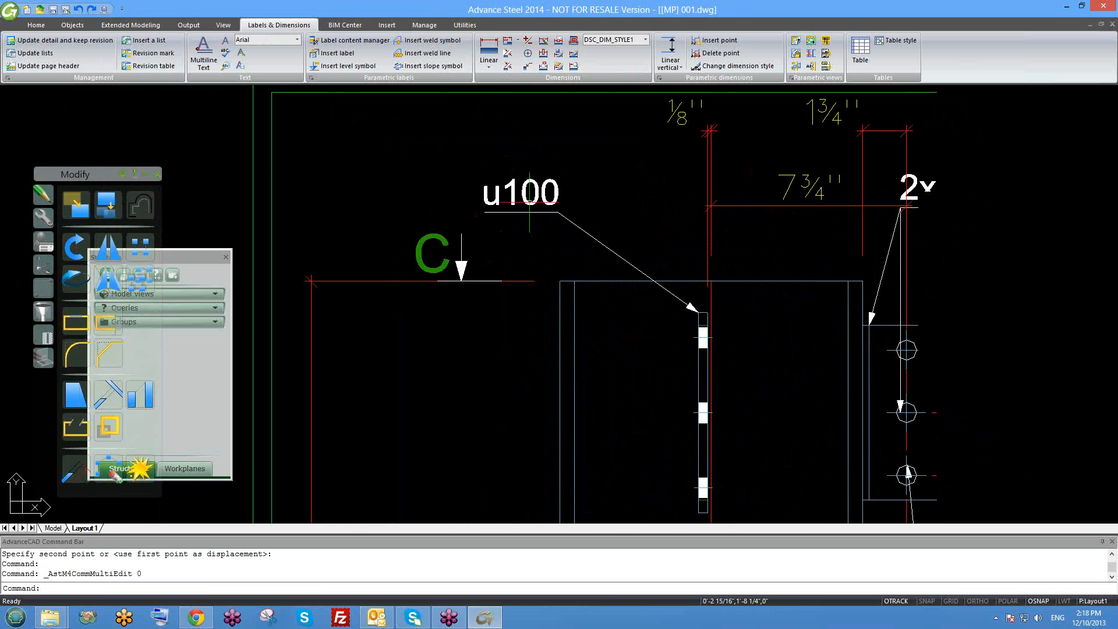
{"action": "scroll", "coordinate": [506, 180], "scroll_direction": "down", "scroll_amount": 2}
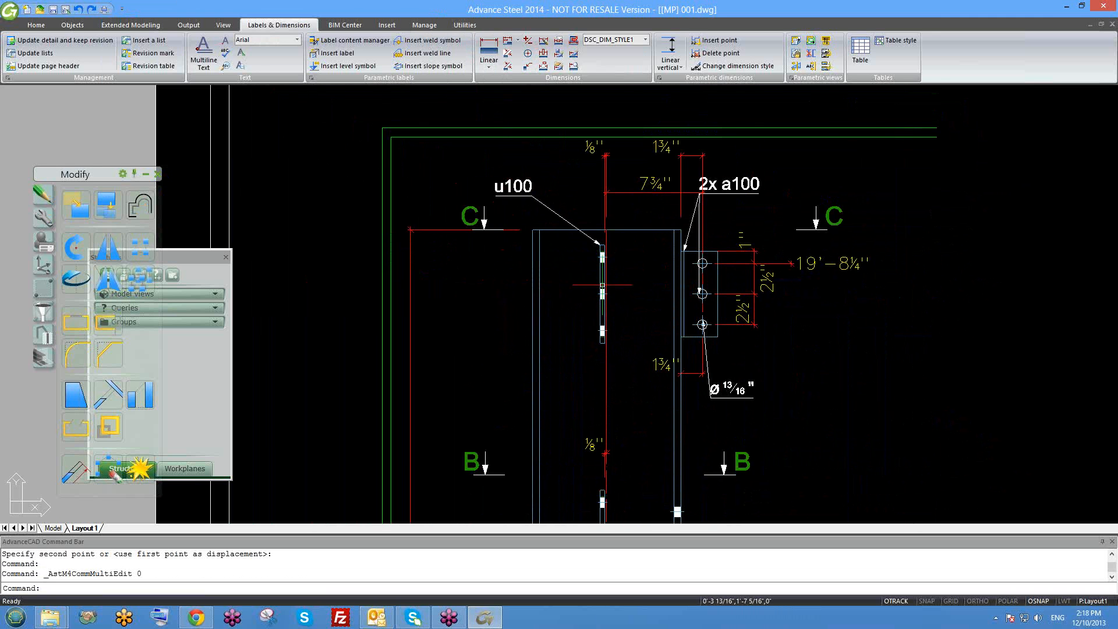
{"action": "scroll", "coordinate": [508, 191], "scroll_direction": "up", "scroll_amount": 1}
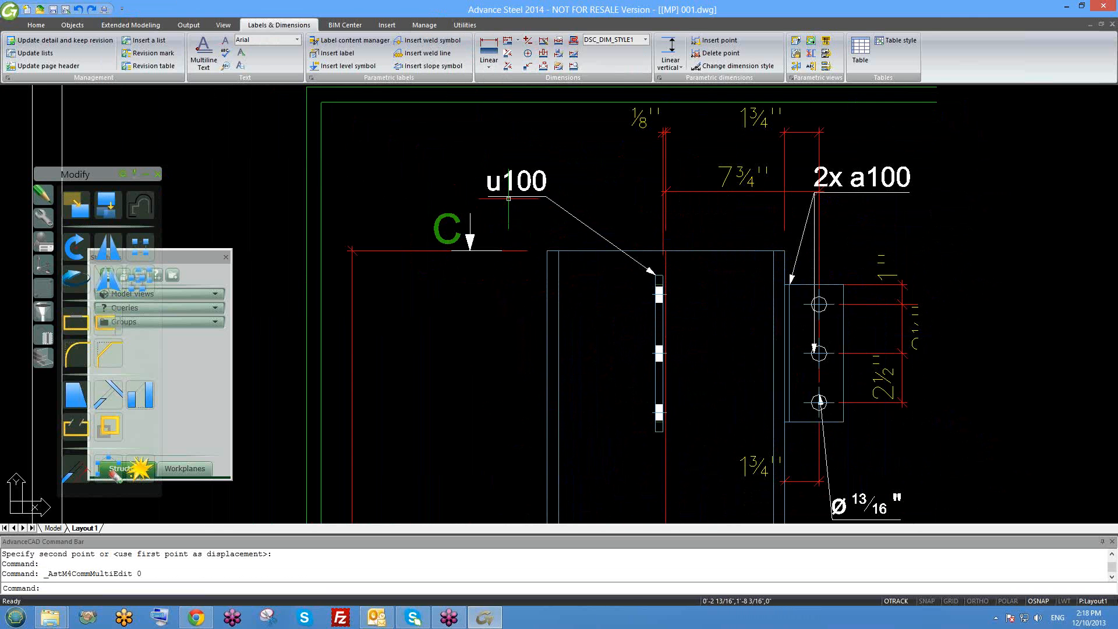
{"action": "left_click", "coordinate": [520, 192]}
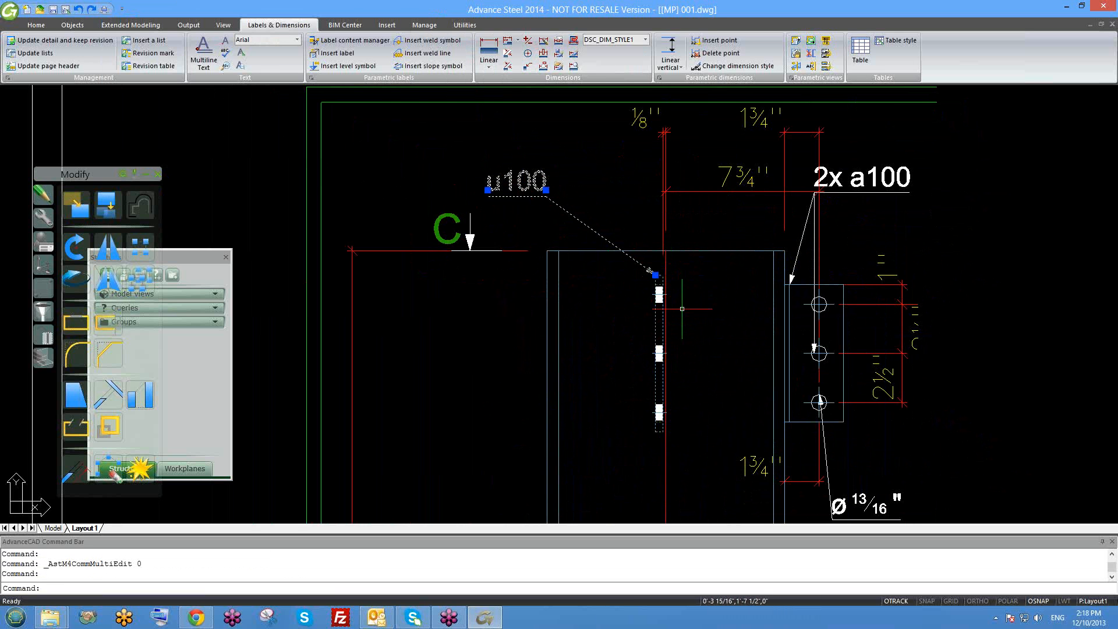
{"action": "key", "text": "Escape"}
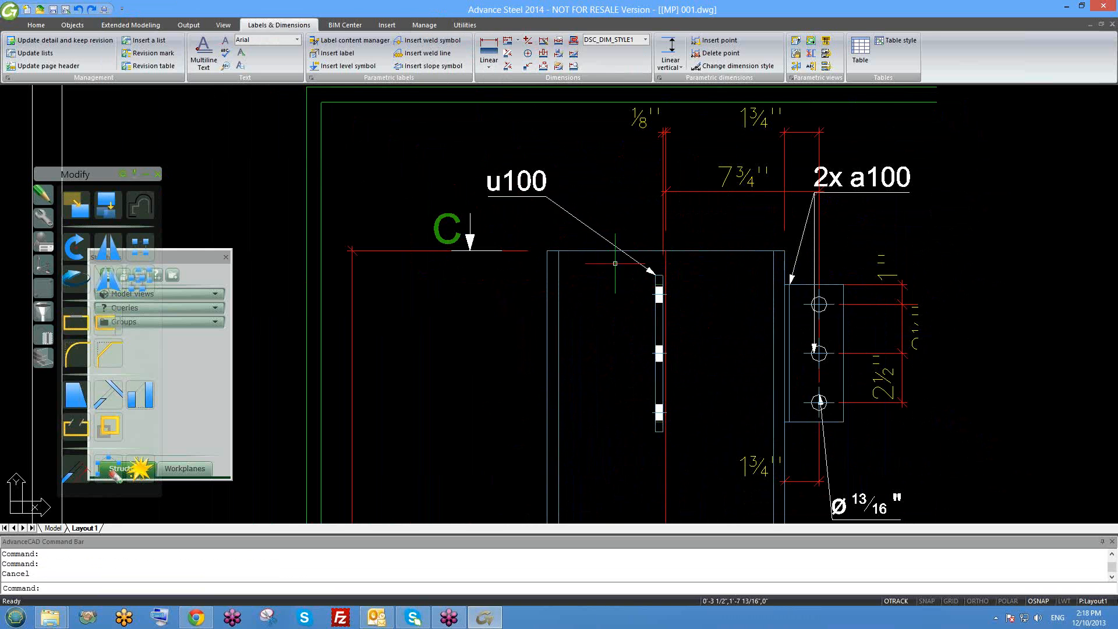
{"action": "scroll", "coordinate": [714, 230], "scroll_direction": "down", "scroll_amount": 3}
{"action": "scroll", "coordinate": [714, 229], "scroll_direction": "up", "scroll_amount": 2}
{"action": "left_click", "coordinate": [715, 210]}
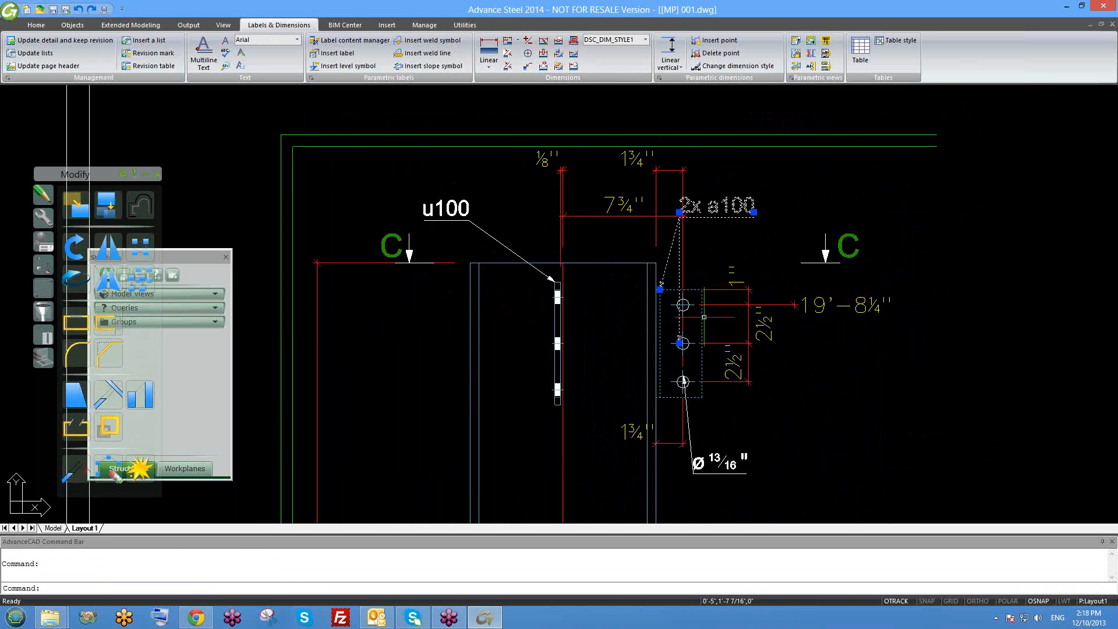
{"action": "key", "text": "Escape"}
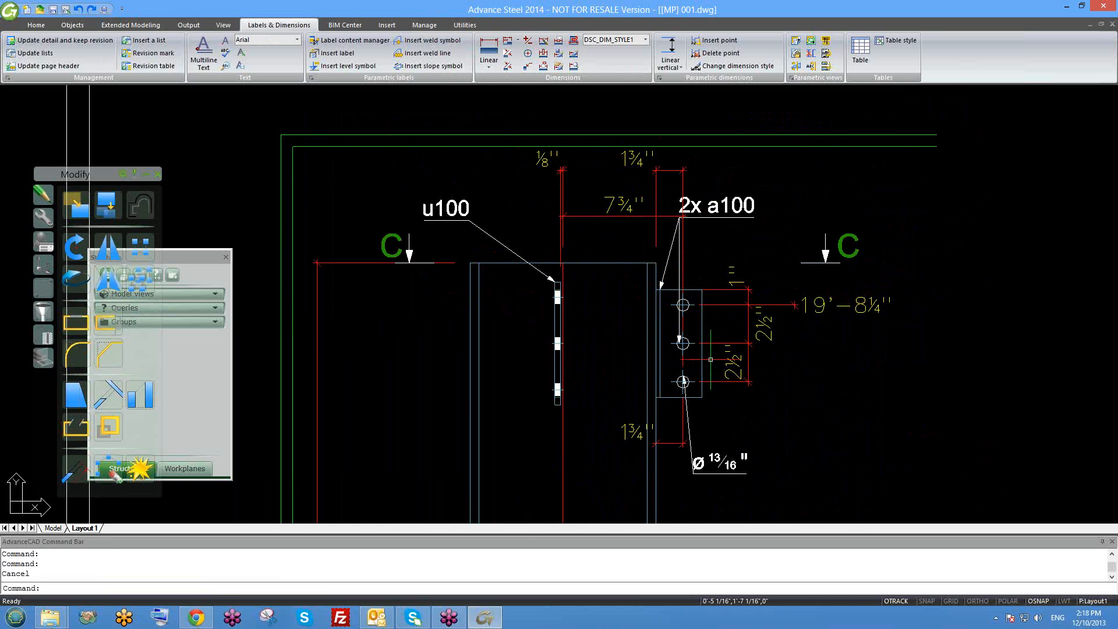
{"action": "middle_click_drag", "start_coordinate": [704, 373], "coordinate": [682, 296]}
{"action": "middle_click_drag", "start_coordinate": [488, 187], "coordinate": [536, 233]}
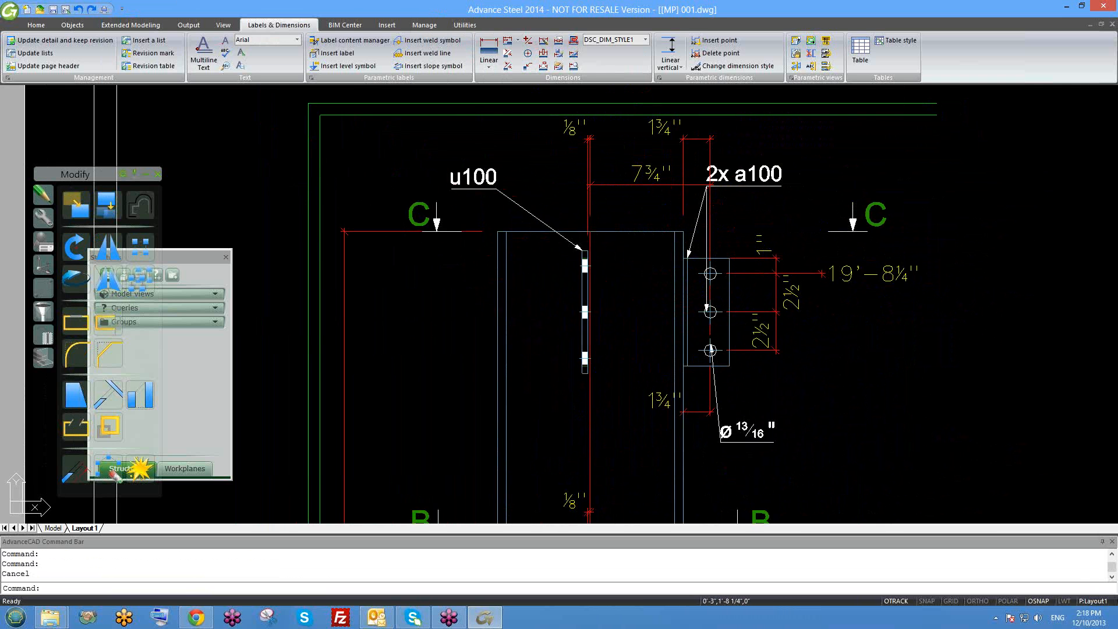
Try to copy the u100 label from the west elevation's column top into the empty space between the two elevations
{"action": "left_click", "coordinate": [484, 182]}
{"action": "type", "text": "co"}
{"action": "key", "text": "Return"}
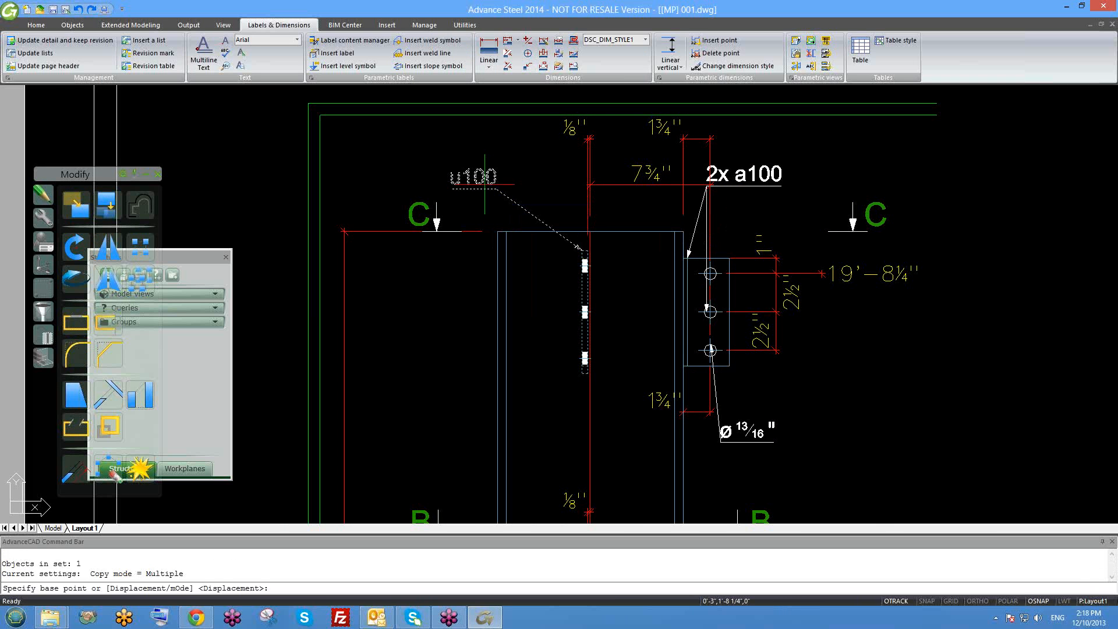
{"action": "left_click", "coordinate": [484, 184]}
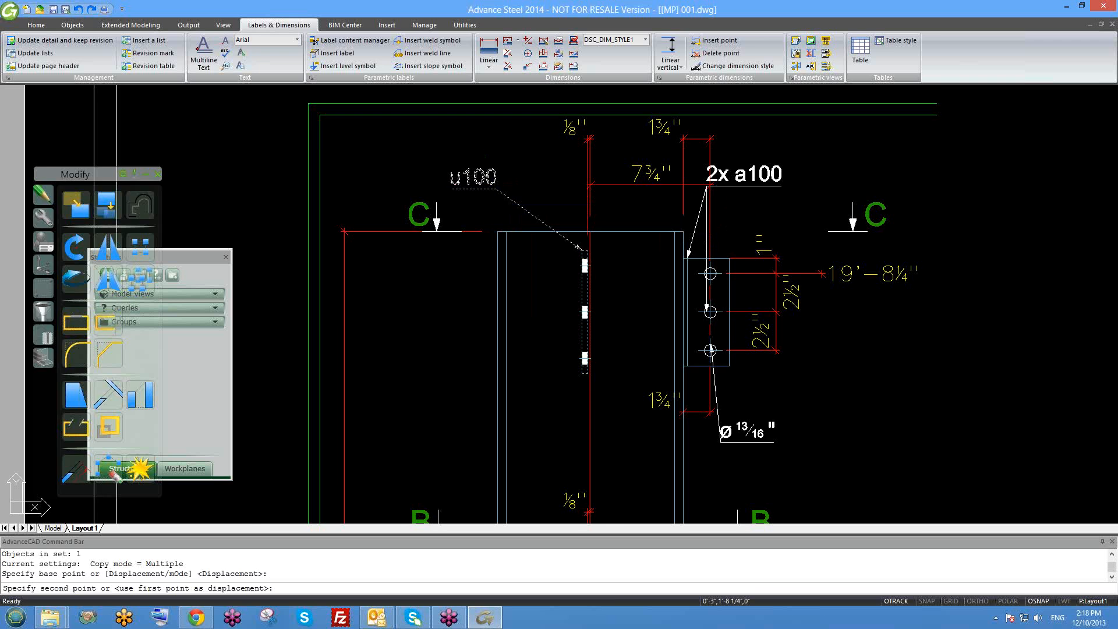
{"action": "scroll", "coordinate": [504, 264], "scroll_direction": "down", "scroll_amount": 2}
{"action": "left_click", "coordinate": [817, 256]}
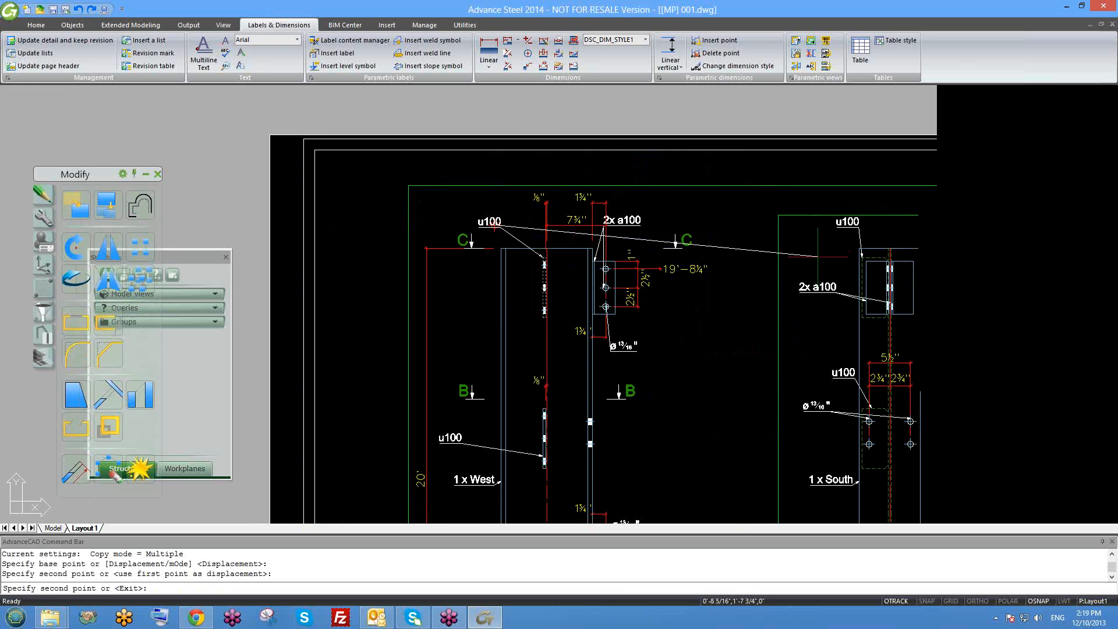
{"action": "key", "text": "Escape"}
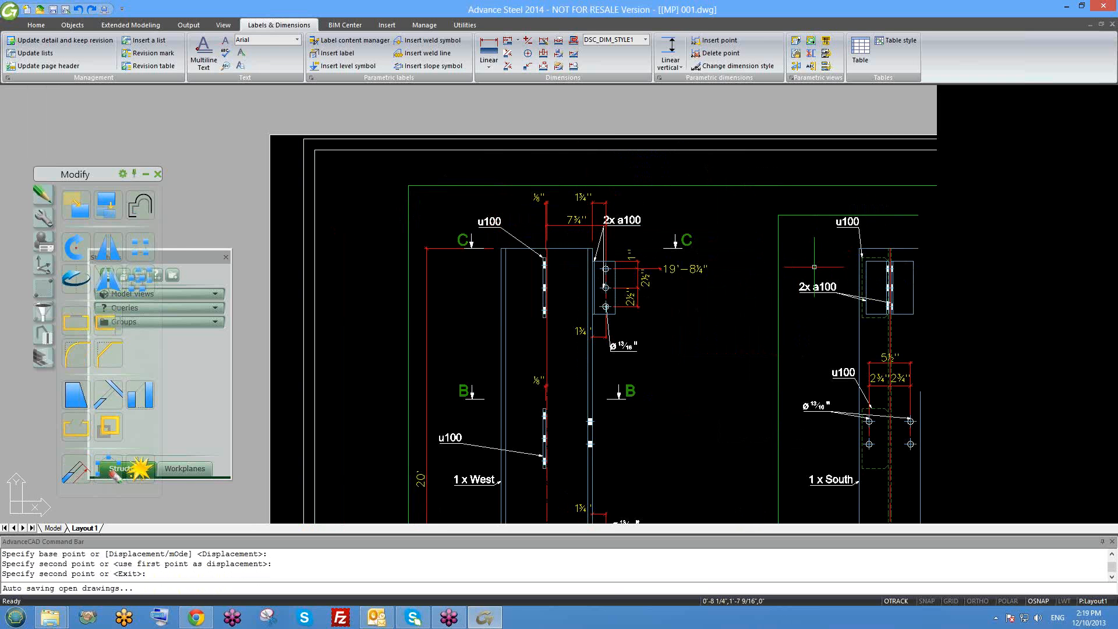
{"action": "middle_click_drag", "start_coordinate": [548, 279], "coordinate": [519, 245]}
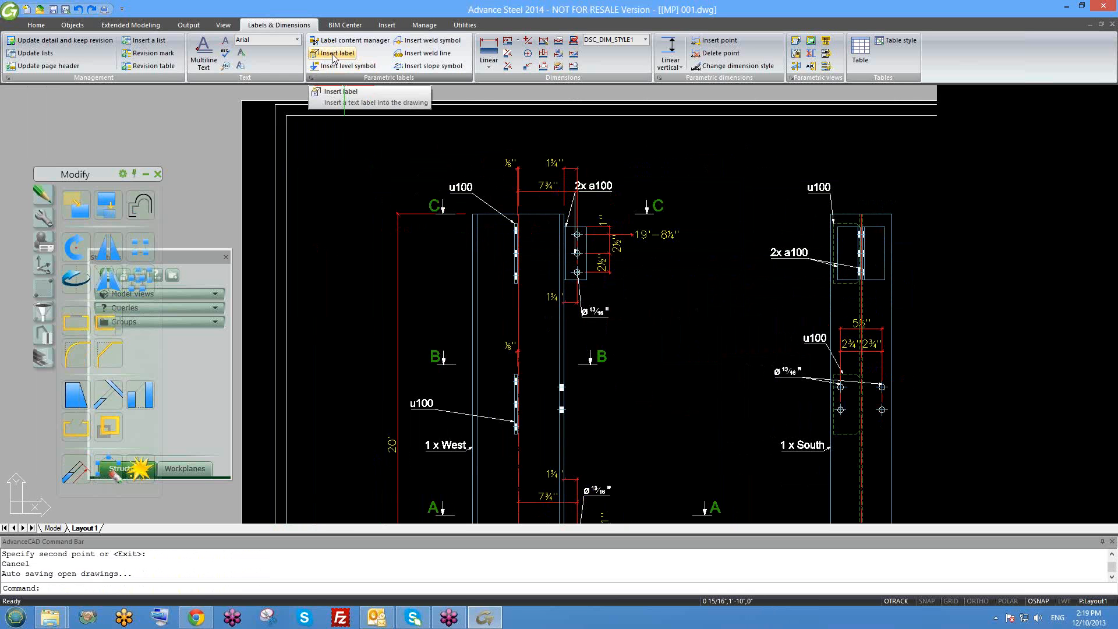
Inspect the content token of the label at the column's top after the copy attempt, leaving it unchanged
{"action": "key", "text": "Escape"}
{"action": "scroll", "coordinate": [457, 188], "scroll_direction": "up", "scroll_amount": 3}
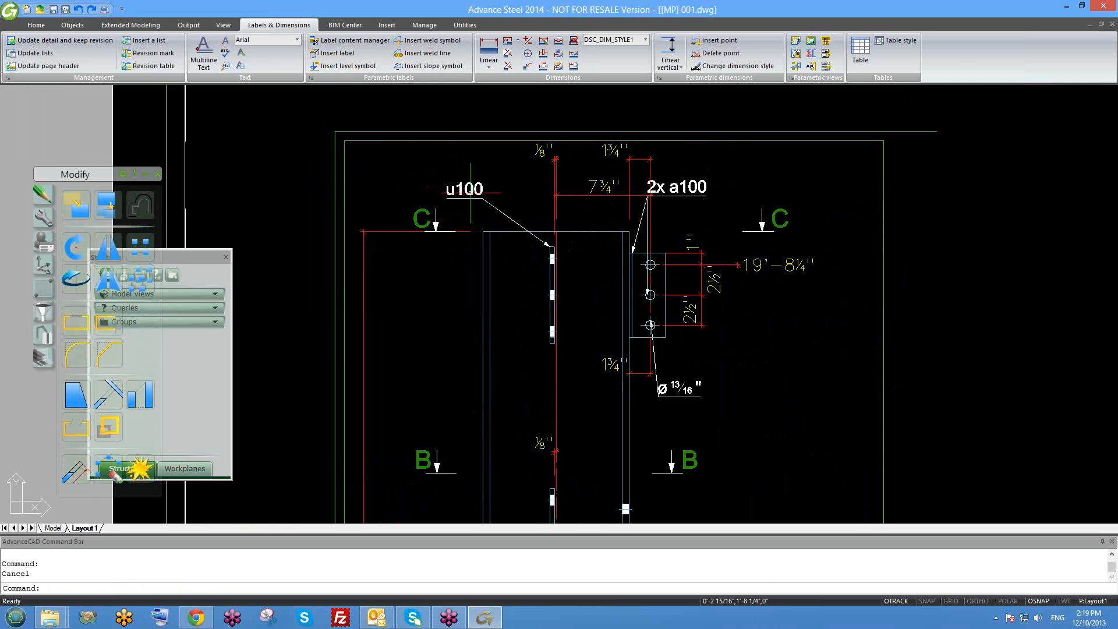
{"action": "double_click", "coordinate": [470, 192]}
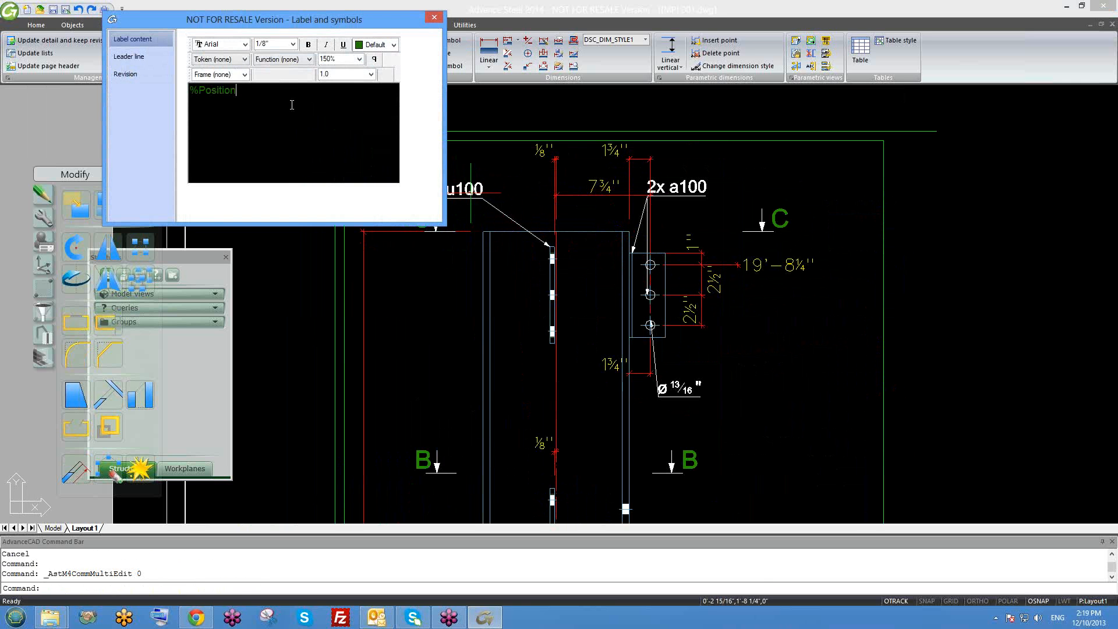
{"action": "left_click", "coordinate": [434, 16]}
{"action": "scroll", "coordinate": [454, 187], "scroll_direction": "up", "scroll_amount": 2}
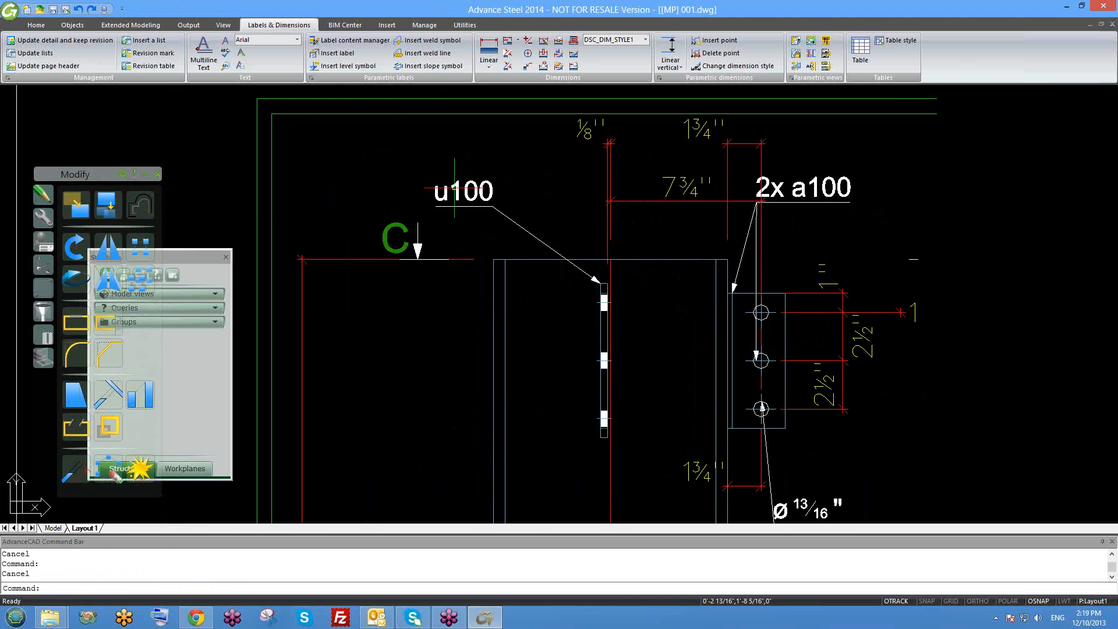
{"action": "double_click", "coordinate": [454, 188]}
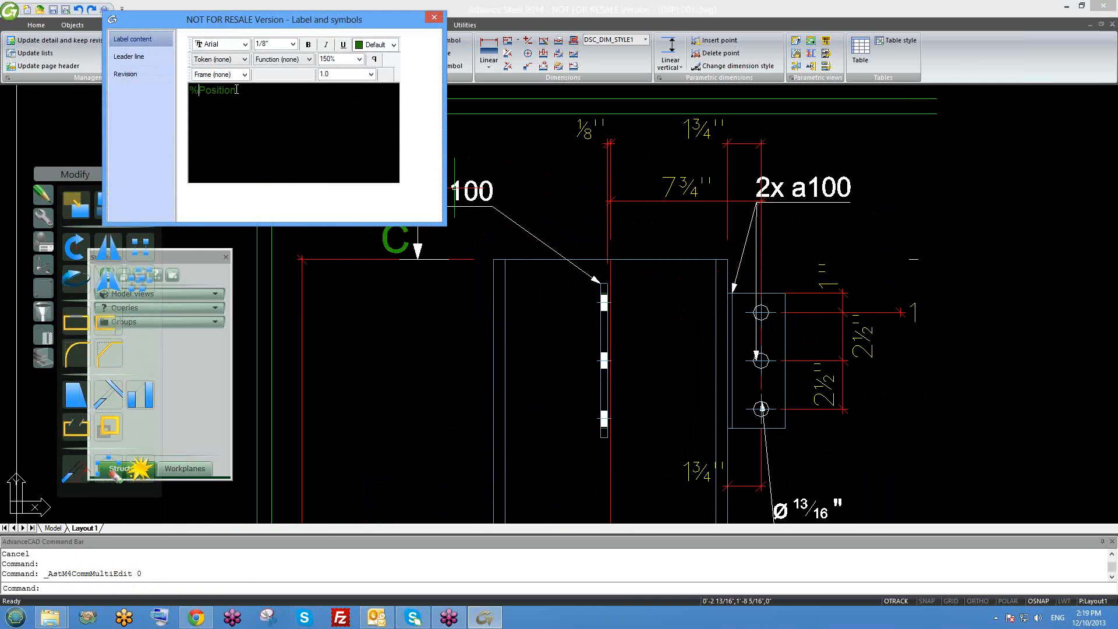
{"action": "left_click", "coordinate": [434, 17]}
{"action": "scroll", "coordinate": [494, 218], "scroll_direction": "down", "scroll_amount": 3}
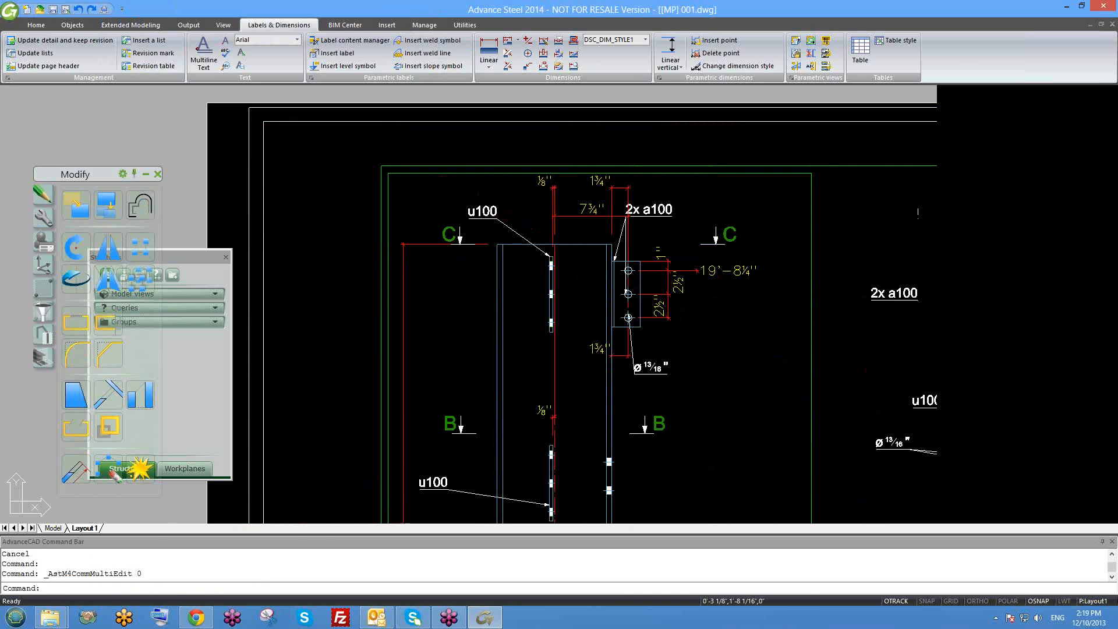
Try to change the u100 label's content token from Part mark to Name
{"action": "double_click", "coordinate": [484, 211]}
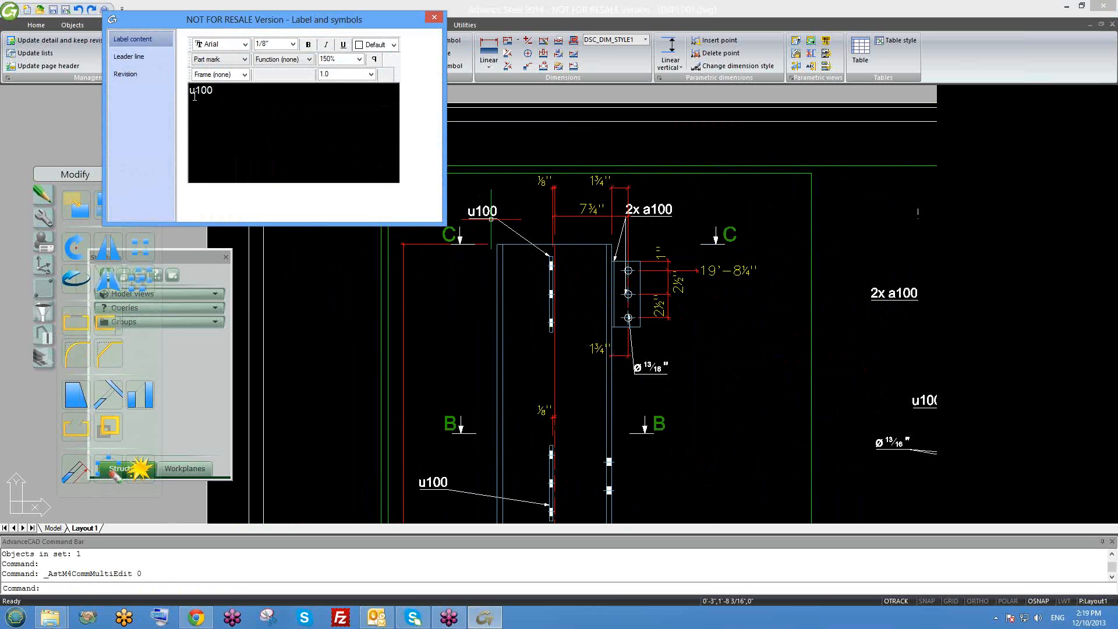
{"action": "left_click", "coordinate": [296, 106]}
{"action": "left_click", "coordinate": [204, 92]}
{"action": "left_click", "coordinate": [226, 91]}
{"action": "left_click", "coordinate": [215, 59]}
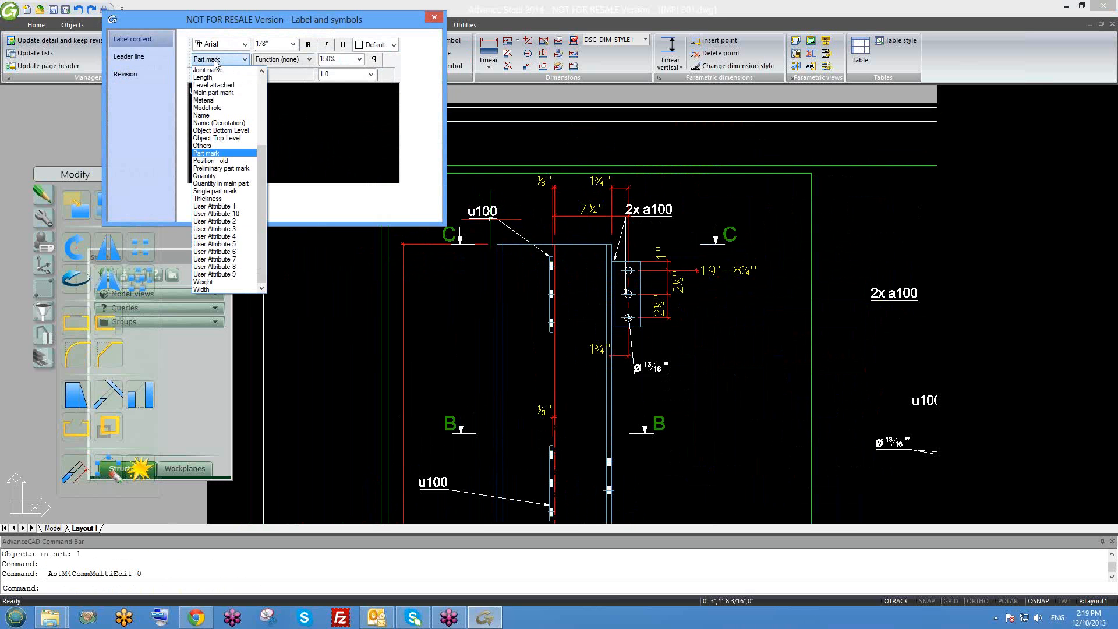
{"action": "left_click", "coordinate": [210, 115]}
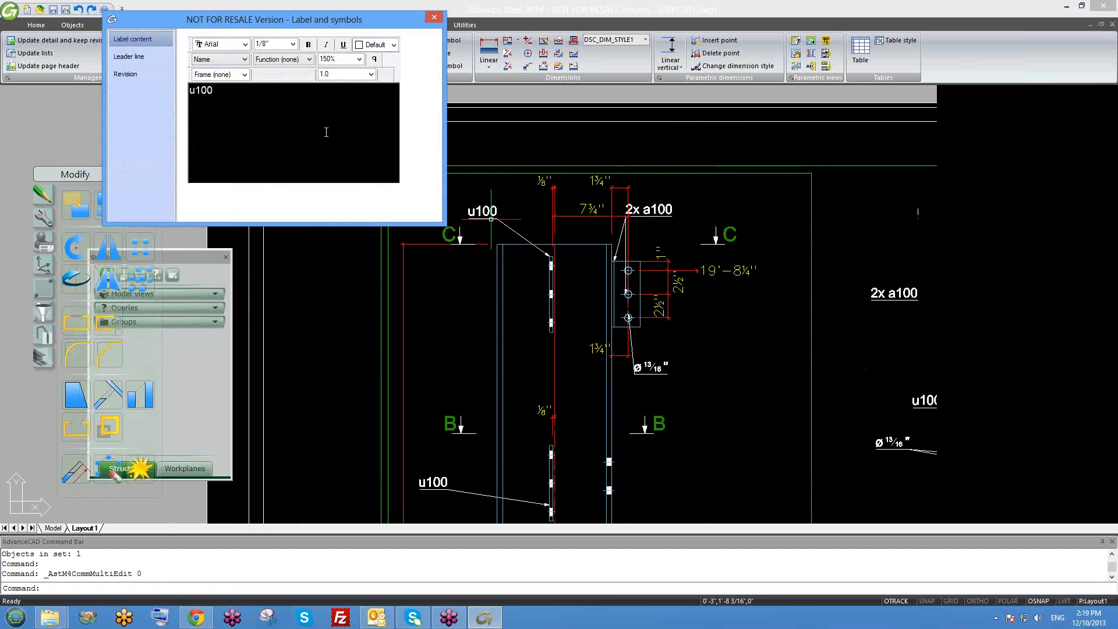
{"action": "left_click", "coordinate": [210, 93]}
{"action": "left_click", "coordinate": [434, 17]}
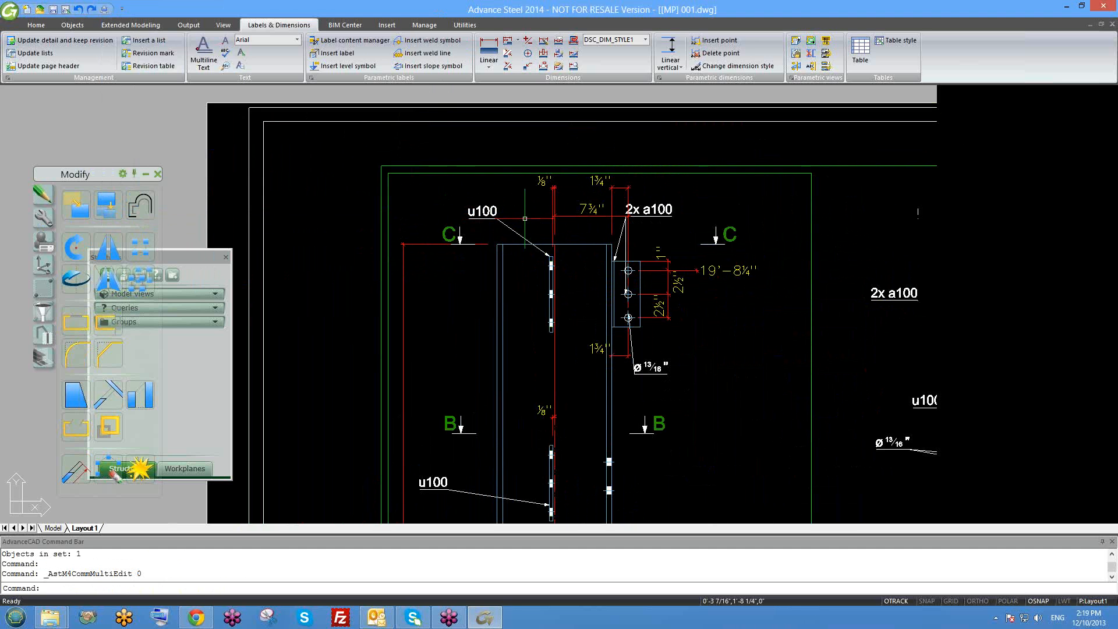
Replace the content of the u100 label at the column's top with the Name token
{"action": "double_click", "coordinate": [482, 211]}
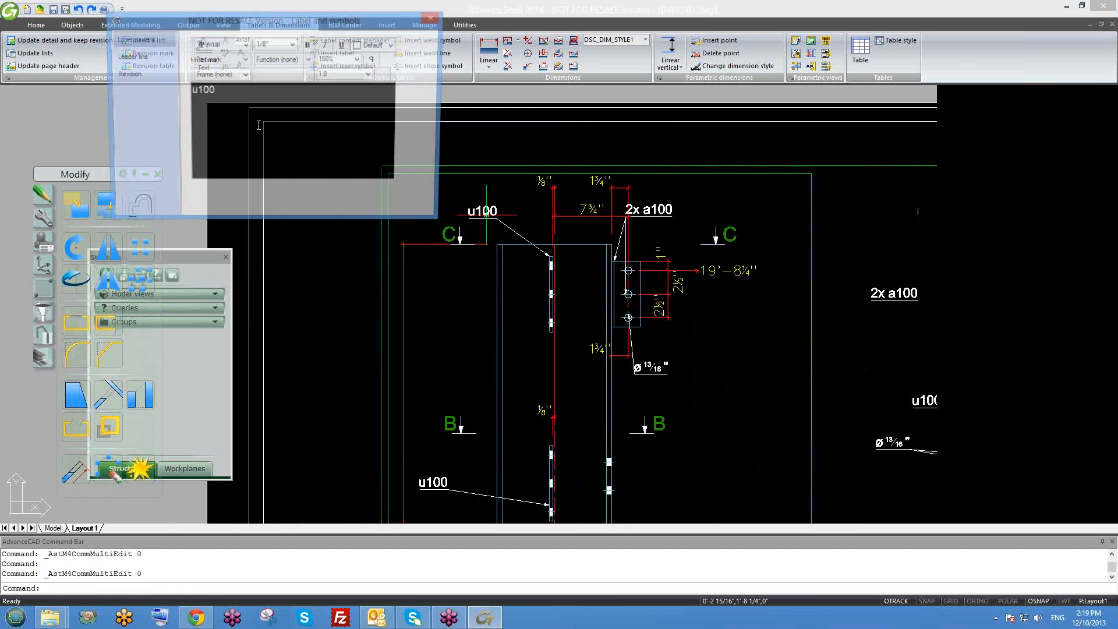
{"action": "left_click", "coordinate": [220, 61]}
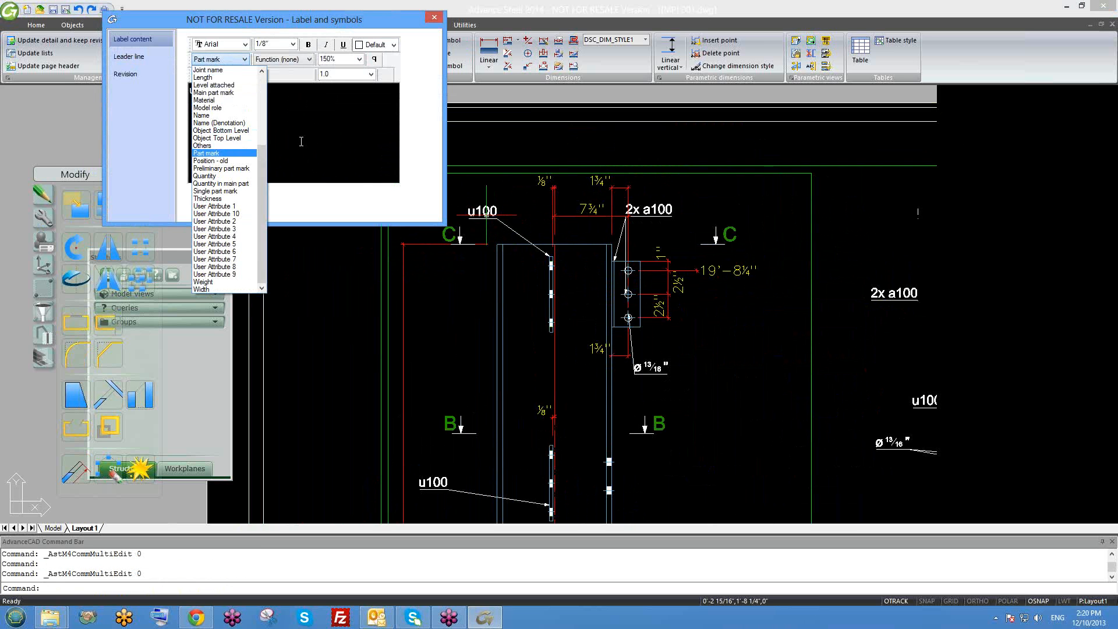
{"action": "left_click_drag", "start_coordinate": [301, 141], "coordinate": [134, 100]}
{"action": "left_click", "coordinate": [216, 60]}
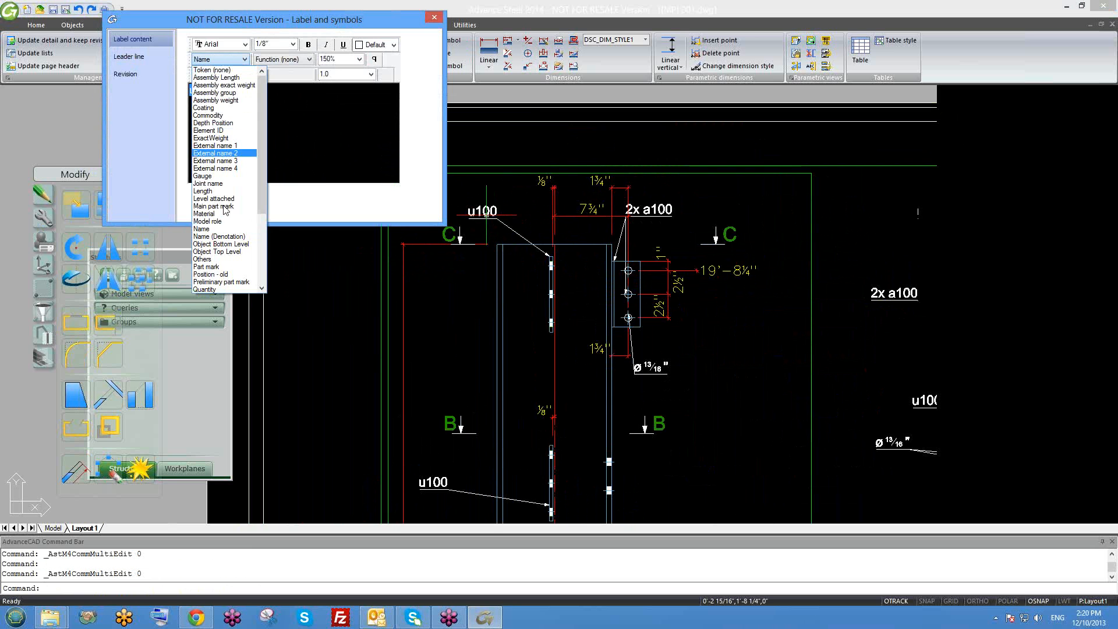
{"action": "left_click", "coordinate": [220, 229]}
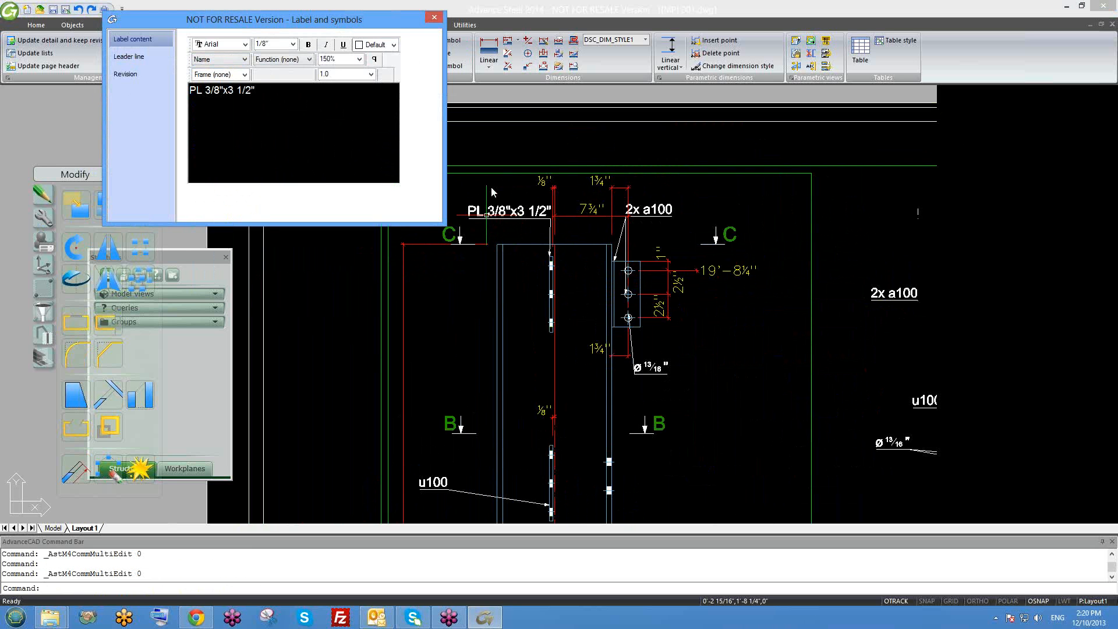
Replace the content of the label at the column's top with the Part mark token
{"action": "scroll", "coordinate": [486, 216], "scroll_direction": "up", "scroll_amount": 2}
{"action": "middle_click_drag", "start_coordinate": [586, 230], "coordinate": [665, 312]}
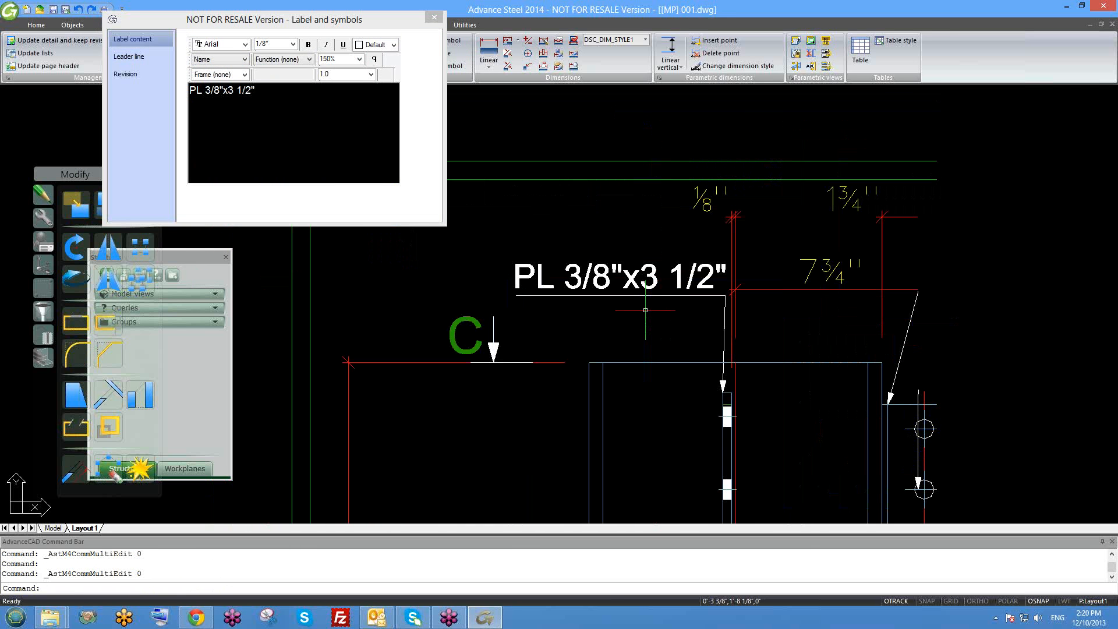
{"action": "left_click", "coordinate": [332, 123]}
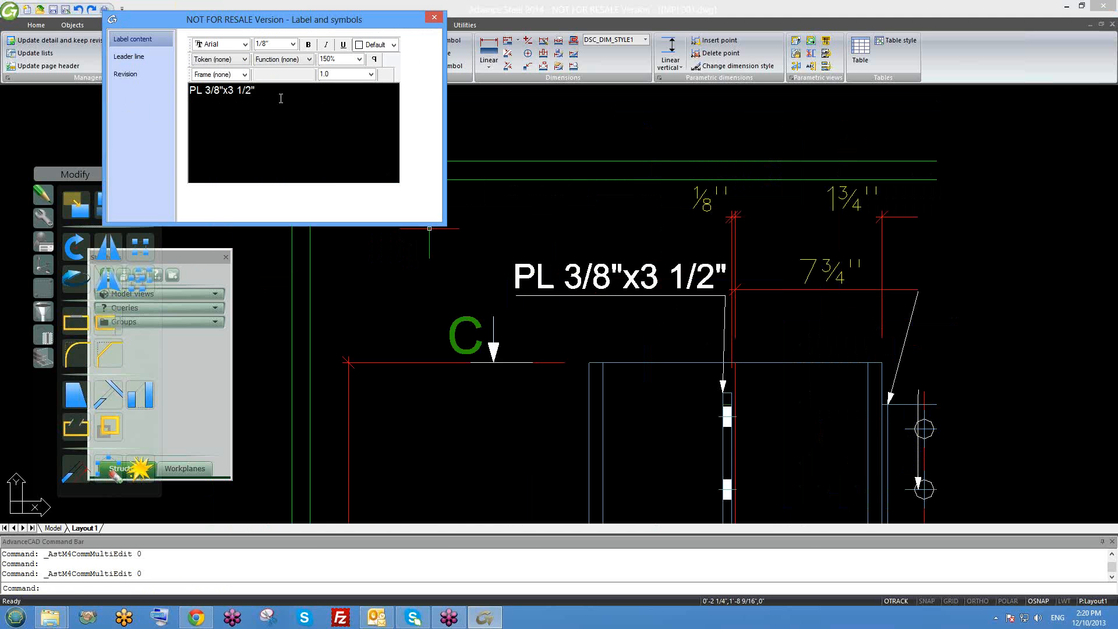
{"action": "left_click_drag", "start_coordinate": [282, 97], "coordinate": [148, 75]}
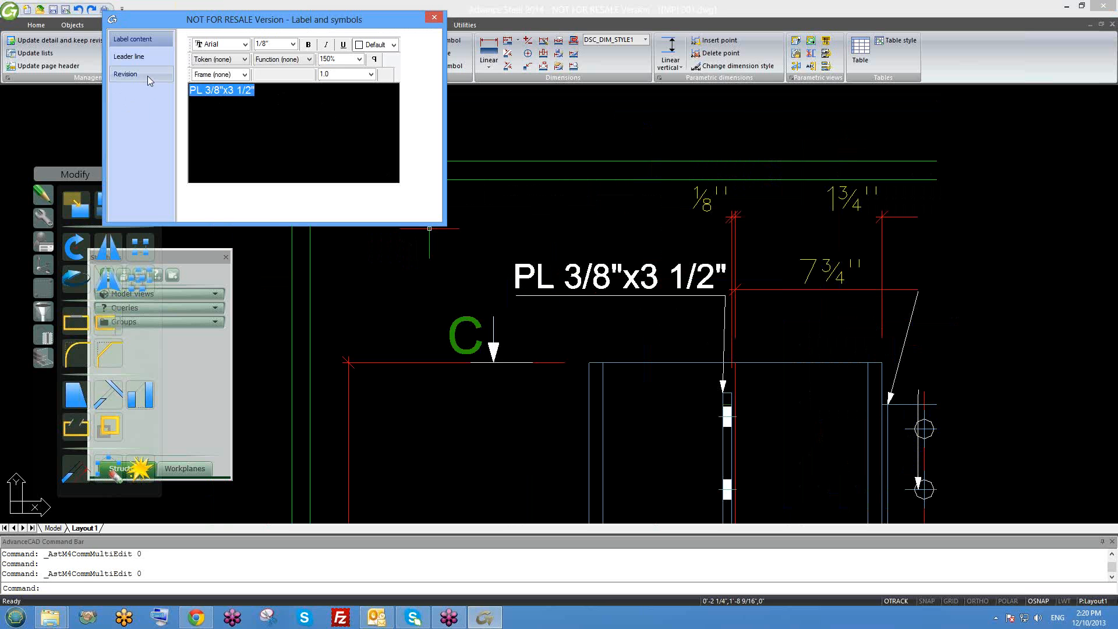
{"action": "left_click", "coordinate": [224, 59]}
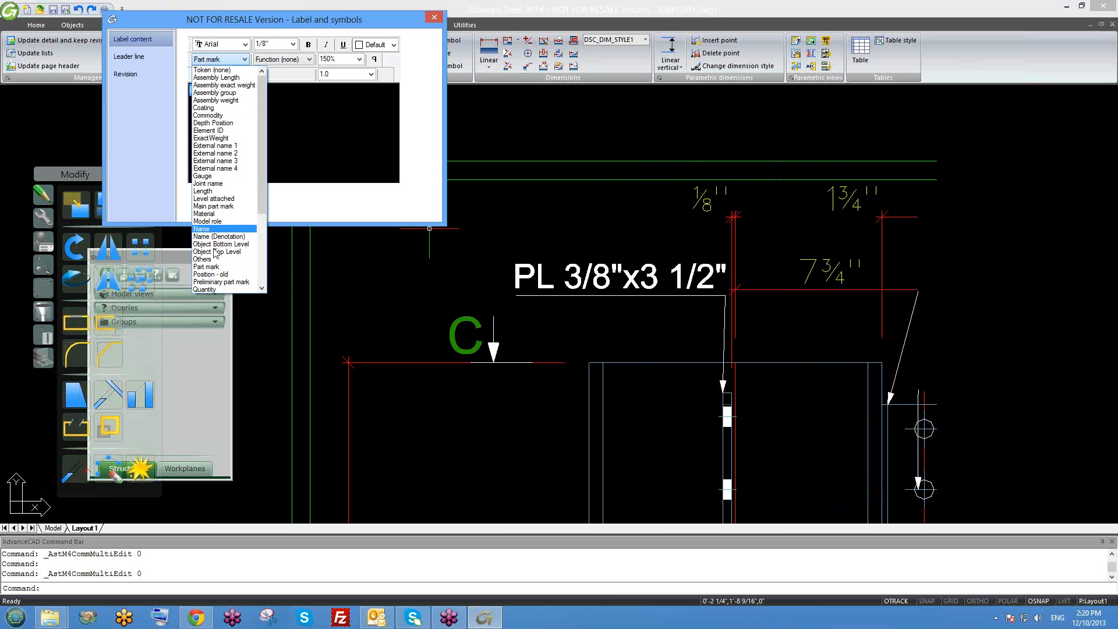
{"action": "left_click", "coordinate": [211, 267]}
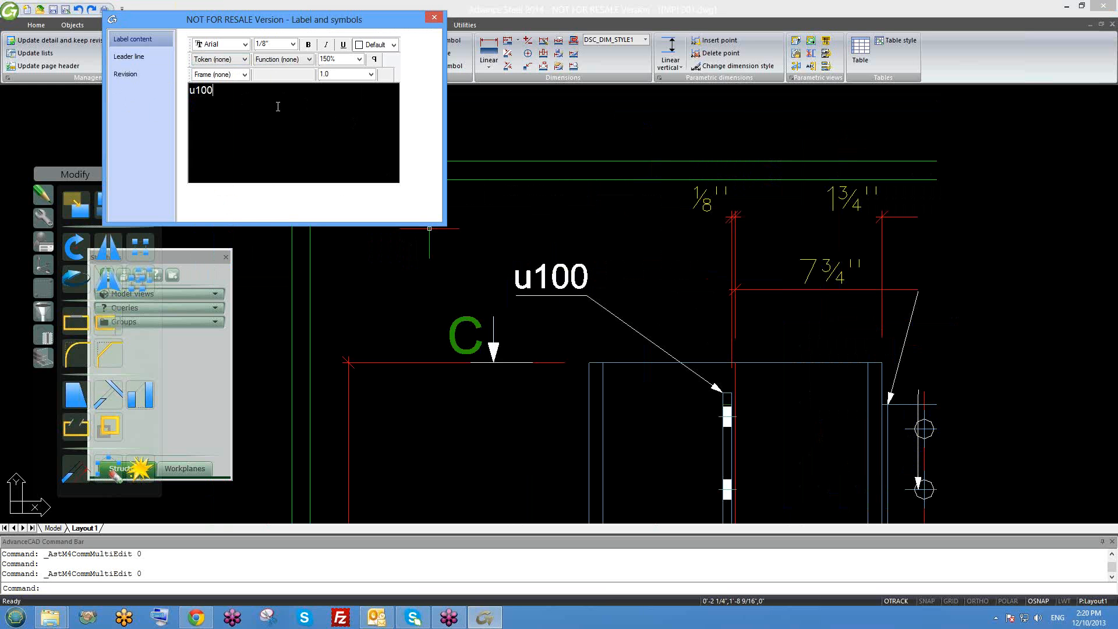
Add an opening parenthesis after the part mark in the label's content, erasing the trial text that follows it
{"action": "type", "text": ","}
{"action": "key", "text": "BackSpace"}
{"action": "type", "text": "(sfdfghghgf"}
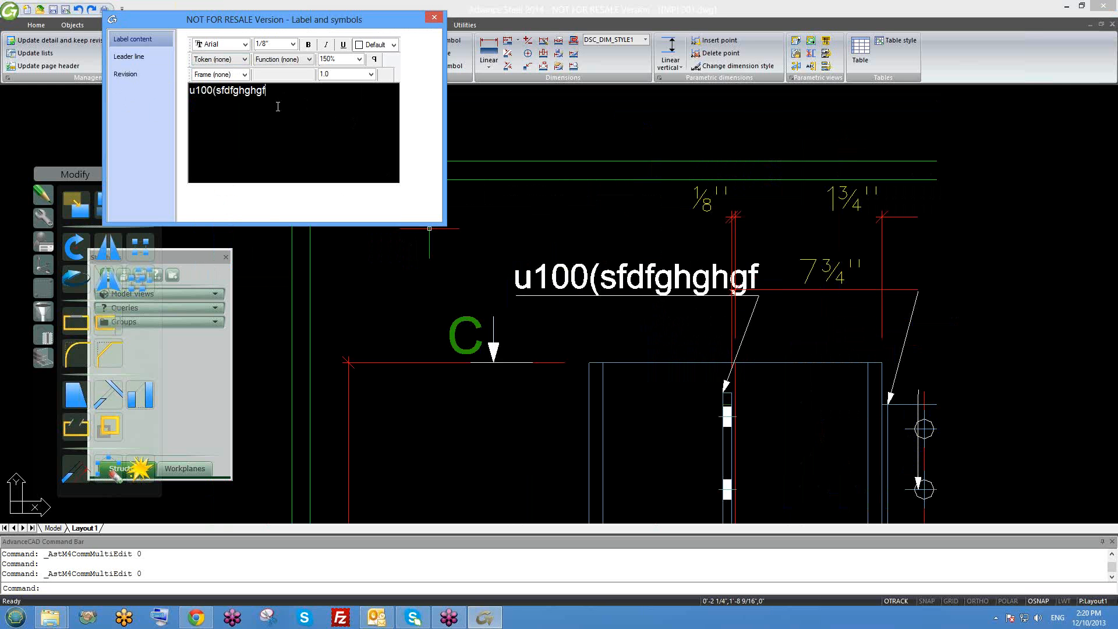
{"action": "key", "text": "BackSpace"}
{"action": "key", "text": "BackSpace"}
{"action": "key", "text": "BackSpace"}
{"action": "key", "text": "BackSpace"}
{"action": "key", "text": "BackSpace"}
{"action": "key", "text": "BackSpace"}
{"action": "key", "text": "BackSpace"}
{"action": "key", "text": "BackSpace"}
{"action": "key", "text": "BackSpace"}
{"action": "key", "text": "BackSpace"}
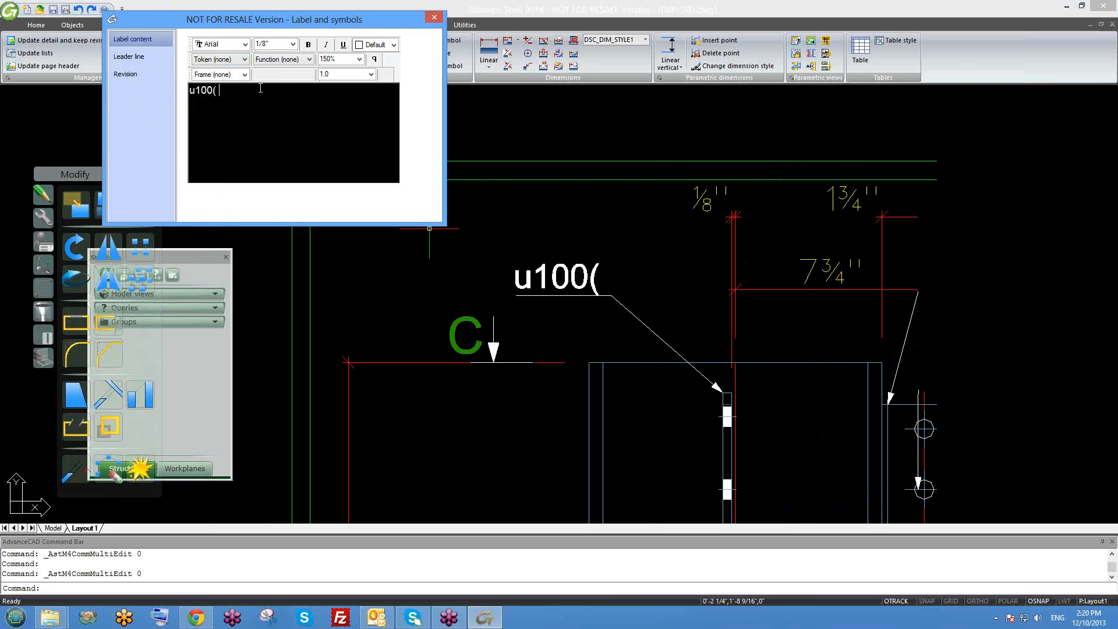
Append the Name token and a closing parenthesis to the label's content and close its properties
{"action": "left_click", "coordinate": [237, 60]}
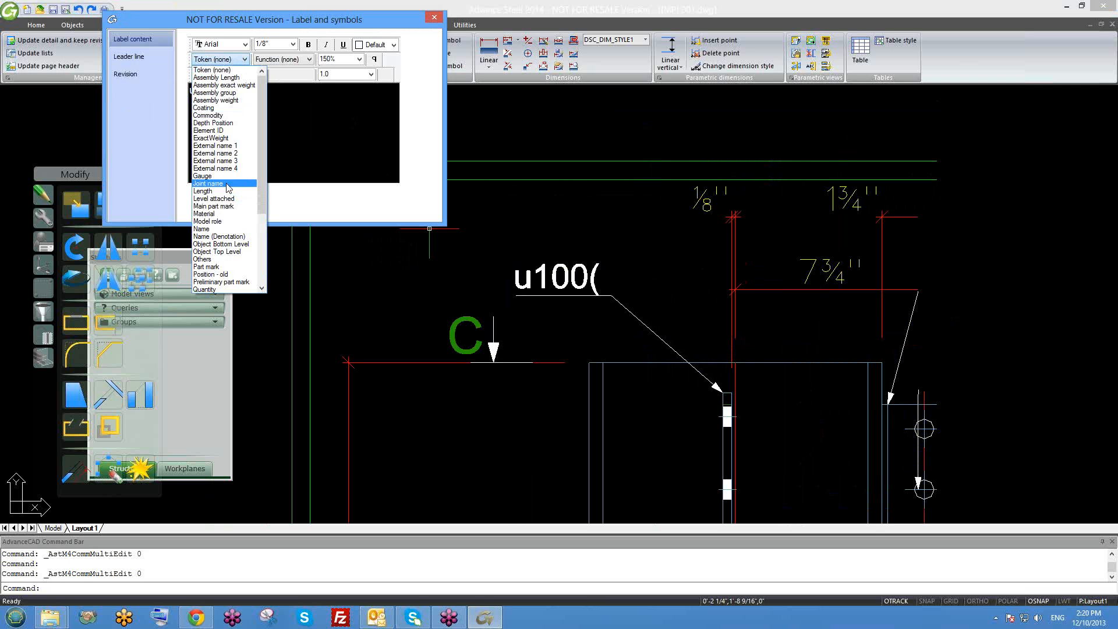
{"action": "left_click", "coordinate": [215, 229]}
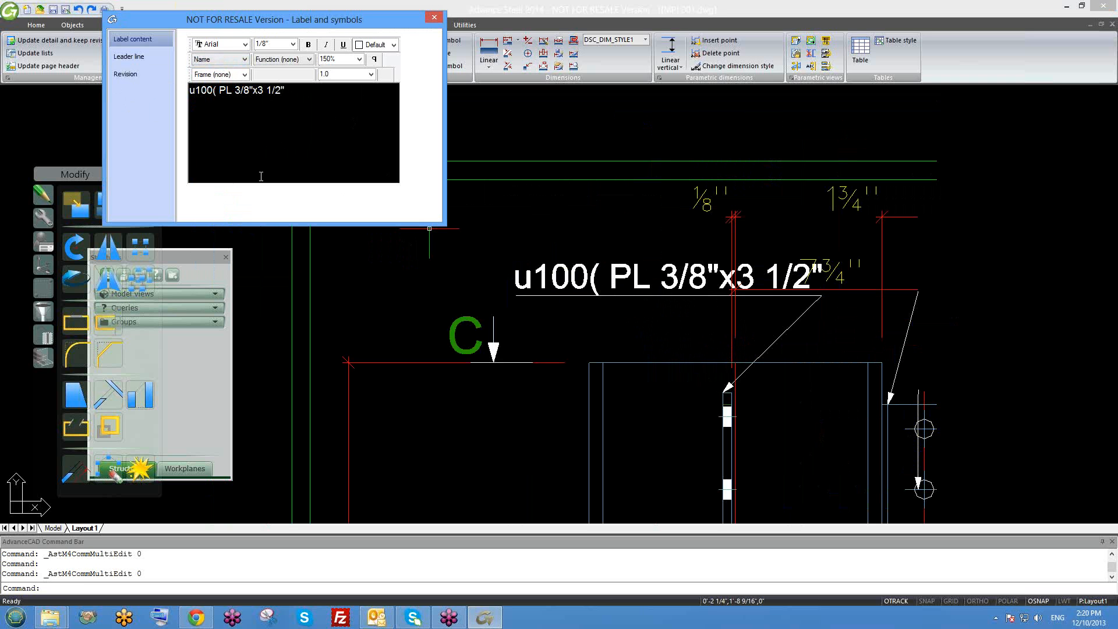
{"action": "left_click", "coordinate": [295, 93]}
{"action": "type", "text": ")"}
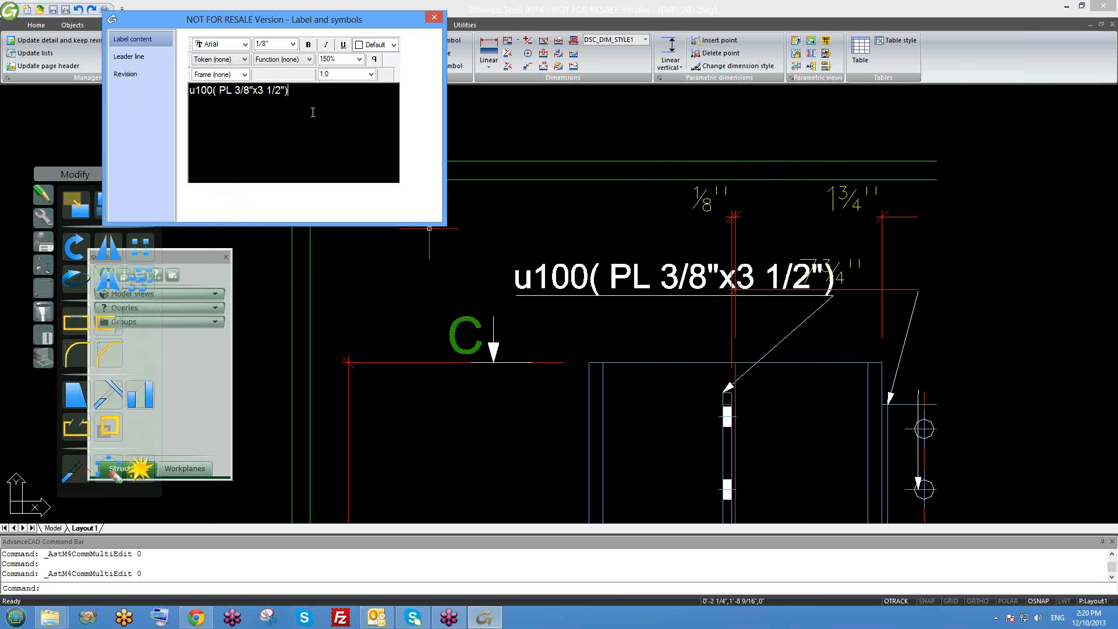
{"action": "left_click", "coordinate": [427, 18]}
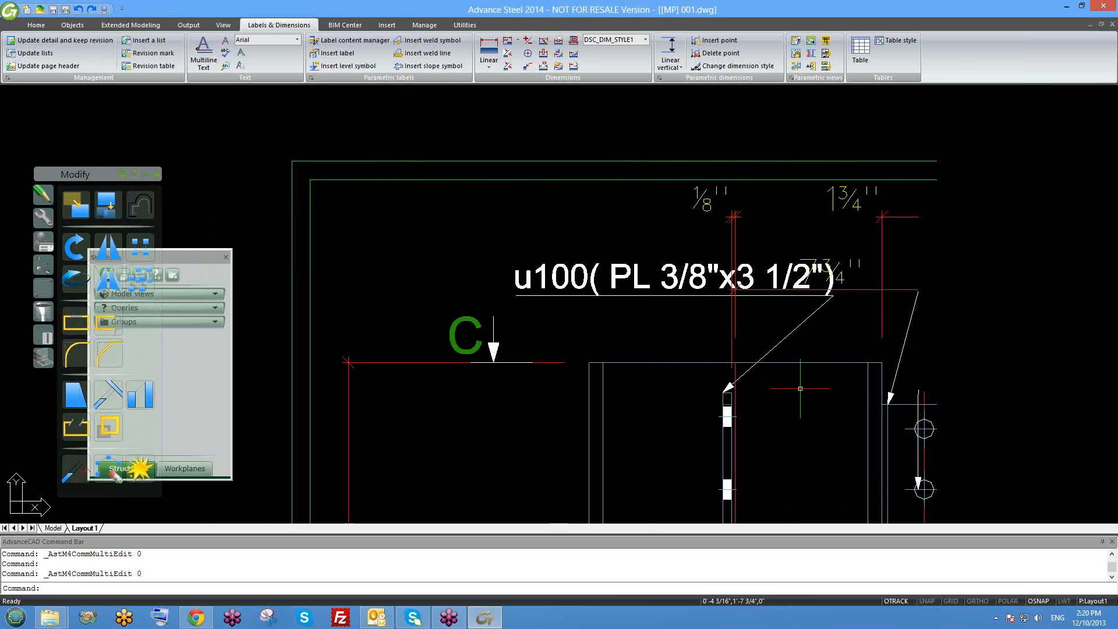
Move the u100( PL 3/8"x3 1/2") label above the green view frame over the column
{"action": "middle_click_drag", "start_coordinate": [798, 388], "coordinate": [615, 327]}
{"action": "scroll", "coordinate": [590, 317], "scroll_direction": "down", "scroll_amount": 2}
{"action": "middle_click_drag", "start_coordinate": [664, 357], "coordinate": [679, 357]}
{"action": "scroll", "coordinate": [667, 347], "scroll_direction": "up", "scroll_amount": 1}
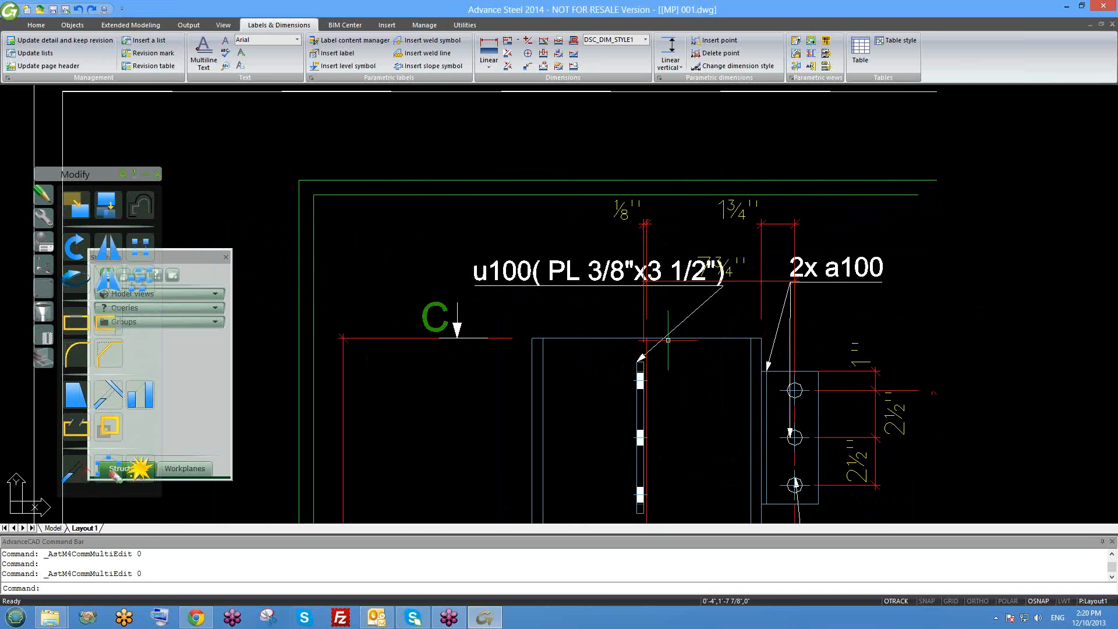
{"action": "left_click", "coordinate": [553, 286]}
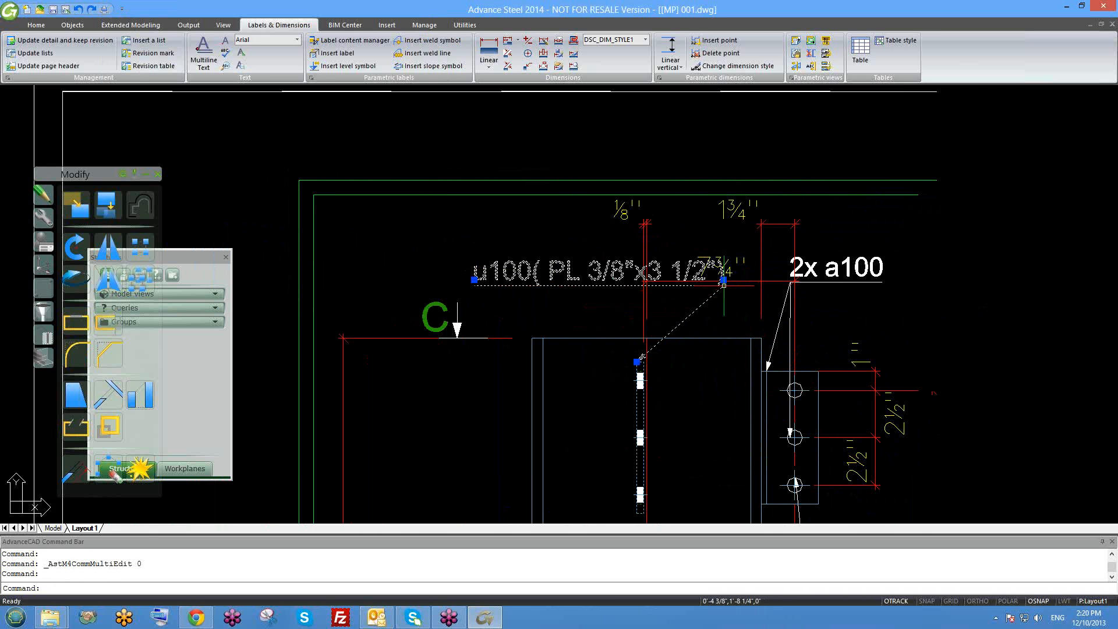
{"action": "scroll", "coordinate": [669, 321], "scroll_direction": "up", "scroll_amount": 1}
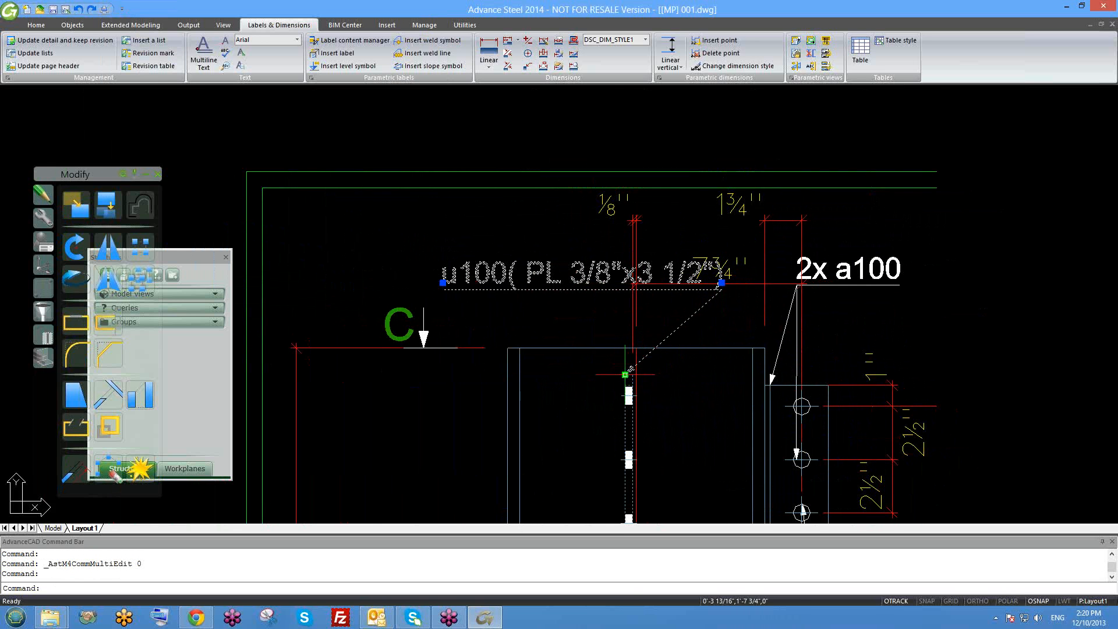
{"action": "left_click", "coordinate": [442, 282]}
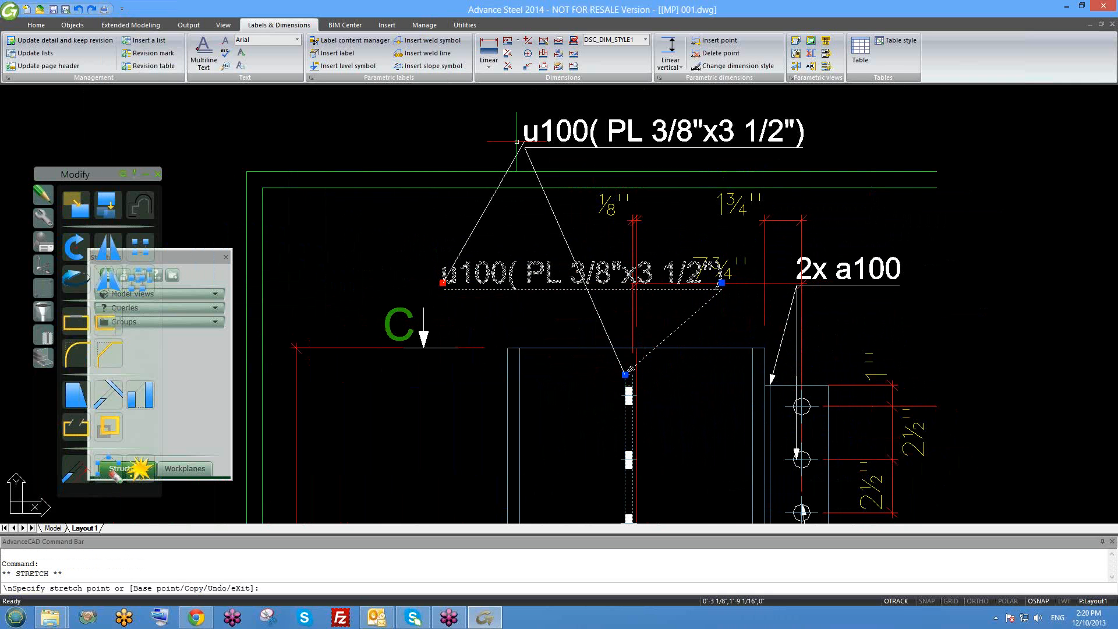
{"action": "left_click", "coordinate": [675, 135]}
{"action": "middle_click_drag", "start_coordinate": [684, 165], "coordinate": [564, 184]}
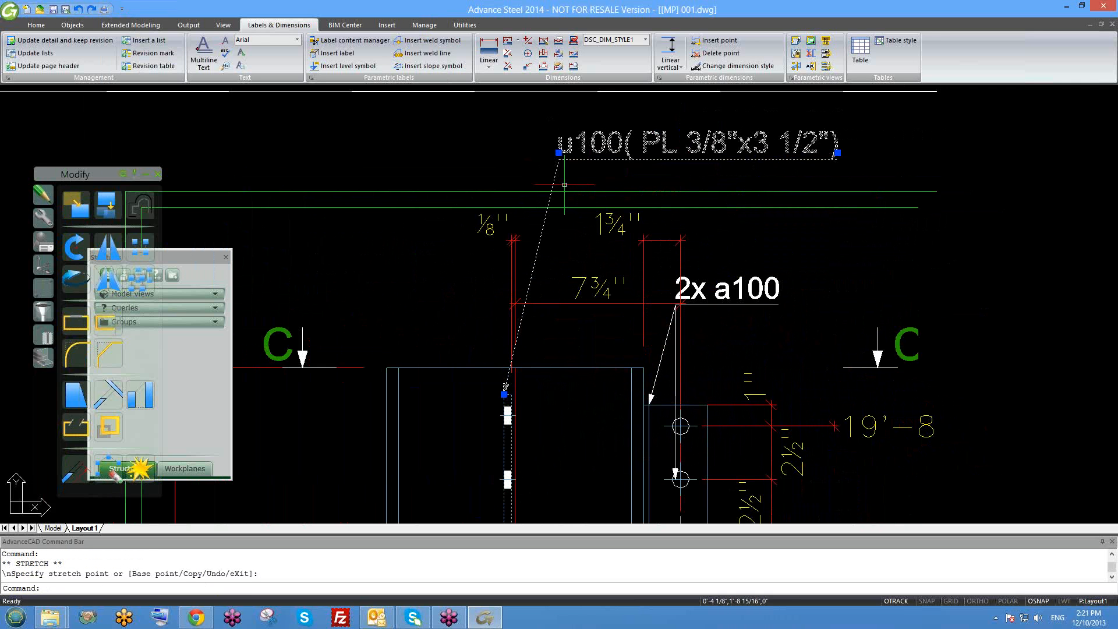
Move the u100( PL 3/8"x3 1/2") label inside the view frame, above the section mark C left of the column
{"action": "left_click", "coordinate": [550, 153]}
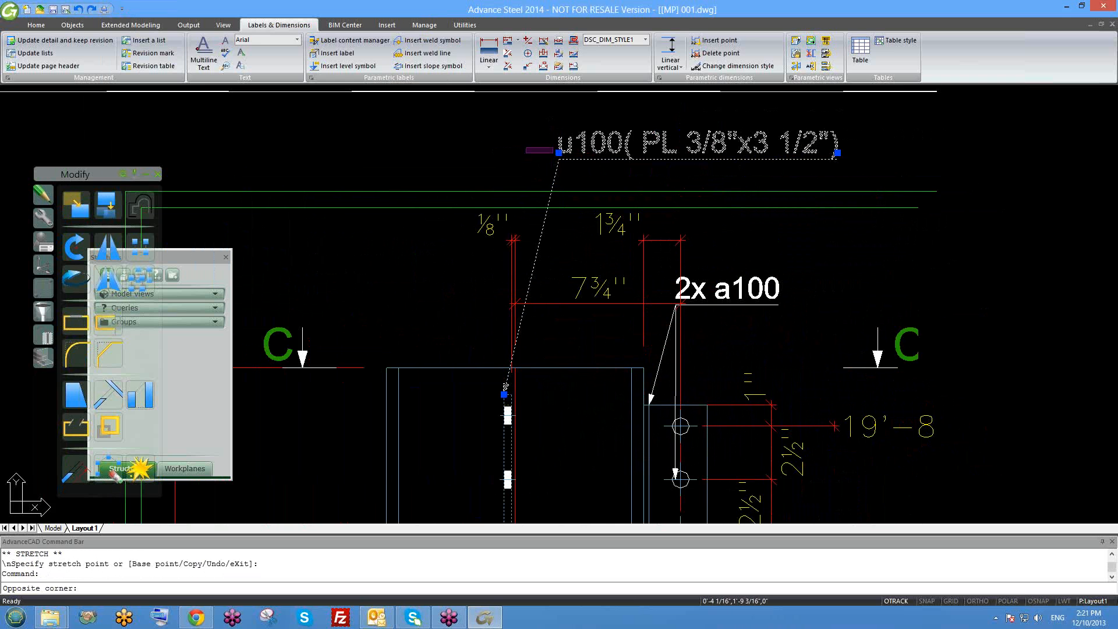
{"action": "left_click", "coordinate": [558, 152]}
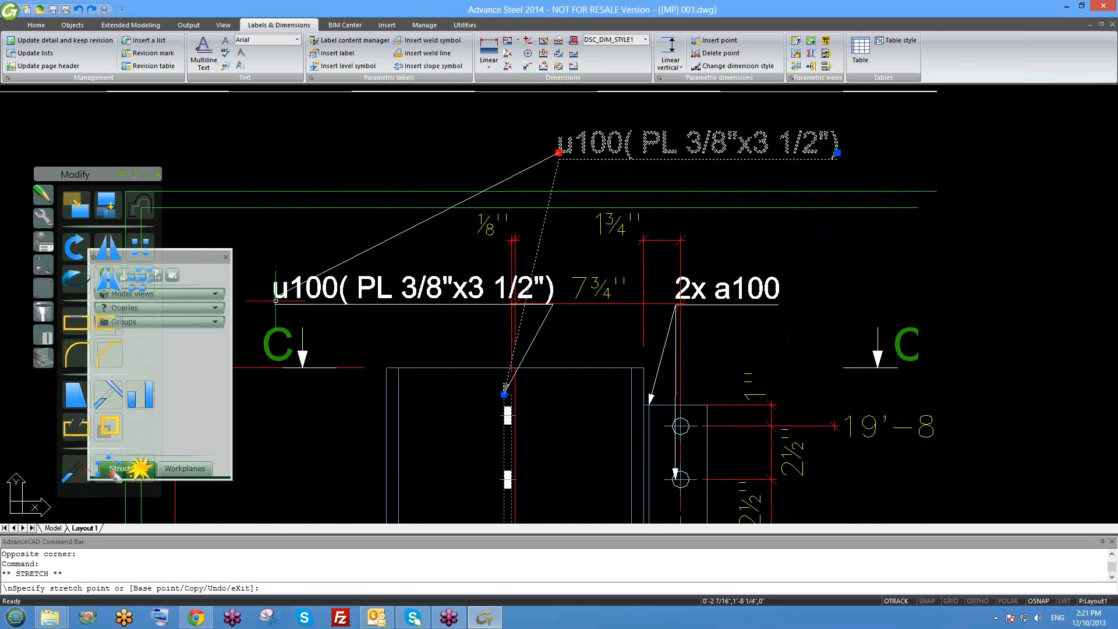
{"action": "middle_click_drag", "start_coordinate": [276, 296], "coordinate": [485, 318]}
{"action": "left_click", "coordinate": [381, 295]}
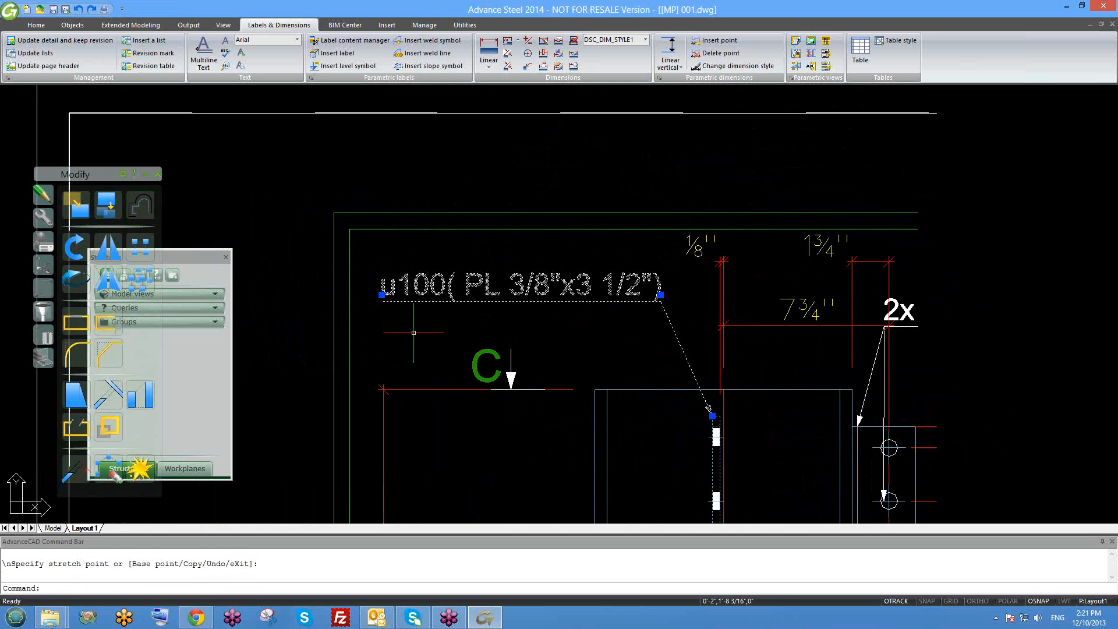
{"action": "key", "text": "Escape"}
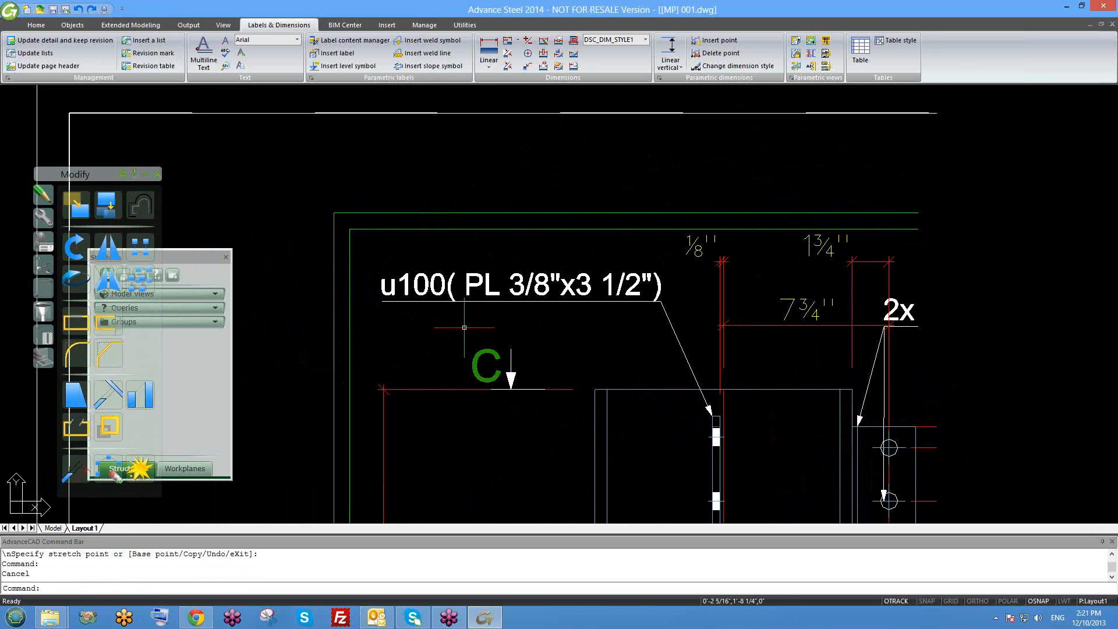
{"action": "left_click", "coordinate": [581, 294]}
{"action": "left_click", "coordinate": [660, 295]}
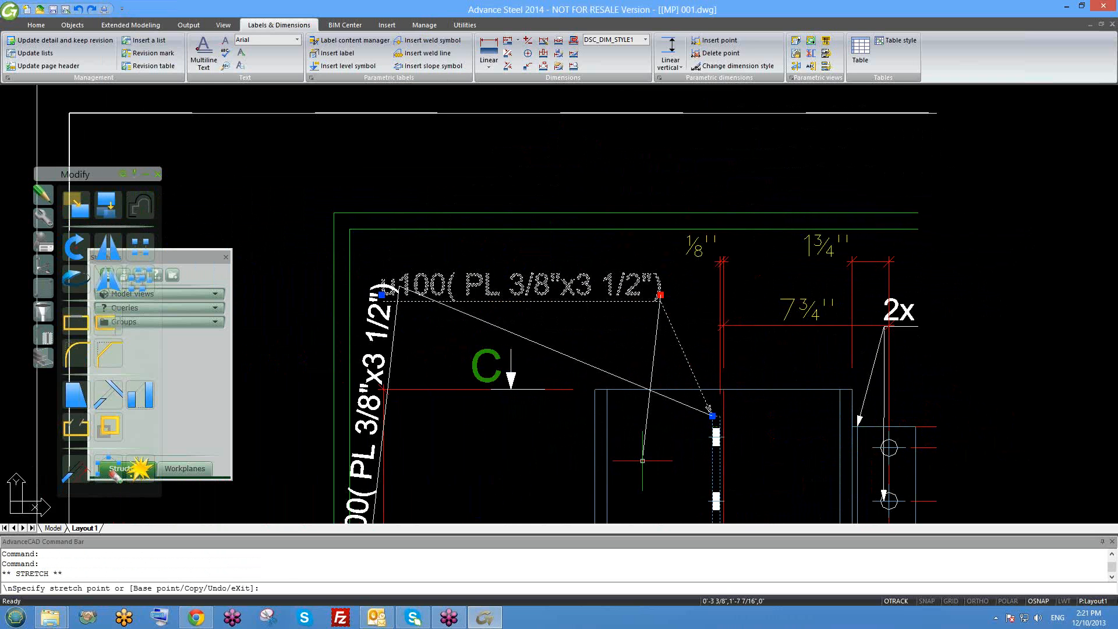
{"action": "key", "text": "F8"}
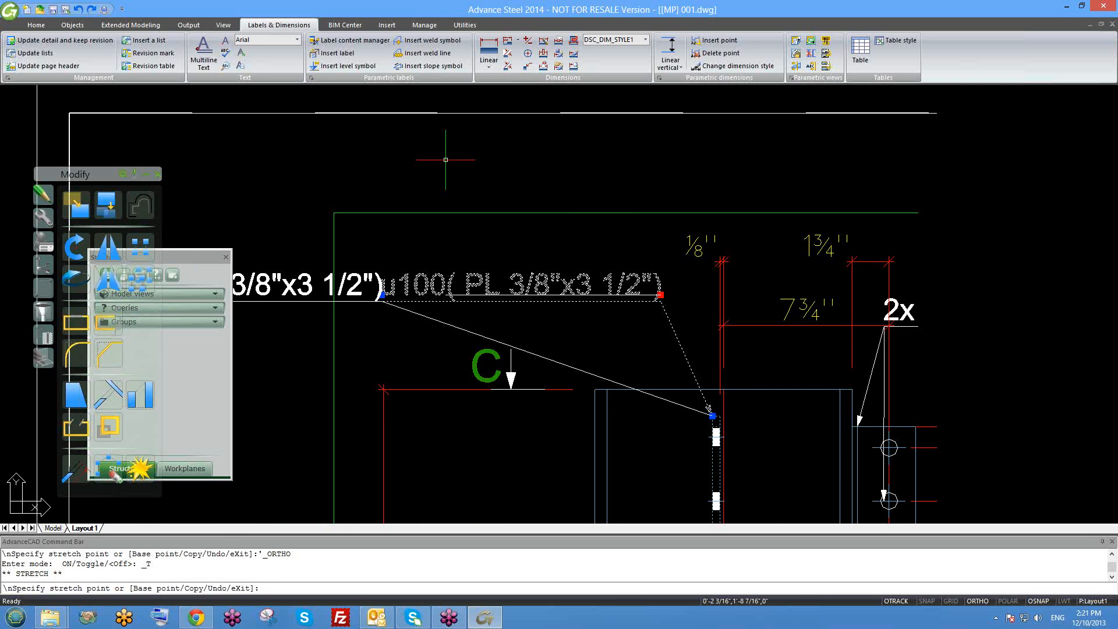
{"action": "key", "text": "Escape"}
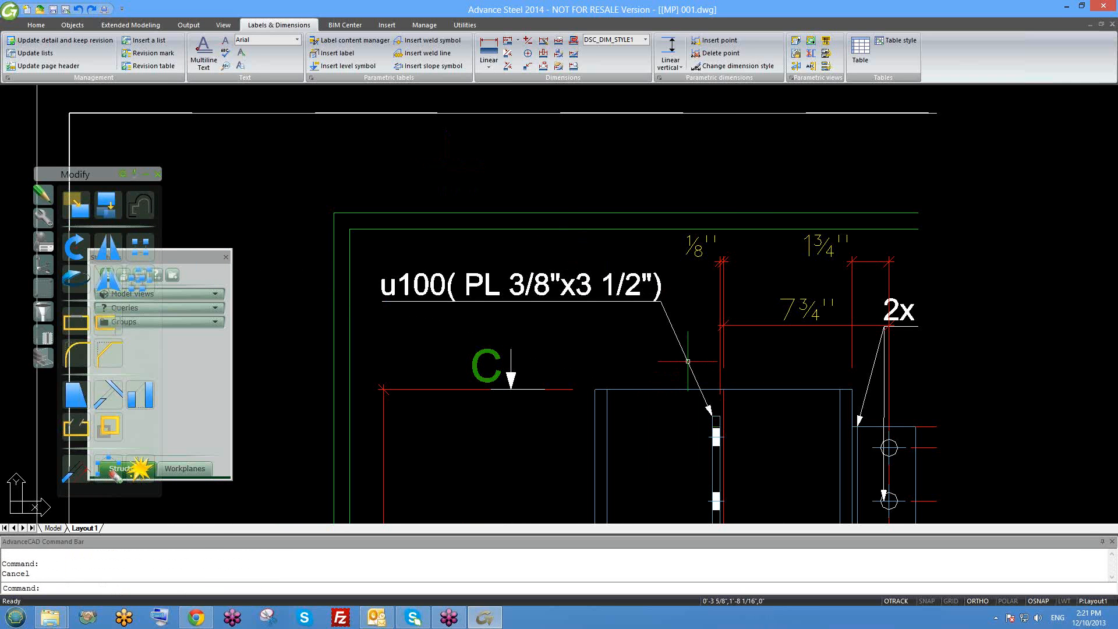
Move the label's leader arrow tip to the top of the column's right flange, with ortho off
{"action": "left_click", "coordinate": [712, 416]}
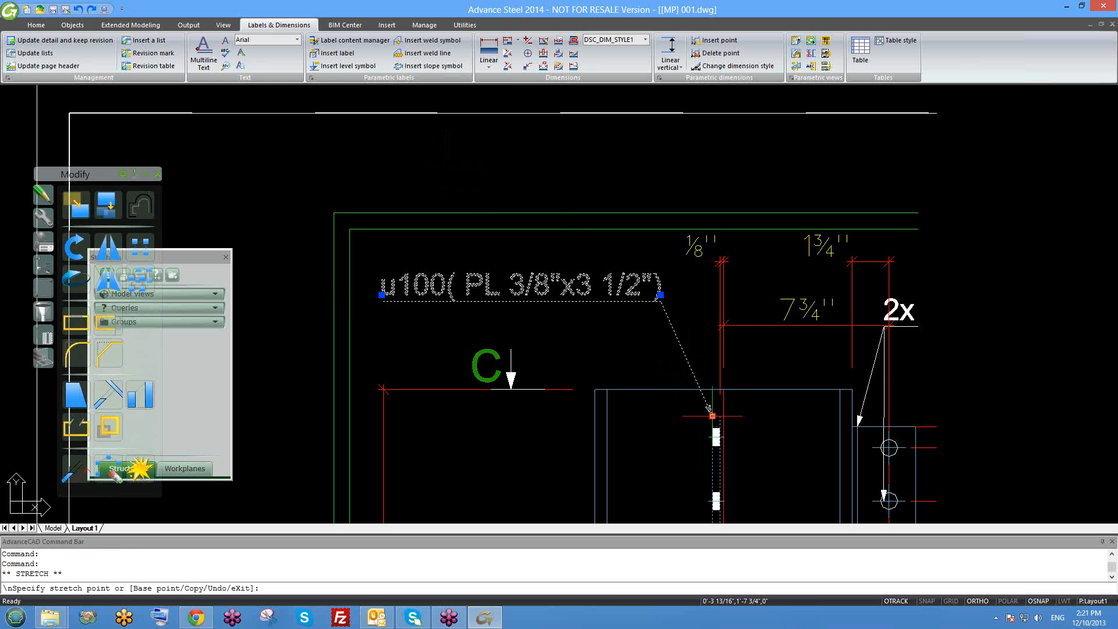
{"action": "middle_click_drag", "start_coordinate": [694, 505], "coordinate": [689, 331]}
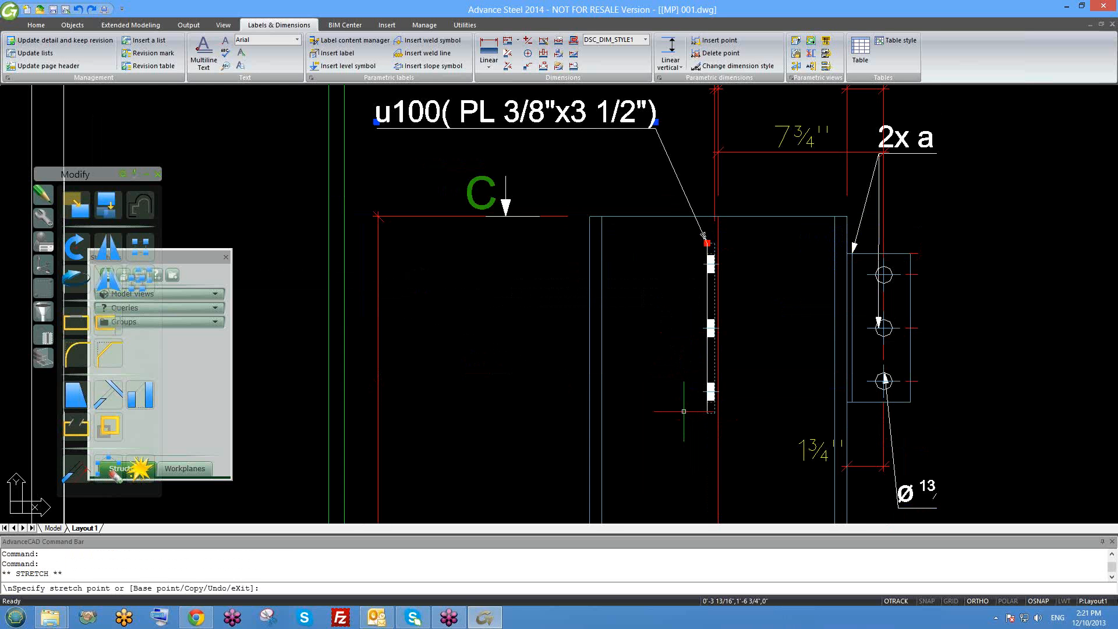
{"action": "key", "text": "F8"}
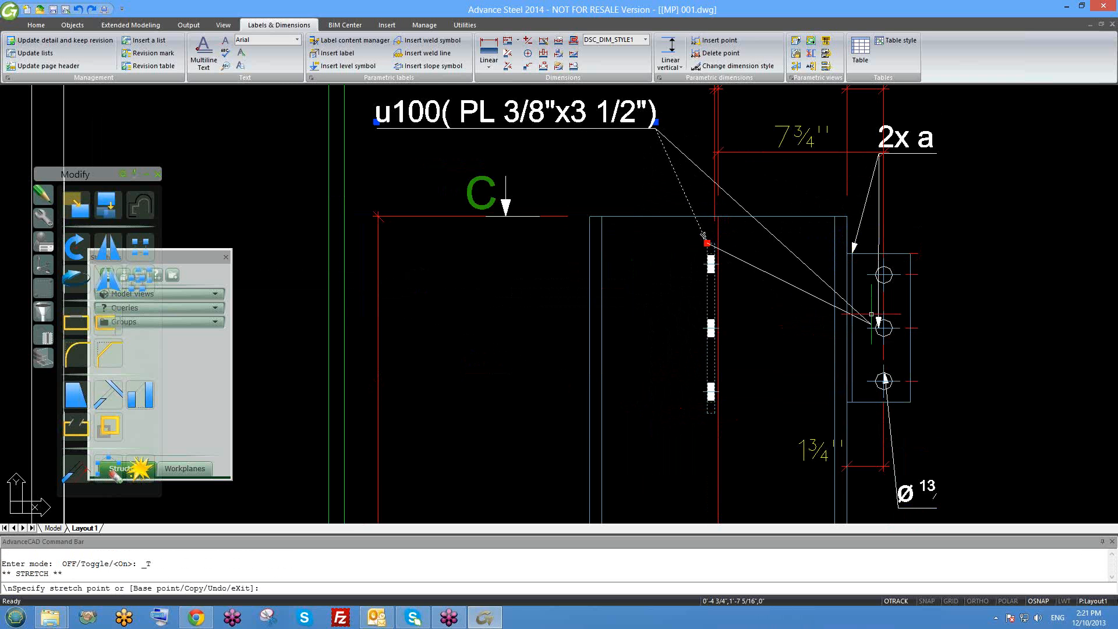
{"action": "left_click", "coordinate": [836, 216]}
{"action": "key", "text": "Escape"}
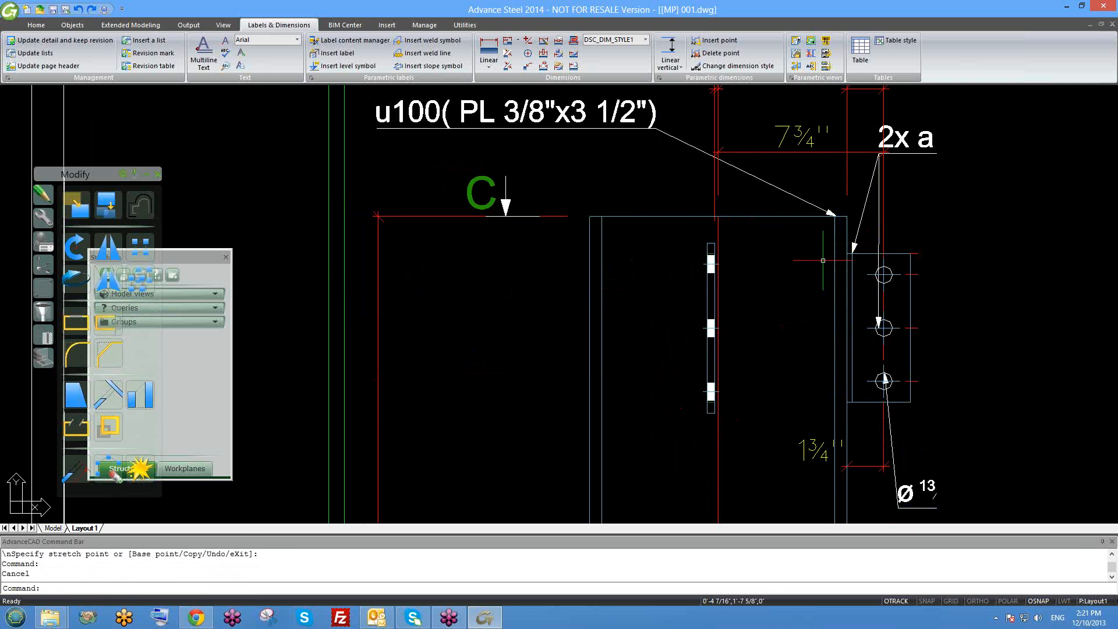
Move the label's leader arrow tip back to the upper corner of the u100 plate in the column's middle
{"action": "left_click", "coordinate": [836, 216]}
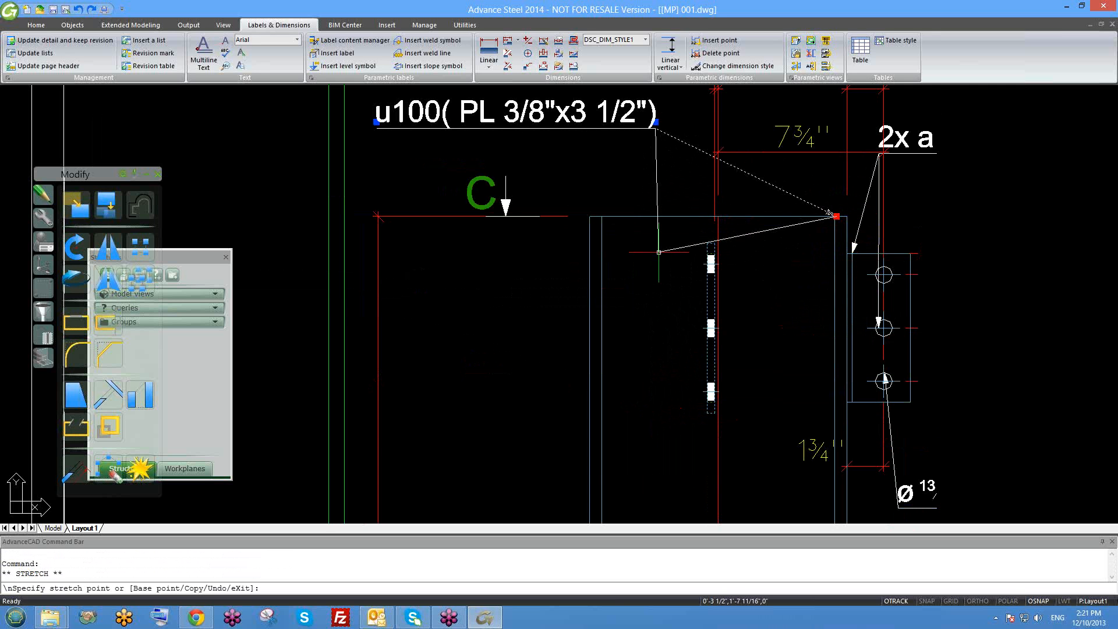
{"action": "scroll", "coordinate": [659, 252], "scroll_direction": "up", "scroll_amount": 2}
{"action": "left_click", "coordinate": [771, 229]}
{"action": "scroll", "coordinate": [743, 299], "scroll_direction": "down", "scroll_amount": 3}
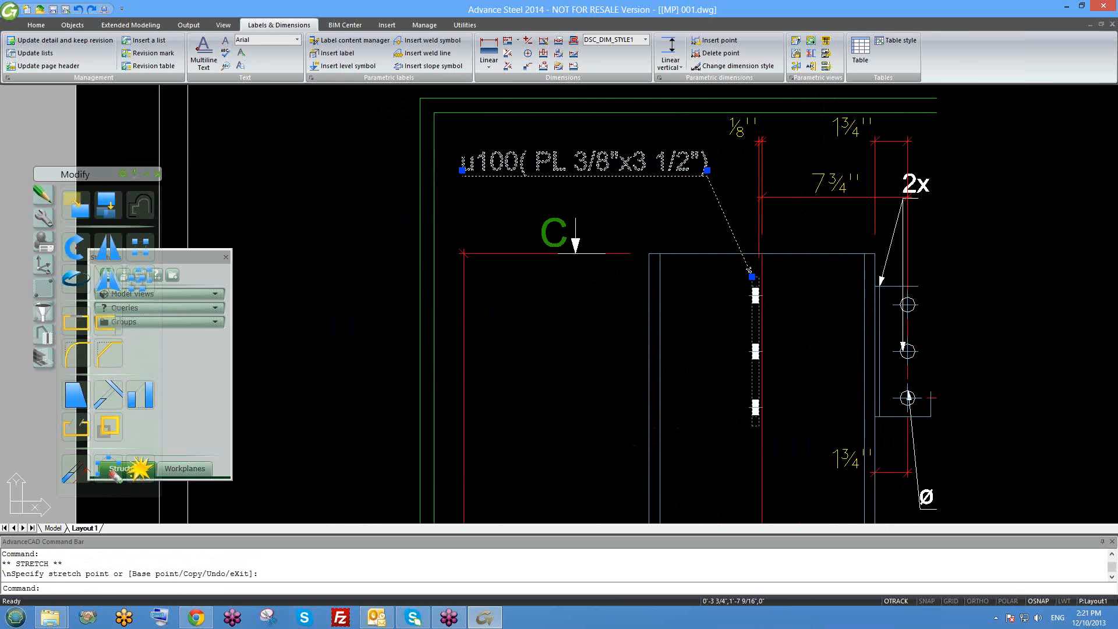
{"action": "key", "text": "Escape"}
{"action": "left_click", "coordinate": [731, 219]}
{"action": "left_click", "coordinate": [717, 220]}
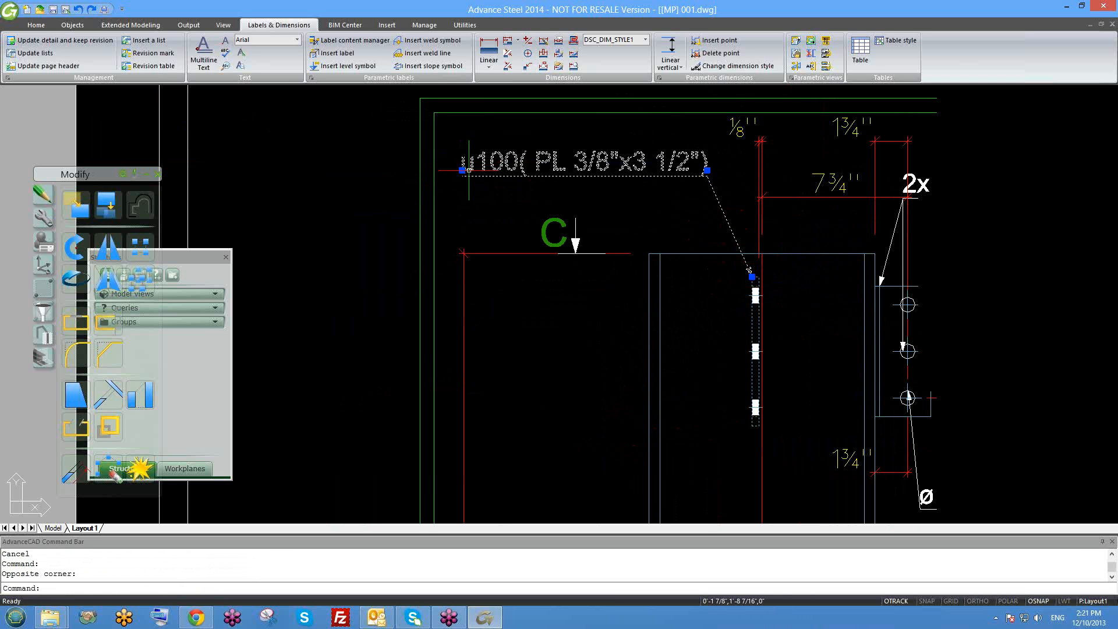
{"action": "key", "text": "Escape"}
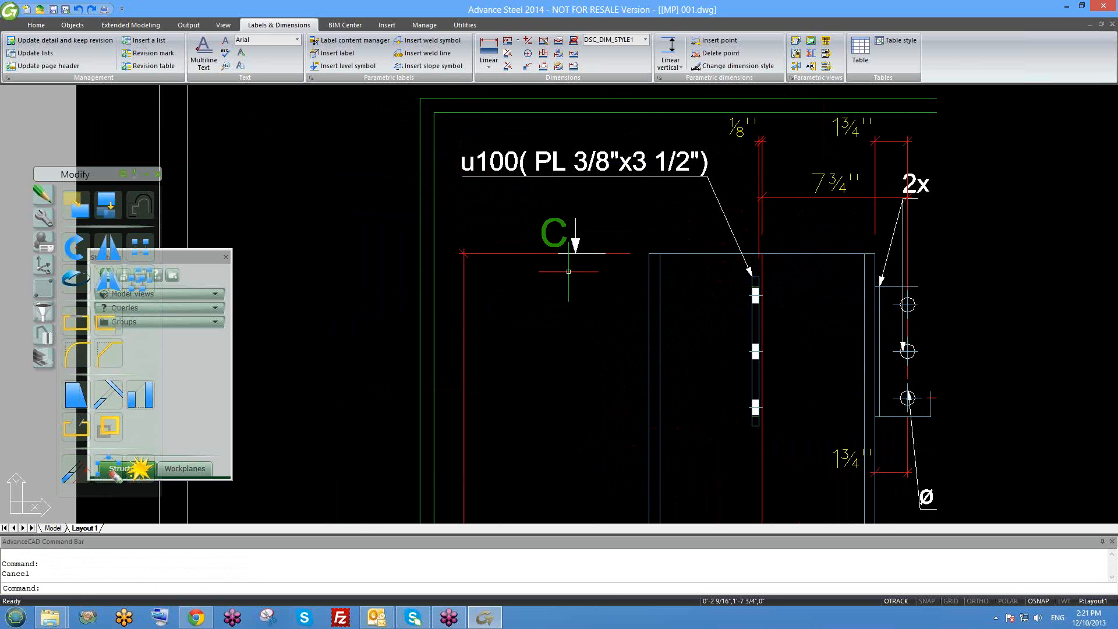
Hide the leader line of the u100( PL 3/8"x3 1/2") label and open its revision settings
{"action": "left_click", "coordinate": [689, 169]}
{"action": "left_click", "coordinate": [682, 163]}
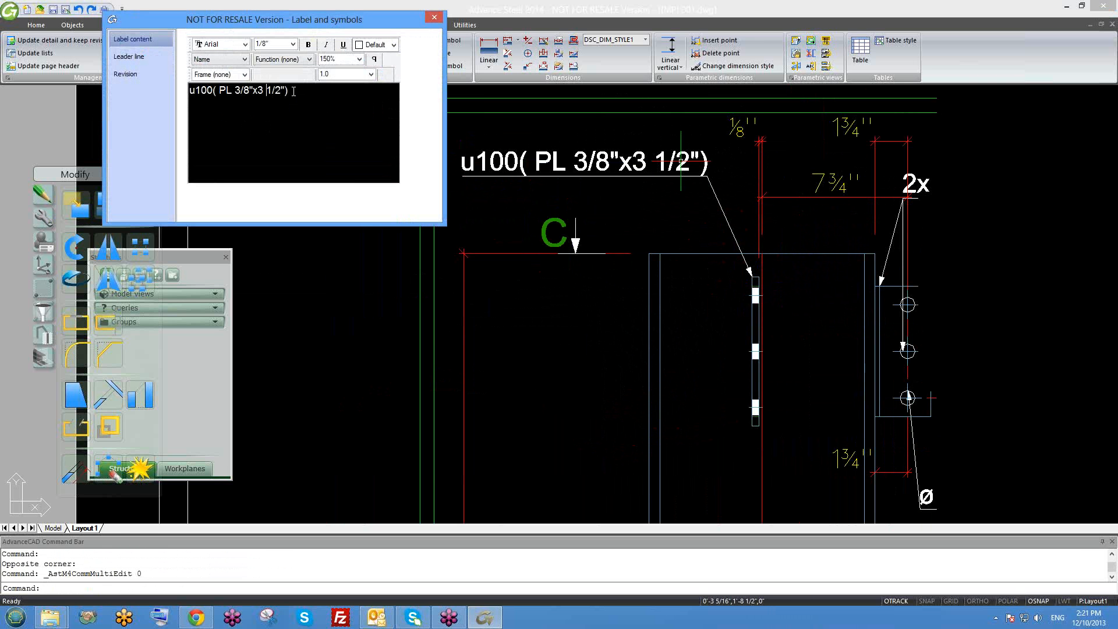
{"action": "left_click_drag", "start_coordinate": [294, 92], "coordinate": [231, 85]}
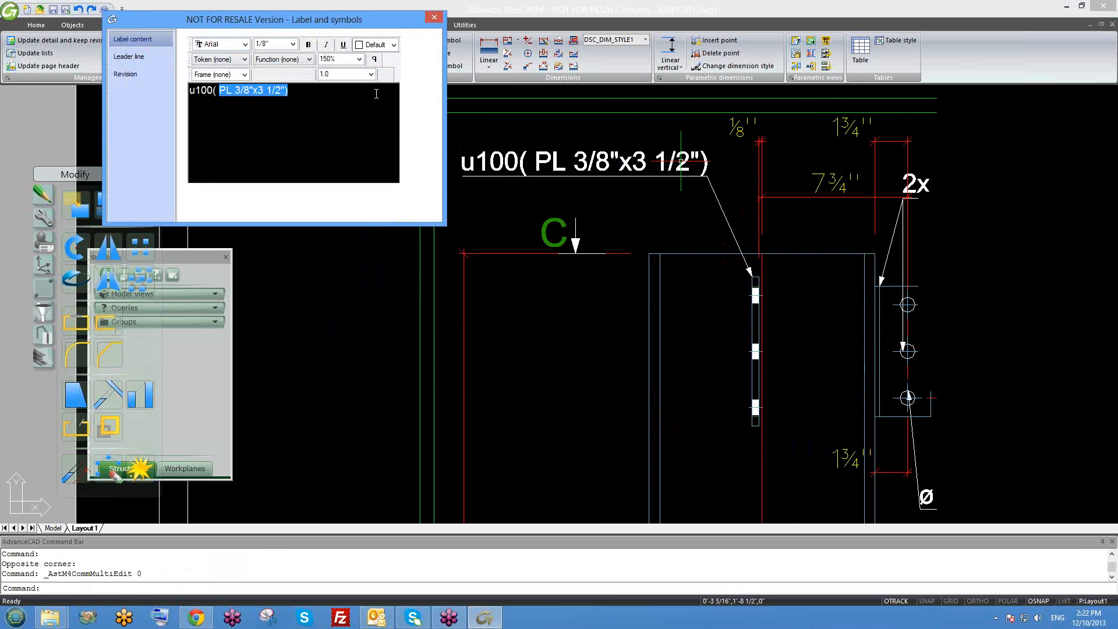
{"action": "left_click", "coordinate": [164, 57]}
{"action": "left_click", "coordinate": [192, 45]}
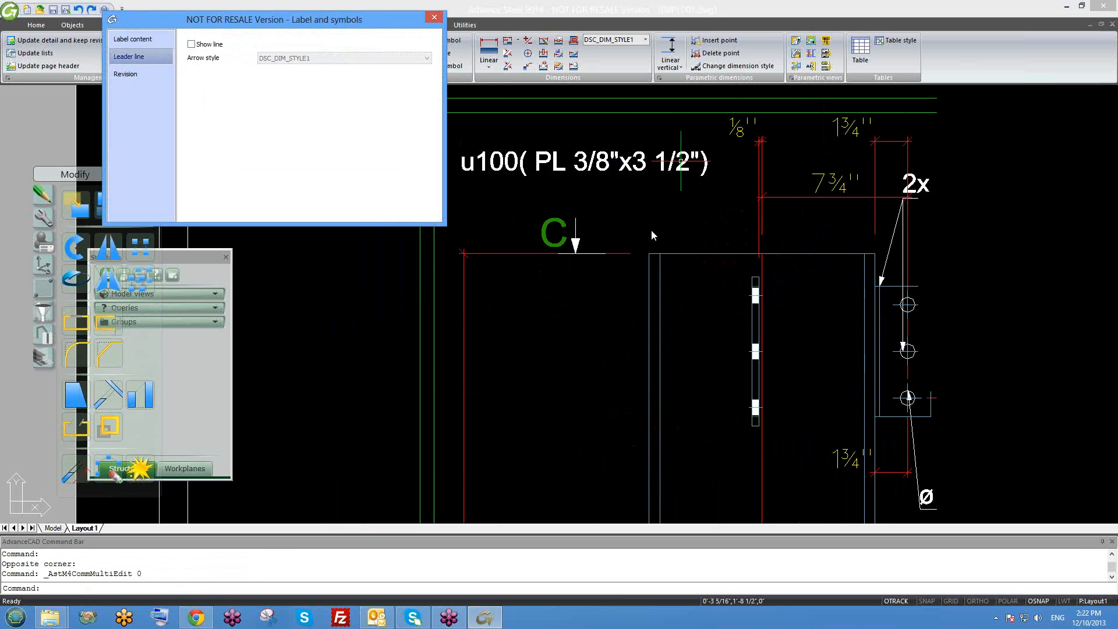
{"action": "left_click", "coordinate": [131, 74]}
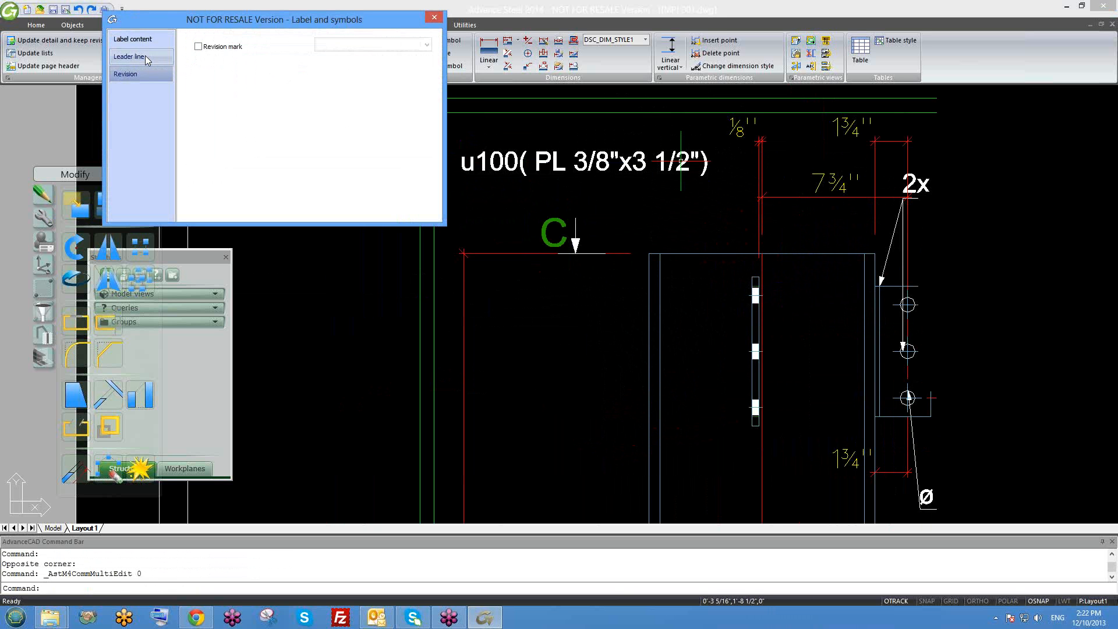
Show the leader line of the u100( PL 3/8"x3 1/2") label again and close its settings
{"action": "left_click", "coordinate": [145, 55]}
{"action": "left_click", "coordinate": [192, 45]}
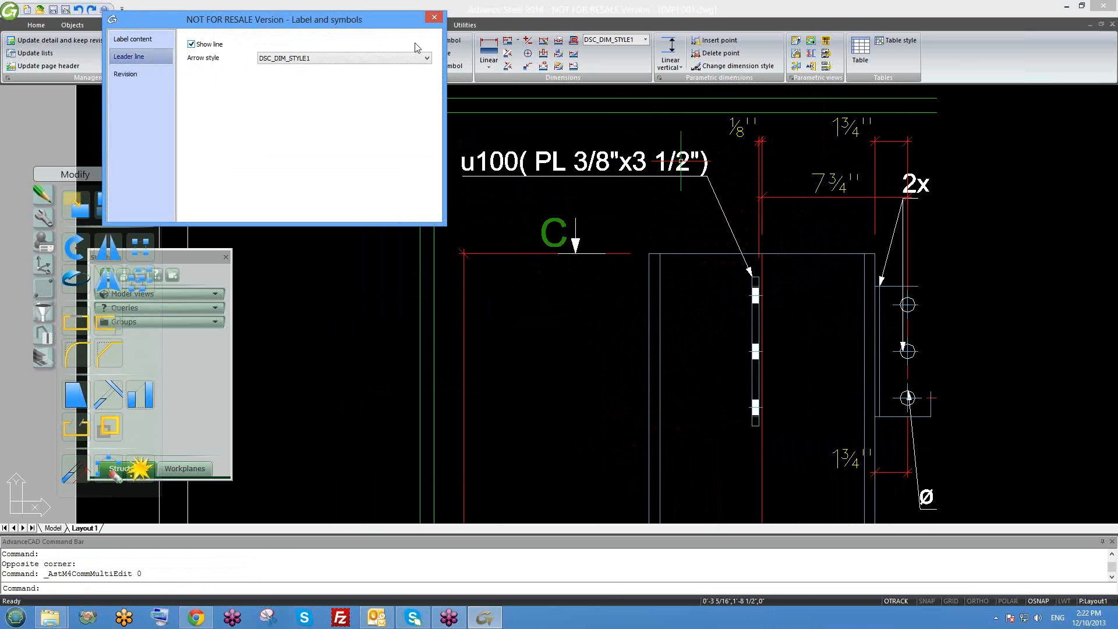
{"action": "left_click", "coordinate": [434, 17]}
Delete the u100( PL 3/8"x3 1/2") label above the column's front view
{"action": "scroll", "coordinate": [611, 295], "scroll_direction": "down", "scroll_amount": 3}
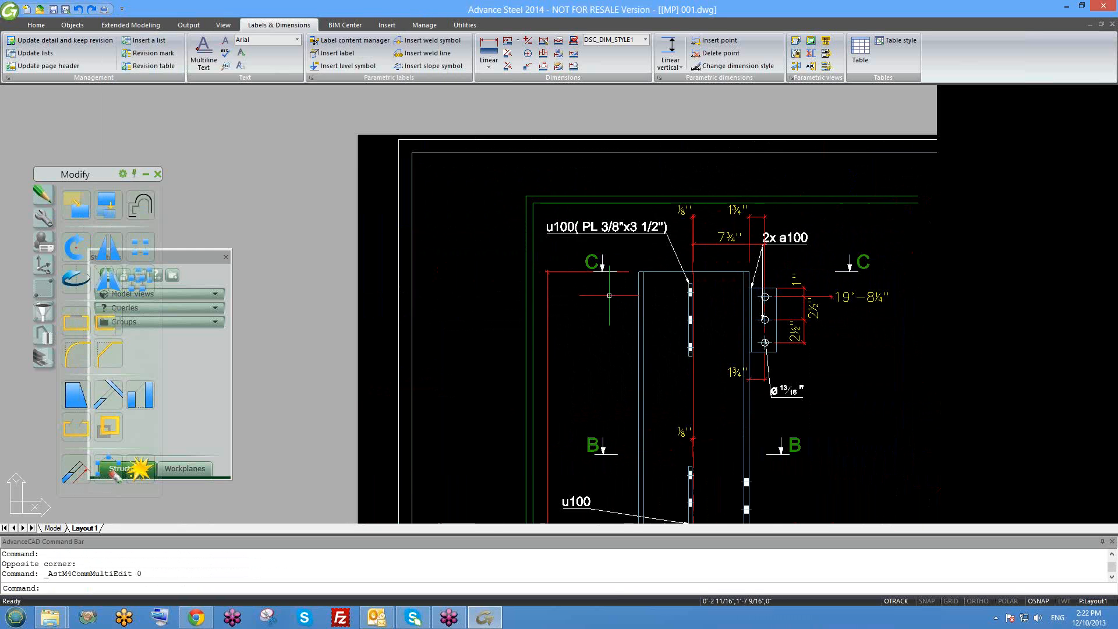
{"action": "scroll", "coordinate": [518, 324], "scroll_direction": "up", "scroll_amount": 2}
{"action": "middle_click_drag", "start_coordinate": [655, 365], "coordinate": [515, 282]}
{"action": "scroll", "coordinate": [516, 282], "scroll_direction": "down", "scroll_amount": 3}
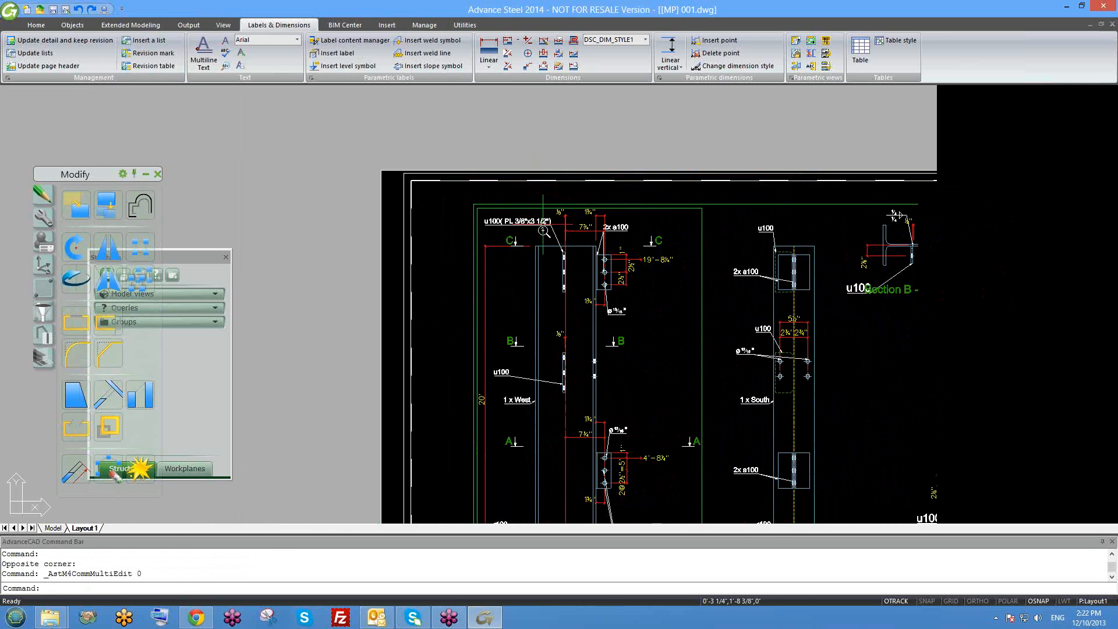
{"action": "scroll", "coordinate": [535, 185], "scroll_direction": "up", "scroll_amount": 3}
{"action": "left_click", "coordinate": [537, 212]}
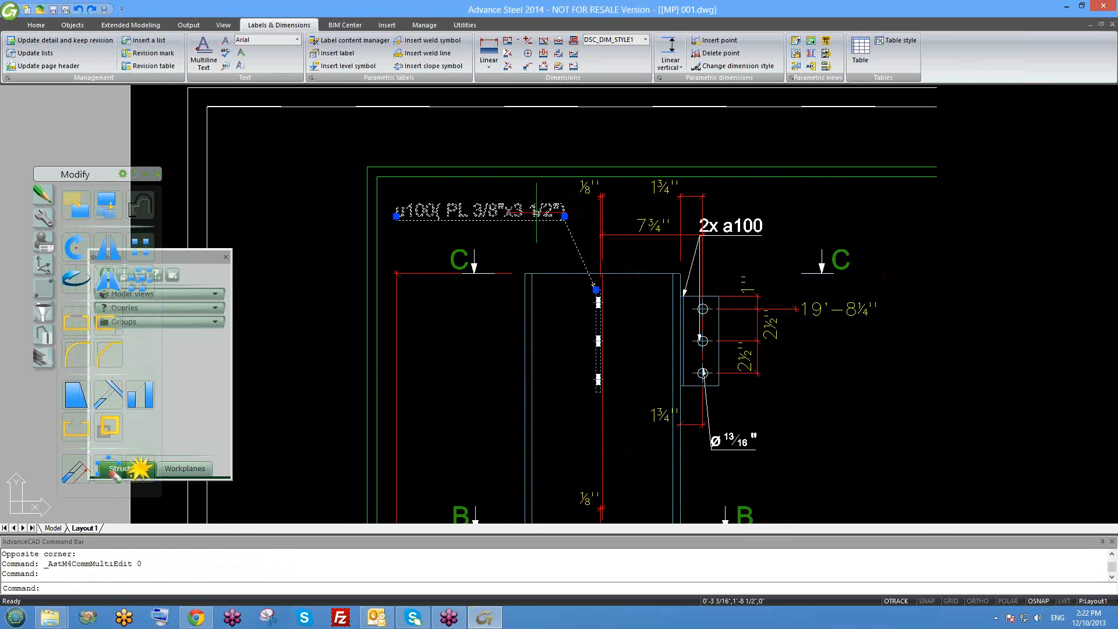
{"action": "key", "text": "Delete"}
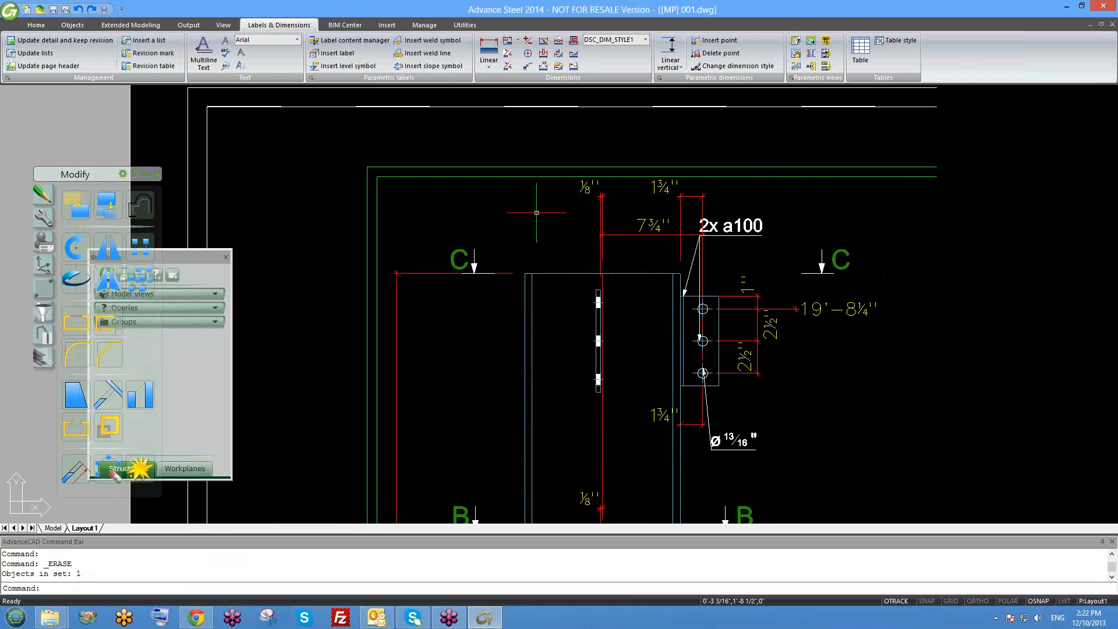
Insert a label for the upper u100 plate, with its leader at the plate's upper-left corner and parallel text above section mark C
{"action": "left_click", "coordinate": [335, 53]}
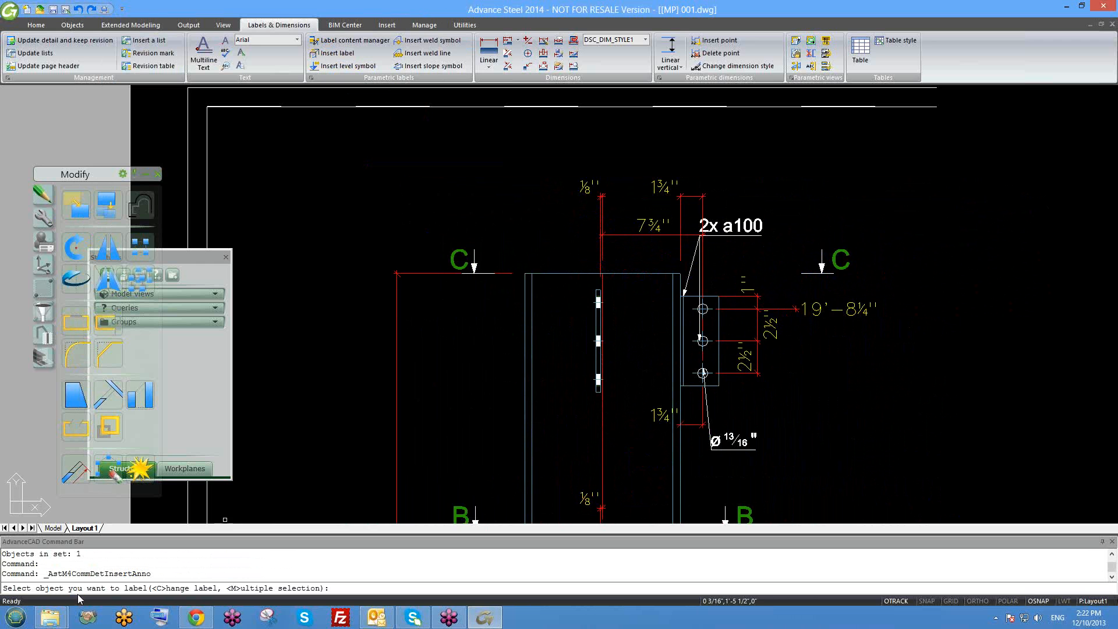
{"action": "scroll", "coordinate": [575, 292], "scroll_direction": "up", "scroll_amount": 2}
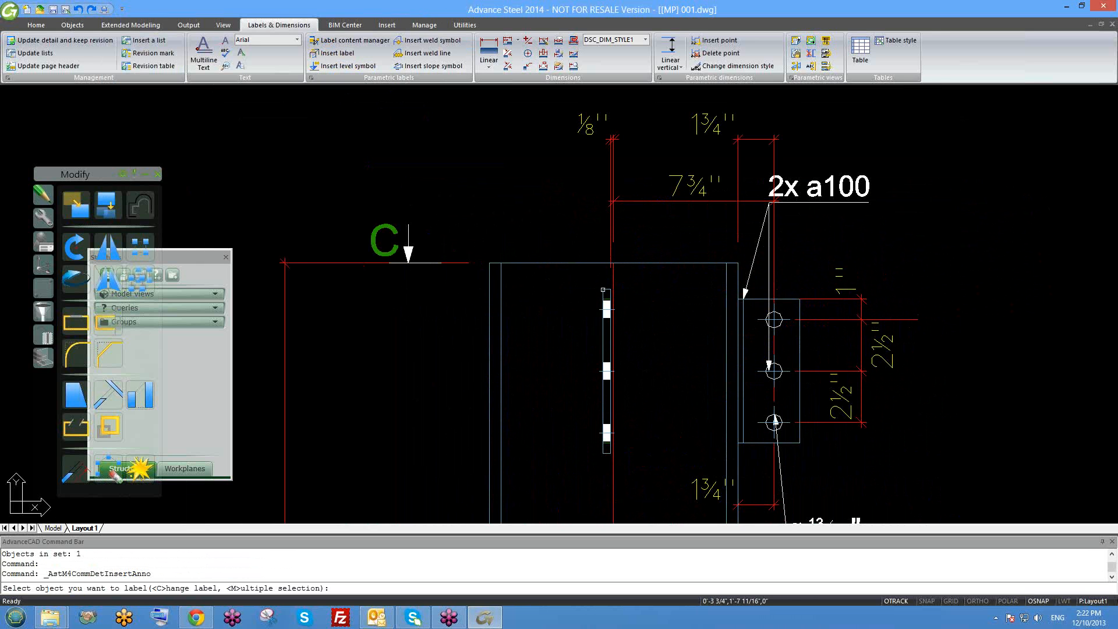
{"action": "left_click", "coordinate": [603, 289]}
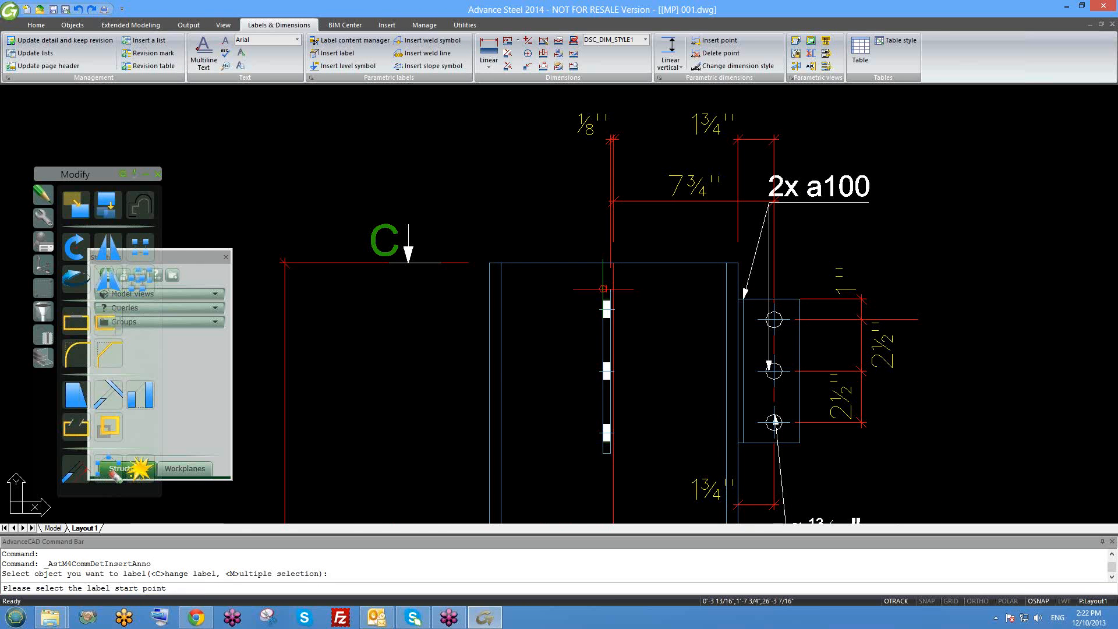
{"action": "scroll", "coordinate": [603, 289], "scroll_direction": "up", "scroll_amount": 3}
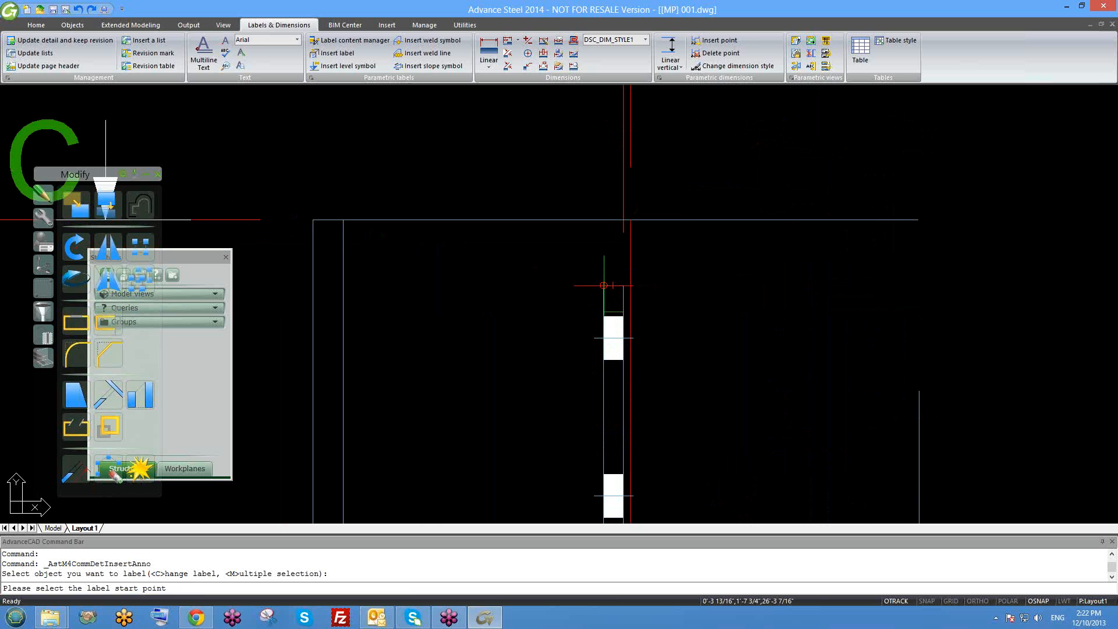
{"action": "left_click", "coordinate": [603, 285]}
{"action": "scroll", "coordinate": [603, 285], "scroll_direction": "down", "scroll_amount": 3}
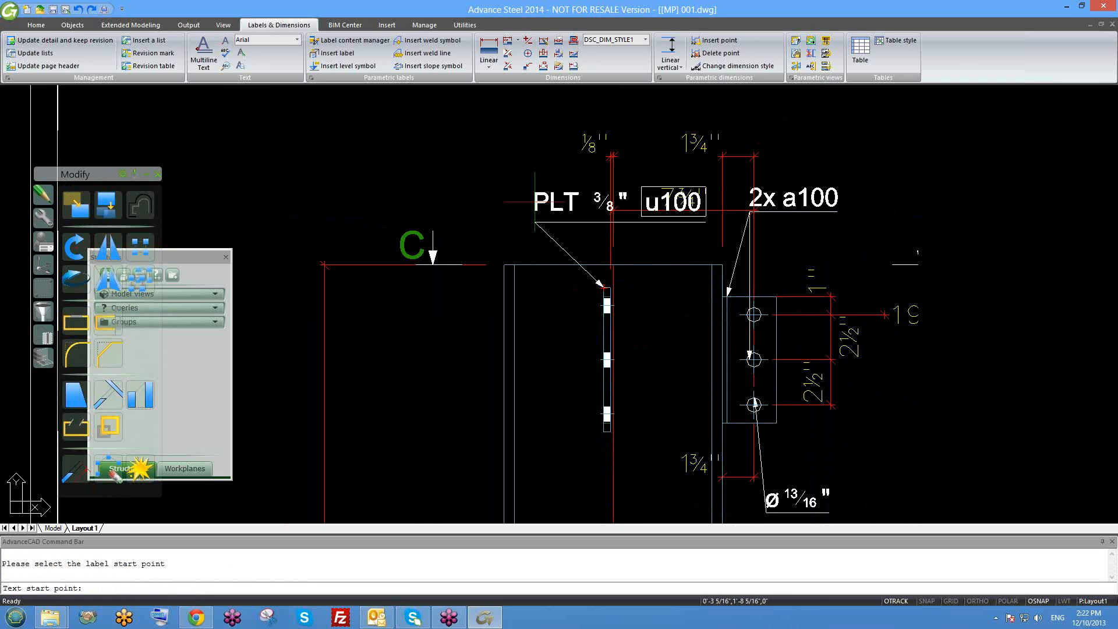
{"action": "left_click", "coordinate": [360, 163]}
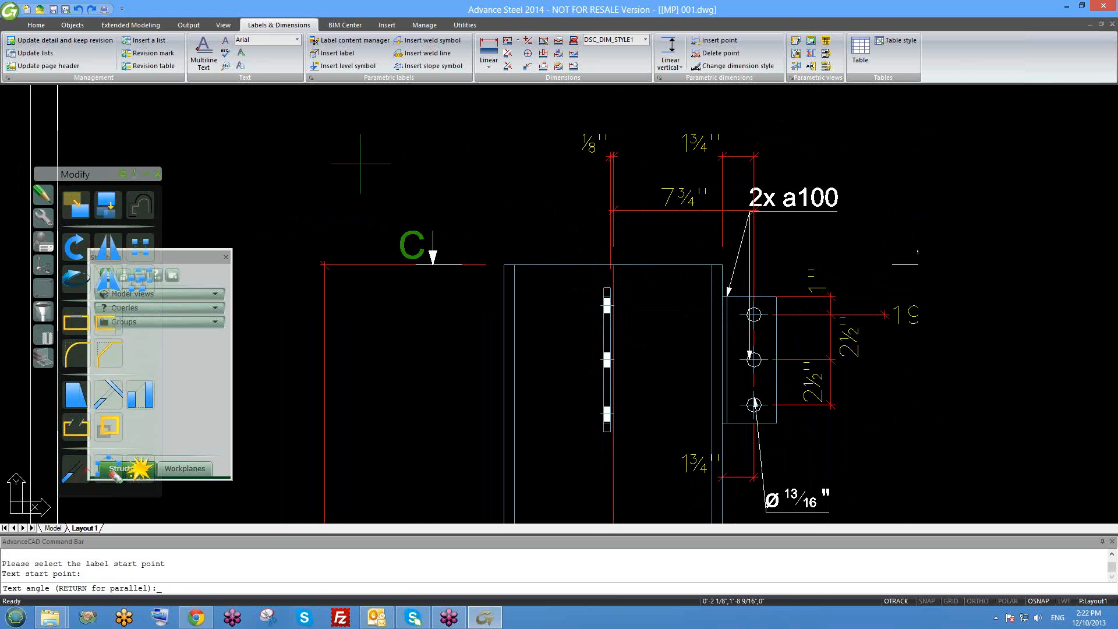
{"action": "key", "text": "Return"}
{"action": "key", "text": "Escape"}
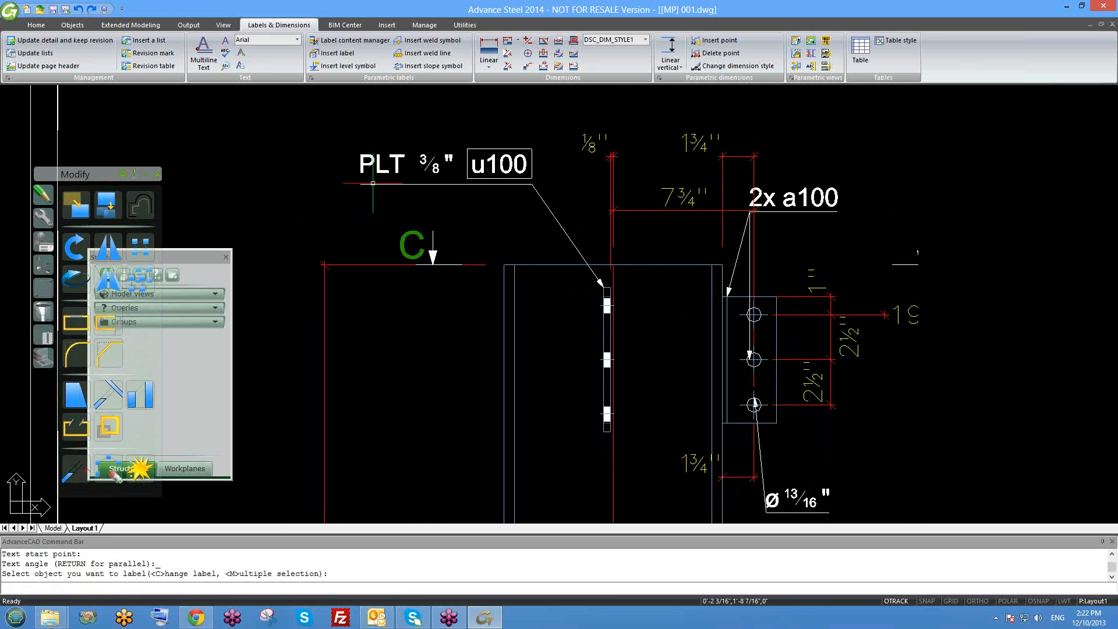
Set the frame around u100 in the new PLT 3/8" label to Frame (none) and close the label settings
{"action": "scroll", "coordinate": [417, 155], "scroll_direction": "up", "scroll_amount": 2}
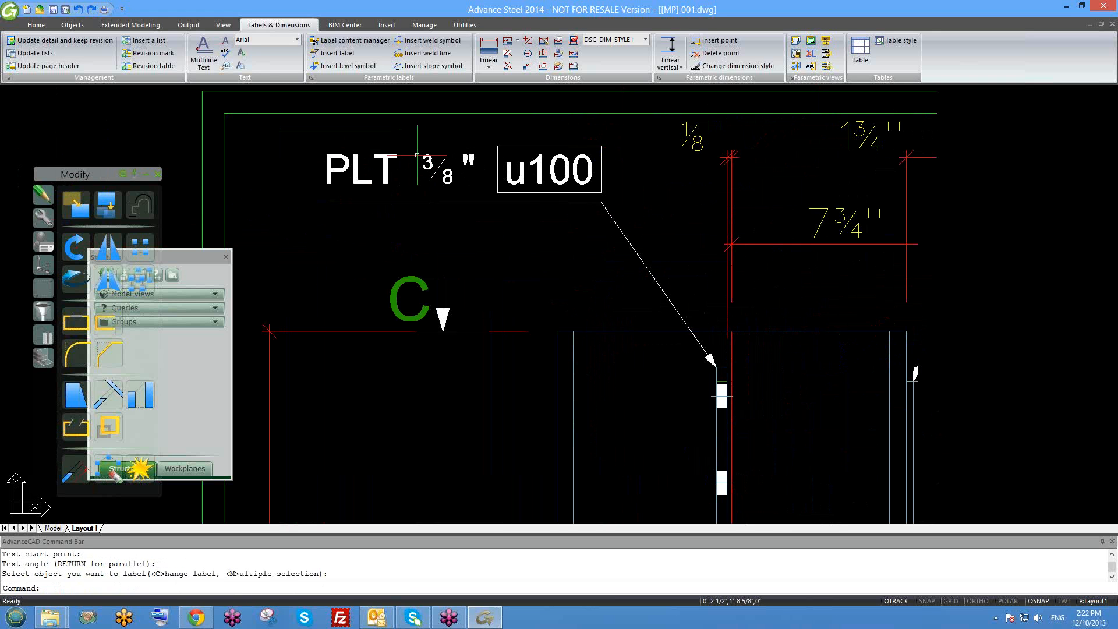
{"action": "double_click", "coordinate": [535, 175]}
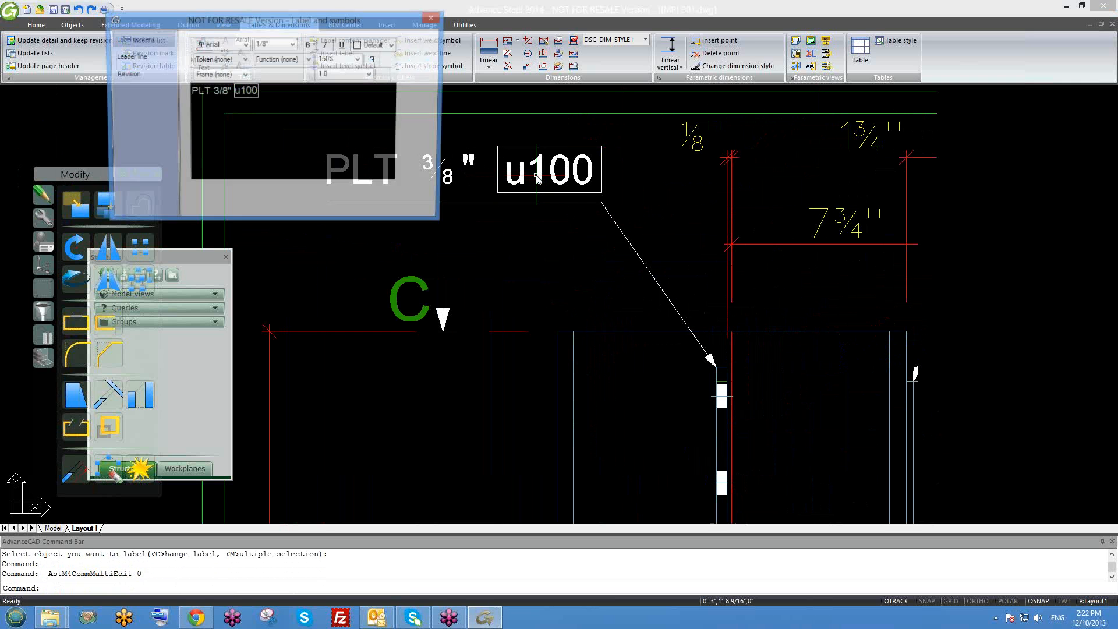
{"action": "left_click", "coordinate": [258, 94]}
{"action": "left_click", "coordinate": [245, 75]}
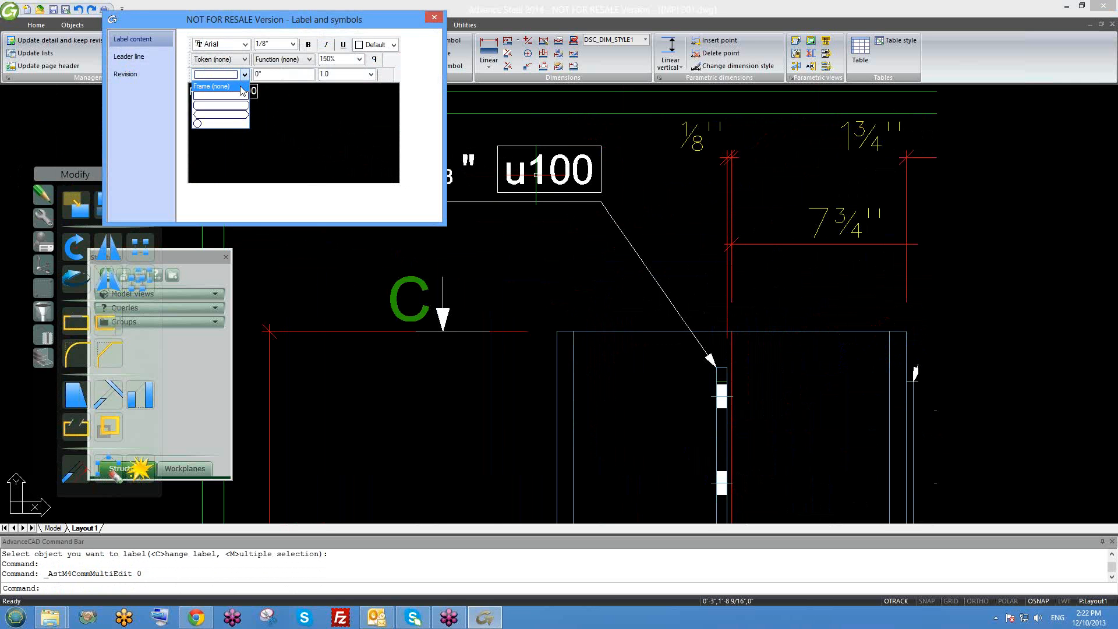
{"action": "left_click", "coordinate": [242, 85]}
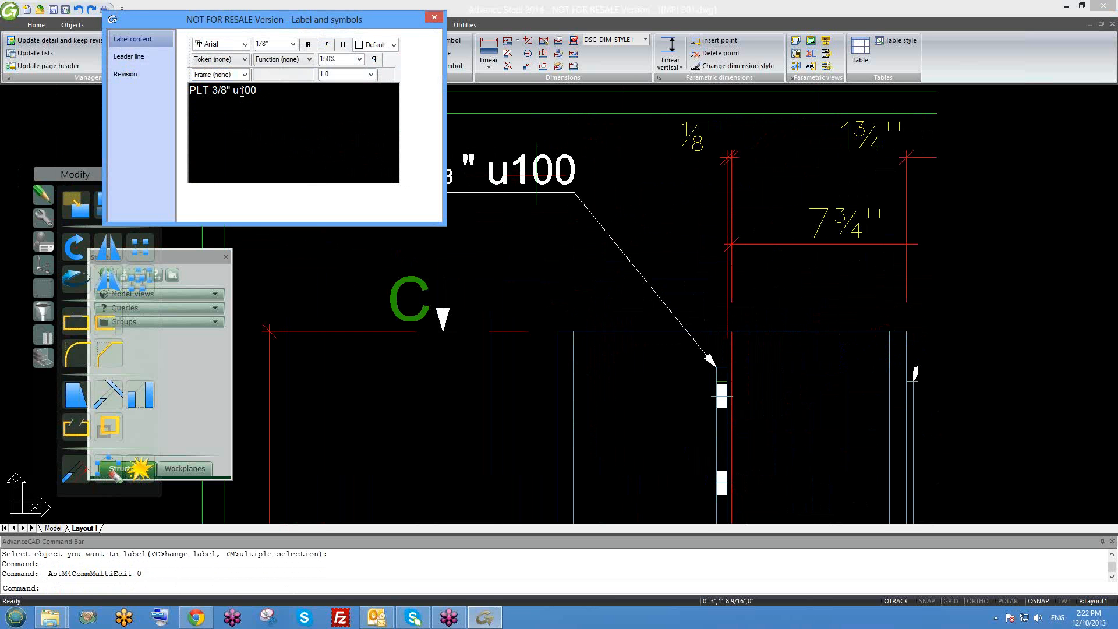
{"action": "left_click", "coordinate": [434, 17]}
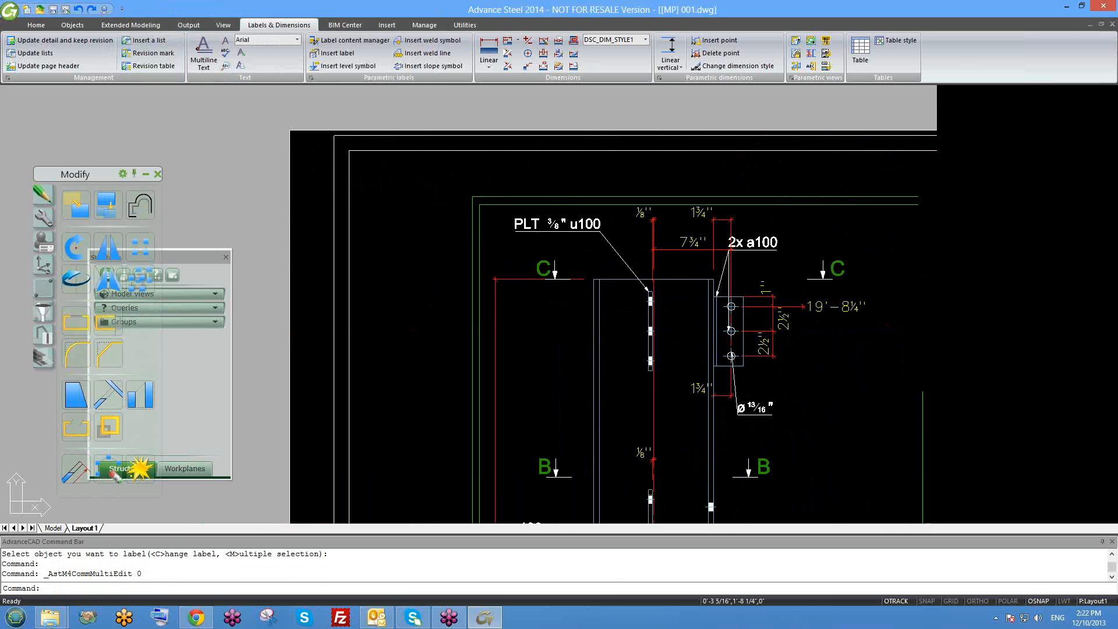
Insert a level symbol referenced to the column's top corner in the front elevation, placed beside the left-hand section C mark
{"action": "middle_click_drag", "start_coordinate": [690, 287], "coordinate": [589, 280]}
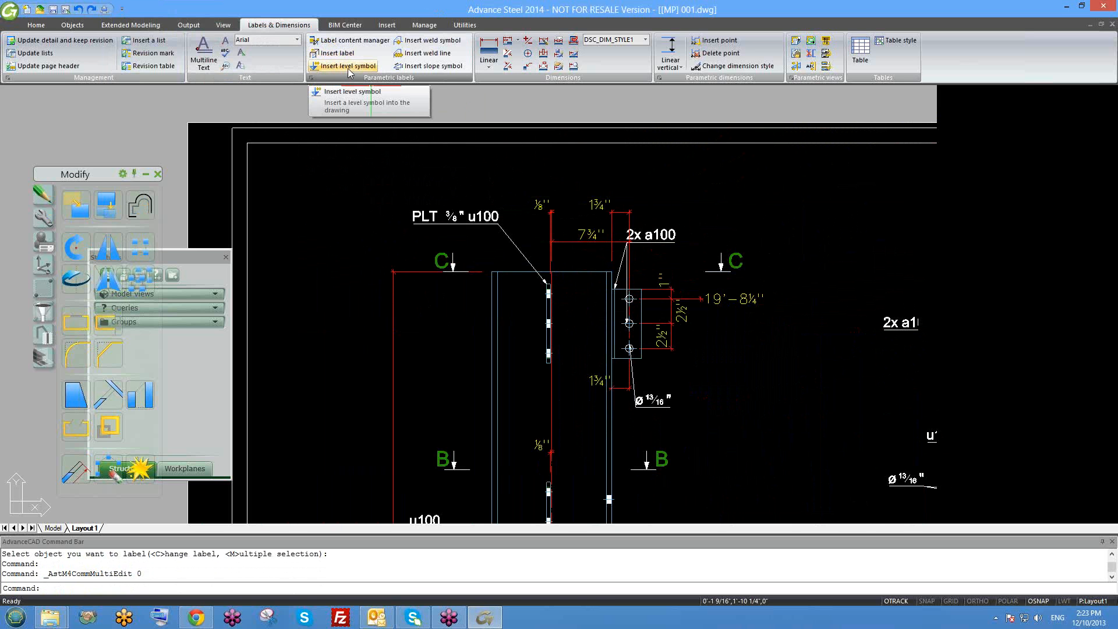
{"action": "left_click", "coordinate": [347, 66]}
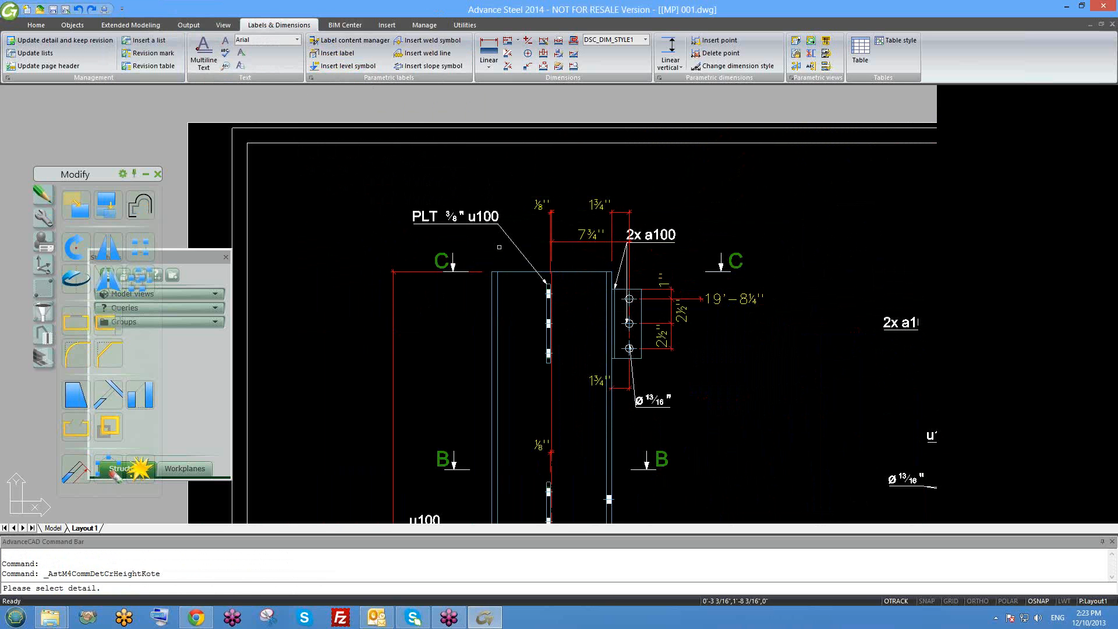
{"action": "left_click", "coordinate": [495, 271]}
{"action": "left_click", "coordinate": [480, 271]}
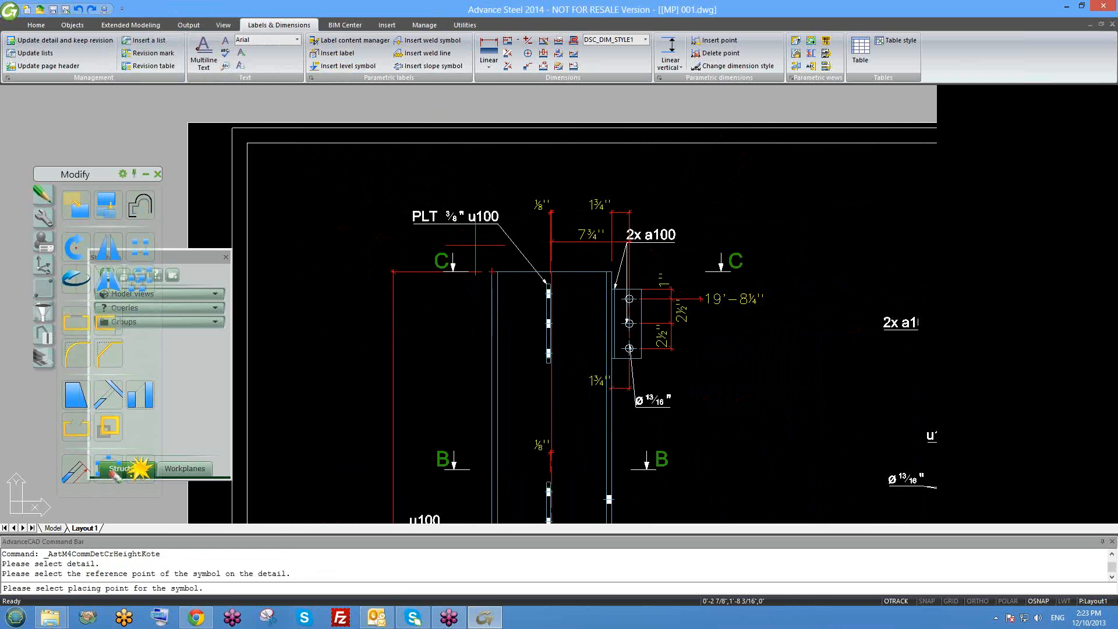
{"action": "left_click", "coordinate": [460, 259]}
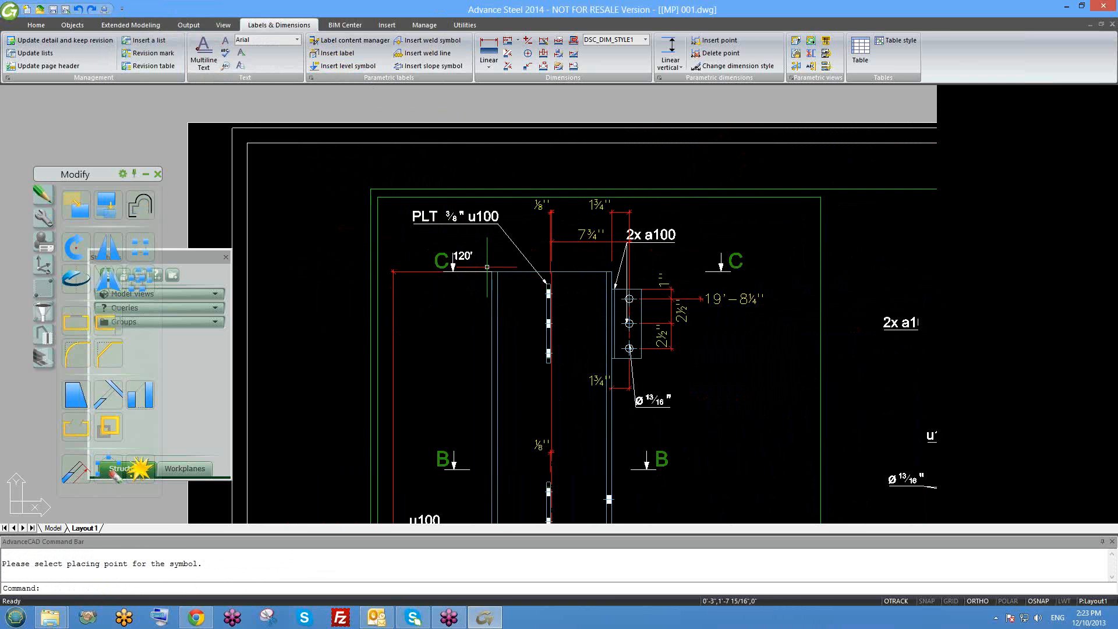
Examine the new level symbol at the column top and compare its position with the base plate end of the elevation
{"action": "scroll", "coordinate": [456, 266], "scroll_direction": "up", "scroll_amount": 4}
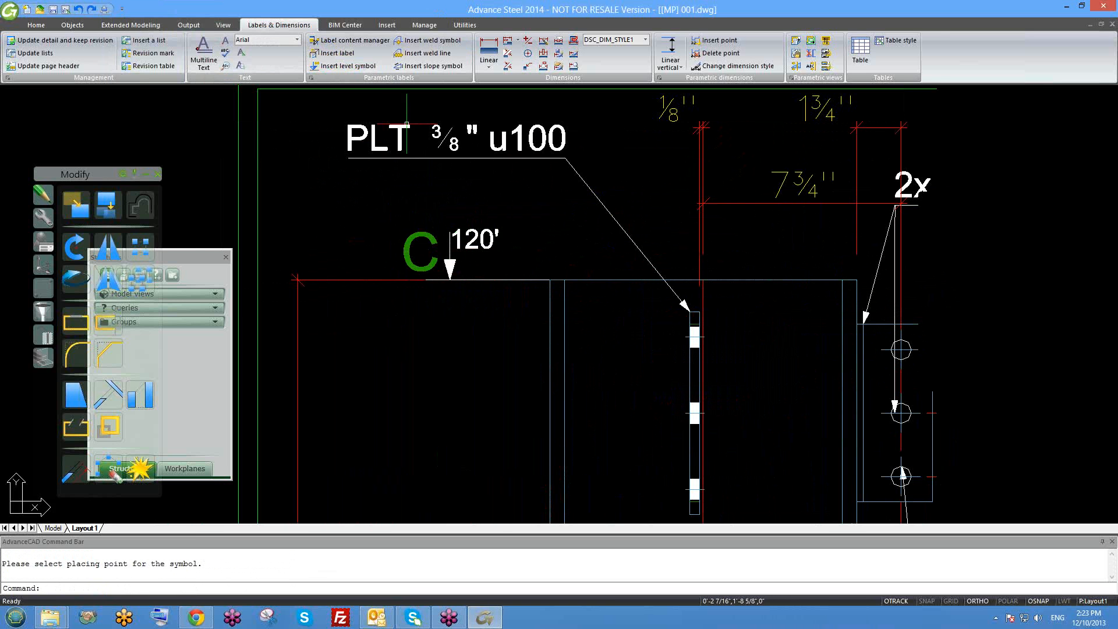
{"action": "scroll", "coordinate": [512, 248], "scroll_direction": "down", "scroll_amount": 2}
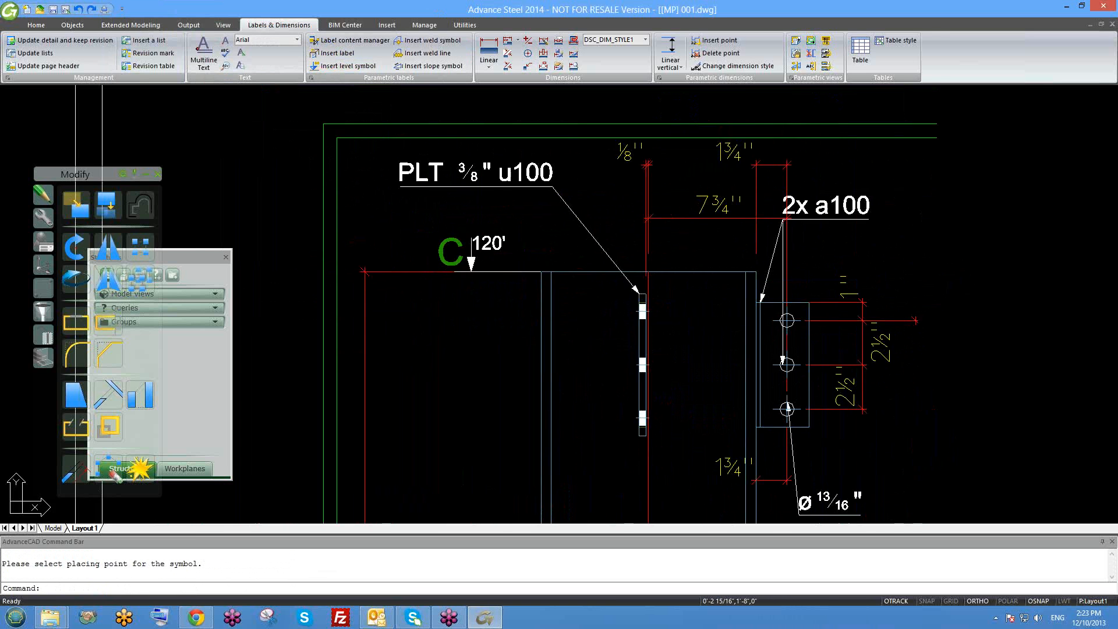
{"action": "left_click", "coordinate": [494, 242]}
{"action": "key", "text": "Escape"}
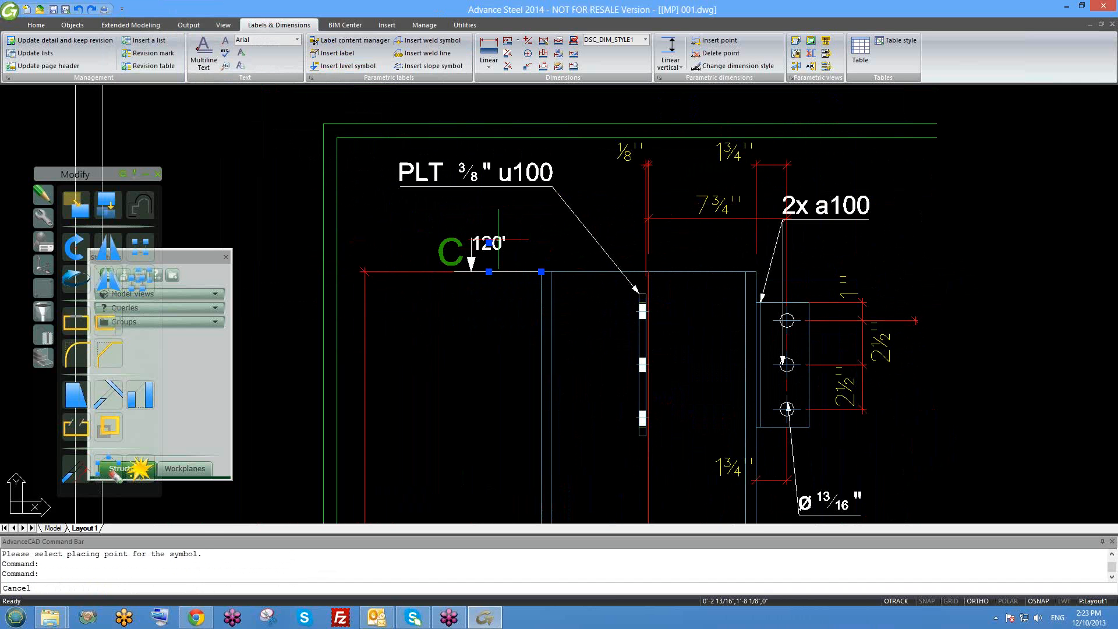
{"action": "scroll", "coordinate": [506, 266], "scroll_direction": "down", "scroll_amount": 4}
{"action": "scroll", "coordinate": [507, 266], "scroll_direction": "up", "scroll_amount": 1}
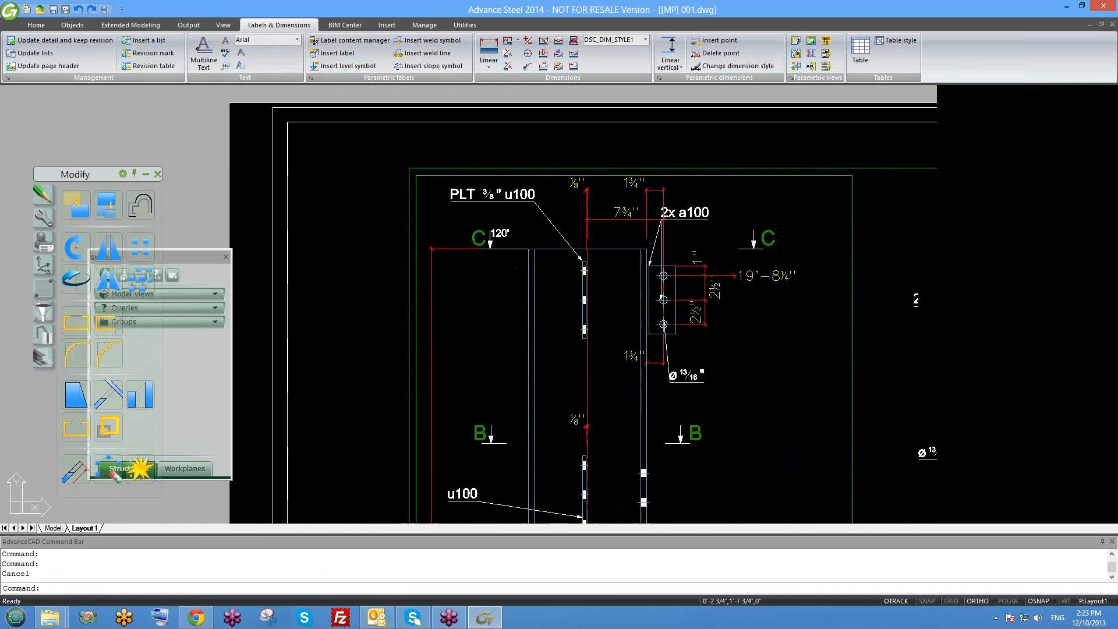
{"action": "scroll", "coordinate": [506, 362], "scroll_direction": "down", "scroll_amount": 3}
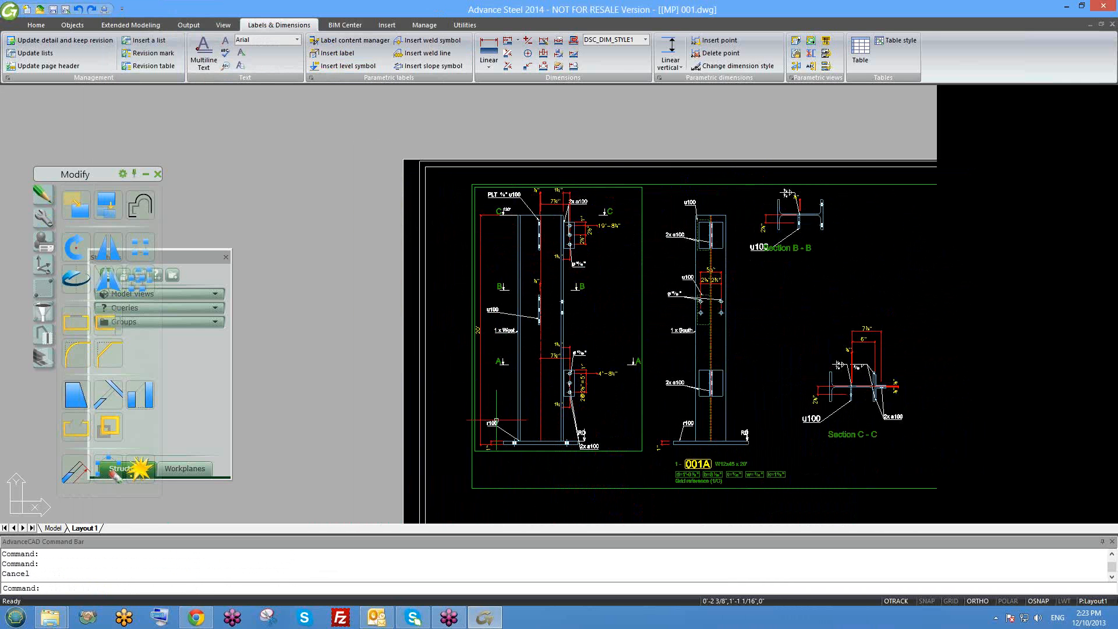
{"action": "scroll", "coordinate": [487, 437], "scroll_direction": "up", "scroll_amount": 3}
{"action": "scroll", "coordinate": [483, 438], "scroll_direction": "down", "scroll_amount": 2}
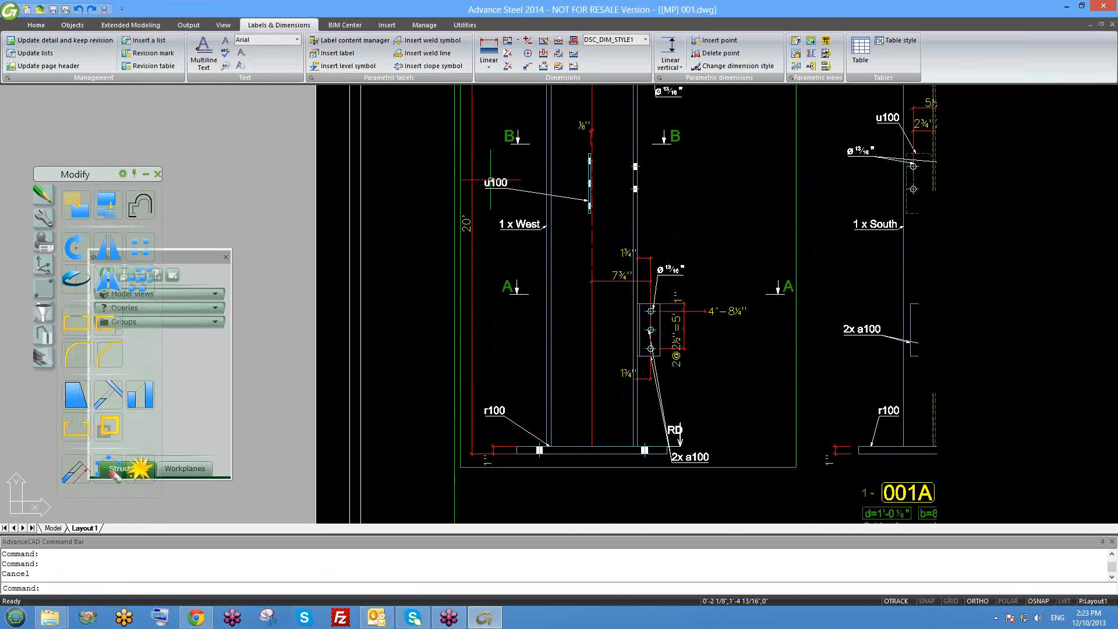
{"action": "scroll", "coordinate": [479, 167], "scroll_direction": "down", "scroll_amount": 2}
{"action": "scroll", "coordinate": [512, 137], "scroll_direction": "up", "scroll_amount": 4}
{"action": "middle_click_drag", "start_coordinate": [528, 141], "coordinate": [545, 199]}
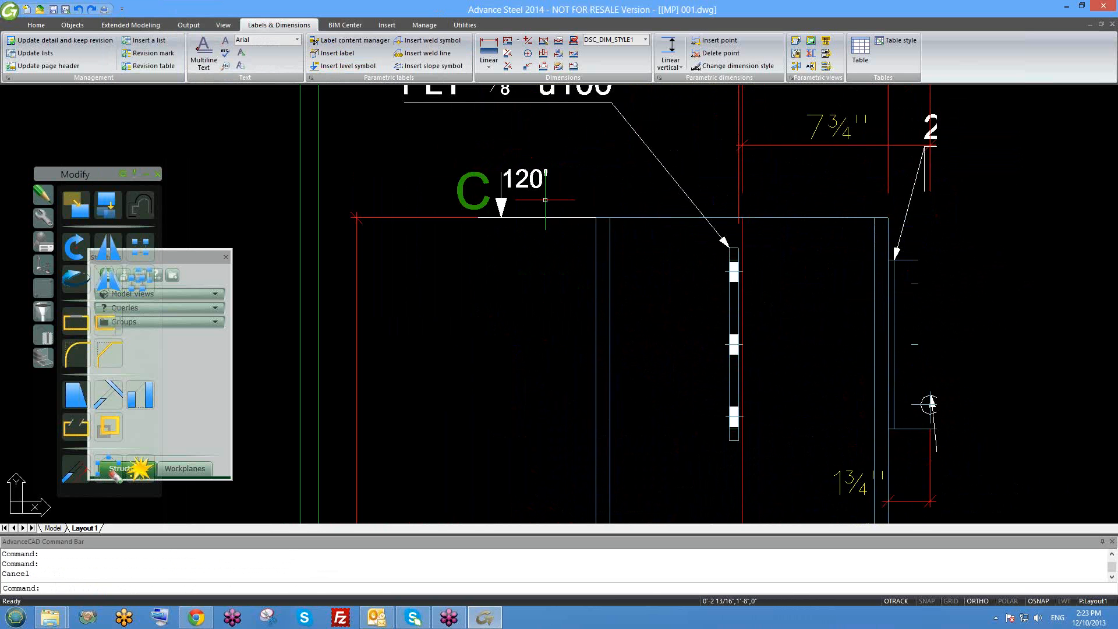
{"action": "scroll", "coordinate": [545, 200], "scroll_direction": "down", "scroll_amount": 3}
{"action": "scroll", "coordinate": [582, 209], "scroll_direction": "up", "scroll_amount": 2}
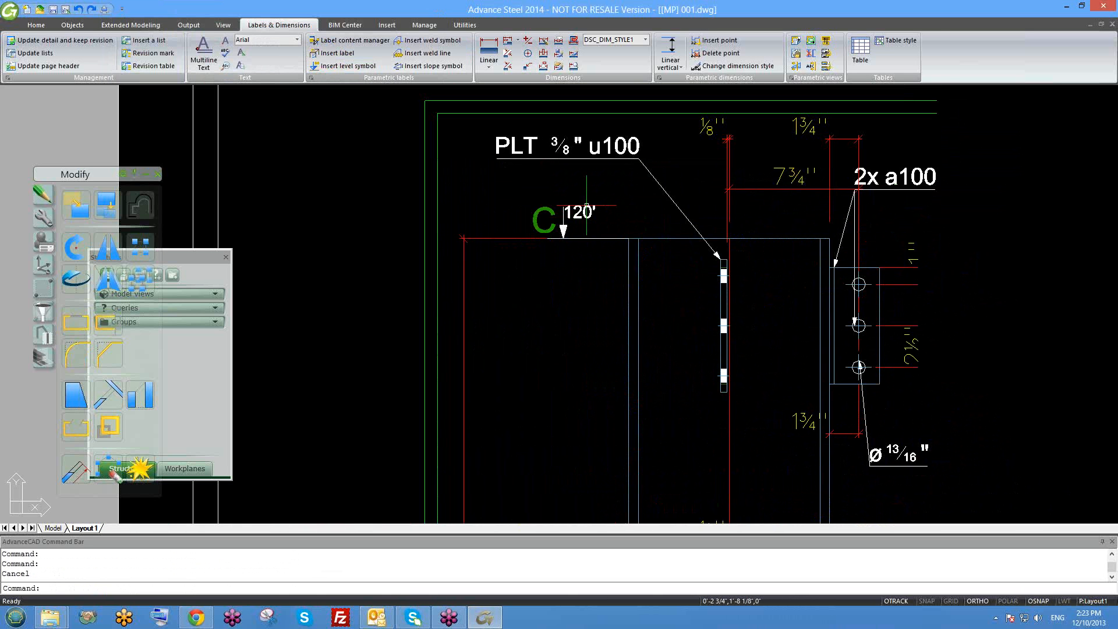
{"action": "left_click", "coordinate": [586, 207]}
{"action": "key", "text": "Escape"}
{"action": "scroll", "coordinate": [586, 217], "scroll_direction": "down", "scroll_amount": 3}
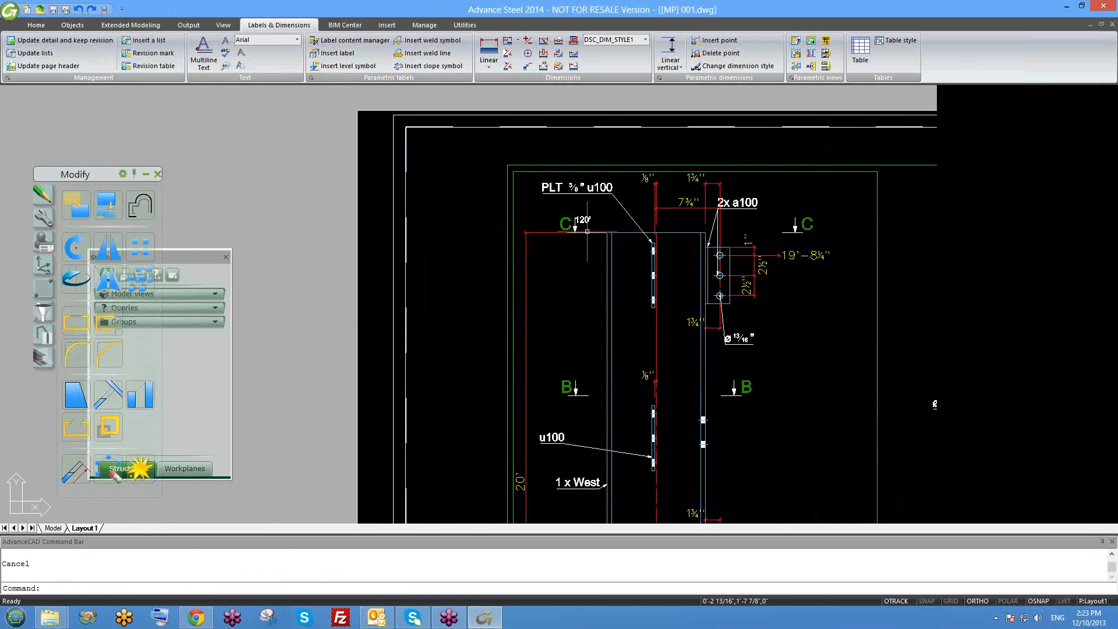
Switch to the 3D model drawing 6.dwg and inspect the corner column's base at the coordinate origin
{"action": "key", "text": "ctrl+Tab"}
{"action": "key", "text": "Escape"}
{"action": "scroll", "coordinate": [559, 349], "scroll_direction": "up", "scroll_amount": 5}
{"action": "scroll", "coordinate": [641, 347], "scroll_direction": "down", "scroll_amount": 2}
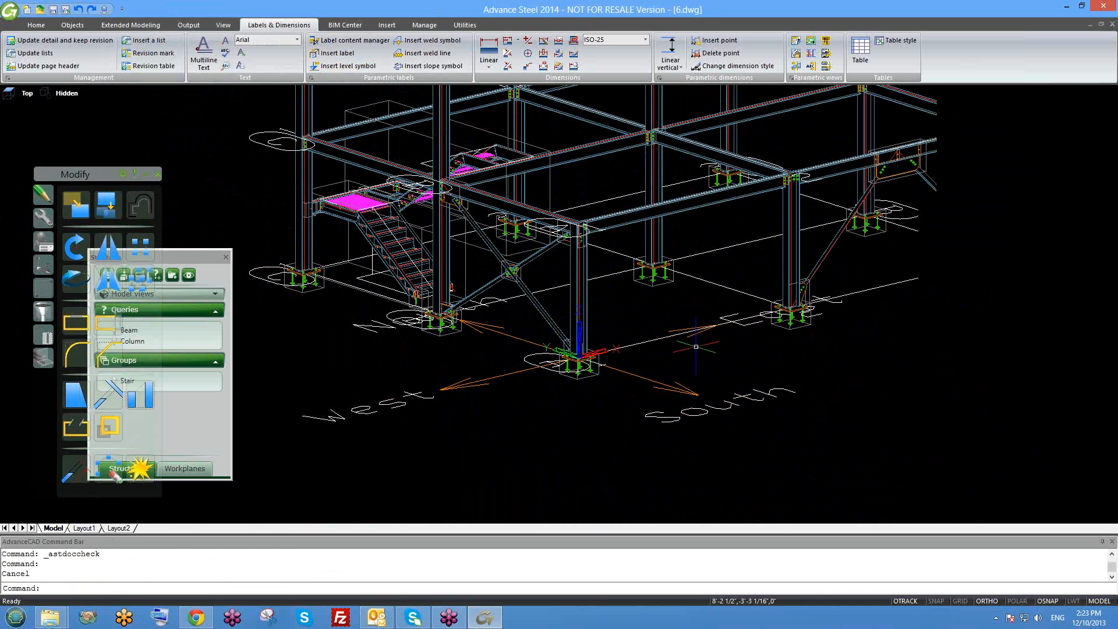
{"action": "scroll", "coordinate": [603, 361], "scroll_direction": "up", "scroll_amount": 3}
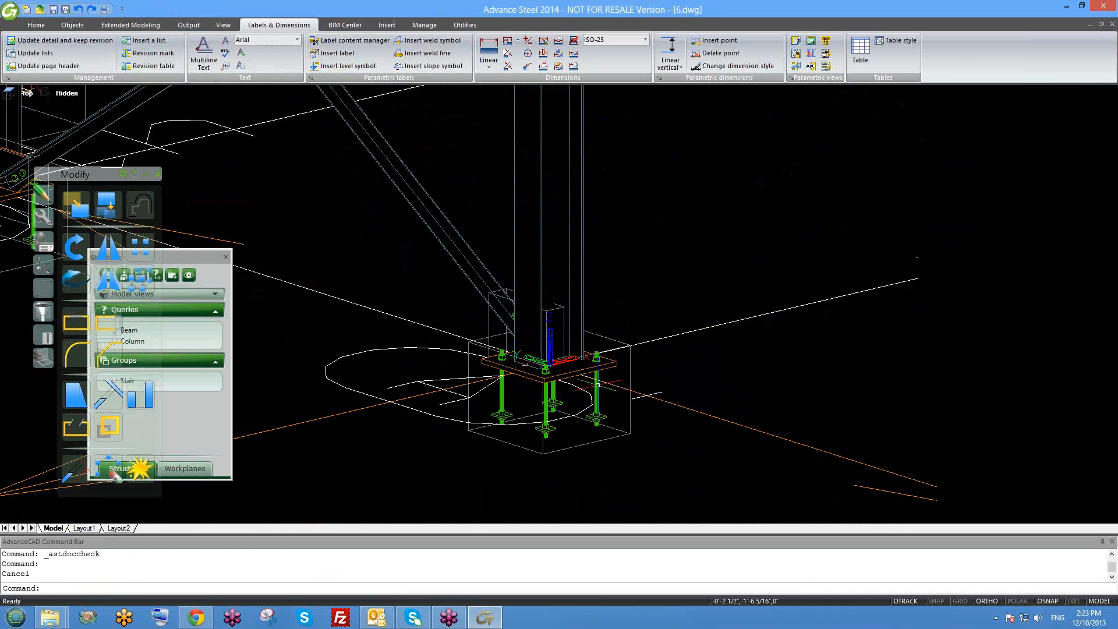
{"action": "scroll", "coordinate": [601, 369], "scroll_direction": "down", "scroll_amount": 5}
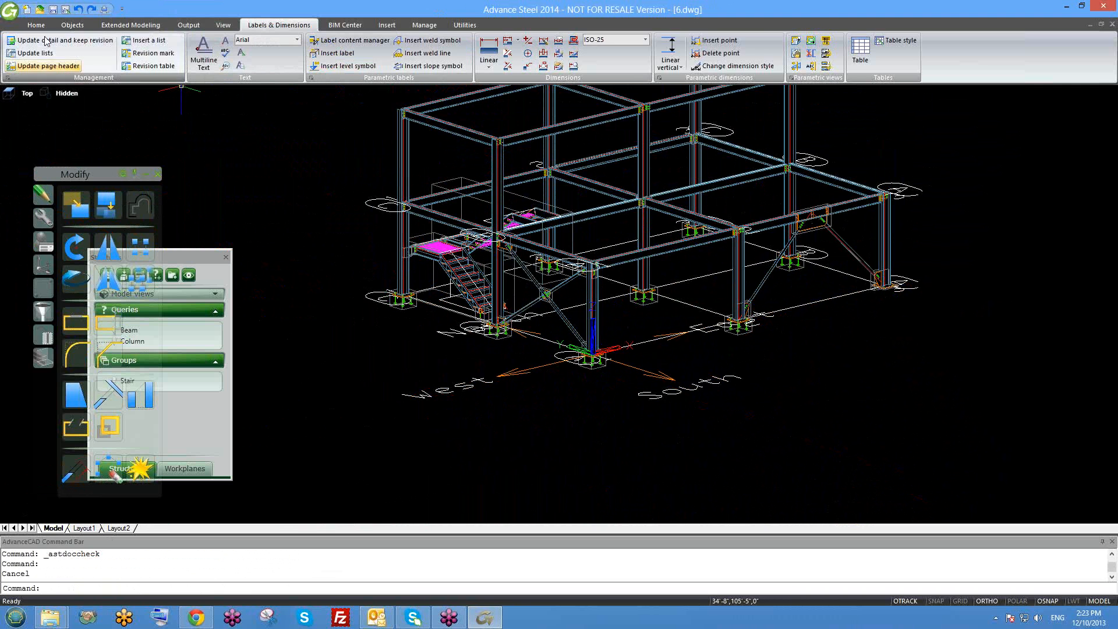
{"action": "left_click", "coordinate": [72, 25]}
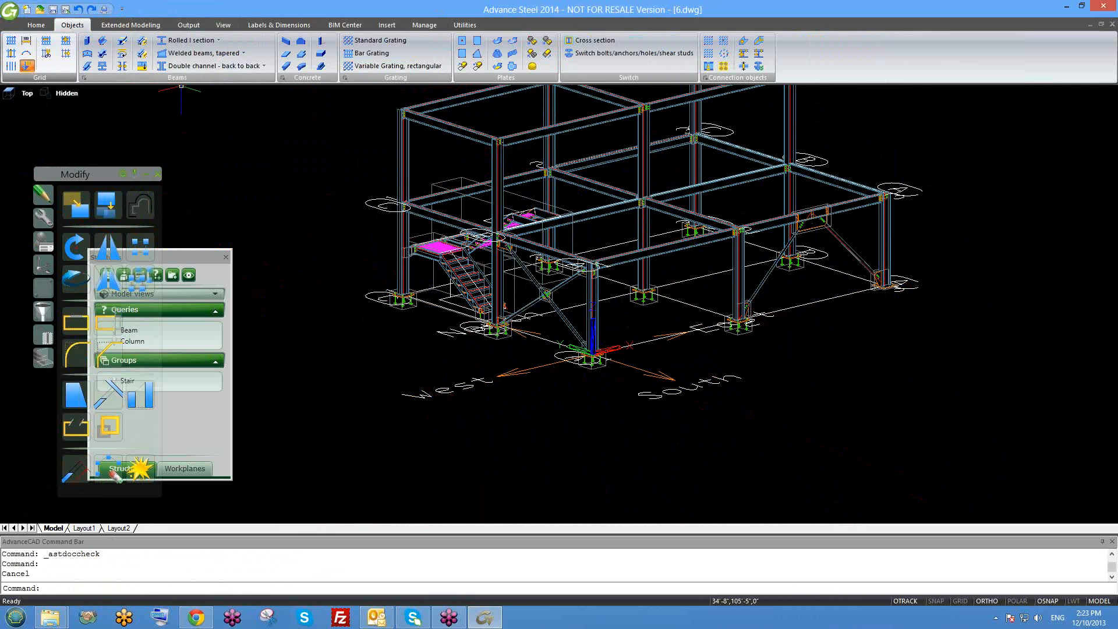
{"action": "left_click", "coordinate": [26, 65]}
{"action": "scroll", "coordinate": [593, 358], "scroll_direction": "up", "scroll_amount": 5}
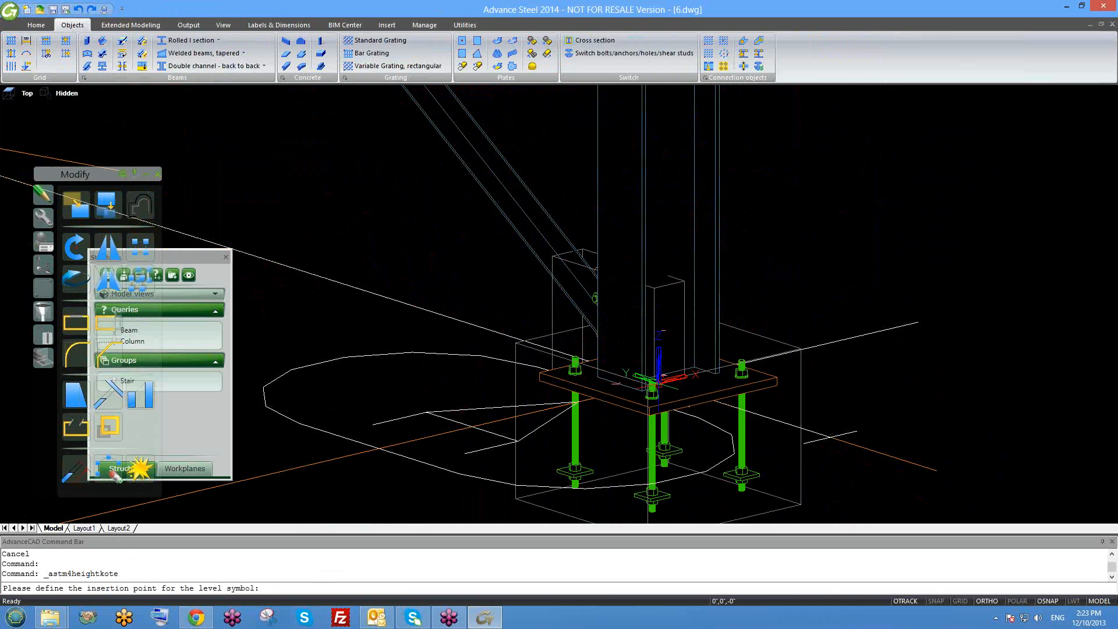
{"action": "key", "text": "Escape"}
Change the model's visual style from a closer view of the column base to 2D Wireframe
{"action": "middle_click_drag", "start_coordinate": [695, 418], "coordinate": [654, 424], "text": "shift"}
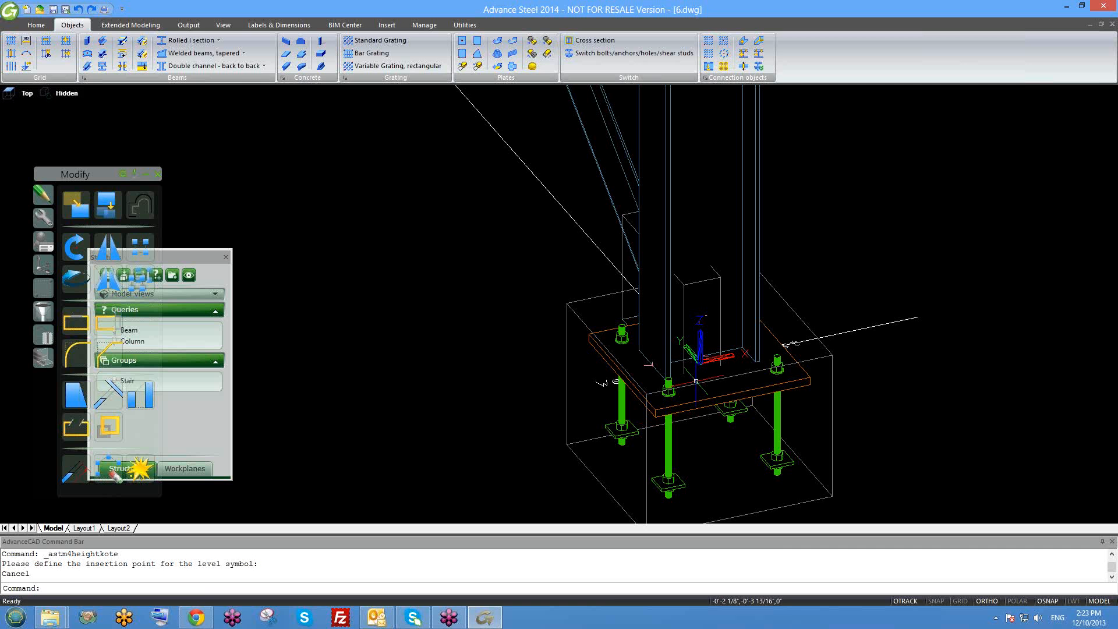
{"action": "left_click", "coordinate": [67, 93]}
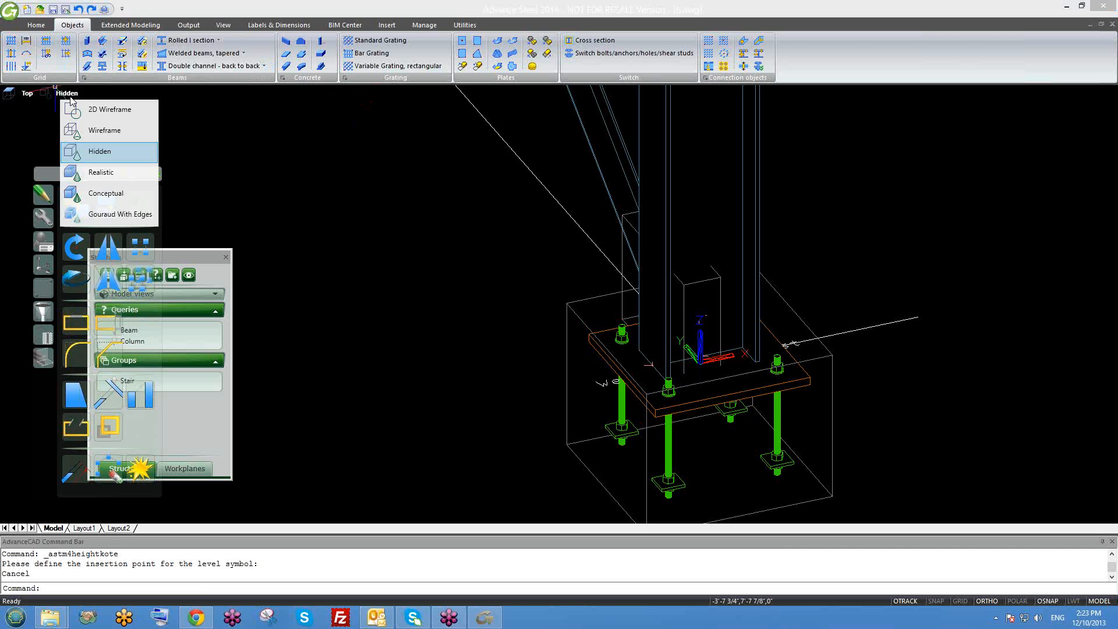
{"action": "left_click", "coordinate": [107, 109]}
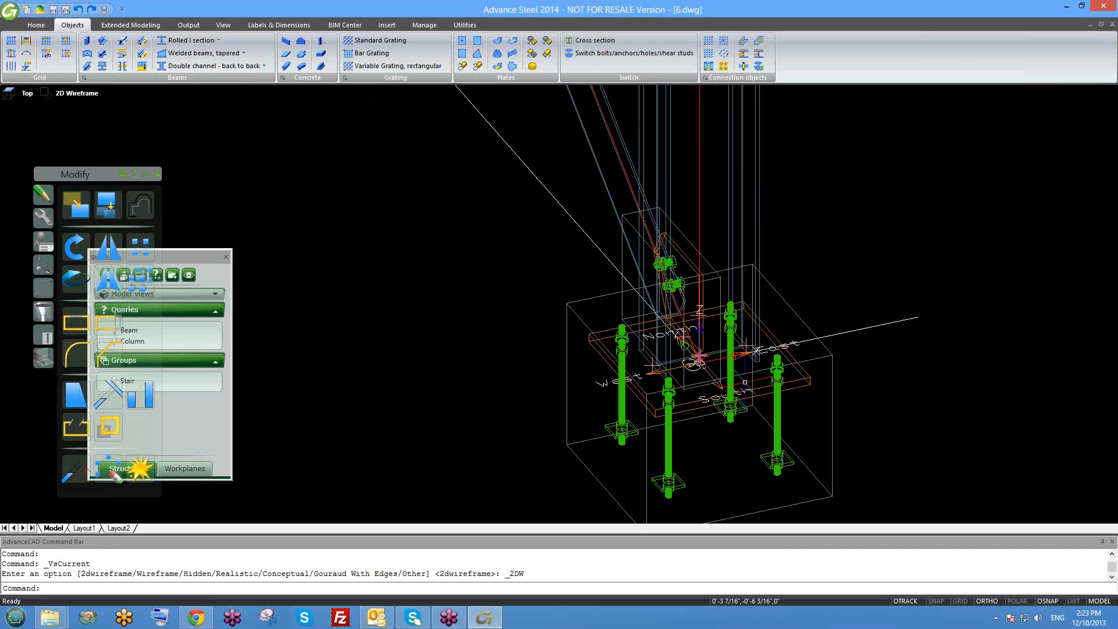
Open the properties of the level symbol at the model origin, review its global Datum Level and current settings, and close them
{"action": "scroll", "coordinate": [639, 321], "scroll_direction": "up", "scroll_amount": 5}
{"action": "double_click", "coordinate": [639, 321]}
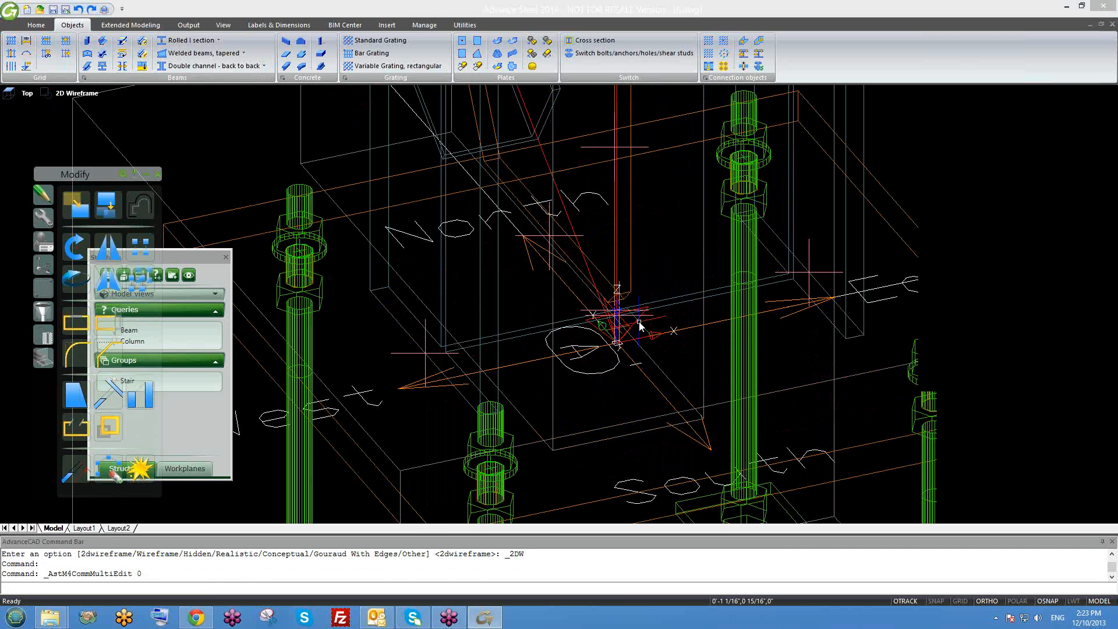
{"action": "left_click", "coordinate": [134, 56]}
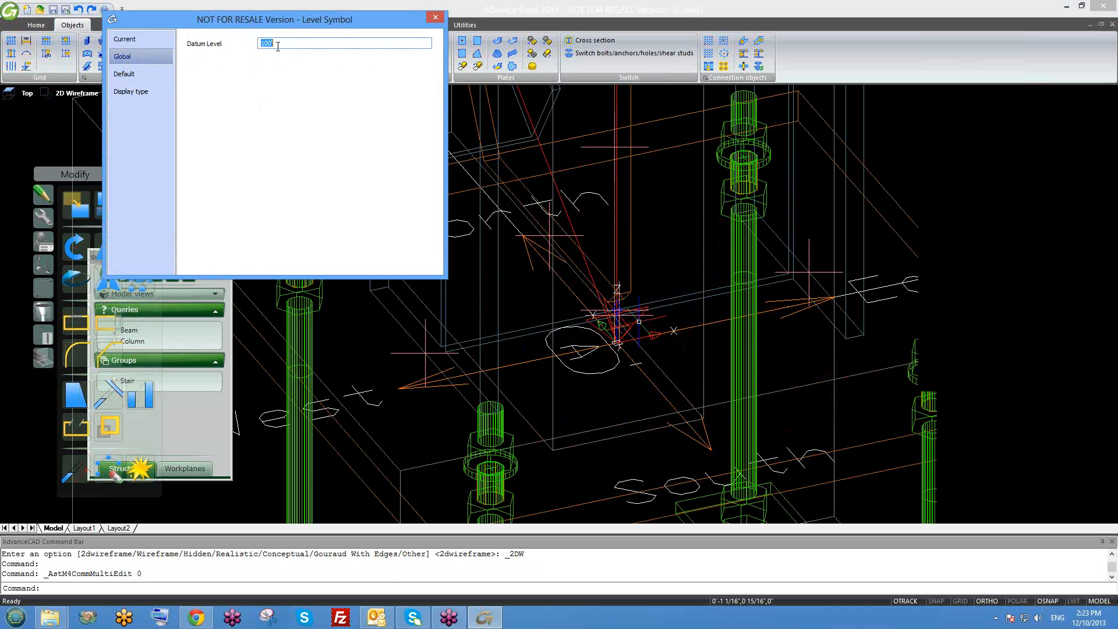
{"action": "left_click", "coordinate": [270, 45]}
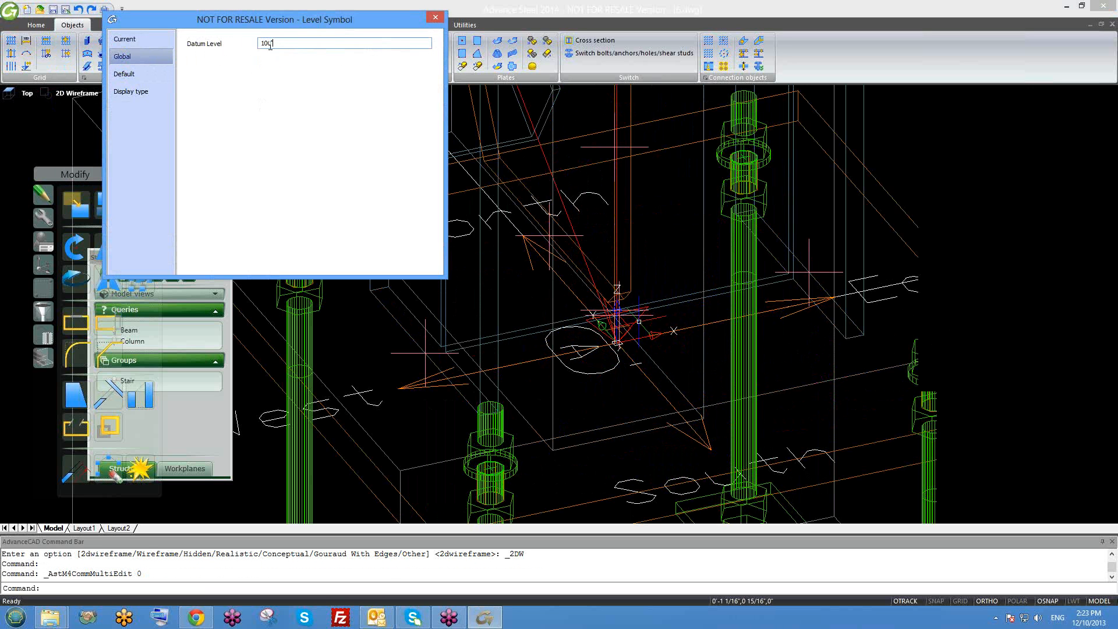
{"action": "left_click", "coordinate": [328, 45]}
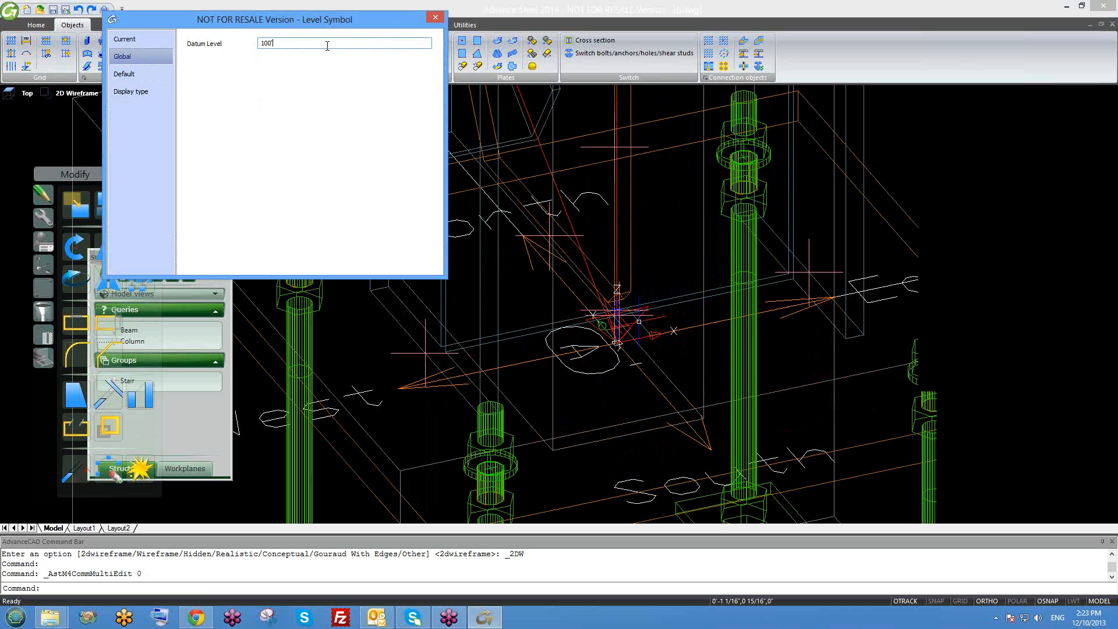
{"action": "double_click", "coordinate": [266, 43]}
{"action": "left_click", "coordinate": [160, 41]}
{"action": "left_click", "coordinate": [160, 51]}
{"action": "left_click", "coordinate": [437, 22]}
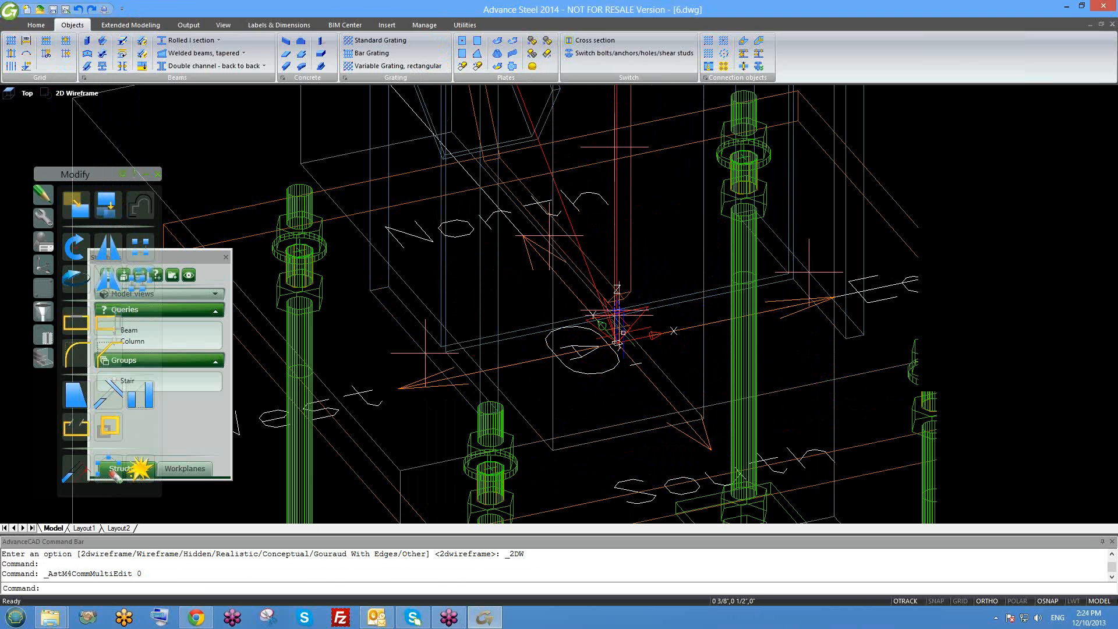
Return to the [MP] 001.dwg drawing and check the level symbol at the column top against the labelling commands
{"action": "scroll", "coordinate": [617, 344], "scroll_direction": "down", "scroll_amount": 3}
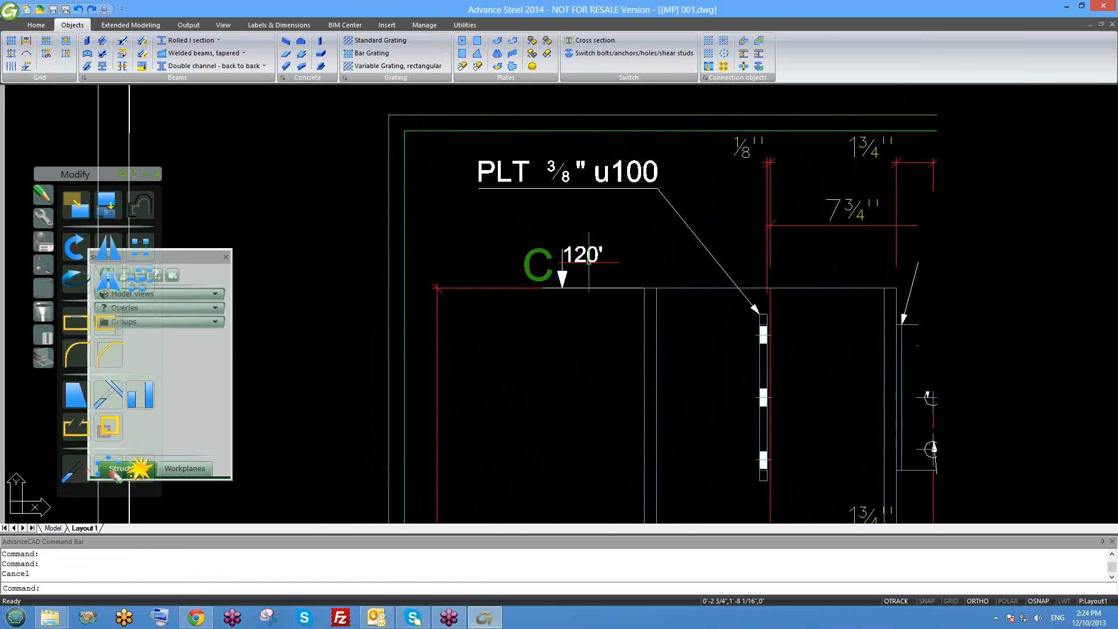
{"action": "left_click", "coordinate": [424, 24]}
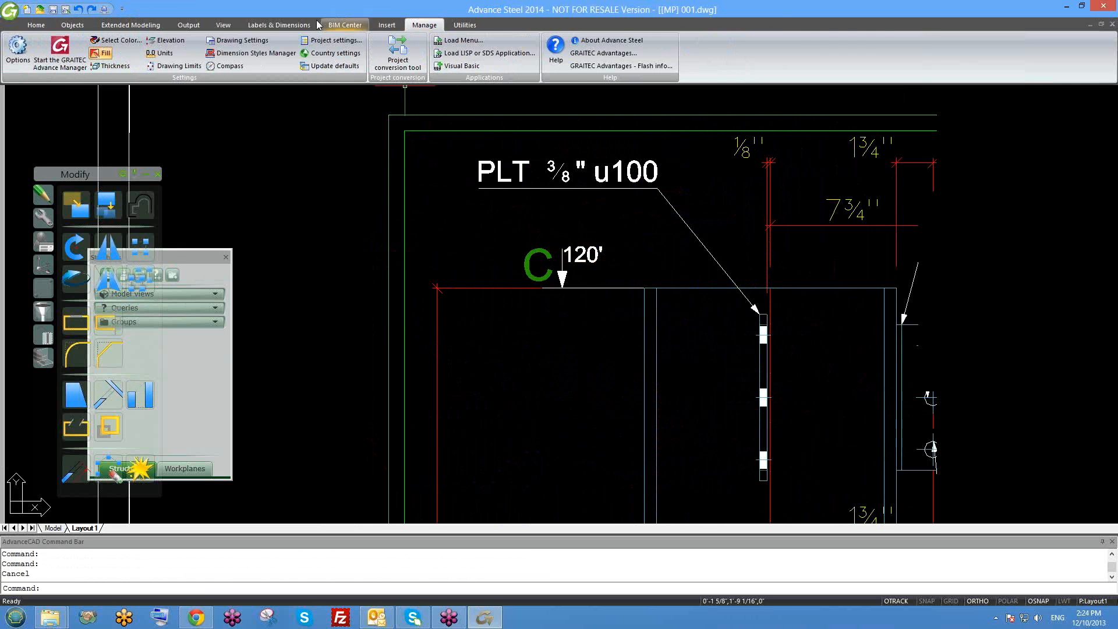
{"action": "left_click", "coordinate": [310, 25]}
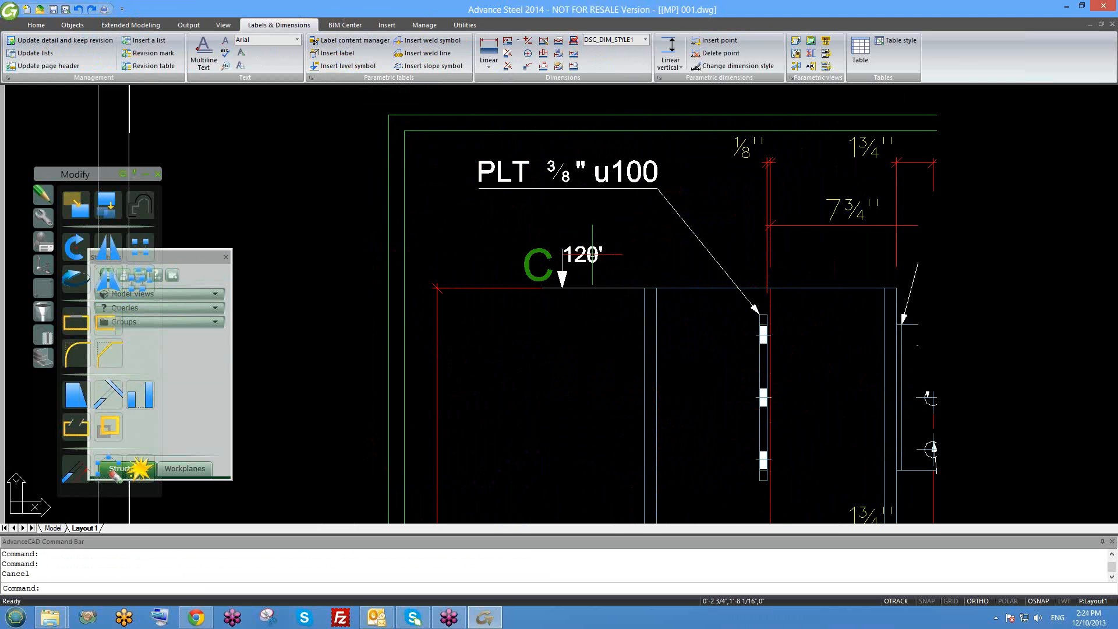
Switch to the 6.dwg model and place another level symbol on a corner of the column's base plate
{"action": "key", "text": "ctrl+Tab"}
{"action": "scroll", "coordinate": [605, 329], "scroll_direction": "up", "scroll_amount": 2}
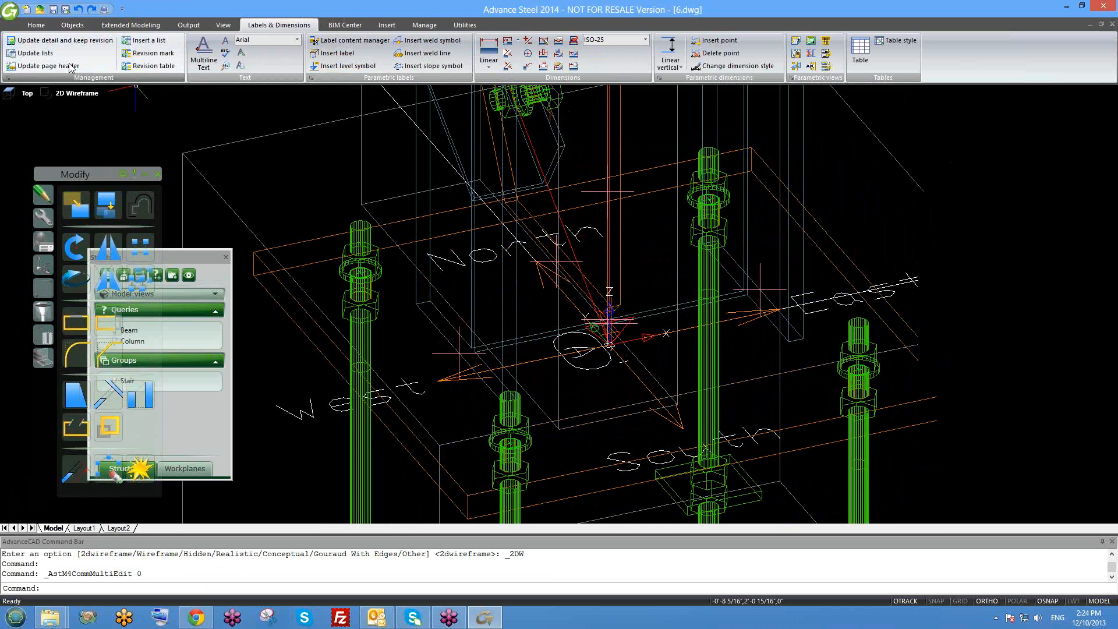
{"action": "left_click", "coordinate": [72, 24]}
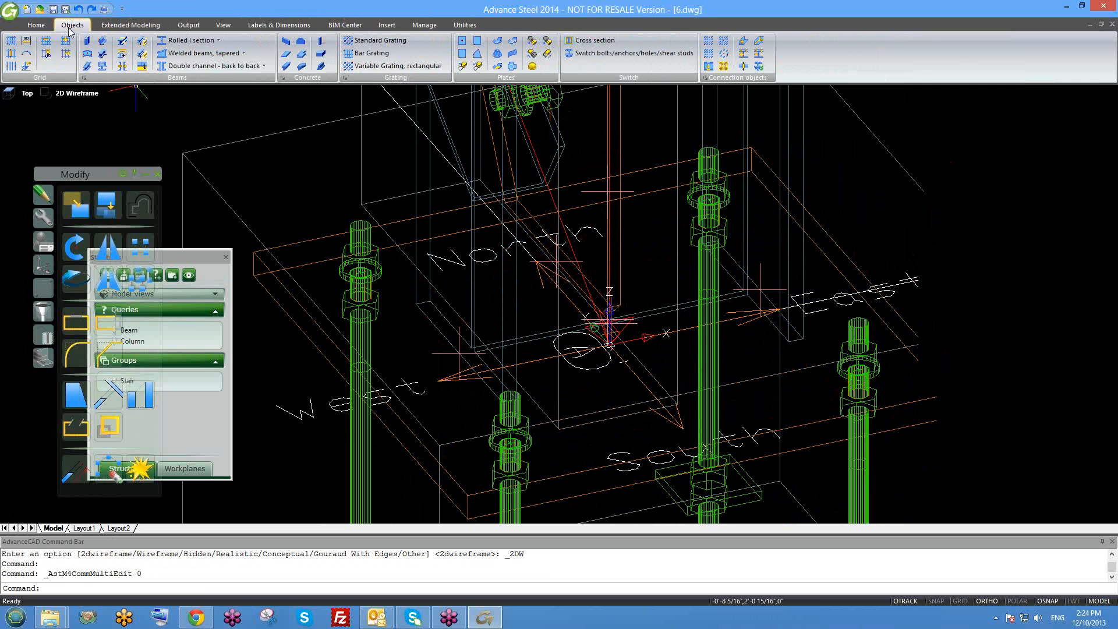
{"action": "left_click", "coordinate": [27, 67]}
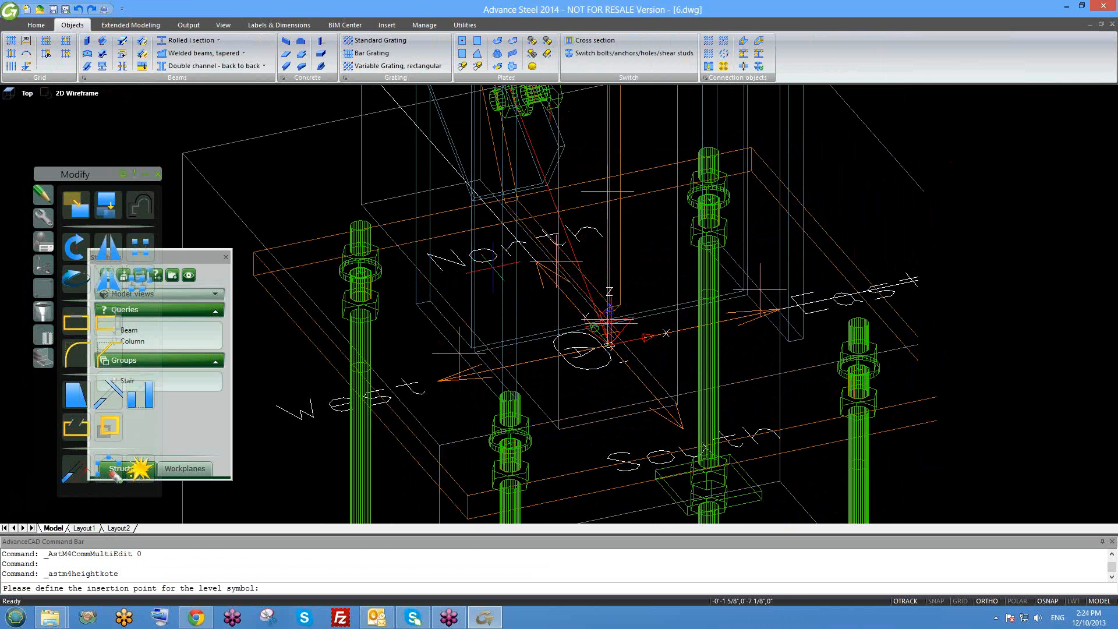
{"action": "scroll", "coordinate": [609, 343], "scroll_direction": "down", "scroll_amount": 3}
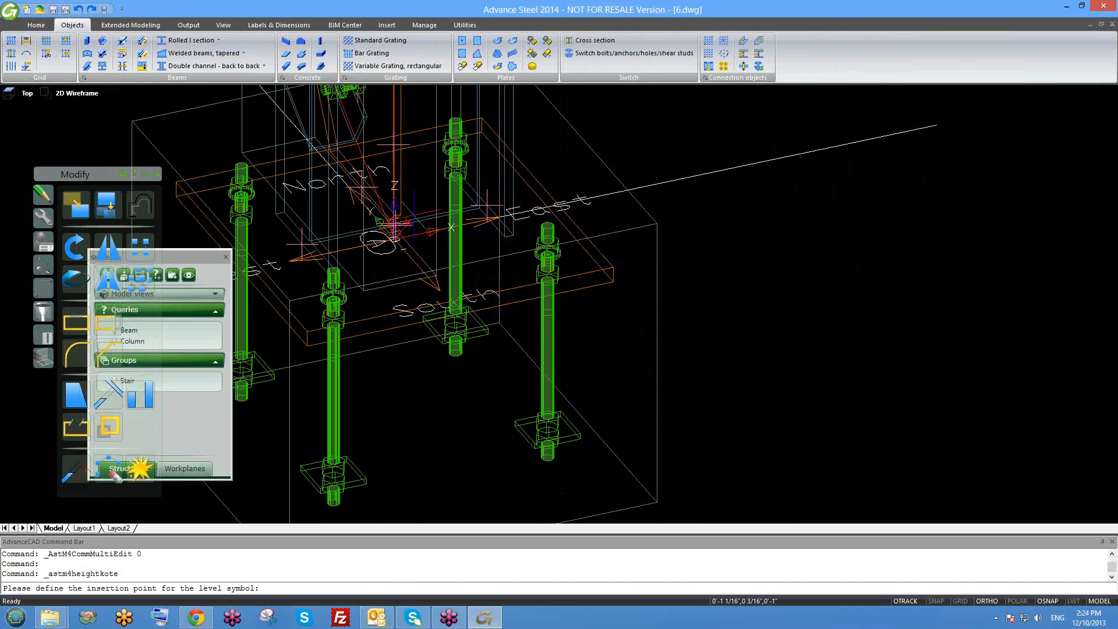
{"action": "scroll", "coordinate": [563, 262], "scroll_direction": "up", "scroll_amount": 3}
{"action": "scroll", "coordinate": [564, 262], "scroll_direction": "down", "scroll_amount": 1}
{"action": "scroll", "coordinate": [564, 262], "scroll_direction": "down", "scroll_amount": 2}
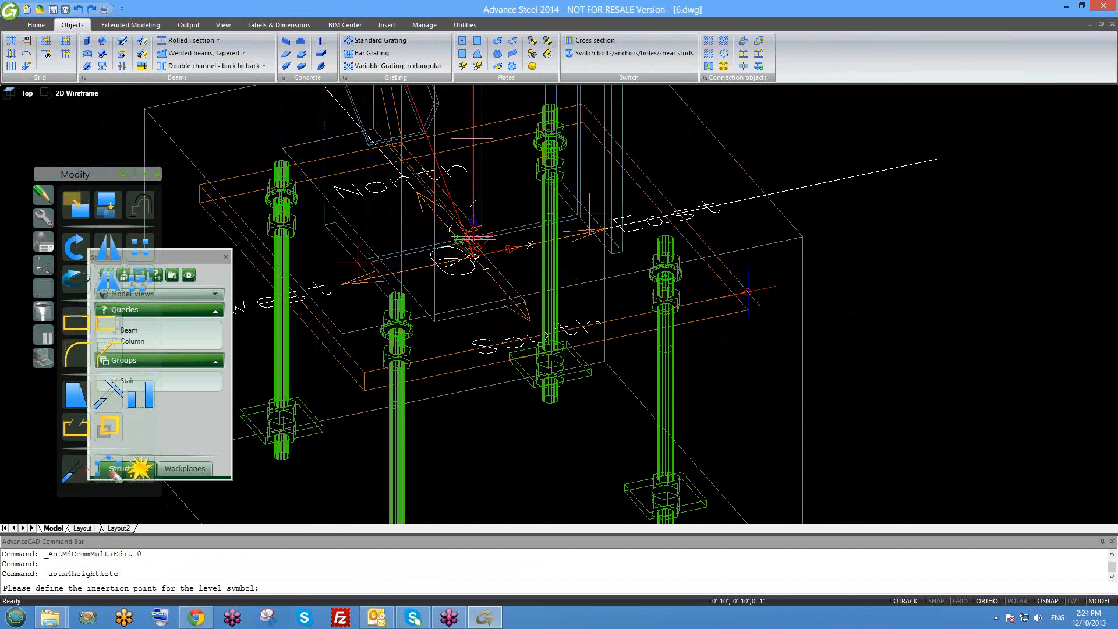
{"action": "left_click", "coordinate": [747, 291]}
Review the global Datum Level of the base plate corner's level symbol and close its properties
{"action": "left_click", "coordinate": [155, 57]}
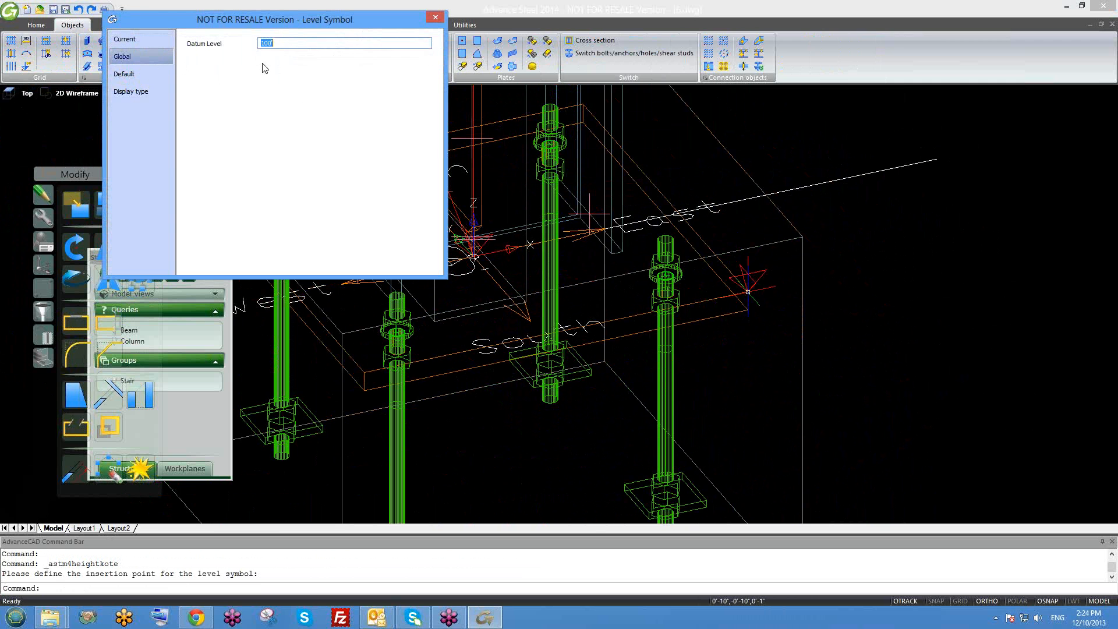
{"action": "left_click", "coordinate": [278, 44]}
{"action": "double_click", "coordinate": [269, 43]}
{"action": "left_click", "coordinate": [296, 43]}
{"action": "left_click", "coordinate": [140, 55]}
{"action": "left_click", "coordinate": [435, 17]}
Erase the level symbol at the corner of the base plate
{"action": "left_click", "coordinate": [744, 278]}
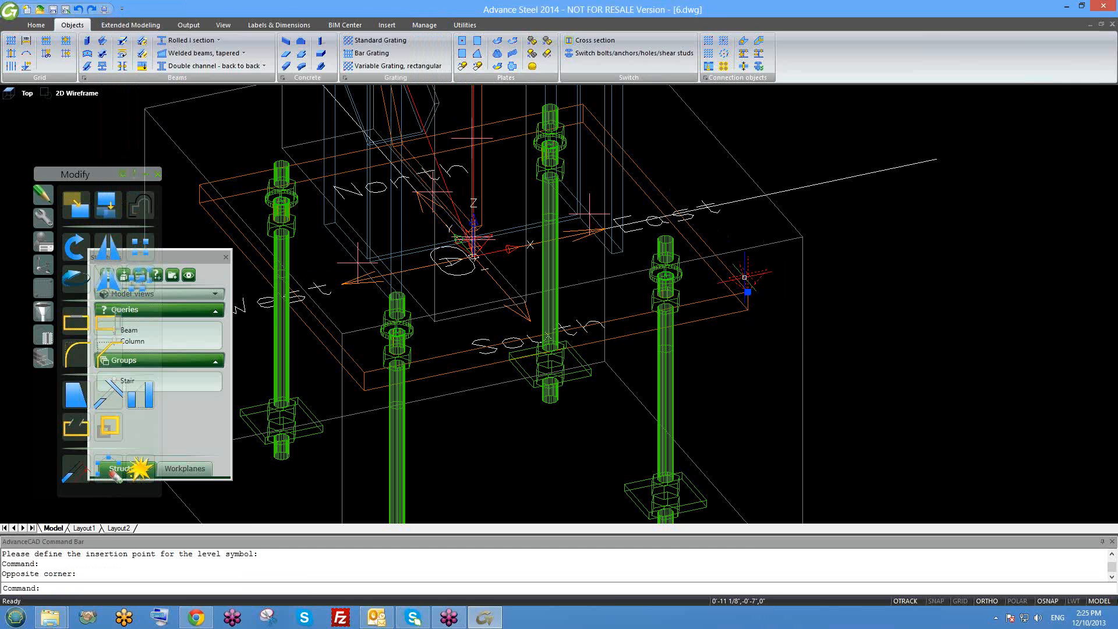
{"action": "type", "text": "e"}
{"action": "key", "text": "Return"}
Check the current heights and global Datum Level of the level symbol at the model origin, leaving its properties unchanged
{"action": "scroll", "coordinate": [483, 230], "scroll_direction": "up", "scroll_amount": 2}
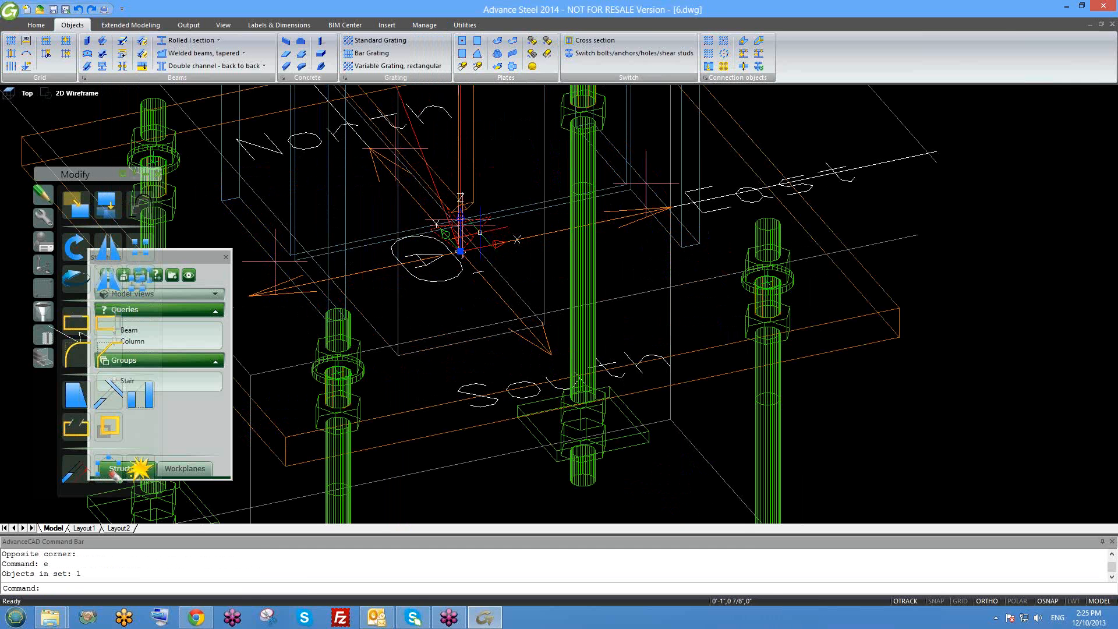
{"action": "double_click", "coordinate": [477, 231]}
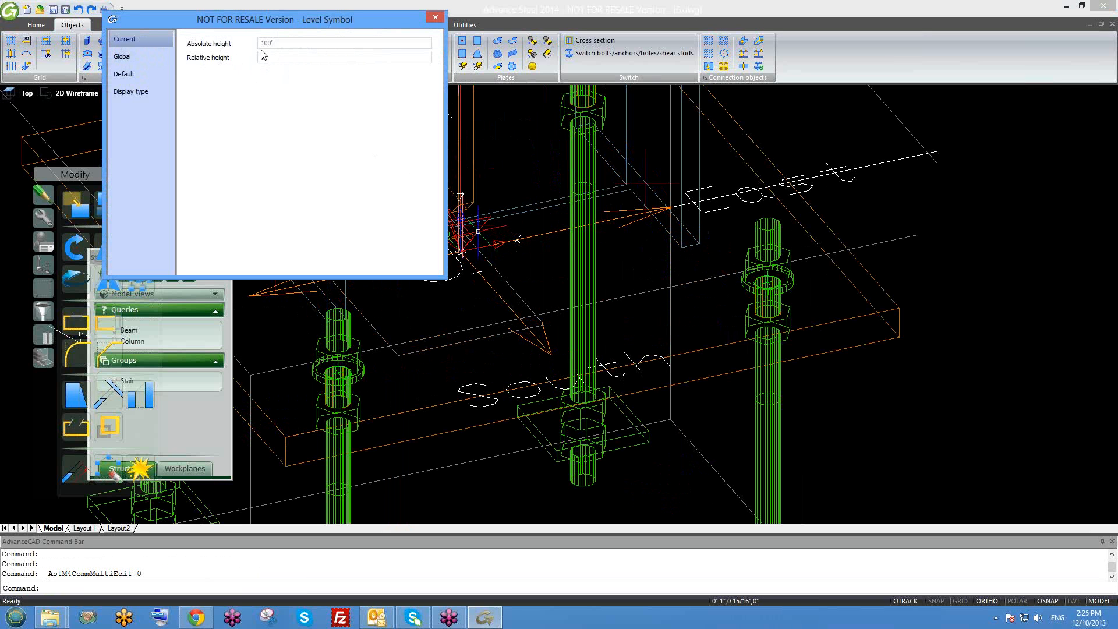
{"action": "left_click", "coordinate": [124, 56]}
{"action": "double_click", "coordinate": [264, 42]}
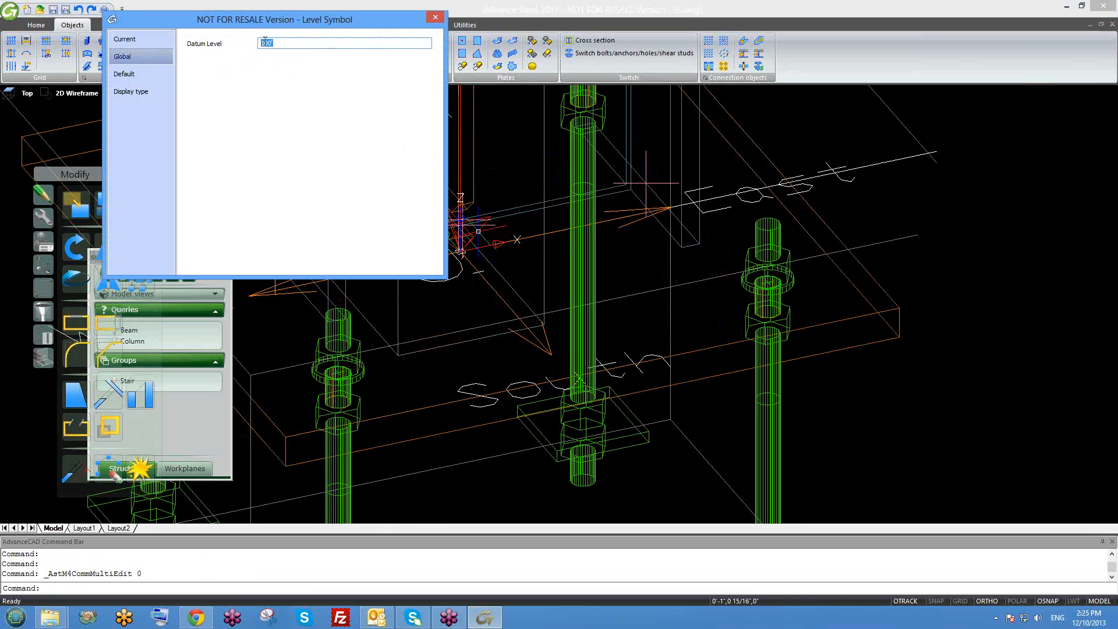
{"action": "left_click", "coordinate": [435, 17]}
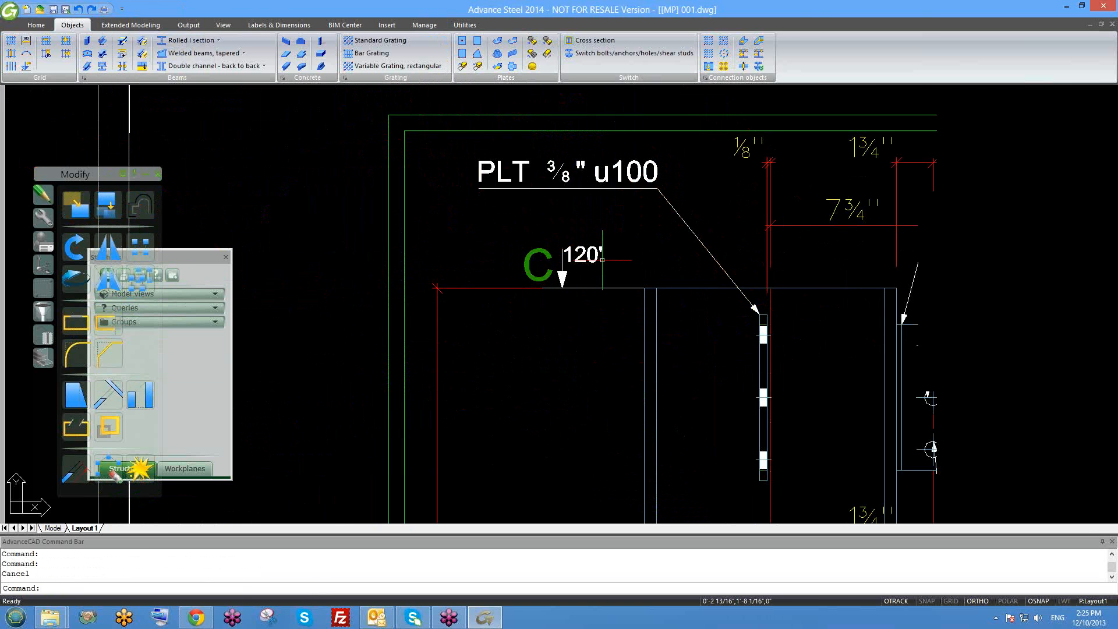
Examine the column elevations in [MP] 001.dwg, comparing the level symbol at the column top with the column's length dimension
{"action": "scroll", "coordinate": [577, 268], "scroll_direction": "up", "scroll_amount": 2}
{"action": "scroll", "coordinate": [578, 268], "scroll_direction": "down", "scroll_amount": 4}
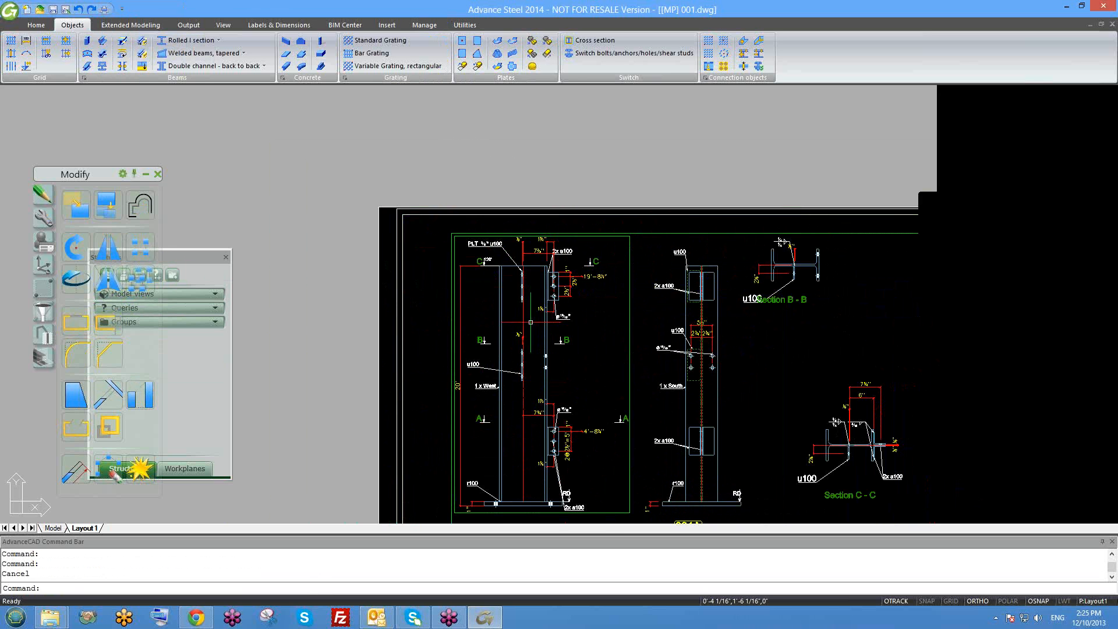
{"action": "scroll", "coordinate": [489, 264], "scroll_direction": "up", "scroll_amount": 4}
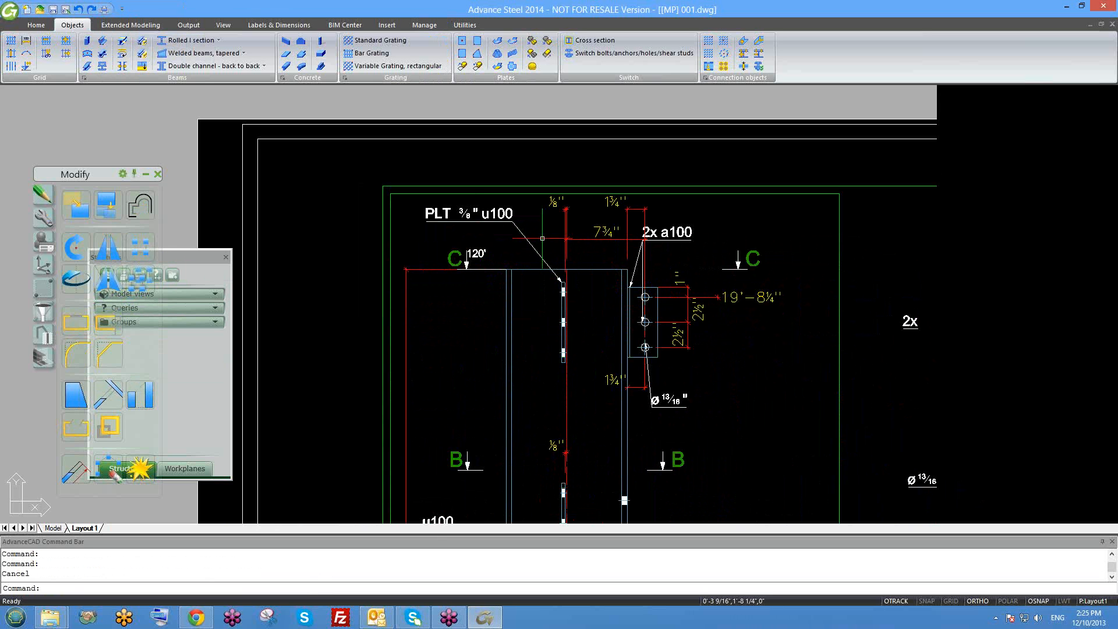
{"action": "scroll", "coordinate": [496, 138], "scroll_direction": "down", "scroll_amount": 3}
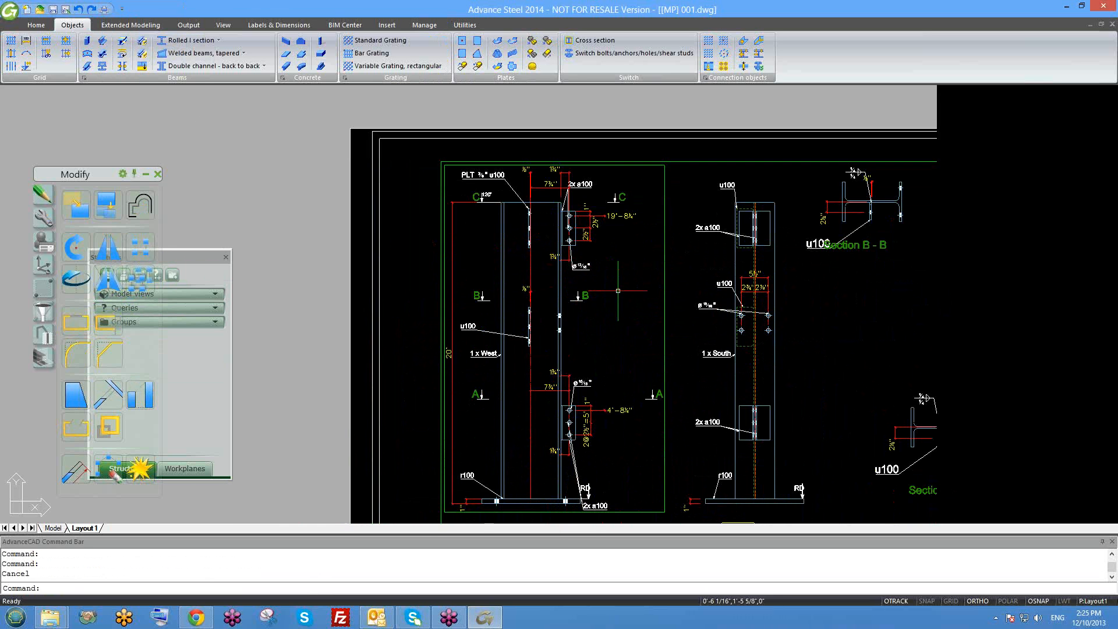
{"action": "scroll", "coordinate": [476, 185], "scroll_direction": "up", "scroll_amount": 5}
{"action": "scroll", "coordinate": [501, 186], "scroll_direction": "down", "scroll_amount": 6}
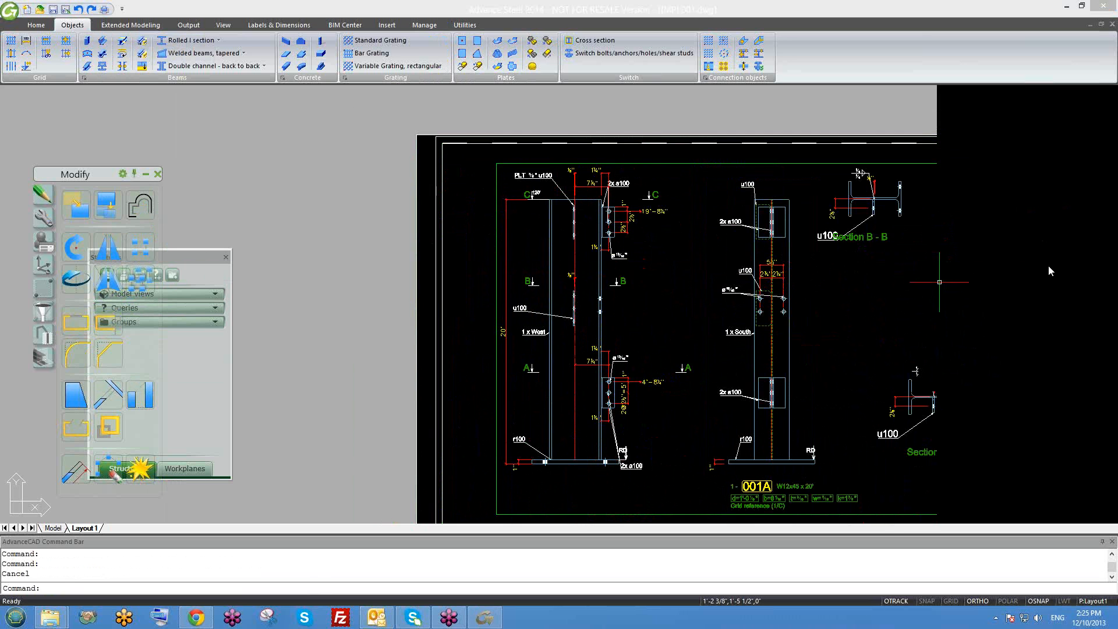
{"action": "left_click", "coordinate": [741, 301]}
{"action": "left_click", "coordinate": [678, 282]}
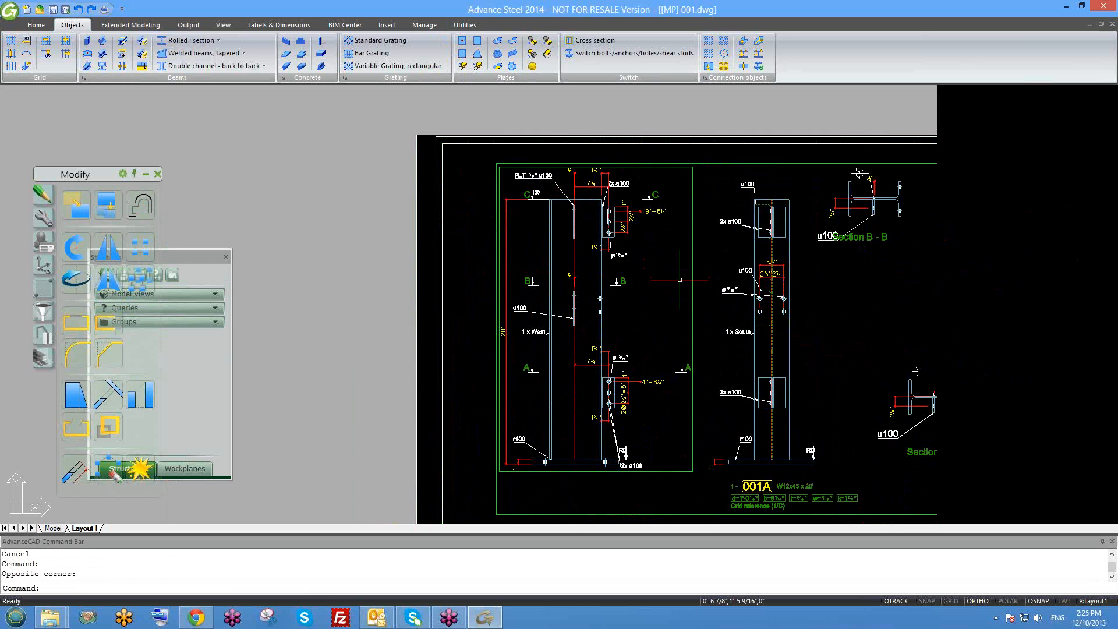
{"action": "right_click", "coordinate": [1033, 252]}
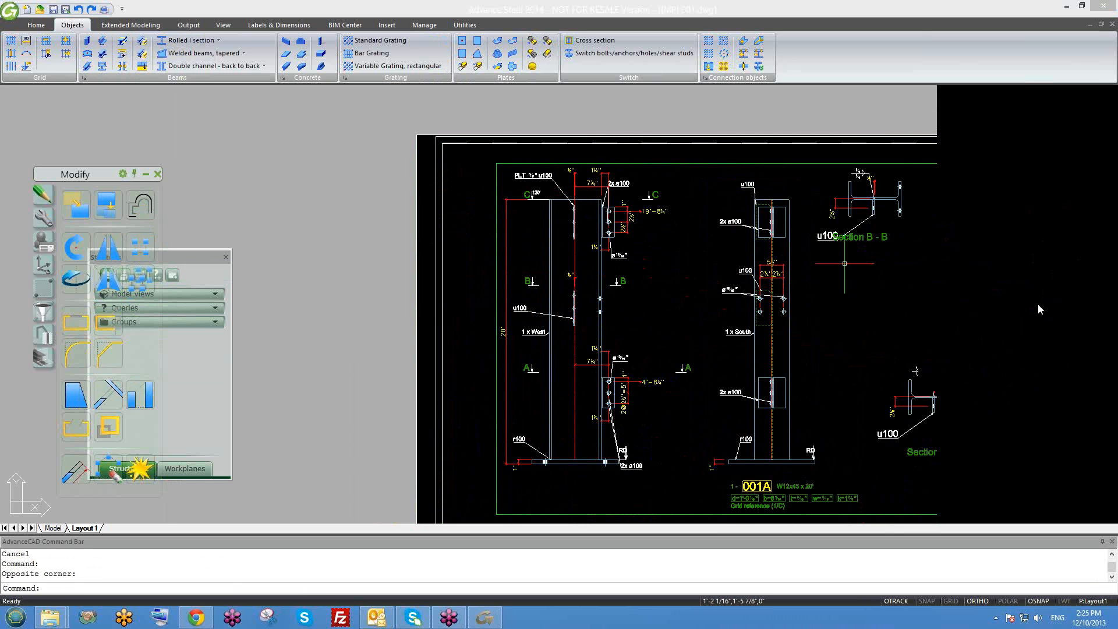
{"action": "left_click", "coordinate": [1027, 291]}
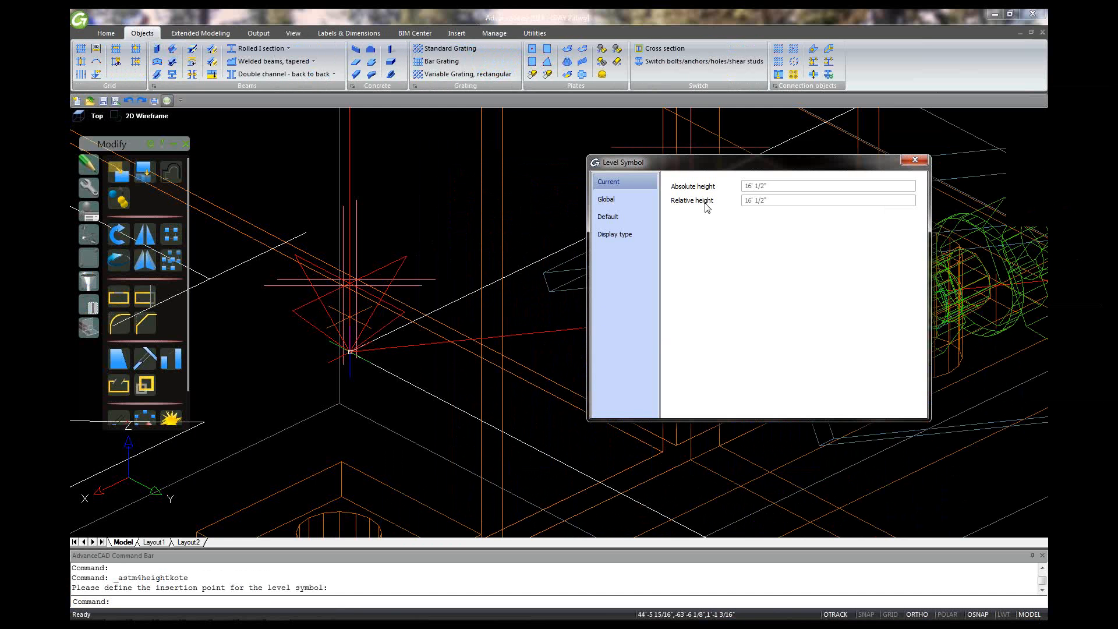
Compare the level symbol's absolute and relative heights with its global Datum Level in the DAY 2.dwg model, and close the properties
{"action": "left_click", "coordinate": [634, 199]}
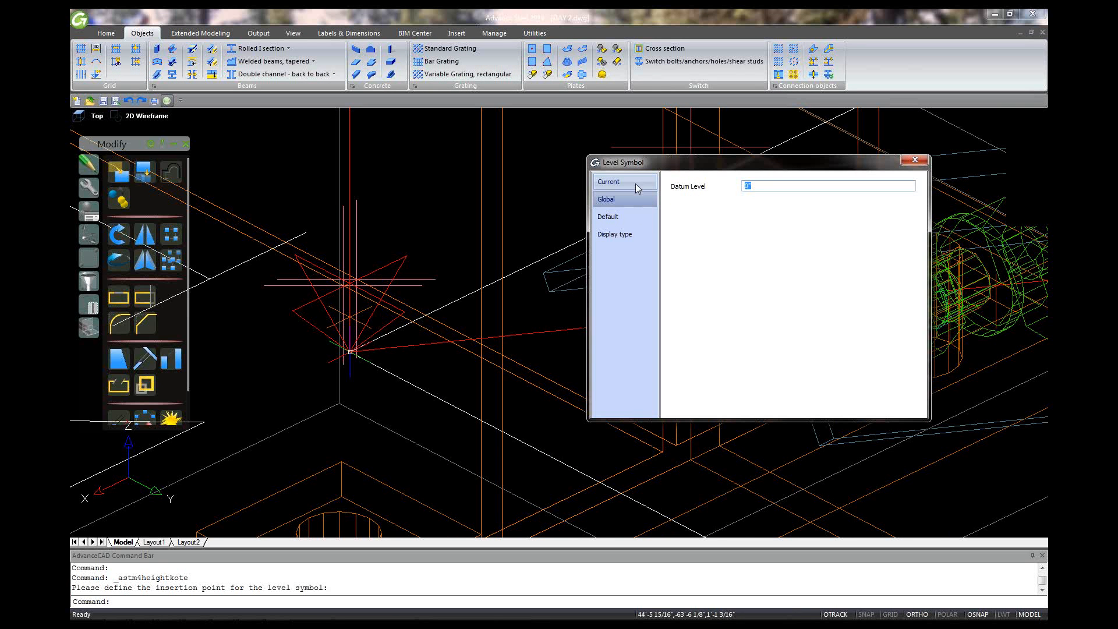
{"action": "left_click", "coordinate": [634, 183]}
{"action": "left_click", "coordinate": [639, 196]}
{"action": "left_click", "coordinate": [638, 182]}
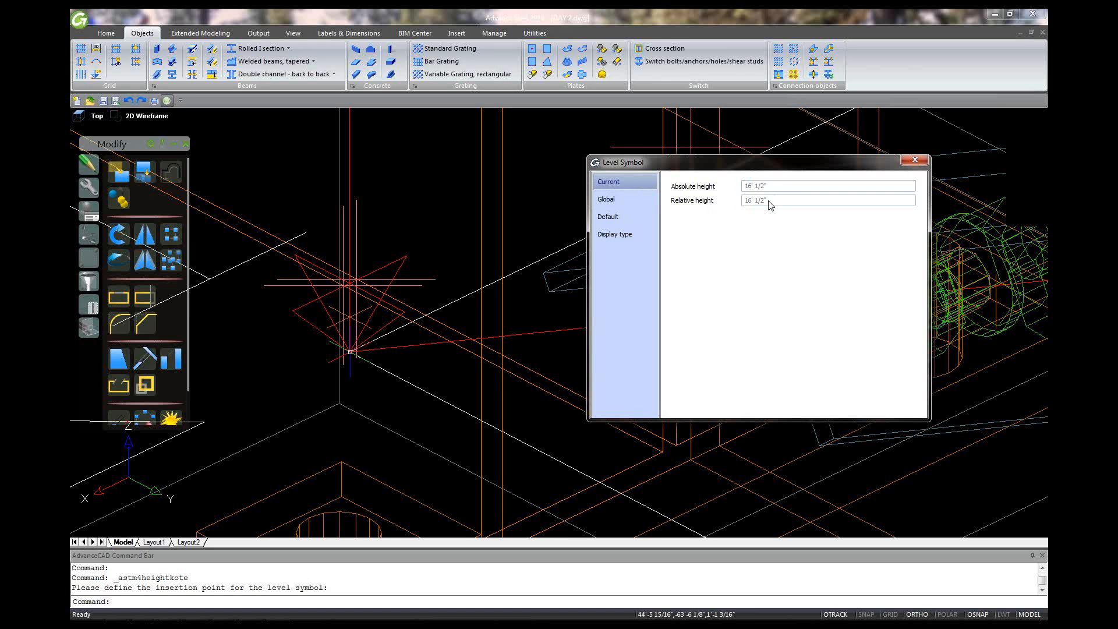
{"action": "left_click", "coordinate": [626, 205]}
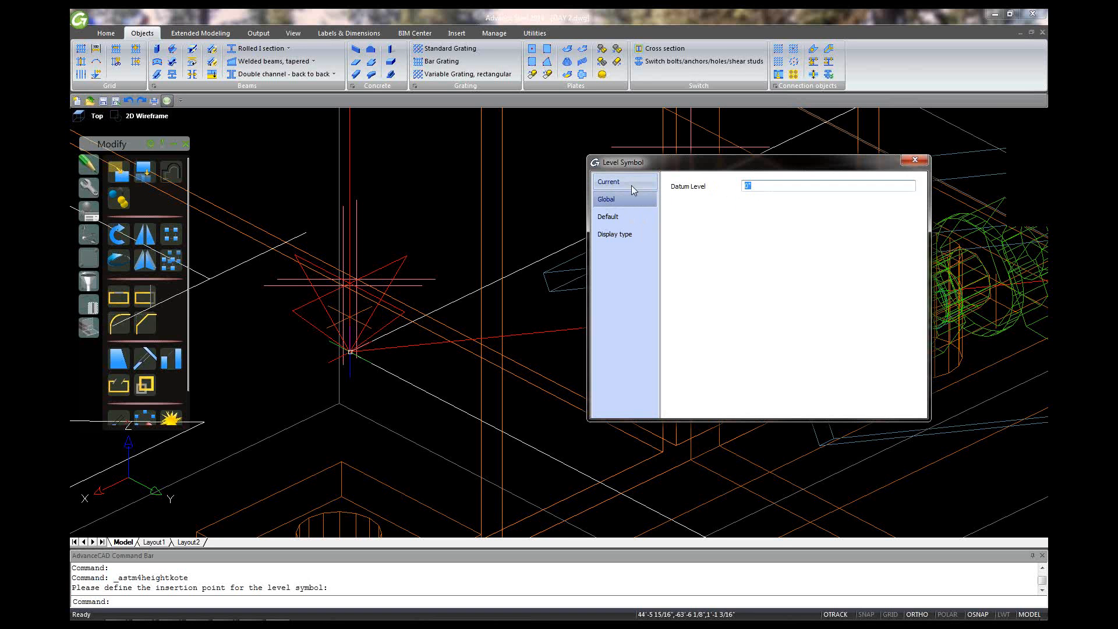
{"action": "left_click", "coordinate": [628, 185]}
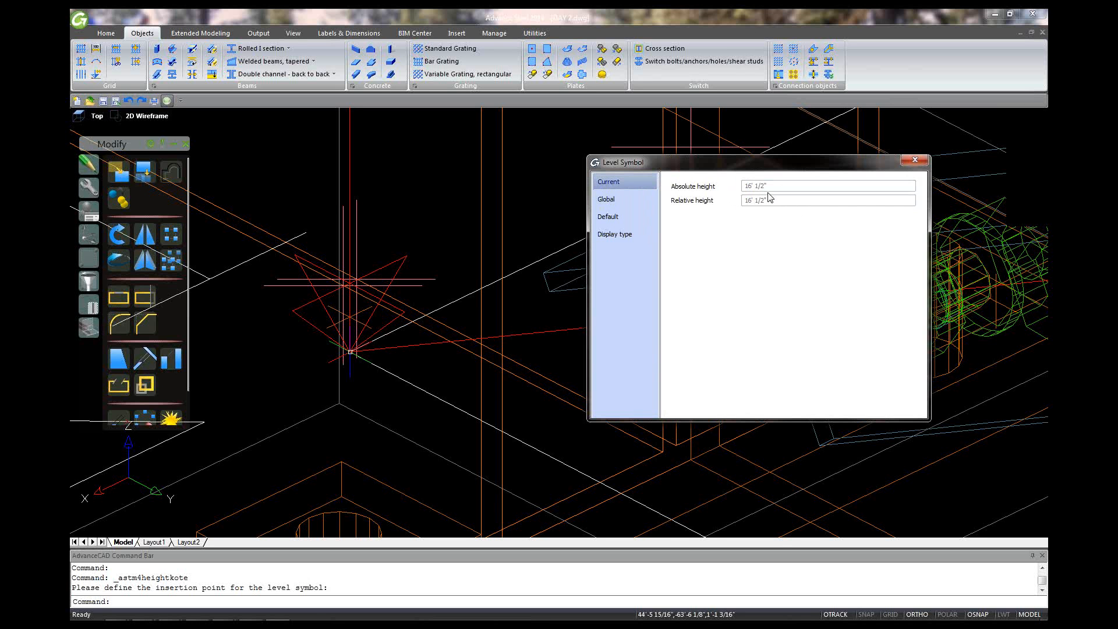
{"action": "left_click", "coordinate": [627, 201]}
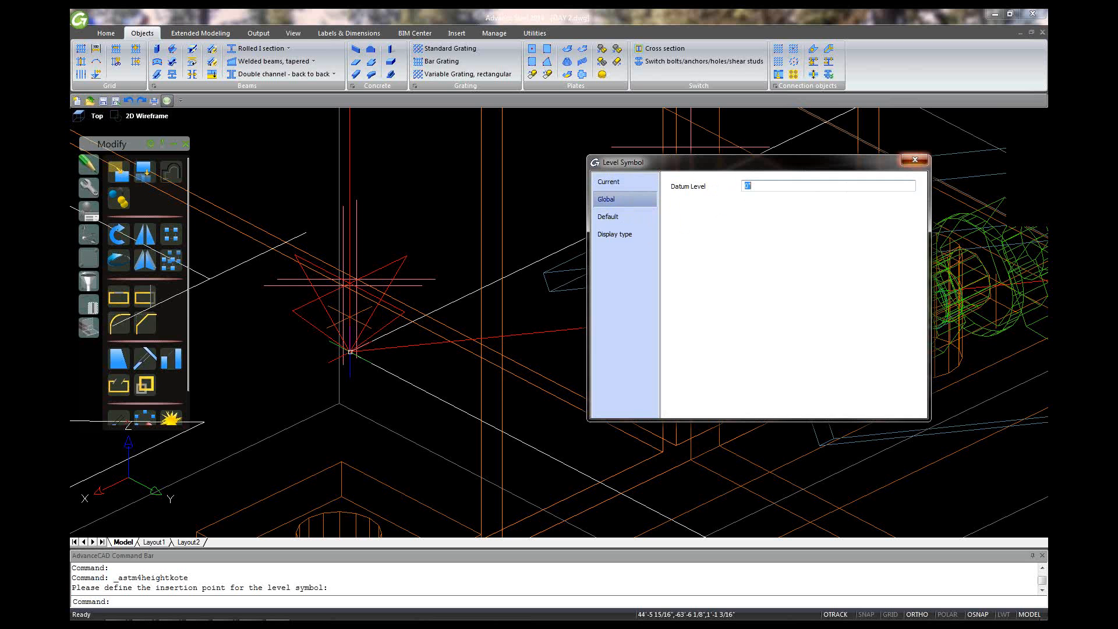
{"action": "left_click", "coordinate": [913, 160]}
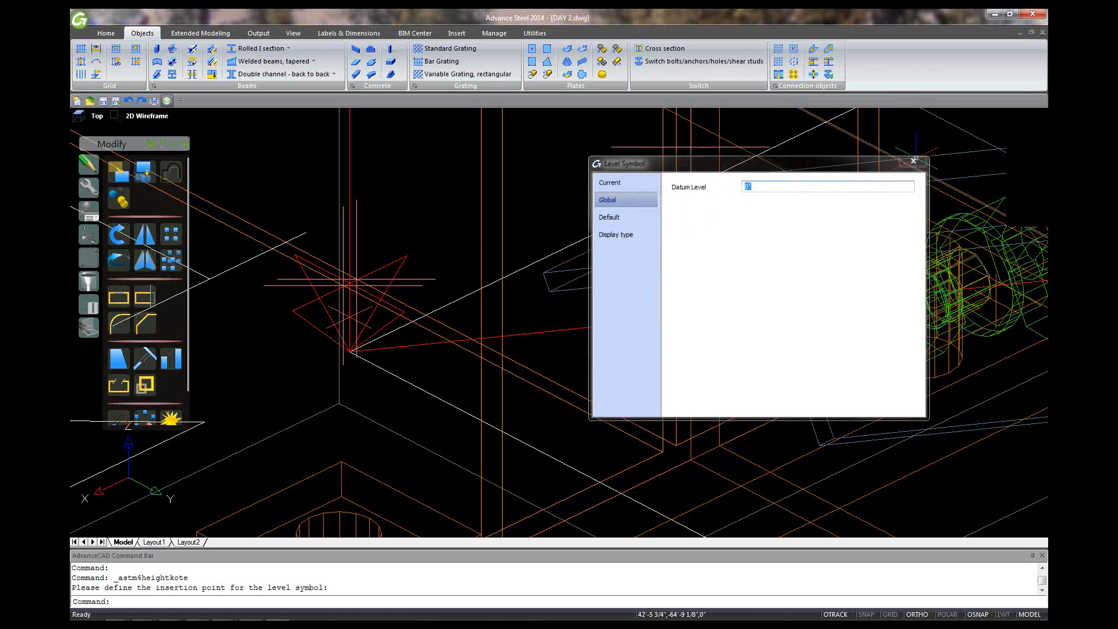
Reset the UCS to World, place a level symbol at 0,0, and review its global Datum Level and current heights
{"action": "scroll", "coordinate": [856, 234], "scroll_direction": "down", "scroll_amount": 6}
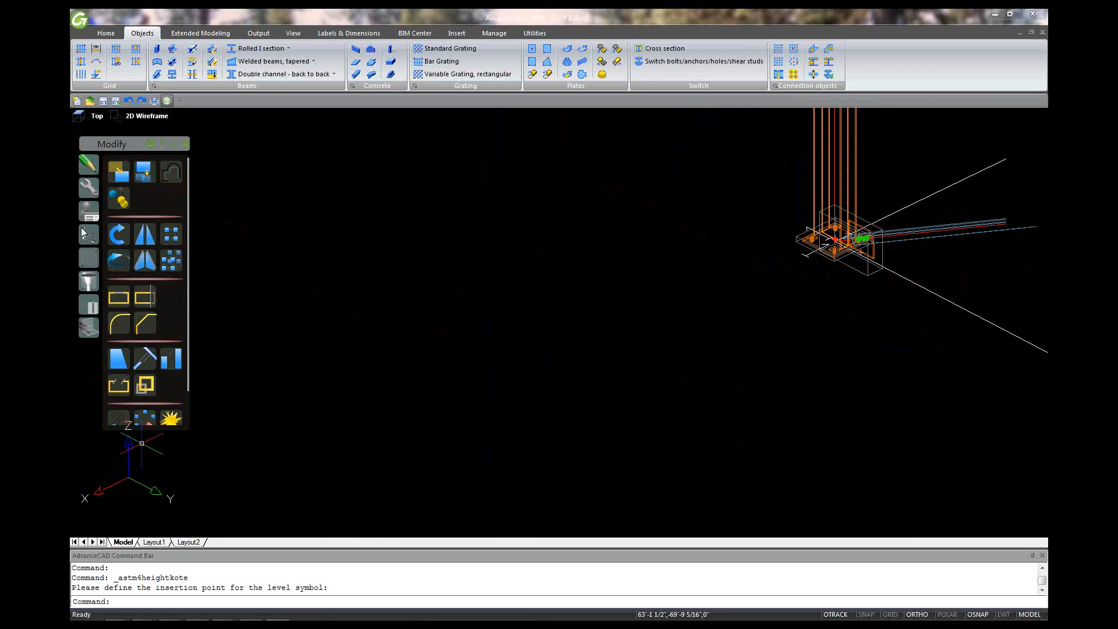
{"action": "left_click", "coordinate": [88, 234]}
{"action": "left_click", "coordinate": [118, 171]}
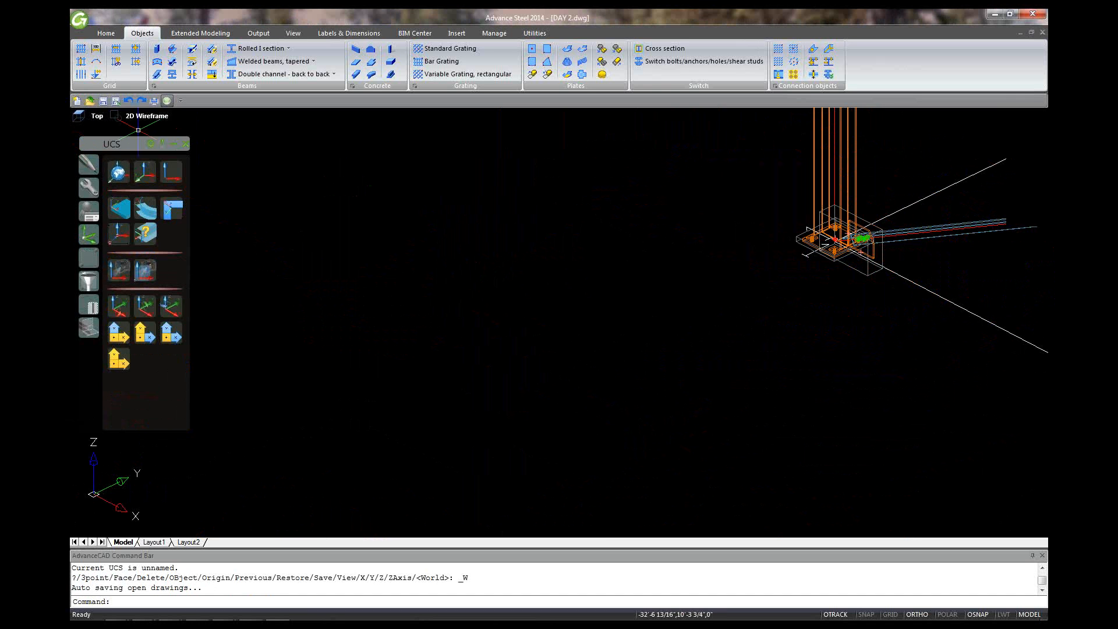
{"action": "left_click", "coordinate": [104, 80]}
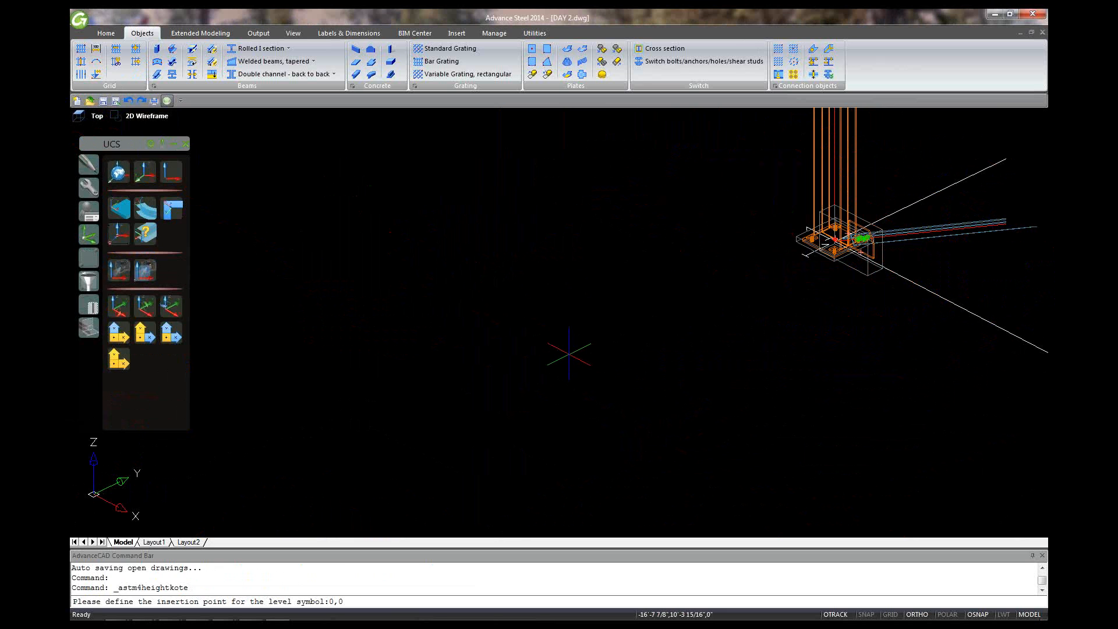
{"action": "key", "text": "Return"}
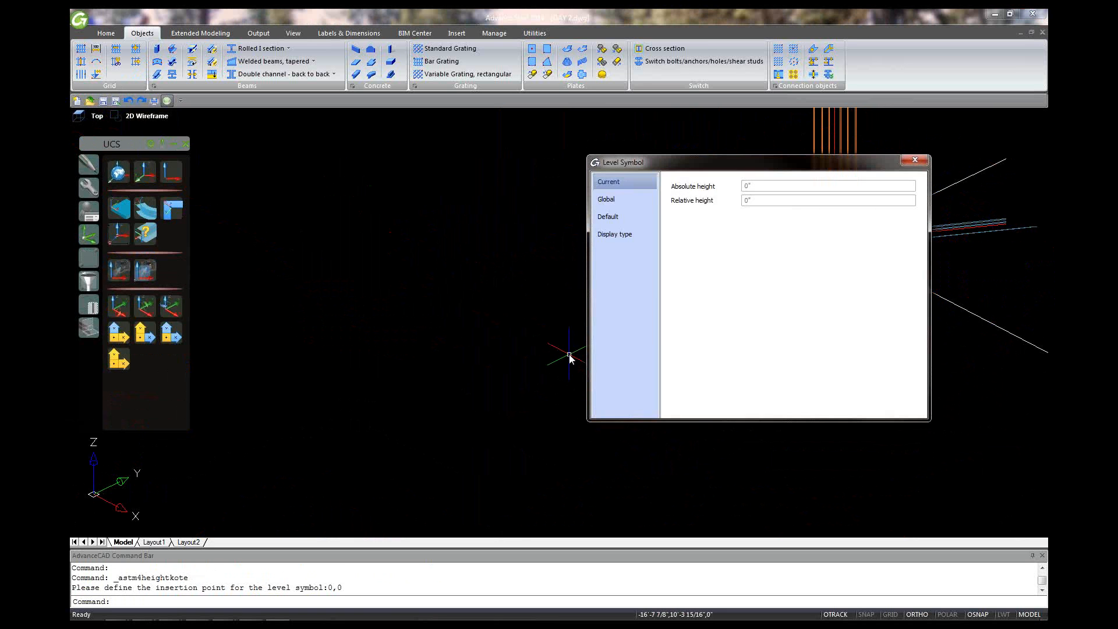
{"action": "left_click", "coordinate": [605, 200]}
{"action": "left_click", "coordinate": [607, 184]}
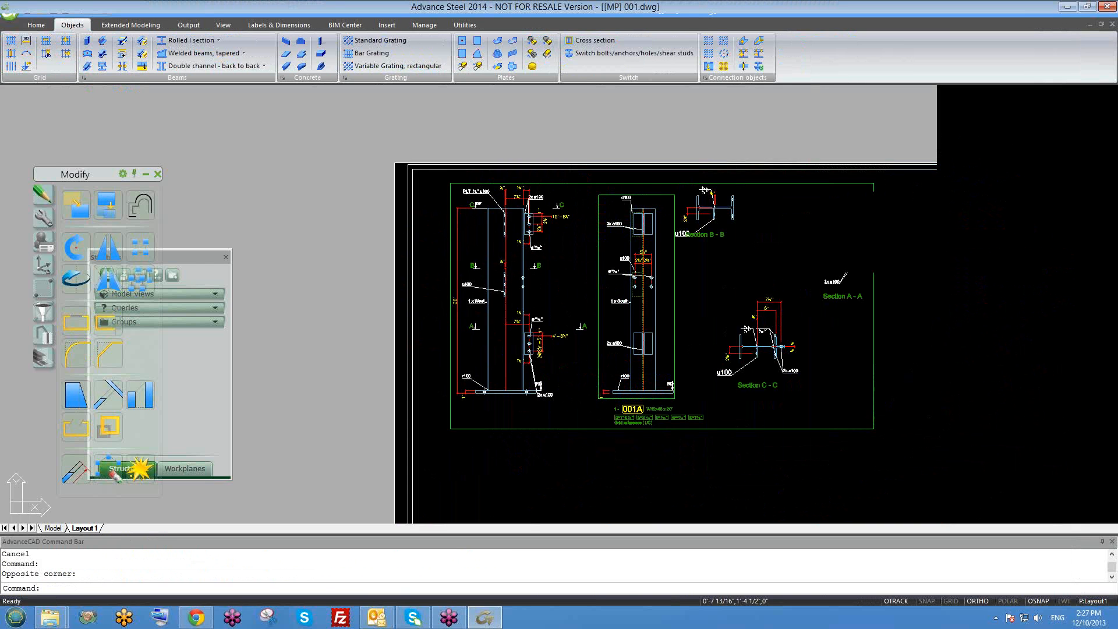
Review the whole [MP] 001.dwg sheet and inspect the level symbol at the top of the column elevation
{"action": "scroll", "coordinate": [749, 291], "scroll_direction": "down", "scroll_amount": 3}
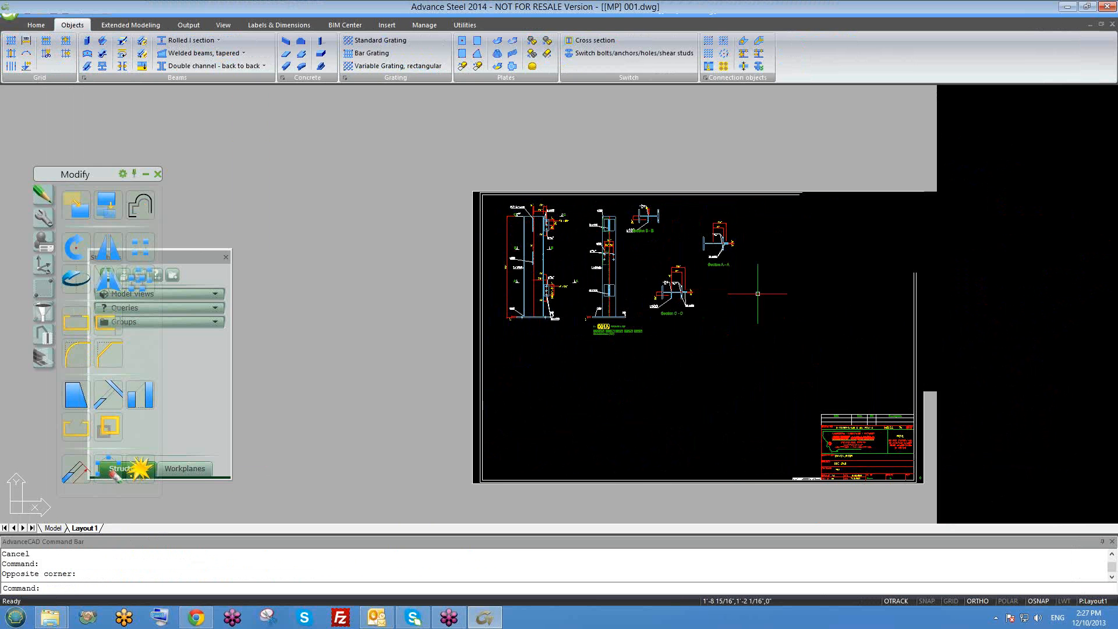
{"action": "scroll", "coordinate": [748, 280], "scroll_direction": "down", "scroll_amount": 1}
{"action": "scroll", "coordinate": [546, 219], "scroll_direction": "up", "scroll_amount": 3}
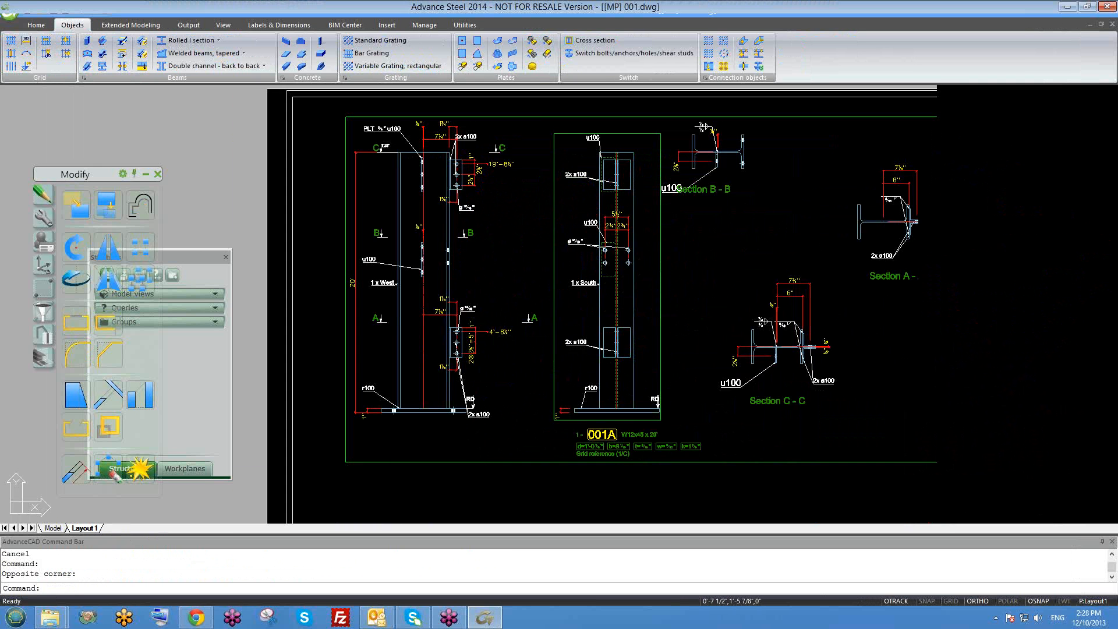
{"action": "scroll", "coordinate": [397, 132], "scroll_direction": "up", "scroll_amount": 3}
{"action": "scroll", "coordinate": [398, 133], "scroll_direction": "up", "scroll_amount": 4}
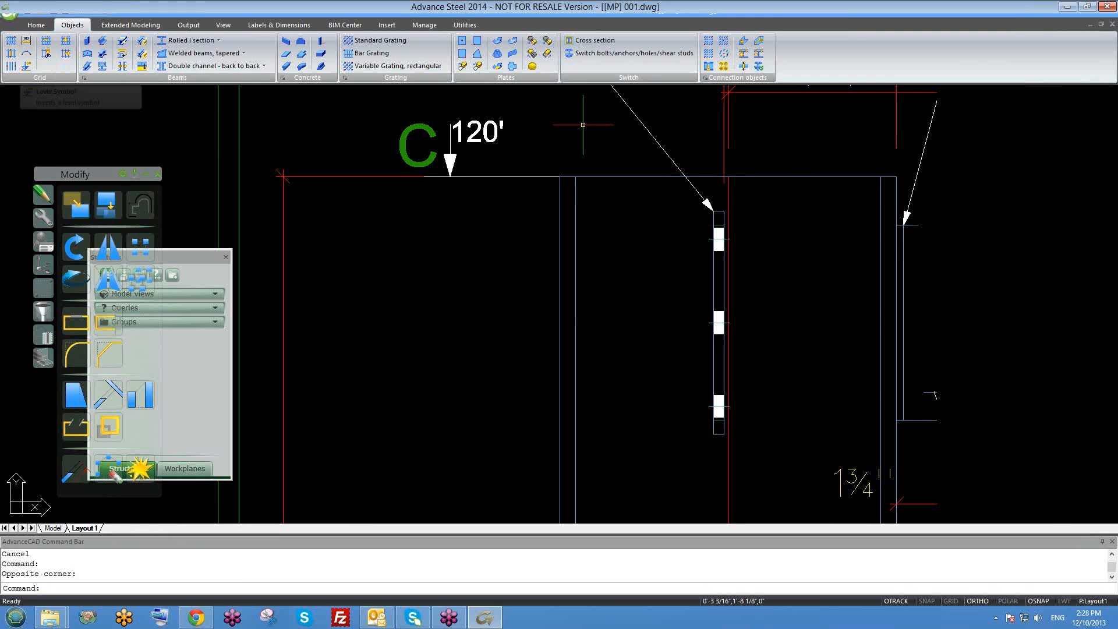
{"action": "scroll", "coordinate": [582, 134], "scroll_direction": "down", "scroll_amount": 4}
Locate the command for inserting level symbols in the drawing and examine the column elevation around sections B and A
{"action": "left_click", "coordinate": [326, 26]}
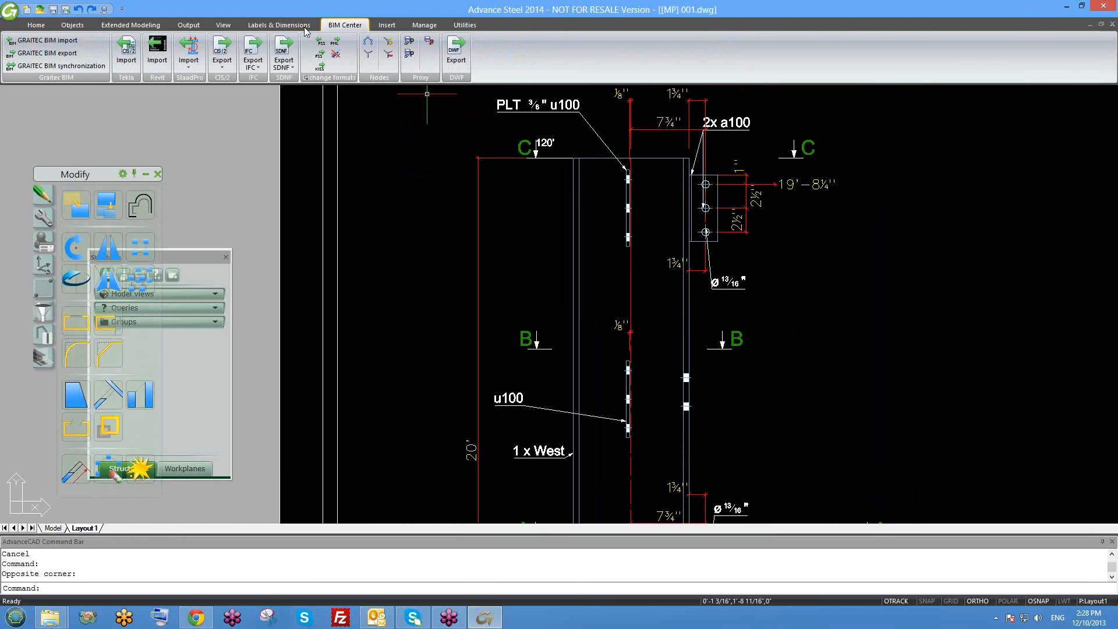
{"action": "left_click", "coordinate": [279, 25]}
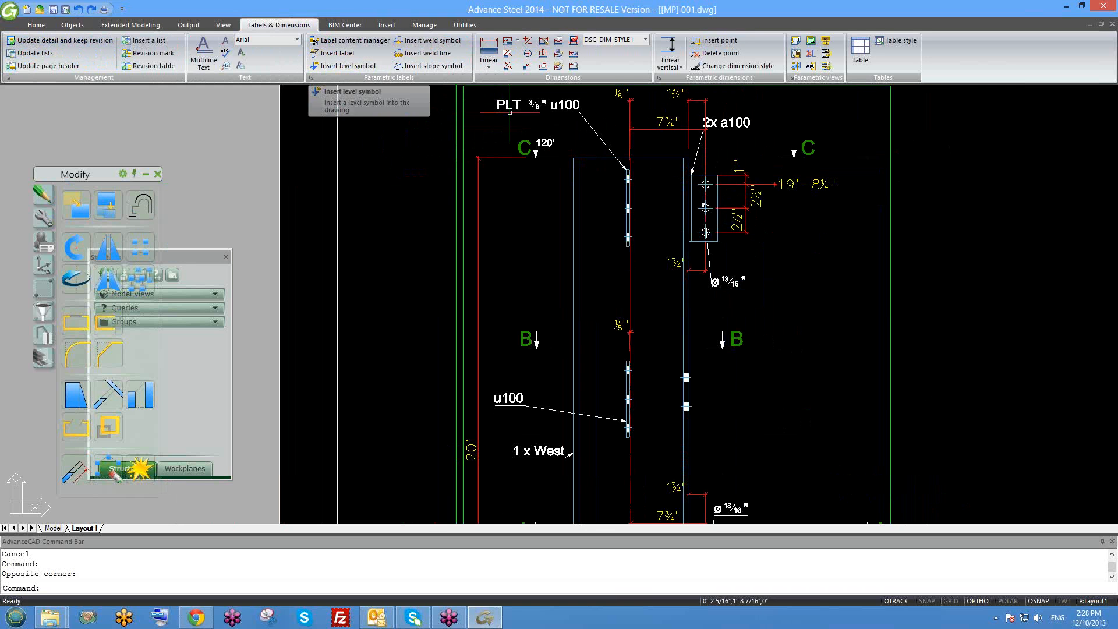
{"action": "scroll", "coordinate": [553, 178], "scroll_direction": "down", "scroll_amount": 3}
{"action": "scroll", "coordinate": [510, 324], "scroll_direction": "up", "scroll_amount": 4}
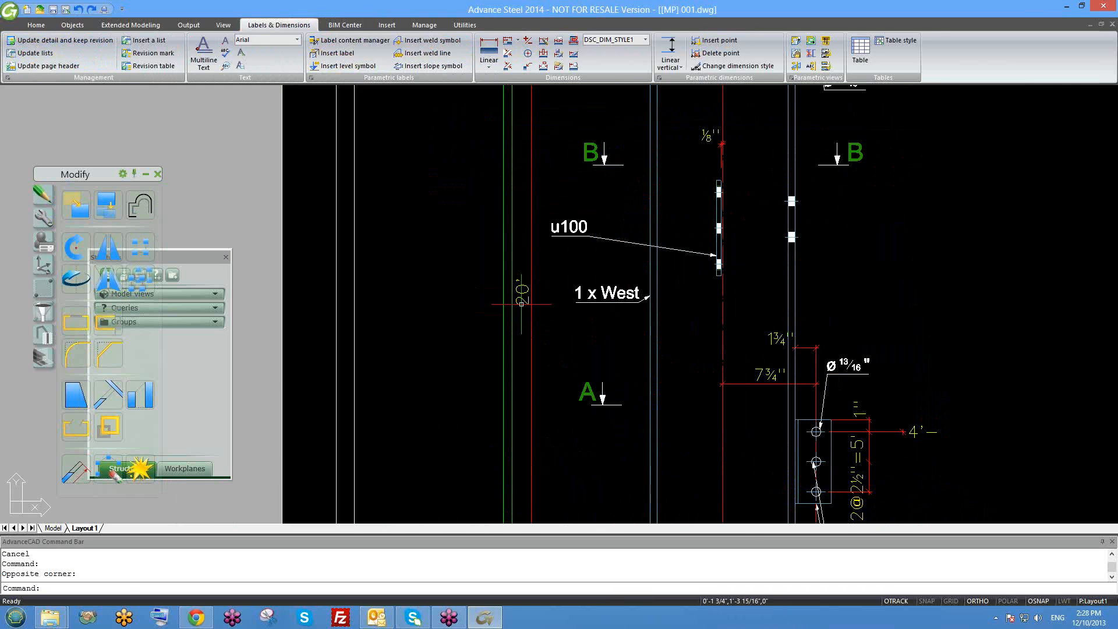
Set the presentation of the column's 20' overall height dimension to Level, Absolute and compare its elevation with the level symbol at the column top
{"action": "scroll", "coordinate": [515, 294], "scroll_direction": "down", "scroll_amount": 1}
{"action": "double_click", "coordinate": [526, 298]}
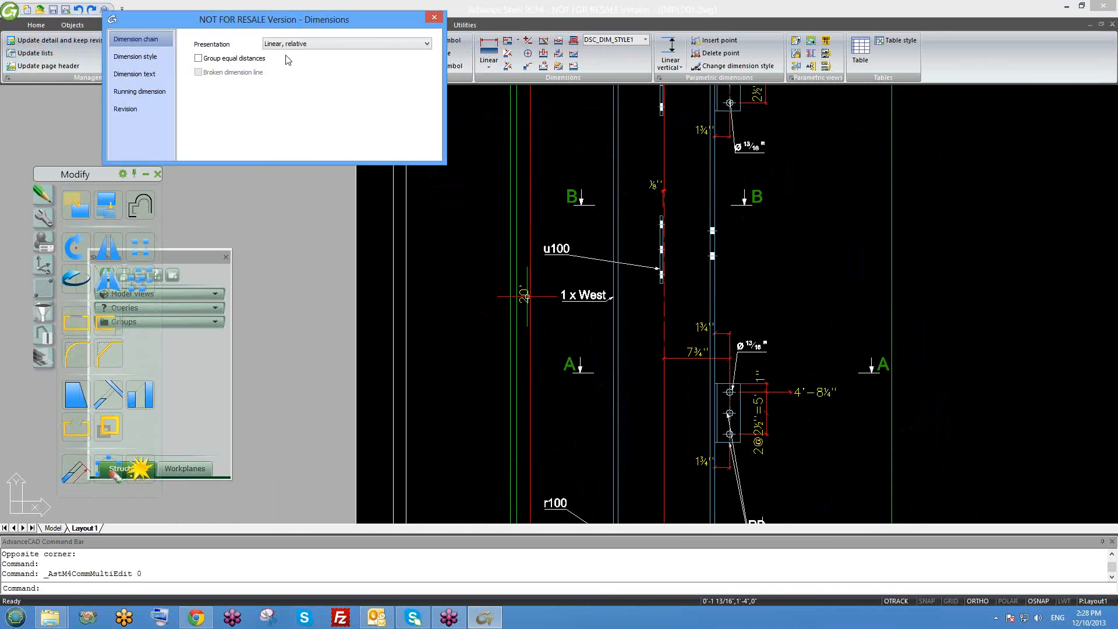
{"action": "left_click", "coordinate": [292, 44]}
{"action": "left_click", "coordinate": [305, 108]}
{"action": "middle_click_drag", "start_coordinate": [519, 191], "coordinate": [544, 327]}
{"action": "scroll", "coordinate": [542, 179], "scroll_direction": "up", "scroll_amount": 2}
{"action": "scroll", "coordinate": [556, 182], "scroll_direction": "up", "scroll_amount": 2}
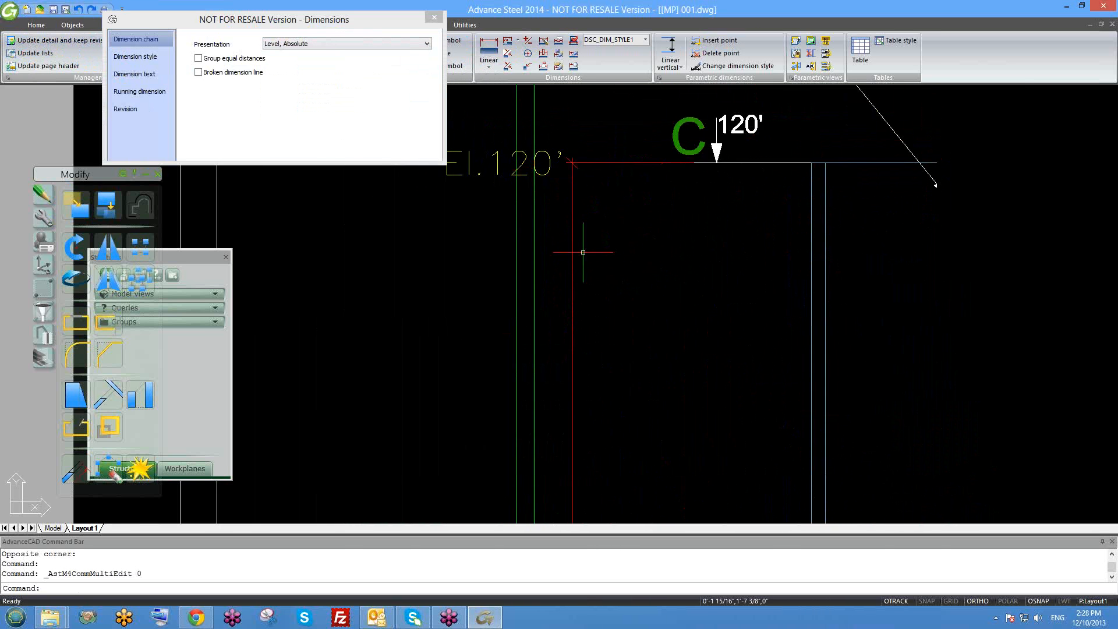
{"action": "mouse_move", "coordinate": [562, 172]}
{"action": "middle_mouse_down"}
{"action": "mouse_move", "coordinate": [568, 206]}
{"action": "mouse_move", "coordinate": [618, 257]}
{"action": "middle_mouse_up"}
{"action": "scroll", "coordinate": [559, 246], "scroll_direction": "down", "scroll_amount": 2}
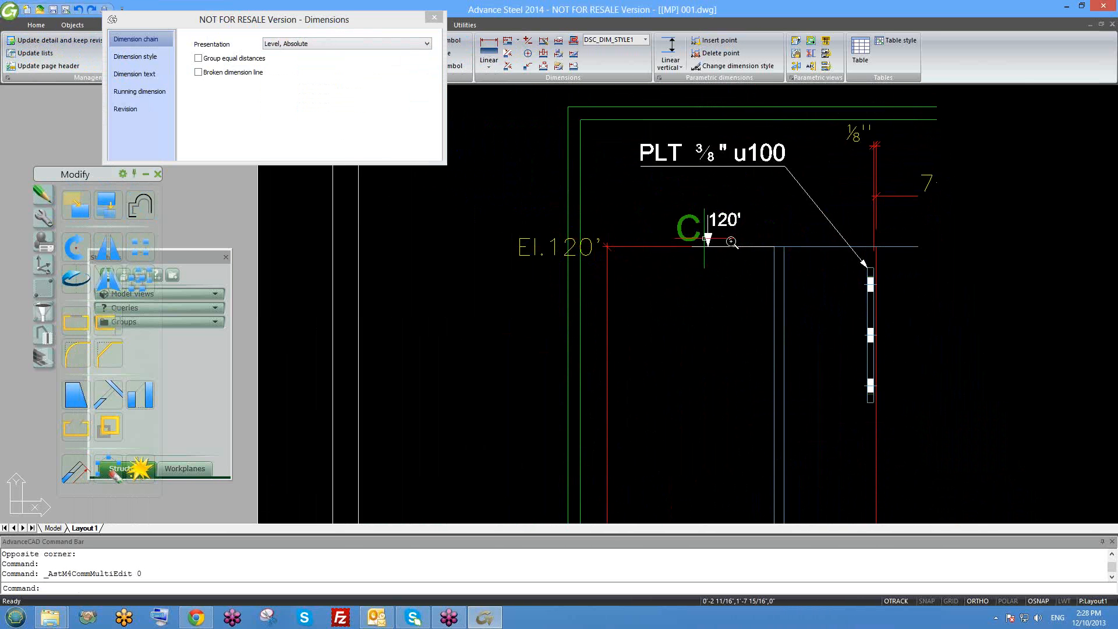
{"action": "scroll", "coordinate": [731, 241], "scroll_direction": "up", "scroll_amount": 2}
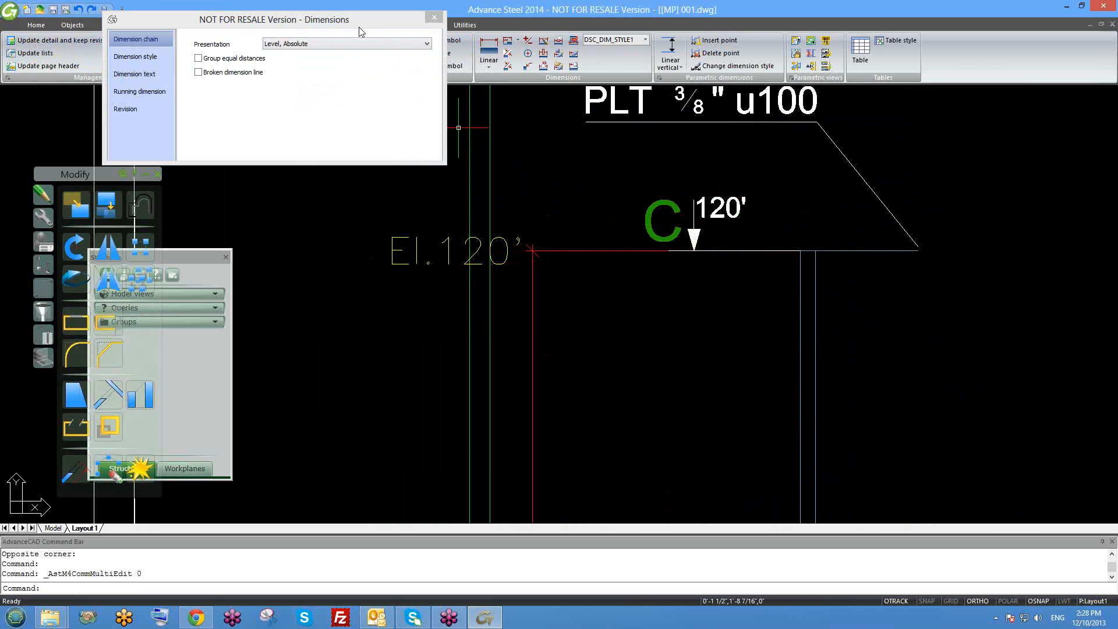
{"action": "left_click", "coordinate": [434, 18]}
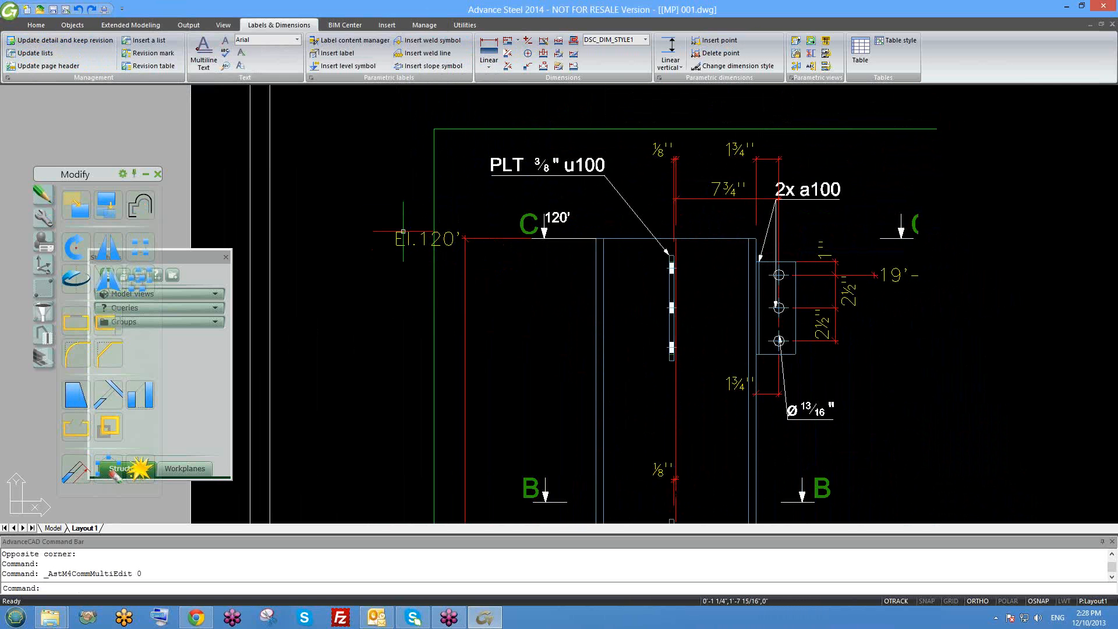
Set the presentation of the column's overall height dimension back to Linear, relative and close its properties
{"action": "double_click", "coordinate": [401, 235]}
{"action": "left_click", "coordinate": [326, 44]}
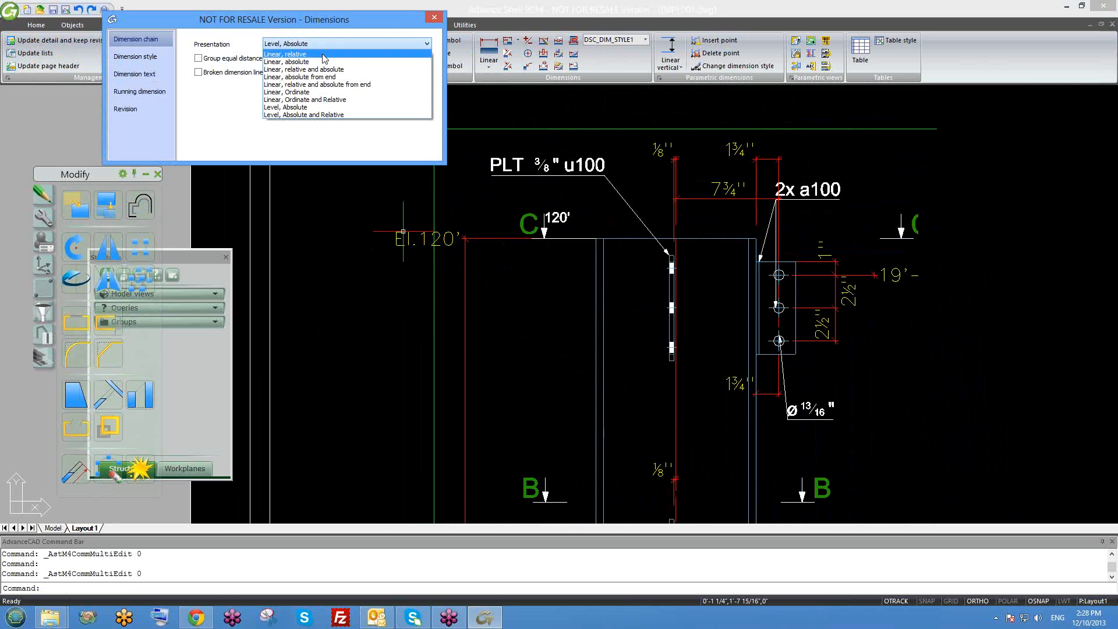
{"action": "left_click", "coordinate": [326, 53]}
{"action": "left_click", "coordinate": [433, 17]}
{"action": "mouse_move", "coordinate": [614, 288]}
{"action": "middle_mouse_down"}
{"action": "mouse_move", "coordinate": [595, 189]}
{"action": "mouse_move", "coordinate": [621, 187]}
{"action": "mouse_move", "coordinate": [610, 261]}
{"action": "middle_mouse_up"}
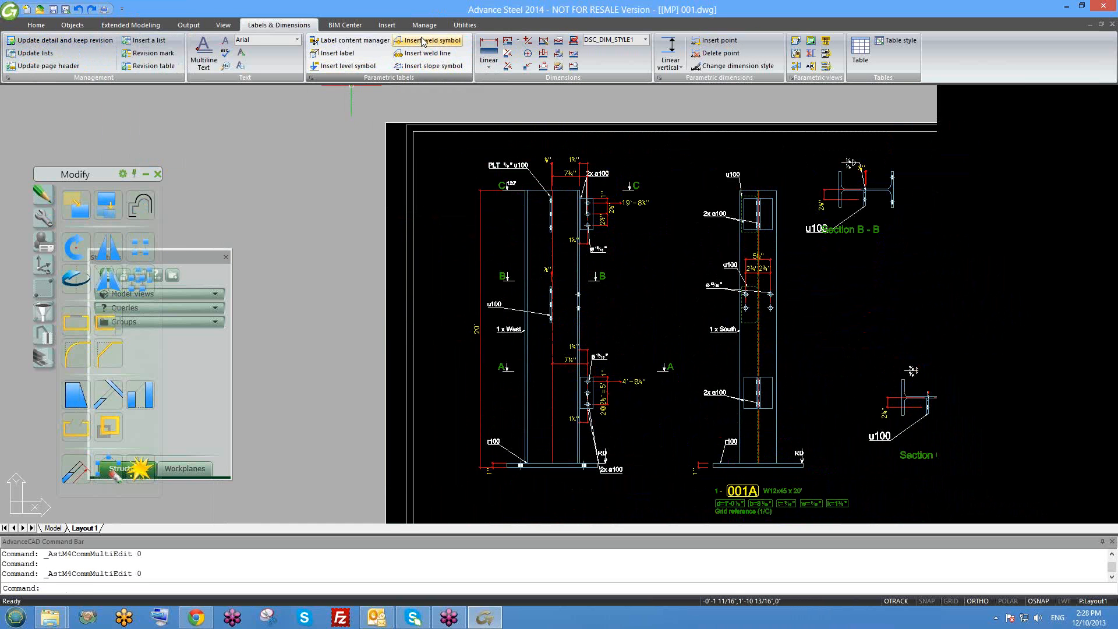
Insert a weld symbol referenced to the column's upper corner beside section mark C, placed diagonally above it with Ortho off
{"action": "left_click", "coordinate": [445, 53]}
{"action": "scroll", "coordinate": [539, 198], "scroll_direction": "up", "scroll_amount": 2}
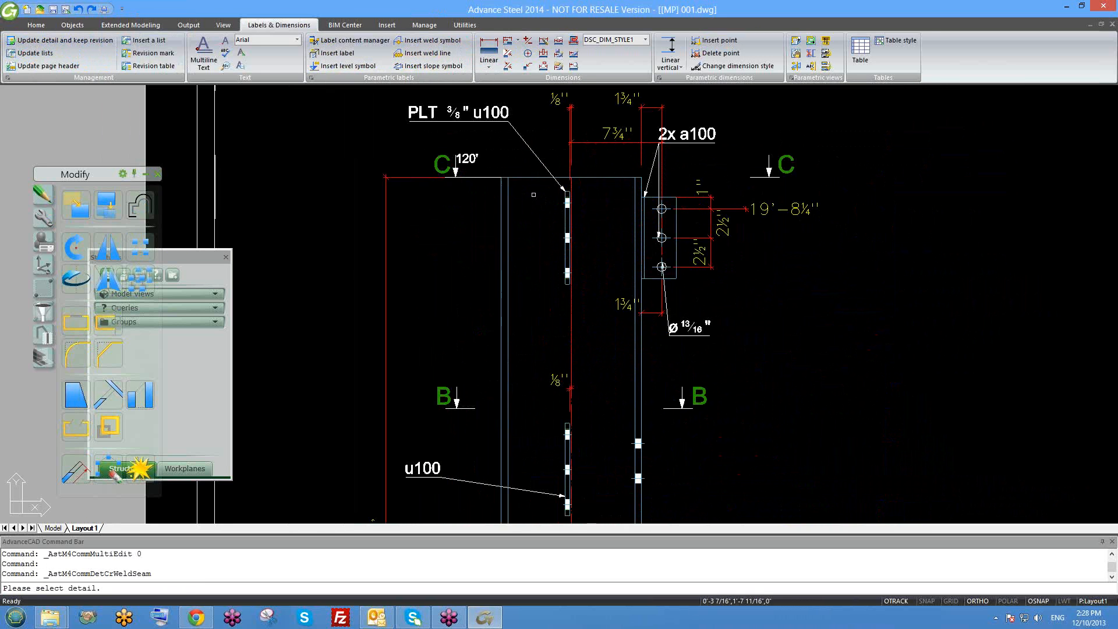
{"action": "left_click", "coordinate": [509, 179]}
{"action": "left_click", "coordinate": [501, 177]}
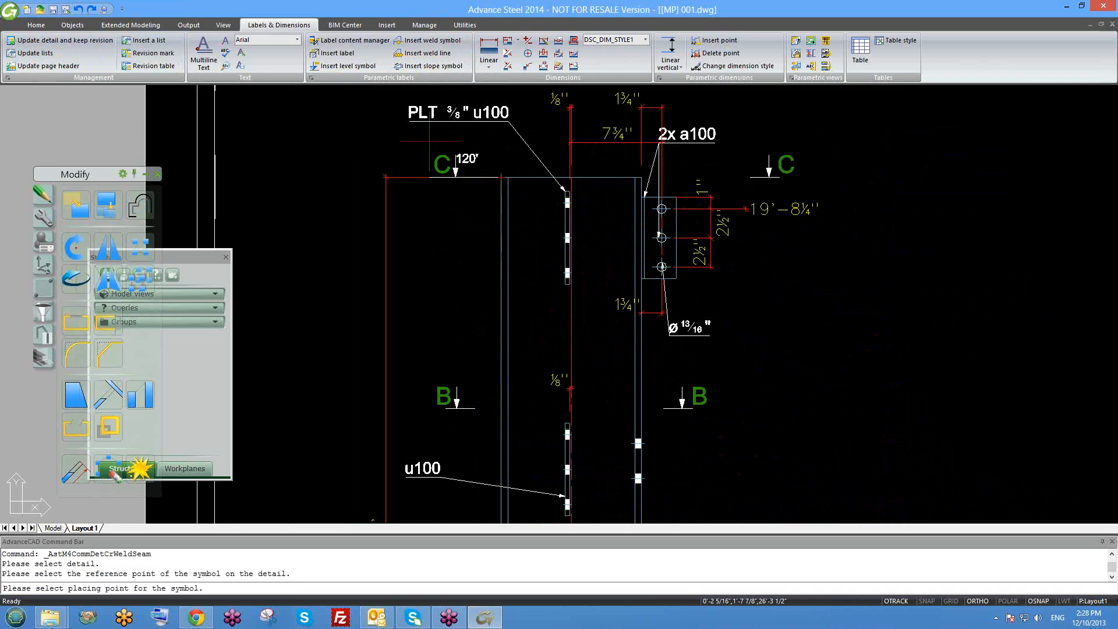
{"action": "key", "text": "F8"}
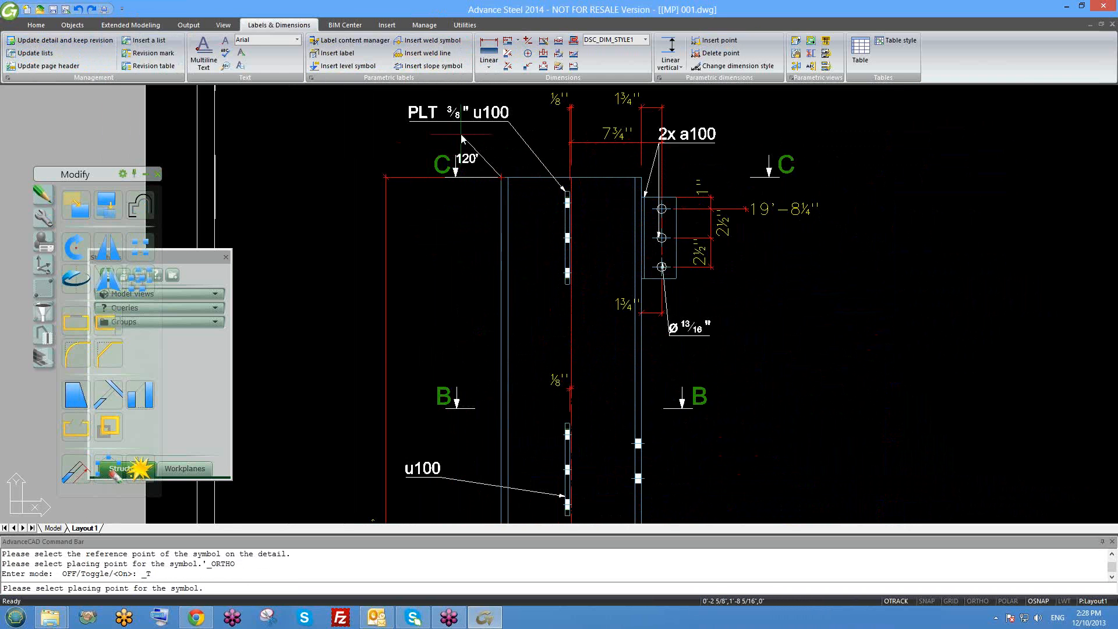
{"action": "left_click", "coordinate": [461, 134]}
{"action": "scroll", "coordinate": [460, 135], "scroll_direction": "up", "scroll_amount": 4}
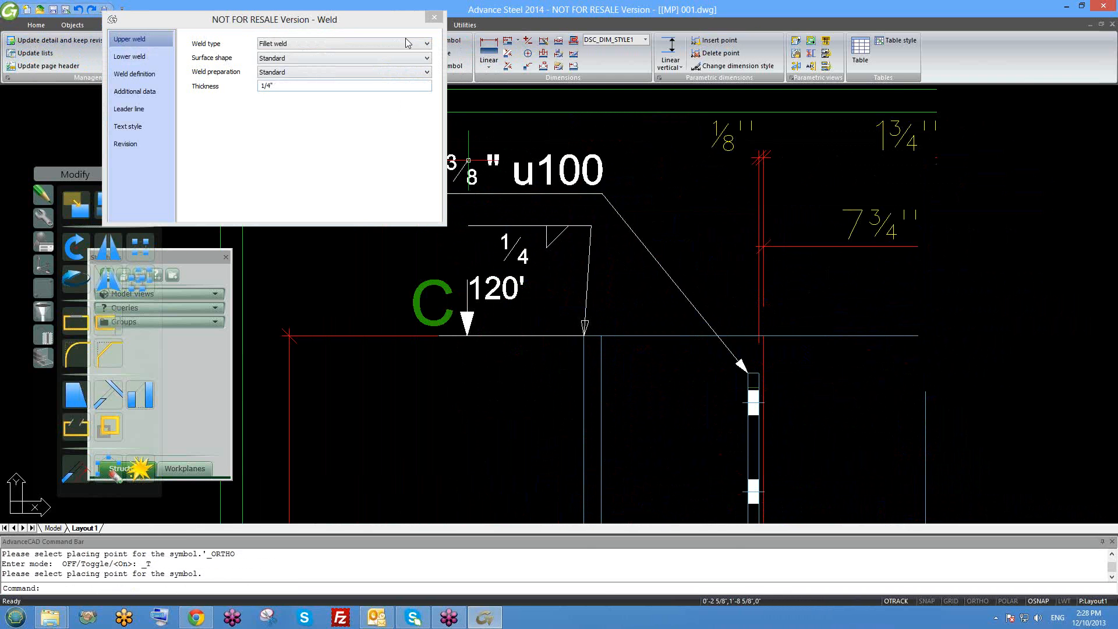
Stretch the weld symbol's leader bend away from the column so the symbol sits beneath the PLT 3/8" u100 label
{"action": "middle_click_drag", "start_coordinate": [592, 292], "coordinate": [641, 335]}
{"action": "left_click", "coordinate": [564, 269]}
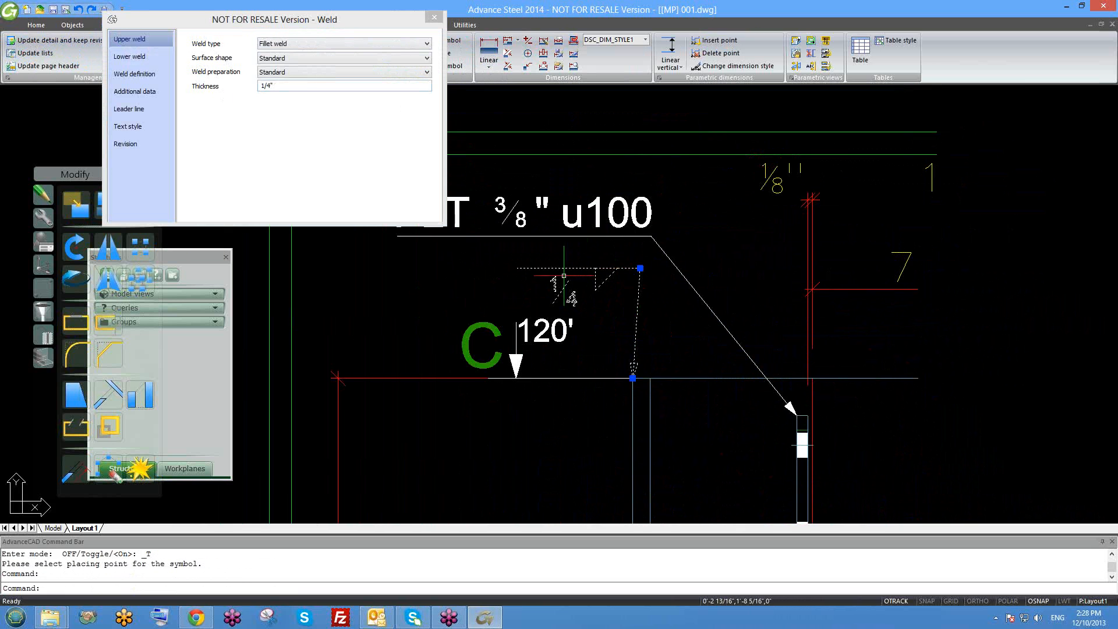
{"action": "left_click", "coordinate": [640, 269]}
{"action": "key", "text": "Escape"}
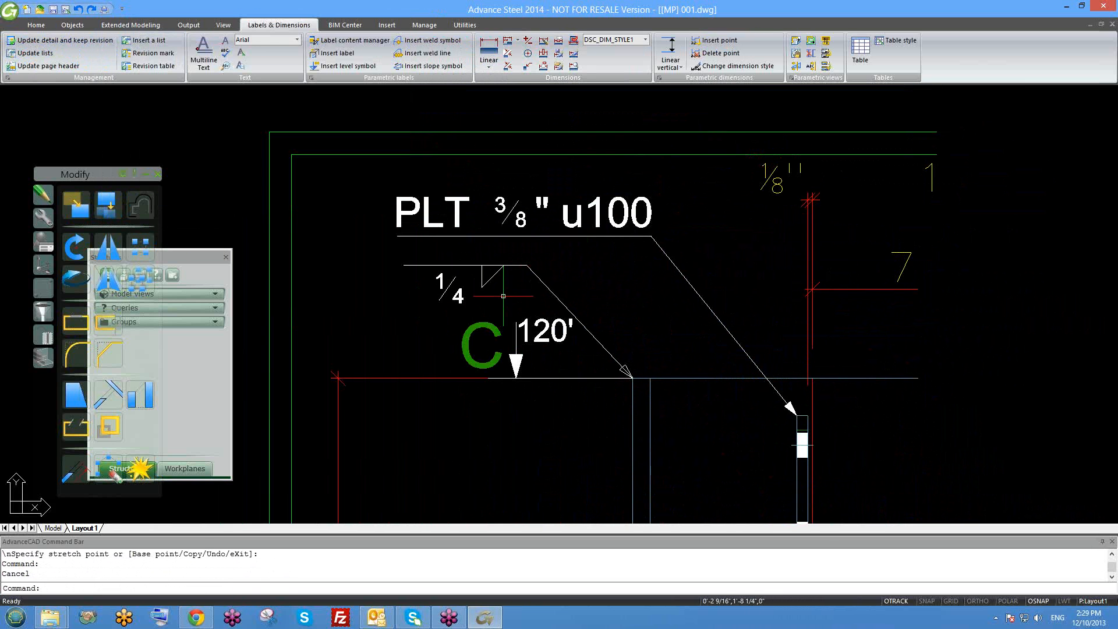
Review the weld symbol's upper and lower weld, definition, additional data, leader line, text style and revision properties, and close them
{"action": "left_click", "coordinate": [484, 285]}
{"action": "double_click", "coordinate": [476, 269]}
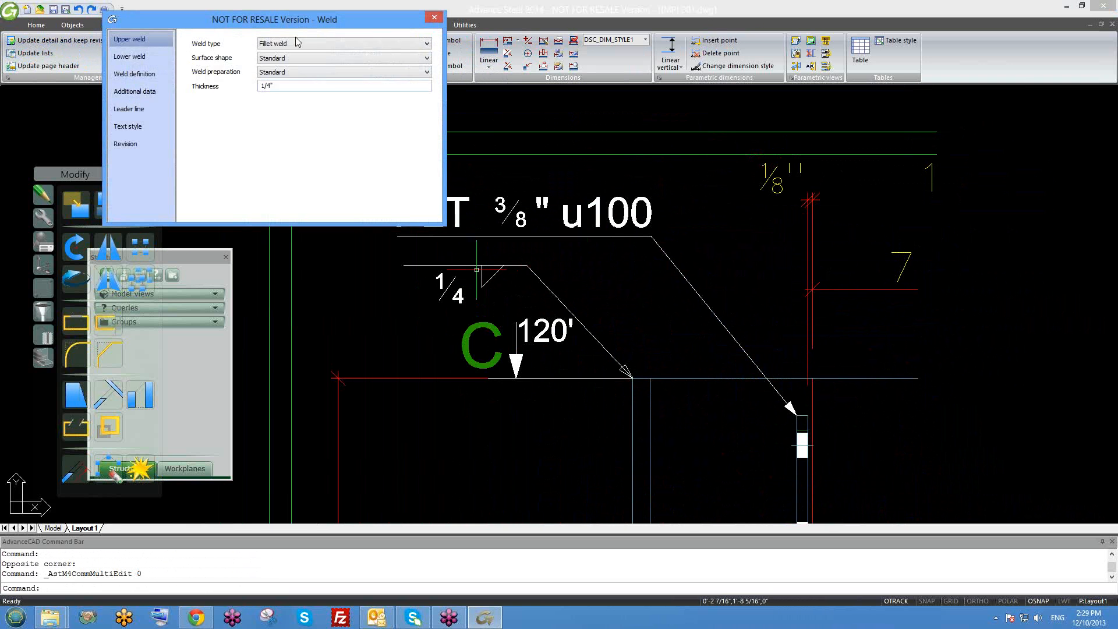
{"action": "left_click", "coordinate": [131, 56]}
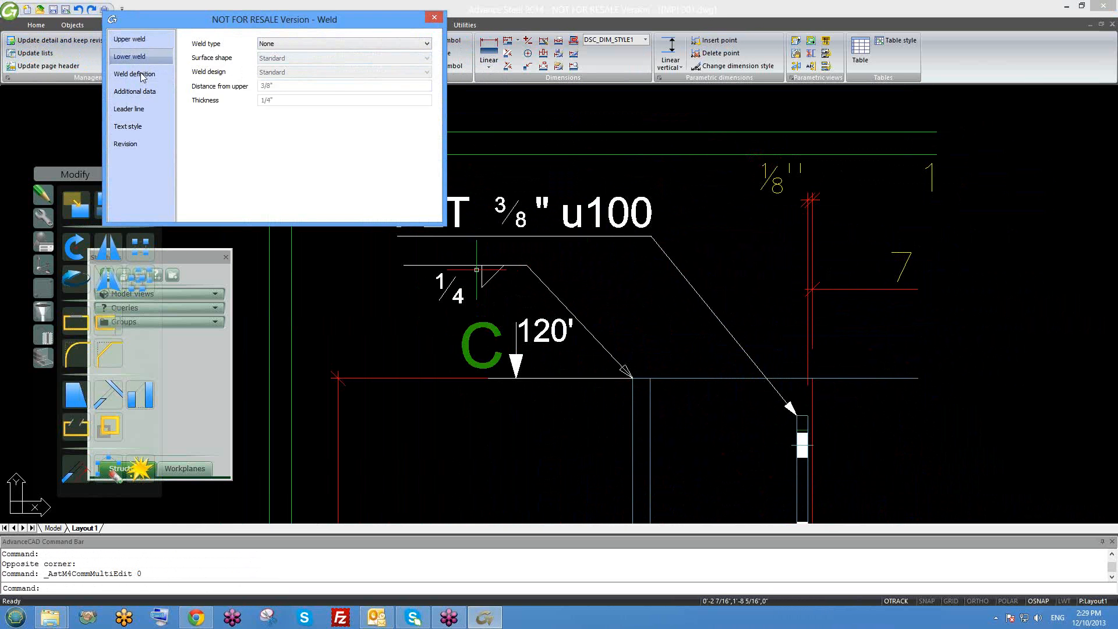
{"action": "left_click", "coordinate": [134, 74]}
{"action": "left_click", "coordinate": [136, 91]}
{"action": "left_click", "coordinate": [139, 112]}
{"action": "left_click", "coordinate": [129, 126]}
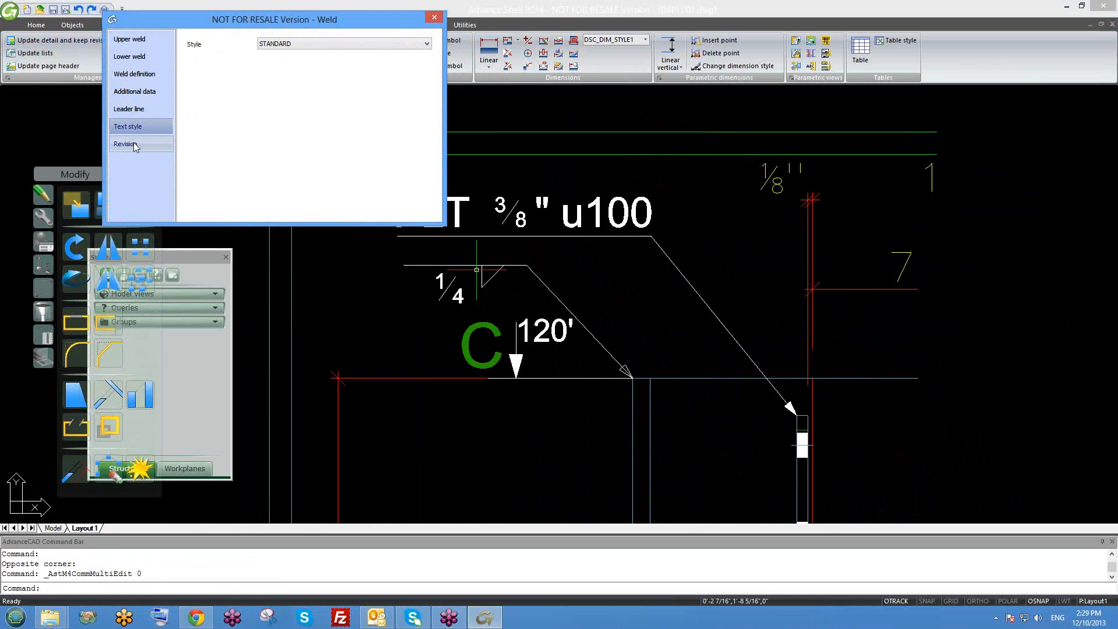
{"action": "left_click", "coordinate": [127, 144]}
{"action": "left_click", "coordinate": [131, 109]}
{"action": "left_click", "coordinate": [144, 93]}
{"action": "left_click", "coordinate": [131, 56]}
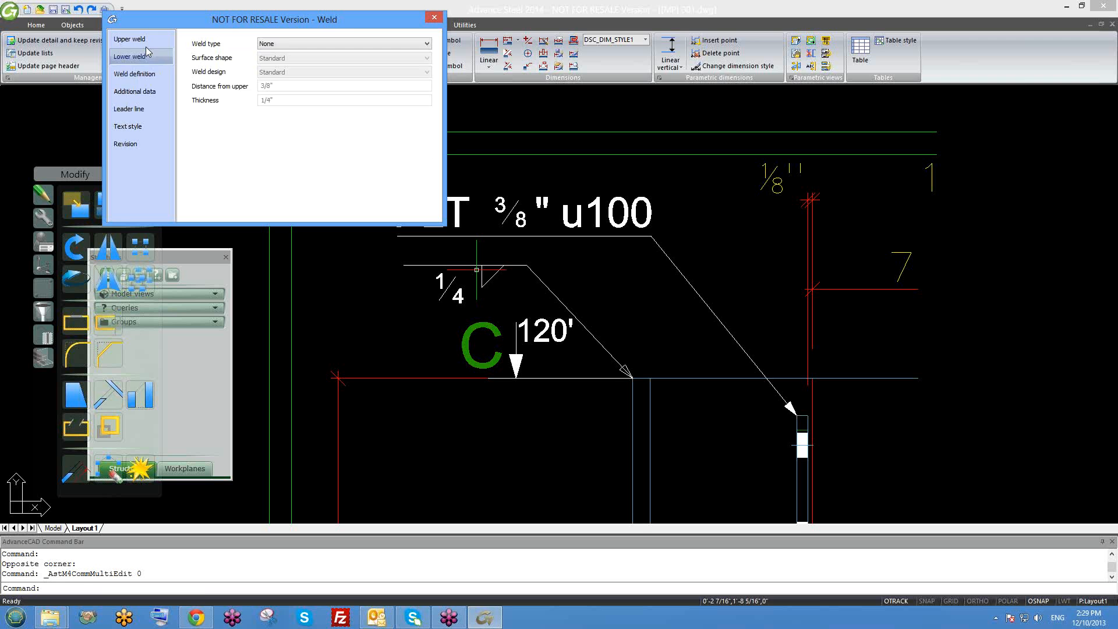
{"action": "left_click", "coordinate": [130, 39]}
{"action": "left_click", "coordinate": [434, 17]}
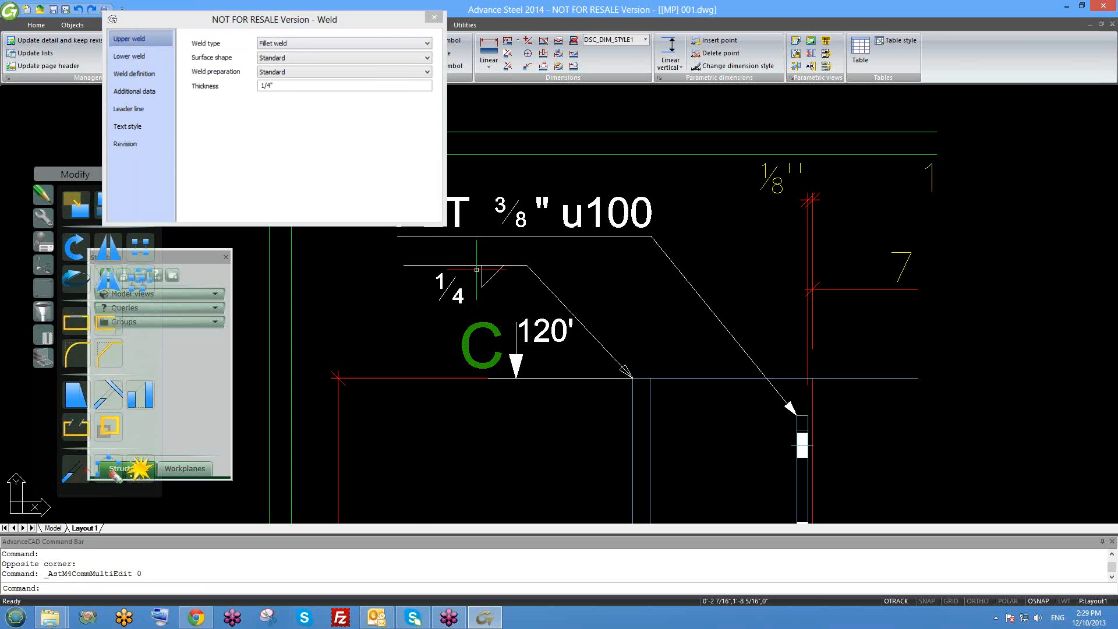
Delete the 1/4 weld symbol at the top of the column elevation
{"action": "scroll", "coordinate": [562, 258], "scroll_direction": "down", "scroll_amount": 1}
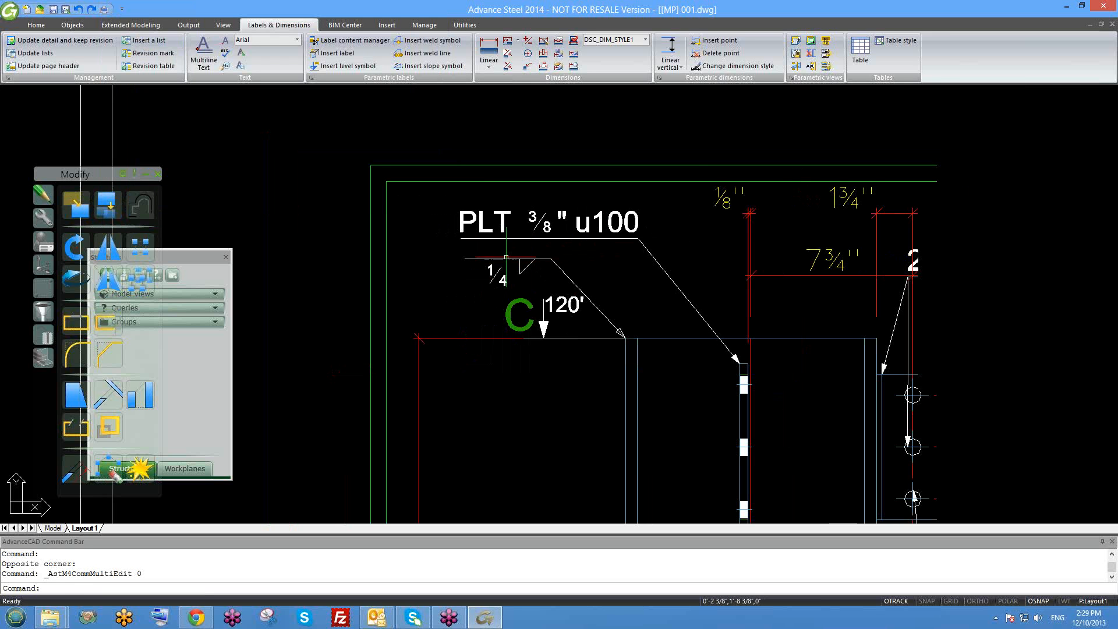
{"action": "left_click", "coordinate": [505, 267]}
{"action": "left_click", "coordinate": [495, 262]}
{"action": "scroll", "coordinate": [502, 280], "scroll_direction": "up", "scroll_amount": 2}
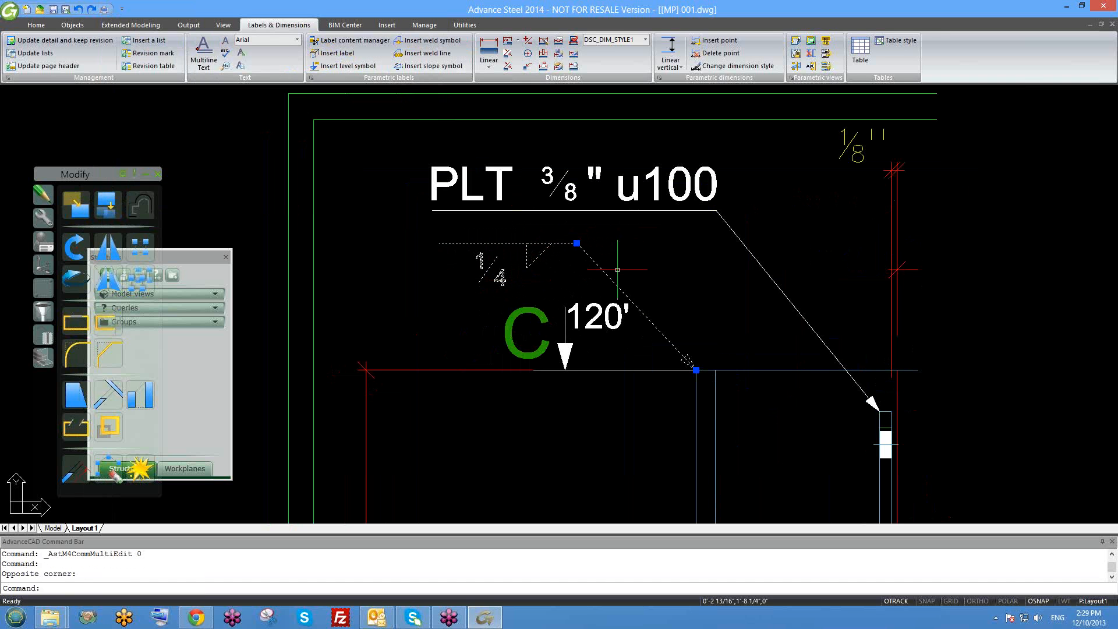
{"action": "key", "text": "Escape"}
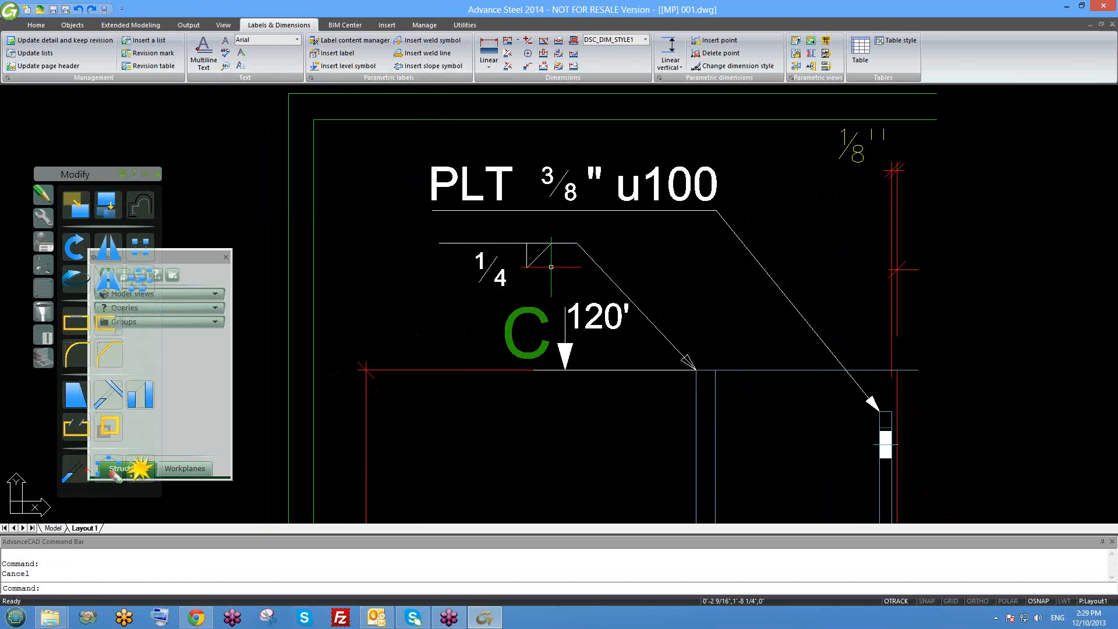
{"action": "middle_click_drag", "start_coordinate": [544, 245], "coordinate": [528, 221]}
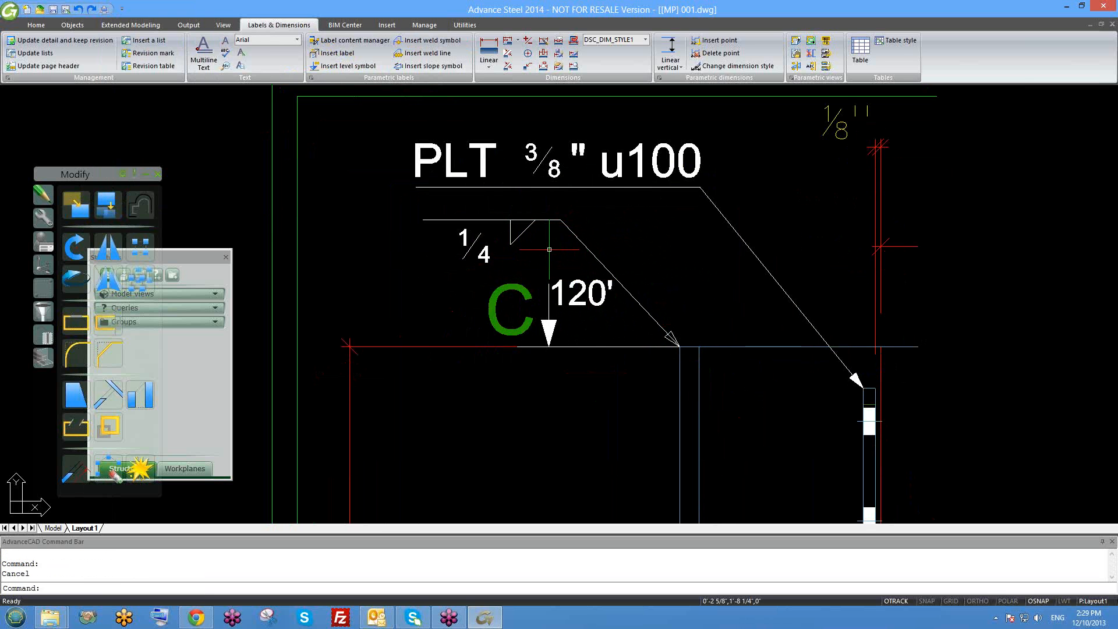
{"action": "left_click", "coordinate": [530, 241]}
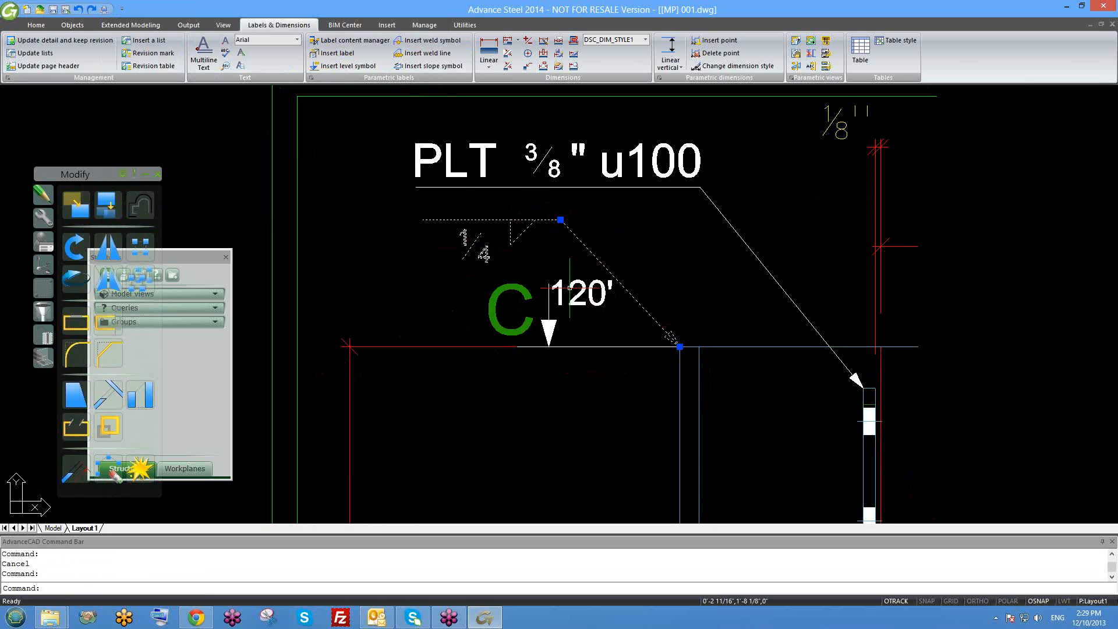
{"action": "key", "text": "Delete"}
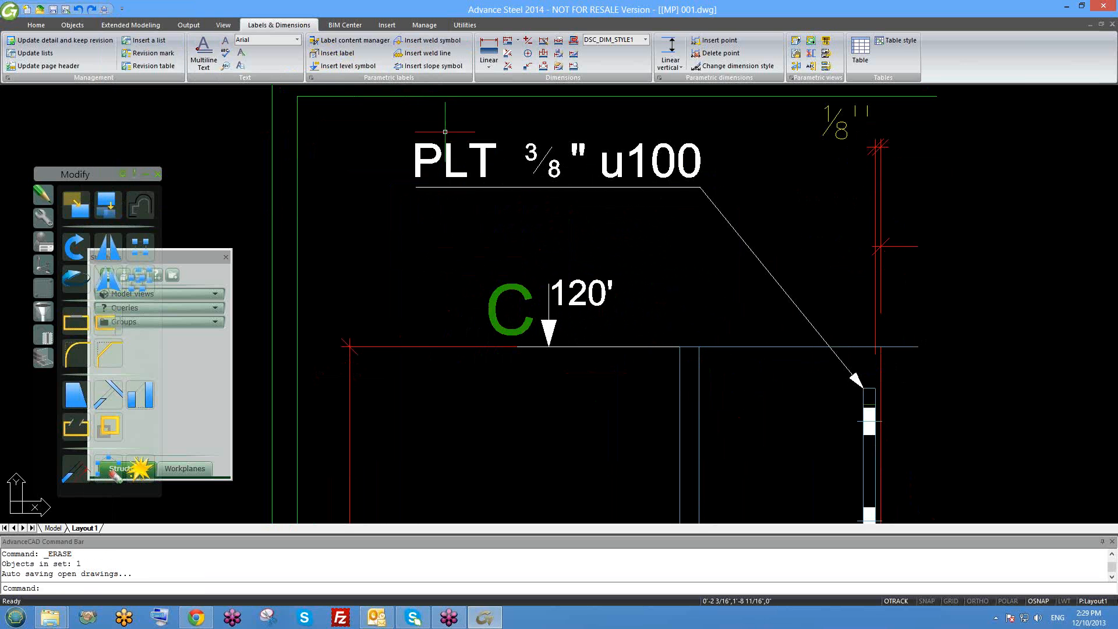
Locate the commands for inserting slope symbols, curved weld lines and revision tables, and review the whole column sheet
{"action": "scroll", "coordinate": [477, 151], "scroll_direction": "down", "scroll_amount": 3}
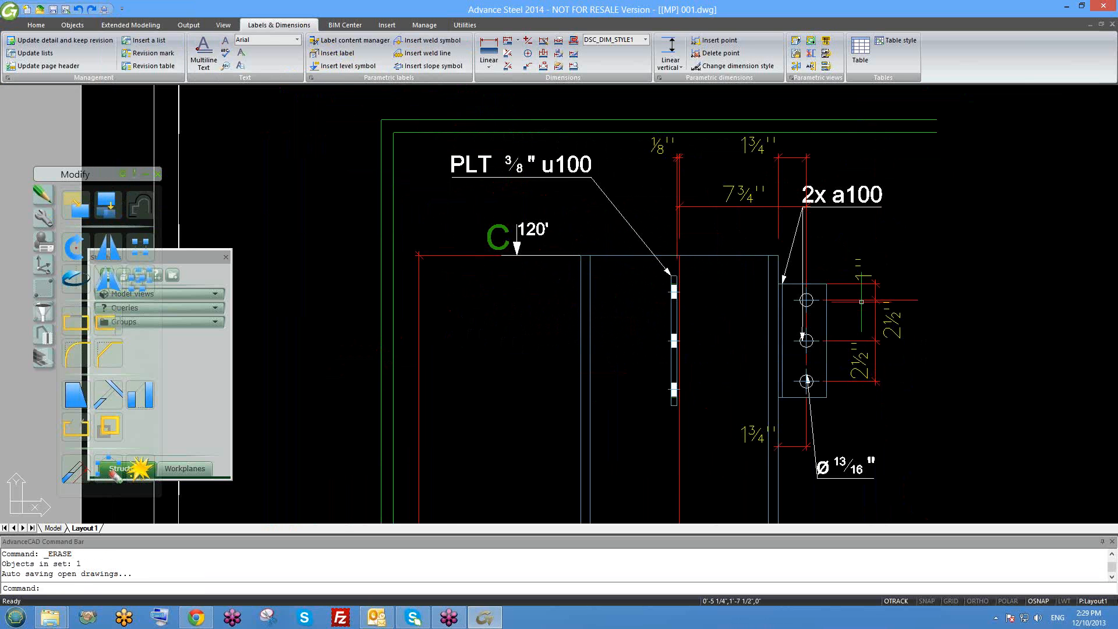
{"action": "middle_click_drag", "start_coordinate": [861, 301], "coordinate": [609, 296]}
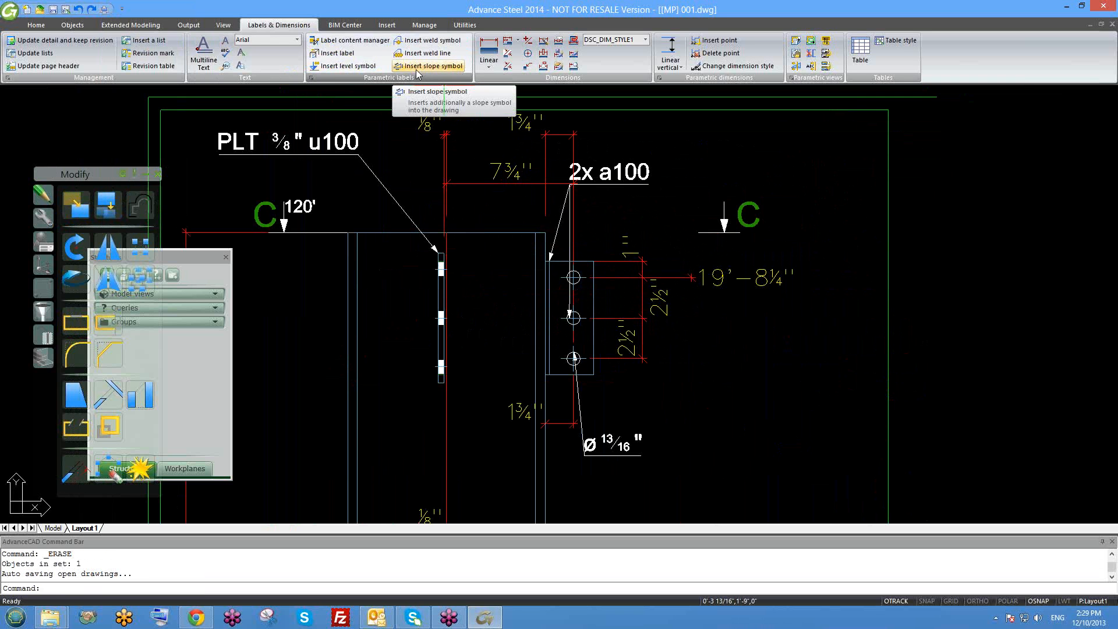
{"action": "scroll", "coordinate": [541, 224], "scroll_direction": "down", "scroll_amount": 4}
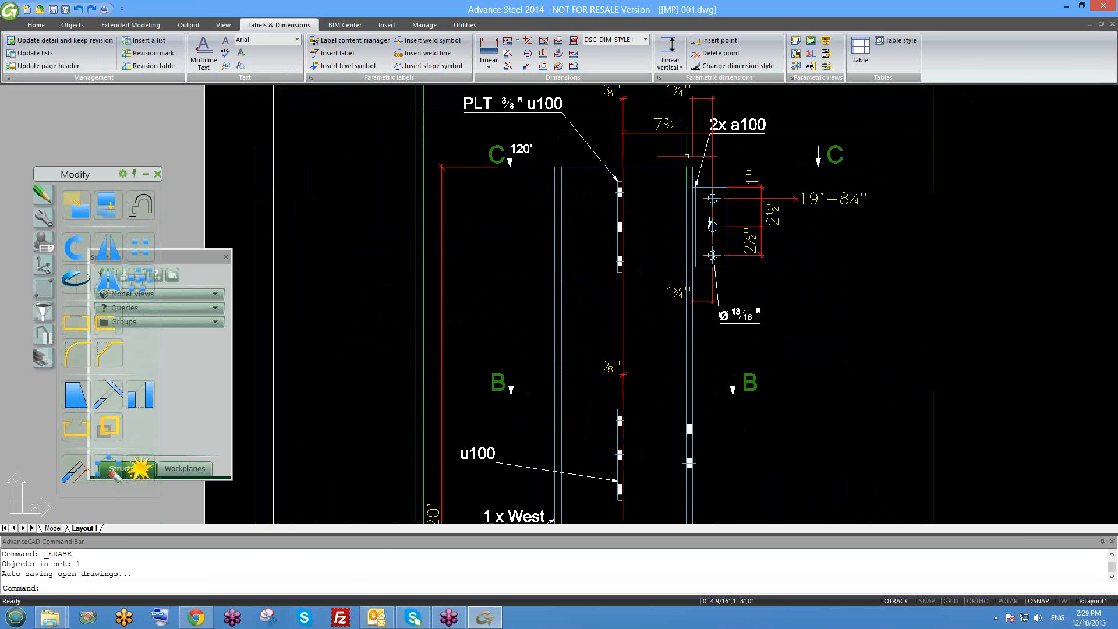
{"action": "scroll", "coordinate": [664, 215], "scroll_direction": "down", "scroll_amount": 1}
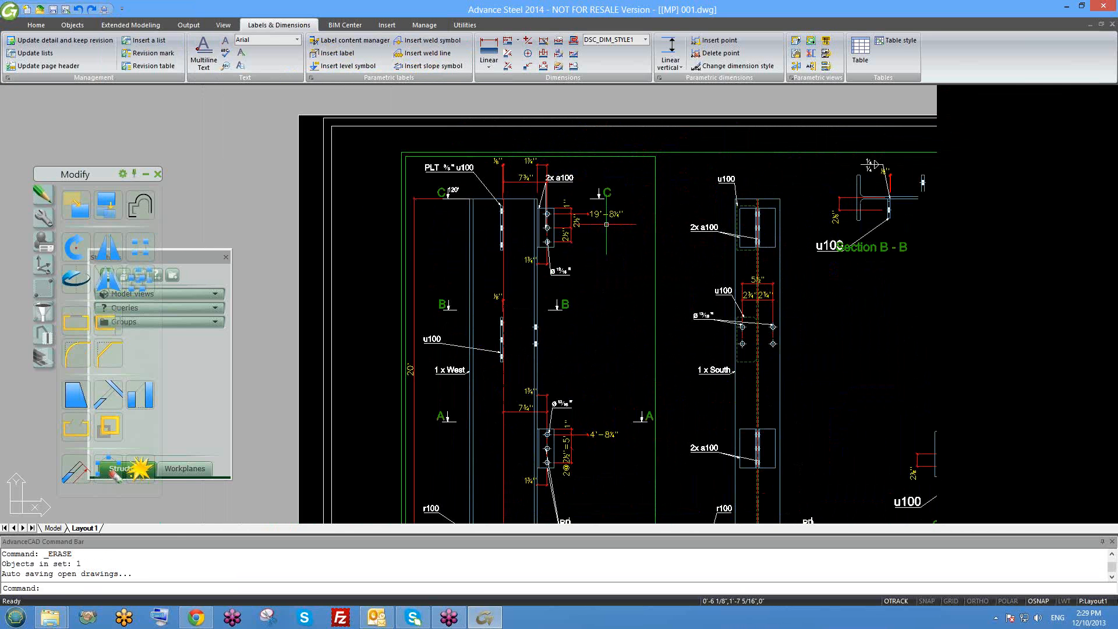
{"action": "scroll", "coordinate": [640, 204], "scroll_direction": "down", "scroll_amount": 3}
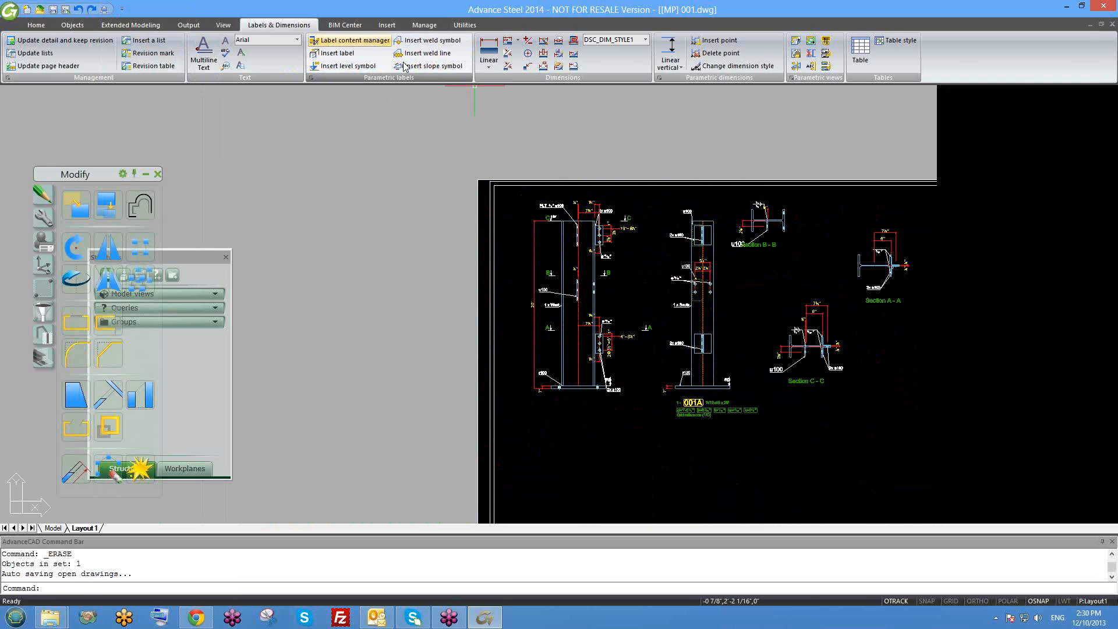
{"action": "left_click", "coordinate": [310, 78]}
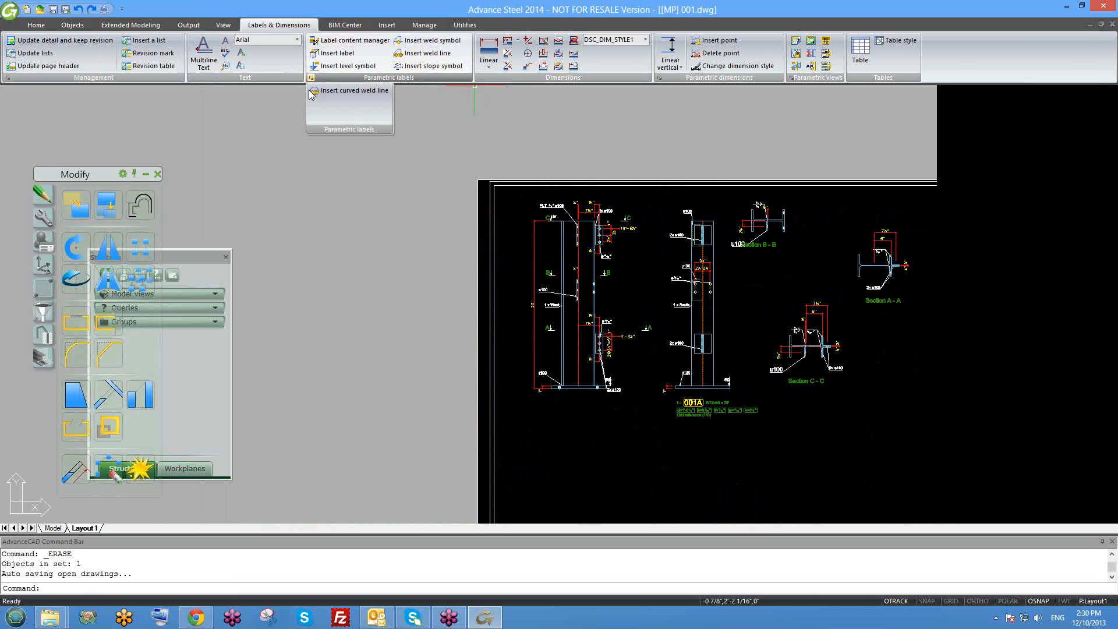
{"action": "left_click", "coordinate": [368, 102]}
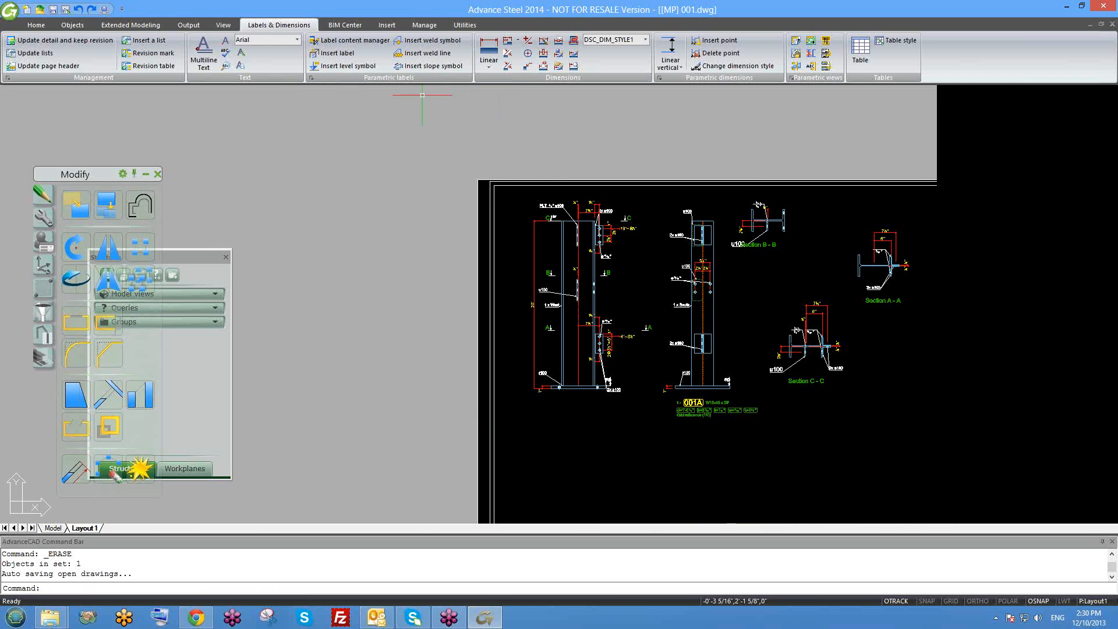
{"action": "scroll", "coordinate": [665, 249], "scroll_direction": "up", "scroll_amount": 2}
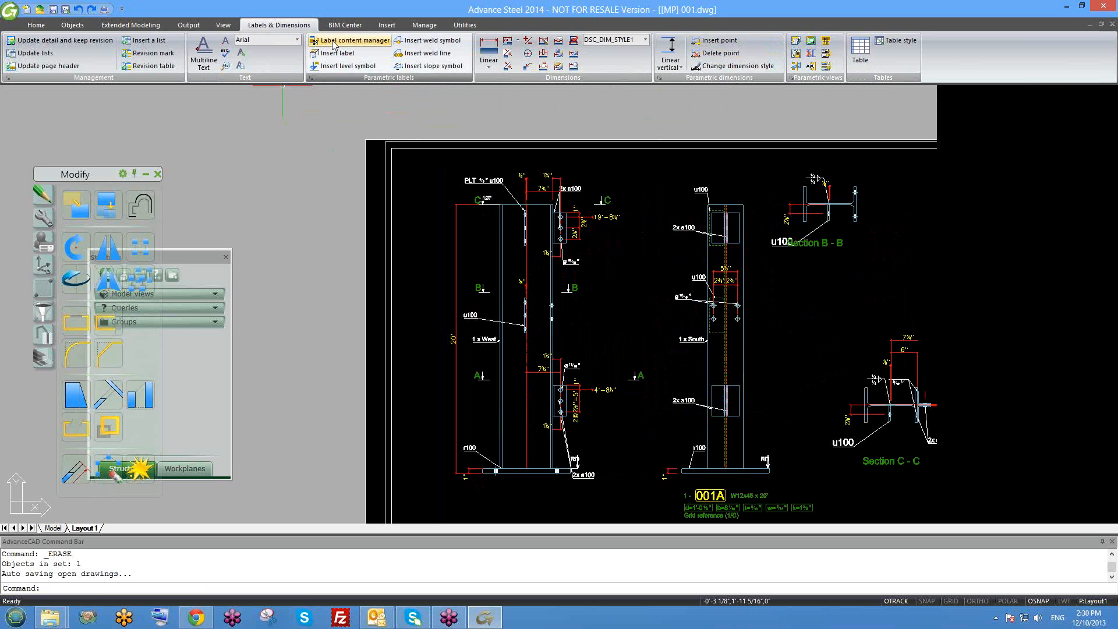
{"action": "middle_click_drag", "start_coordinate": [245, 108], "coordinate": [321, 121]}
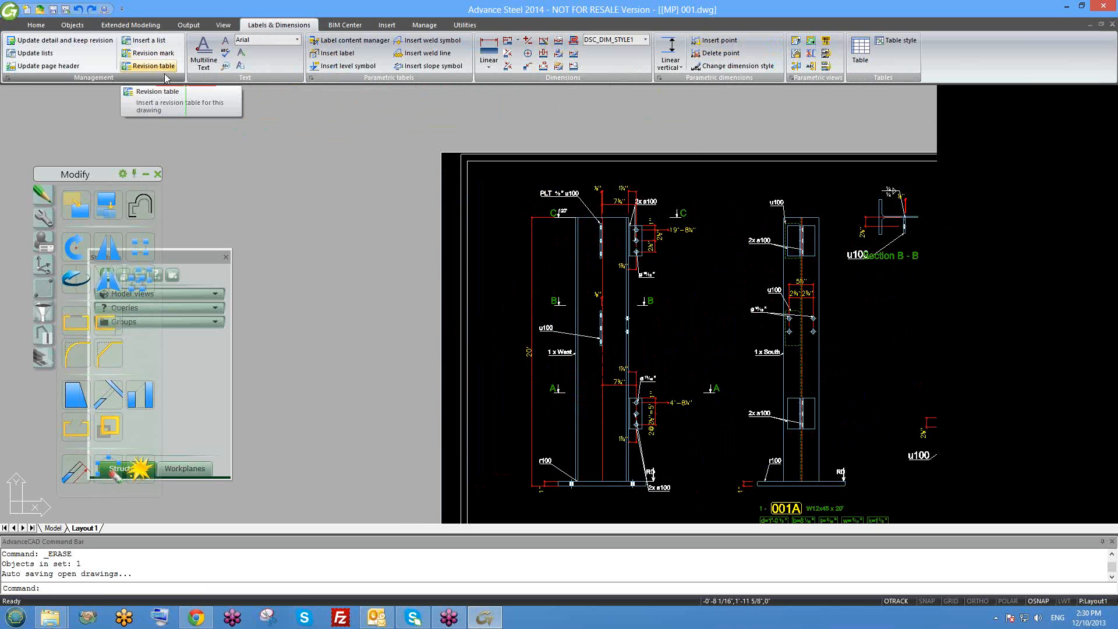
{"action": "middle_click_drag", "start_coordinate": [723, 271], "coordinate": [514, 197]}
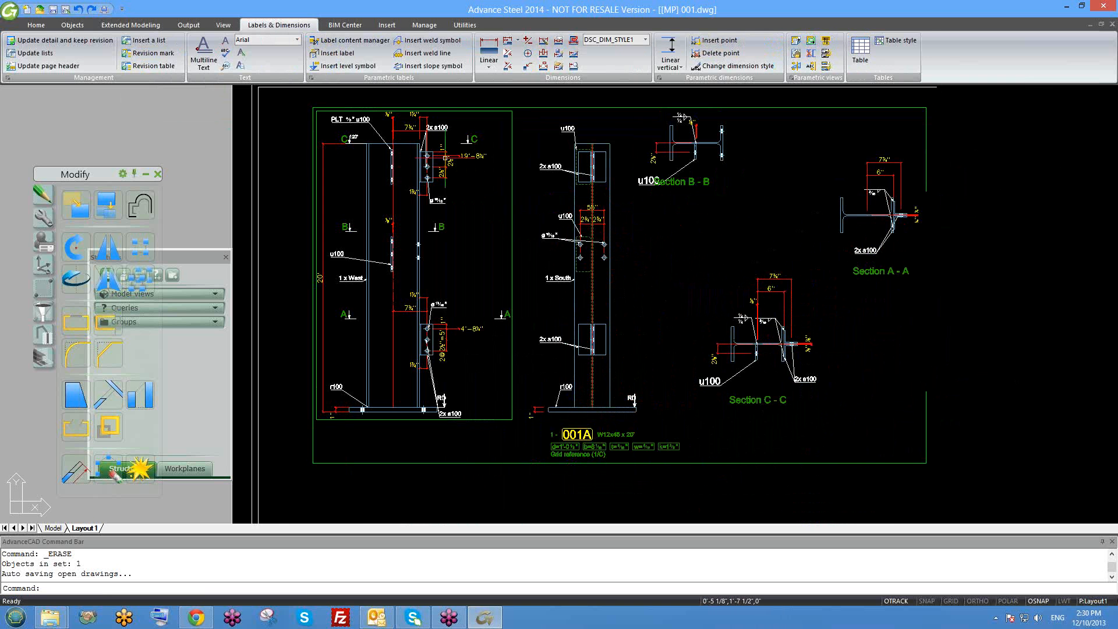
{"action": "scroll", "coordinate": [444, 158], "scroll_direction": "up", "scroll_amount": 4}
{"action": "scroll", "coordinate": [476, 188], "scroll_direction": "down", "scroll_amount": 5}
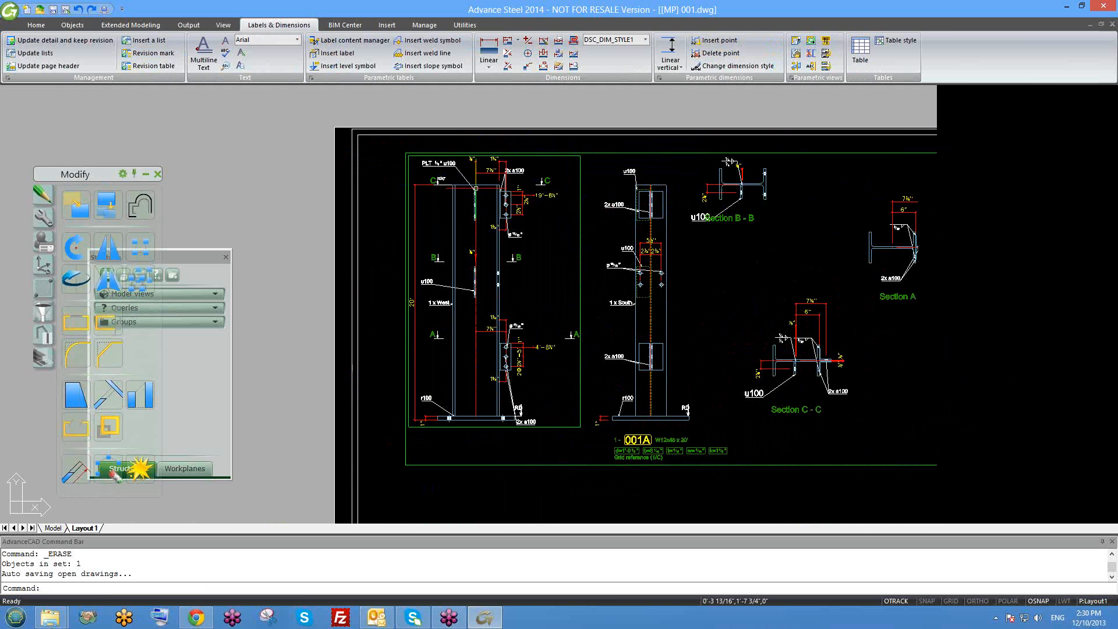
{"action": "scroll", "coordinate": [788, 423], "scroll_direction": "down", "scroll_amount": 2}
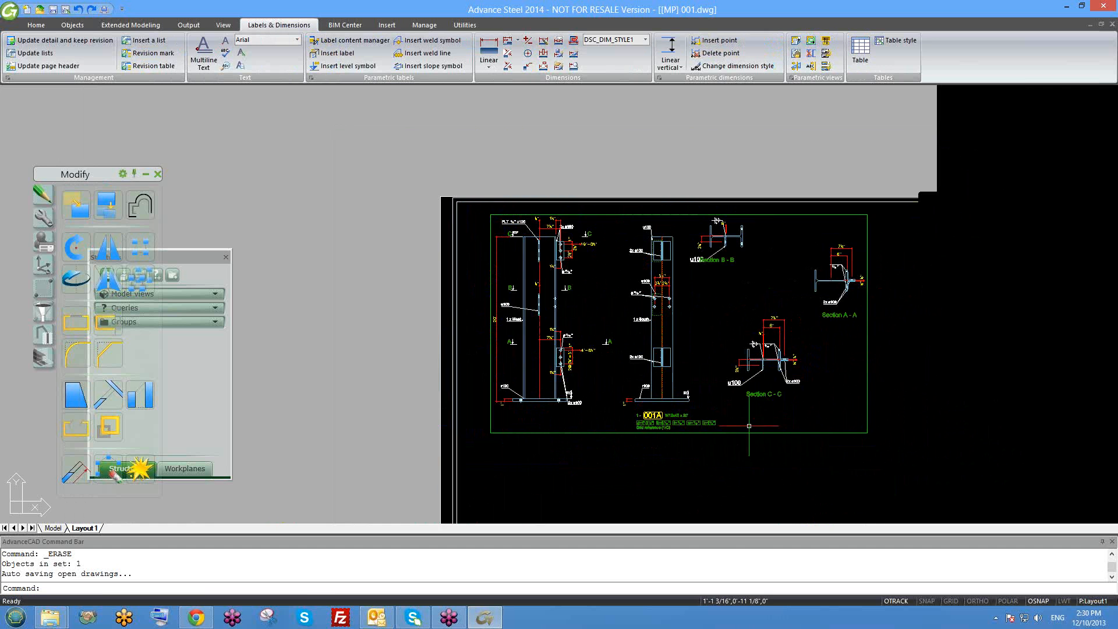
{"action": "scroll", "coordinate": [683, 423], "scroll_direction": "up", "scroll_amount": 4}
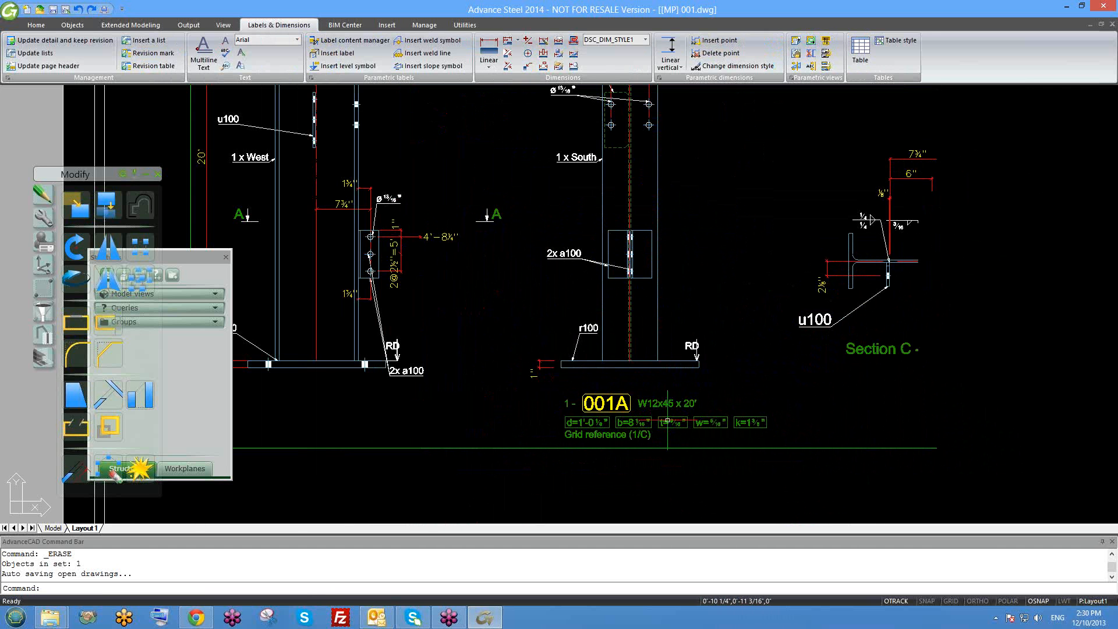
{"action": "scroll", "coordinate": [664, 416], "scroll_direction": "down", "scroll_amount": 1}
{"action": "scroll", "coordinate": [654, 393], "scroll_direction": "down", "scroll_amount": 2}
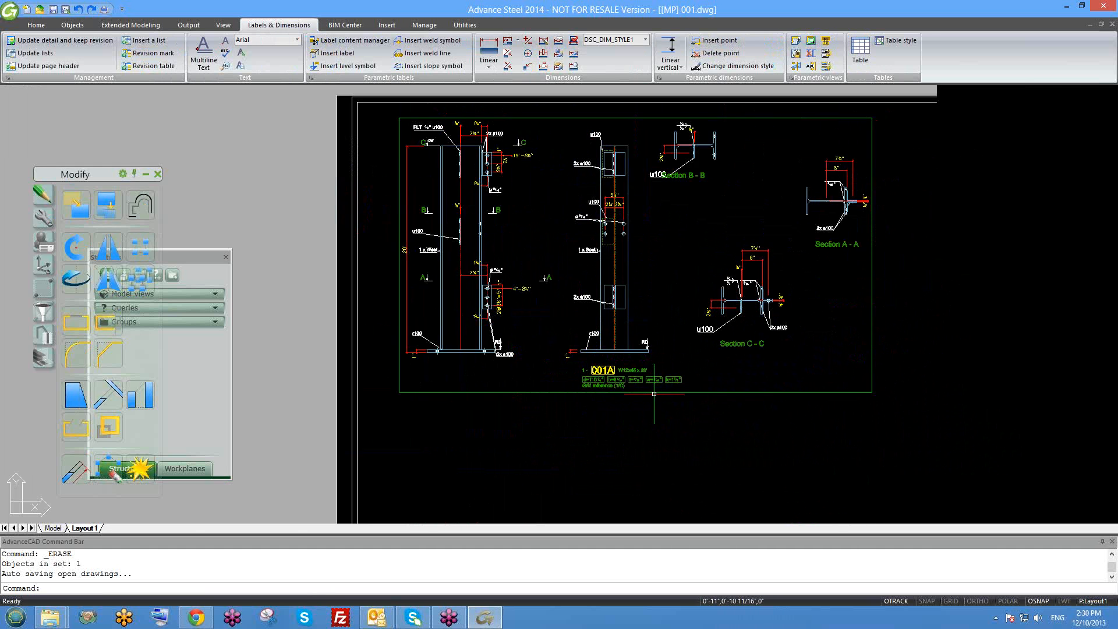
{"action": "scroll", "coordinate": [654, 393], "scroll_direction": "up", "scroll_amount": 3}
{"action": "scroll", "coordinate": [668, 355], "scroll_direction": "down", "scroll_amount": 4}
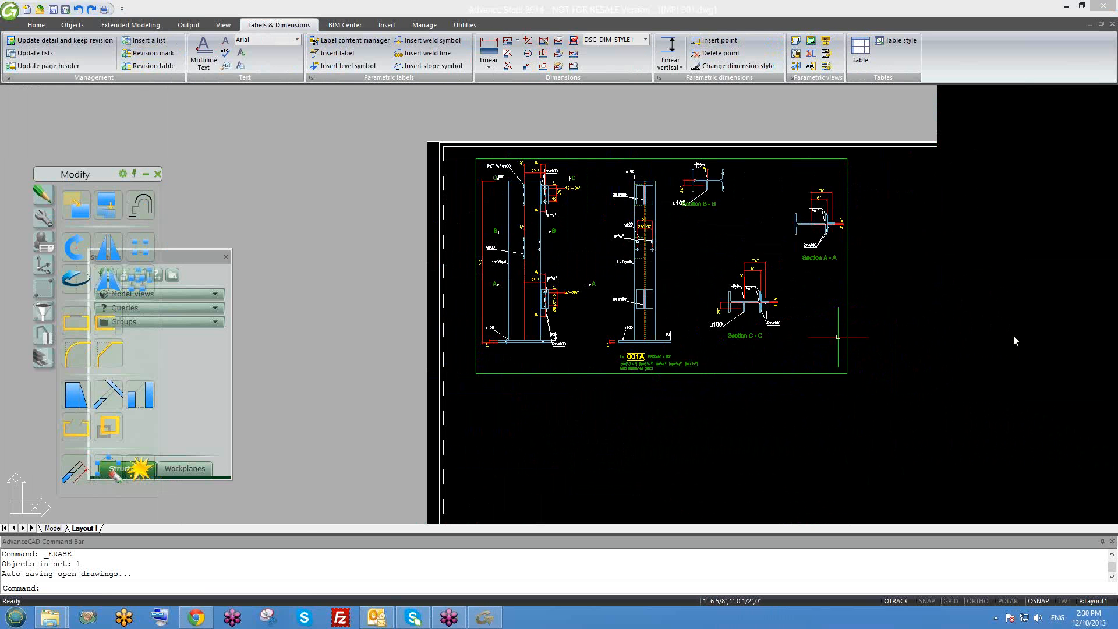
{"action": "right_click", "coordinate": [1036, 274]}
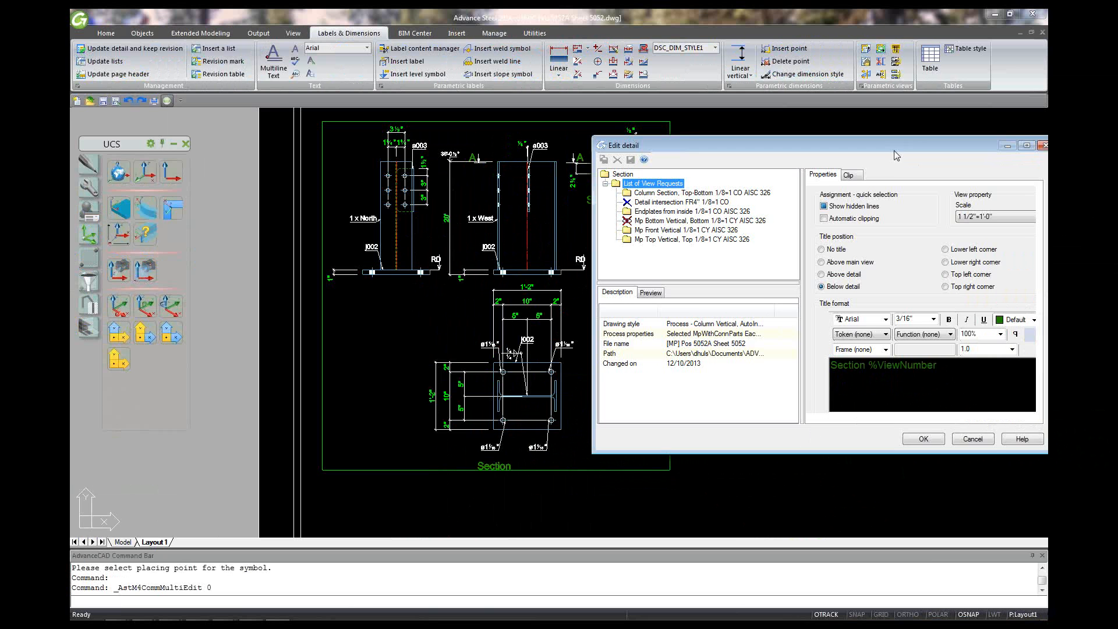
Replace the base plate detail's title text "Section %ViewNumber" with the Main part mark token
{"action": "left_click_drag", "start_coordinate": [893, 151], "coordinate": [890, 156]}
{"action": "mouse_move", "coordinate": [812, 150]}
{"action": "left_mouse_down"}
{"action": "mouse_move", "coordinate": [701, 292]}
{"action": "mouse_move", "coordinate": [730, 225]}
{"action": "left_mouse_up"}
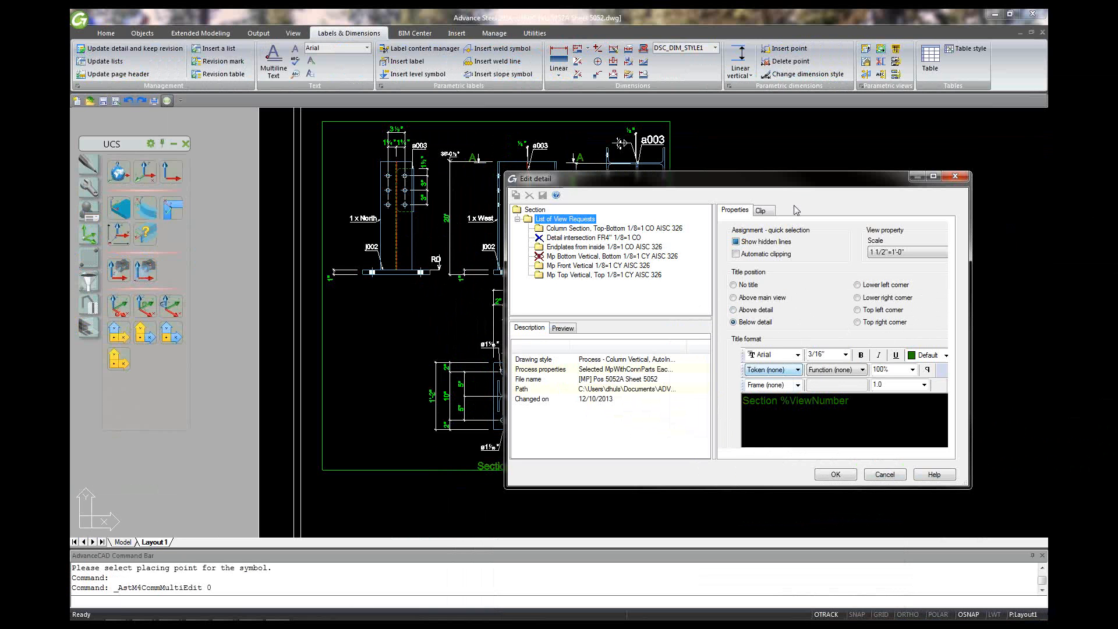
{"action": "left_click_drag", "start_coordinate": [806, 184], "coordinate": [854, 121]}
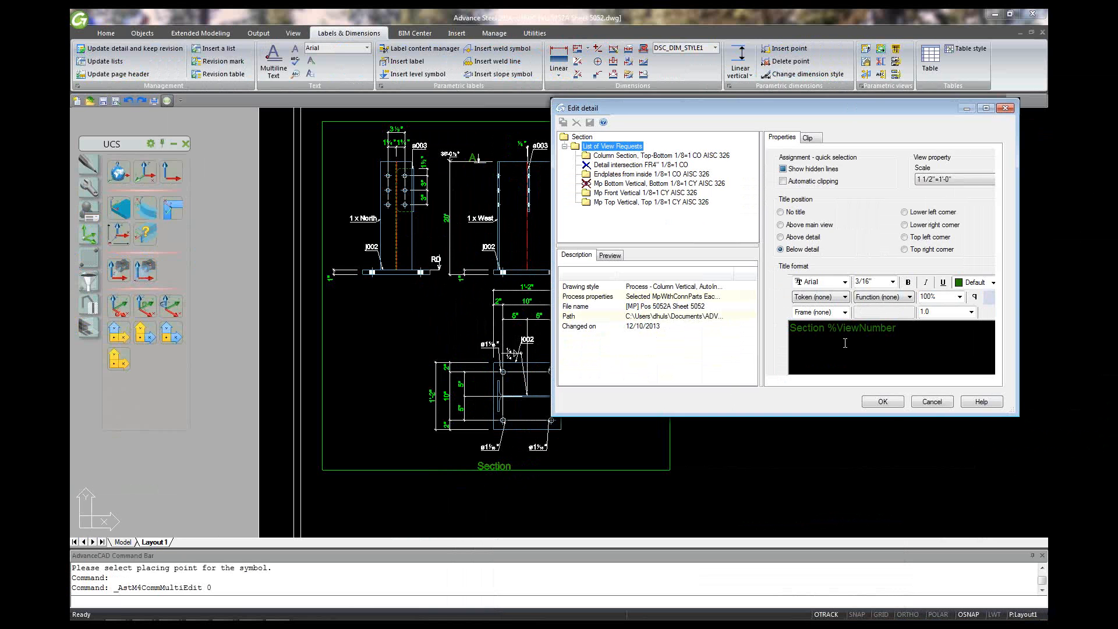
{"action": "left_click", "coordinate": [828, 328]}
{"action": "double_click", "coordinate": [823, 328]}
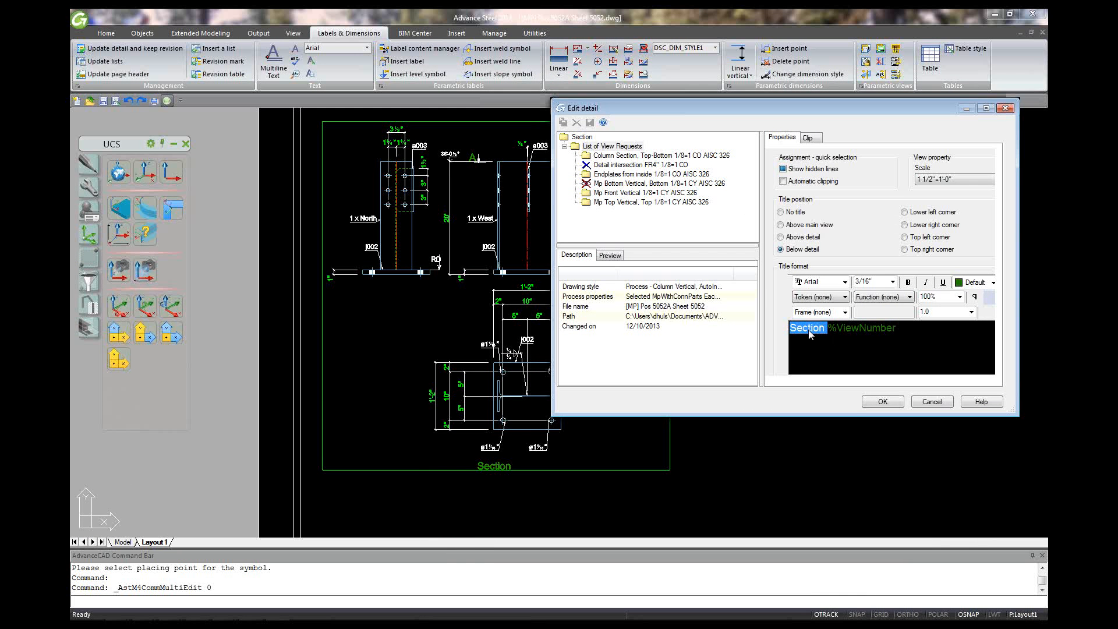
{"action": "left_click_drag", "start_coordinate": [790, 329], "coordinate": [924, 325]}
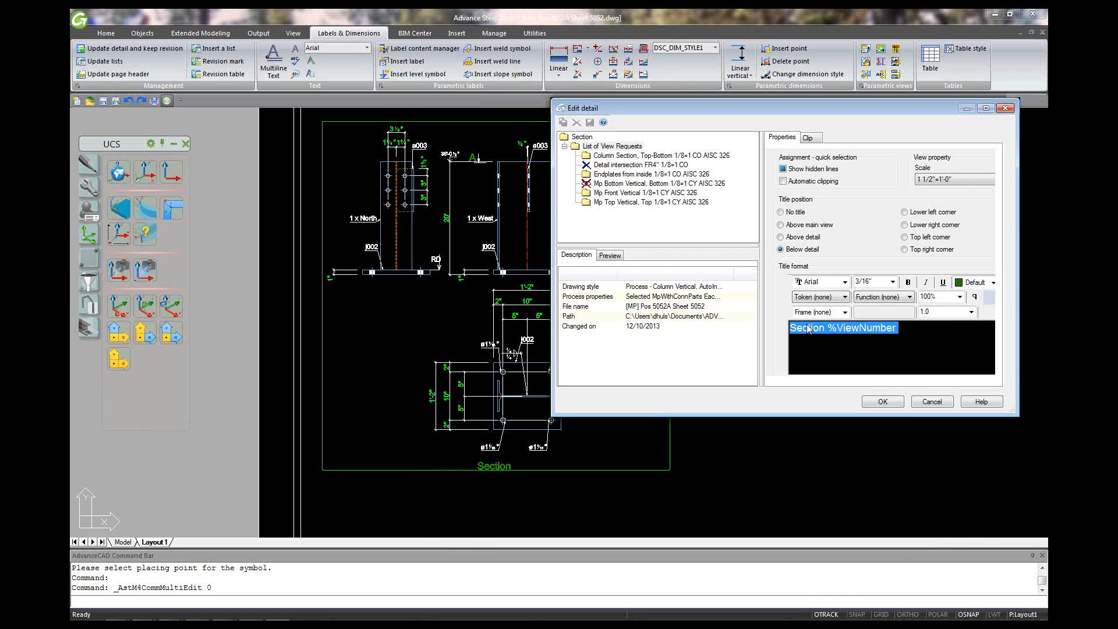
{"action": "left_click", "coordinate": [845, 297]}
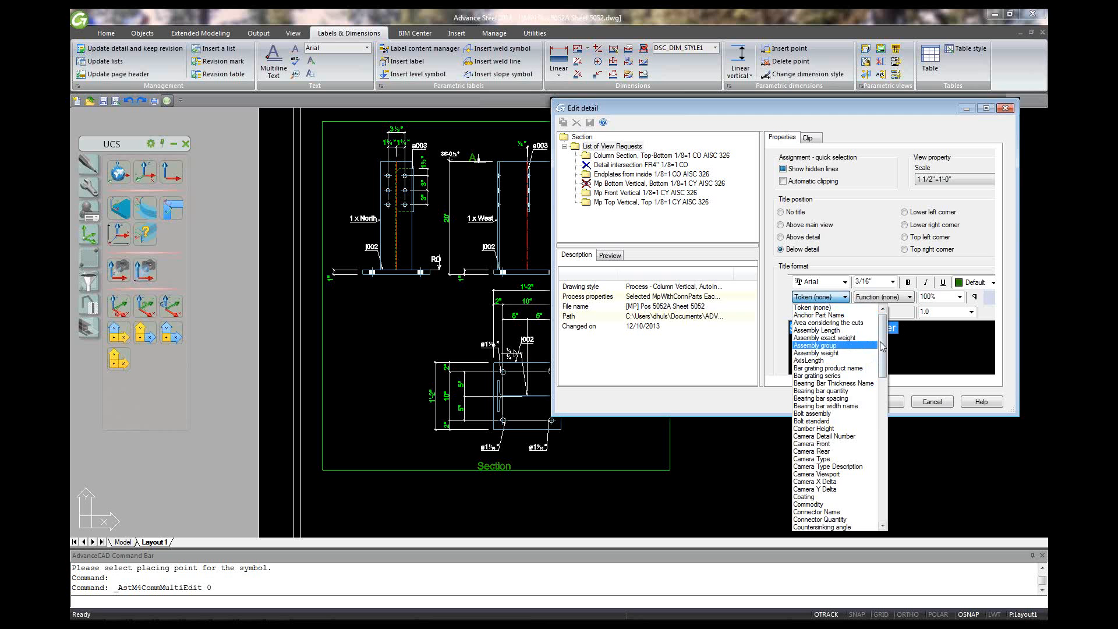
{"action": "key", "text": "m"}
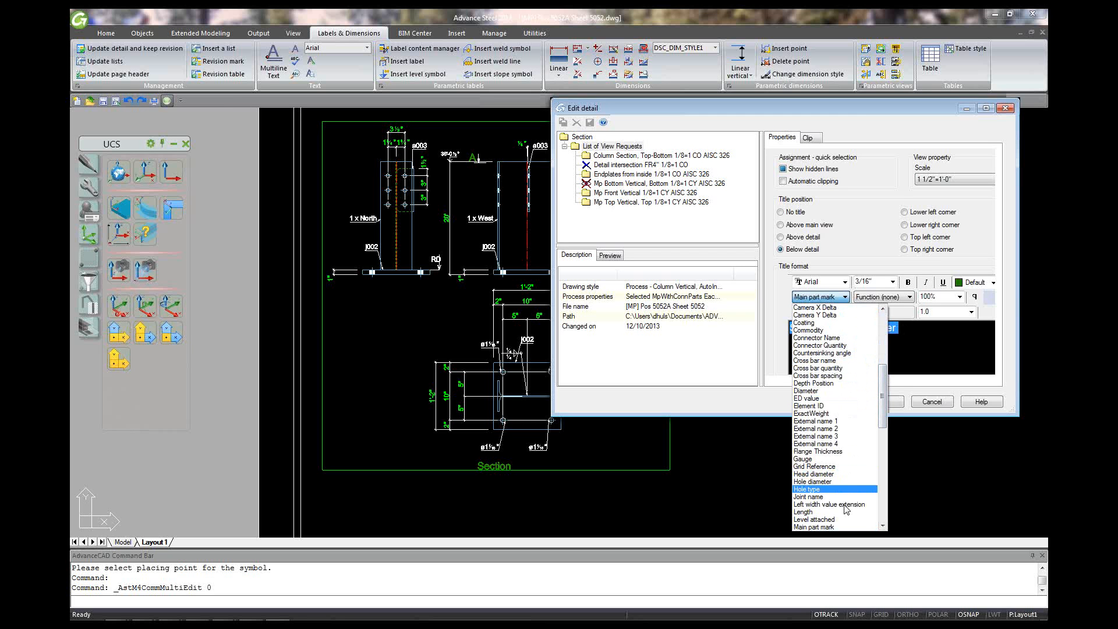
{"action": "left_click", "coordinate": [845, 527]}
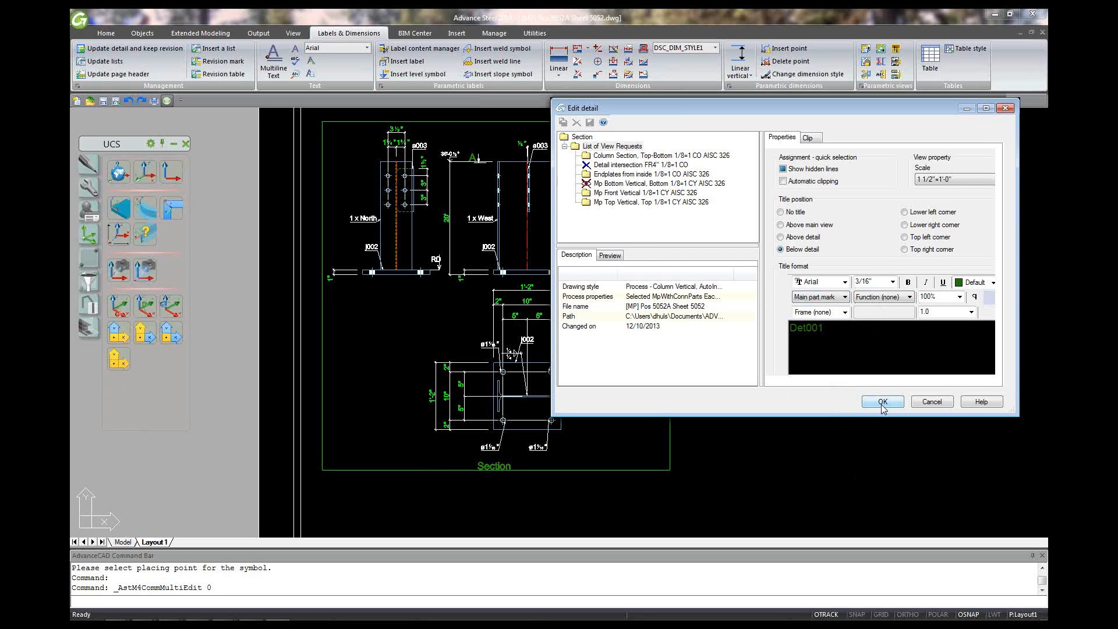
Append the Quantity token after the main part mark in the detail's title and apply the change
{"action": "left_click", "coordinate": [841, 331]}
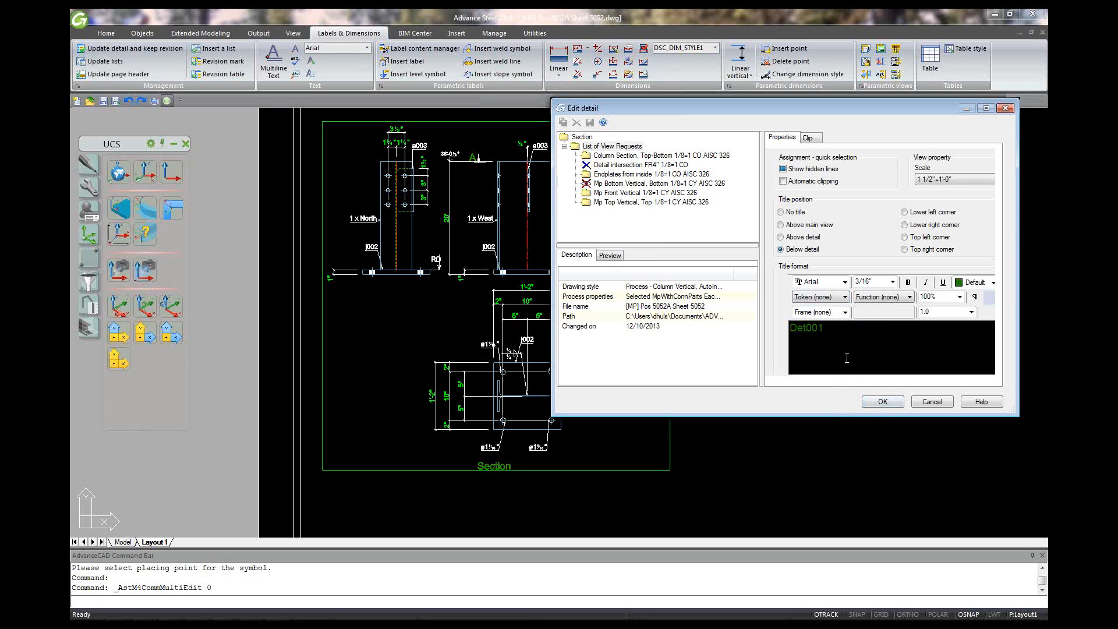
{"action": "left_click", "coordinate": [844, 298]}
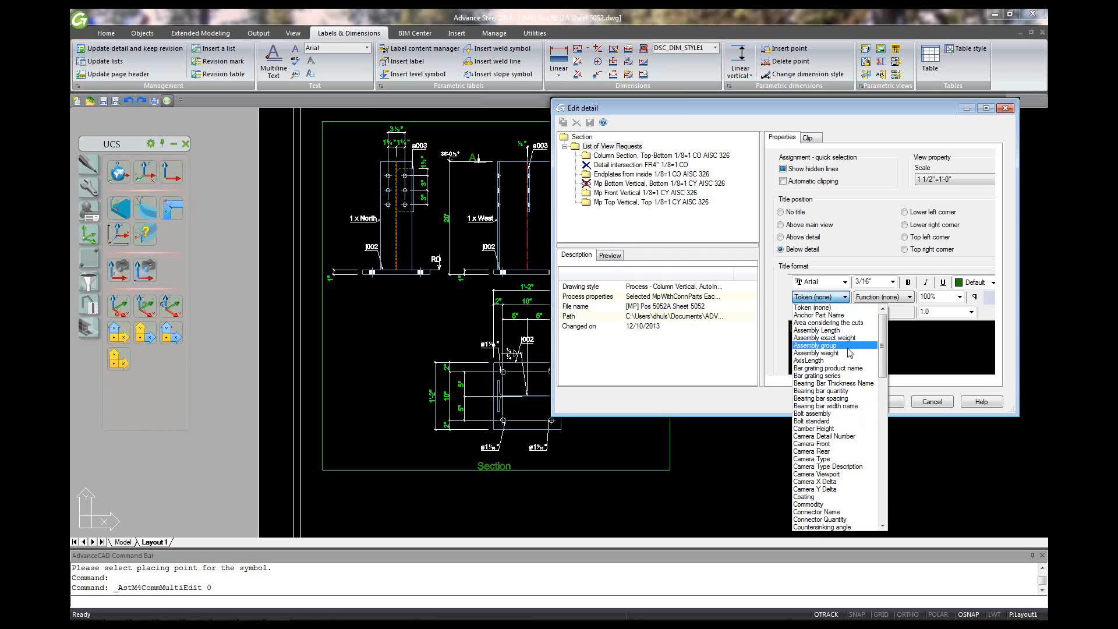
{"action": "scroll", "coordinate": [860, 399], "scroll_direction": "down", "scroll_amount": 10}
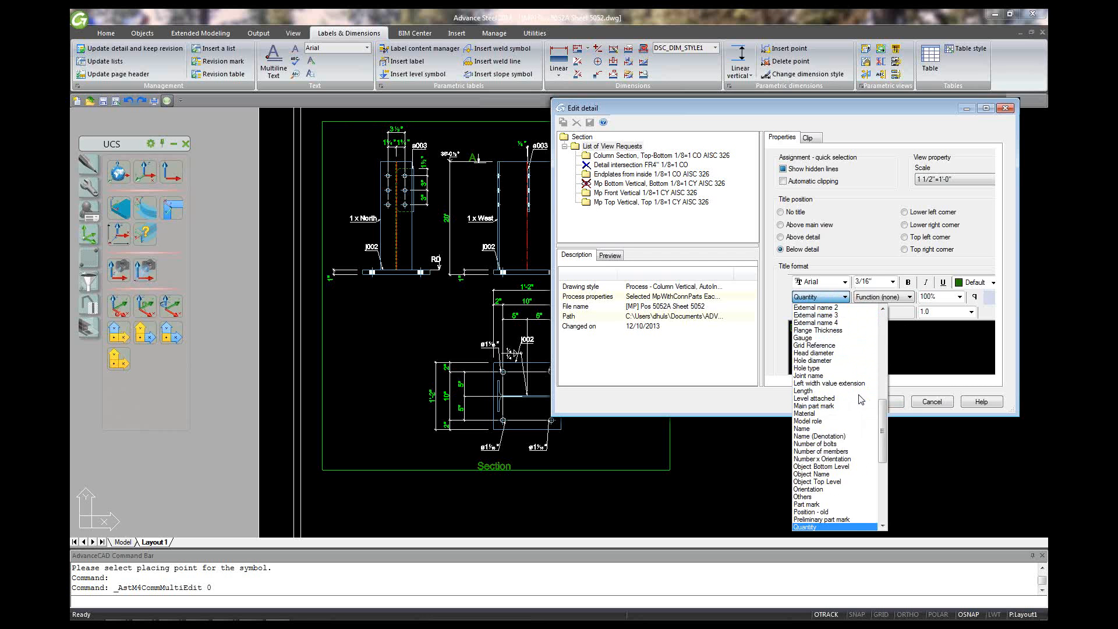
{"action": "left_click", "coordinate": [831, 525]}
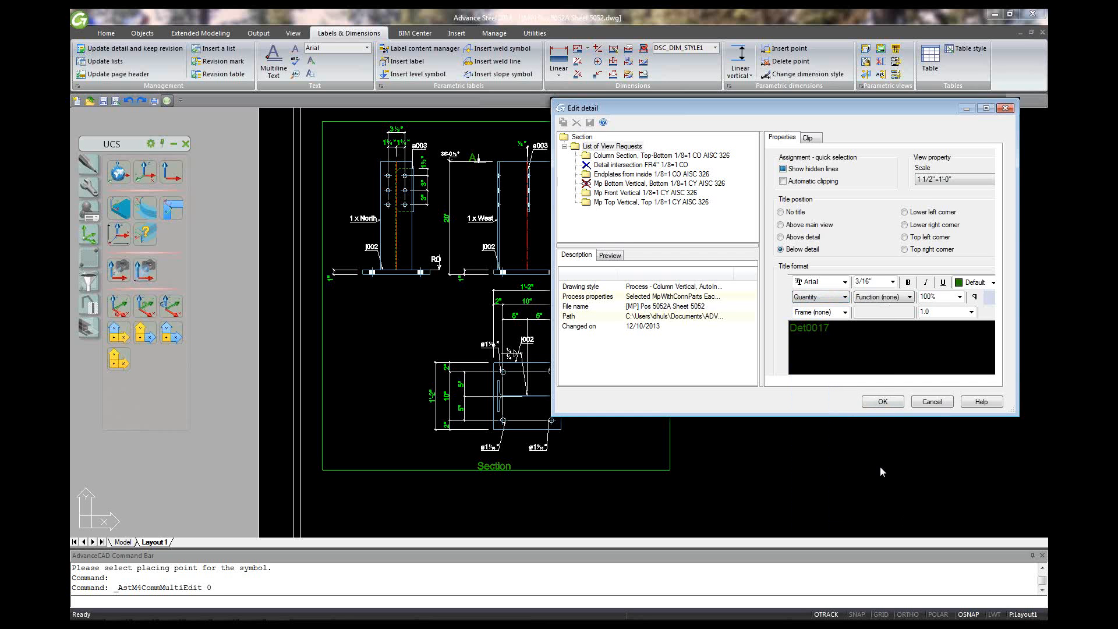
{"action": "left_click", "coordinate": [879, 402]}
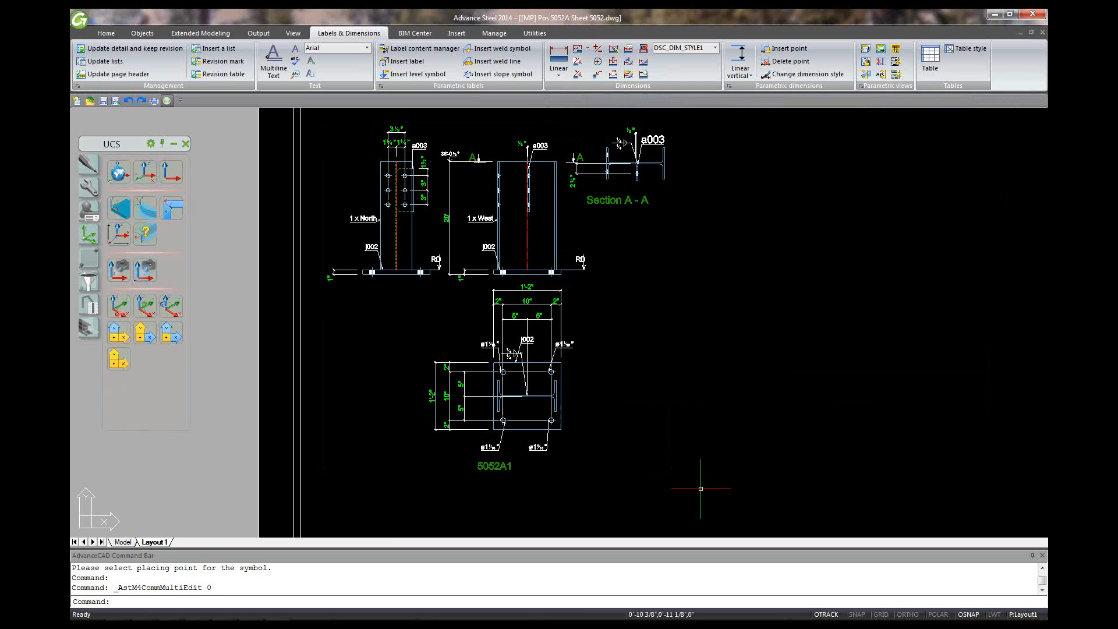
{"action": "scroll", "coordinate": [700, 488], "scroll_direction": "up", "scroll_amount": 2}
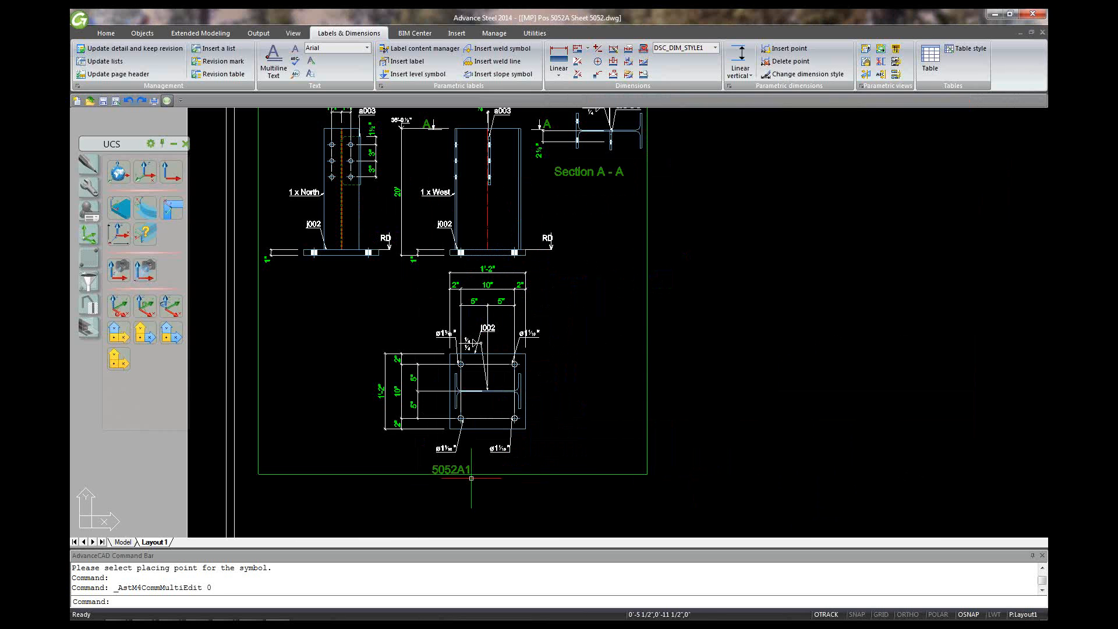
Insert a space between the main part mark and quantity tokens in the base plate detail's title and apply it
{"action": "double_click", "coordinate": [546, 469]}
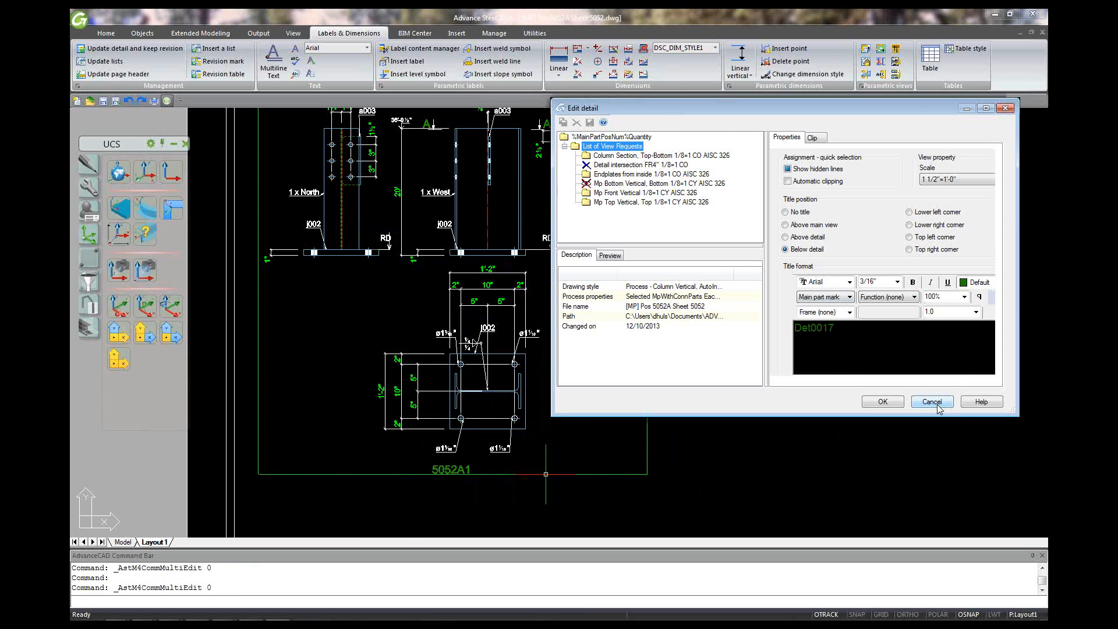
{"action": "double_click", "coordinate": [841, 330]}
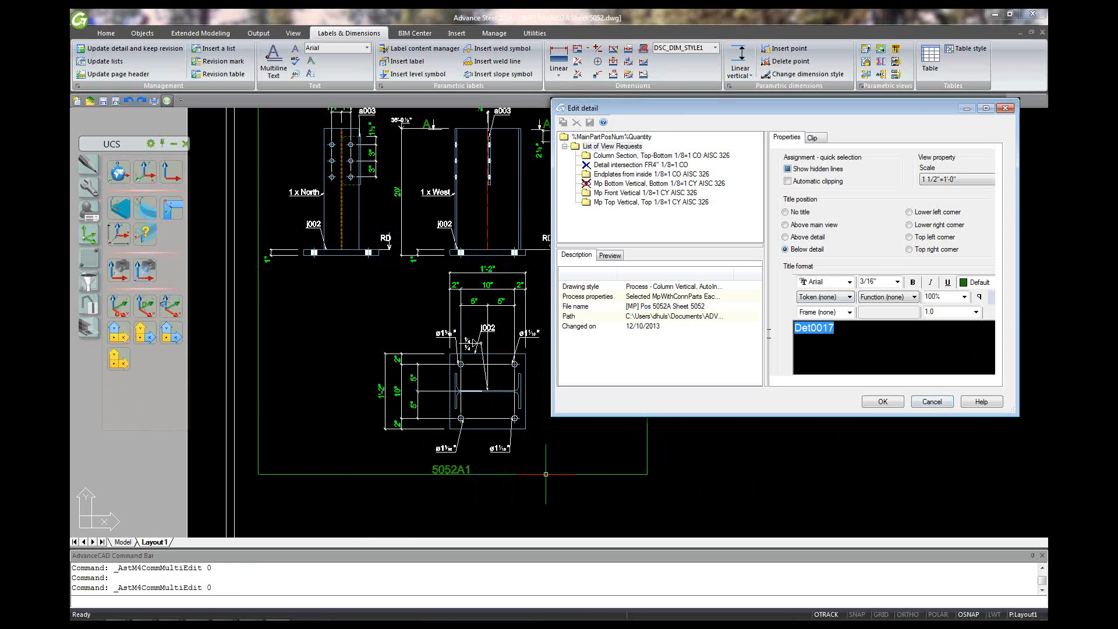
{"action": "left_click", "coordinate": [822, 328]}
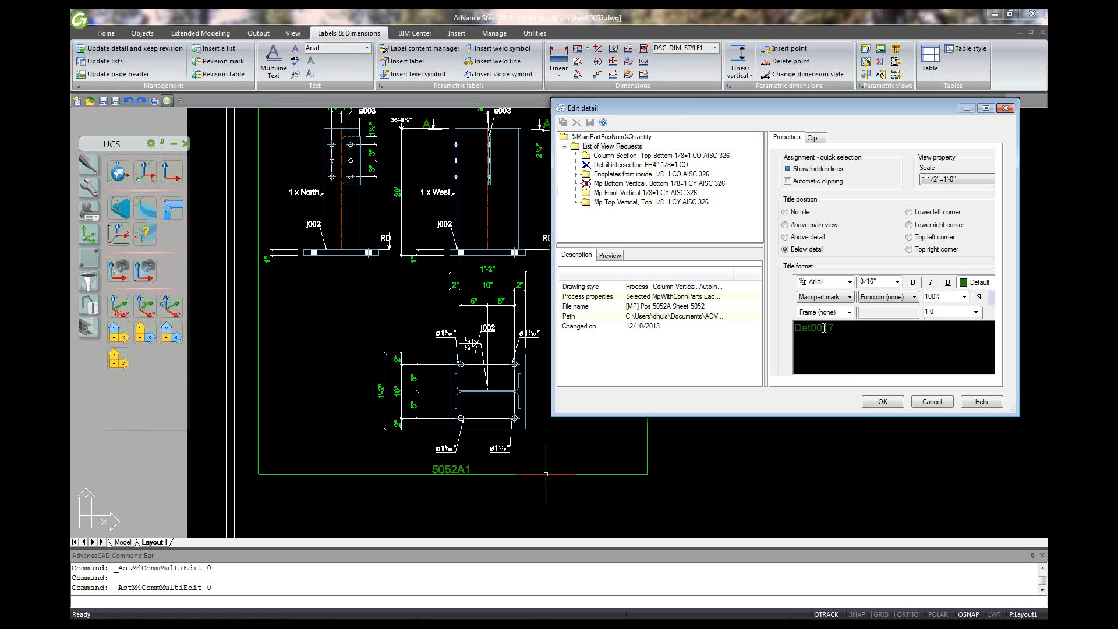
{"action": "left_click", "coordinate": [827, 328]}
{"action": "left_click", "coordinate": [883, 401]}
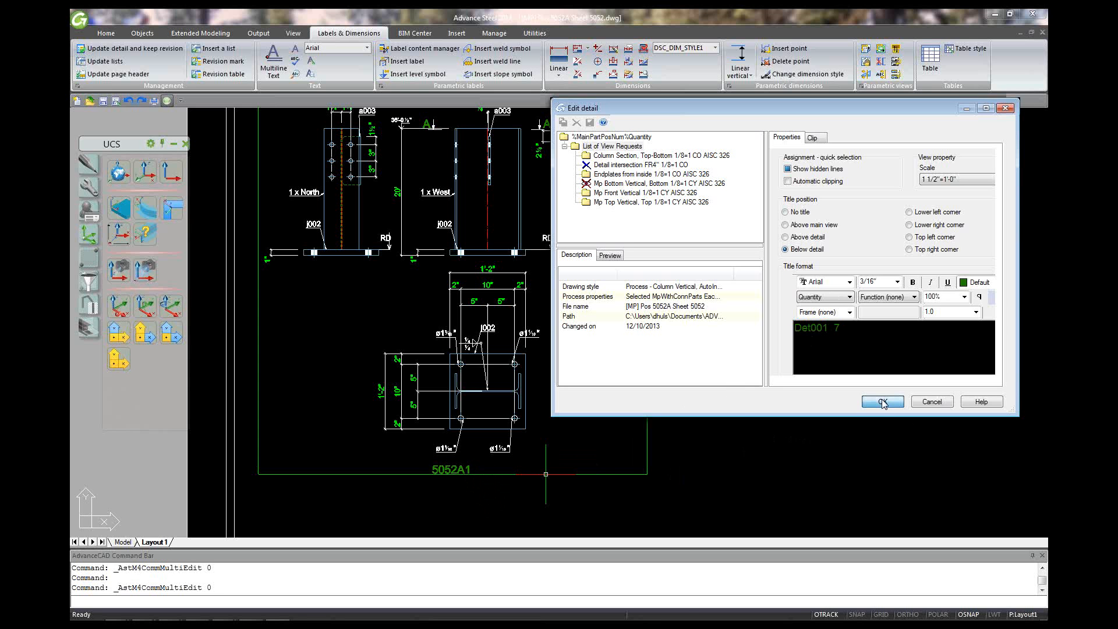
{"action": "scroll", "coordinate": [783, 485], "scroll_direction": "down", "scroll_amount": 2}
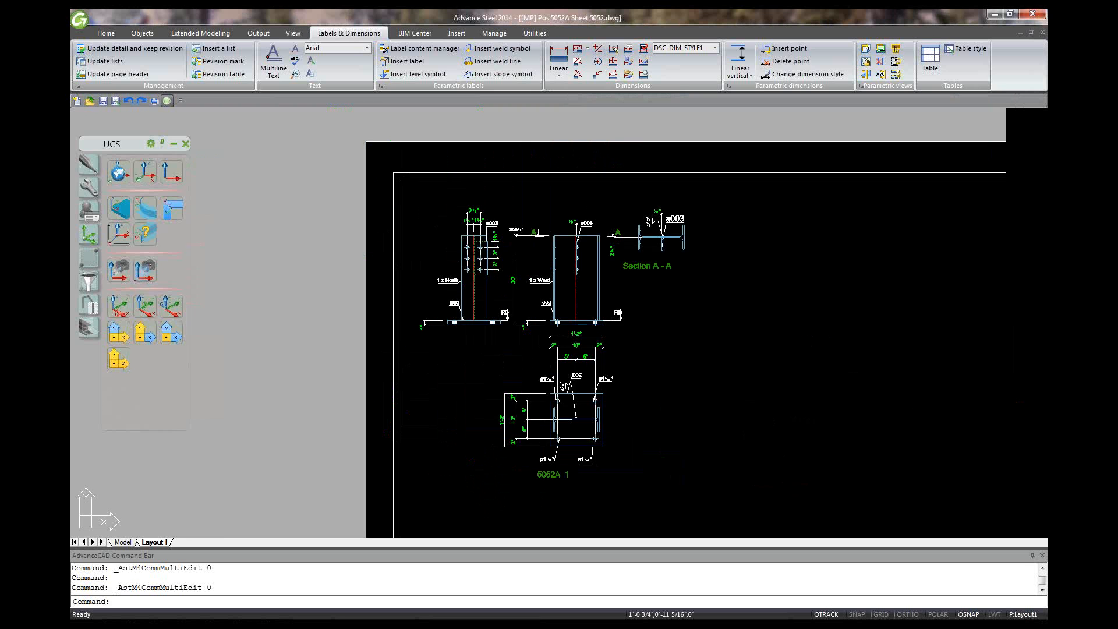
{"action": "scroll", "coordinate": [784, 485], "scroll_direction": "up", "scroll_amount": 2}
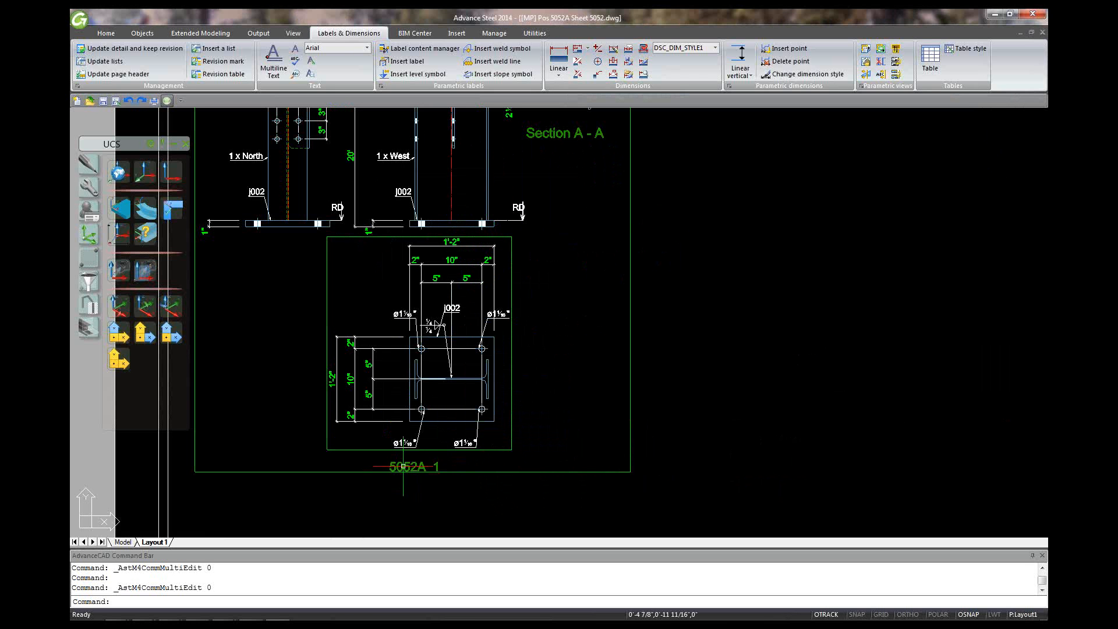
{"action": "scroll", "coordinate": [755, 445], "scroll_direction": "down", "scroll_amount": 2}
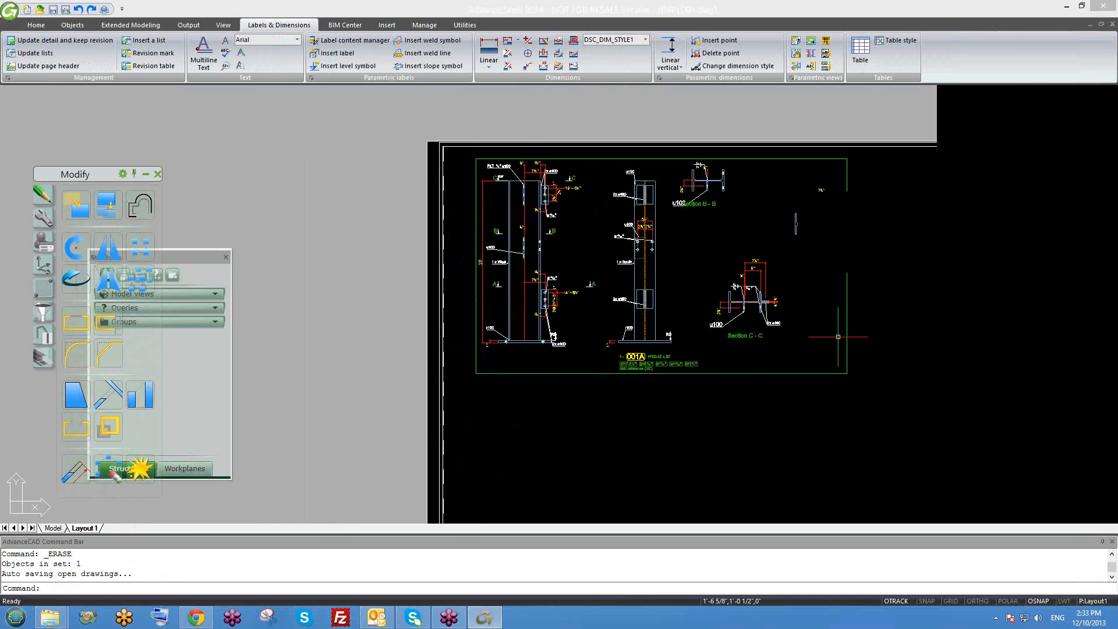
Close the column shop drawing [MP] 001.dwg, saving its changes
{"action": "scroll", "coordinate": [716, 406], "scroll_direction": "up", "scroll_amount": 2}
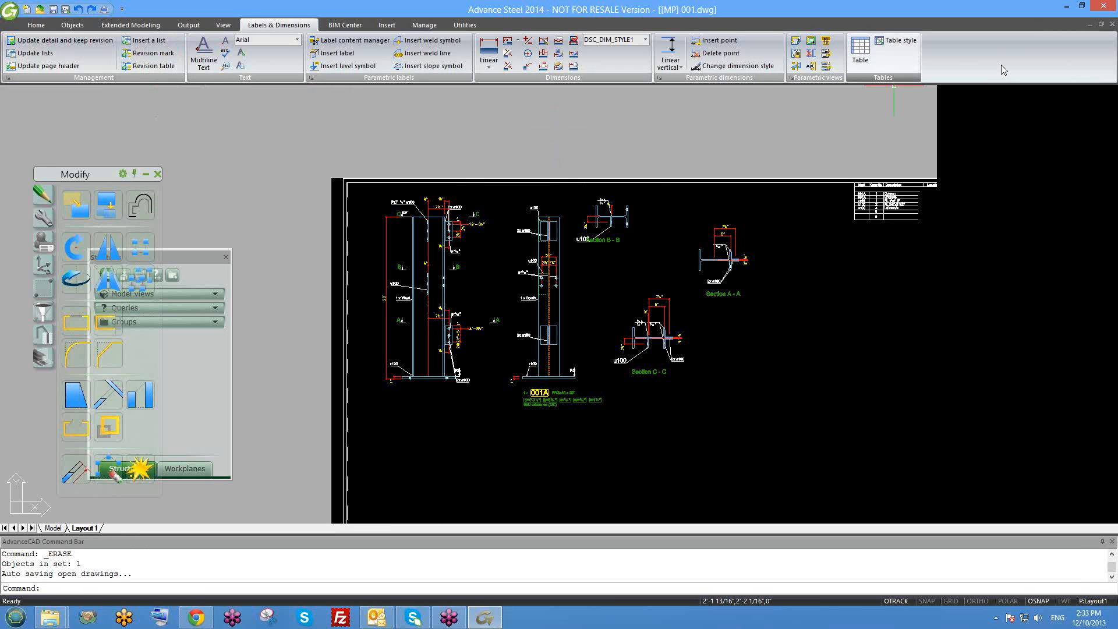
{"action": "scroll", "coordinate": [714, 245], "scroll_direction": "down", "scroll_amount": 3}
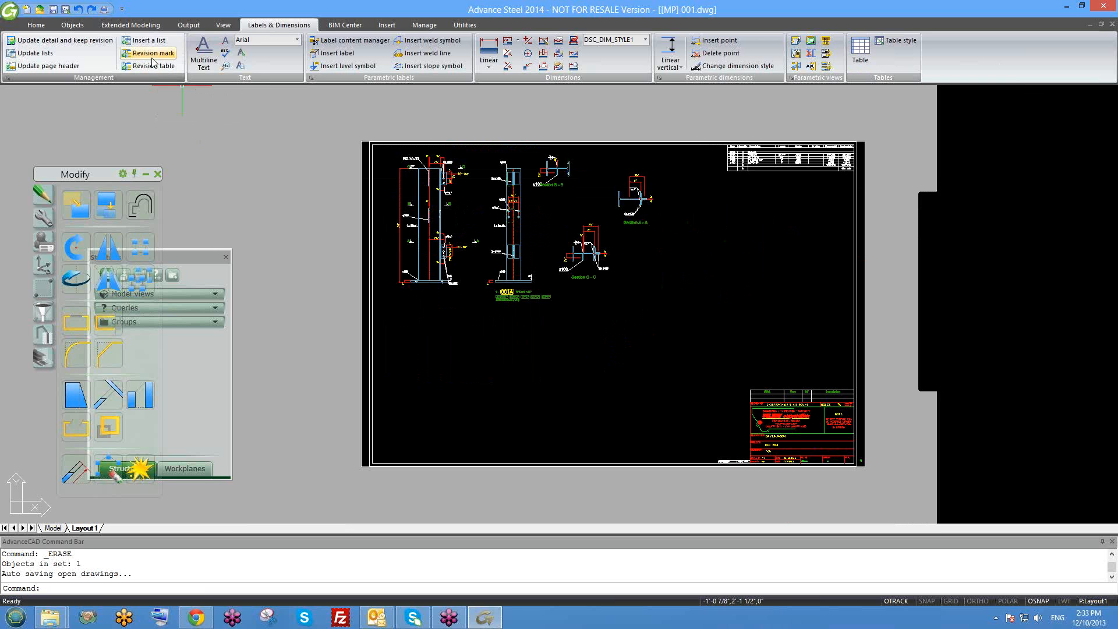
{"action": "middle_click_drag", "start_coordinate": [693, 302], "coordinate": [749, 353]}
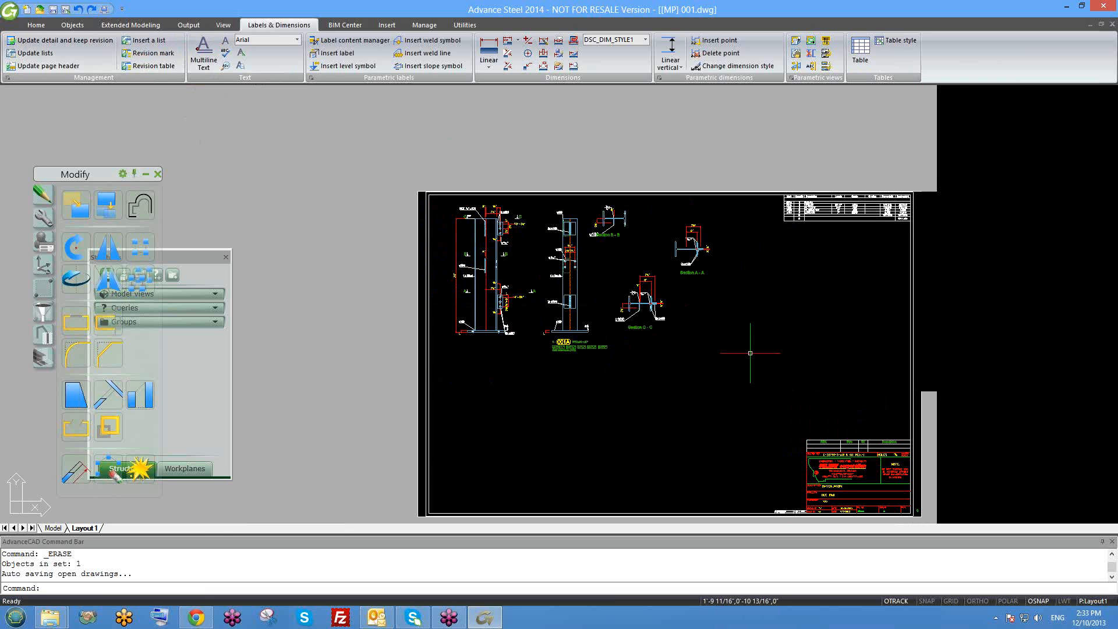
{"action": "left_click", "coordinate": [1112, 24]}
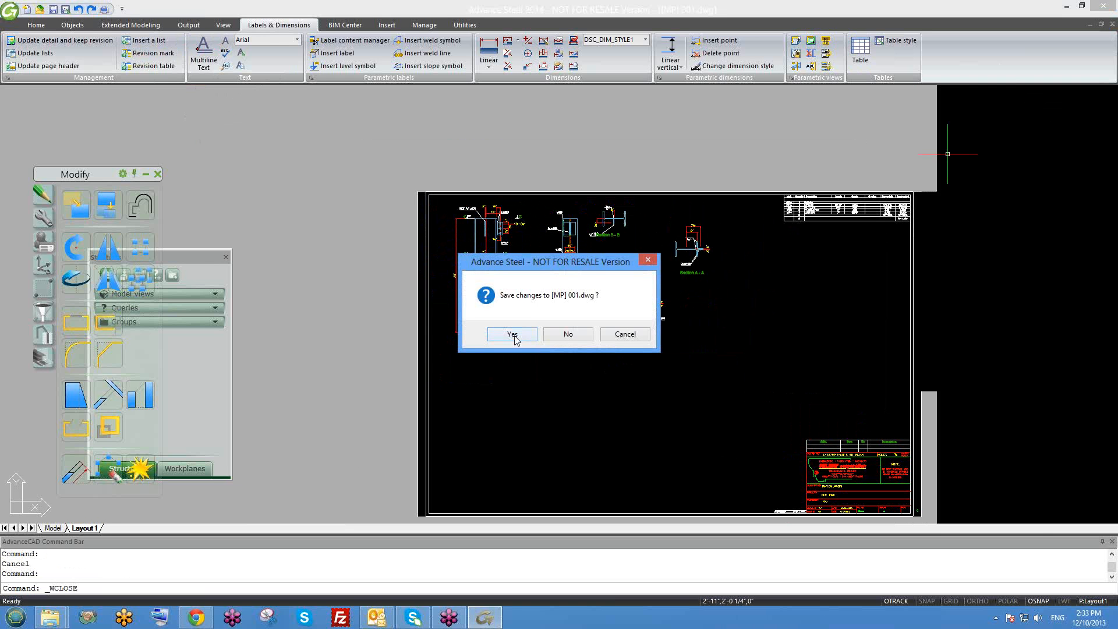
{"action": "left_click", "coordinate": [512, 334]}
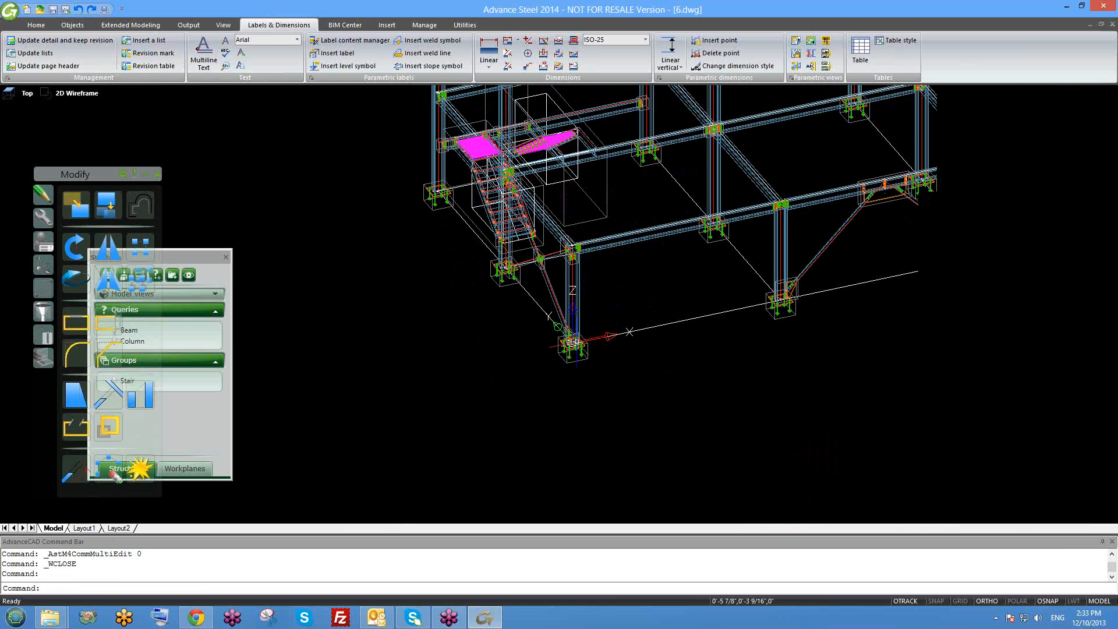
Review the up-to-date project details in the Document Manager, check the commands available for [MP] 001.dwg, and close the manager
{"action": "scroll", "coordinate": [573, 344], "scroll_direction": "down", "scroll_amount": 6}
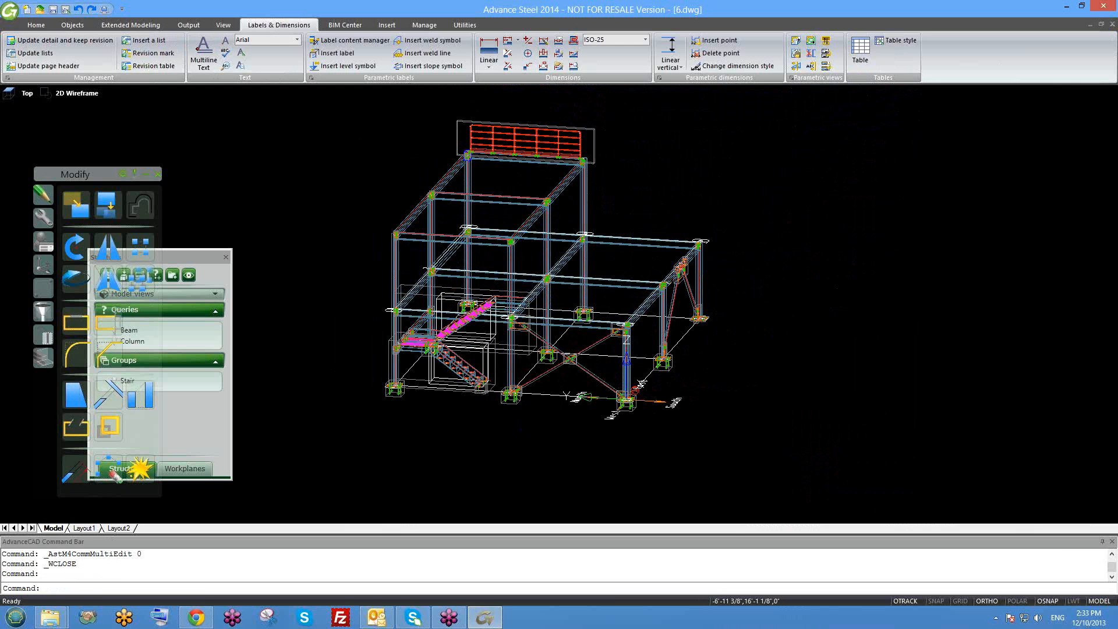
{"action": "middle_click_drag", "start_coordinate": [495, 406], "coordinate": [560, 439], "text": "shift"}
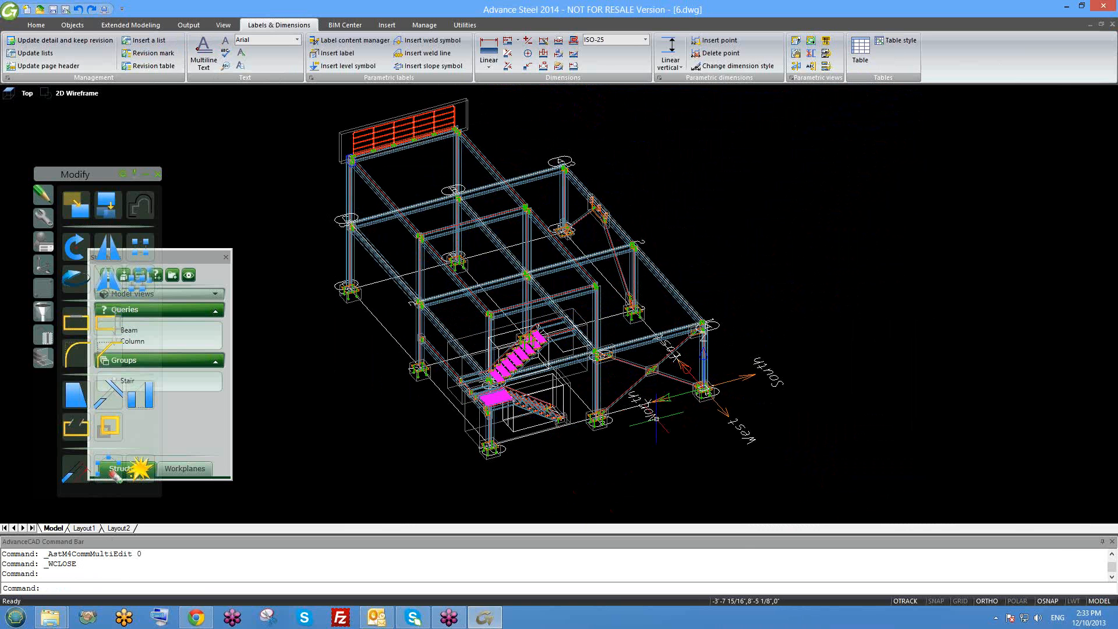
{"action": "middle_click_drag", "start_coordinate": [631, 425], "coordinate": [637, 403]}
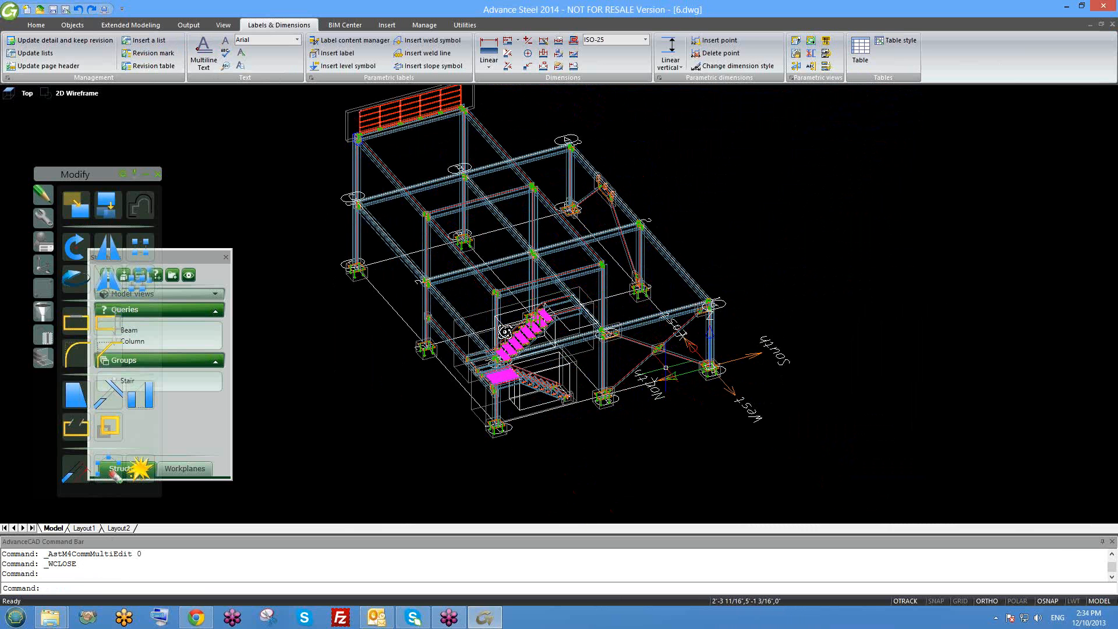
{"action": "middle_click_drag", "start_coordinate": [668, 355], "coordinate": [492, 322], "text": "shift"}
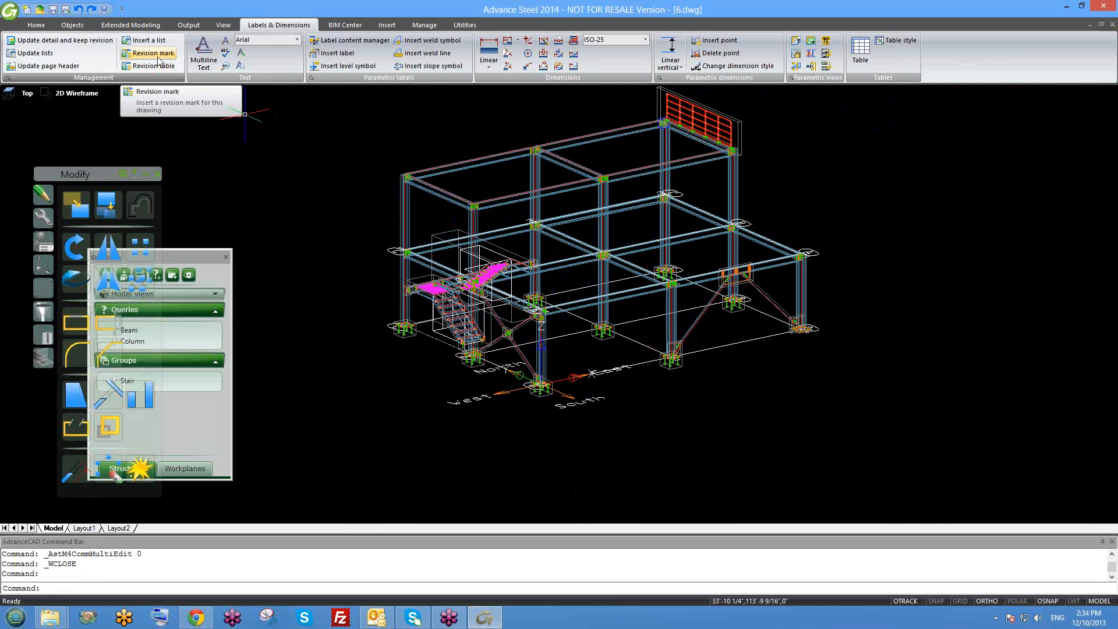
{"action": "left_click", "coordinate": [188, 25]}
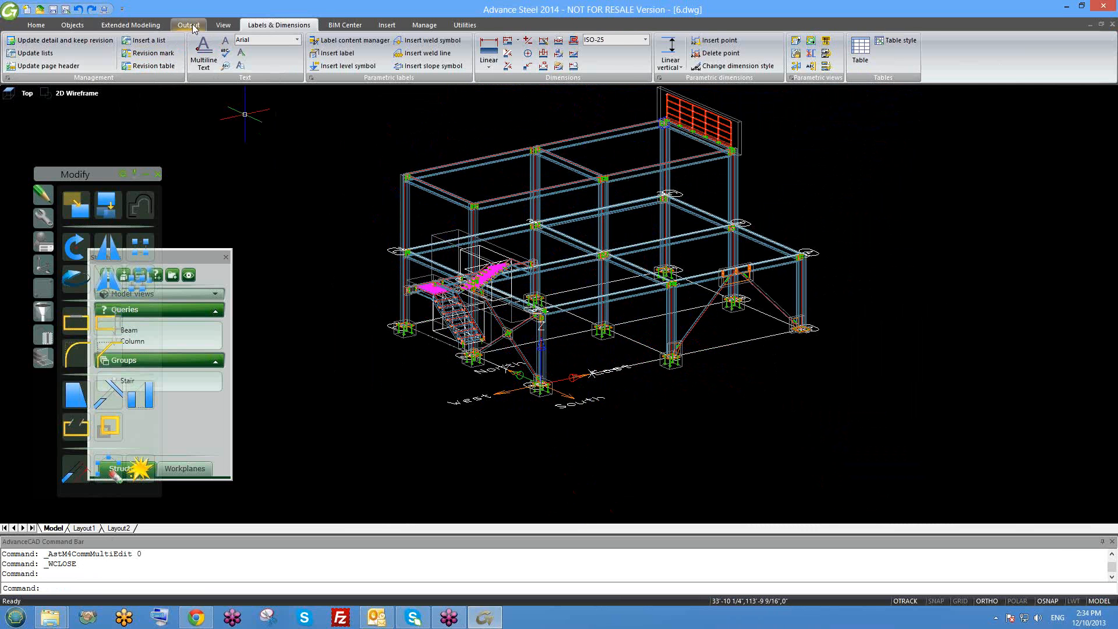
{"action": "left_click", "coordinate": [159, 55]}
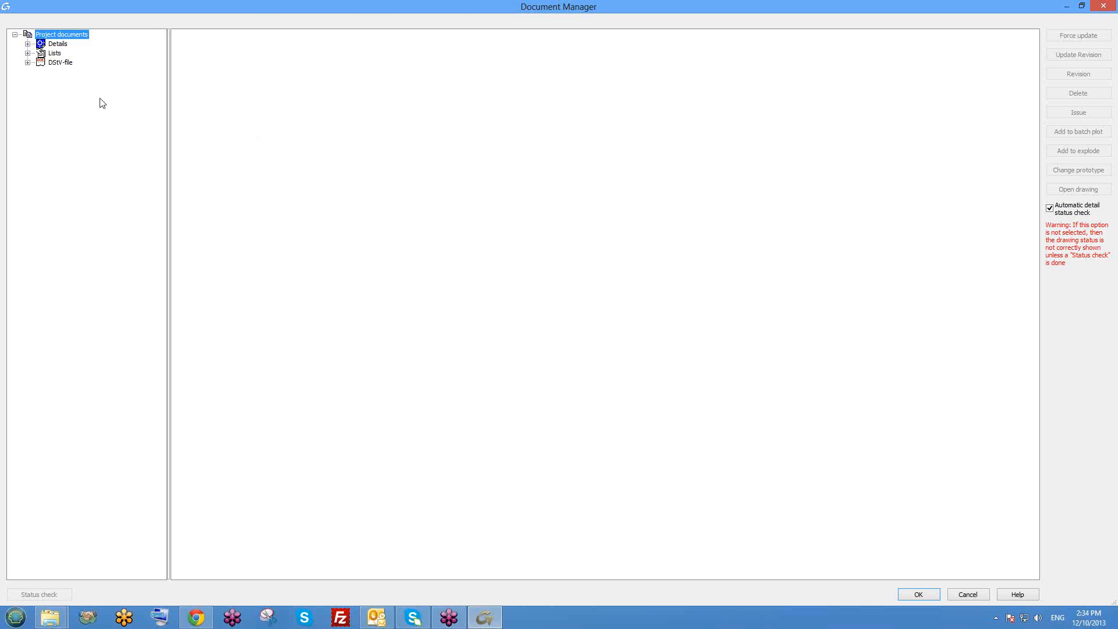
{"action": "left_click", "coordinate": [59, 45]}
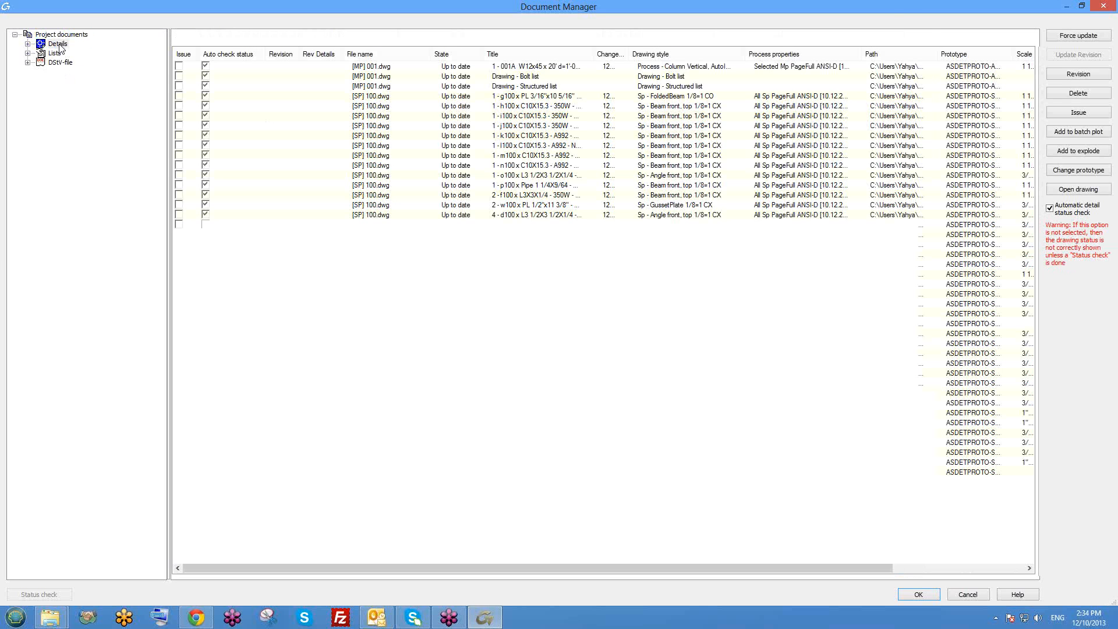
{"action": "double_click", "coordinate": [70, 53]}
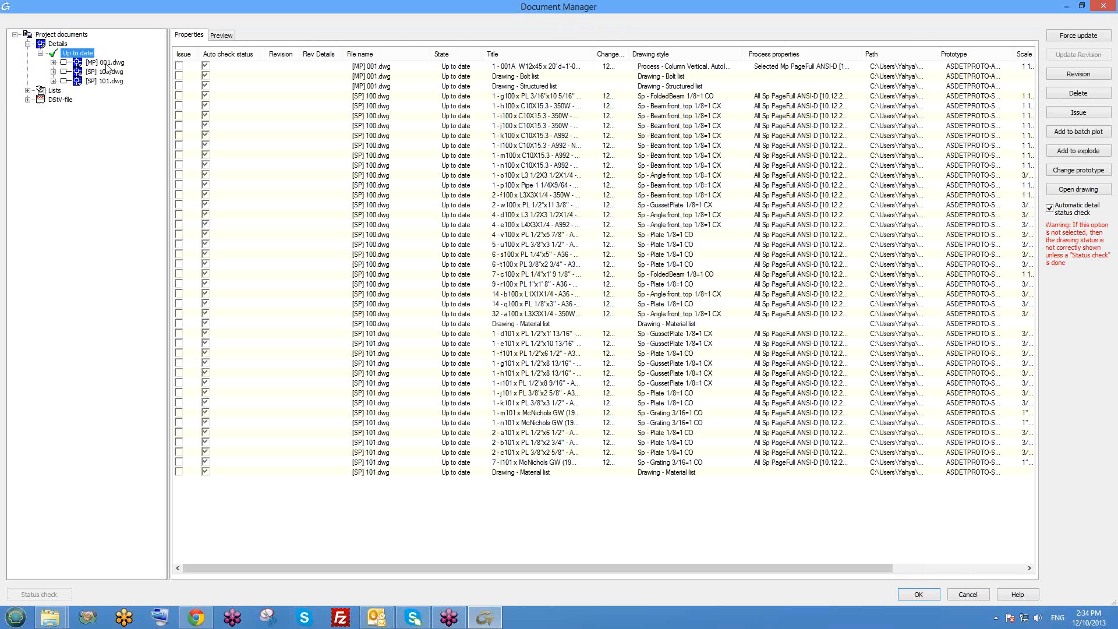
{"action": "left_click", "coordinate": [105, 63]}
{"action": "right_click", "coordinate": [106, 64]}
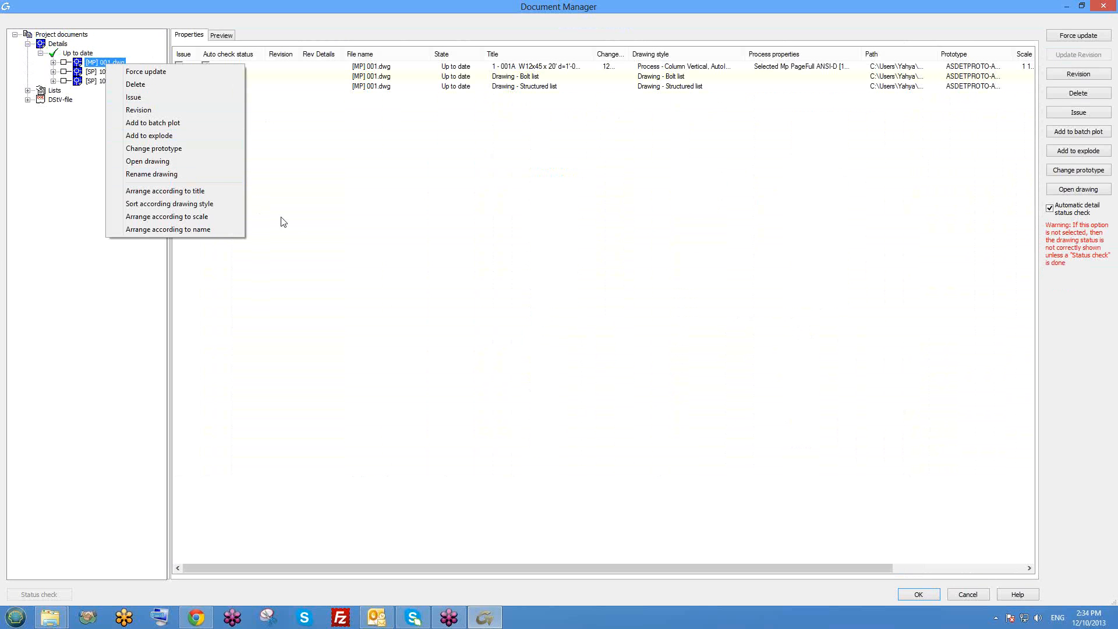
{"action": "left_click", "coordinate": [312, 123]}
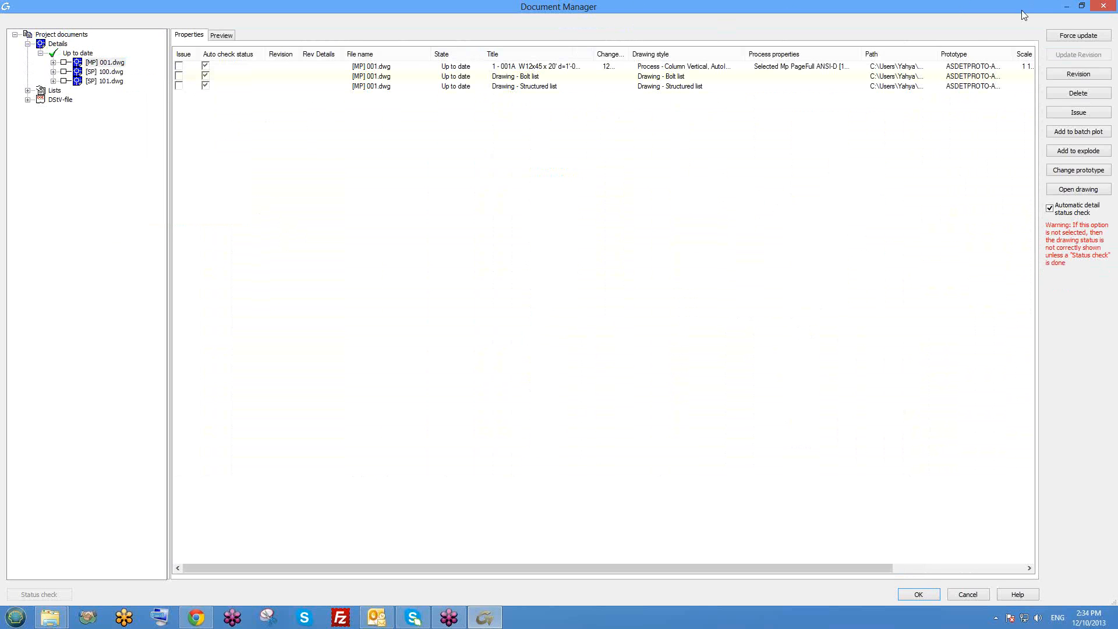
{"action": "left_click", "coordinate": [1107, 6]}
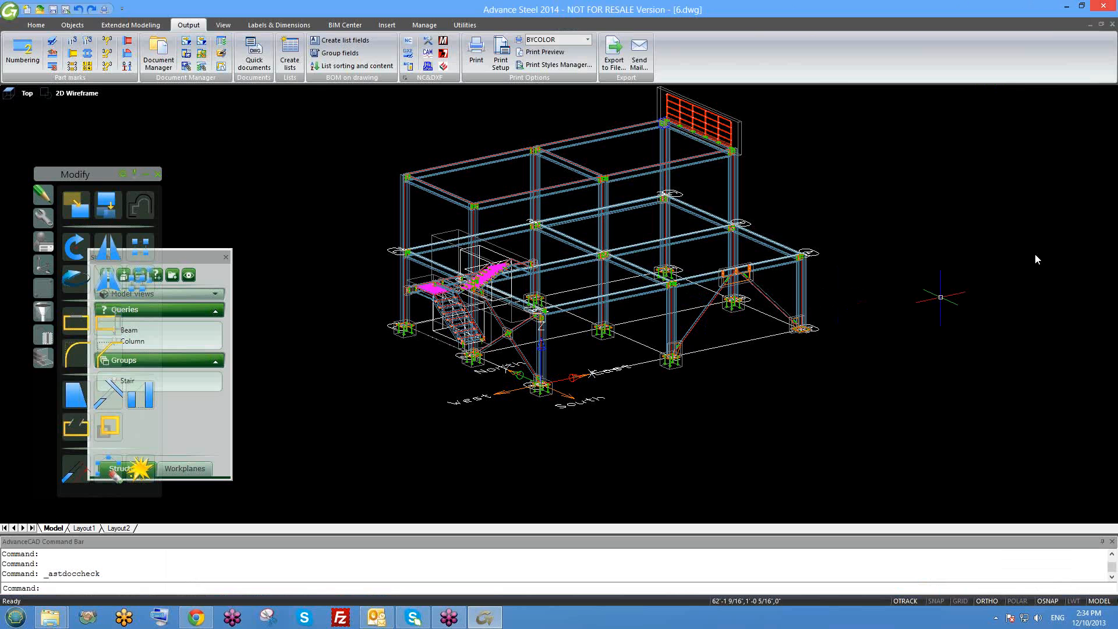
Hand the meeting's presenter role over to another attendee
{"action": "right_click", "coordinate": [1041, 303]}
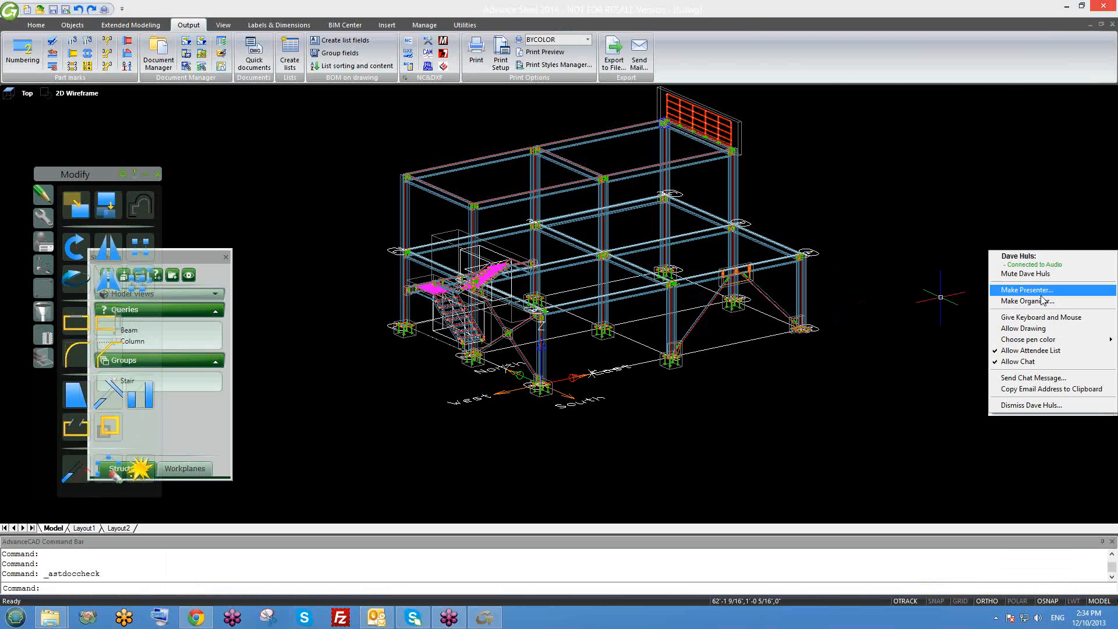
{"action": "left_click", "coordinate": [1041, 291]}
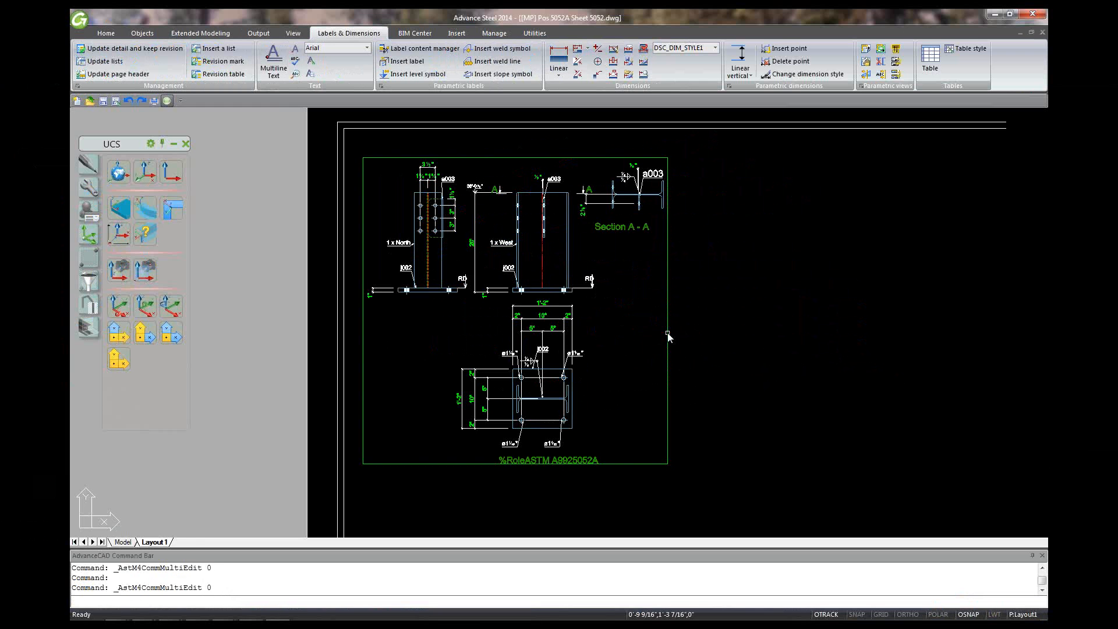
Clear the whole title text RoleRoleASTMA36Det001 from the column detail's title format and apply the change
{"action": "double_click", "coordinate": [667, 333]}
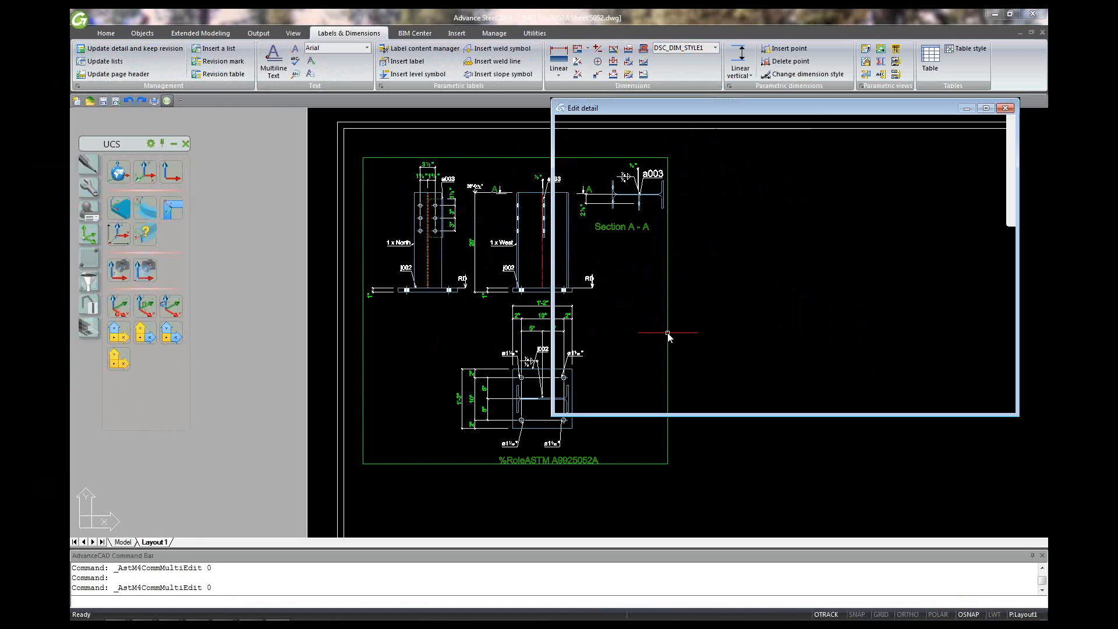
{"action": "left_click_drag", "start_coordinate": [814, 328], "coordinate": [858, 330]}
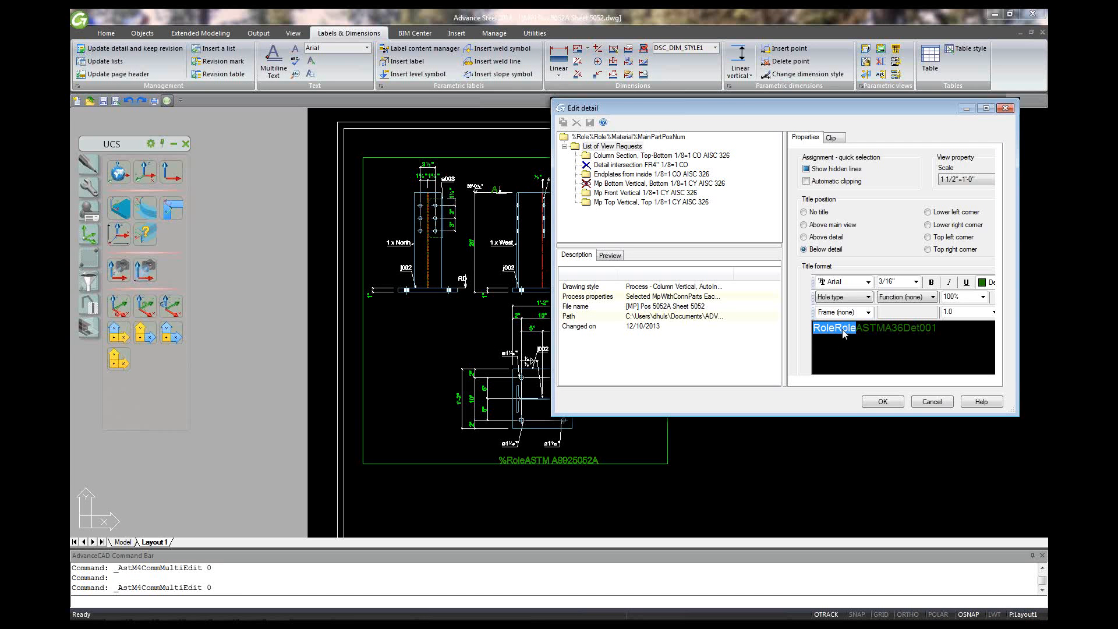
{"action": "left_click", "coordinate": [868, 296]}
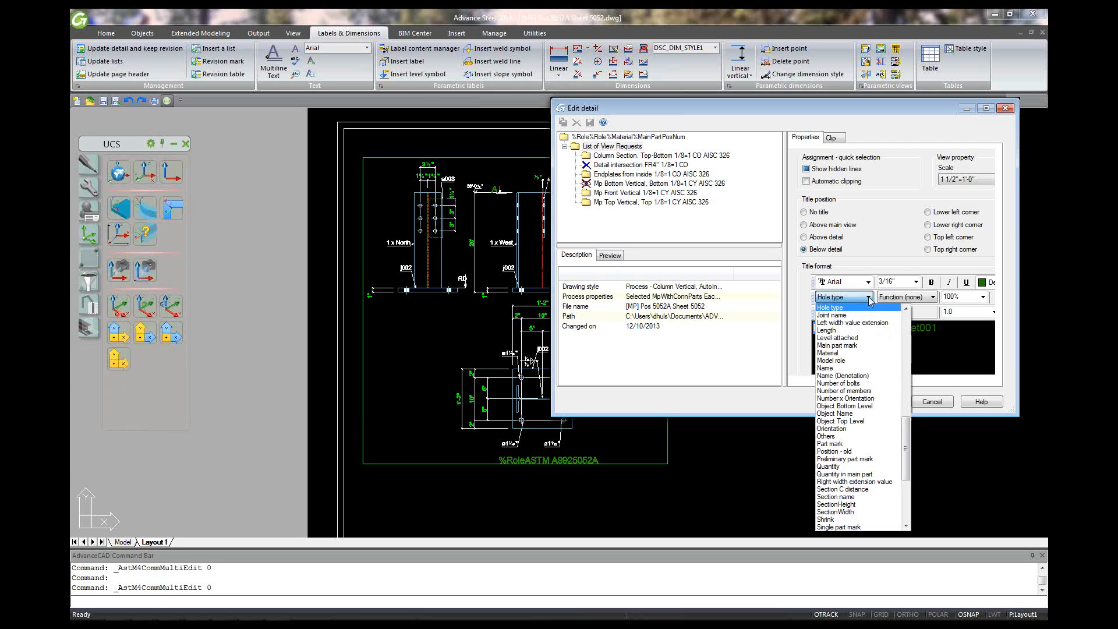
{"action": "left_click", "coordinate": [867, 297]}
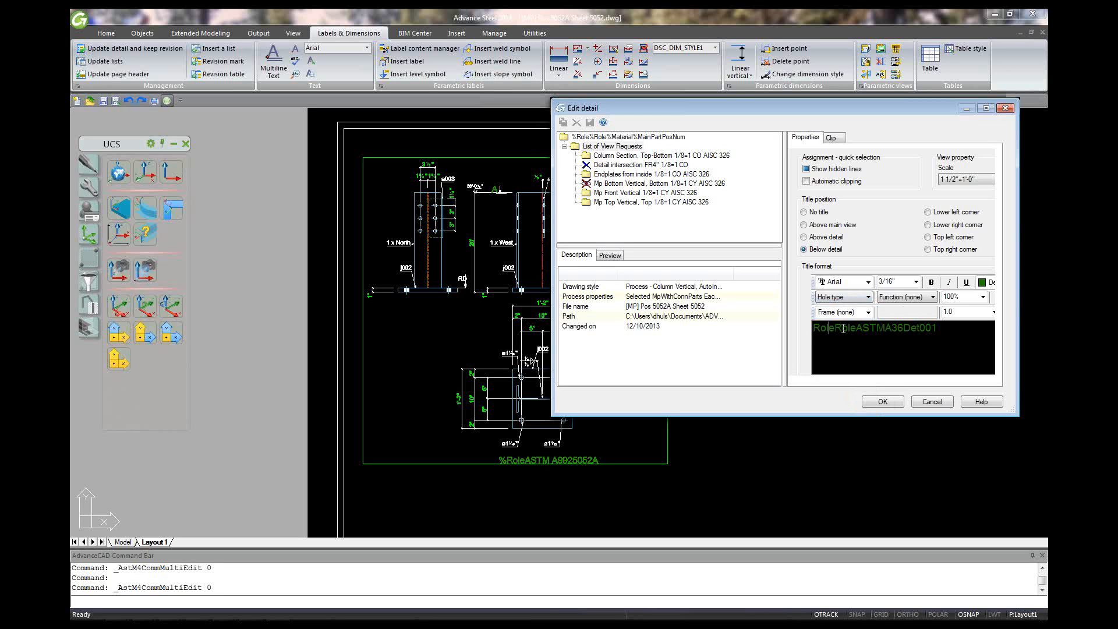
{"action": "left_click", "coordinate": [857, 329]}
{"action": "left_click", "coordinate": [864, 341]}
{"action": "mouse_move", "coordinate": [814, 329]}
{"action": "left_mouse_down"}
{"action": "mouse_move", "coordinate": [933, 329]}
{"action": "mouse_move", "coordinate": [813, 329]}
{"action": "mouse_move", "coordinate": [835, 329]}
{"action": "left_mouse_up"}
{"action": "left_click", "coordinate": [834, 336]}
{"action": "double_click", "coordinate": [818, 329]}
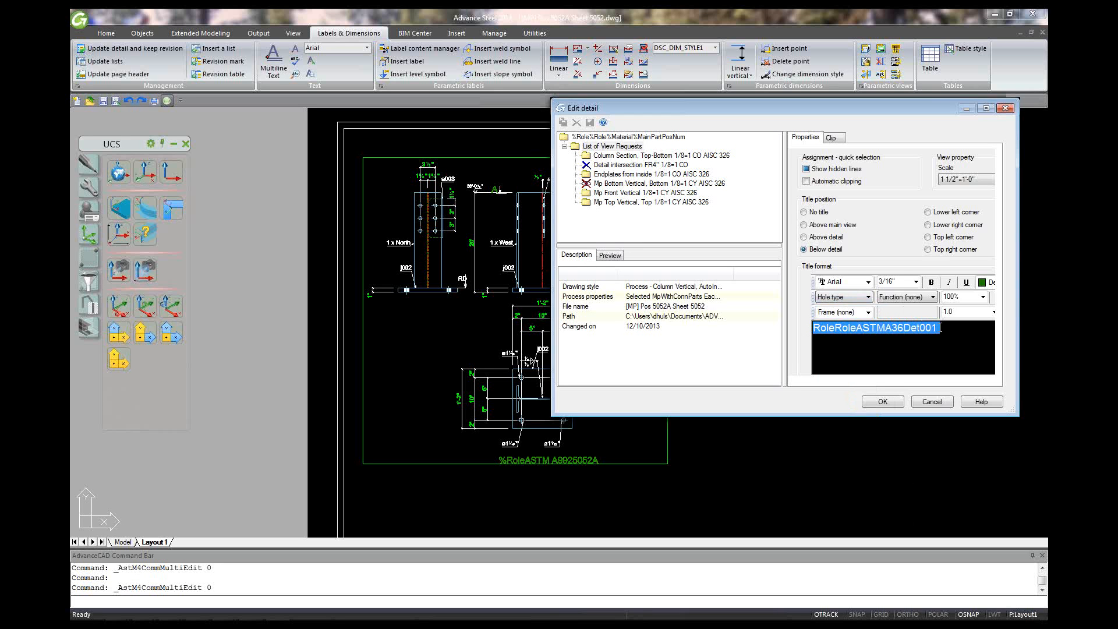
{"action": "key", "text": "Delete"}
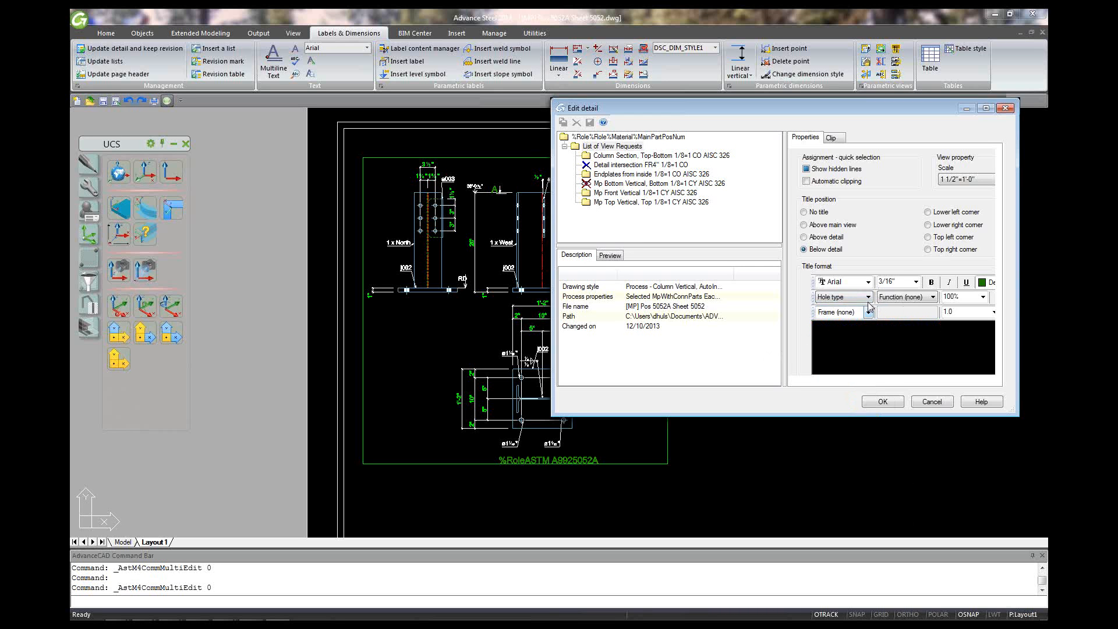
{"action": "left_click", "coordinate": [895, 403]}
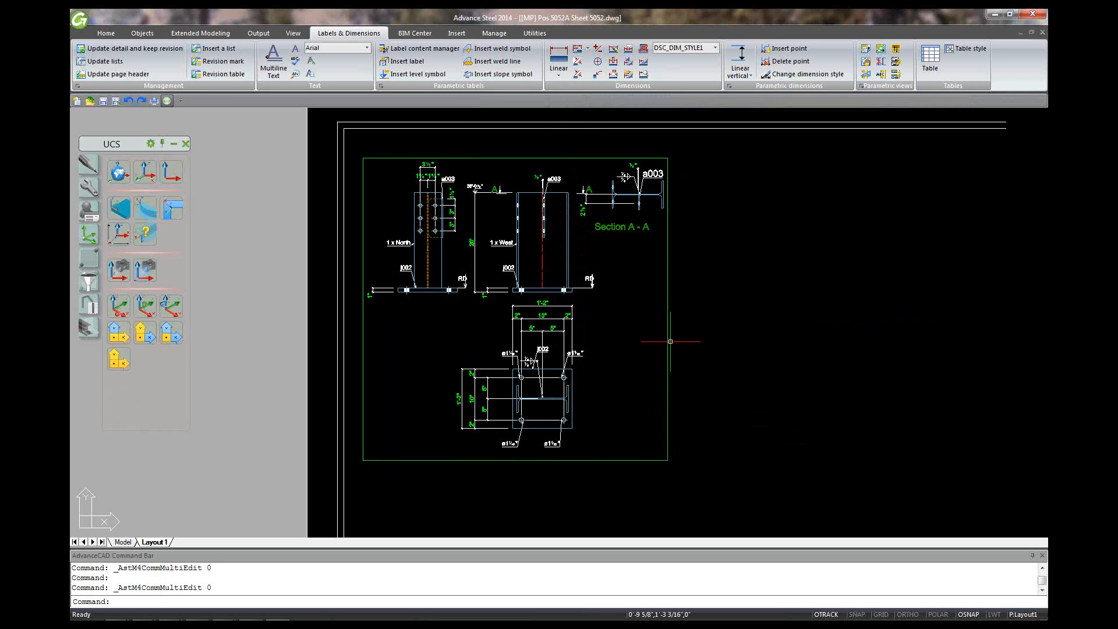
Insert the Model role token into the column detail's empty title format
{"action": "double_click", "coordinate": [667, 341]}
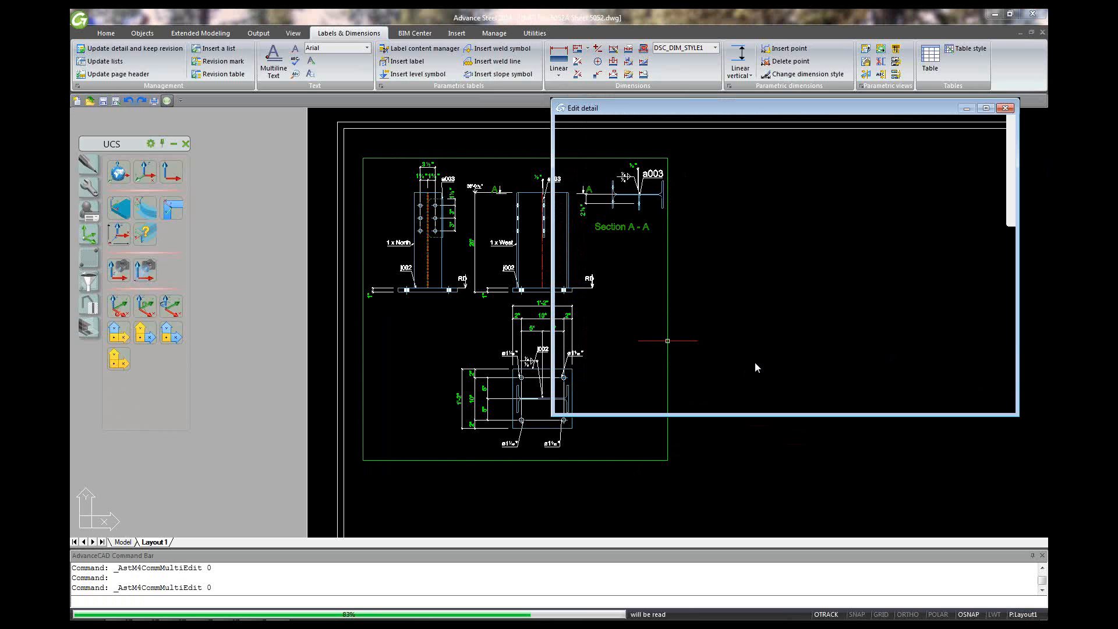
{"action": "left_click", "coordinate": [872, 297]}
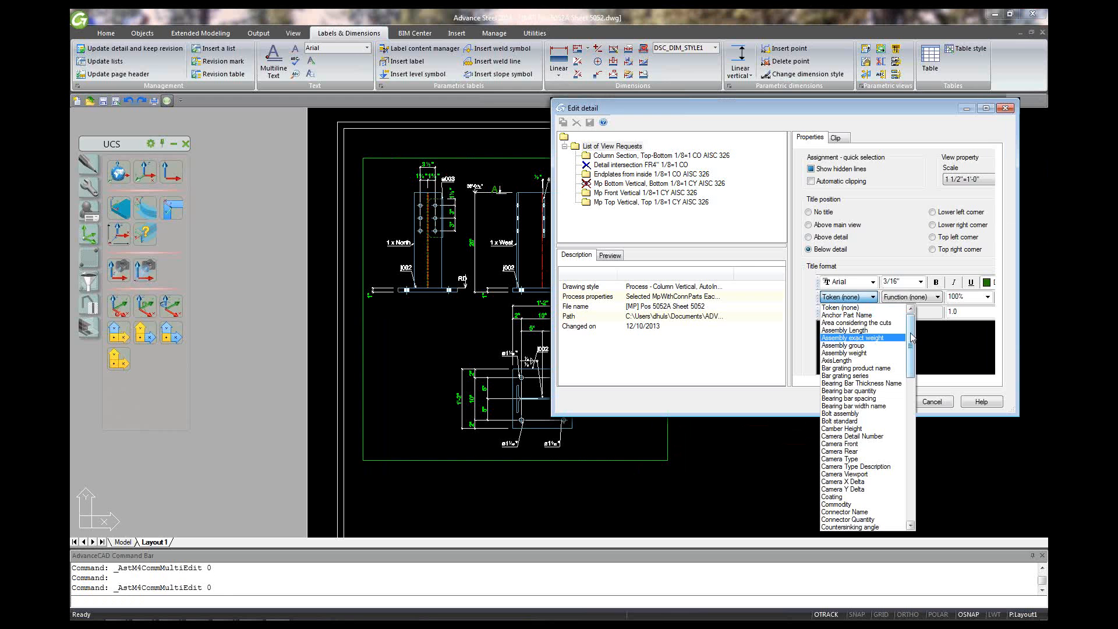
{"action": "mouse_move", "coordinate": [912, 337]}
{"action": "left_mouse_down"}
{"action": "mouse_move", "coordinate": [918, 401]}
{"action": "mouse_move", "coordinate": [912, 335]}
{"action": "left_mouse_up"}
{"action": "key", "text": "m"}
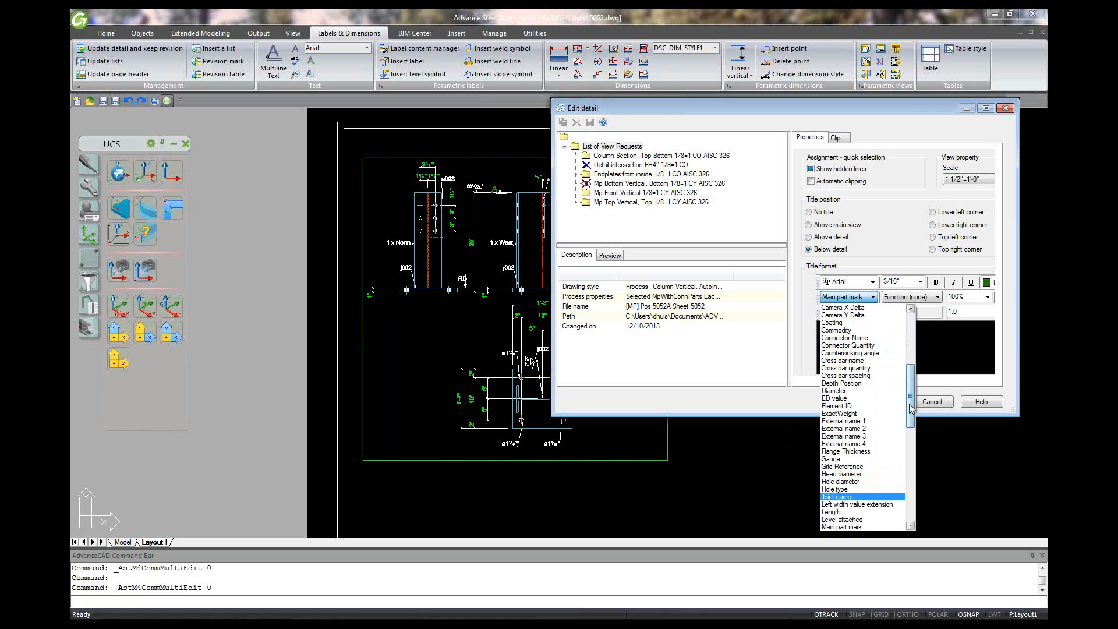
{"action": "left_click_drag", "start_coordinate": [912, 407], "coordinate": [911, 422]}
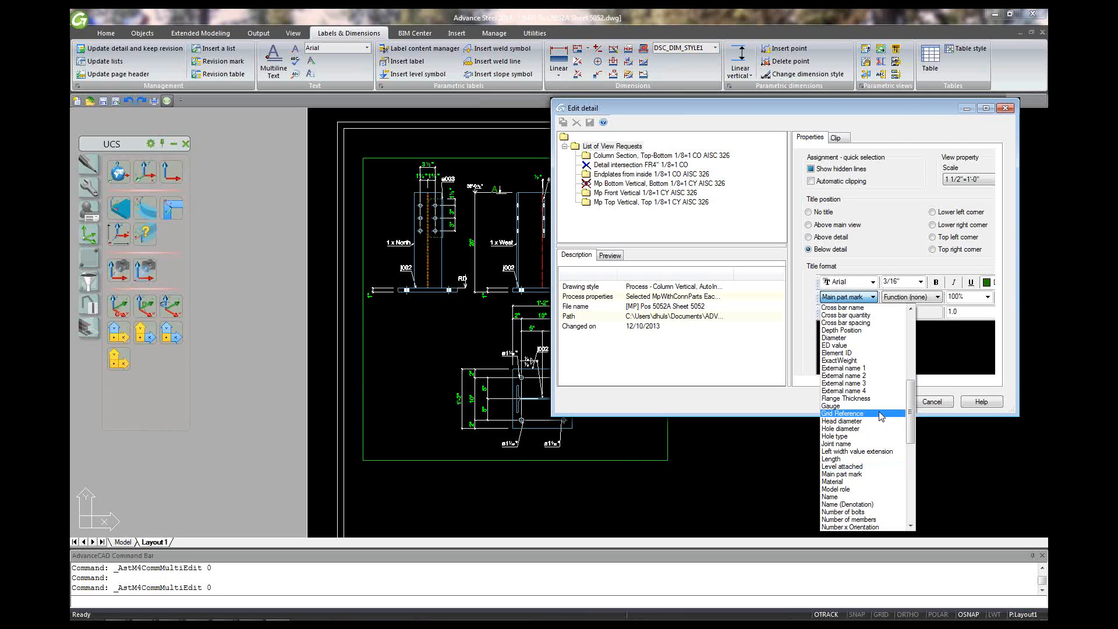
{"action": "left_click", "coordinate": [854, 489]}
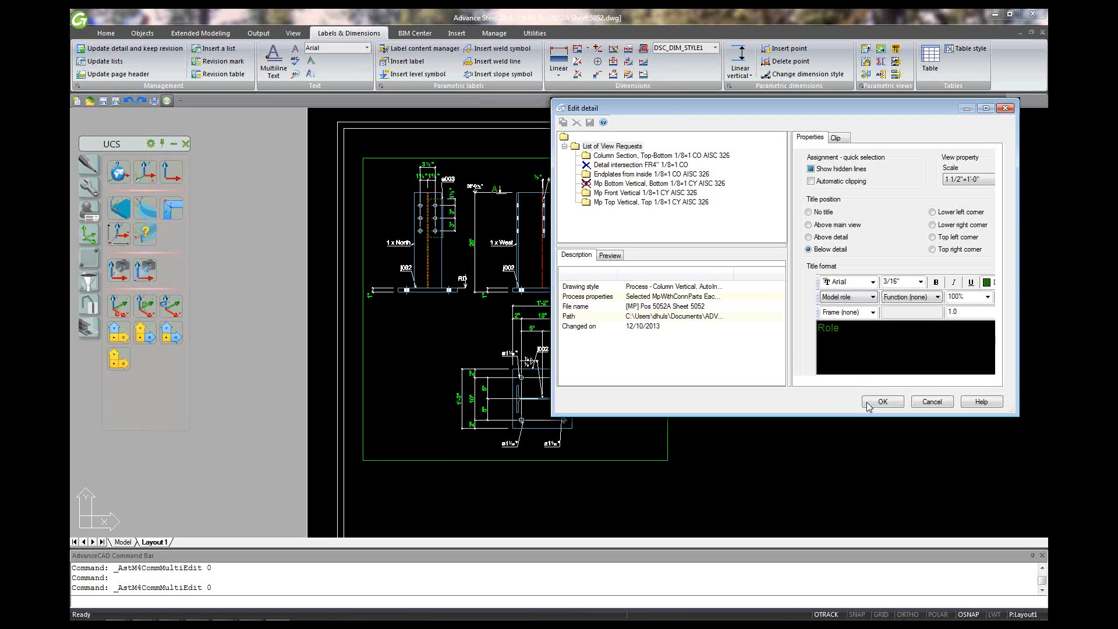
Append the Main part mark token after the model role token in the detail's title, separated by spaces
{"action": "left_click", "coordinate": [876, 332]}
{"action": "left_click", "coordinate": [873, 298]}
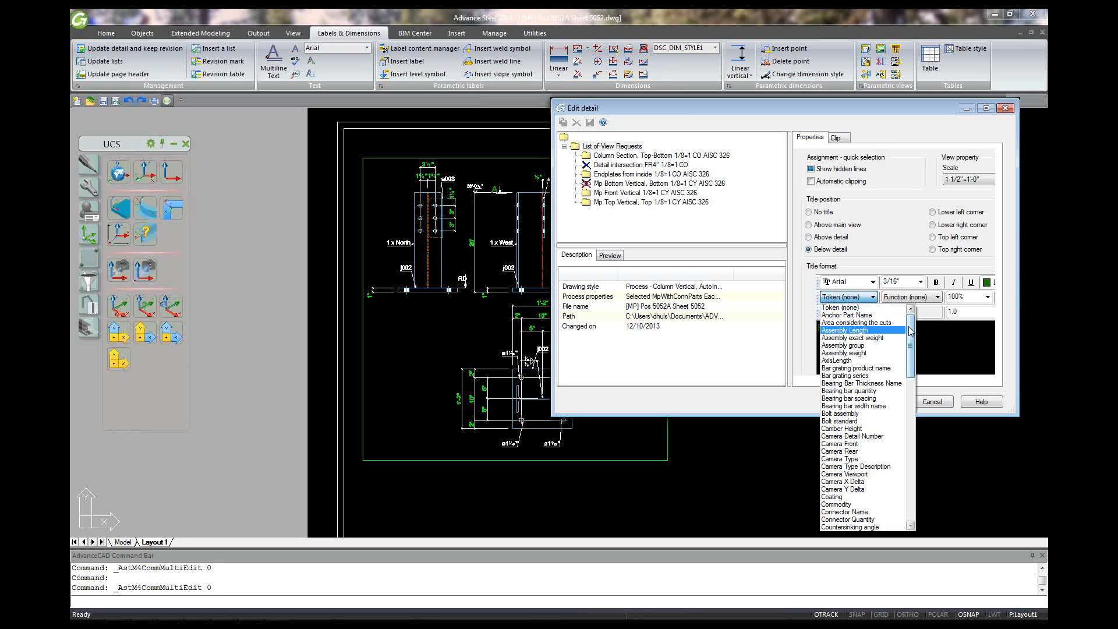
{"action": "left_click_drag", "start_coordinate": [911, 332], "coordinate": [911, 330]}
{"action": "left_click_drag", "start_coordinate": [909, 330], "coordinate": [910, 384]}
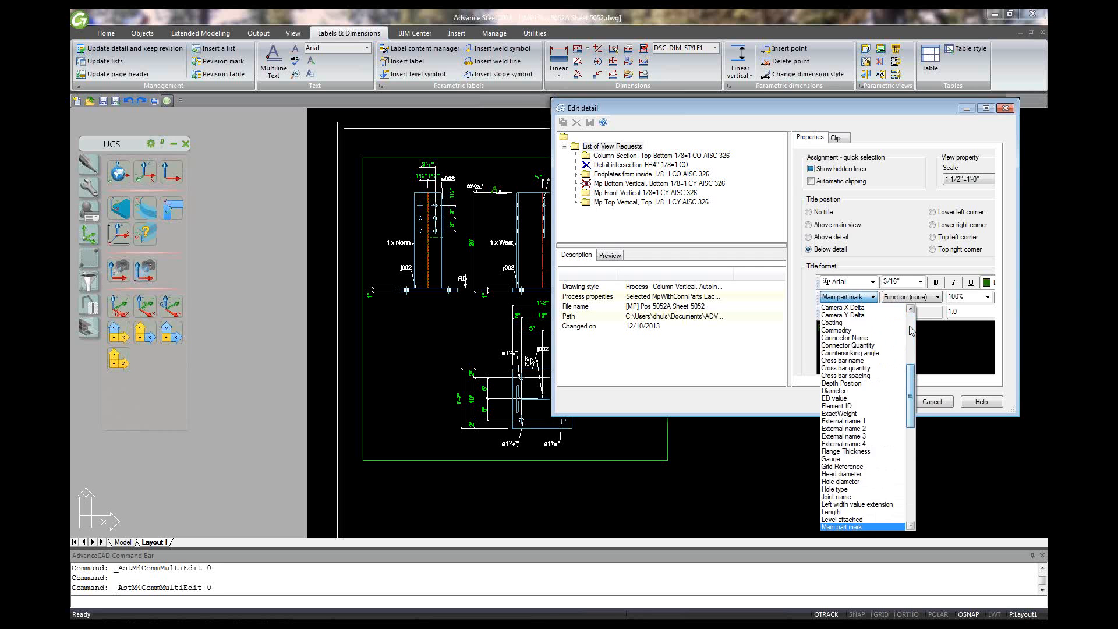
{"action": "left_click", "coordinate": [869, 515]}
{"action": "left_click", "coordinate": [891, 329]}
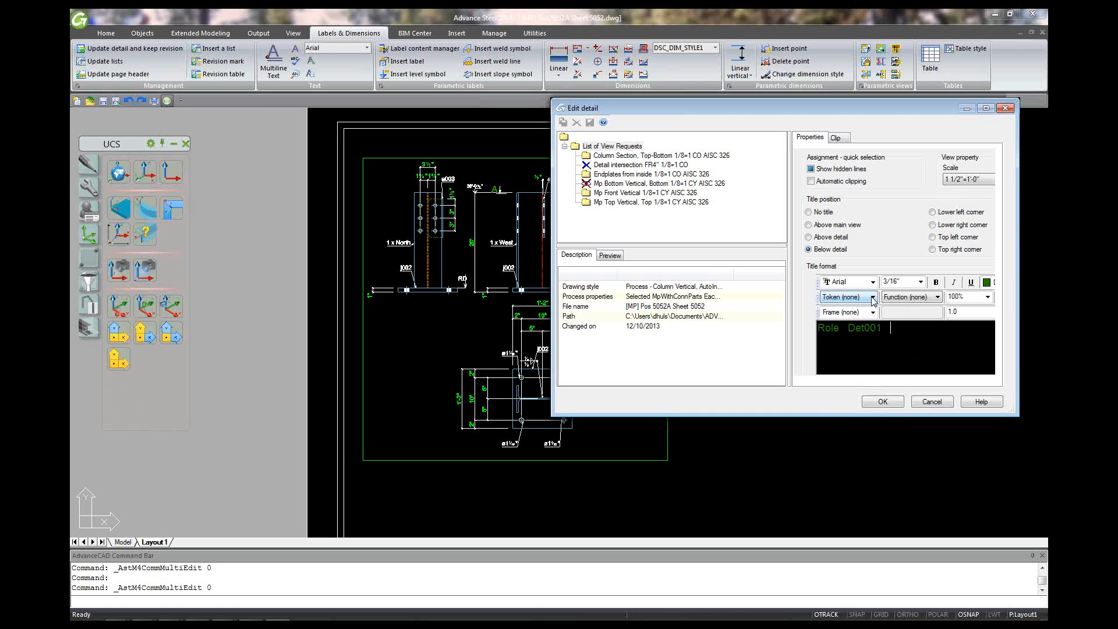
Insert the Quantity token at the start of the title, in front of the model role token
{"action": "left_click", "coordinate": [819, 327]}
{"action": "left_click", "coordinate": [873, 298]}
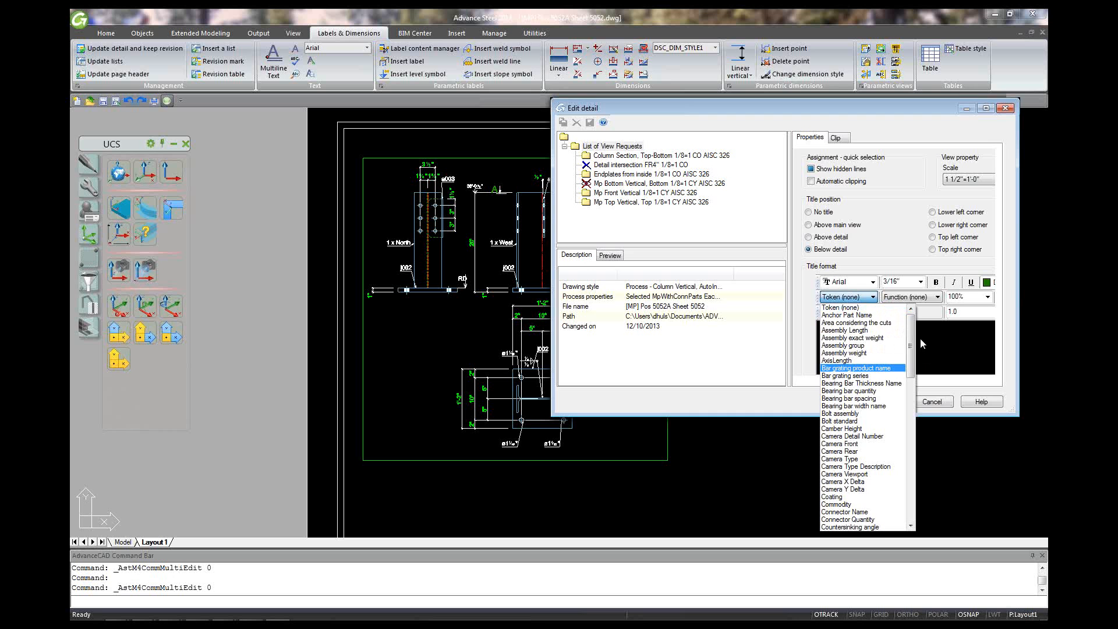
{"action": "key", "text": "q"}
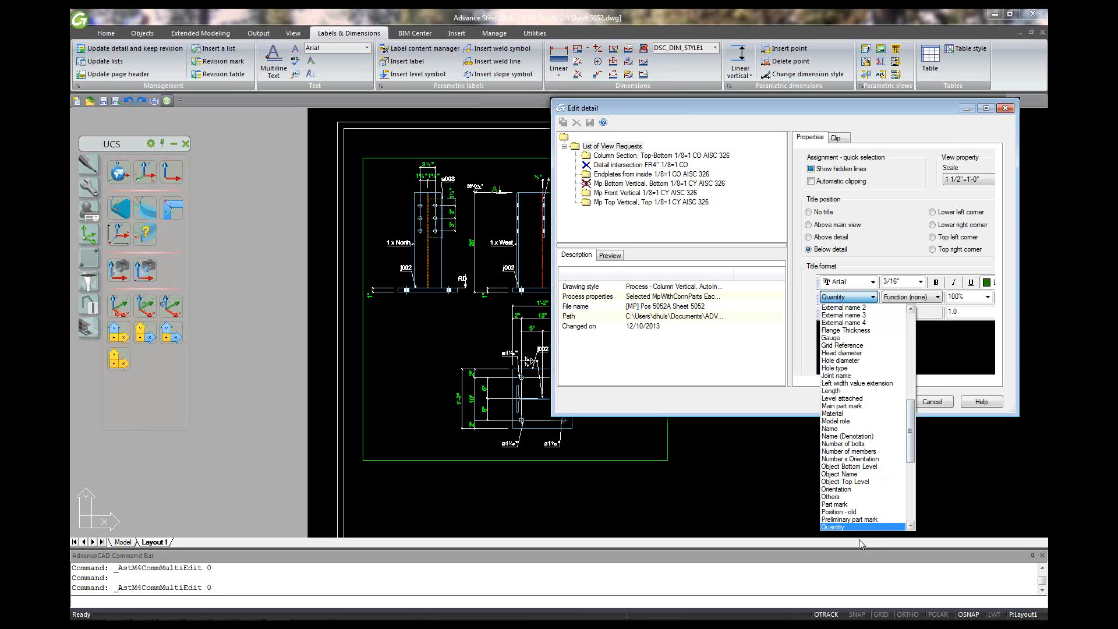
{"action": "left_click", "coordinate": [854, 525]}
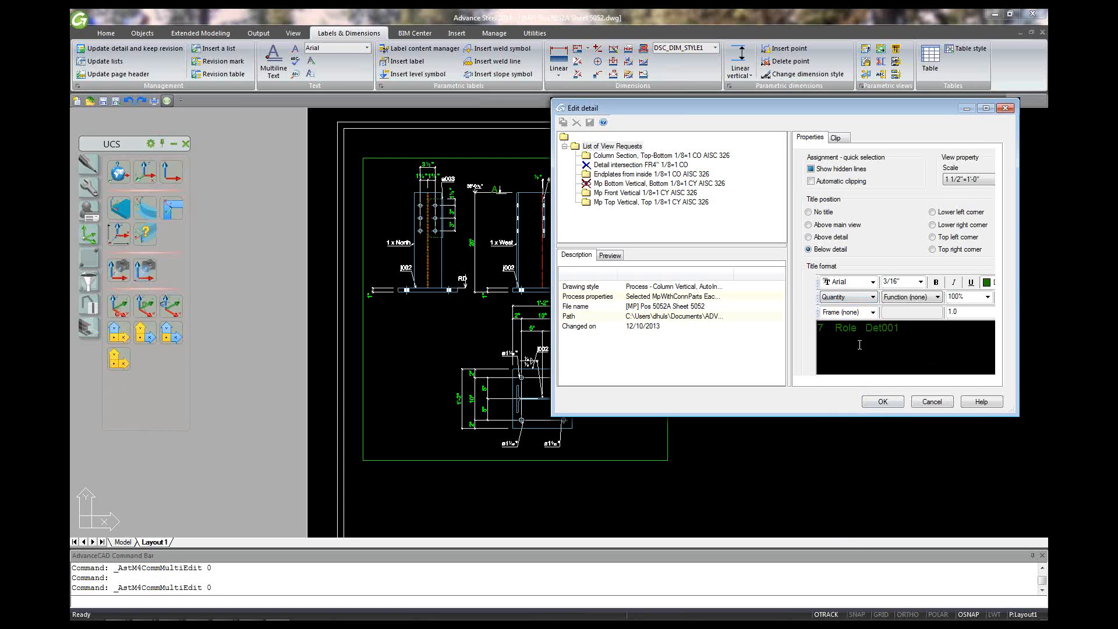
Check the insertion point between the quantity and model role tokens and look through the available title tokens
{"action": "left_click", "coordinate": [834, 327]}
{"action": "left_click", "coordinate": [821, 327]}
{"action": "left_click", "coordinate": [839, 328]}
{"action": "left_click", "coordinate": [867, 301]}
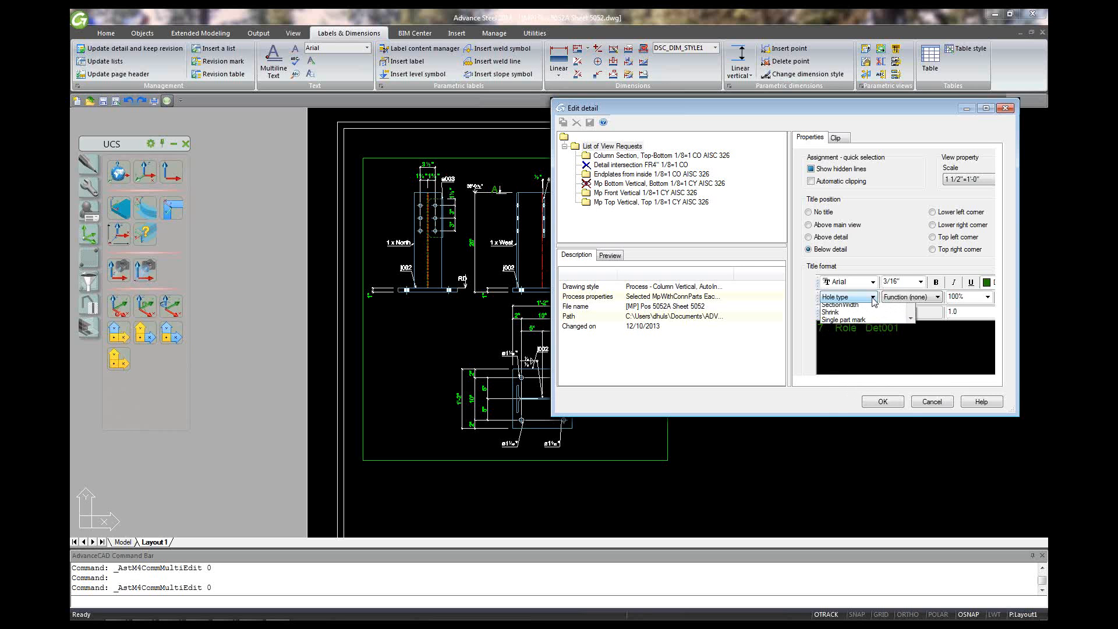
{"action": "scroll", "coordinate": [891, 329], "scroll_direction": "up", "scroll_amount": 20}
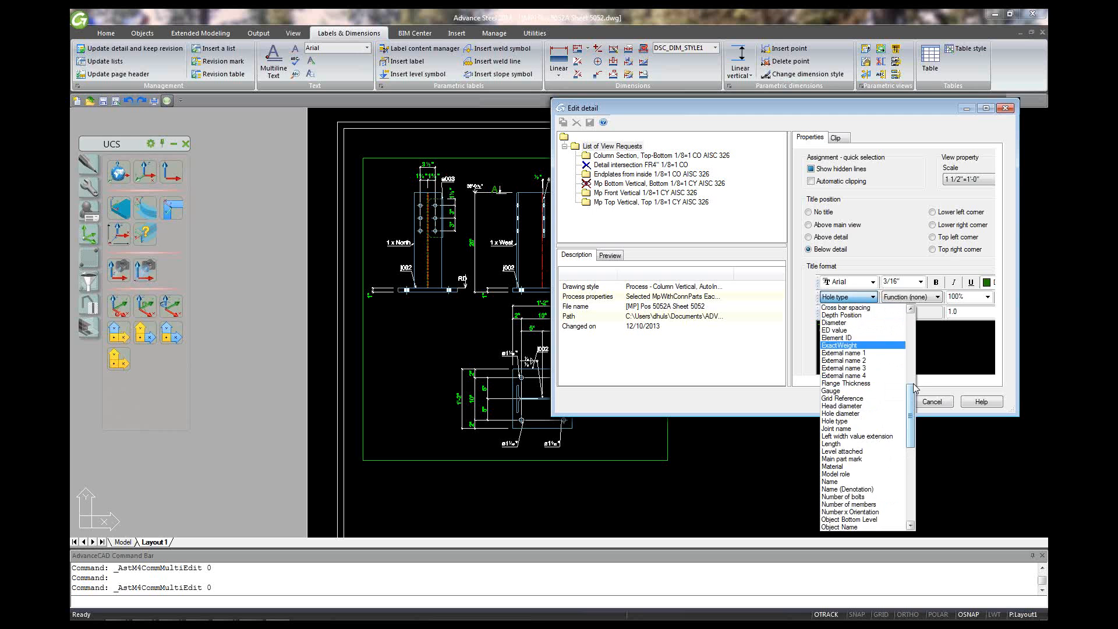
{"action": "left_click", "coordinate": [983, 344]}
{"action": "left_click", "coordinate": [838, 328]}
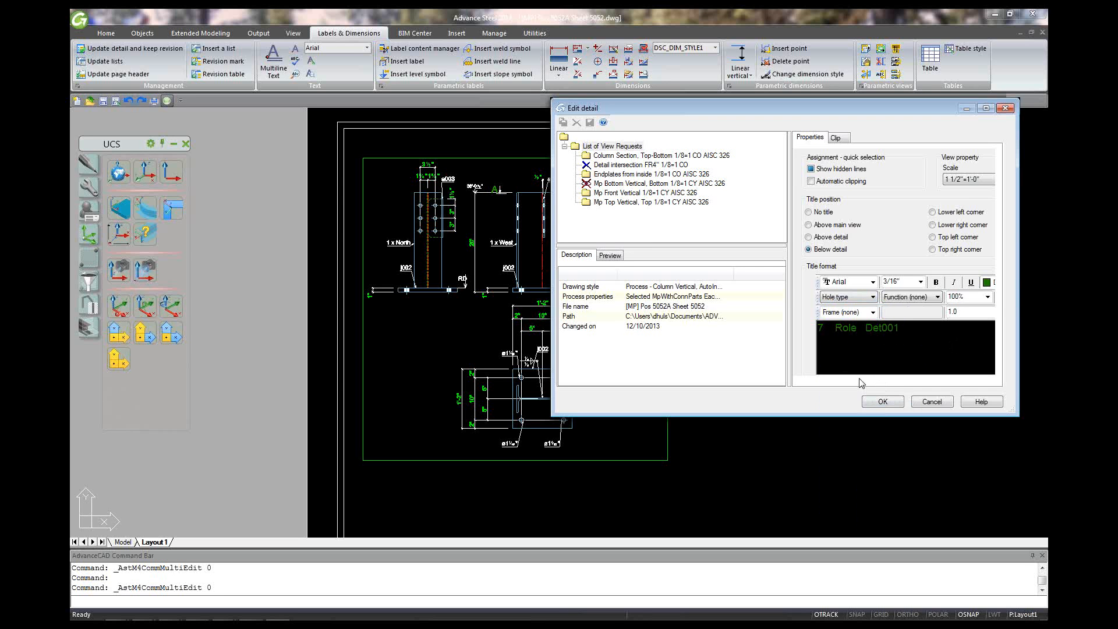
Delete the model role token from the detail's title format, keeping the quantity and main part mark tokens
{"action": "key", "text": "BackSpace"}
{"action": "key", "text": "Right"}
{"action": "key", "text": "Delete"}
{"action": "key", "text": "Delete"}
{"action": "key", "text": "Delete"}
{"action": "key", "text": "BackSpace"}
Look through the full list of available title tokens for a suitable replacement for the model role
{"action": "left_click", "coordinate": [873, 299]}
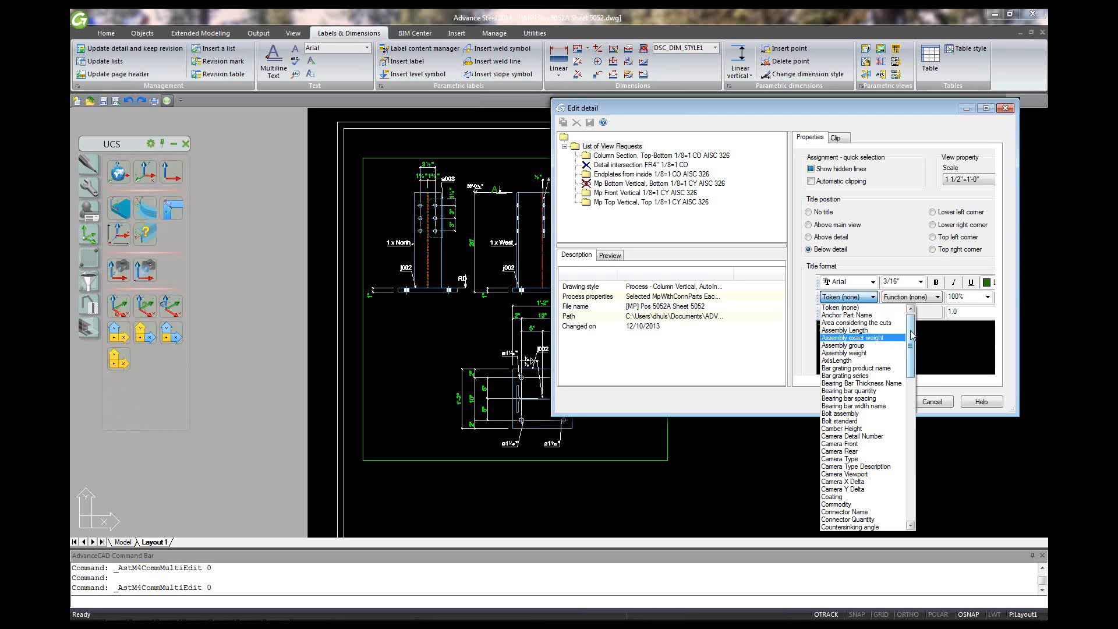
{"action": "scroll", "coordinate": [912, 344], "scroll_direction": "down", "scroll_amount": 2}
{"action": "scroll", "coordinate": [911, 353], "scroll_direction": "down", "scroll_amount": 5}
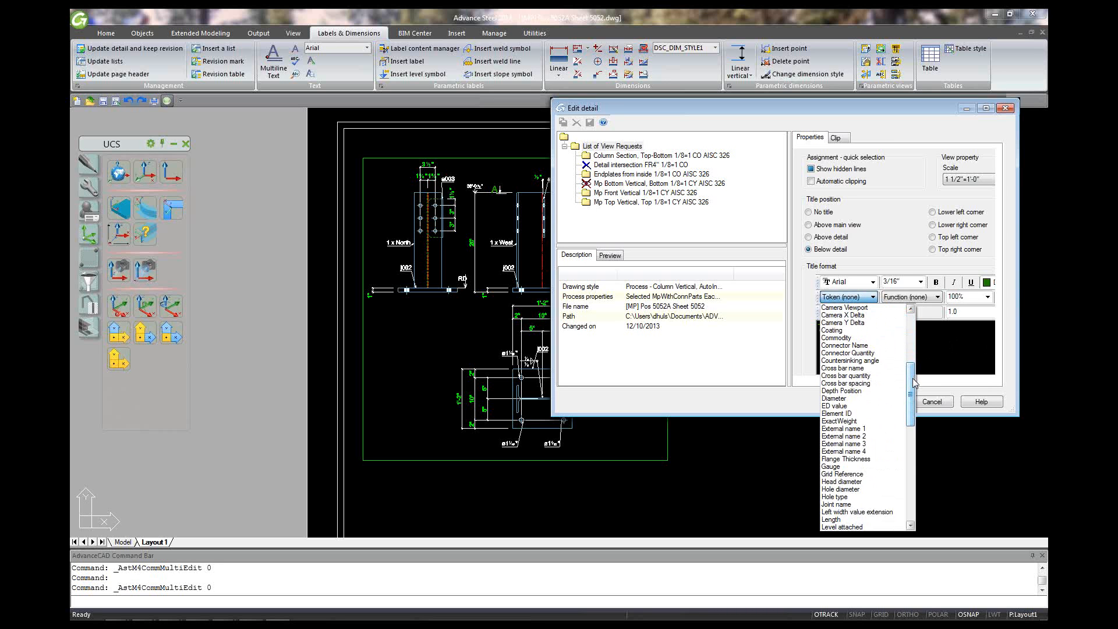
{"action": "scroll", "coordinate": [914, 386], "scroll_direction": "down", "scroll_amount": 1}
{"action": "left_click_drag", "start_coordinate": [914, 386], "coordinate": [914, 403]}
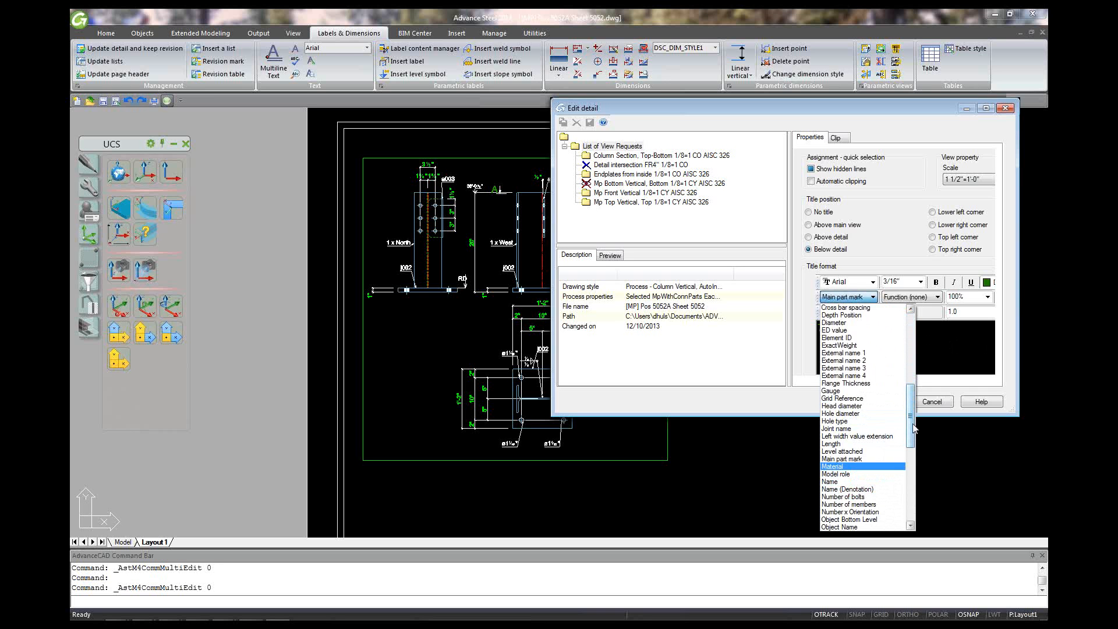
{"action": "left_click_drag", "start_coordinate": [912, 431], "coordinate": [922, 359]}
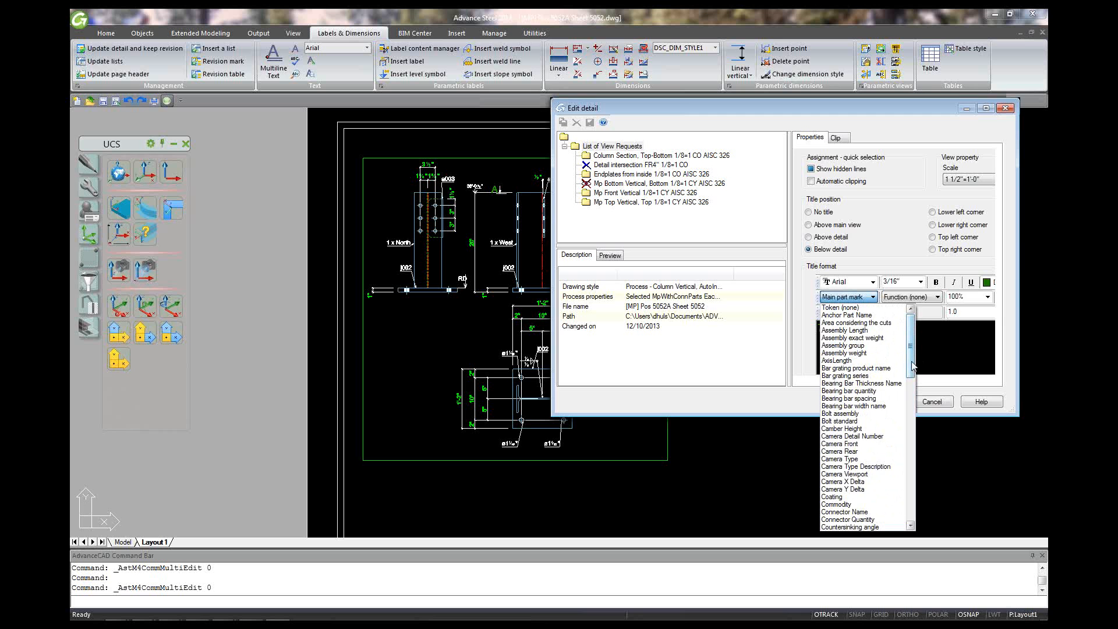
{"action": "left_click_drag", "start_coordinate": [913, 365], "coordinate": [913, 422]}
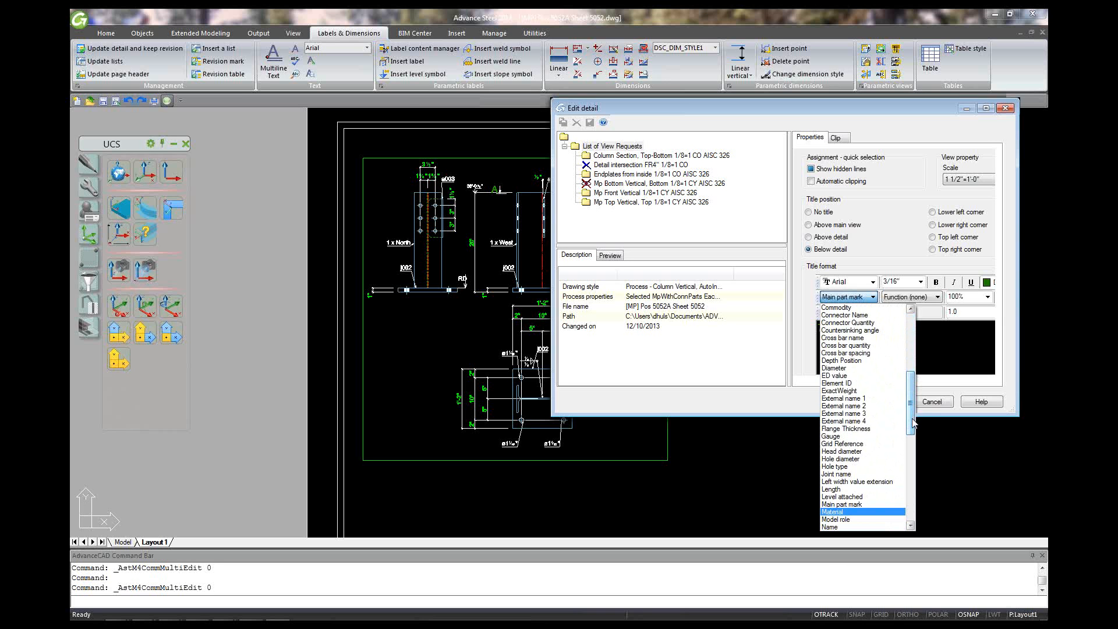
{"action": "left_click", "coordinate": [942, 460]}
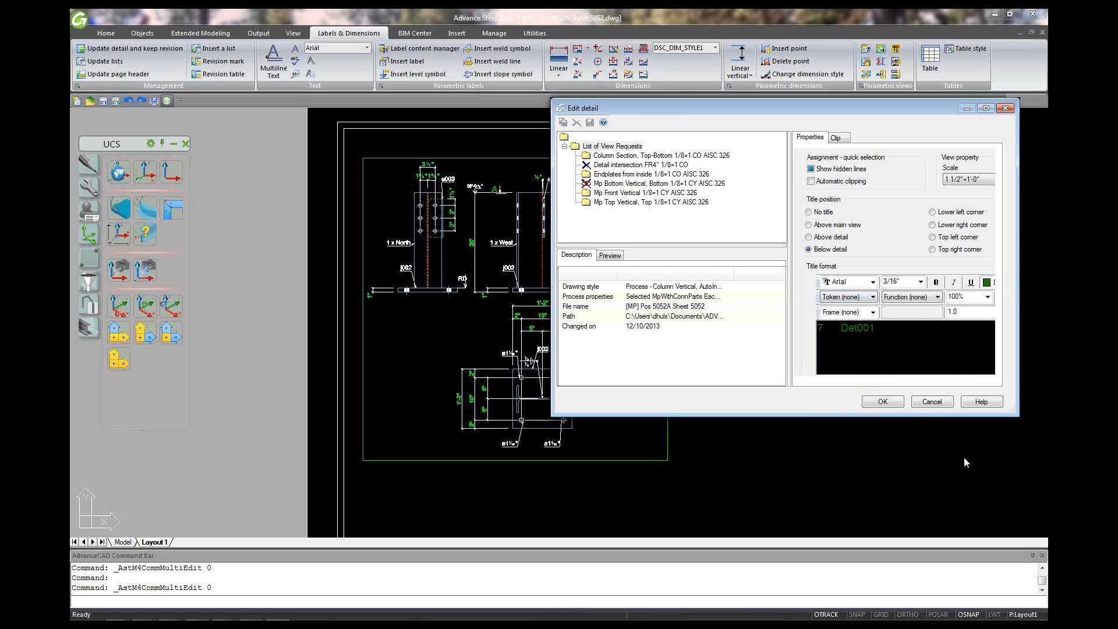
Add the fixed text COLUMN to the detail's title in place of the model role and accept the detail changes
{"action": "left_click", "coordinate": [837, 342]}
{"action": "type", "text": "COL"}
{"action": "key", "text": "BackSpace"}
{"action": "type", "text": "LUMN"}
{"action": "left_click", "coordinate": [895, 403]}
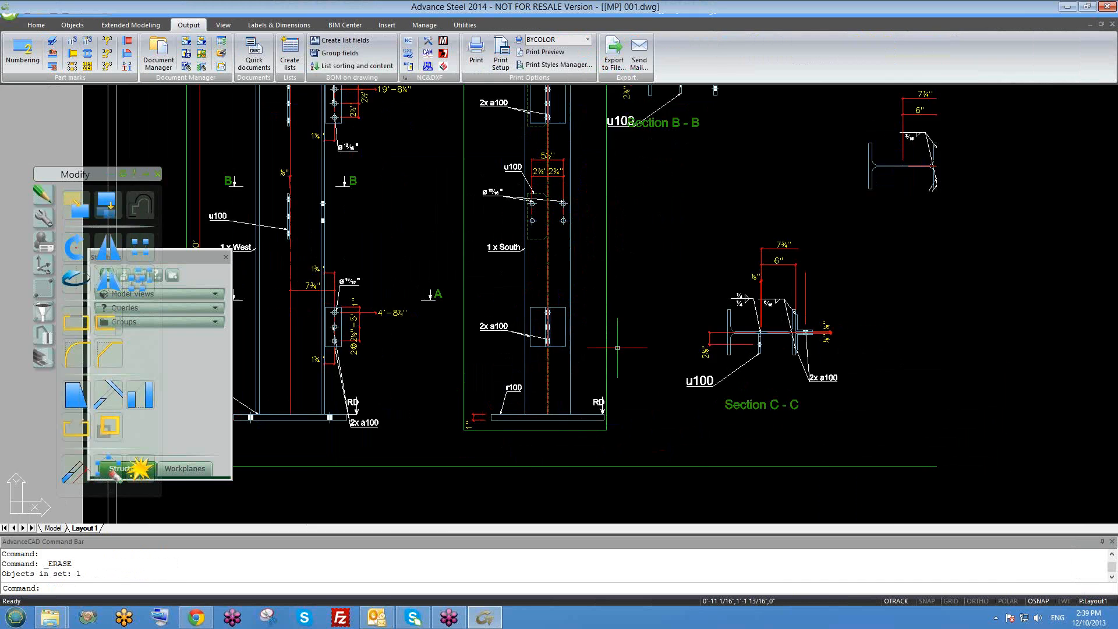
{"action": "scroll", "coordinate": [626, 355], "scroll_direction": "down", "scroll_amount": 5}
{"action": "scroll", "coordinate": [628, 367], "scroll_direction": "up", "scroll_amount": 4}
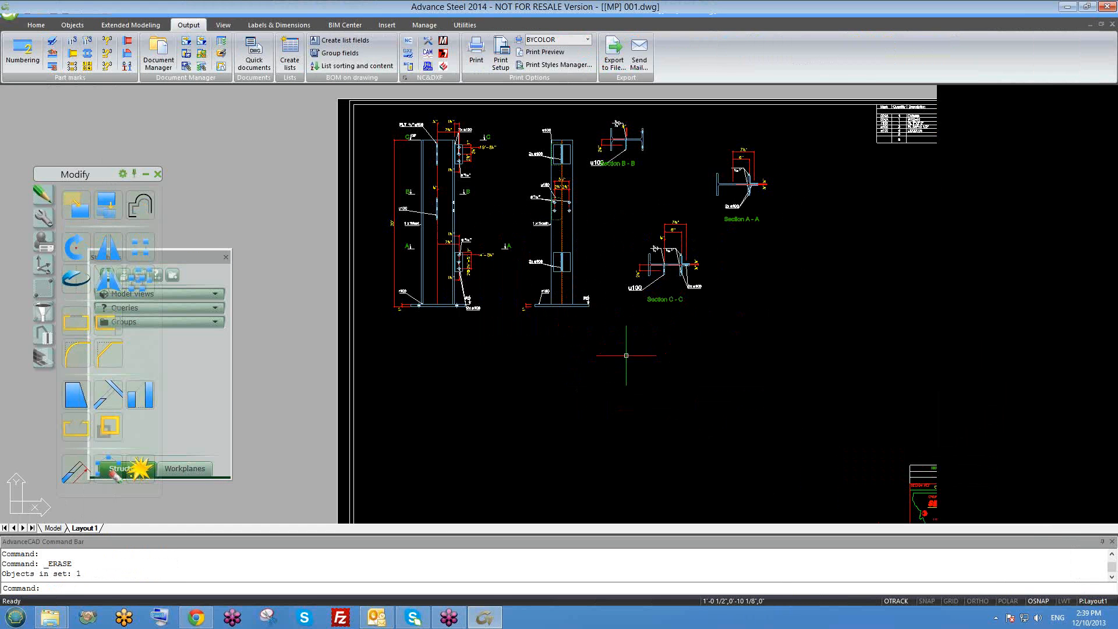
{"action": "left_click", "coordinate": [1112, 26]}
{"action": "left_click", "coordinate": [621, 333]}
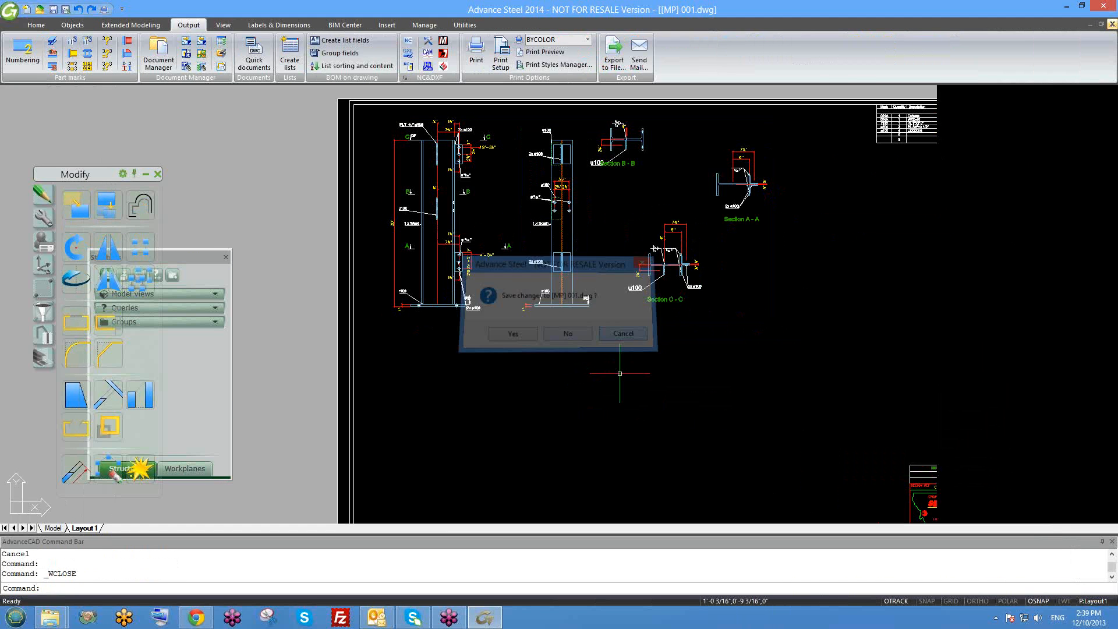
Open the whole column detail for editing and widen its description area to read the drawing style and process properties in full
{"action": "scroll", "coordinate": [619, 373], "scroll_direction": "down", "scroll_amount": 3}
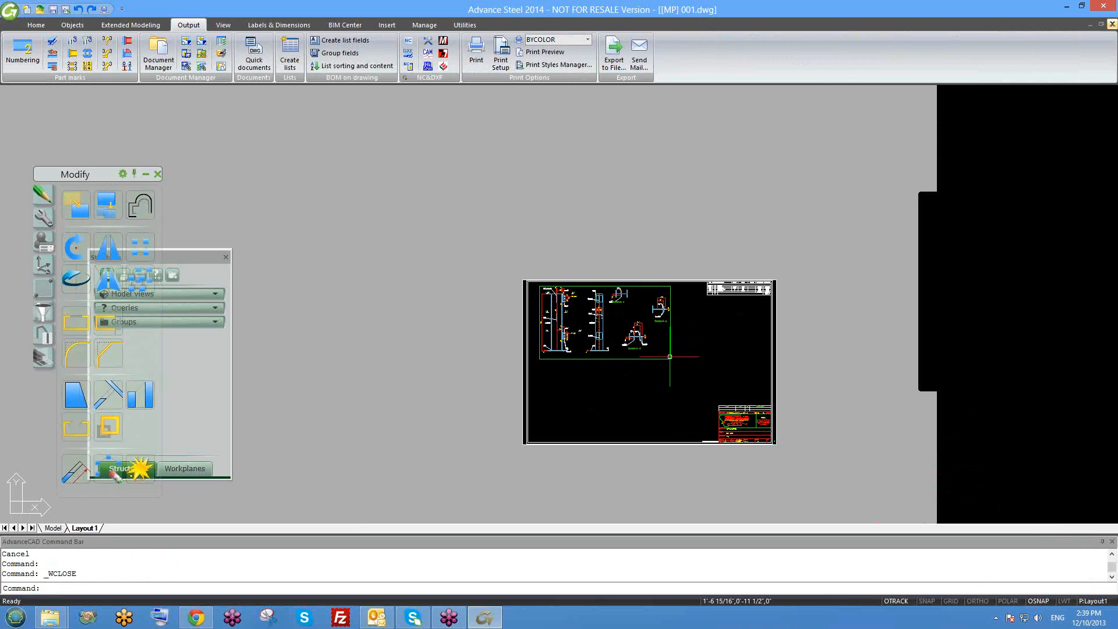
{"action": "double_click", "coordinate": [669, 356]}
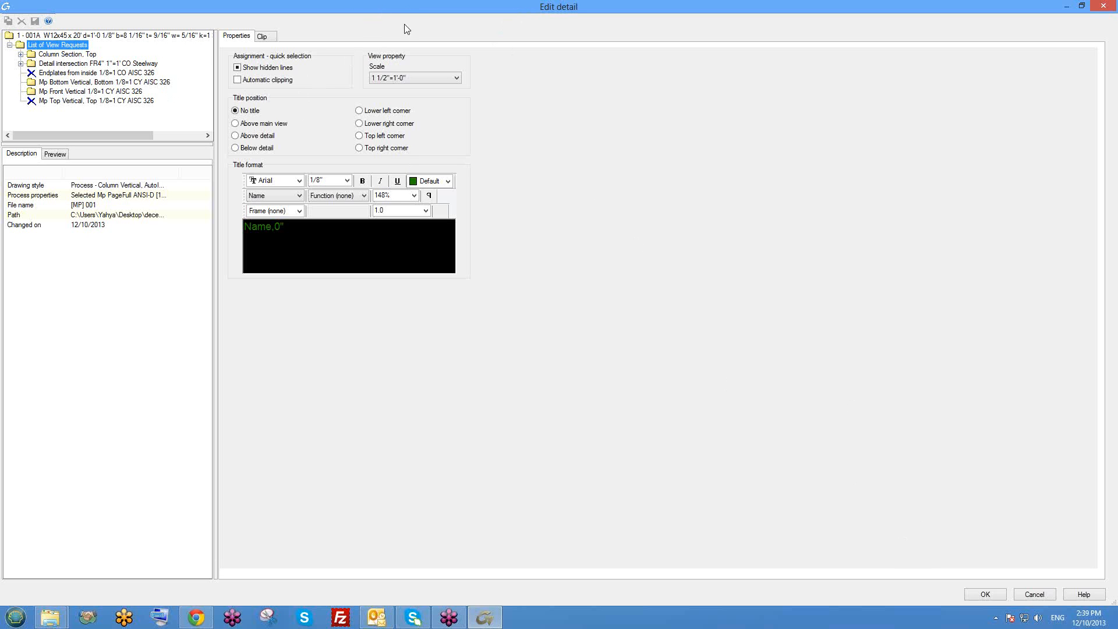
{"action": "left_click", "coordinate": [266, 226]}
{"action": "left_click_drag", "start_coordinate": [180, 173], "coordinate": [297, 193]}
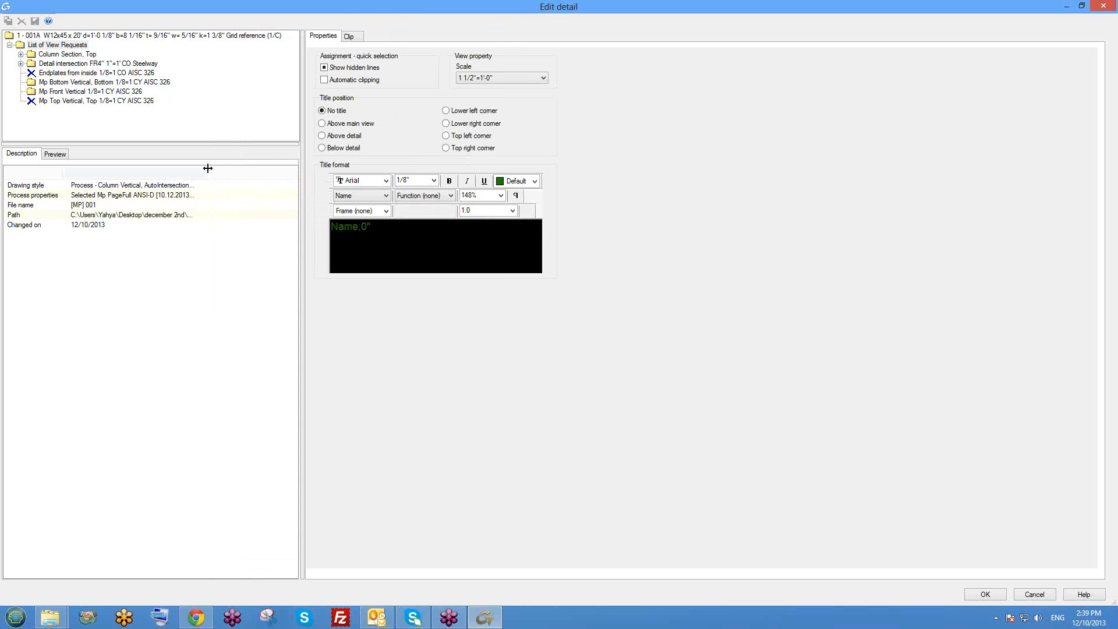
{"action": "left_click_drag", "start_coordinate": [206, 172], "coordinate": [282, 178]}
{"action": "left_click", "coordinate": [105, 186]}
{"action": "left_click", "coordinate": [79, 196]}
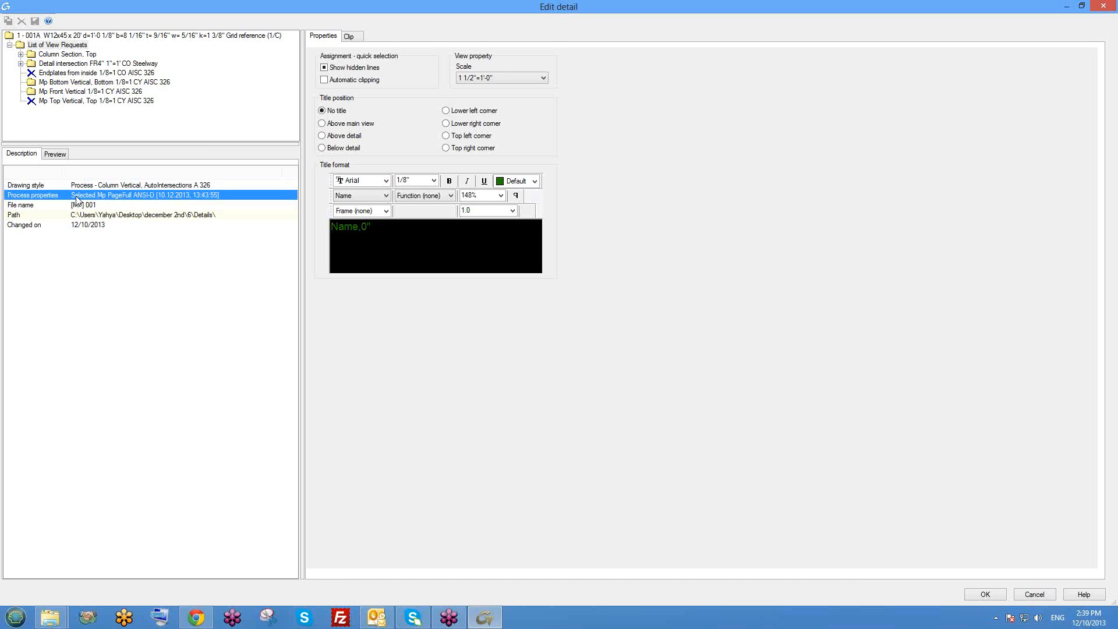
{"action": "left_click_drag", "start_coordinate": [313, 5], "coordinate": [380, 39]}
{"action": "double_click", "coordinate": [381, 39]}
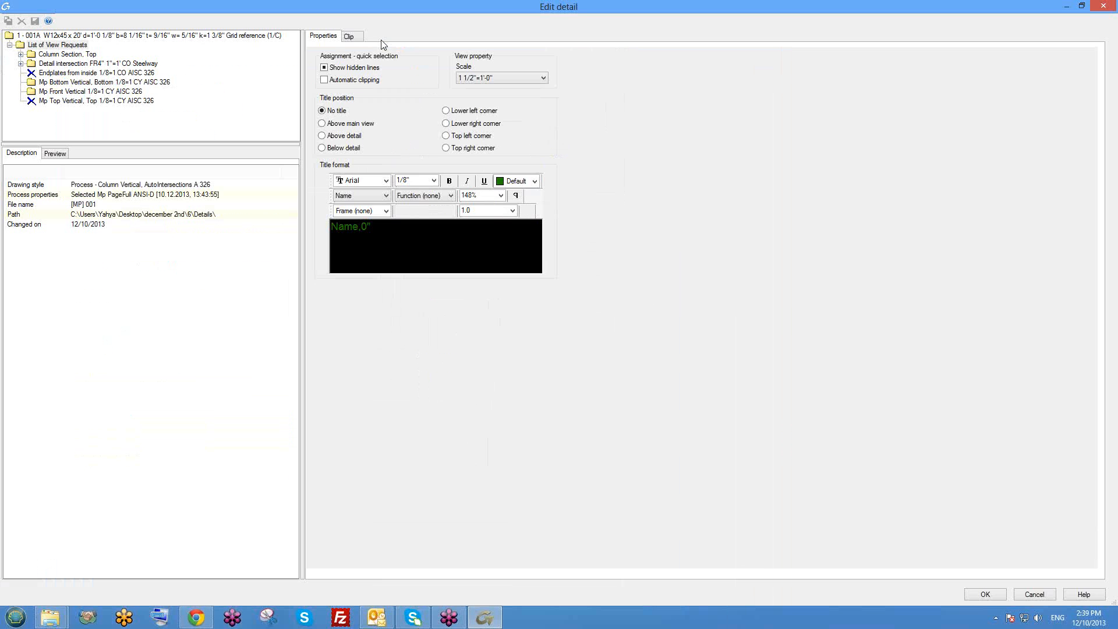
{"action": "left_click", "coordinate": [116, 186]}
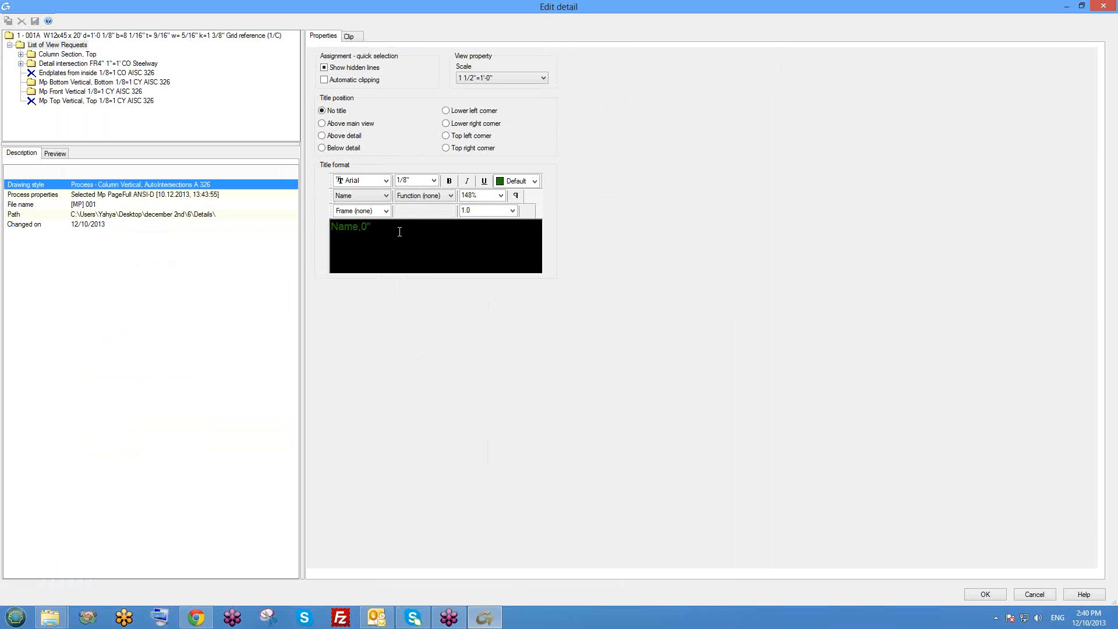
Examine the contents of the detail's title format and close the detail editing dialog
{"action": "left_click_drag", "start_coordinate": [399, 232], "coordinate": [332, 229]}
{"action": "left_click", "coordinate": [357, 234]}
{"action": "left_click", "coordinate": [335, 228]}
{"action": "left_click", "coordinate": [395, 233]}
{"action": "left_click", "coordinate": [343, 231]}
{"action": "left_click", "coordinate": [1102, 7]}
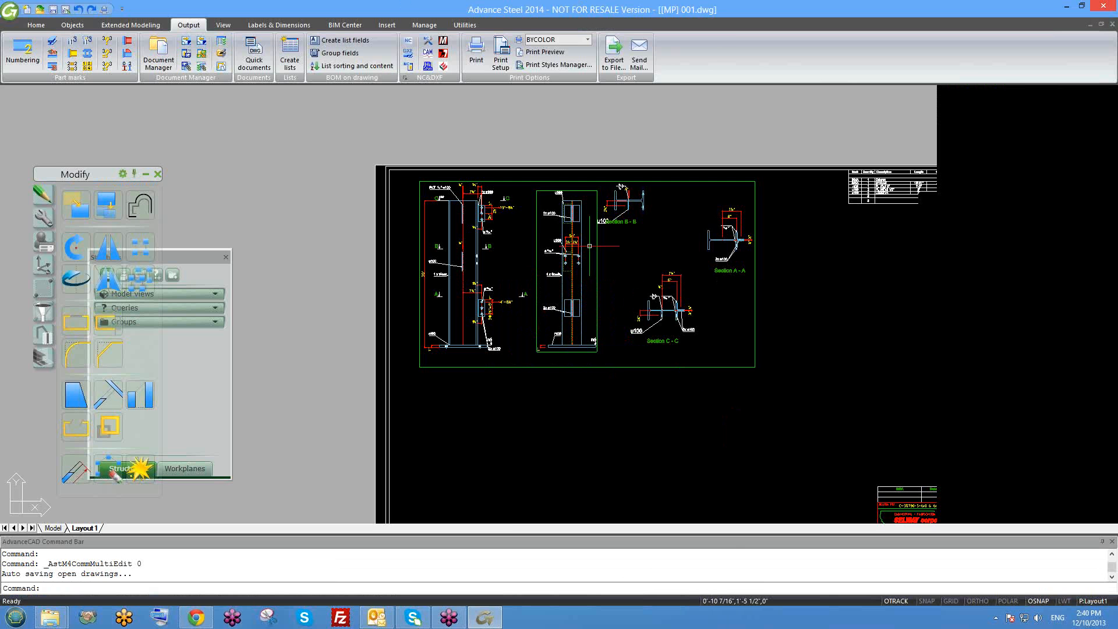
Open the Drawing Style Manager and view the detail title of the user style Tie Beam - AutoIntersections
{"action": "left_click", "coordinate": [193, 54]}
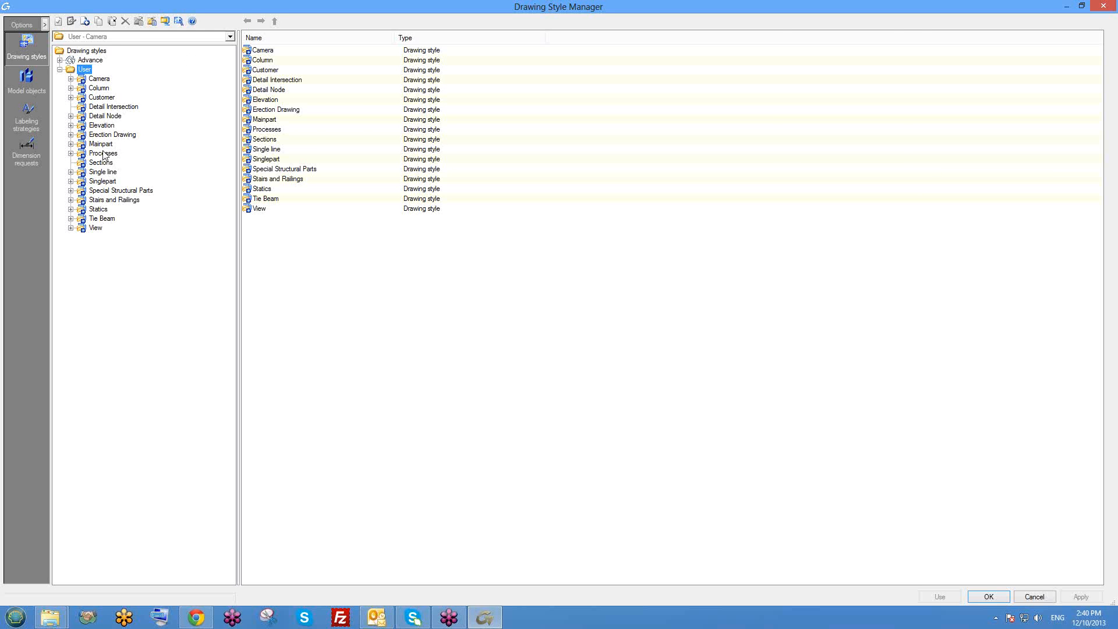
{"action": "left_click", "coordinate": [103, 153]}
{"action": "left_click", "coordinate": [102, 145]}
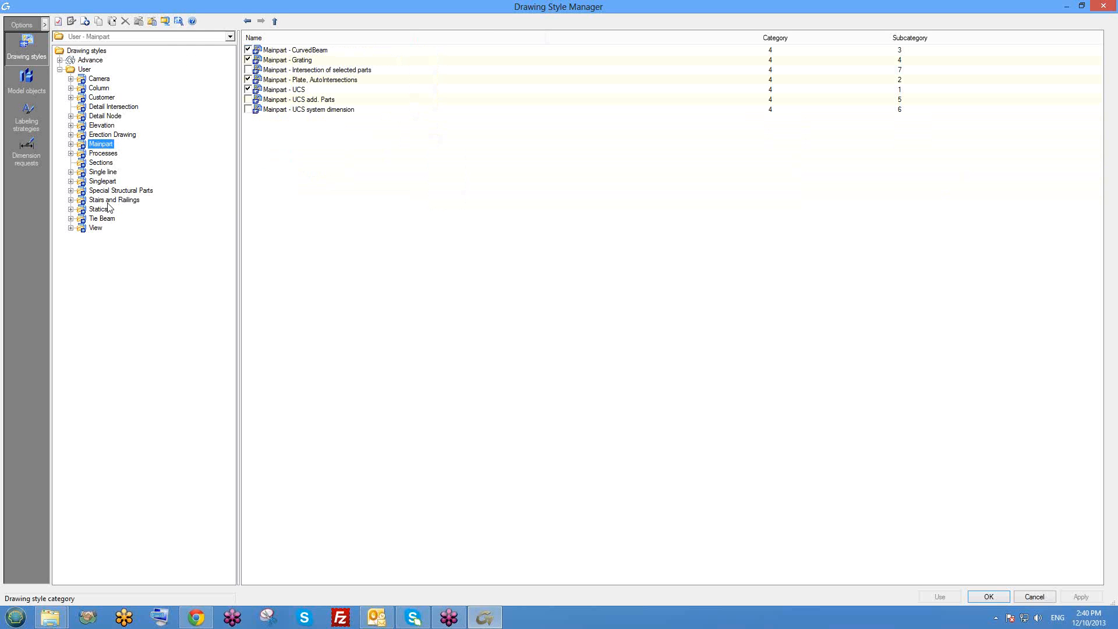
{"action": "double_click", "coordinate": [110, 219]}
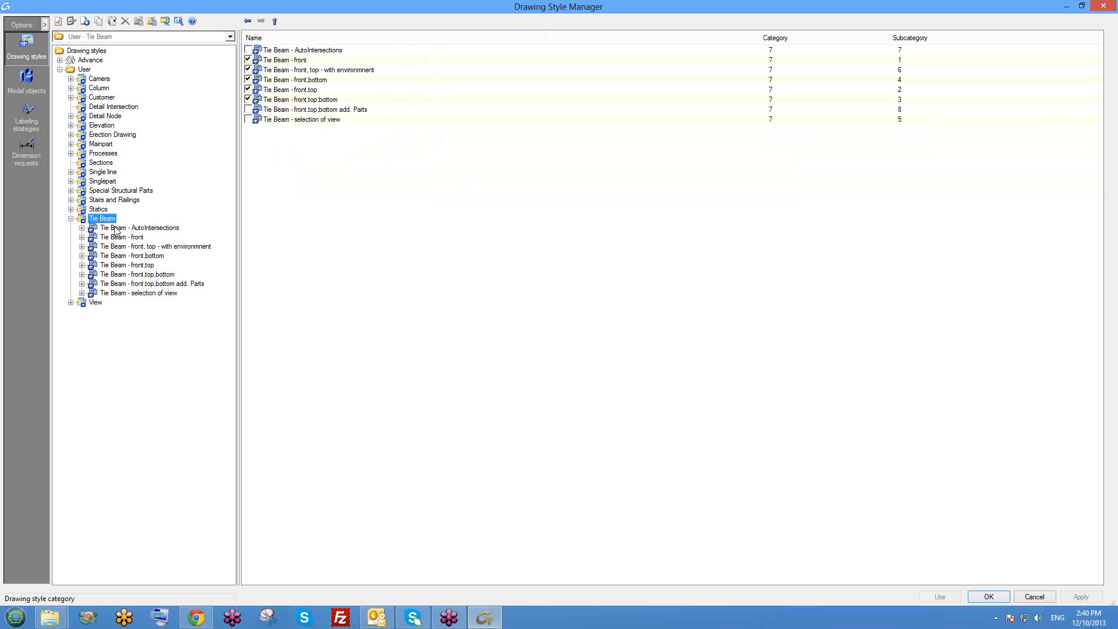
{"action": "double_click", "coordinate": [154, 229]}
{"action": "double_click", "coordinate": [154, 228]}
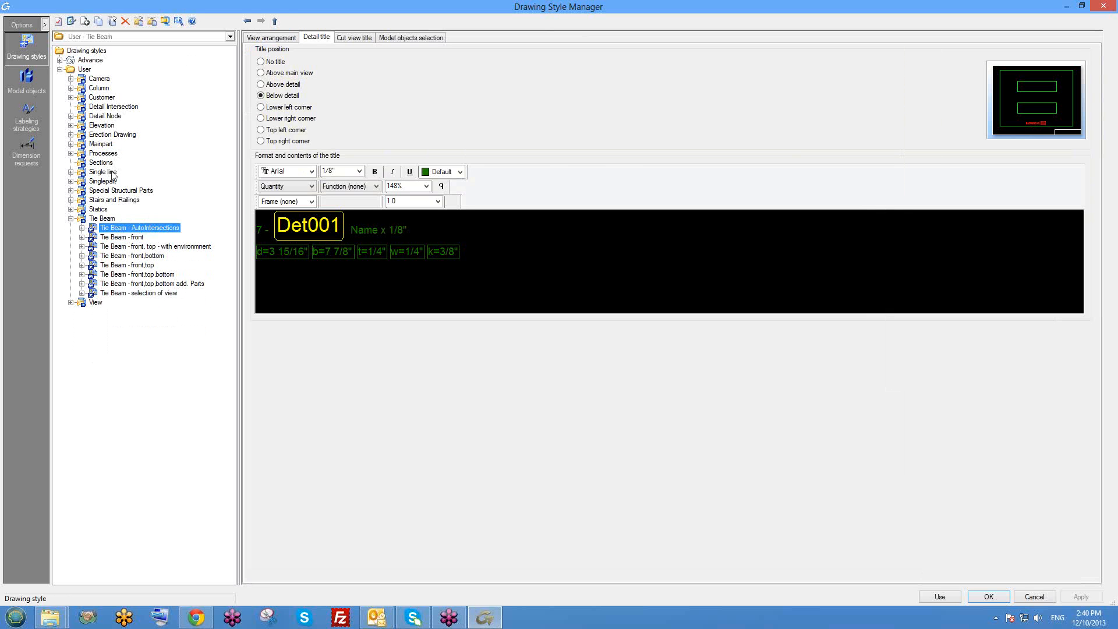
Examine the detail title contents of the user style Process - Column Vertical, AutoIntersections A 326 and leave the manager without changes
{"action": "double_click", "coordinate": [104, 154]}
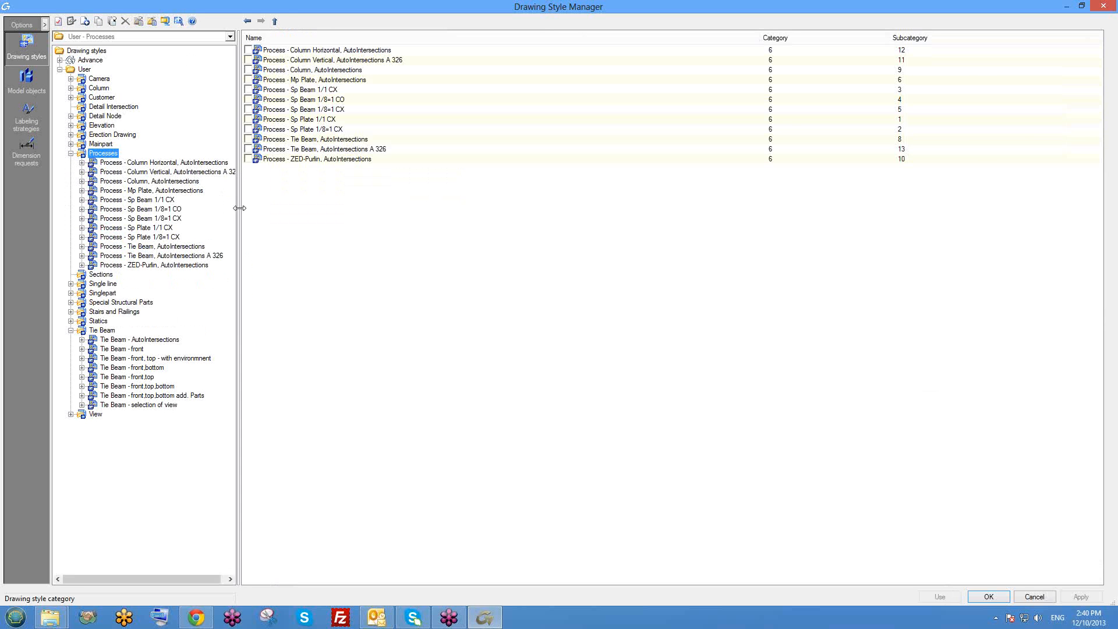
{"action": "left_click_drag", "start_coordinate": [240, 208], "coordinate": [315, 192]}
{"action": "double_click", "coordinate": [227, 170]}
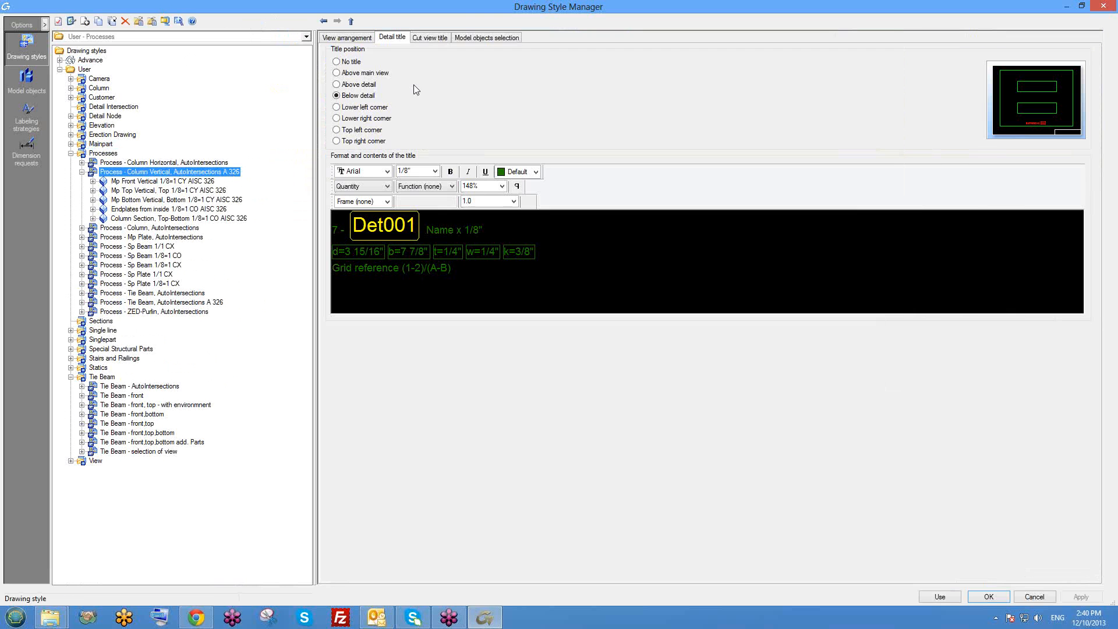
{"action": "left_click_drag", "start_coordinate": [534, 283], "coordinate": [351, 204]}
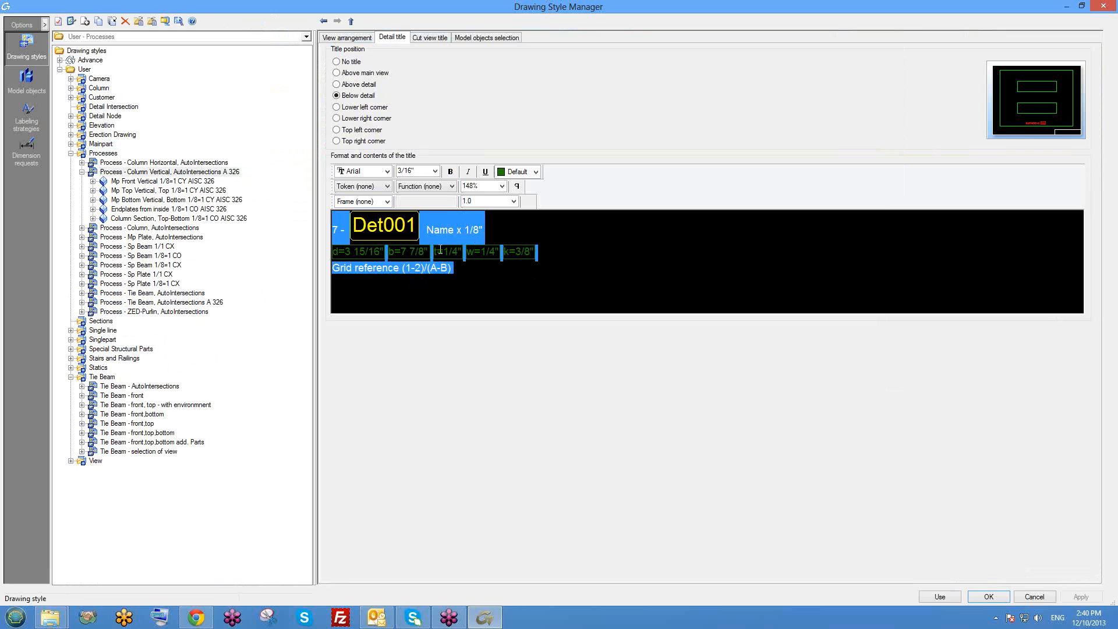
{"action": "left_click", "coordinate": [450, 277]}
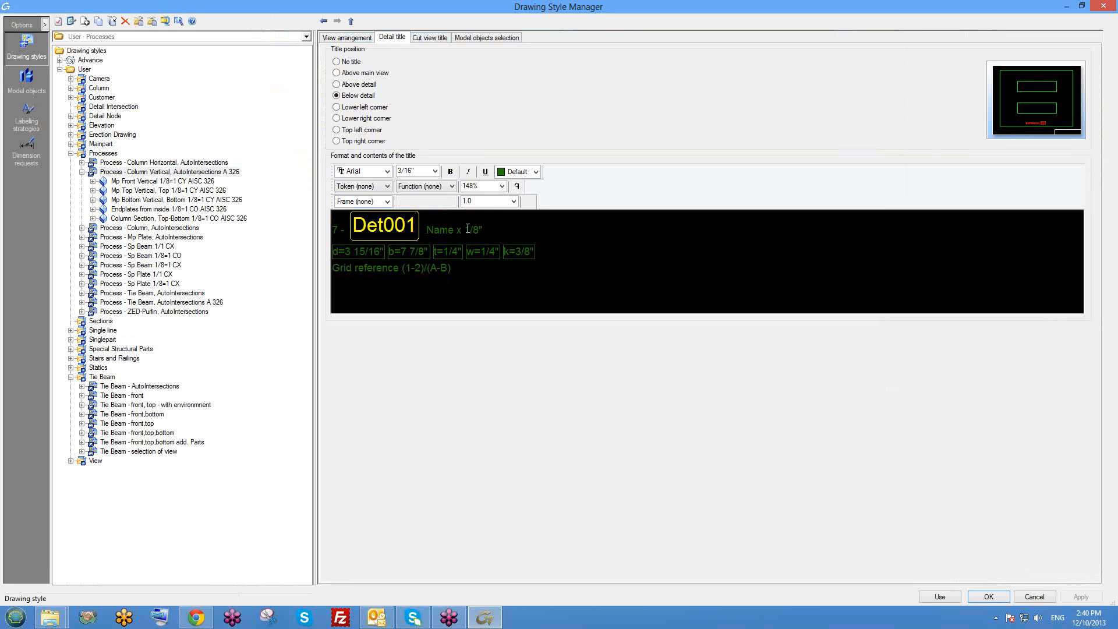
{"action": "left_click_drag", "start_coordinate": [530, 278], "coordinate": [347, 211]}
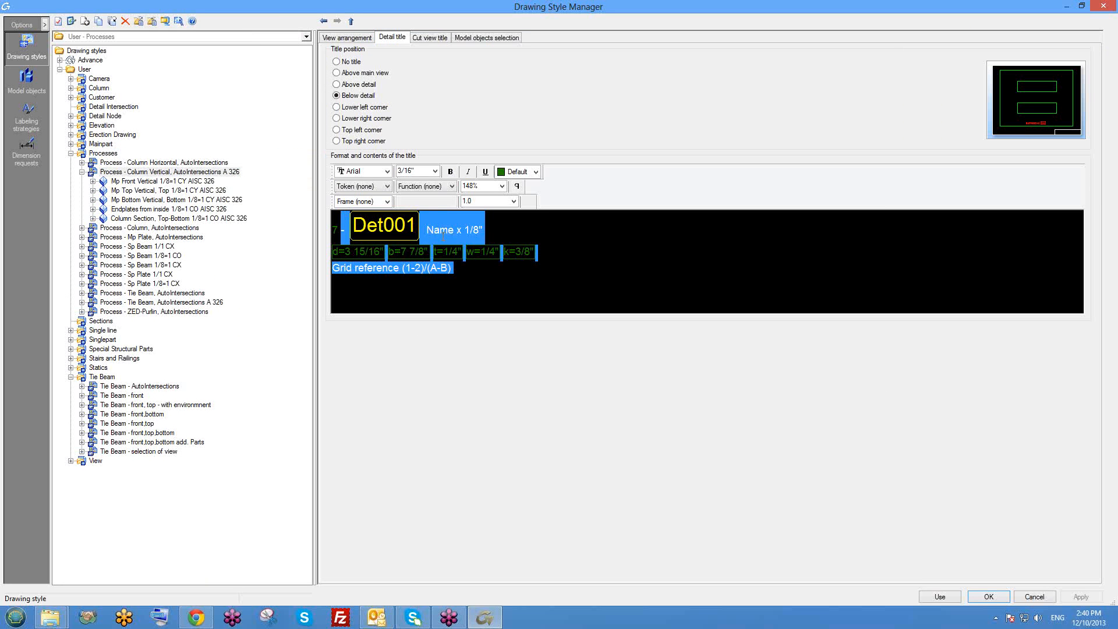
{"action": "left_click_drag", "start_coordinate": [443, 236], "coordinate": [331, 227]}
{"action": "left_click", "coordinate": [82, 172]}
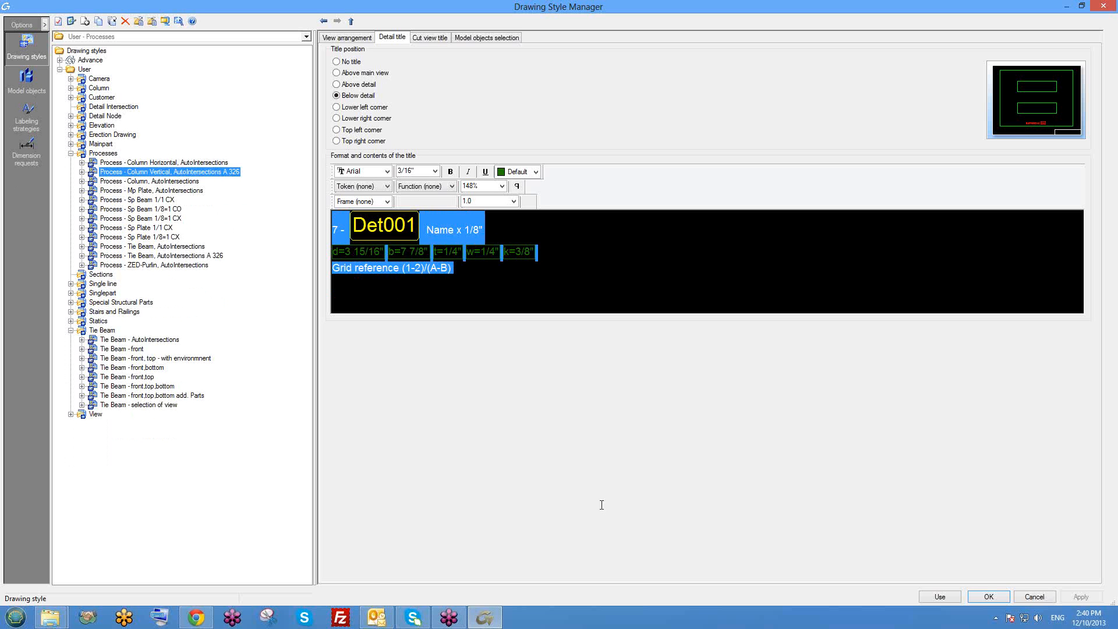
{"action": "left_click", "coordinate": [1052, 597]}
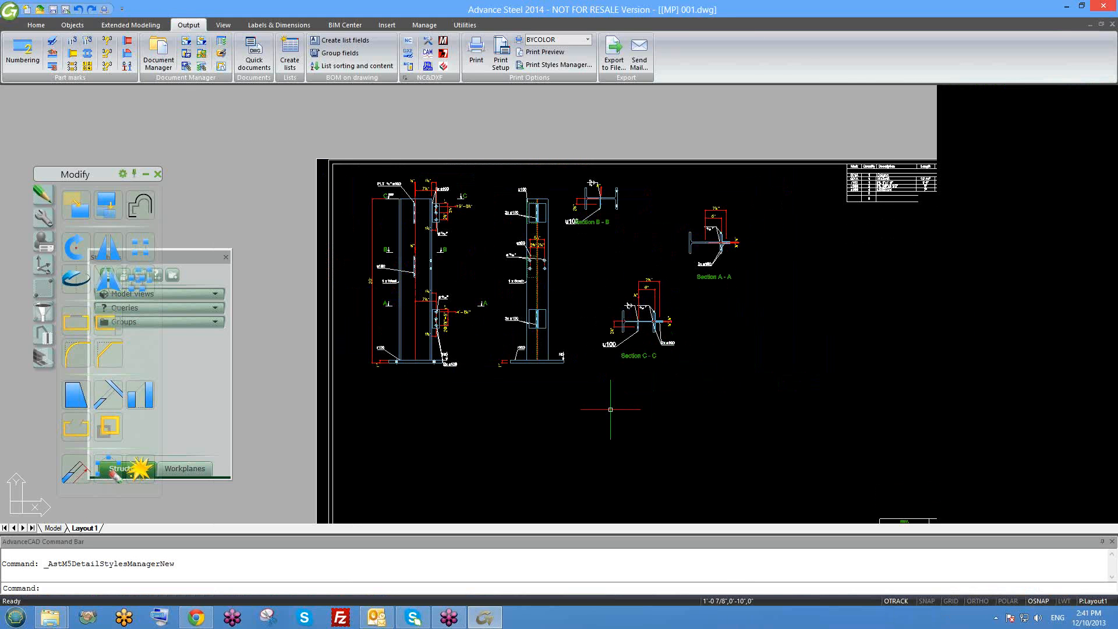
Close the drawing [MP] 001.dwg, saving its changes, to return to the 3D model
{"action": "middle_click_drag", "start_coordinate": [711, 336], "coordinate": [656, 348]}
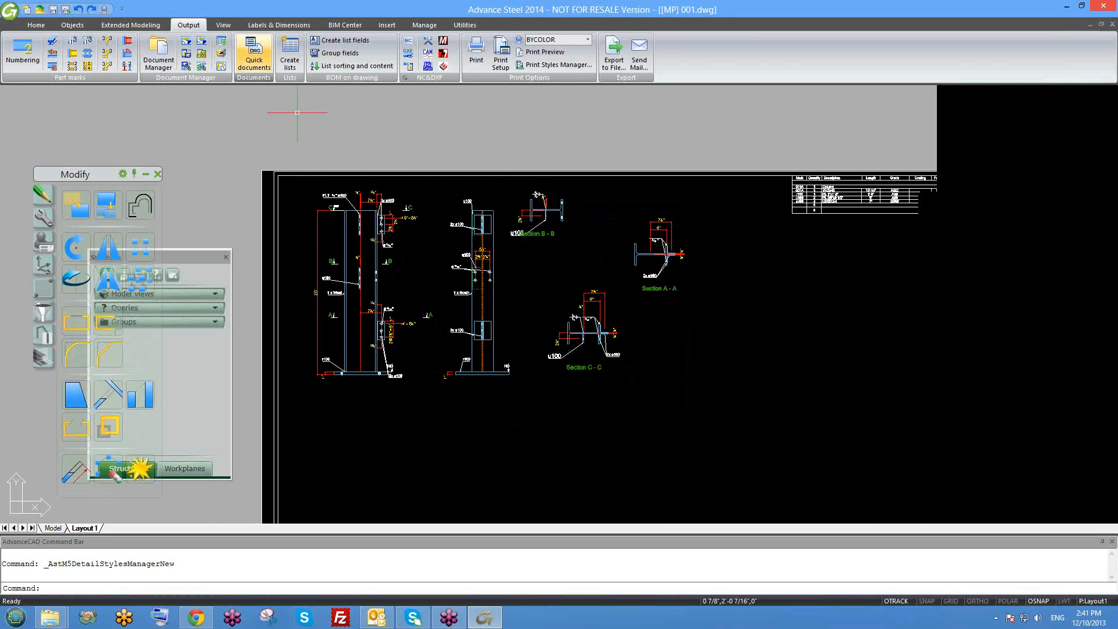
{"action": "left_click", "coordinate": [947, 235]}
{"action": "left_click", "coordinate": [1111, 25]}
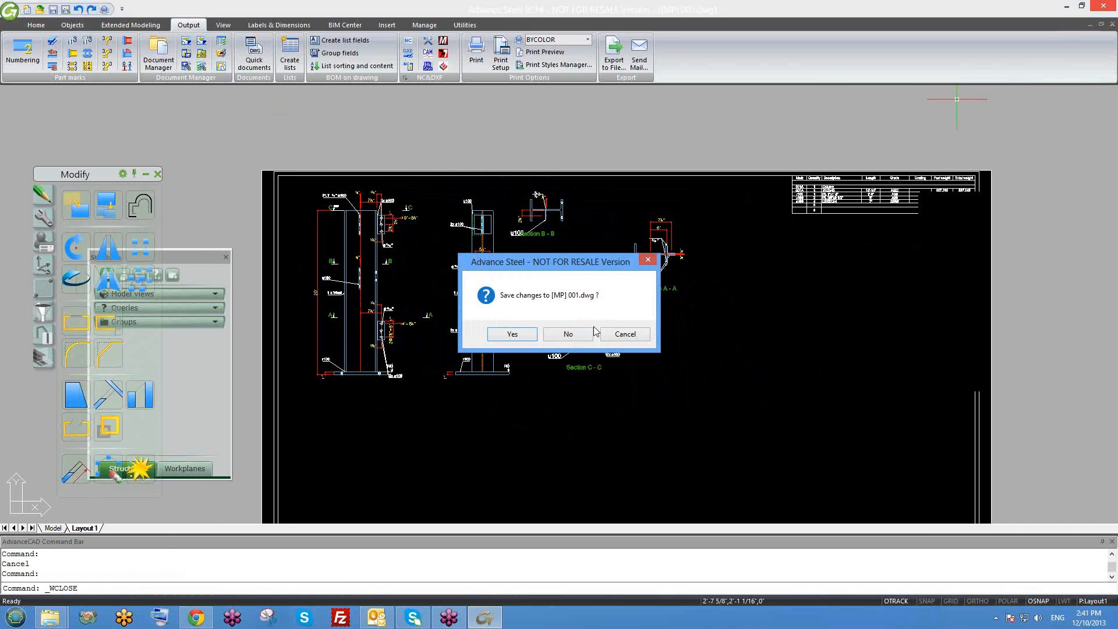
{"action": "left_click", "coordinate": [512, 334]}
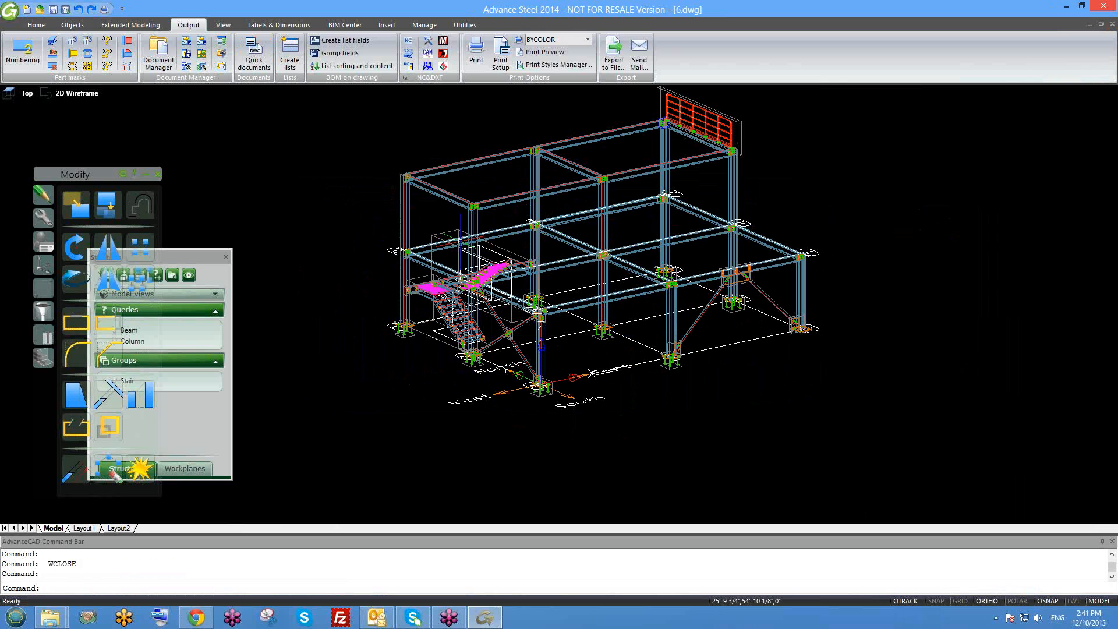
{"action": "left_click", "coordinate": [957, 231]}
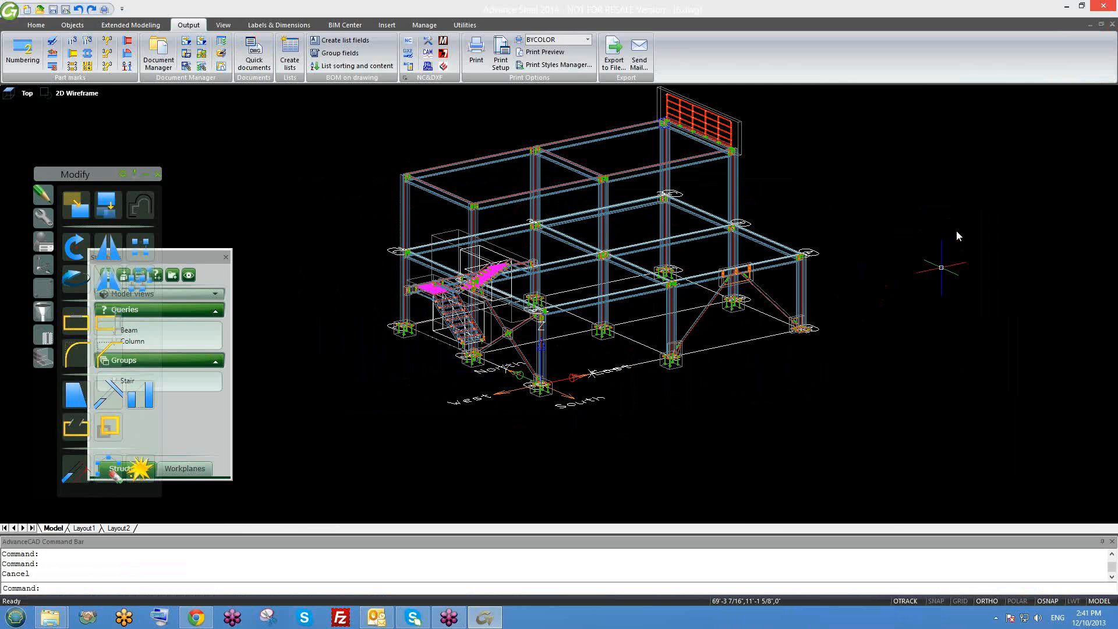
{"action": "middle_click_drag", "start_coordinate": [279, 175], "coordinate": [269, 216]}
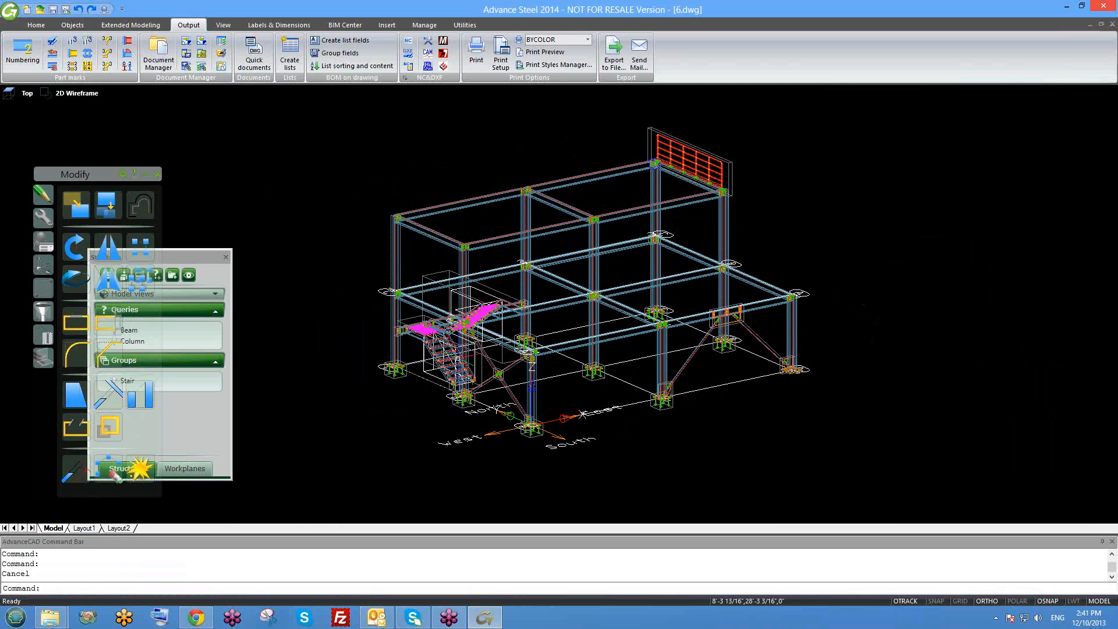
{"action": "scroll", "coordinate": [471, 340], "scroll_direction": "up", "scroll_amount": 4}
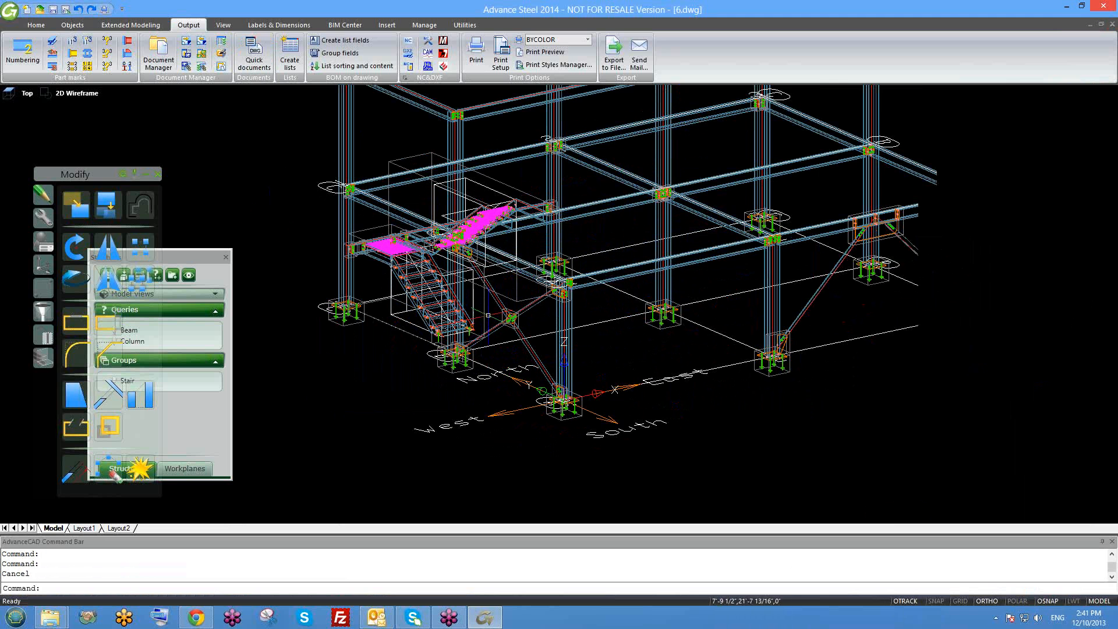
{"action": "middle_click_drag", "start_coordinate": [594, 192], "coordinate": [557, 264]}
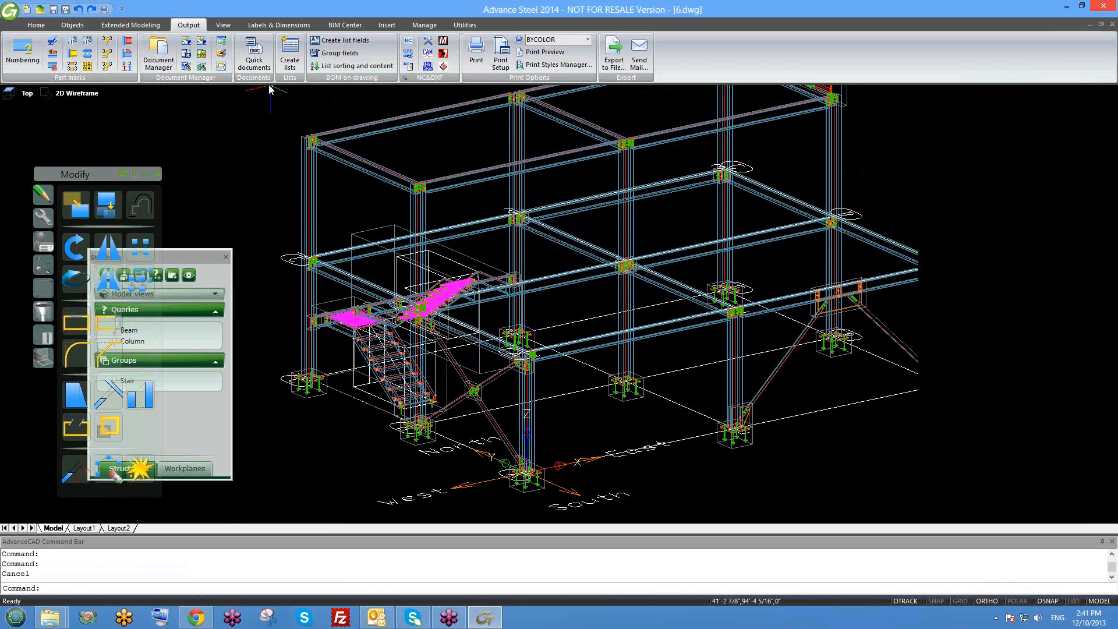
{"action": "scroll", "coordinate": [559, 245], "scroll_direction": "down", "scroll_amount": 3}
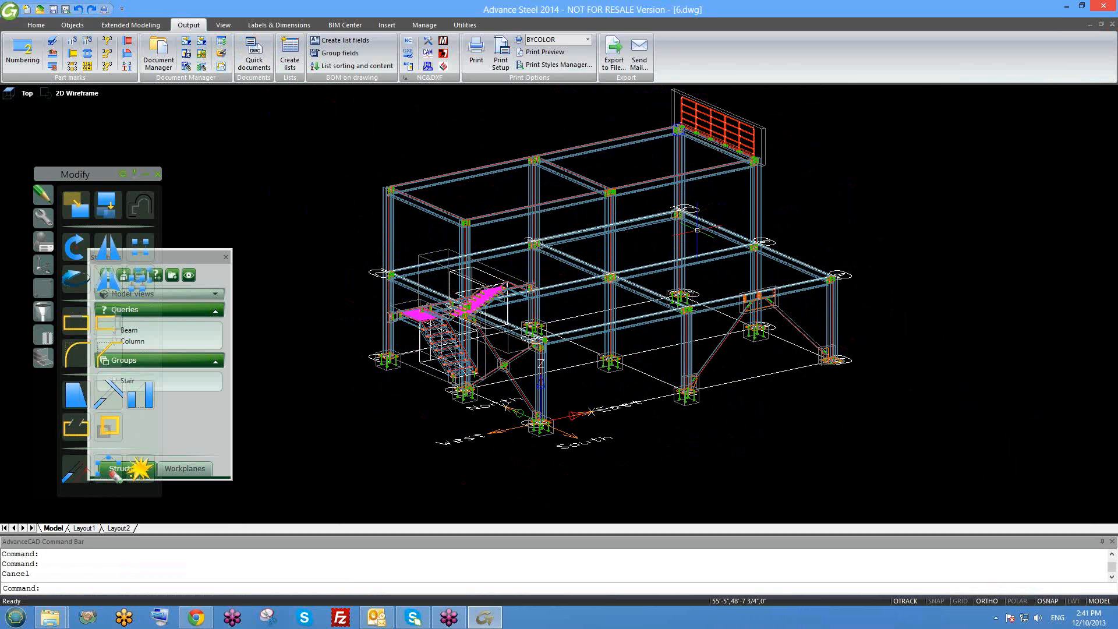
Check the assembly mark in the naming properties of the middle rear column and the corner column beside the stair
{"action": "double_click", "coordinate": [533, 188]}
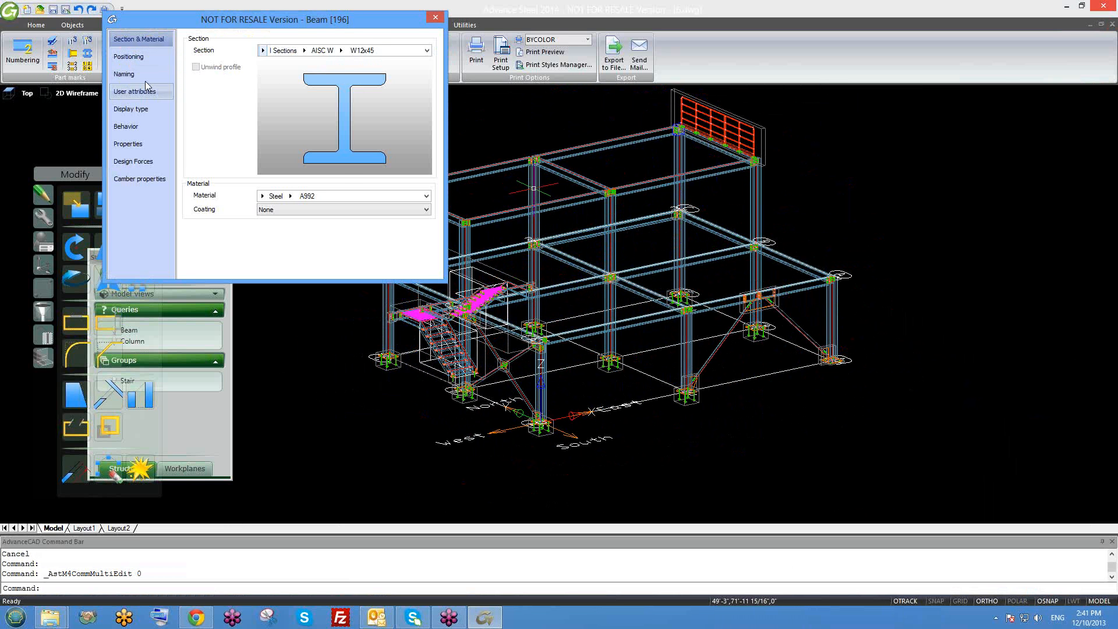
{"action": "left_click", "coordinate": [145, 81]}
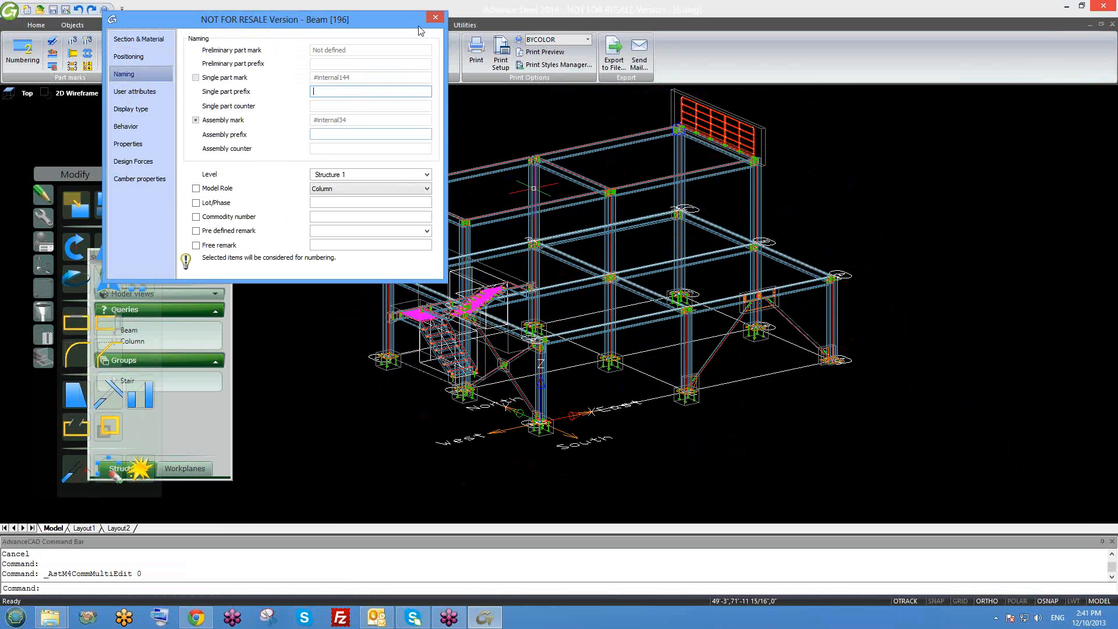
{"action": "left_click", "coordinate": [436, 18]}
{"action": "scroll", "coordinate": [380, 233], "scroll_direction": "up", "scroll_amount": 1}
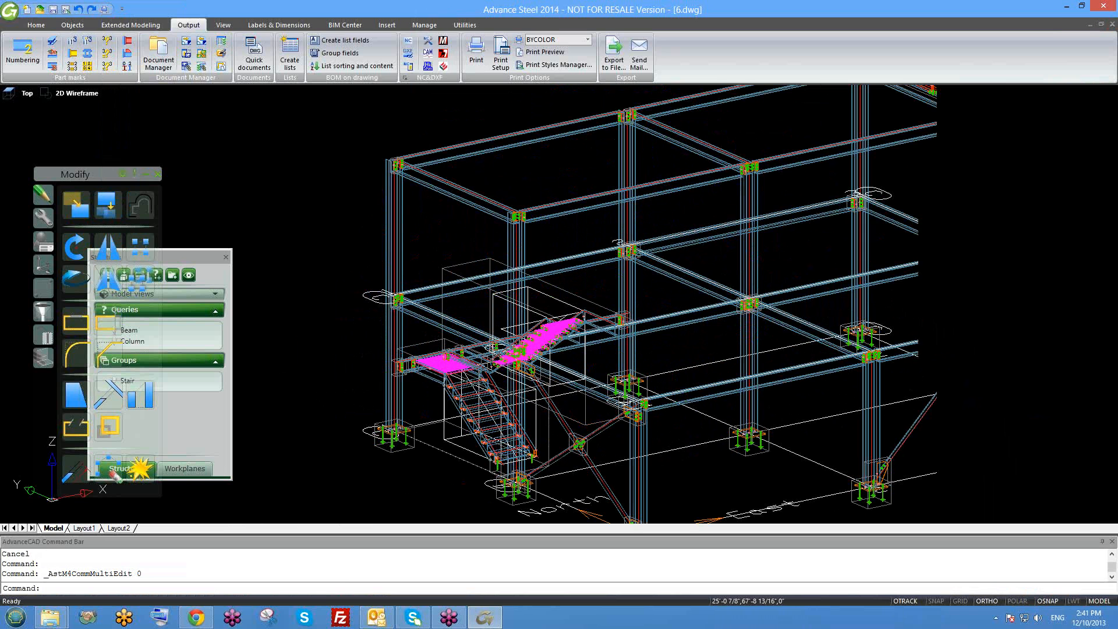
{"action": "double_click", "coordinate": [387, 224]}
{"action": "left_click", "coordinate": [145, 80]}
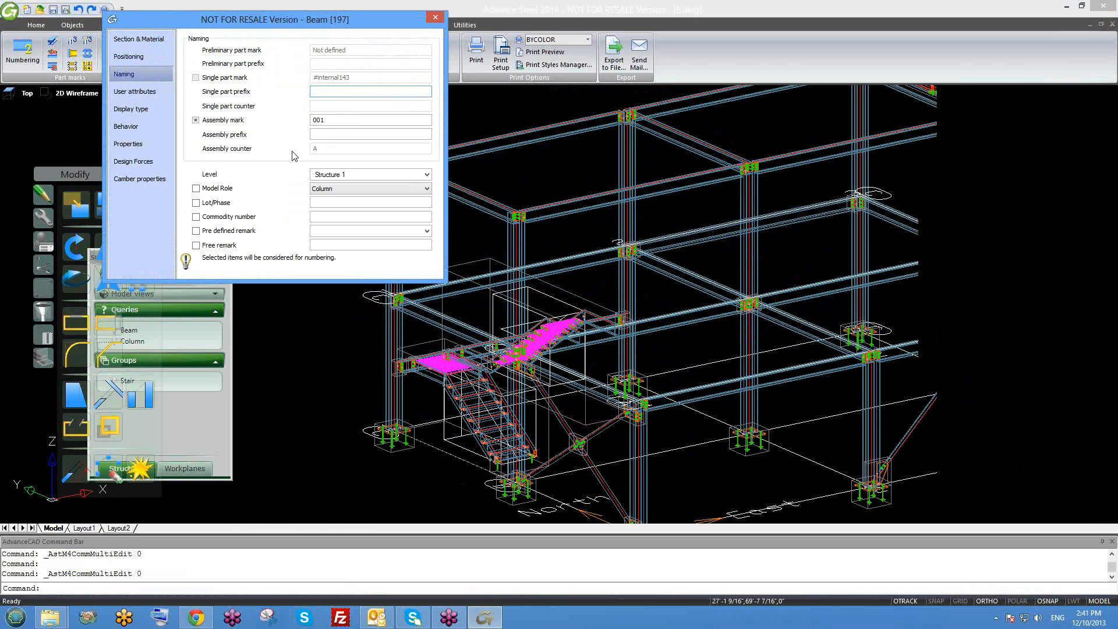
{"action": "left_click", "coordinate": [337, 122]}
{"action": "left_click", "coordinate": [436, 17]}
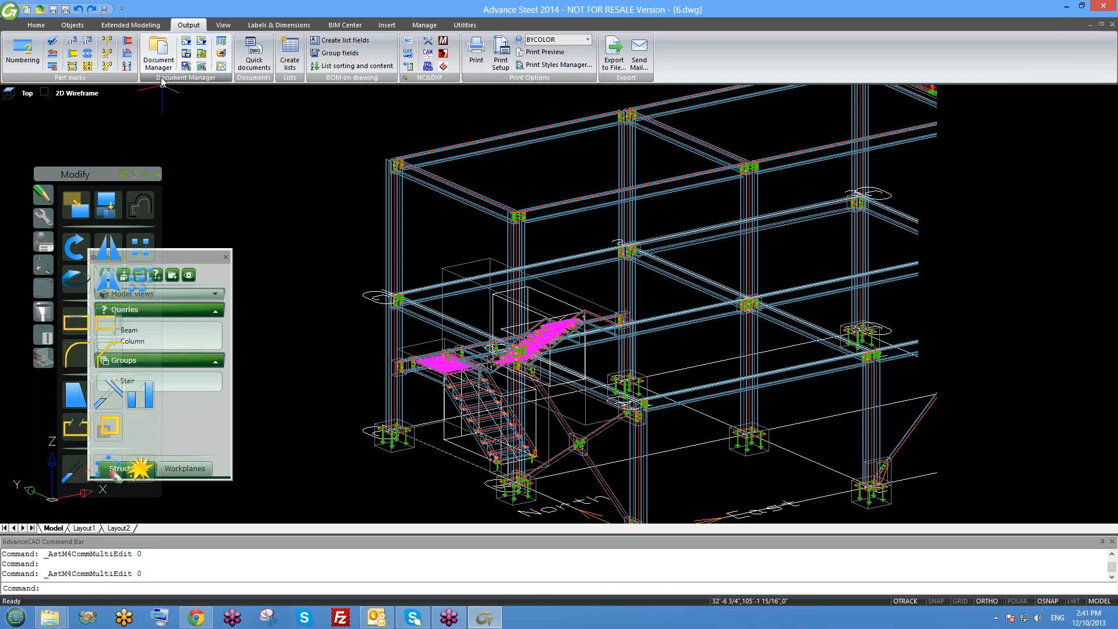
Search and mark steel beams that are main parts only, with assembly mark 001 and counter A
{"action": "left_click", "coordinate": [42, 286]}
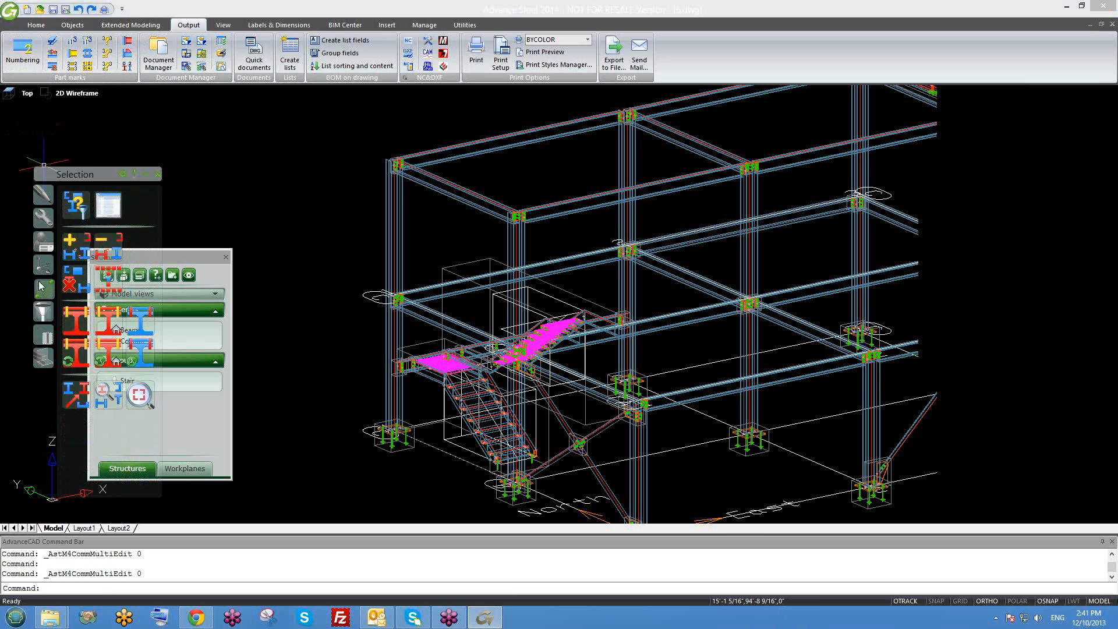
{"action": "left_click", "coordinate": [83, 204]}
{"action": "left_click", "coordinate": [124, 57]}
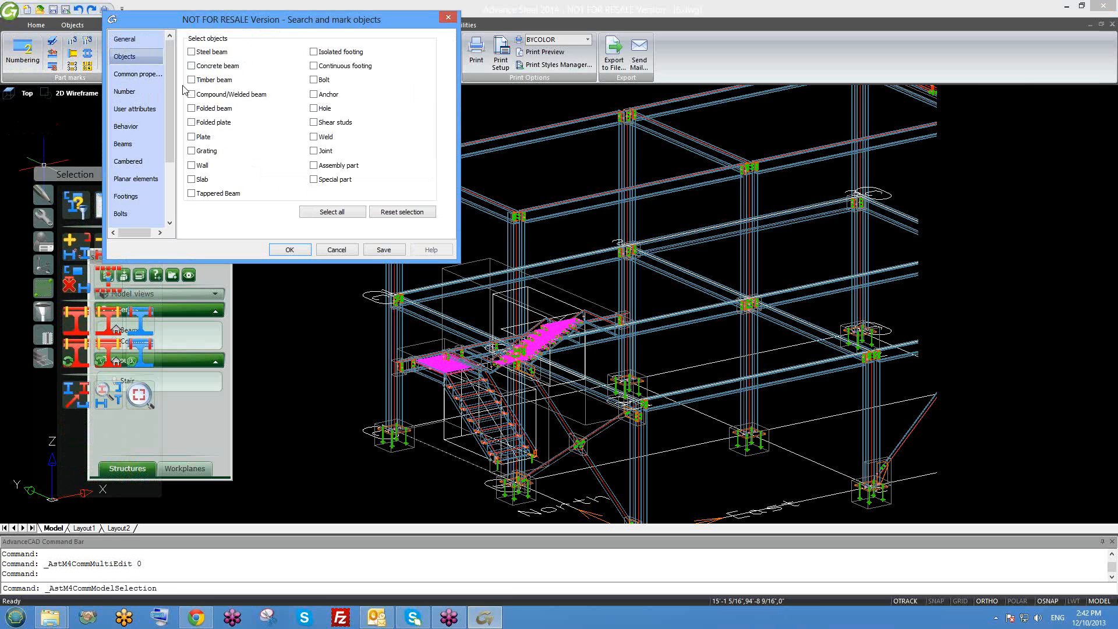
{"action": "left_click", "coordinate": [192, 51]}
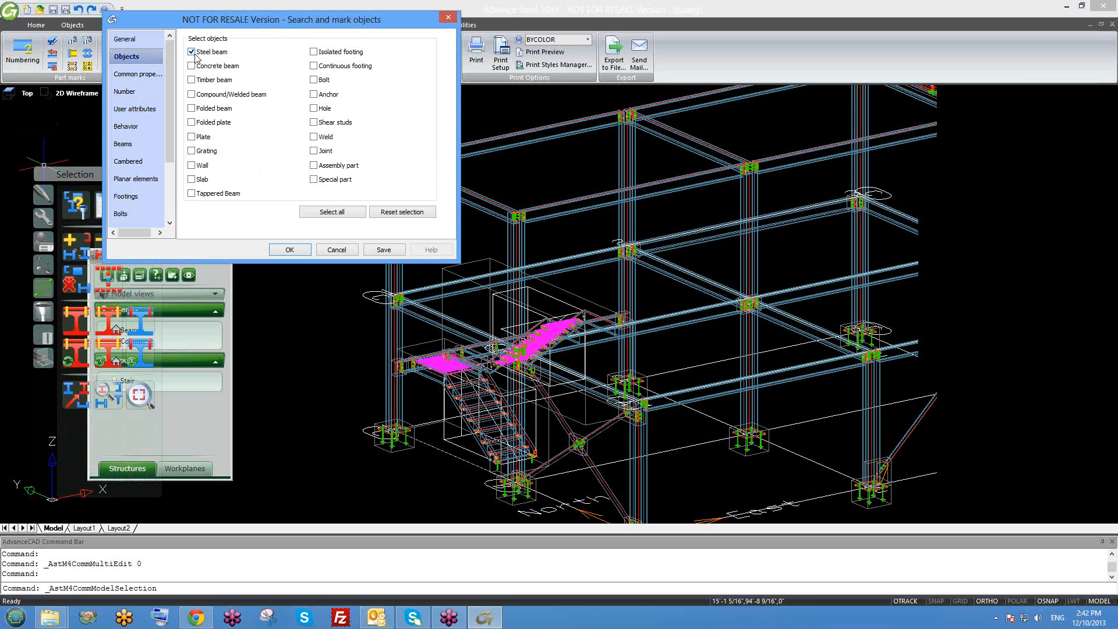
{"action": "left_click", "coordinate": [134, 94]}
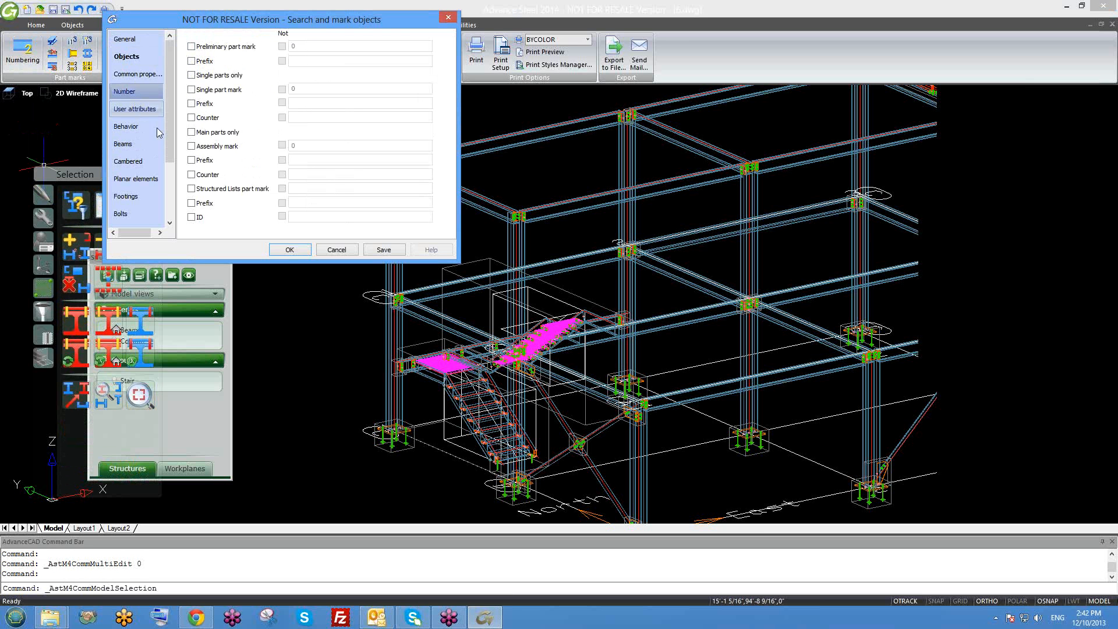
{"action": "left_click", "coordinate": [192, 133]}
{"action": "left_click", "coordinate": [196, 147]}
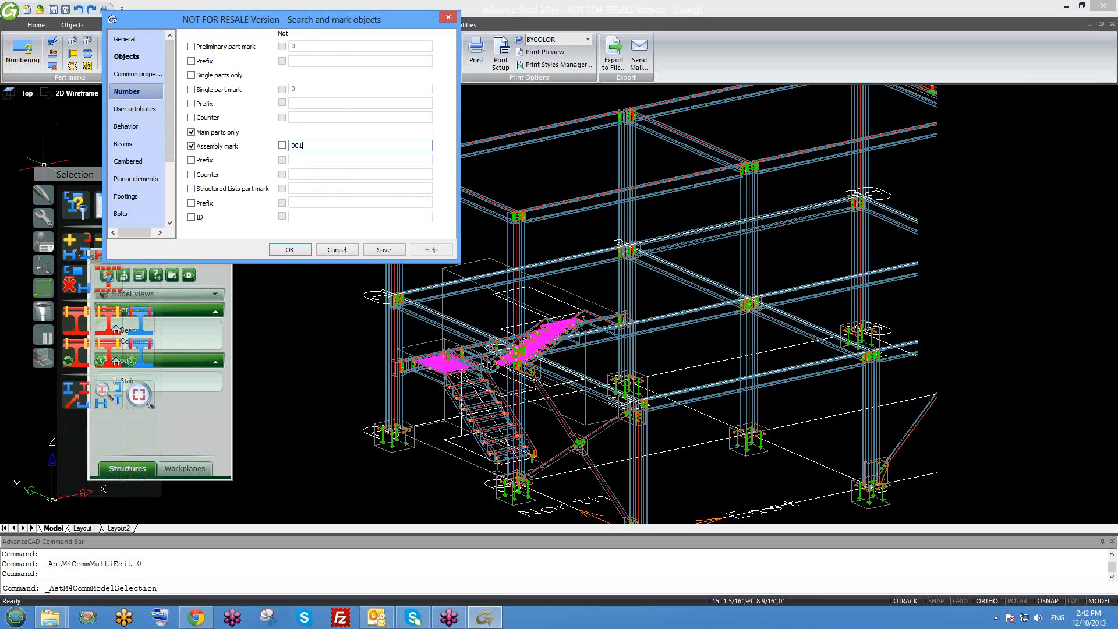
{"action": "left_click", "coordinate": [191, 174]}
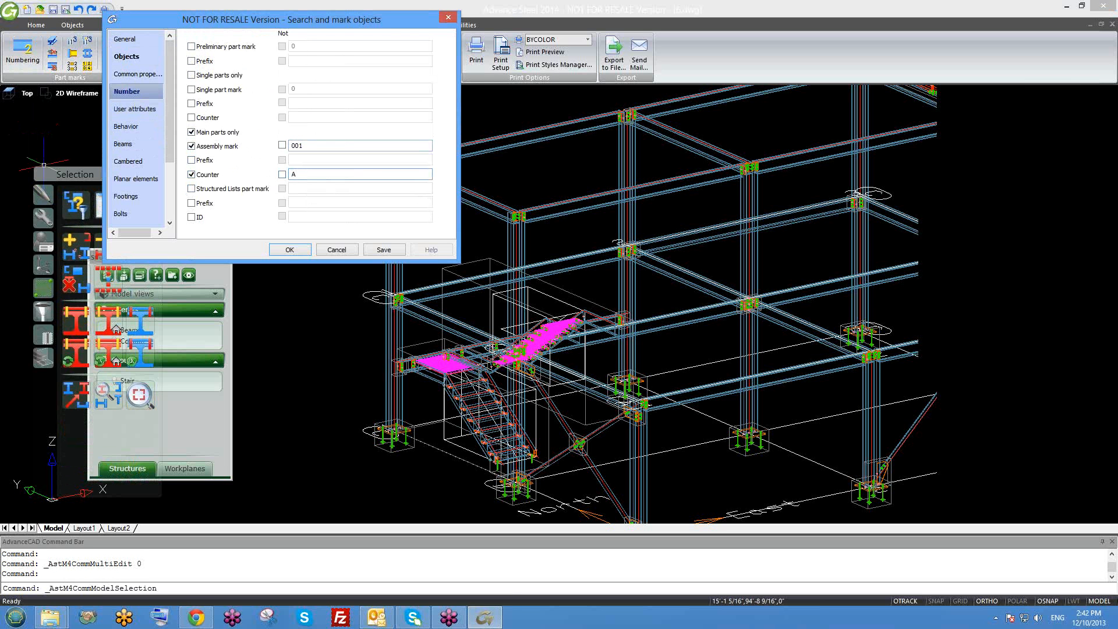
{"action": "type", "text": "A"}
{"action": "left_click", "coordinate": [298, 250]}
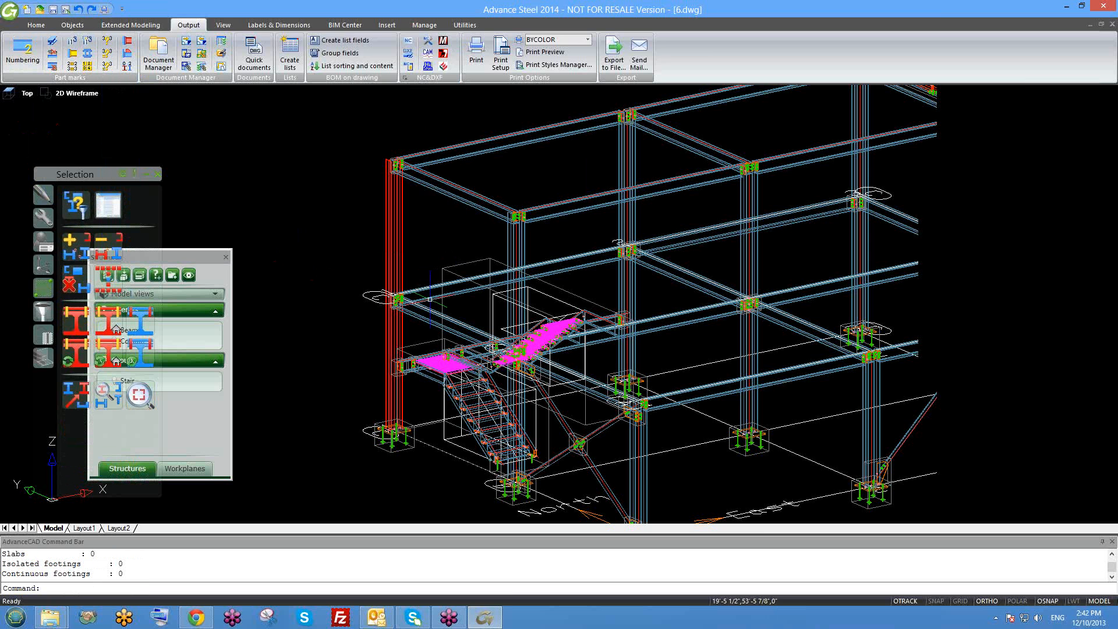
{"action": "scroll", "coordinate": [420, 345], "scroll_direction": "down", "scroll_amount": 2}
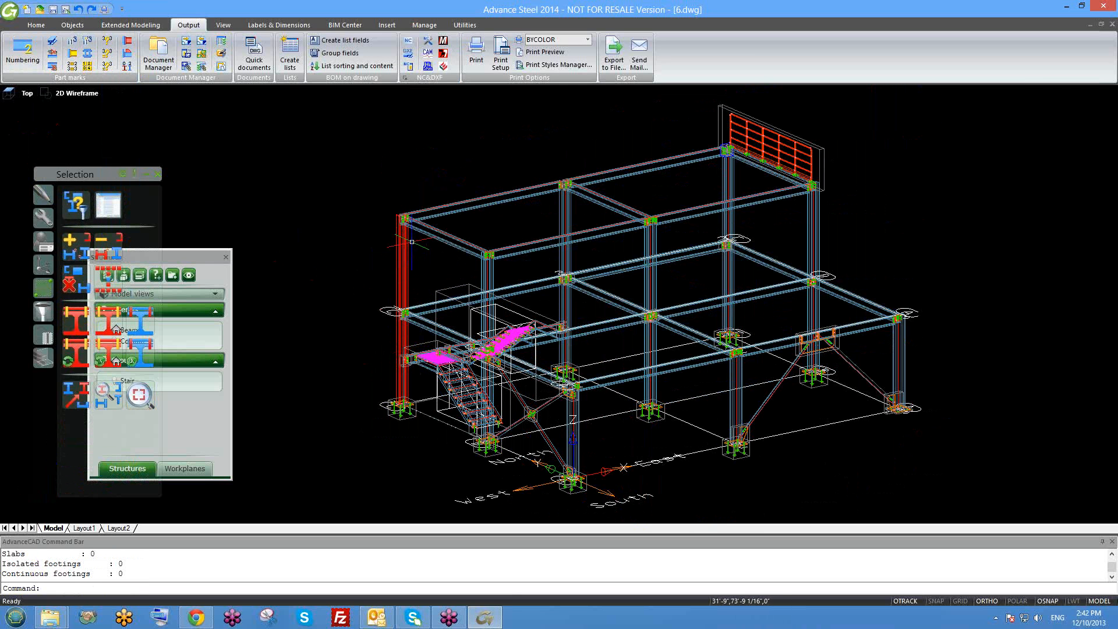
{"action": "scroll", "coordinate": [401, 253], "scroll_direction": "up", "scroll_amount": 2}
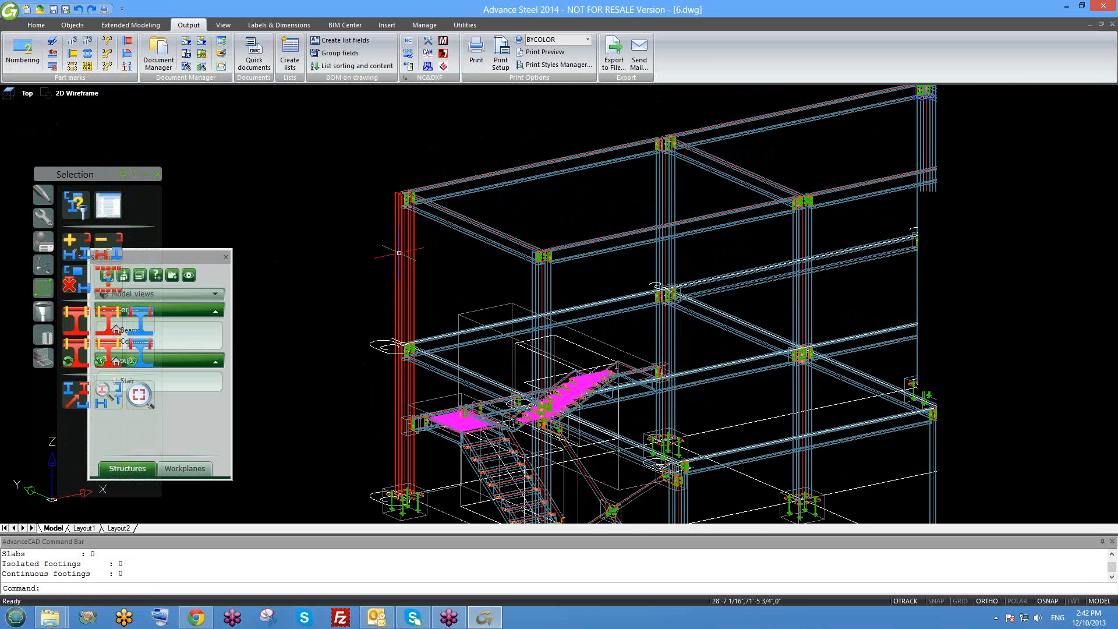
{"action": "scroll", "coordinate": [442, 292], "scroll_direction": "down", "scroll_amount": 3}
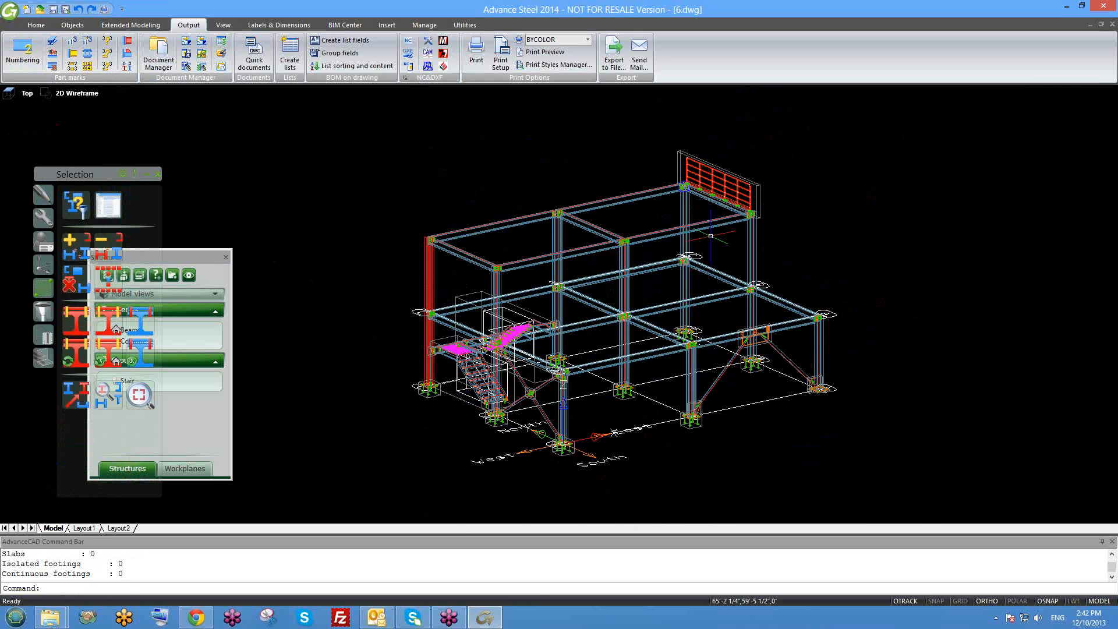
Review the object and number criteria of the model search, cancel it, and view the marked column's properties without changes
{"action": "left_click", "coordinate": [76, 204]}
{"action": "left_click", "coordinate": [126, 56]}
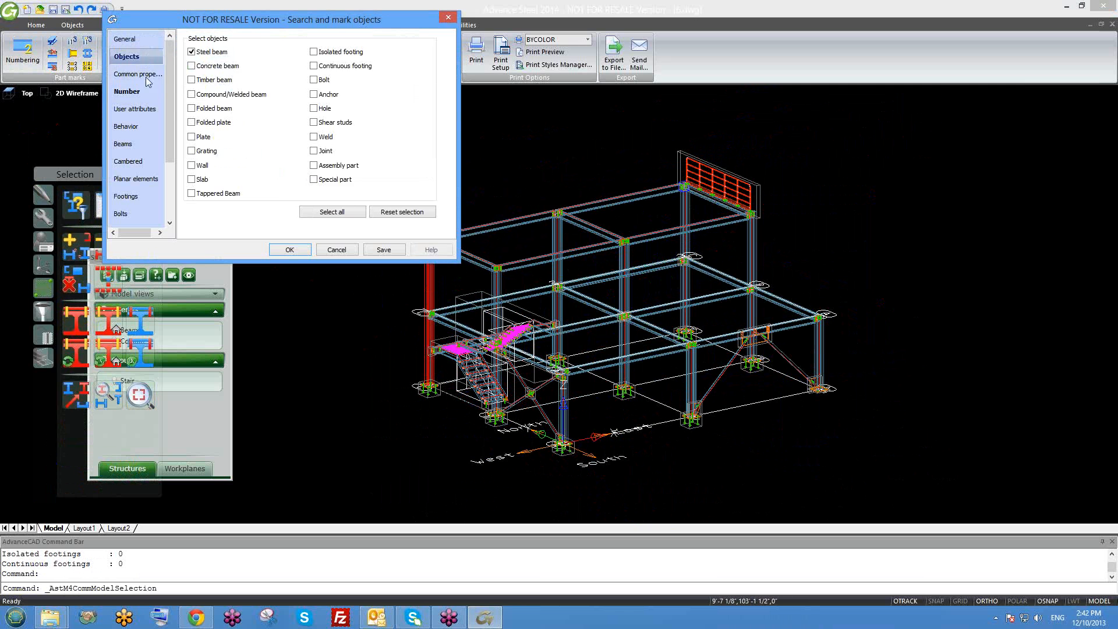
{"action": "left_click", "coordinate": [139, 92]}
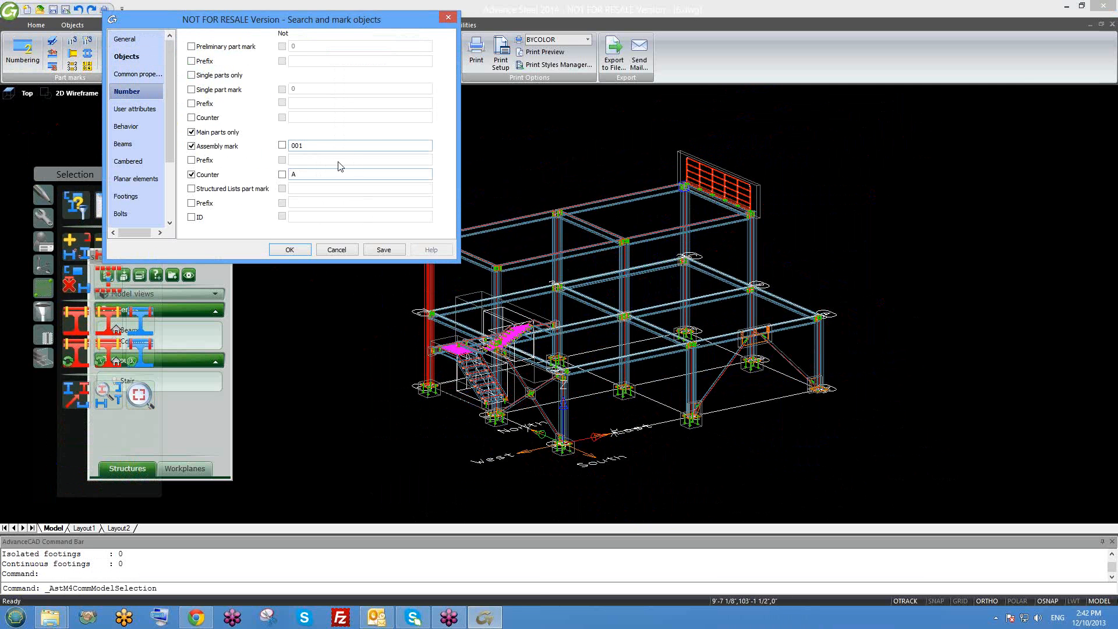
{"action": "left_click", "coordinate": [337, 250]}
{"action": "double_click", "coordinate": [431, 269]}
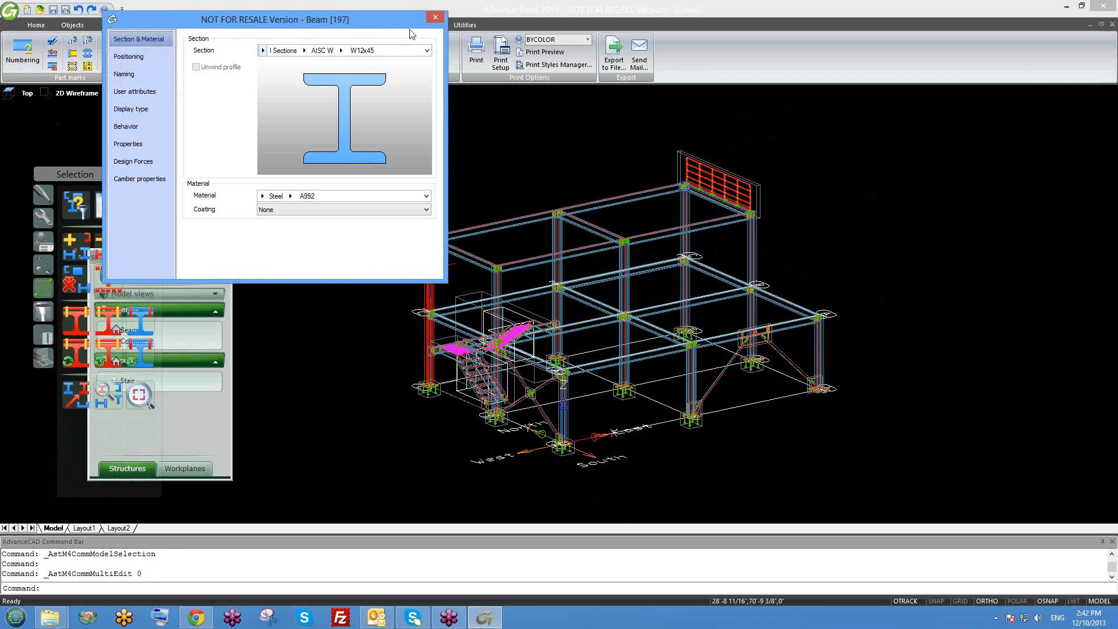
{"action": "left_click", "coordinate": [435, 18]}
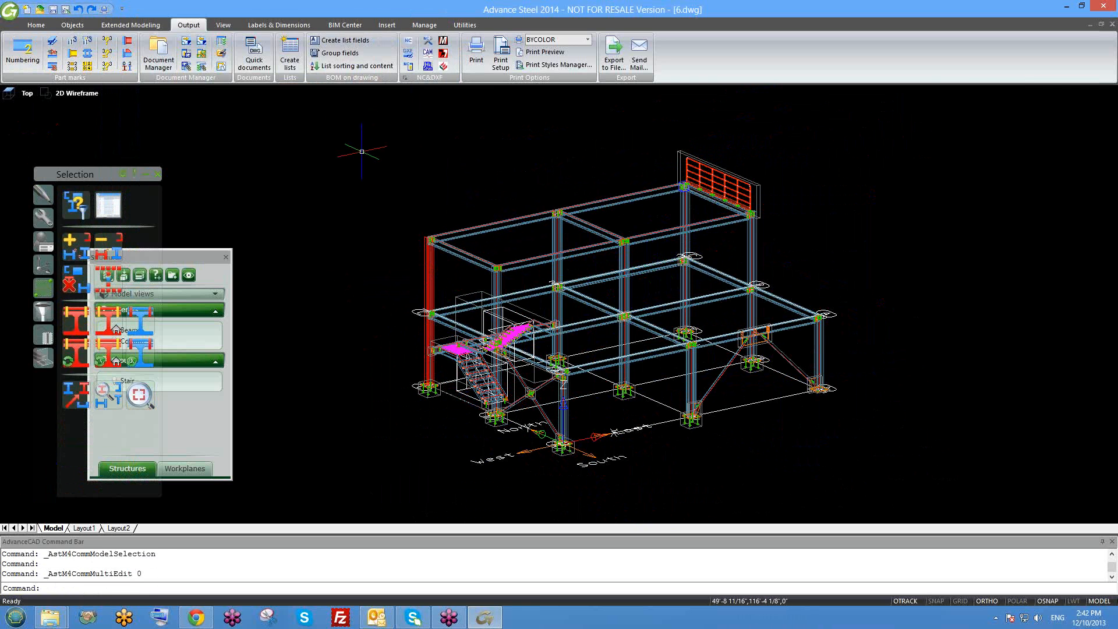
{"action": "middle_click_drag", "start_coordinate": [465, 278], "coordinate": [453, 239]}
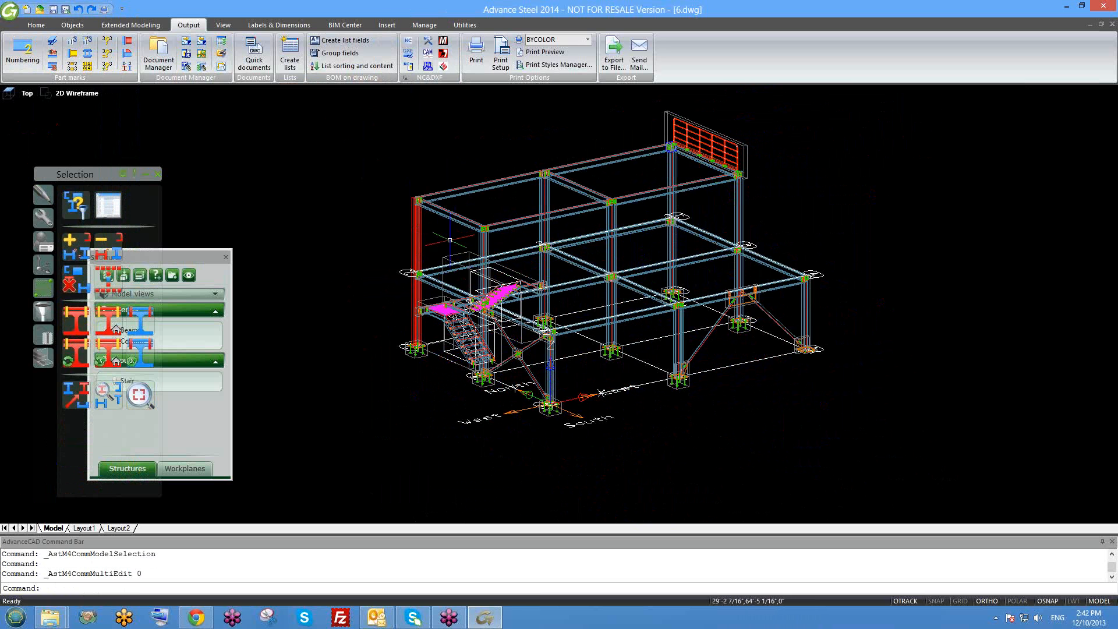
Open the Document Manager and expand the up-to-date details to list the drawing [MP] 001.dwg
{"action": "left_click", "coordinate": [158, 52]}
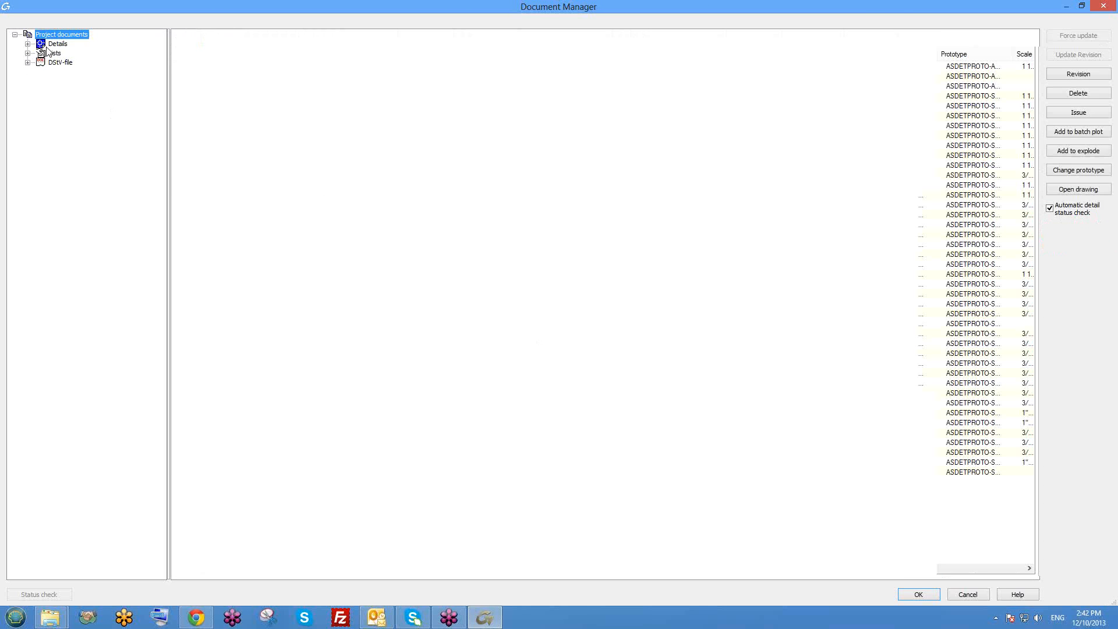
{"action": "double_click", "coordinate": [52, 46]}
{"action": "double_click", "coordinate": [74, 55]}
{"action": "right_click", "coordinate": [111, 62]}
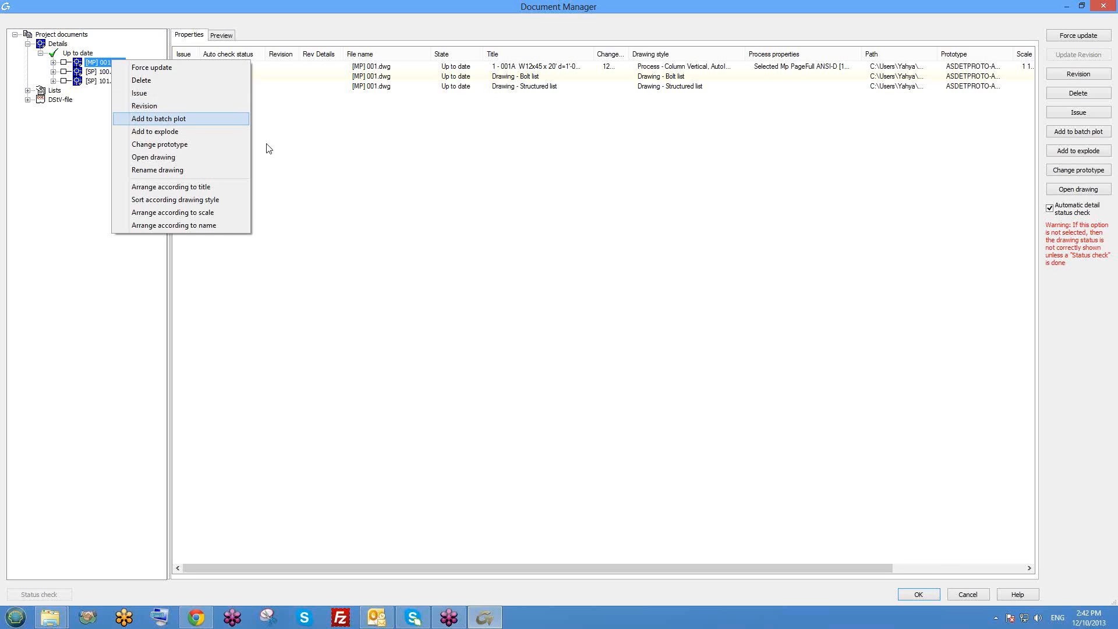
{"action": "left_click", "coordinate": [294, 152]}
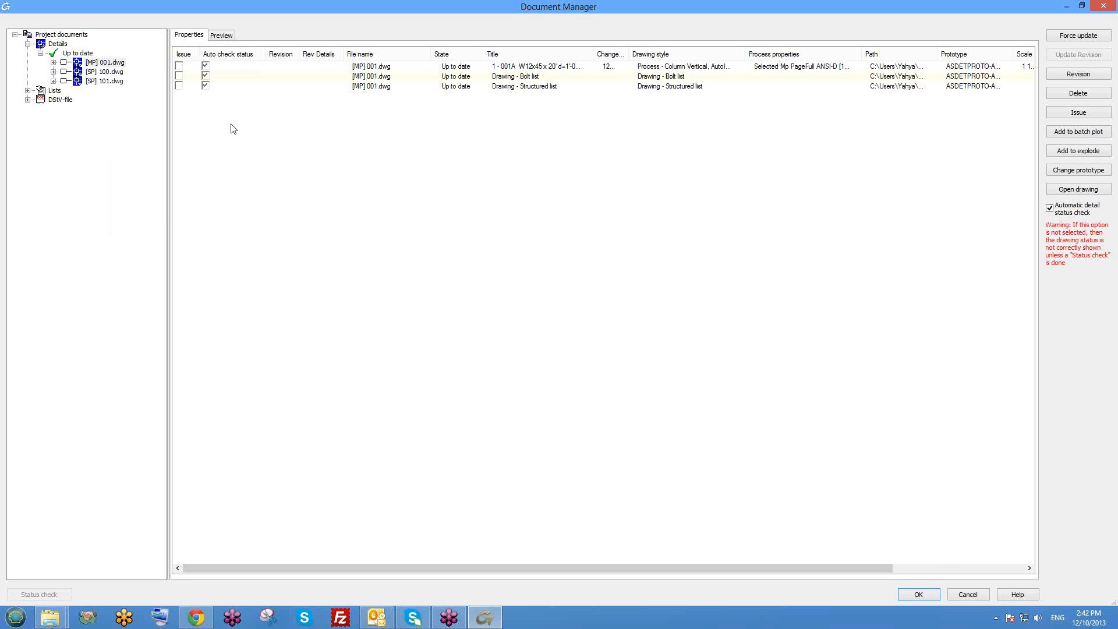
Add revision A to [MP] 001.dwg with the author's initials and the description "coulmn has changed"
{"action": "right_click", "coordinate": [96, 63]}
{"action": "left_click", "coordinate": [95, 66]}
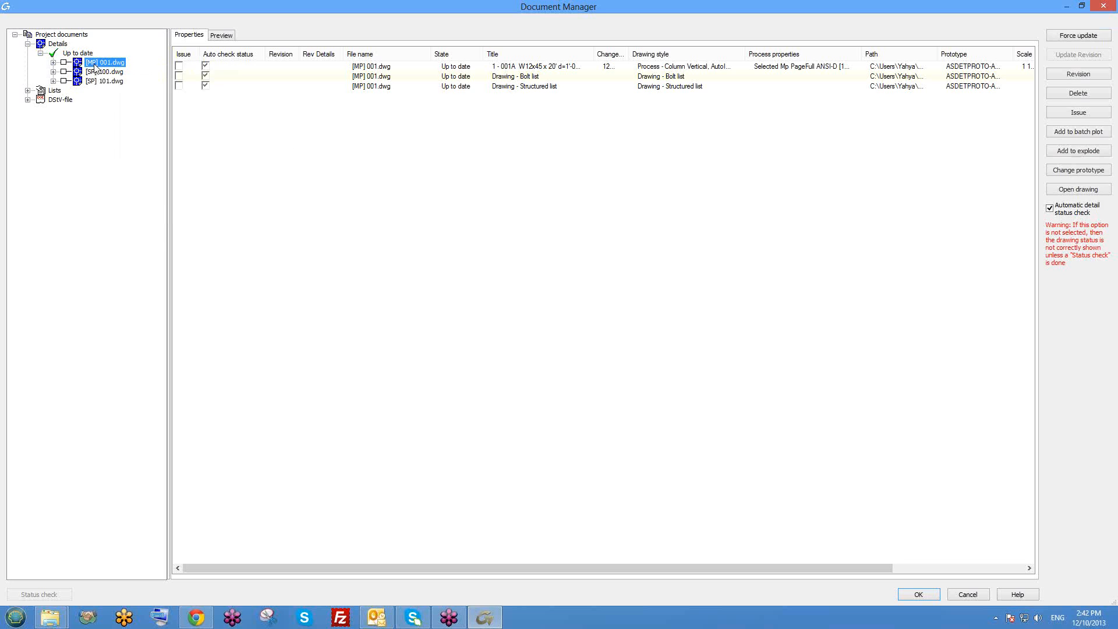
{"action": "right_click", "coordinate": [94, 64]}
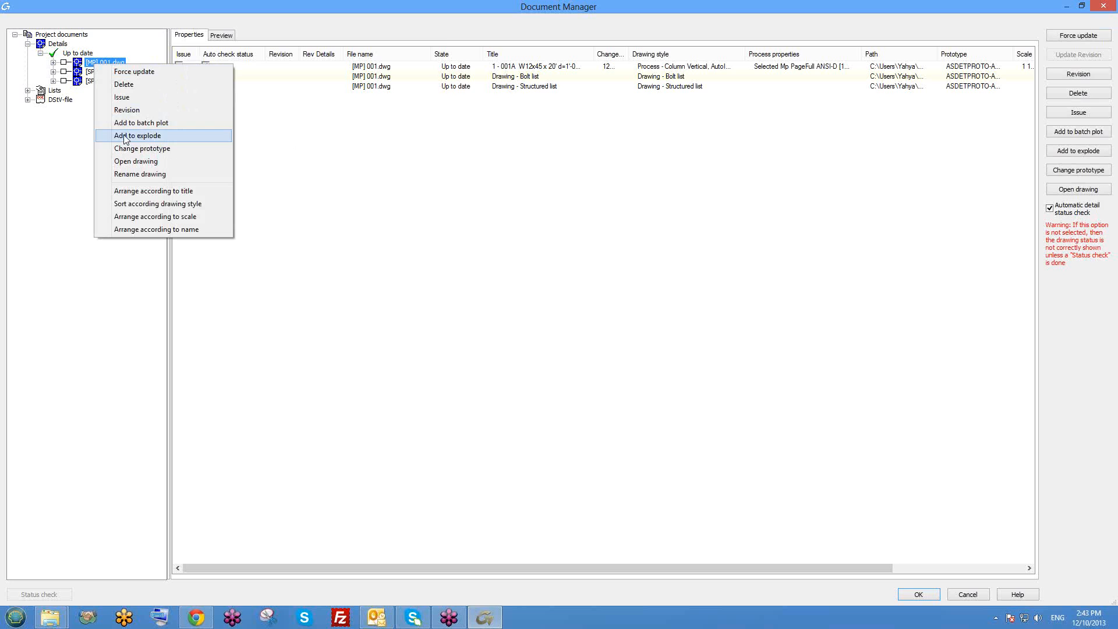
{"action": "left_click", "coordinate": [127, 111]}
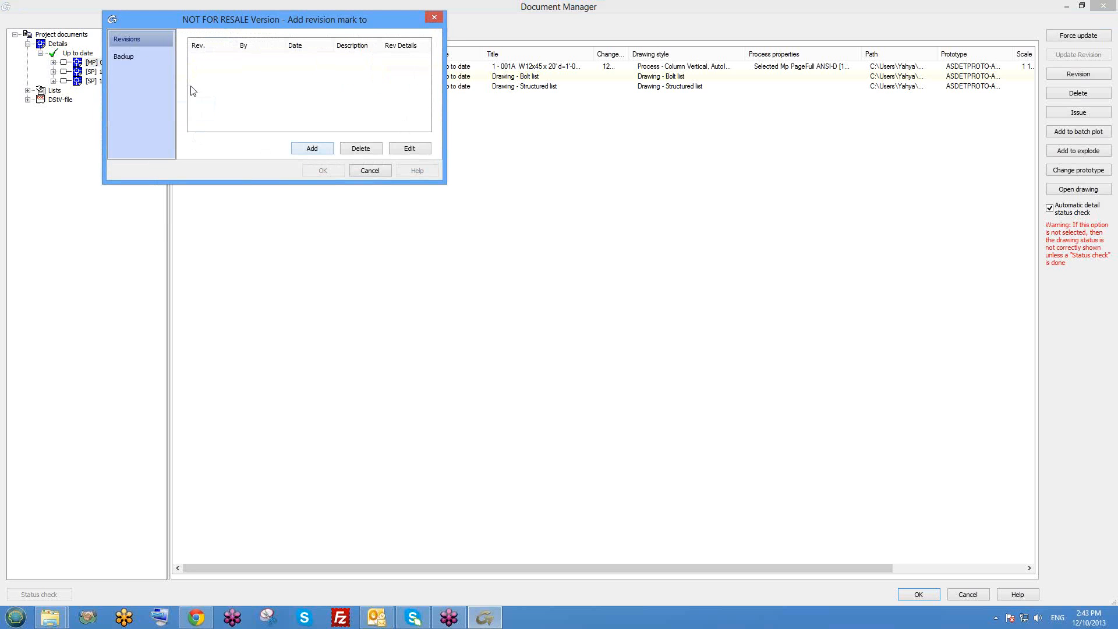
{"action": "left_click", "coordinate": [315, 148]}
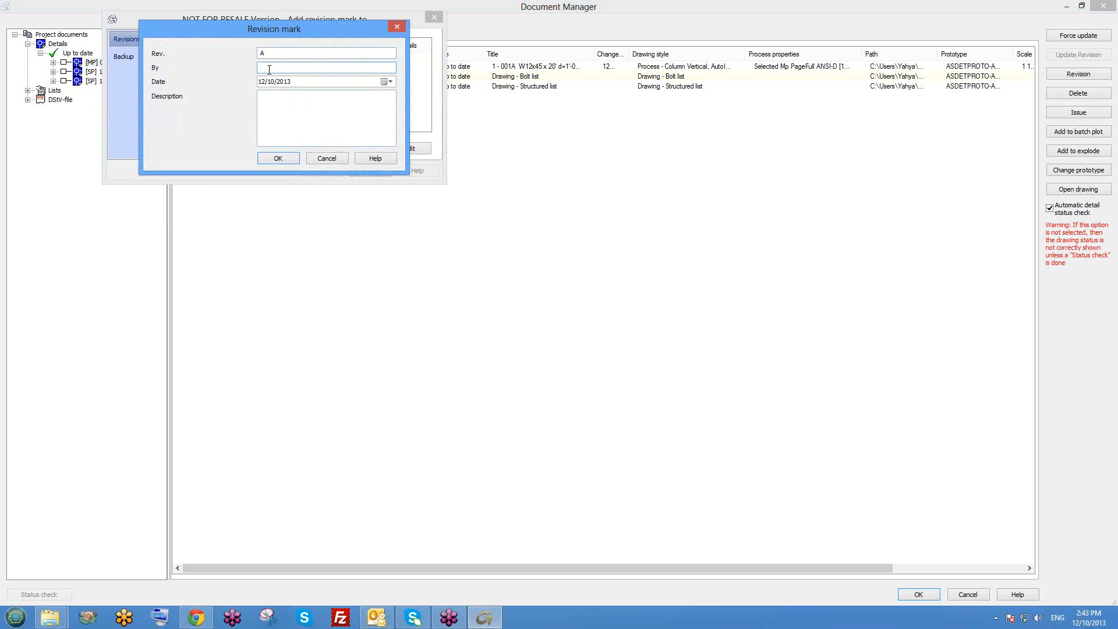
{"action": "type", "text": "F"}
{"action": "left_click", "coordinate": [281, 96]}
{"action": "type", "text": "g"}
{"action": "type", "text": "coulmn"}
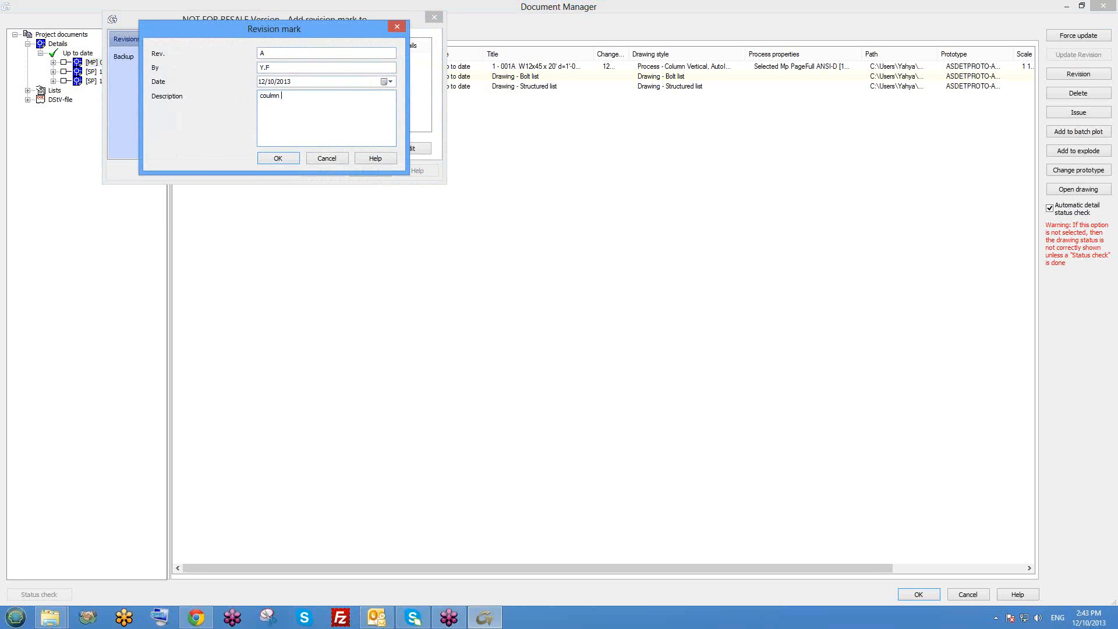
{"action": "type", "text": " has changed"}
{"action": "left_click", "coordinate": [288, 157]}
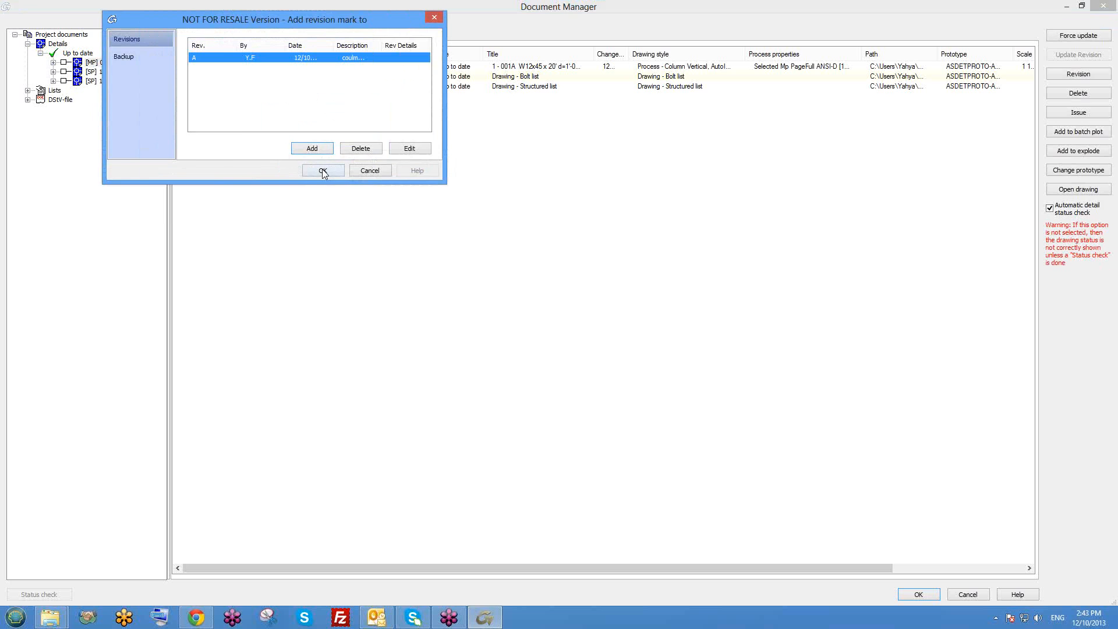
{"action": "left_click", "coordinate": [322, 170]}
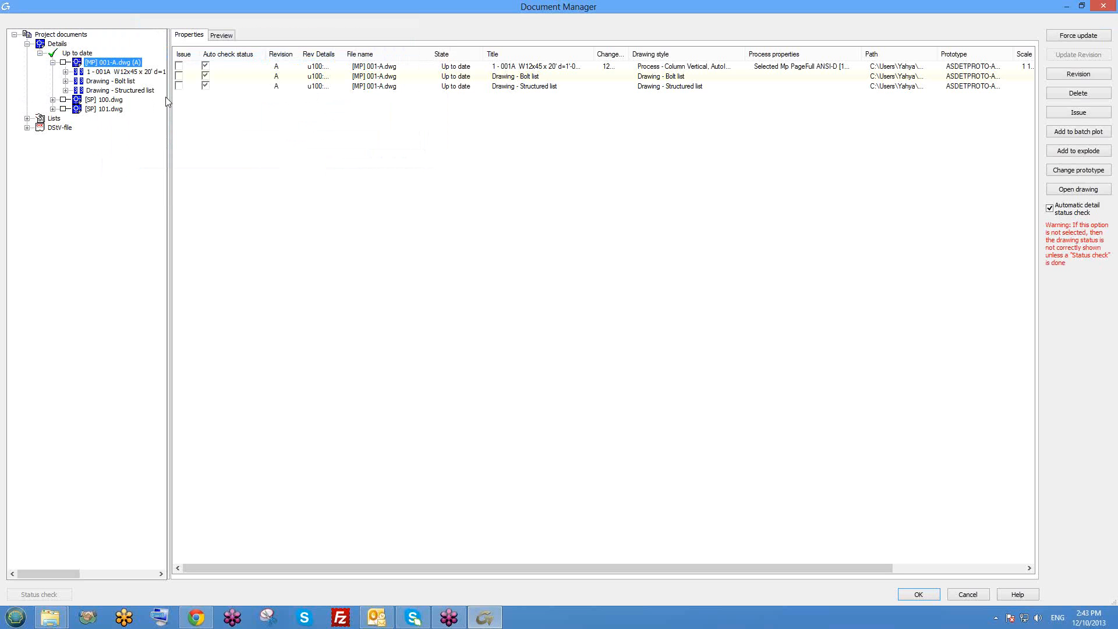
Open the revised drawing [MP] 001-A.dwg and examine the revision table and drawing number in its title block
{"action": "left_click", "coordinate": [52, 62]}
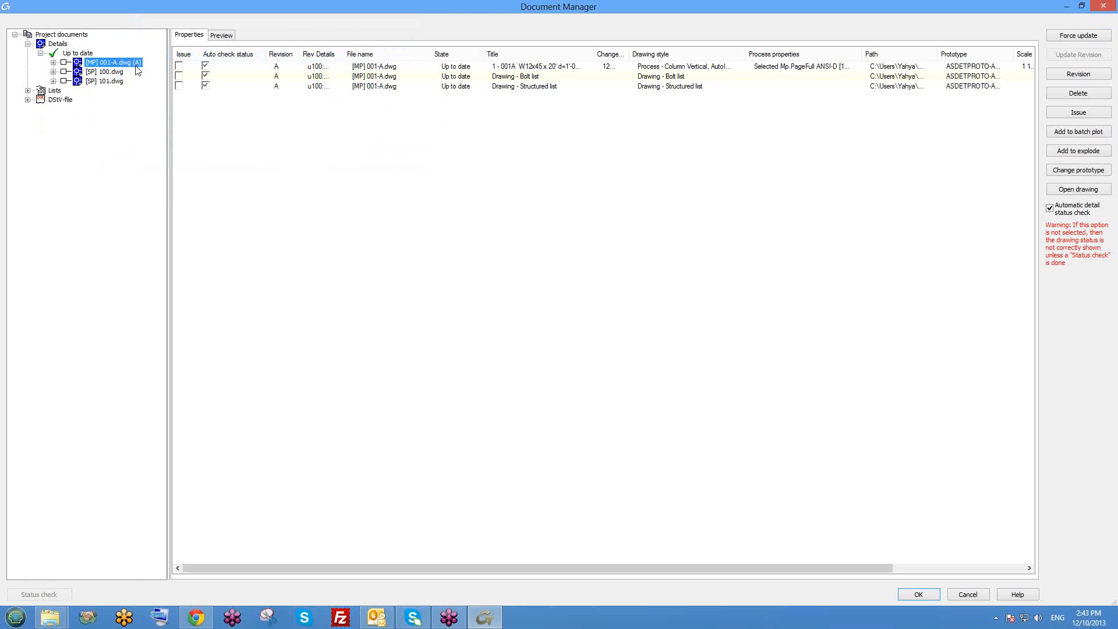
{"action": "double_click", "coordinate": [104, 63]}
{"action": "scroll", "coordinate": [476, 222], "scroll_direction": "down", "scroll_amount": 3}
{"action": "scroll", "coordinate": [626, 336], "scroll_direction": "up", "scroll_amount": 5}
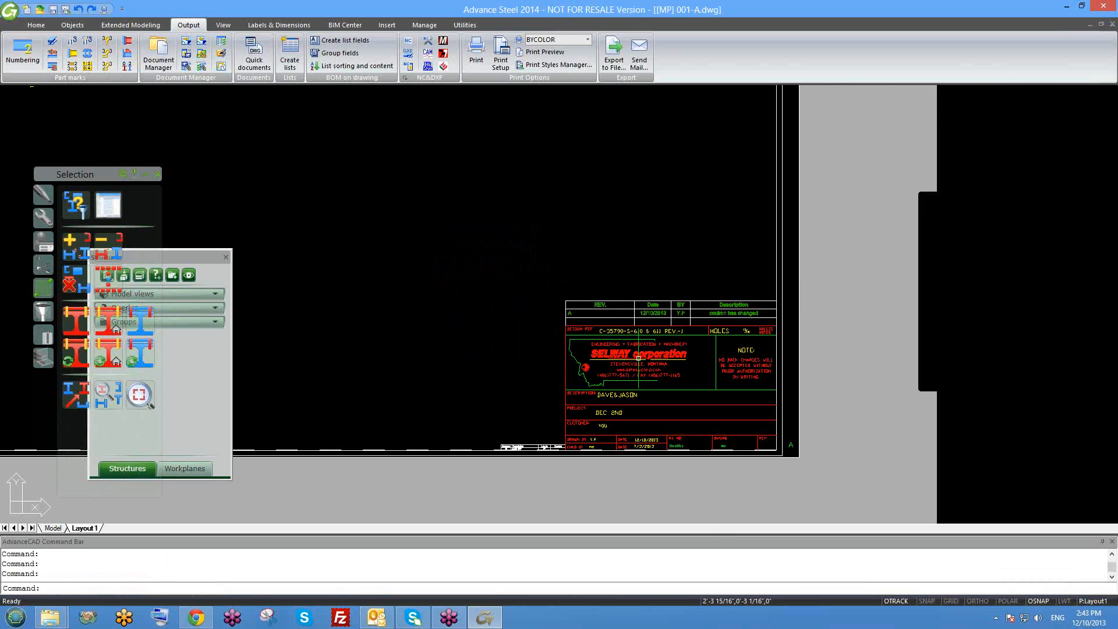
{"action": "middle_click_drag", "start_coordinate": [806, 297], "coordinate": [728, 292]}
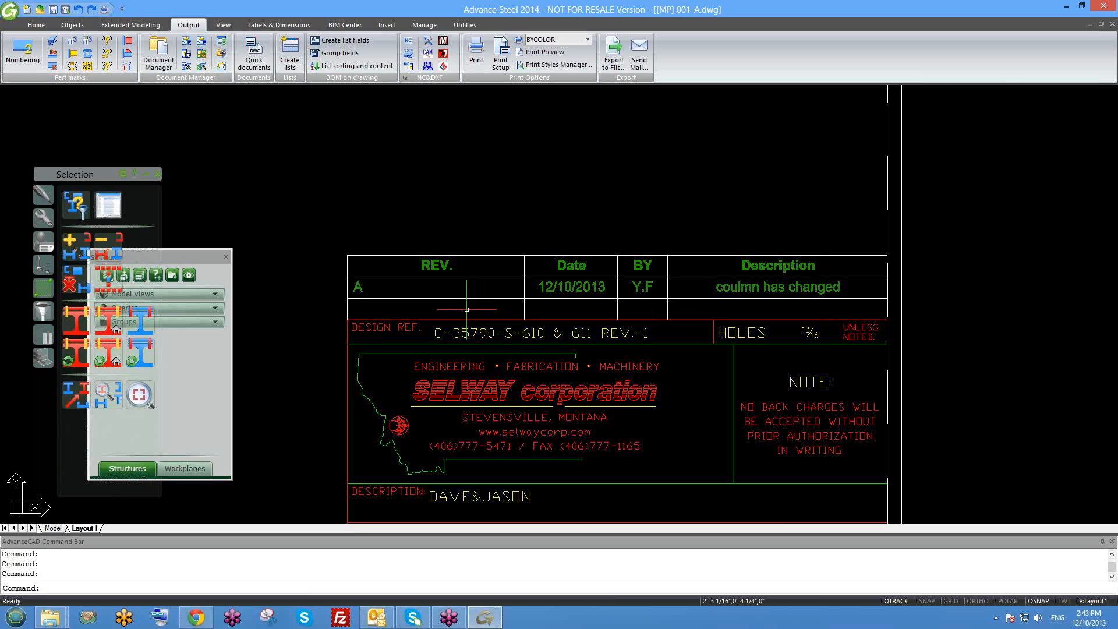
{"action": "scroll", "coordinate": [650, 304], "scroll_direction": "down", "scroll_amount": 3}
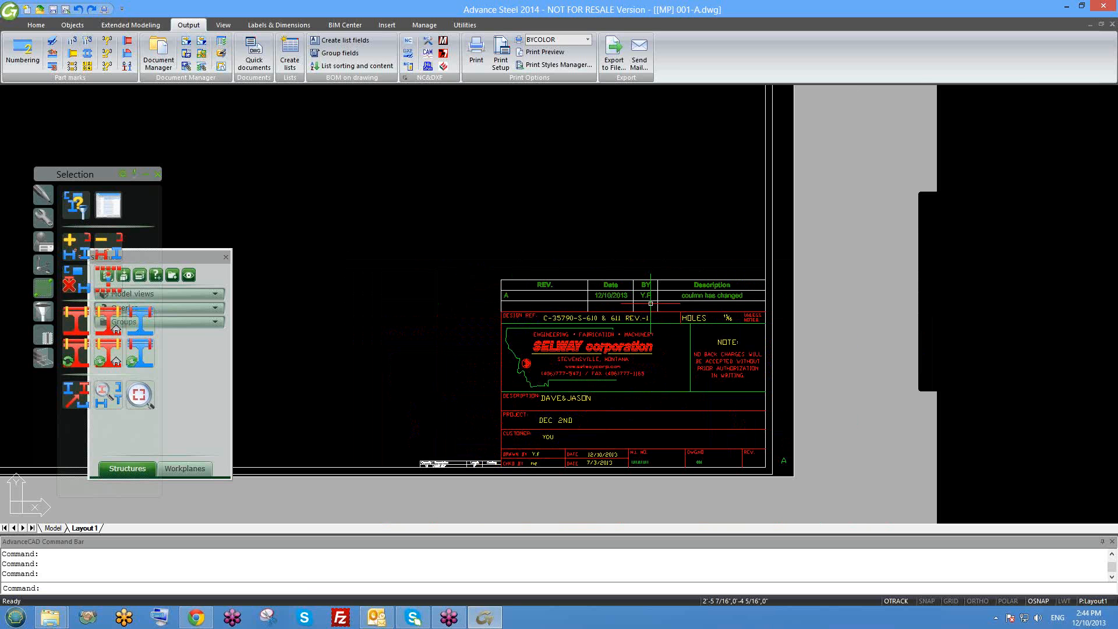
{"action": "scroll", "coordinate": [781, 444], "scroll_direction": "up", "scroll_amount": 5}
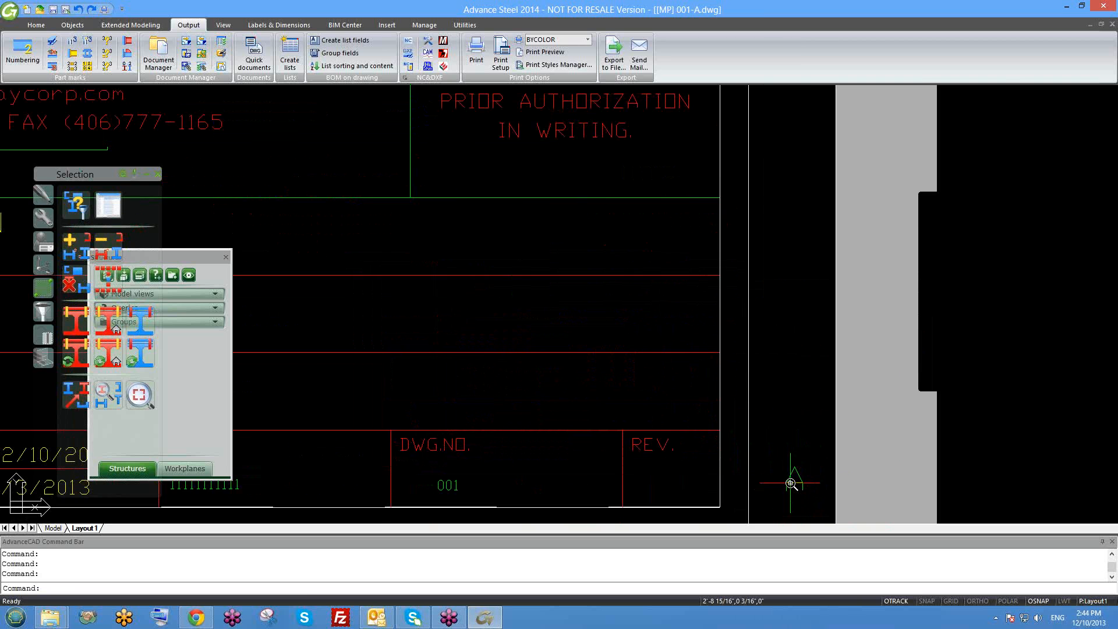
Close the revised drawing [MP] 001-A.dwg, saving its changes, and return to the 6.dwg model
{"action": "scroll", "coordinate": [788, 474], "scroll_direction": "down", "scroll_amount": 6}
{"action": "scroll", "coordinate": [779, 431], "scroll_direction": "down", "scroll_amount": 2}
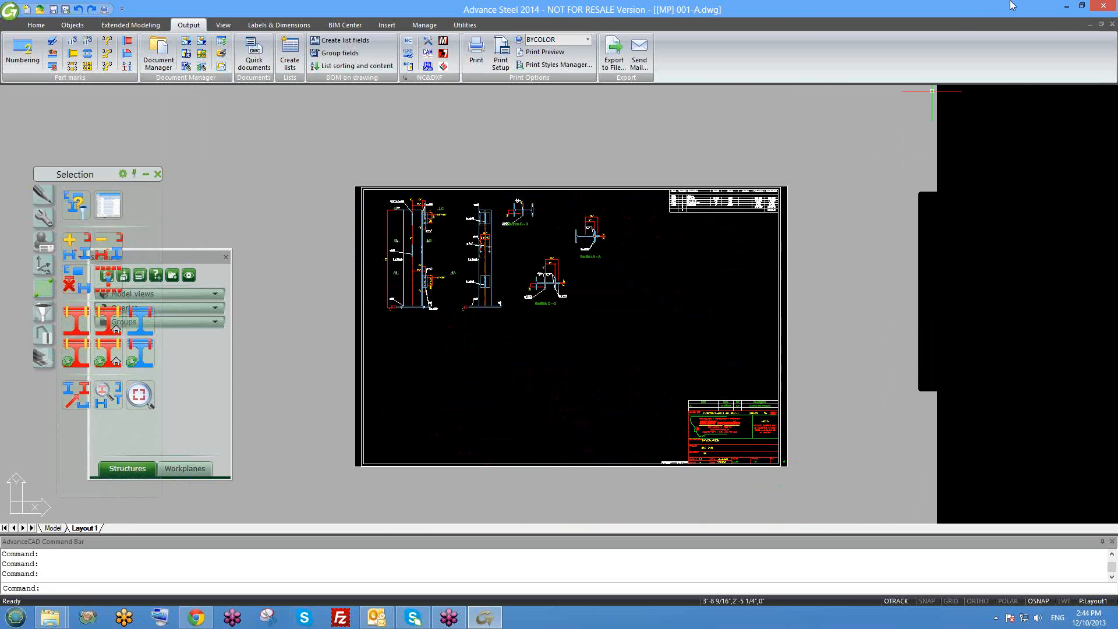
{"action": "left_click", "coordinate": [1112, 24]}
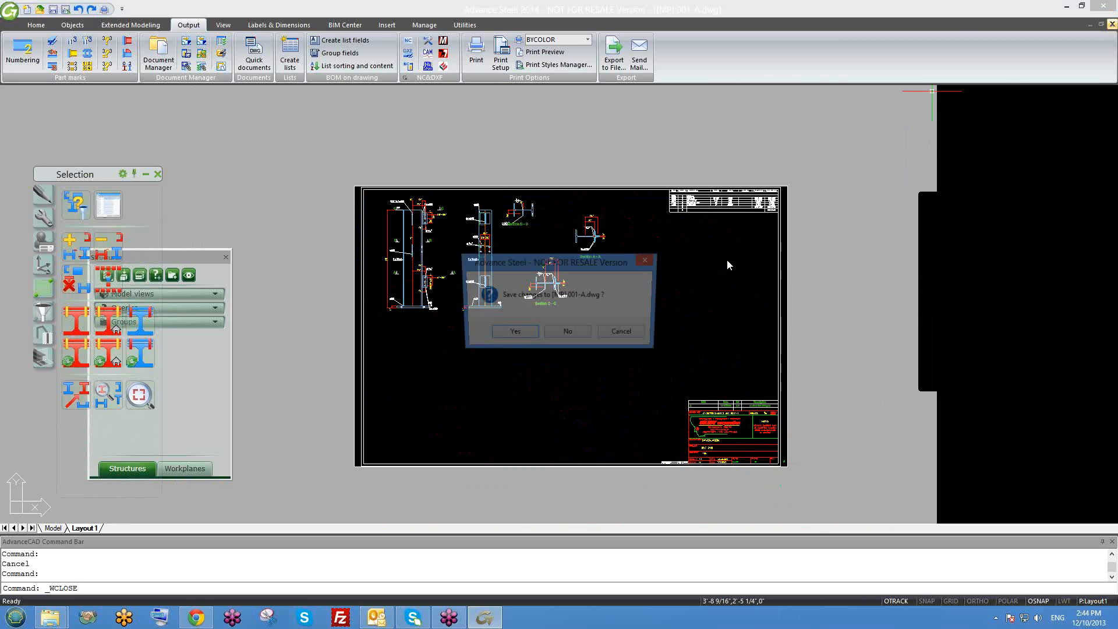
{"action": "left_click", "coordinate": [512, 334]}
{"action": "middle_click_drag", "start_coordinate": [551, 280], "coordinate": [537, 248]}
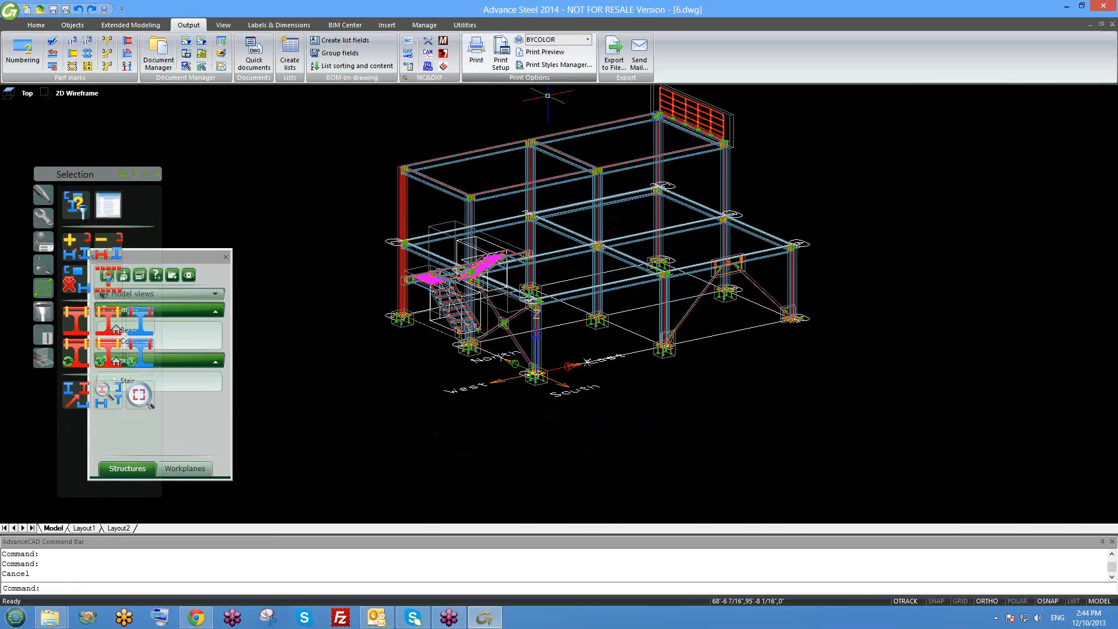
Switch to File Explorer and go from the Prototypes folder to project folder 6 within december 2nd
{"action": "left_click", "coordinate": [51, 617]}
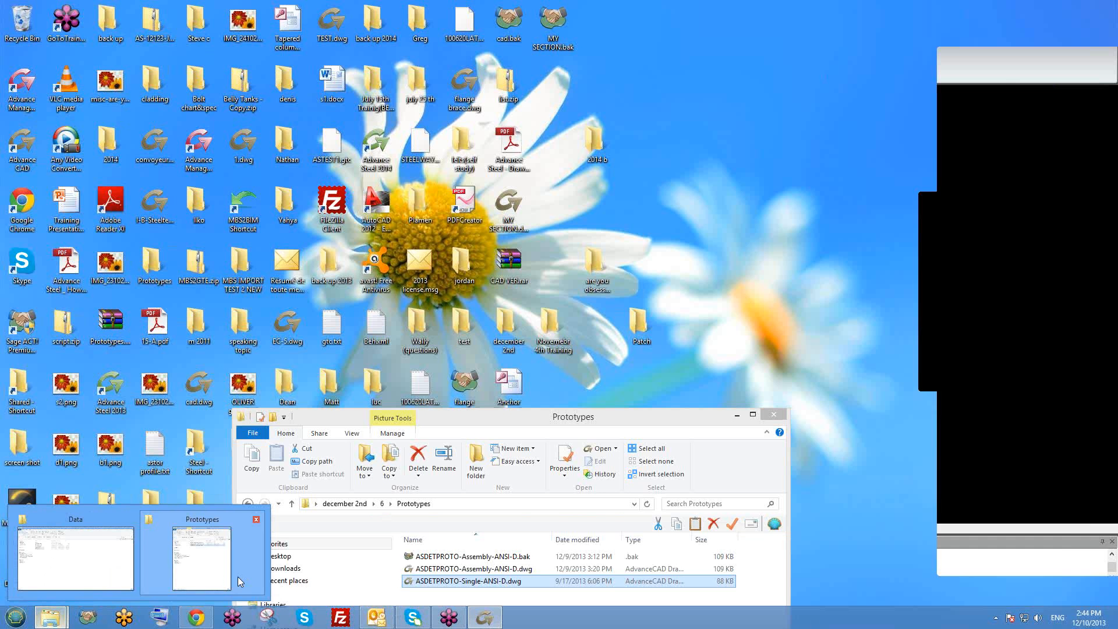
{"action": "left_click", "coordinate": [238, 577]}
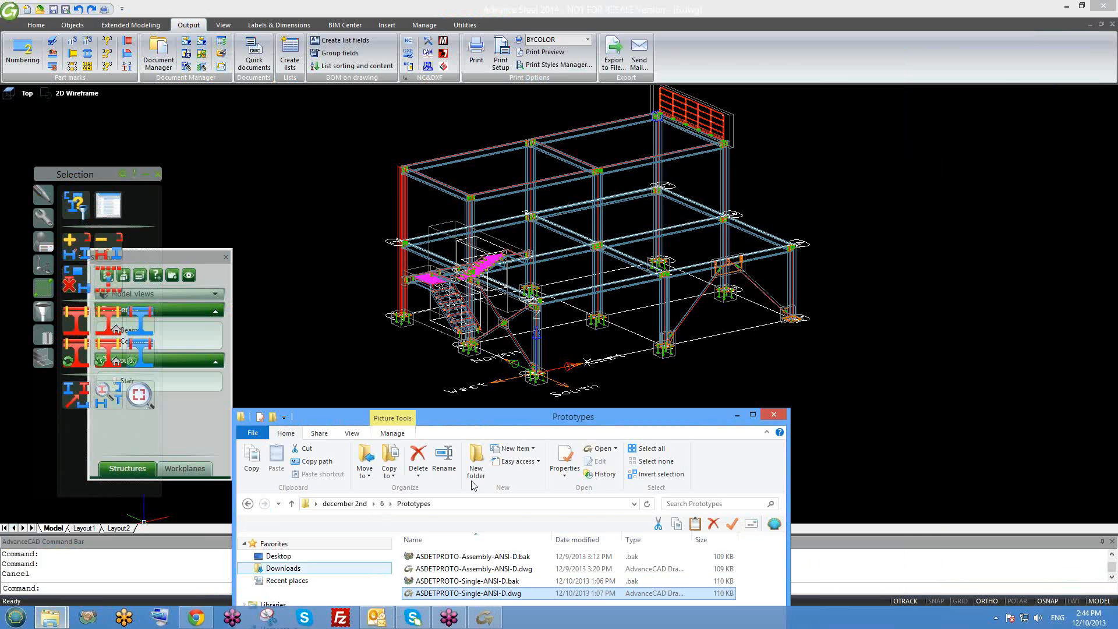
{"action": "double_click", "coordinate": [554, 416]}
{"action": "key", "text": "alt+Up"}
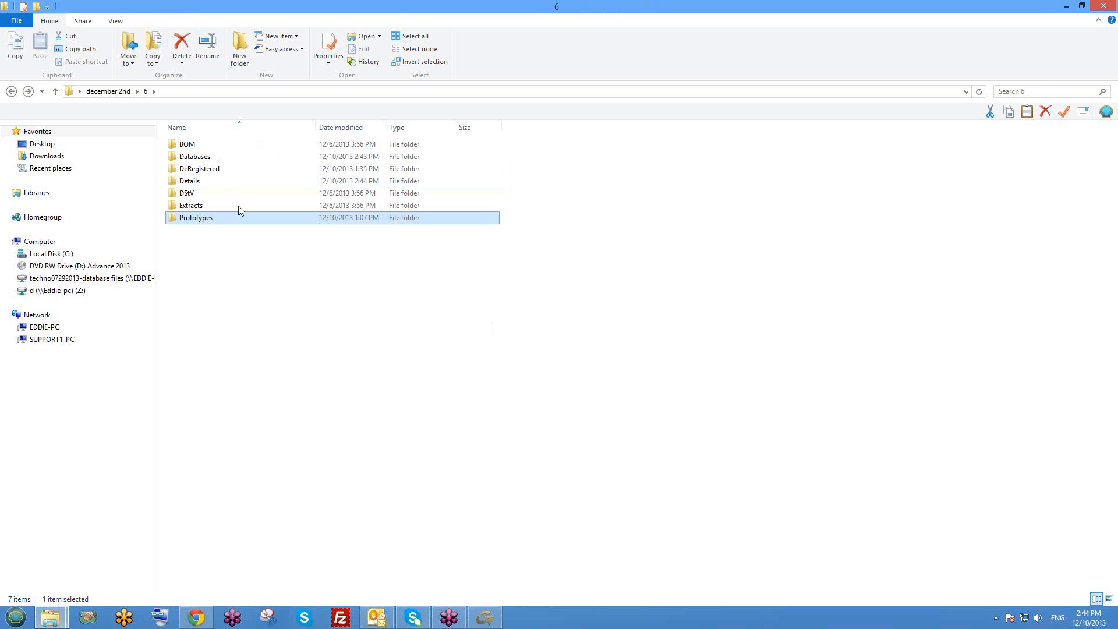
{"action": "key", "text": "alt+Up"}
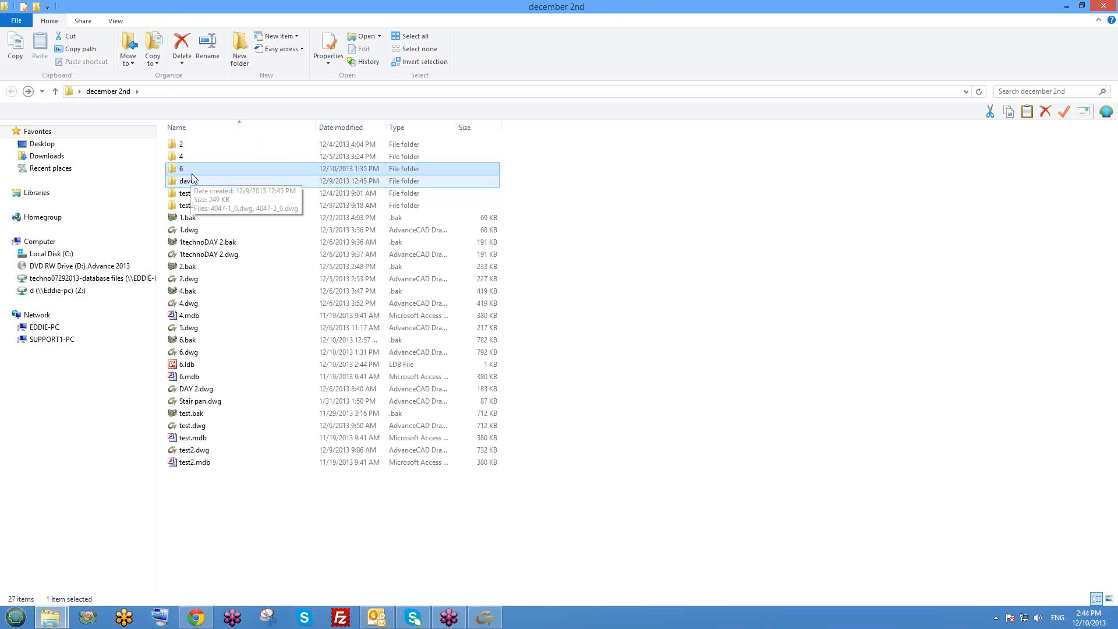
{"action": "double_click", "coordinate": [192, 172]}
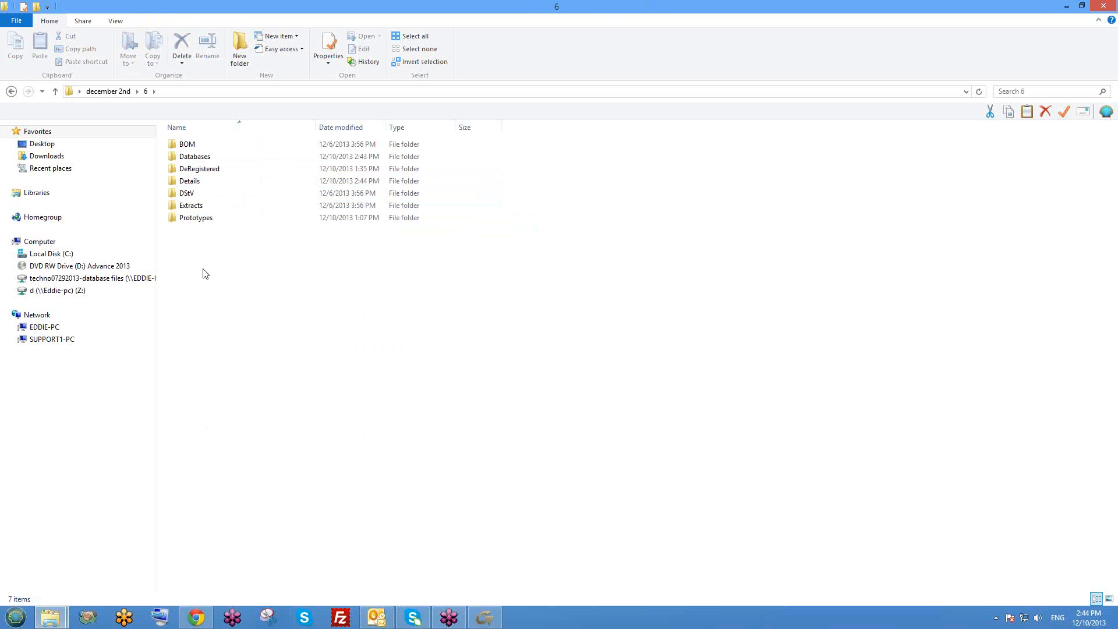
Check the Backup folder inside Details for the previous version of drawing [MP] 001, then return to Details
{"action": "double_click", "coordinate": [192, 183]}
{"action": "double_click", "coordinate": [186, 146]}
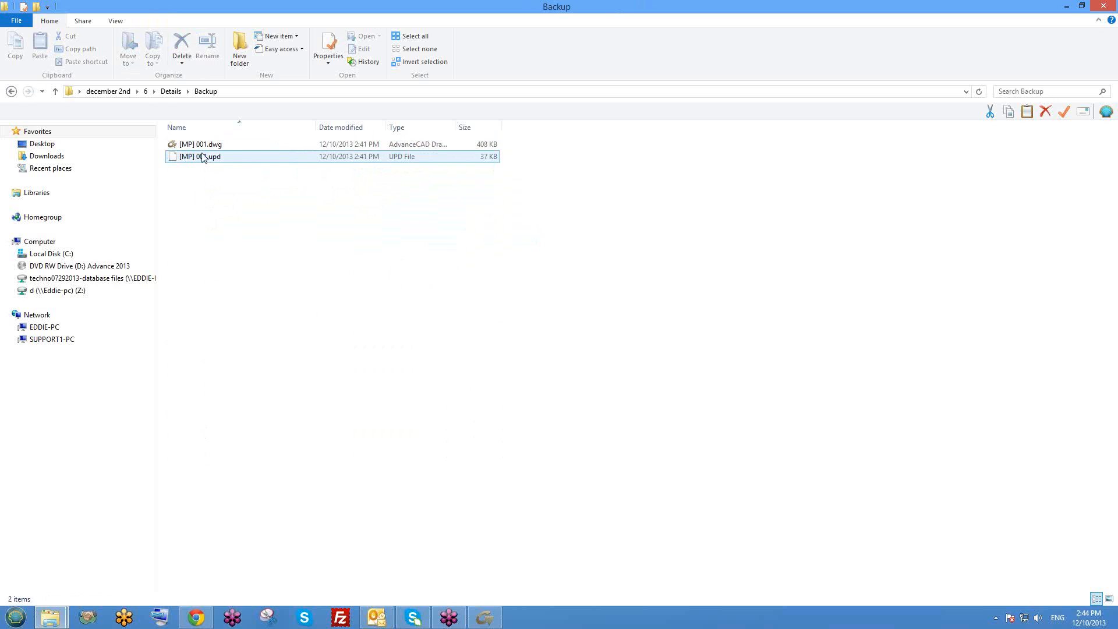
{"action": "left_click", "coordinate": [201, 145]}
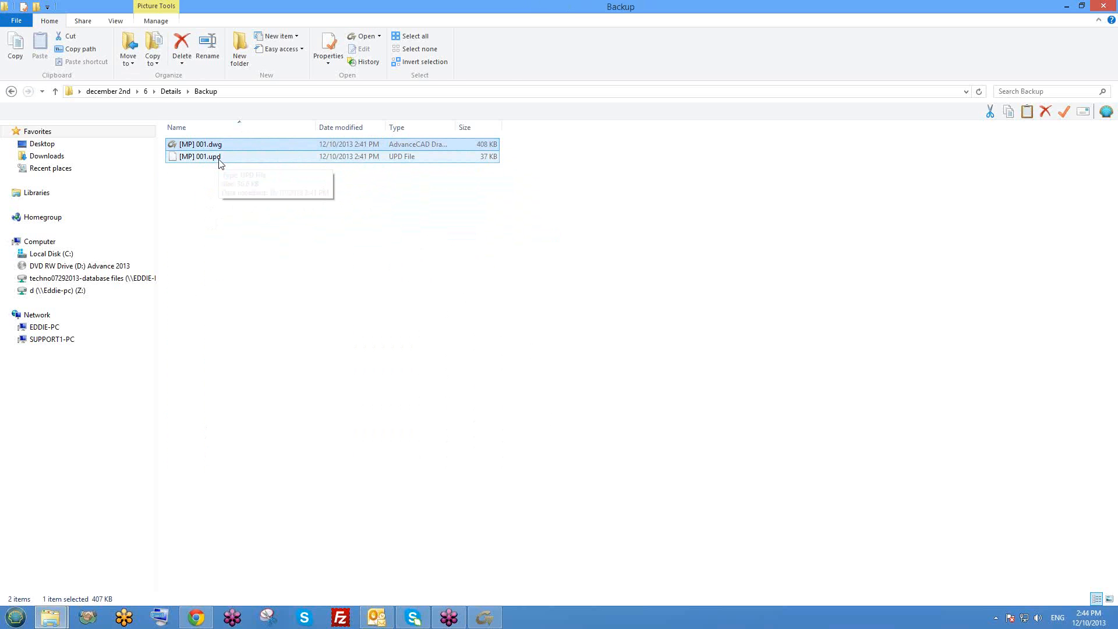
{"action": "key", "text": "BackSpace"}
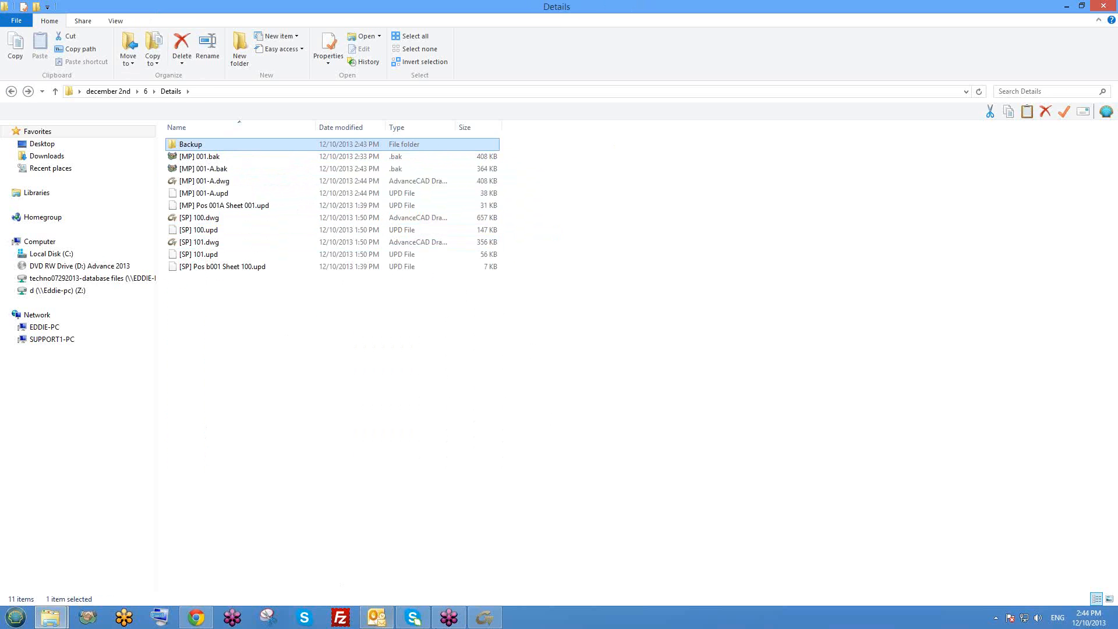
Switch back to Advance Steel, review the up-to-date details in the Document Manager, and close it without changes
{"action": "left_click", "coordinate": [483, 626]}
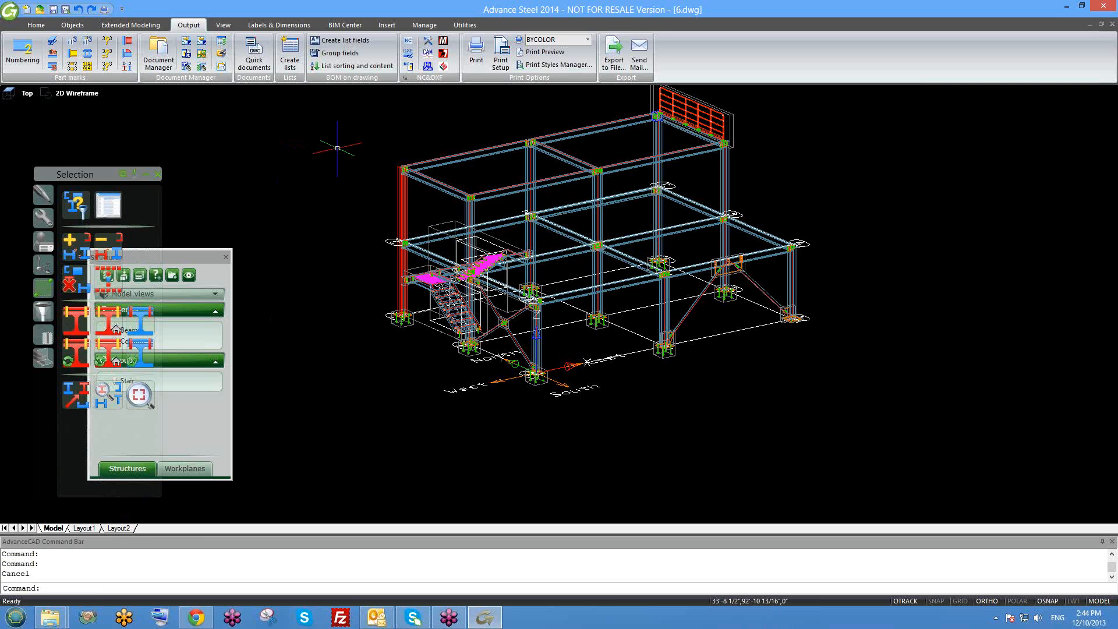
{"action": "middle_click_drag", "start_coordinate": [526, 227], "coordinate": [562, 260]}
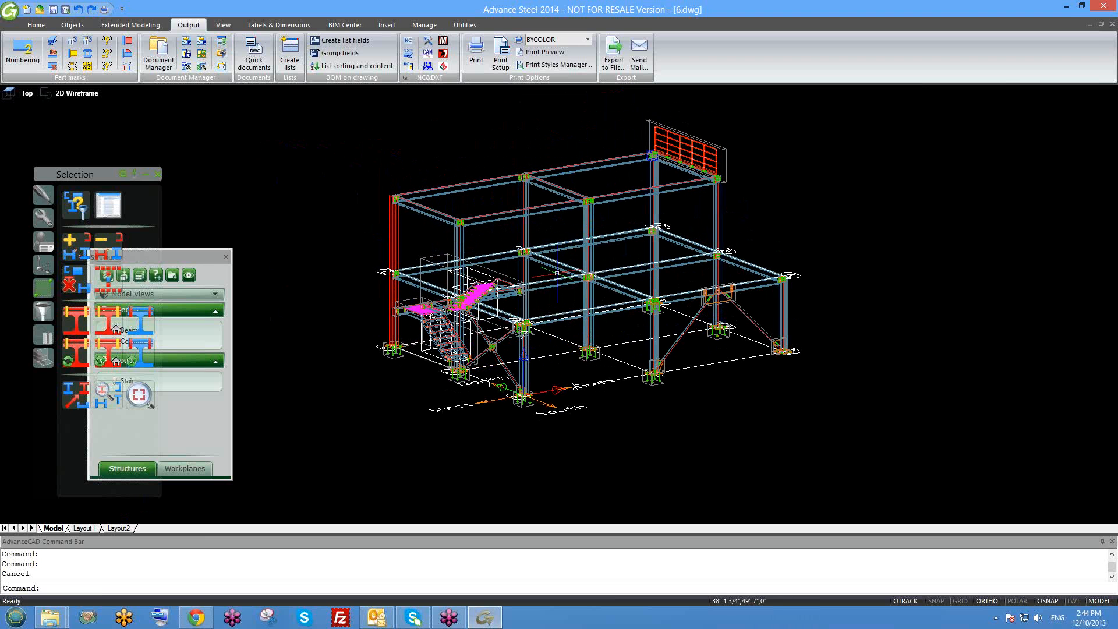
{"action": "left_click", "coordinate": [162, 52]}
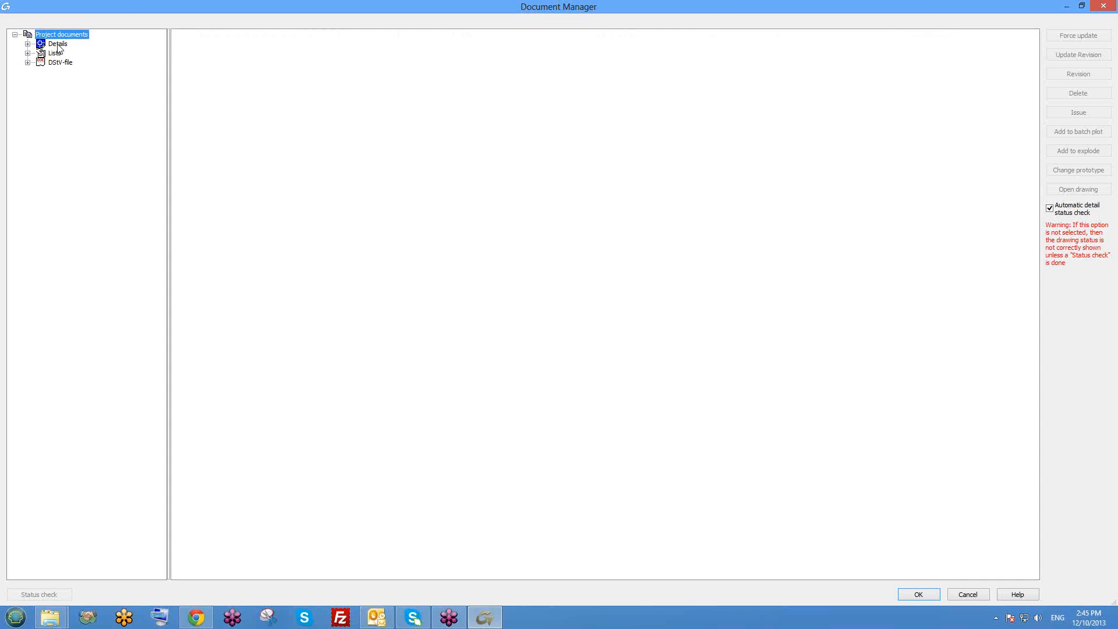
{"action": "double_click", "coordinate": [59, 46]}
{"action": "double_click", "coordinate": [66, 53]}
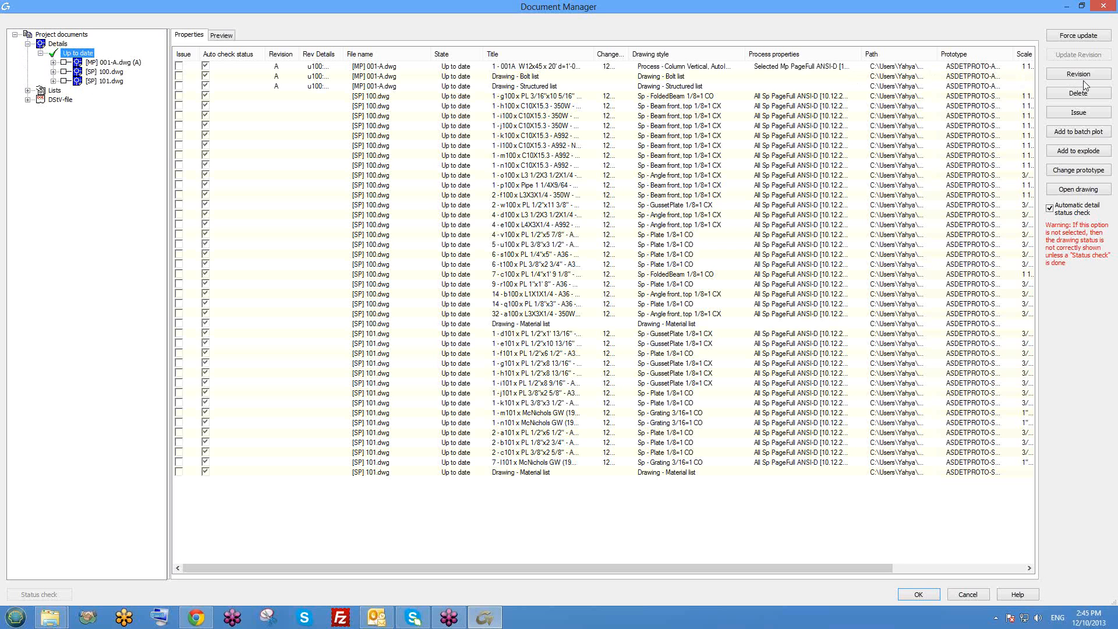
{"action": "left_click", "coordinate": [1109, 8]}
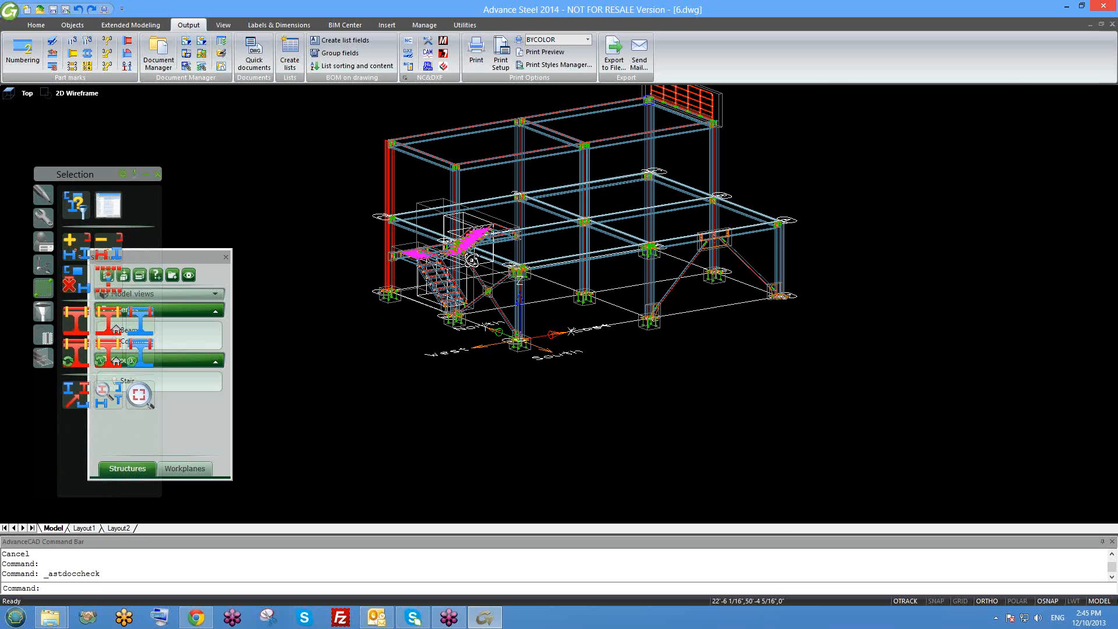
{"action": "middle_click_drag", "start_coordinate": [273, 183], "coordinate": [265, 244]}
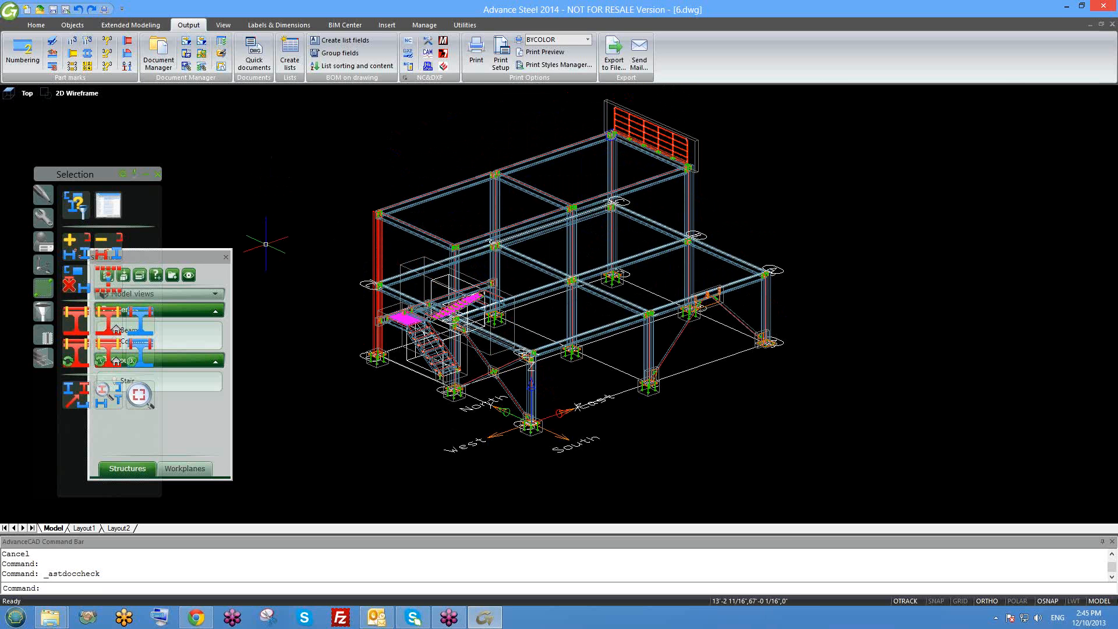
{"action": "left_click", "coordinate": [276, 25]}
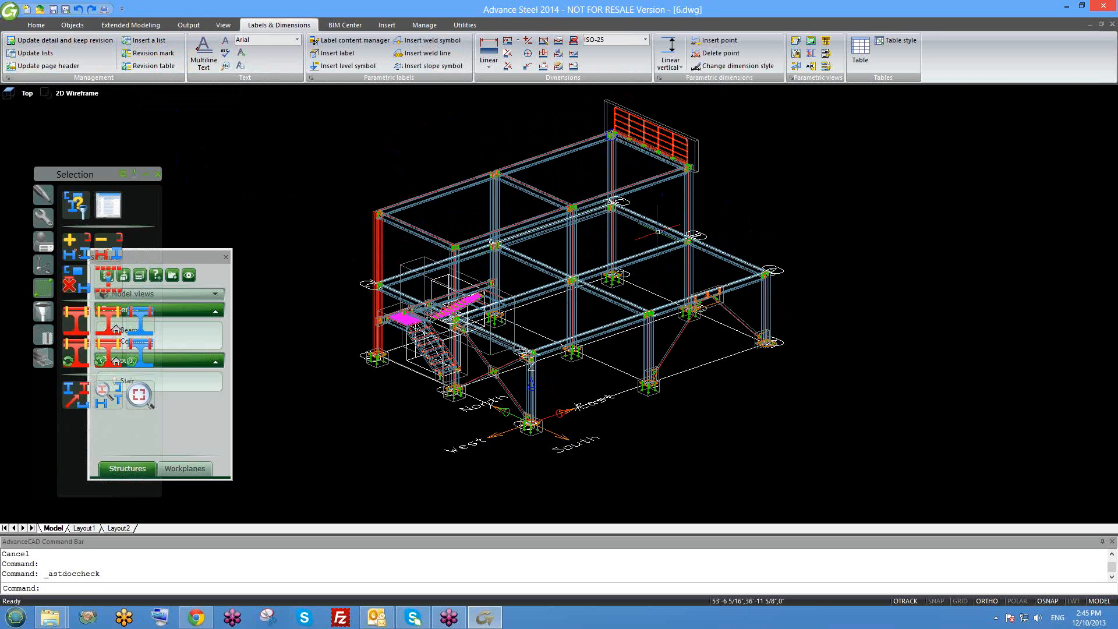
{"action": "mouse_move", "coordinate": [620, 244]}
{"action": "middle_mouse_down", "text": "shift"}
{"action": "mouse_move", "coordinate": [610, 248]}
{"action": "mouse_move", "coordinate": [618, 252]}
{"action": "mouse_move", "coordinate": [612, 238]}
{"action": "middle_mouse_up", "text": "shift"}
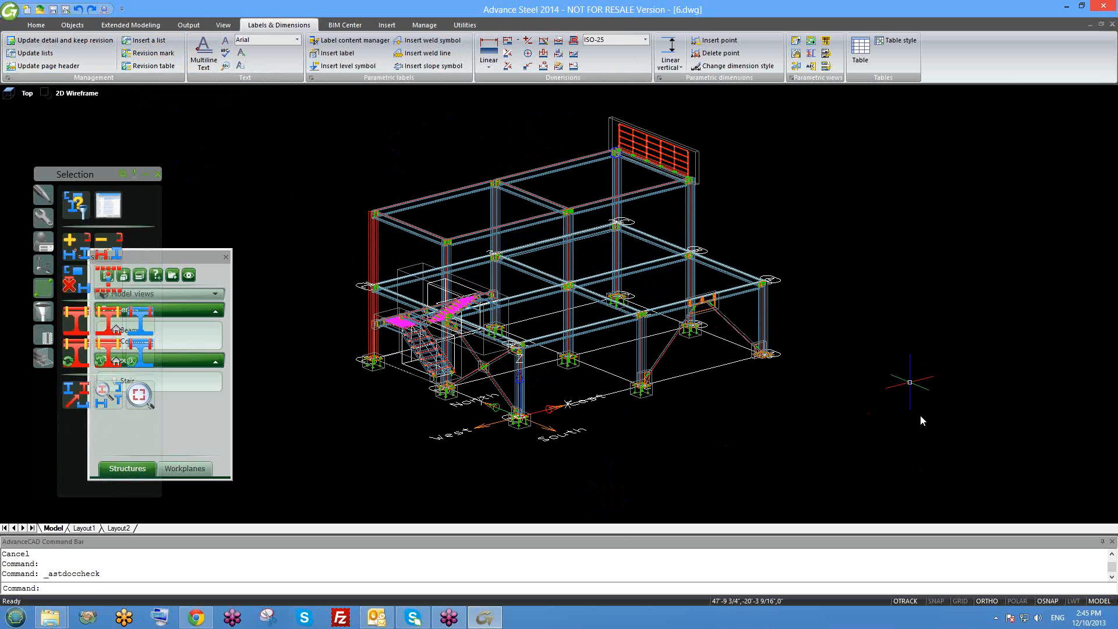
{"action": "left_click", "coordinate": [921, 399]}
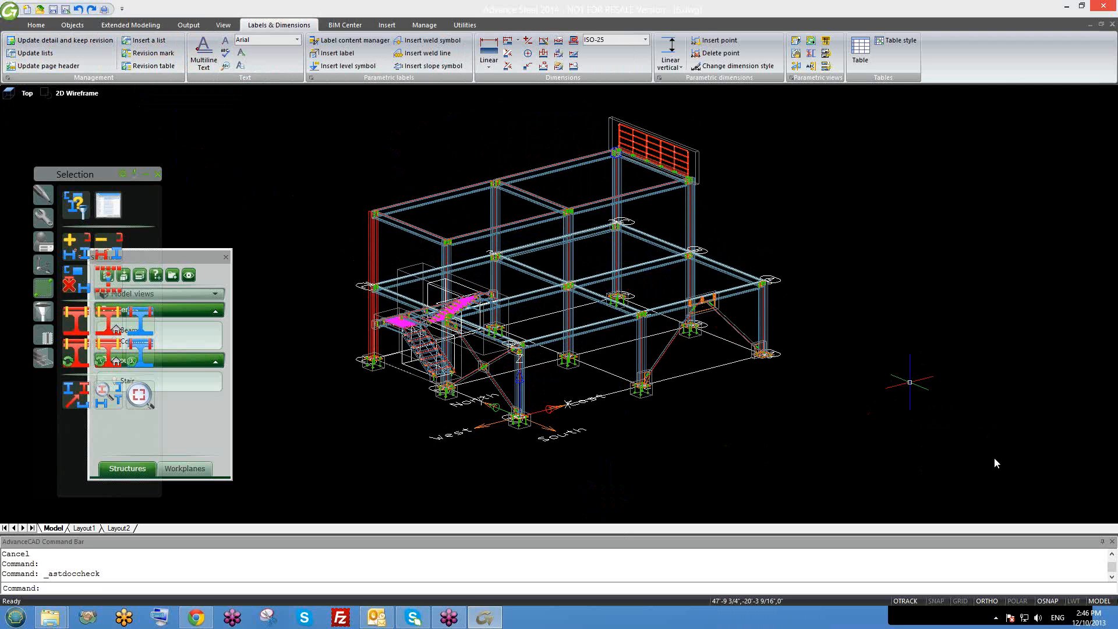
{"action": "middle_click_drag", "start_coordinate": [743, 230], "coordinate": [718, 216]}
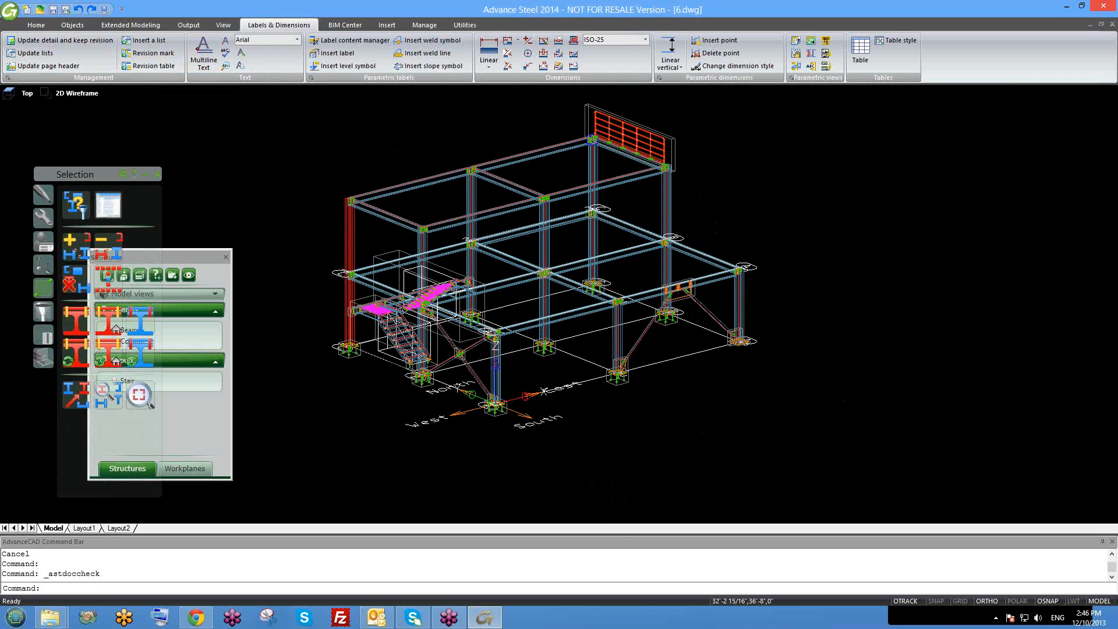
{"action": "middle_click_drag", "start_coordinate": [514, 283], "coordinate": [546, 299], "text": "shift"}
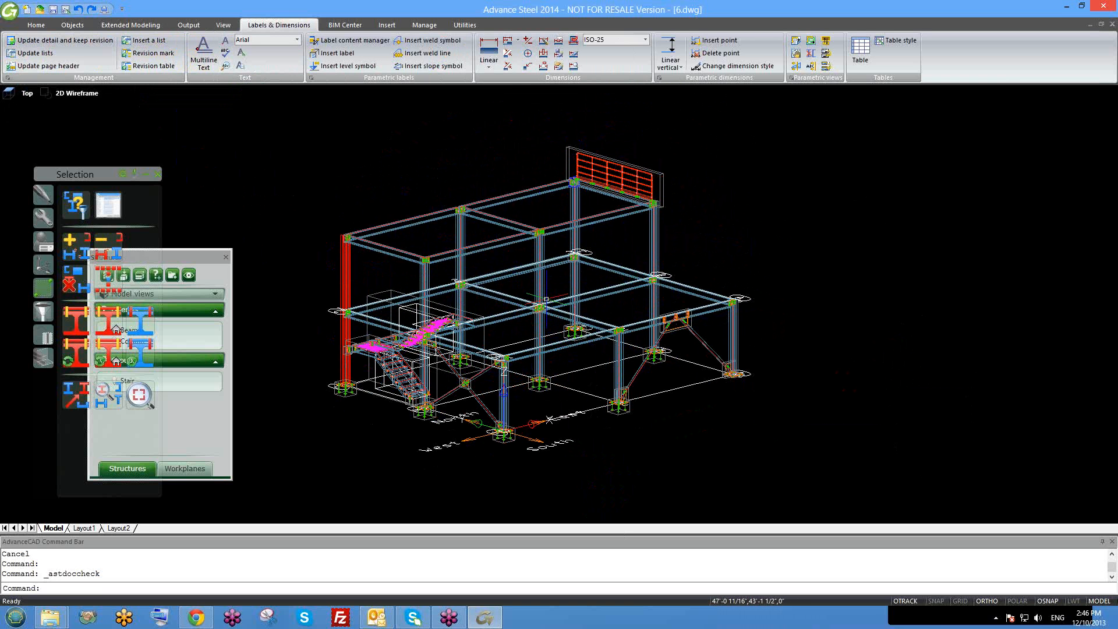
{"action": "left_click", "coordinate": [138, 25]}
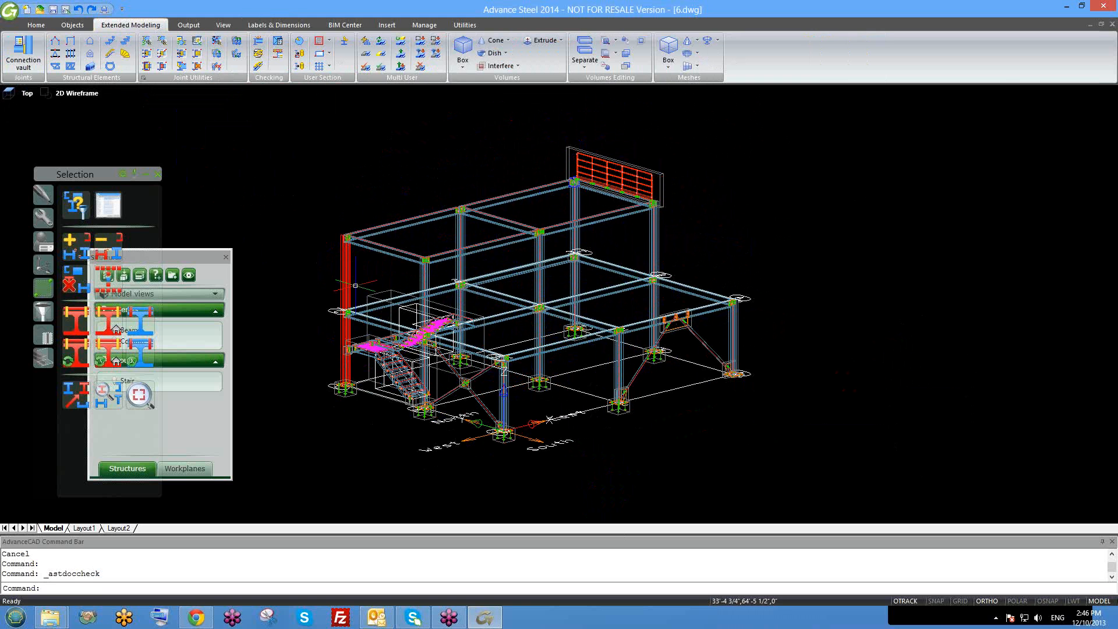
Open the assembly detail of the red corner column from the model and examine its bill of materials
{"action": "left_click", "coordinate": [356, 264]}
{"action": "left_click", "coordinate": [344, 270]}
{"action": "right_click", "coordinate": [345, 270]}
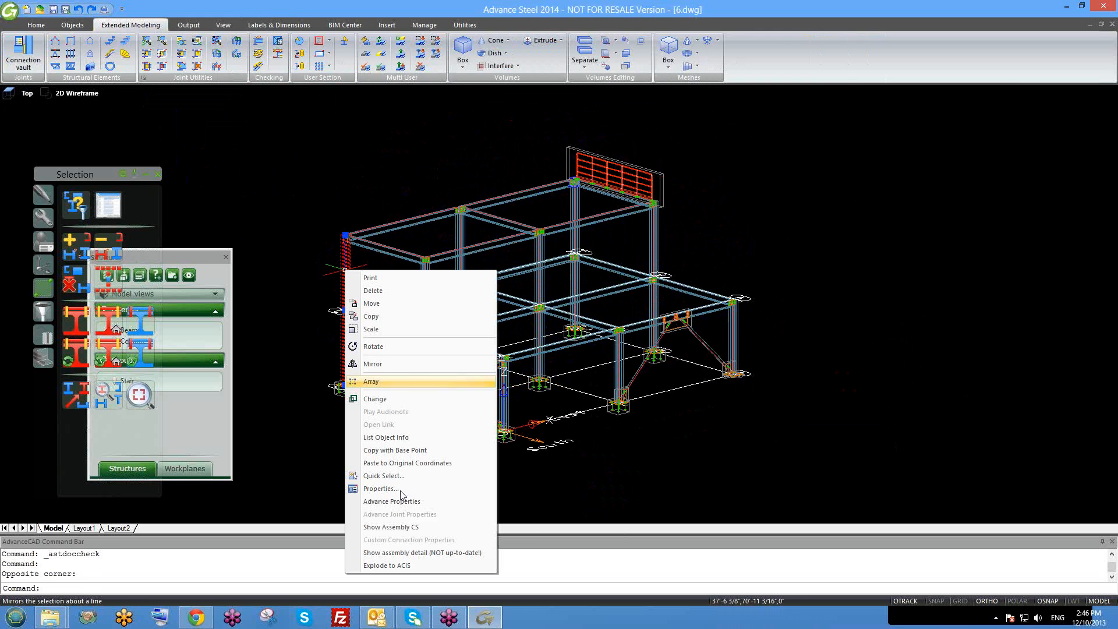
{"action": "left_click", "coordinate": [411, 552]}
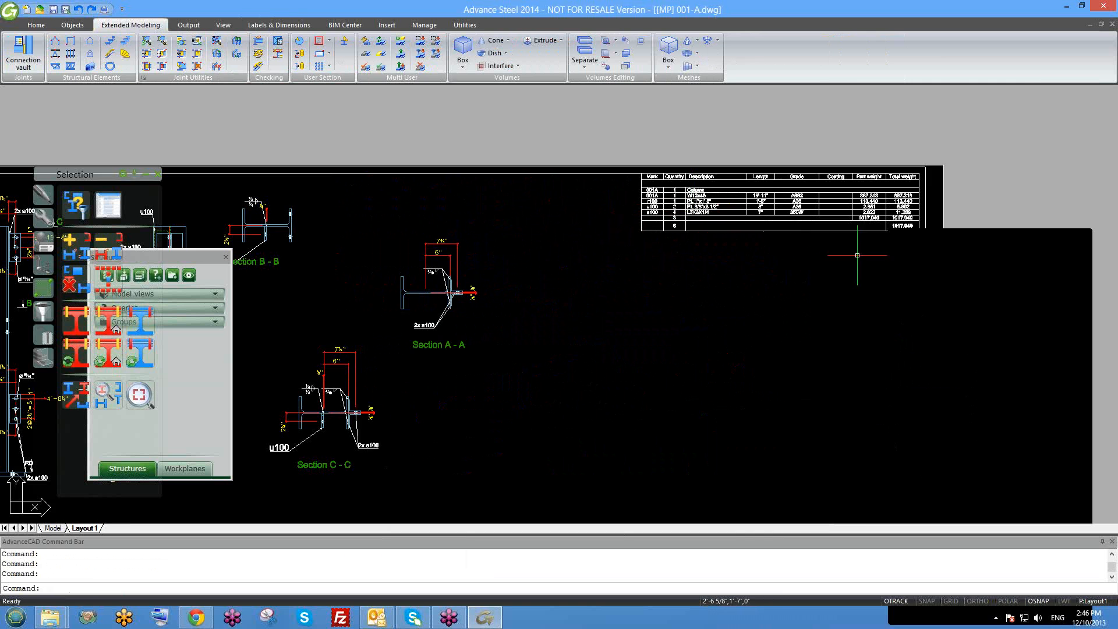
{"action": "scroll", "coordinate": [649, 274], "scroll_direction": "down", "scroll_amount": 4}
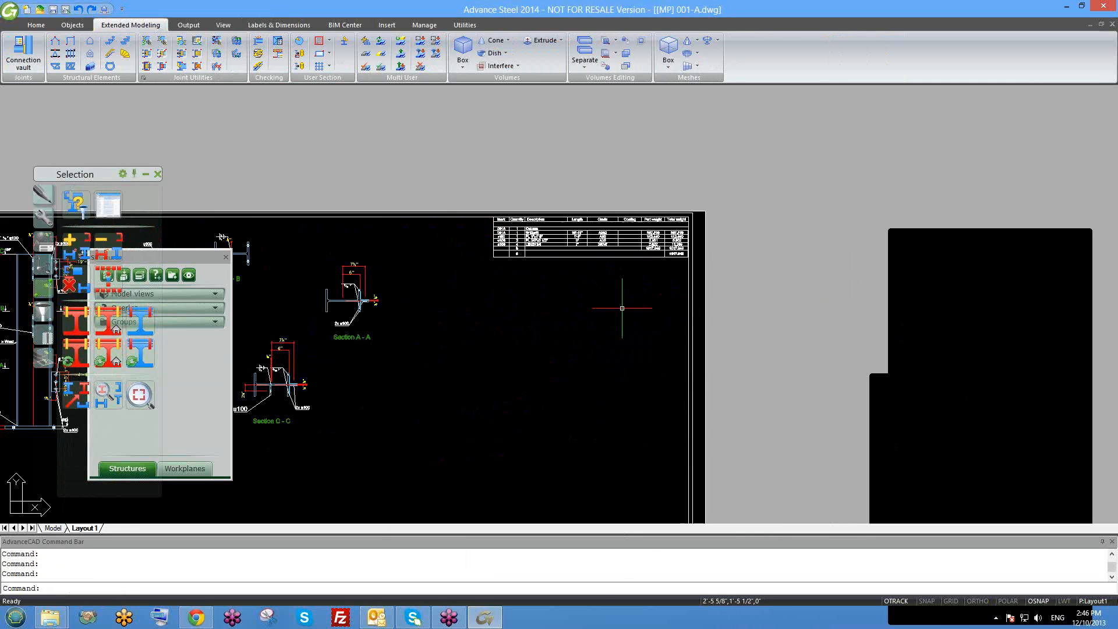
{"action": "scroll", "coordinate": [571, 246], "scroll_direction": "up", "scroll_amount": 4}
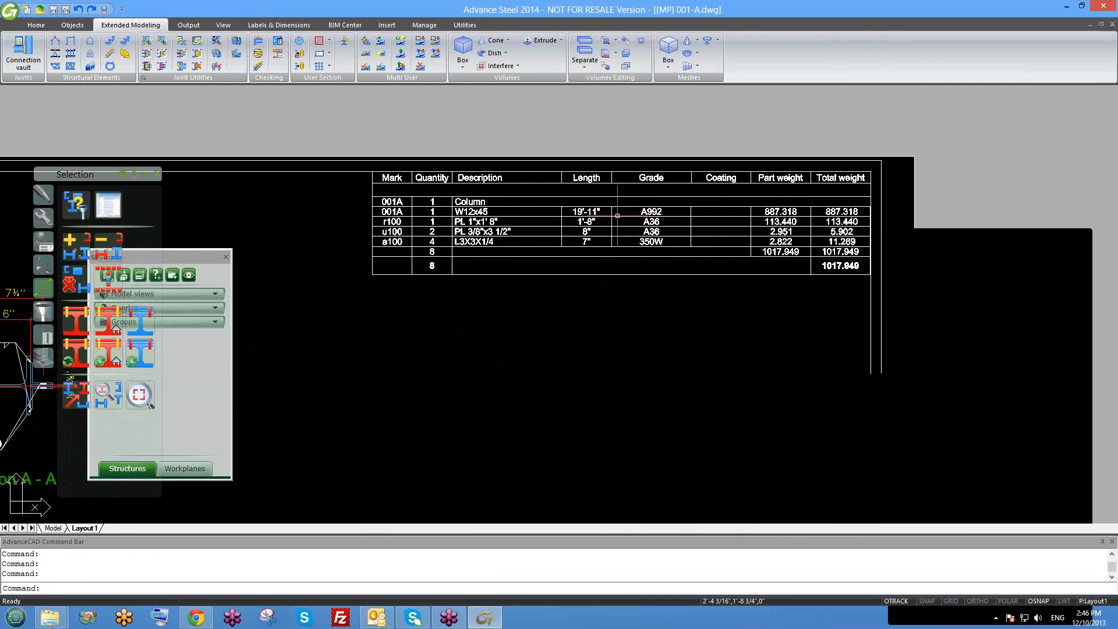
Review the templates available for the drawing's bill of materials and close its properties without changes
{"action": "double_click", "coordinate": [617, 216]}
{"action": "left_click", "coordinate": [152, 58]}
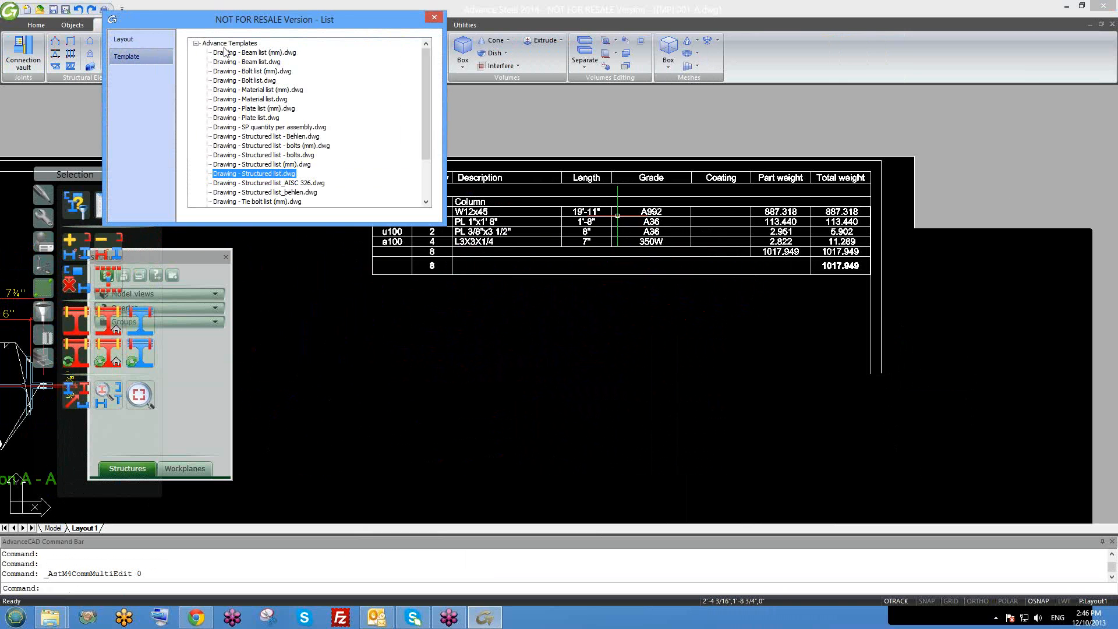
{"action": "scroll", "coordinate": [428, 104], "scroll_direction": "down", "scroll_amount": 2}
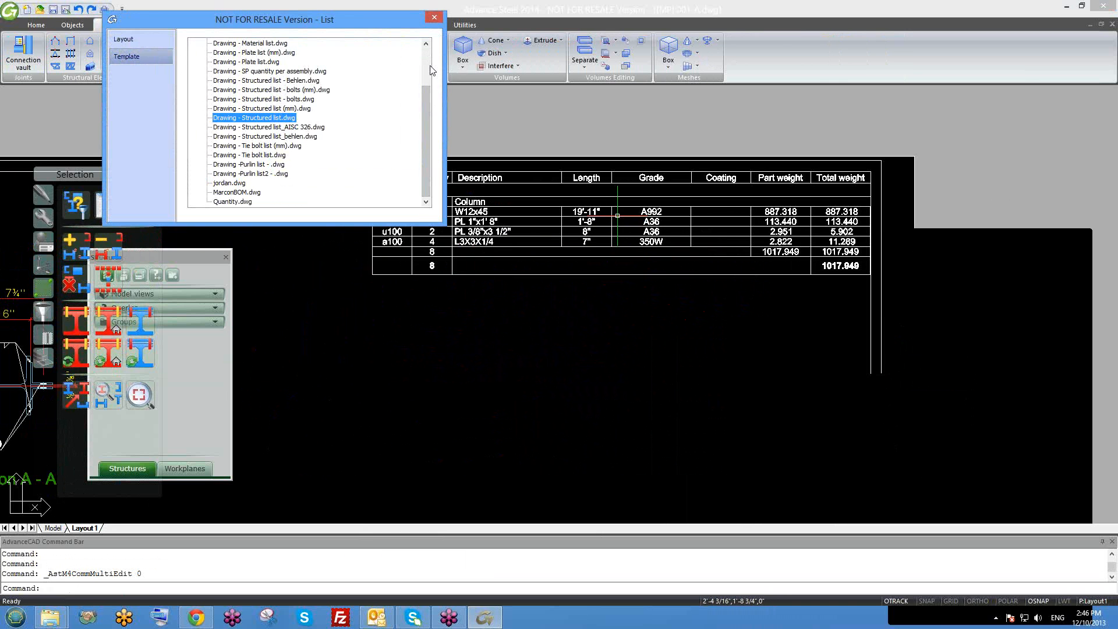
{"action": "left_click", "coordinate": [434, 16]}
{"action": "scroll", "coordinate": [621, 289], "scroll_direction": "down", "scroll_amount": 5}
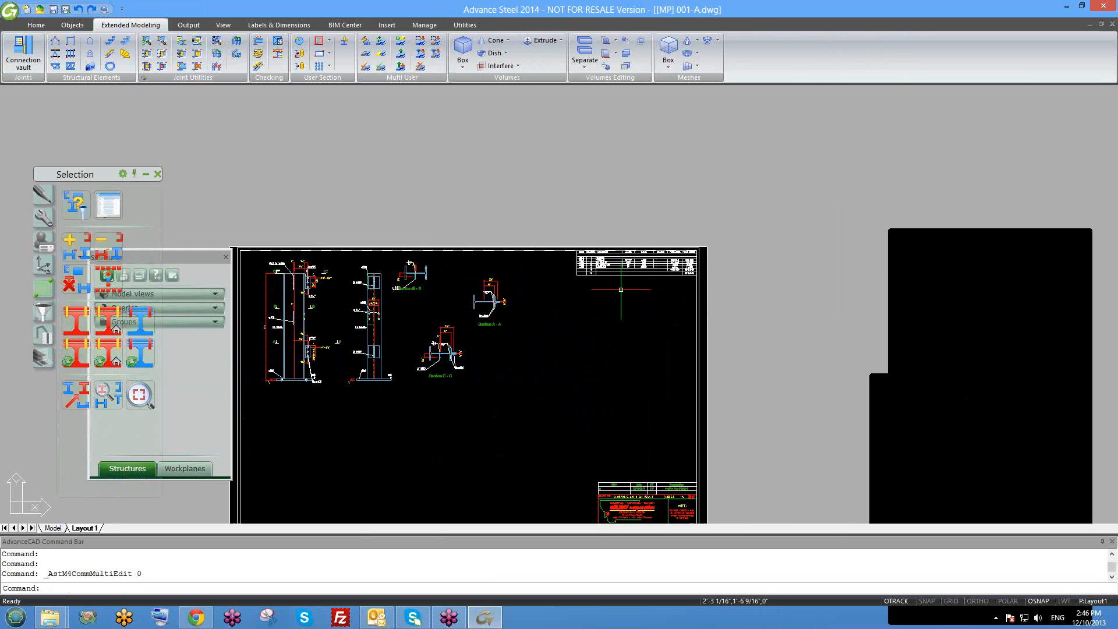
Change the template of the drawing's bill of materials to Drawing - Material list.dwg
{"action": "middle_click_drag", "start_coordinate": [621, 289], "coordinate": [730, 234]}
{"action": "double_click", "coordinate": [701, 224]}
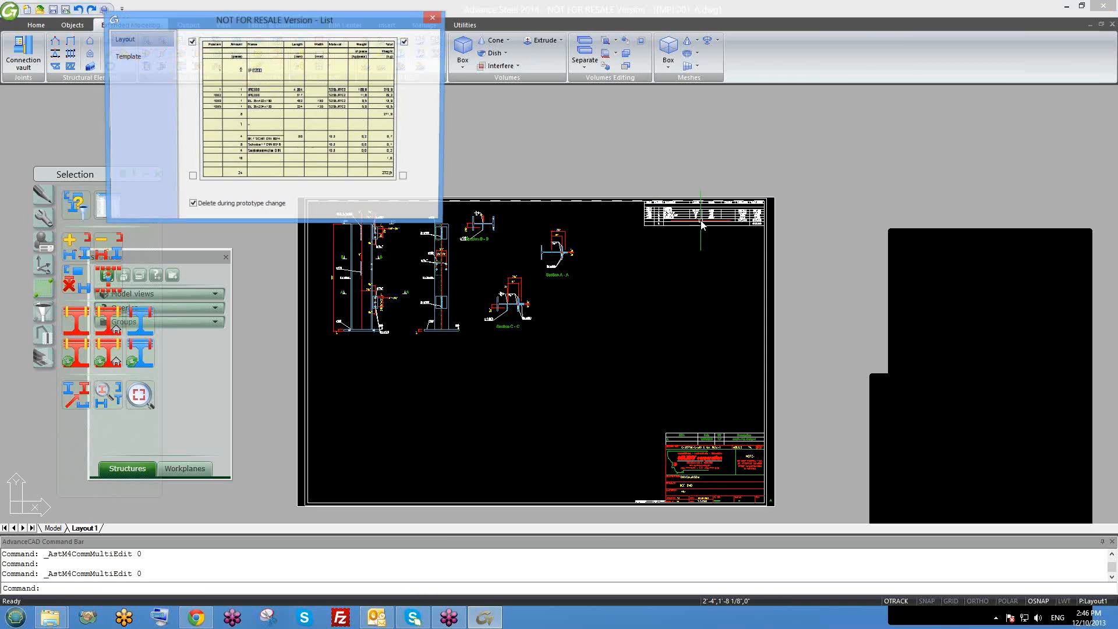
{"action": "left_click", "coordinate": [155, 57]}
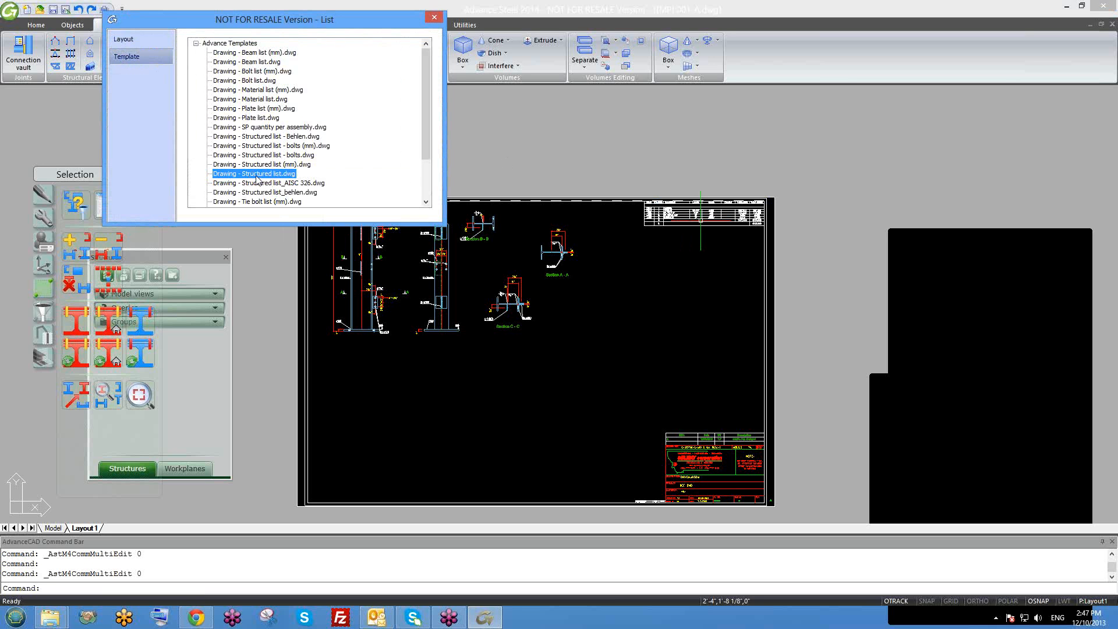
{"action": "left_click", "coordinate": [256, 91]}
{"action": "left_click", "coordinate": [257, 99]}
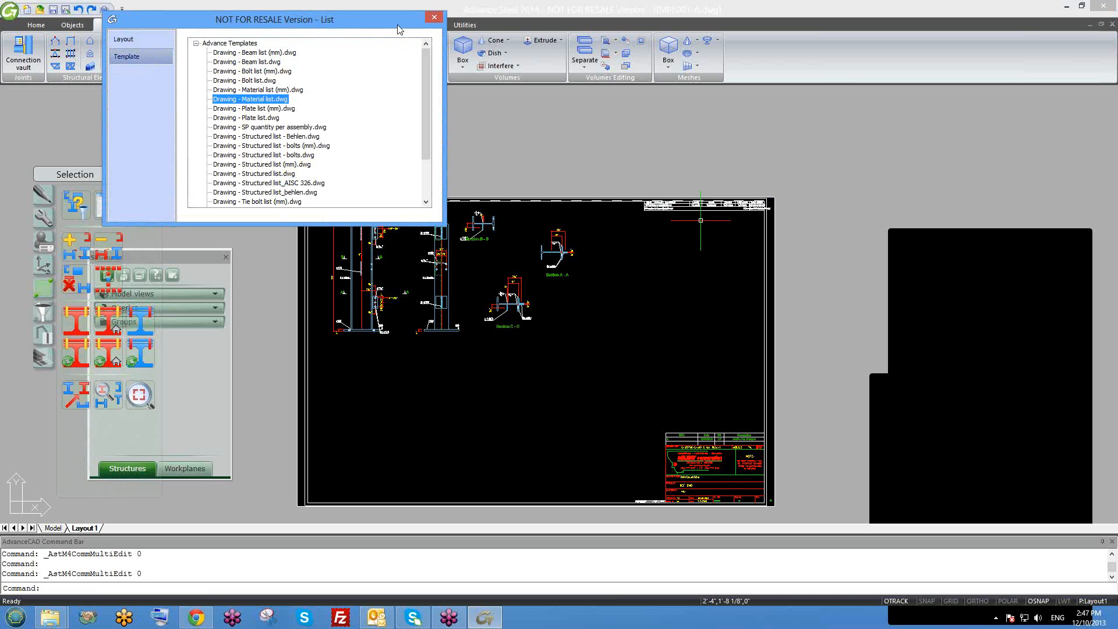
{"action": "left_click", "coordinate": [435, 18]}
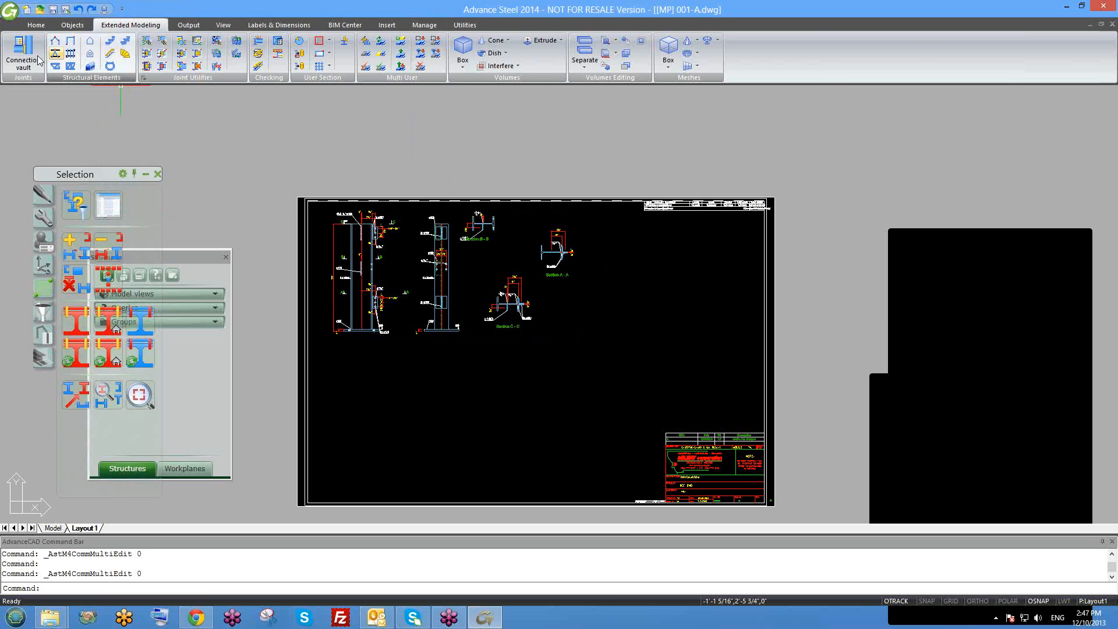
Update the lists on the drawing to apply the changed template and examine the regenerated bill of materials
{"action": "left_click", "coordinate": [279, 25]}
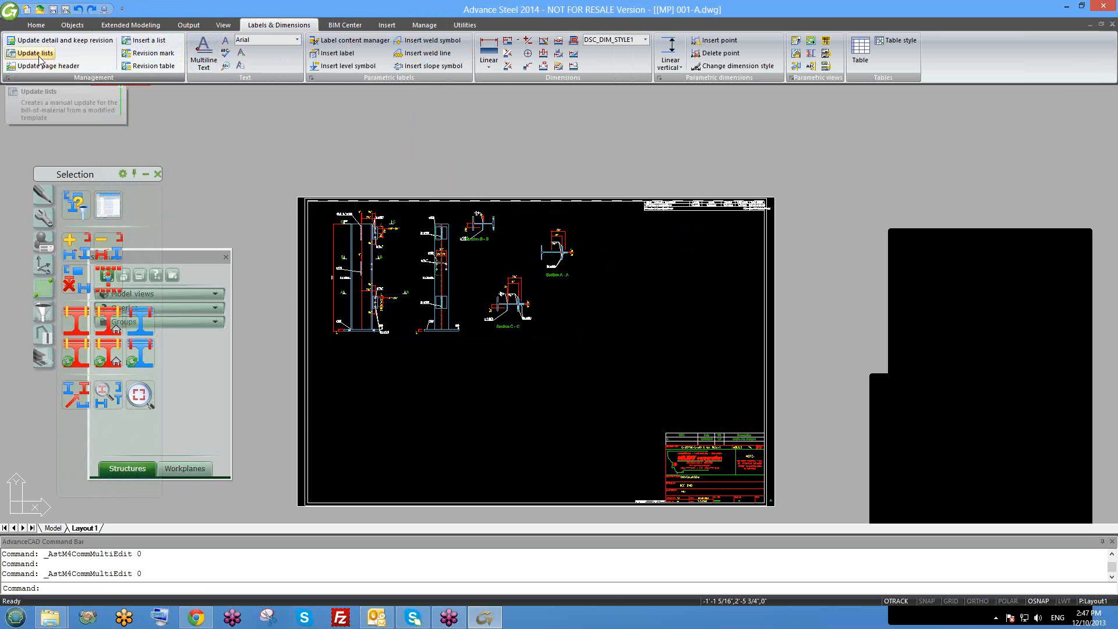
{"action": "left_click", "coordinate": [39, 54]}
{"action": "scroll", "coordinate": [693, 217], "scroll_direction": "up", "scroll_amount": 5}
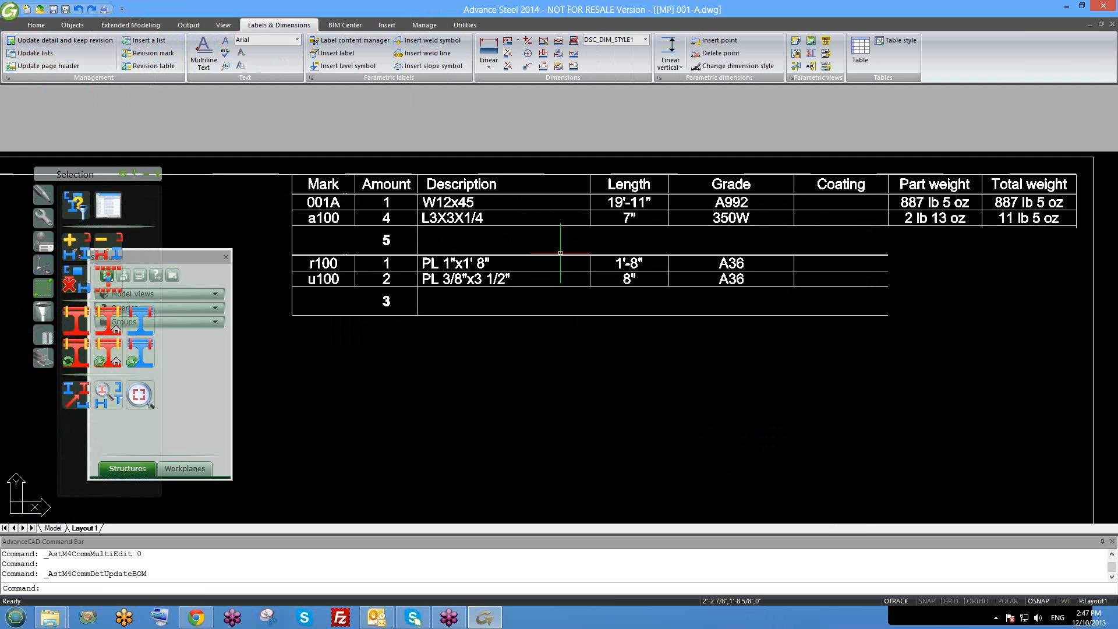
{"action": "scroll", "coordinate": [501, 218], "scroll_direction": "down", "scroll_amount": 3}
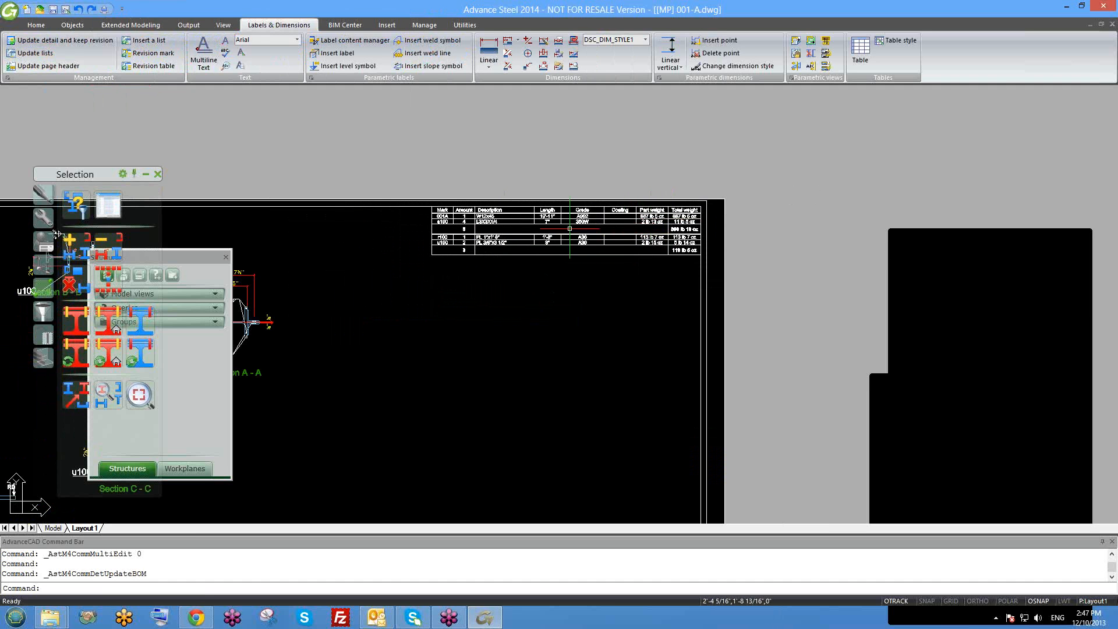
{"action": "scroll", "coordinate": [450, 227], "scroll_direction": "up", "scroll_amount": 2}
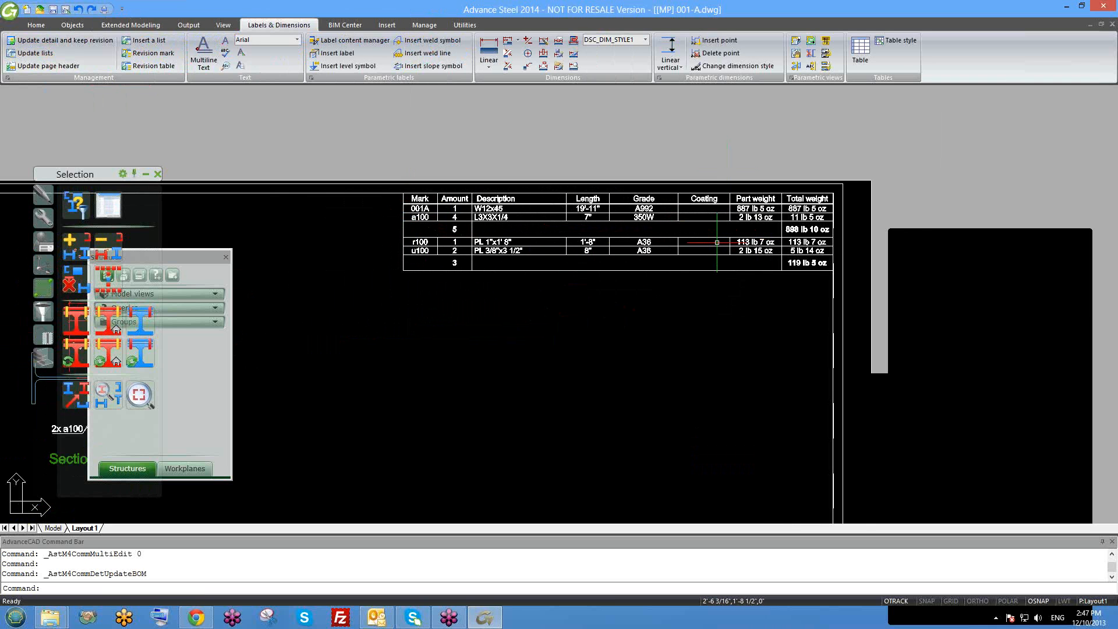
{"action": "scroll", "coordinate": [717, 241], "scroll_direction": "down", "scroll_amount": 3}
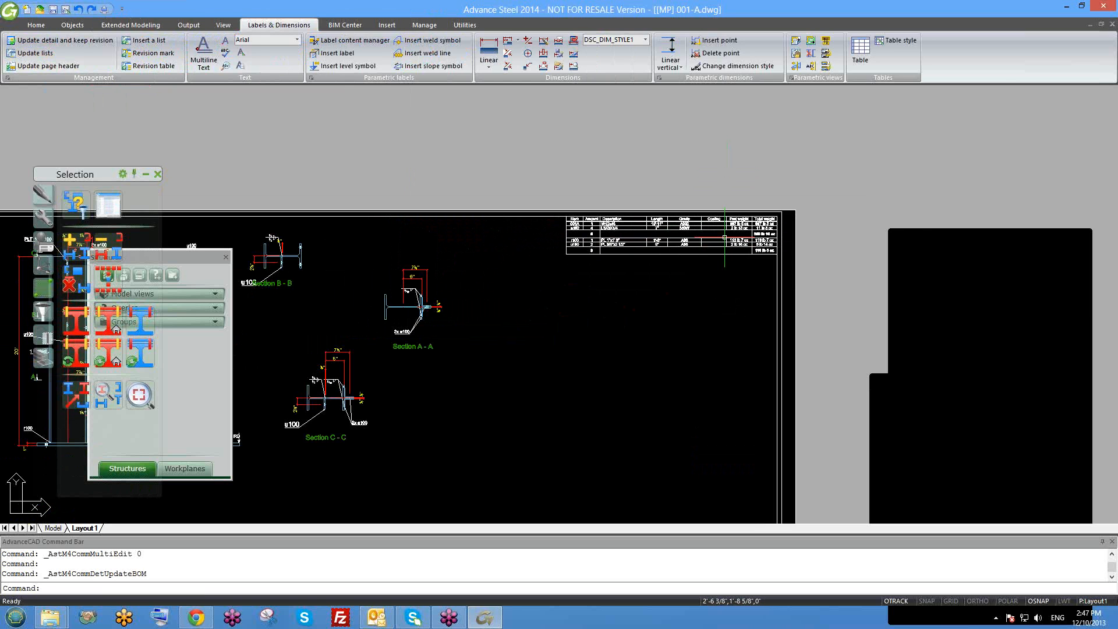
Open the BOM Editor and browse the user templates down to the Lists on drawings-Imperial folder
{"action": "left_click", "coordinate": [190, 25]}
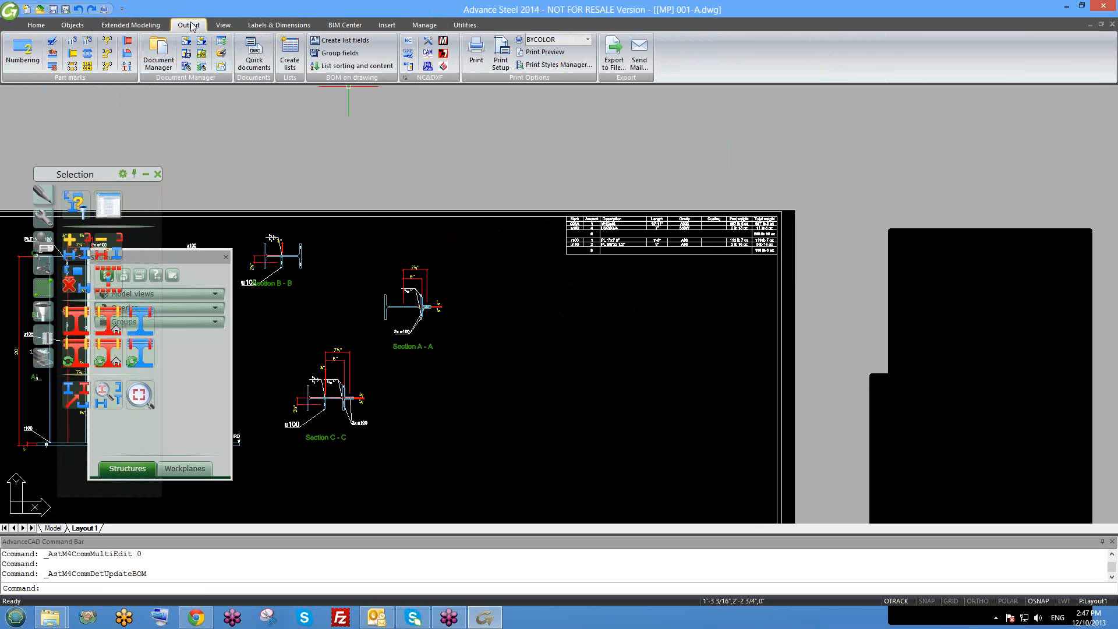
{"action": "left_click", "coordinate": [222, 44]}
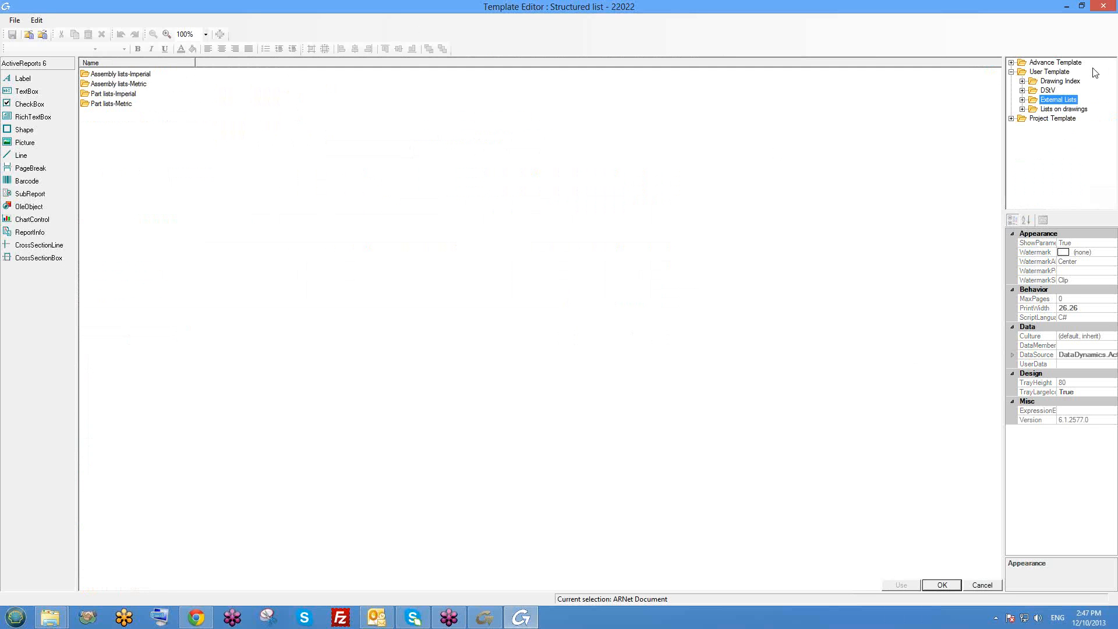
{"action": "left_click", "coordinate": [1021, 73]}
{"action": "left_click", "coordinate": [1011, 72]}
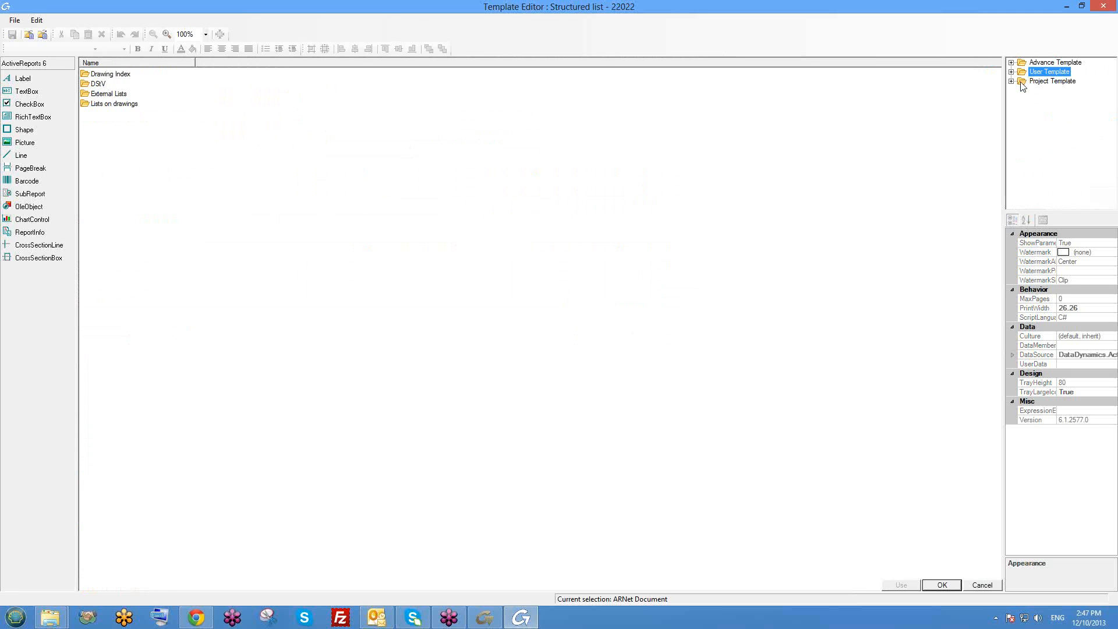
{"action": "left_click", "coordinate": [1012, 72]}
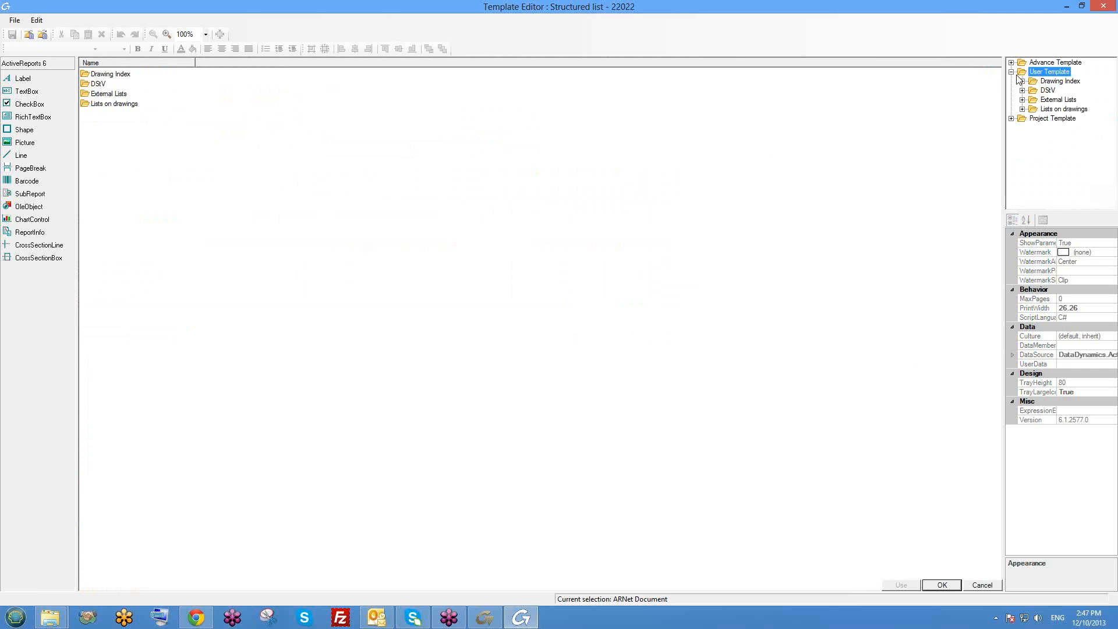
{"action": "left_click", "coordinate": [1059, 102]}
{"action": "left_click", "coordinate": [1057, 110]}
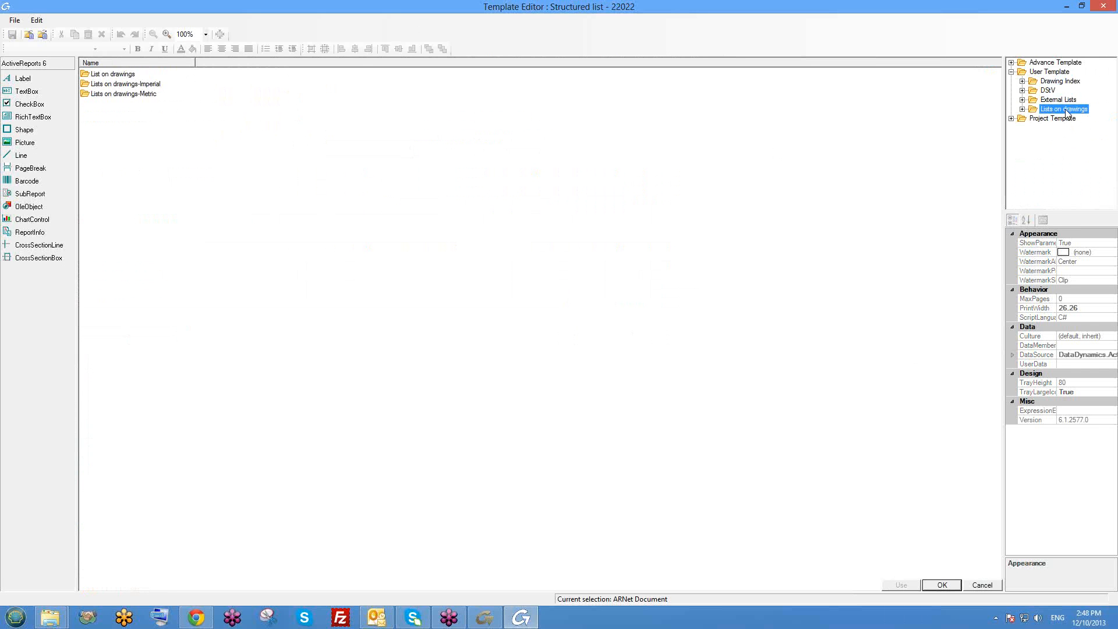
{"action": "double_click", "coordinate": [1066, 110]}
{"action": "left_click_drag", "start_coordinate": [1065, 204], "coordinate": [1094, 206]}
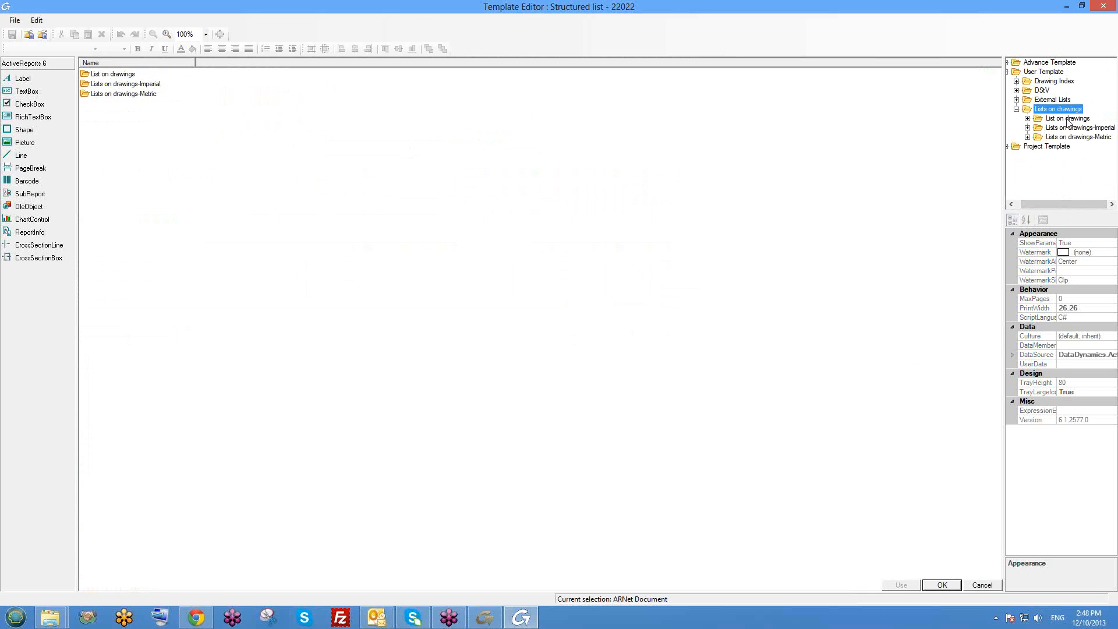
{"action": "left_click", "coordinate": [1094, 129]}
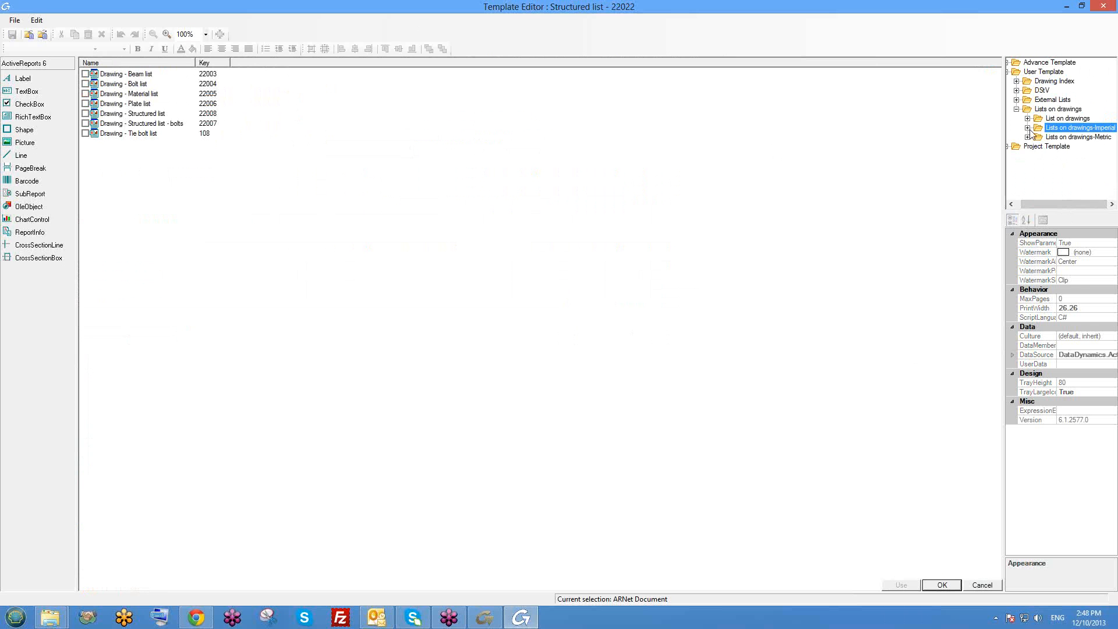
{"action": "left_click", "coordinate": [1028, 128]}
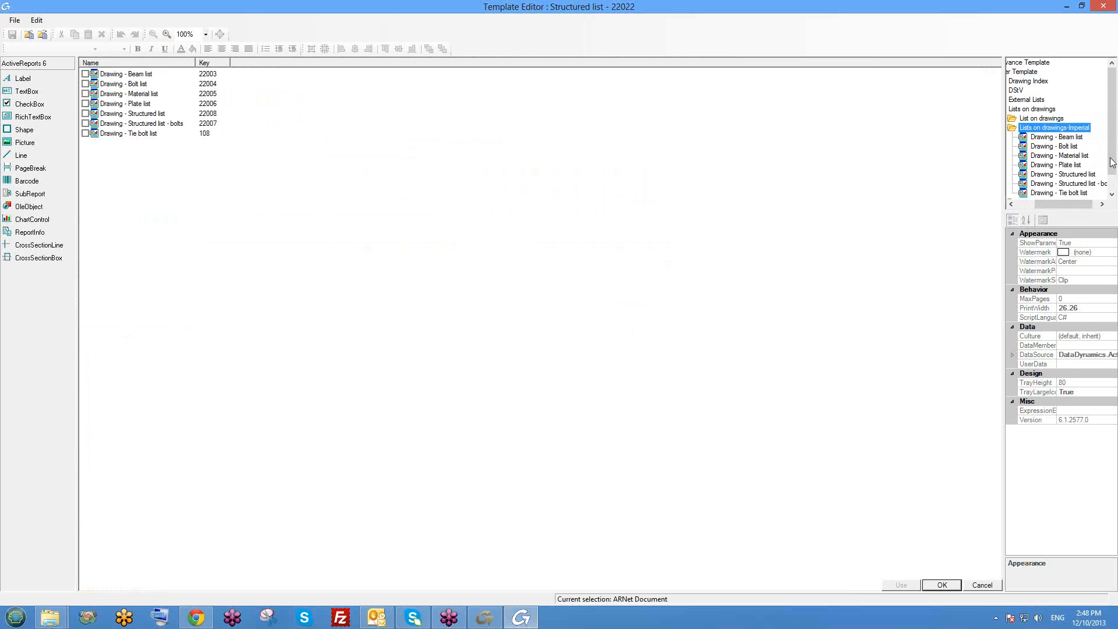
{"action": "left_click_drag", "start_coordinate": [1112, 162], "coordinate": [1087, 173]}
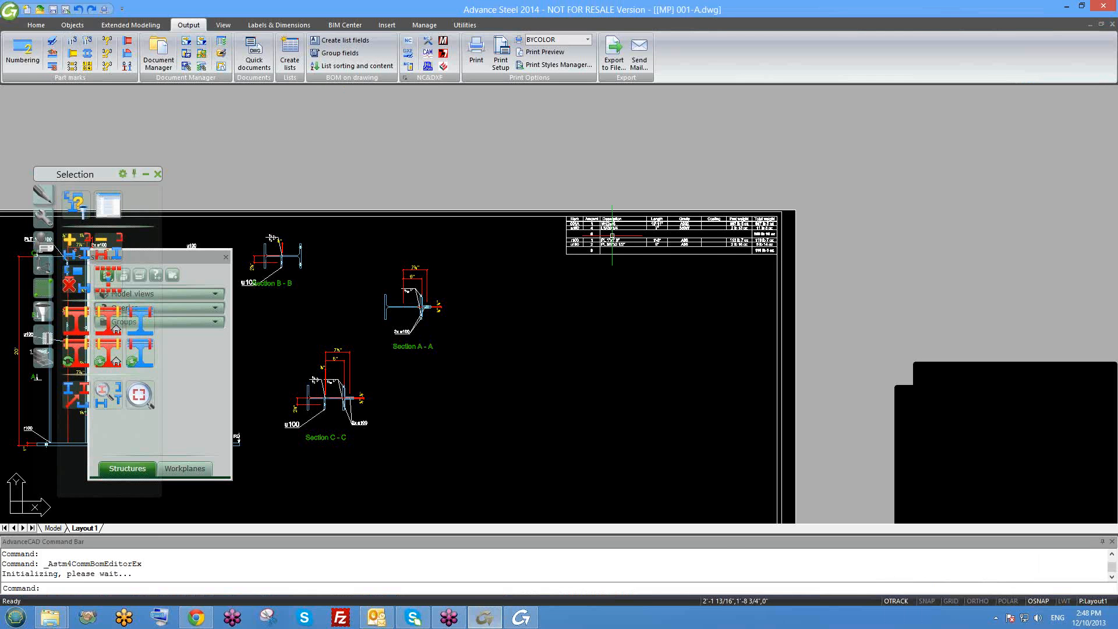
Open the properties of the drawing's bill of materials and compare its available templates with those in the editor
{"action": "double_click", "coordinate": [647, 241]}
{"action": "left_click", "coordinate": [167, 58]}
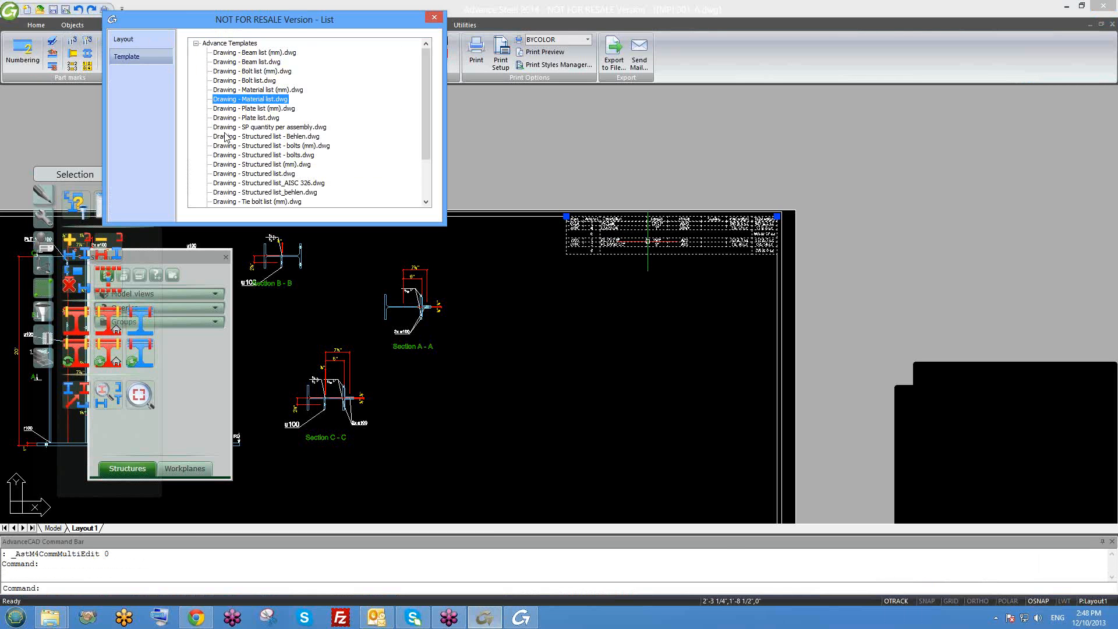
{"action": "scroll", "coordinate": [356, 131], "scroll_direction": "down", "scroll_amount": 1}
{"action": "scroll", "coordinate": [361, 125], "scroll_direction": "up", "scroll_amount": 1}
{"action": "scroll", "coordinate": [418, 100], "scroll_direction": "down", "scroll_amount": 1}
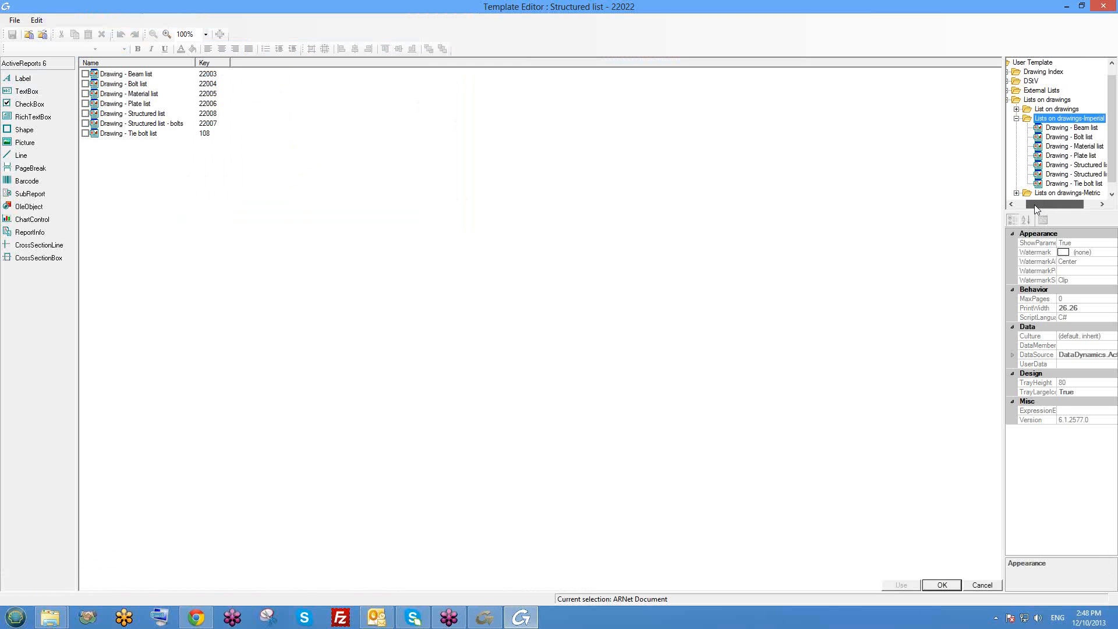
Return to the drawing, deselect the bill of materials and view the whole sheet
{"action": "left_click", "coordinate": [486, 617]}
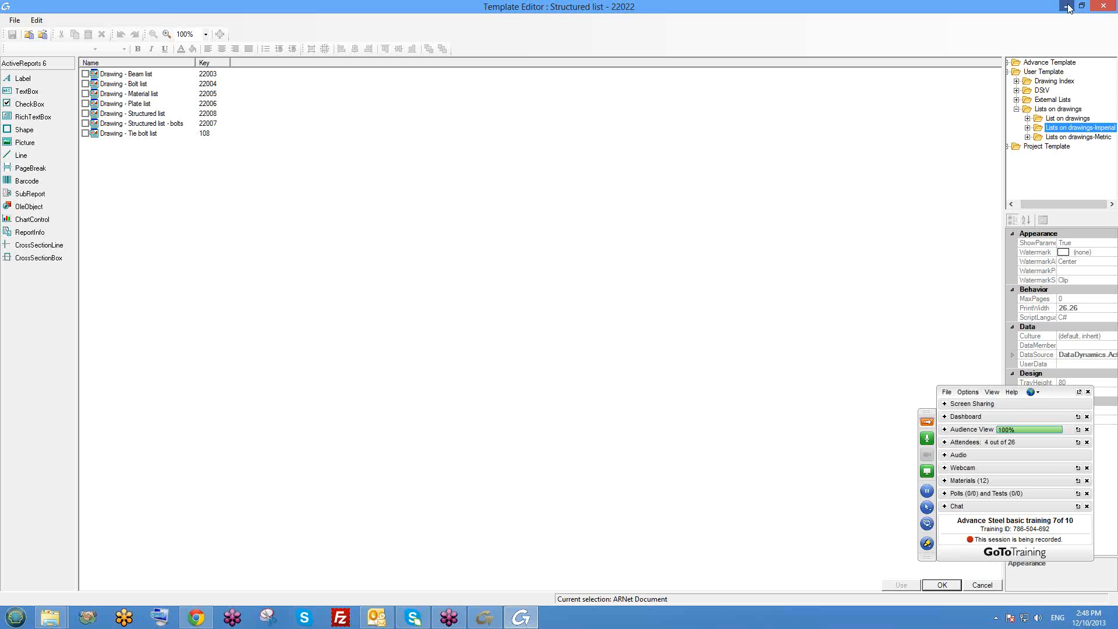
{"action": "left_click", "coordinate": [1065, 5]}
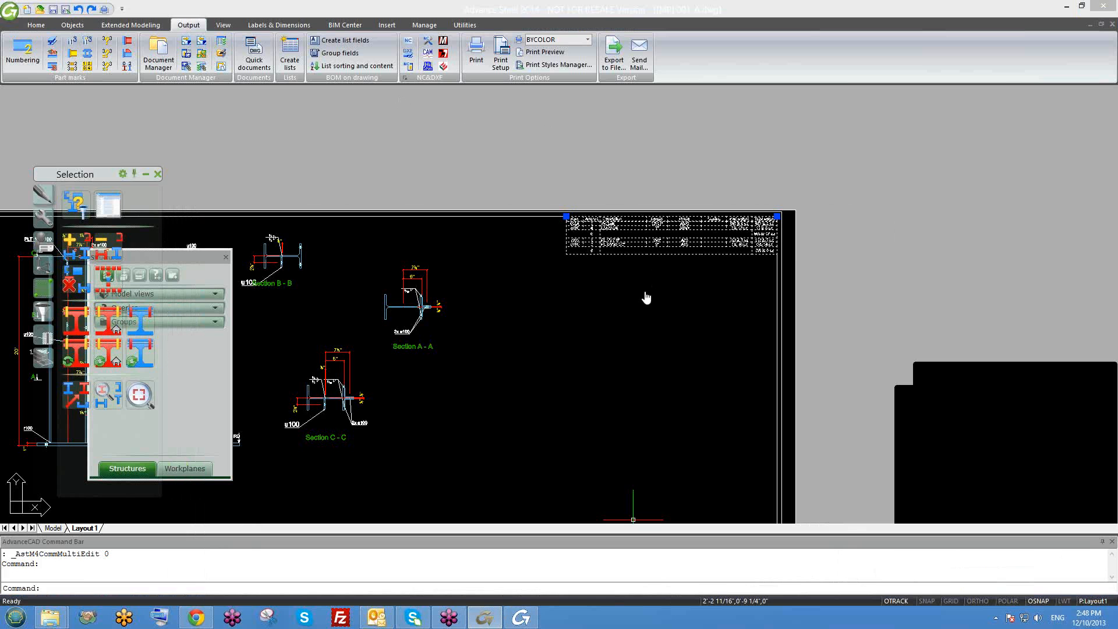
{"action": "key", "text": "Escape"}
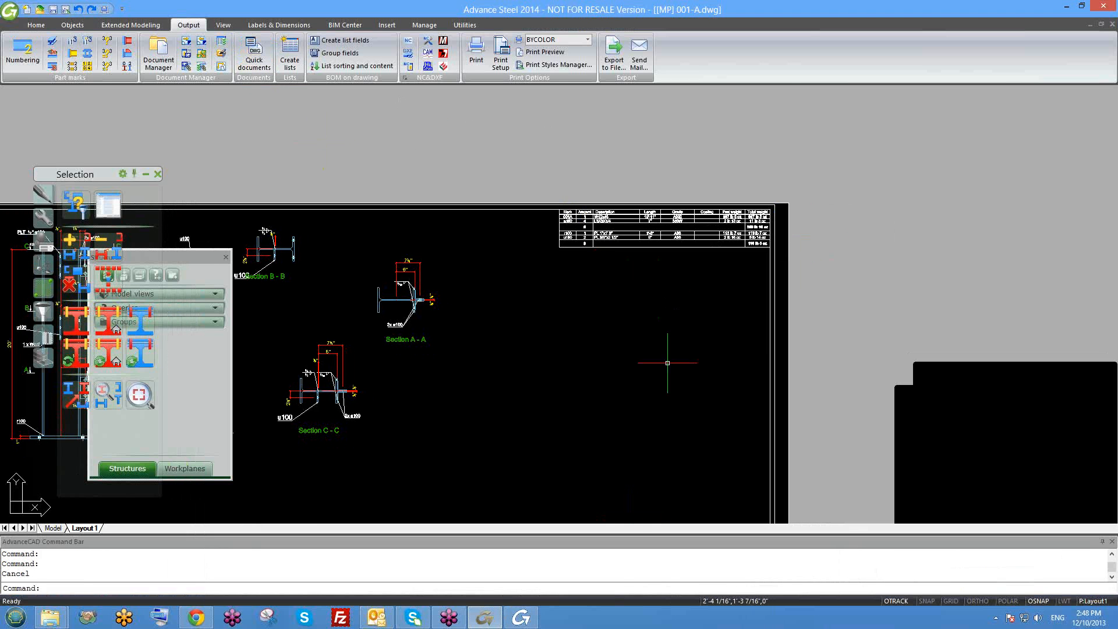
{"action": "scroll", "coordinate": [644, 342], "scroll_direction": "down", "scroll_amount": 3}
{"action": "middle_click_drag", "start_coordinate": [644, 342], "coordinate": [651, 267]}
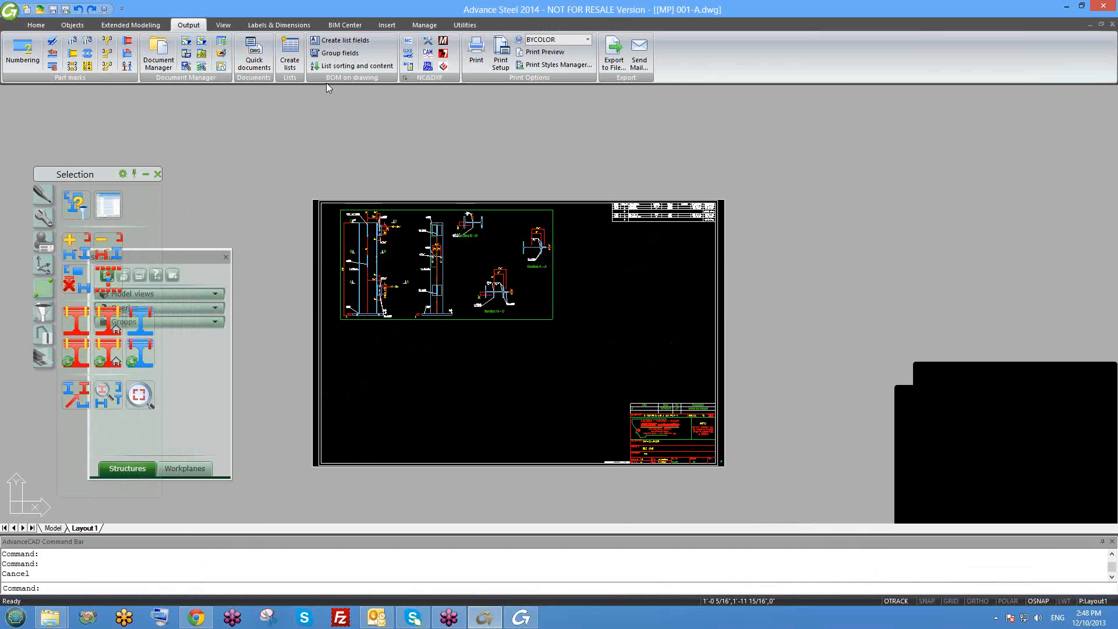
Reopen the BOM Editor and restore it to a smaller window placed over the drawing
{"action": "left_click", "coordinate": [223, 41]}
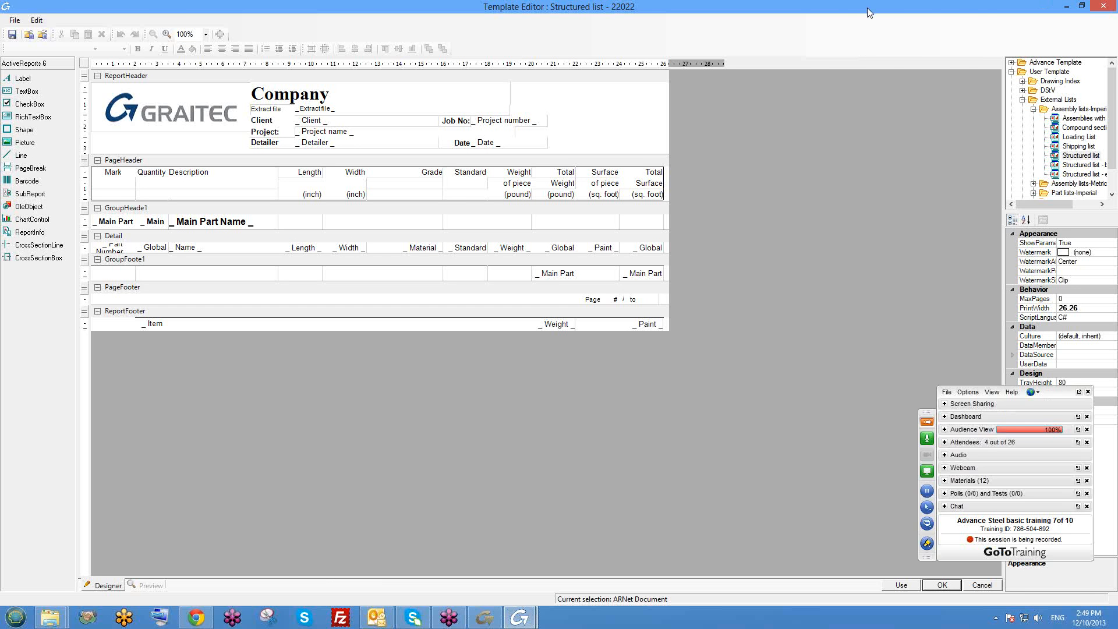
{"action": "left_click_drag", "start_coordinate": [868, 8], "coordinate": [610, 57]}
{"action": "double_click", "coordinate": [610, 57]}
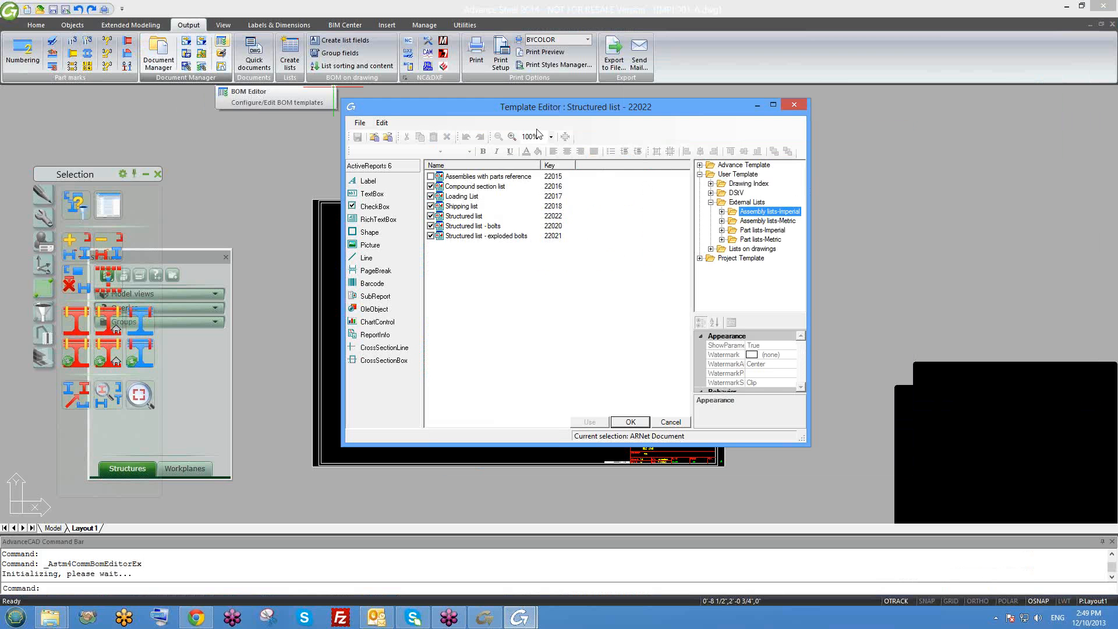
{"action": "left_click_drag", "start_coordinate": [579, 107], "coordinate": [495, 89]}
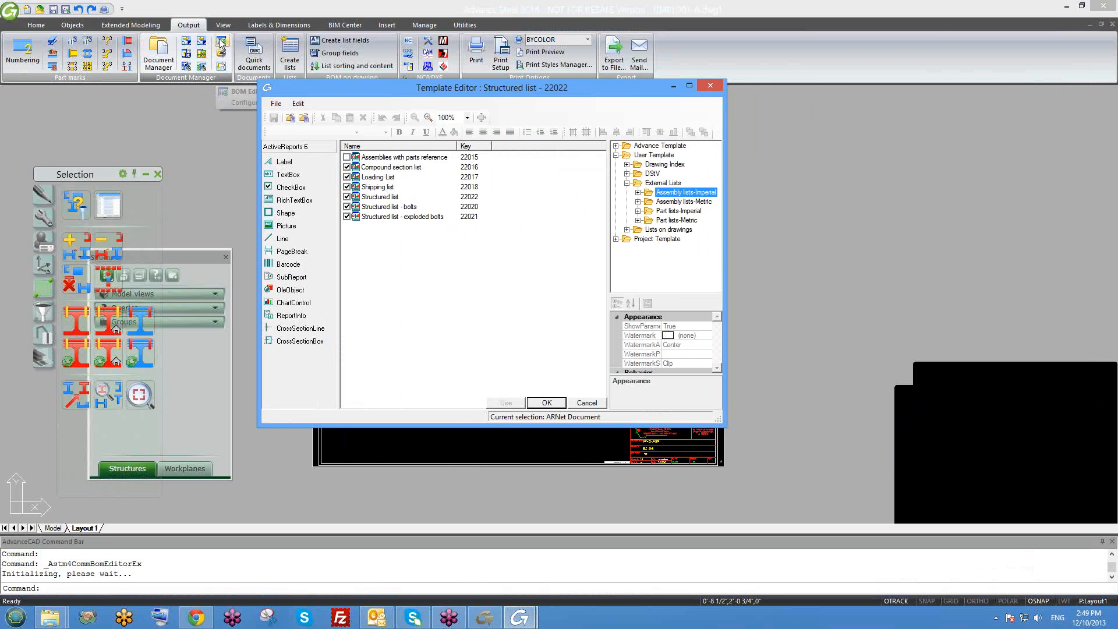
{"action": "left_click_drag", "start_coordinate": [306, 93], "coordinate": [319, 99]}
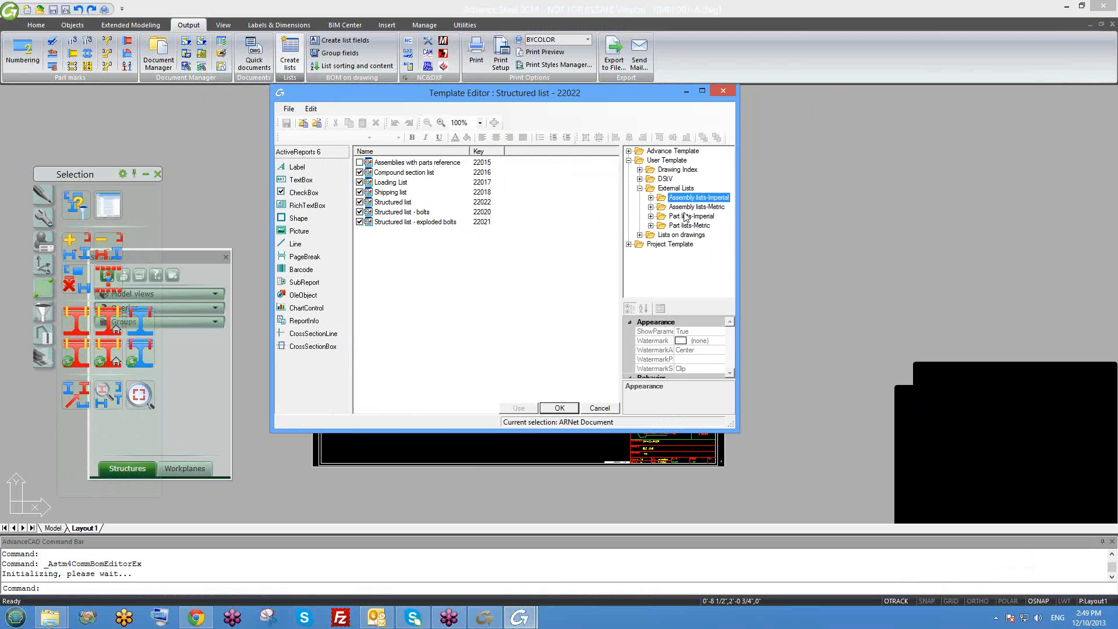
Collapse External Lists and expand the user templates under Lists on drawings-Imperial, widening the editor to read them
{"action": "left_click", "coordinate": [639, 188]}
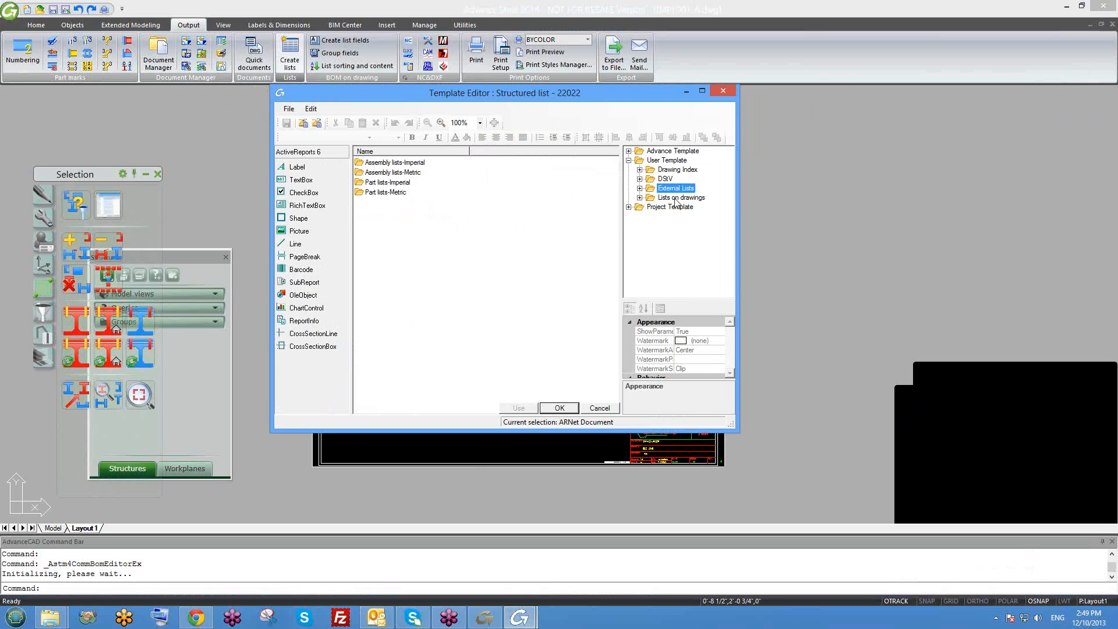
{"action": "left_click", "coordinate": [667, 198]}
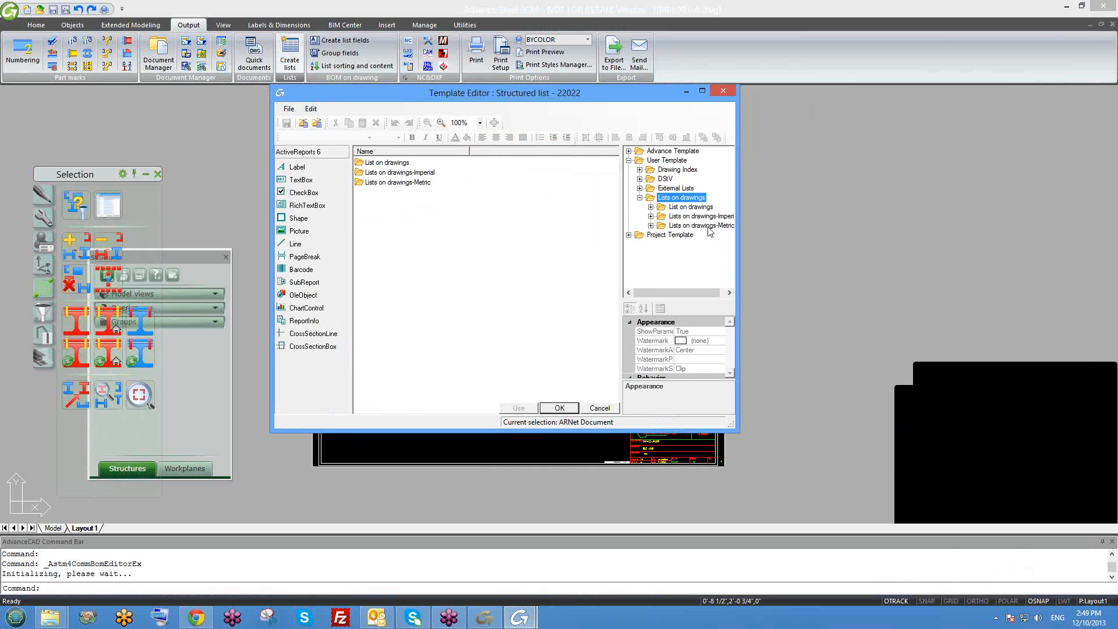
{"action": "left_click_drag", "start_coordinate": [737, 237], "coordinate": [801, 237]}
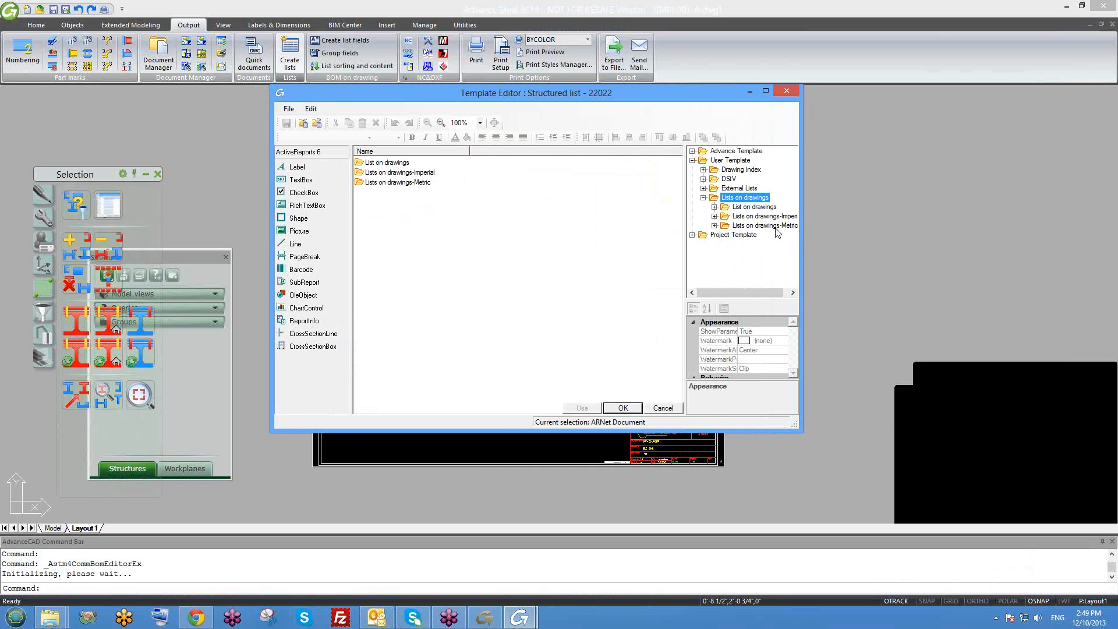
{"action": "left_click", "coordinate": [713, 216]}
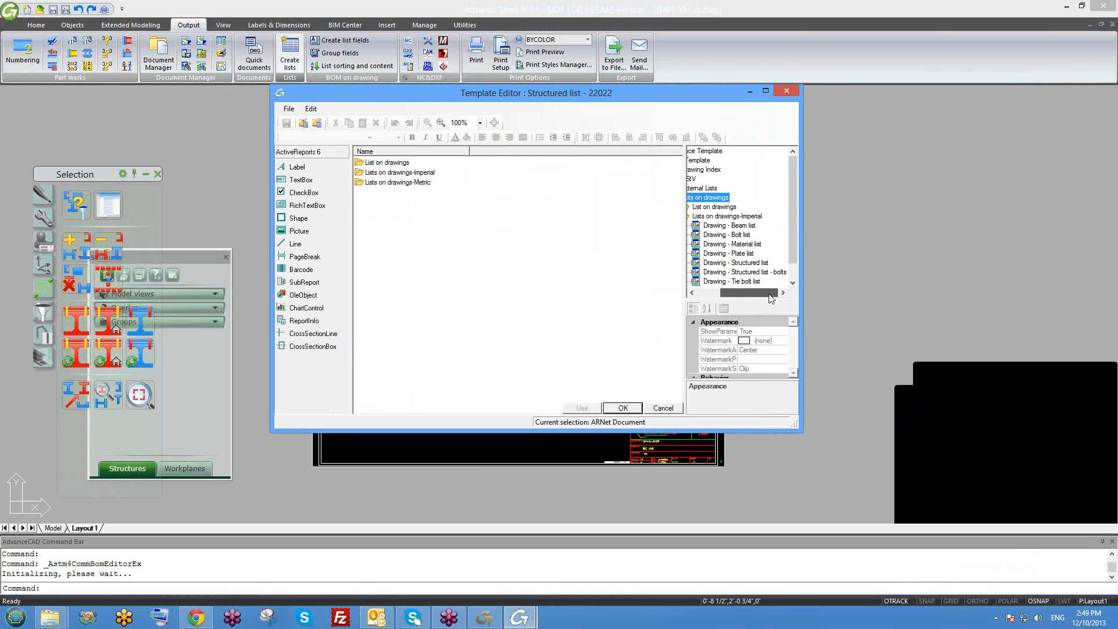
{"action": "left_click_drag", "start_coordinate": [794, 260], "coordinate": [794, 265]}
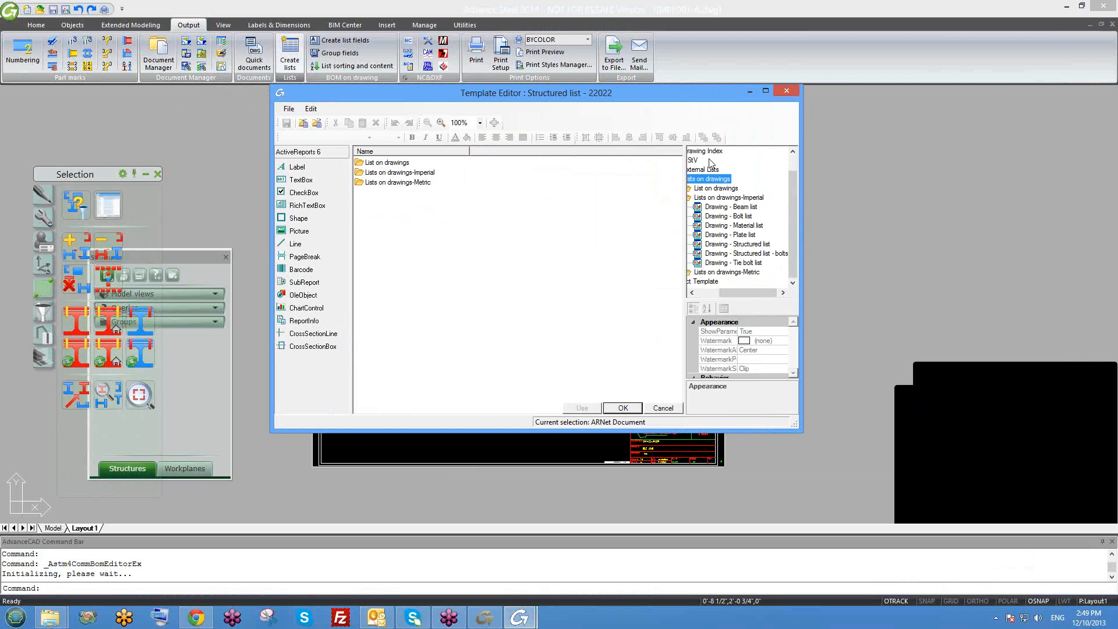
{"action": "left_click_drag", "start_coordinate": [725, 292], "coordinate": [715, 293]}
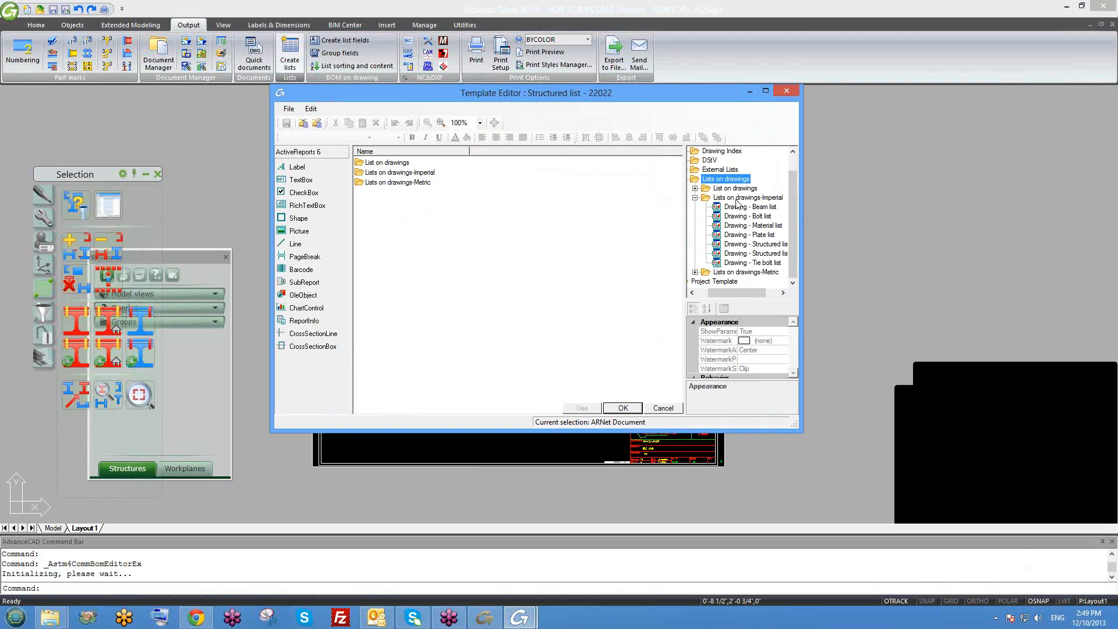
{"action": "left_click", "coordinate": [773, 292]}
Maximize the editor and open the imperial Drawing - Structured list template
{"action": "left_click", "coordinate": [736, 245]}
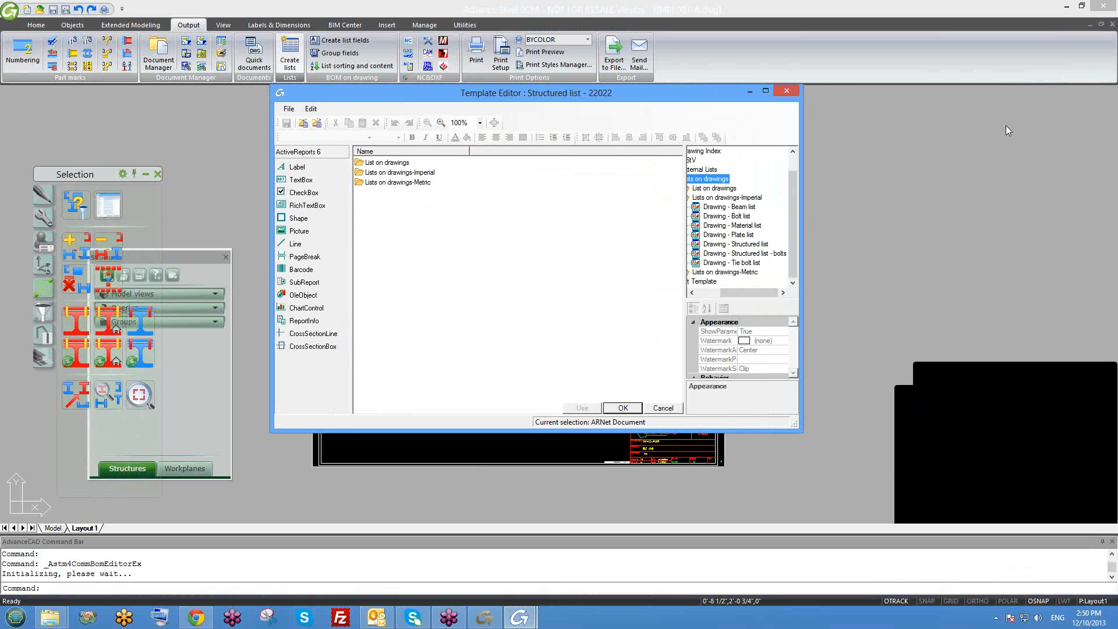
{"action": "left_click", "coordinate": [766, 90]}
{"action": "double_click", "coordinate": [1071, 155]}
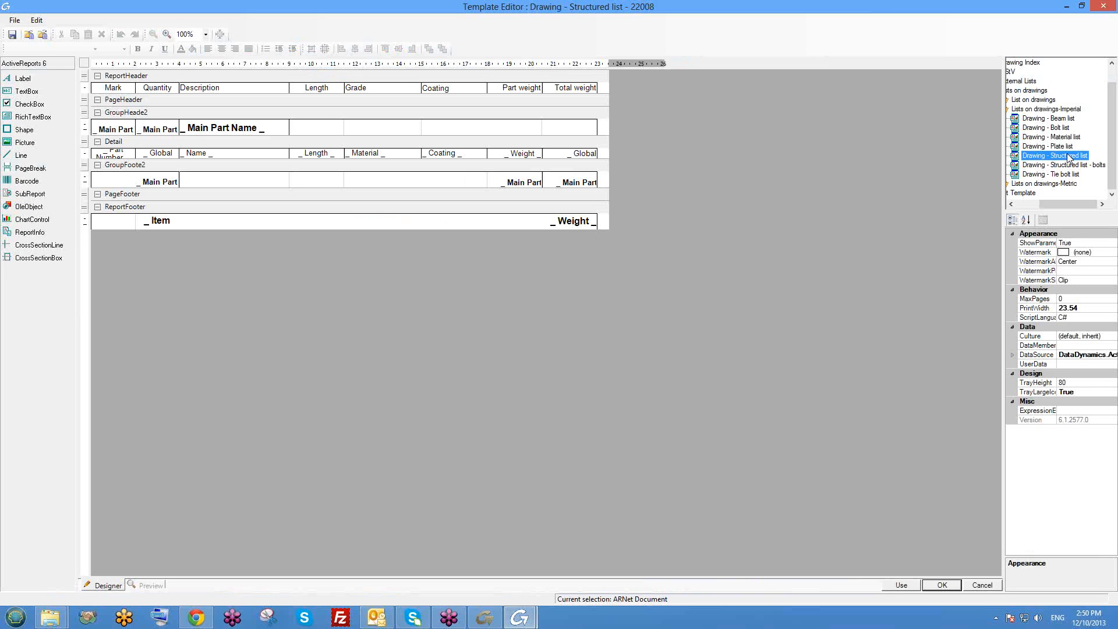
Copy the Drawing - Structured list template to the User database under the name 1techno Drawing - Structured list
{"action": "right_click", "coordinate": [1070, 156]}
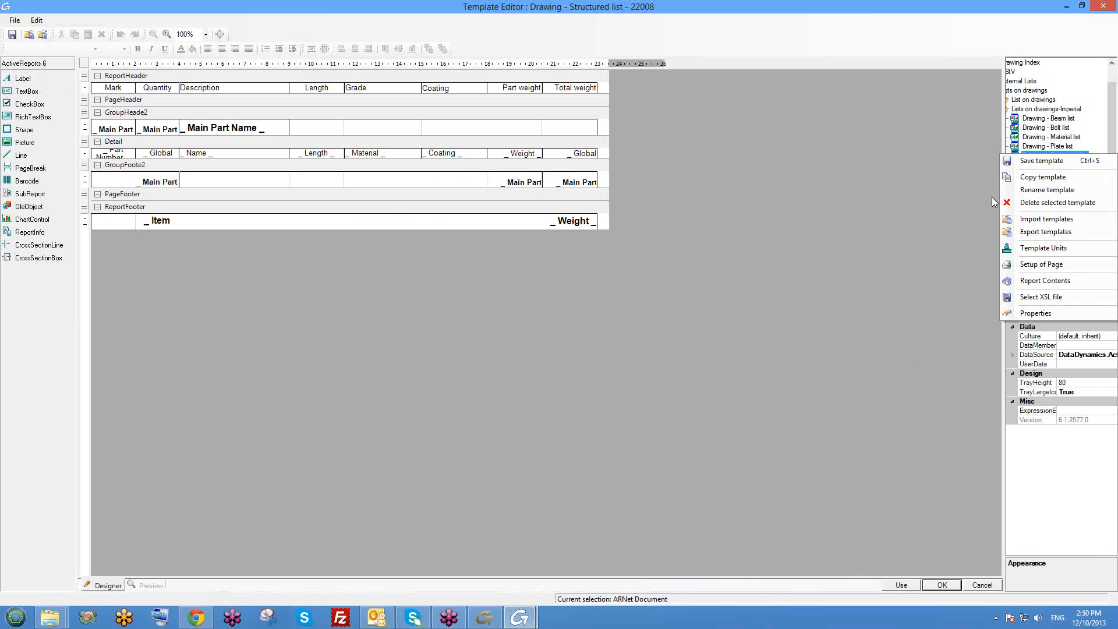
{"action": "left_click", "coordinate": [1042, 176]}
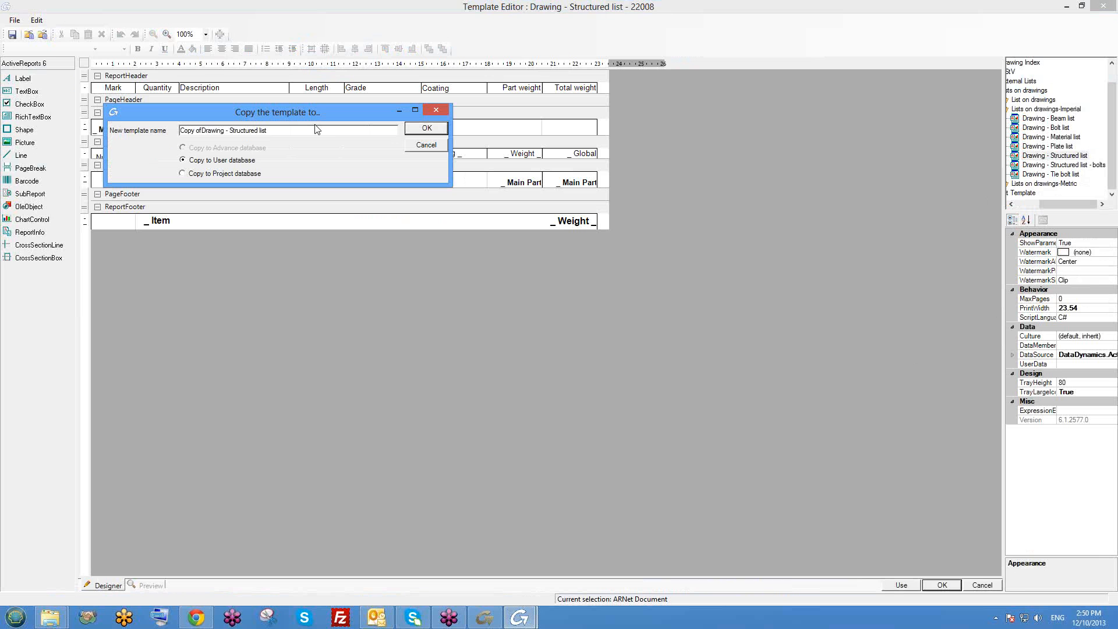
{"action": "left_click", "coordinate": [202, 130]}
{"action": "key", "text": "BackSpace"}
{"action": "key", "text": "BackSpace"}
{"action": "key", "text": "BackSpace"}
{"action": "key", "text": "BackSpace"}
{"action": "key", "text": "BackSpace"}
{"action": "key", "text": "BackSpace"}
{"action": "key", "text": "BackSpace"}
{"action": "type", "text": "'1"}
{"action": "type", "text": "techno"}
{"action": "key", "text": "Return"}
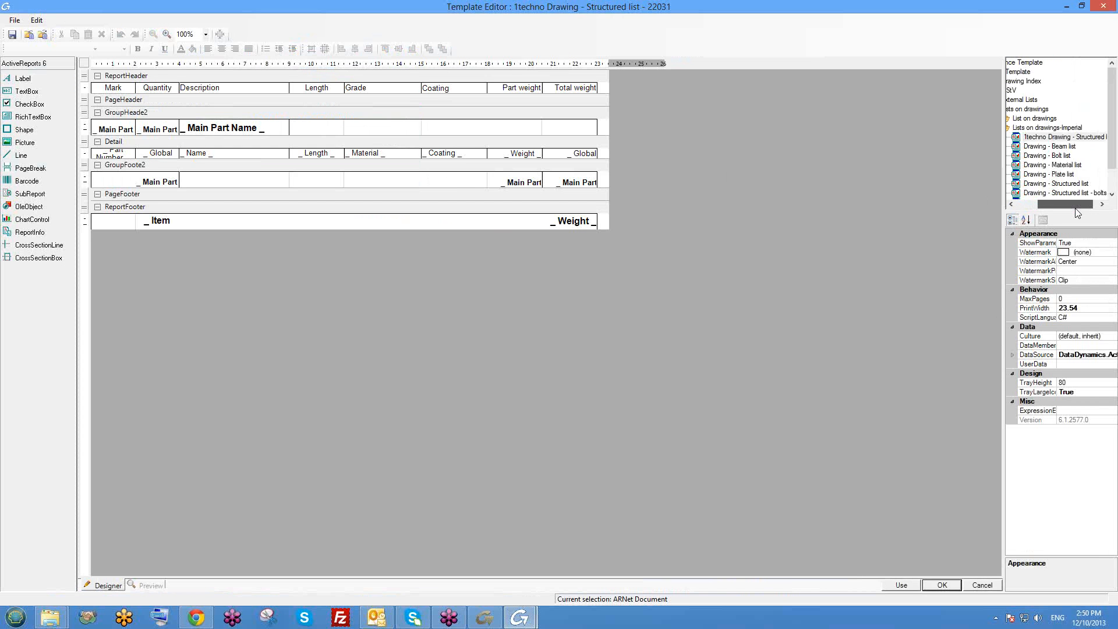
Review the length, angle, area and weight unit settings of the 1techno Drawing - Structured list template, leaving them unchanged
{"action": "mouse_move", "coordinate": [1067, 205]}
{"action": "left_mouse_down"}
{"action": "mouse_move", "coordinate": [1096, 205]}
{"action": "mouse_move", "coordinate": [1076, 215]}
{"action": "left_mouse_up"}
{"action": "left_click", "coordinate": [1063, 143]}
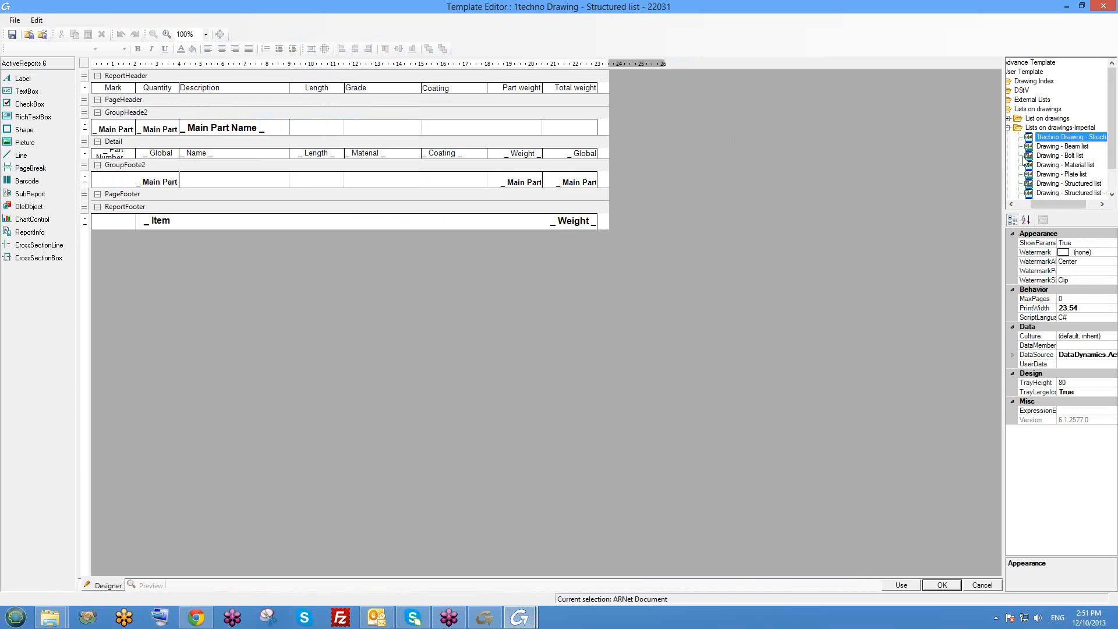
{"action": "right_click", "coordinate": [1049, 143]}
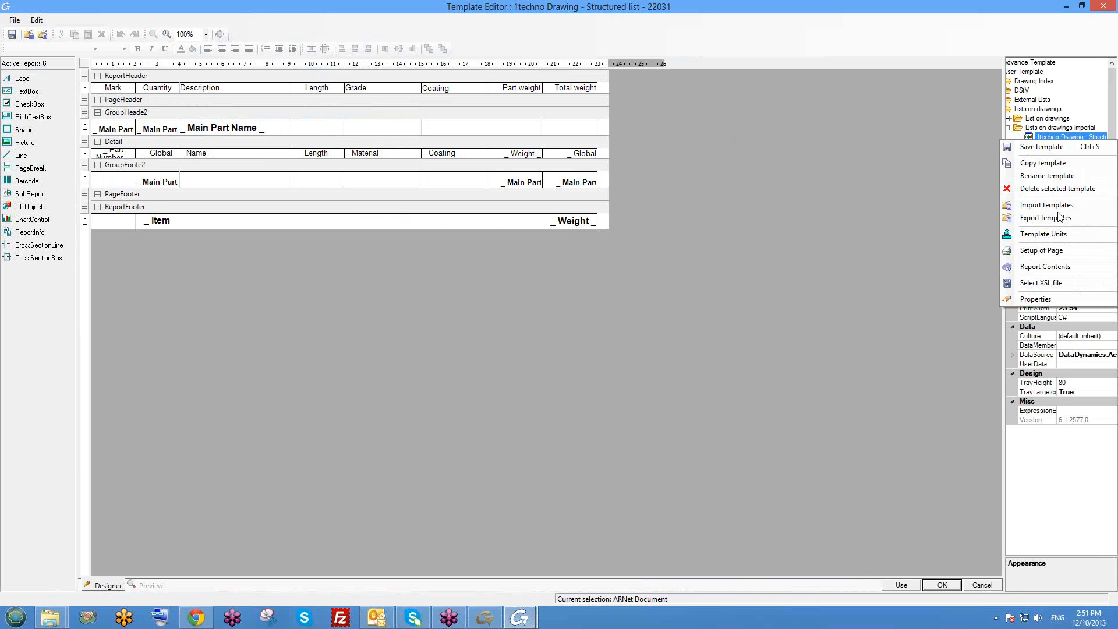
{"action": "left_click", "coordinate": [1043, 233]}
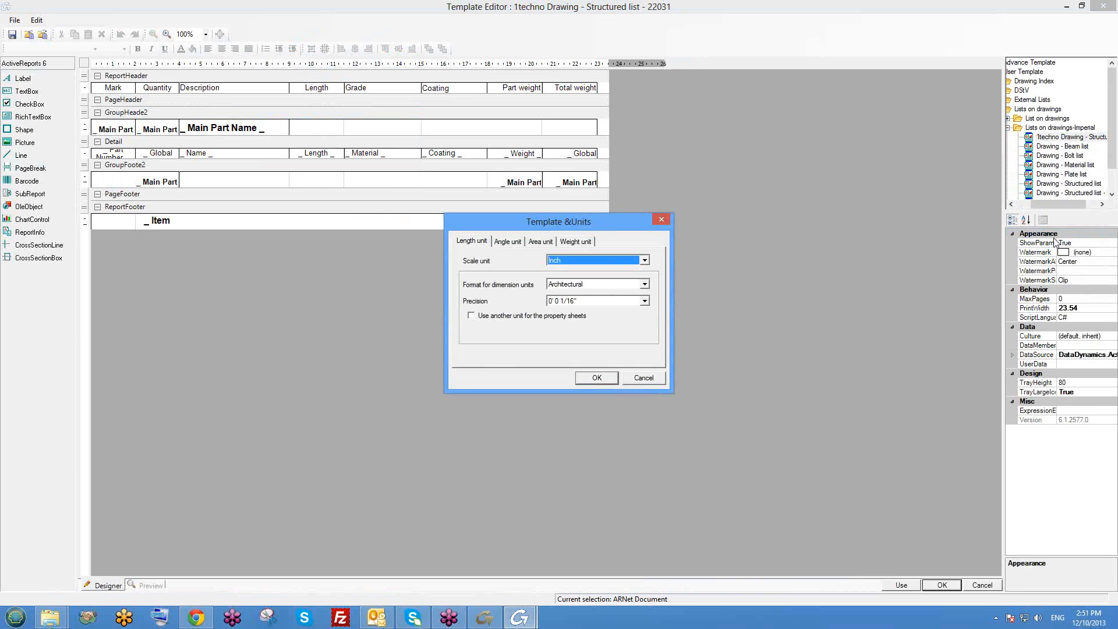
{"action": "left_click", "coordinate": [508, 243]}
{"action": "left_click", "coordinate": [536, 244]}
{"action": "left_click", "coordinate": [574, 243]}
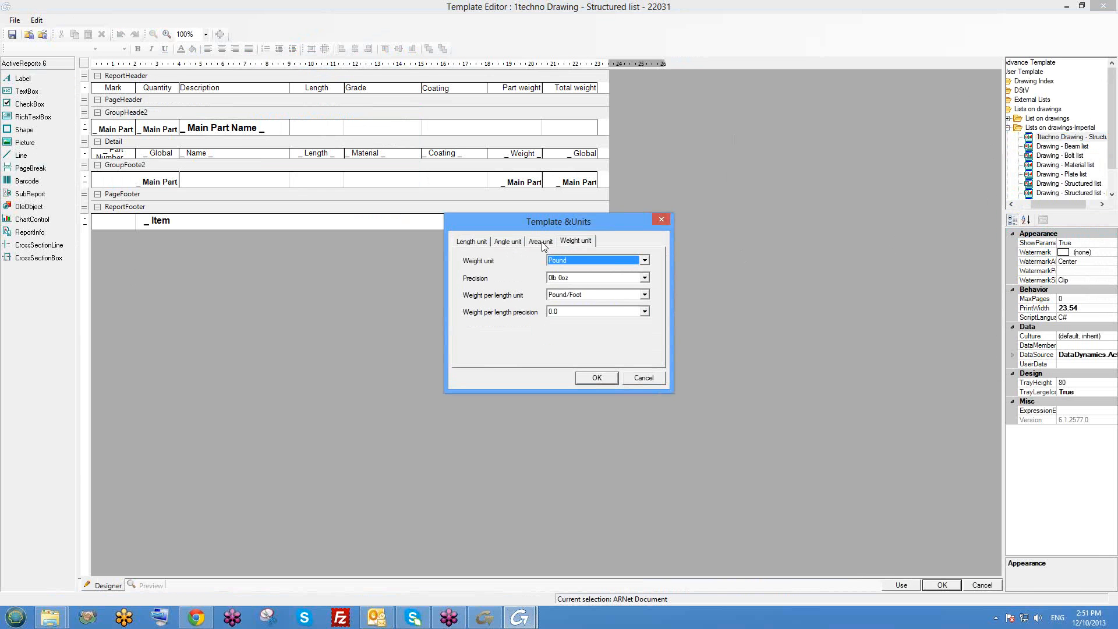
{"action": "left_click", "coordinate": [548, 244]}
{"action": "left_click", "coordinate": [511, 243]}
{"action": "left_click", "coordinate": [469, 243]}
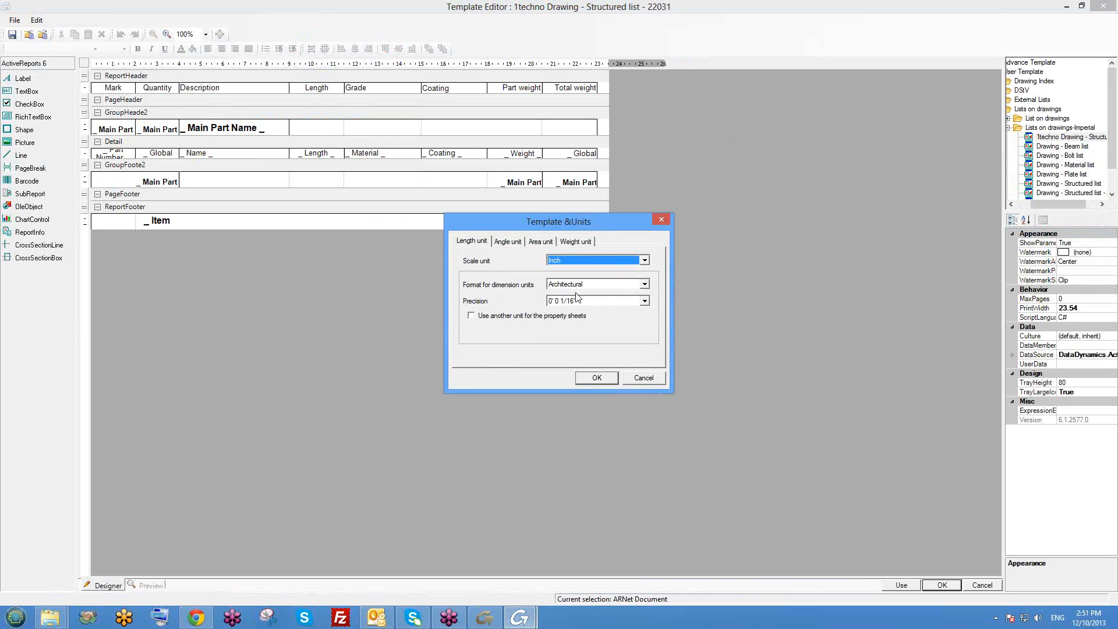
{"action": "left_click", "coordinate": [541, 241]}
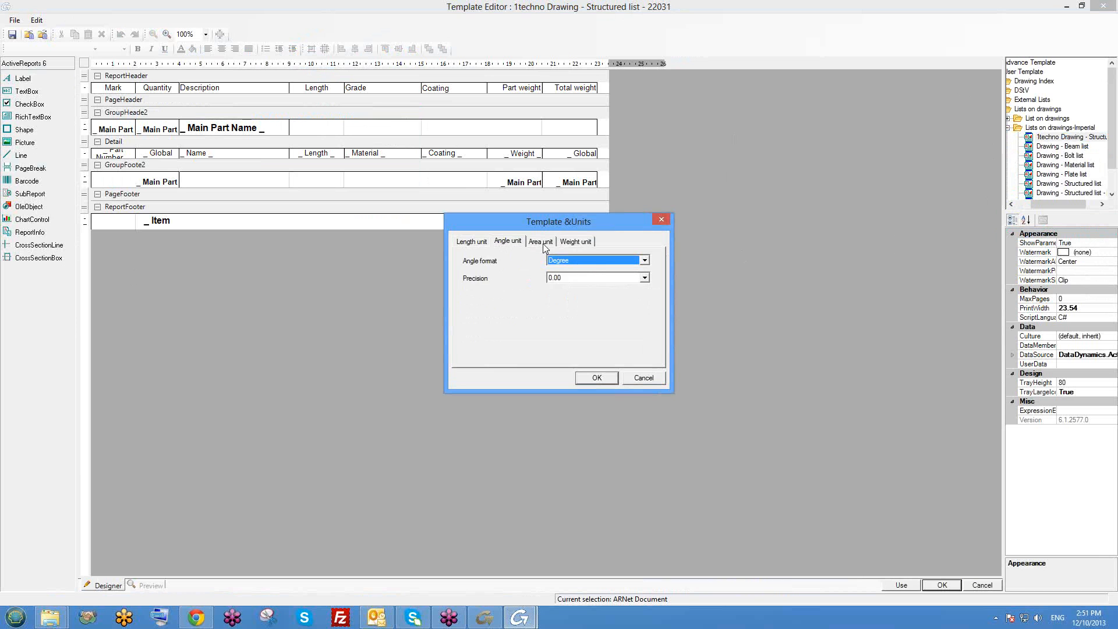
{"action": "left_click", "coordinate": [575, 241]}
{"action": "left_click", "coordinate": [643, 378]}
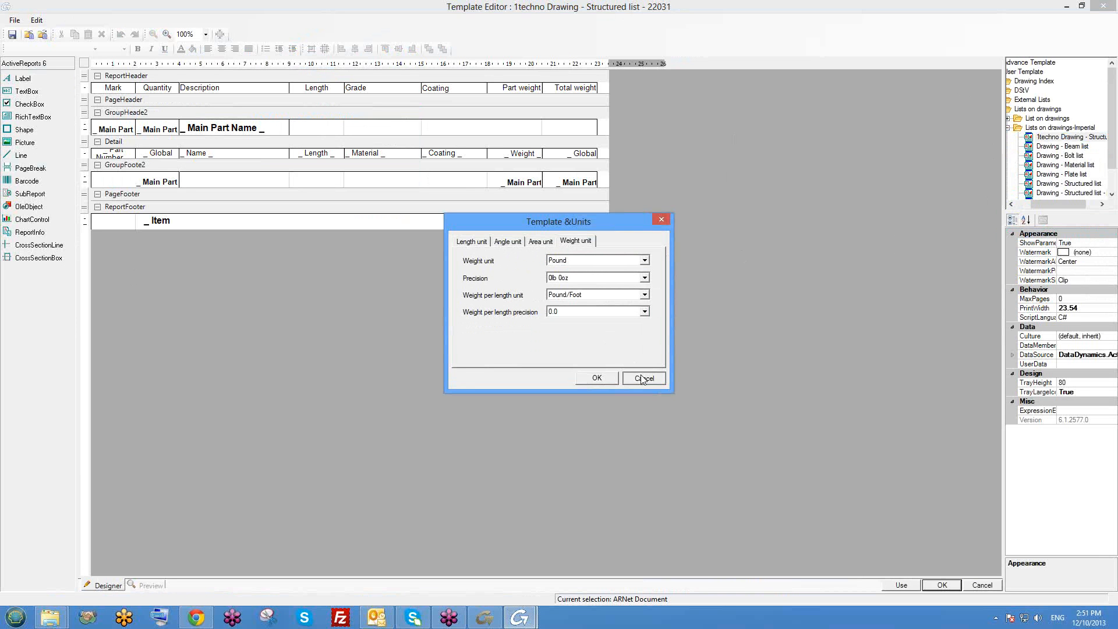
Exclude gratings and plates from the report contents of the 1techno Drawing - Structured list template, keeping bolts included
{"action": "left_click", "coordinate": [1054, 137]}
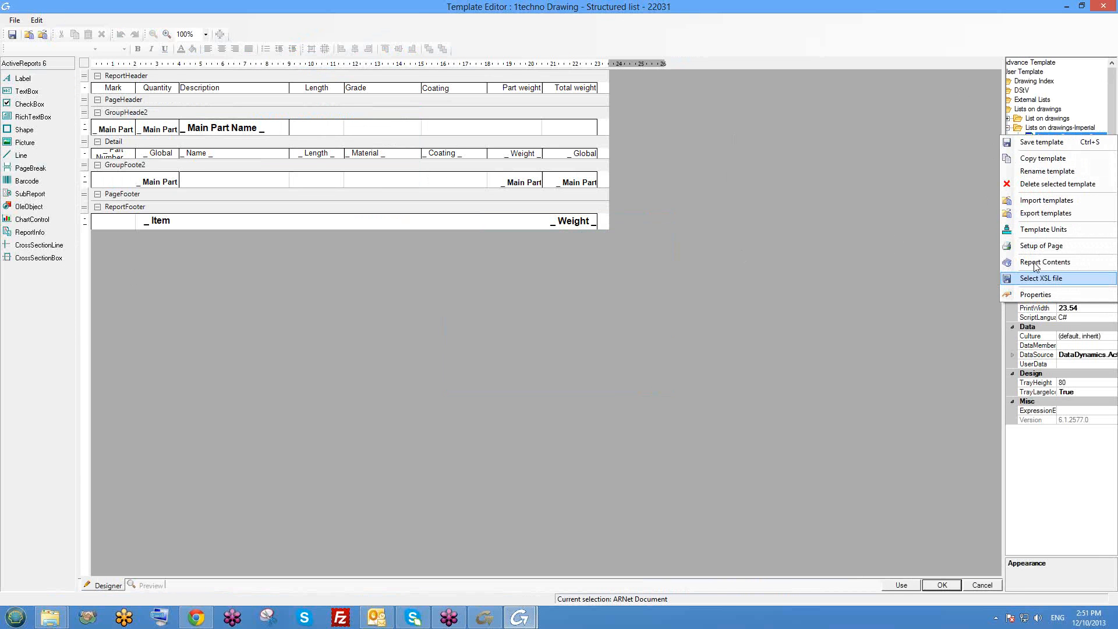
{"action": "left_click", "coordinate": [1035, 262]}
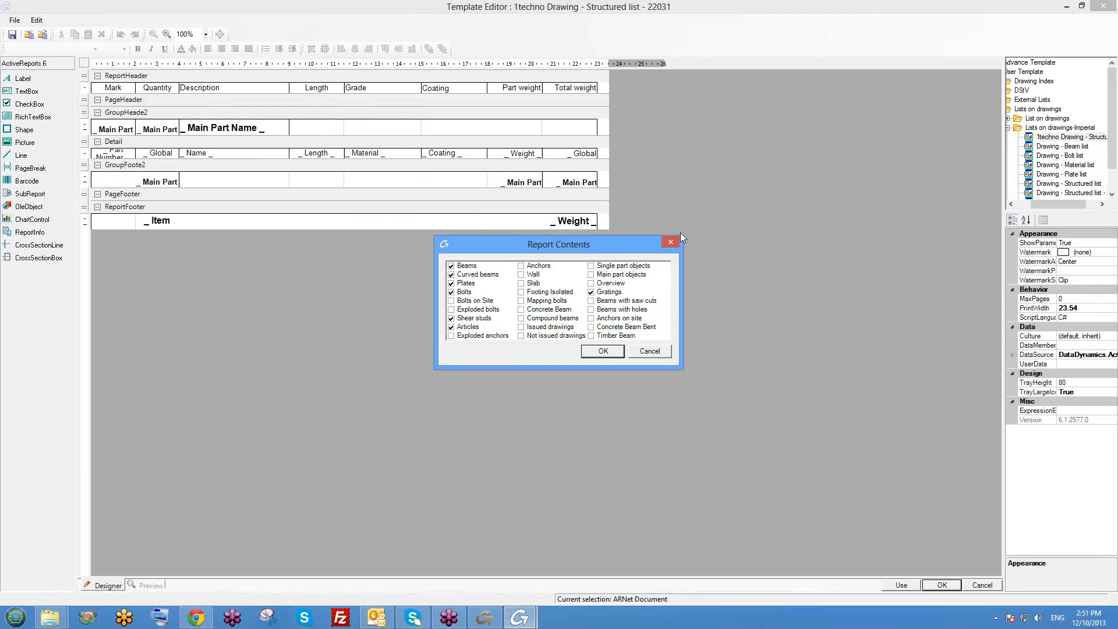
{"action": "left_click_drag", "start_coordinate": [680, 233], "coordinate": [804, 121]}
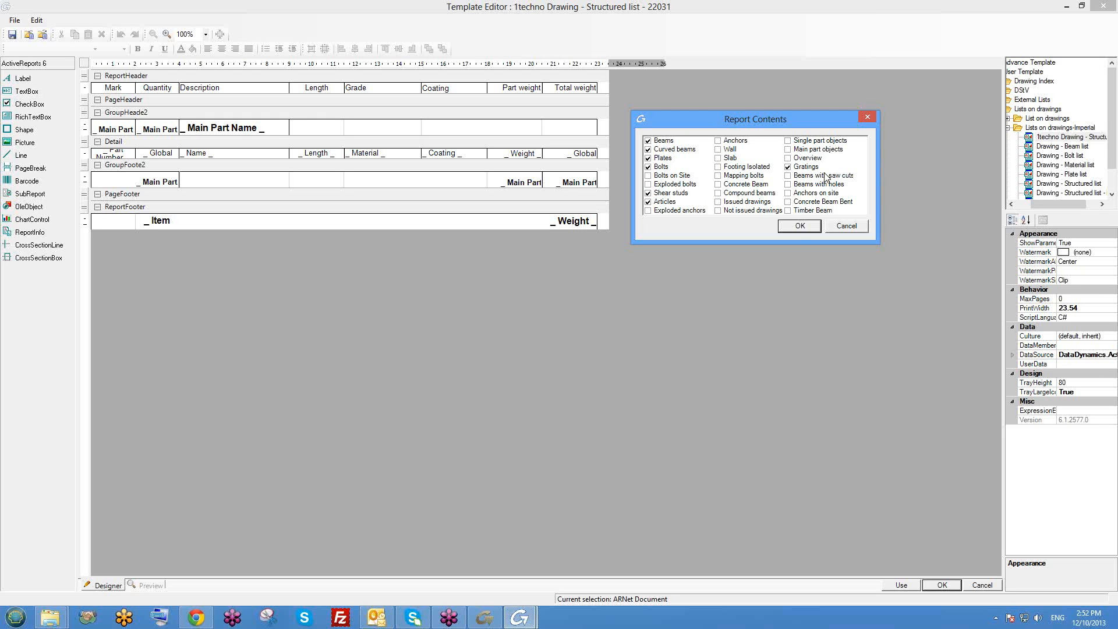
{"action": "left_click", "coordinate": [805, 168]}
{"action": "left_click", "coordinate": [647, 159]}
{"action": "left_click", "coordinate": [647, 167]}
{"action": "left_click", "coordinate": [647, 167]}
{"action": "left_click", "coordinate": [798, 226]}
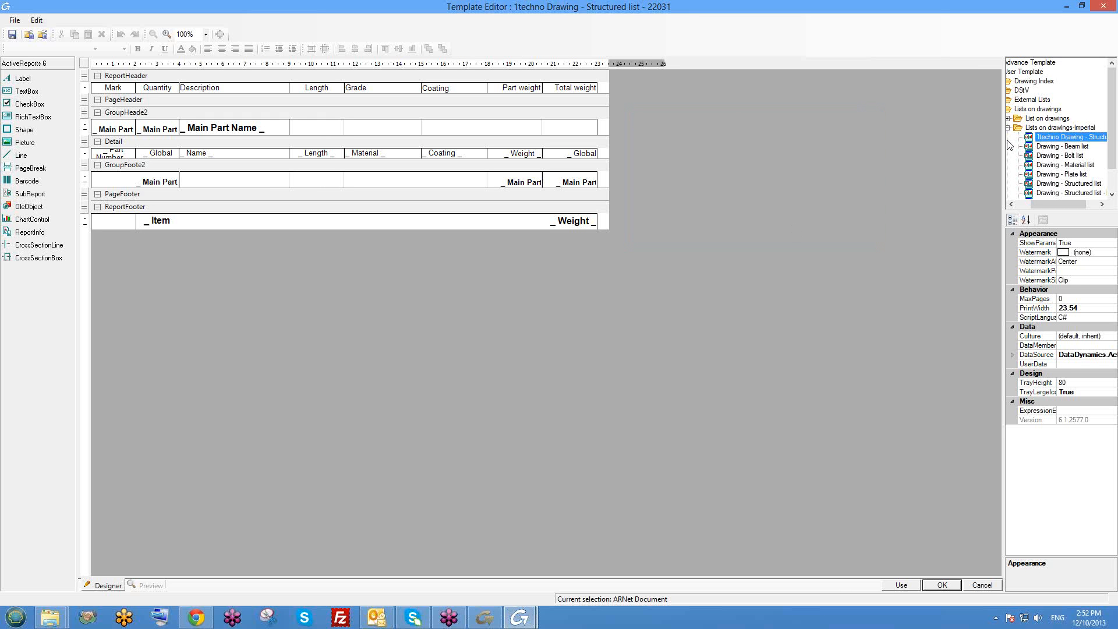
Recheck the report contents of the 1techno Drawing - Structured list template and save the template
{"action": "right_click", "coordinate": [1065, 135]}
{"action": "left_click", "coordinate": [1071, 168]}
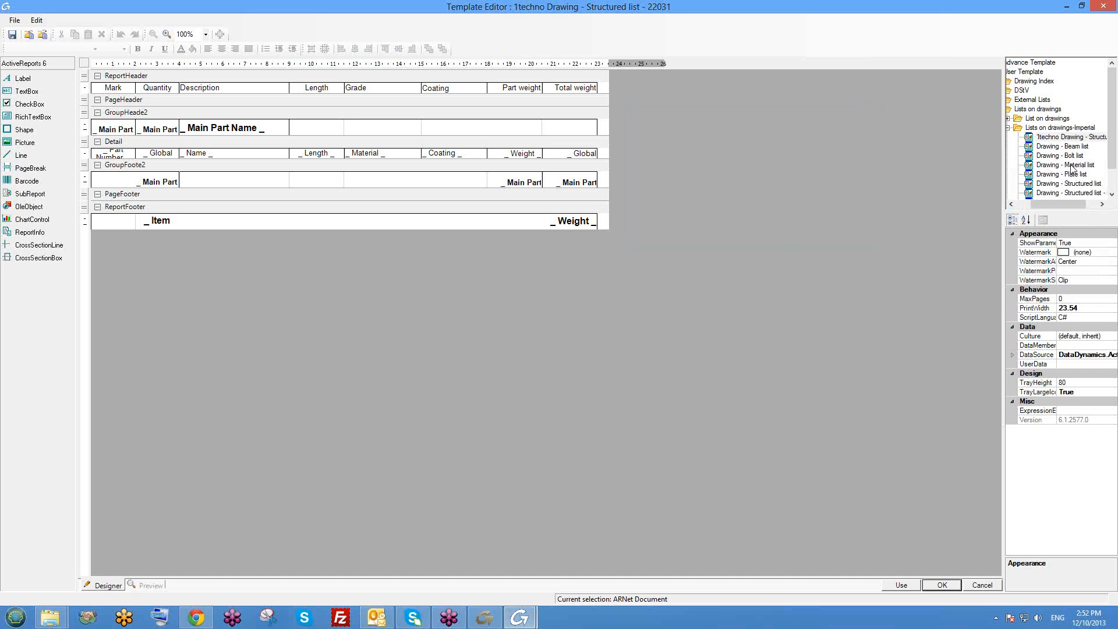
{"action": "left_click", "coordinate": [1055, 139]}
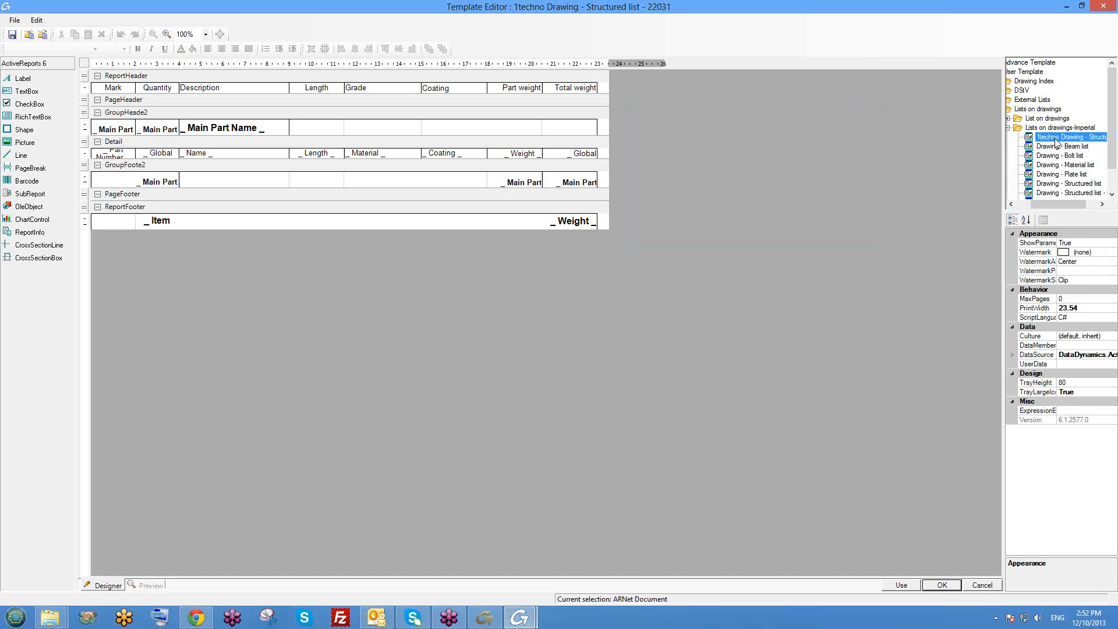
{"action": "right_click", "coordinate": [1055, 141]}
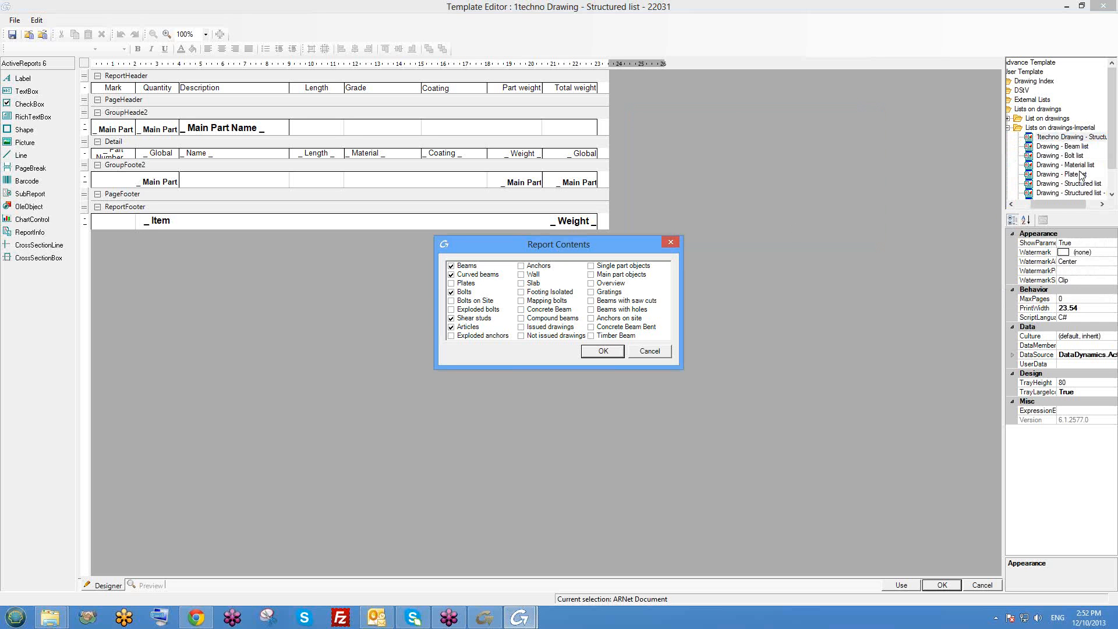
{"action": "key", "text": "Escape"}
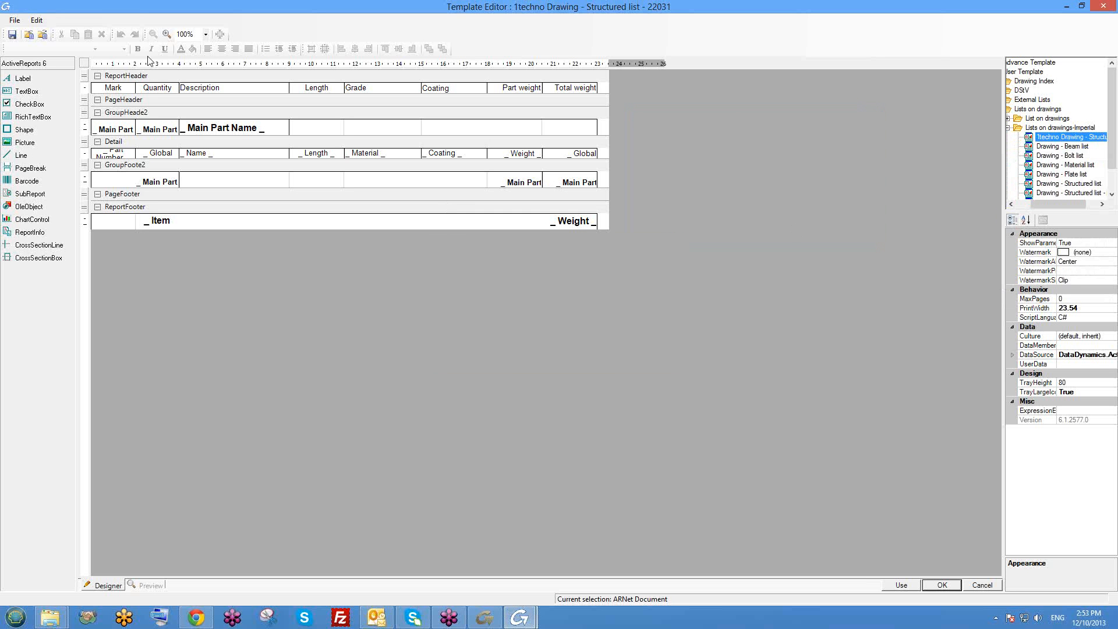
{"action": "left_click", "coordinate": [11, 36]}
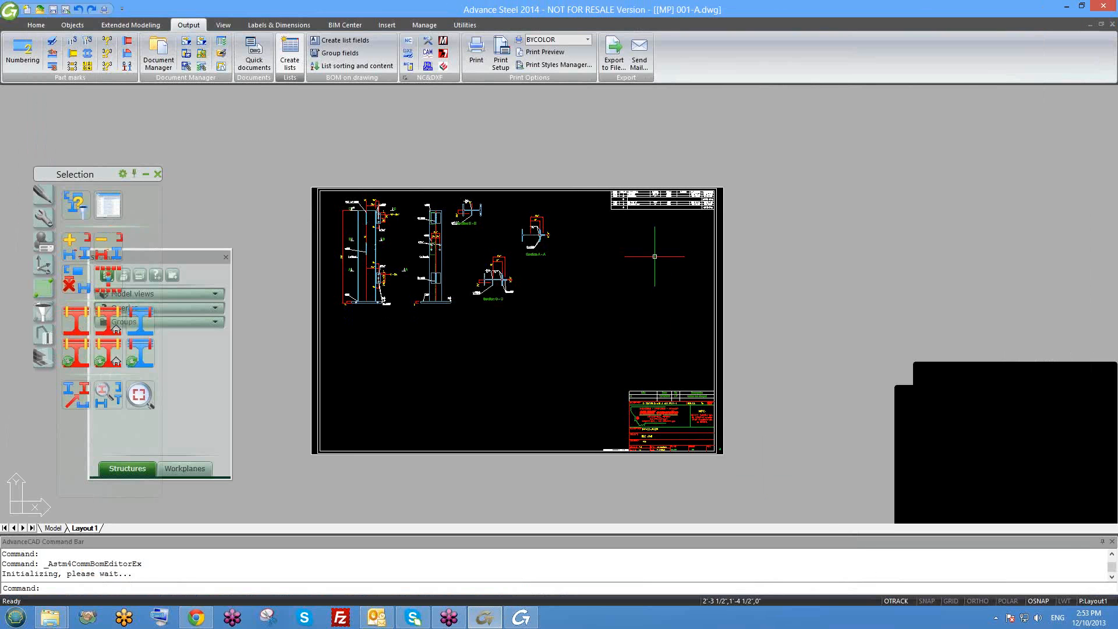
Insert a list frame in the drawing directly below the existing bill of materials, spanning the table's full width
{"action": "scroll", "coordinate": [653, 205], "scroll_direction": "up", "scroll_amount": 5}
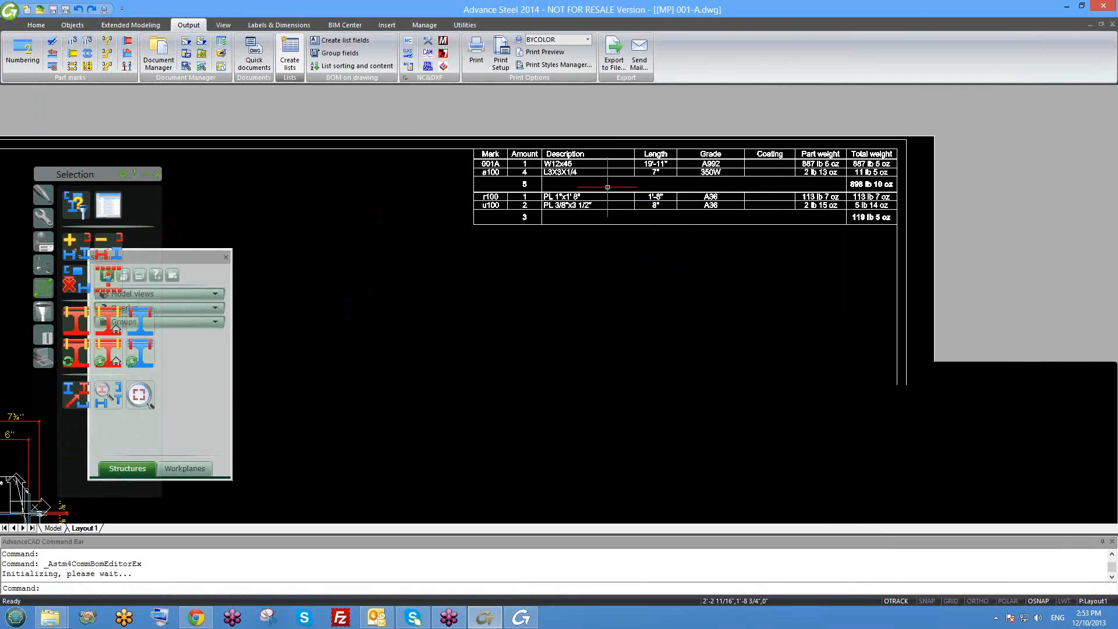
{"action": "left_click", "coordinate": [261, 26]}
{"action": "left_click", "coordinate": [129, 46]}
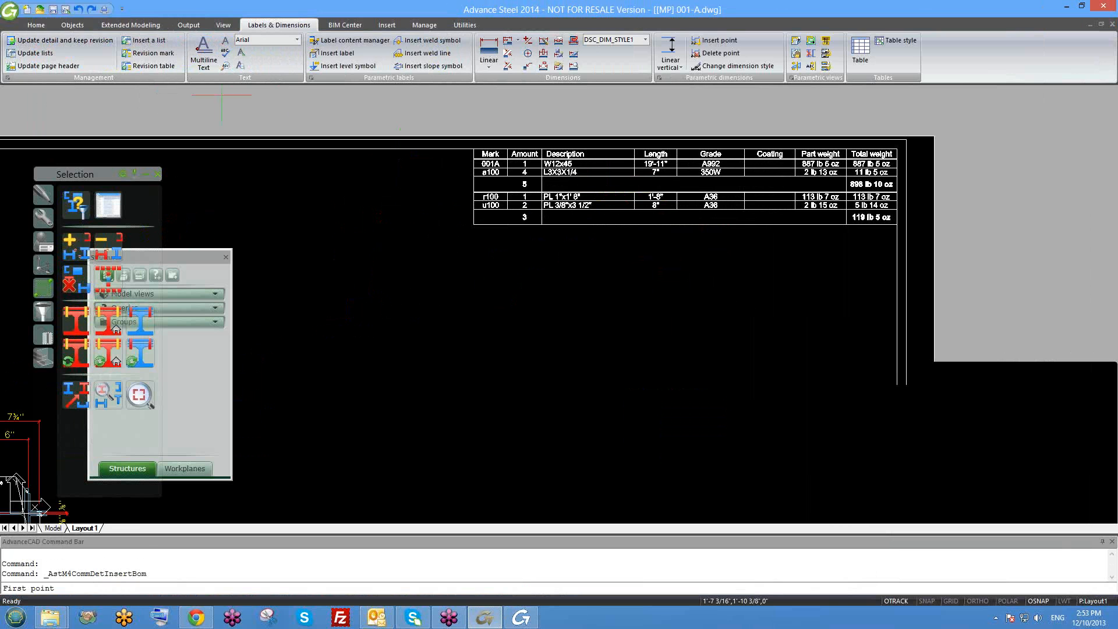
{"action": "left_click", "coordinate": [473, 225]}
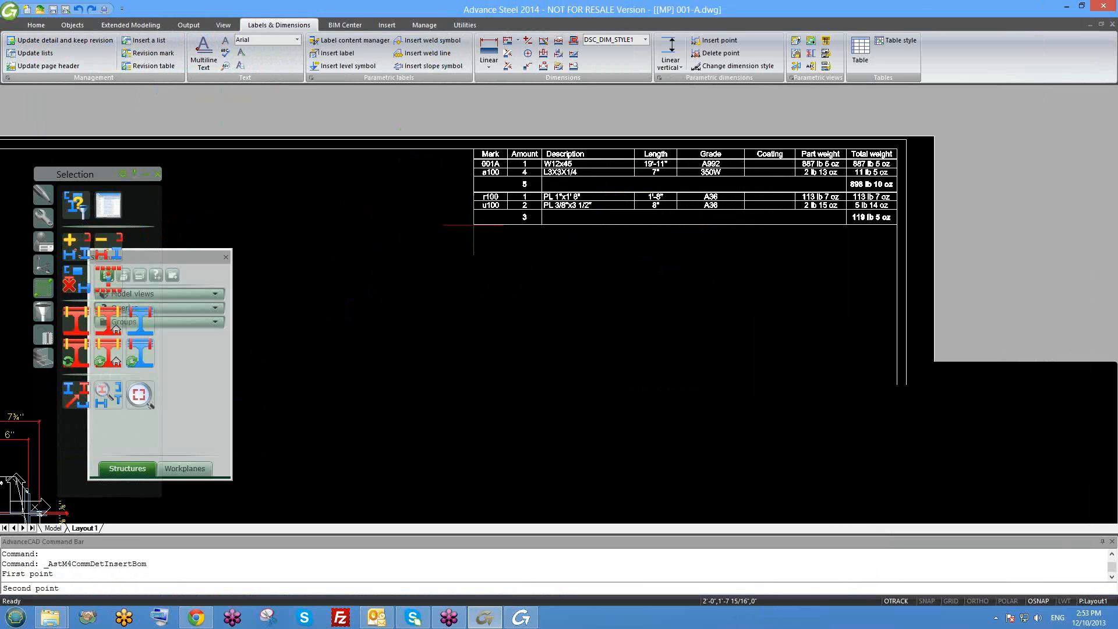
{"action": "left_click", "coordinate": [896, 359]}
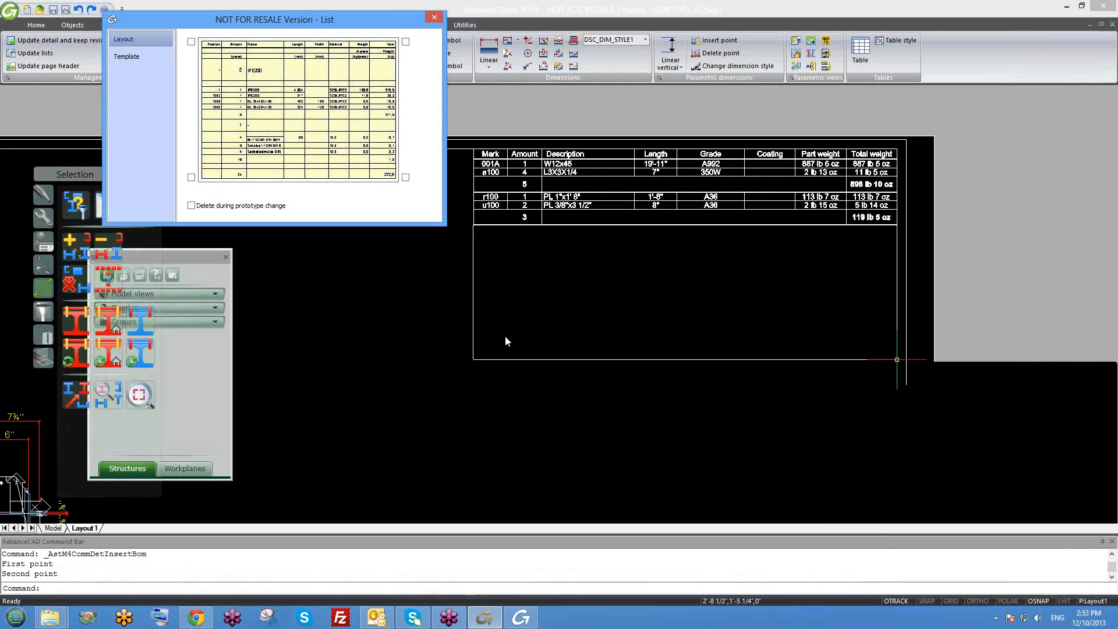
{"action": "left_click", "coordinate": [405, 42]}
{"action": "left_click", "coordinate": [191, 42]}
Look through the Advance Templates available for the new list and close the list's properties without choosing one
{"action": "left_click", "coordinate": [155, 56]}
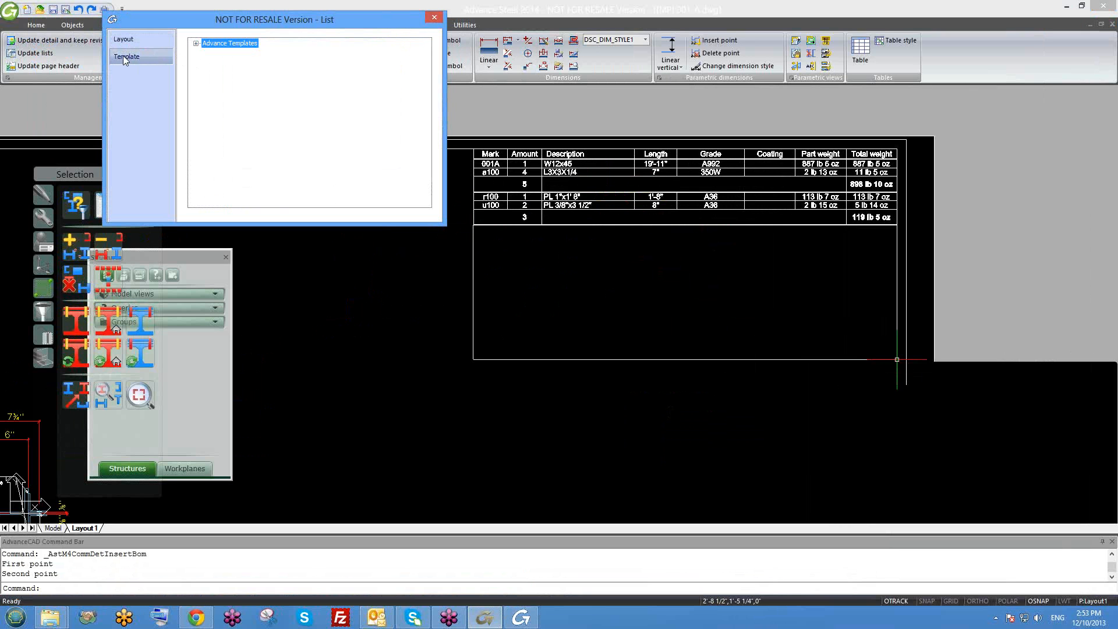
{"action": "left_click", "coordinate": [196, 44]}
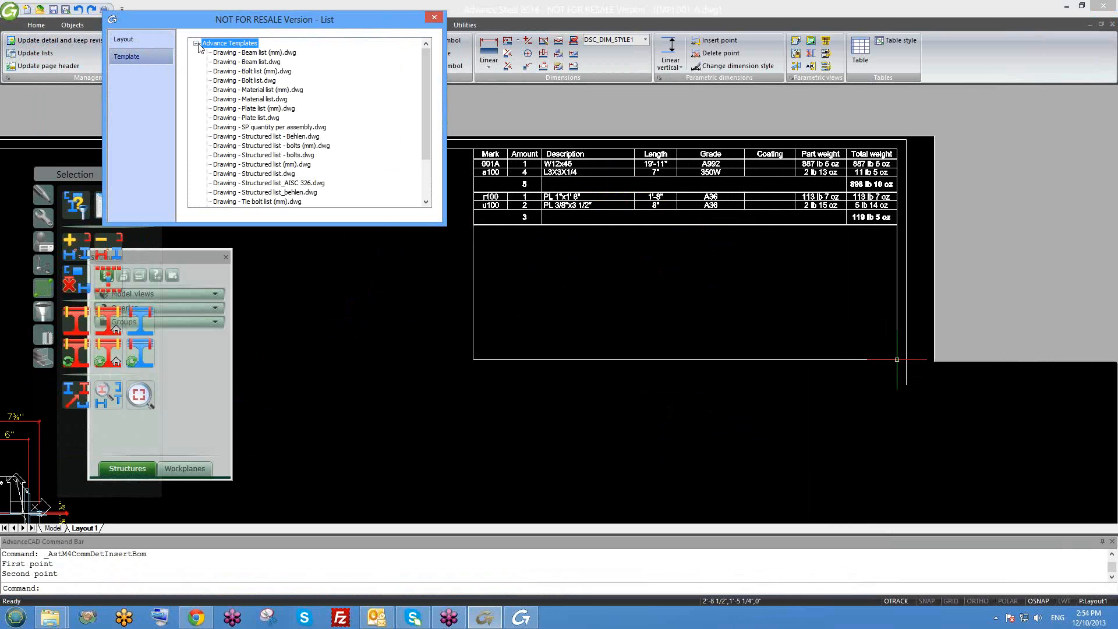
{"action": "left_click", "coordinate": [196, 43]}
{"action": "left_click", "coordinate": [196, 44]}
{"action": "left_click_drag", "start_coordinate": [427, 81], "coordinate": [356, 42]}
{"action": "left_click", "coordinate": [197, 44]}
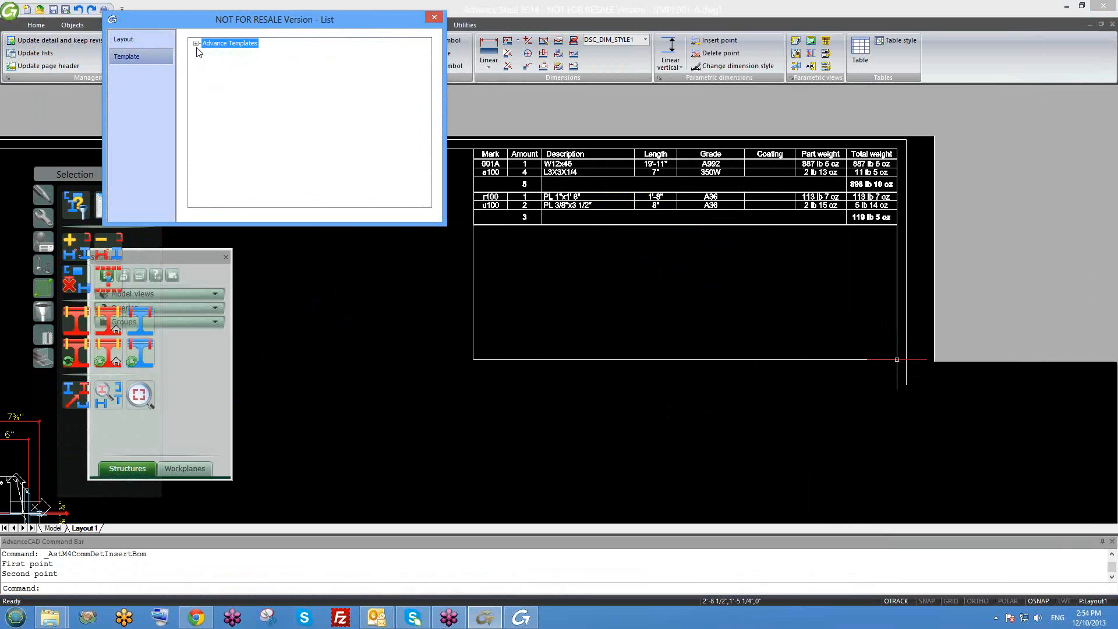
{"action": "left_click", "coordinate": [433, 18]}
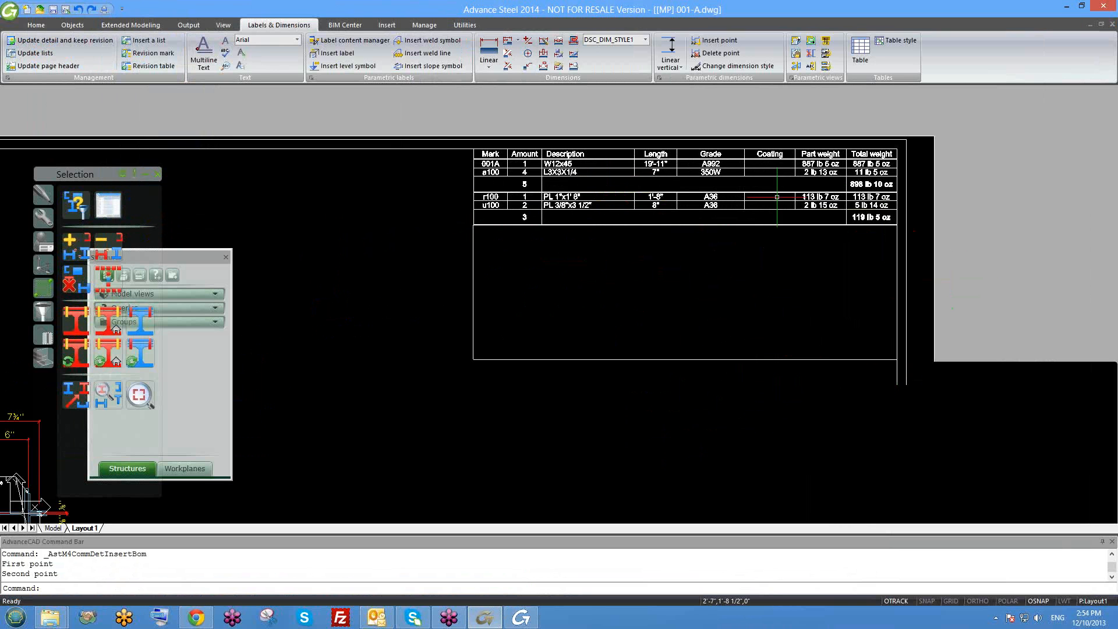
Launch Advance Manager 2014 from the desktop and open the Advance Steel defaults in its settings
{"action": "left_click", "coordinate": [942, 444]}
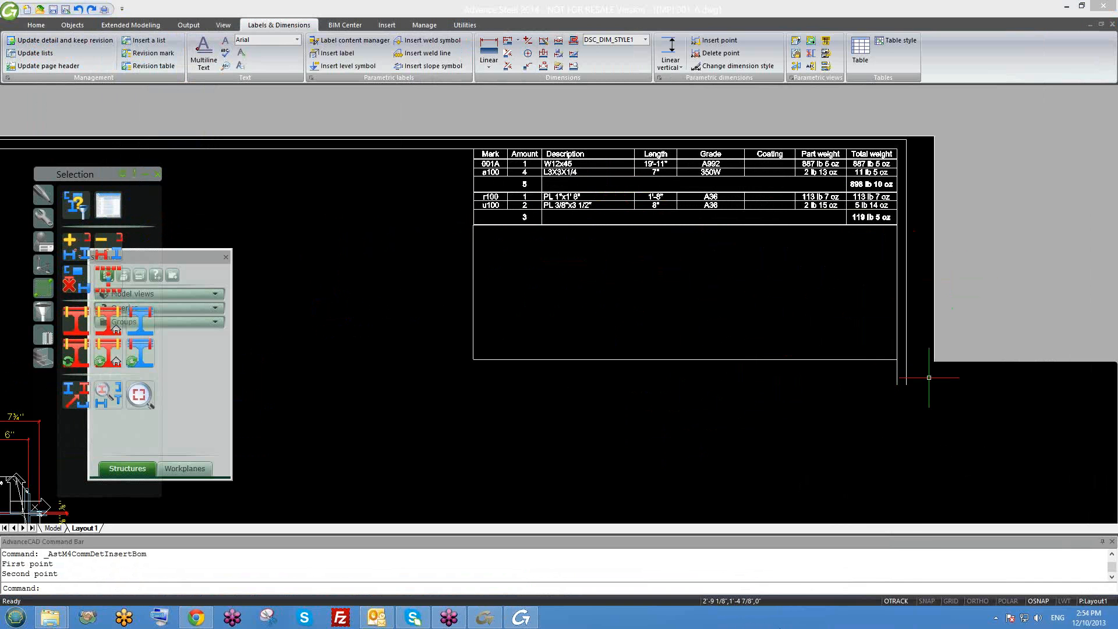
{"action": "right_click", "coordinate": [783, 618]}
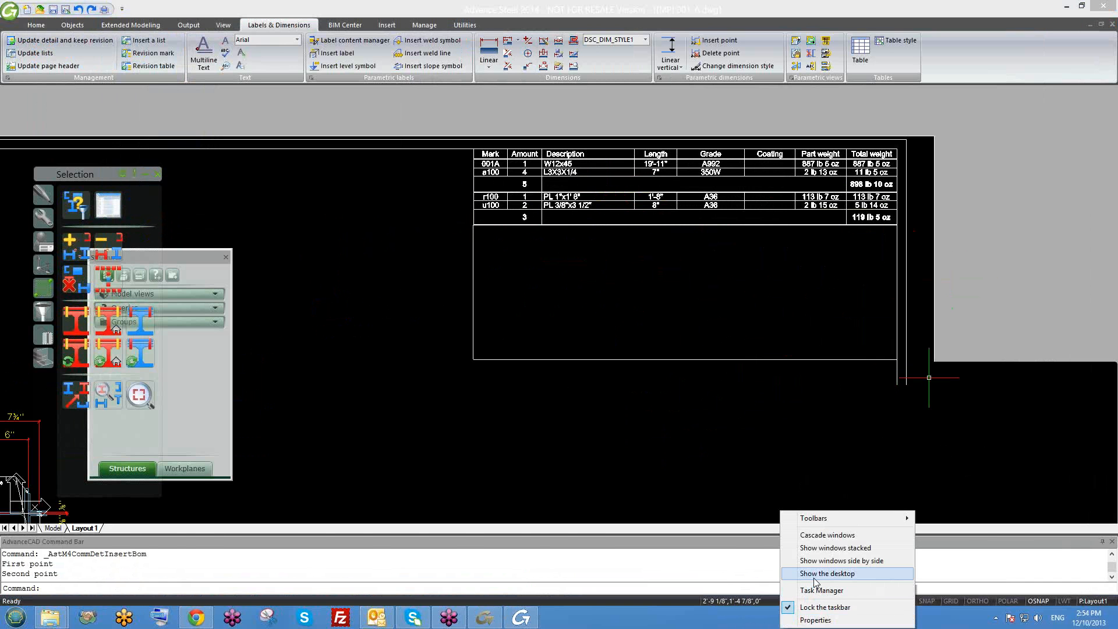
{"action": "left_click", "coordinate": [815, 575]}
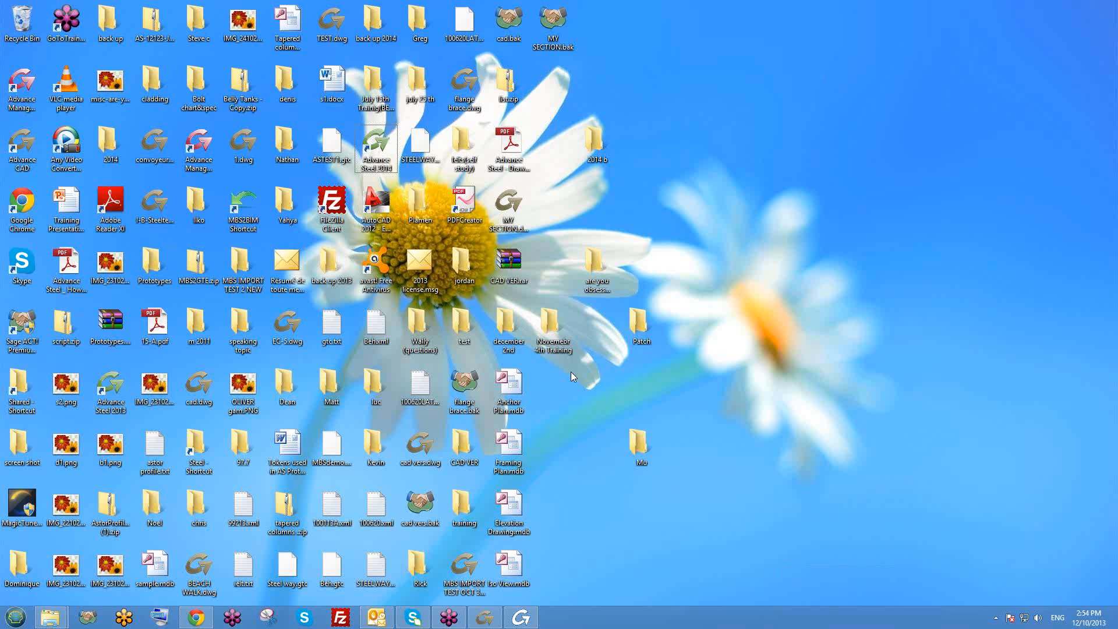
{"action": "left_click", "coordinate": [204, 169]}
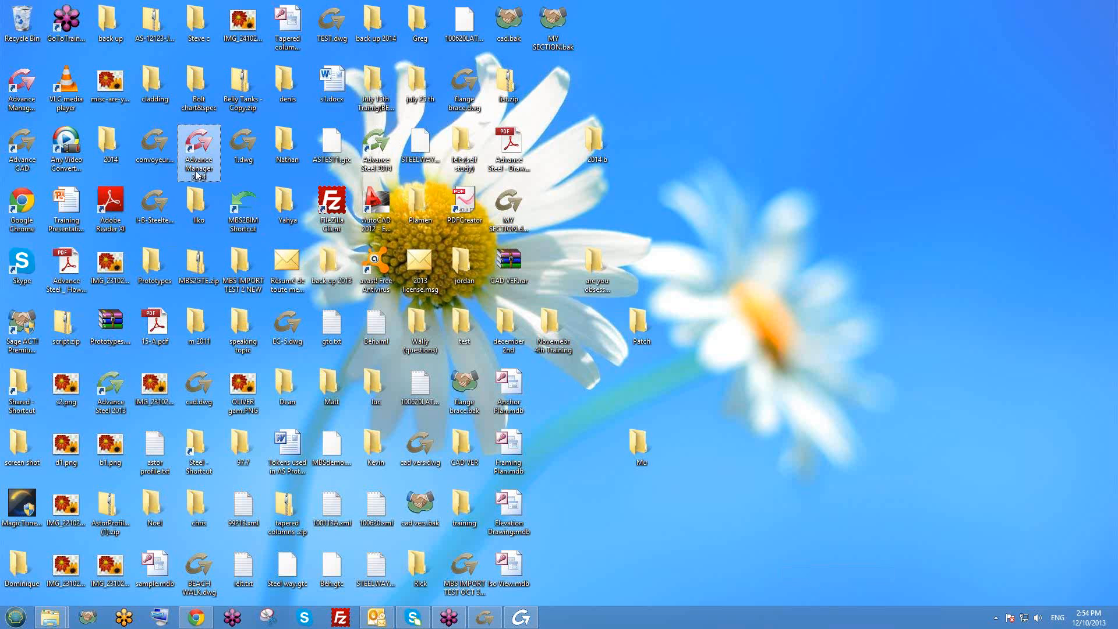
{"action": "double_click", "coordinate": [203, 169]}
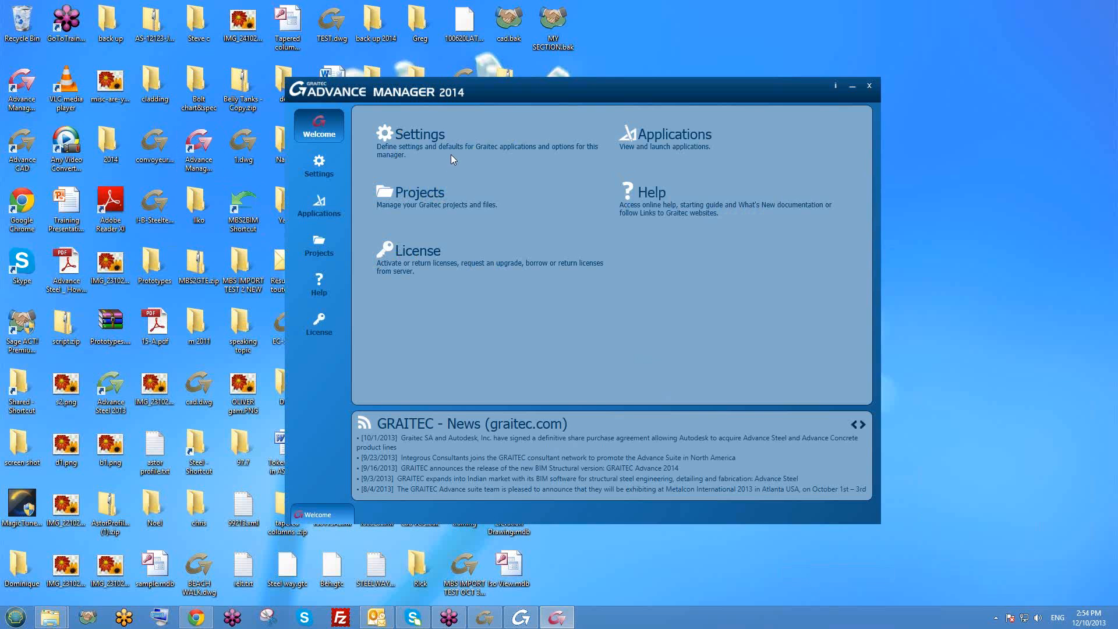
{"action": "left_click", "coordinate": [440, 142]}
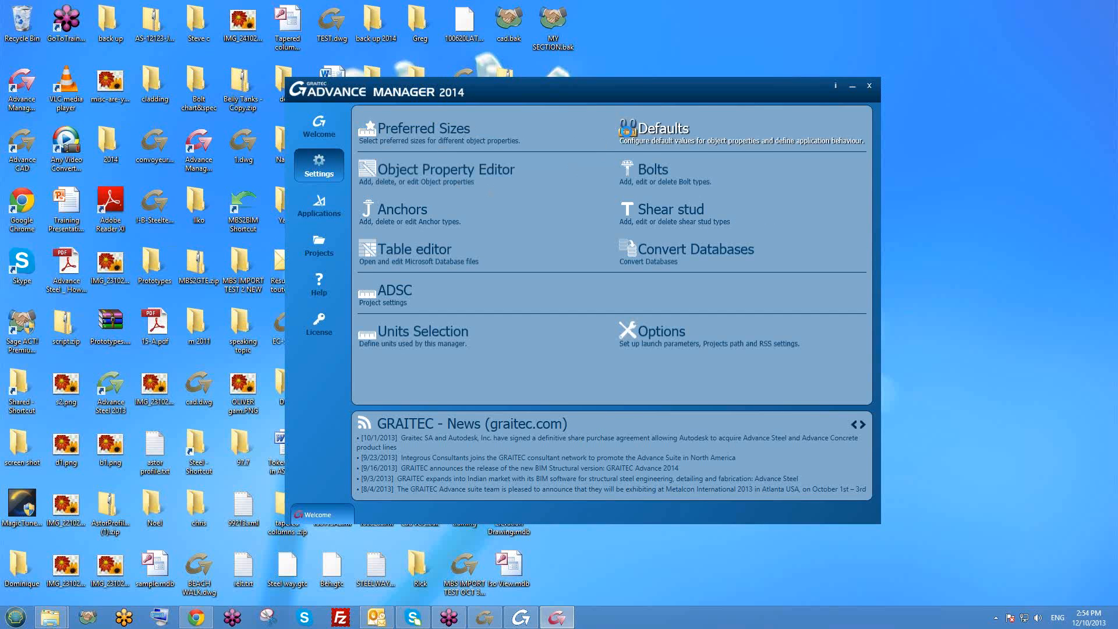
{"action": "left_click", "coordinate": [629, 133]}
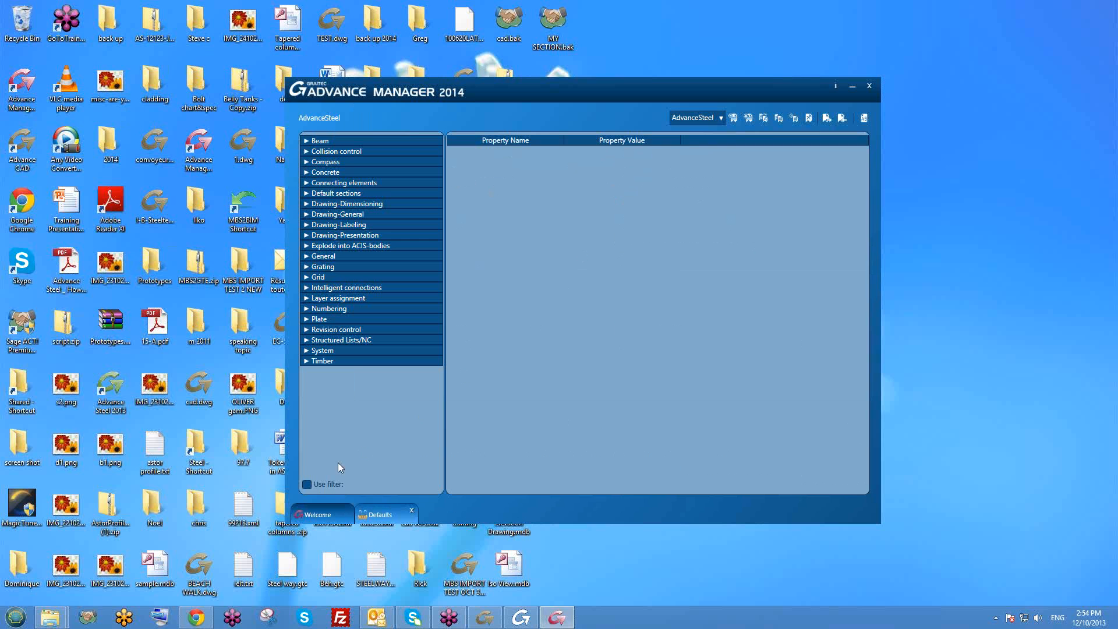
Filter the Advance Steel defaults by the text "bom", then close and reopen the defaults to clear the search
{"action": "left_click", "coordinate": [313, 485]}
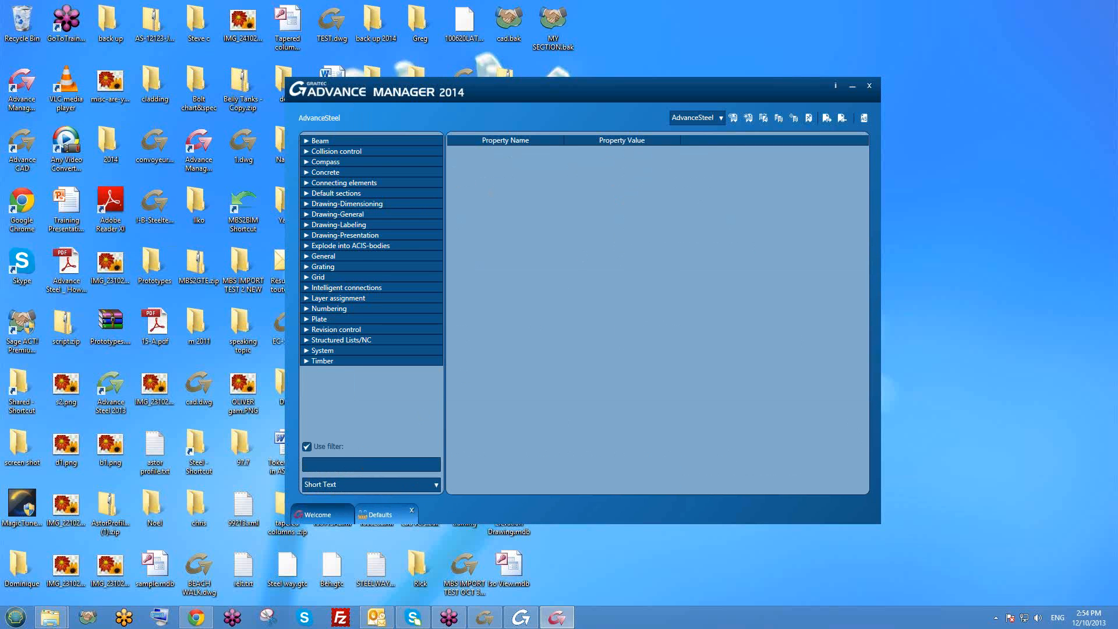
{"action": "type", "text": "bom"}
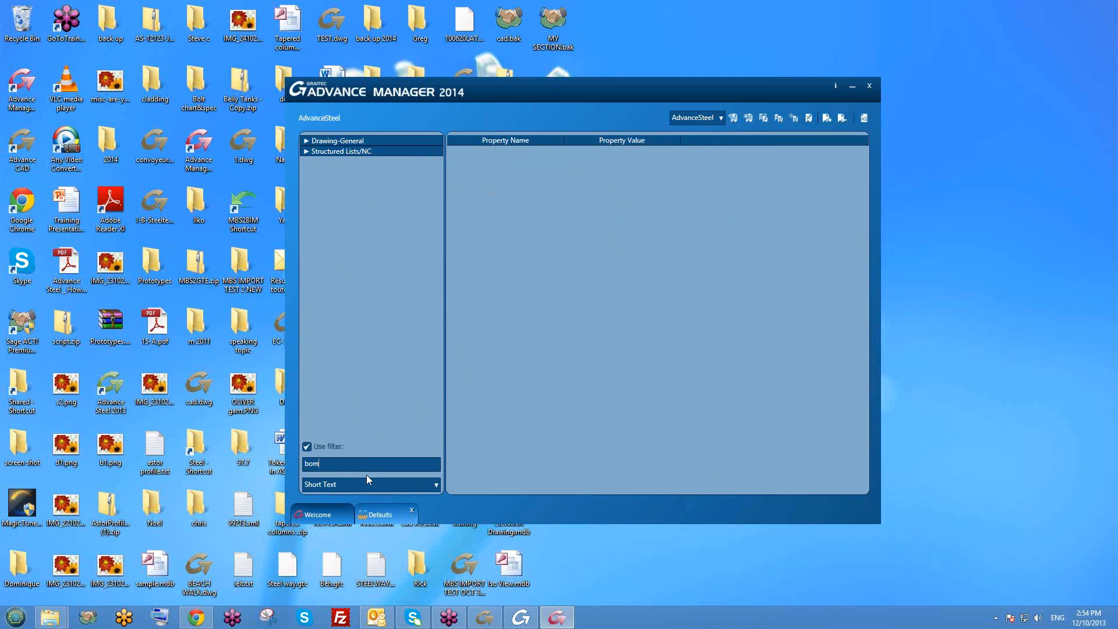
{"action": "left_click", "coordinate": [414, 509]}
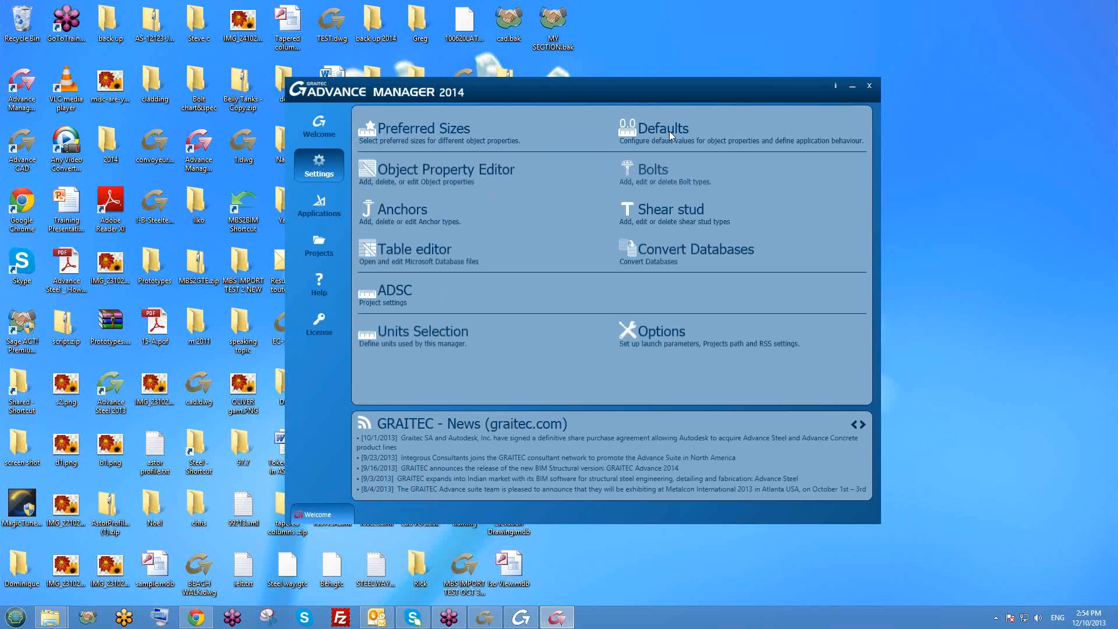
{"action": "left_click", "coordinate": [669, 129]}
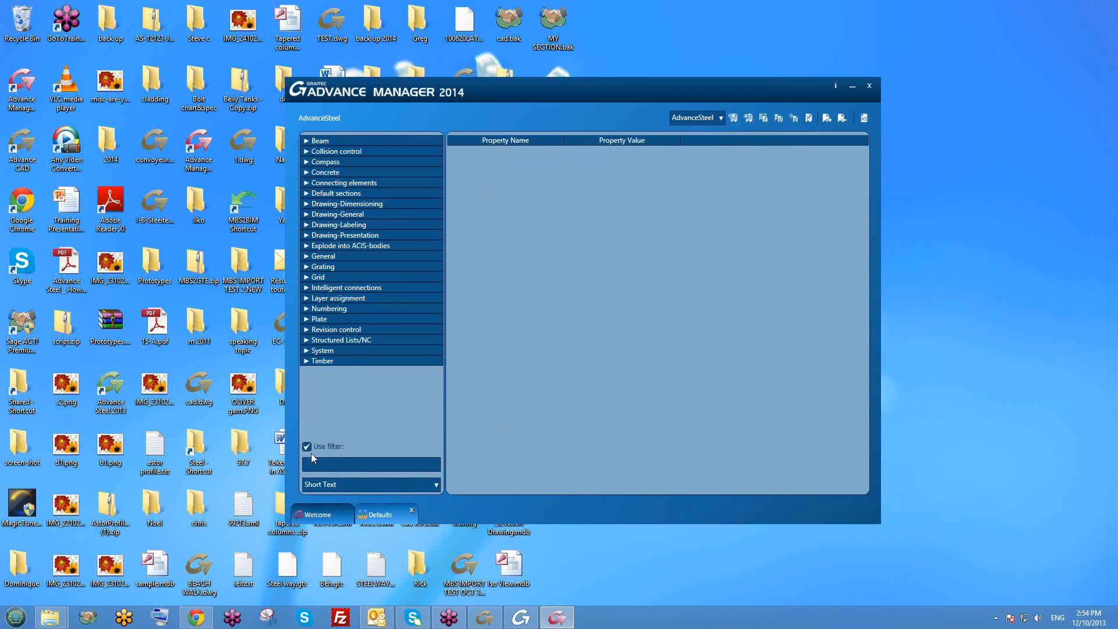
Filter the Advance Steel defaults by "bom", review the BOM options under Drawing-General, and close Advance Manager
{"action": "left_click", "coordinate": [366, 462]}
{"action": "type", "text": "bom"}
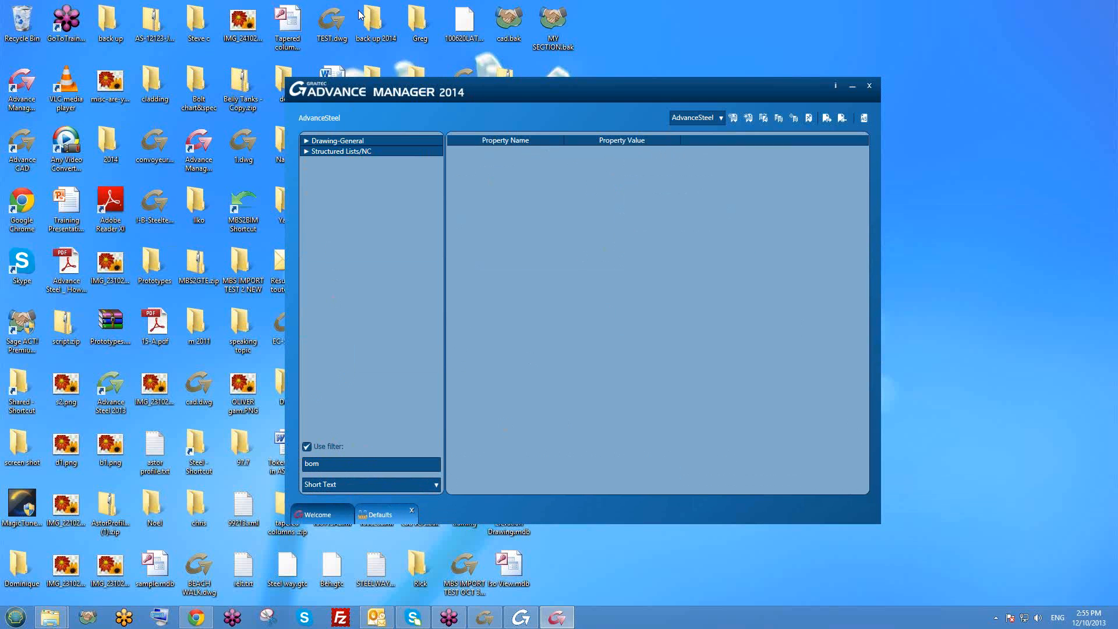
{"action": "left_click", "coordinate": [306, 141]}
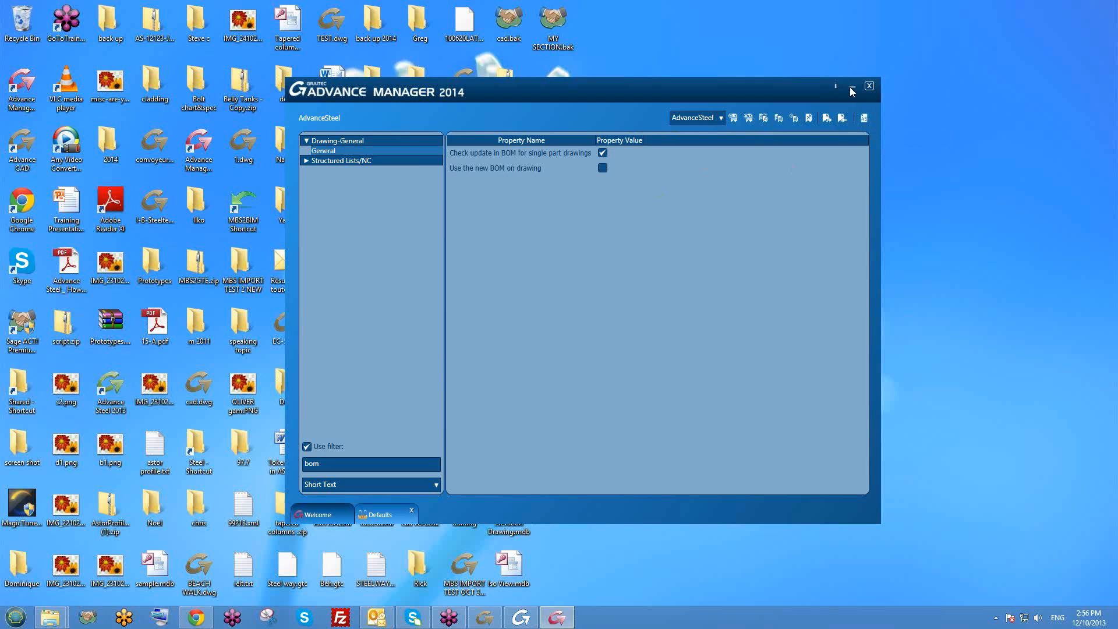
{"action": "left_click", "coordinate": [869, 86]}
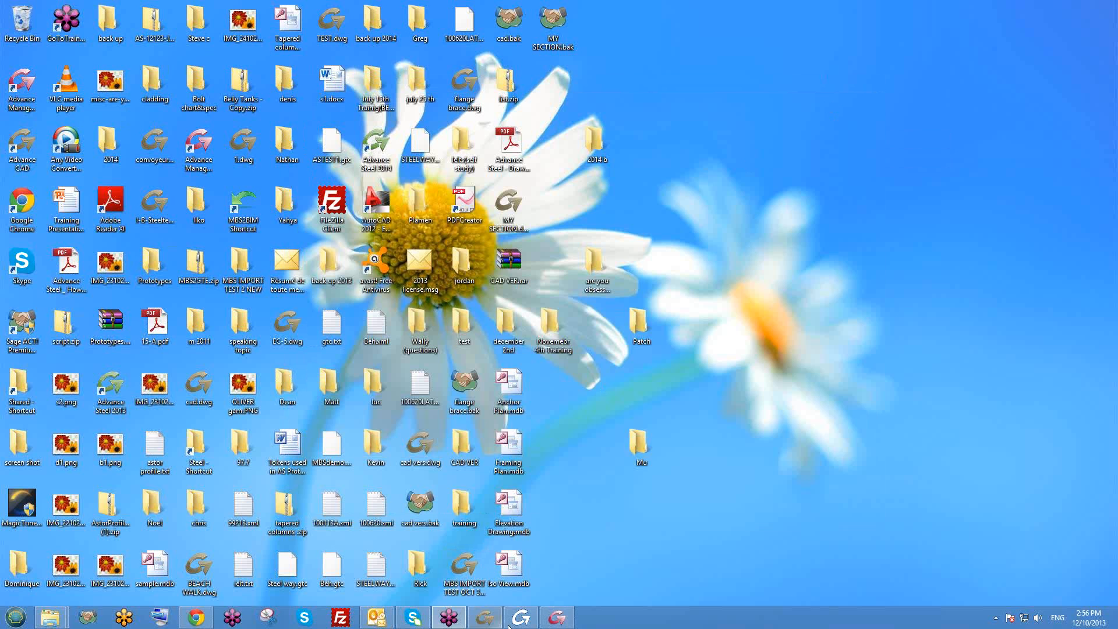
Switch to the 001-A drawing in Advance Steel and update the defaults
{"action": "left_click", "coordinate": [484, 617]}
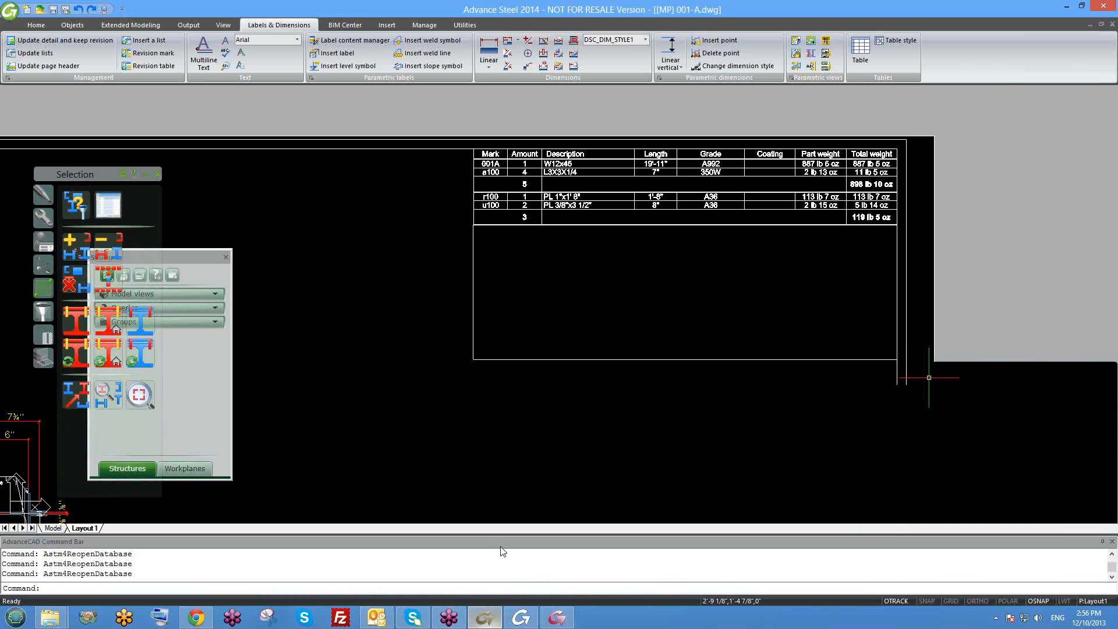
{"action": "left_click", "coordinate": [423, 25]}
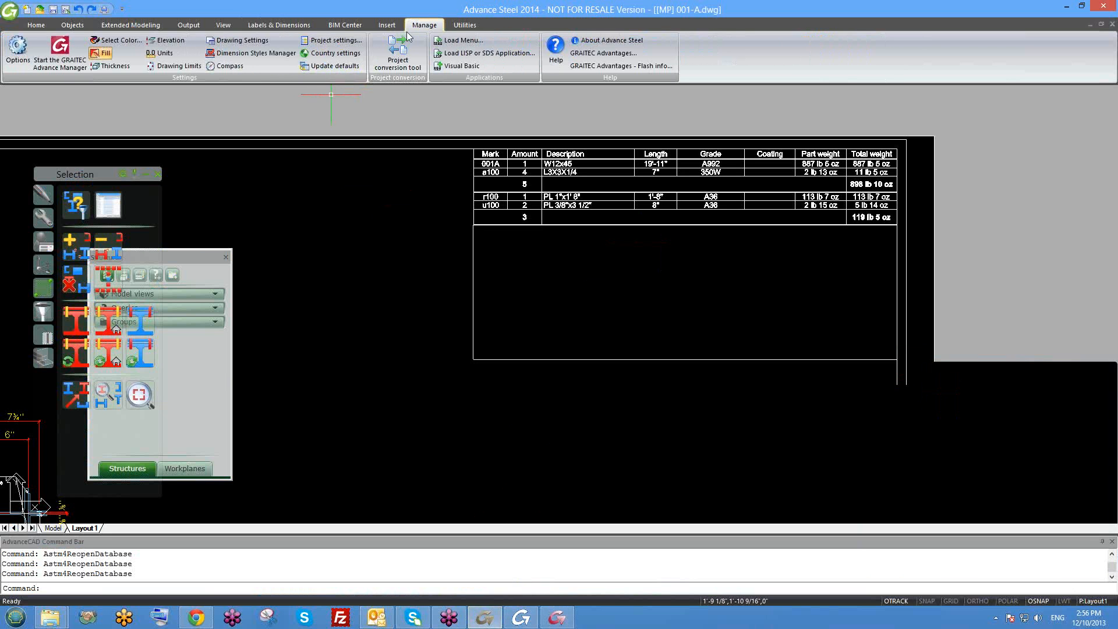
{"action": "left_click", "coordinate": [340, 67]}
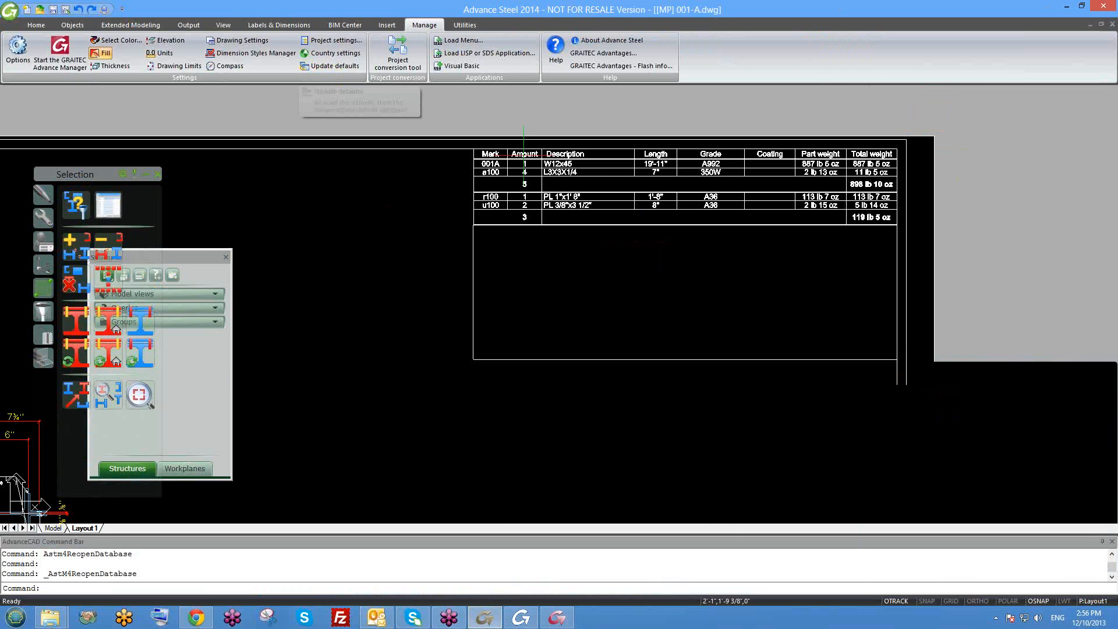
Check the properties of the empty list frame below the bill of materials, close them, and delete the frame
{"action": "scroll", "coordinate": [553, 184], "scroll_direction": "down", "scroll_amount": 3}
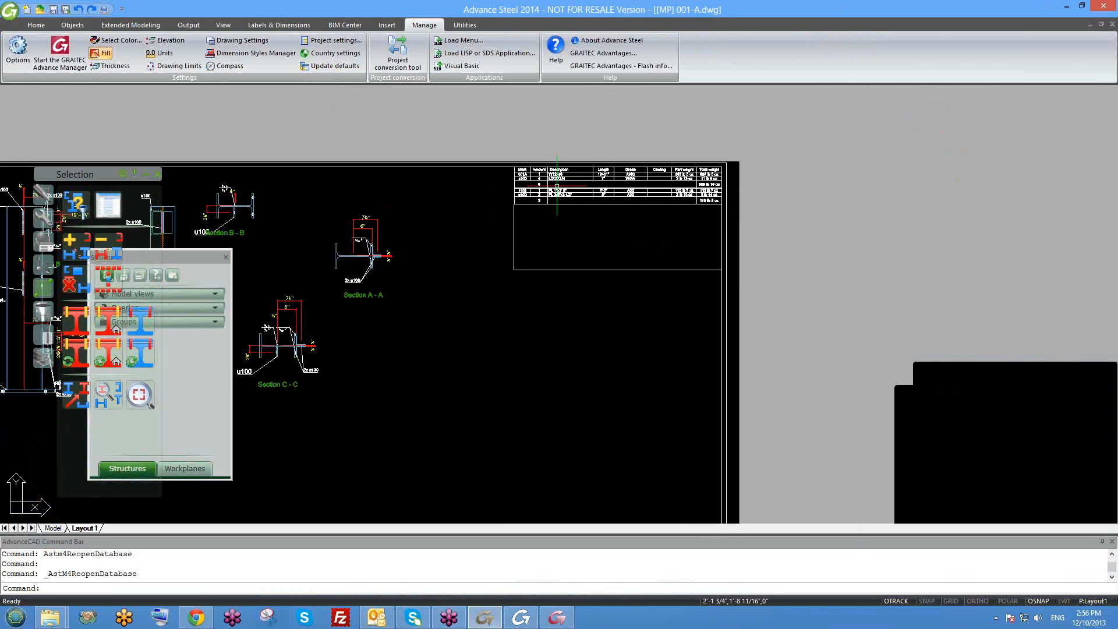
{"action": "double_click", "coordinate": [607, 270]}
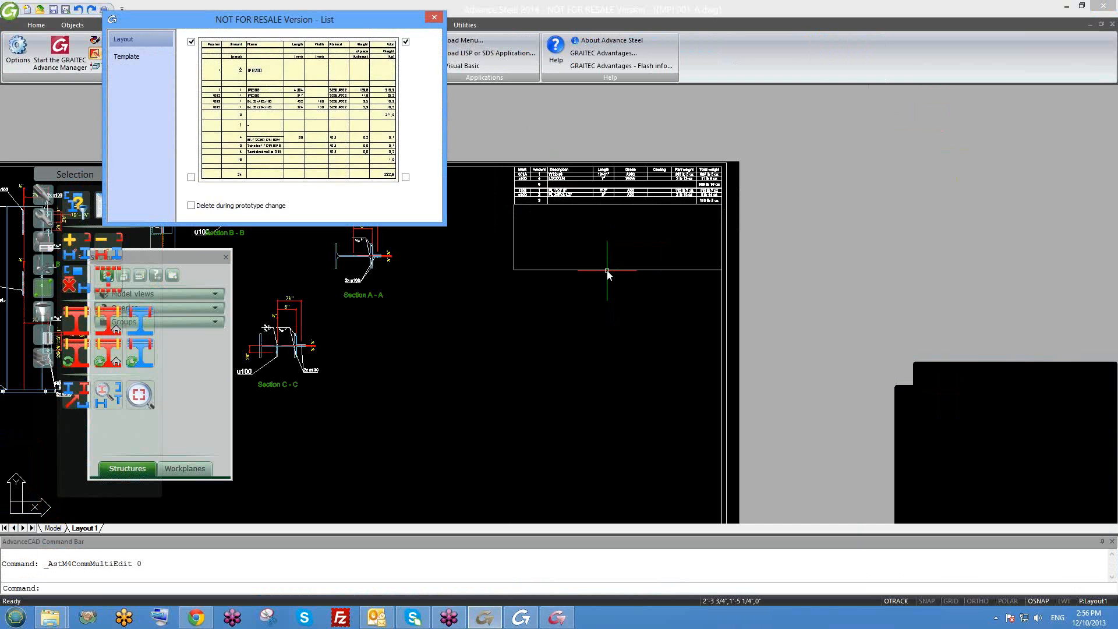
{"action": "left_click", "coordinate": [126, 58]}
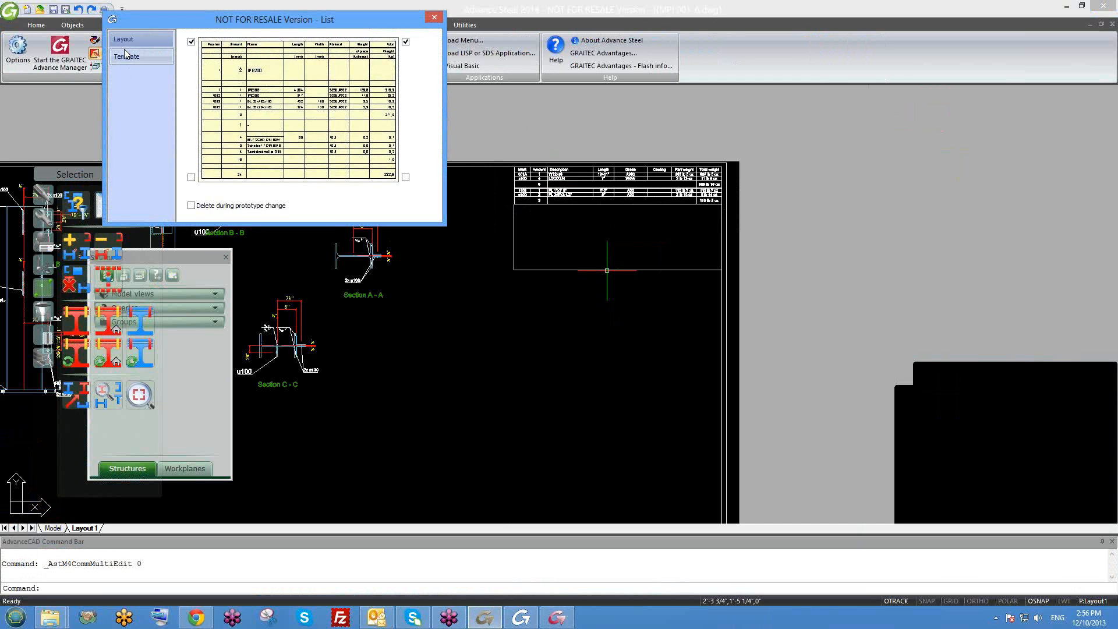
{"action": "left_click", "coordinate": [434, 20]}
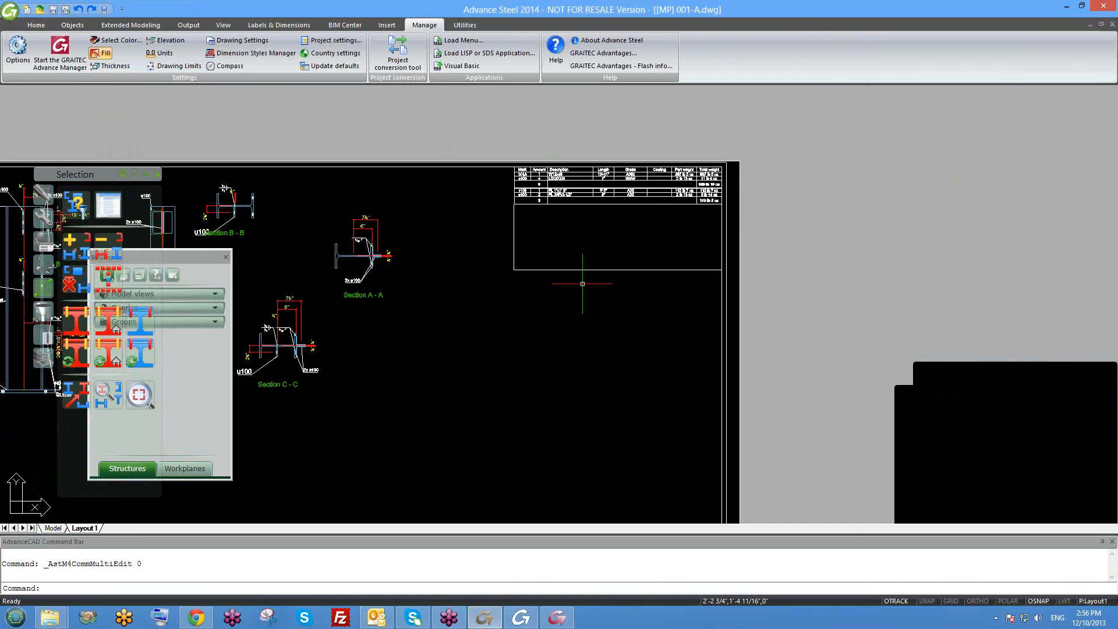
{"action": "left_click", "coordinate": [571, 271]}
{"action": "key", "text": "Delete"}
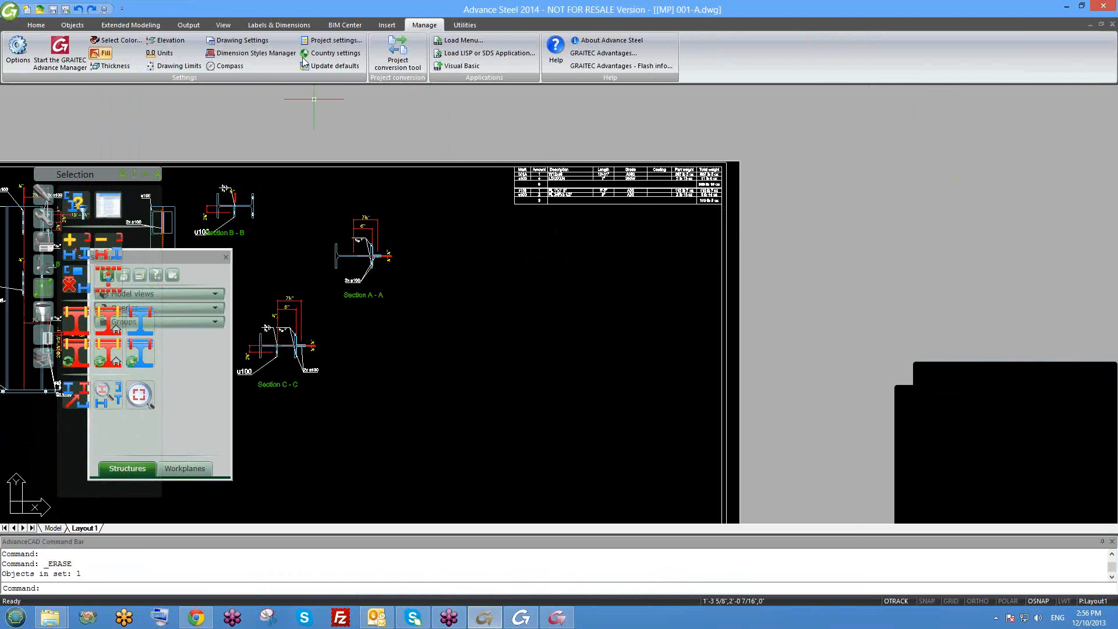
{"action": "left_click", "coordinate": [285, 27]}
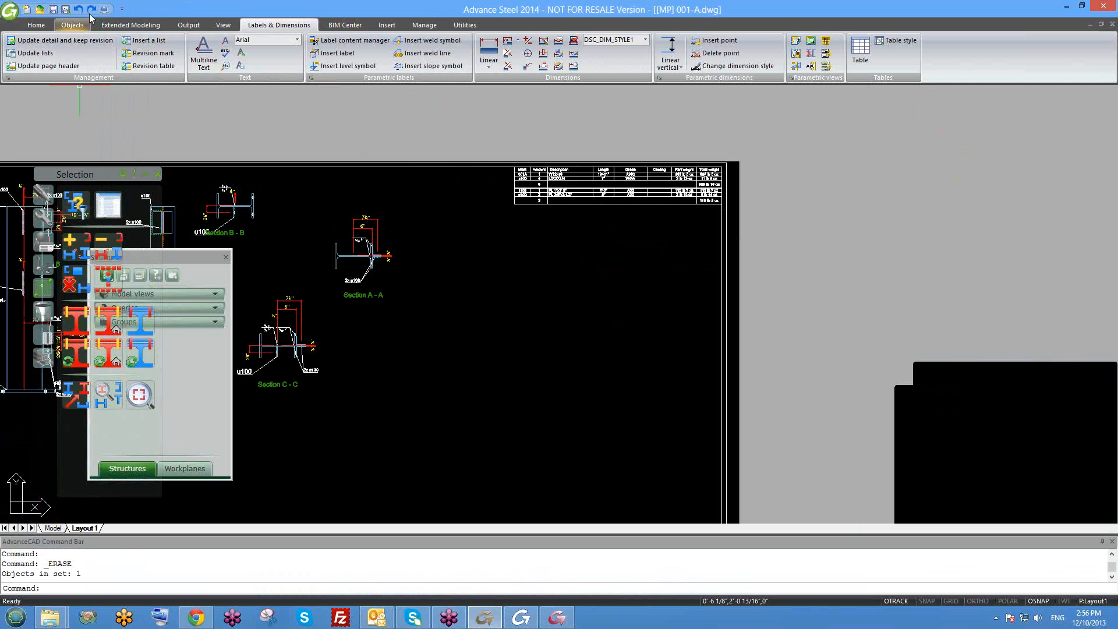
{"action": "left_click", "coordinate": [143, 40]}
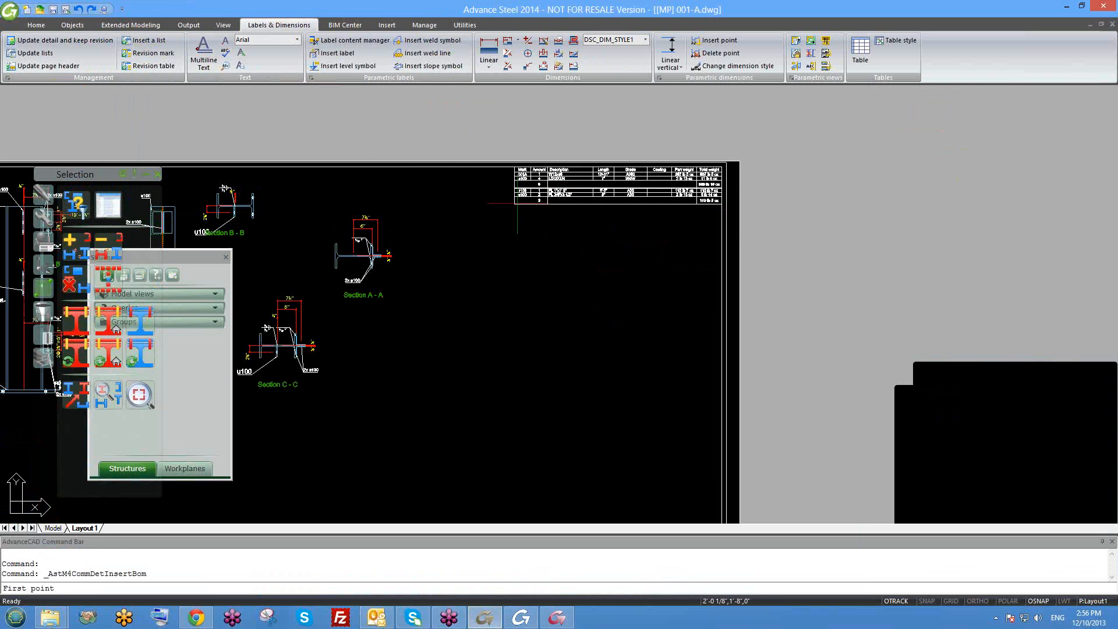
{"action": "left_click", "coordinate": [514, 205]}
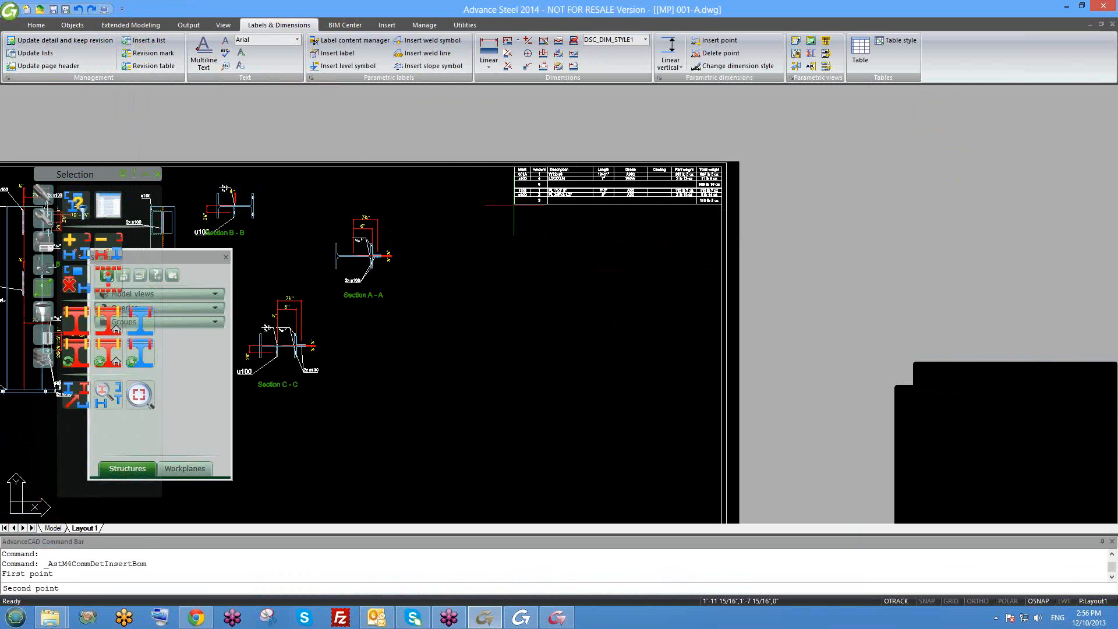
{"action": "key", "text": "Escape"}
{"action": "scroll", "coordinate": [451, 133], "scroll_direction": "up", "scroll_amount": 2}
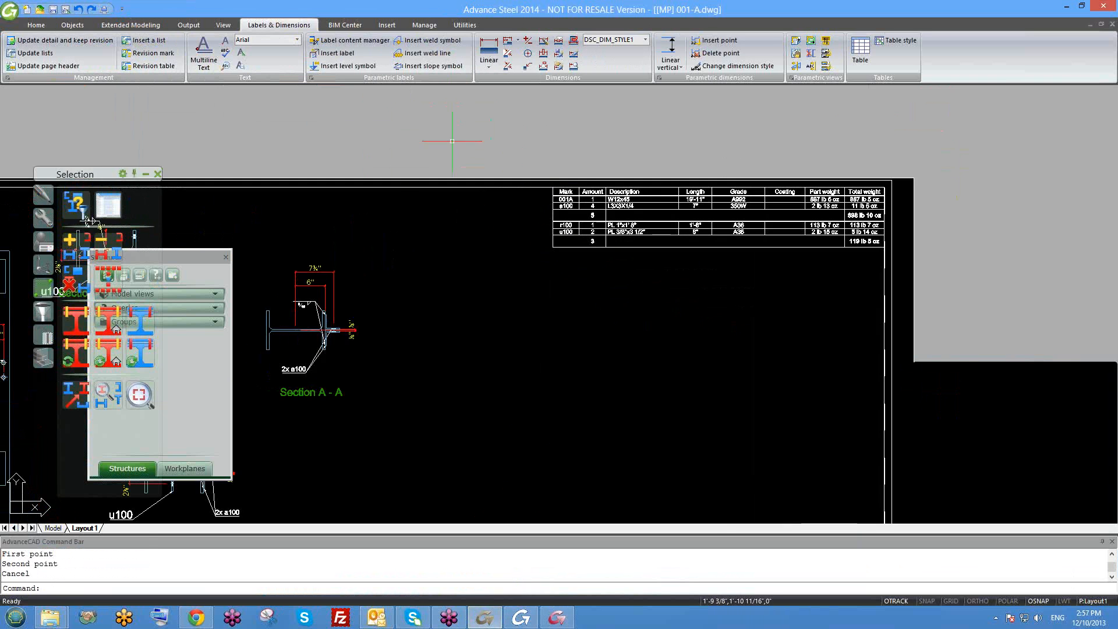
Save the drawing and regenerate it with REGEN
{"action": "key", "text": "ctrl+s"}
{"action": "type", "text": "reg"}
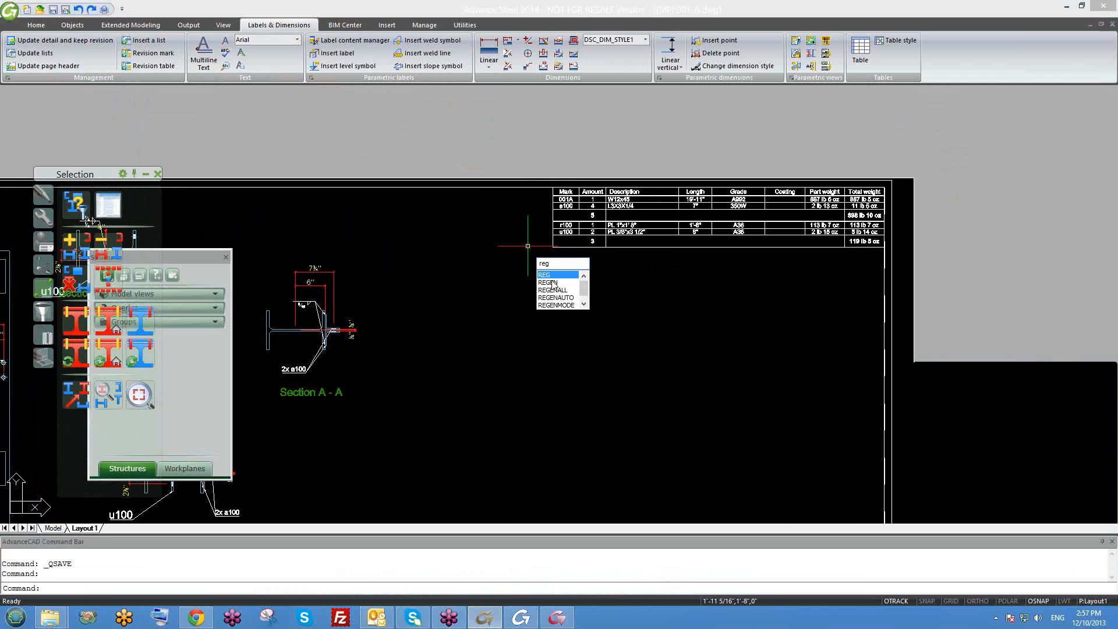
{"action": "left_click", "coordinate": [552, 282]}
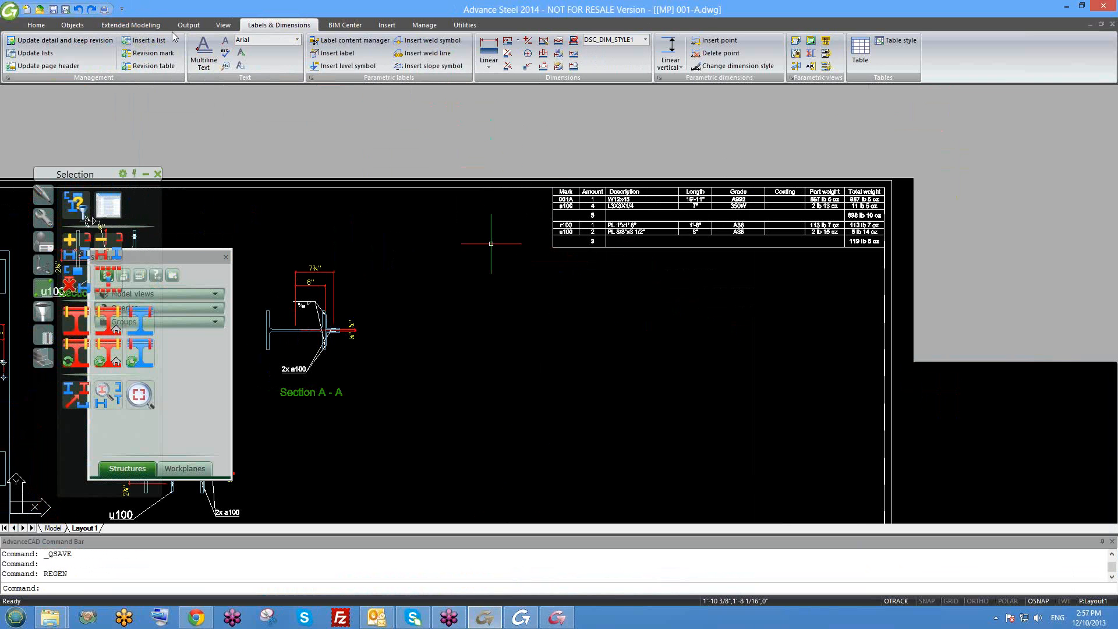
Insert a new list frame starting at the lower-left corner of the existing bill of materials and spanning nearly its full width
{"action": "left_click", "coordinate": [149, 40]}
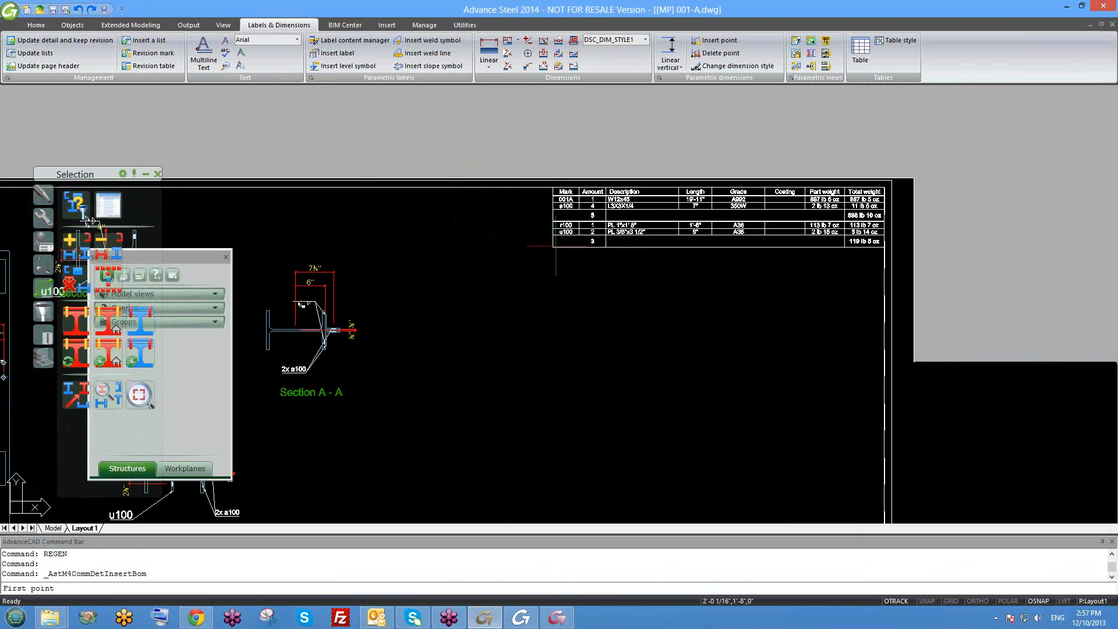
{"action": "type", "text": "end"}
{"action": "key", "text": "Return"}
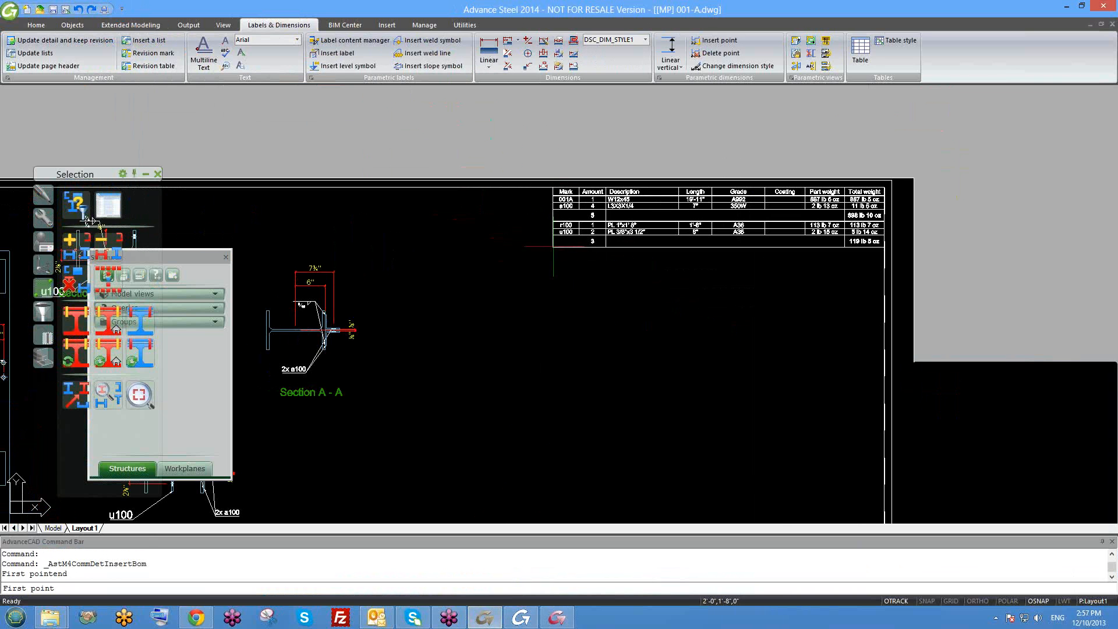
{"action": "left_click", "coordinate": [553, 248]}
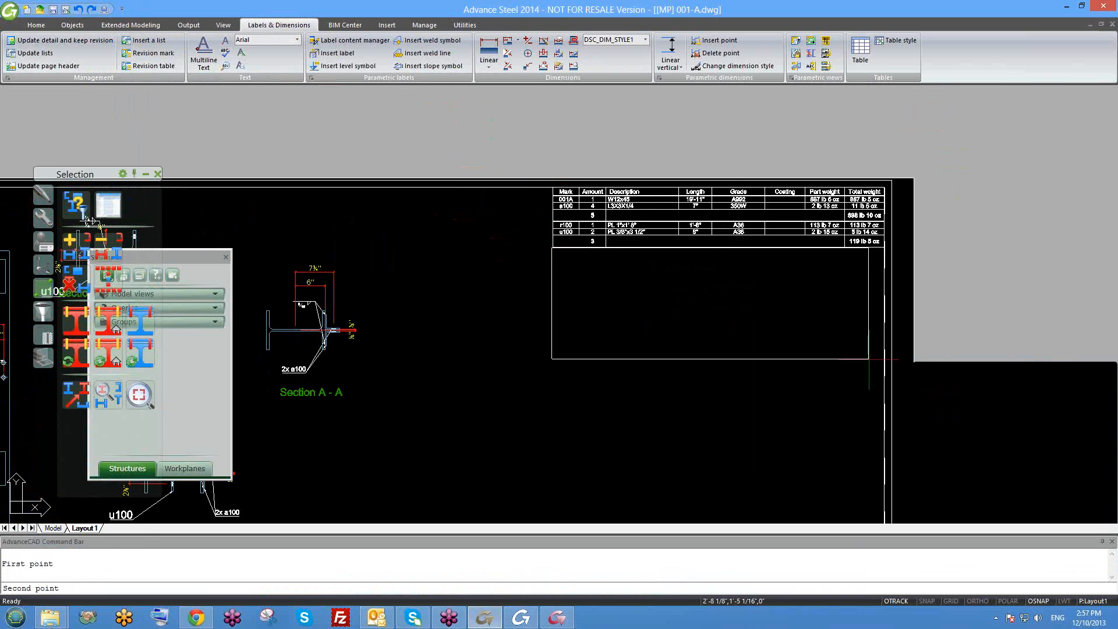
{"action": "left_click", "coordinate": [871, 364]}
Enable both upper corners in the new list's layout and assign the user template "1techno Drawing - Structured list"
{"action": "left_click", "coordinate": [406, 42]}
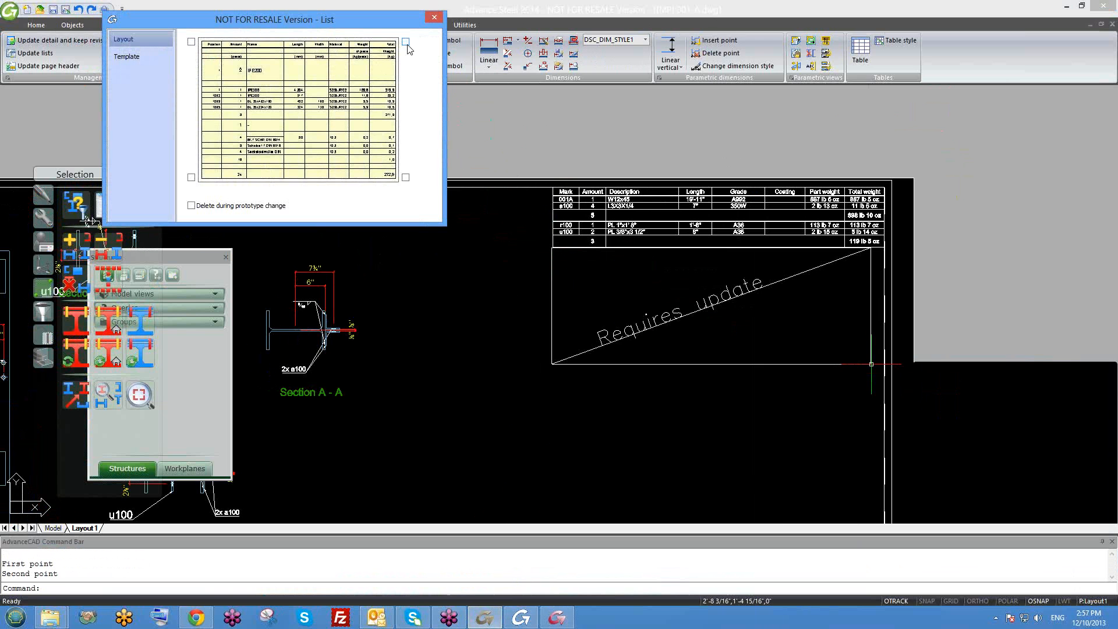
{"action": "left_click", "coordinate": [191, 42]}
{"action": "left_click", "coordinate": [125, 58]}
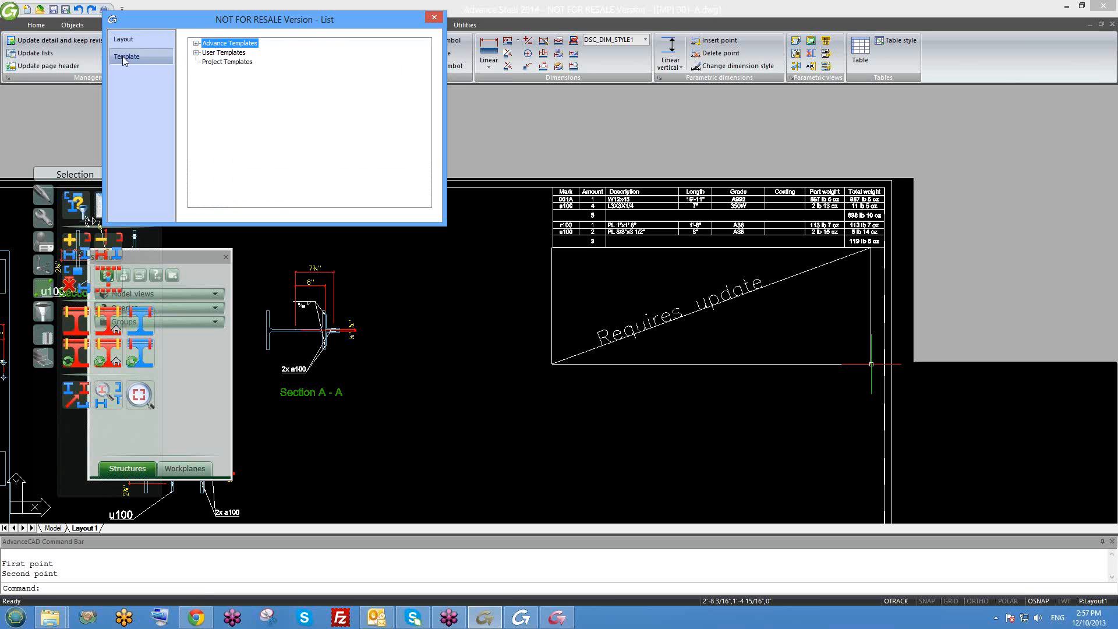
{"action": "left_click", "coordinate": [224, 53]}
{"action": "left_click", "coordinate": [196, 53]}
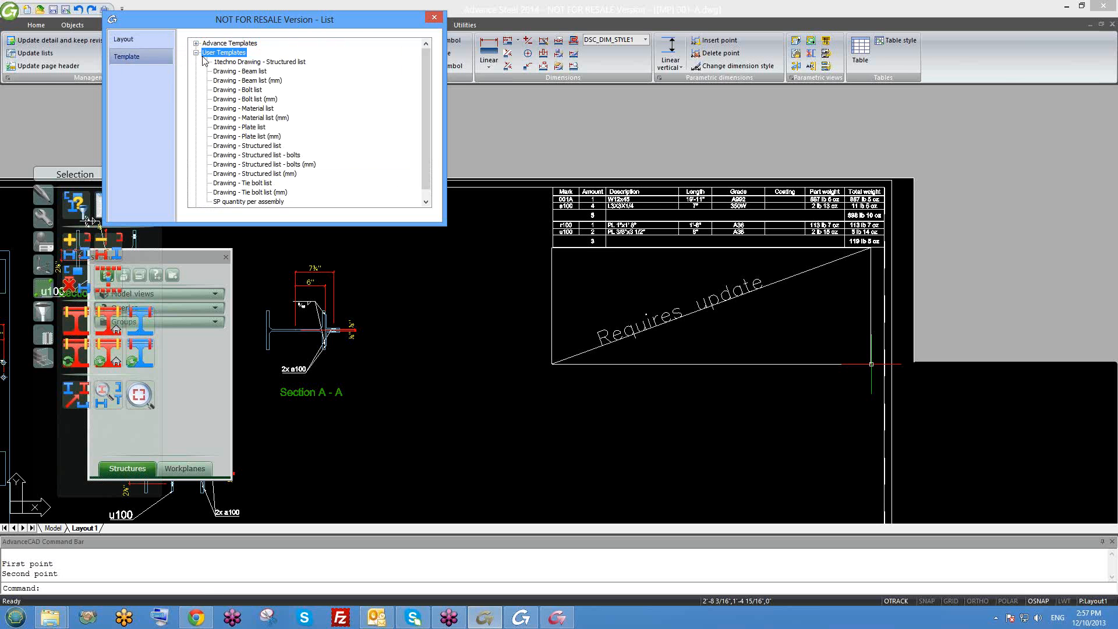
{"action": "left_click", "coordinate": [256, 62]}
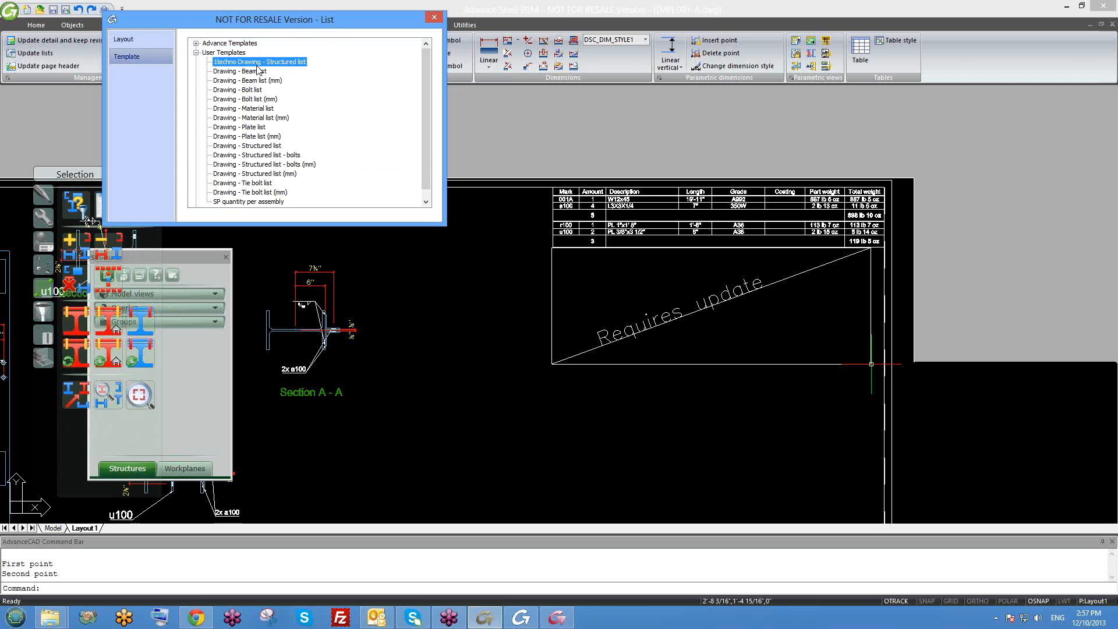
{"action": "left_click", "coordinate": [441, 18]}
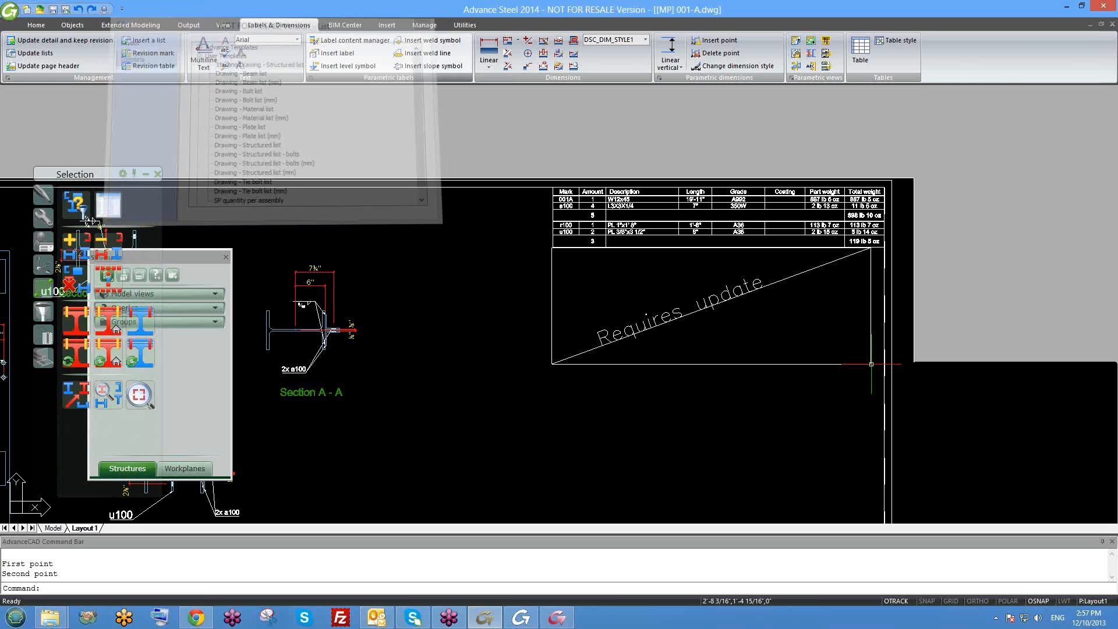
Update the lists on the drawing to fill the new frame and inspect the resulting table
{"action": "scroll", "coordinate": [815, 335], "scroll_direction": "up", "scroll_amount": 2}
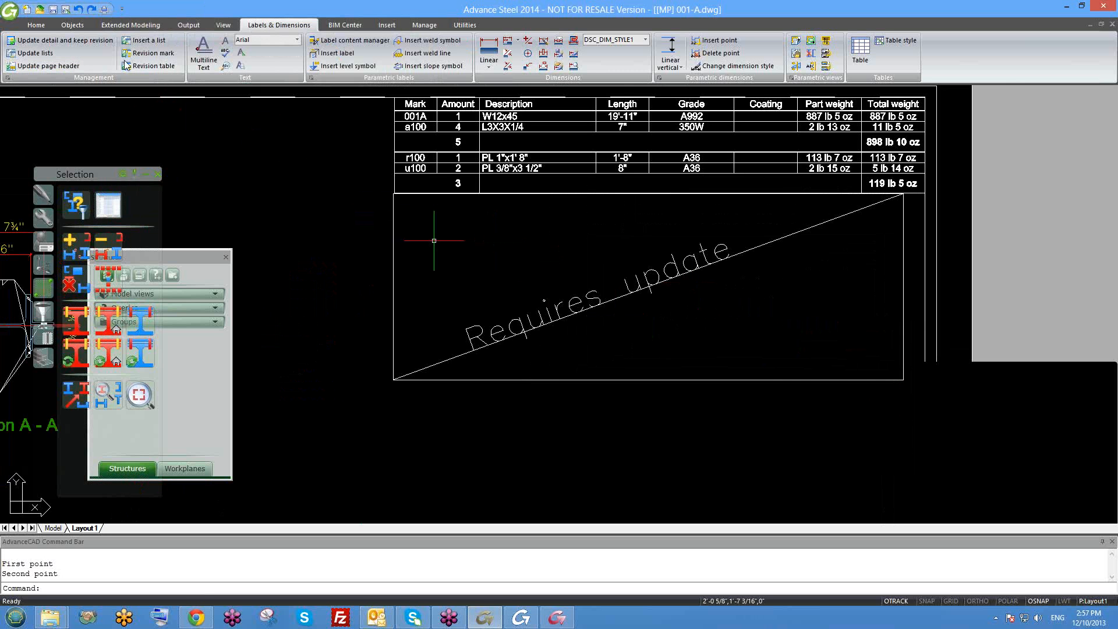
{"action": "left_click", "coordinate": [47, 53]}
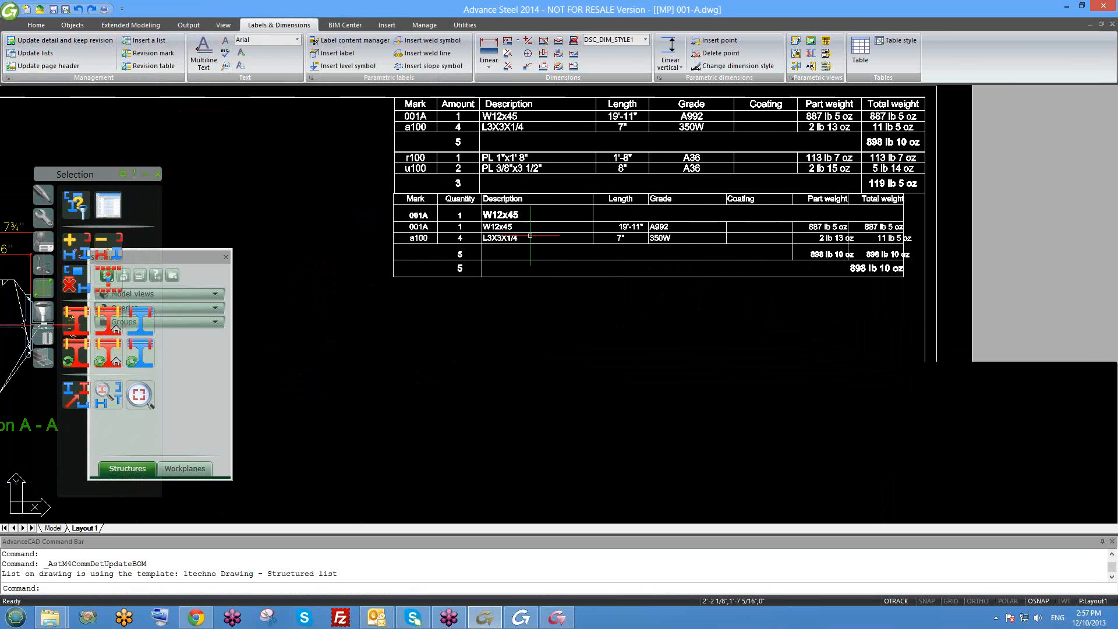
{"action": "scroll", "coordinate": [541, 207], "scroll_direction": "up", "scroll_amount": 2}
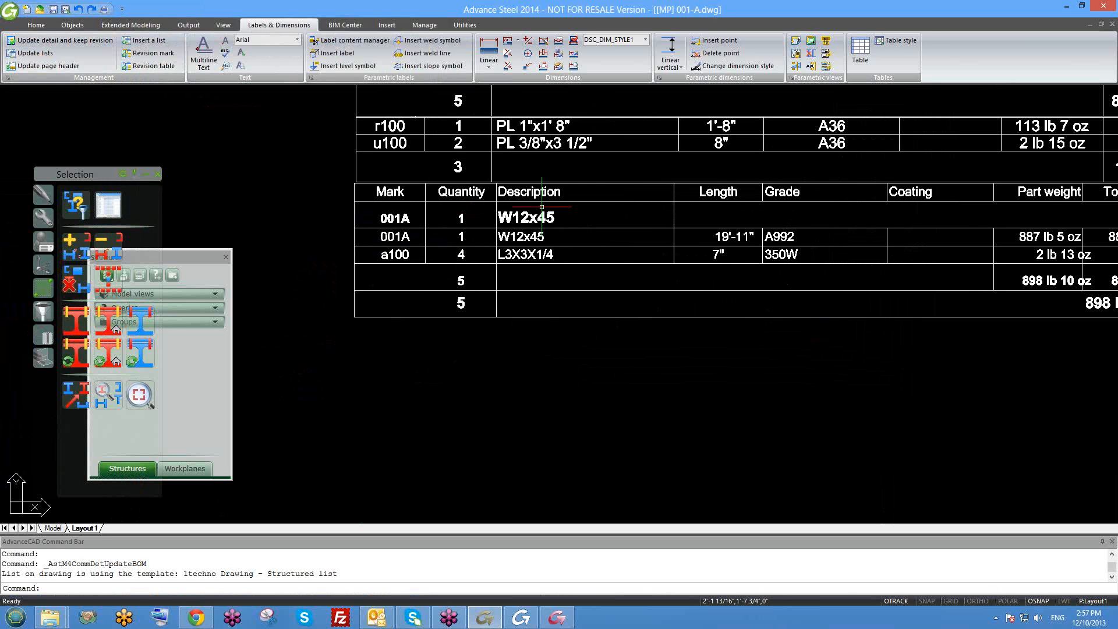
{"action": "scroll", "coordinate": [542, 207], "scroll_direction": "down", "scroll_amount": 3}
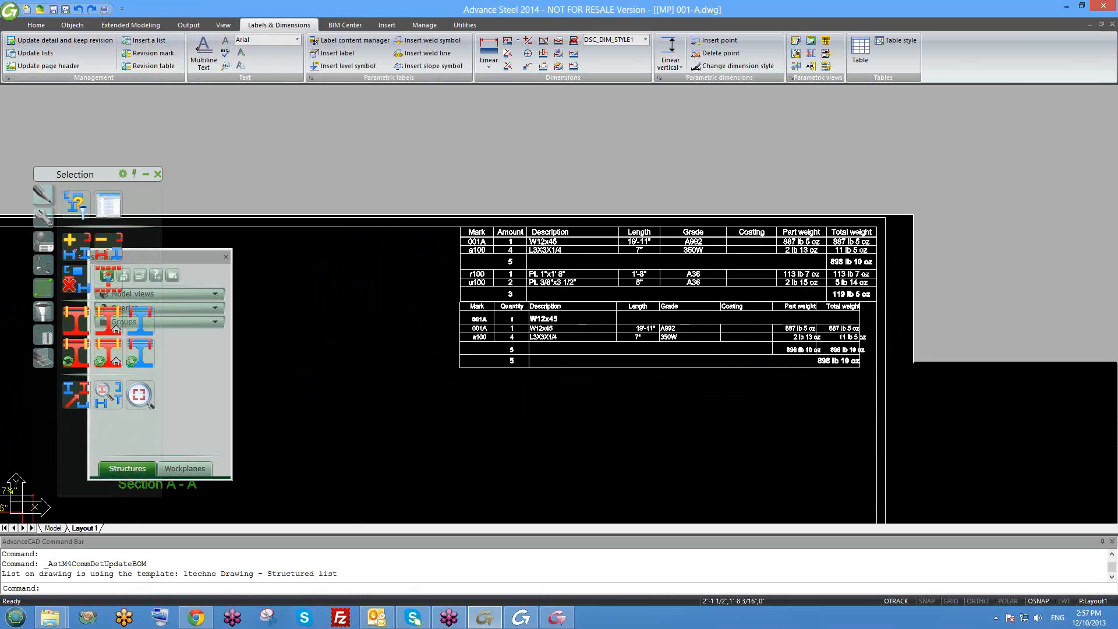
Move the new structured list a short distance down, away from the original bill of materials, to compare both tables
{"action": "left_click", "coordinate": [547, 327]}
{"action": "right_click", "coordinate": [547, 328]}
{"action": "left_click", "coordinate": [576, 363]}
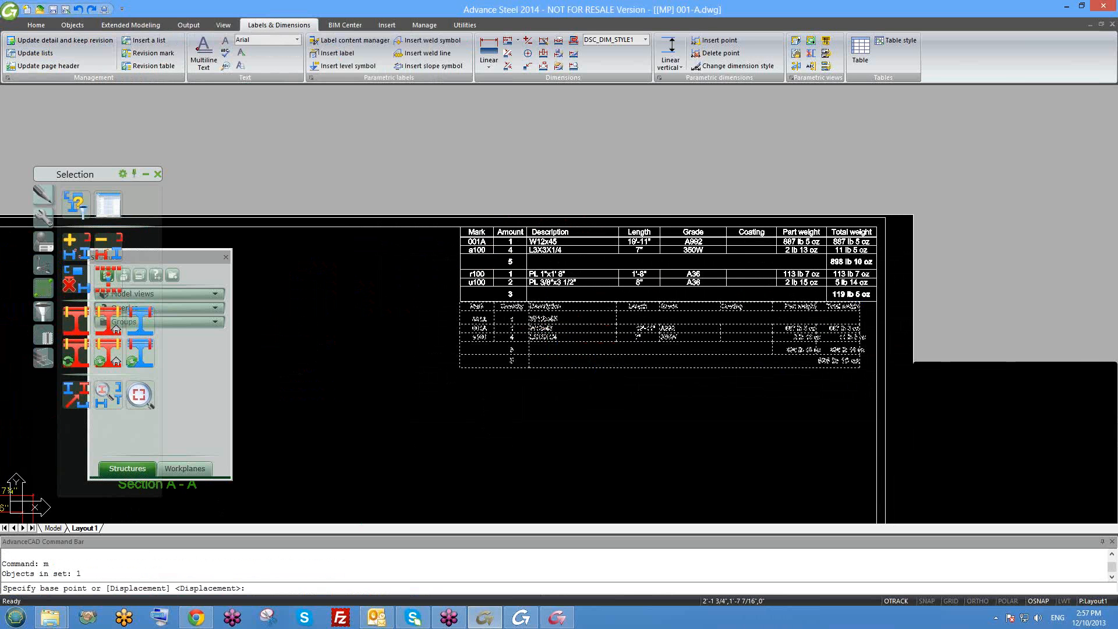
{"action": "left_click", "coordinate": [549, 327]}
{"action": "left_click", "coordinate": [543, 359]}
{"action": "scroll", "coordinate": [543, 359], "scroll_direction": "up", "scroll_amount": 2}
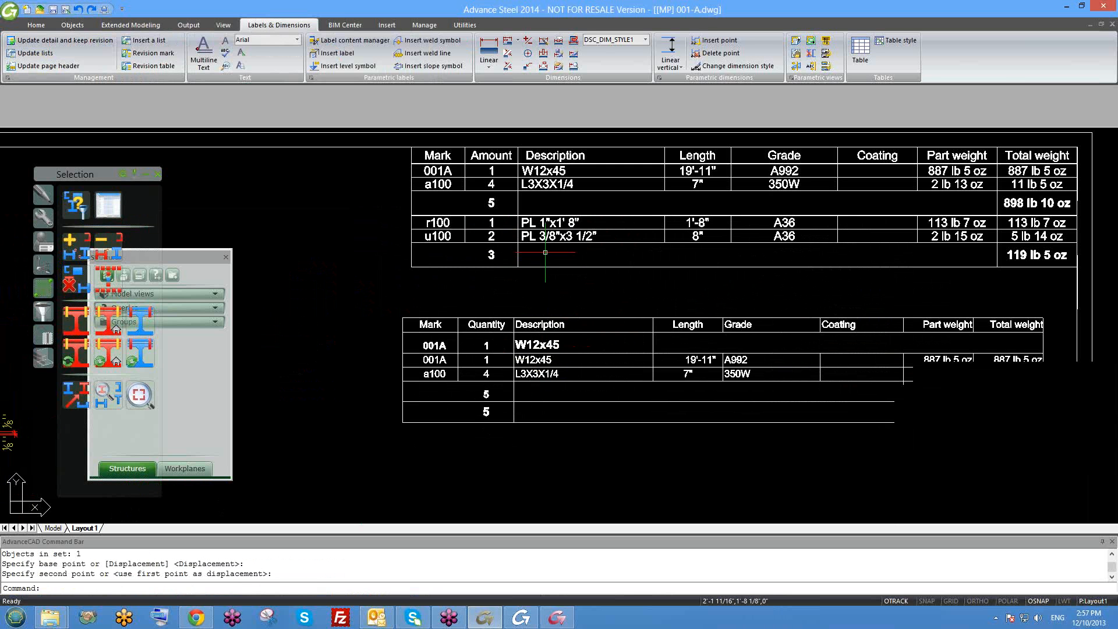
{"action": "scroll", "coordinate": [543, 236], "scroll_direction": "up", "scroll_amount": 2}
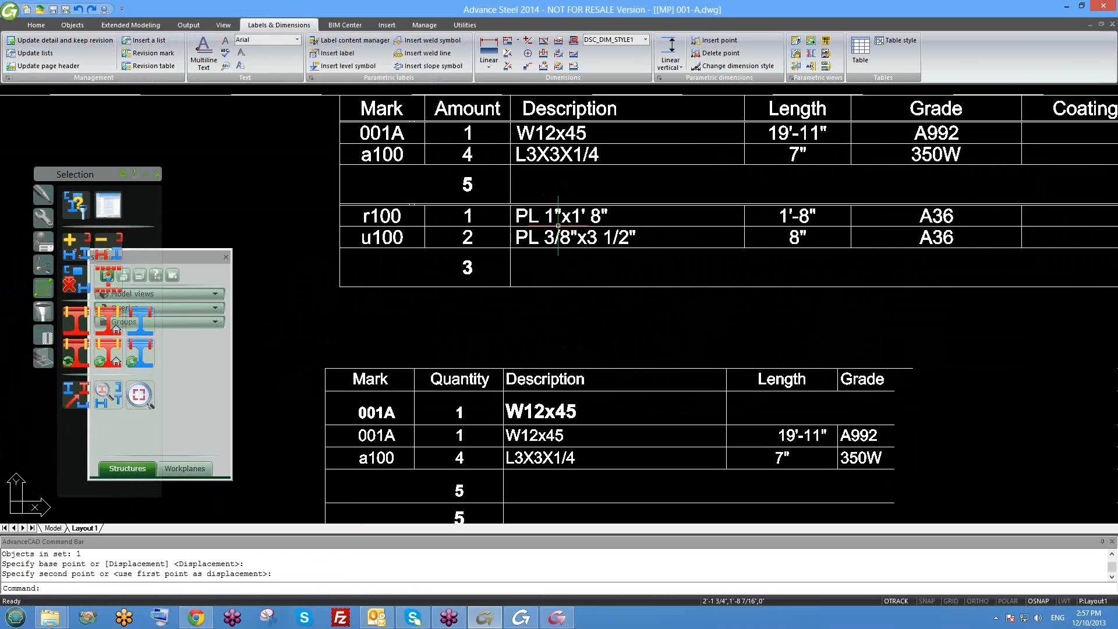
Compare the rows and columns of the original bill of materials with those of the structured list below it
{"action": "scroll", "coordinate": [562, 230], "scroll_direction": "down", "scroll_amount": 1}
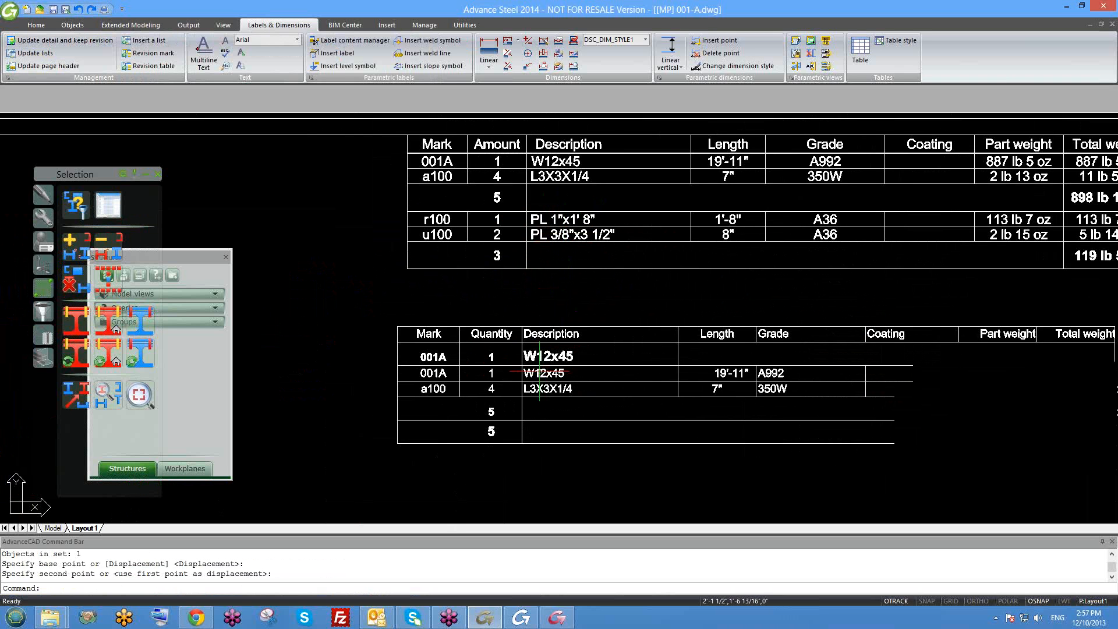
{"action": "scroll", "coordinate": [541, 355], "scroll_direction": "up", "scroll_amount": 2}
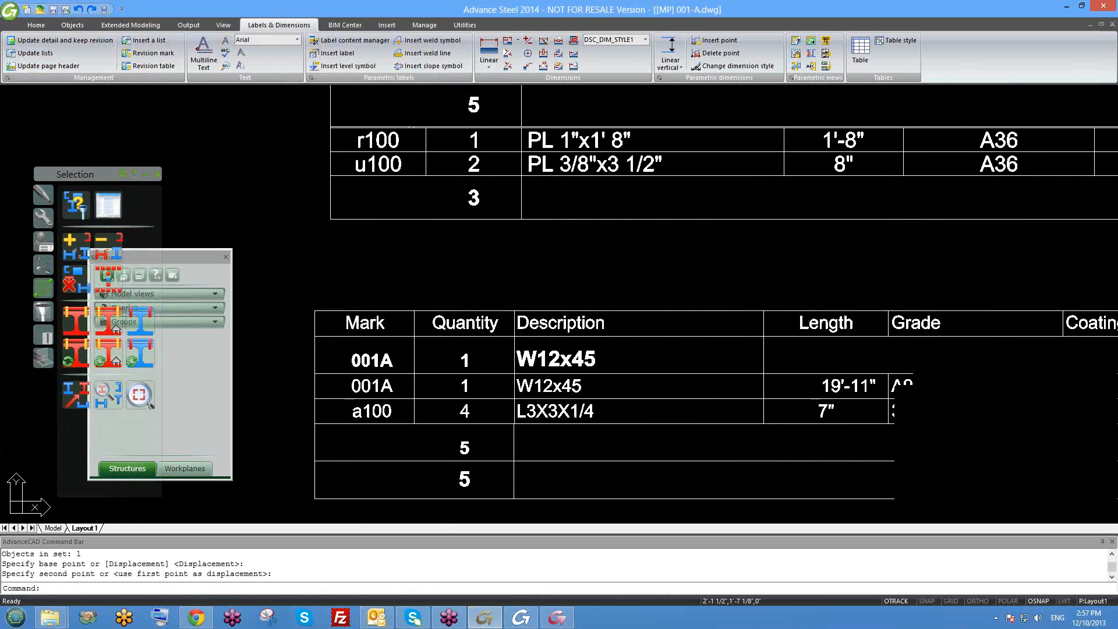
{"action": "scroll", "coordinate": [542, 357], "scroll_direction": "down", "scroll_amount": 1}
{"action": "scroll", "coordinate": [545, 402], "scroll_direction": "up", "scroll_amount": 2}
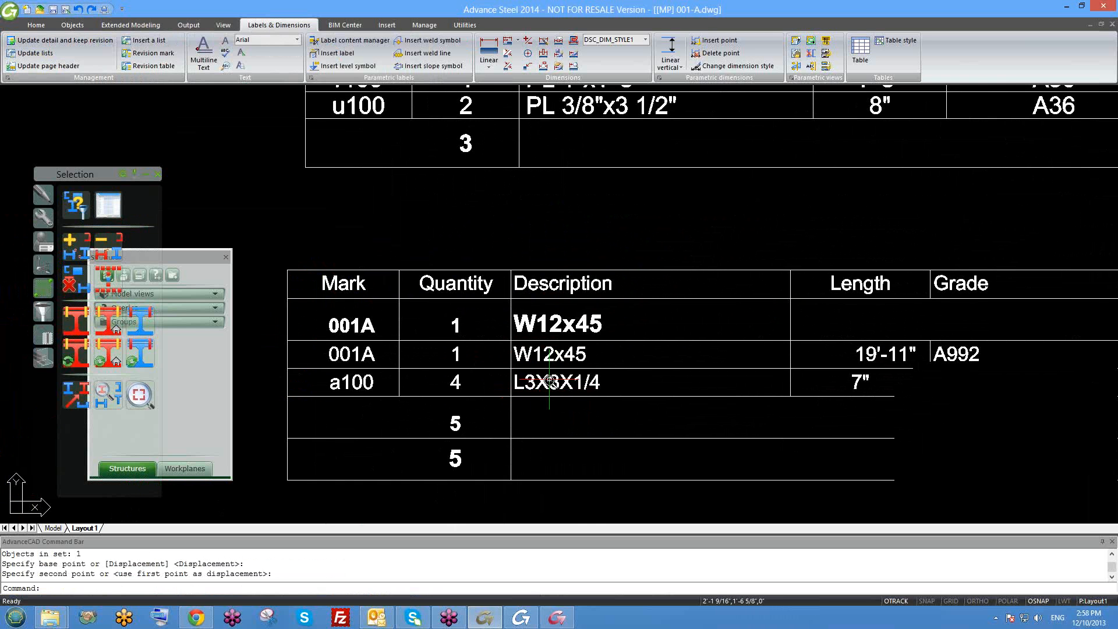
{"action": "scroll", "coordinate": [548, 384], "scroll_direction": "down", "scroll_amount": 1}
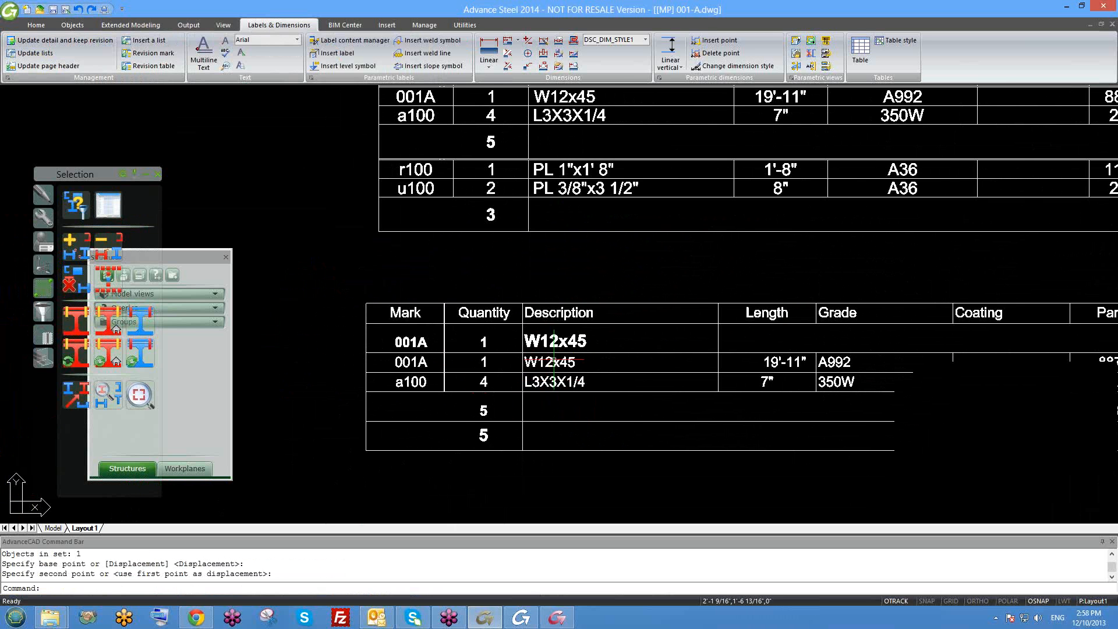
{"action": "scroll", "coordinate": [559, 345], "scroll_direction": "down", "scroll_amount": 1}
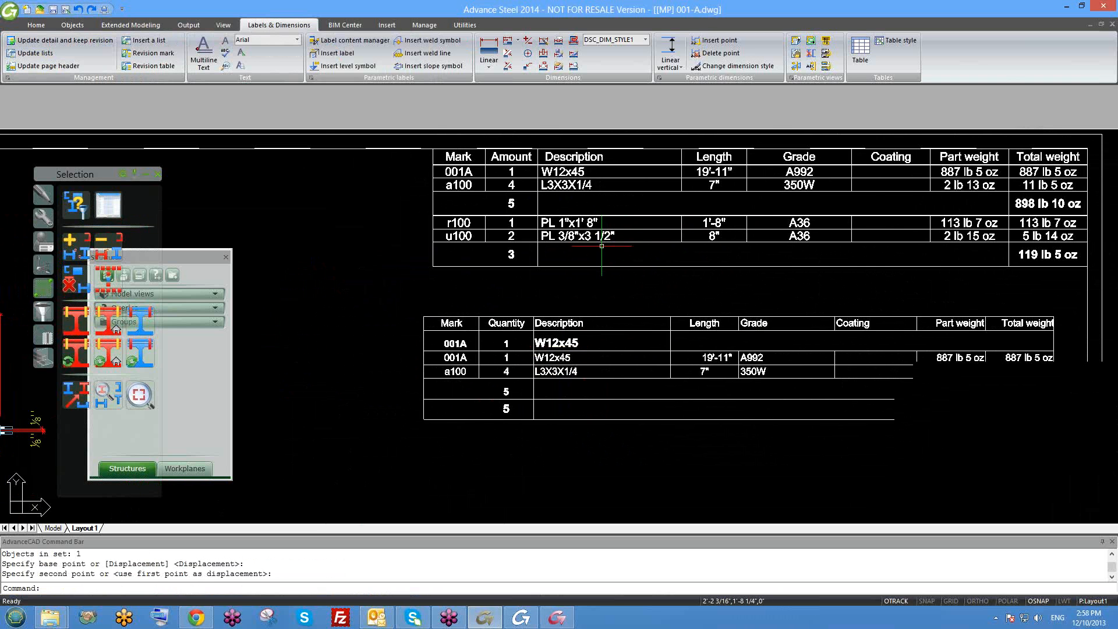
{"action": "middle_click_drag", "start_coordinate": [601, 243], "coordinate": [578, 194]}
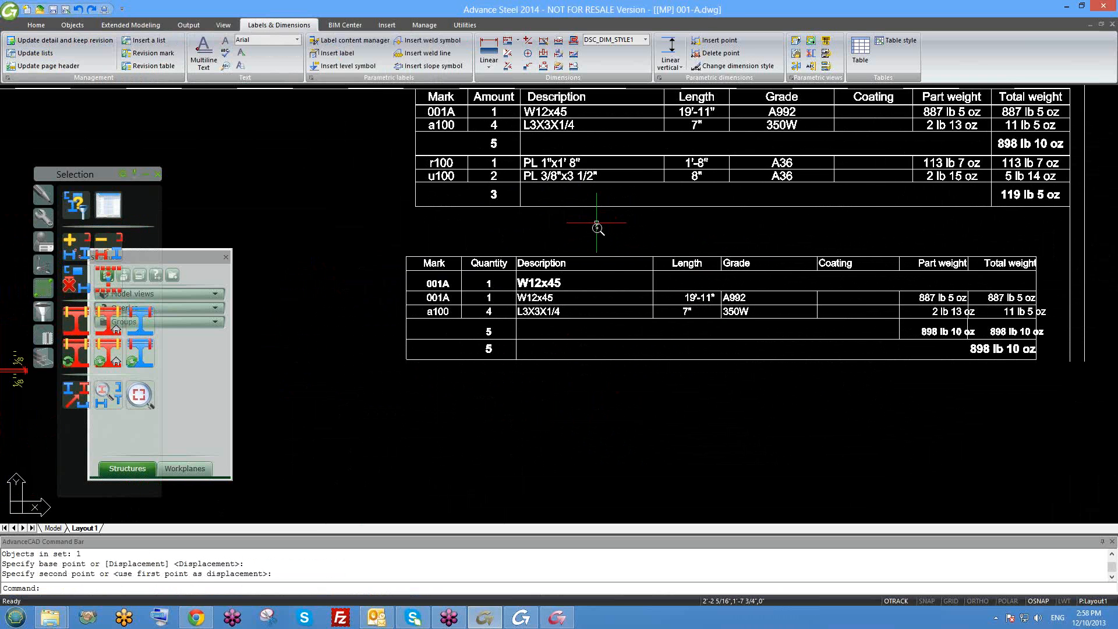
{"action": "scroll", "coordinate": [579, 193], "scroll_direction": "down", "scroll_amount": 2}
{"action": "scroll", "coordinate": [541, 296], "scroll_direction": "up", "scroll_amount": 3}
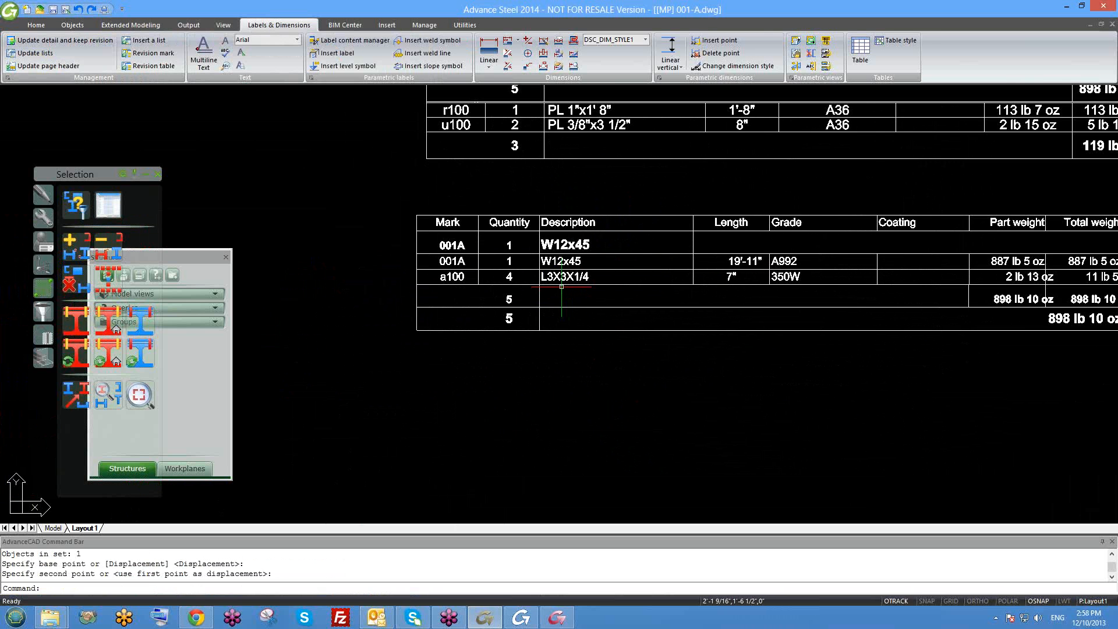
Switch to the Template Editor and examine the user templates under Lists on drawings-Imperial
{"action": "key", "text": "ctrl+Tab"}
{"action": "key", "text": "ctrl+Tab"}
{"action": "left_click", "coordinate": [522, 618]}
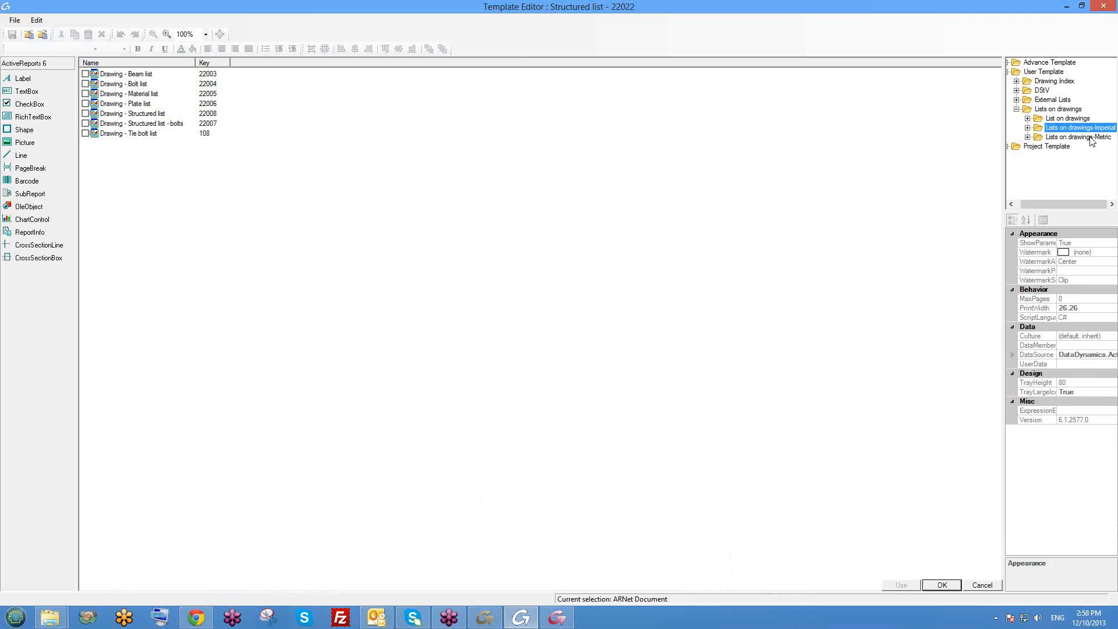
{"action": "left_click", "coordinate": [1028, 128]}
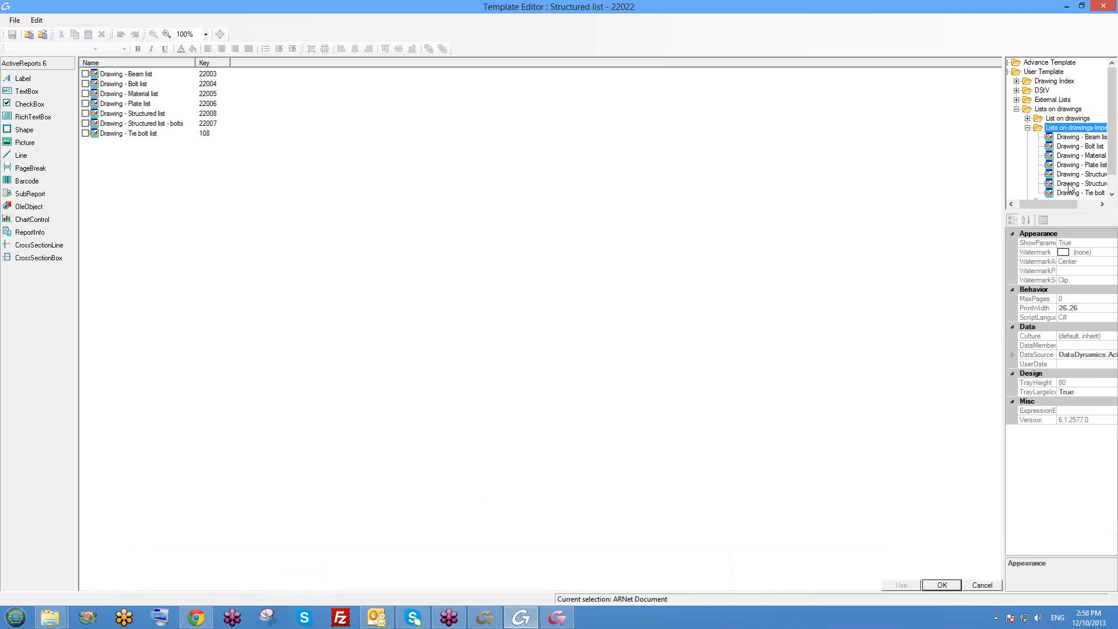
{"action": "left_click", "coordinate": [1091, 205]}
{"action": "left_click_drag", "start_coordinate": [1077, 208], "coordinate": [1064, 208]}
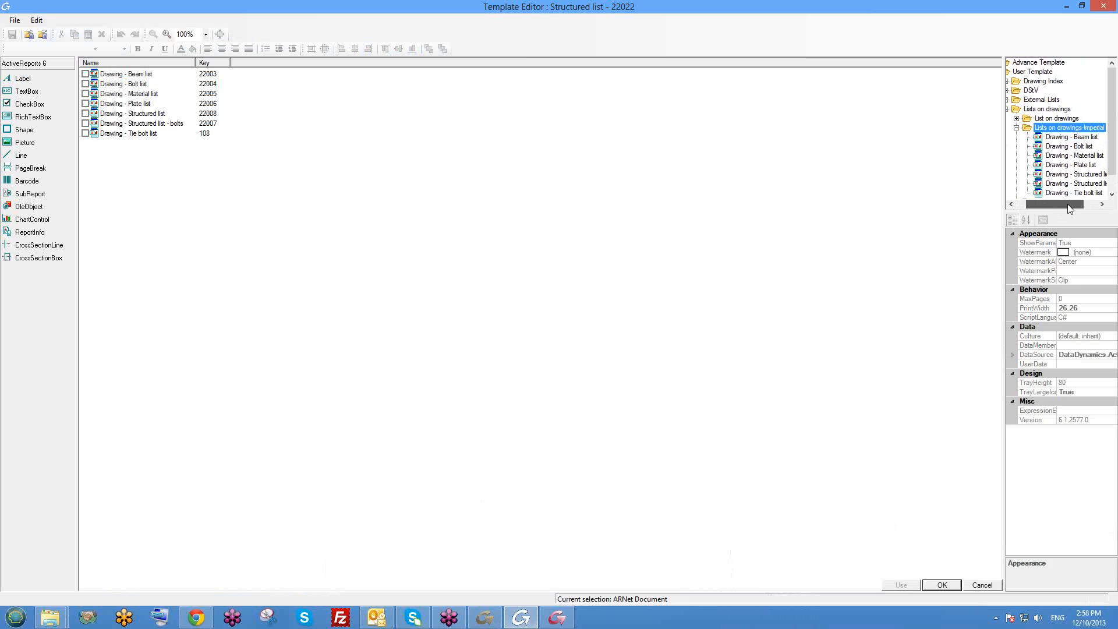
{"action": "mouse_move", "coordinate": [1114, 152]}
{"action": "left_mouse_down"}
{"action": "mouse_move", "coordinate": [1114, 172]}
{"action": "mouse_move", "coordinate": [1113, 159]}
{"action": "left_mouse_up"}
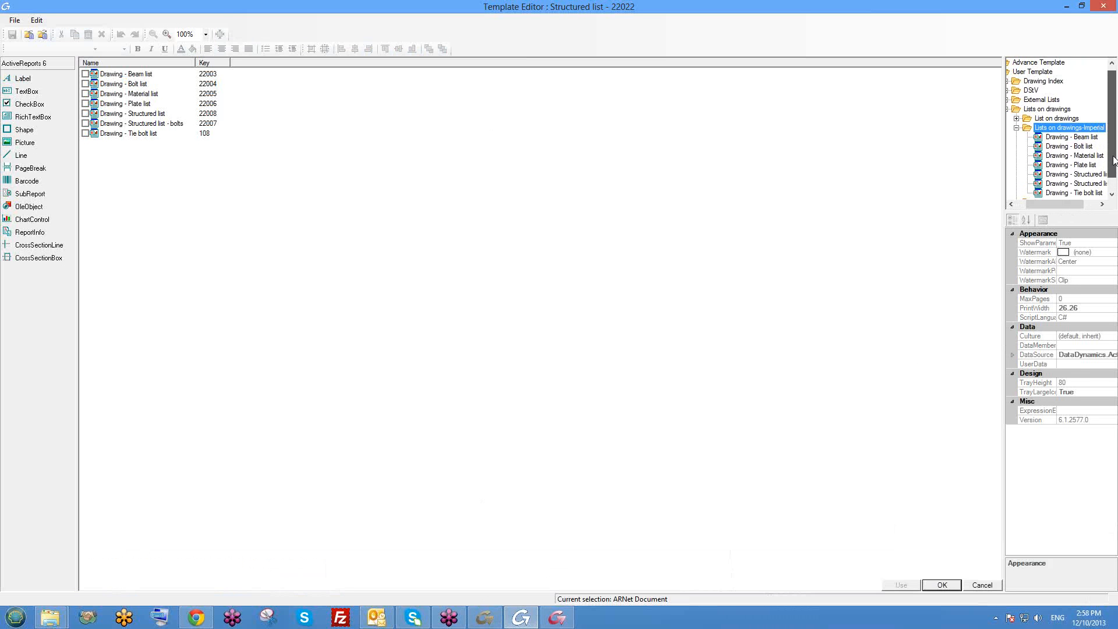
{"action": "left_click", "coordinate": [1016, 128]}
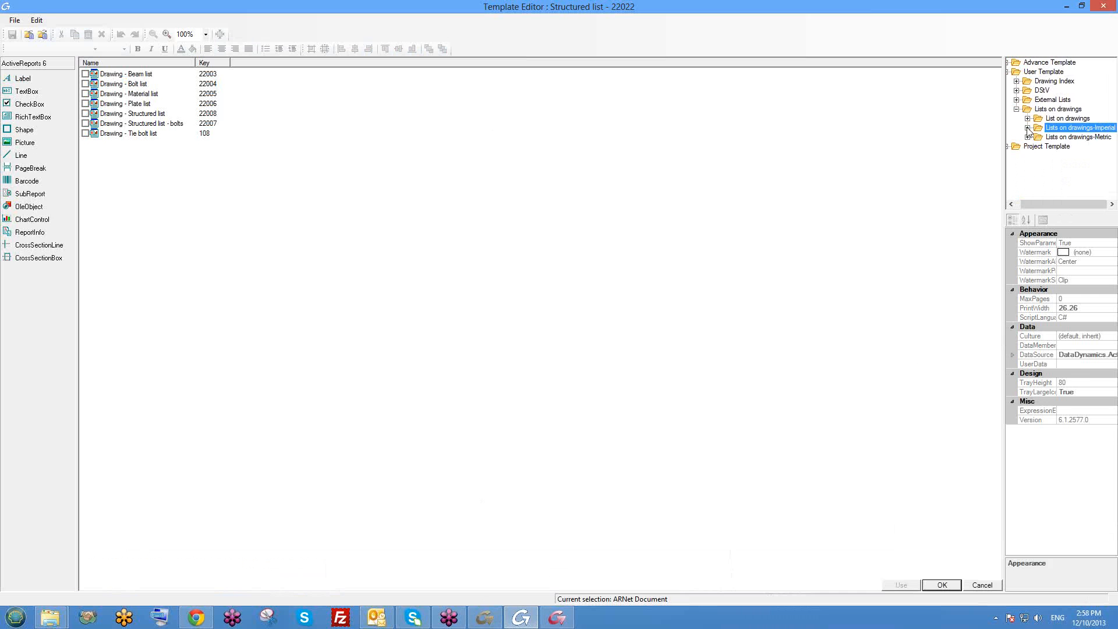
{"action": "left_click", "coordinate": [1027, 128]}
{"action": "left_click_drag", "start_coordinate": [1113, 167], "coordinate": [1113, 184]}
{"action": "left_click", "coordinate": [1084, 203]}
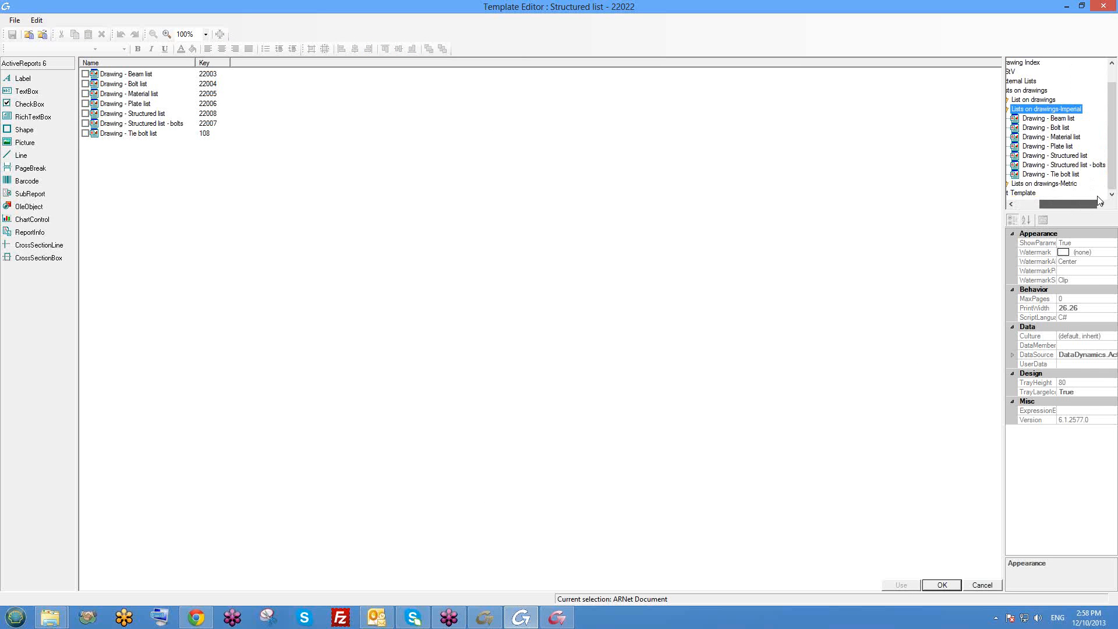
{"action": "left_click_drag", "start_coordinate": [1099, 201], "coordinate": [1076, 202]}
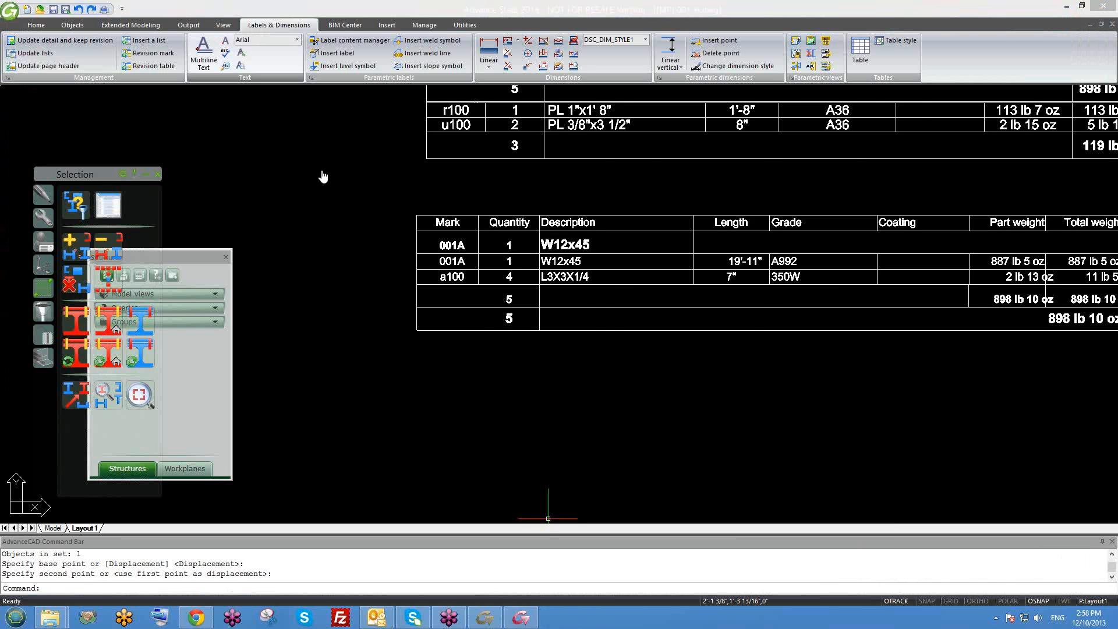
Reopen the BOM Editor, load 1techno Drawing - Structured list from Lists on drawings-Imperial, and shrink the window beside the drawing
{"action": "scroll", "coordinate": [325, 172], "scroll_direction": "up", "scroll_amount": 2}
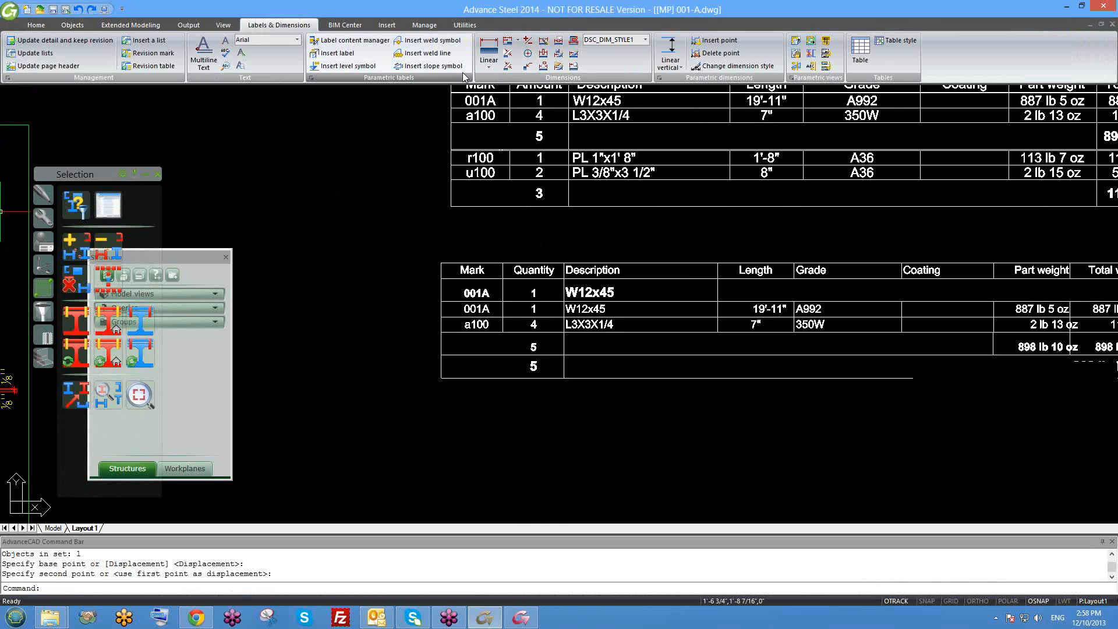
{"action": "scroll", "coordinate": [462, 84], "scroll_direction": "up", "scroll_amount": 2}
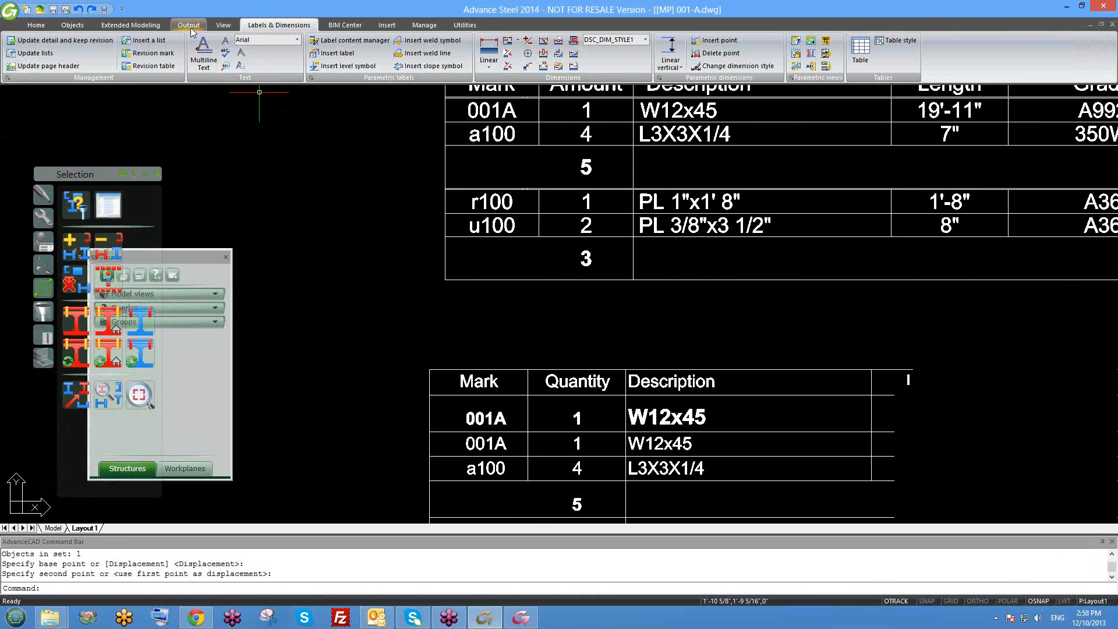
{"action": "left_click", "coordinate": [188, 25]}
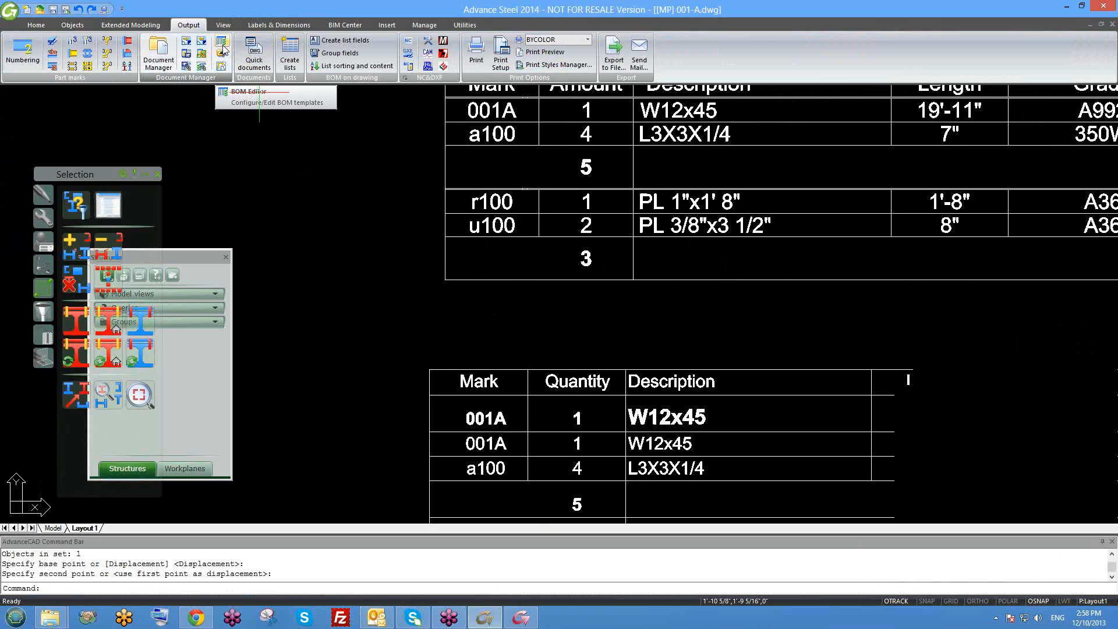
{"action": "left_click", "coordinate": [222, 46]}
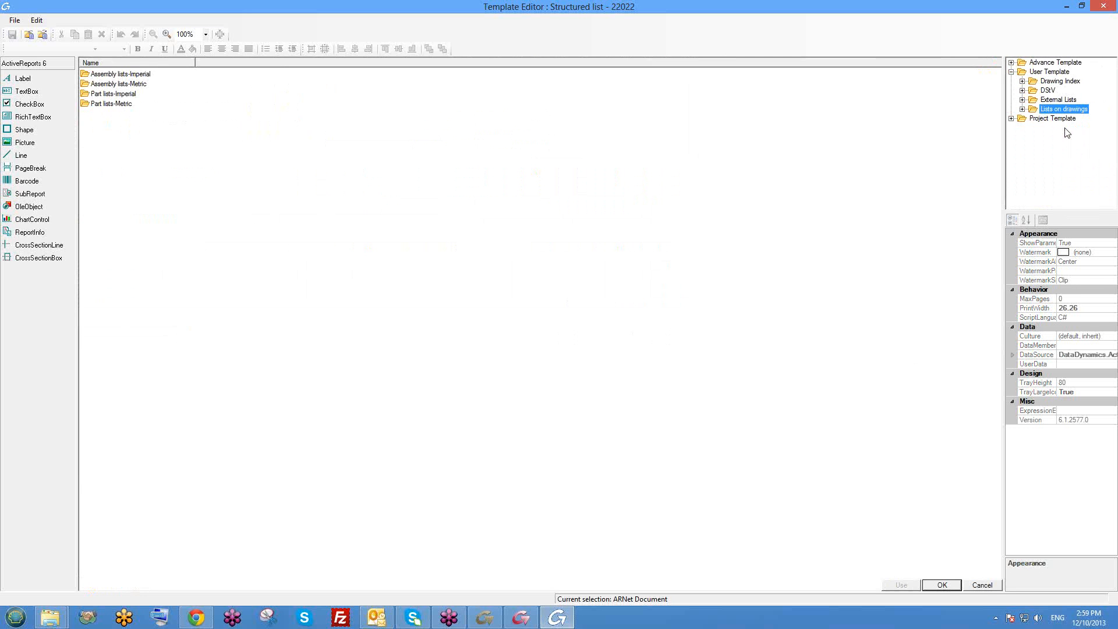
{"action": "left_click", "coordinate": [1074, 129]}
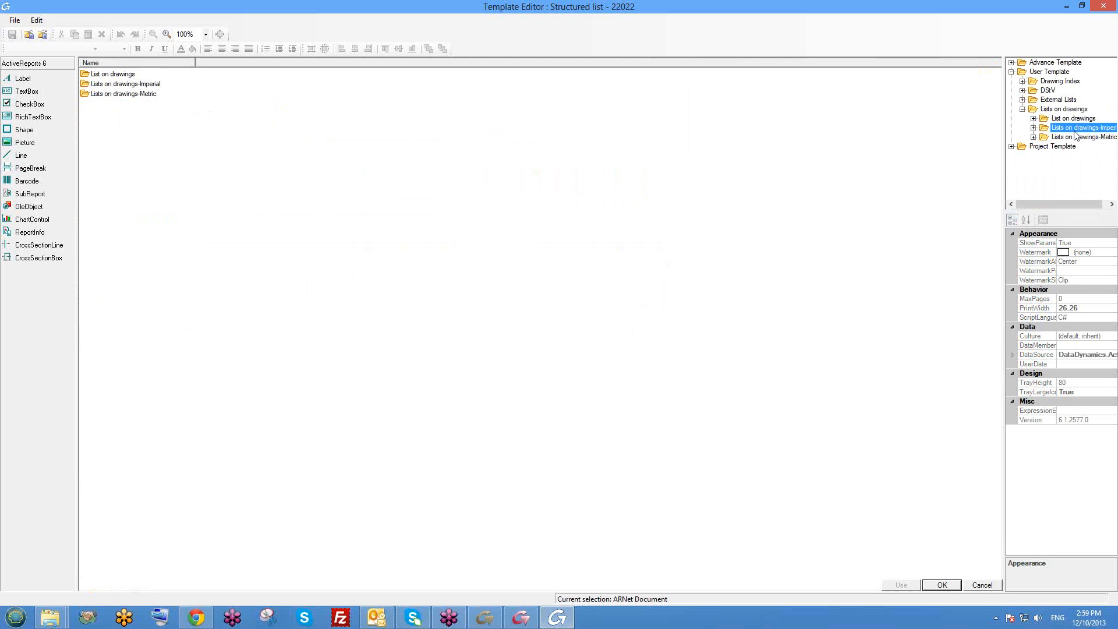
{"action": "left_click", "coordinate": [1074, 131]}
{"action": "left_click_drag", "start_coordinate": [1059, 204], "coordinate": [1068, 208]}
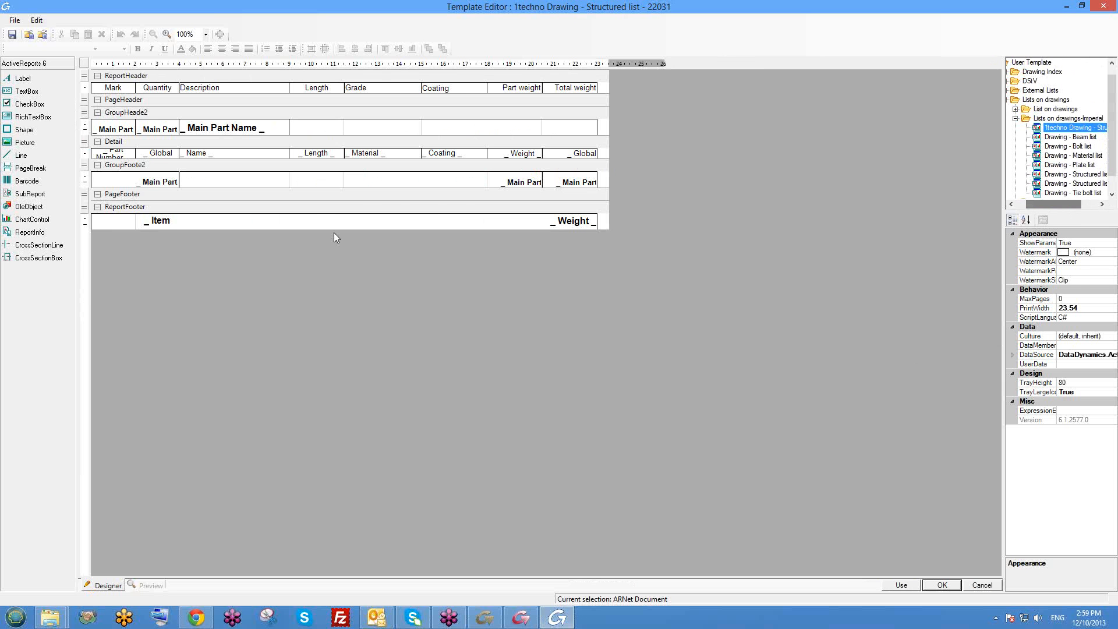
{"action": "double_click", "coordinate": [228, 8]}
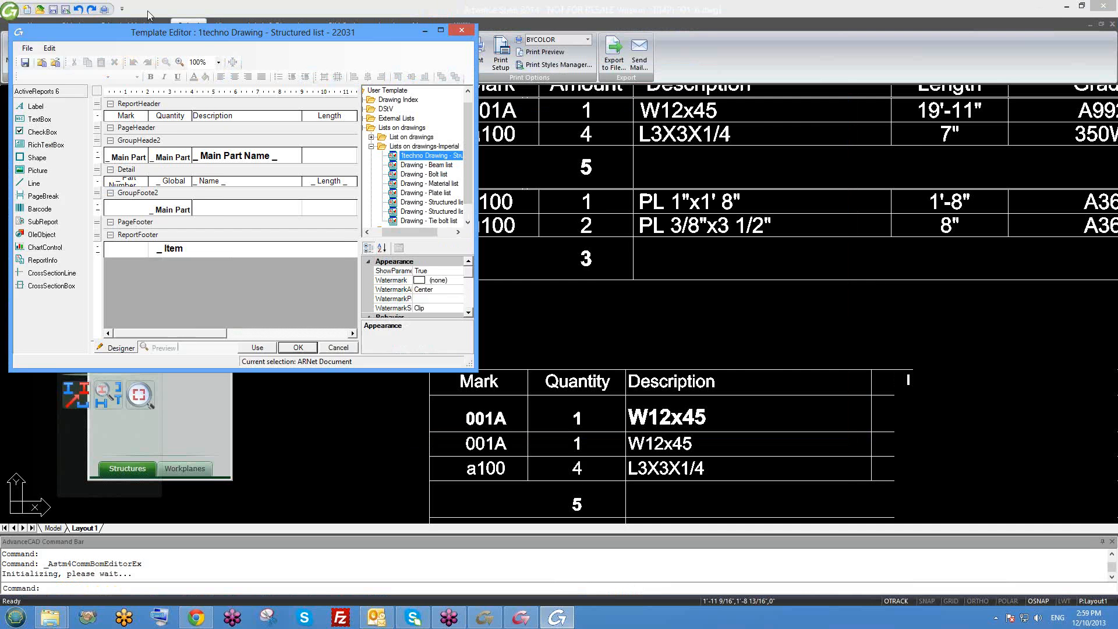
{"action": "left_click_drag", "start_coordinate": [230, 30], "coordinate": [201, 23]}
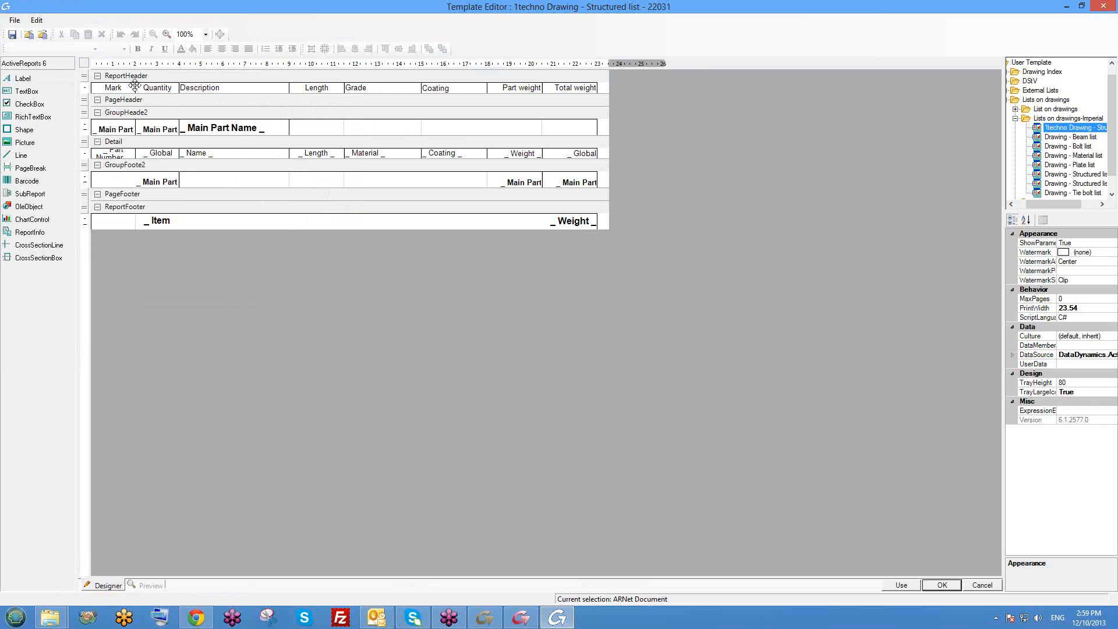
Collapse the report header, group header, detail, group footer and report footer sections of the template
{"action": "left_click", "coordinate": [99, 114]}
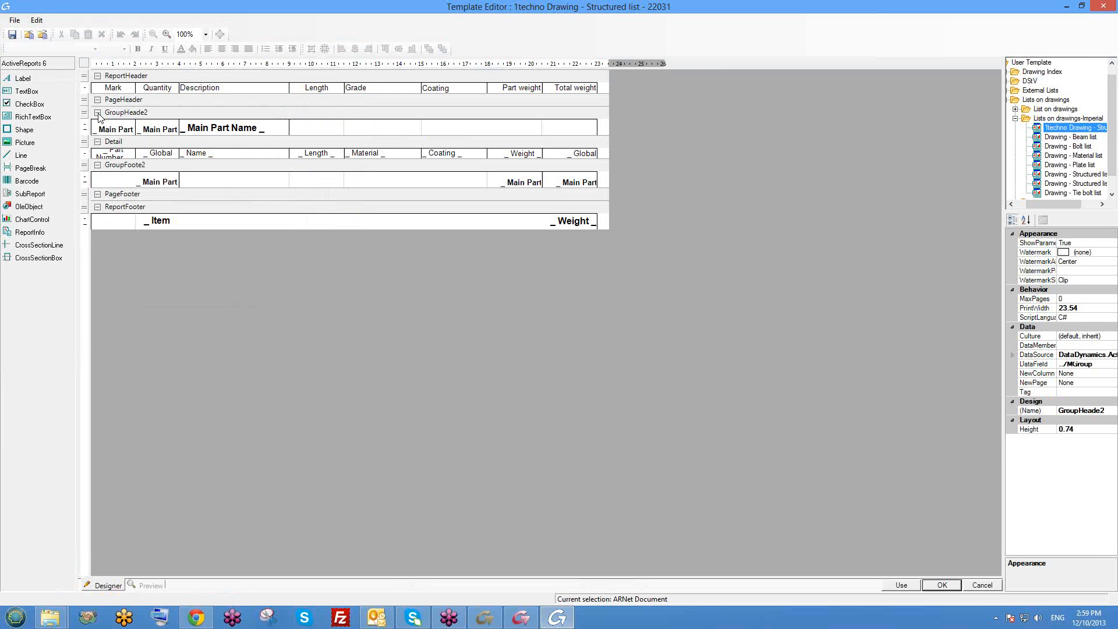
{"action": "left_click", "coordinate": [98, 143]}
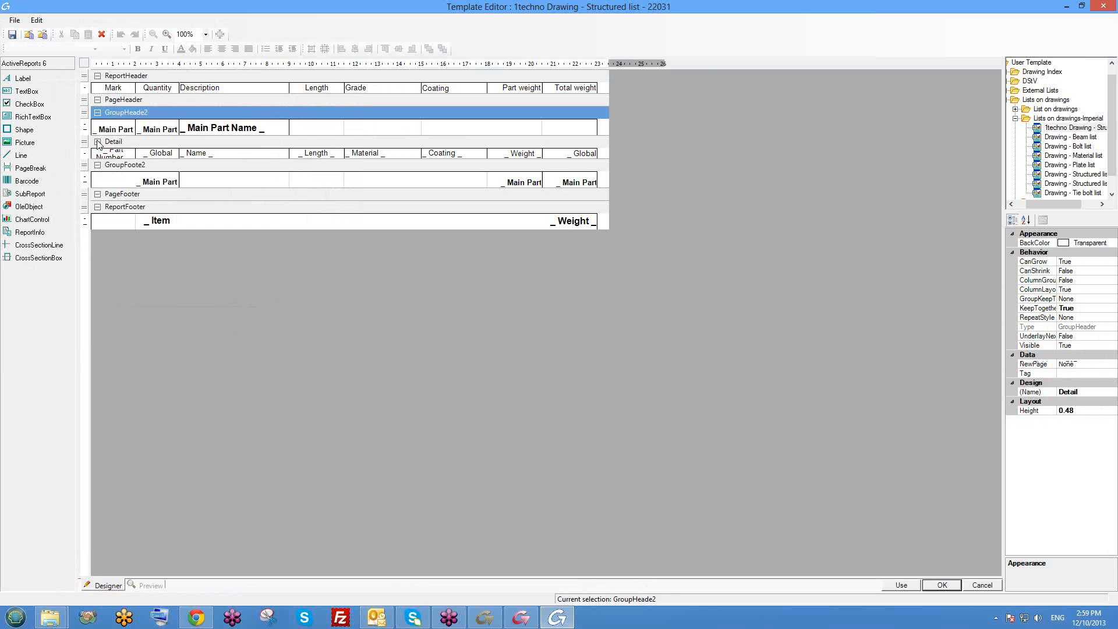
{"action": "left_click", "coordinate": [98, 141]}
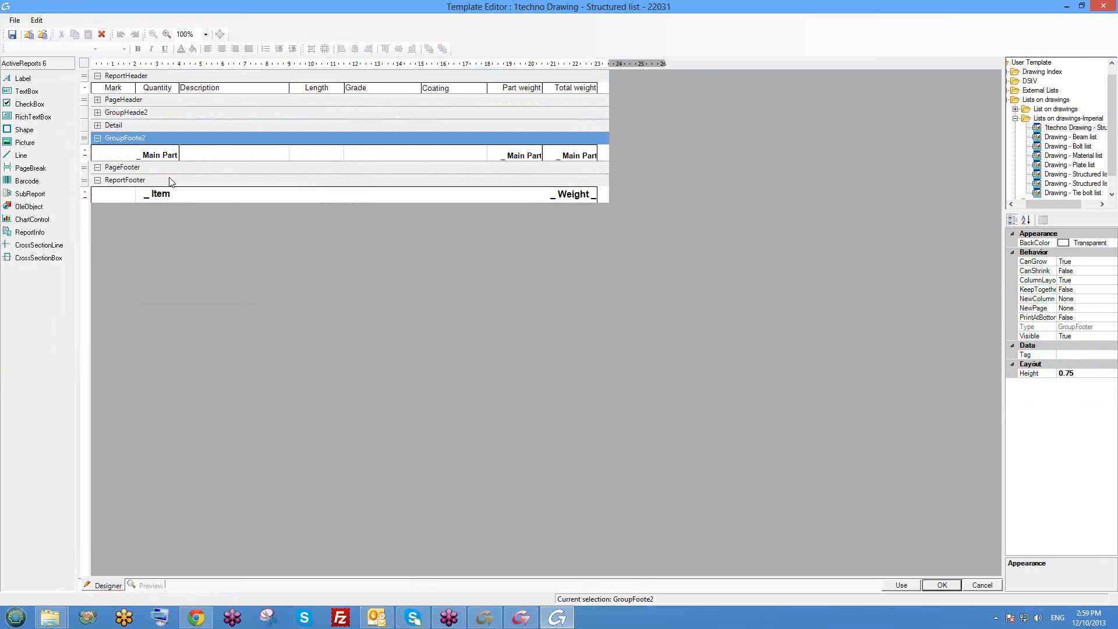
{"action": "left_click", "coordinate": [97, 180]}
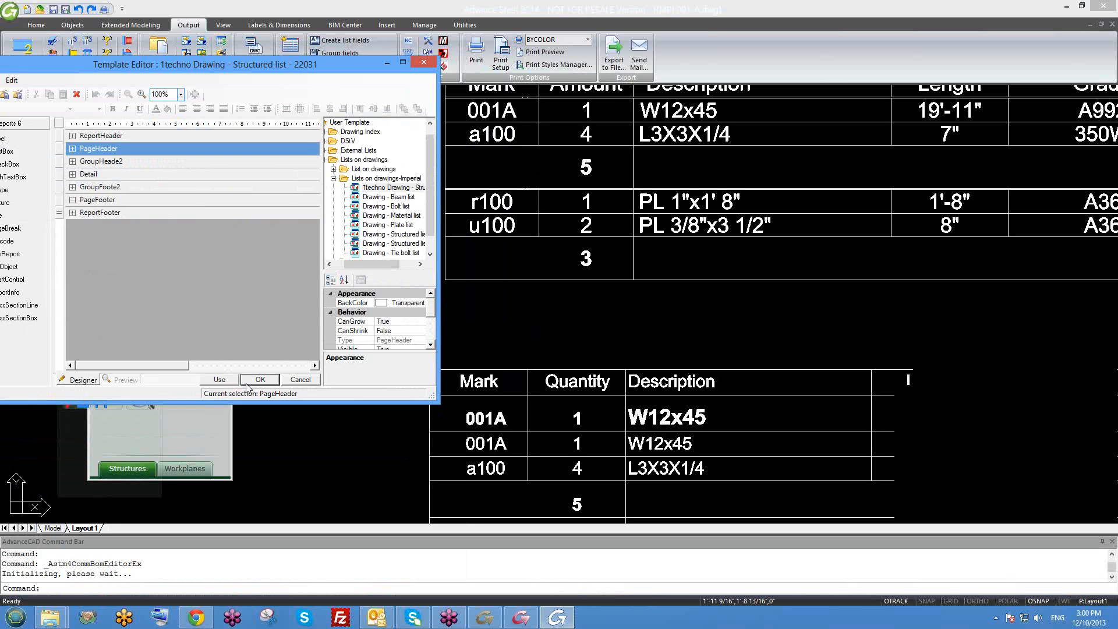
Delete the PageHeader and PageFooter sections from the 1techno structured list template and accept the changes
{"action": "key", "text": "Delete"}
{"action": "left_click_drag", "start_coordinate": [119, 65], "coordinate": [226, 55]}
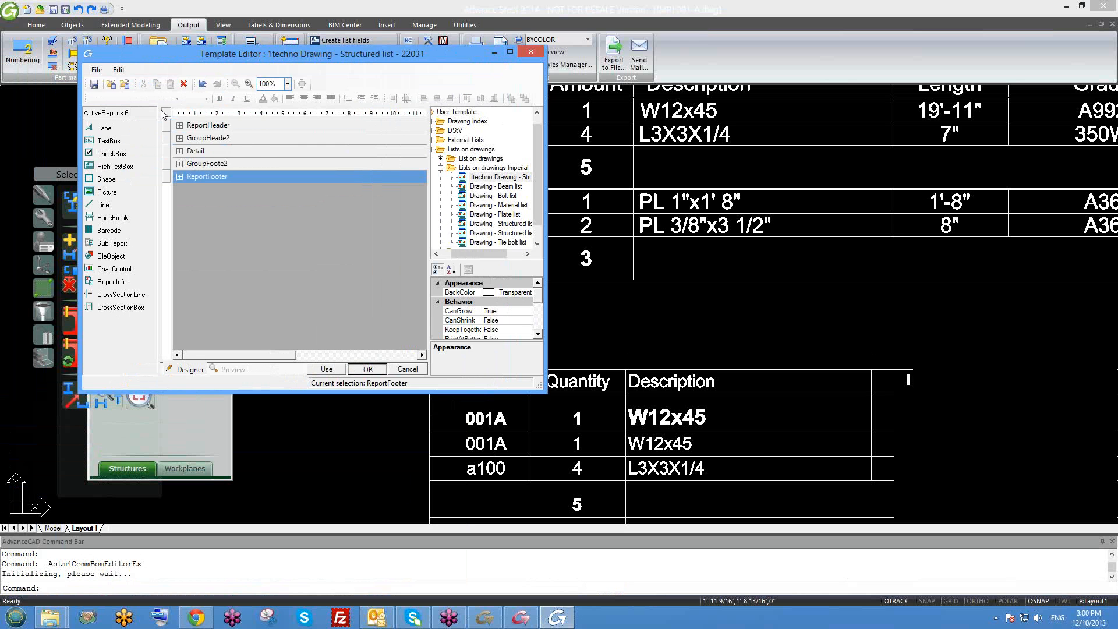
{"action": "left_click", "coordinate": [367, 369]}
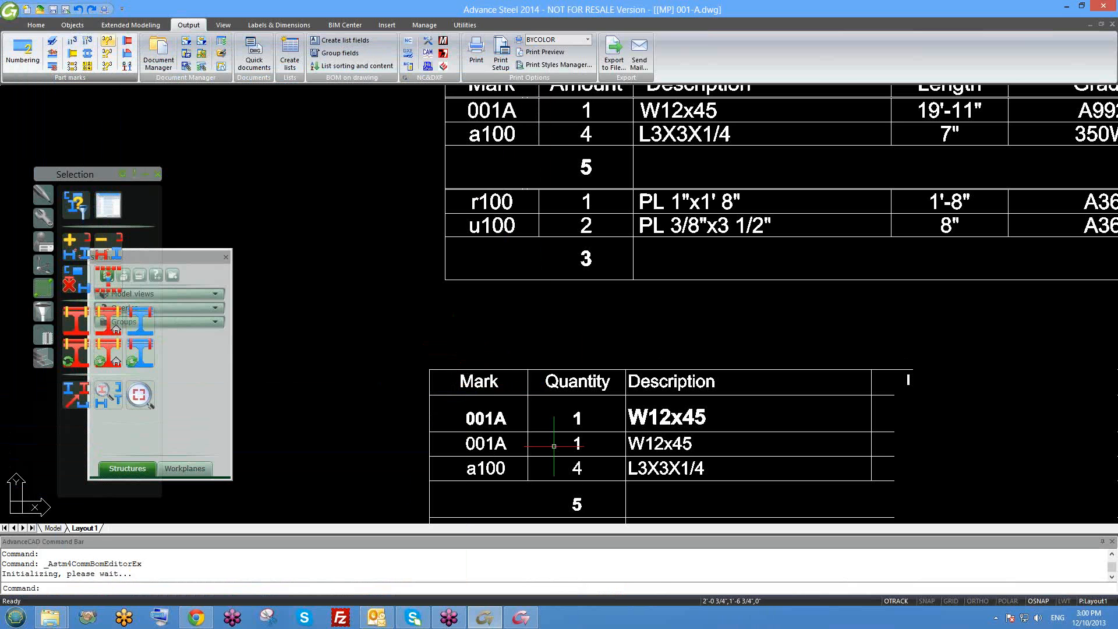
Update the defaults to reload the database with the edited list template
{"action": "middle_click_drag", "start_coordinate": [581, 468], "coordinate": [484, 319]}
{"action": "scroll", "coordinate": [483, 320], "scroll_direction": "down", "scroll_amount": 2}
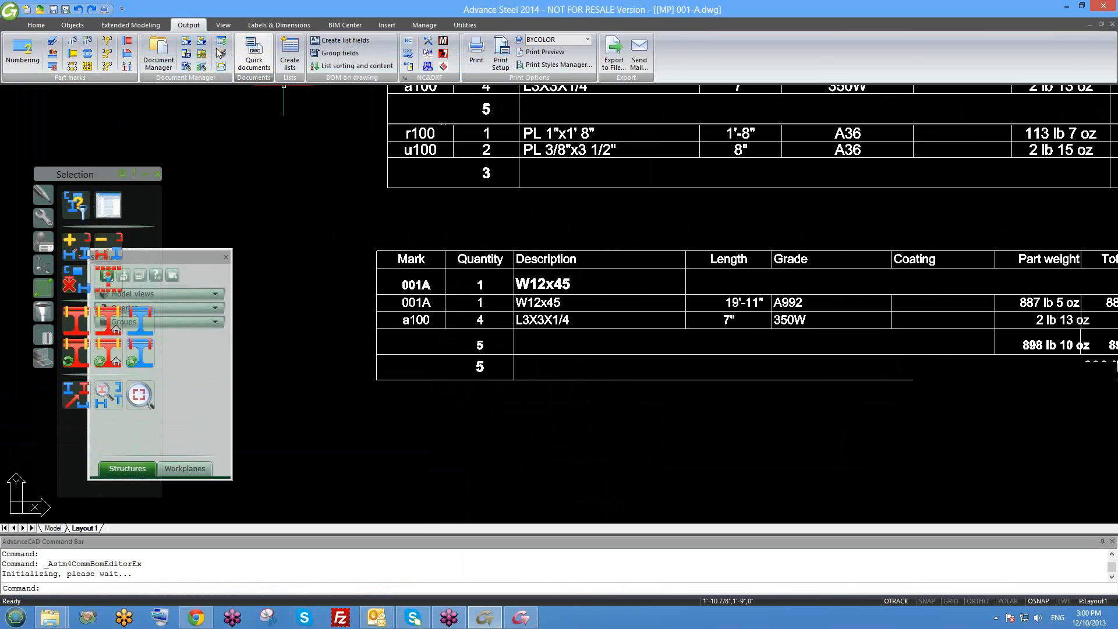
{"action": "left_click", "coordinate": [424, 25]}
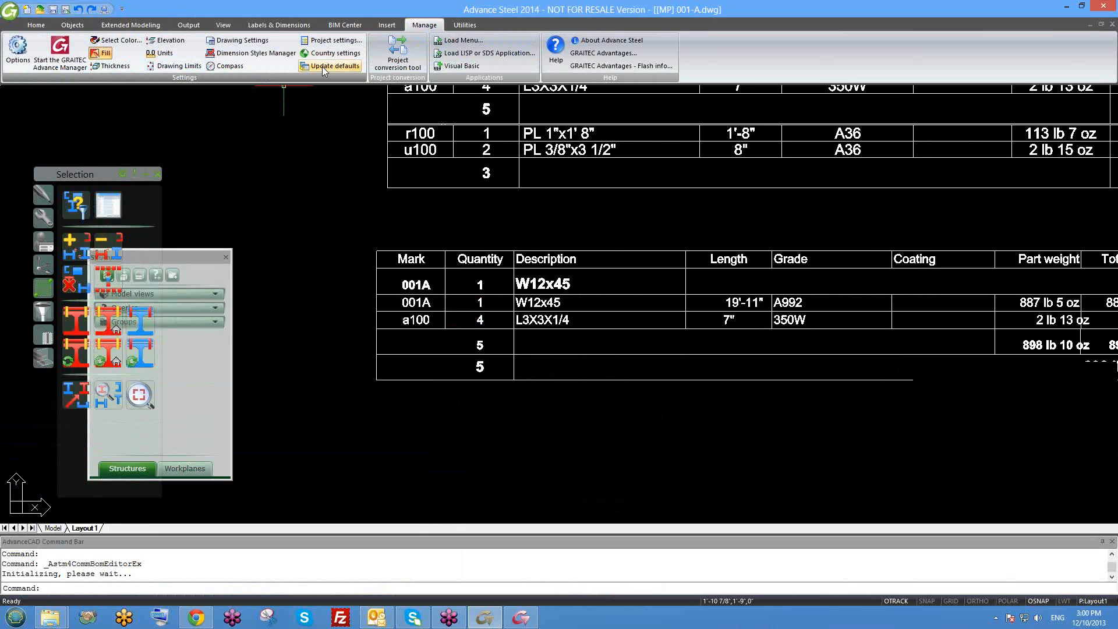
{"action": "left_click", "coordinate": [324, 67]}
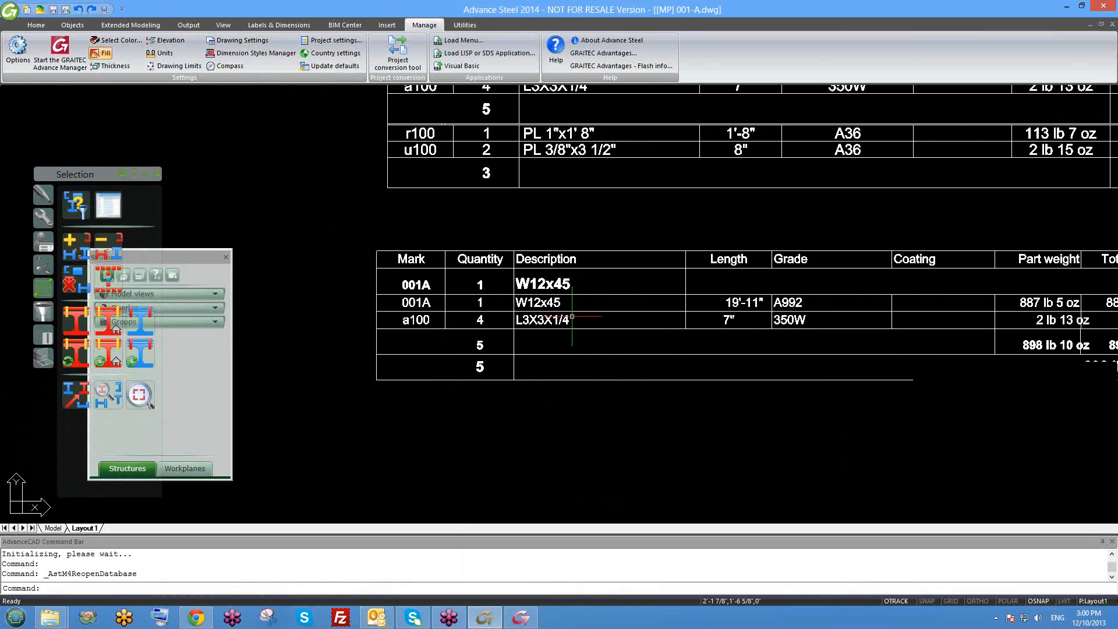
Check which template is assigned to the lower list, and update the lists on the drawing
{"action": "double_click", "coordinate": [483, 258]}
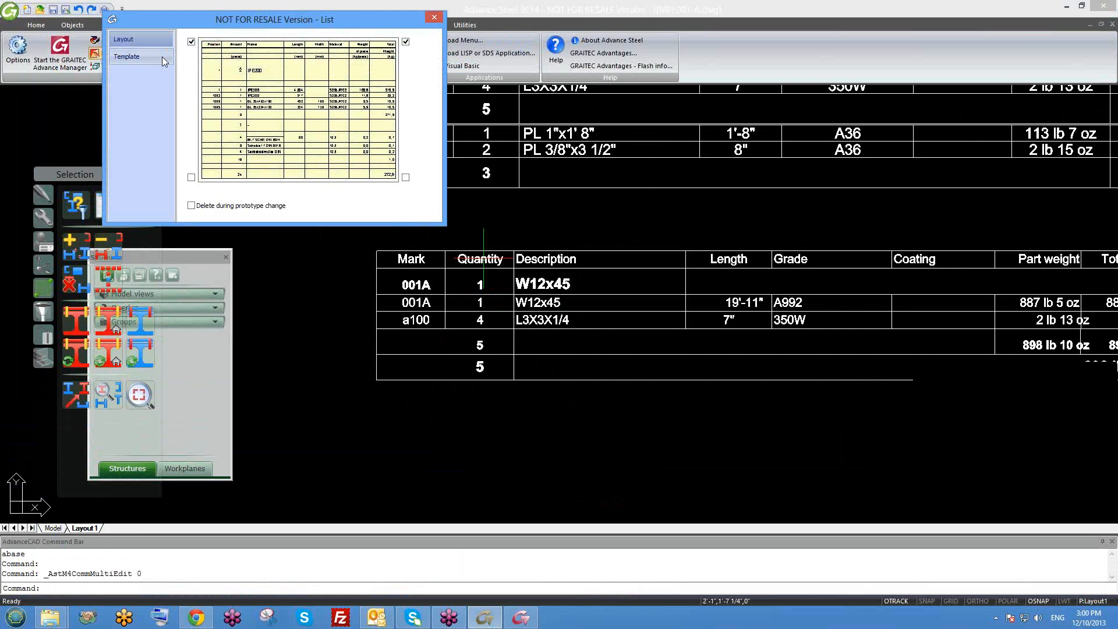
{"action": "left_click", "coordinate": [162, 57]}
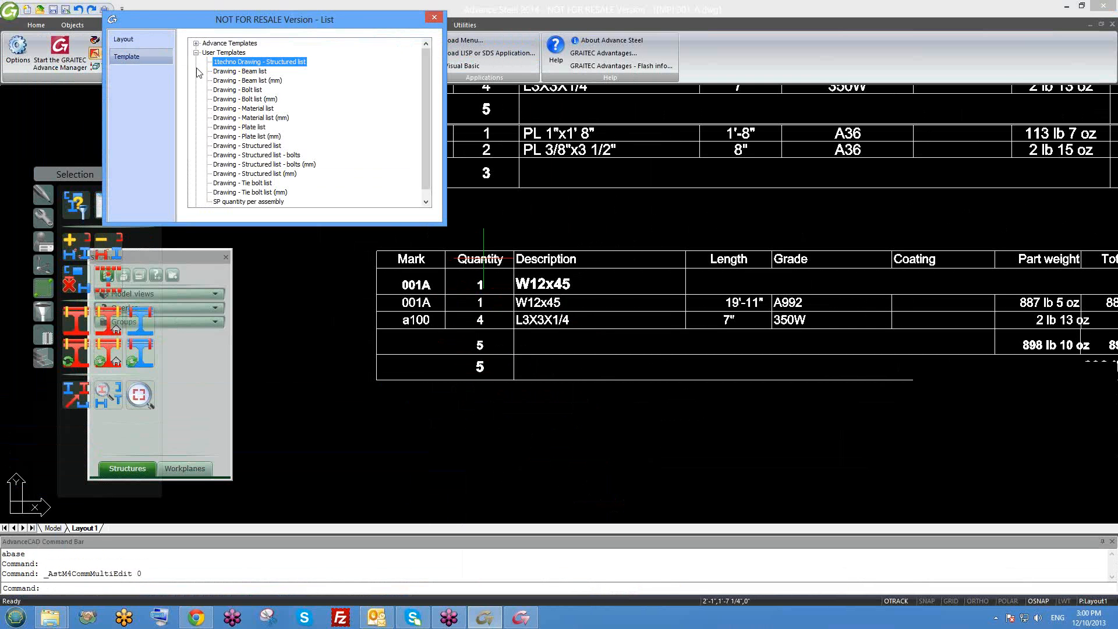
{"action": "left_click", "coordinate": [433, 19]}
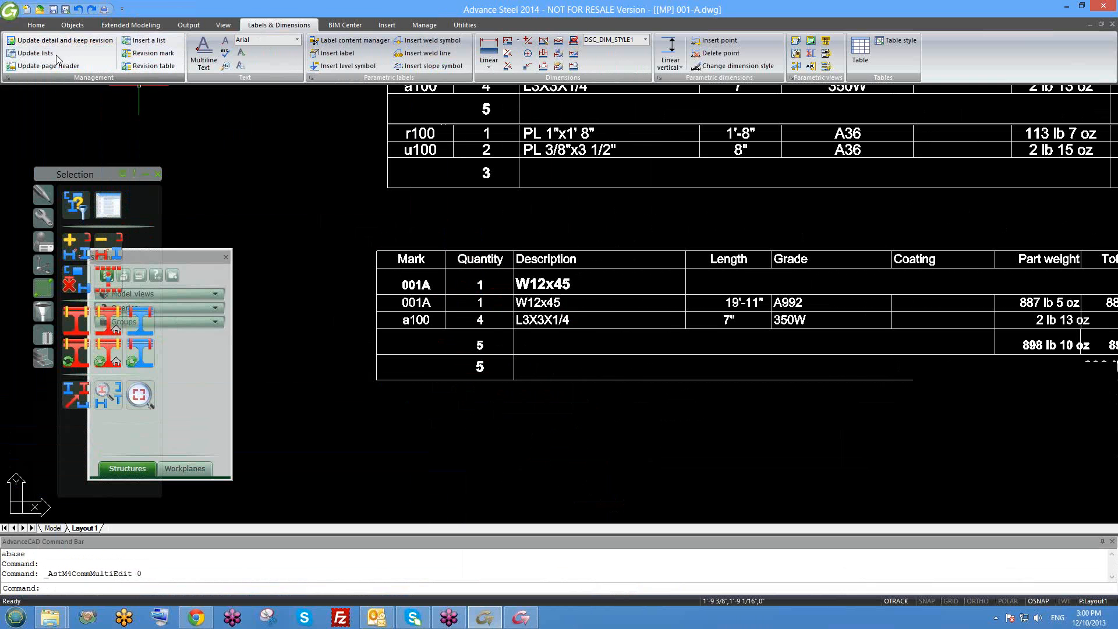
{"action": "left_click", "coordinate": [45, 55]}
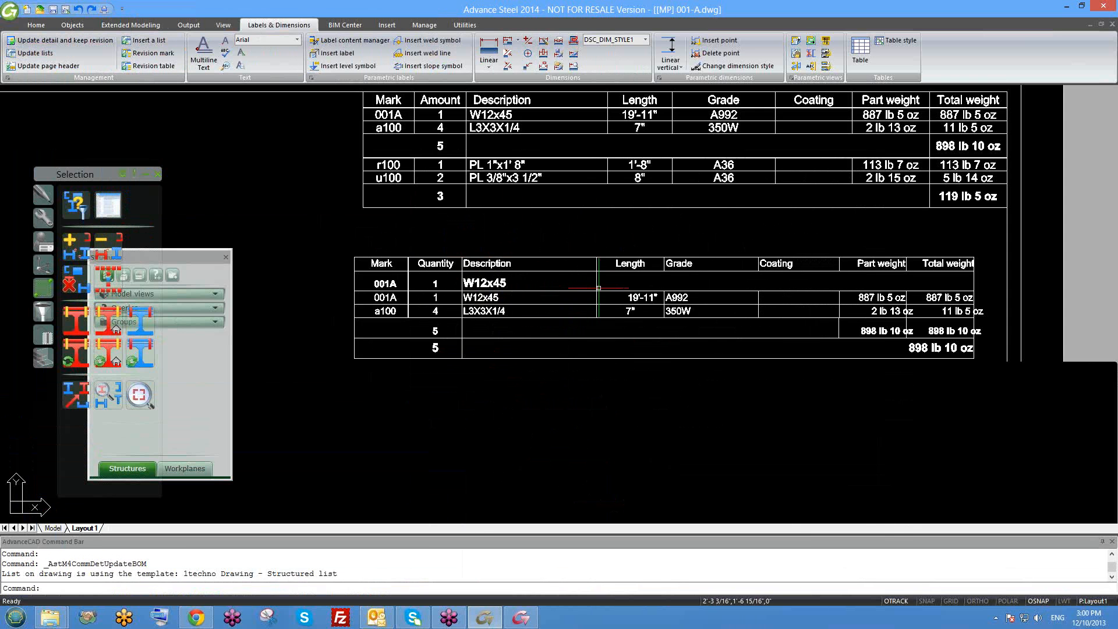
Open the properties of the lower list and review its layout and assigned template
{"action": "left_click", "coordinate": [505, 297]}
{"action": "double_click", "coordinate": [505, 297]}
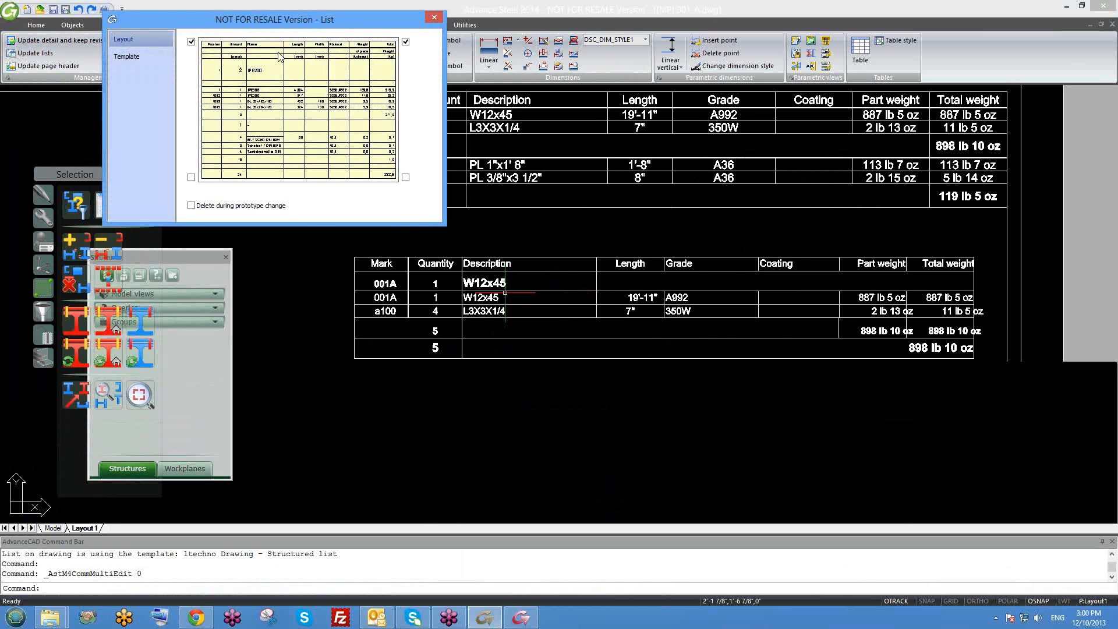
{"action": "left_click", "coordinate": [128, 56]}
{"action": "left_click", "coordinate": [434, 20]}
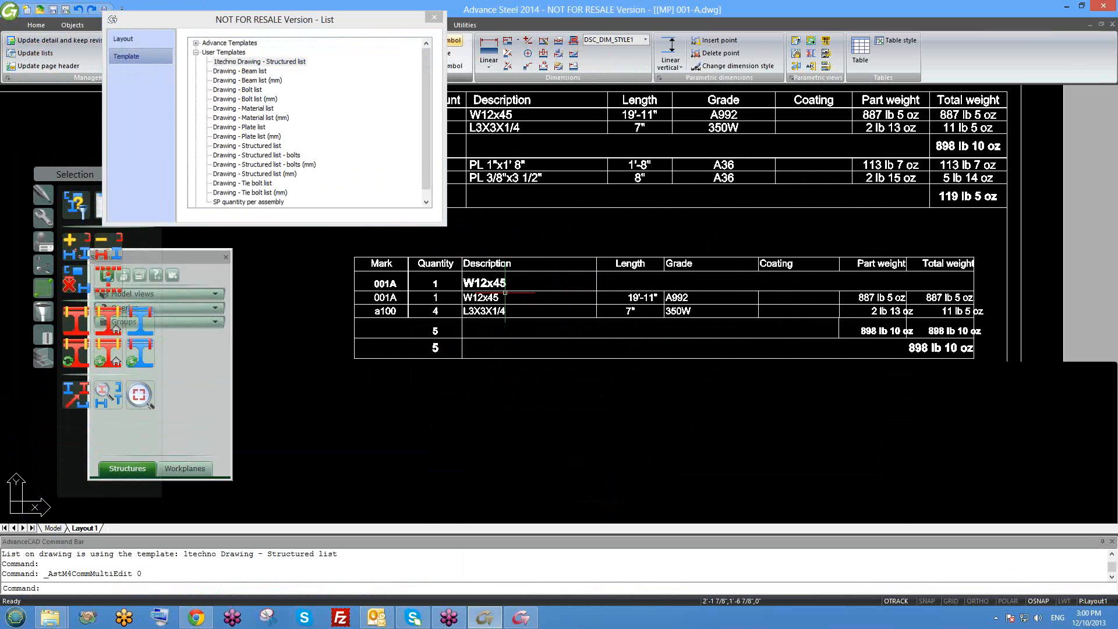
{"action": "key", "text": "Escape"}
Erase the lower structured list from the drawing
{"action": "left_click", "coordinate": [575, 332]}
{"action": "left_click", "coordinate": [555, 319]}
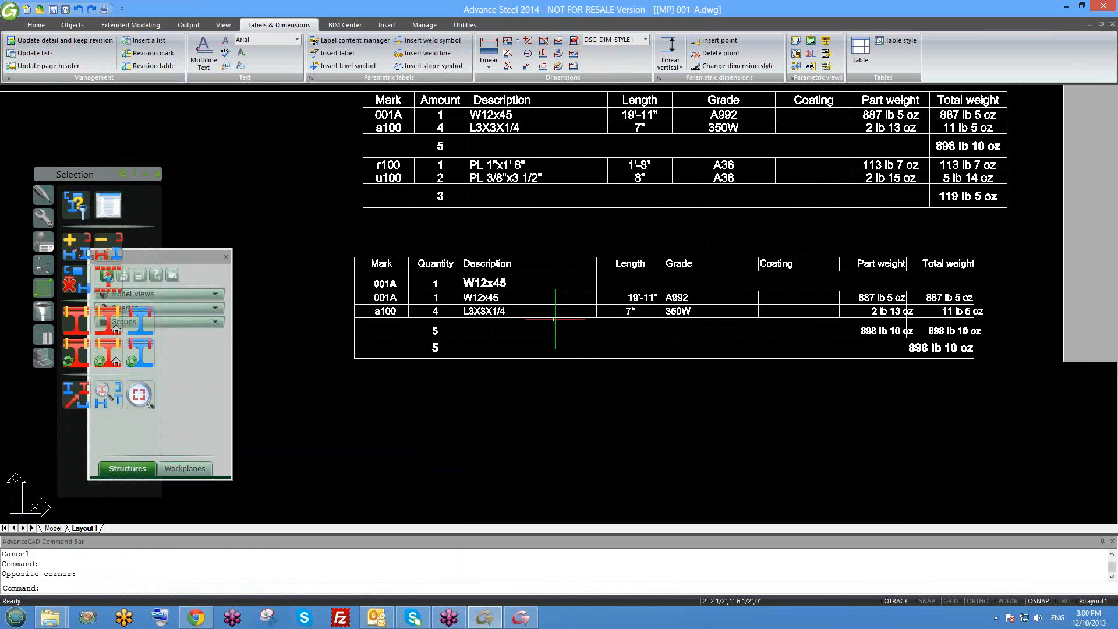
{"action": "left_click", "coordinate": [502, 339]}
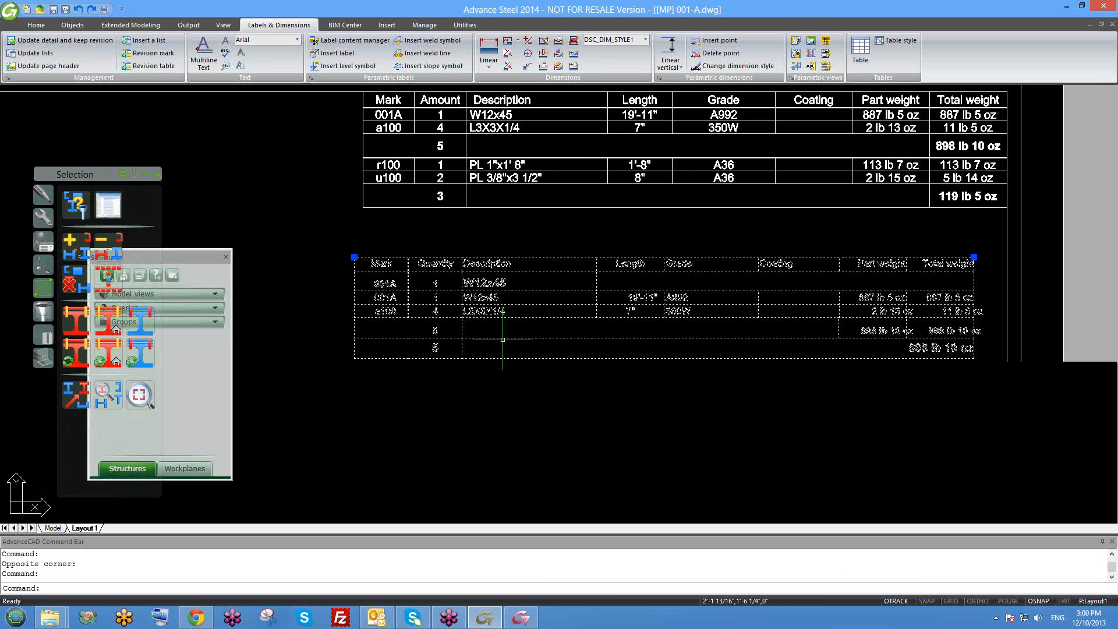
{"action": "key", "text": "Delete"}
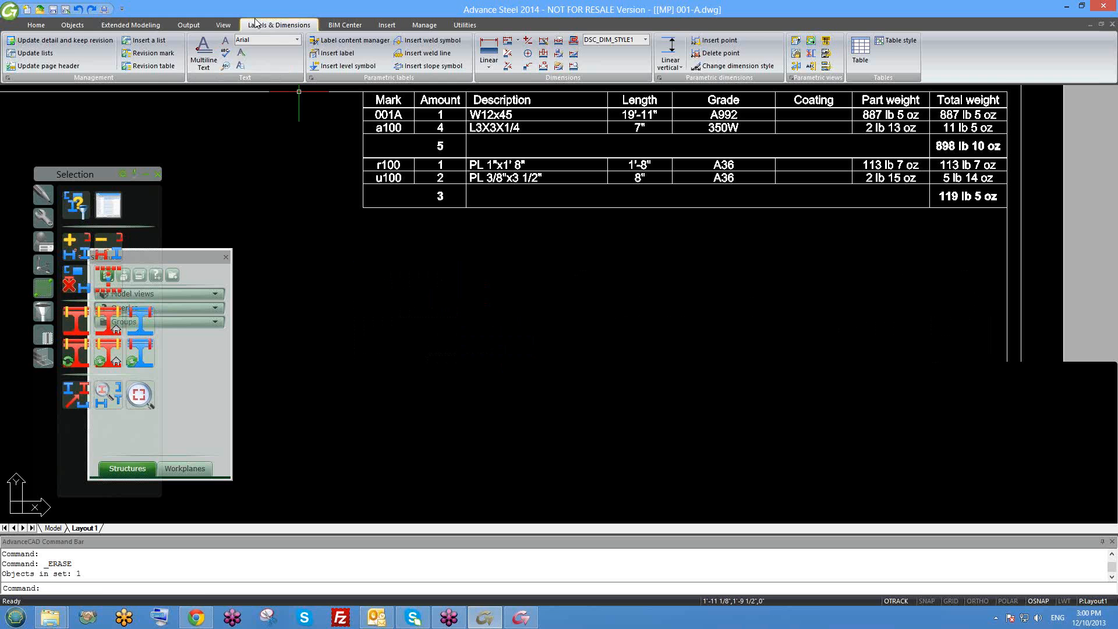
Insert a new list in the empty area below the existing table and enable both upper corner anchors in its layout
{"action": "left_click", "coordinate": [146, 40]}
{"action": "left_click", "coordinate": [372, 251]}
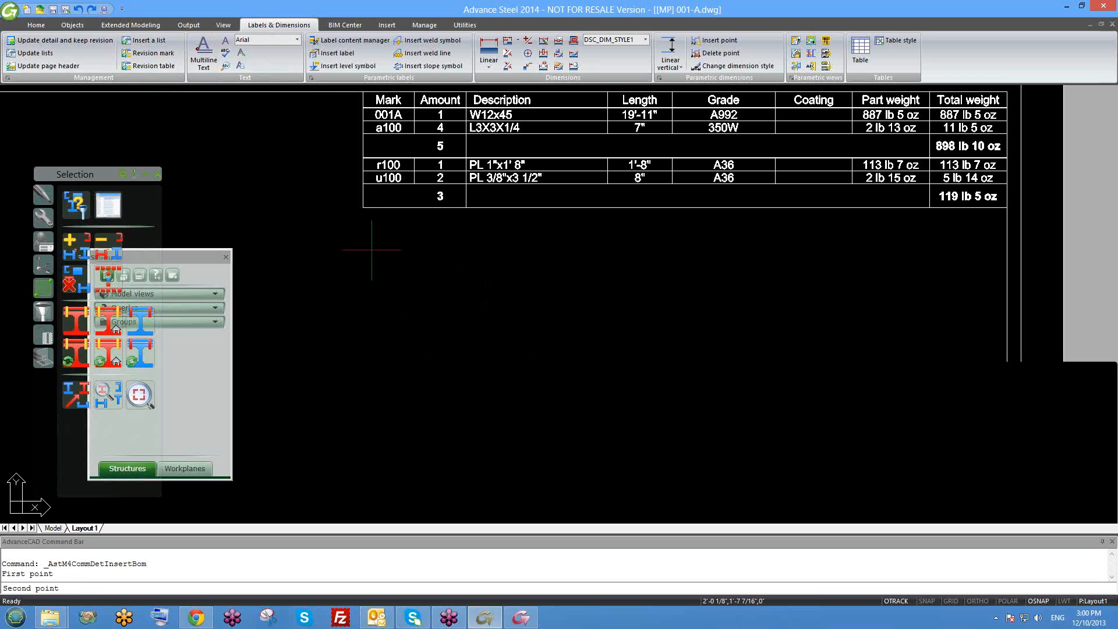
{"action": "left_click", "coordinate": [863, 381]}
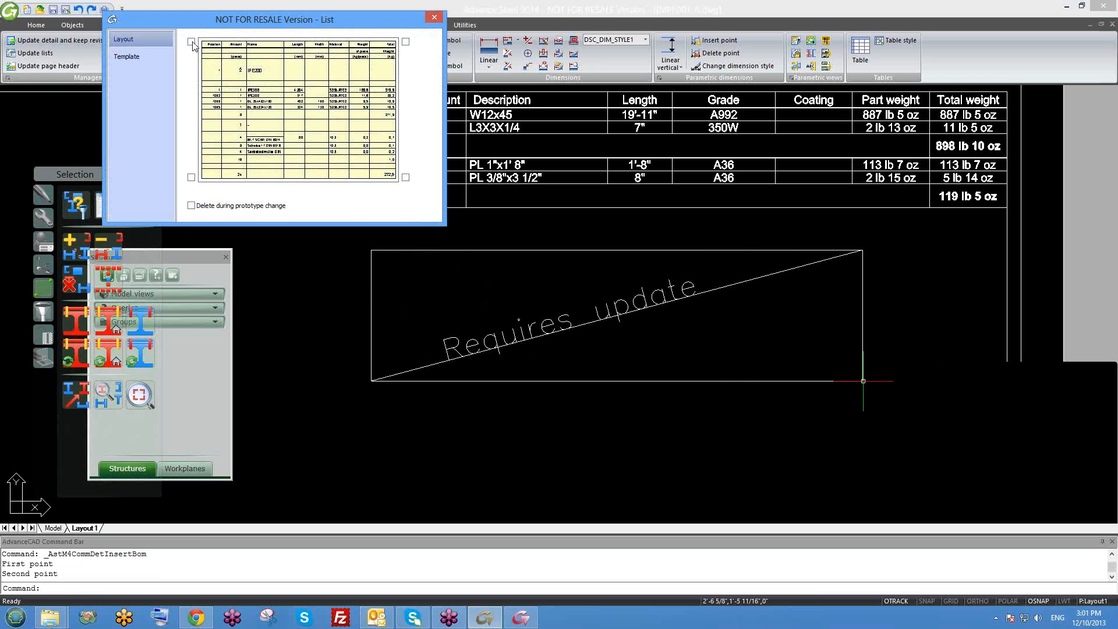
{"action": "left_click", "coordinate": [192, 42]}
{"action": "left_click", "coordinate": [406, 42]}
Assign the user template 1techno Drawing - Structured list to the new list and update the lists on the drawing
{"action": "left_click", "coordinate": [137, 57]}
{"action": "left_click", "coordinate": [197, 52]}
{"action": "left_click", "coordinate": [248, 70]}
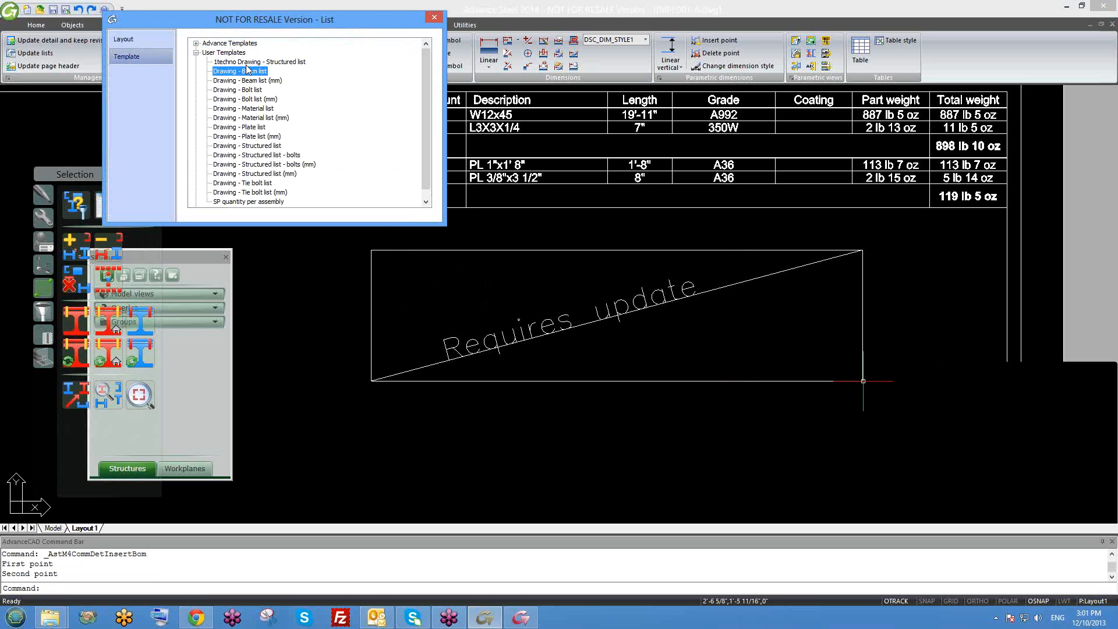
{"action": "left_click", "coordinate": [434, 17]}
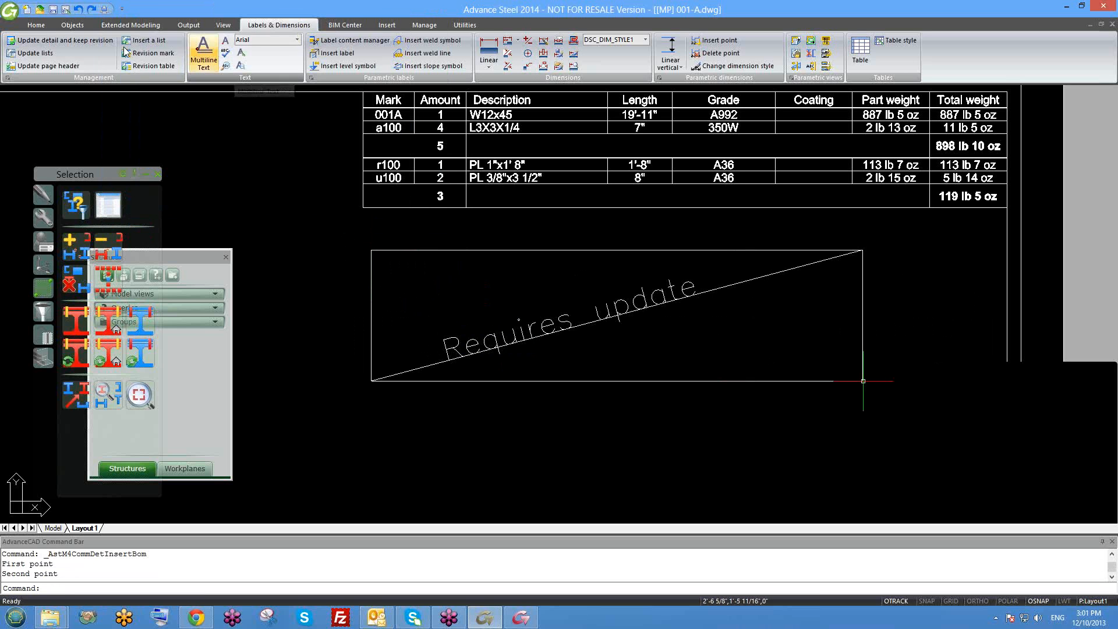
{"action": "left_click", "coordinate": [34, 53]}
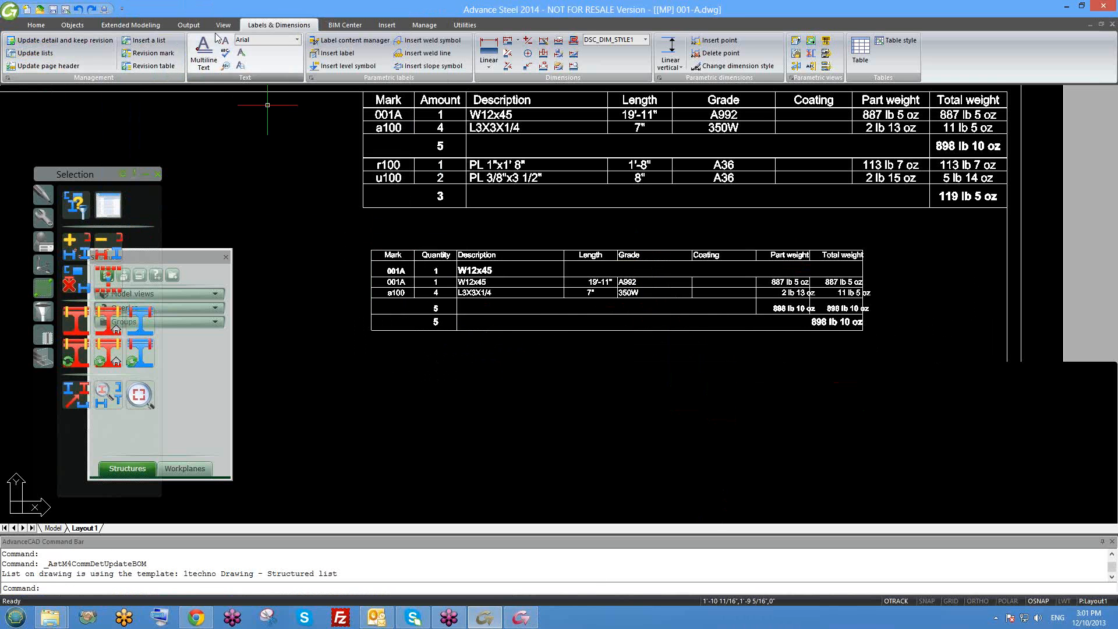
Open the 1techno Drawing - Structured list template for editing and delete its GroupHeade2 section together with the matching GroupFoote2 section
{"action": "left_click", "coordinate": [188, 24]}
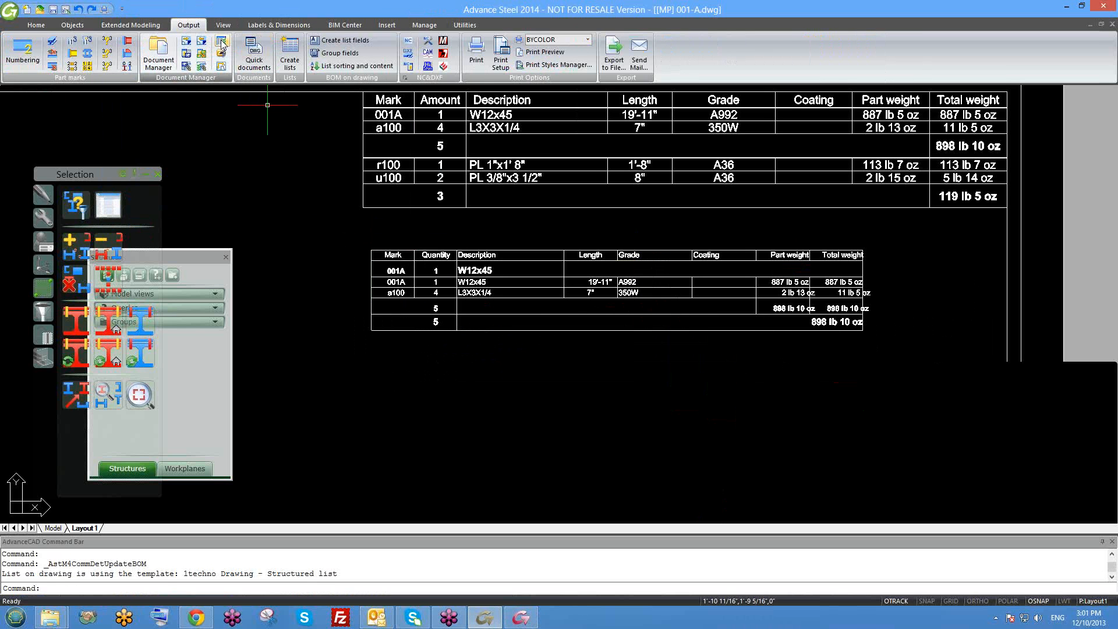
{"action": "left_click", "coordinate": [221, 42]}
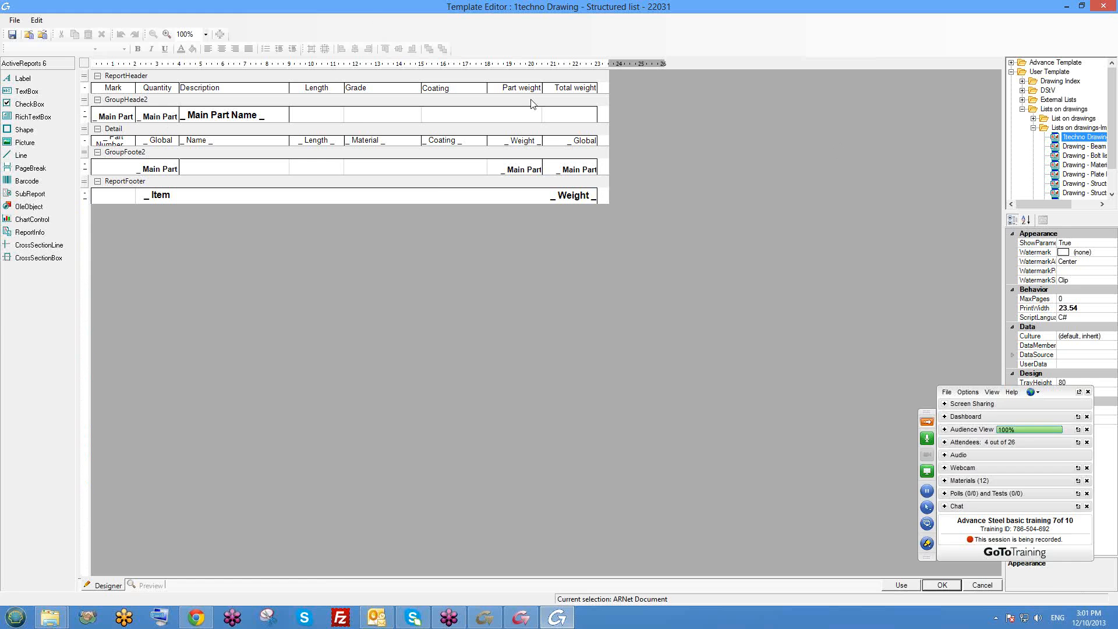
{"action": "double_click", "coordinate": [377, 15]}
{"action": "mouse_move", "coordinate": [559, 116]}
{"action": "left_mouse_down"}
{"action": "mouse_move", "coordinate": [649, 400]}
{"action": "mouse_move", "coordinate": [255, 117]}
{"action": "mouse_move", "coordinate": [193, 7]}
{"action": "mouse_move", "coordinate": [406, 37]}
{"action": "left_mouse_up"}
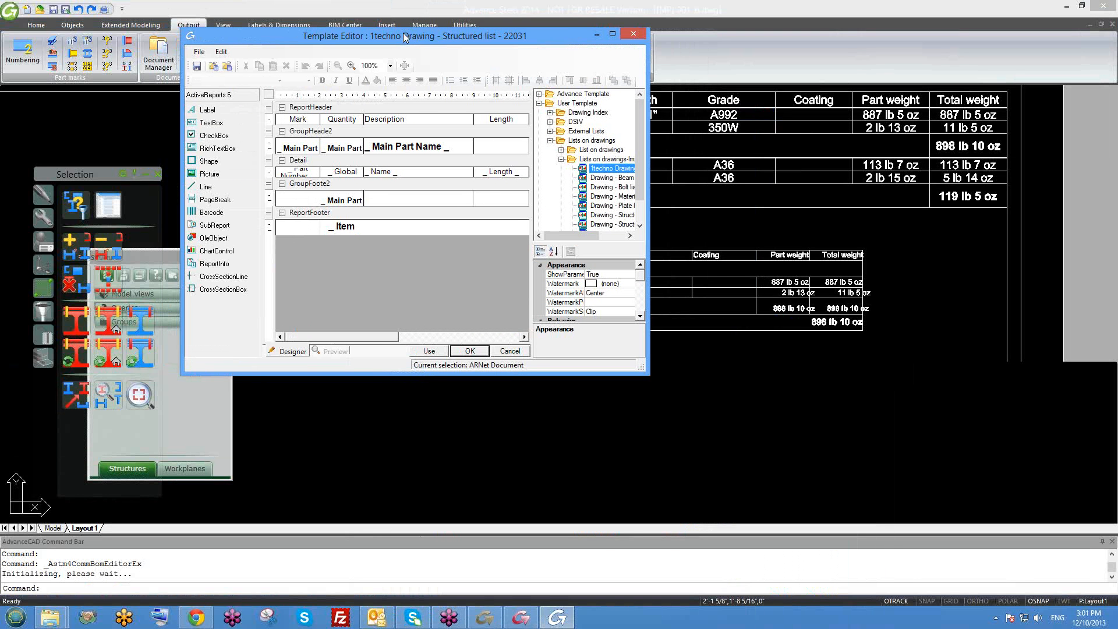
{"action": "double_click", "coordinate": [406, 37]}
{"action": "left_click", "coordinate": [101, 102]}
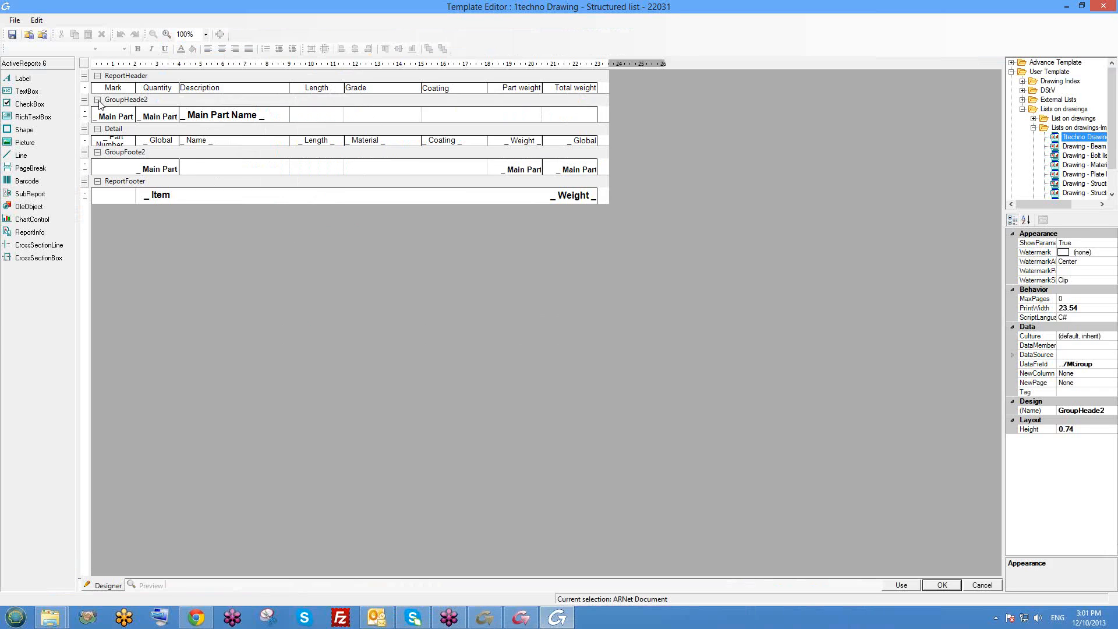
{"action": "right_click", "coordinate": [99, 101]}
{"action": "left_click", "coordinate": [128, 150]}
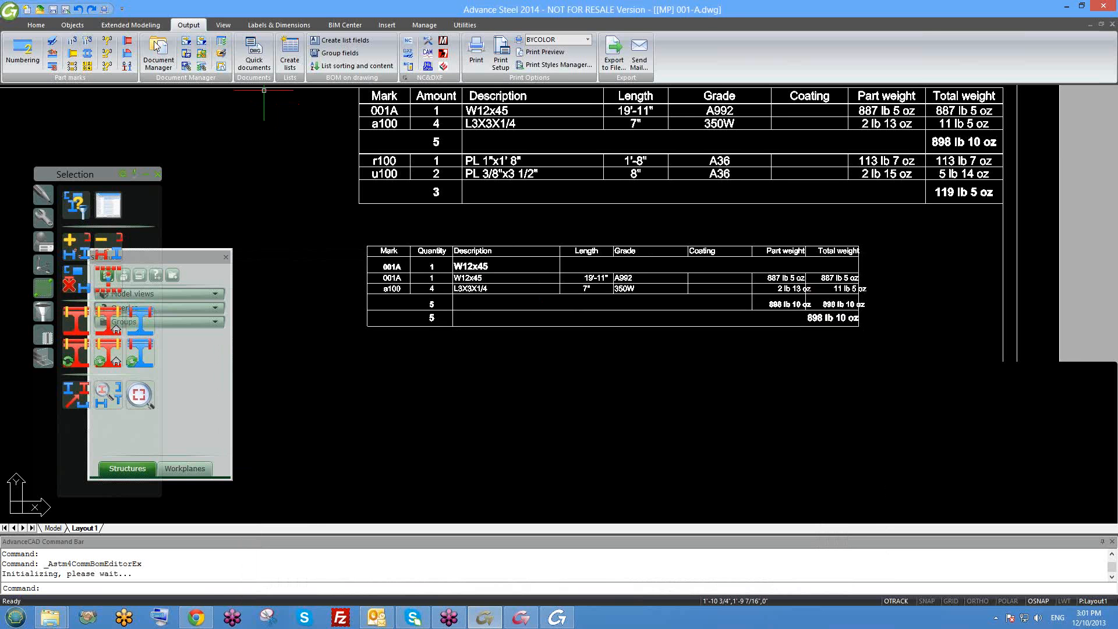
Update the lists on the drawing to apply the removed group sections, and inspect the regenerated lower list
{"action": "left_click", "coordinate": [278, 25]}
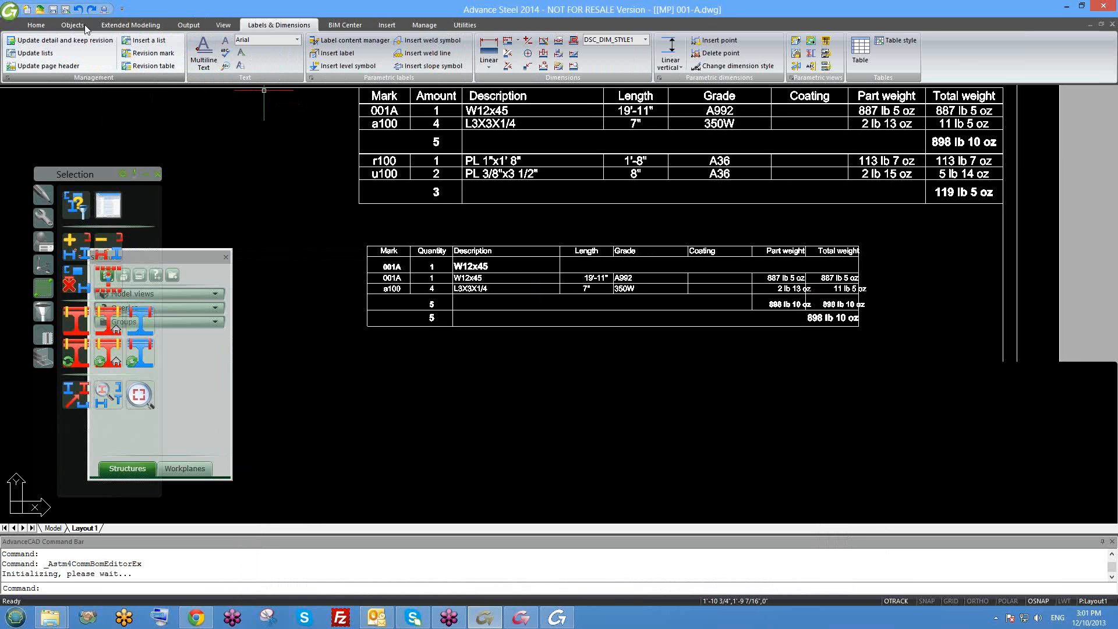
{"action": "left_click", "coordinate": [50, 54]}
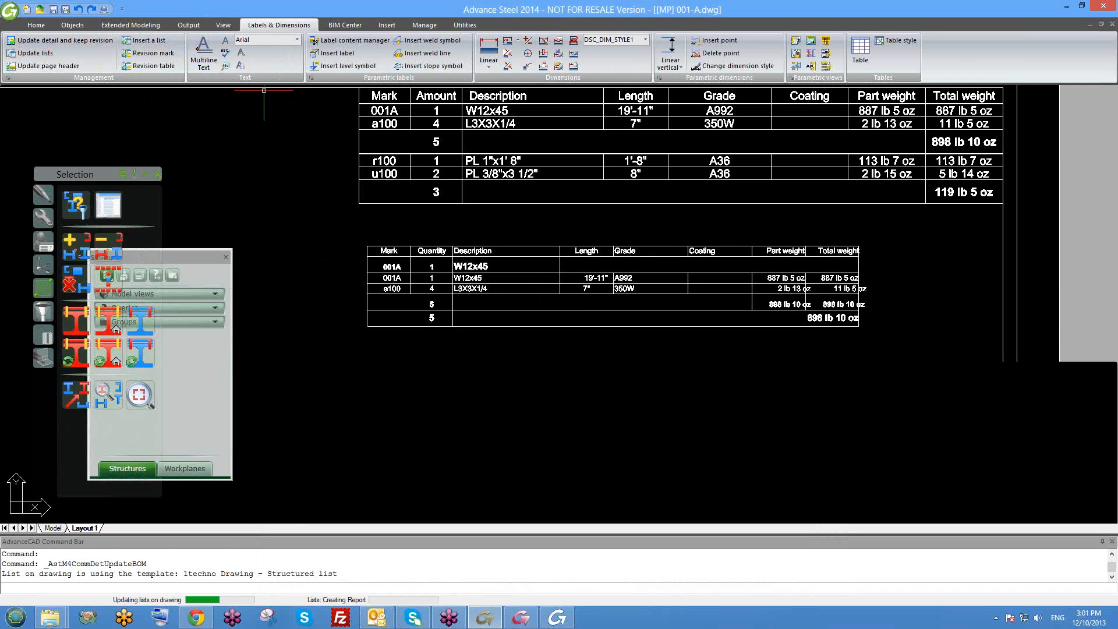
{"action": "scroll", "coordinate": [486, 291], "scroll_direction": "up", "scroll_amount": 2}
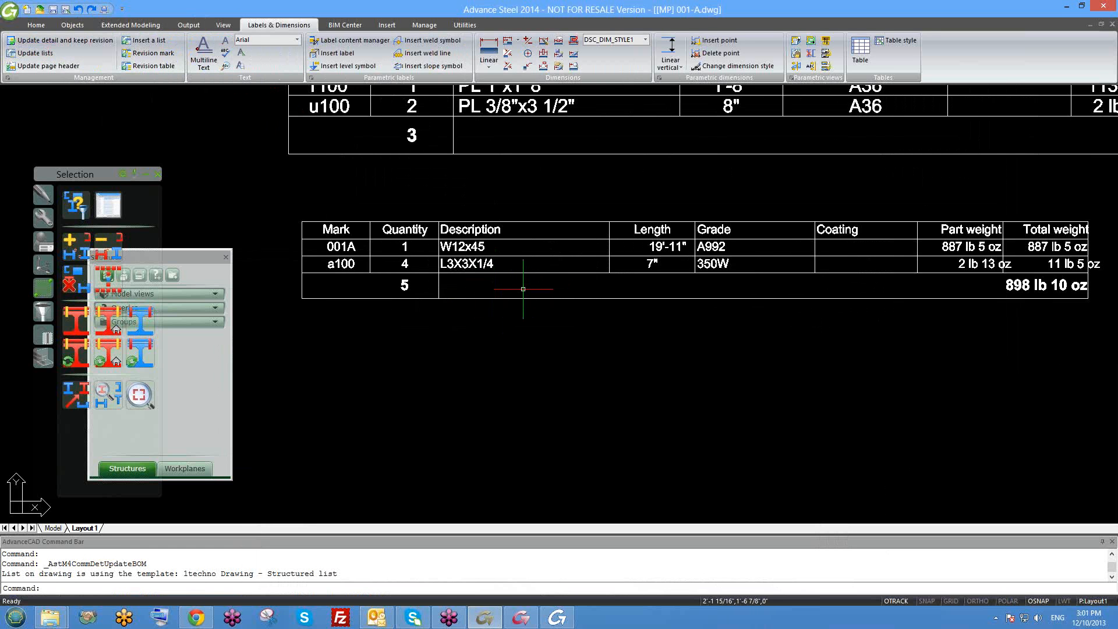
{"action": "scroll", "coordinate": [553, 284], "scroll_direction": "down", "scroll_amount": 1}
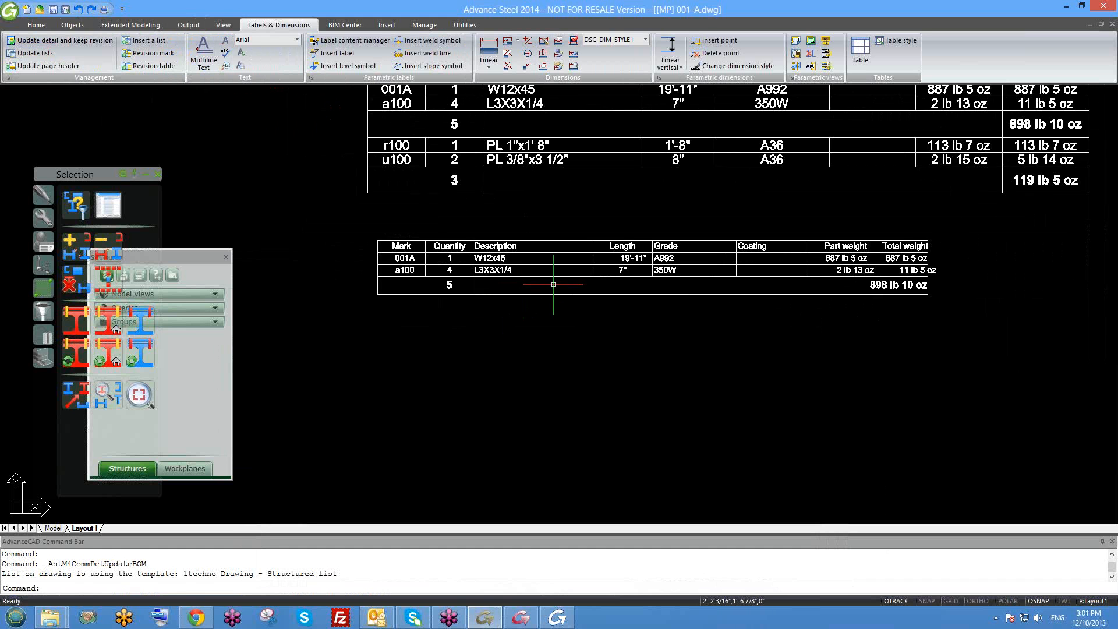
{"action": "middle_click_drag", "start_coordinate": [563, 253], "coordinate": [567, 285]}
{"action": "left_click", "coordinate": [435, 25]}
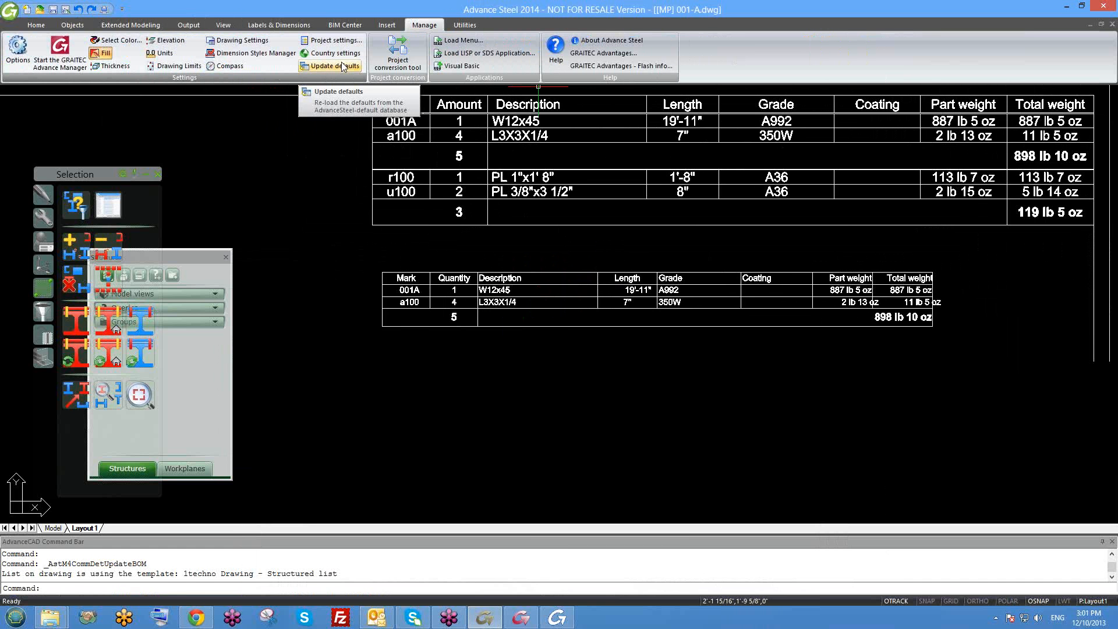
{"action": "middle_click_drag", "start_coordinate": [506, 256], "coordinate": [529, 272]}
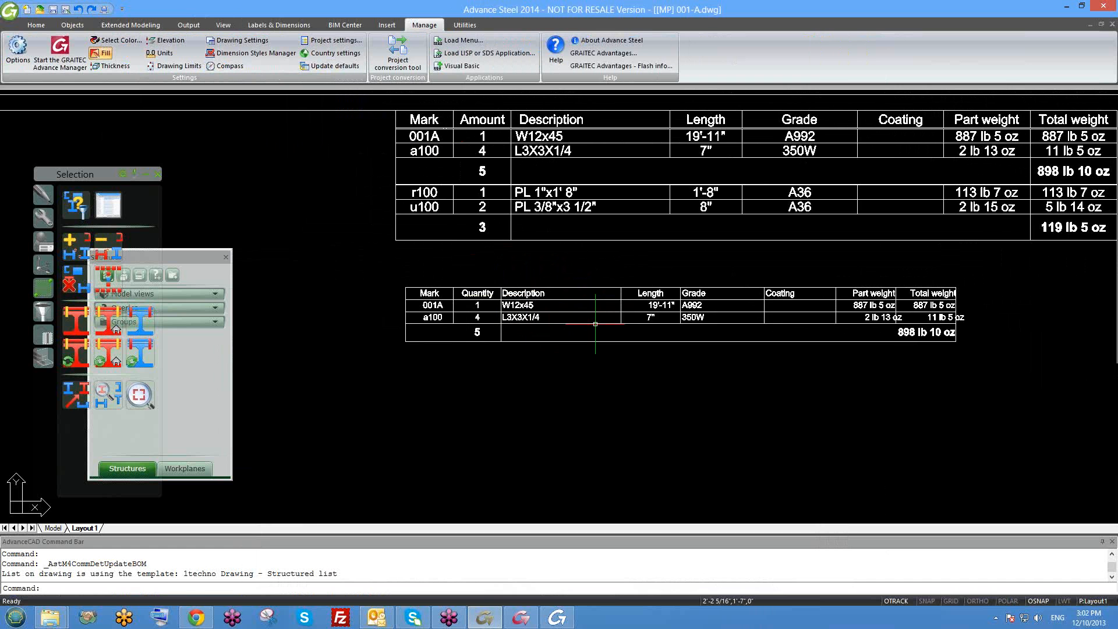
{"action": "scroll", "coordinate": [595, 323], "scroll_direction": "up", "scroll_amount": 2}
{"action": "scroll", "coordinate": [575, 282], "scroll_direction": "down", "scroll_amount": 1}
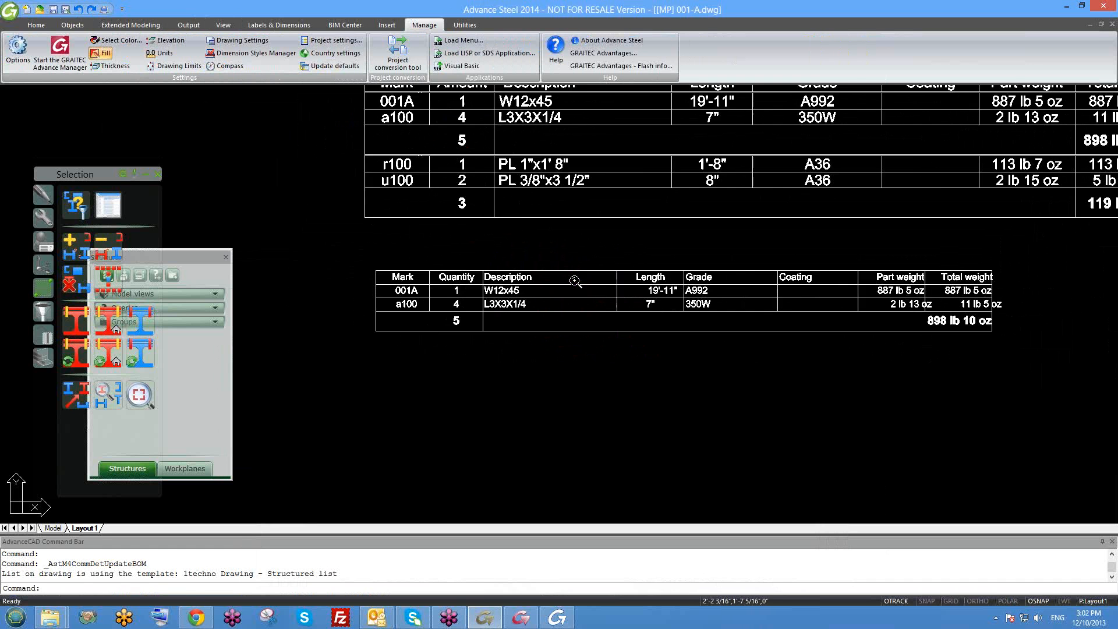
{"action": "scroll", "coordinate": [575, 281], "scroll_direction": "down", "scroll_amount": 1}
{"action": "scroll", "coordinate": [559, 291], "scroll_direction": "up", "scroll_amount": 2}
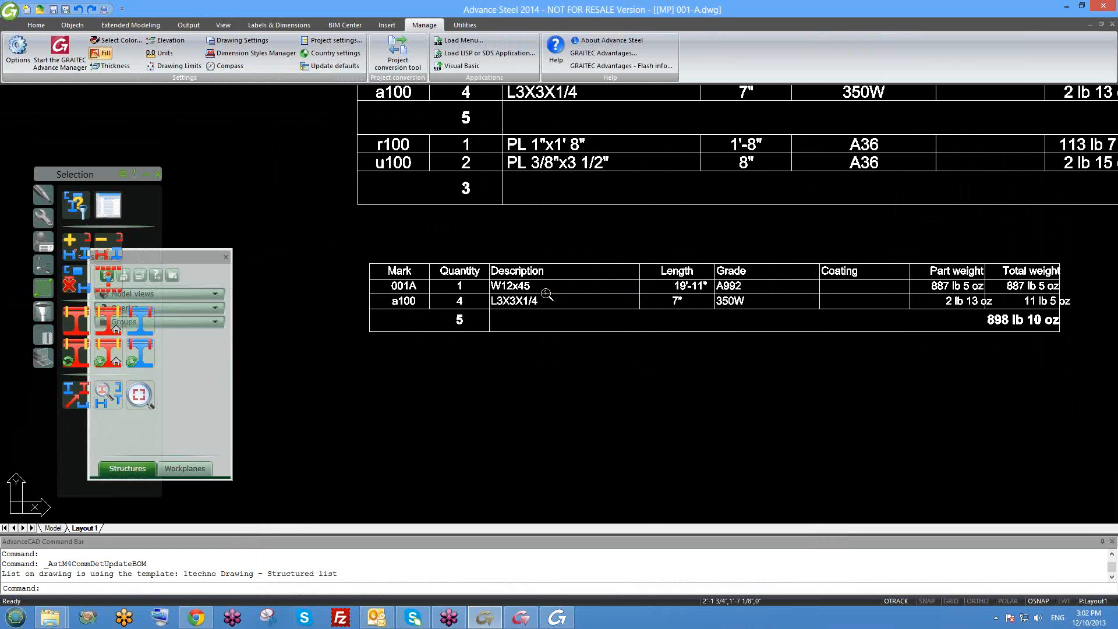
Return to the template editor and widen the template tree so the full template names can be read
{"action": "left_click", "coordinate": [567, 622]}
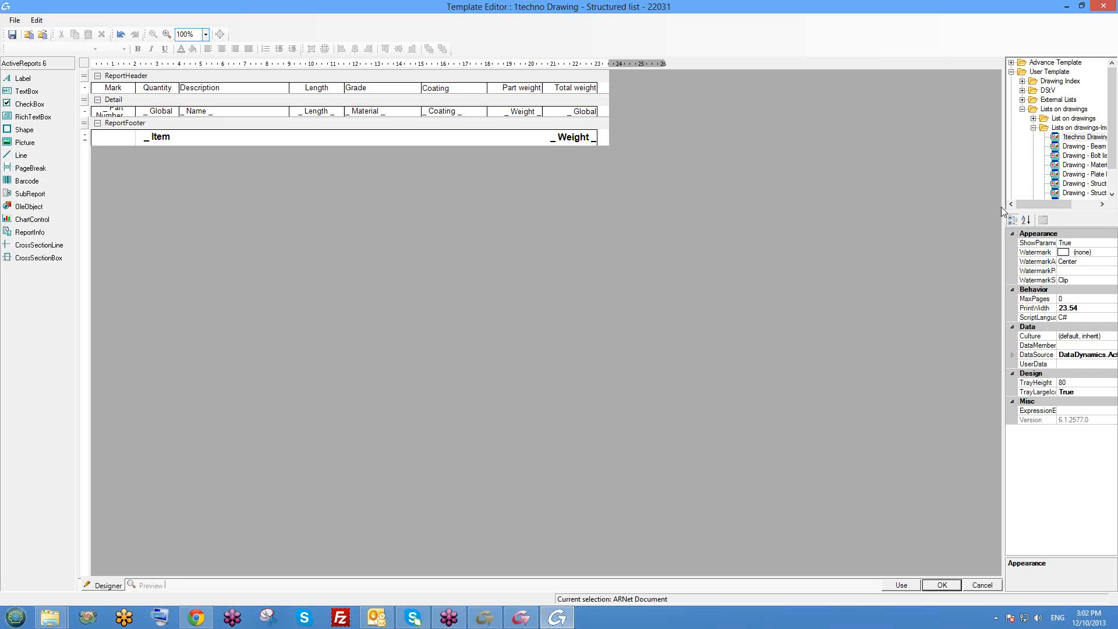
{"action": "left_click_drag", "start_coordinate": [1001, 208], "coordinate": [945, 207]}
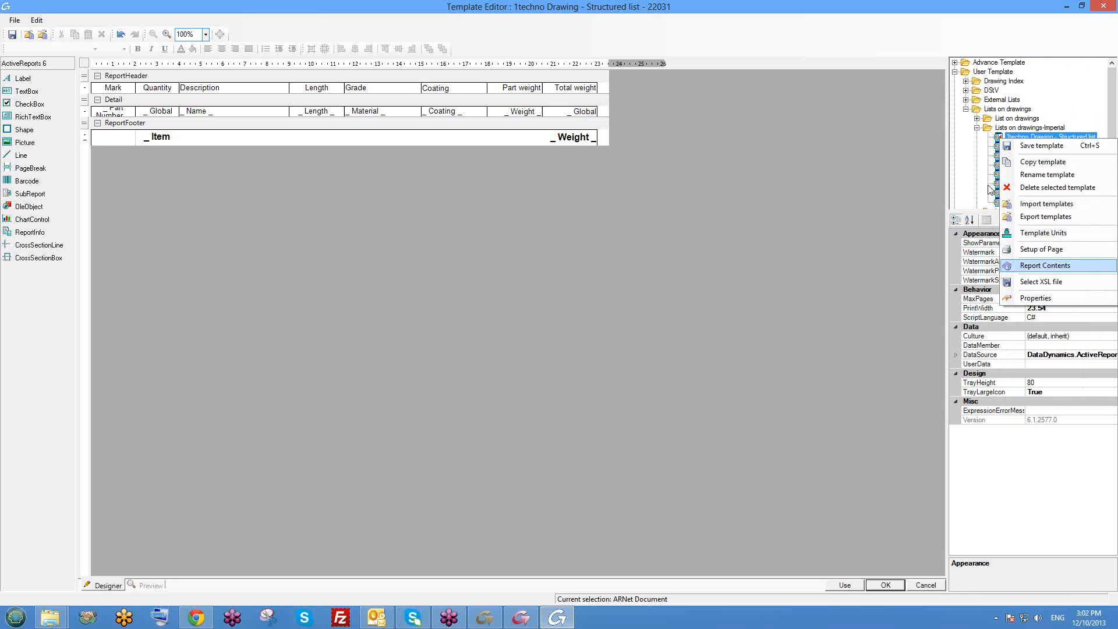
{"action": "left_click", "coordinate": [1031, 134]}
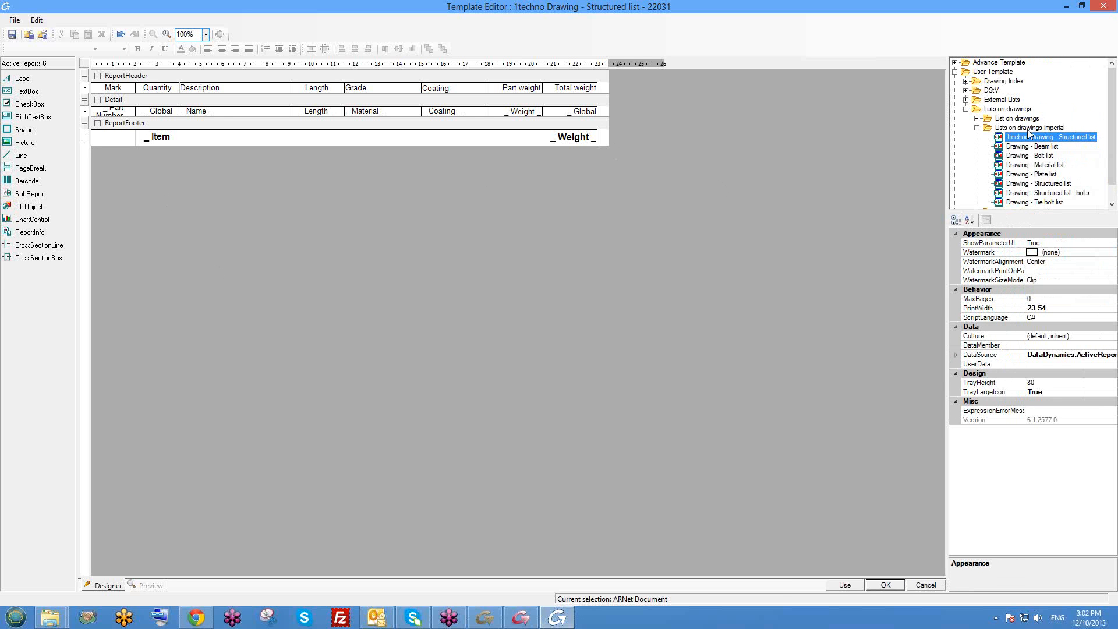
{"action": "left_click", "coordinate": [1047, 184]}
{"action": "left_click", "coordinate": [1047, 184]}
{"action": "left_click", "coordinate": [180, 172]}
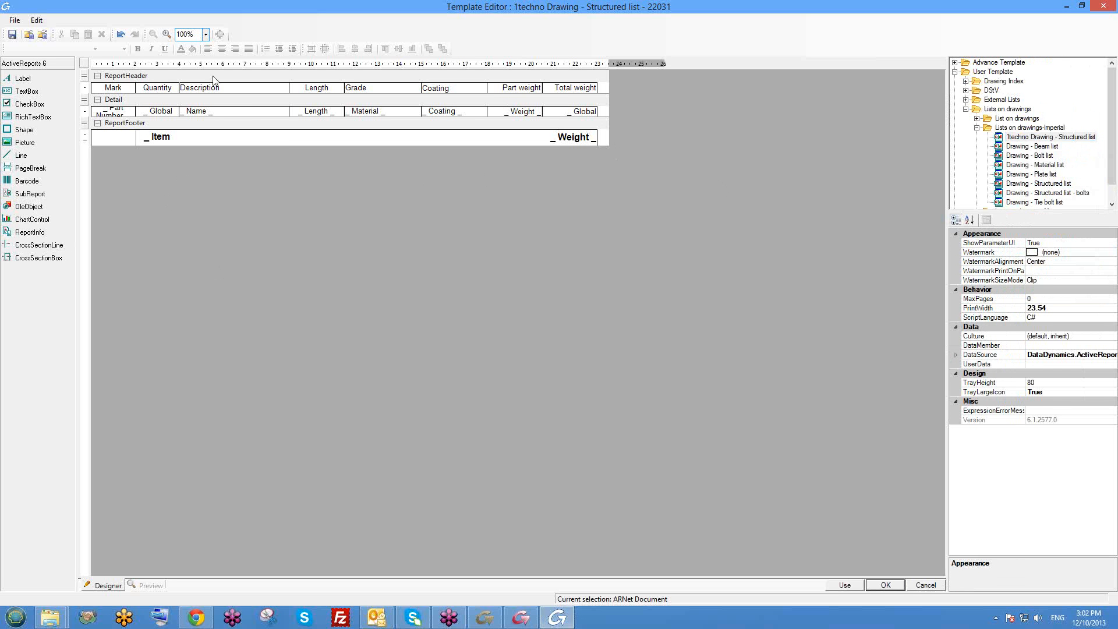
Widen the report to a print width of 26.56 and add a text box beside the Total weight column in both ReportHeader and Detail
{"action": "left_click", "coordinate": [596, 92]}
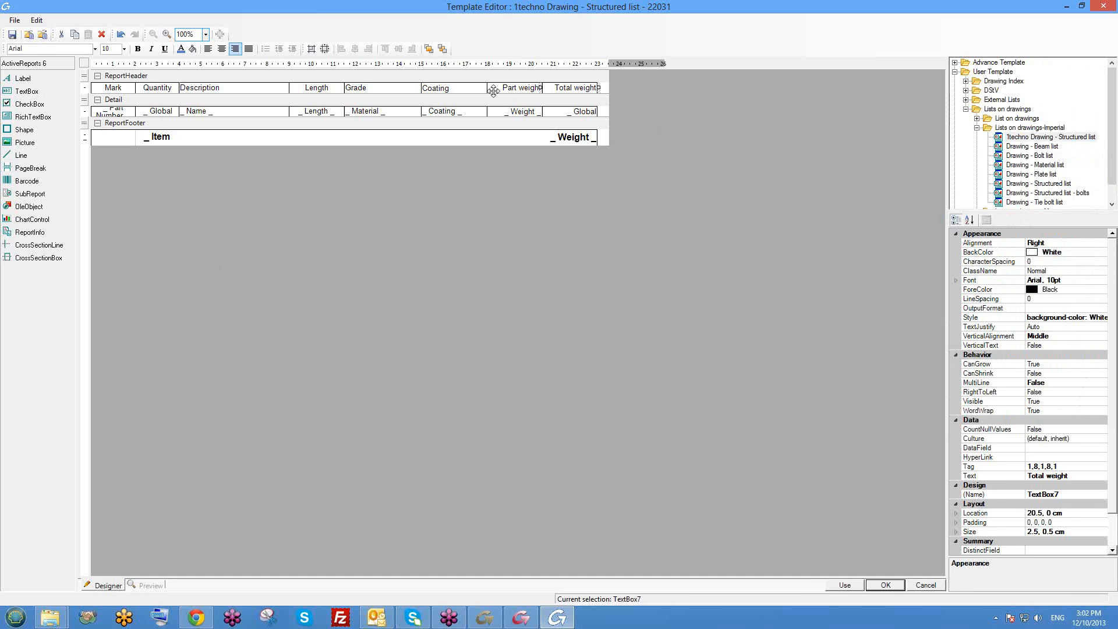
{"action": "left_click", "coordinate": [363, 86]}
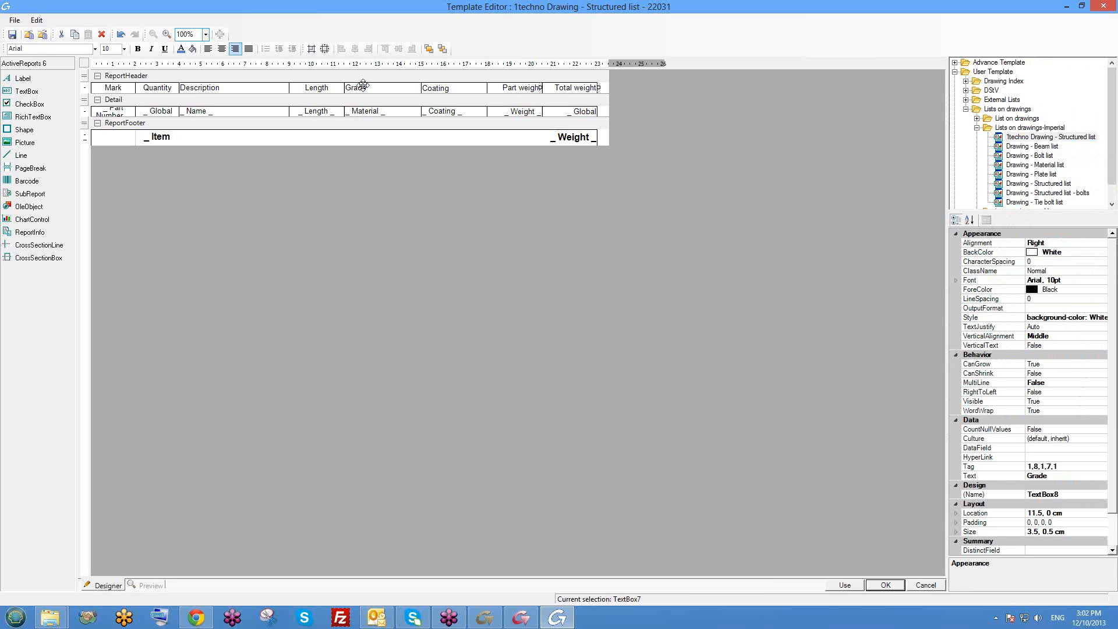
{"action": "left_click", "coordinate": [606, 197]}
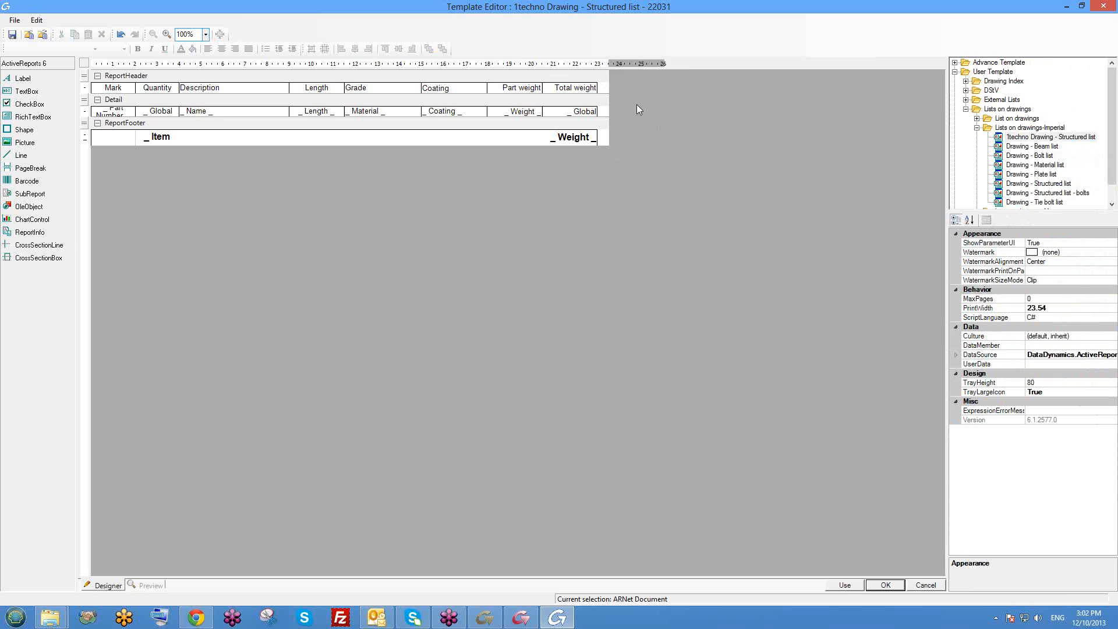
{"action": "left_click_drag", "start_coordinate": [609, 105], "coordinate": [690, 105]}
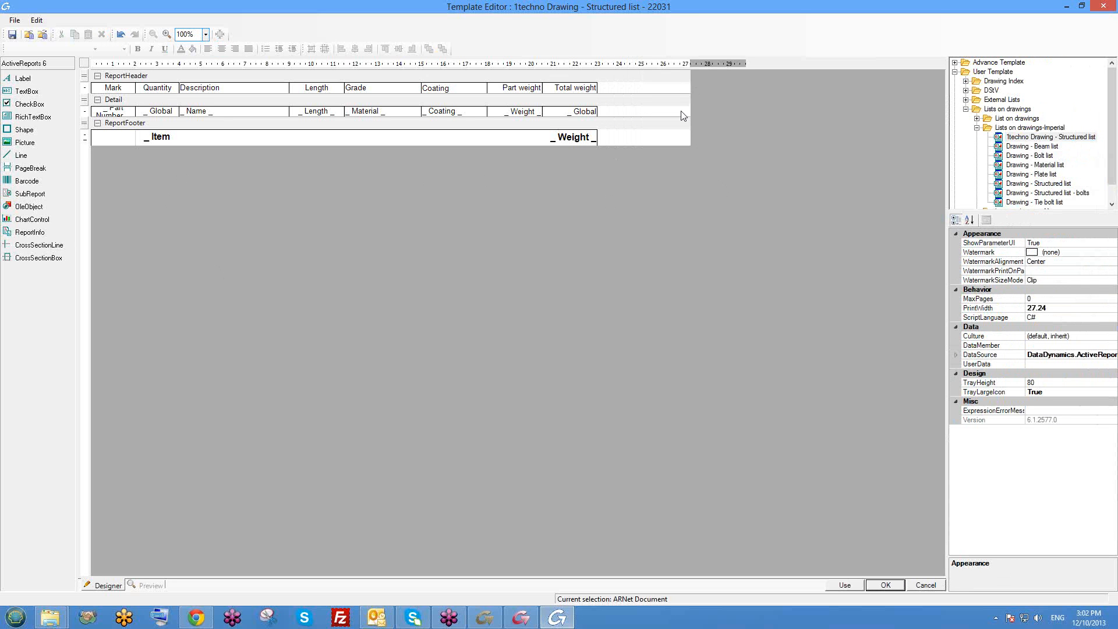
{"action": "left_click_drag", "start_coordinate": [682, 111], "coordinate": [675, 111]}
{"action": "left_click_drag", "start_coordinate": [22, 93], "coordinate": [623, 88]}
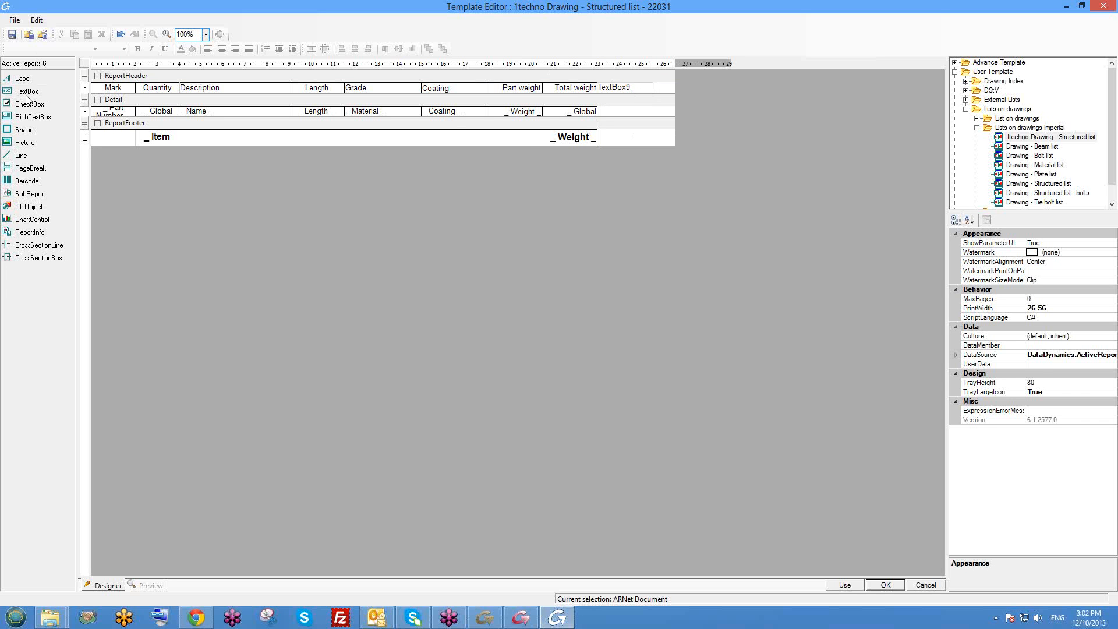
{"action": "left_click_drag", "start_coordinate": [26, 93], "coordinate": [607, 114]}
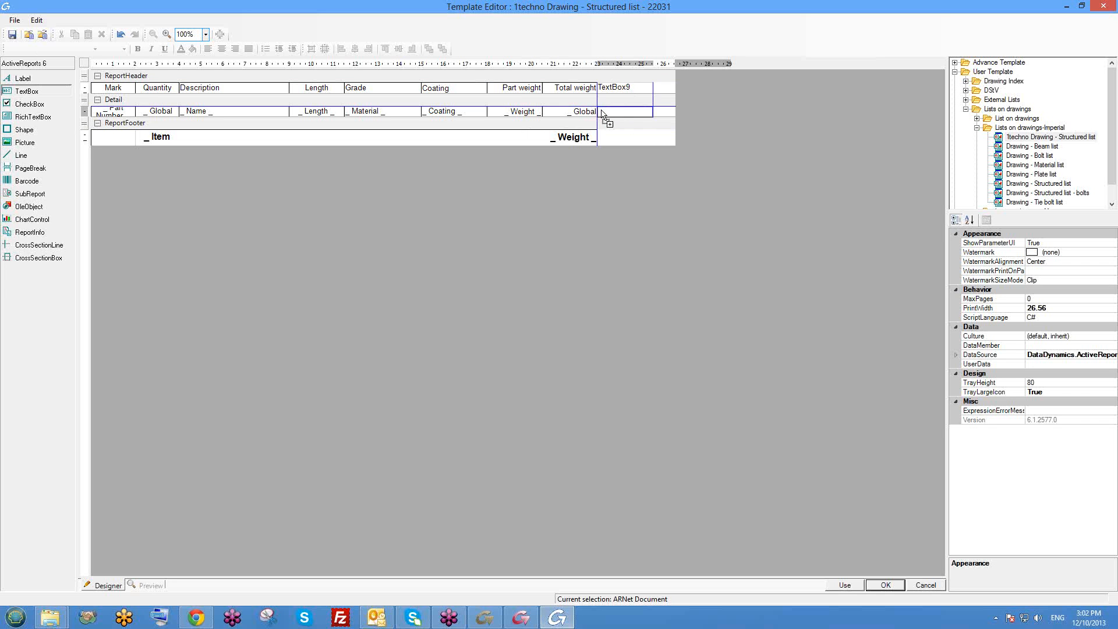
Apply a thin black outline border on all sides to the new text boxes in ReportHeader and Detail
{"action": "left_click", "coordinate": [626, 89]}
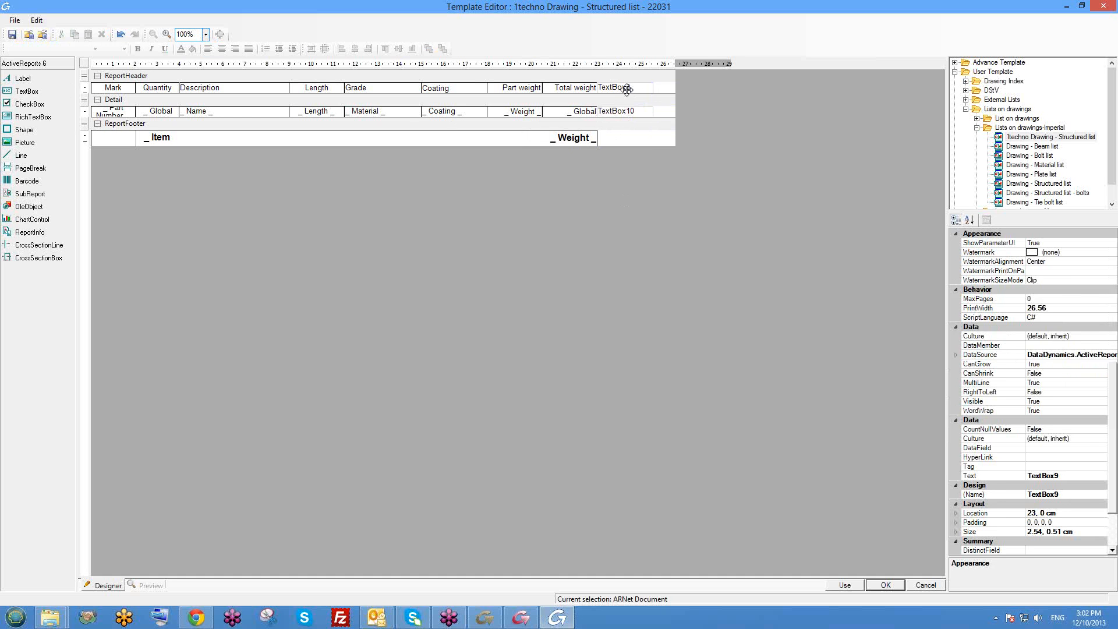
{"action": "right_click", "coordinate": [626, 89]}
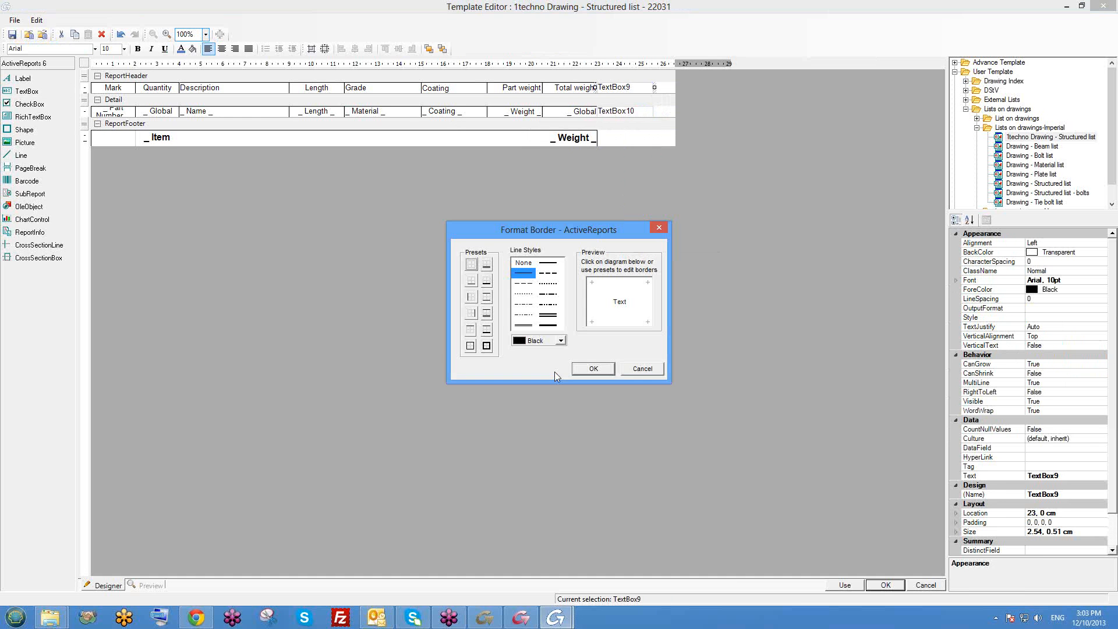
{"action": "left_click", "coordinate": [593, 368]}
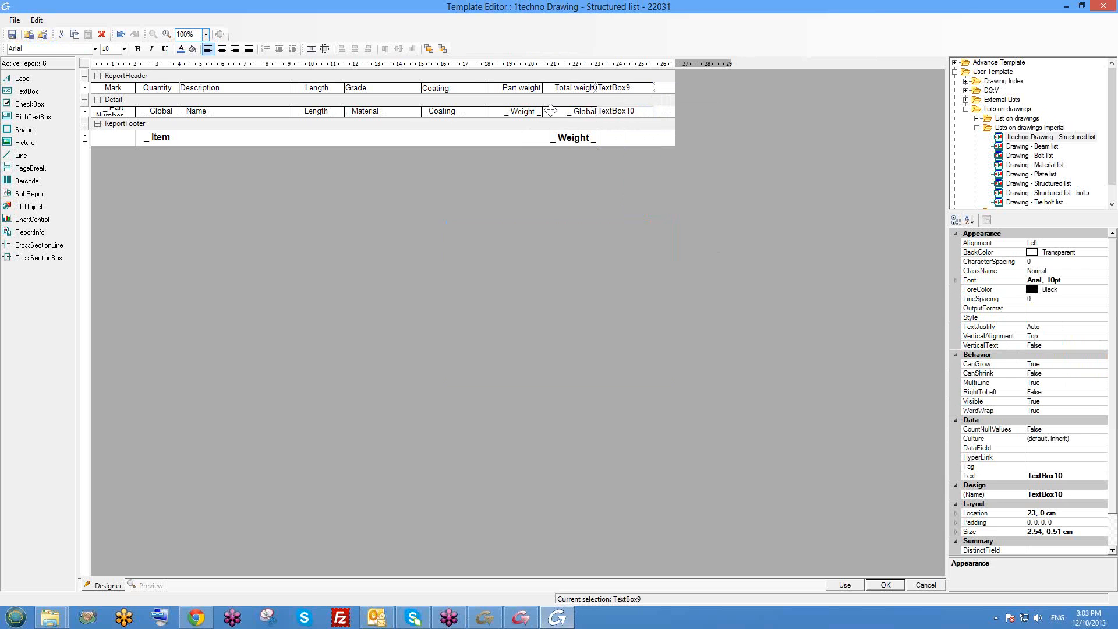
{"action": "left_click", "coordinate": [613, 111]}
{"action": "right_click", "coordinate": [615, 111]}
{"action": "left_click", "coordinate": [647, 226]}
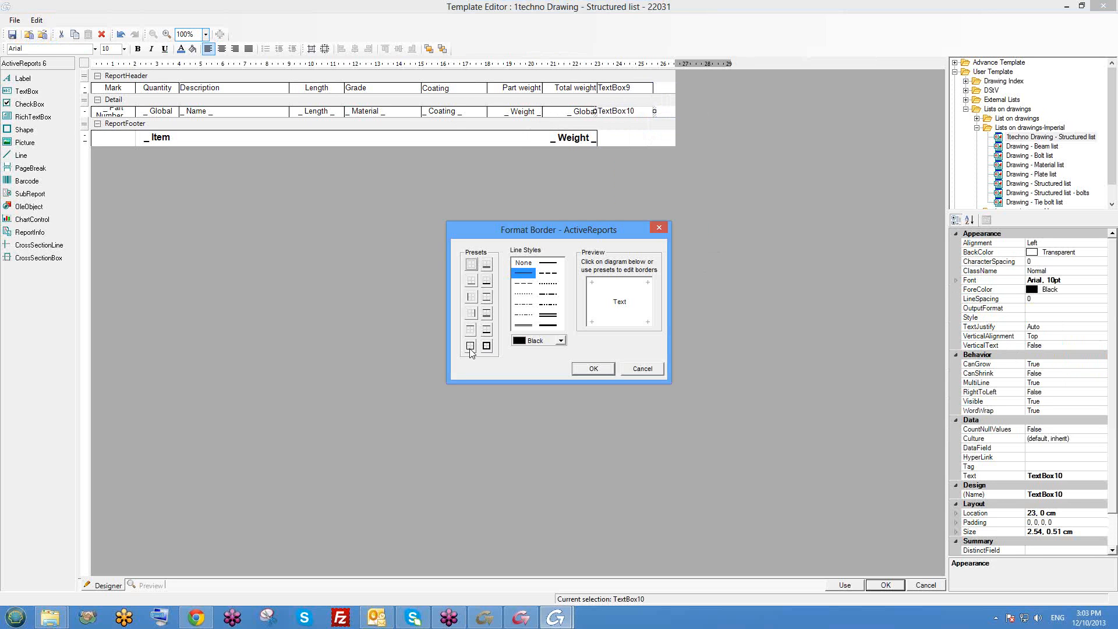
{"action": "left_click", "coordinate": [630, 206]}
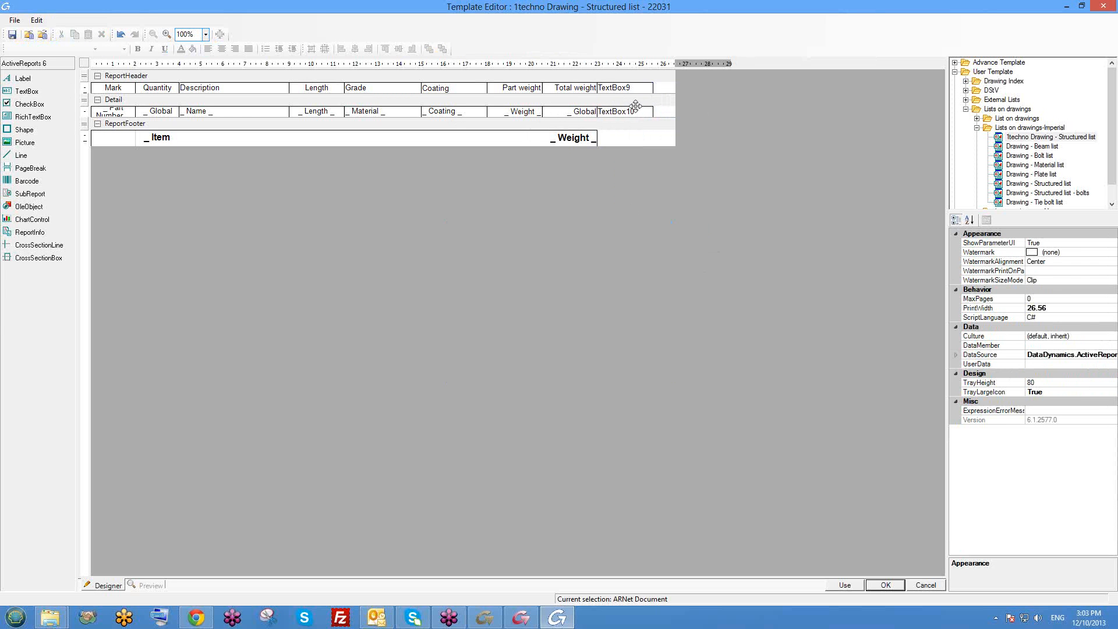
{"action": "left_click", "coordinate": [15, 93]}
{"action": "left_click_drag", "start_coordinate": [24, 92], "coordinate": [571, 218]}
{"action": "left_click", "coordinate": [626, 100]}
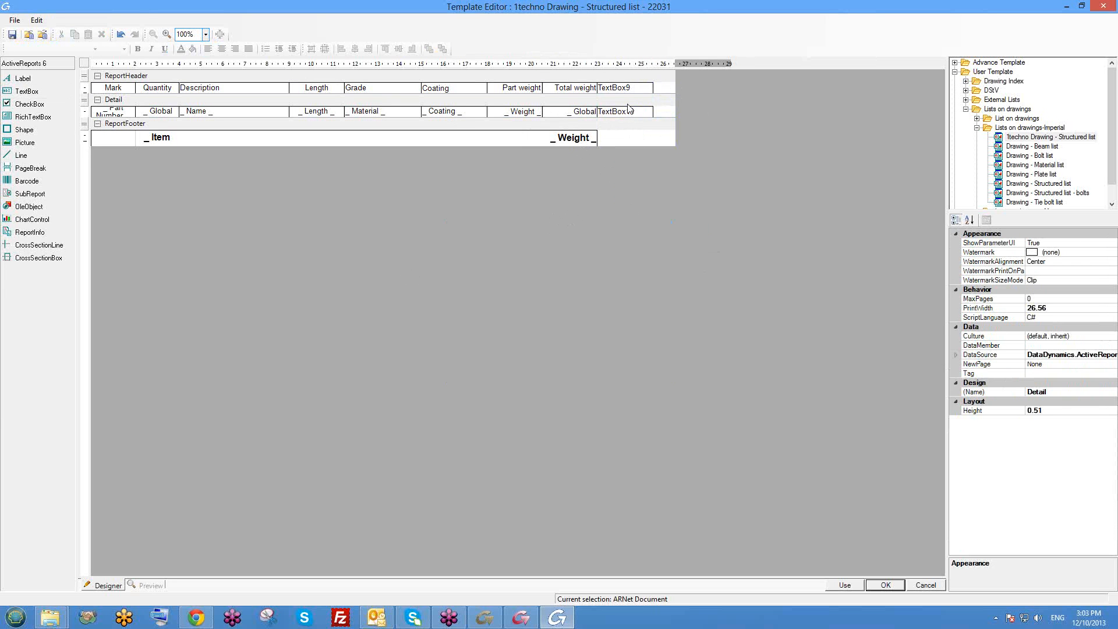
{"action": "left_click", "coordinate": [625, 87]}
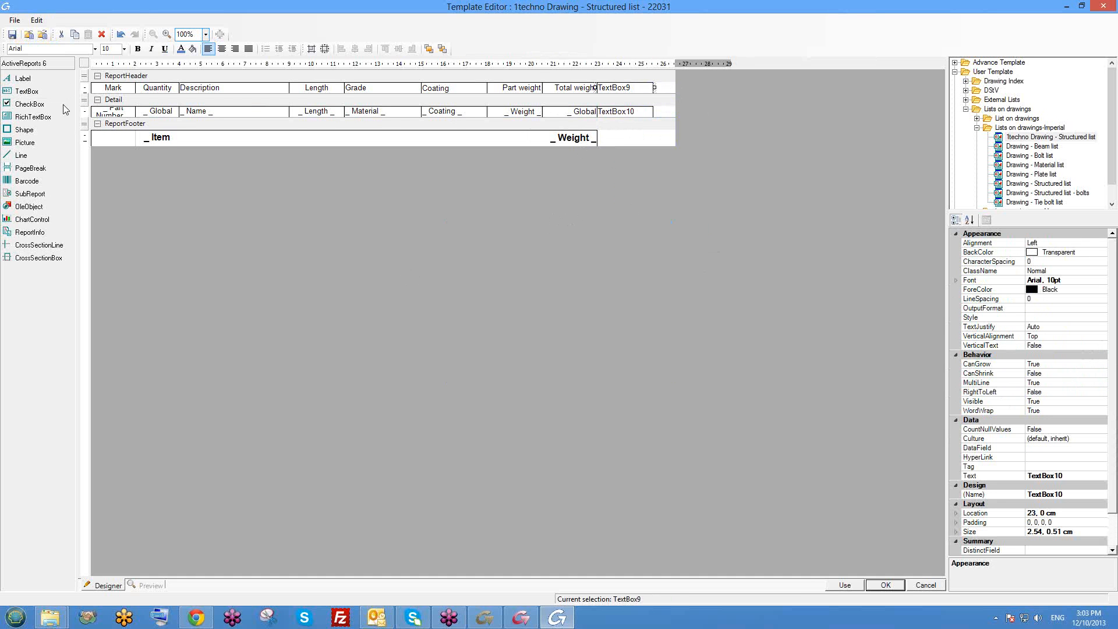
{"action": "left_click", "coordinate": [633, 110]}
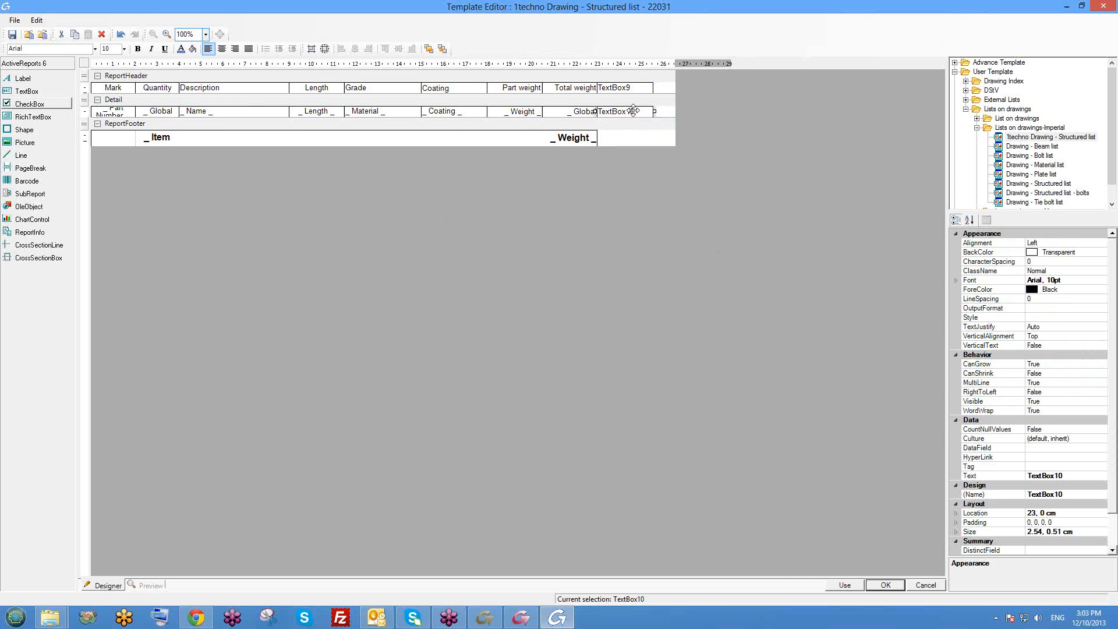
{"action": "left_click", "coordinate": [650, 156]}
Set the field content of the new ReportHeader text box to the user text Test
{"action": "left_click", "coordinate": [616, 87]}
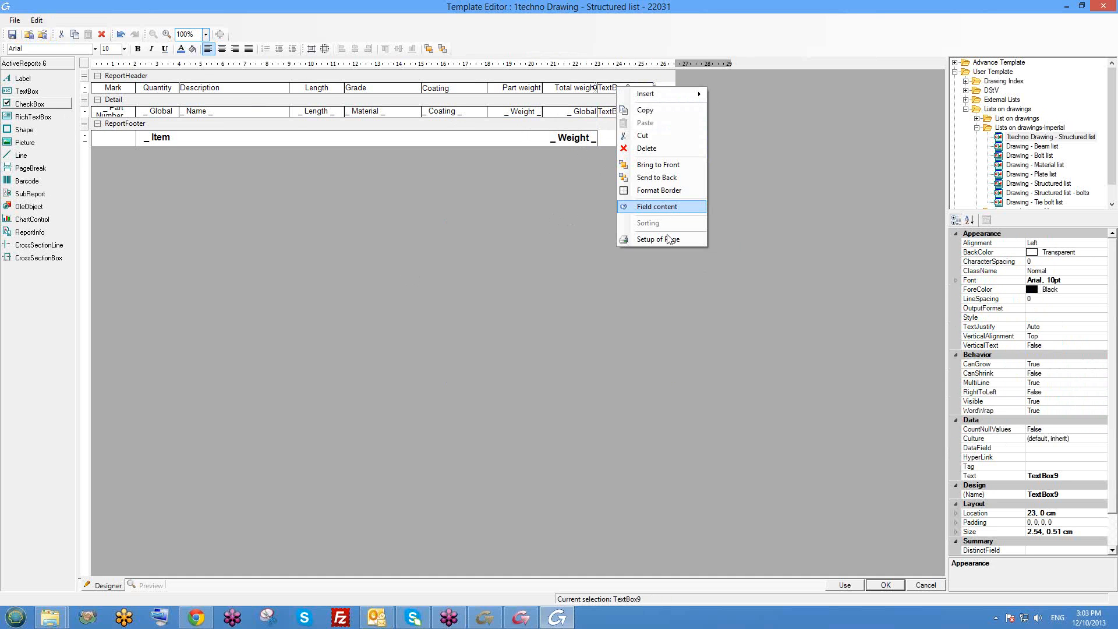
{"action": "left_click", "coordinate": [669, 240]}
{"action": "key", "text": "Escape"}
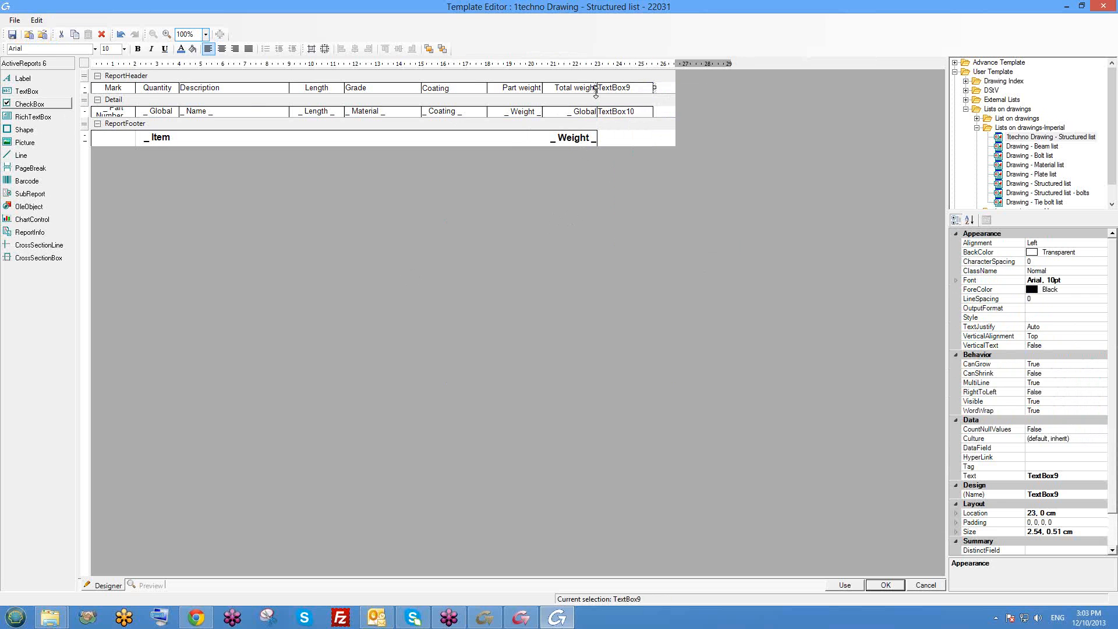
{"action": "right_click", "coordinate": [631, 87]}
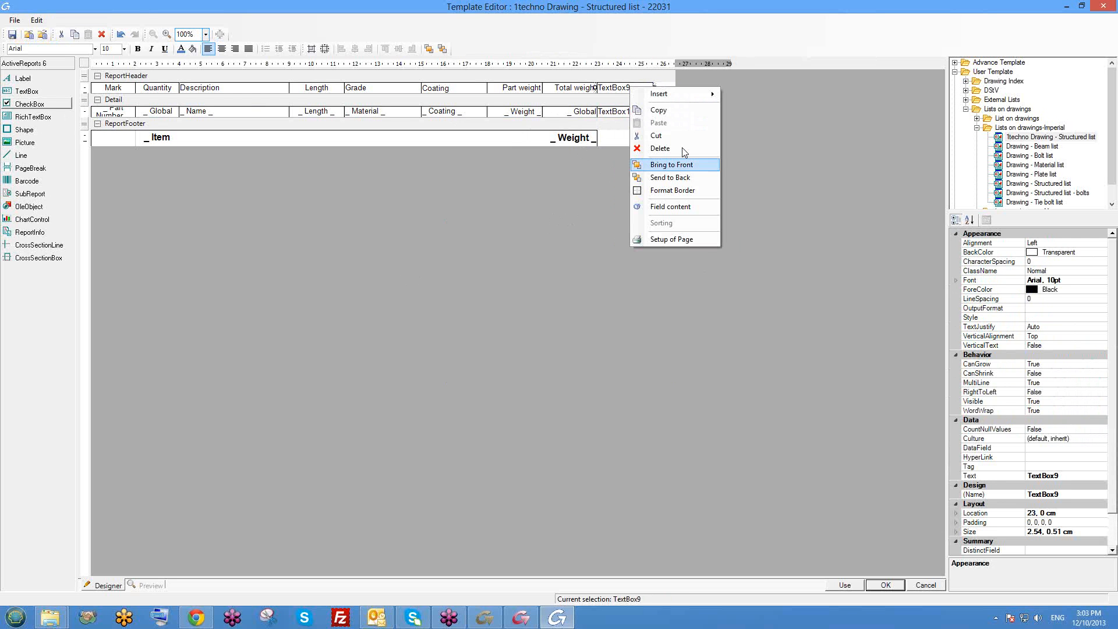
{"action": "left_click", "coordinate": [684, 212]}
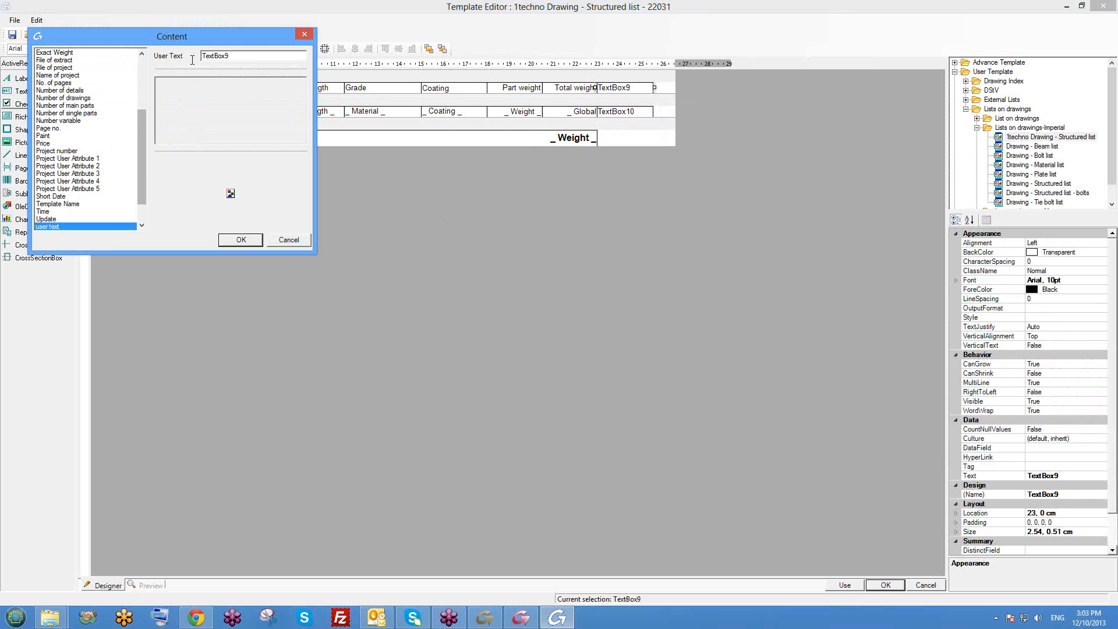
{"action": "left_click_drag", "start_coordinate": [230, 55], "coordinate": [192, 60]}
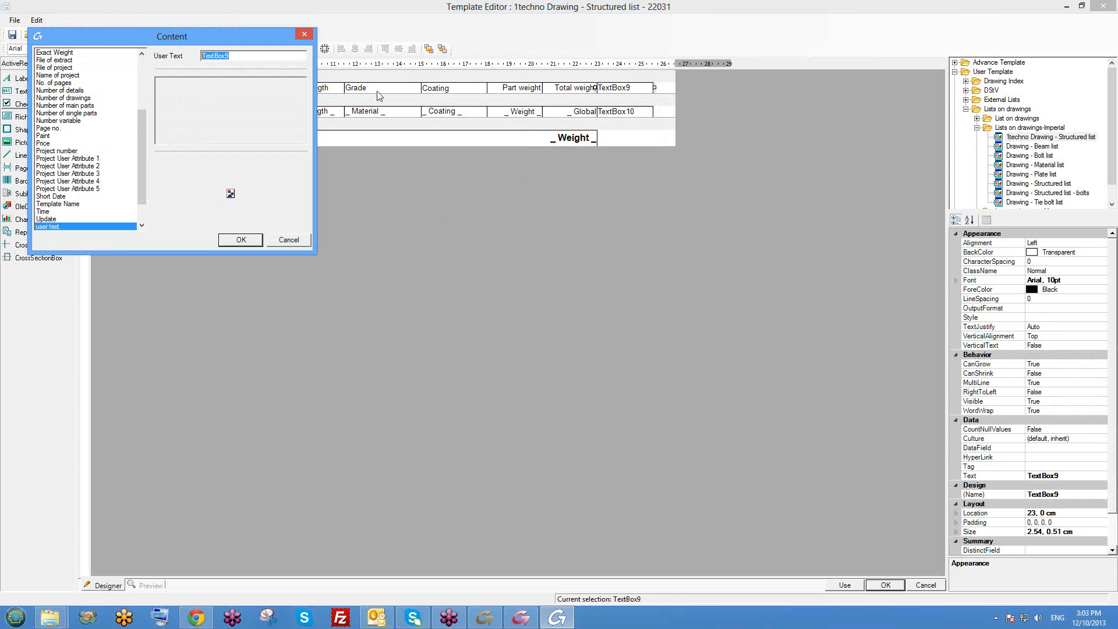
{"action": "type", "text": "Test"}
{"action": "key", "text": "Return"}
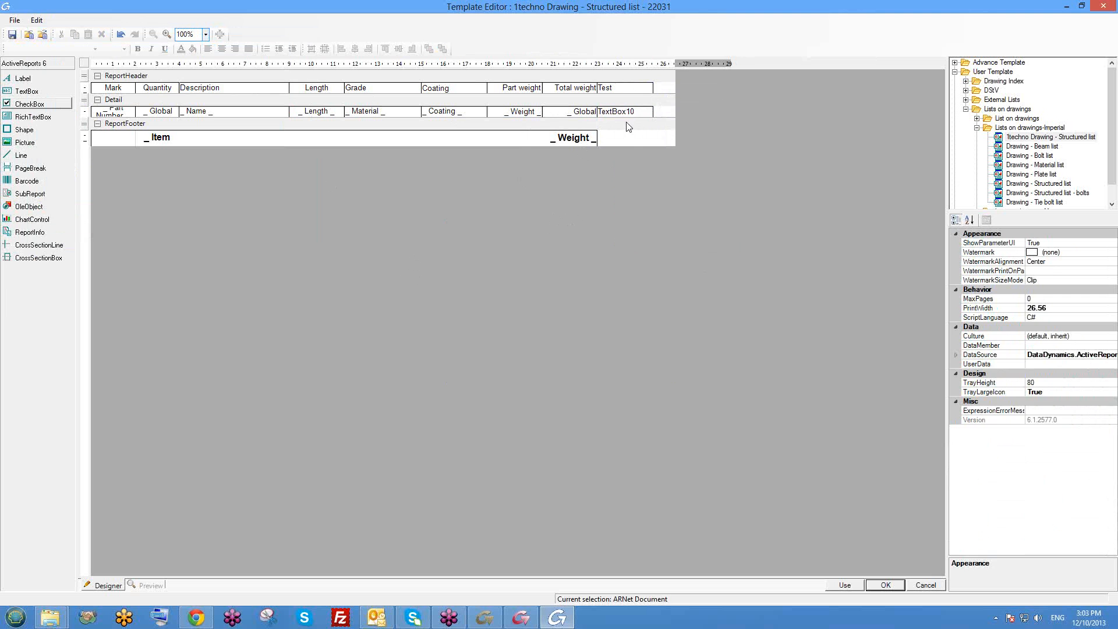
Browse the content fields available for the new Detail text box, including the user attributes, without applying one
{"action": "left_click", "coordinate": [622, 112]}
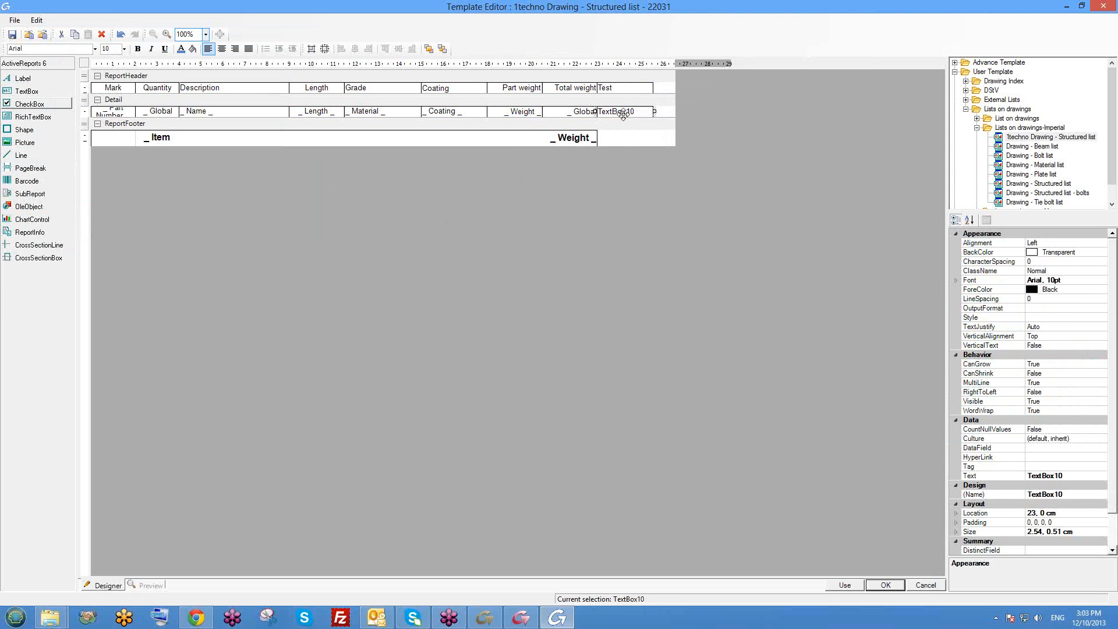
{"action": "right_click", "coordinate": [623, 114]}
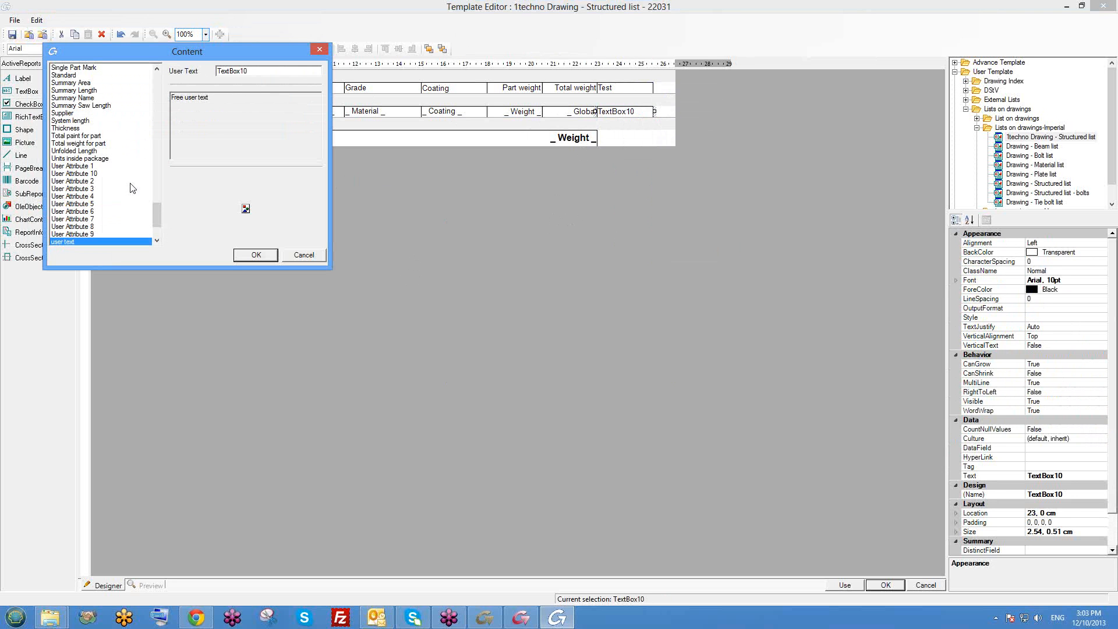
{"action": "left_click_drag", "start_coordinate": [151, 212], "coordinate": [156, 97]}
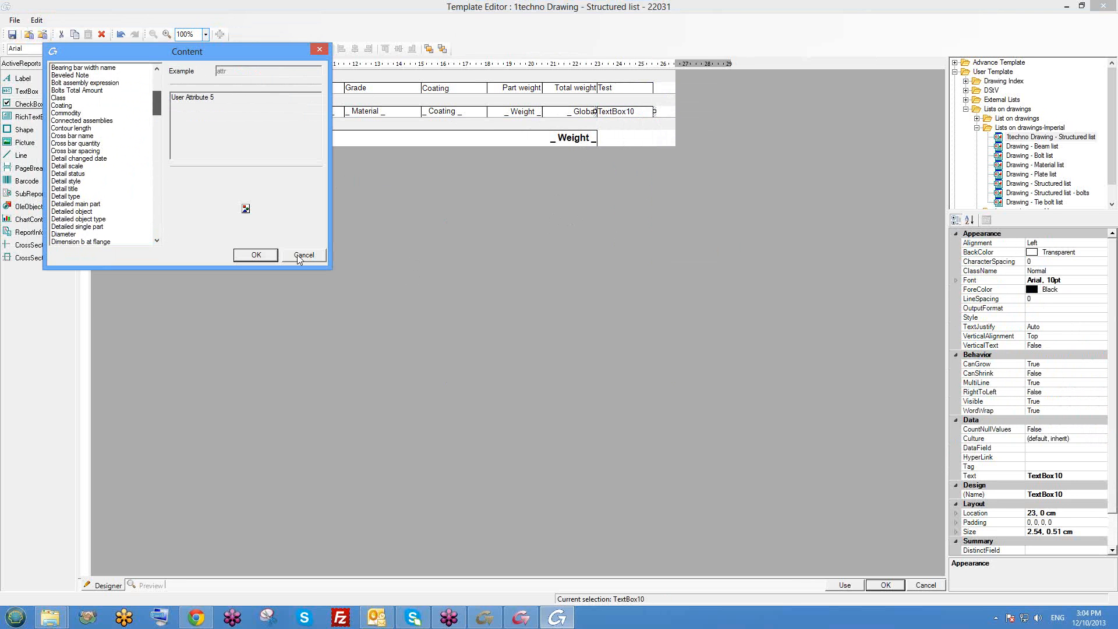
{"action": "left_click", "coordinate": [298, 254]}
{"action": "left_click", "coordinate": [346, 190]}
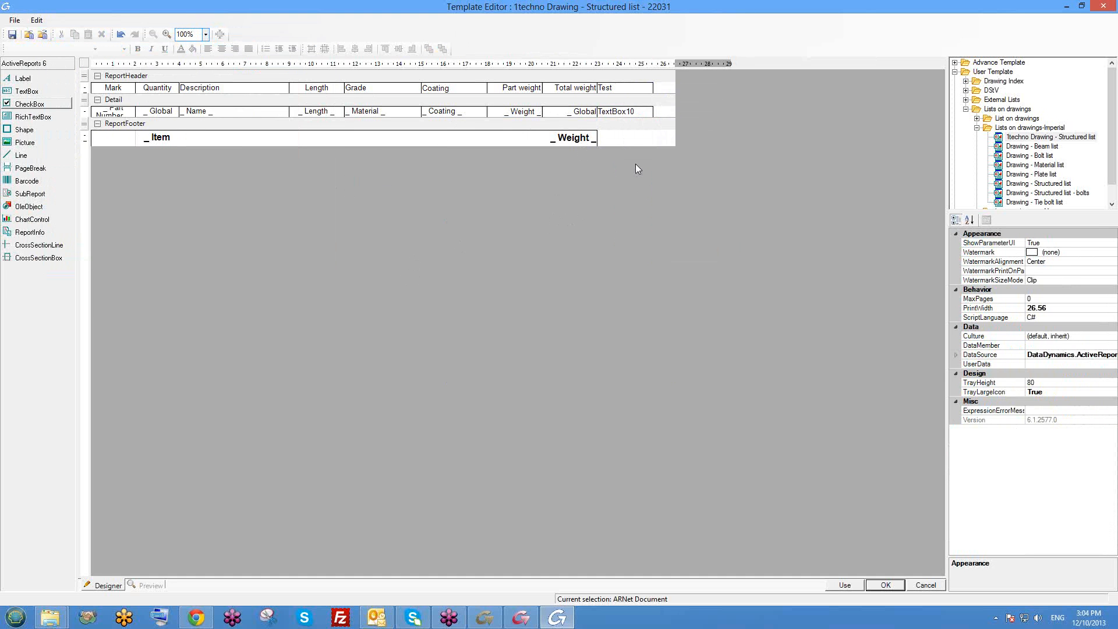
Examine the field content and properties of the existing Detail fields, including Weight, Material and Length, and look through the template tree
{"action": "left_click", "coordinate": [322, 114]}
{"action": "left_click", "coordinate": [363, 110]}
{"action": "left_click", "coordinate": [446, 110]}
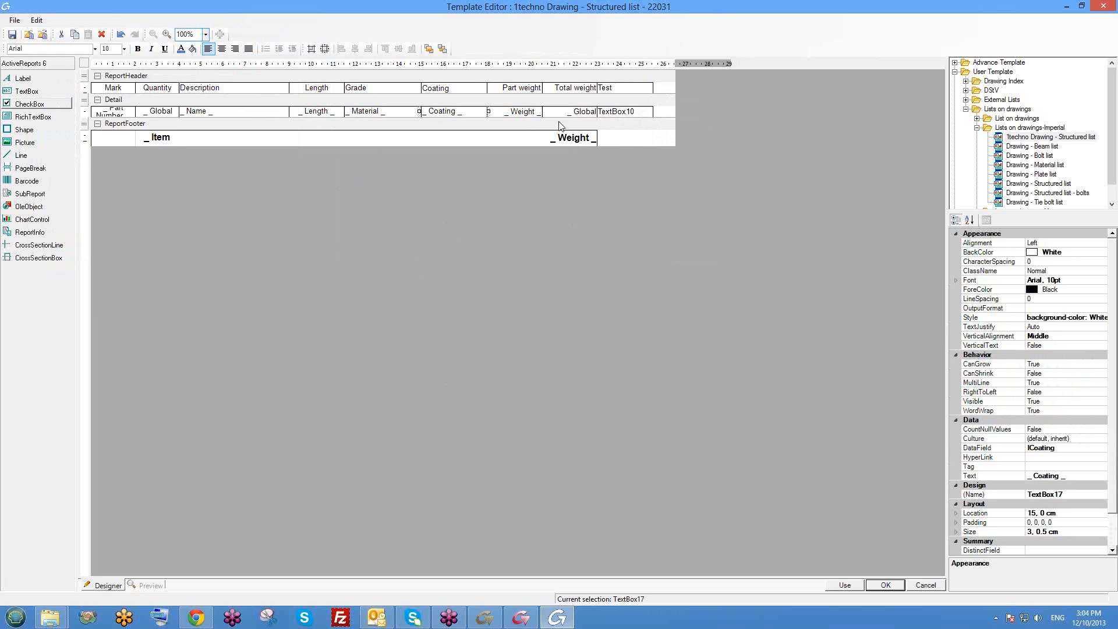
{"action": "left_click", "coordinate": [526, 112]}
{"action": "right_click", "coordinate": [527, 115]}
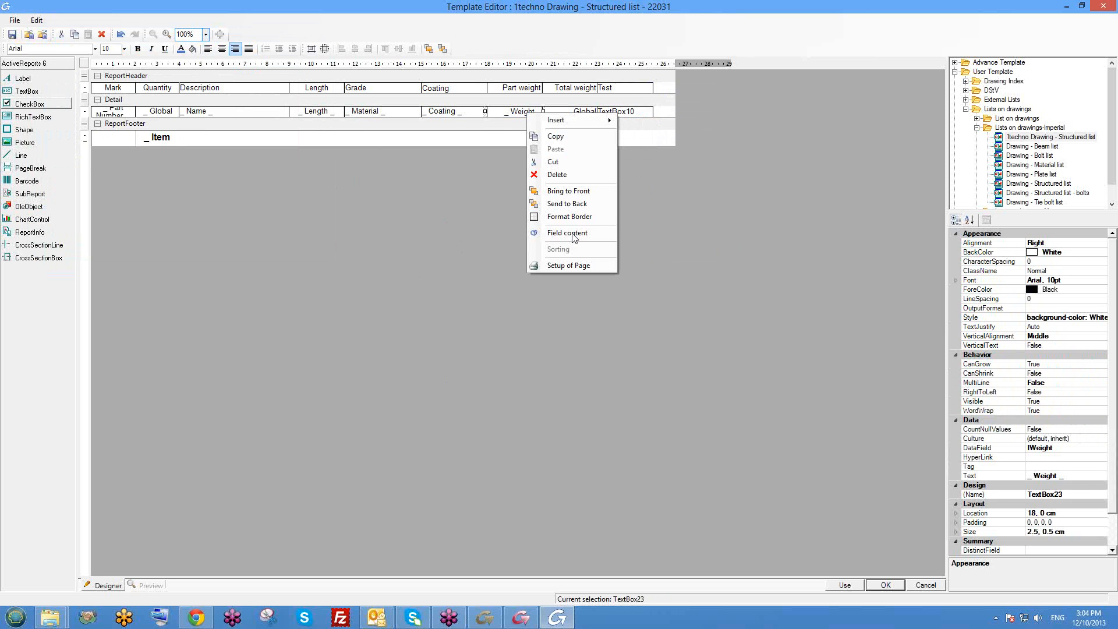
{"action": "left_click", "coordinate": [558, 233]}
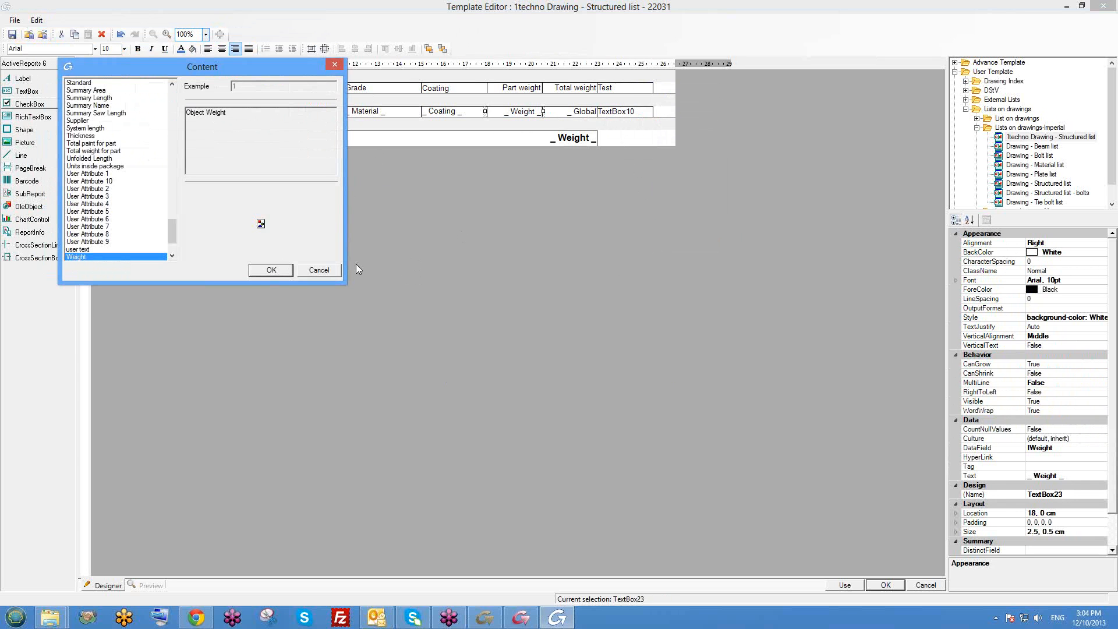
{"action": "left_click", "coordinate": [362, 112]}
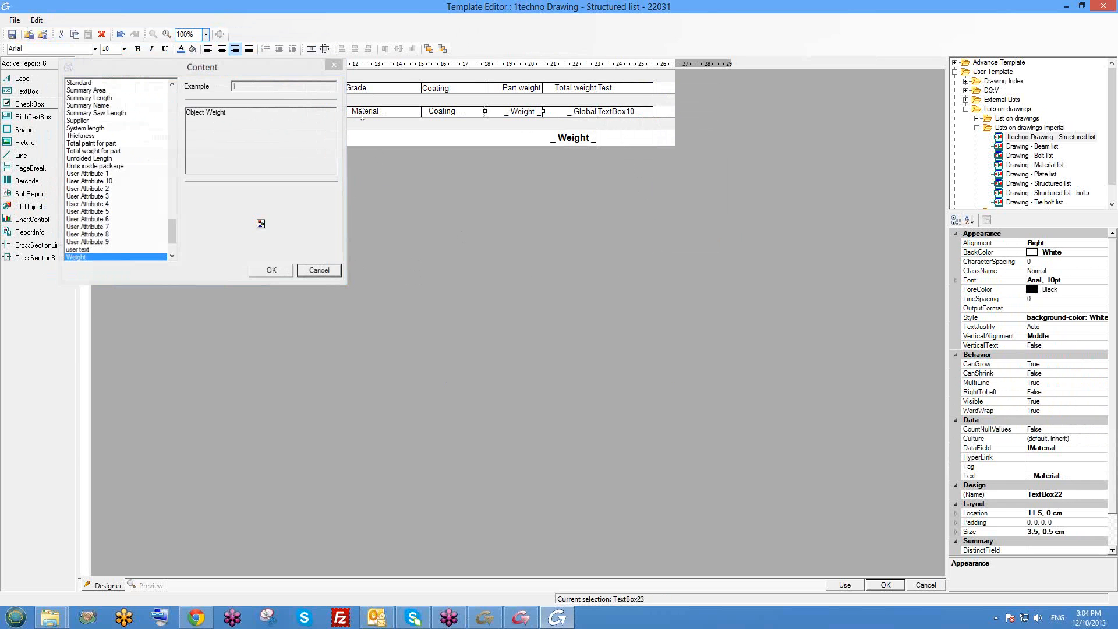
{"action": "right_click", "coordinate": [378, 116]}
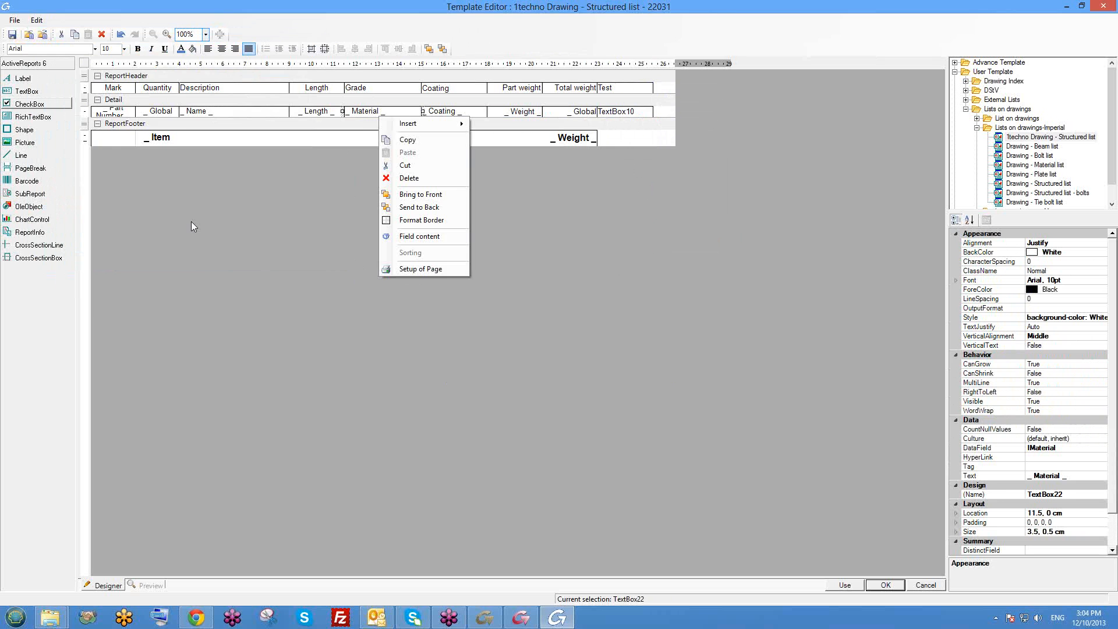
{"action": "left_click", "coordinate": [419, 235]}
{"action": "left_click", "coordinate": [350, 79]}
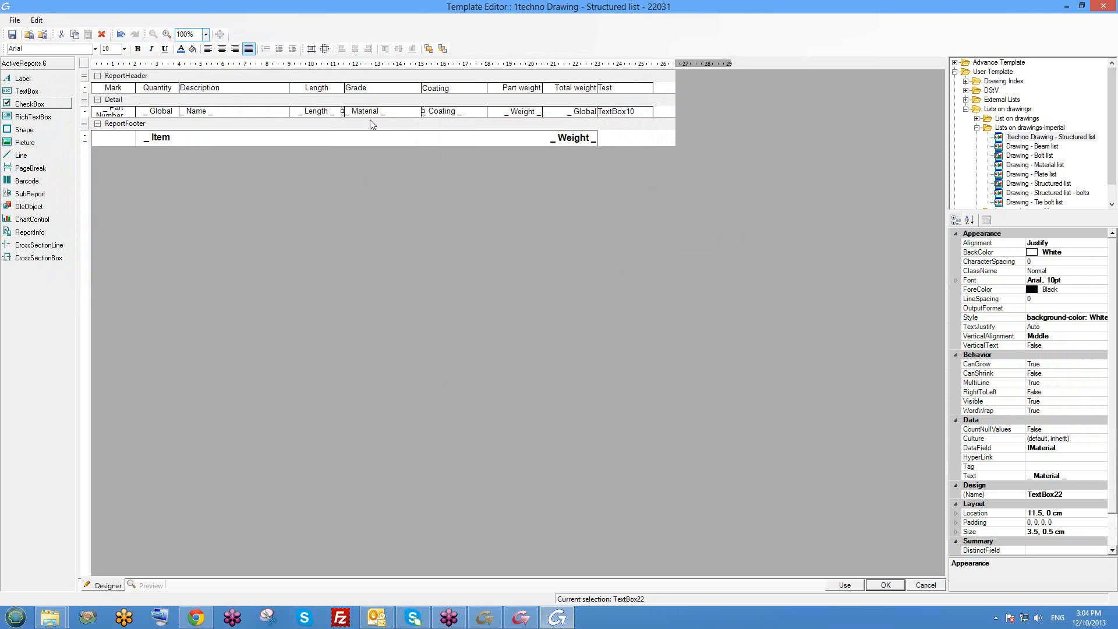
{"action": "left_click", "coordinate": [318, 112]}
{"action": "right_click", "coordinate": [317, 112]}
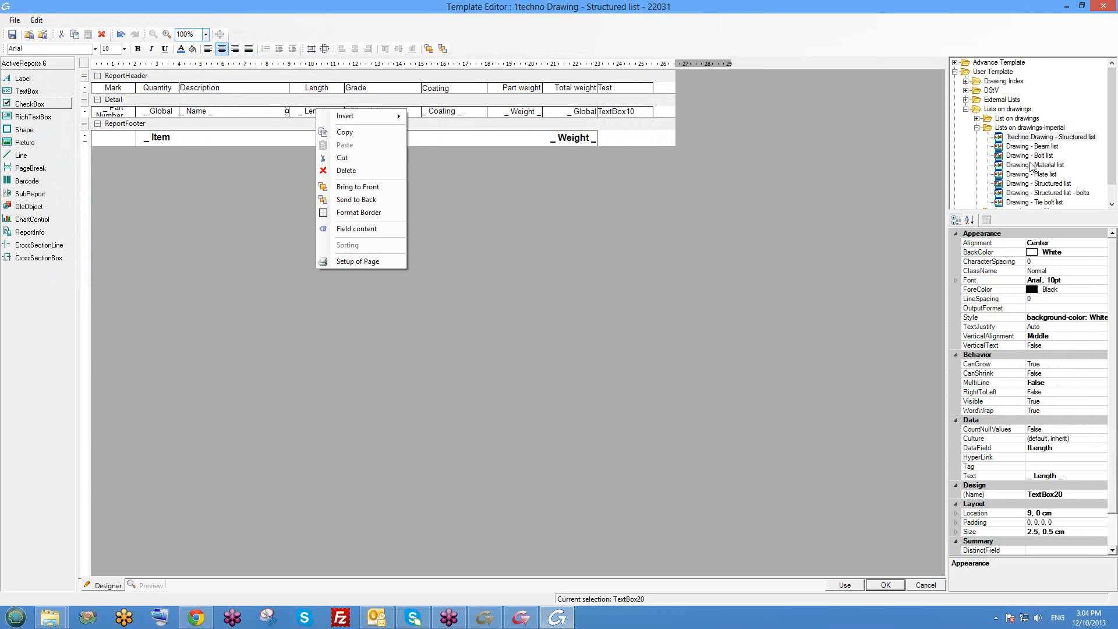
{"action": "scroll", "coordinate": [1042, 172], "scroll_direction": "down", "scroll_amount": 2}
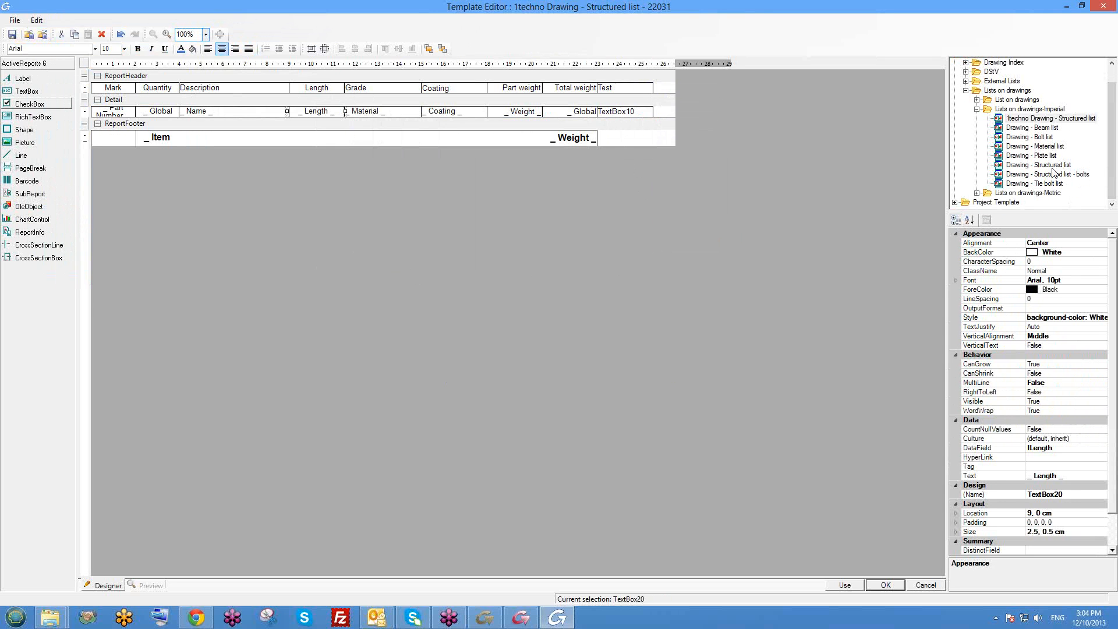
{"action": "left_click", "coordinate": [261, 190]}
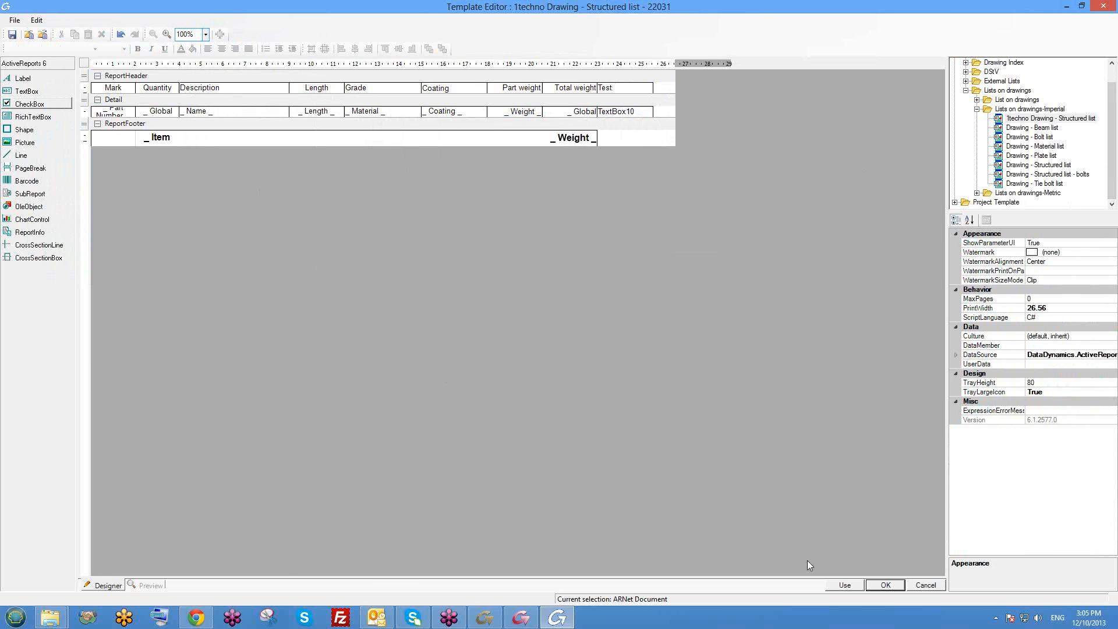
Accept the template edits, return to the drawing and examine its two lists
{"action": "left_click", "coordinate": [884, 584]}
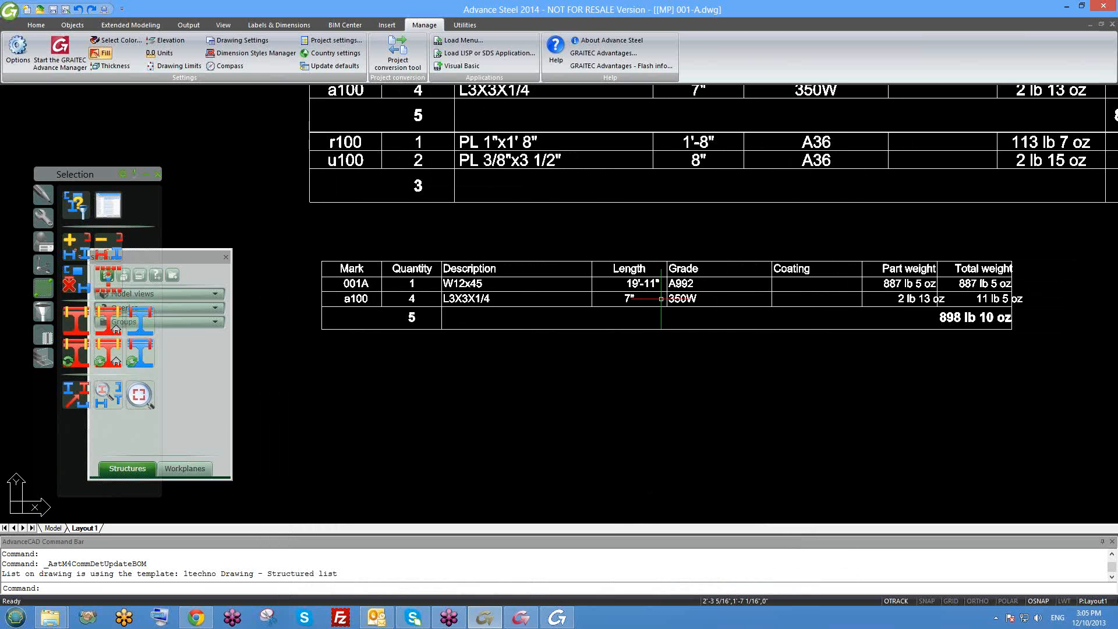
{"action": "scroll", "coordinate": [660, 298], "scroll_direction": "down", "scroll_amount": 2}
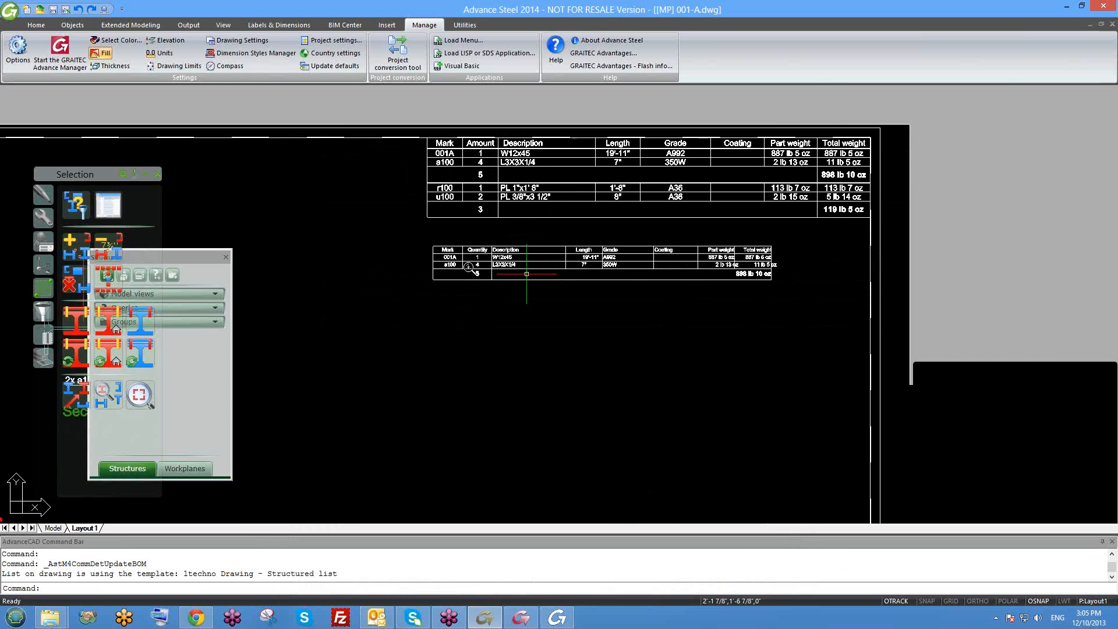
{"action": "scroll", "coordinate": [468, 267], "scroll_direction": "up", "scroll_amount": 5}
{"action": "scroll", "coordinate": [518, 262], "scroll_direction": "down", "scroll_amount": 2}
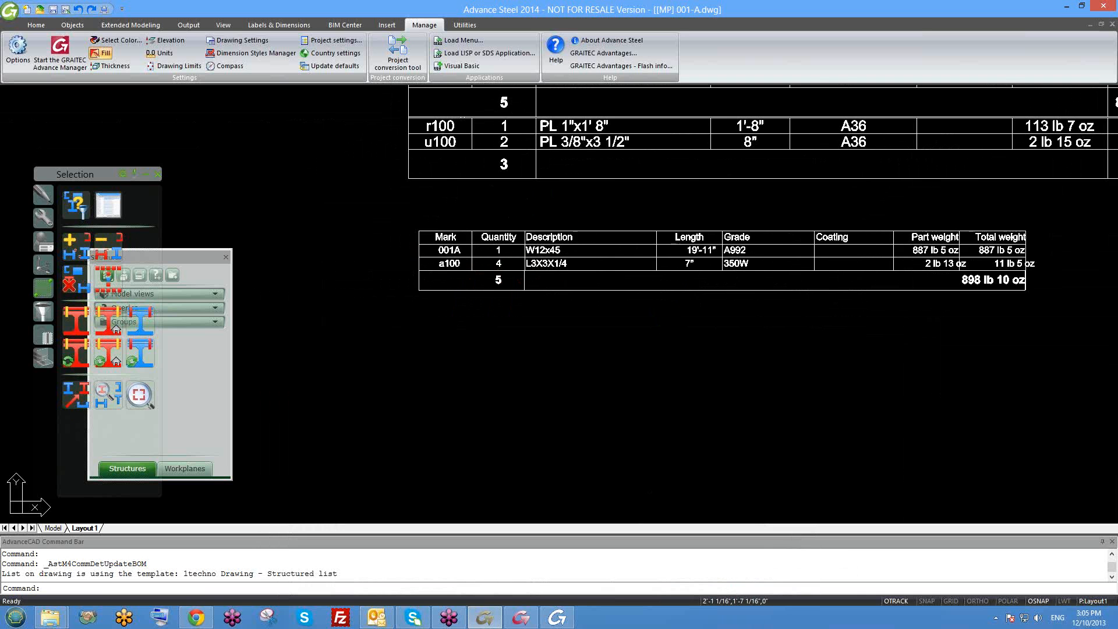
{"action": "scroll", "coordinate": [511, 266], "scroll_direction": "down", "scroll_amount": 2}
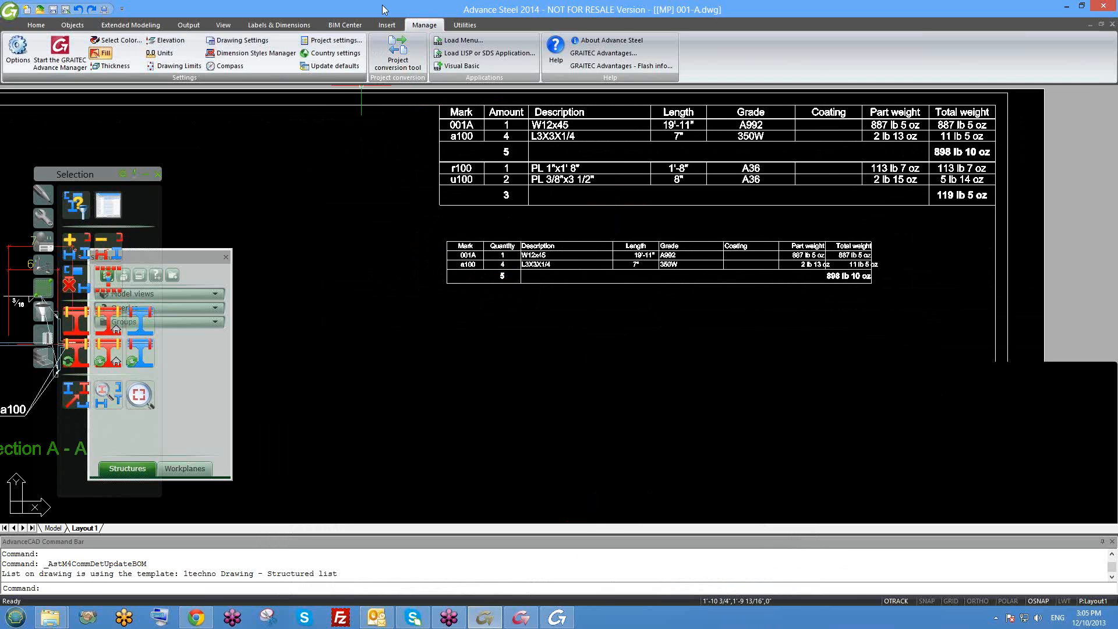
Check the BOM defaults in Advance Manager, including Use the new BOM on drawing, and compare the two lists on the drawing
{"action": "left_click", "coordinate": [337, 66]}
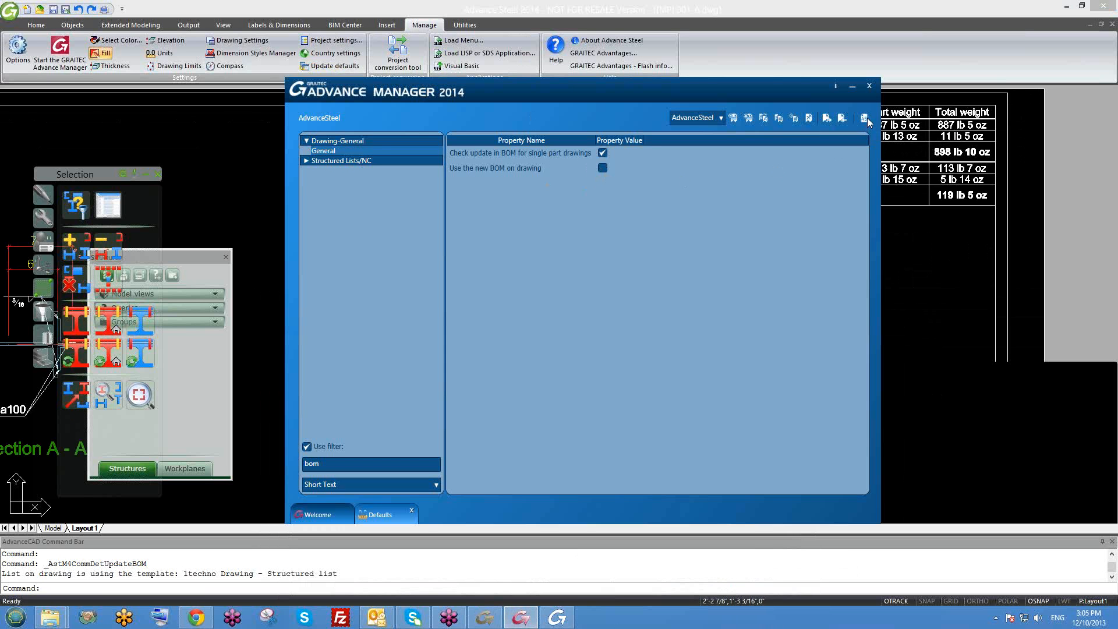
{"action": "left_click", "coordinate": [852, 86]}
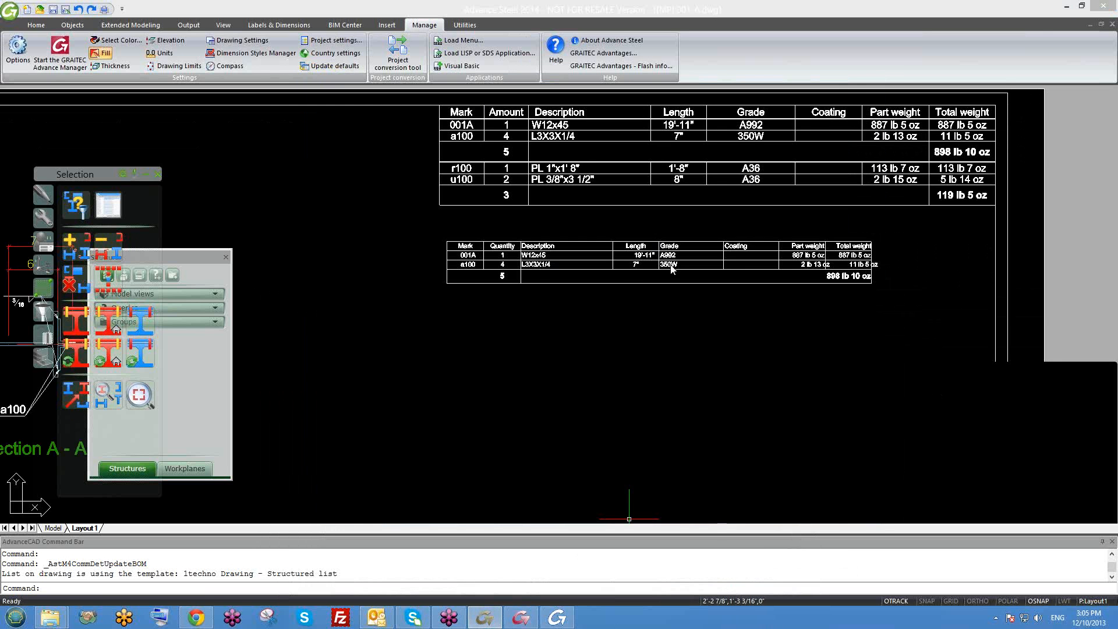
{"action": "scroll", "coordinate": [550, 288], "scroll_direction": "up", "scroll_amount": 2}
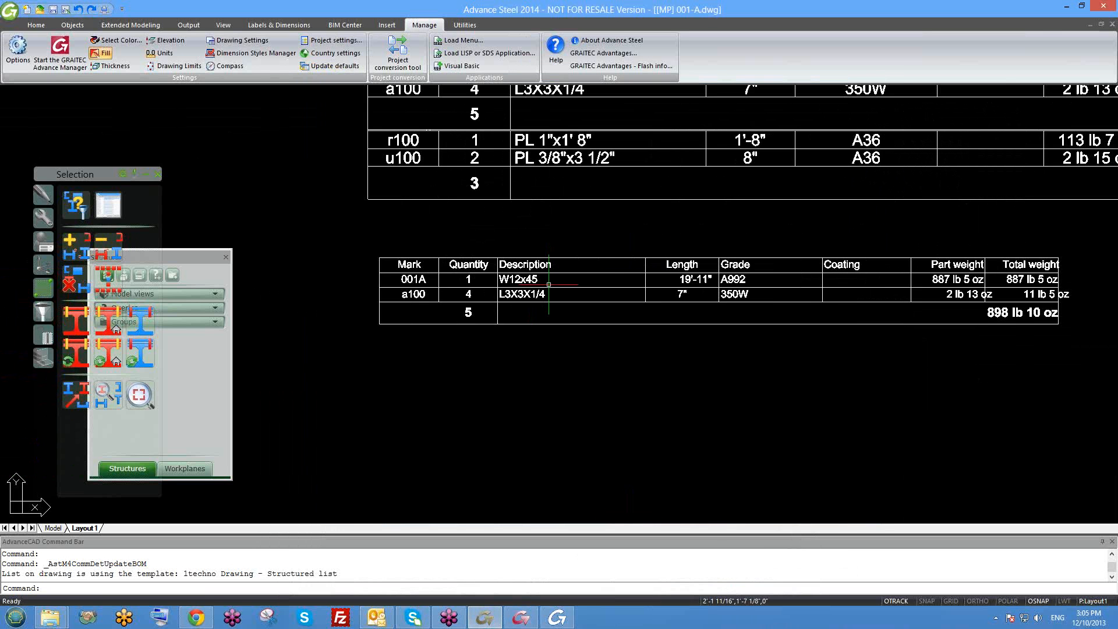
{"action": "scroll", "coordinate": [550, 288], "scroll_direction": "down", "scroll_amount": 1}
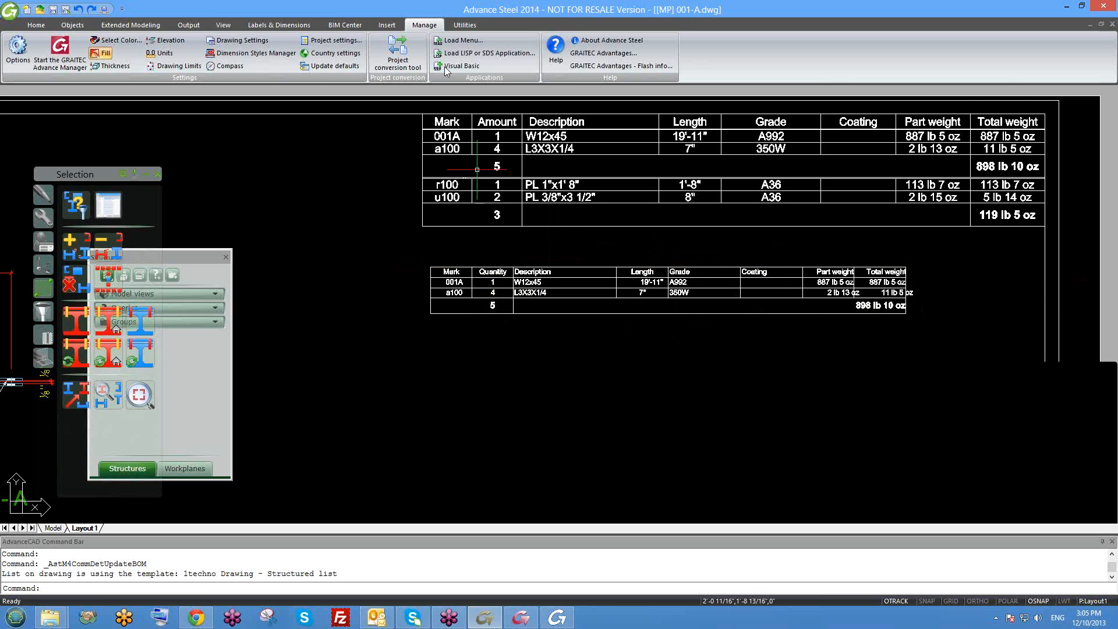
Update the defaults so the changed BOM settings are reloaded
{"action": "left_click", "coordinate": [464, 26]}
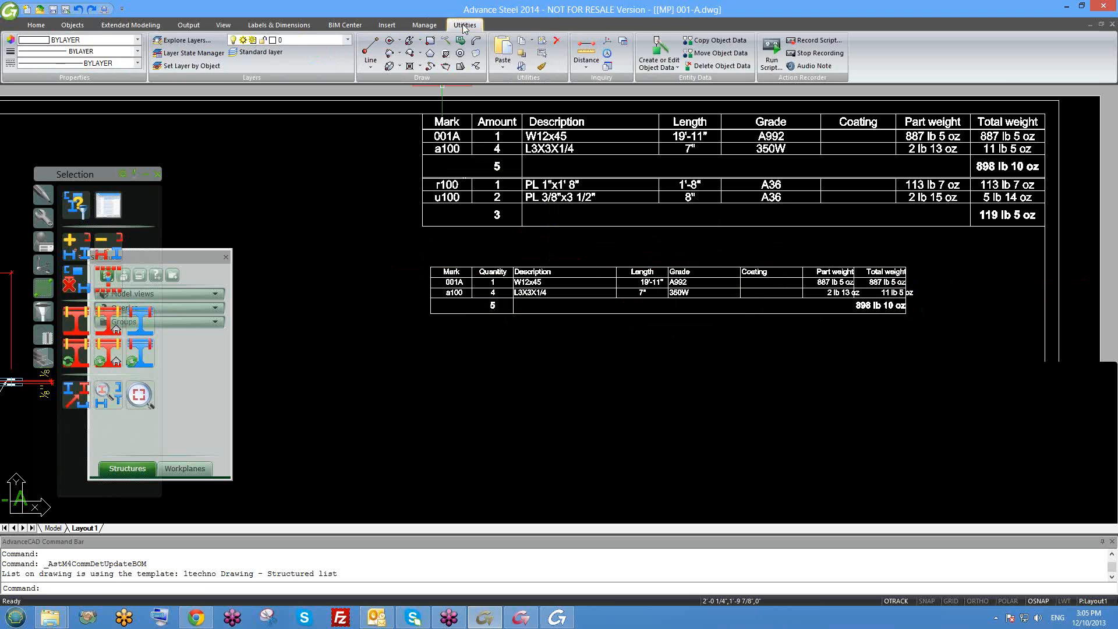
{"action": "left_click", "coordinate": [424, 26]}
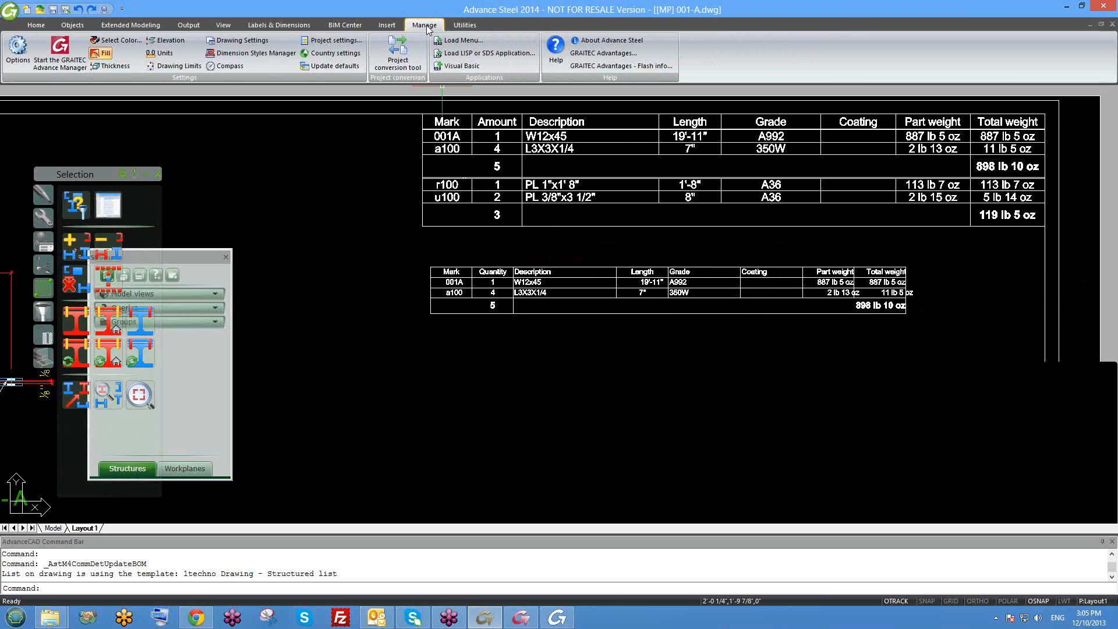
{"action": "left_click", "coordinate": [331, 65]}
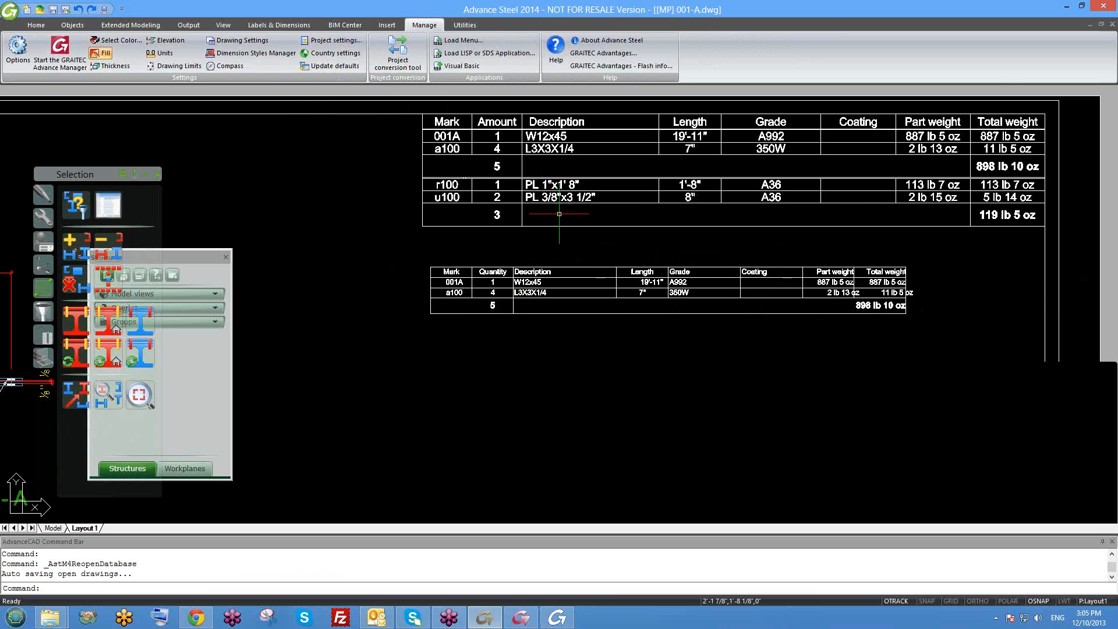
Check which user template is assigned to the lower list on drawing 001-A, leaving it as is
{"action": "left_click", "coordinate": [279, 25]}
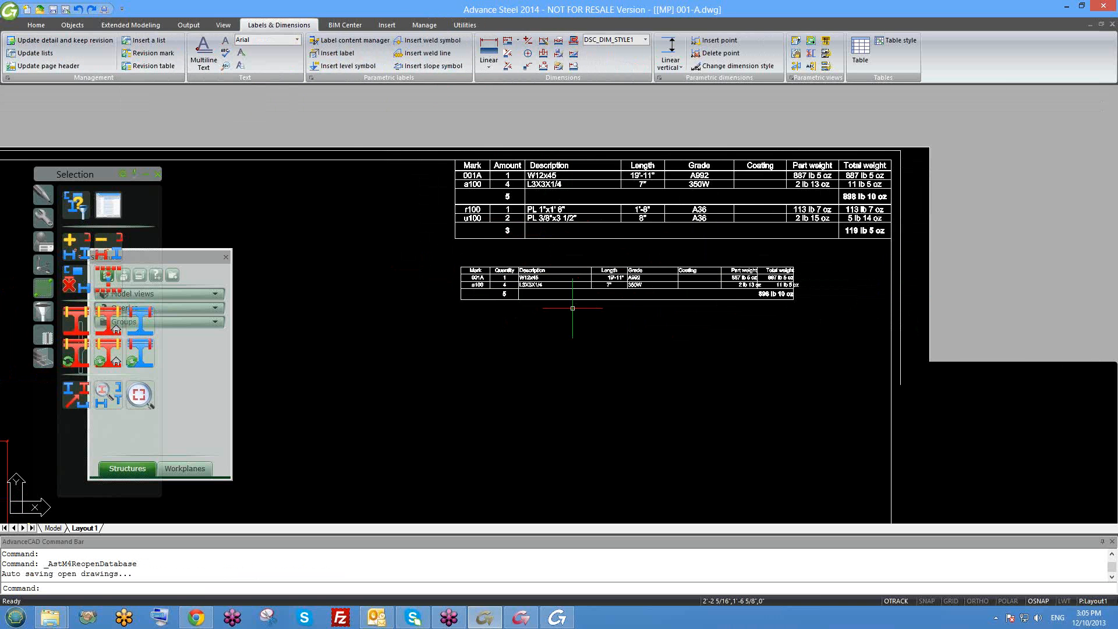
{"action": "scroll", "coordinate": [663, 312], "scroll_direction": "up", "scroll_amount": 2}
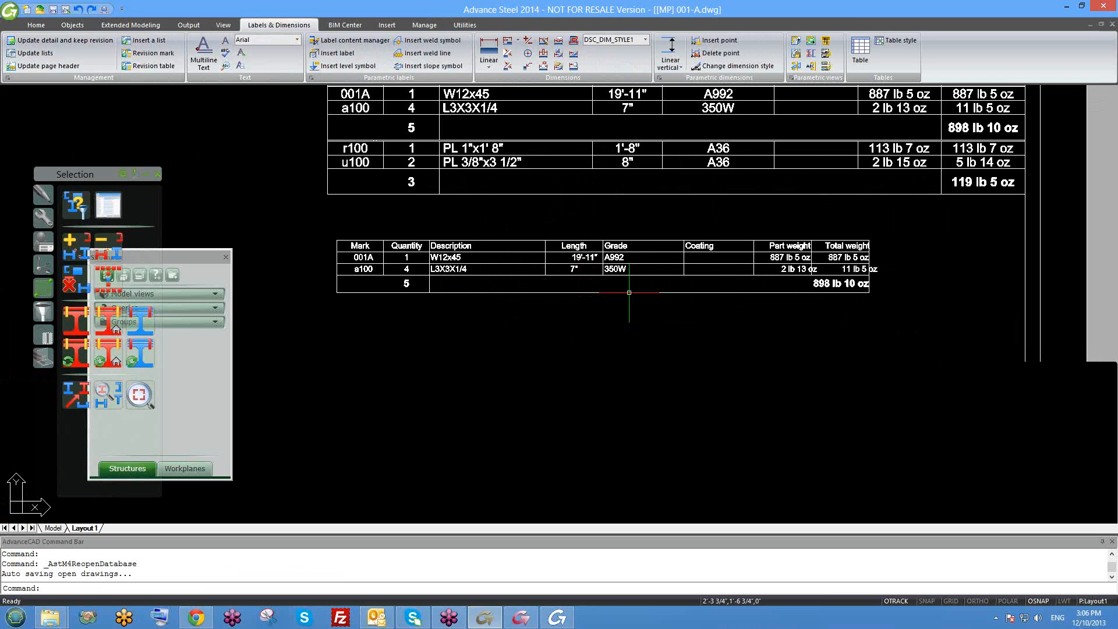
{"action": "left_click", "coordinate": [740, 253]}
{"action": "double_click", "coordinate": [740, 253]}
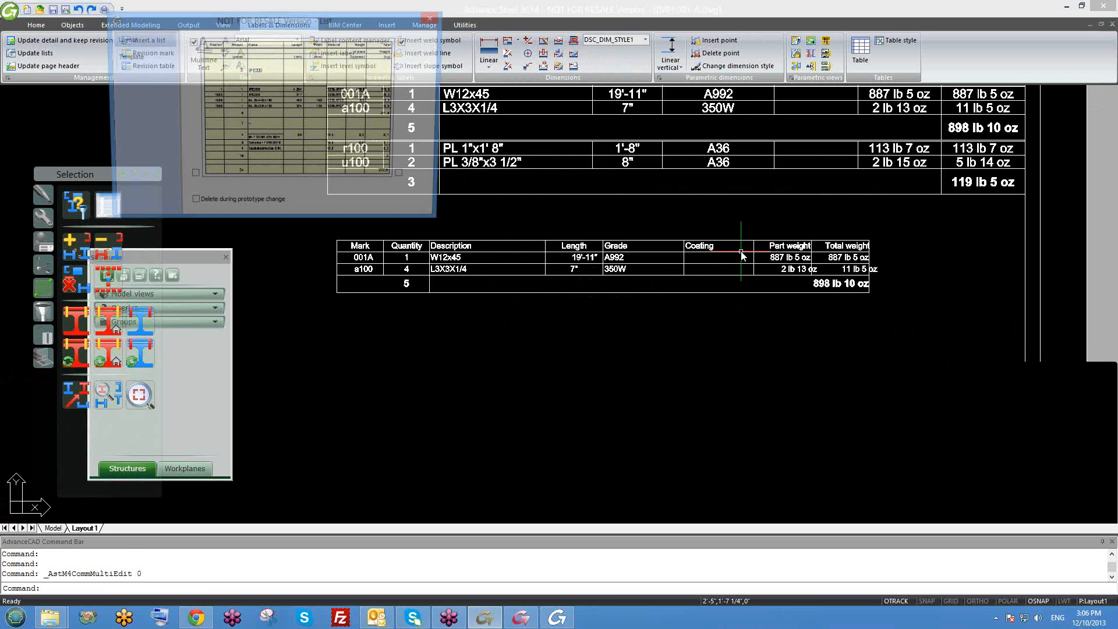
{"action": "left_click", "coordinate": [125, 58]}
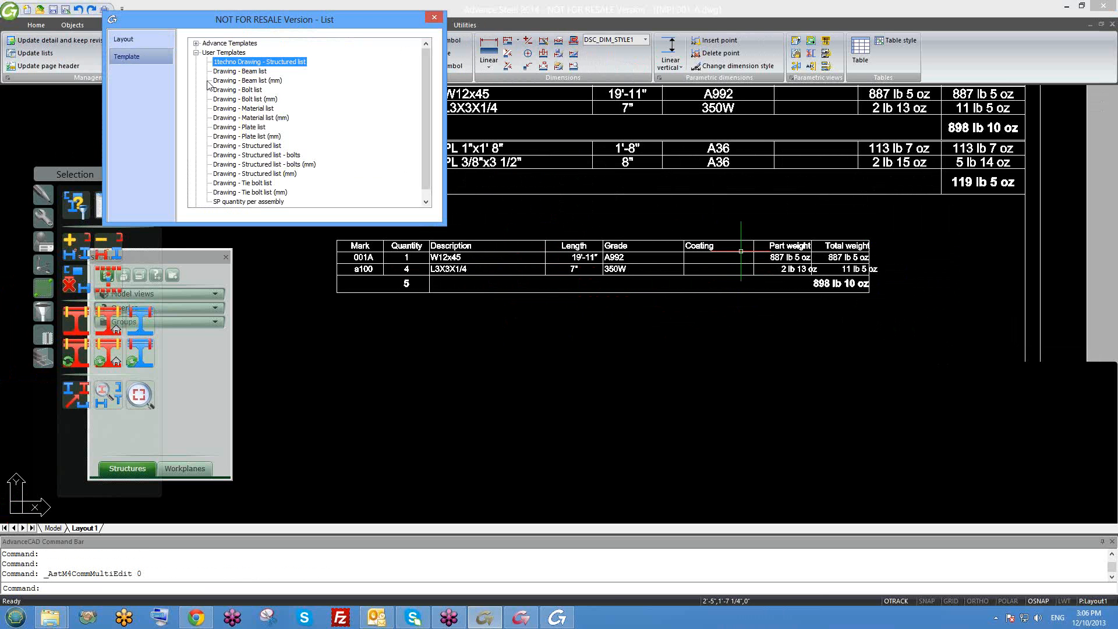
{"action": "left_click", "coordinate": [433, 18]}
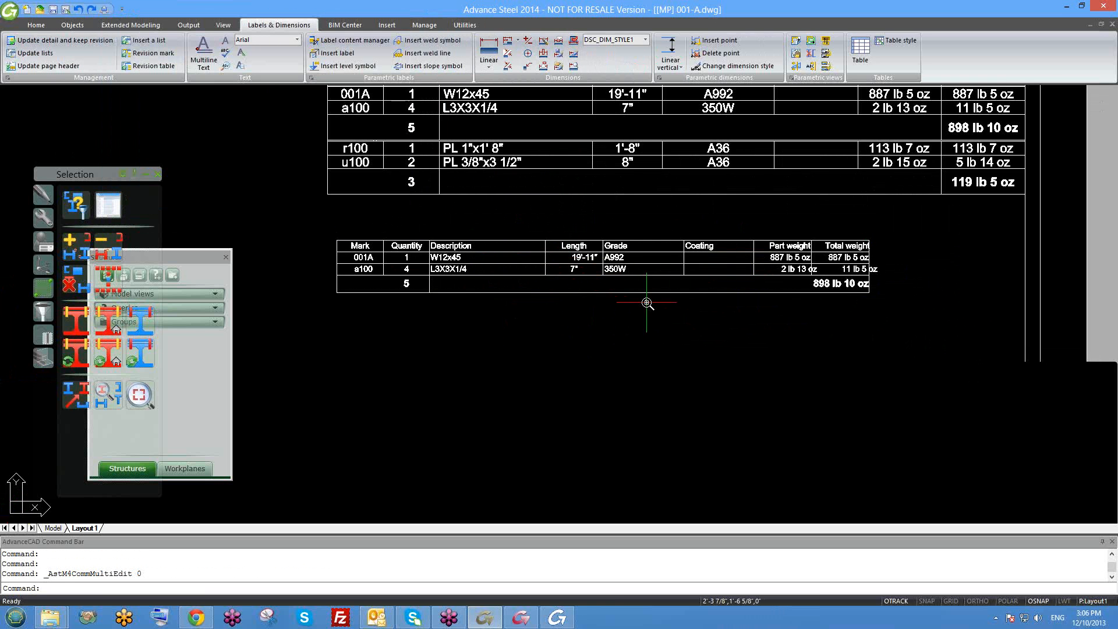
Run the defaults update once more for drawing 001-A
{"action": "scroll", "coordinate": [646, 302], "scroll_direction": "down", "scroll_amount": 1}
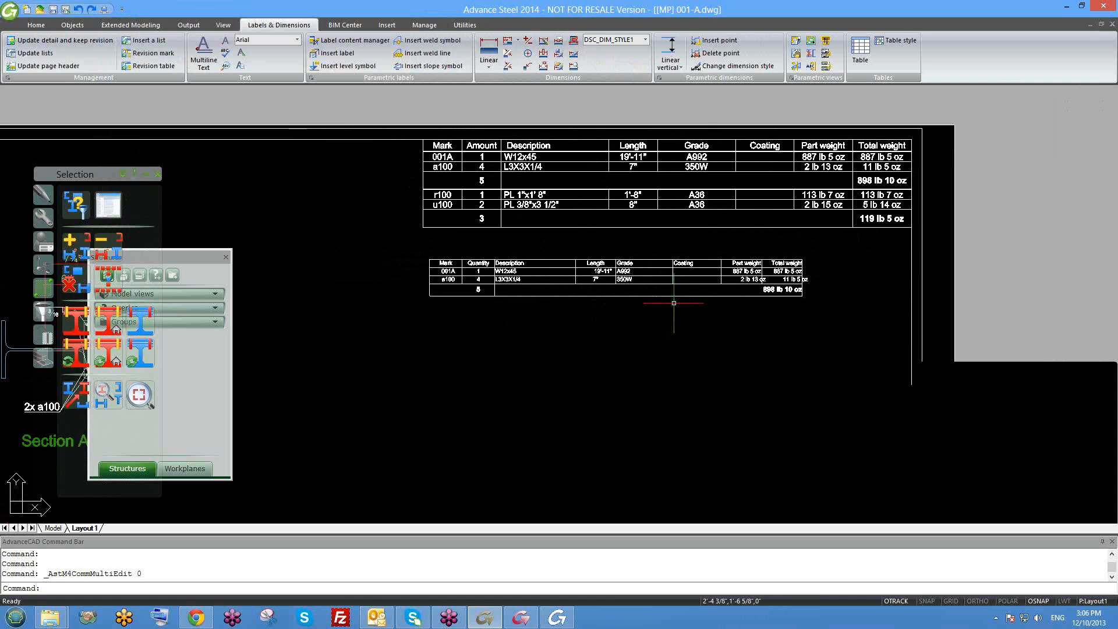
{"action": "scroll", "coordinate": [623, 289], "scroll_direction": "up", "scroll_amount": 2}
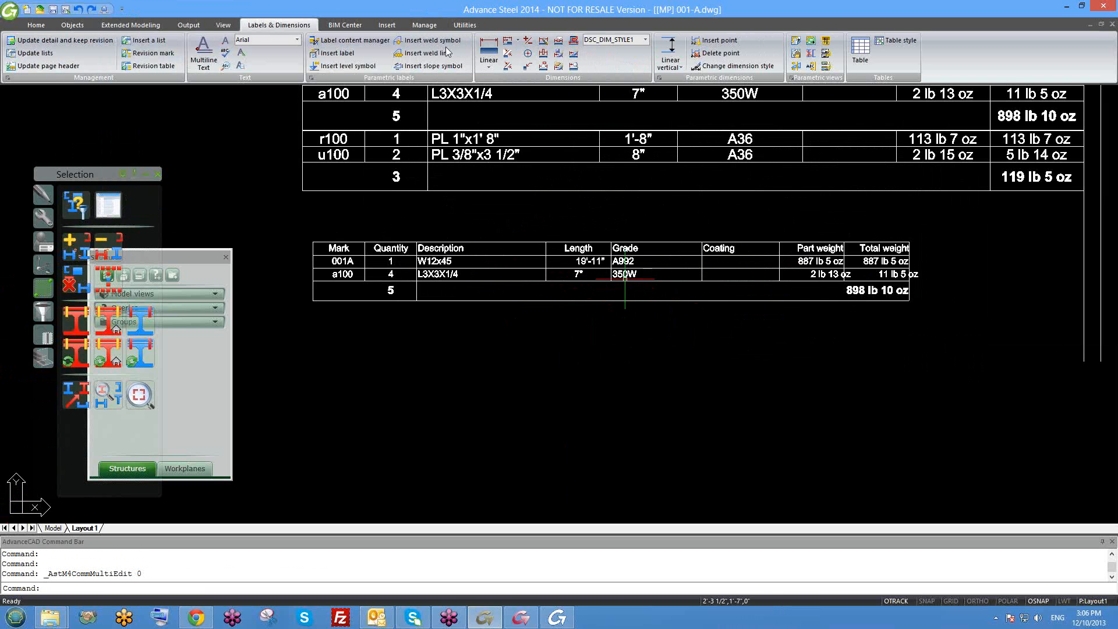
{"action": "left_click", "coordinate": [423, 25]}
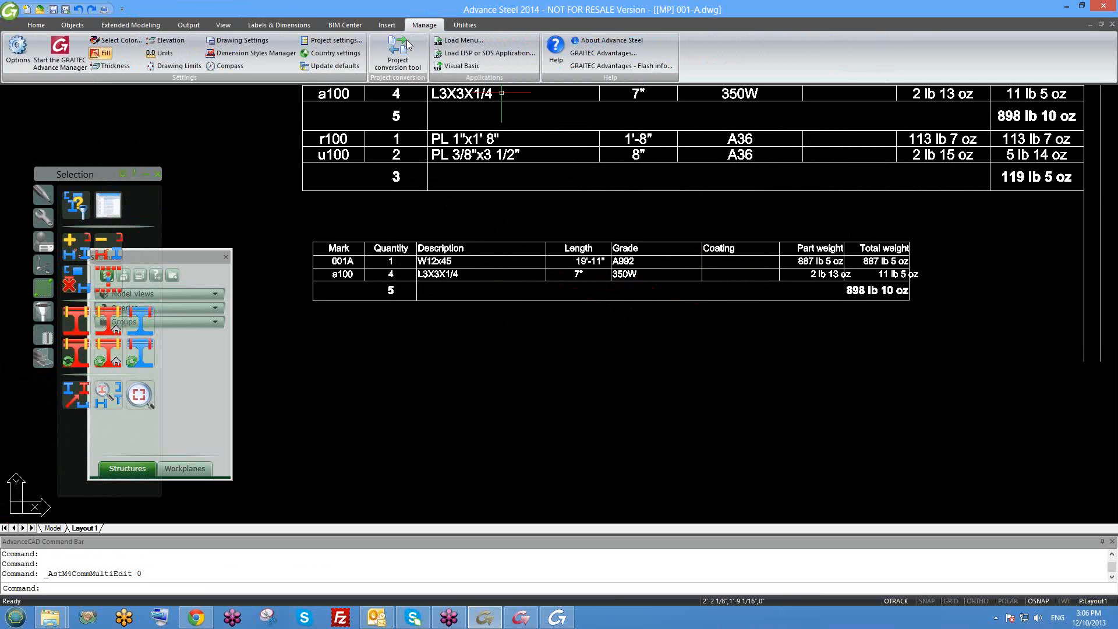
{"action": "left_click", "coordinate": [337, 66]}
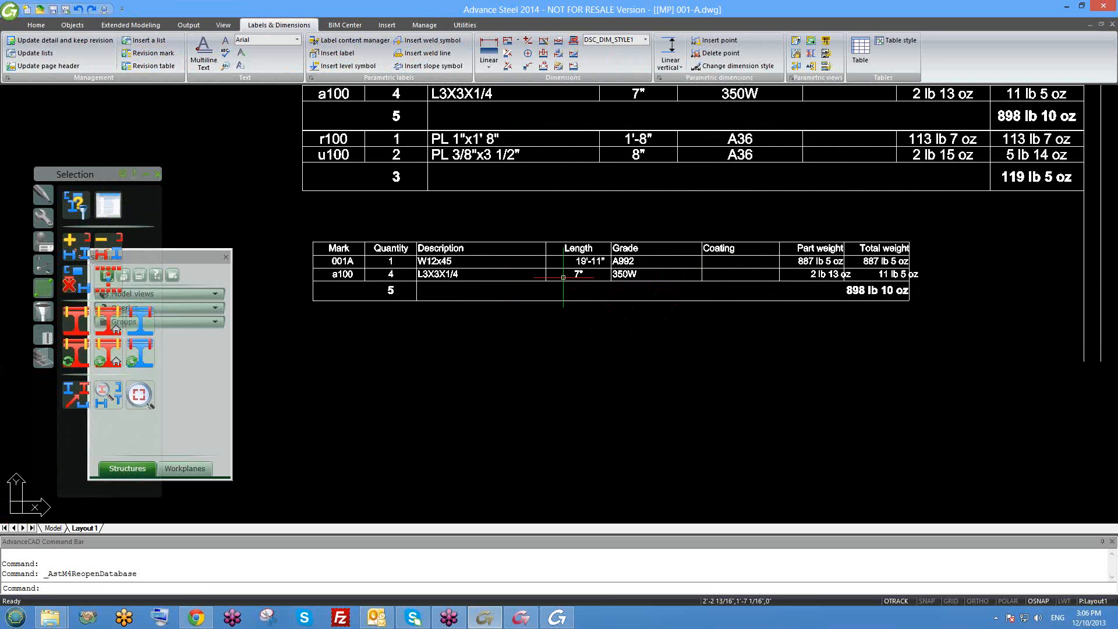
Examine the lower list's columns and rows and compare its layout with the upper list
{"action": "scroll", "coordinate": [406, 266], "scroll_direction": "up", "scroll_amount": 2}
{"action": "scroll", "coordinate": [468, 218], "scroll_direction": "down", "scroll_amount": 2}
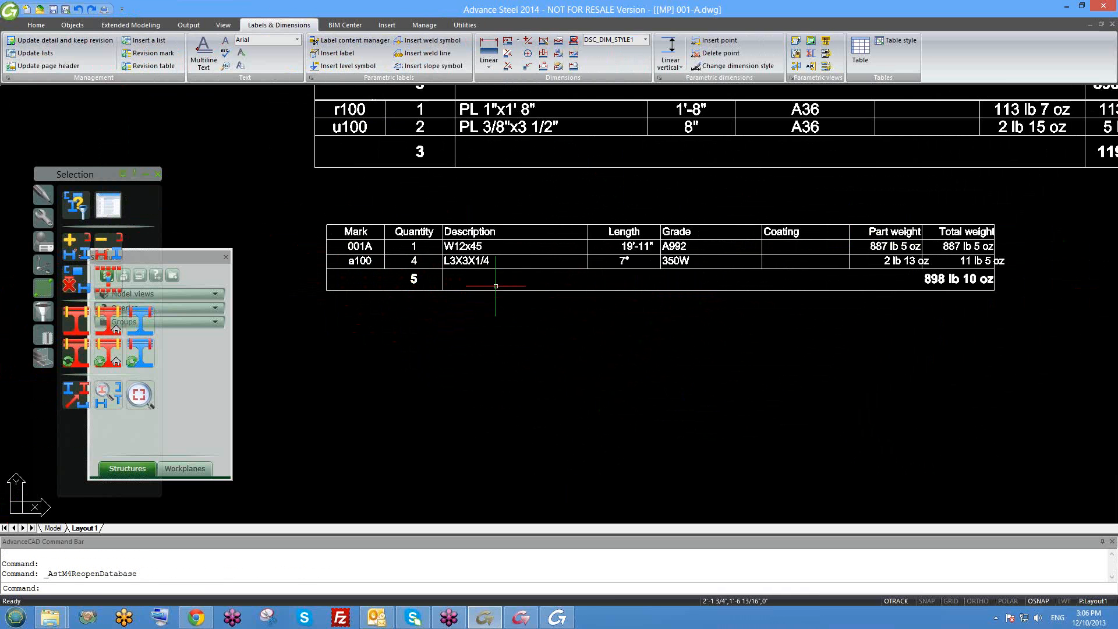
{"action": "left_click", "coordinate": [1017, 301]}
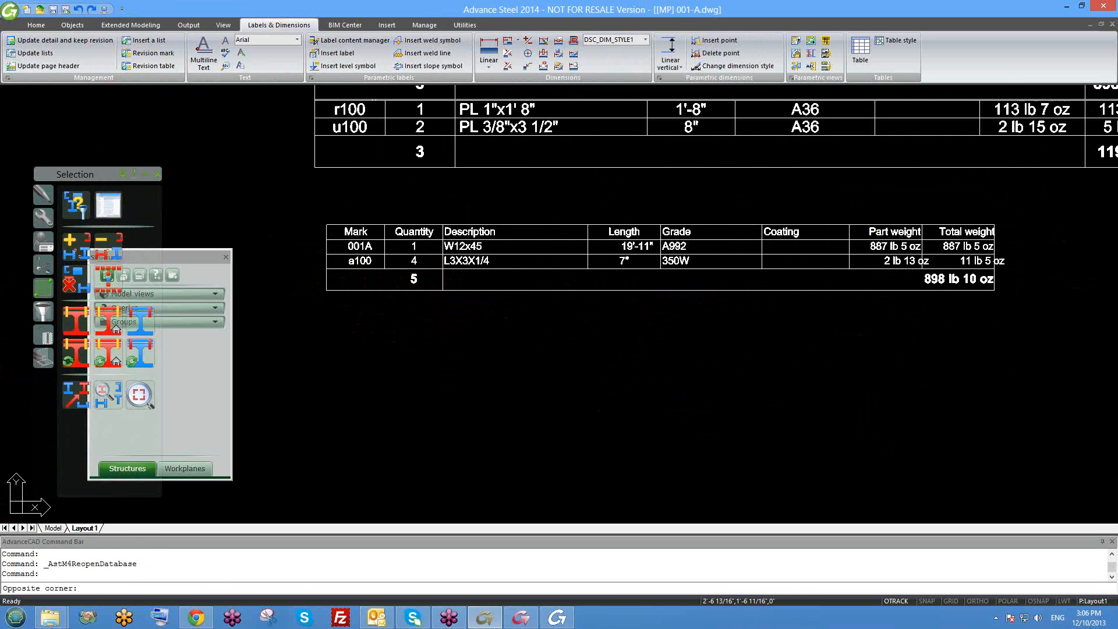
{"action": "left_click", "coordinate": [999, 318]}
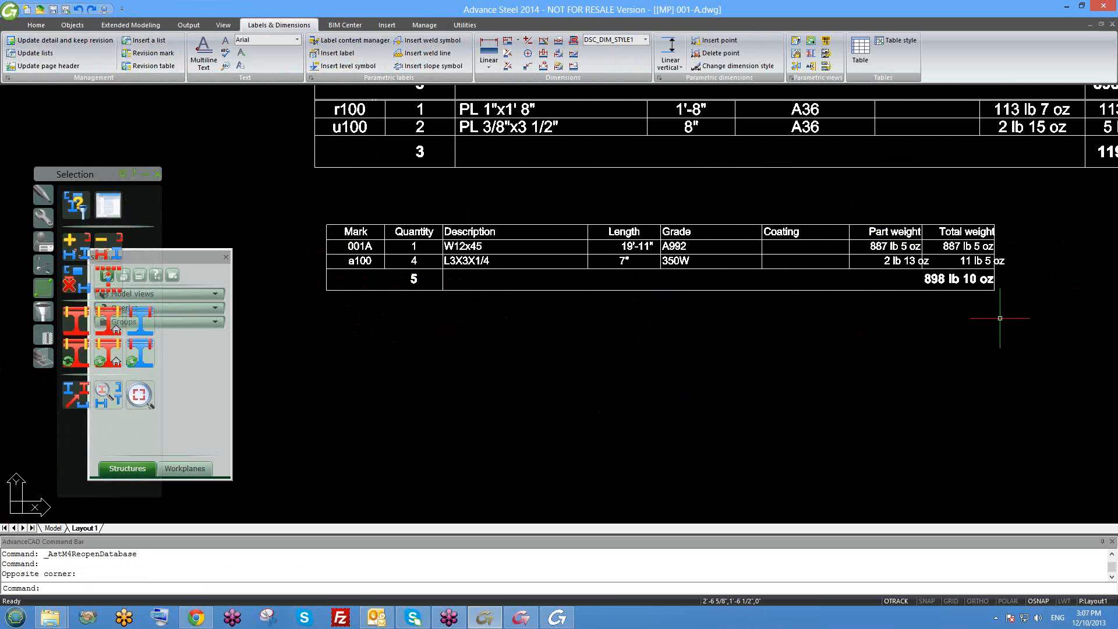
{"action": "scroll", "coordinate": [588, 256], "scroll_direction": "down", "scroll_amount": 3}
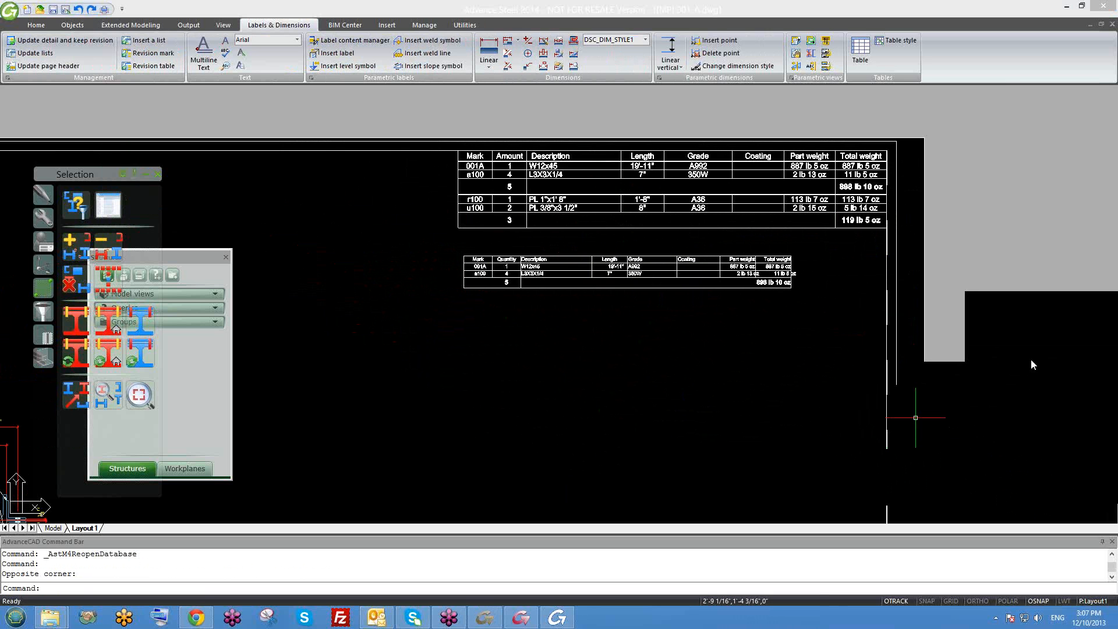
{"action": "left_click", "coordinate": [1031, 360]}
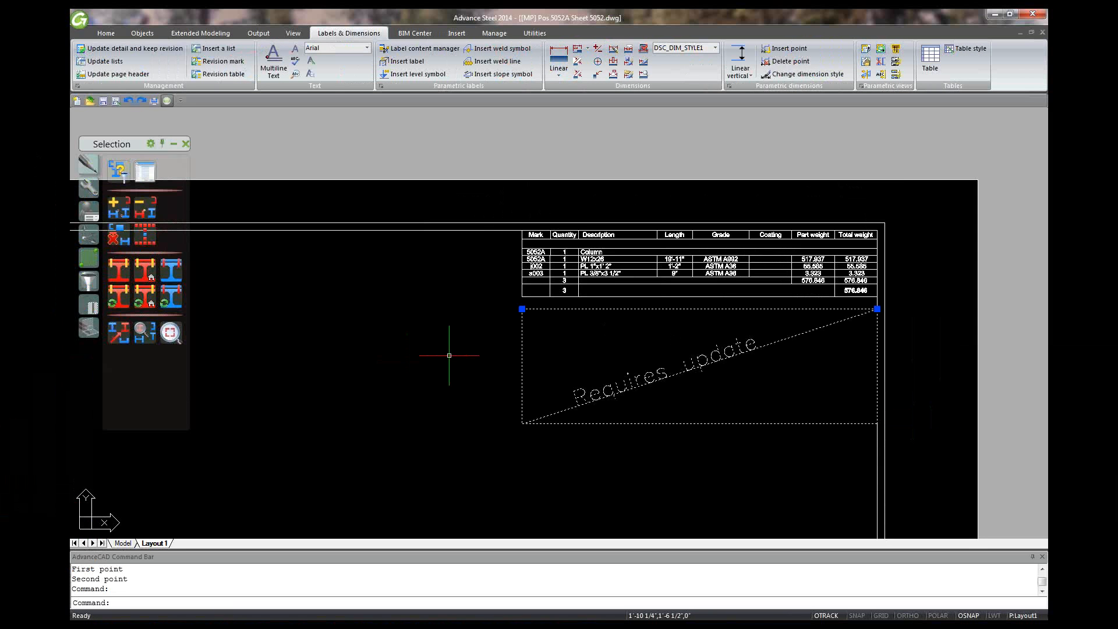
Deselect the list marked Requires update on the Sheet 5052 drawing and check its assigned template
{"action": "key", "text": "Escape"}
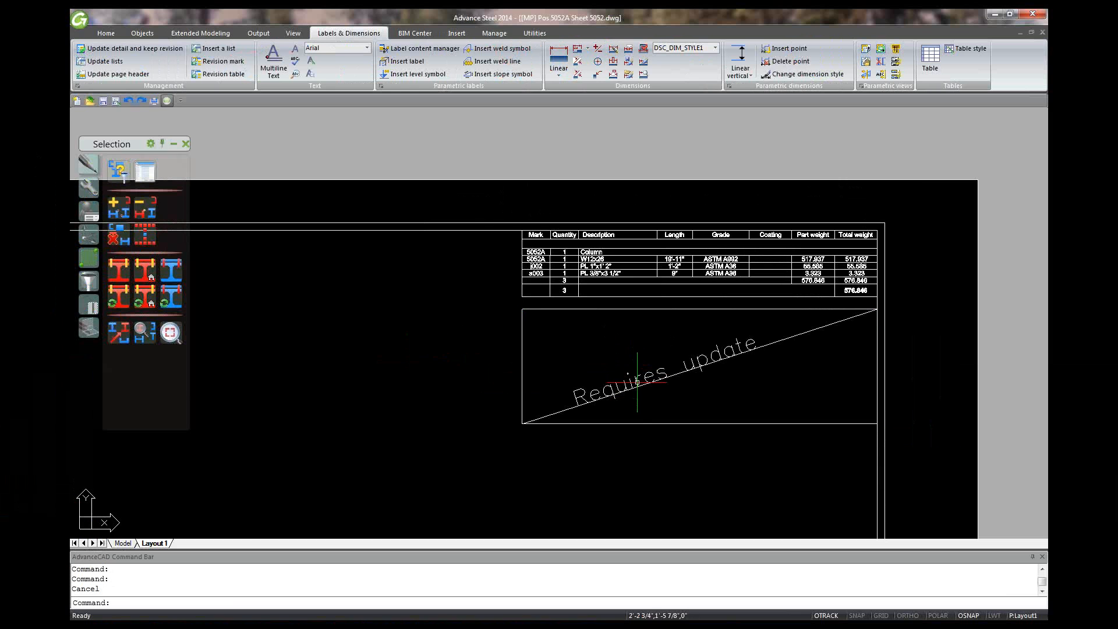
{"action": "double_click", "coordinate": [558, 308]}
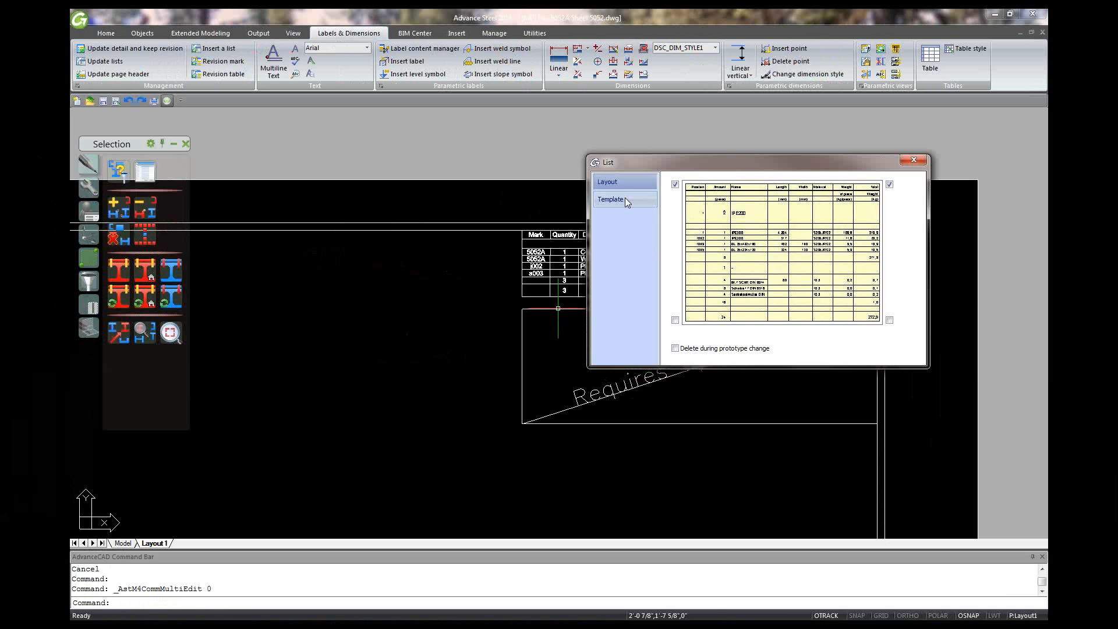
{"action": "left_click", "coordinate": [625, 200]}
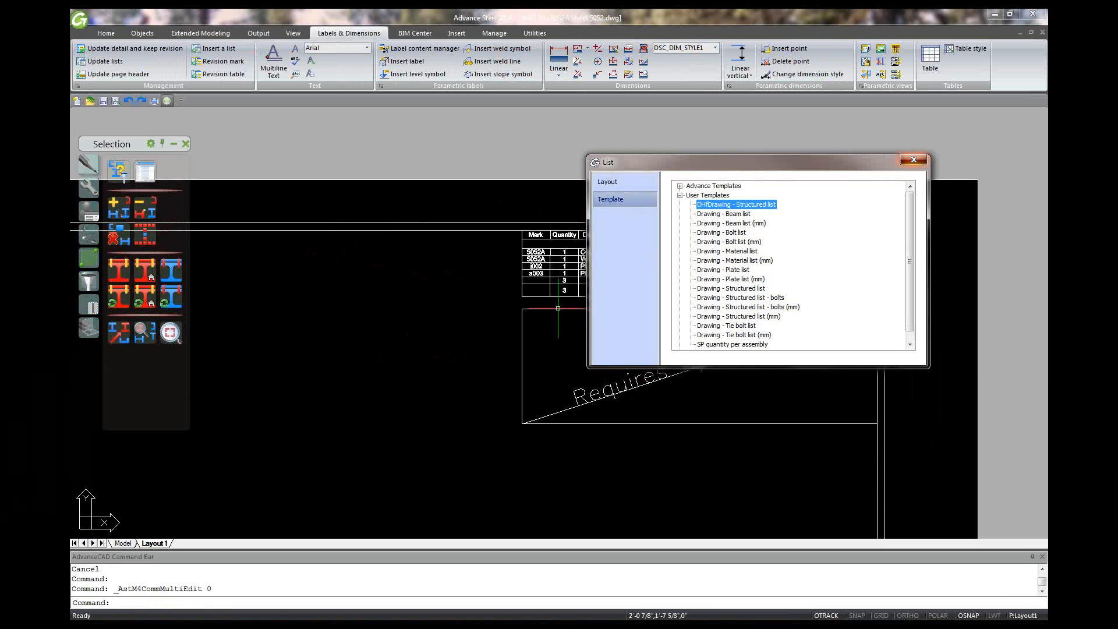
{"action": "left_click", "coordinate": [912, 160]}
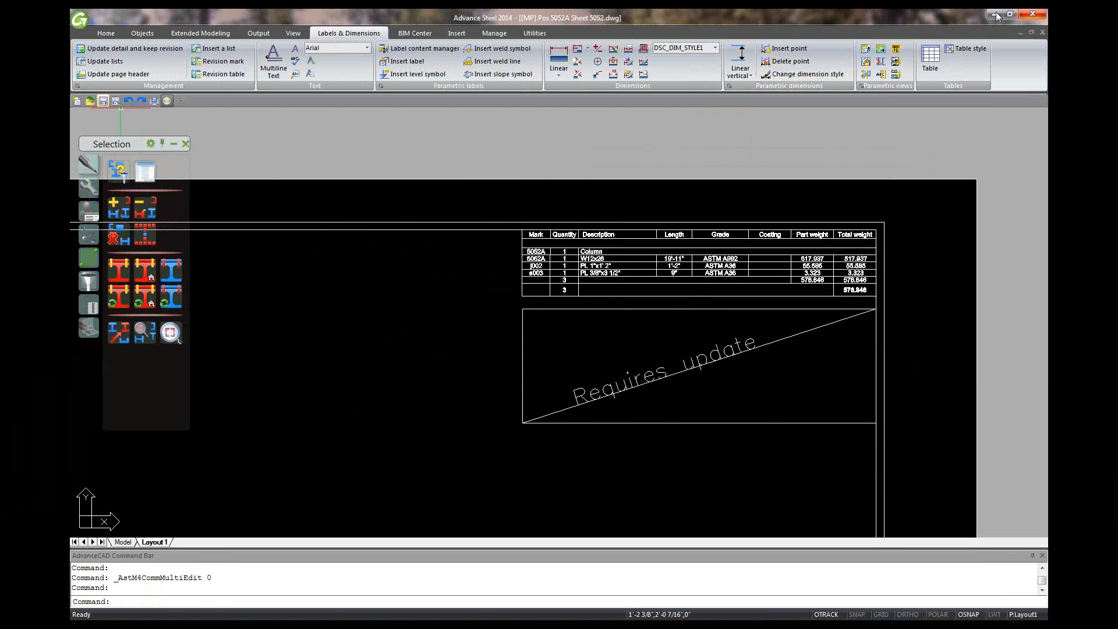
Save the Sheet 5052 drawing, minimise Advance Manager, and return to Advance Steel
{"action": "key", "text": "F3"}
{"action": "key", "text": "F3"}
{"action": "key", "text": "F3"}
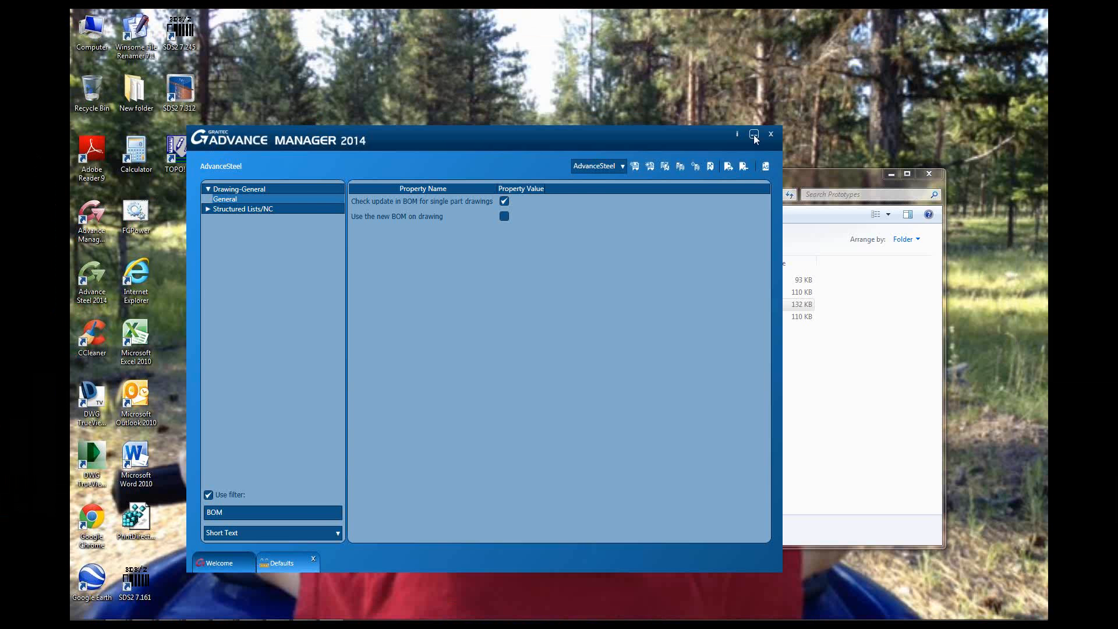
{"action": "left_click", "coordinate": [754, 134]}
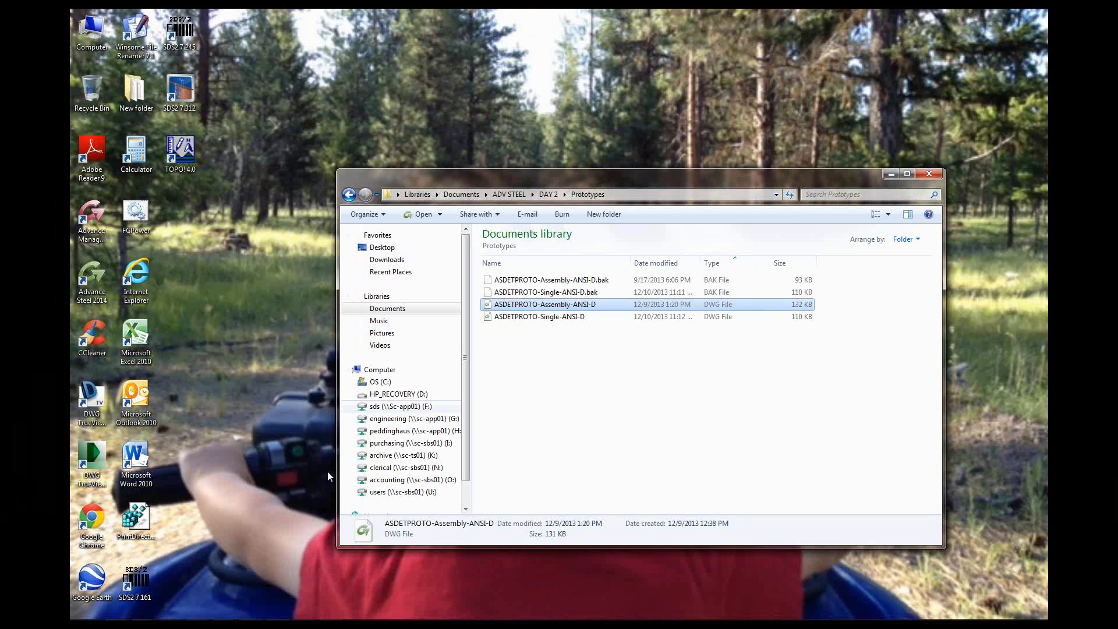
{"action": "mouse_move", "coordinate": [227, 617]}
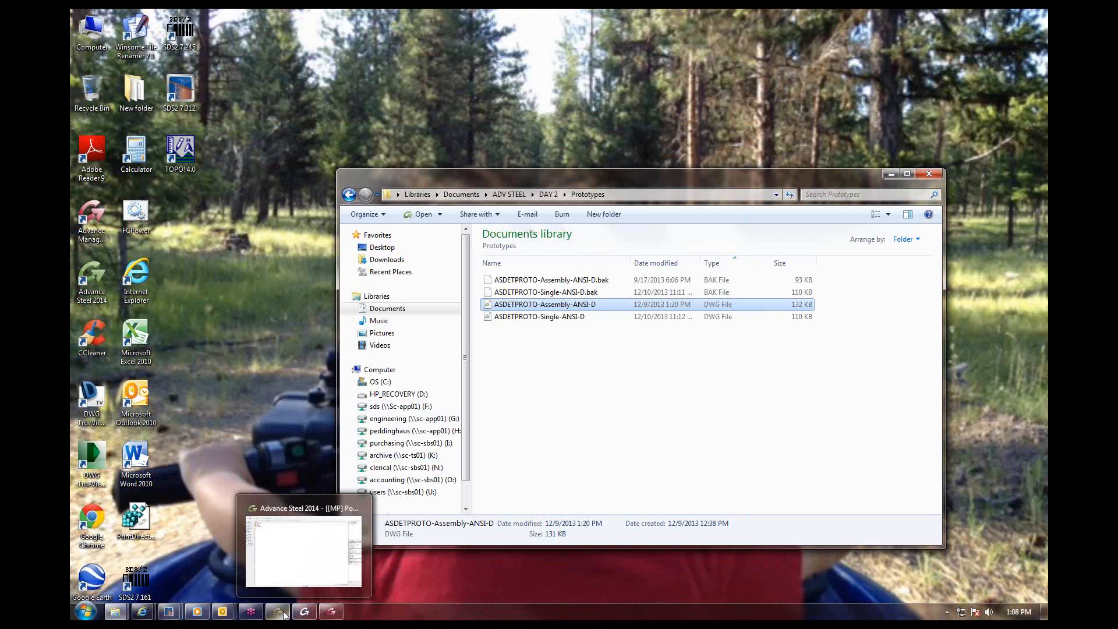
{"action": "mouse_move", "coordinate": [284, 614]}
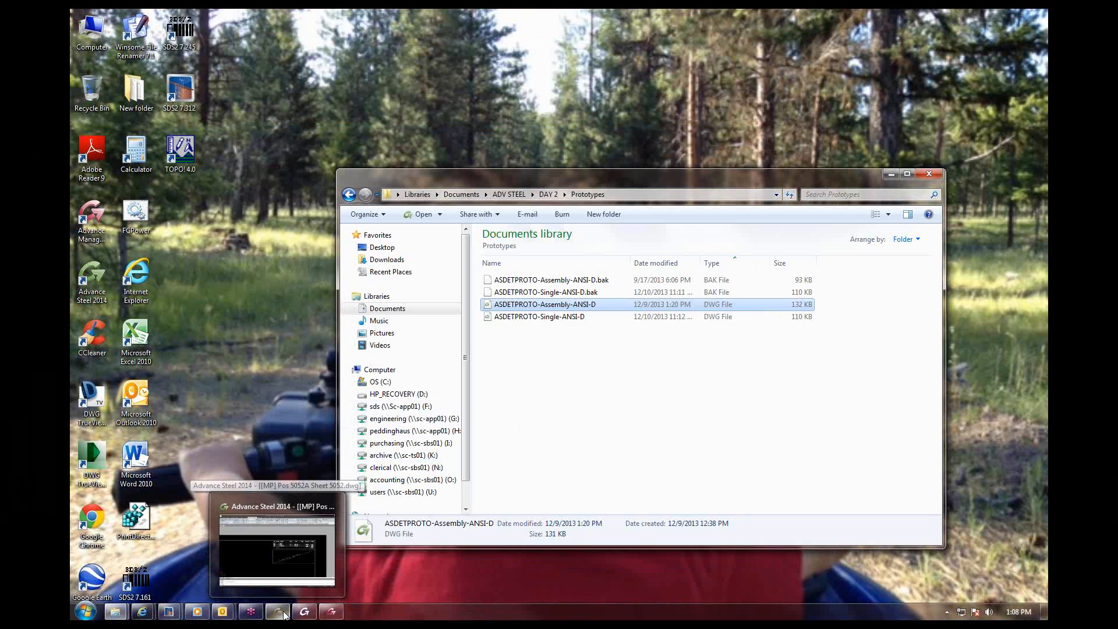
{"action": "left_click", "coordinate": [284, 614]}
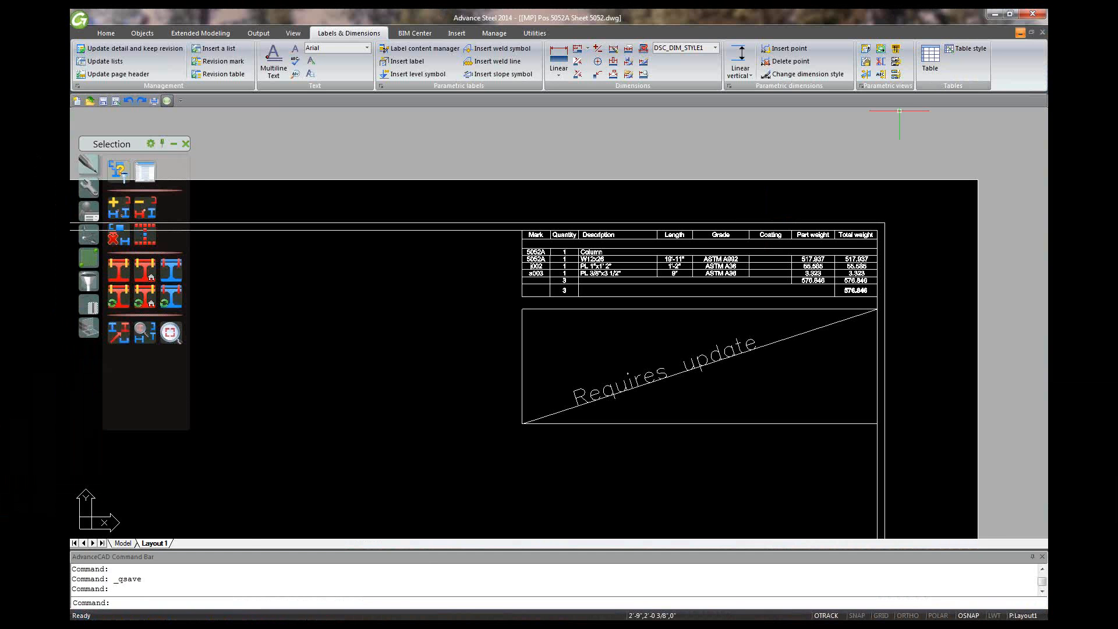
Restore and save the DAY 2 model, then reopen the minimised Sheet 5052 drawing
{"action": "left_click", "coordinate": [193, 542]}
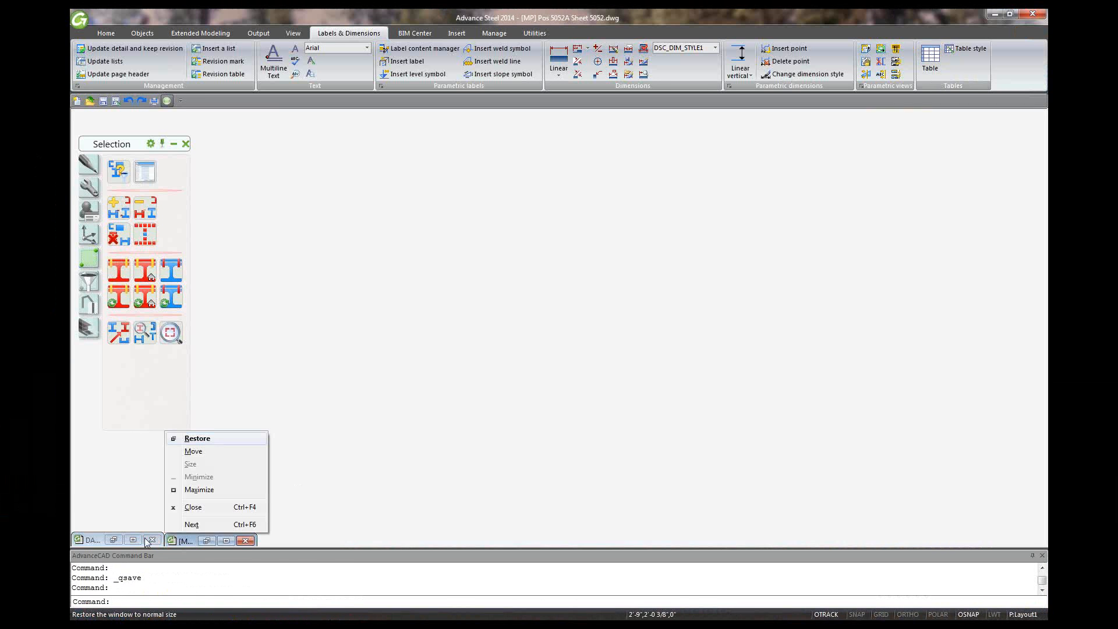
{"action": "left_click", "coordinate": [91, 537]}
{"action": "left_click", "coordinate": [91, 541]}
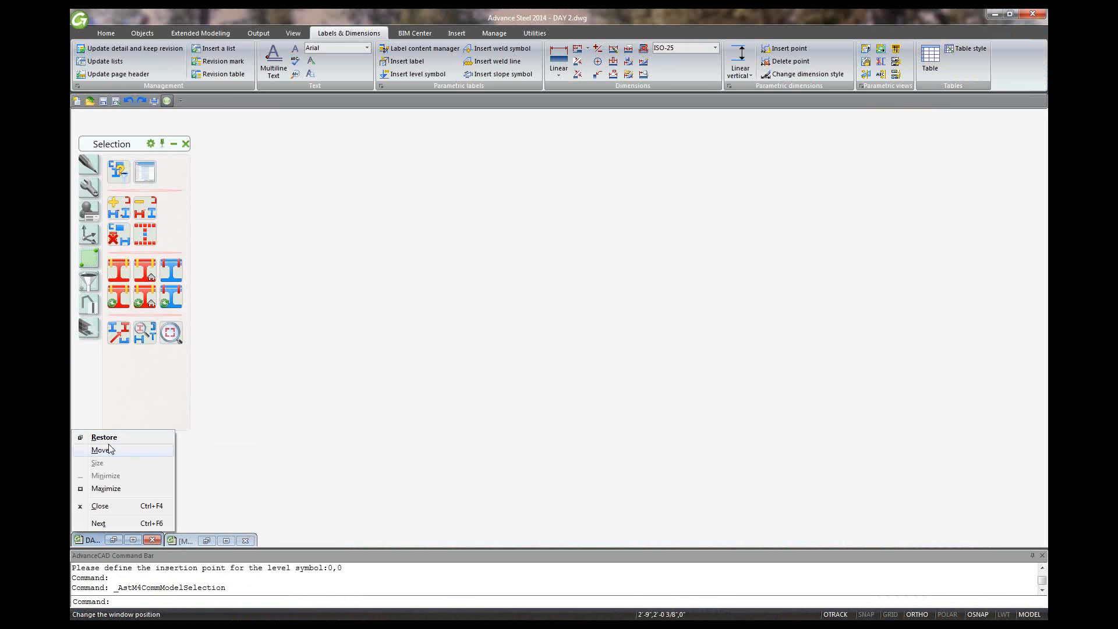
{"action": "left_click", "coordinate": [173, 438]}
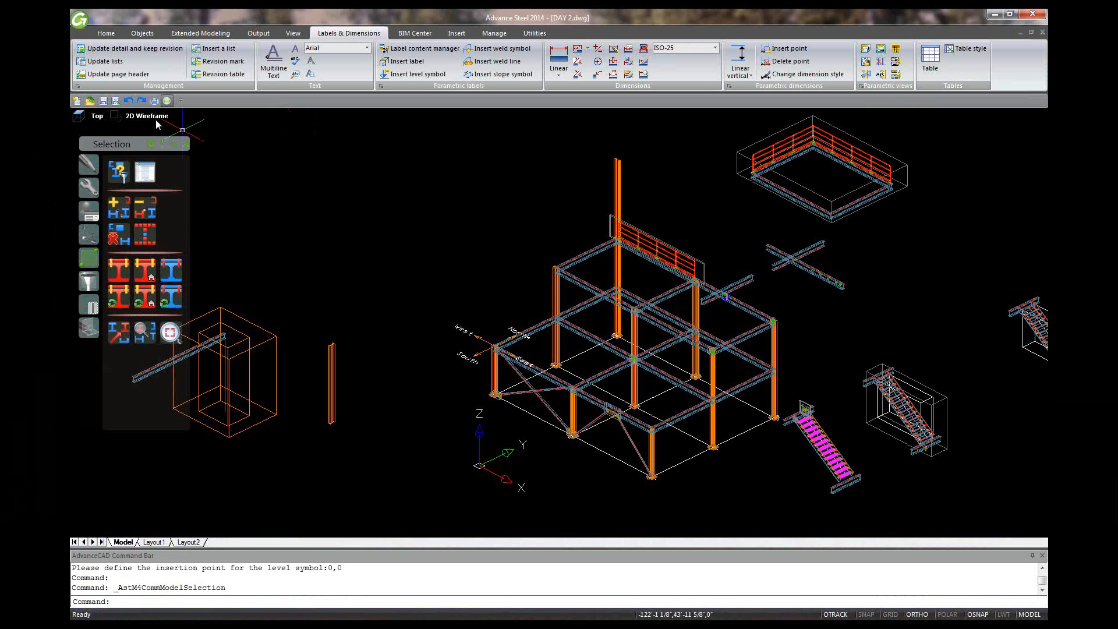
{"action": "key", "text": "ctrl+s"}
{"action": "left_click", "coordinate": [1019, 32]}
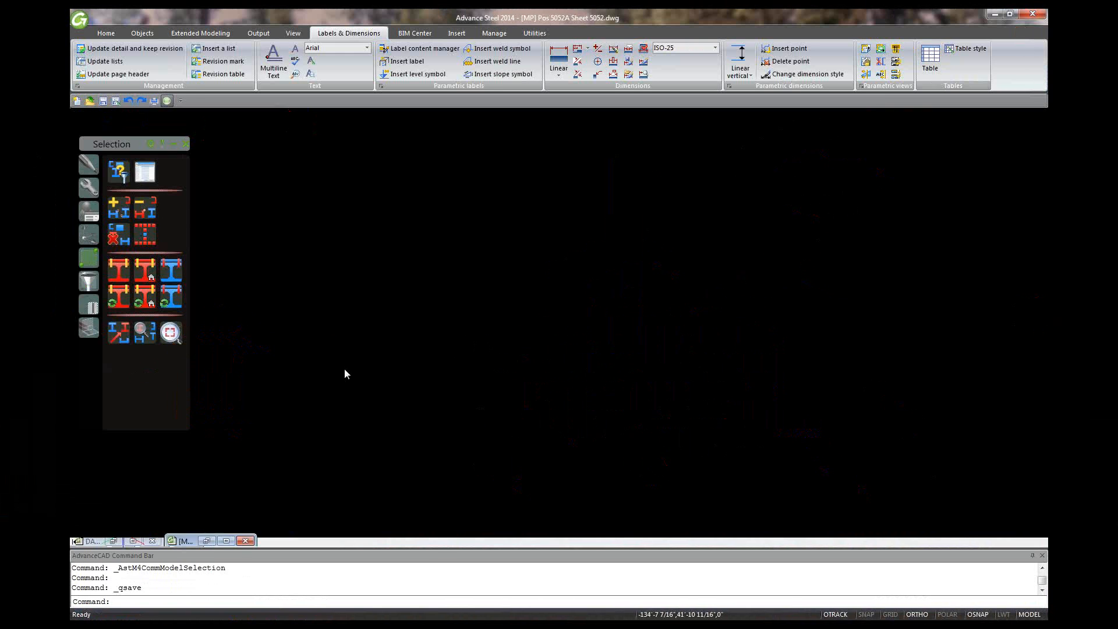
{"action": "left_click", "coordinate": [186, 541]}
{"action": "left_click", "coordinate": [210, 441]}
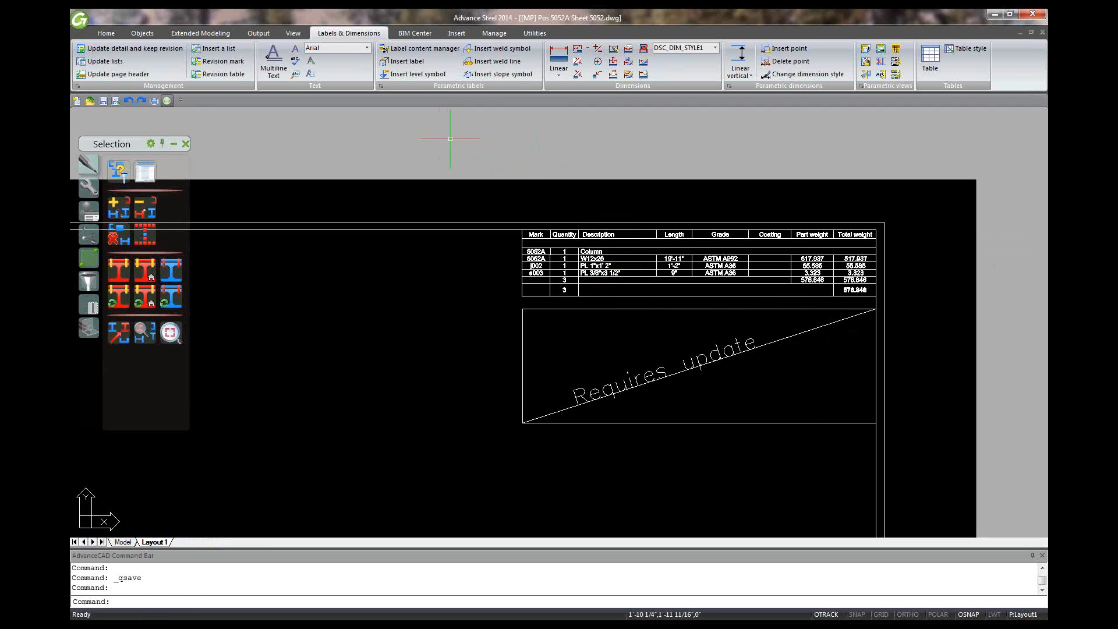
Update the lists on the Sheet 5052 drawing and compare the new structured list with the existing one above it
{"action": "left_click", "coordinate": [104, 61]}
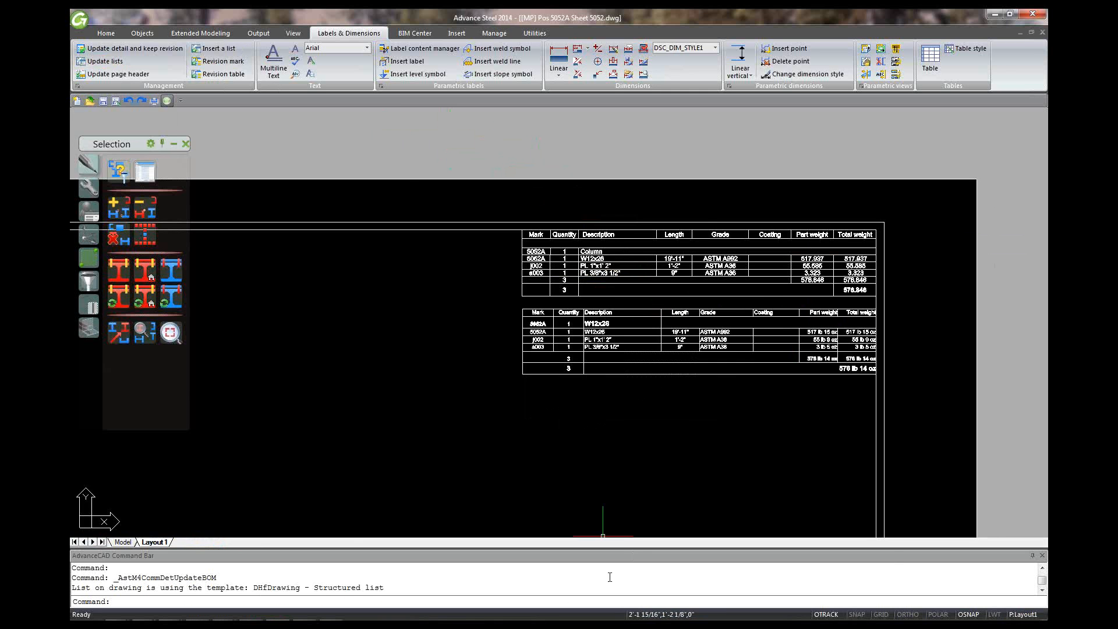
{"action": "scroll", "coordinate": [780, 371], "scroll_direction": "up", "scroll_amount": 2}
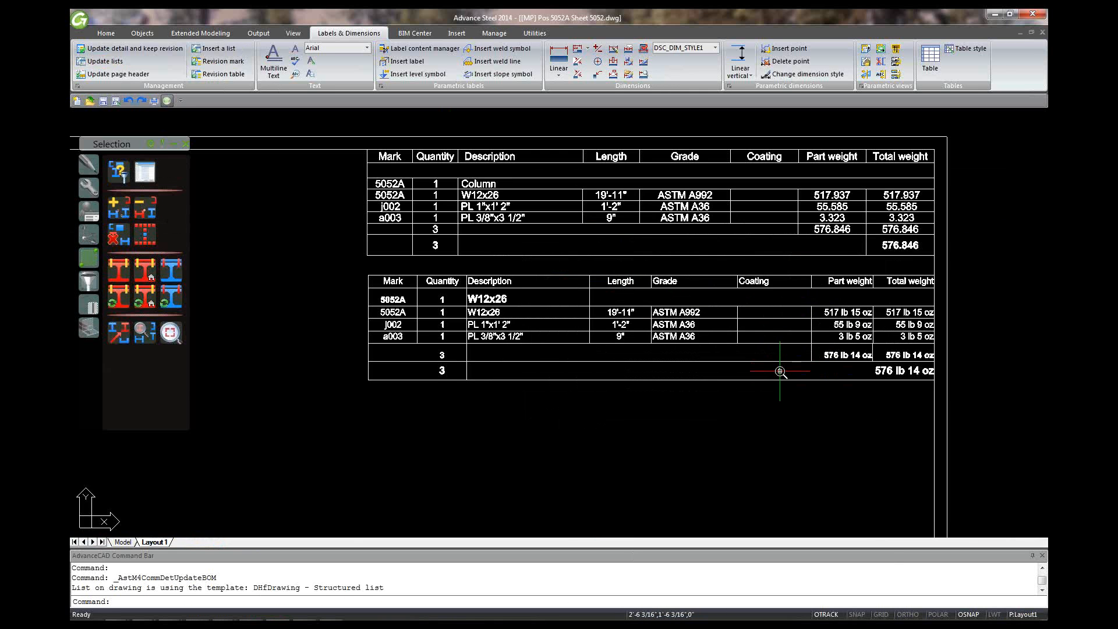
{"action": "scroll", "coordinate": [723, 399], "scroll_direction": "up", "scroll_amount": 4}
{"action": "scroll", "coordinate": [723, 413], "scroll_direction": "down", "scroll_amount": 3}
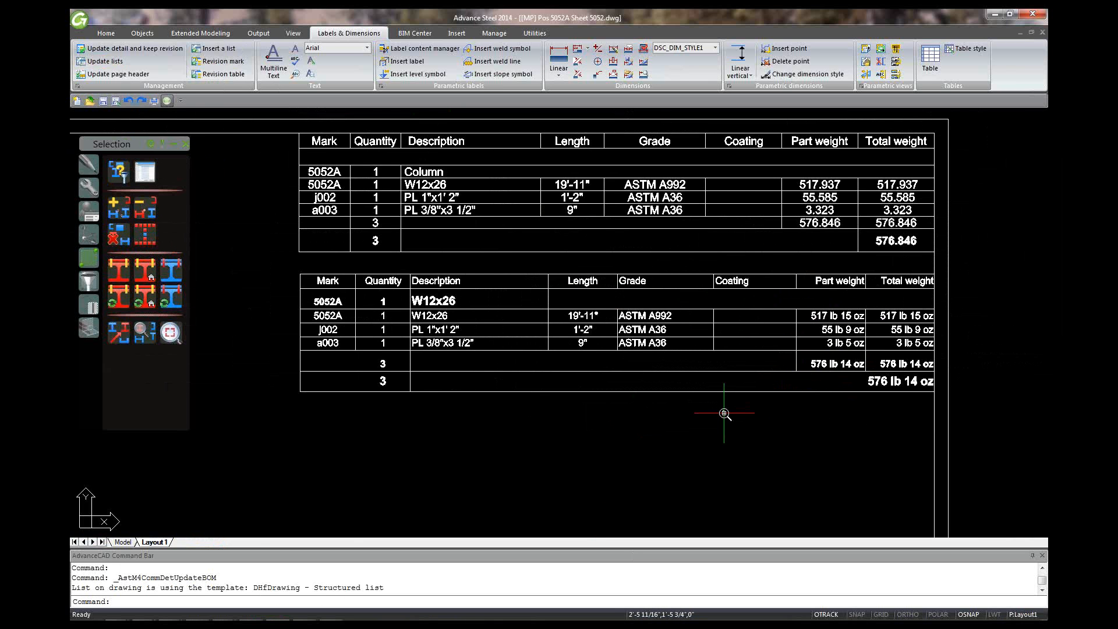
{"action": "scroll", "coordinate": [724, 413], "scroll_direction": "up", "scroll_amount": 2}
{"action": "scroll", "coordinate": [725, 414], "scroll_direction": "down", "scroll_amount": 5}
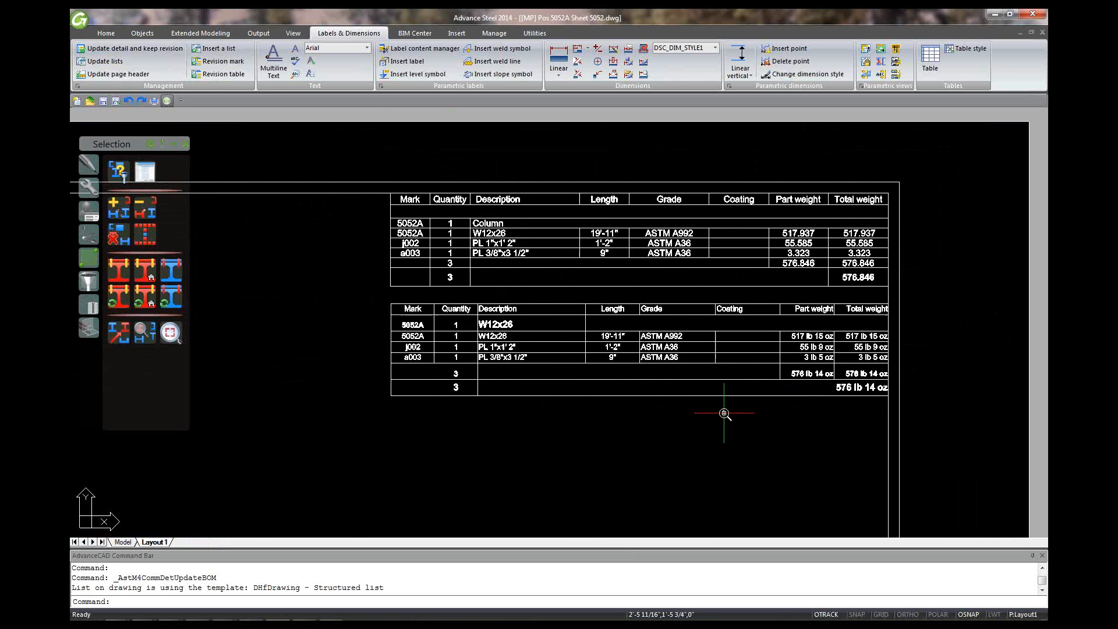
Compare the weight columns and totals of the two structured lists on the sheet
{"action": "scroll", "coordinate": [816, 394], "scroll_direction": "down", "scroll_amount": 5}
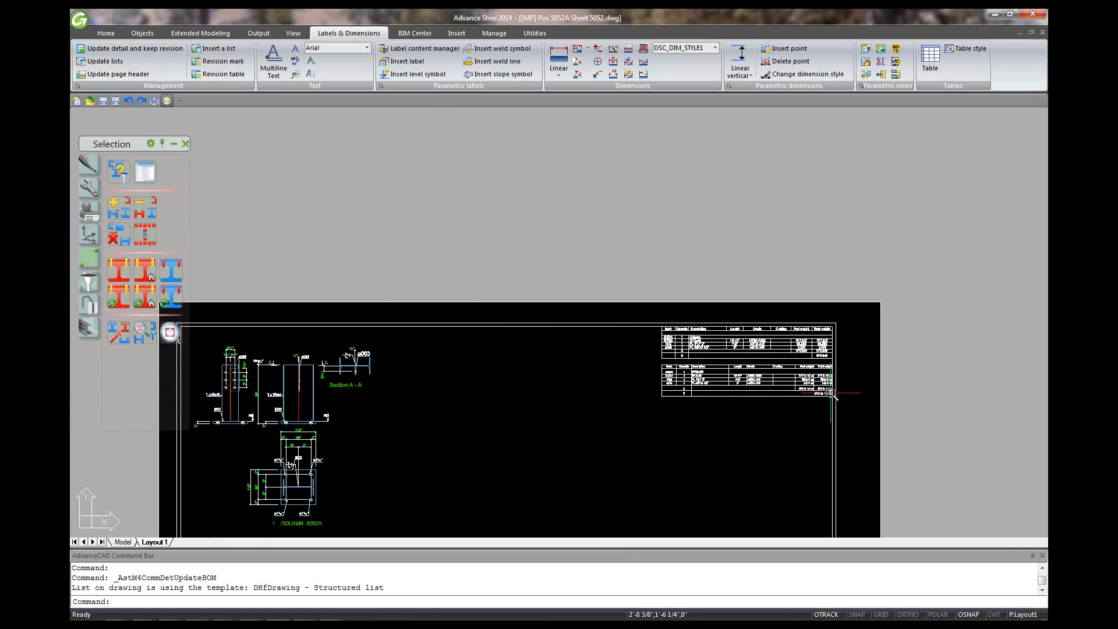
{"action": "scroll", "coordinate": [813, 393], "scroll_direction": "up", "scroll_amount": 4}
{"action": "scroll", "coordinate": [813, 393], "scroll_direction": "up", "scroll_amount": 2}
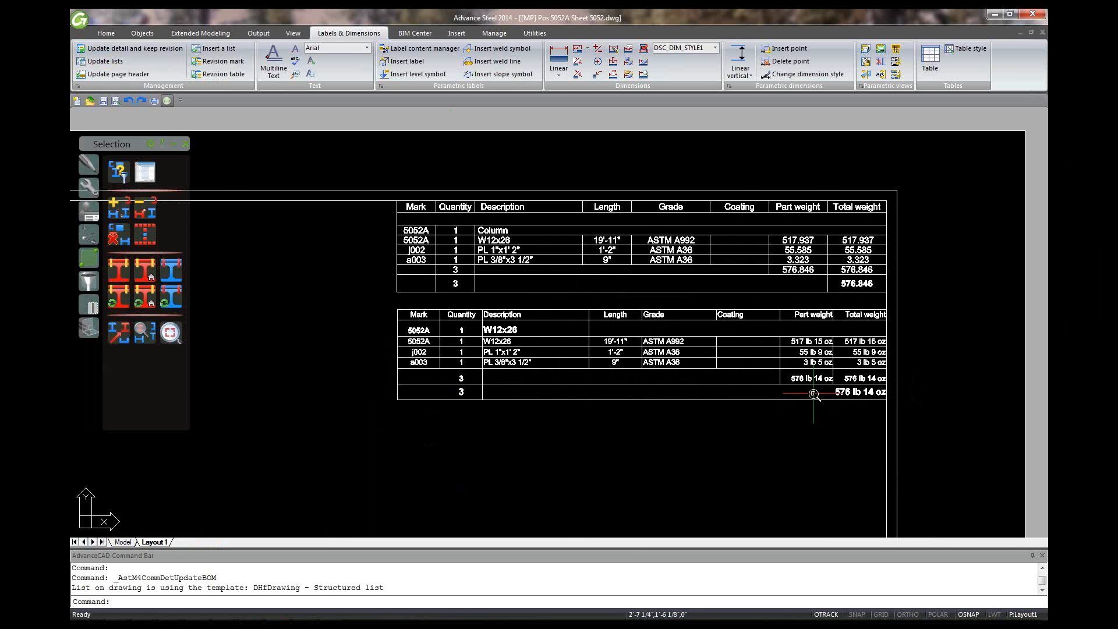
{"action": "scroll", "coordinate": [813, 394], "scroll_direction": "up", "scroll_amount": 2}
{"action": "scroll", "coordinate": [864, 423], "scroll_direction": "down", "scroll_amount": 5}
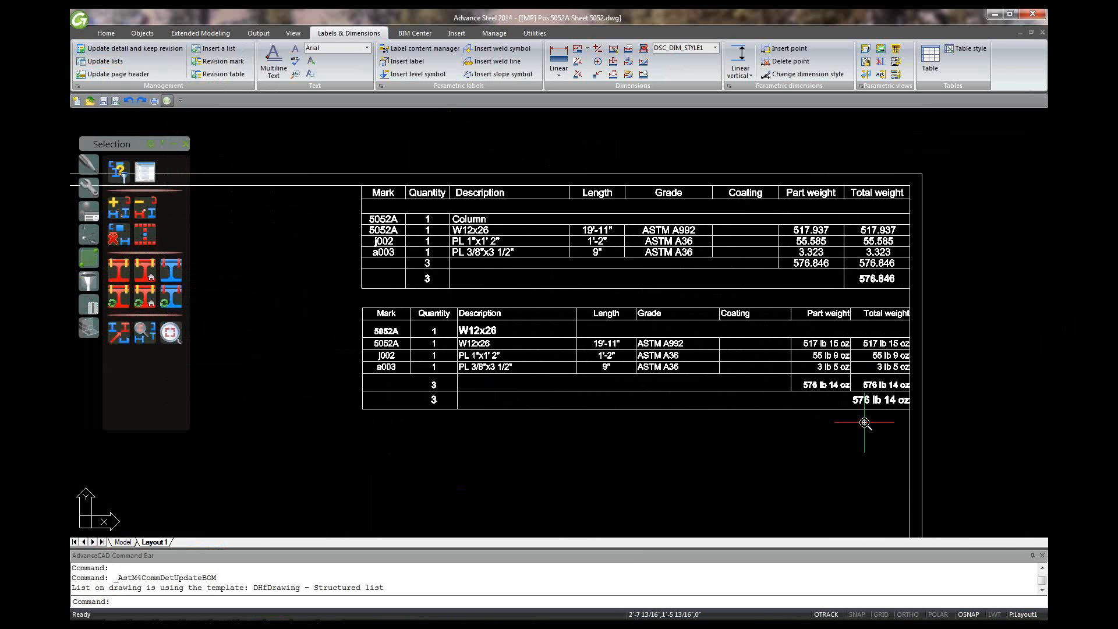
{"action": "scroll", "coordinate": [582, 409], "scroll_direction": "down", "scroll_amount": 1}
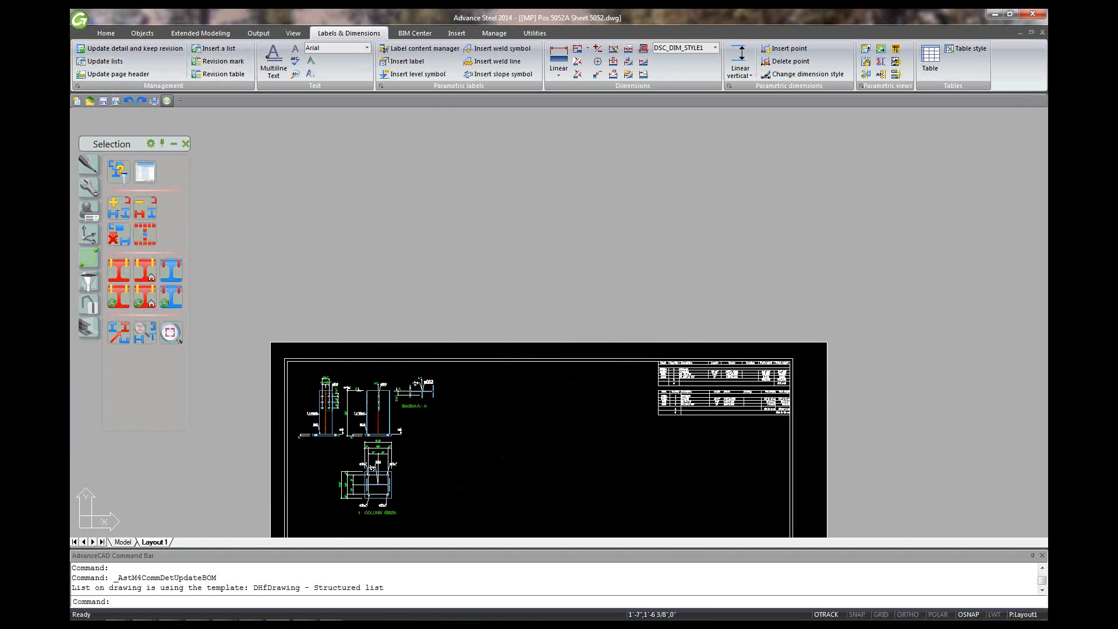
{"action": "scroll", "coordinate": [406, 425], "scroll_direction": "up", "scroll_amount": 2}
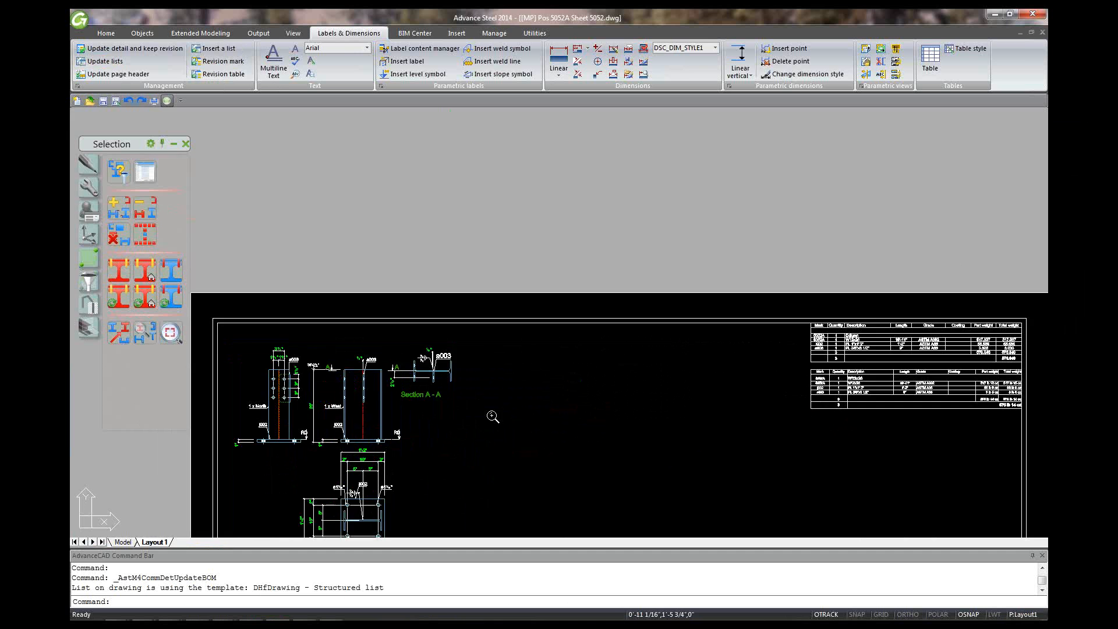
{"action": "scroll", "coordinate": [491, 415], "scroll_direction": "down", "scroll_amount": 2}
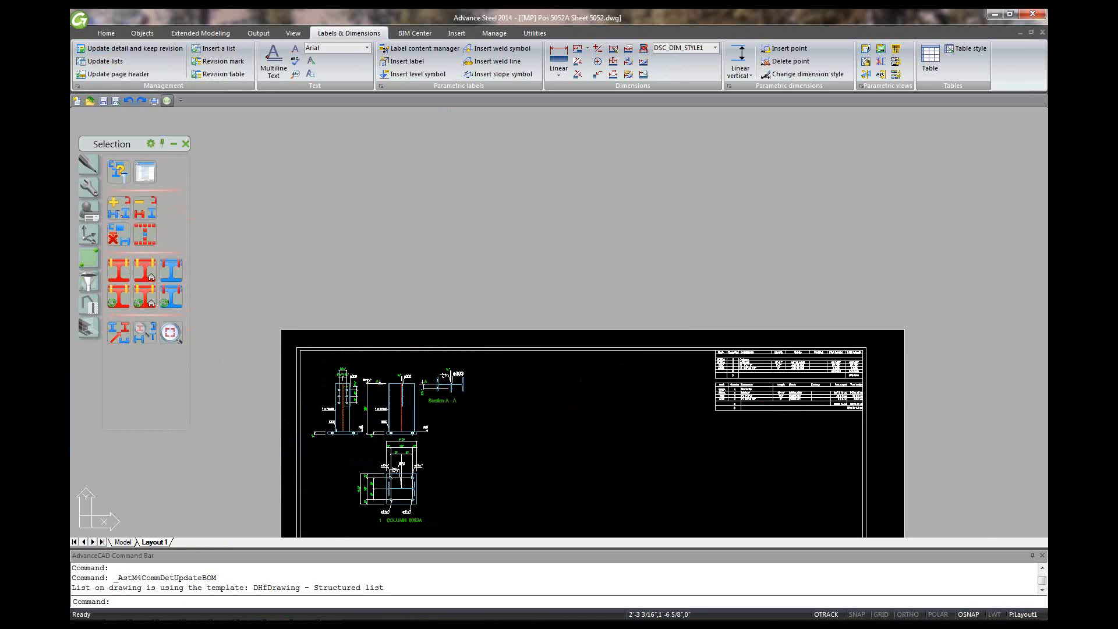
Check the layout properties of the lower structured list and close them without changes
{"action": "scroll", "coordinate": [766, 404], "scroll_direction": "up", "scroll_amount": 3}
{"action": "double_click", "coordinate": [727, 367]}
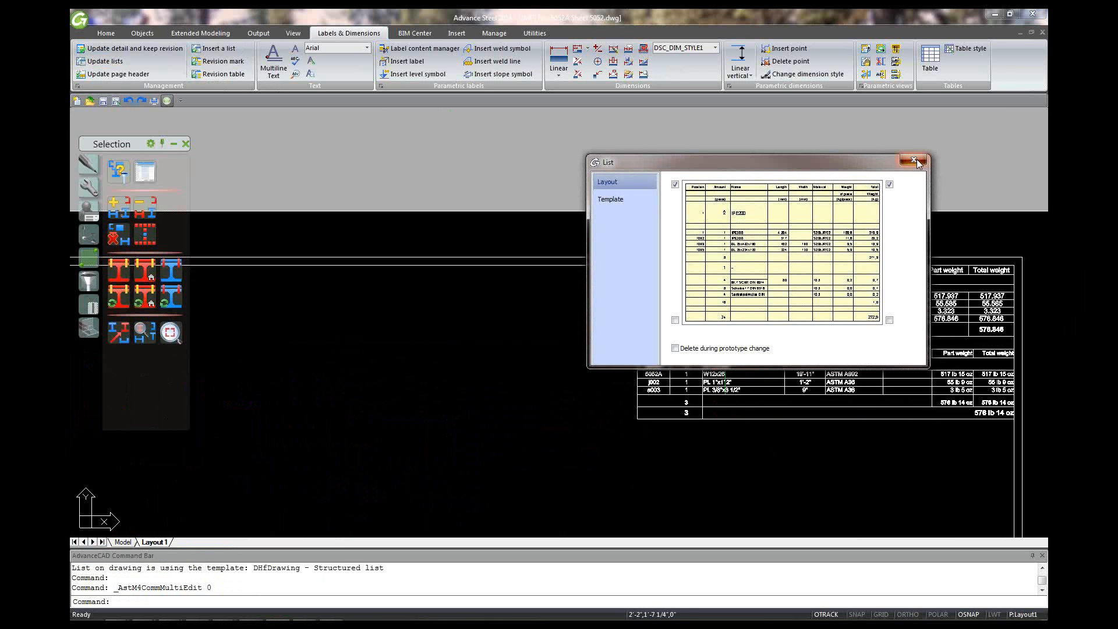
{"action": "left_click", "coordinate": [912, 160]}
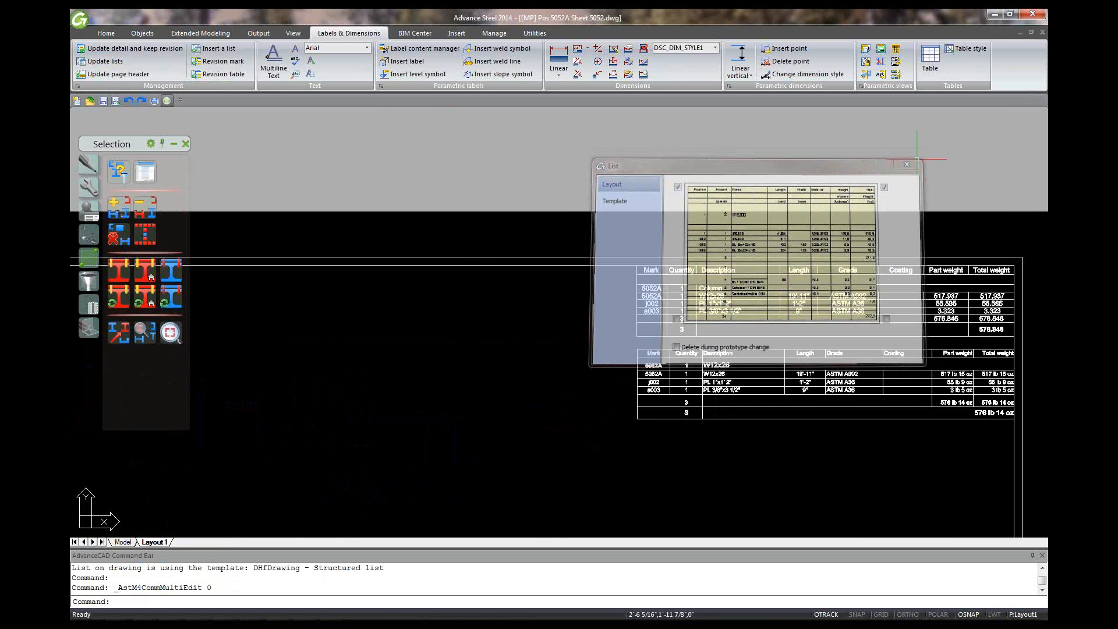
Review the editing commands available for the lower structured list and deselect it
{"action": "scroll", "coordinate": [732, 360], "scroll_direction": "up", "scroll_amount": 5}
{"action": "left_click", "coordinate": [688, 387]}
{"action": "right_click", "coordinate": [688, 387]}
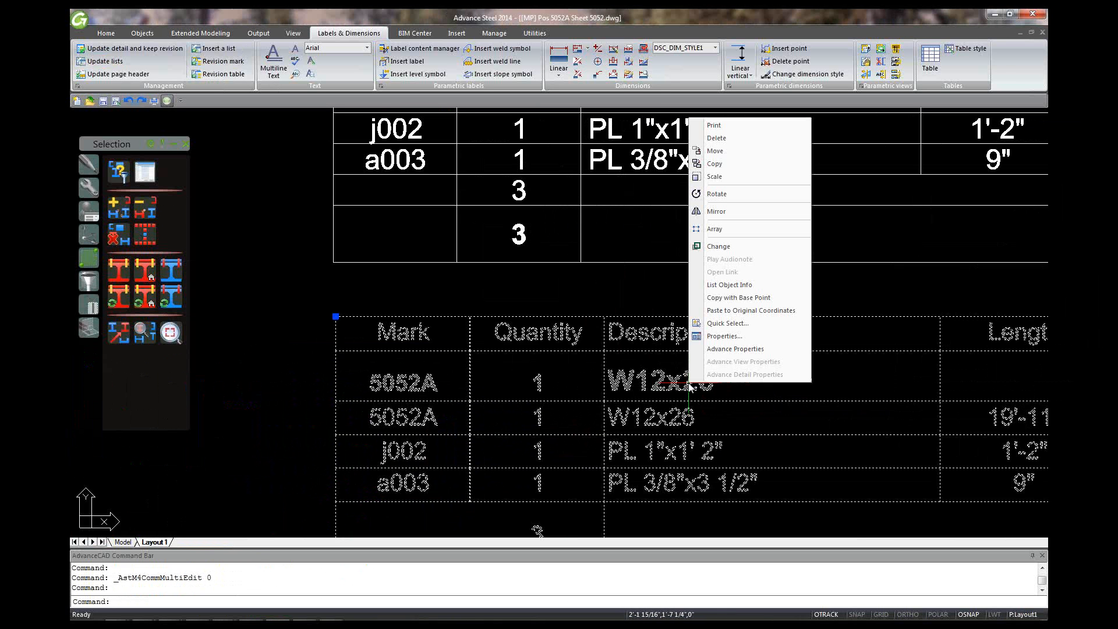
{"action": "key", "text": "Escape"}
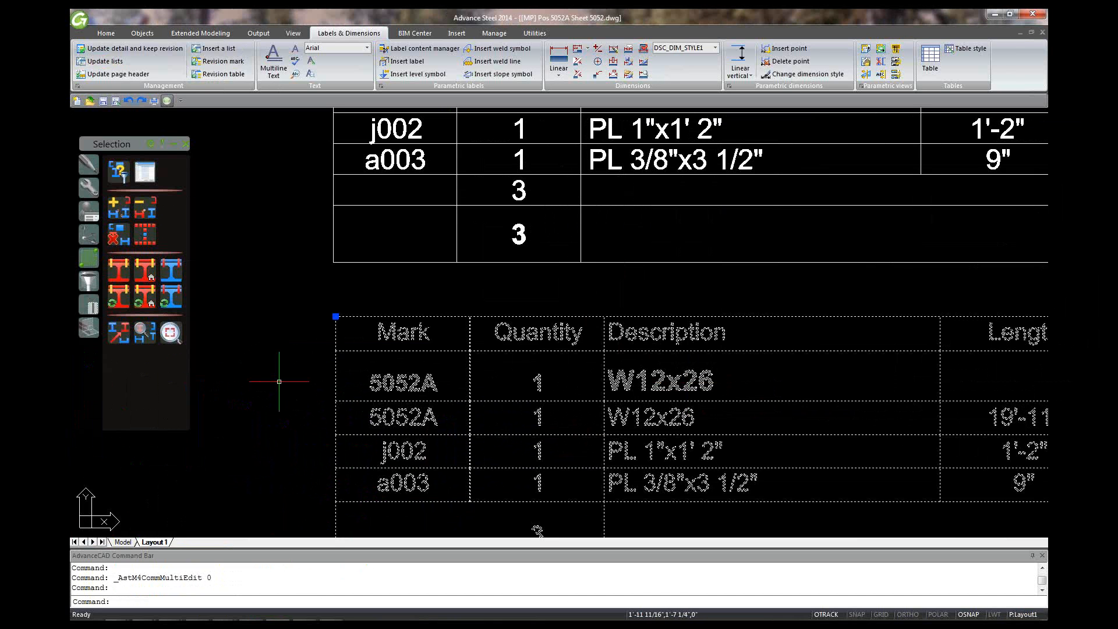
{"action": "key", "text": "Escape"}
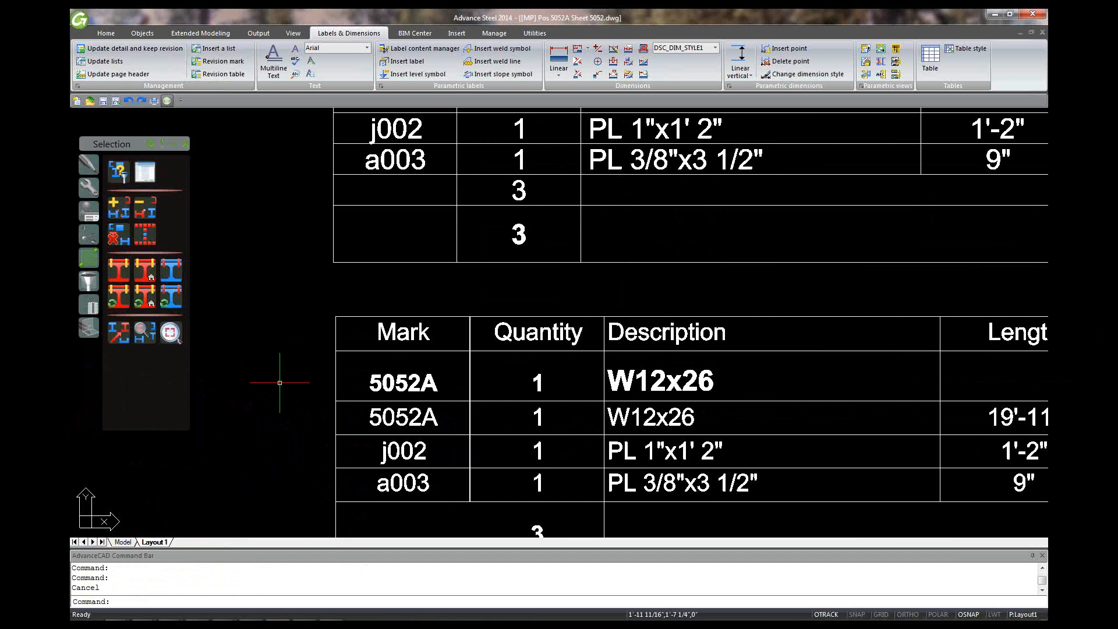
{"action": "left_click", "coordinate": [691, 382]}
{"action": "right_click", "coordinate": [691, 386]}
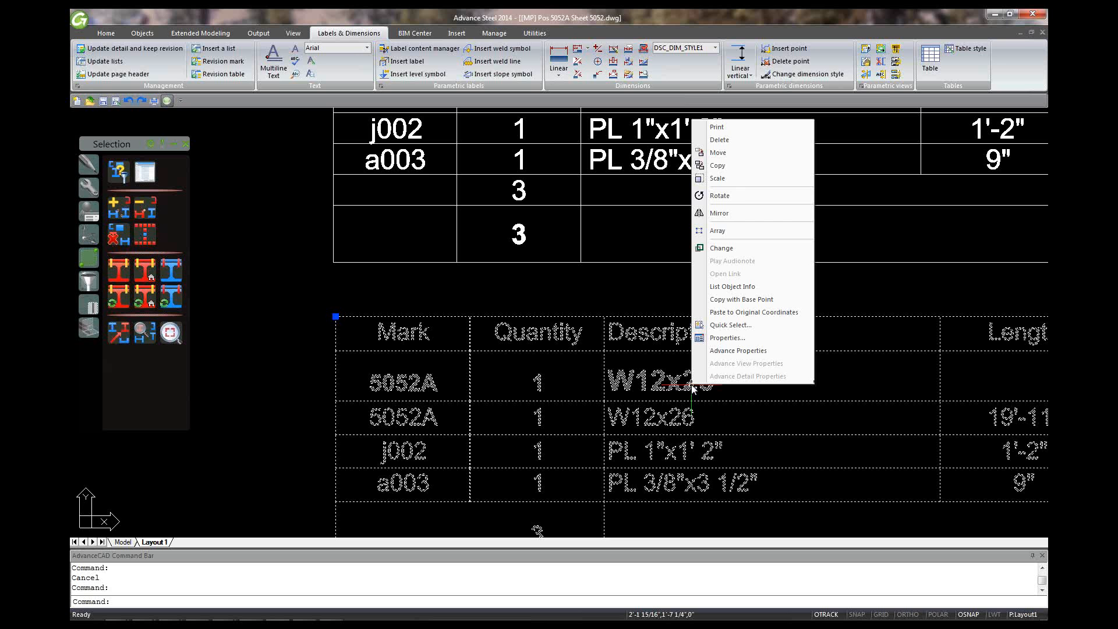
{"action": "key", "text": "Escape"}
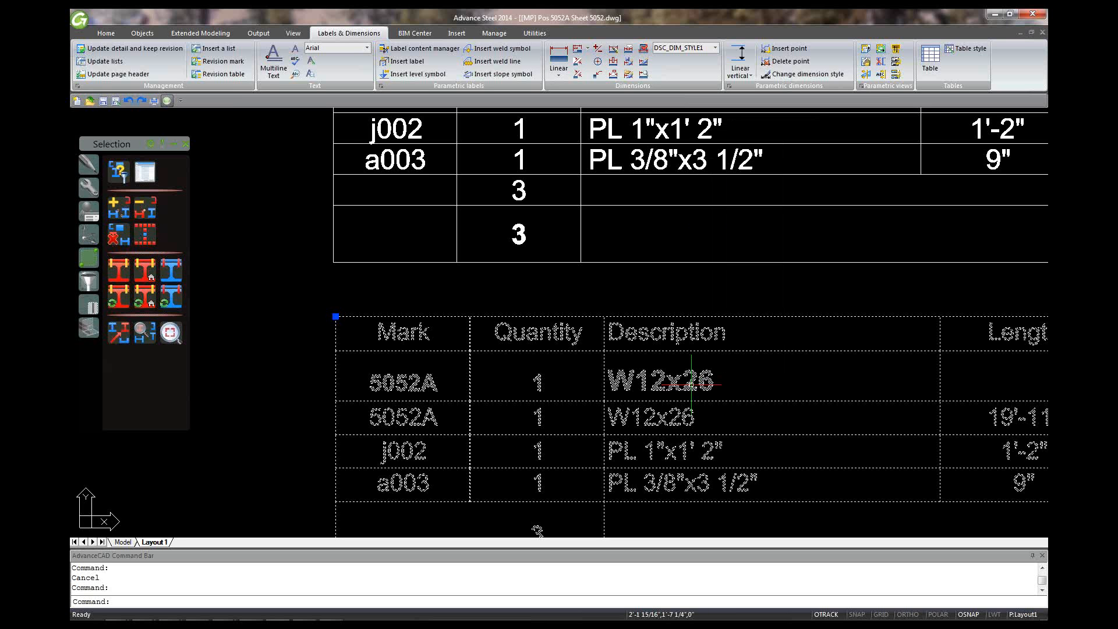
{"action": "key", "text": "Escape"}
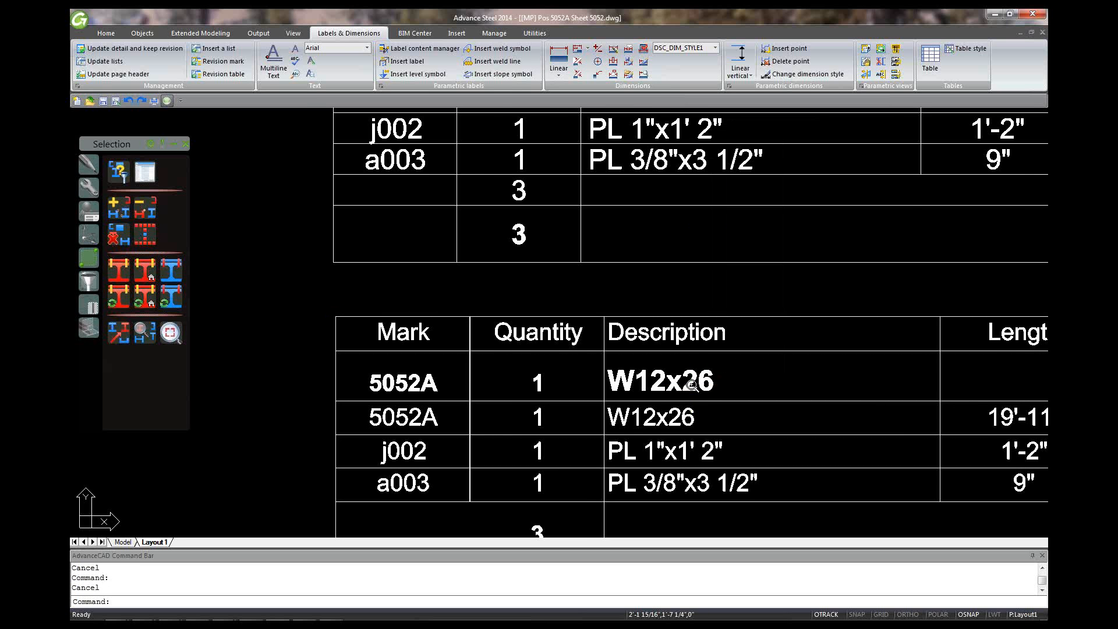
Examine the description rows of both structured lists and their placement on the sheet, leaving nothing selected
{"action": "scroll", "coordinate": [691, 384], "scroll_direction": "down", "scroll_amount": 5}
{"action": "scroll", "coordinate": [738, 384], "scroll_direction": "down", "scroll_amount": 5}
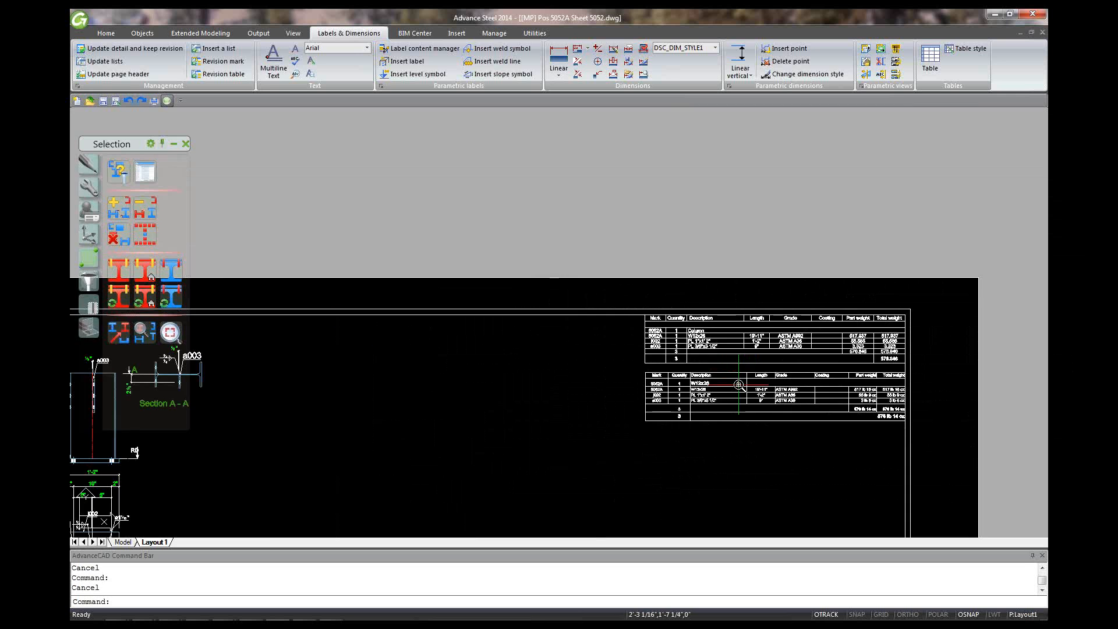
{"action": "scroll", "coordinate": [607, 419], "scroll_direction": "up", "scroll_amount": 1}
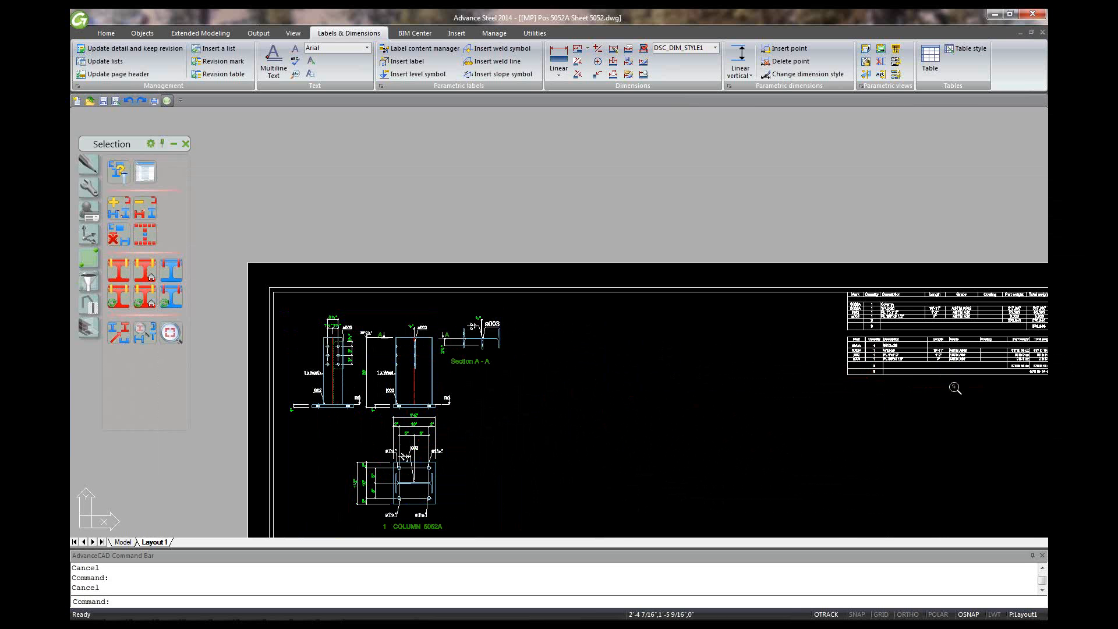
{"action": "scroll", "coordinate": [954, 386], "scroll_direction": "up", "scroll_amount": 4}
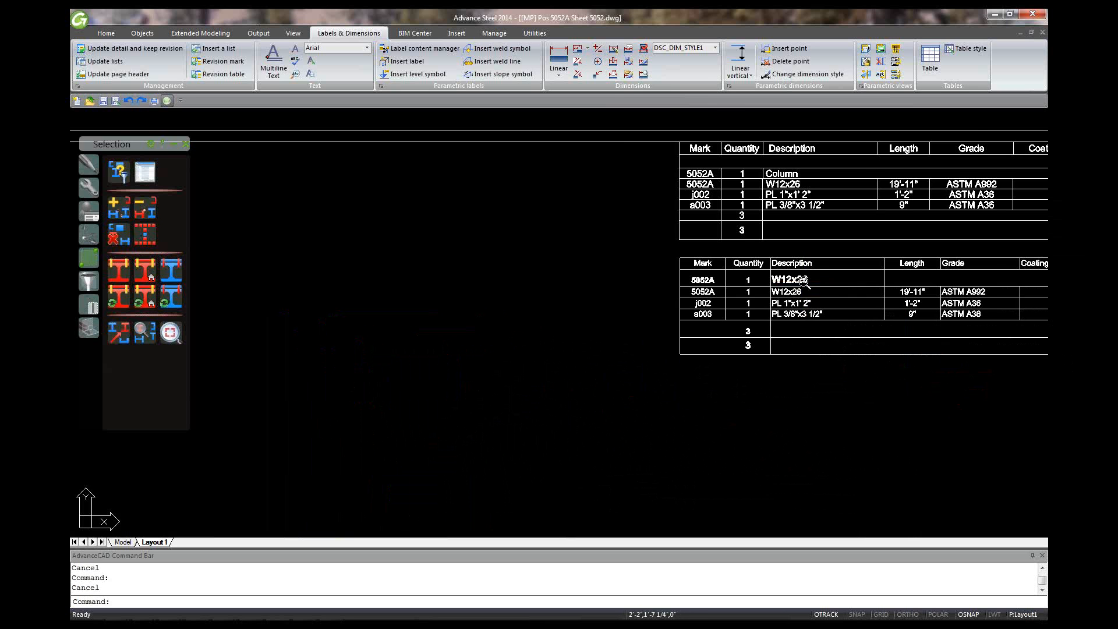
{"action": "scroll", "coordinate": [836, 297], "scroll_direction": "up", "scroll_amount": 2}
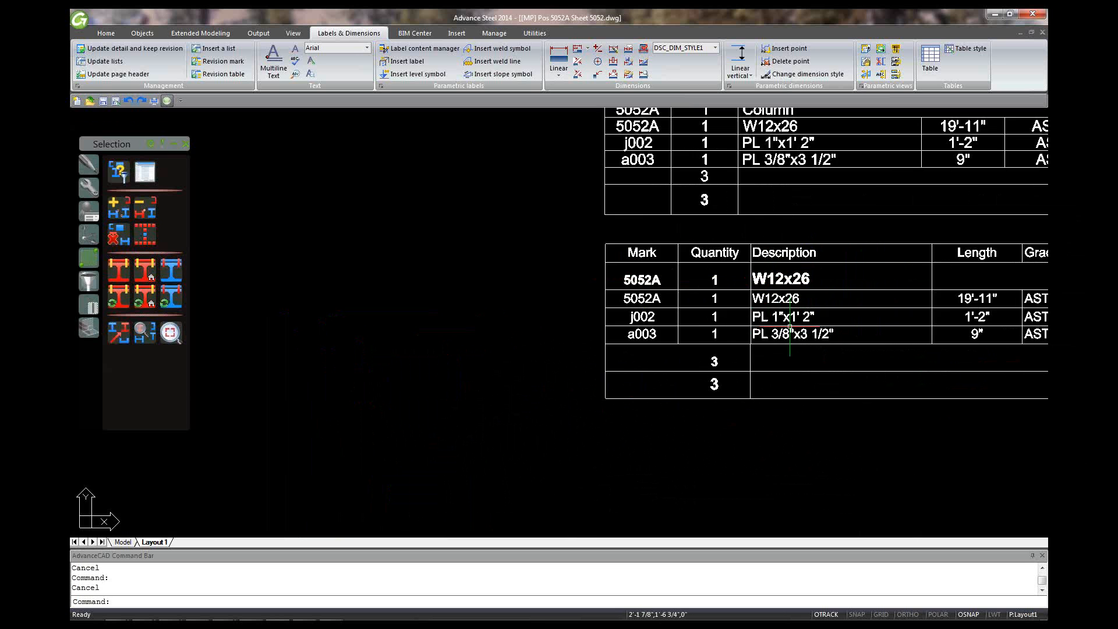
{"action": "scroll", "coordinate": [789, 327], "scroll_direction": "down", "scroll_amount": 6}
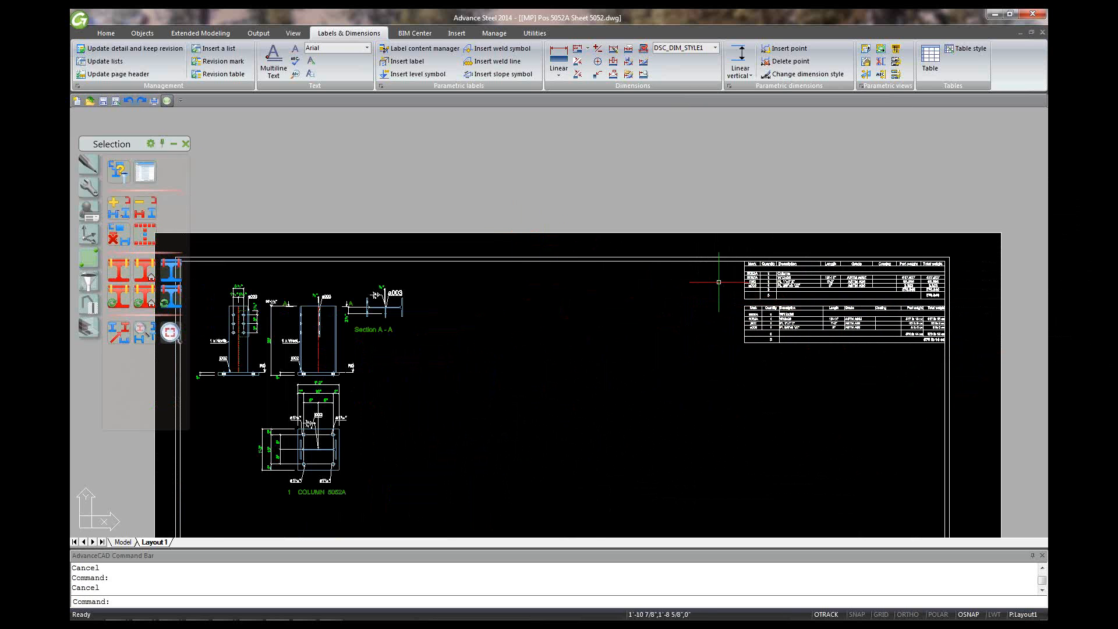
{"action": "double_click", "coordinate": [781, 304]}
{"action": "left_click", "coordinate": [782, 303]}
{"action": "key", "text": "Escape"}
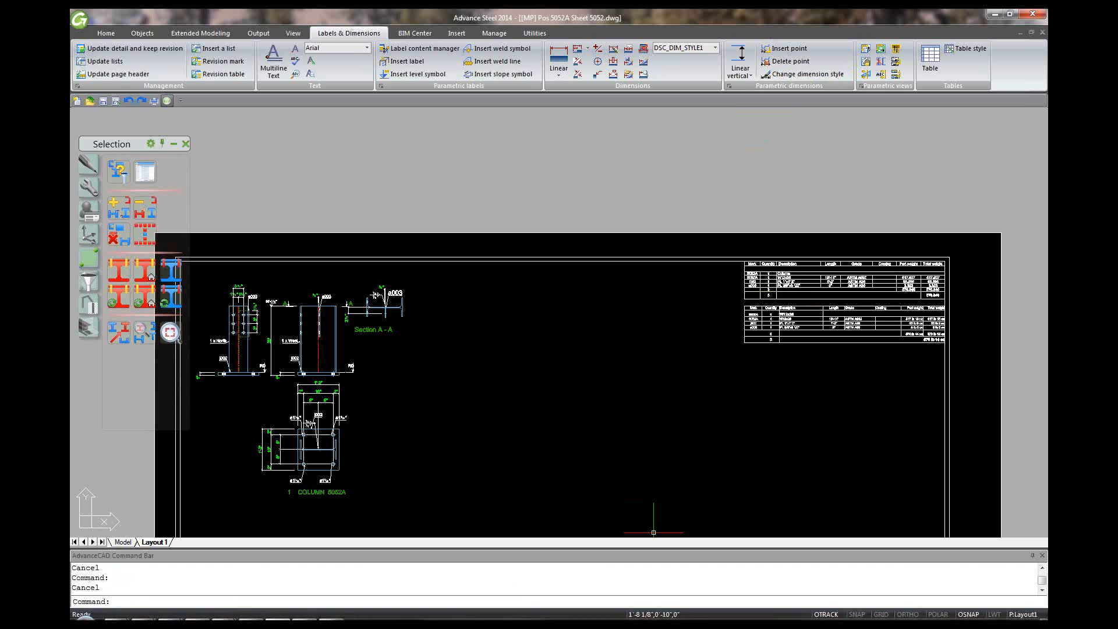
Switch to the Template Editor and browse the User Template folders List on drawings and Lists on drawings-Imperial, widening the template tree to read the names
{"action": "mouse_move", "coordinate": [394, 614]}
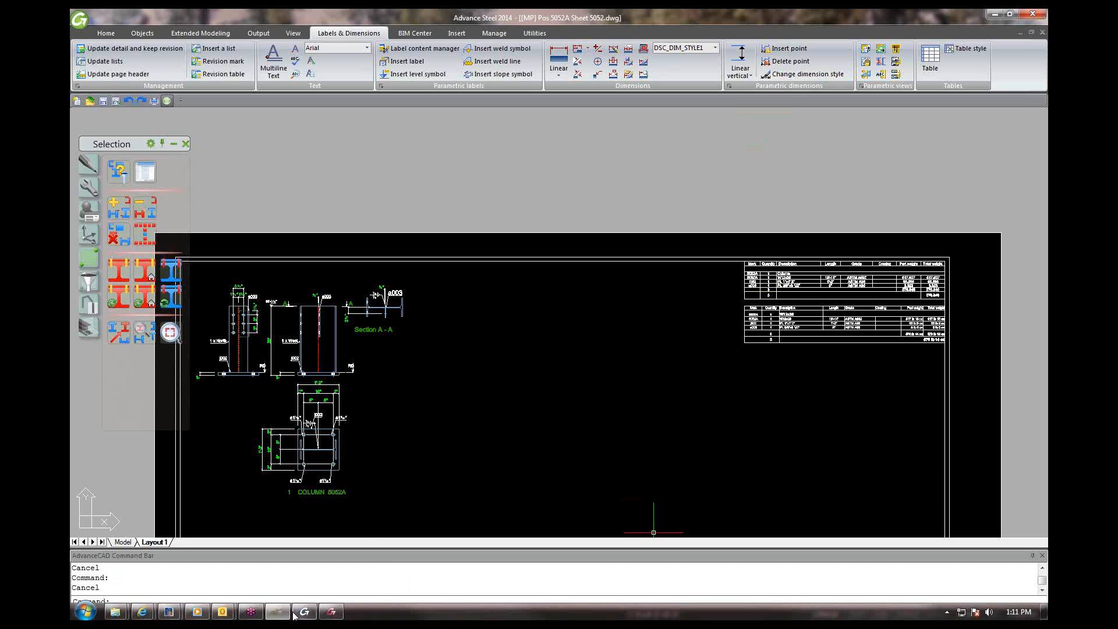
{"action": "mouse_move", "coordinate": [302, 614]}
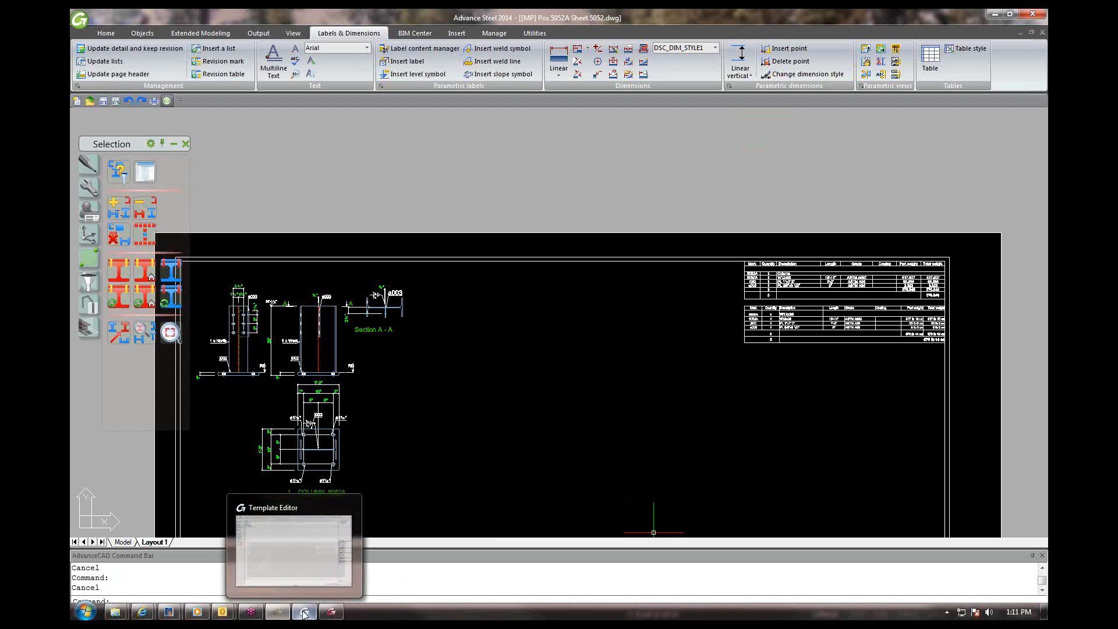
{"action": "left_click", "coordinate": [302, 614]}
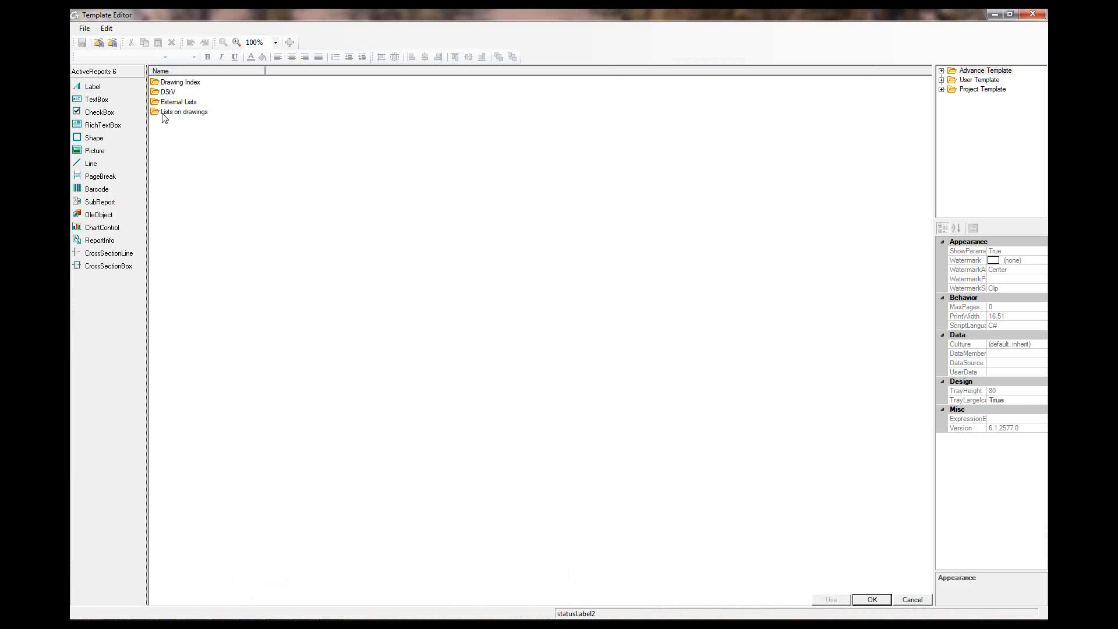
{"action": "left_click", "coordinate": [941, 80]}
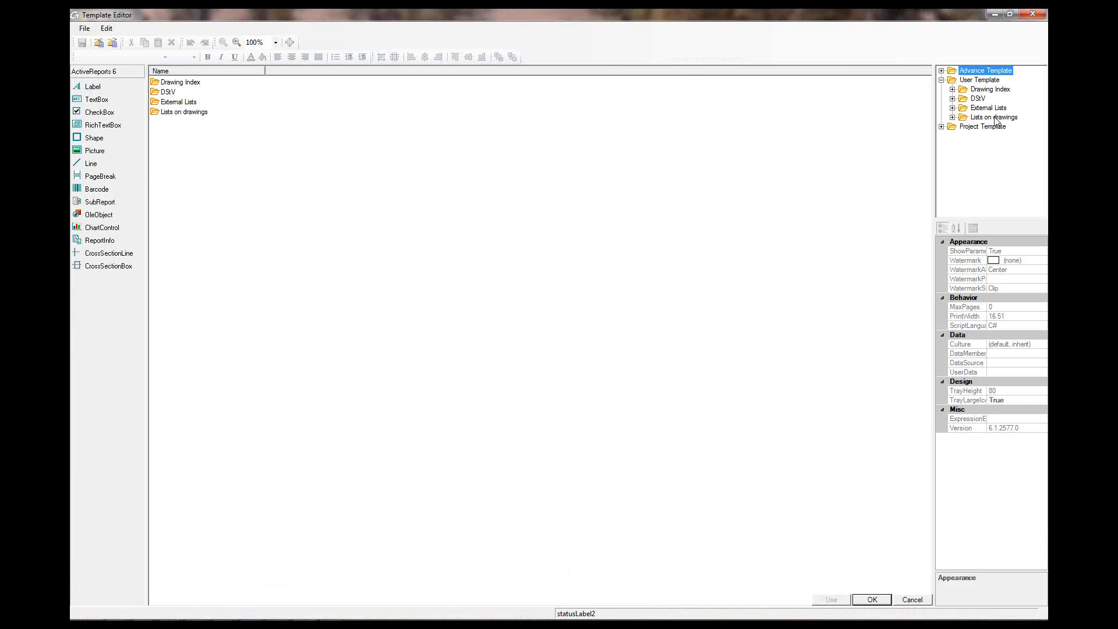
{"action": "left_click", "coordinate": [952, 117]}
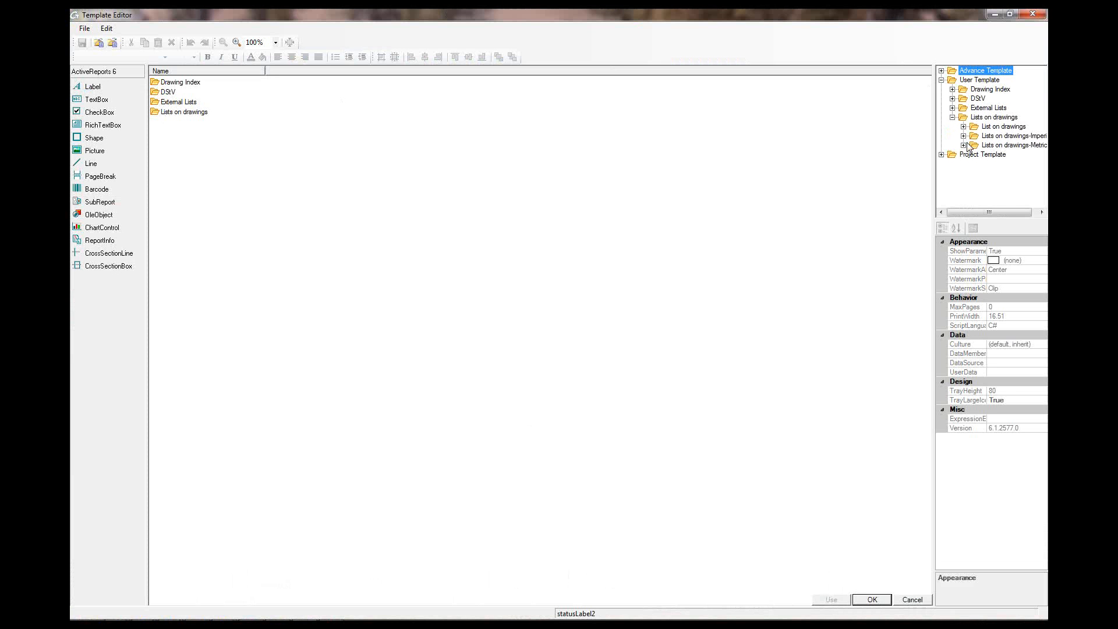
{"action": "left_click", "coordinate": [963, 136]}
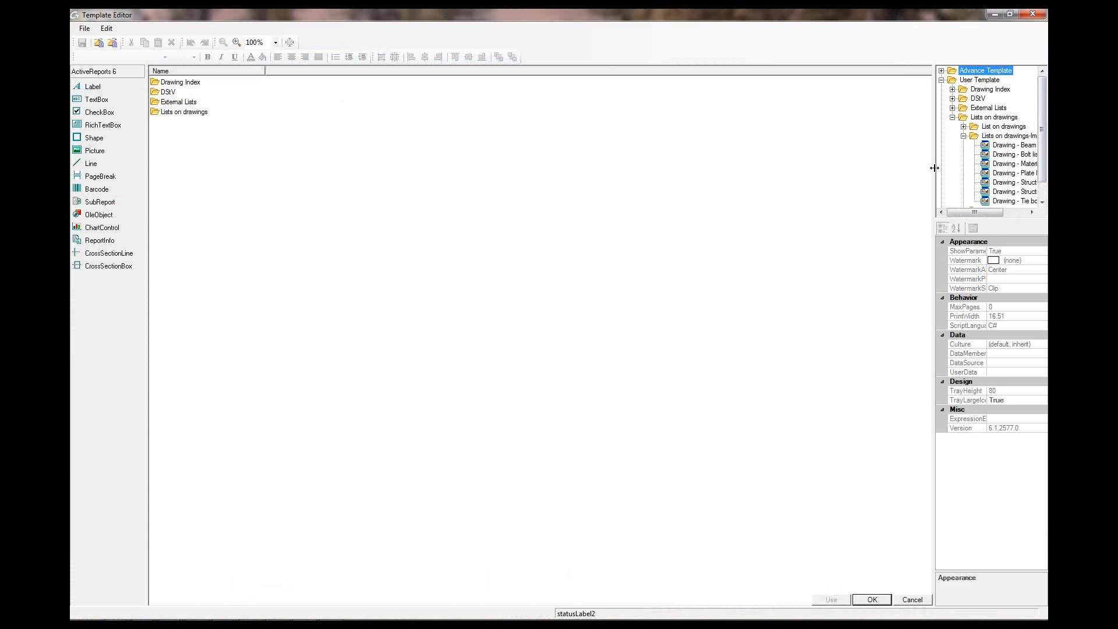
{"action": "left_click_drag", "start_coordinate": [934, 168], "coordinate": [890, 173]}
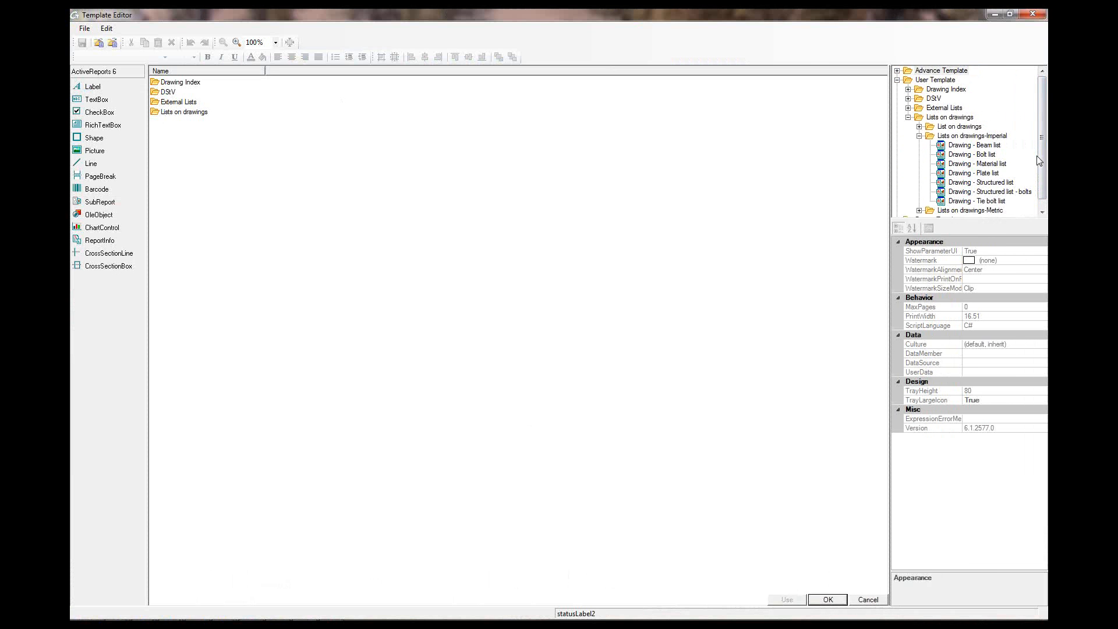
{"action": "left_click", "coordinate": [919, 137]}
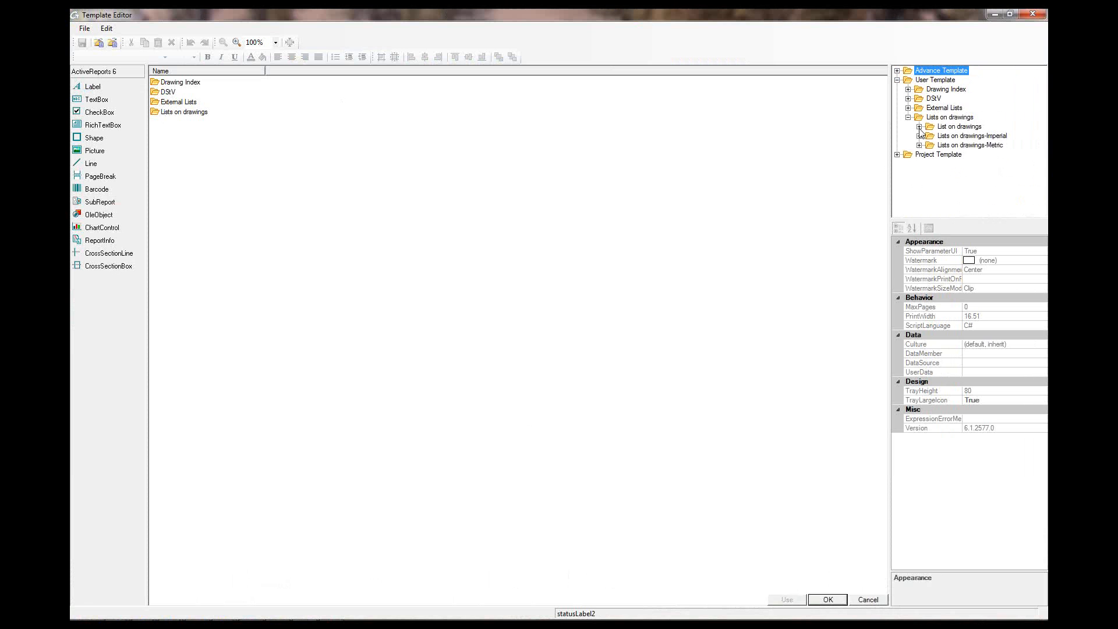
{"action": "left_click", "coordinate": [919, 127]}
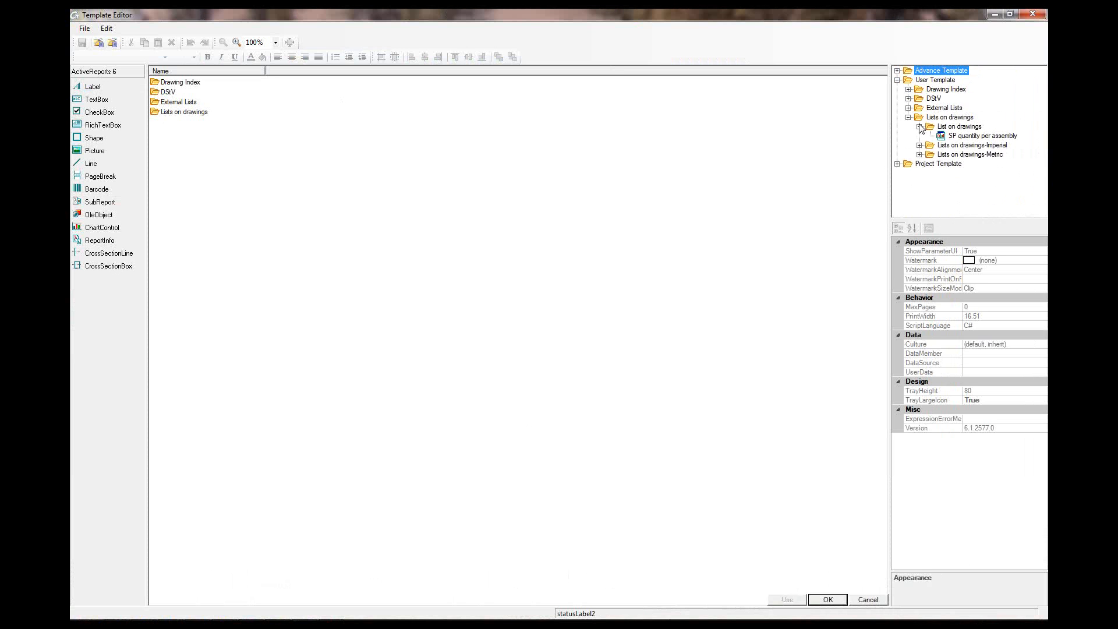
{"action": "left_click", "coordinate": [919, 126]}
{"action": "left_click", "coordinate": [918, 136]}
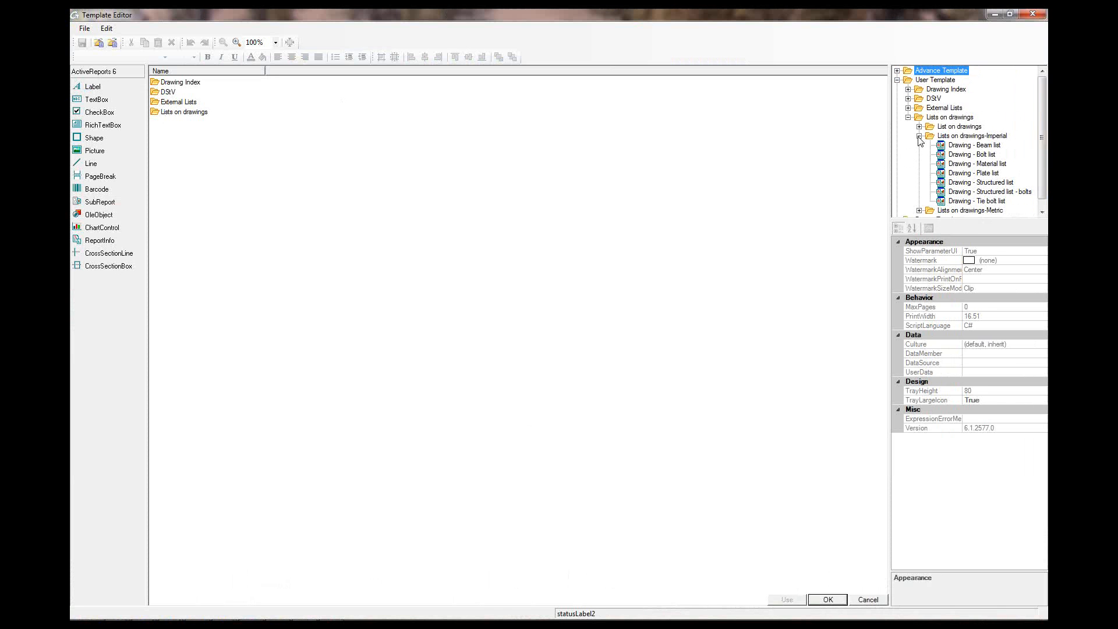
{"action": "left_click", "coordinate": [918, 137]}
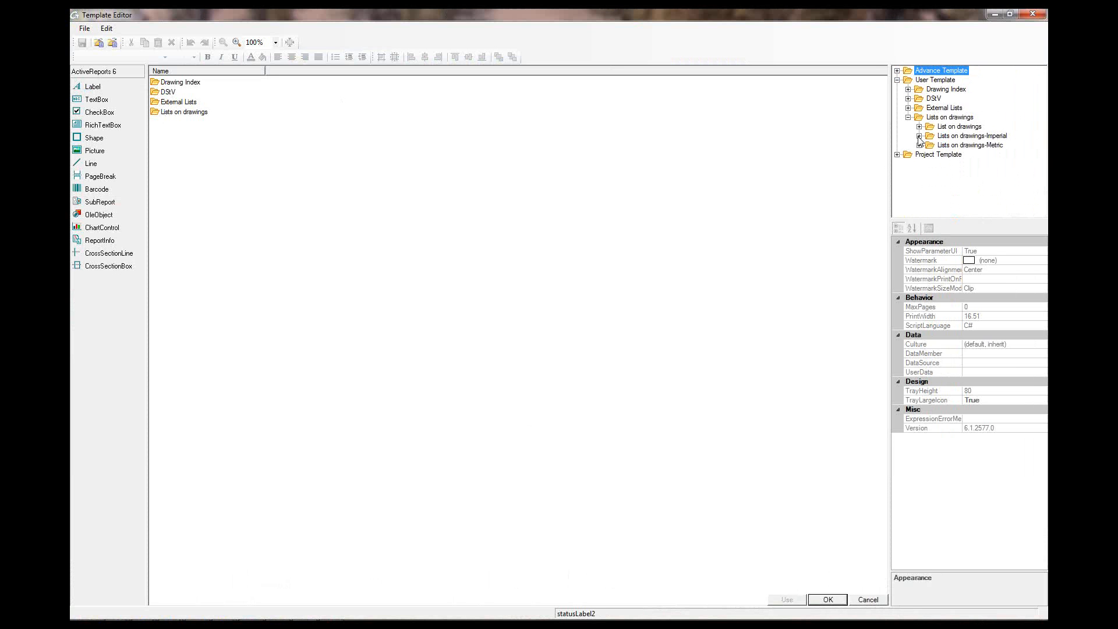
Check the Advance Template folders, collapse the template tree, and minimise the Template Editor to return to the Sheet 5052 drawing
{"action": "left_click", "coordinate": [897, 79]}
{"action": "left_click", "coordinate": [897, 80]}
{"action": "left_click", "coordinate": [897, 80]}
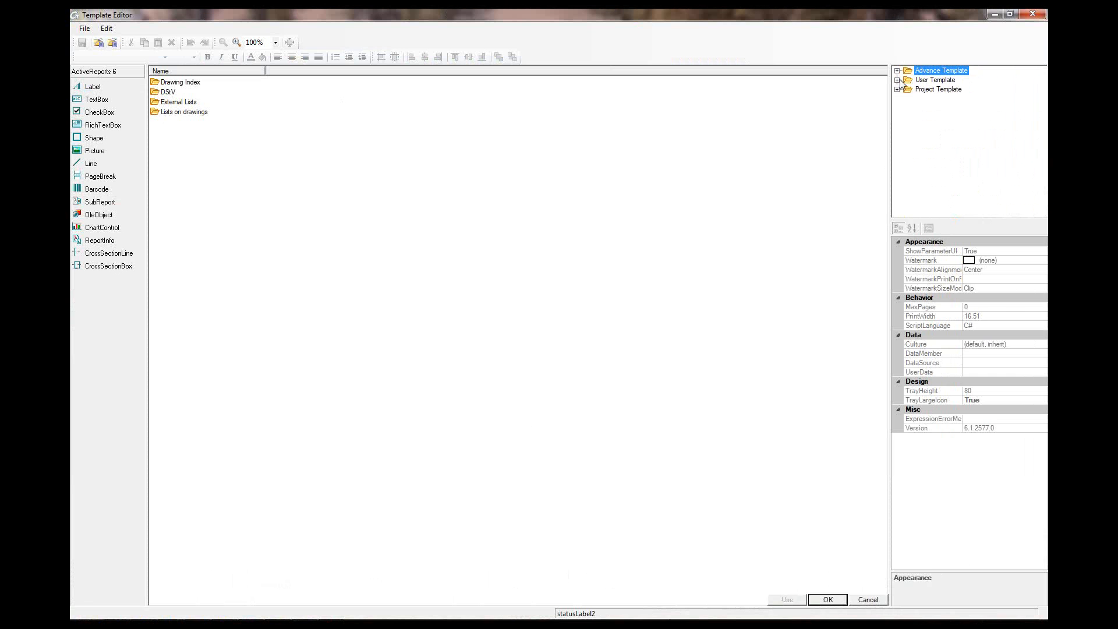
{"action": "left_click", "coordinate": [897, 71]}
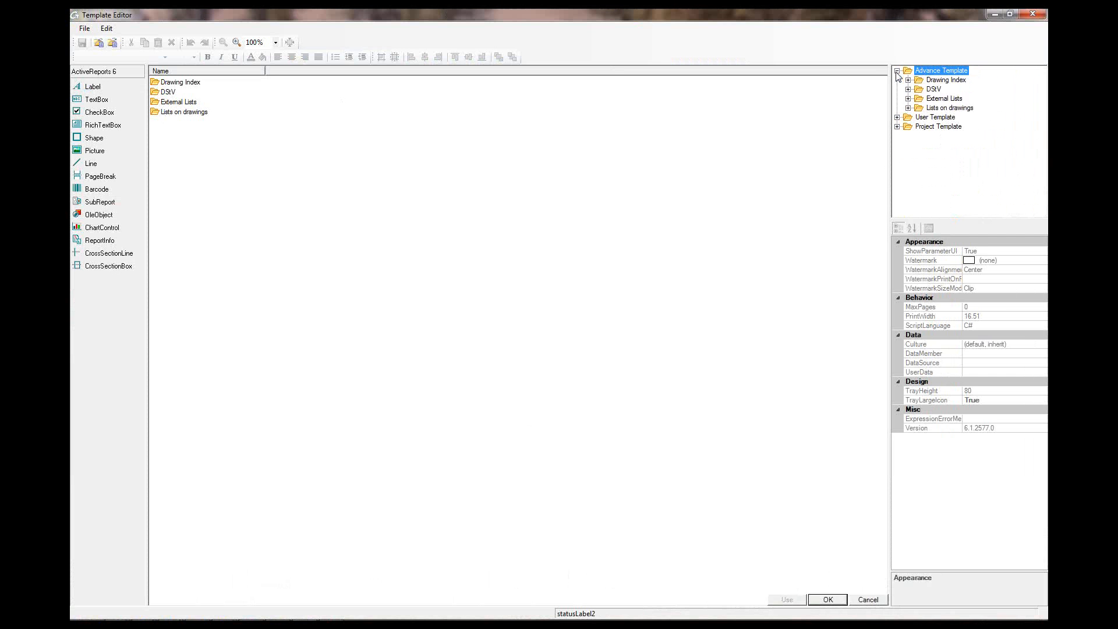
{"action": "left_click", "coordinate": [897, 70]}
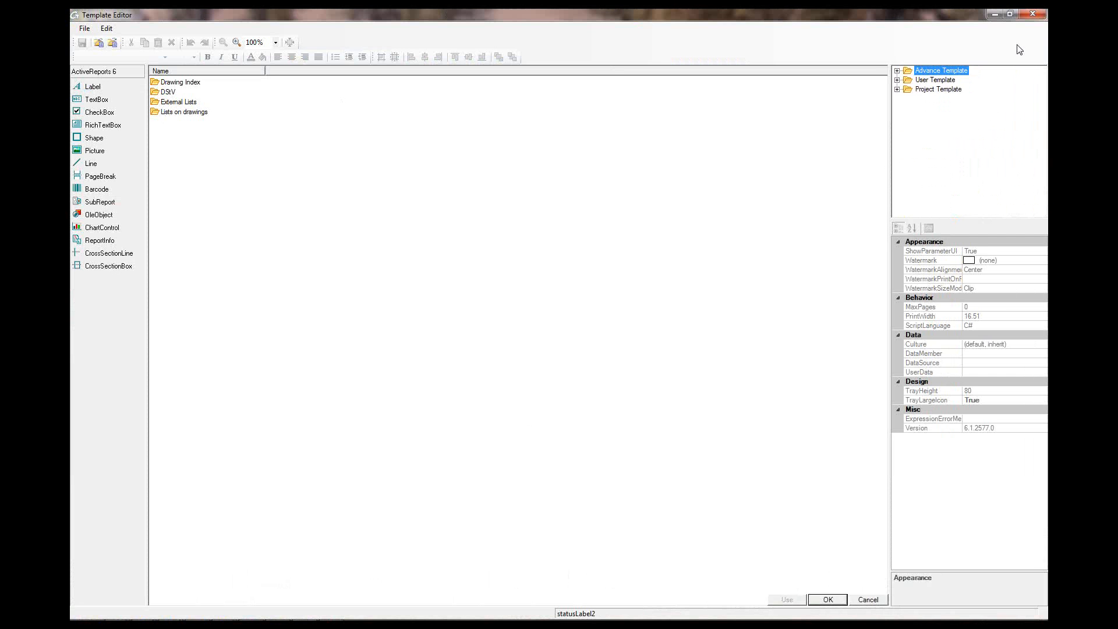
{"action": "left_click", "coordinate": [995, 18]}
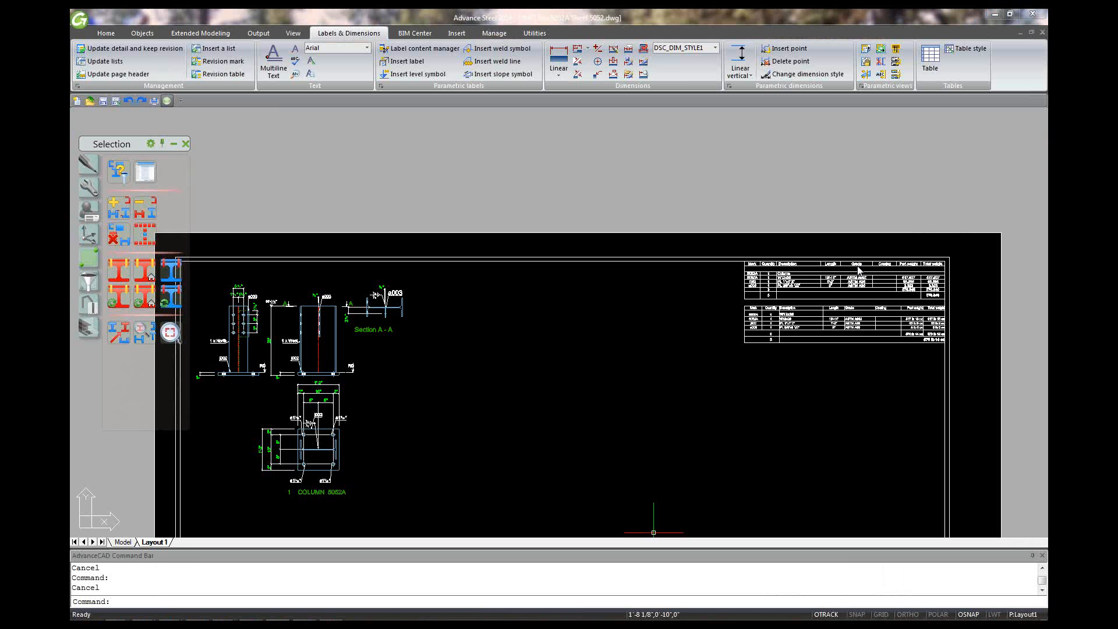
Check which User Template is assigned to the lower structured list on the Sheet 5052 drawing, leaving its properties unchanged
{"action": "double_click", "coordinate": [862, 324]}
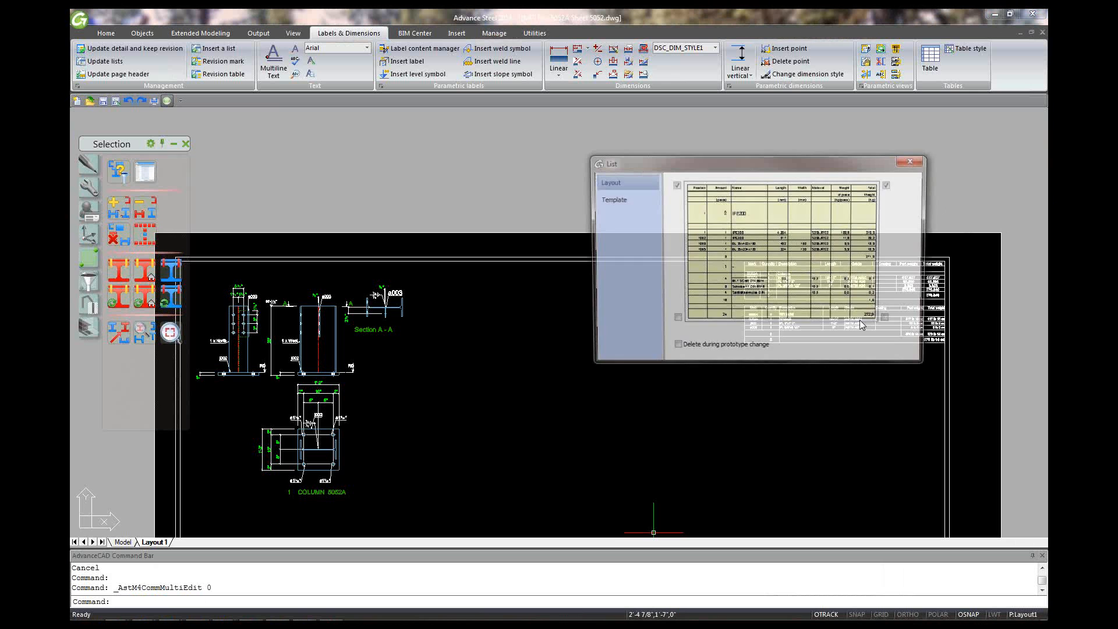
{"action": "left_click", "coordinate": [634, 200]}
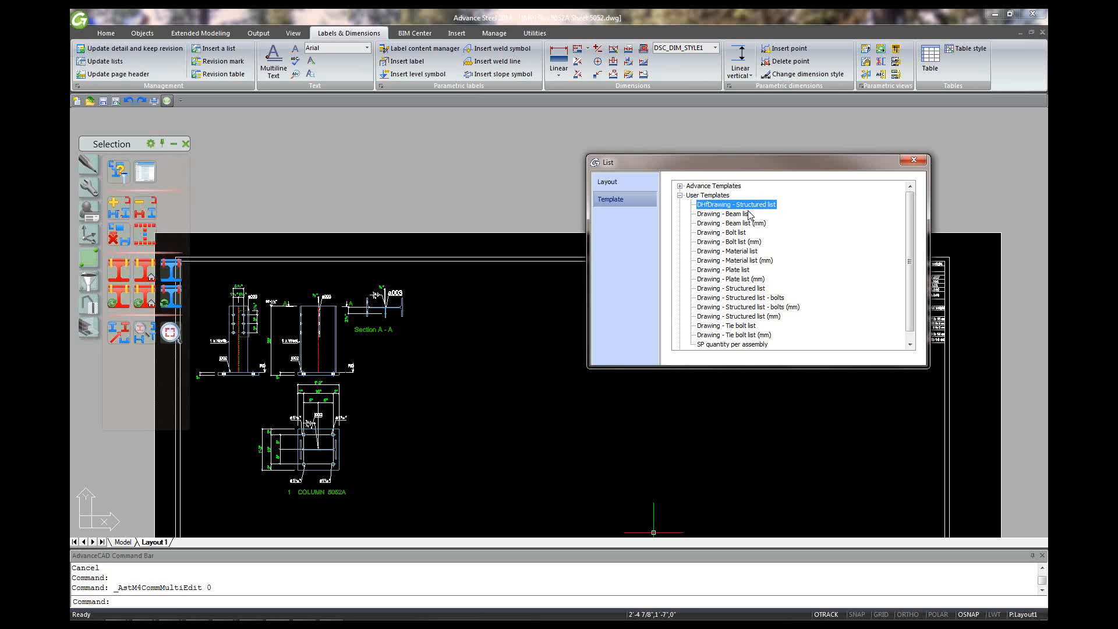
{"action": "scroll", "coordinate": [749, 215], "scroll_direction": "down", "scroll_amount": 1}
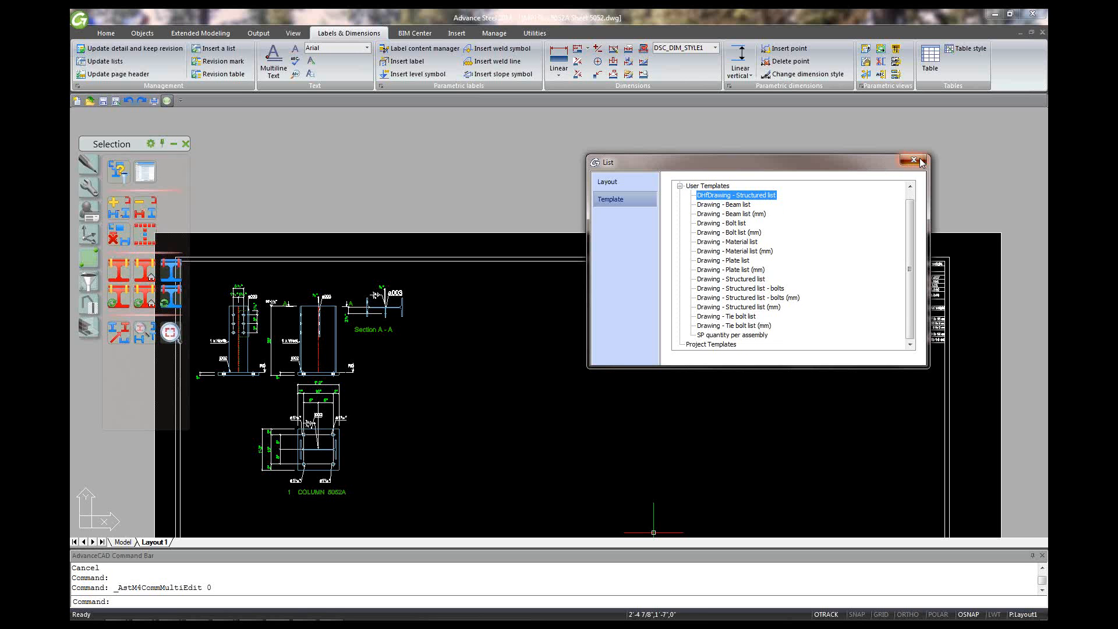
{"action": "left_click", "coordinate": [921, 162]}
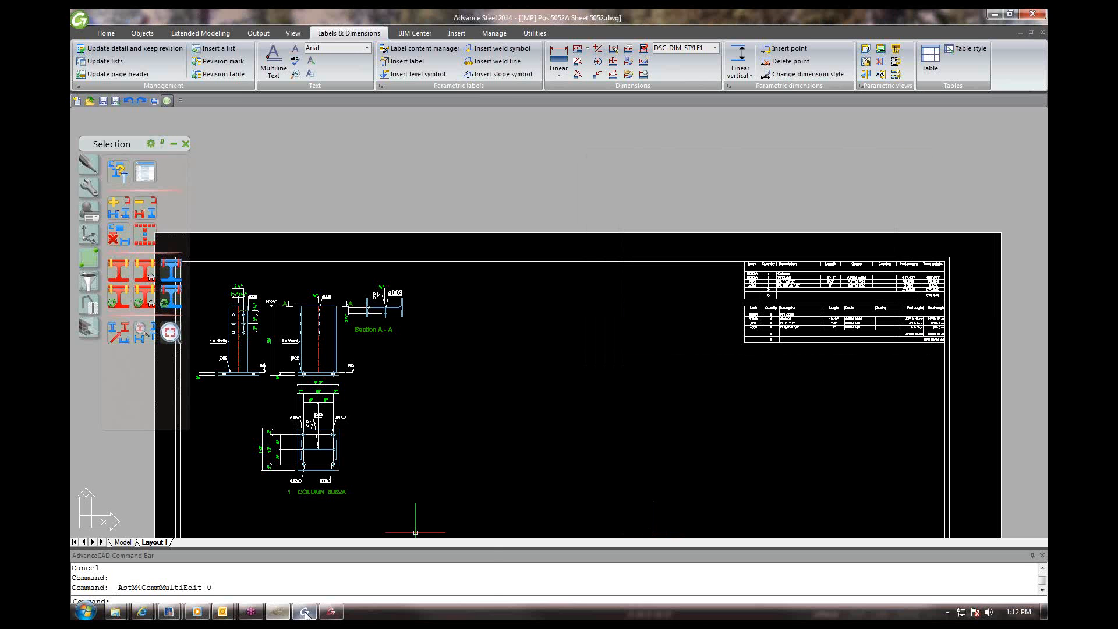
Review the User Template folders Lists on drawings-Metric, Lists on drawings-Imperial and List on drawings in the open Template Editor, and close the editor
{"action": "left_click", "coordinate": [305, 611]}
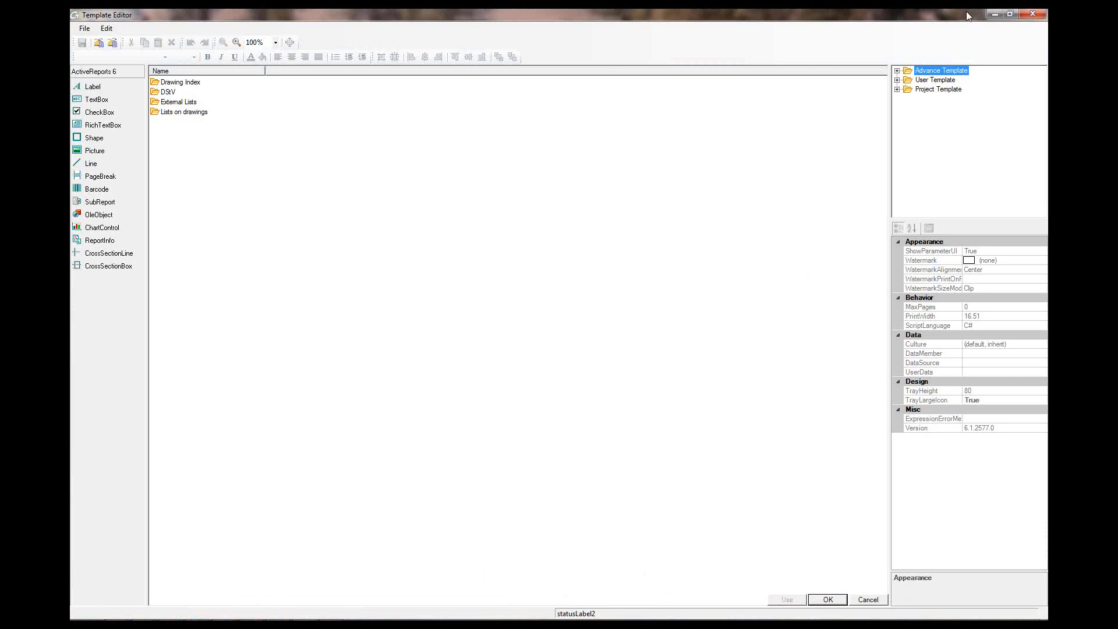
{"action": "left_click", "coordinate": [897, 80]}
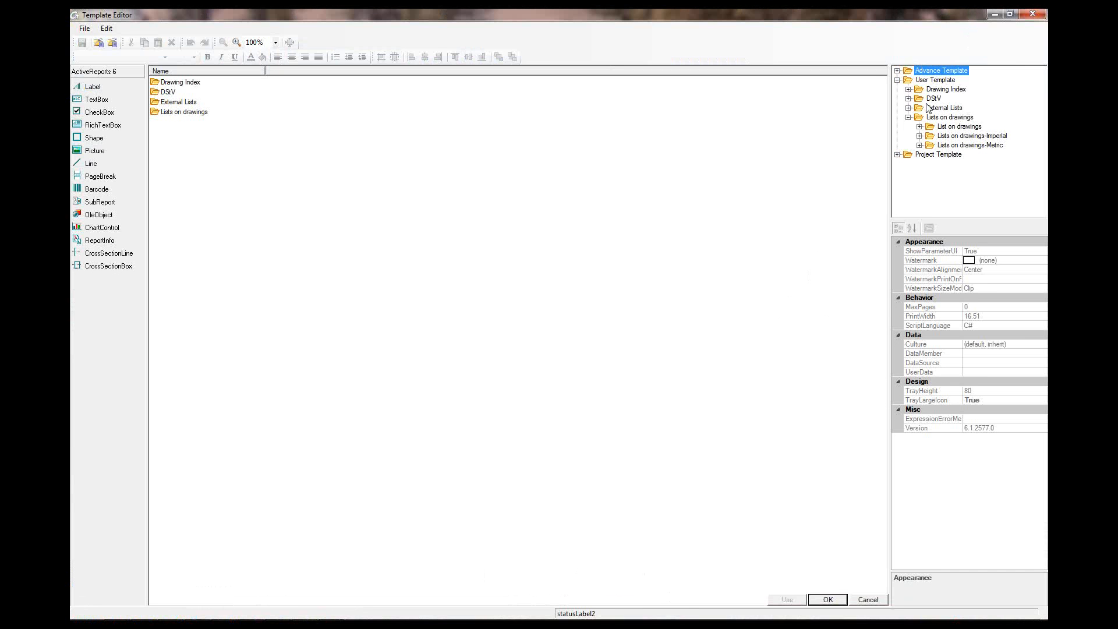
{"action": "left_click", "coordinate": [918, 144]}
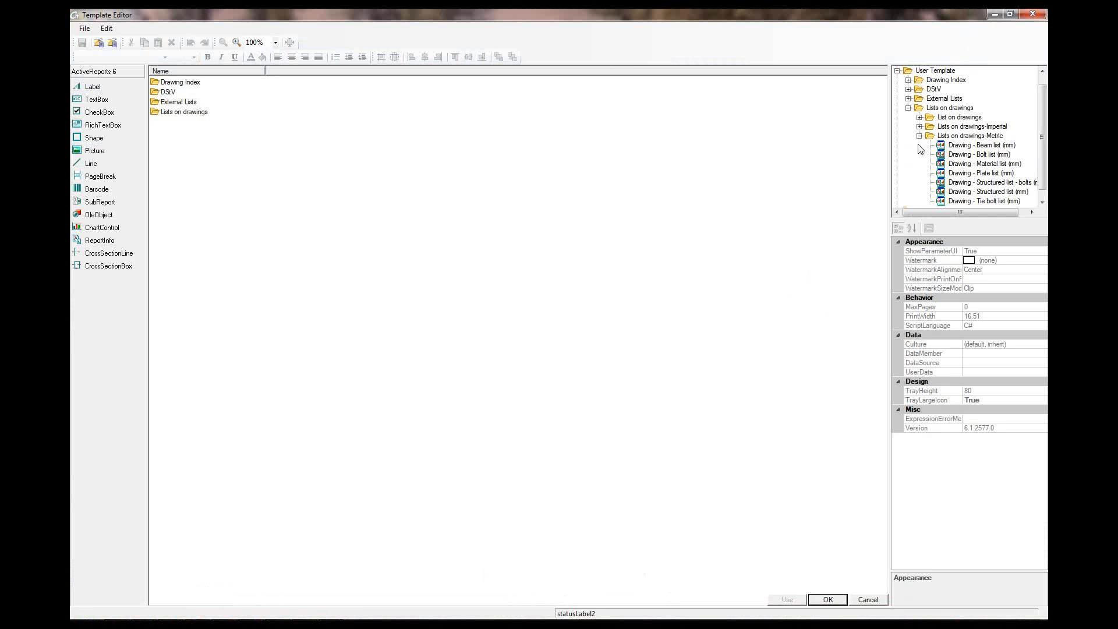
{"action": "scroll", "coordinate": [920, 150], "scroll_direction": "down", "scroll_amount": 1}
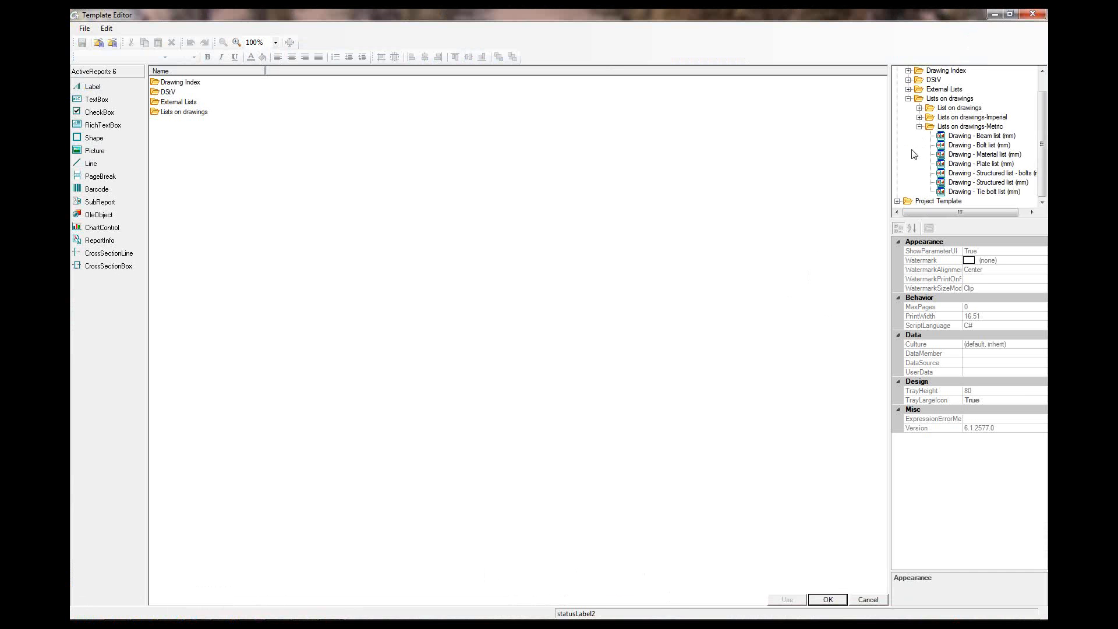
{"action": "left_click", "coordinate": [918, 118]}
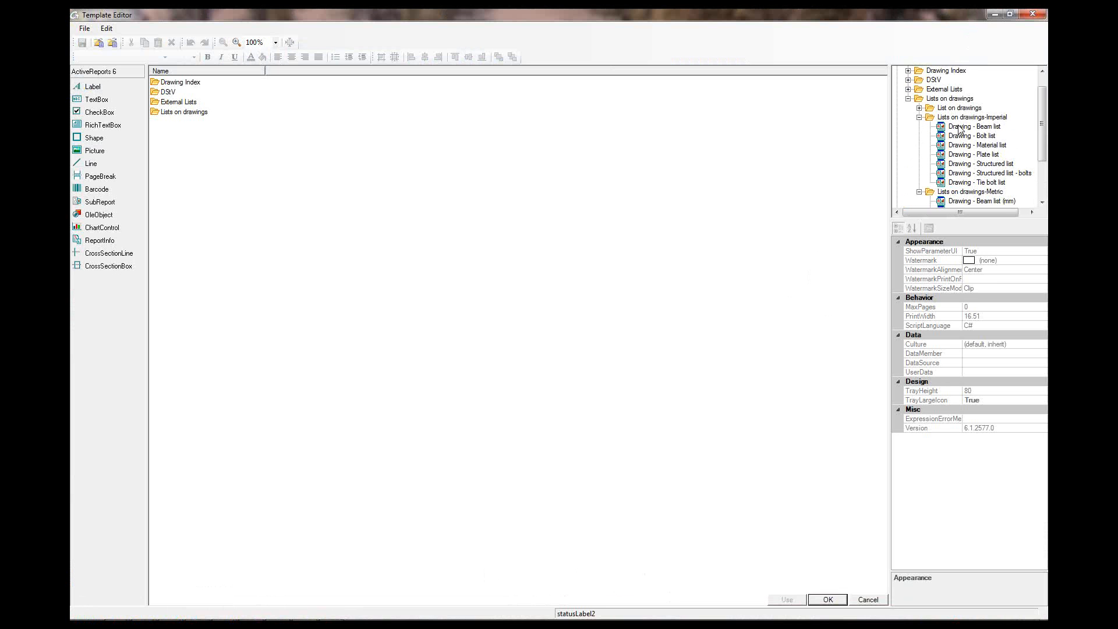
{"action": "left_click", "coordinate": [919, 108]}
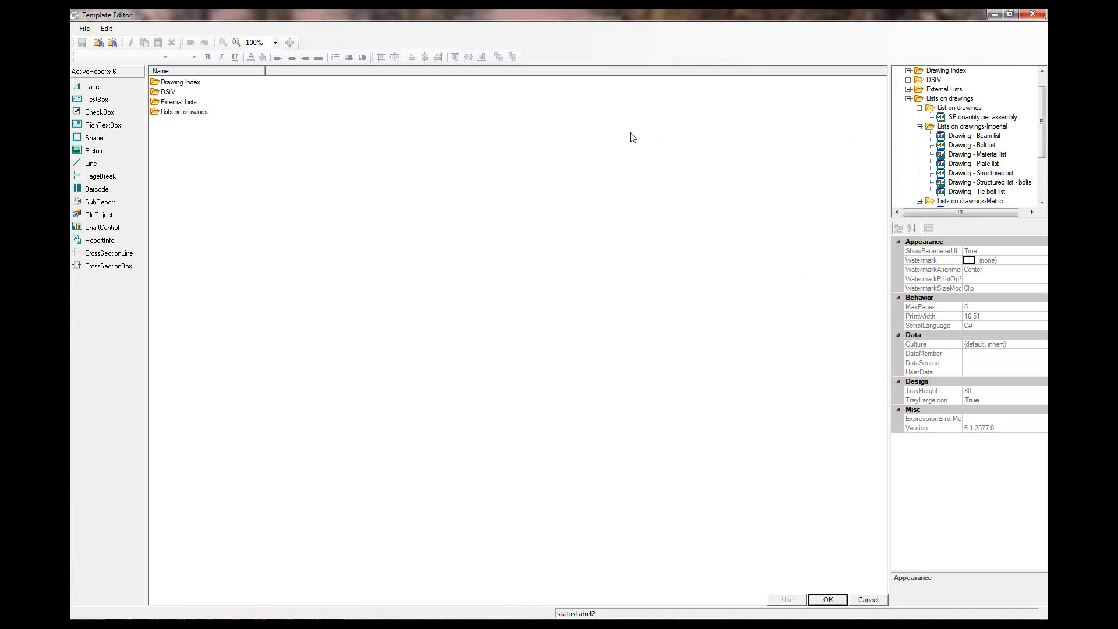
{"action": "left_click", "coordinate": [1033, 15]}
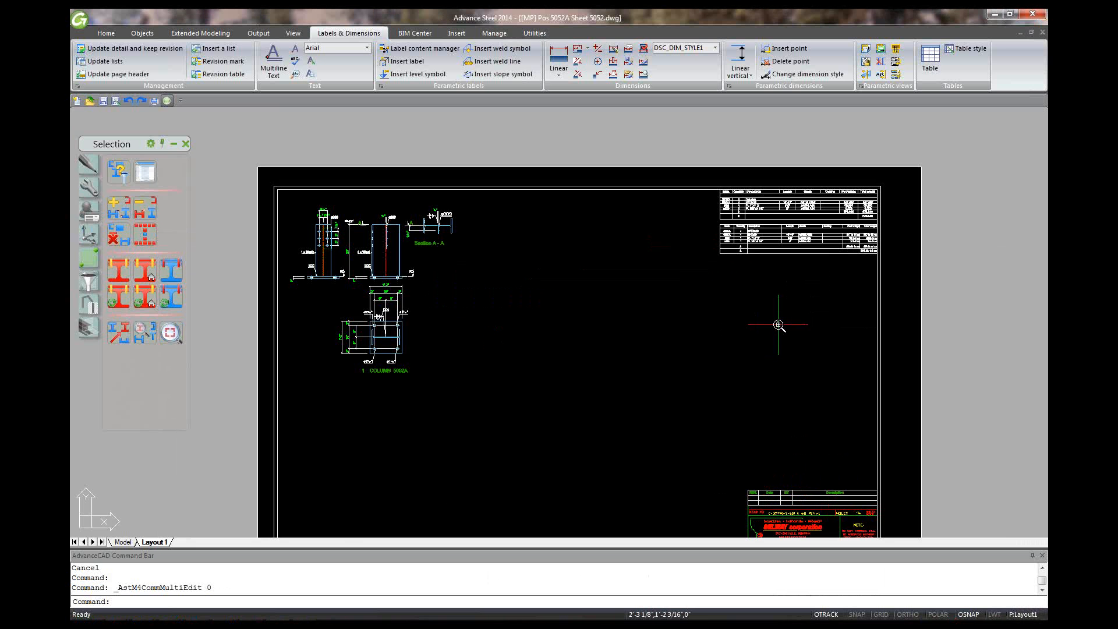
Switch from the Sheet 5052 drawing to the DAY 2 model and open a fresh Template Editor from there
{"action": "scroll", "coordinate": [777, 324], "scroll_direction": "up", "scroll_amount": 1}
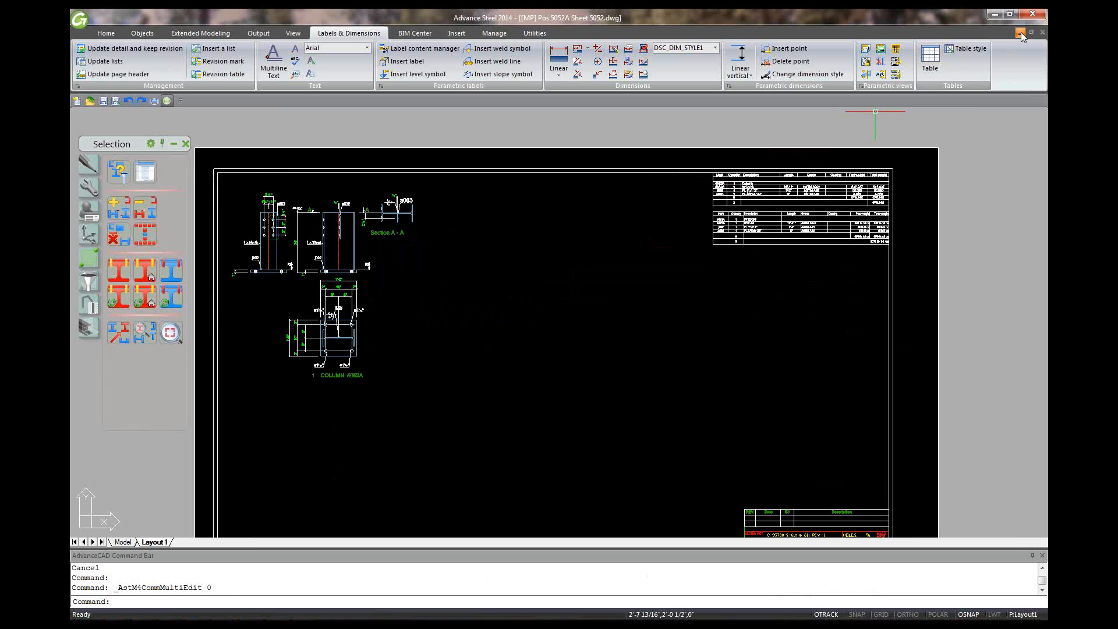
{"action": "left_click", "coordinate": [1020, 32]}
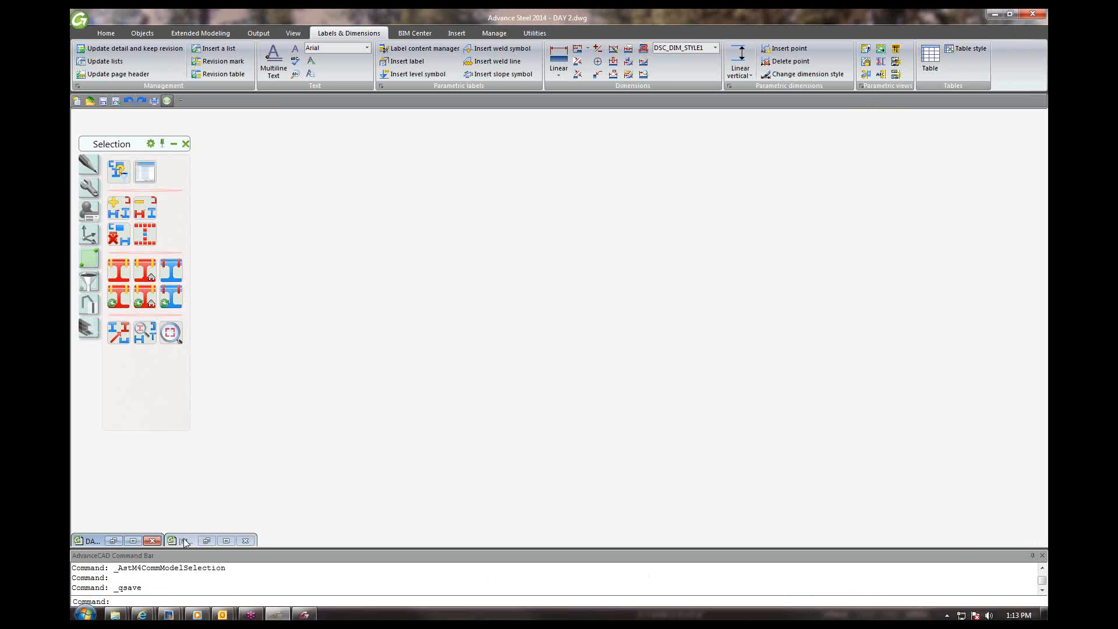
{"action": "left_click", "coordinate": [92, 540]}
{"action": "left_click", "coordinate": [139, 441]}
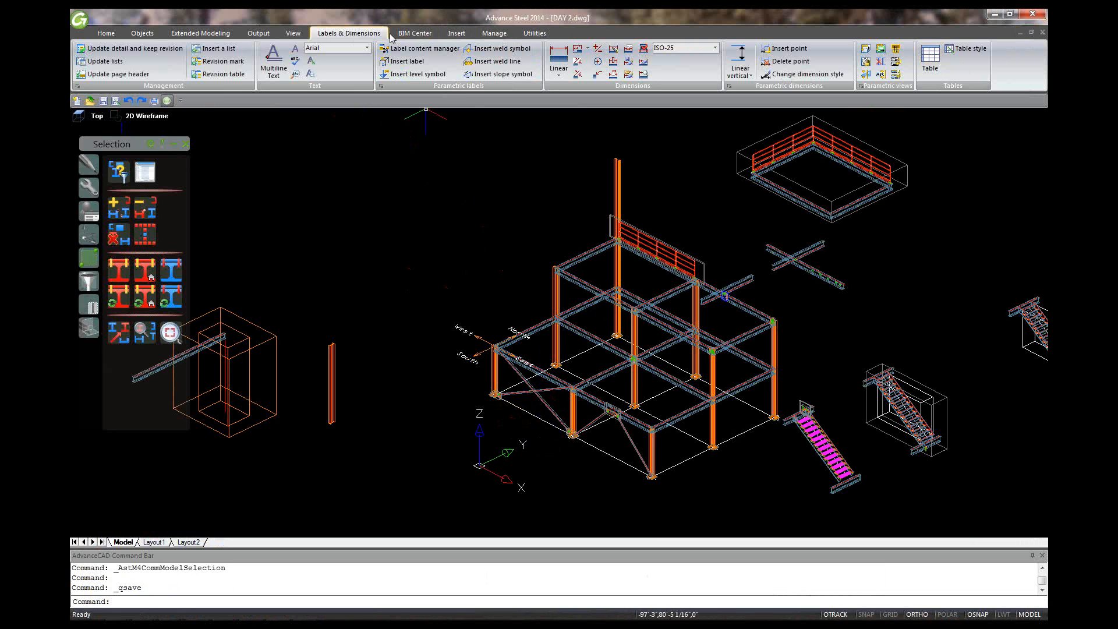
{"action": "left_click", "coordinate": [258, 33]}
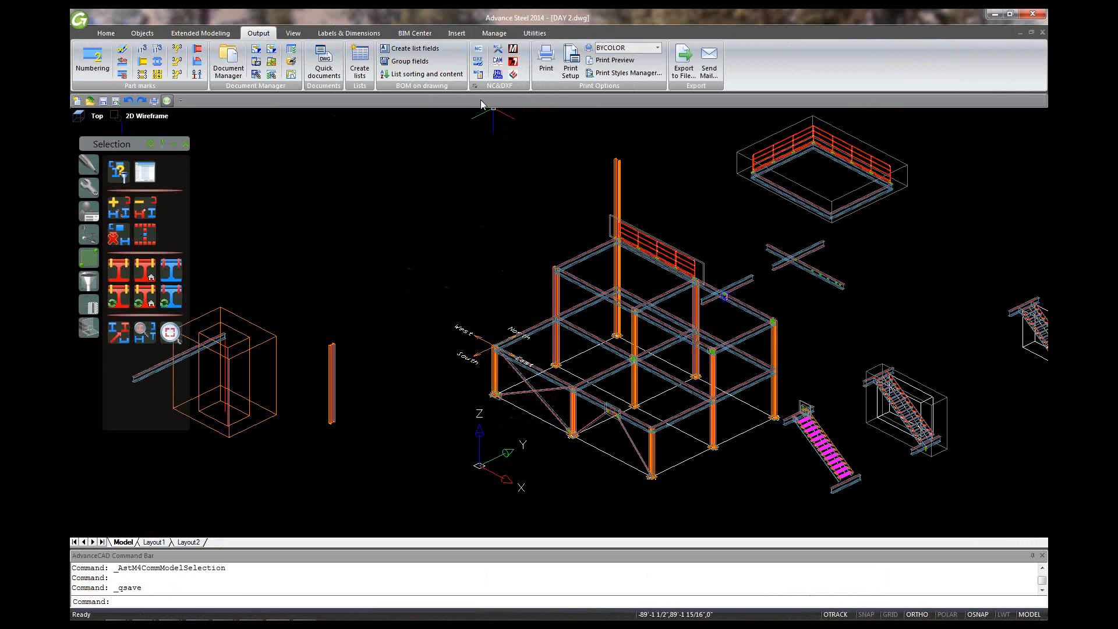
{"action": "left_click", "coordinate": [291, 53]}
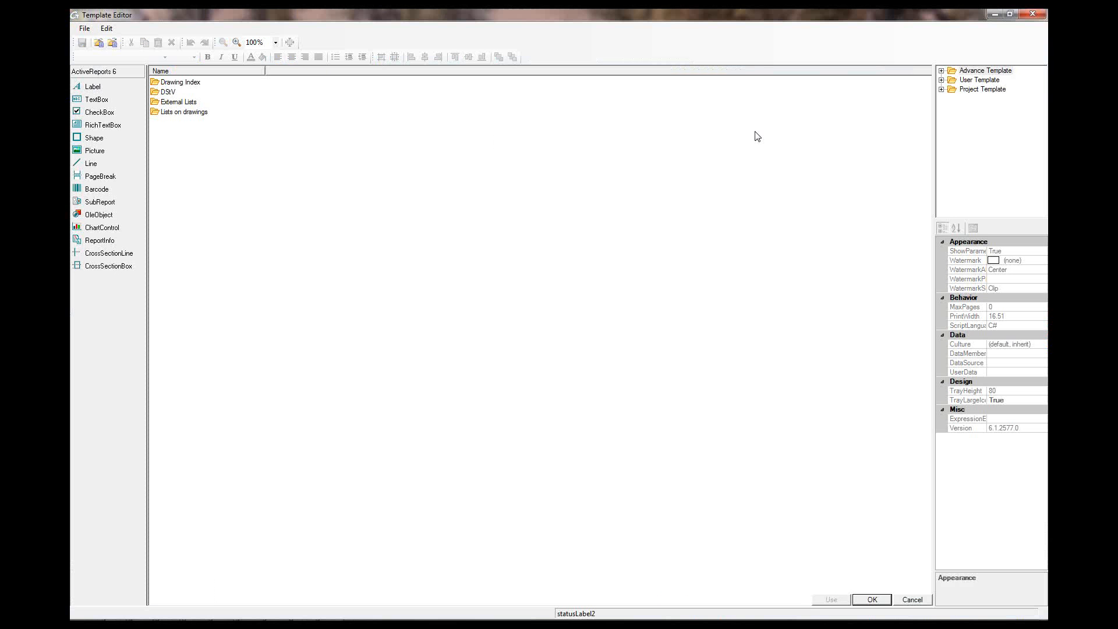
Open the DHfDrawing - Structured list template from the User Template folder Lists on drawings-Imperial
{"action": "left_click", "coordinate": [941, 80]}
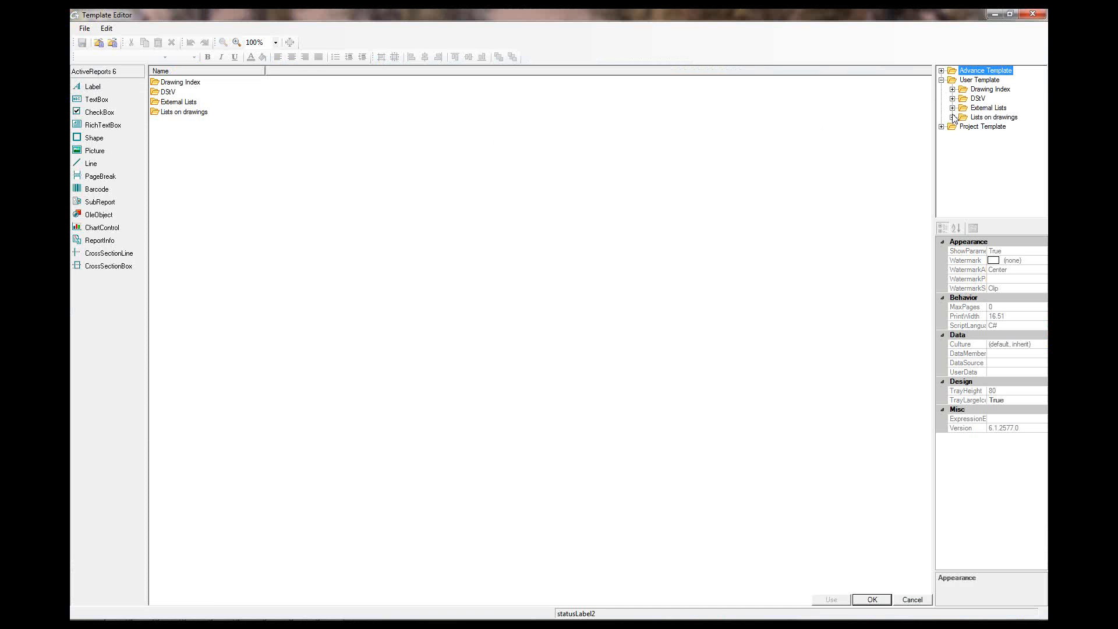
{"action": "left_click", "coordinate": [952, 117]}
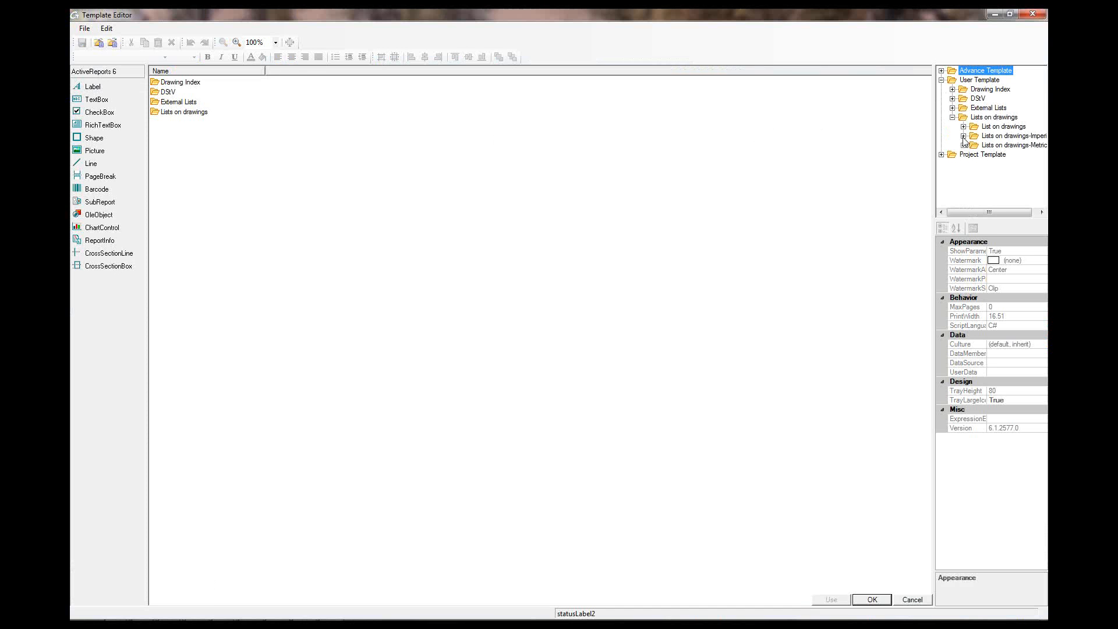
{"action": "left_click", "coordinate": [963, 136]}
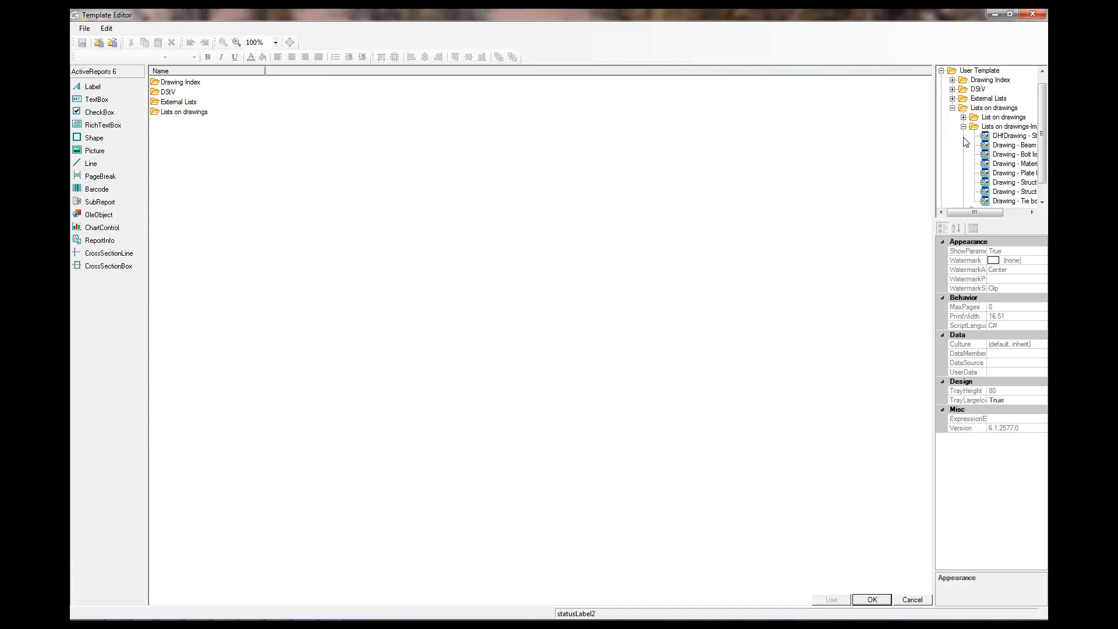
{"action": "left_click", "coordinate": [1006, 139]}
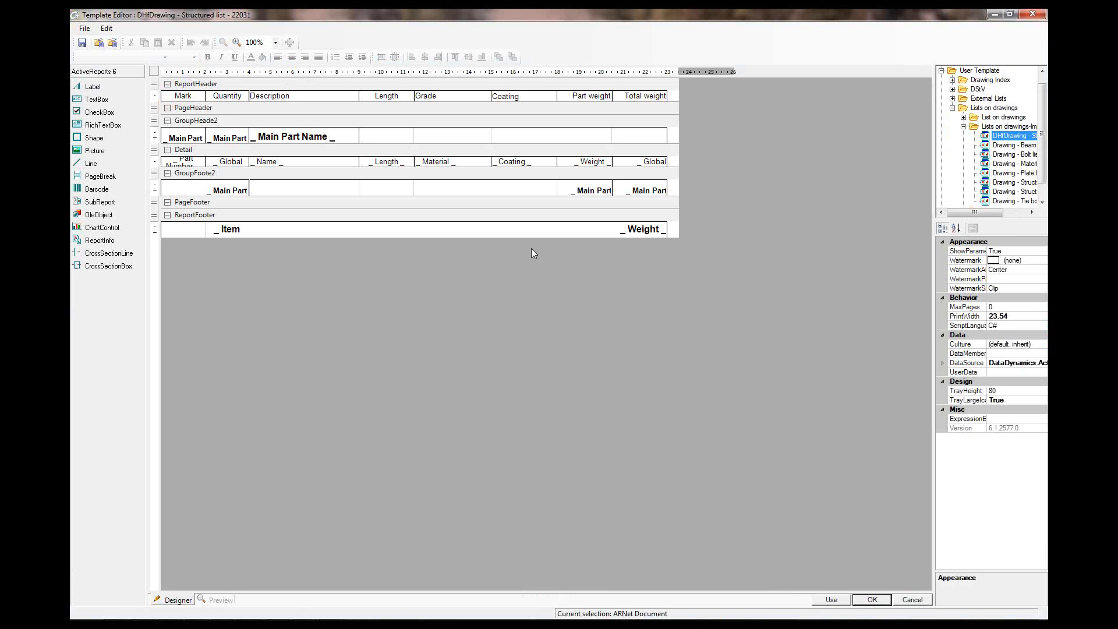
{"action": "left_click", "coordinate": [262, 136]}
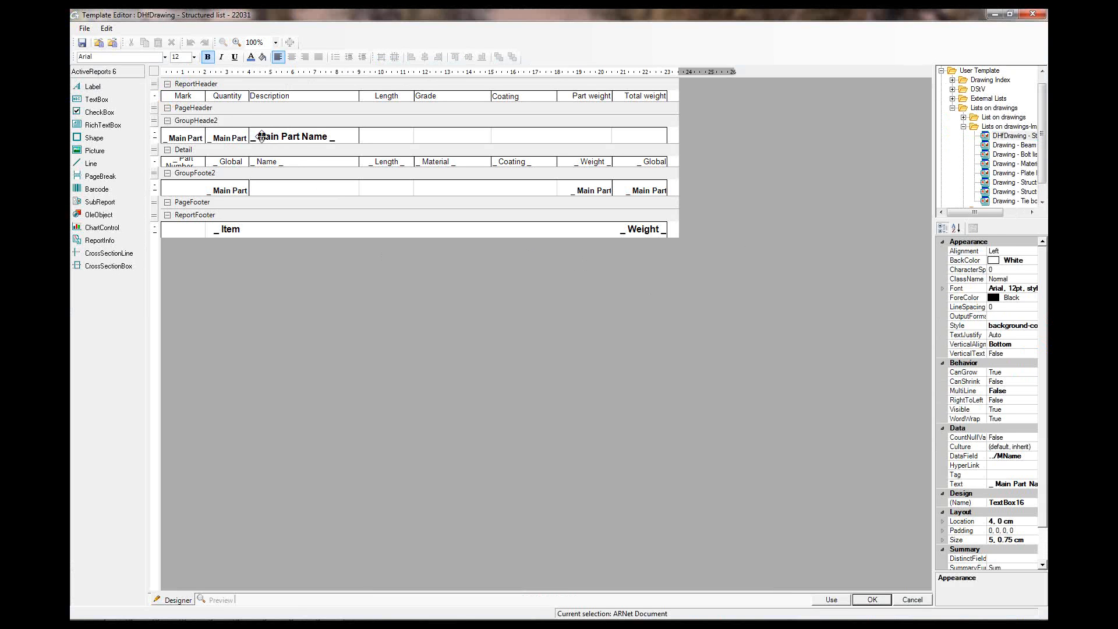
{"action": "double_click", "coordinate": [261, 136]}
{"action": "double_click", "coordinate": [265, 135]}
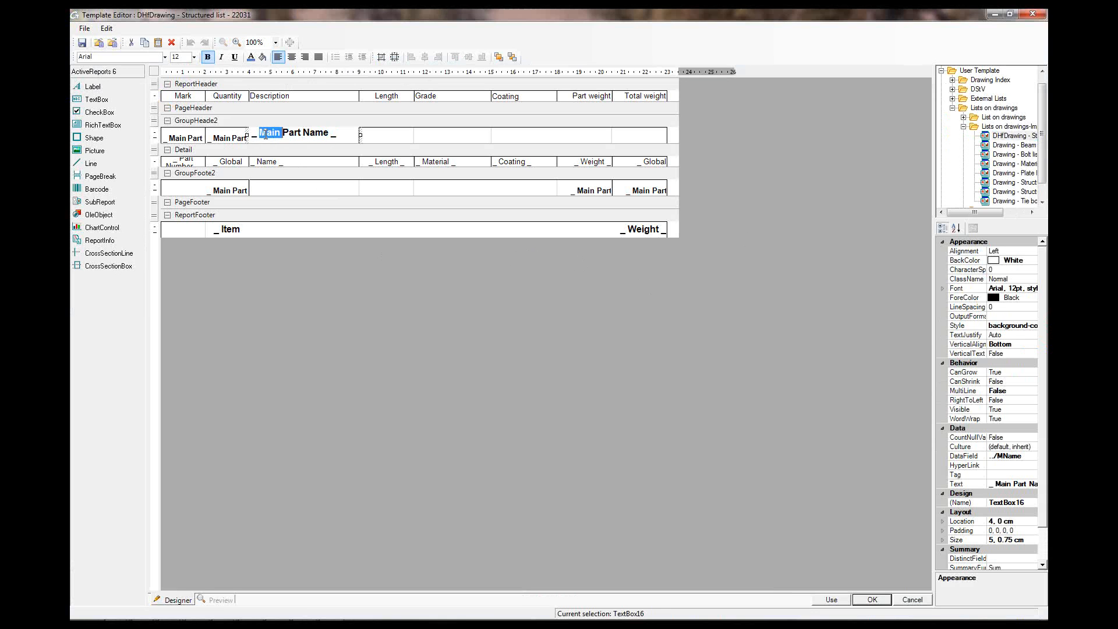
{"action": "left_click", "coordinate": [269, 137]}
{"action": "left_click", "coordinate": [260, 132]}
{"action": "left_click", "coordinate": [262, 145]}
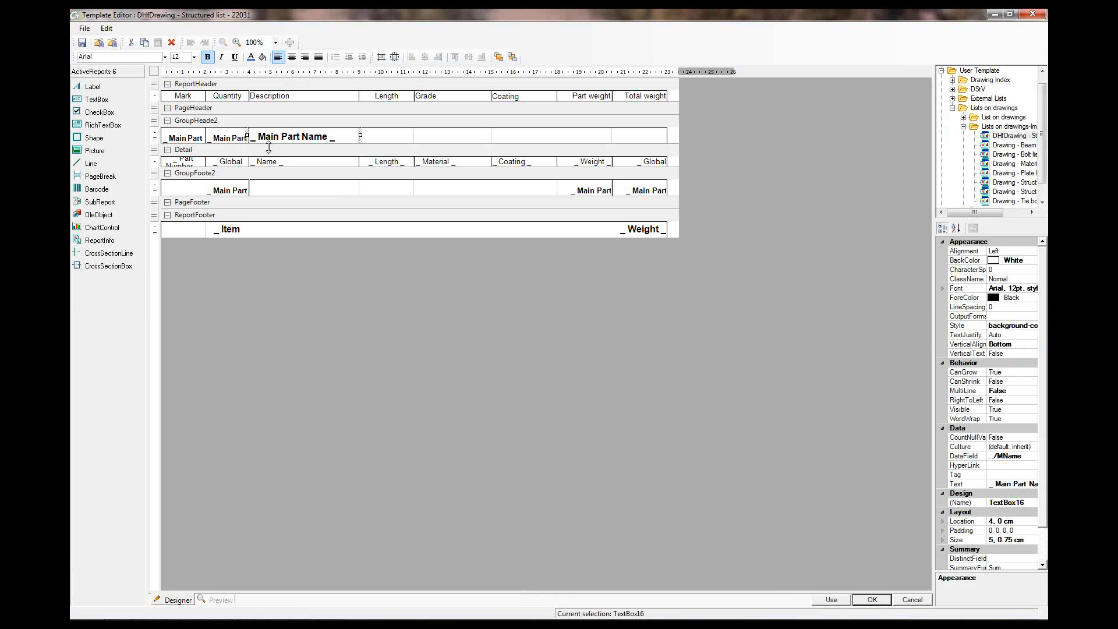
Replace the Main Part Name field content in the group header with the user text COLUMN
{"action": "right_click", "coordinate": [272, 135]}
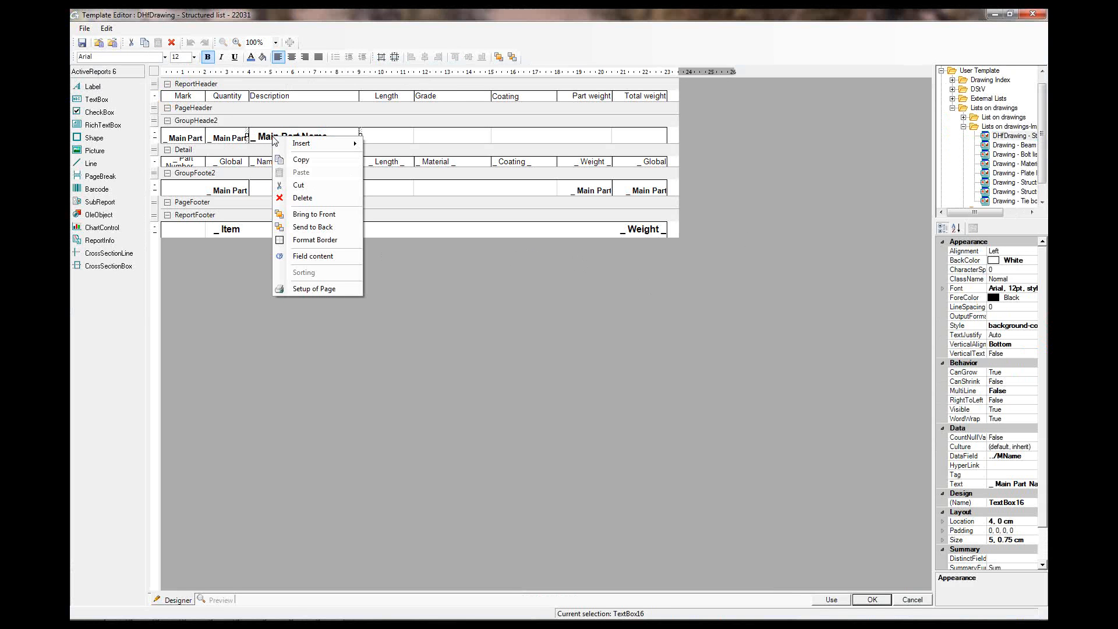
{"action": "left_click", "coordinate": [319, 257]}
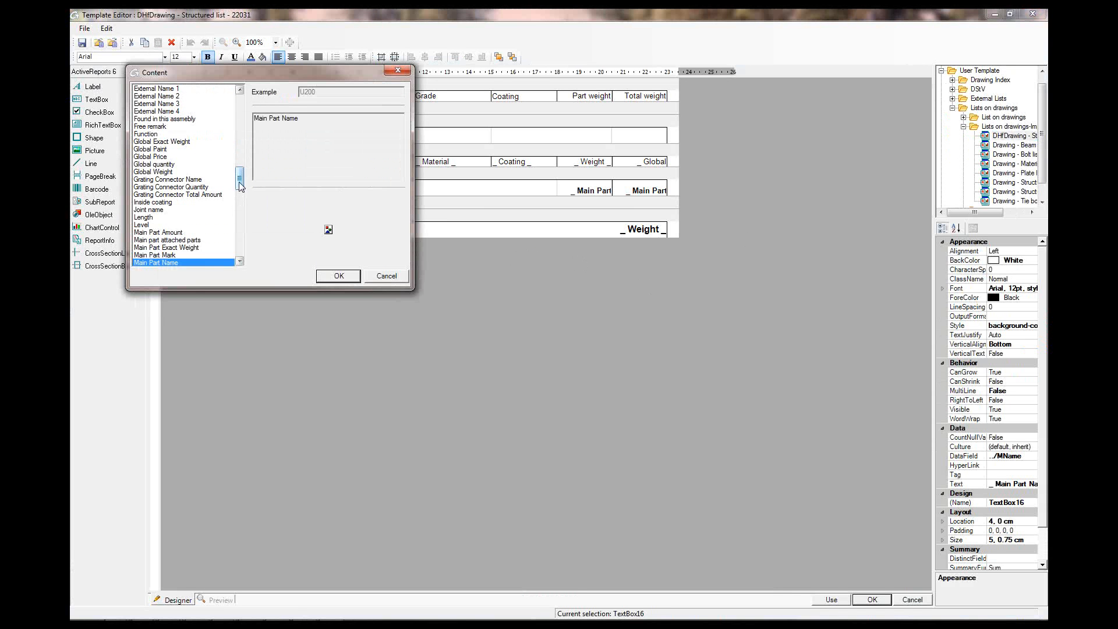
{"action": "left_click_drag", "start_coordinate": [239, 185], "coordinate": [239, 189]}
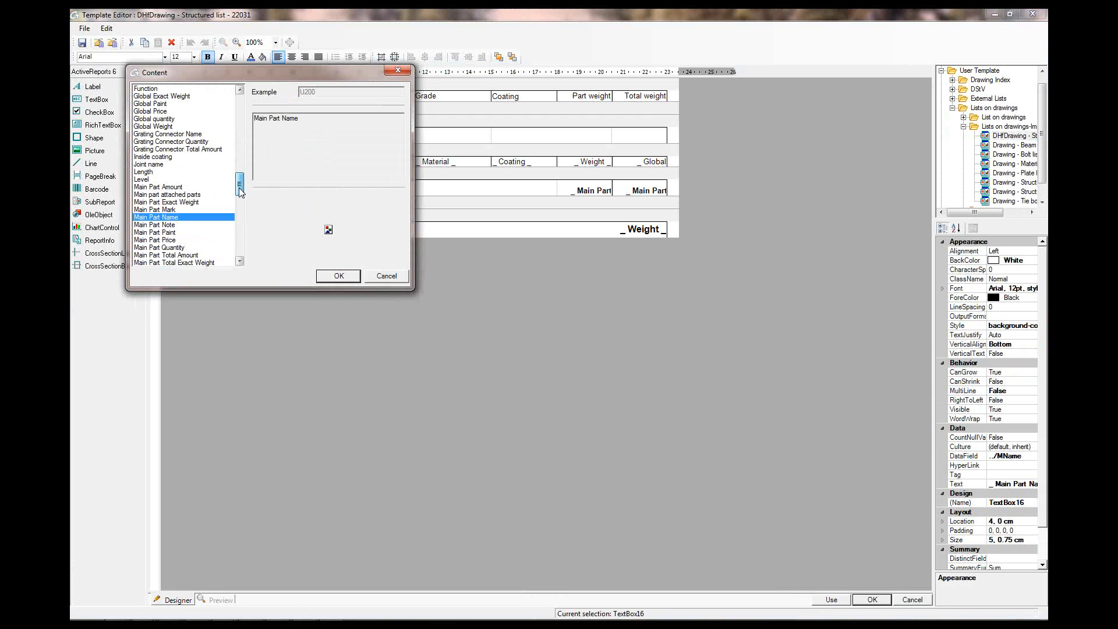
{"action": "left_click_drag", "start_coordinate": [240, 189], "coordinate": [242, 250]}
{"action": "left_click", "coordinate": [243, 261]}
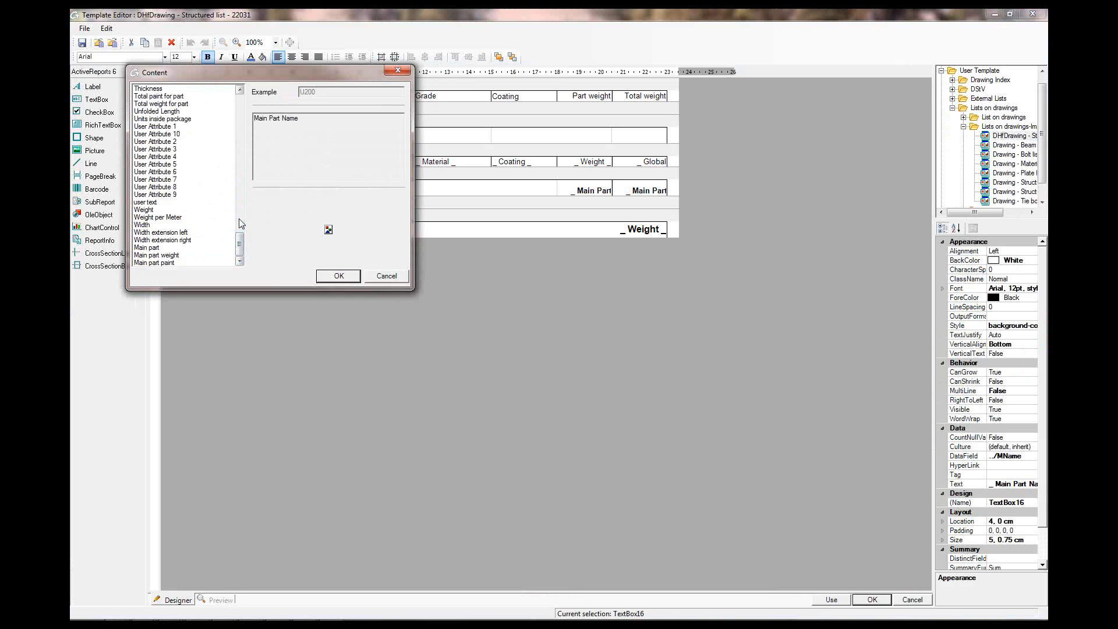
{"action": "key", "text": "u"}
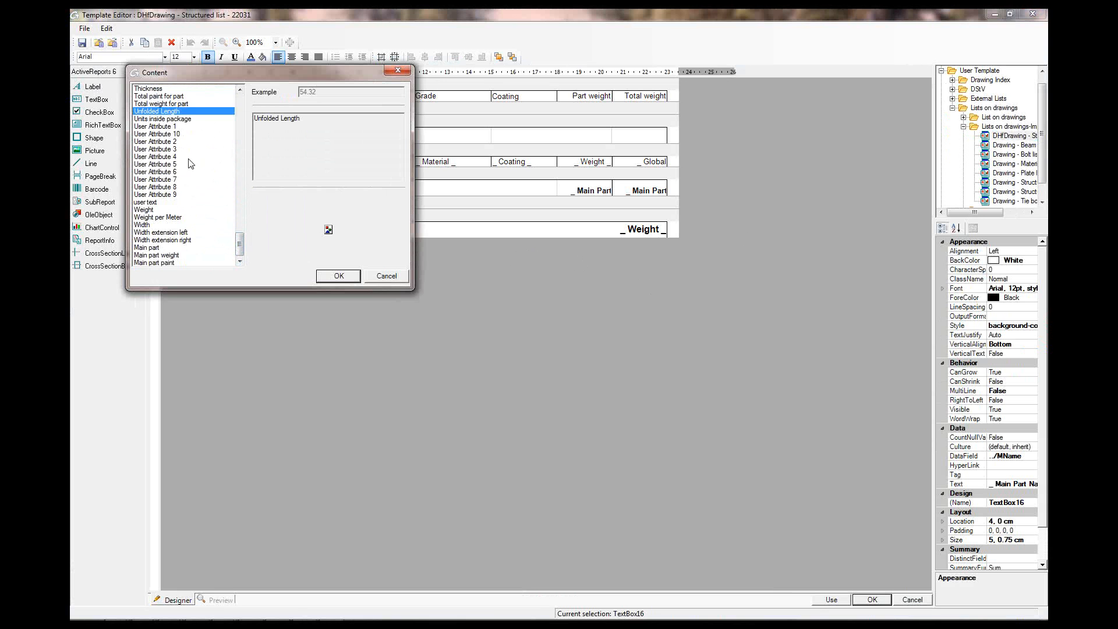
{"action": "left_click", "coordinate": [153, 207]}
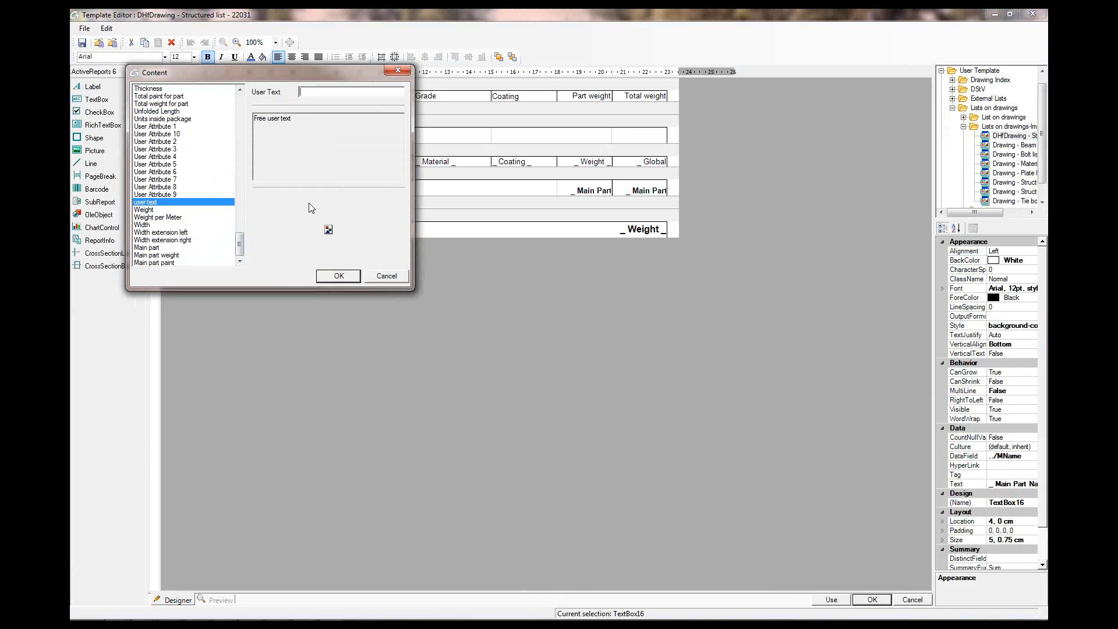
{"action": "type", "text": "COLUMN"}
{"action": "left_click", "coordinate": [339, 276]}
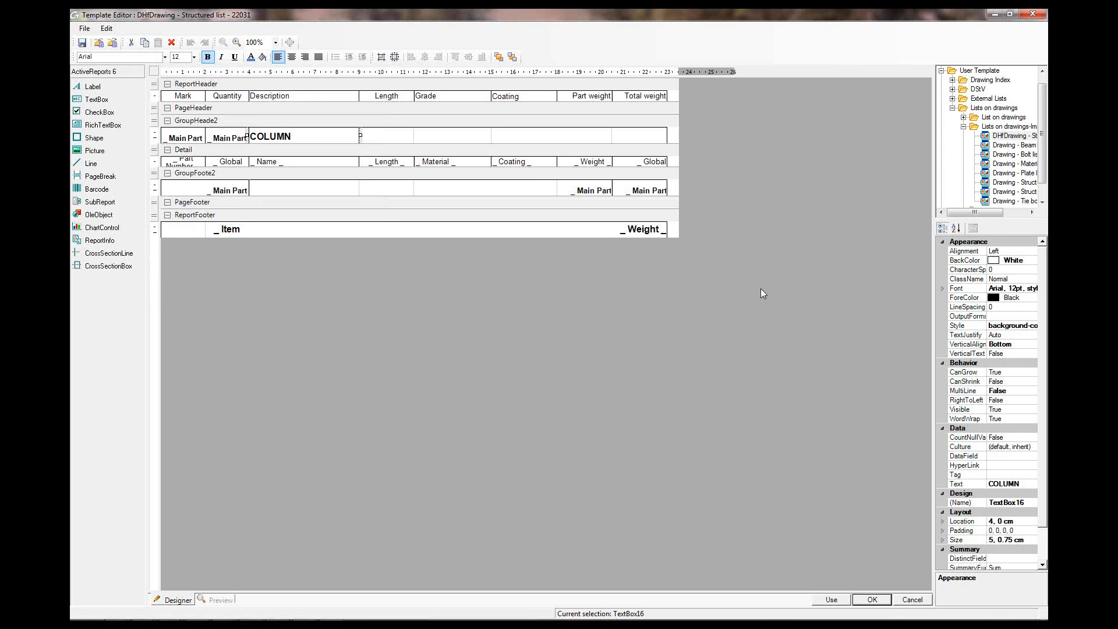
Save the DHfDrawing - Structured list template, minimise the Template Editor, and return from the DAY 2 model to the Sheet 5052 drawing
{"action": "right_click", "coordinate": [1009, 136]}
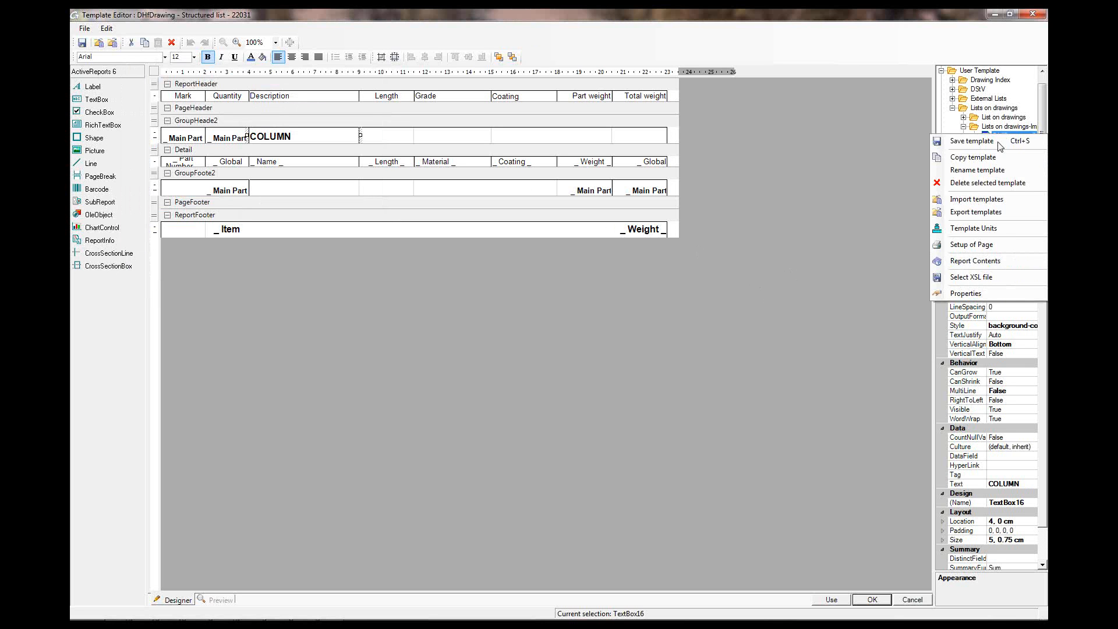
{"action": "left_click", "coordinate": [998, 142]}
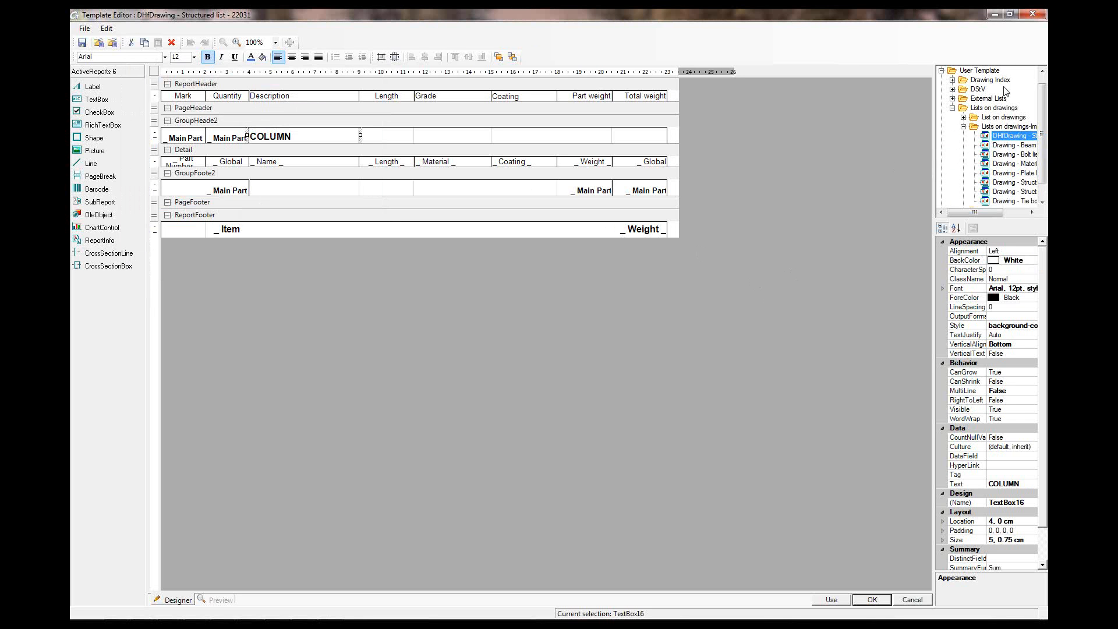
{"action": "left_click", "coordinate": [994, 15]}
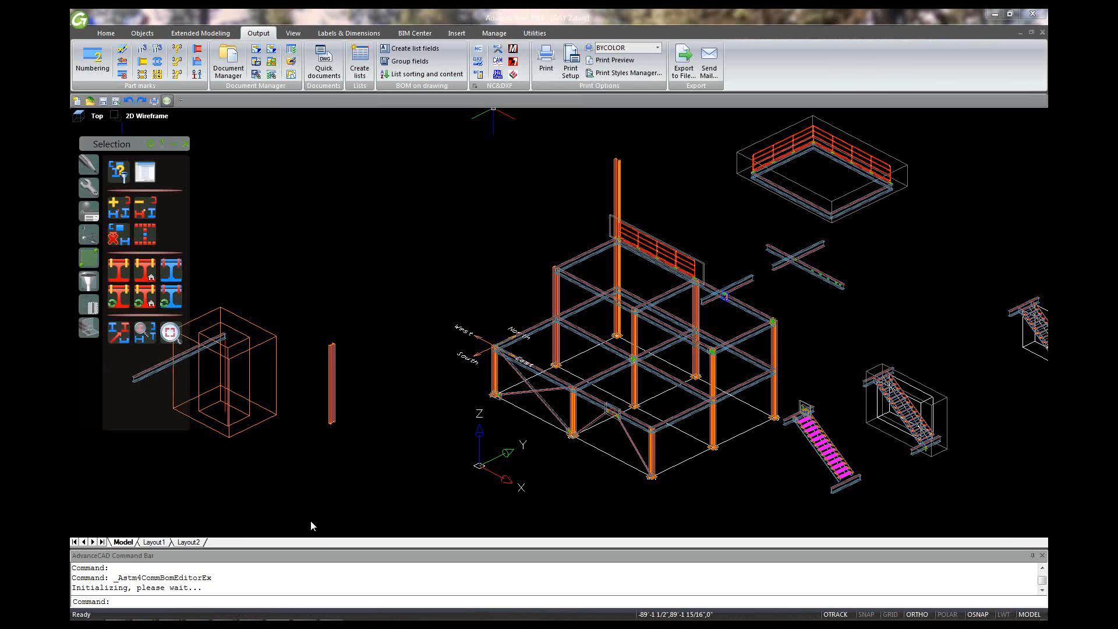
{"action": "left_click", "coordinate": [1018, 32]}
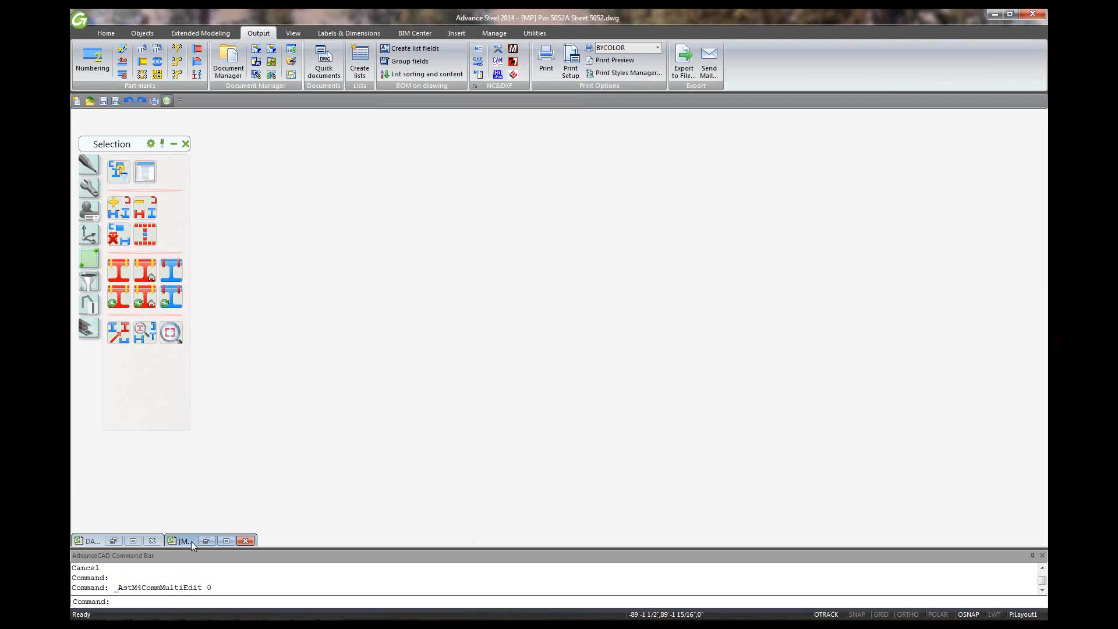
{"action": "left_click", "coordinate": [191, 540]}
{"action": "left_click", "coordinate": [192, 438]}
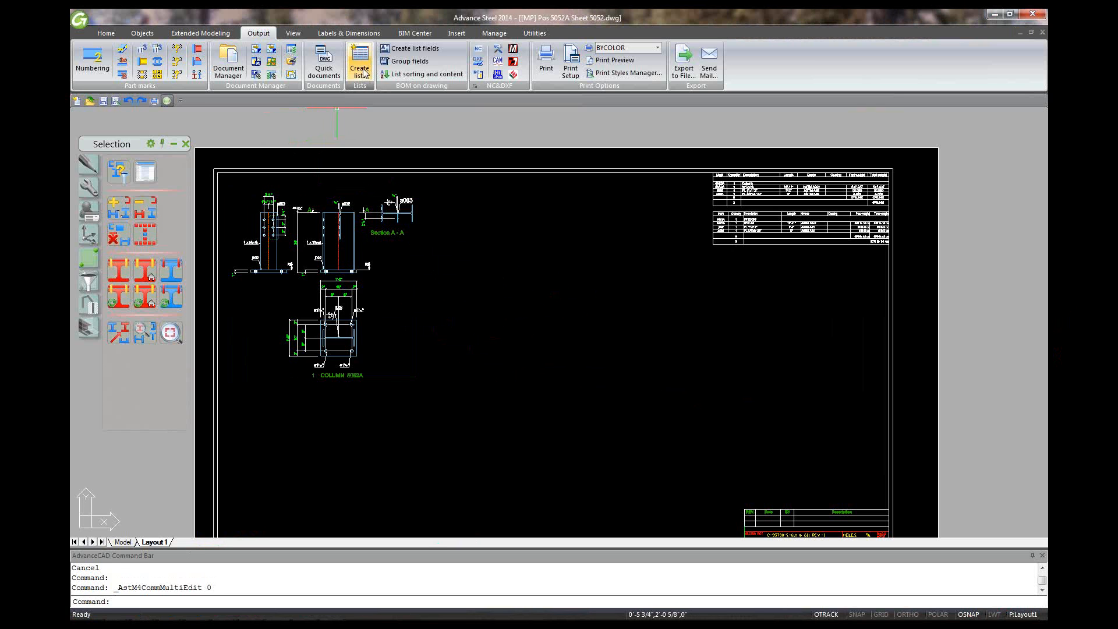
Update the lists on the Sheet 5052 drawing and check the COLUMN description row in the structured list
{"action": "left_click", "coordinate": [351, 33]}
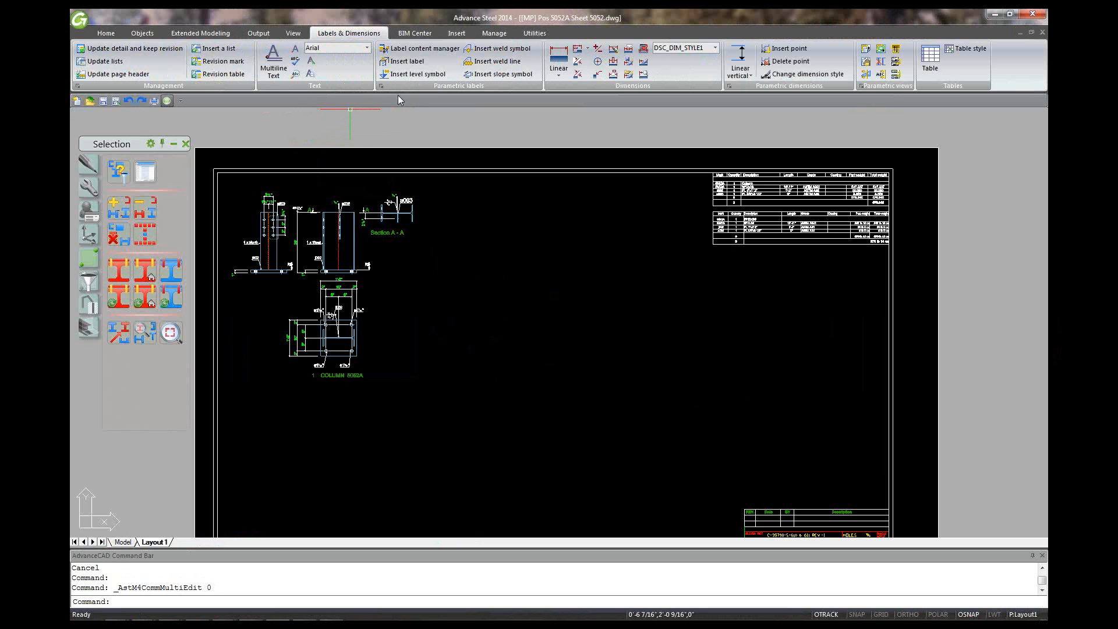
{"action": "left_click", "coordinate": [115, 64]}
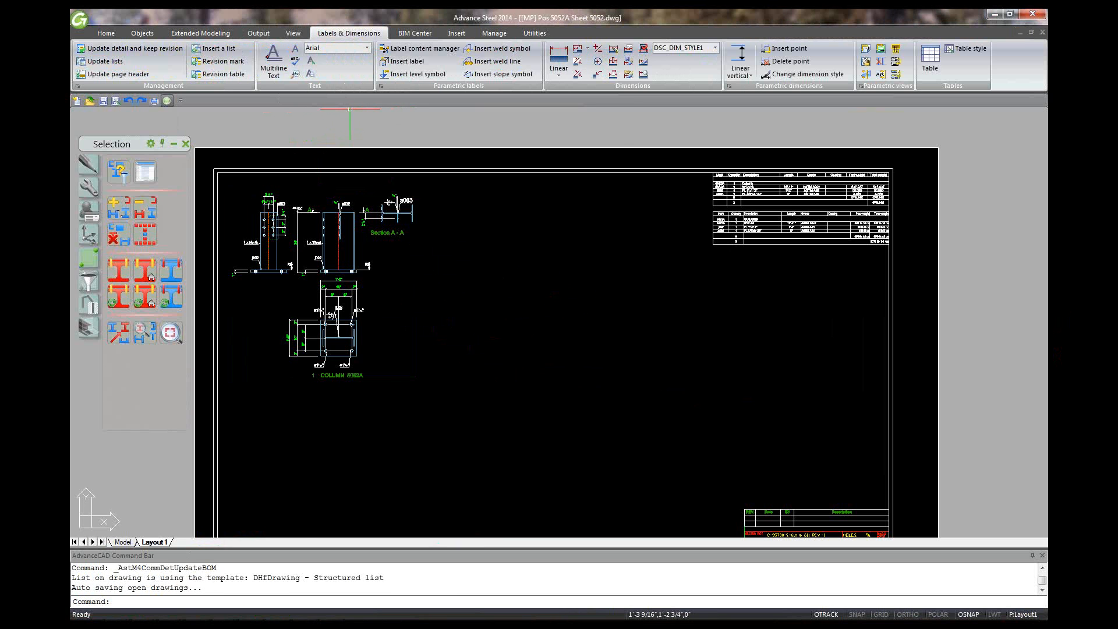
{"action": "scroll", "coordinate": [775, 233], "scroll_direction": "up", "scroll_amount": 5}
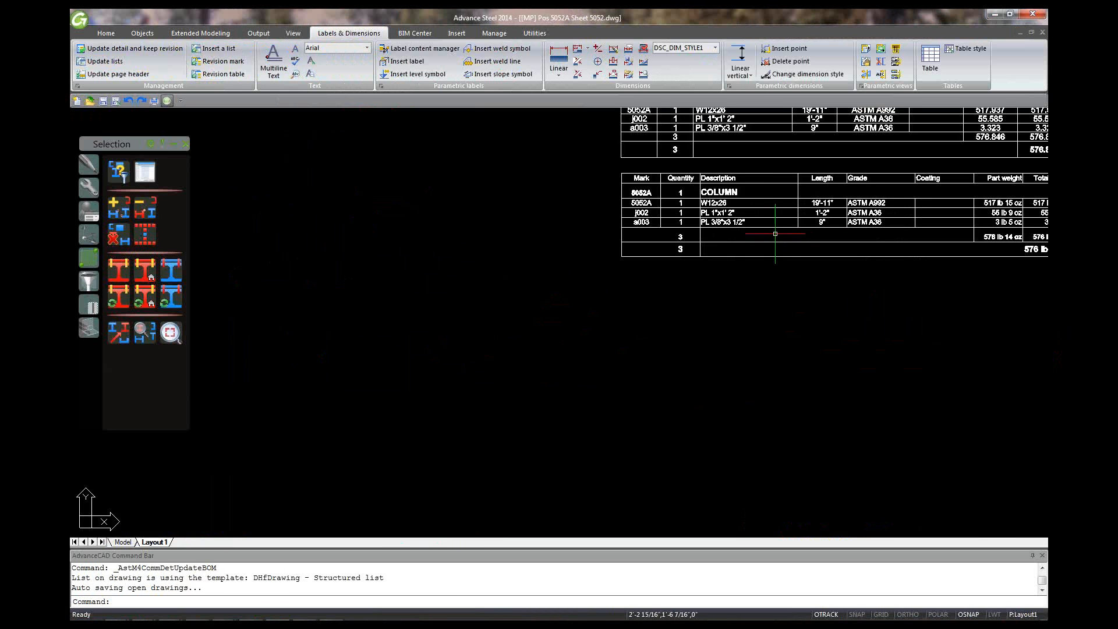
{"action": "scroll", "coordinate": [737, 186], "scroll_direction": "up", "scroll_amount": 4}
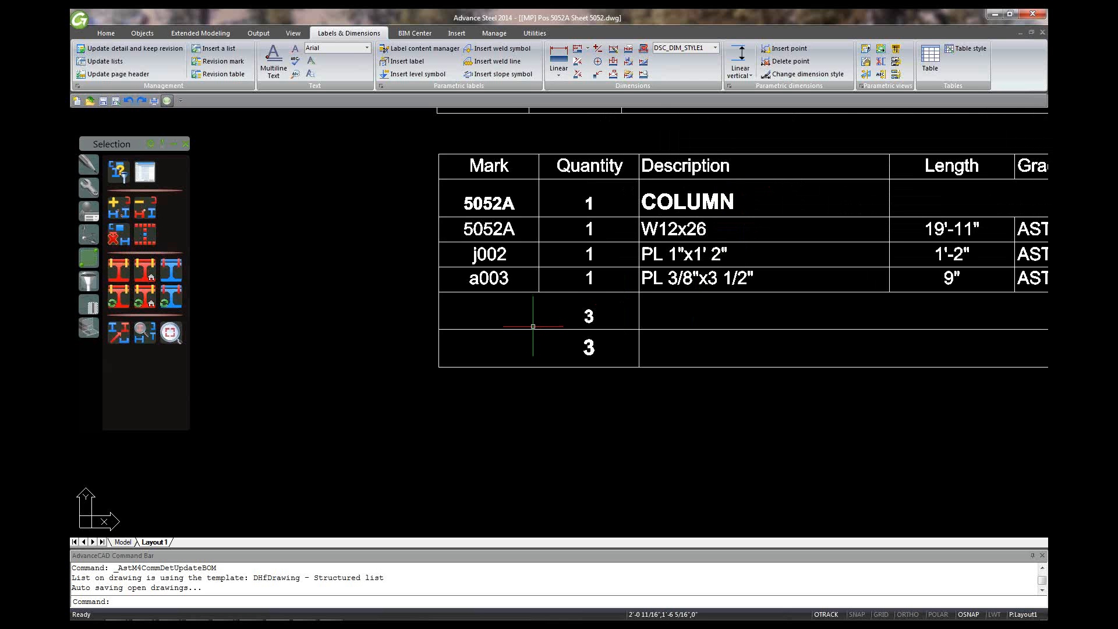
{"action": "scroll", "coordinate": [532, 326], "scroll_direction": "down", "scroll_amount": 2}
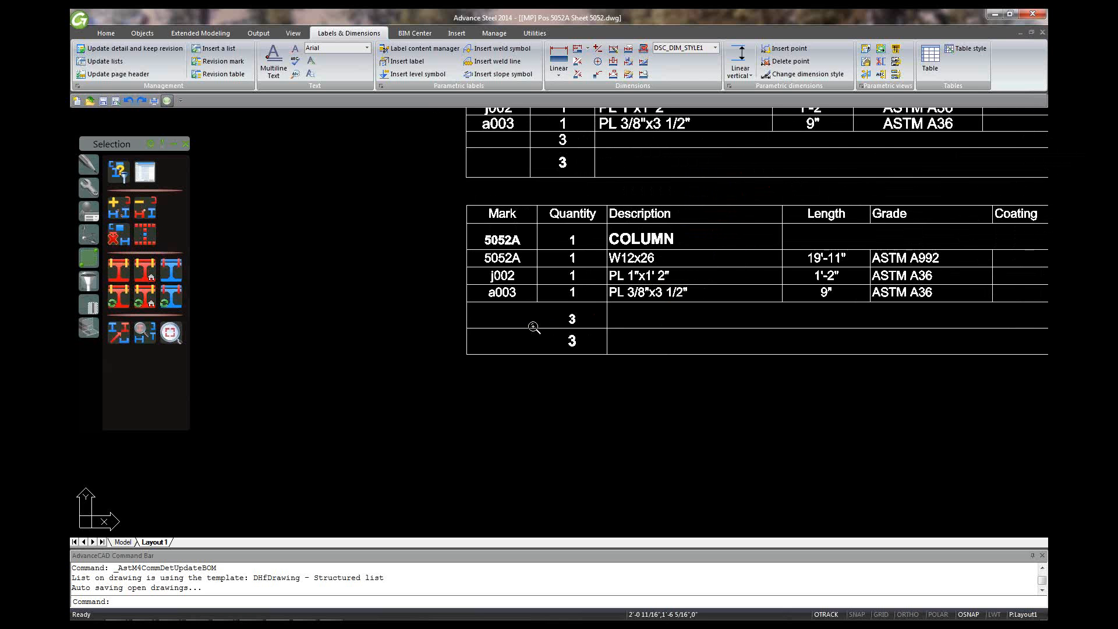
{"action": "scroll", "coordinate": [533, 326], "scroll_direction": "down", "scroll_amount": 2}
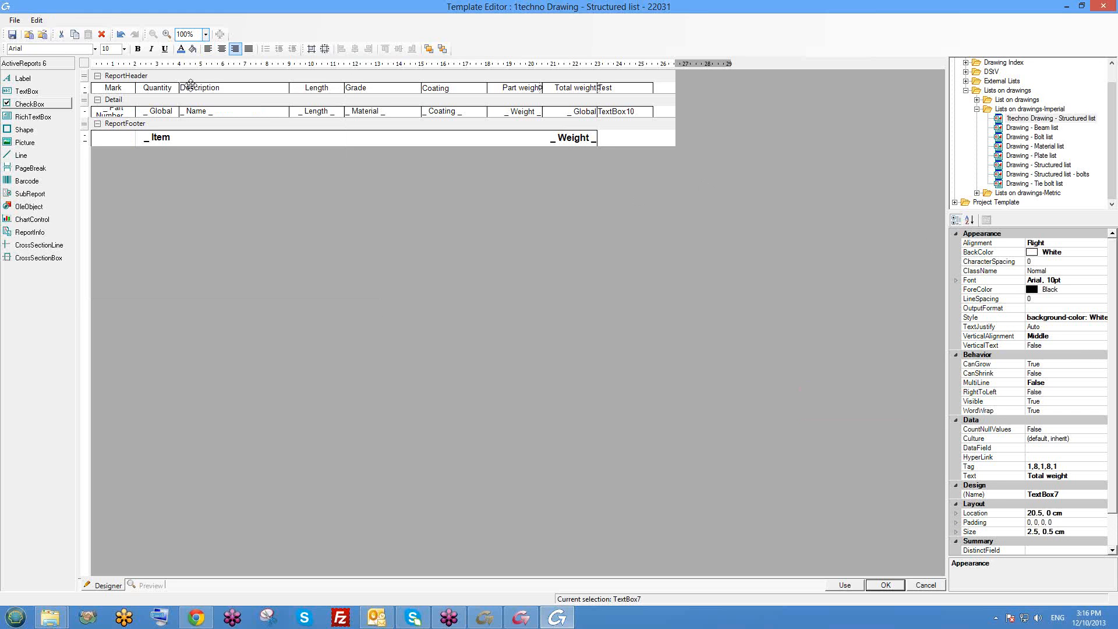
Set the font of all fields in the 1techno Drawing - Structured list template to RomanS
{"action": "left_click", "coordinate": [190, 85]}
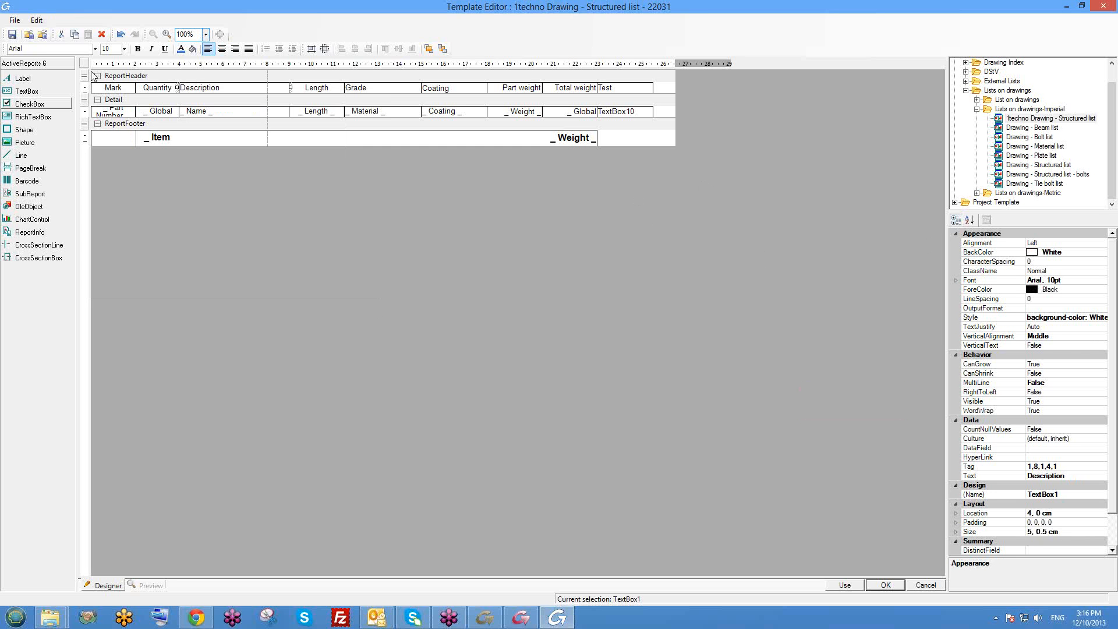
{"action": "key", "text": "ctrl+a"}
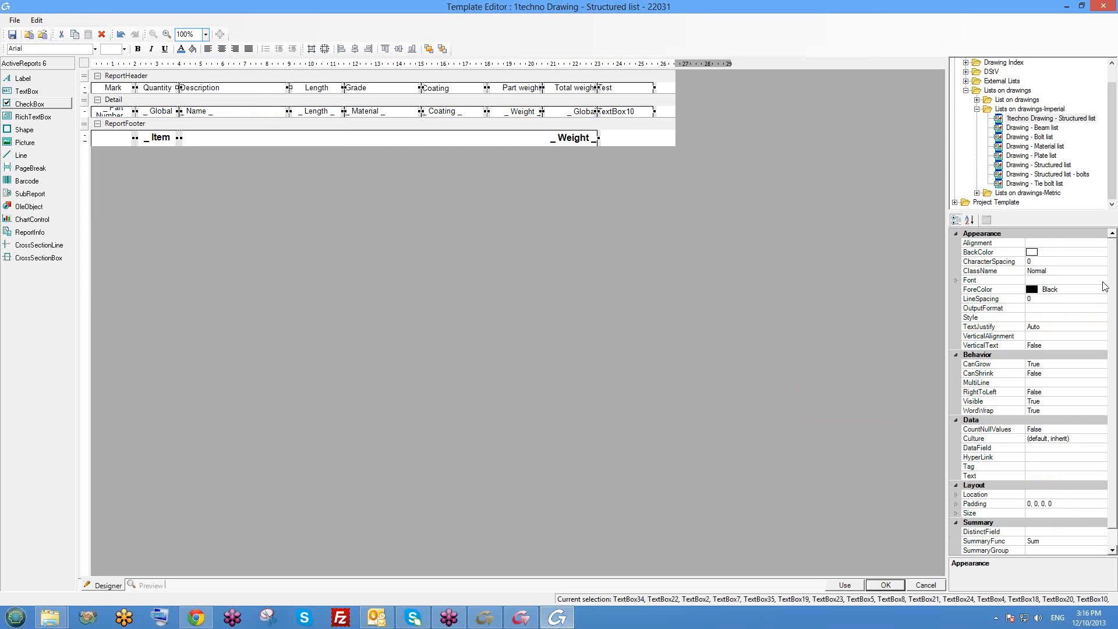
{"action": "left_click", "coordinate": [1101, 280]}
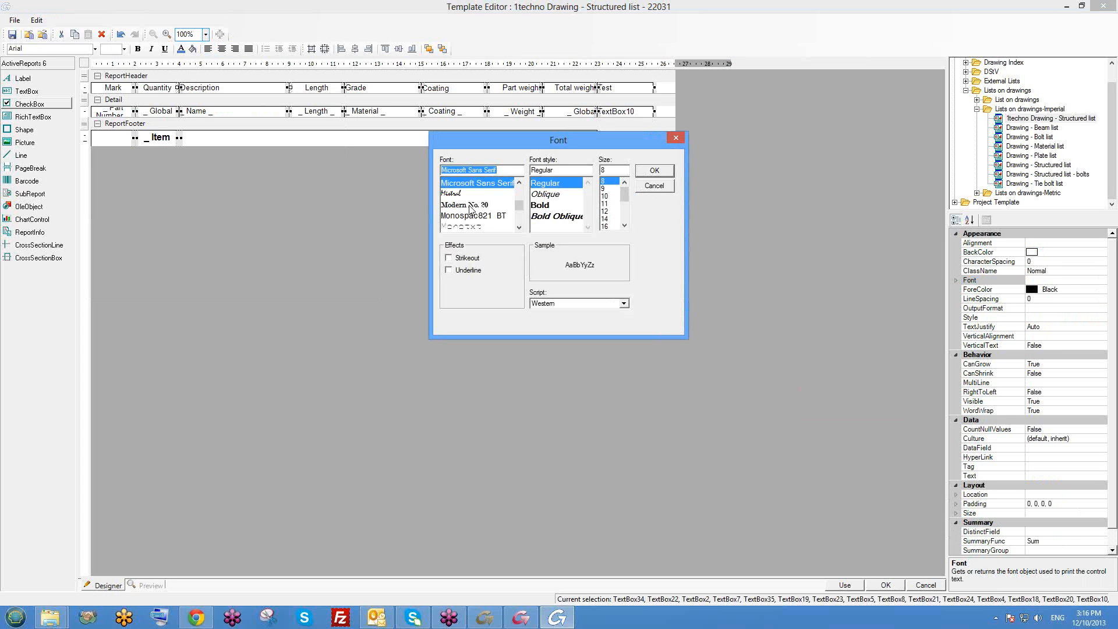
{"action": "type", "text": "r"}
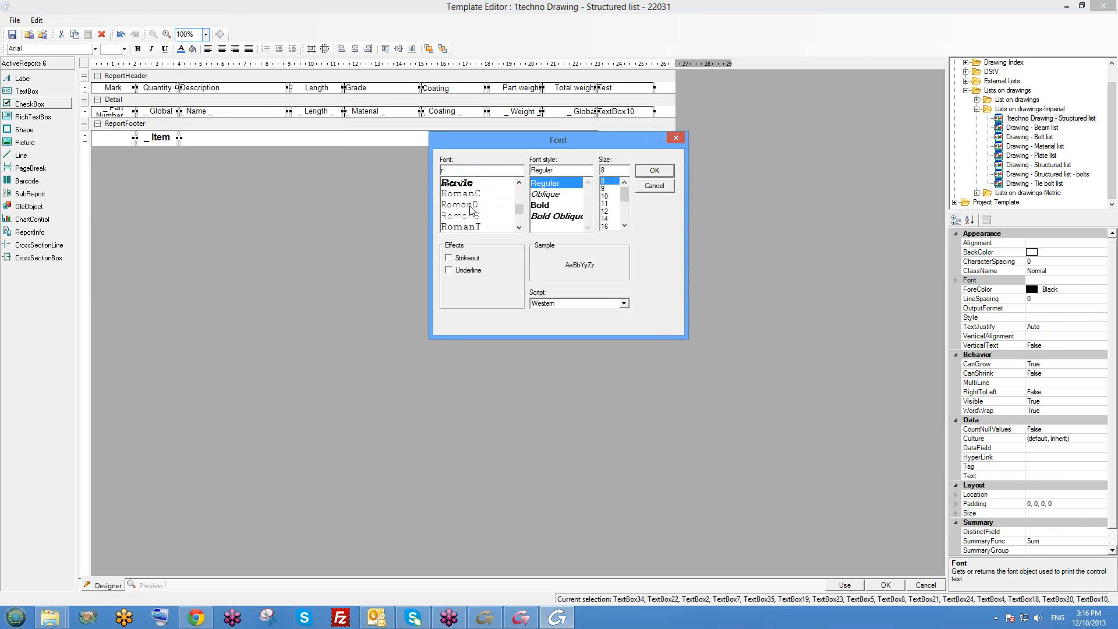
{"action": "left_click", "coordinate": [469, 216]}
{"action": "left_click", "coordinate": [655, 171]}
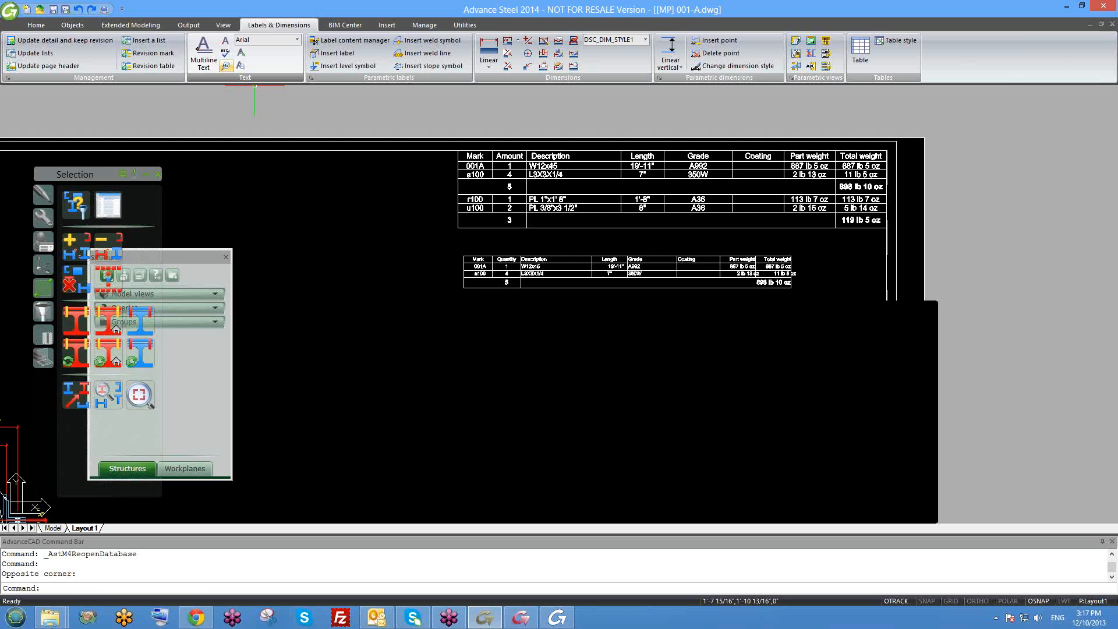
Update the lists on the 001-A drawing, check the structured list's font, and save the drawing
{"action": "left_click", "coordinate": [35, 53]}
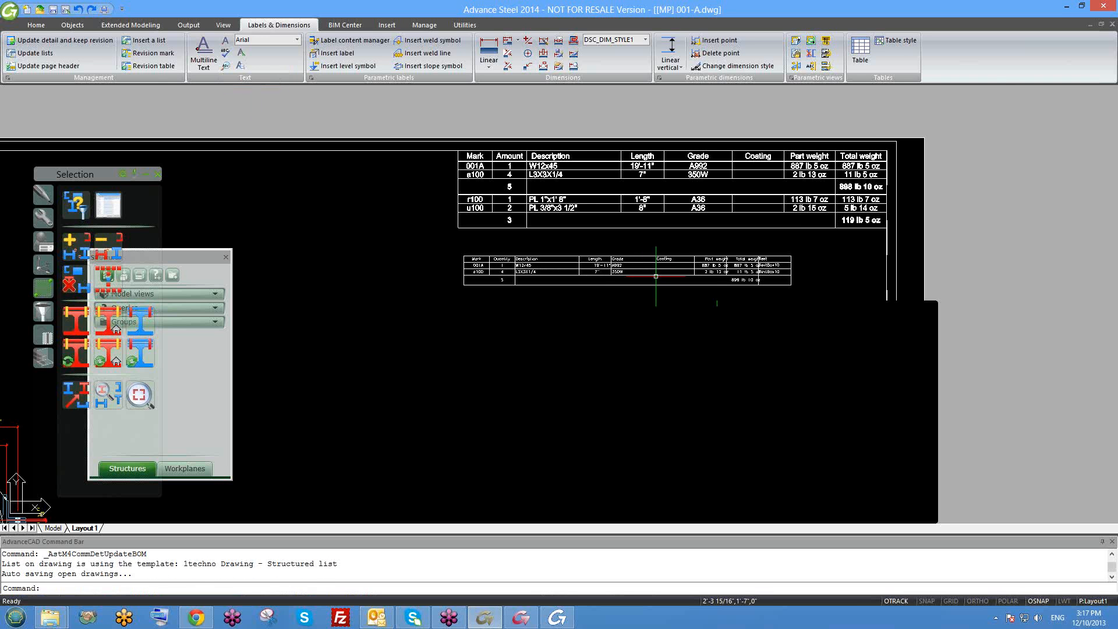
{"action": "scroll", "coordinate": [655, 276], "scroll_direction": "up", "scroll_amount": 4}
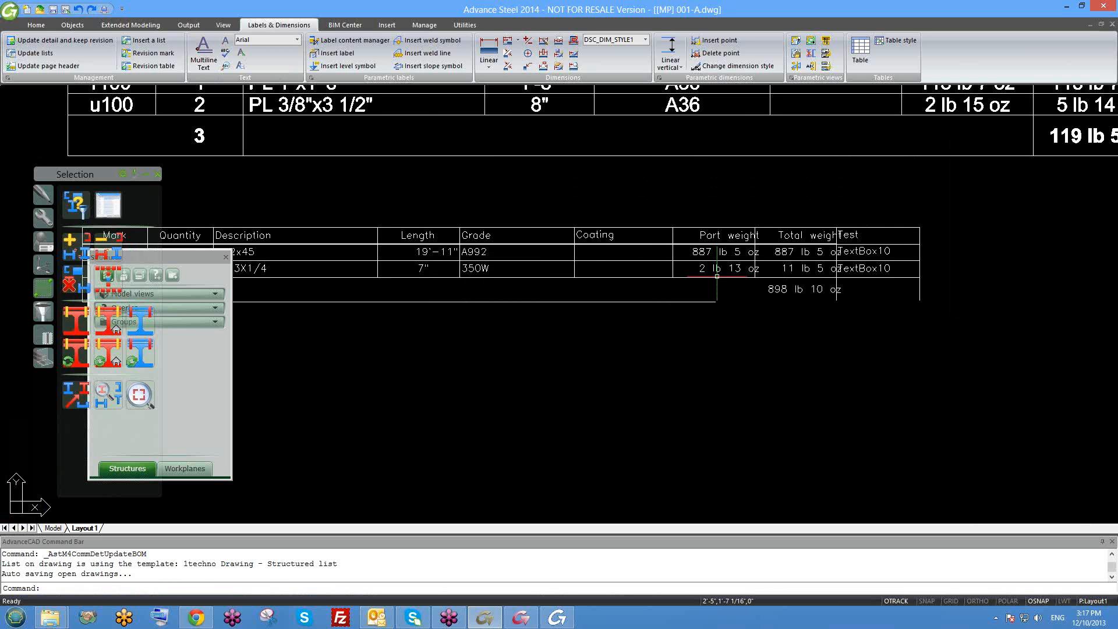
{"action": "scroll", "coordinate": [717, 276], "scroll_direction": "down", "scroll_amount": 2}
{"action": "scroll", "coordinate": [417, 236], "scroll_direction": "up", "scroll_amount": 2}
{"action": "key", "text": "ctrl+s"}
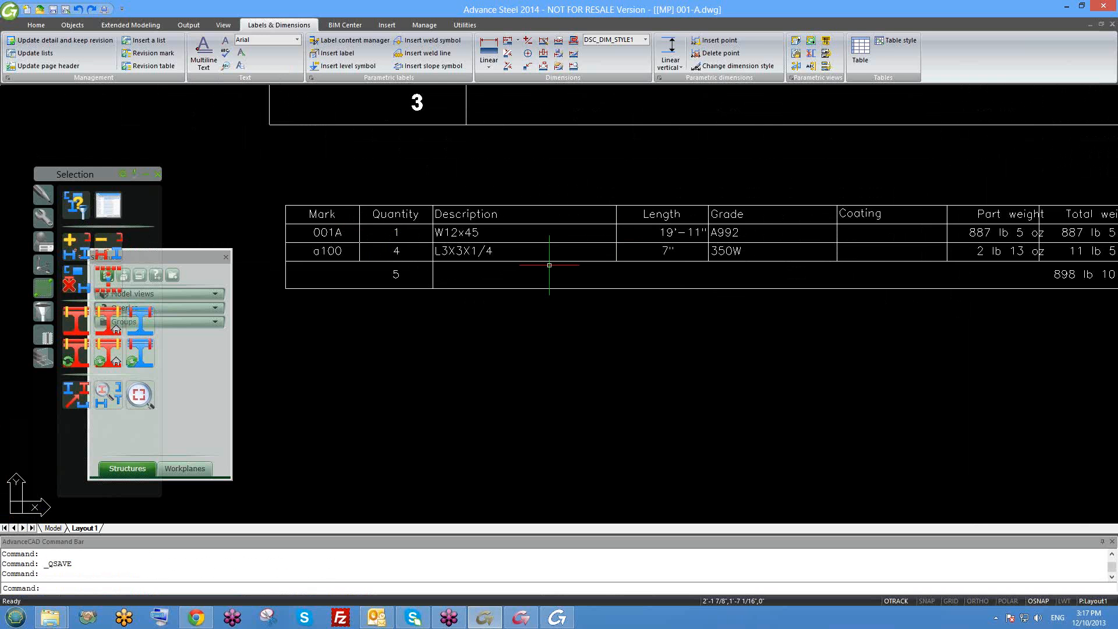
{"action": "scroll", "coordinate": [549, 265], "scroll_direction": "down", "scroll_amount": 1}
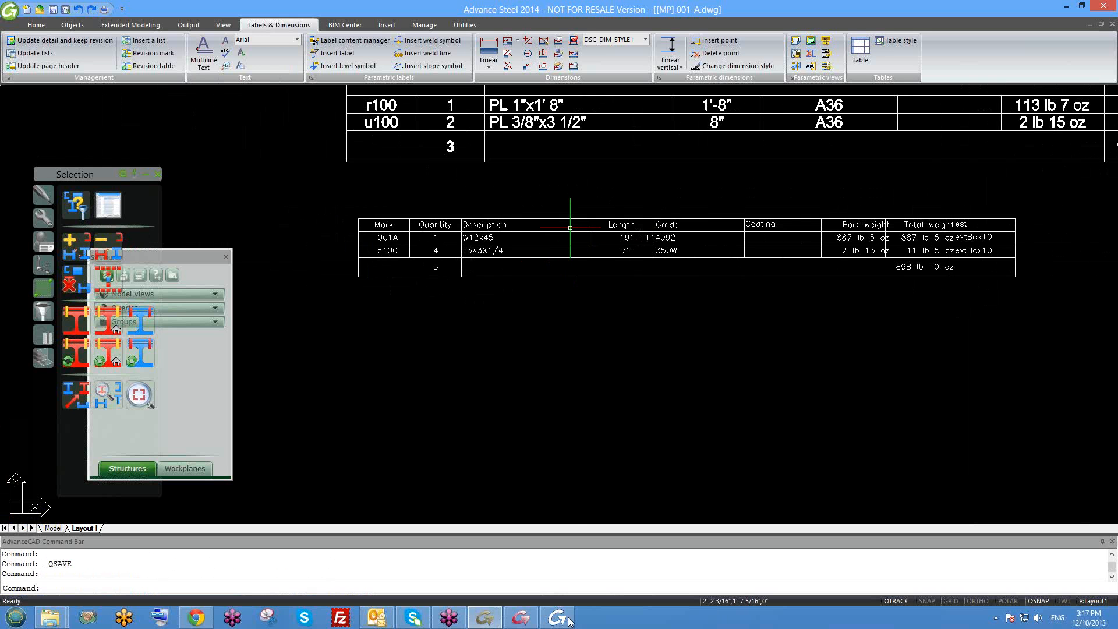
Switch back to the Template Editor and look at the text colour options of the TextBox10 detail field
{"action": "left_click", "coordinate": [568, 617]}
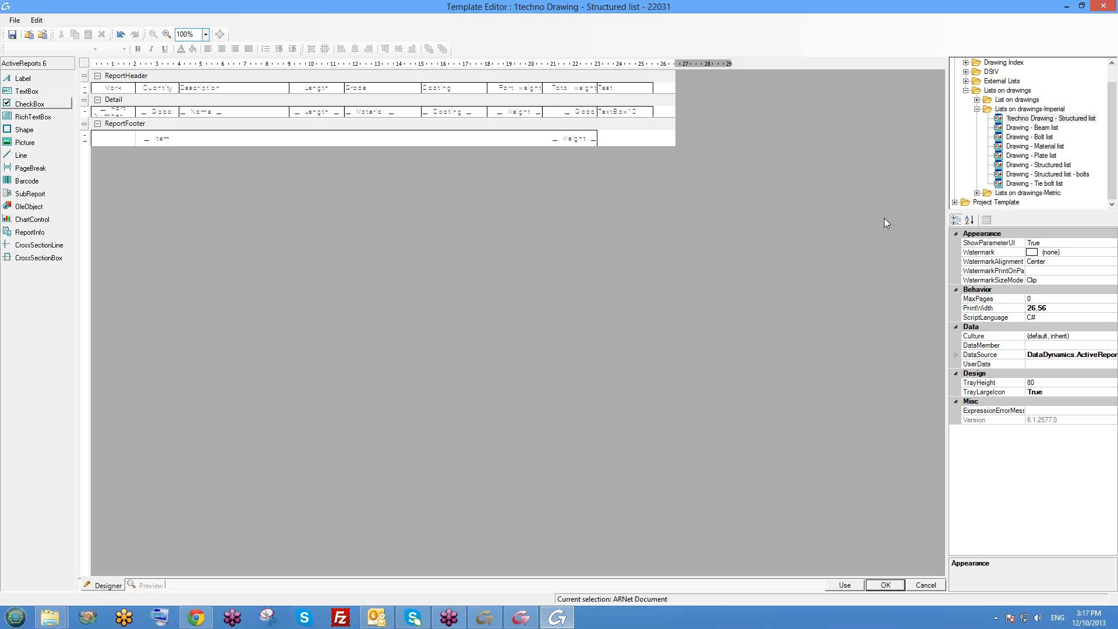
{"action": "left_click", "coordinate": [625, 111]}
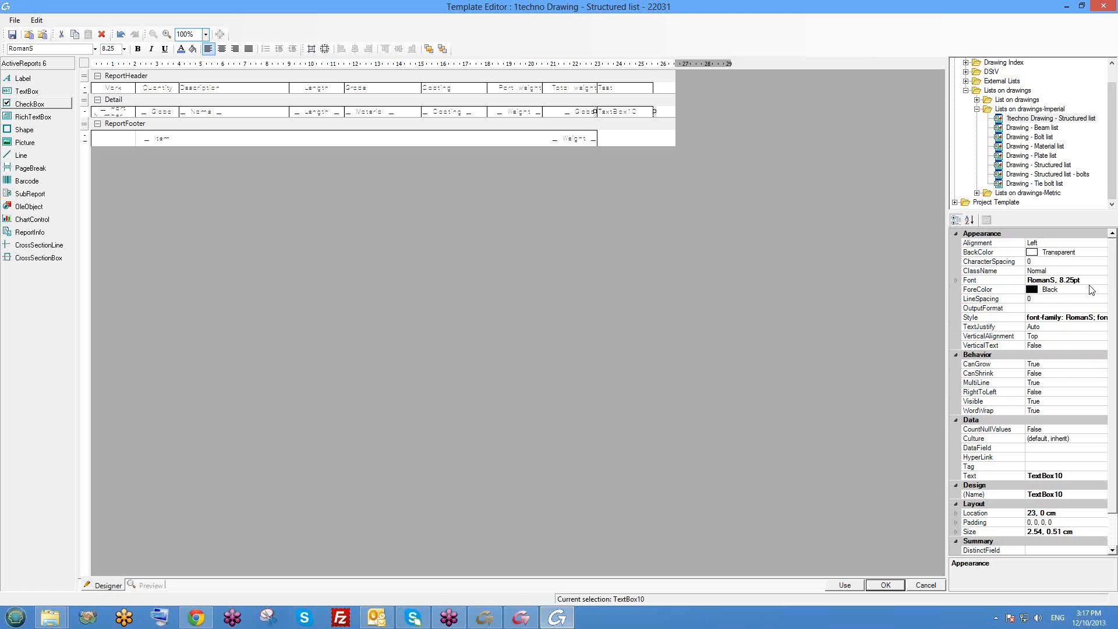
{"action": "left_click", "coordinate": [978, 290]}
{"action": "left_click", "coordinate": [1102, 289]}
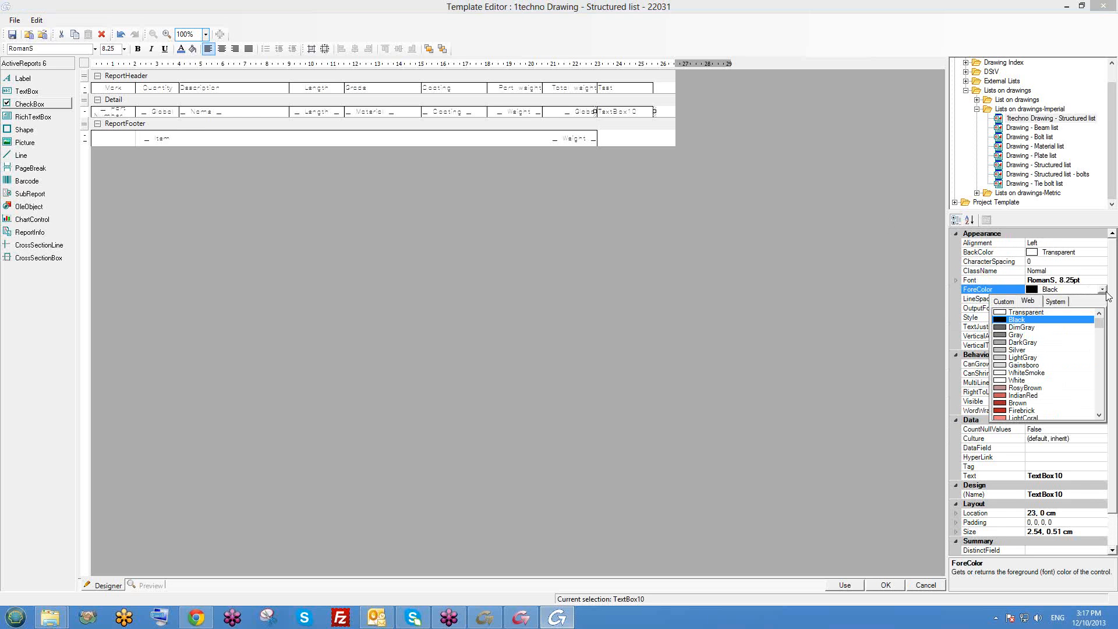
{"action": "left_click", "coordinate": [729, 237]}
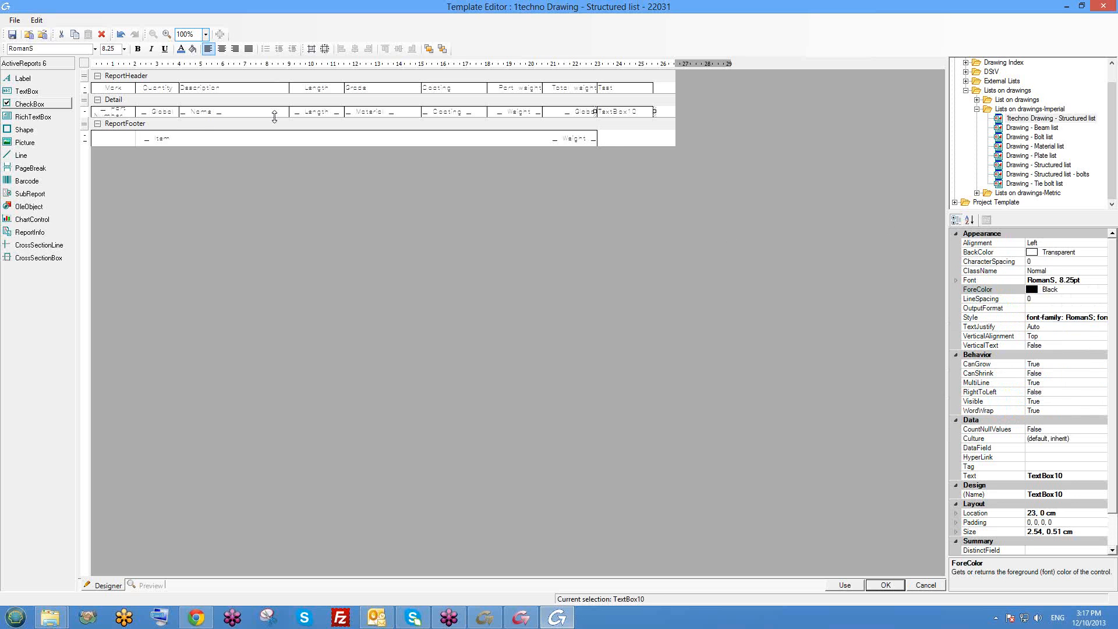
Try to widen the Test header field and the TextBox10 detail field, and undo the resizing
{"action": "left_click", "coordinate": [272, 88]}
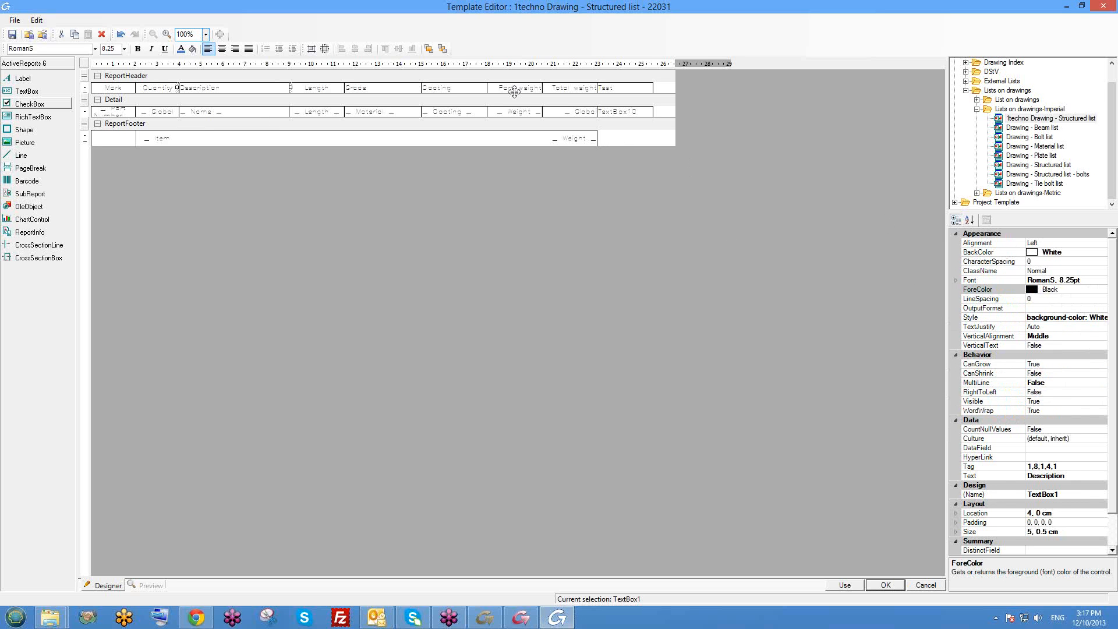
{"action": "left_click", "coordinate": [649, 89]}
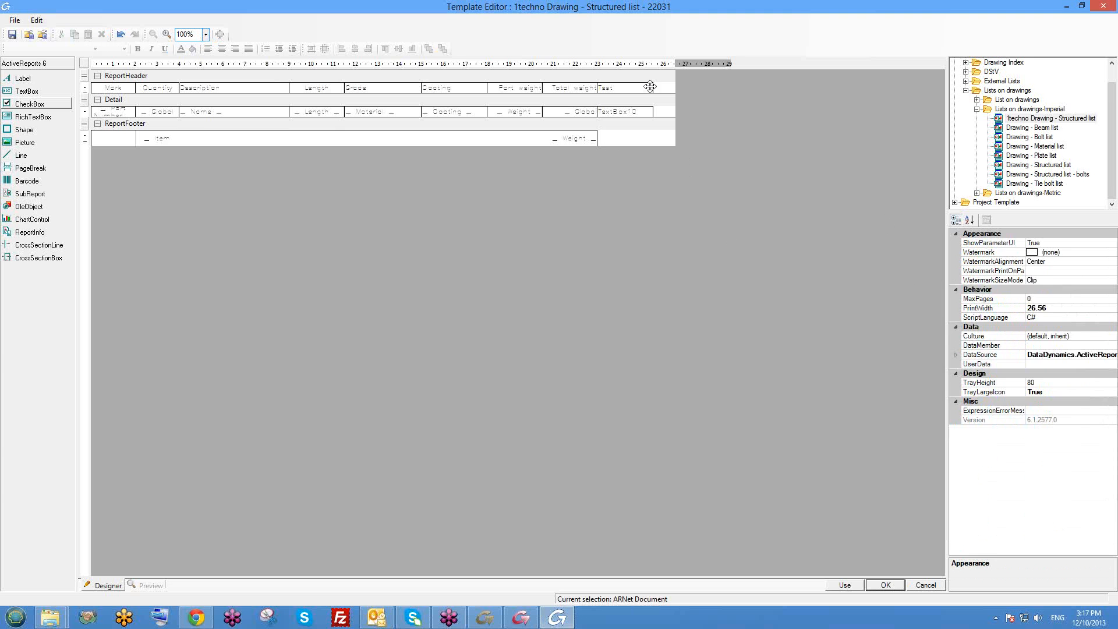
{"action": "left_click", "coordinate": [649, 87]}
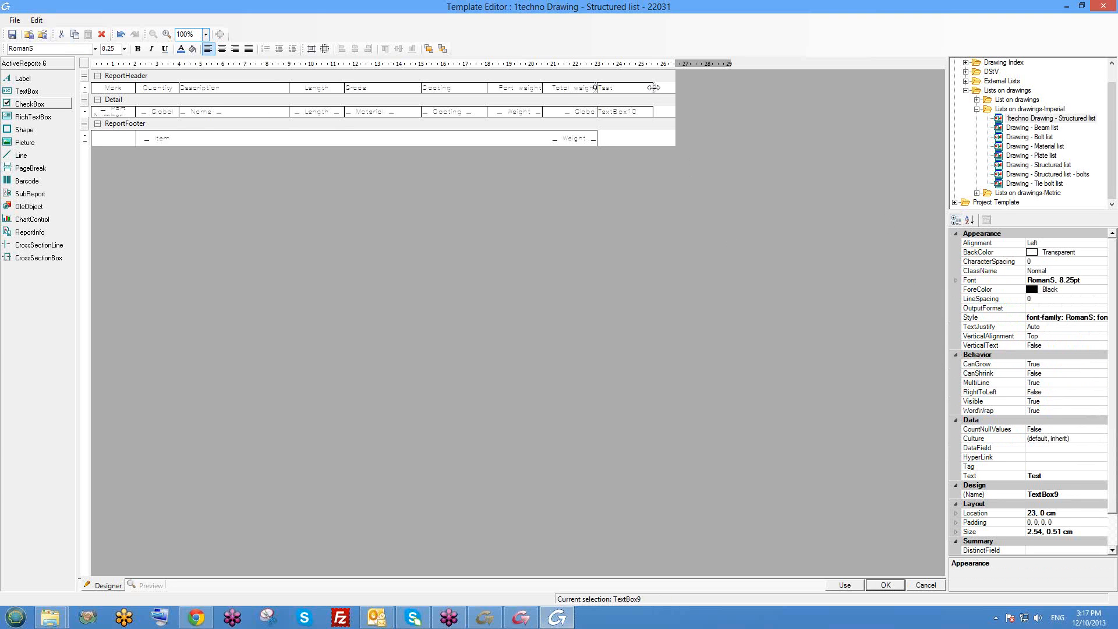
{"action": "left_click_drag", "start_coordinate": [654, 87], "coordinate": [672, 167]}
{"action": "left_click", "coordinate": [648, 113]}
{"action": "left_click", "coordinate": [648, 113]}
{"action": "left_click", "coordinate": [672, 167]}
{"action": "key", "text": "ctrl+z"}
{"action": "key", "text": "ctrl+z"}
{"action": "left_click", "coordinate": [700, 125]}
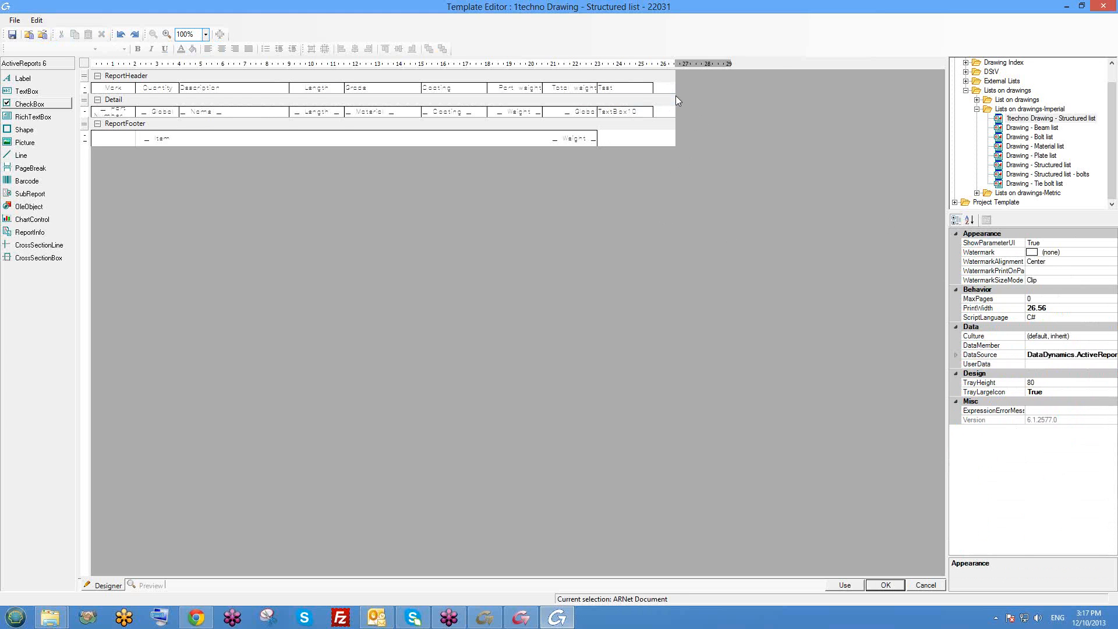
Widen the report area to about 28.99 cm and shift the Grade through Test header and detail fields right, starting at about 15 cm
{"action": "left_click_drag", "start_coordinate": [676, 95], "coordinate": [766, 130]}
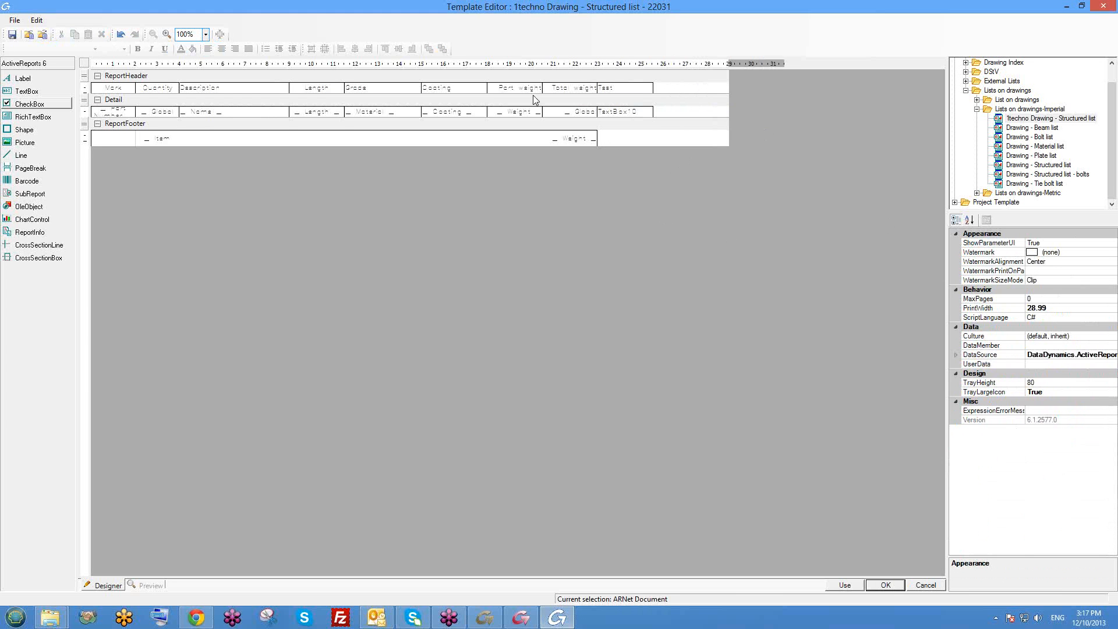
{"action": "left_click_drag", "start_coordinate": [575, 107], "coordinate": [724, 181]}
{"action": "left_click", "coordinate": [312, 88]}
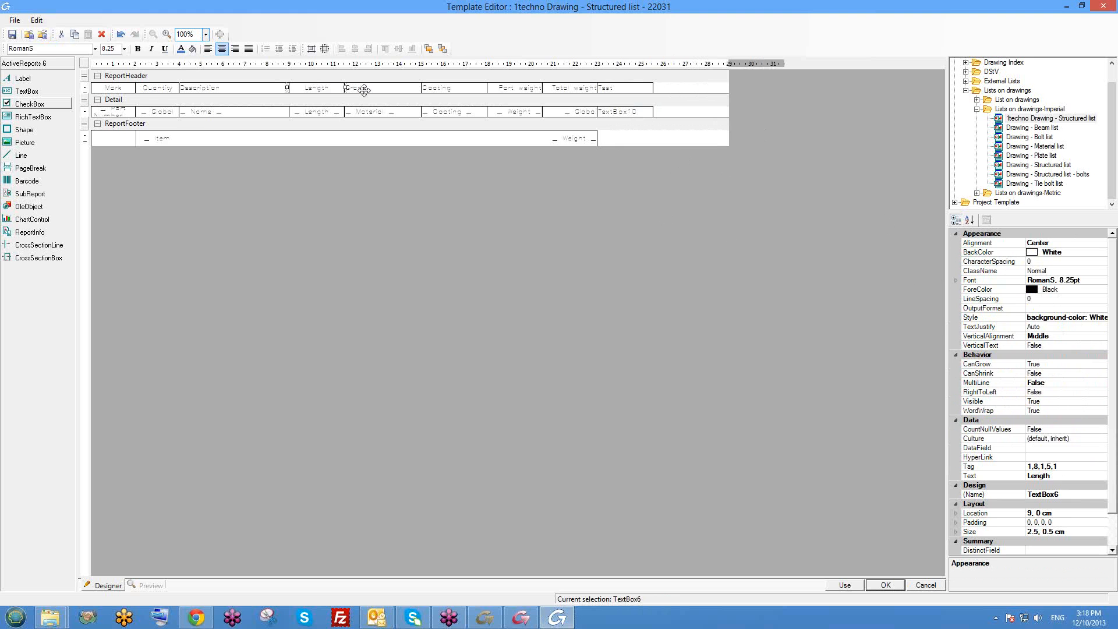
{"action": "left_click_drag", "start_coordinate": [363, 90], "coordinate": [428, 112]}
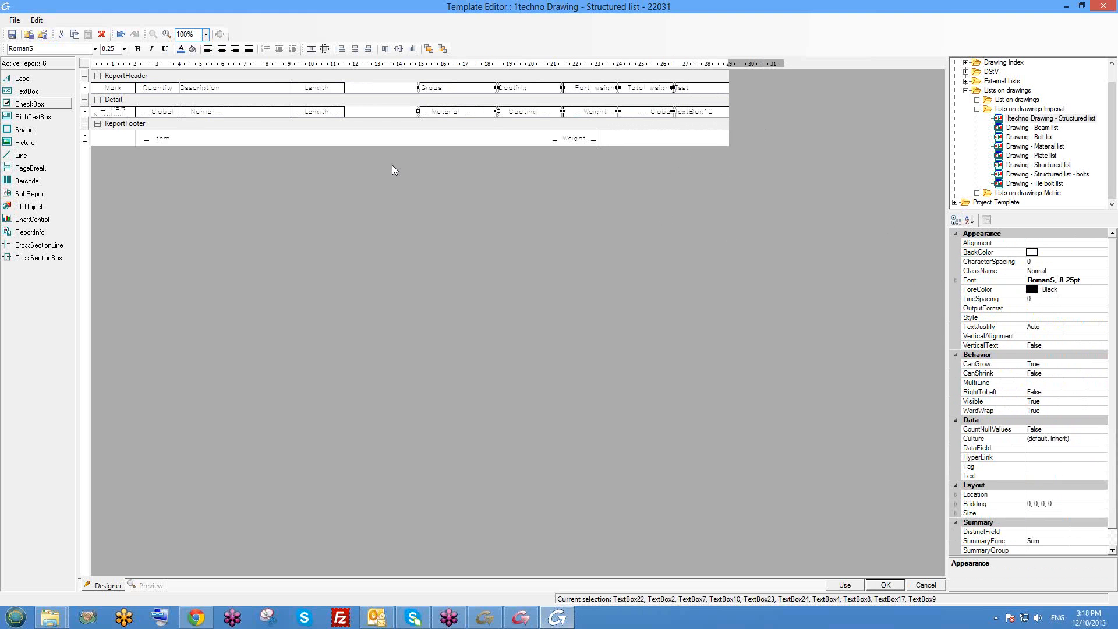
{"action": "left_click", "coordinate": [393, 166]}
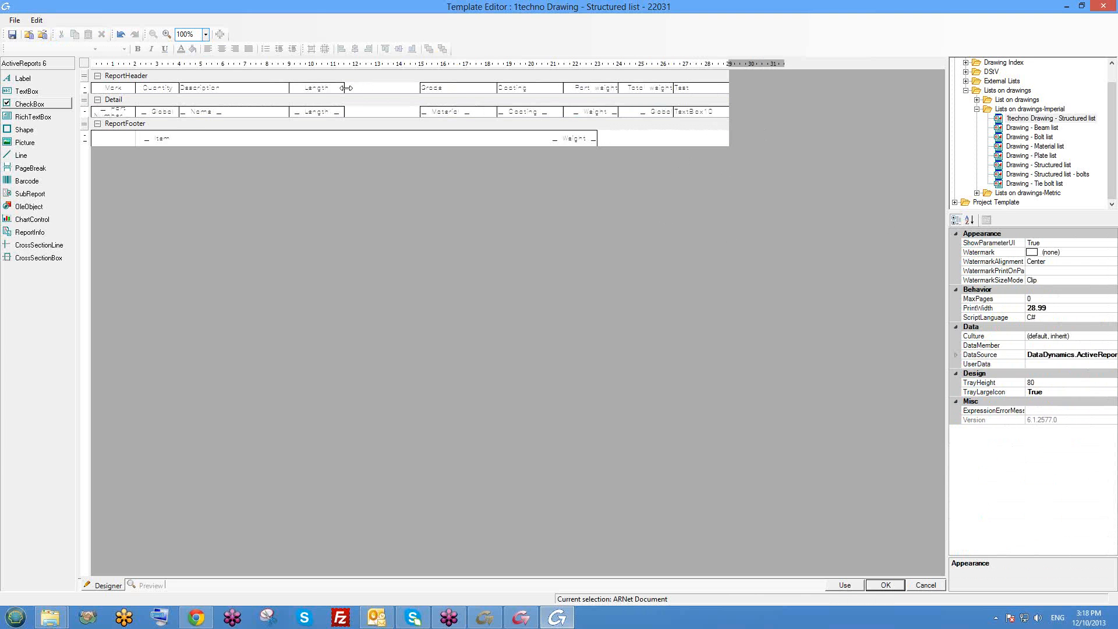
Widen the Length header and detail fields to meet the Grade column's left edge
{"action": "left_click", "coordinate": [346, 88]}
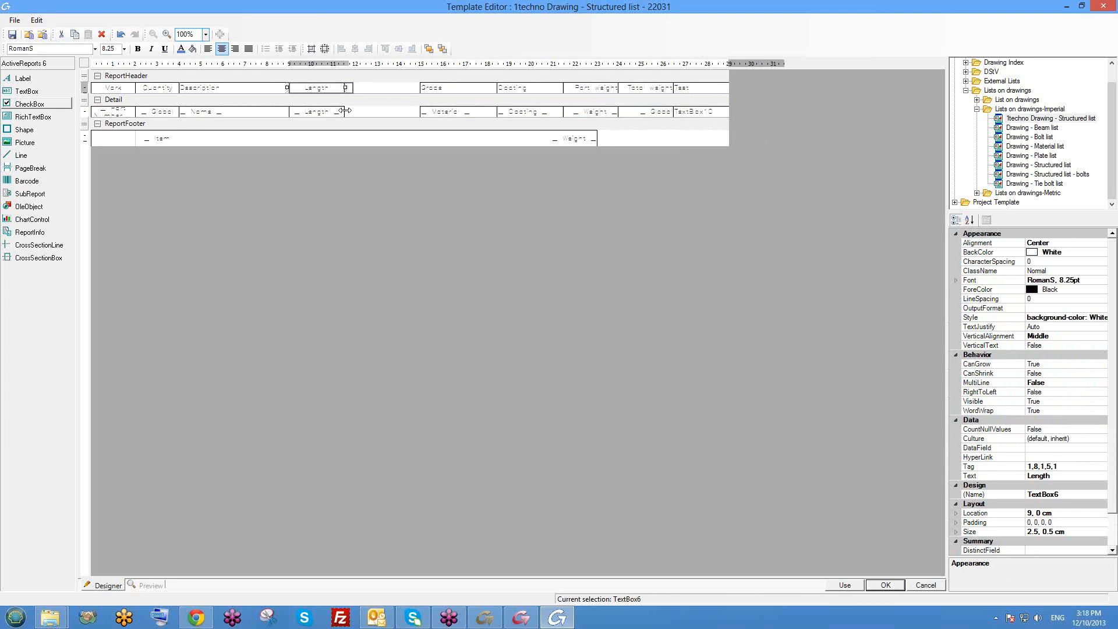
{"action": "left_click", "coordinate": [345, 110]}
{"action": "left_click", "coordinate": [406, 220]}
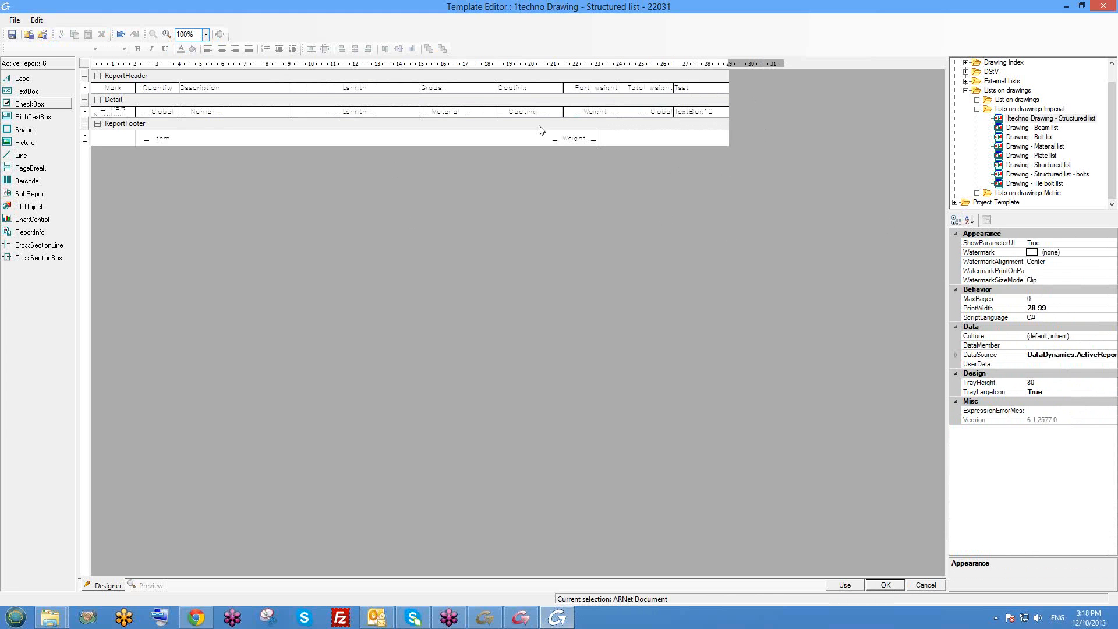
Look at the field content option of the Material detail field without changing it
{"action": "left_click", "coordinate": [715, 91]}
{"action": "left_click", "coordinate": [683, 179]}
{"action": "right_click", "coordinate": [440, 113]}
{"action": "left_click", "coordinate": [498, 275]}
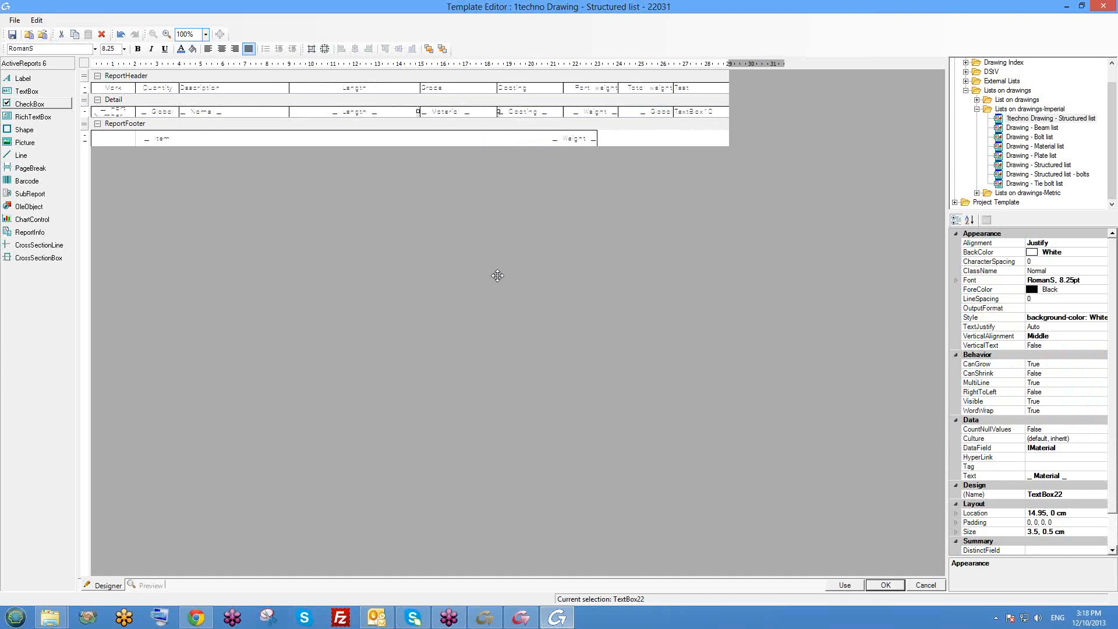
{"action": "right_click", "coordinate": [441, 114]}
{"action": "left_click", "coordinate": [491, 239]}
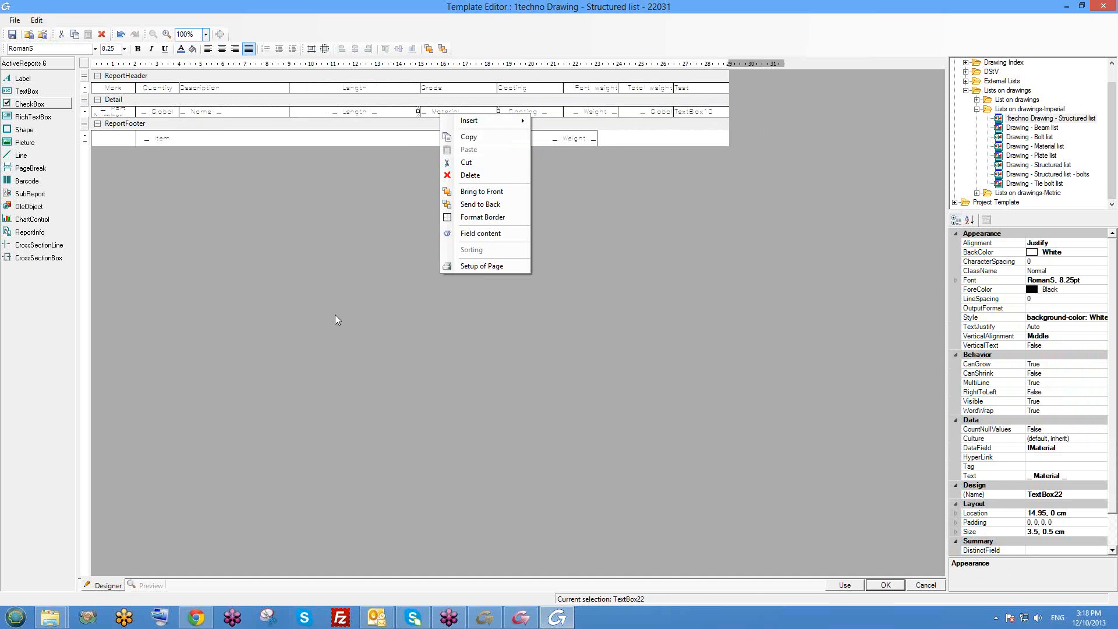
{"action": "left_click", "coordinate": [376, 330]}
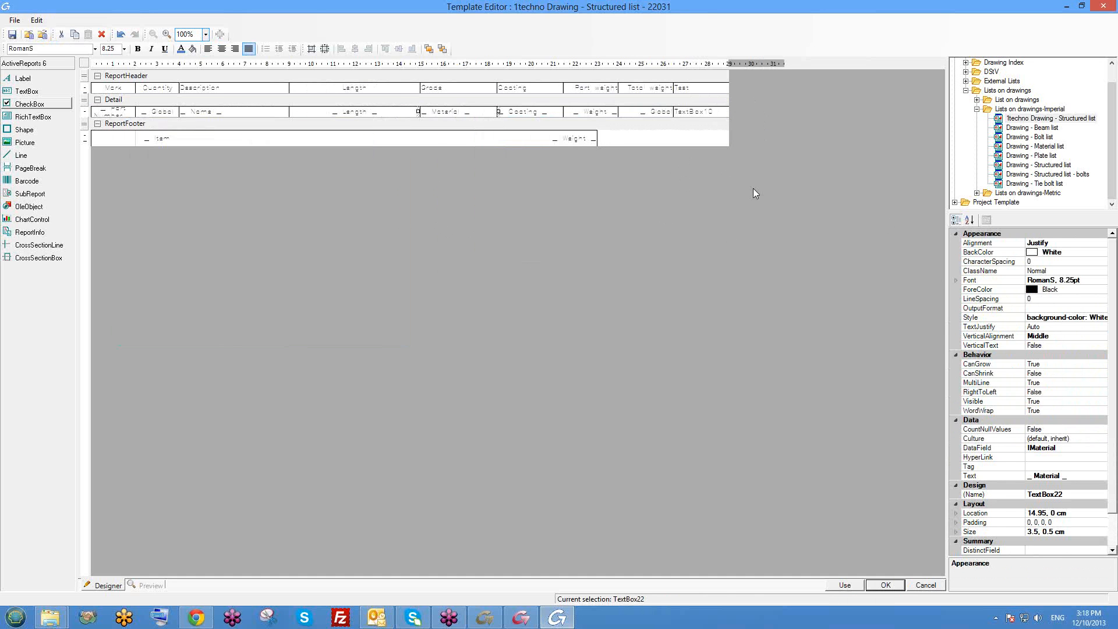
Examine the user text content of the TextBox10 detail field, leave it unchanged, and deselect the field
{"action": "right_click", "coordinate": [710, 110]}
{"action": "left_click", "coordinate": [749, 226]}
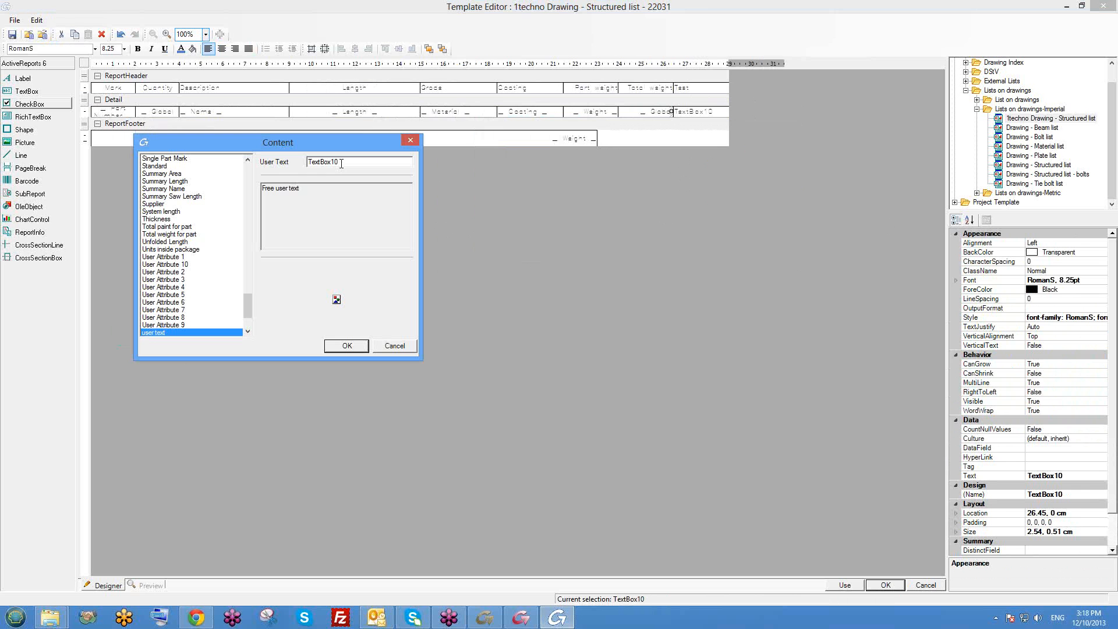
{"action": "left_click_drag", "start_coordinate": [339, 163], "coordinate": [307, 162]}
{"action": "key", "text": "Escape"}
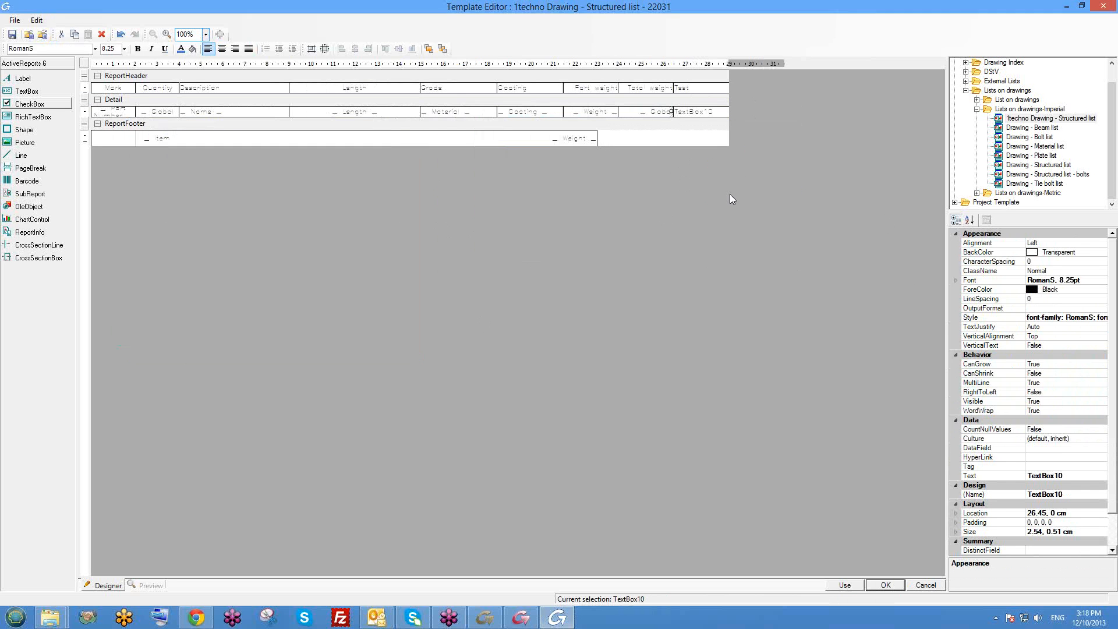
{"action": "left_click", "coordinate": [738, 167]}
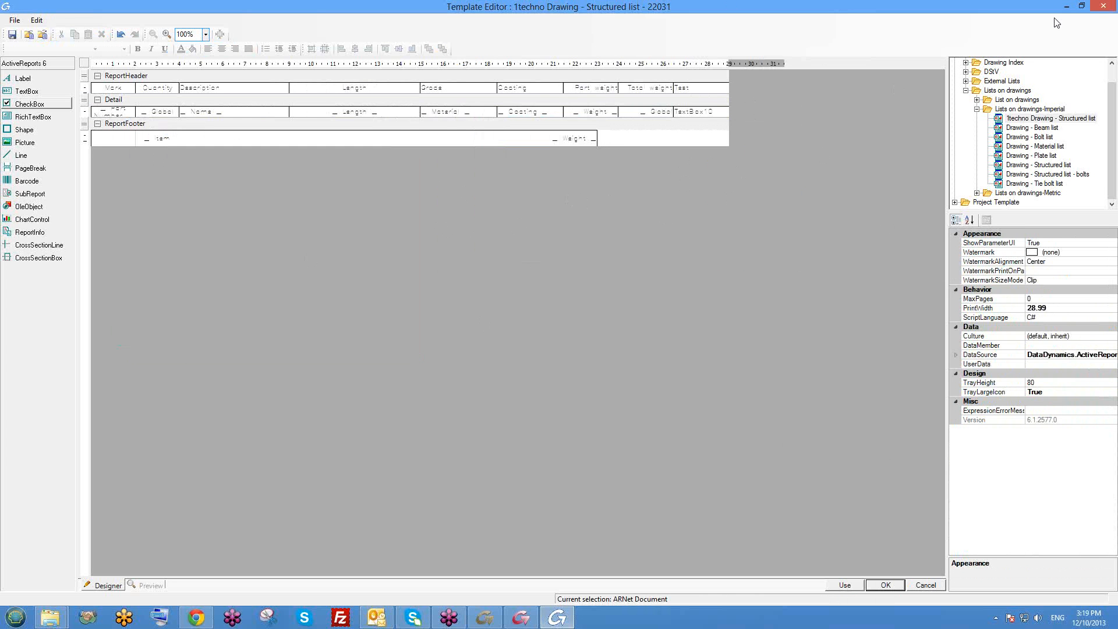
Close the template editor and save the changes to the 1techno Drawing - Structured list template
{"action": "left_click", "coordinate": [1108, 6]}
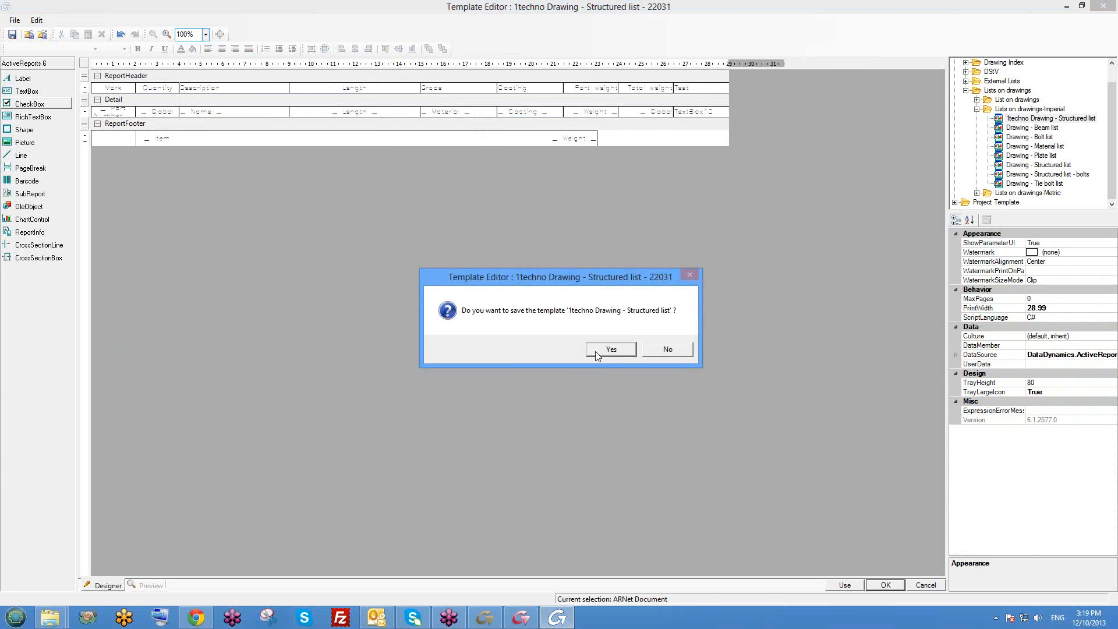
{"action": "left_click", "coordinate": [610, 350]}
{"action": "middle_click_drag", "start_coordinate": [588, 309], "coordinate": [564, 276]}
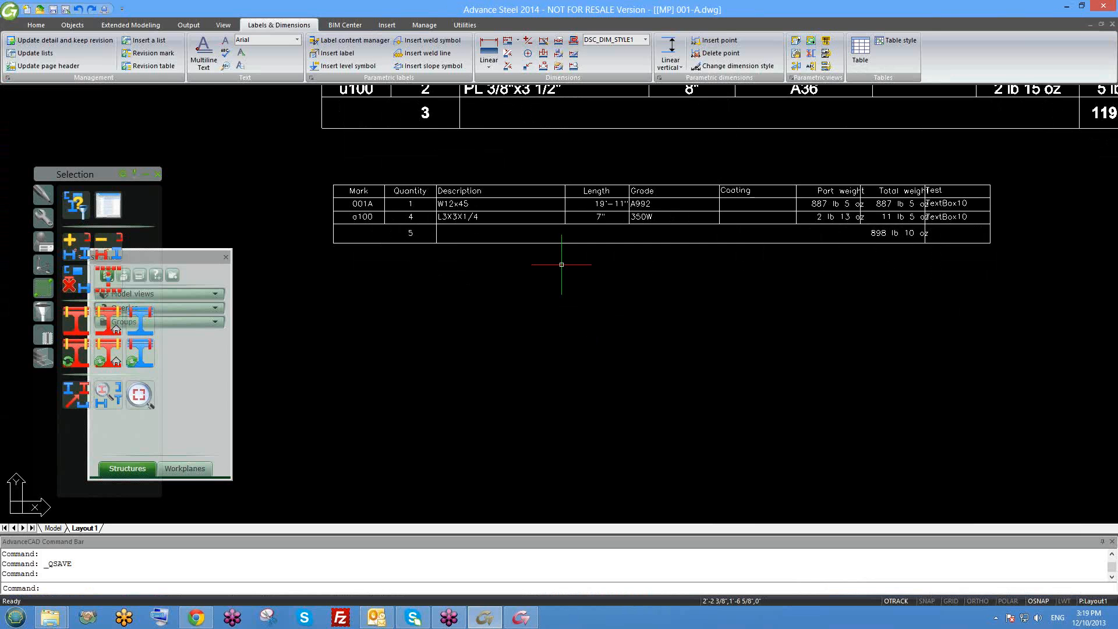
Examine the structured list on drawing 001-A and compare its size and placement with the main list above it
{"action": "scroll", "coordinate": [584, 266], "scroll_direction": "down", "scroll_amount": 3}
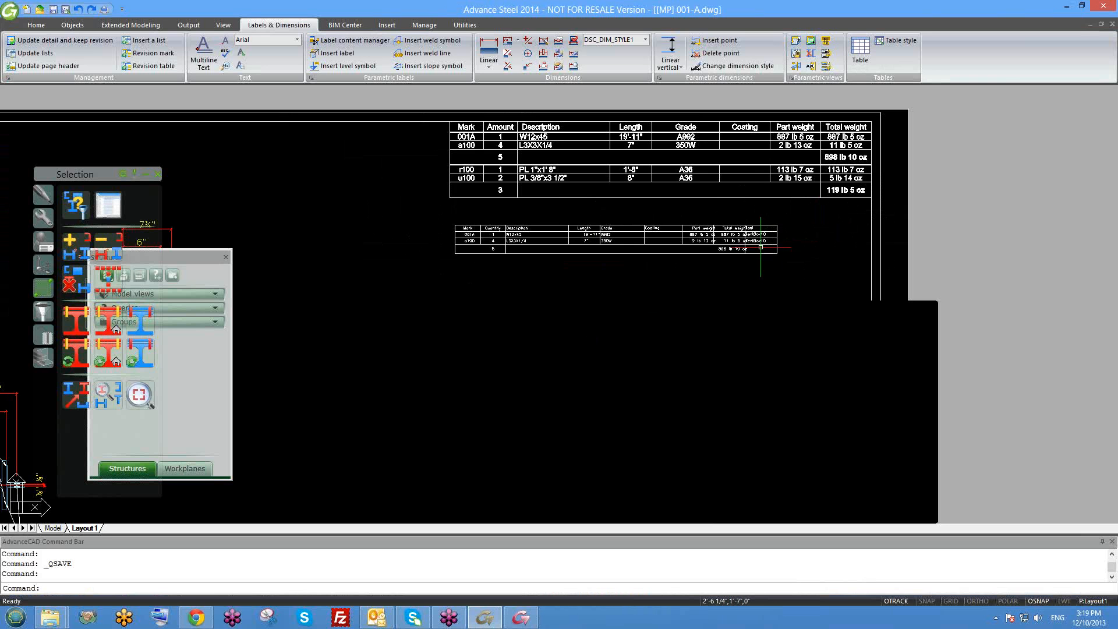
{"action": "scroll", "coordinate": [760, 247], "scroll_direction": "down", "scroll_amount": 3}
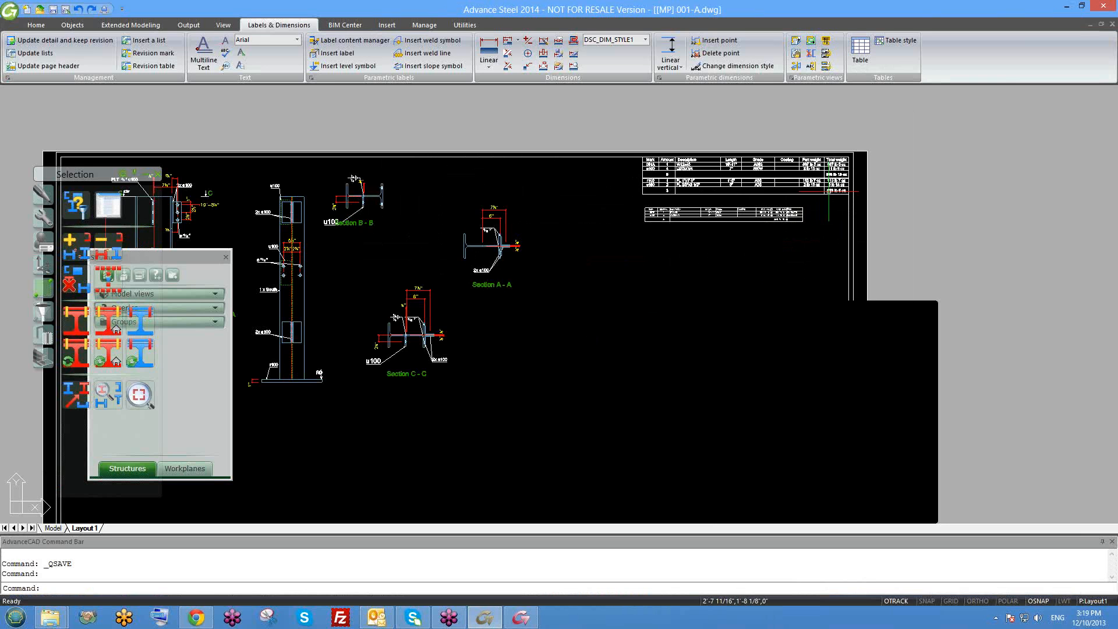
{"action": "middle_click_drag", "start_coordinate": [668, 214], "coordinate": [700, 198]}
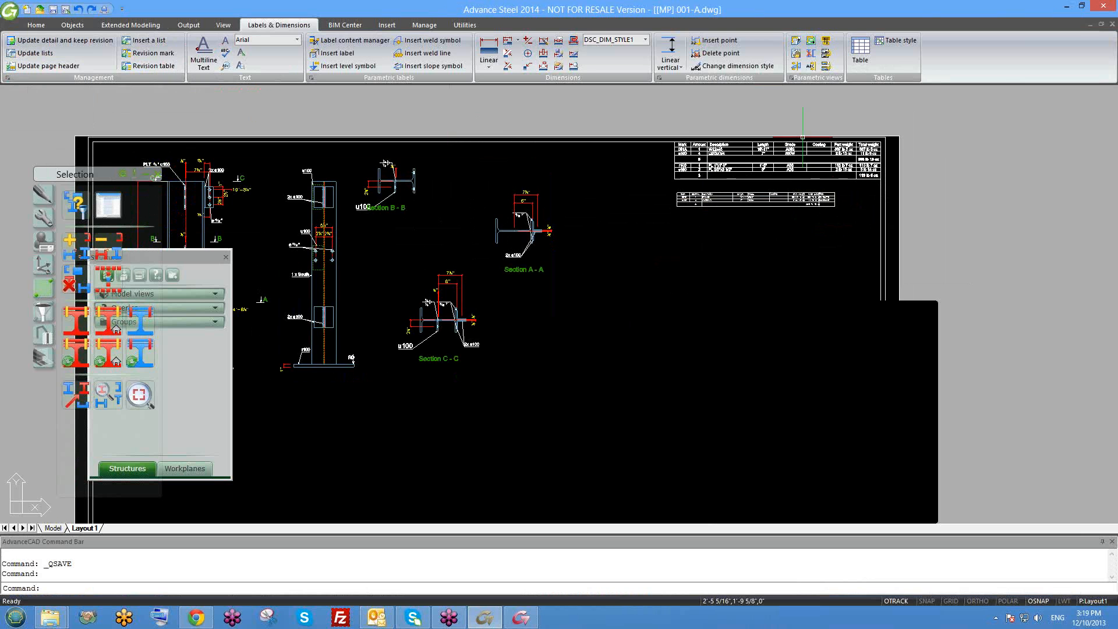
{"action": "scroll", "coordinate": [820, 181], "scroll_direction": "up", "scroll_amount": 2}
{"action": "scroll", "coordinate": [757, 227], "scroll_direction": "up", "scroll_amount": 3}
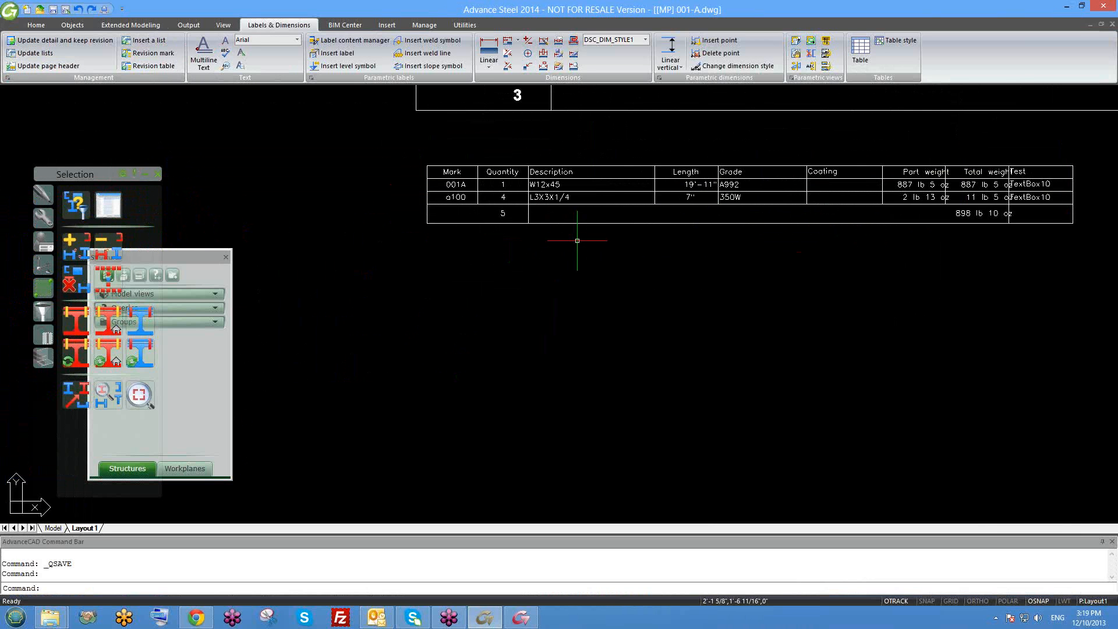
{"action": "scroll", "coordinate": [663, 205], "scroll_direction": "down", "scroll_amount": 1}
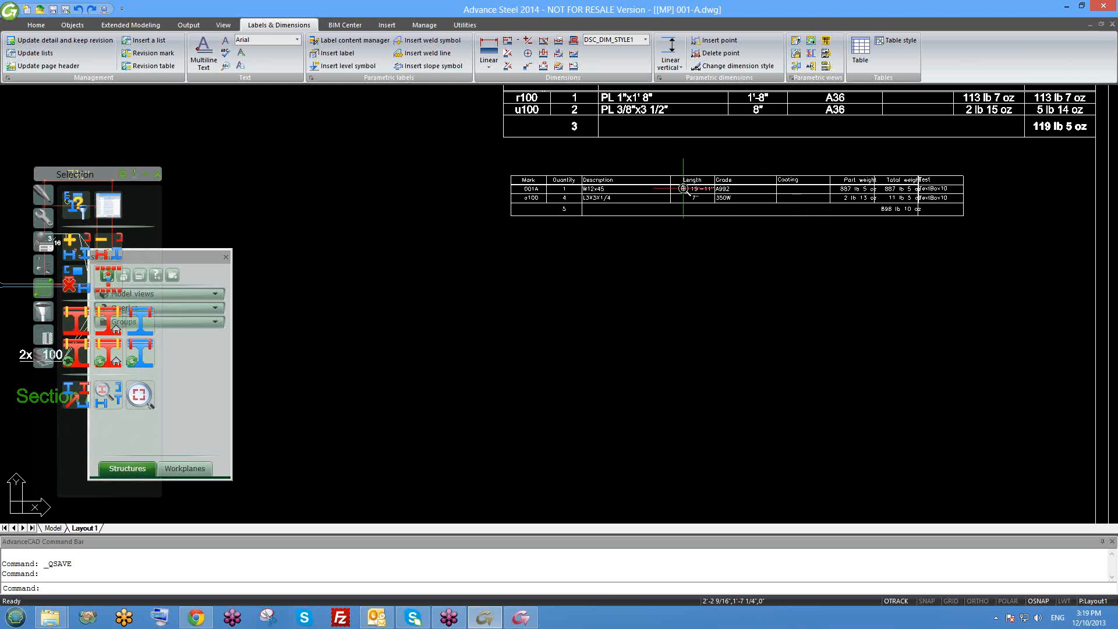
{"action": "scroll", "coordinate": [664, 195], "scroll_direction": "down", "scroll_amount": 3}
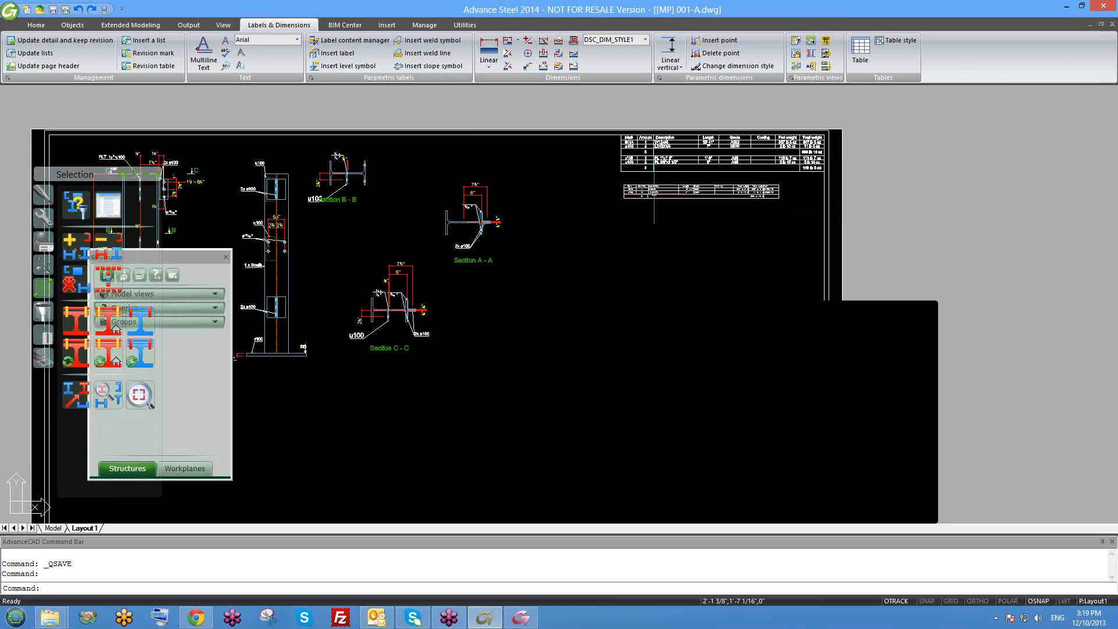
{"action": "left_click", "coordinate": [653, 193]}
{"action": "key", "text": "Escape"}
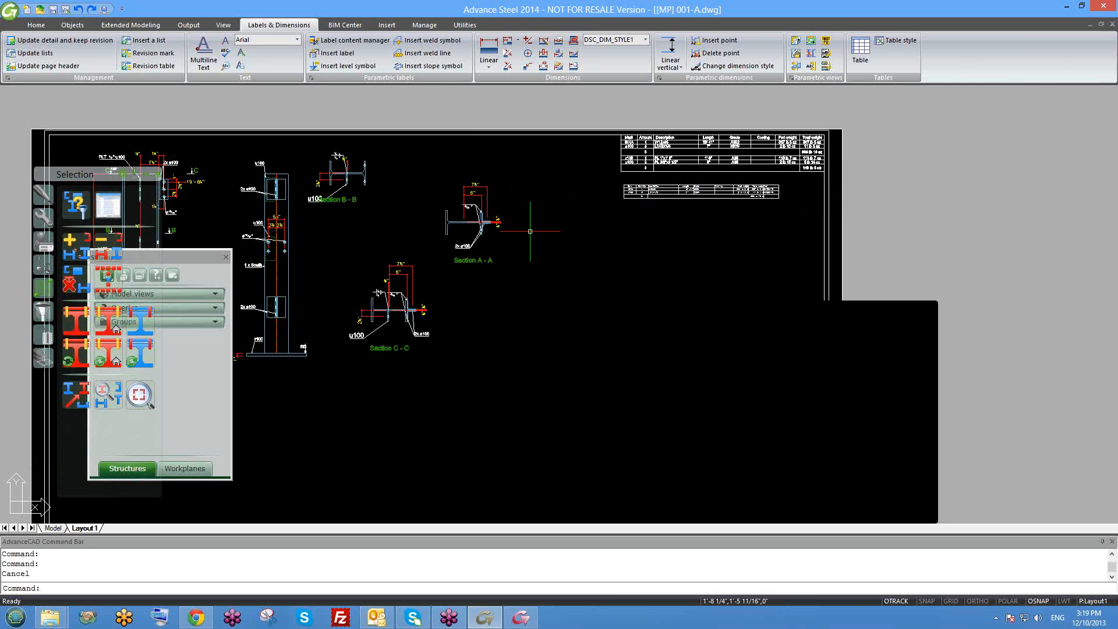
Open the ASDETPROTO-Assembly-ANSI-D.dwg prototype from the project's Prototypes folder and bring its drawing window into view
{"action": "left_click", "coordinate": [50, 617]}
{"action": "mouse_move", "coordinate": [215, 565]}
{"action": "left_click", "coordinate": [215, 565]}
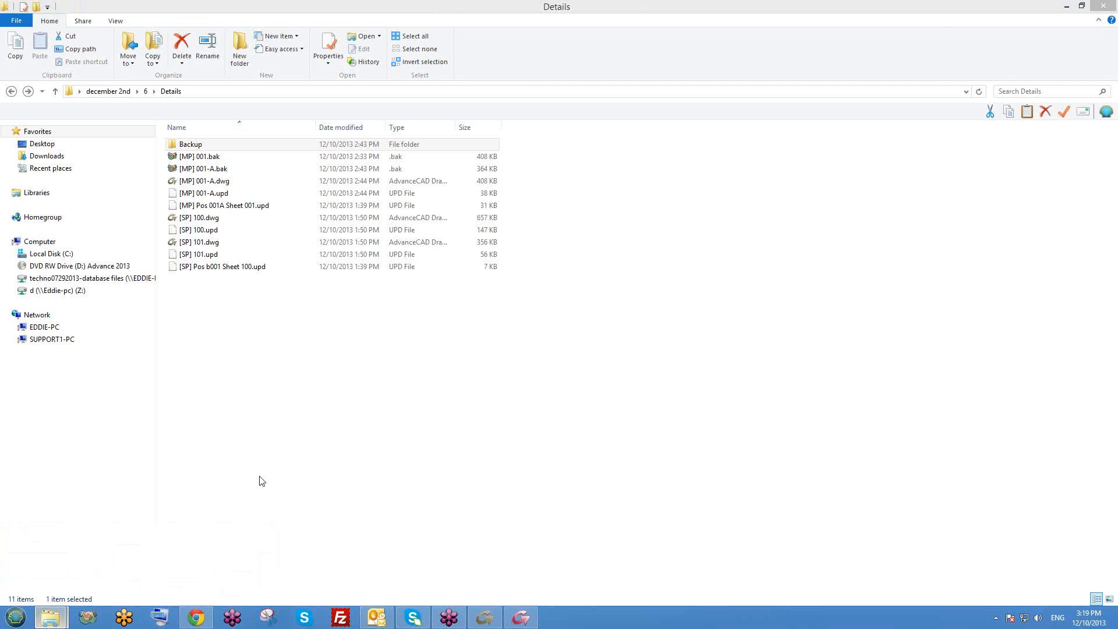
{"action": "key", "text": "BackSpace"}
{"action": "double_click", "coordinate": [198, 219]}
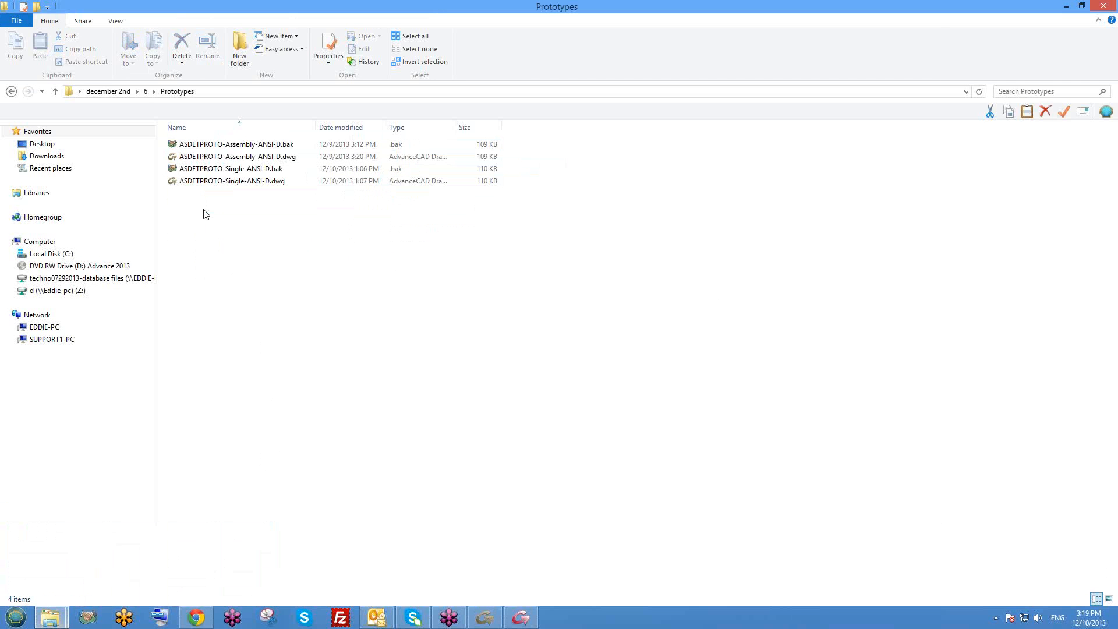
{"action": "left_click", "coordinate": [221, 157]}
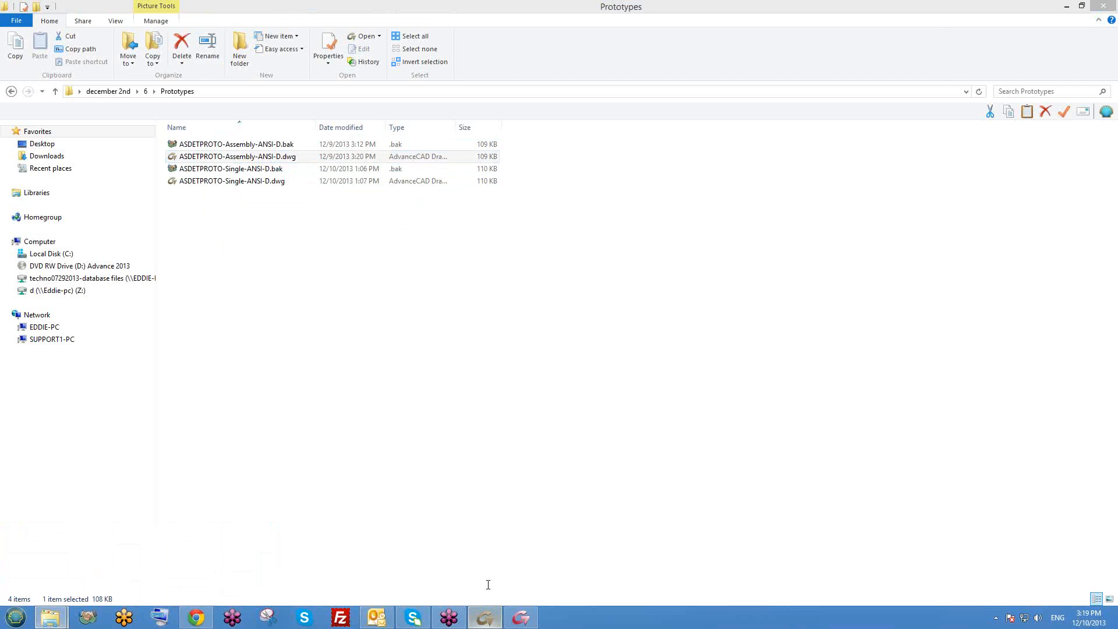
{"action": "left_click", "coordinate": [484, 616]}
{"action": "key", "text": "super+Right"}
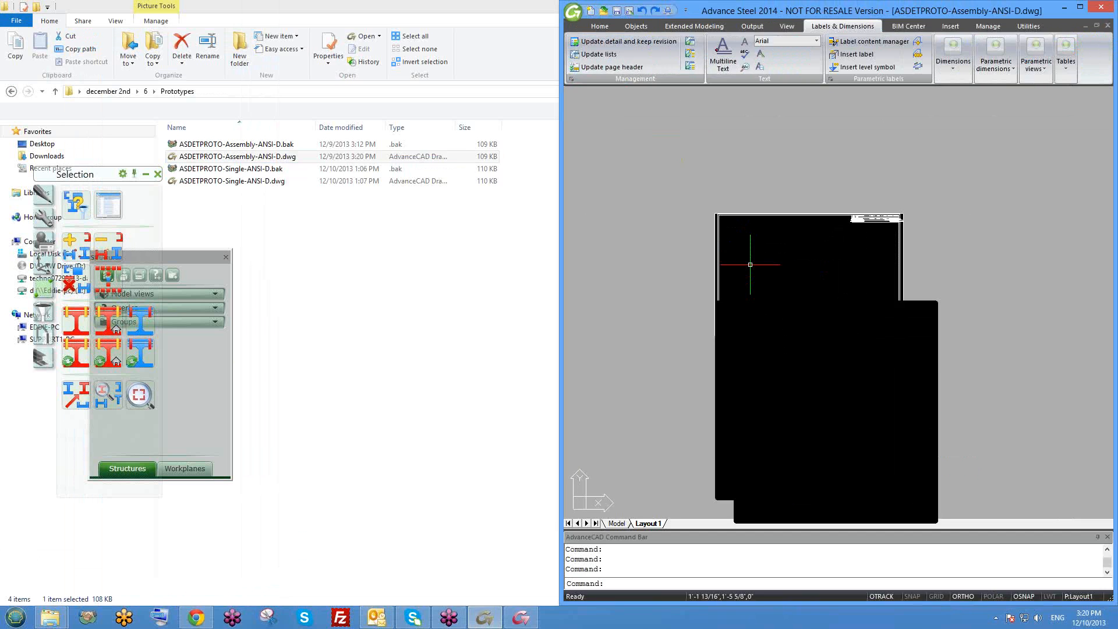
{"action": "left_click_drag", "start_coordinate": [851, 8], "coordinate": [851, 20]}
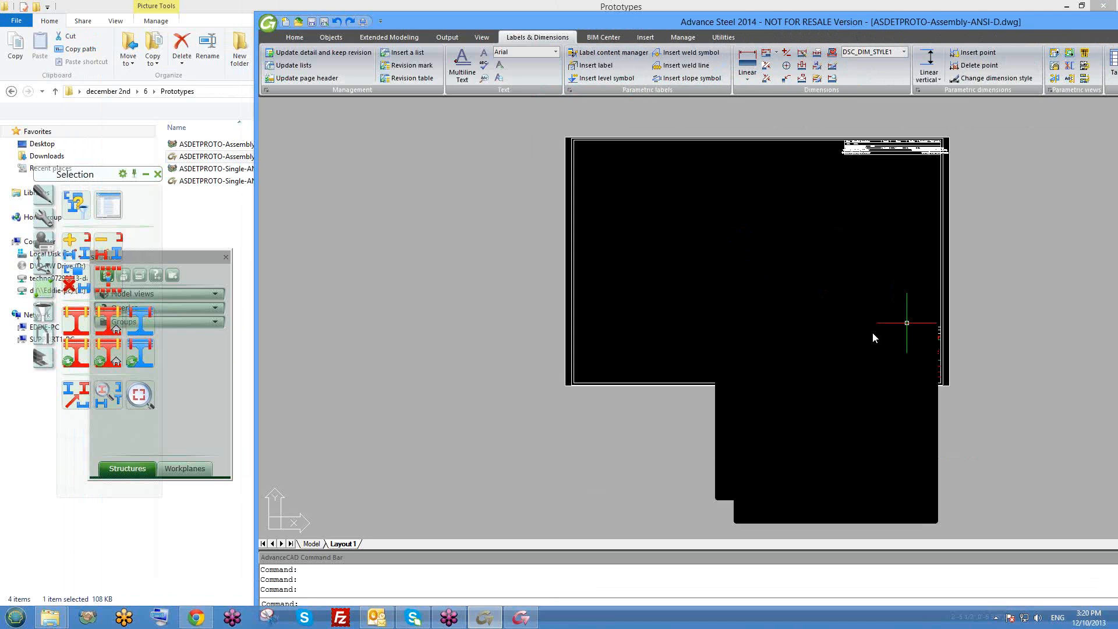
Look at the layout and template properties of the existing list in the assembly prototype, leaving them unchanged
{"action": "scroll", "coordinate": [872, 331], "scroll_direction": "up", "scroll_amount": 5}
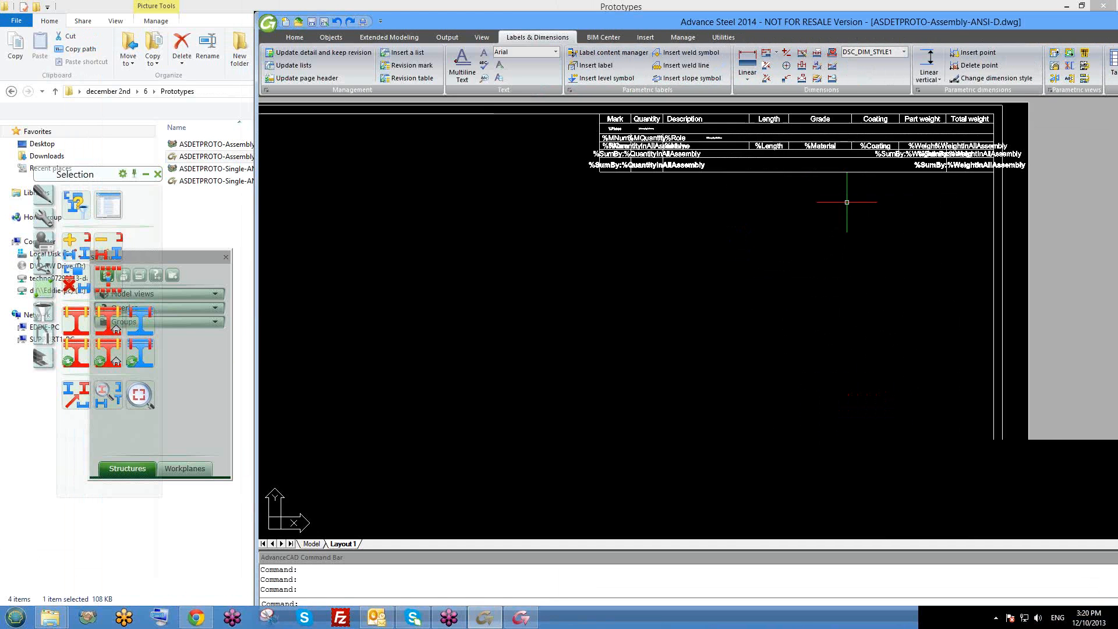
{"action": "scroll", "coordinate": [746, 249], "scroll_direction": "down", "scroll_amount": 5}
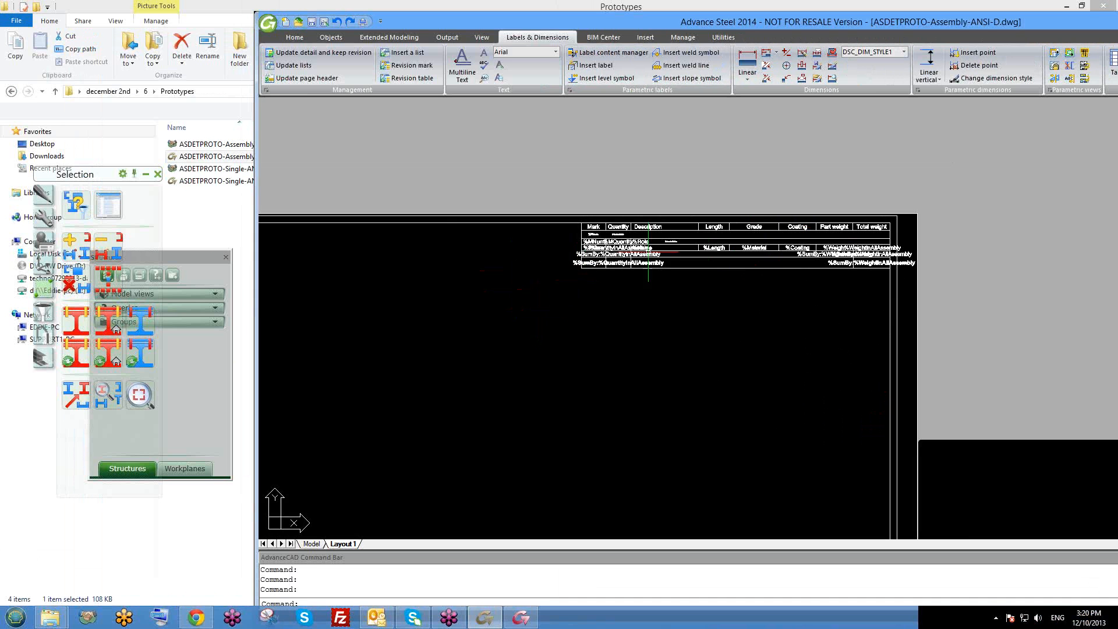
{"action": "left_click", "coordinate": [659, 247]}
{"action": "double_click", "coordinate": [659, 245]}
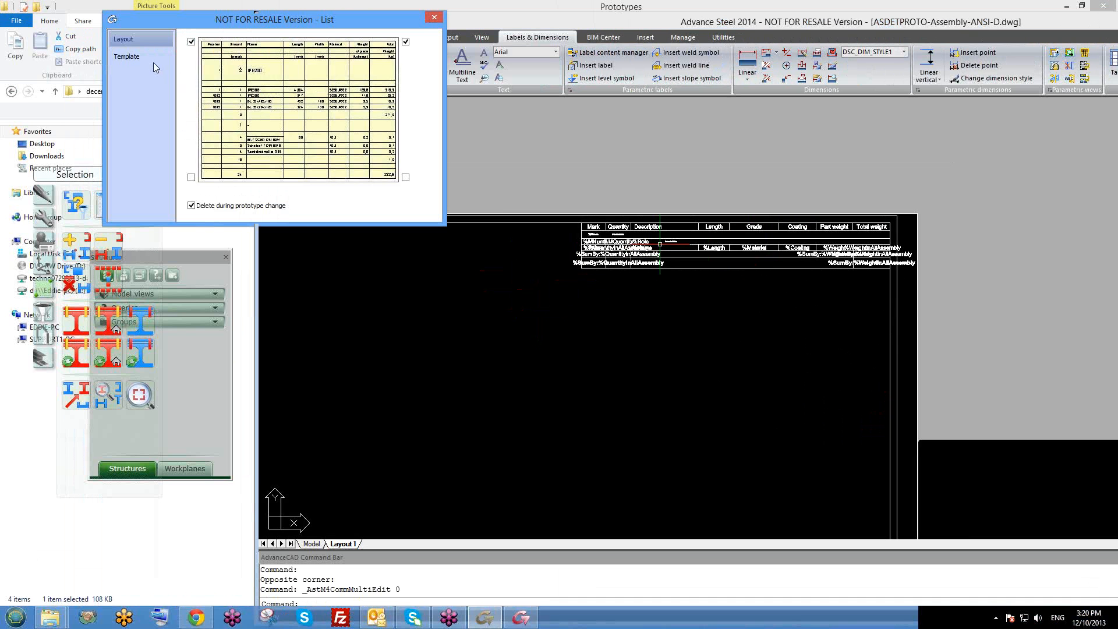
{"action": "left_click", "coordinate": [196, 43]}
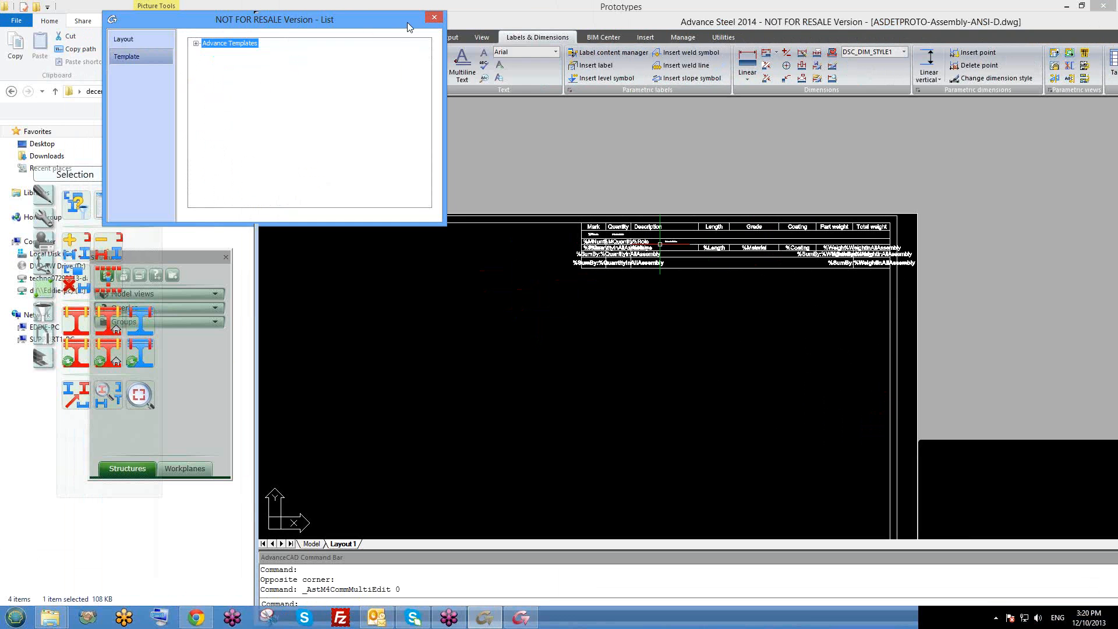
{"action": "left_click_drag", "start_coordinate": [409, 28], "coordinate": [432, 29]}
{"action": "left_click", "coordinate": [455, 21]}
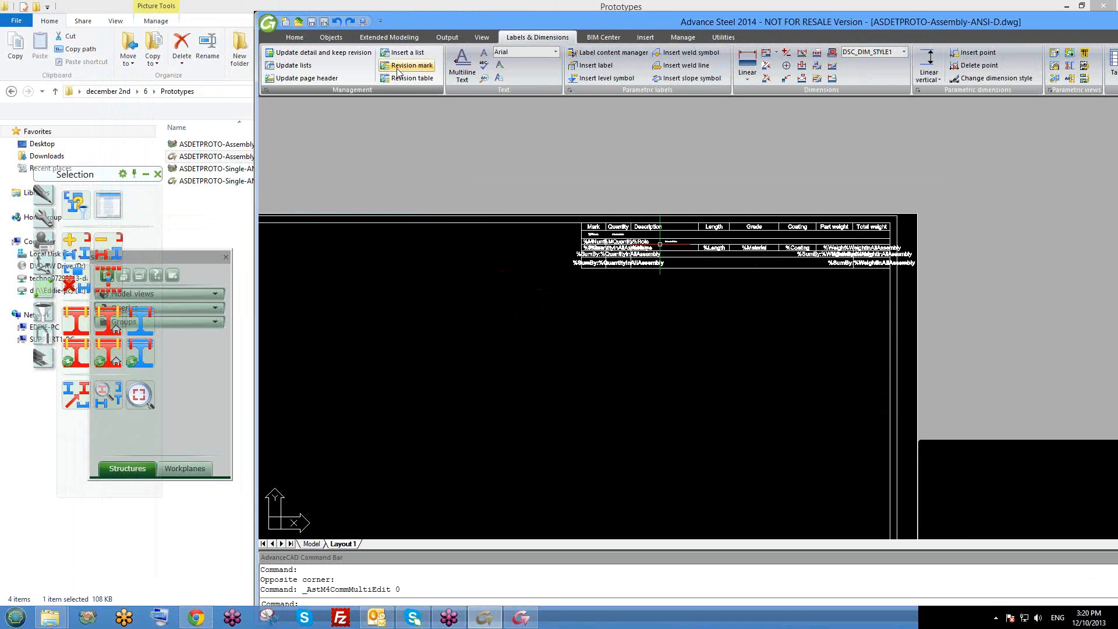
Insert a new list below the prototype's existing list and browse the user templates for it
{"action": "left_click", "coordinate": [589, 285]}
{"action": "key", "text": "F8"}
{"action": "left_click", "coordinate": [905, 348]}
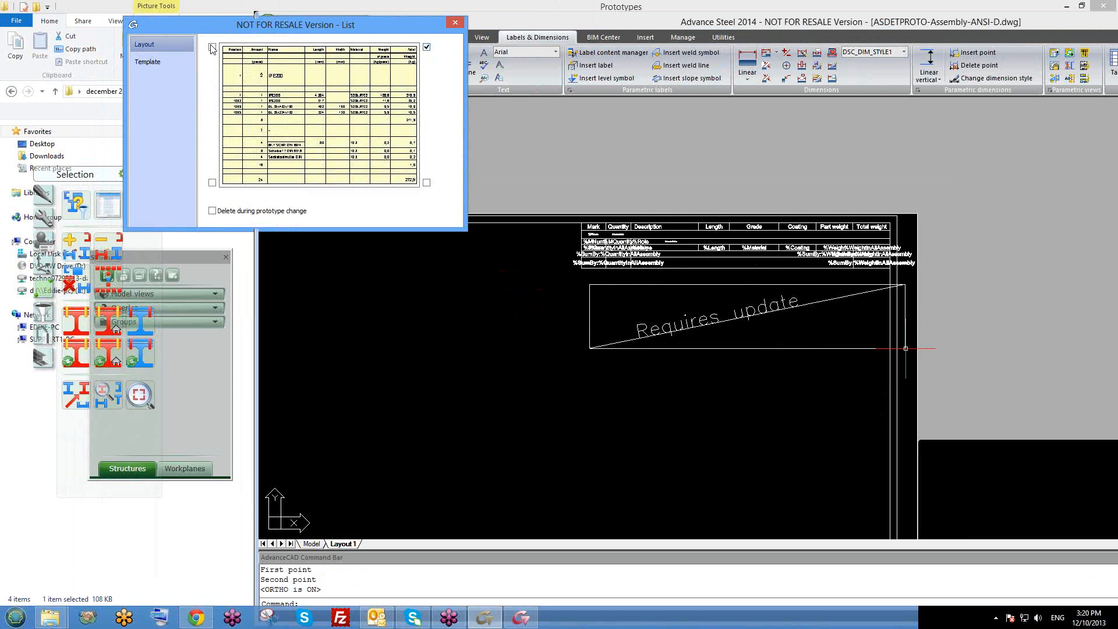
{"action": "left_click", "coordinate": [153, 62]}
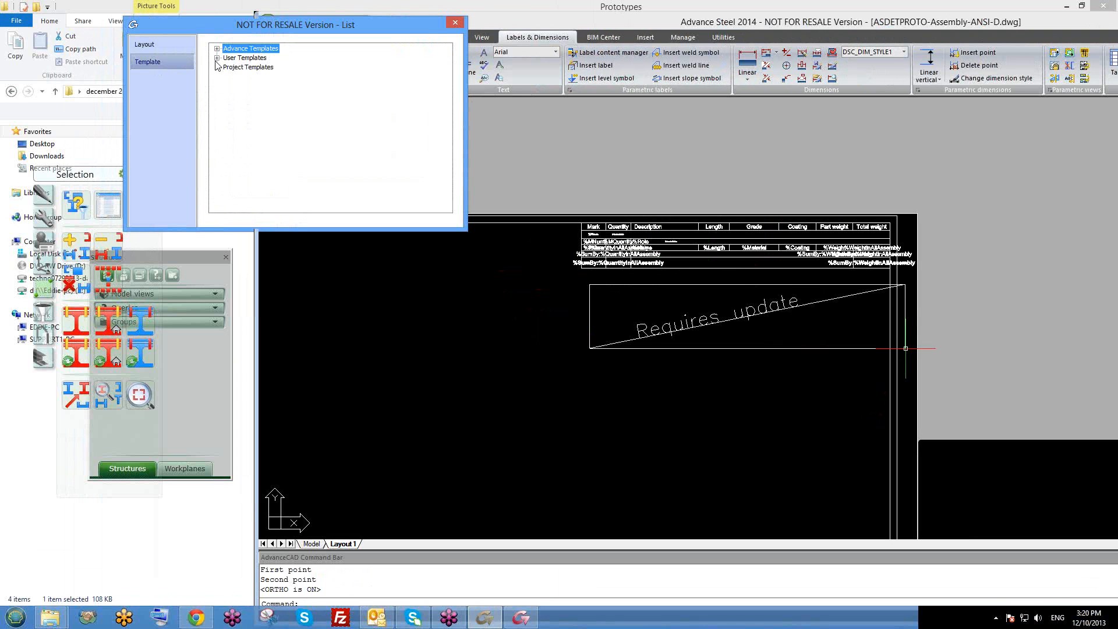
{"action": "left_click", "coordinate": [216, 58]}
{"action": "left_click", "coordinate": [278, 68]}
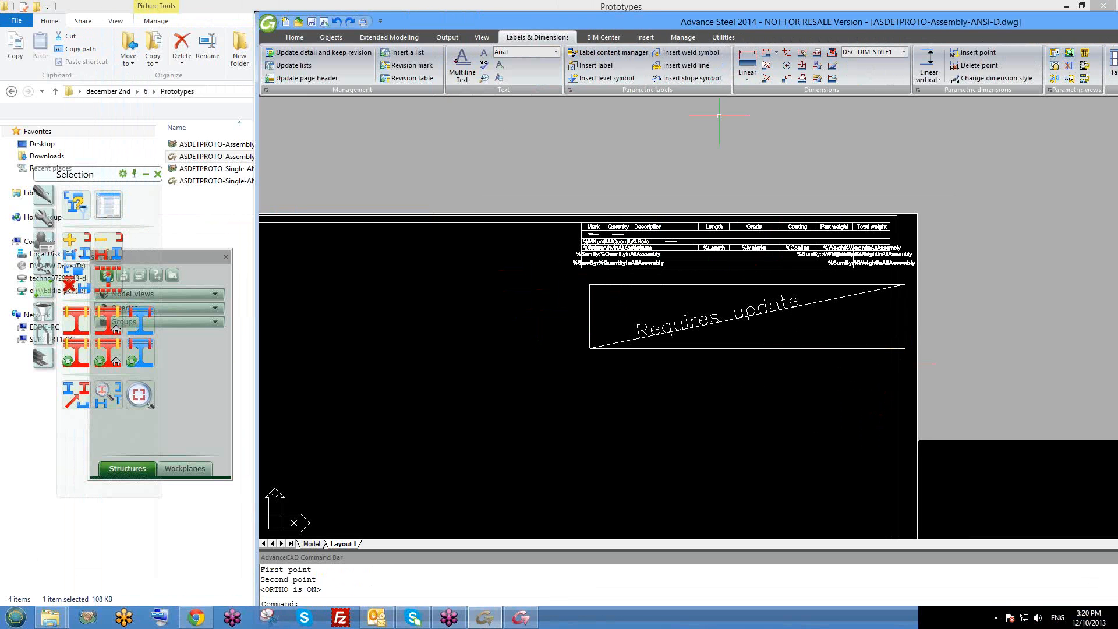
Move the new list so its upper right corner meets the lower right corner of the existing list
{"action": "middle_click_drag", "start_coordinate": [820, 362], "coordinate": [834, 269]}
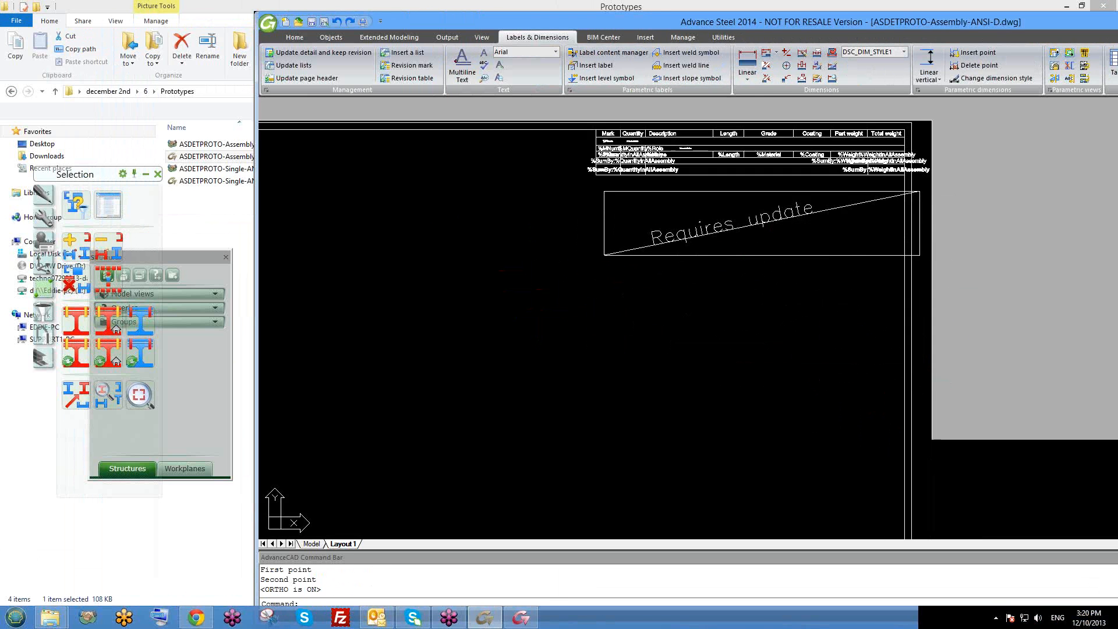
{"action": "scroll", "coordinate": [834, 267], "scroll_direction": "down", "scroll_amount": 5}
{"action": "scroll", "coordinate": [818, 253], "scroll_direction": "up", "scroll_amount": 2}
{"action": "scroll", "coordinate": [816, 253], "scroll_direction": "up", "scroll_amount": 2}
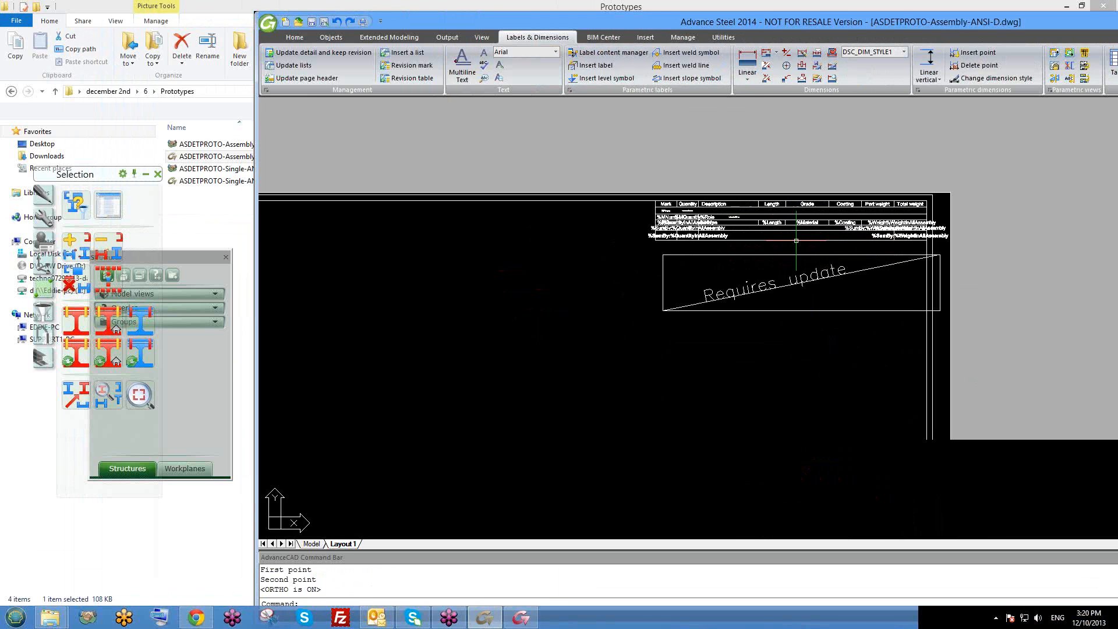
{"action": "left_click", "coordinate": [785, 255]}
{"action": "key", "text": "Escape"}
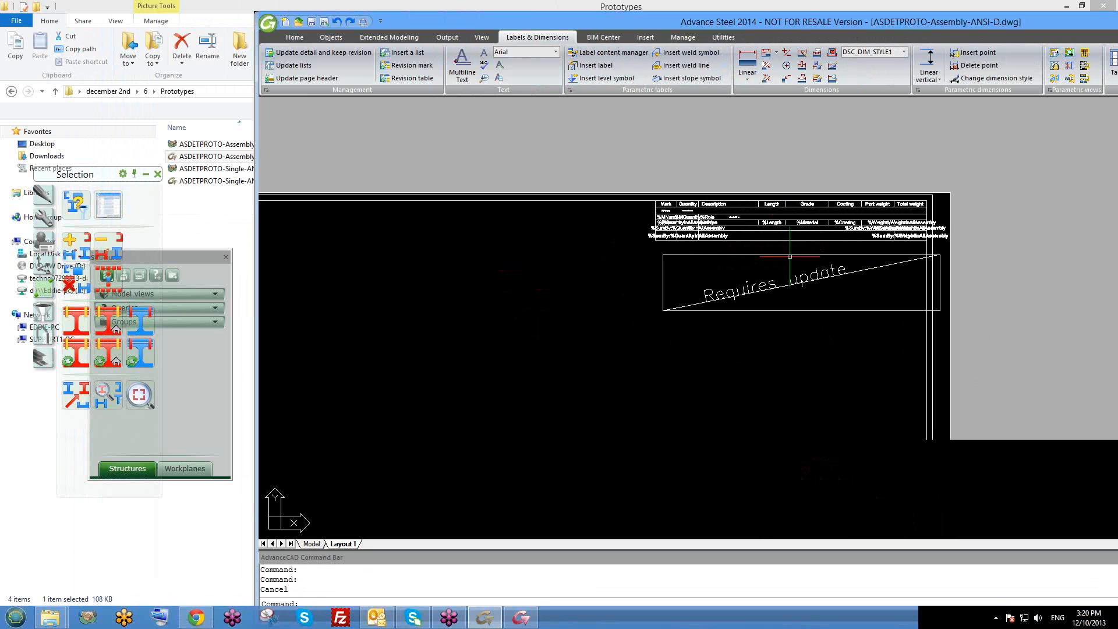
{"action": "middle_click_drag", "start_coordinate": [802, 264], "coordinate": [759, 278]}
{"action": "scroll", "coordinate": [759, 278], "scroll_direction": "up", "scroll_amount": 2}
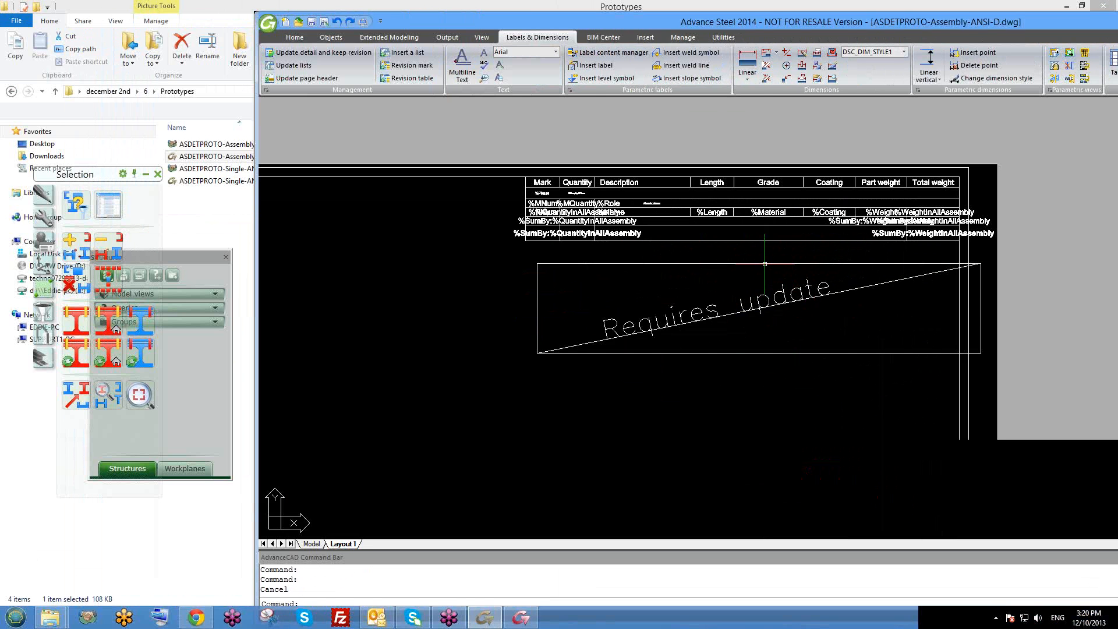
{"action": "left_click", "coordinate": [765, 264]}
{"action": "type", "text": "m"}
{"action": "key", "text": "Return"}
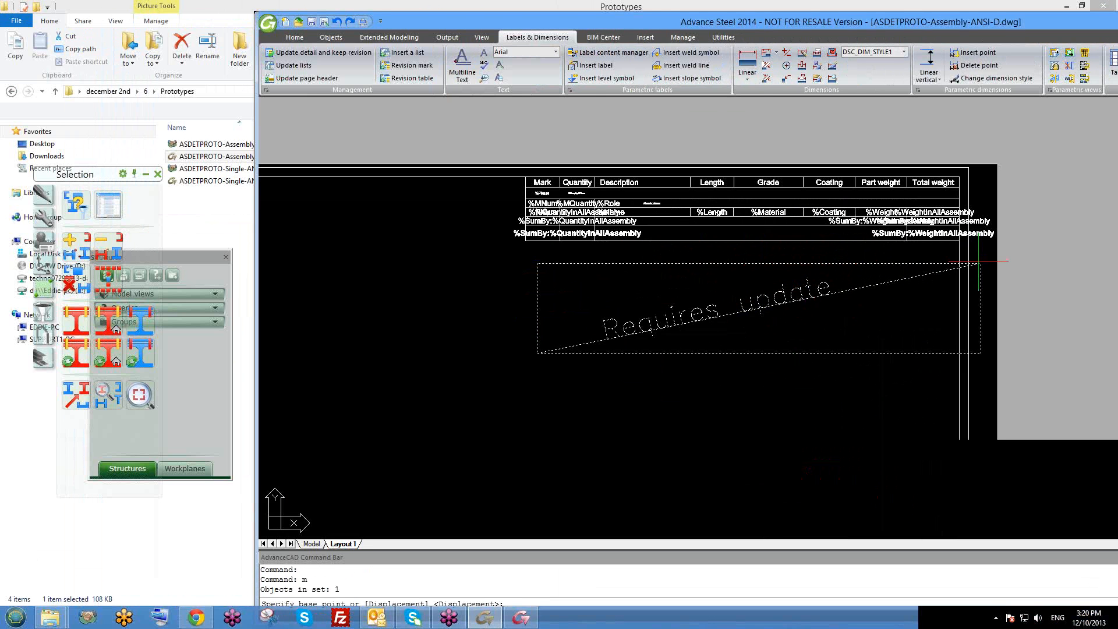
{"action": "left_click", "coordinate": [981, 264]}
{"action": "left_click", "coordinate": [959, 241]}
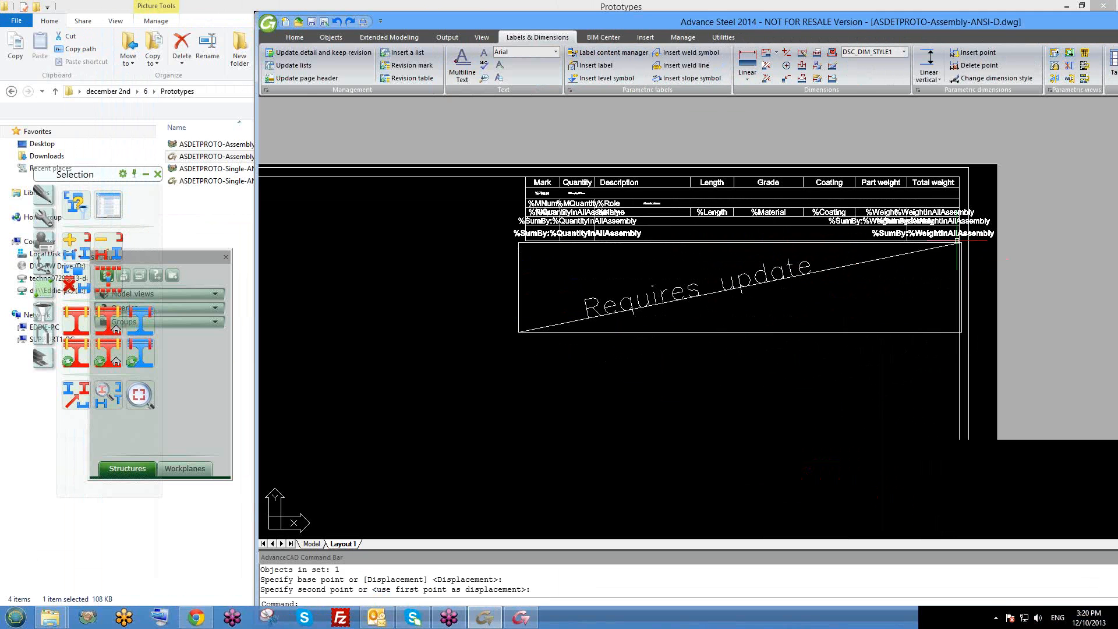
{"action": "left_click", "coordinate": [904, 198]}
{"action": "key", "text": "Escape"}
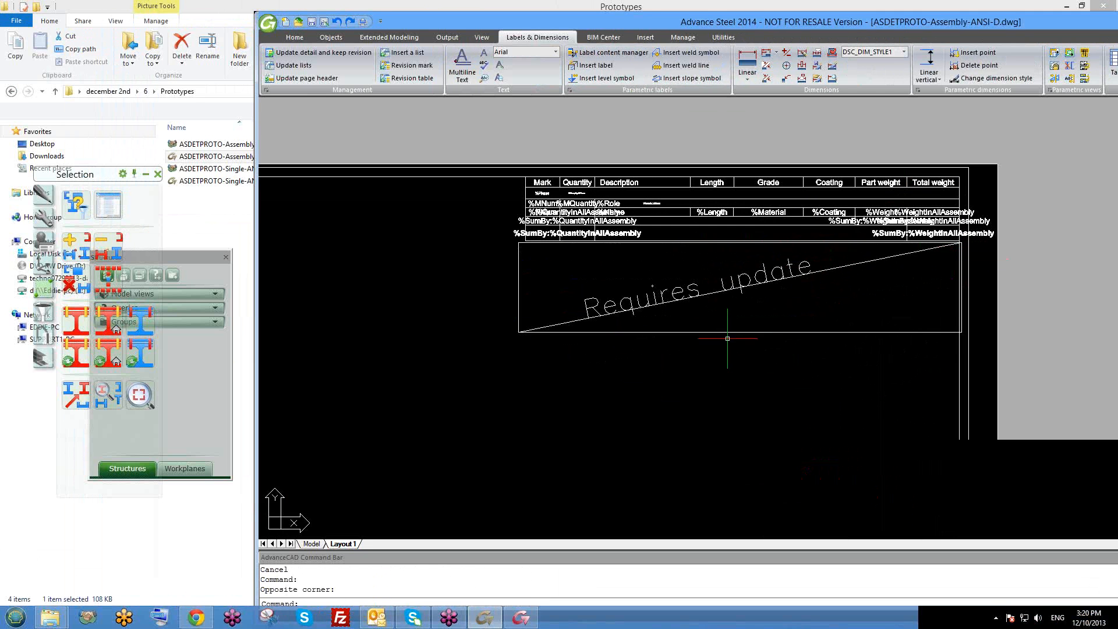
Erase the newly inserted list from the assembly prototype
{"action": "left_click", "coordinate": [723, 343]}
{"action": "left_click", "coordinate": [650, 310]}
{"action": "type", "text": "e"}
{"action": "key", "text": "Return"}
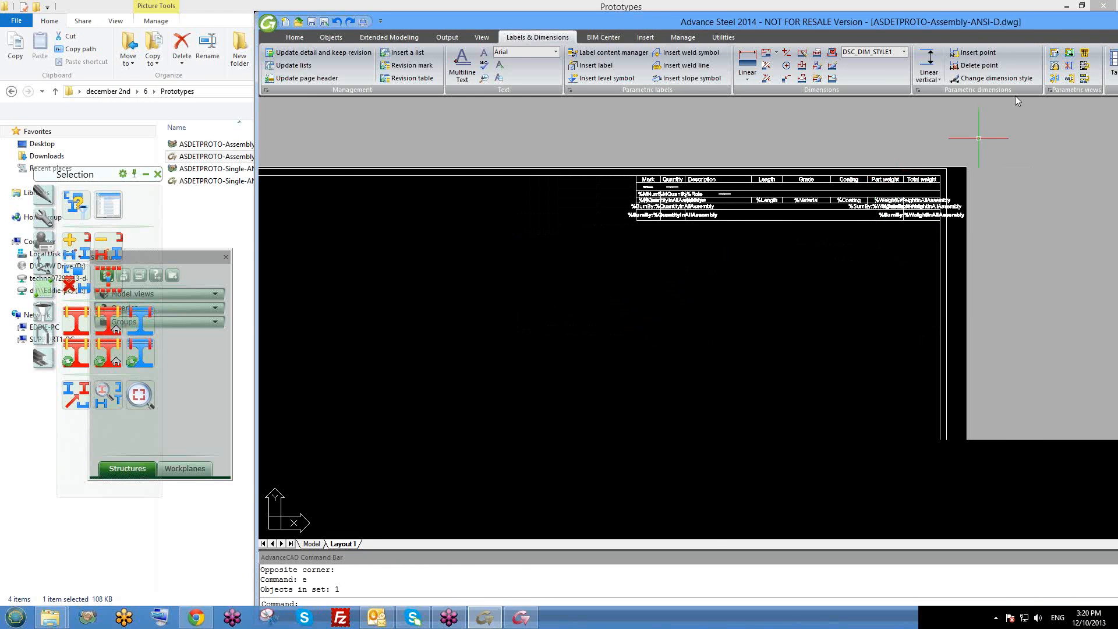
Maximize the drawing window and close the ASDETPROTO-Assembly-ANSI-D.dwg prototype without saving changes
{"action": "double_click", "coordinate": [1073, 23]}
{"action": "left_click", "coordinate": [1111, 24]}
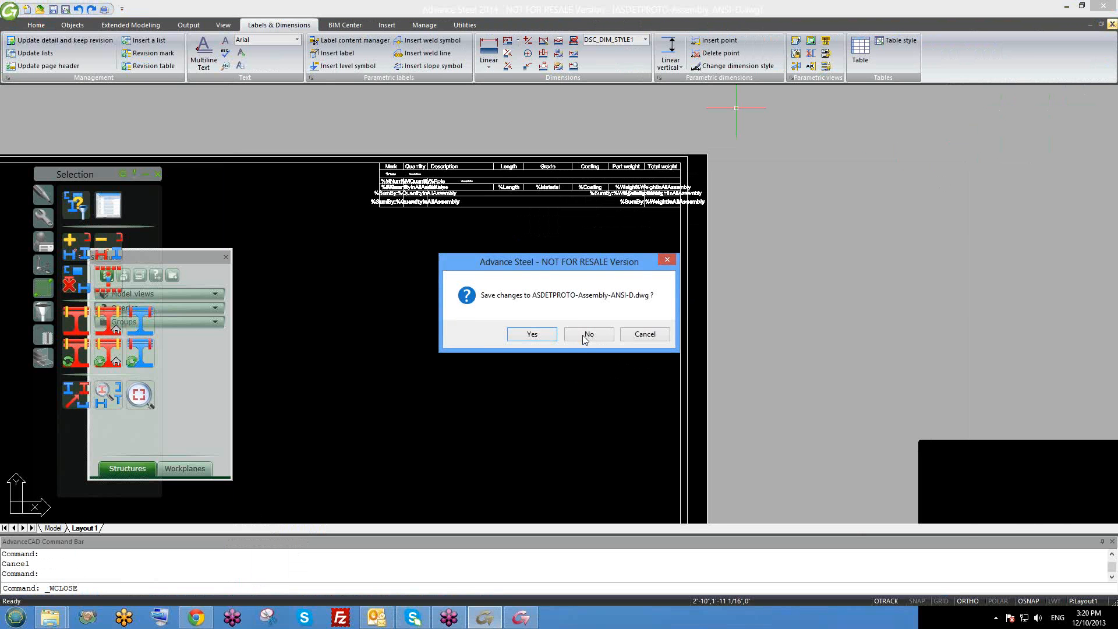
{"action": "left_click", "coordinate": [587, 334]}
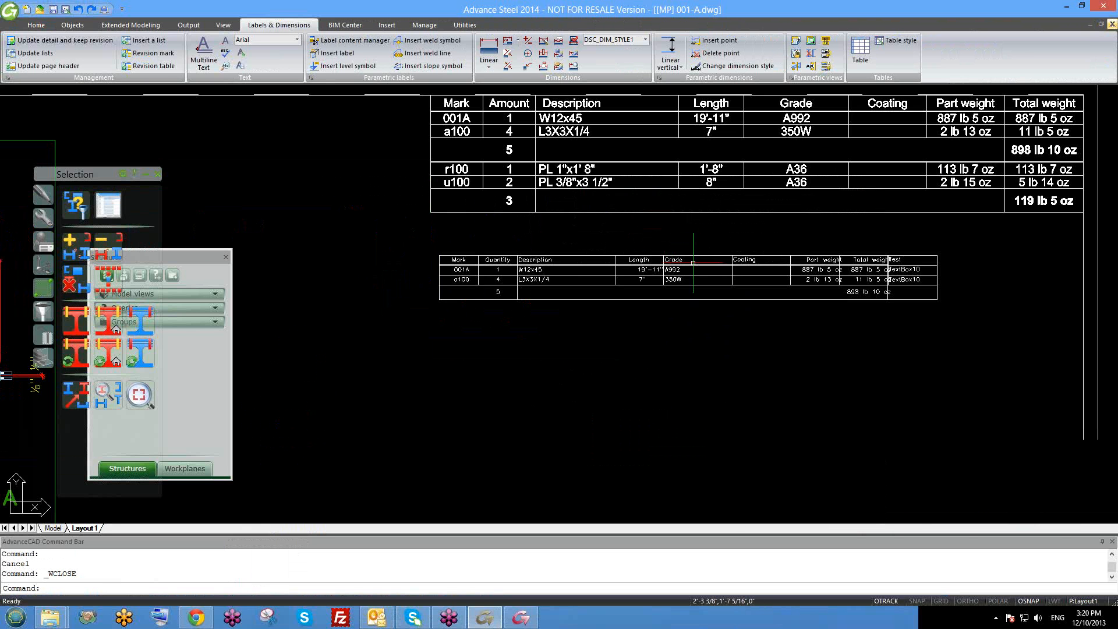
Inspect the columns and text of the small structured list on drawing 001-A up close
{"action": "scroll", "coordinate": [692, 265], "scroll_direction": "up", "scroll_amount": 2}
{"action": "scroll", "coordinate": [705, 291], "scroll_direction": "down", "scroll_amount": 1}
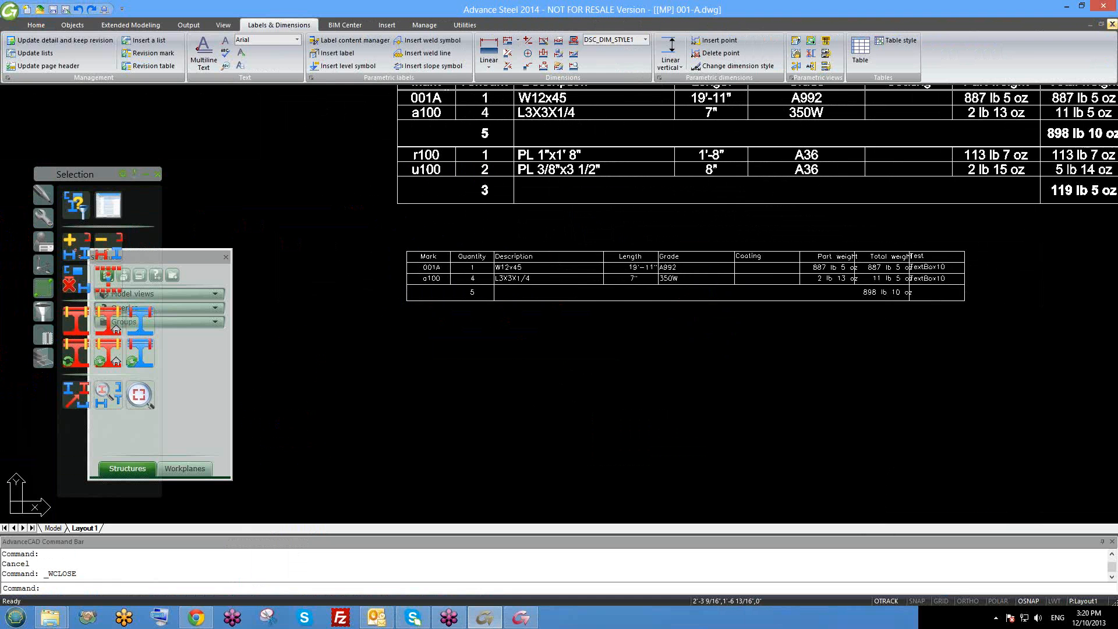
{"action": "left_click", "coordinate": [711, 260]}
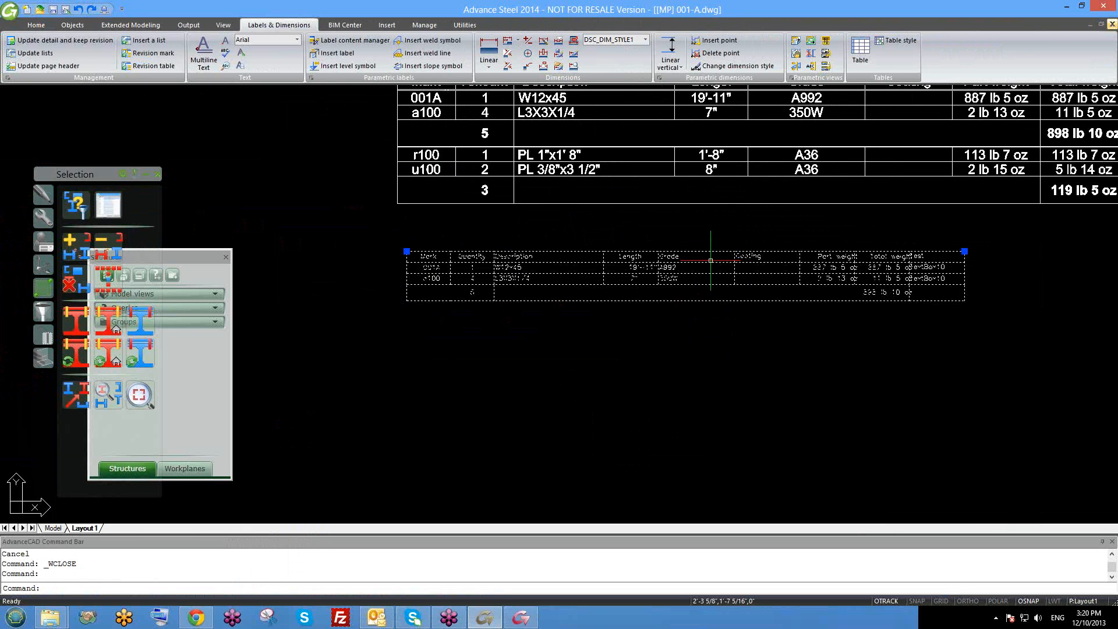
{"action": "key", "text": "Escape"}
{"action": "scroll", "coordinate": [608, 285], "scroll_direction": "up", "scroll_amount": 2}
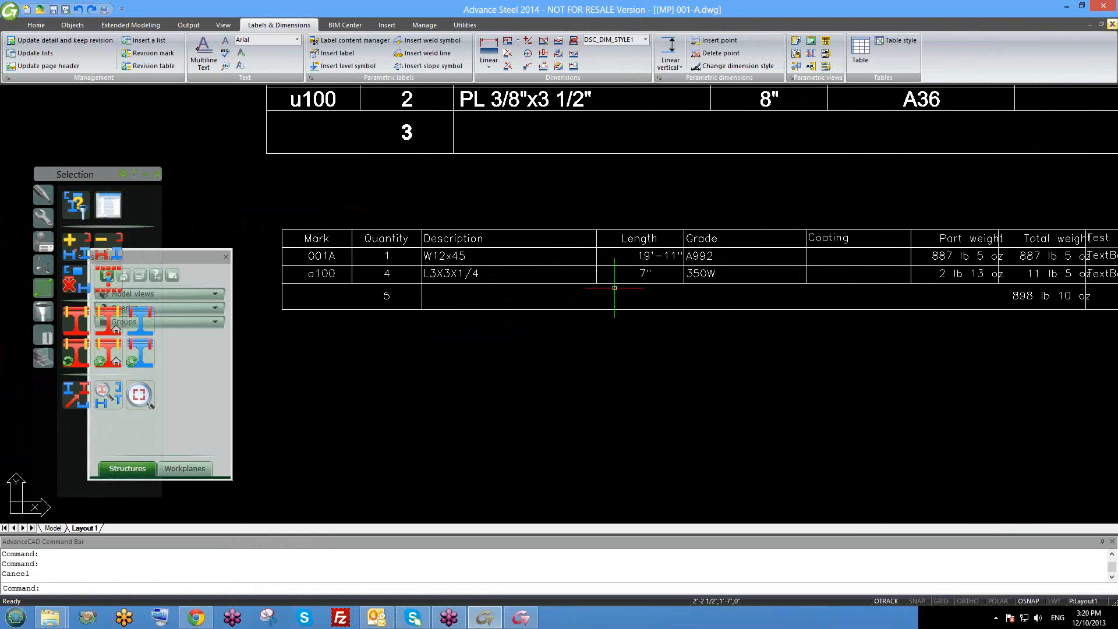
Update the lists on drawing 001-A so the small structured list takes the latest template changes
{"action": "scroll", "coordinate": [615, 289], "scroll_direction": "down", "scroll_amount": 3}
{"action": "scroll", "coordinate": [615, 290], "scroll_direction": "down", "scroll_amount": 2}
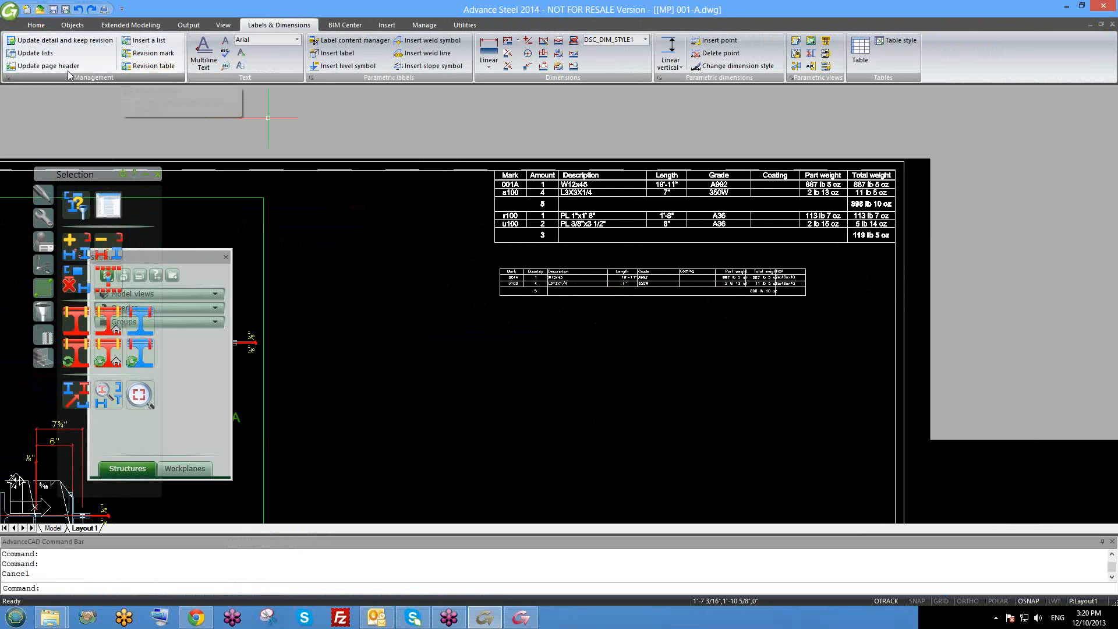
{"action": "left_click", "coordinate": [32, 55]}
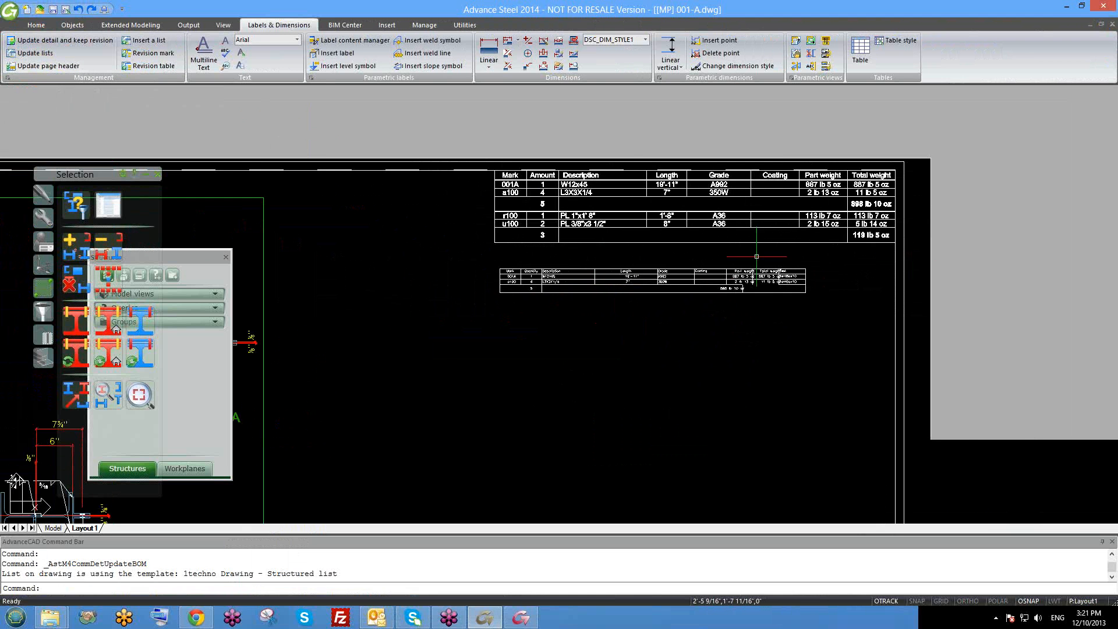
Examine the column widths and text alignment of the updated small structured list, especially its weight and Test columns
{"action": "scroll", "coordinate": [609, 278], "scroll_direction": "up", "scroll_amount": 4}
{"action": "scroll", "coordinate": [609, 279], "scroll_direction": "up", "scroll_amount": 2}
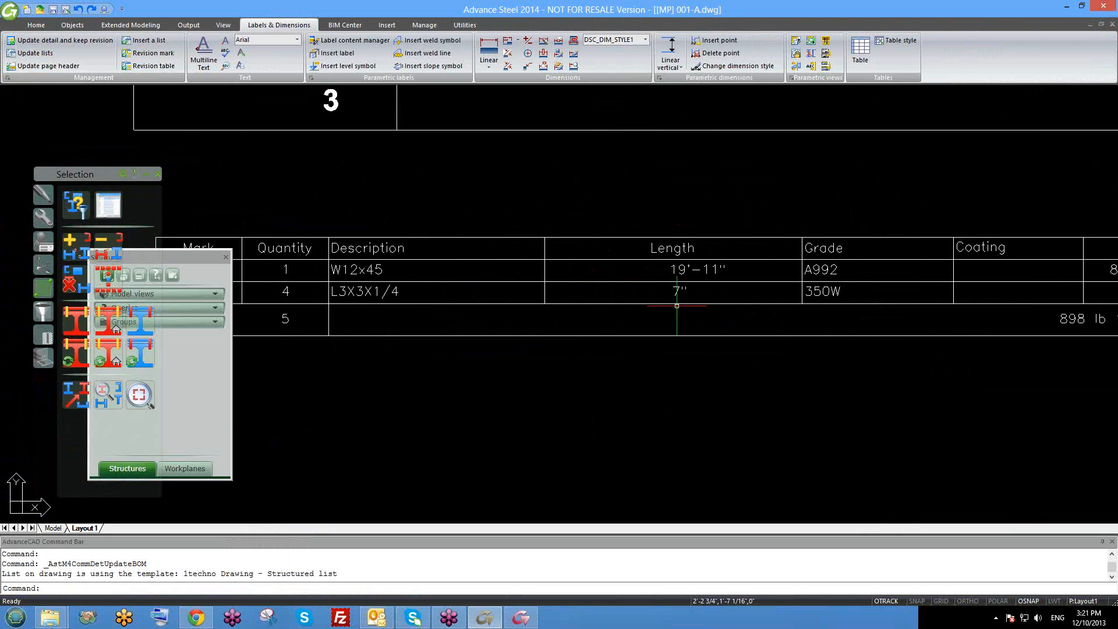
{"action": "scroll", "coordinate": [611, 274], "scroll_direction": "down", "scroll_amount": 5}
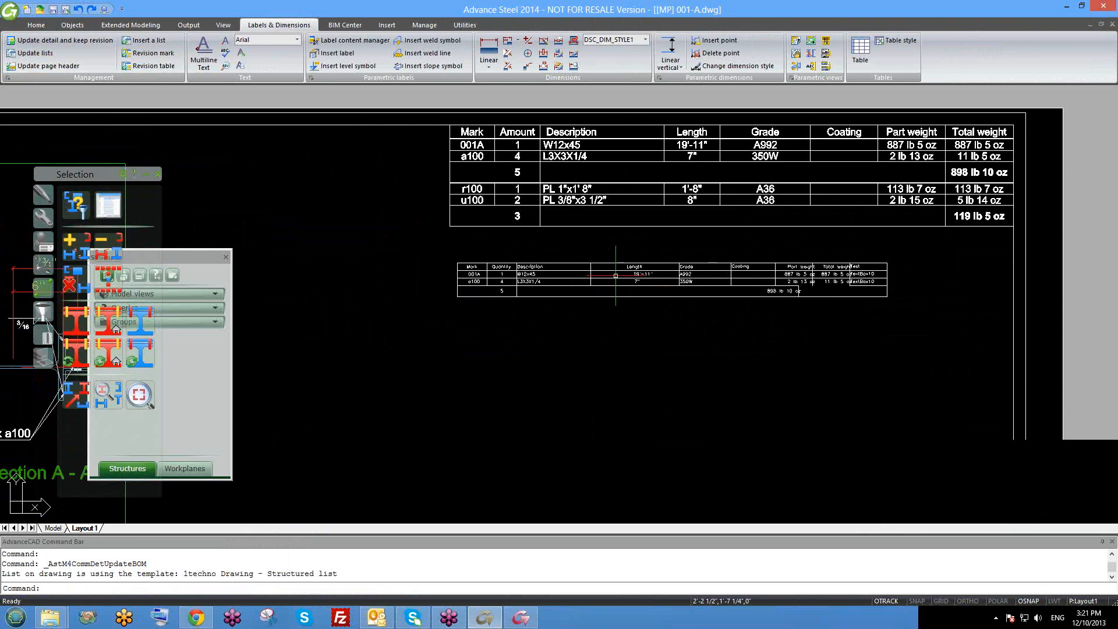
{"action": "scroll", "coordinate": [852, 303], "scroll_direction": "up", "scroll_amount": 2}
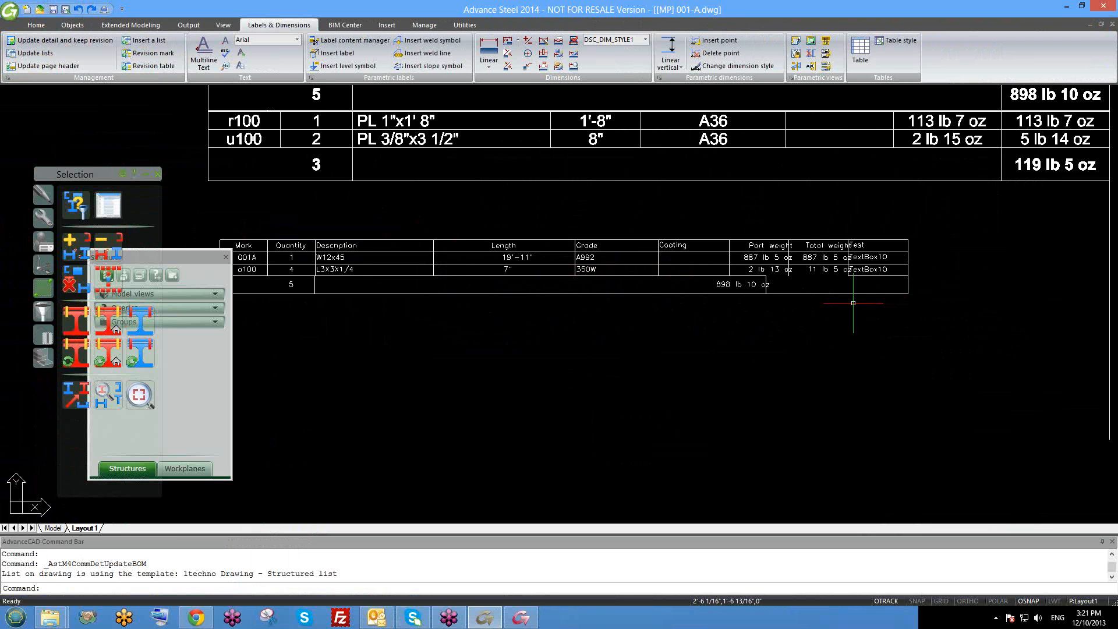
{"action": "scroll", "coordinate": [852, 302], "scroll_direction": "up", "scroll_amount": 2}
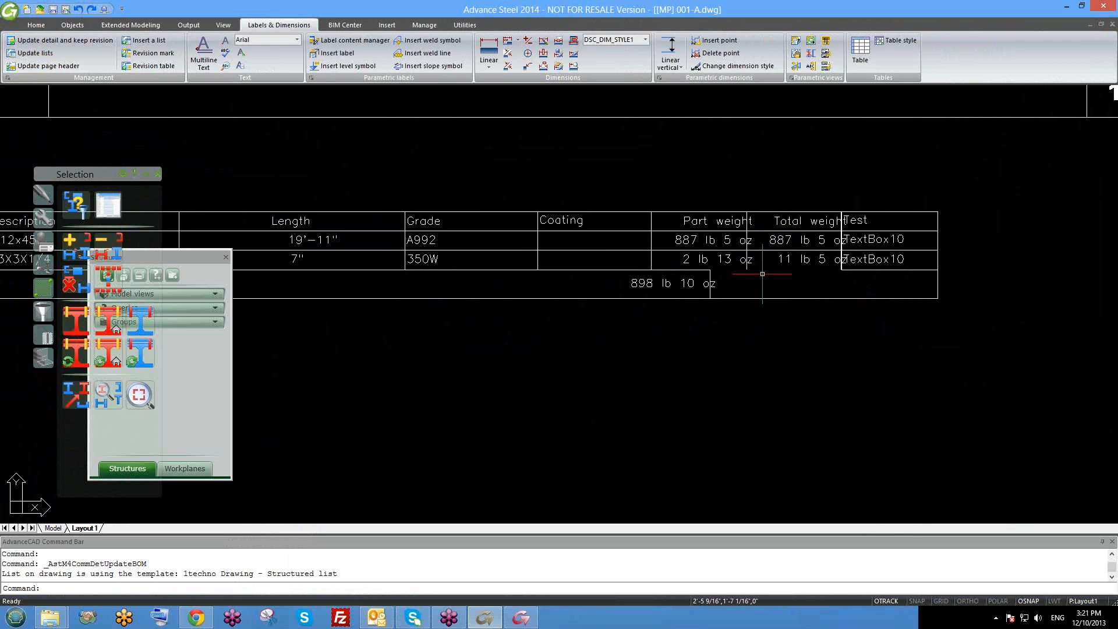
{"action": "scroll", "coordinate": [737, 255], "scroll_direction": "up", "scroll_amount": 2}
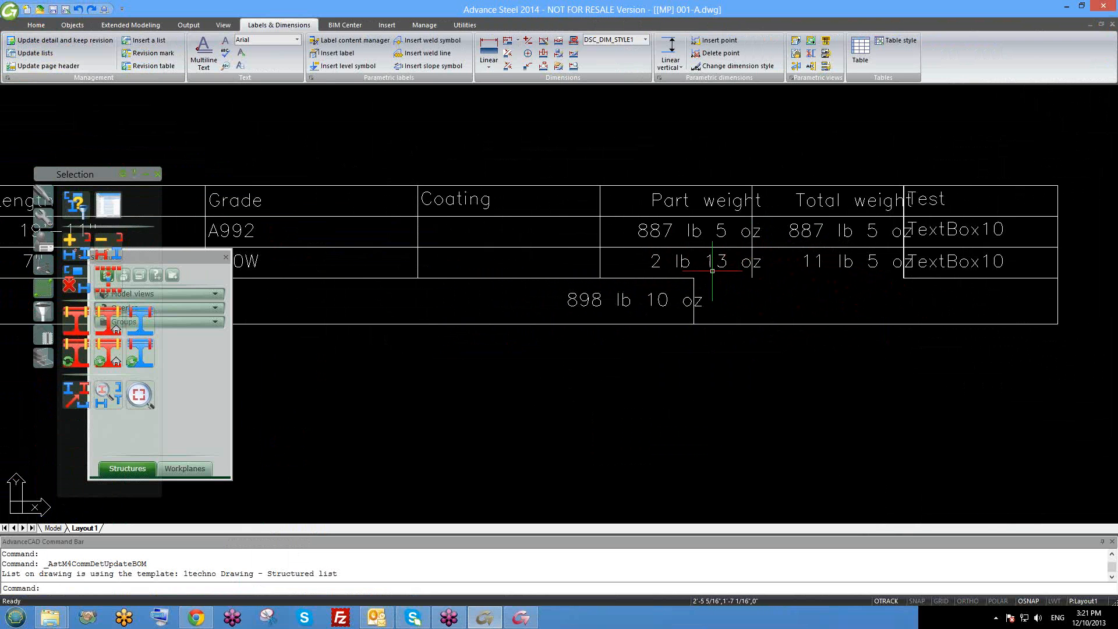
Erase the small structured list below the main BOM on drawing 001-A and save the drawing
{"action": "scroll", "coordinate": [796, 256], "scroll_direction": "down", "scroll_amount": 5}
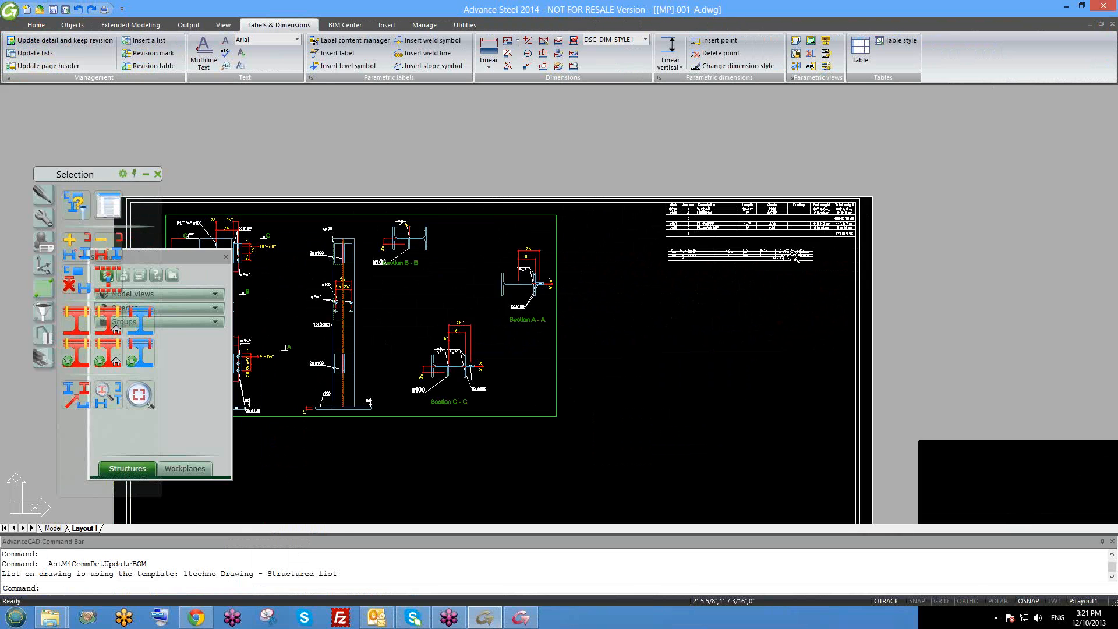
{"action": "scroll", "coordinate": [792, 255], "scroll_direction": "up", "scroll_amount": 3}
{"action": "left_click", "coordinate": [791, 255]}
{"action": "type", "text": "e"}
{"action": "key", "text": "Return"}
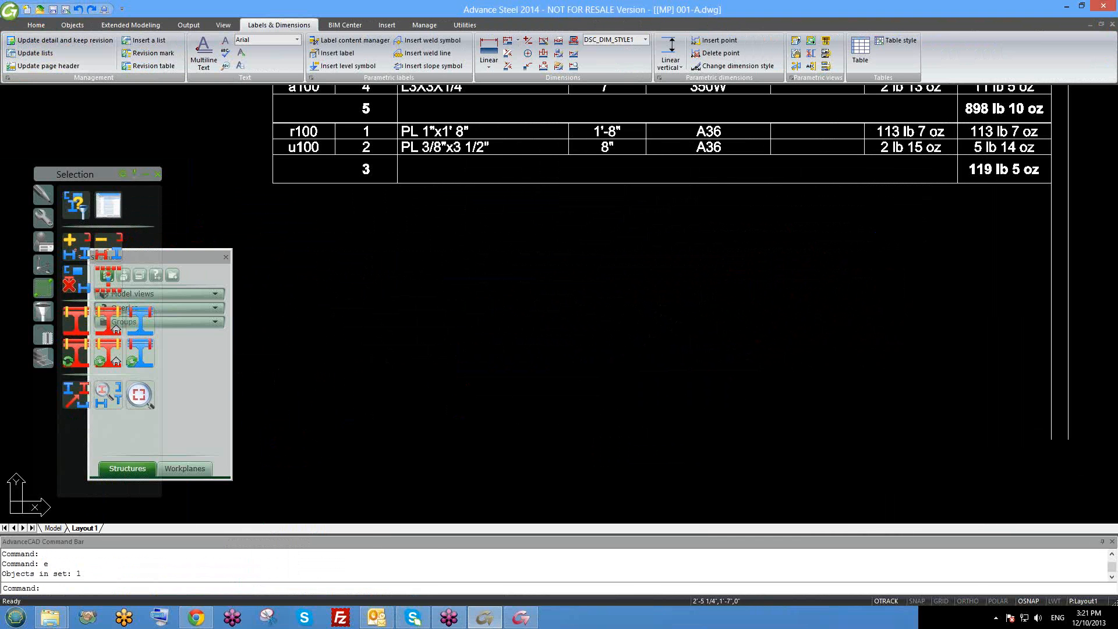
{"action": "scroll", "coordinate": [745, 268], "scroll_direction": "down", "scroll_amount": 5}
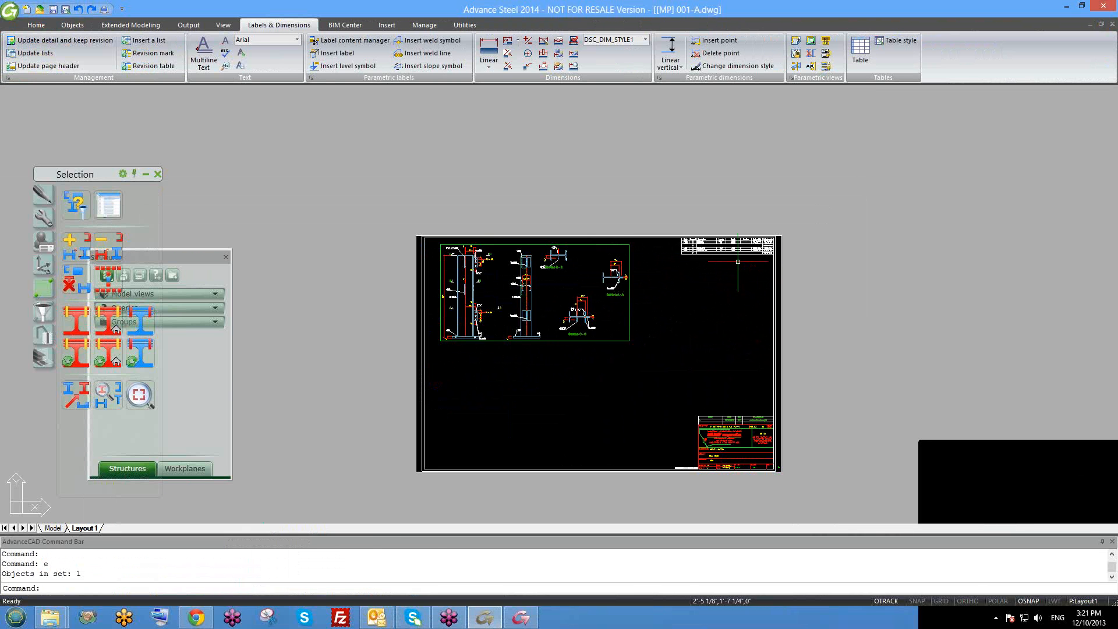
{"action": "middle_click_drag", "start_coordinate": [738, 261], "coordinate": [736, 194]}
{"action": "key", "text": "ctrl+s"}
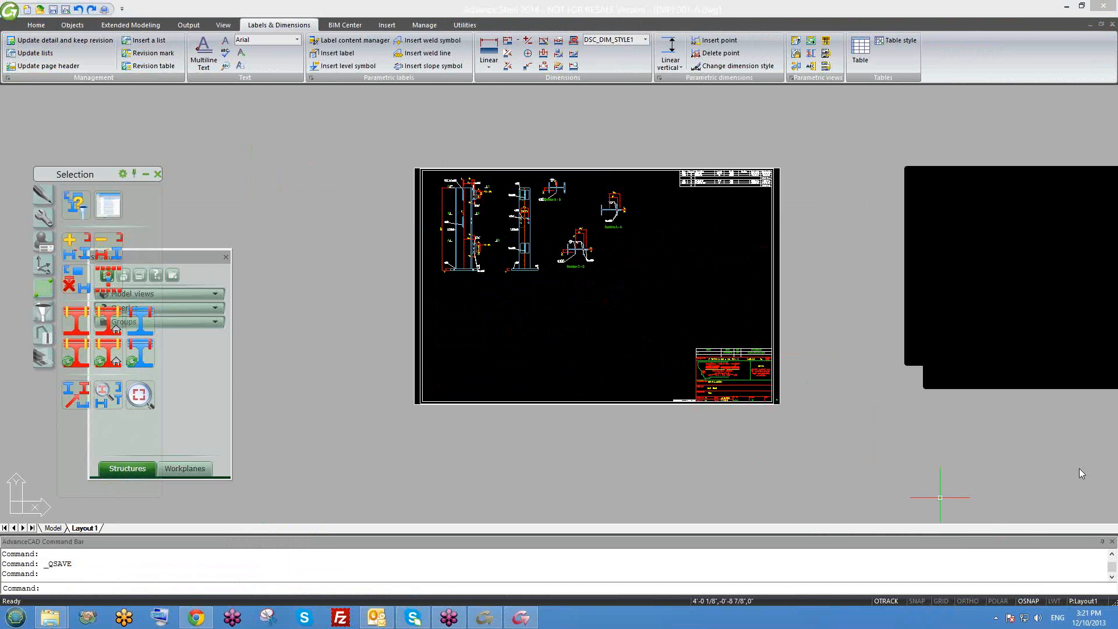
Show the additional Update detail command among the drawing management tools
{"action": "middle_click_drag", "start_coordinate": [613, 195], "coordinate": [538, 154]}
{"action": "scroll", "coordinate": [539, 152], "scroll_direction": "up", "scroll_amount": 1}
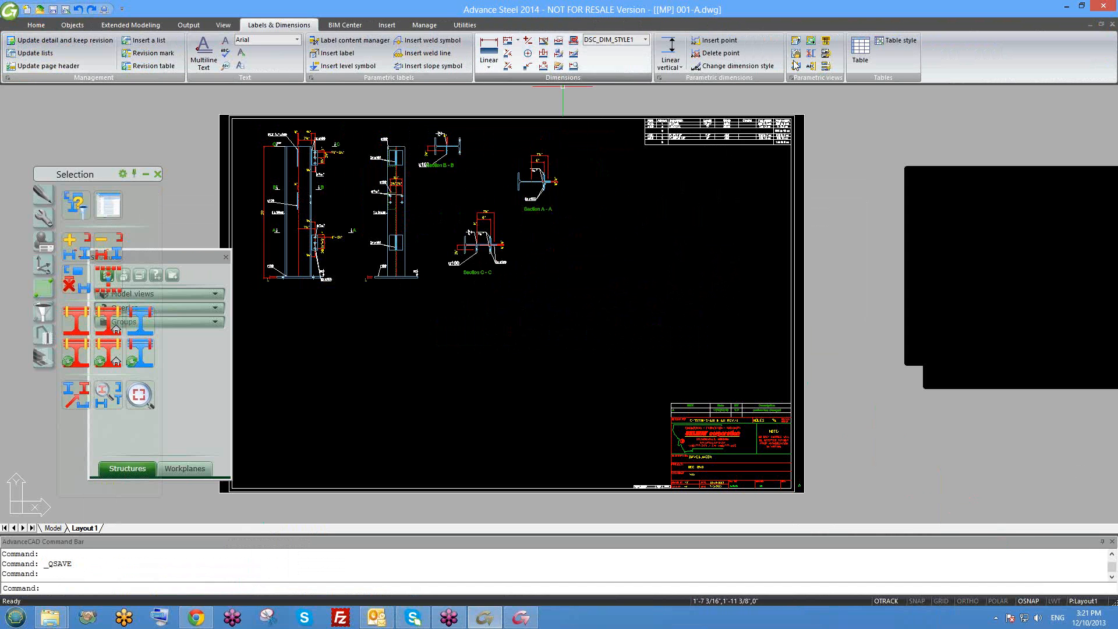
{"action": "middle_click_drag", "start_coordinate": [626, 200], "coordinate": [644, 242]}
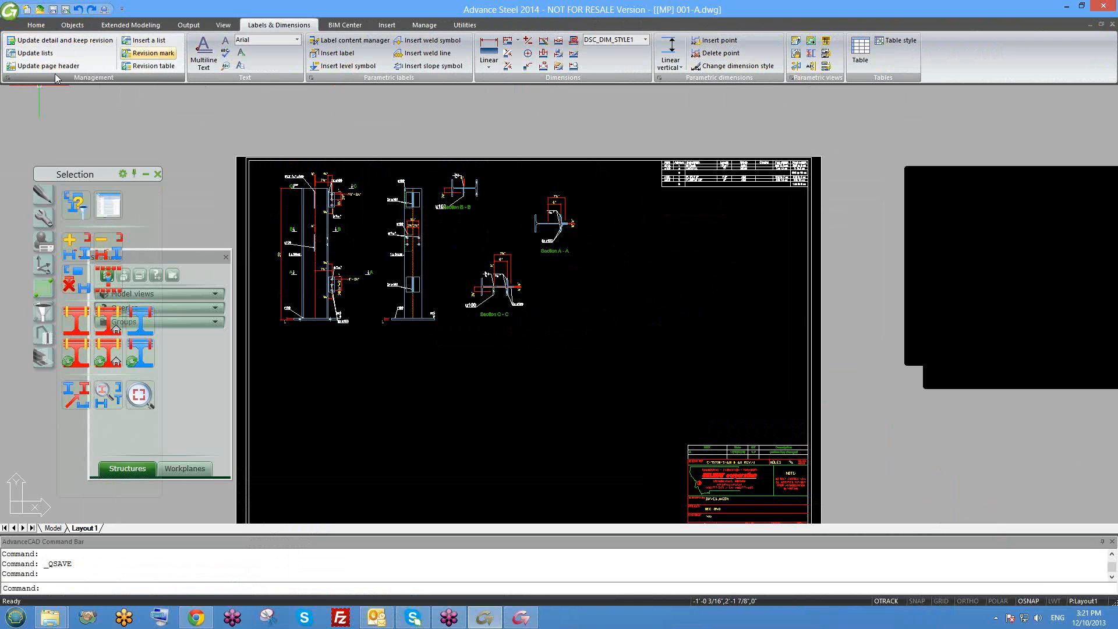
{"action": "left_click", "coordinate": [7, 78]}
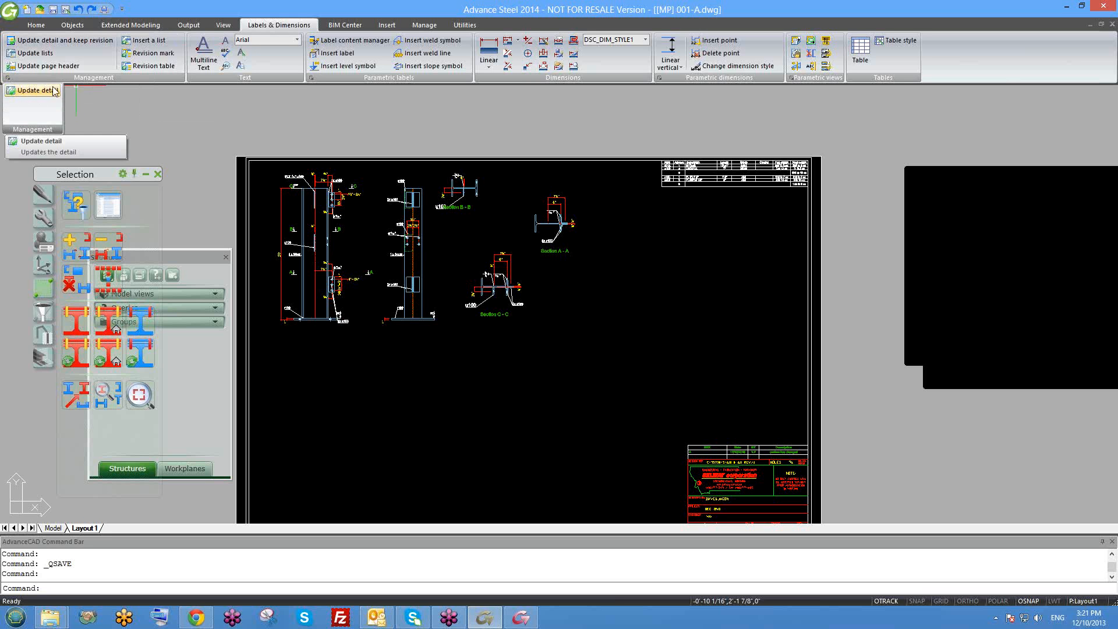
{"action": "left_click", "coordinate": [8, 77]}
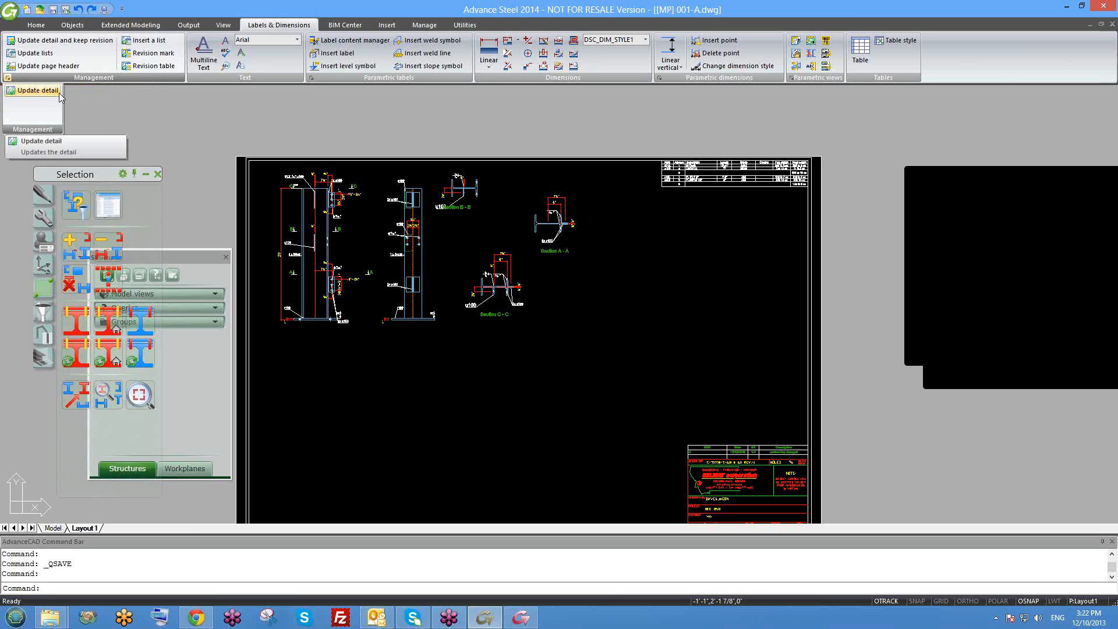
{"action": "left_click", "coordinate": [8, 78]}
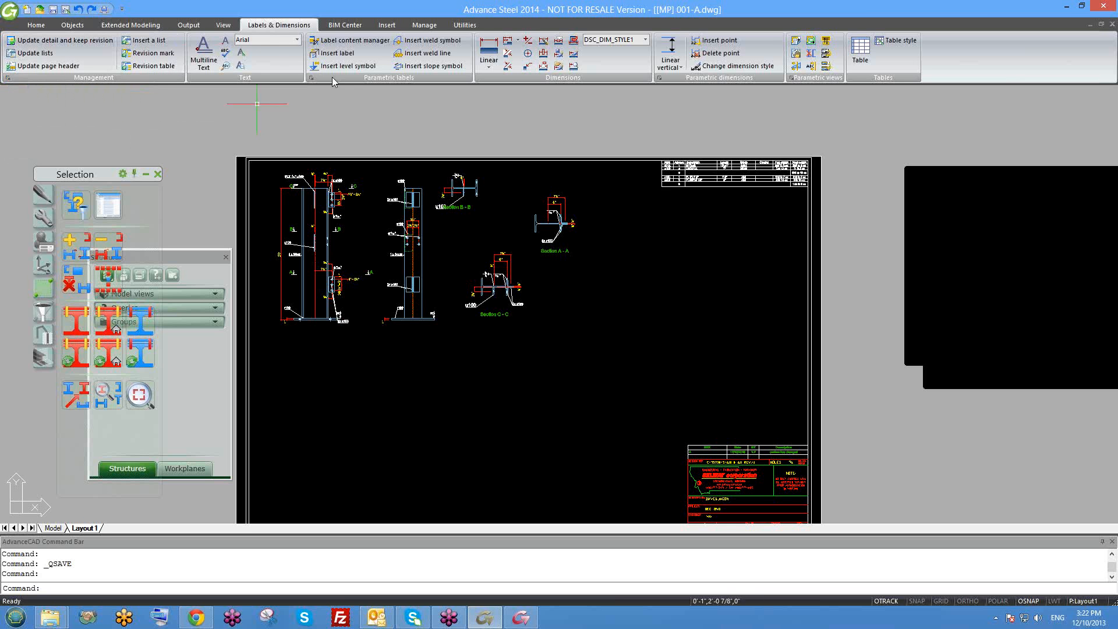
{"action": "left_click", "coordinate": [347, 26]}
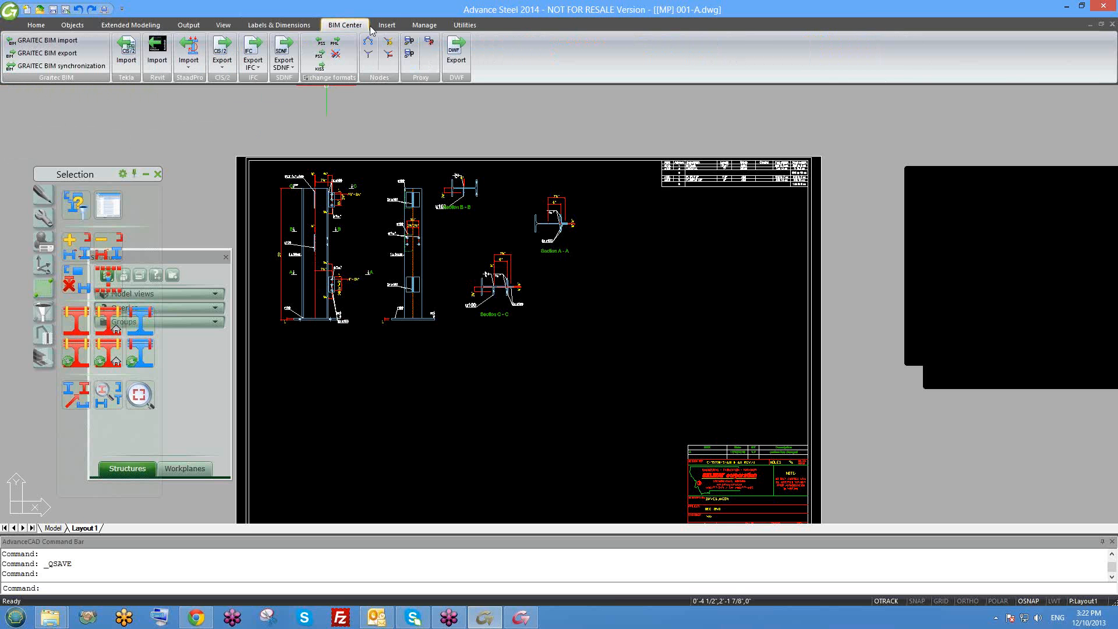
{"action": "left_click", "coordinate": [423, 25]}
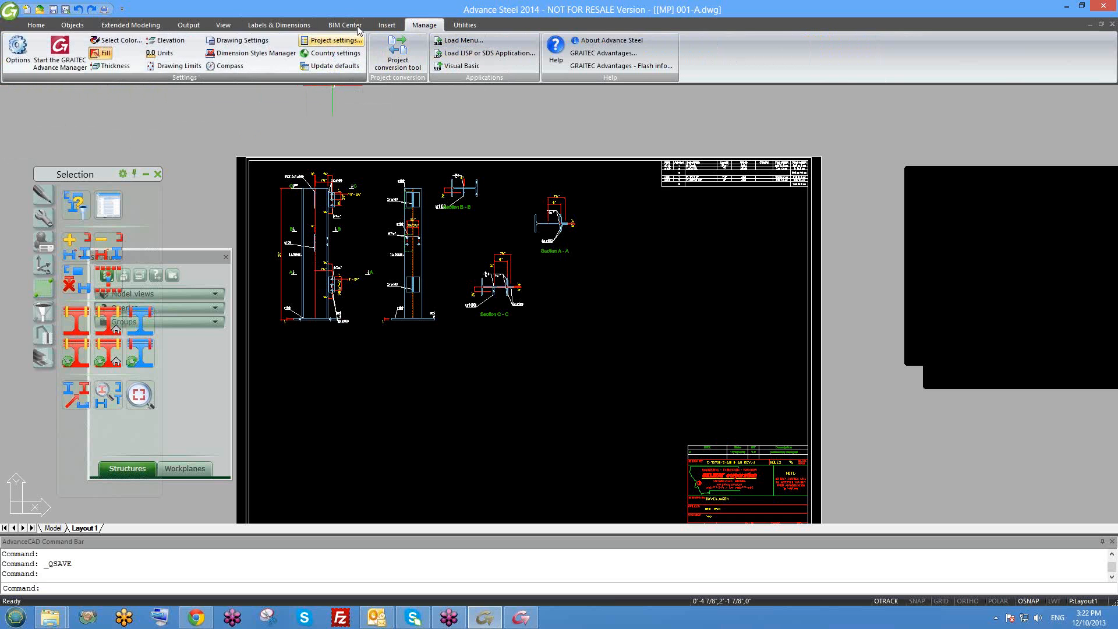
{"action": "left_click", "coordinate": [387, 26]}
{"action": "left_click", "coordinate": [345, 26]}
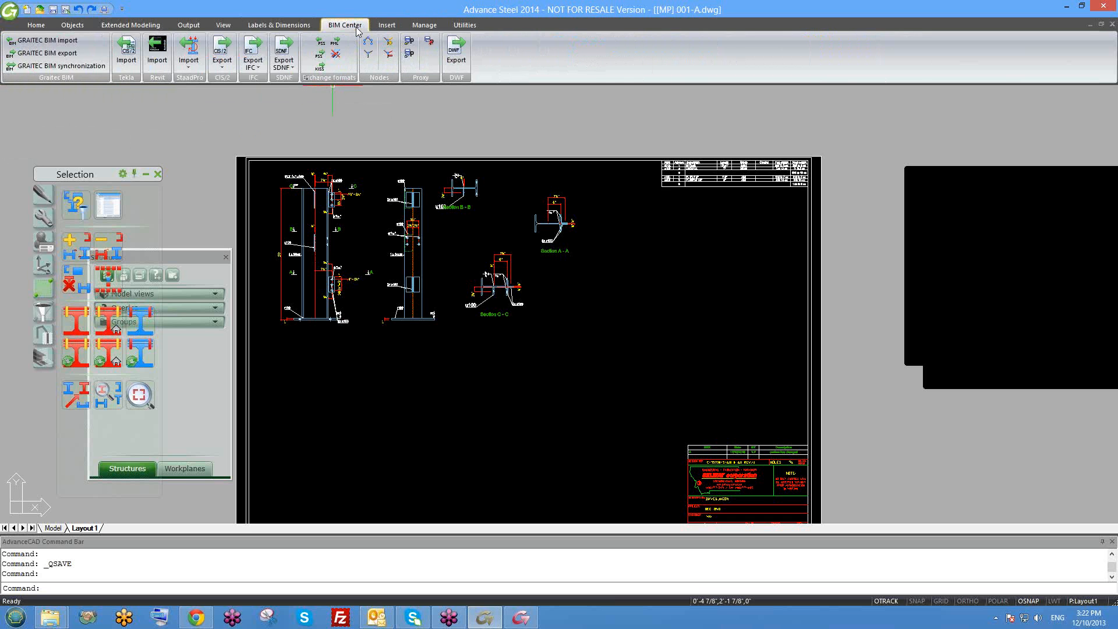
{"action": "left_click", "coordinate": [309, 26]}
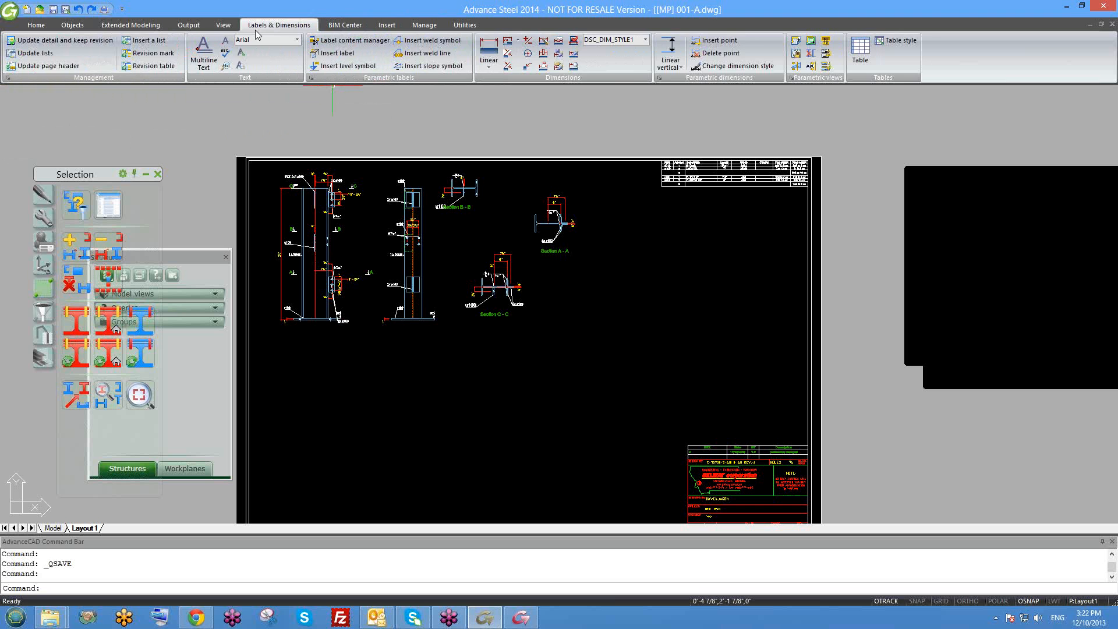
{"action": "left_click", "coordinate": [223, 25]}
{"action": "left_click", "coordinate": [188, 25]}
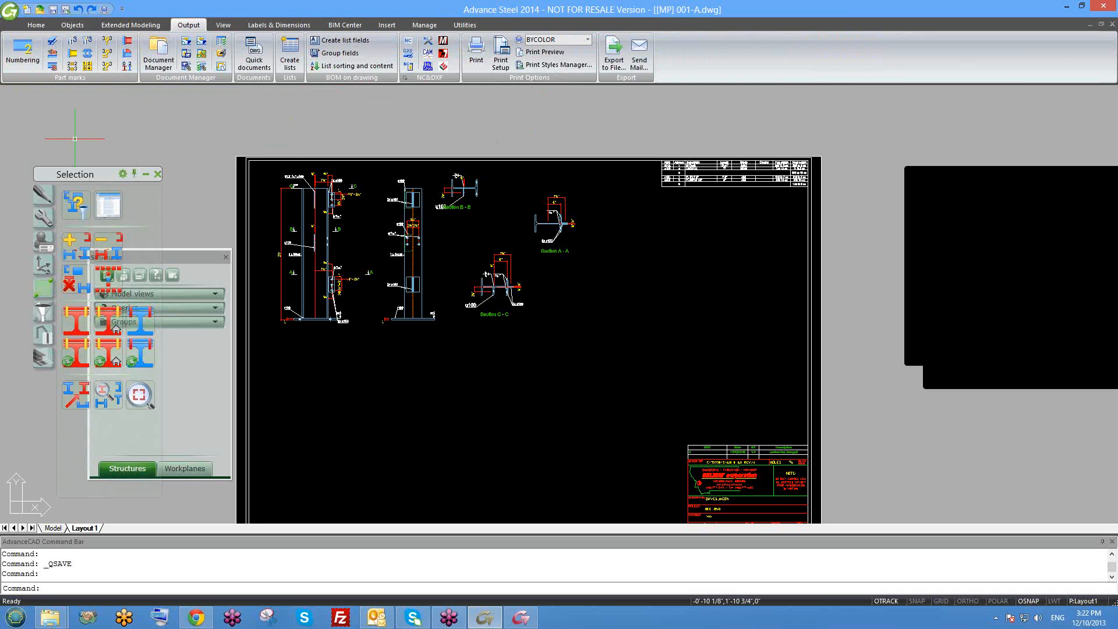
{"action": "left_click", "coordinate": [29, 47]}
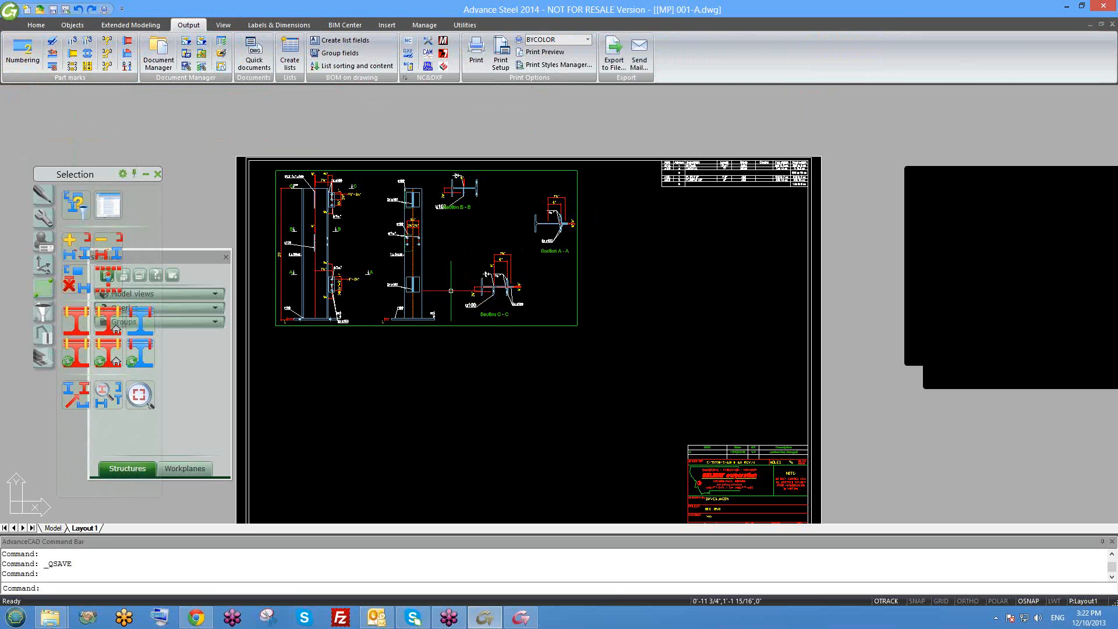
Close drawing 001-A, saving its changes, and return to the 6.dwg model
{"action": "middle_click_drag", "start_coordinate": [461, 299], "coordinate": [471, 265]}
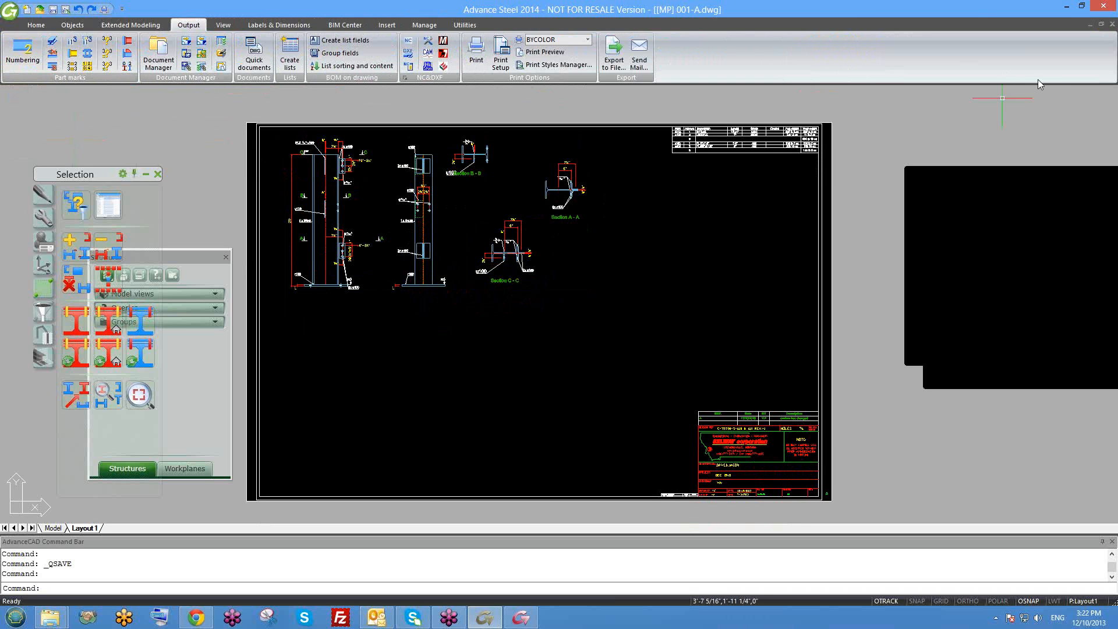
{"action": "left_click", "coordinate": [1112, 25]}
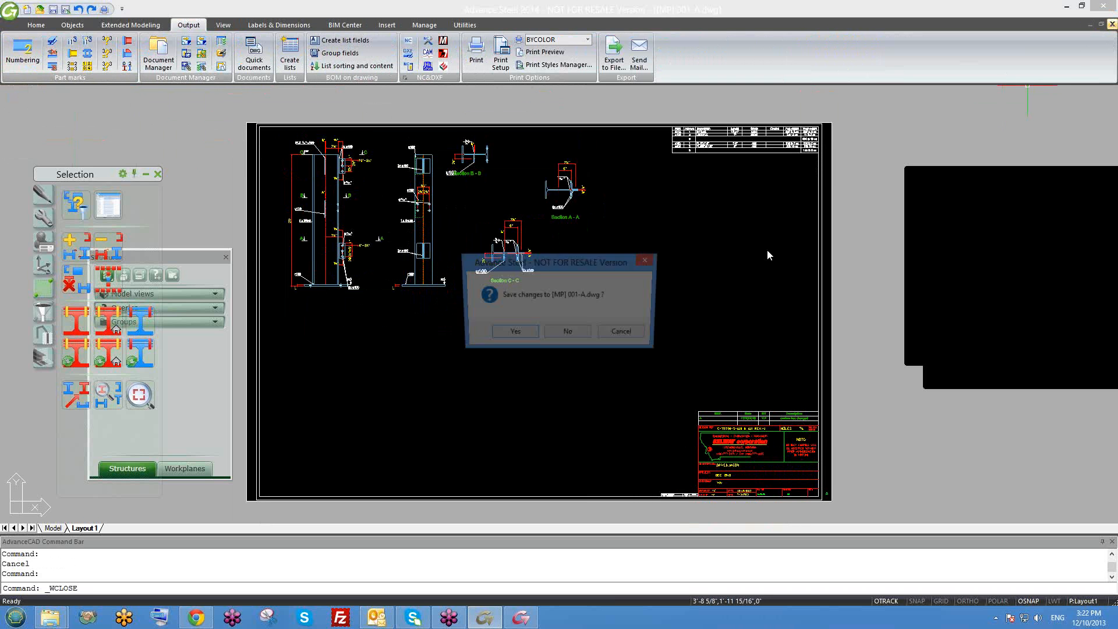
{"action": "left_click", "coordinate": [511, 334]}
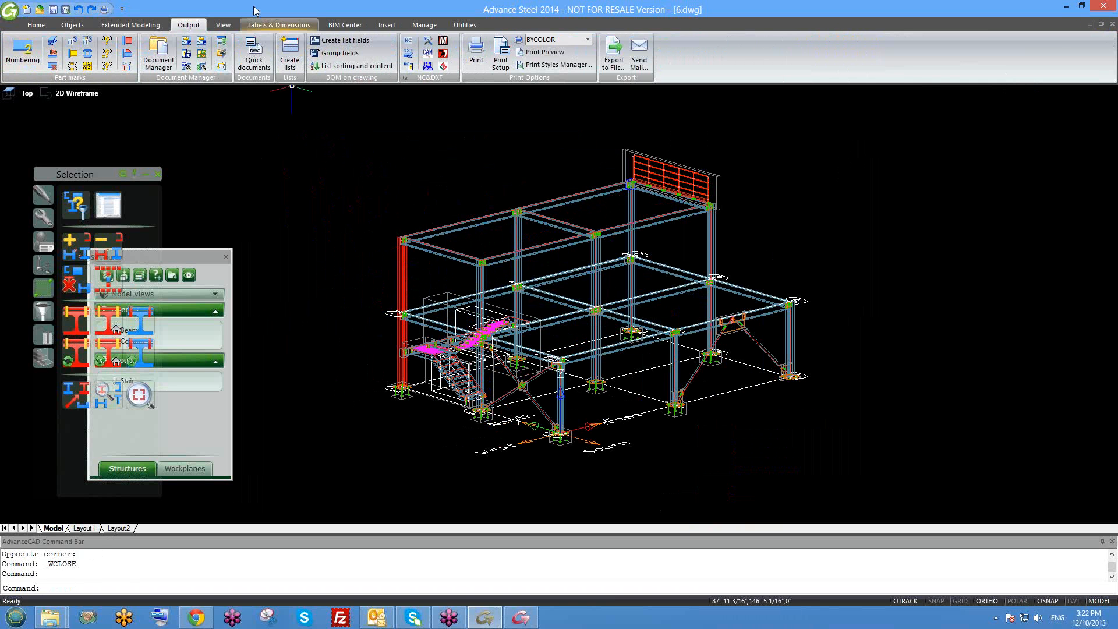
Open Quick documents, list the Advance drawing style categories, and widen the category tree
{"action": "left_click", "coordinate": [253, 53]}
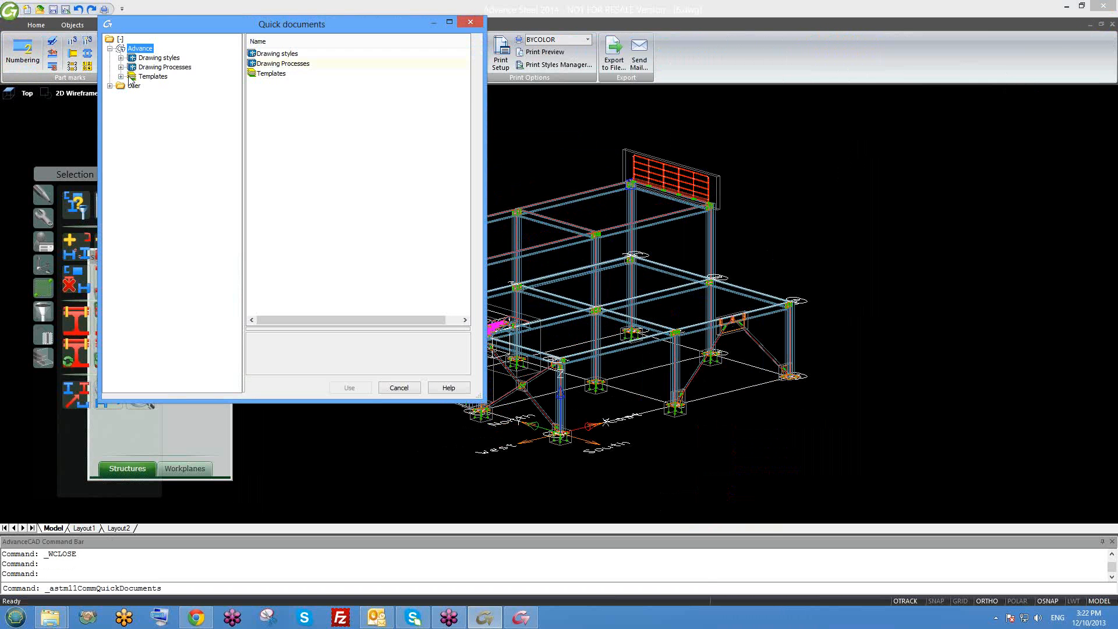
{"action": "left_click", "coordinate": [144, 59]}
{"action": "double_click", "coordinate": [143, 60]}
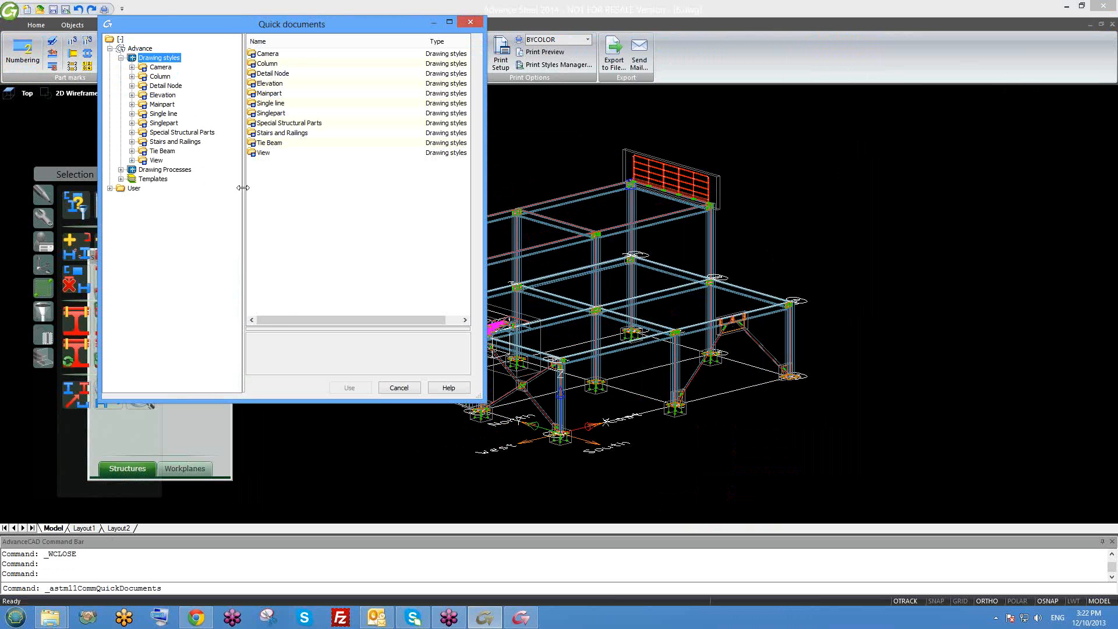
{"action": "left_click_drag", "start_coordinate": [243, 188], "coordinate": [291, 189]}
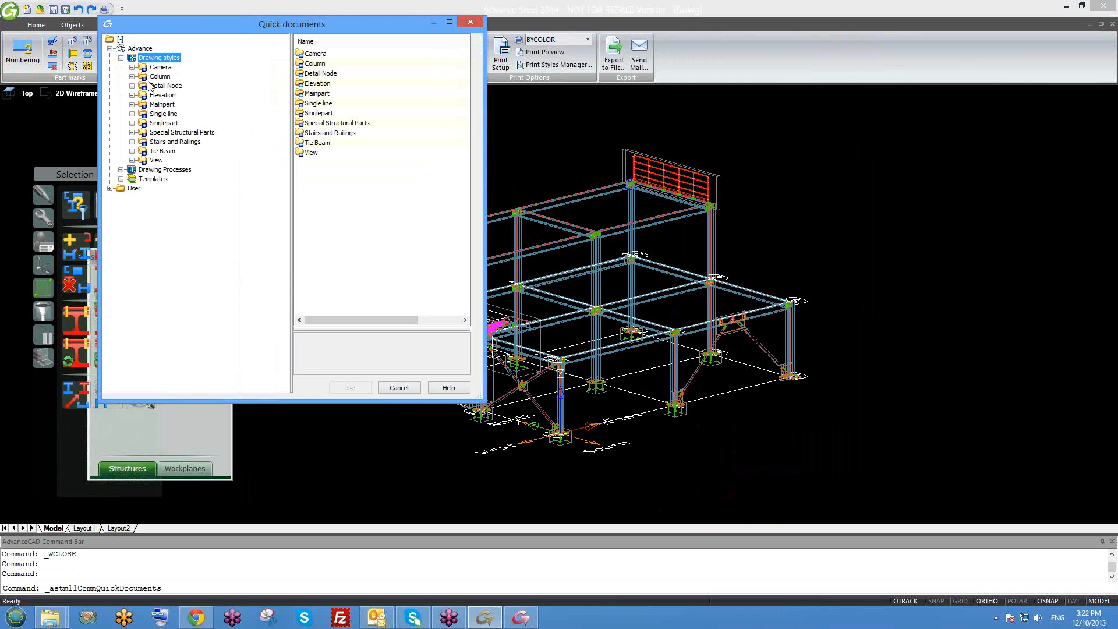
Collapse the Advance branches in Quick documents and expand the drawing style categories under User
{"action": "left_click", "coordinate": [120, 58]}
{"action": "left_click", "coordinate": [109, 85]}
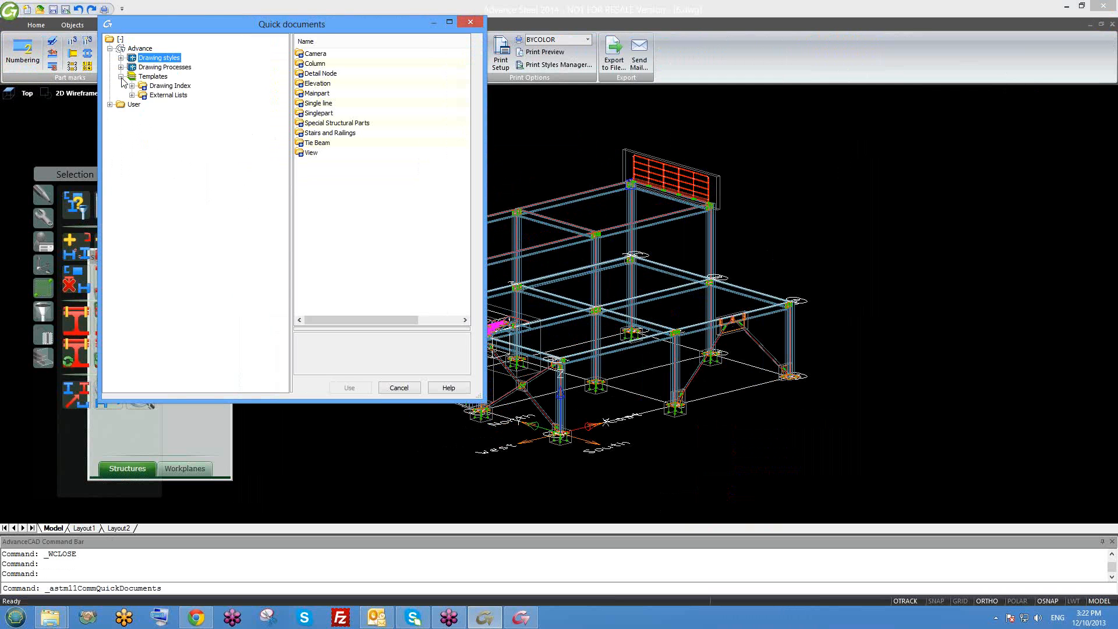
{"action": "left_click", "coordinate": [110, 86]}
{"action": "left_click", "coordinate": [109, 86]}
{"action": "left_click", "coordinate": [120, 96]}
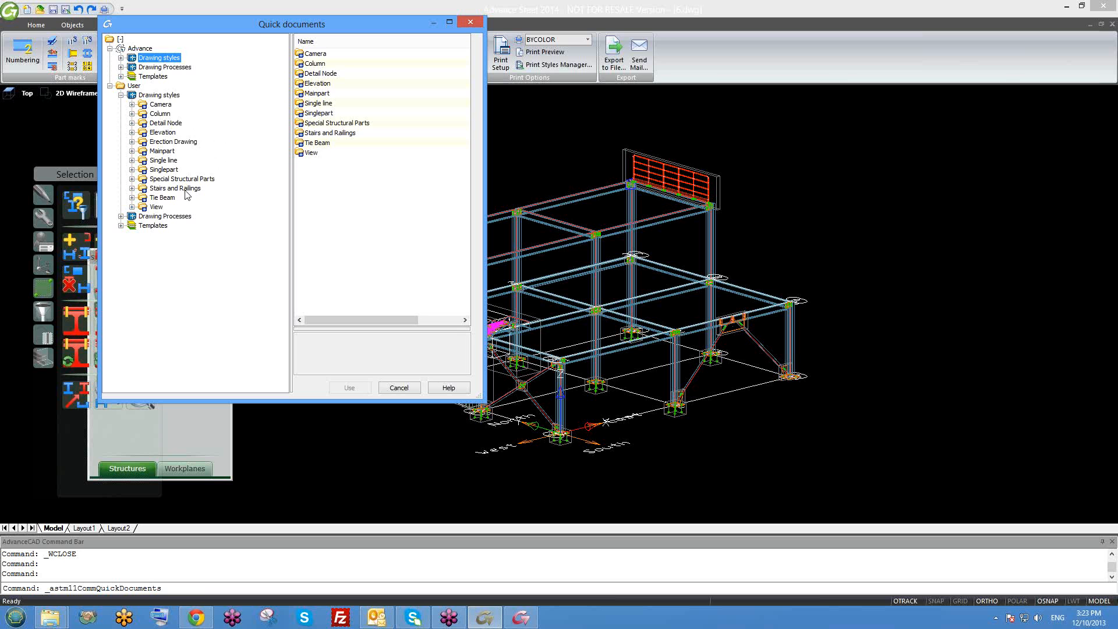
Browse the user's Erection Drawing styles and preview Anchor Plan, Elevation Drawing and Framing Plan
{"action": "left_click", "coordinate": [175, 142]}
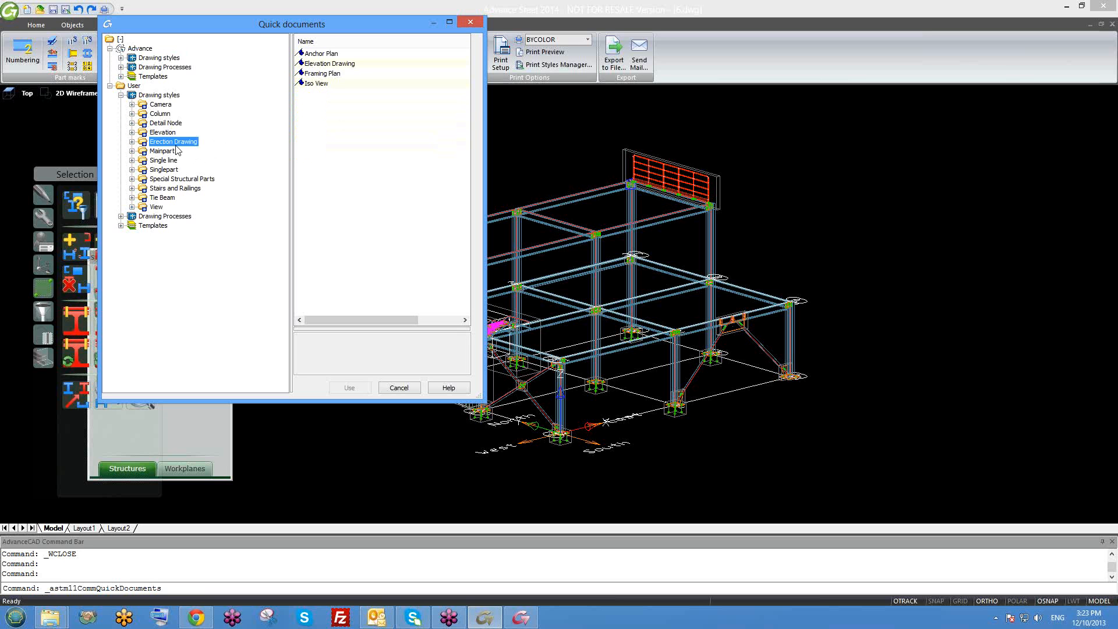
{"action": "left_click", "coordinate": [132, 142]}
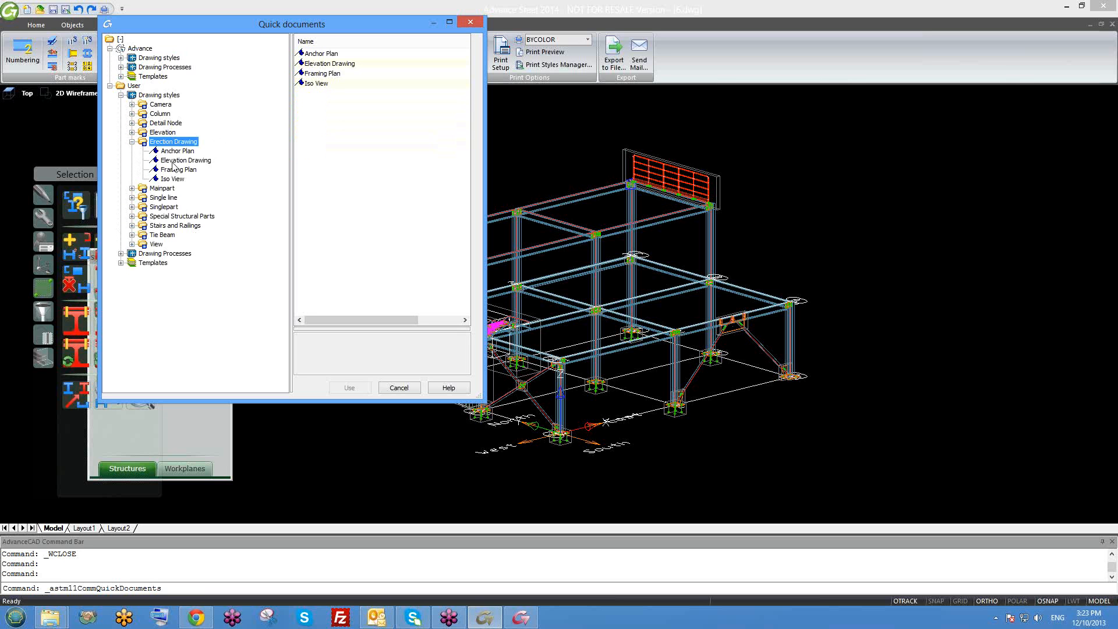
{"action": "left_click", "coordinate": [132, 142]}
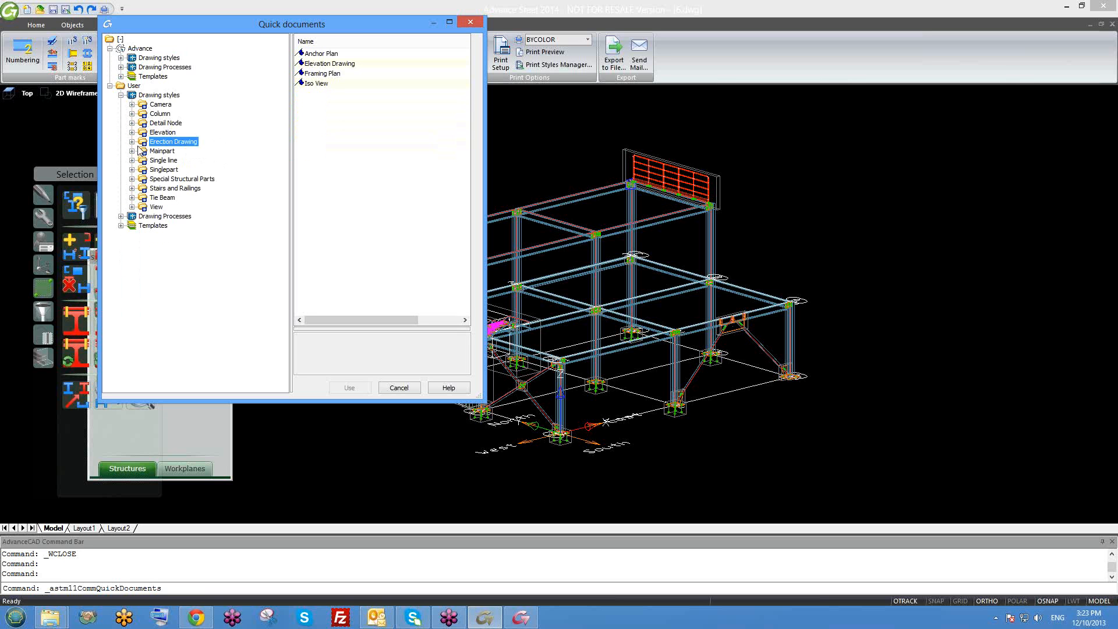
{"action": "double_click", "coordinate": [172, 144]}
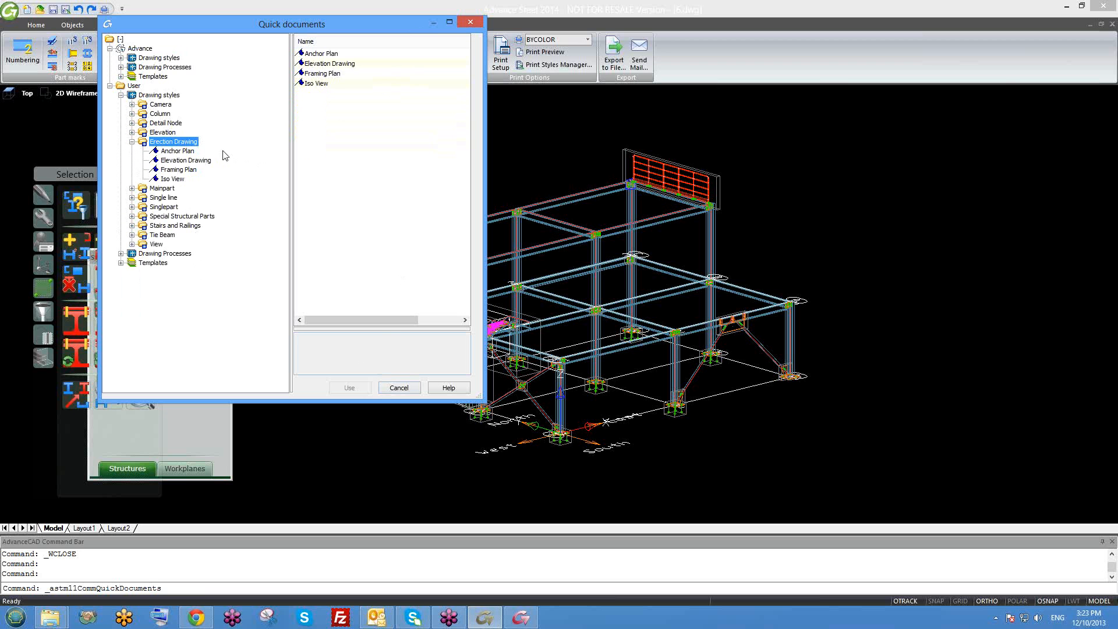
{"action": "left_click", "coordinate": [182, 152]}
{"action": "left_click", "coordinate": [184, 160]}
{"action": "left_click", "coordinate": [178, 169]}
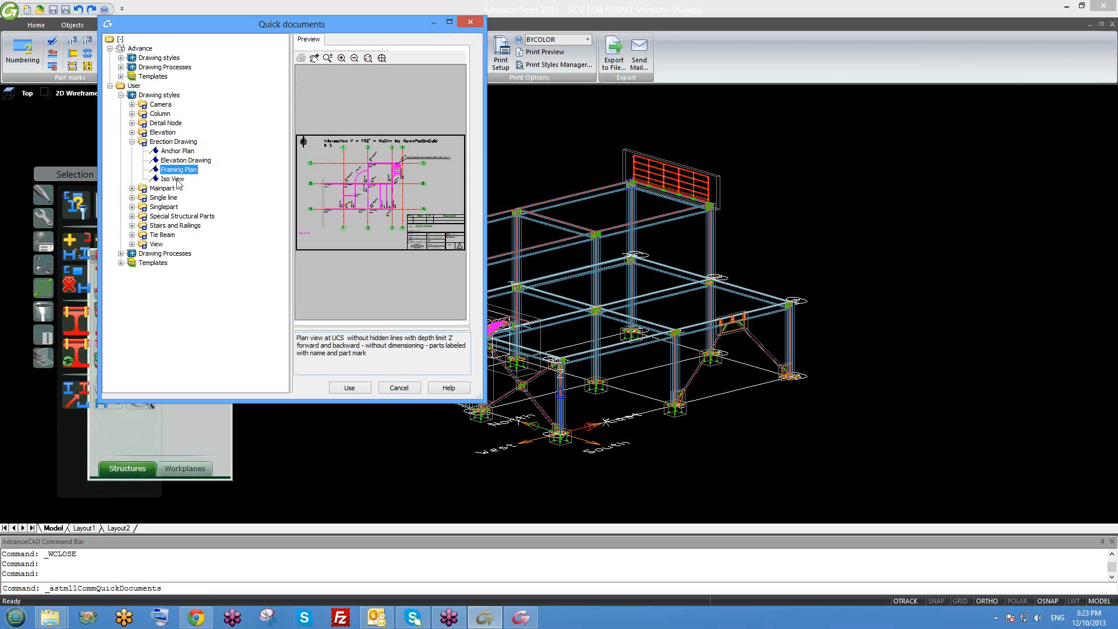
Select the Iso View and Elevation Drawing styles, and close Quick documents without using any style
{"action": "left_click", "coordinate": [173, 179]}
{"action": "left_click", "coordinate": [180, 160]}
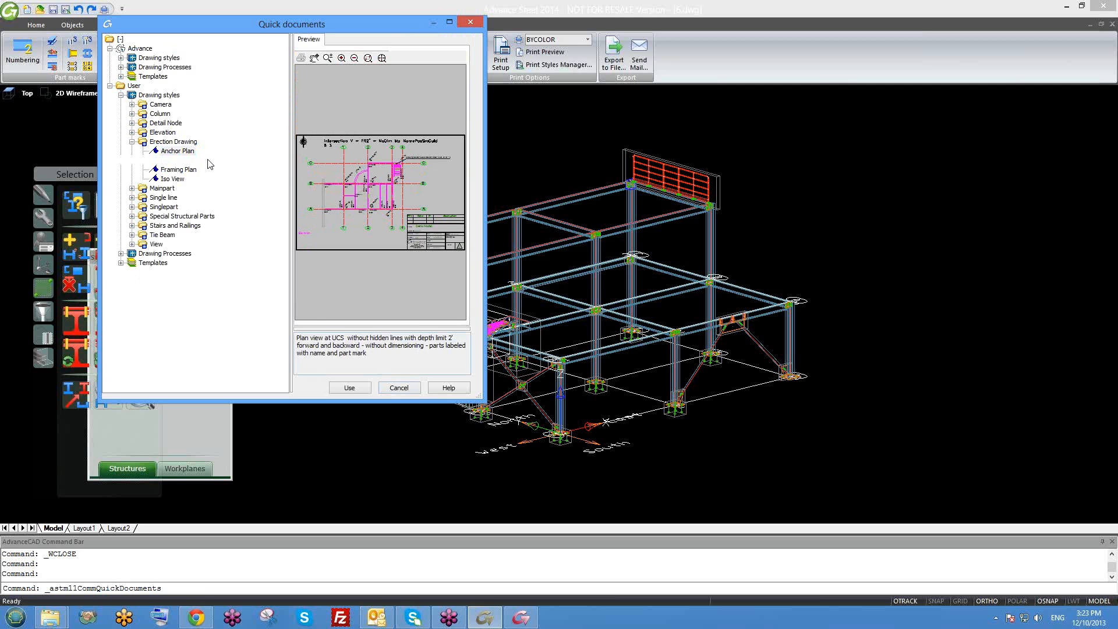
{"action": "left_click", "coordinate": [391, 389]}
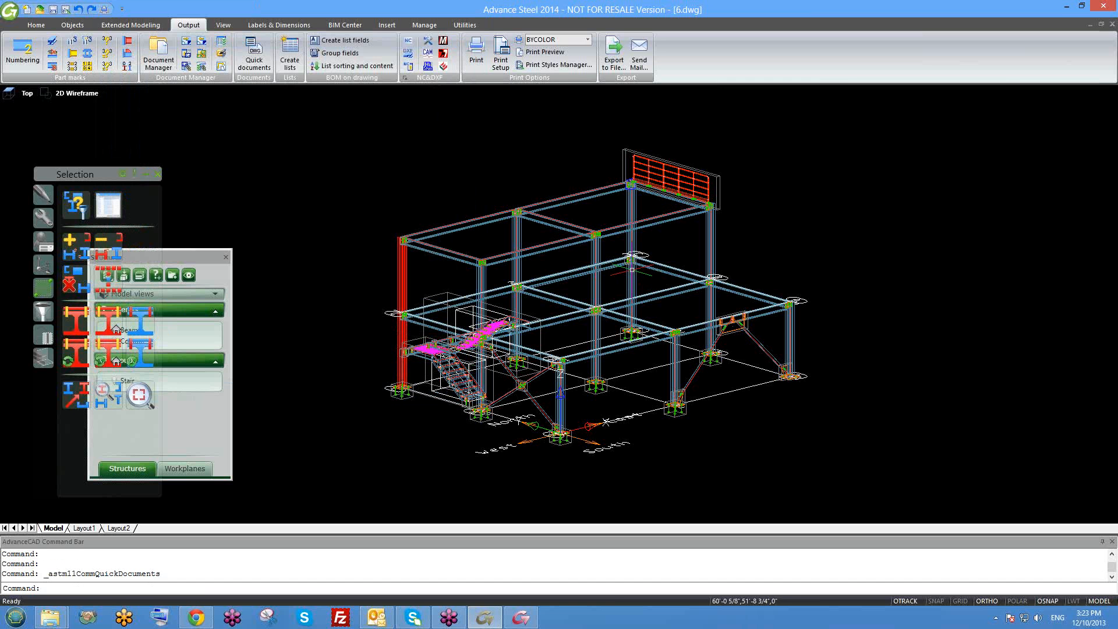
{"action": "middle_click_drag", "start_coordinate": [614, 282], "coordinate": [598, 272]}
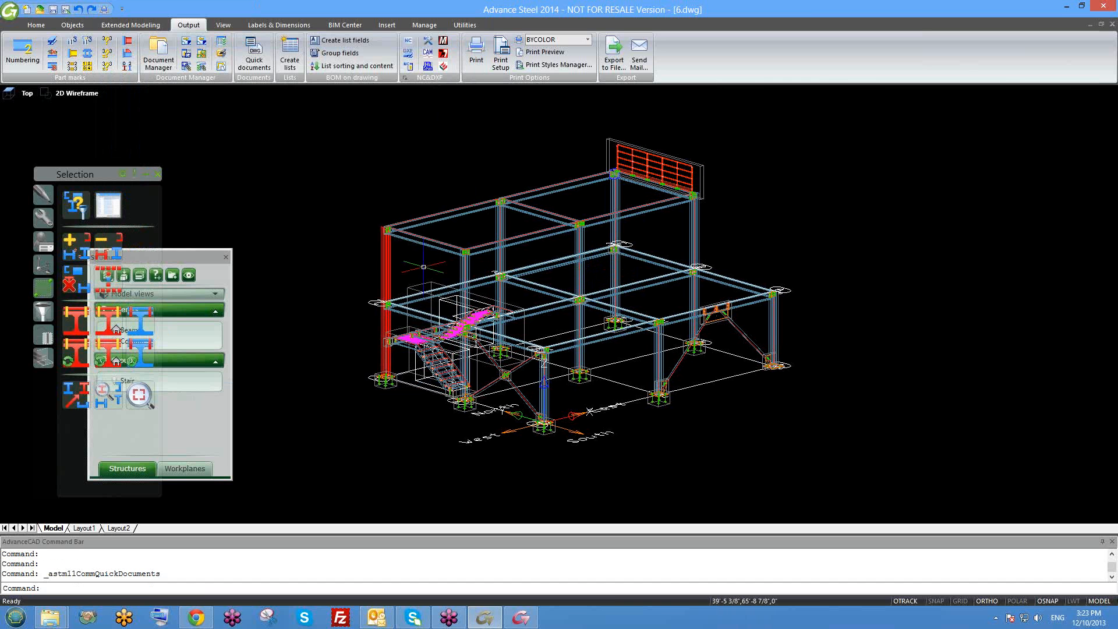
{"action": "scroll", "coordinate": [392, 266], "scroll_direction": "up", "scroll_amount": 2}
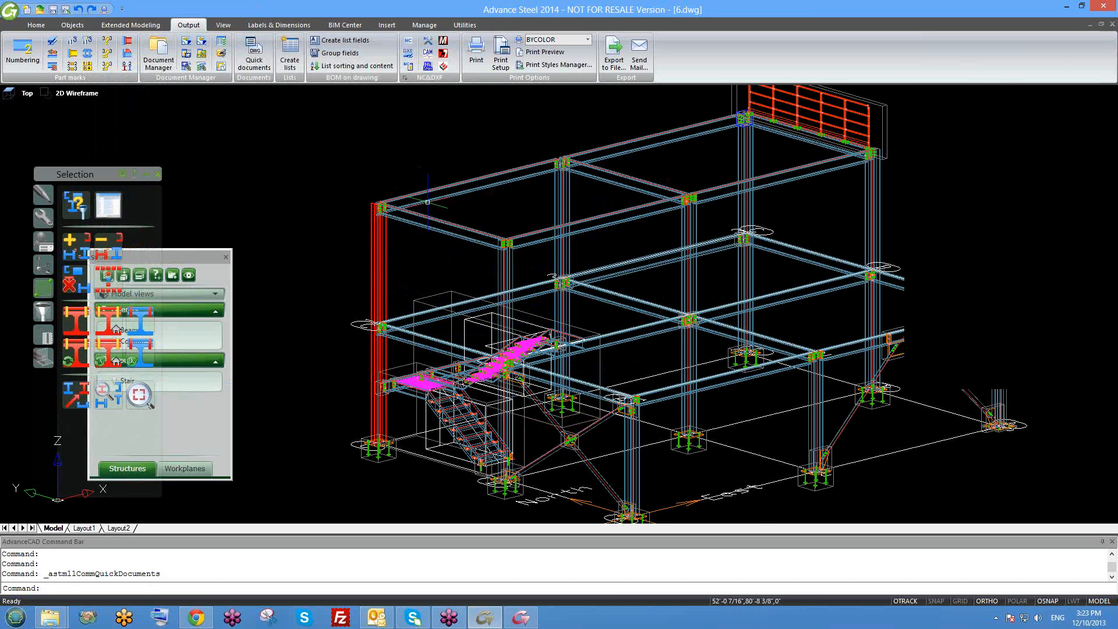
{"action": "middle_click_drag", "start_coordinate": [429, 212], "coordinate": [441, 247]}
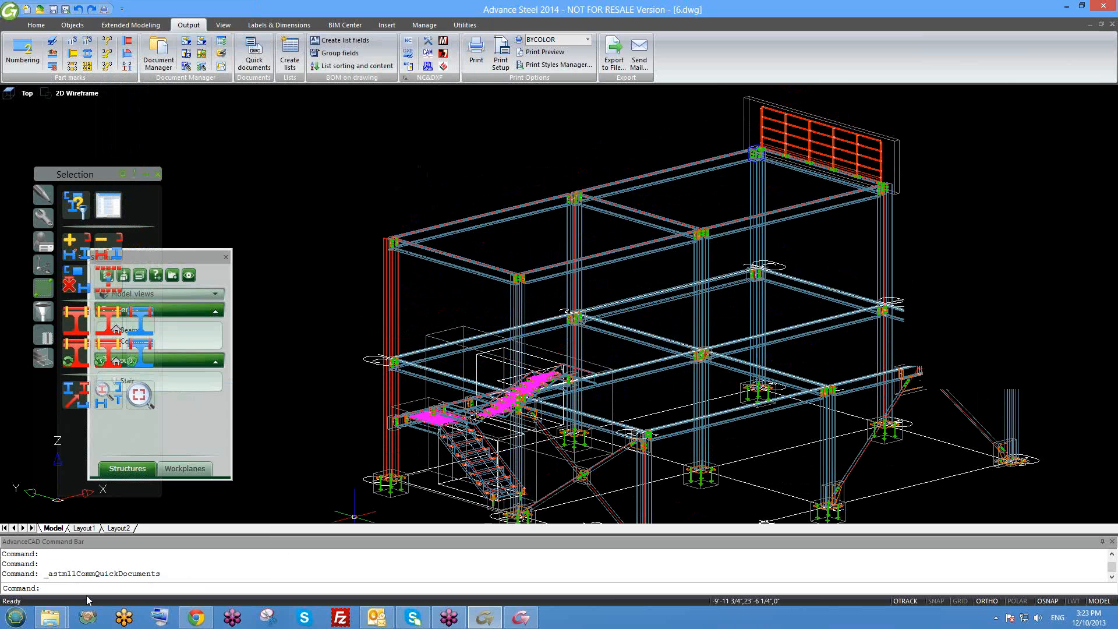
Switch to File Explorer and locate the AstorAddIn.mdb database and AstorAddIn.zip in the User2 Data folder
{"action": "left_click", "coordinate": [47, 620]}
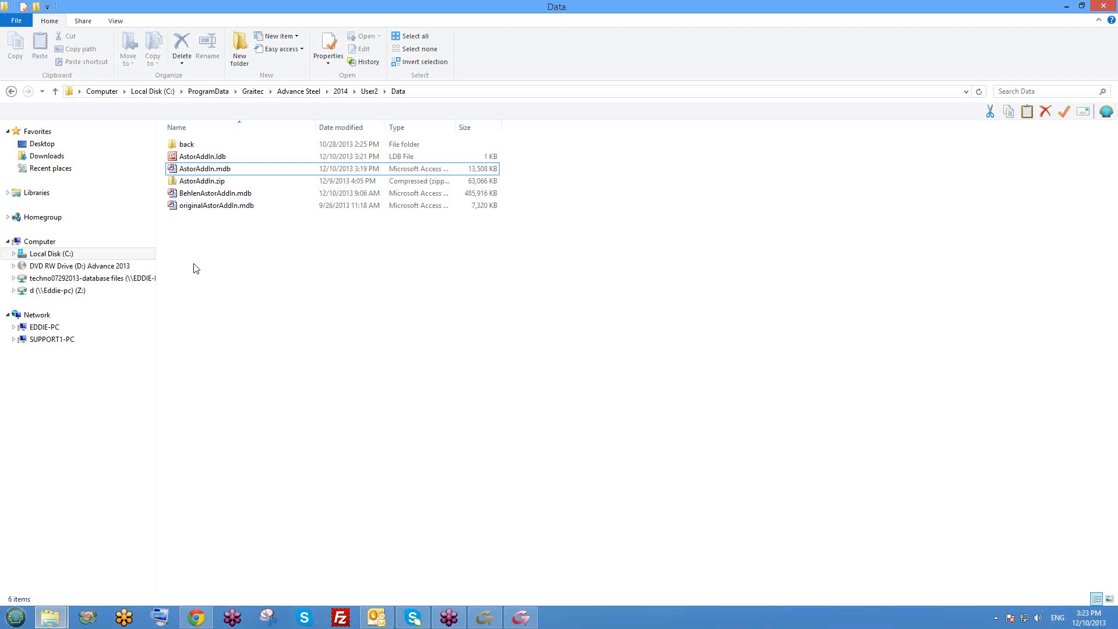
{"action": "left_click", "coordinate": [208, 170]}
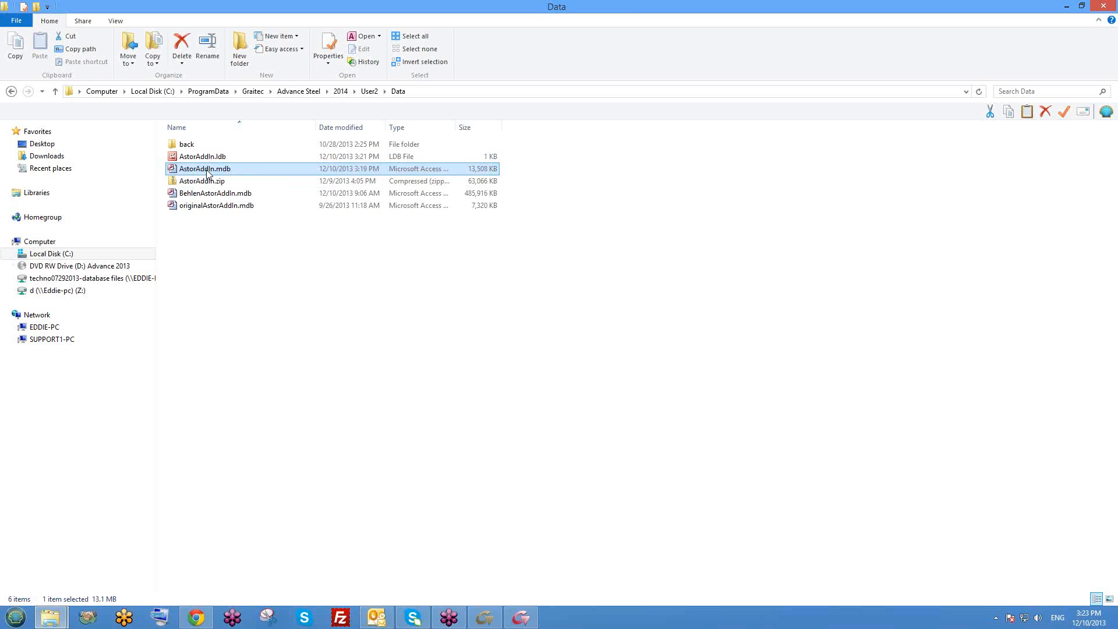
{"action": "left_click", "coordinate": [220, 230]}
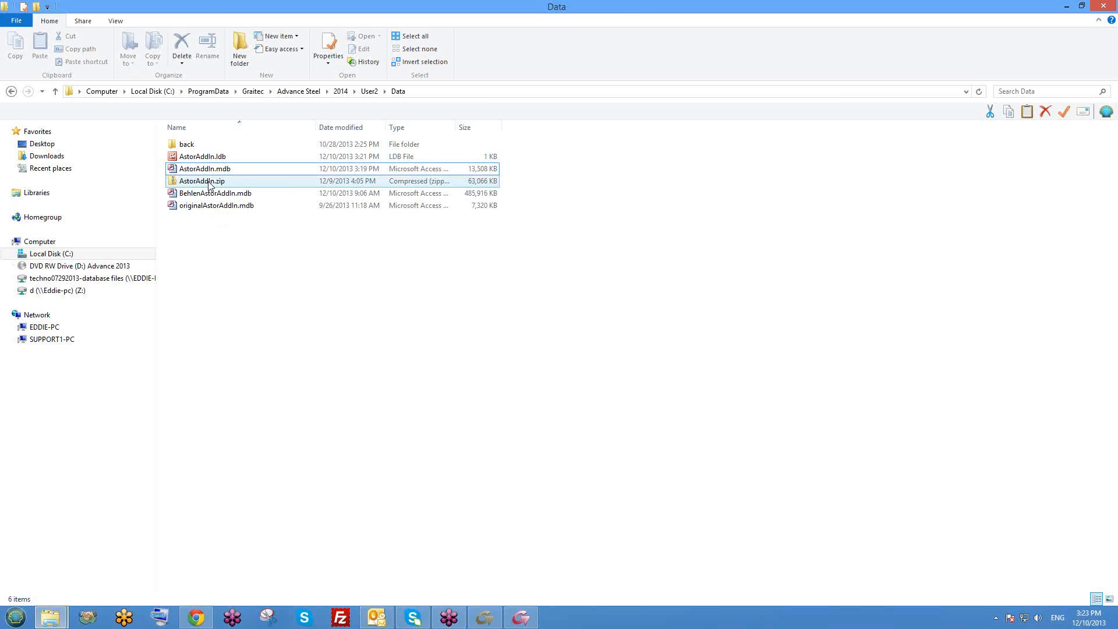
{"action": "left_click", "coordinate": [208, 182]}
{"action": "left_click", "coordinate": [211, 169]}
Switch back to Advance Steel and exit the program, saving the changes to 6.dwg
{"action": "left_click", "coordinate": [492, 619]}
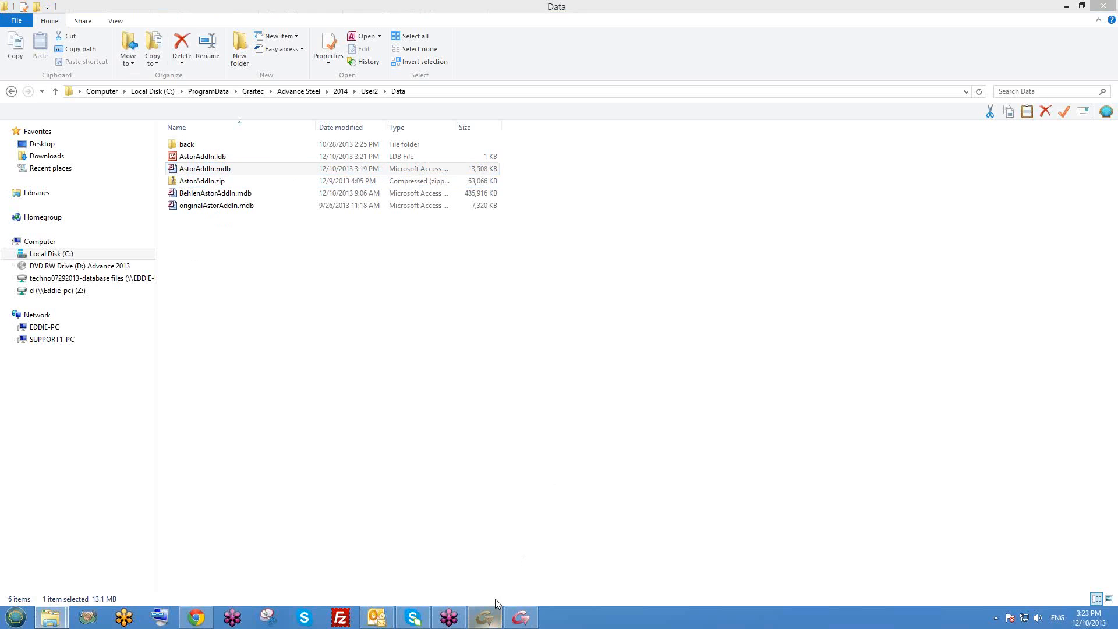
{"action": "left_click", "coordinate": [1103, 5]}
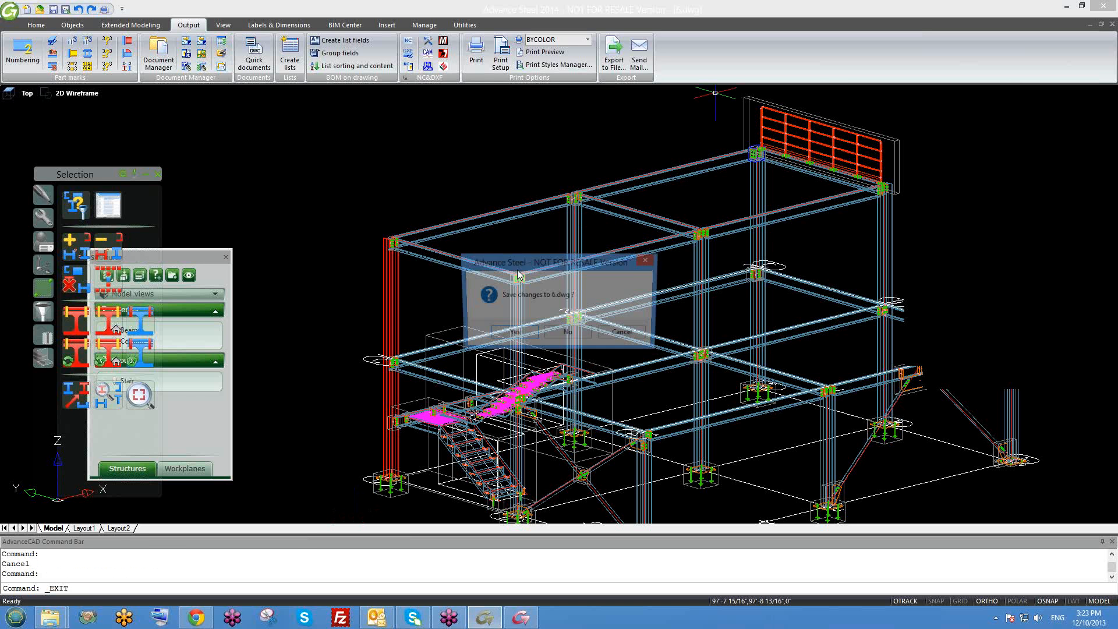
{"action": "left_click", "coordinate": [512, 334]}
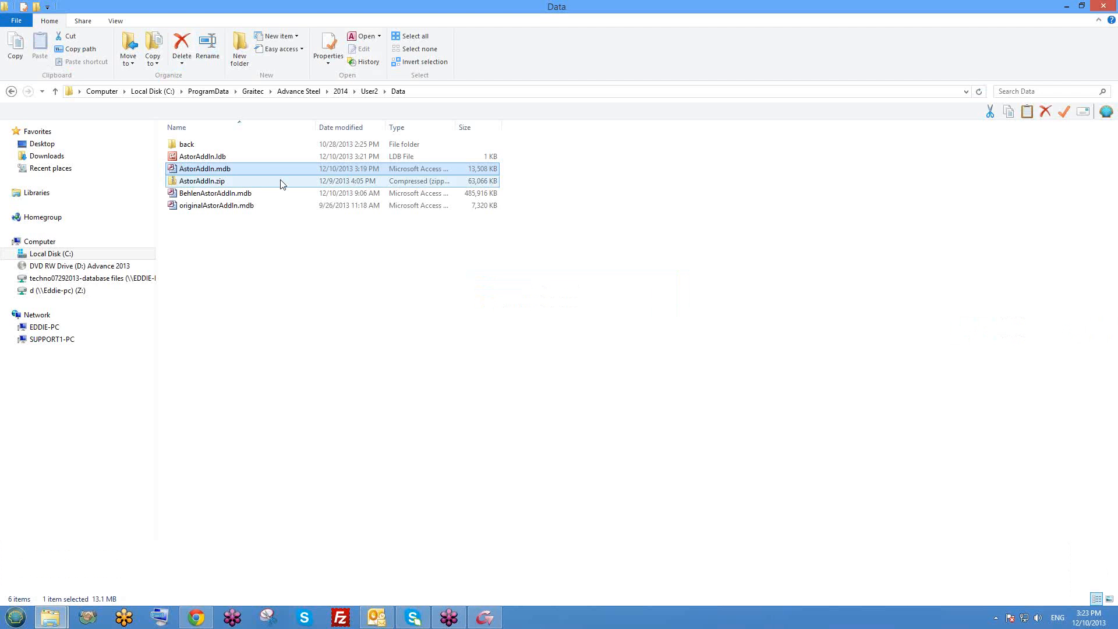
Delete the old AstorAddIn.zip from the Data folder and compress AstorAddIn.mdb into a new AstorAddIn.zip
{"action": "left_click", "coordinate": [224, 182]}
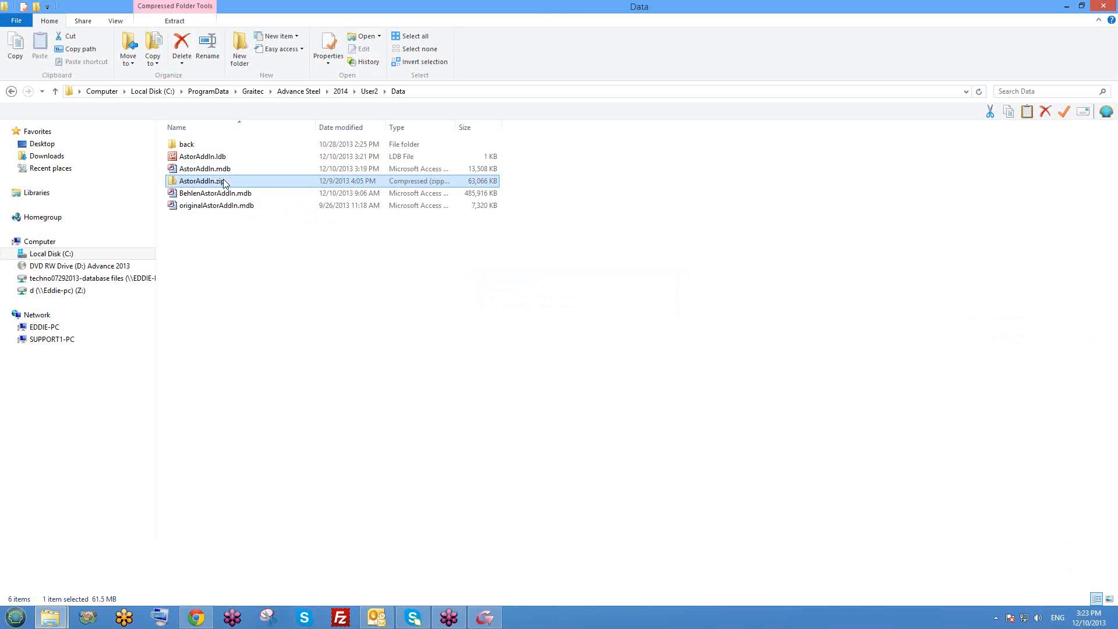
{"action": "key", "text": "Delete"}
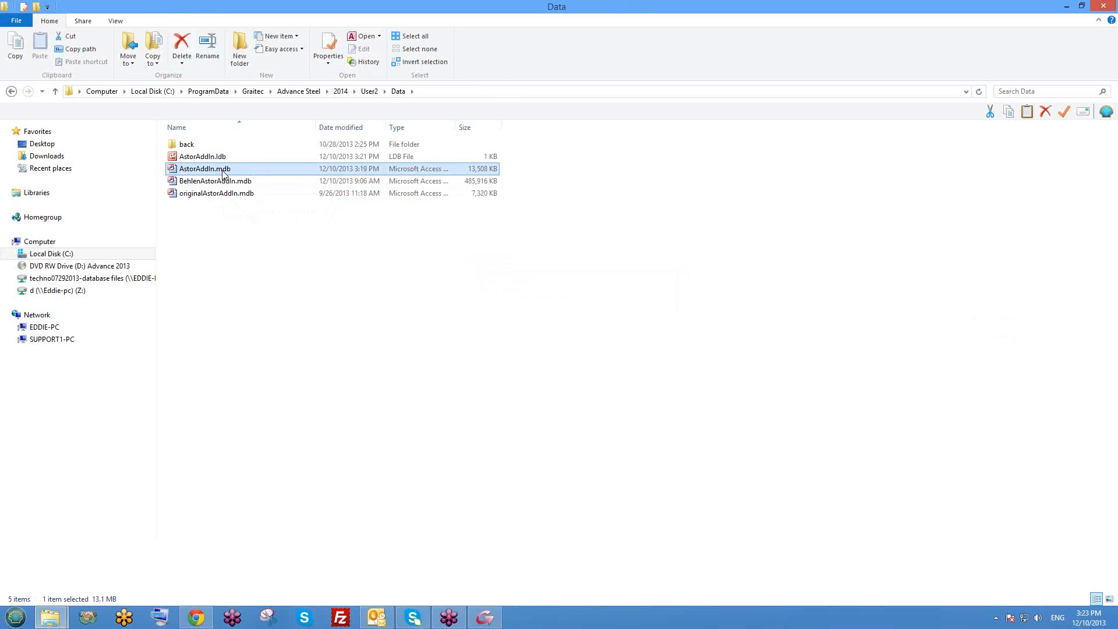
{"action": "right_click", "coordinate": [222, 169]}
{"action": "mouse_move", "coordinate": [297, 259]}
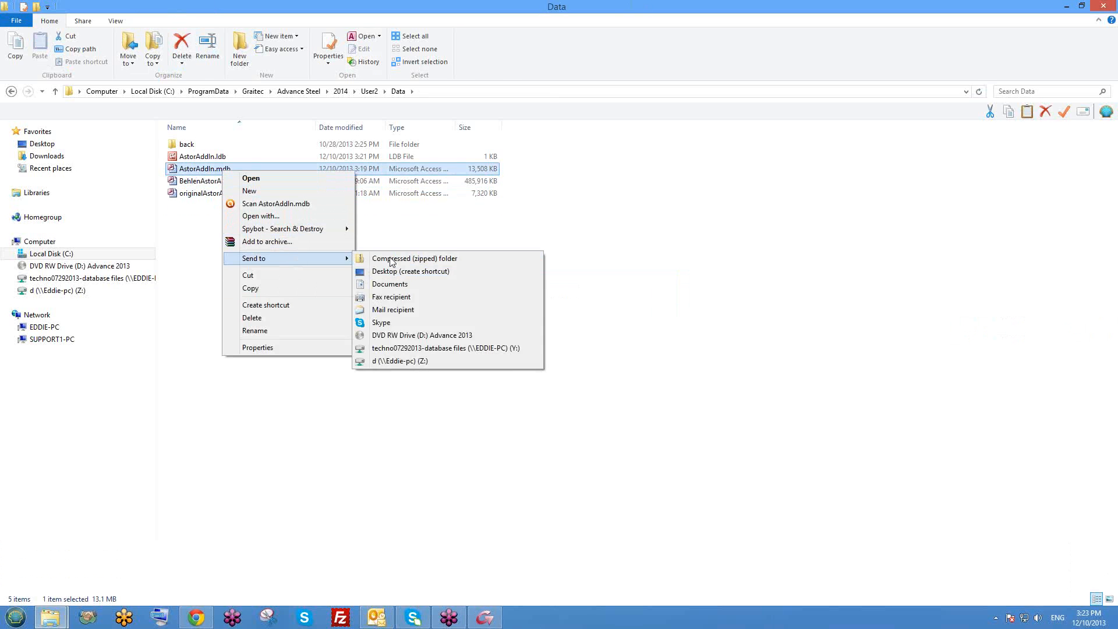
{"action": "left_click", "coordinate": [402, 259]}
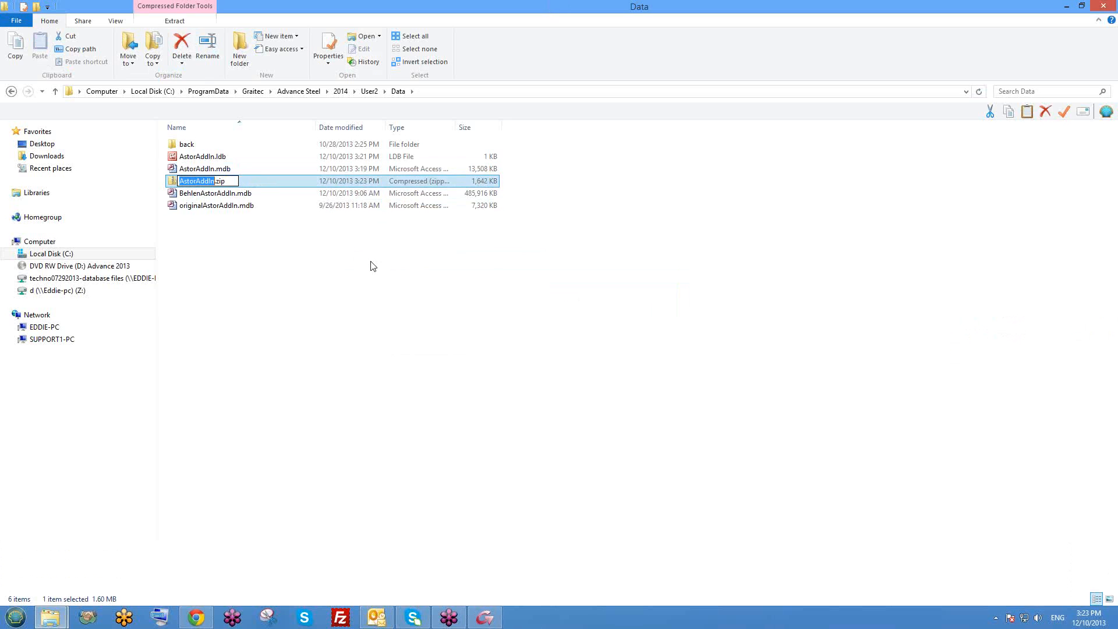
{"action": "key", "text": "Return"}
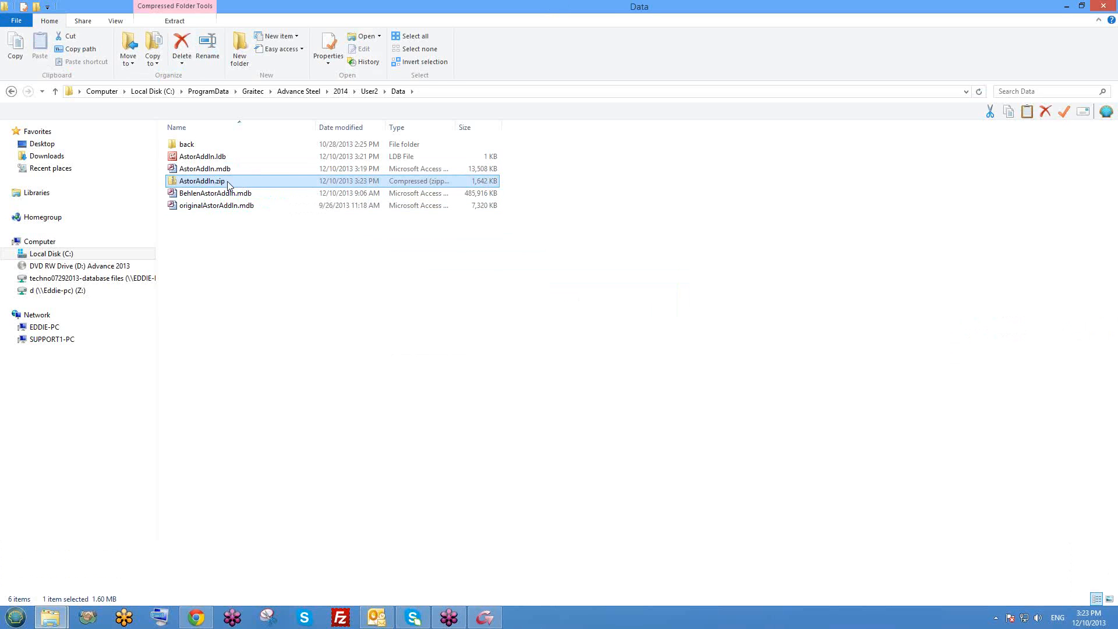
{"action": "left_click", "coordinate": [247, 250]}
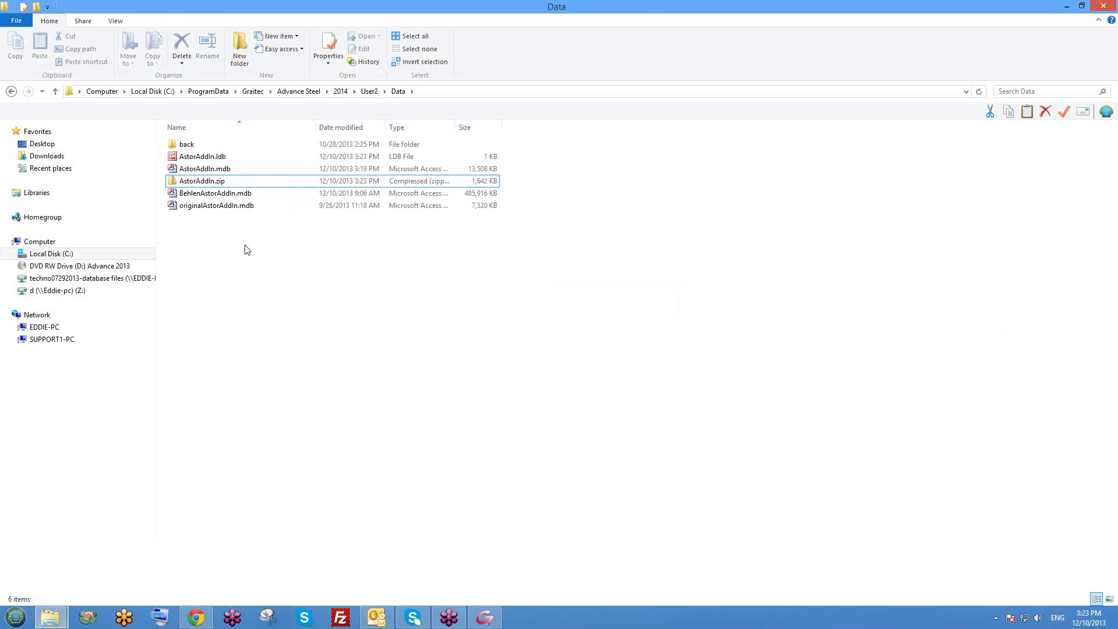
{"action": "left_click", "coordinate": [201, 184]}
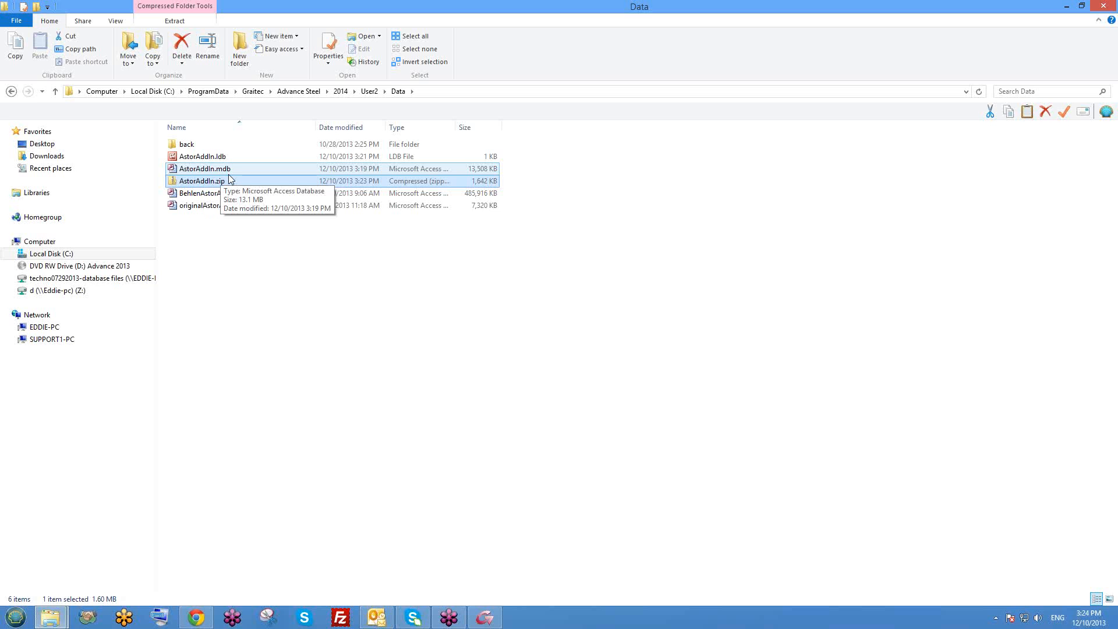
{"action": "left_click", "coordinate": [387, 250]}
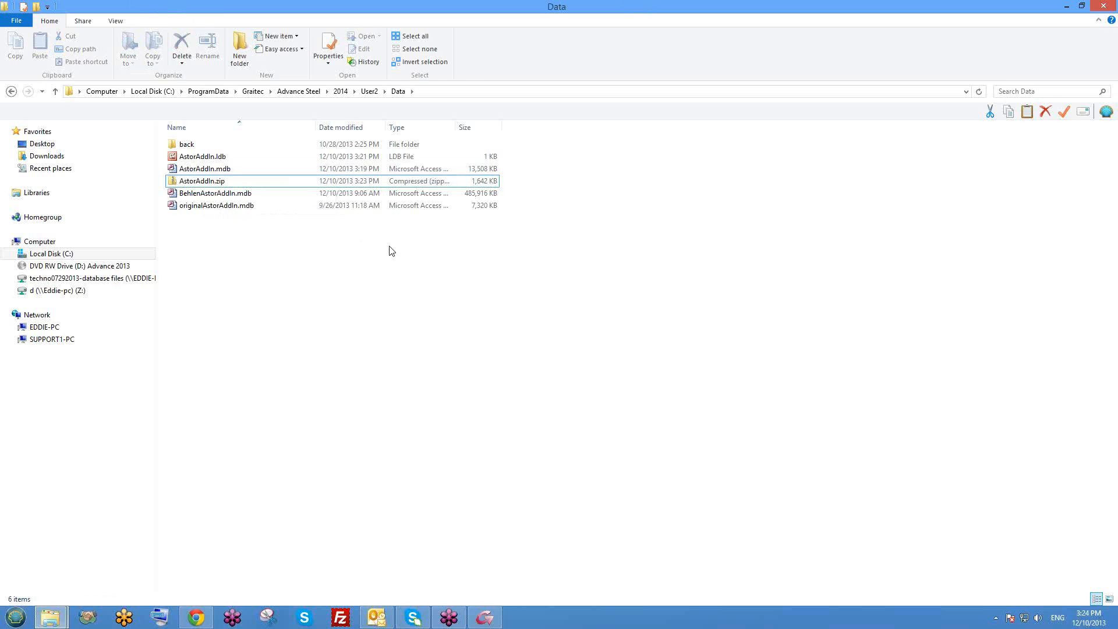
Minimise the Data and Prototypes folder windows and confirm handing the GoToTraining presenter role to another participant
{"action": "left_click", "coordinate": [1065, 6]}
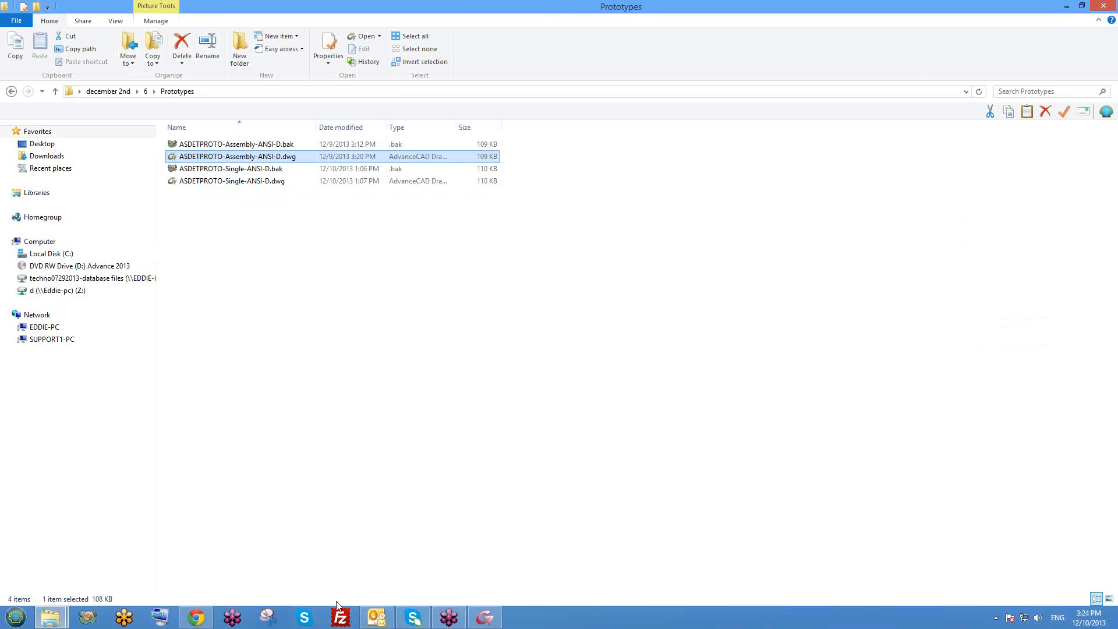
{"action": "left_click", "coordinate": [549, 353]}
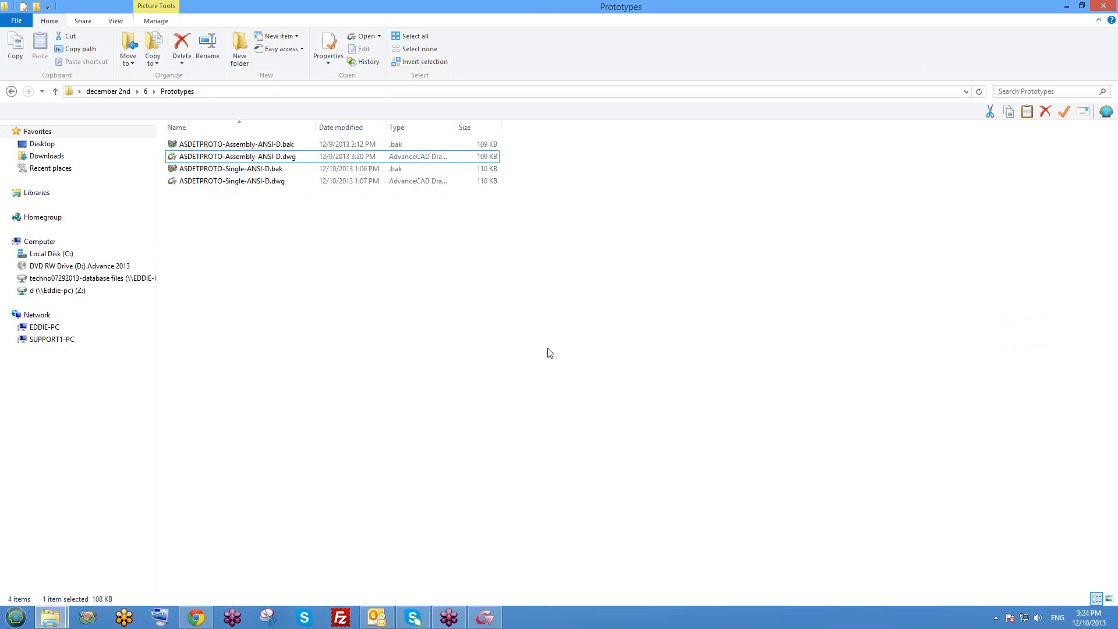
{"action": "left_click", "coordinate": [1066, 6]}
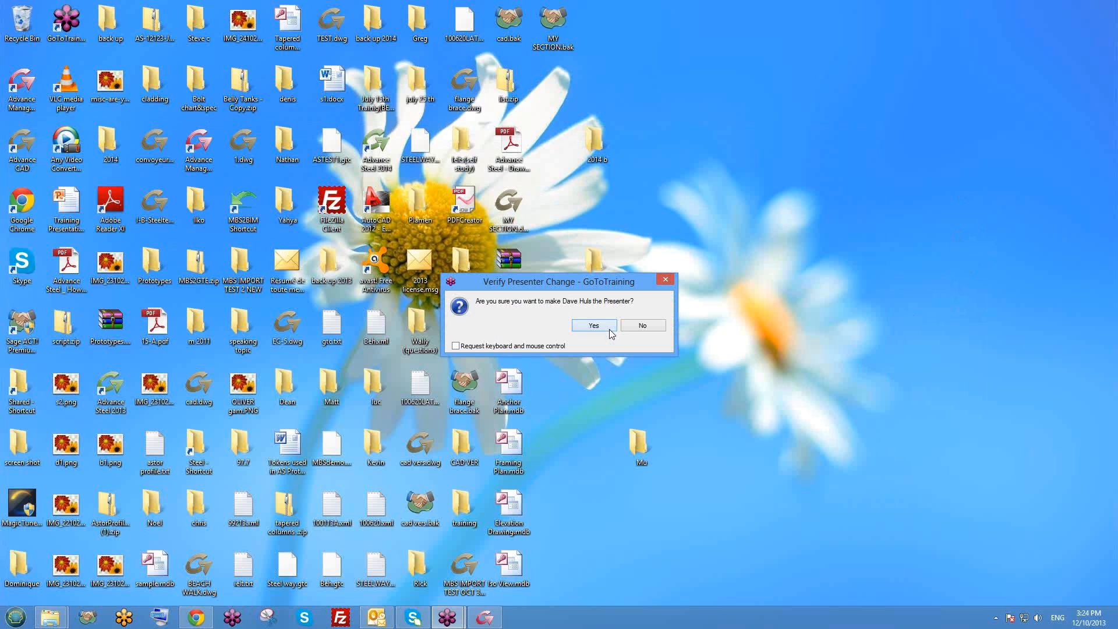
{"action": "left_click", "coordinate": [609, 329]}
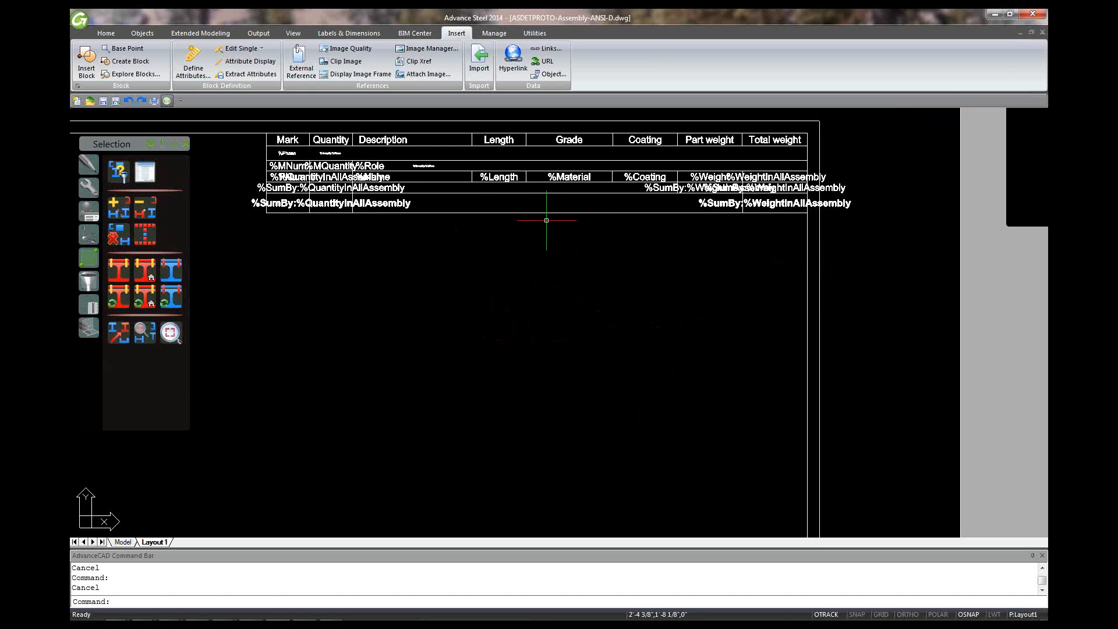
Insert a list frame below the existing BOM in the assembly prototype, matching the BOM's width
{"action": "left_click", "coordinate": [361, 34]}
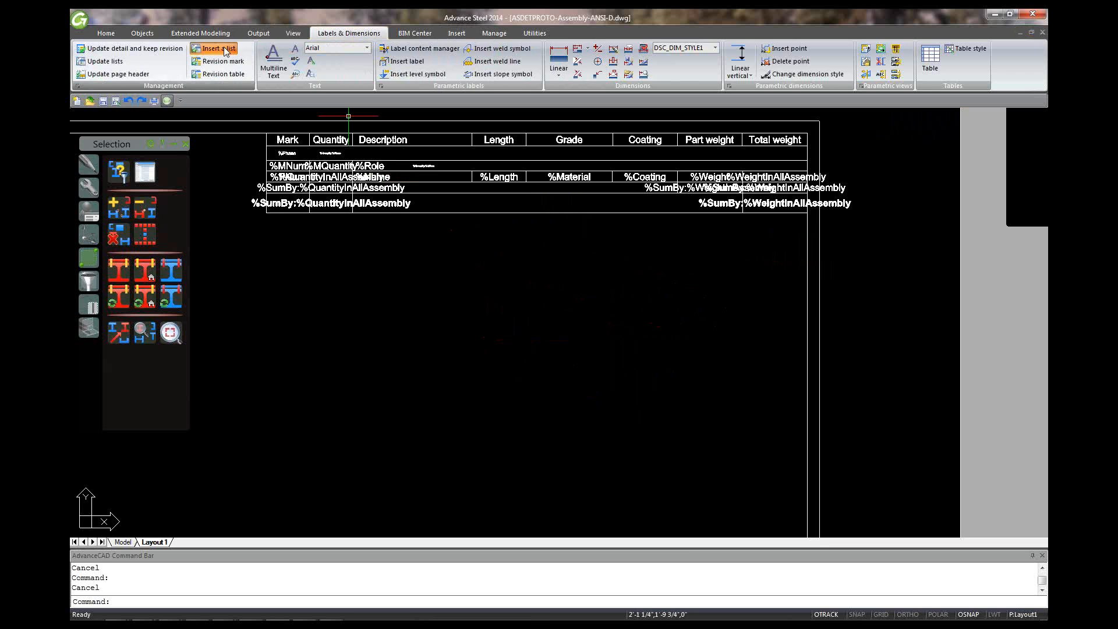
{"action": "left_click", "coordinate": [213, 48]}
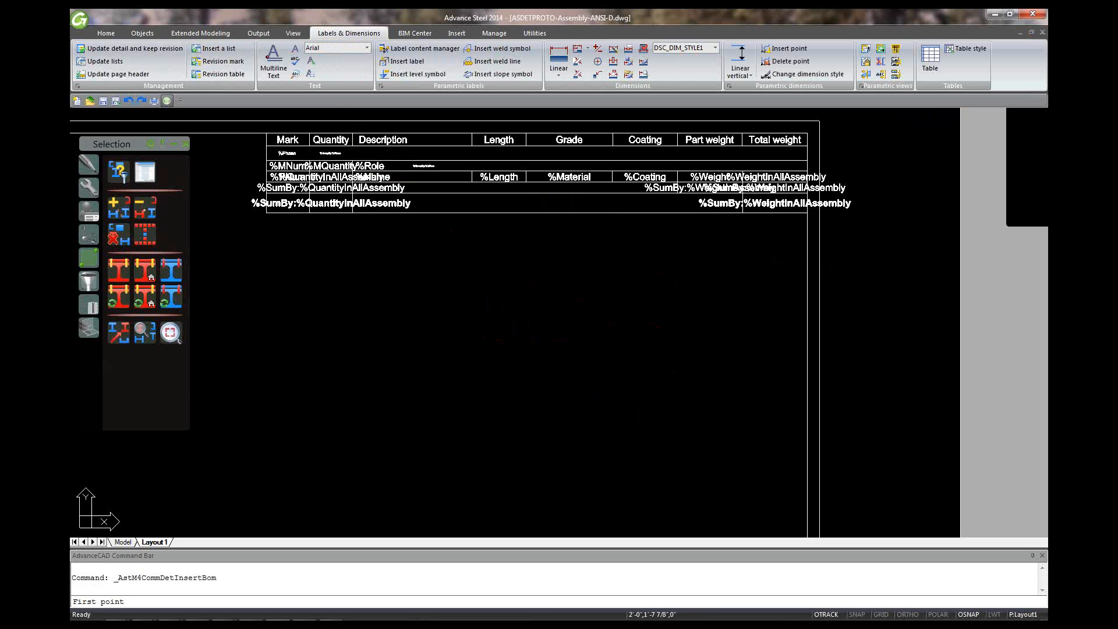
{"action": "left_click", "coordinate": [266, 235]}
{"action": "left_click", "coordinate": [807, 446]}
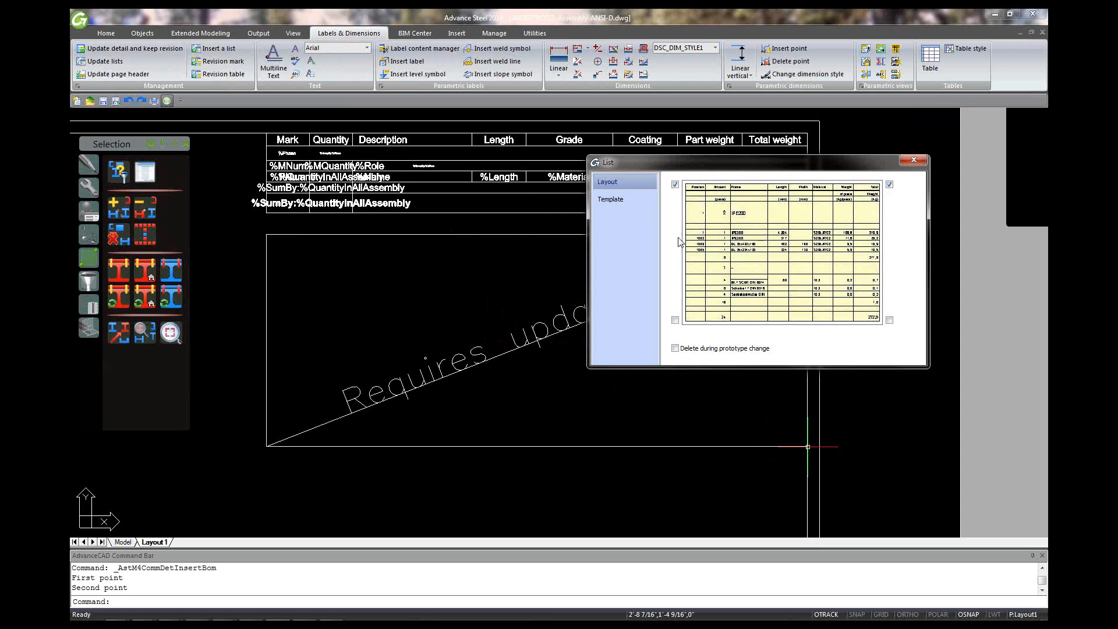
Assign the user template DHfDrawing - Structured list to the inserted list and close its properties
{"action": "left_click", "coordinate": [621, 201]}
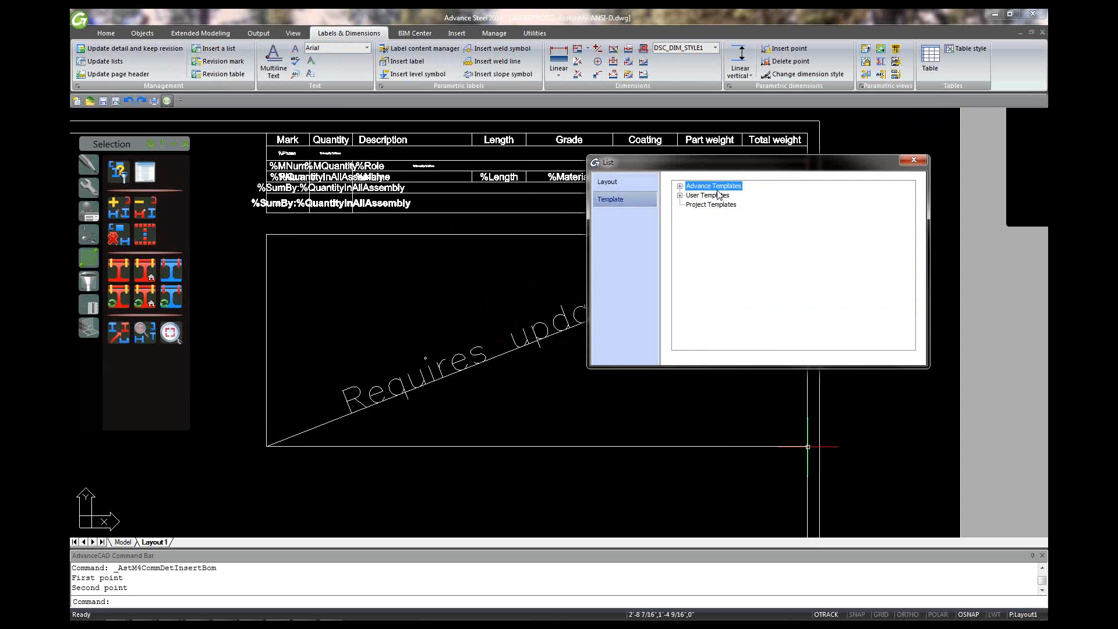
{"action": "left_click", "coordinate": [679, 195]}
{"action": "left_click", "coordinate": [717, 205]}
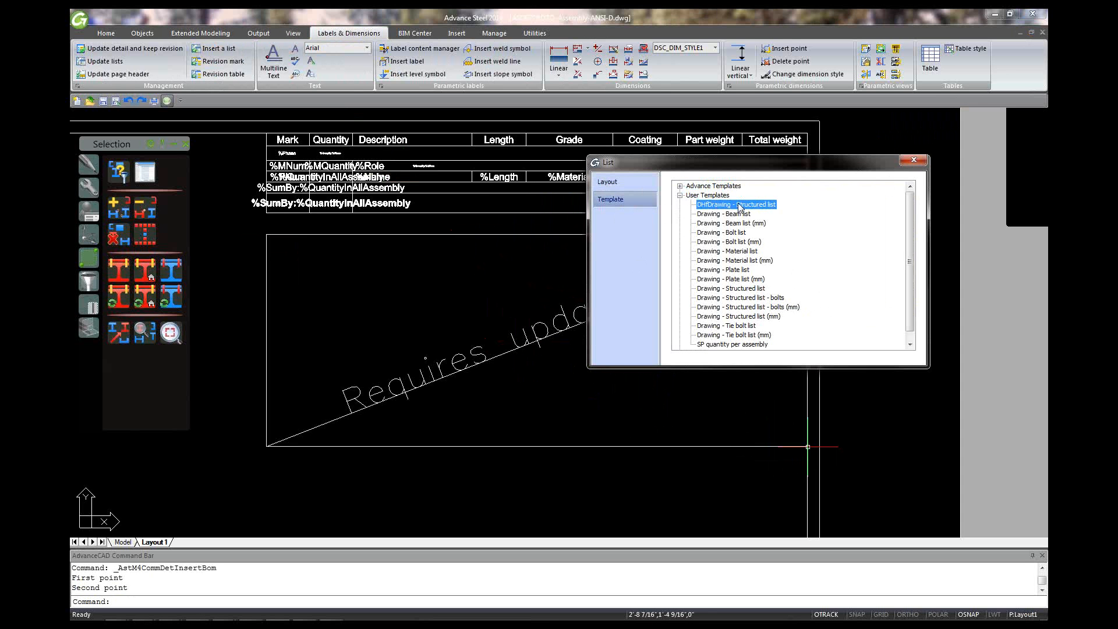
{"action": "left_click", "coordinate": [914, 161]}
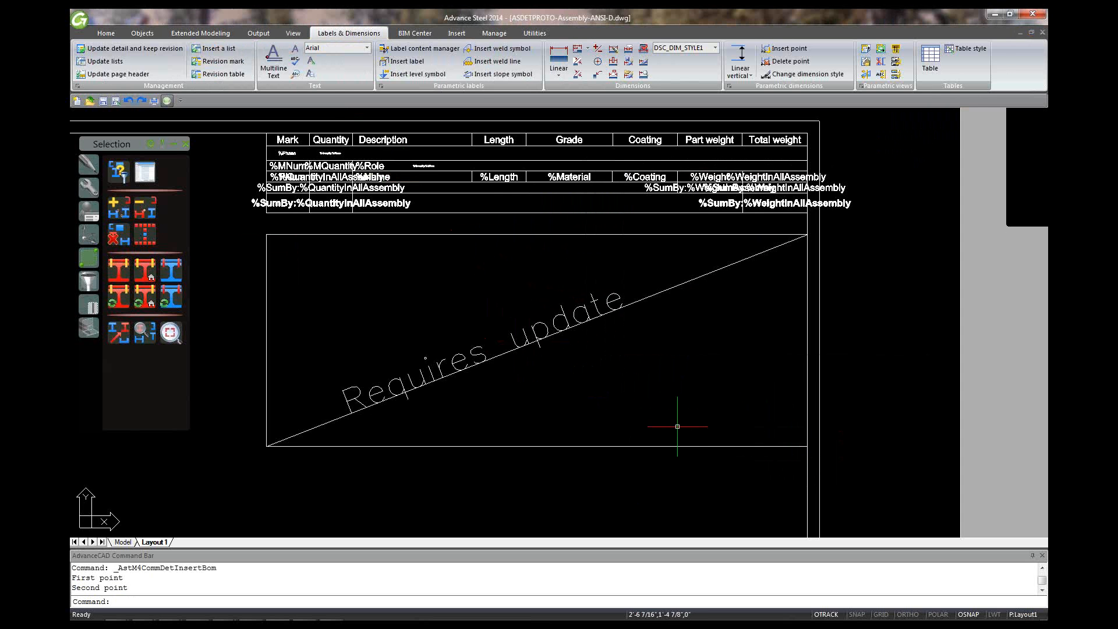
Delete the old BOM list above the new list frame
{"action": "scroll", "coordinate": [782, 337], "scroll_direction": "down", "scroll_amount": 1}
{"action": "scroll", "coordinate": [643, 406], "scroll_direction": "up", "scroll_amount": 1}
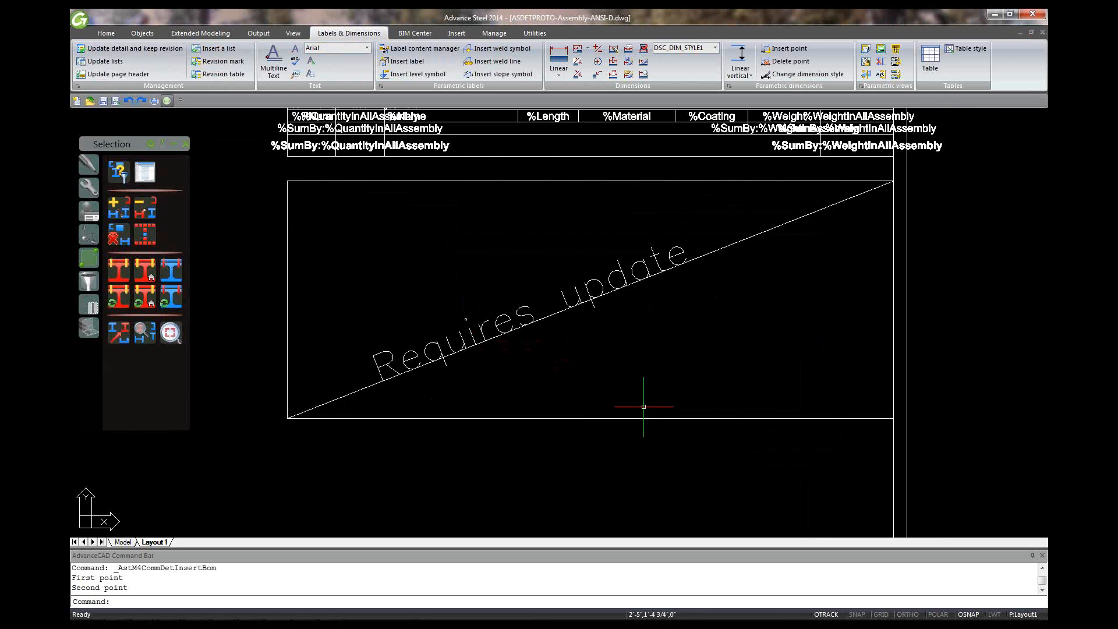
{"action": "scroll", "coordinate": [661, 373], "scroll_direction": "down", "scroll_amount": 1}
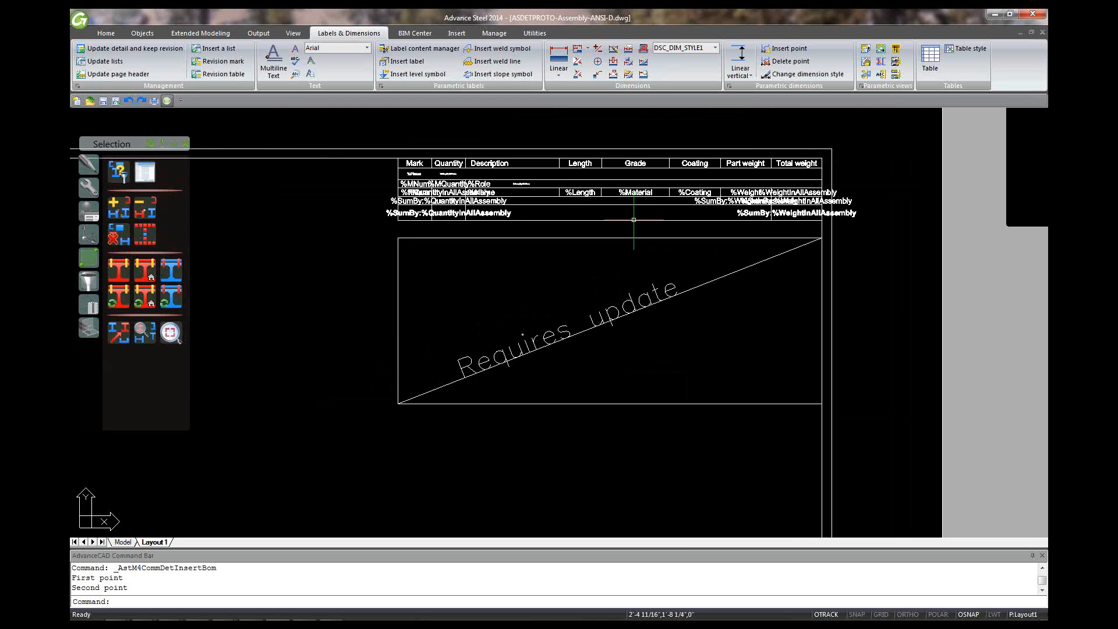
{"action": "left_click", "coordinate": [634, 219]}
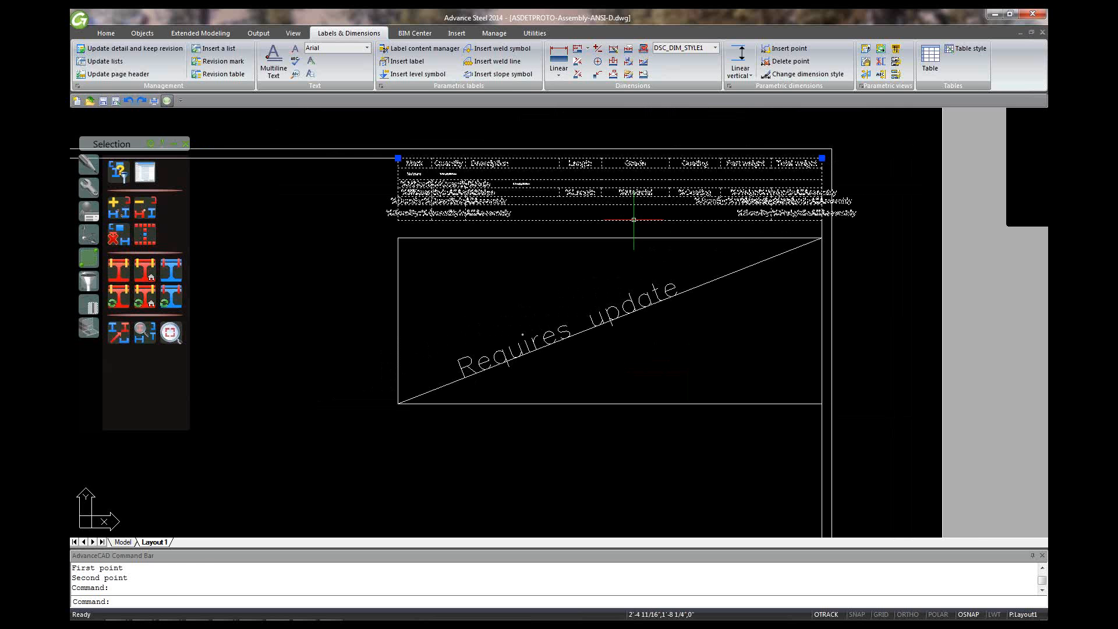
{"action": "key", "text": "Delete"}
{"action": "left_click", "coordinate": [434, 234]}
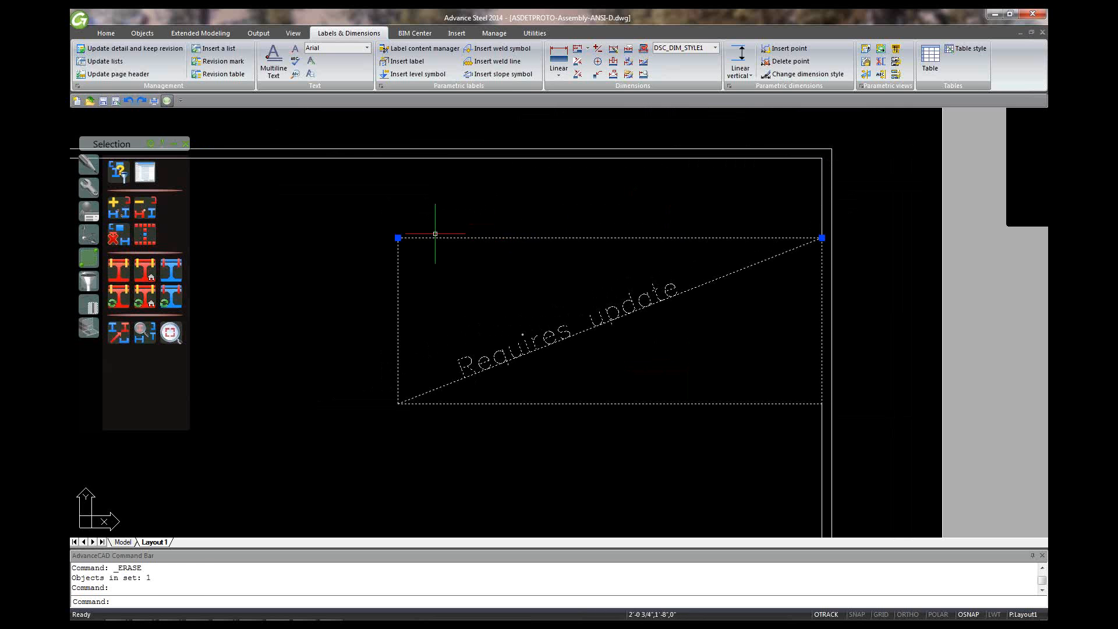
{"action": "left_click", "coordinate": [397, 238]}
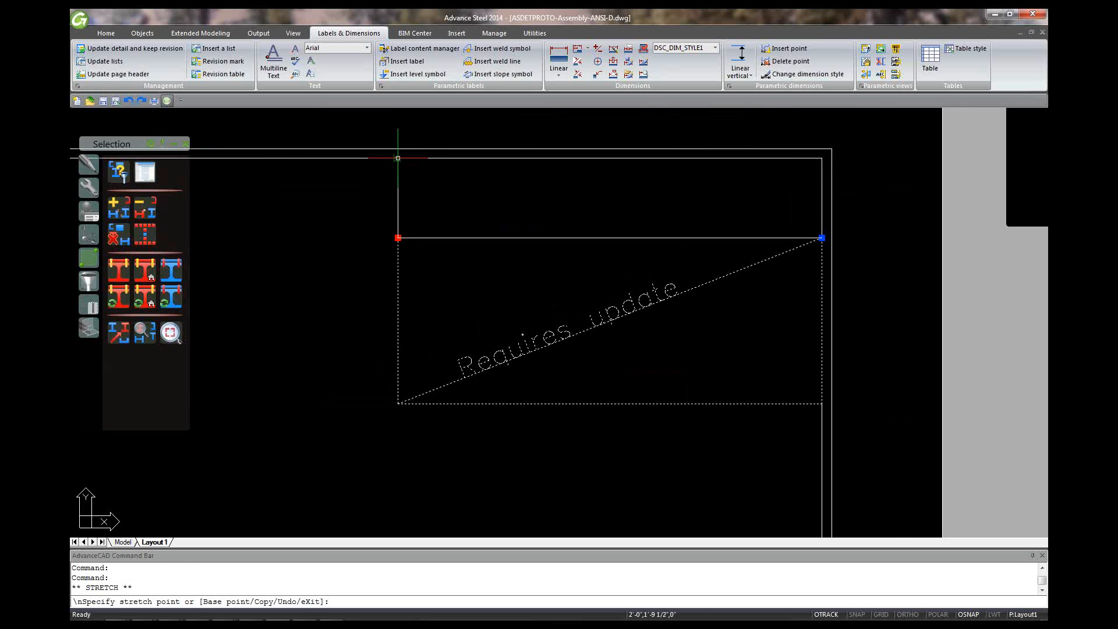
{"action": "key", "text": "Escape"}
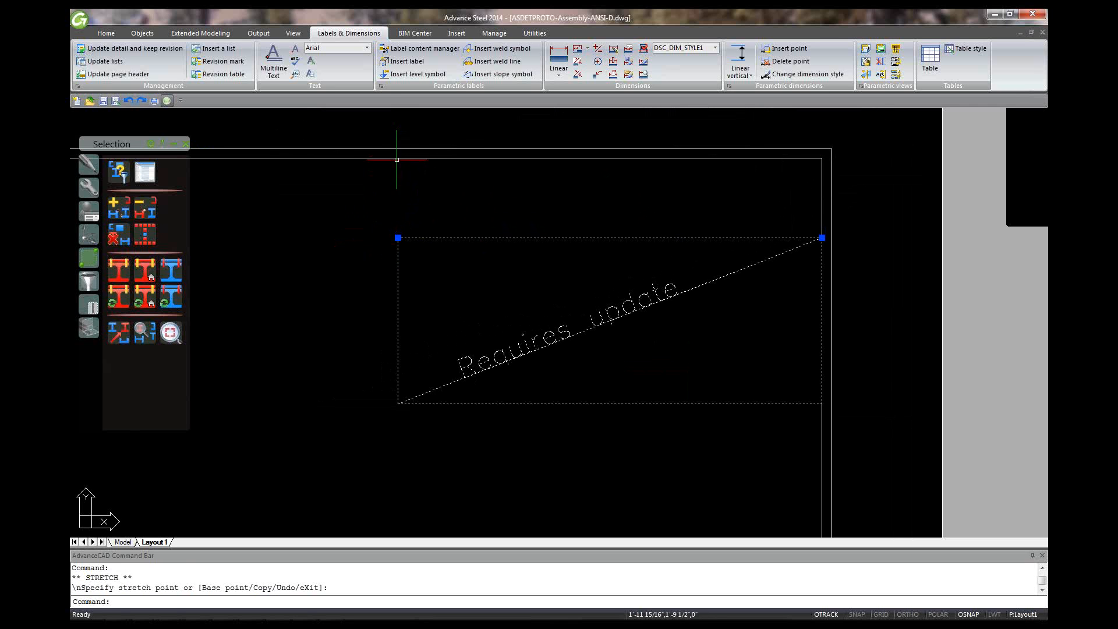
{"action": "left_click", "coordinate": [397, 238]}
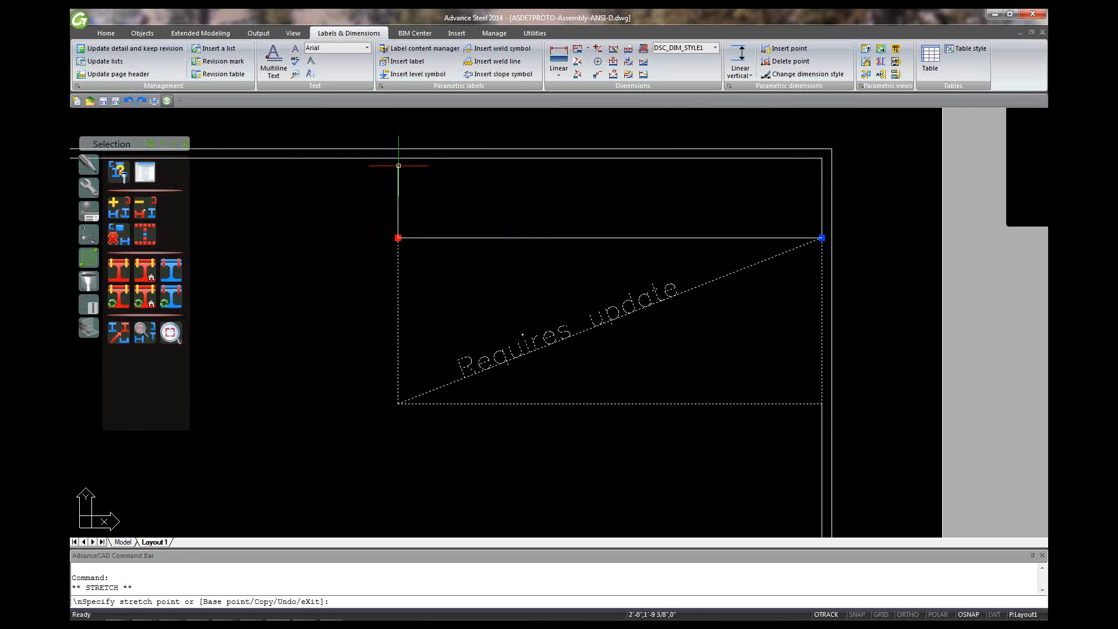
{"action": "key", "text": "Escape"}
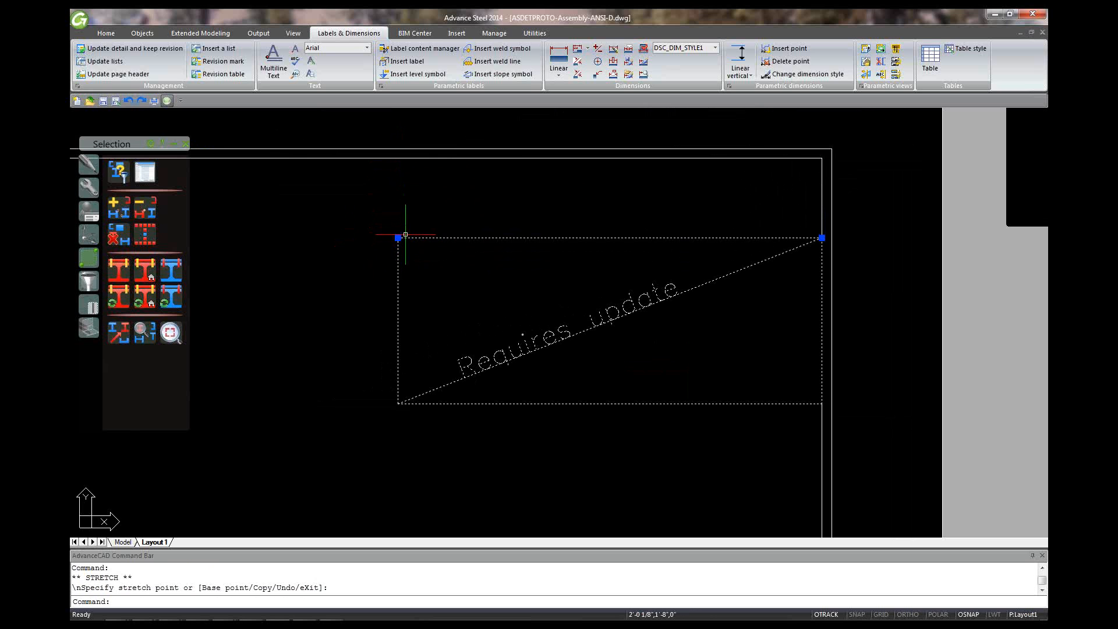
{"action": "type", "text": "MOVE"}
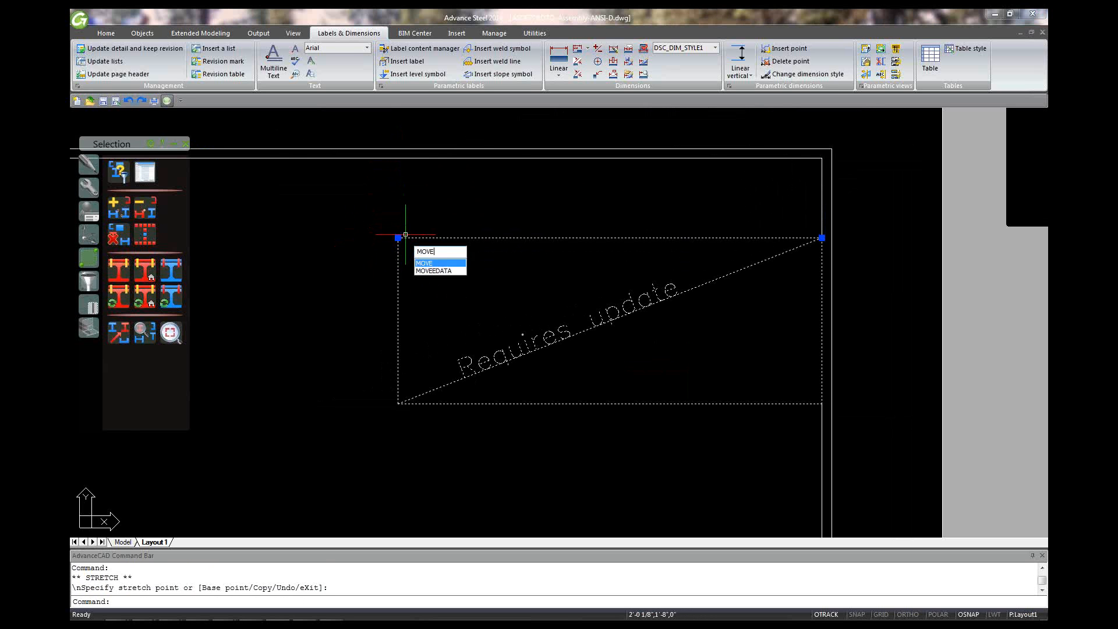
{"action": "key", "text": "Return"}
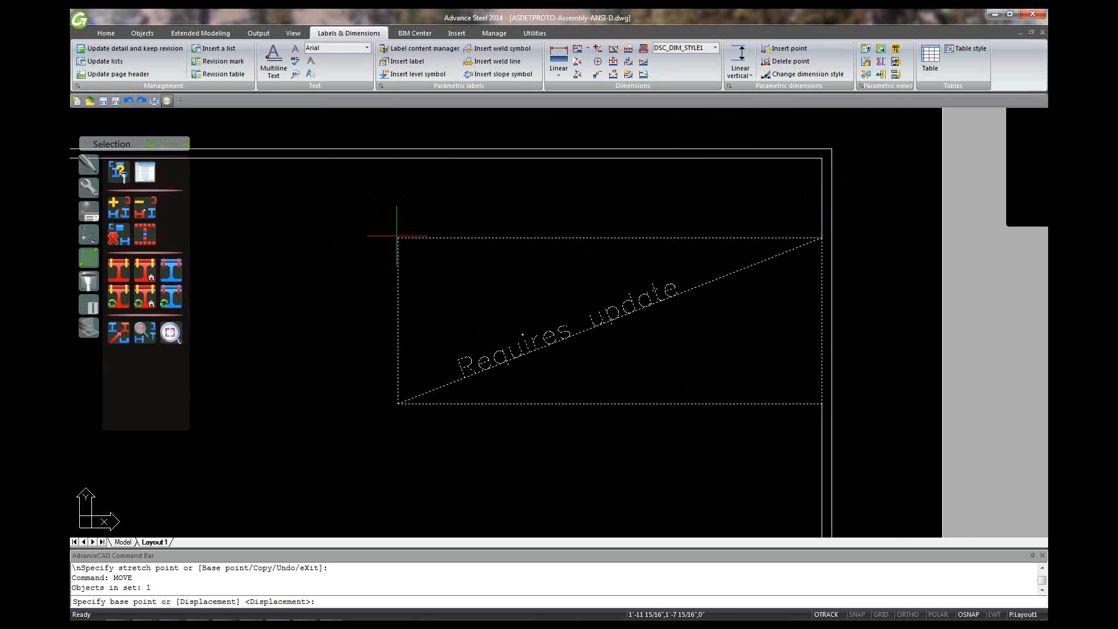
{"action": "right_click", "coordinate": [978, 615]}
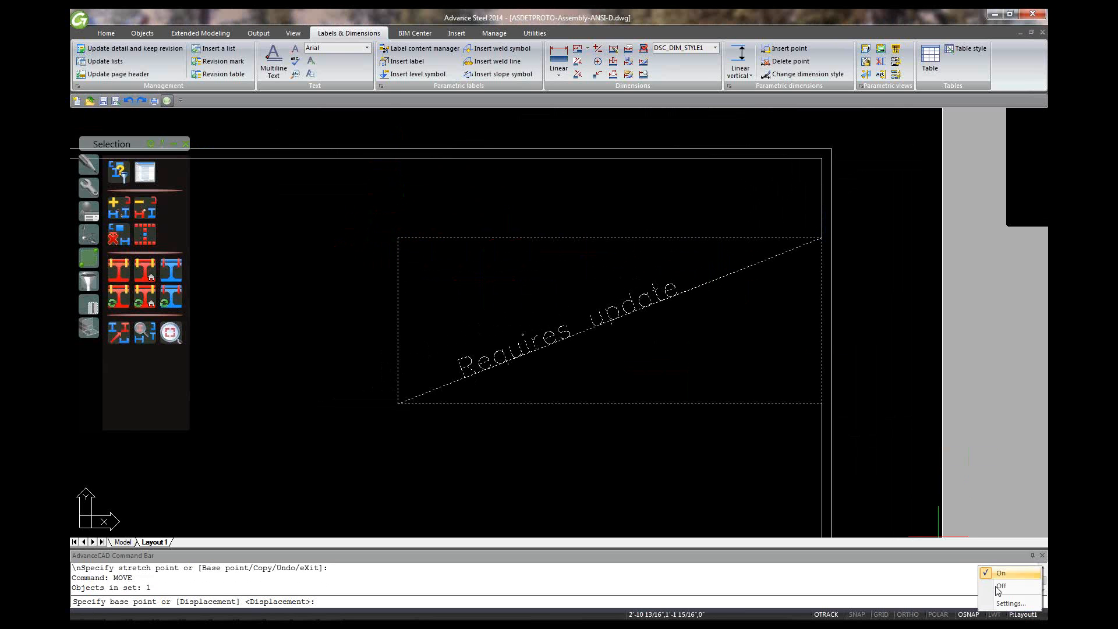
{"action": "left_click", "coordinate": [1000, 593]}
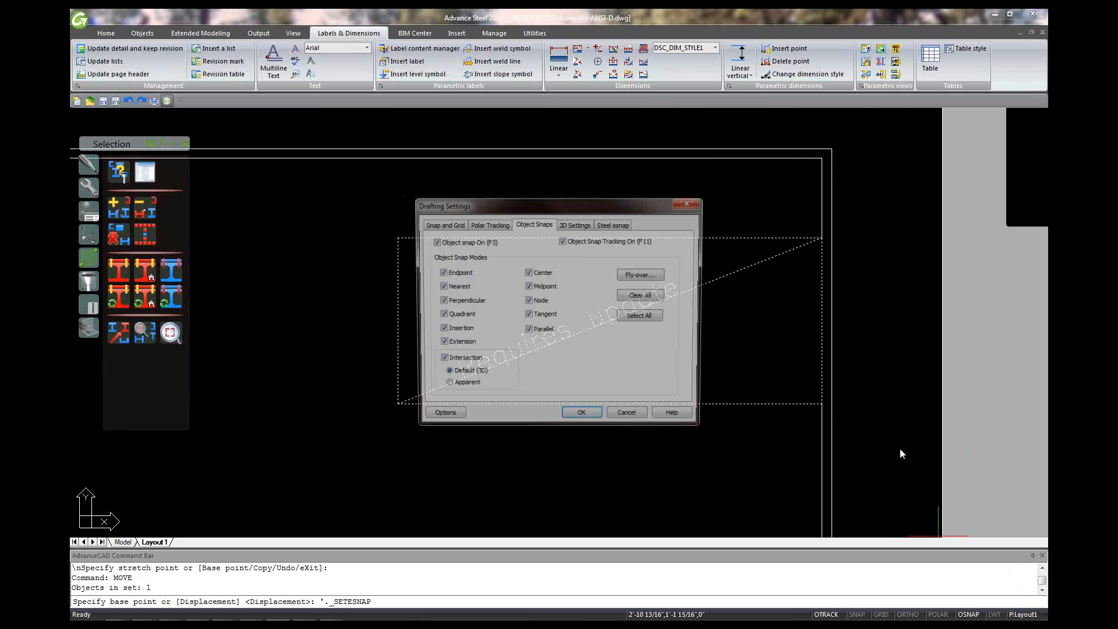
{"action": "left_click", "coordinate": [582, 413]}
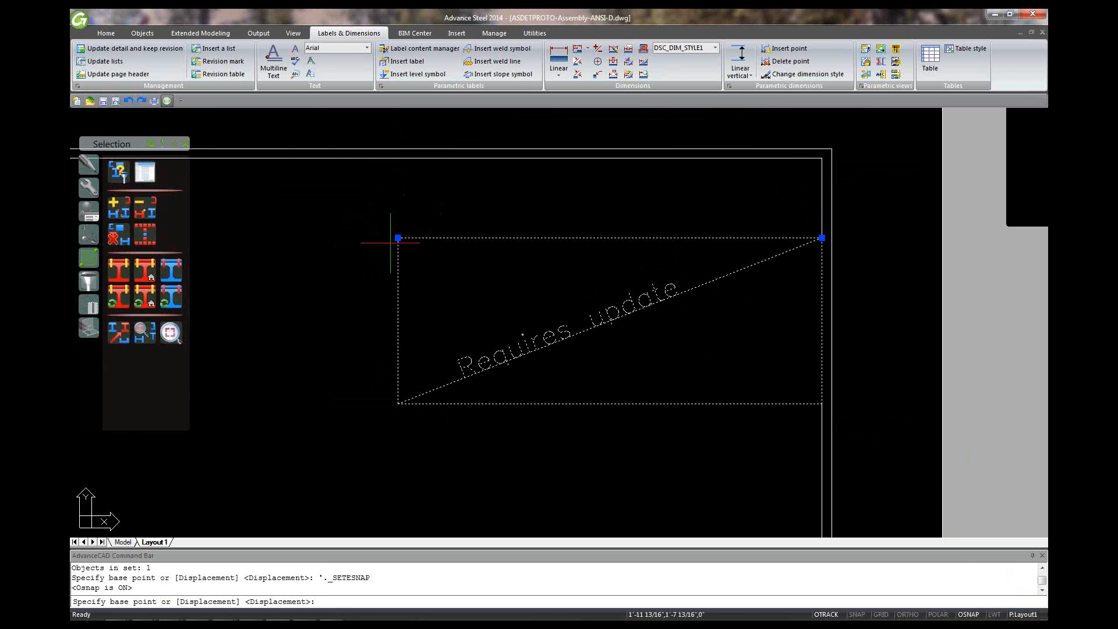
{"action": "left_click", "coordinate": [397, 238]}
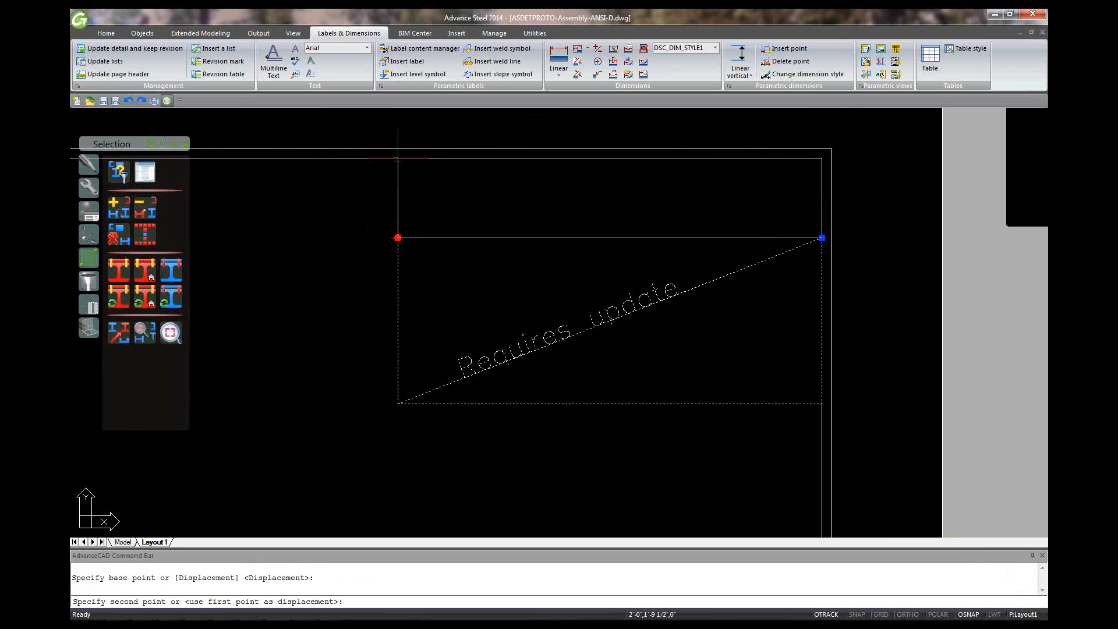
{"action": "key", "text": "Escape"}
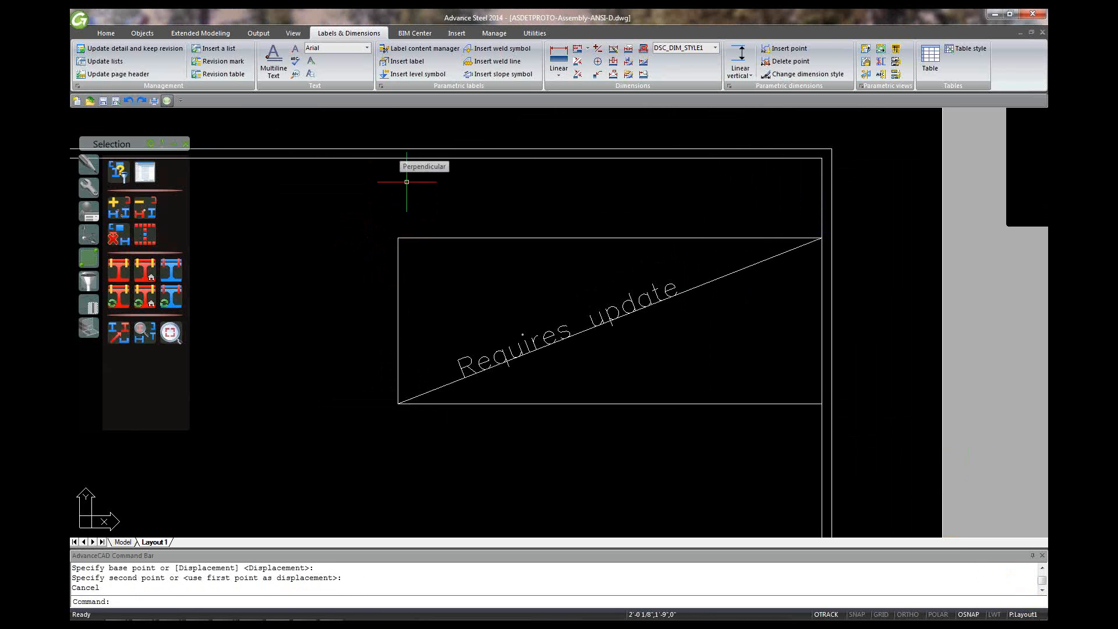
{"action": "left_click", "coordinate": [428, 238]}
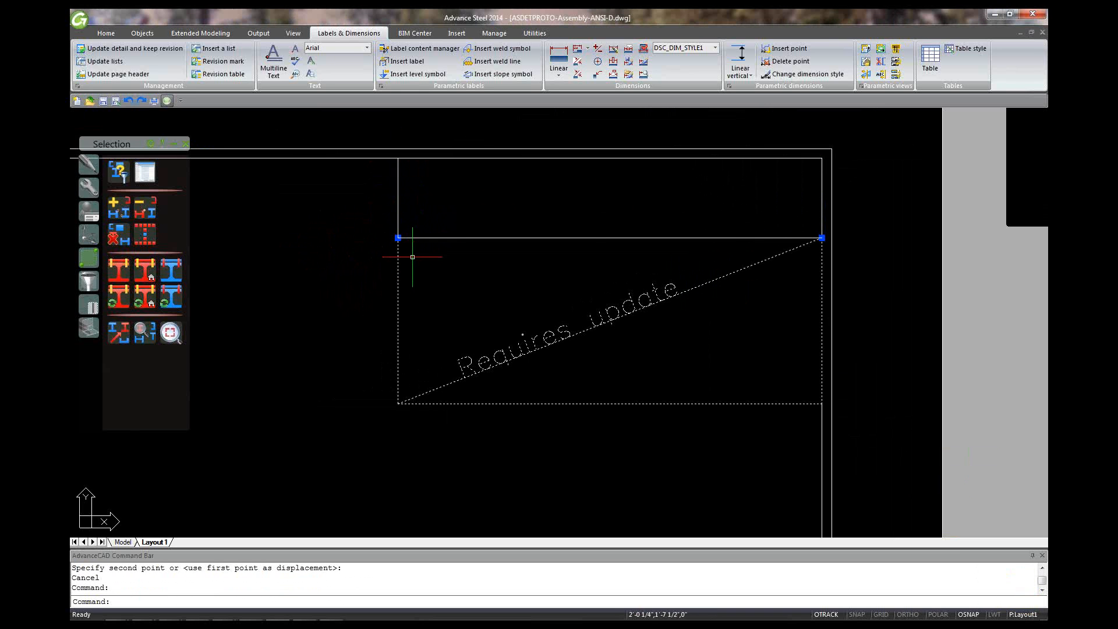
{"action": "key", "text": "Escape"}
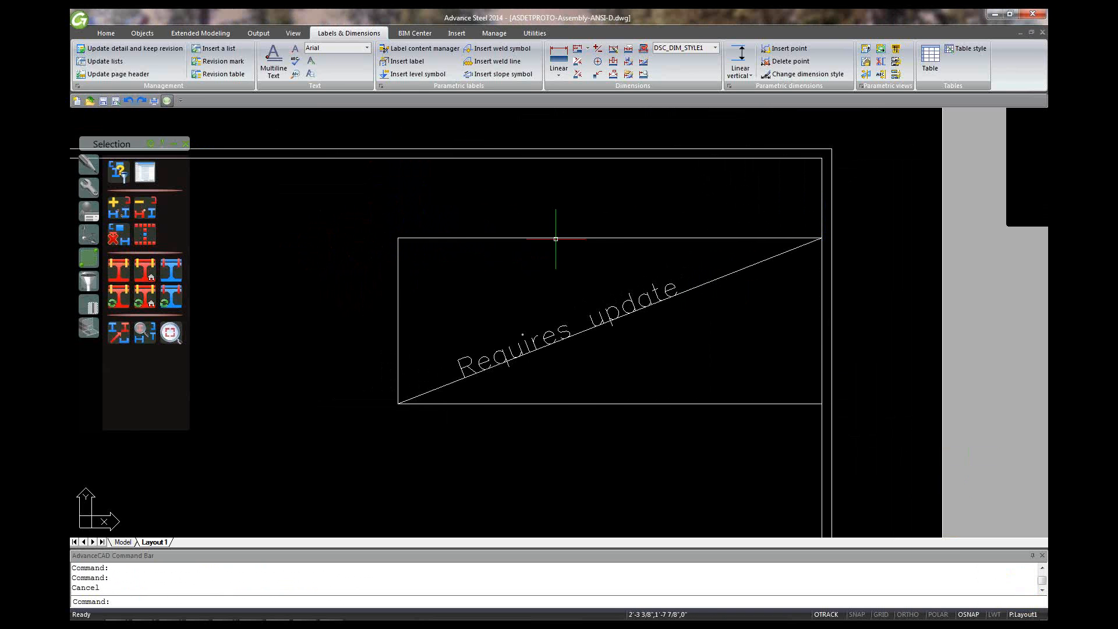
Move the list frame up so its upper-right corner meets the upper-right corner of the inner sheet border
{"action": "left_click", "coordinate": [587, 238]}
{"action": "left_click", "coordinate": [822, 237]}
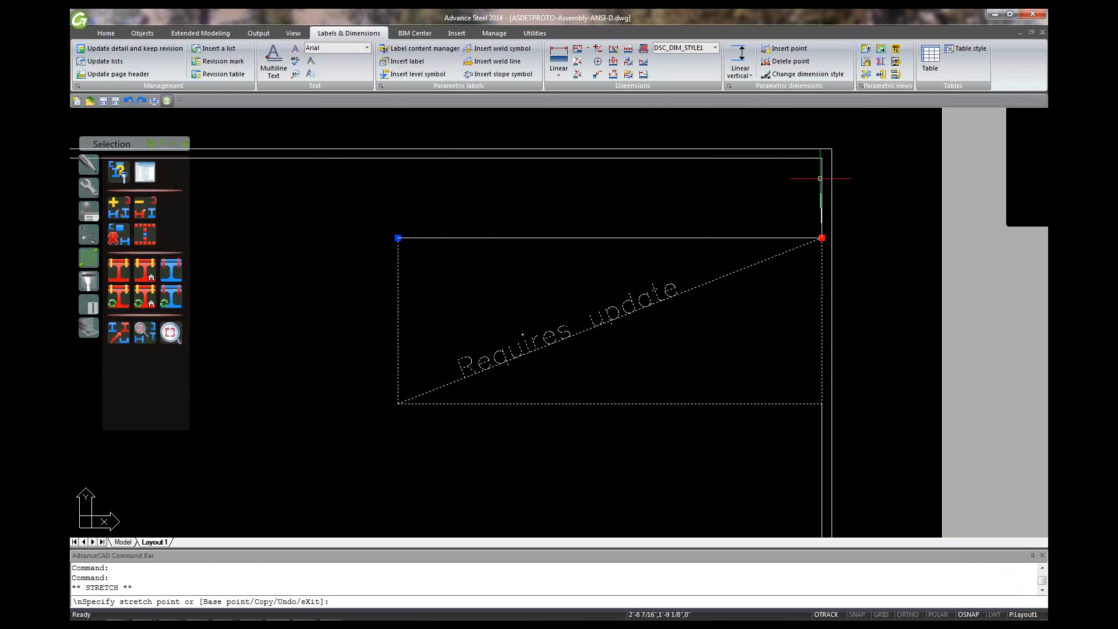
{"action": "left_click", "coordinate": [821, 158]}
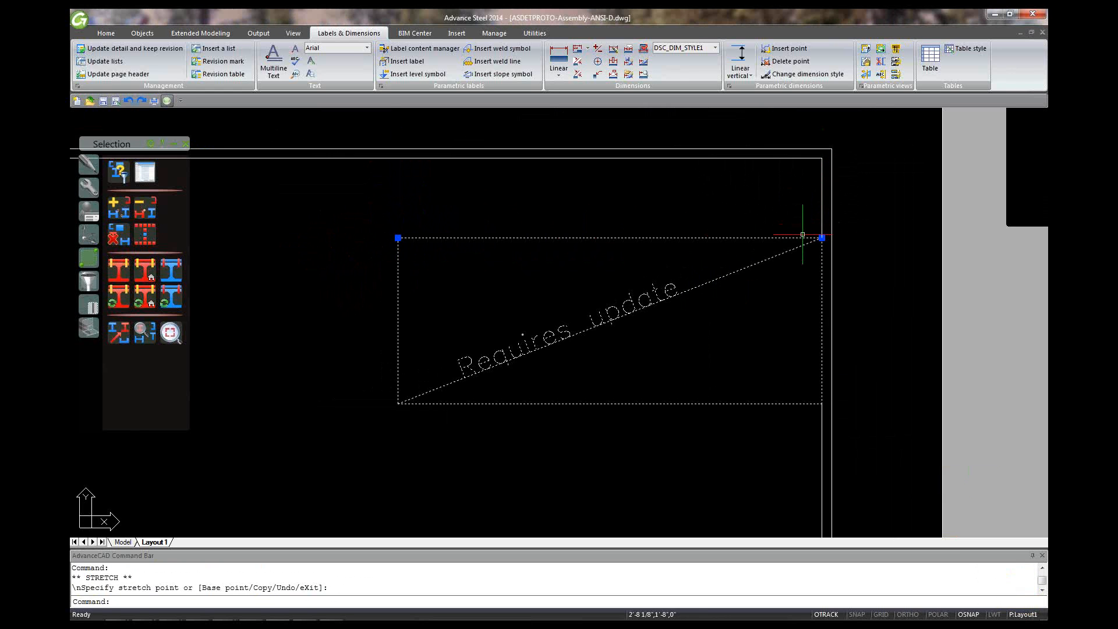
{"action": "right_click", "coordinate": [798, 234]}
{"action": "left_click", "coordinate": [835, 266]}
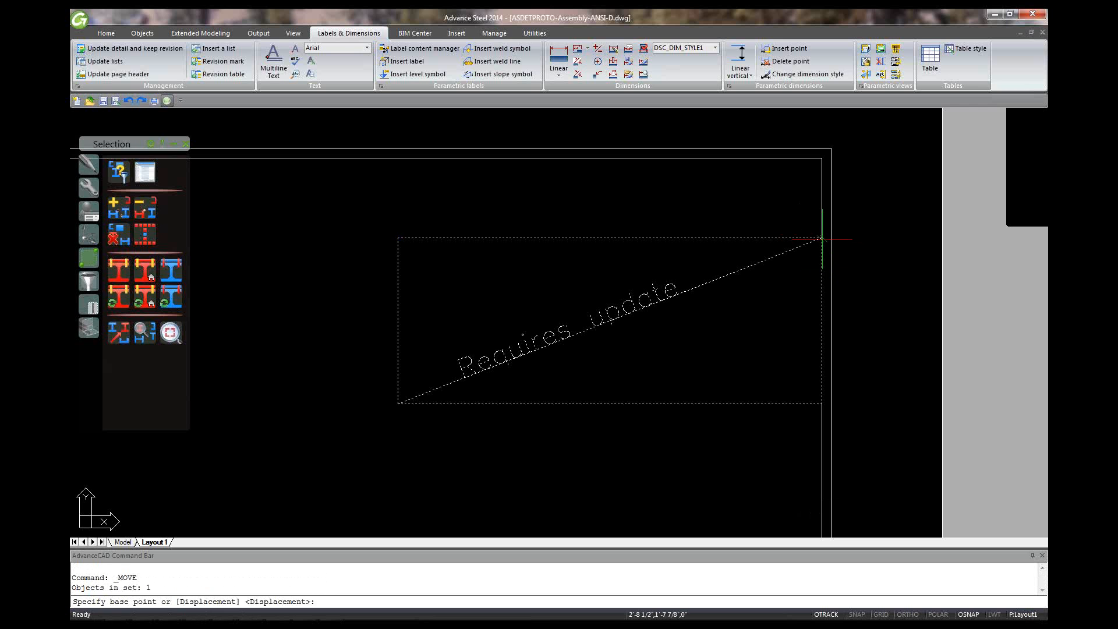
{"action": "left_click", "coordinate": [821, 238]}
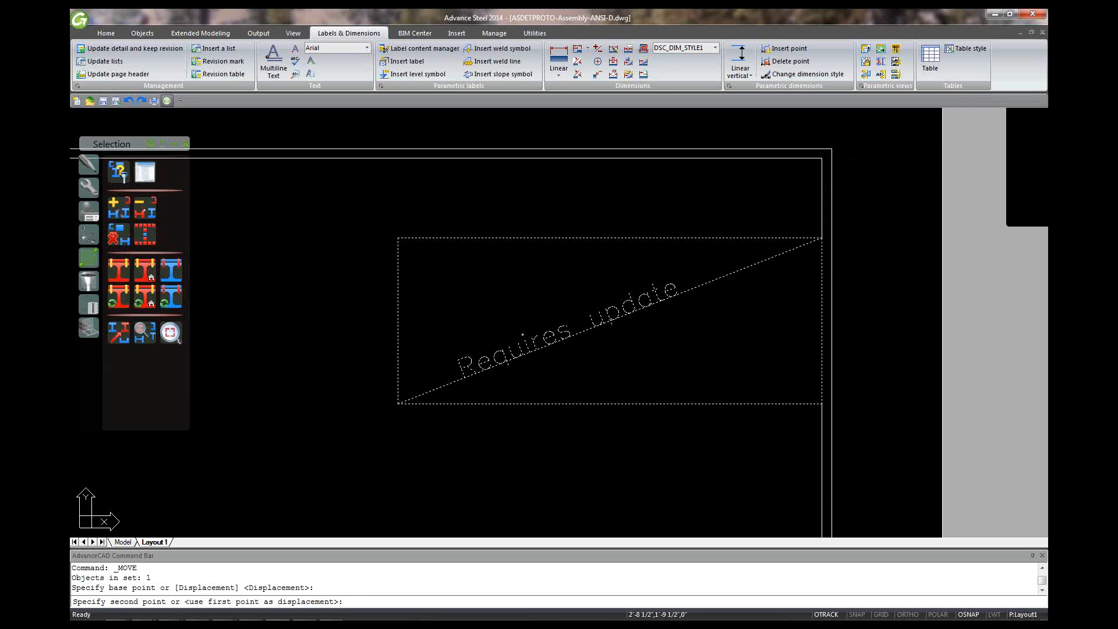
{"action": "left_click", "coordinate": [821, 158]}
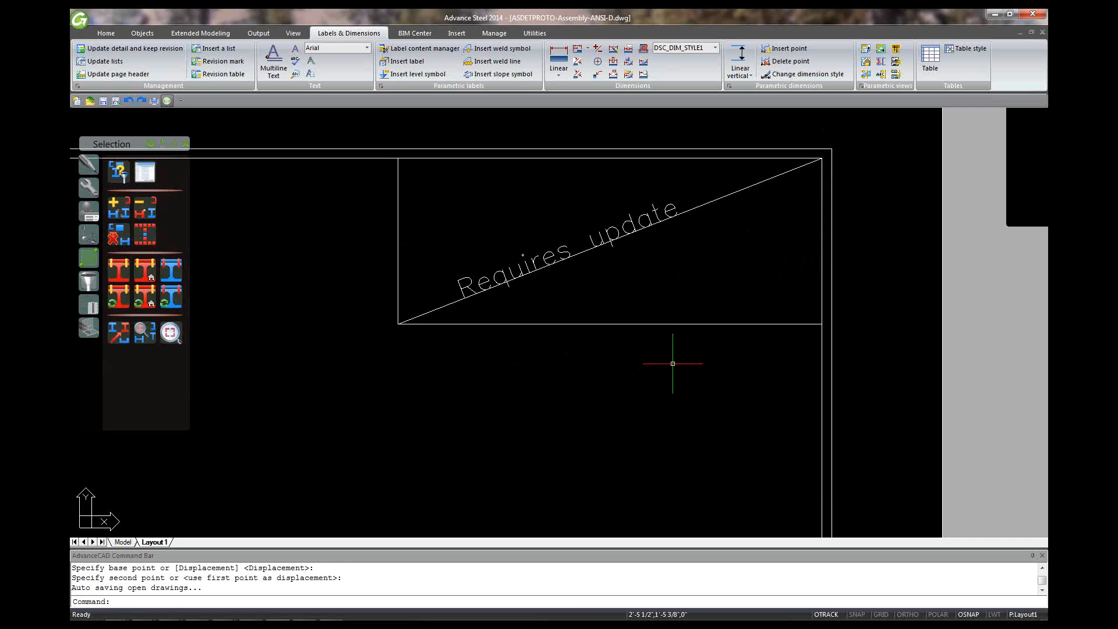
{"action": "key", "text": "Escape"}
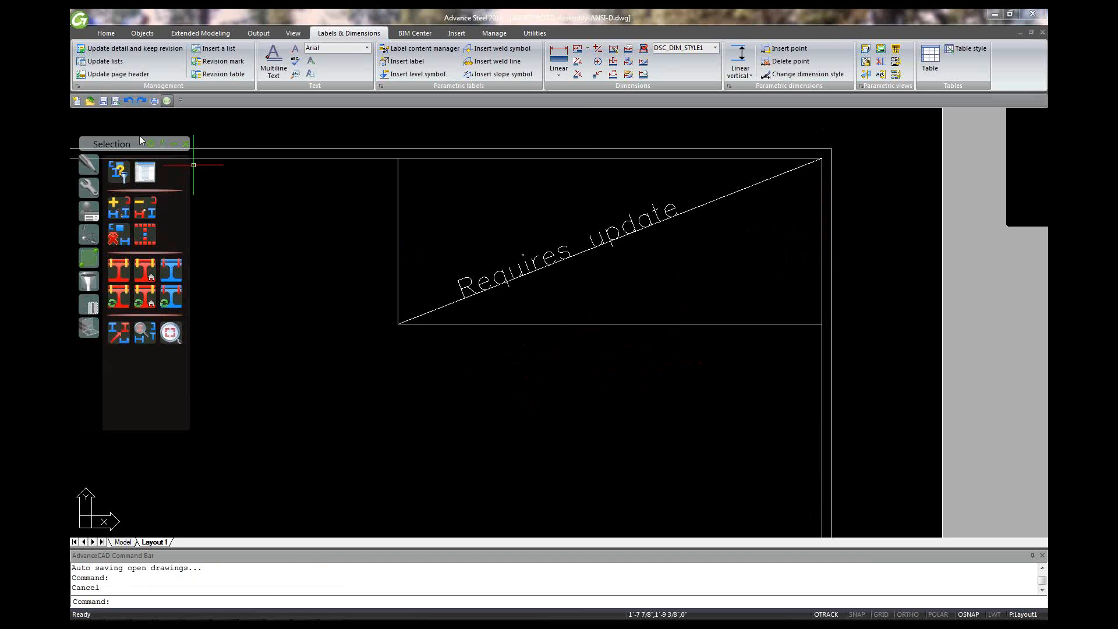
Save the assembly prototype drawing with the repositioned list frame
{"action": "key", "text": "ctrl+s"}
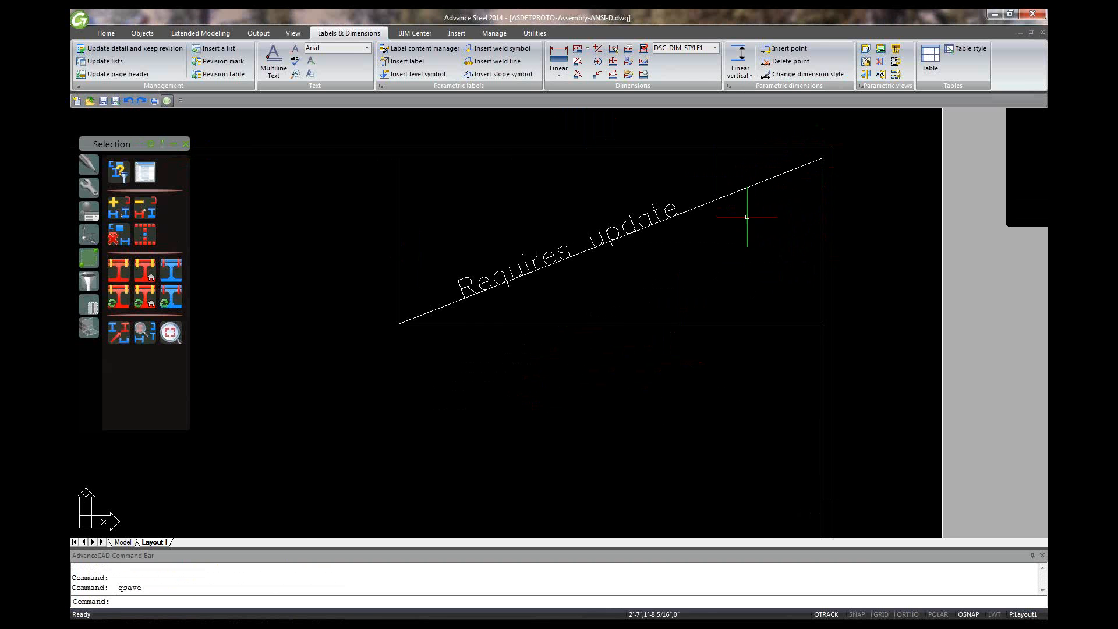
{"action": "scroll", "coordinate": [747, 217], "scroll_direction": "down", "scroll_amount": 6}
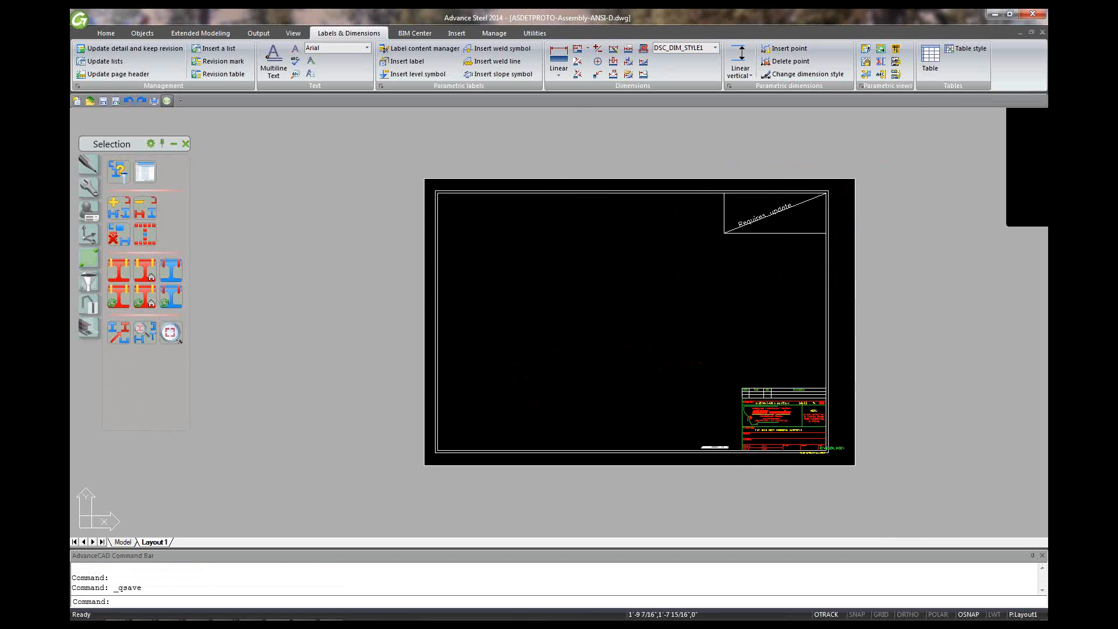
{"action": "scroll", "coordinate": [695, 211], "scroll_direction": "up", "scroll_amount": 2}
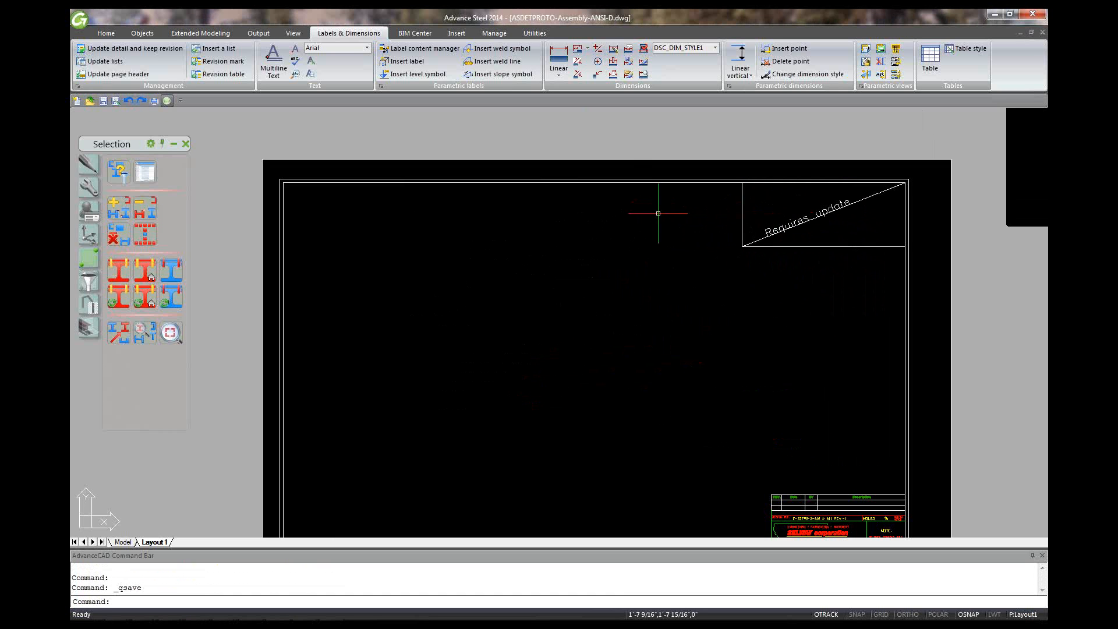
{"action": "scroll", "coordinate": [658, 213], "scroll_direction": "down", "scroll_amount": 1}
{"action": "scroll", "coordinate": [658, 213], "scroll_direction": "up", "scroll_amount": 2}
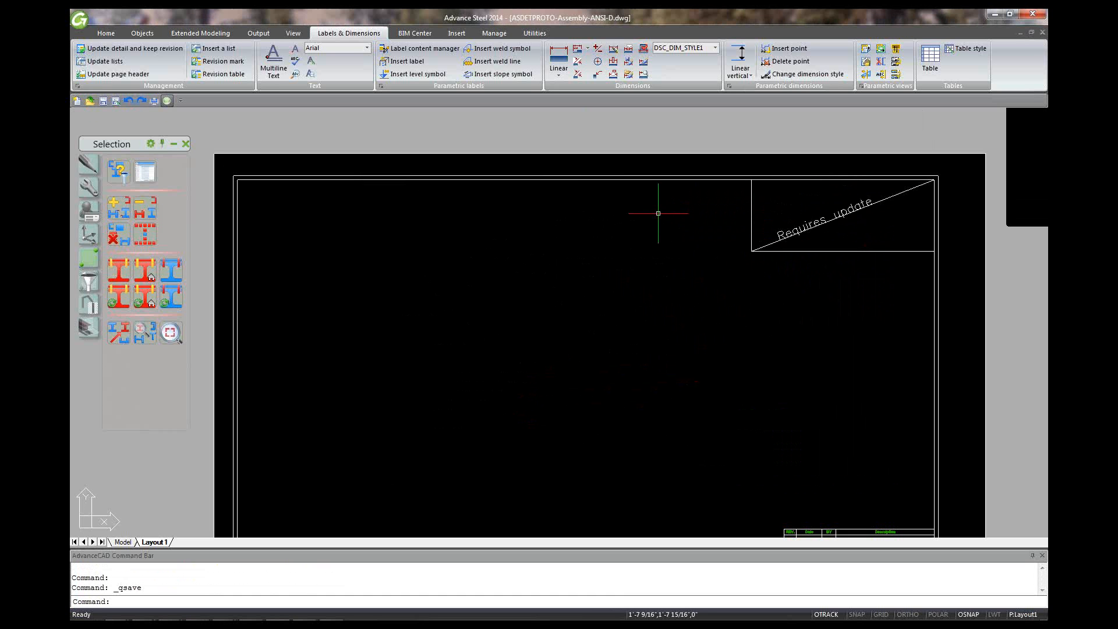